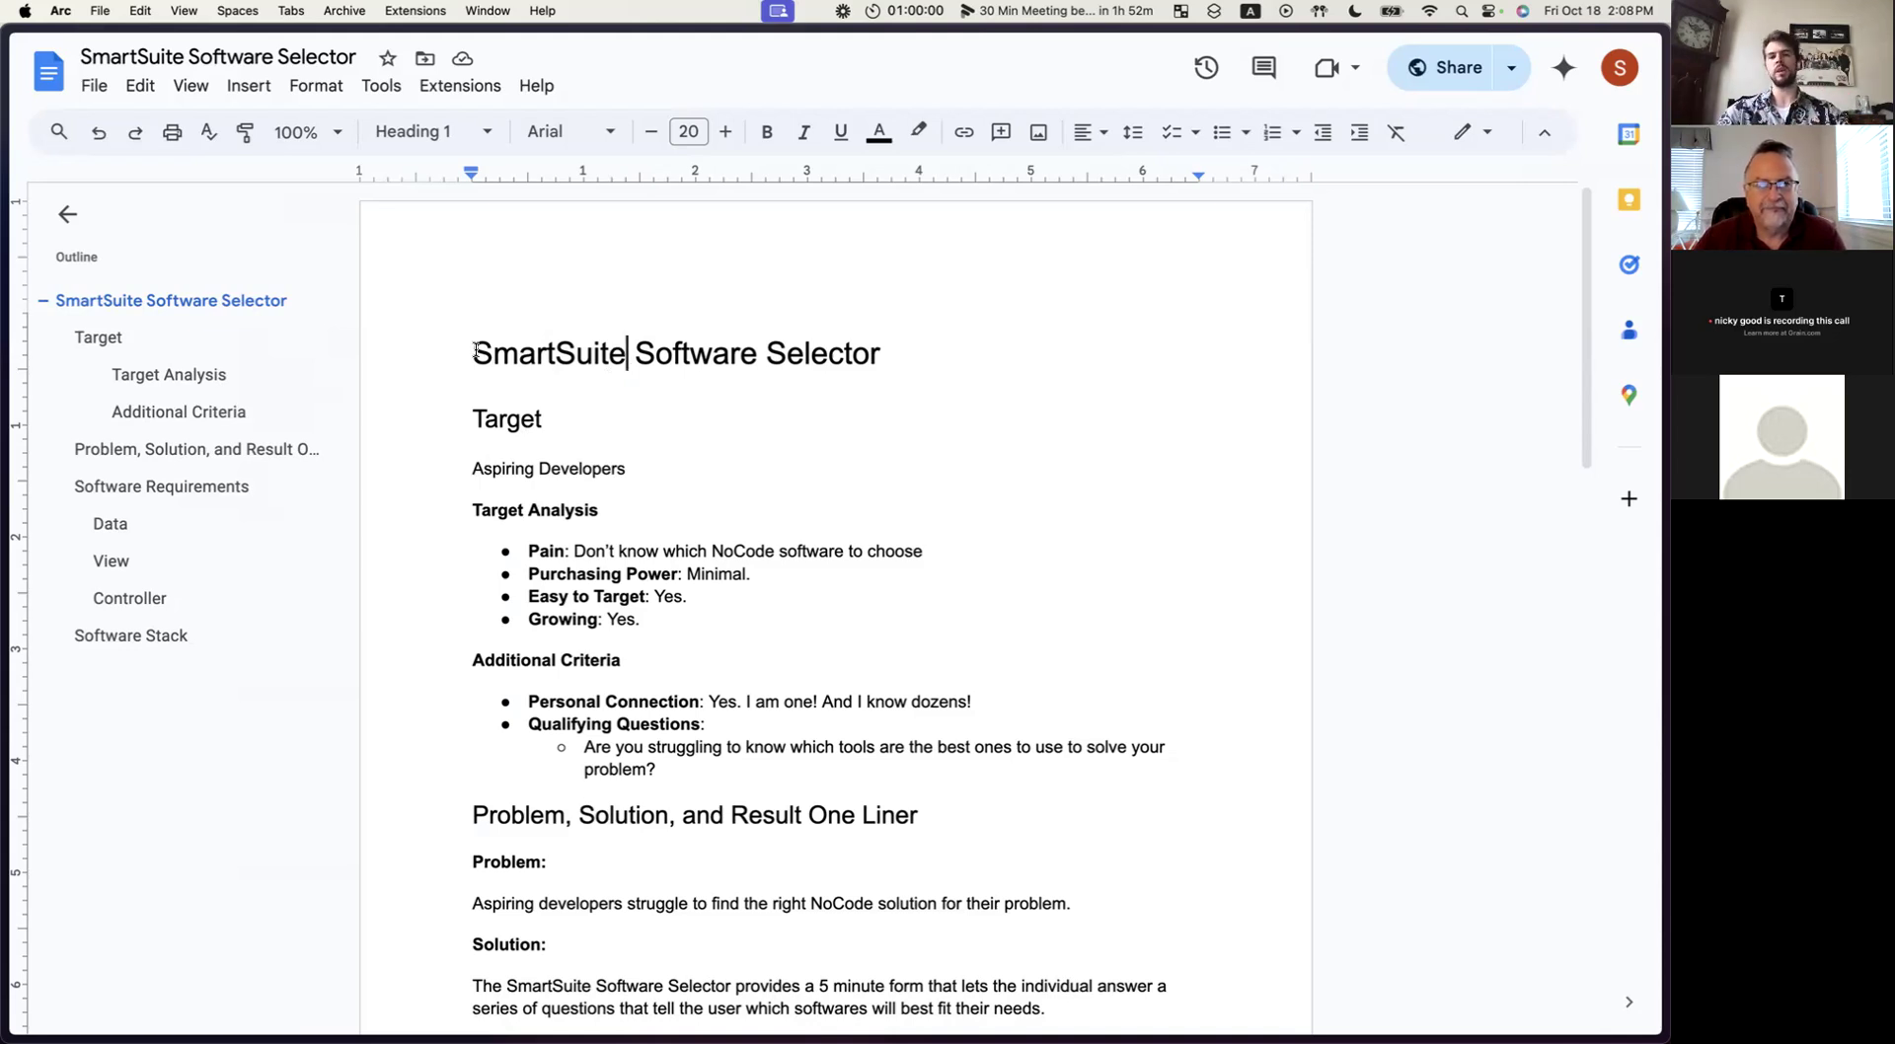
Examine the document's title heading and skim the Target section beneath it.
{"action": "left_click", "coordinate": [474, 353]}
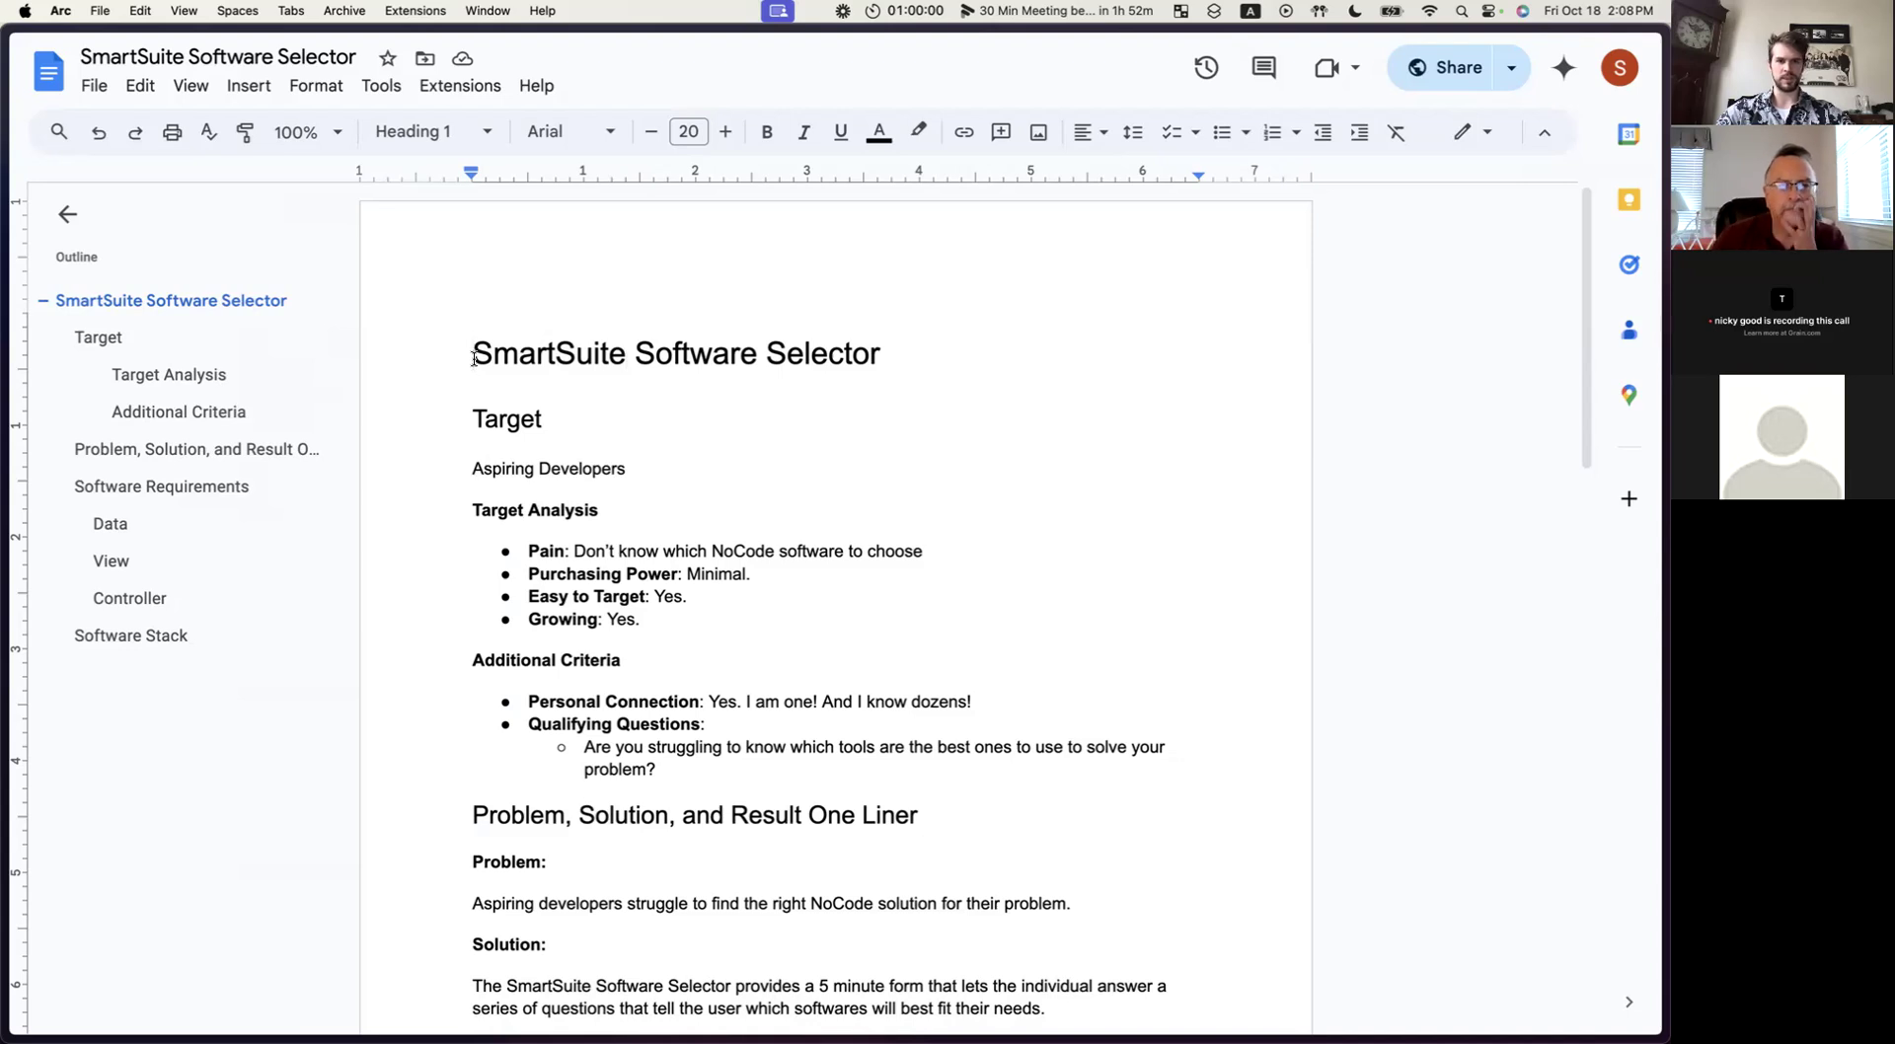
{"action": "left_click_drag", "start_coordinate": [474, 357], "coordinate": [922, 356]}
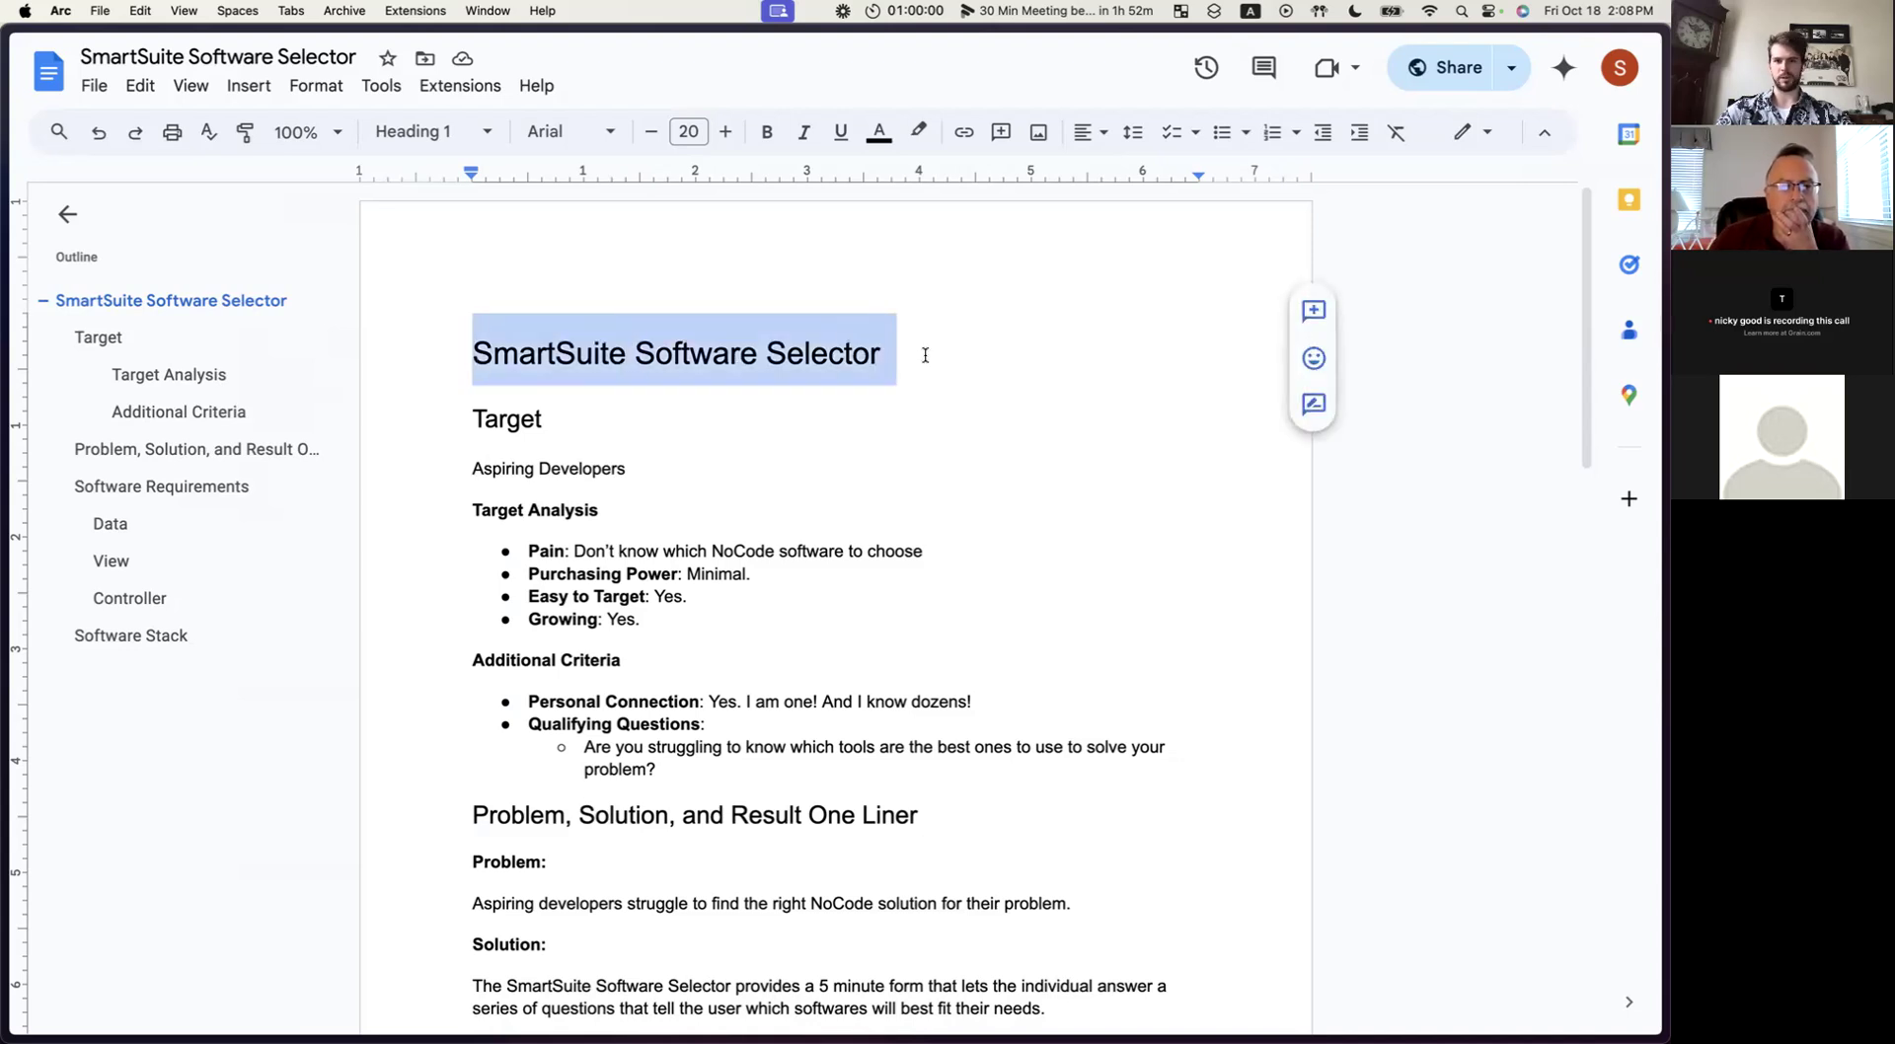
{"action": "left_click", "coordinate": [687, 361]}
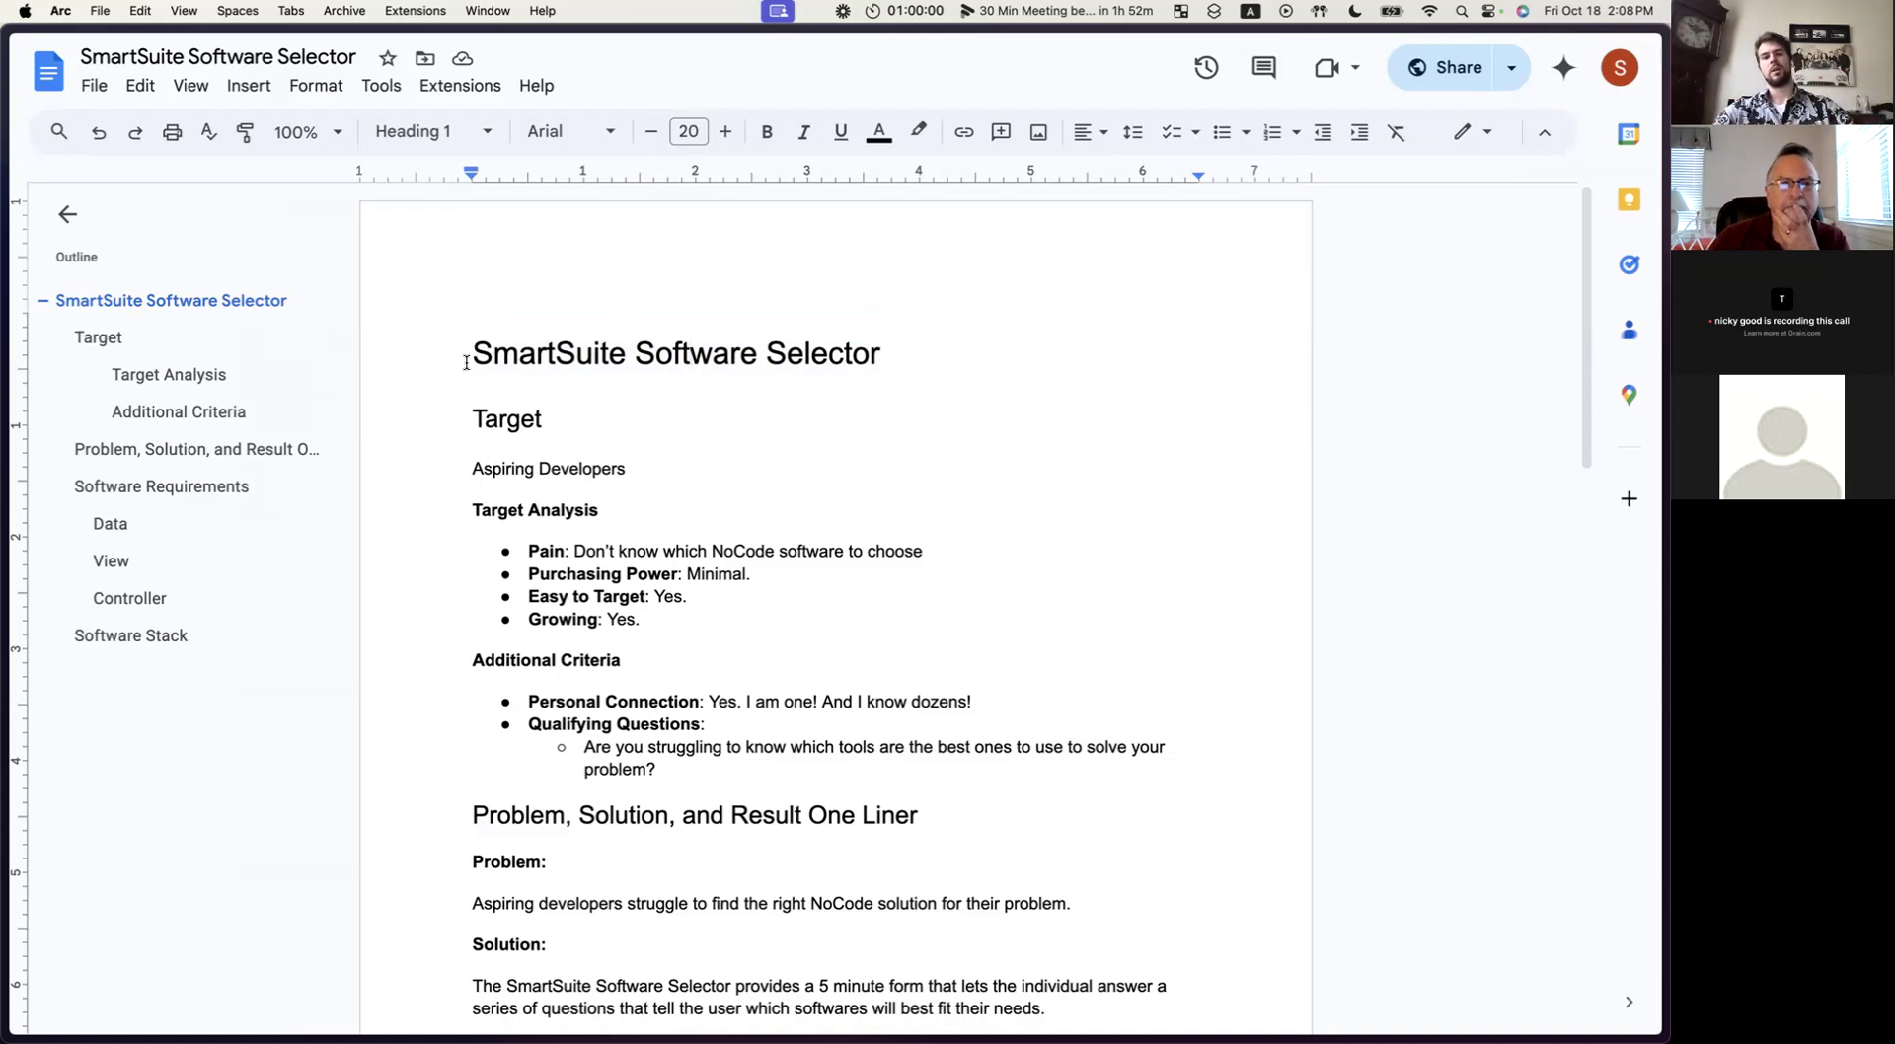
{"action": "left_click", "coordinate": [476, 351]}
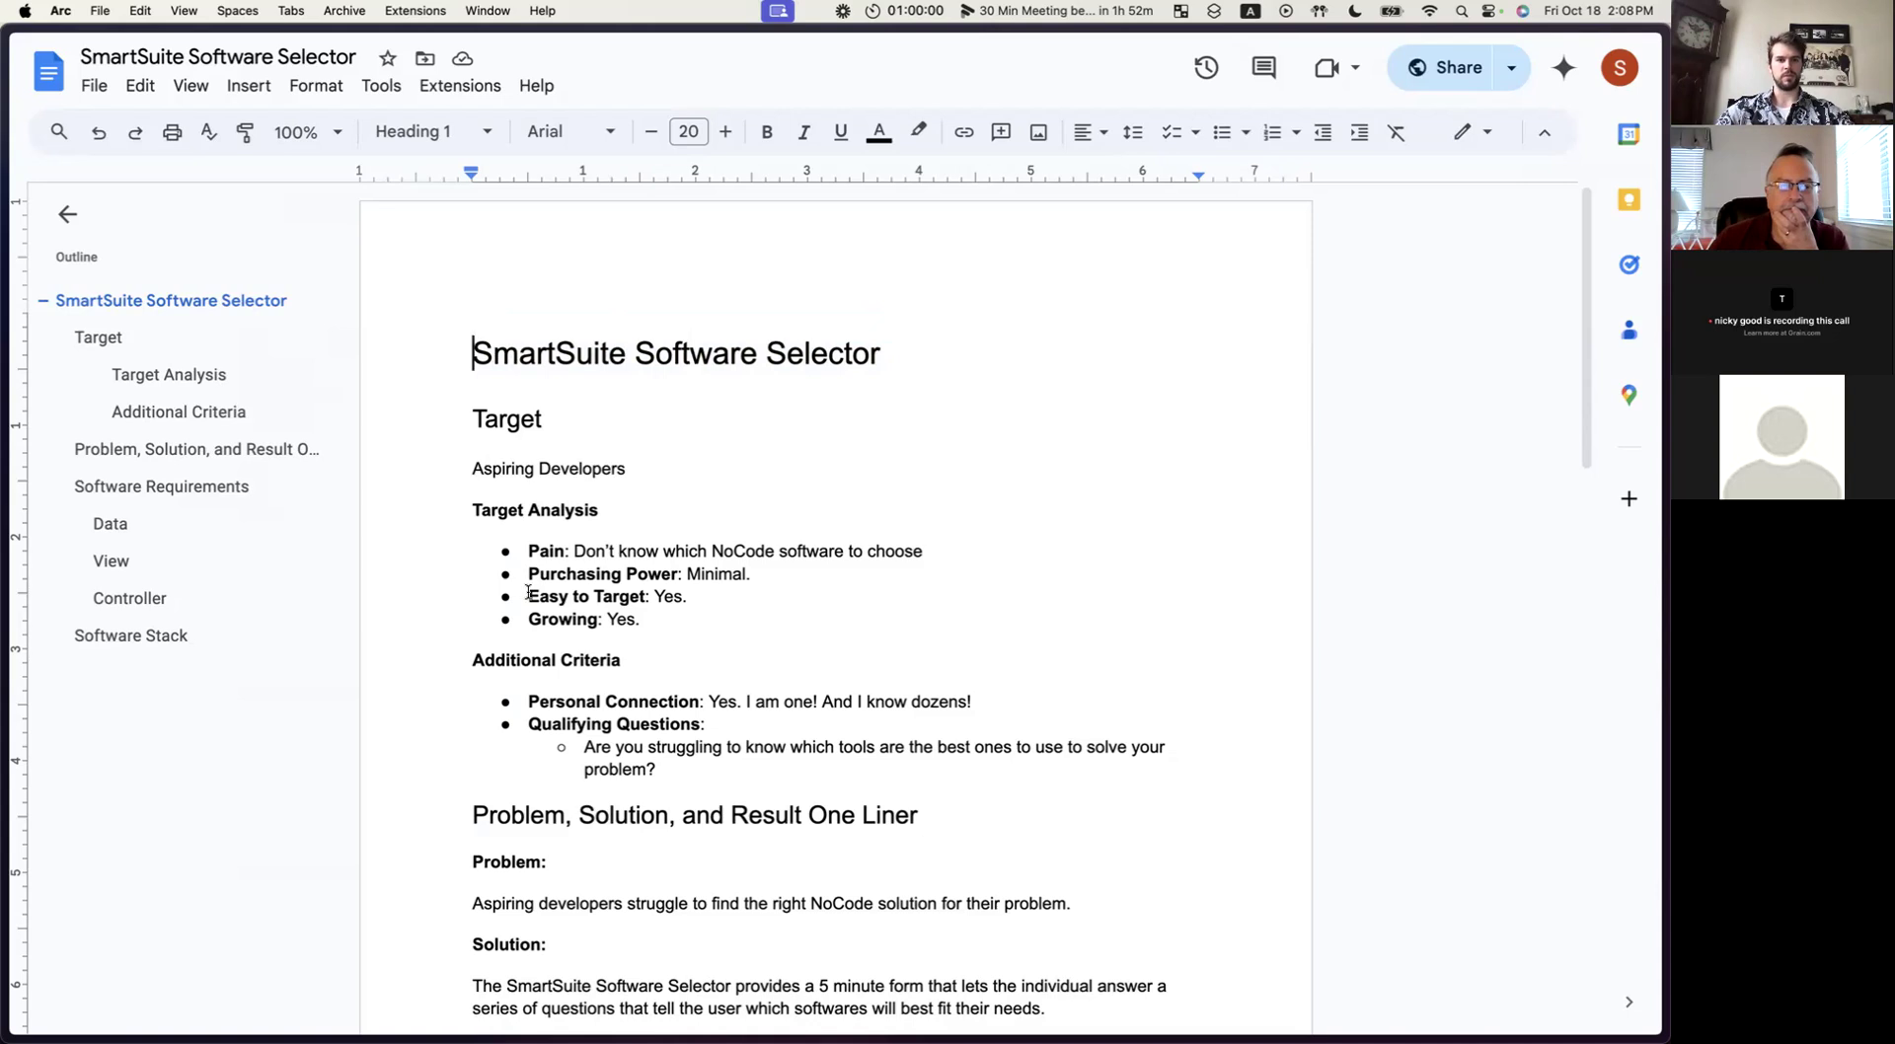
{"action": "scroll", "coordinate": [552, 677], "scroll_direction": "down", "scroll_amount": 3}
{"action": "scroll", "coordinate": [552, 677], "scroll_direction": "up", "scroll_amount": 3}
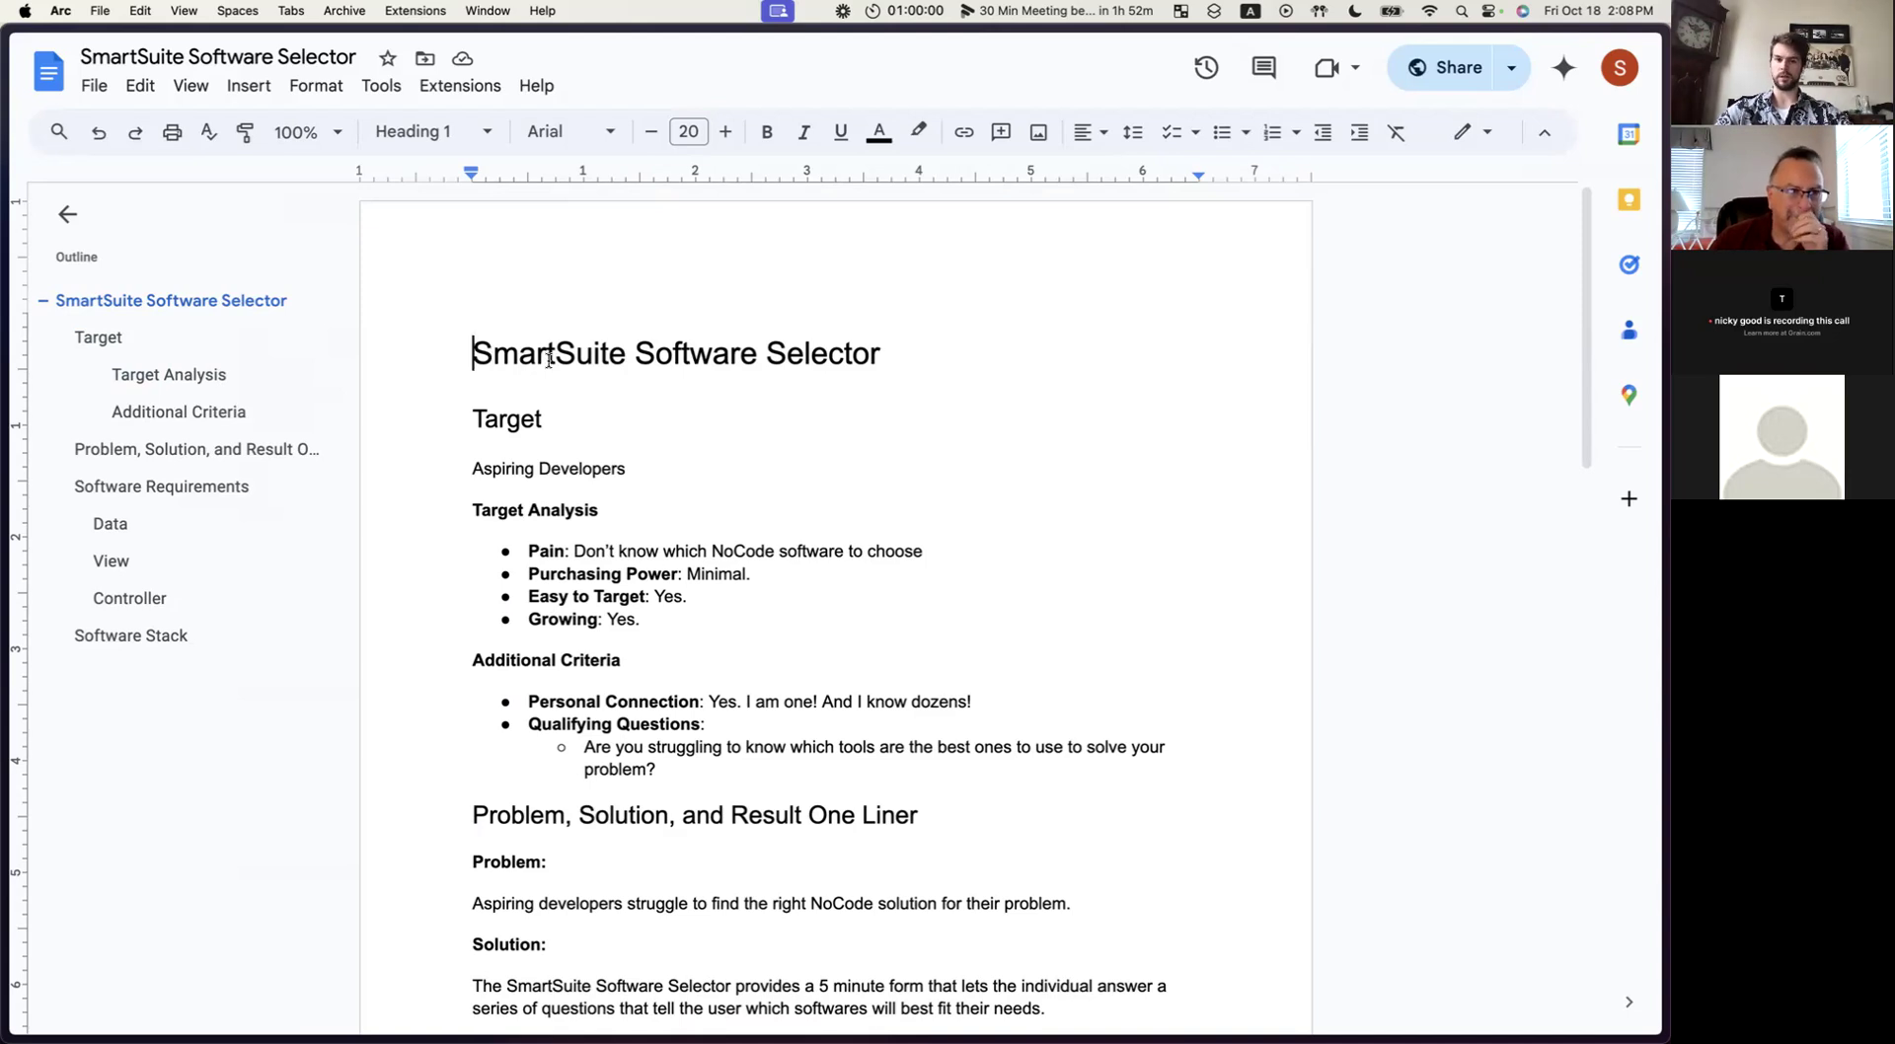
{"action": "scroll", "coordinate": [538, 424], "scroll_direction": "down", "scroll_amount": 2}
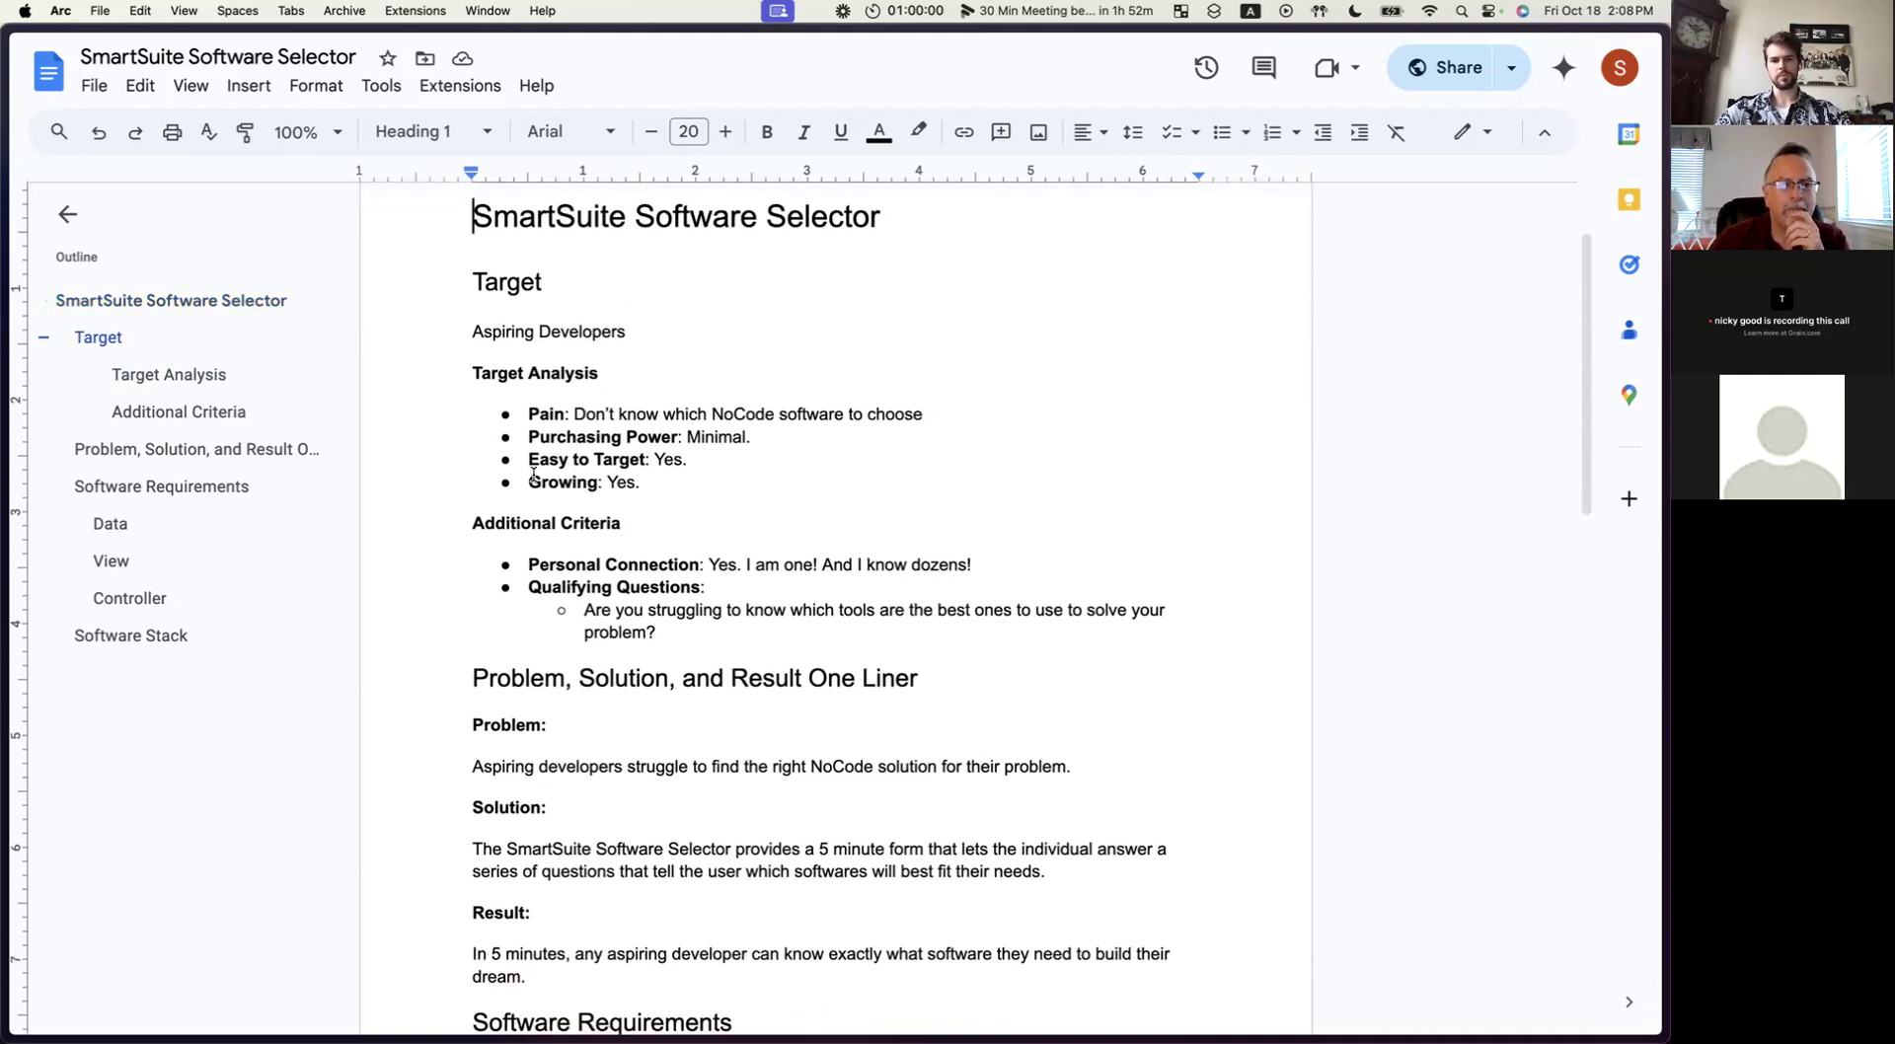
{"action": "scroll", "coordinate": [533, 474], "scroll_direction": "up", "scroll_amount": 1}
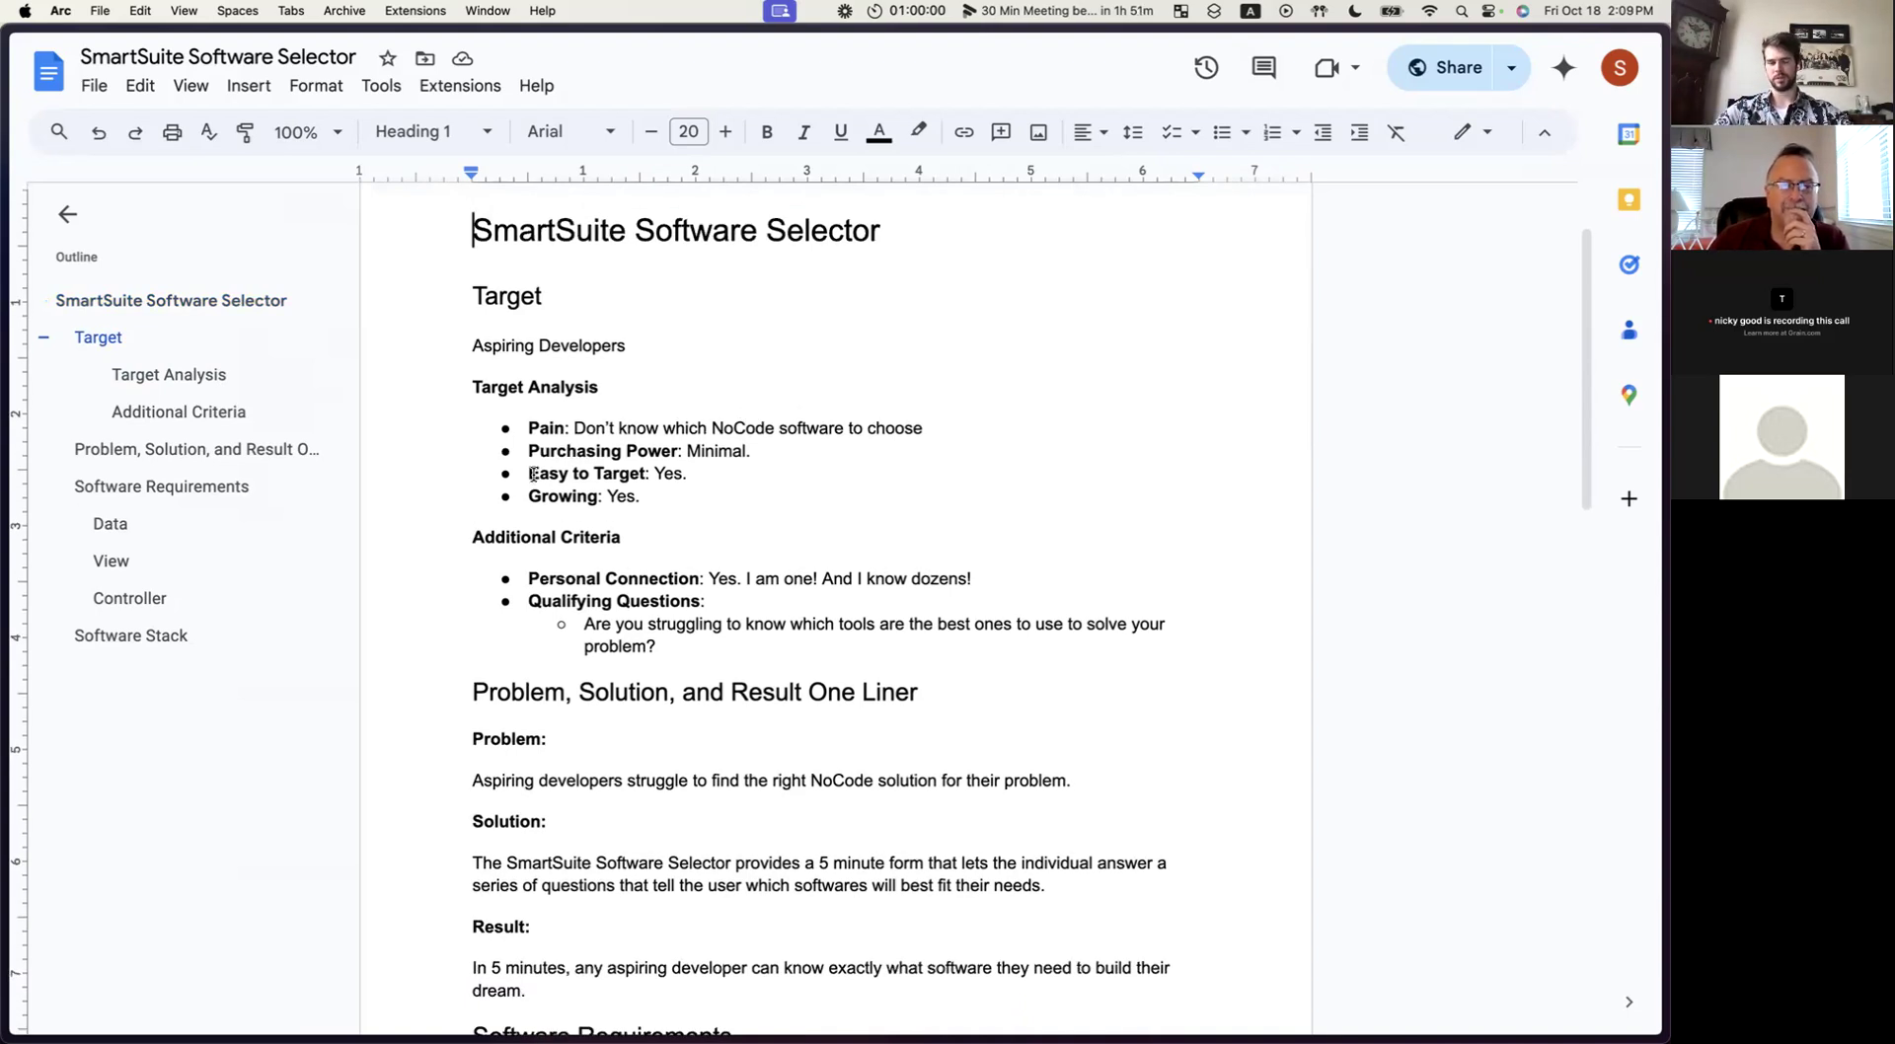
Examine the "Problem, Solution, and Result One Liner" and "Target" section headings.
{"action": "left_click", "coordinate": [478, 688]}
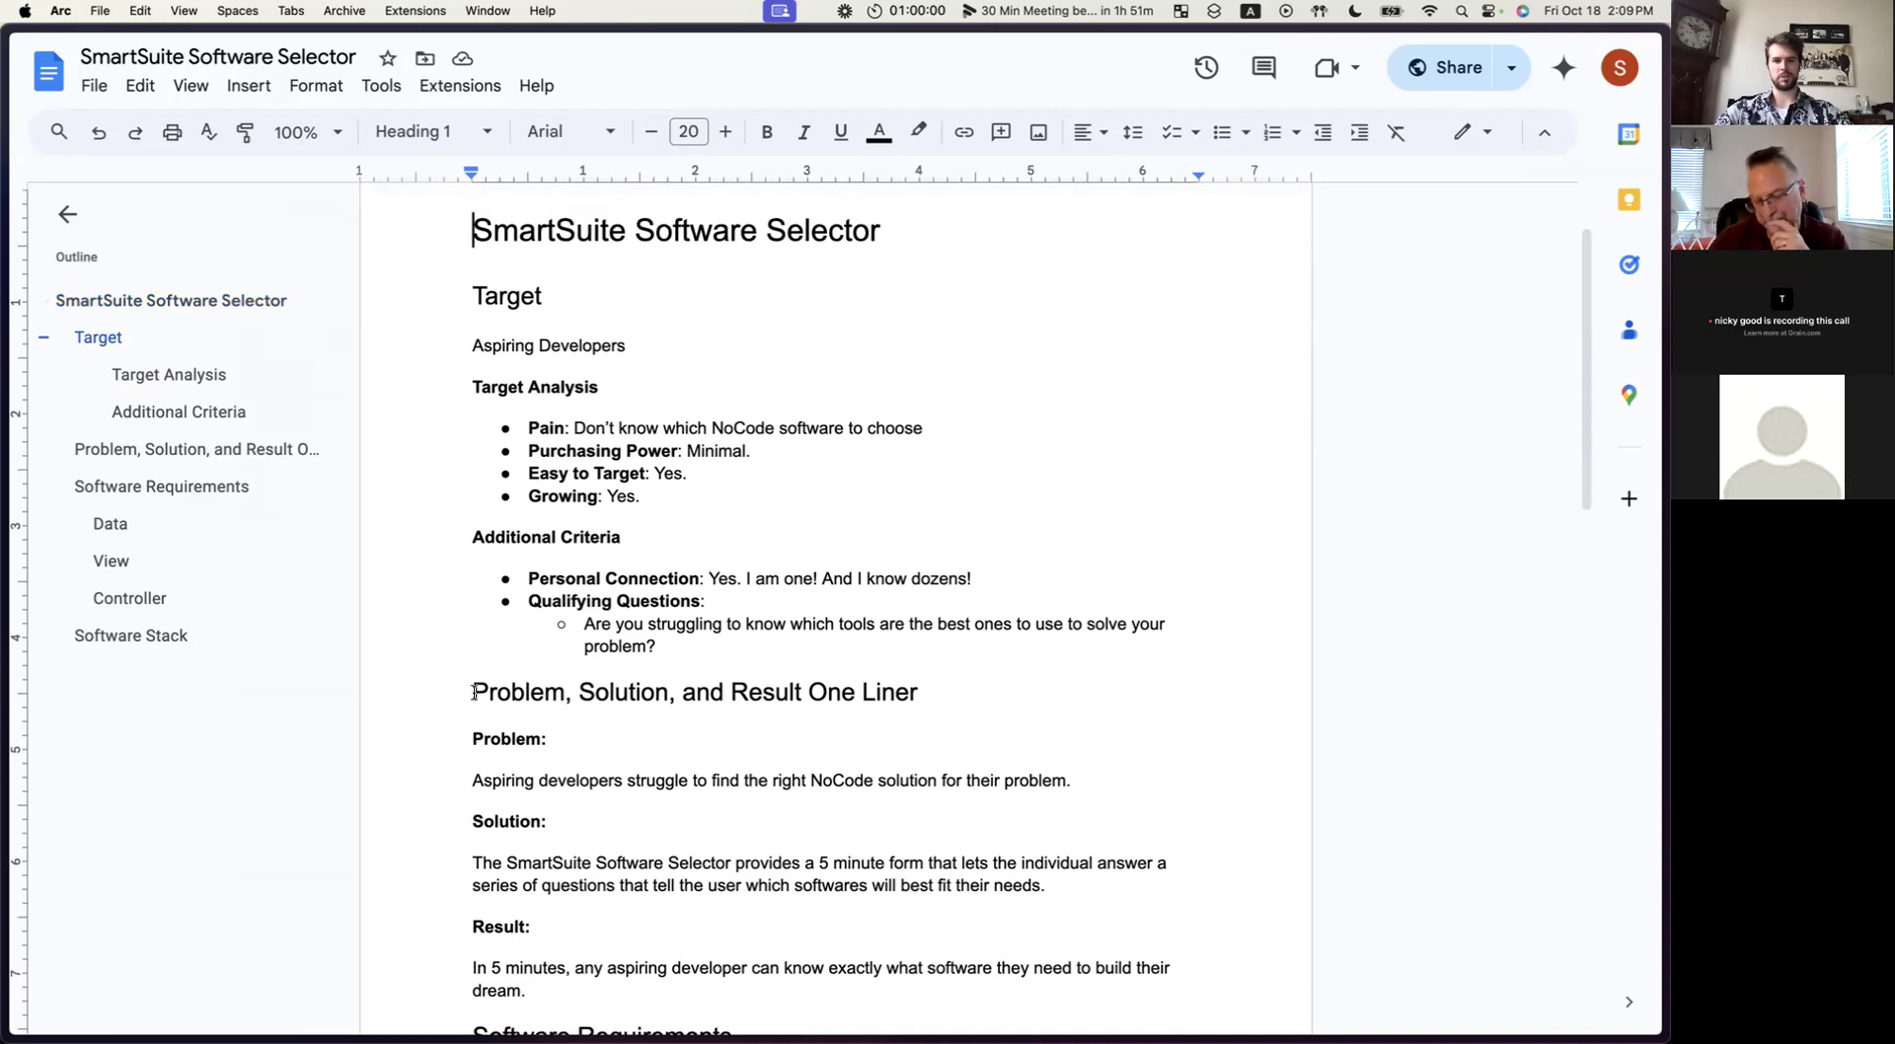
{"action": "mouse_move", "coordinate": [799, 711]}
{"action": "left_mouse_down"}
{"action": "mouse_move", "coordinate": [881, 702]}
{"action": "mouse_move", "coordinate": [806, 696]}
{"action": "left_mouse_up"}
{"action": "left_click", "coordinate": [918, 696]}
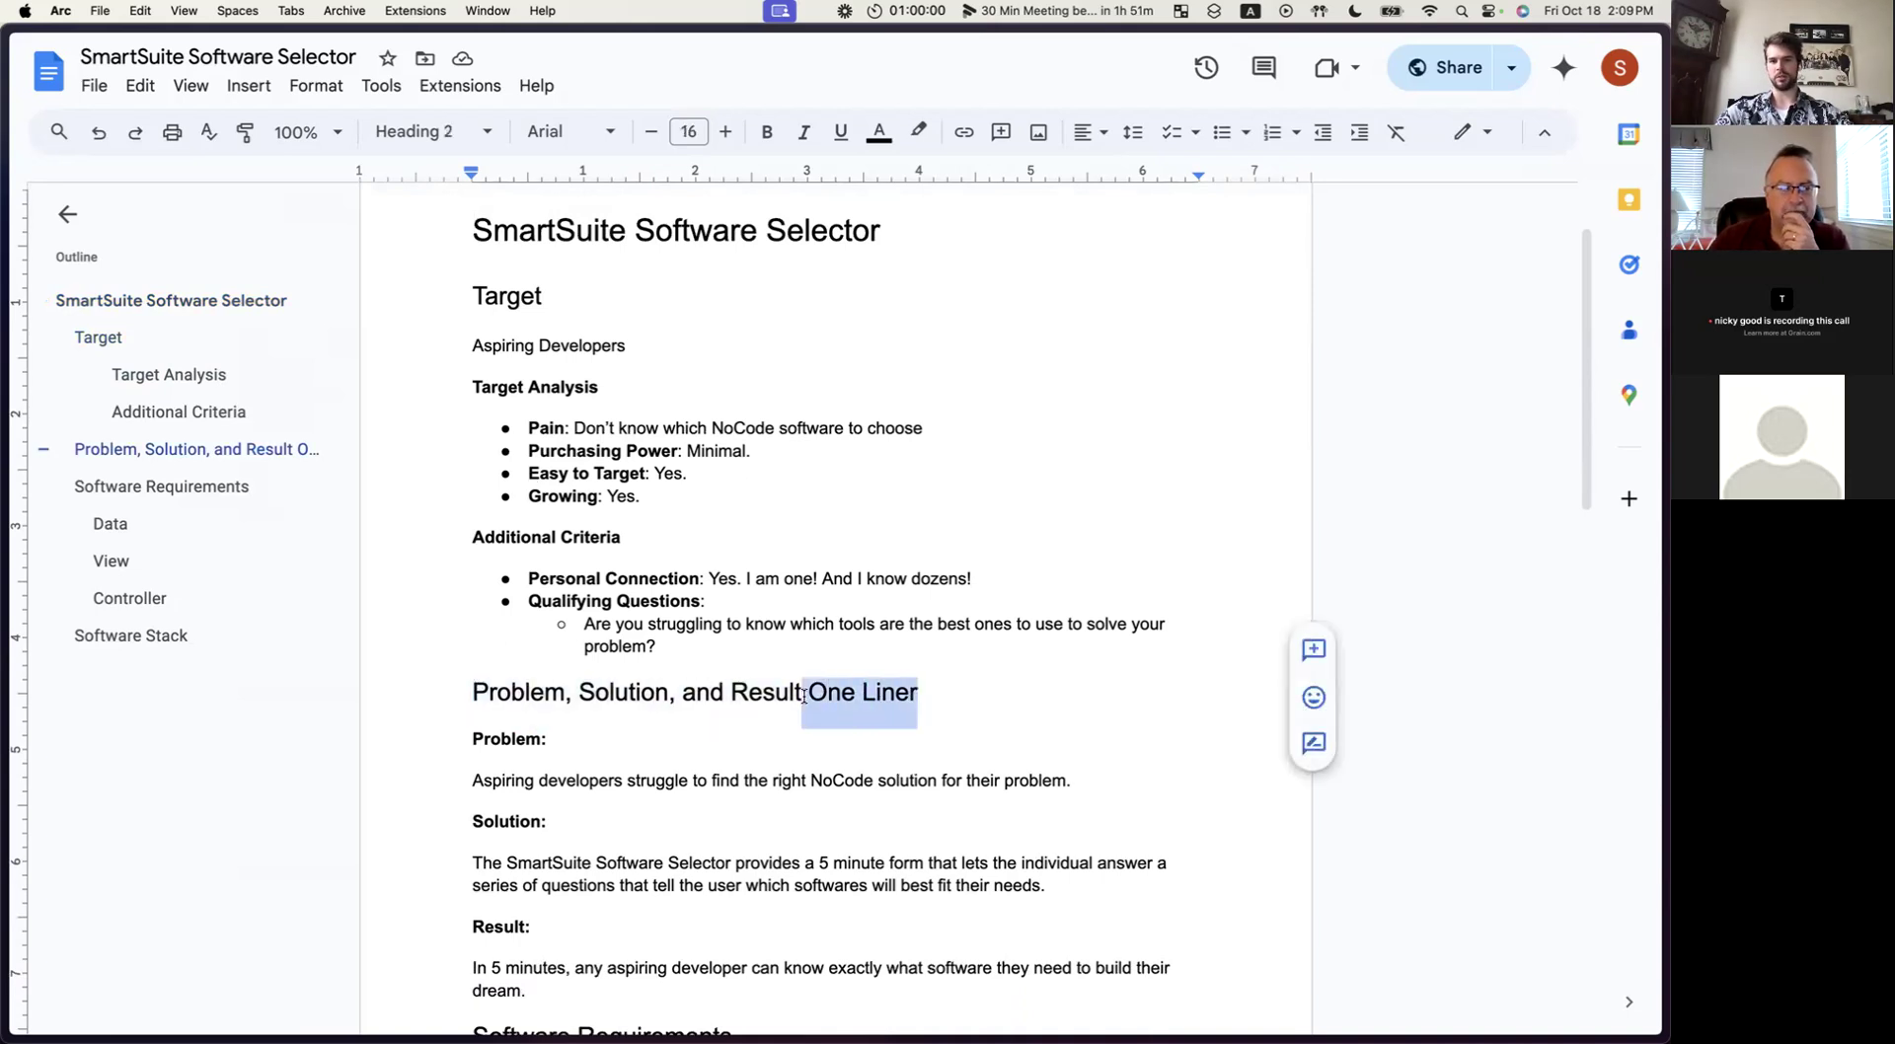
{"action": "left_click", "coordinate": [471, 291]}
{"action": "left_click_drag", "start_coordinate": [470, 291], "coordinate": [567, 301]}
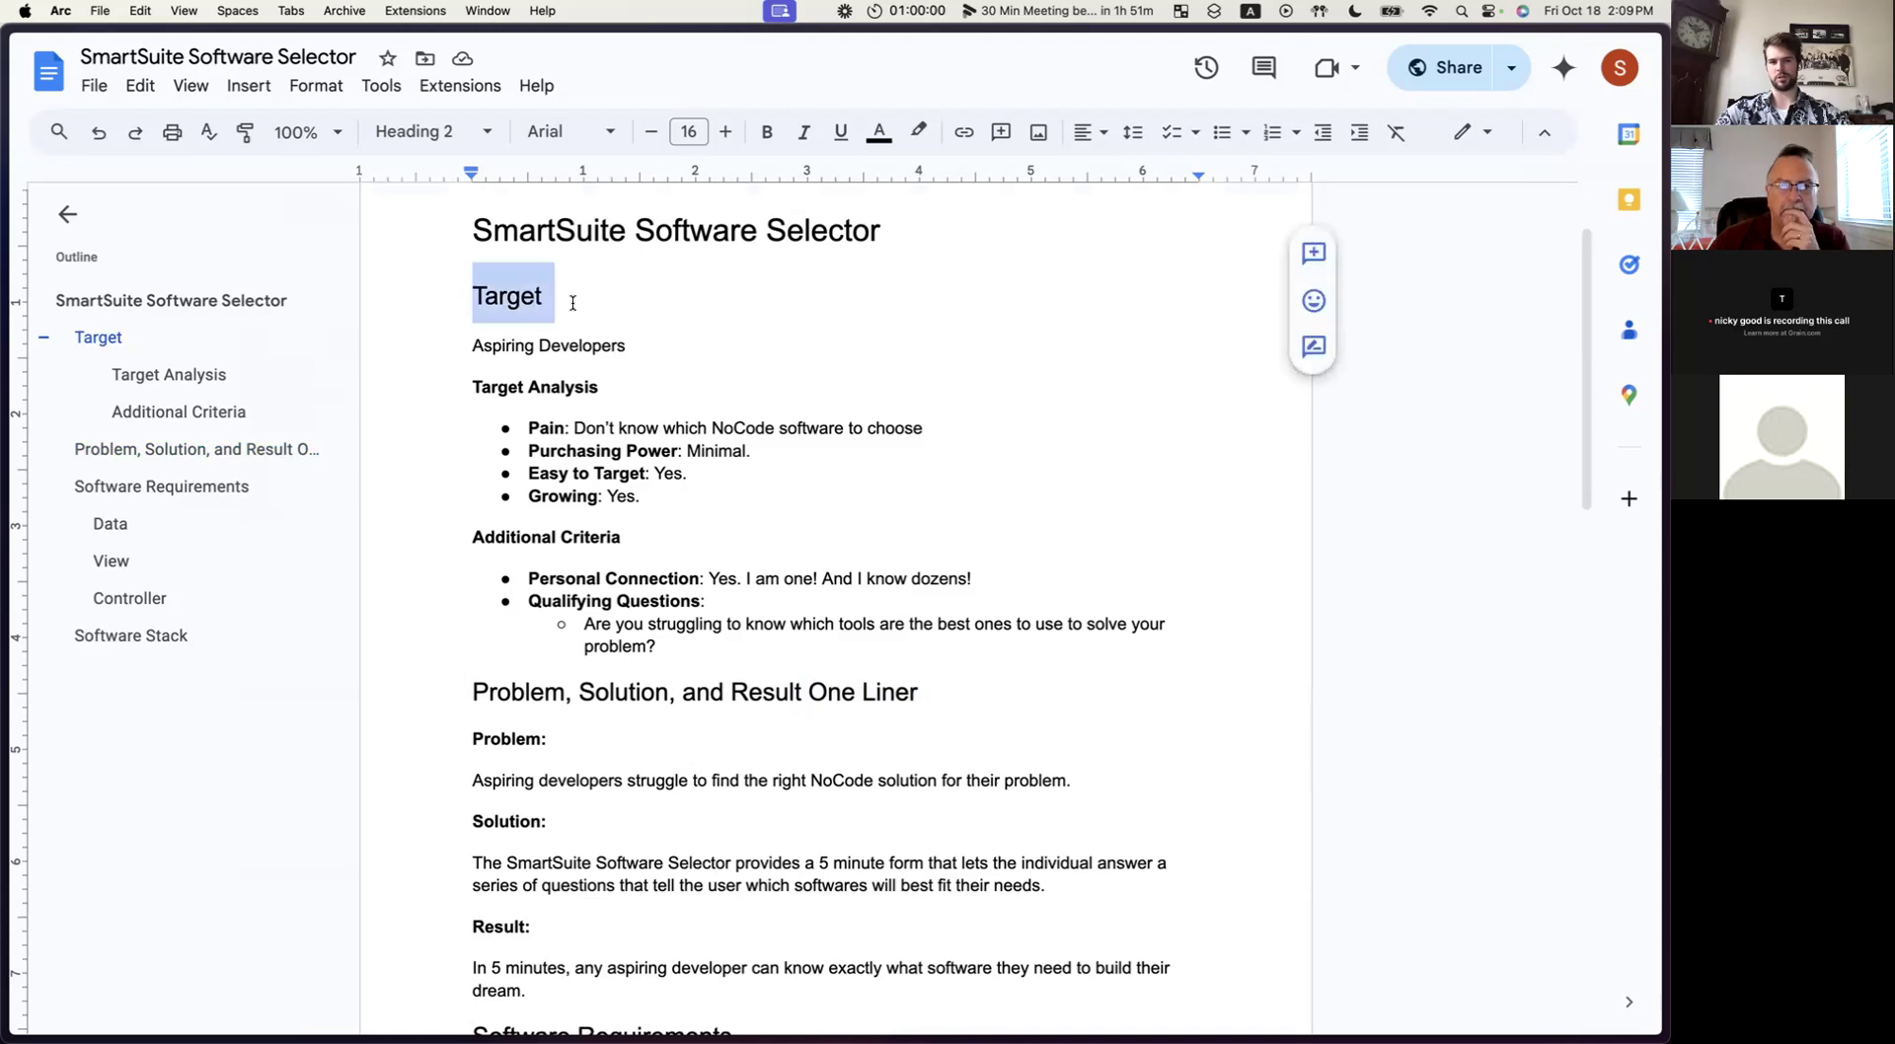
{"action": "double_click", "coordinate": [507, 692]}
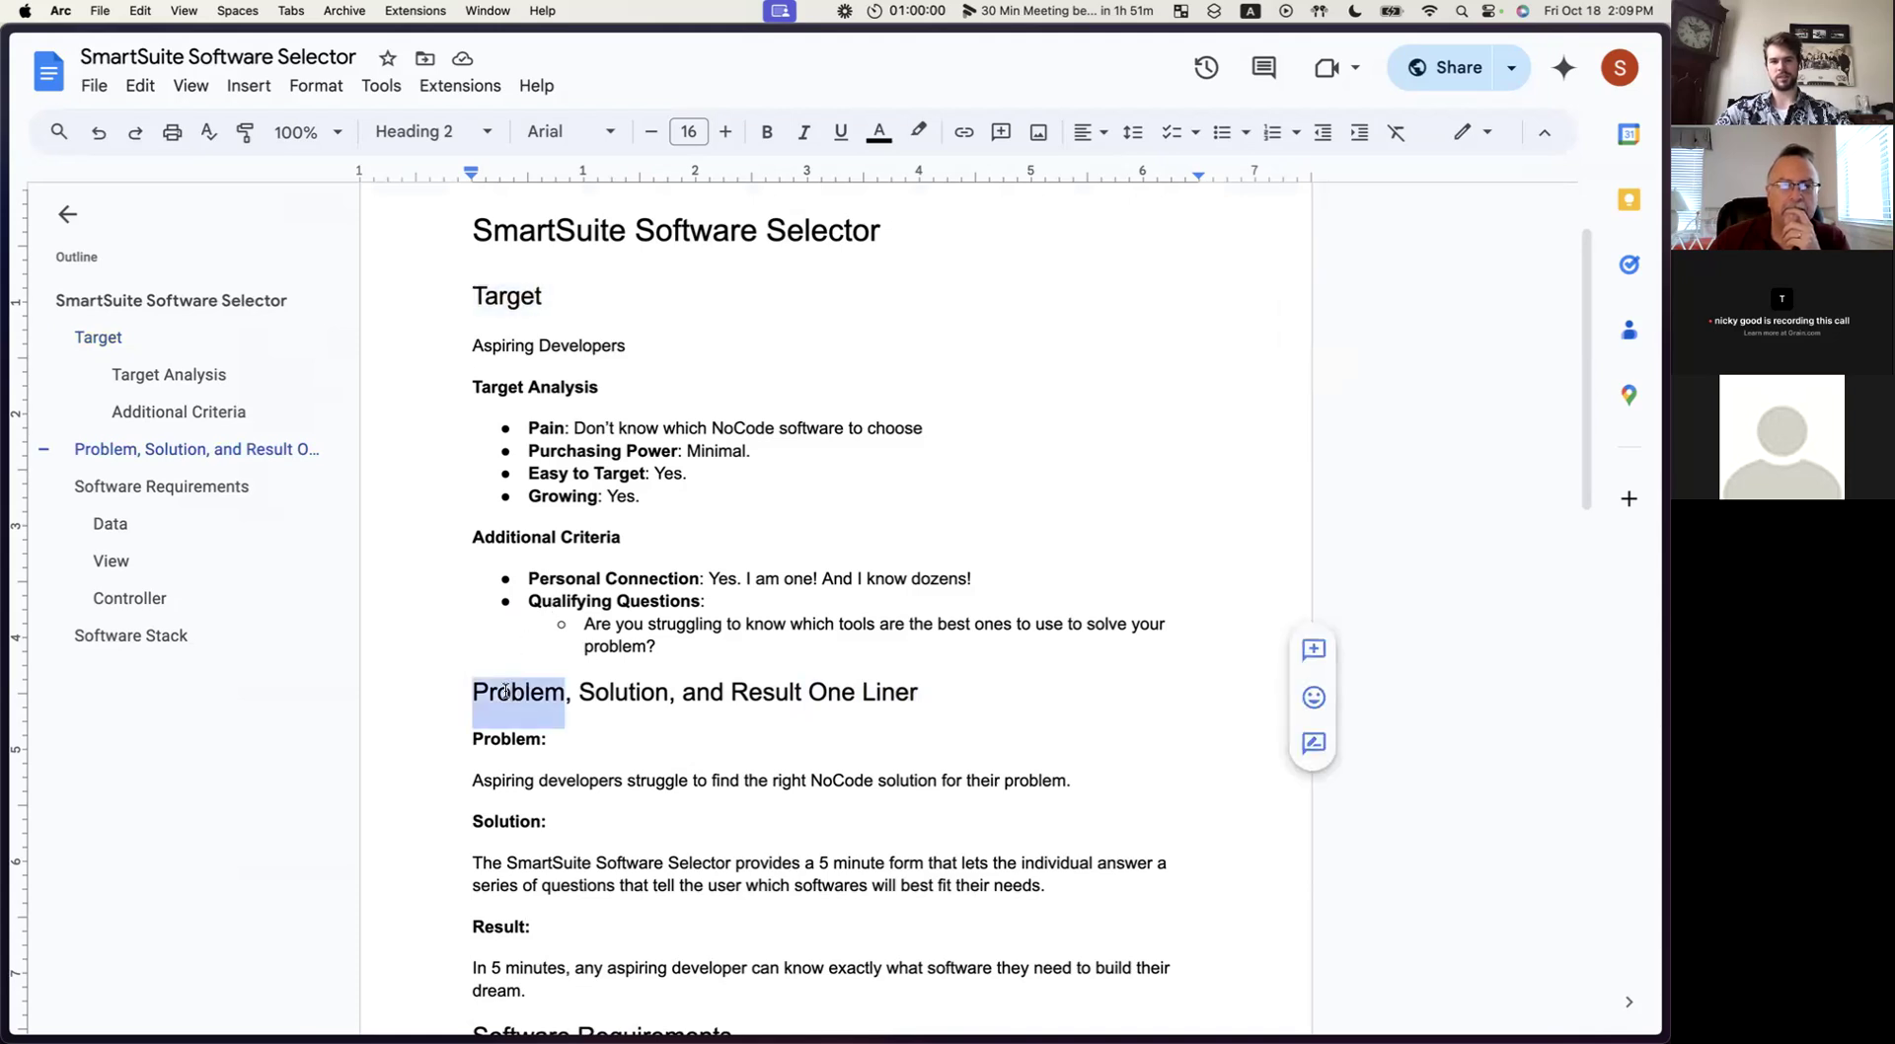
{"action": "left_click", "coordinate": [513, 690]}
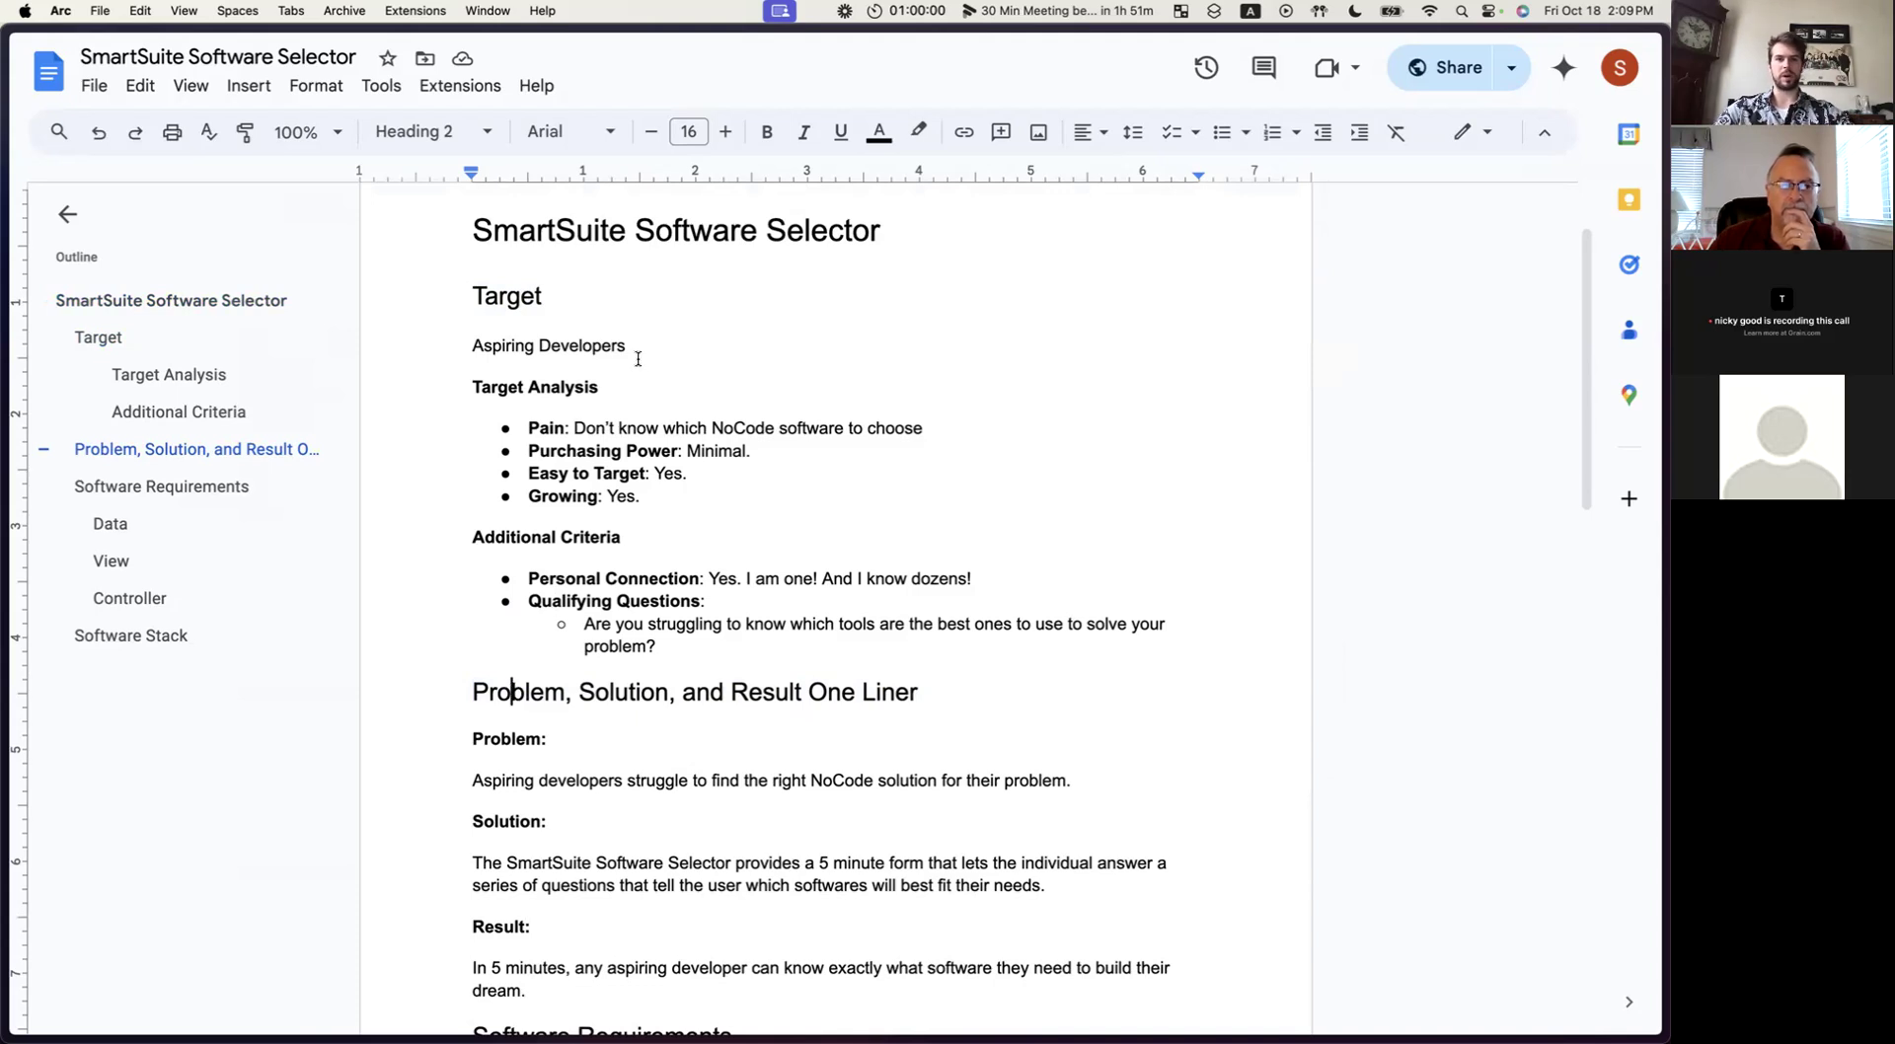
Insert "NoCode" before "Developers" in the target line so it reads "Aspiring NoCode Developers".
{"action": "double_click", "coordinate": [561, 346]}
{"action": "triple_click", "coordinate": [445, 348]}
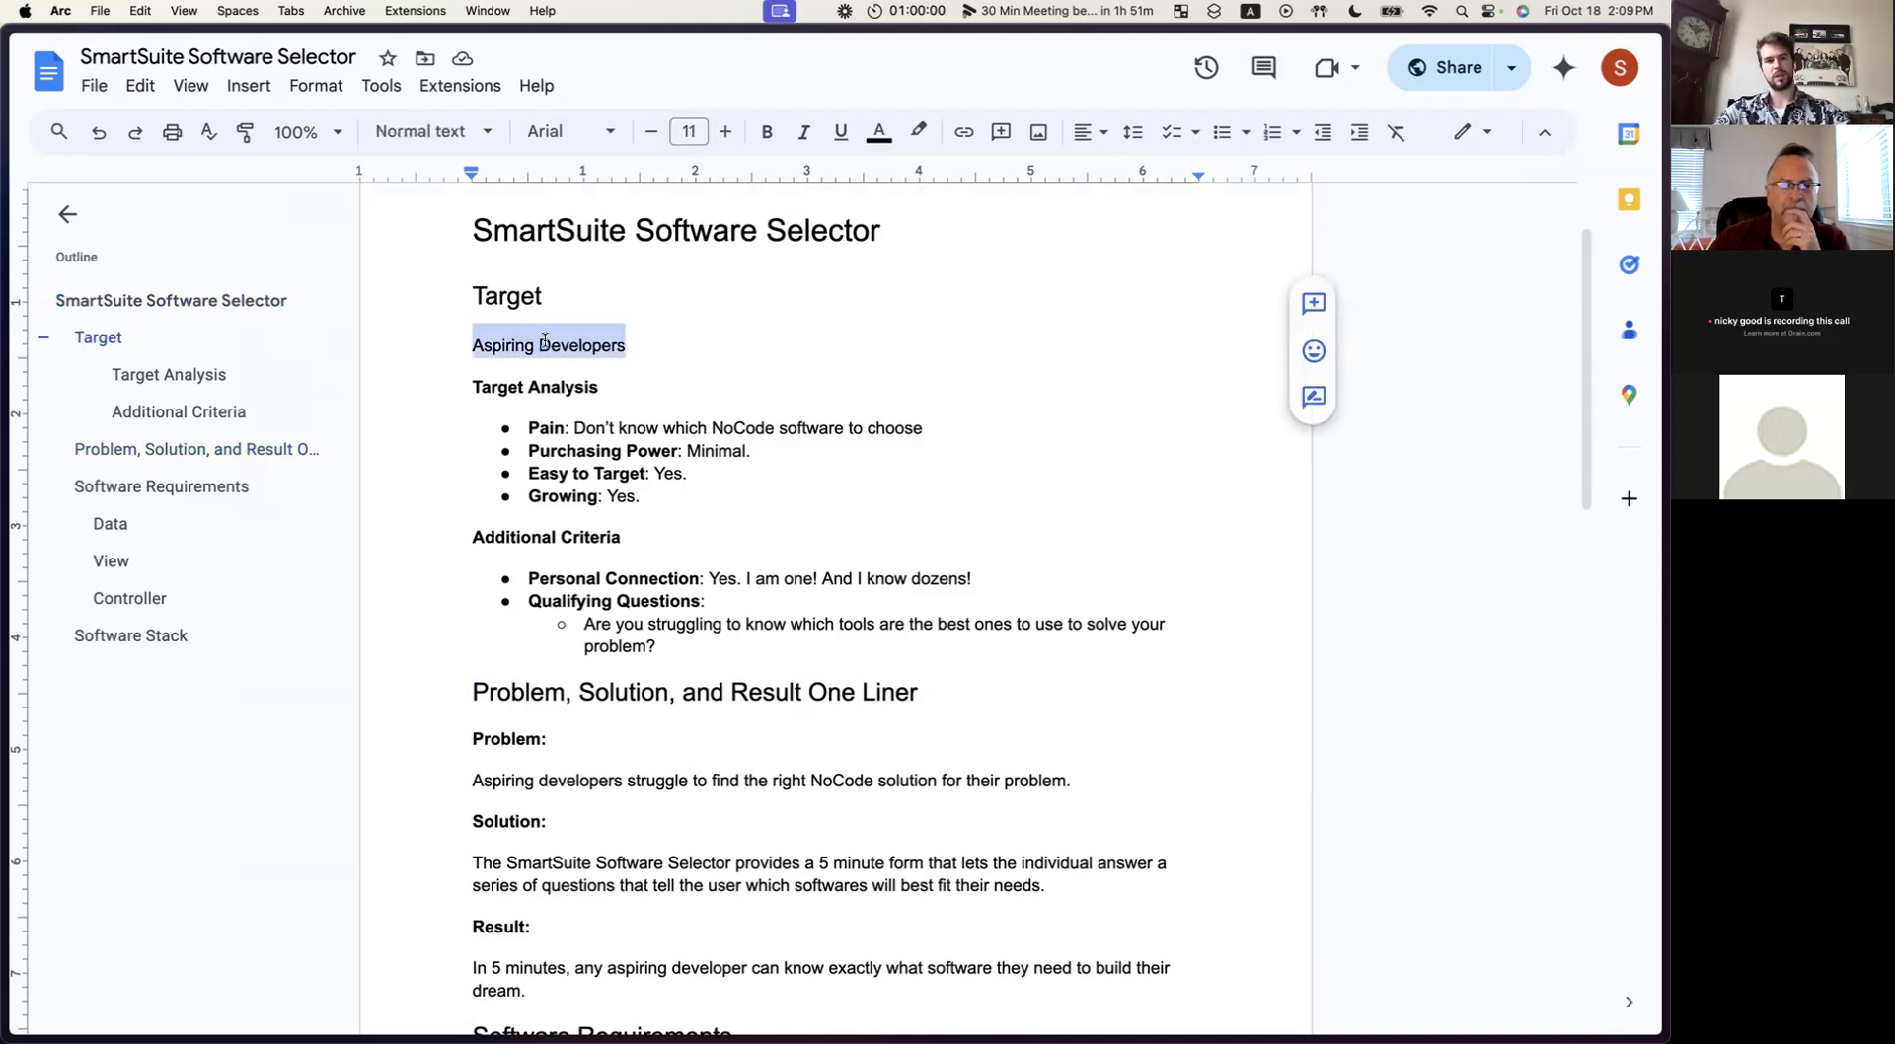
{"action": "left_click", "coordinate": [543, 342]}
{"action": "type", "text": "NoCode"}
{"action": "left_click", "coordinate": [742, 343]}
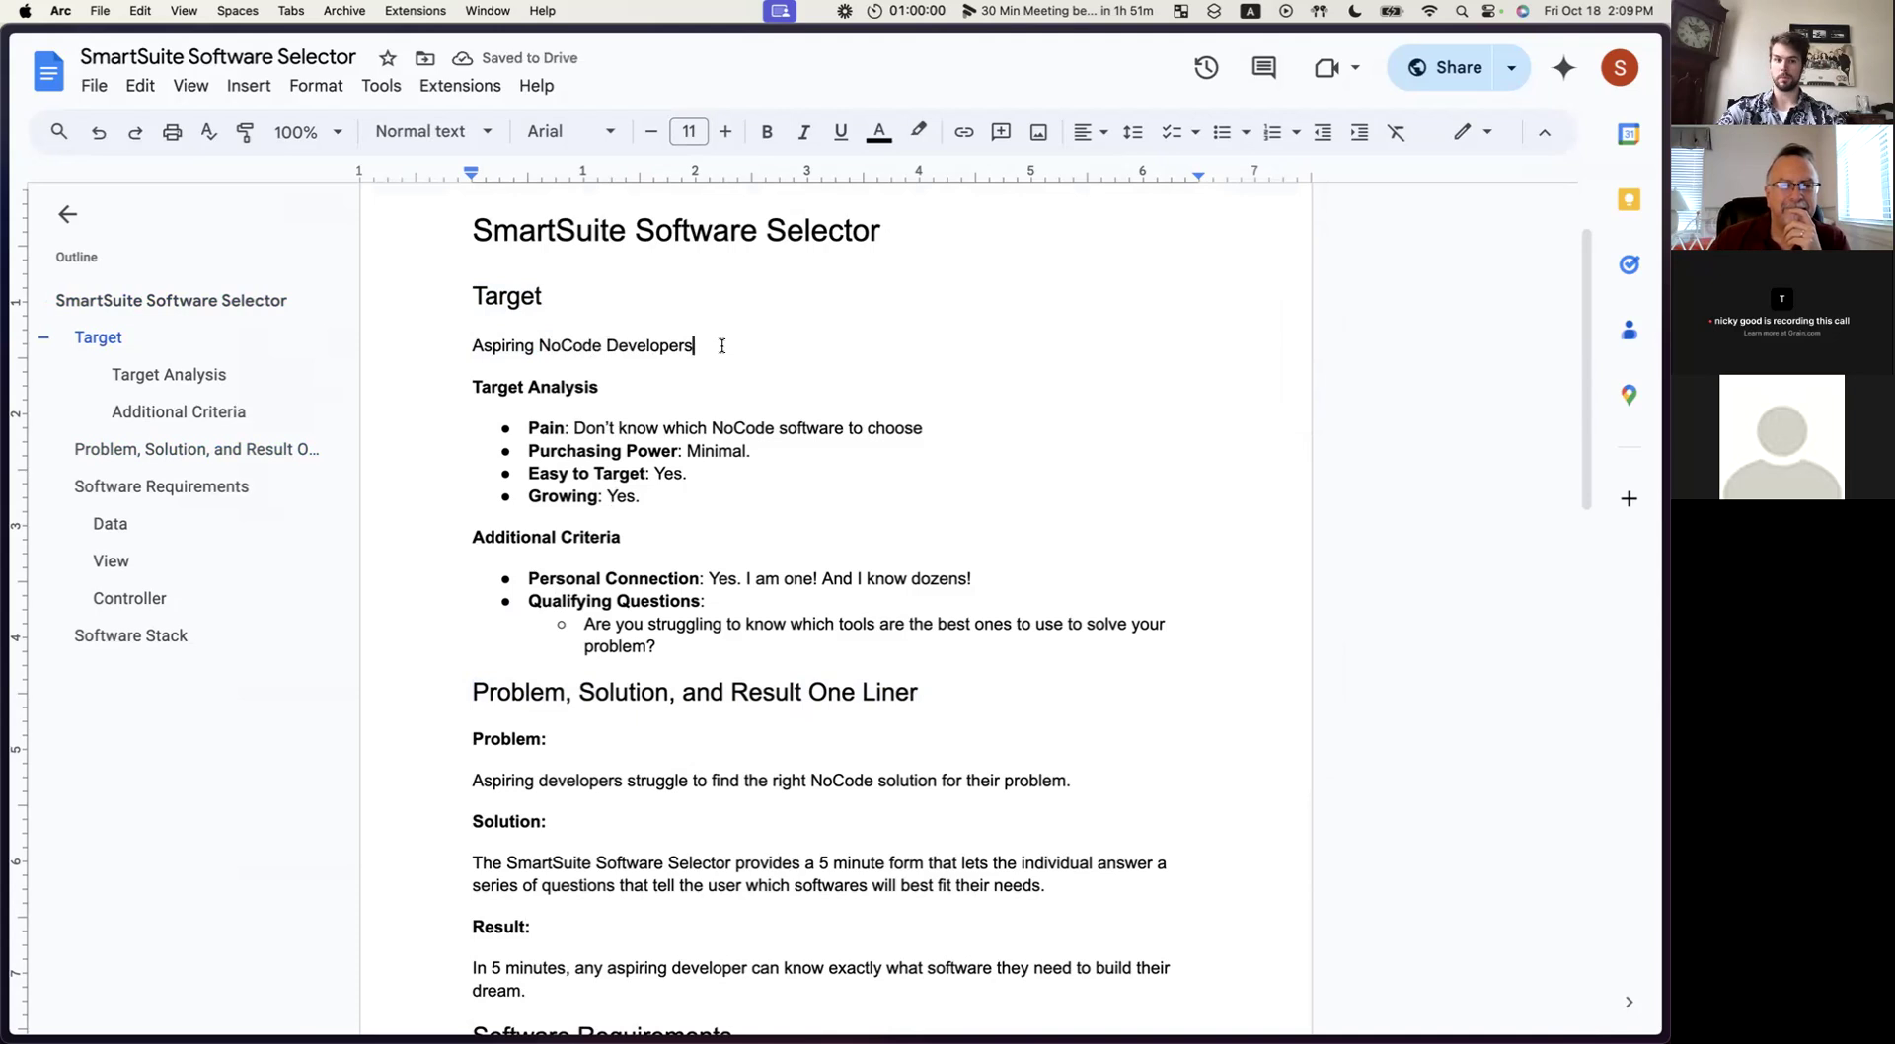
Review the Pain and Purchasing Power entries under Target Analysis.
{"action": "left_click_drag", "start_coordinate": [573, 430], "coordinate": [938, 427]}
{"action": "left_click", "coordinate": [922, 427]}
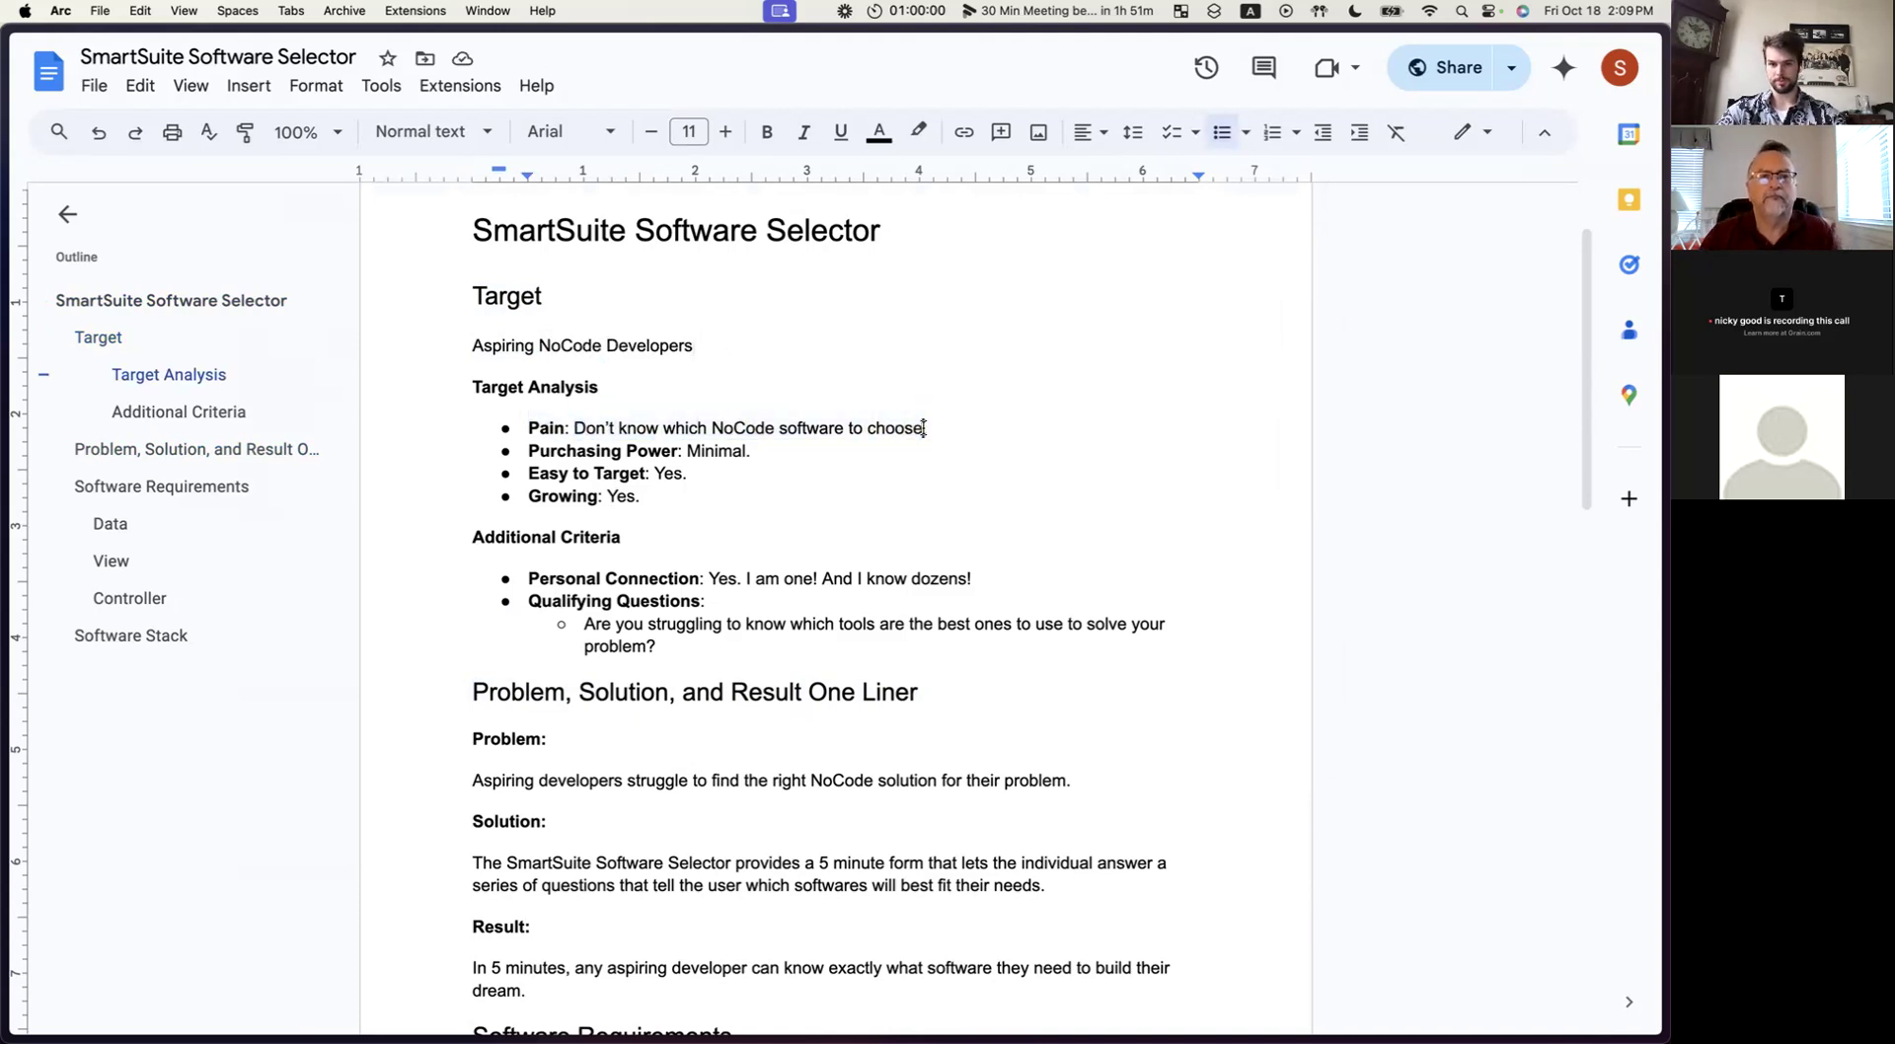
{"action": "left_click_drag", "start_coordinate": [682, 449], "coordinate": [842, 451]}
{"action": "left_click", "coordinate": [771, 451]}
{"action": "left_click_drag", "start_coordinate": [682, 449], "coordinate": [824, 452]}
{"action": "left_click", "coordinate": [768, 451]}
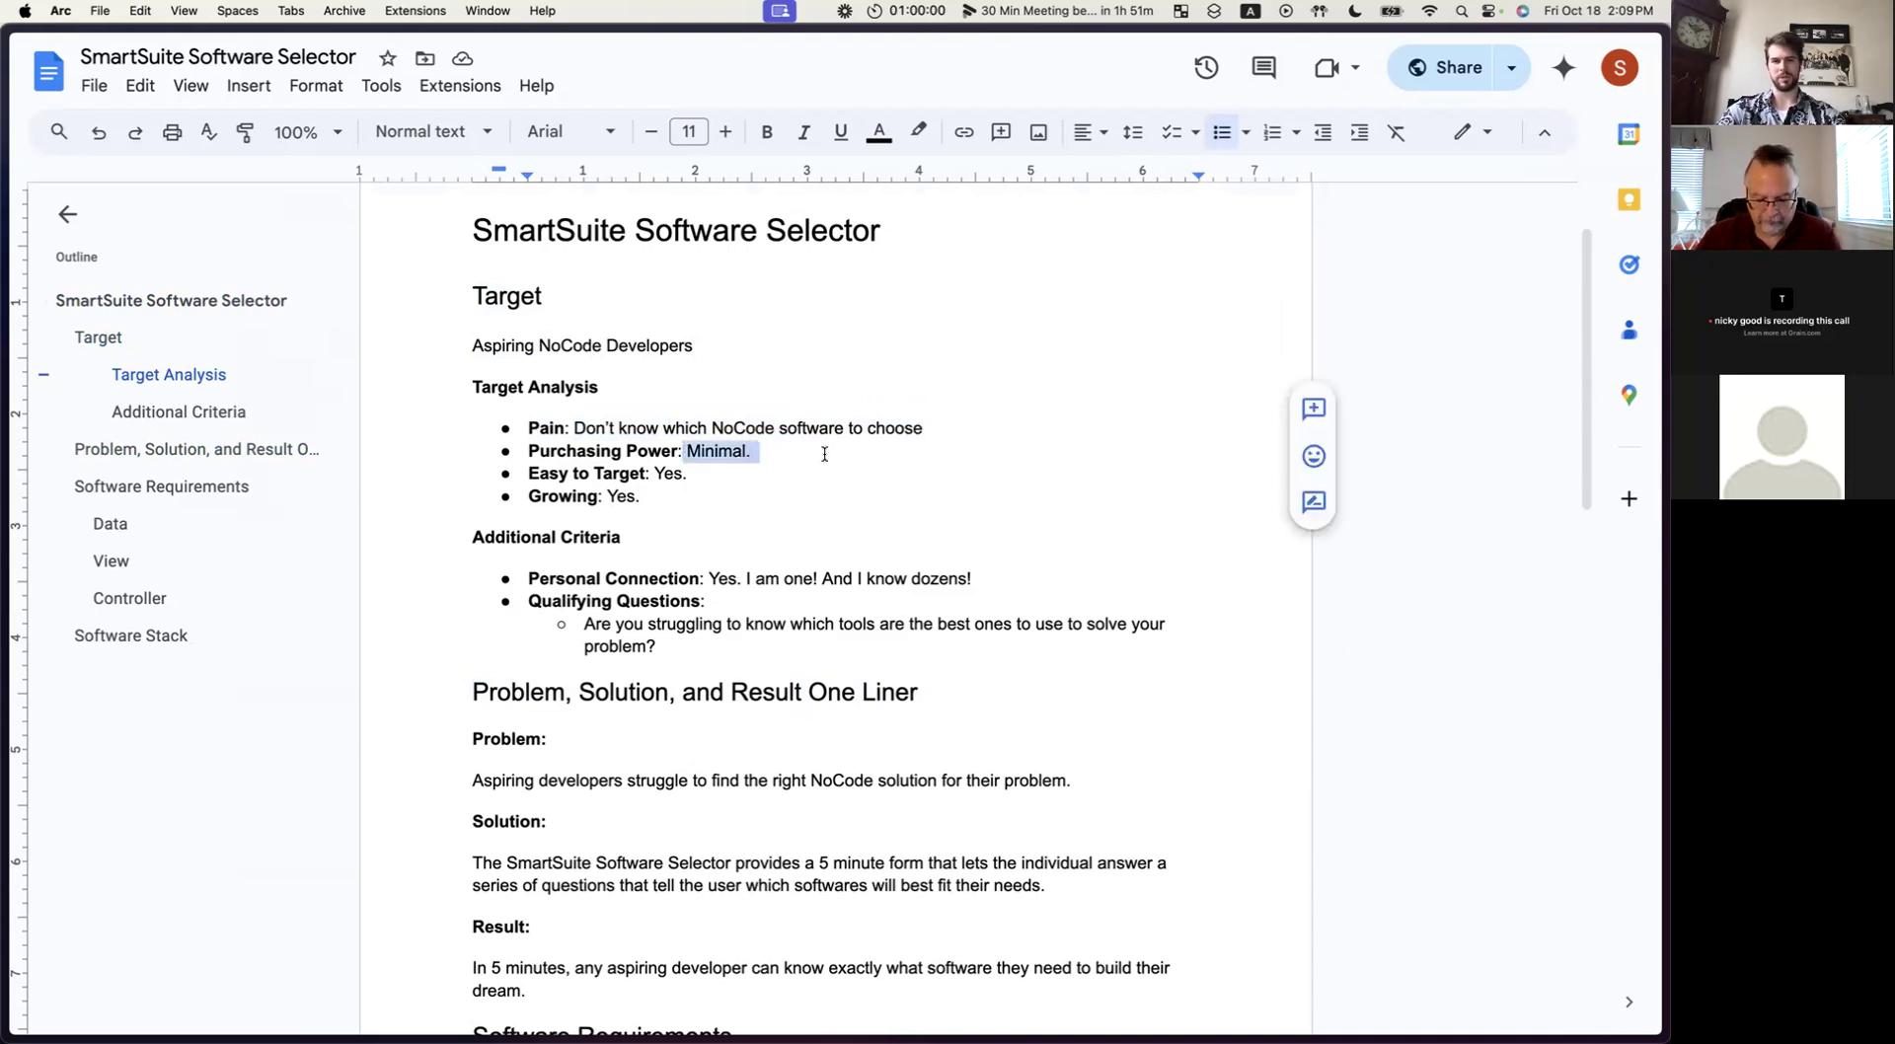
{"action": "left_click", "coordinate": [799, 451]}
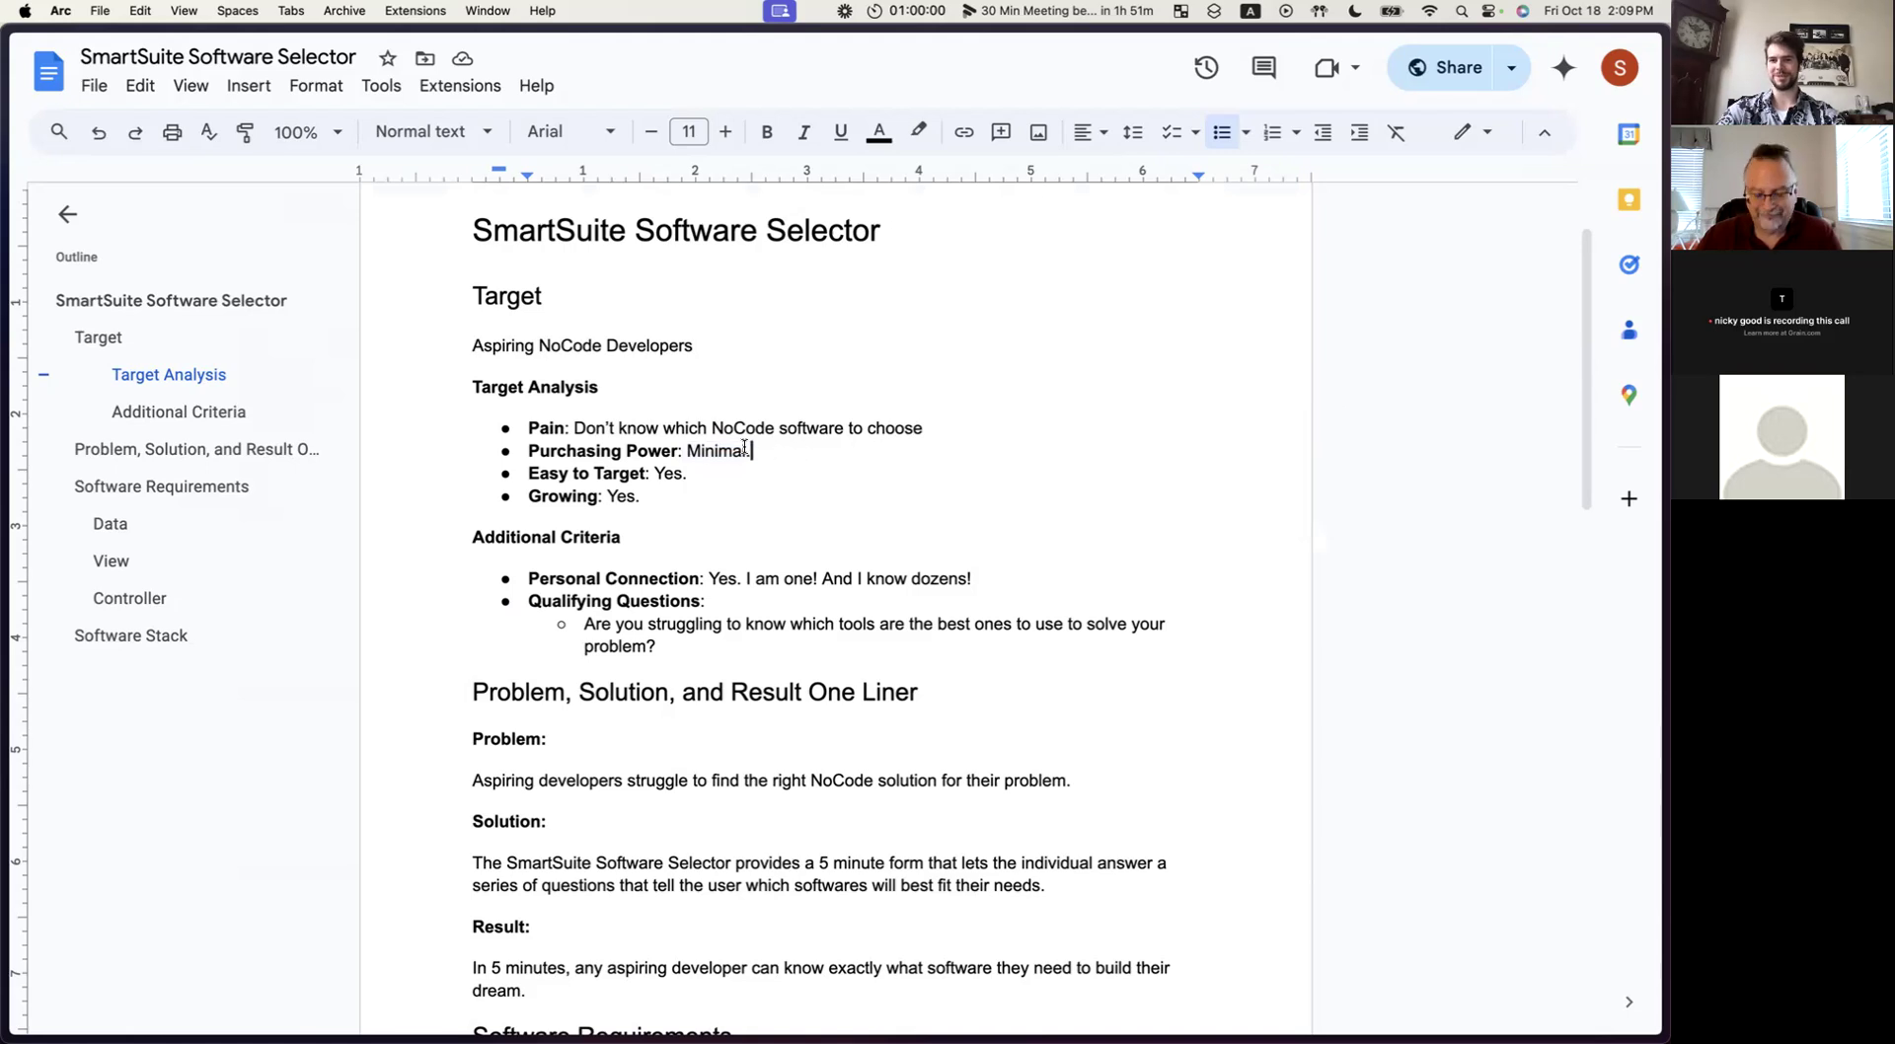
{"action": "left_click_drag", "start_coordinate": [682, 450], "coordinate": [807, 450]}
Review the Easy to Target and Growing entries under Target Analysis.
{"action": "left_click", "coordinate": [717, 478]}
{"action": "left_click", "coordinate": [724, 479]}
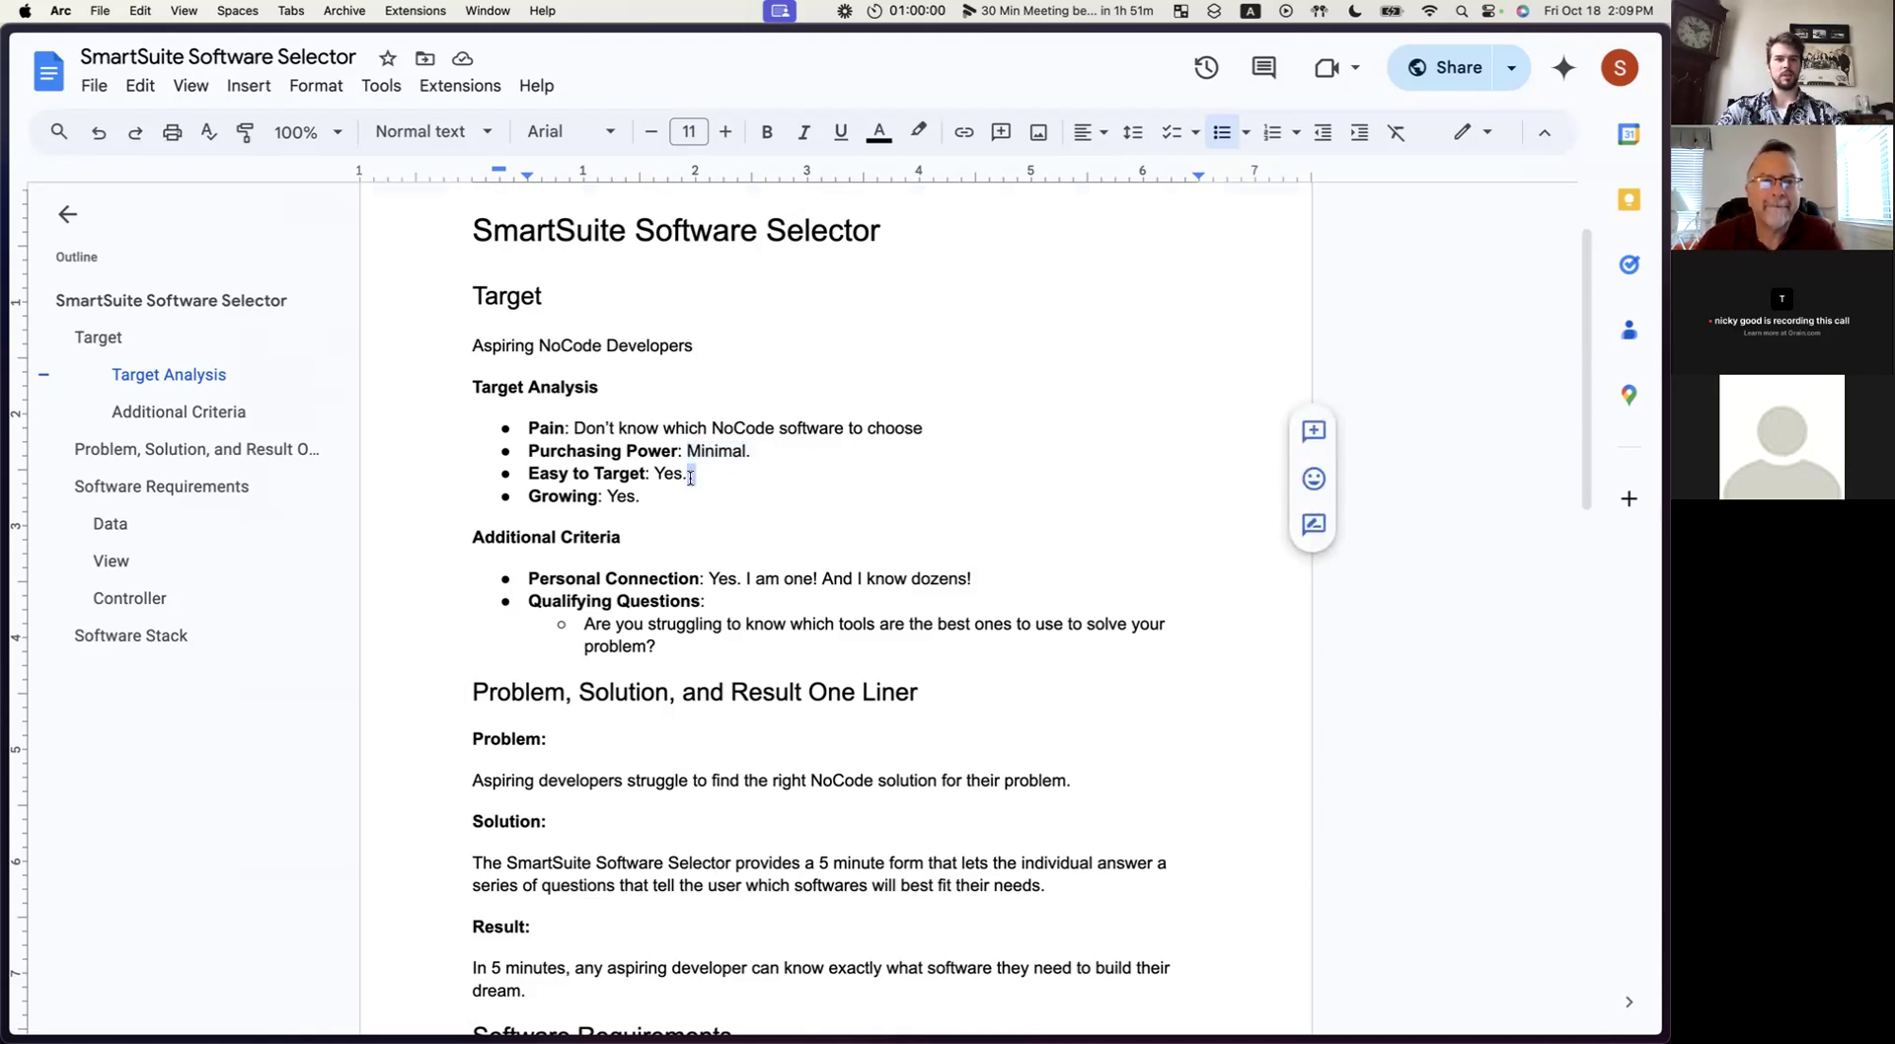
{"action": "mouse_move", "coordinate": [655, 474]}
{"action": "left_mouse_down"}
{"action": "mouse_move", "coordinate": [691, 477]}
{"action": "mouse_move", "coordinate": [650, 497]}
{"action": "left_mouse_up"}
{"action": "left_click", "coordinate": [721, 479]}
{"action": "left_click", "coordinate": [688, 475]}
{"action": "left_click", "coordinate": [670, 504]}
{"action": "left_click", "coordinate": [652, 502]}
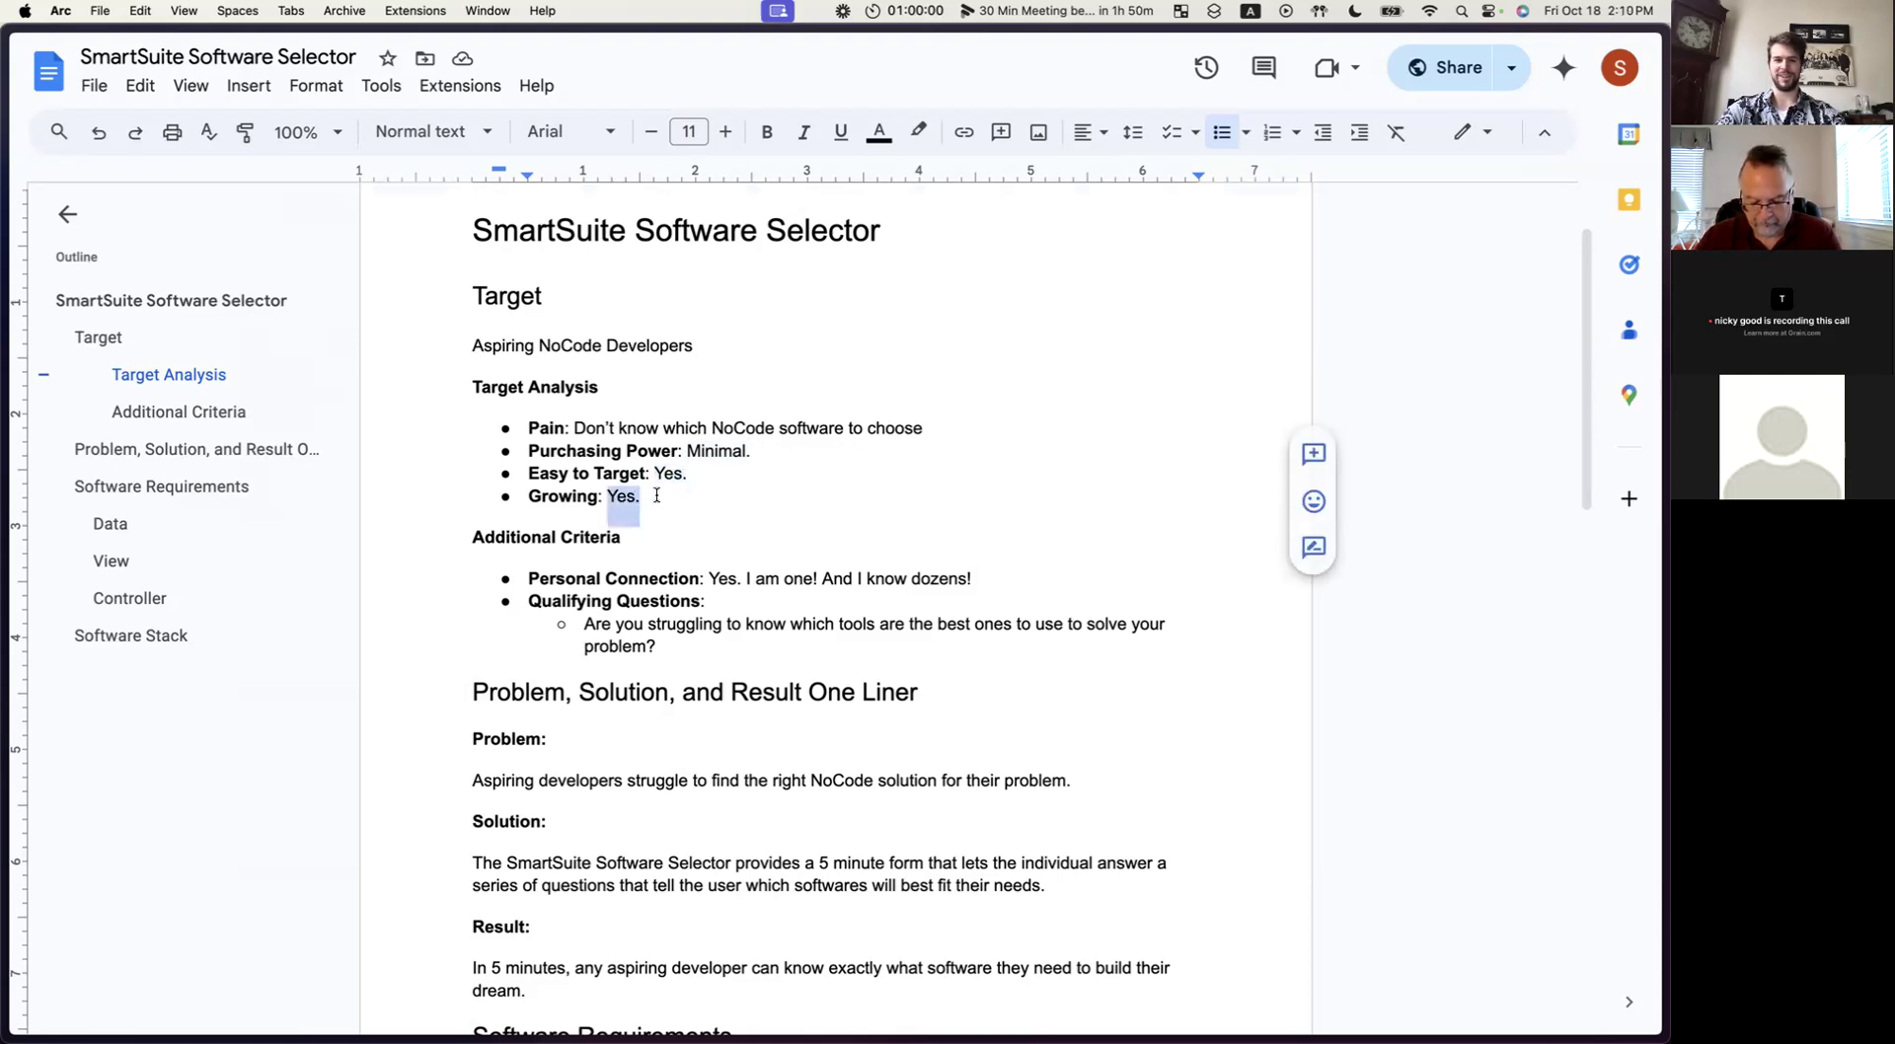
{"action": "left_click_drag", "start_coordinate": [661, 496], "coordinate": [641, 501]}
{"action": "left_click", "coordinate": [640, 514]}
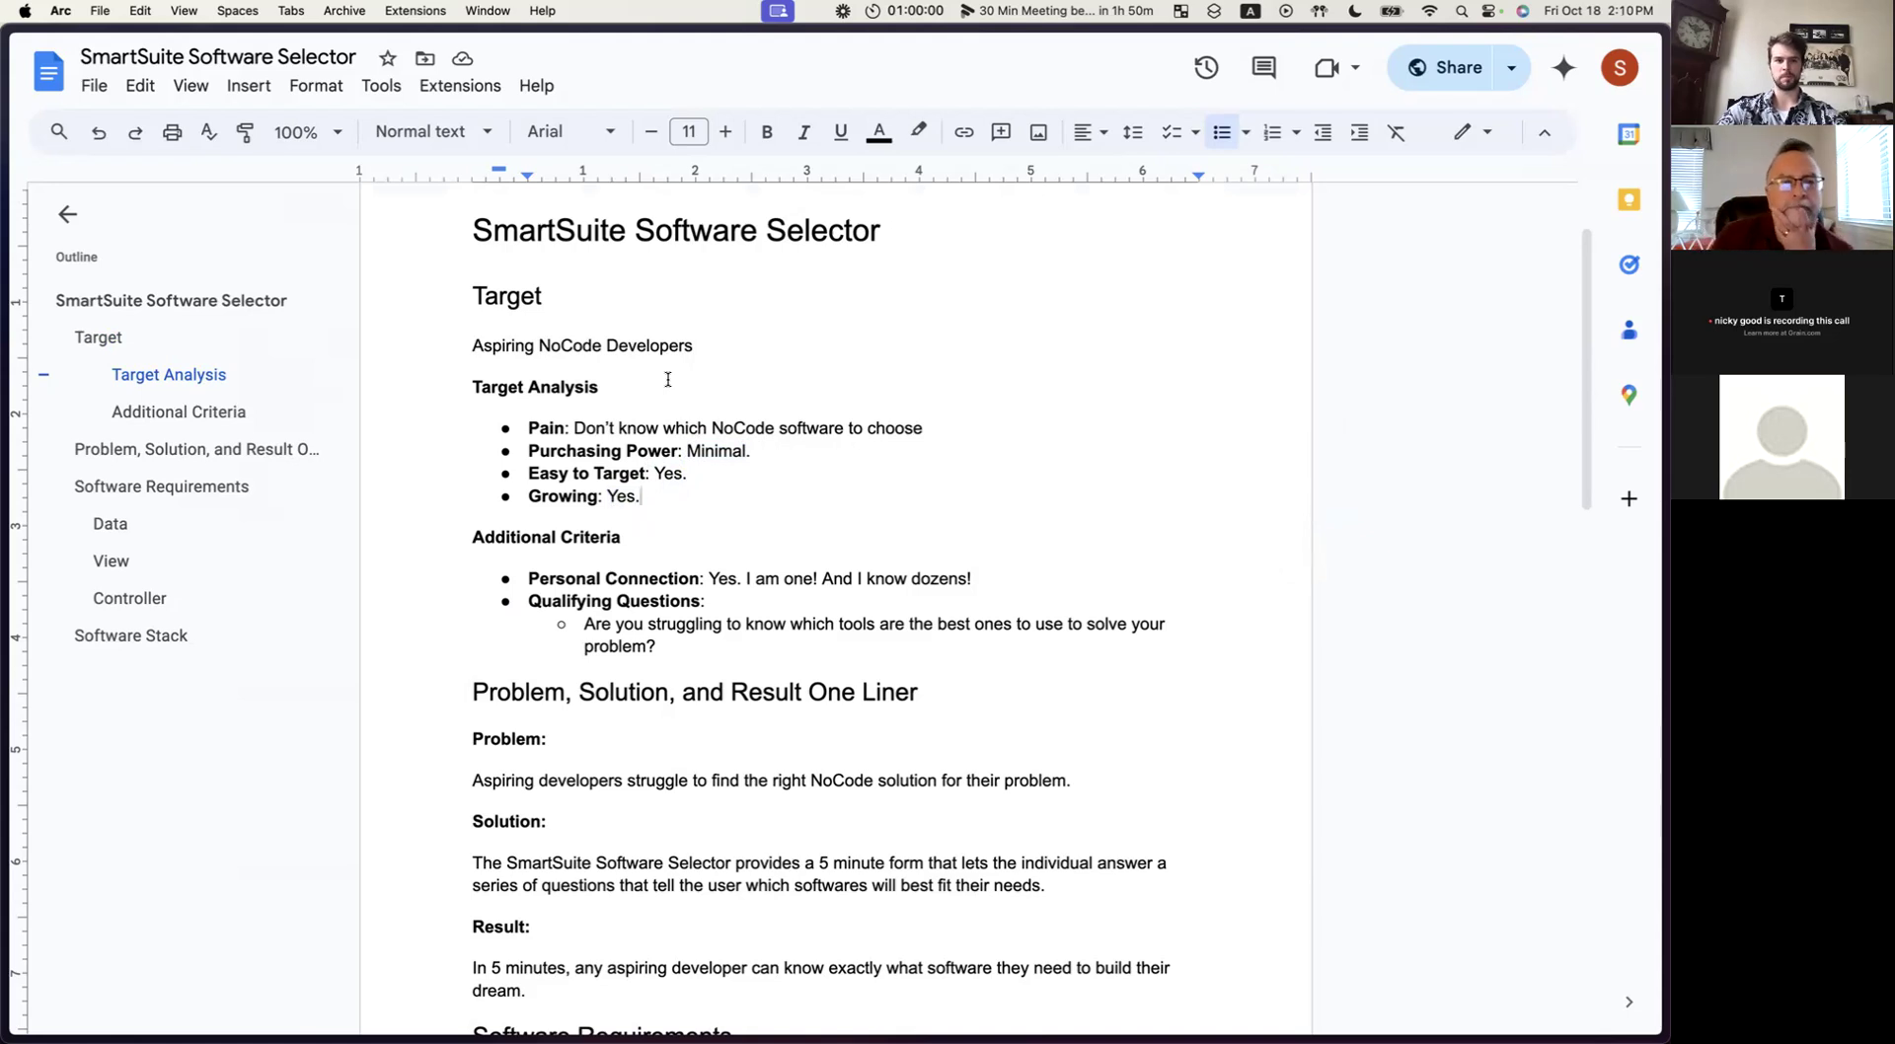
Review the Personal Connection entry under Additional Criteria.
{"action": "left_click", "coordinate": [530, 575]}
{"action": "left_click_drag", "start_coordinate": [530, 574], "coordinate": [691, 604]}
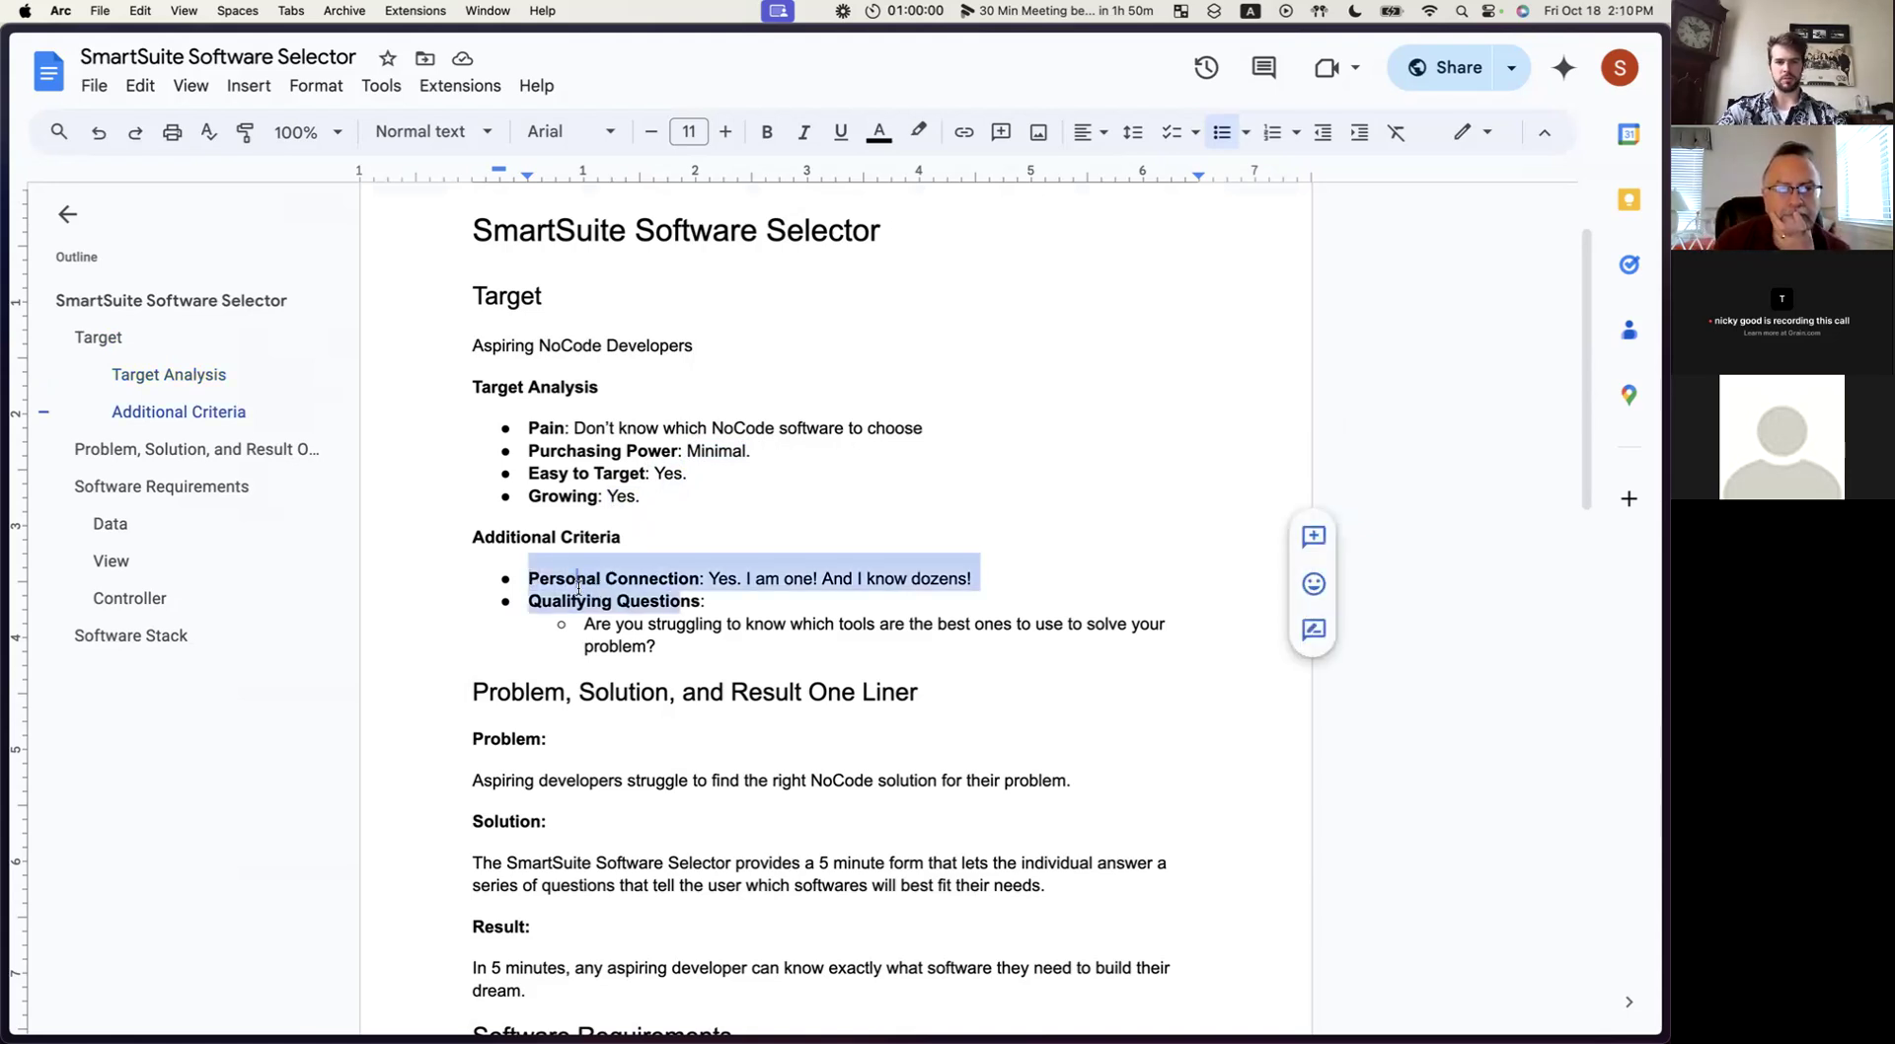
{"action": "left_click", "coordinate": [523, 580]}
{"action": "left_click", "coordinate": [699, 581], "text": "shift"}
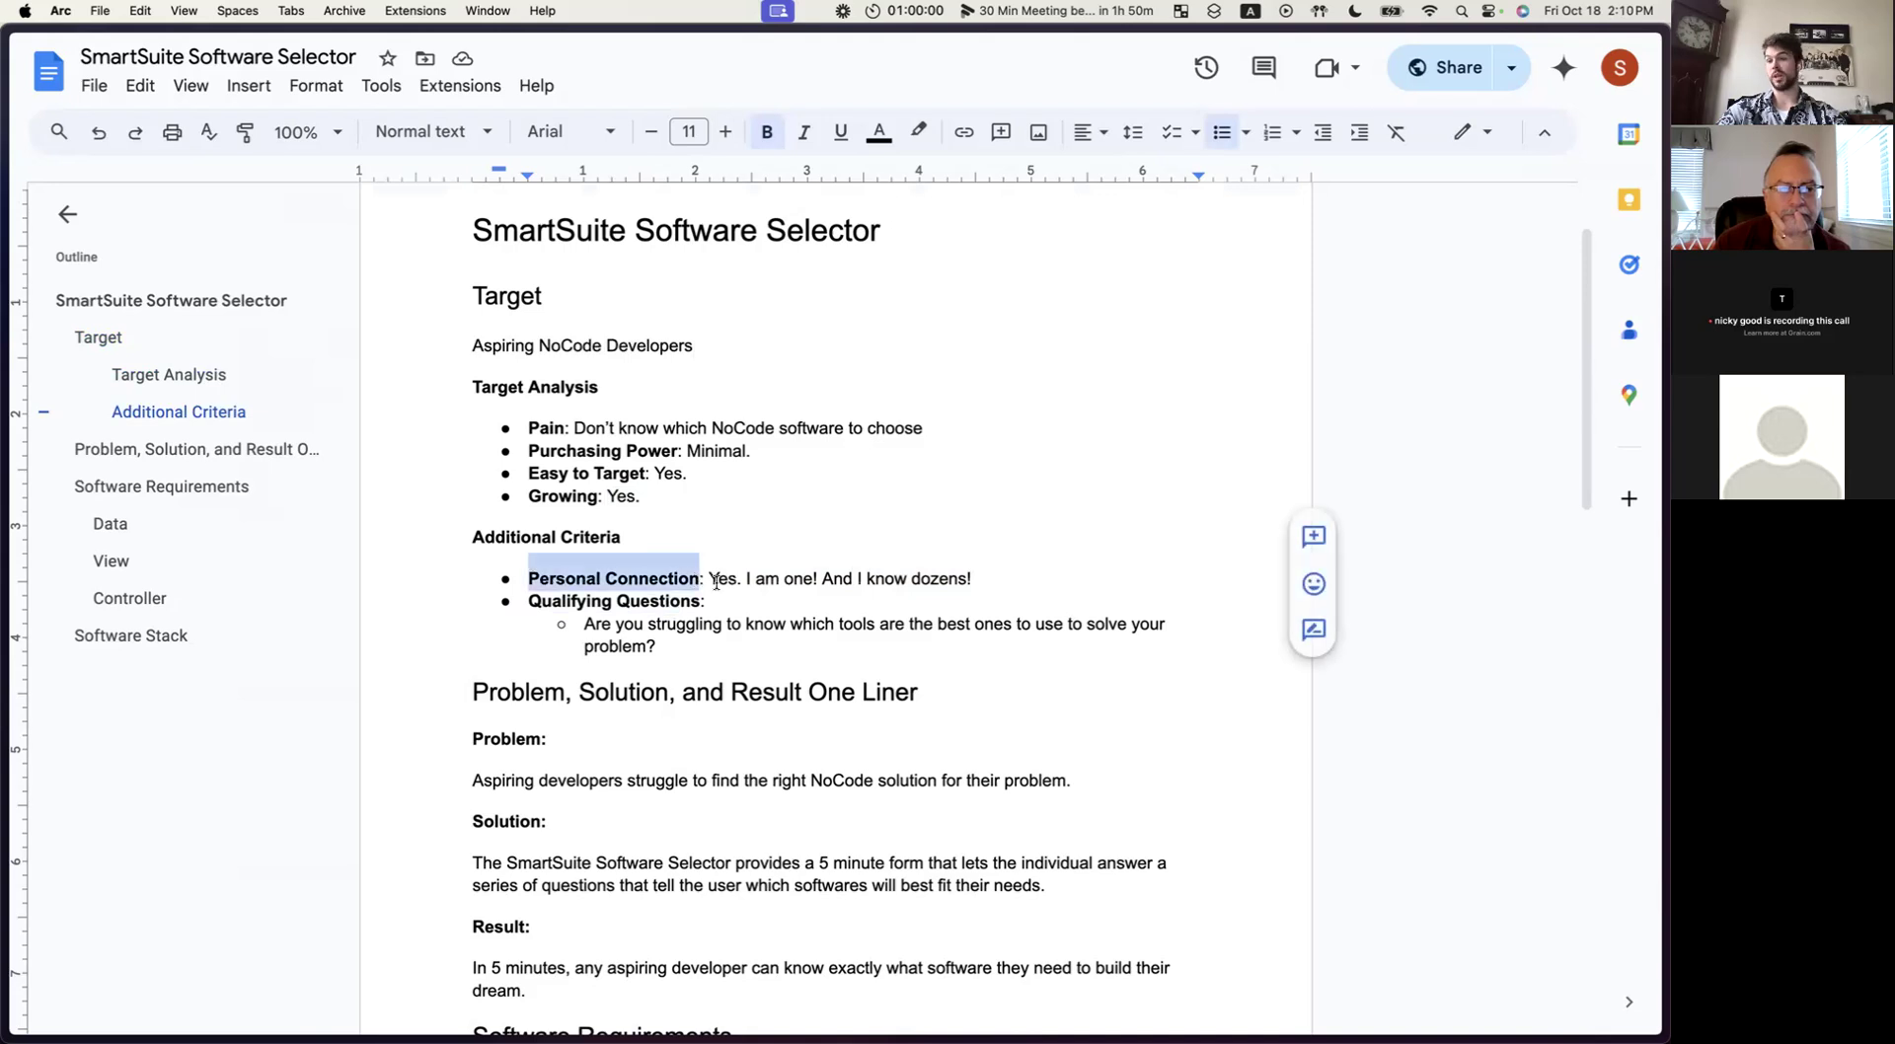
{"action": "left_click", "coordinate": [717, 579]}
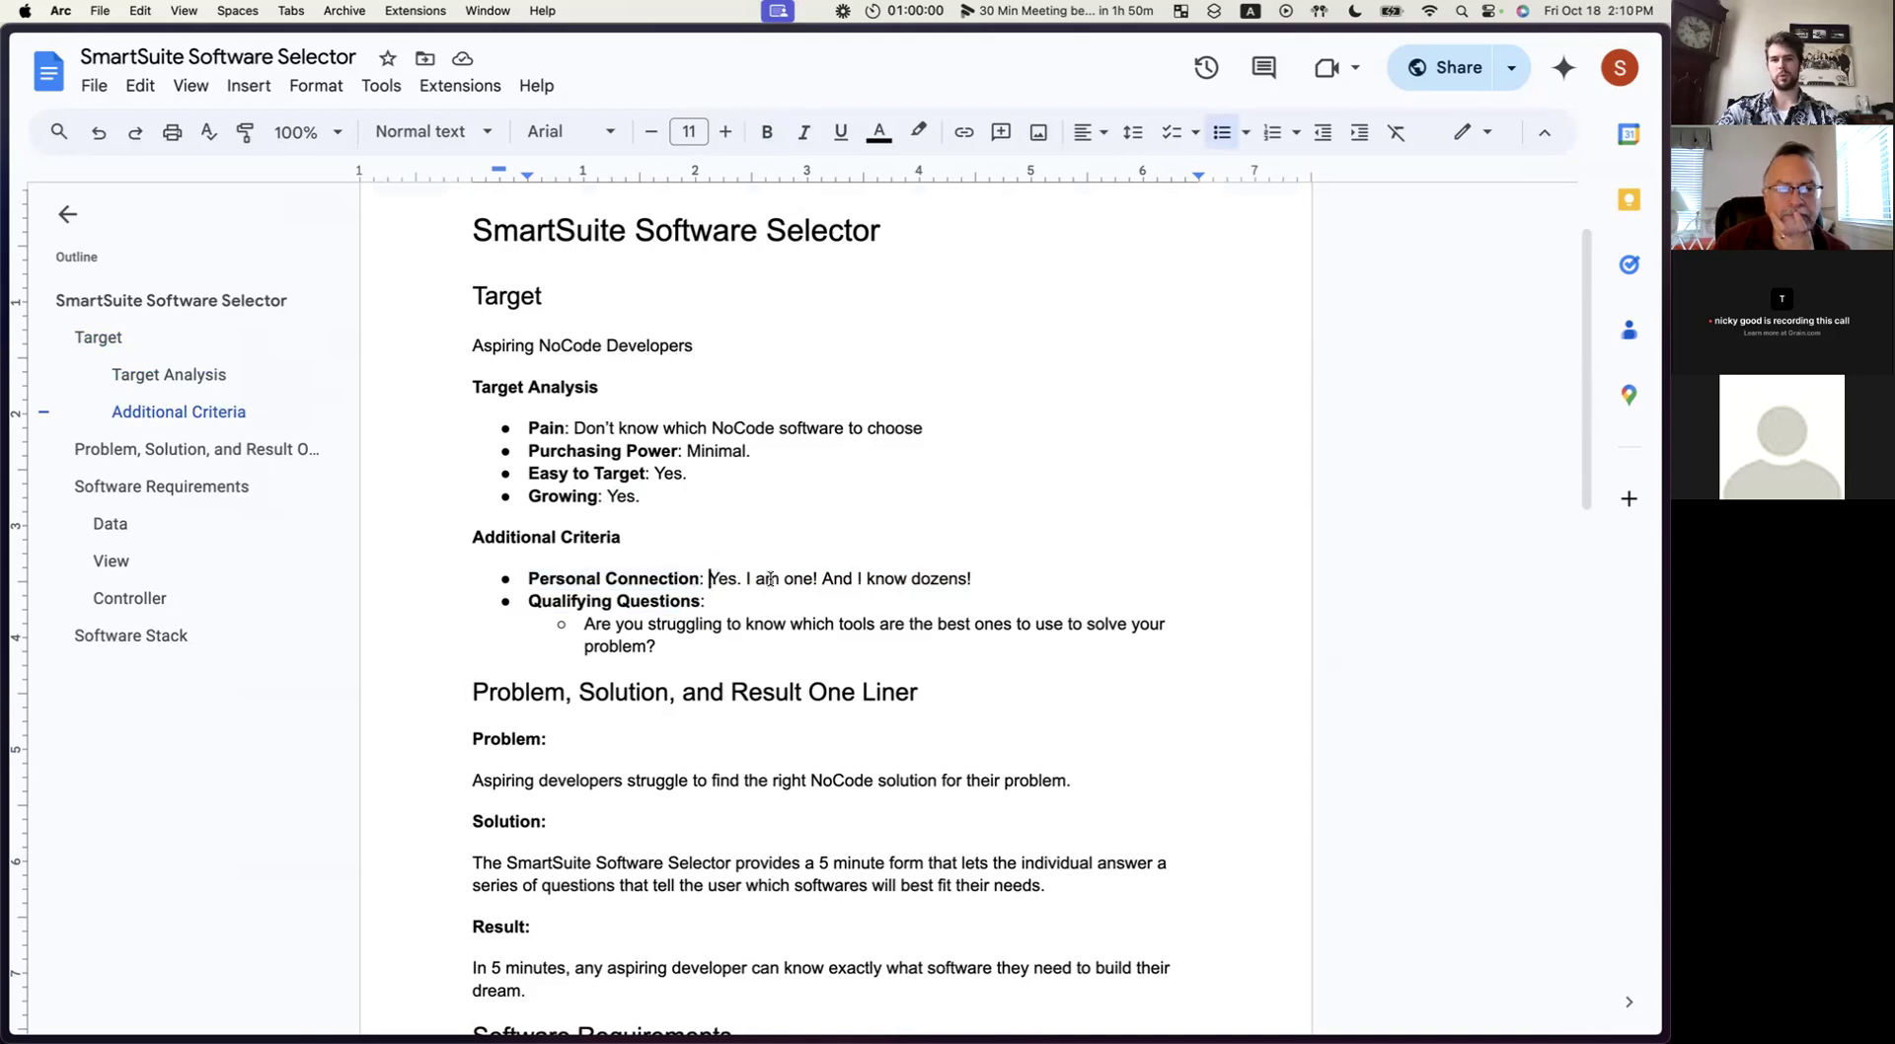
{"action": "left_click_drag", "start_coordinate": [707, 580], "coordinate": [1043, 592]}
{"action": "left_click", "coordinate": [999, 572]}
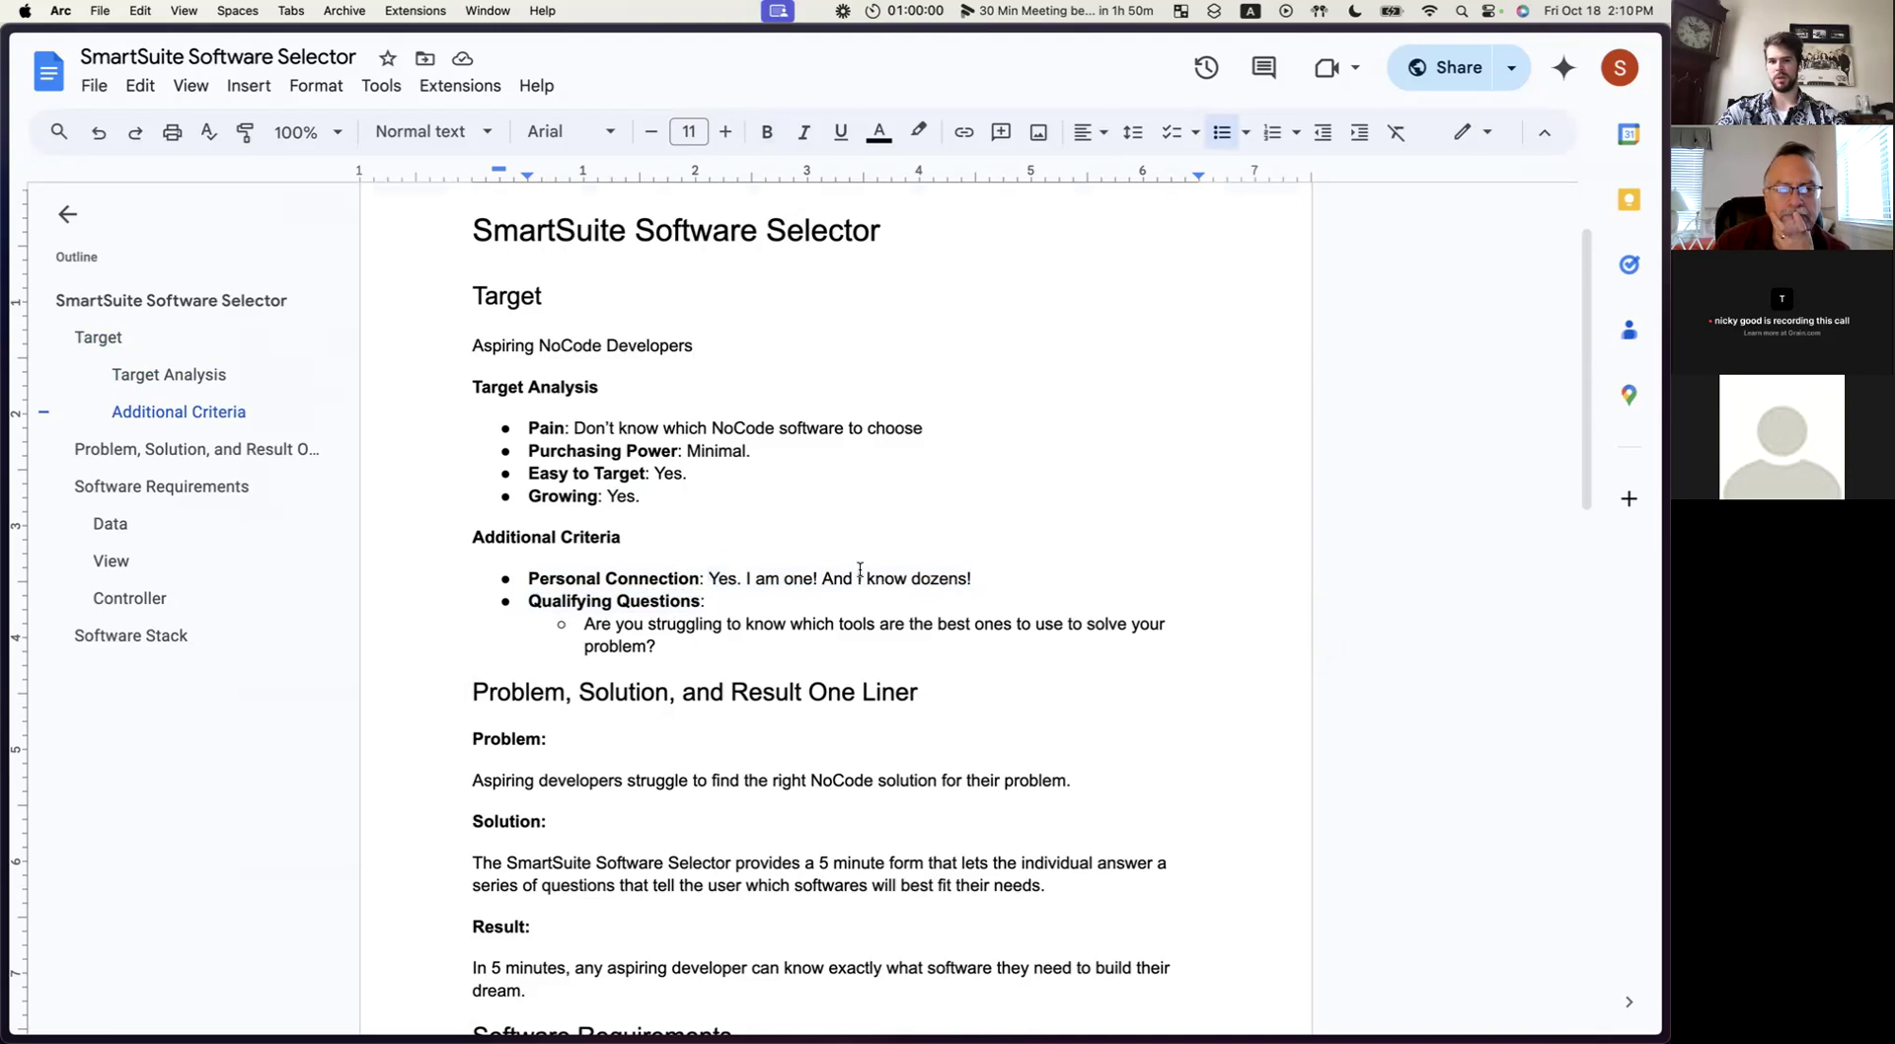
{"action": "left_click", "coordinate": [709, 579], "text": "shift"}
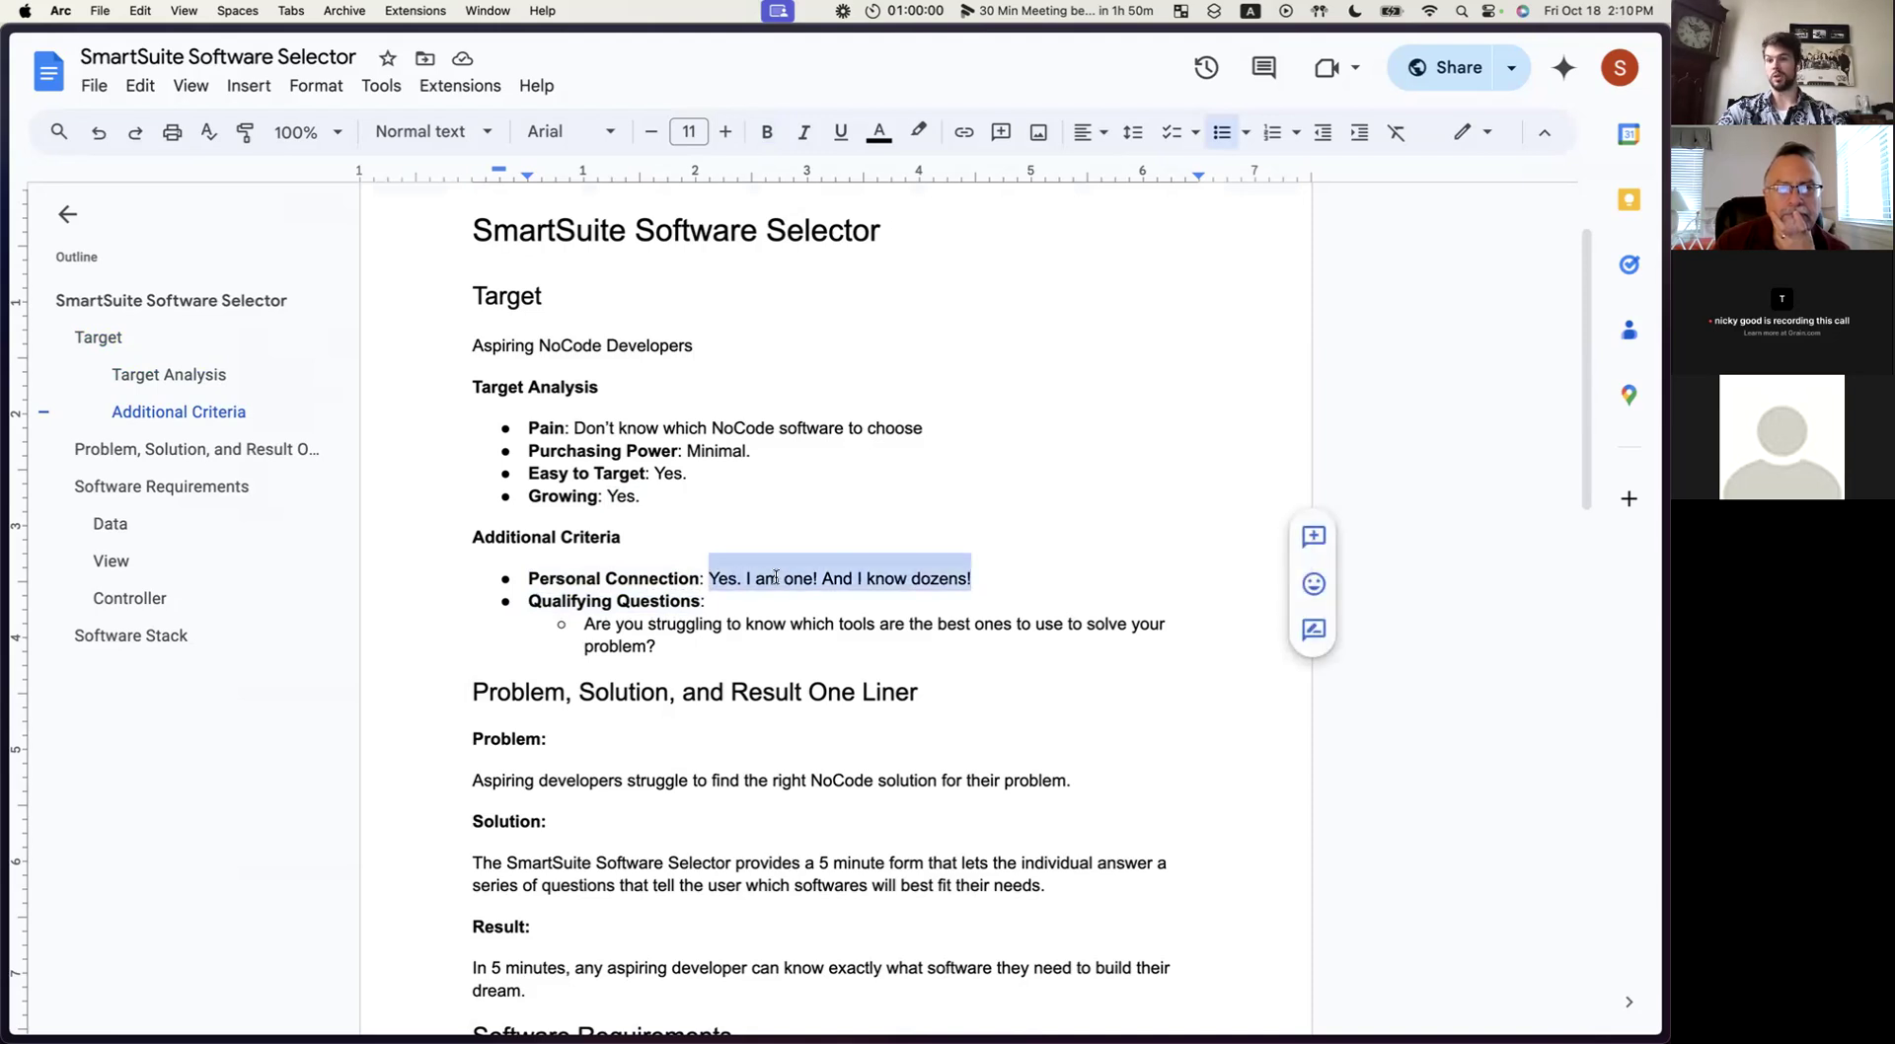
{"action": "left_click", "coordinate": [712, 582]}
Read the qualifying question listed under Additional Criteria.
{"action": "left_click_drag", "start_coordinate": [529, 603], "coordinate": [596, 632]}
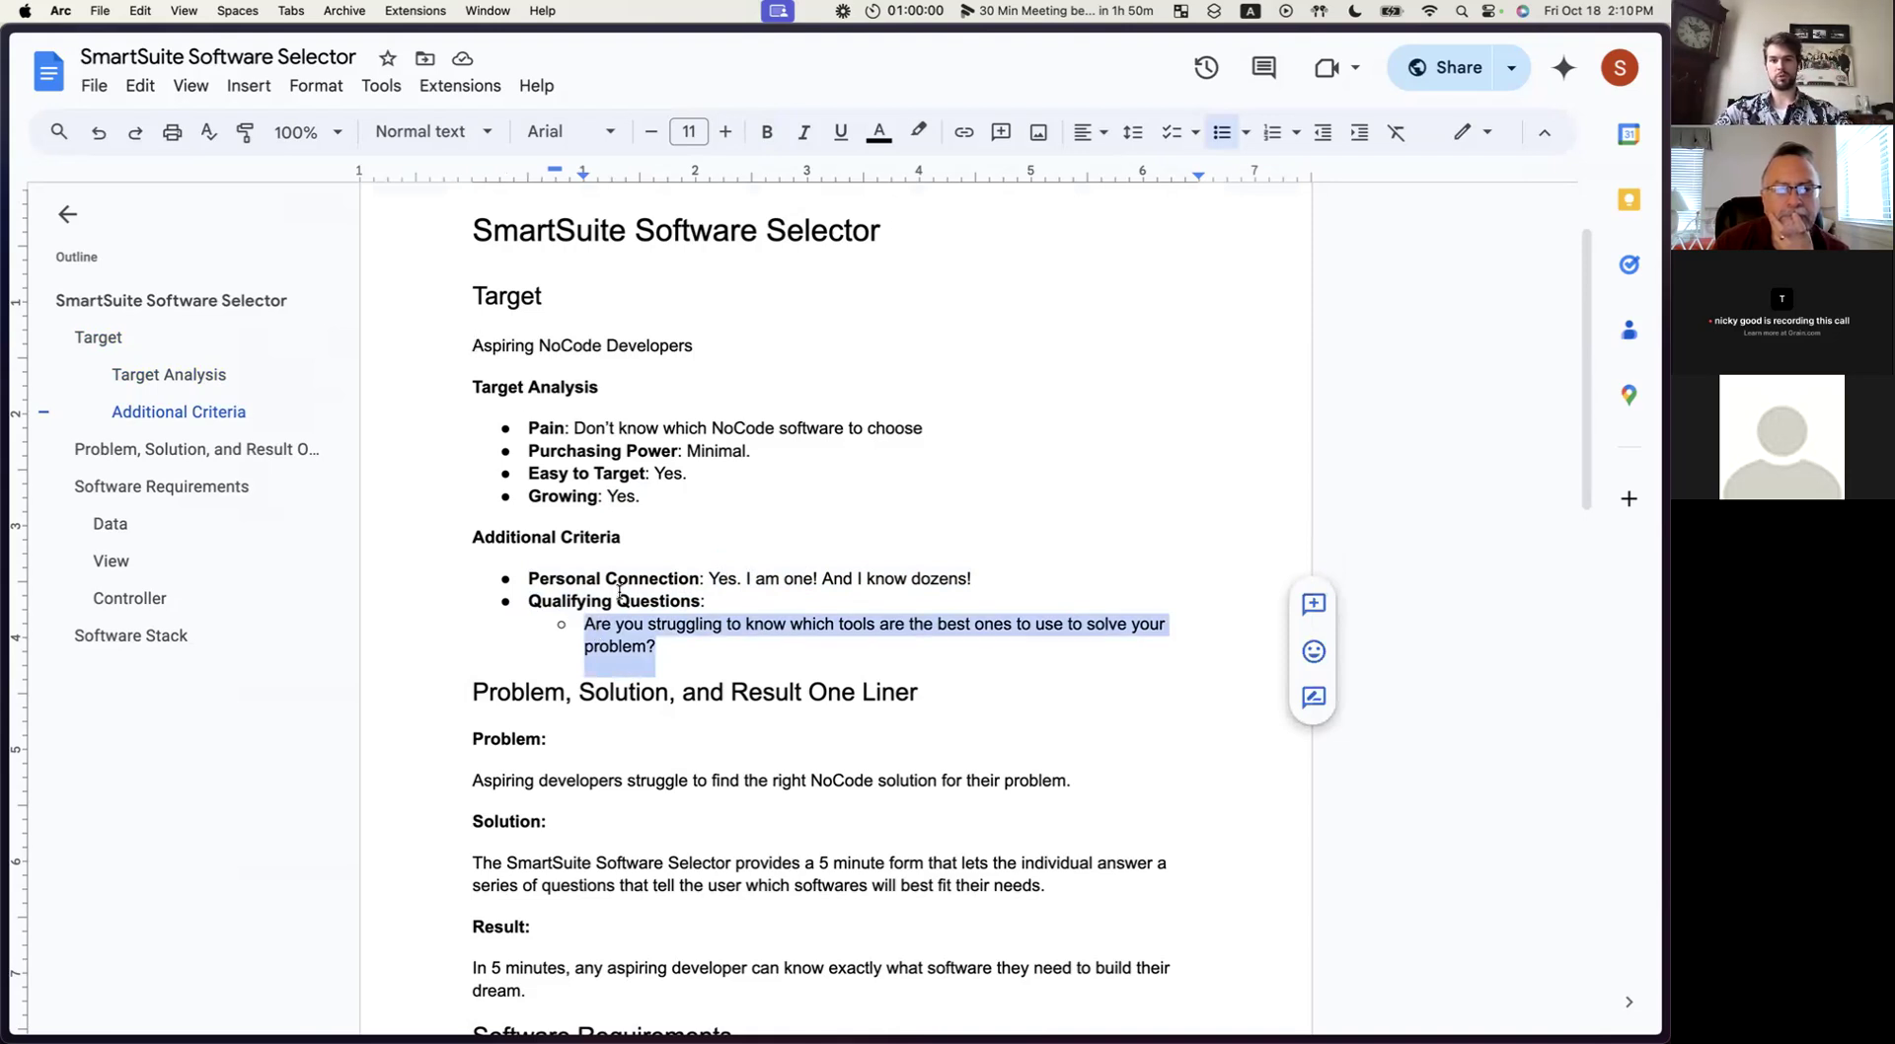
{"action": "left_click", "coordinate": [692, 638]}
{"action": "left_click_drag", "start_coordinate": [656, 648], "coordinate": [589, 626]}
{"action": "left_click", "coordinate": [676, 644]}
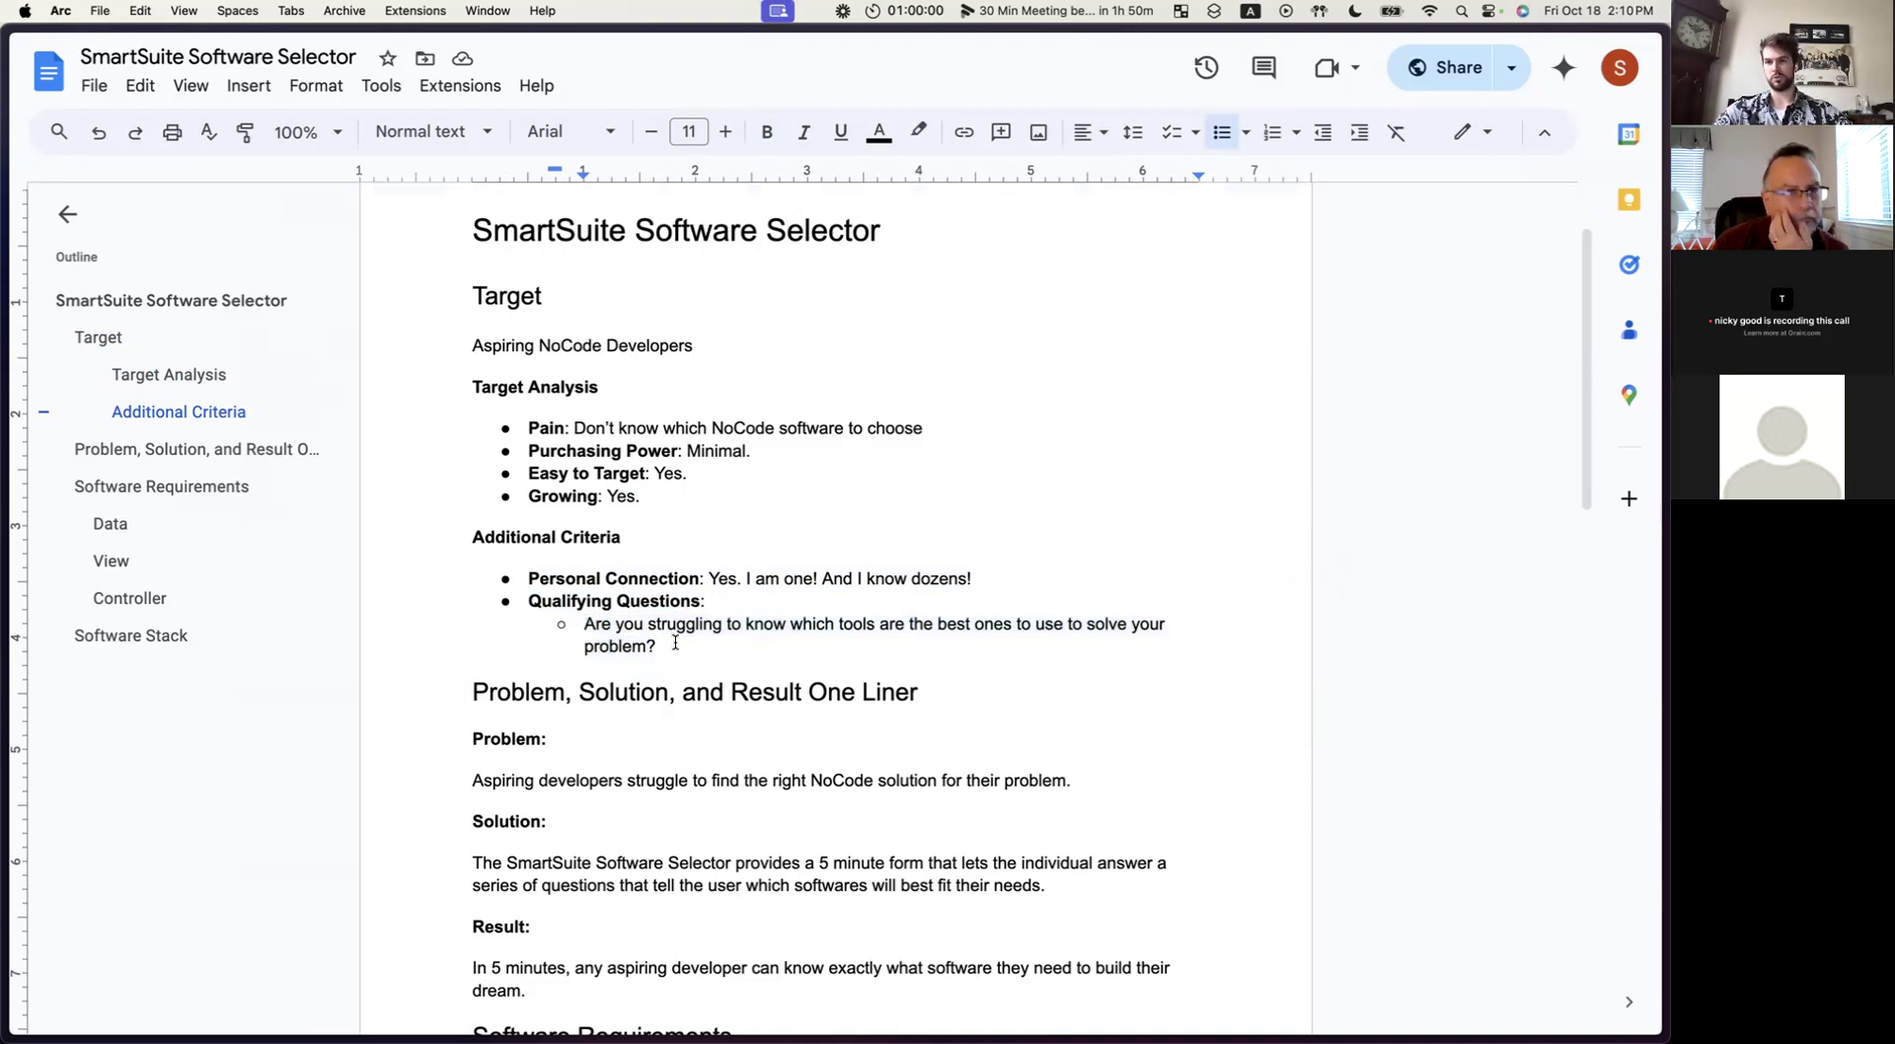
{"action": "mouse_move", "coordinate": [673, 644]}
{"action": "left_mouse_down"}
{"action": "mouse_move", "coordinate": [554, 618]}
{"action": "mouse_move", "coordinate": [666, 643]}
{"action": "left_mouse_up"}
{"action": "left_click", "coordinate": [671, 652]}
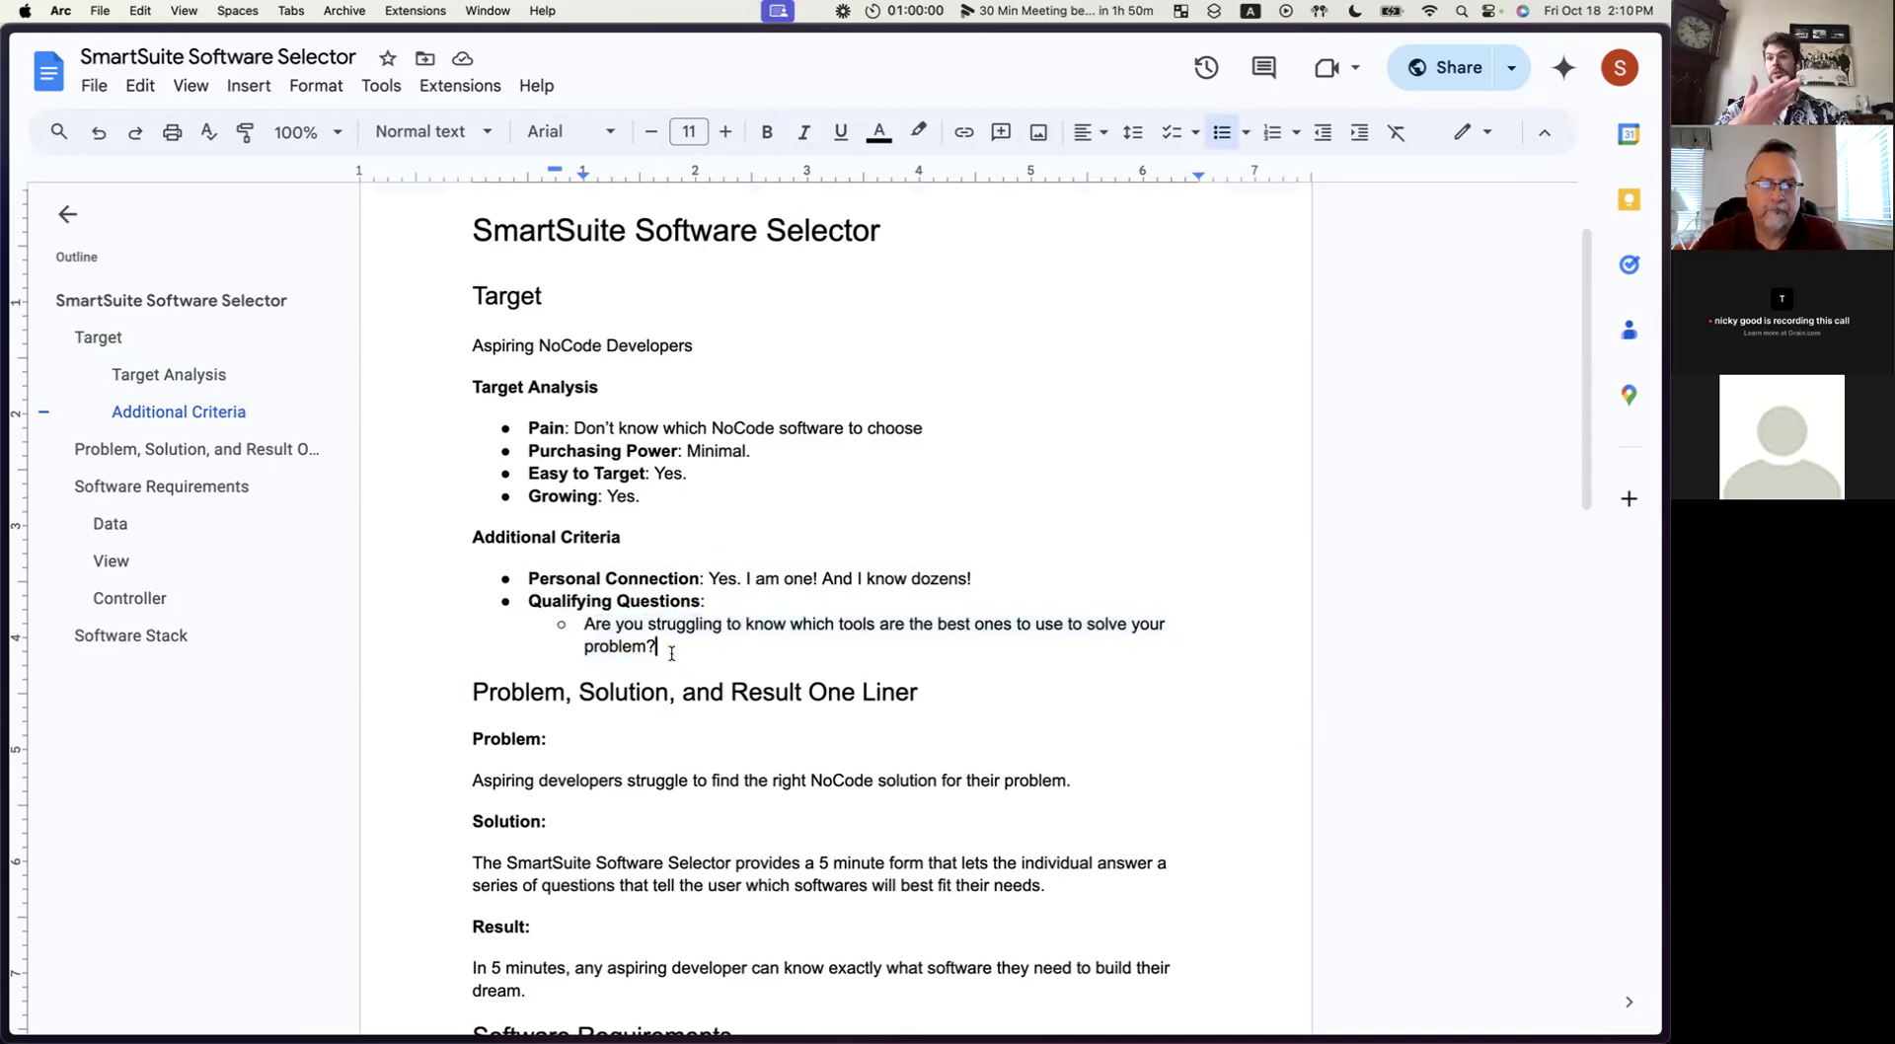
Revisit the title heading and examine the problem, solution and result statements in the one-liner section.
{"action": "left_click", "coordinate": [538, 231]}
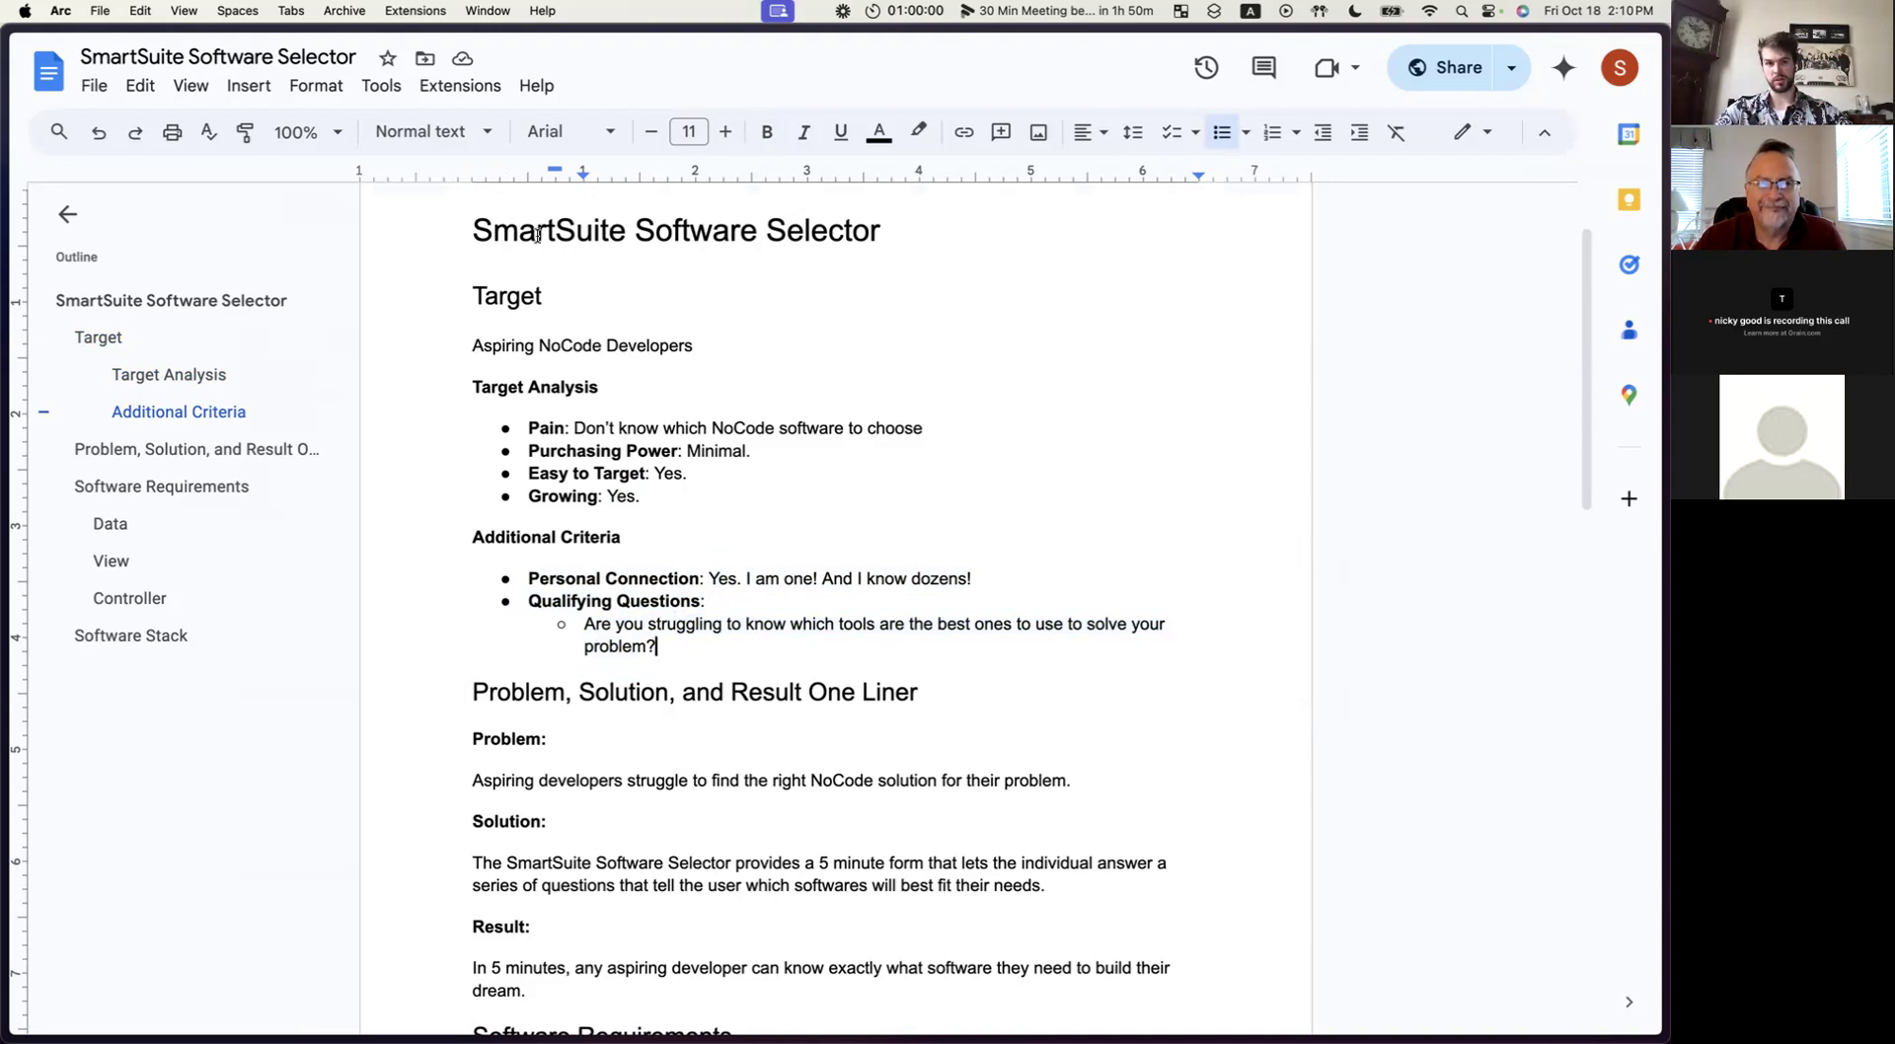
{"action": "left_click_drag", "start_coordinate": [478, 230], "coordinate": [873, 260]}
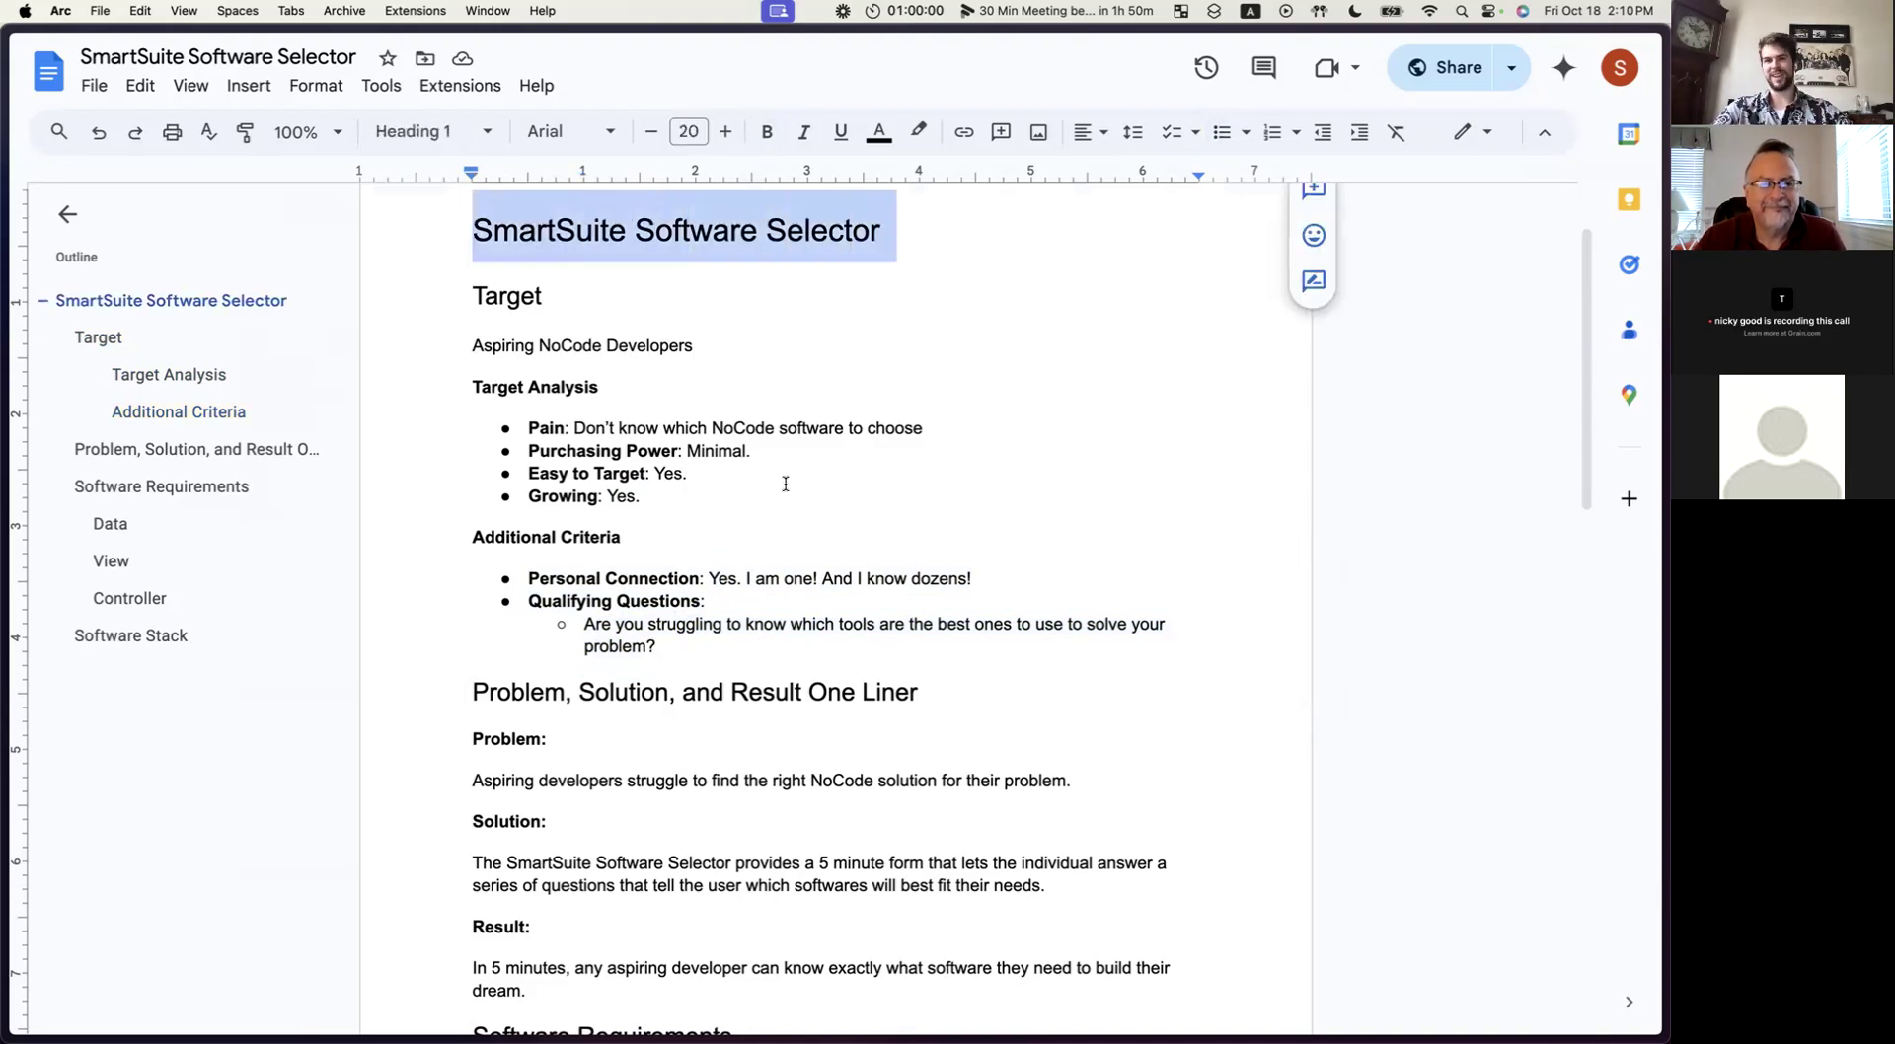
{"action": "scroll", "coordinate": [691, 572], "scroll_direction": "down", "scroll_amount": 2}
{"action": "left_click", "coordinate": [554, 637]}
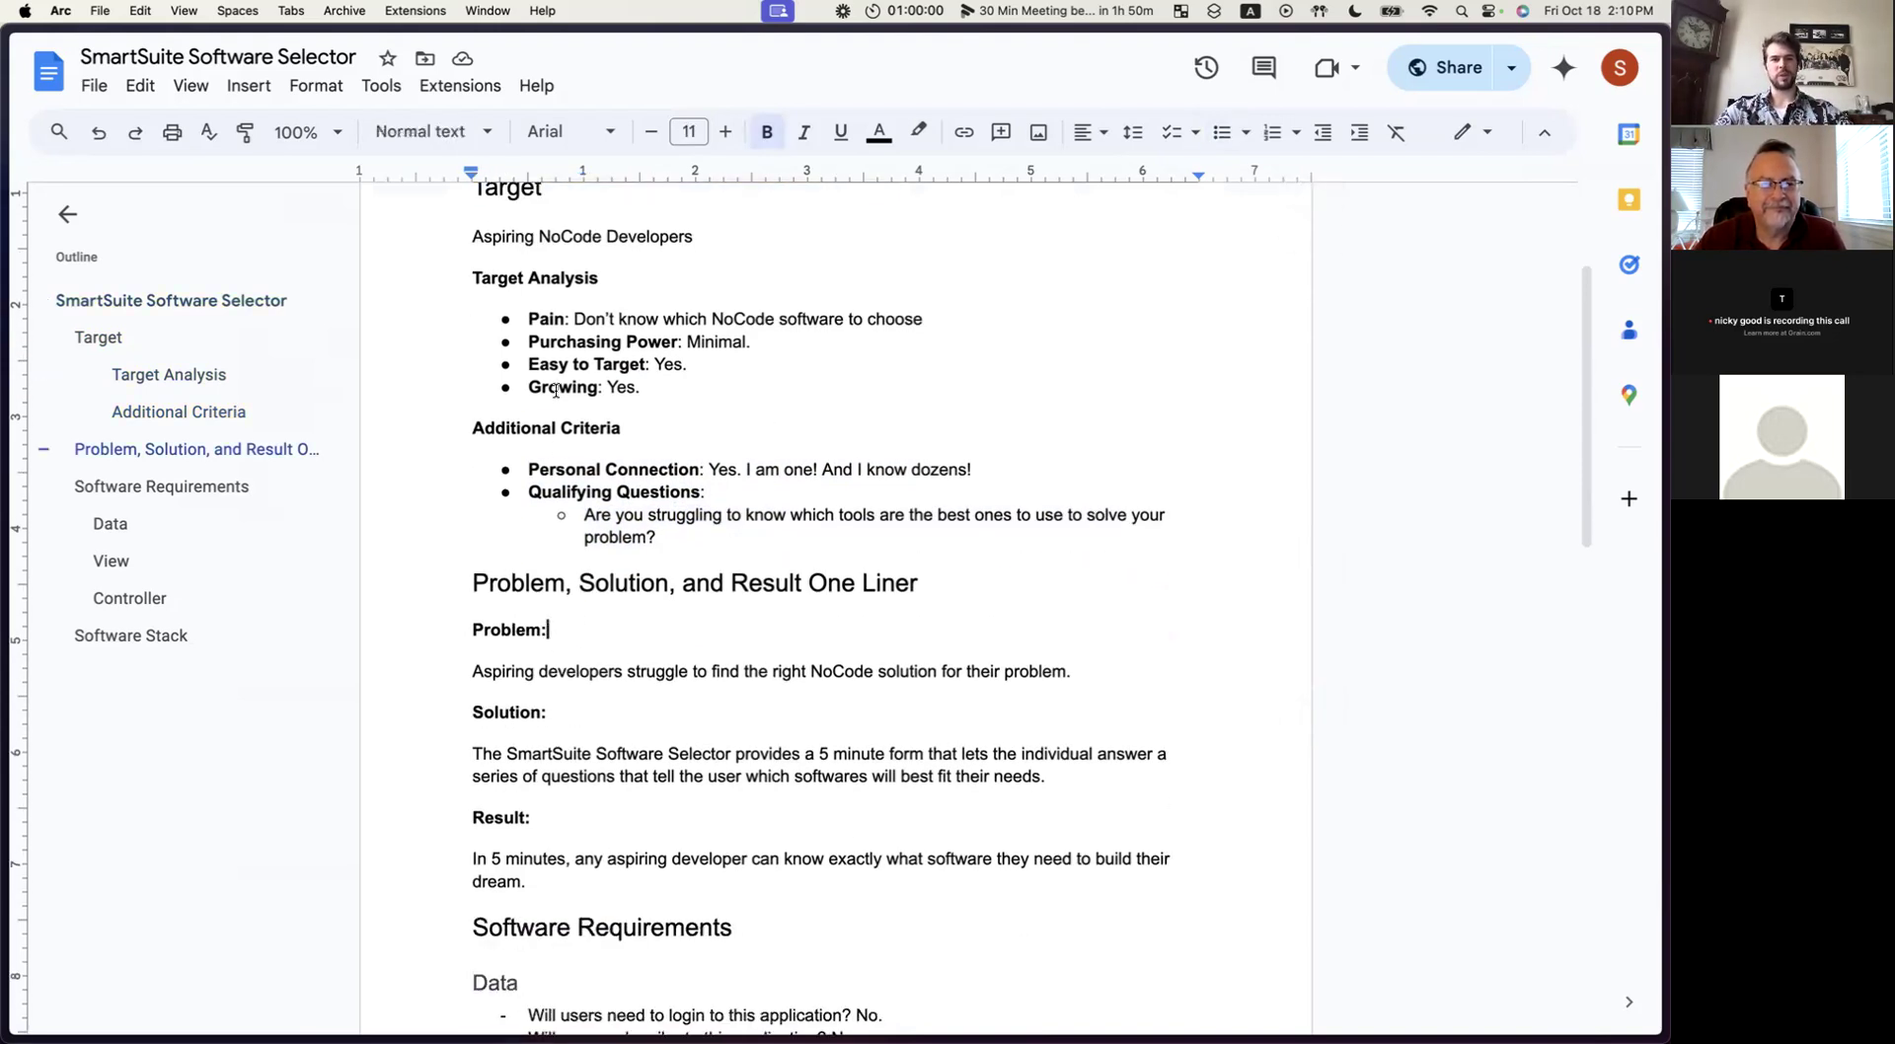
{"action": "scroll", "coordinate": [528, 698], "scroll_direction": "down", "scroll_amount": 3}
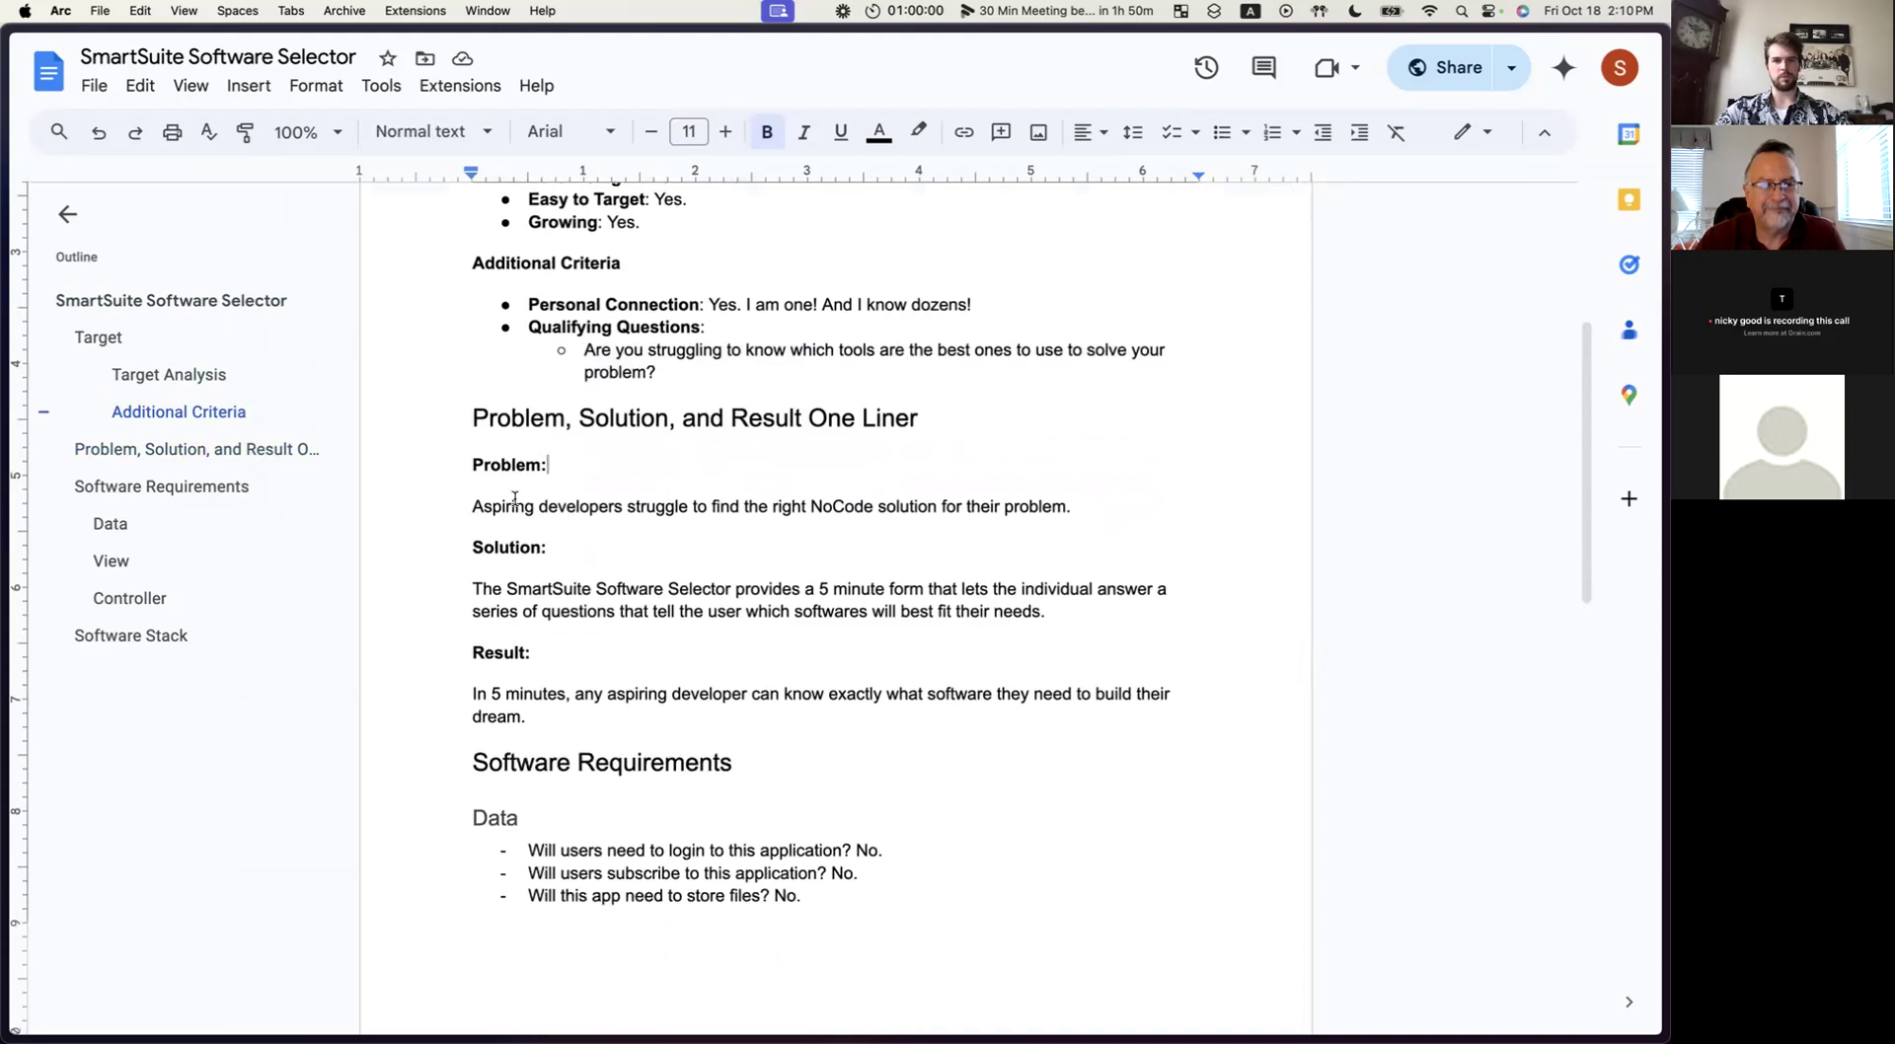
{"action": "scroll", "coordinate": [622, 477], "scroll_direction": "down", "scroll_amount": 4}
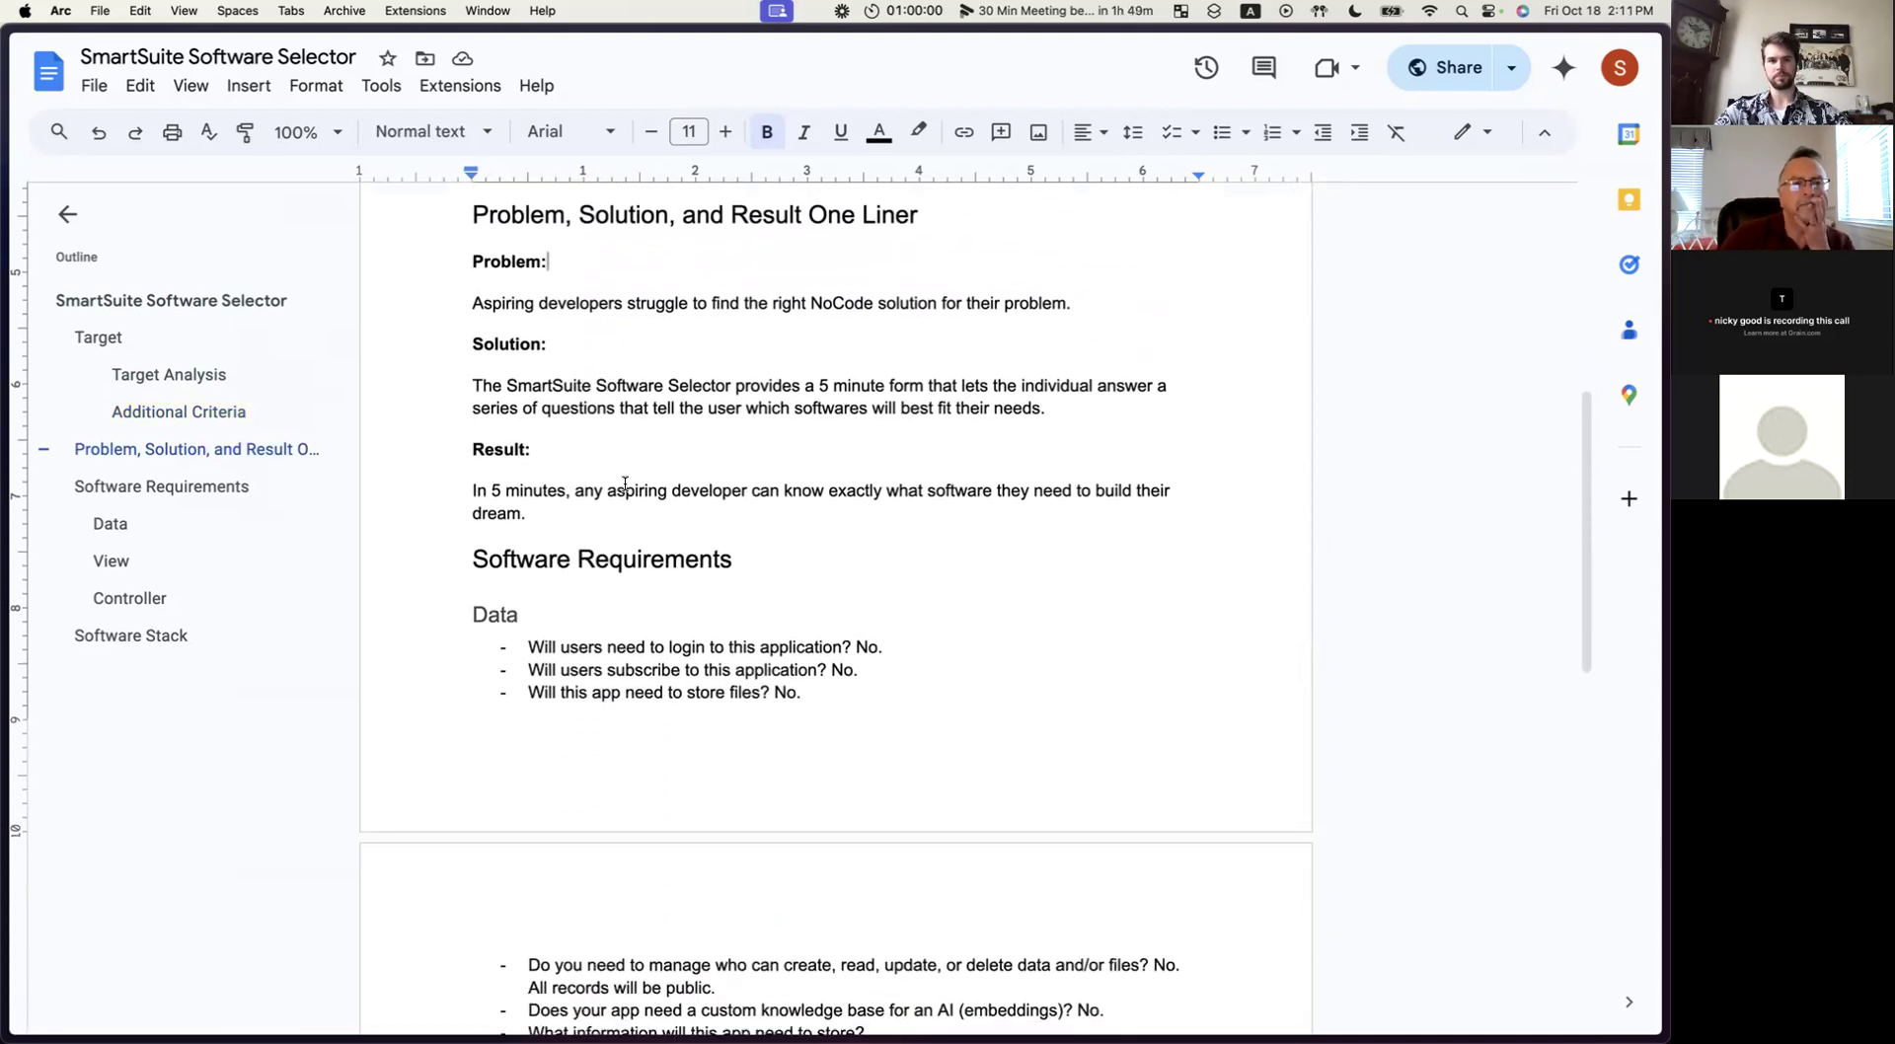
{"action": "left_click", "coordinate": [470, 274]}
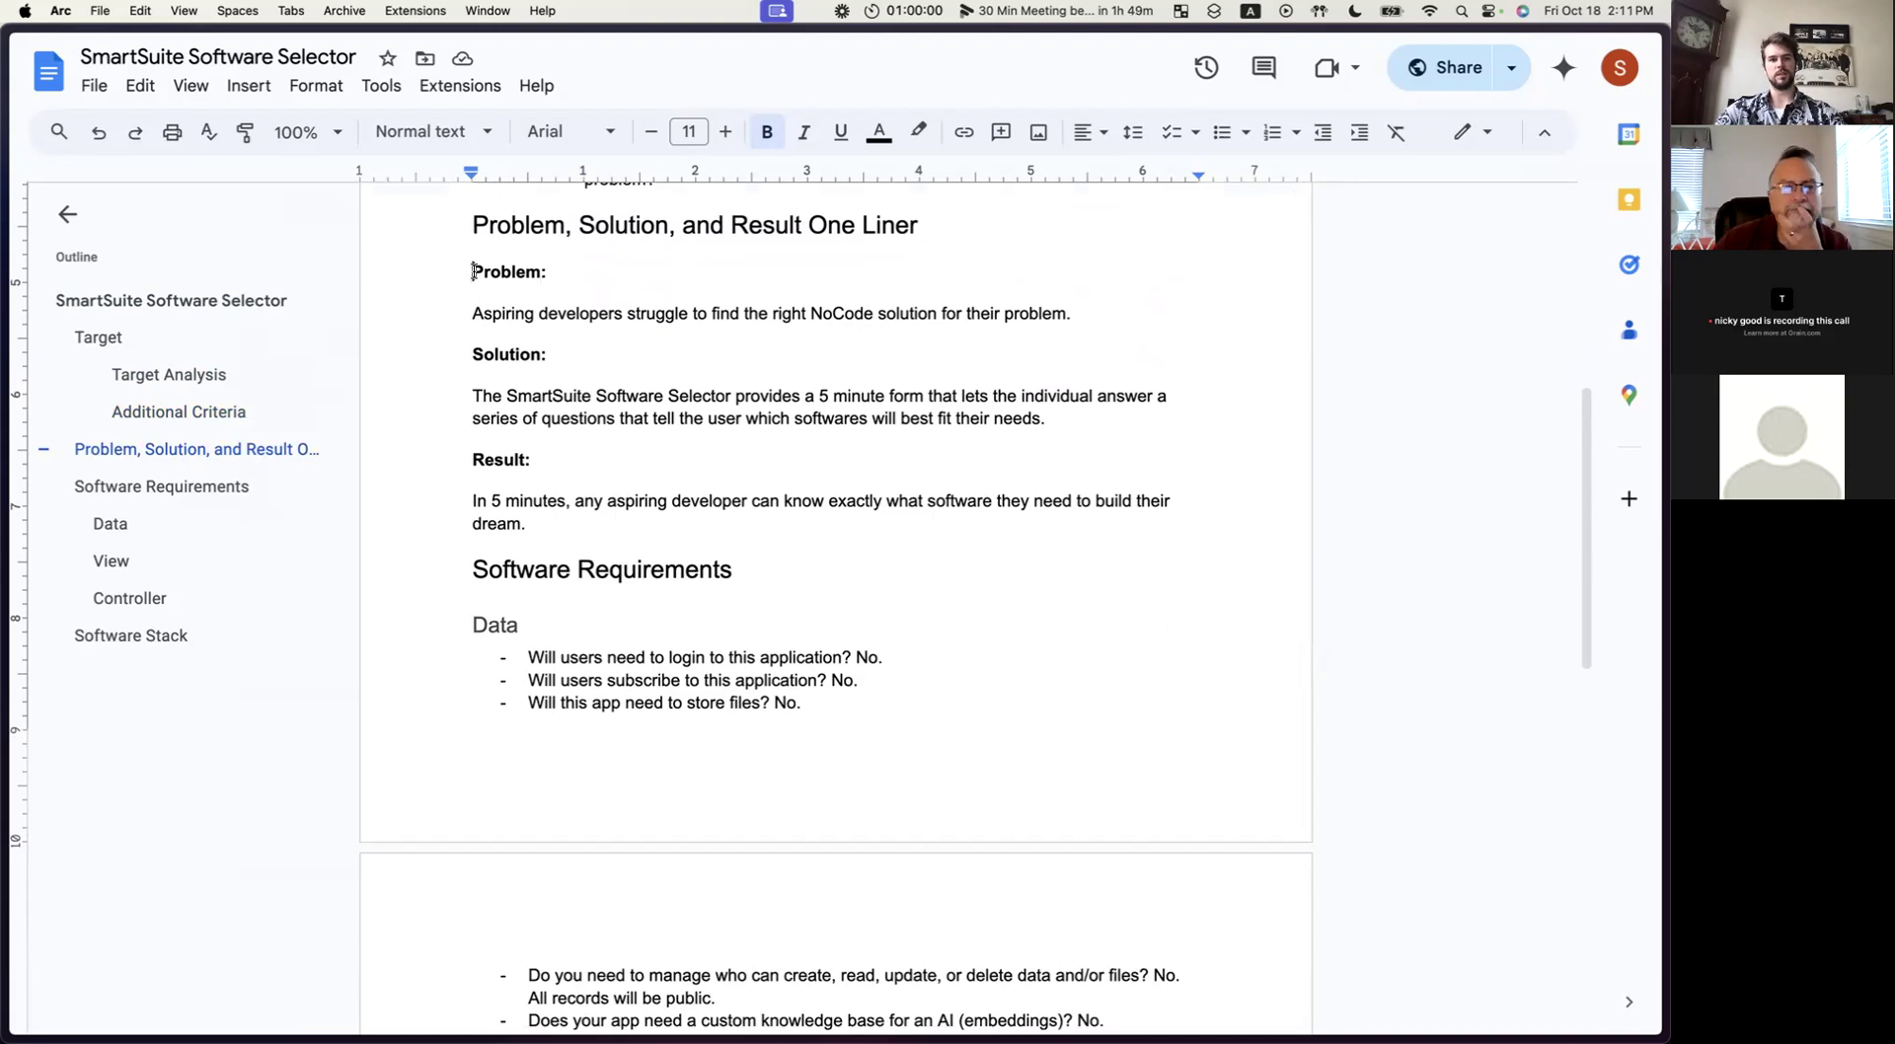
{"action": "left_click", "coordinate": [553, 530], "text": "shift"}
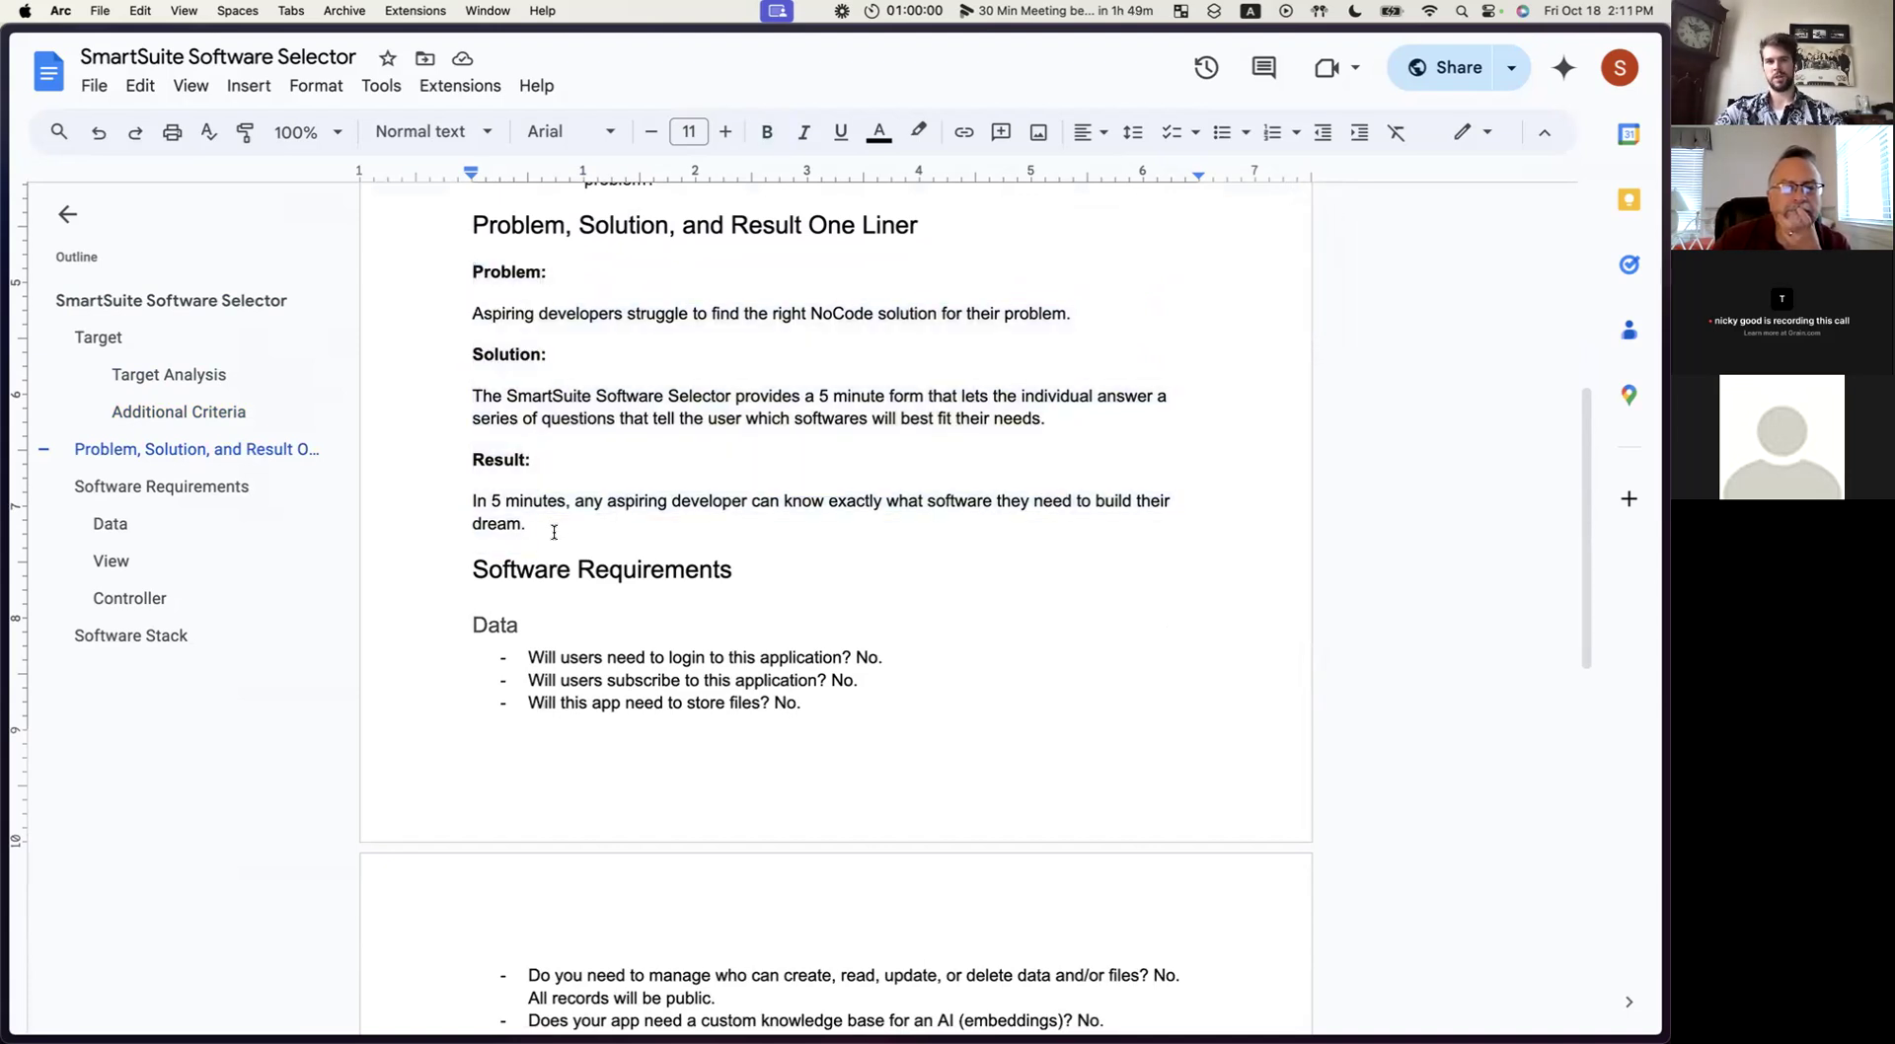
Highlight the Problem, Solution, and Result One Liner heading to introduce the section.
{"action": "scroll", "coordinate": [554, 533], "scroll_direction": "up", "scroll_amount": 2}
{"action": "left_click", "coordinate": [474, 303]}
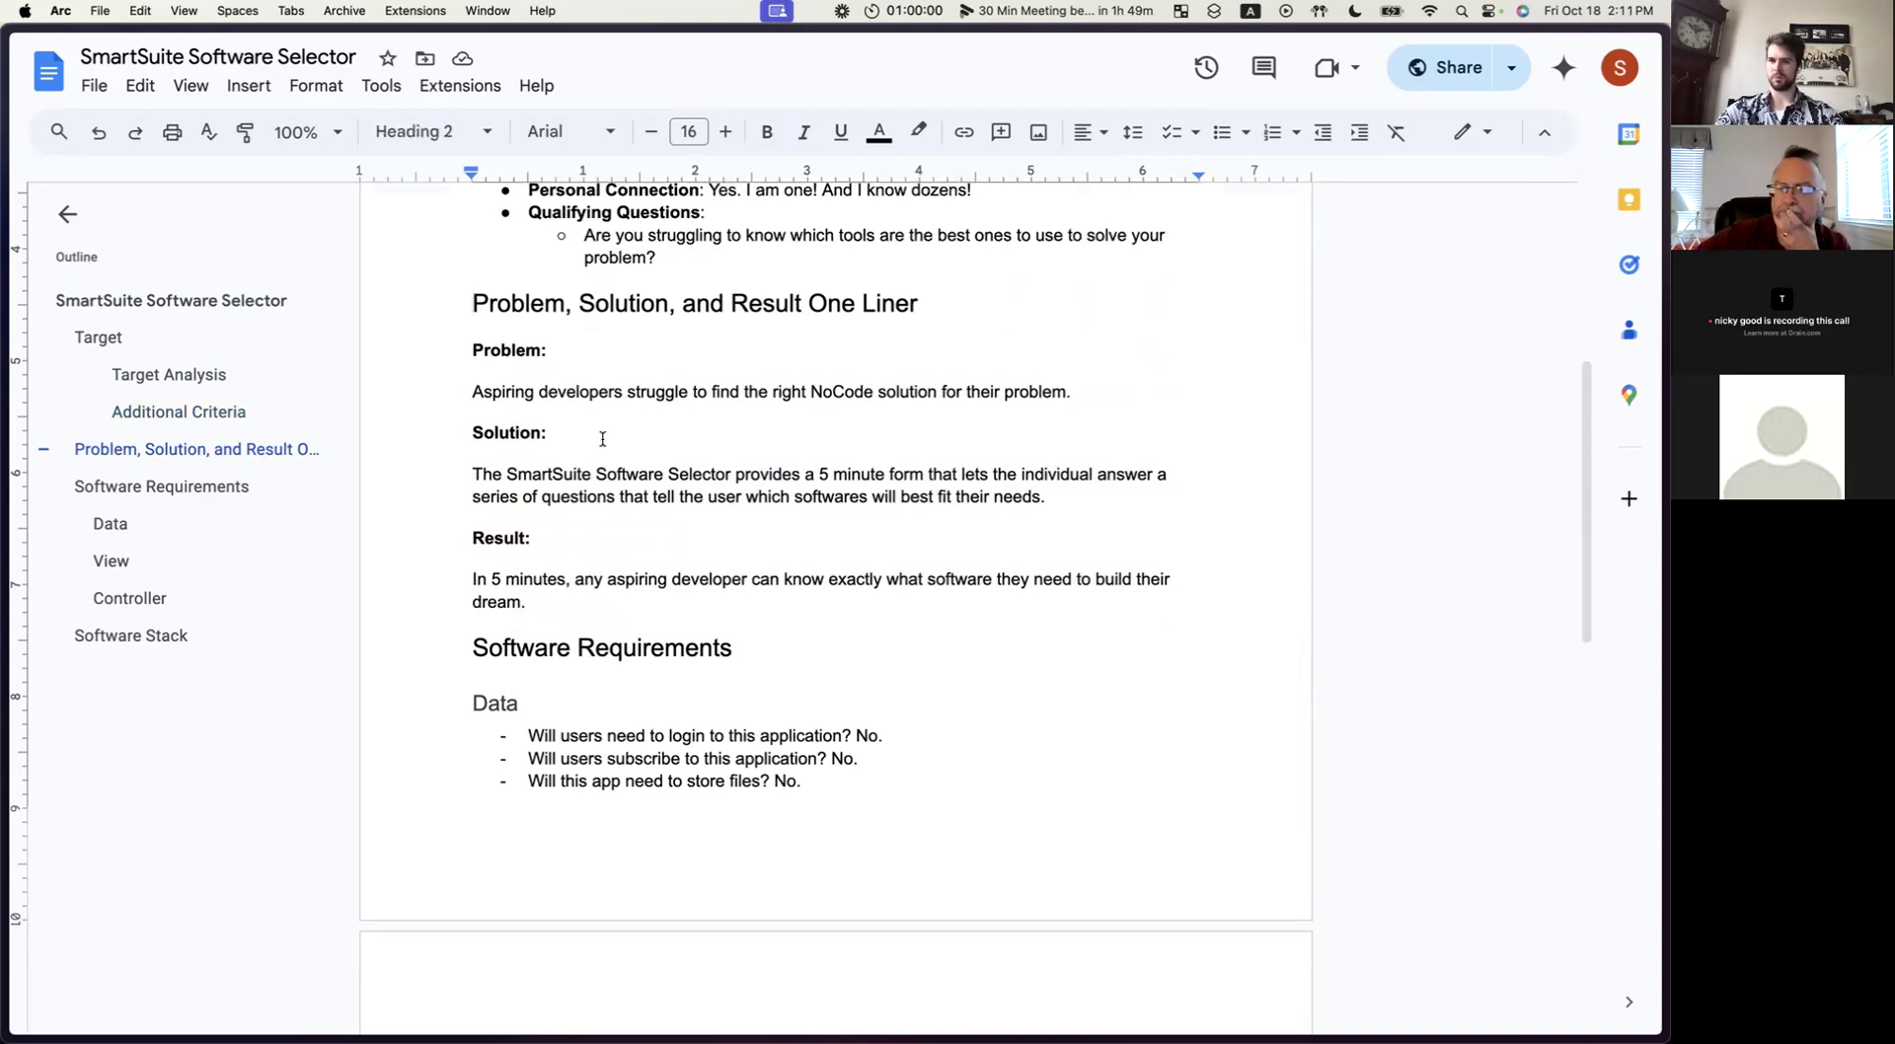
{"action": "left_click", "coordinate": [929, 306], "text": "shift"}
{"action": "left_click", "coordinate": [932, 305]}
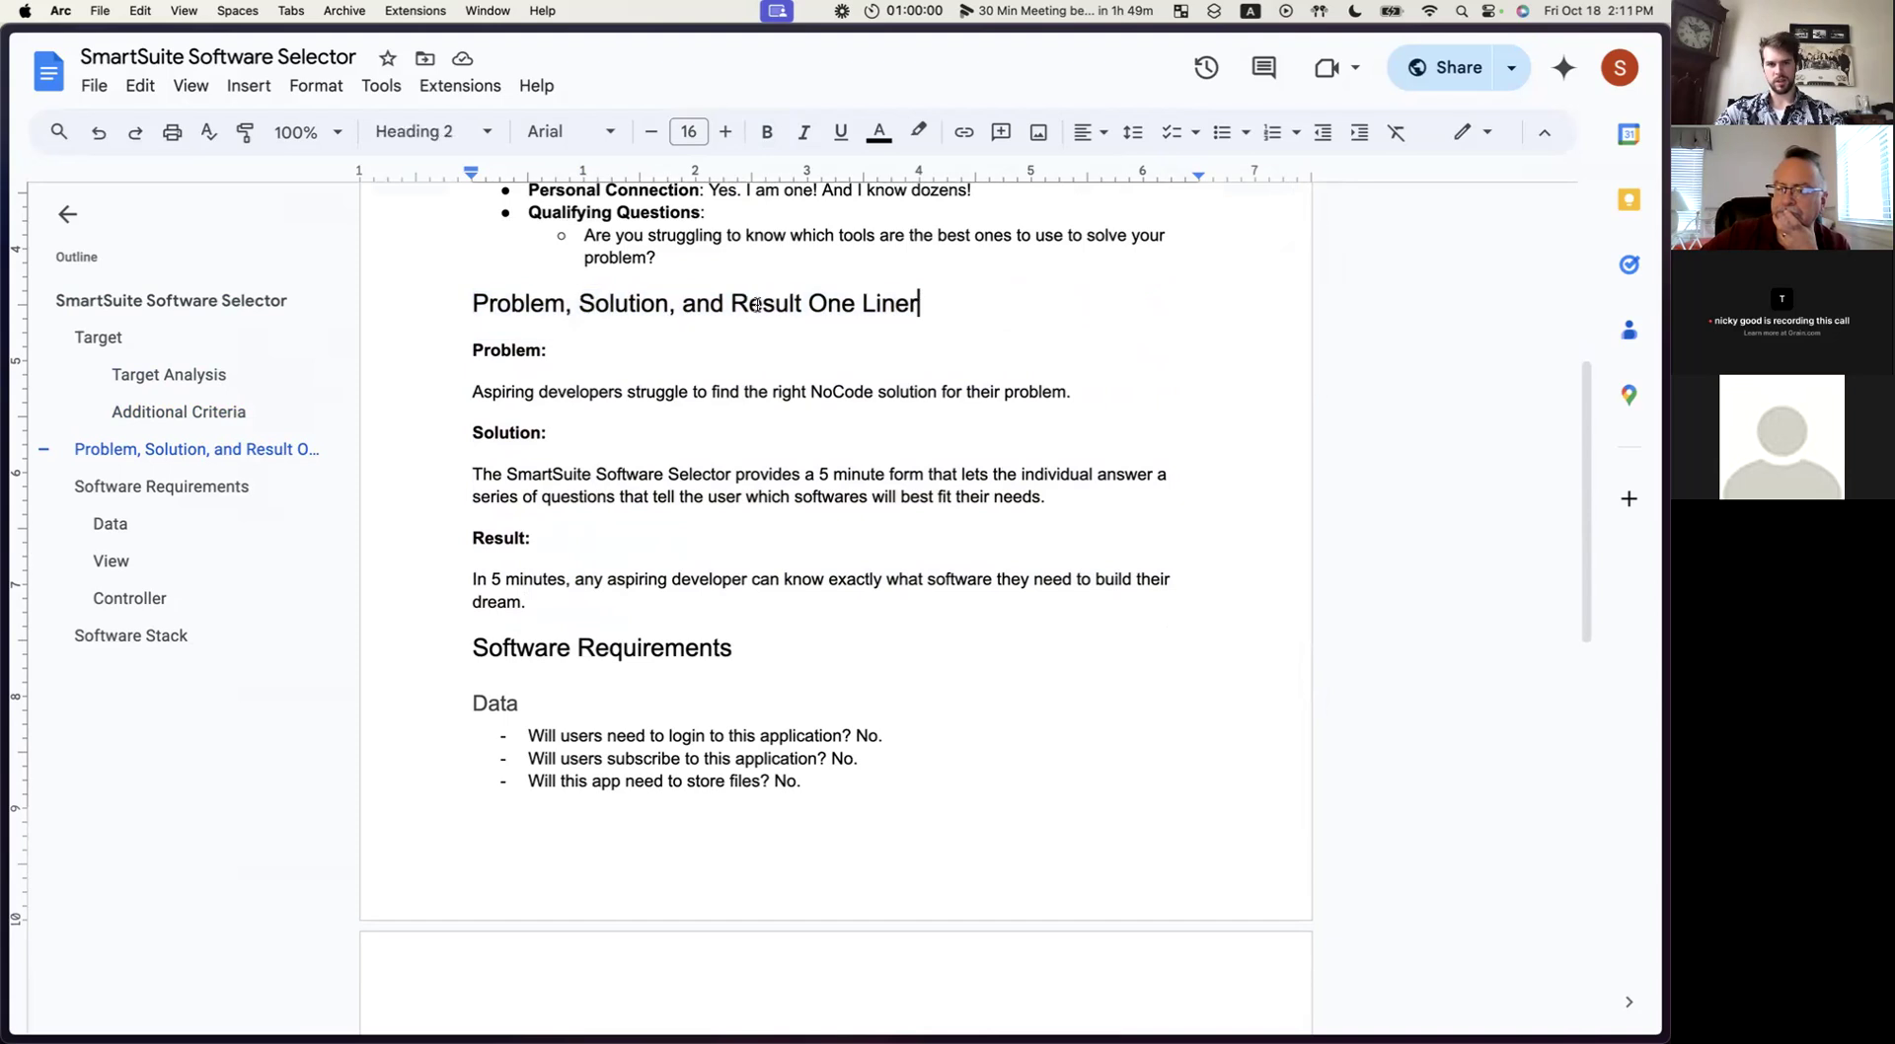
{"action": "left_click", "coordinate": [475, 308], "text": "shift"}
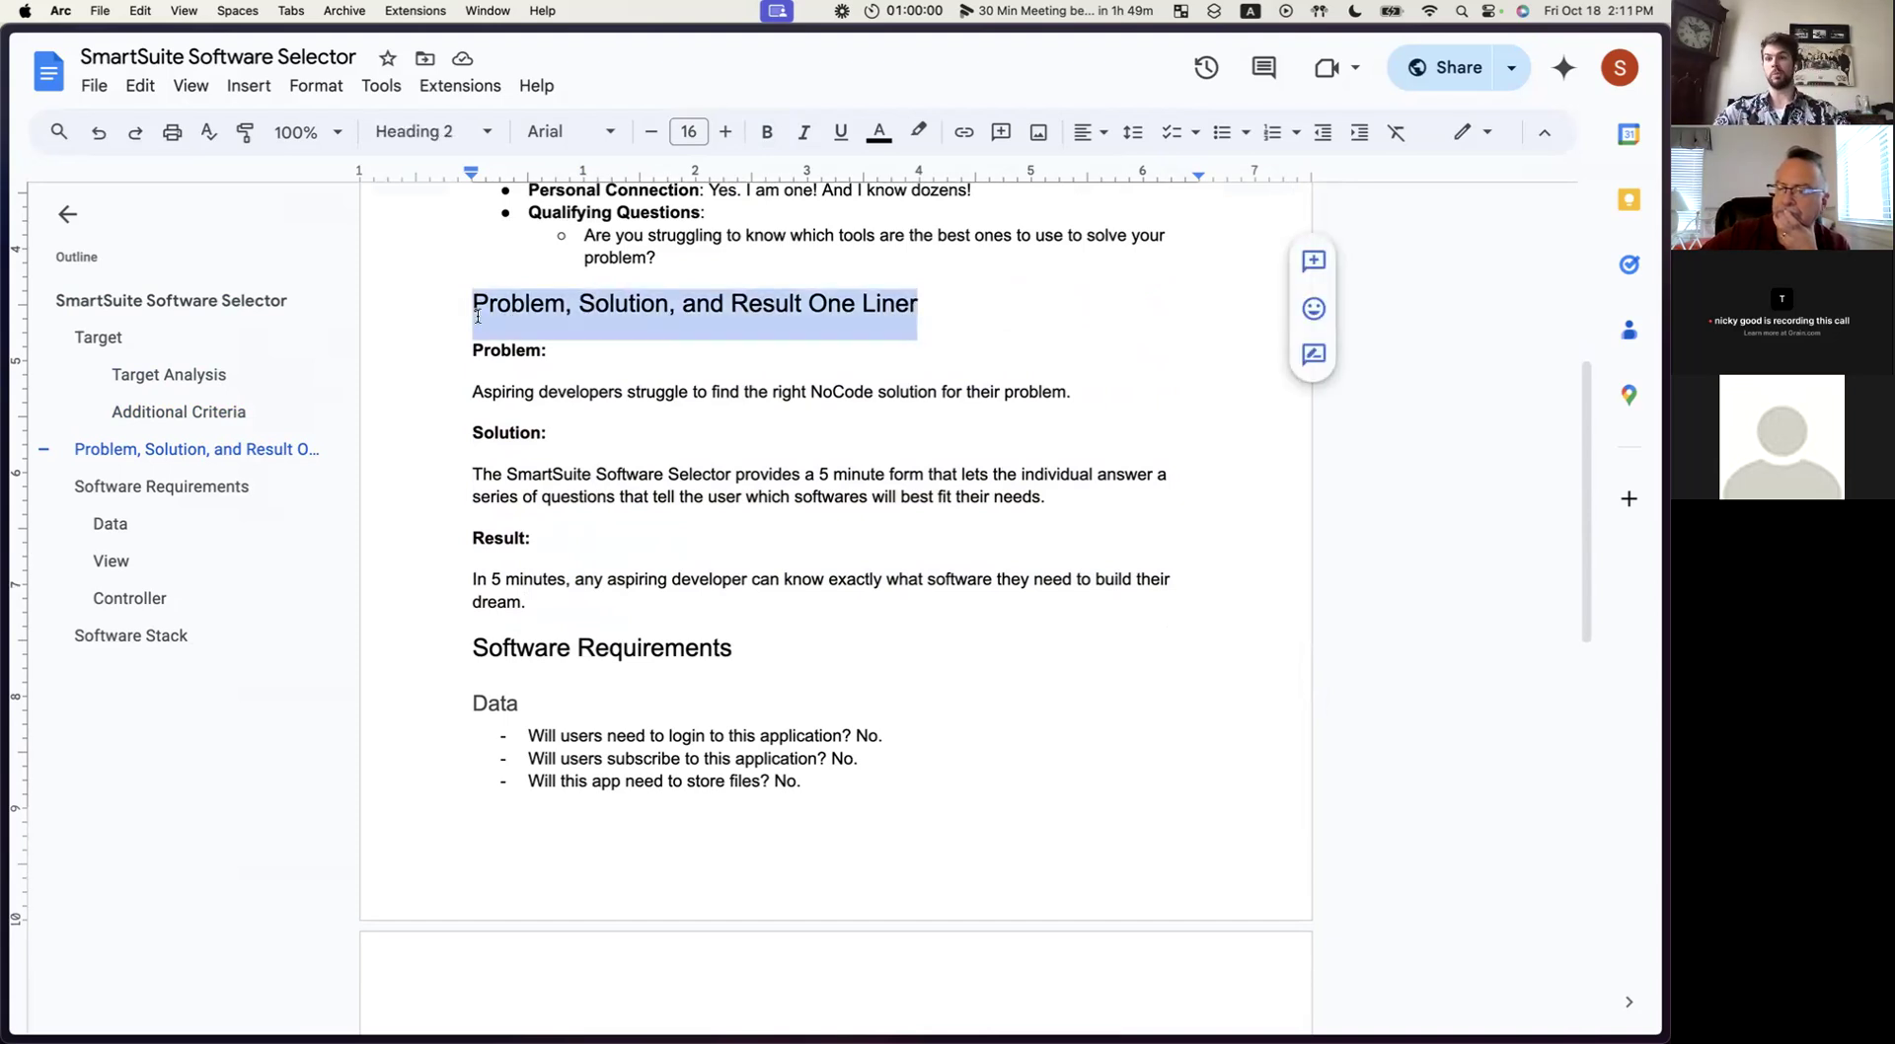
{"action": "left_click", "coordinate": [576, 348]}
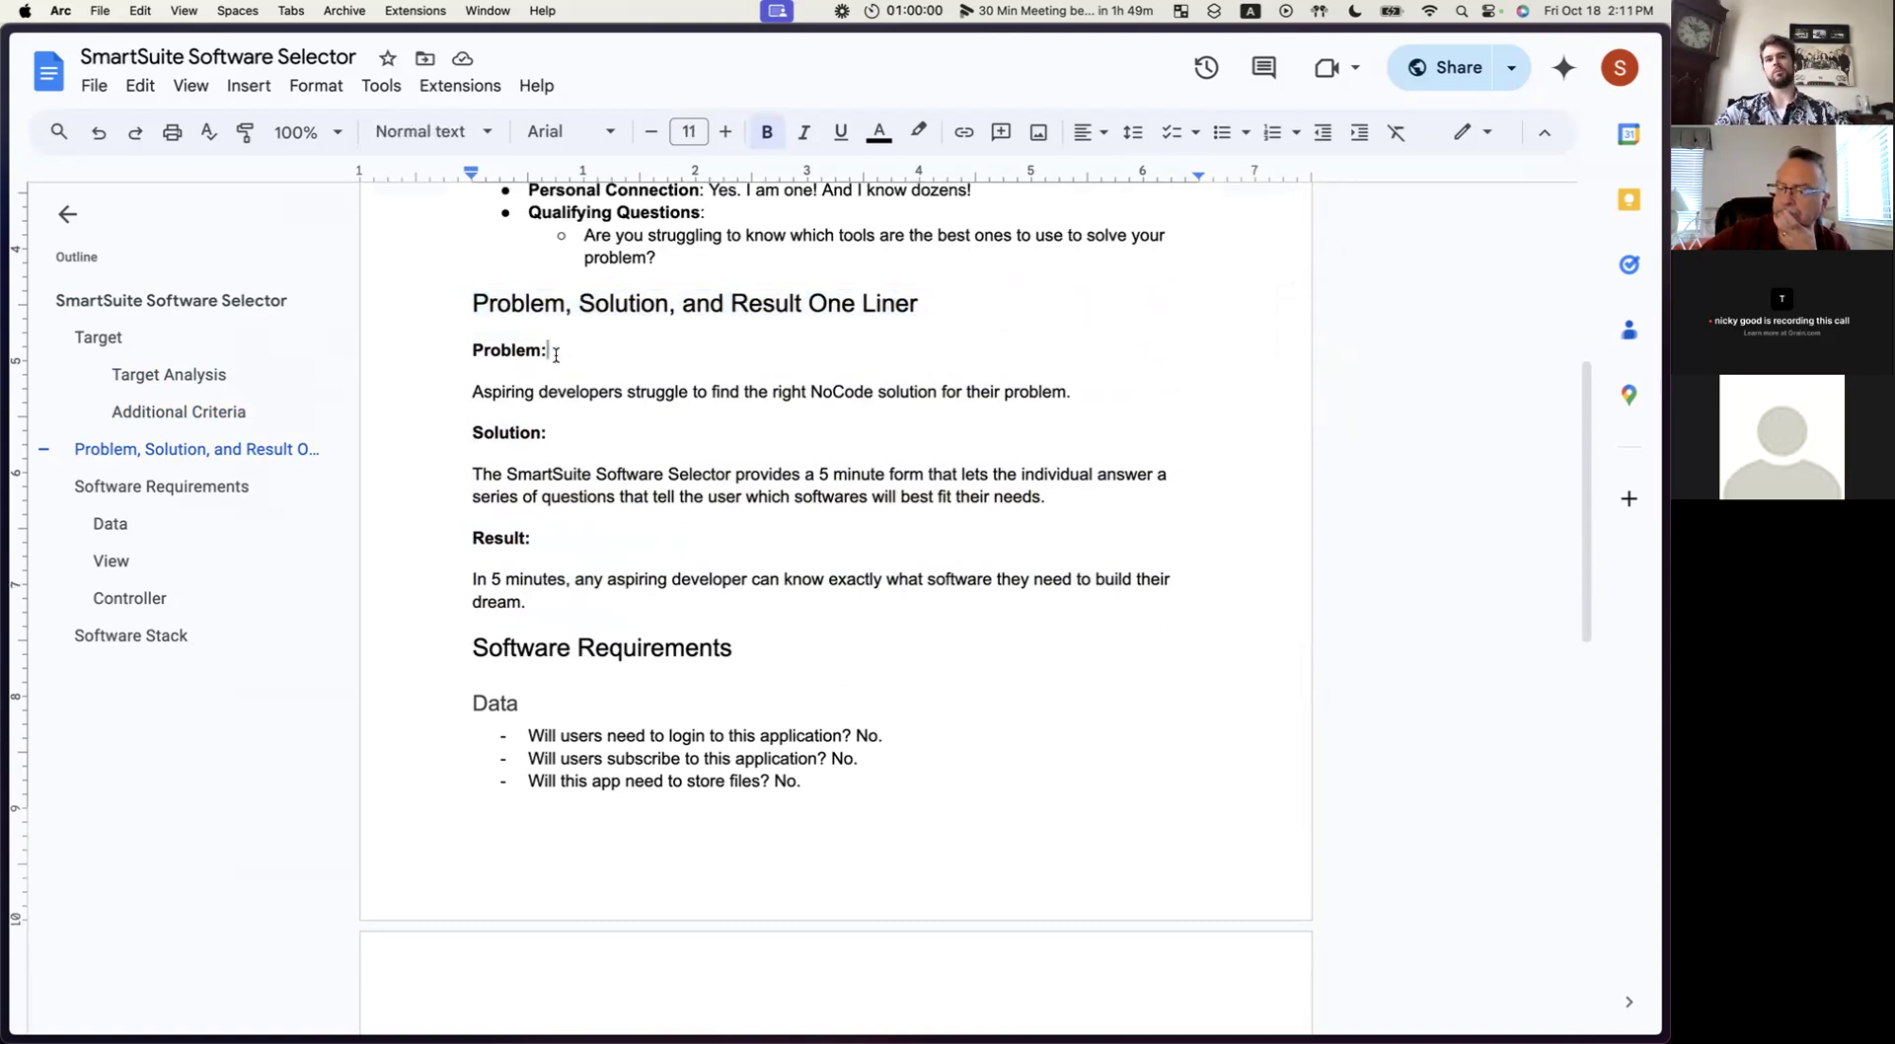
Point out the Problem, Solution and Result labels of the one-liner section in turn.
{"action": "triple_click", "coordinate": [469, 352]}
{"action": "triple_click", "coordinate": [503, 432]}
{"action": "triple_click", "coordinate": [533, 538]}
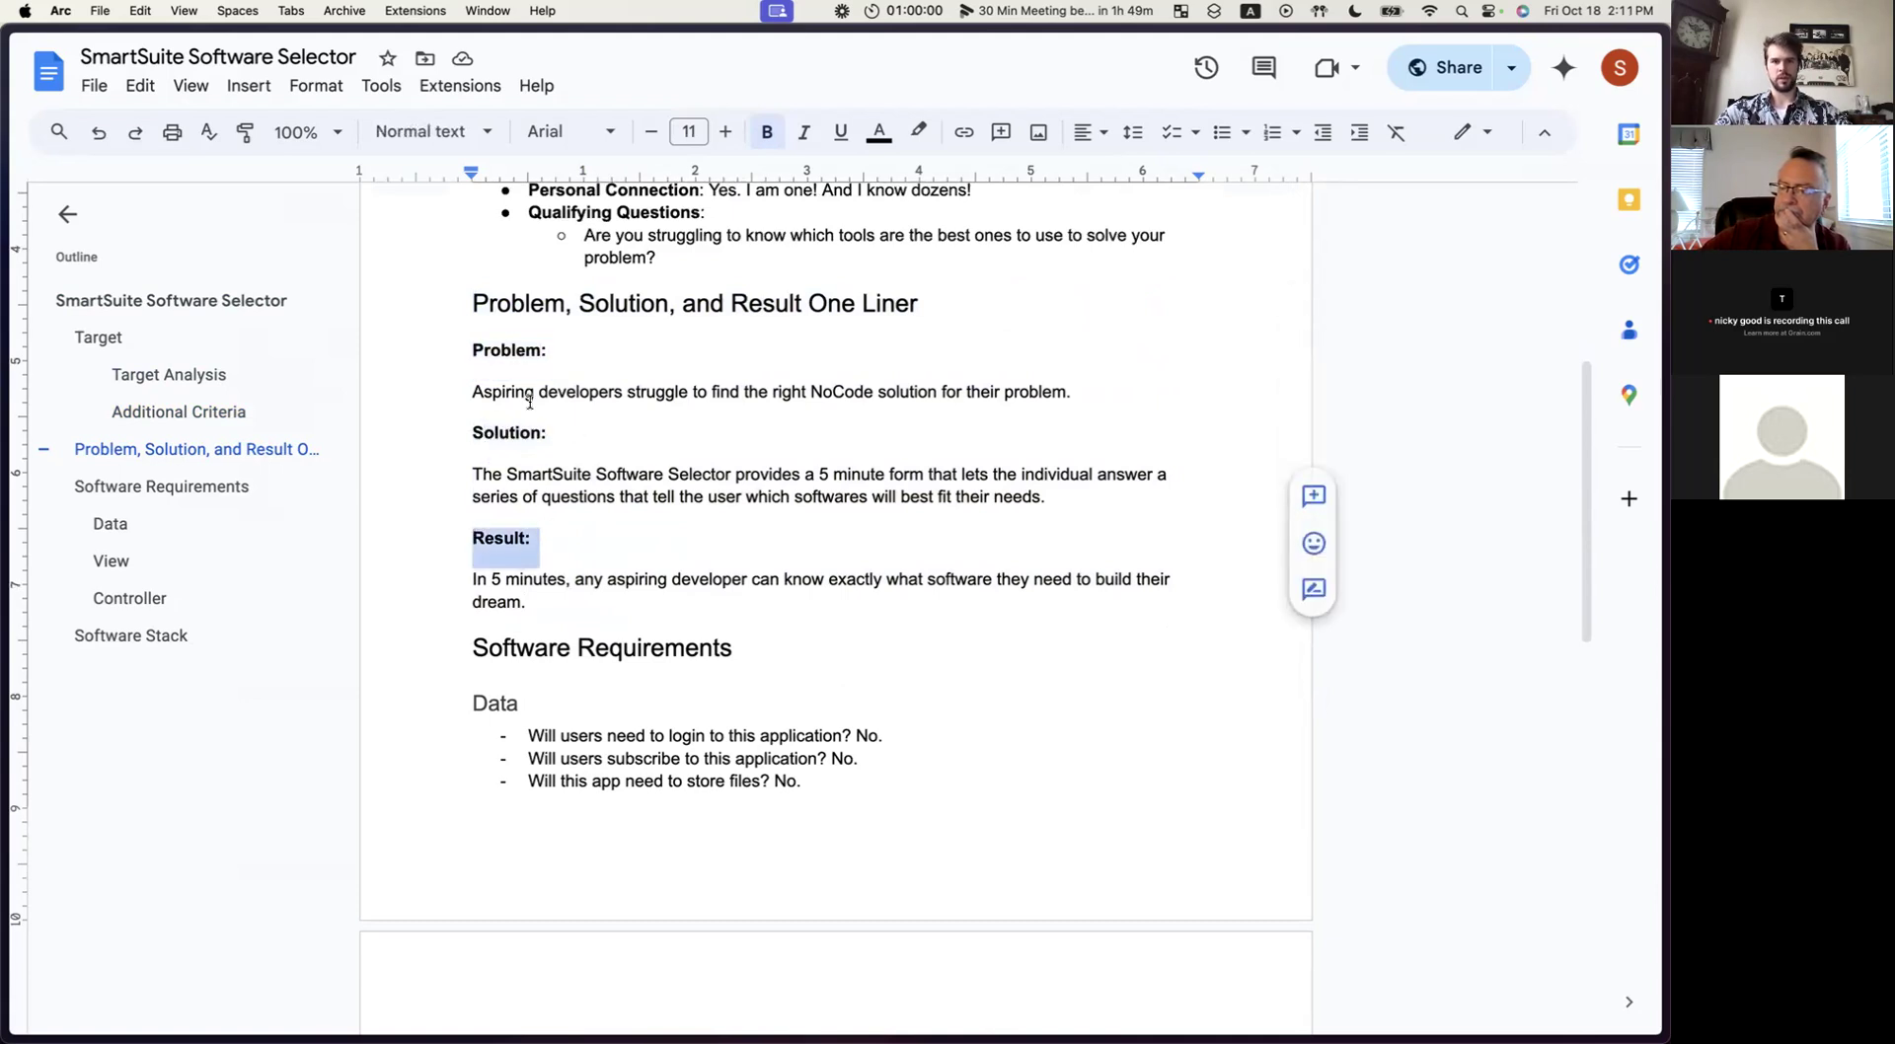
{"action": "triple_click", "coordinate": [471, 354]}
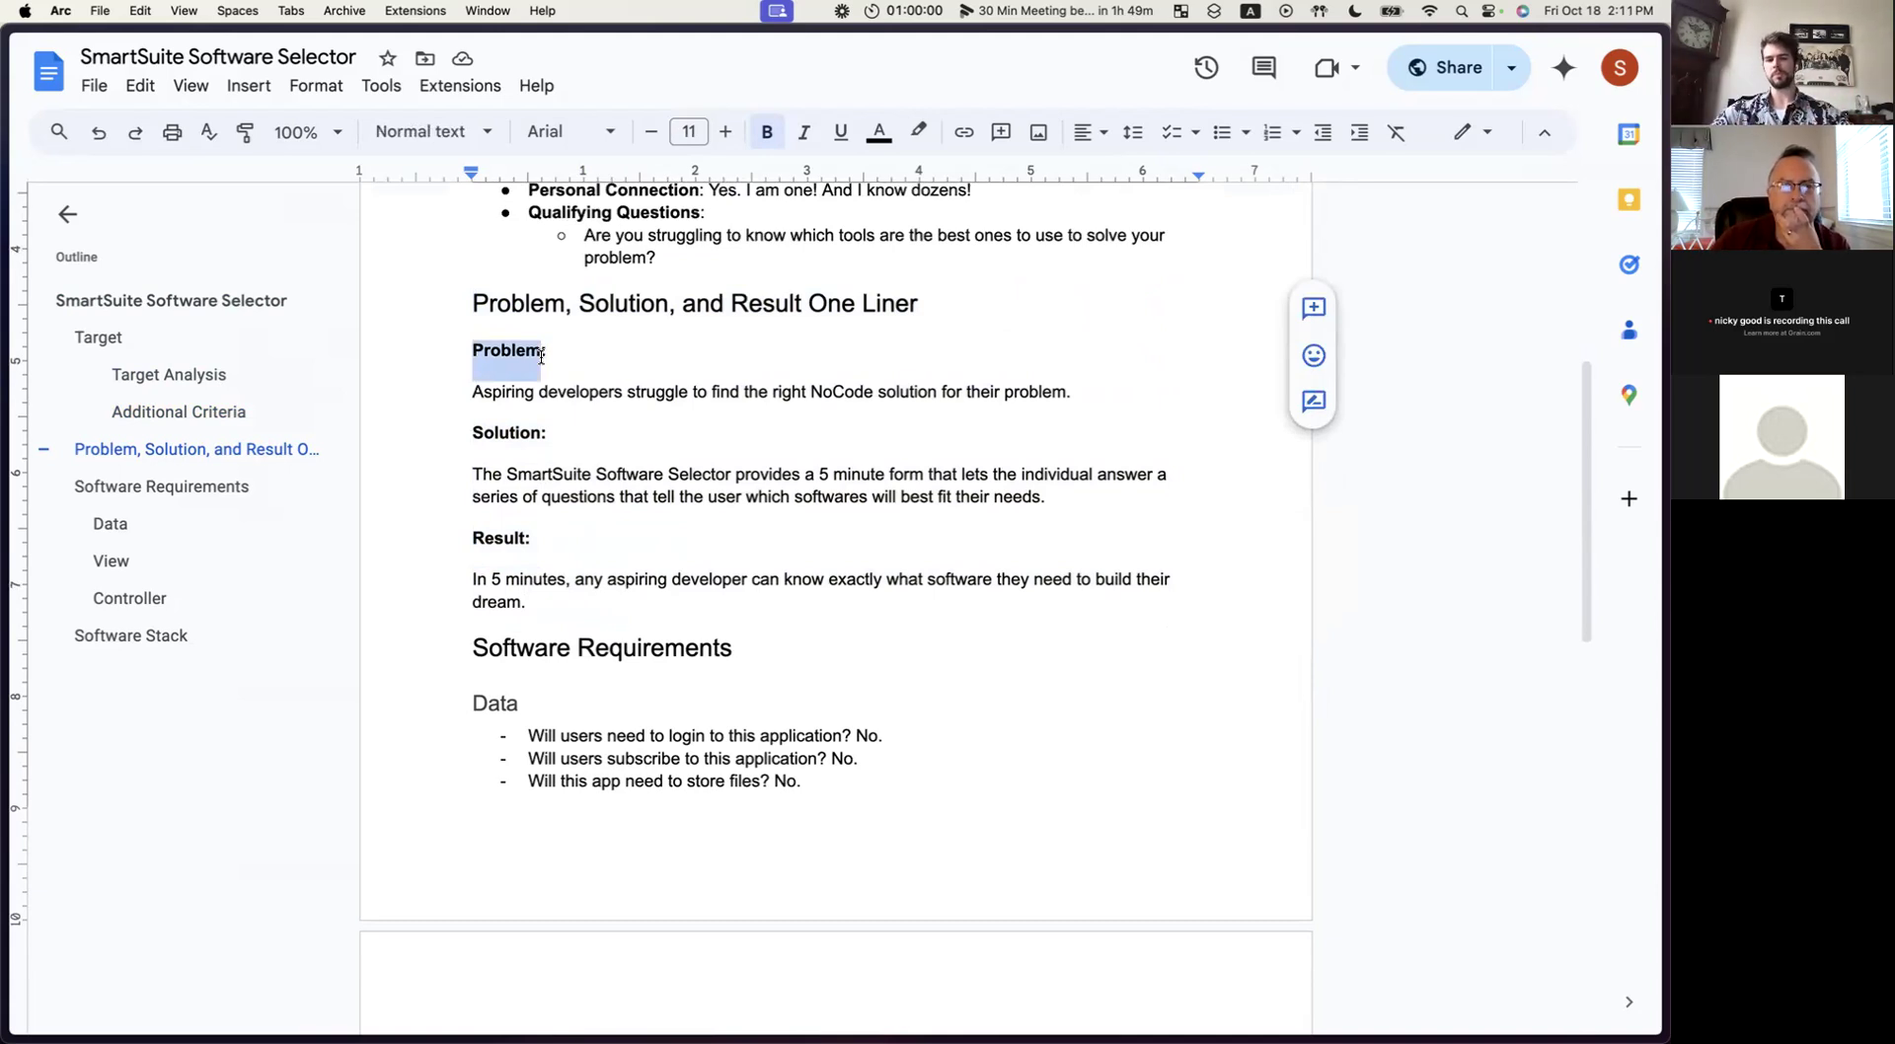
{"action": "left_click", "coordinate": [545, 356]}
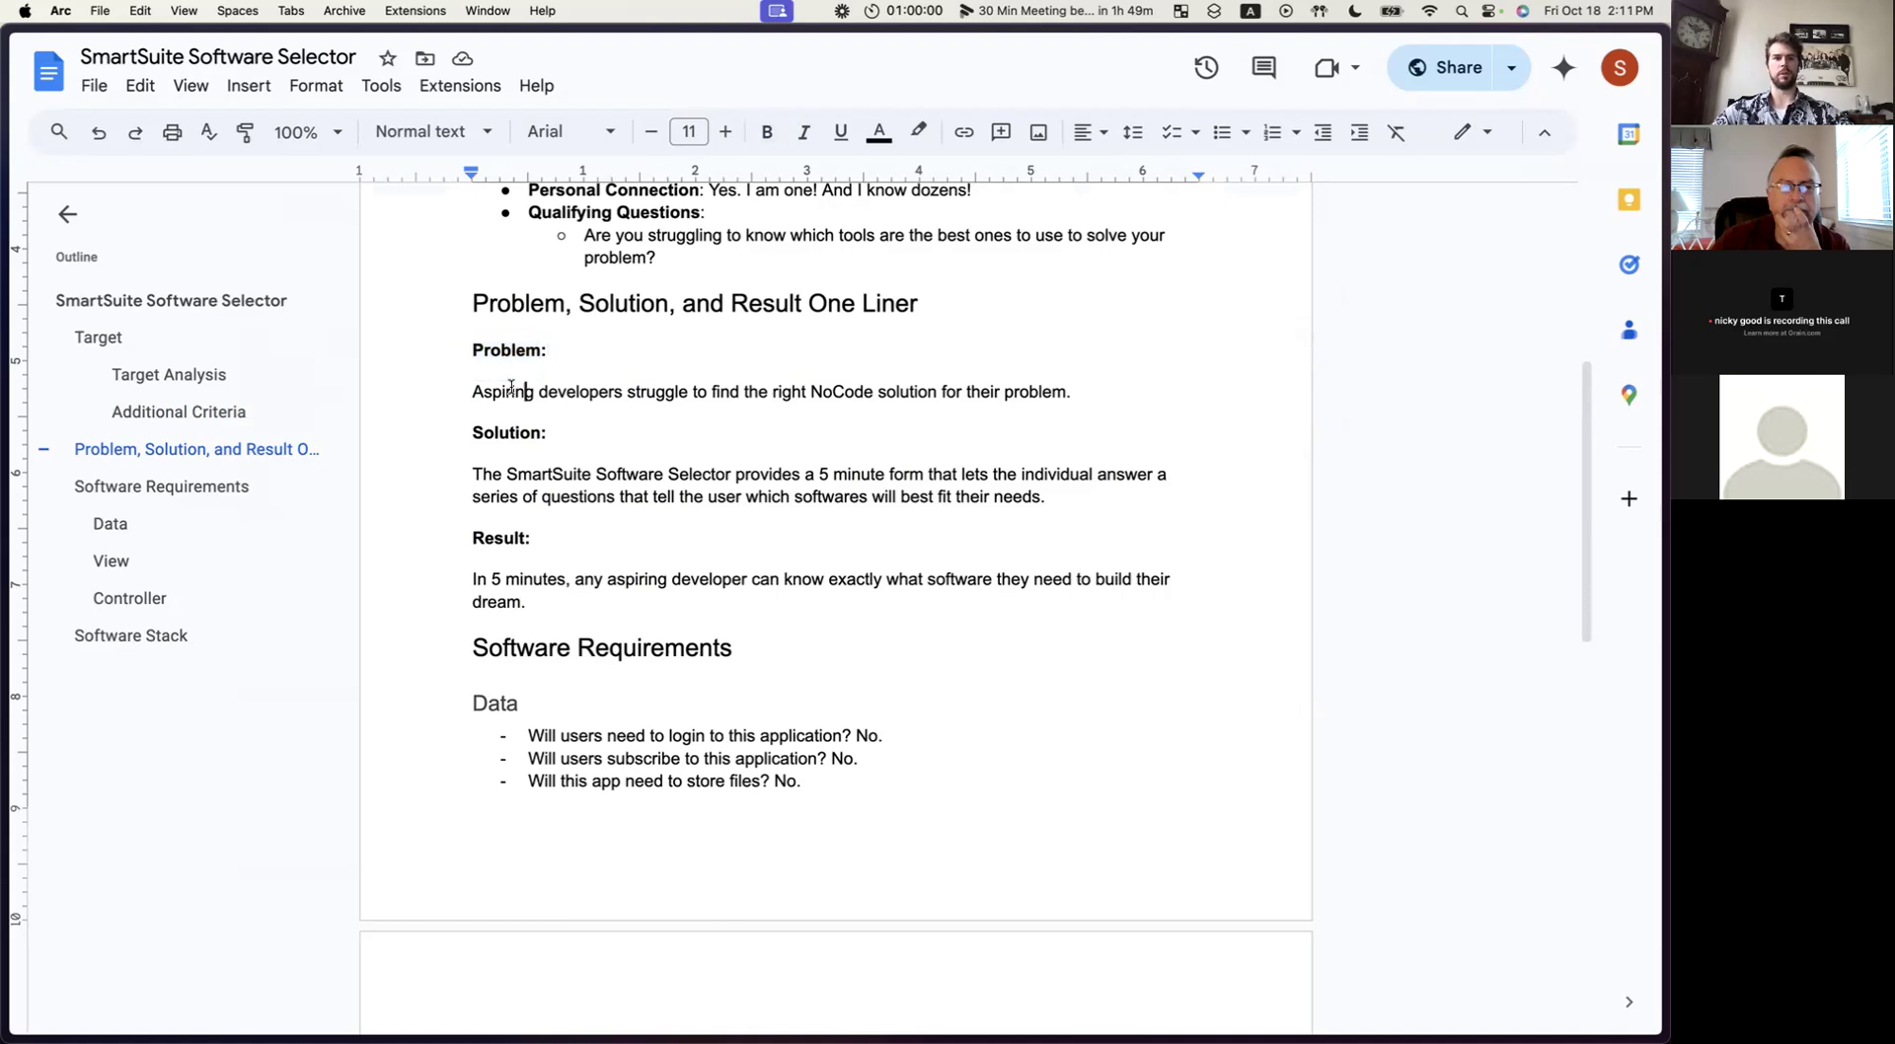
Read the problem statement about aspiring developers and check it against the criteria above.
{"action": "left_click_drag", "start_coordinate": [472, 392], "coordinate": [678, 389]}
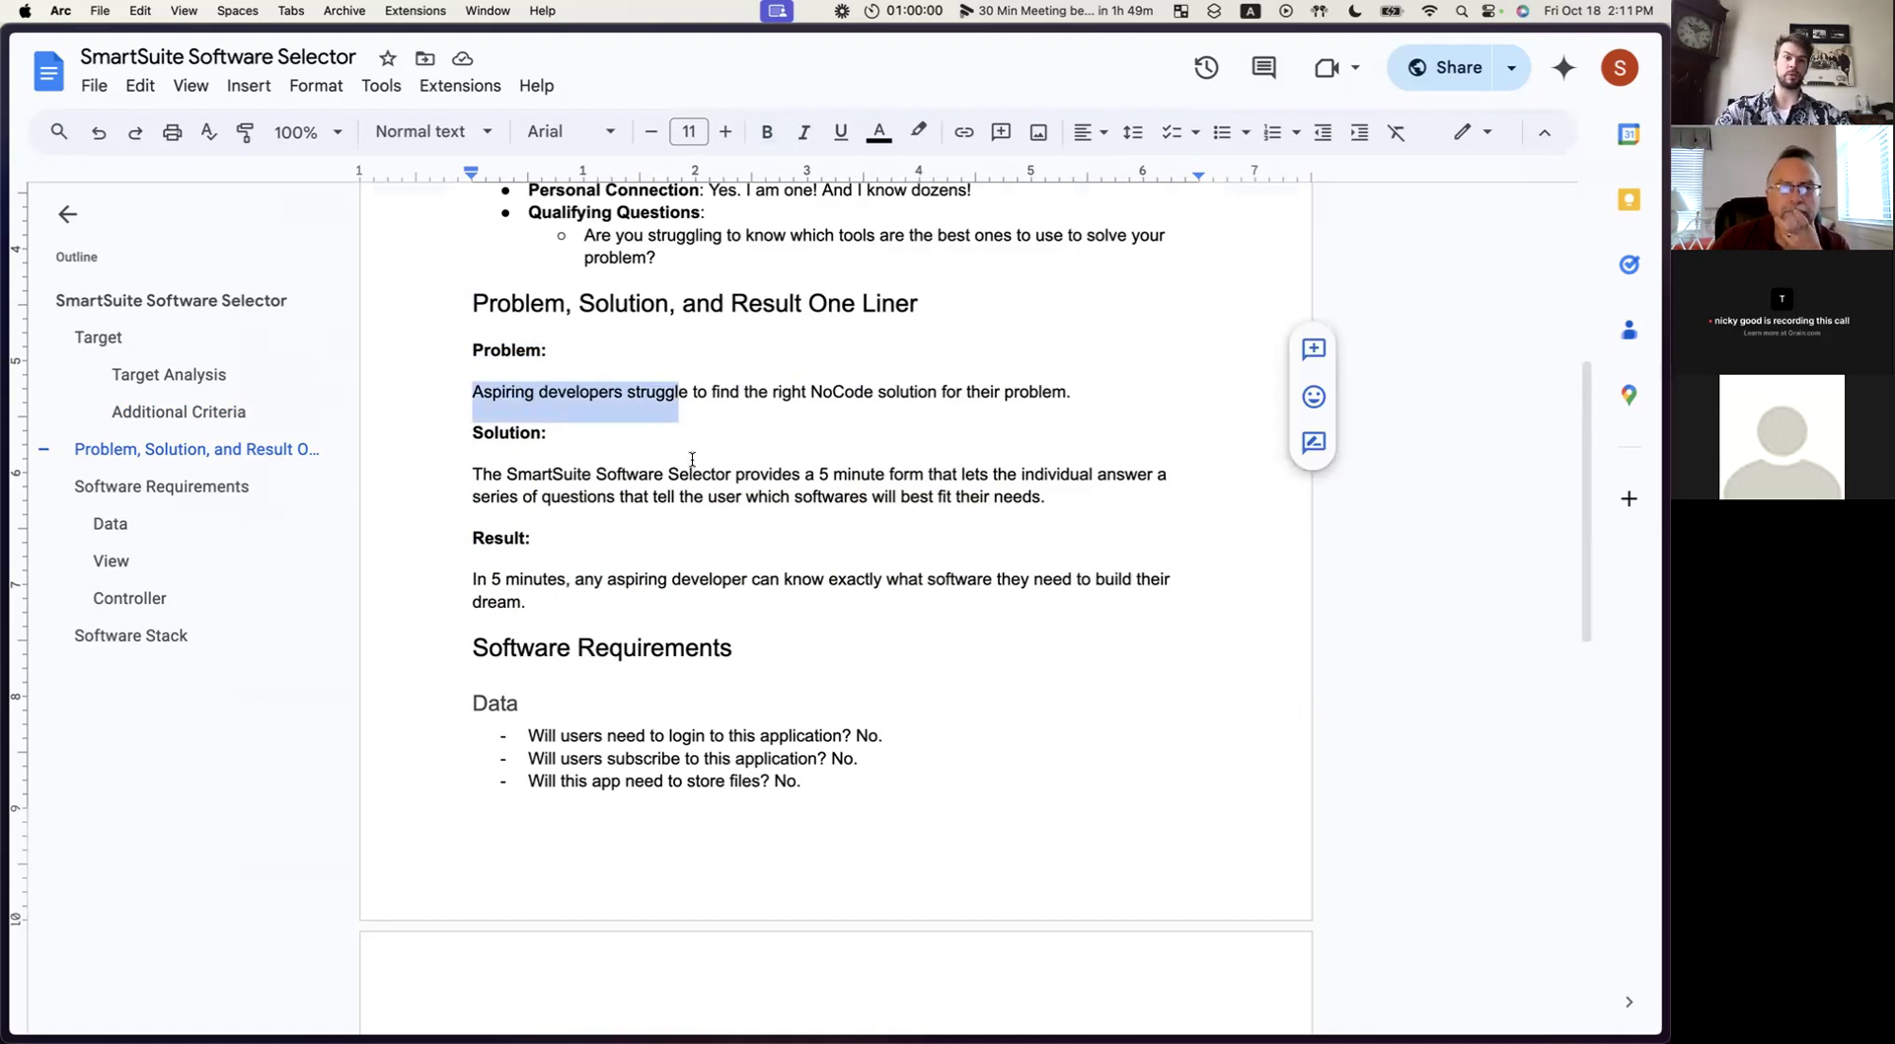
{"action": "scroll", "coordinate": [692, 460], "scroll_direction": "up", "scroll_amount": 5}
{"action": "scroll", "coordinate": [692, 460], "scroll_direction": "down", "scroll_amount": 4}
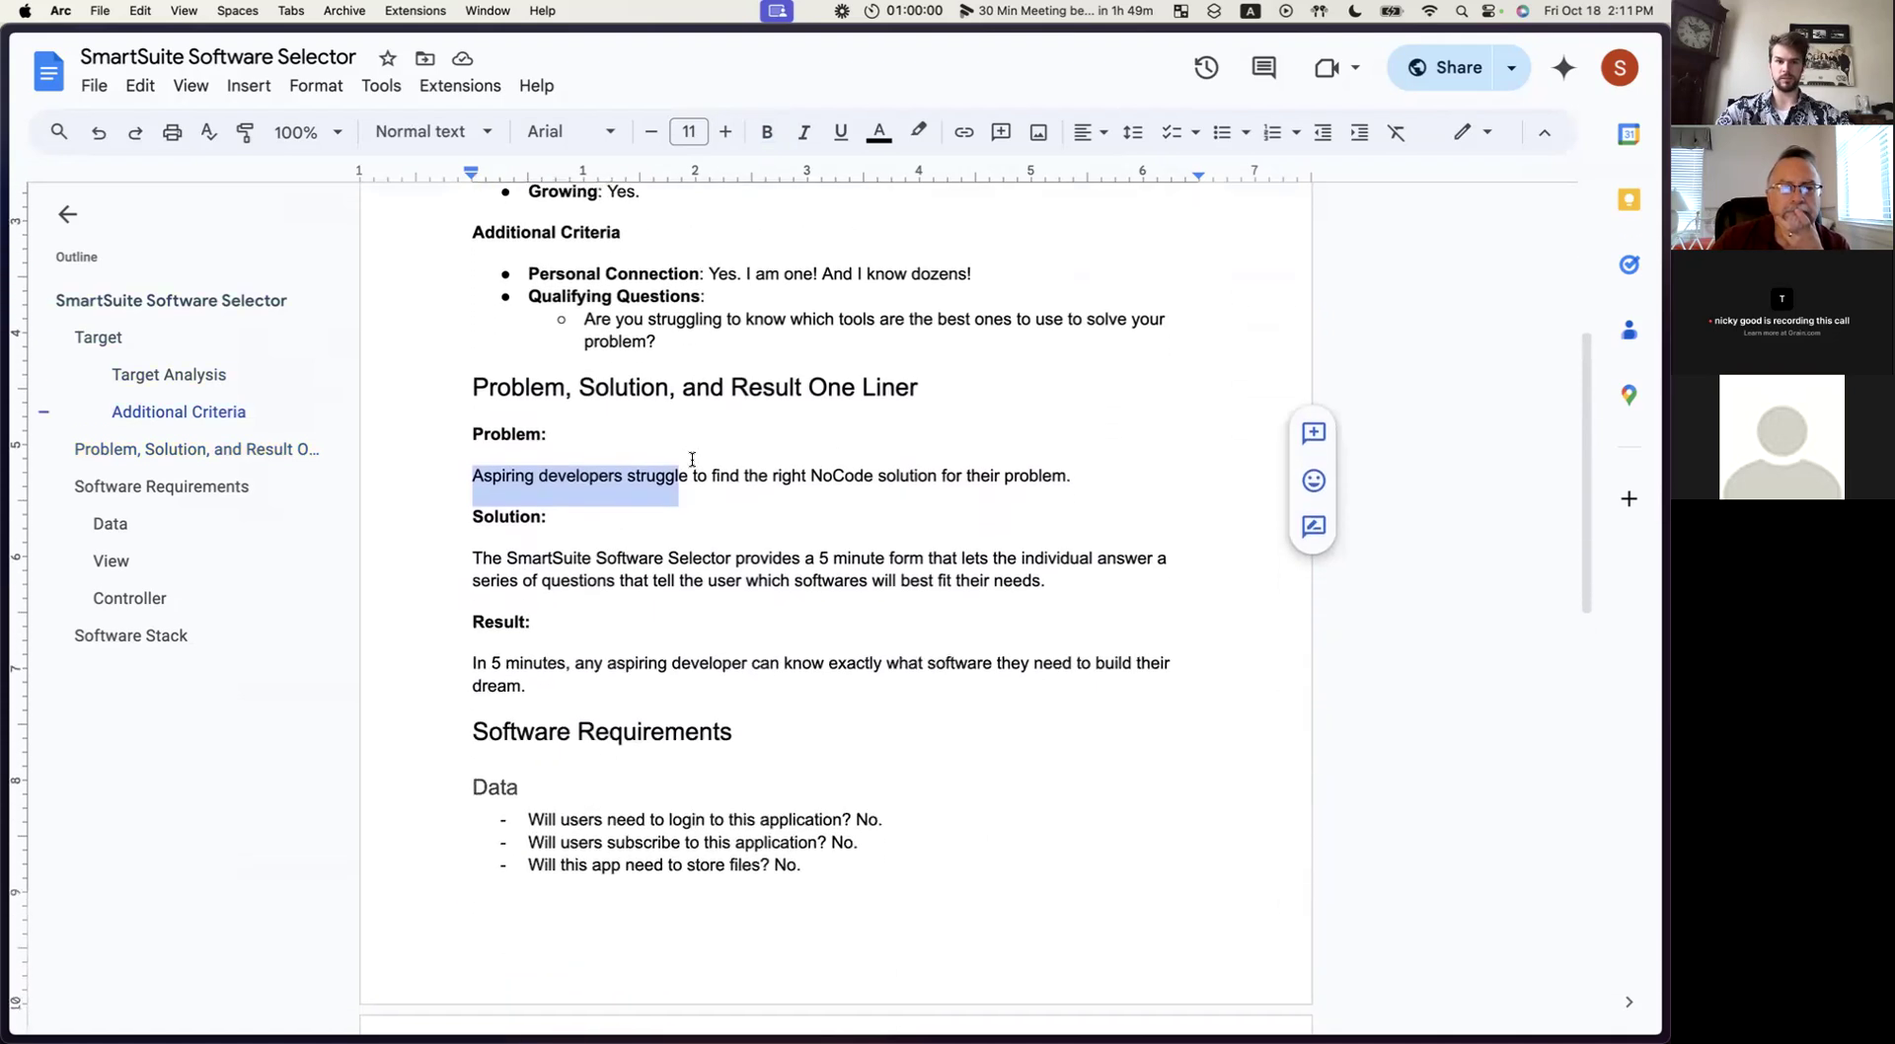
Read through the solution statement describing the selector form, including its completion time.
{"action": "left_click", "coordinate": [539, 564]}
{"action": "left_click", "coordinate": [650, 560]}
{"action": "left_click", "coordinate": [623, 560]}
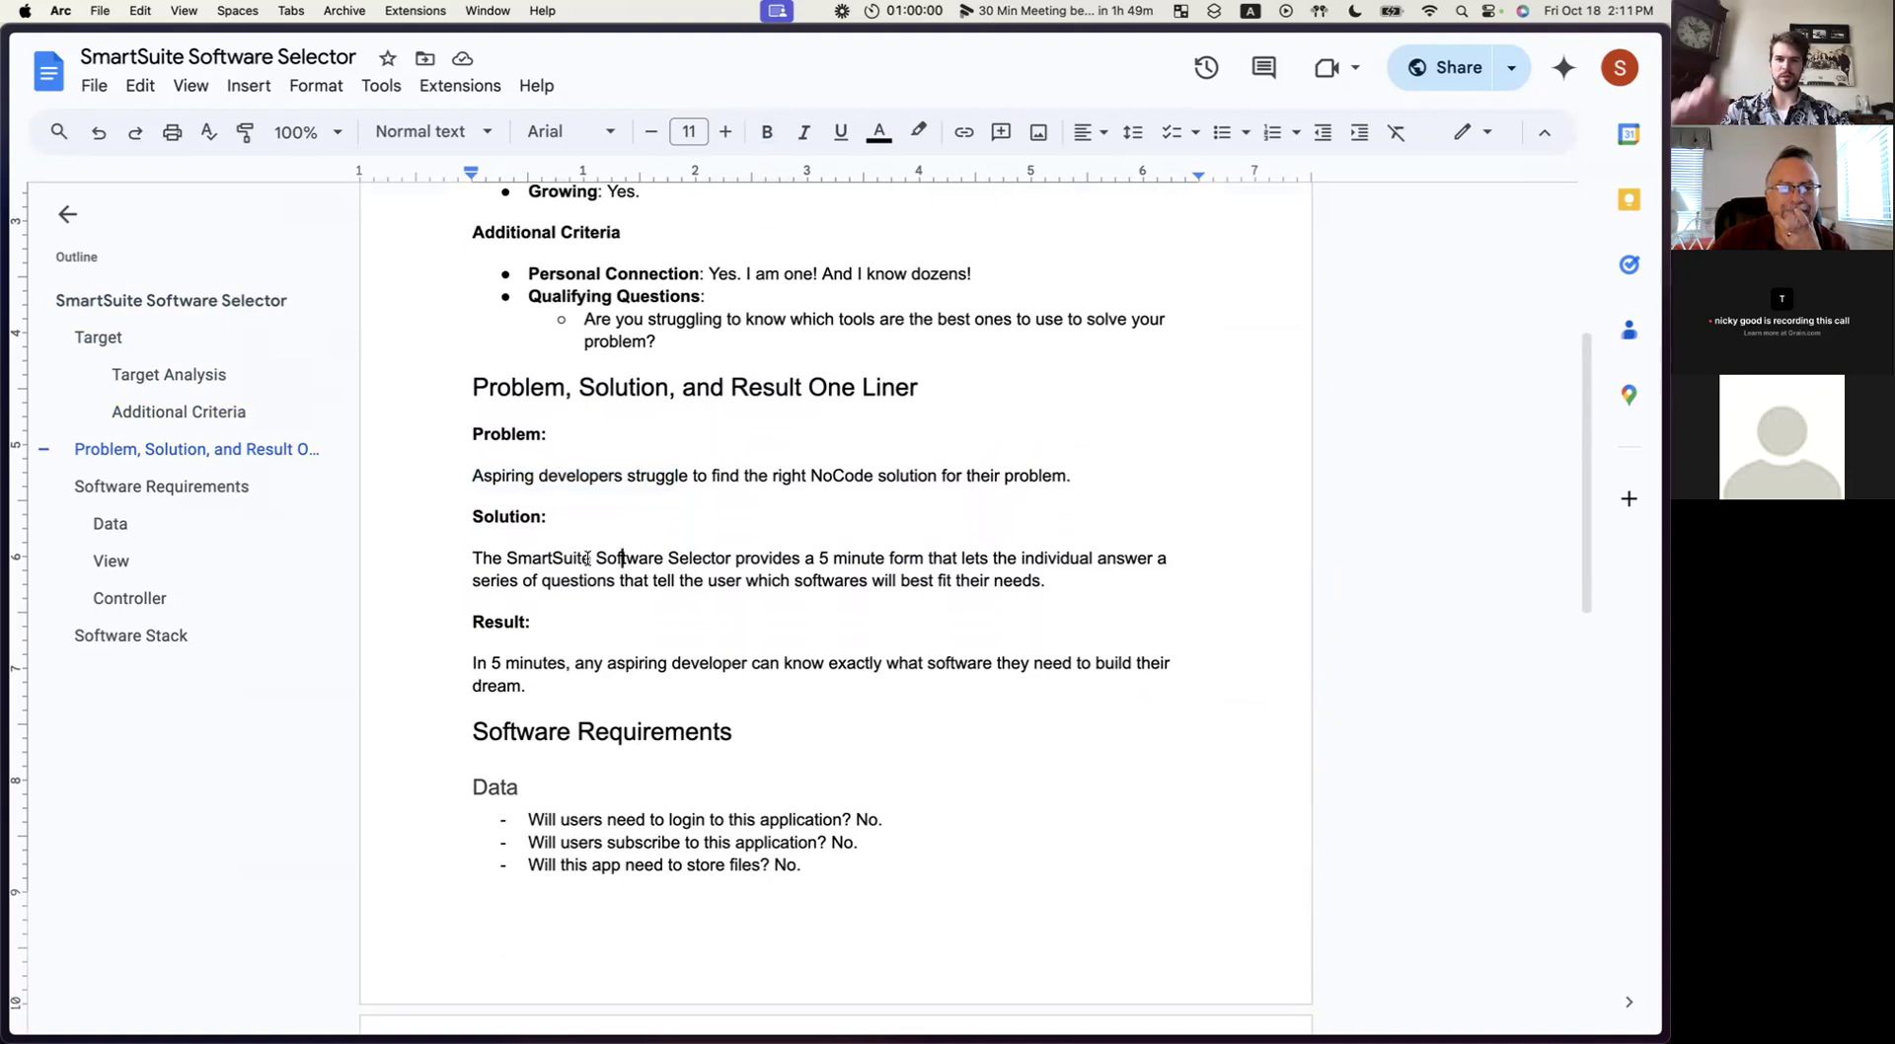
{"action": "left_click", "coordinate": [761, 560]}
{"action": "left_click", "coordinate": [923, 559]}
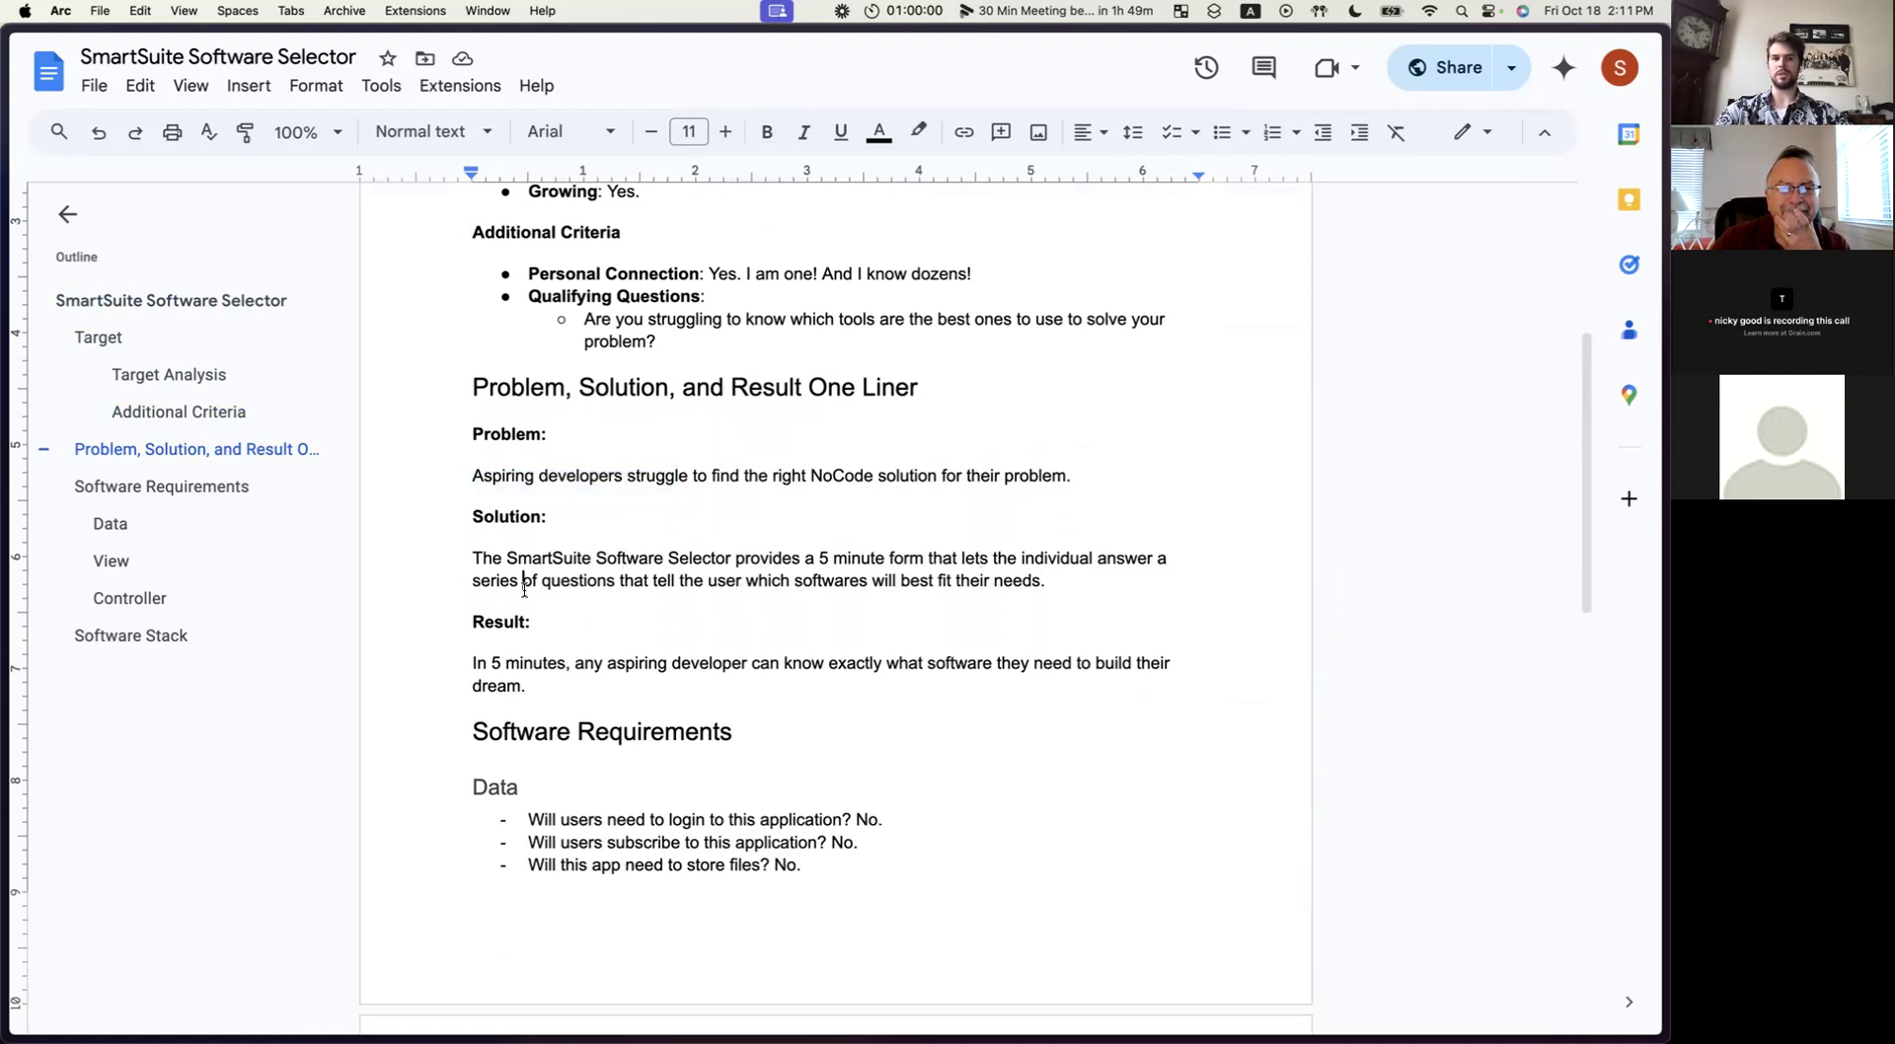
{"action": "left_click_drag", "start_coordinate": [524, 582], "coordinate": [798, 570]}
{"action": "left_click", "coordinate": [870, 580]}
{"action": "left_click", "coordinate": [956, 581]}
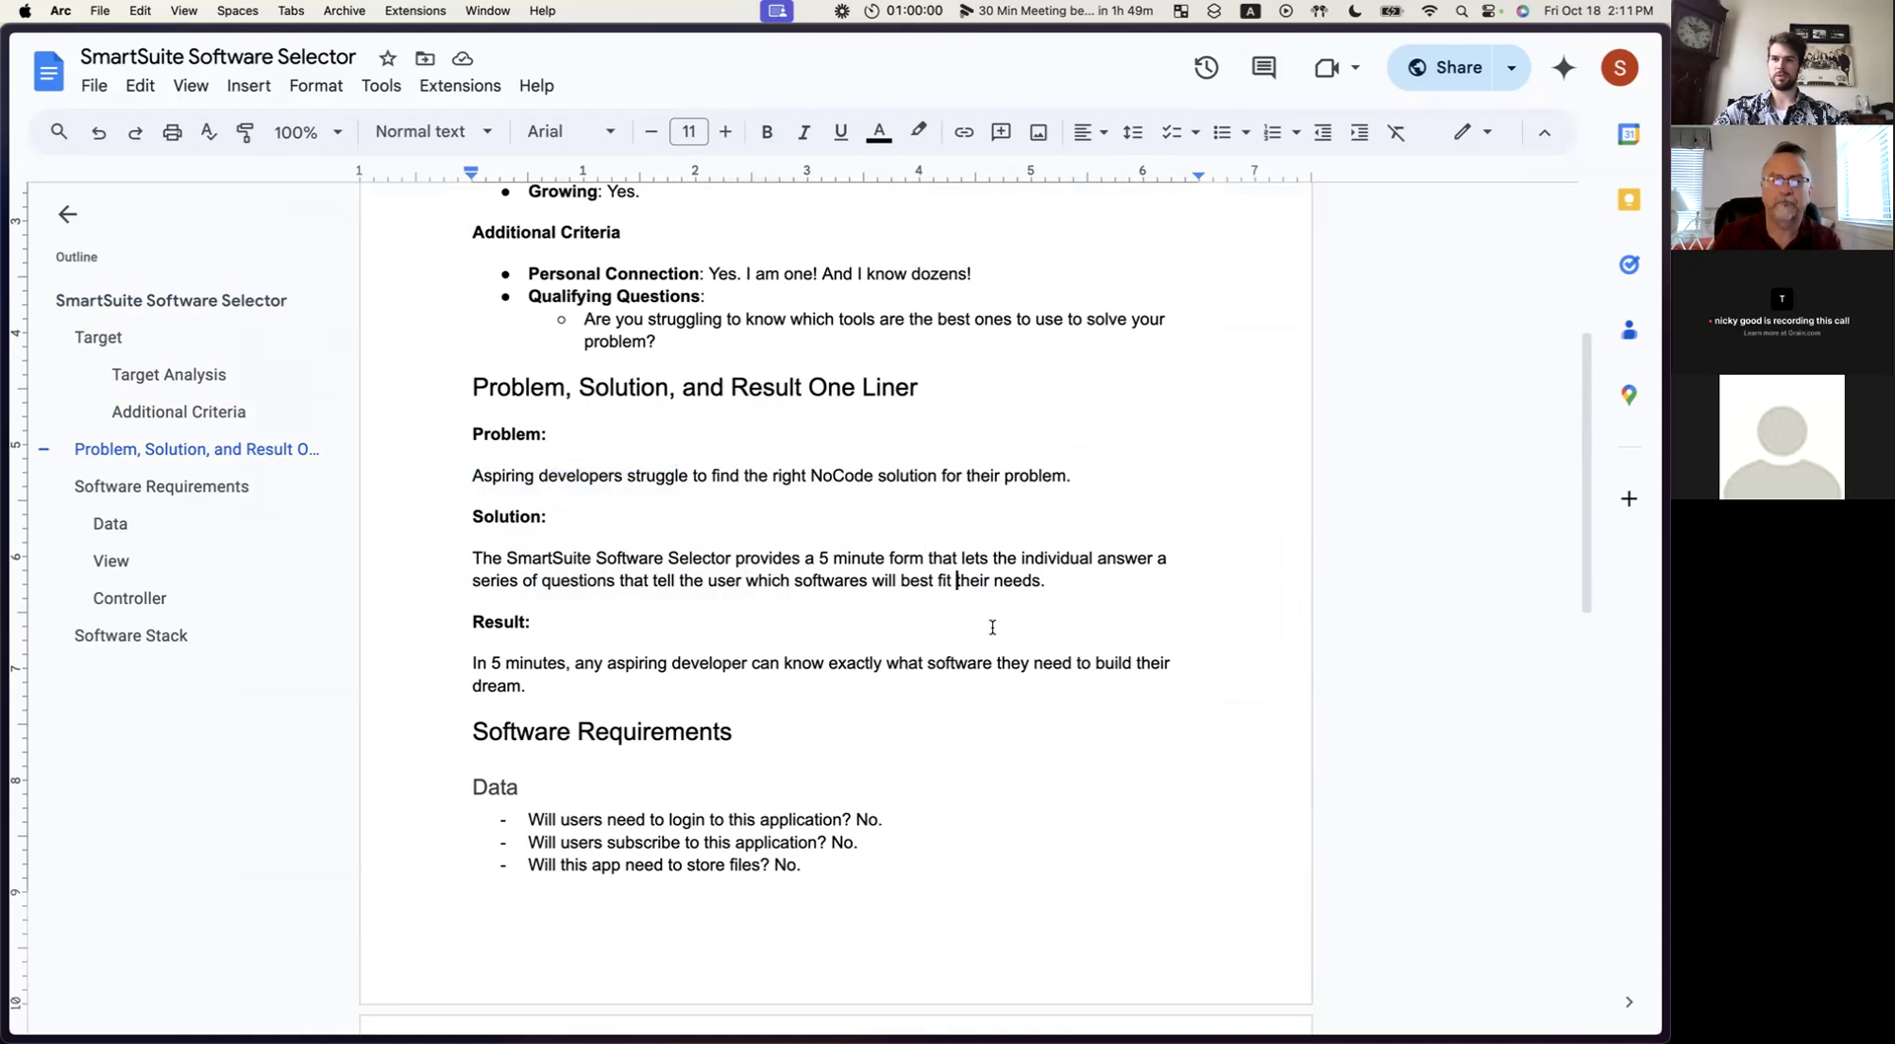
{"action": "double_click", "coordinate": [823, 559]}
Read the result statement about what an aspiring developer gains from the form.
{"action": "left_click_drag", "start_coordinate": [477, 667], "coordinate": [652, 648]}
{"action": "left_click", "coordinate": [472, 628]}
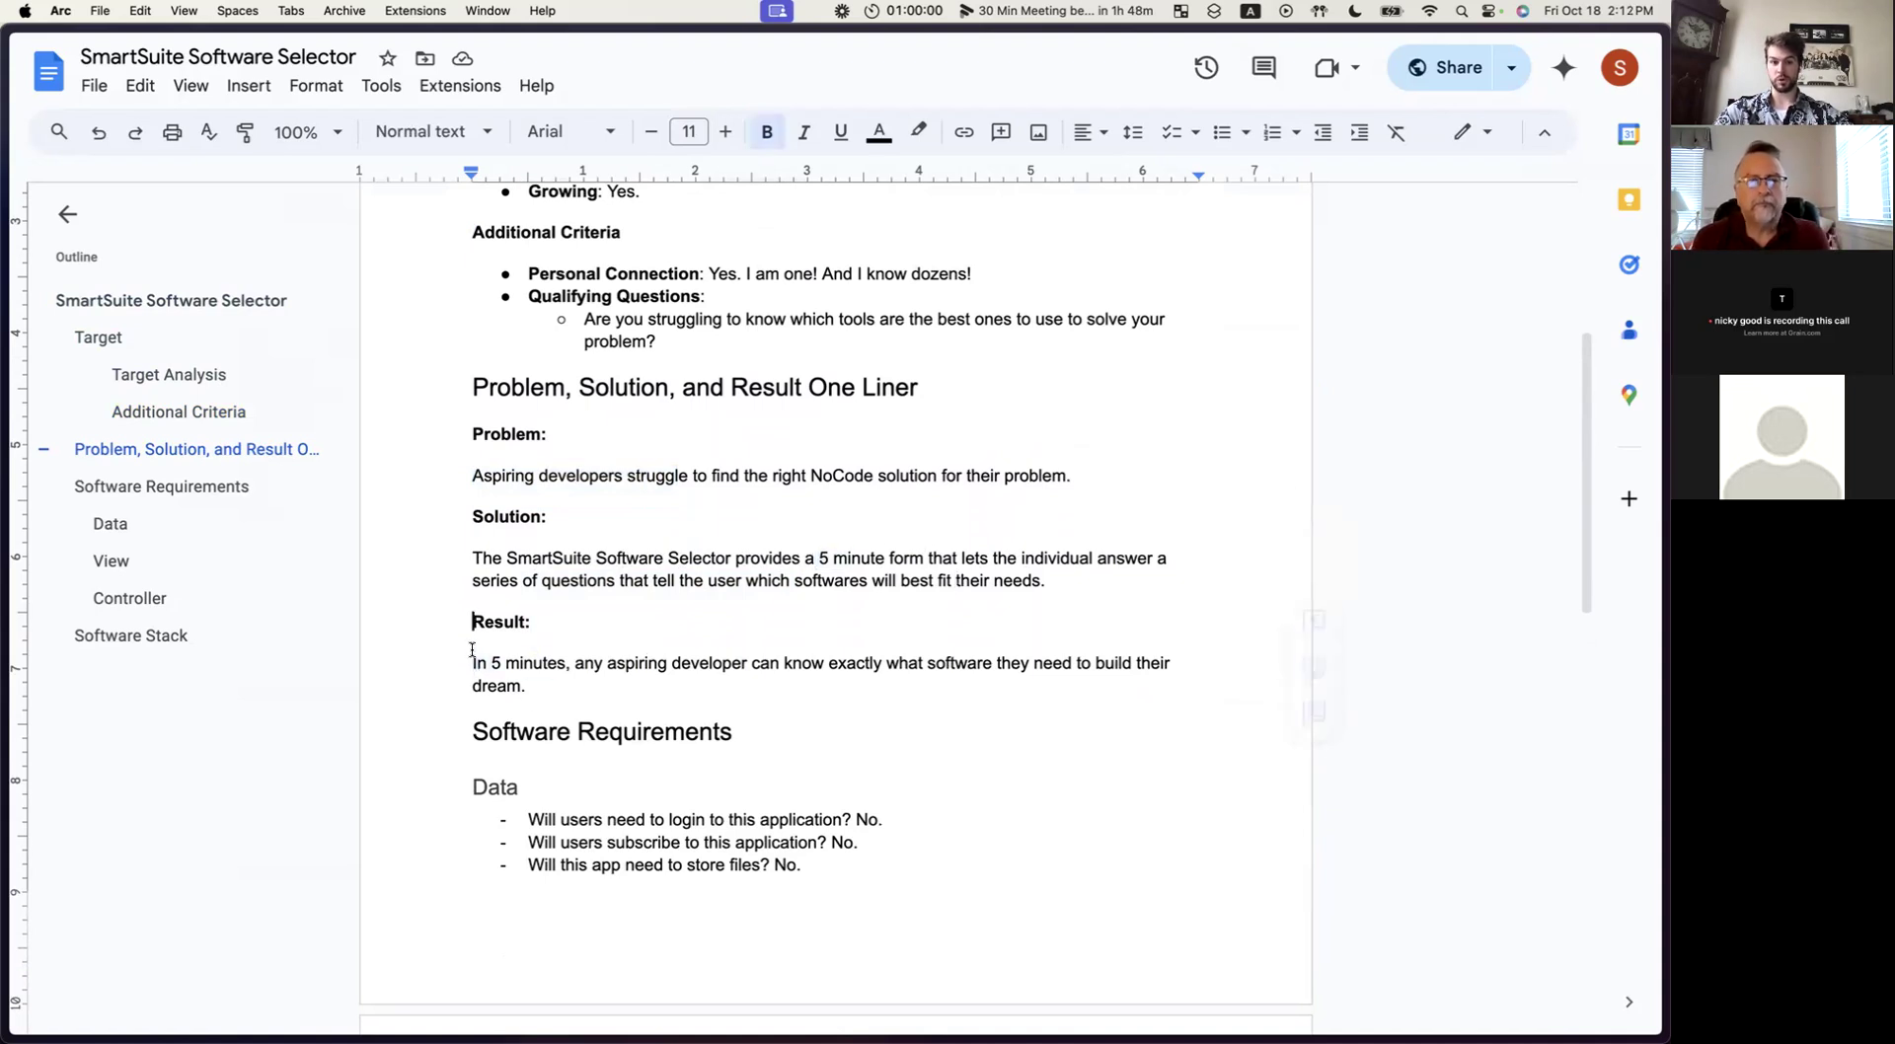
{"action": "left_click_drag", "start_coordinate": [472, 664], "coordinate": [572, 664]}
{"action": "left_click", "coordinate": [617, 664]}
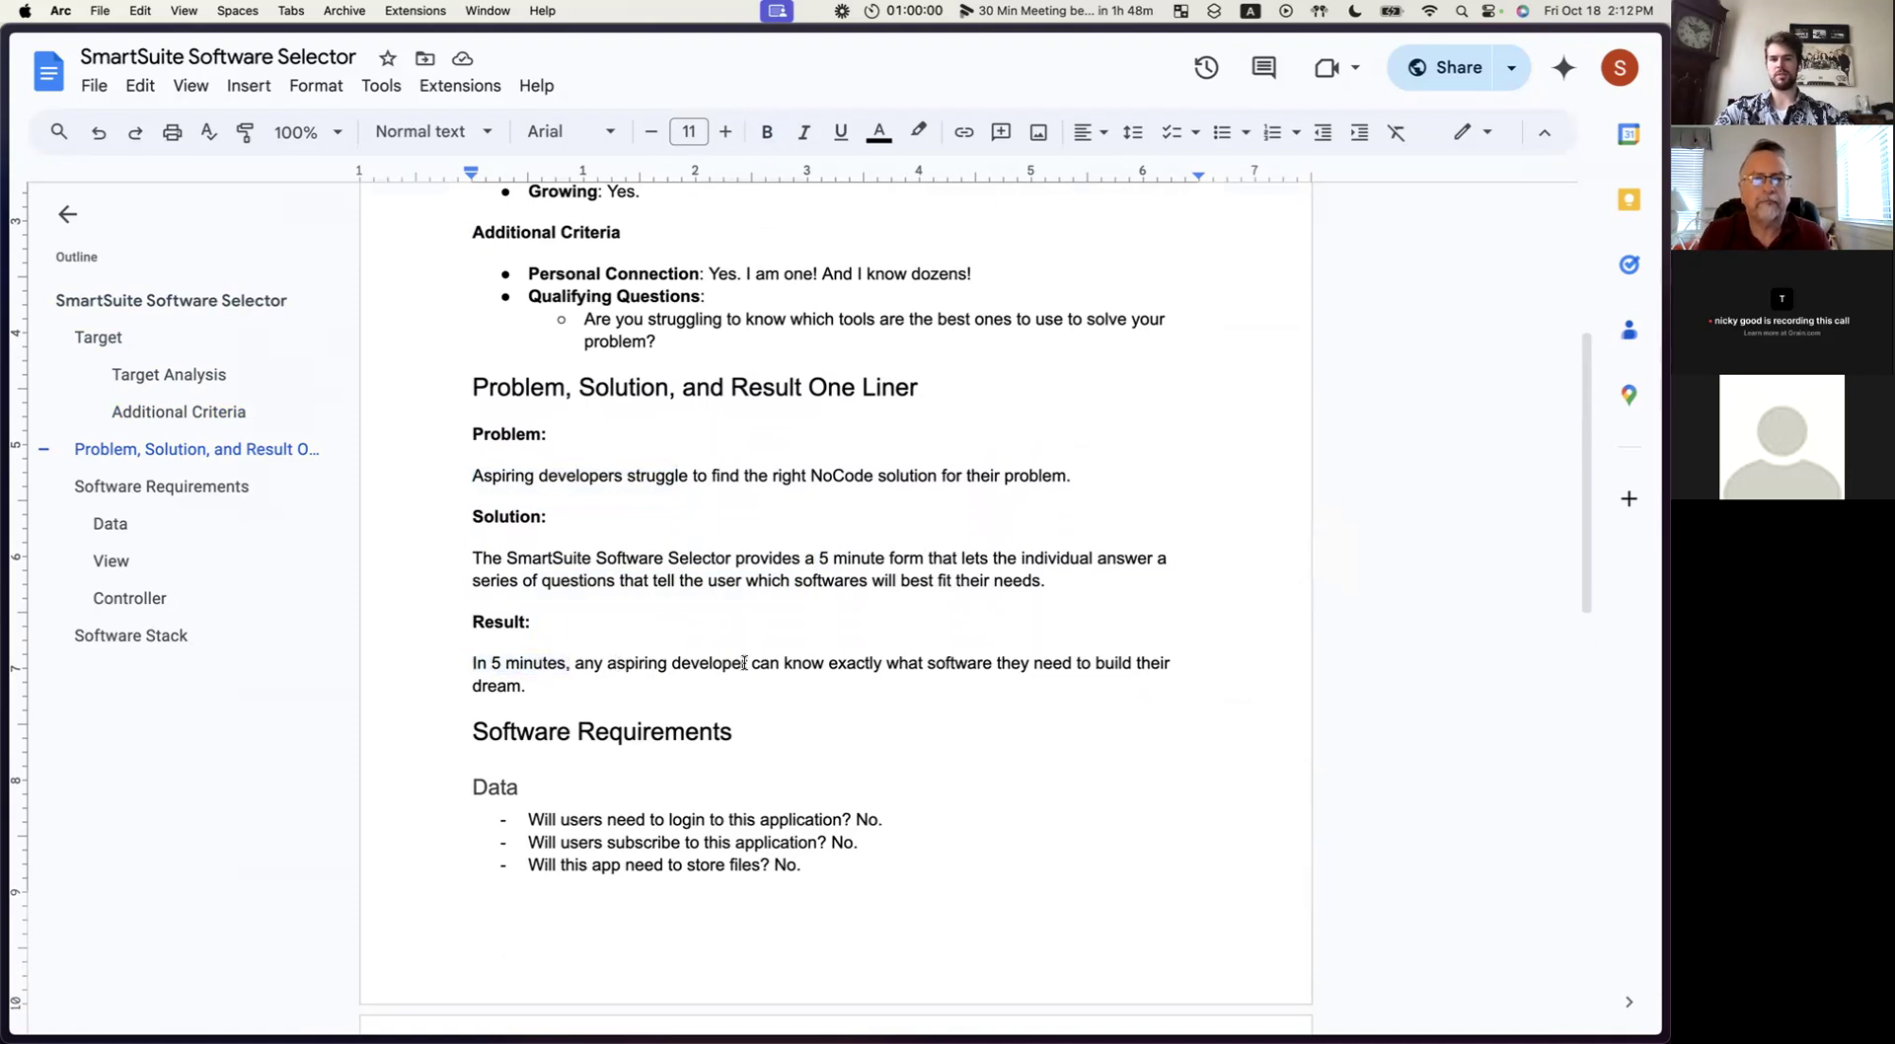
{"action": "left_click", "coordinate": [914, 685]}
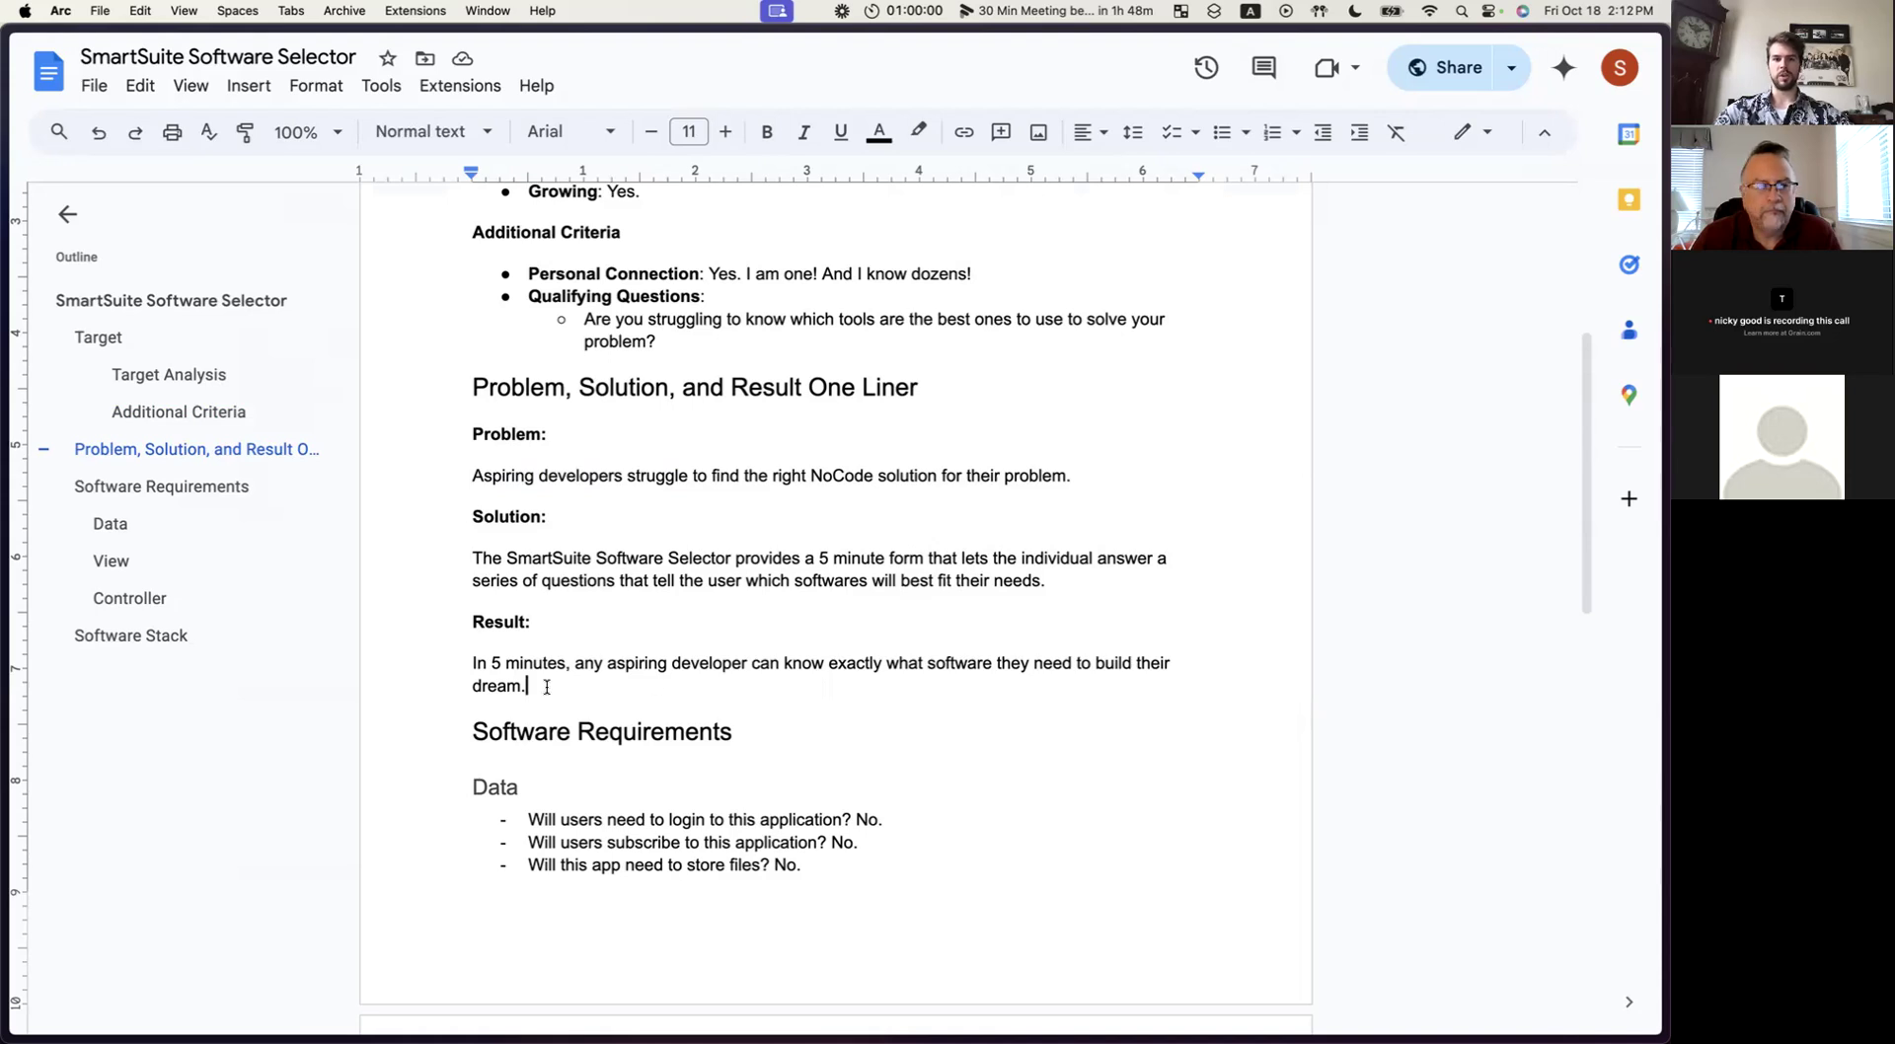
Highlight the whole one-liner section, from its heading to the end of the result statement.
{"action": "left_click_drag", "start_coordinate": [528, 687], "coordinate": [398, 443]}
{"action": "left_click", "coordinate": [671, 436]}
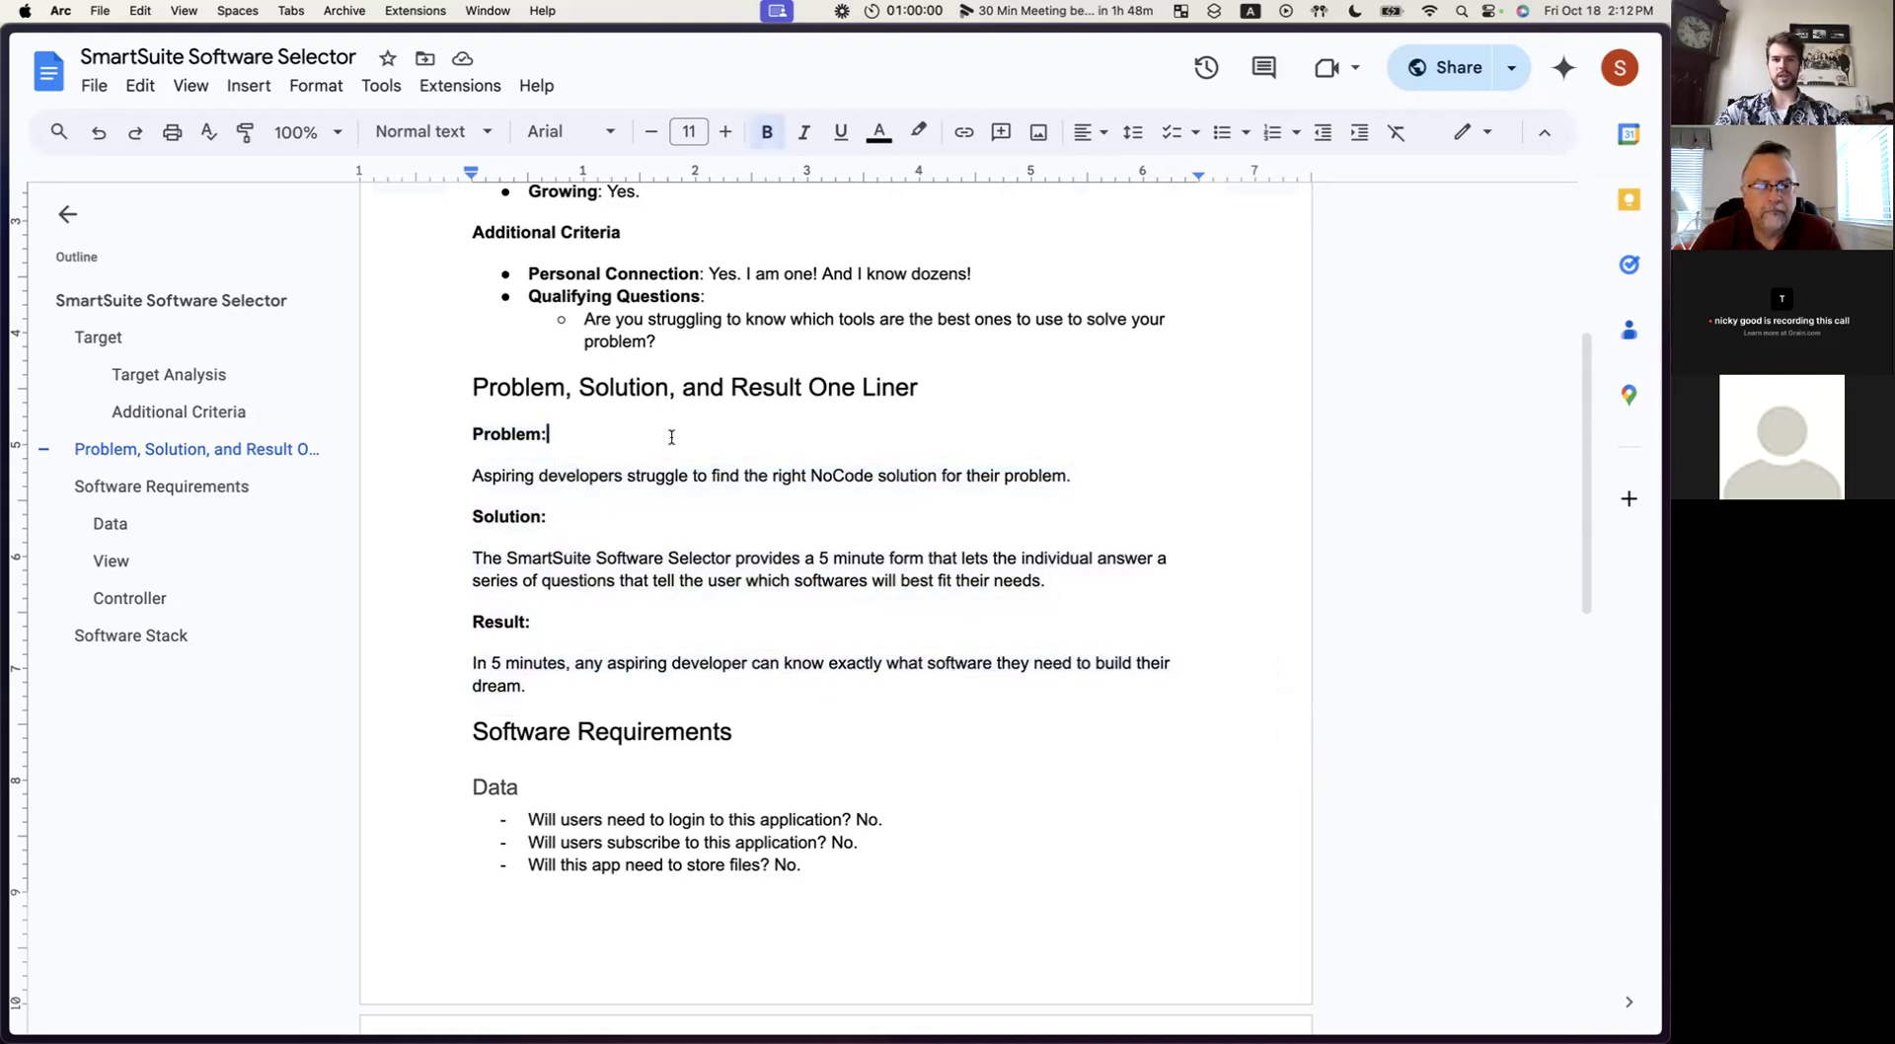
{"action": "left_click", "coordinate": [554, 519]}
{"action": "scroll", "coordinate": [554, 553], "scroll_direction": "down", "scroll_amount": 1}
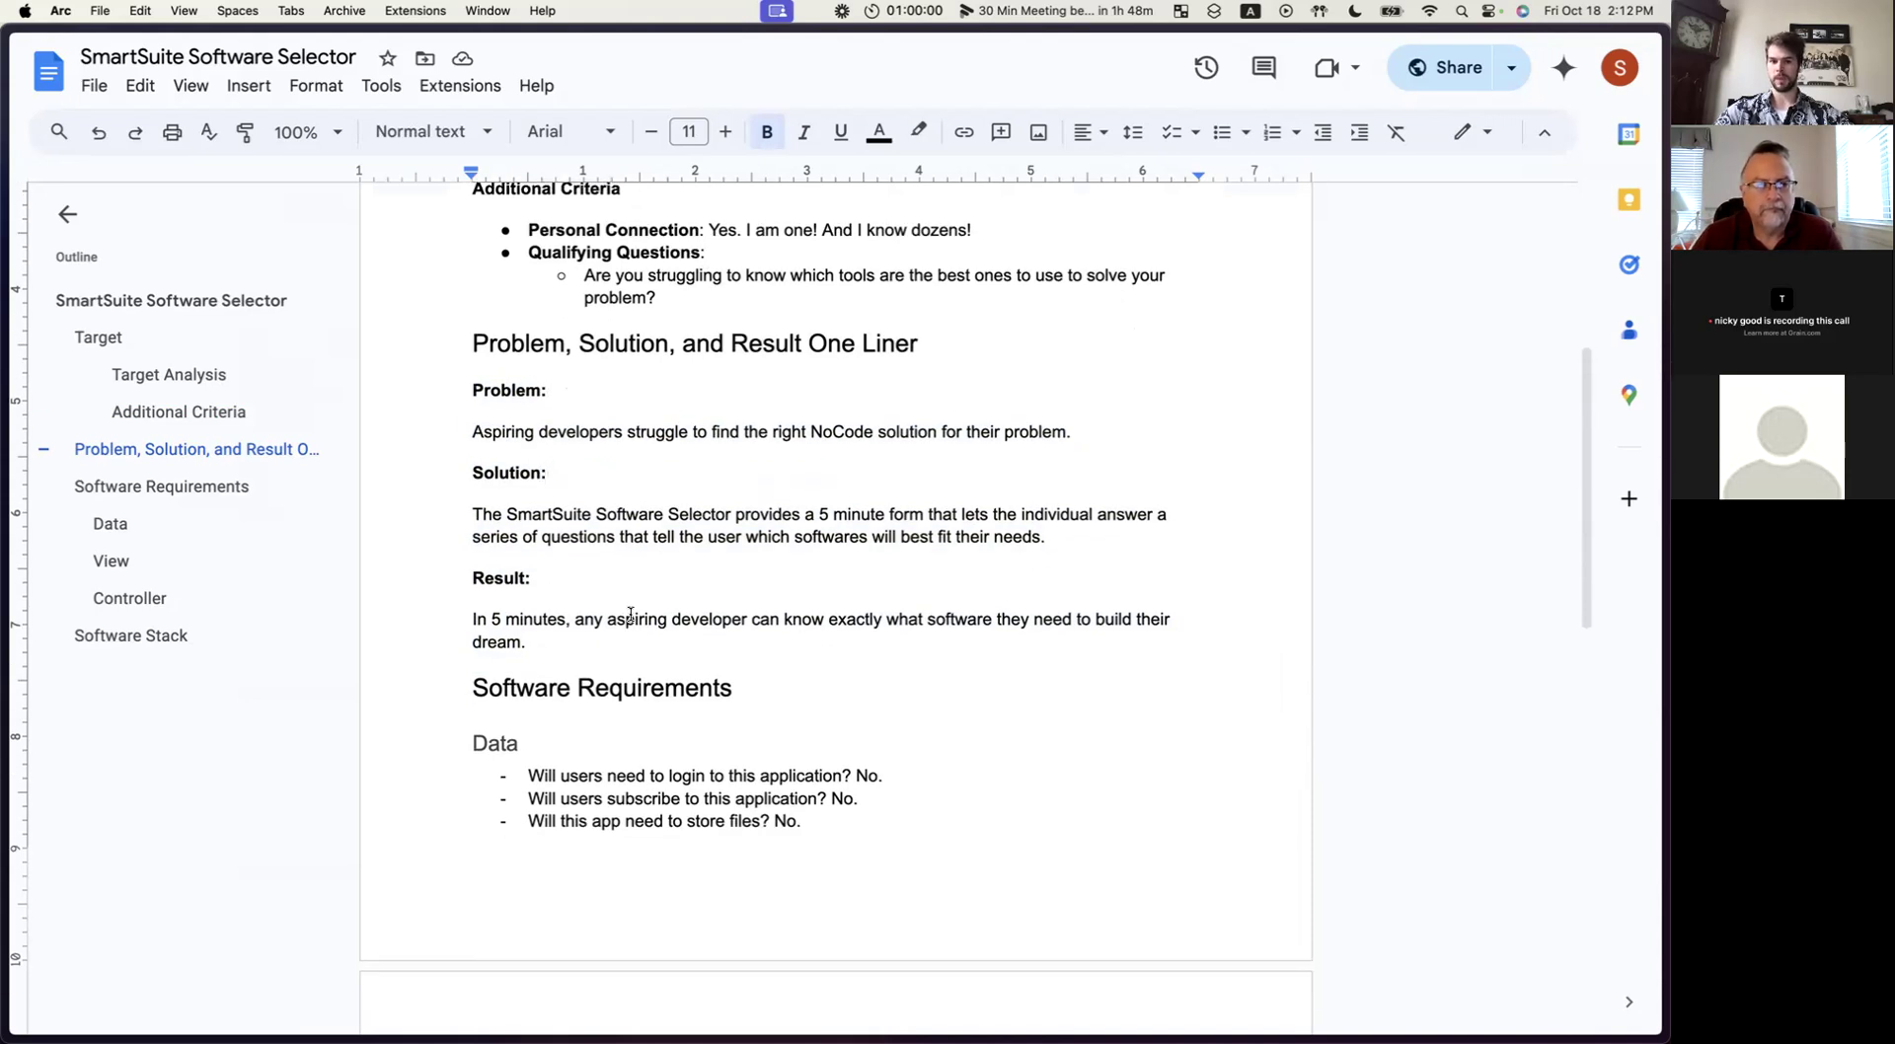
{"action": "double_click", "coordinate": [540, 649]}
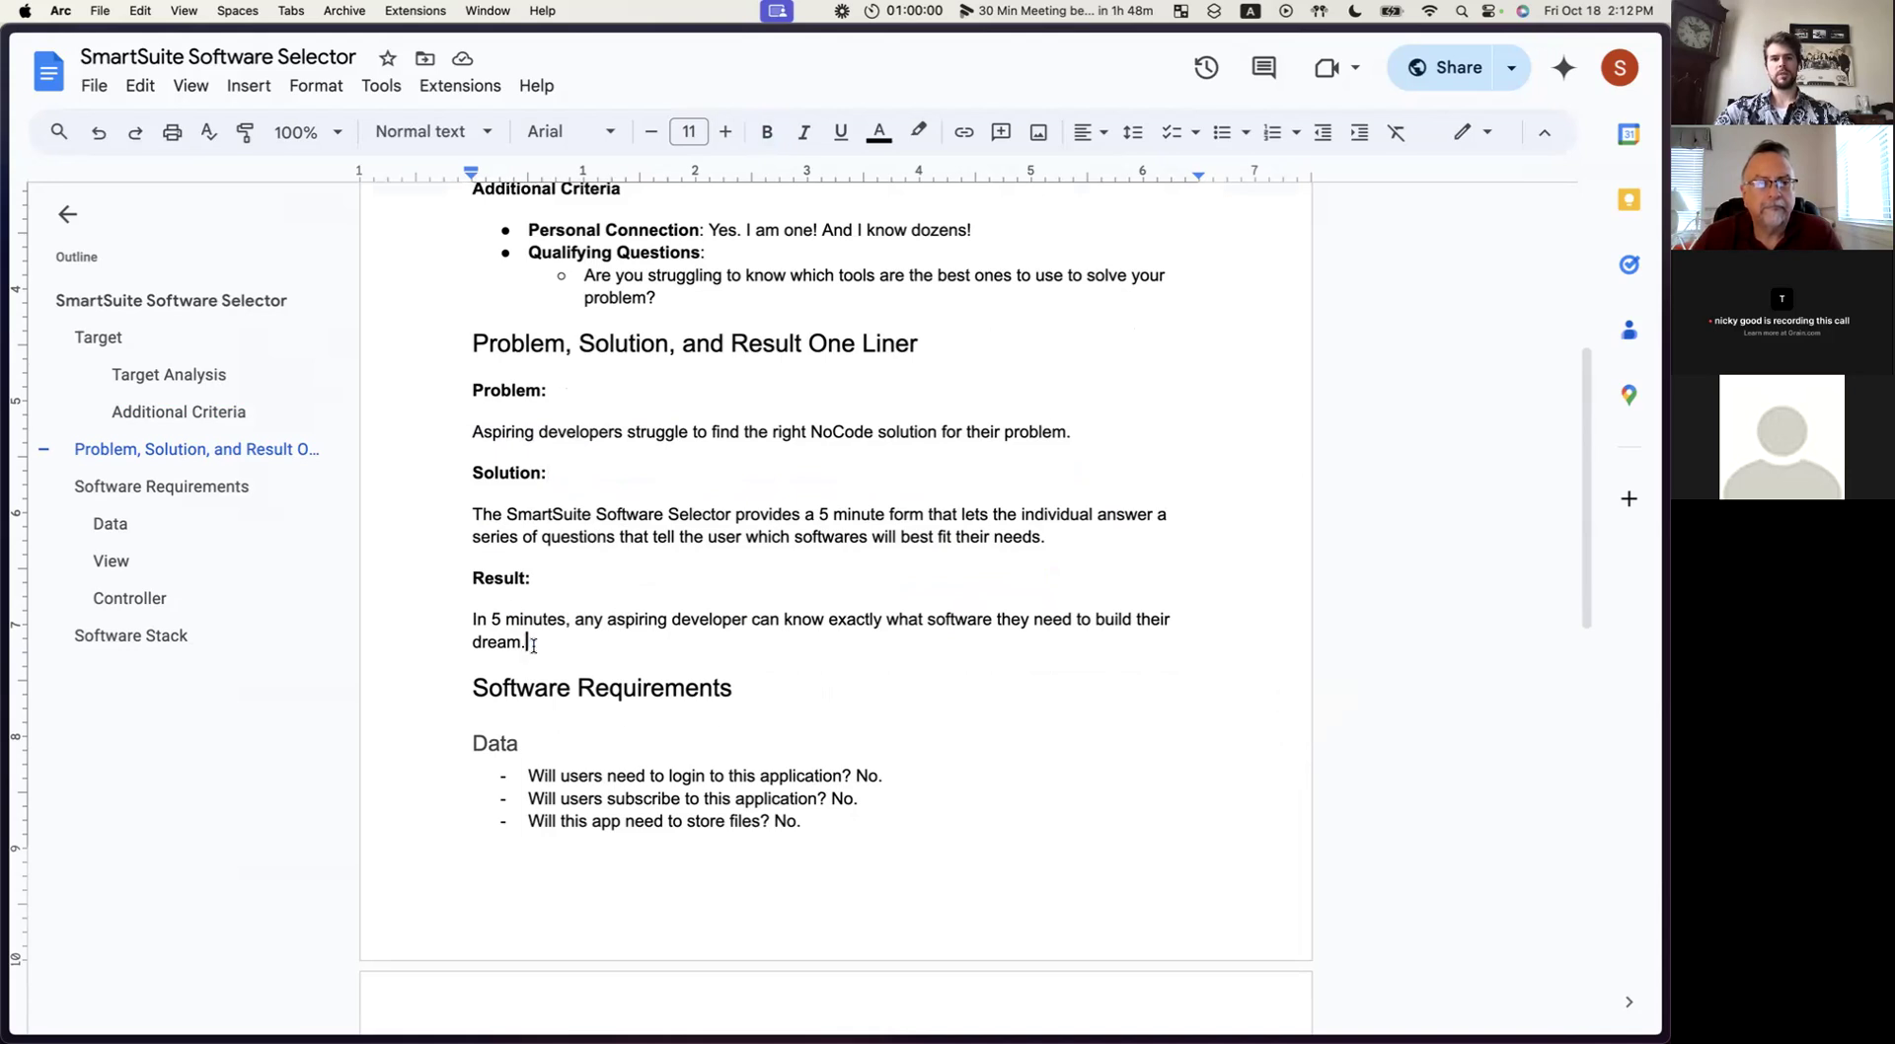
{"action": "left_click_drag", "start_coordinate": [543, 649], "coordinate": [432, 343]}
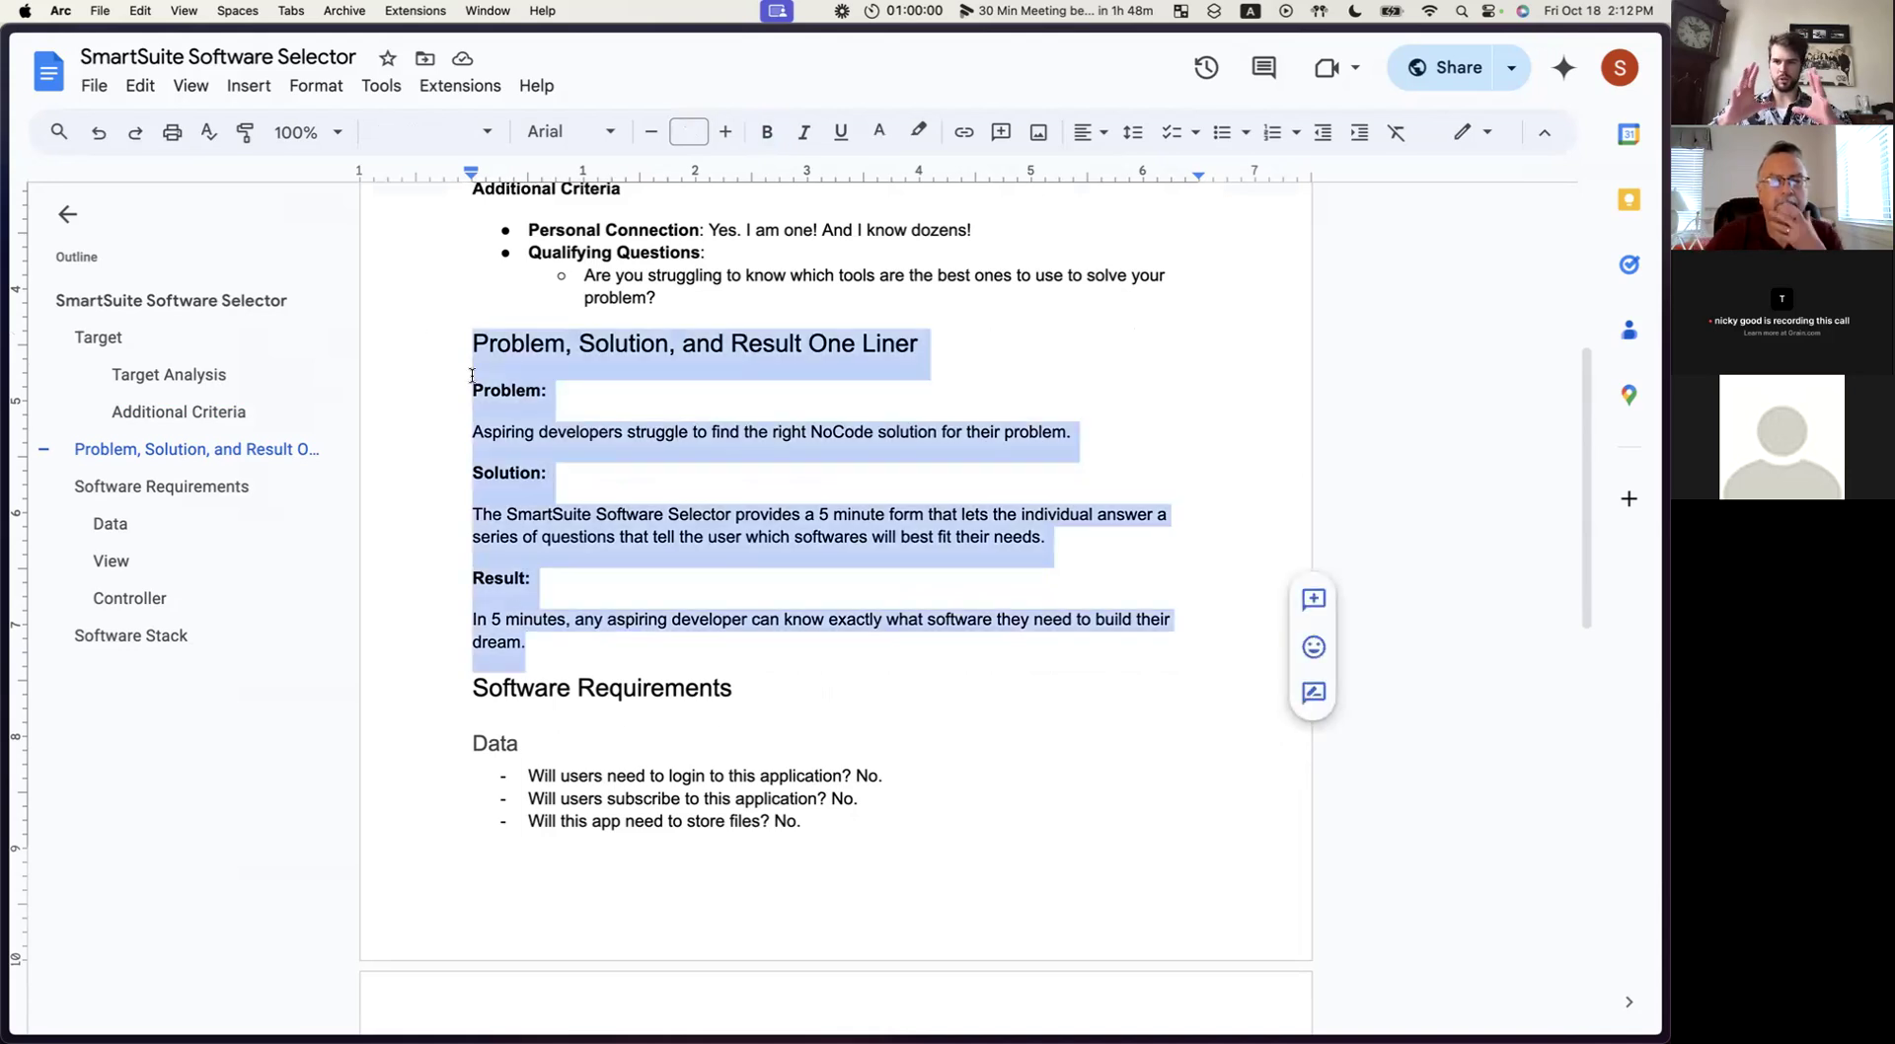
Locate the Software Requirements heading and revisit the document's SmartSuite Software Selector title.
{"action": "scroll", "coordinate": [576, 537], "scroll_direction": "down", "scroll_amount": 5}
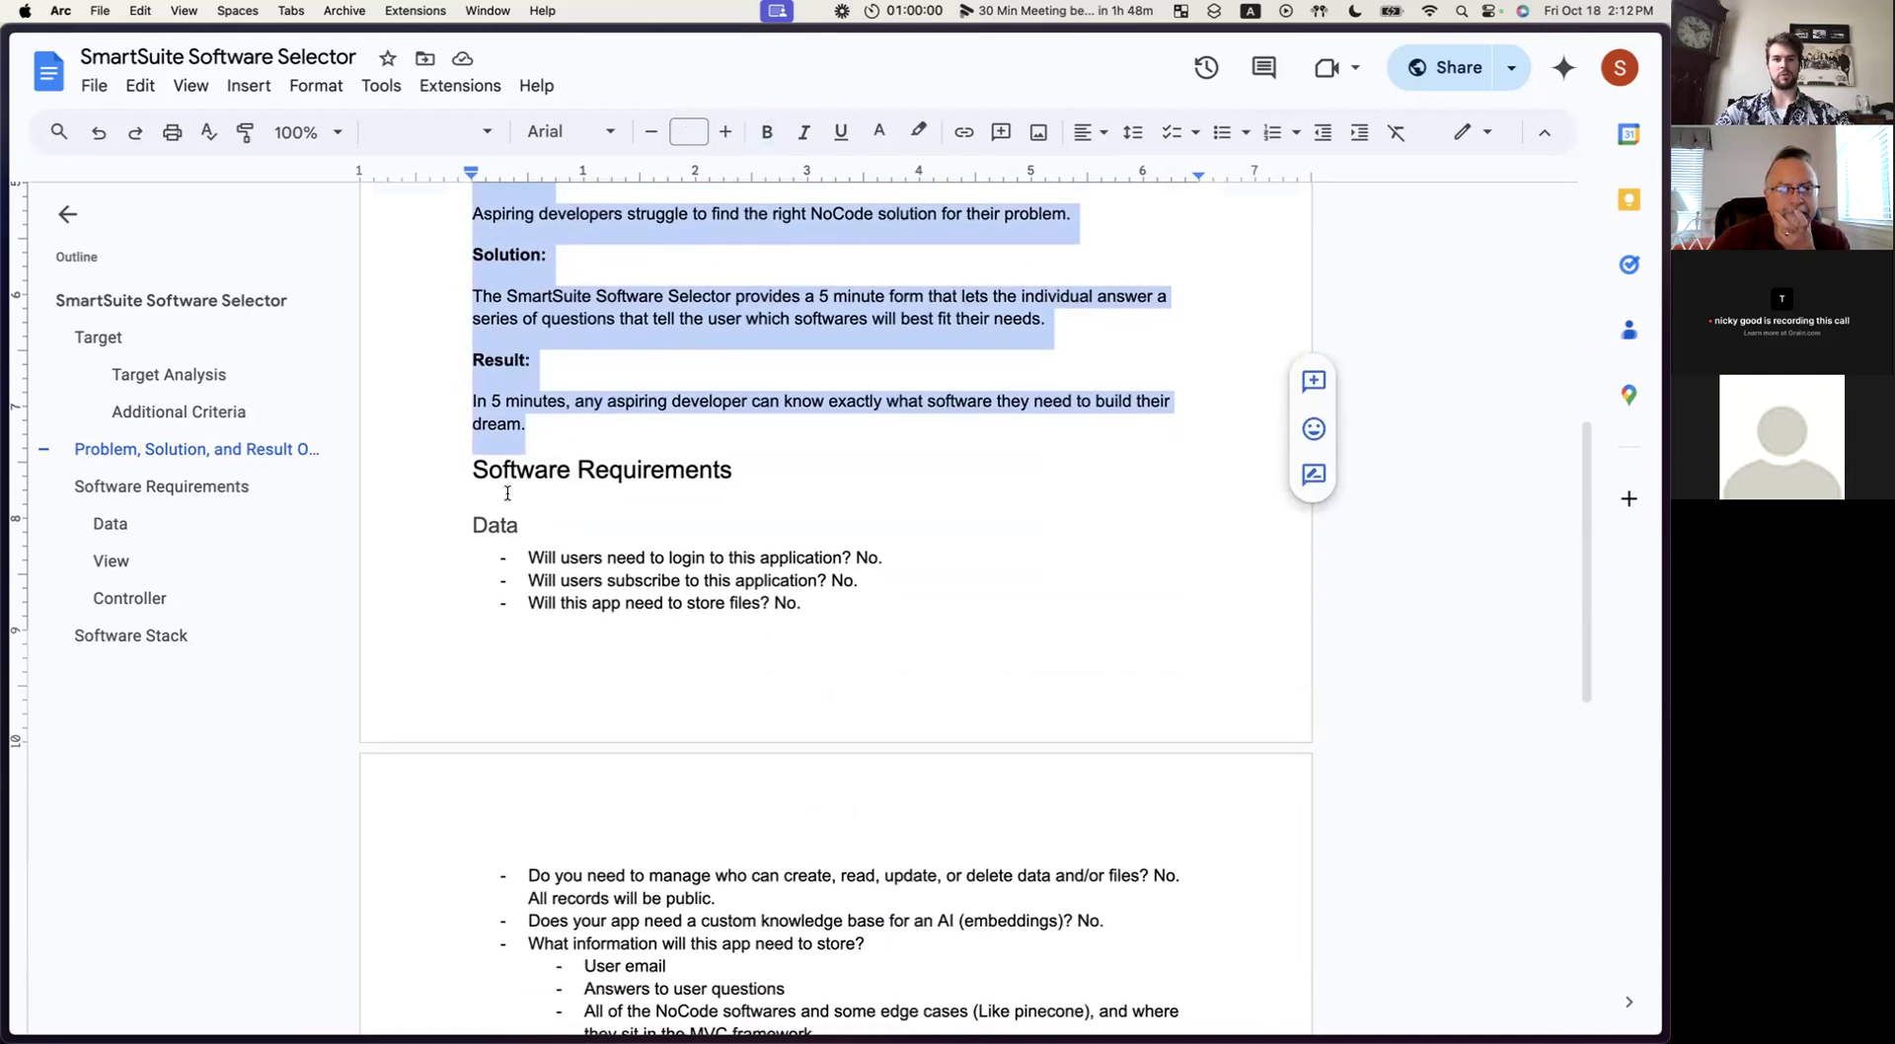
{"action": "left_click", "coordinate": [474, 469]}
{"action": "scroll", "coordinate": [519, 425], "scroll_direction": "up", "scroll_amount": 7}
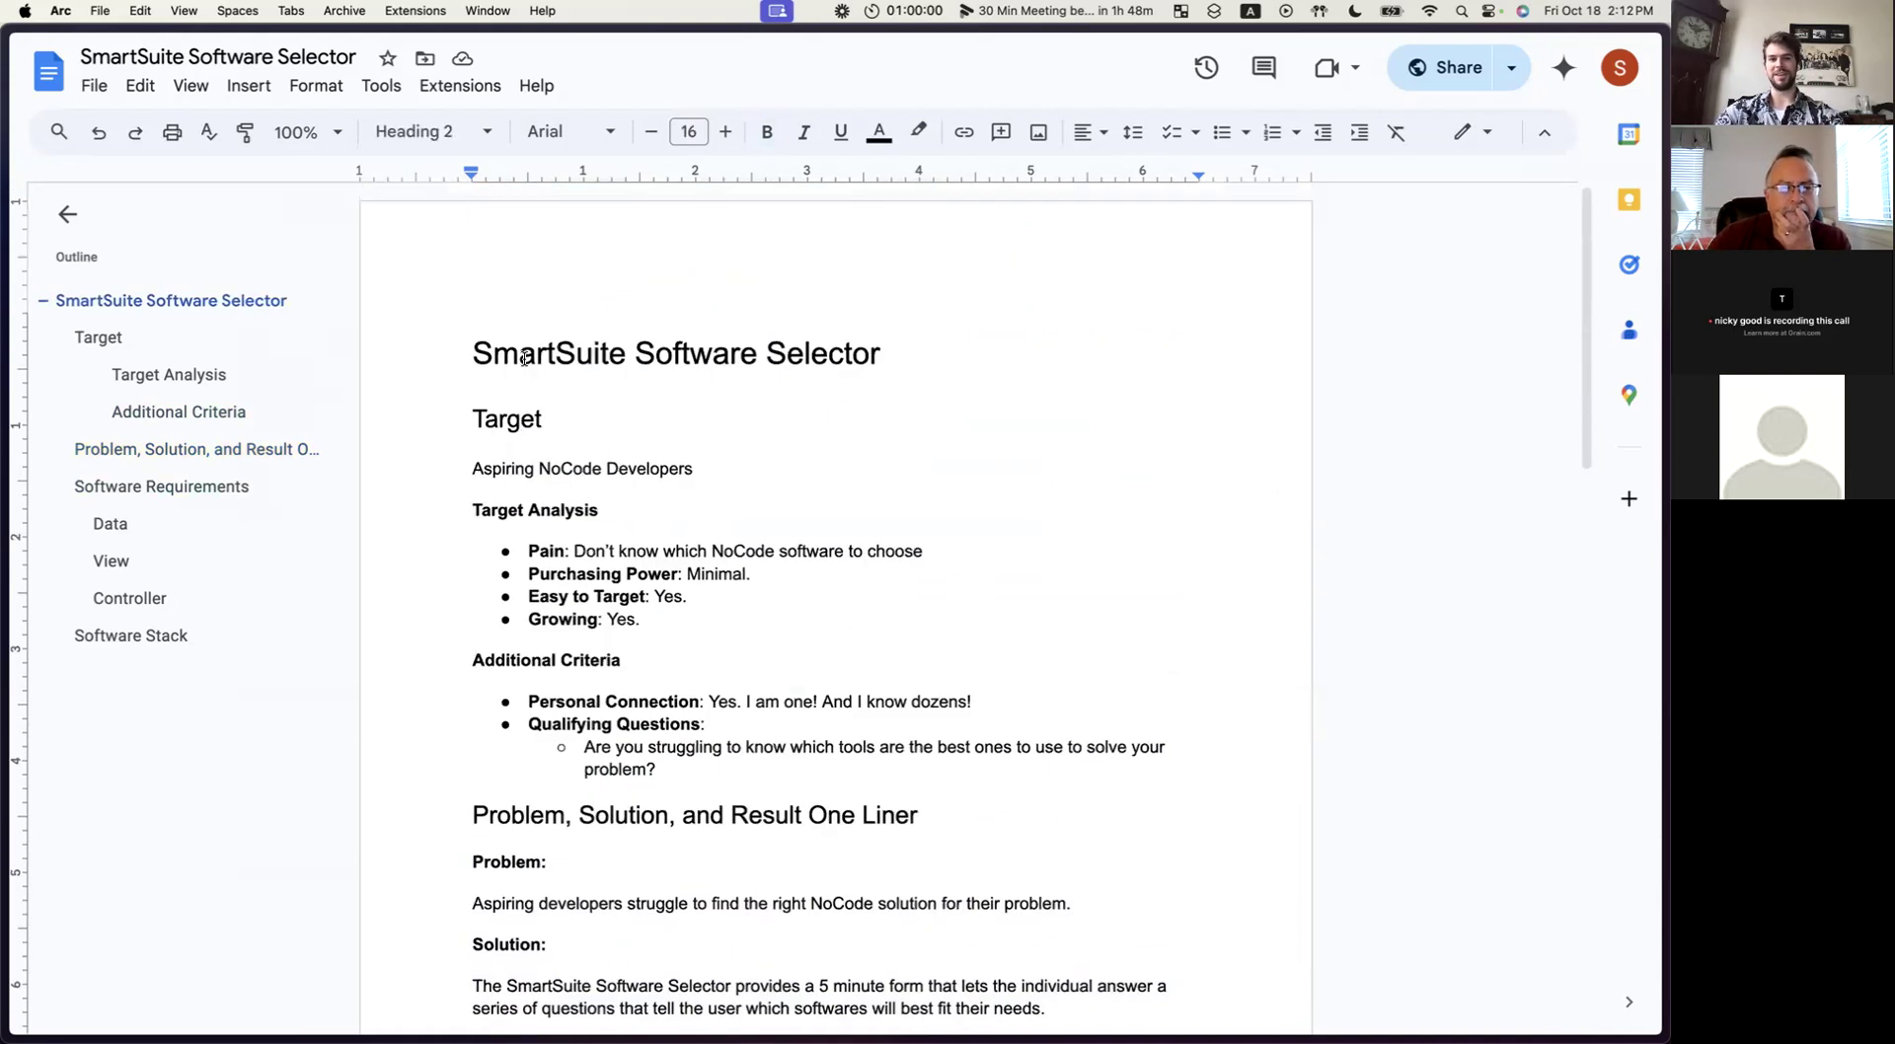
{"action": "left_click_drag", "start_coordinate": [474, 347], "coordinate": [918, 355]}
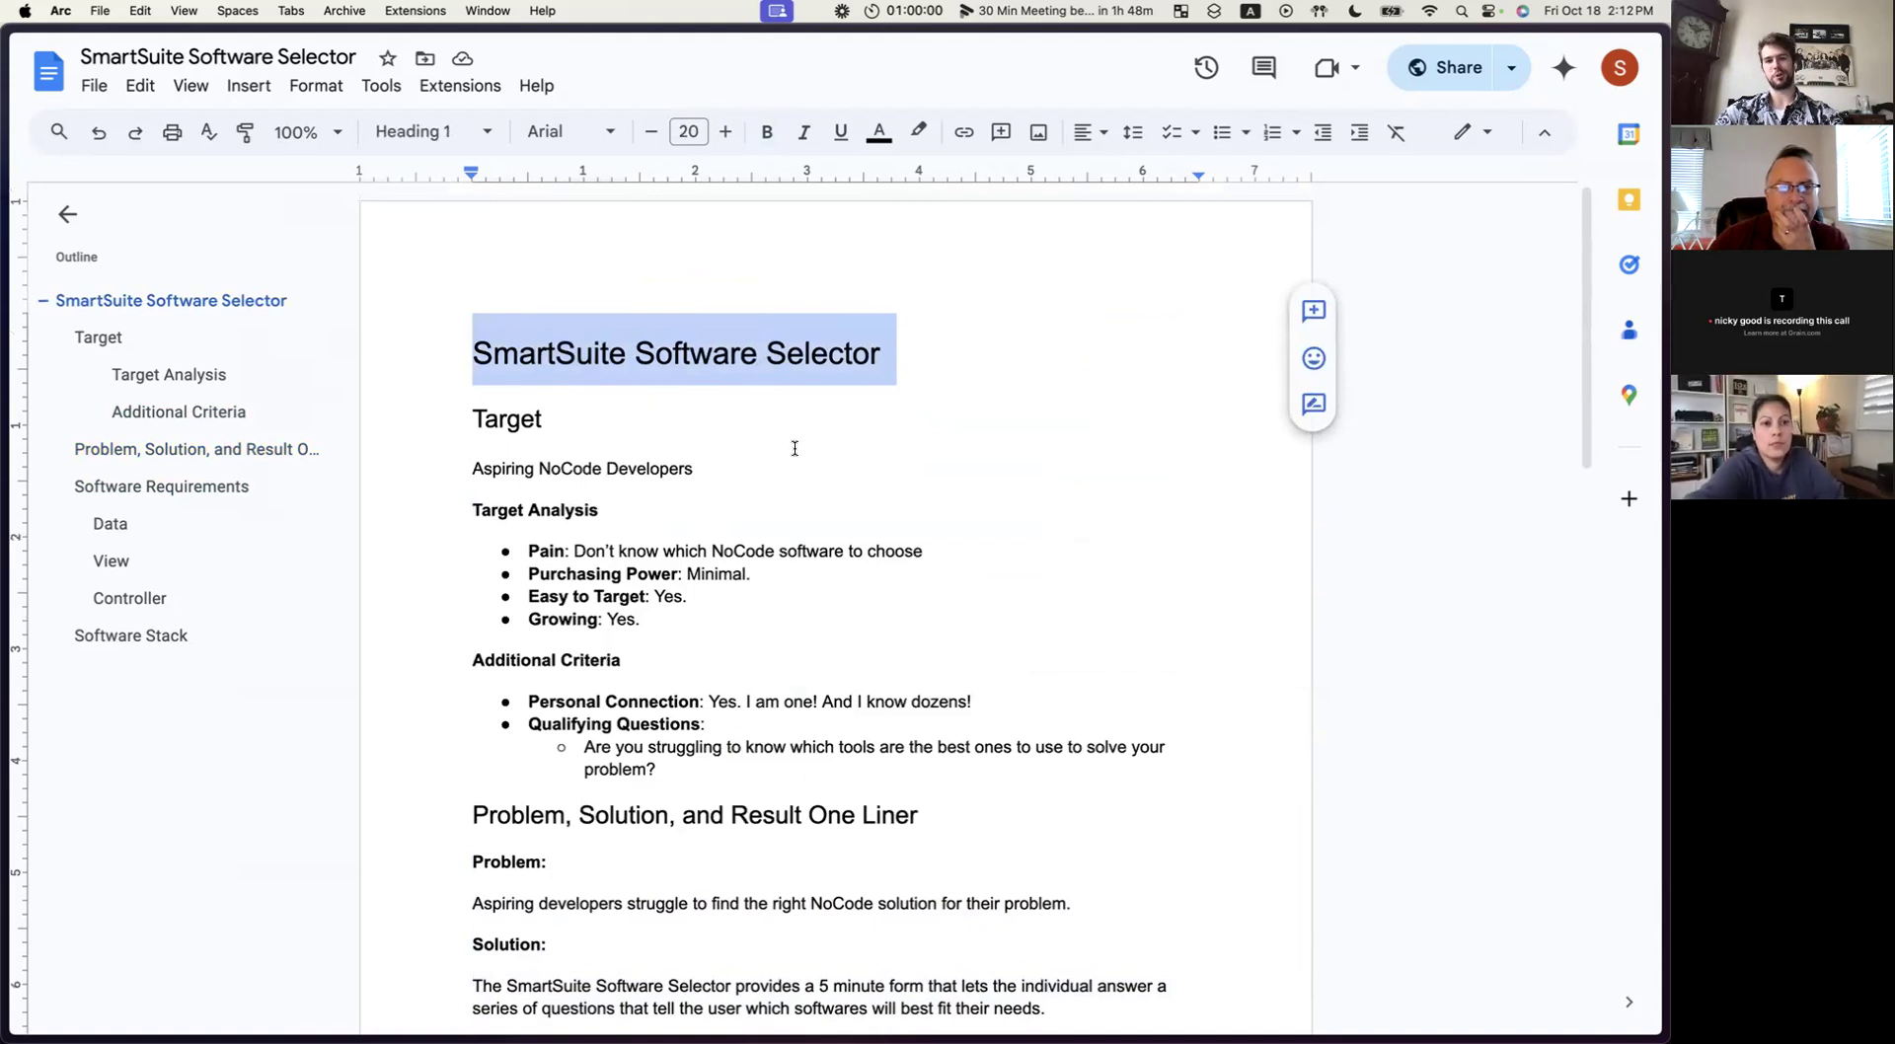
Survey the Software Requirements section from the Data questions down to the Software Stack.
{"action": "scroll", "coordinate": [696, 473], "scroll_direction": "down", "scroll_amount": 10}
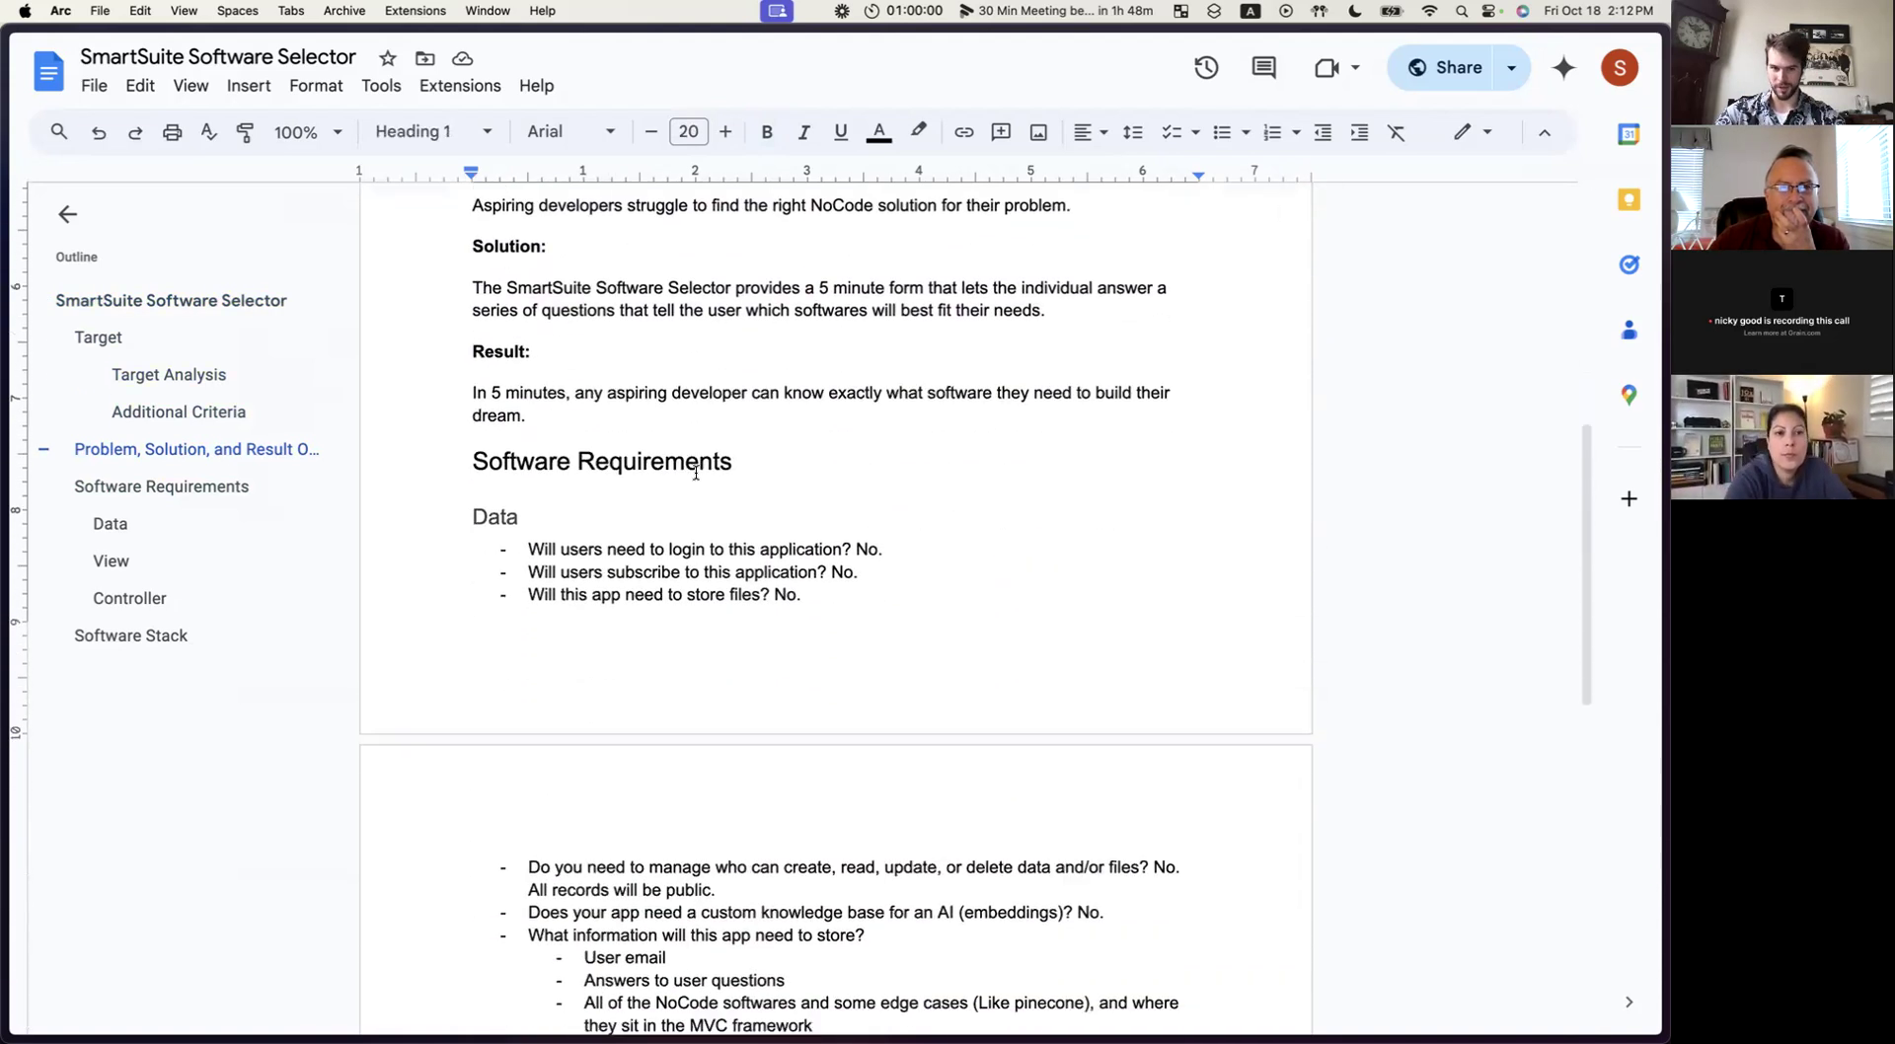
{"action": "left_click_drag", "start_coordinate": [474, 377], "coordinate": [838, 729]}
{"action": "scroll", "coordinate": [841, 679], "scroll_direction": "down", "scroll_amount": 6}
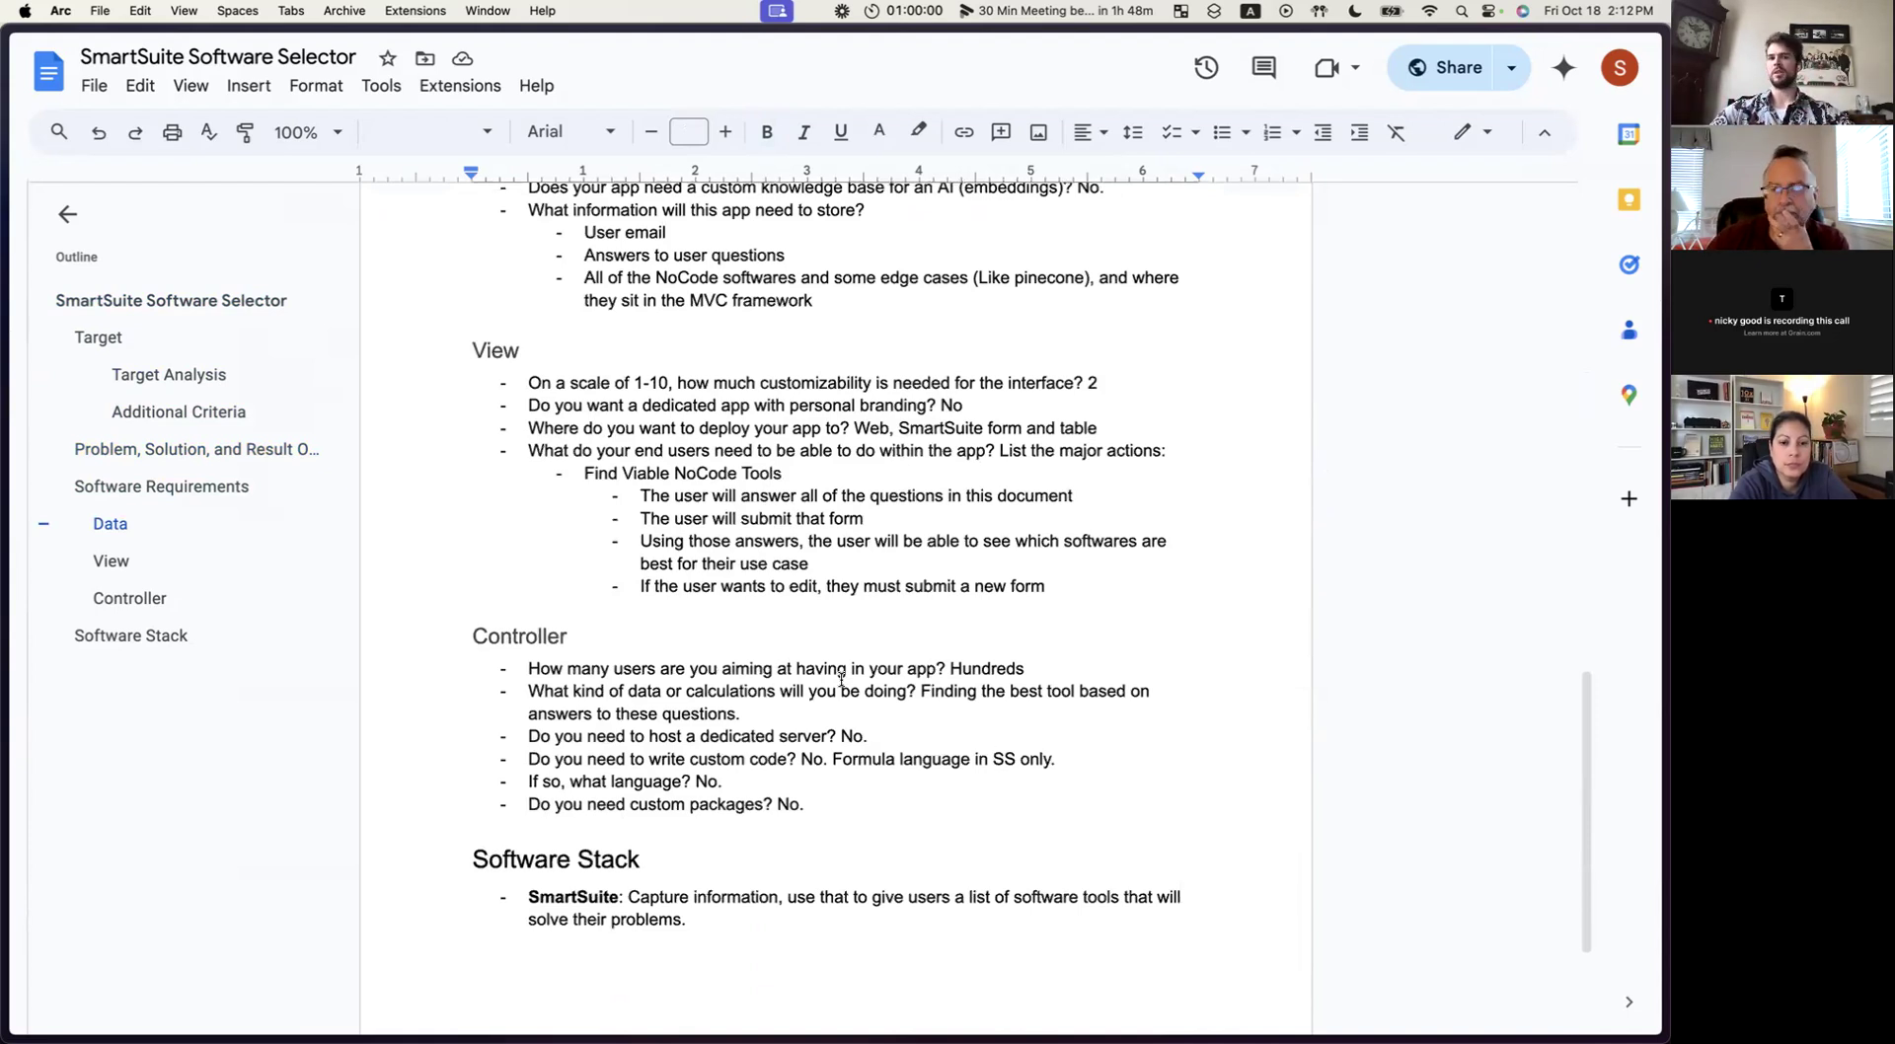
Review the customizability, branding and deployment questions under View and the full question list under Controller.
{"action": "left_click_drag", "start_coordinate": [528, 383], "coordinate": [981, 383]}
{"action": "left_click", "coordinate": [1041, 383]}
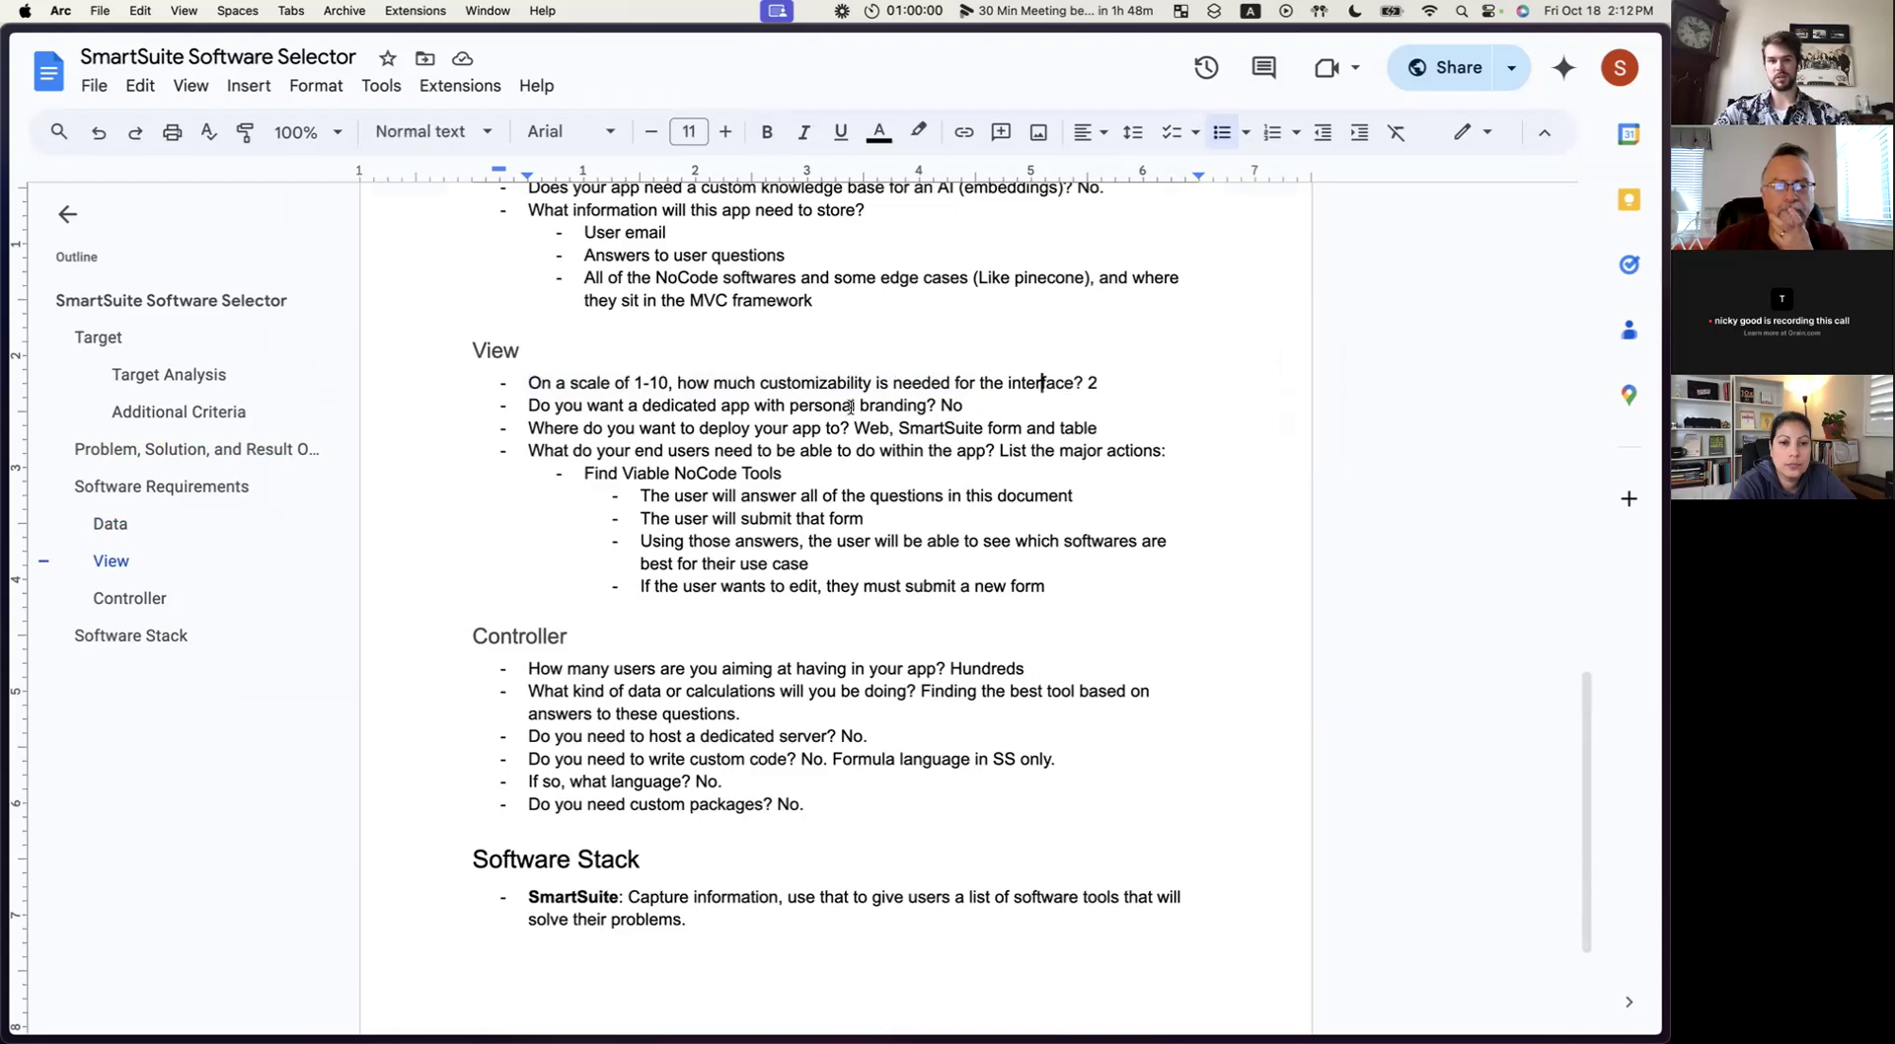
{"action": "left_click", "coordinate": [559, 405]}
{"action": "left_click", "coordinate": [927, 404], "text": "shift"}
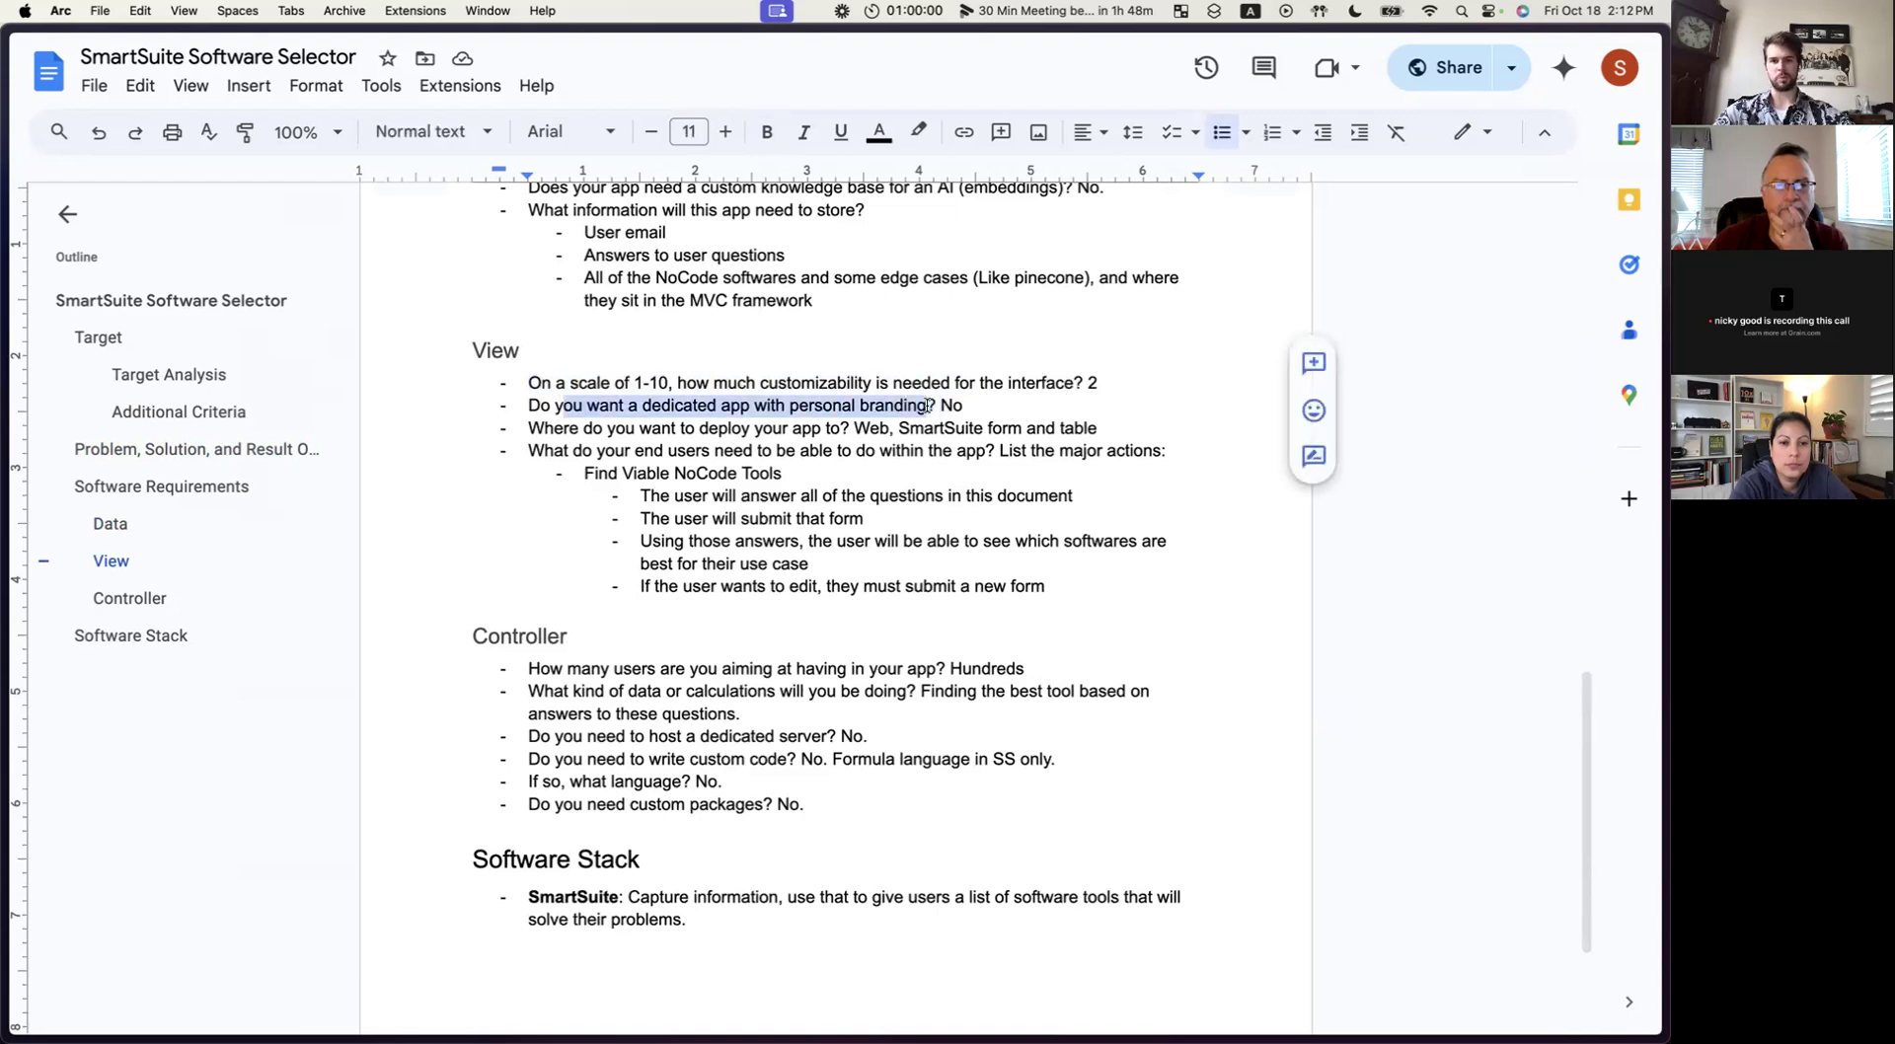
{"action": "left_click", "coordinate": [930, 405]}
{"action": "left_click", "coordinate": [528, 405]}
{"action": "left_click", "coordinate": [713, 450], "text": "shift"}
{"action": "left_click", "coordinate": [826, 427]}
{"action": "left_click", "coordinate": [811, 805]}
{"action": "left_click_drag", "start_coordinate": [812, 804], "coordinate": [522, 671]}
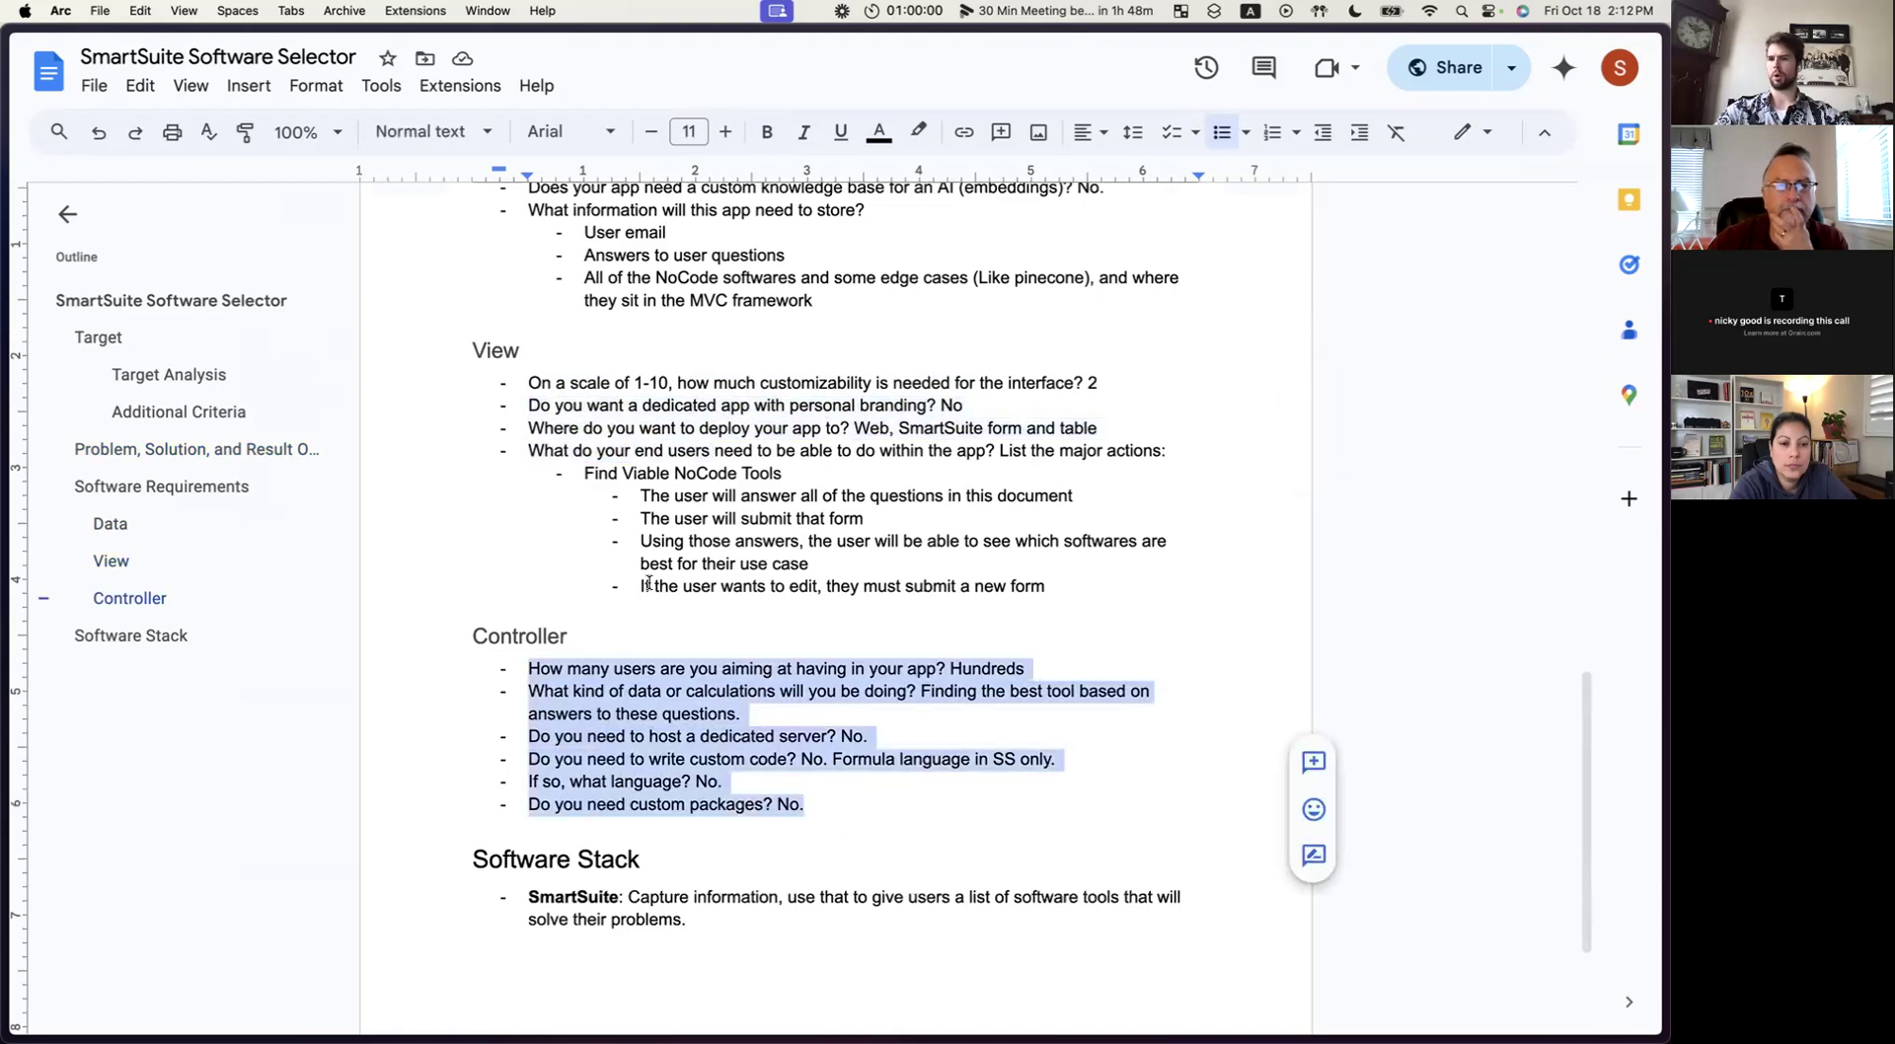
Rename the Data heading under Software Requirements to "Model (Data)".
{"action": "scroll", "coordinate": [649, 541], "scroll_direction": "up", "scroll_amount": 5}
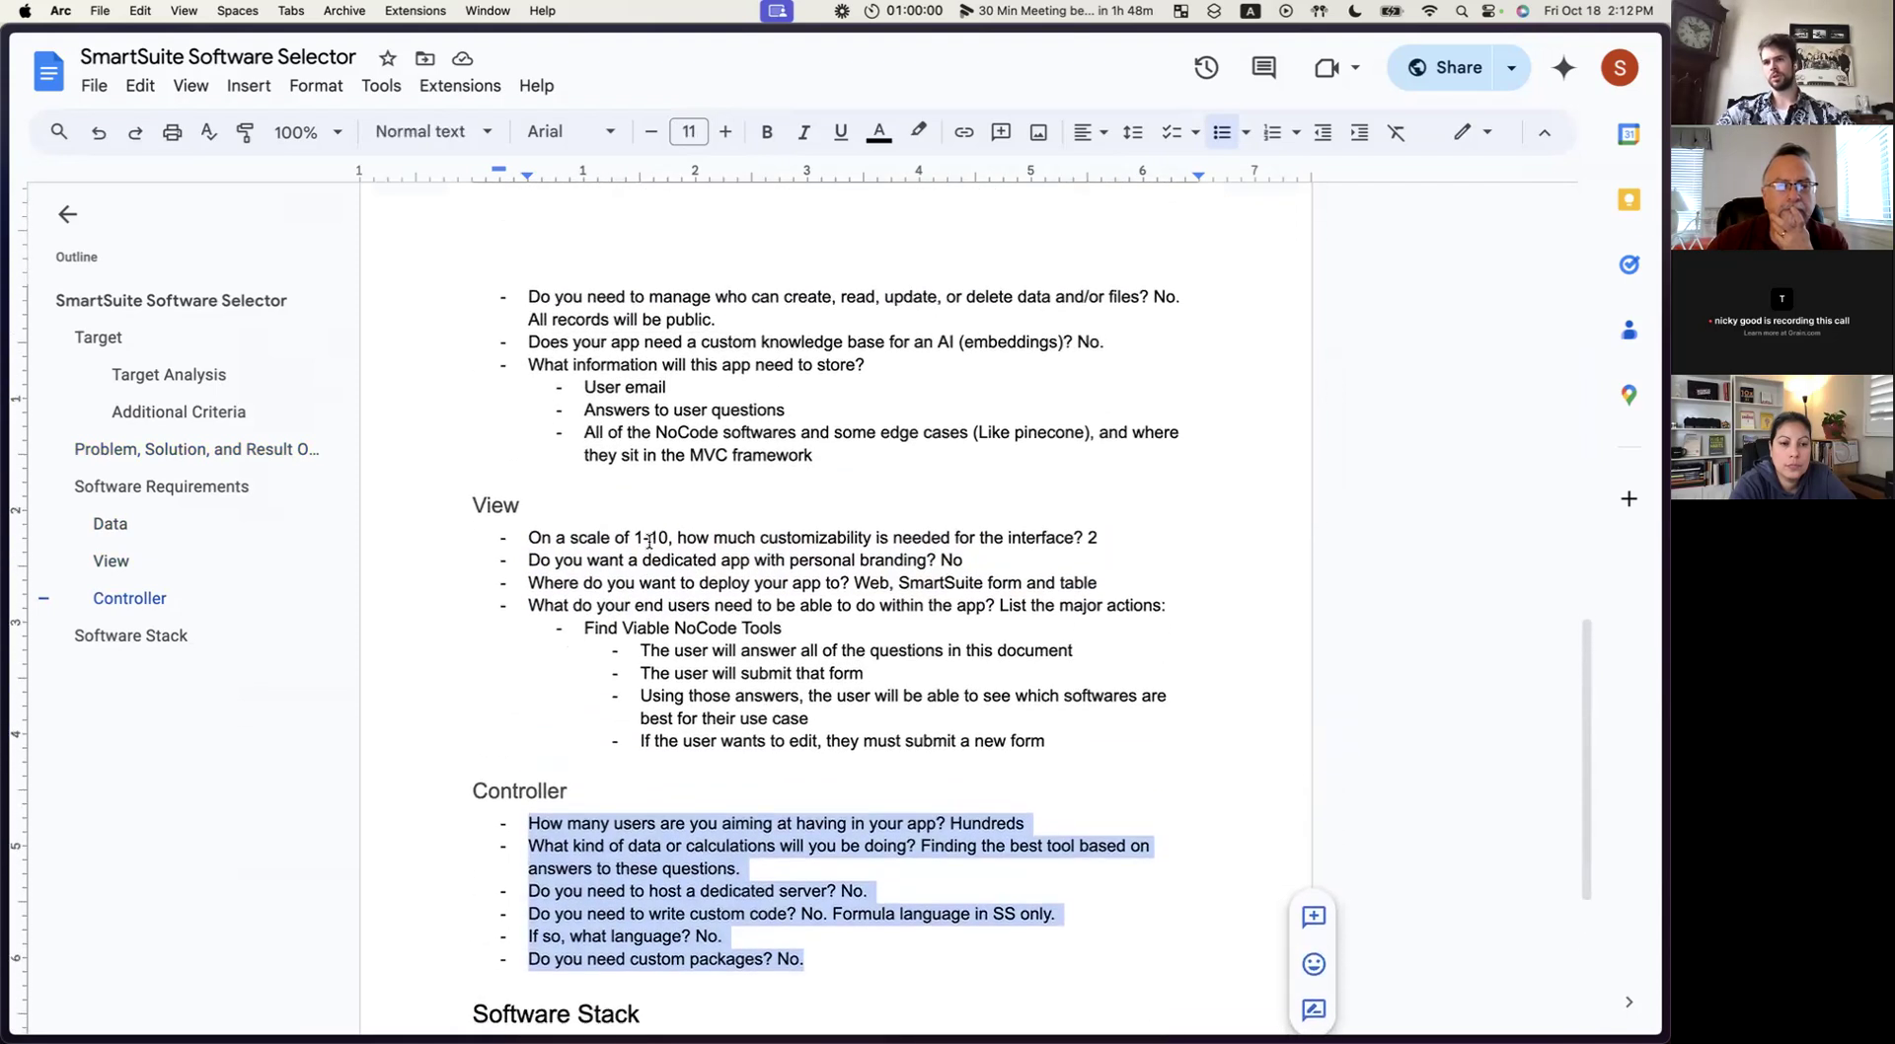
{"action": "scroll", "coordinate": [649, 541], "scroll_direction": "up", "scroll_amount": 5}
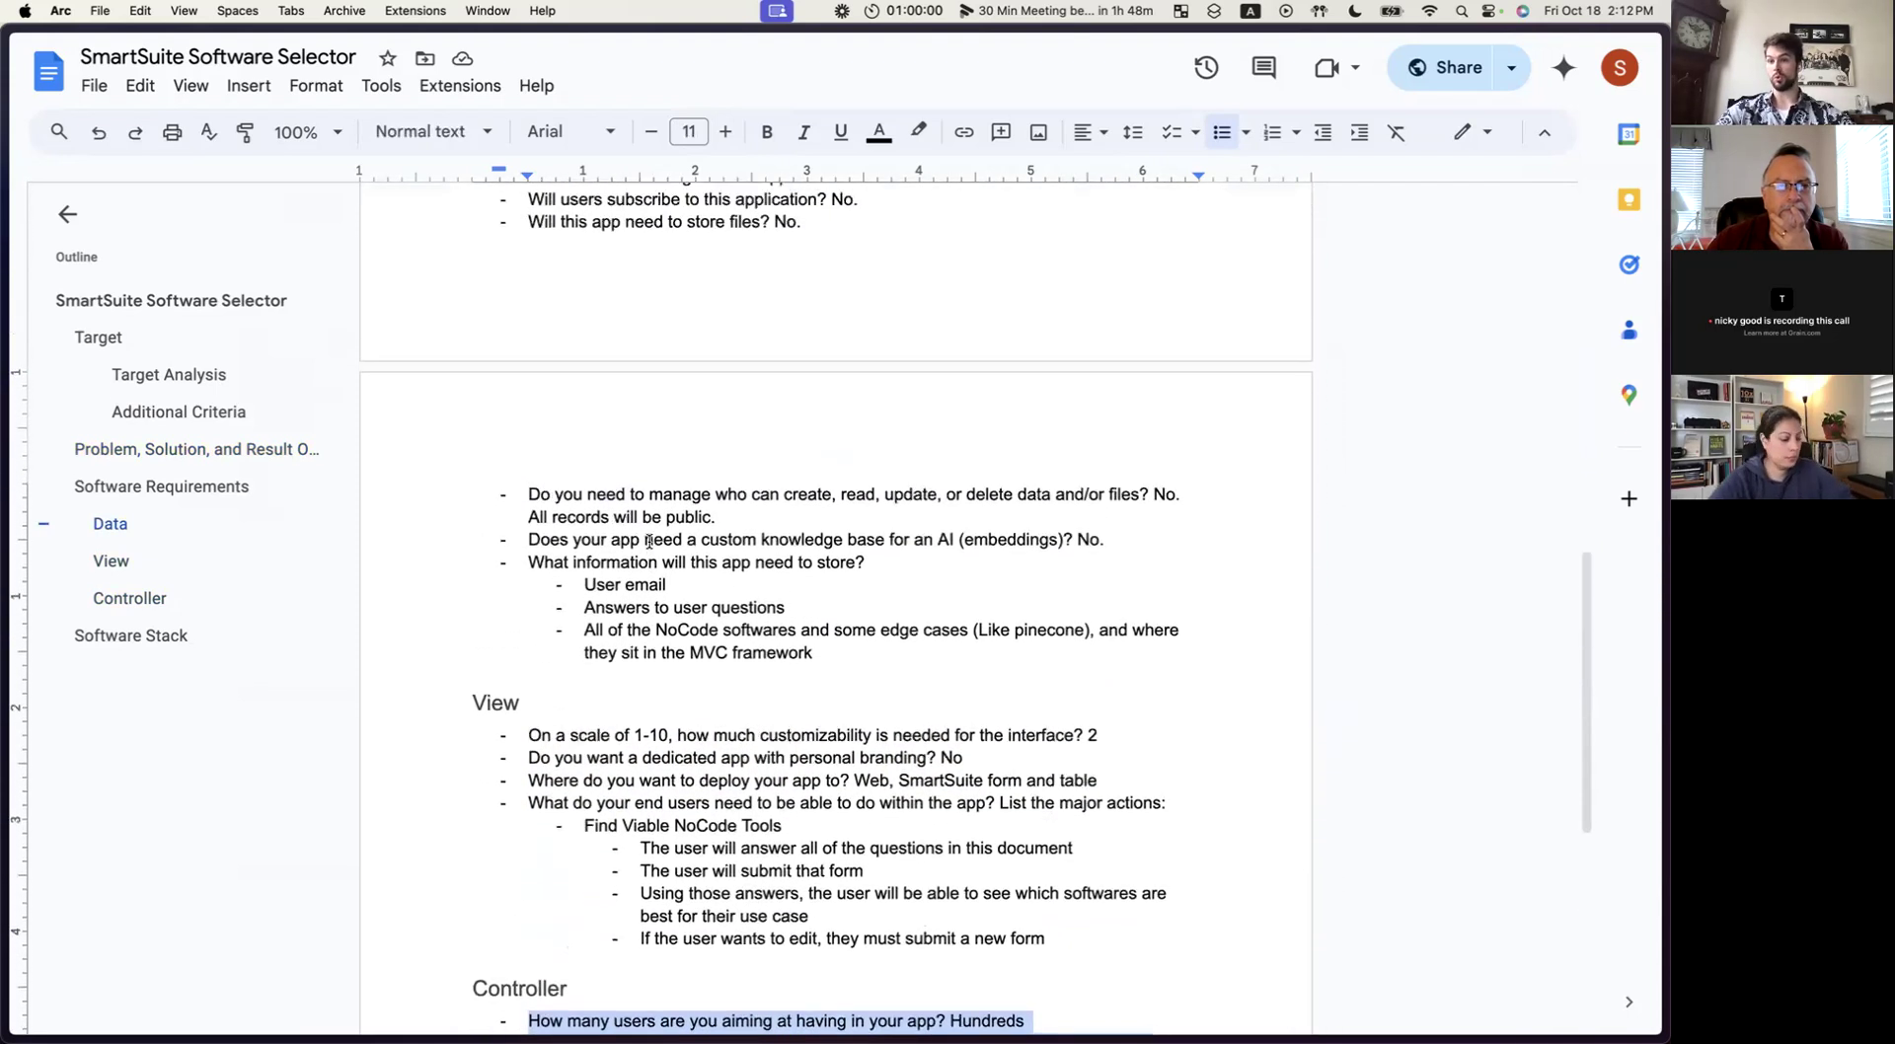
{"action": "scroll", "coordinate": [649, 541], "scroll_direction": "up", "scroll_amount": 2}
{"action": "scroll", "coordinate": [649, 540], "scroll_direction": "down", "scroll_amount": 4}
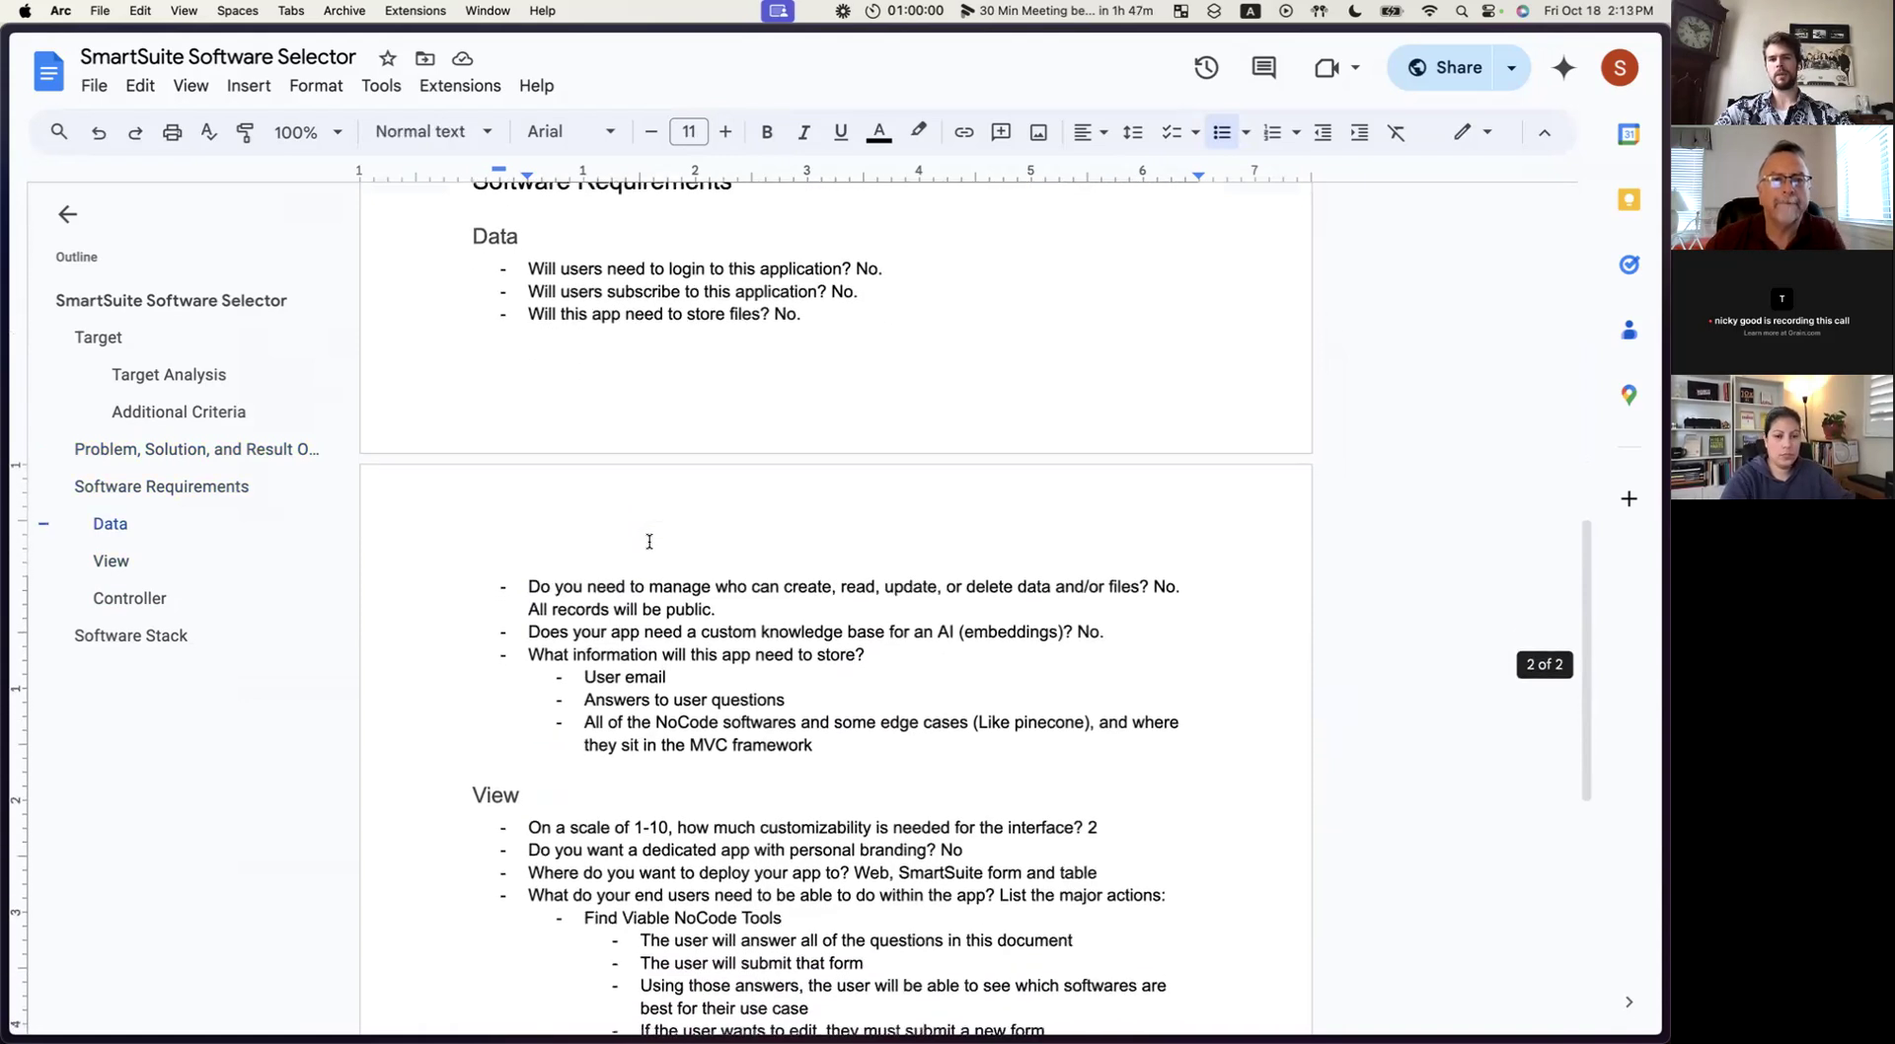
{"action": "scroll", "coordinate": [648, 541], "scroll_direction": "up", "scroll_amount": 3}
{"action": "left_click", "coordinate": [742, 211]}
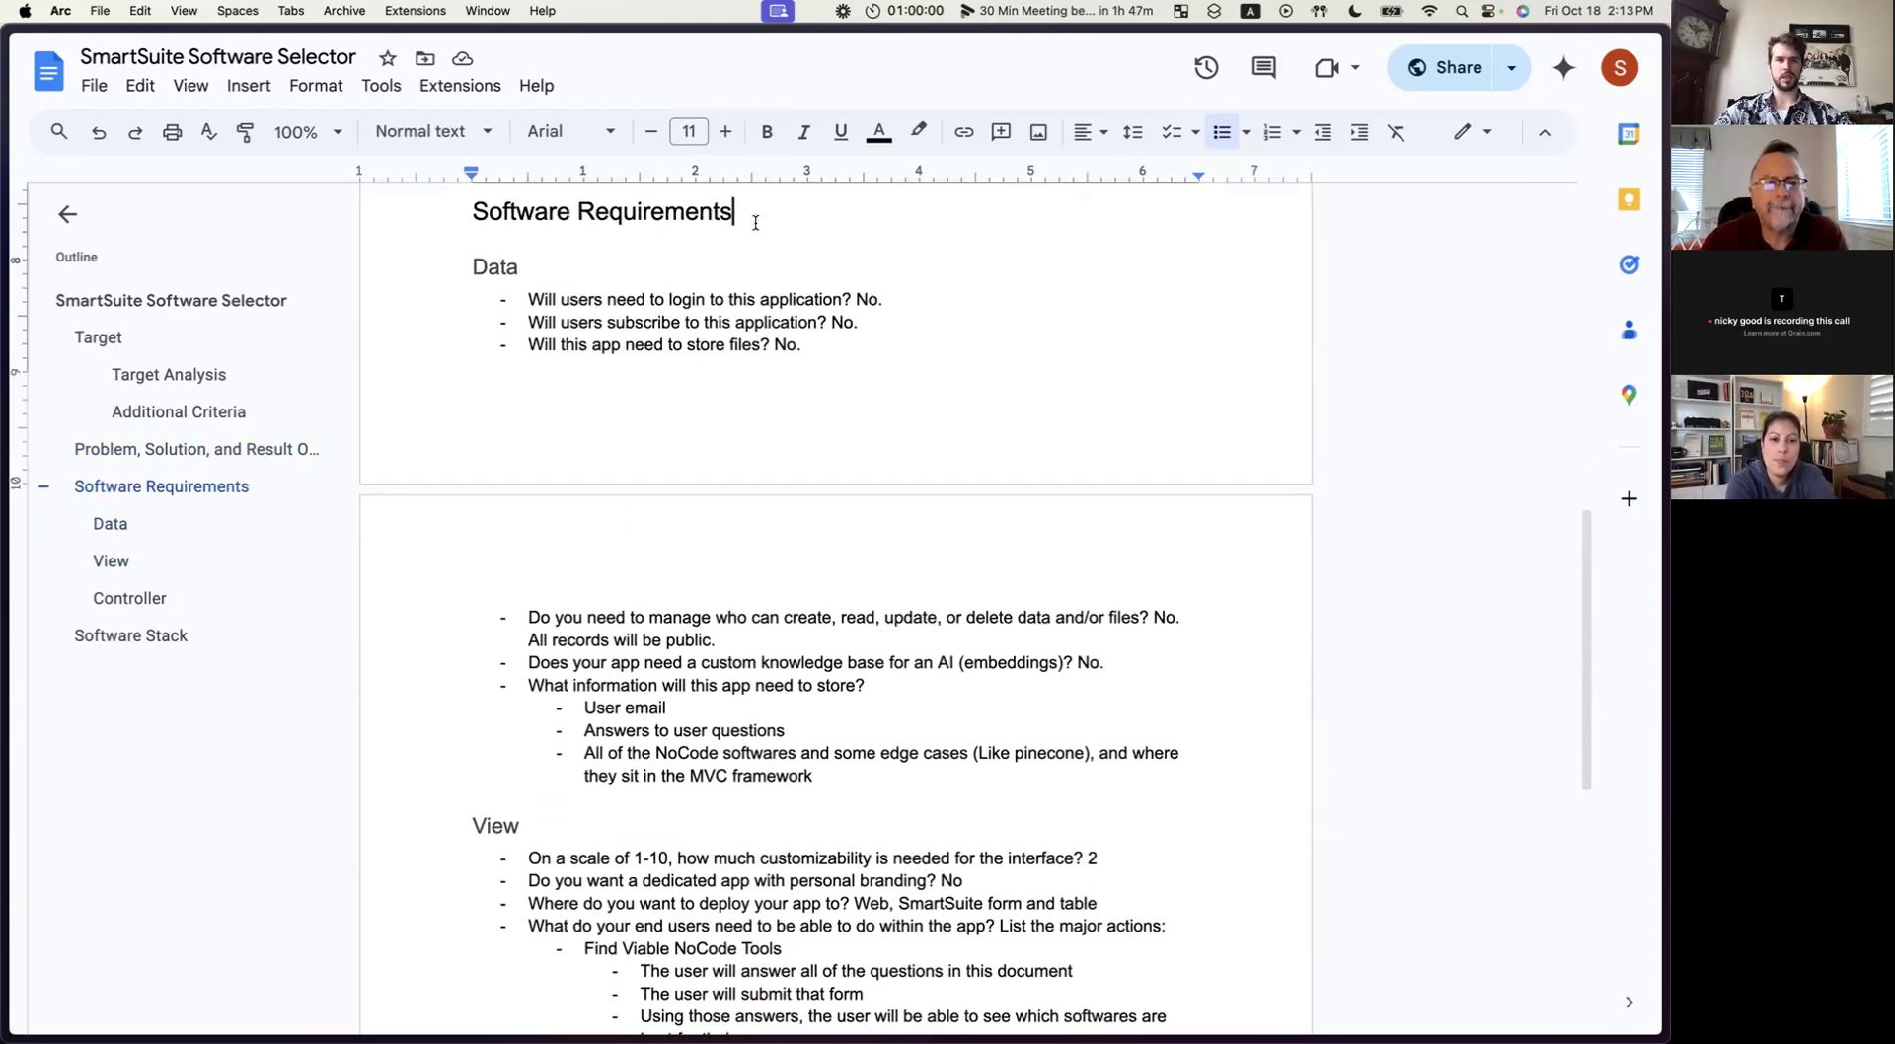
{"action": "left_click_drag", "start_coordinate": [471, 266], "coordinate": [571, 267]}
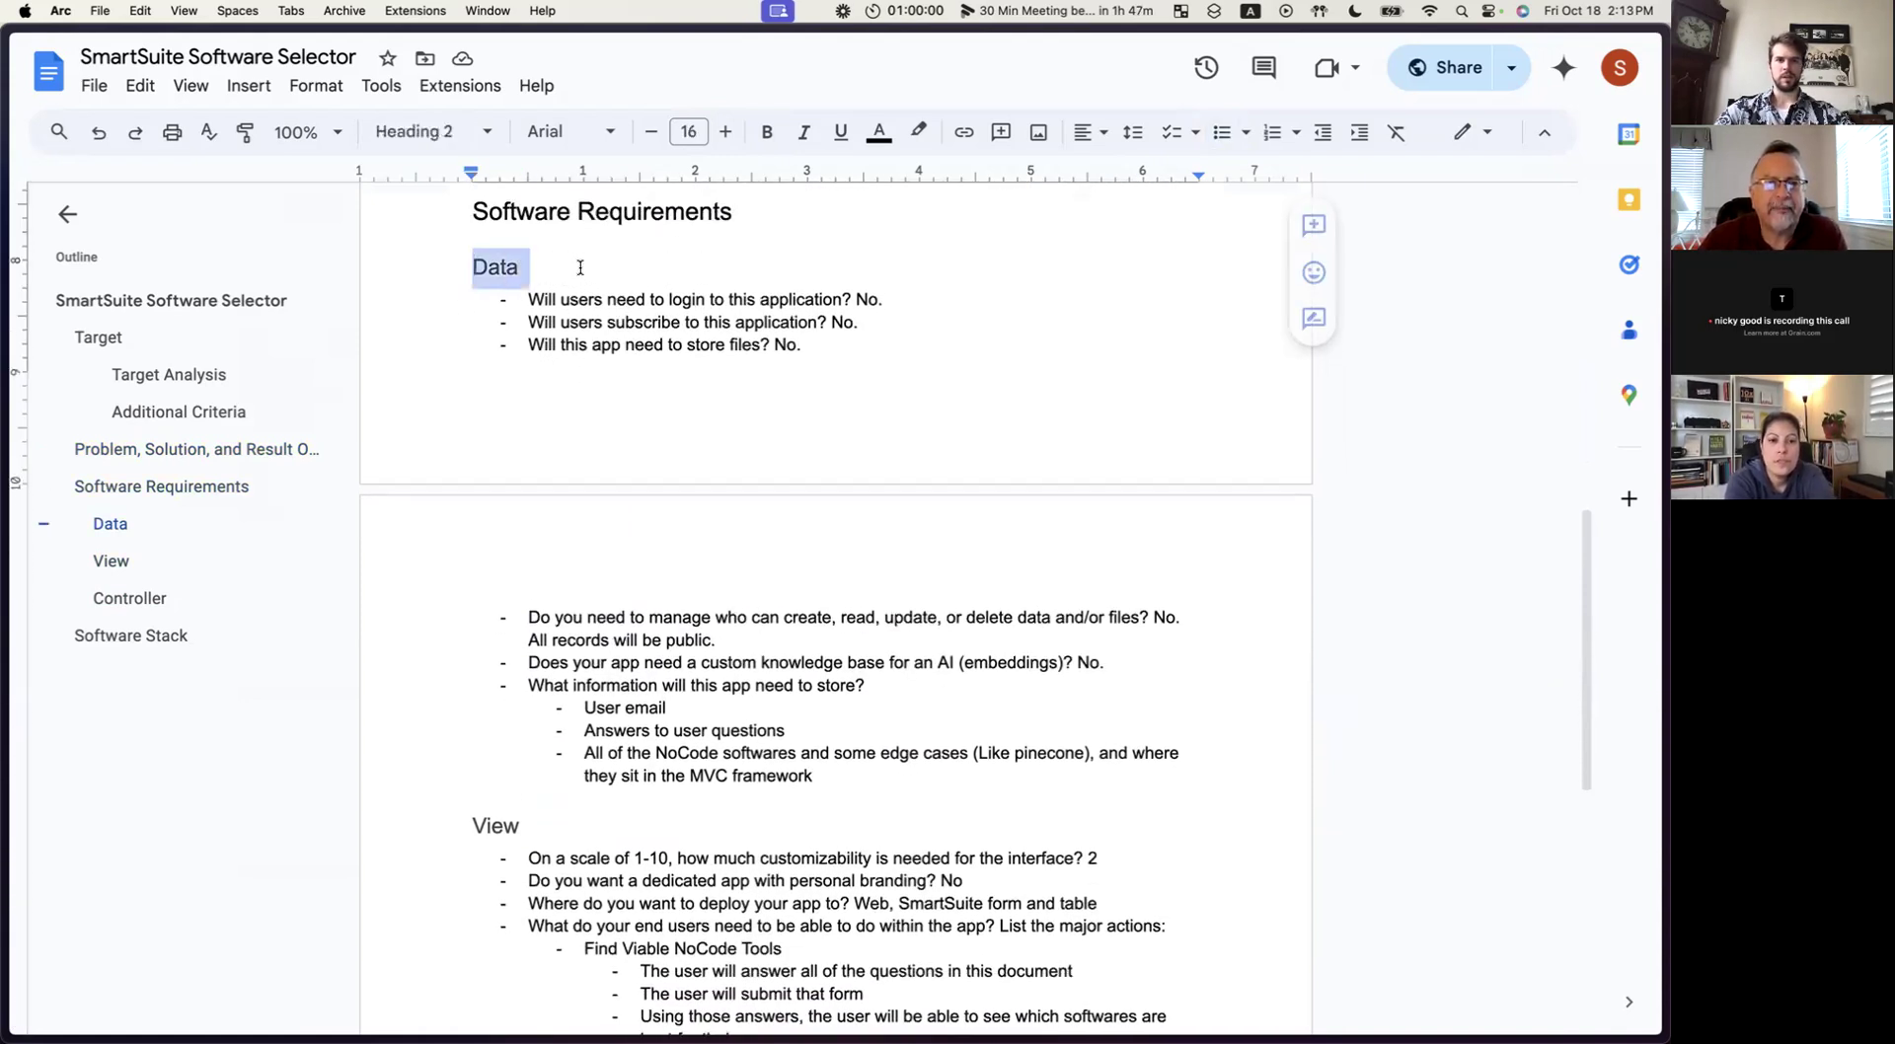
{"action": "left_click", "coordinate": [520, 280]}
{"action": "type", "text": "Model ("}
{"action": "key", "text": "End"}
{"action": "type", "text": ")"}
Look over the View and Controller headings alongside the renamed Model (Data) section.
{"action": "scroll", "coordinate": [558, 431], "scroll_direction": "down", "scroll_amount": 5}
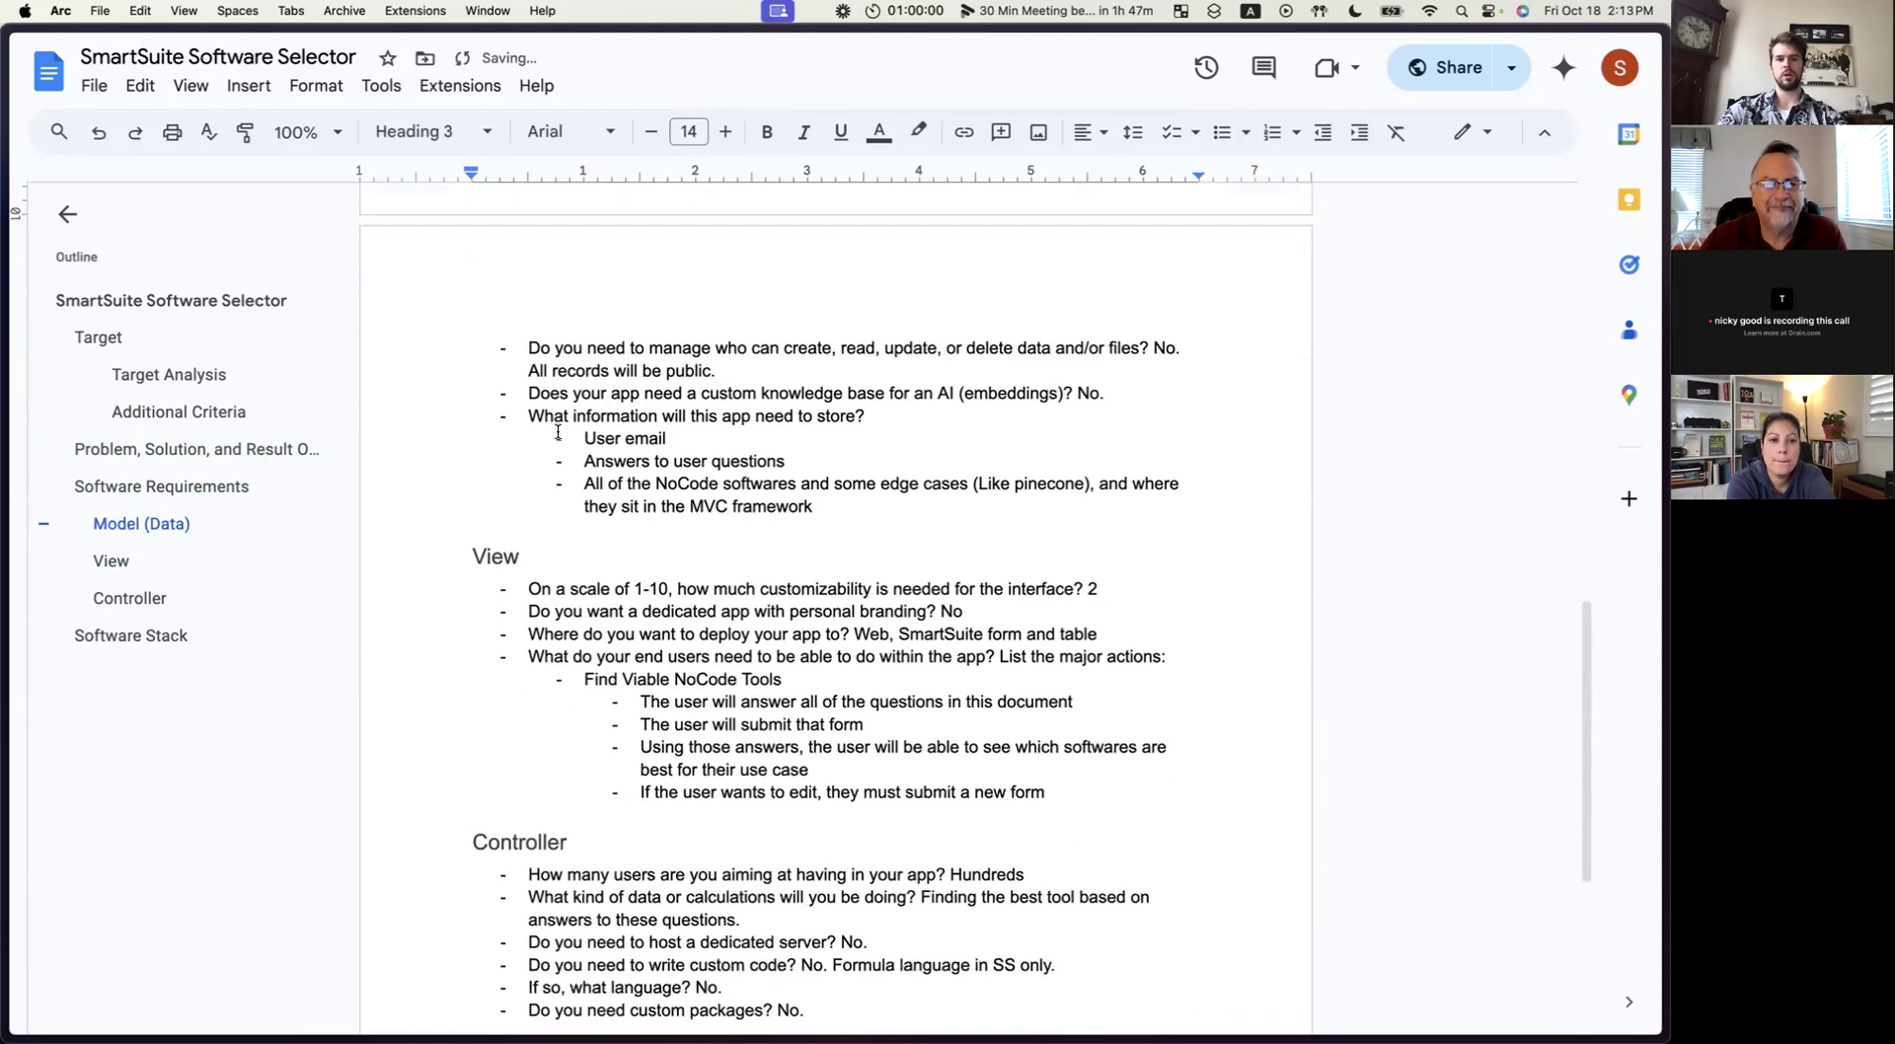
{"action": "left_click", "coordinate": [518, 842]}
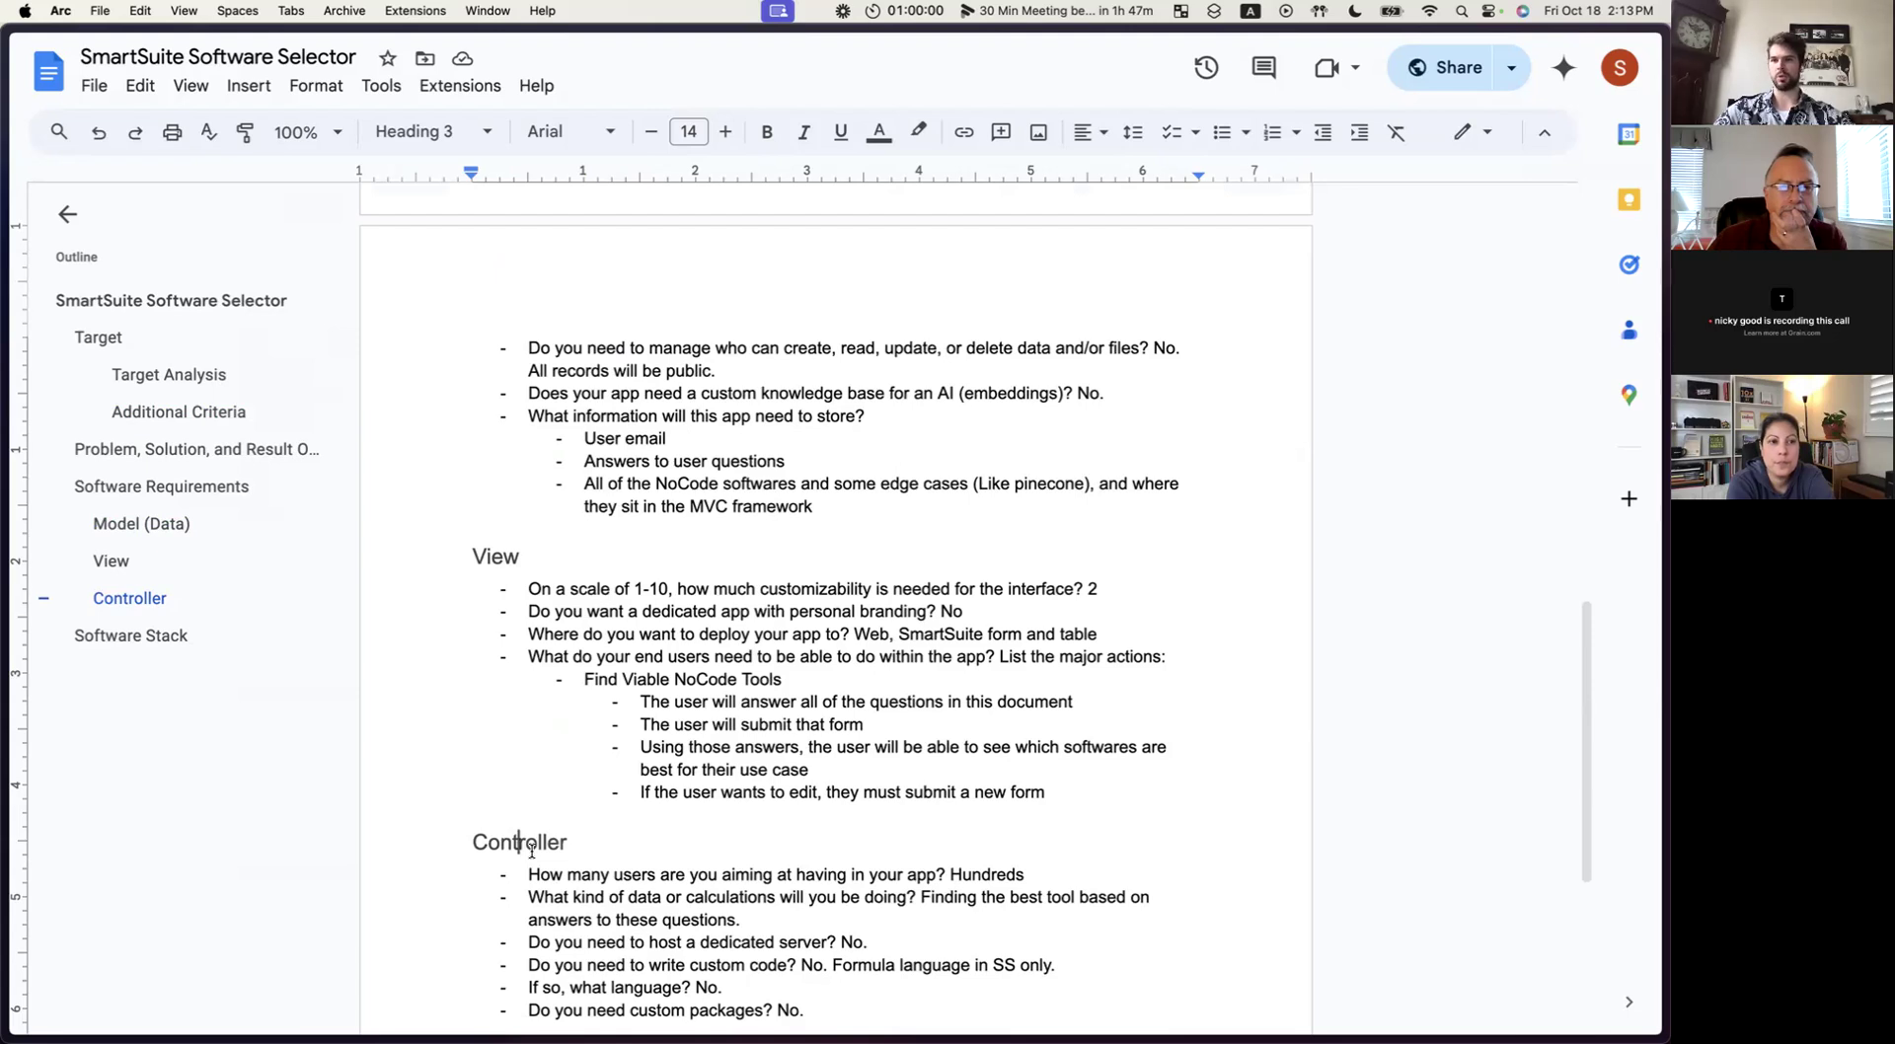
{"action": "scroll", "coordinate": [559, 709], "scroll_direction": "up", "scroll_amount": 3}
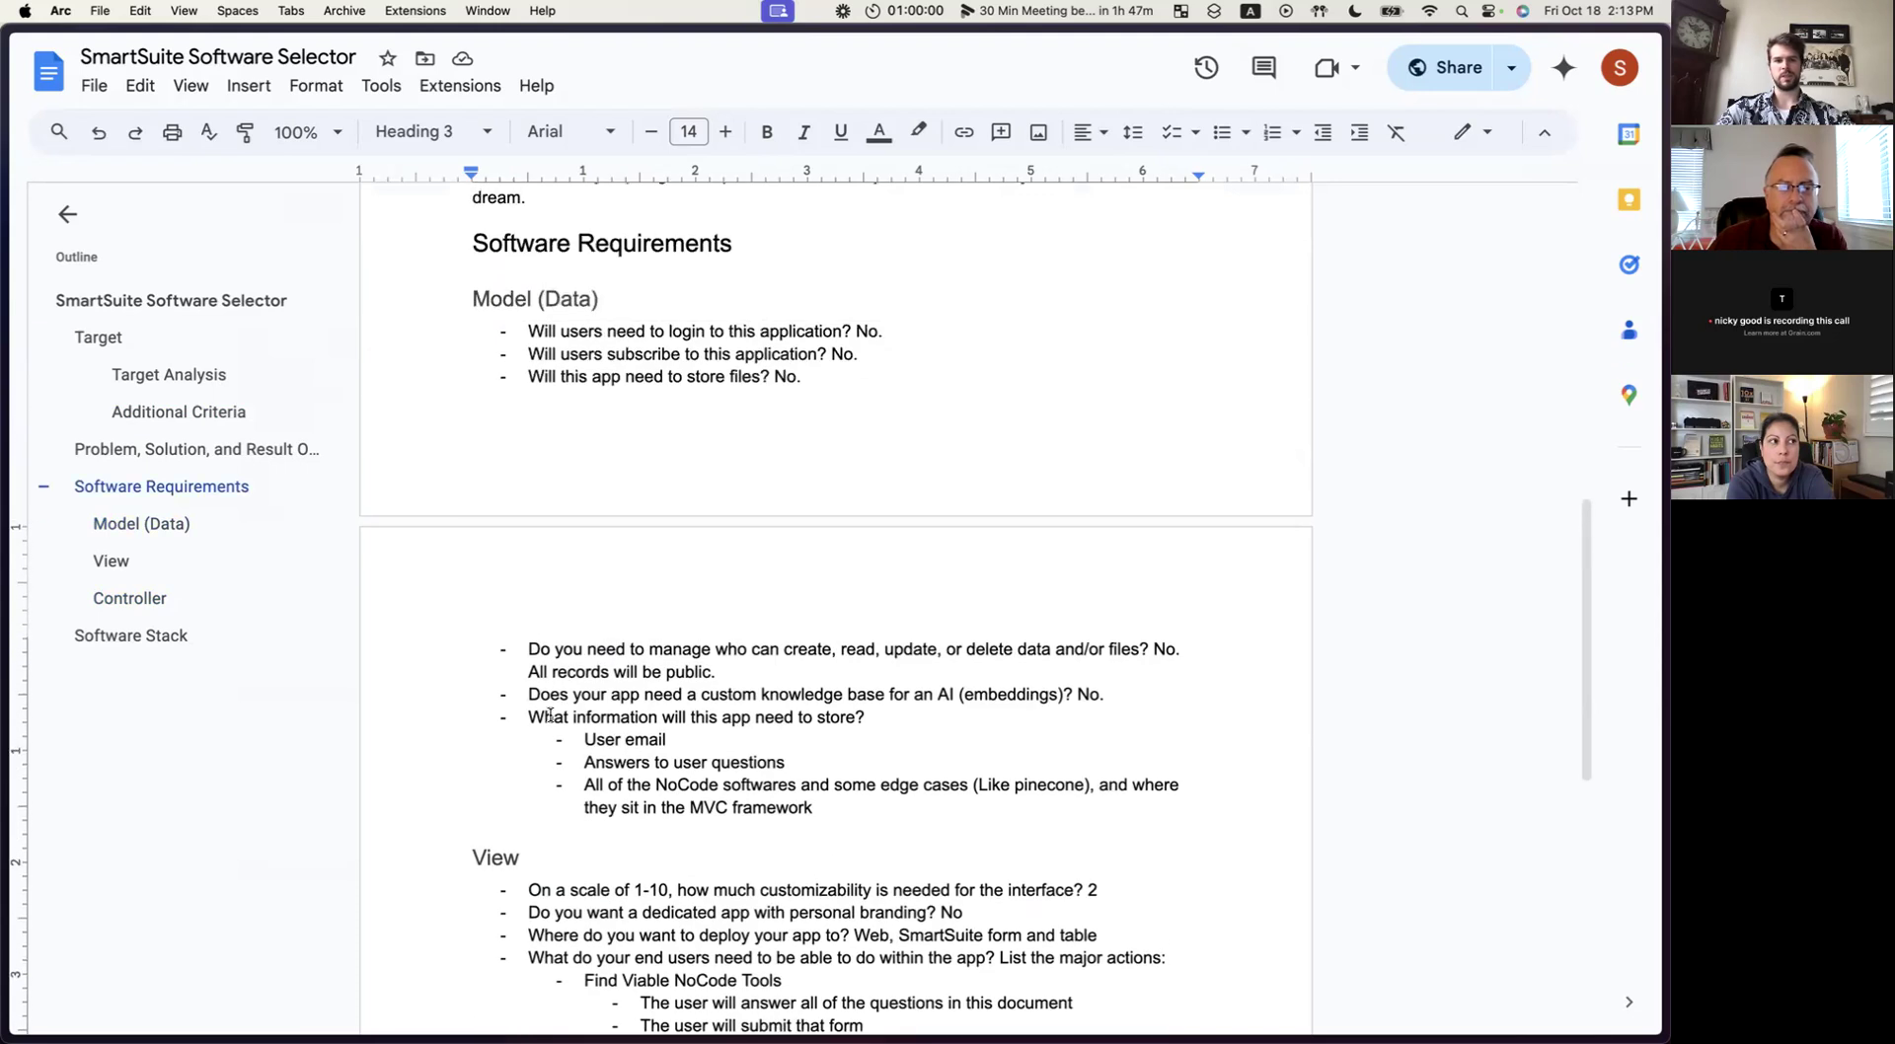
Compare the Model (Data) heading with the View and Controller sections under Software Requirements.
{"action": "left_click_drag", "start_coordinate": [473, 296], "coordinate": [625, 300]}
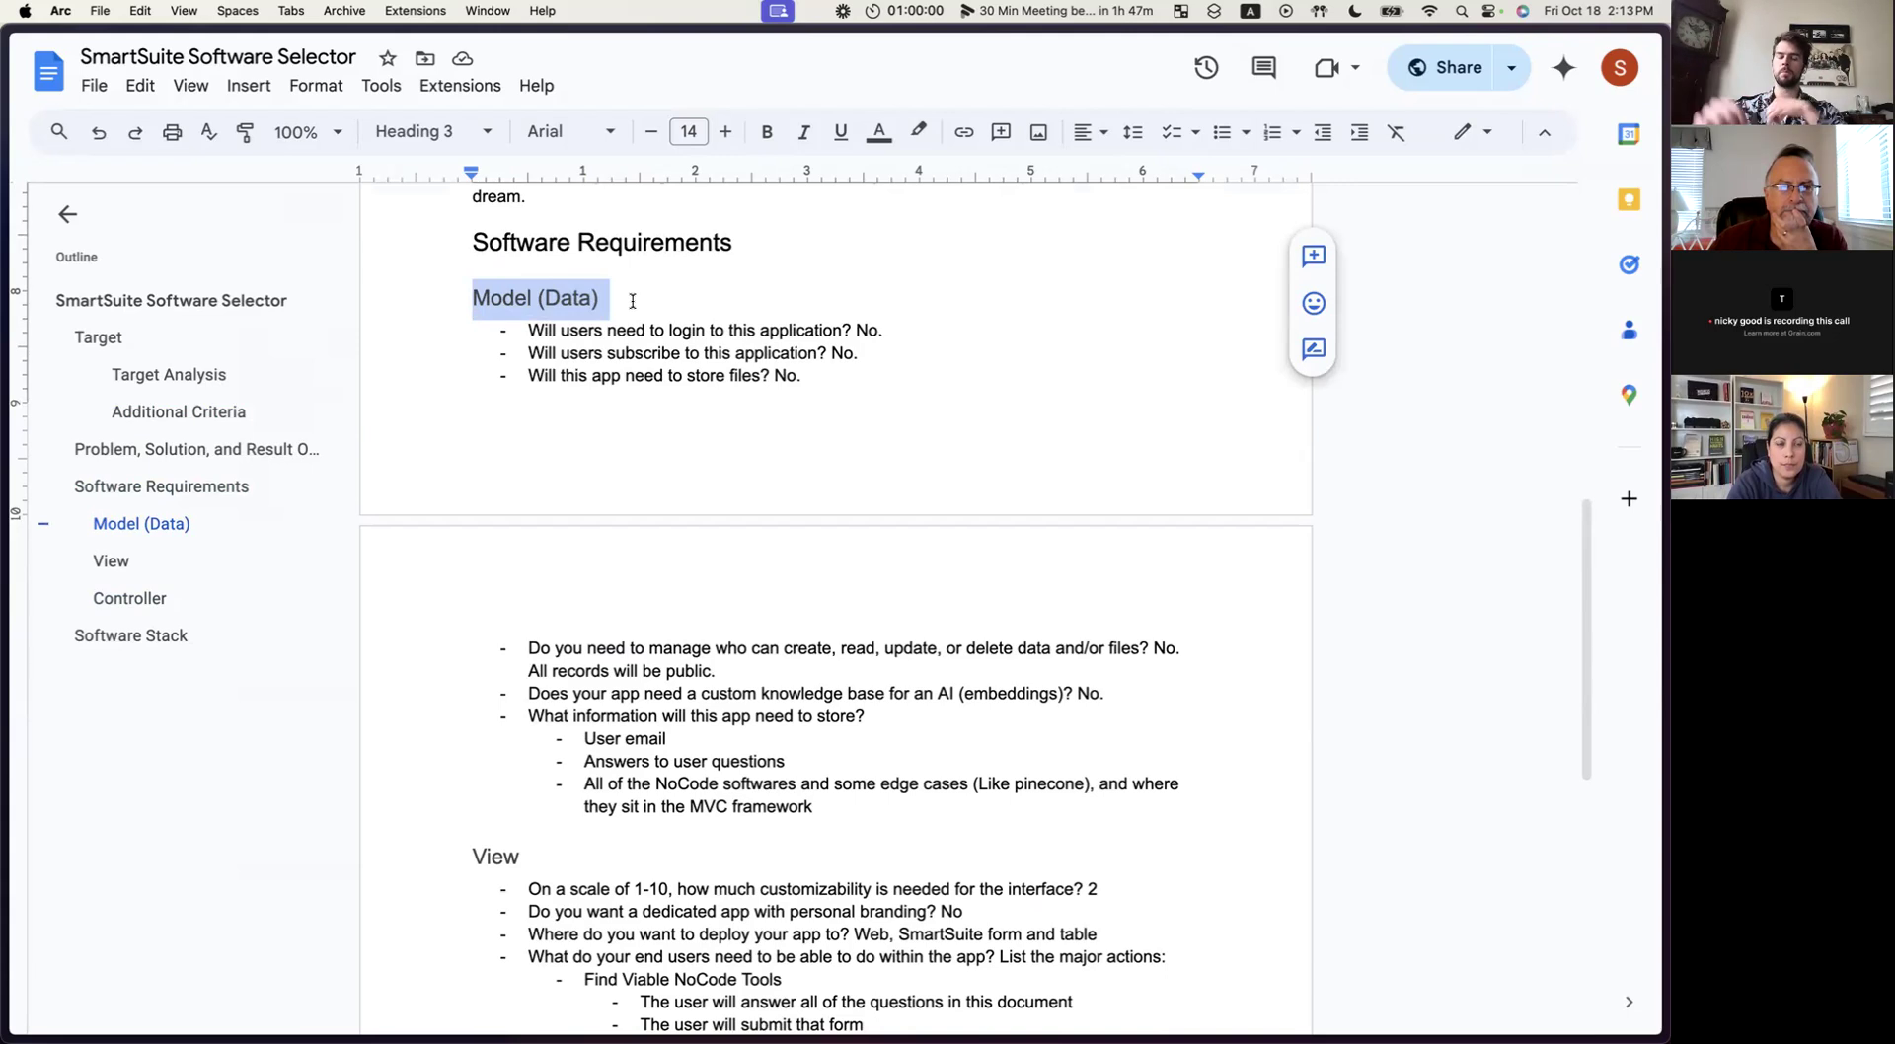
{"action": "left_click", "coordinate": [633, 301]}
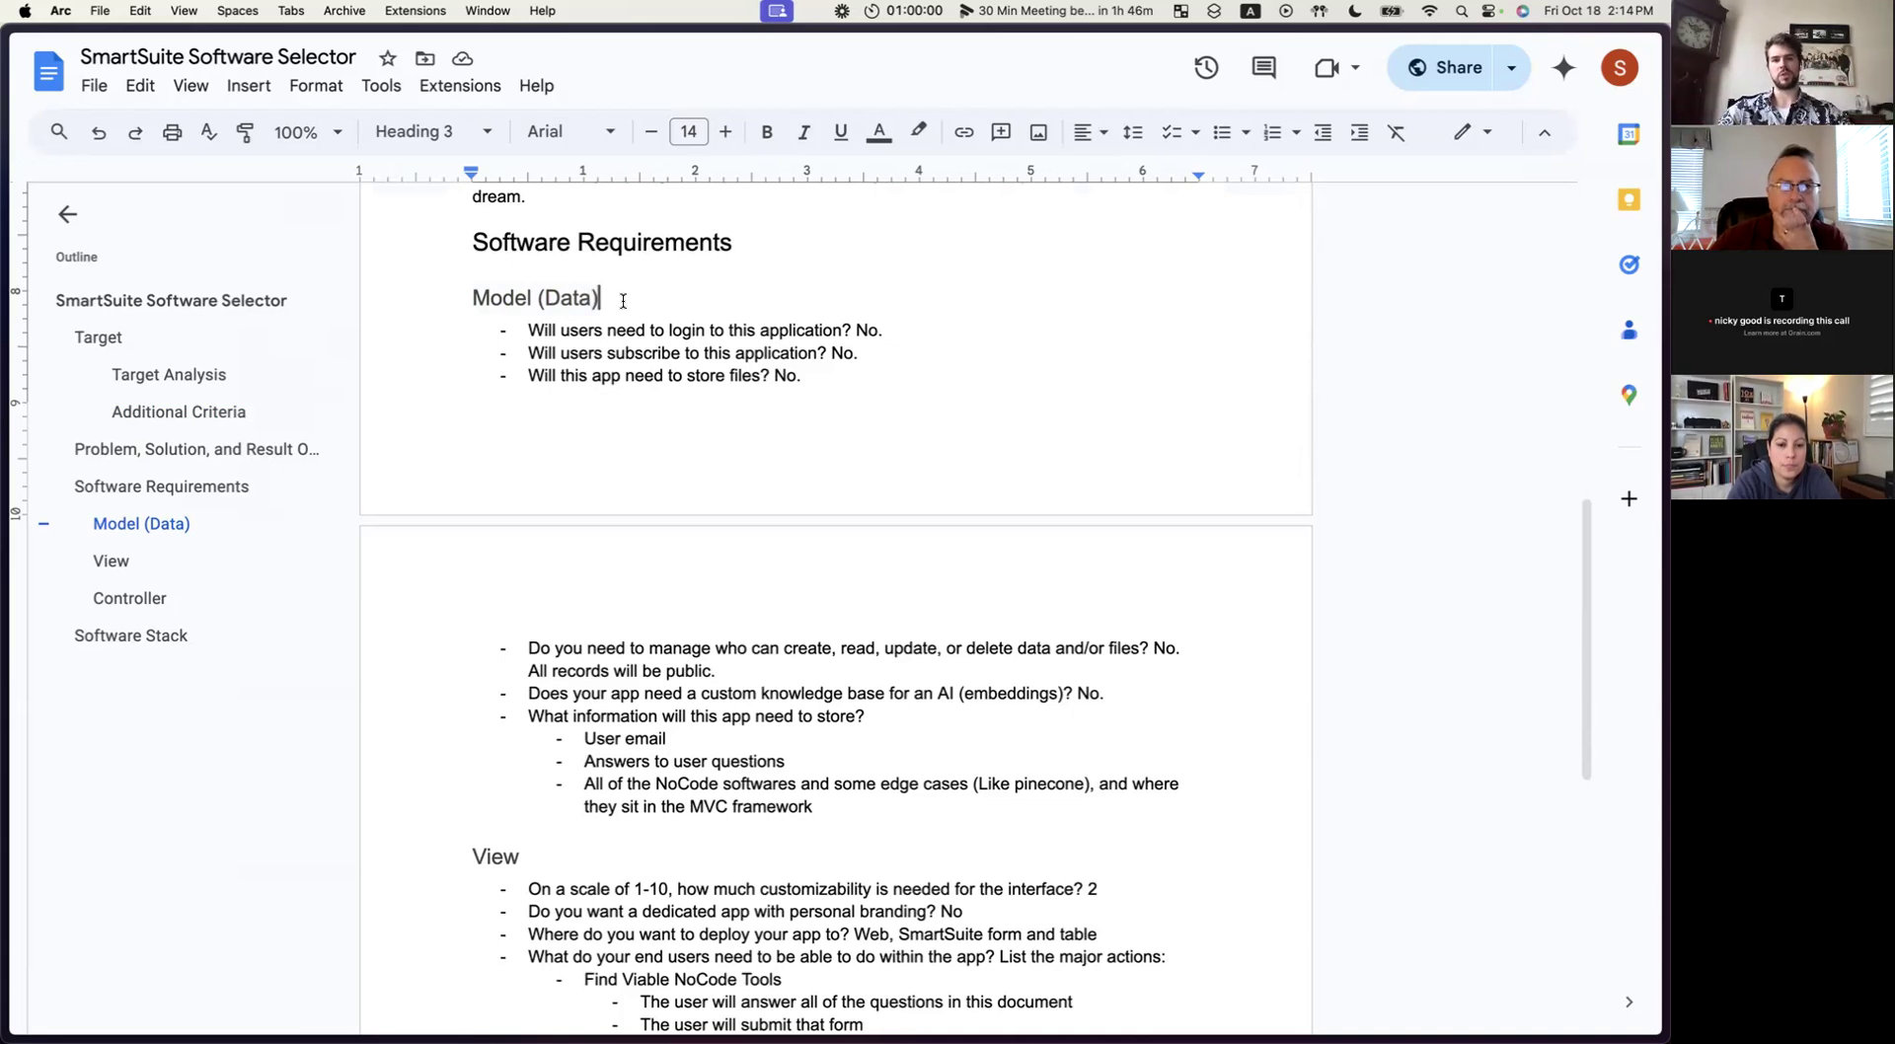
{"action": "triple_click", "coordinate": [449, 292]}
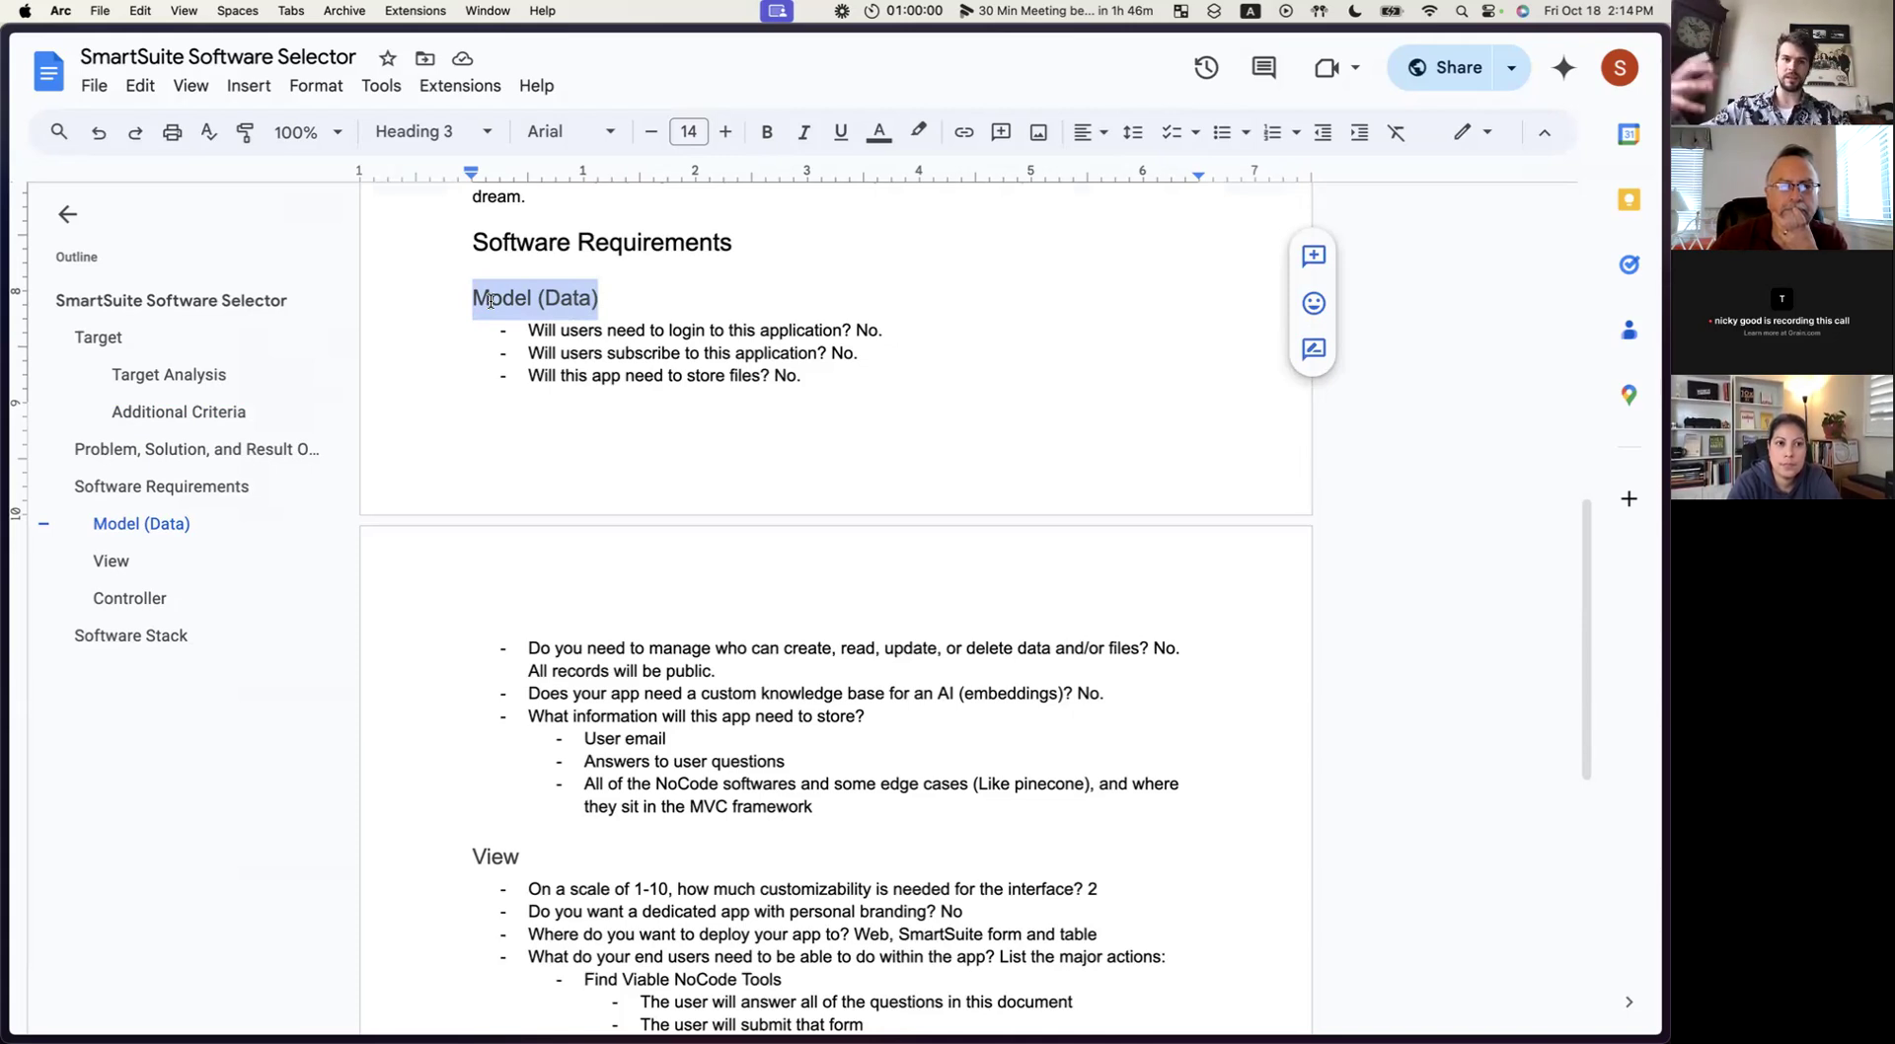
{"action": "left_click", "coordinate": [491, 300]}
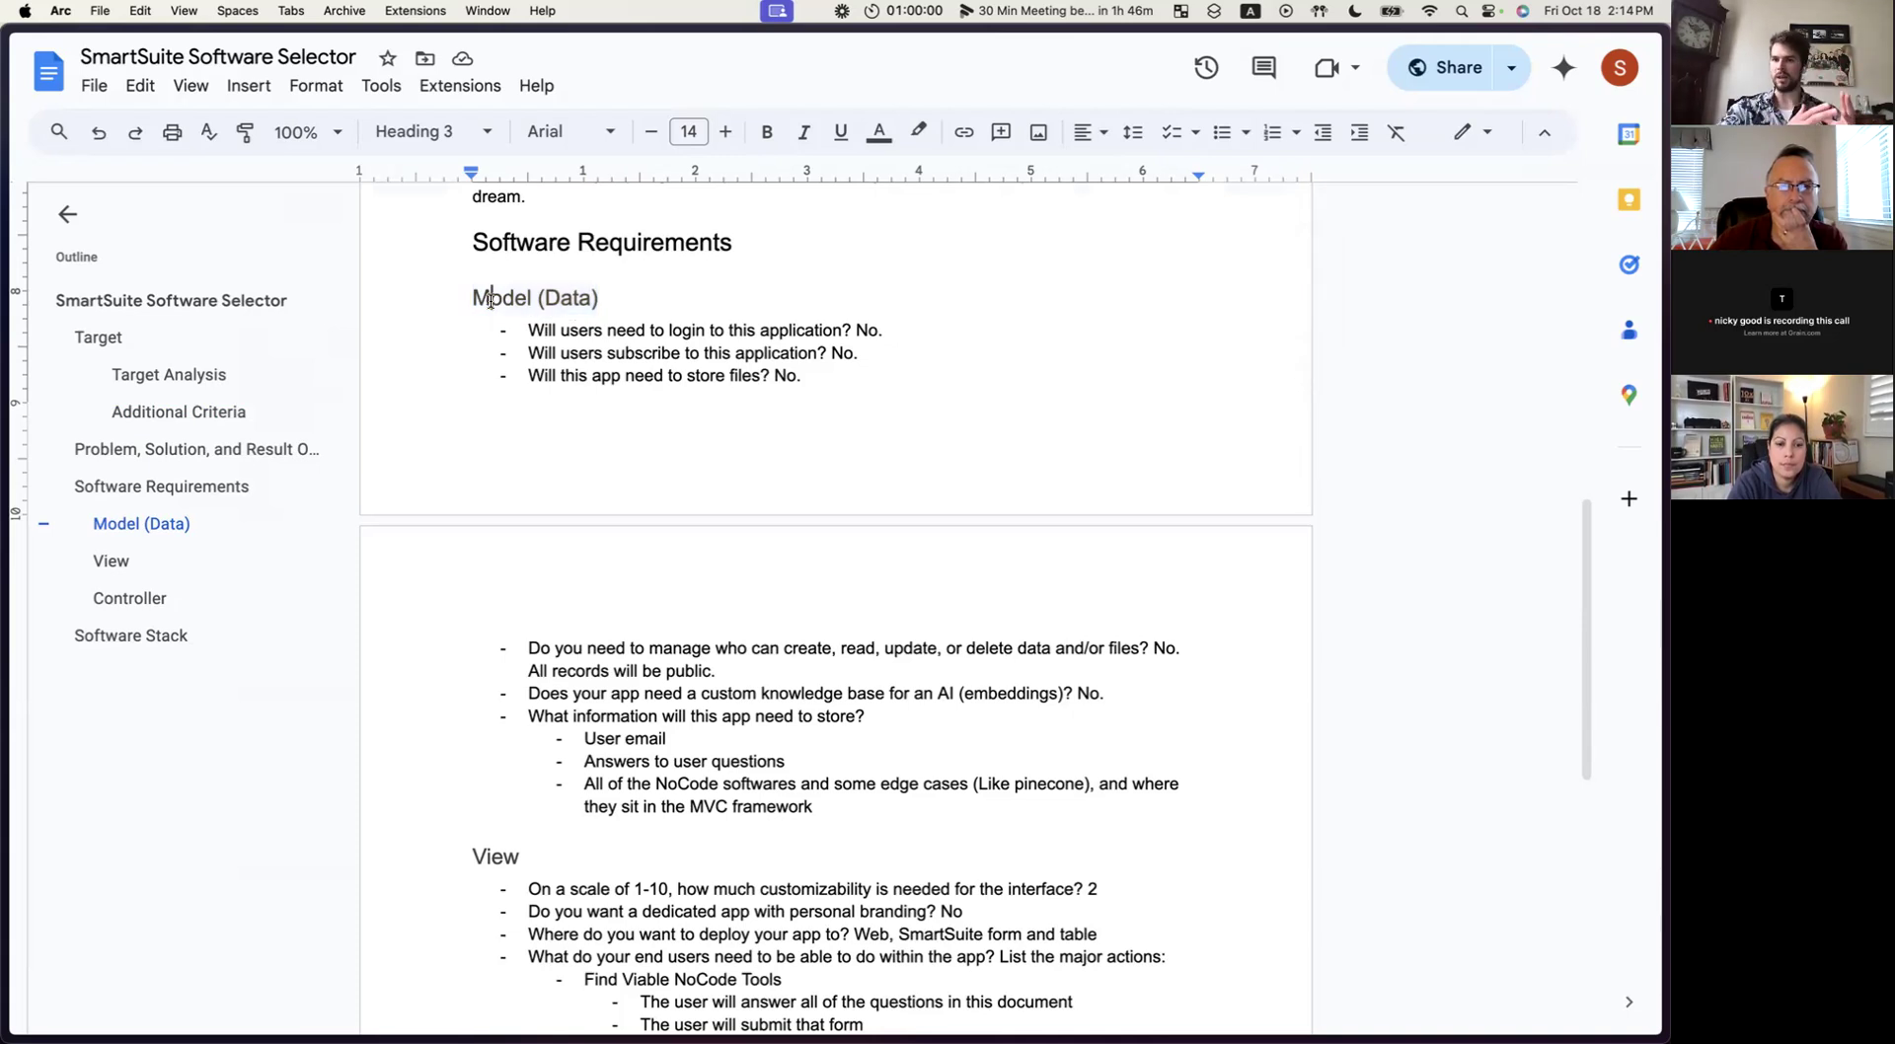
{"action": "scroll", "coordinate": [573, 652], "scroll_direction": "down", "scroll_amount": 5}
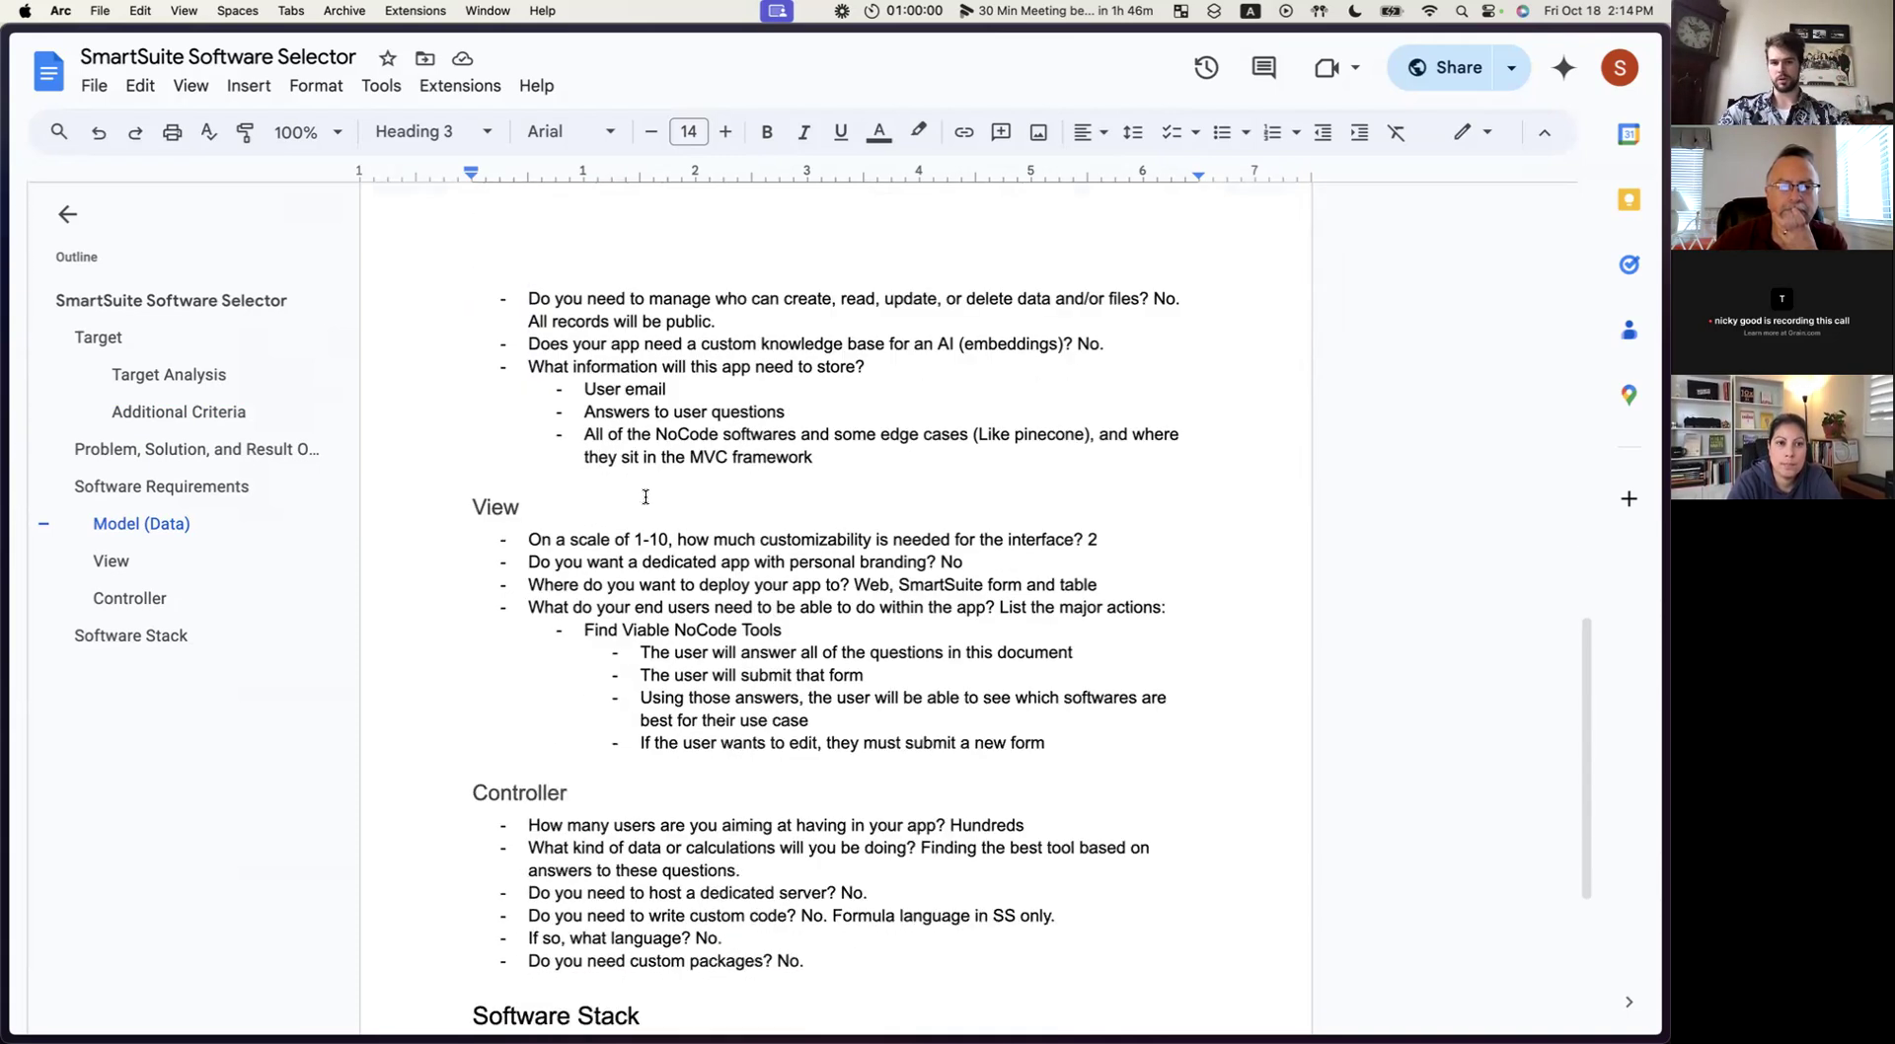
{"action": "left_click_drag", "start_coordinate": [573, 652], "coordinate": [463, 657]}
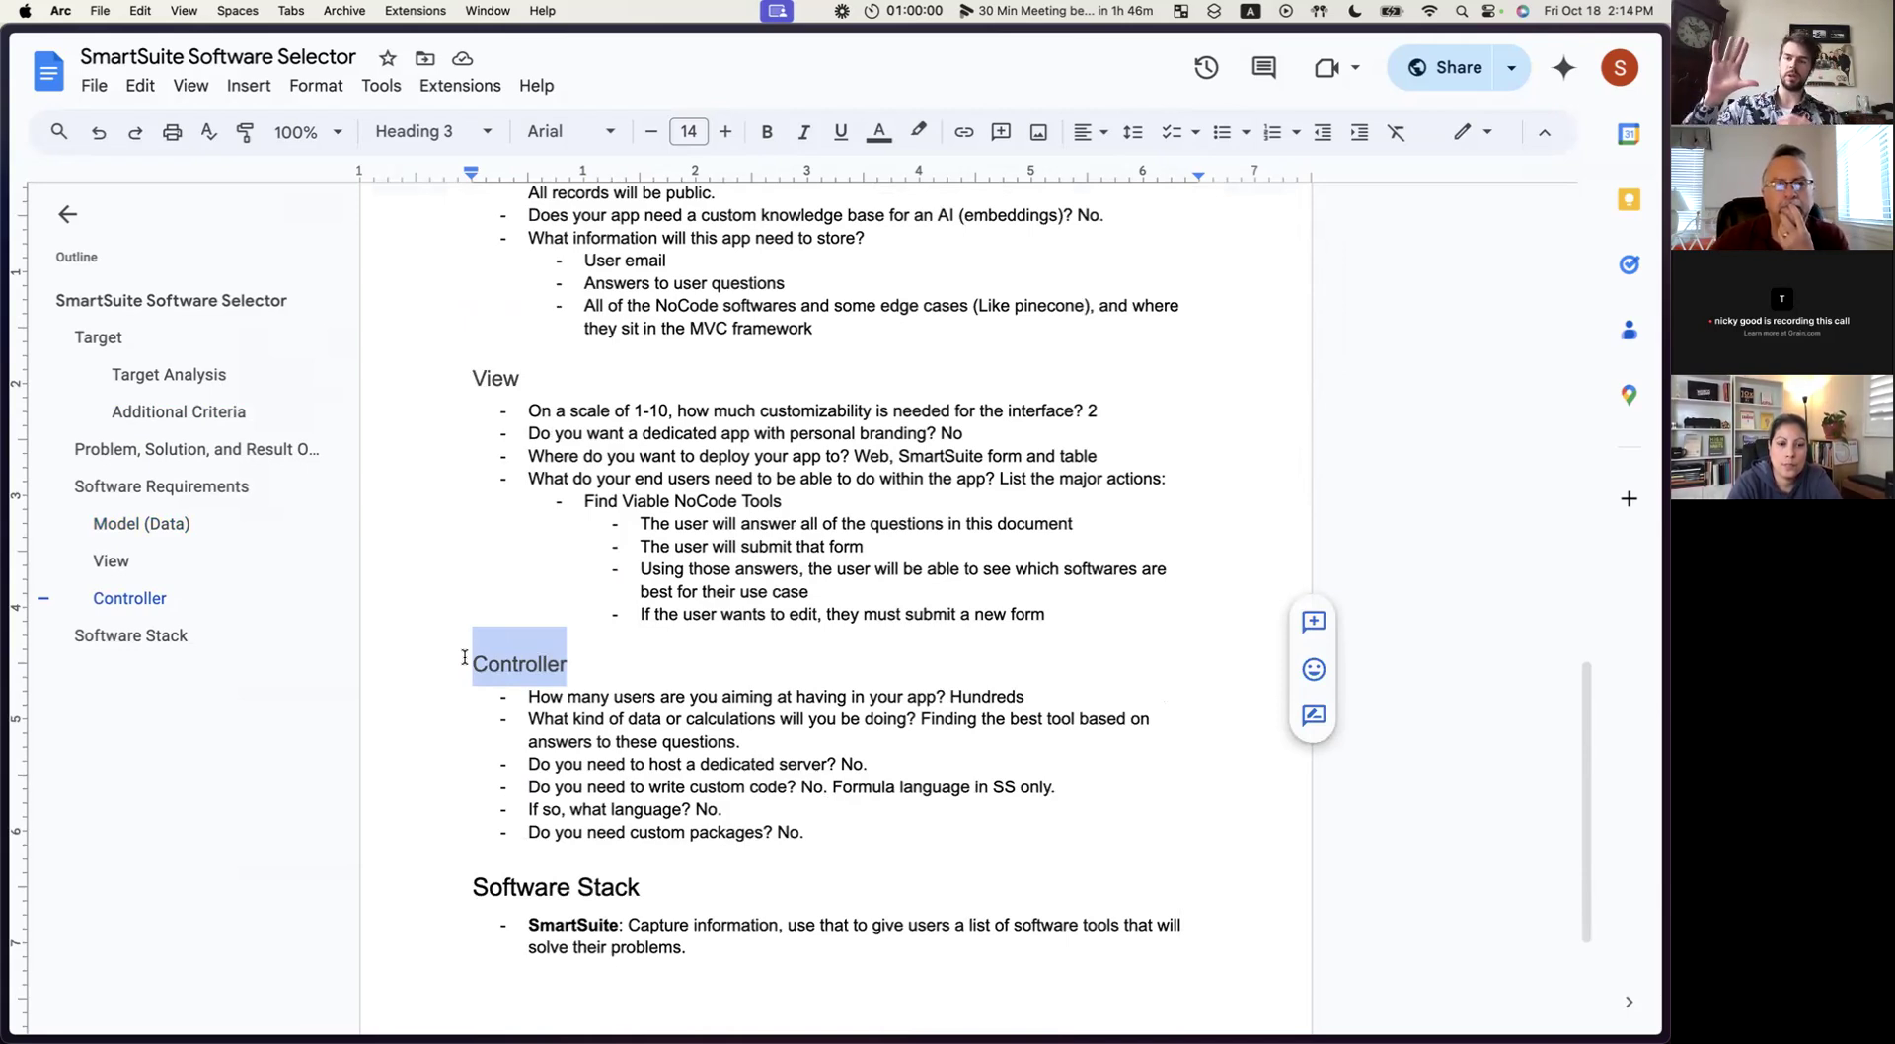
{"action": "scroll", "coordinate": [464, 657], "scroll_direction": "up", "scroll_amount": 5}
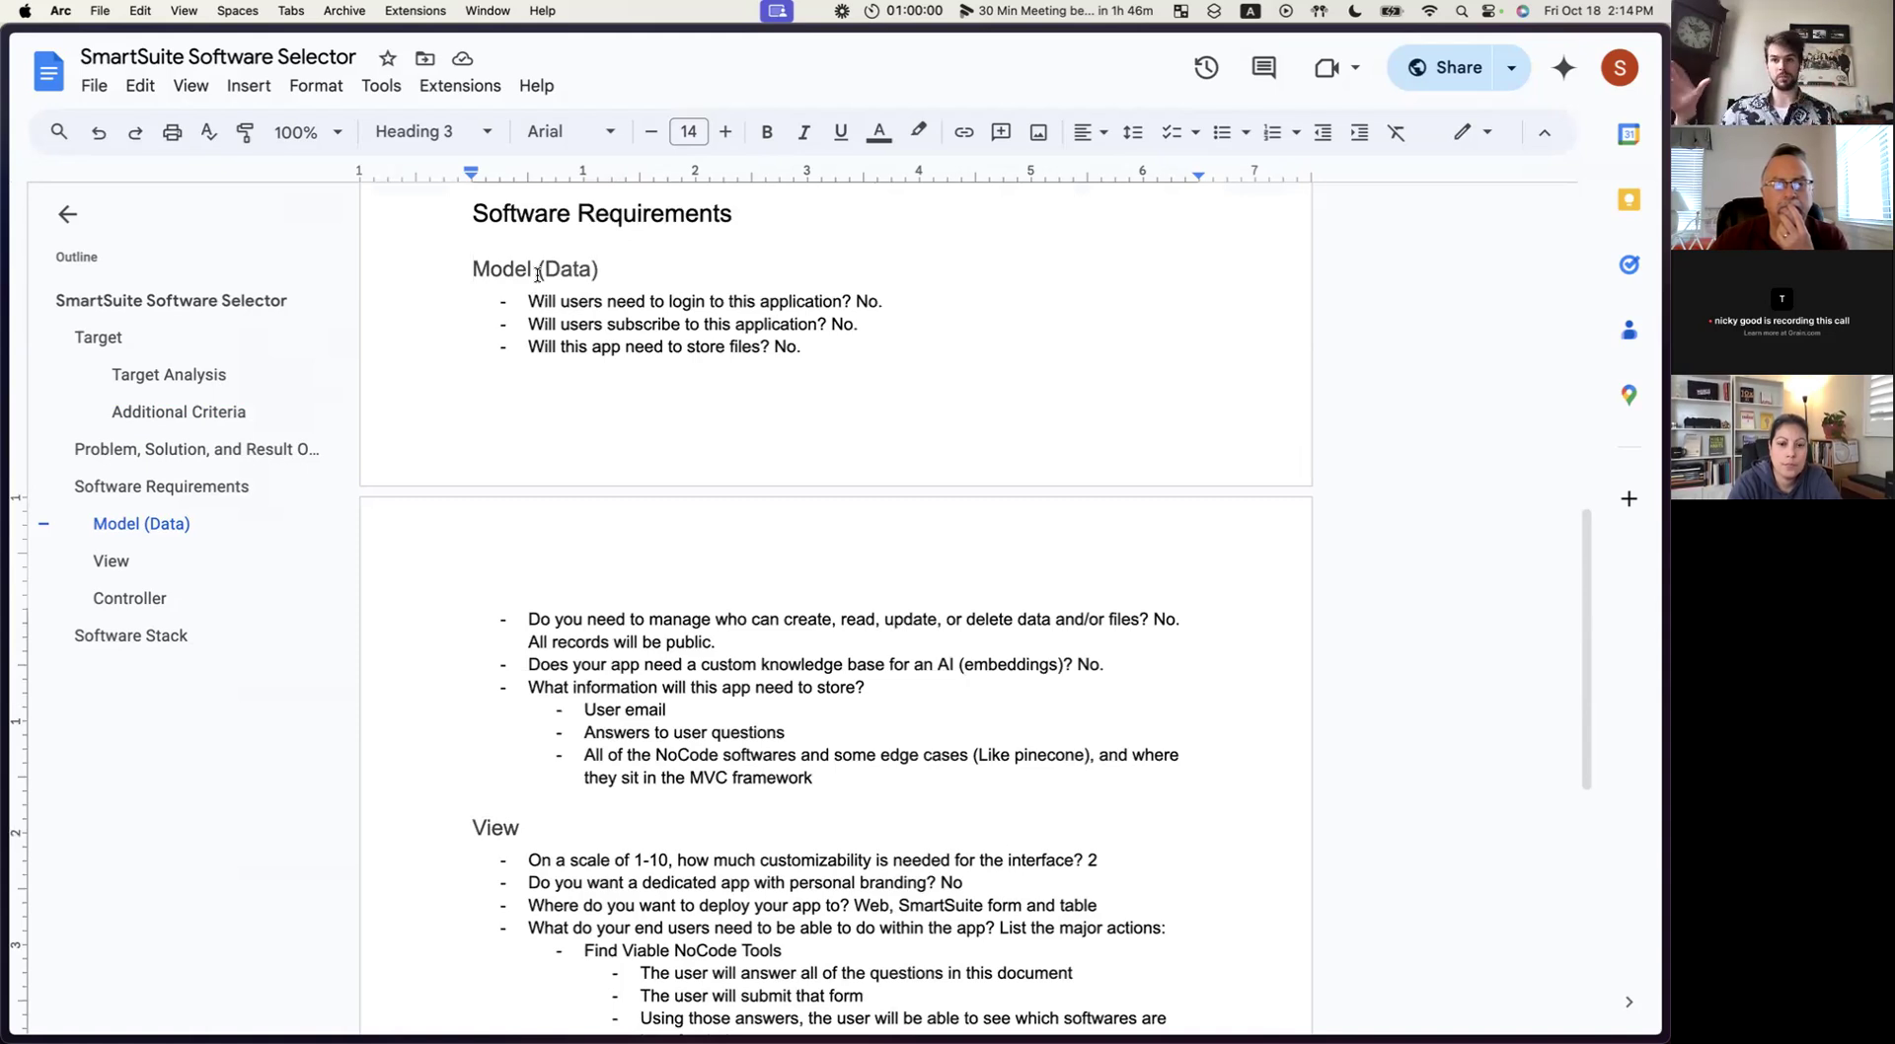
{"action": "left_click_drag", "start_coordinate": [502, 275], "coordinate": [681, 267]}
{"action": "scroll", "coordinate": [644, 432], "scroll_direction": "down", "scroll_amount": 5}
{"action": "scroll", "coordinate": [613, 605], "scroll_direction": "down", "scroll_amount": 2}
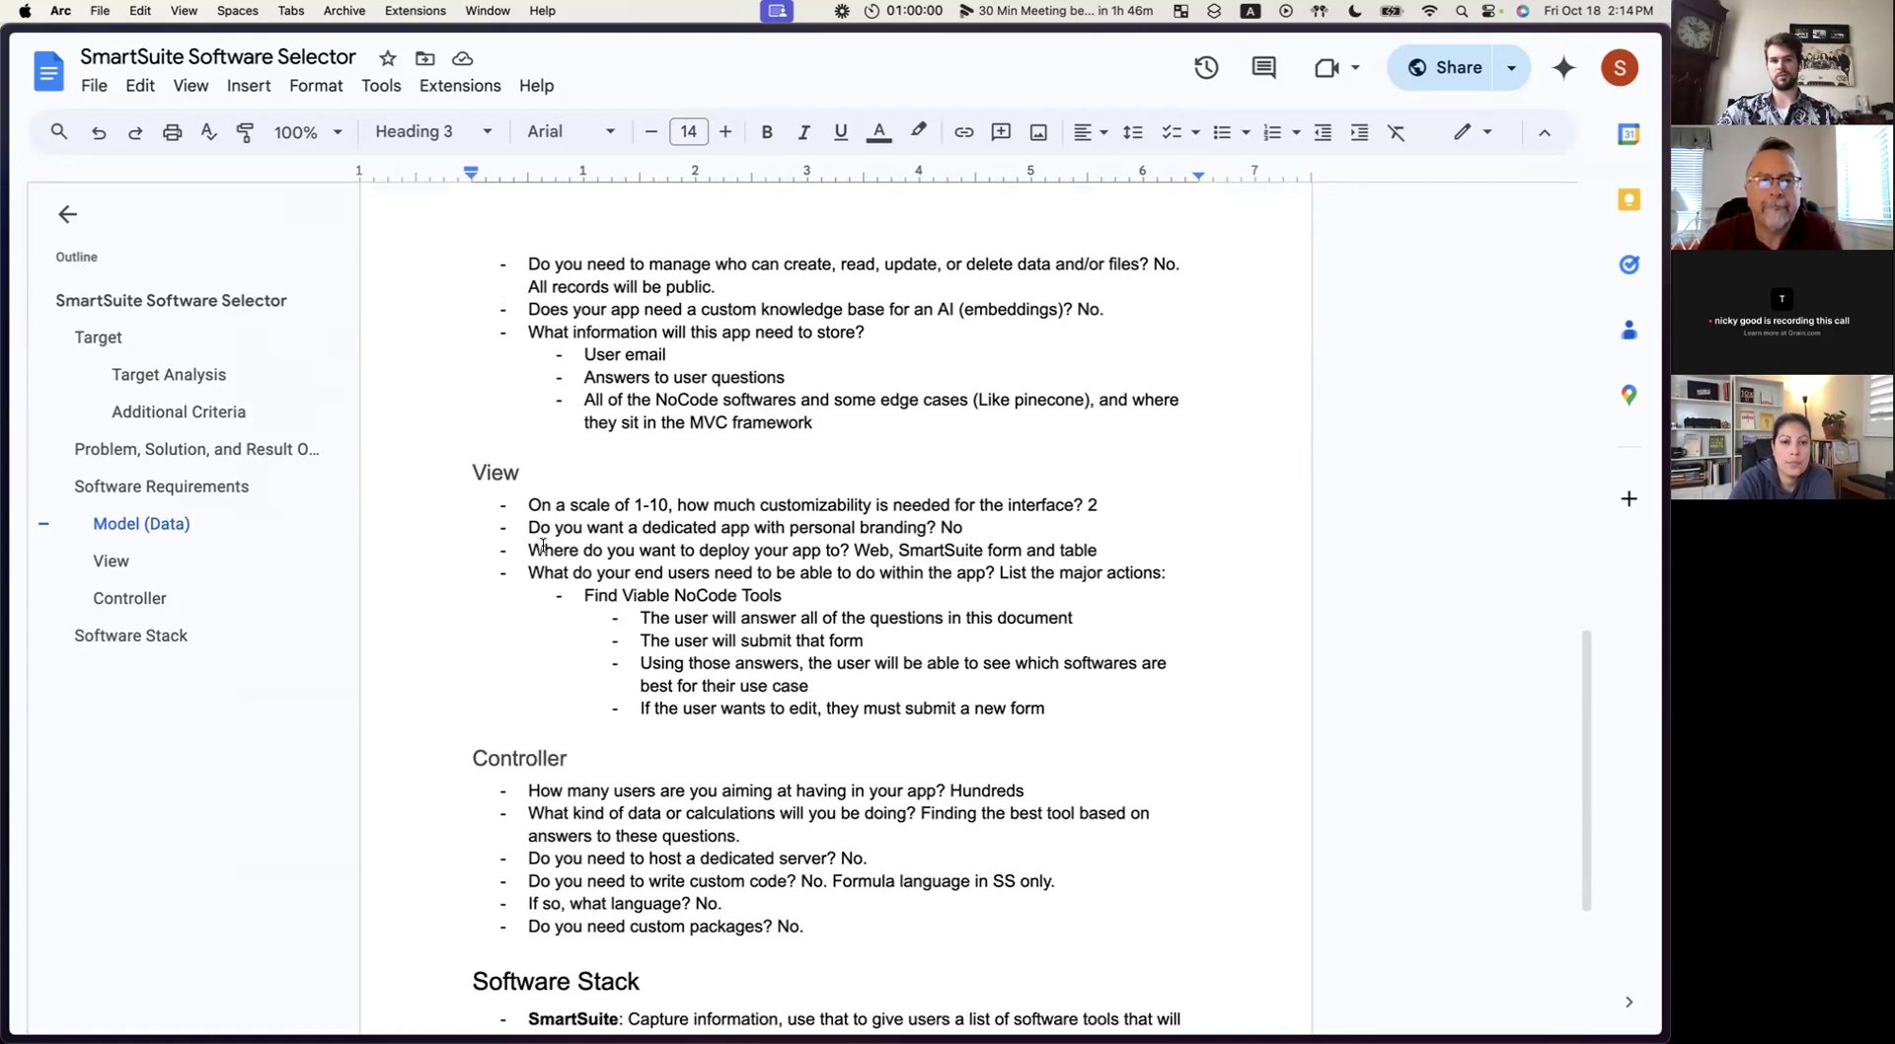
Read through the customizability and branding questions under View and the whole question list under Controller.
{"action": "left_click_drag", "start_coordinate": [530, 504], "coordinate": [996, 511]}
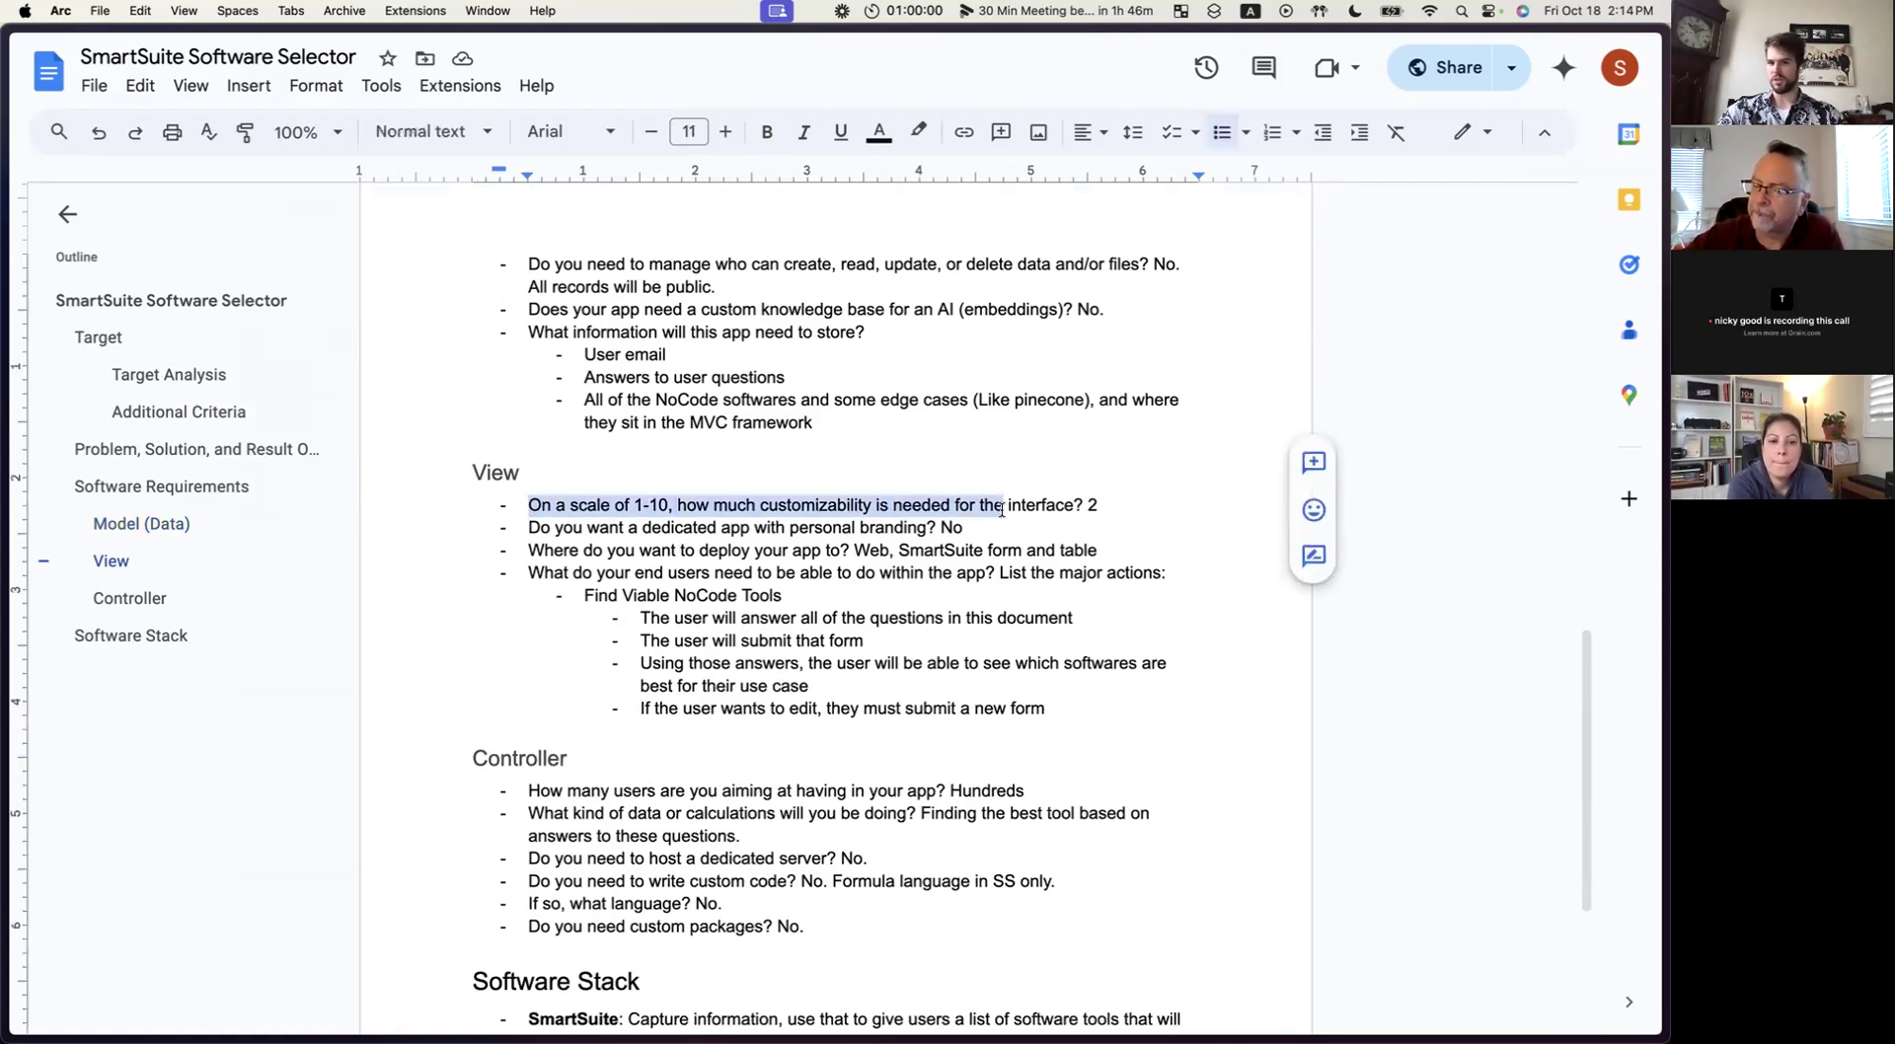
{"action": "left_click_drag", "start_coordinate": [555, 527], "coordinate": [789, 530]}
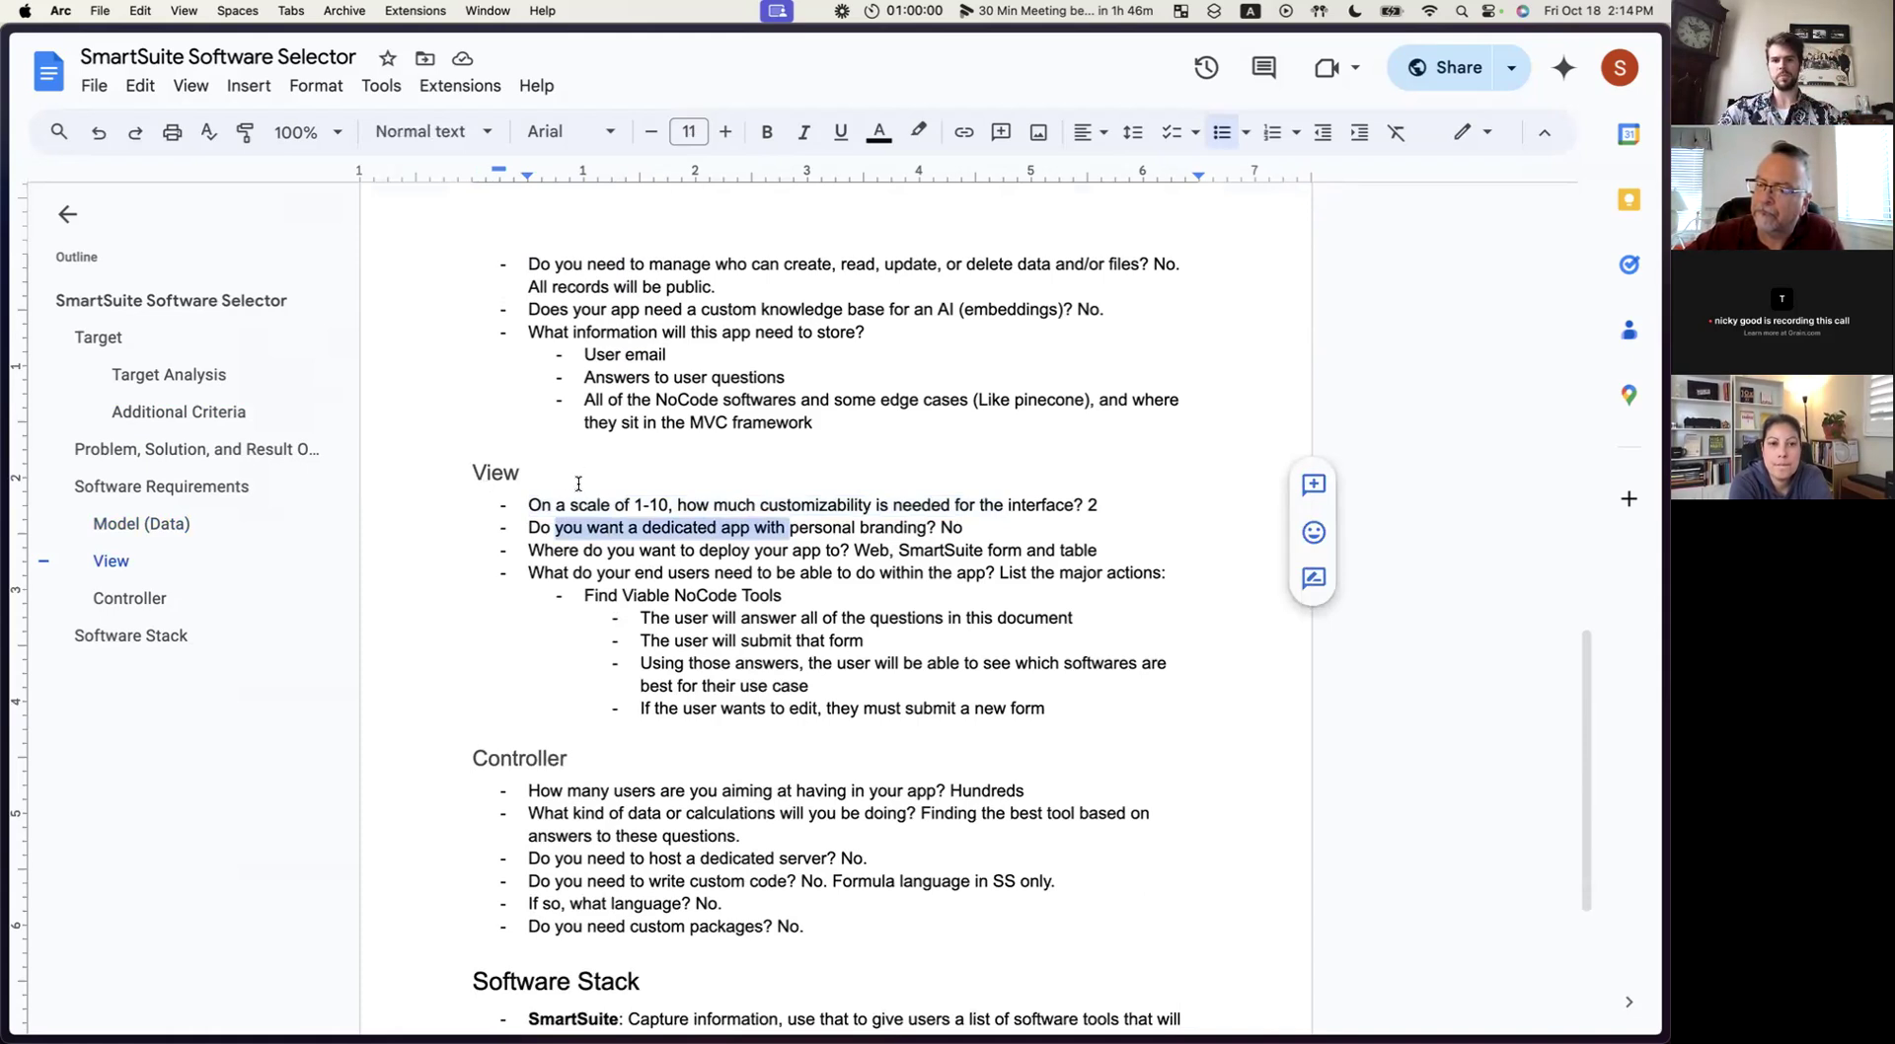
{"action": "left_click_drag", "start_coordinate": [528, 791], "coordinate": [841, 922]}
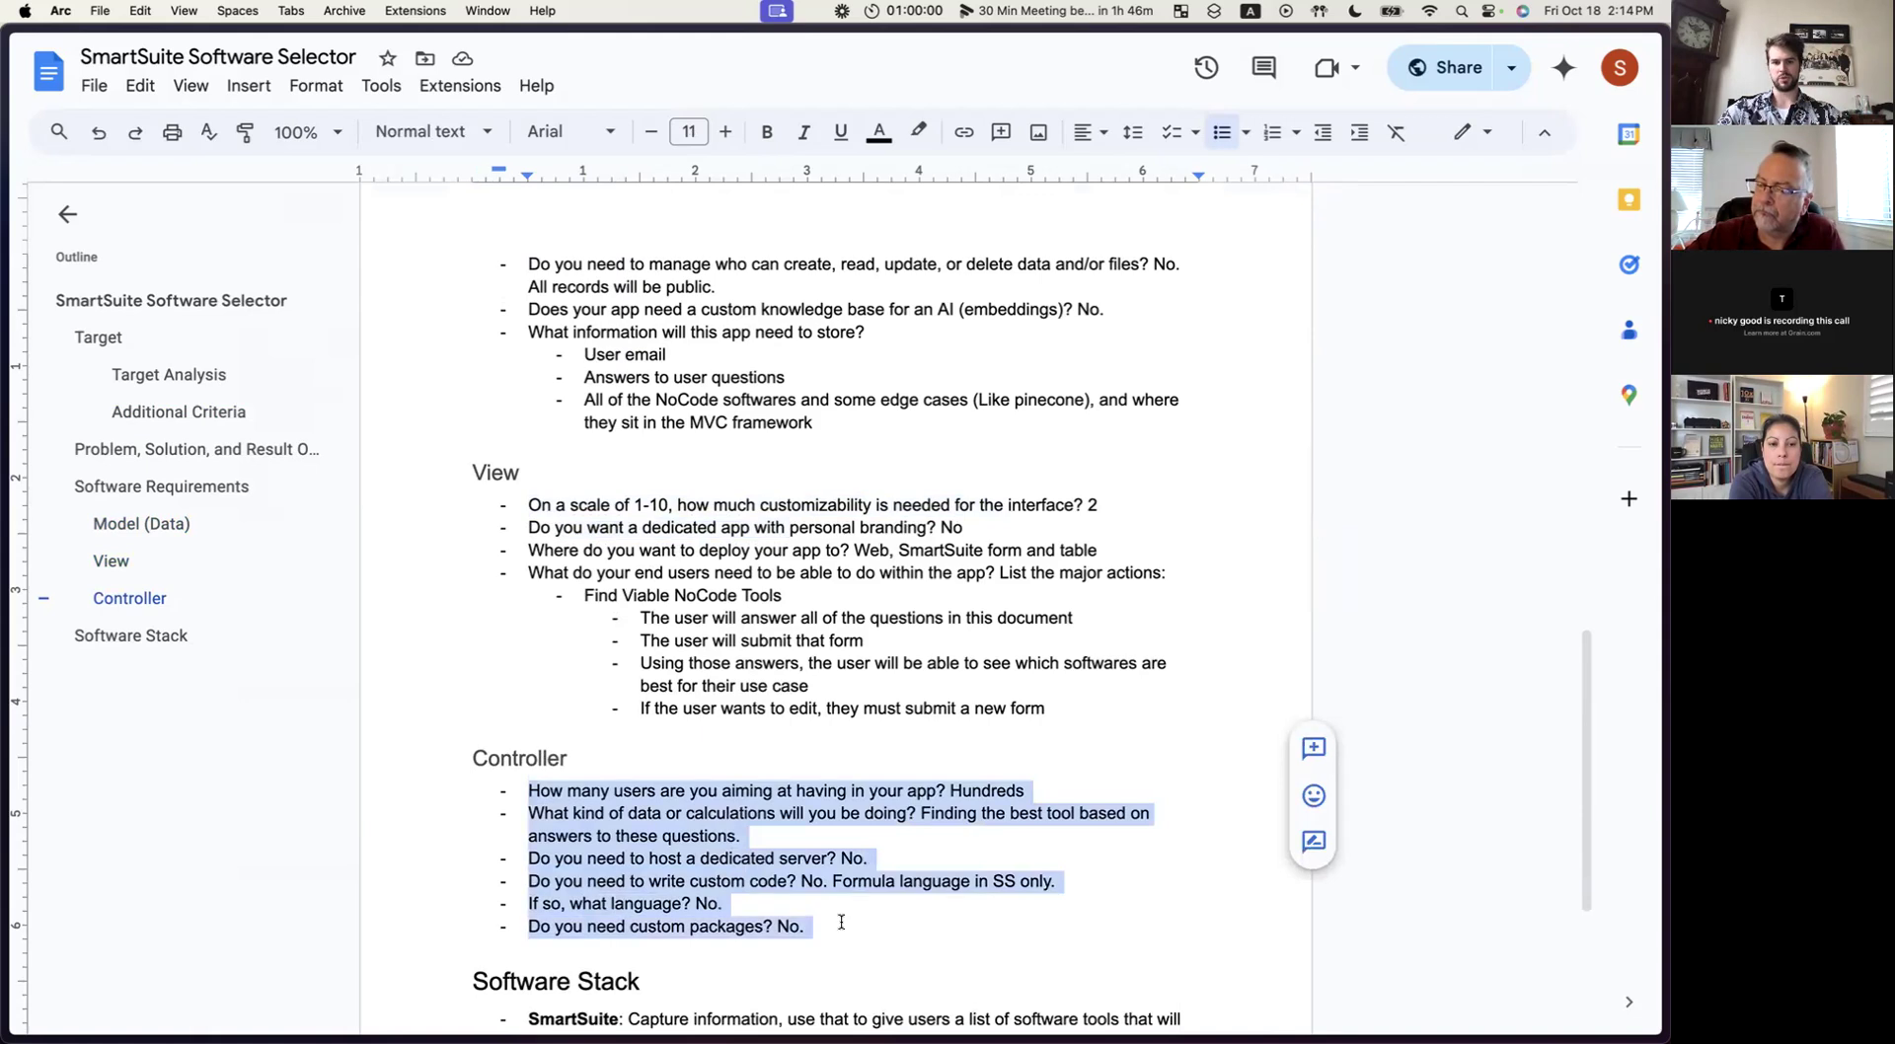
{"action": "left_click", "coordinate": [778, 912]}
{"action": "double_click", "coordinate": [740, 896]}
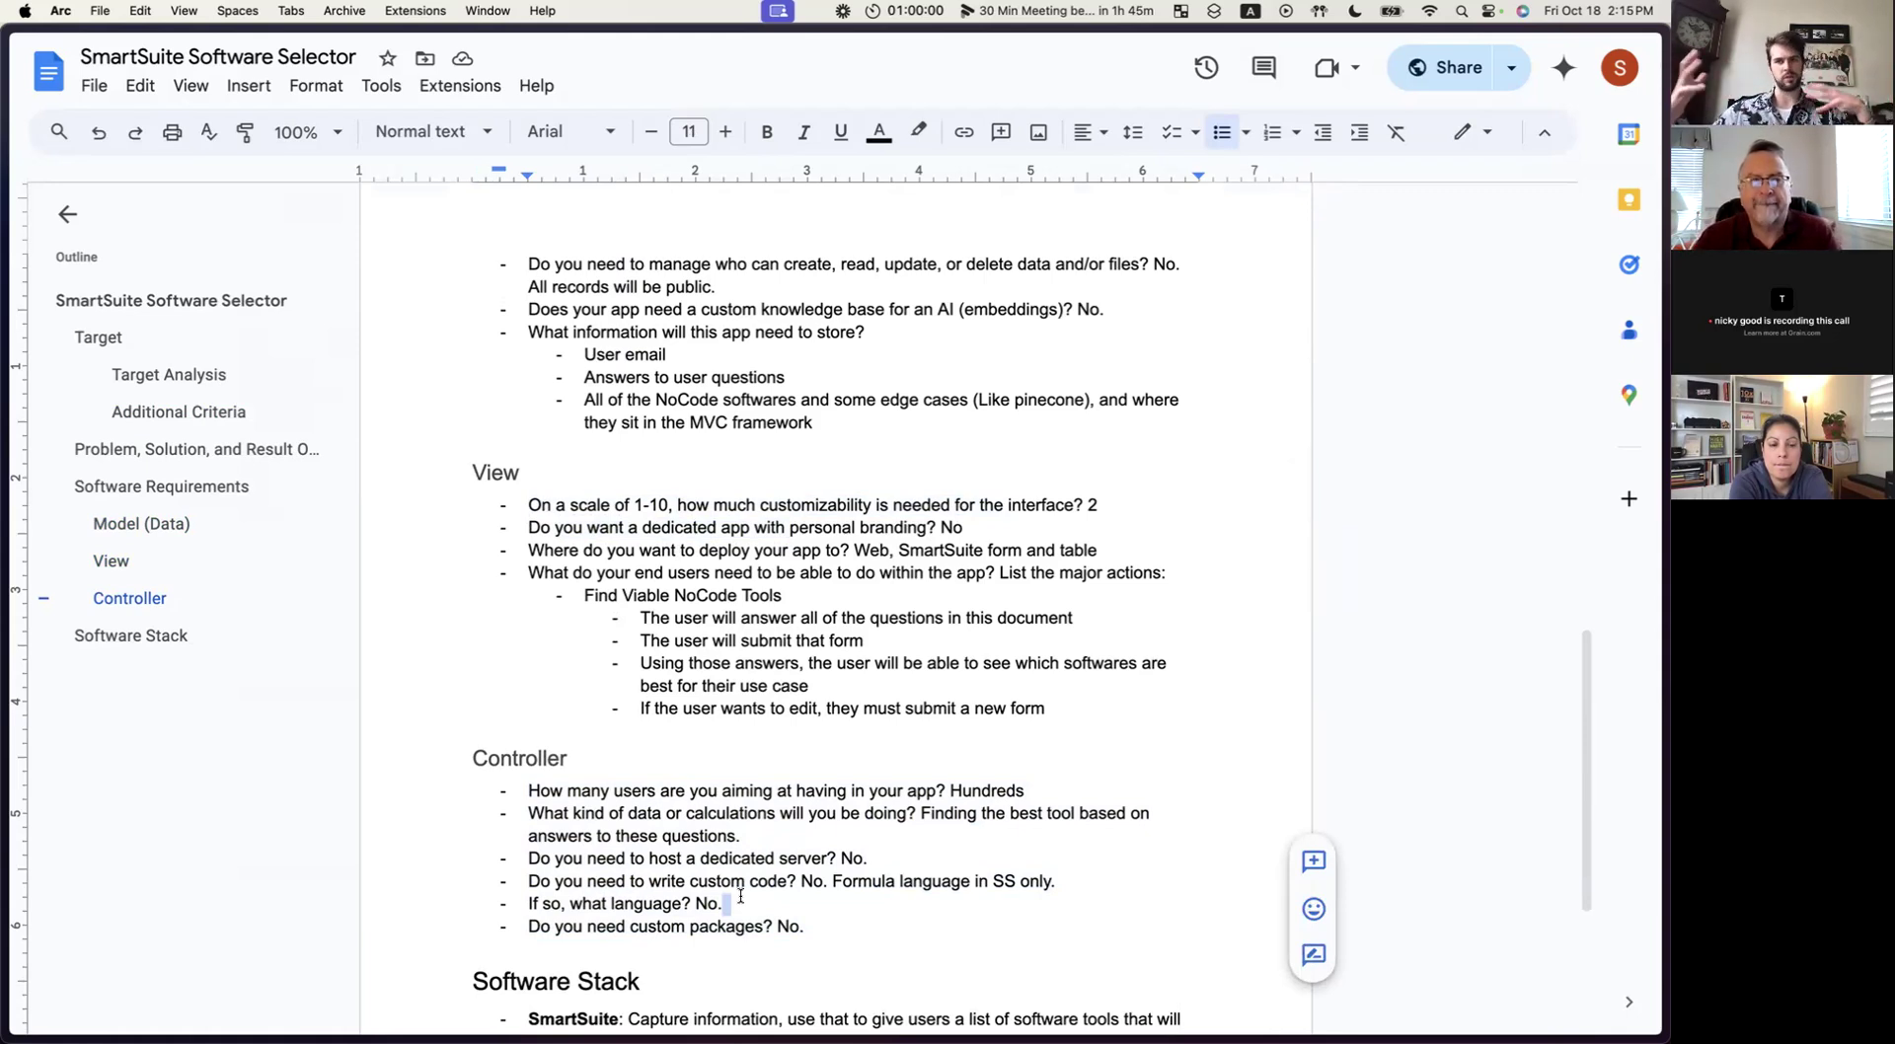
Highlight all the requirements from the Model (Data) heading through the custom packages question under Controller.
{"action": "scroll", "coordinate": [566, 740], "scroll_direction": "up", "scroll_amount": 5}
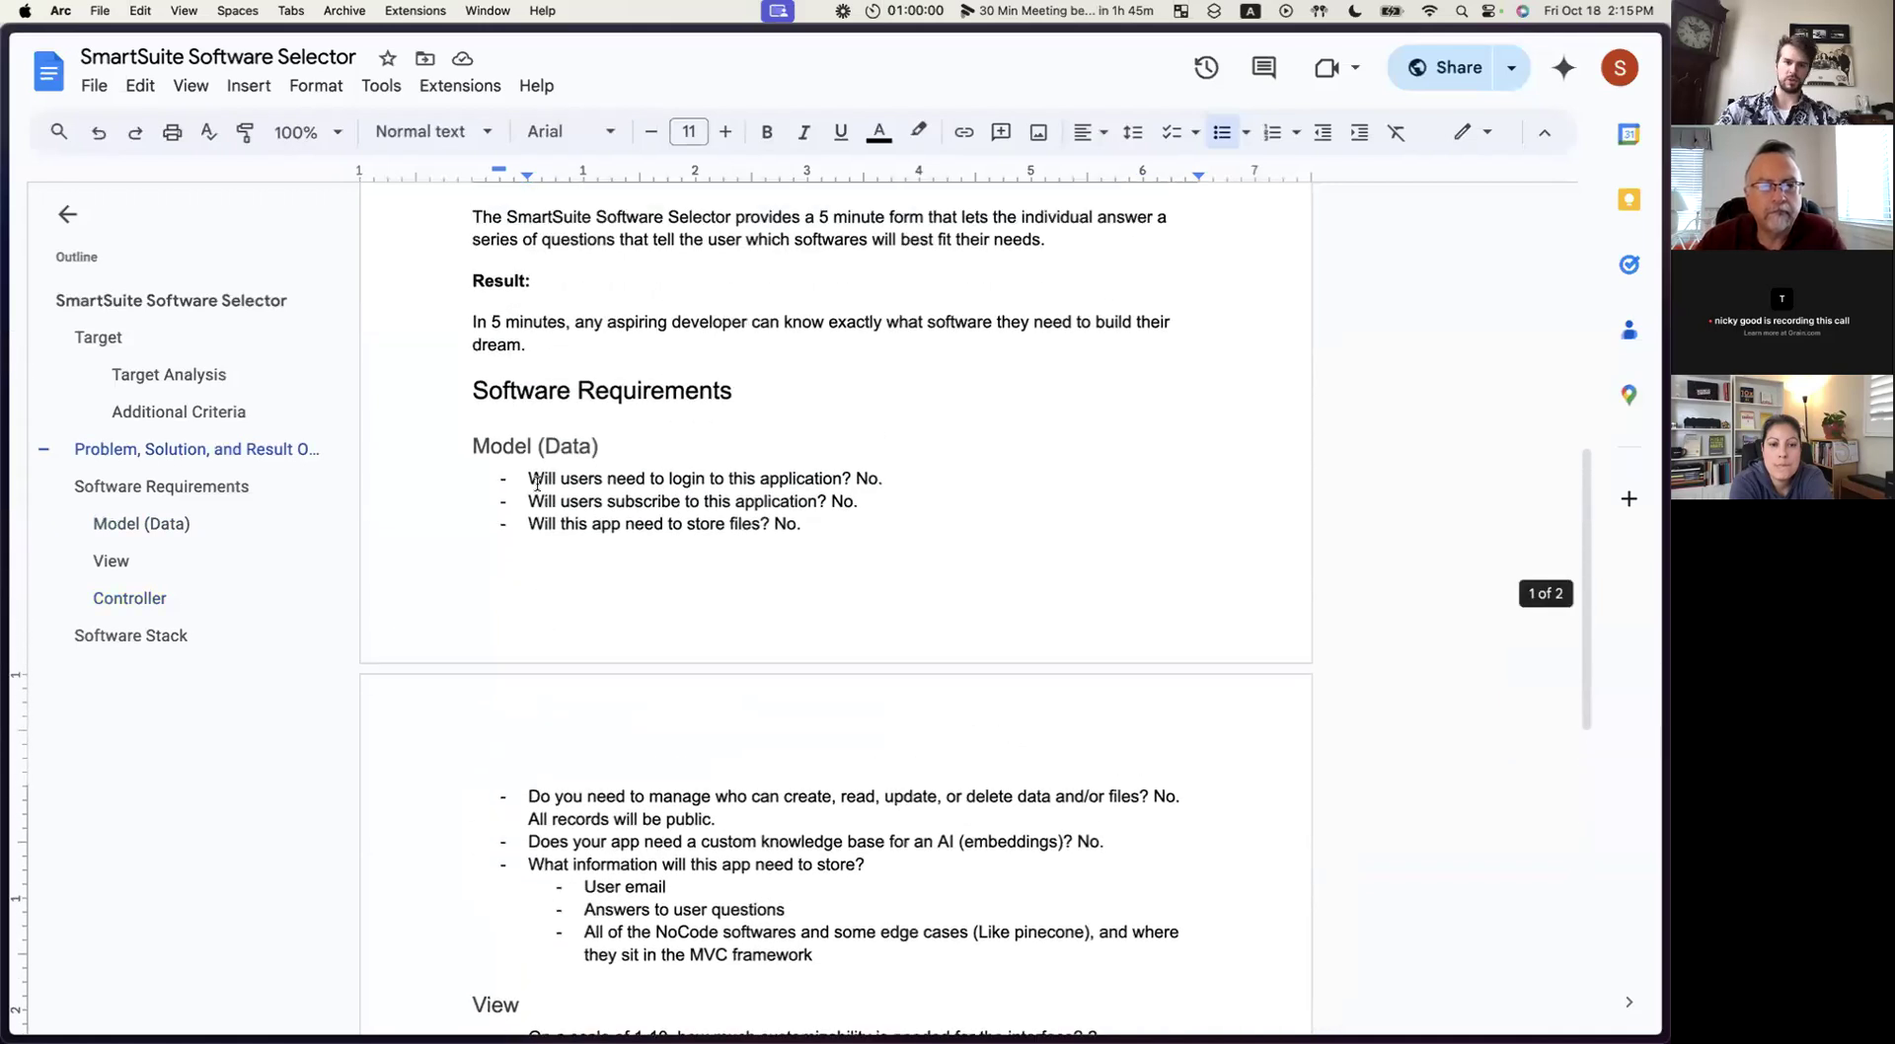
{"action": "left_click", "coordinate": [537, 481]}
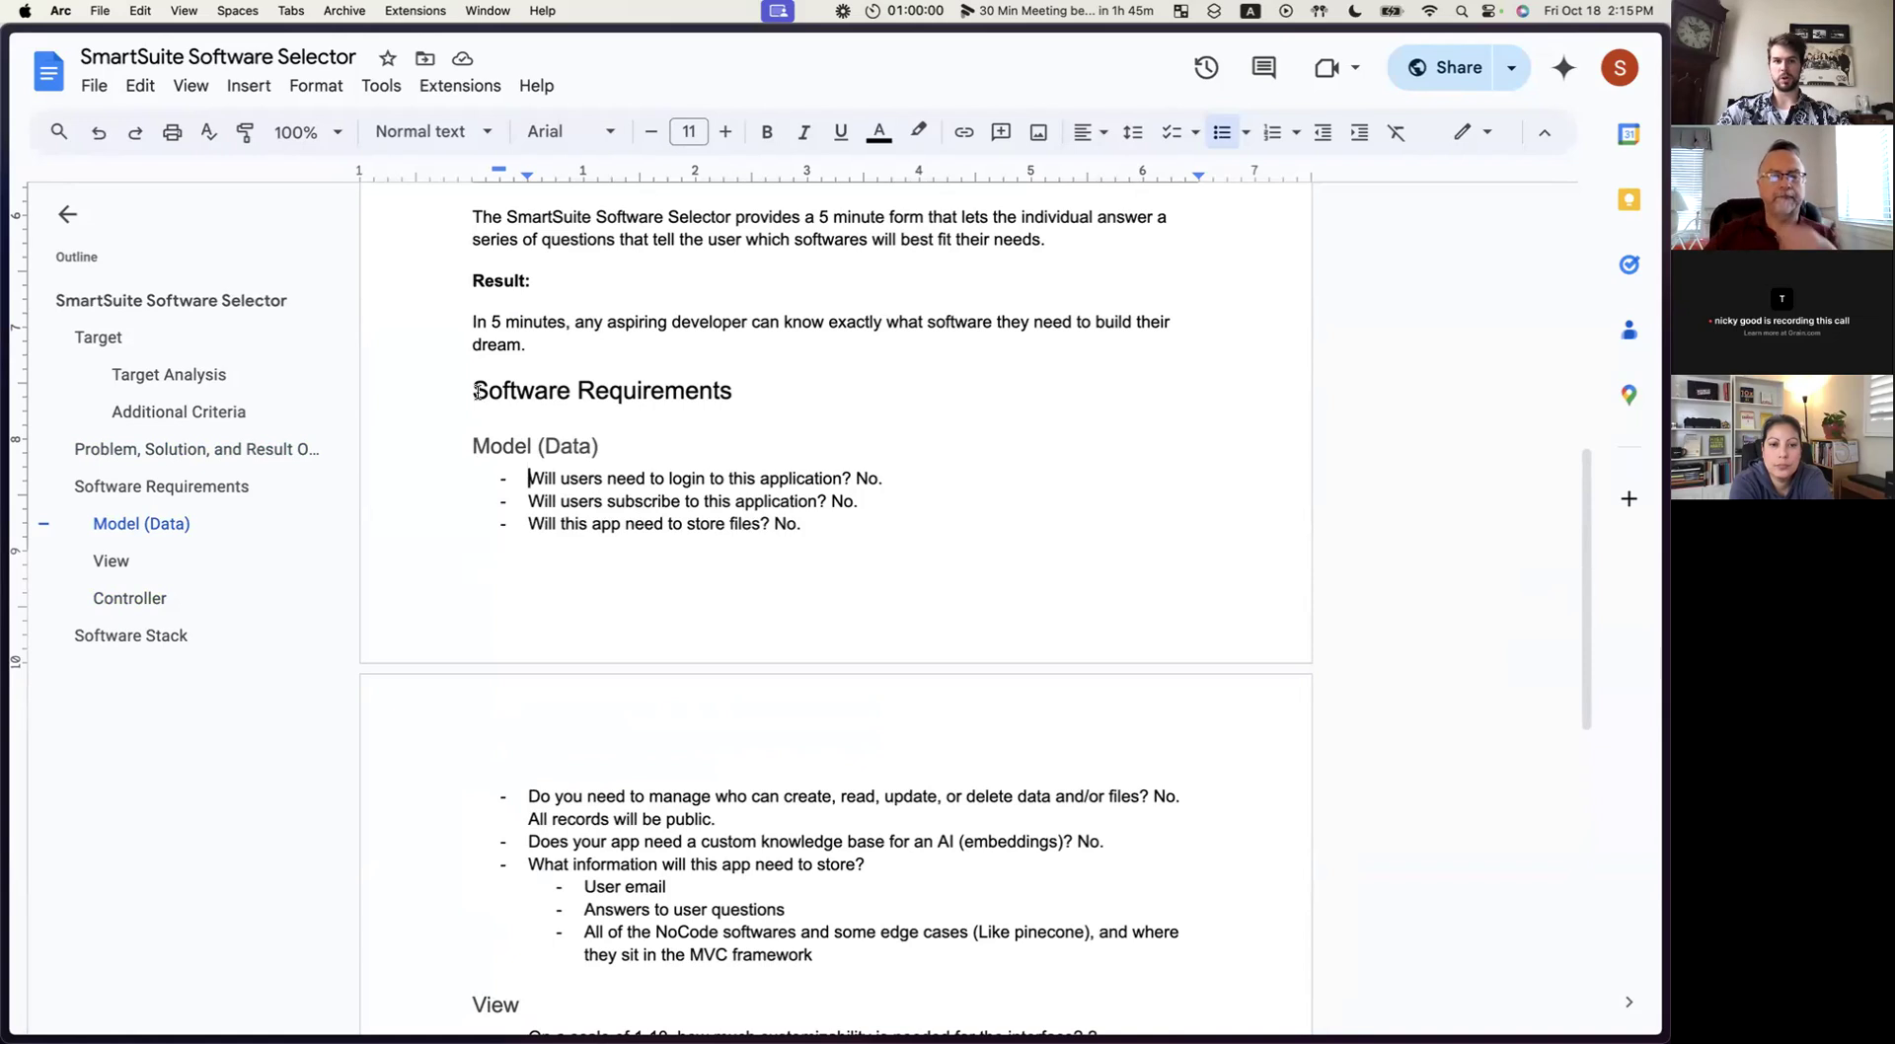
{"action": "key", "text": "super+Up"}
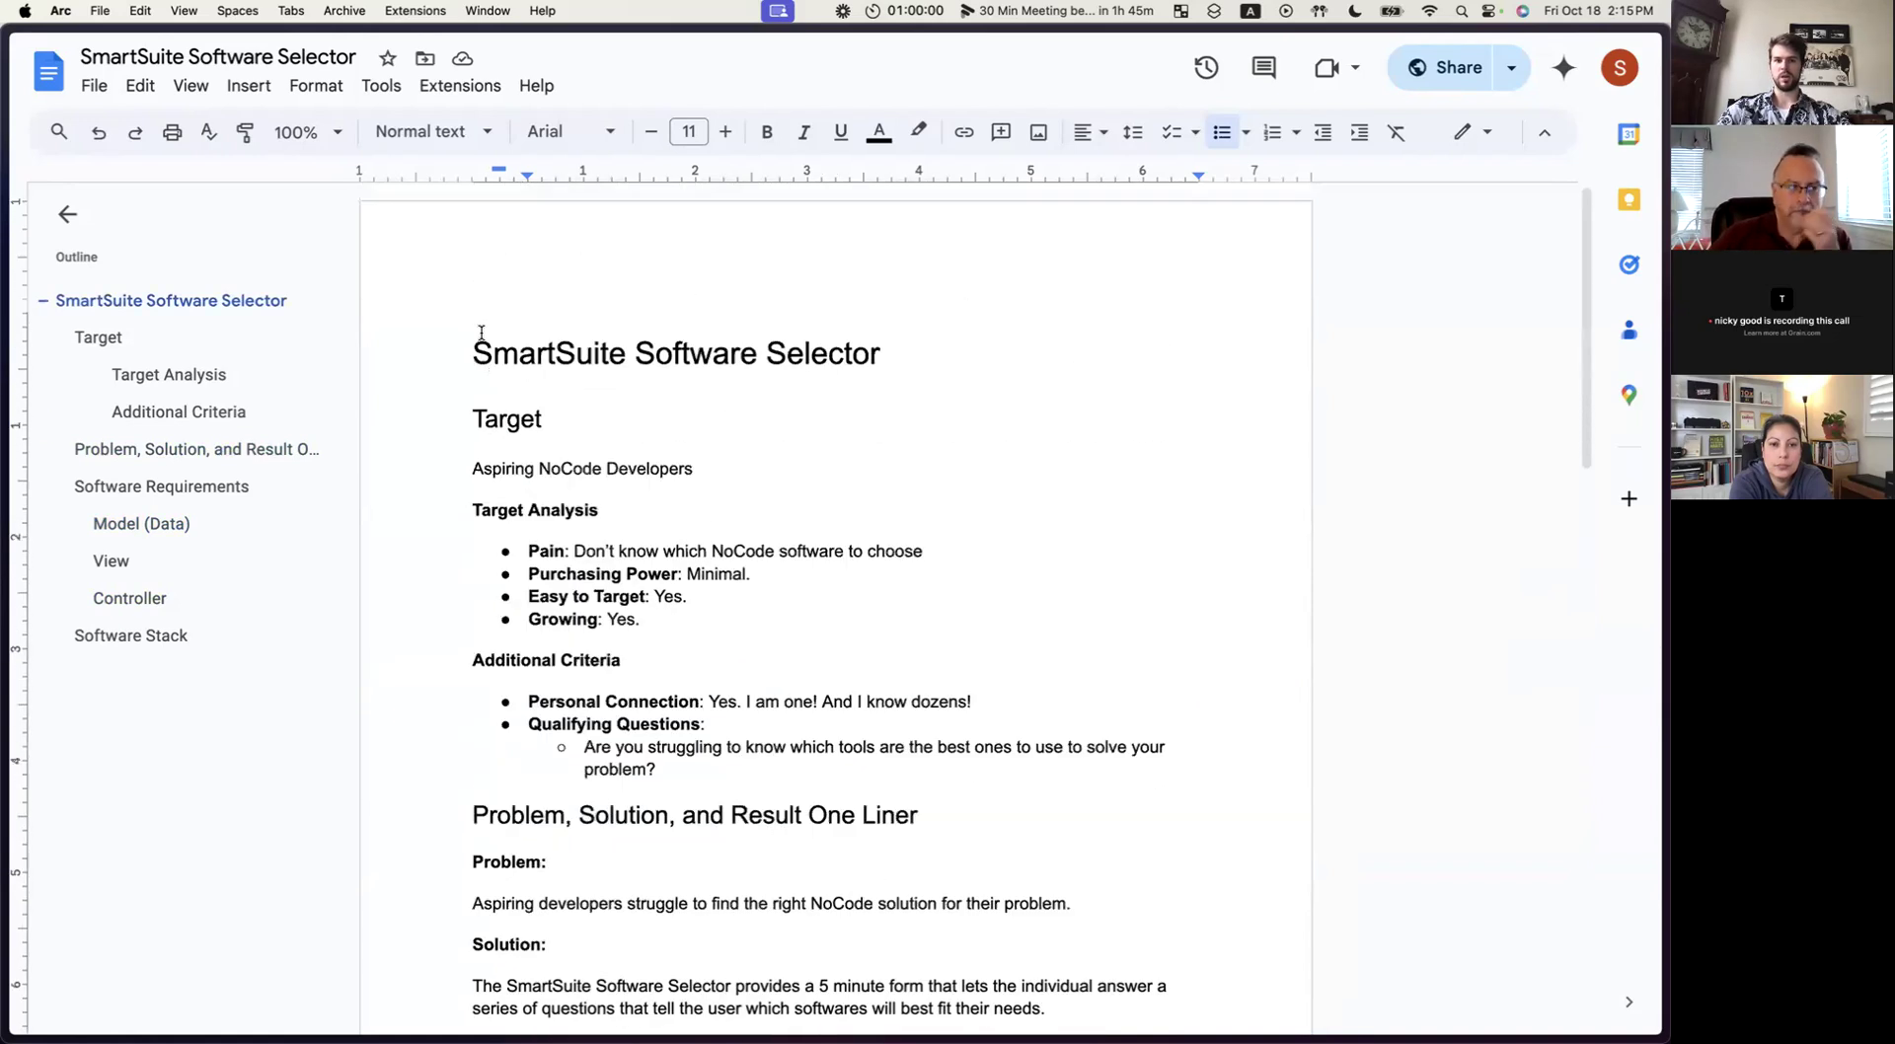
{"action": "scroll", "coordinate": [556, 422], "scroll_direction": "down", "scroll_amount": 10}
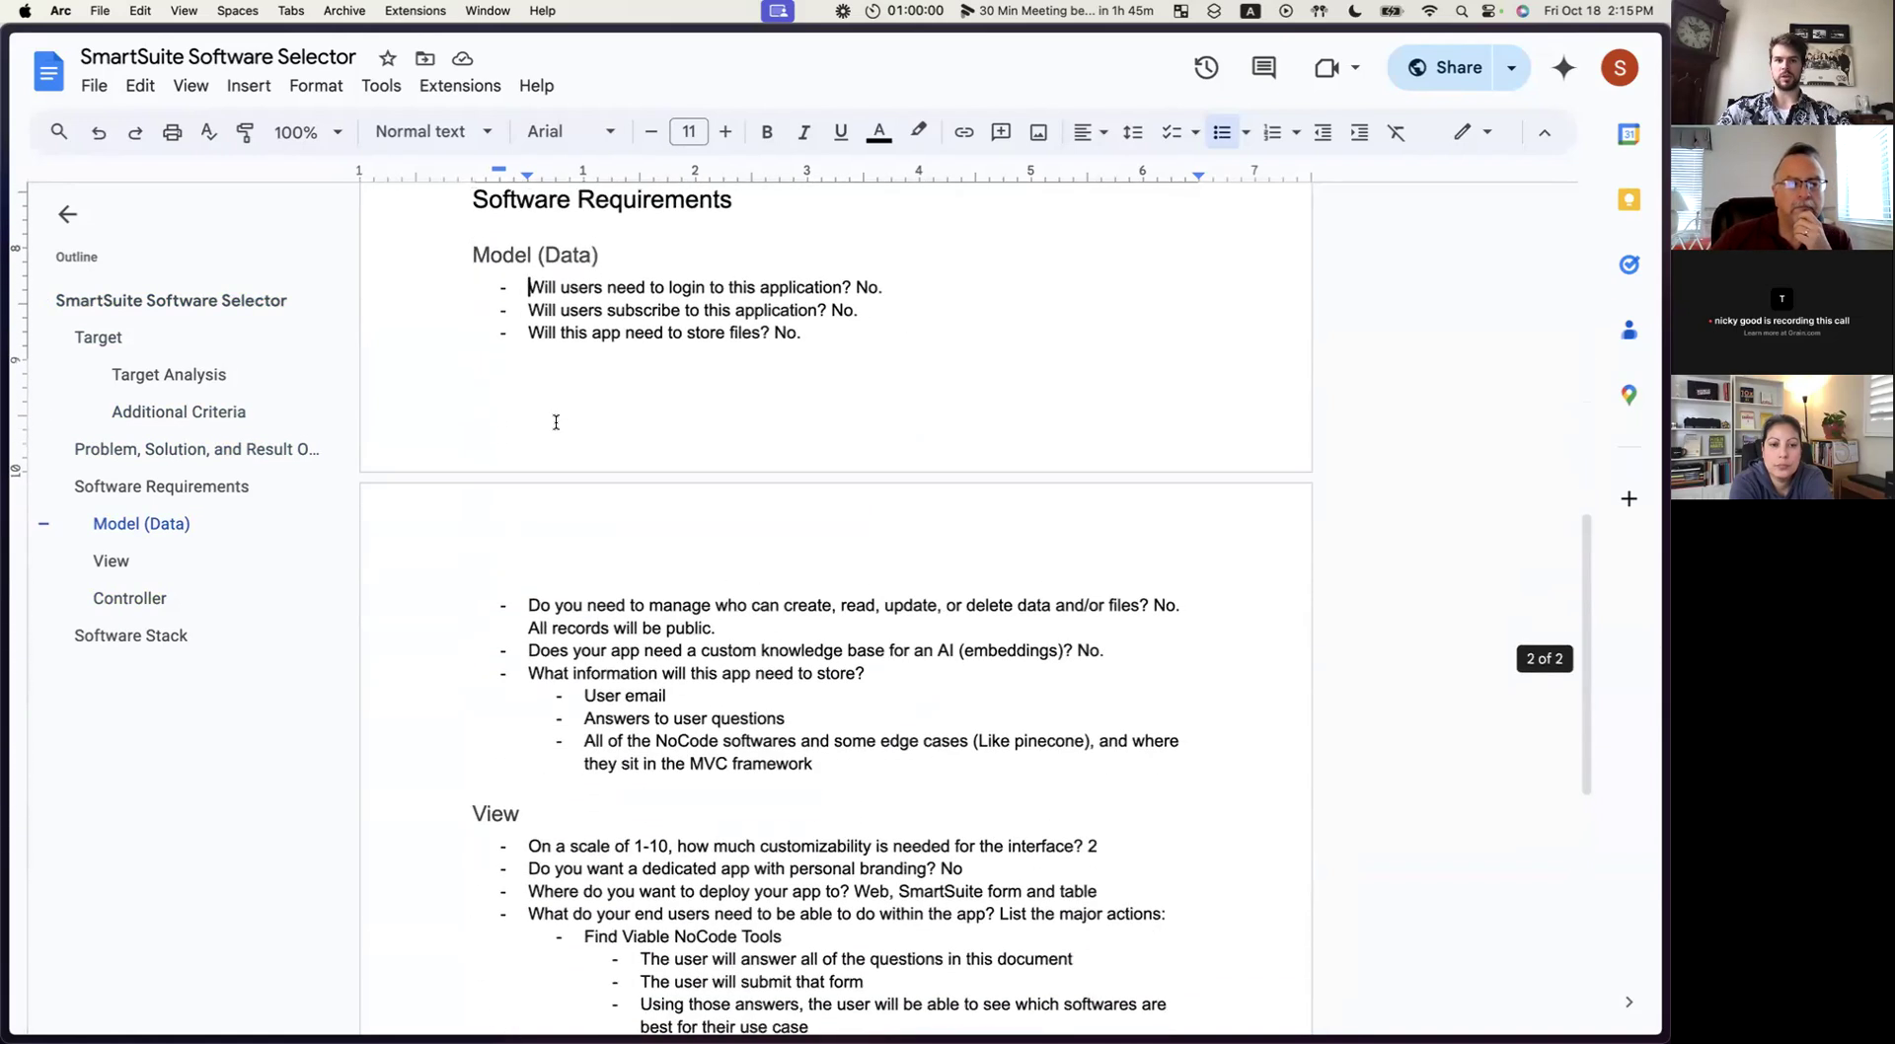
{"action": "left_click", "coordinate": [471, 256]}
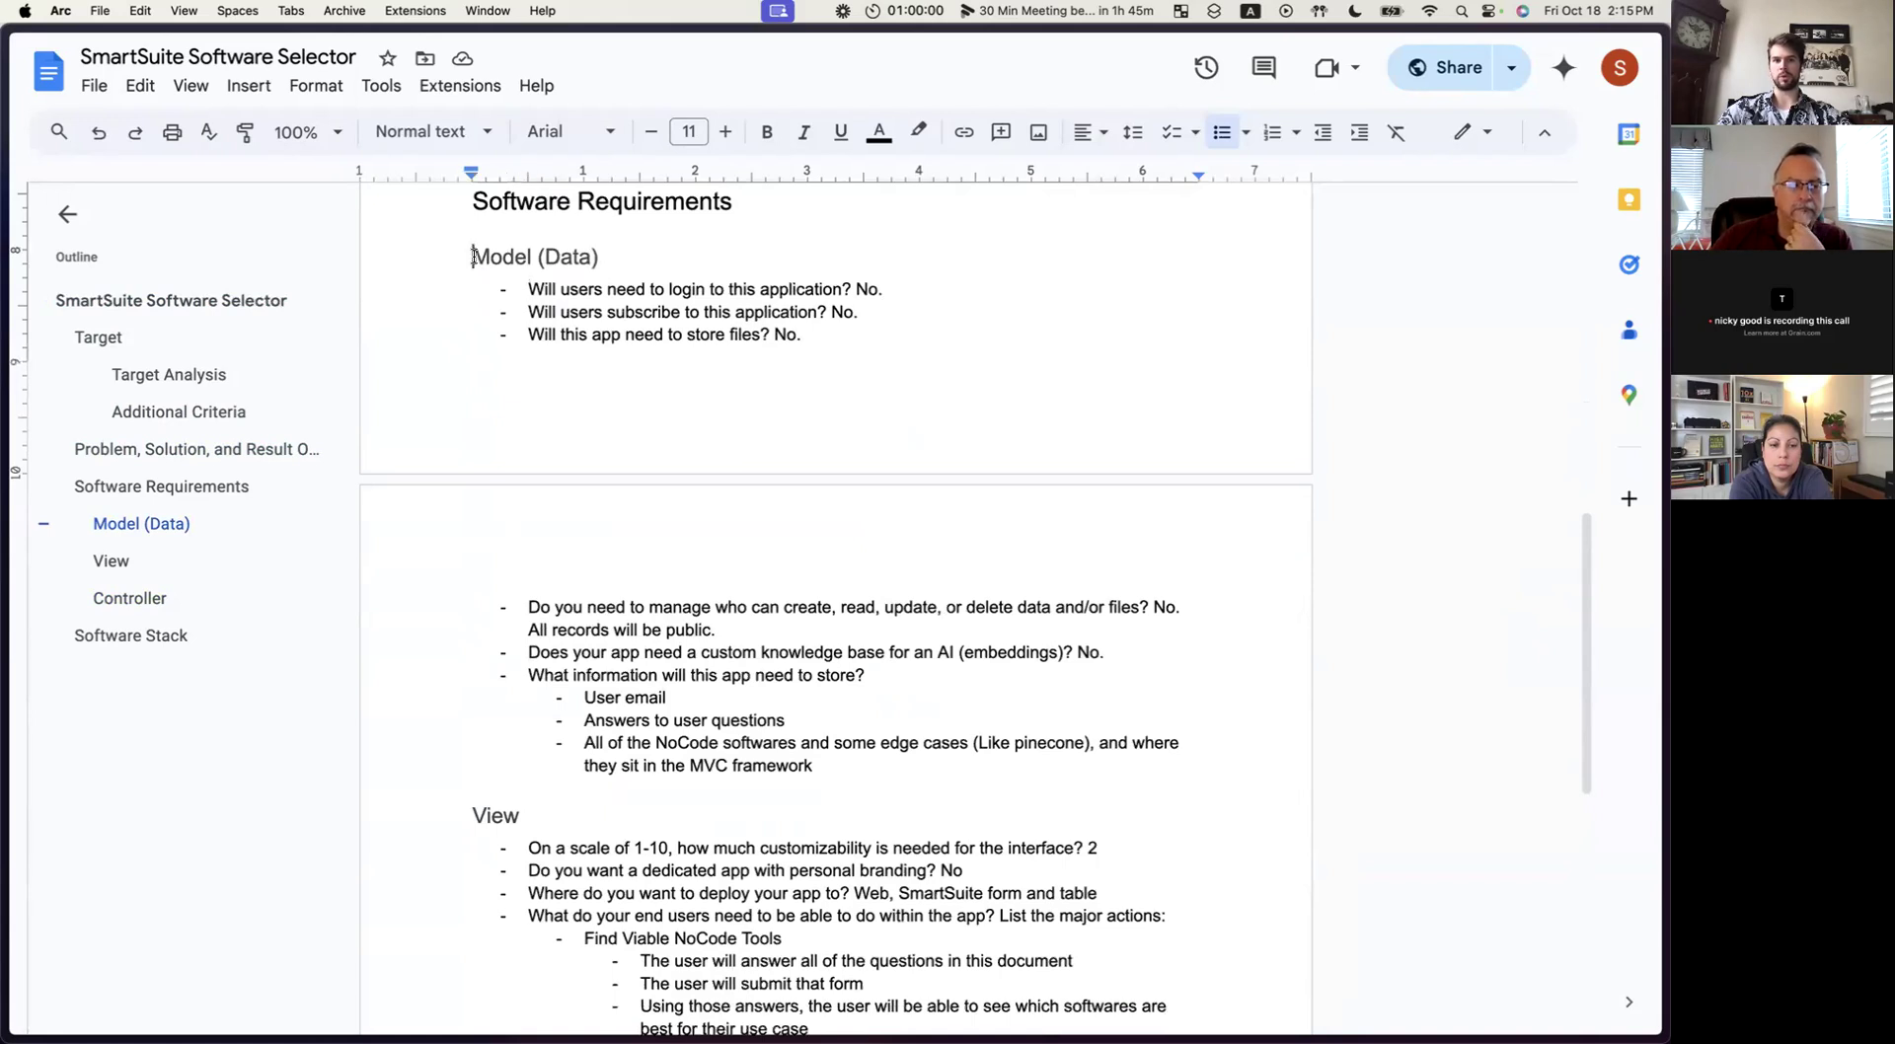
{"action": "scroll", "coordinate": [543, 437], "scroll_direction": "down", "scroll_amount": 5}
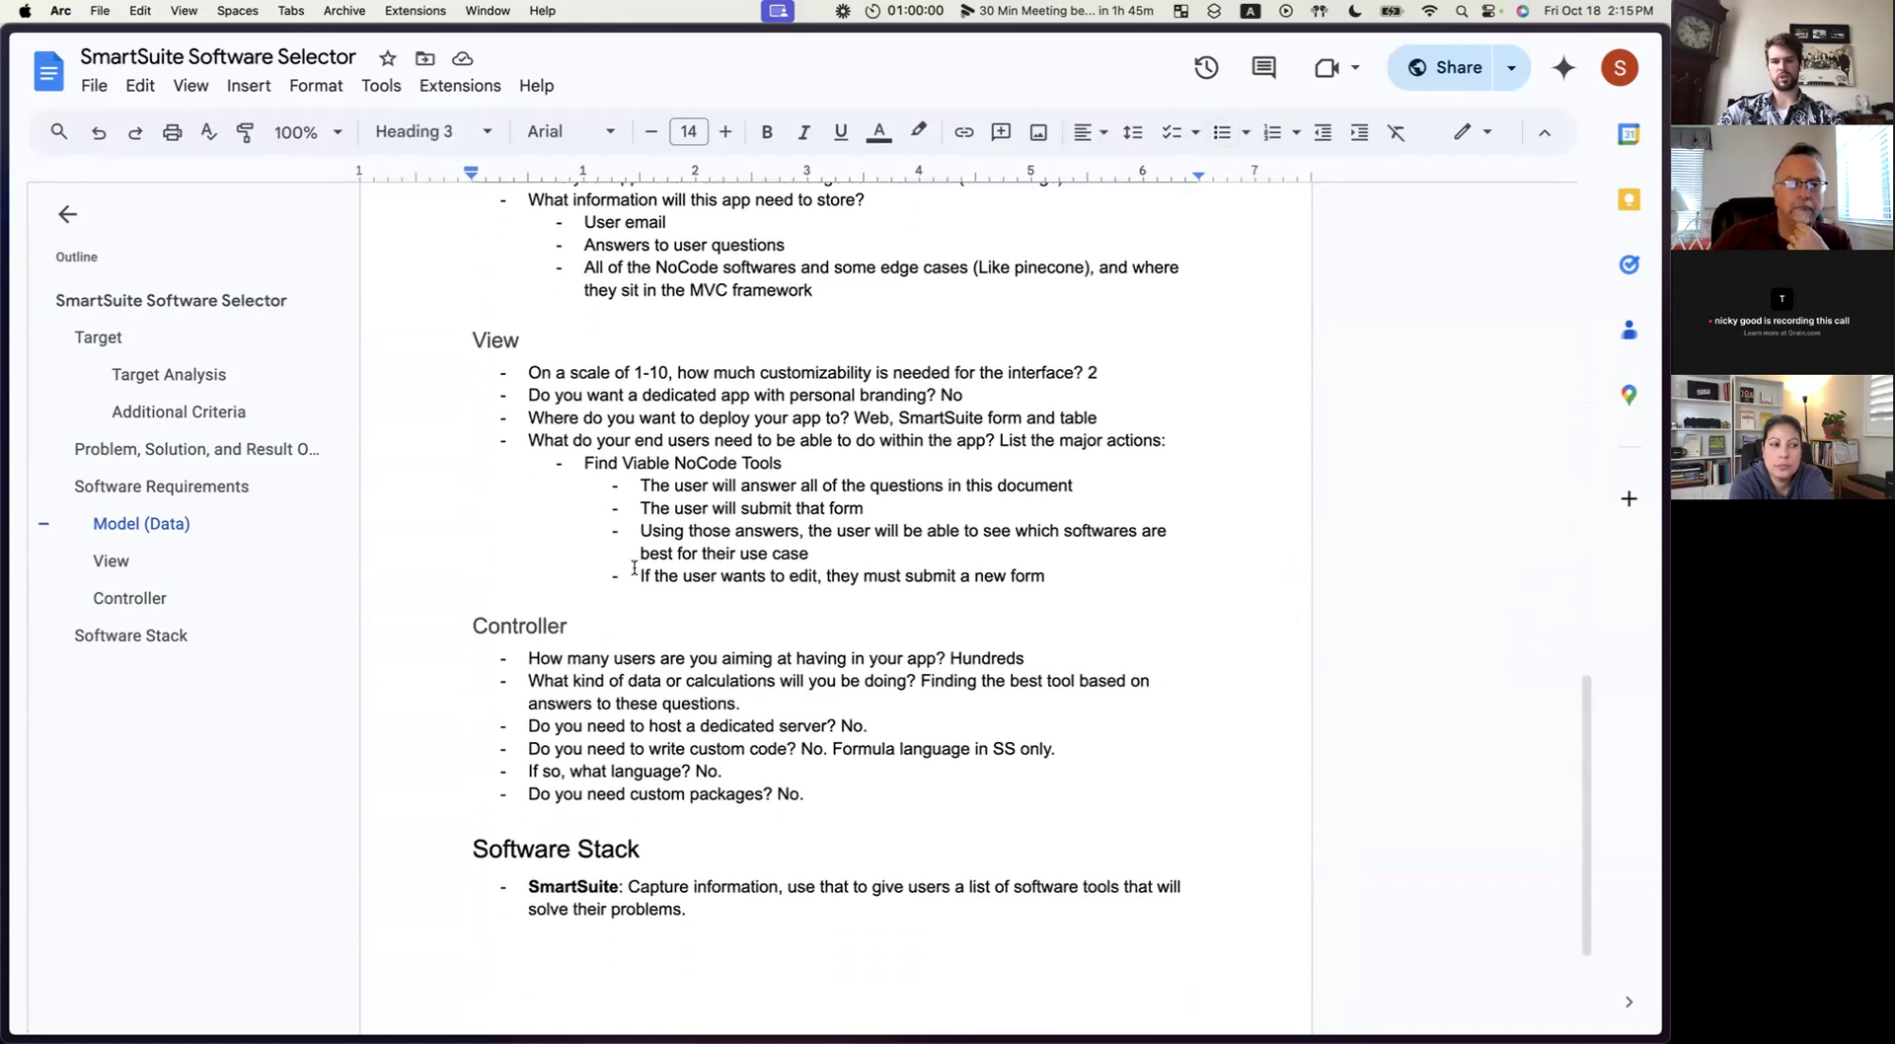
{"action": "left_click", "coordinate": [804, 795], "text": "shift"}
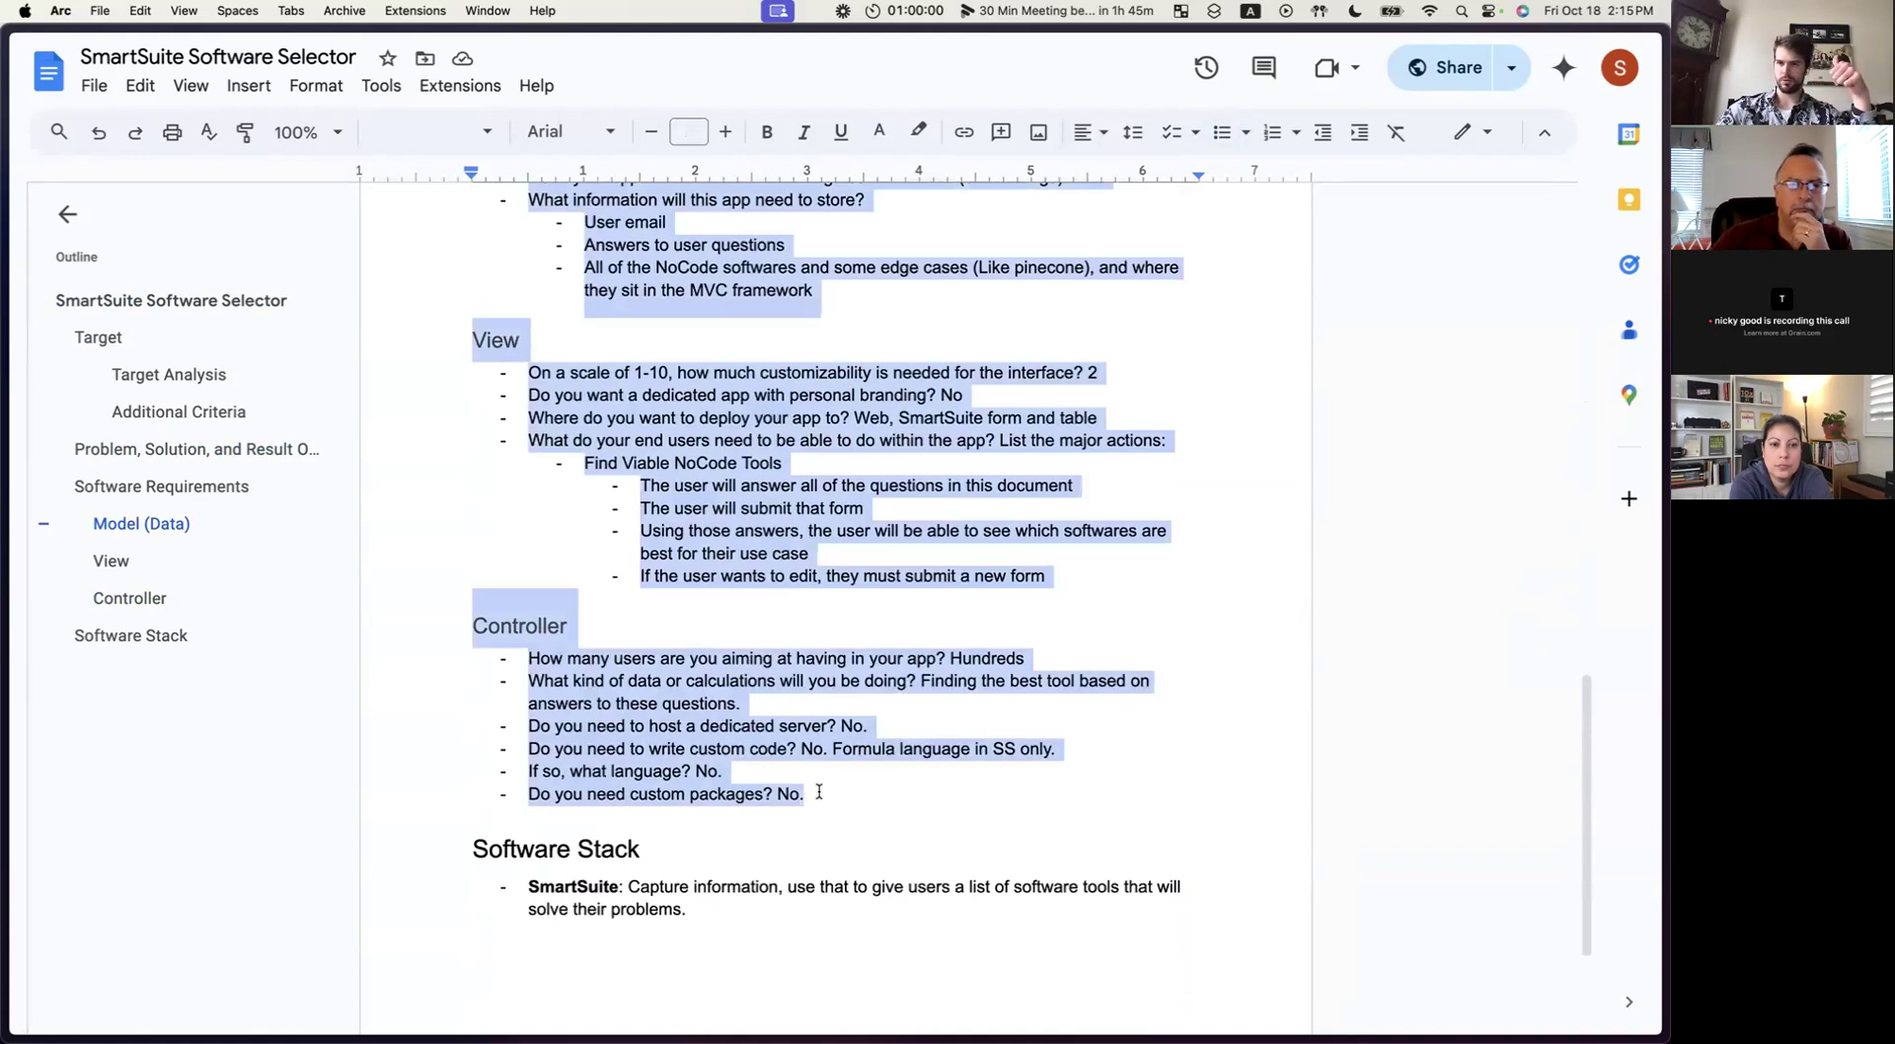
Look through the NoCode Tools table in SmartSuite and return to the planning document in Google Docs.
{"action": "mouse_move", "coordinate": [10, 352]}
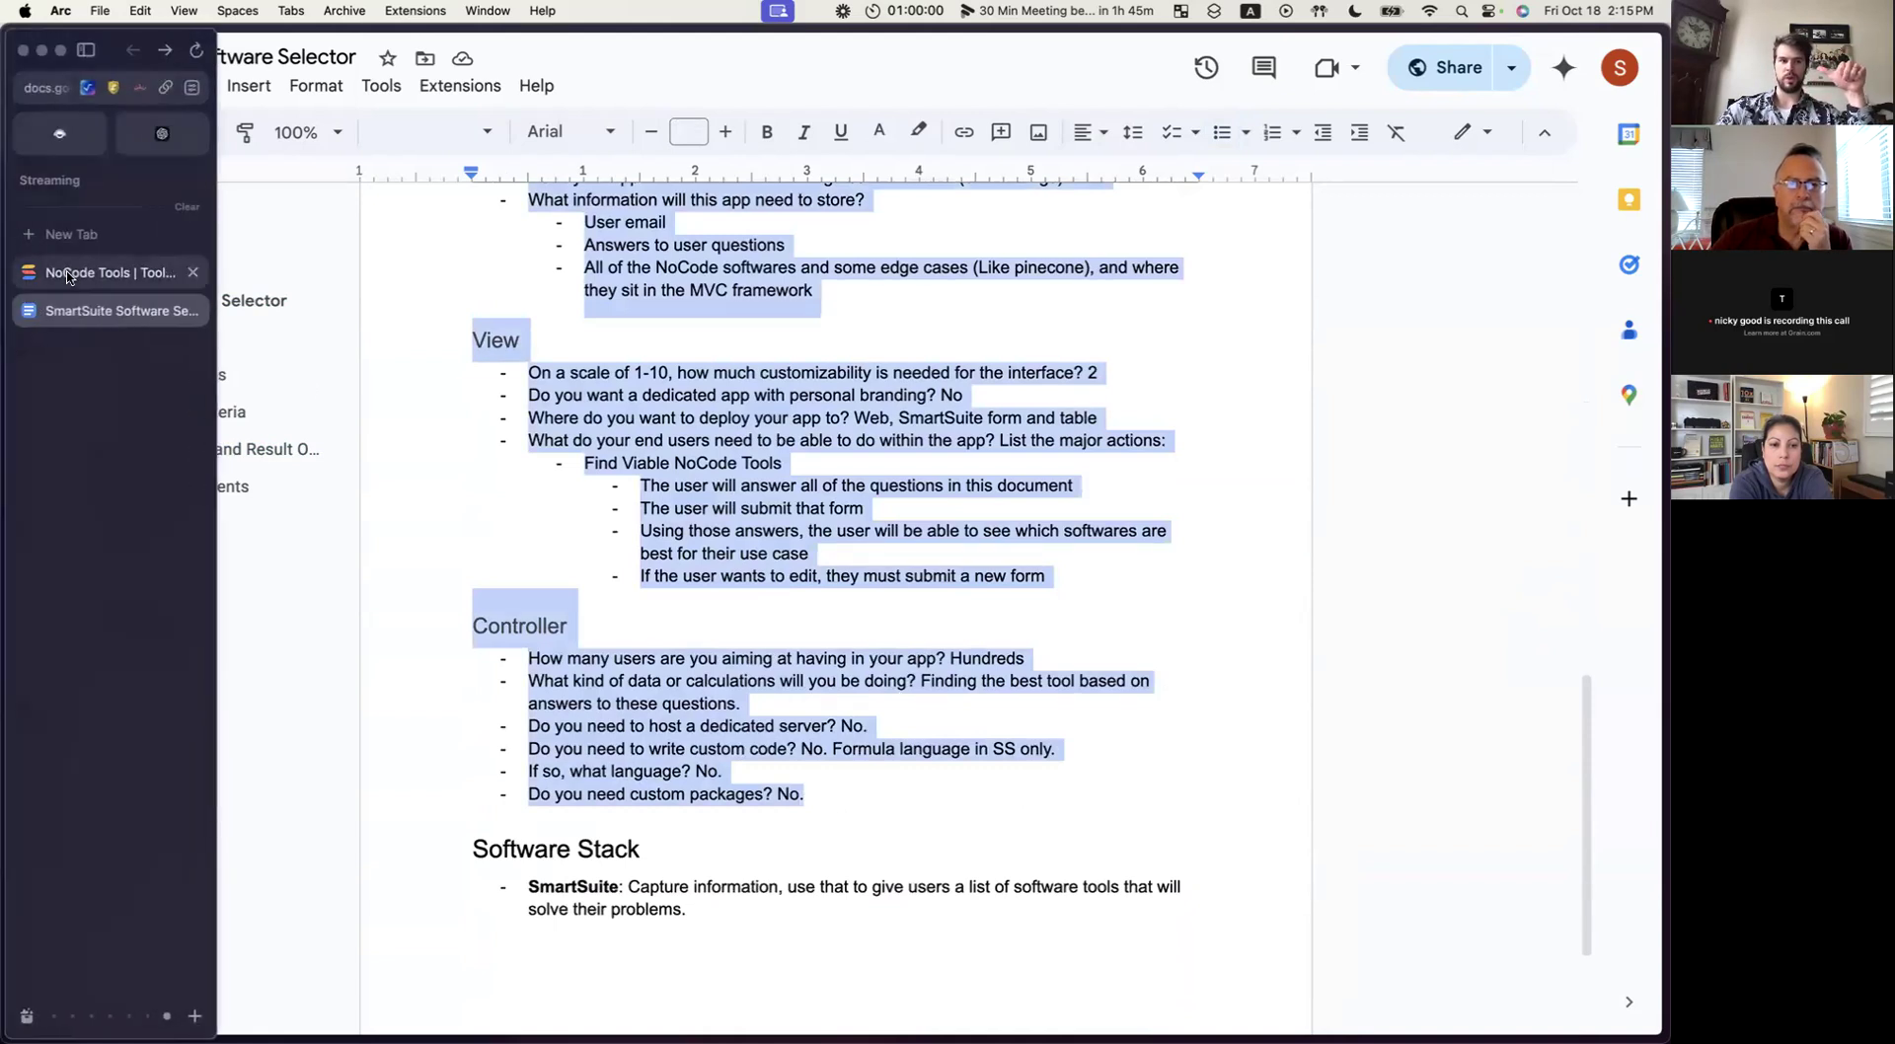
{"action": "left_click", "coordinate": [79, 273]}
{"action": "scroll", "coordinate": [808, 632], "scroll_direction": "down", "scroll_amount": 10}
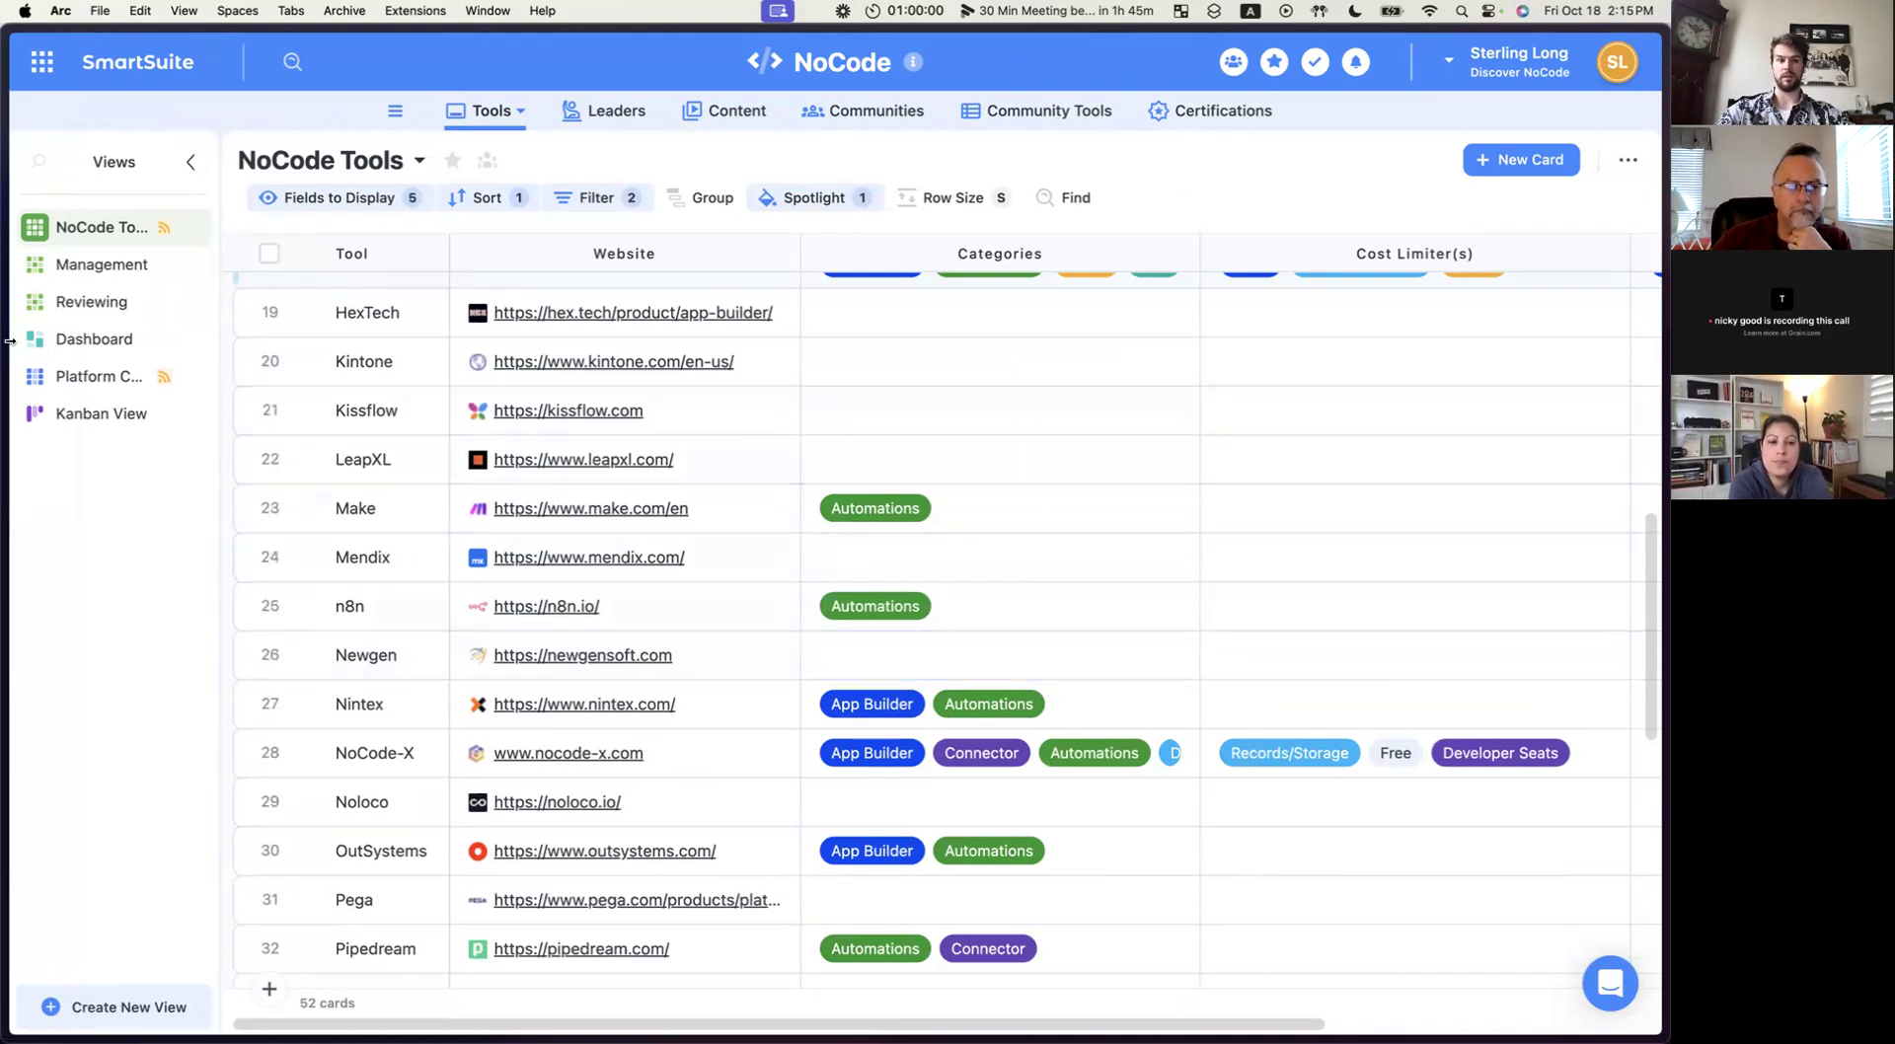
{"action": "mouse_move", "coordinate": [4, 326]}
{"action": "left_click", "coordinate": [96, 310]}
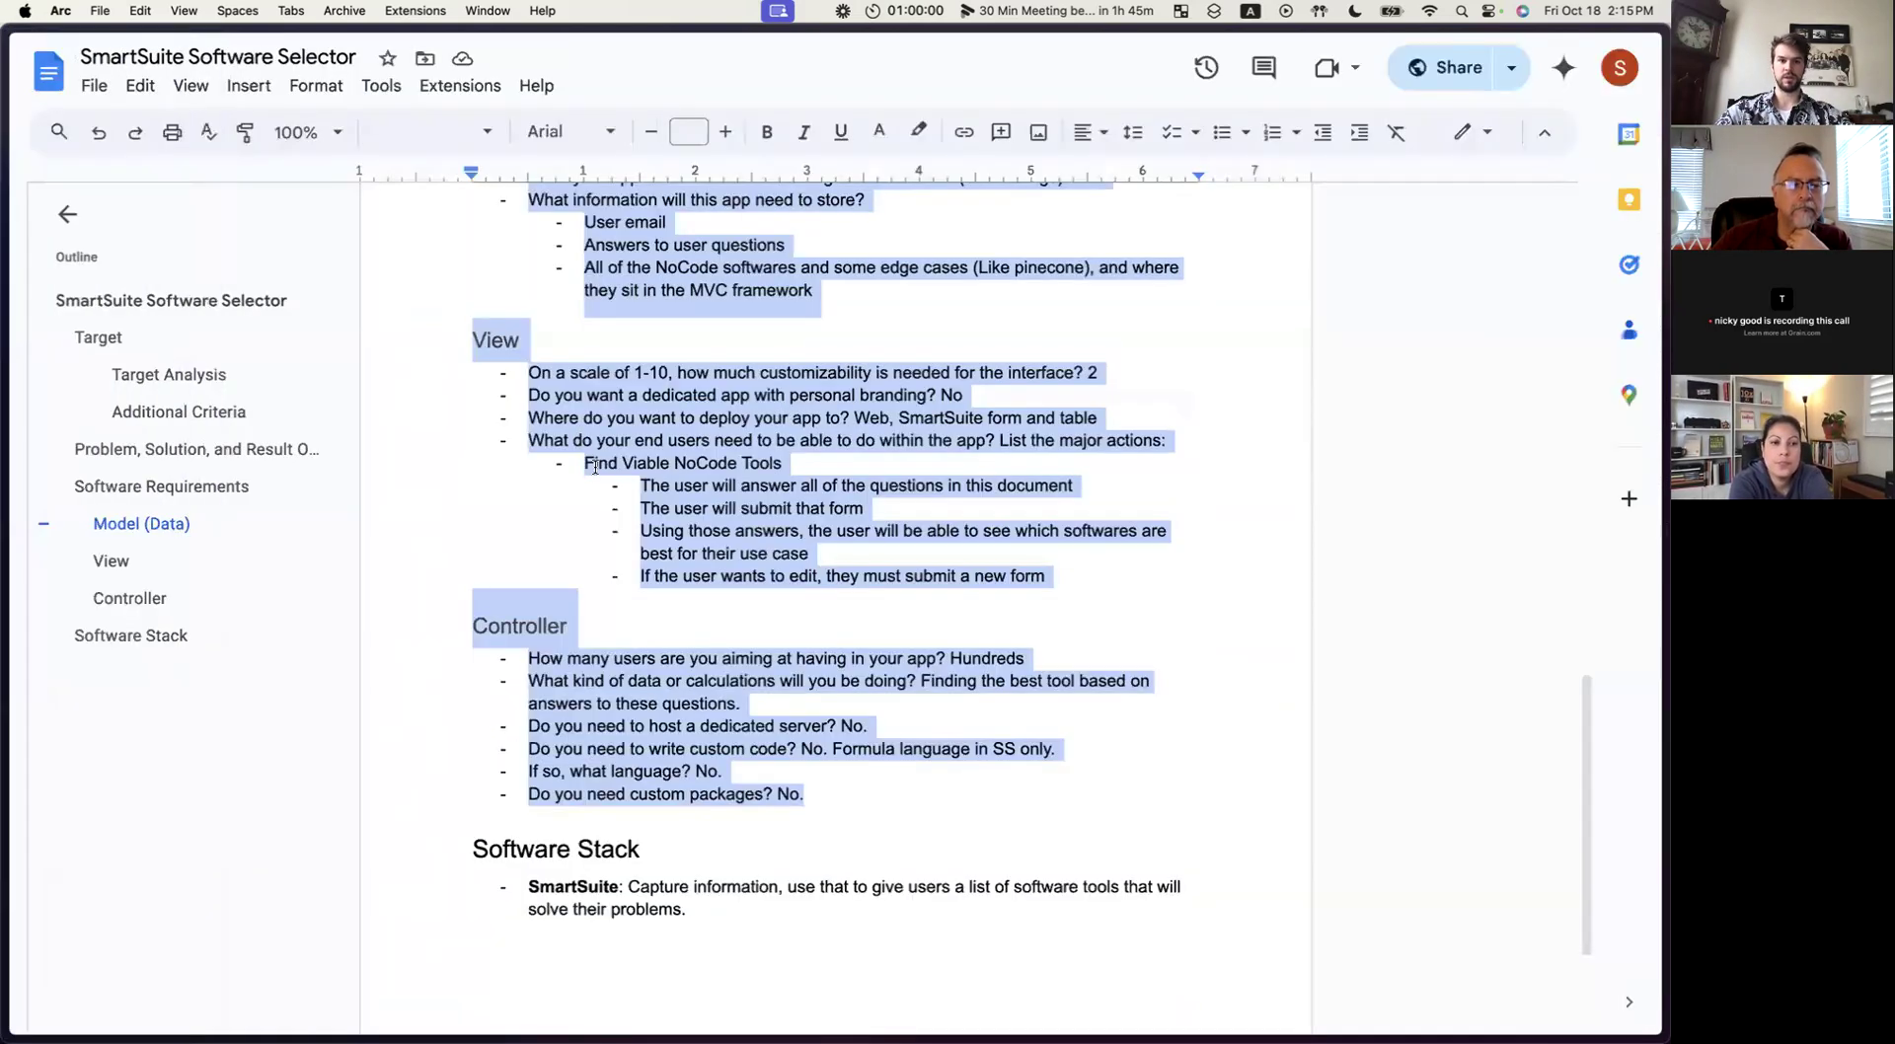
Skim the planning document from its title through the View and Controller requirements to the Software Stack.
{"action": "left_click", "coordinate": [591, 533]}
{"action": "scroll", "coordinate": [681, 453], "scroll_direction": "up", "scroll_amount": 15}
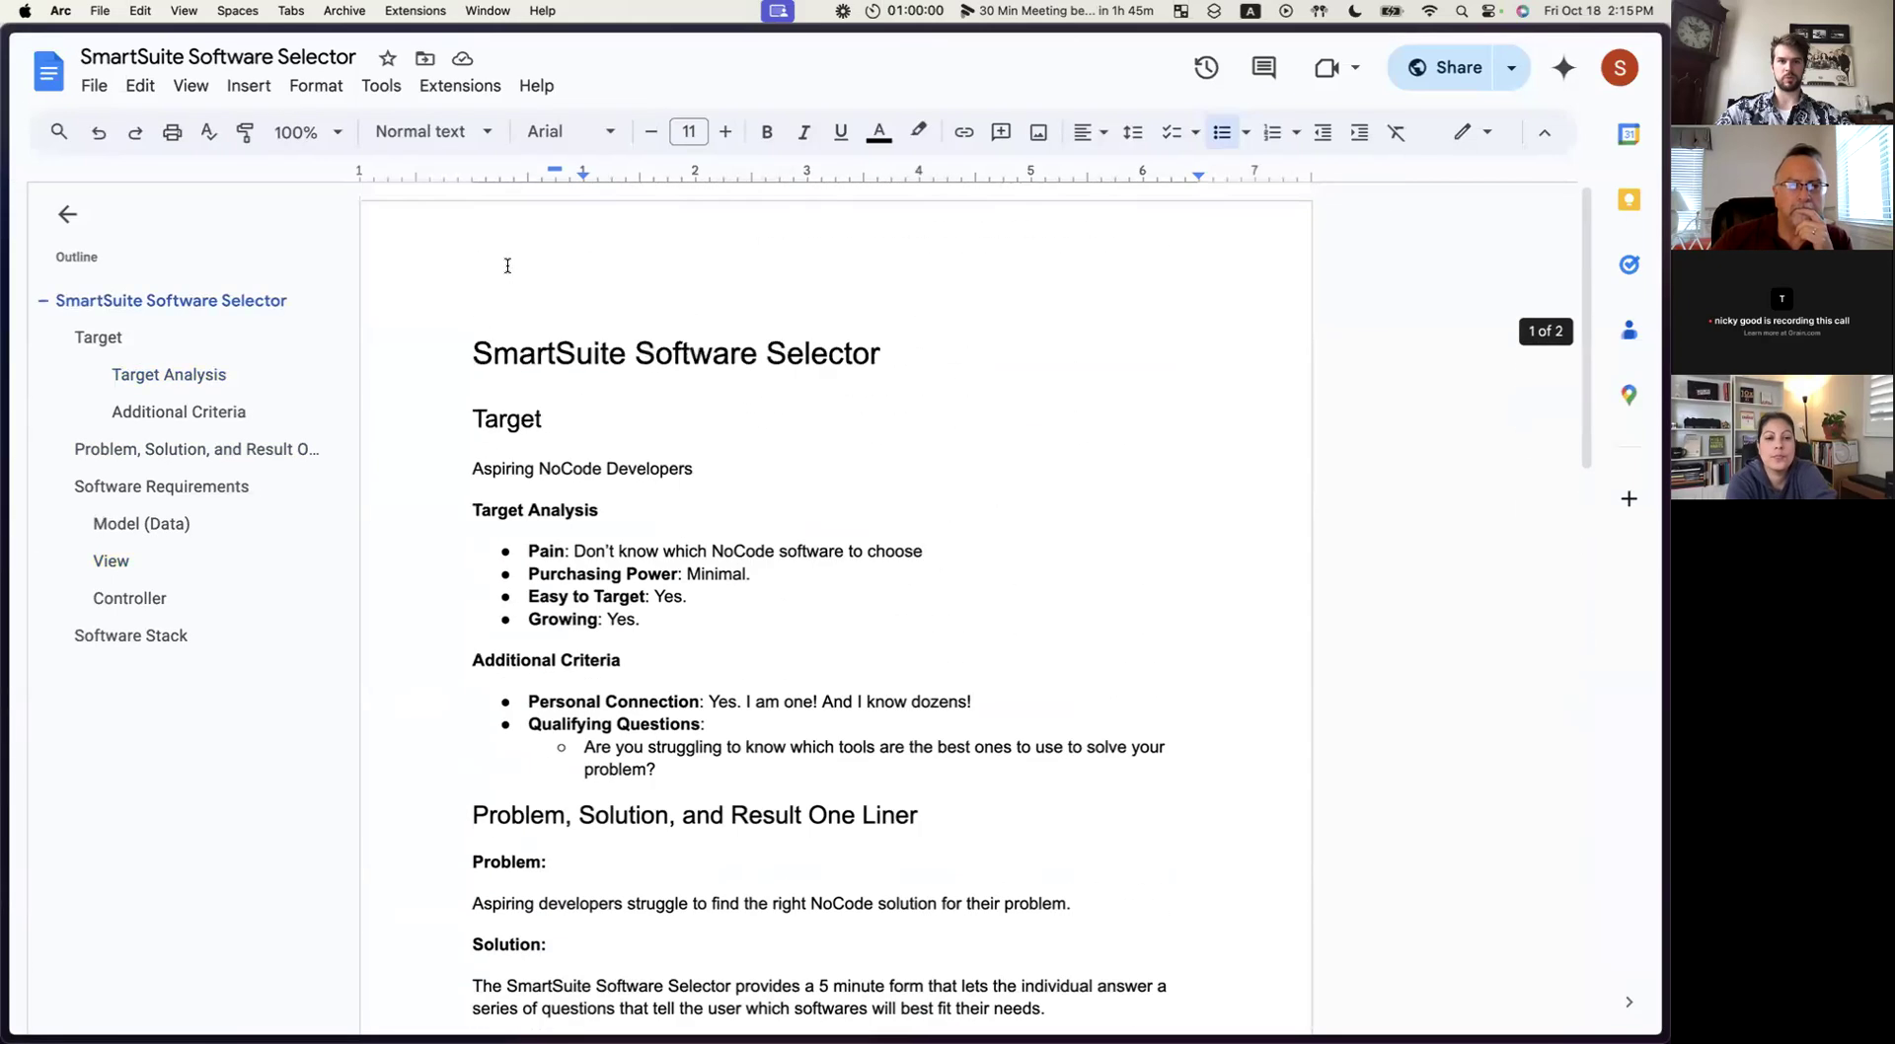
{"action": "scroll", "coordinate": [591, 434], "scroll_direction": "down", "scroll_amount": 10}
{"action": "scroll", "coordinate": [591, 433], "scroll_direction": "down", "scroll_amount": 6}
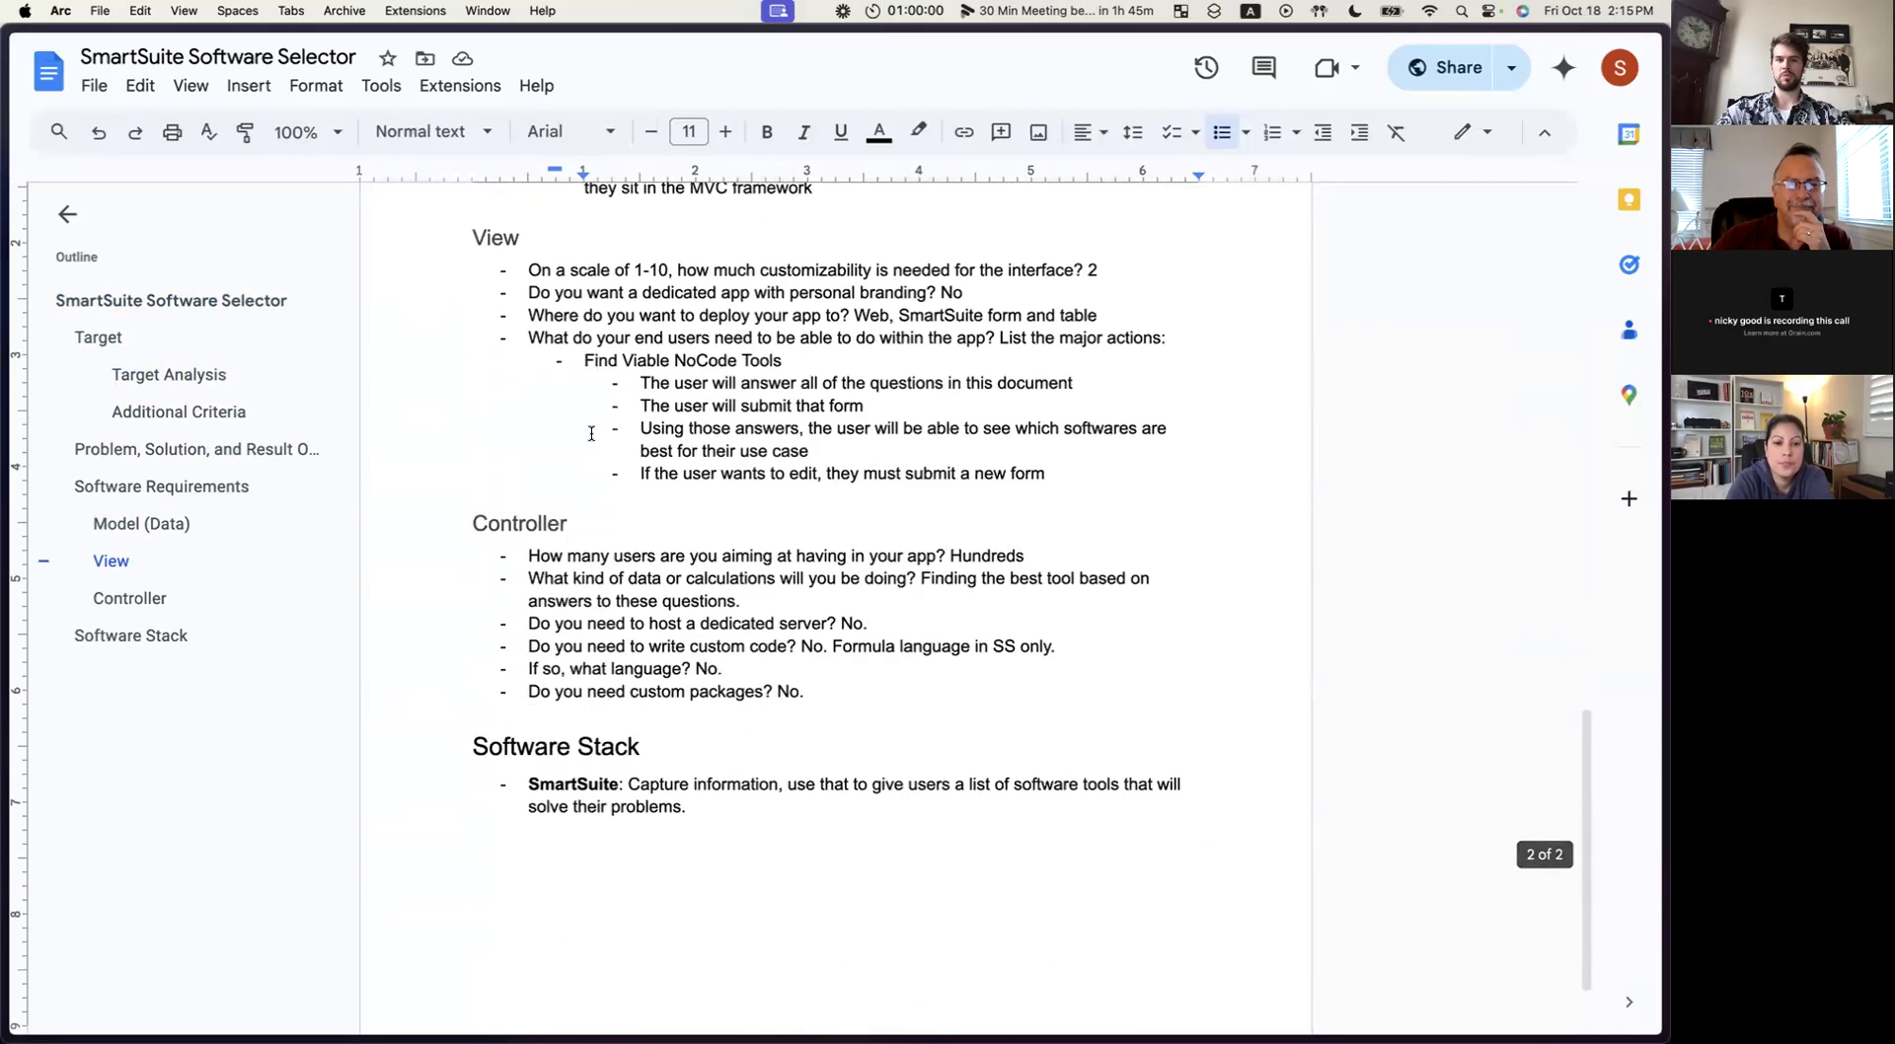
{"action": "left_click", "coordinate": [582, 237]}
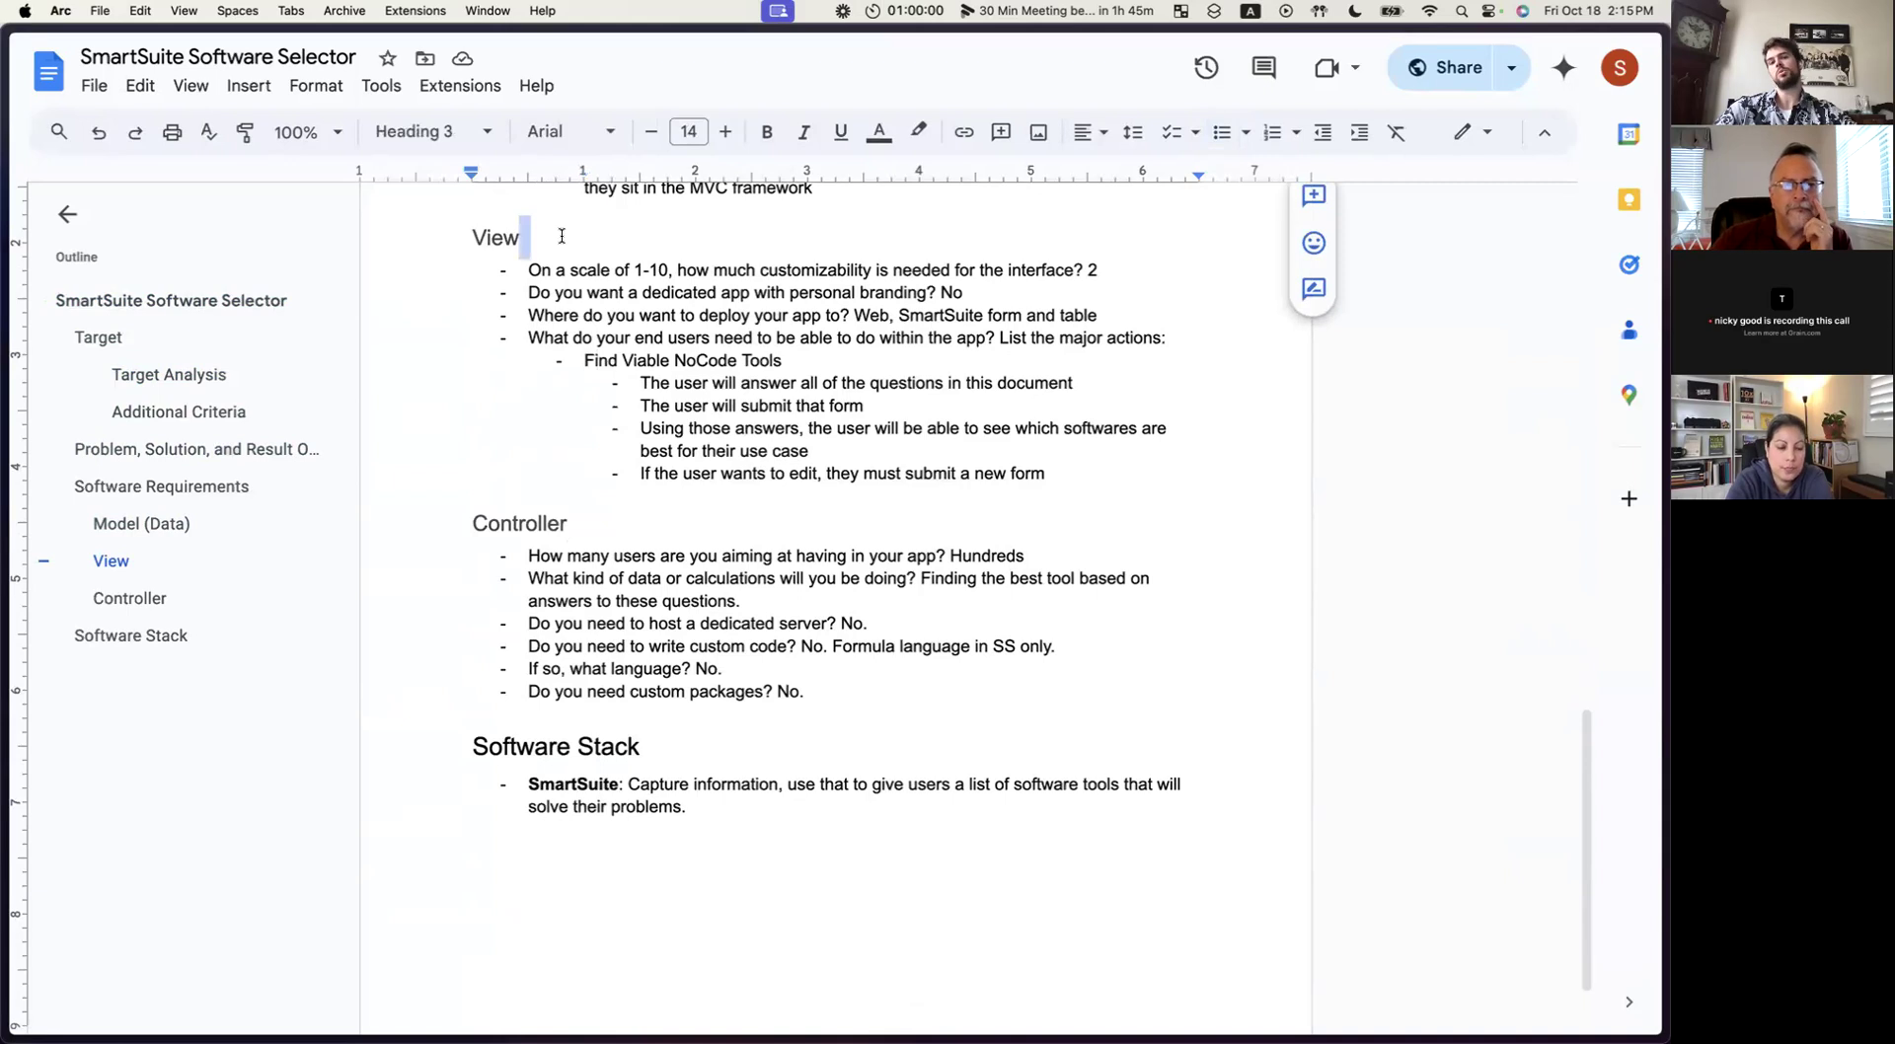
{"action": "left_click", "coordinate": [853, 454]}
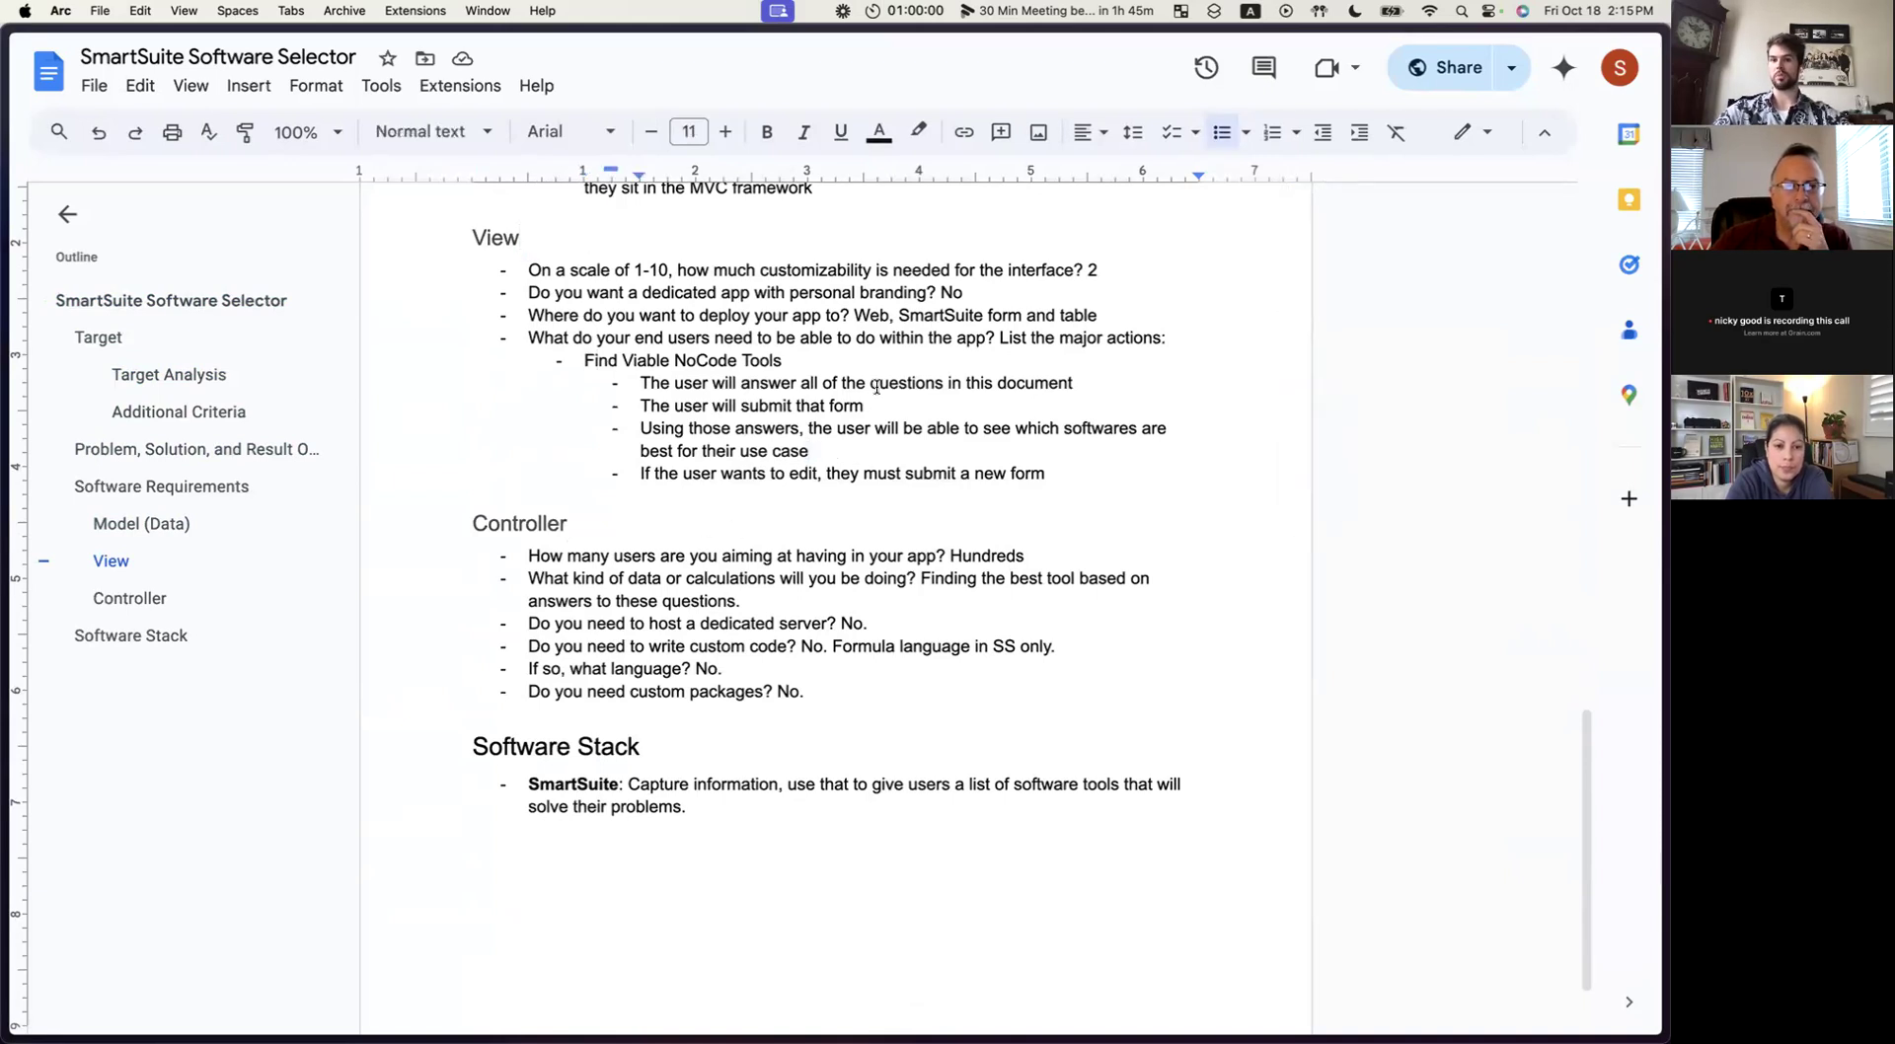
{"action": "scroll", "coordinate": [847, 522], "scroll_direction": "down", "scroll_amount": 2}
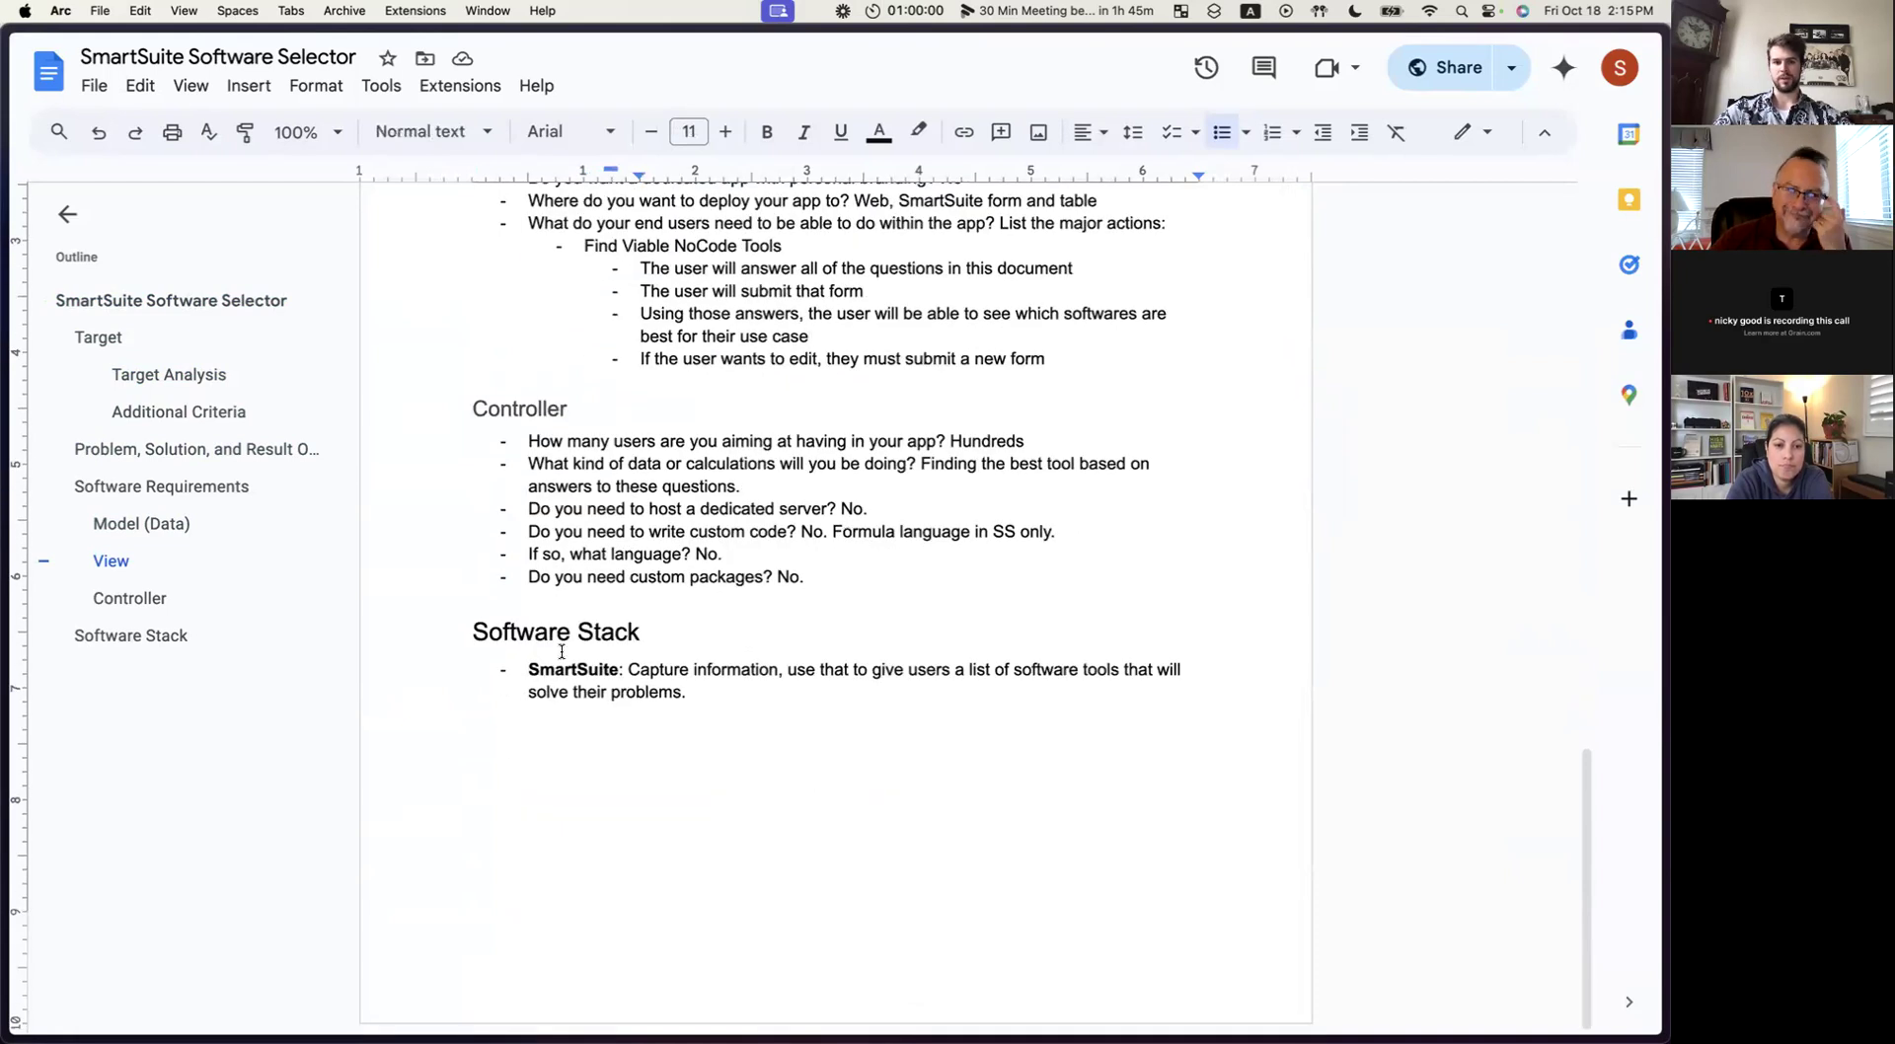
Add a Software Stack bullet below SmartSuite reading "Zapier: The glue to send an email", with only "Zapier" in bold.
{"action": "left_click_drag", "start_coordinate": [686, 692], "coordinate": [508, 670]}
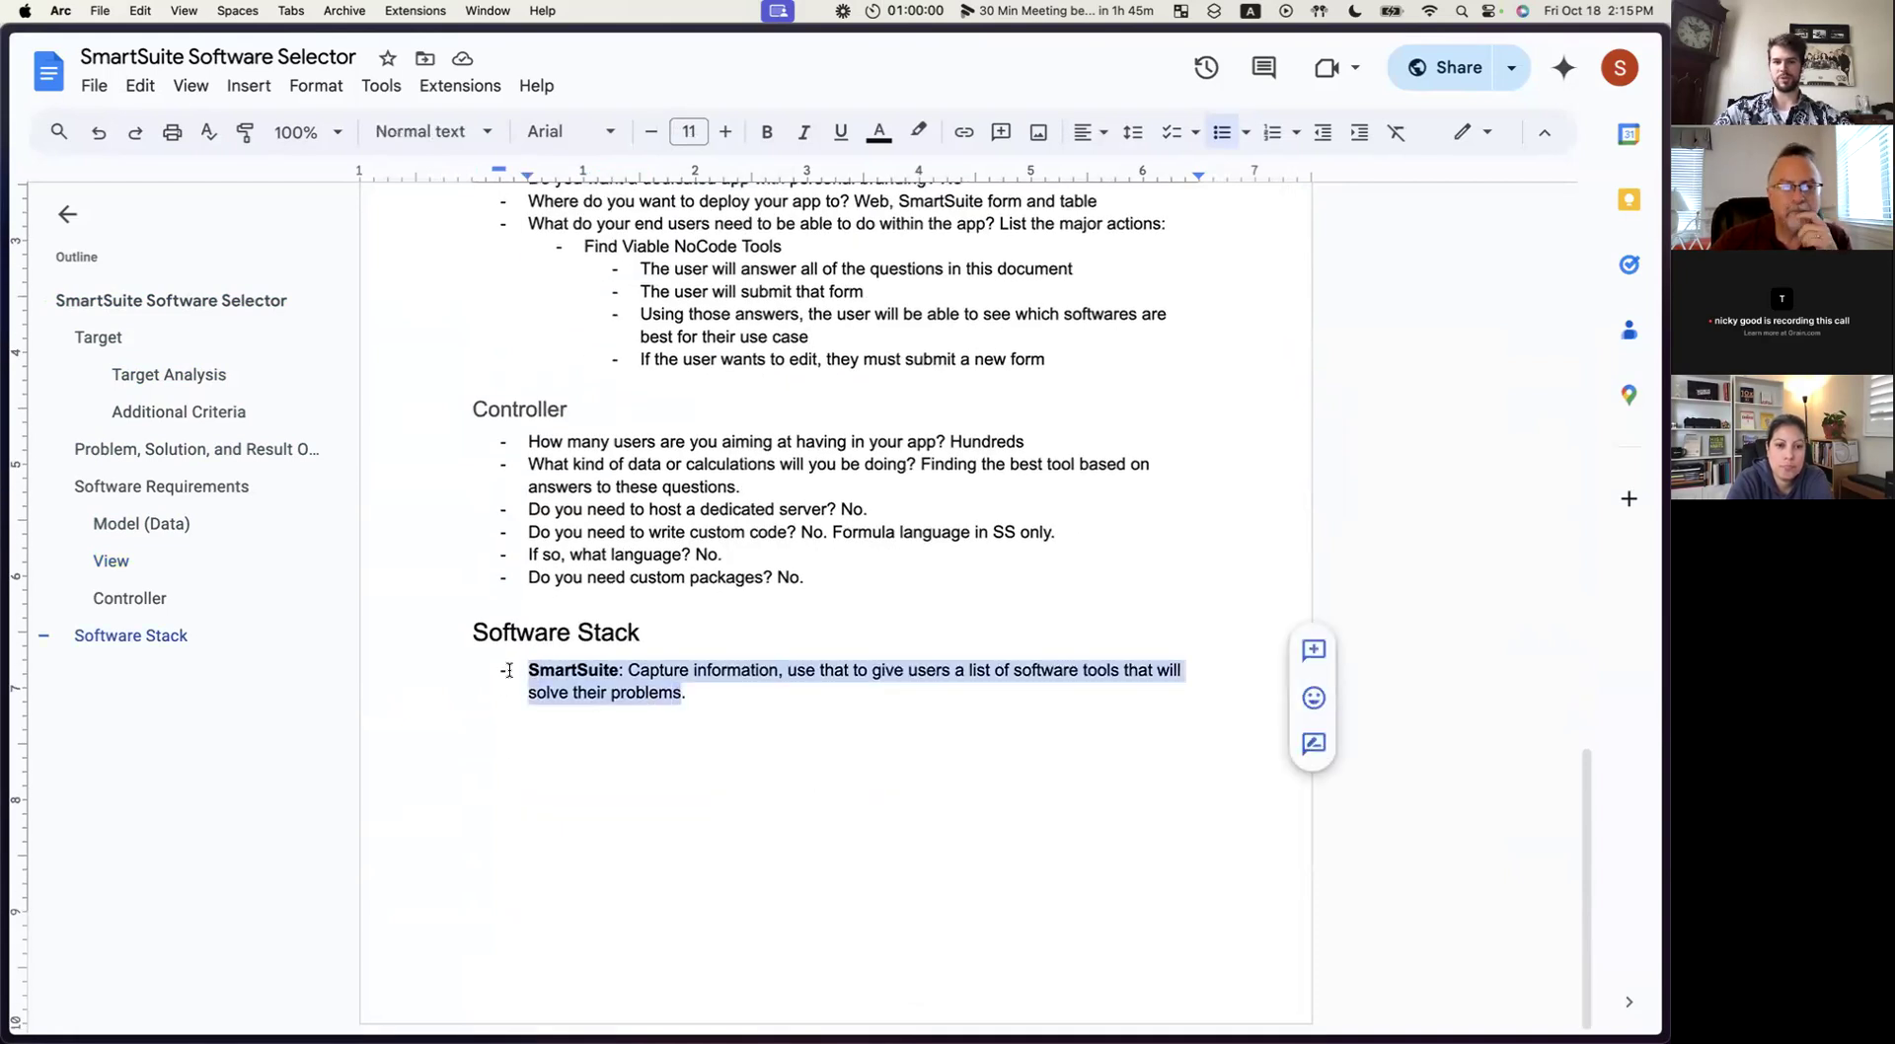
{"action": "left_click", "coordinate": [704, 691]}
{"action": "key", "text": "Return"}
{"action": "type", "text": "Zapier"}
{"action": "key", "text": "alt+shift+Left"}
{"action": "key", "text": "super+b"}
{"action": "key", "text": "Right"}
{"action": "key", "text": "super+b"}
{"action": "type", "text": ": The glue to "}
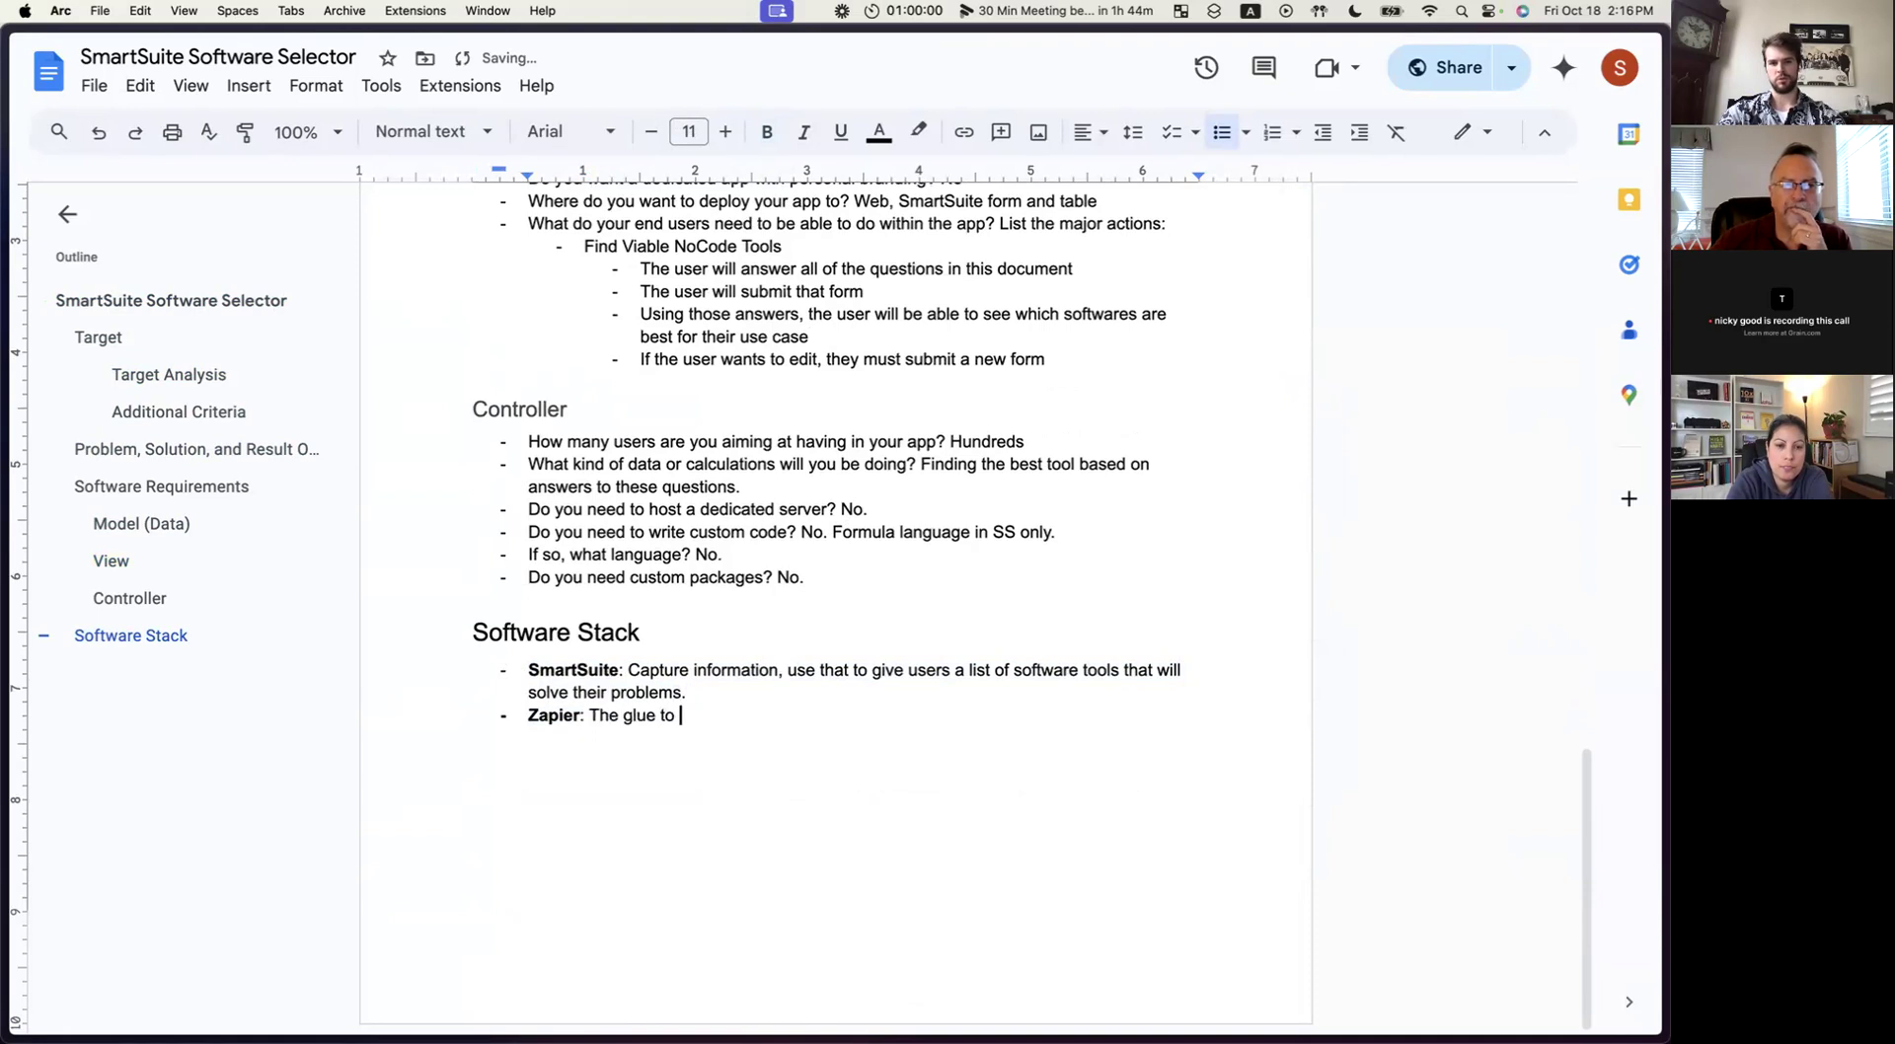
{"action": "type", "text": "send an email"}
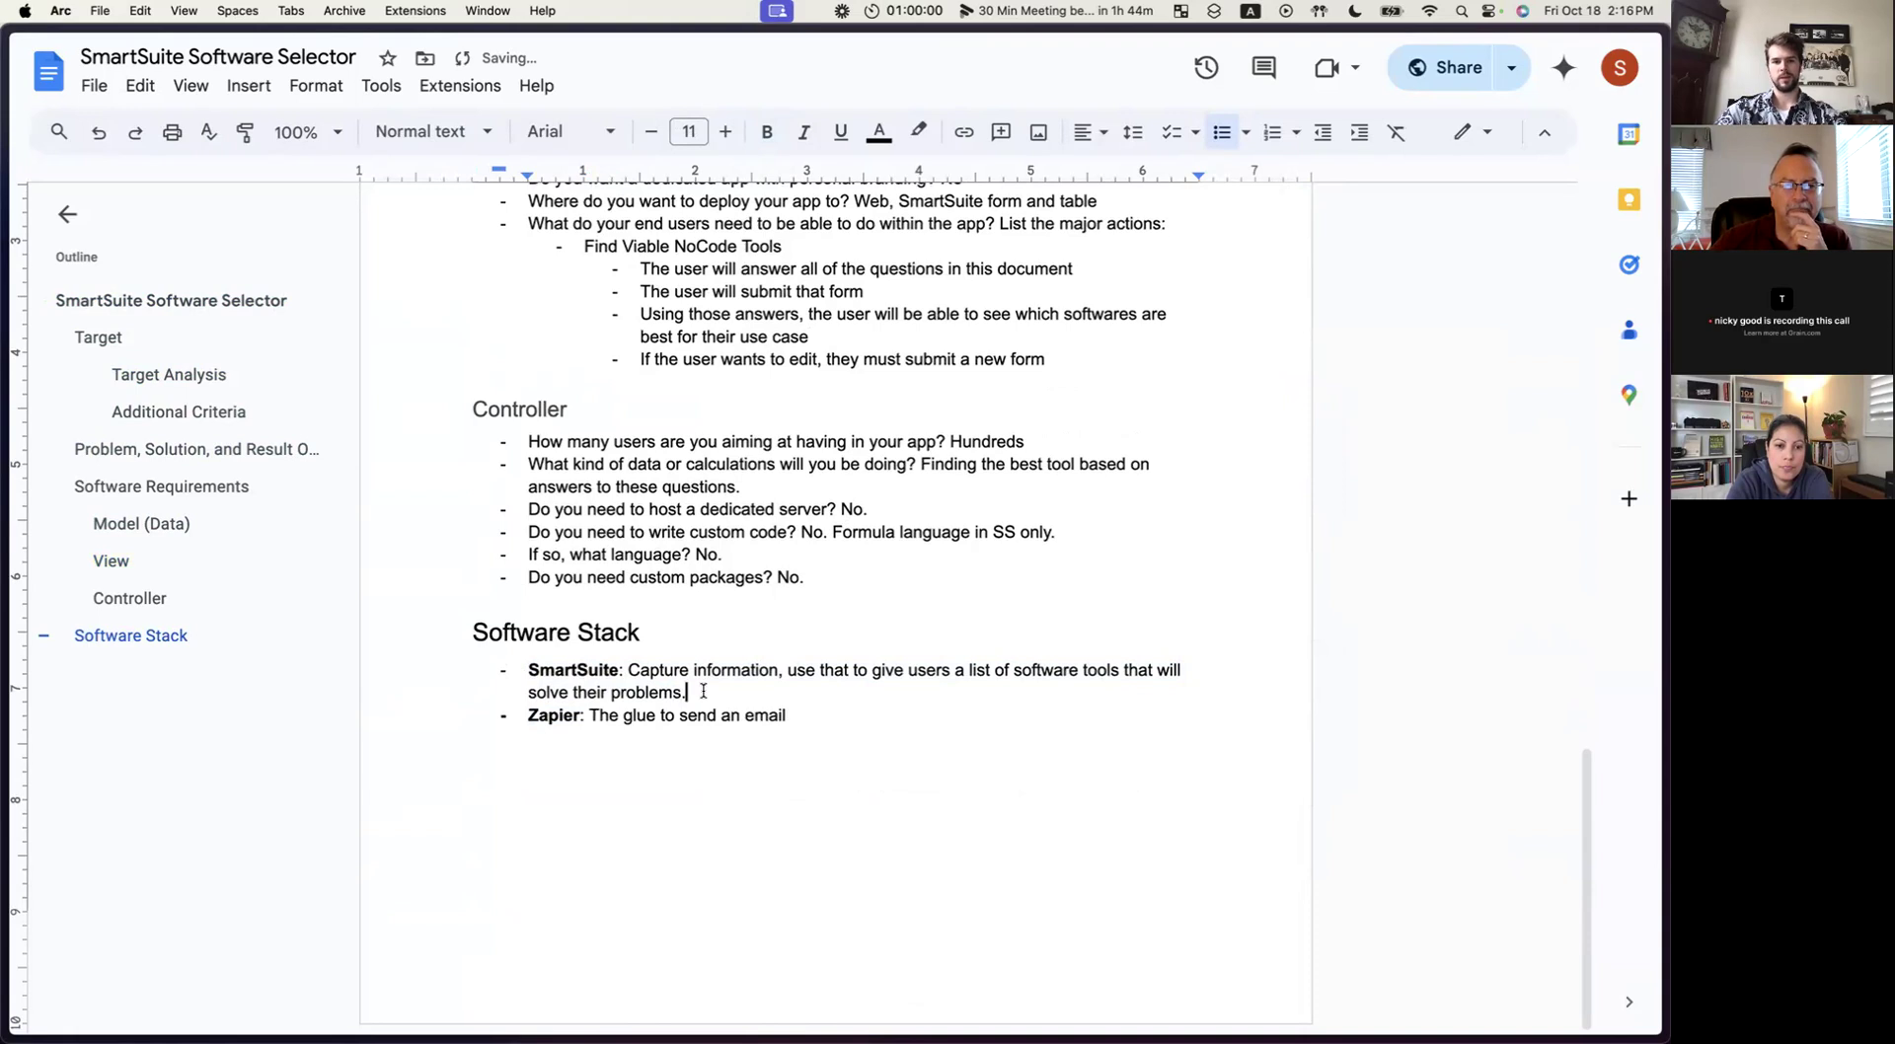
{"action": "key", "text": "Up"}
Check the Software Selector flow diagram in Freeform, and return to Google Docs to examine the first user action under View.
{"action": "key", "text": "super+Tab"}
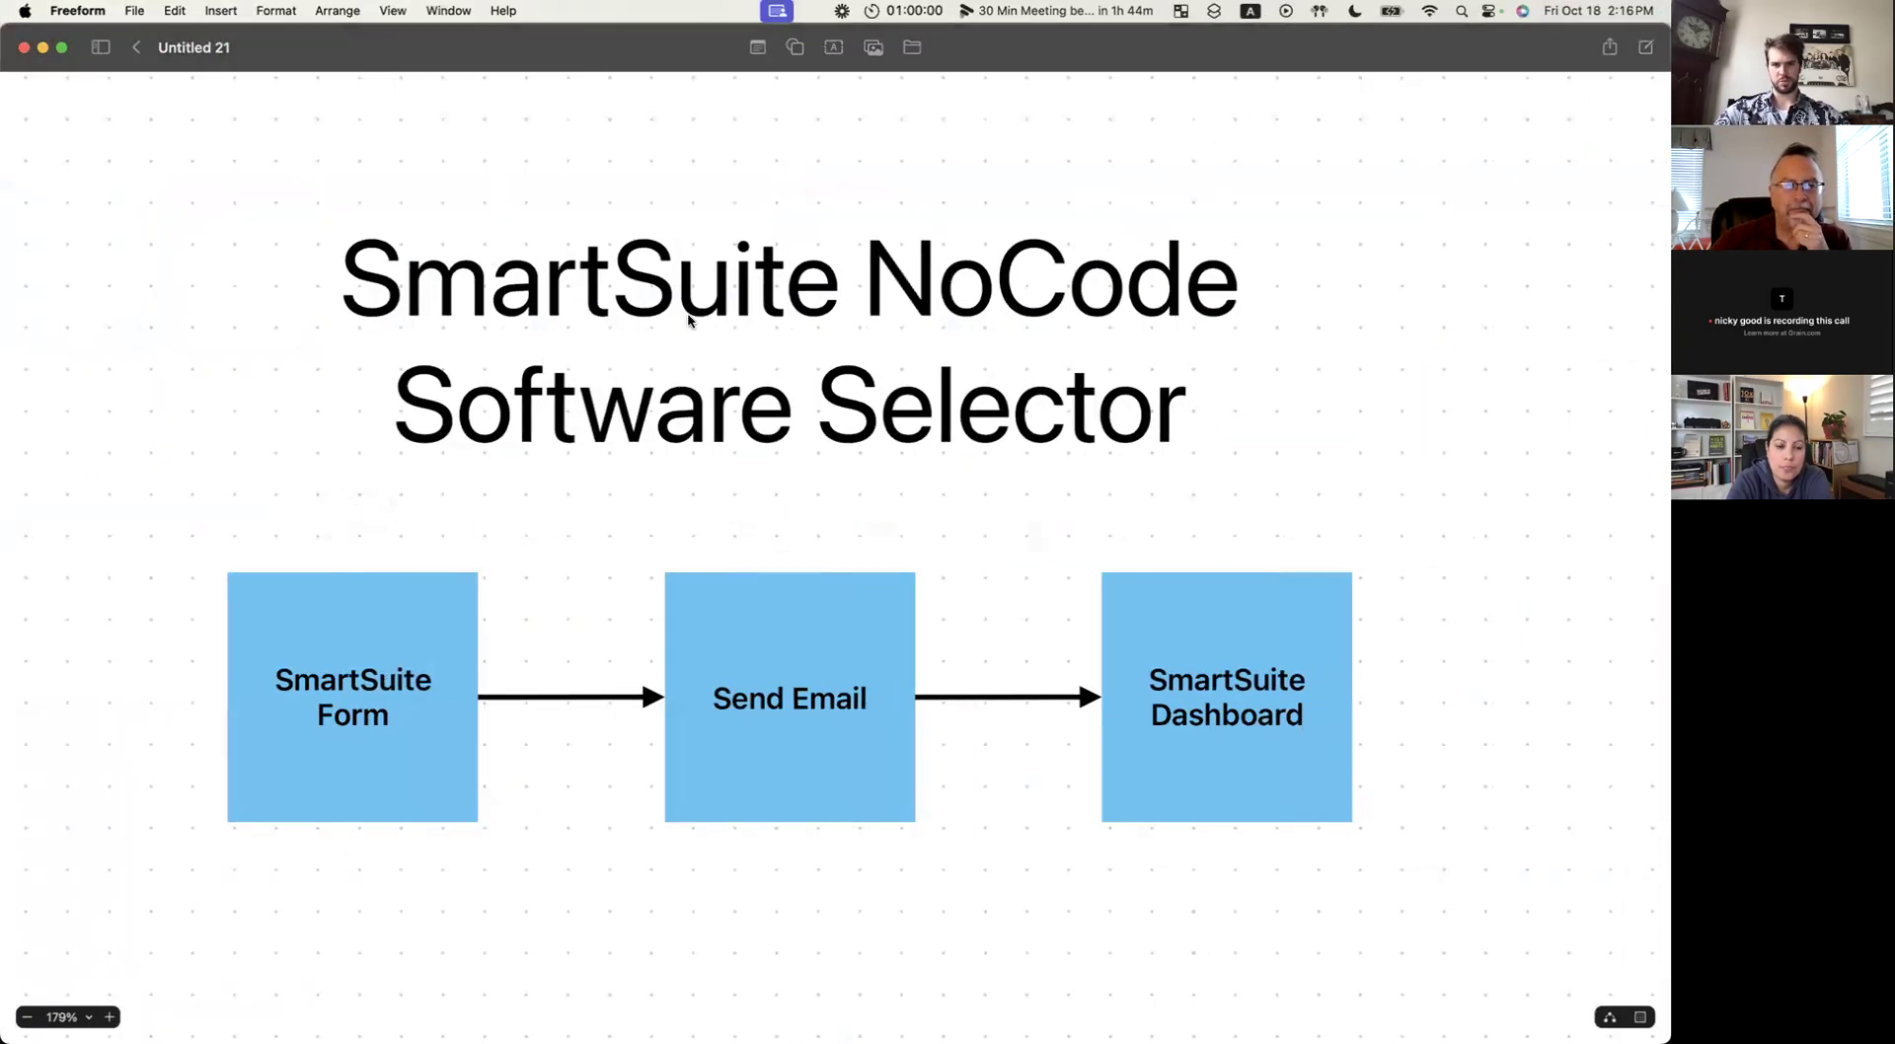
{"action": "key", "text": "super+Tab"}
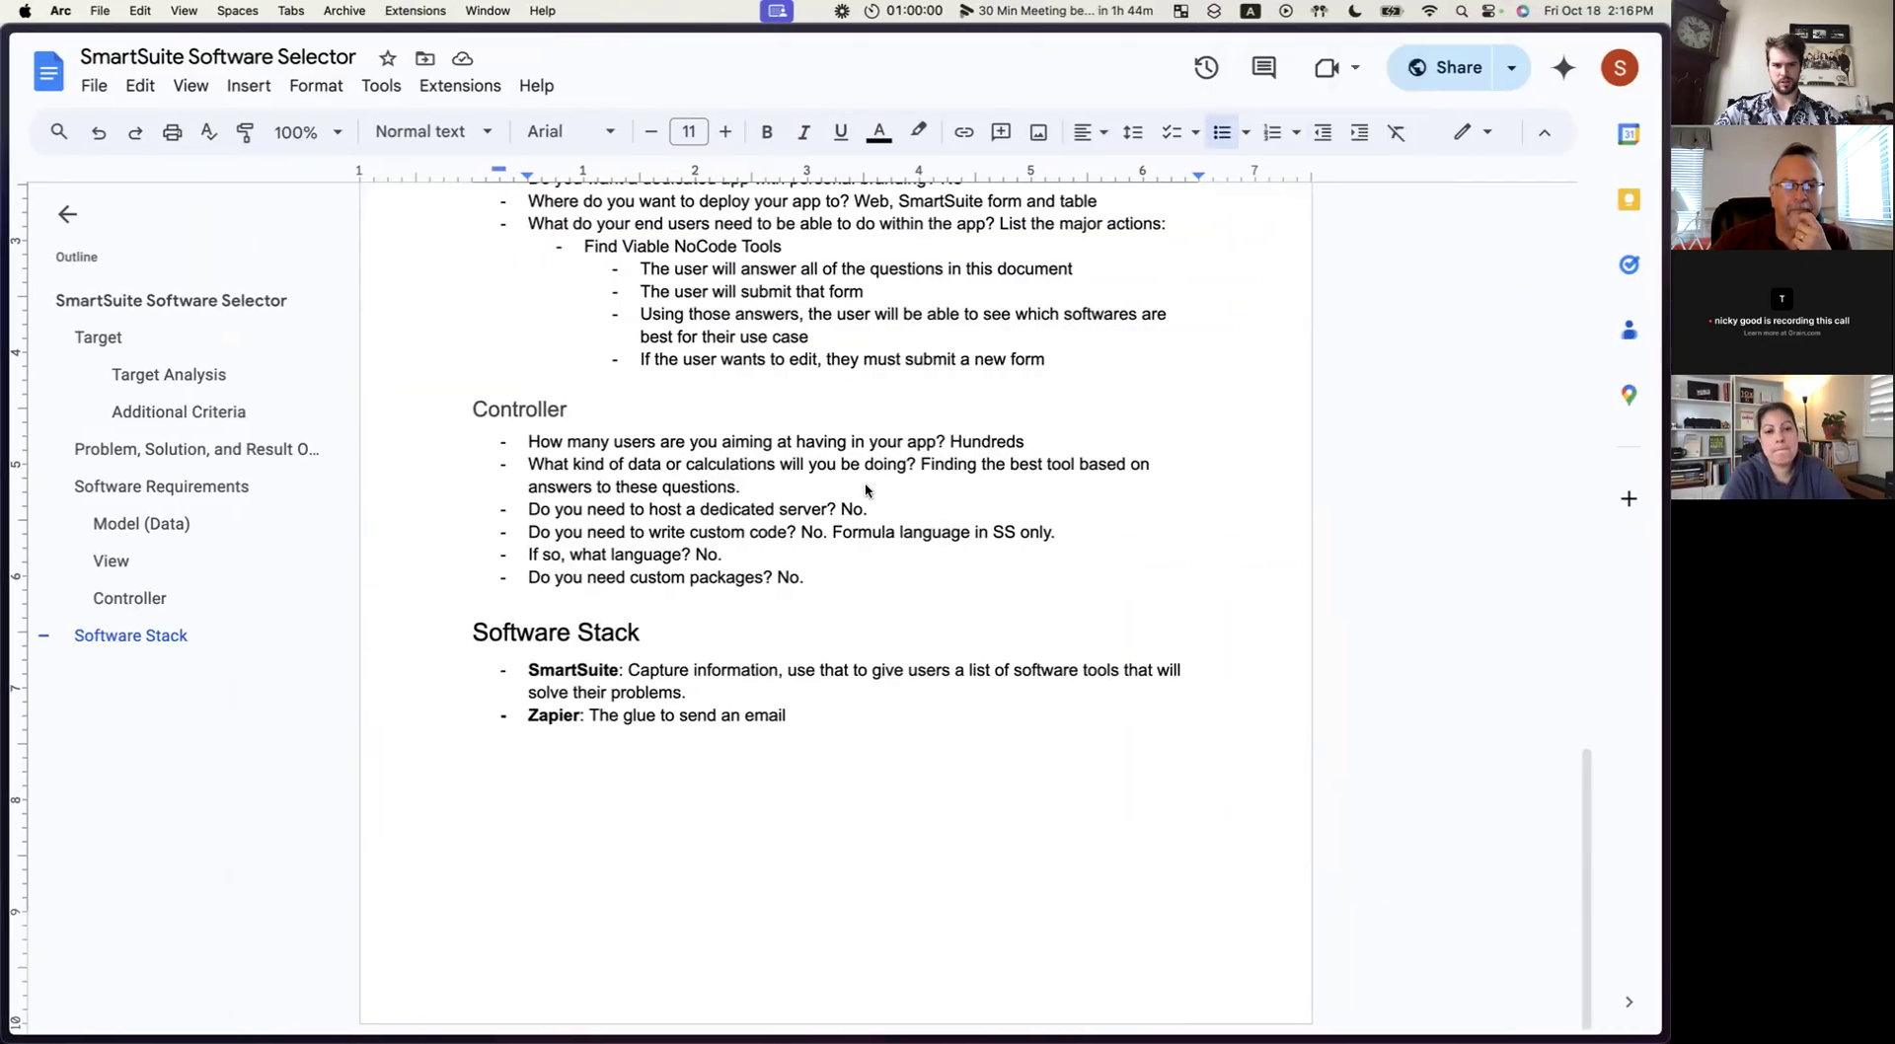
{"action": "scroll", "coordinate": [865, 482], "scroll_direction": "up", "scroll_amount": 3}
{"action": "left_click", "coordinate": [636, 421]}
{"action": "left_click_drag", "start_coordinate": [588, 396], "coordinate": [782, 397]}
{"action": "left_click", "coordinate": [644, 419]}
{"action": "left_click_drag", "start_coordinate": [643, 418], "coordinate": [1120, 425]}
Review the form submission and software matching actions listed under Find Viable NoCode Tools.
{"action": "scroll", "coordinate": [927, 413], "scroll_direction": "up", "scroll_amount": 3}
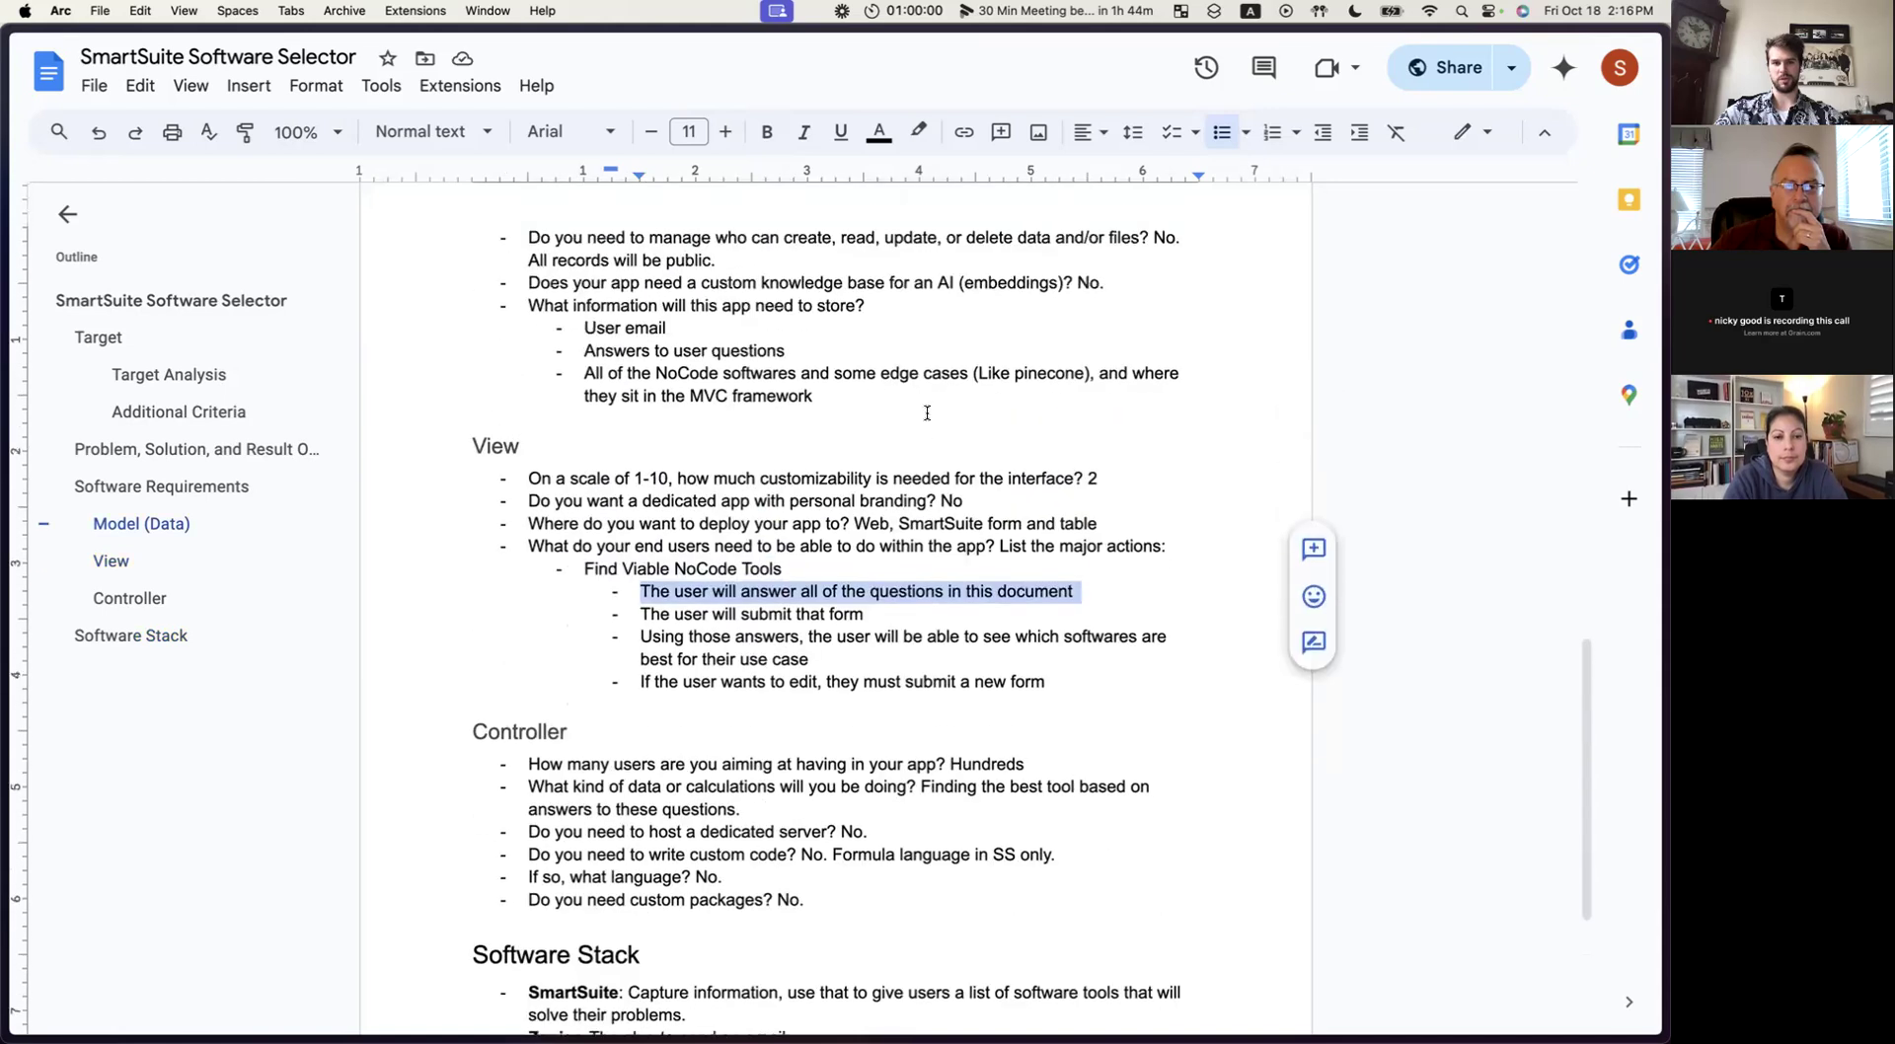
{"action": "left_click_drag", "start_coordinate": [841, 1006], "coordinate": [709, 405]}
{"action": "left_click", "coordinate": [679, 641]}
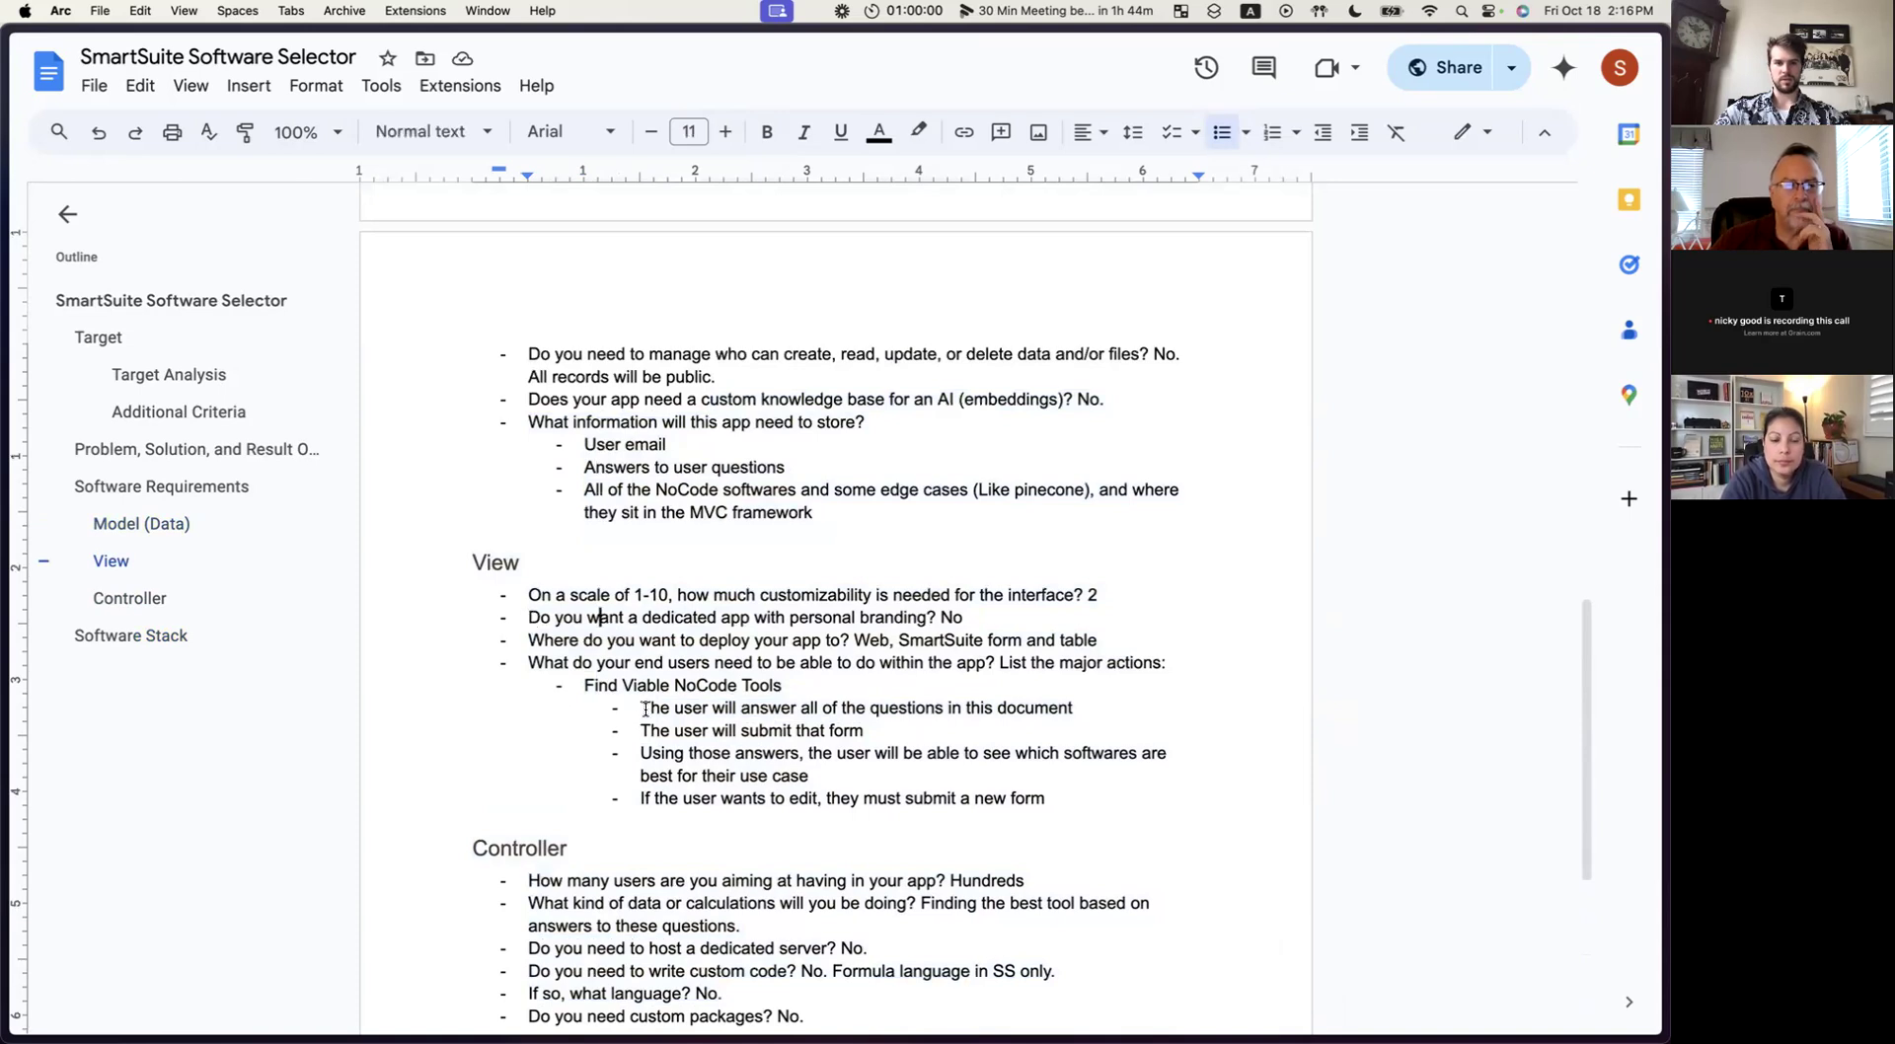
{"action": "left_click_drag", "start_coordinate": [640, 731], "coordinate": [888, 722]}
{"action": "left_click_drag", "start_coordinate": [652, 754], "coordinate": [812, 776]}
{"action": "scroll", "coordinate": [914, 800], "scroll_direction": "down", "scroll_amount": 1}
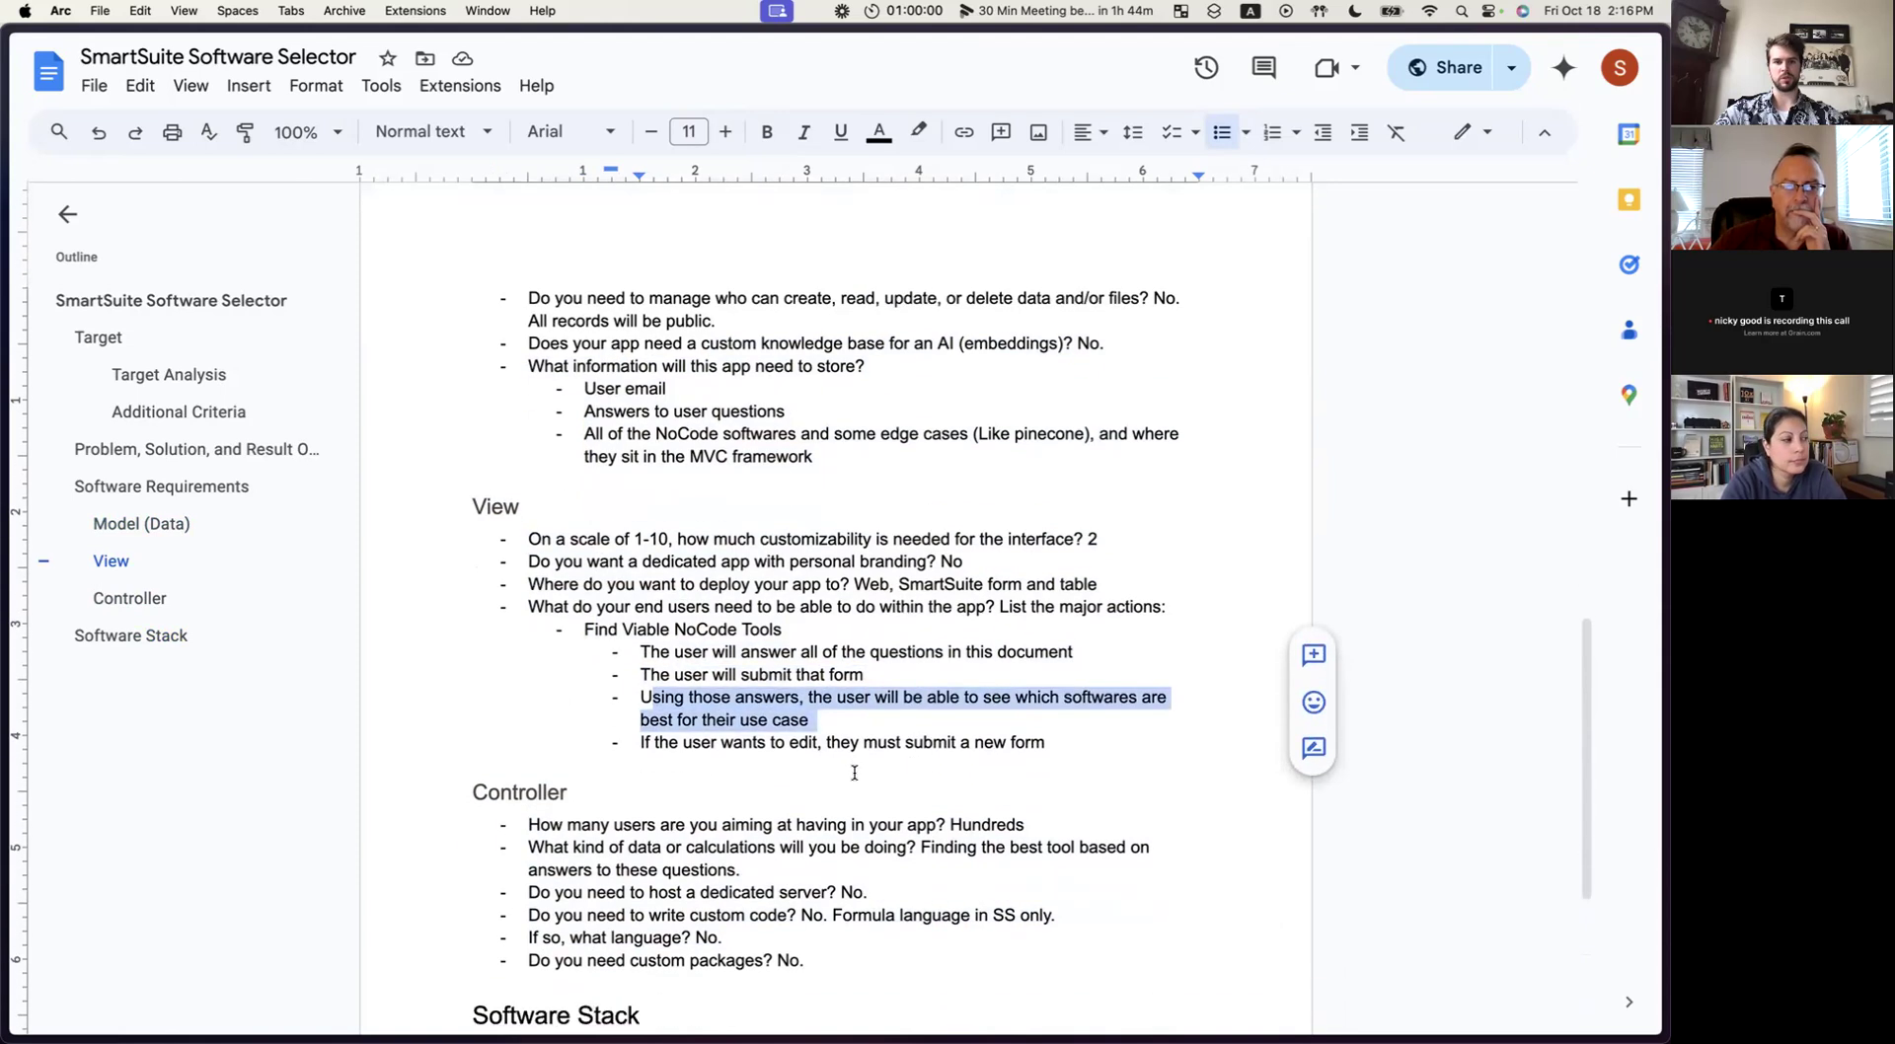
Append "(send them an email with a link to their answers)" to the bullet about seeing which softwares are best for their use case.
{"action": "left_click", "coordinate": [849, 717]}
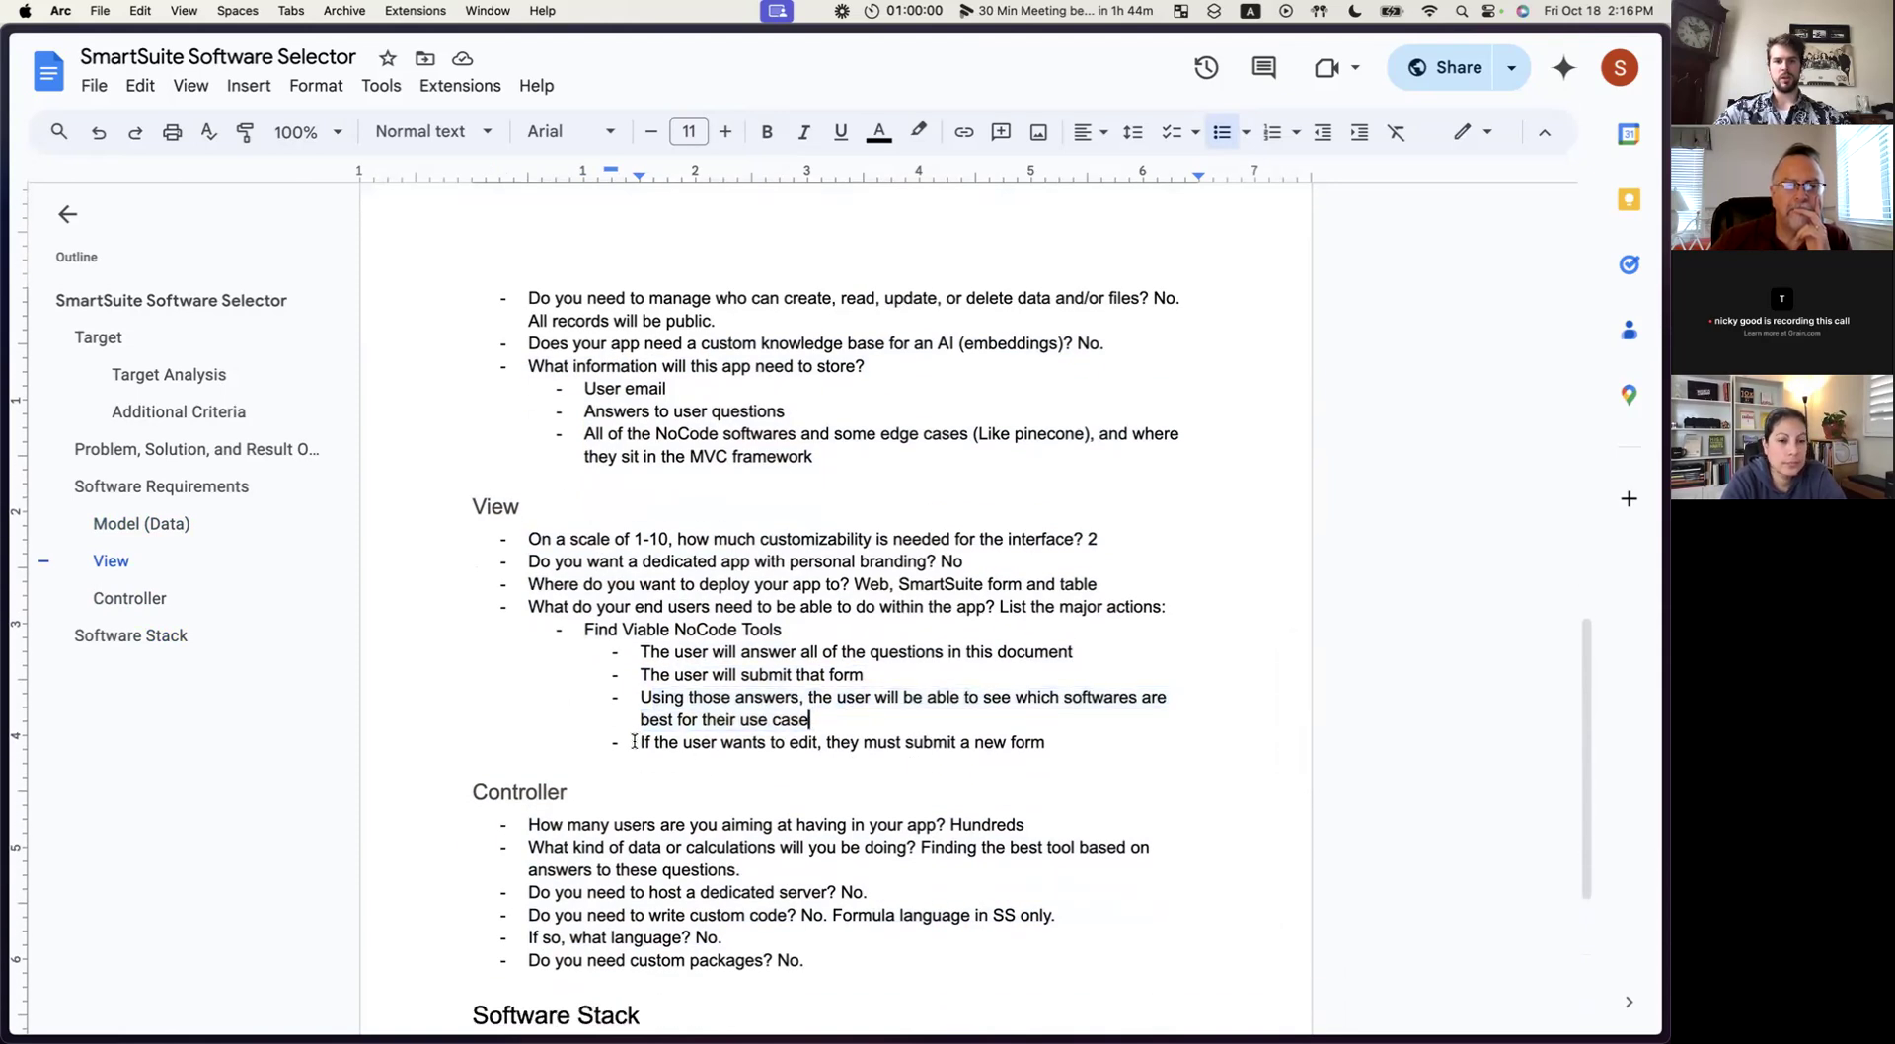
{"action": "left_click_drag", "start_coordinate": [635, 742], "coordinate": [1087, 745]}
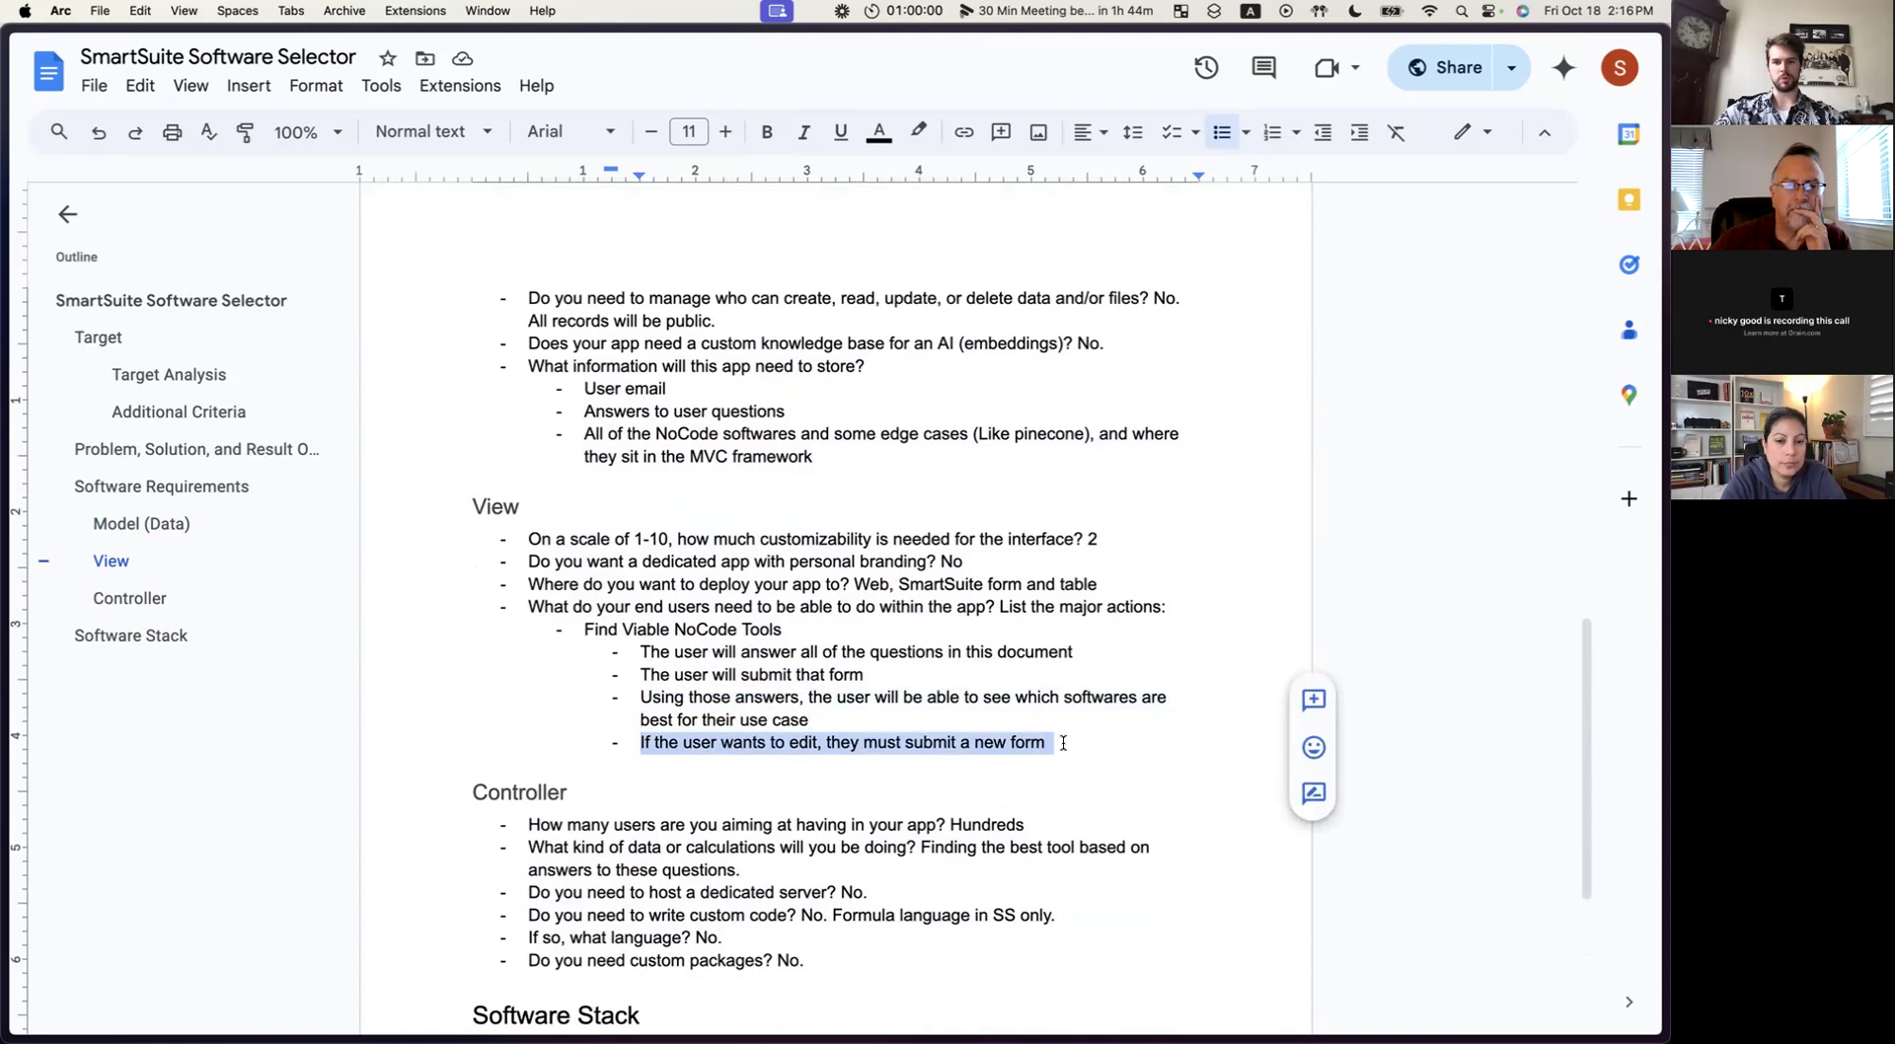
{"action": "left_click", "coordinate": [814, 720]}
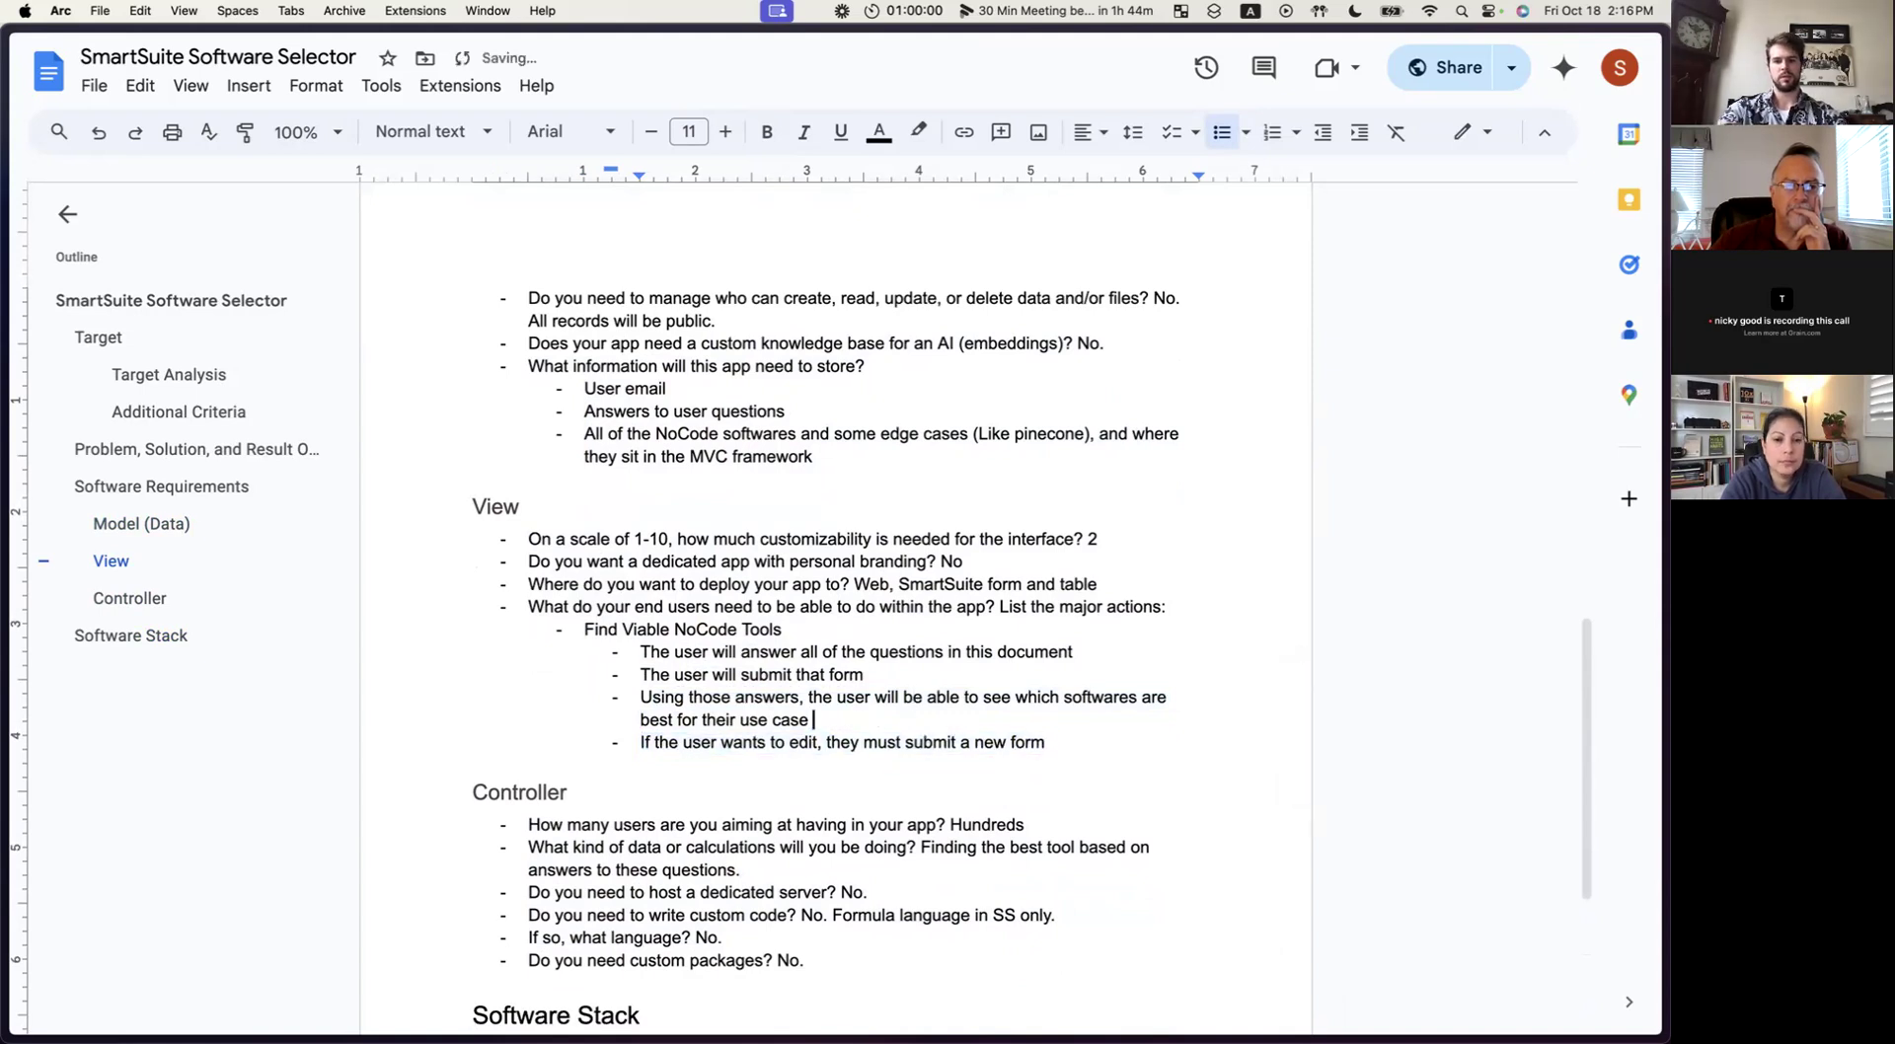
{"action": "type", "text": "(send the an"}
{"action": "key", "text": "BackSpace"}
{"action": "key", "text": "BackSpace"}
{"action": "key", "text": "BackSpace"}
{"action": "type", "text": "m an email with a link to their answers)"}
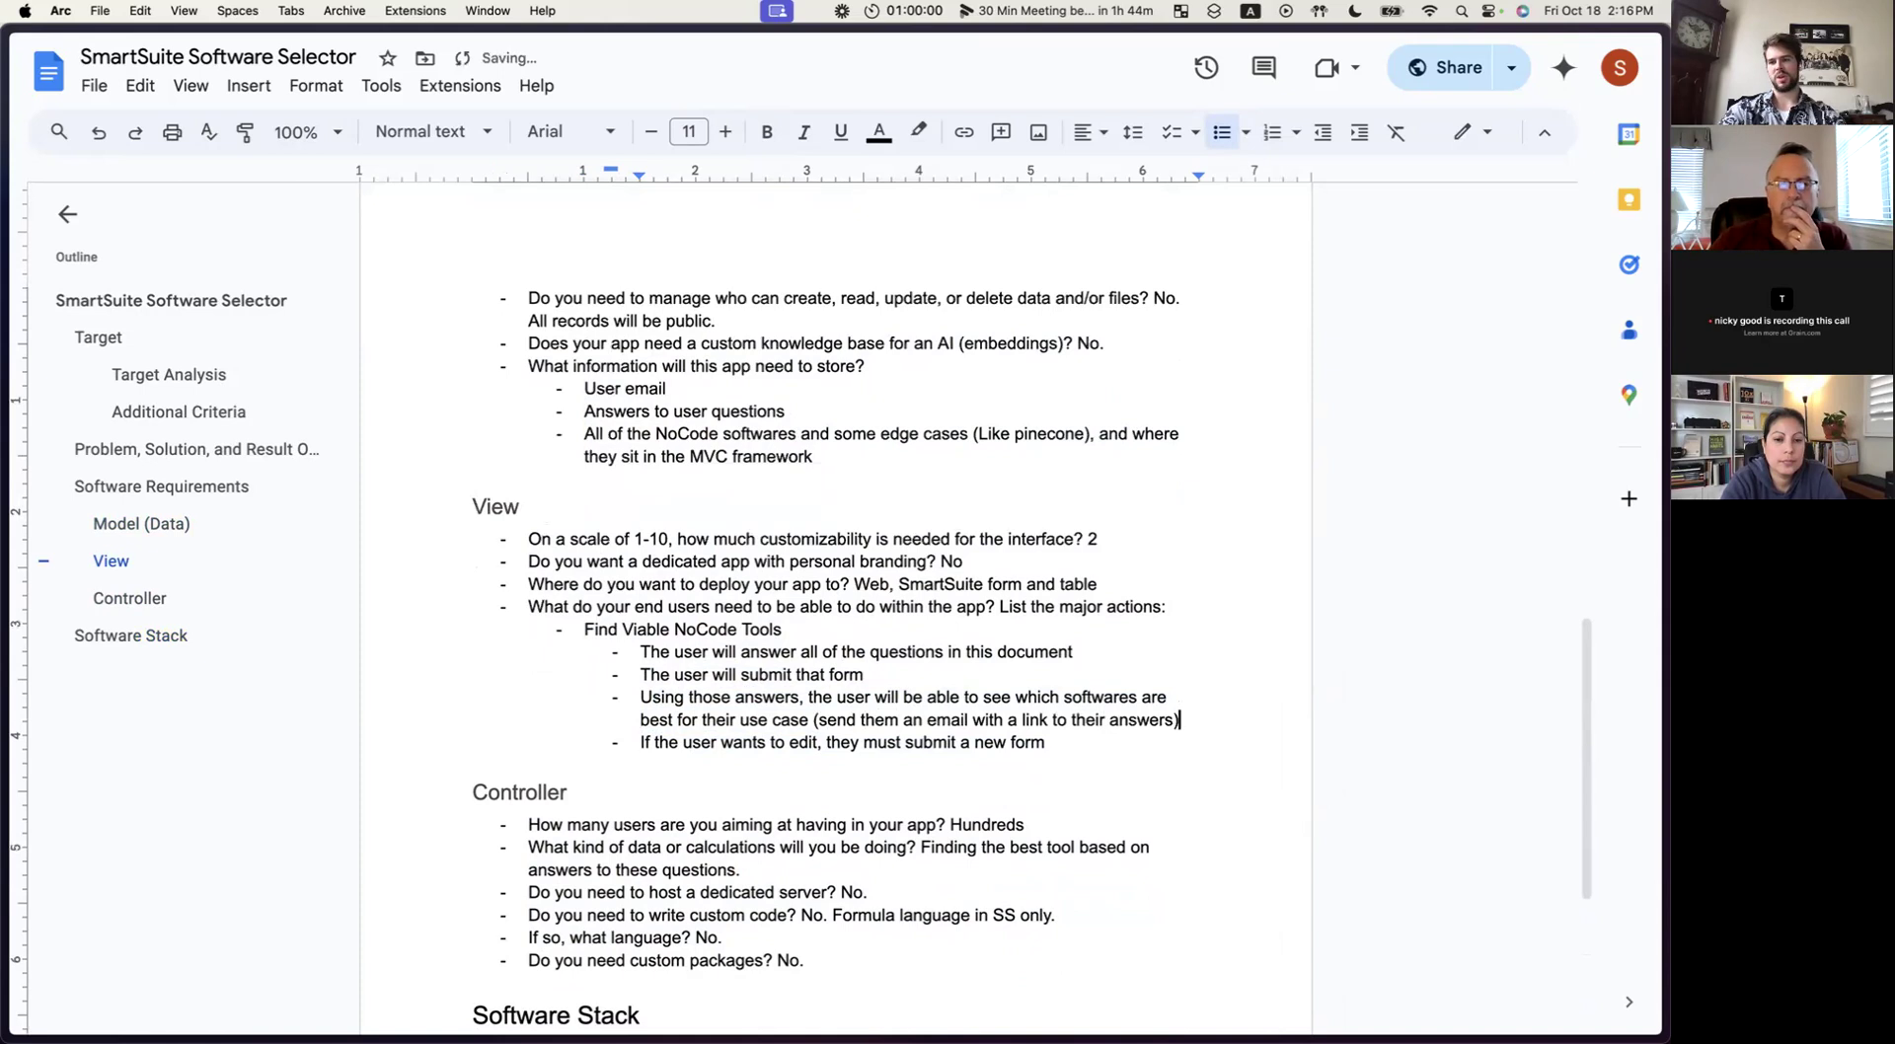
Switch to Freeform and review the flow diagram's SmartSuite Form, Send Email and SmartSuite Dashboard stages.
{"action": "key", "text": "ctrl+Right"}
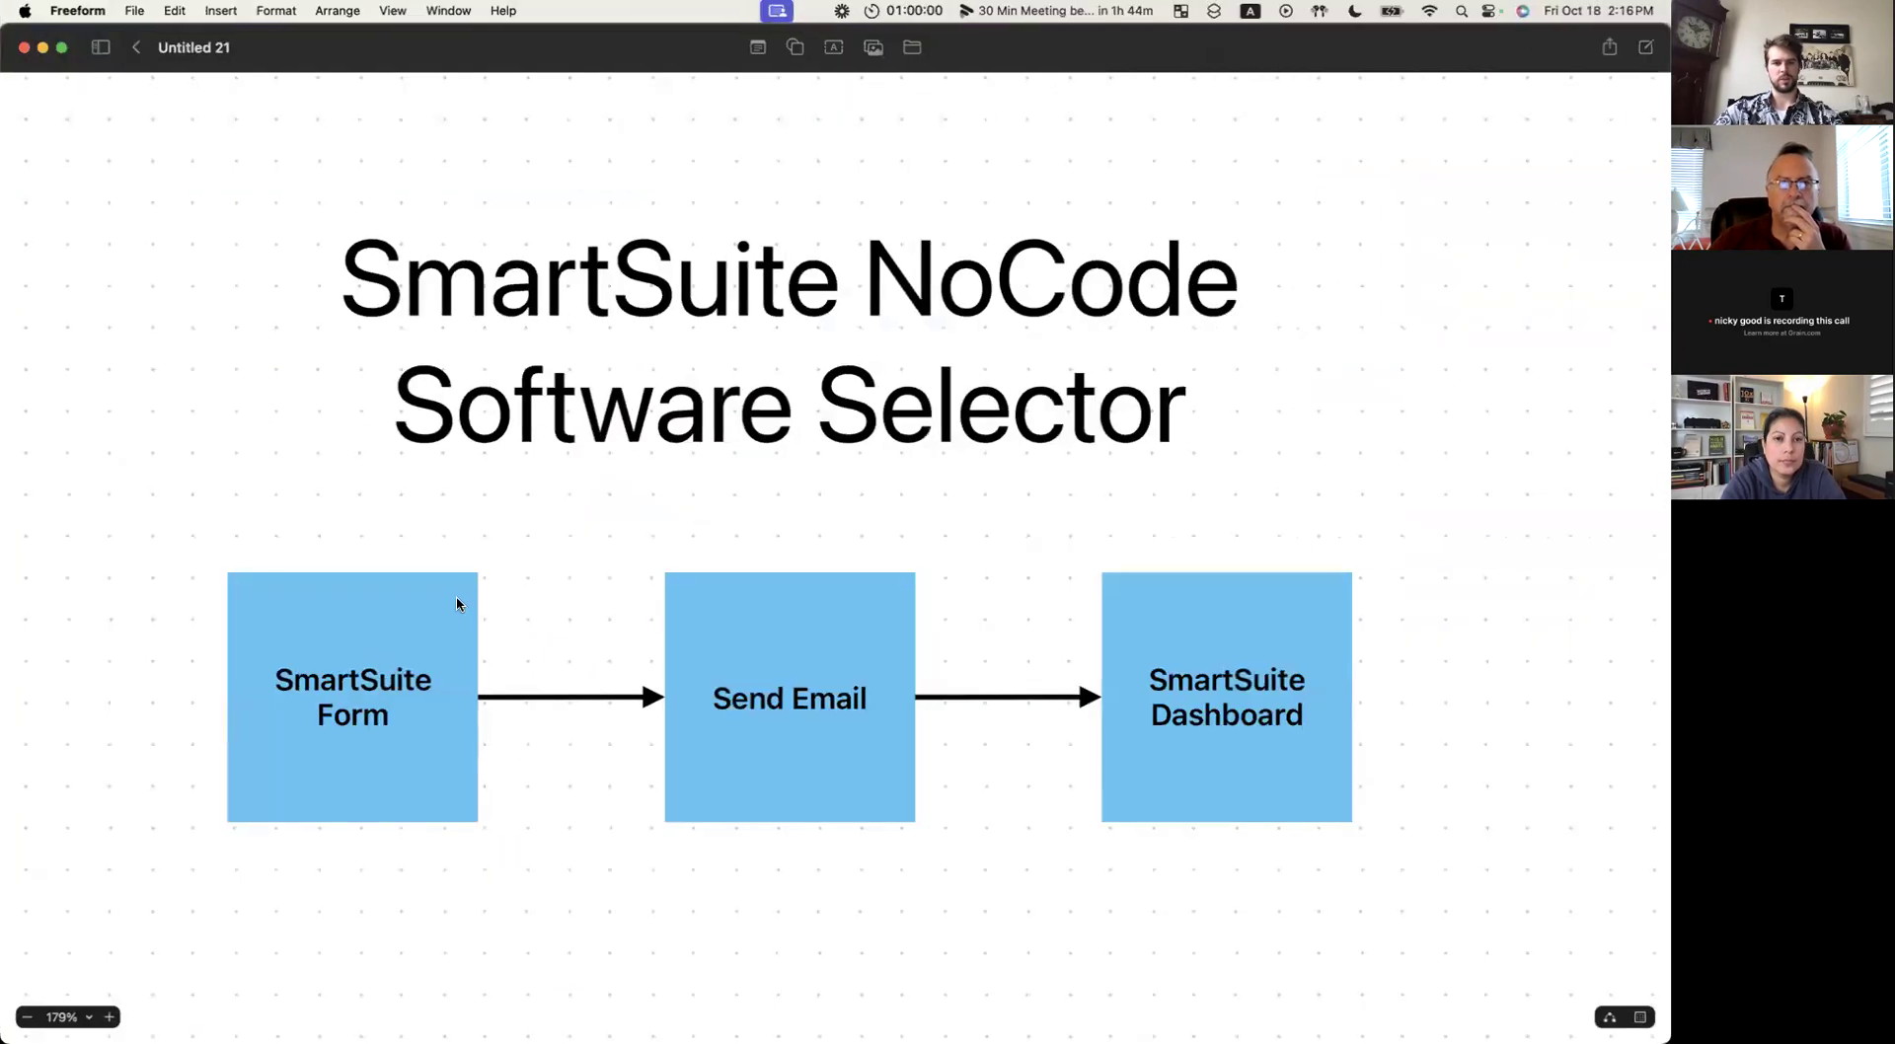
{"action": "left_click", "coordinate": [363, 709]}
{"action": "left_click", "coordinate": [219, 755]}
{"action": "left_click", "coordinate": [229, 709]}
{"action": "left_click", "coordinate": [548, 648]}
{"action": "left_click", "coordinate": [491, 691]}
{"action": "left_click", "coordinate": [761, 675]}
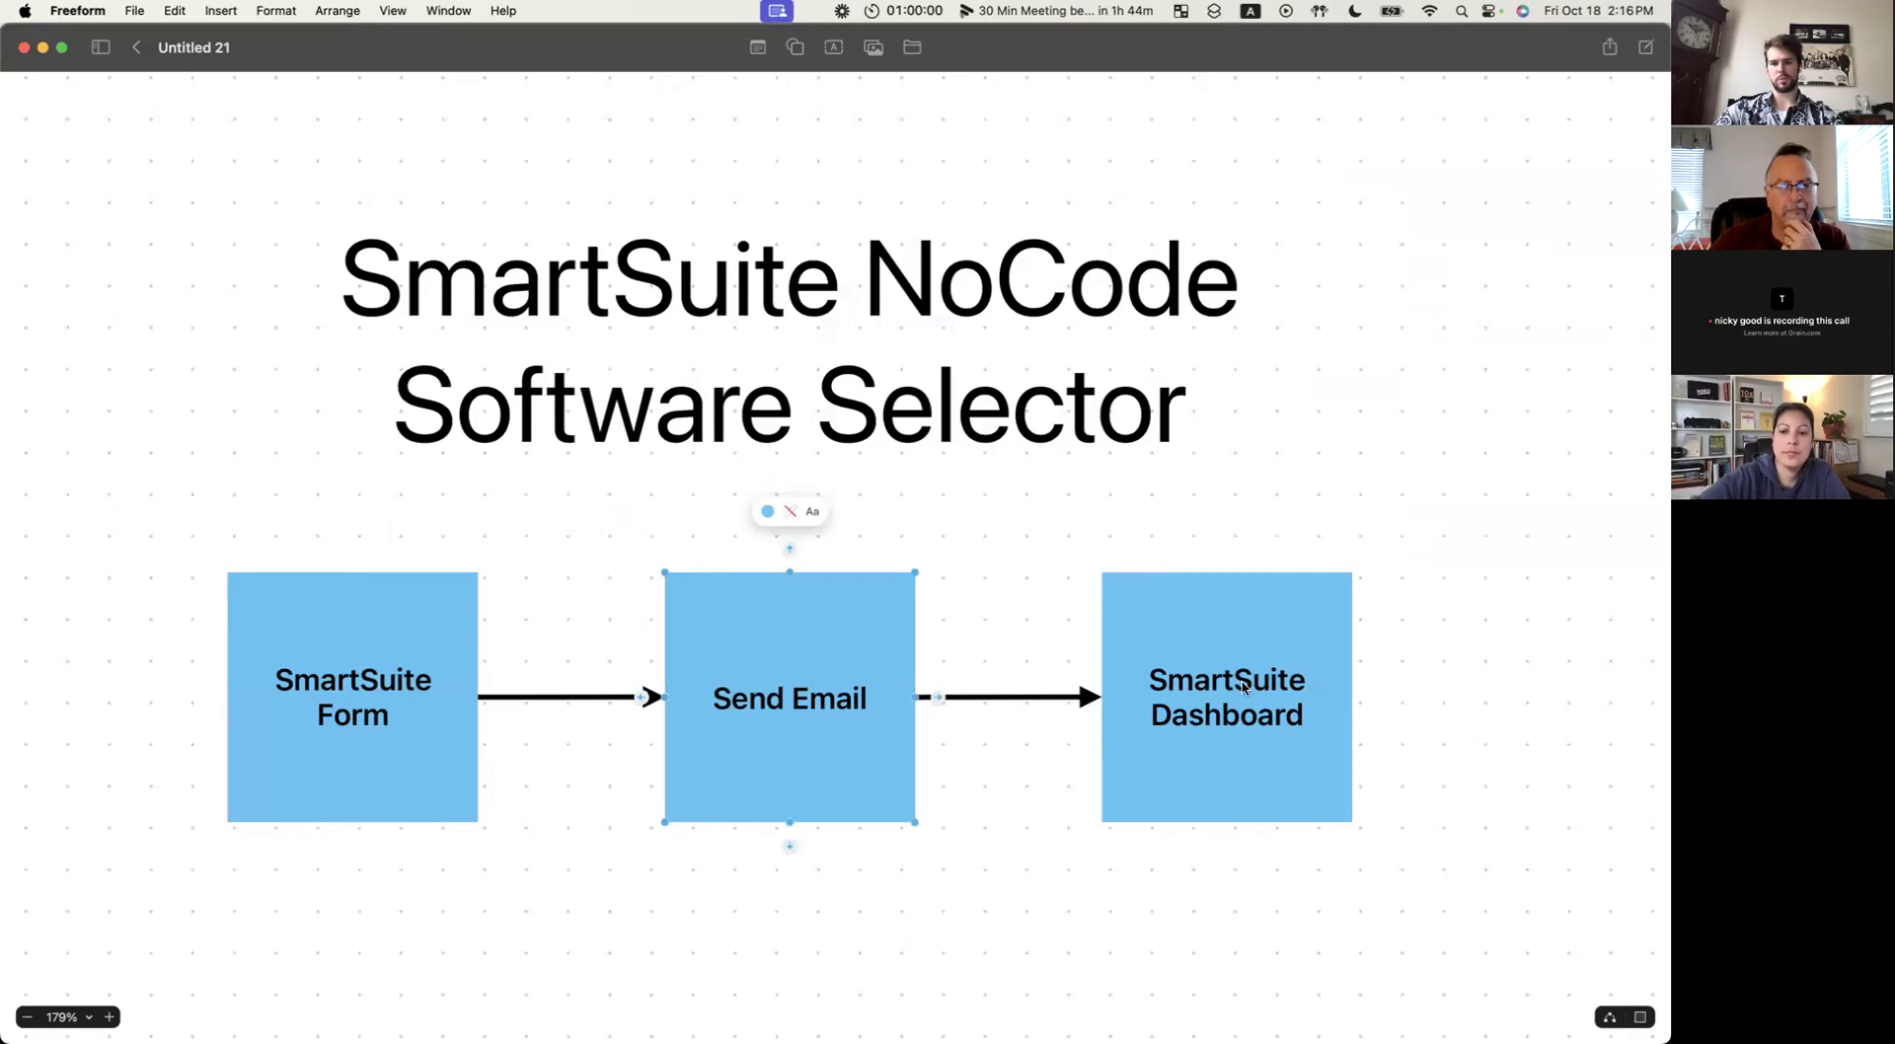
{"action": "left_click", "coordinate": [1213, 752]}
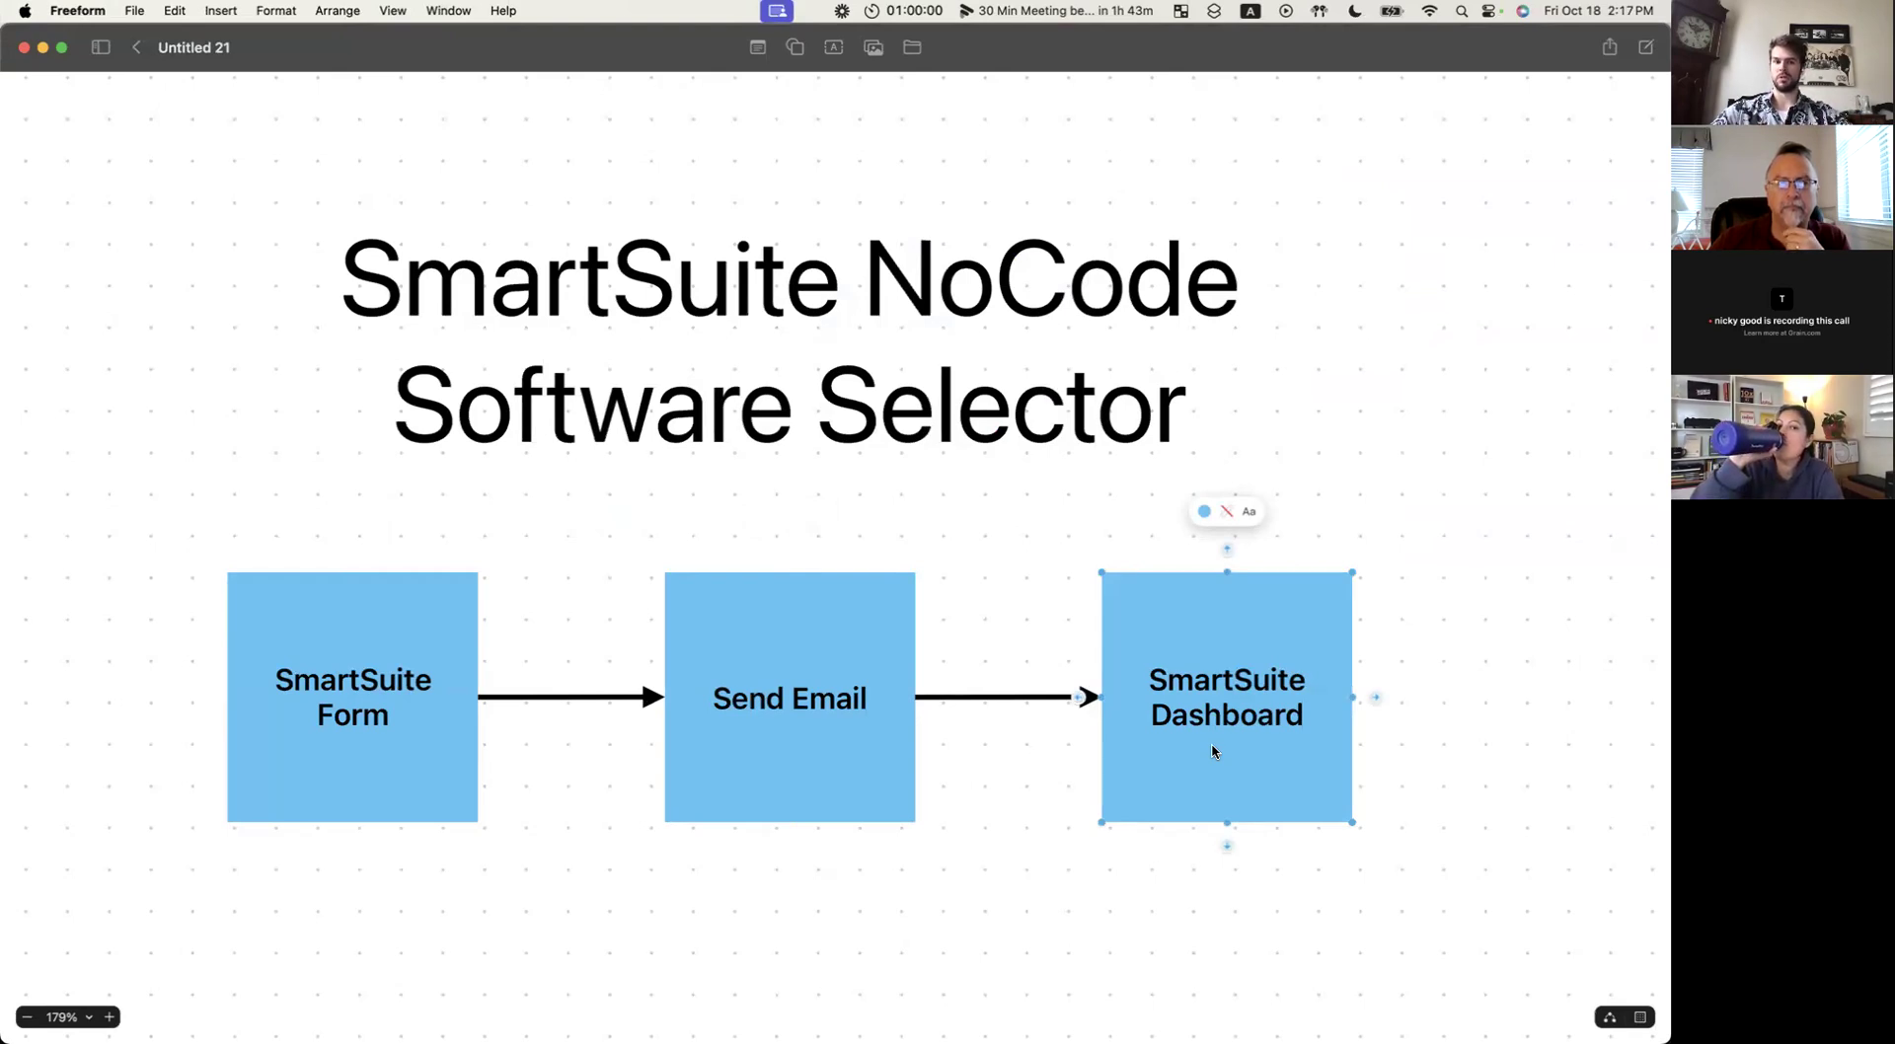
{"action": "left_click", "coordinate": [472, 784]}
{"action": "left_click", "coordinate": [1221, 724]}
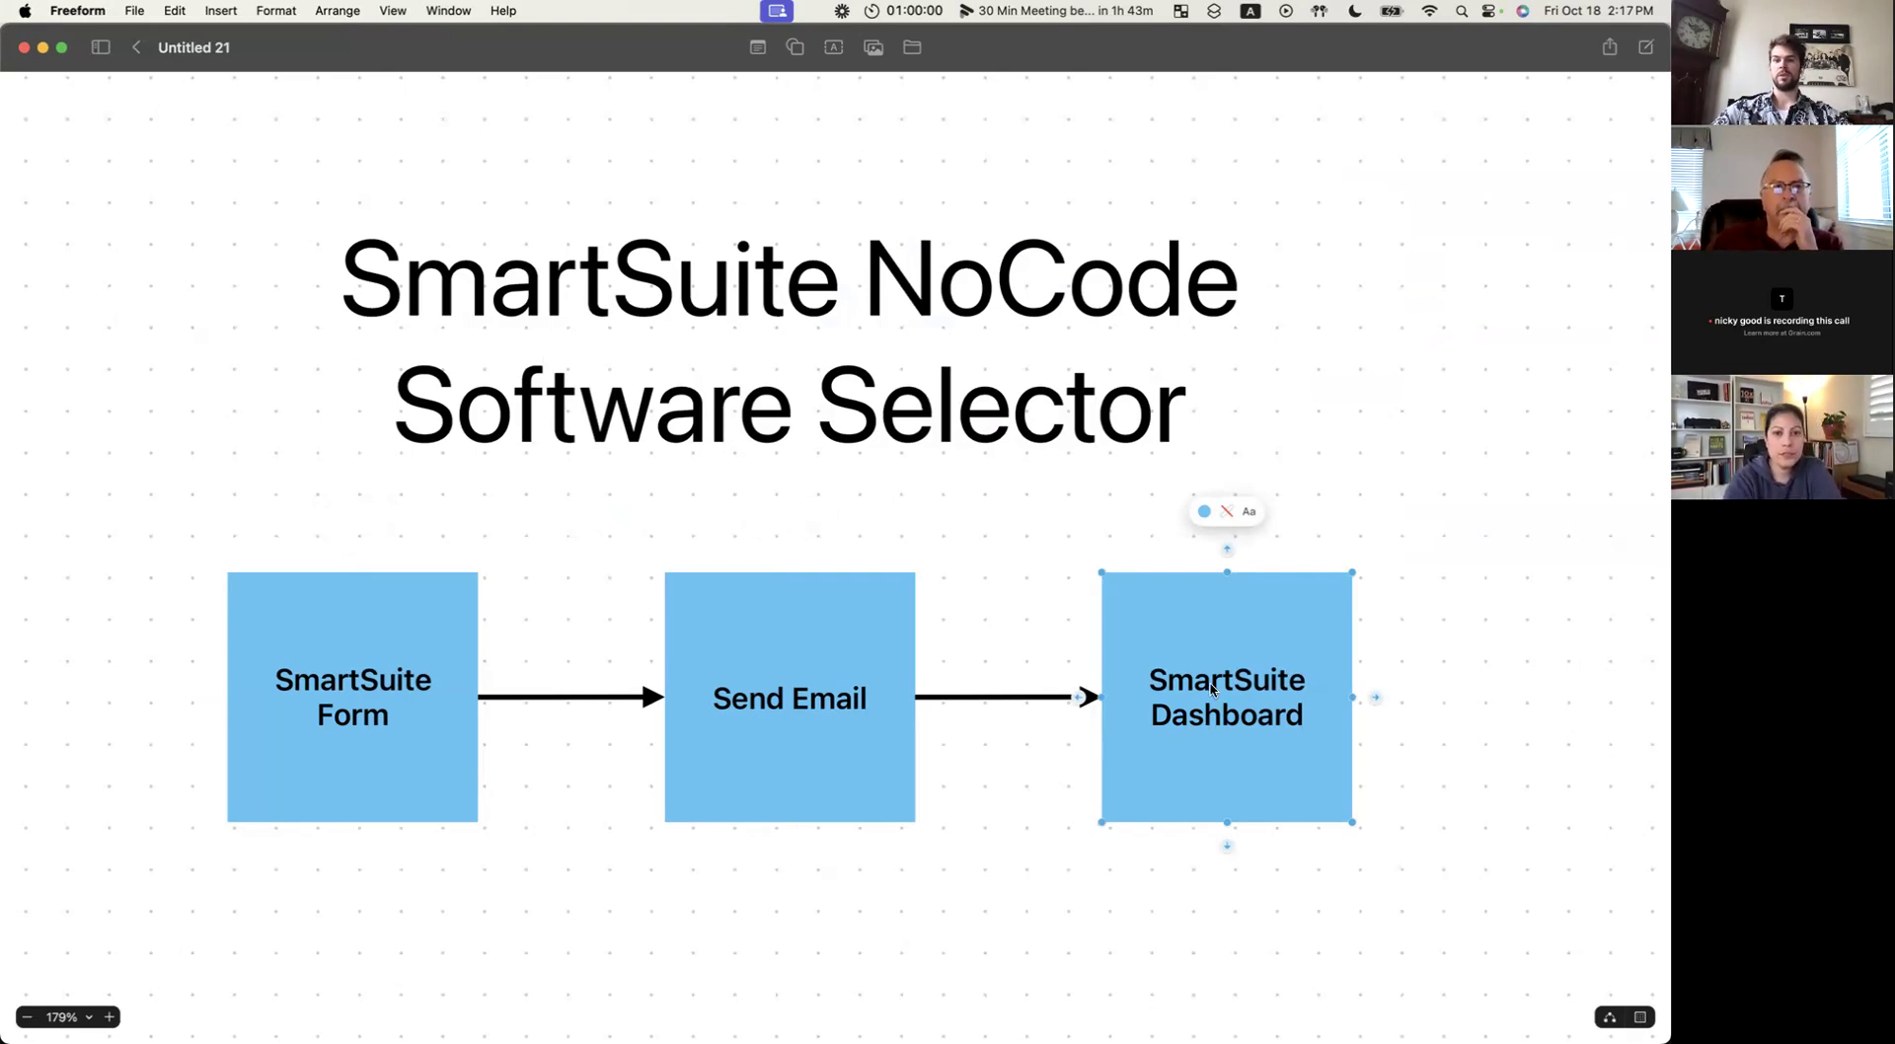
{"action": "left_click", "coordinate": [374, 729]}
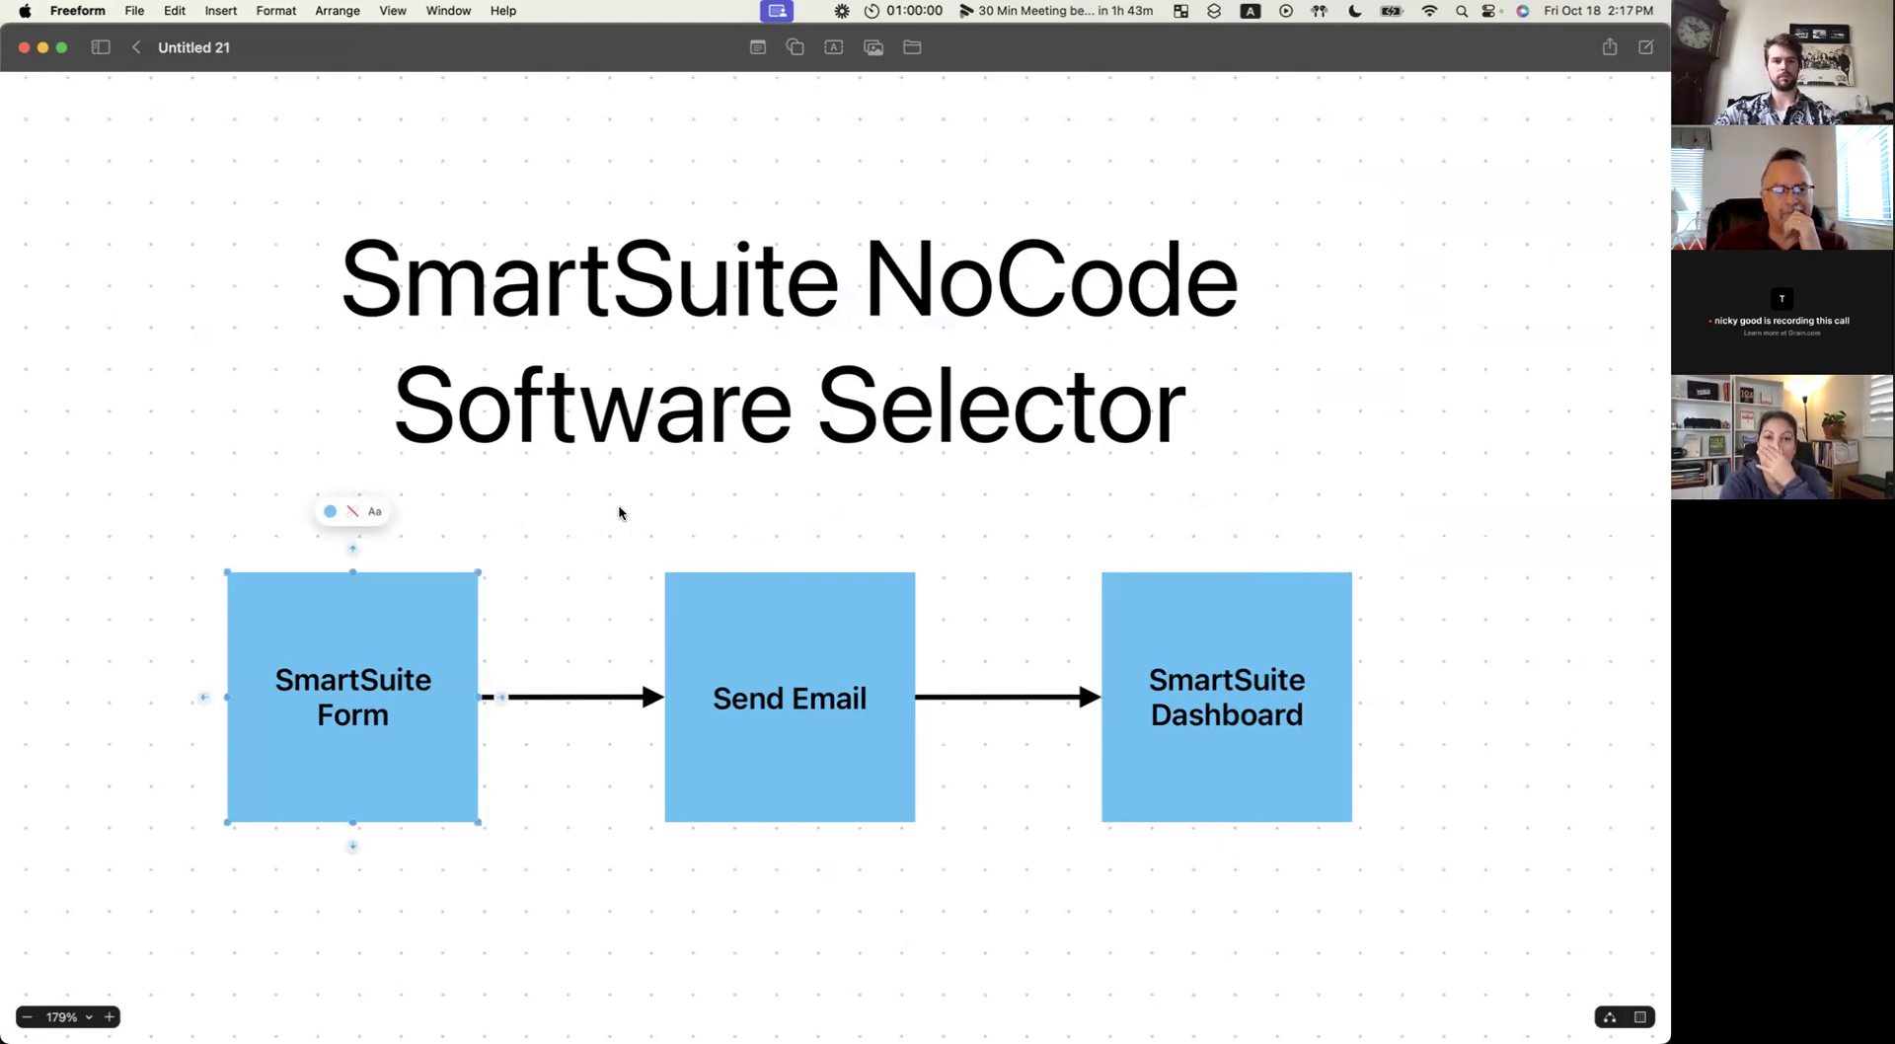
Switch to SmartSuite and examine the NoCode Tools grid, its categories and cost limiters, and the solution's list of tables.
{"action": "key", "text": "super+Tab"}
{"action": "key", "text": "ctrl+Tab"}
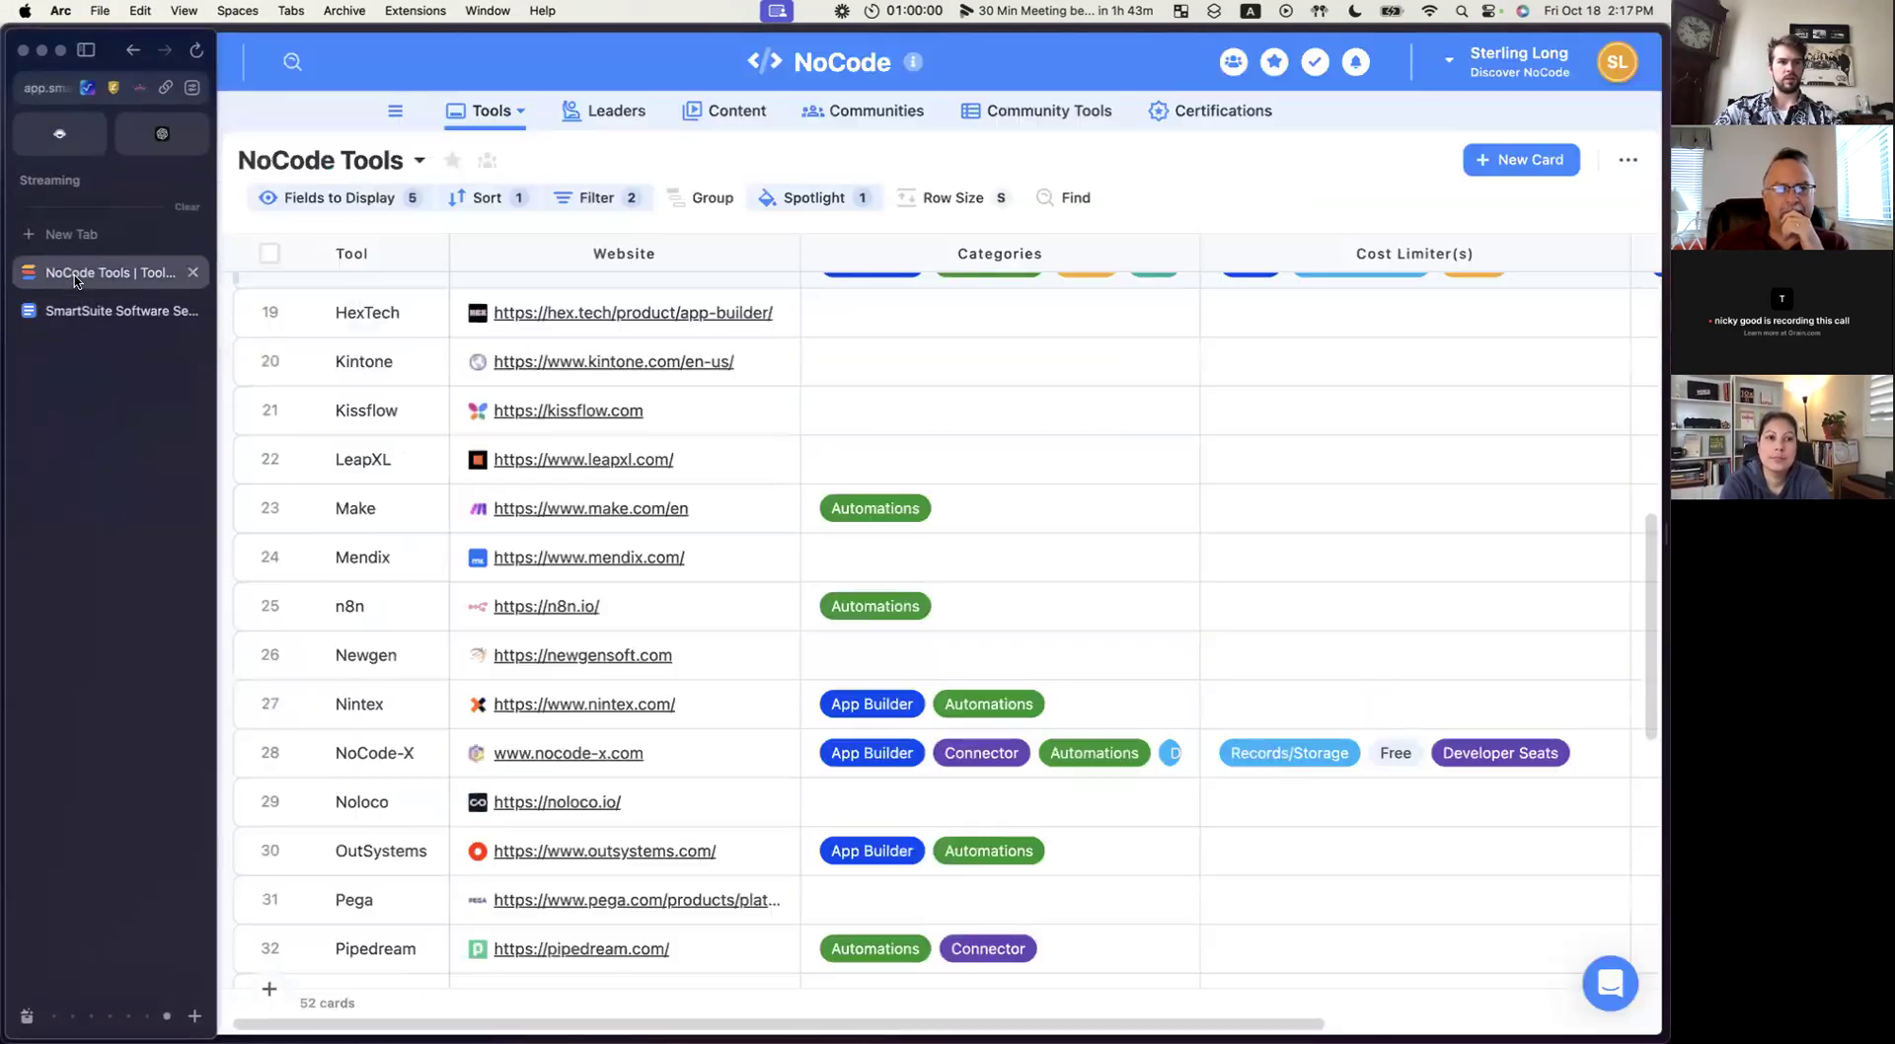
{"action": "scroll", "coordinate": [592, 592], "scroll_direction": "down", "scroll_amount": 3}
{"action": "scroll", "coordinate": [504, 642], "scroll_direction": "up", "scroll_amount": 3}
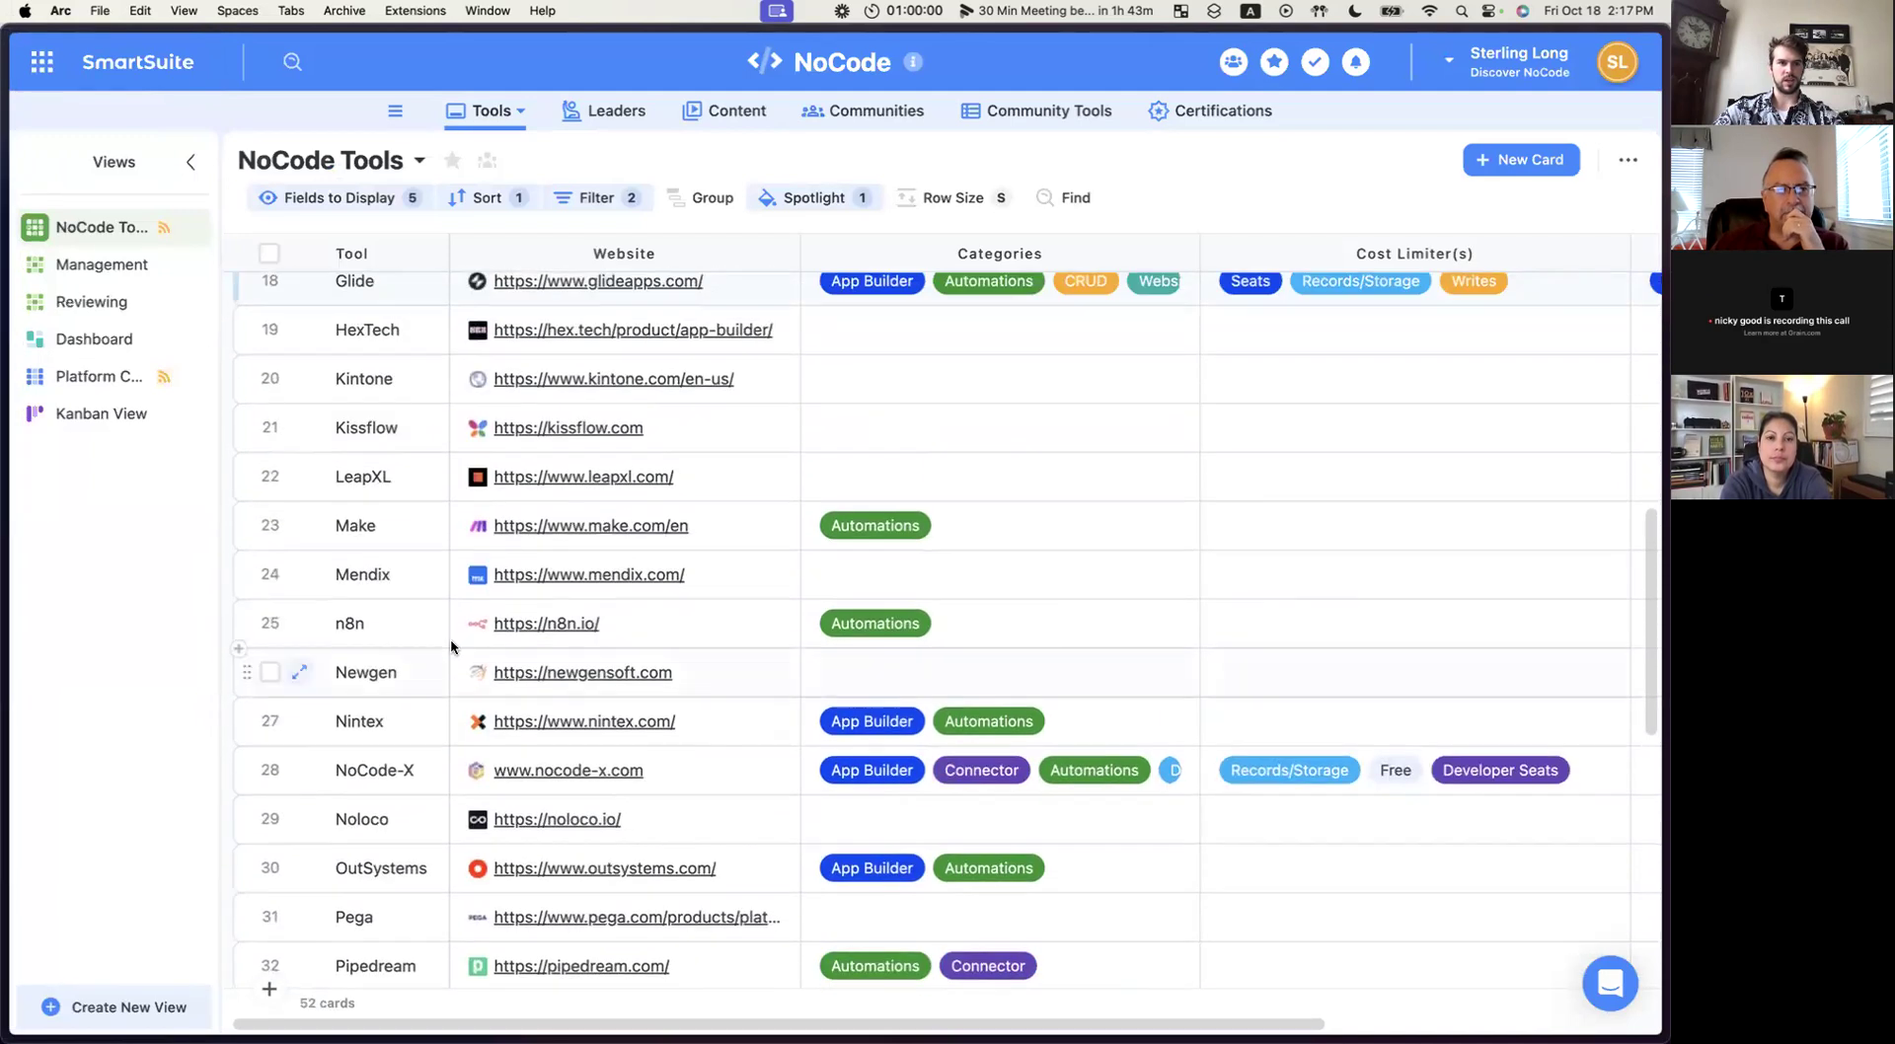
{"action": "scroll", "coordinate": [498, 553], "scroll_direction": "up", "scroll_amount": 5}
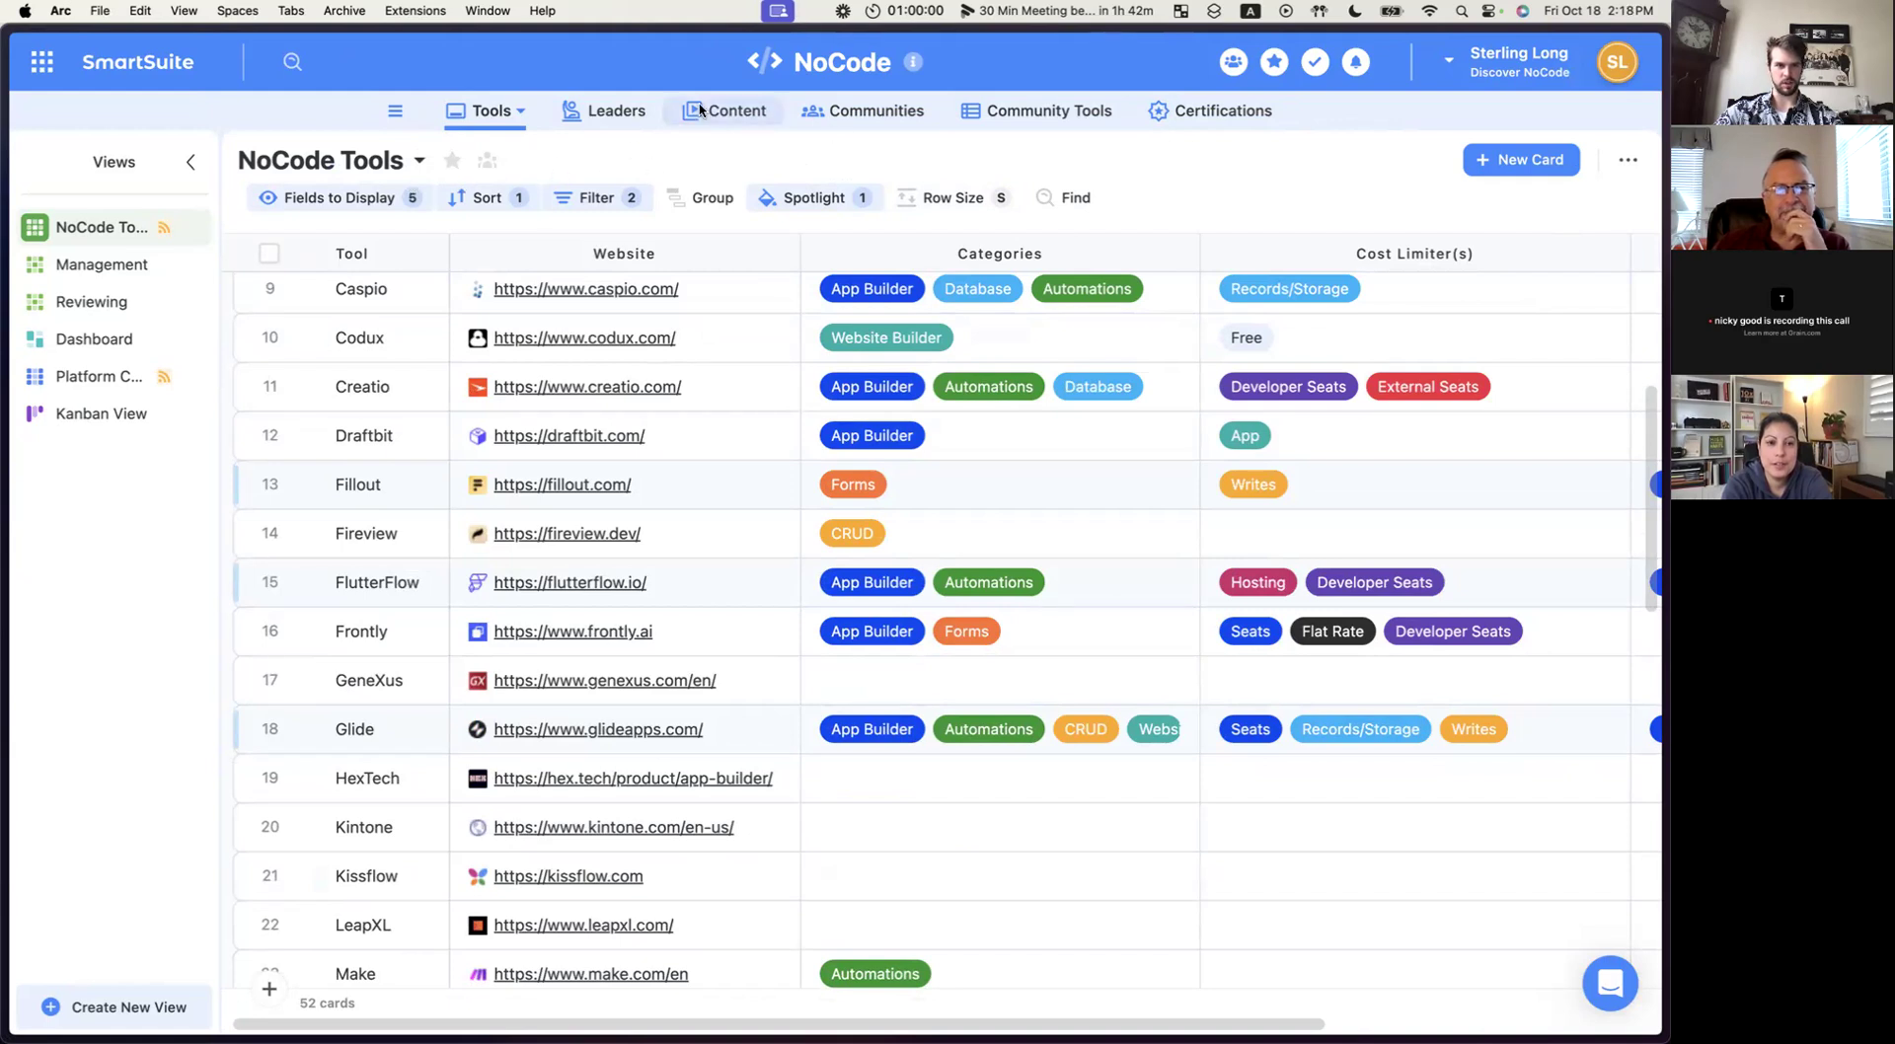
{"action": "left_click", "coordinate": [395, 110]}
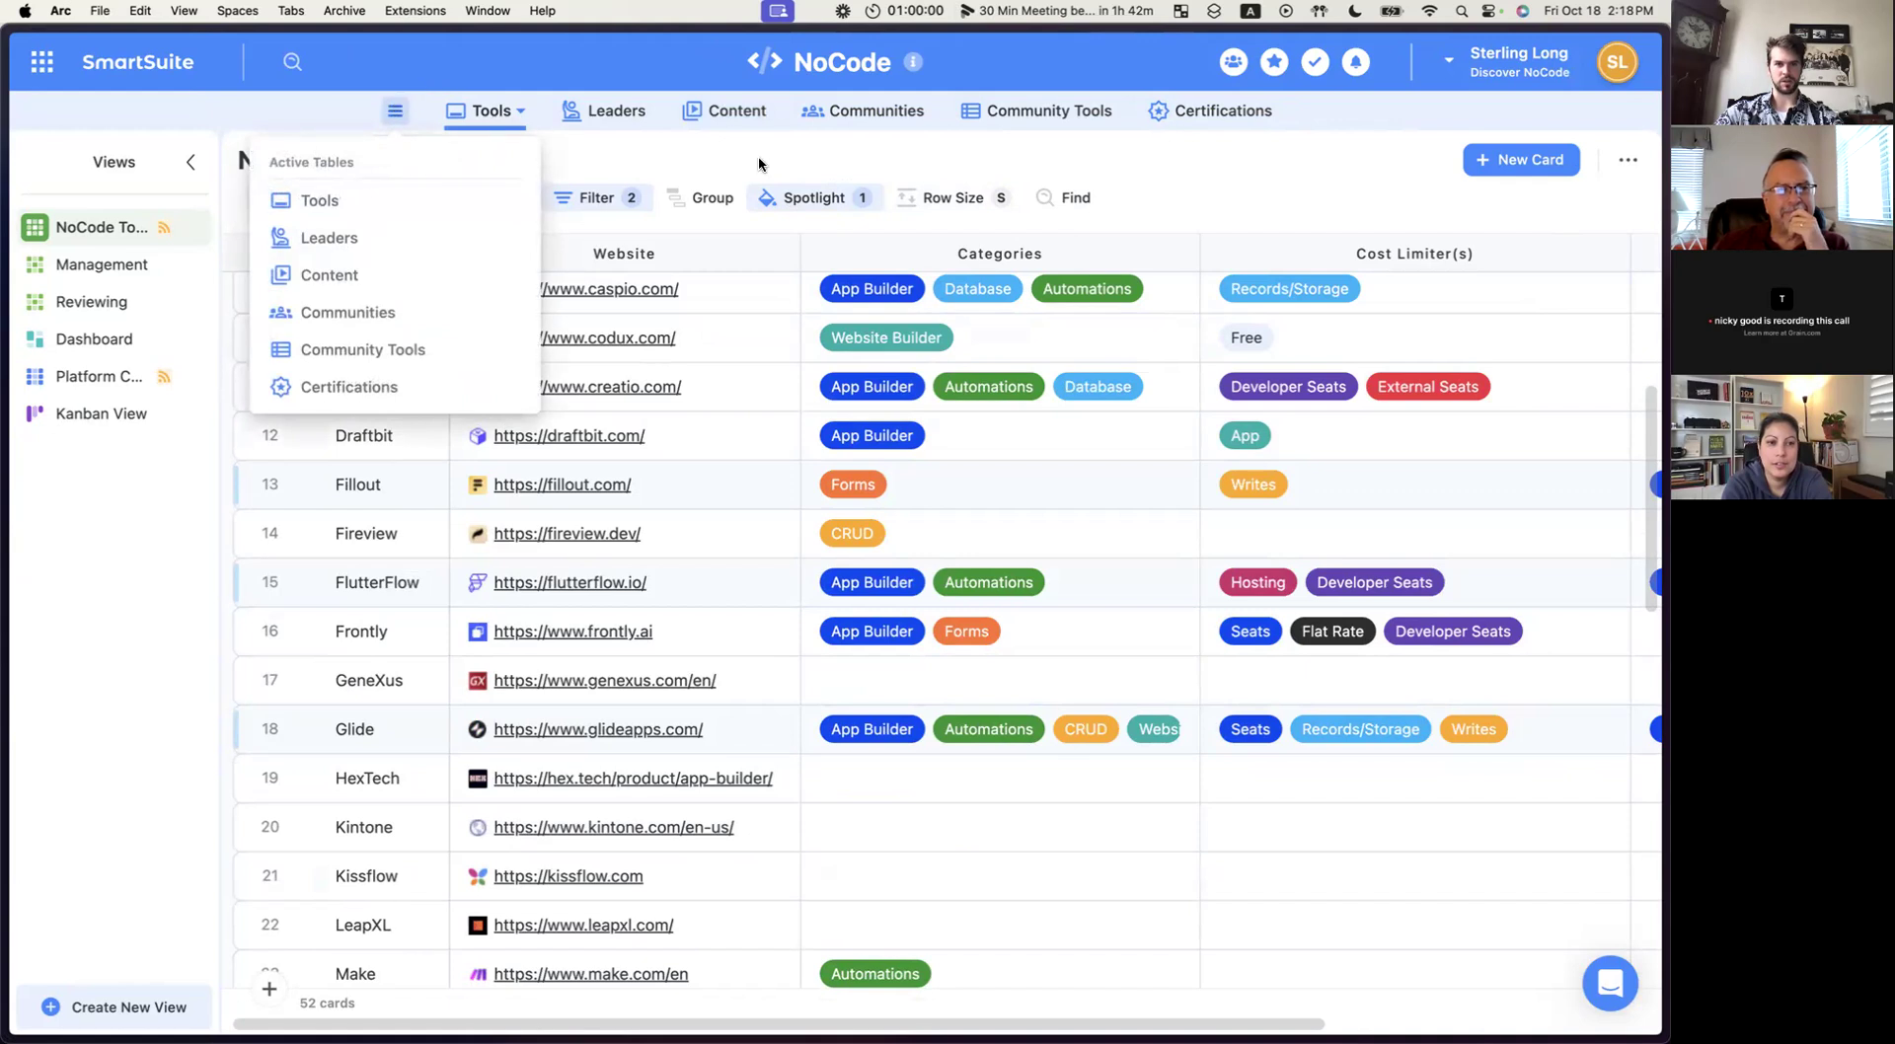
{"action": "left_click", "coordinate": [688, 150]}
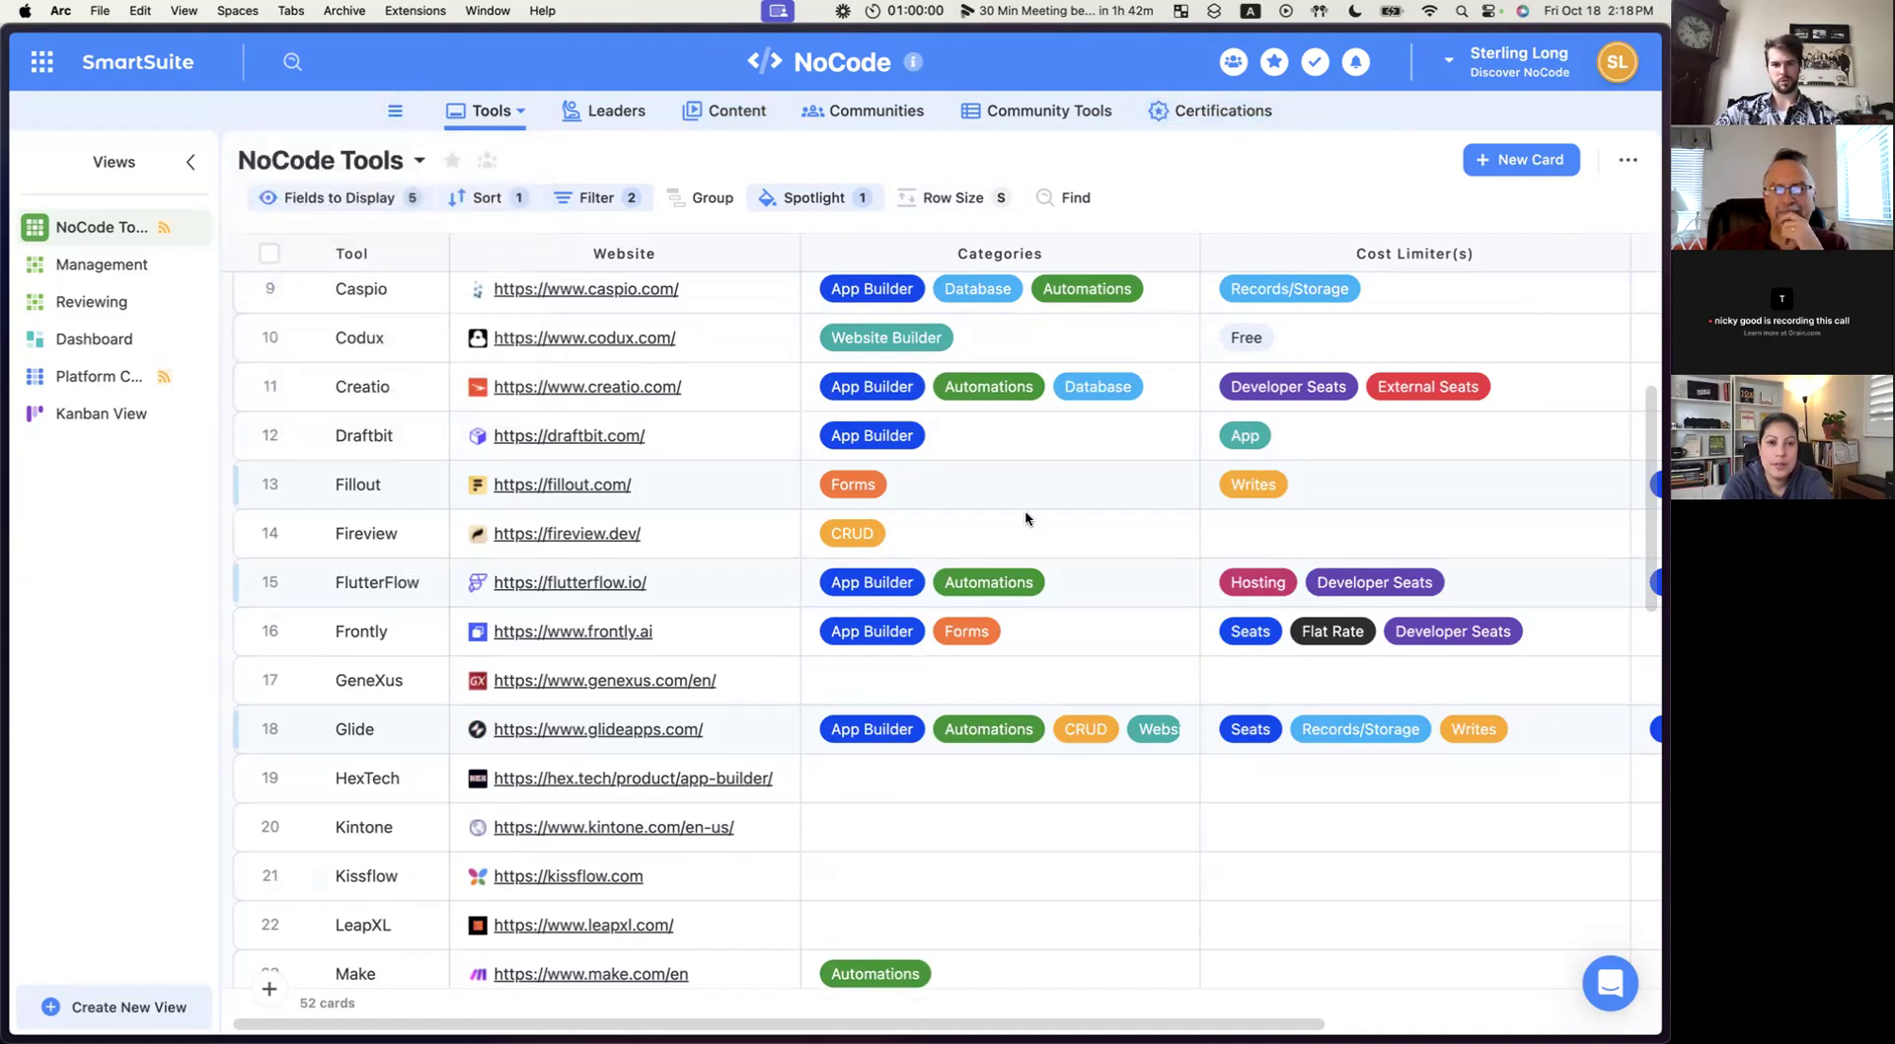
{"action": "scroll", "coordinate": [998, 588], "scroll_direction": "down", "scroll_amount": 1}
{"action": "scroll", "coordinate": [995, 589], "scroll_direction": "up", "scroll_amount": 5}
{"action": "scroll", "coordinate": [995, 590], "scroll_direction": "up", "scroll_amount": 2}
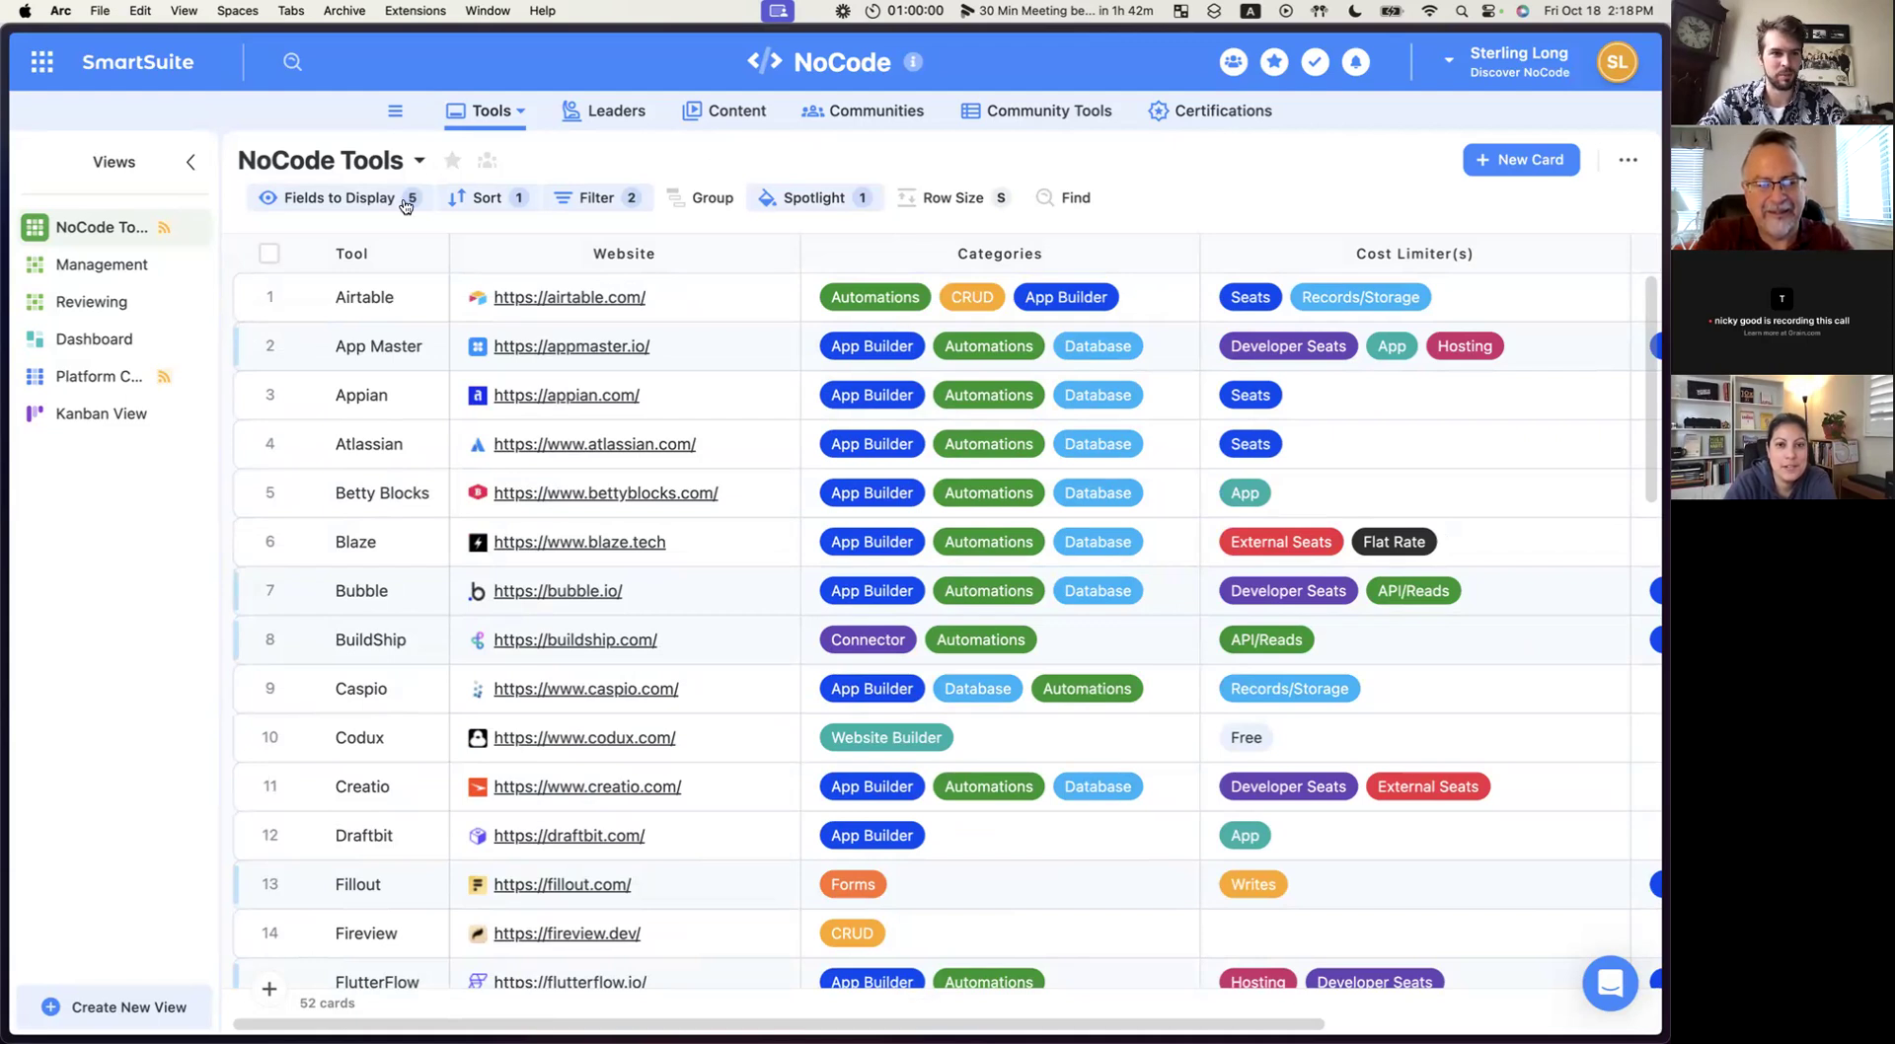
{"action": "mouse_move", "coordinate": [165, 236]}
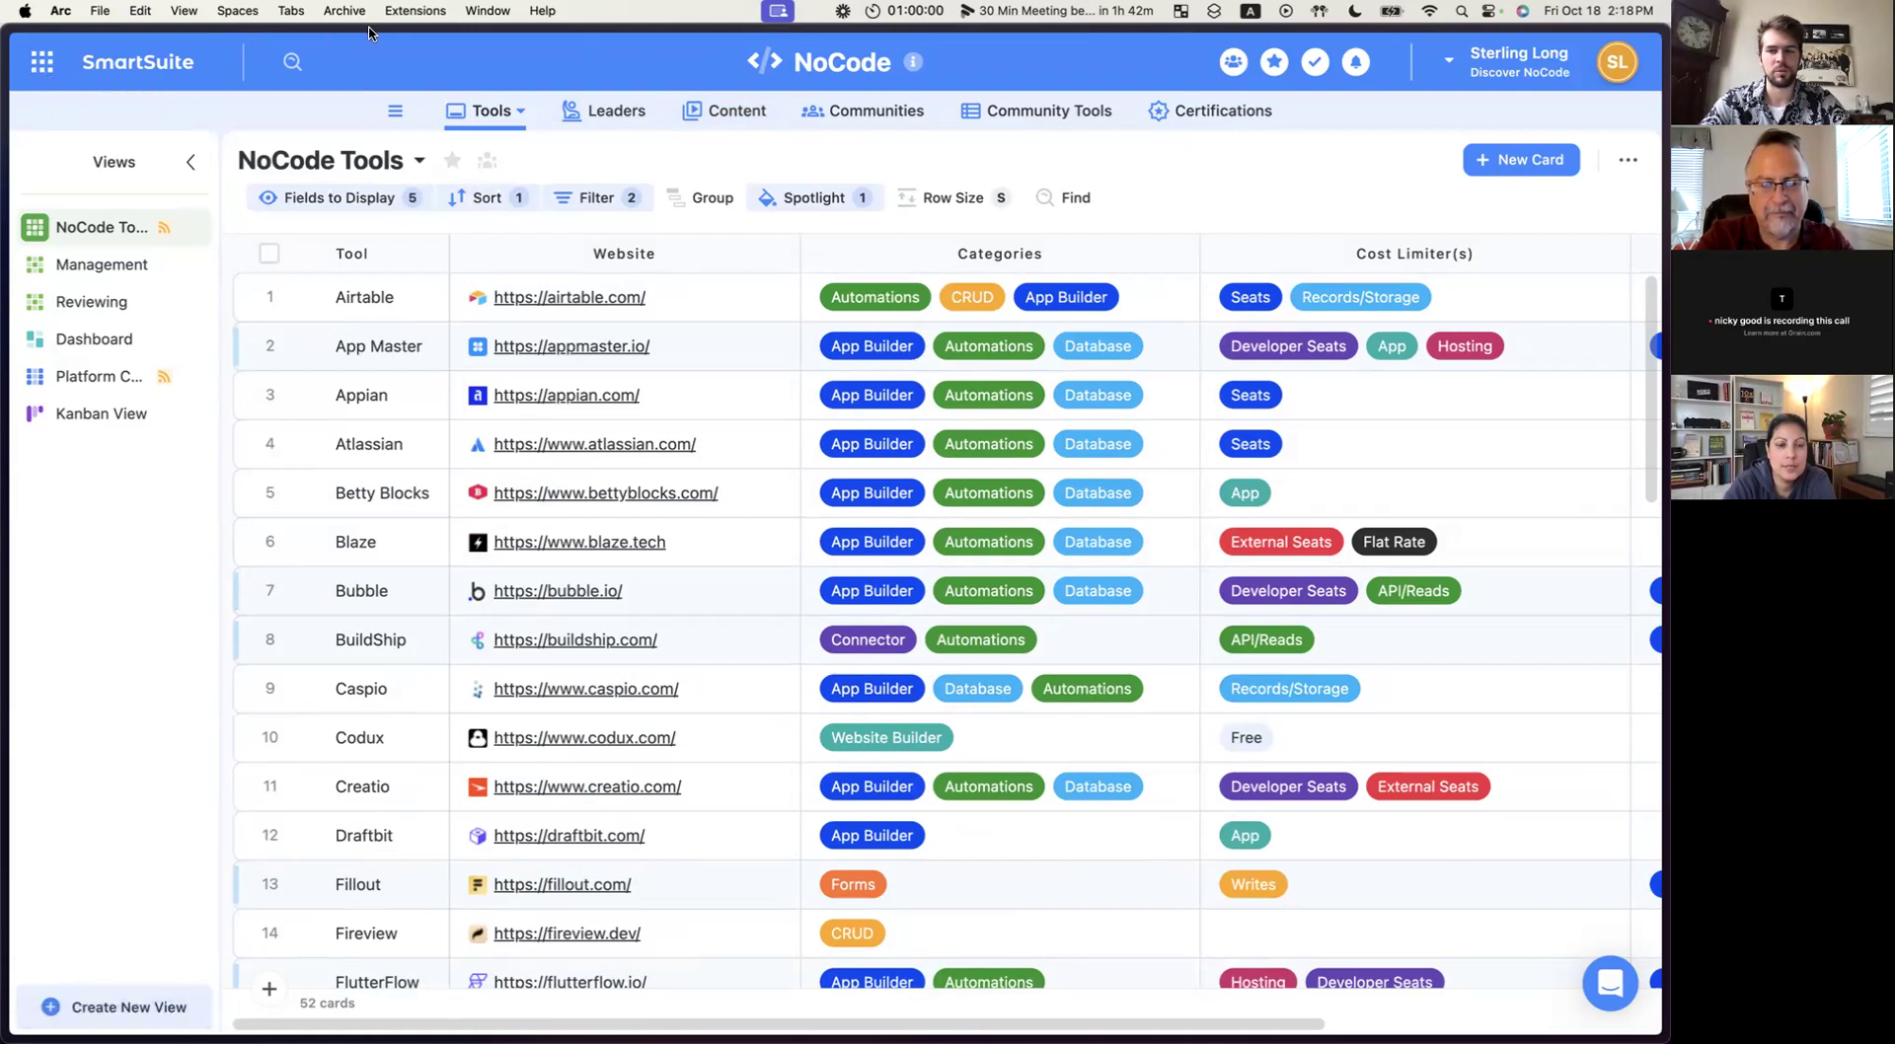
Open the NoCode Software Selector solution and rename its Table 1 to "NoCode Software Requests".
{"action": "key", "text": "F11"}
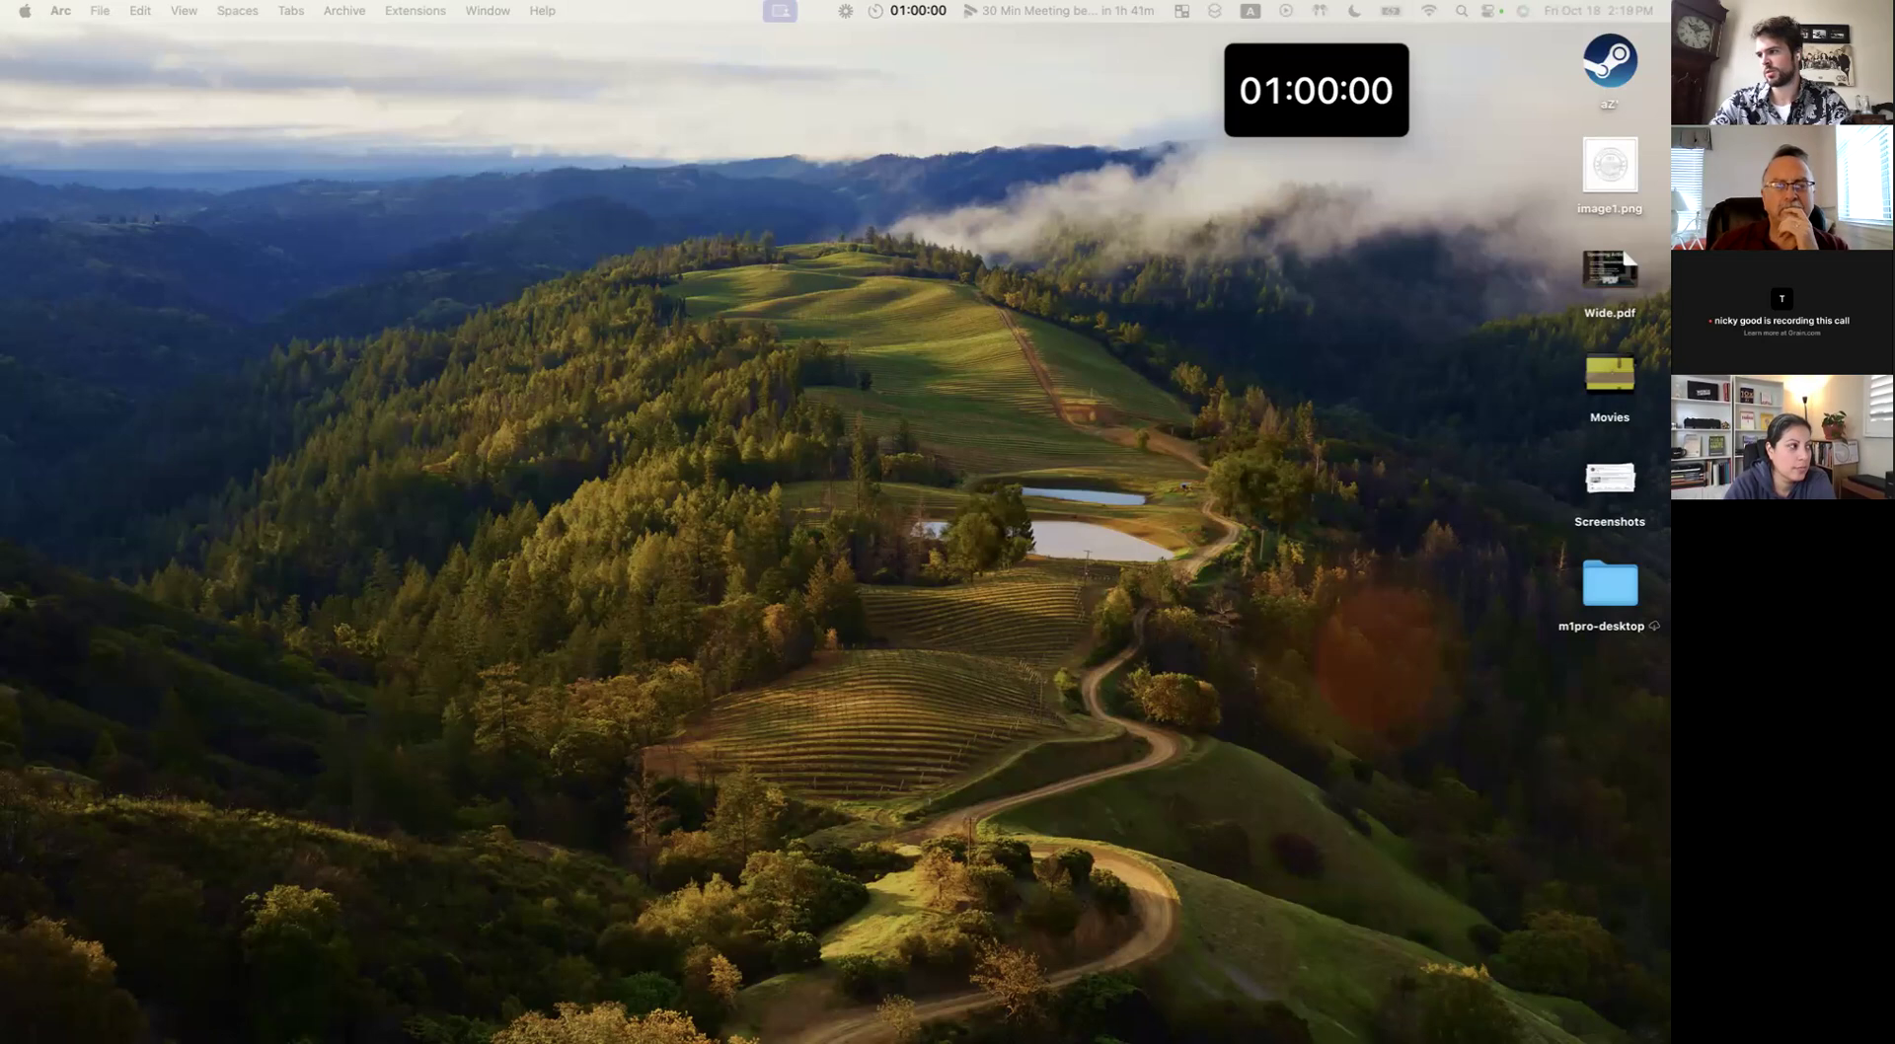
{"action": "key", "text": "super+n"}
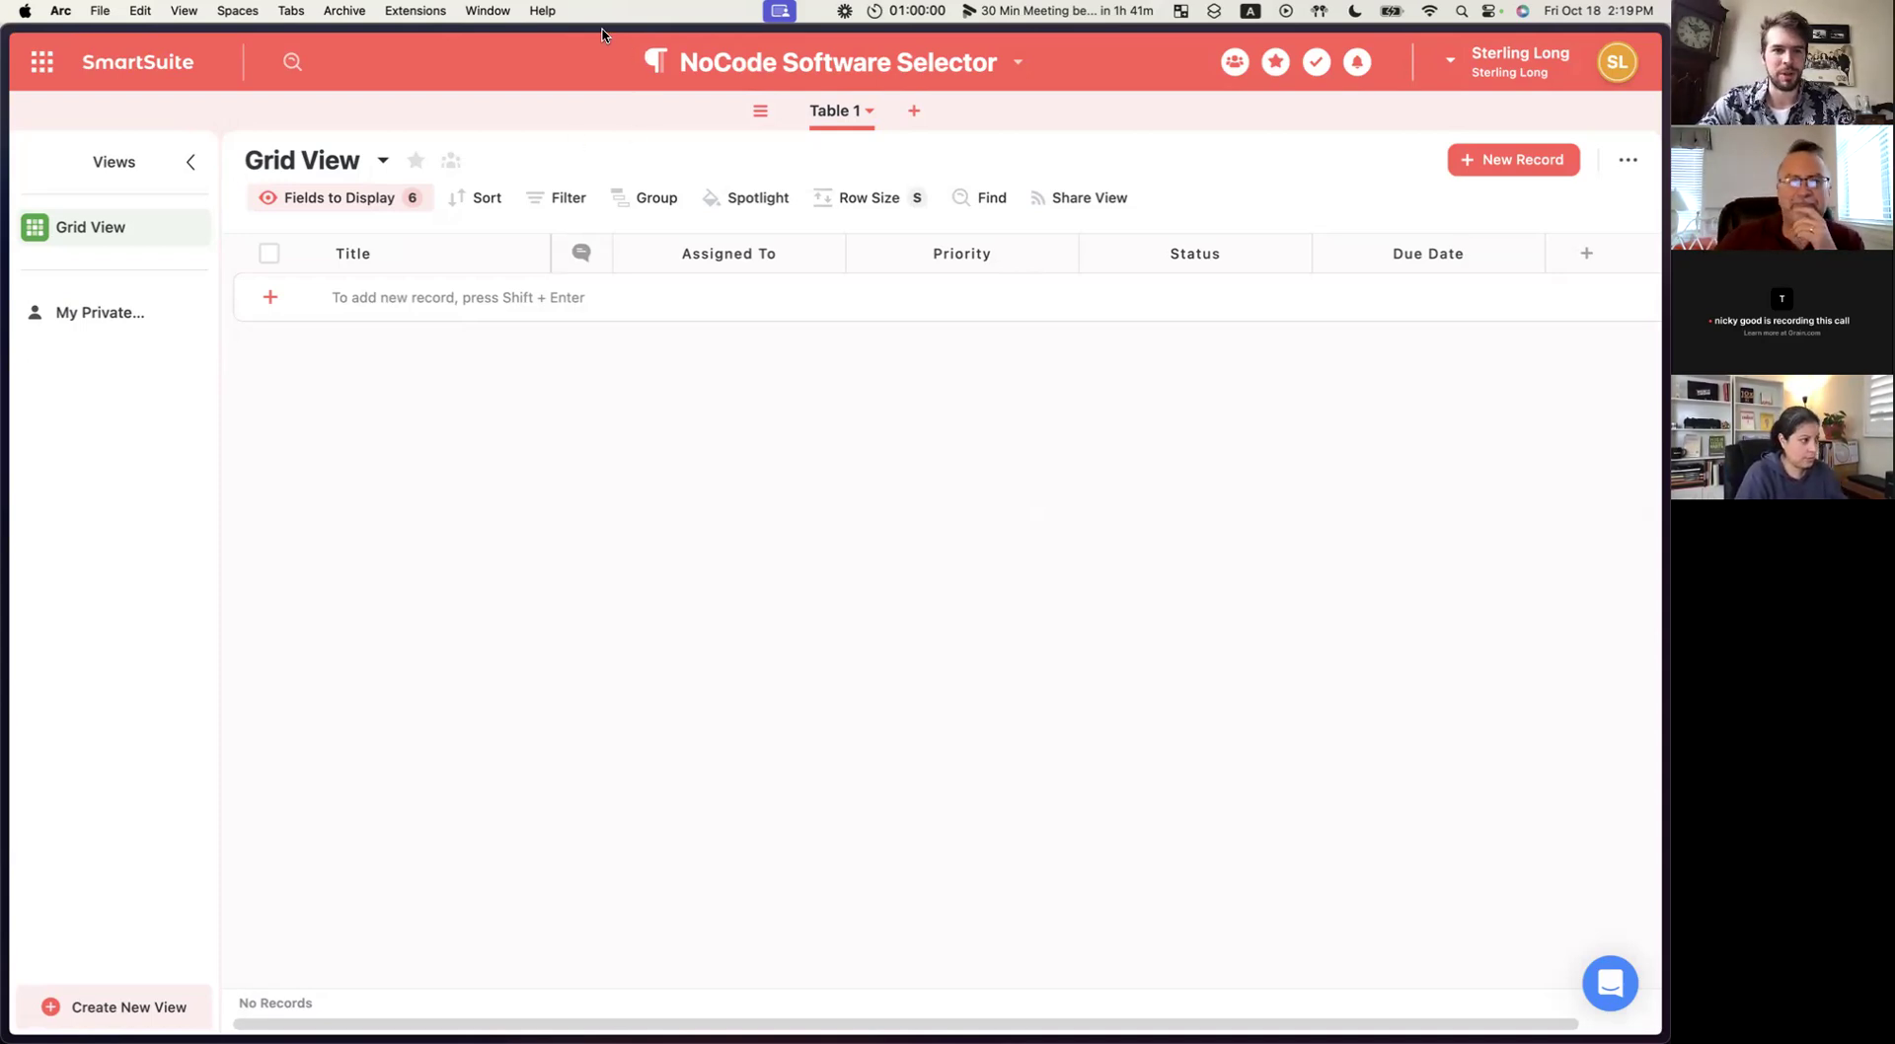
{"action": "left_click", "coordinate": [870, 113]}
{"action": "key", "text": "super+a"}
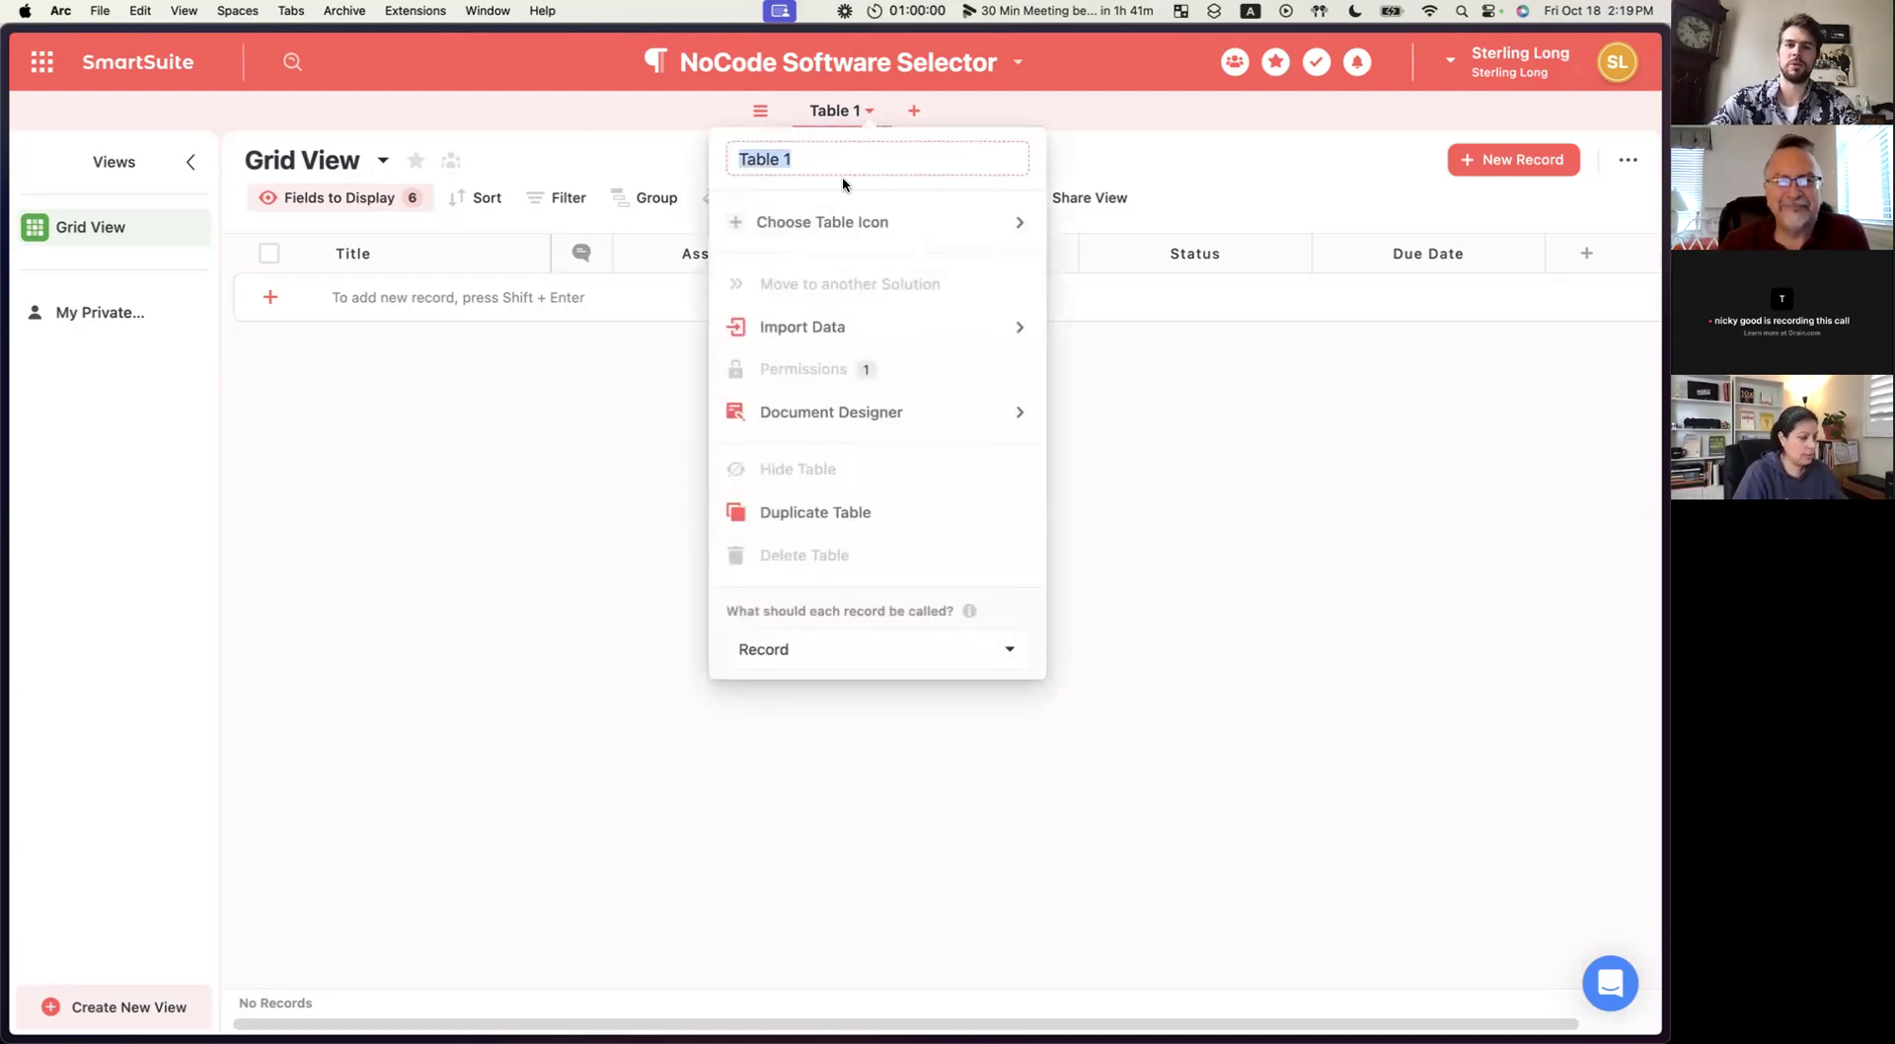
{"action": "key", "text": "BackSpace"}
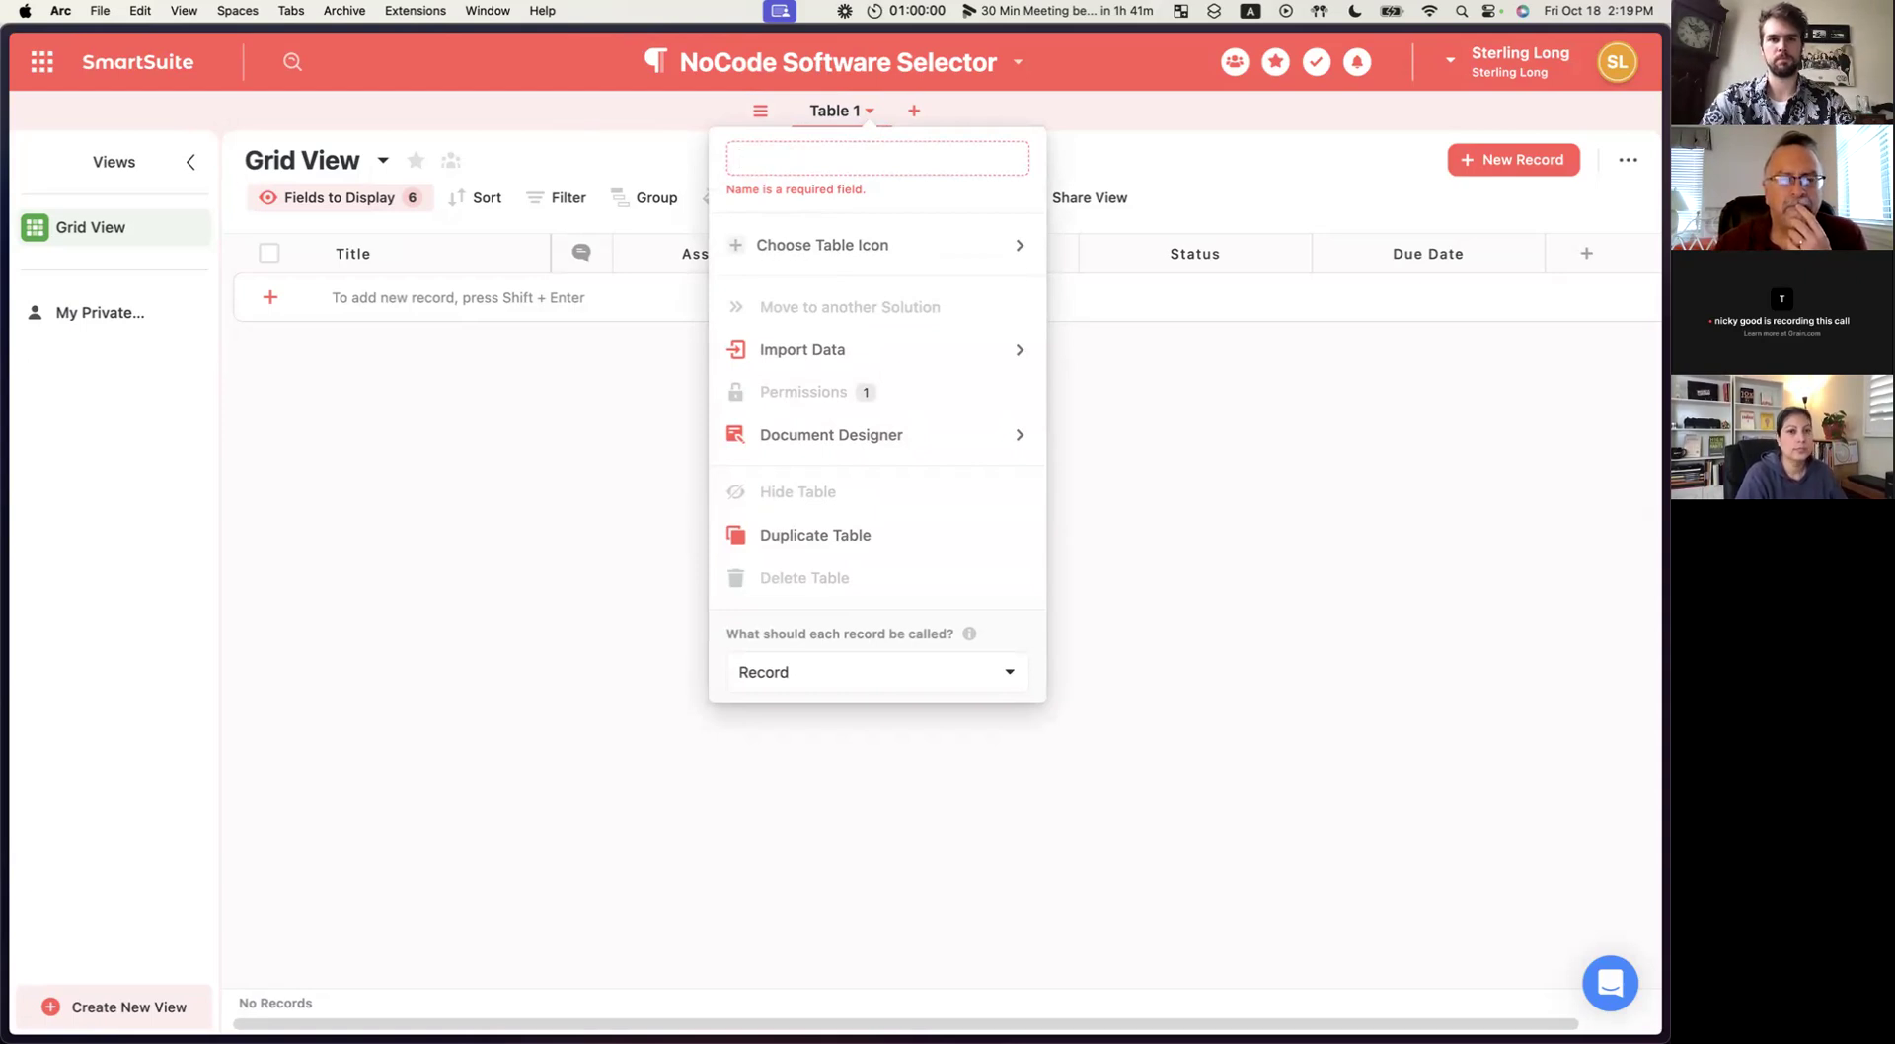
{"action": "type", "text": "NoCode S"}
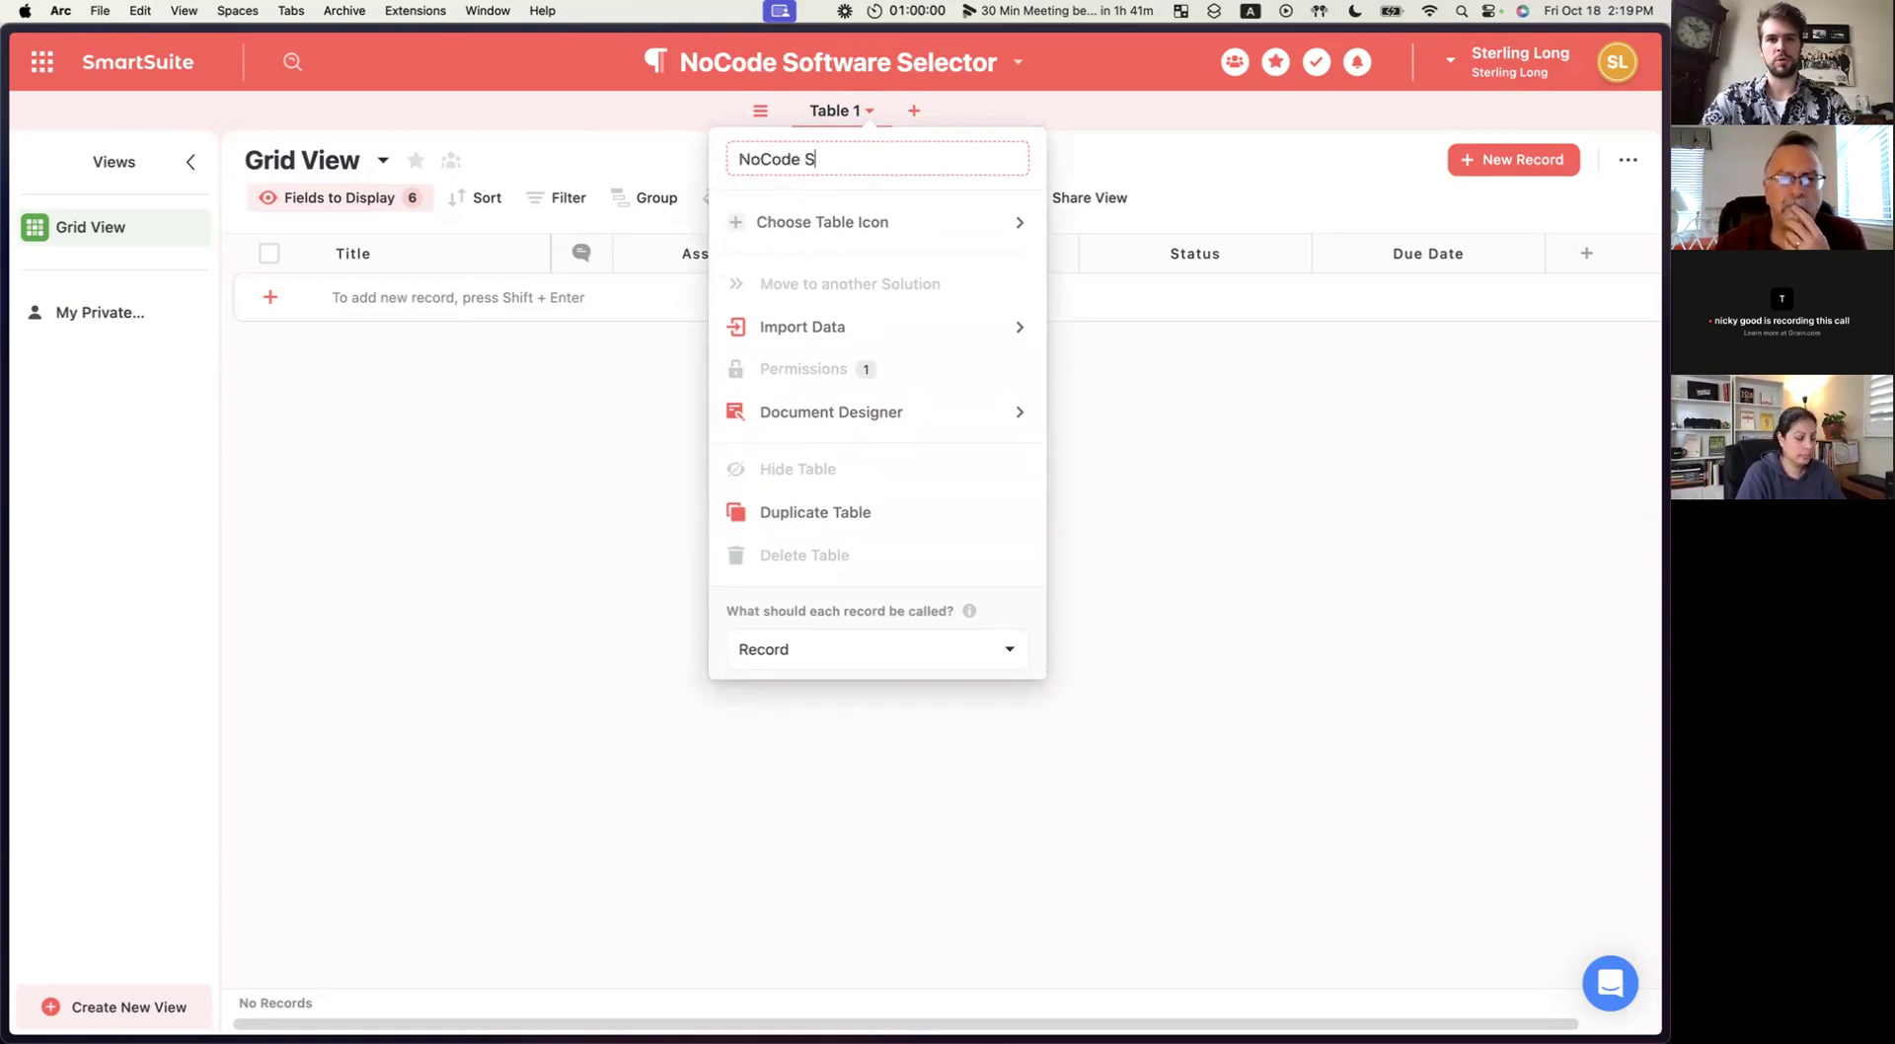
{"action": "type", "text": "oftware Requests"}
{"action": "left_click", "coordinate": [727, 406]}
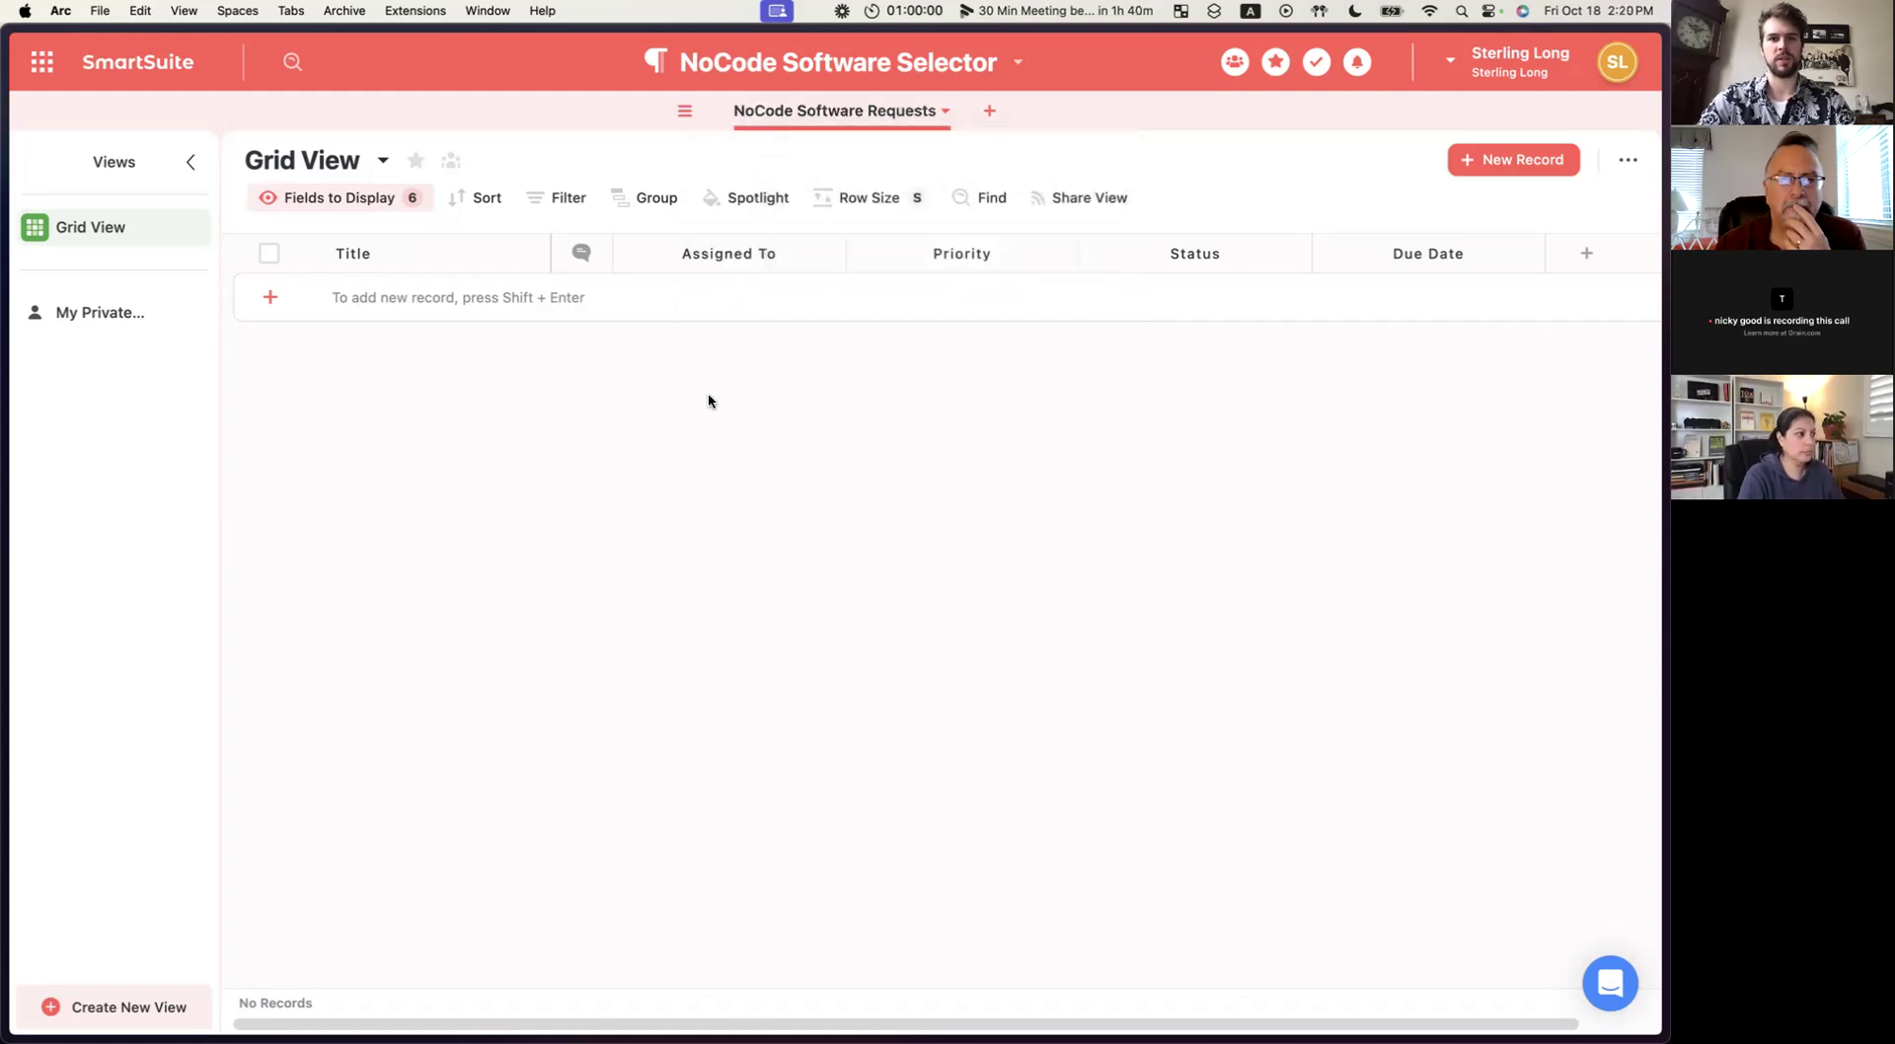
Delete the Due Date field from the NoCode Software Requests table.
{"action": "left_click", "coordinate": [1530, 259]}
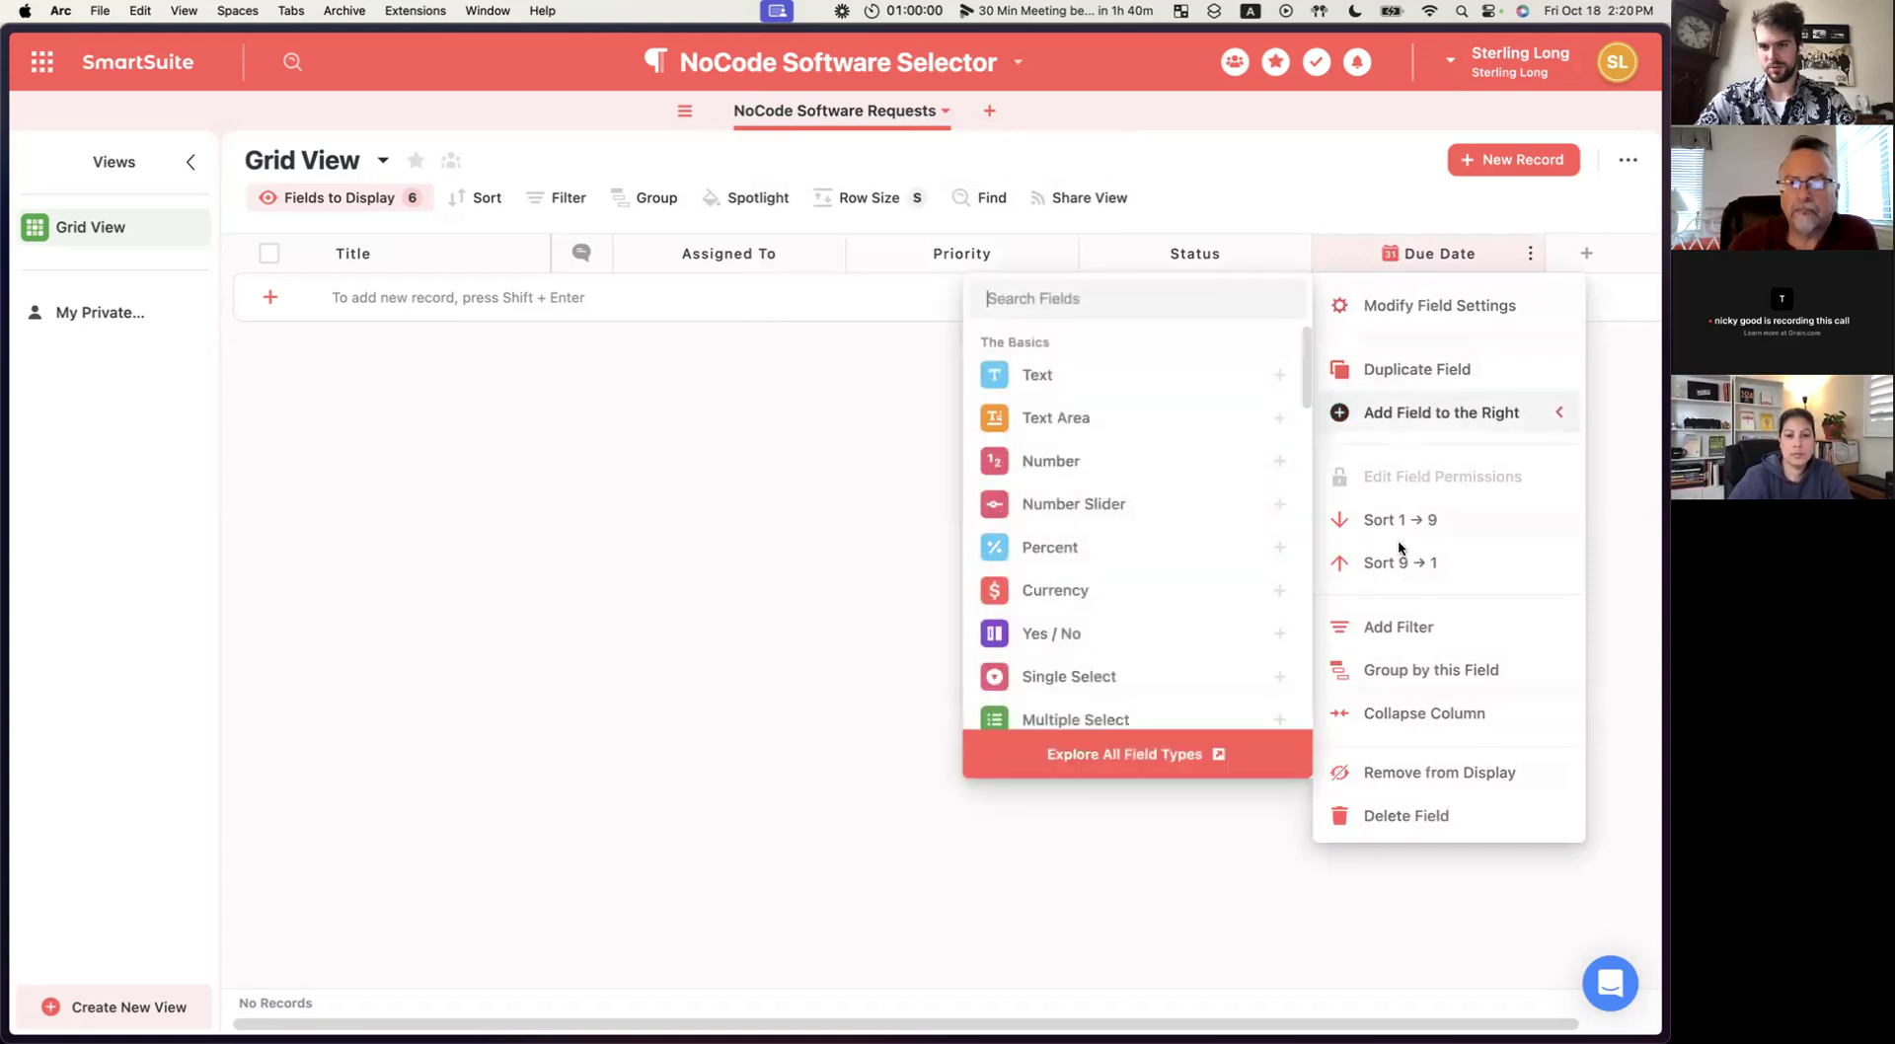
{"action": "left_click", "coordinate": [1393, 815]}
{"action": "left_click", "coordinate": [958, 642]}
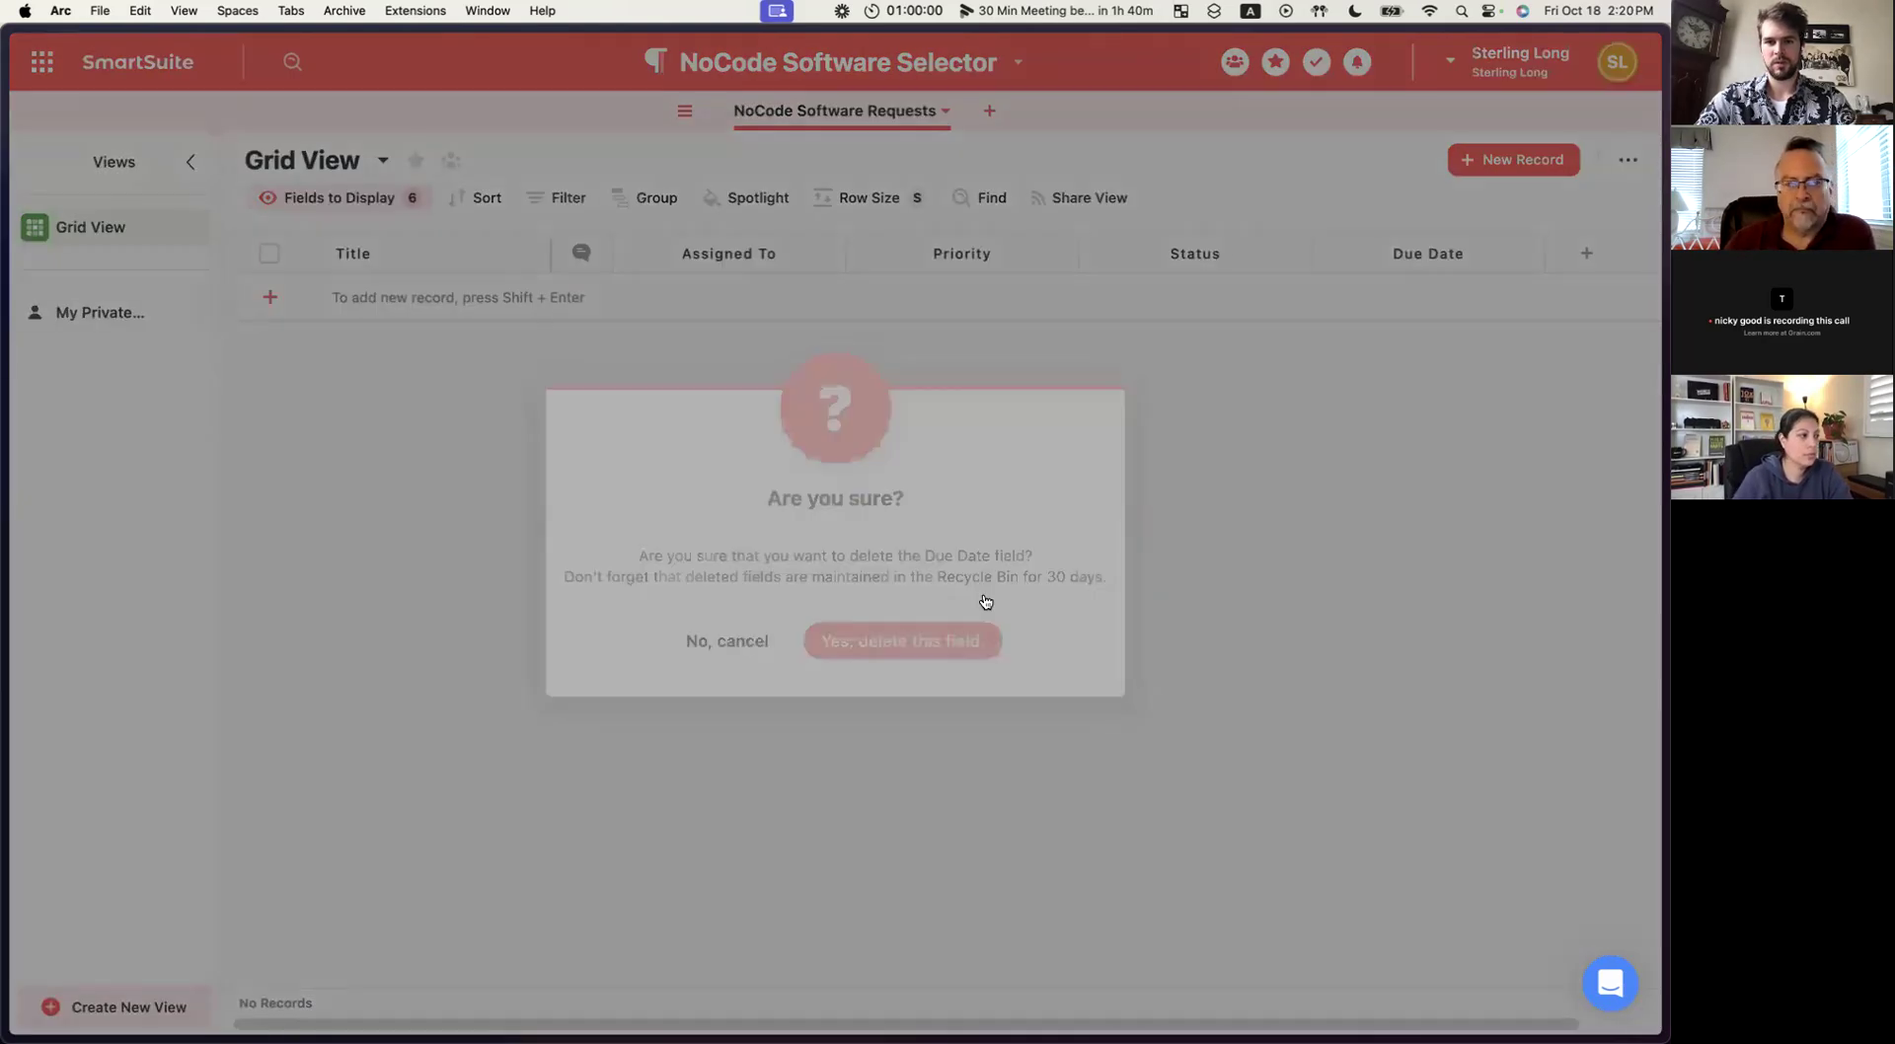
{"action": "left_click", "coordinate": [1296, 254]}
{"action": "left_click", "coordinate": [1189, 409]}
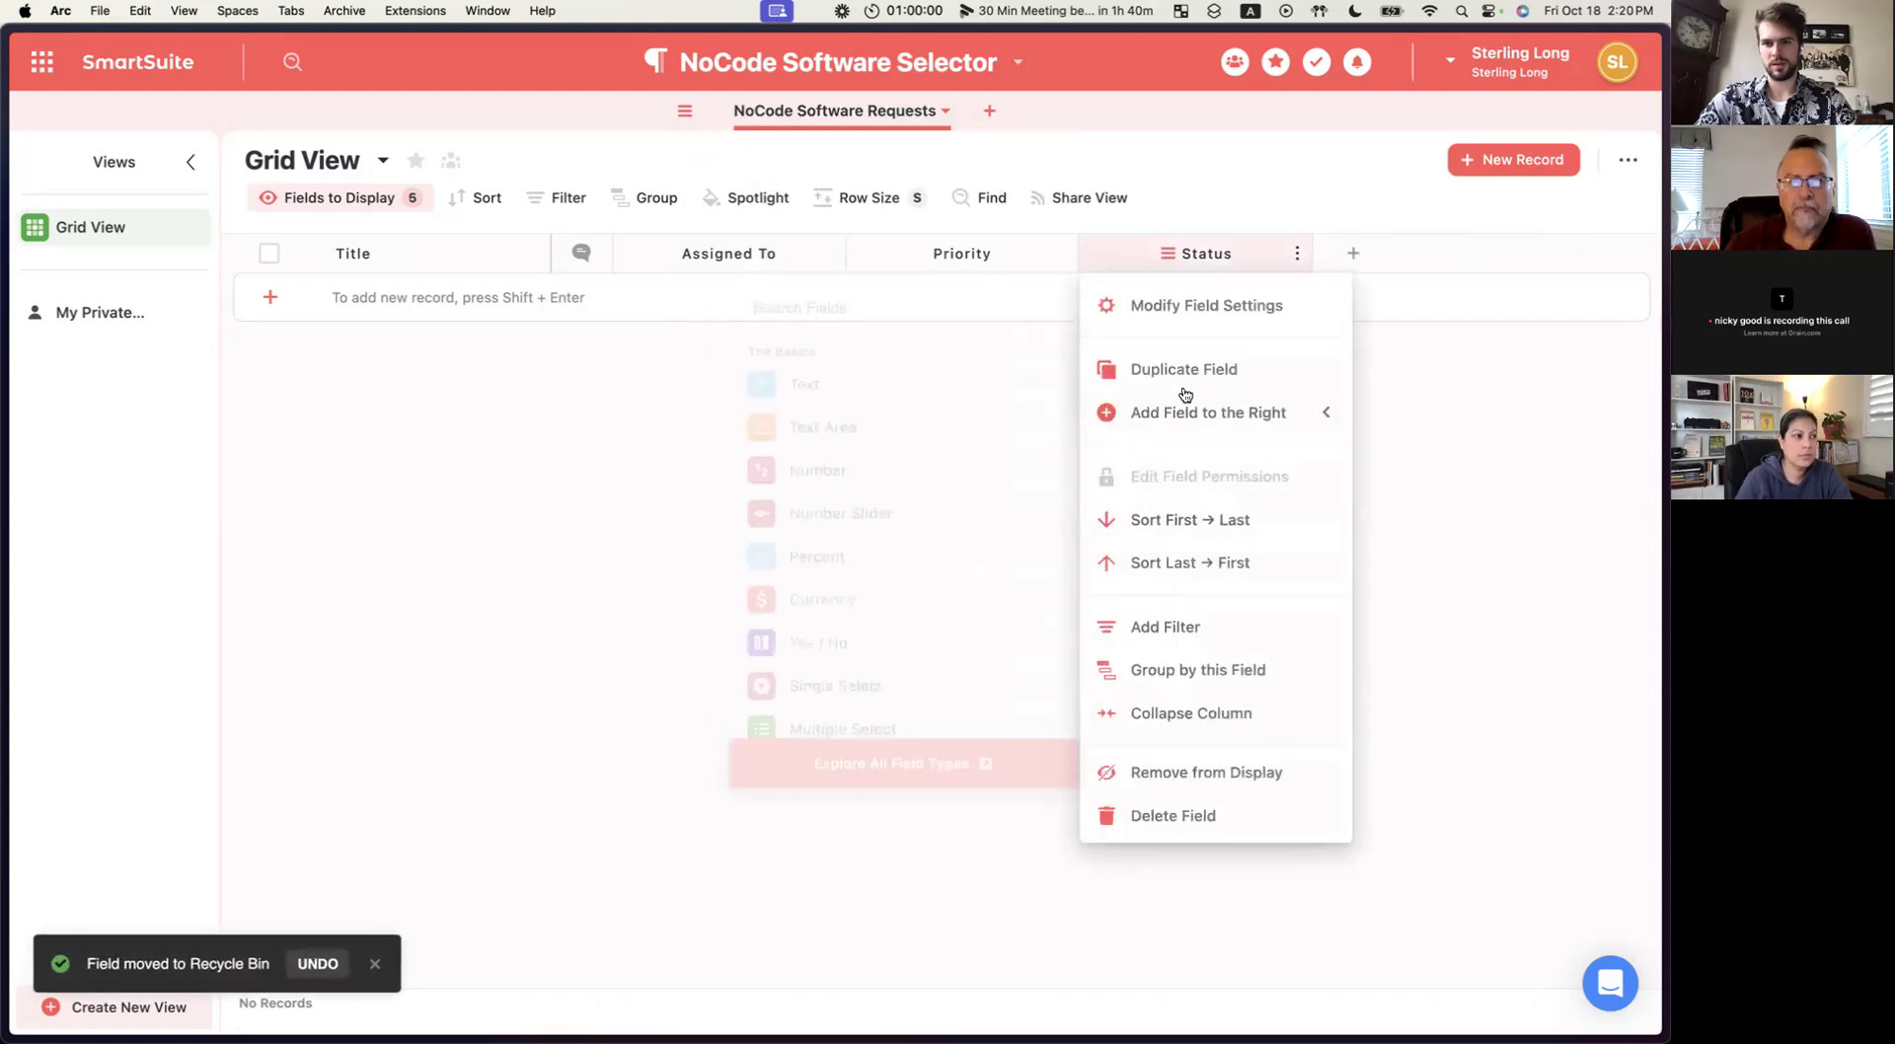
{"action": "left_click", "coordinate": [785, 295]}
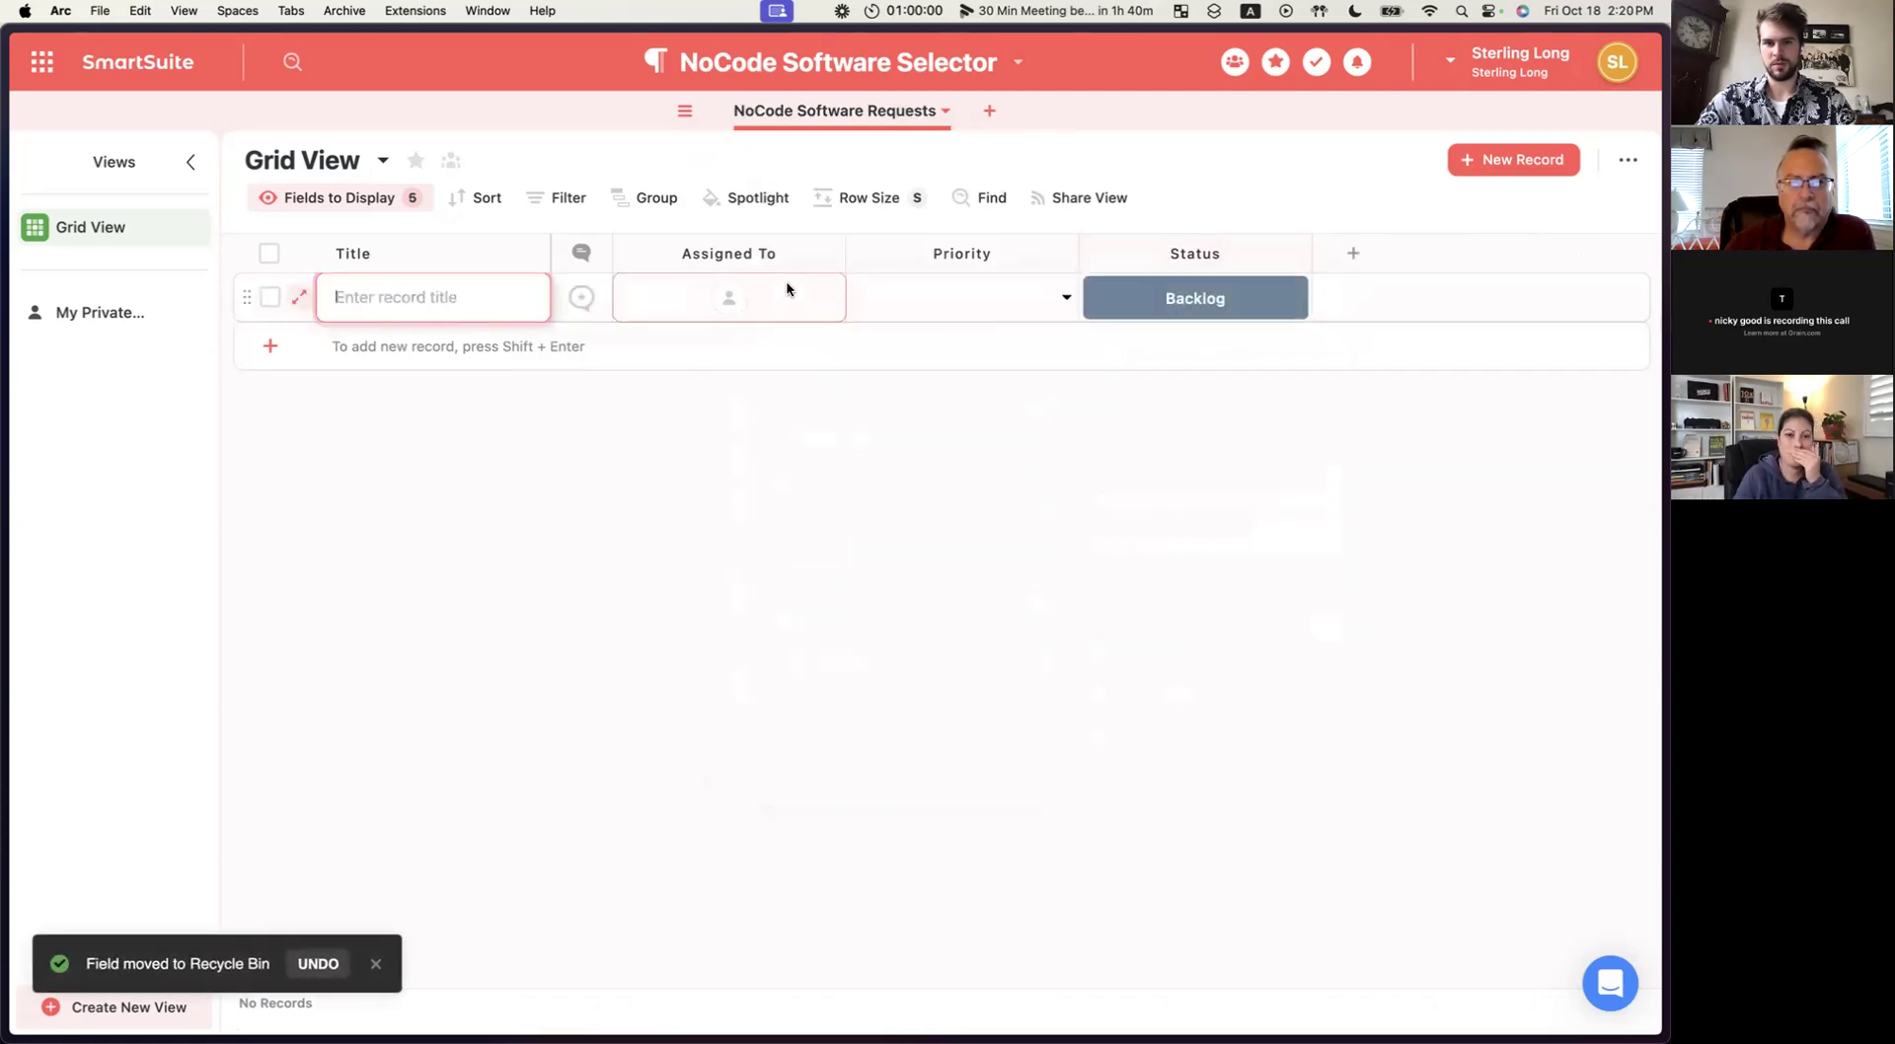
Delete the Assigned To field from the NoCode Software Requests table.
{"action": "left_click", "coordinate": [830, 254]}
{"action": "left_click", "coordinate": [834, 412]}
{"action": "left_click", "coordinate": [754, 817]}
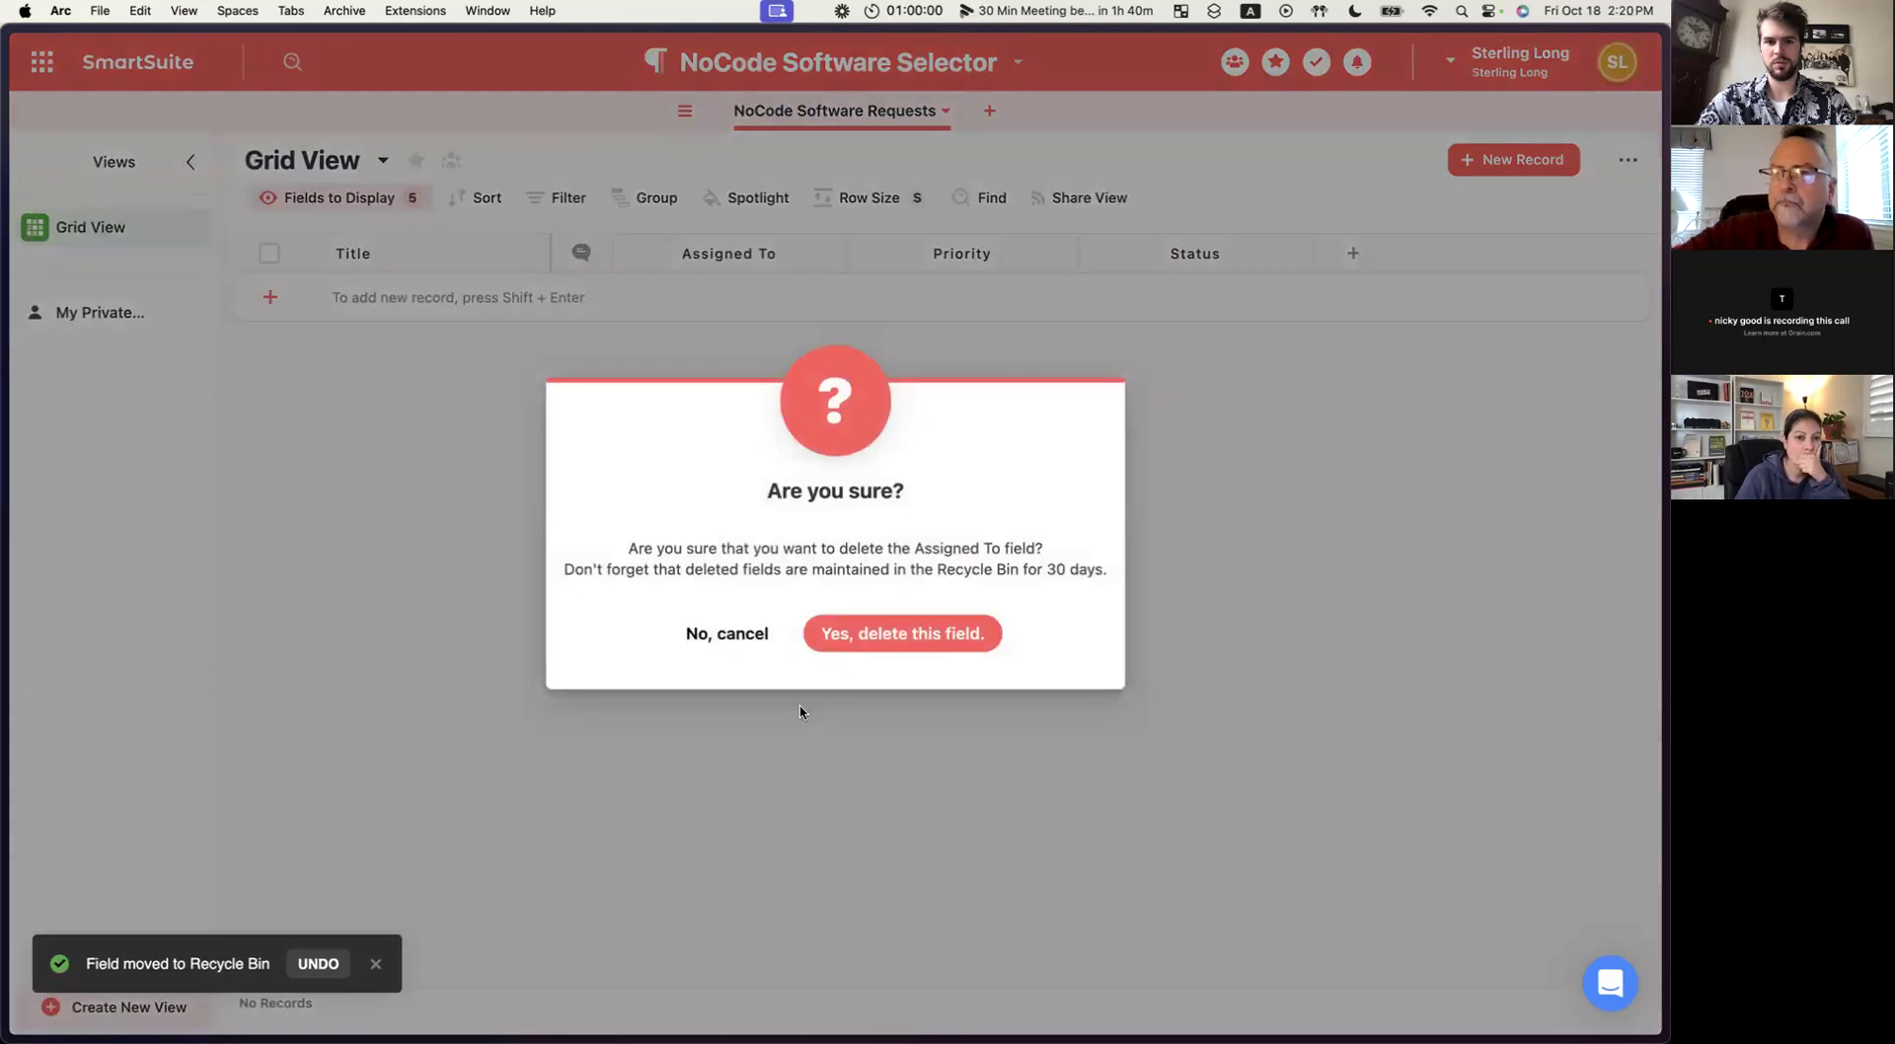
{"action": "left_click", "coordinate": [901, 640]}
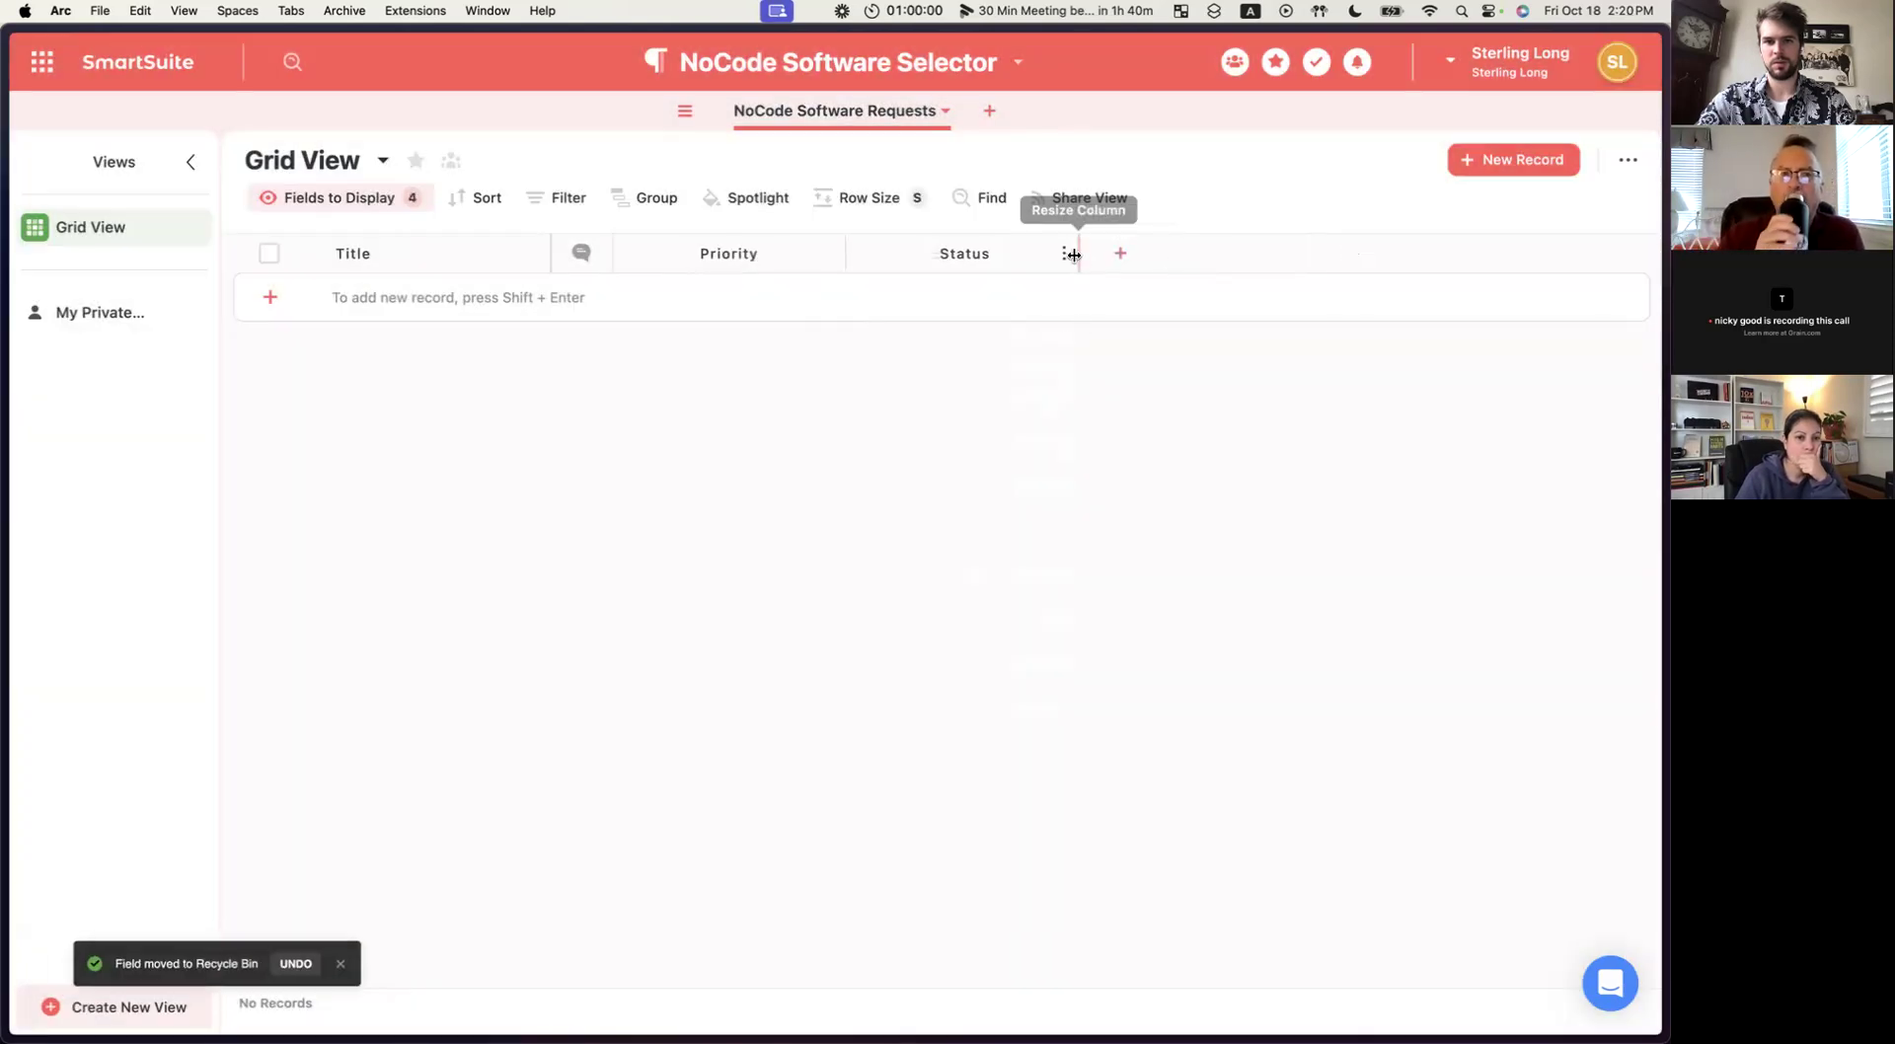
Delete the Status and Priority fields from the NoCode Software Requests table.
{"action": "left_click", "coordinate": [1068, 254]}
{"action": "left_click", "coordinate": [935, 819]}
{"action": "left_click", "coordinate": [928, 642]}
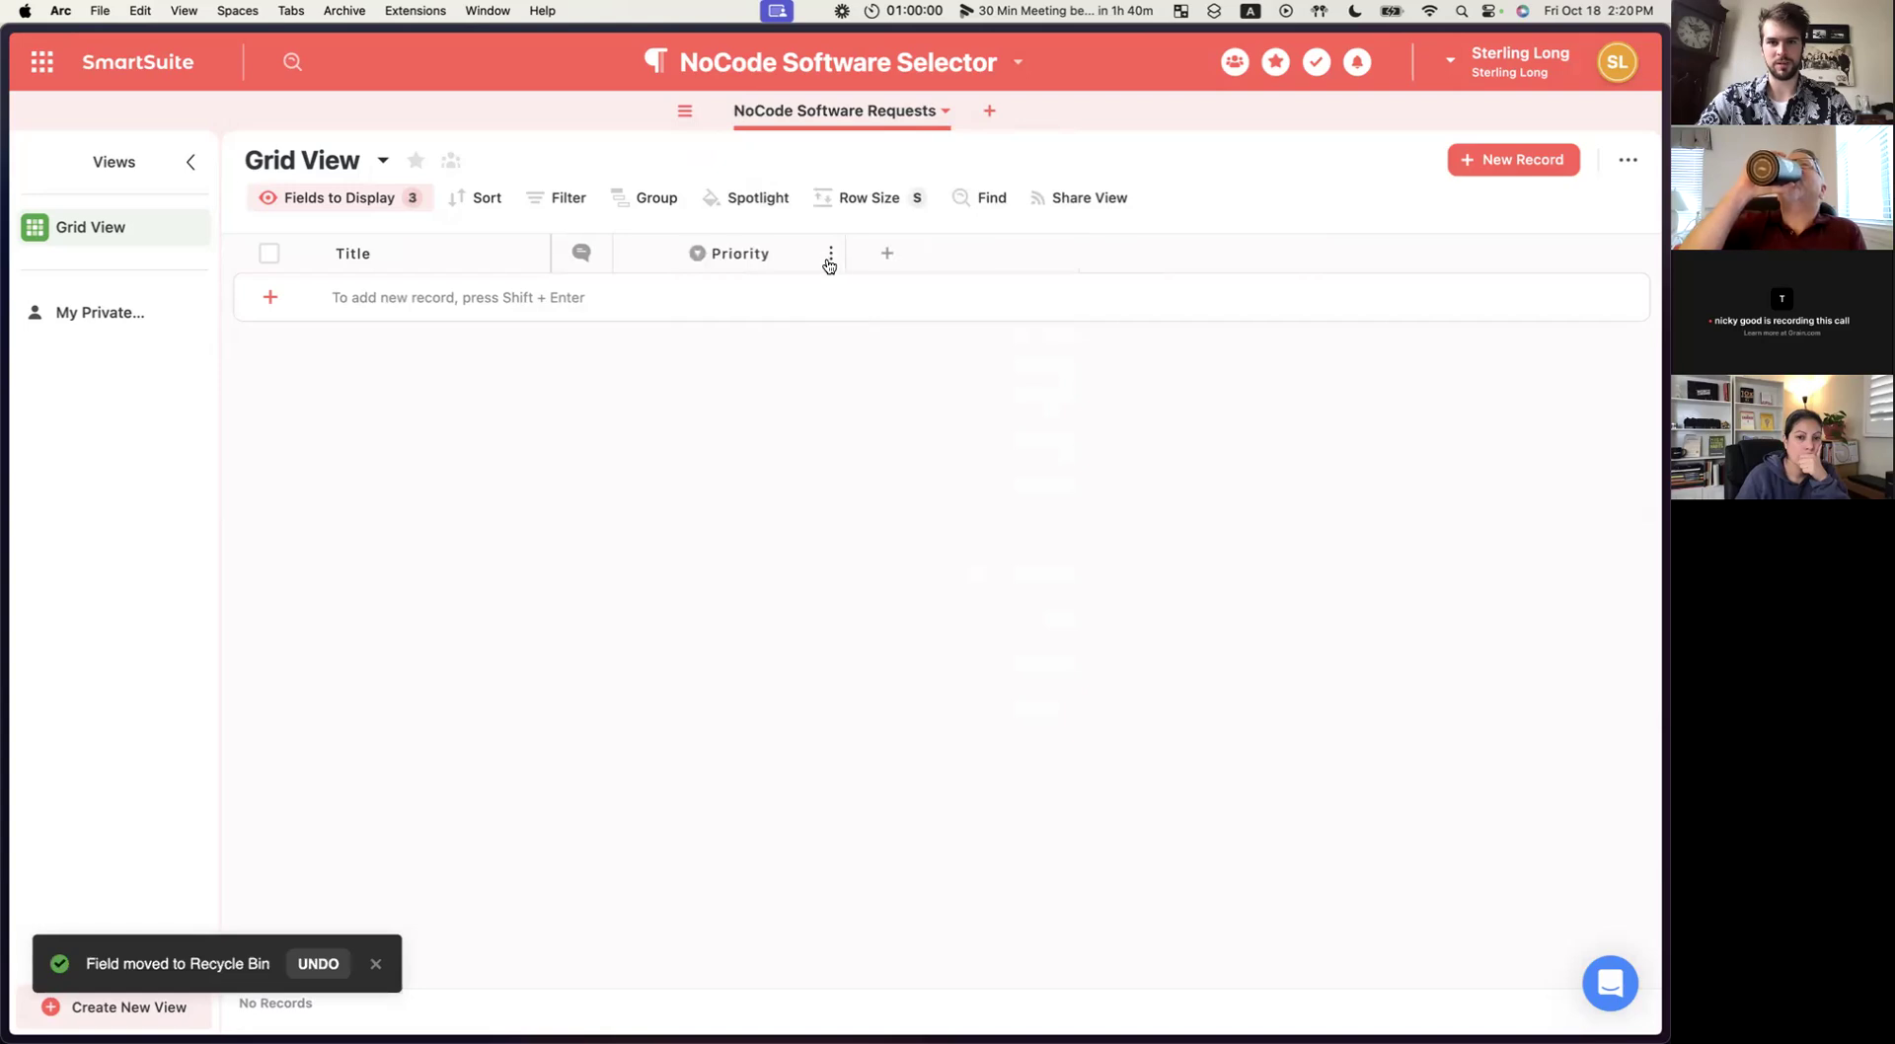
{"action": "left_click", "coordinate": [830, 254]}
{"action": "left_click", "coordinate": [754, 815]}
{"action": "left_click", "coordinate": [898, 640]}
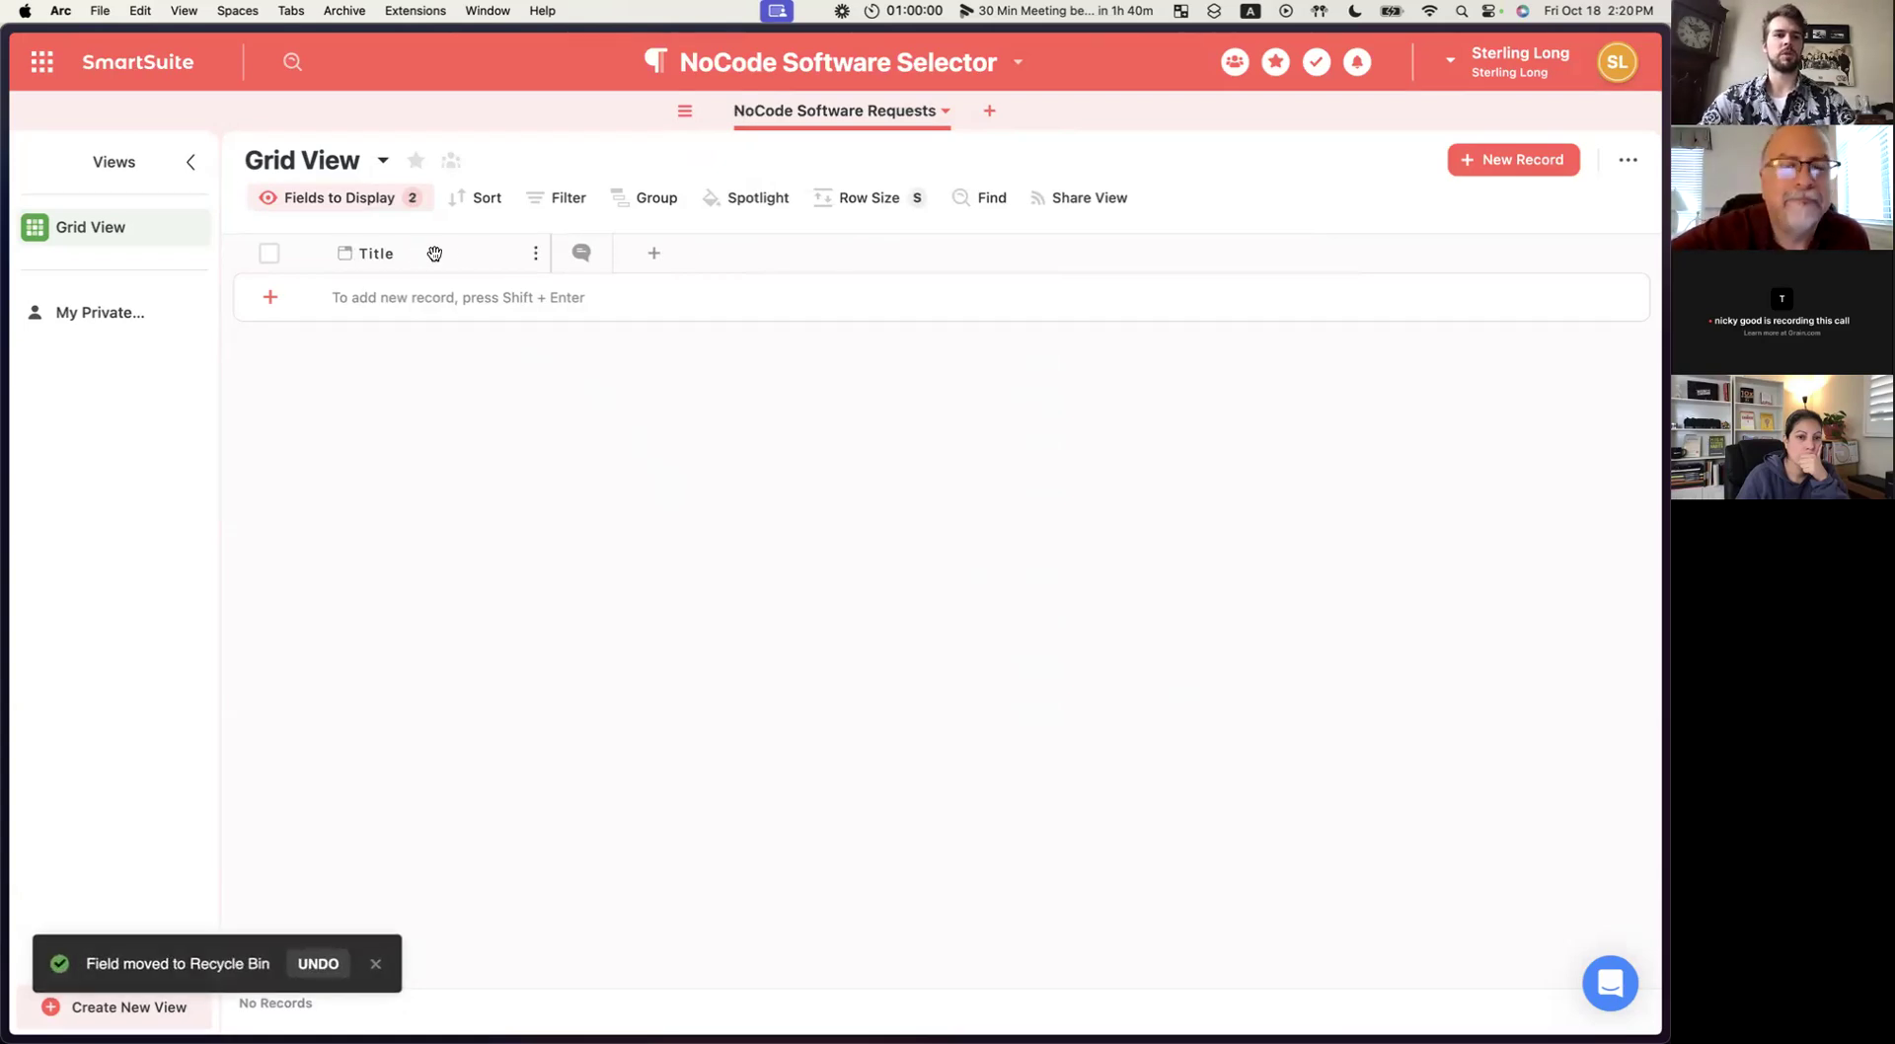
Rename the primary Title field to "Request" and stop requiring its entries to be unique.
{"action": "left_click", "coordinate": [536, 253]}
{"action": "left_click", "coordinate": [457, 308]}
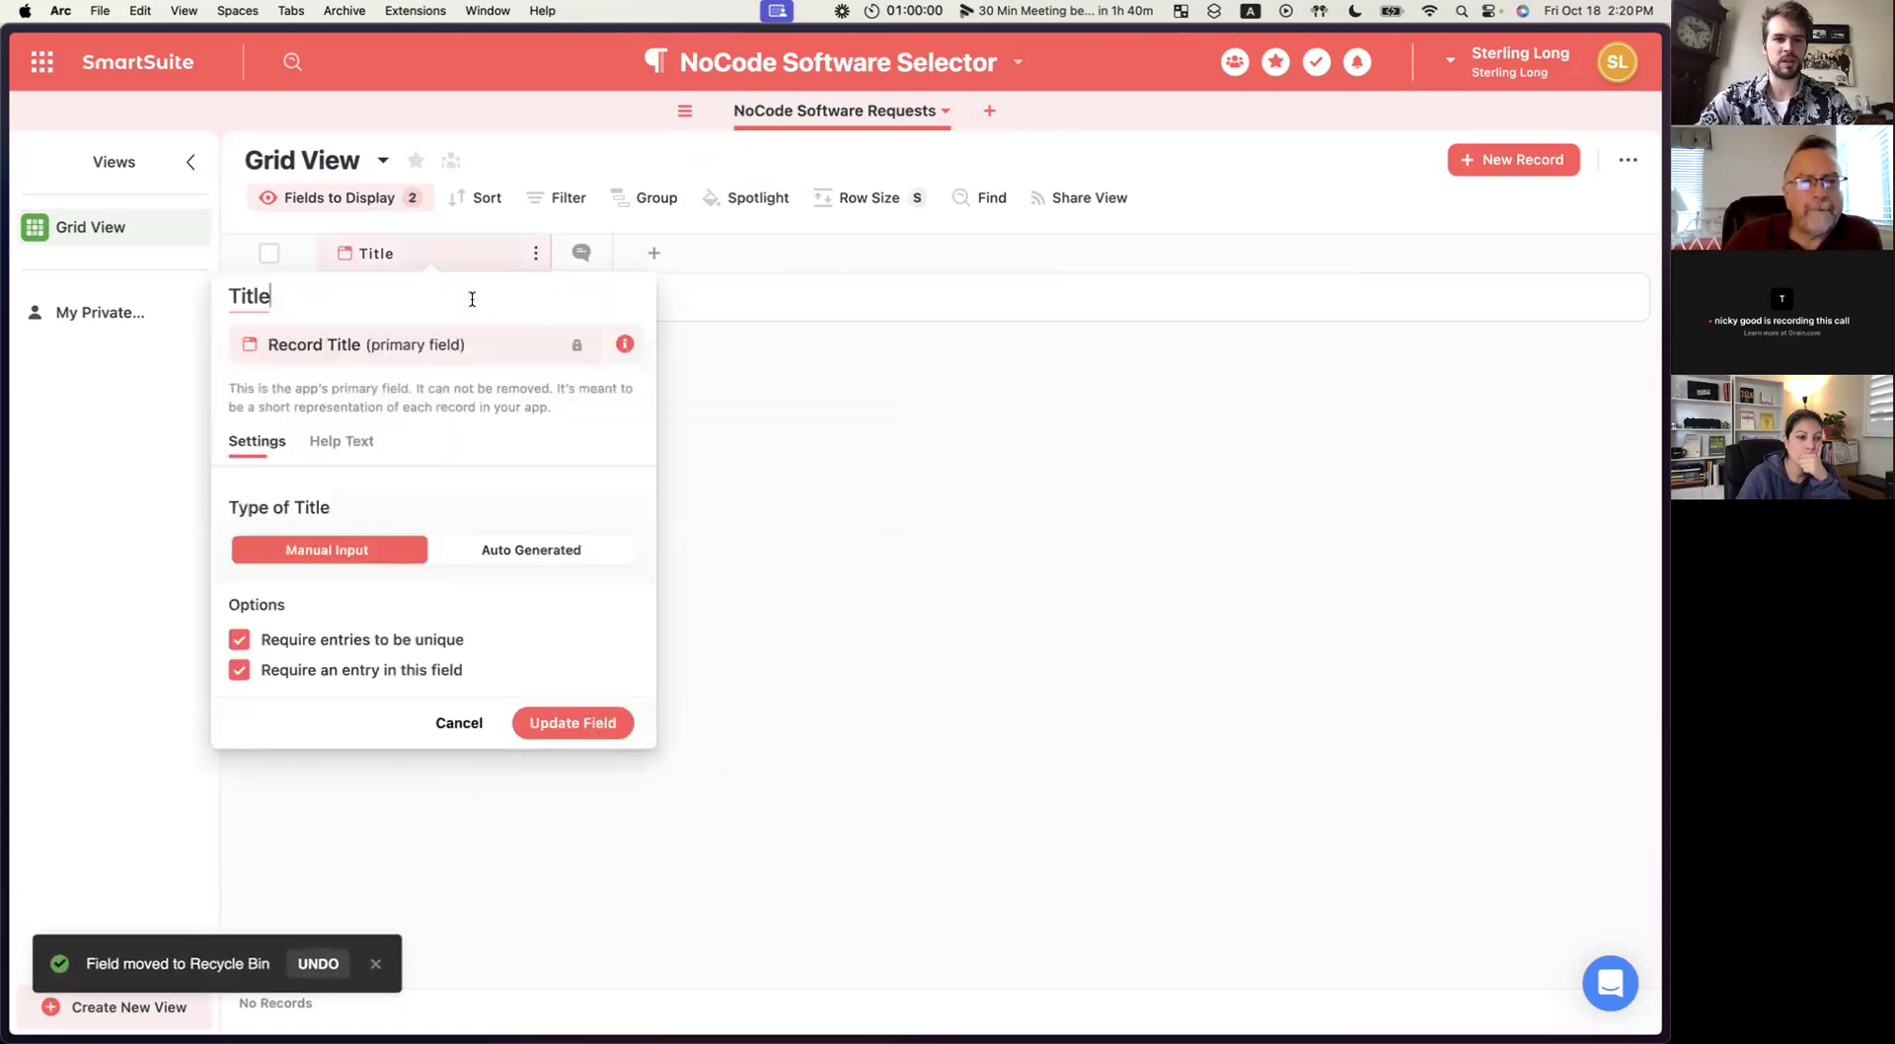
{"action": "double_click", "coordinate": [399, 299]}
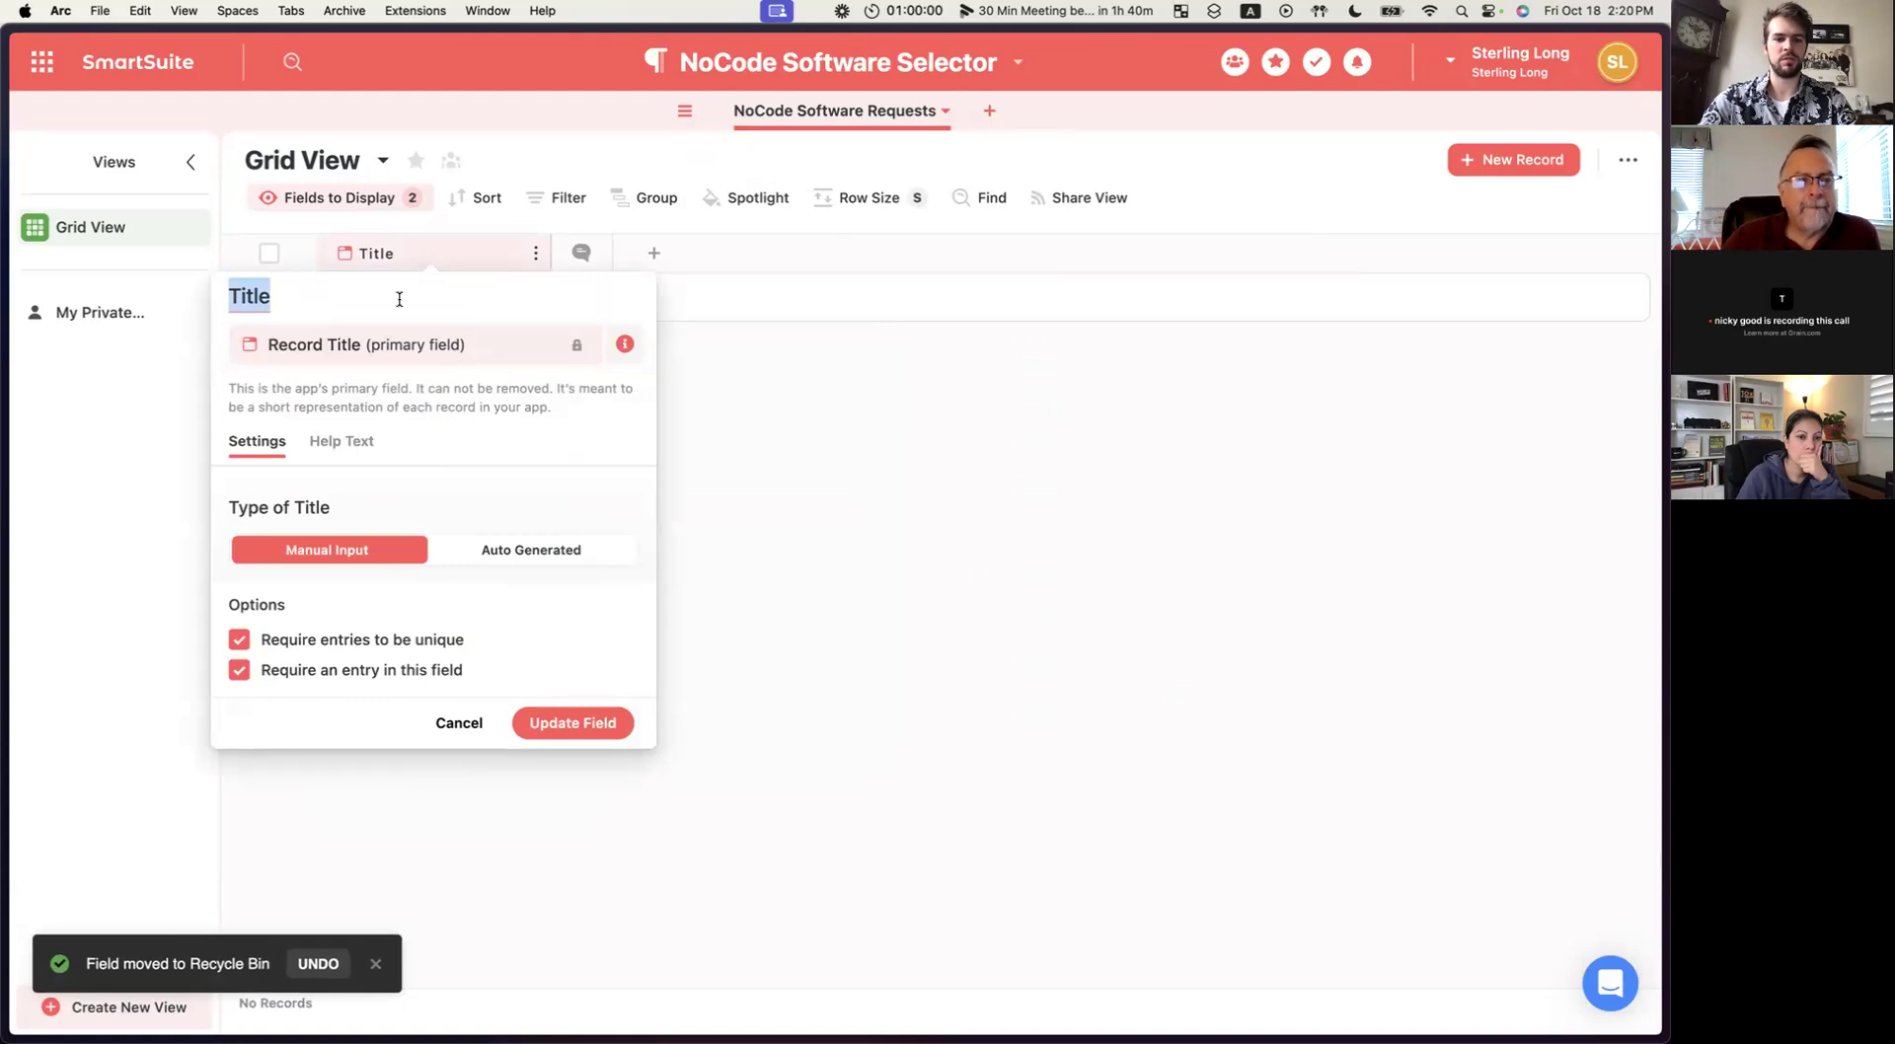
{"action": "type", "text": "Request"}
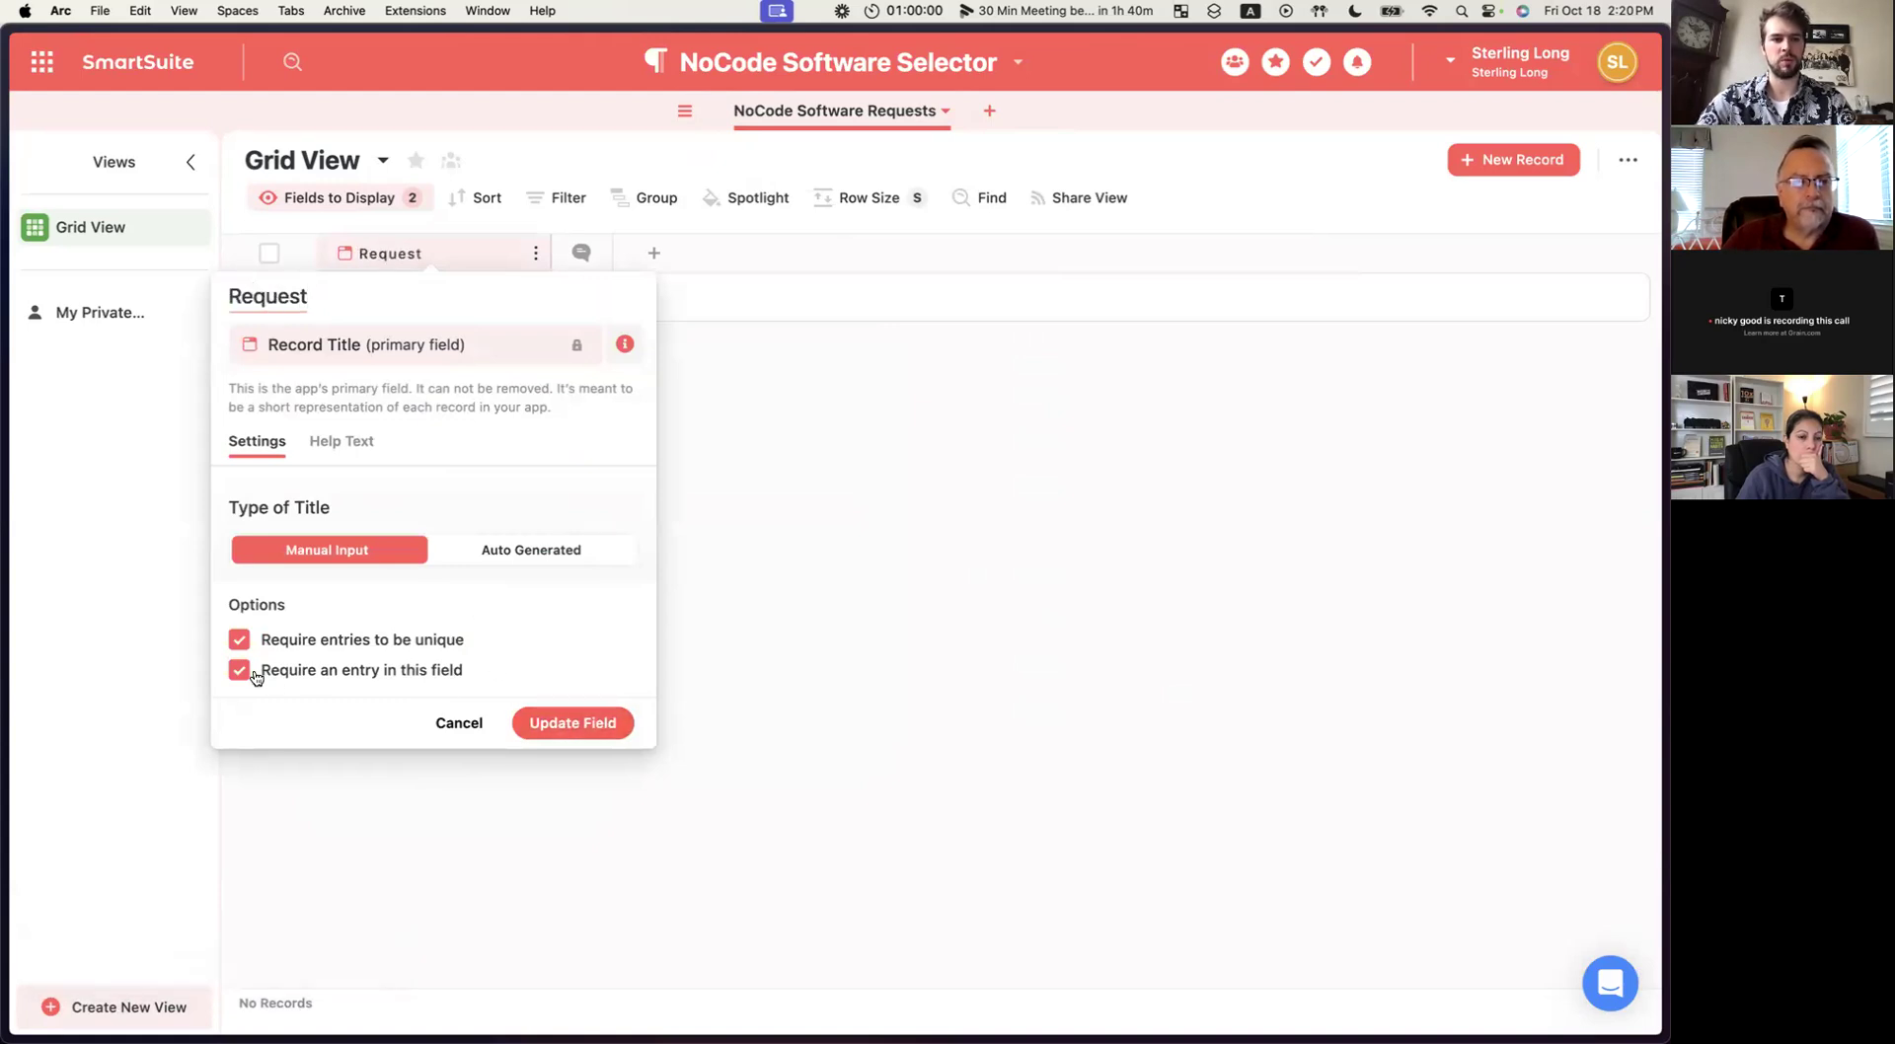
{"action": "left_click", "coordinate": [240, 641]}
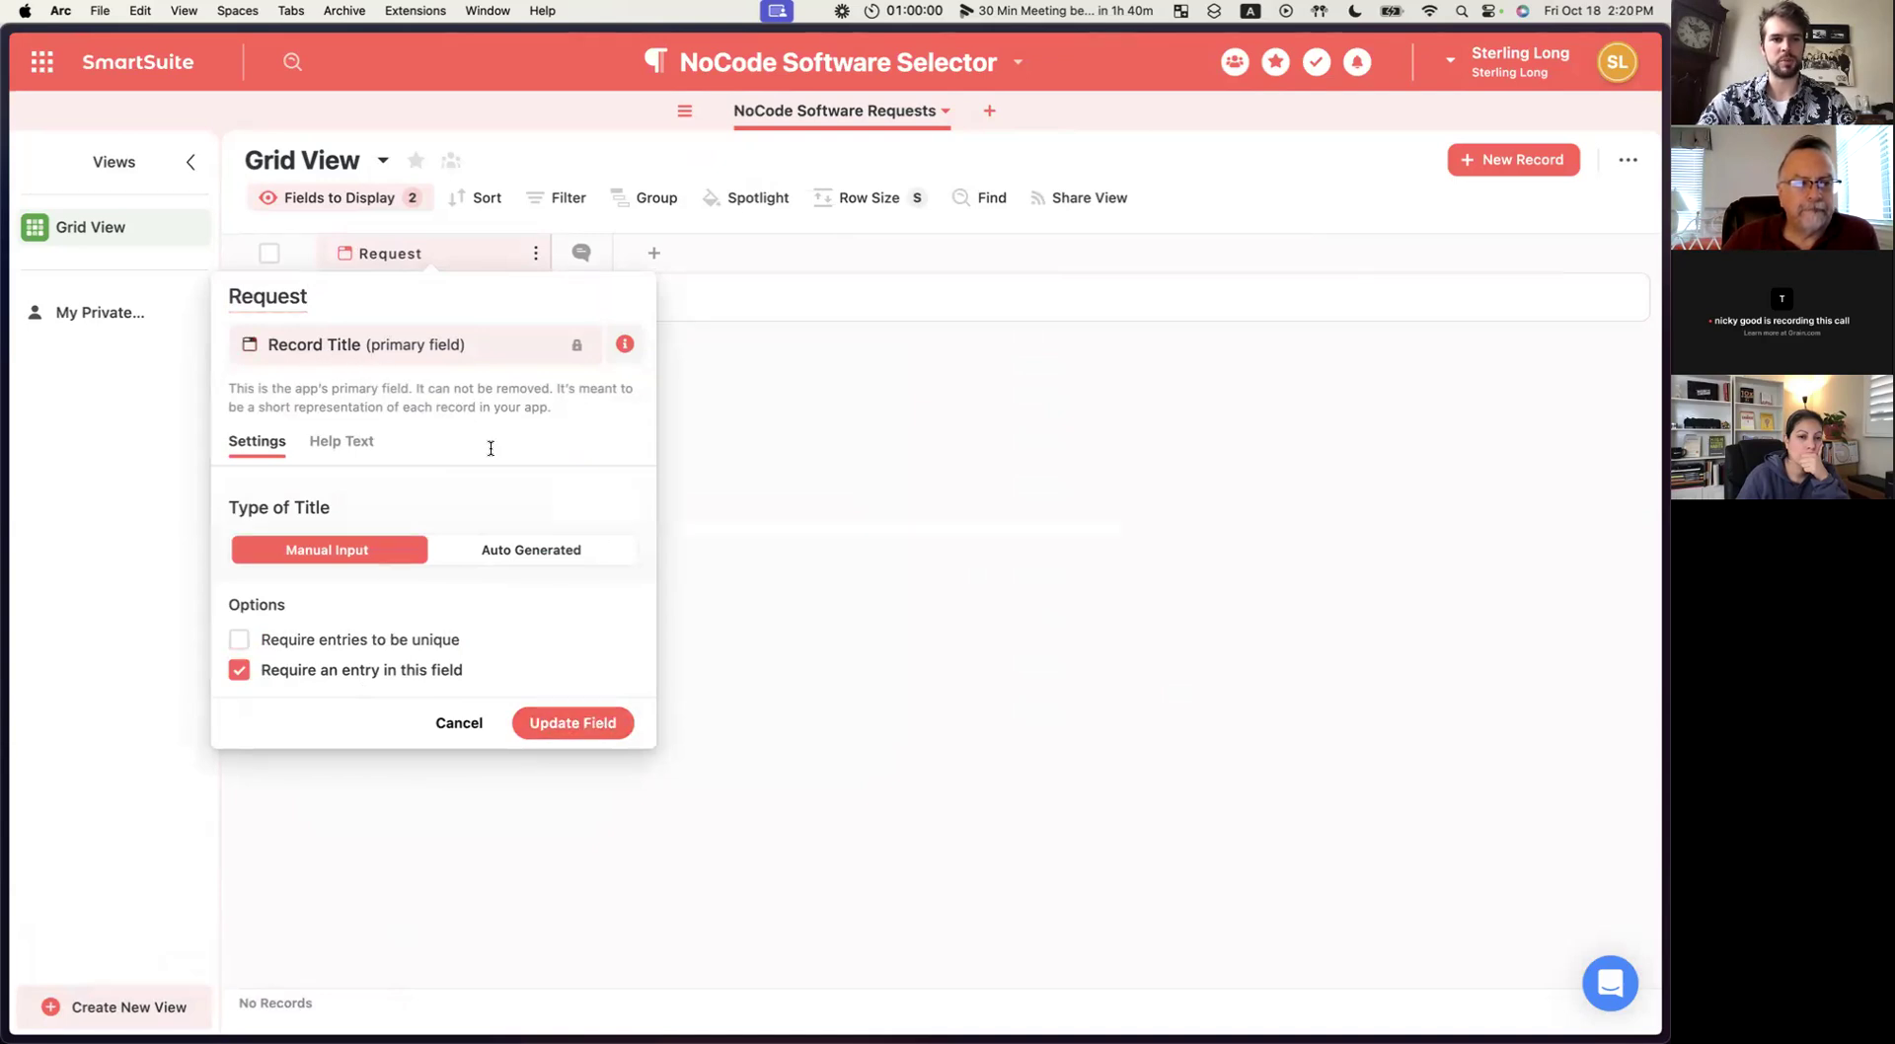
{"action": "left_click", "coordinate": [549, 725]}
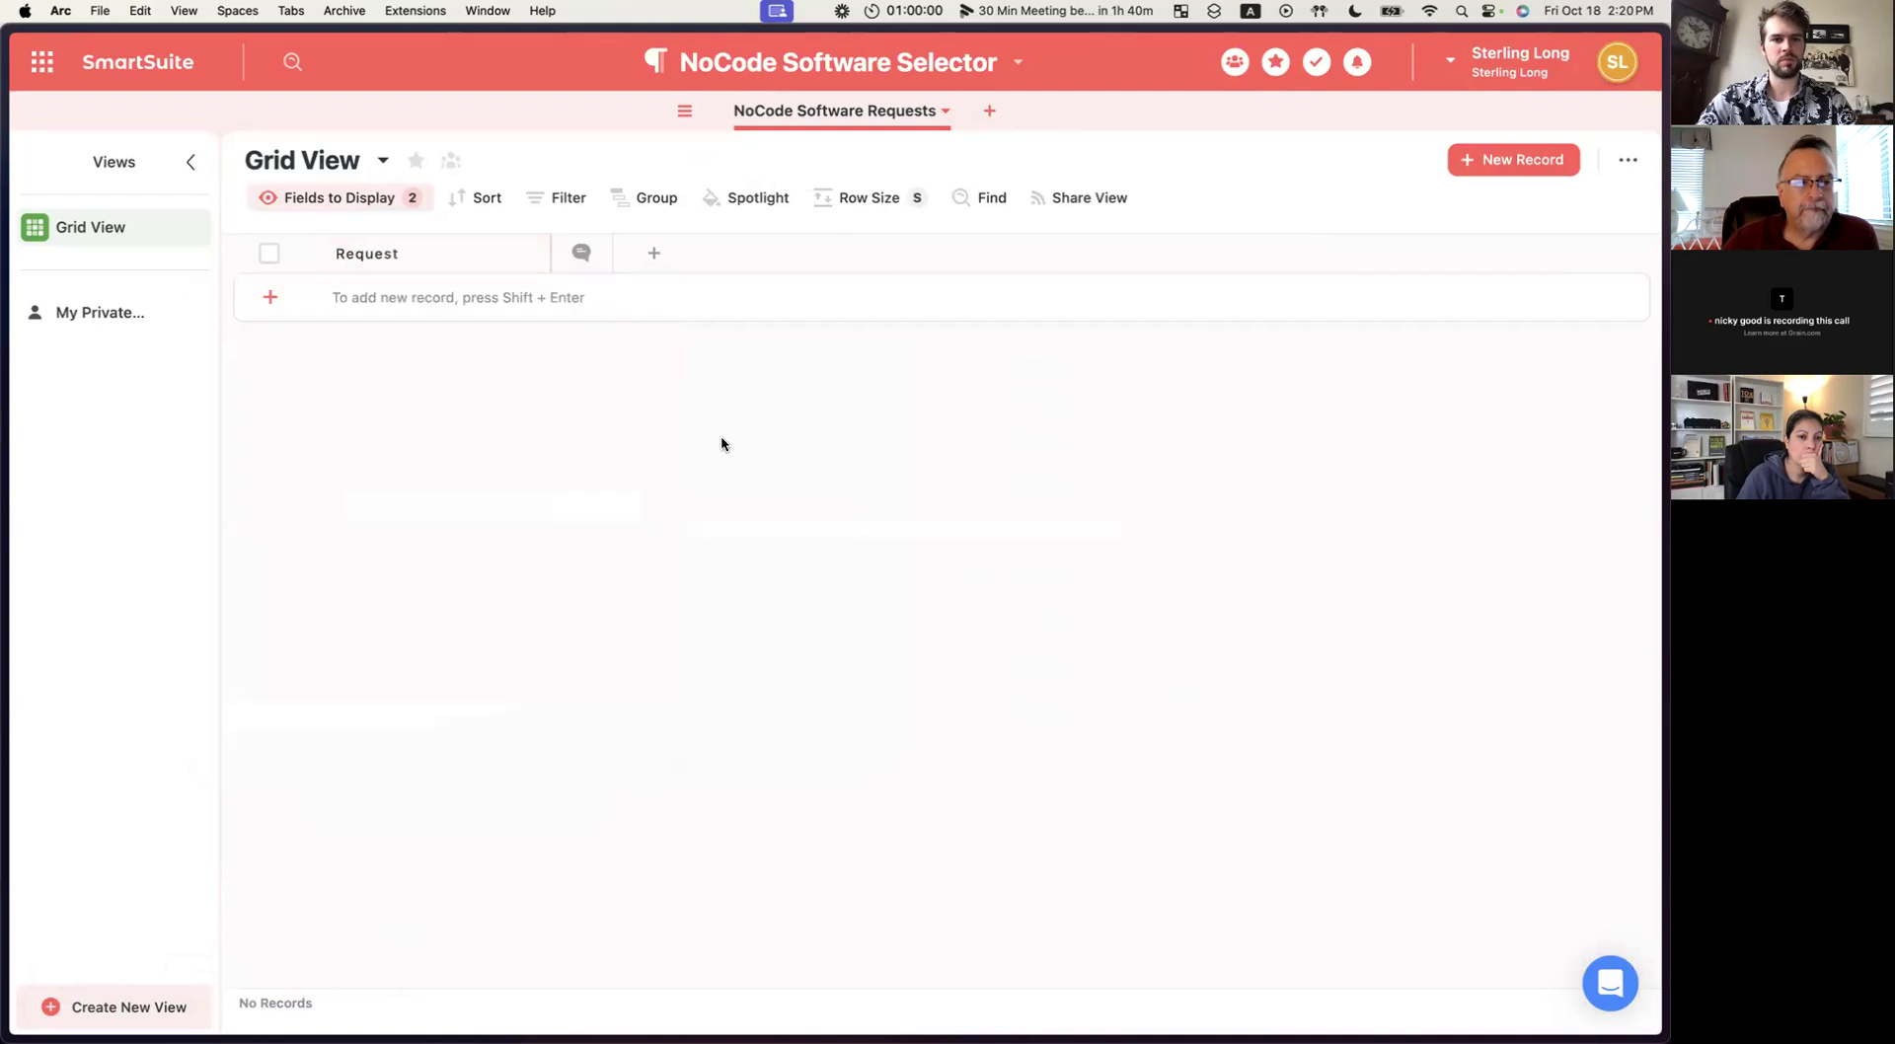
Examine the field types available for a new field in the NoCode Software Requests table.
{"action": "left_click", "coordinate": [654, 258]}
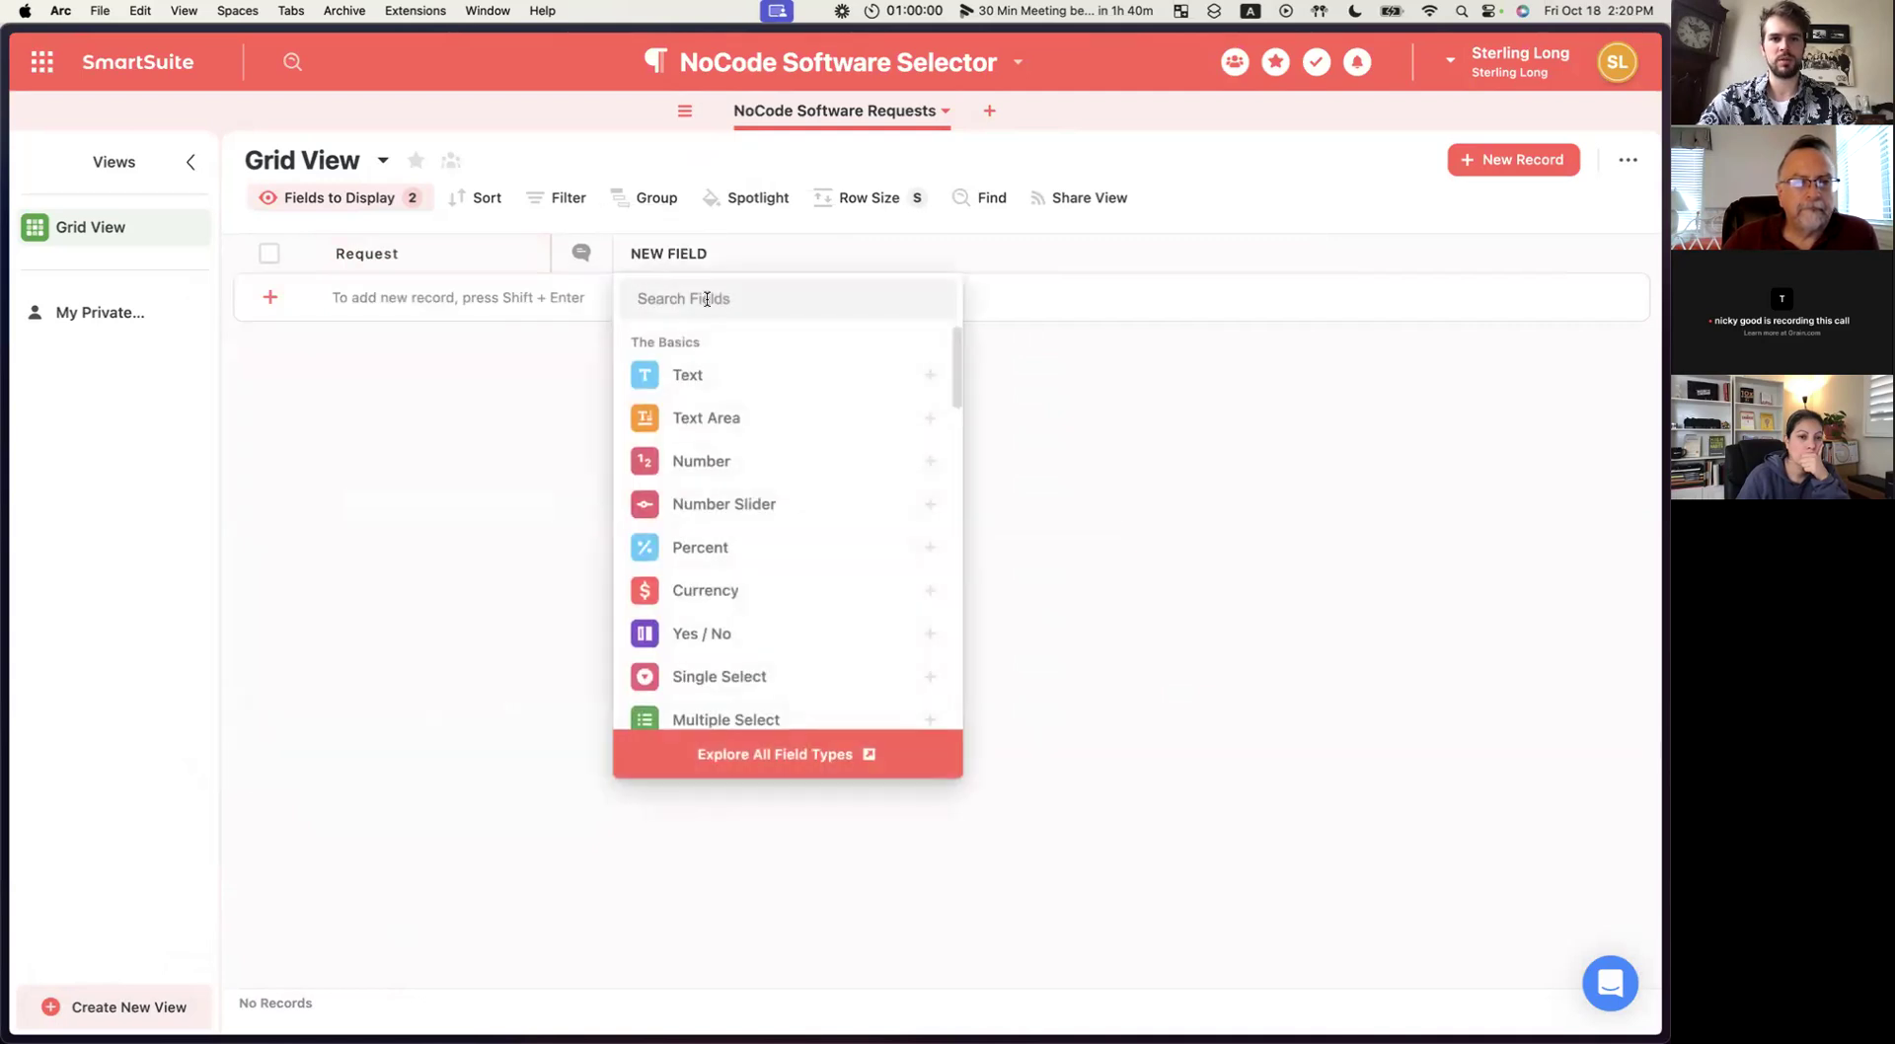
{"action": "scroll", "coordinate": [736, 602], "scroll_direction": "down", "scroll_amount": 5}
{"action": "scroll", "coordinate": [741, 605], "scroll_direction": "up", "scroll_amount": 2}
{"action": "scroll", "coordinate": [742, 605], "scroll_direction": "up", "scroll_amount": 3}
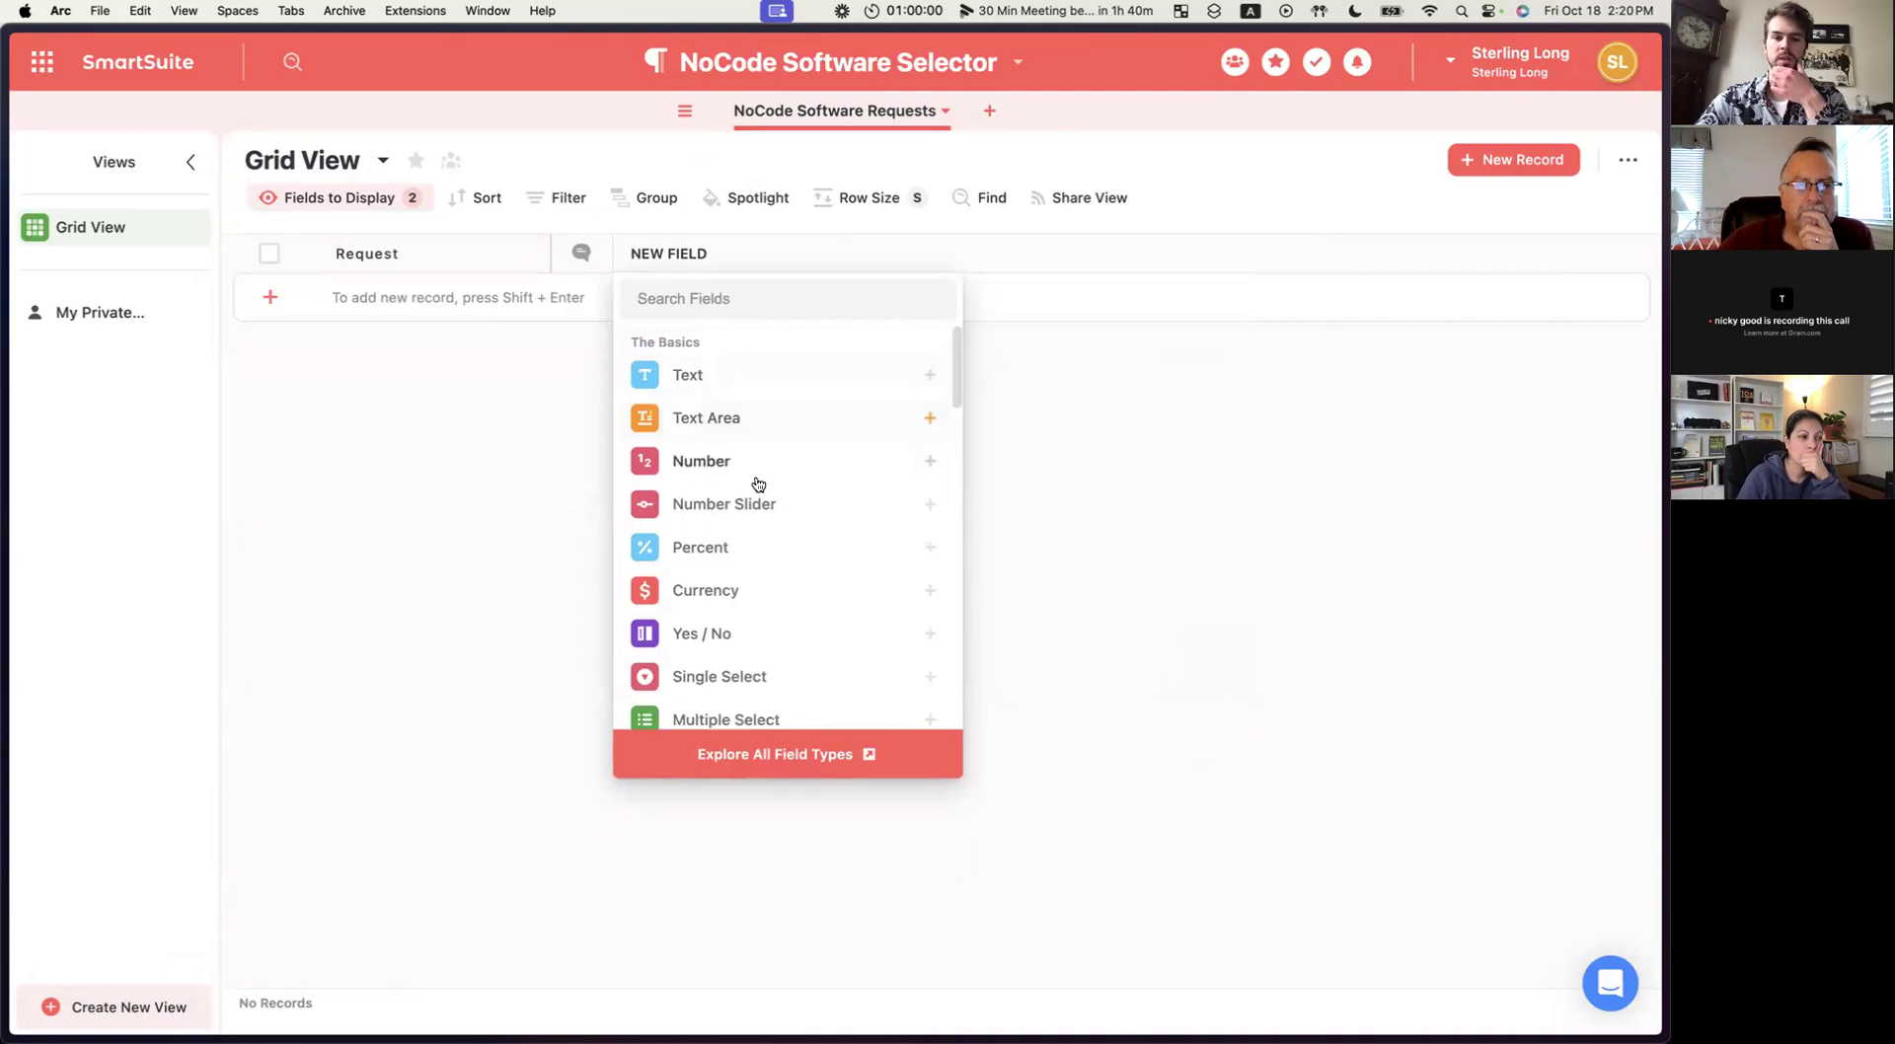
{"action": "scroll", "coordinate": [773, 533], "scroll_direction": "down", "scroll_amount": 3}
{"action": "scroll", "coordinate": [745, 604], "scroll_direction": "up", "scroll_amount": 3}
{"action": "scroll", "coordinate": [752, 520], "scroll_direction": "down", "scroll_amount": 2}
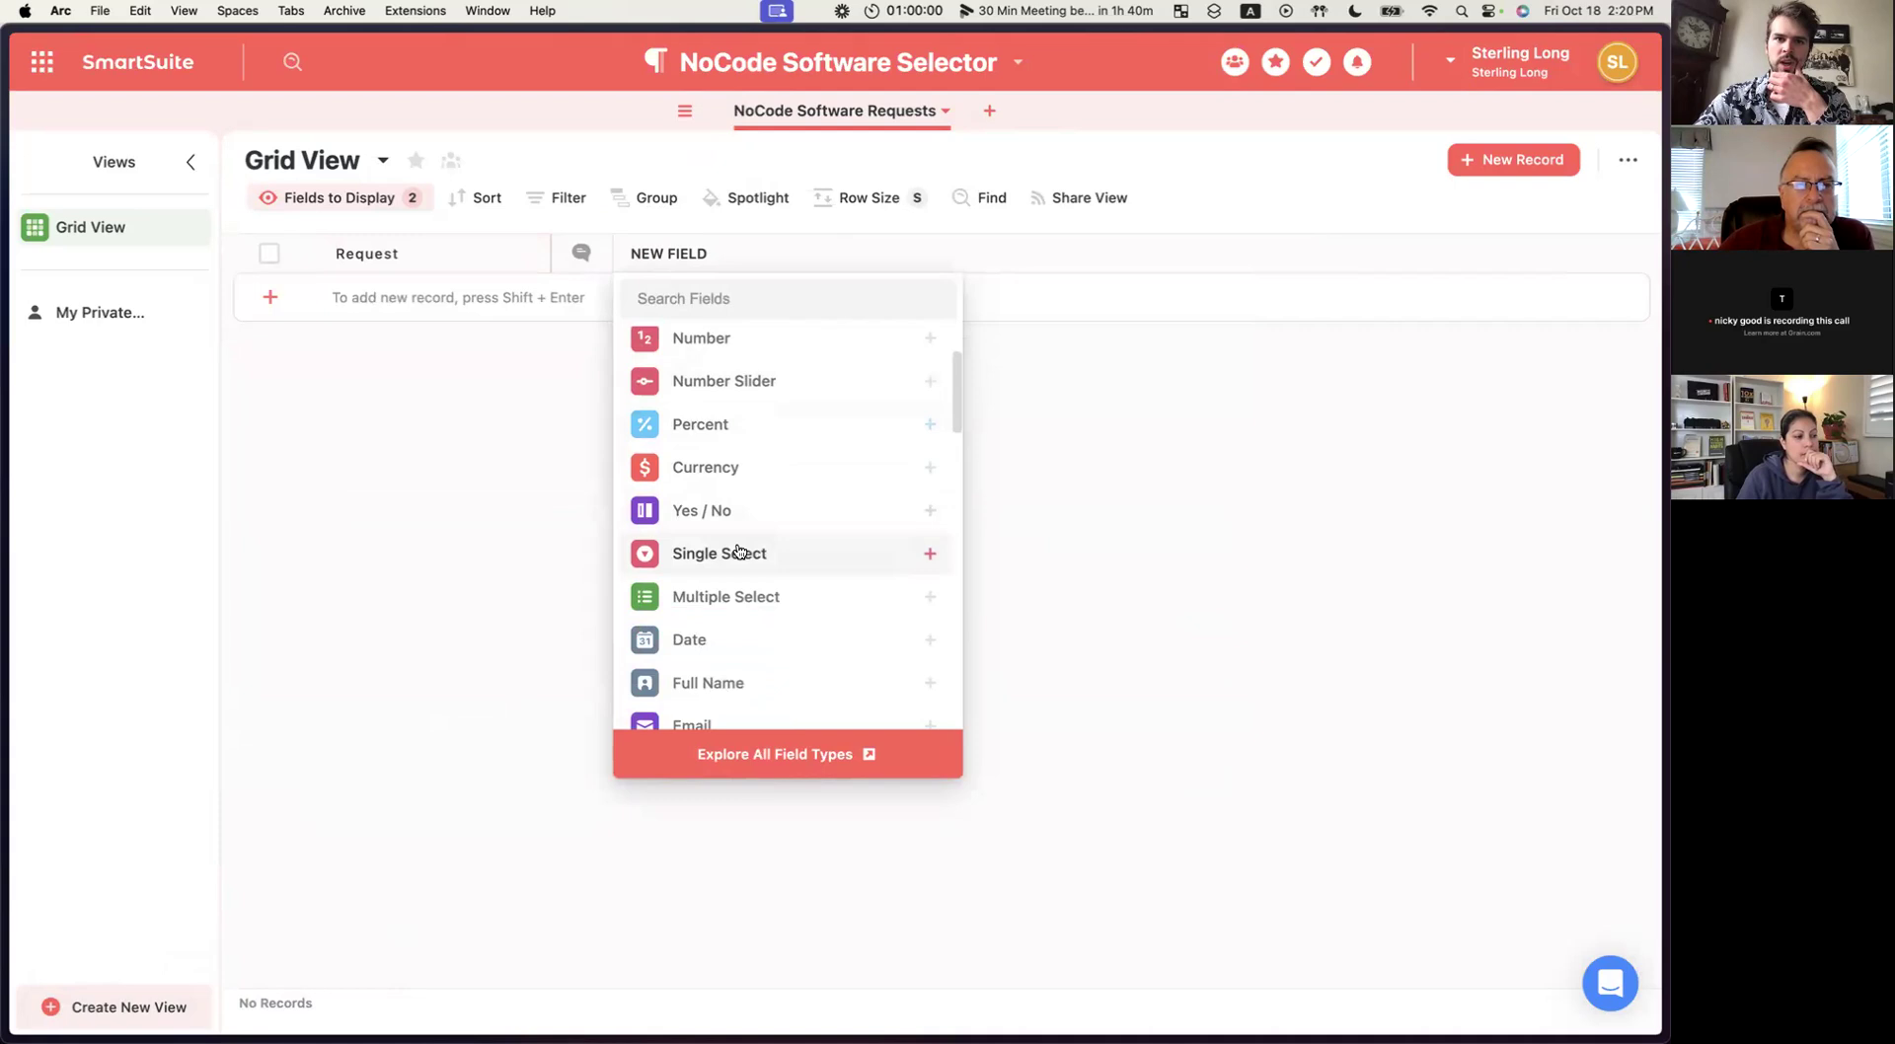
{"action": "scroll", "coordinate": [738, 551], "scroll_direction": "down", "scroll_amount": 4}
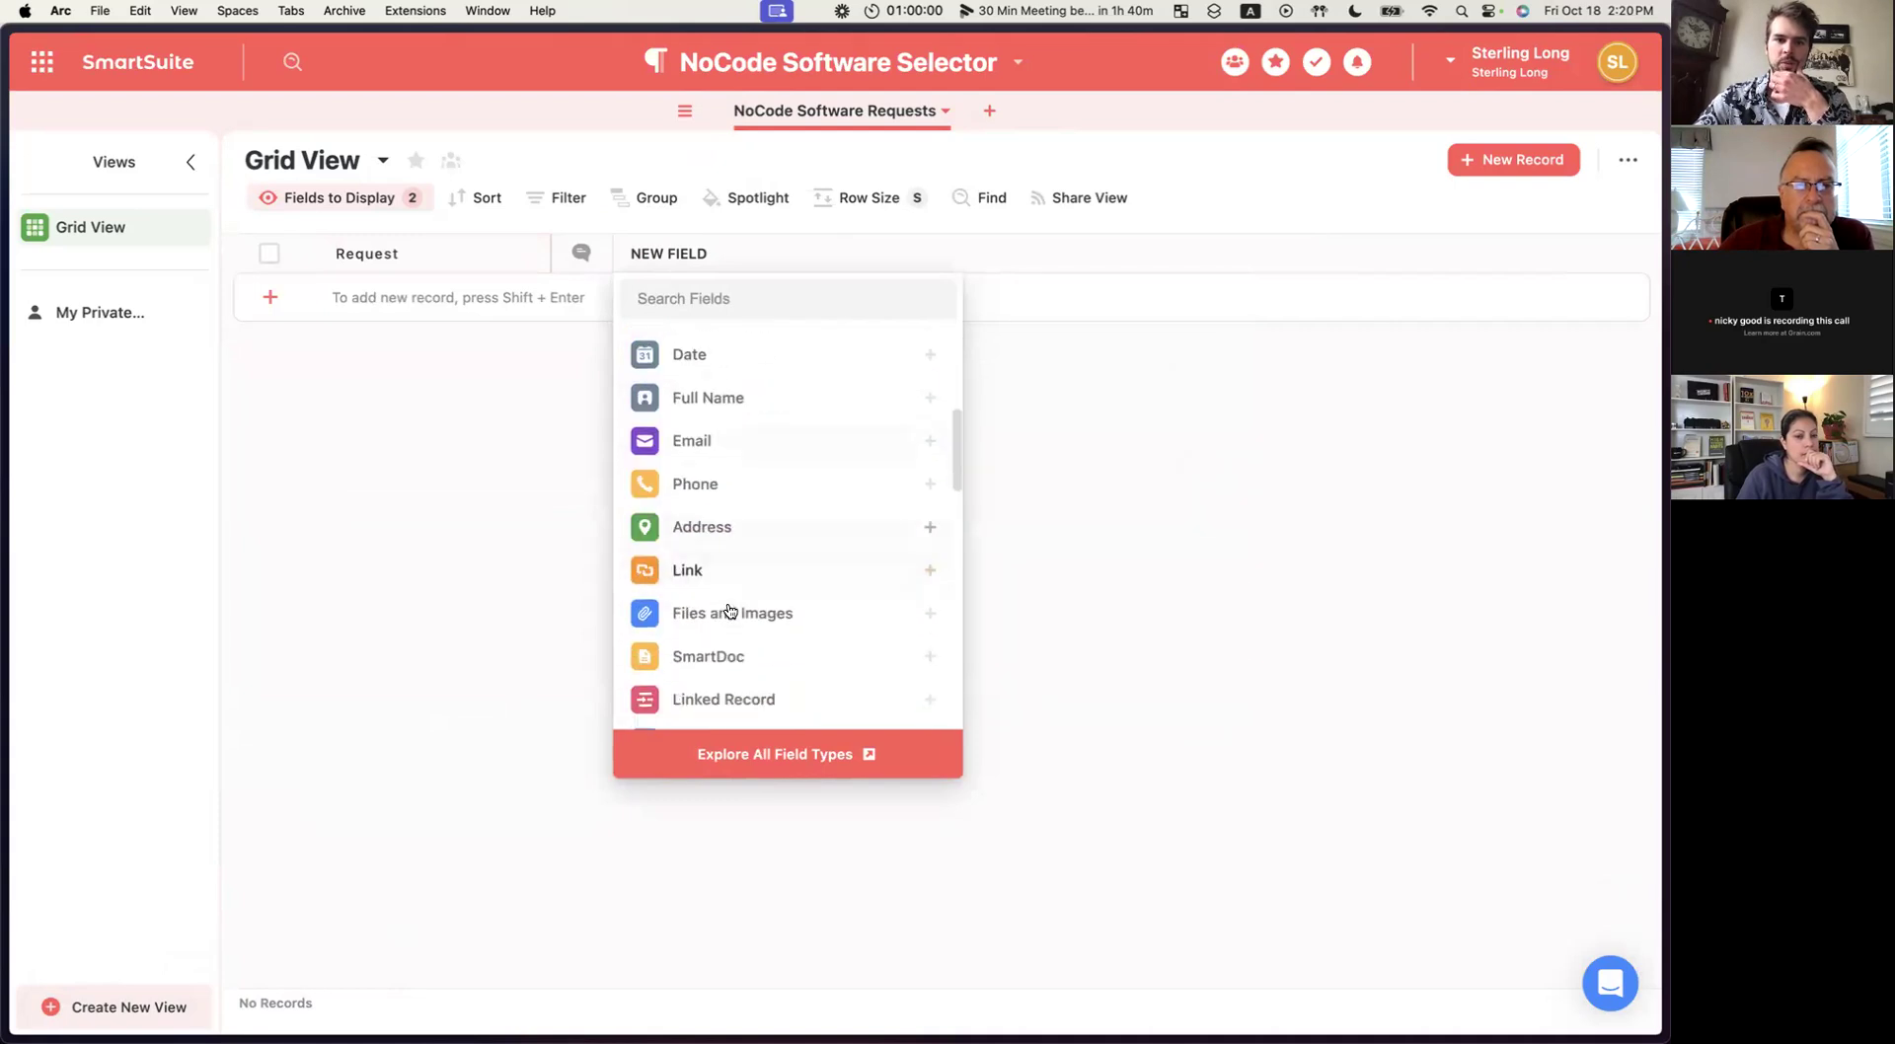
{"action": "scroll", "coordinate": [741, 572], "scroll_direction": "up", "scroll_amount": 5}
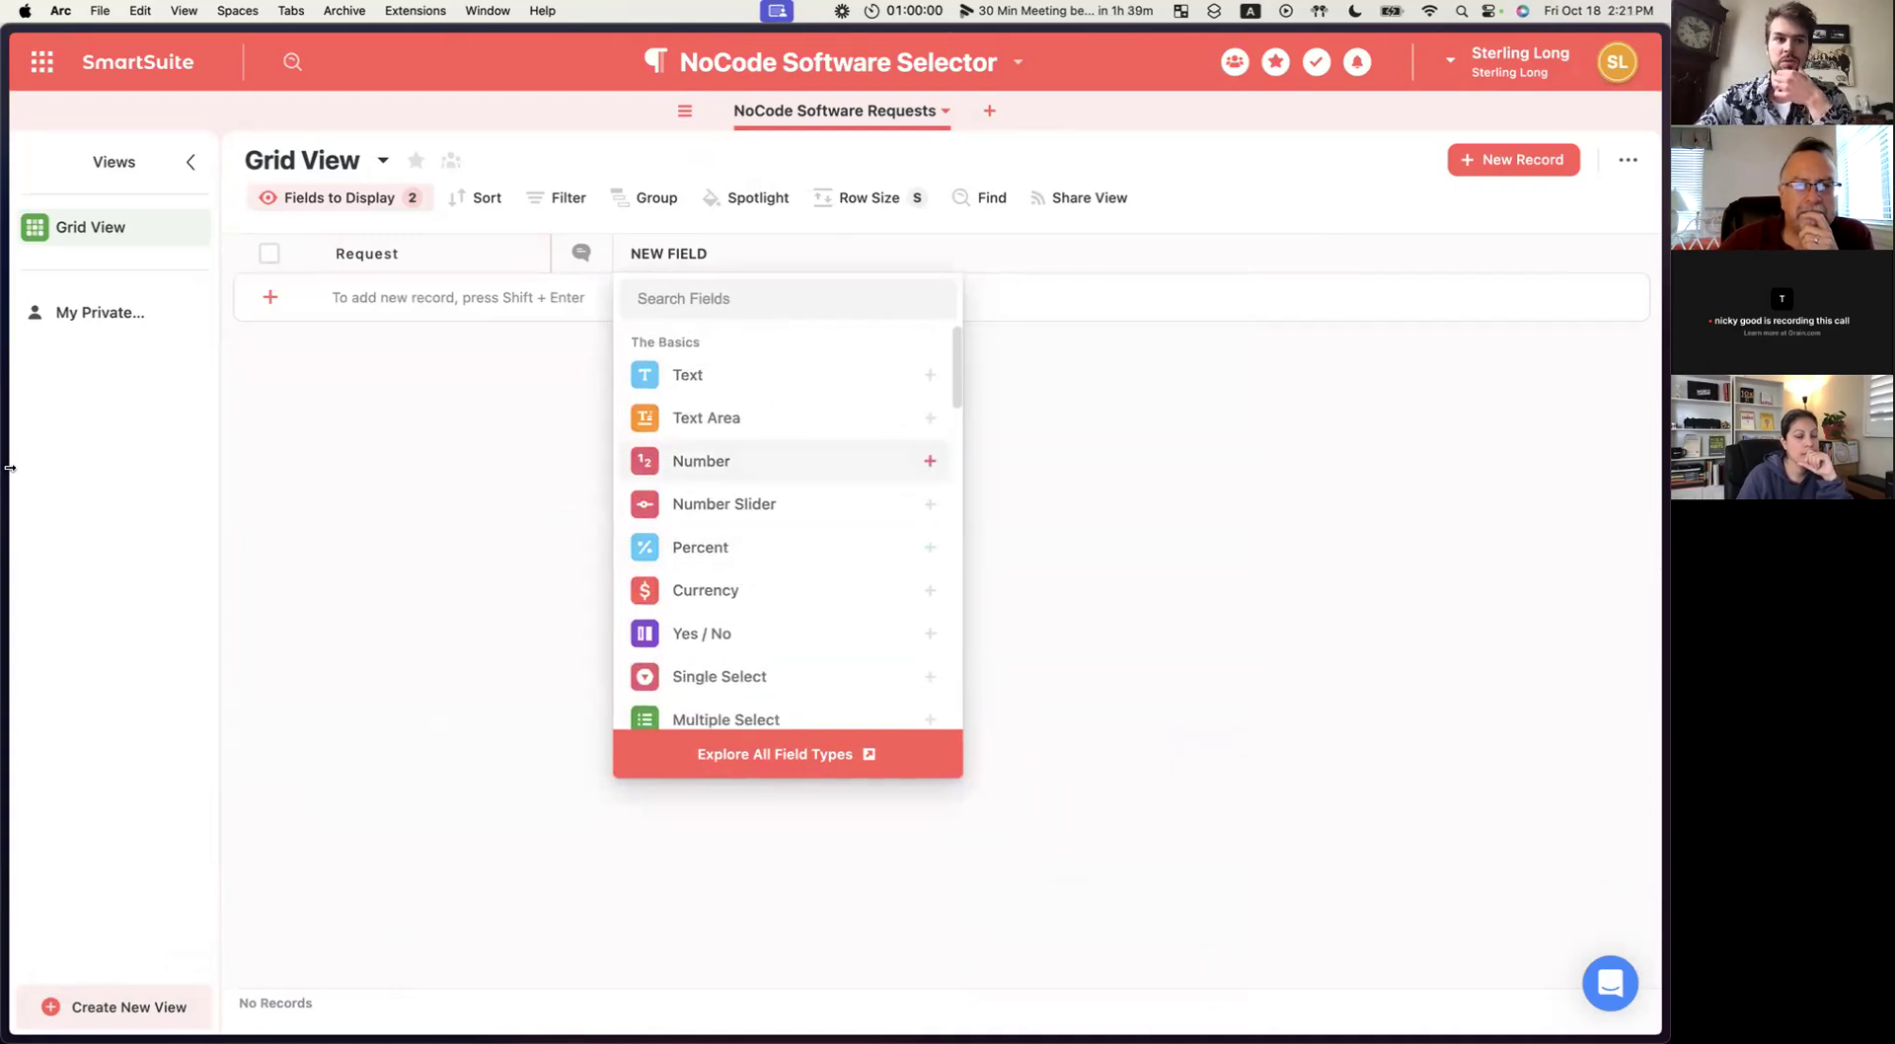
Show the SmartSuite Software Selector planning document side by side with the table and hide the document's outline.
{"action": "mouse_move", "coordinate": [5, 326]}
{"action": "left_click", "coordinate": [98, 311]}
{"action": "key", "text": "ctrl+shift+="}
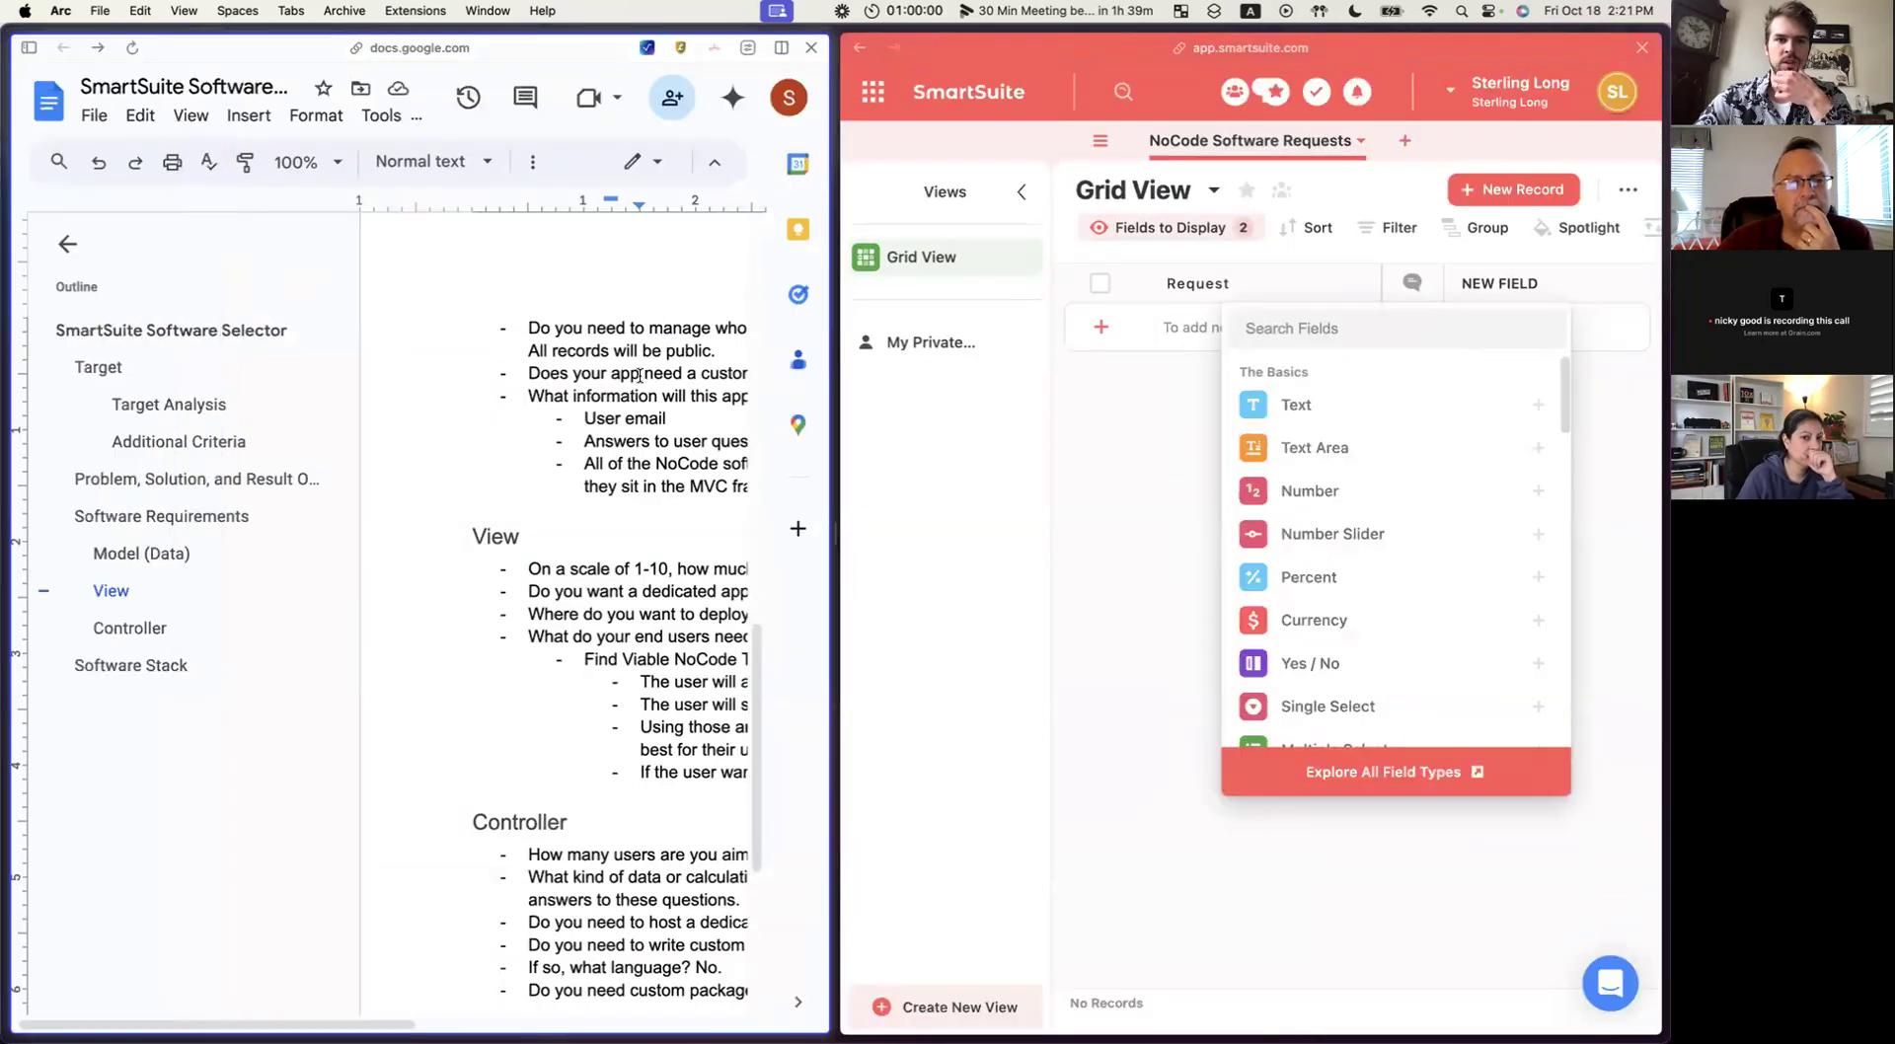
{"action": "left_click", "coordinate": [68, 249]}
Review the Model, View and Controller questions under Software Requirements in the planning document.
{"action": "scroll", "coordinate": [499, 465], "scroll_direction": "up", "scroll_amount": 8}
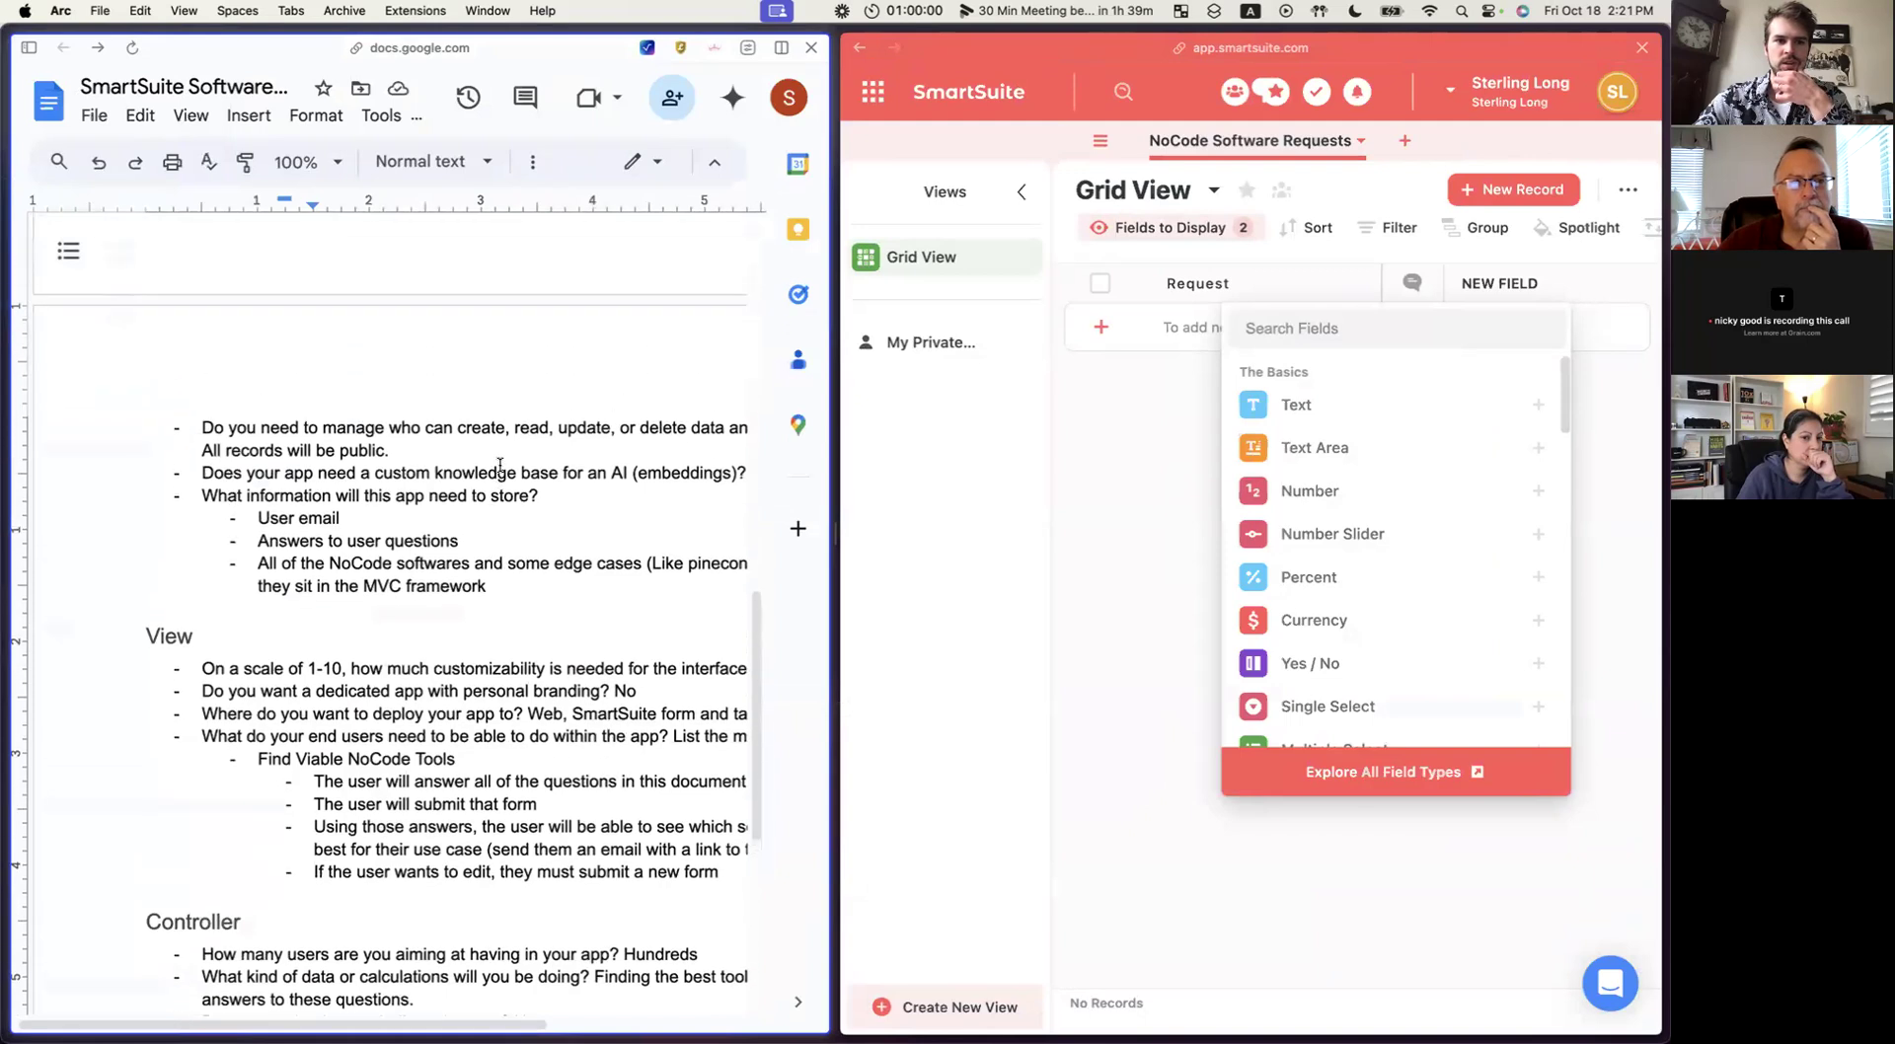
{"action": "scroll", "coordinate": [460, 475], "scroll_direction": "right", "scroll_amount": 2}
{"action": "scroll", "coordinate": [464, 543], "scroll_direction": "down", "scroll_amount": 2}
{"action": "scroll", "coordinate": [465, 543], "scroll_direction": "down", "scroll_amount": 1}
{"action": "scroll", "coordinate": [465, 543], "scroll_direction": "right", "scroll_amount": 1}
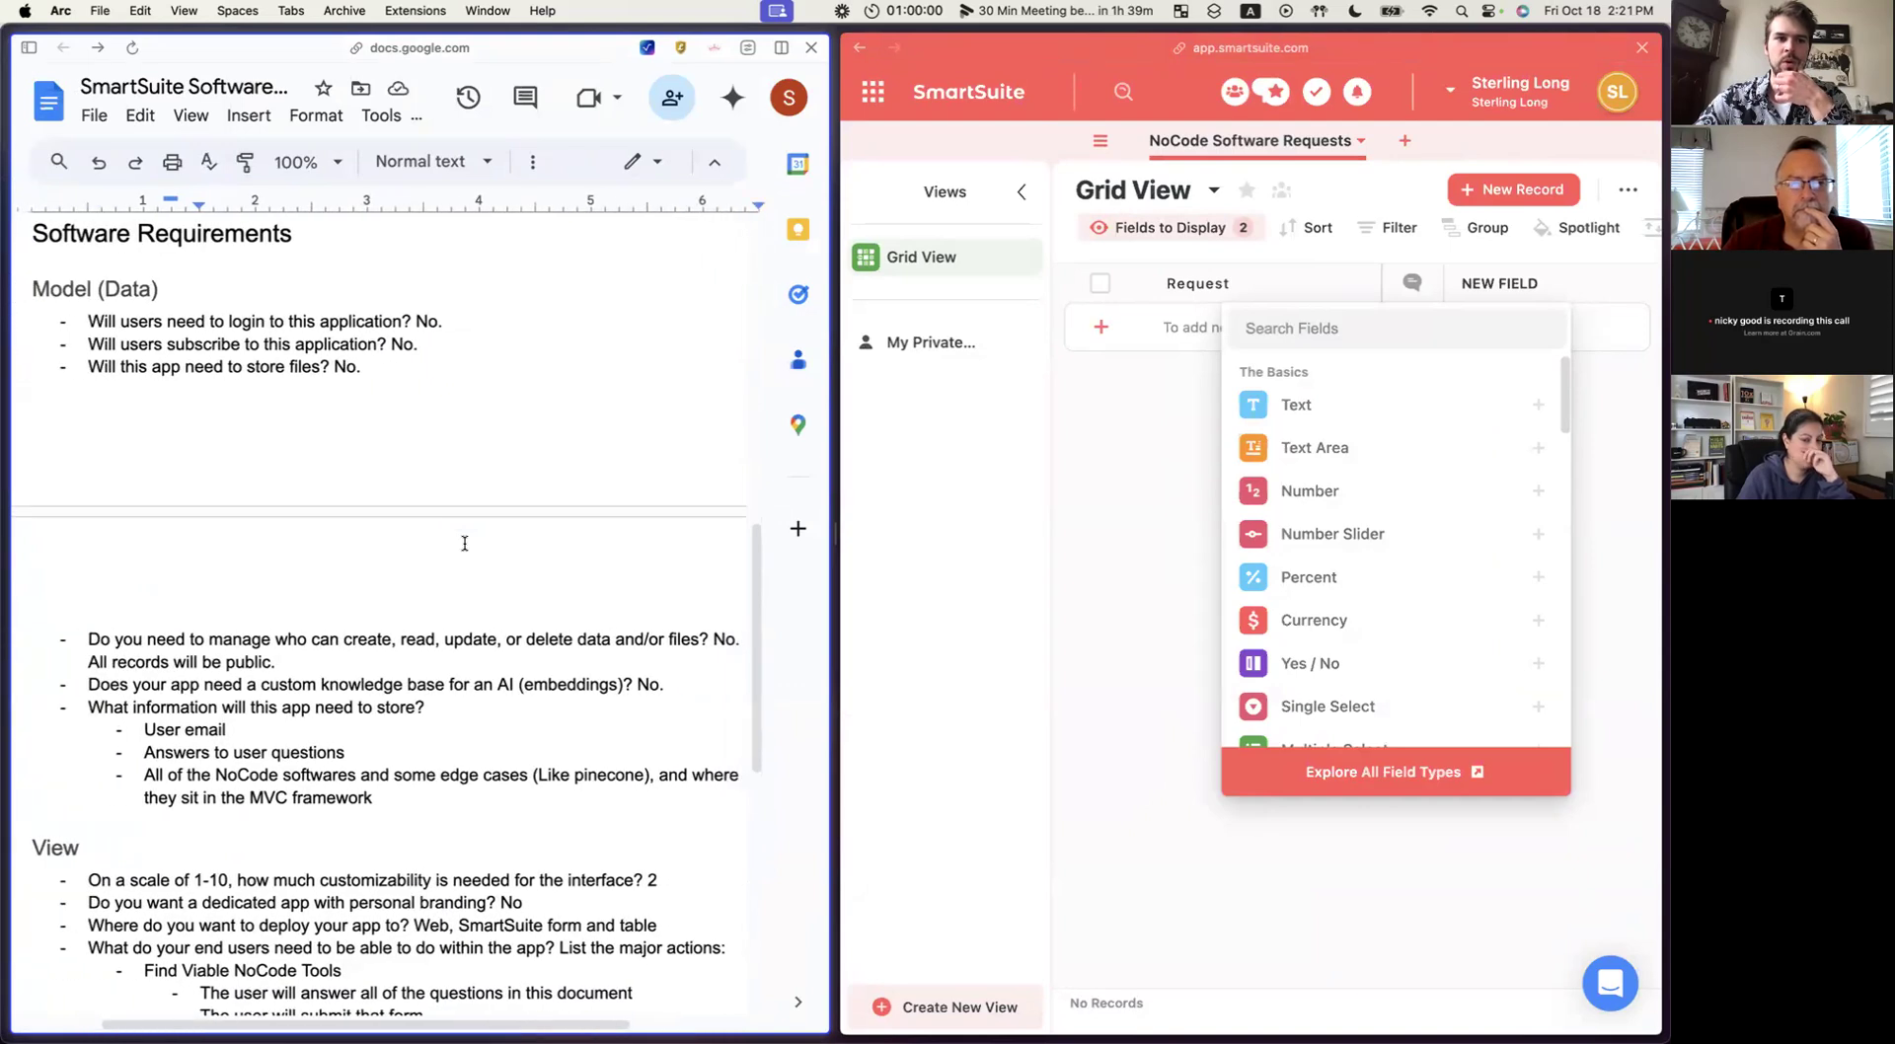
{"action": "scroll", "coordinate": [465, 543], "scroll_direction": "down", "scroll_amount": 1}
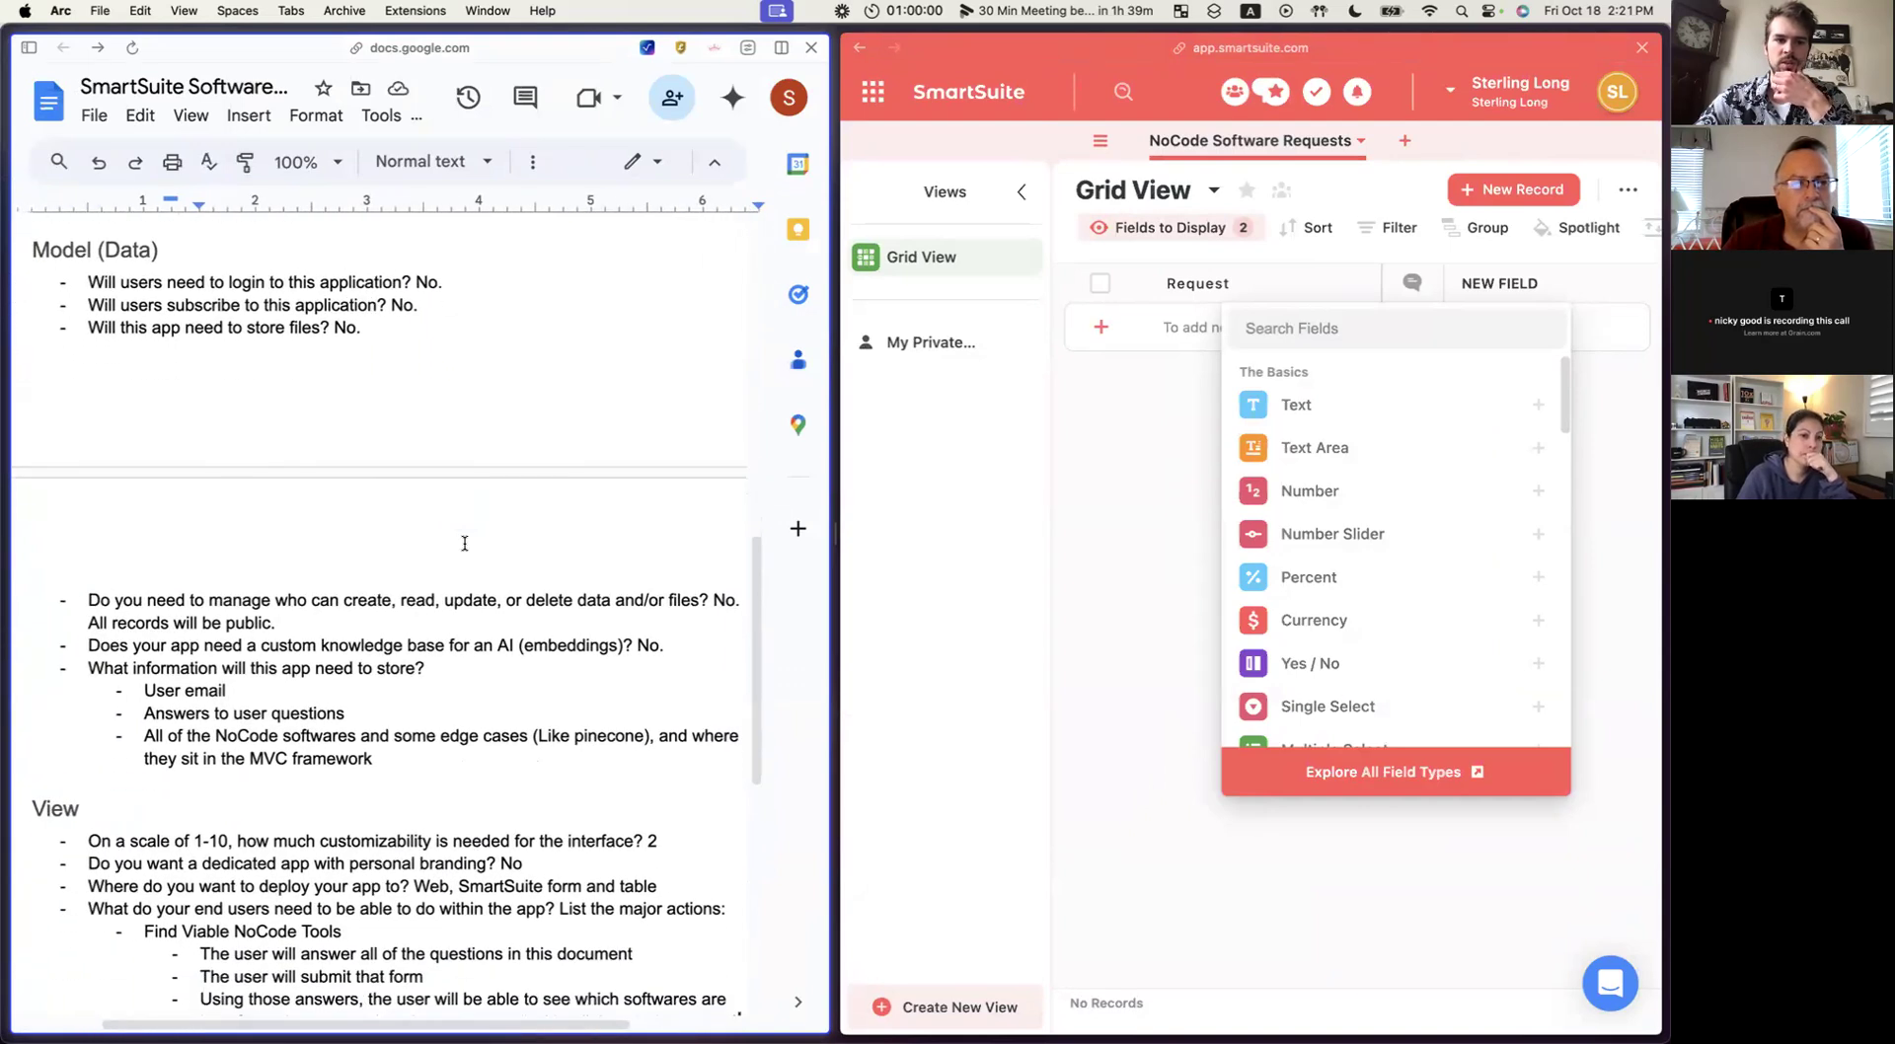
{"action": "scroll", "coordinate": [465, 543], "scroll_direction": "up", "scroll_amount": 1}
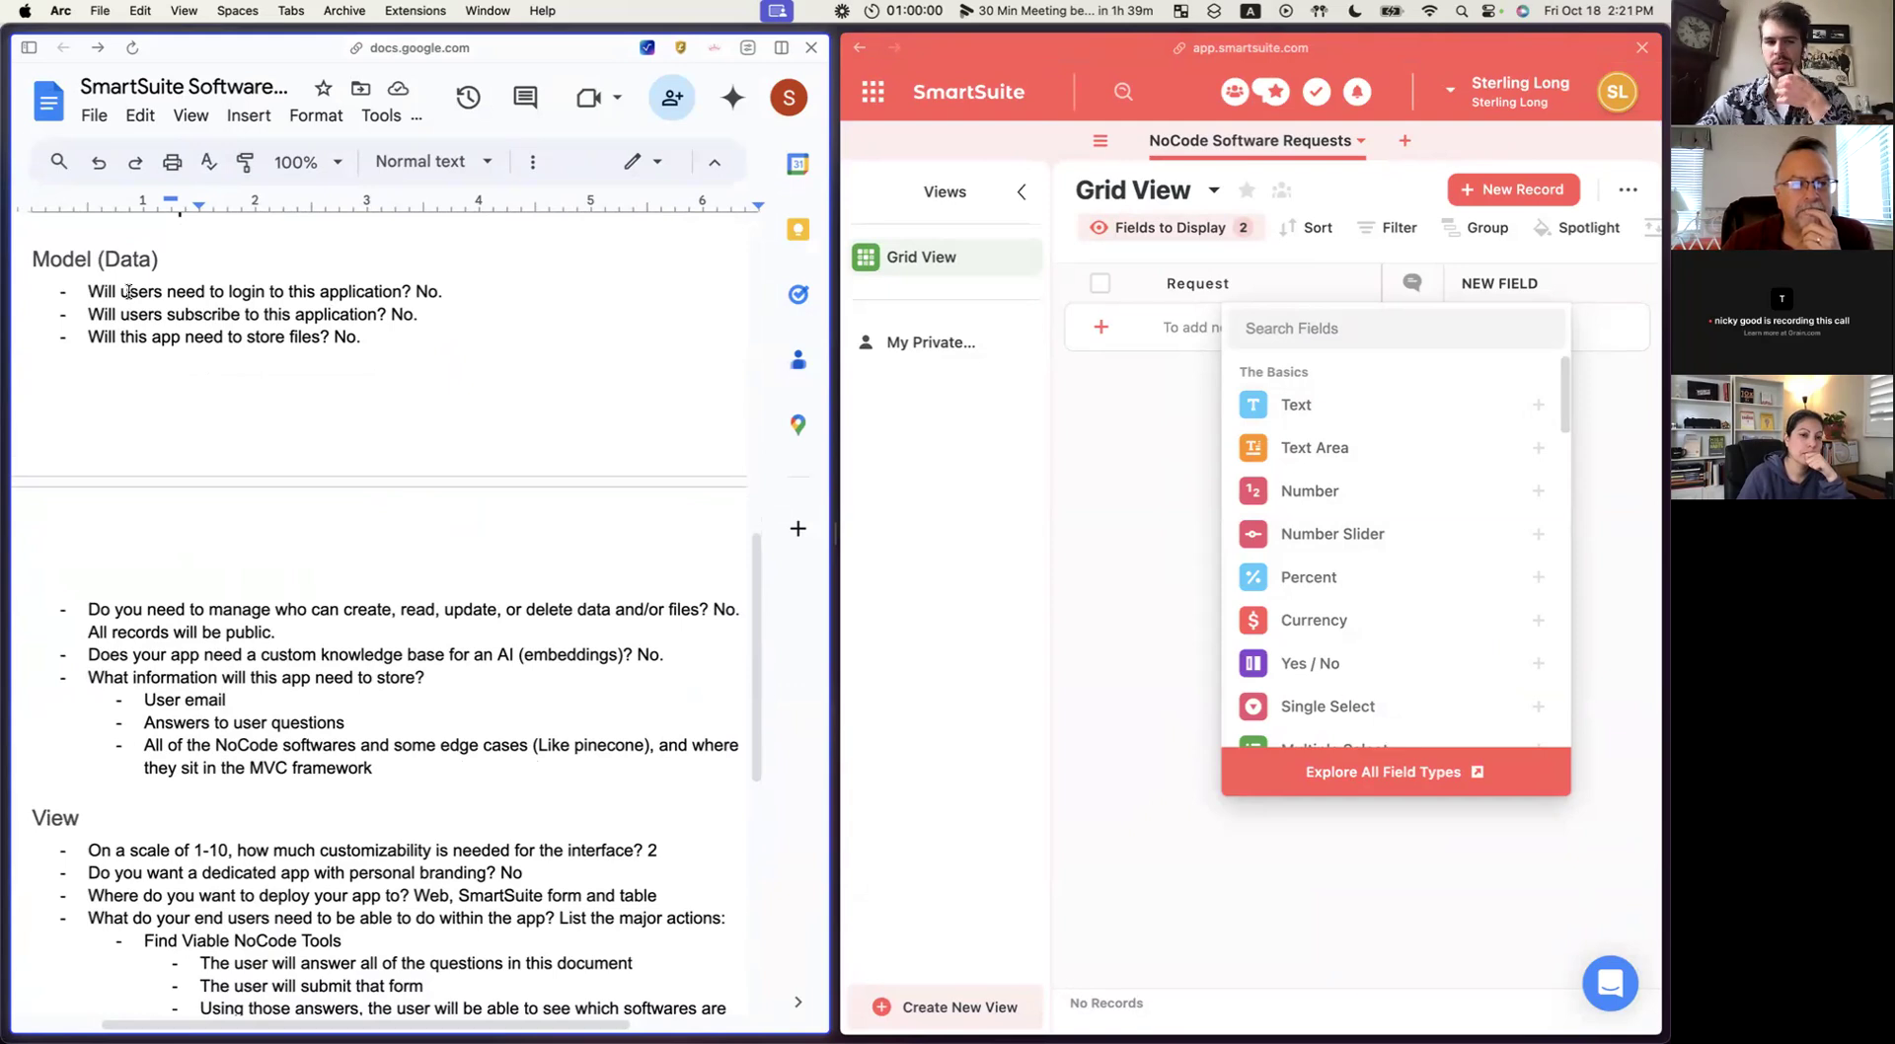
{"action": "scroll", "coordinate": [289, 601], "scroll_direction": "down", "scroll_amount": 8}
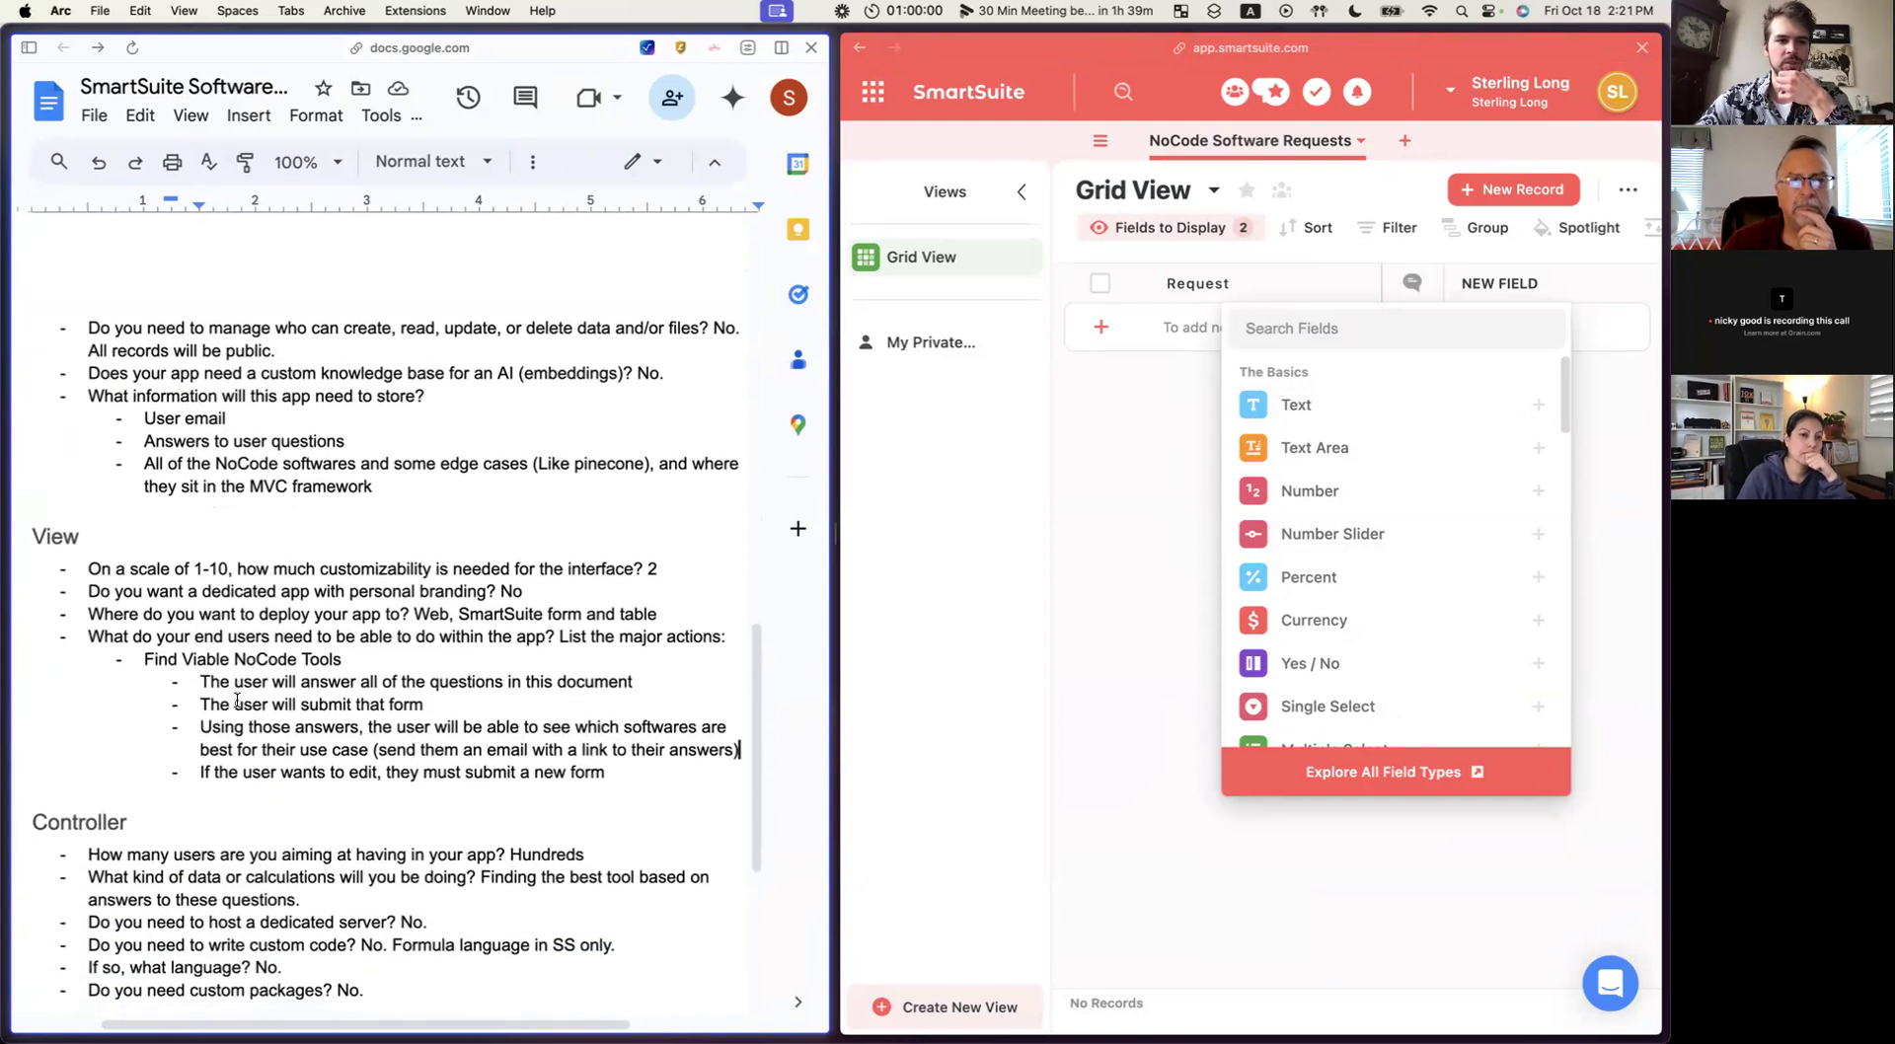
{"action": "scroll", "coordinate": [237, 700], "scroll_direction": "up", "scroll_amount": 8}
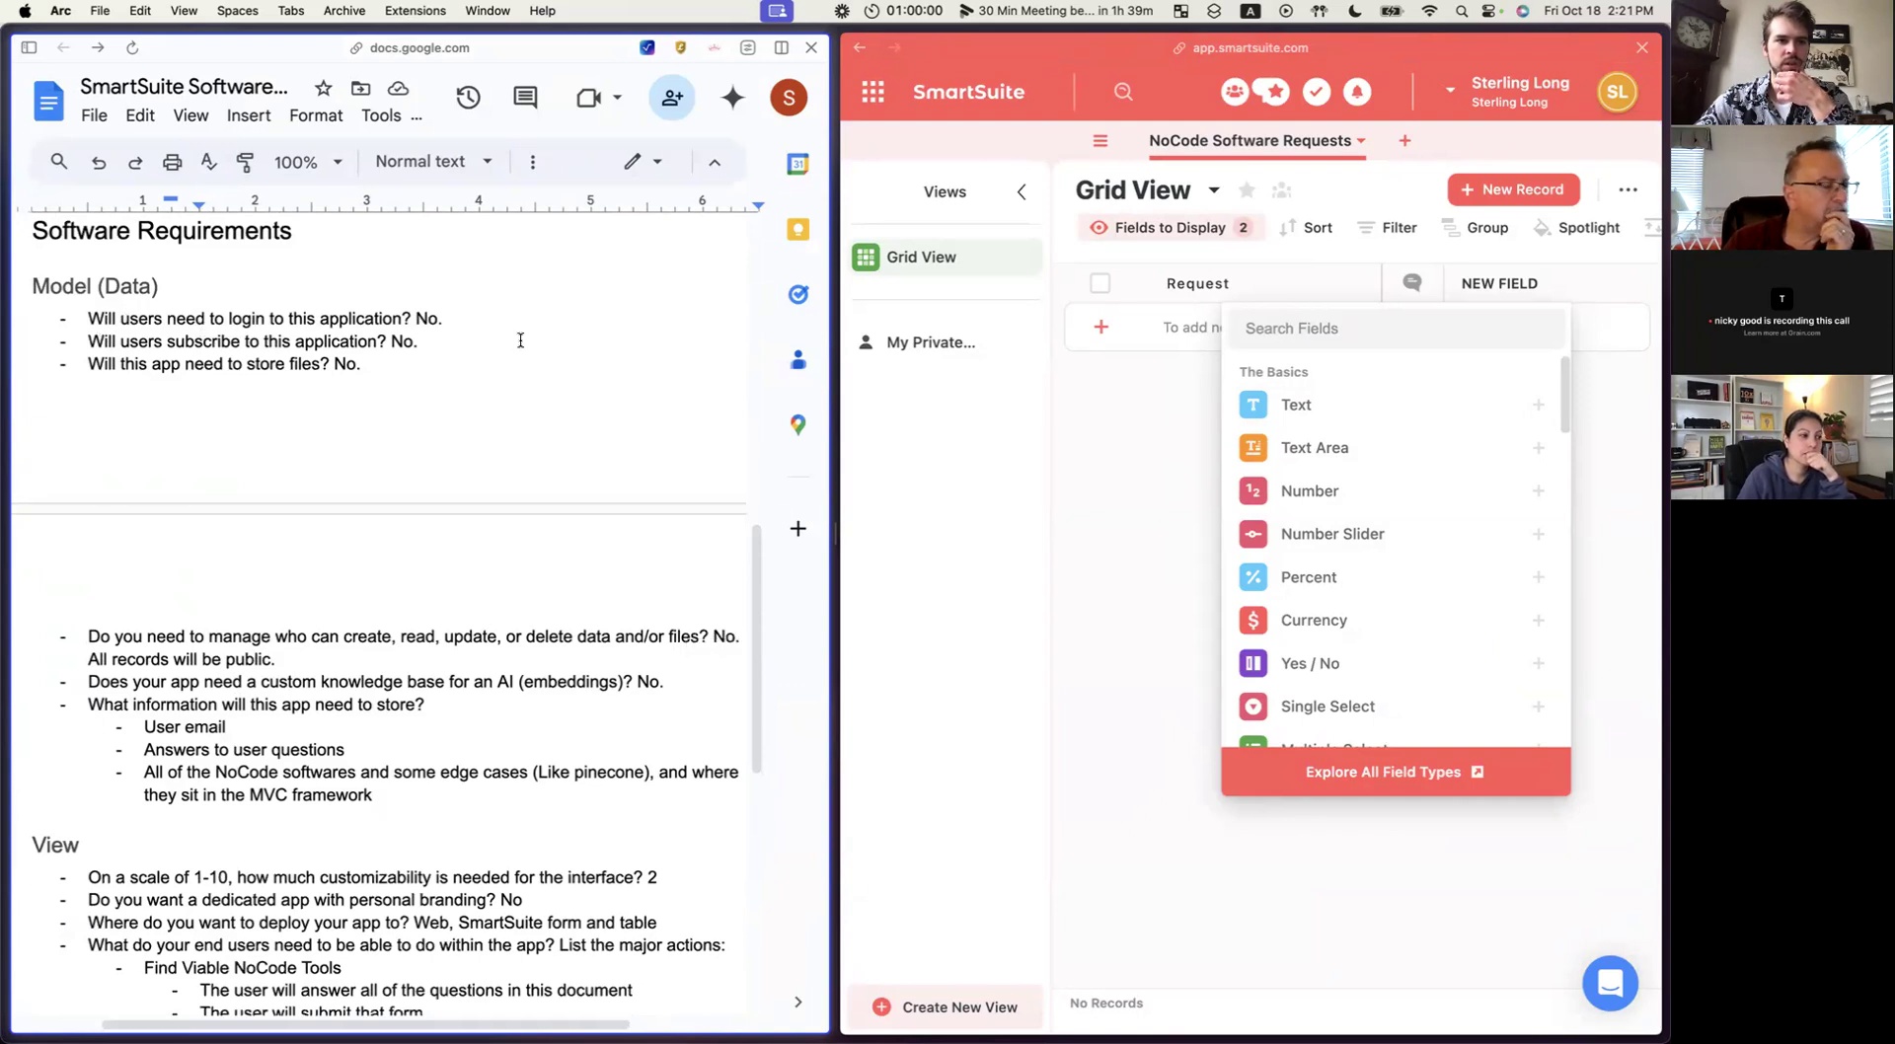
Add a Yes / No field named "Needs Authentication" to the NoCode Software Requests table.
{"action": "scroll", "coordinate": [1357, 592], "scroll_direction": "down", "scroll_amount": 5}
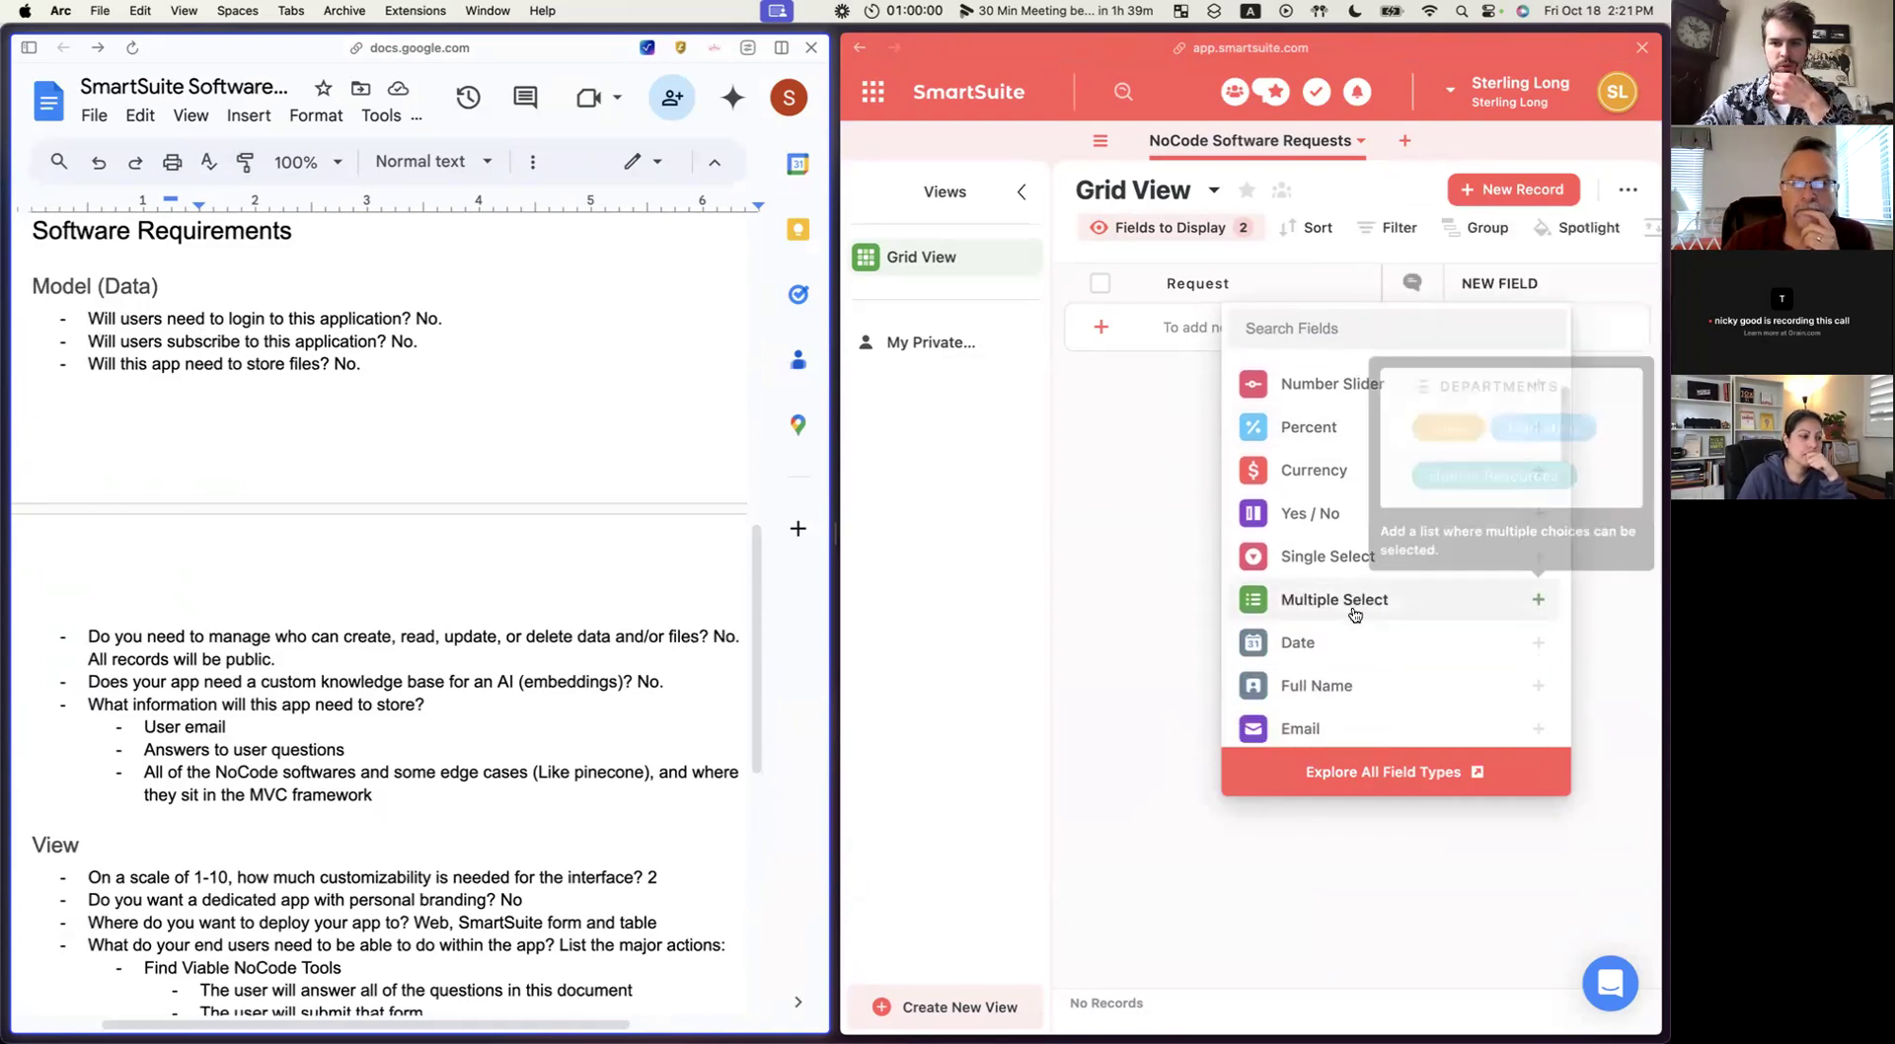
{"action": "scroll", "coordinate": [1358, 602], "scroll_direction": "down", "scroll_amount": 4}
{"action": "scroll", "coordinate": [1343, 543], "scroll_direction": "up", "scroll_amount": 5}
{"action": "left_click", "coordinate": [1331, 345]}
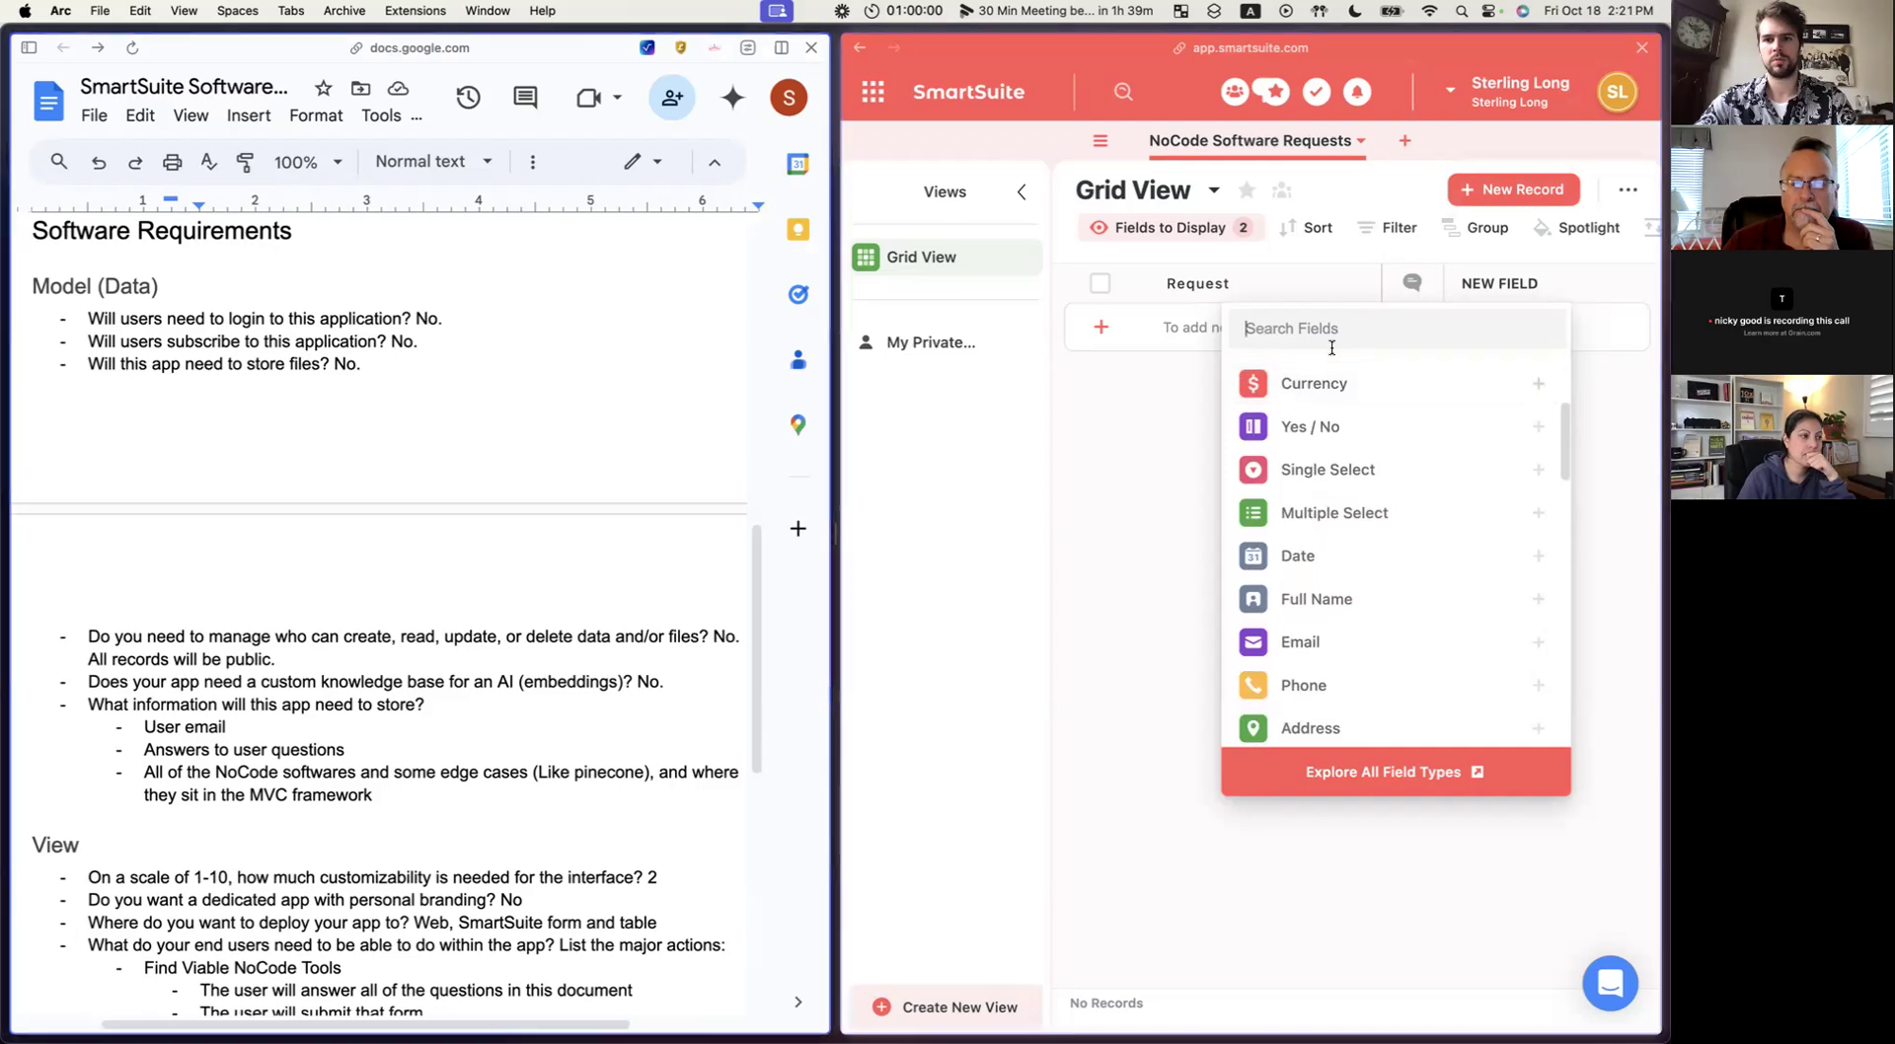
{"action": "left_click", "coordinate": [1304, 423]}
{"action": "type", "text": "Ne"}
{"action": "type", "text": "eds Login"}
{"action": "key", "text": "alt+shift+Left"}
{"action": "type", "text": "Authentication"}
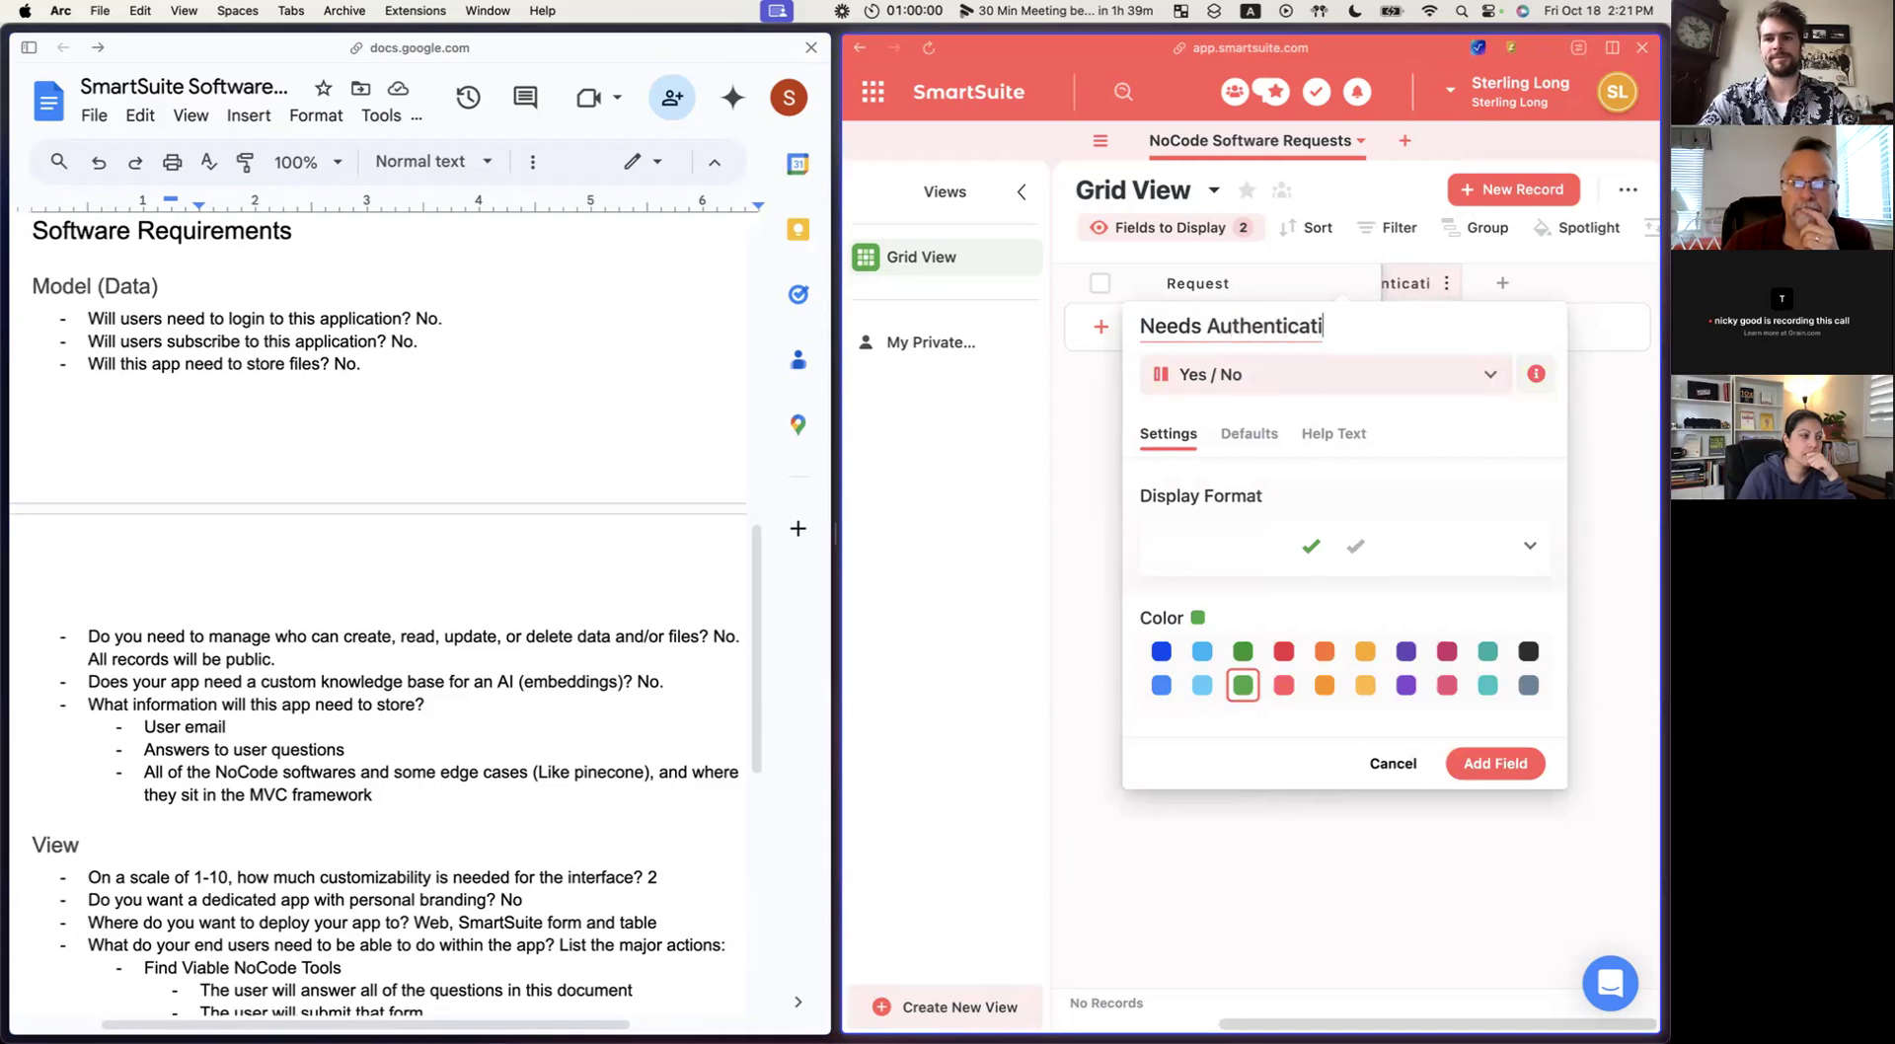
{"action": "left_click", "coordinate": [1499, 765]}
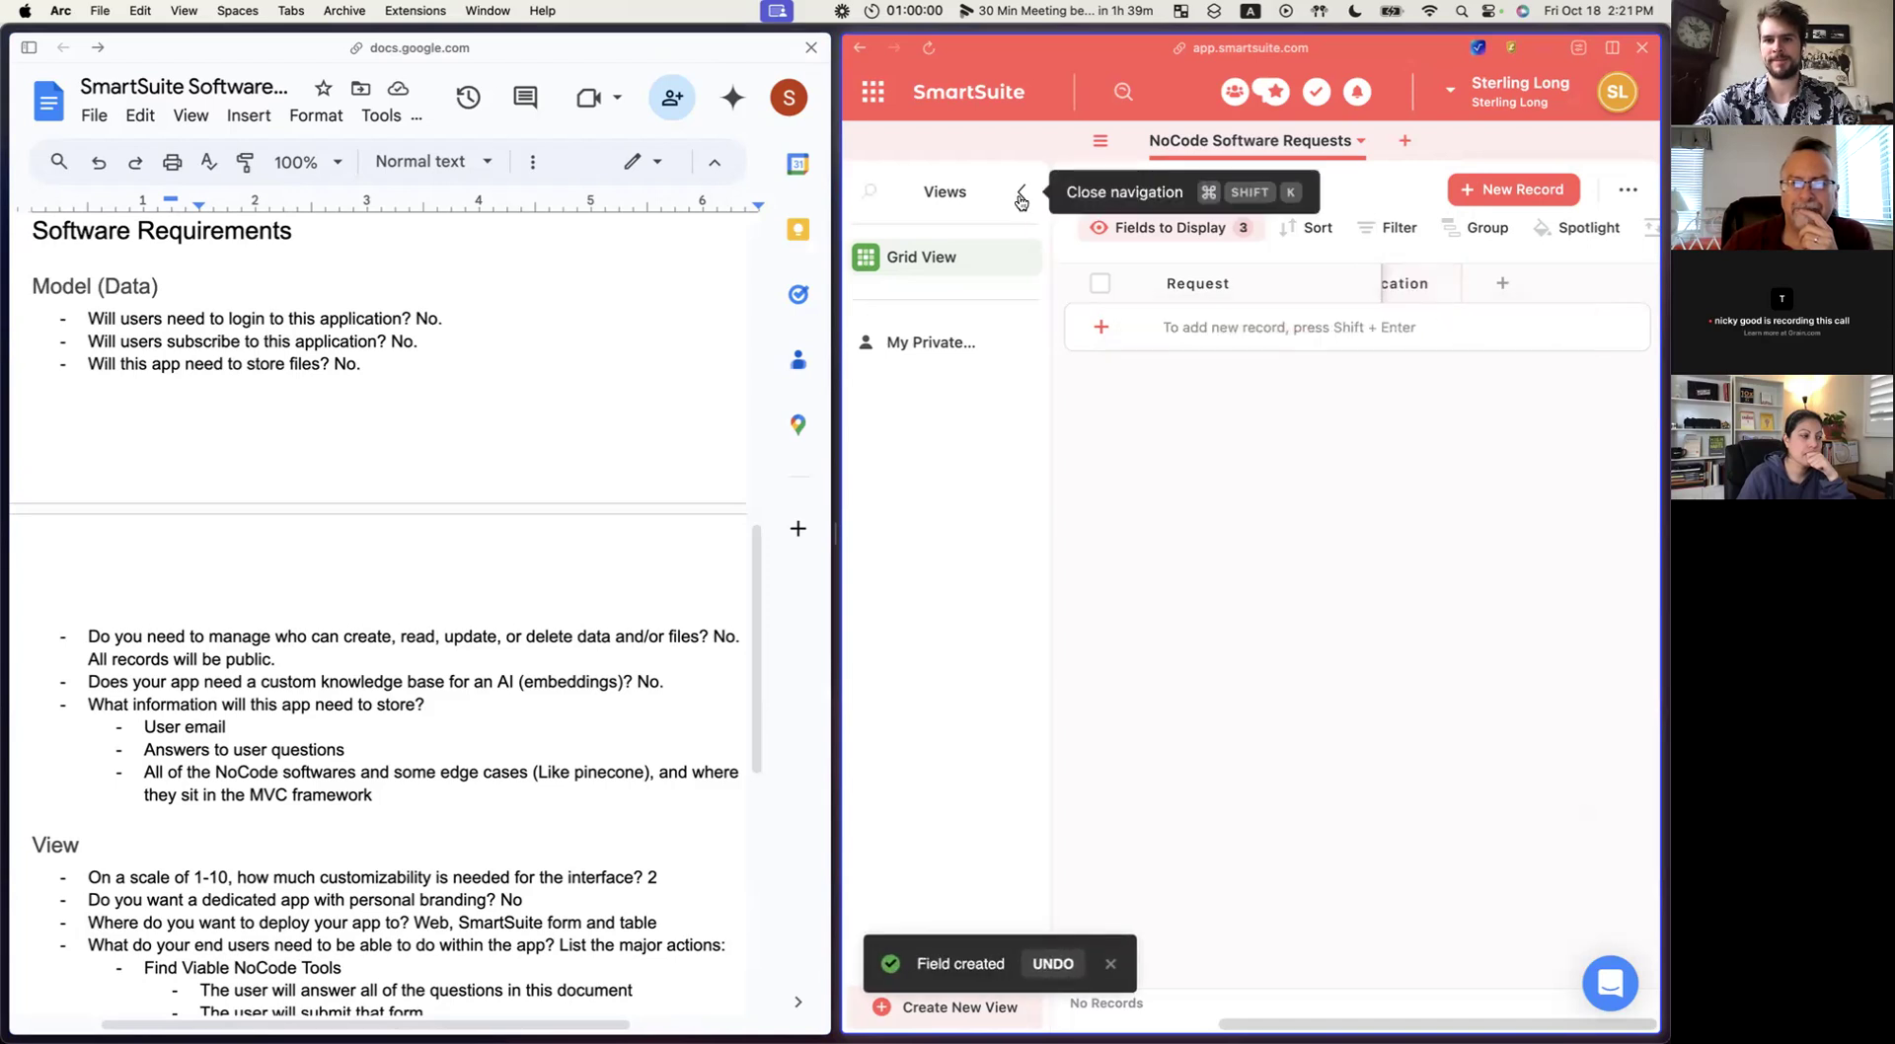
Collapse the views navigation and add a Yes / No field named "Needs Subscription" to the table.
{"action": "left_click", "coordinate": [1053, 224]}
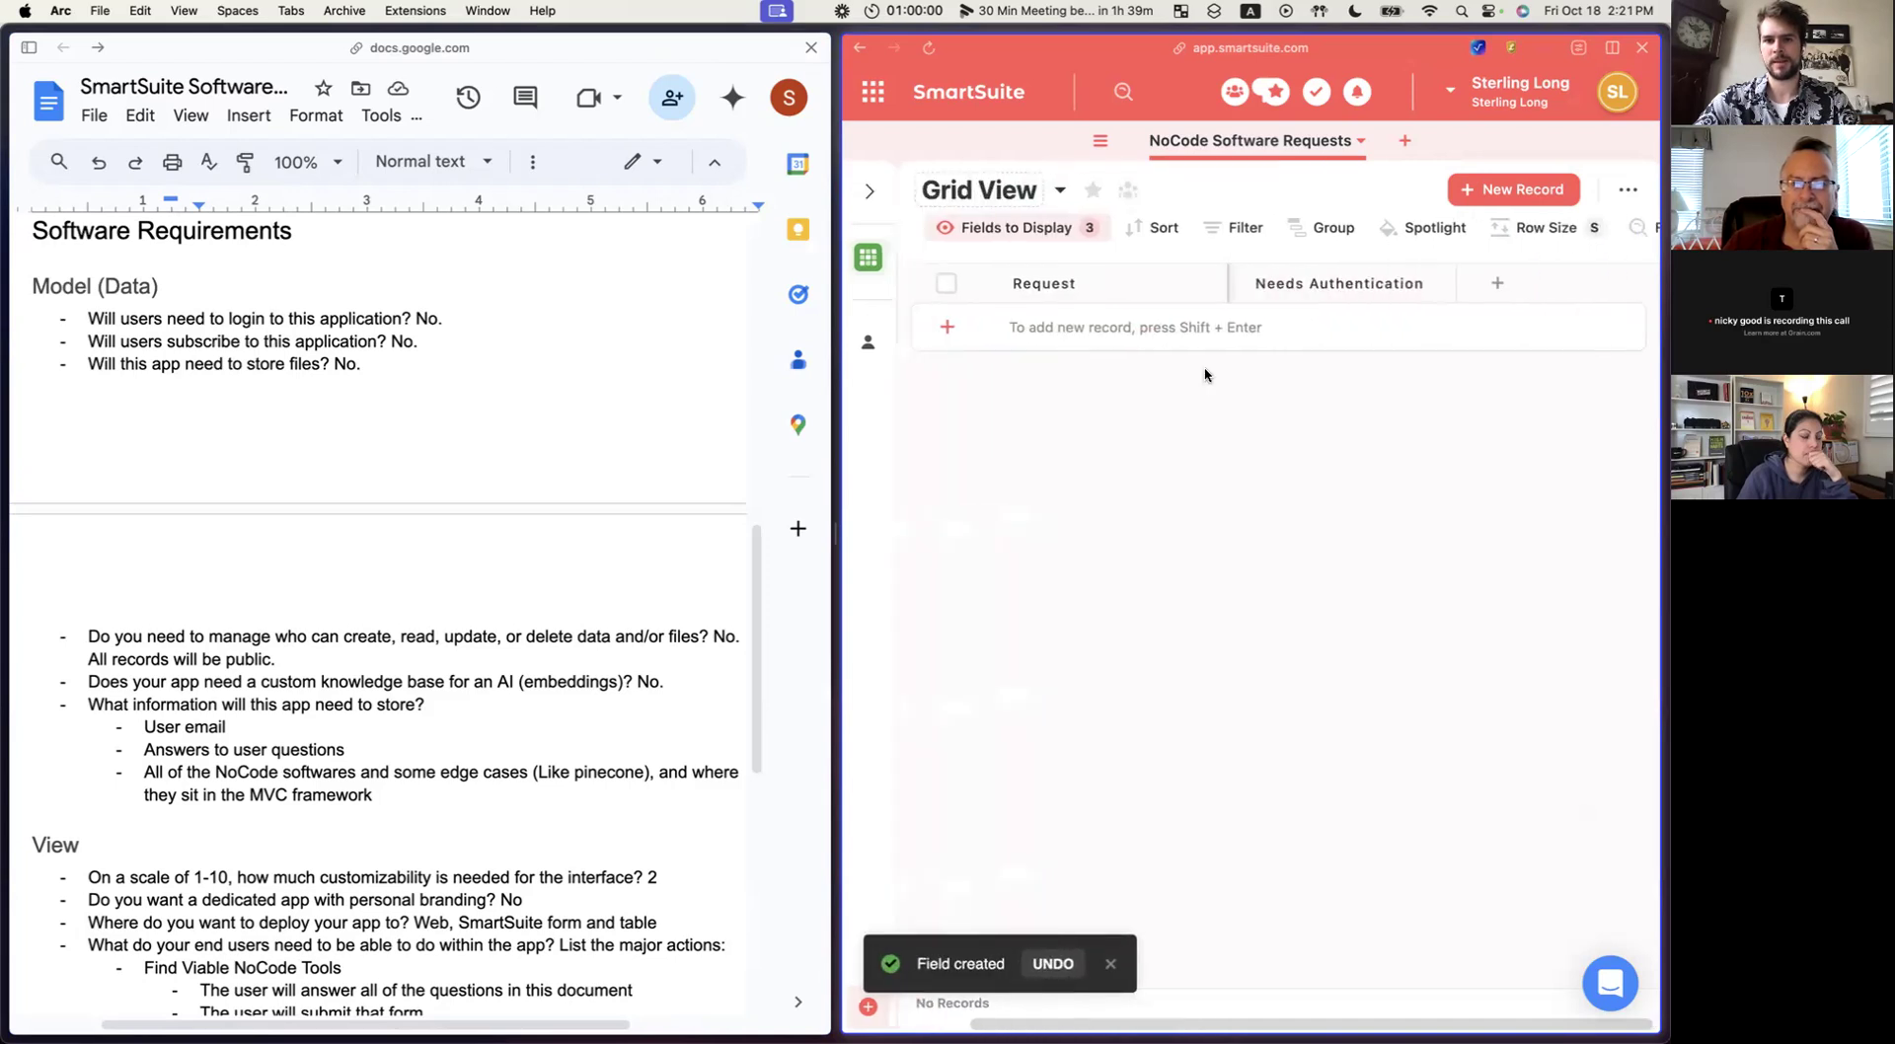
{"action": "left_click", "coordinate": [1494, 286]}
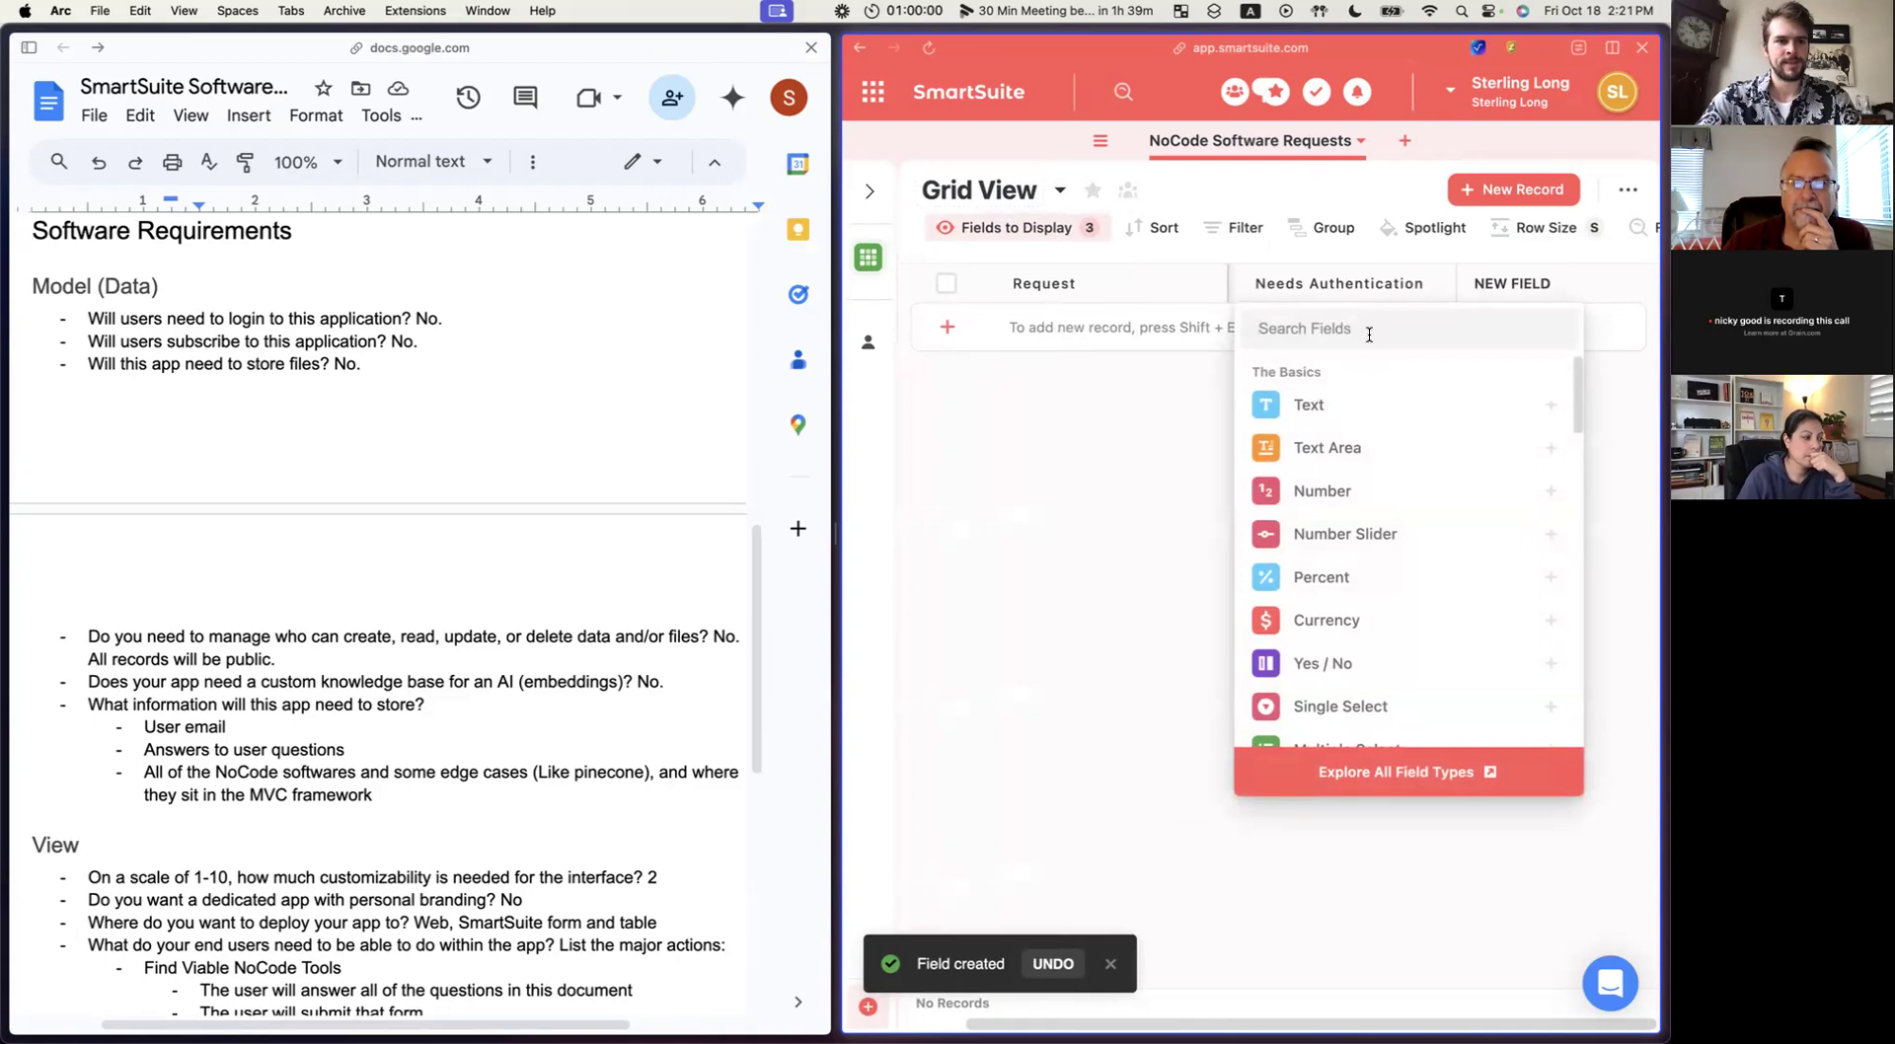
{"action": "type", "text": "Needs Subscription"}
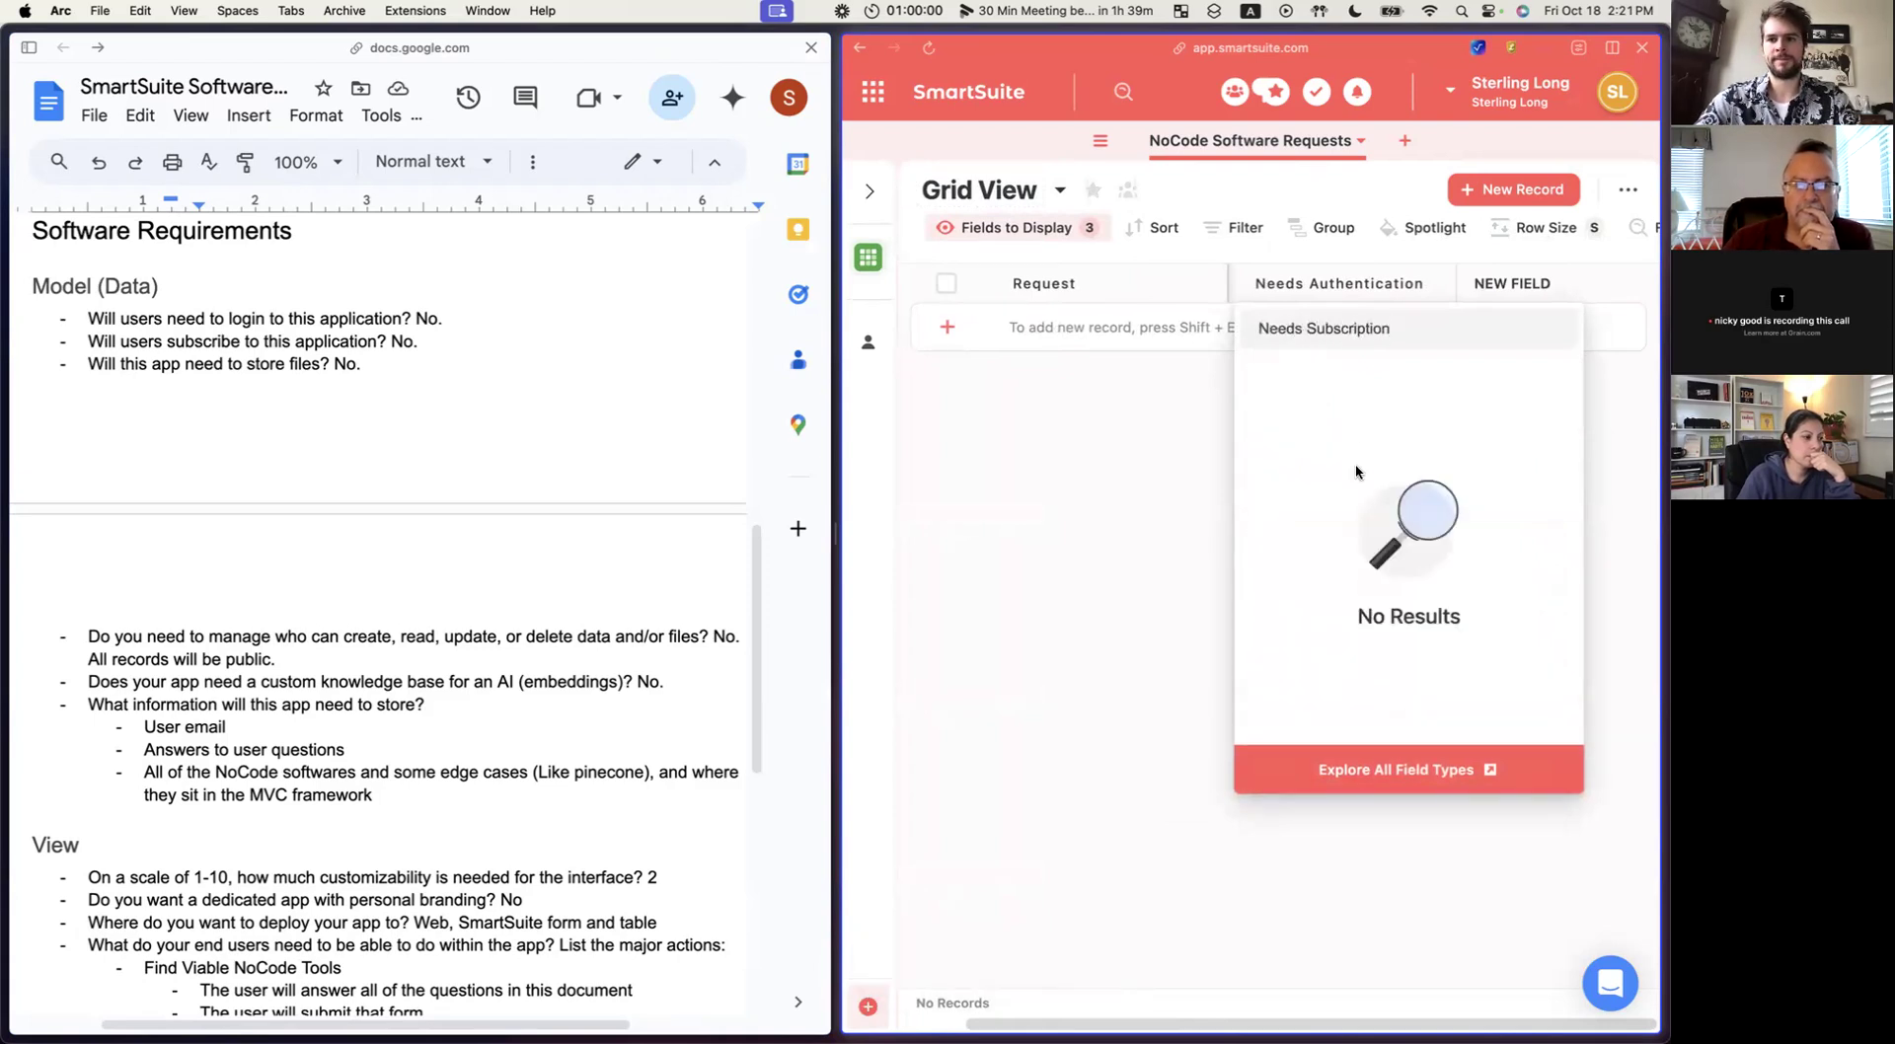
{"action": "key", "text": "super+a"}
{"action": "key", "text": "BackSpace"}
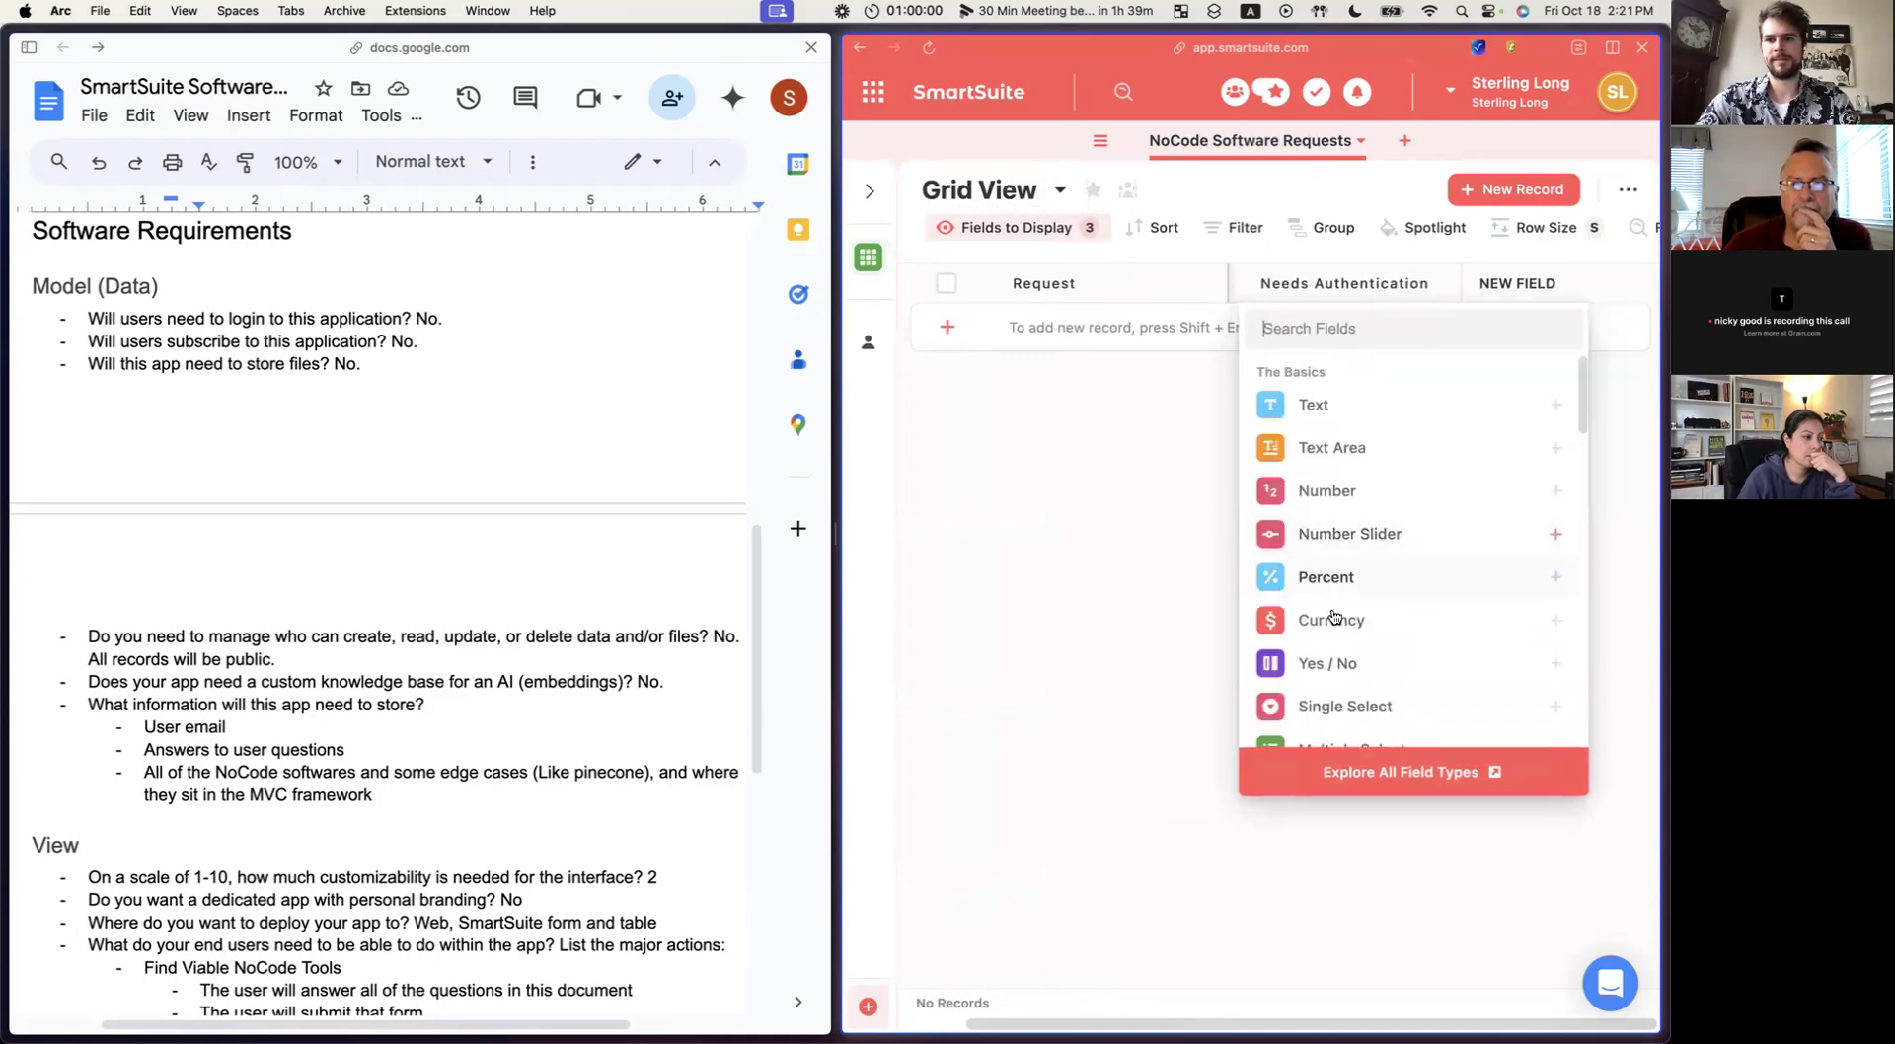
{"action": "left_click", "coordinate": [1333, 661]}
{"action": "key", "text": "super+a"}
{"action": "type", "text": "N"}
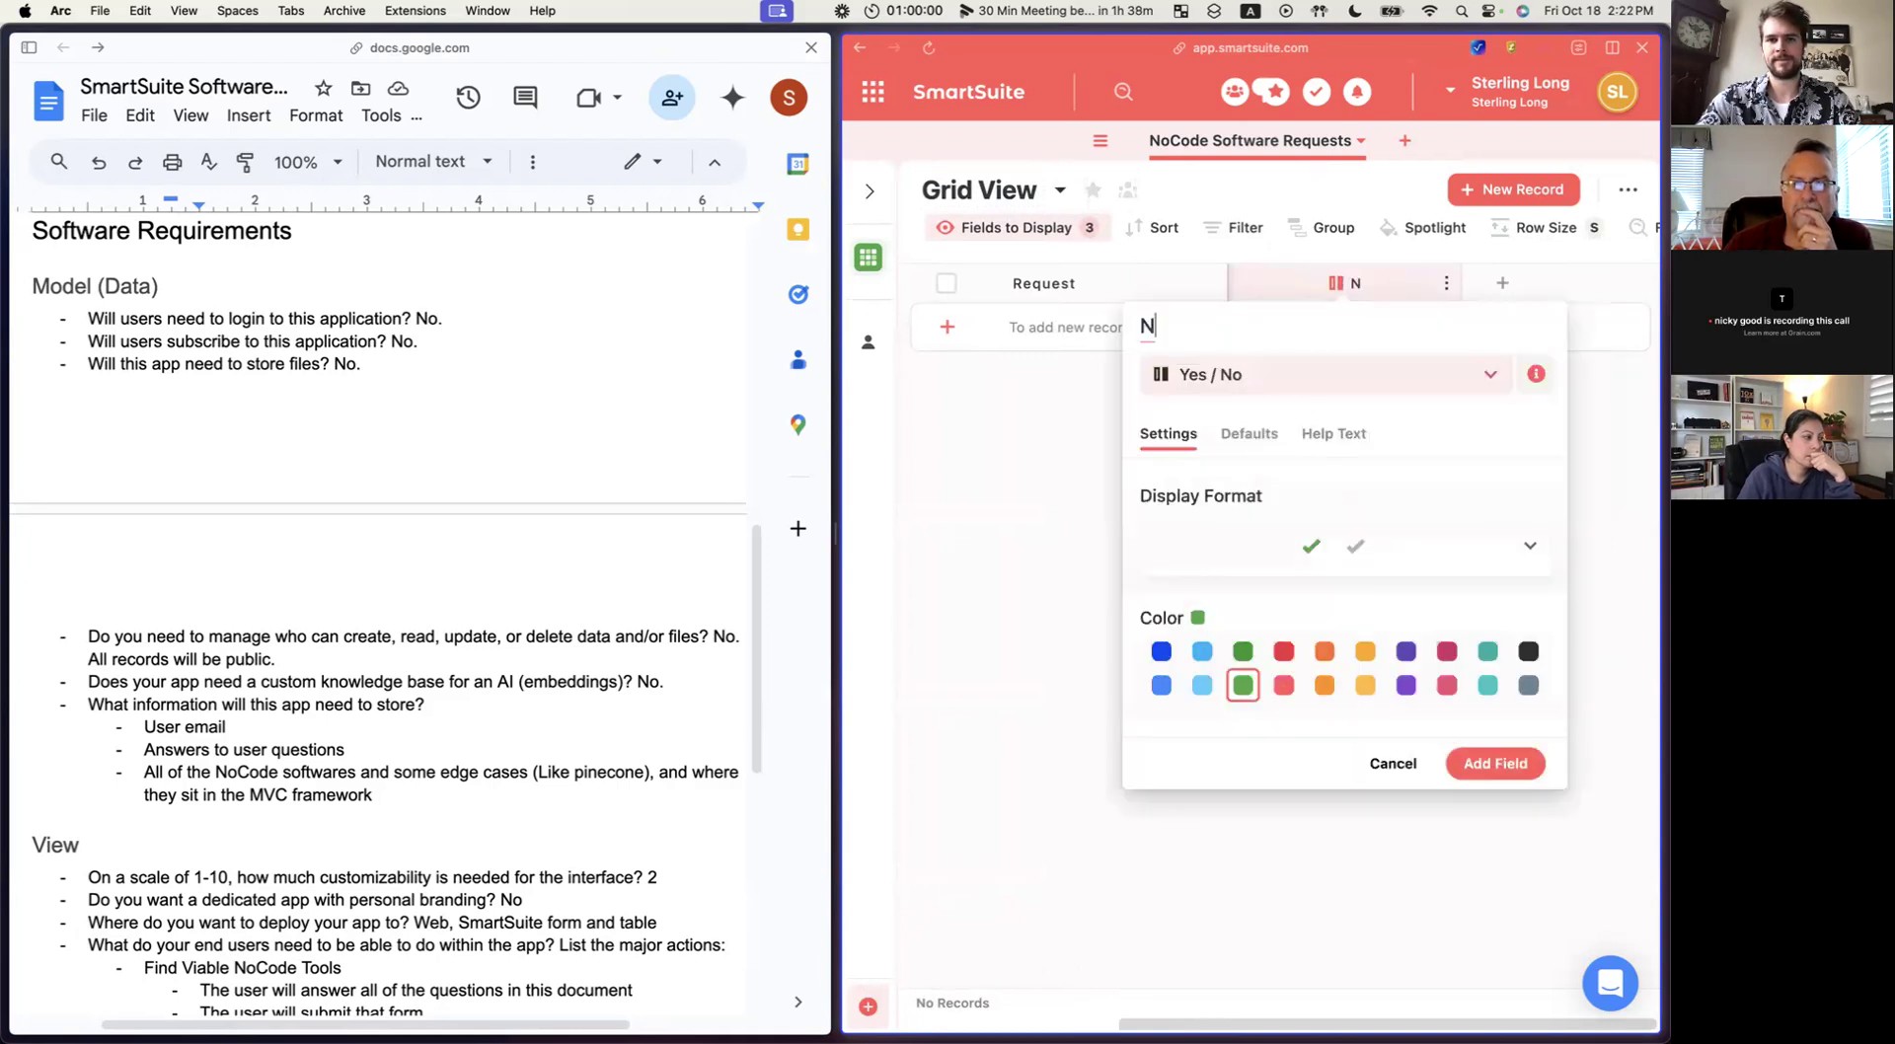
{"action": "type", "text": "eeds Subscription"}
{"action": "left_click", "coordinate": [1492, 763]}
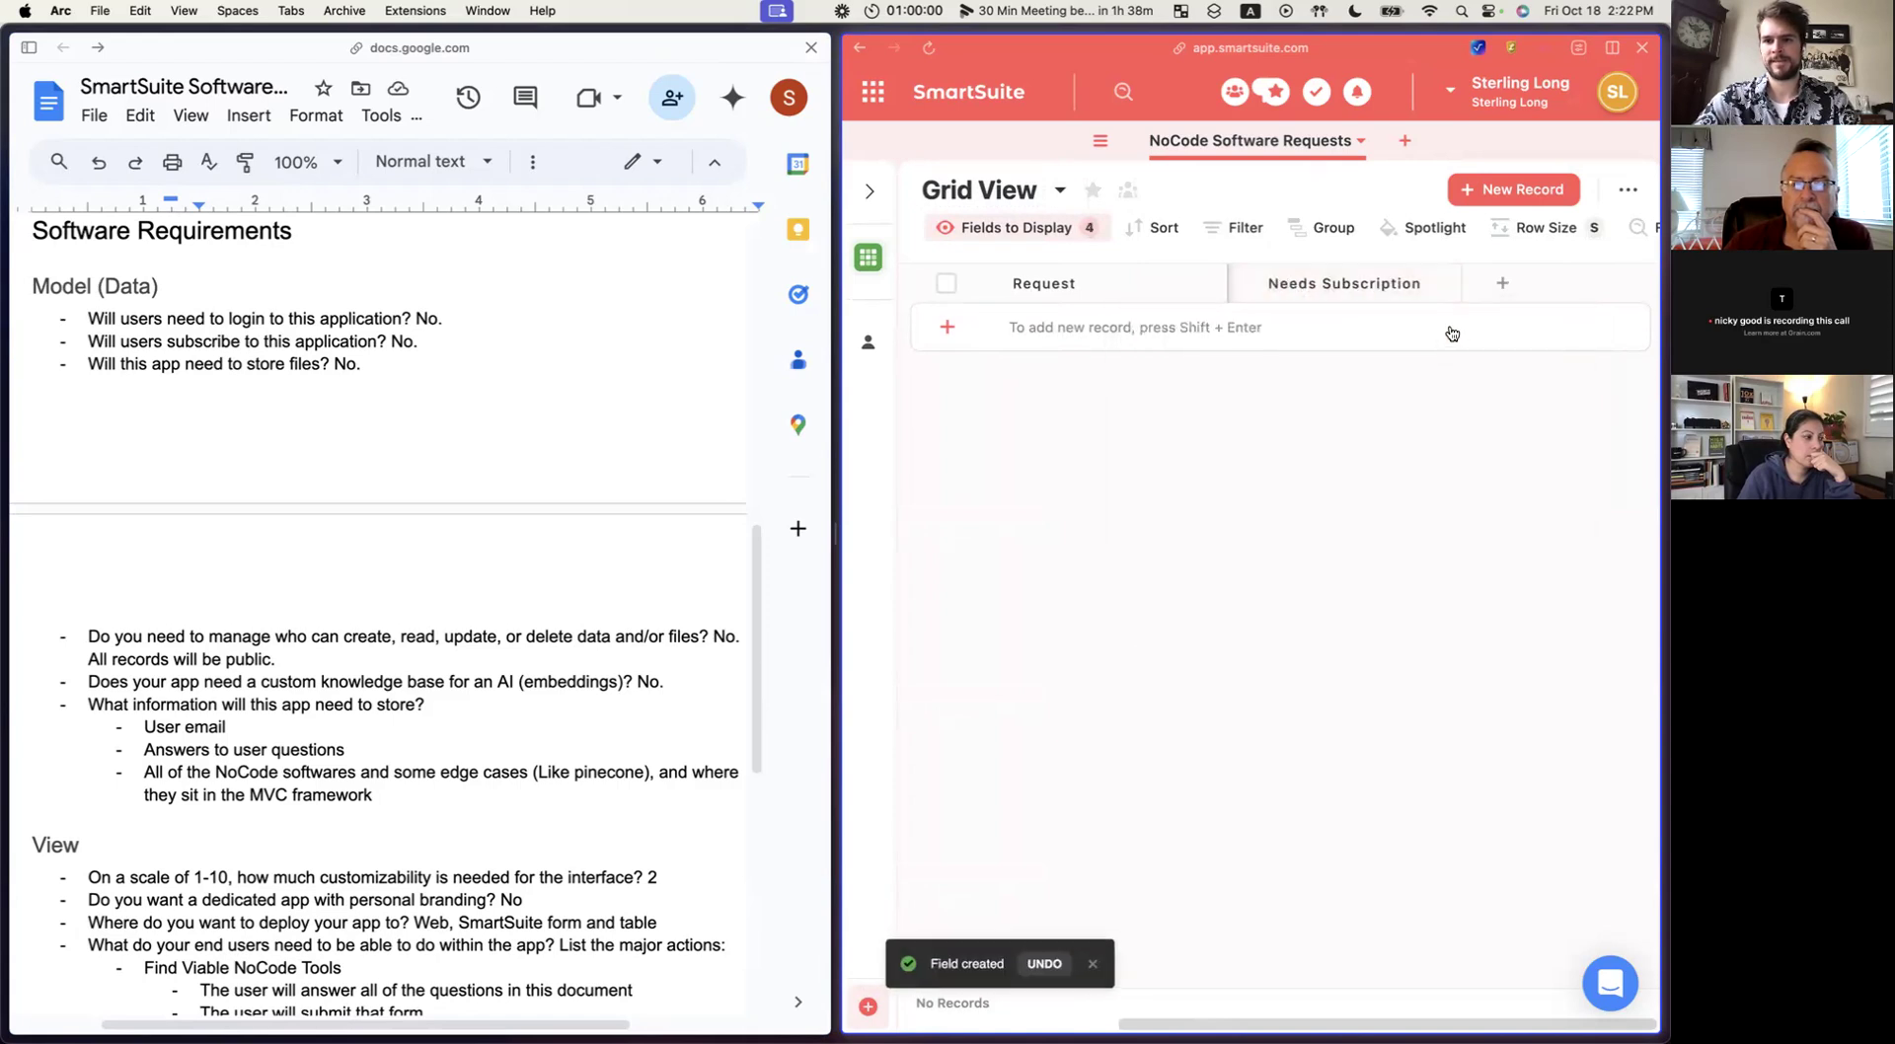
Add a Yes / No field named "Stores Files" to the NoCode Software Requests table.
{"action": "left_click", "coordinate": [1496, 283]}
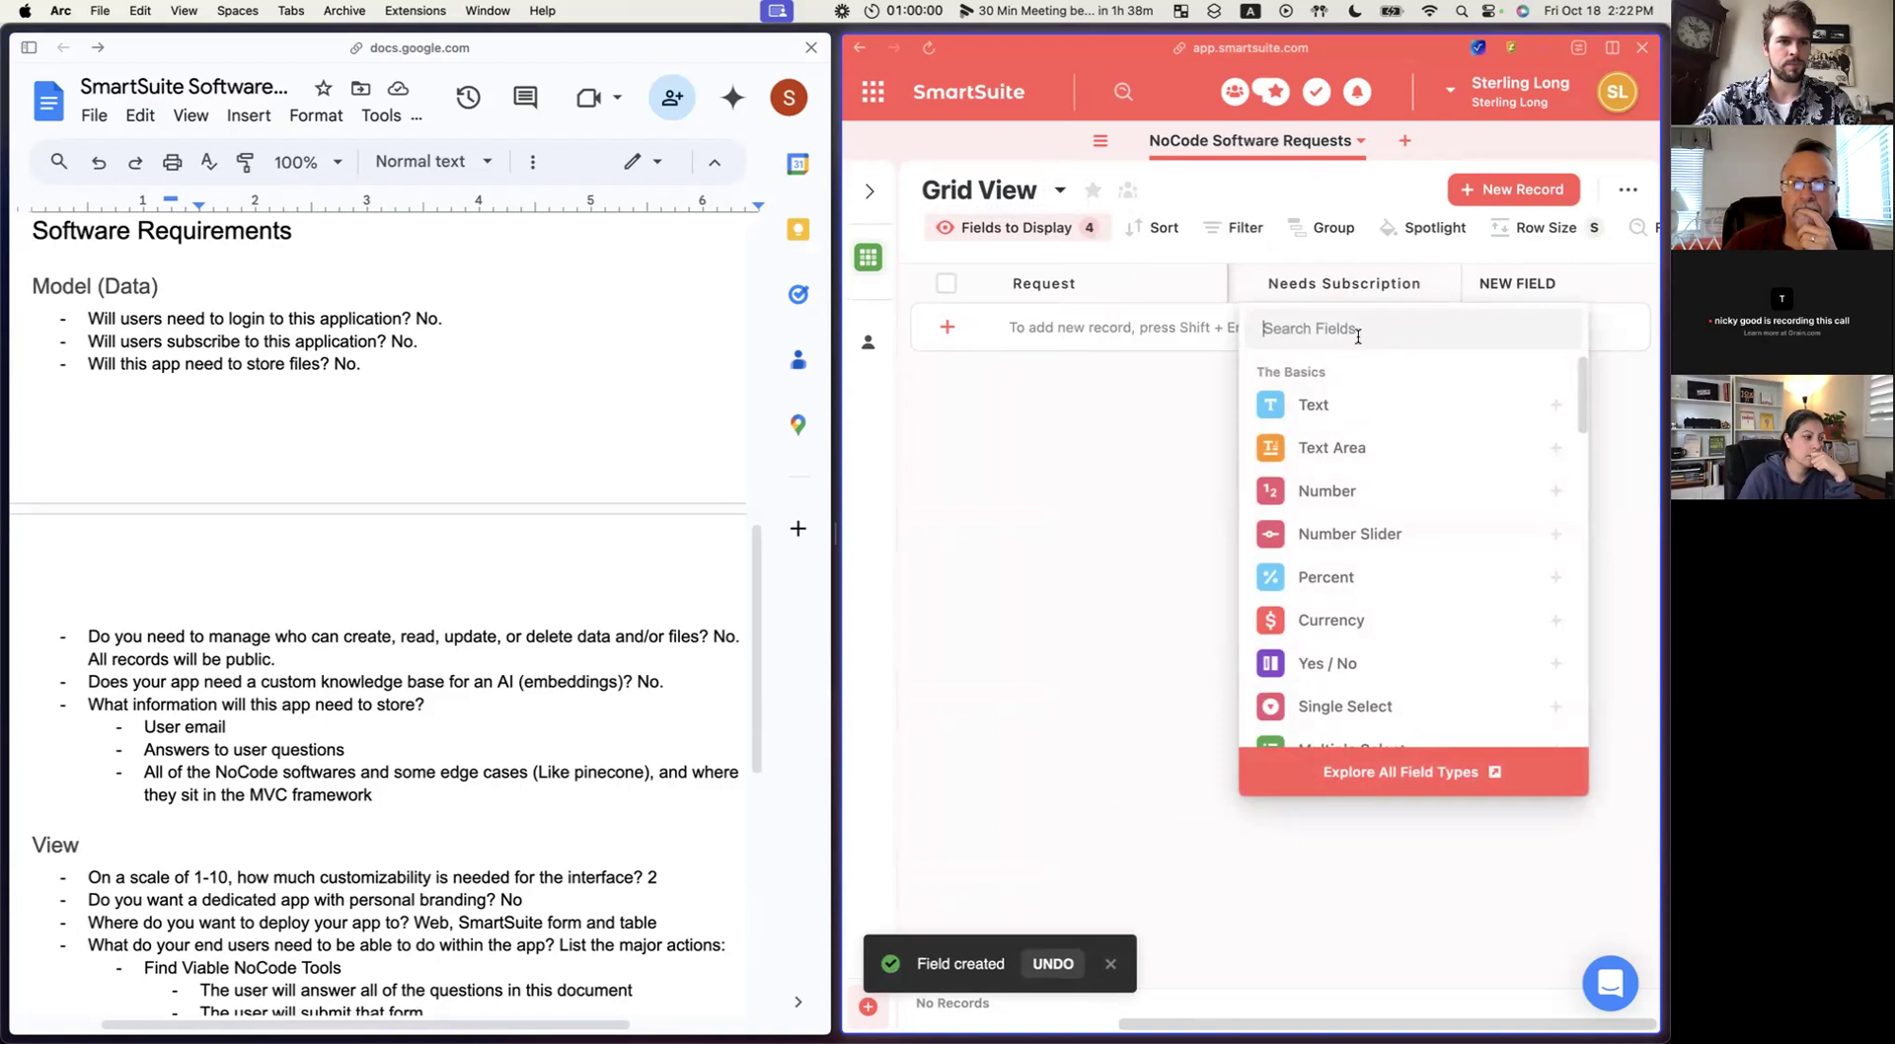
{"action": "type", "text": "Stores"}
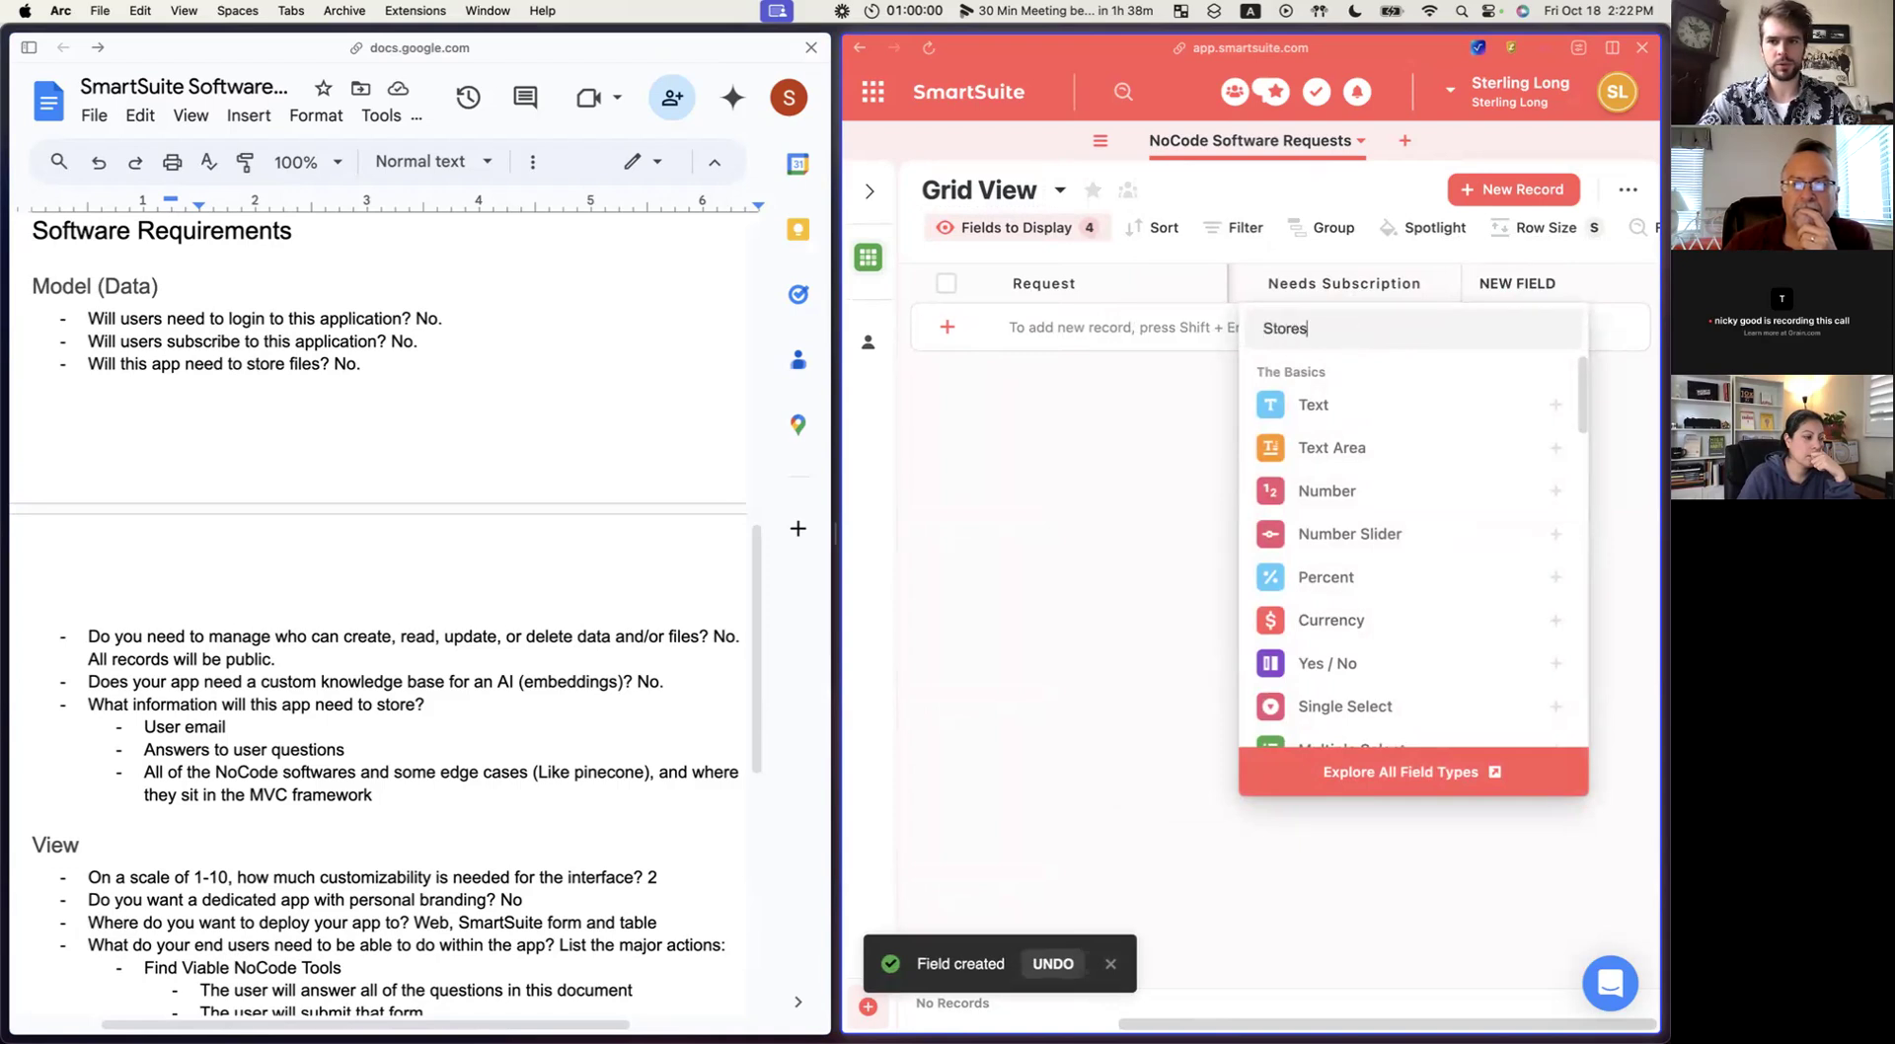
{"action": "key", "text": "super+a"}
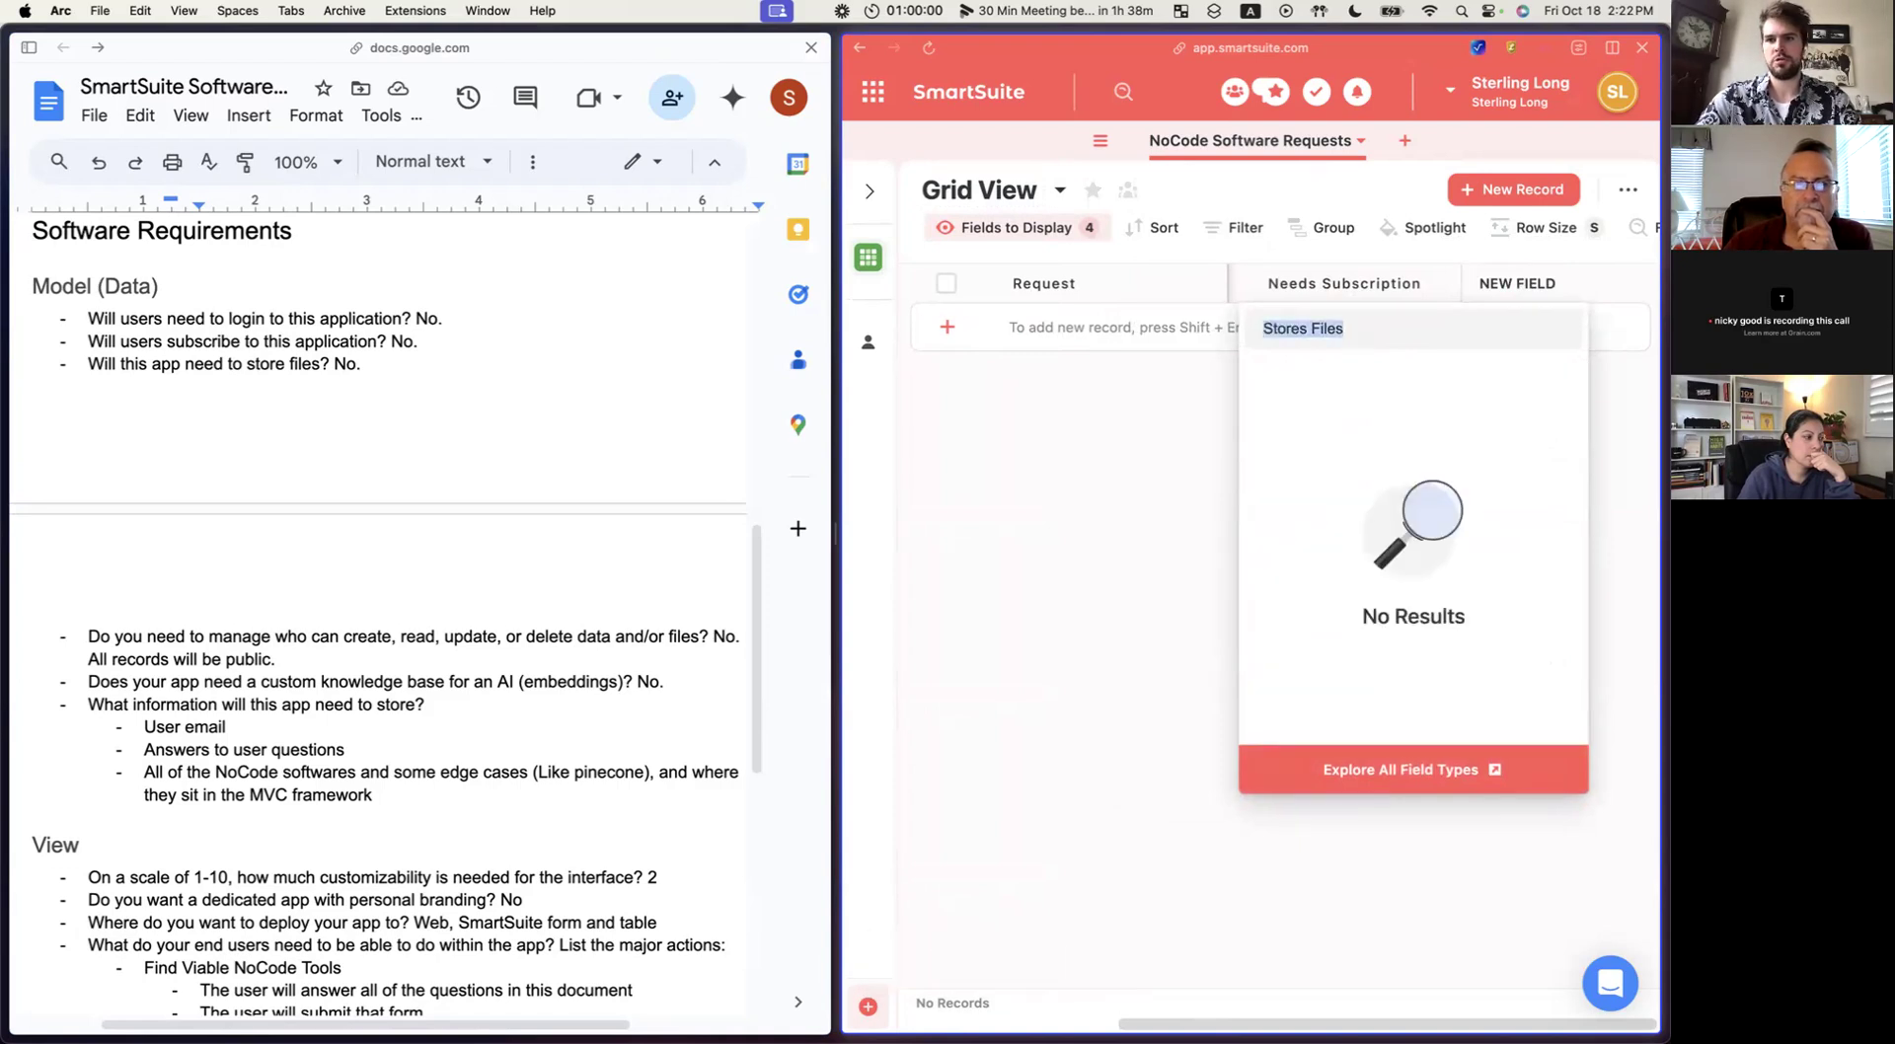
{"action": "key", "text": "BackSpace"}
{"action": "left_click", "coordinate": [1382, 663]}
{"action": "type", "text": "S"}
{"action": "key", "text": "super+a"}
{"action": "type", "text": "Stores Files"}
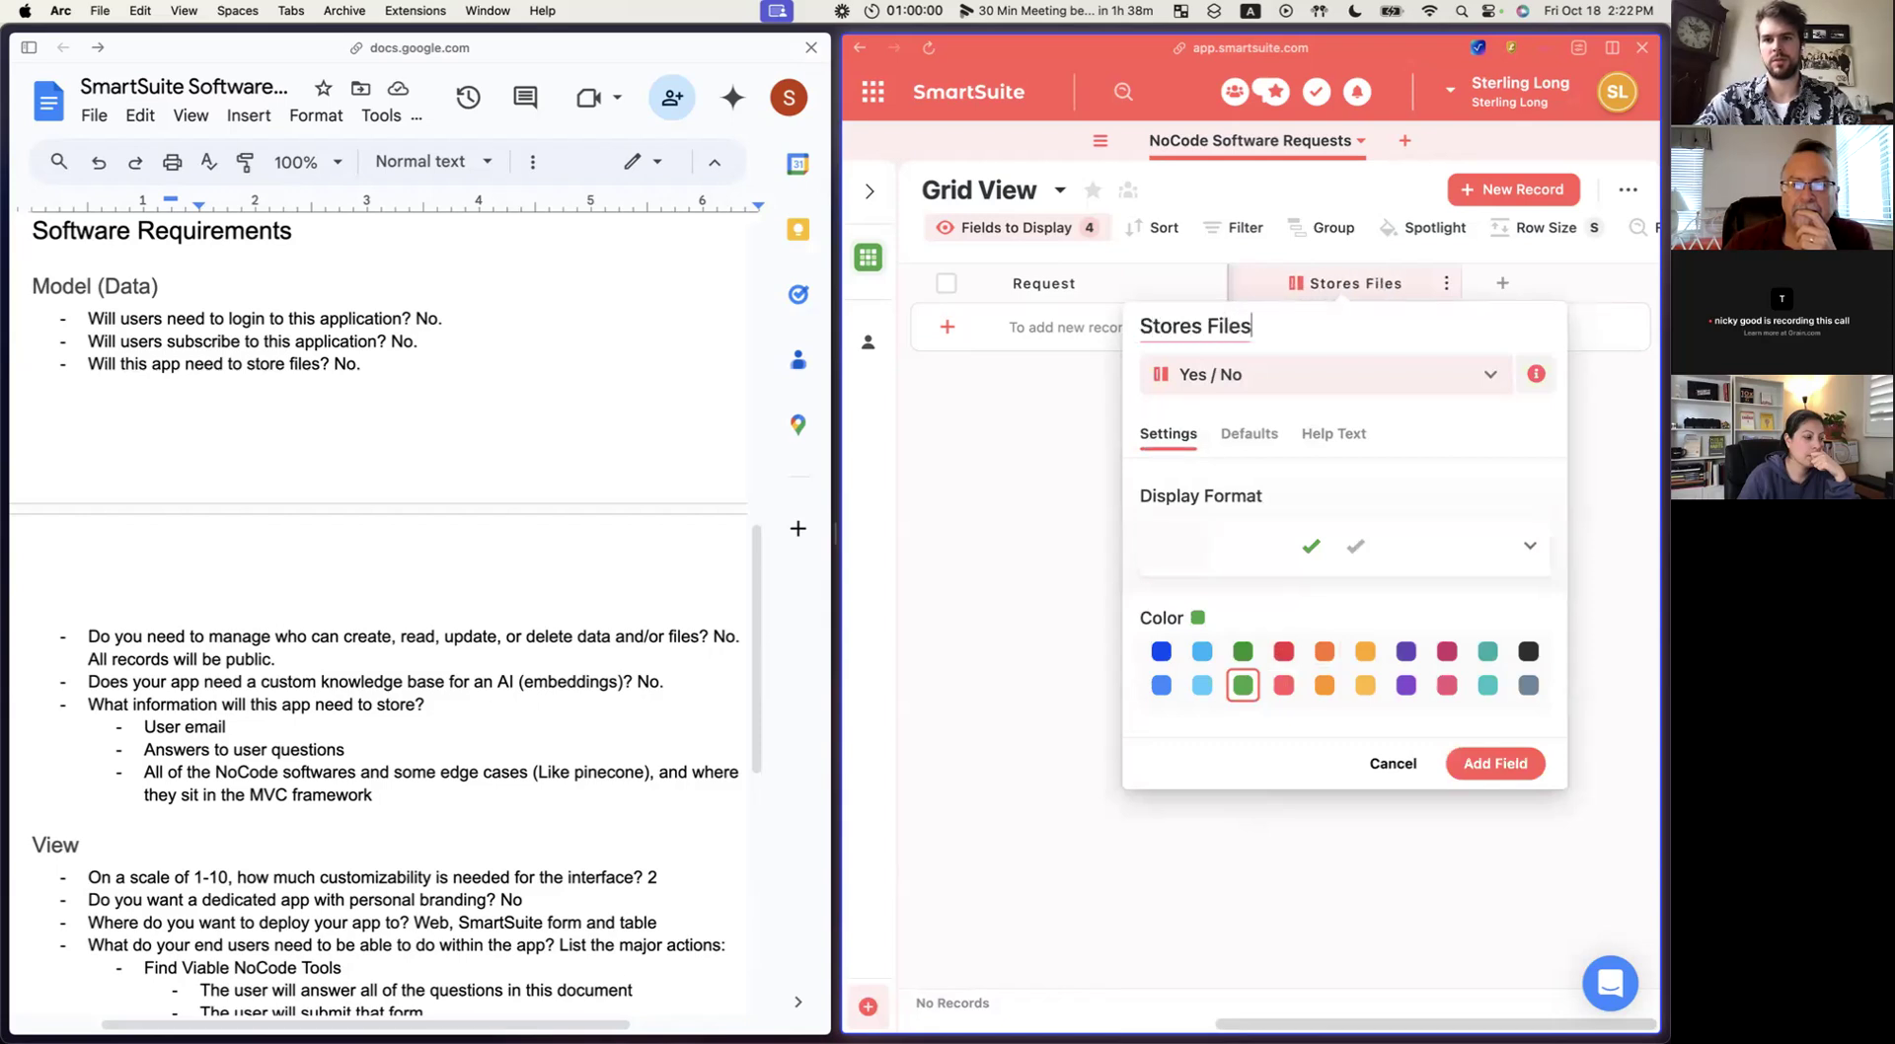
{"action": "left_click", "coordinate": [1483, 769]}
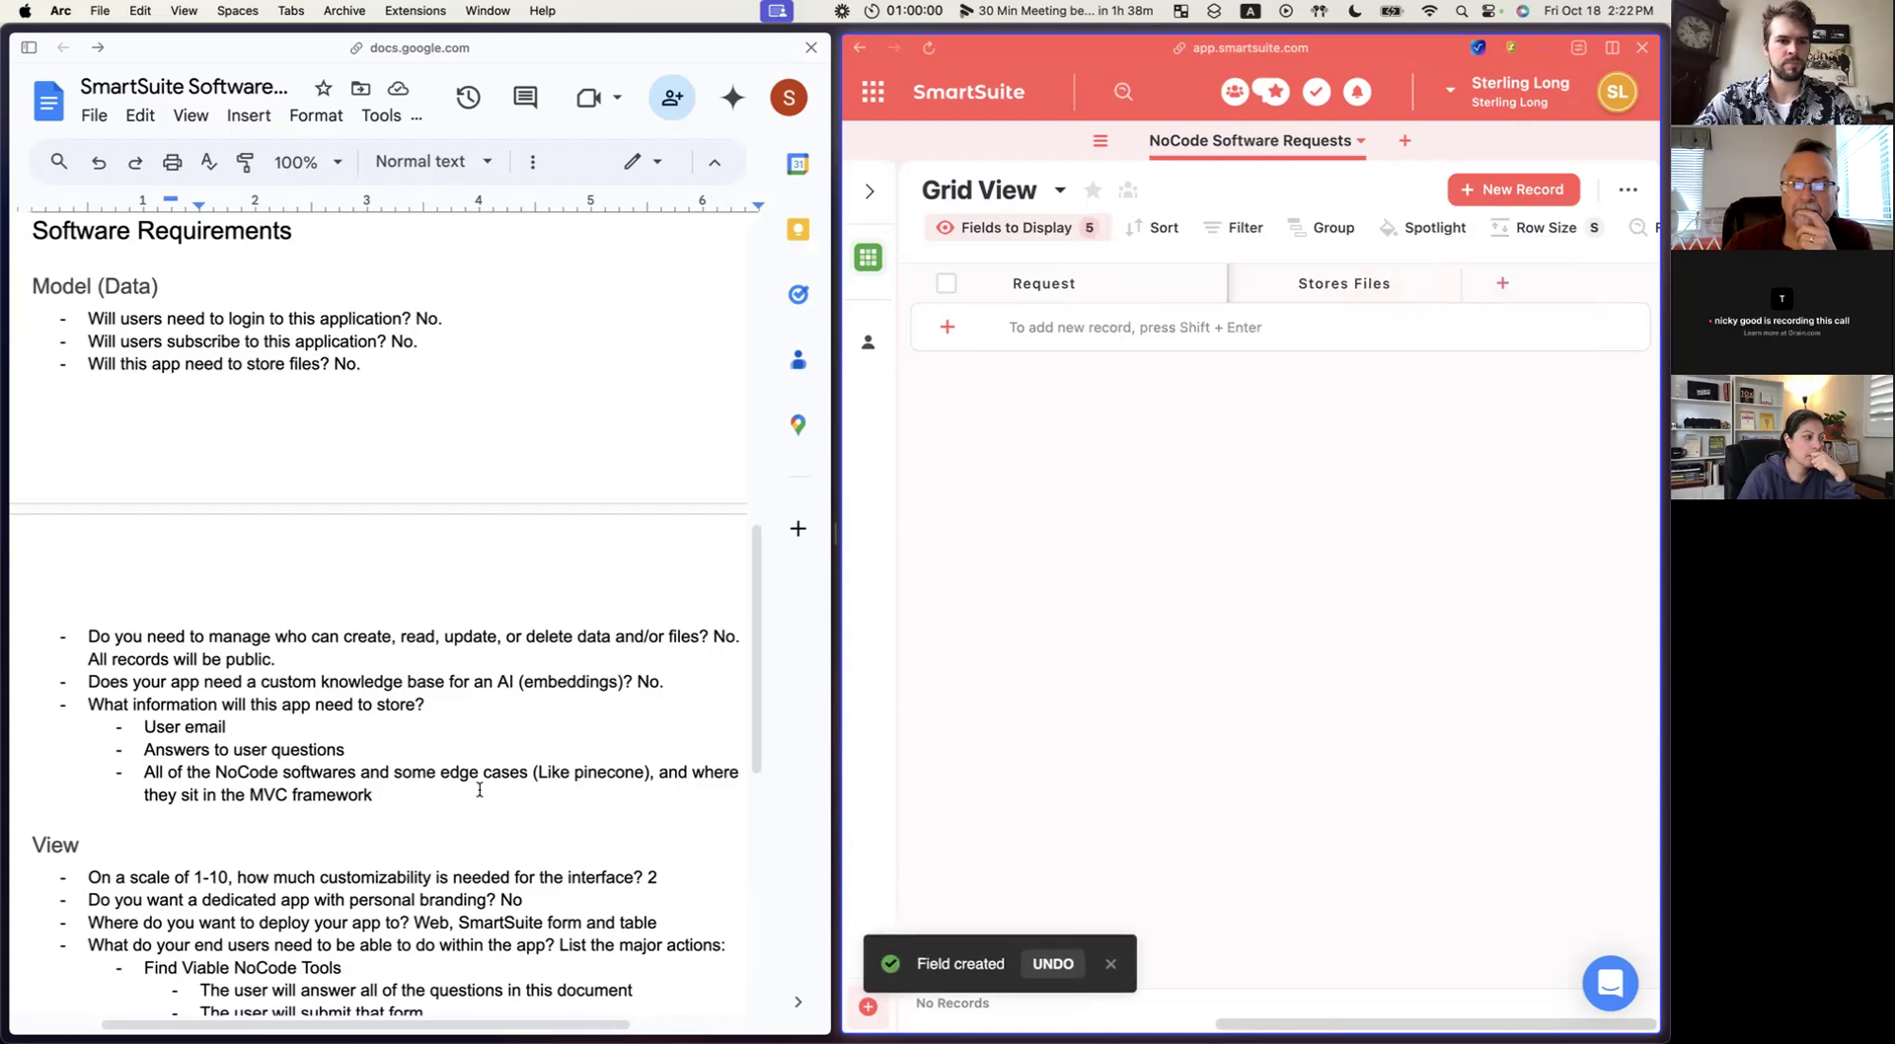
Set up a new Single Select field named "Interface Customizability", based on the View questions in the planning document.
{"action": "scroll", "coordinate": [356, 663], "scroll_direction": "down", "scroll_amount": 5}
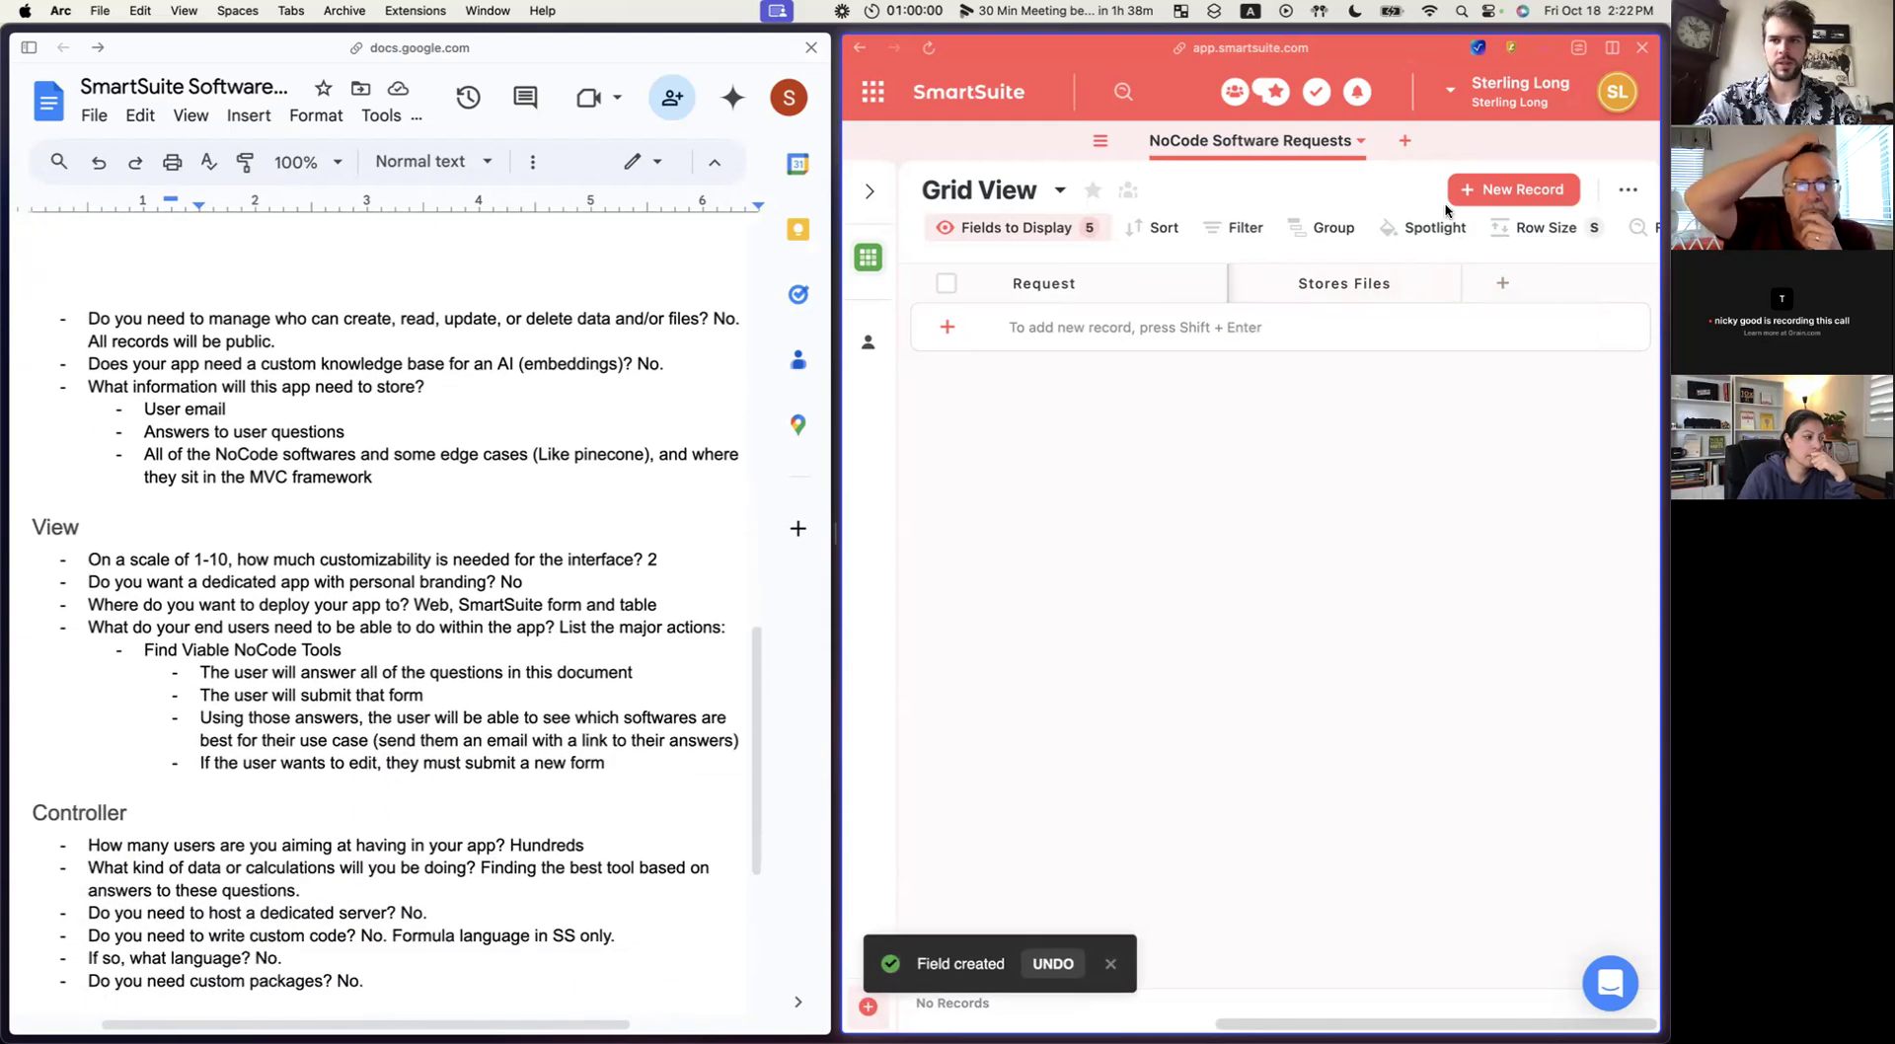
{"action": "left_click", "coordinate": [1502, 284]}
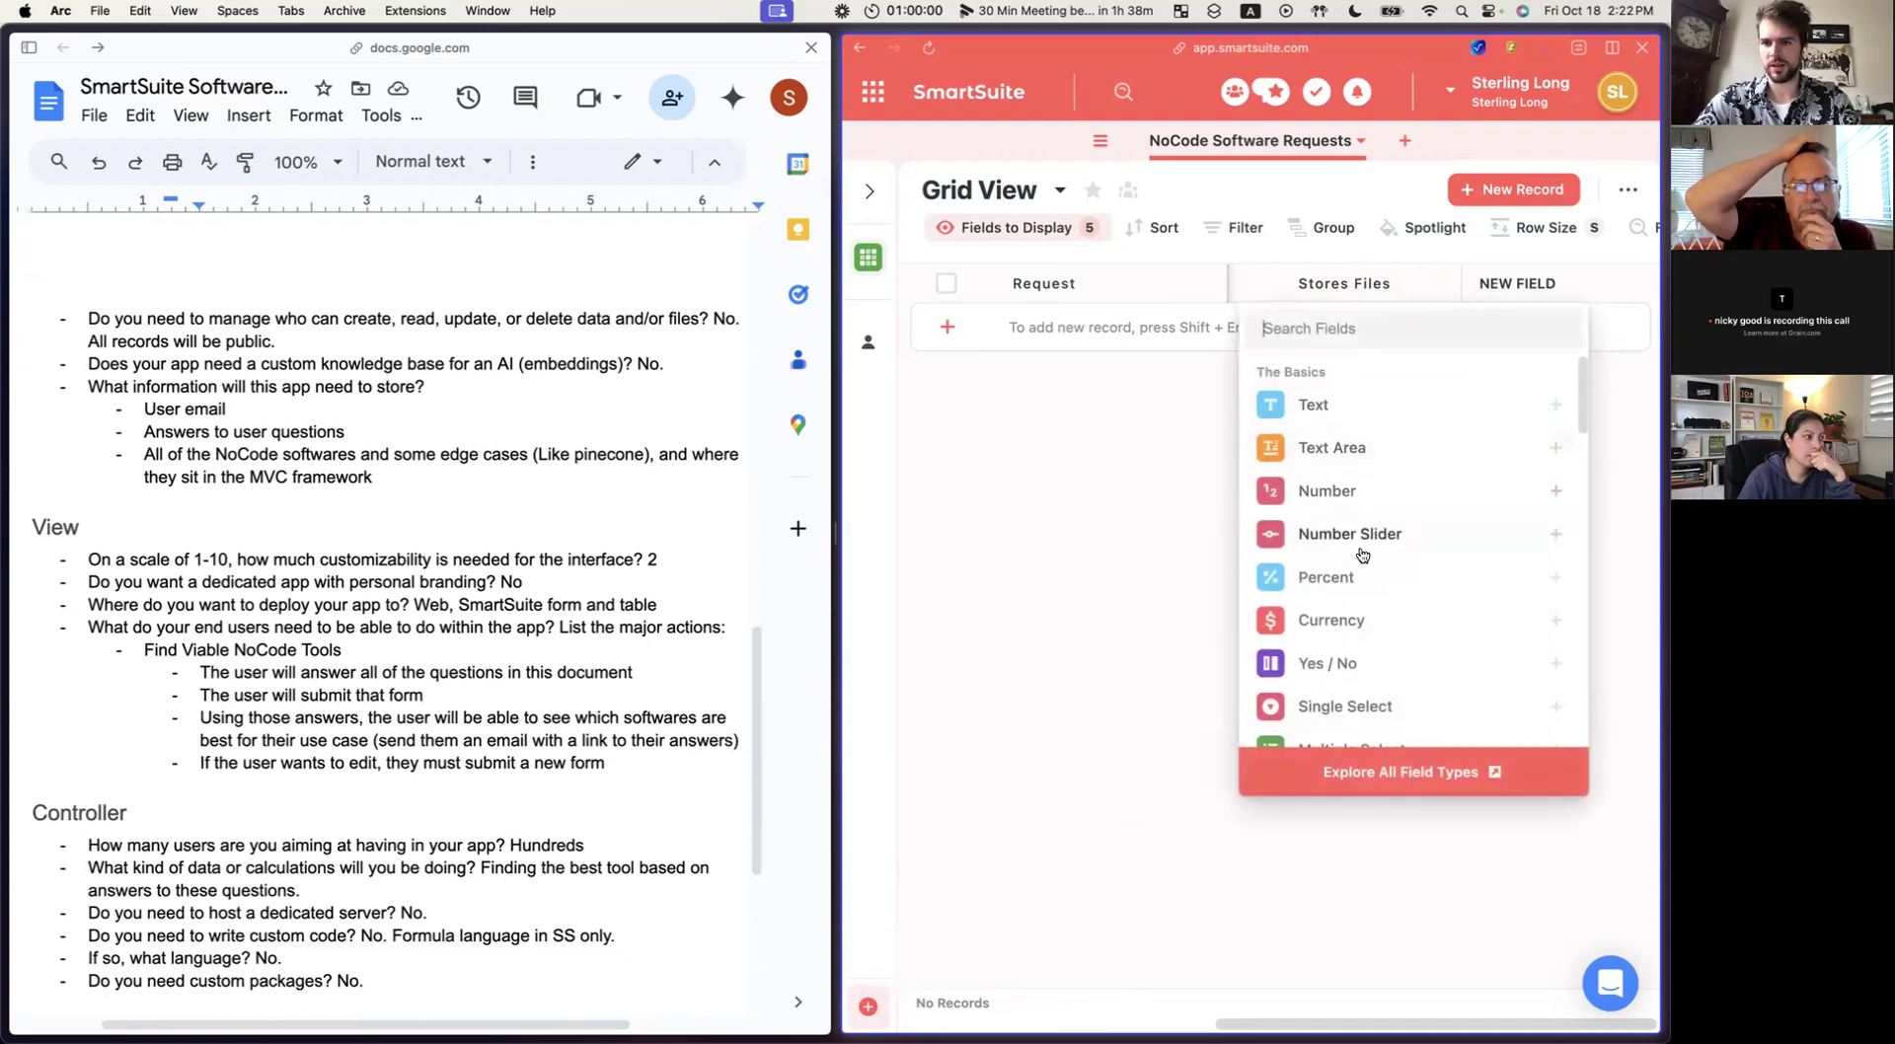
{"action": "scroll", "coordinate": [1352, 592], "scroll_direction": "down", "scroll_amount": 2}
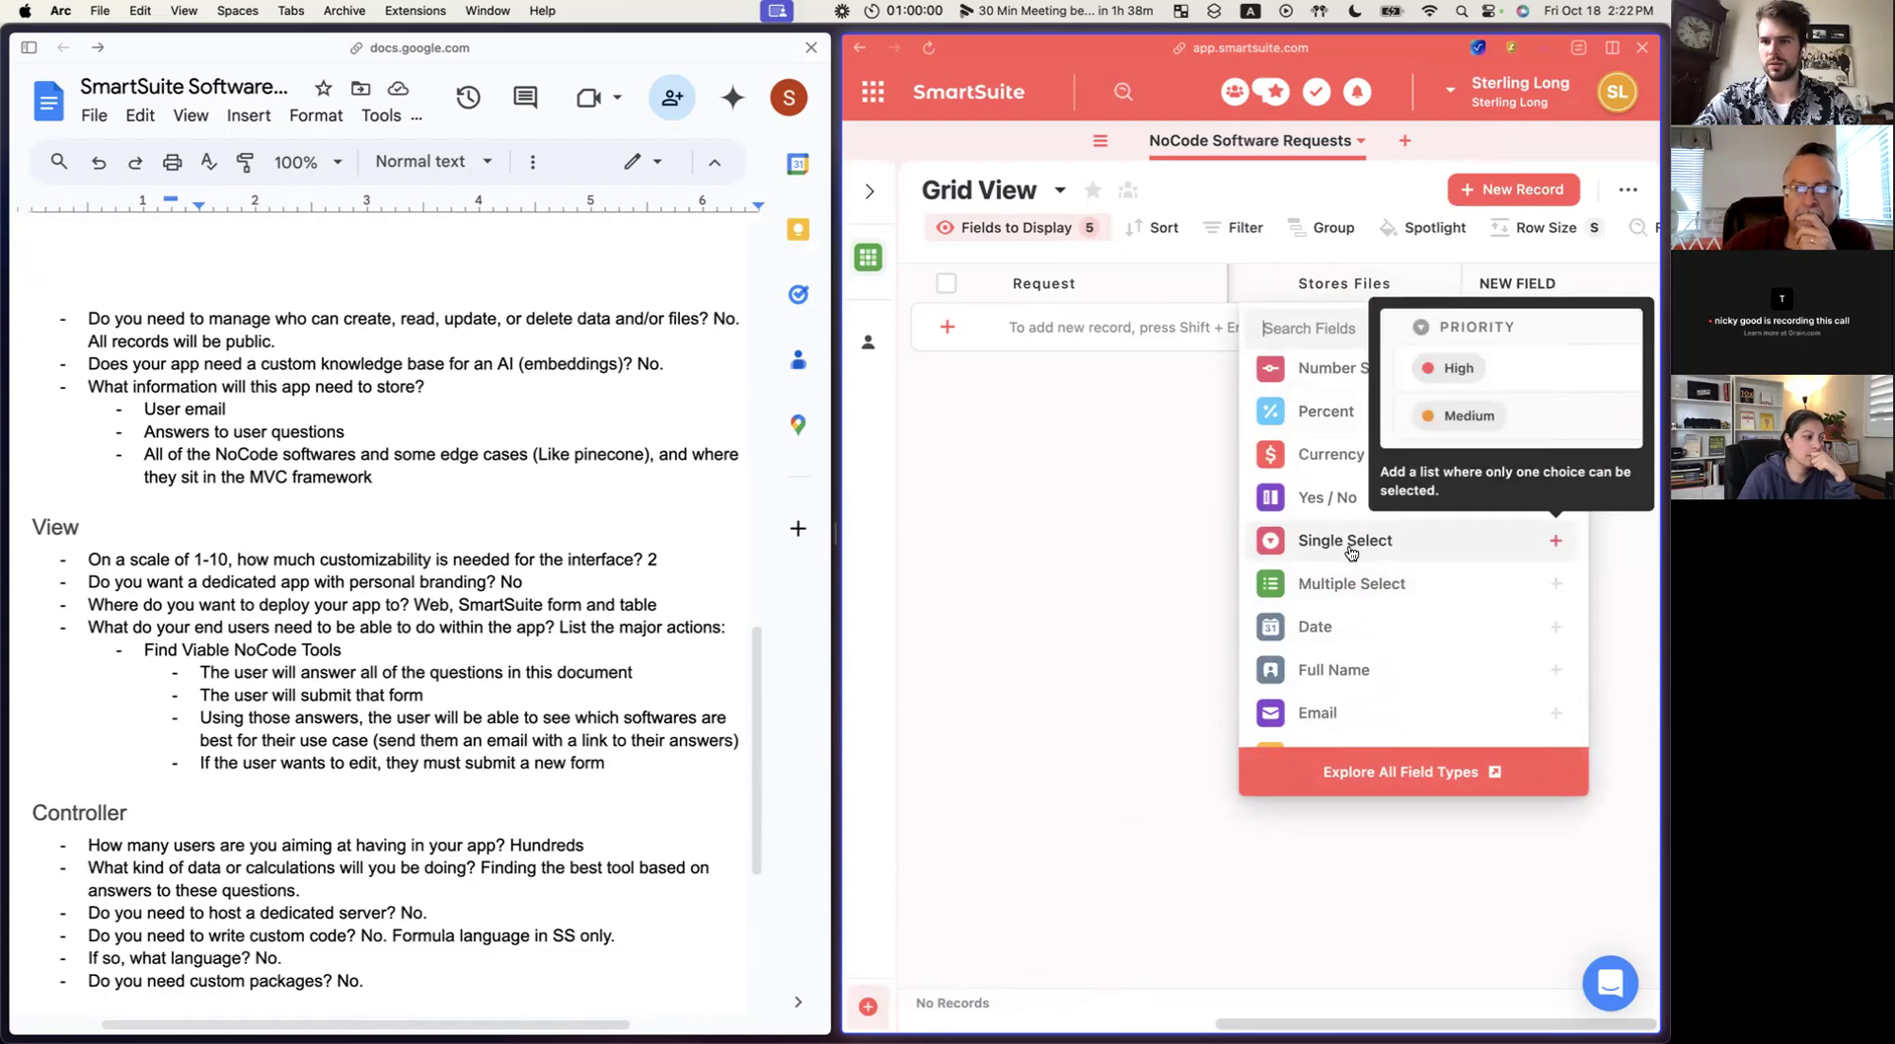
{"action": "left_click", "coordinate": [1359, 553]}
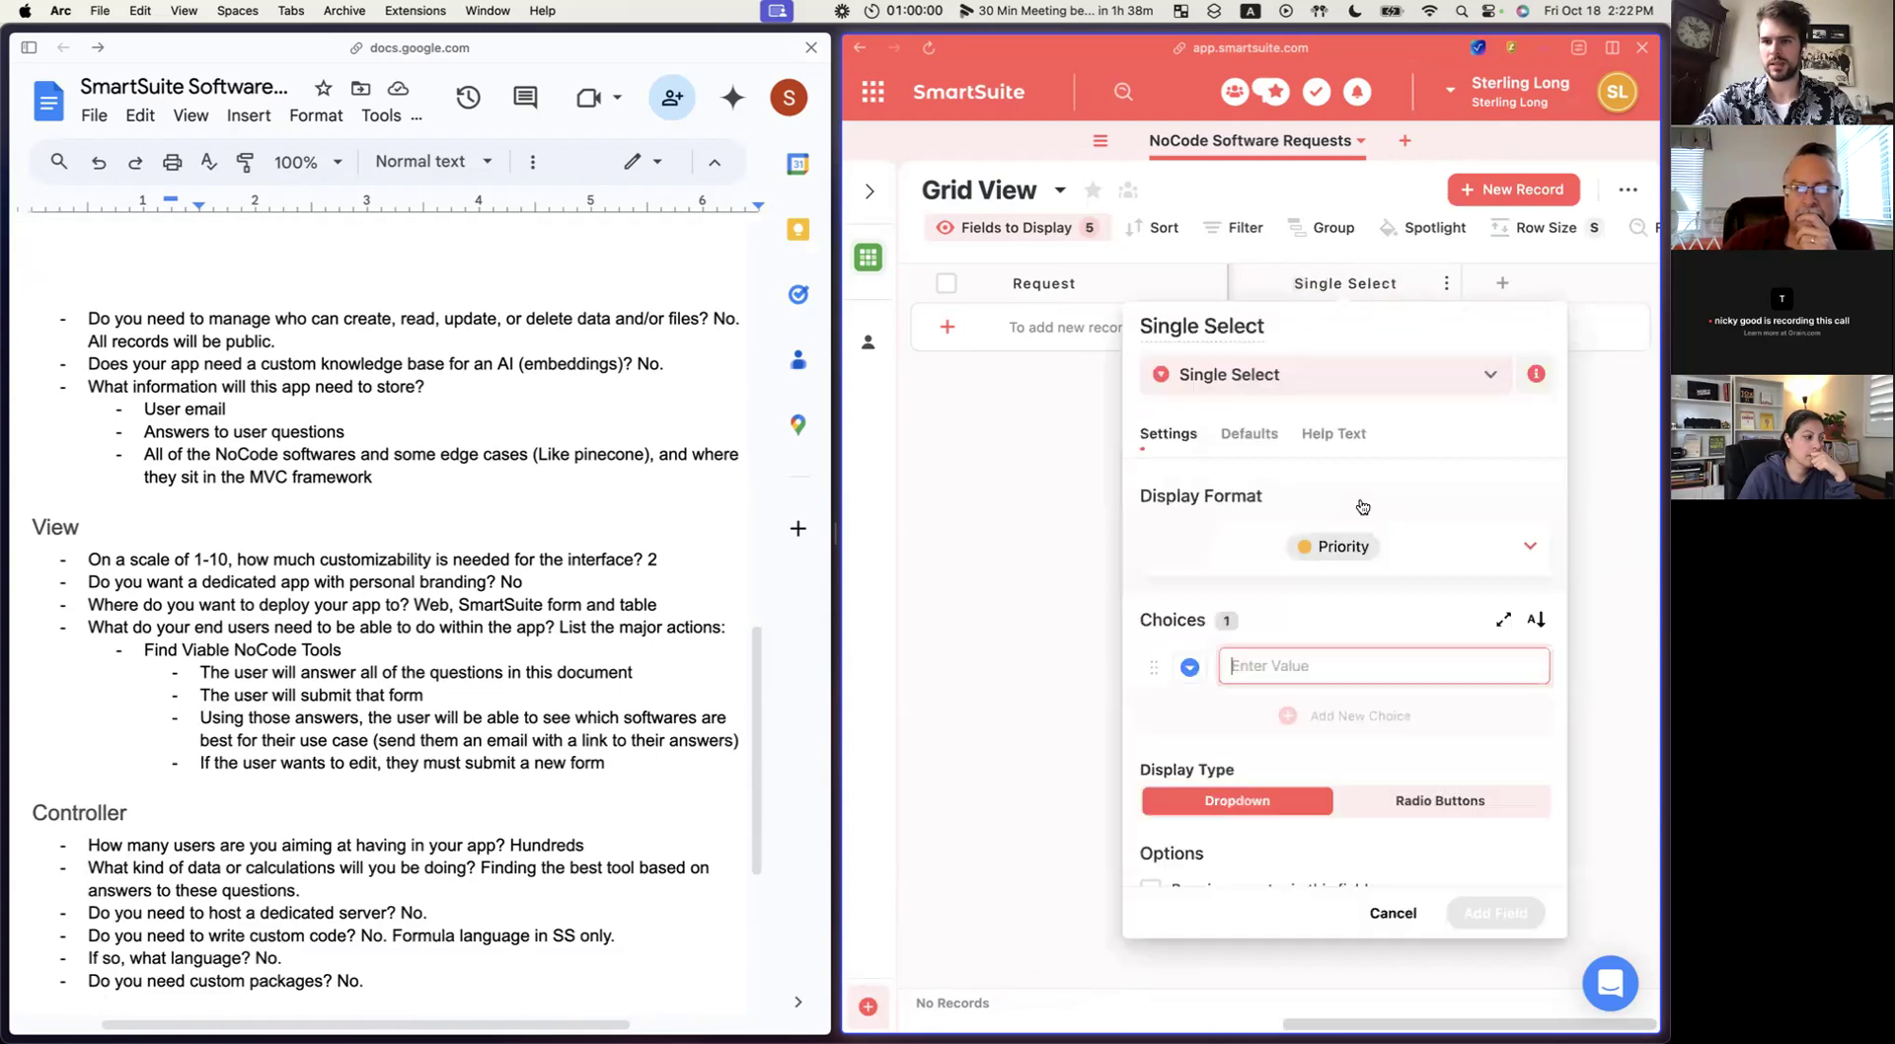
{"action": "left_click", "coordinate": [1259, 327]}
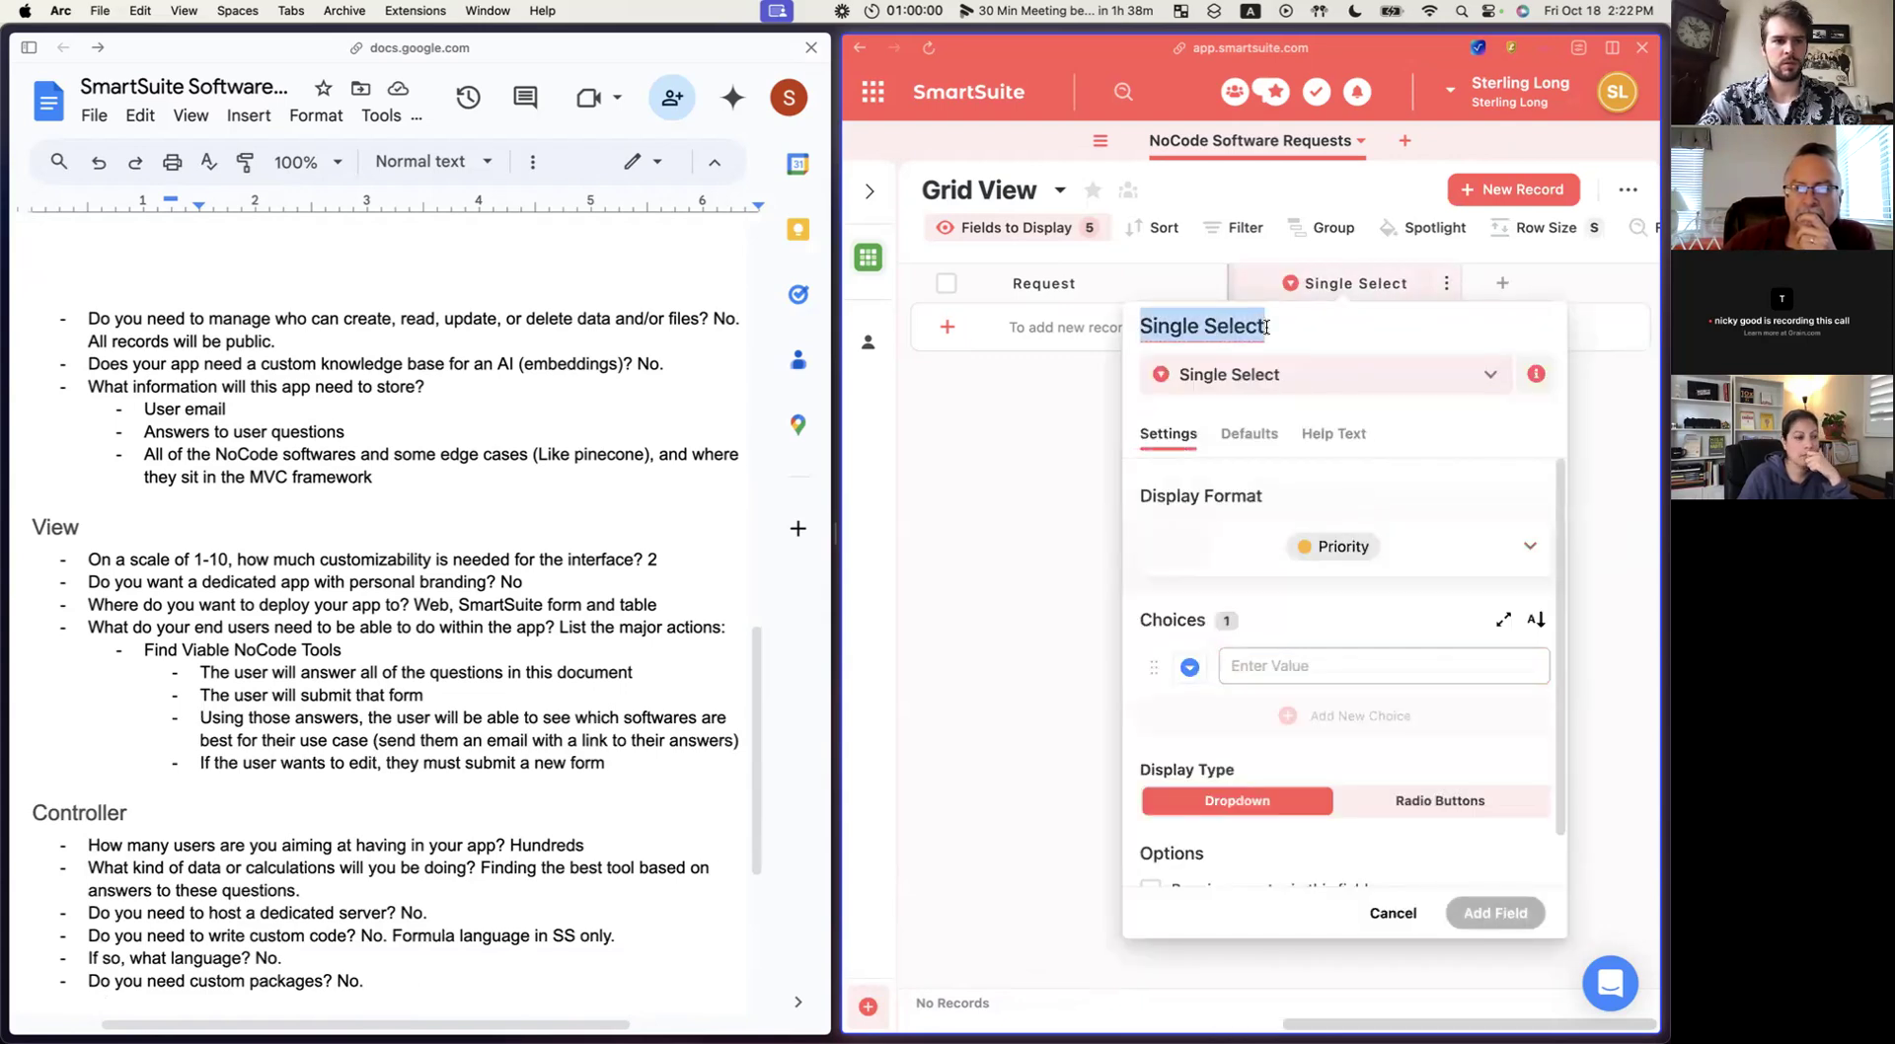
{"action": "type", "text": "Interfa"}
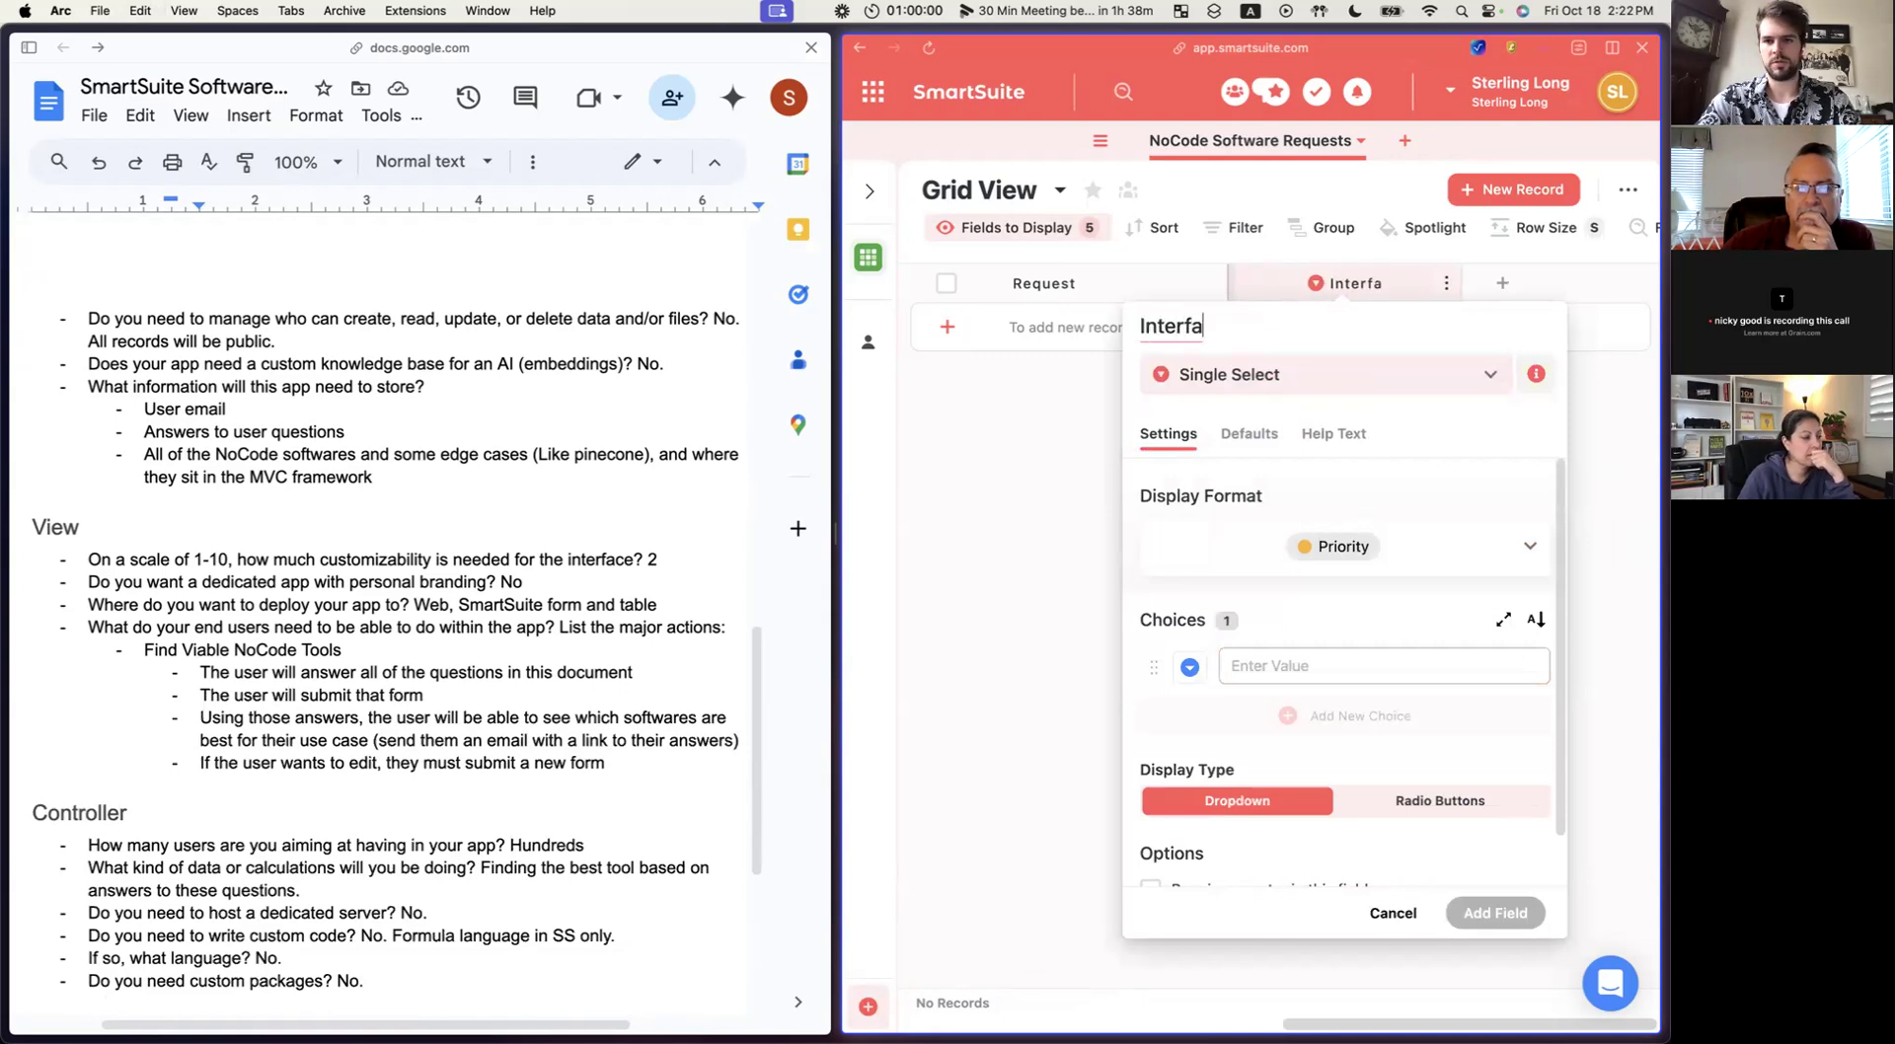
{"action": "type", "text": "ce Customizability"}
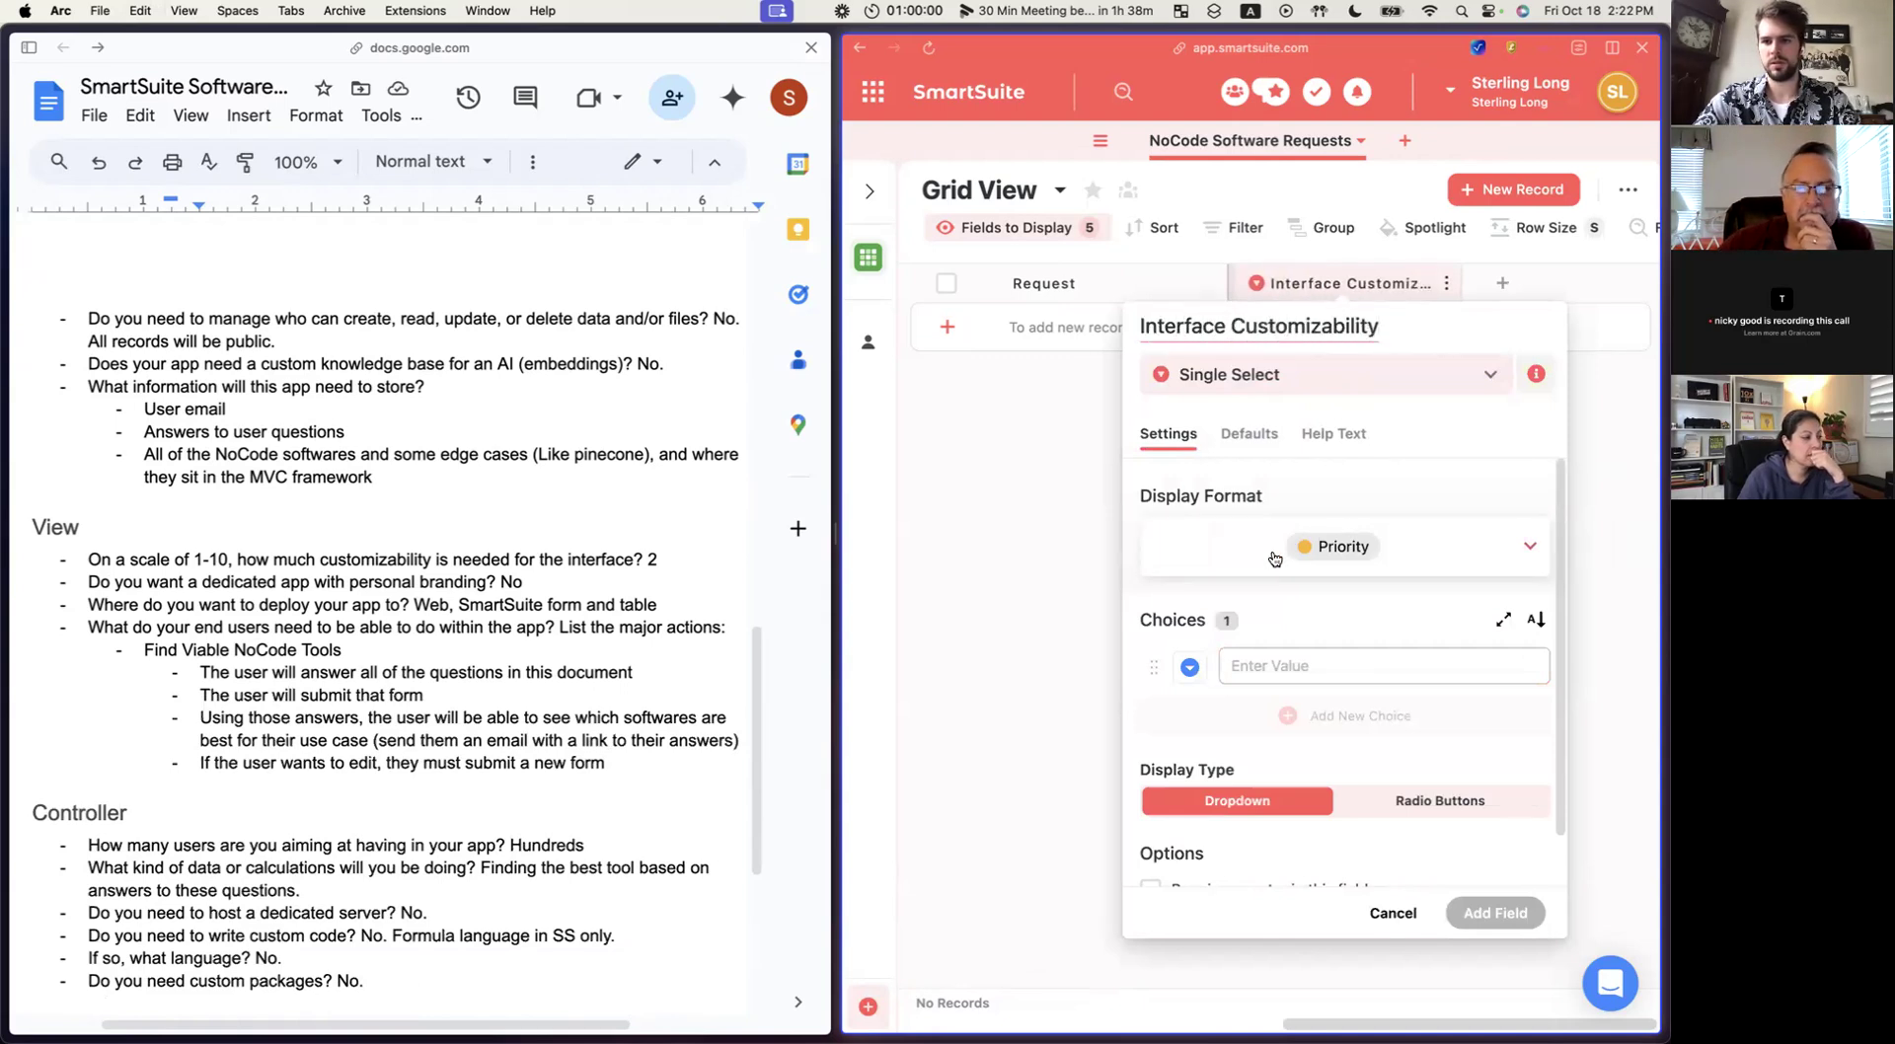
Enter the choices "Hig", "Medium" and "Low" for the Interface Customizability field.
{"action": "left_click", "coordinate": [1283, 666]}
{"action": "type", "text": "Hig"}
{"action": "key", "text": "Return"}
{"action": "type", "text": "Medium"}
{"action": "key", "text": "Return"}
{"action": "type", "text": "Low"}
{"action": "key", "text": "Return"}
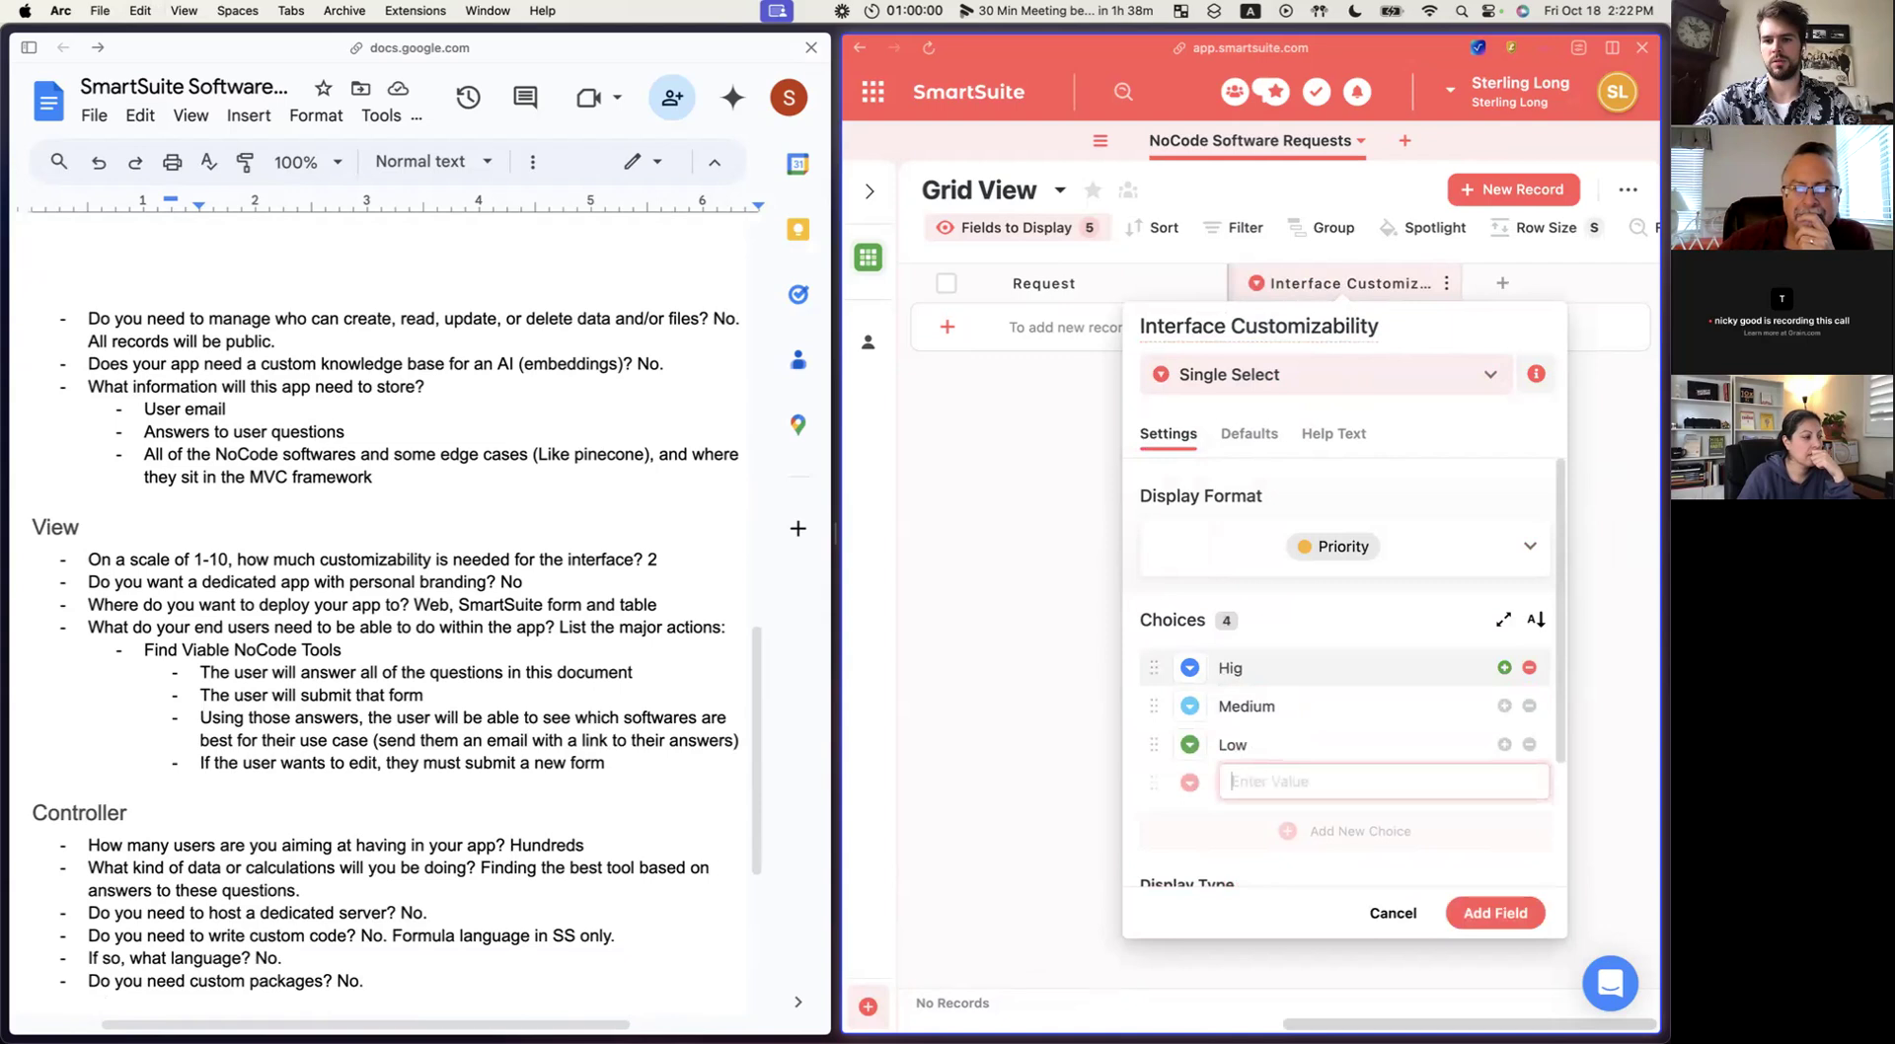
Correct the first Interface Customizability choice to "High" and add the field to the table.
{"action": "left_click", "coordinate": [1251, 668]}
{"action": "type", "text": "h"}
{"action": "key", "text": "Return"}
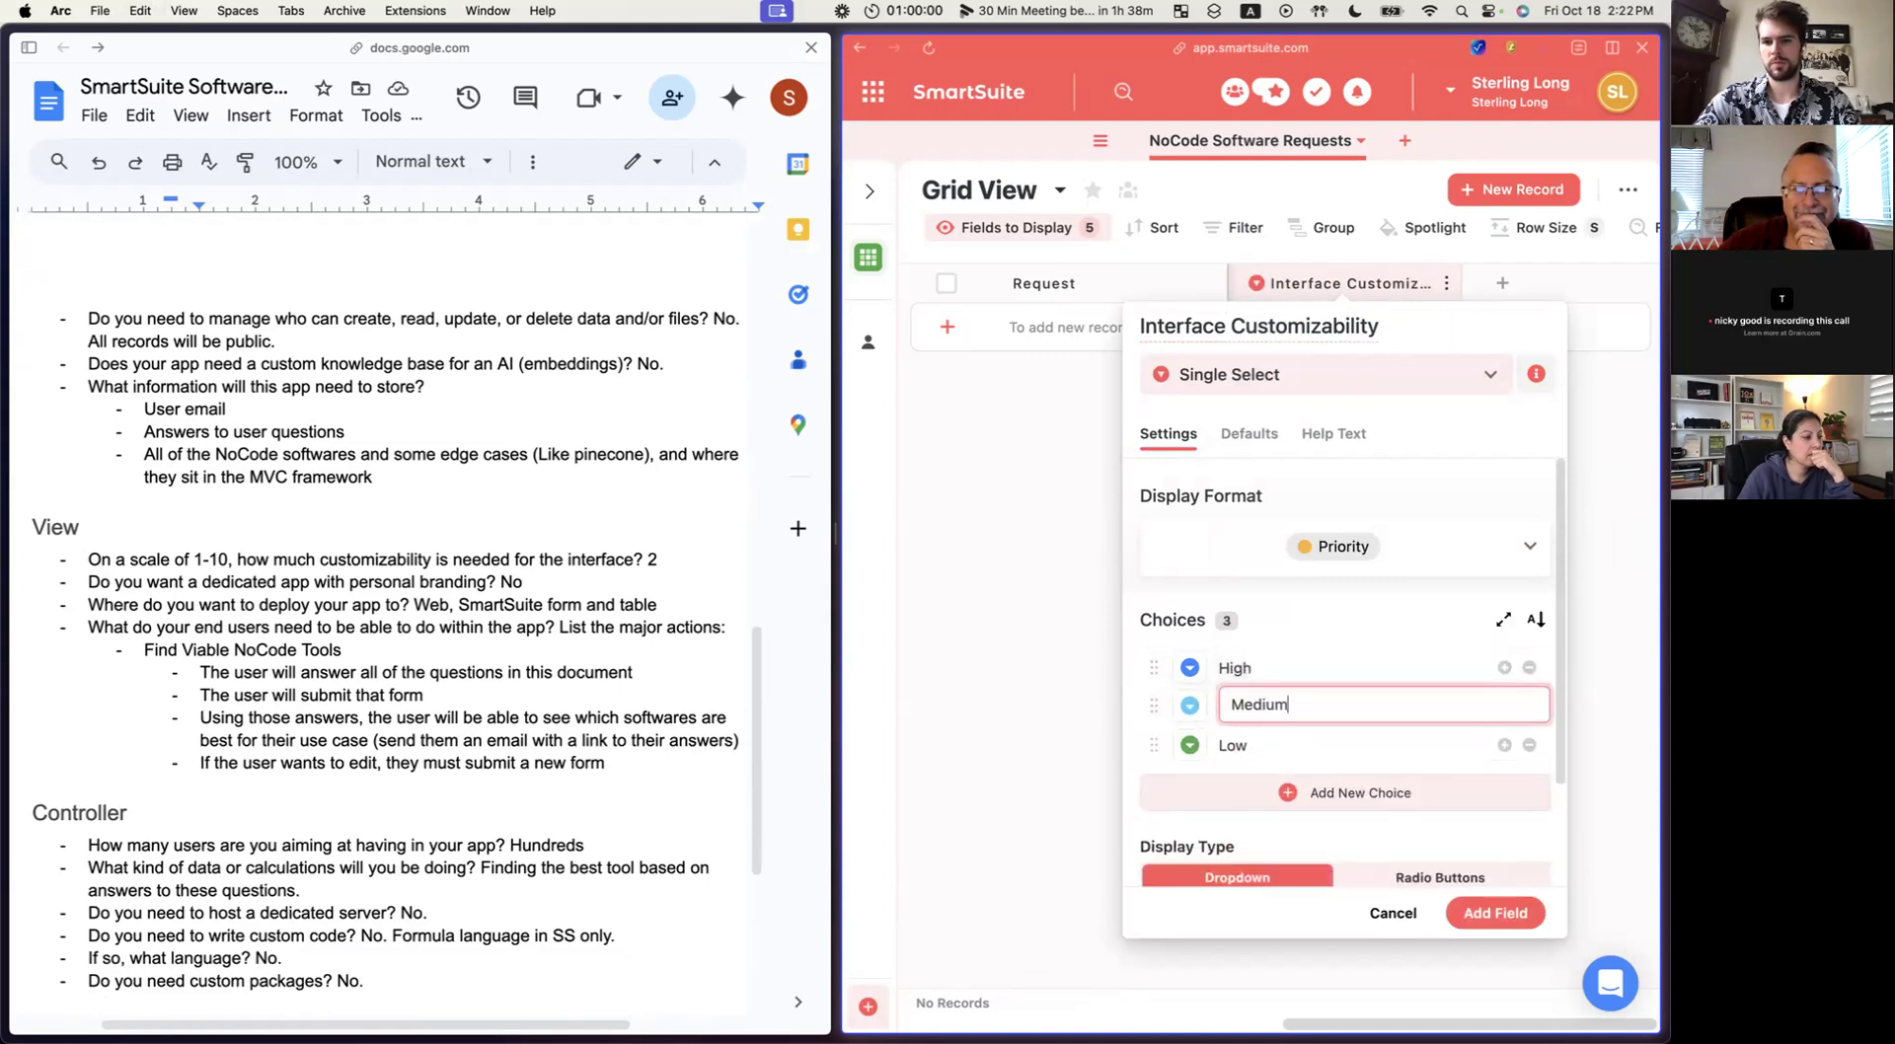
{"action": "left_click", "coordinate": [1496, 913]}
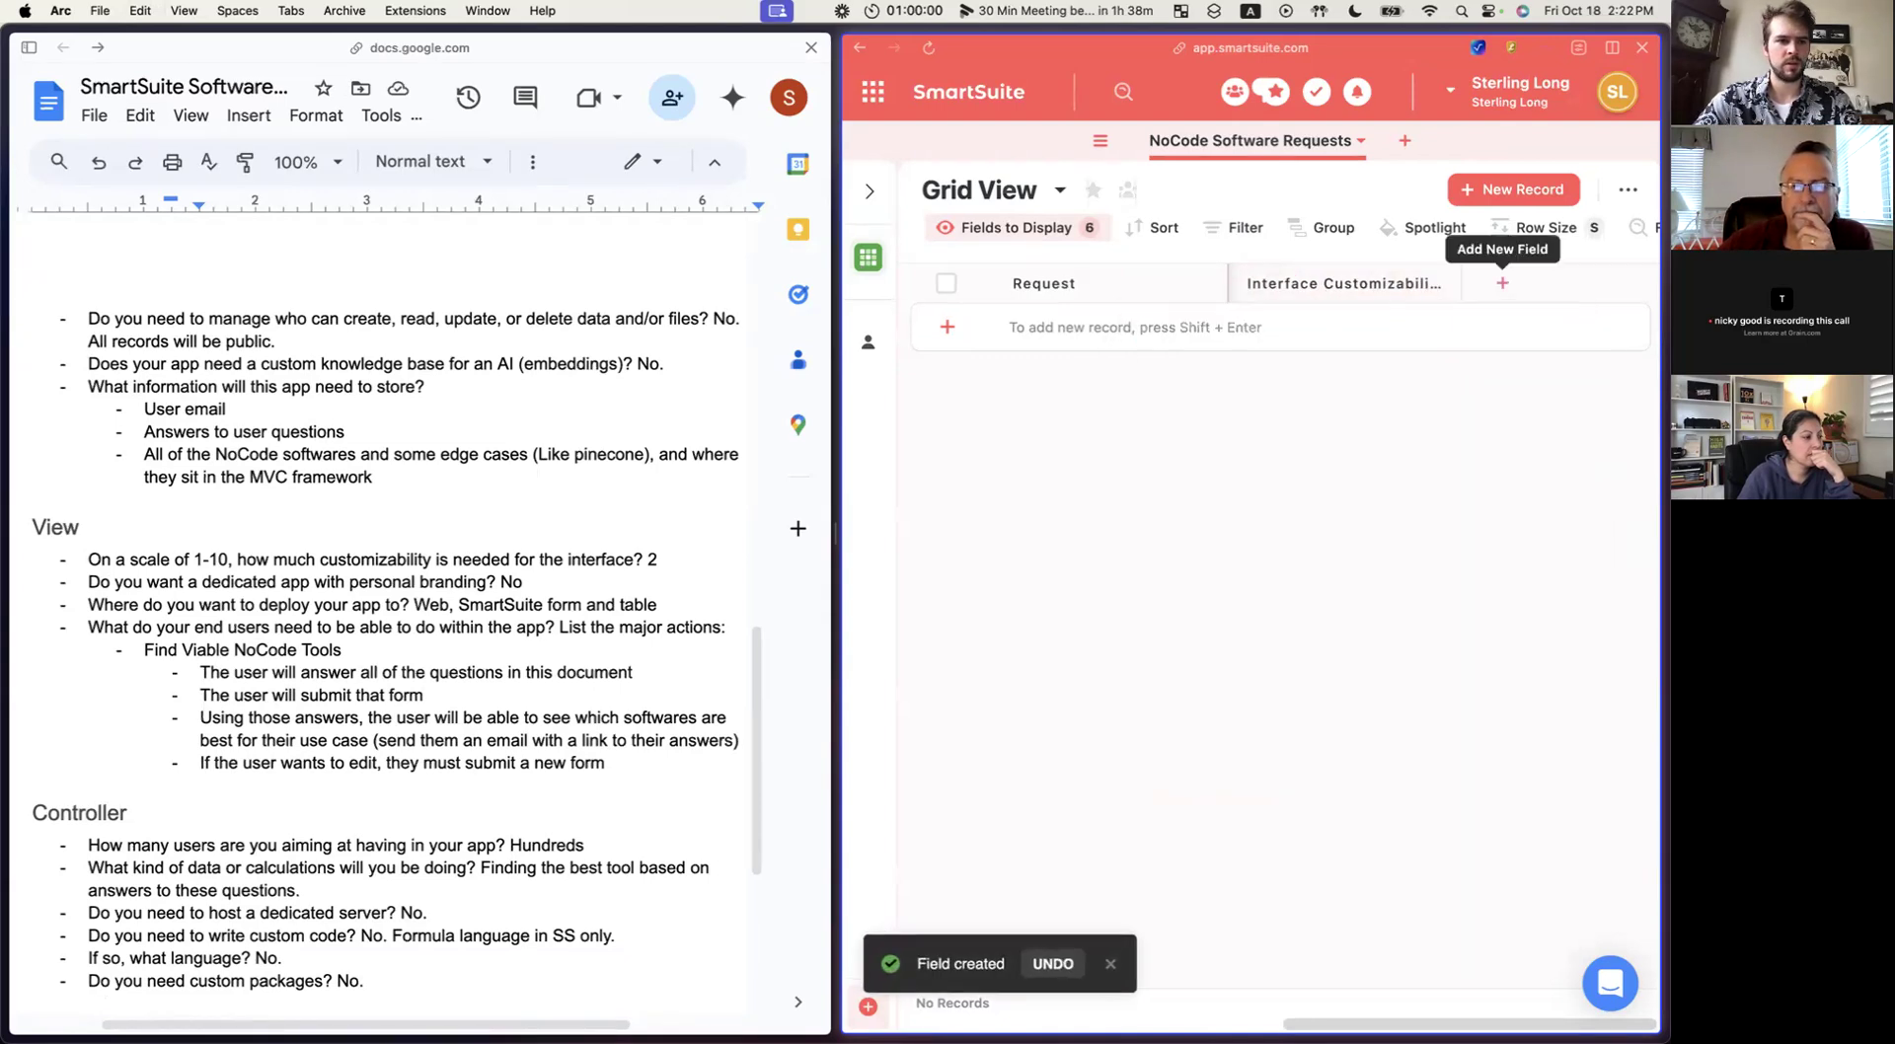
Add a Yes / No field named "Personal Branding" to the NoCode Software Requests table.
{"action": "left_click", "coordinate": [1503, 283]}
{"action": "type", "text": "Person"}
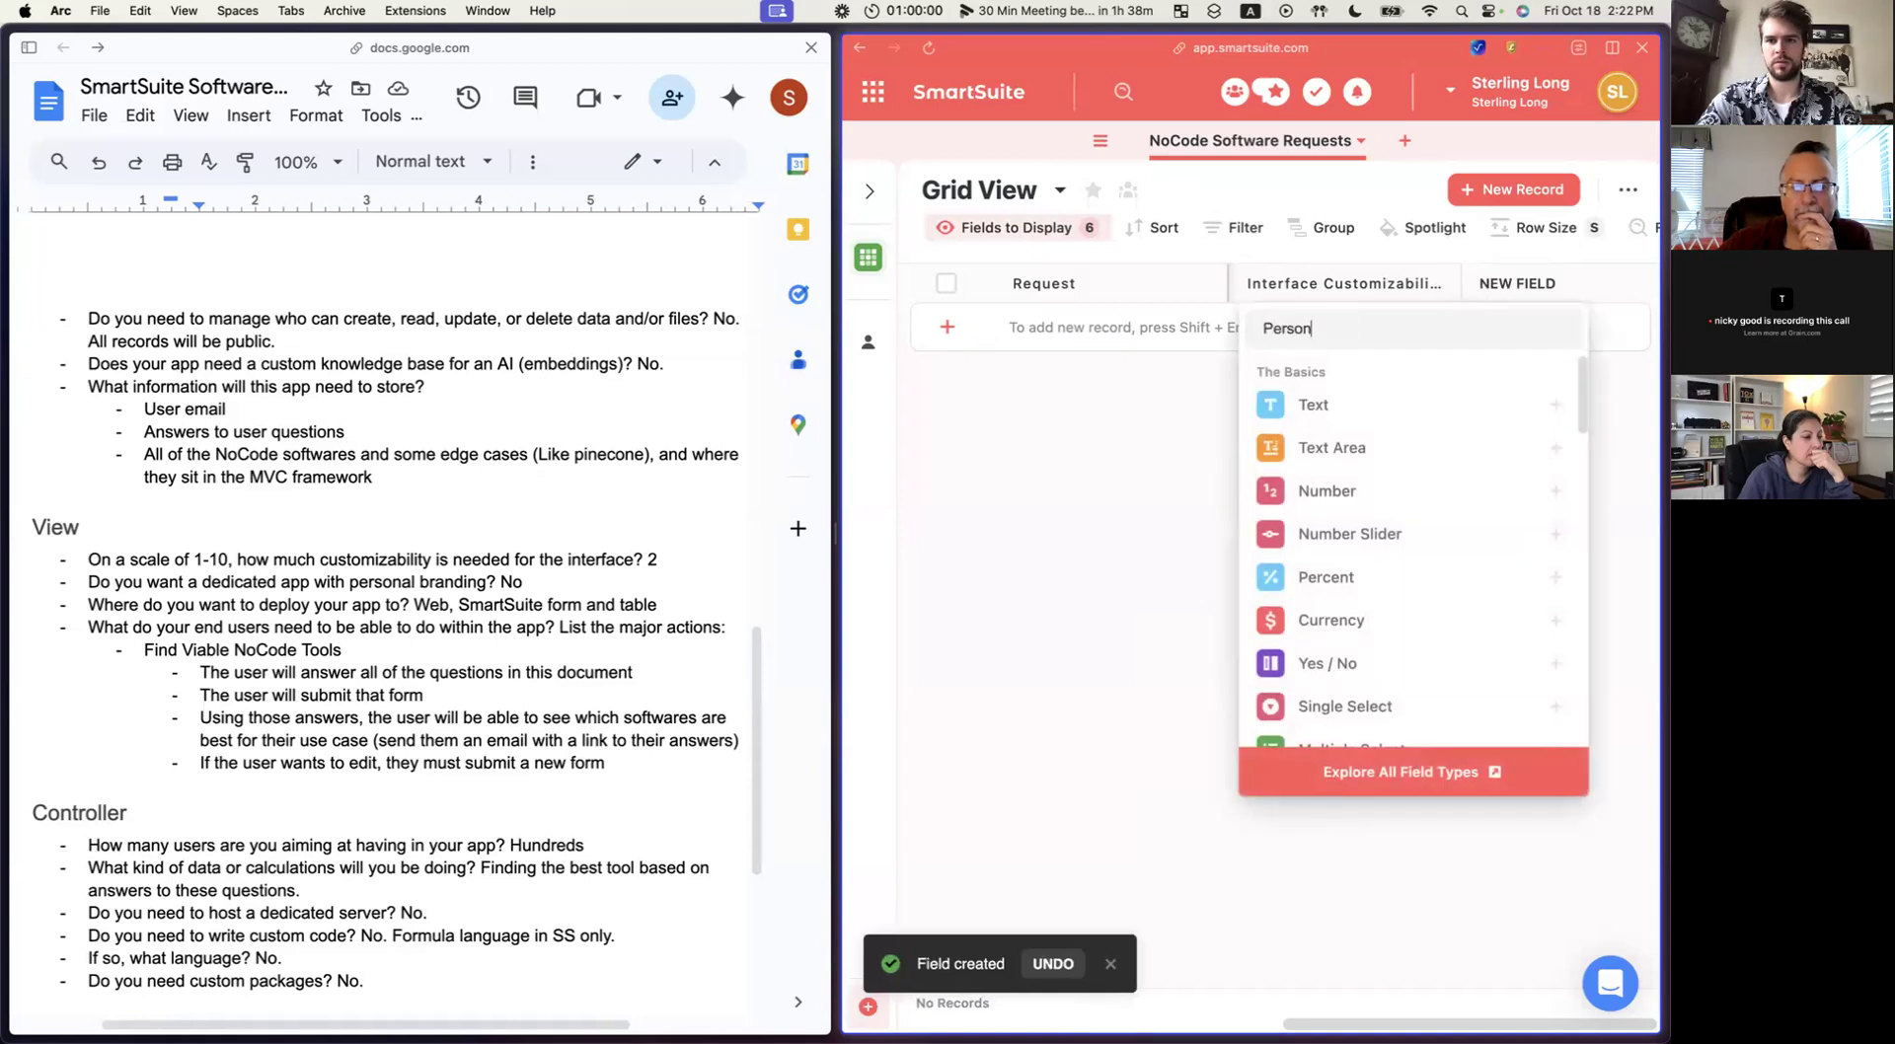
{"action": "type", "text": "al"}
{"action": "key", "text": "super+a"}
{"action": "key", "text": "super+c"}
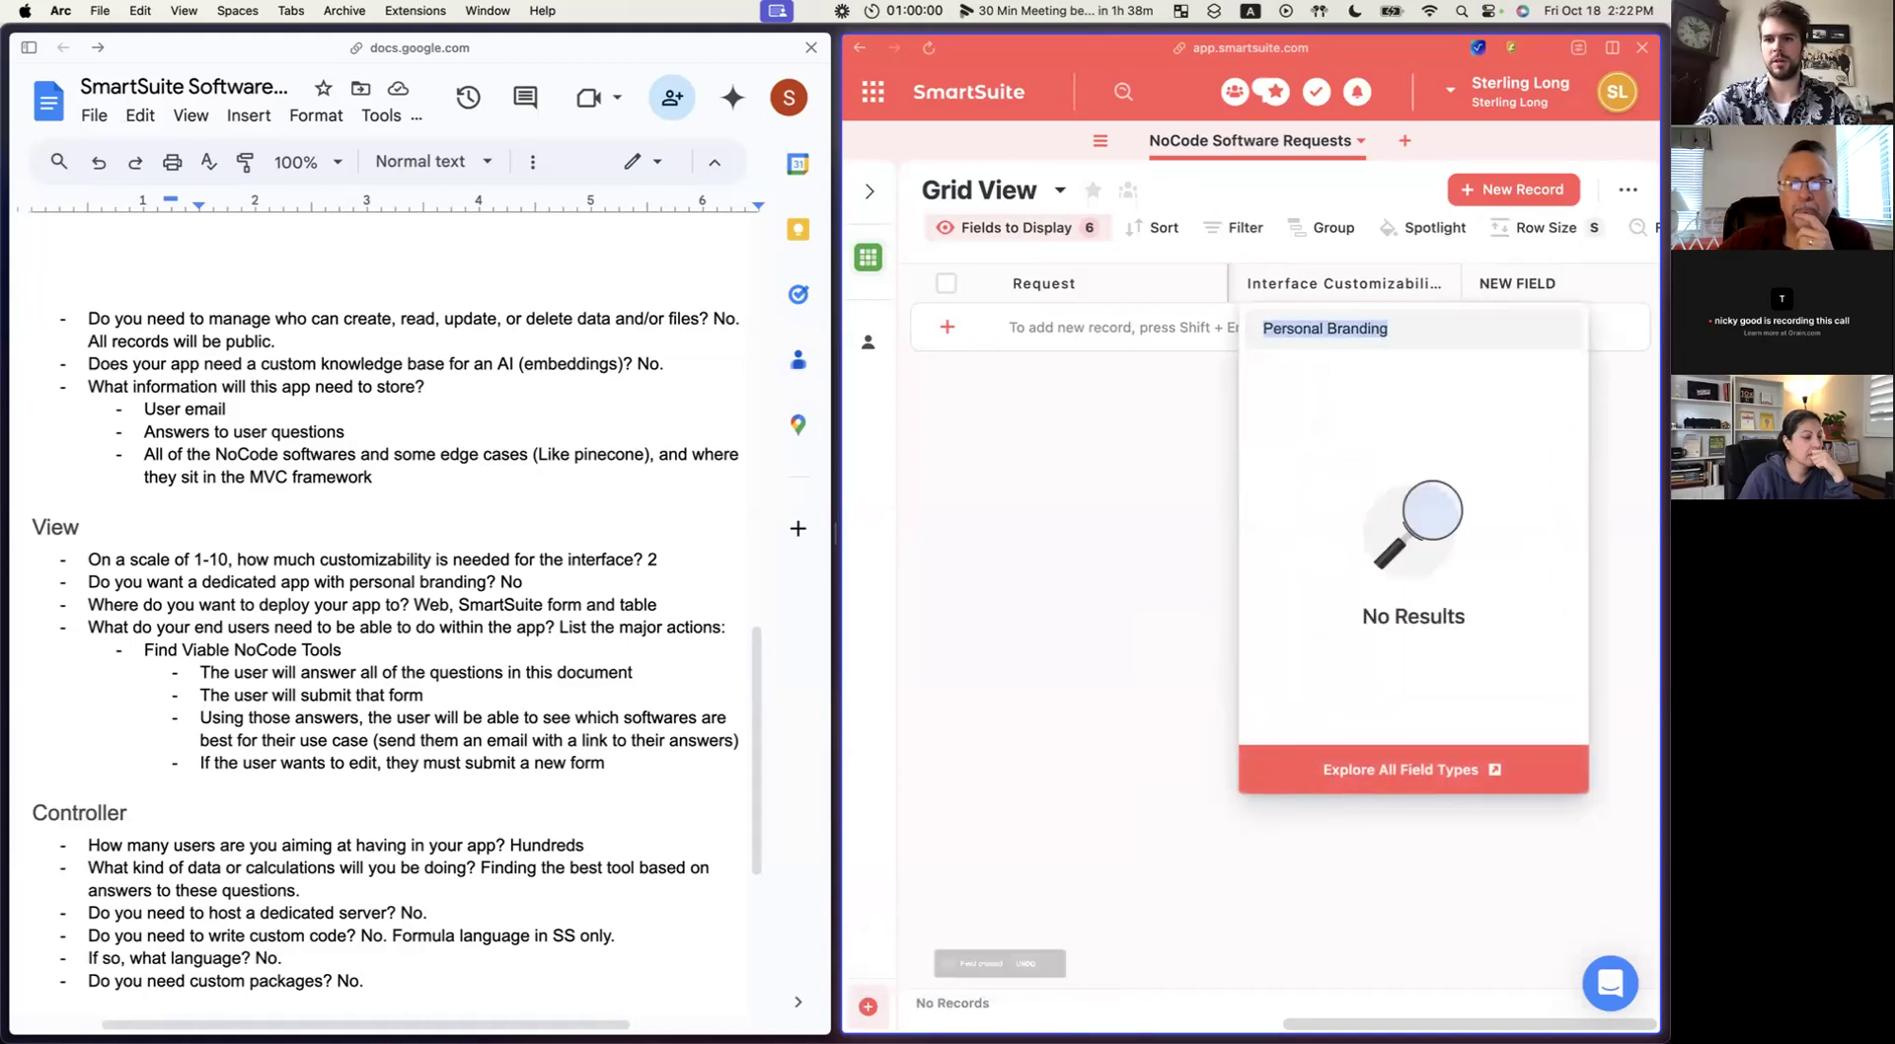
{"action": "key", "text": "BackSpace"}
{"action": "left_click", "coordinate": [1329, 664]}
{"action": "key", "text": "super+a"}
{"action": "key", "text": "super+v"}
{"action": "left_click", "coordinate": [1502, 769]}
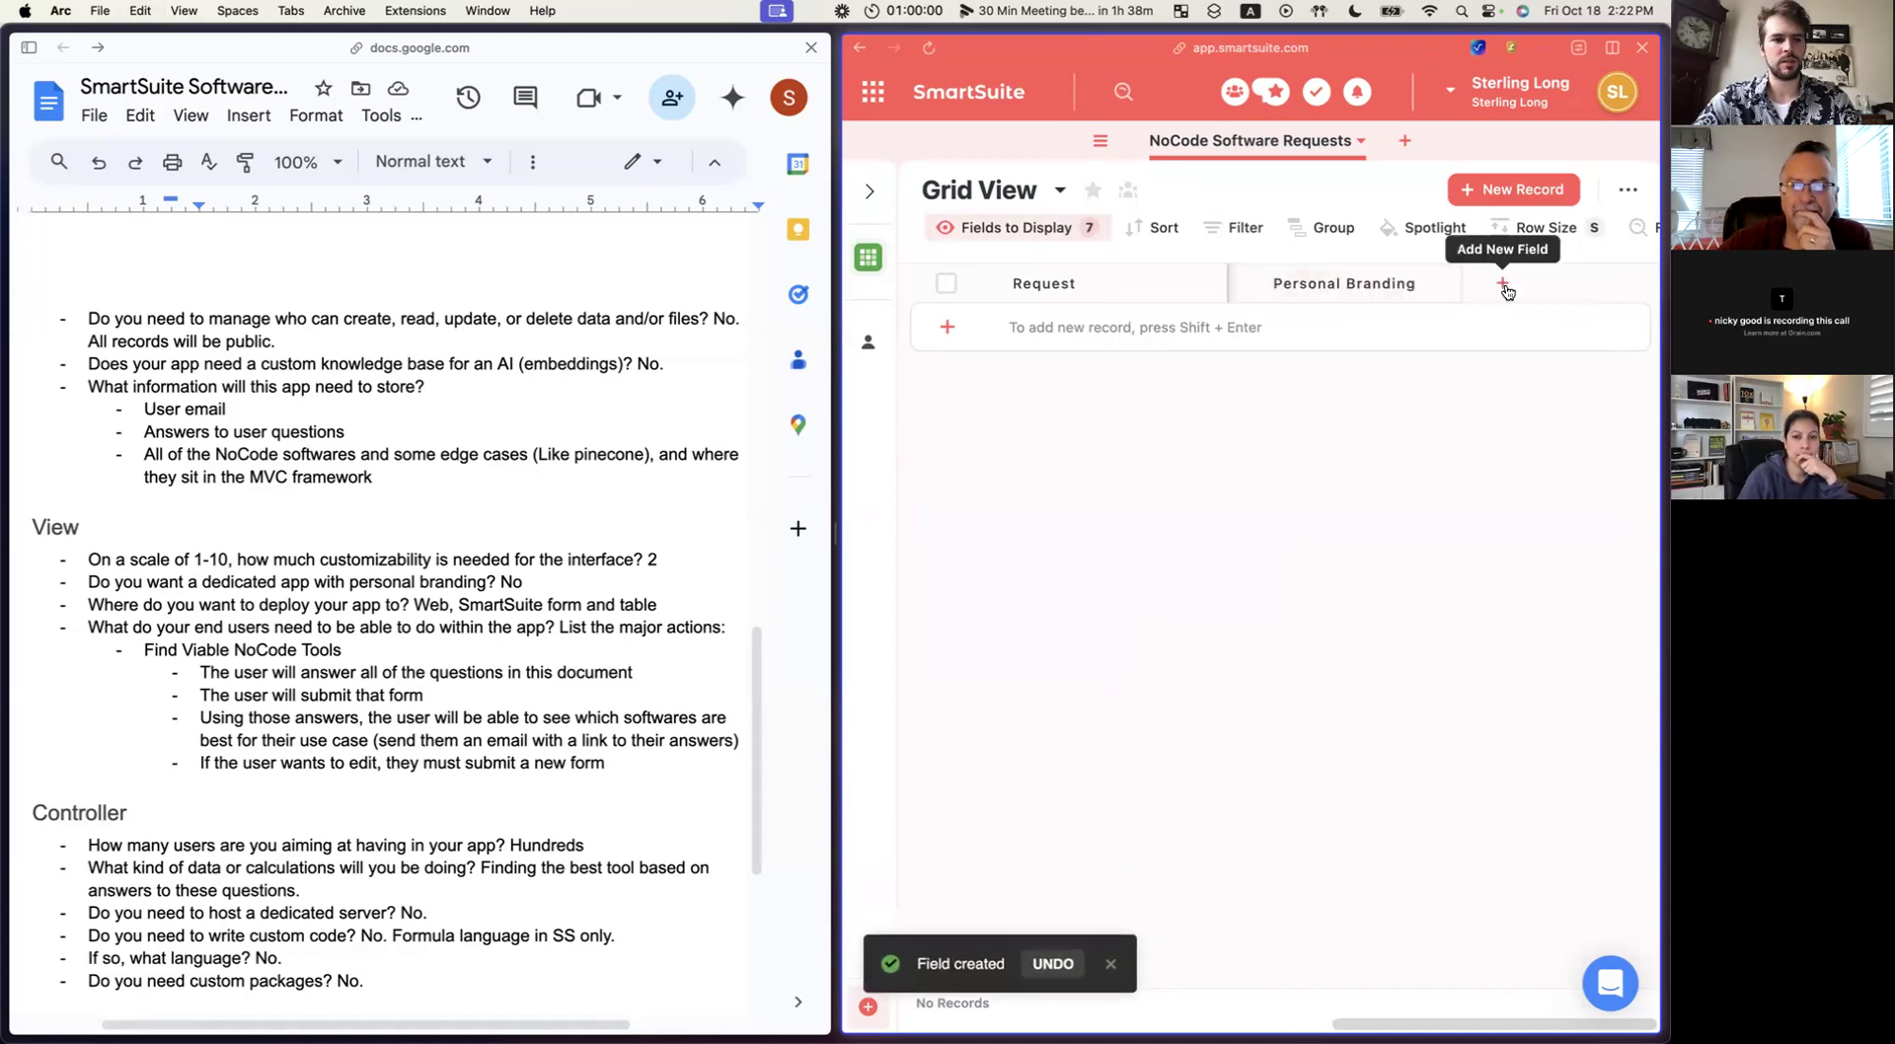
Set up a new Single Select field named "How Many Users", based on the Controller questions in the planning document.
{"action": "scroll", "coordinate": [504, 739], "scroll_direction": "down", "scroll_amount": 3}
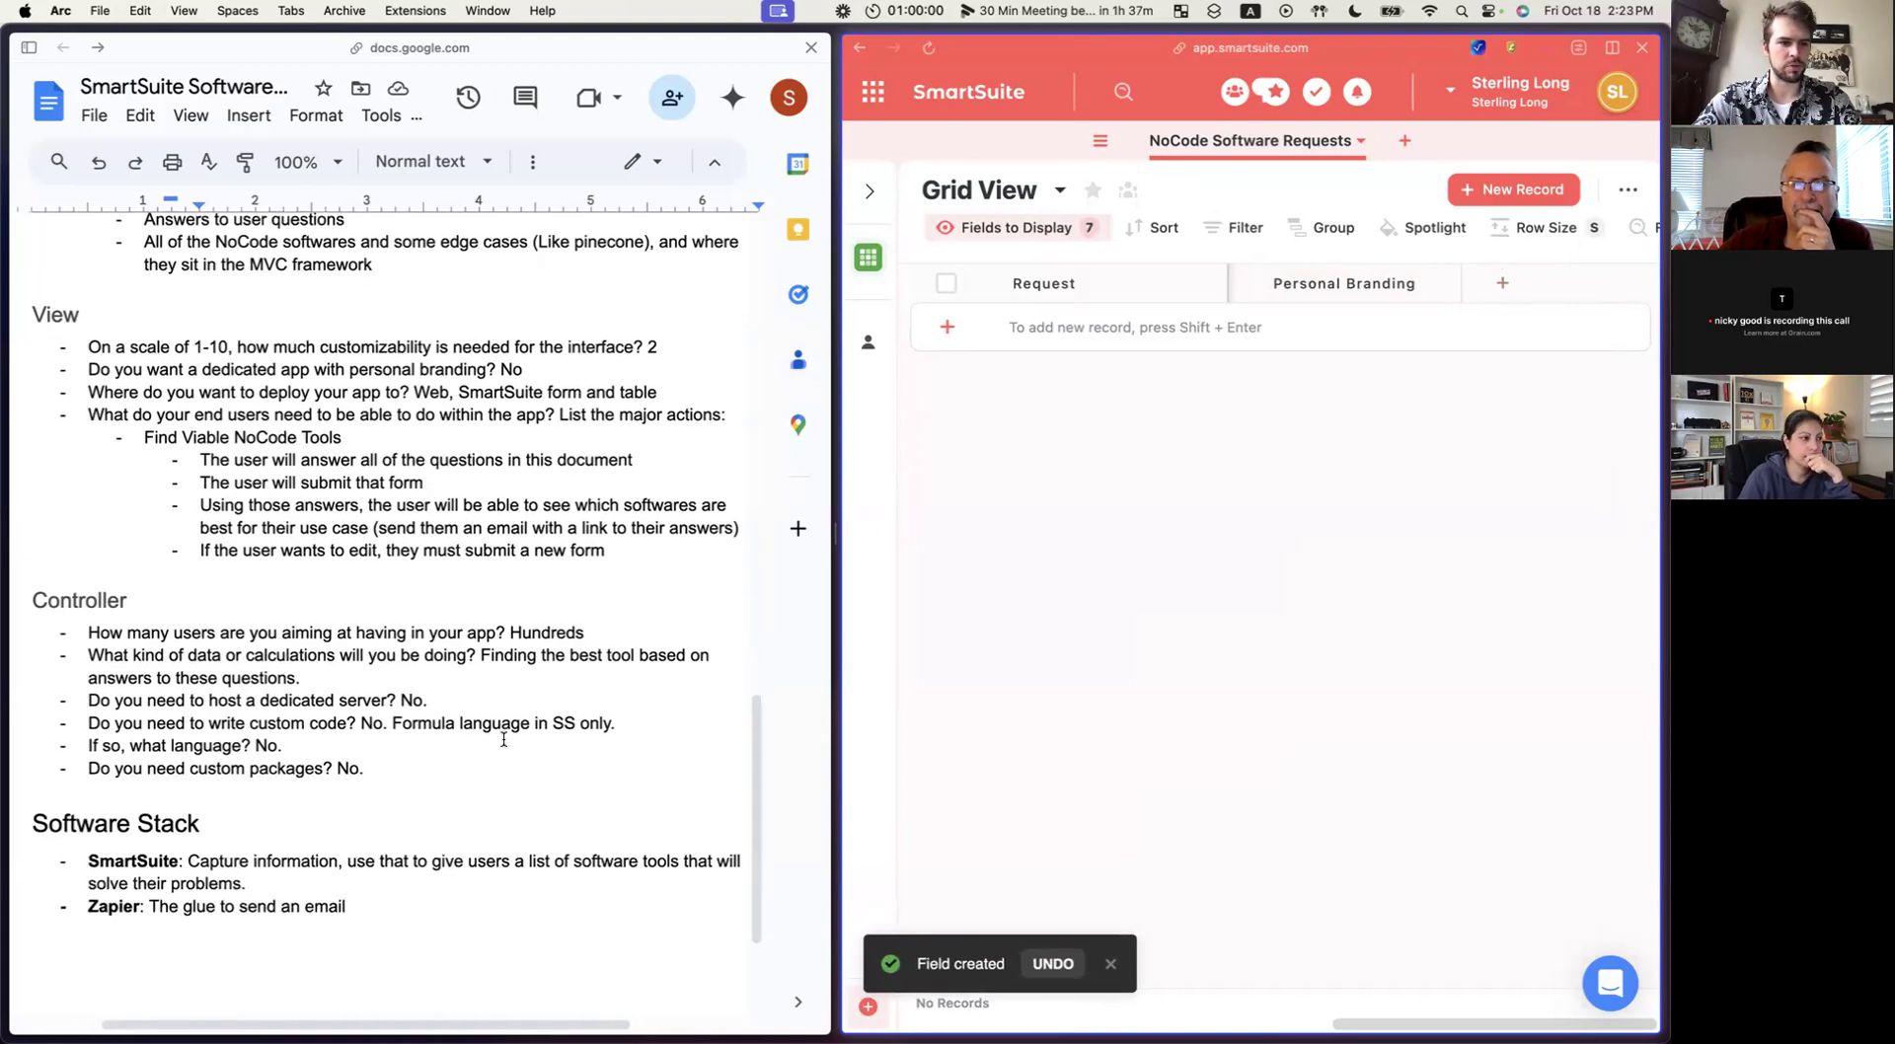
{"action": "scroll", "coordinate": [169, 634], "scroll_direction": "down", "scroll_amount": 1}
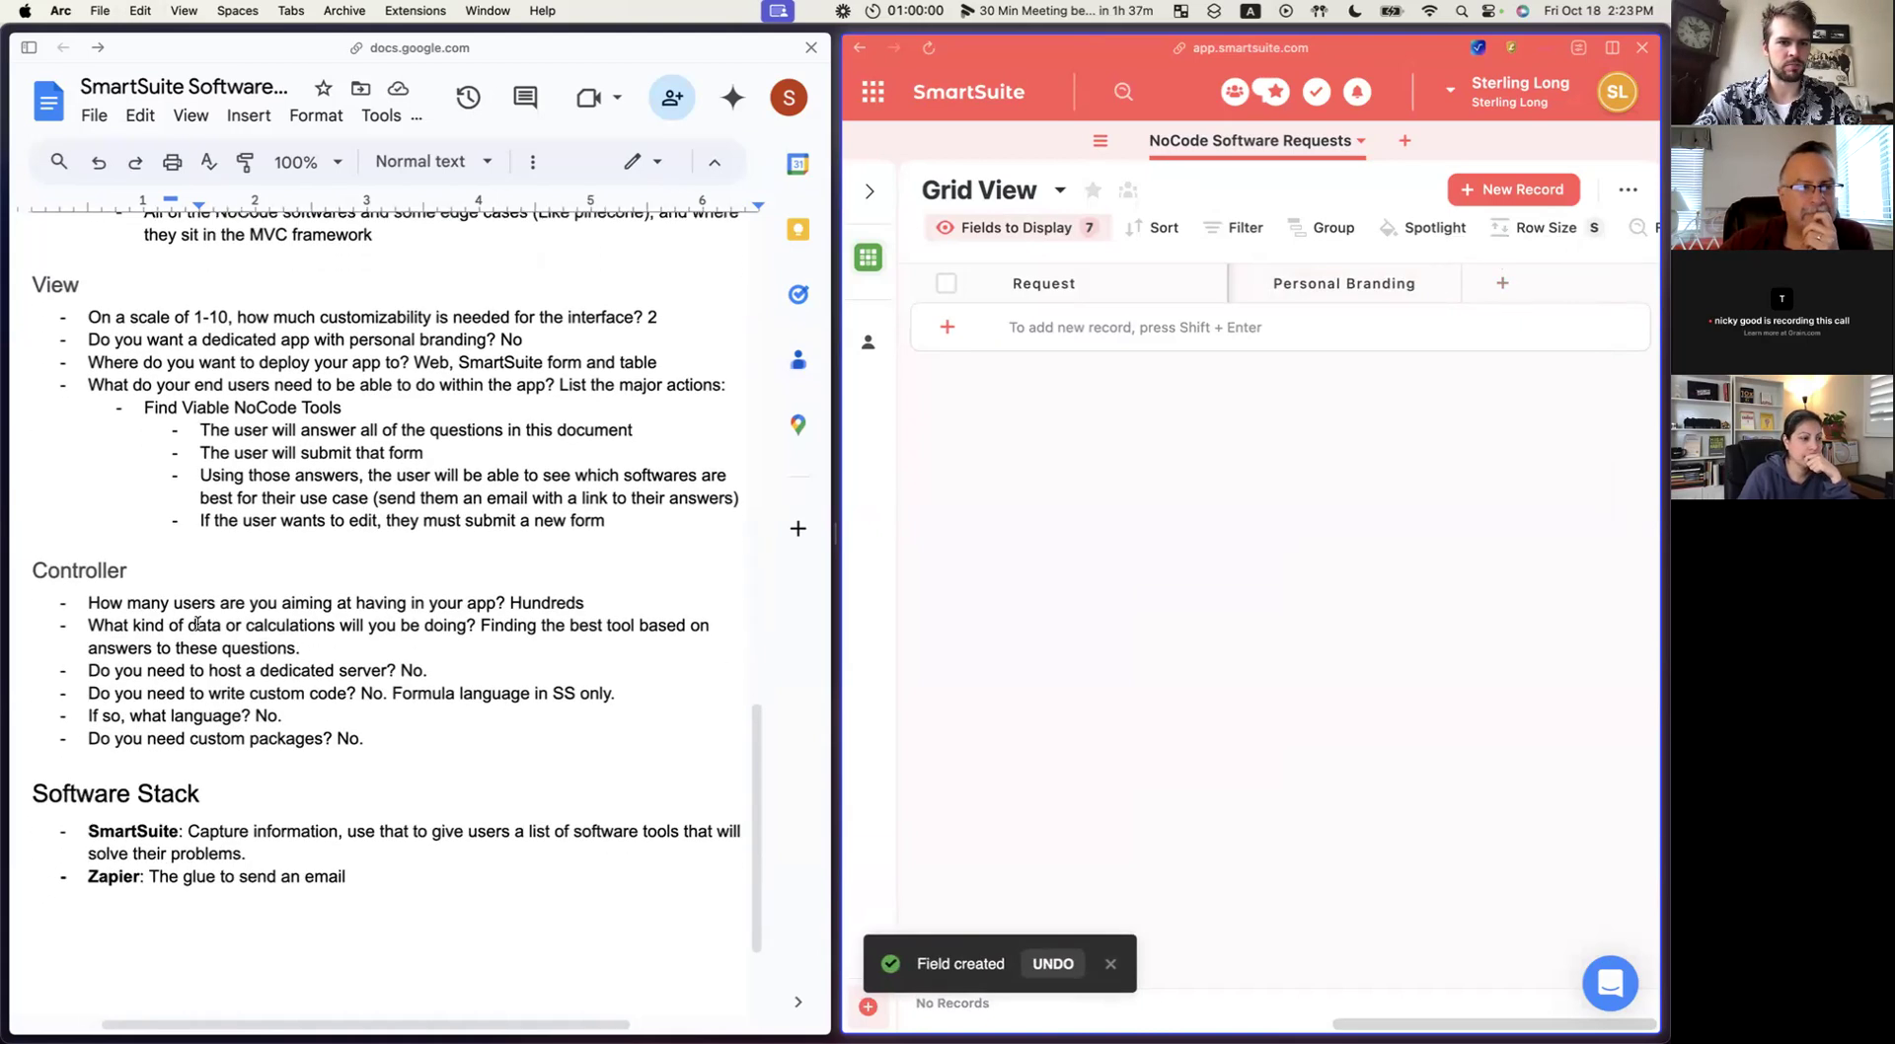
{"action": "left_click", "coordinate": [1502, 283]}
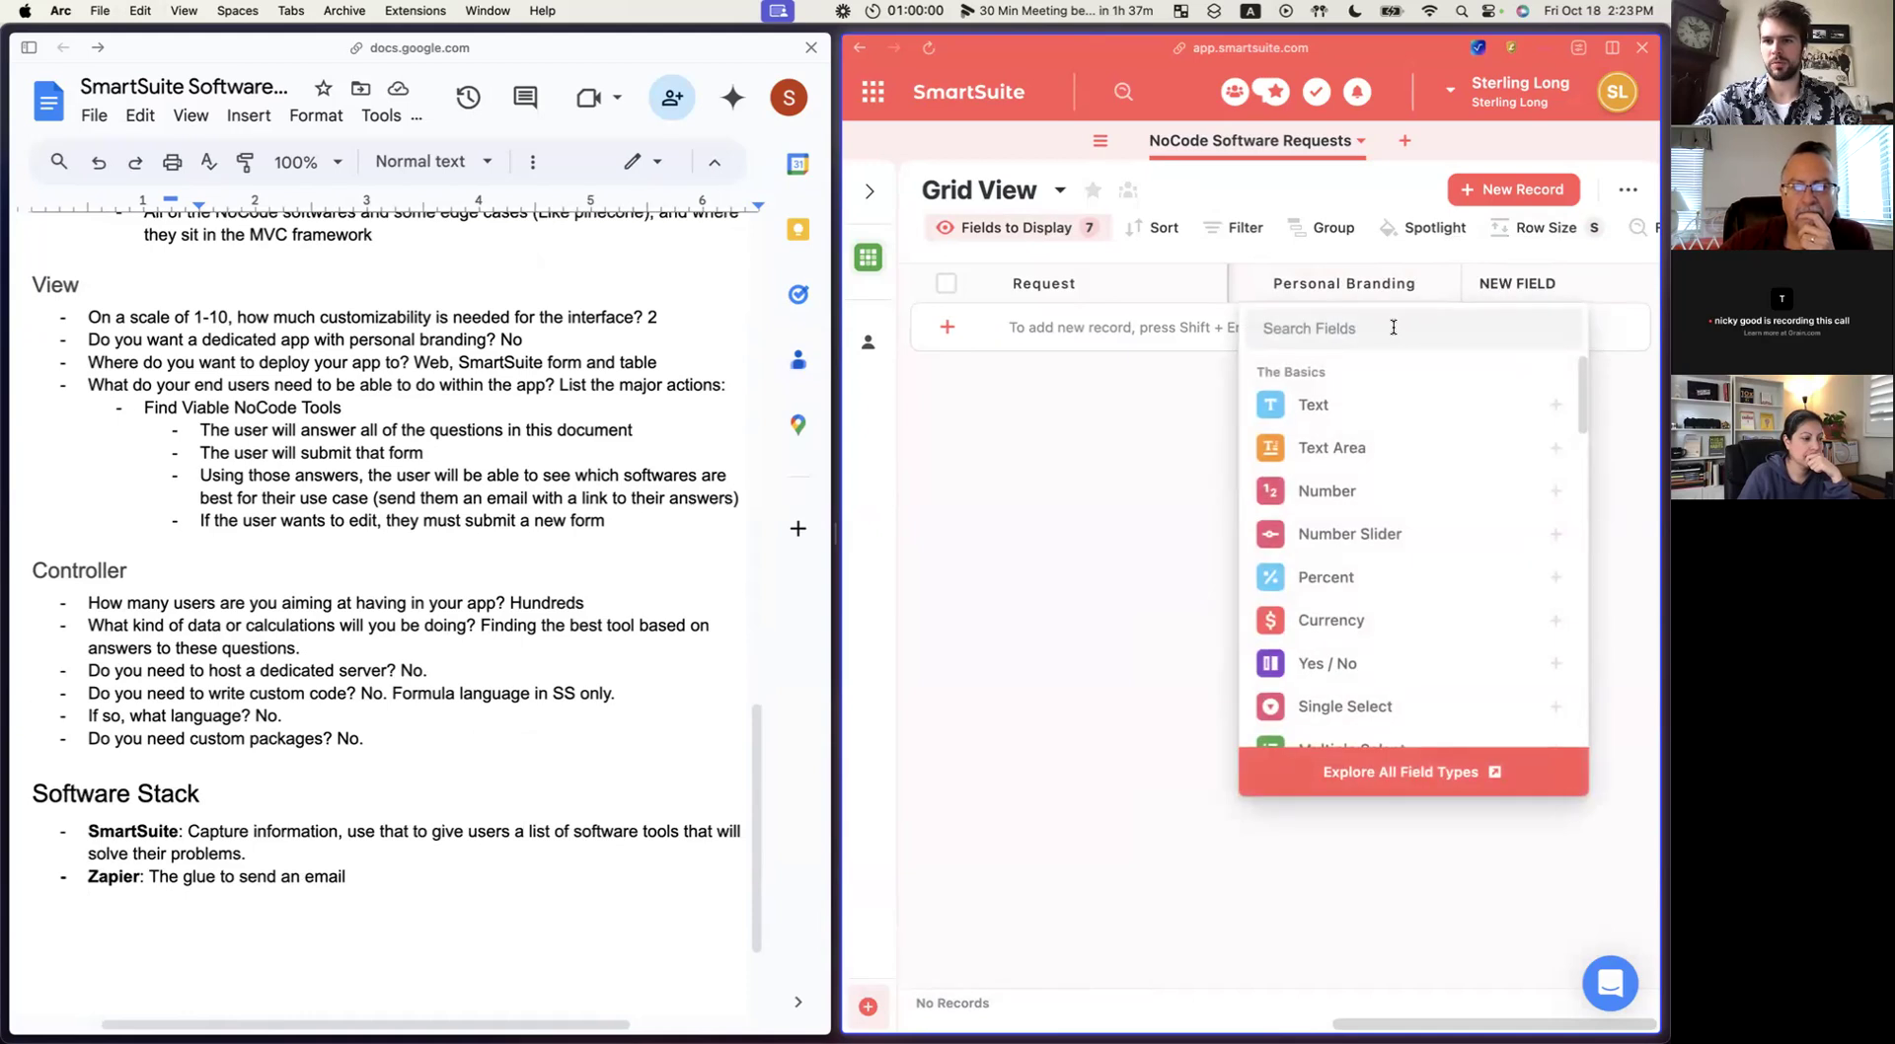
{"action": "left_click", "coordinate": [1375, 706]}
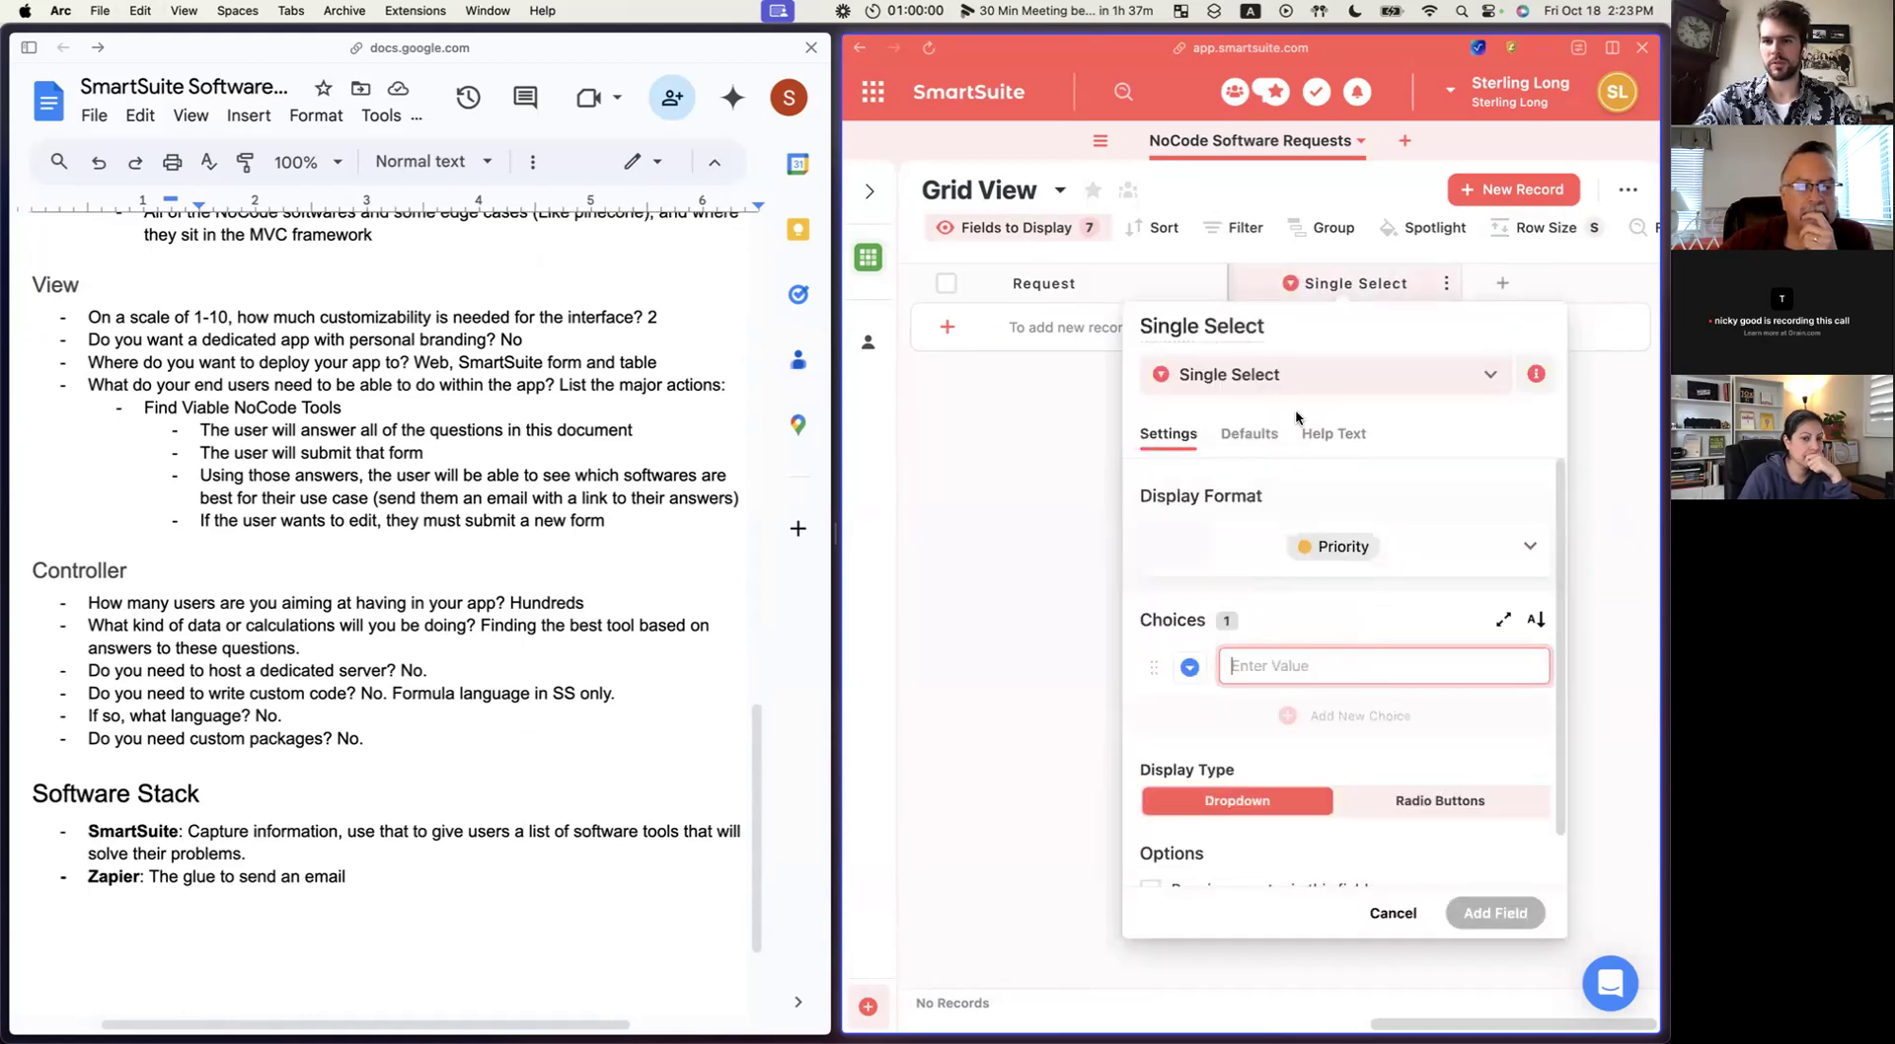
{"action": "left_click", "coordinate": [1281, 330]}
{"action": "type", "text": "How Many"}
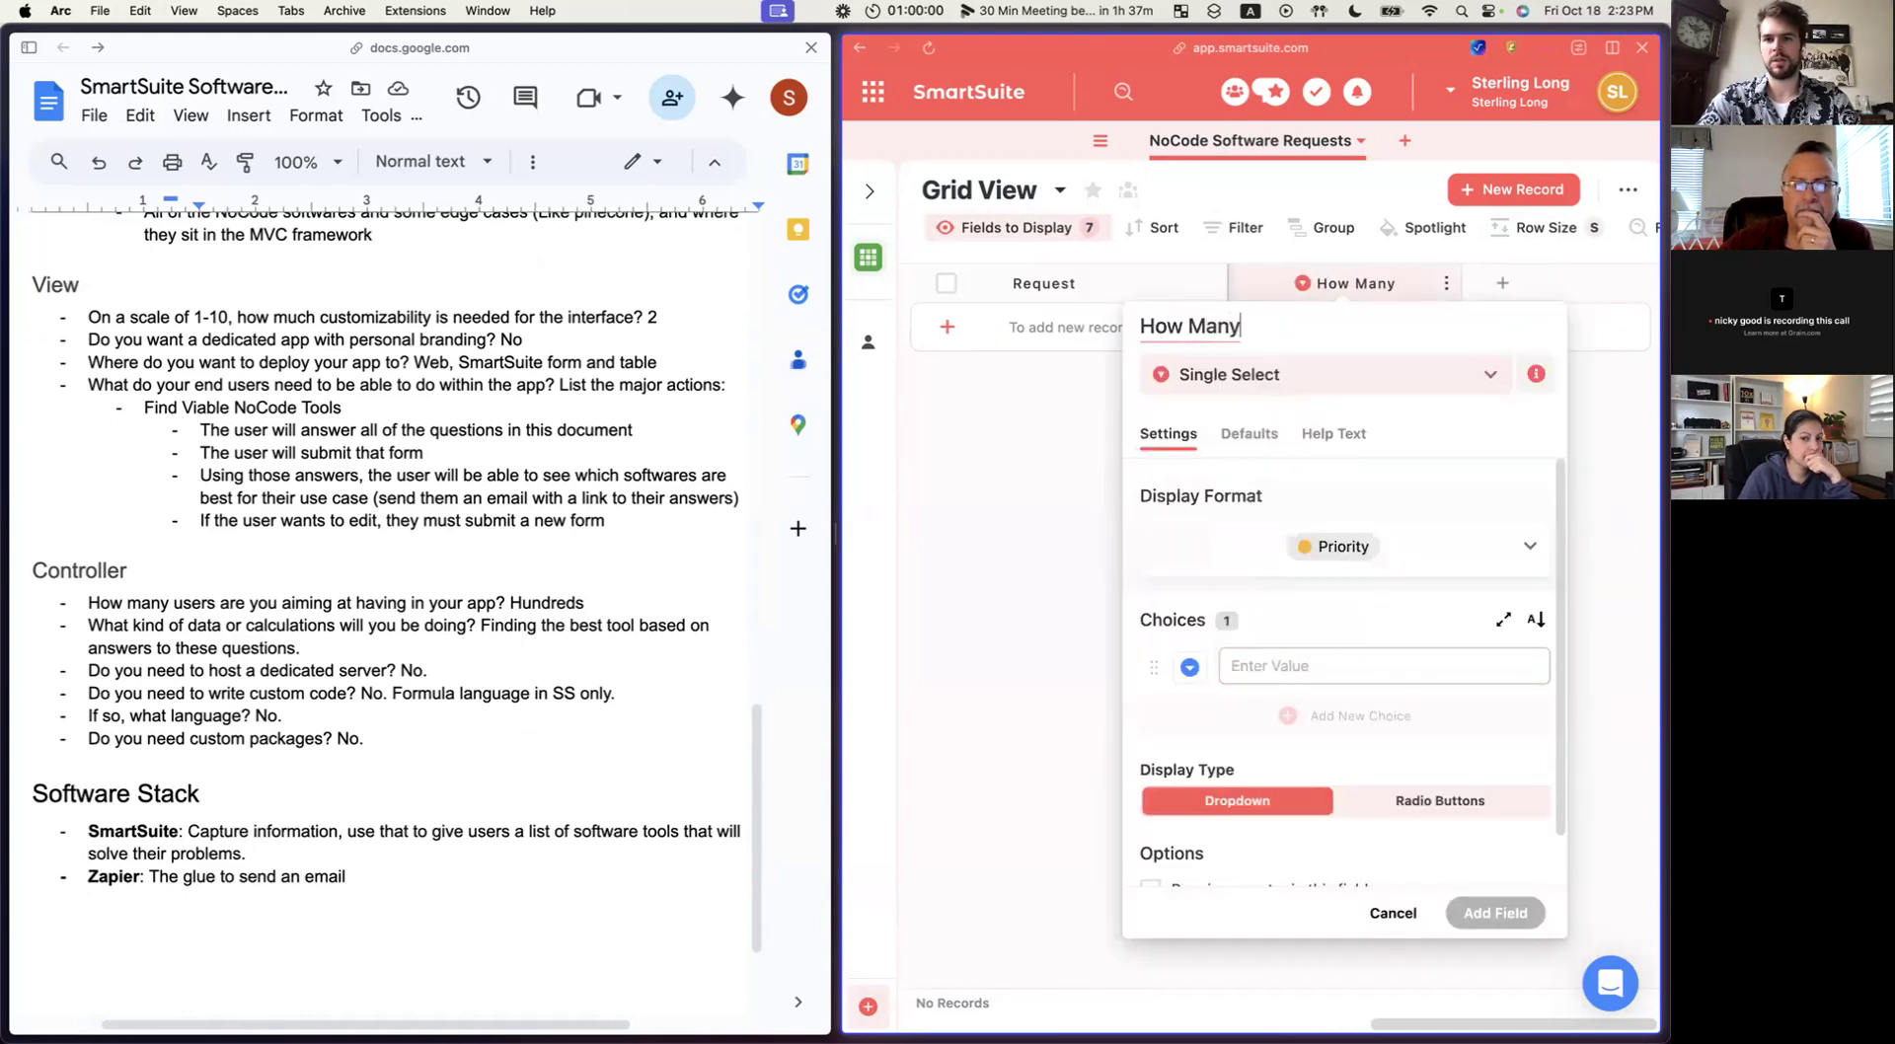
{"action": "type", "text": " Users"}
{"action": "left_click", "coordinate": [1288, 670]}
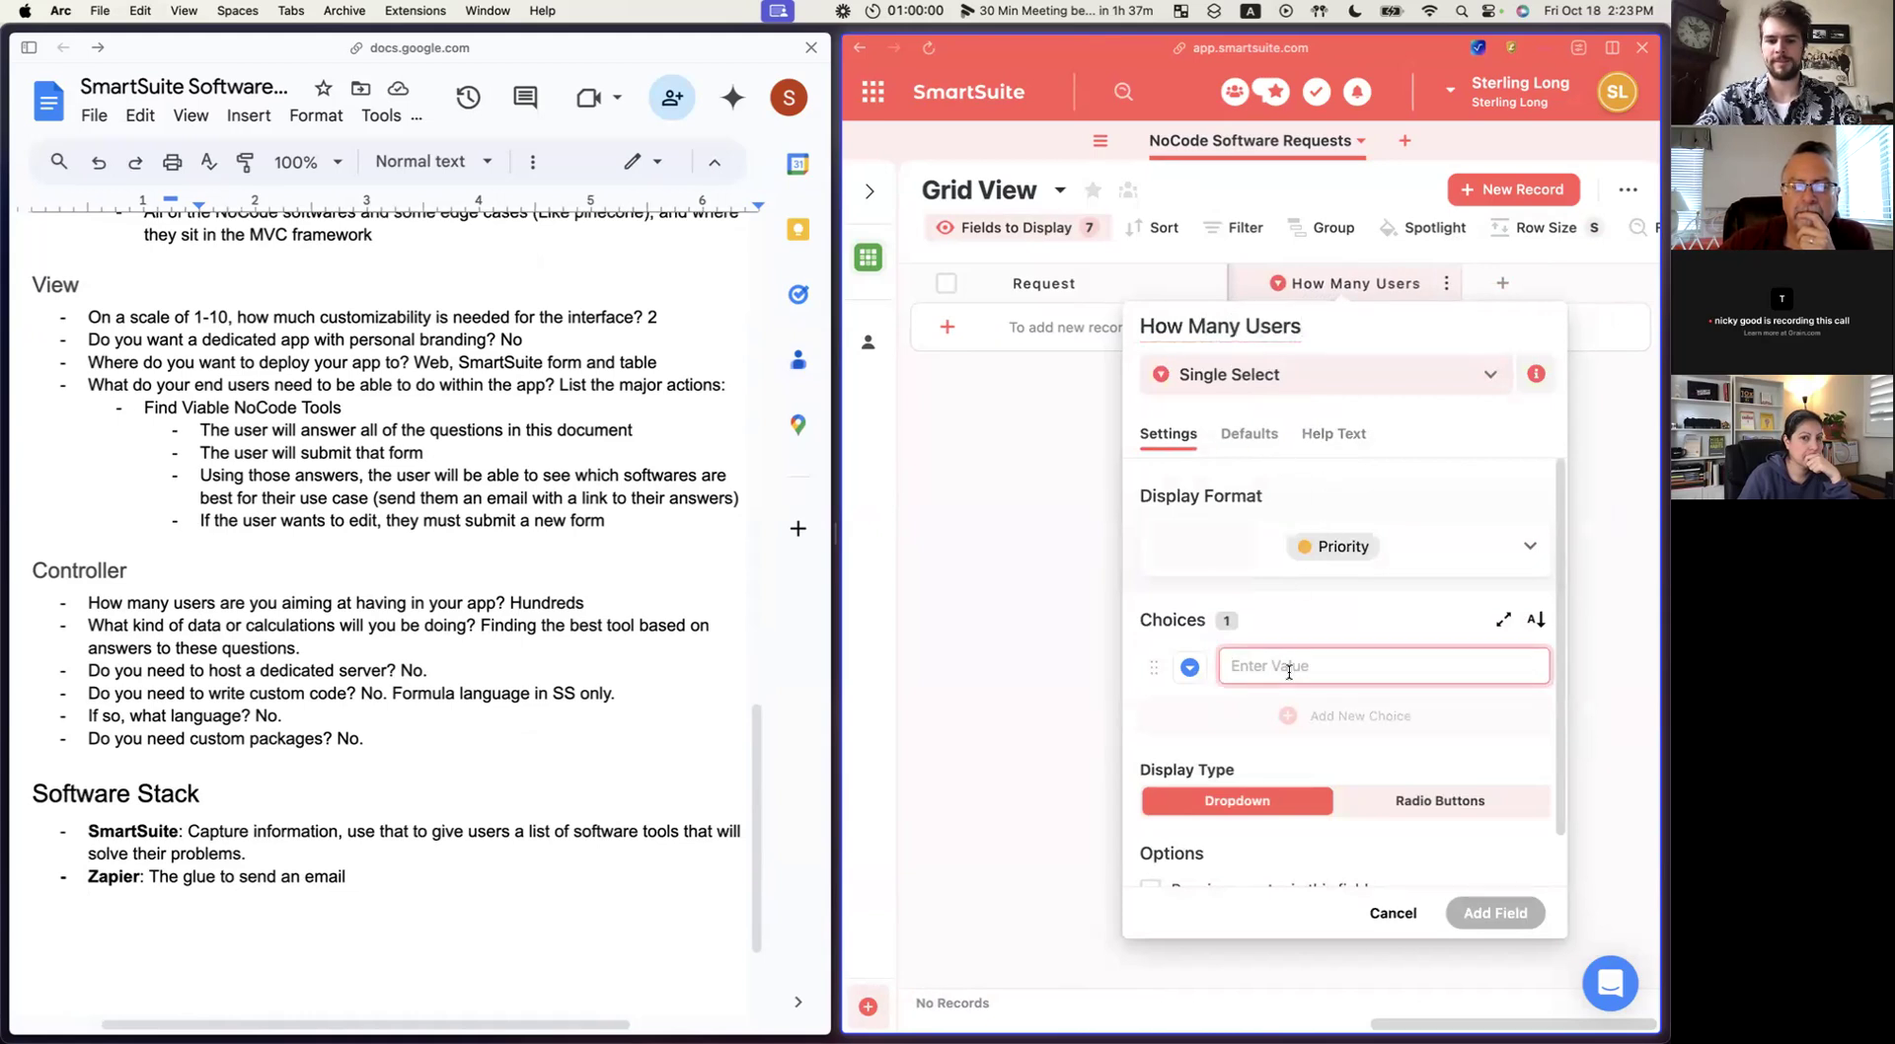
Enter "<100" as the first choice of the How Many Users field.
{"action": "type", "text": "Less"}
{"action": "key", "text": "BackSpace"}
{"action": "key", "text": "BackSpace"}
{"action": "key", "text": "BackSpace"}
{"action": "key", "text": "BackSpace"}
{"action": "key", "text": "BackSpace"}
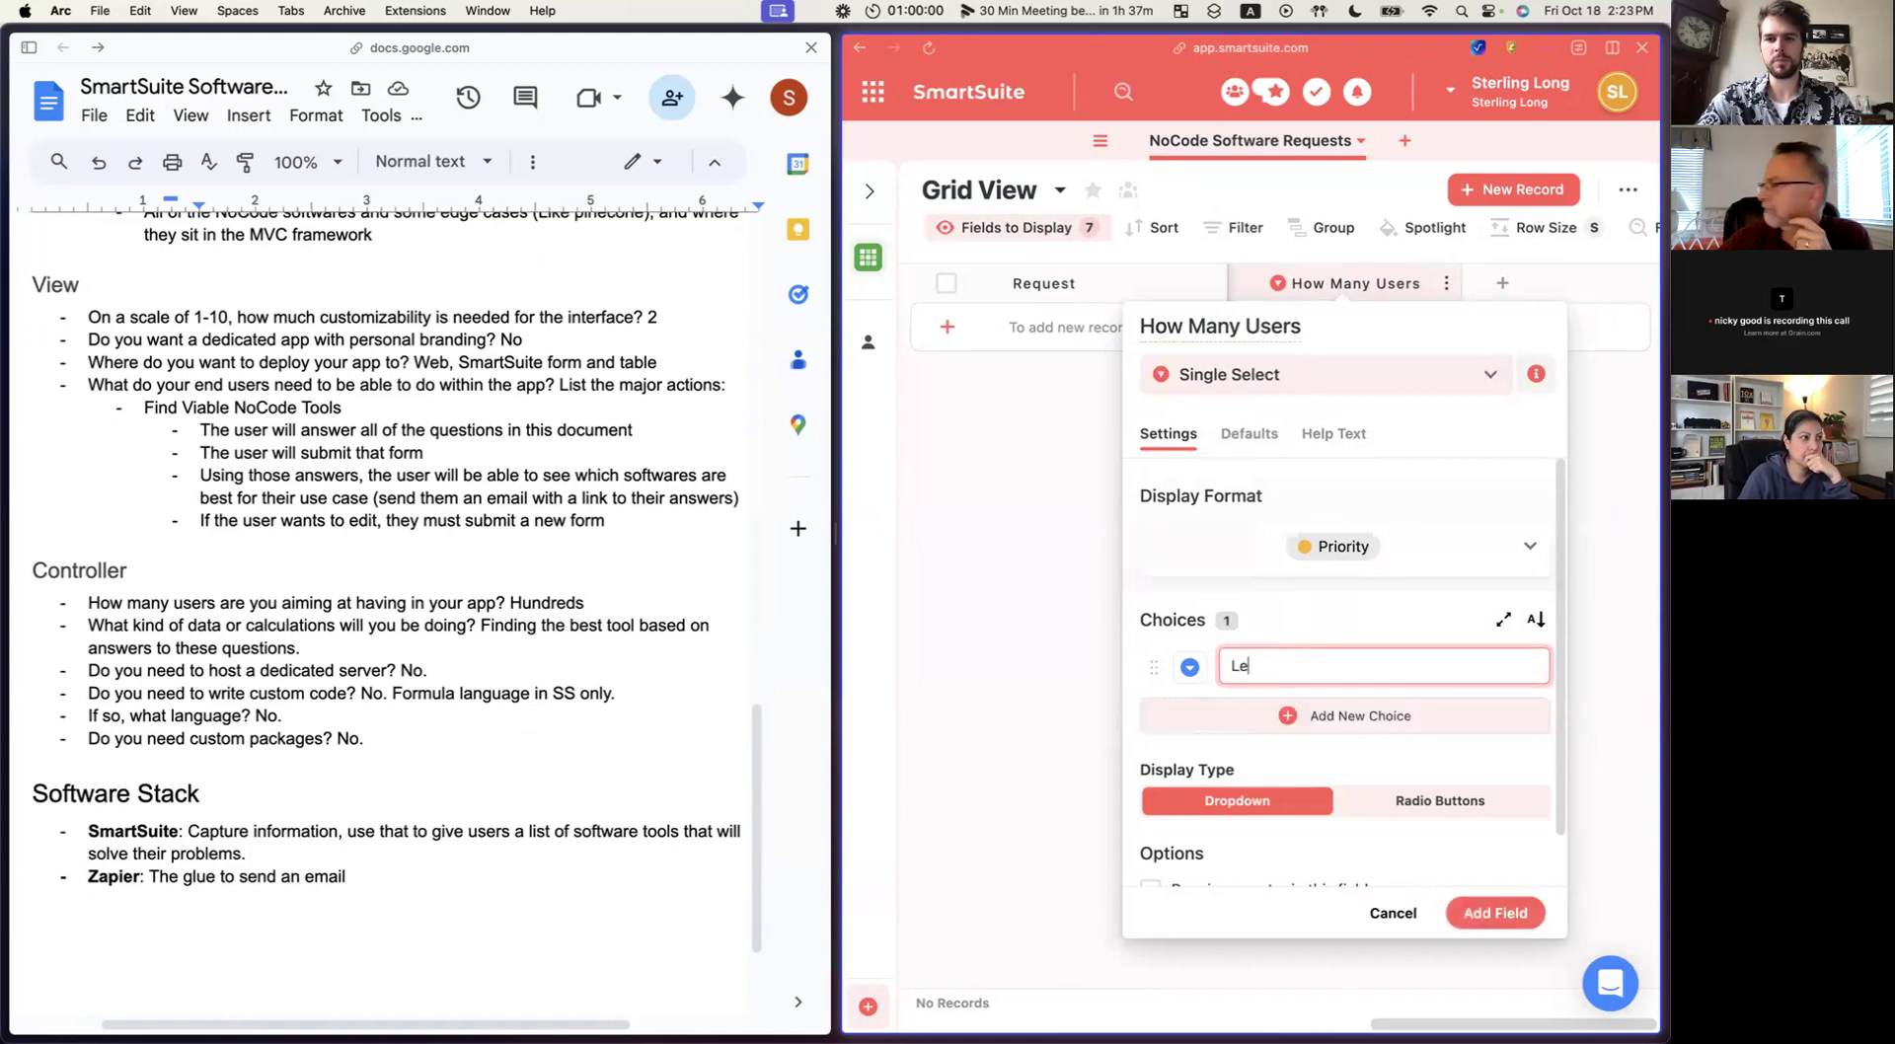
{"action": "type", "text": "<100"}
{"action": "key", "text": "Return"}
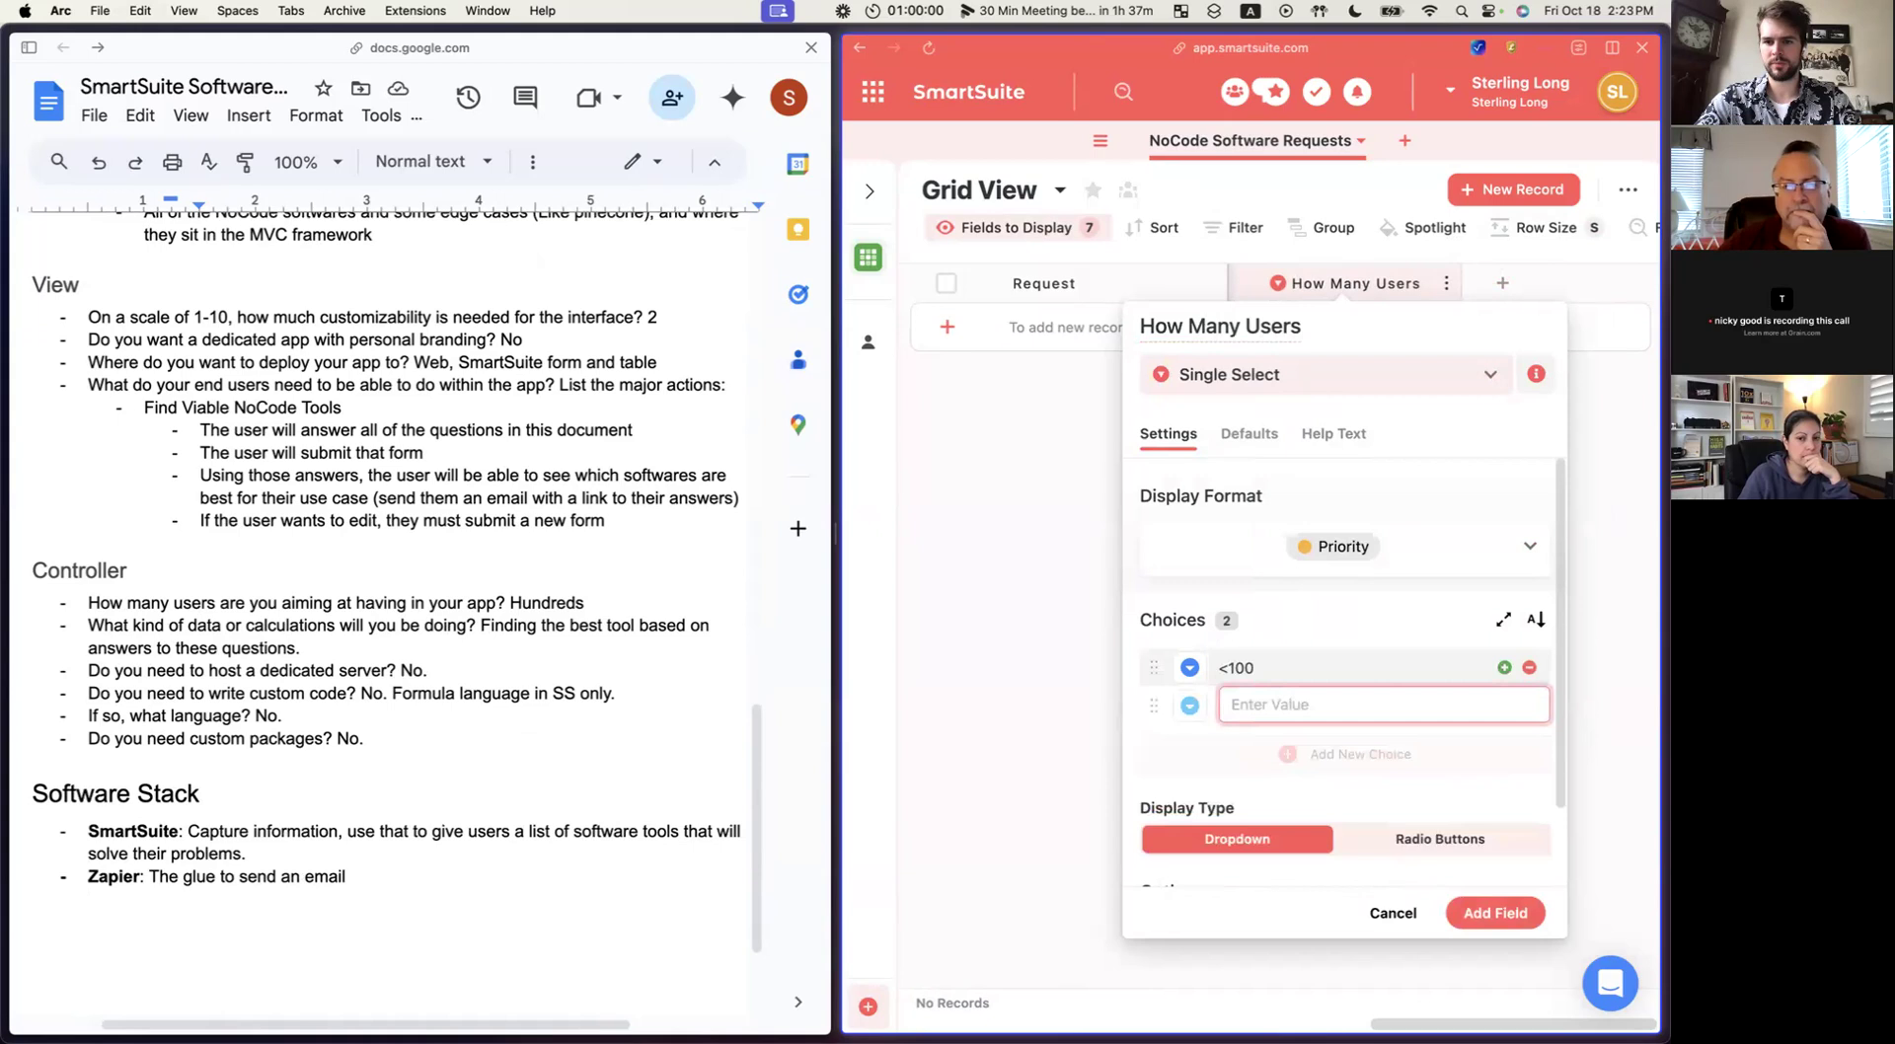
Add the choices "100-1000", "1000-10000" and "10000+" to How Many Users and add the field to the table.
{"action": "type", "text": "100-100"}
{"action": "key", "text": "Return"}
{"action": "type", "text": "1000-10000"}
{"action": "key", "text": "Return"}
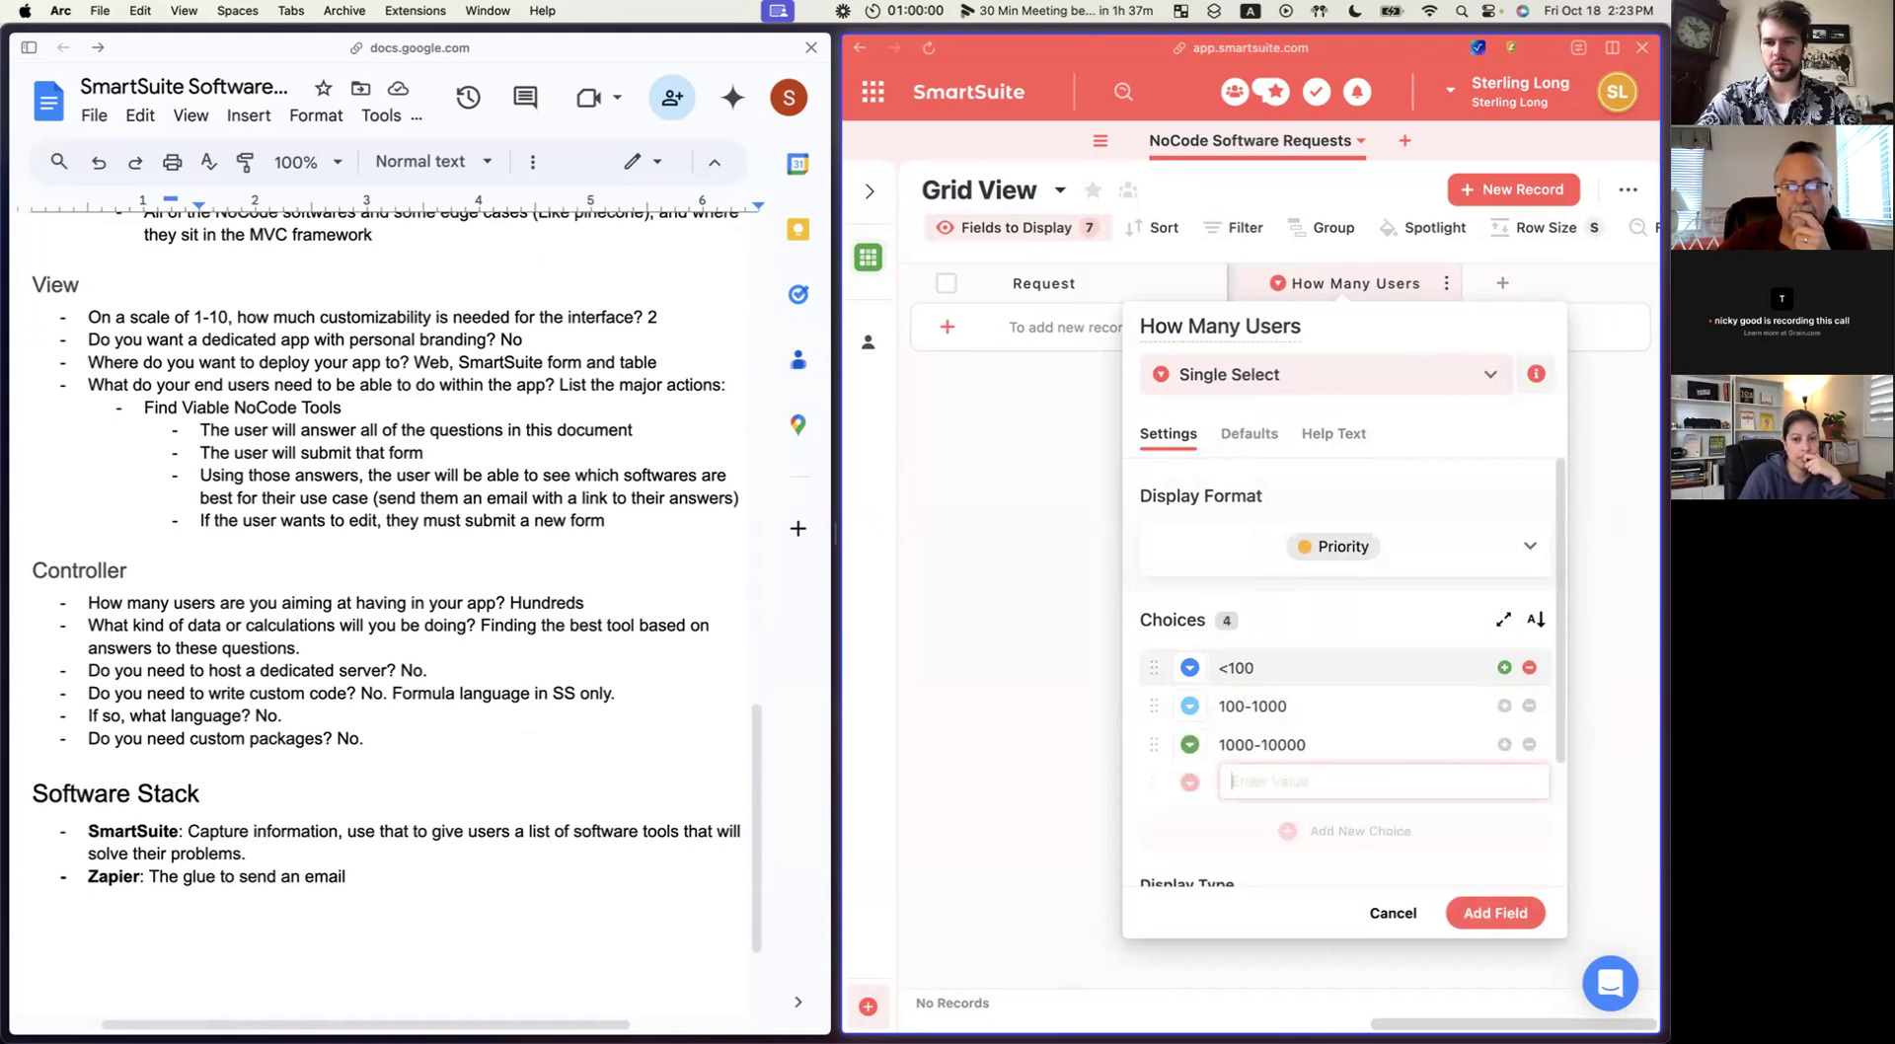
{"action": "type", "text": "10000+"}
{"action": "key", "text": "Left"}
{"action": "key", "text": "Left"}
{"action": "key", "text": "Left"}
{"action": "key", "text": "Left"}
{"action": "left_click", "coordinate": [1491, 916]}
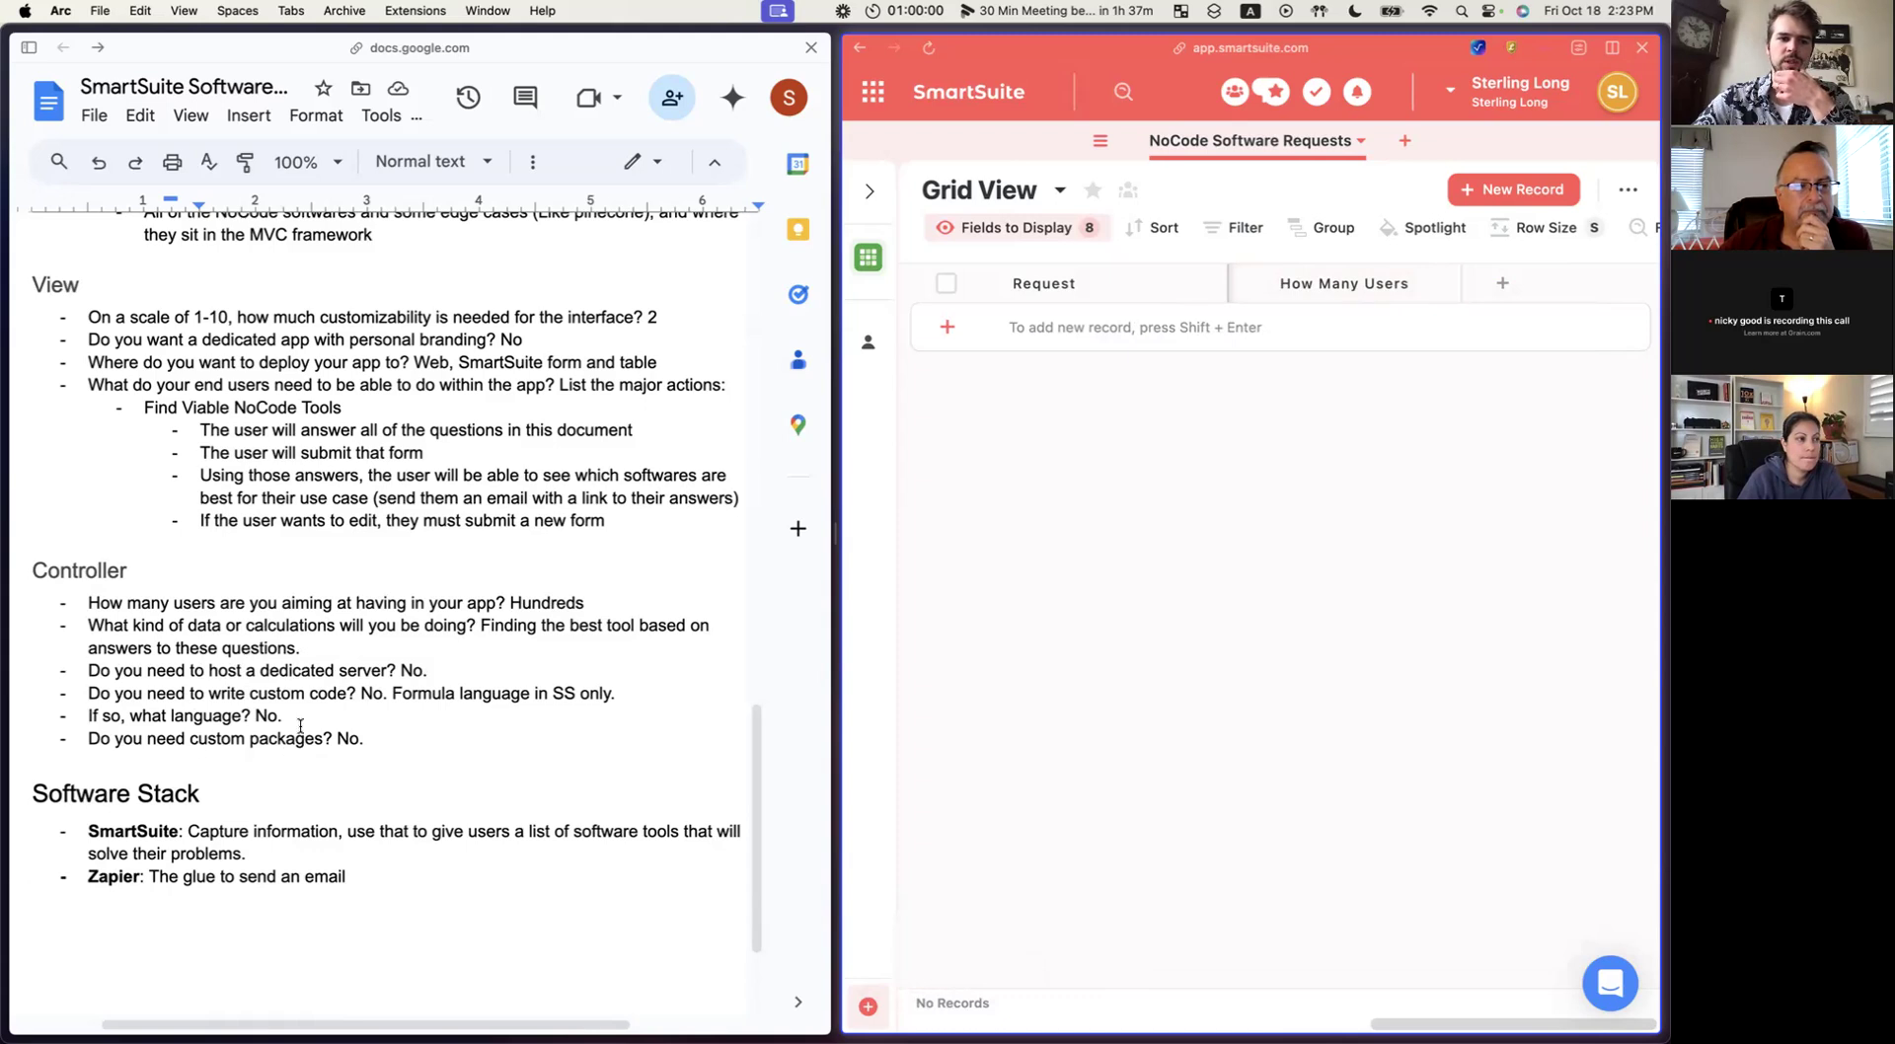
Compare the table's fields with the planning document's questions and open the overview of available view types.
{"action": "scroll", "coordinate": [1336, 285], "scroll_direction": "left", "scroll_amount": 10}
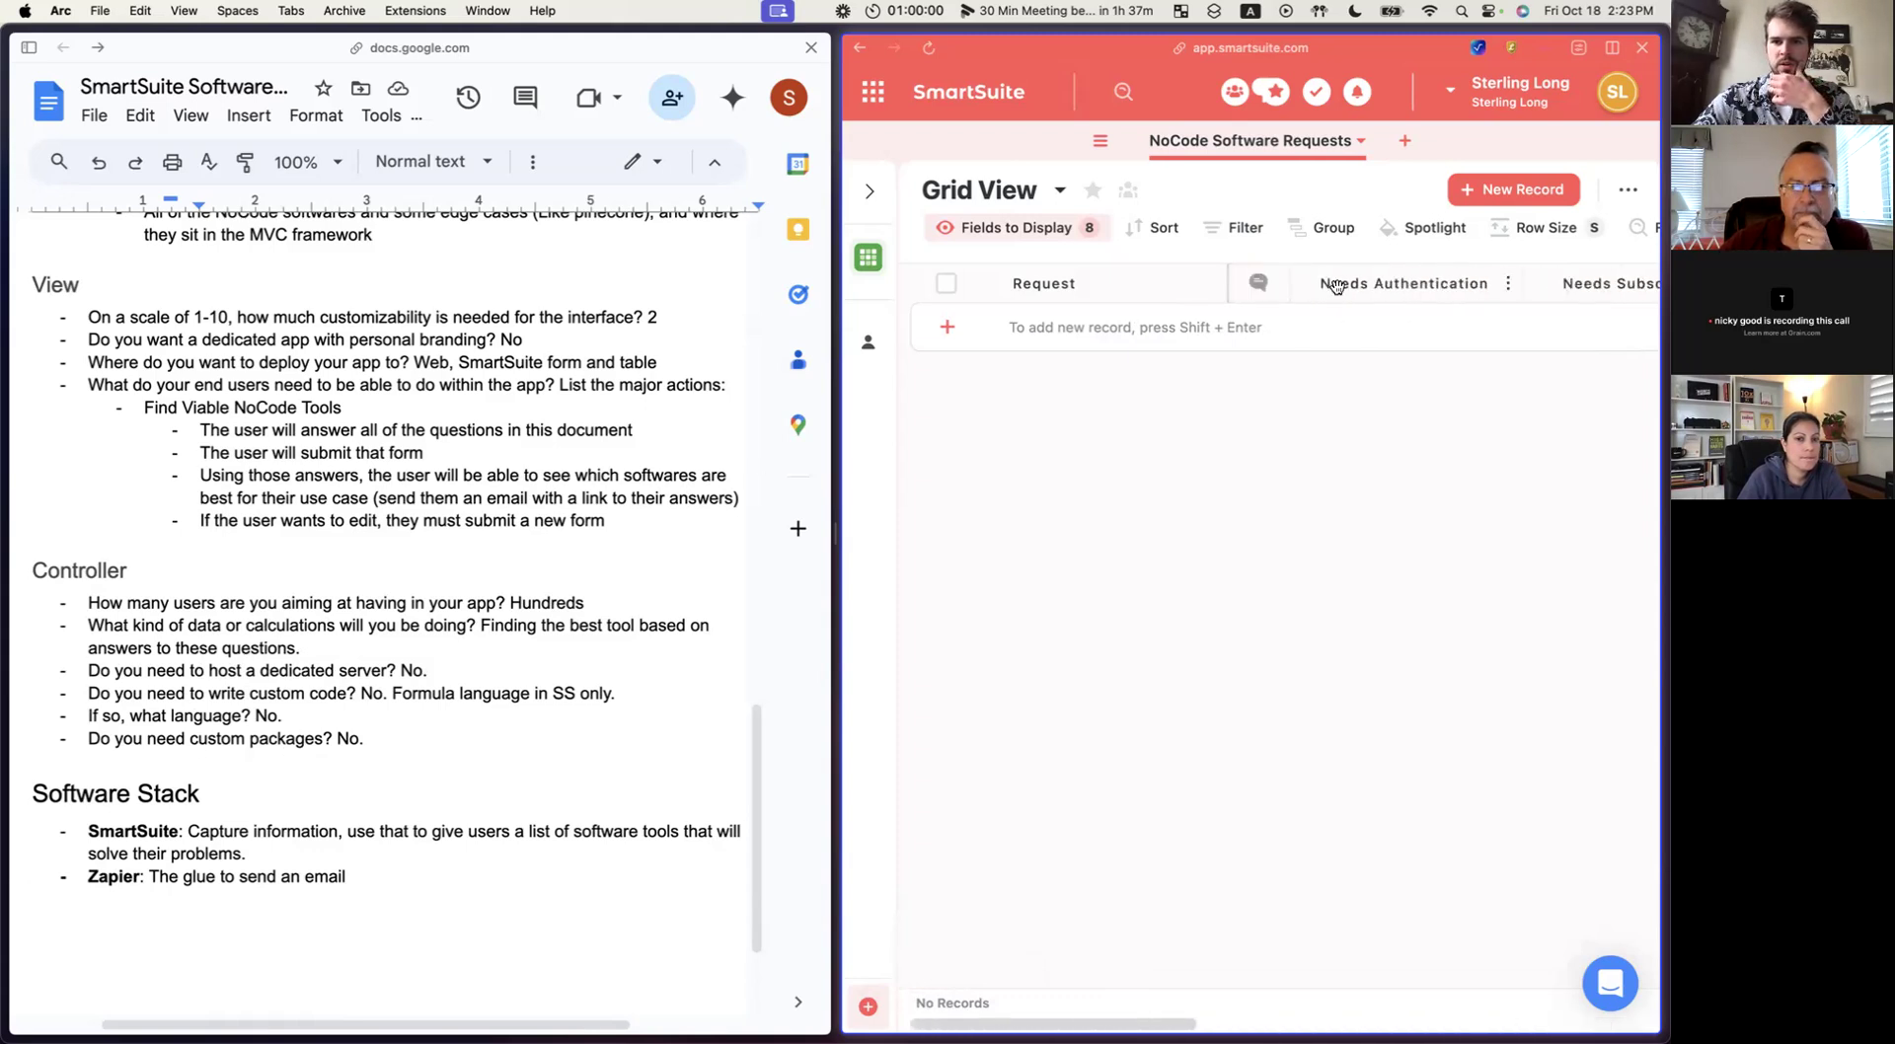
{"action": "scroll", "coordinate": [1336, 289], "scroll_direction": "right", "scroll_amount": 10}
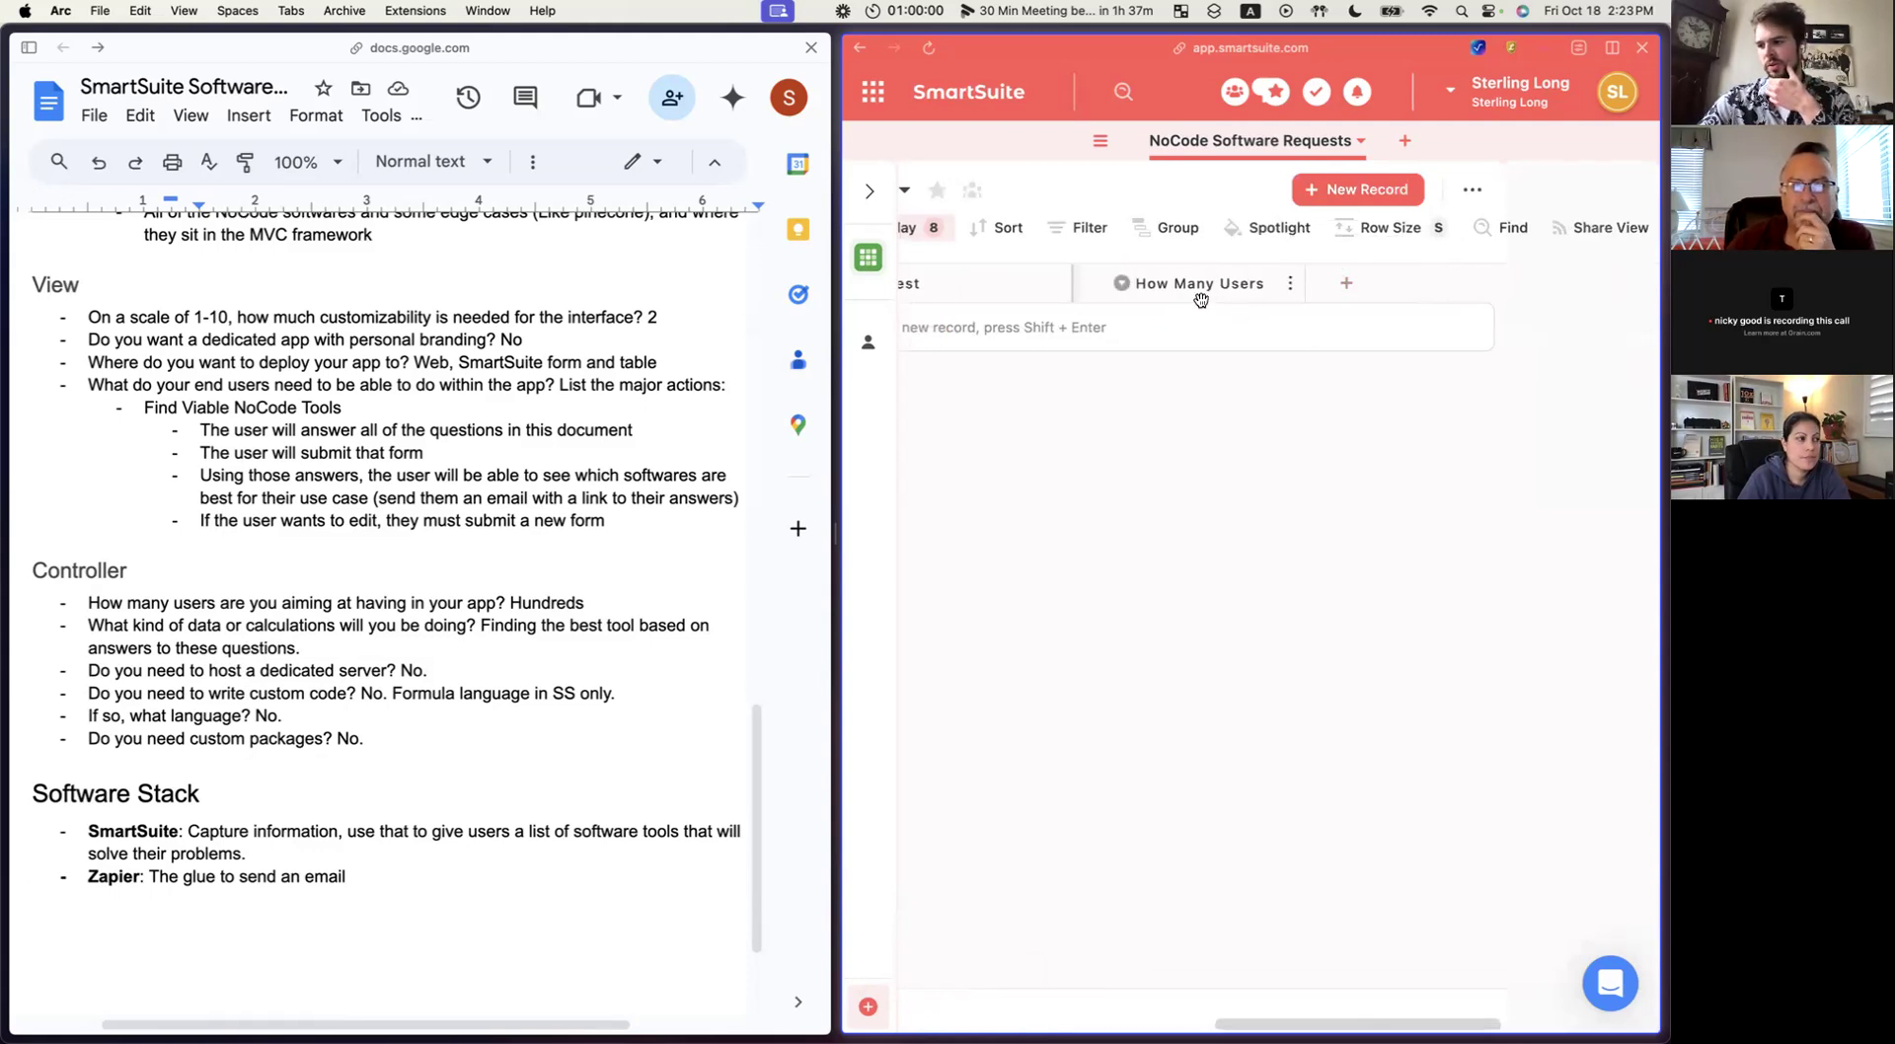
{"action": "scroll", "coordinate": [1154, 296], "scroll_direction": "left", "scroll_amount": 10}
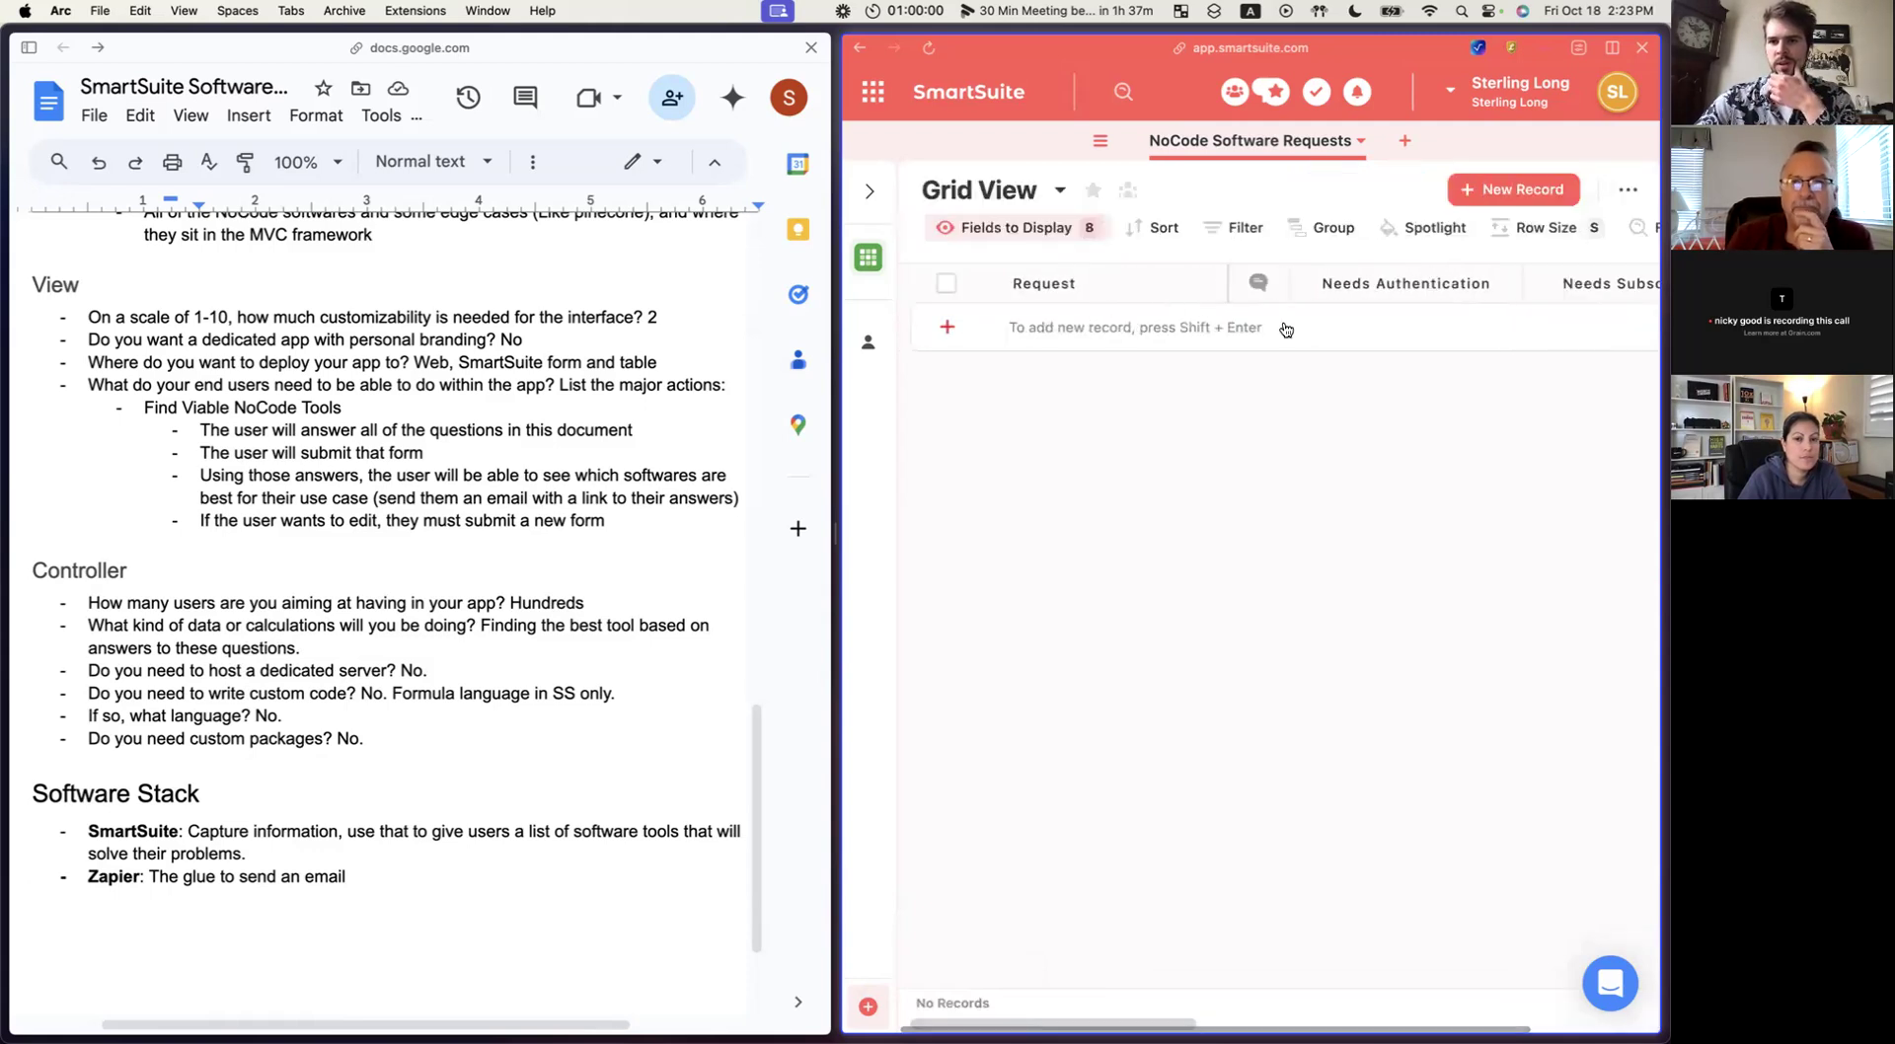
{"action": "scroll", "coordinate": [445, 471], "scroll_direction": "up", "scroll_amount": 10}
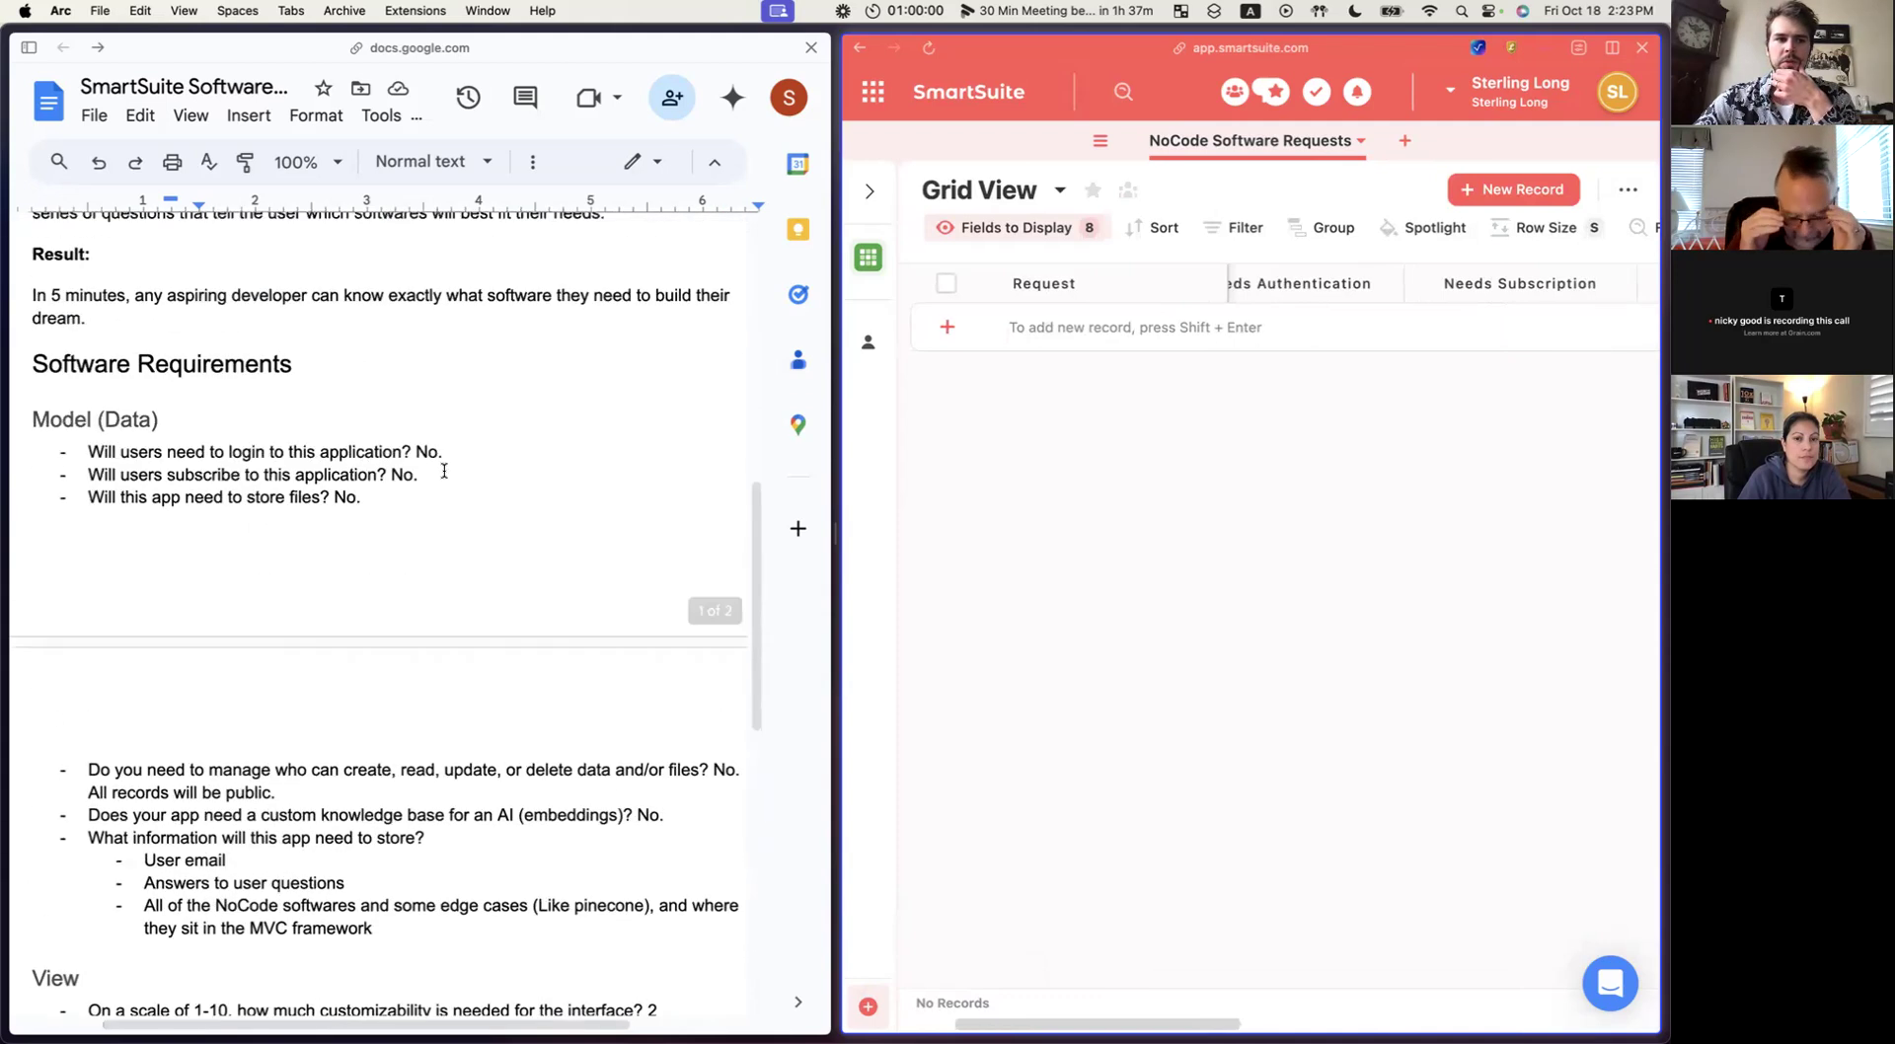
{"action": "scroll", "coordinate": [444, 471], "scroll_direction": "down", "scroll_amount": 2}
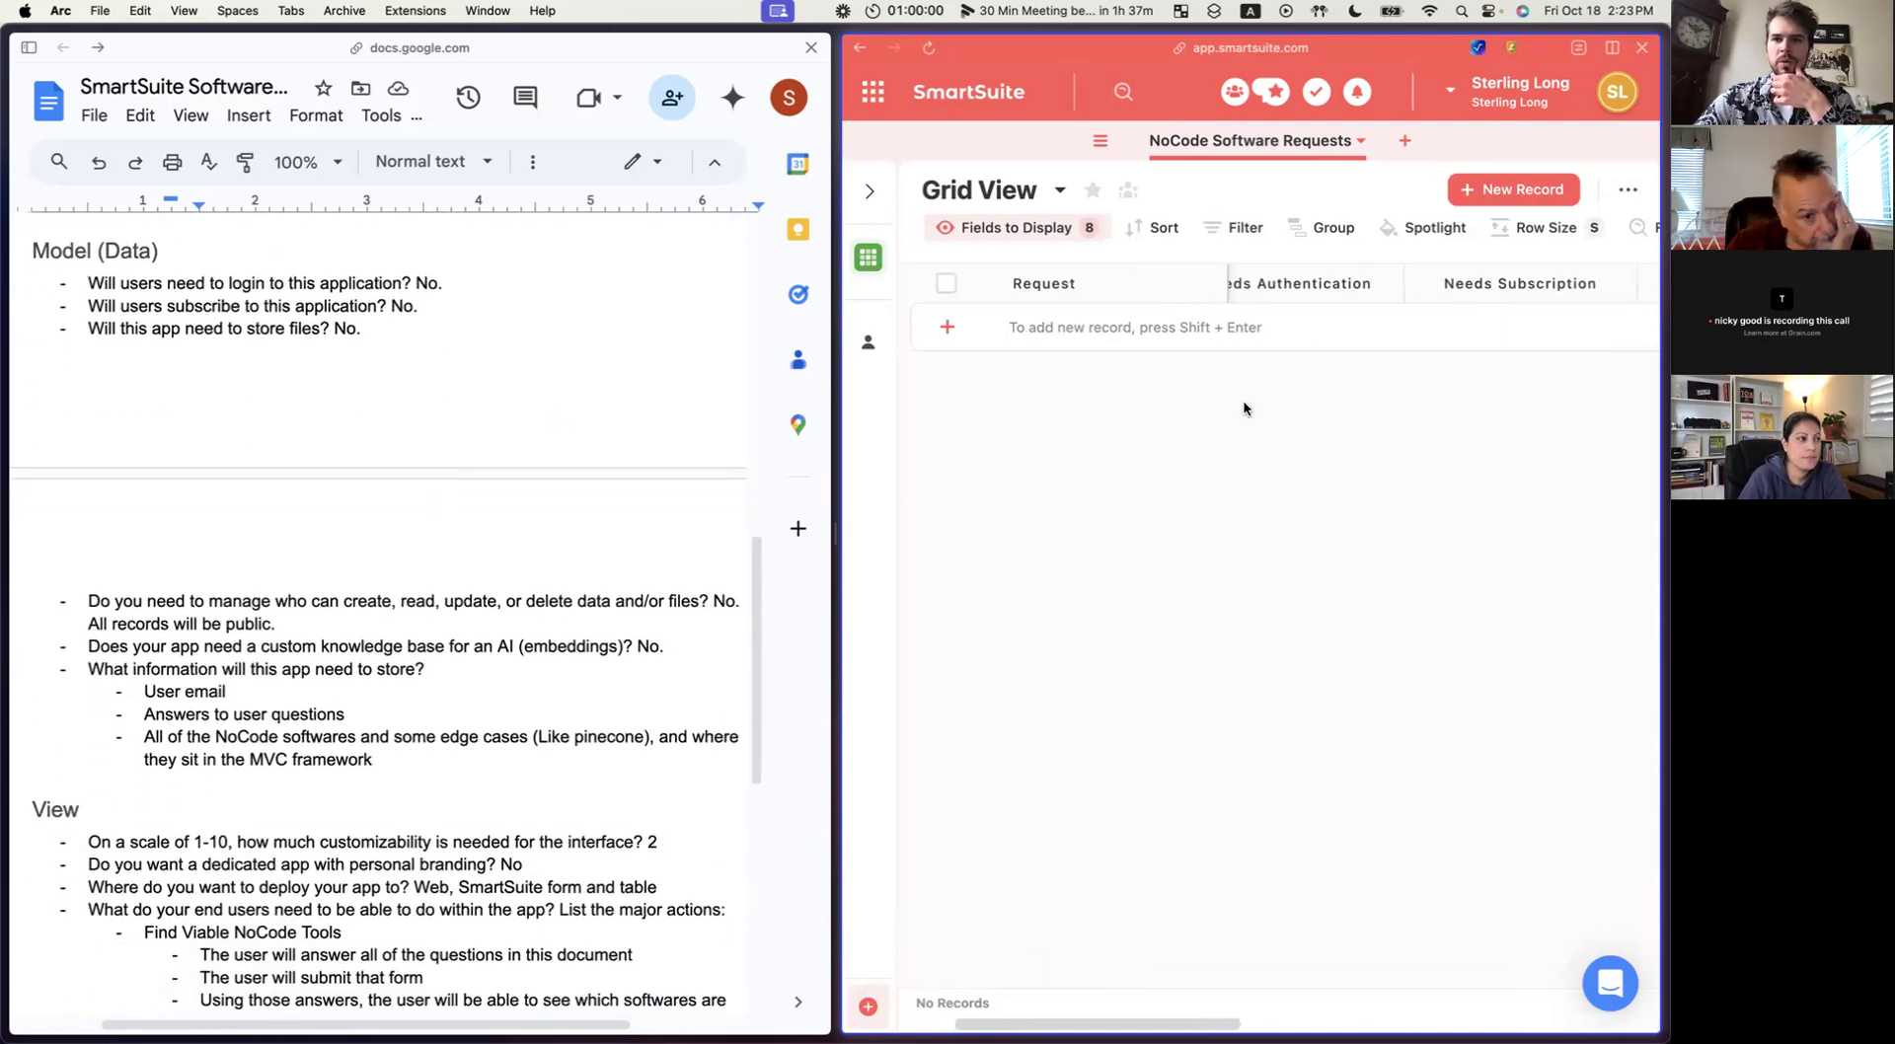
{"action": "mouse_move", "coordinate": [874, 297]}
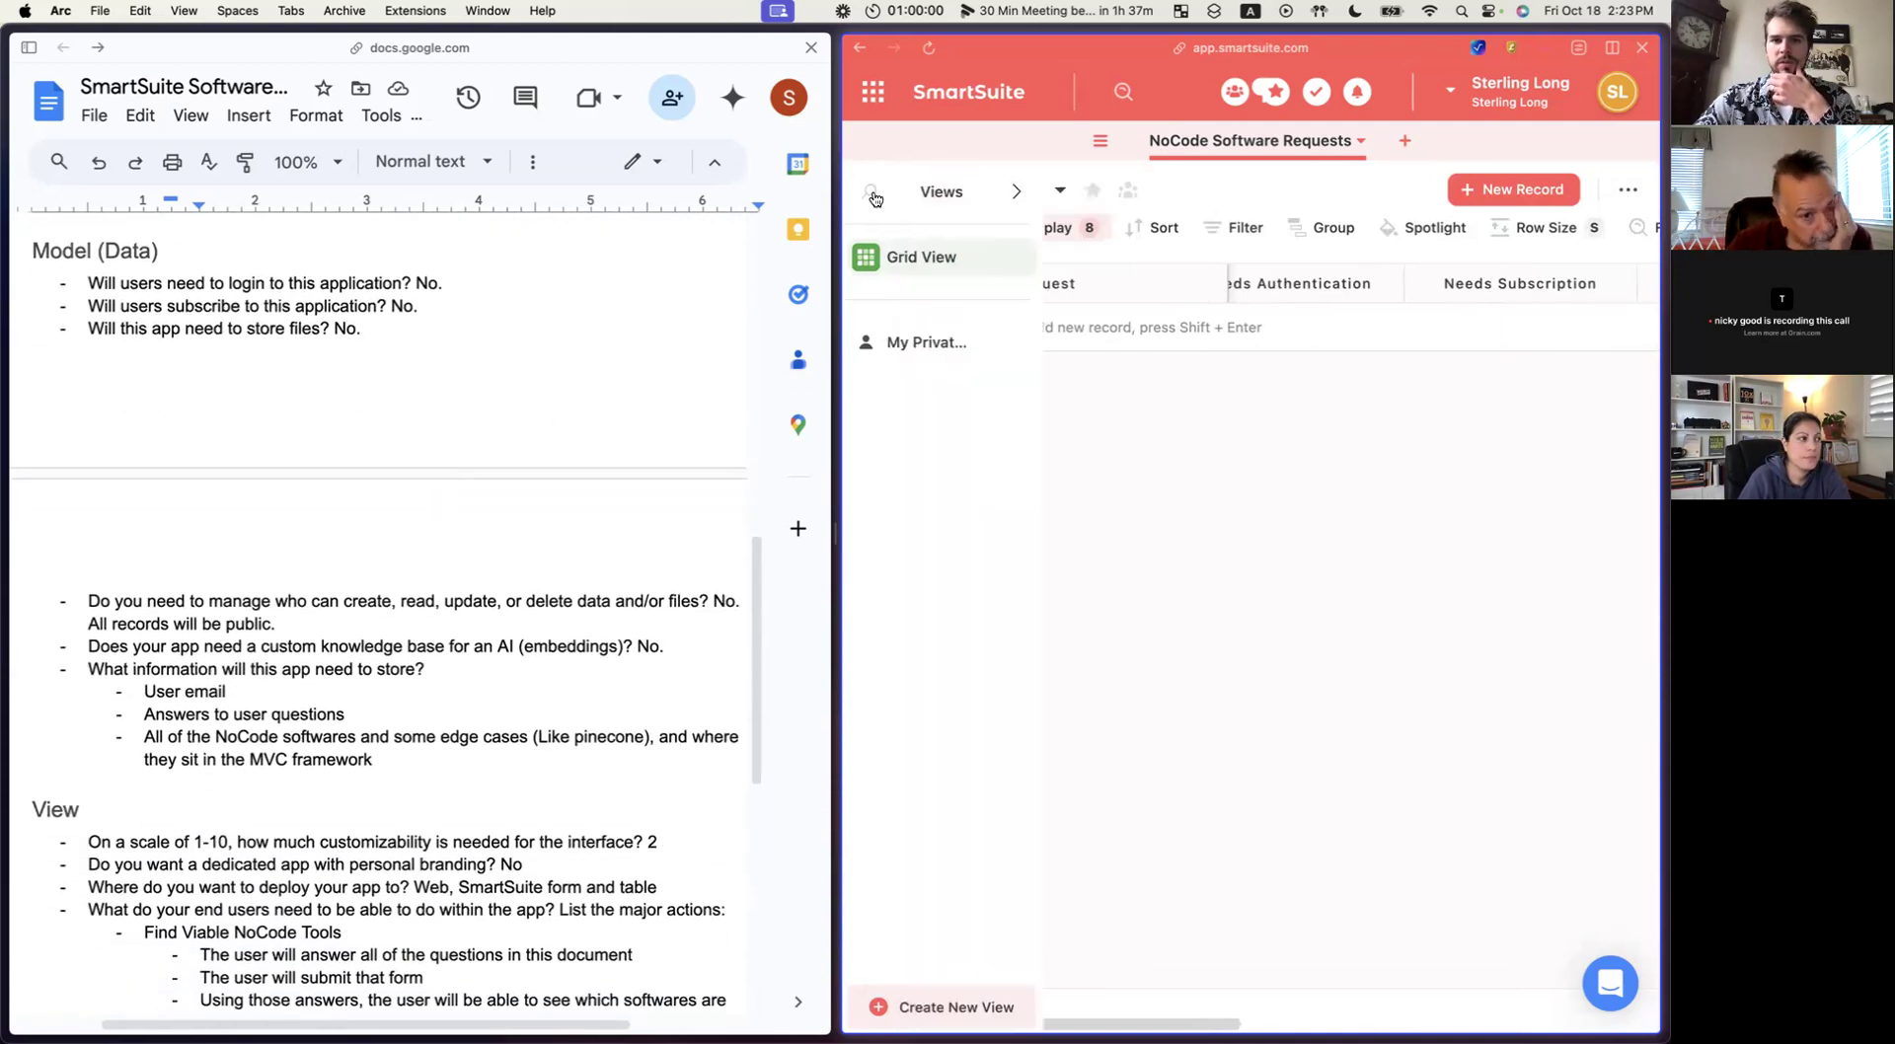
{"action": "left_click", "coordinate": [1001, 341]}
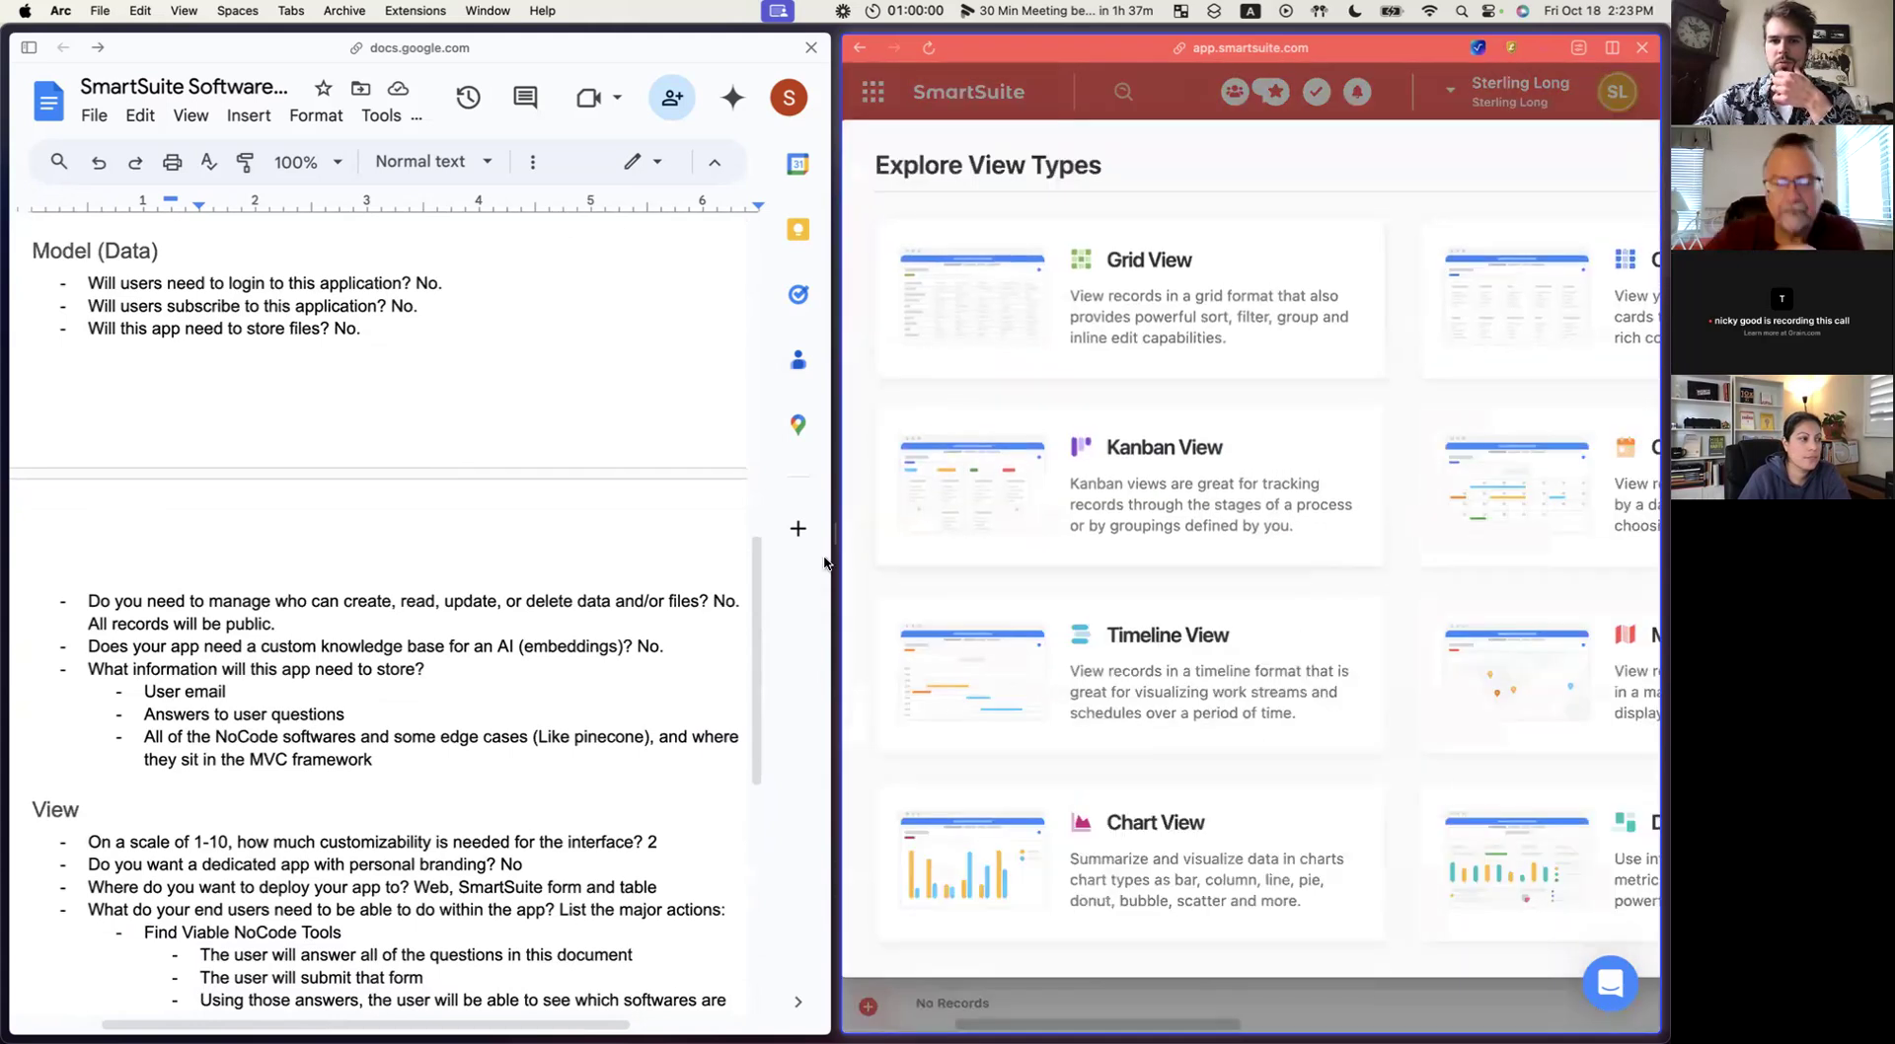
Widen the SmartSuite pane of the split view, then close it so only the planning document remains.
{"action": "left_click_drag", "start_coordinate": [833, 536], "coordinate": [565, 505]}
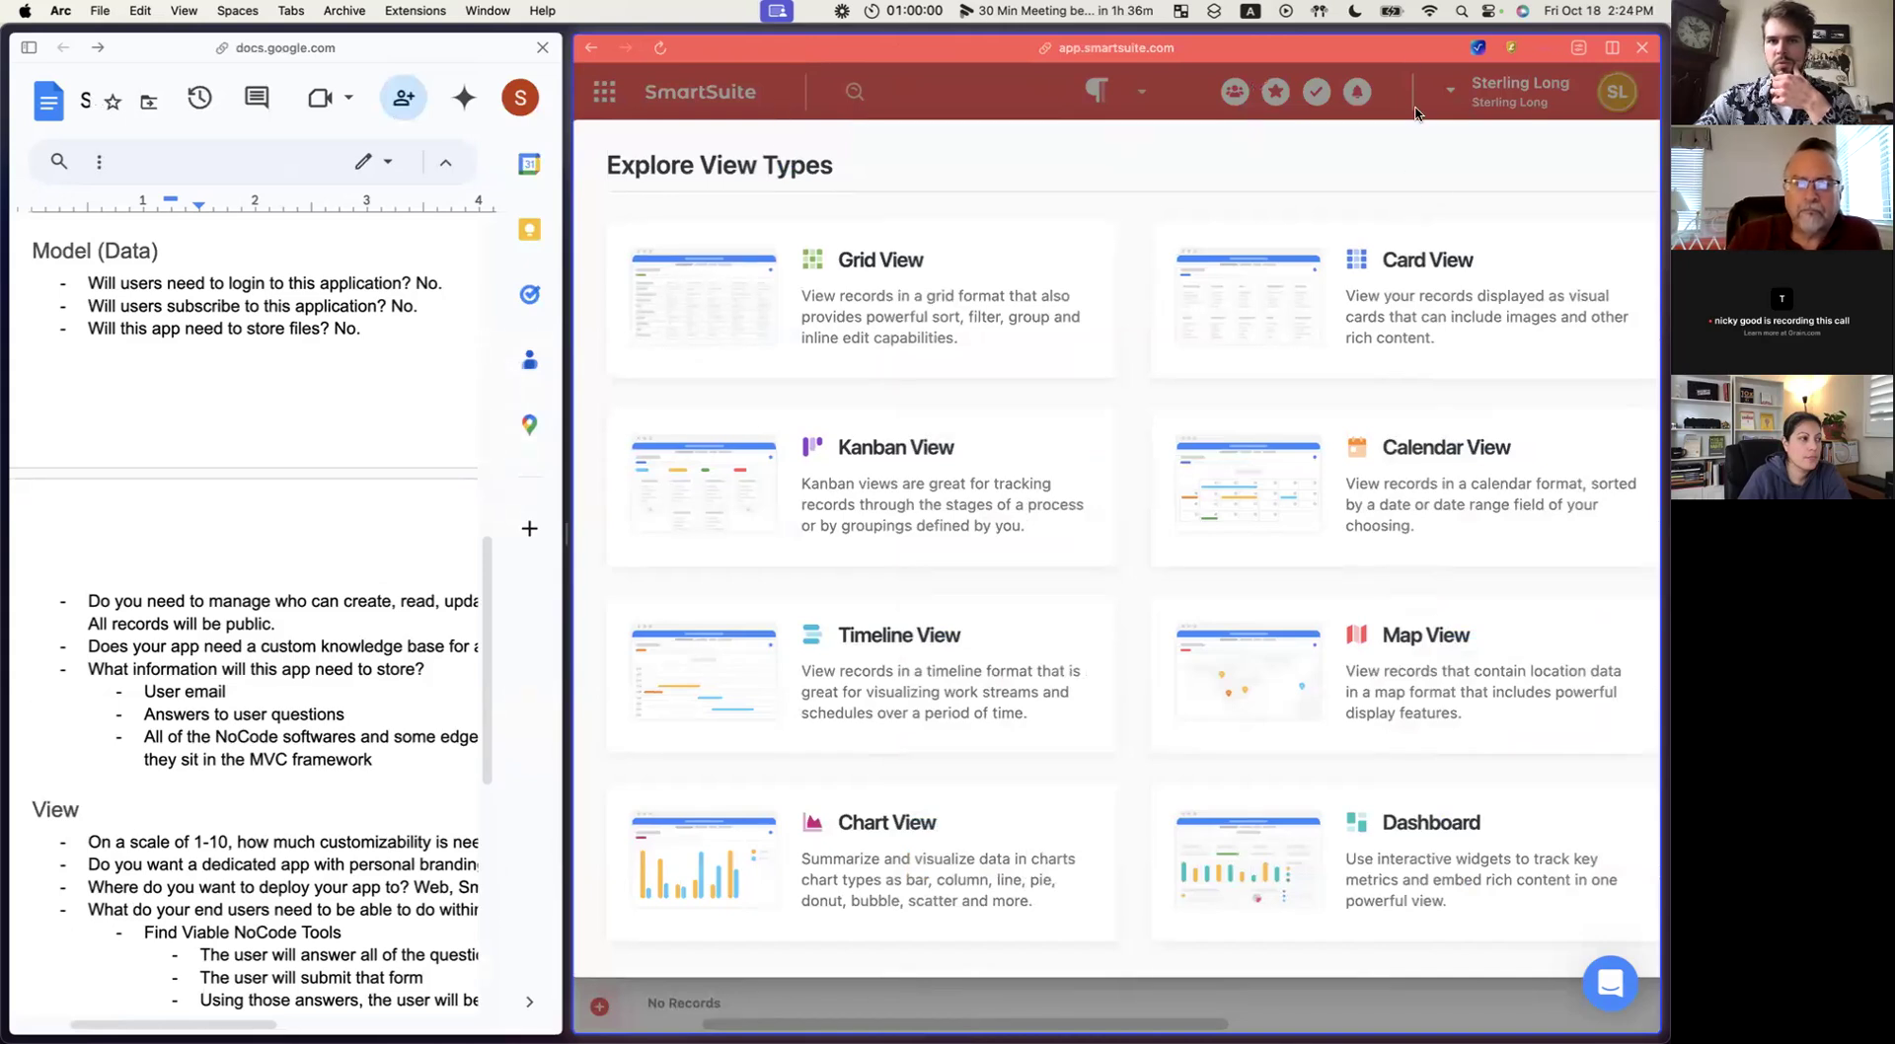
{"action": "left_click", "coordinate": [1642, 49]}
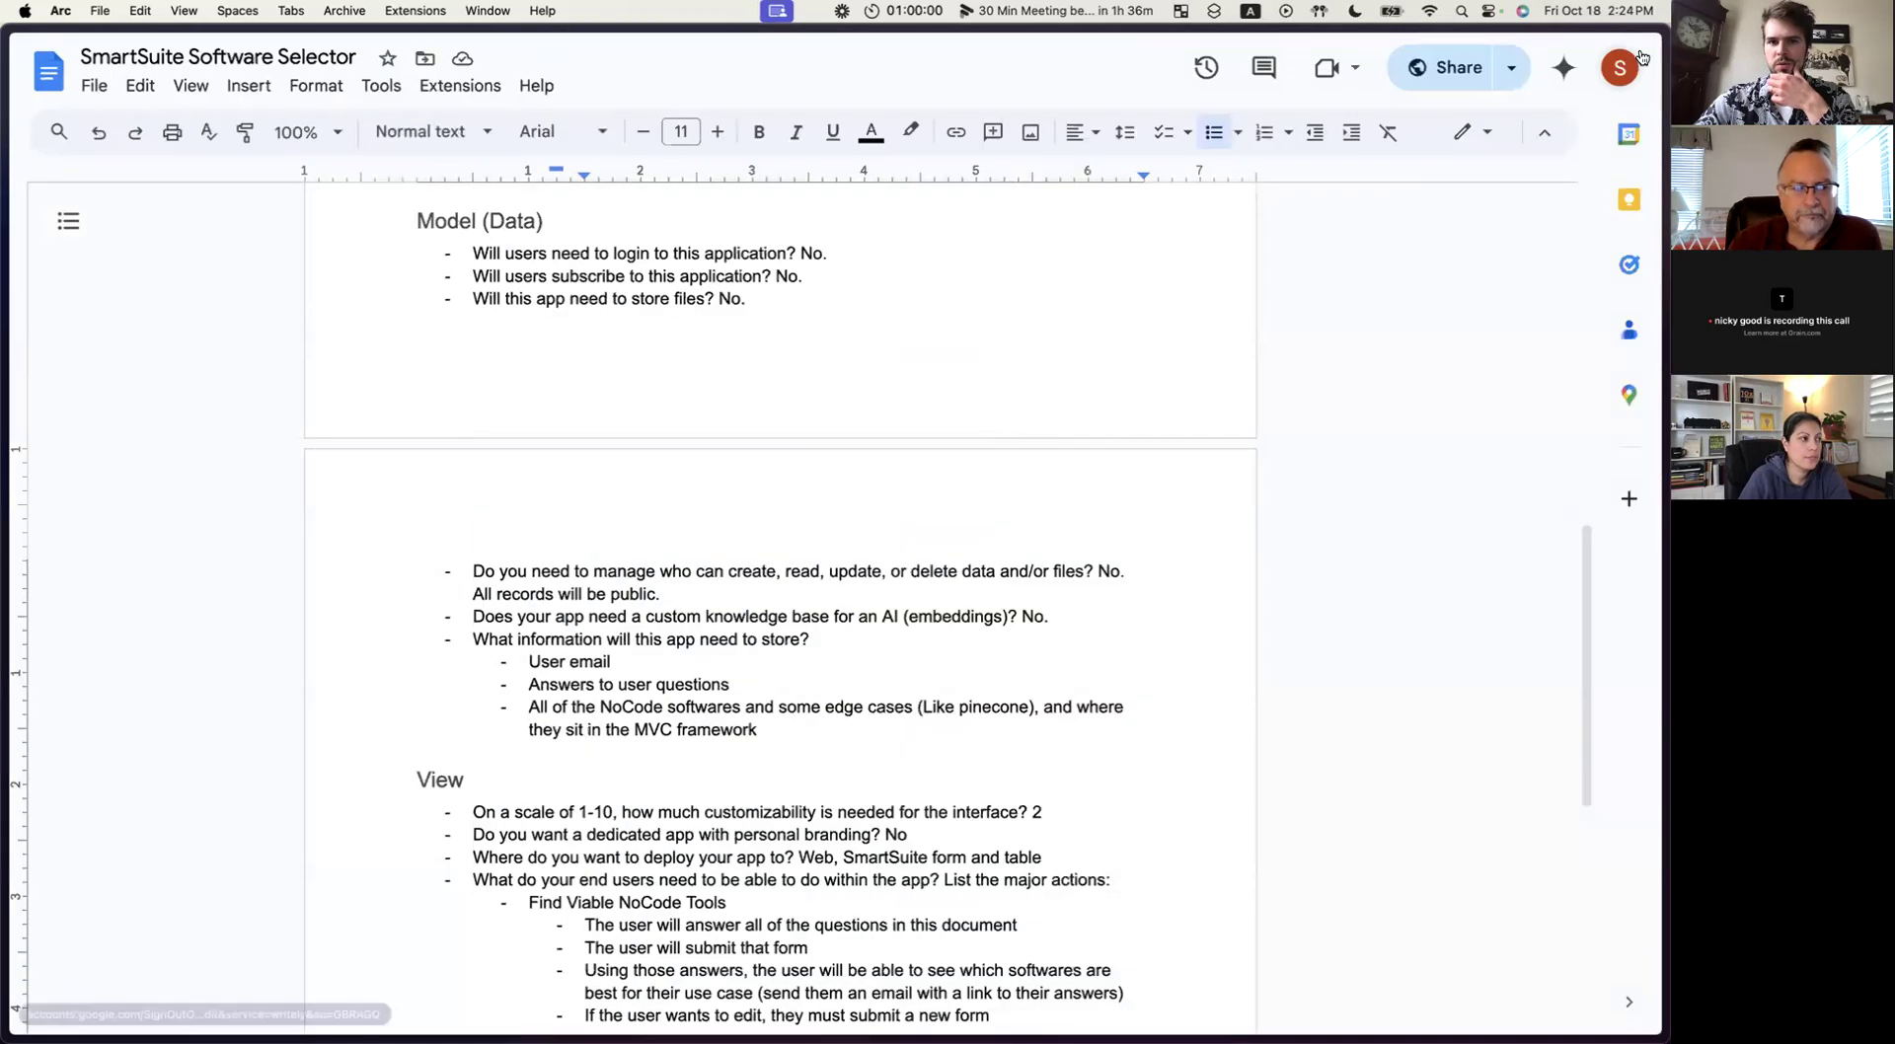
{"action": "mouse_move", "coordinate": [10, 507]}
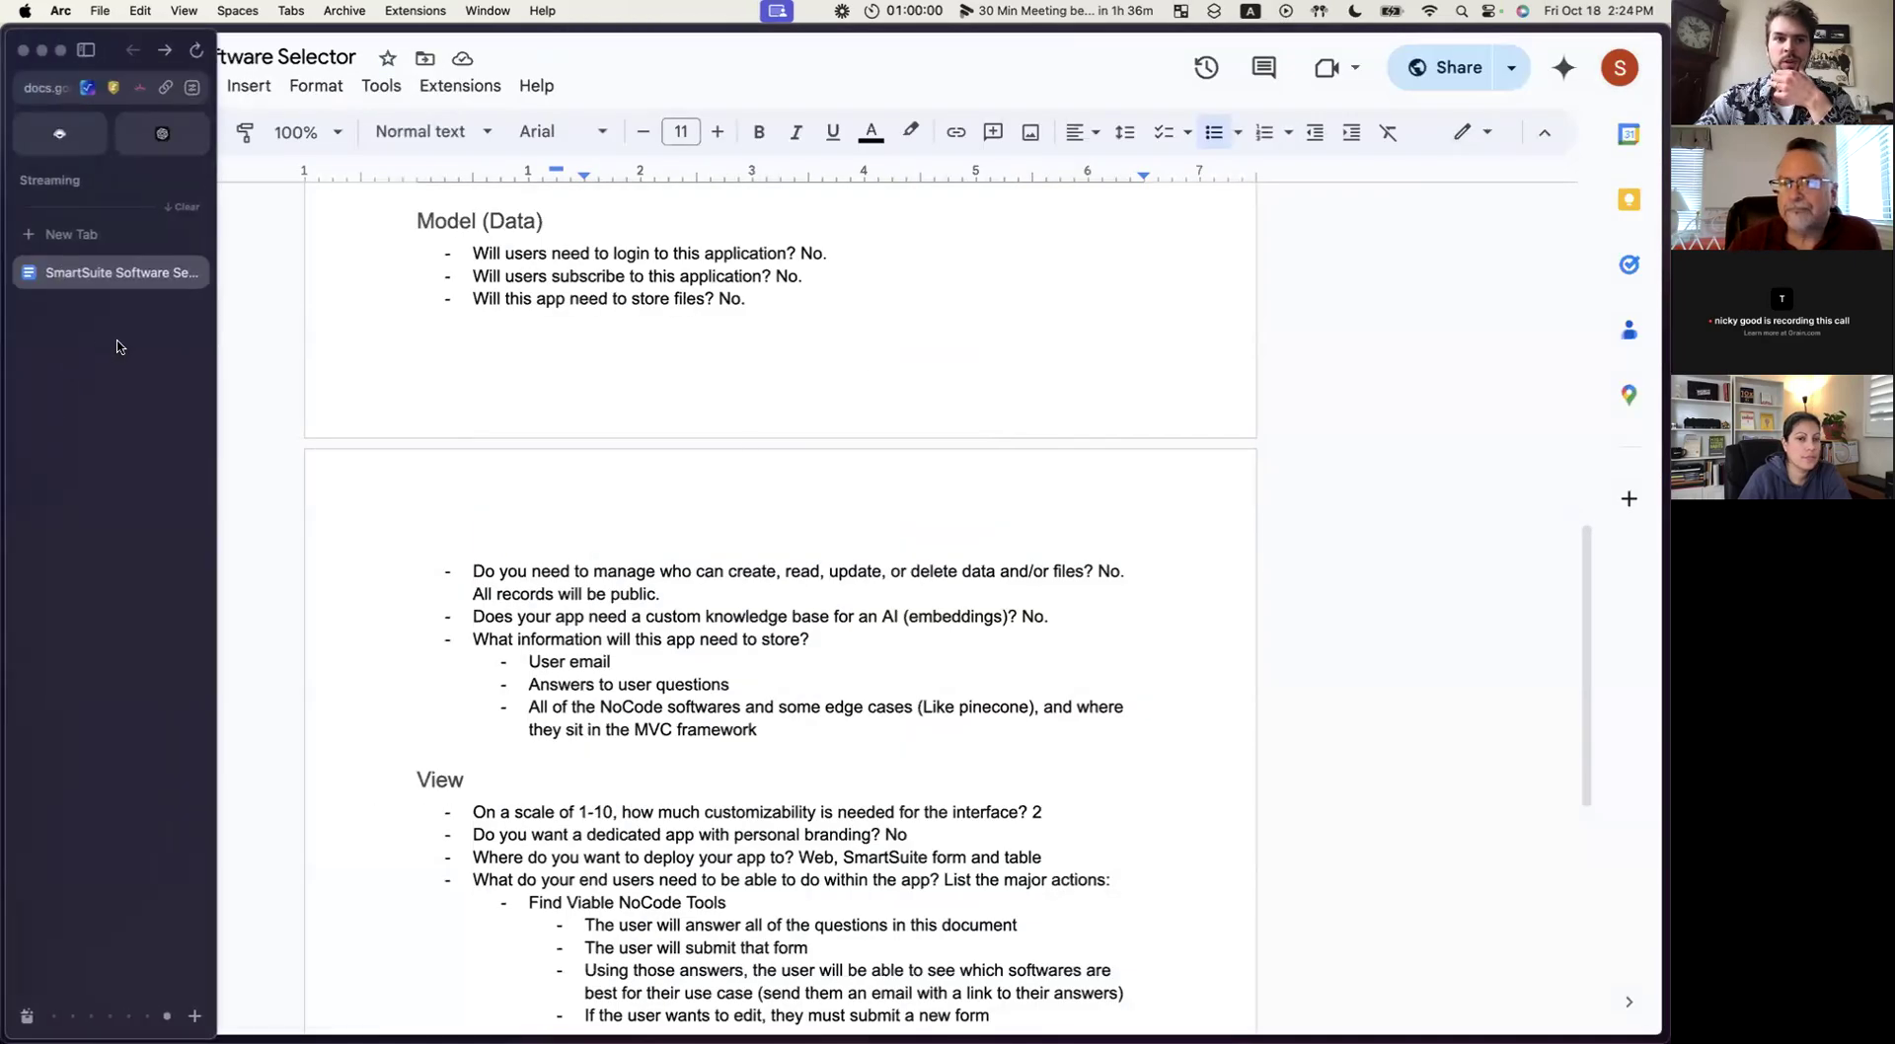
{"action": "key", "text": "ctrl+Up"}
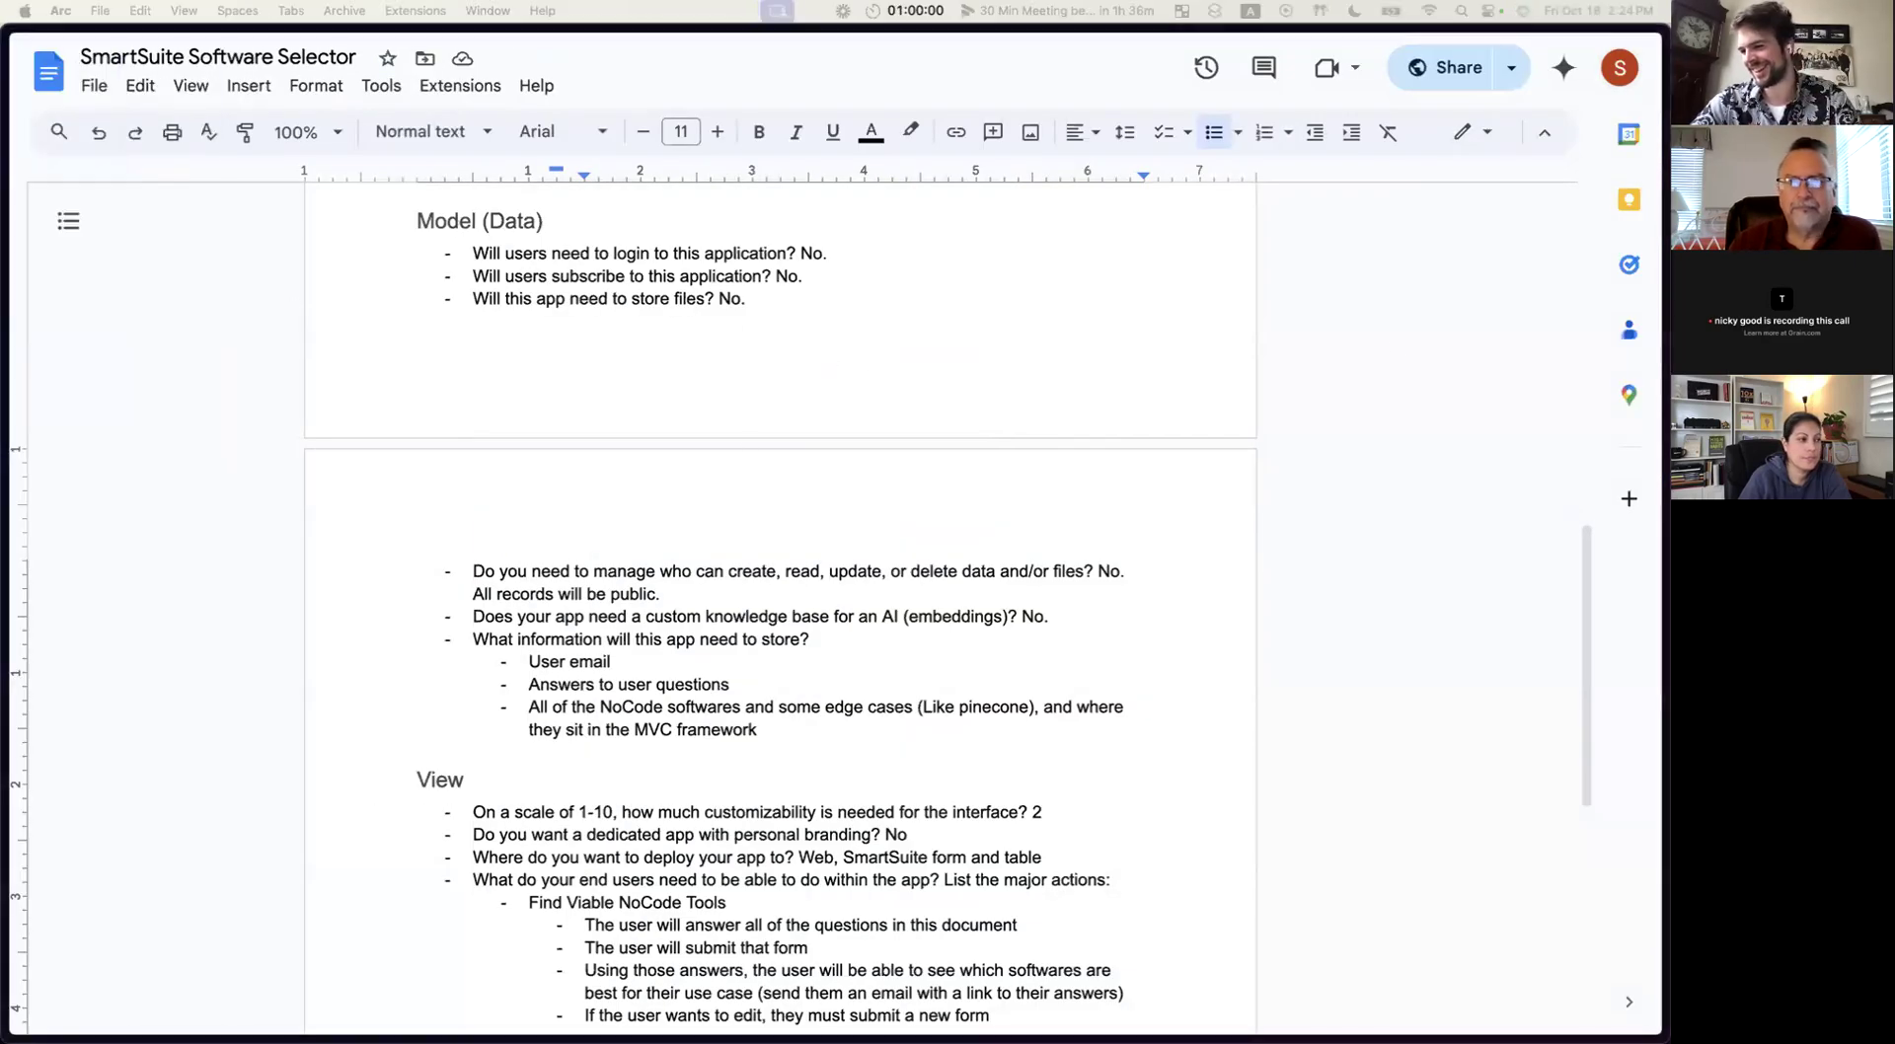
{"action": "key", "text": "ctrl+Up"}
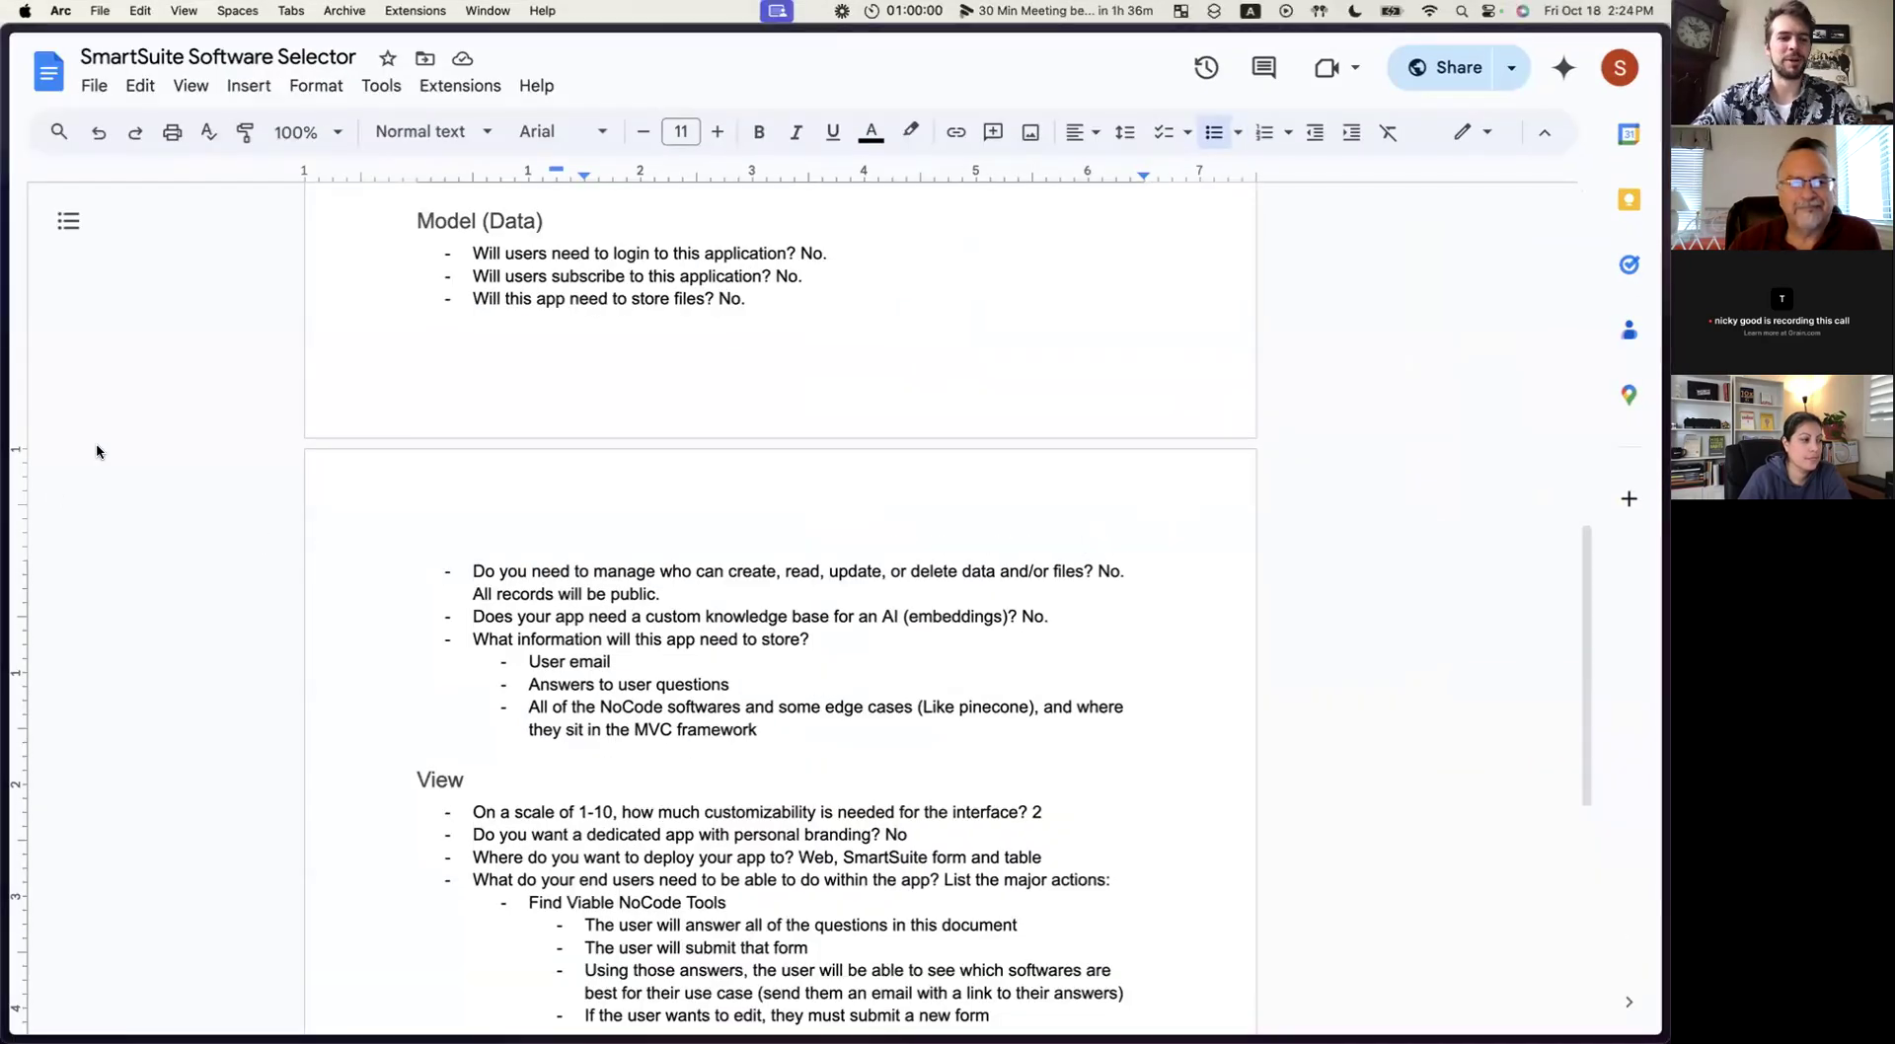
Switch to the SmartSuite home page in a new tab by searching for "smartsuite".
{"action": "key", "text": "super+t"}
{"action": "type", "text": "smartsuite"}
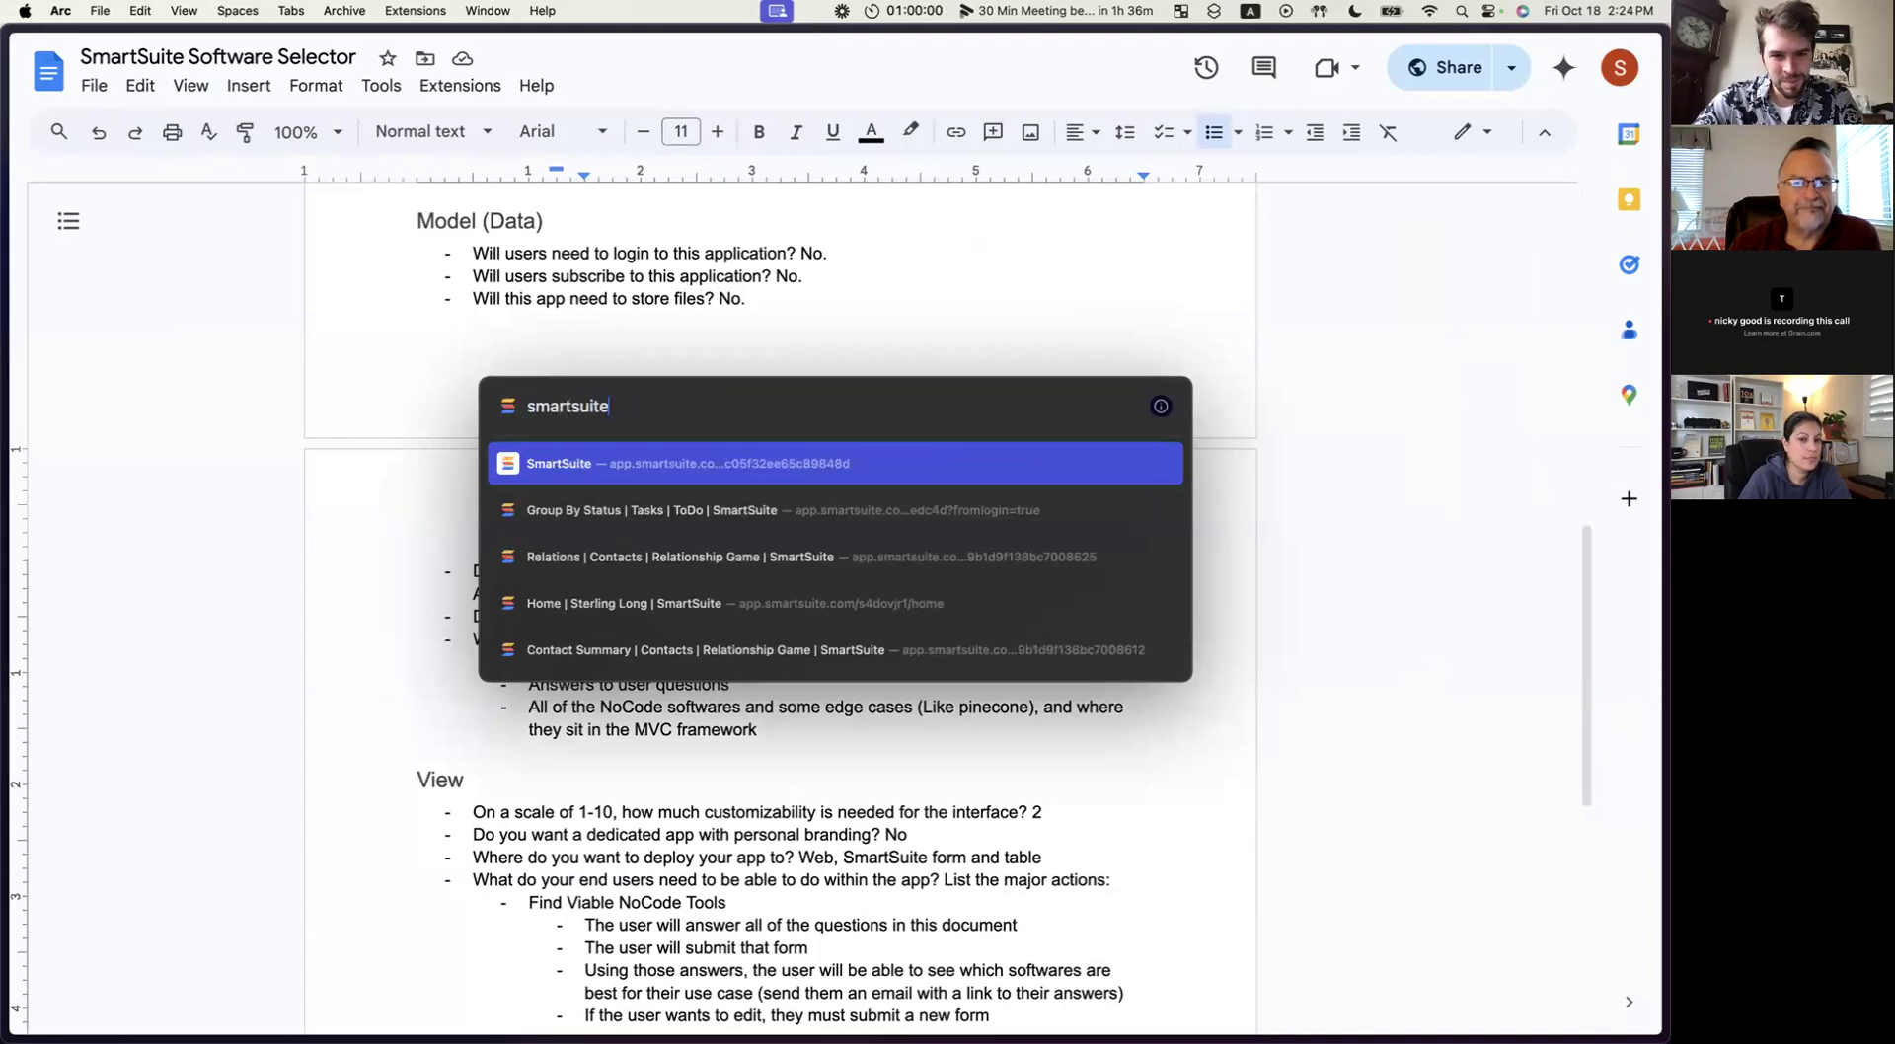
{"action": "key", "text": "Down"}
{"action": "key", "text": "Down"}
{"action": "key", "text": "Down"}
{"action": "key", "text": "Return"}
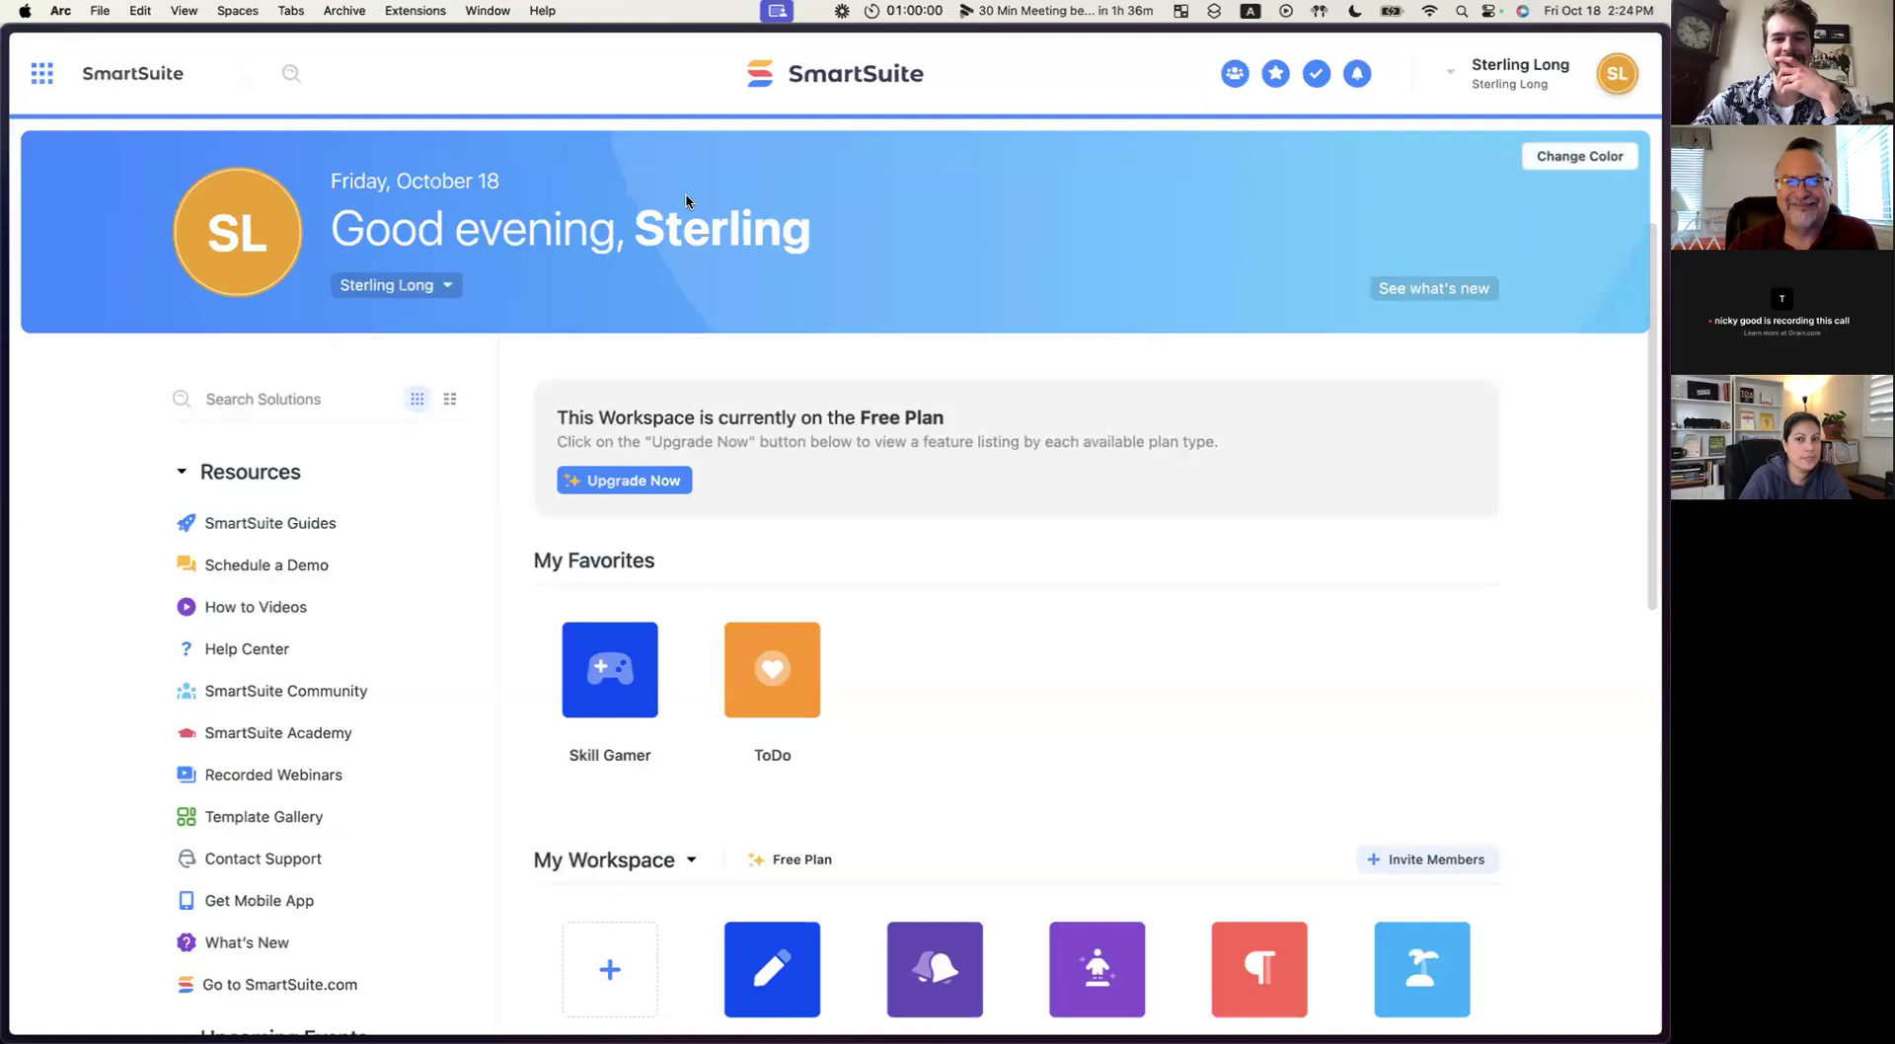
Open the NoCode Software Selector solution from My Workspace.
{"action": "scroll", "coordinate": [952, 678], "scroll_direction": "down", "scroll_amount": 3}
{"action": "scroll", "coordinate": [953, 679], "scroll_direction": "down", "scroll_amount": 1}
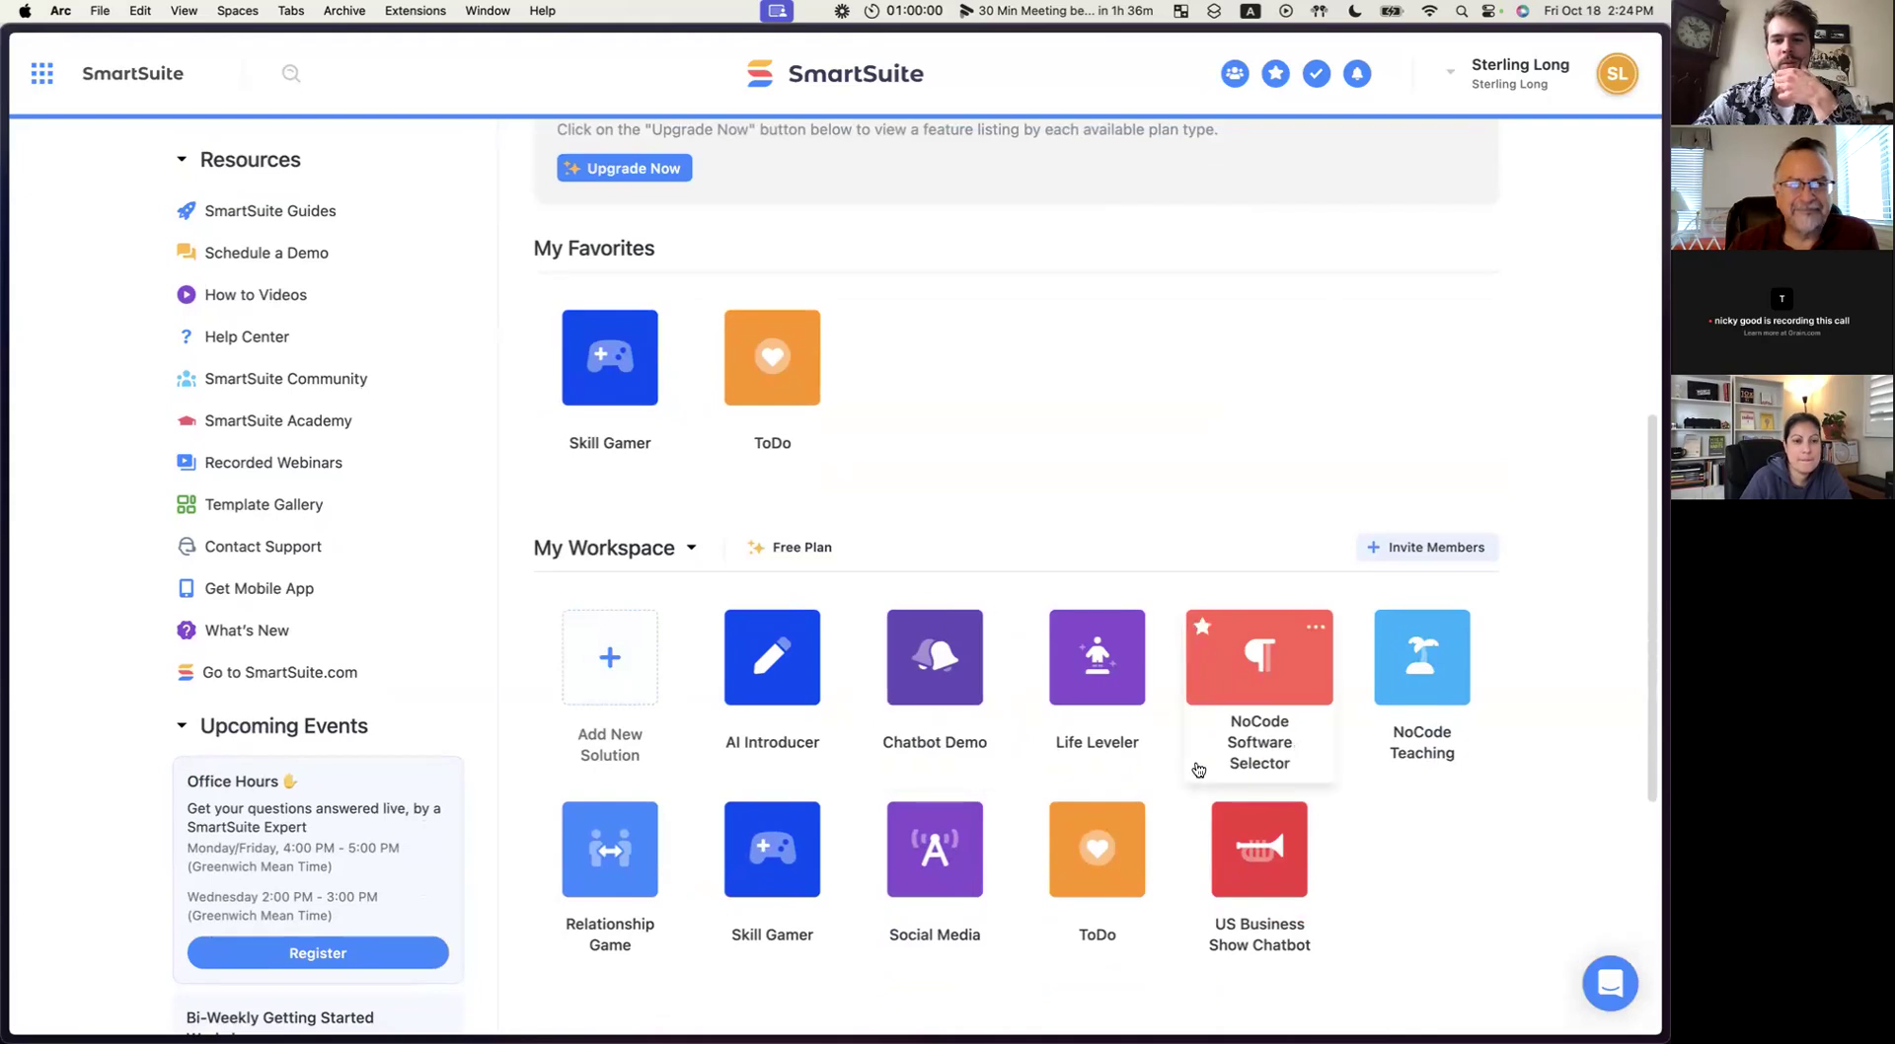
{"action": "scroll", "coordinate": [1259, 691], "scroll_direction": "down", "scroll_amount": 2}
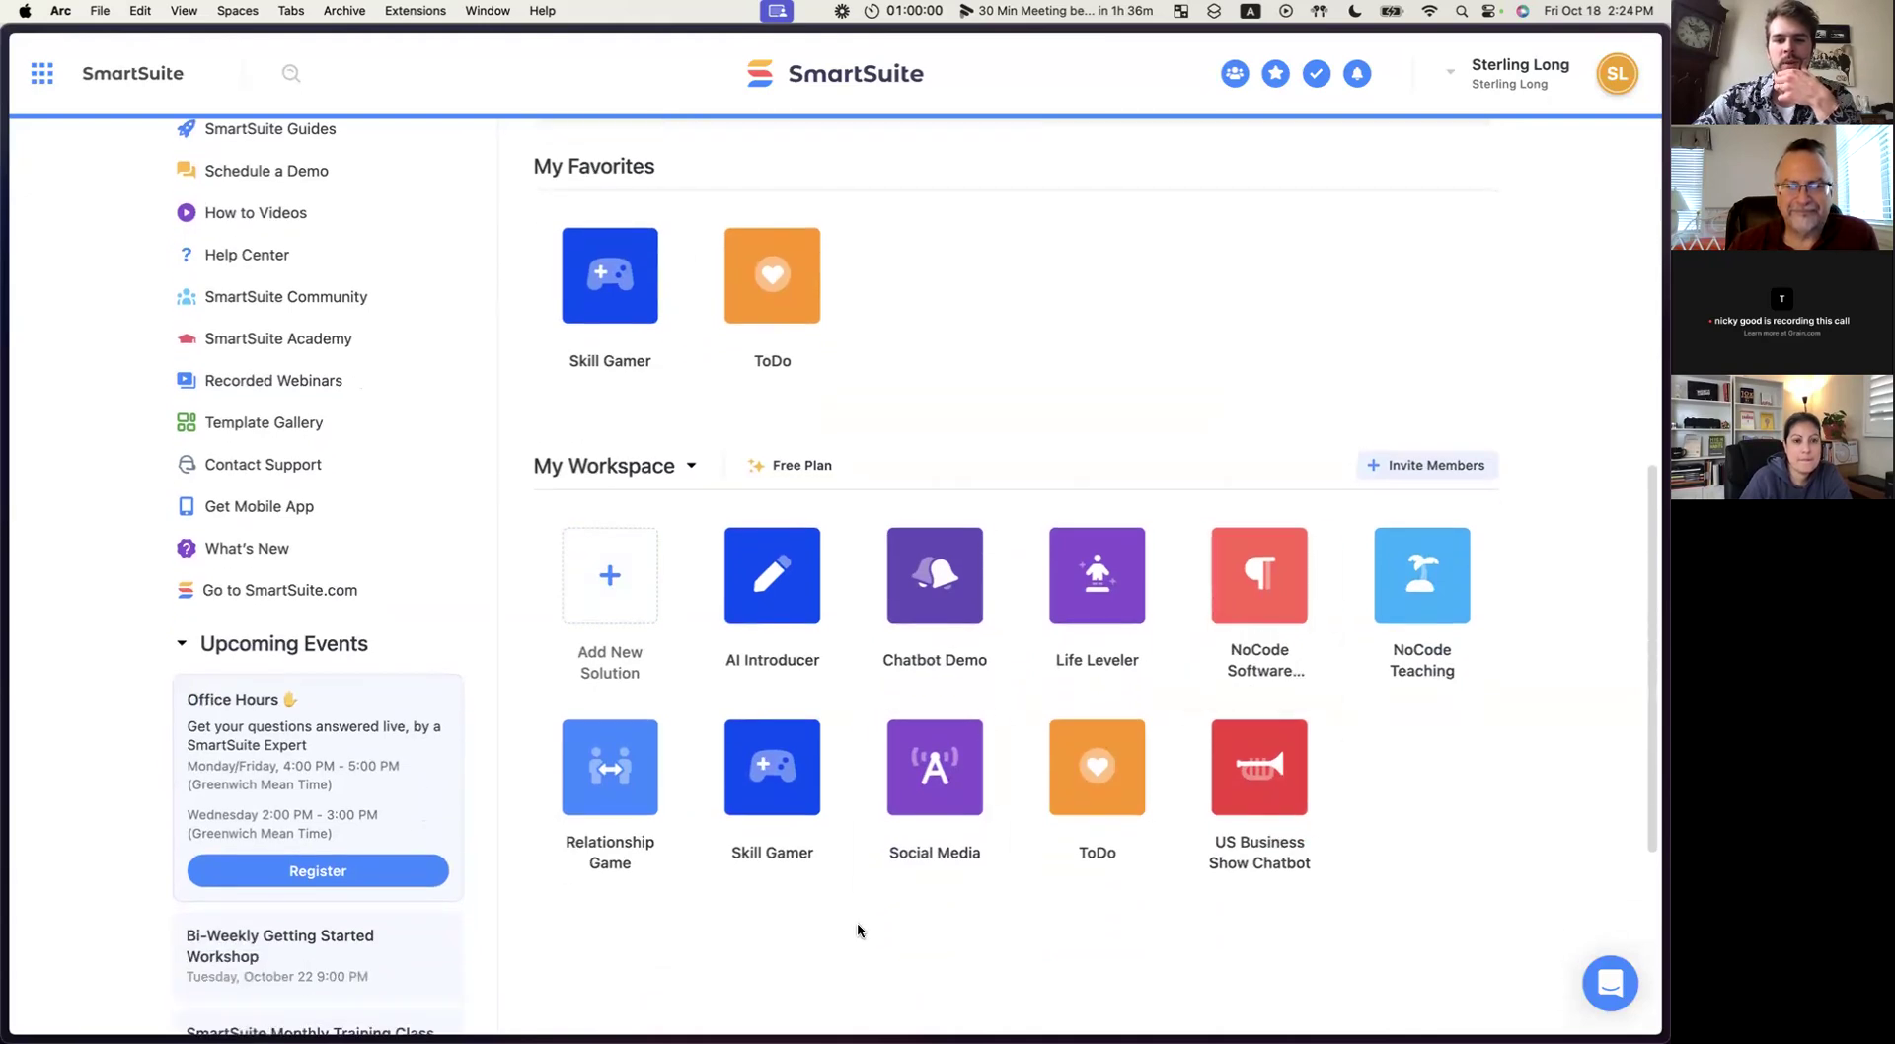
{"action": "left_click", "coordinate": [1265, 571]}
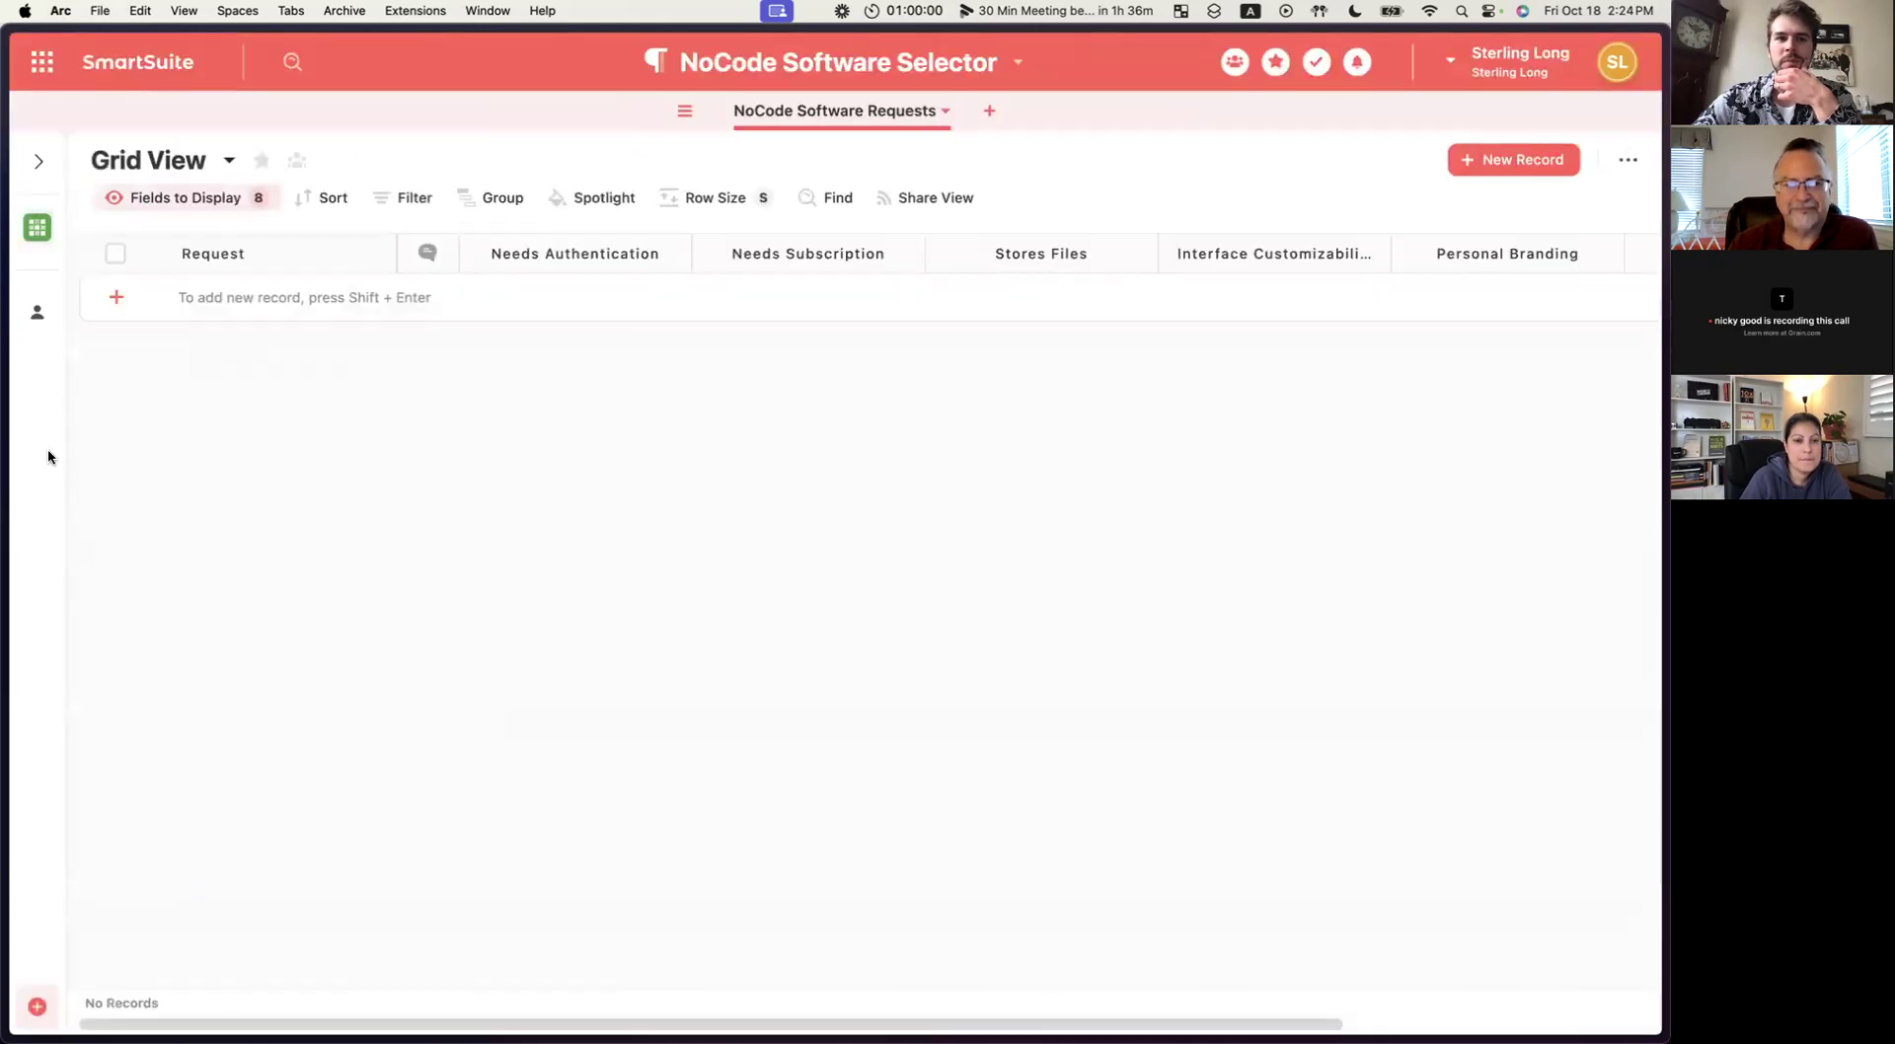
Expand the views navigation of the NoCode Software Requests table.
{"action": "mouse_move", "coordinate": [40, 397]}
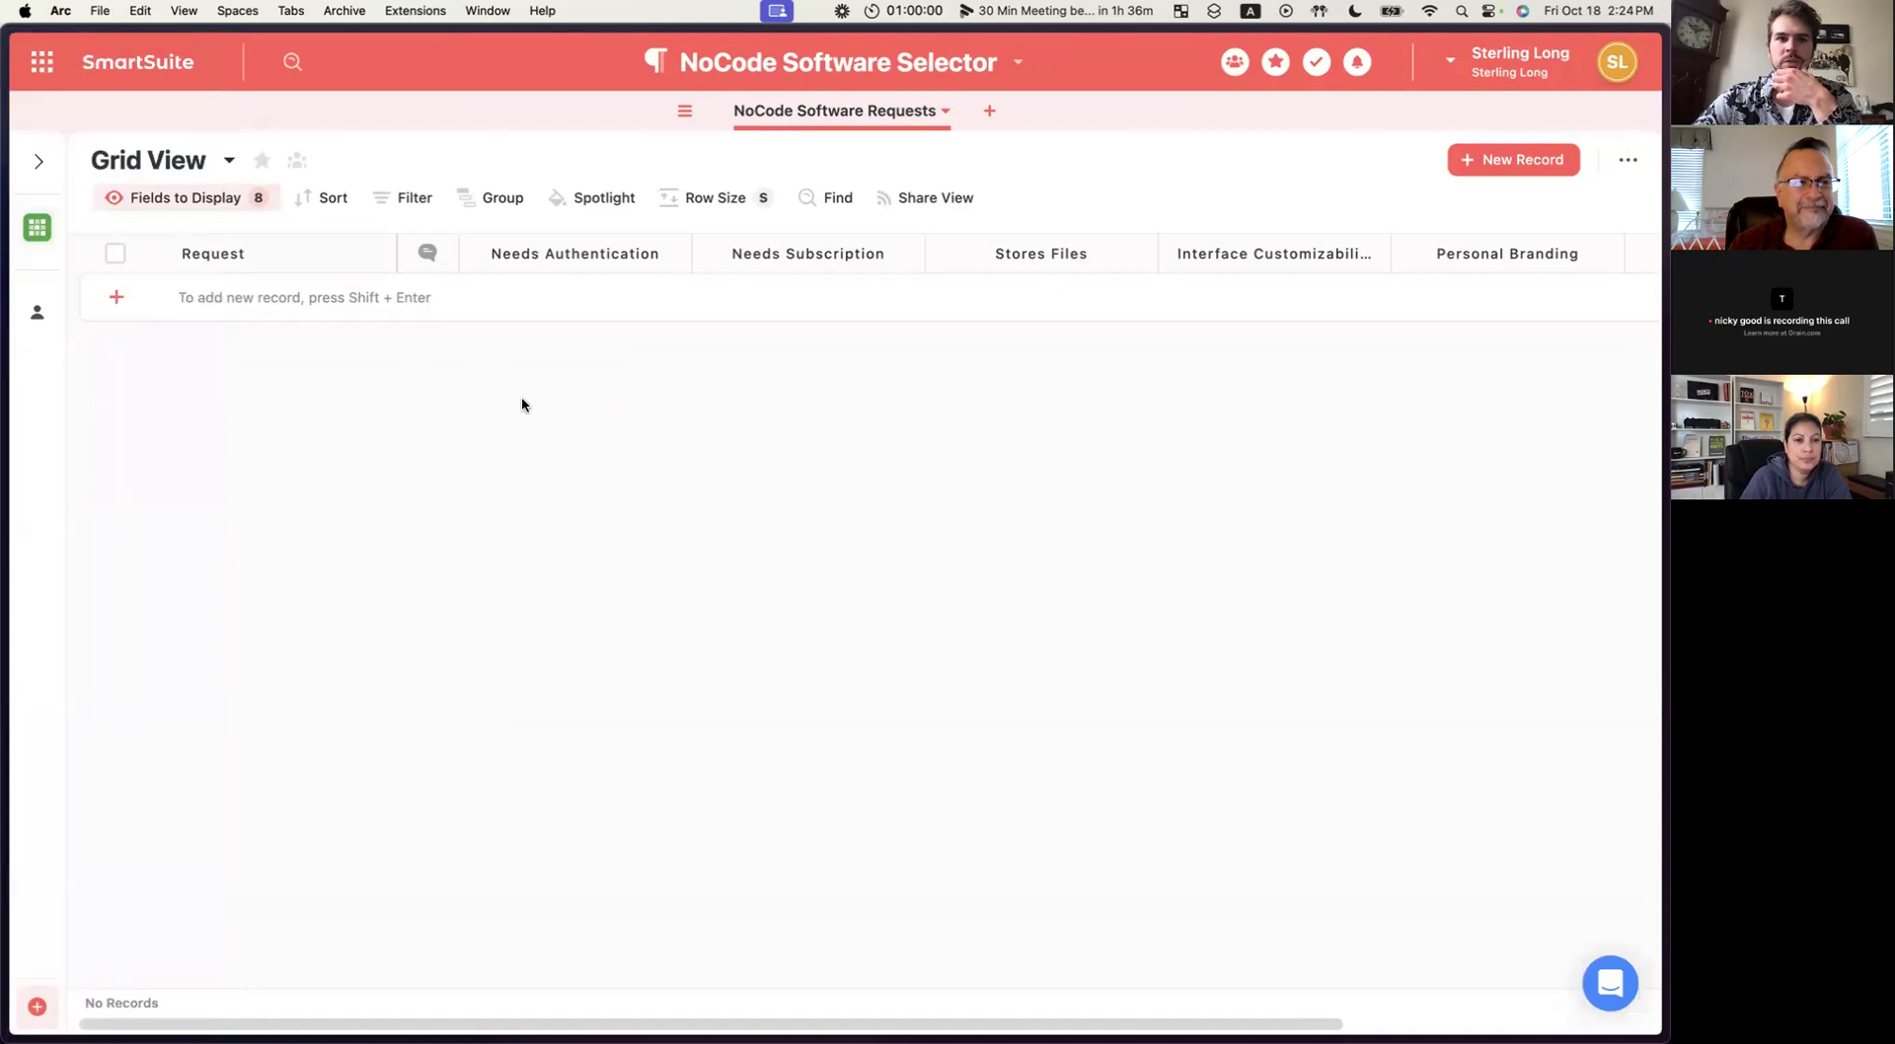
{"action": "left_click", "coordinate": [40, 165]}
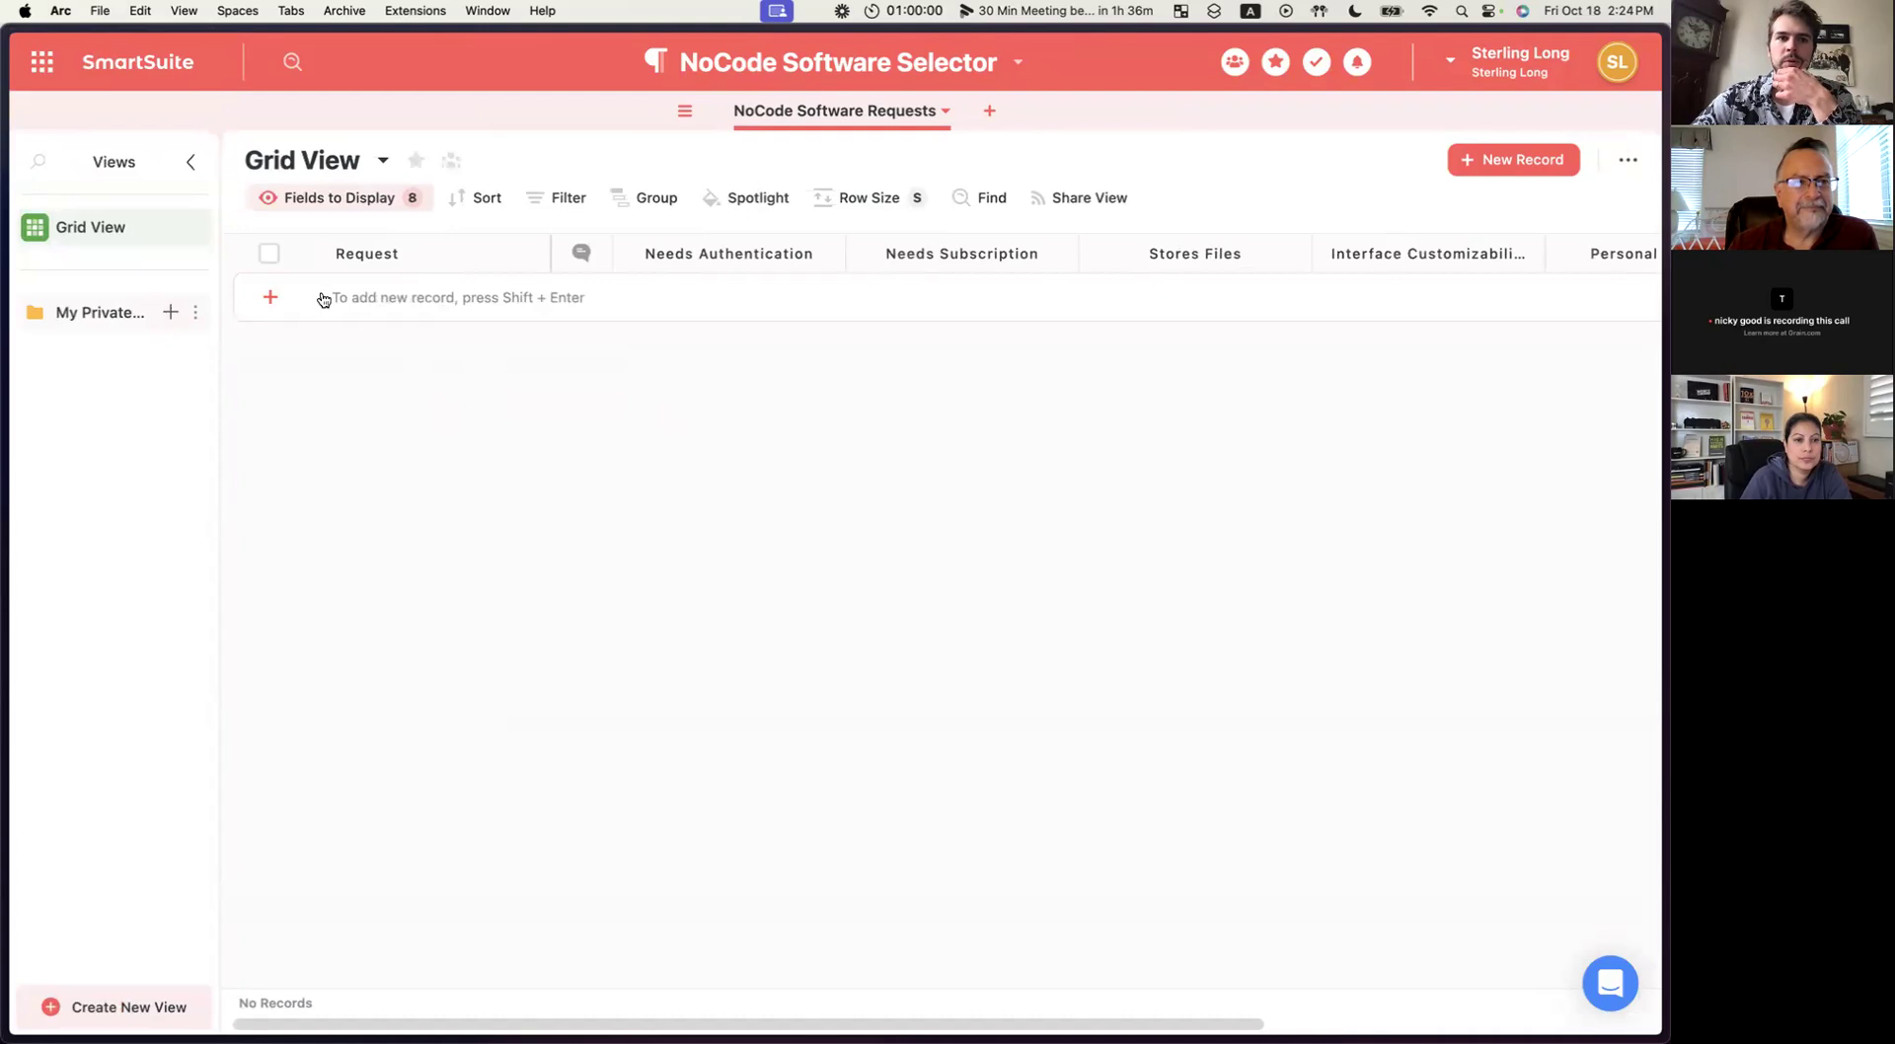
{"action": "left_click", "coordinate": [416, 162]}
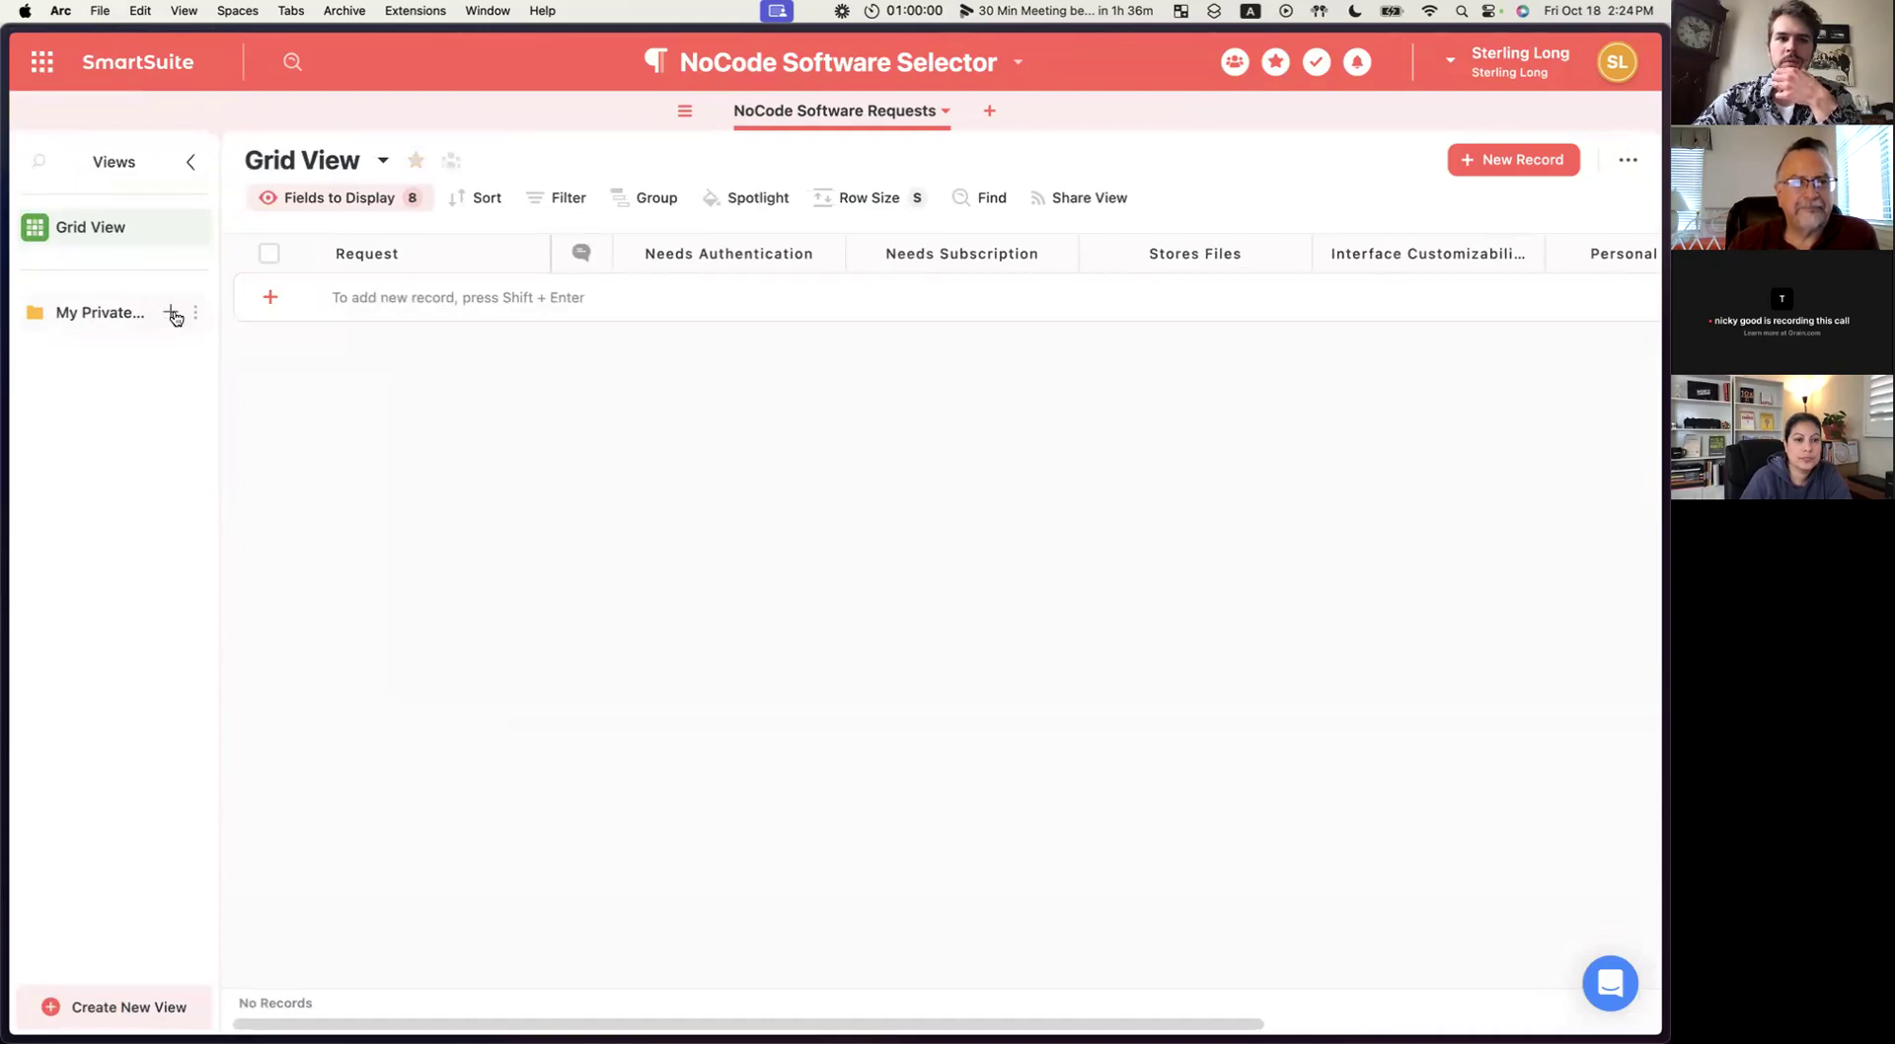
Create a public Form view named "NoCode Software Request" for the NoCode Software Requests table.
{"action": "left_click", "coordinate": [173, 314]}
{"action": "scroll", "coordinate": [802, 553], "scroll_direction": "down", "scroll_amount": 3}
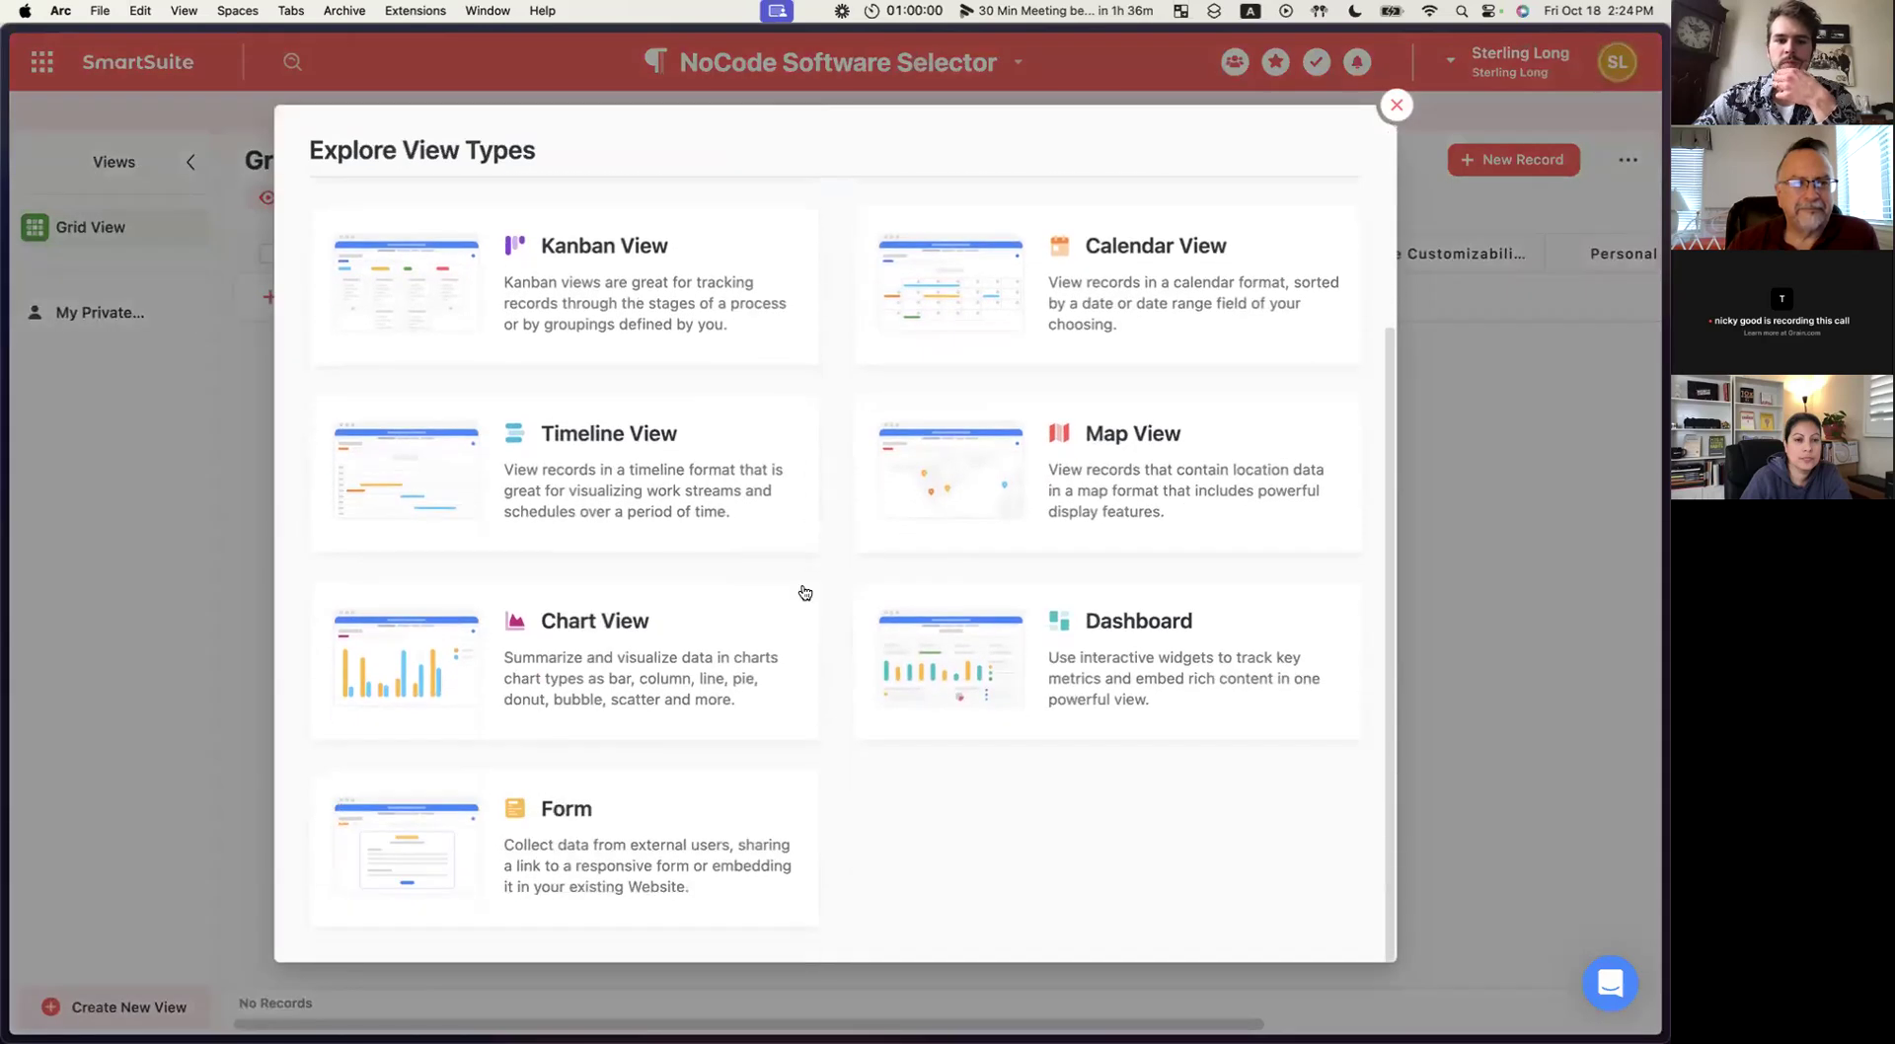
{"action": "left_click", "coordinate": [600, 853]}
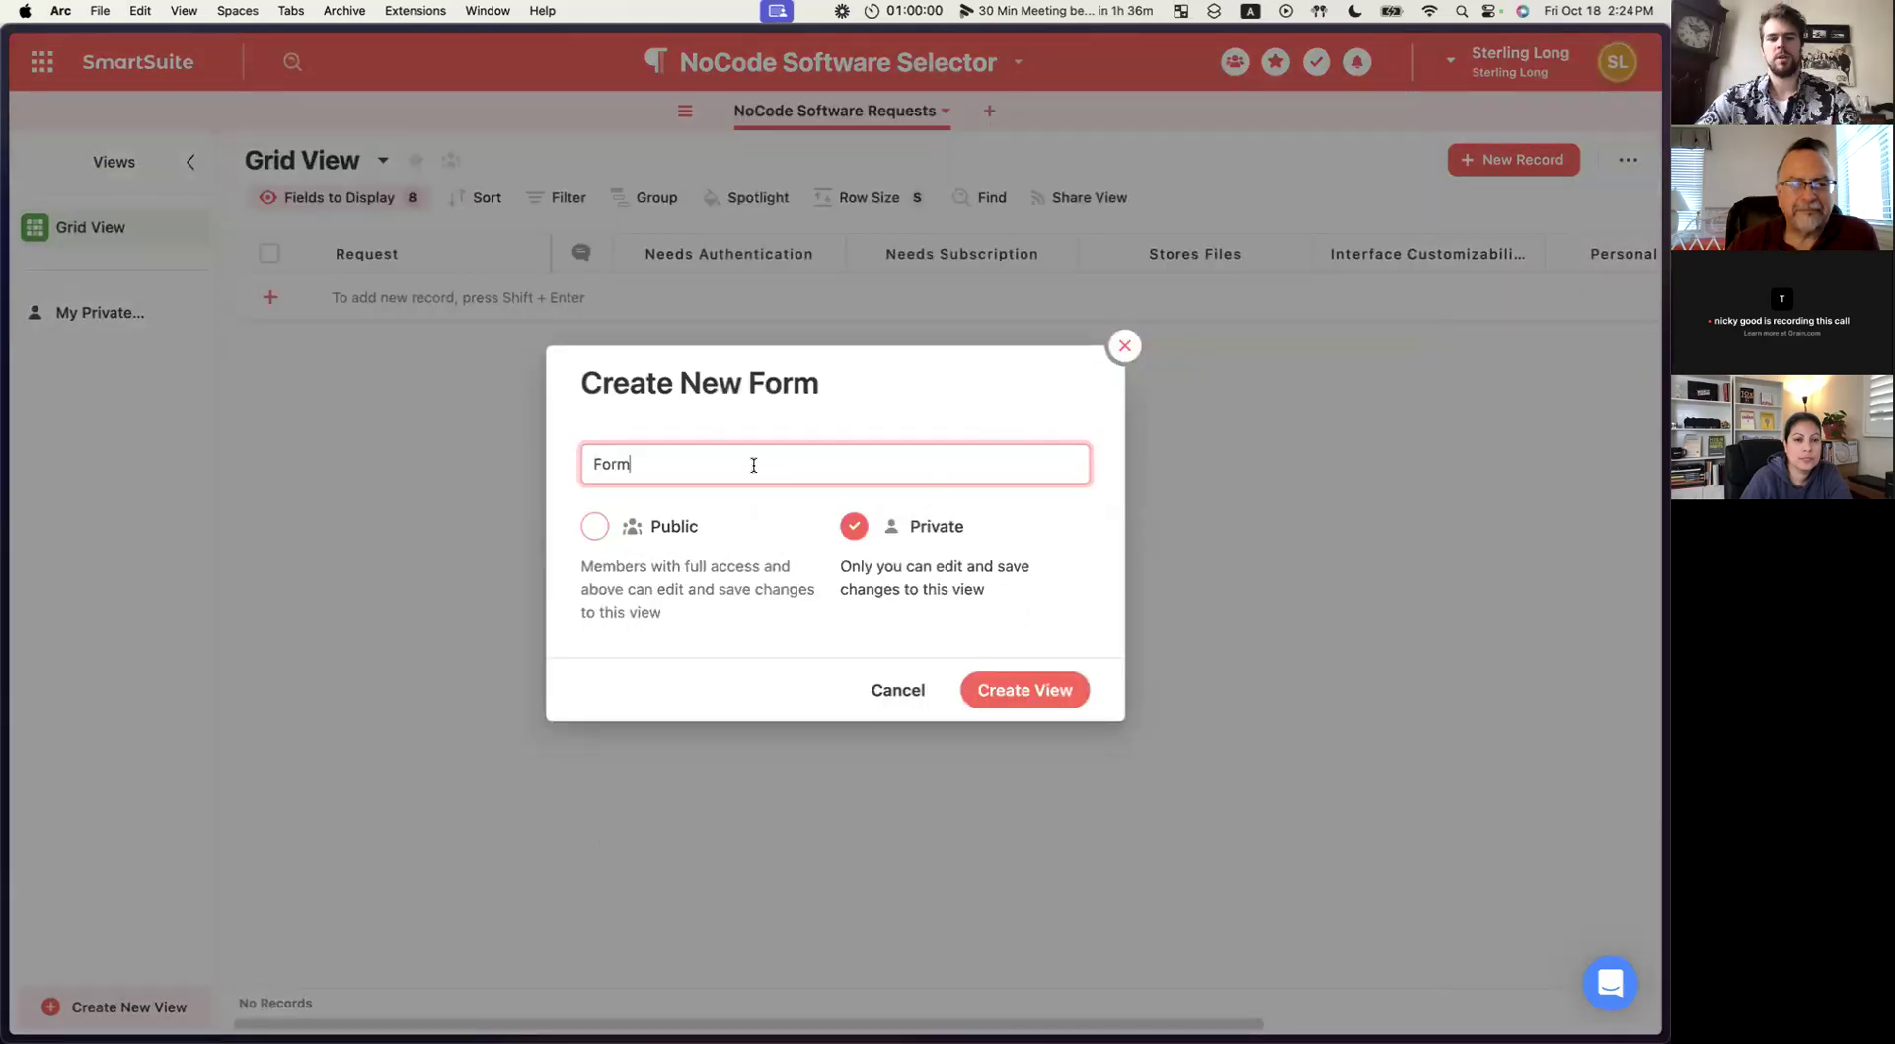
{"action": "key", "text": "BackSpace"}
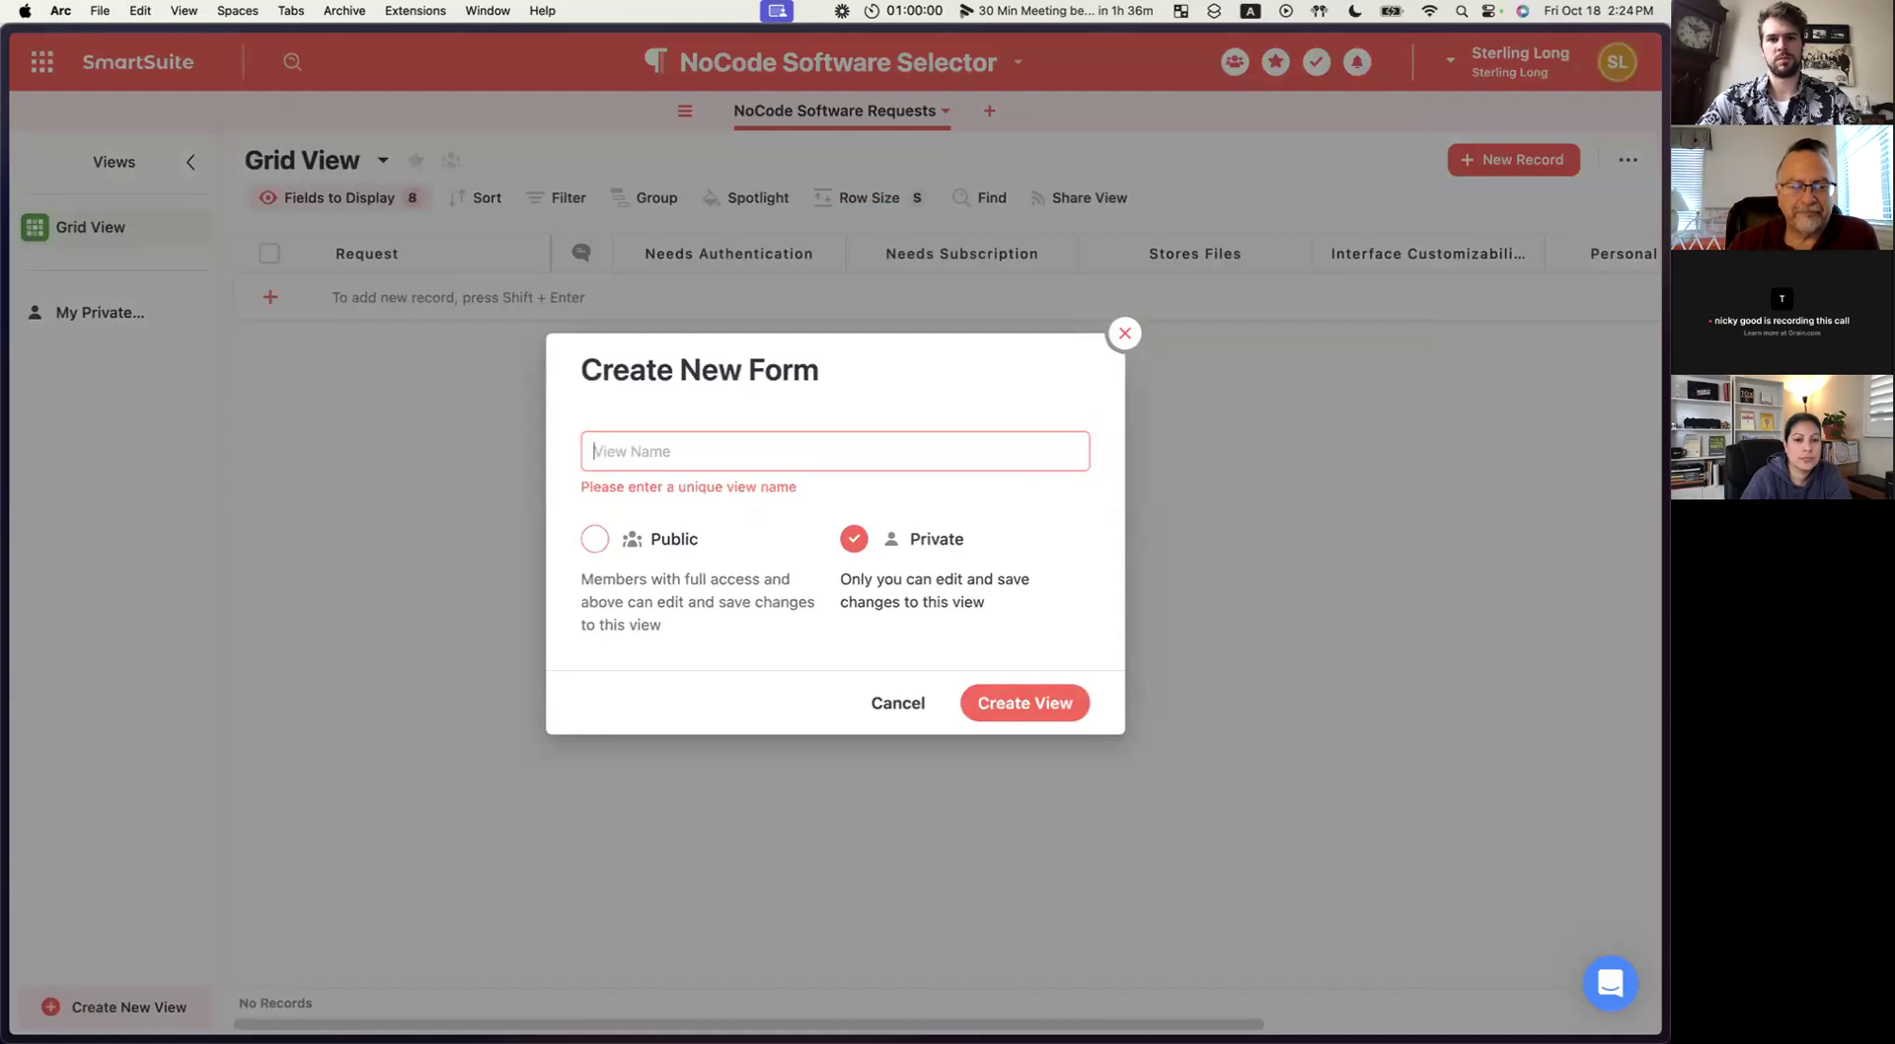
{"action": "type", "text": "NoCode Software Request"}
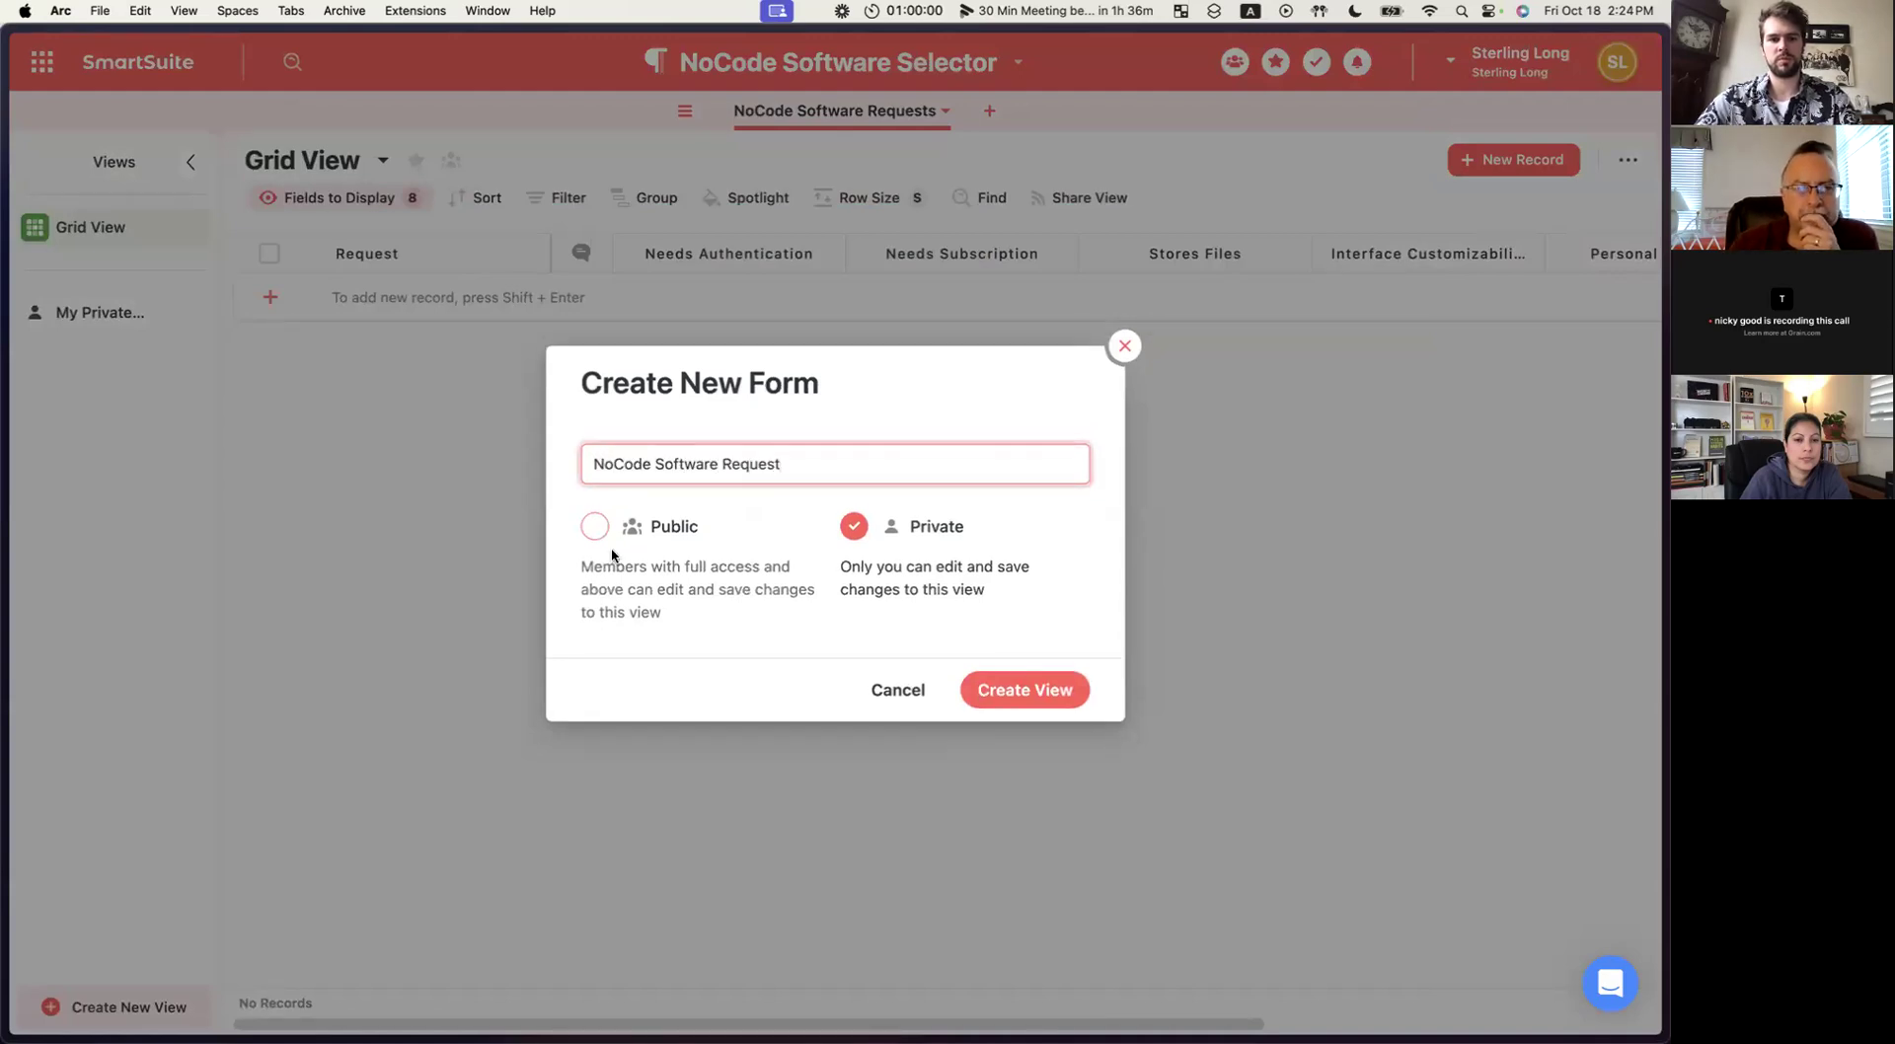
{"action": "left_click", "coordinate": [596, 526]}
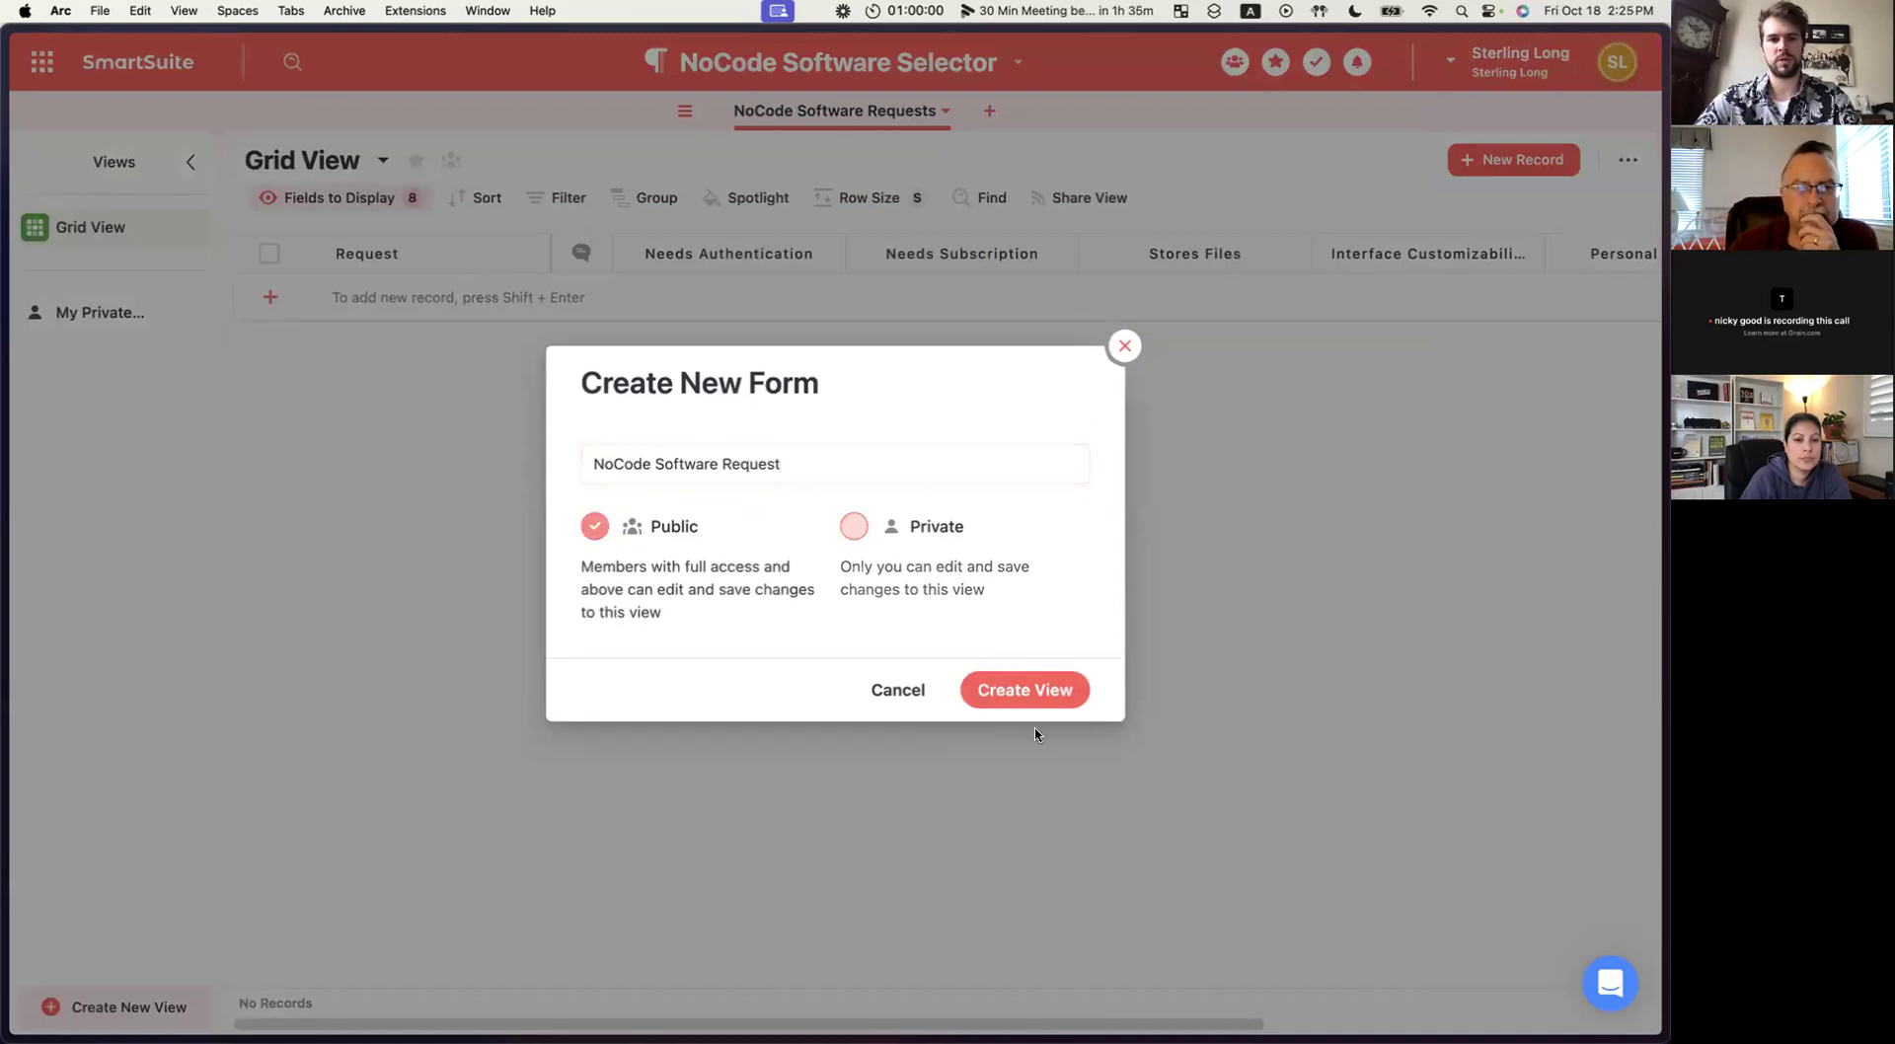
{"action": "left_click", "coordinate": [1021, 690]}
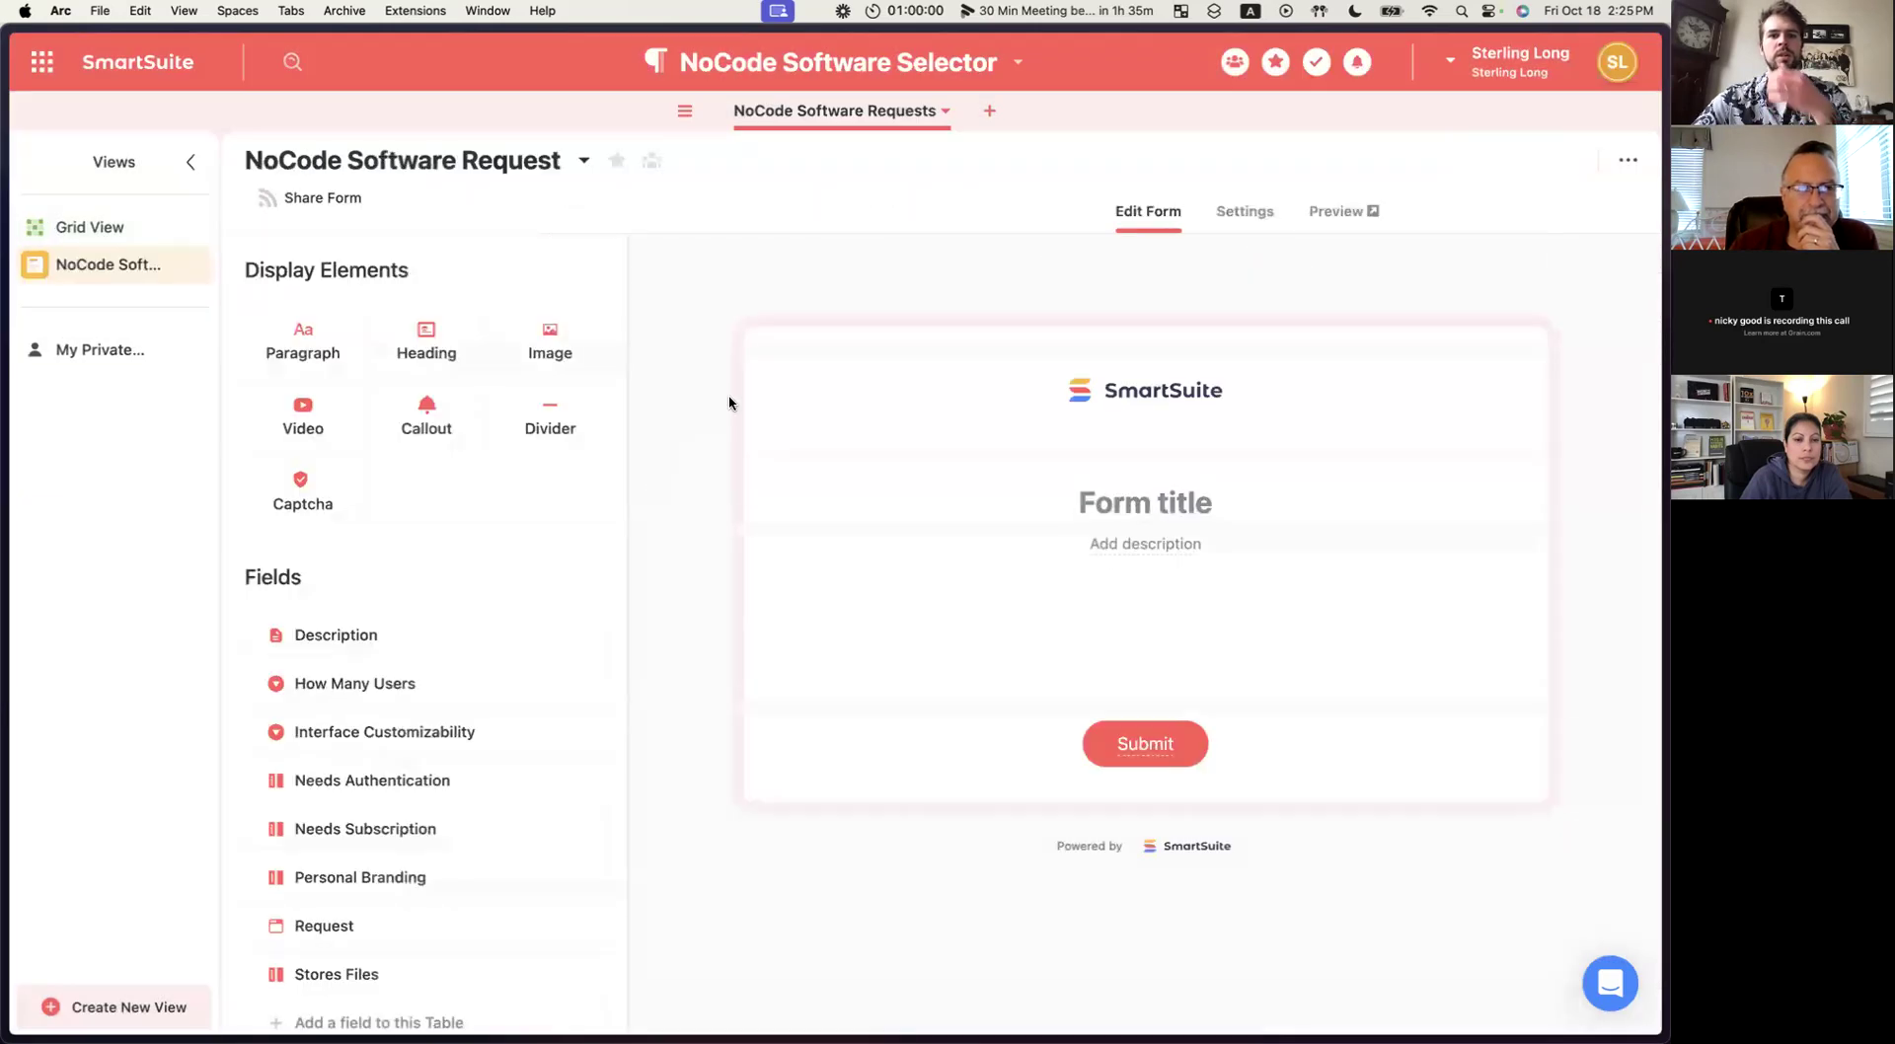
{"action": "scroll", "coordinate": [495, 545], "scroll_direction": "down", "scroll_amount": 1}
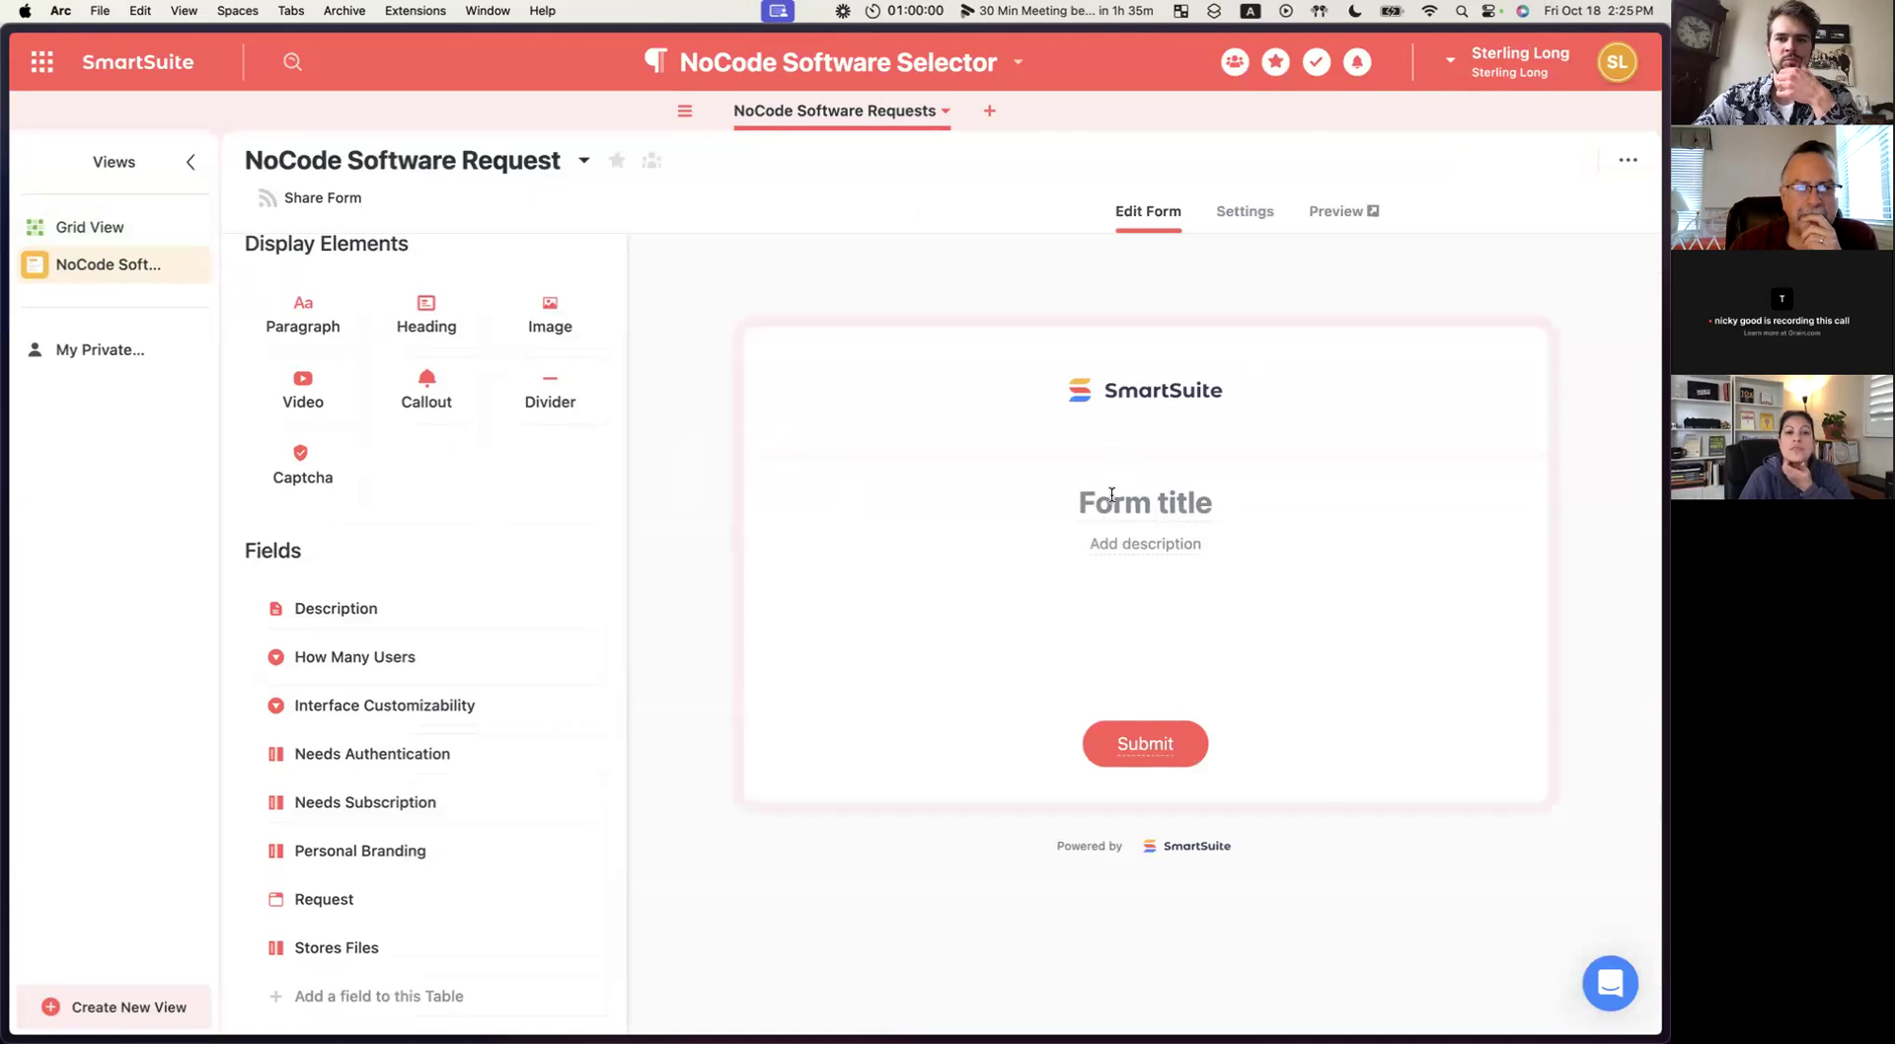
{"action": "type", "text": "Fil"}
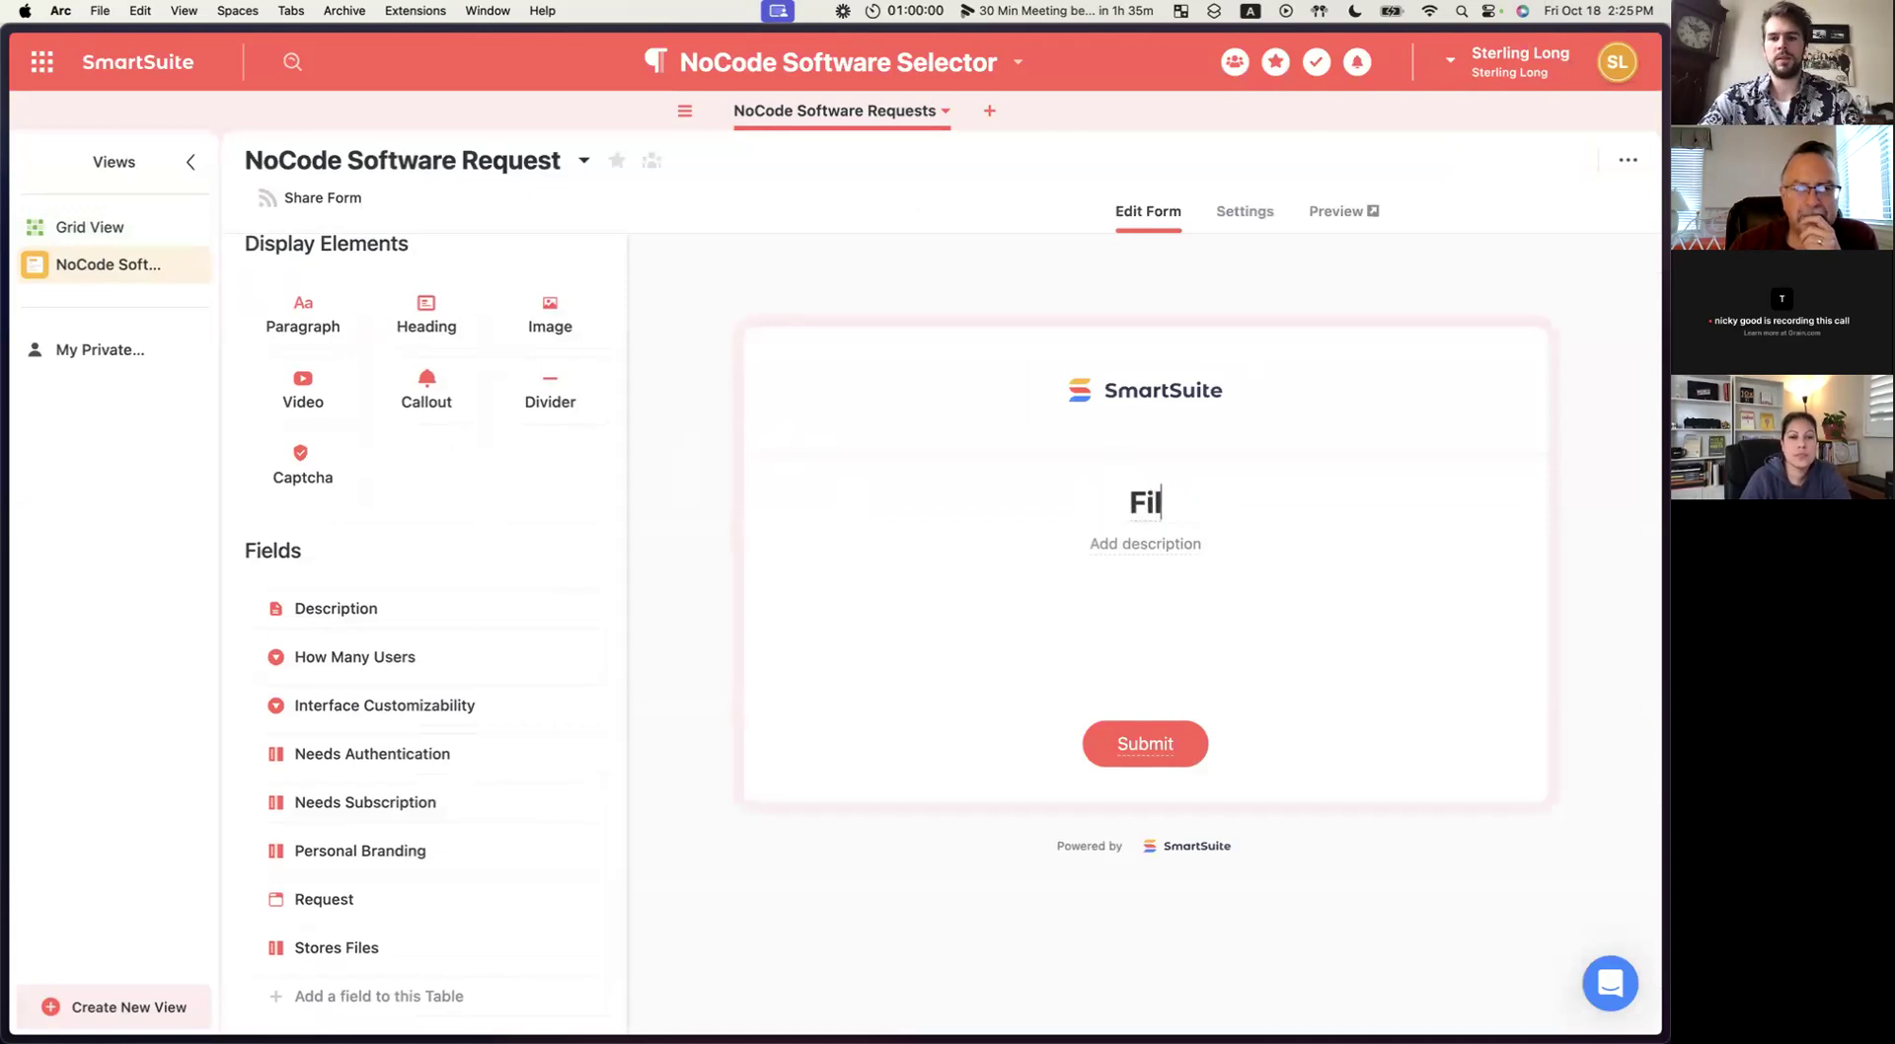
{"action": "type", "text": "l Out This Form to"}
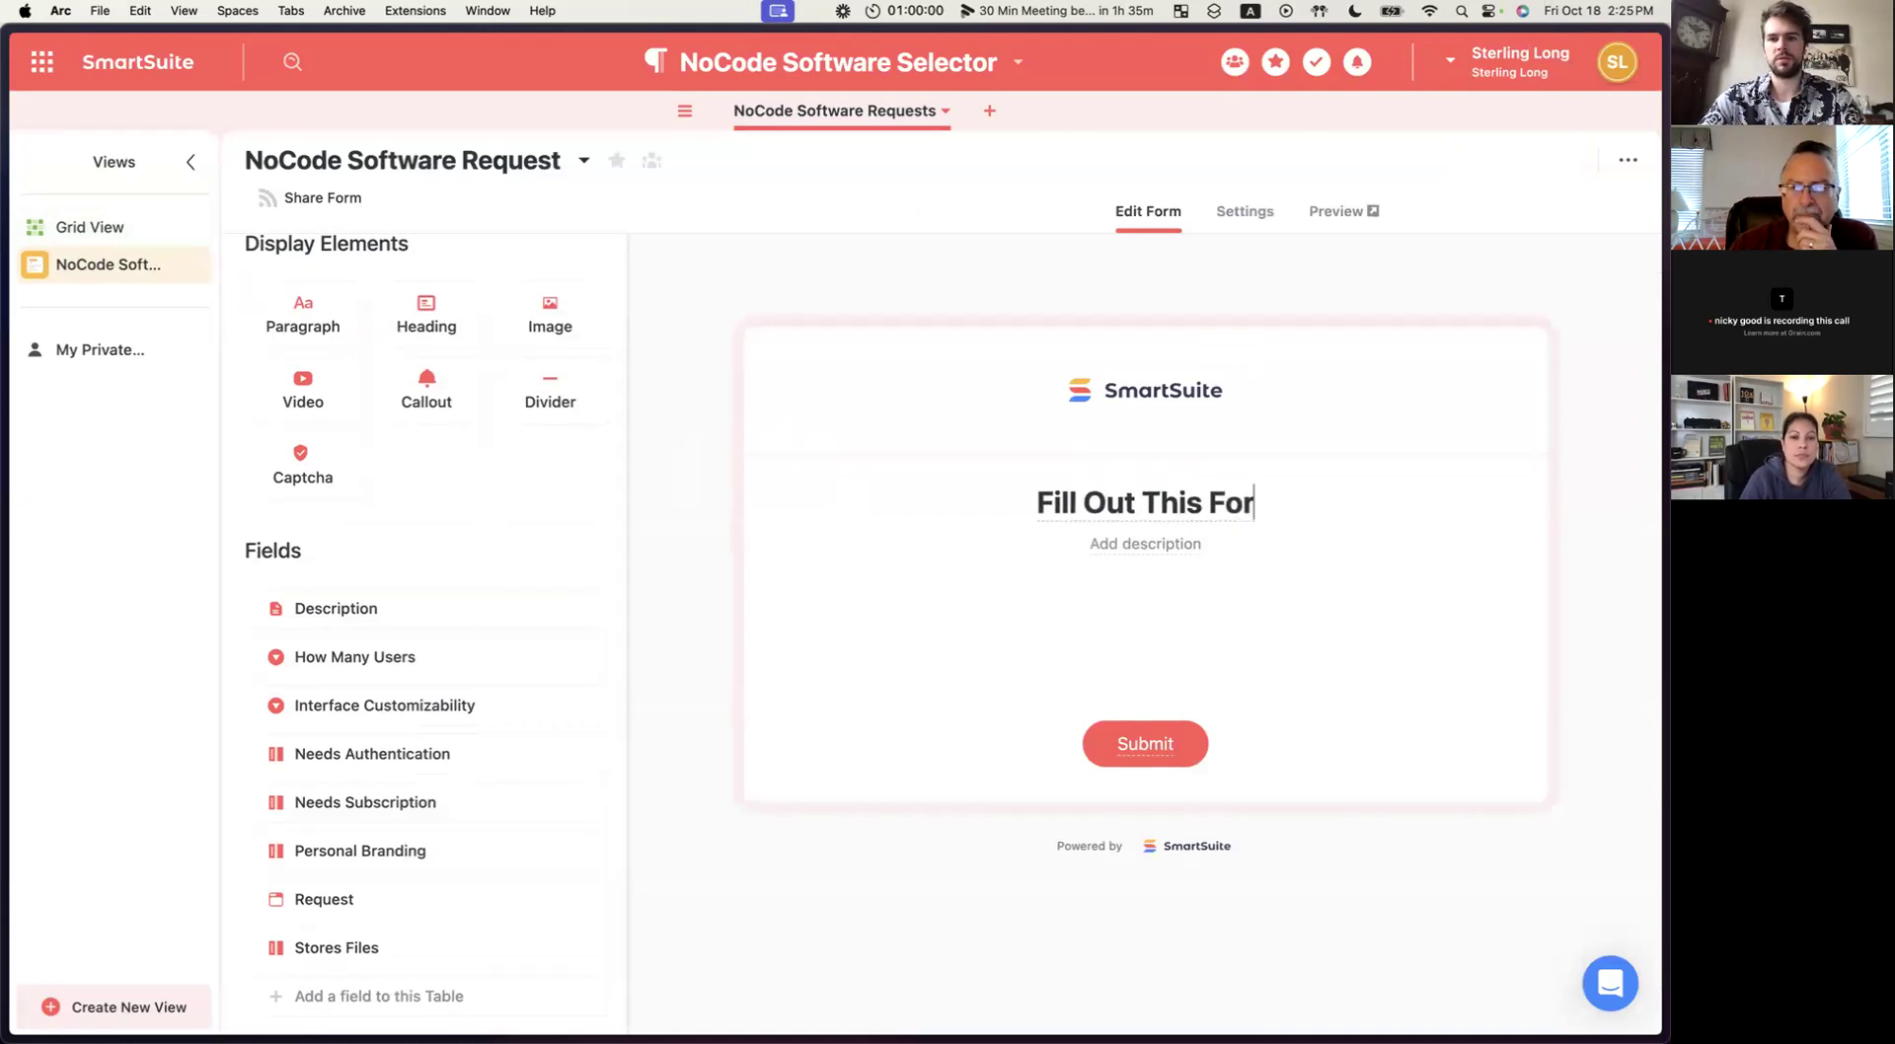
{"action": "key", "text": "BackSpace"}
{"action": "key", "text": "BackSpace"}
{"action": "key", "text": "BackSpace"}
{"action": "key", "text": "super+a"}
{"action": "key", "text": "BackSpace"}
Title the form "NoCode Software Selector Request" and add the description "Fill out this form to know which NoCode tools to use in your app.".
{"action": "type", "text": "NoCode Software"}
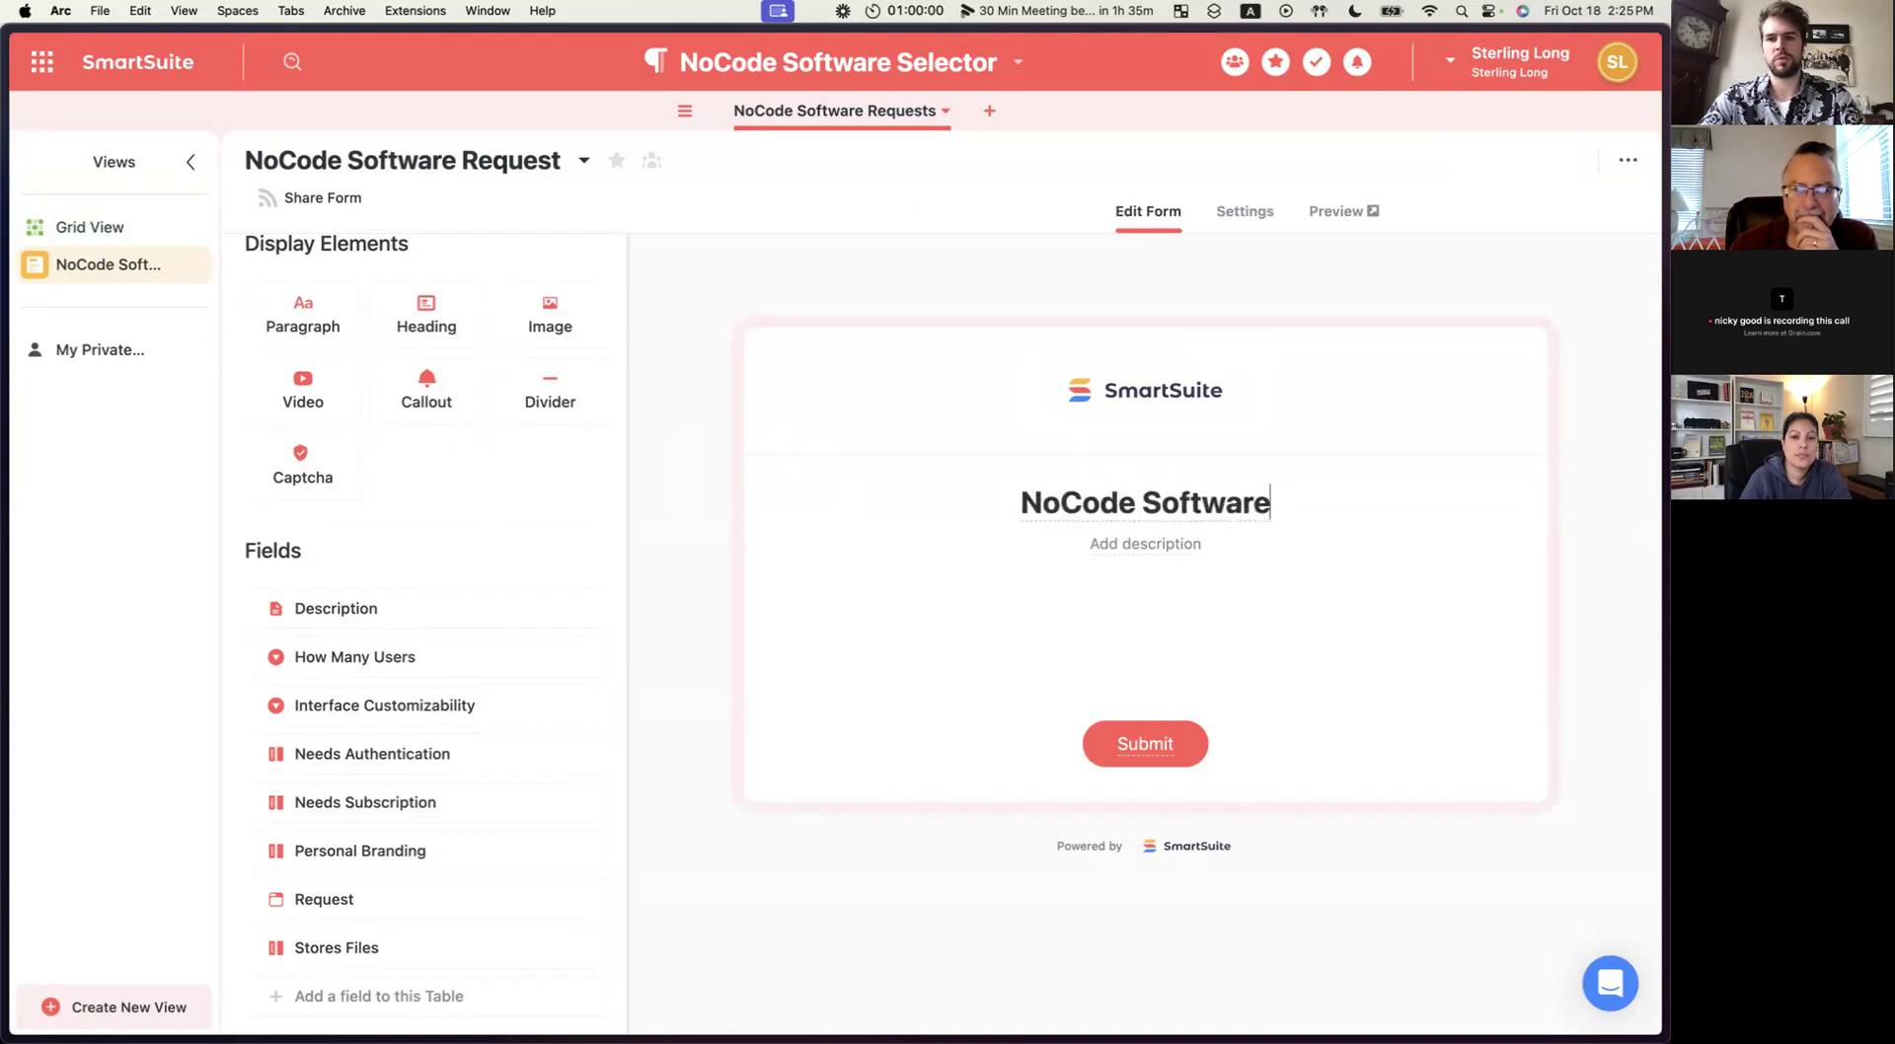
{"action": "type", "text": " Selector Request"}
{"action": "left_click", "coordinate": [1145, 544]}
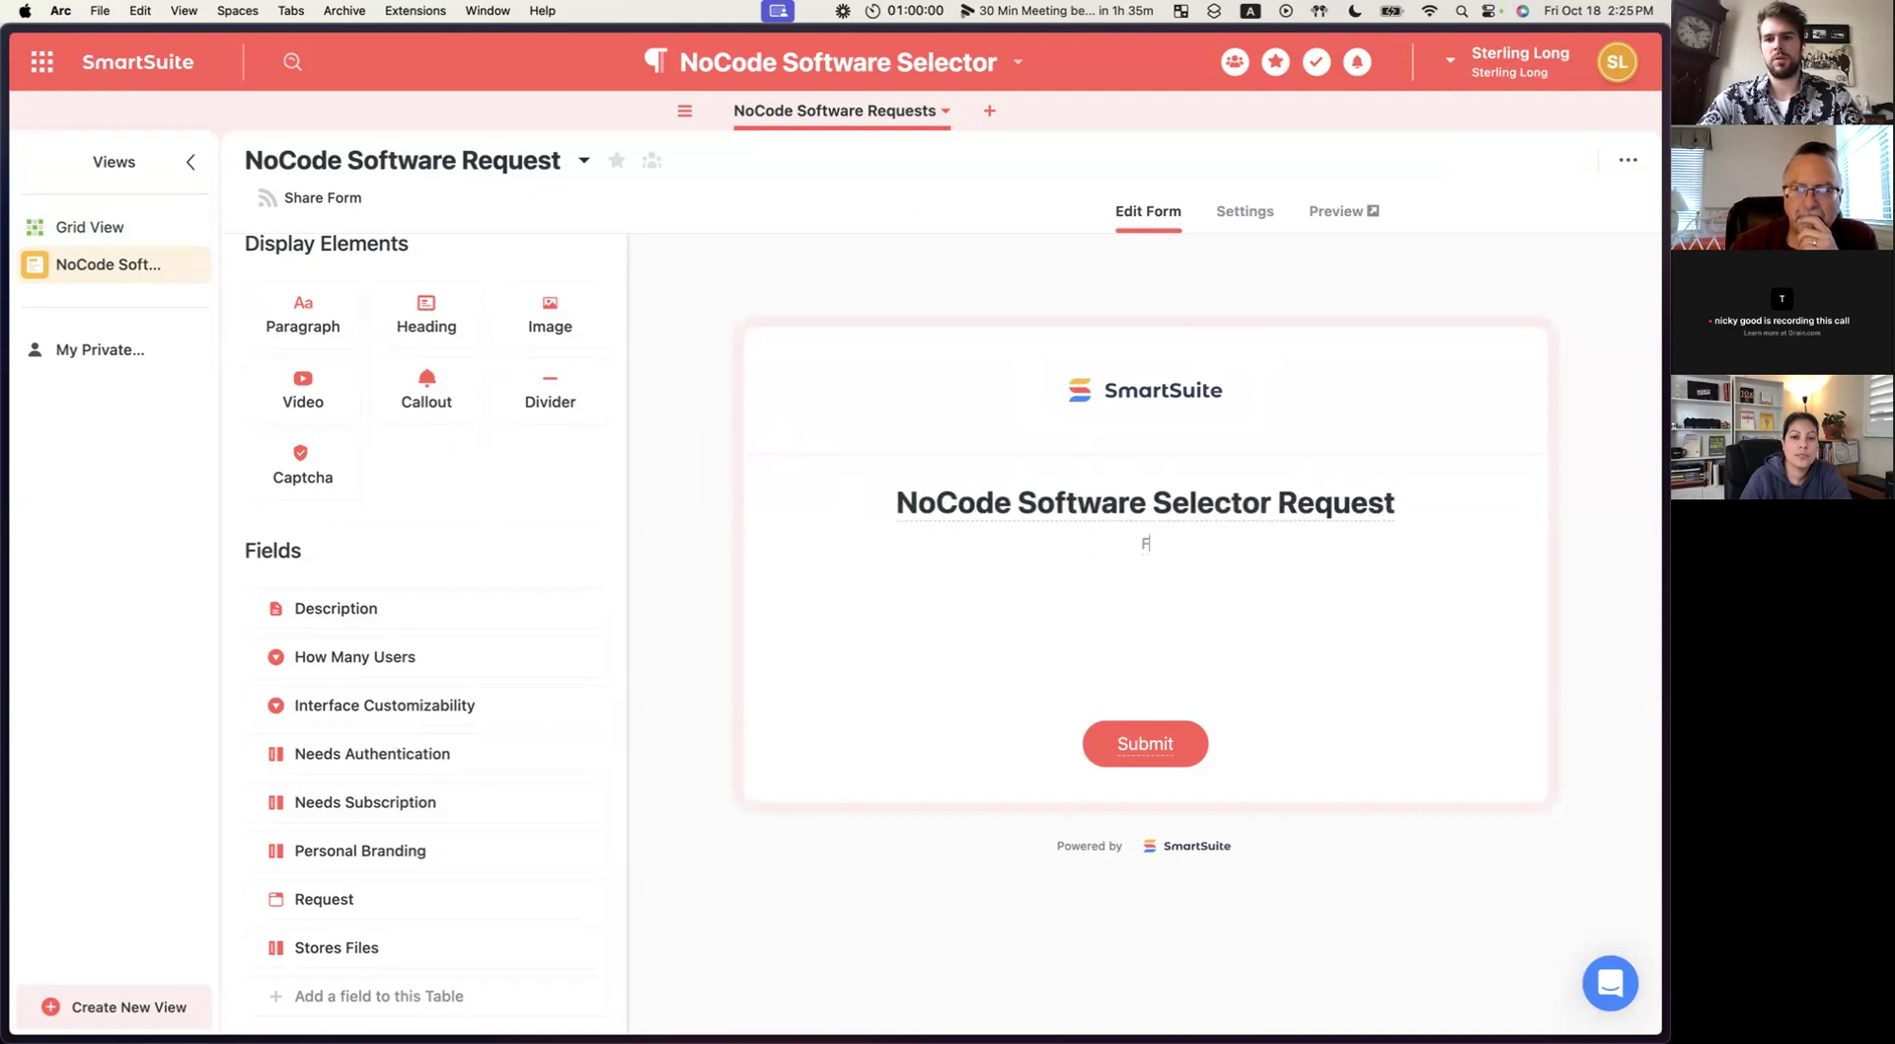
{"action": "type", "text": "Fill out this form t"}
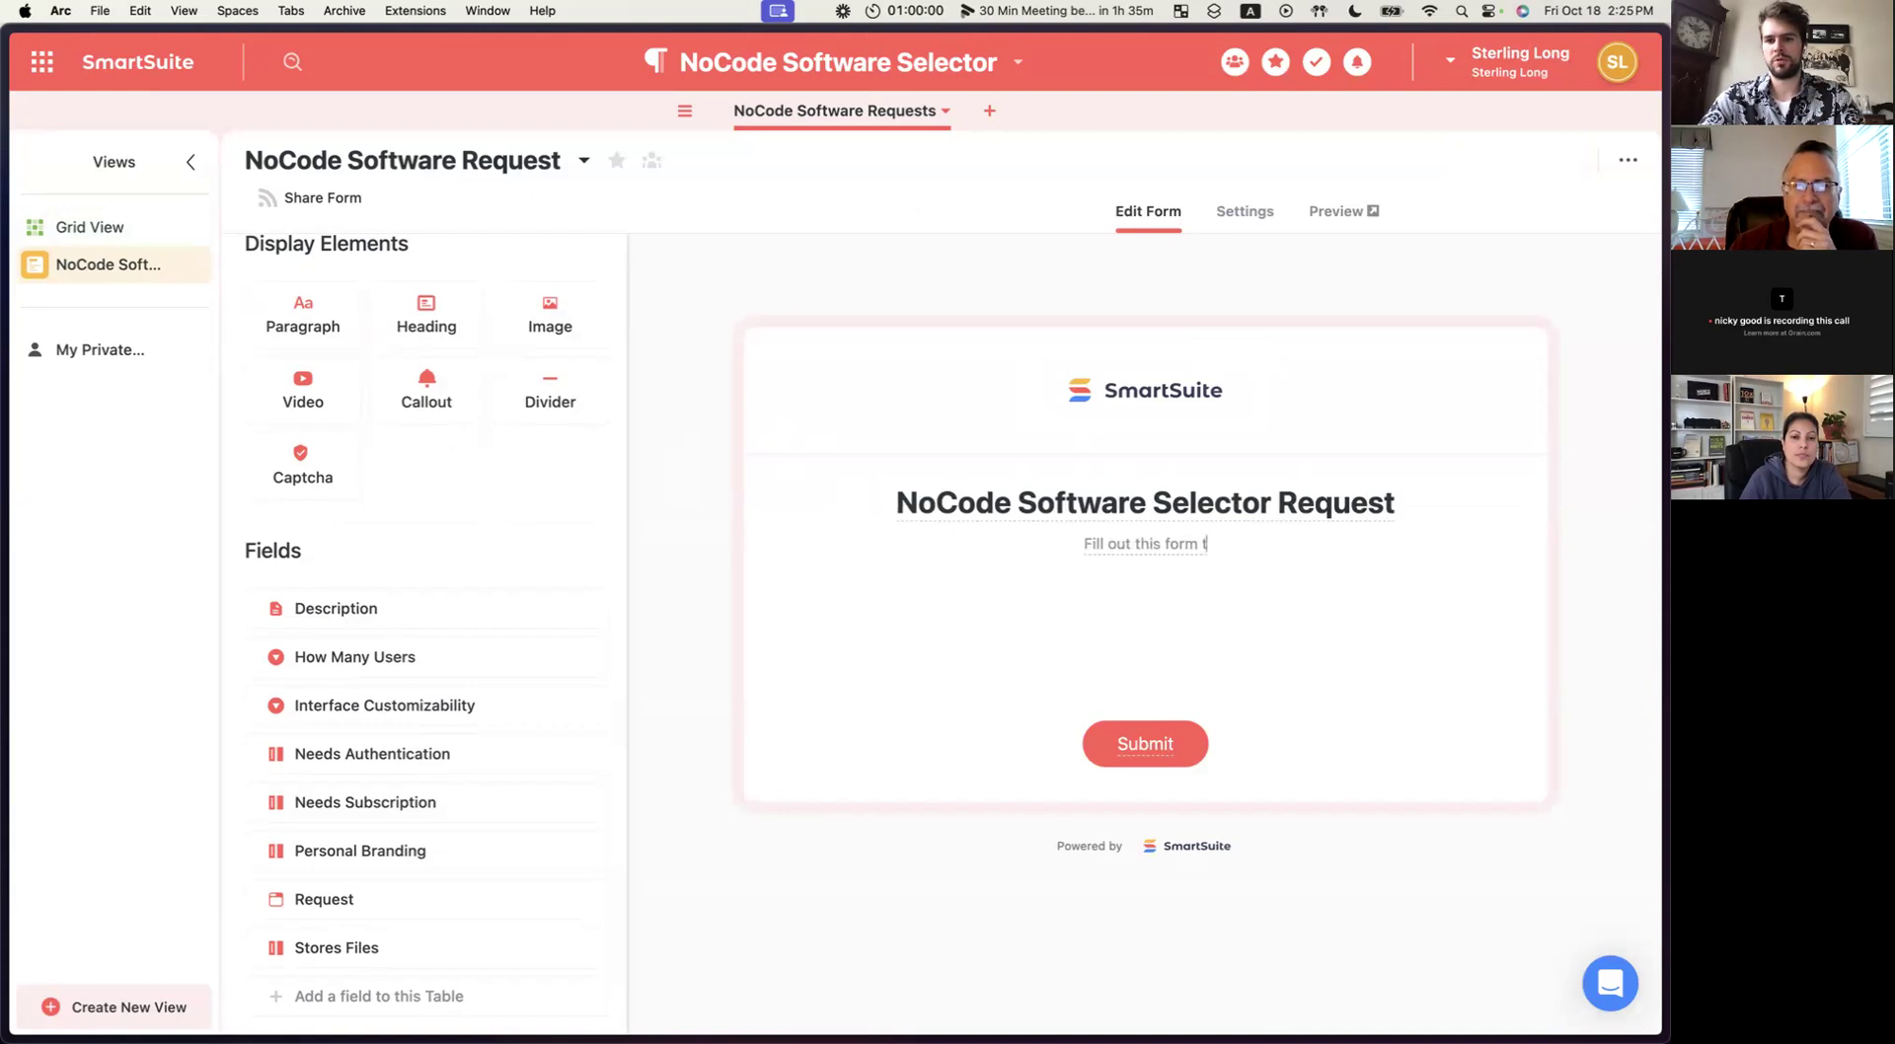
{"action": "type", "text": "o know which"}
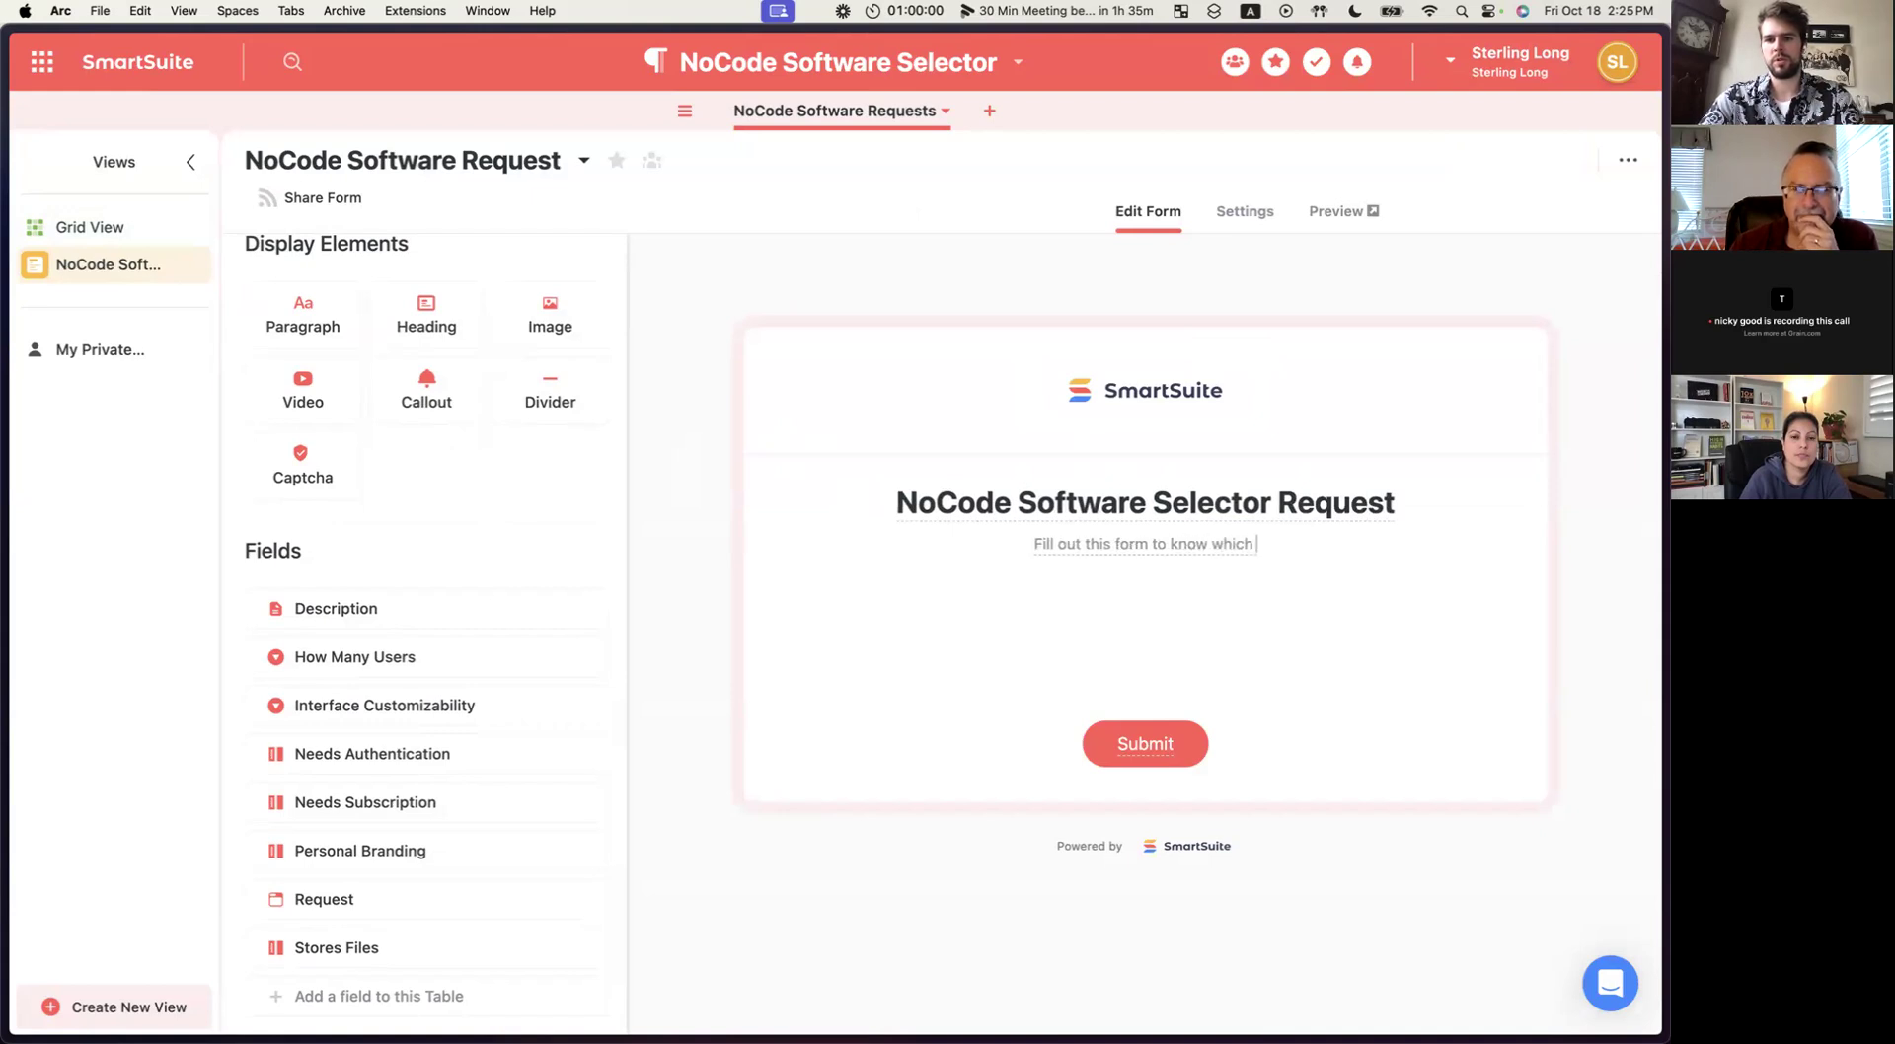
{"action": "type", "text": " noCode too"}
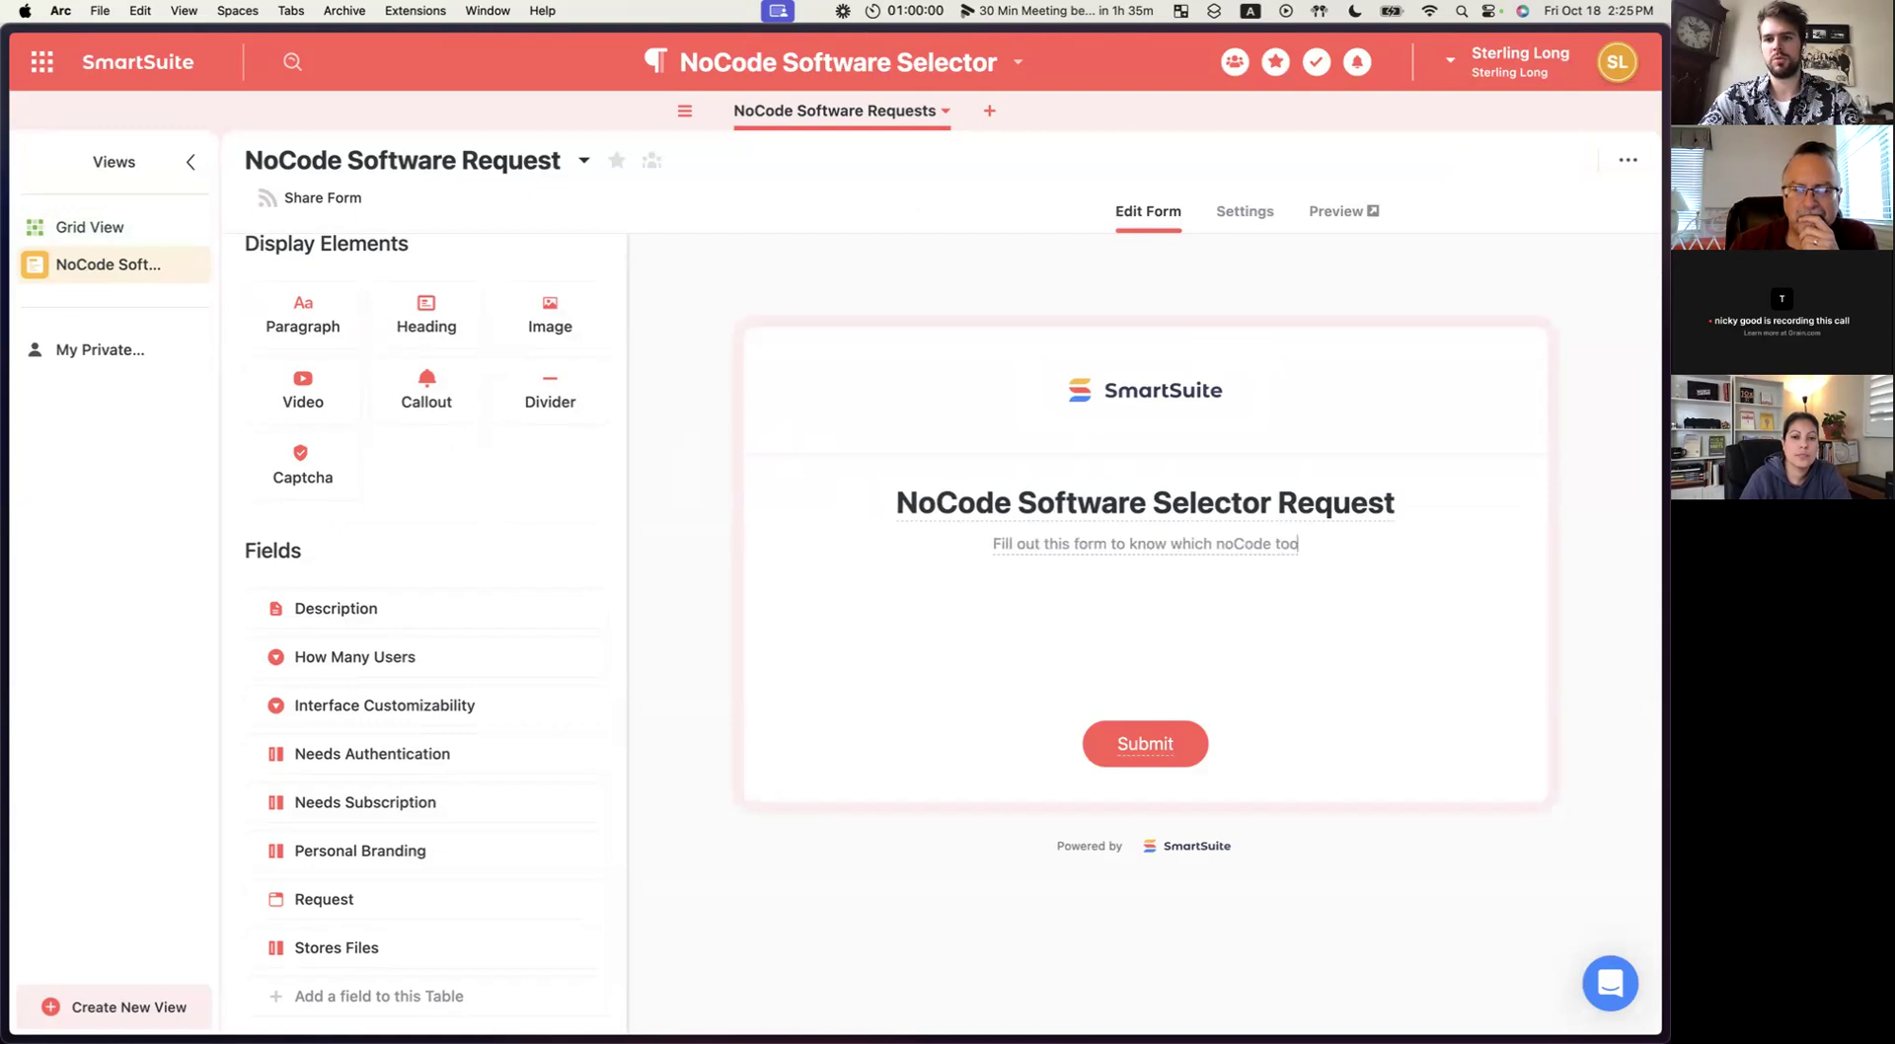
{"action": "type", "text": "ls to use in your app."}
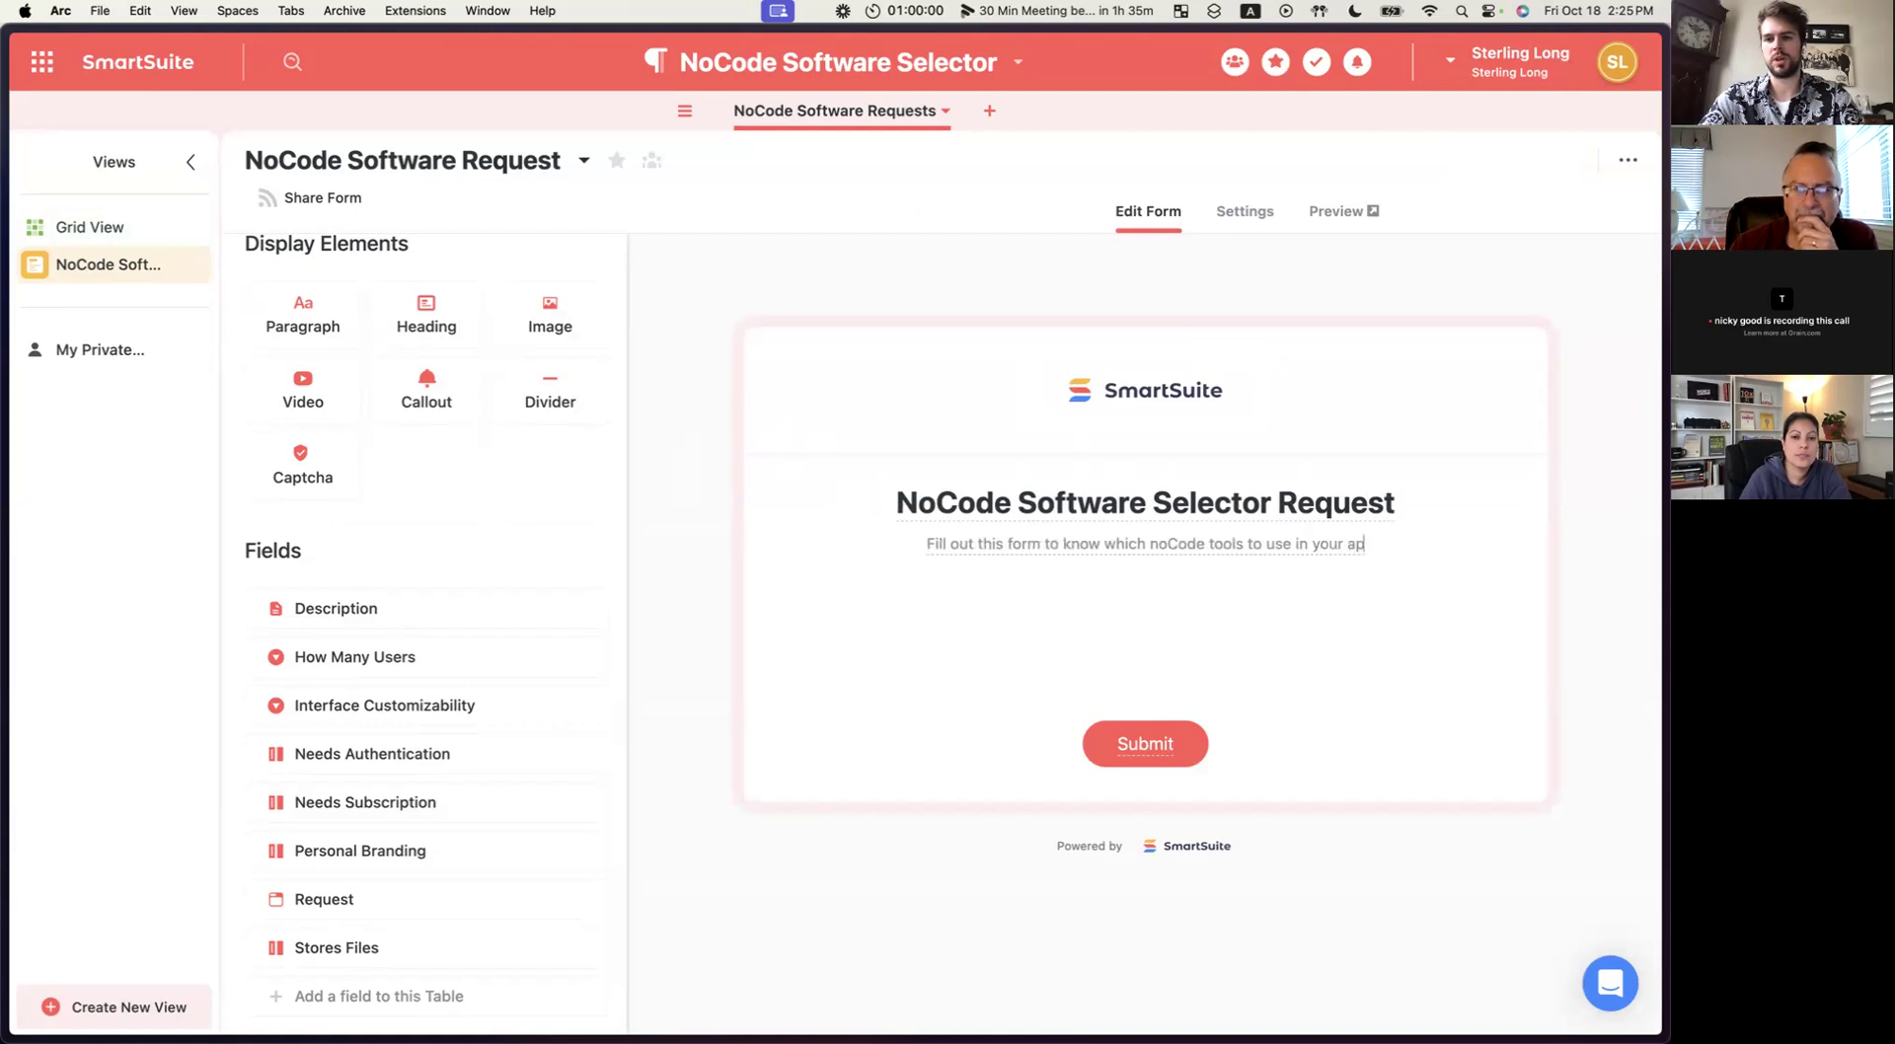
{"action": "left_click", "coordinate": [1148, 545]}
{"action": "key", "text": "BackSpace"}
{"action": "type", "text": "N"}
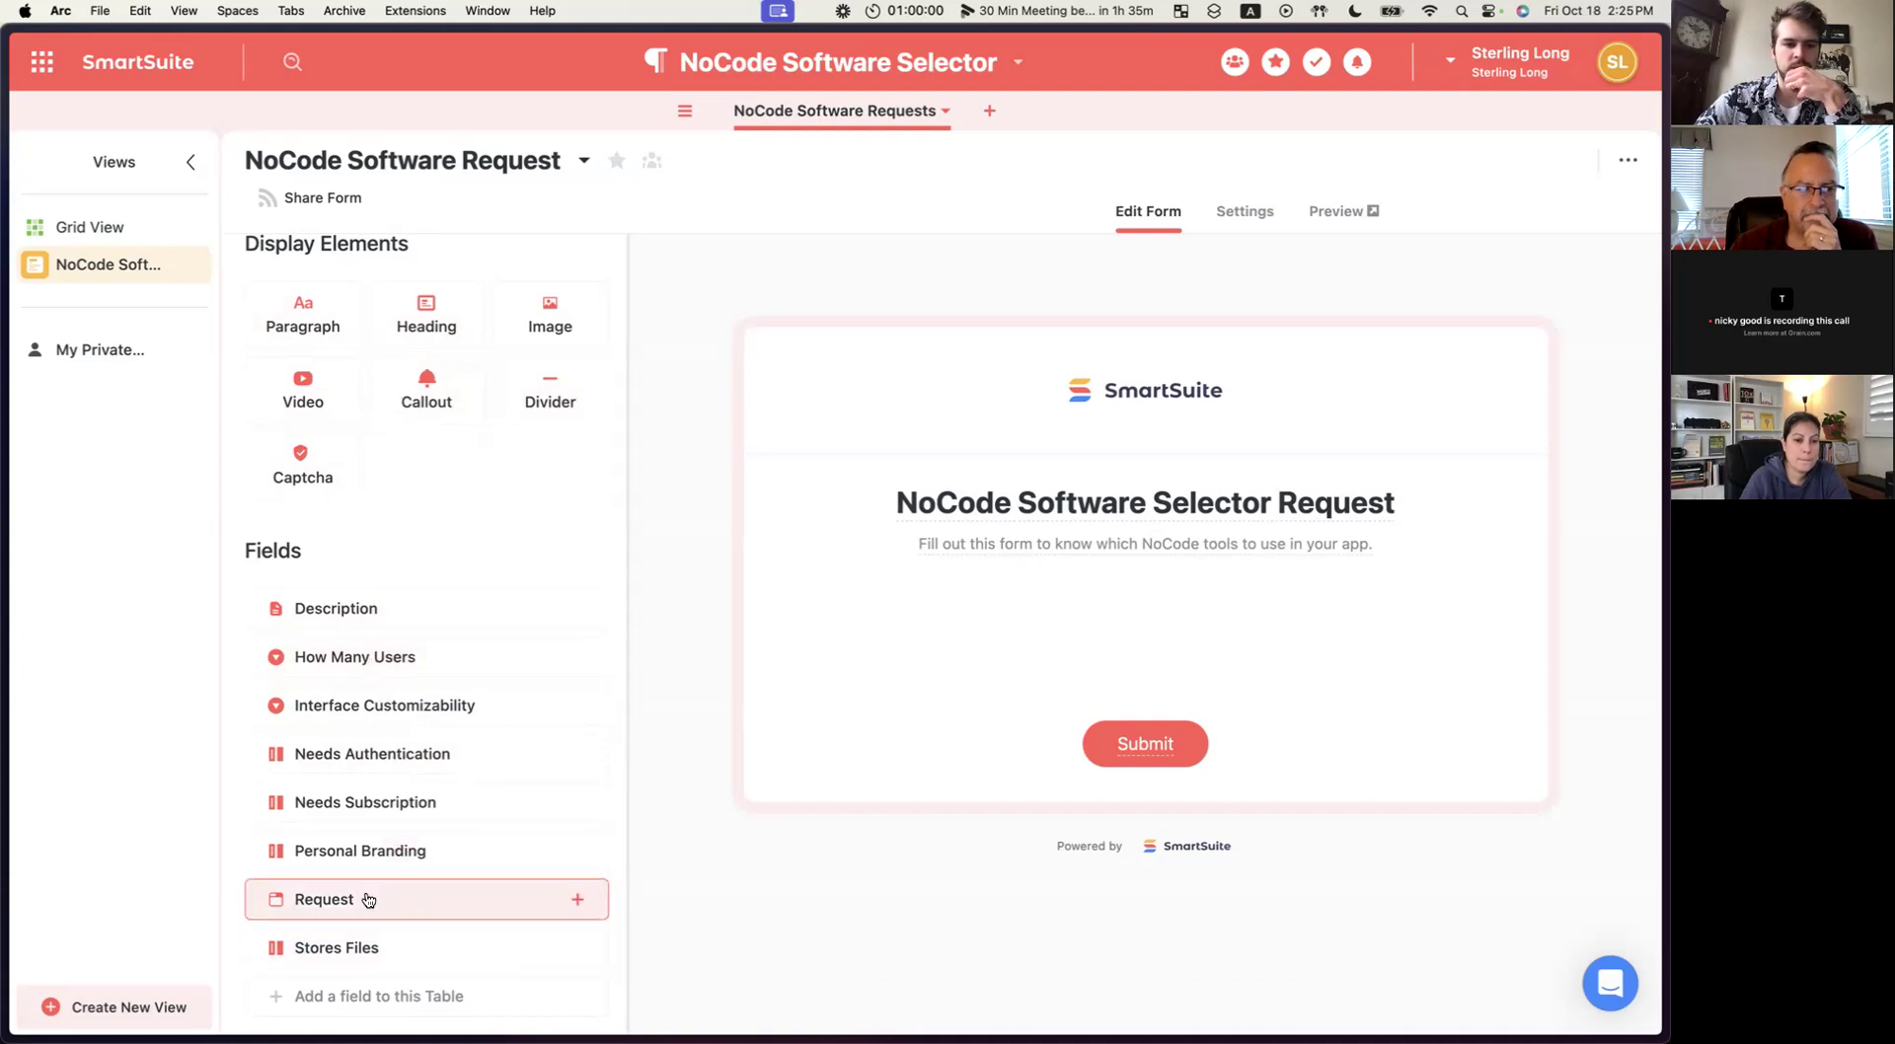
Add the Request and Needs Authentication fields to the form, separated by a divider labelled "Data Requirements".
{"action": "left_click_drag", "start_coordinate": [348, 904], "coordinate": [924, 640]}
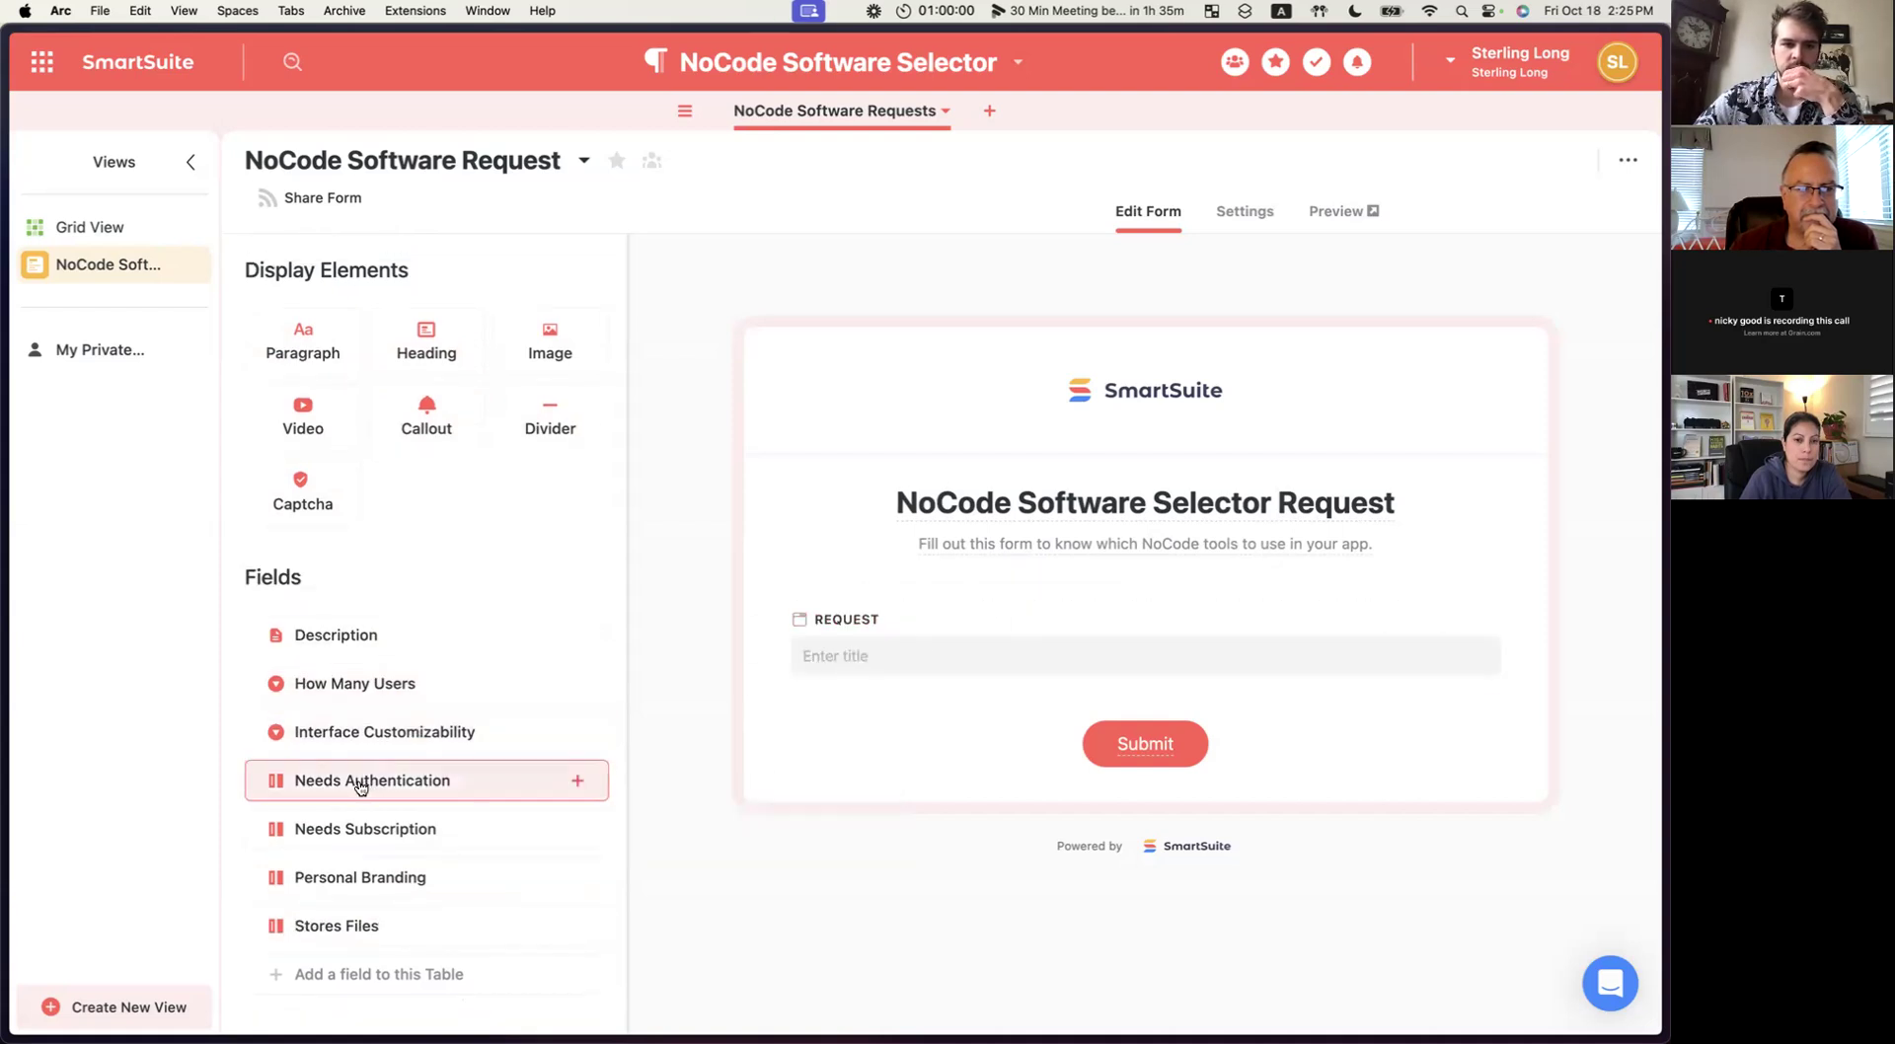
{"action": "left_click_drag", "start_coordinate": [355, 789], "coordinate": [927, 756]}
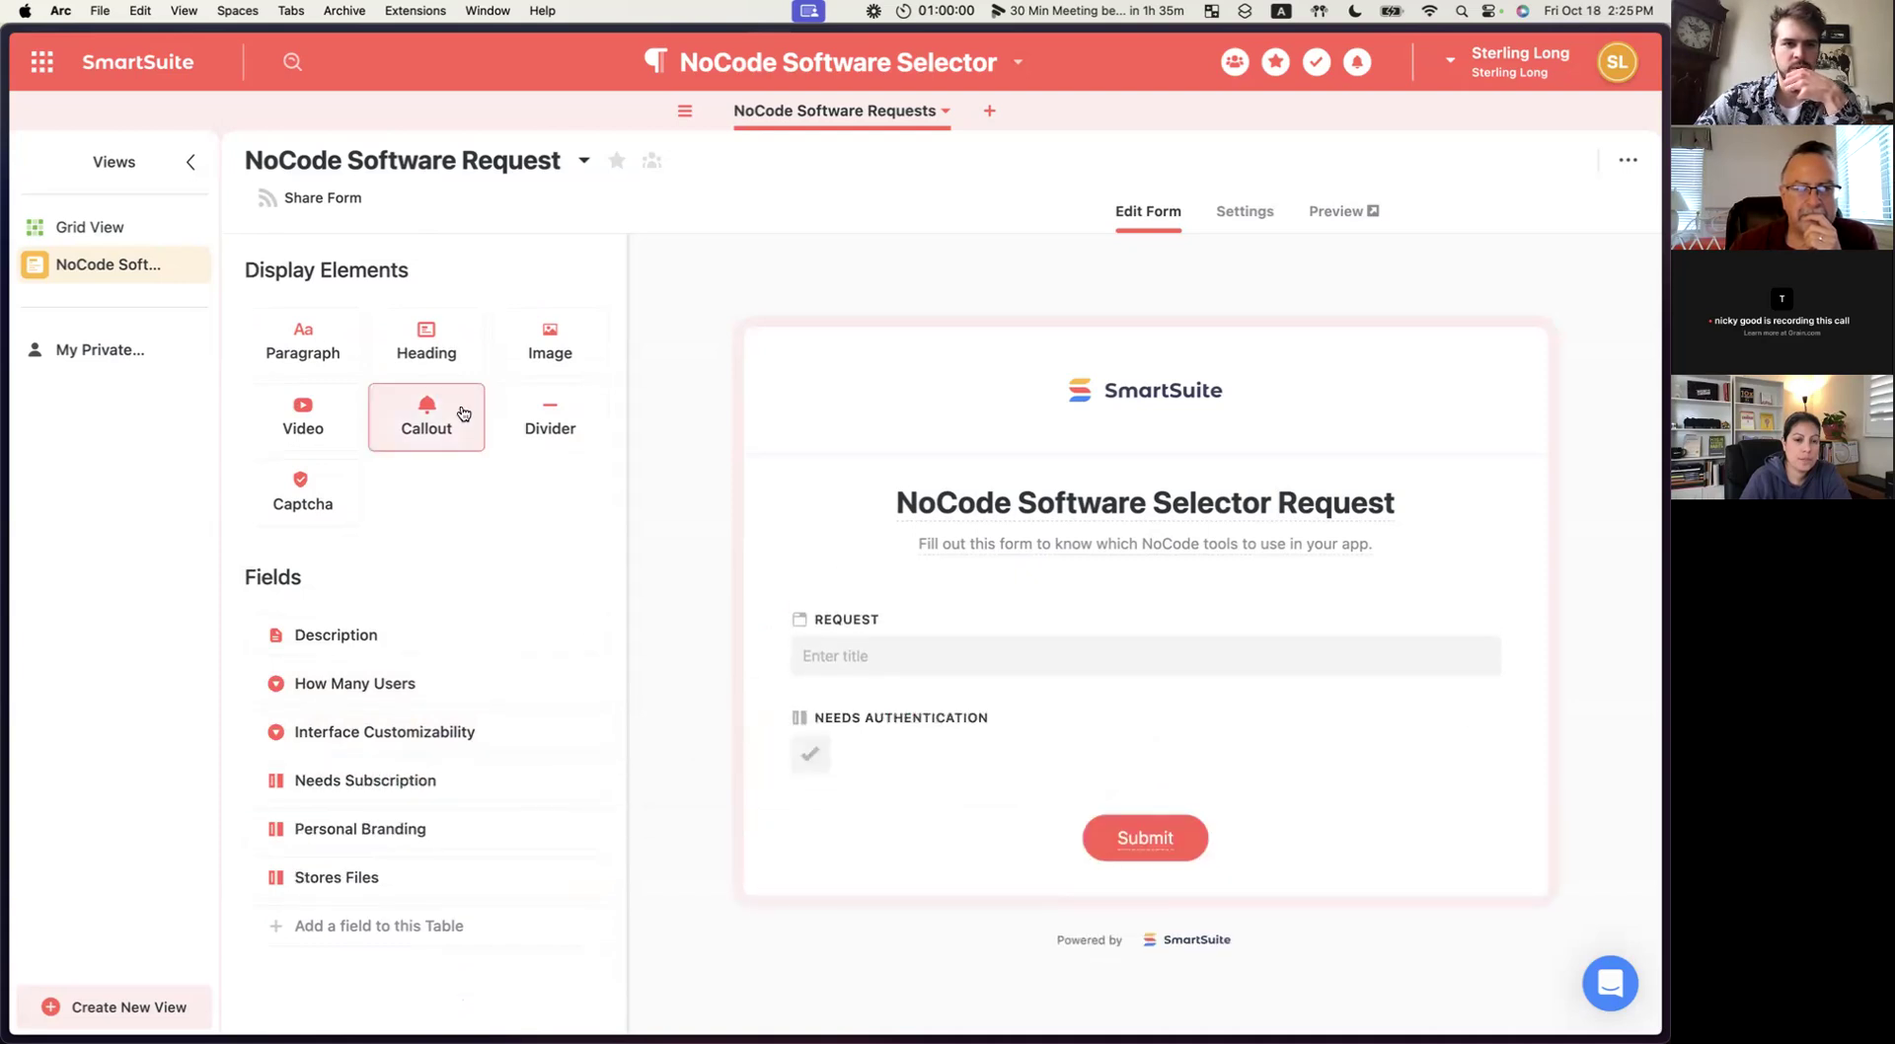
{"action": "left_click_drag", "start_coordinate": [543, 425], "coordinate": [869, 731]}
{"action": "left_click", "coordinate": [831, 725]}
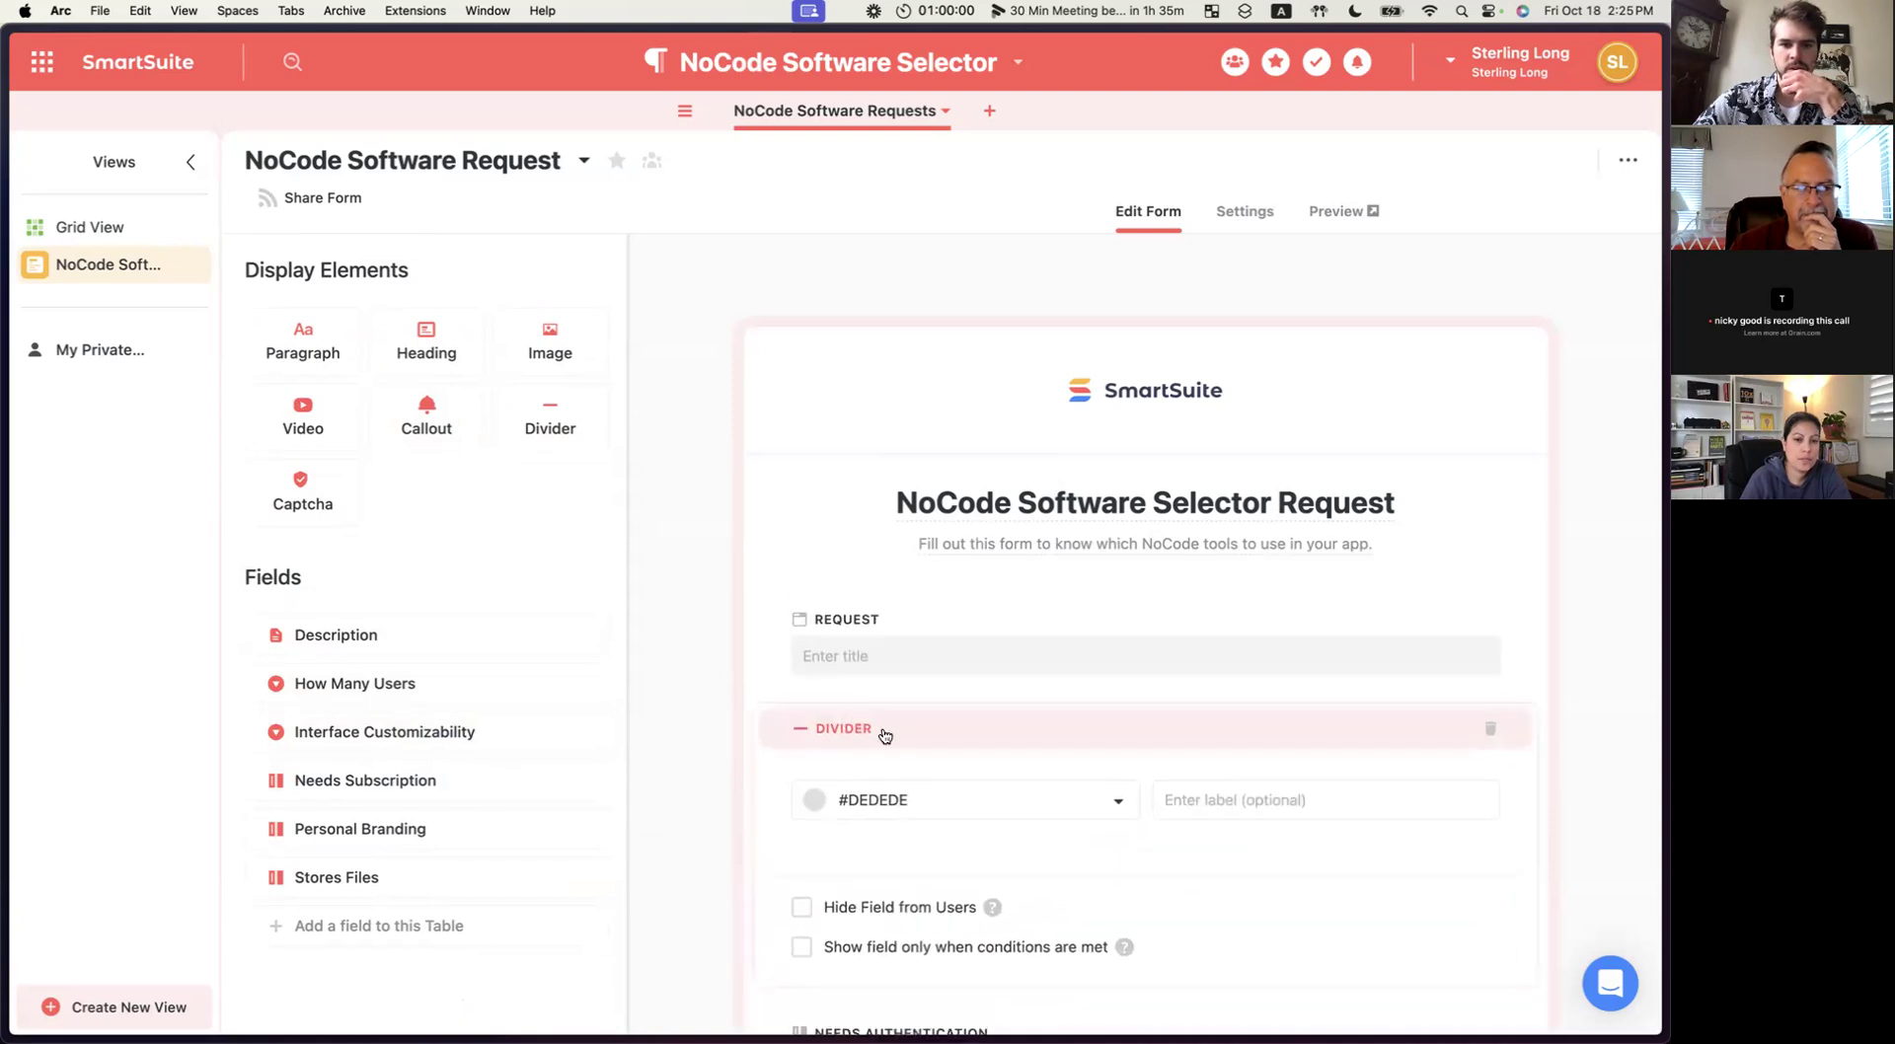
{"action": "scroll", "coordinate": [864, 782], "scroll_direction": "down", "scroll_amount": 2}
{"action": "left_click", "coordinate": [1206, 710]}
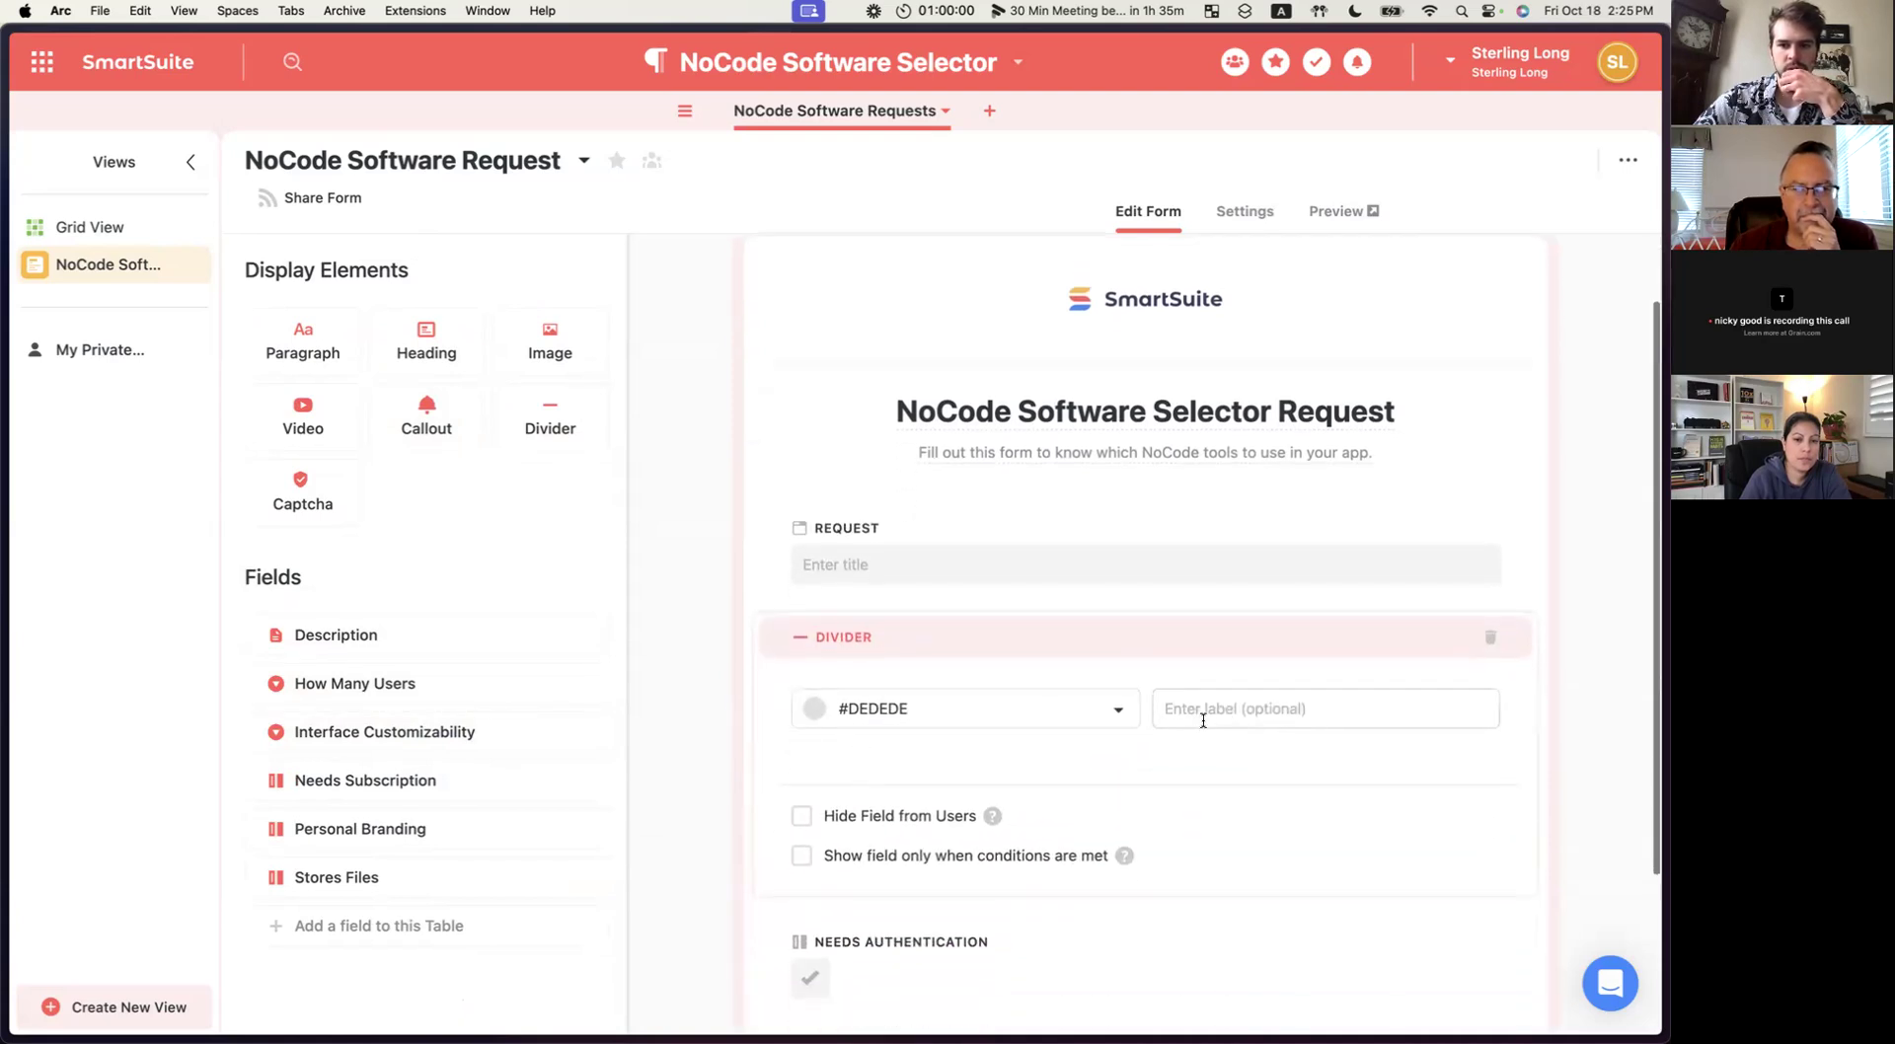
{"action": "type", "text": "Dta"}
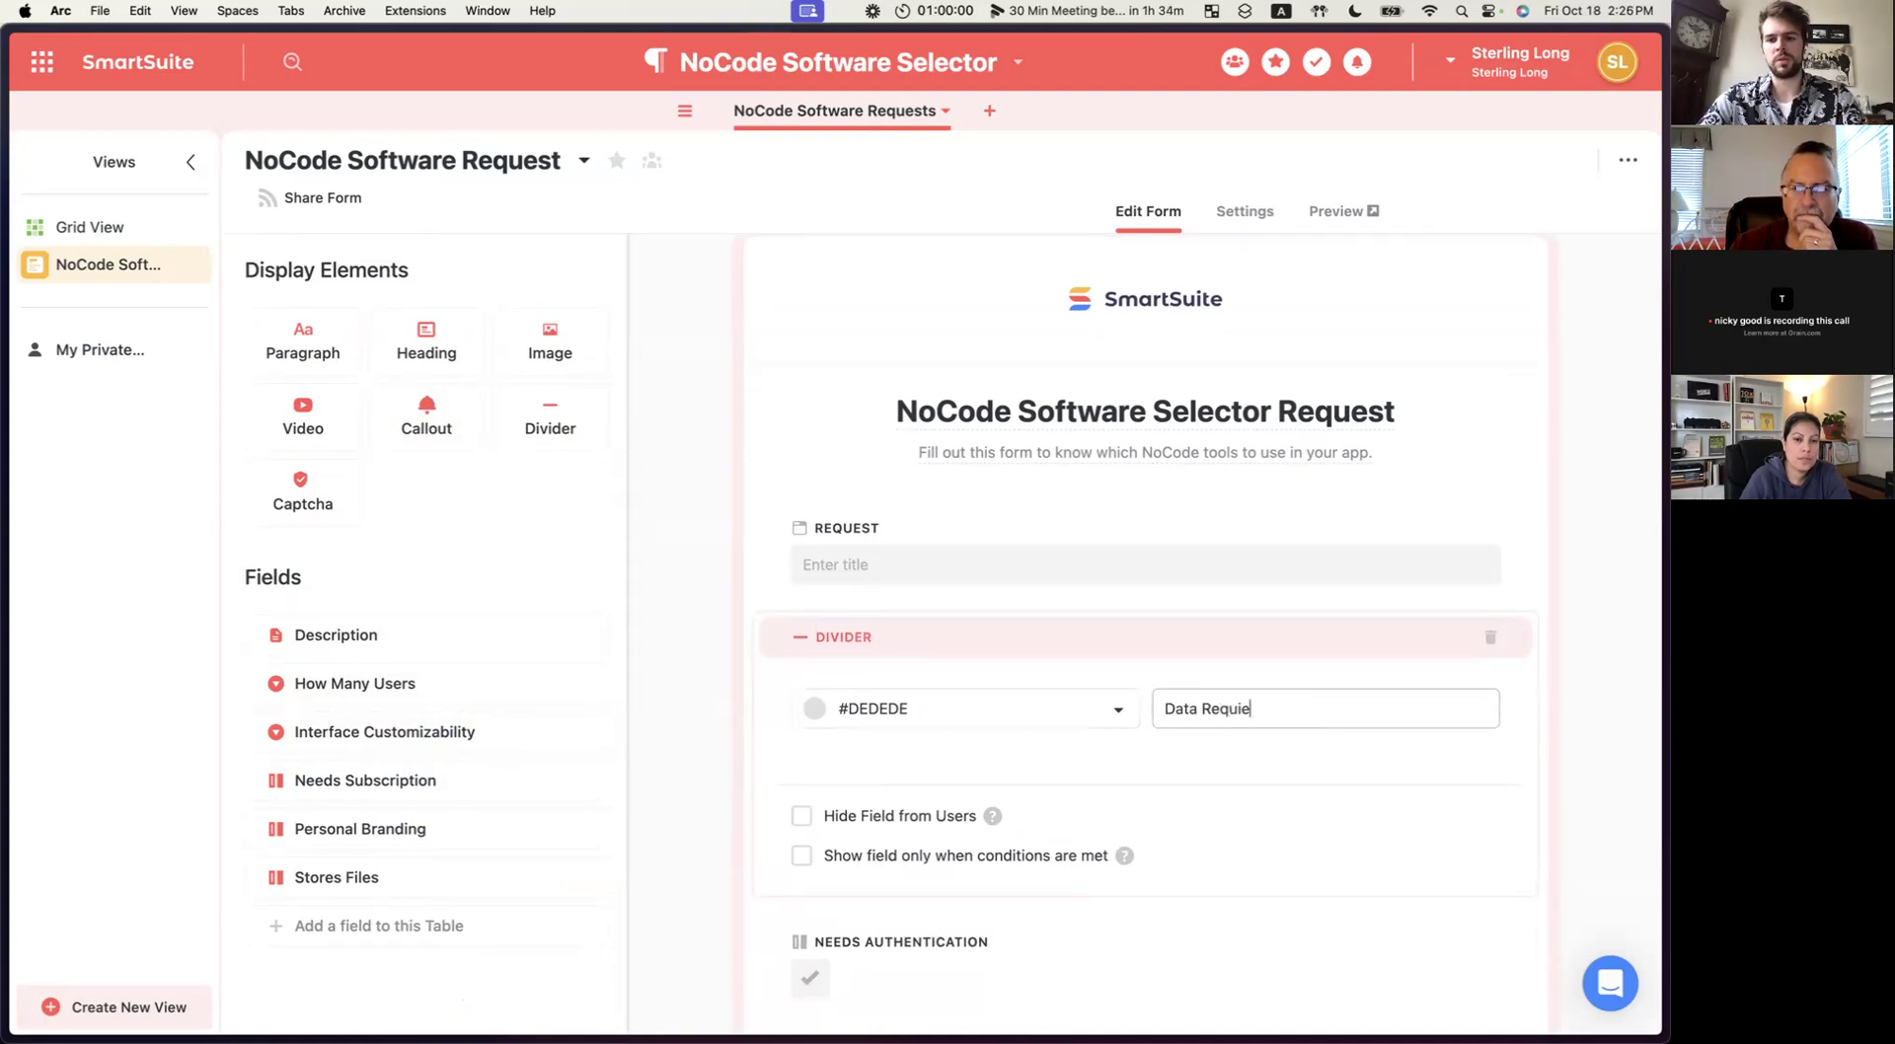
Reword the form description to "Fill out the software requirements to know which NoCode tools to use in your app.".
{"action": "left_click", "coordinate": [1002, 457]}
{"action": "double_click", "coordinate": [984, 469]}
{"action": "type", "text": "the software"}
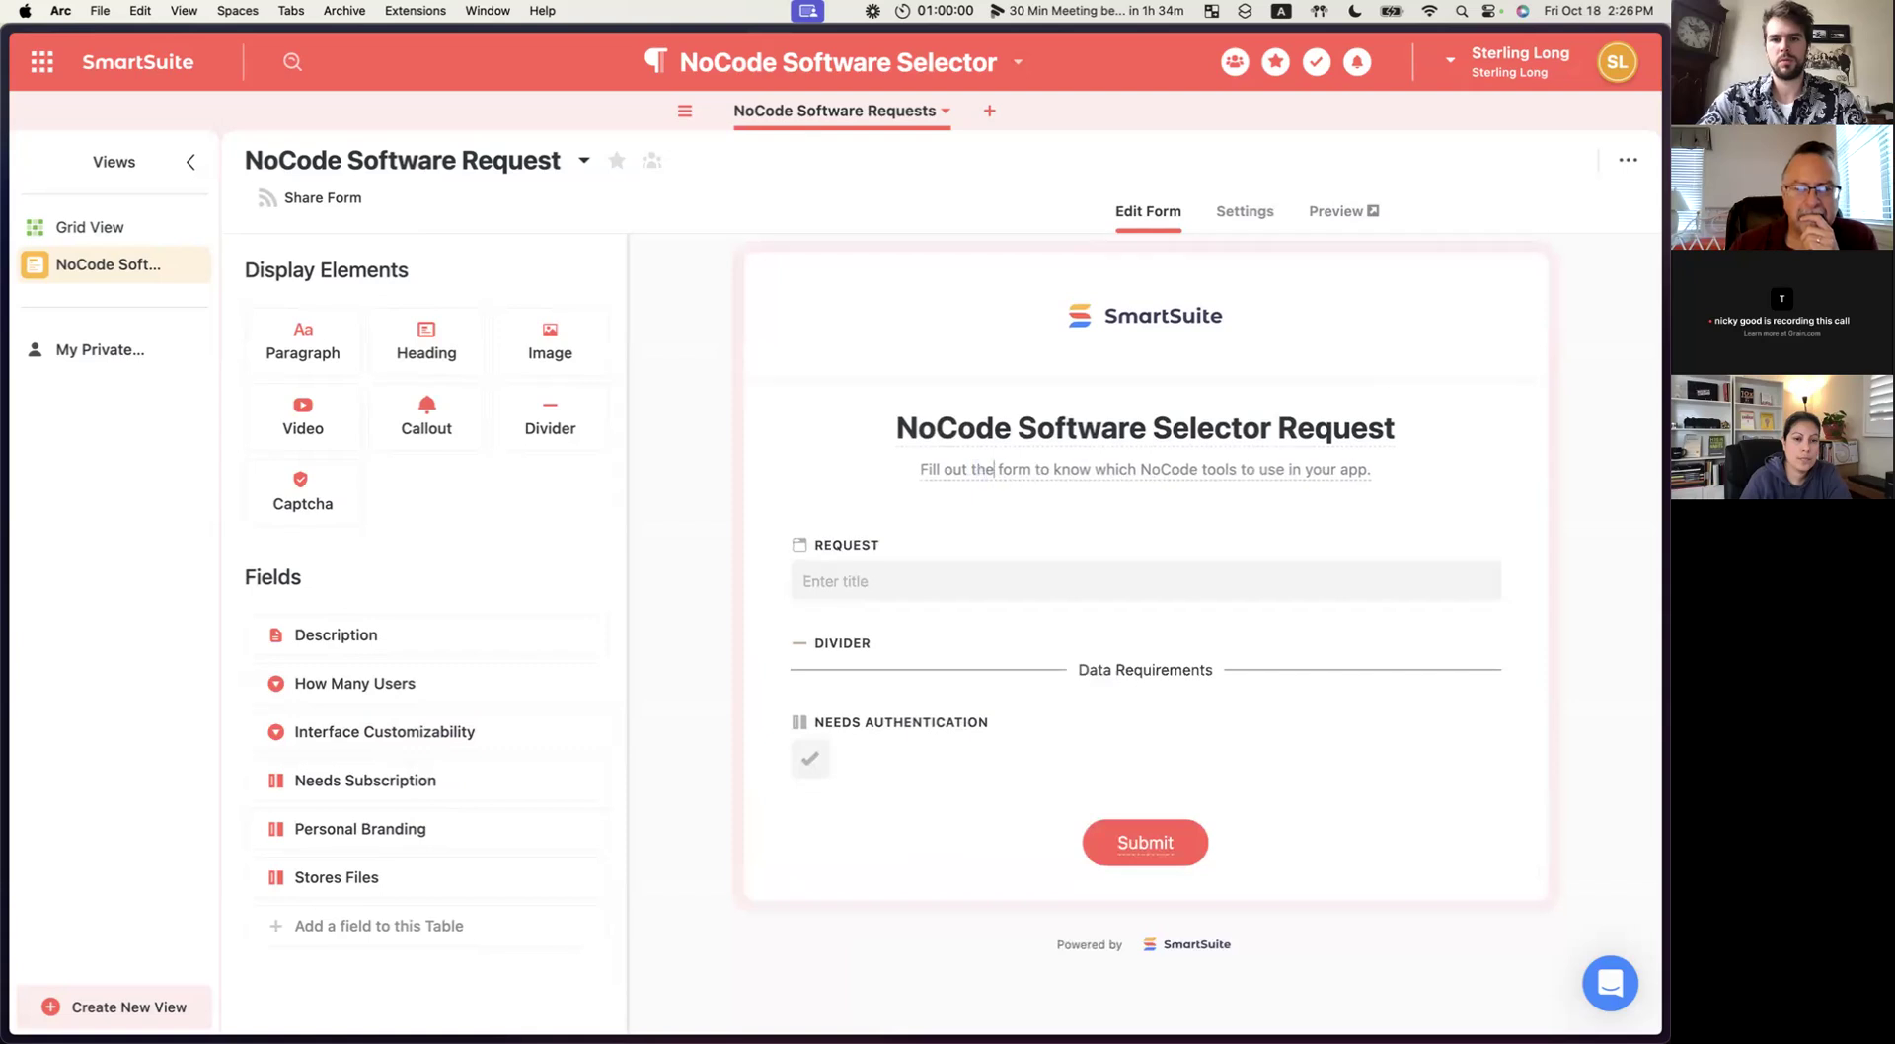
{"action": "type", "text": " requ"}
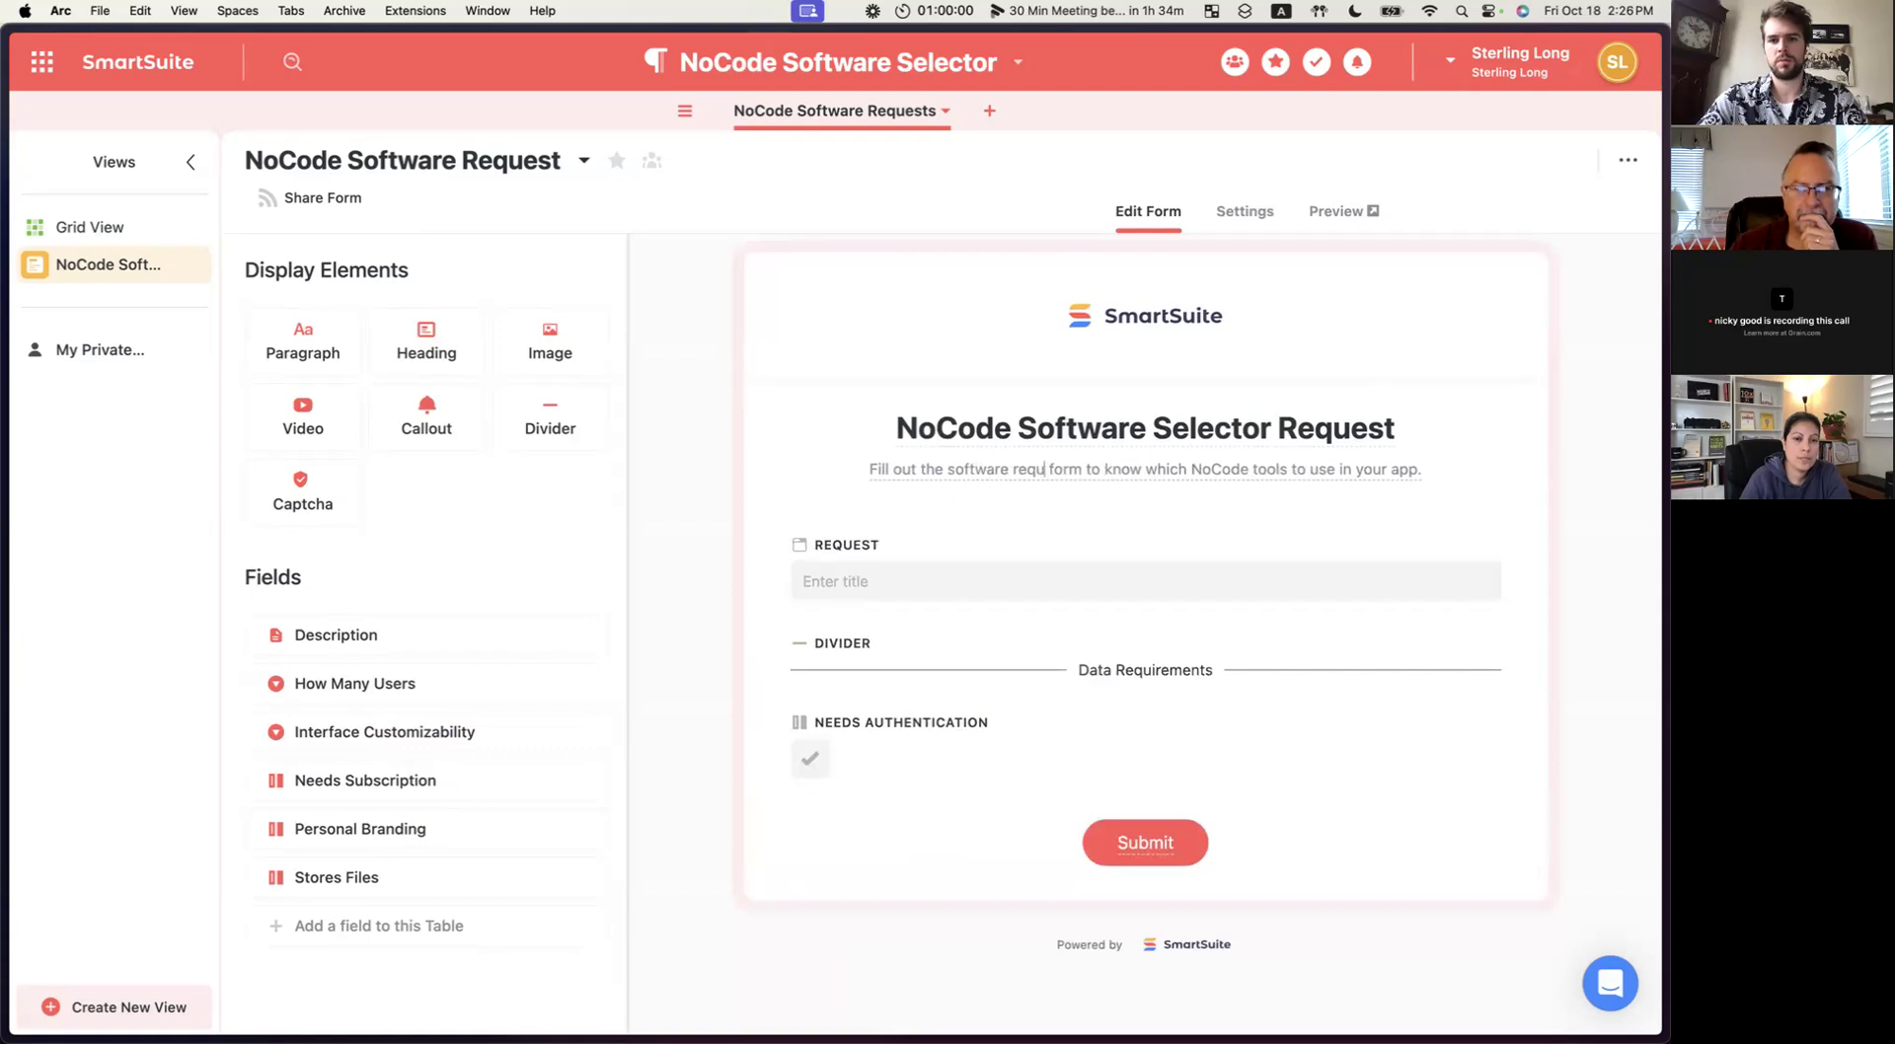
{"action": "type", "text": "iresments"}
{"action": "key", "text": "Delete"}
{"action": "key", "text": "Delete"}
{"action": "key", "text": "Delete"}
{"action": "key", "text": "Delete"}
{"action": "key", "text": "Delete"}
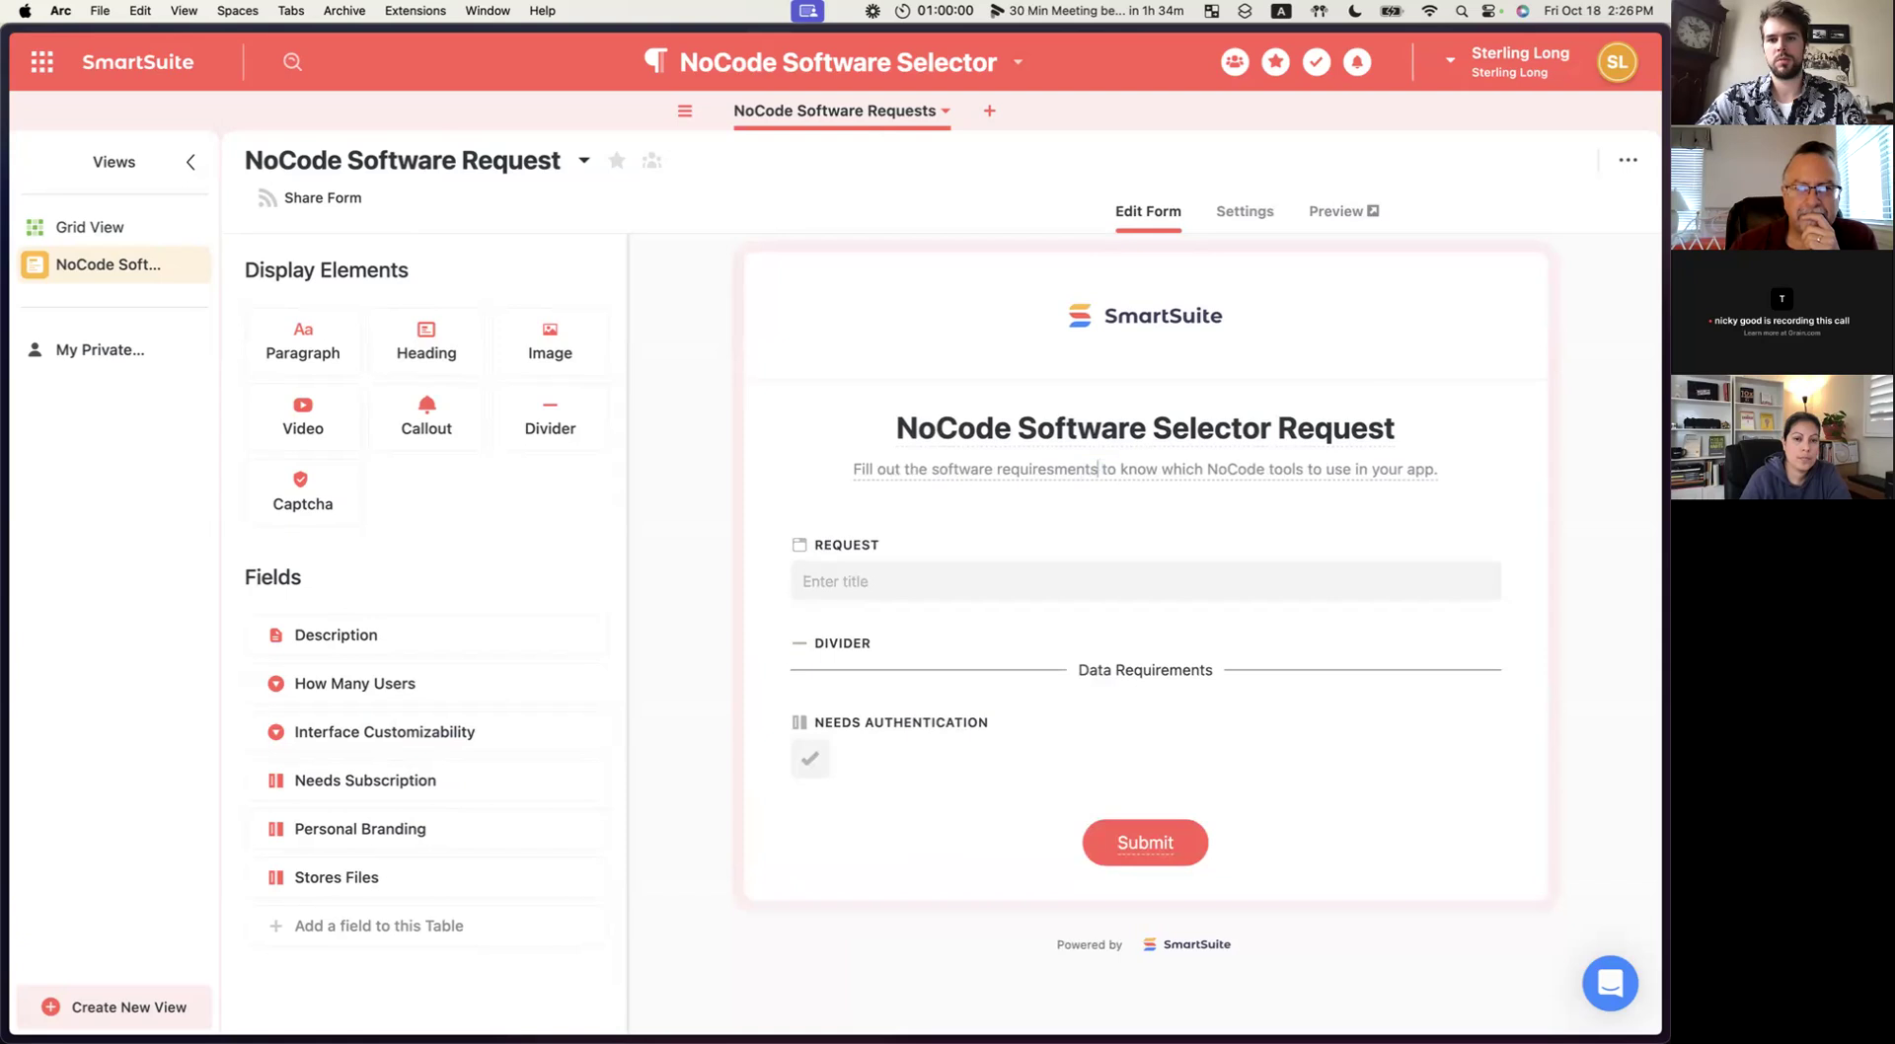
{"action": "key", "text": "Delete"}
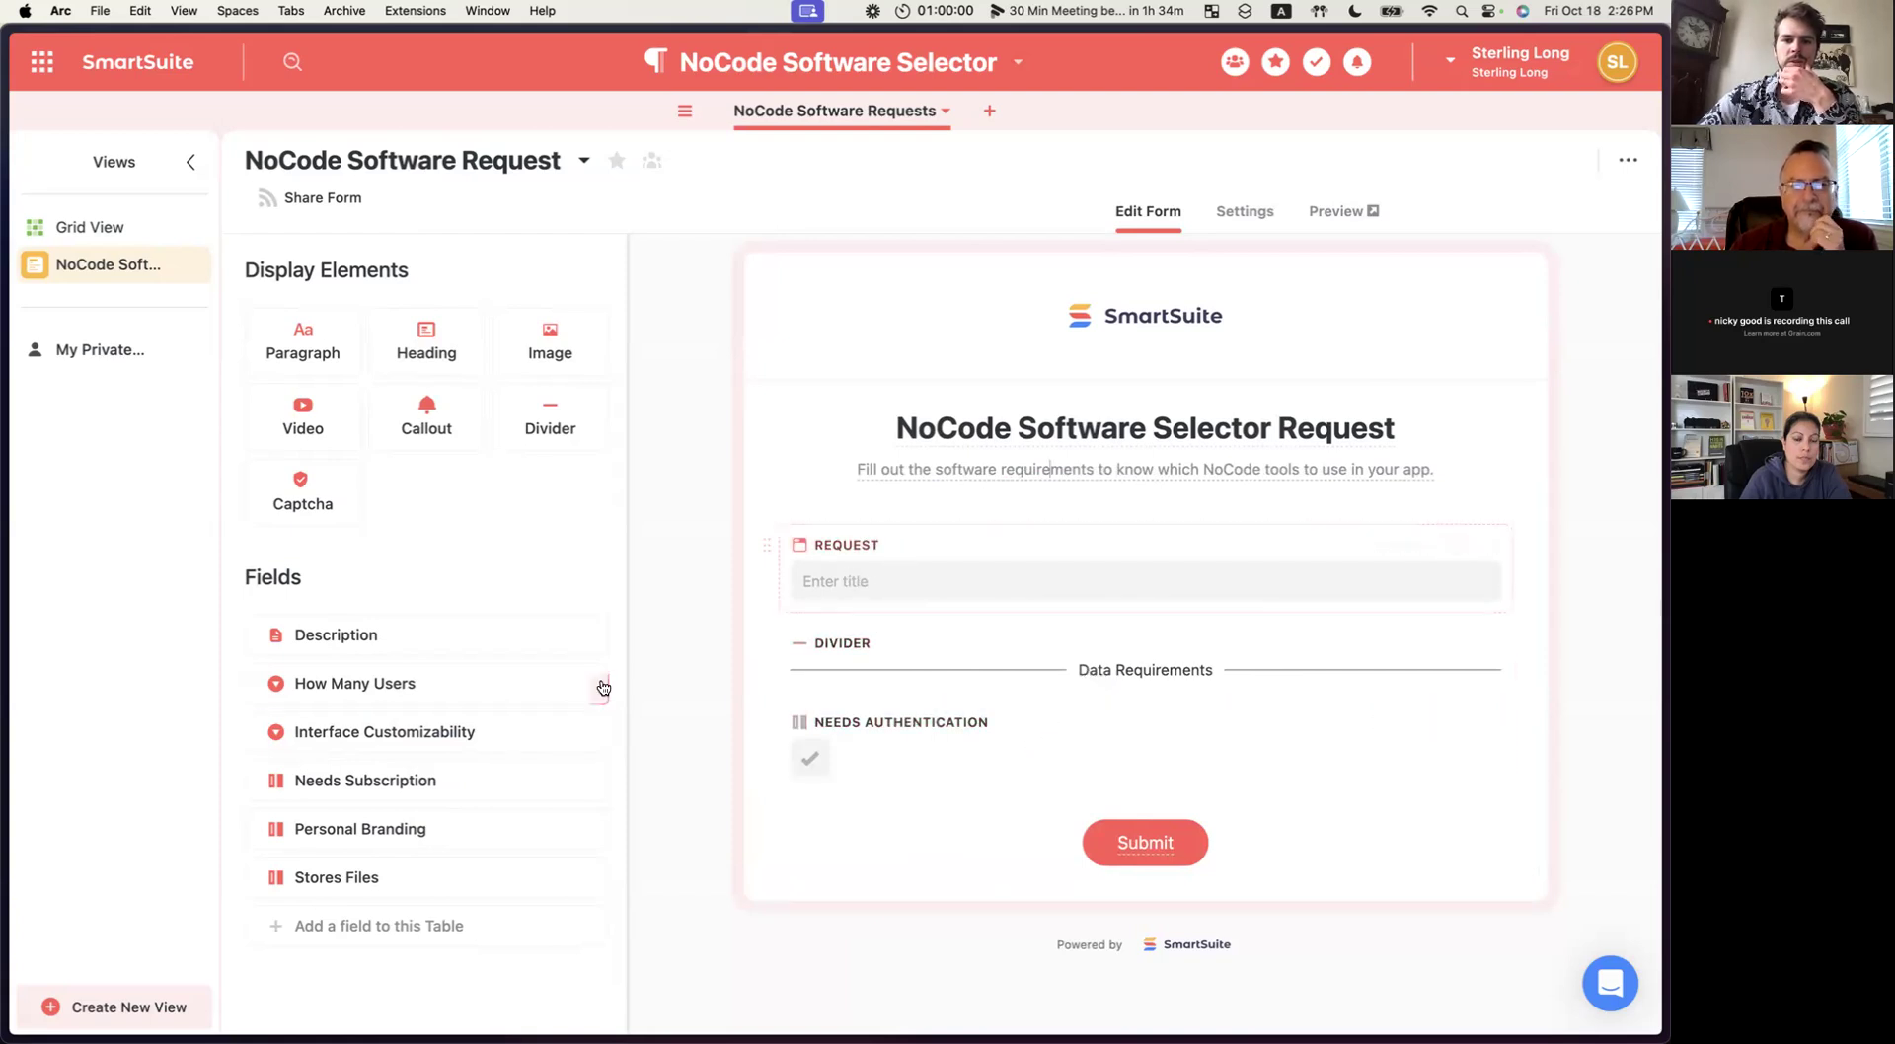
Add the Stores Files and Needs Subscription fields below Needs Authentication and make all three fields required.
{"action": "left_click_drag", "start_coordinate": [387, 868], "coordinate": [1063, 804]}
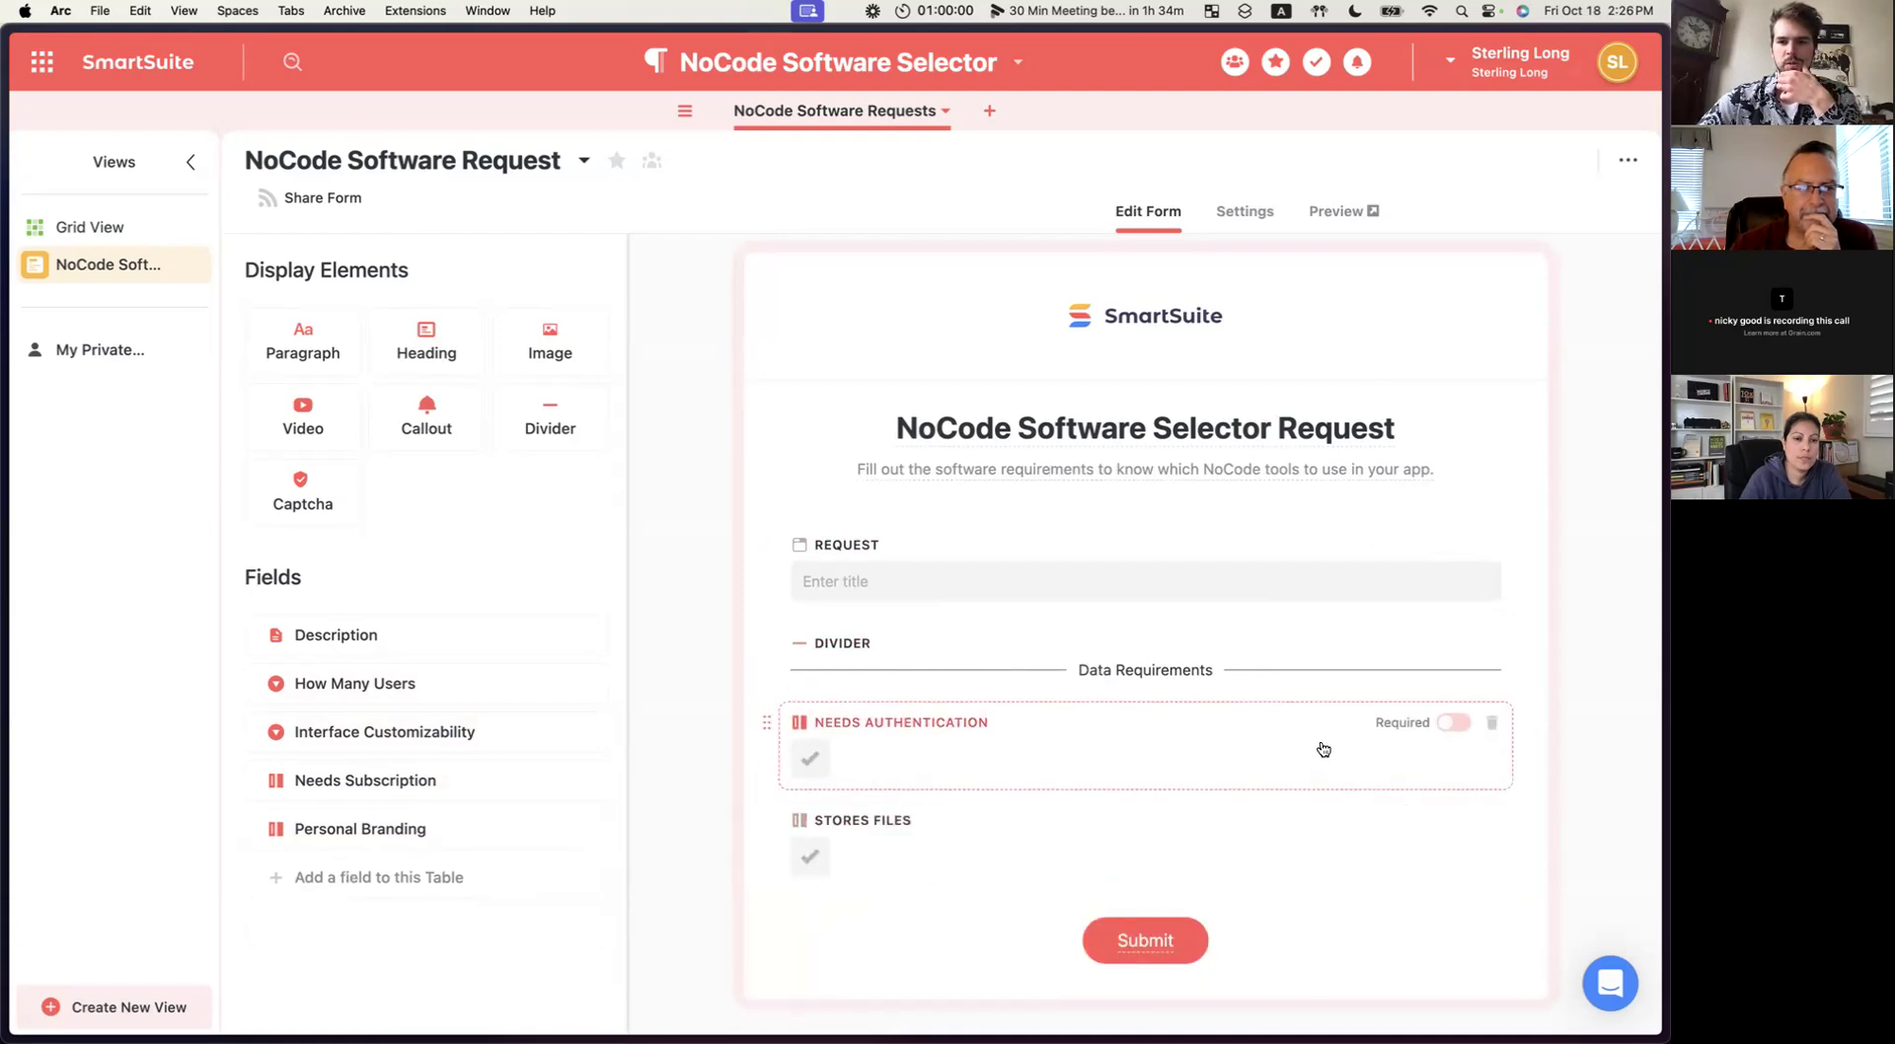
{"action": "left_click", "coordinate": [1459, 727]}
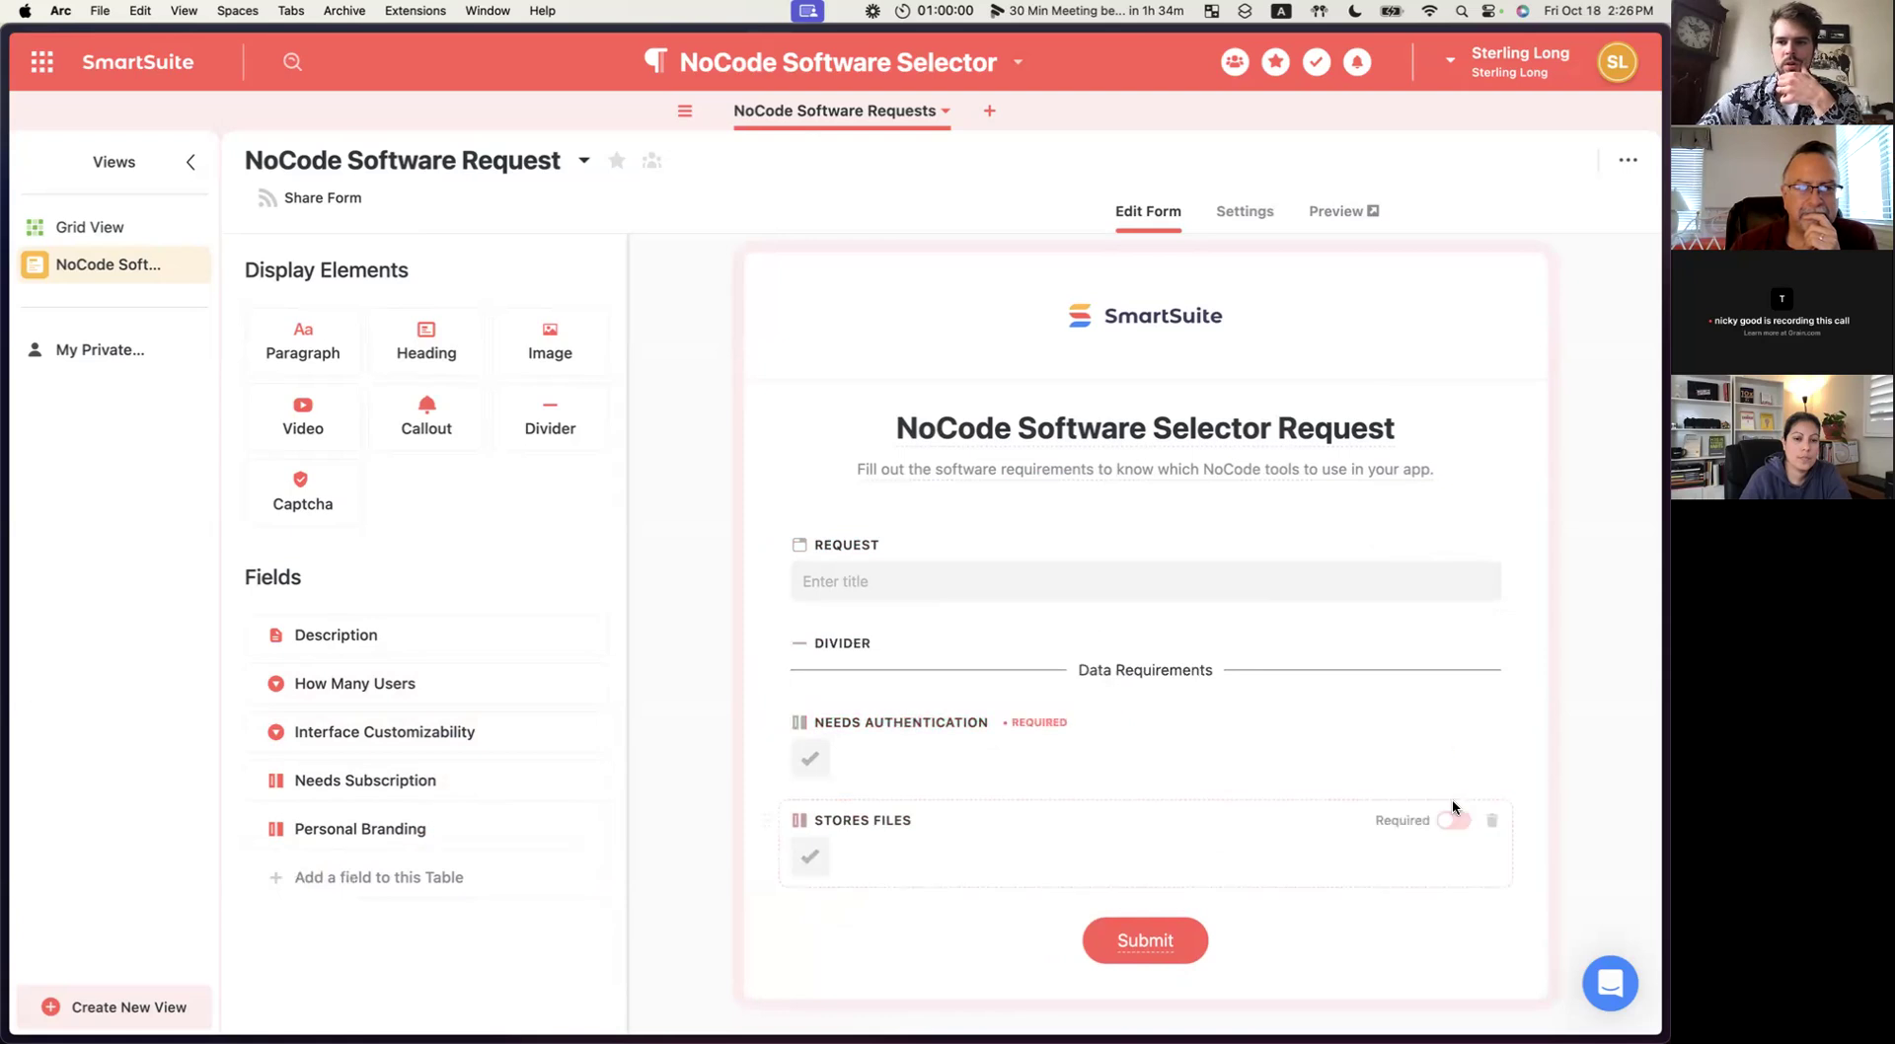
{"action": "left_click", "coordinate": [1455, 822]}
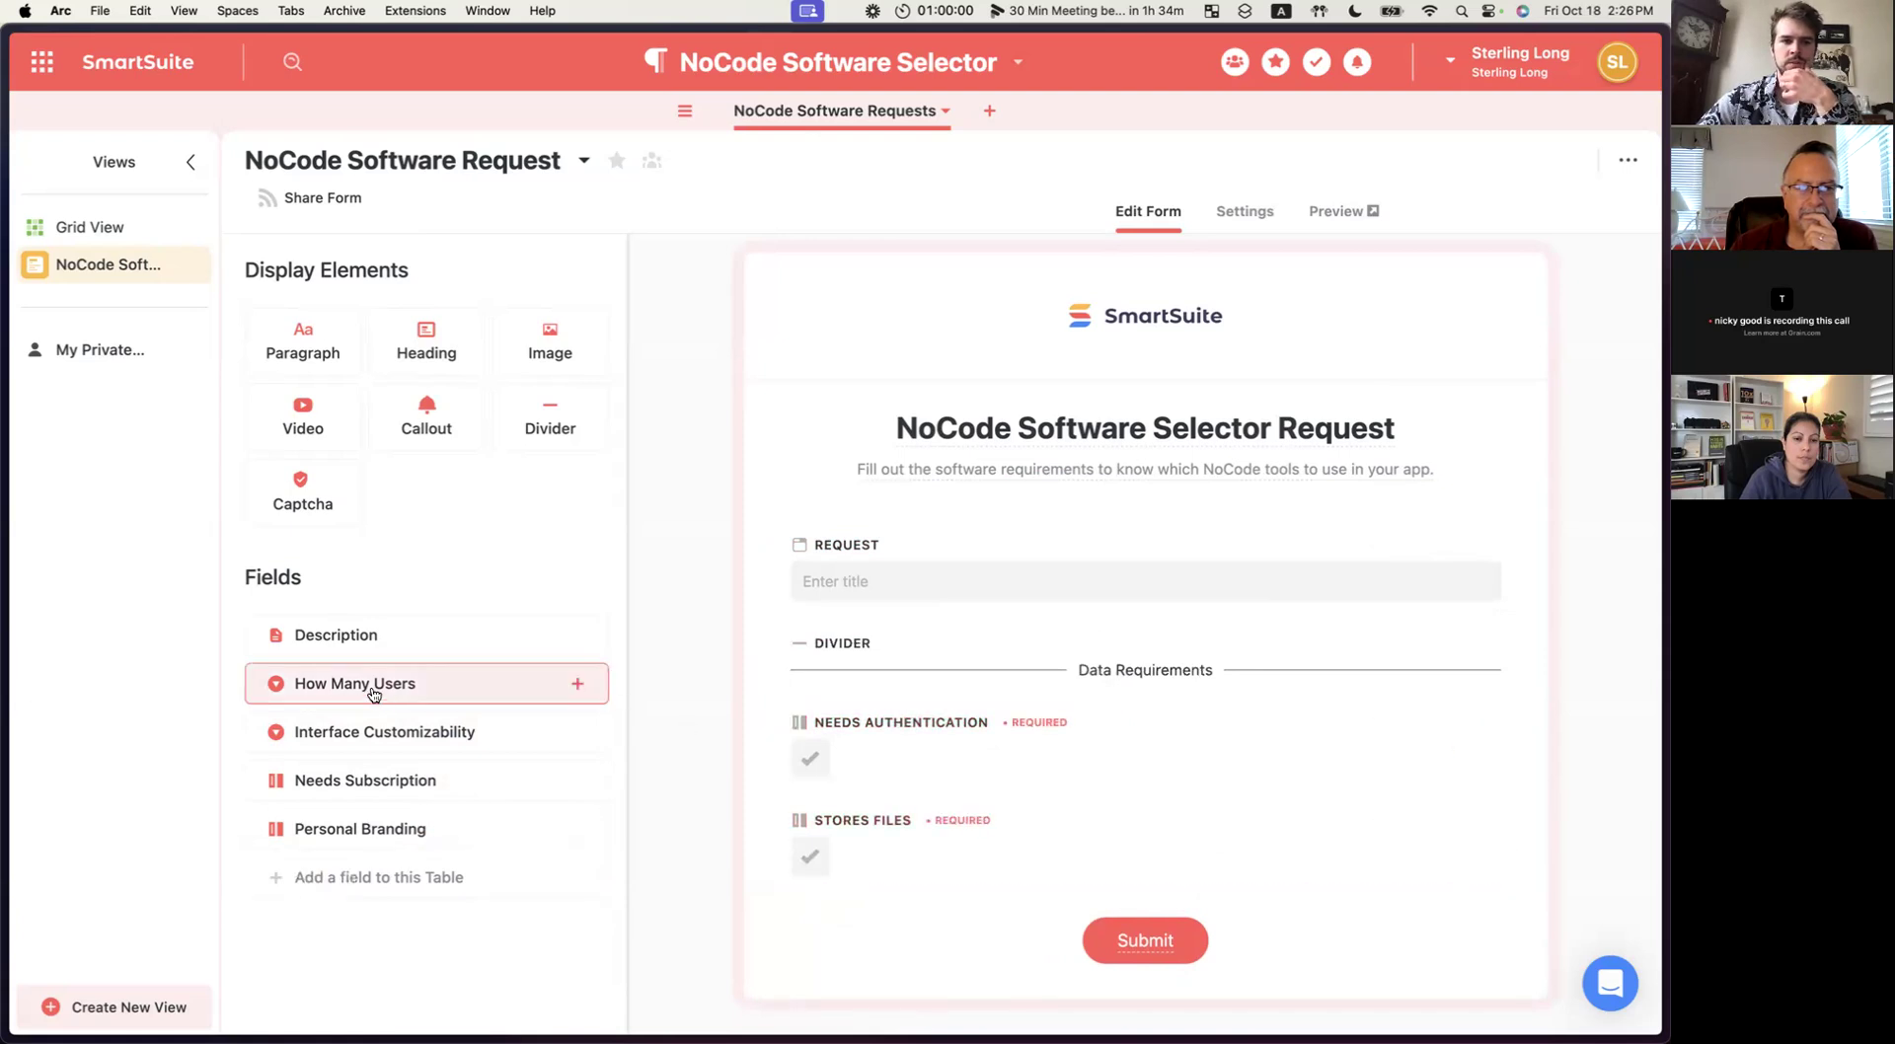
{"action": "left_click_drag", "start_coordinate": [371, 781], "coordinate": [1381, 722]}
{"action": "left_click", "coordinate": [1454, 725]}
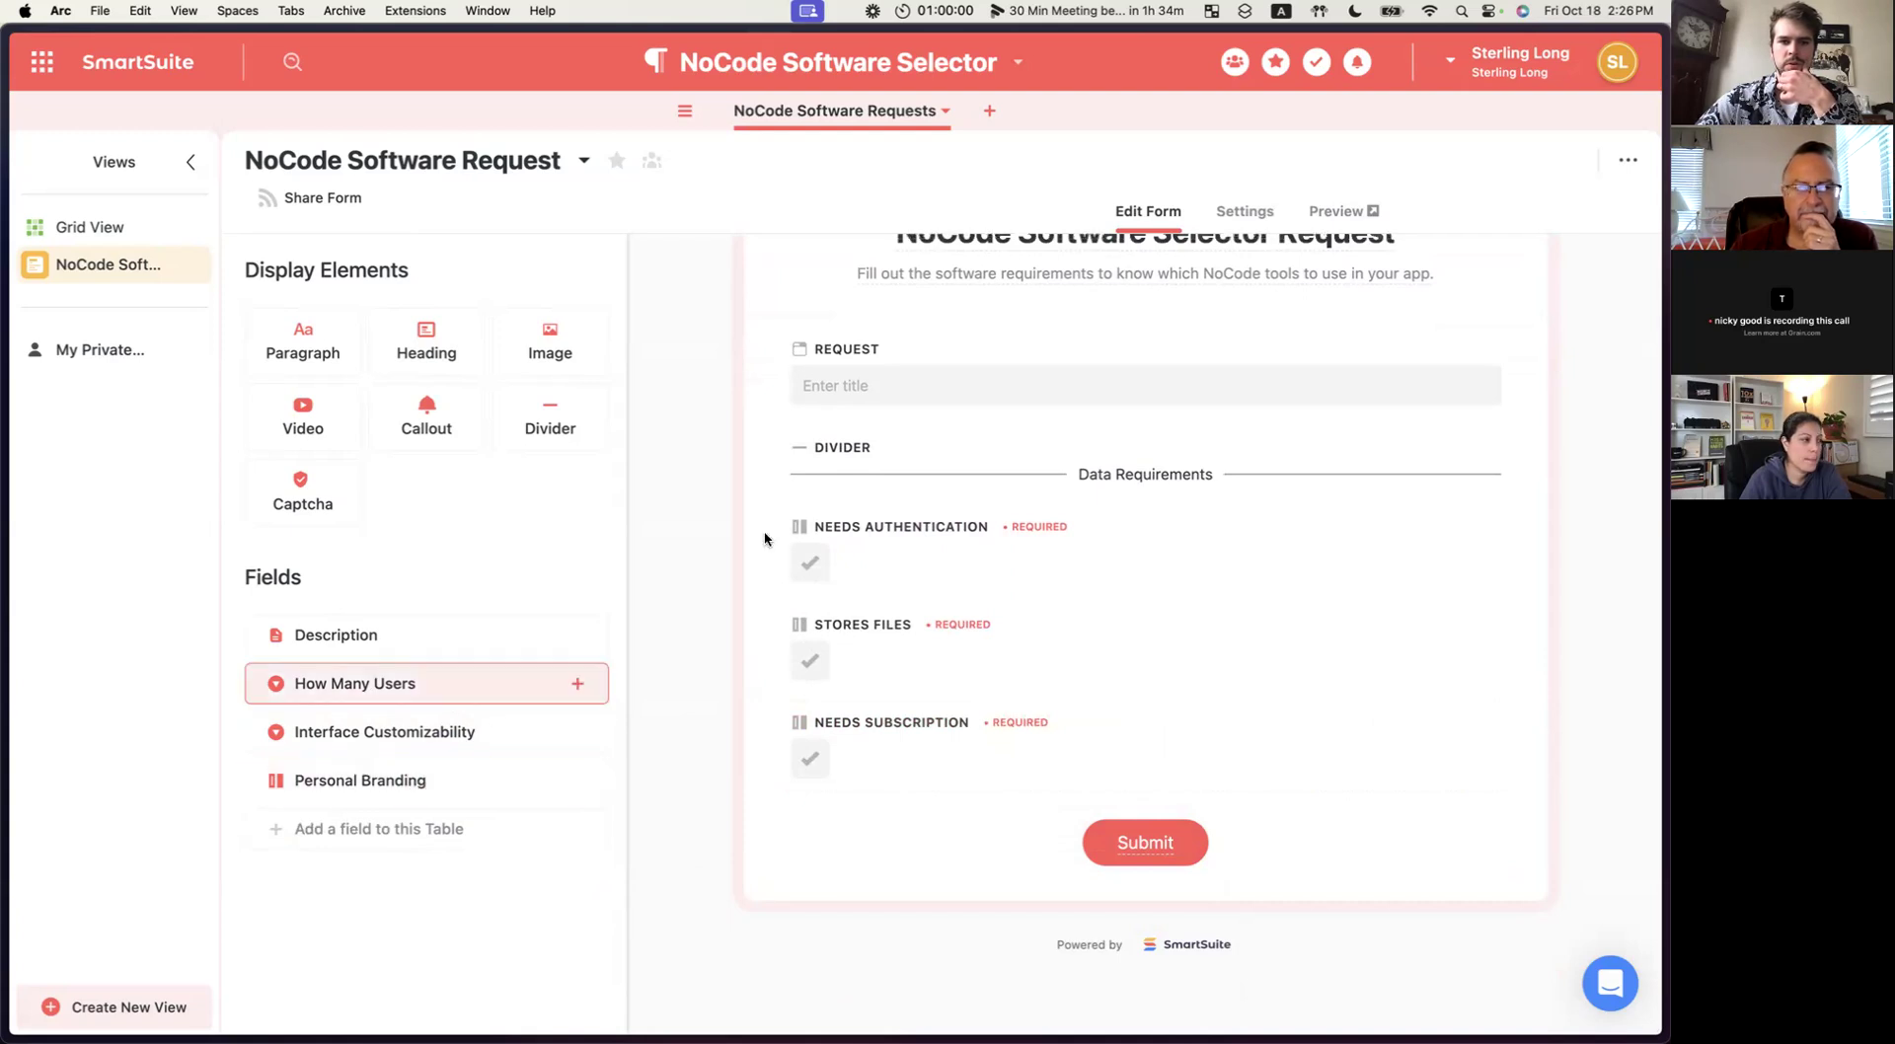
Add an "Interface Requirements" divider below Needs Subscription, followed by the Interface Customizability and Personal Branding fields.
{"action": "left_click_drag", "start_coordinate": [550, 415], "coordinate": [987, 847]}
{"action": "left_click", "coordinate": [1218, 899]}
{"action": "type", "text": "Interface Requirements"}
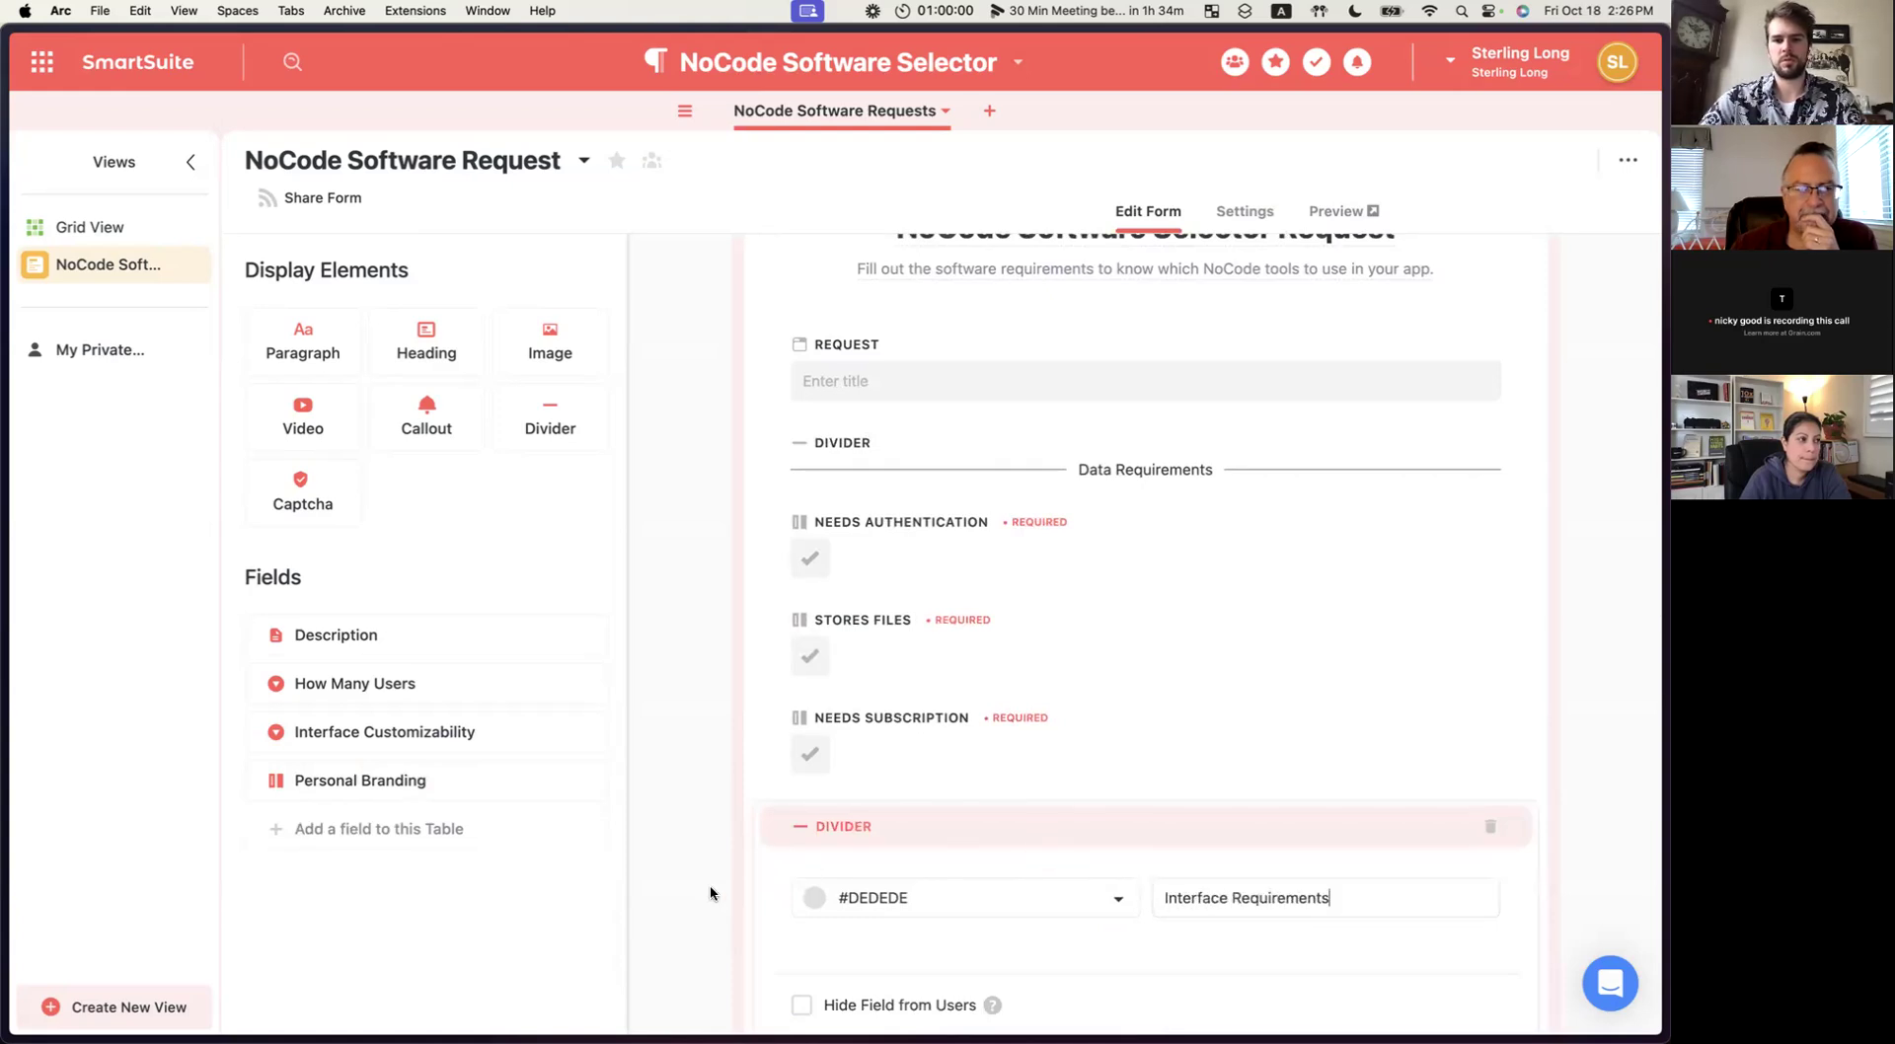
{"action": "left_click", "coordinate": [727, 898]}
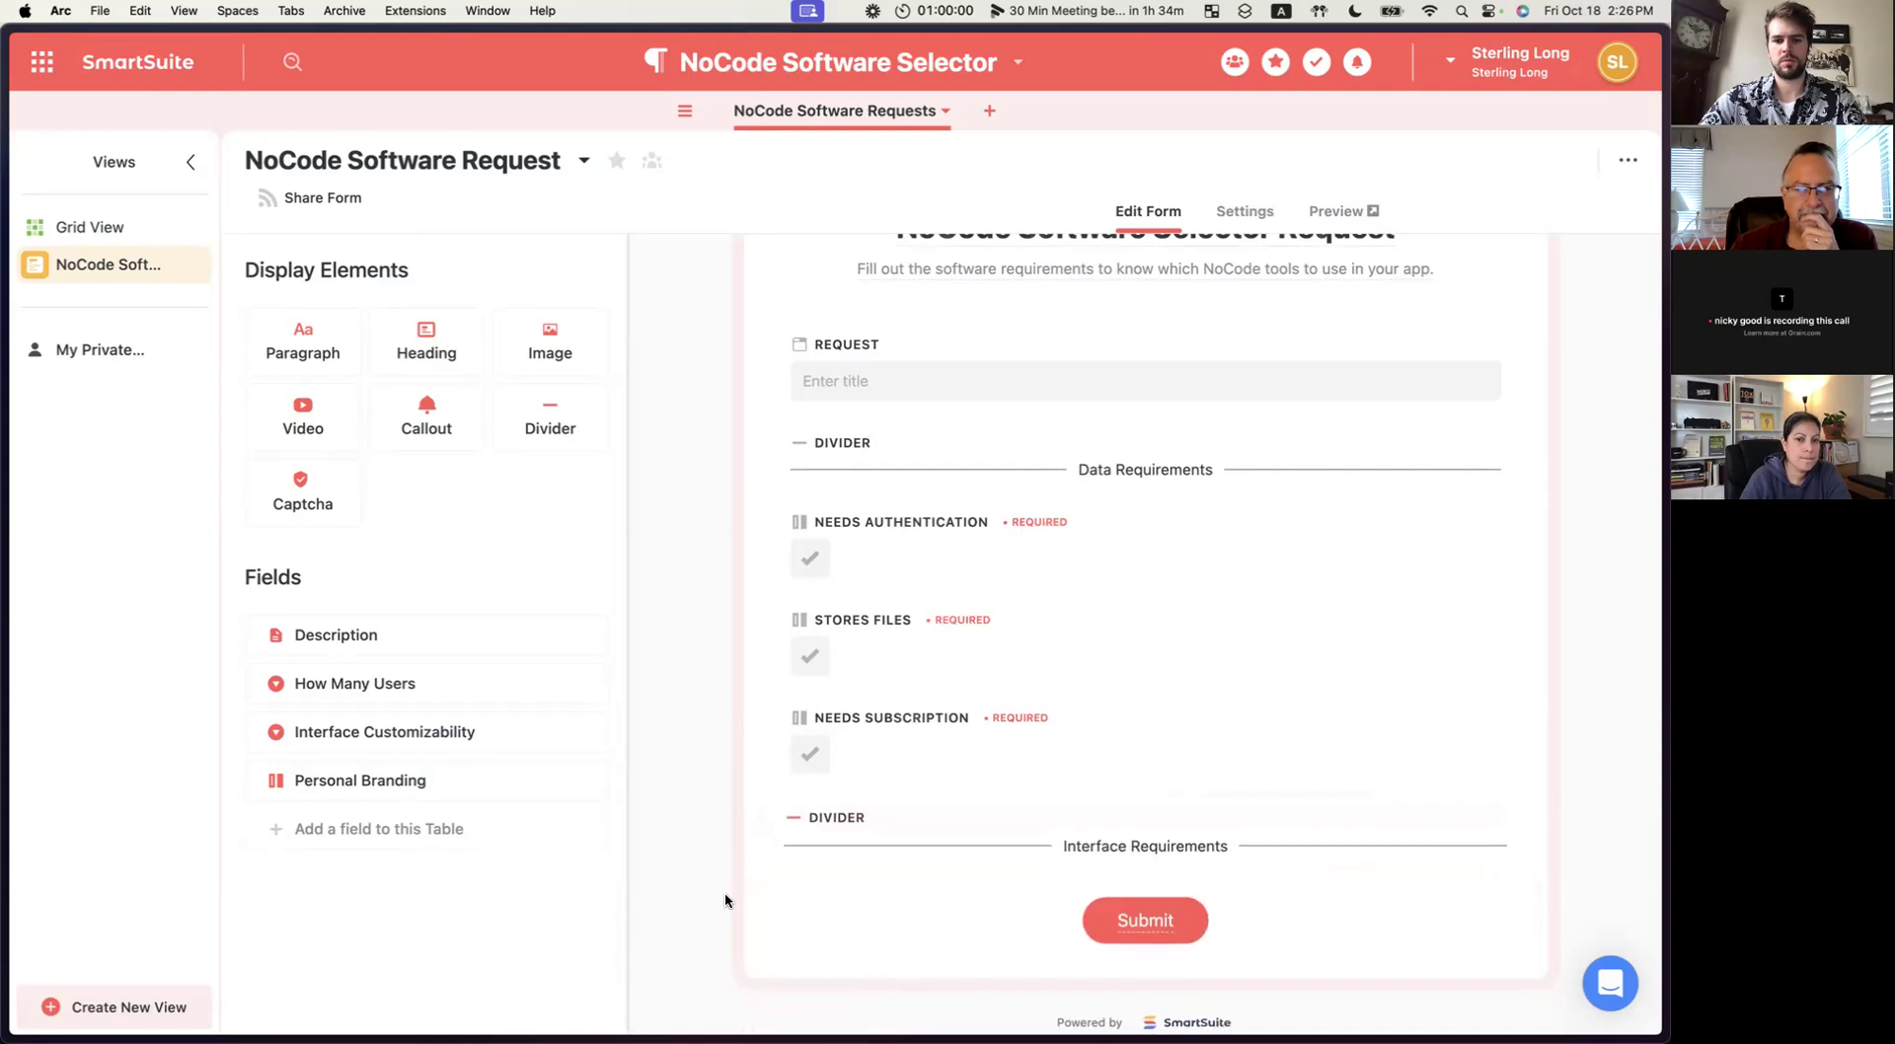
{"action": "left_click_drag", "start_coordinate": [370, 742], "coordinate": [950, 751]}
{"action": "left_click_drag", "start_coordinate": [453, 732], "coordinate": [1009, 835]}
Add a divider labelled "Backend Requirements" below the Personal Branding field.
{"action": "left_click_drag", "start_coordinate": [548, 421], "coordinate": [1120, 762]}
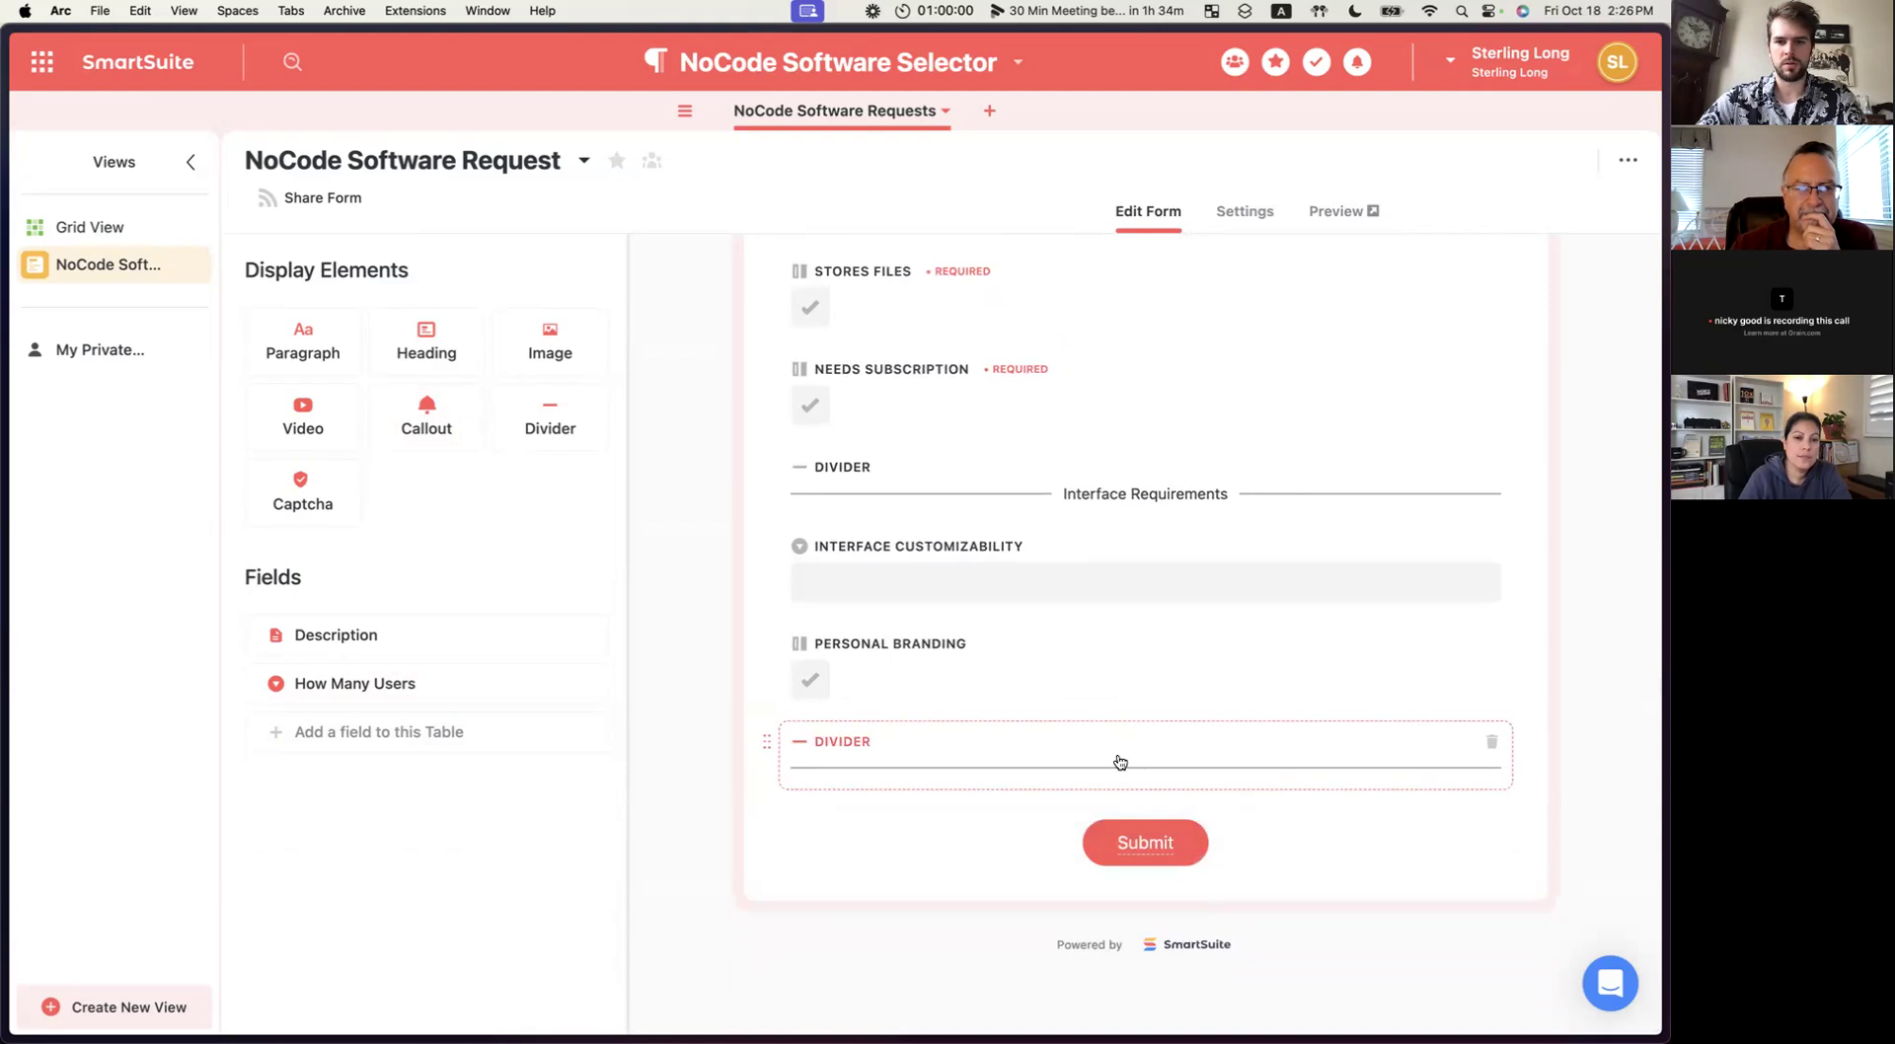
{"action": "left_click", "coordinate": [1133, 764]}
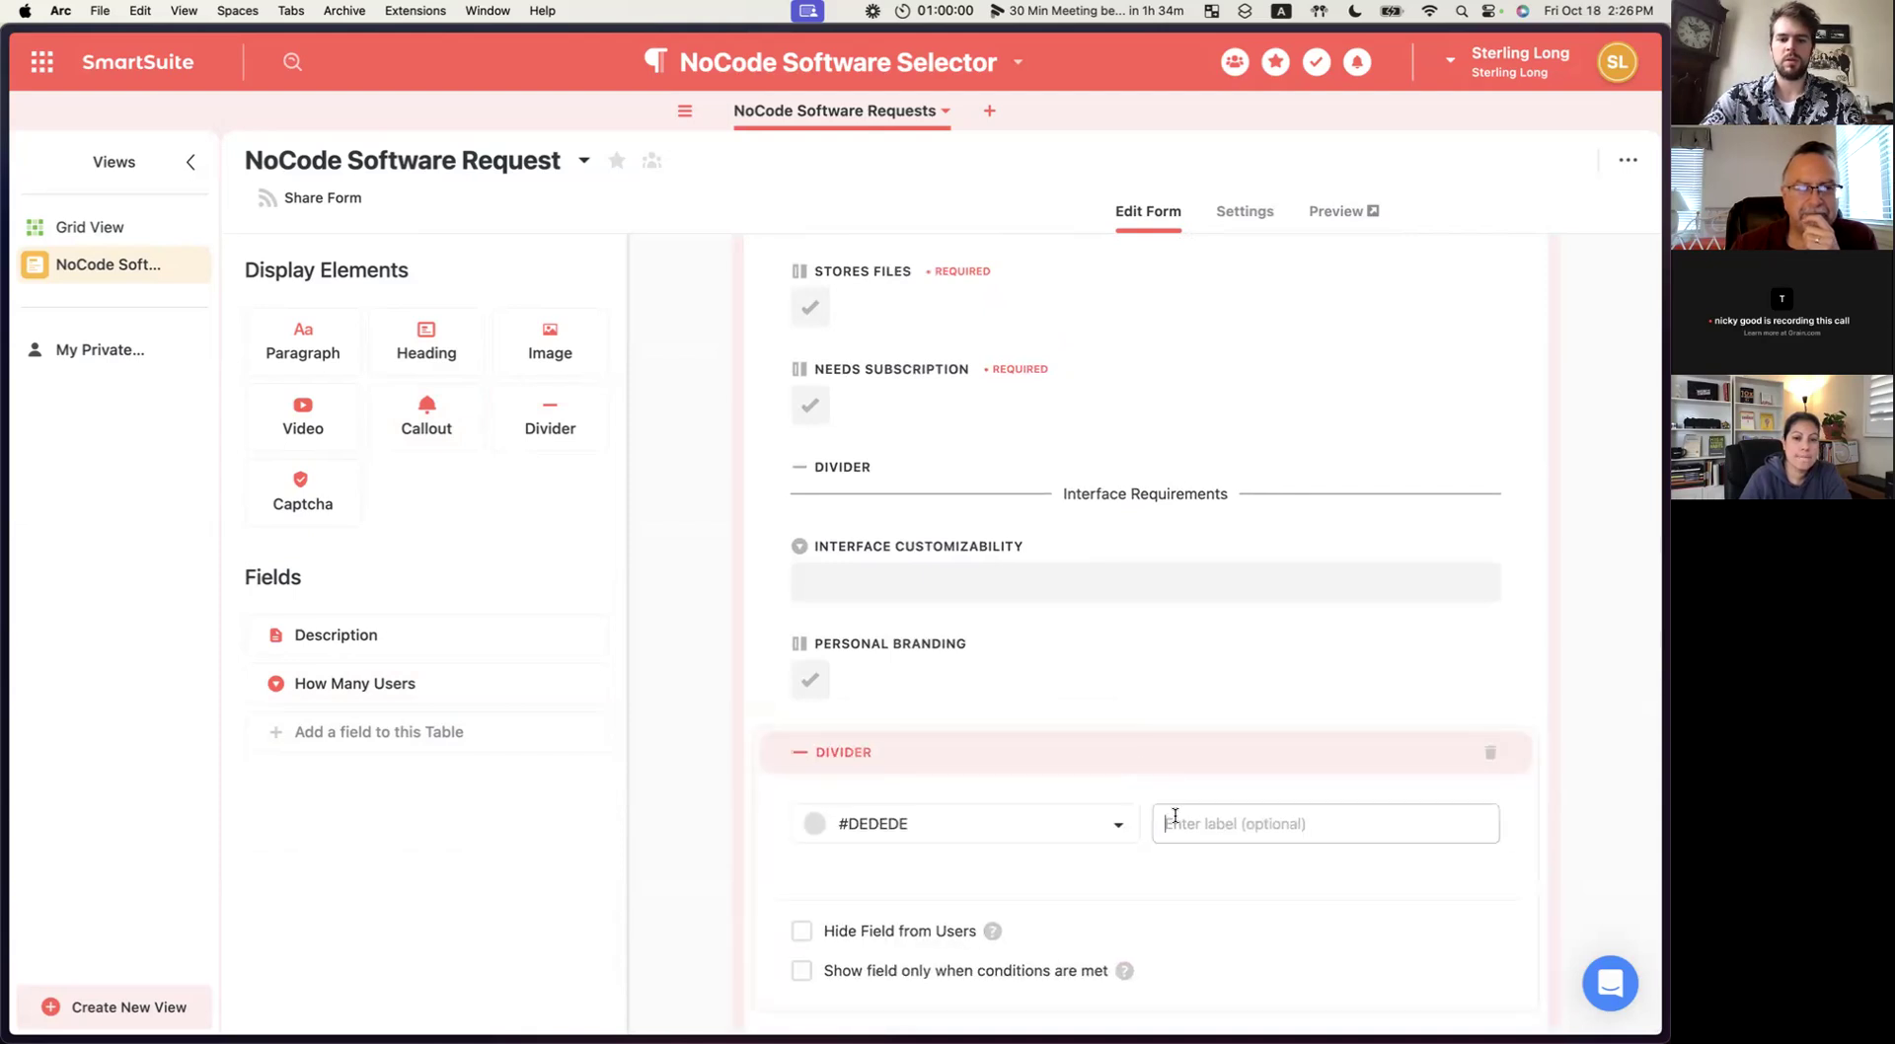
{"action": "type", "text": "Back"}
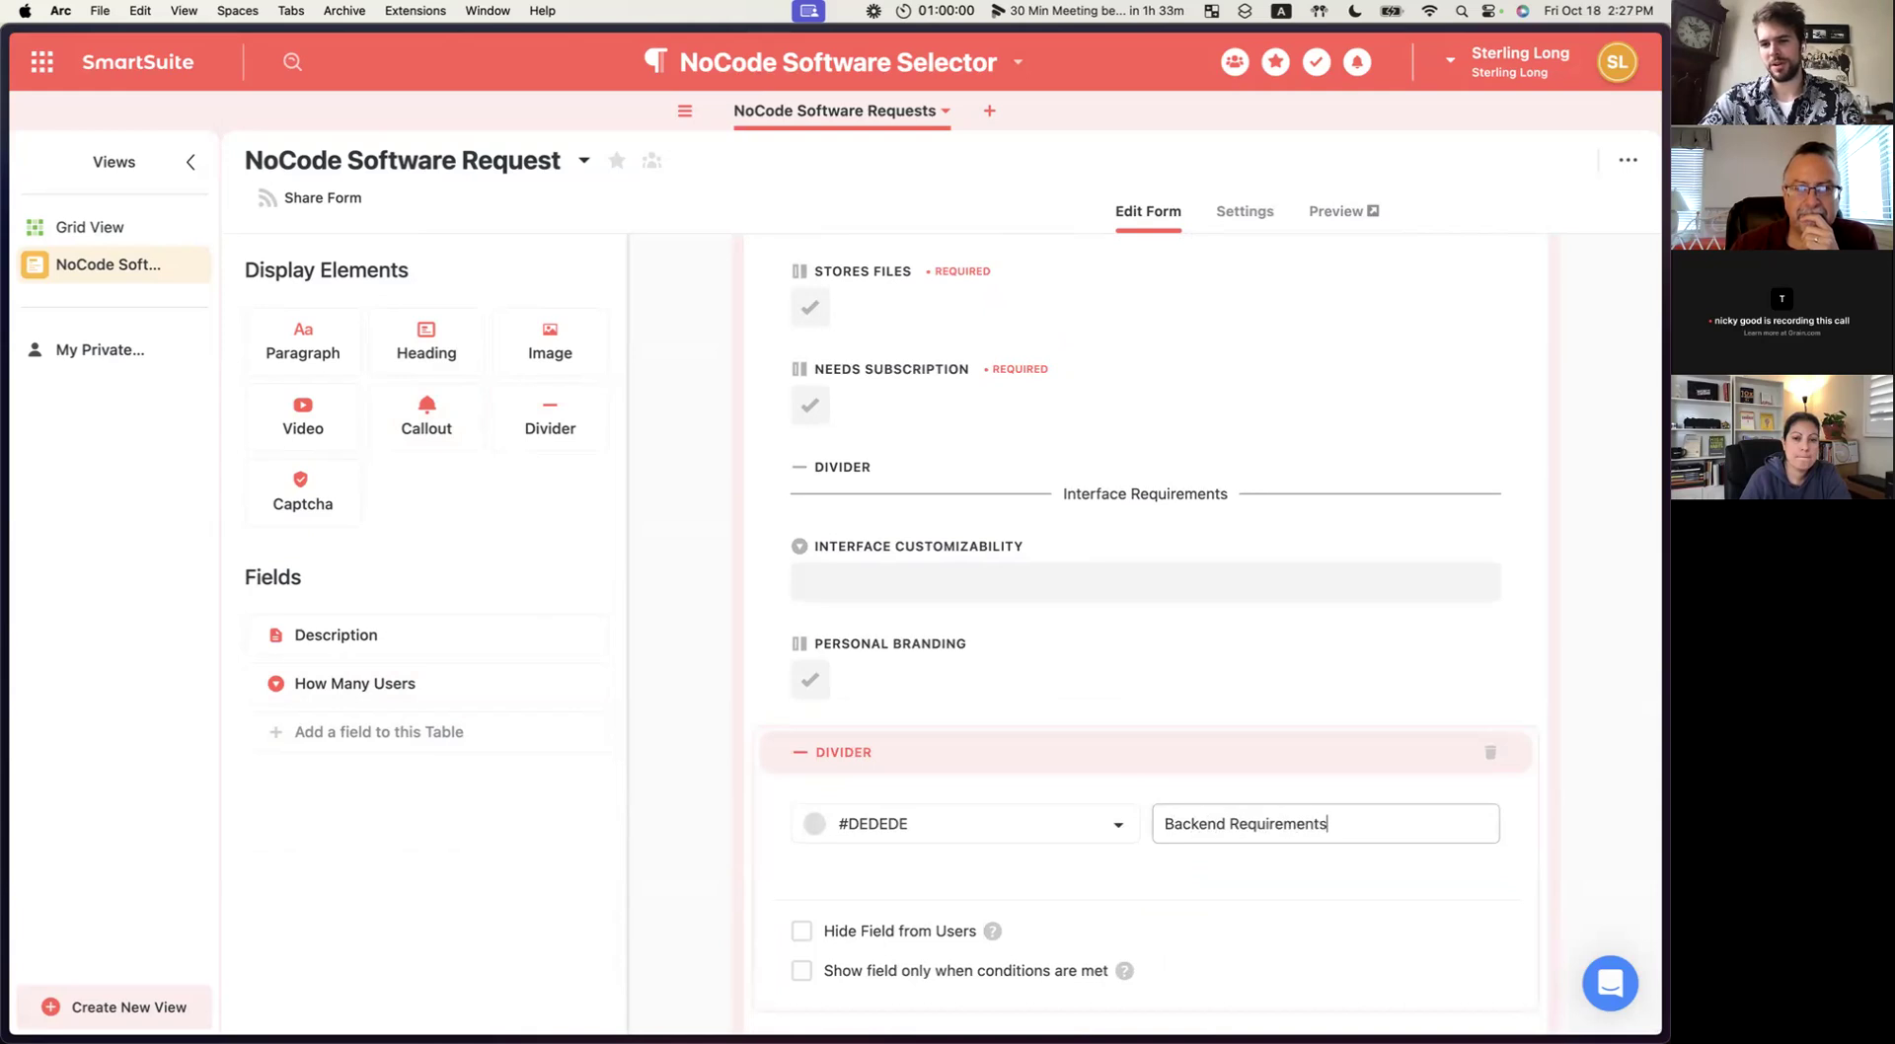
{"action": "type", "text": "end Requirements"}
{"action": "scroll", "coordinate": [1122, 761], "scroll_direction": "down", "scroll_amount": 2}
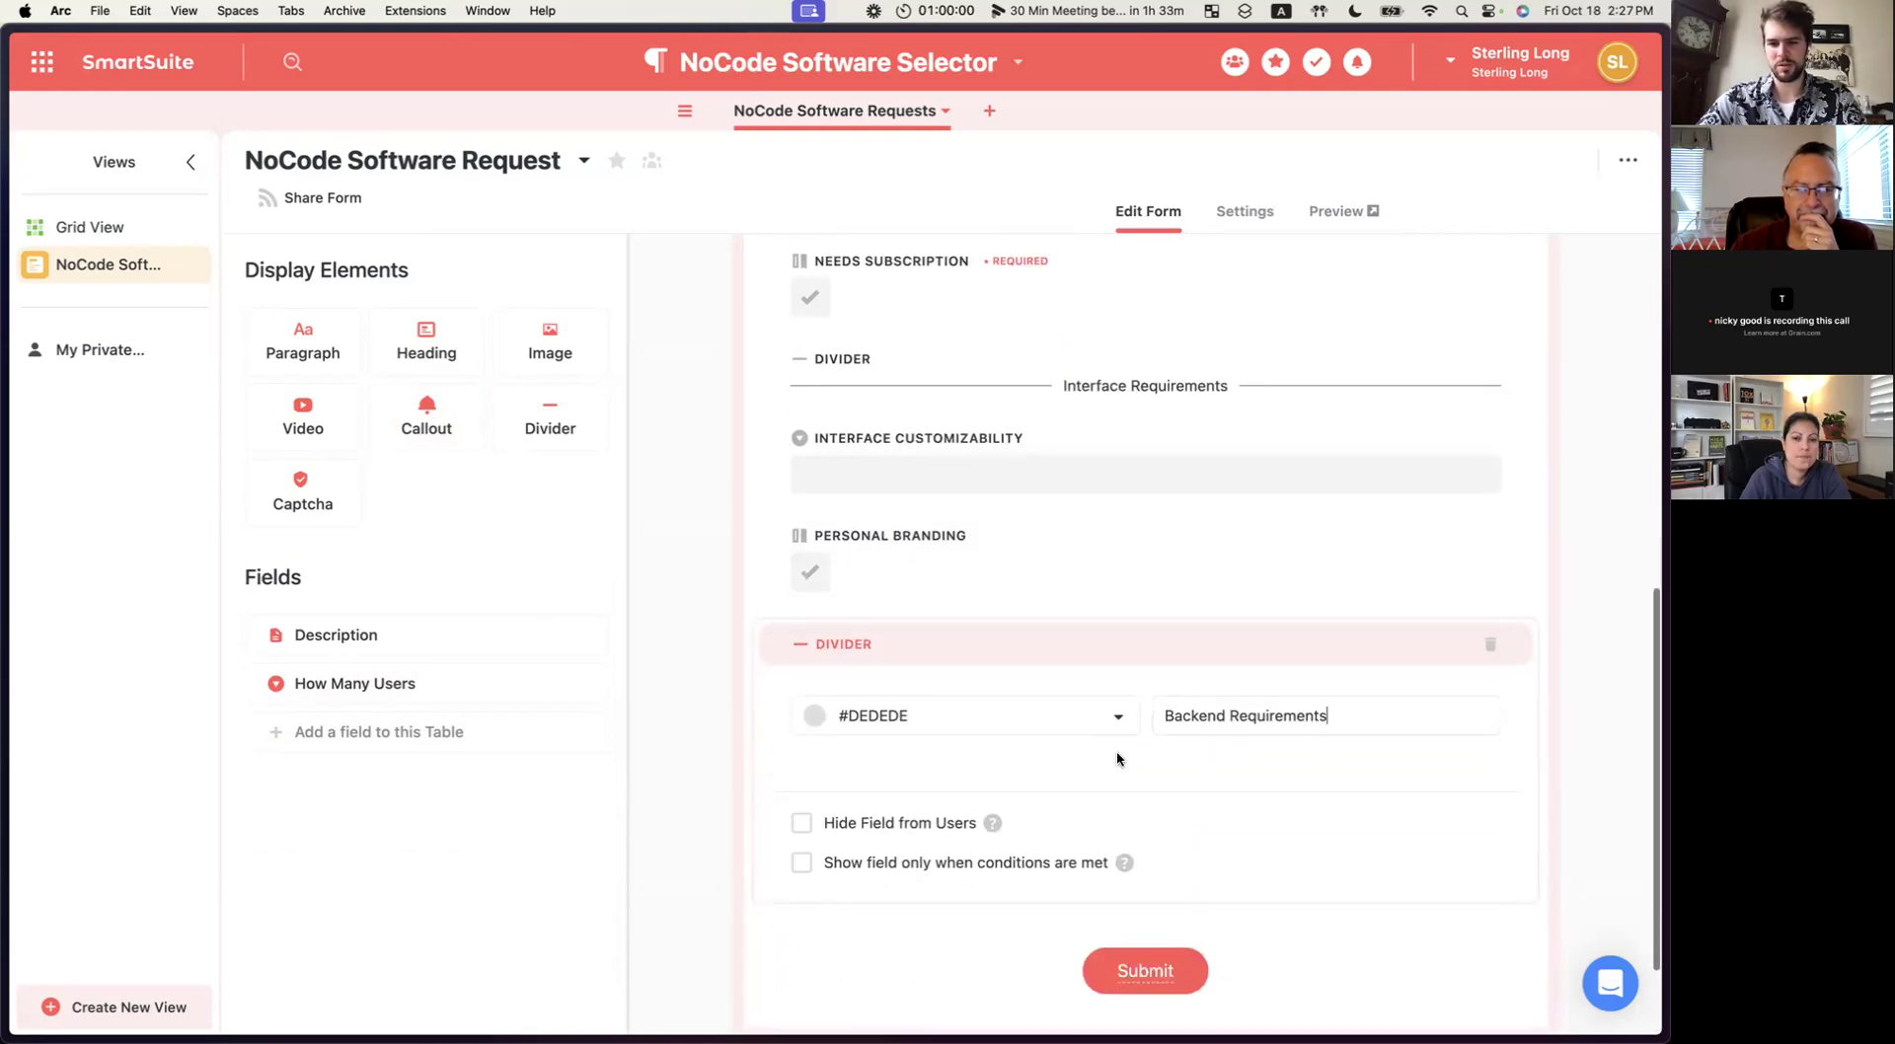
Reword the backend divider to "Backend (Controller) Requirements" and add the How Many Users field below it.
{"action": "type", "text": "Controller)"}
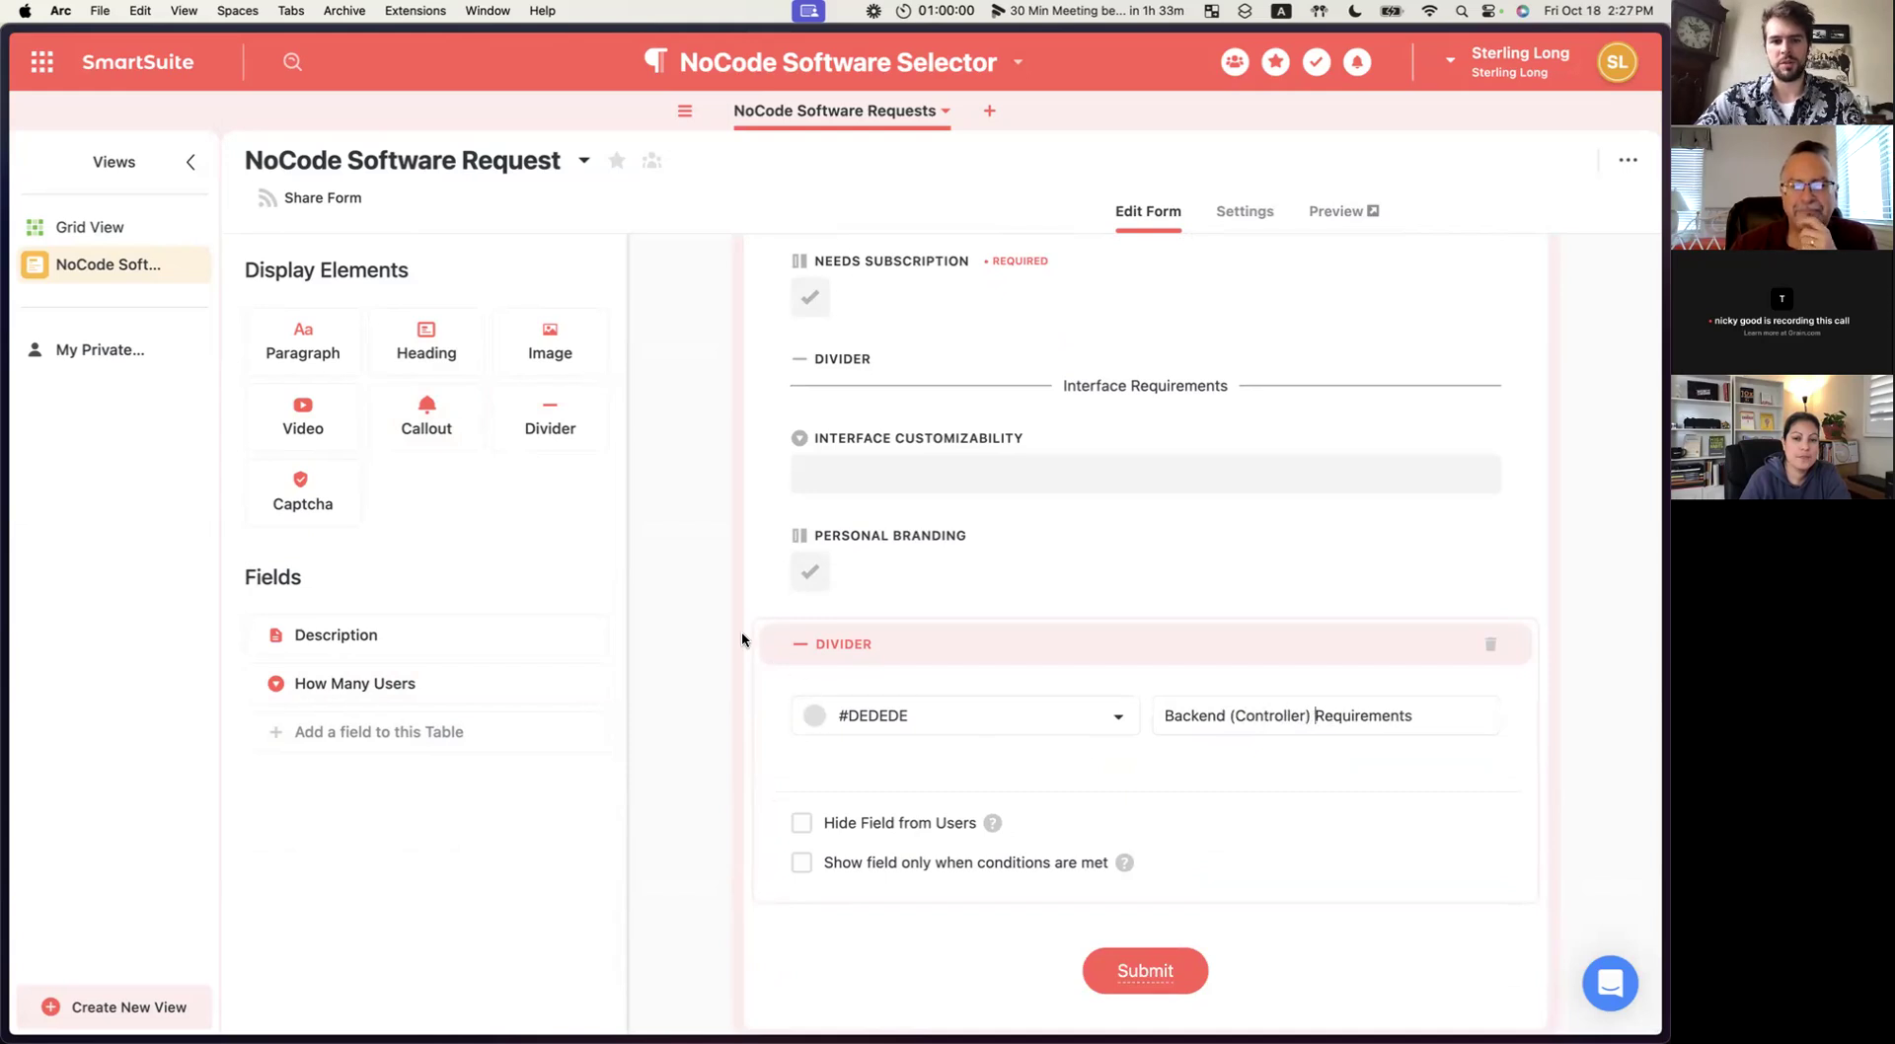
{"action": "left_click", "coordinate": [743, 640]}
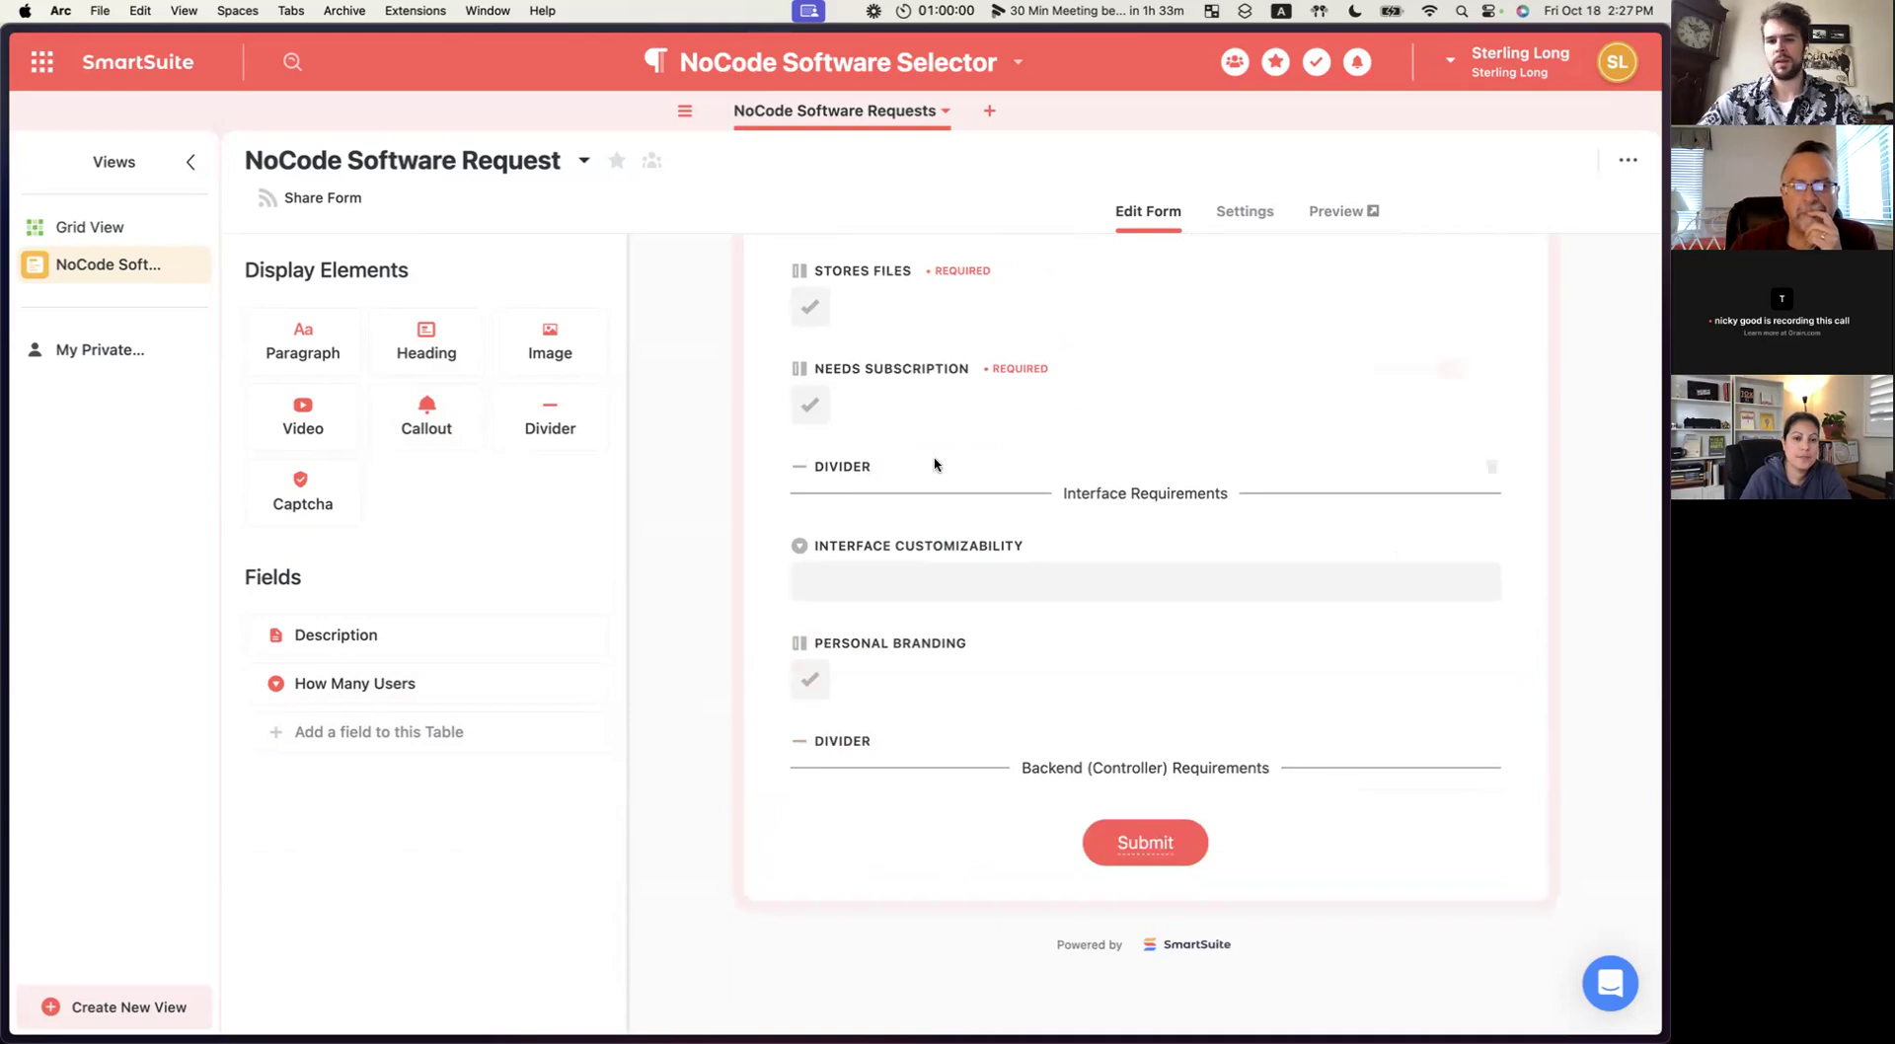
{"action": "left_click_drag", "start_coordinate": [493, 689], "coordinate": [953, 820]}
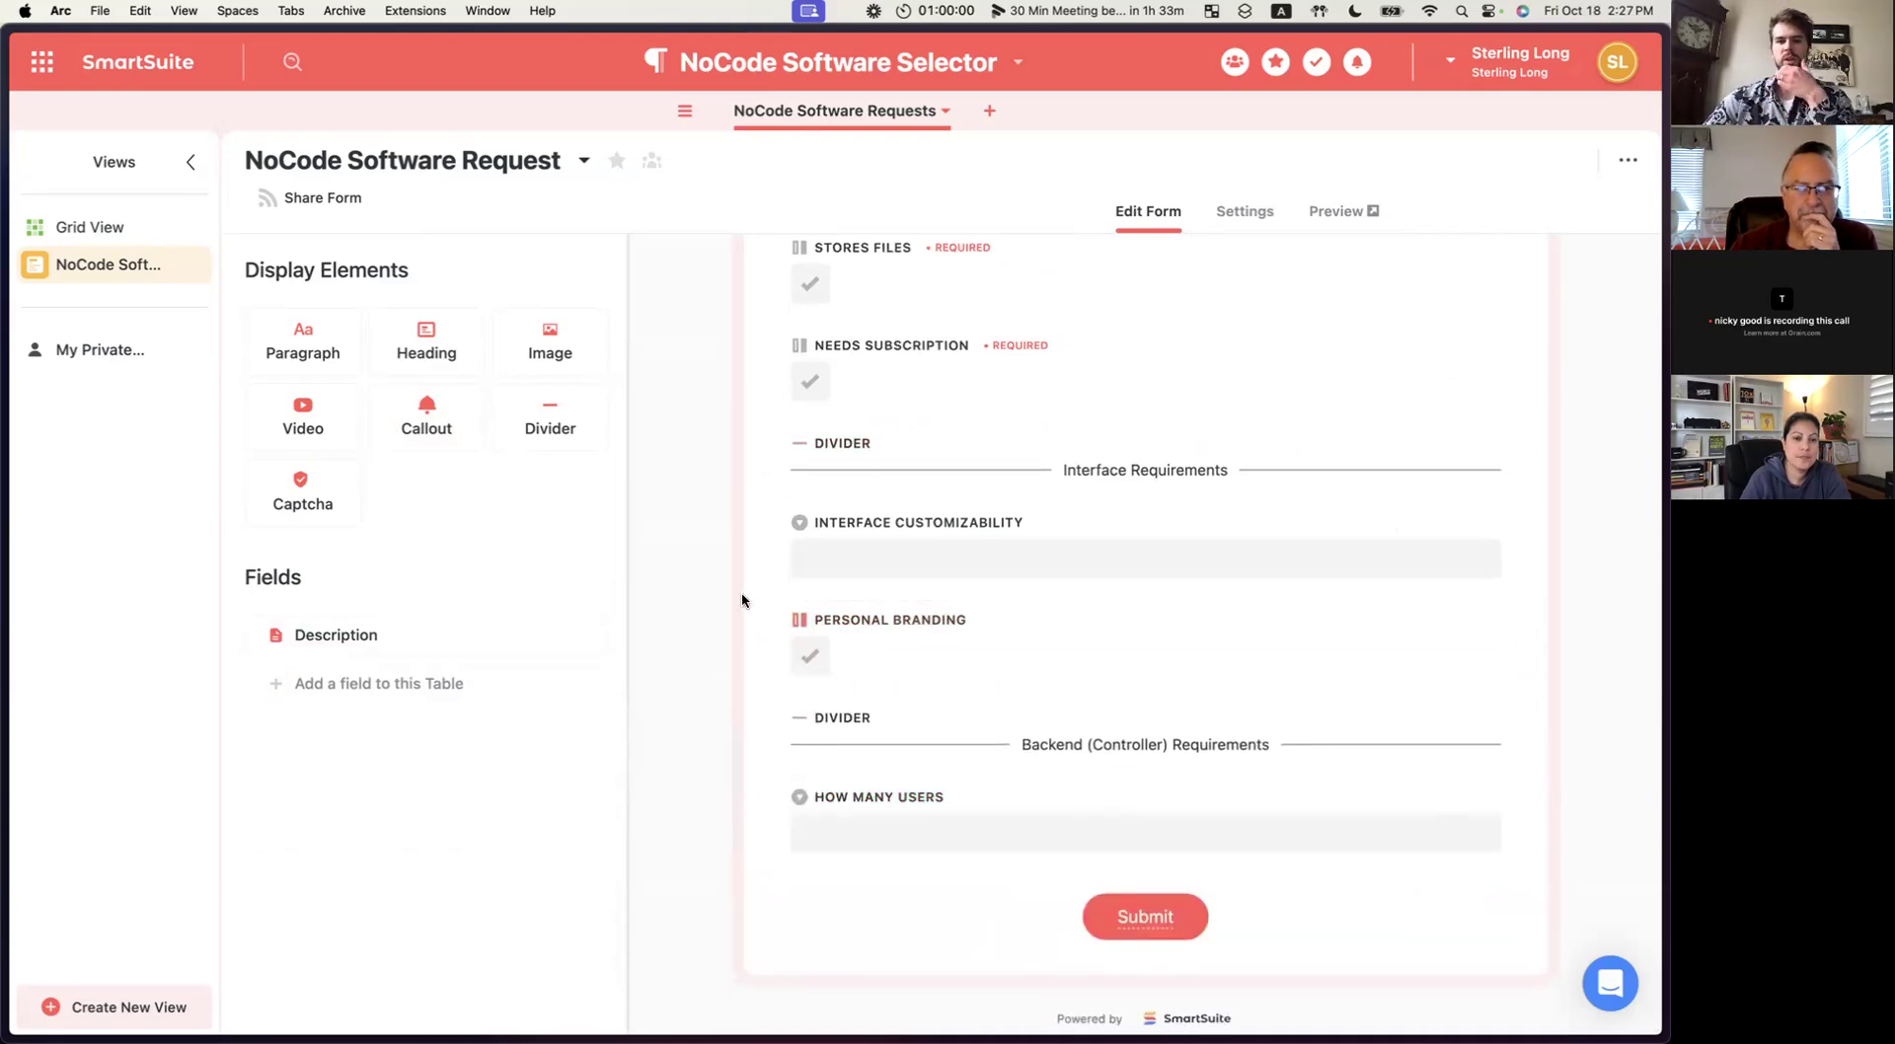
Review the whole request form against the planned workflow, from its title through the data, interface and backend sections.
{"action": "scroll", "coordinate": [750, 554], "scroll_direction": "up", "scroll_amount": 7}
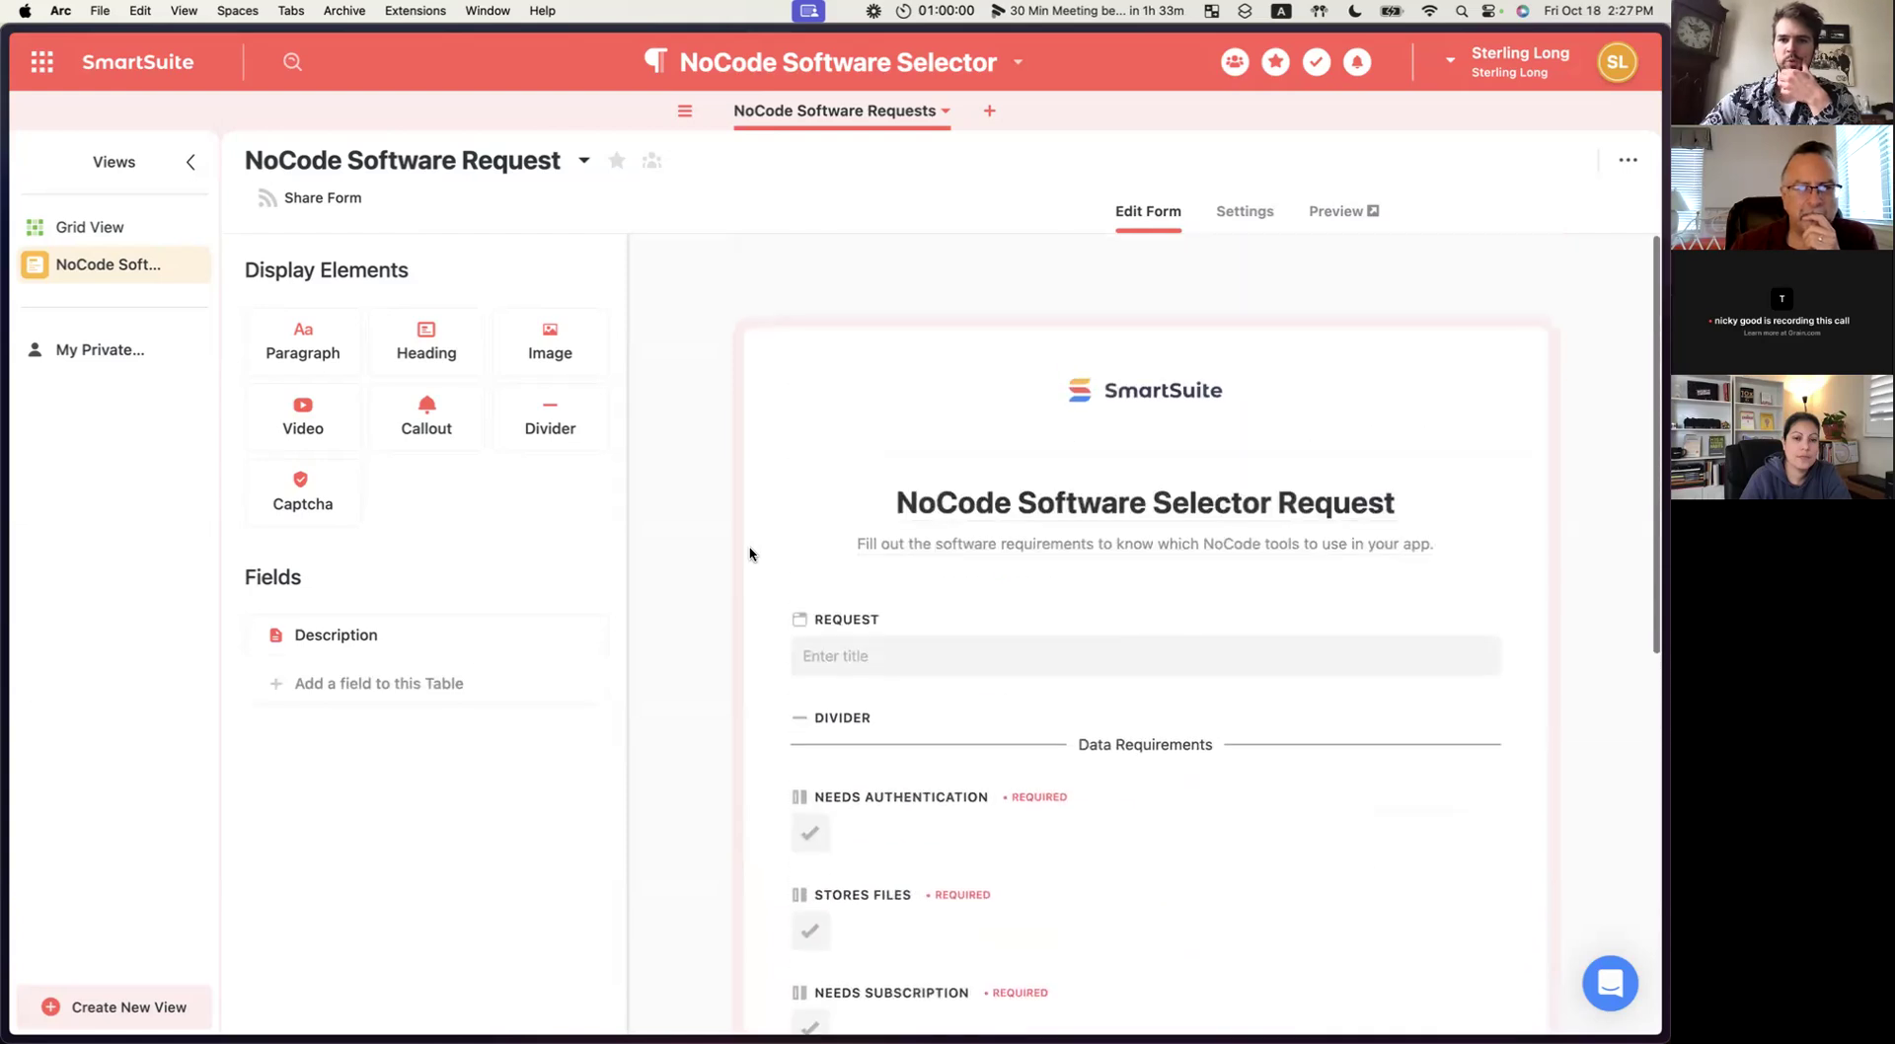
{"action": "scroll", "coordinate": [750, 553], "scroll_direction": "down", "scroll_amount": 7}
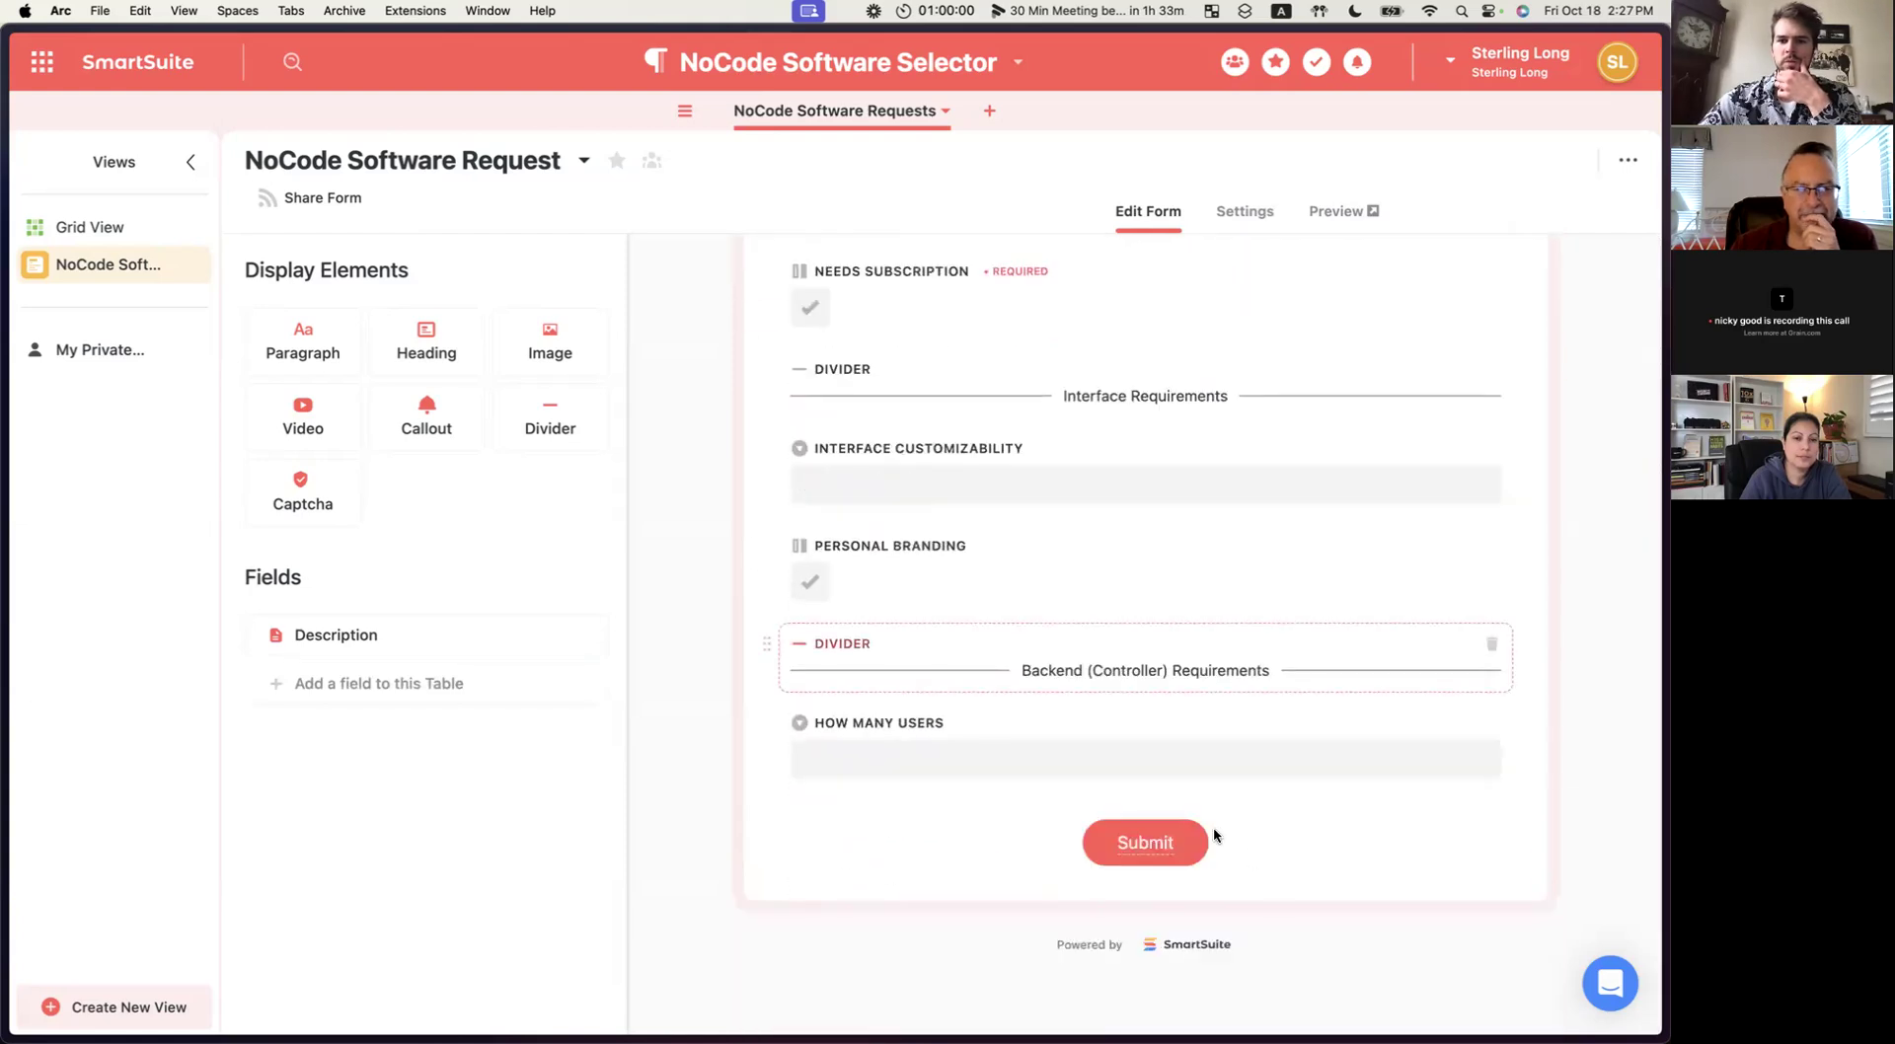
{"action": "scroll", "coordinate": [718, 603], "scroll_direction": "up", "scroll_amount": 7}
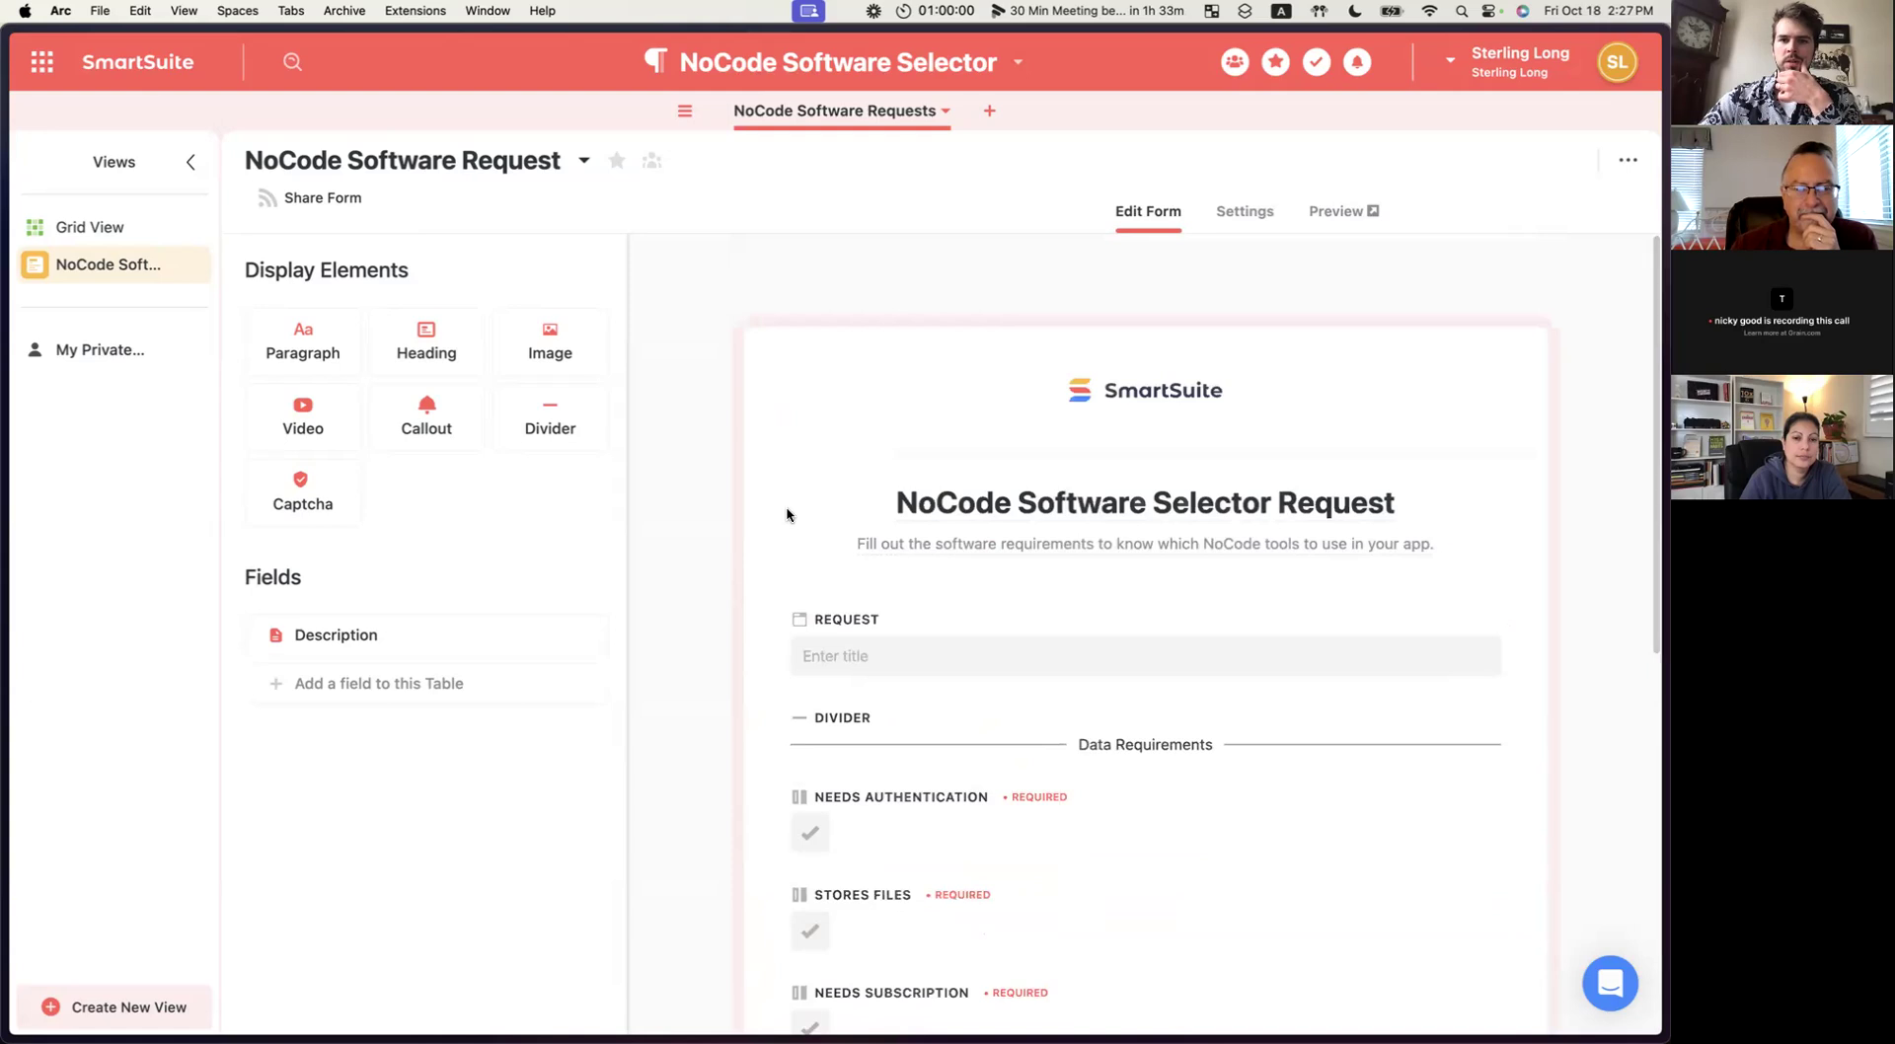
{"action": "key", "text": "ctrl+Right"}
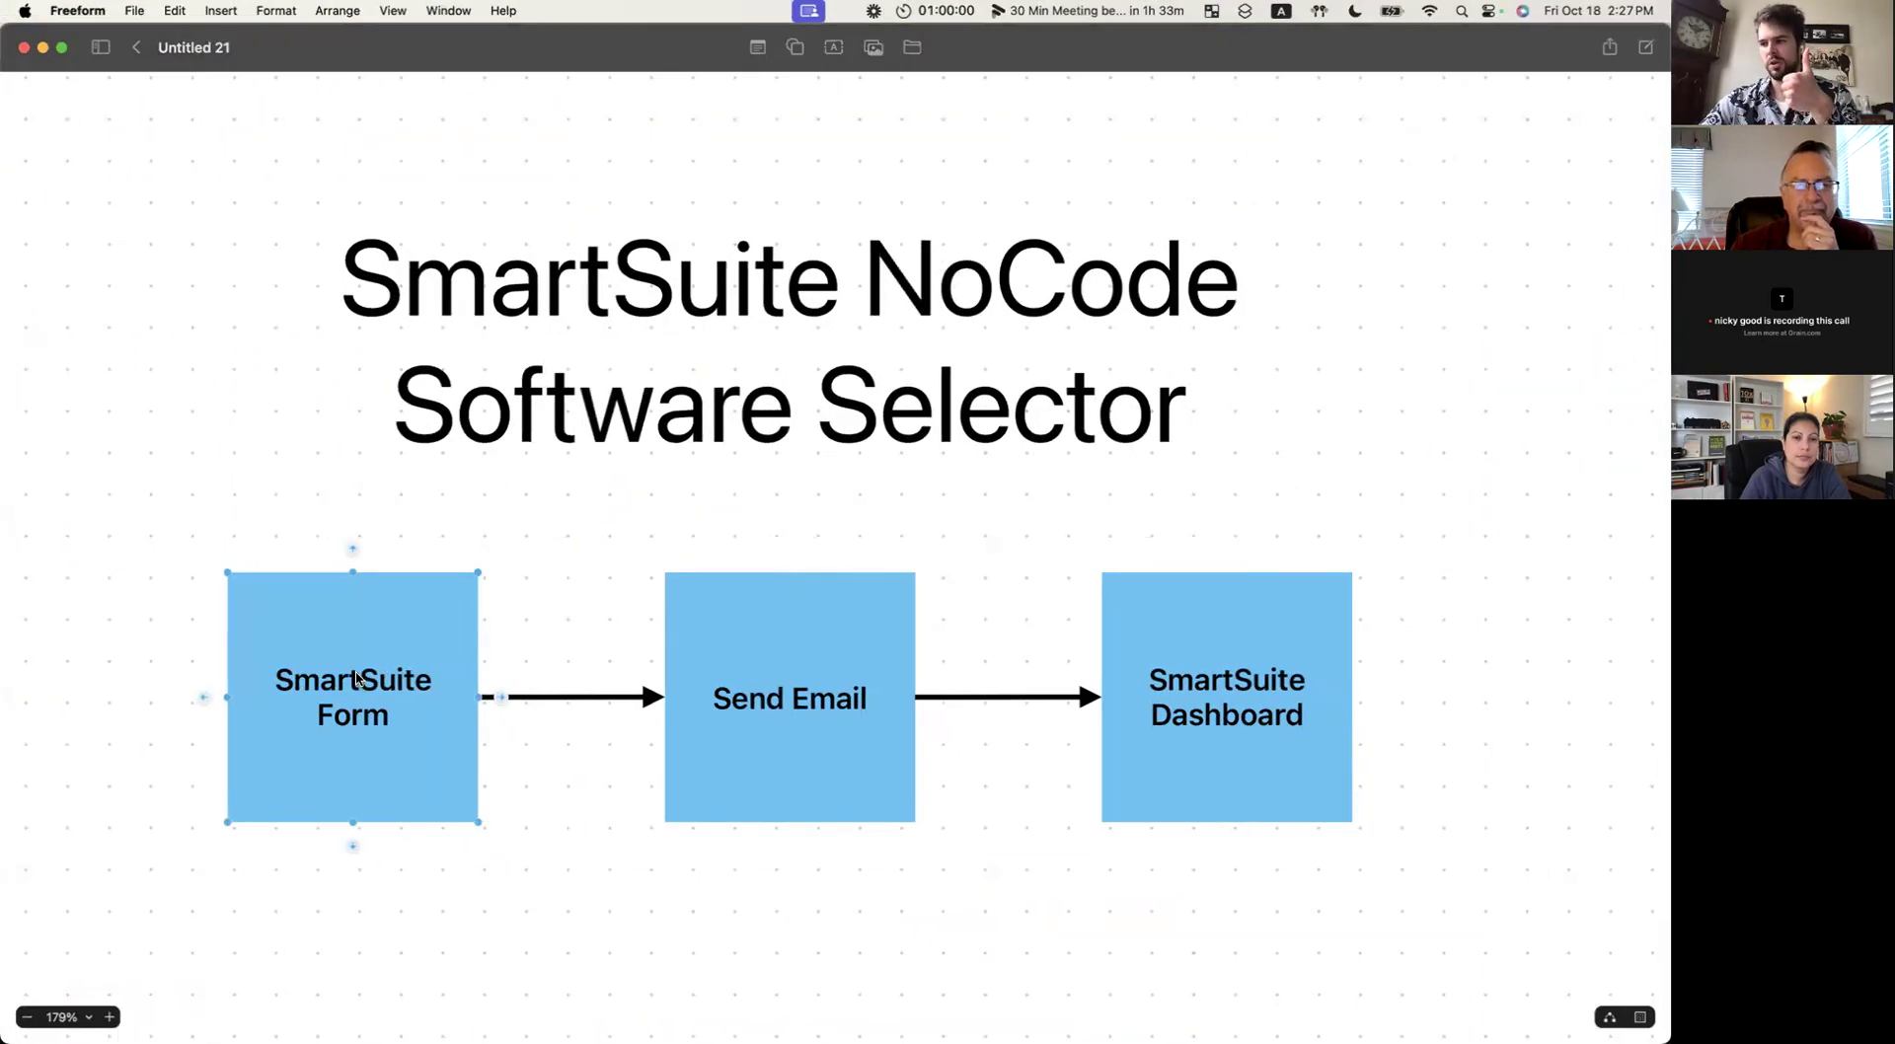
{"action": "key", "text": "ctrl+Left"}
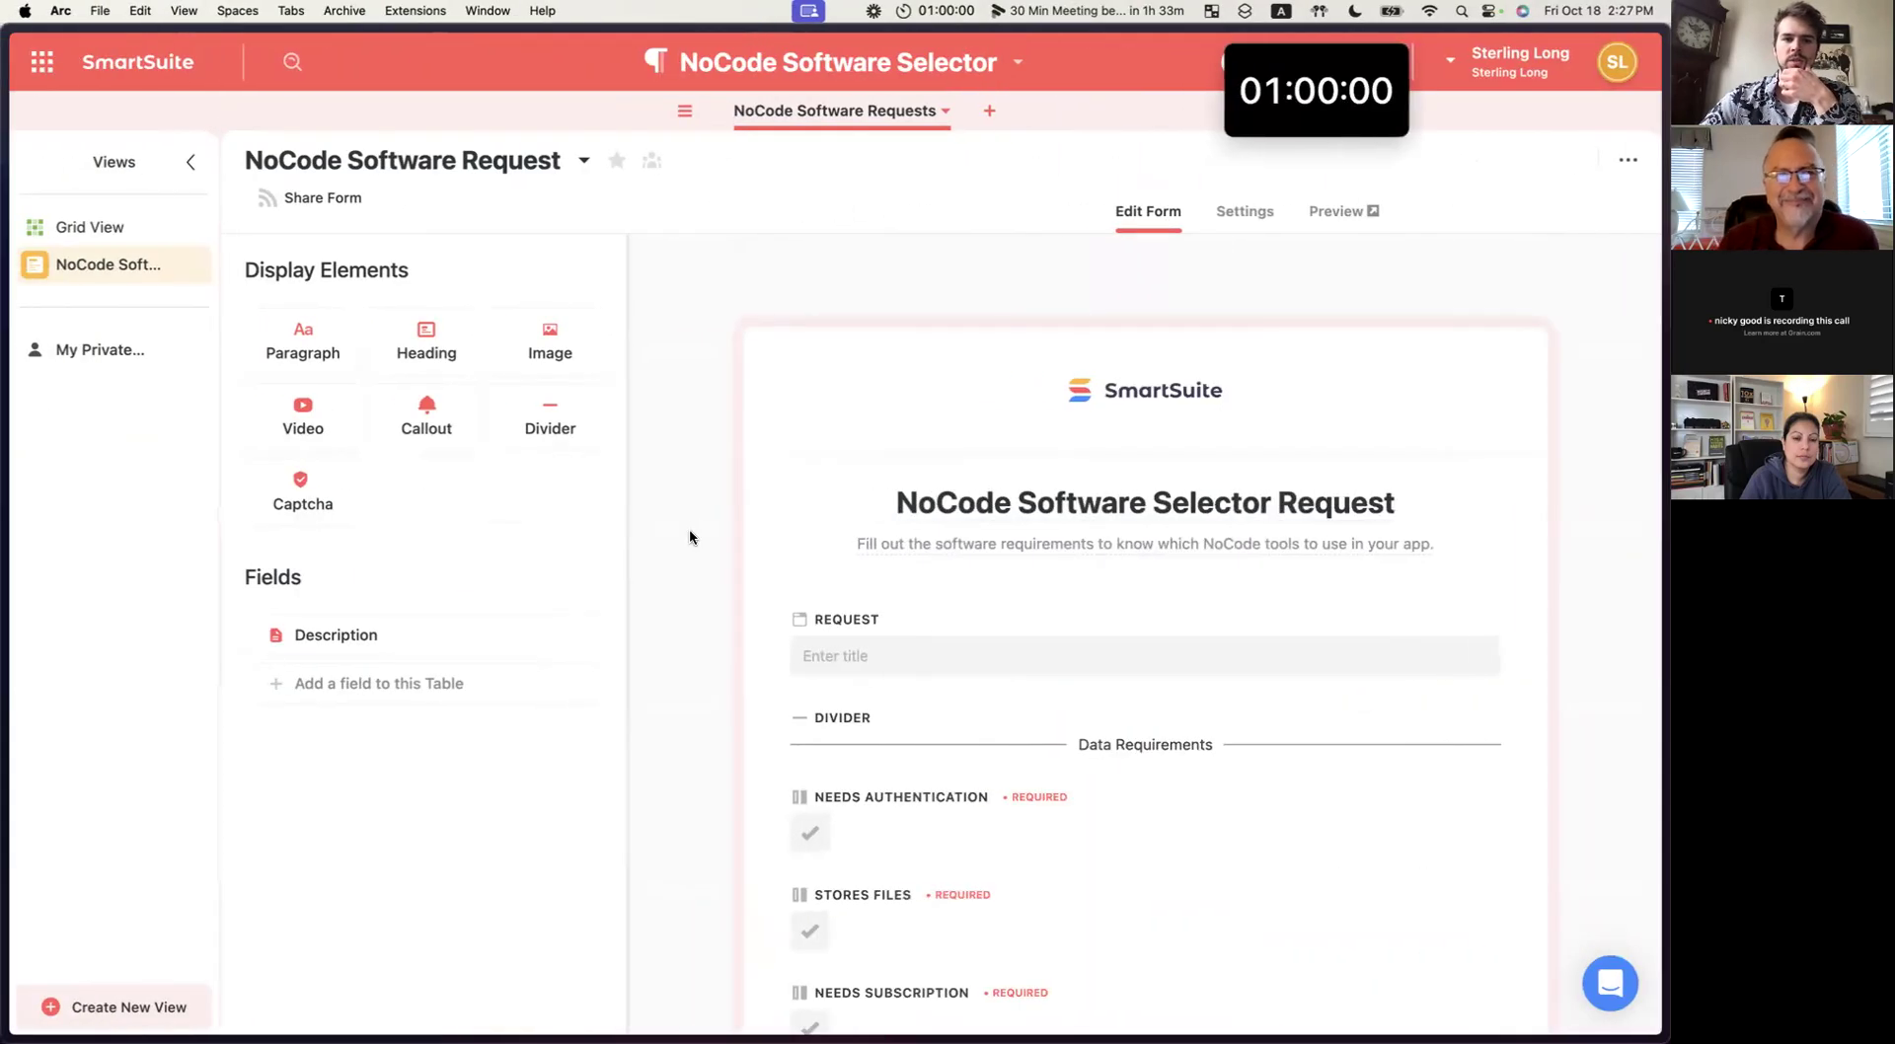
{"action": "scroll", "coordinate": [698, 571], "scroll_direction": "down", "scroll_amount": 4}
{"action": "scroll", "coordinate": [702, 576], "scroll_direction": "up", "scroll_amount": 4}
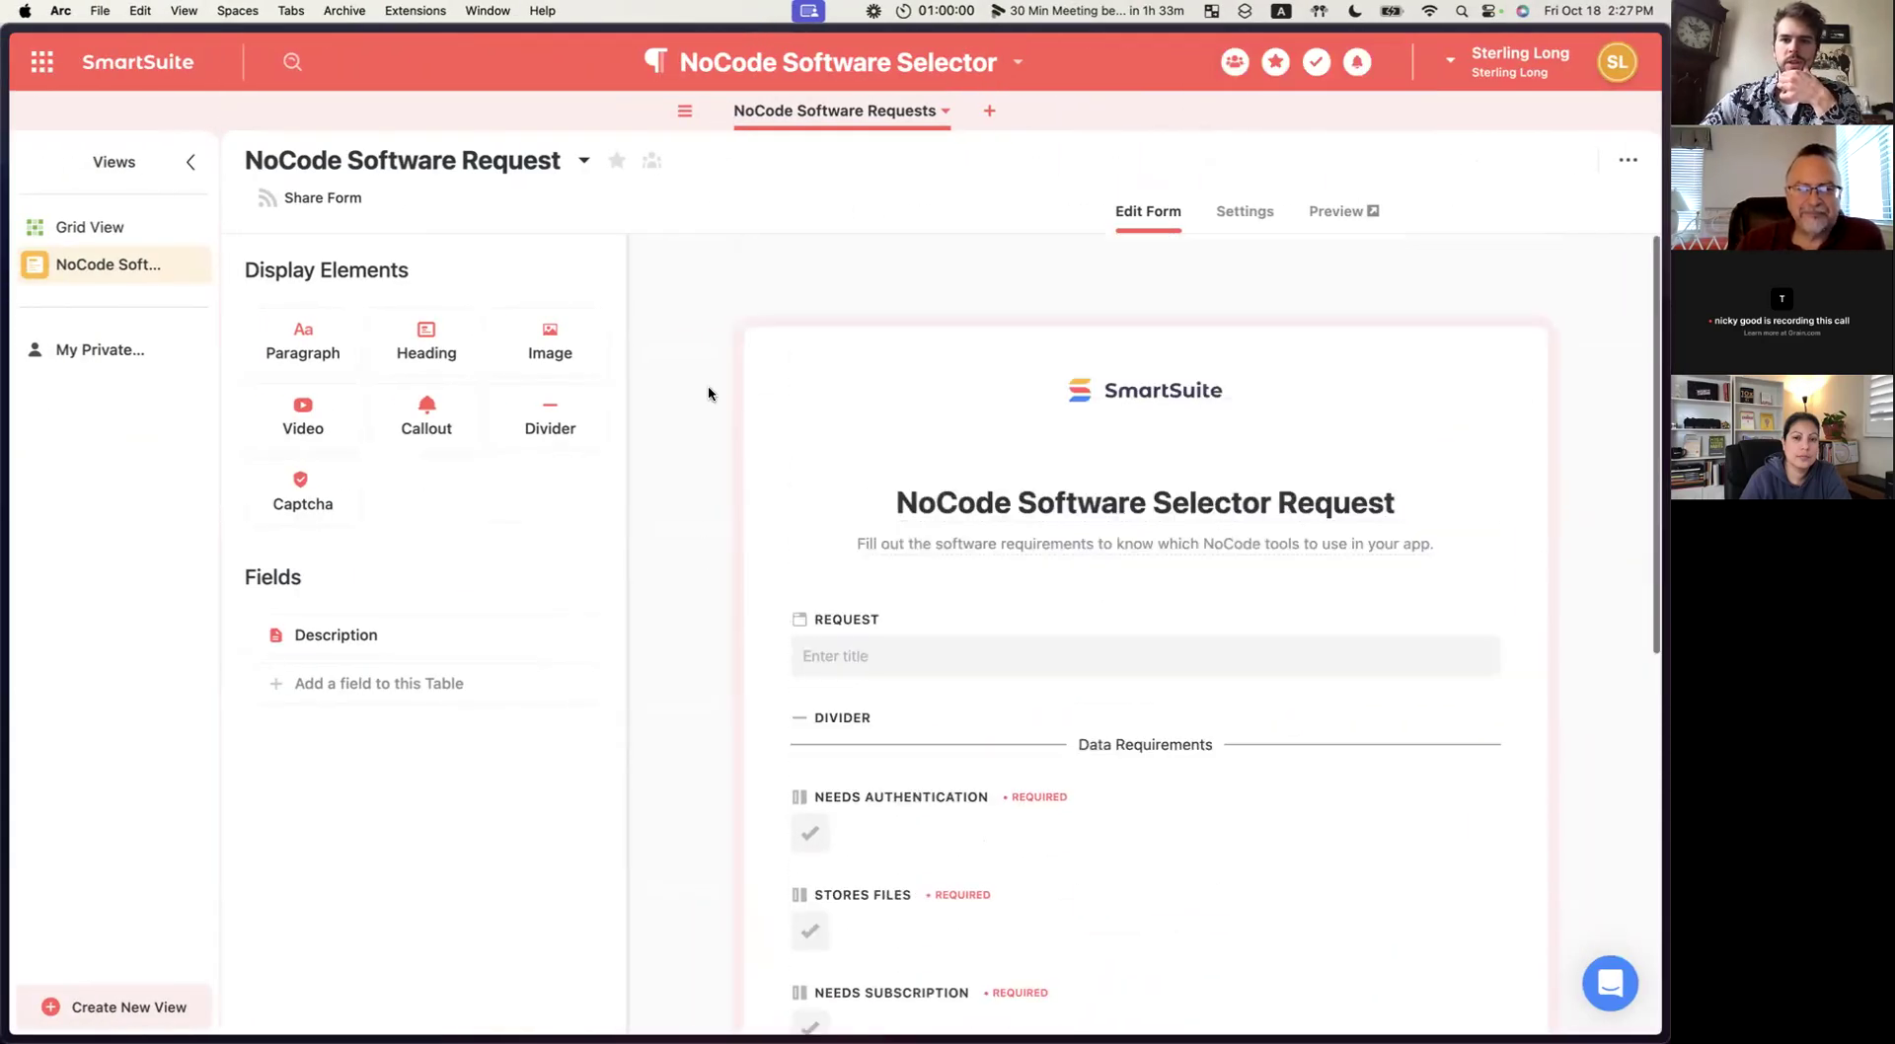
{"action": "scroll", "coordinate": [689, 441], "scroll_direction": "down", "scroll_amount": 7}
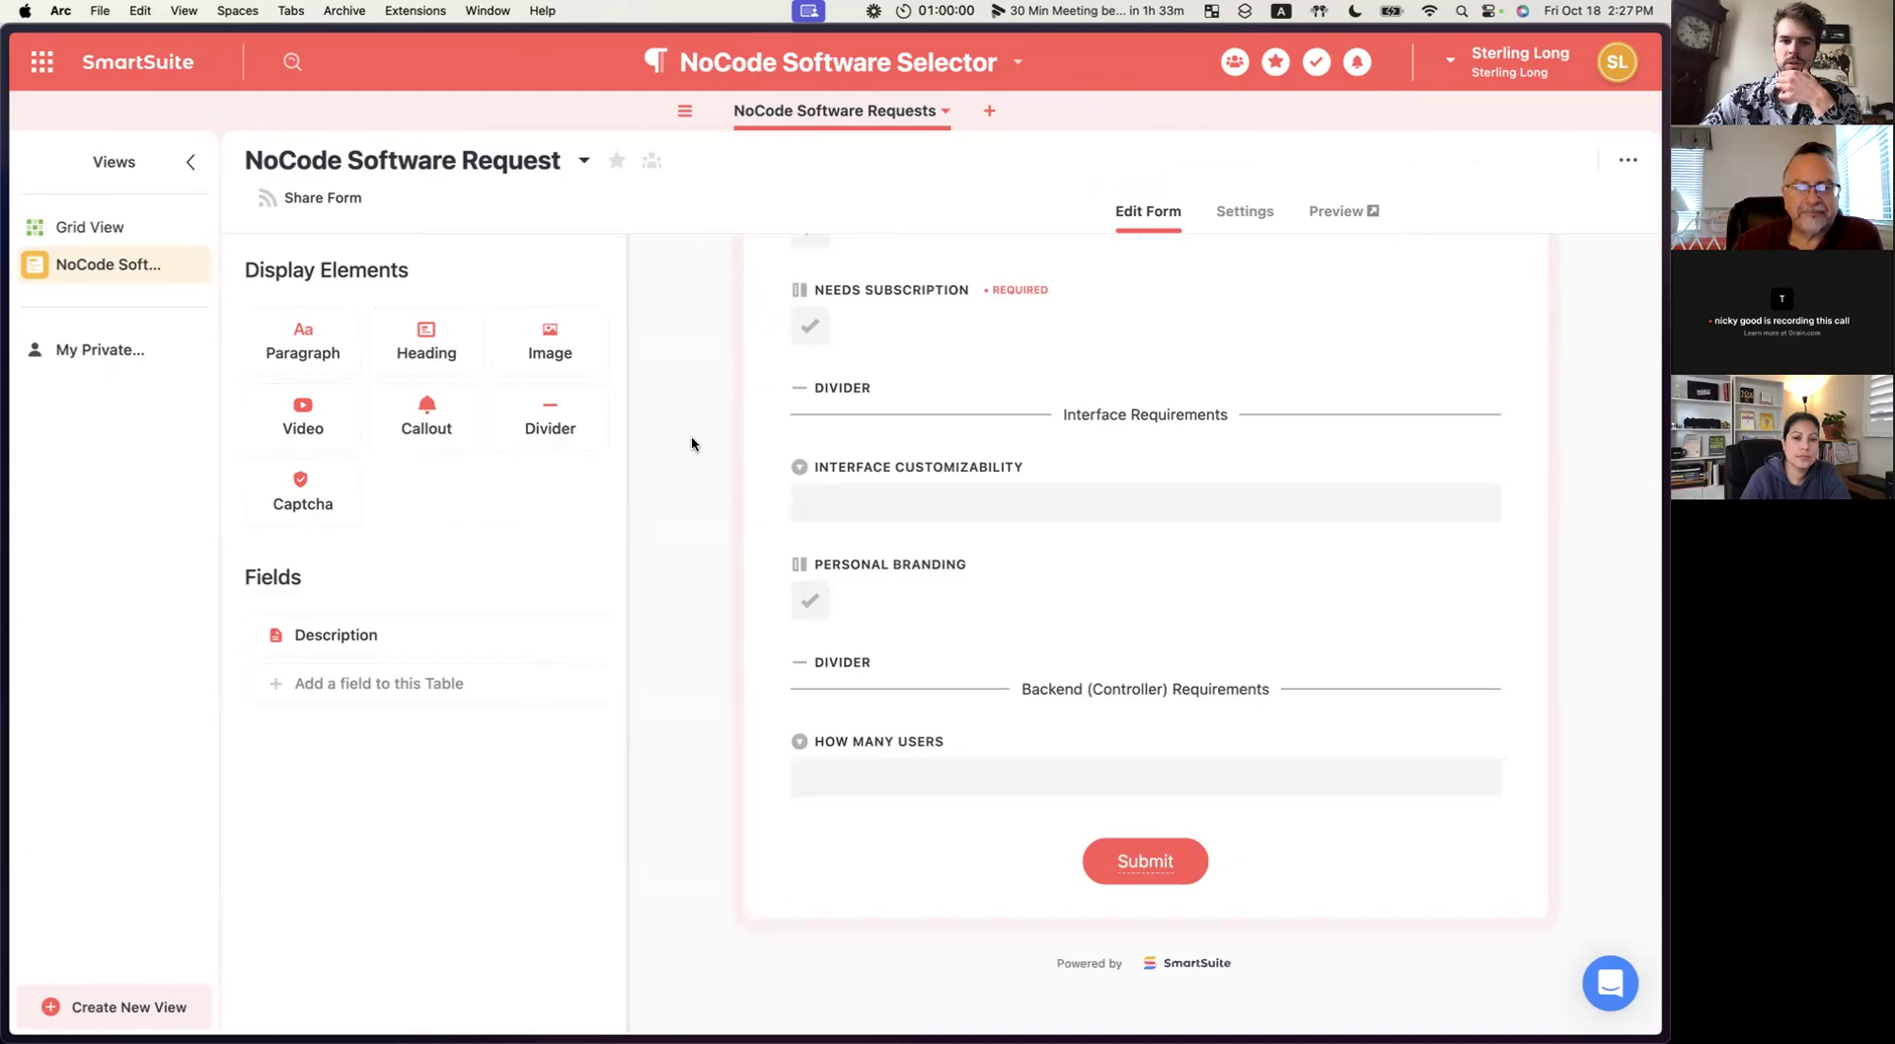
{"action": "scroll", "coordinate": [691, 414], "scroll_direction": "up", "scroll_amount": 7}
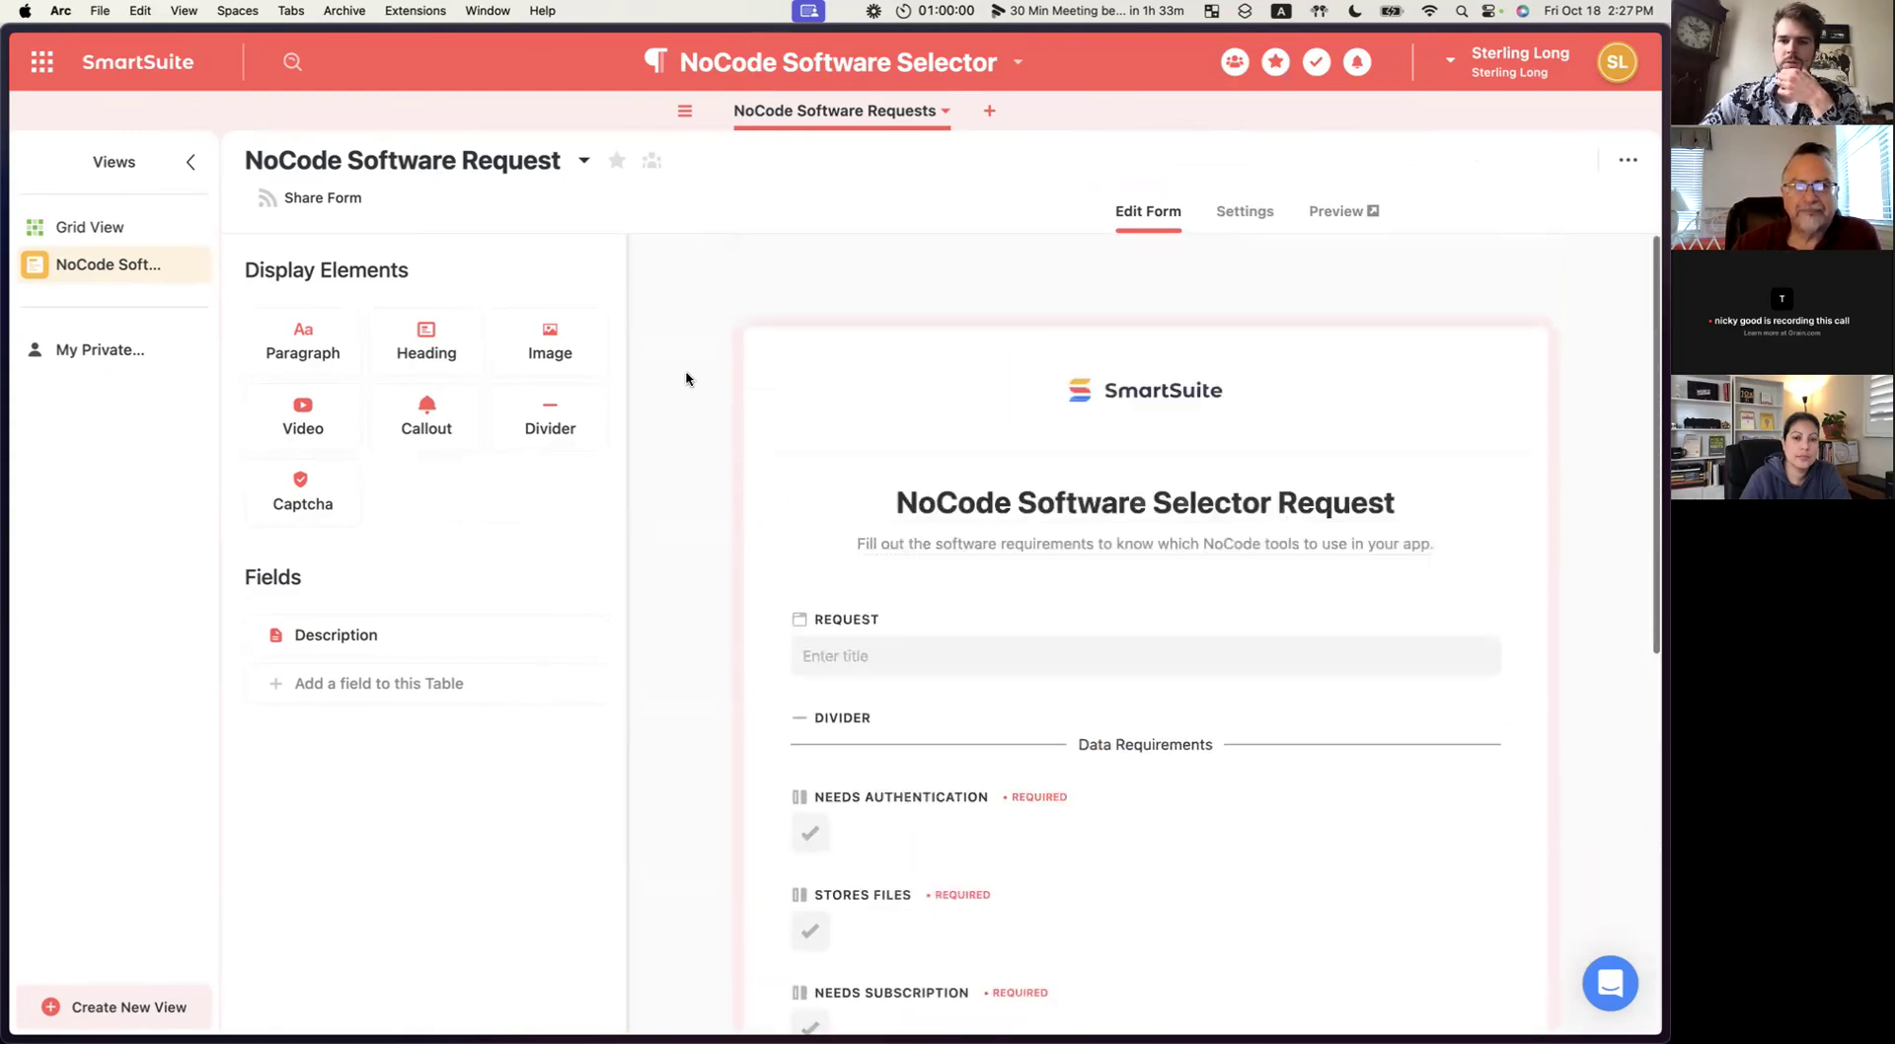
{"action": "scroll", "coordinate": [686, 377], "scroll_direction": "down", "scroll_amount": 3}
{"action": "scroll", "coordinate": [686, 377], "scroll_direction": "up", "scroll_amount": 3}
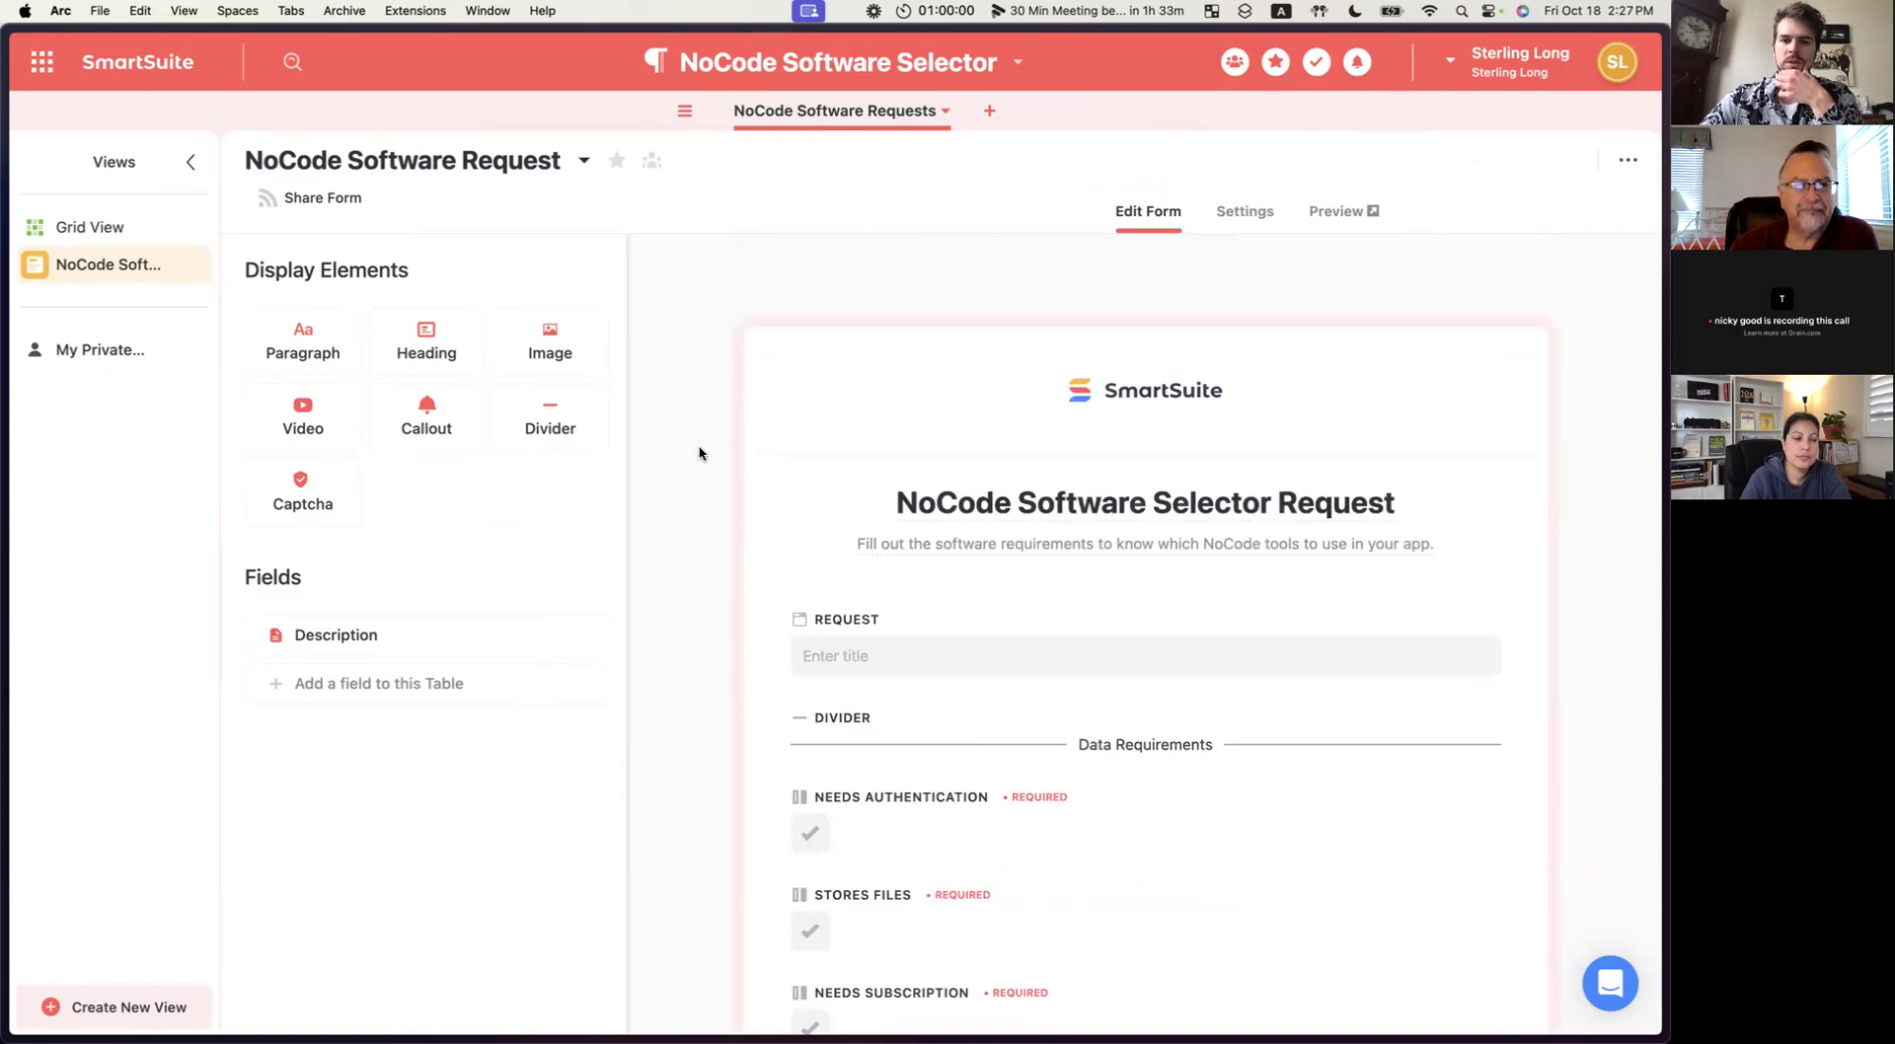
{"action": "scroll", "coordinate": [699, 454], "scroll_direction": "down", "scroll_amount": 10}
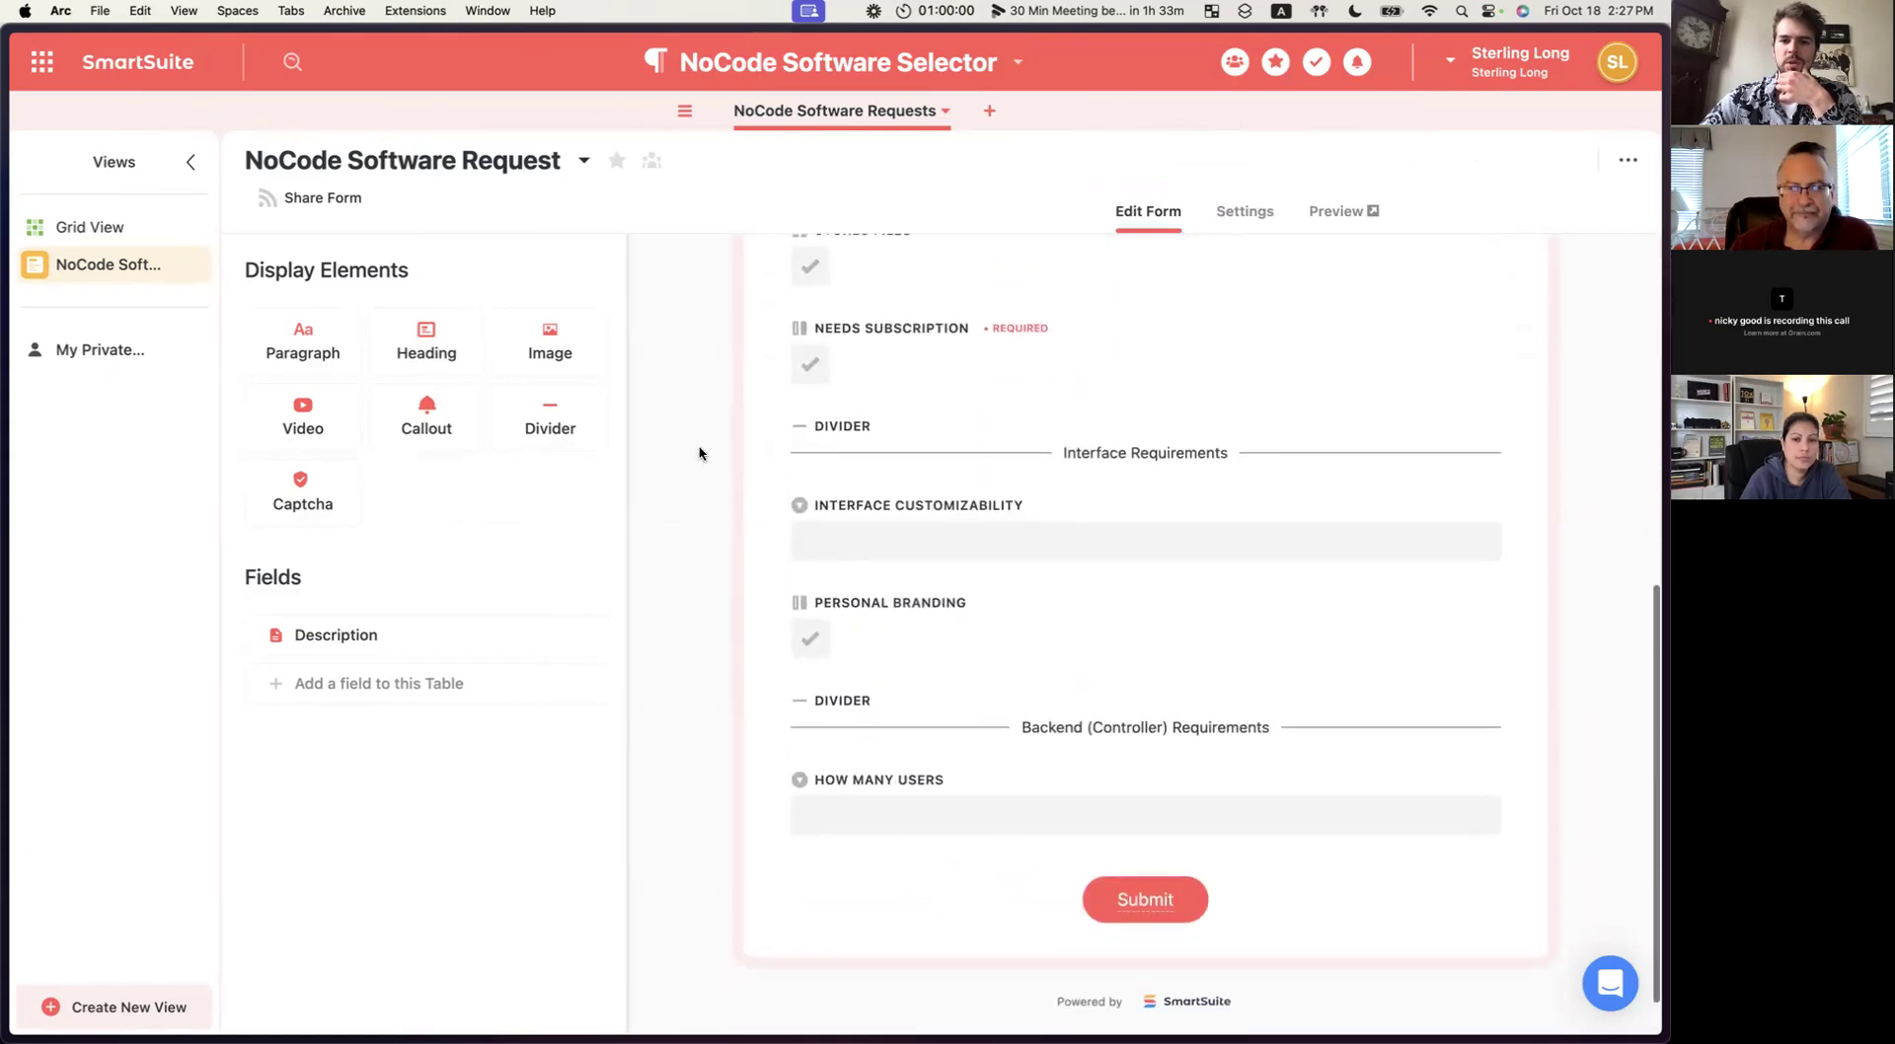
{"action": "scroll", "coordinate": [699, 454], "scroll_direction": "up", "scroll_amount": 10}
{"action": "scroll", "coordinate": [696, 460], "scroll_direction": "down", "scroll_amount": 10}
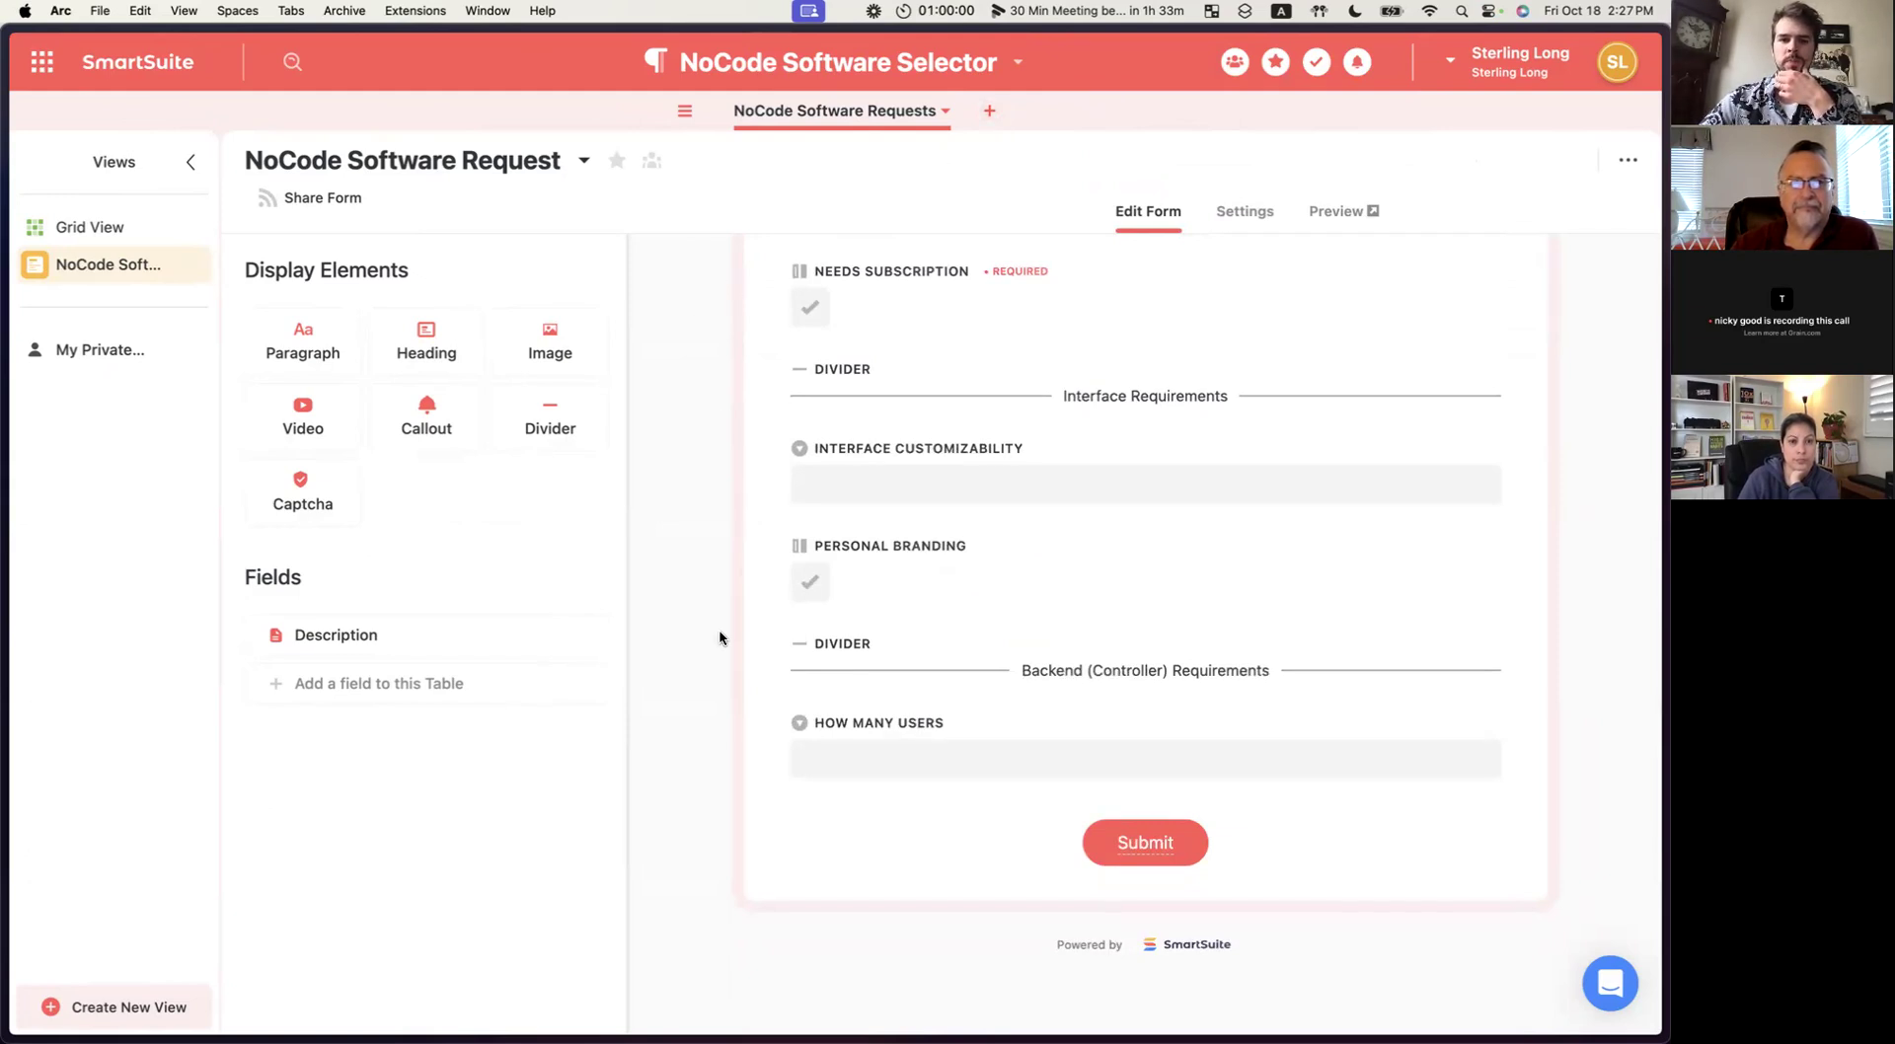
{"action": "scroll", "coordinate": [720, 635], "scroll_direction": "up", "scroll_amount": 3}
{"action": "scroll", "coordinate": [720, 635], "scroll_direction": "down", "scroll_amount": 3}
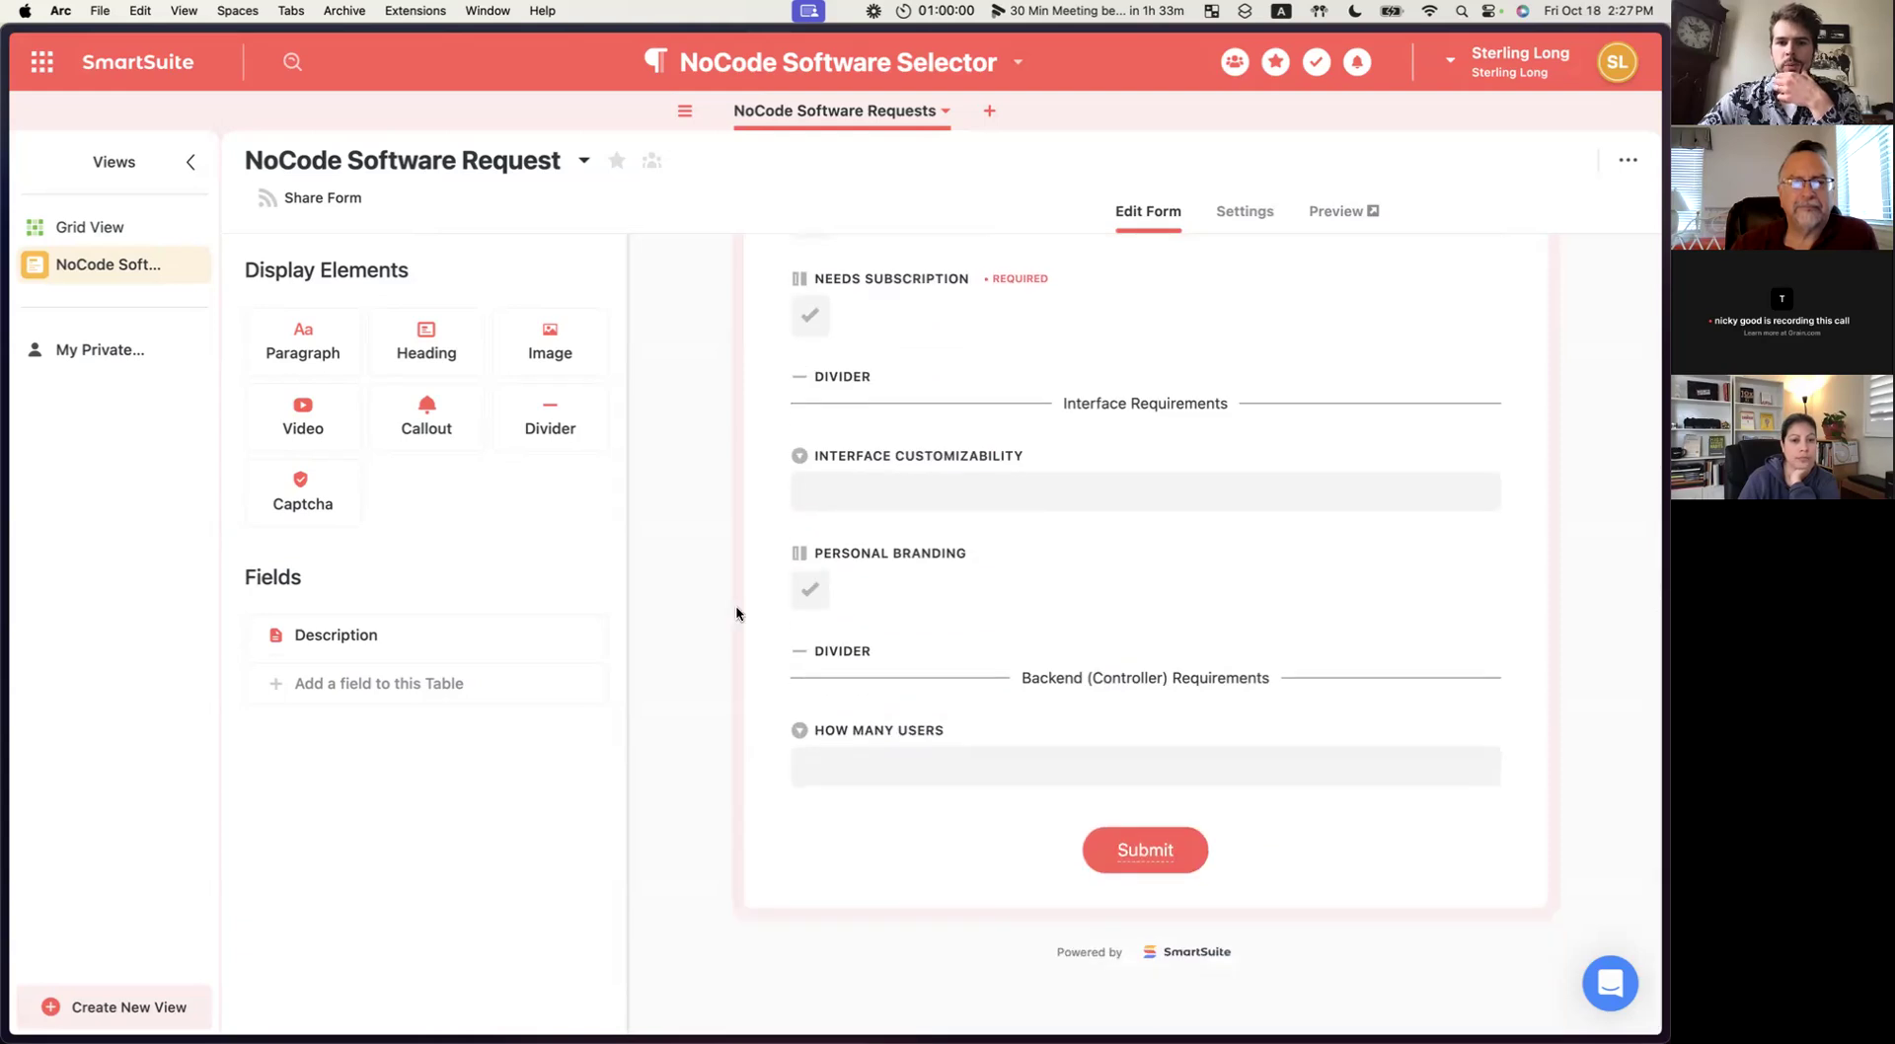
{"action": "scroll", "coordinate": [850, 507], "scroll_direction": "up", "scroll_amount": 3}
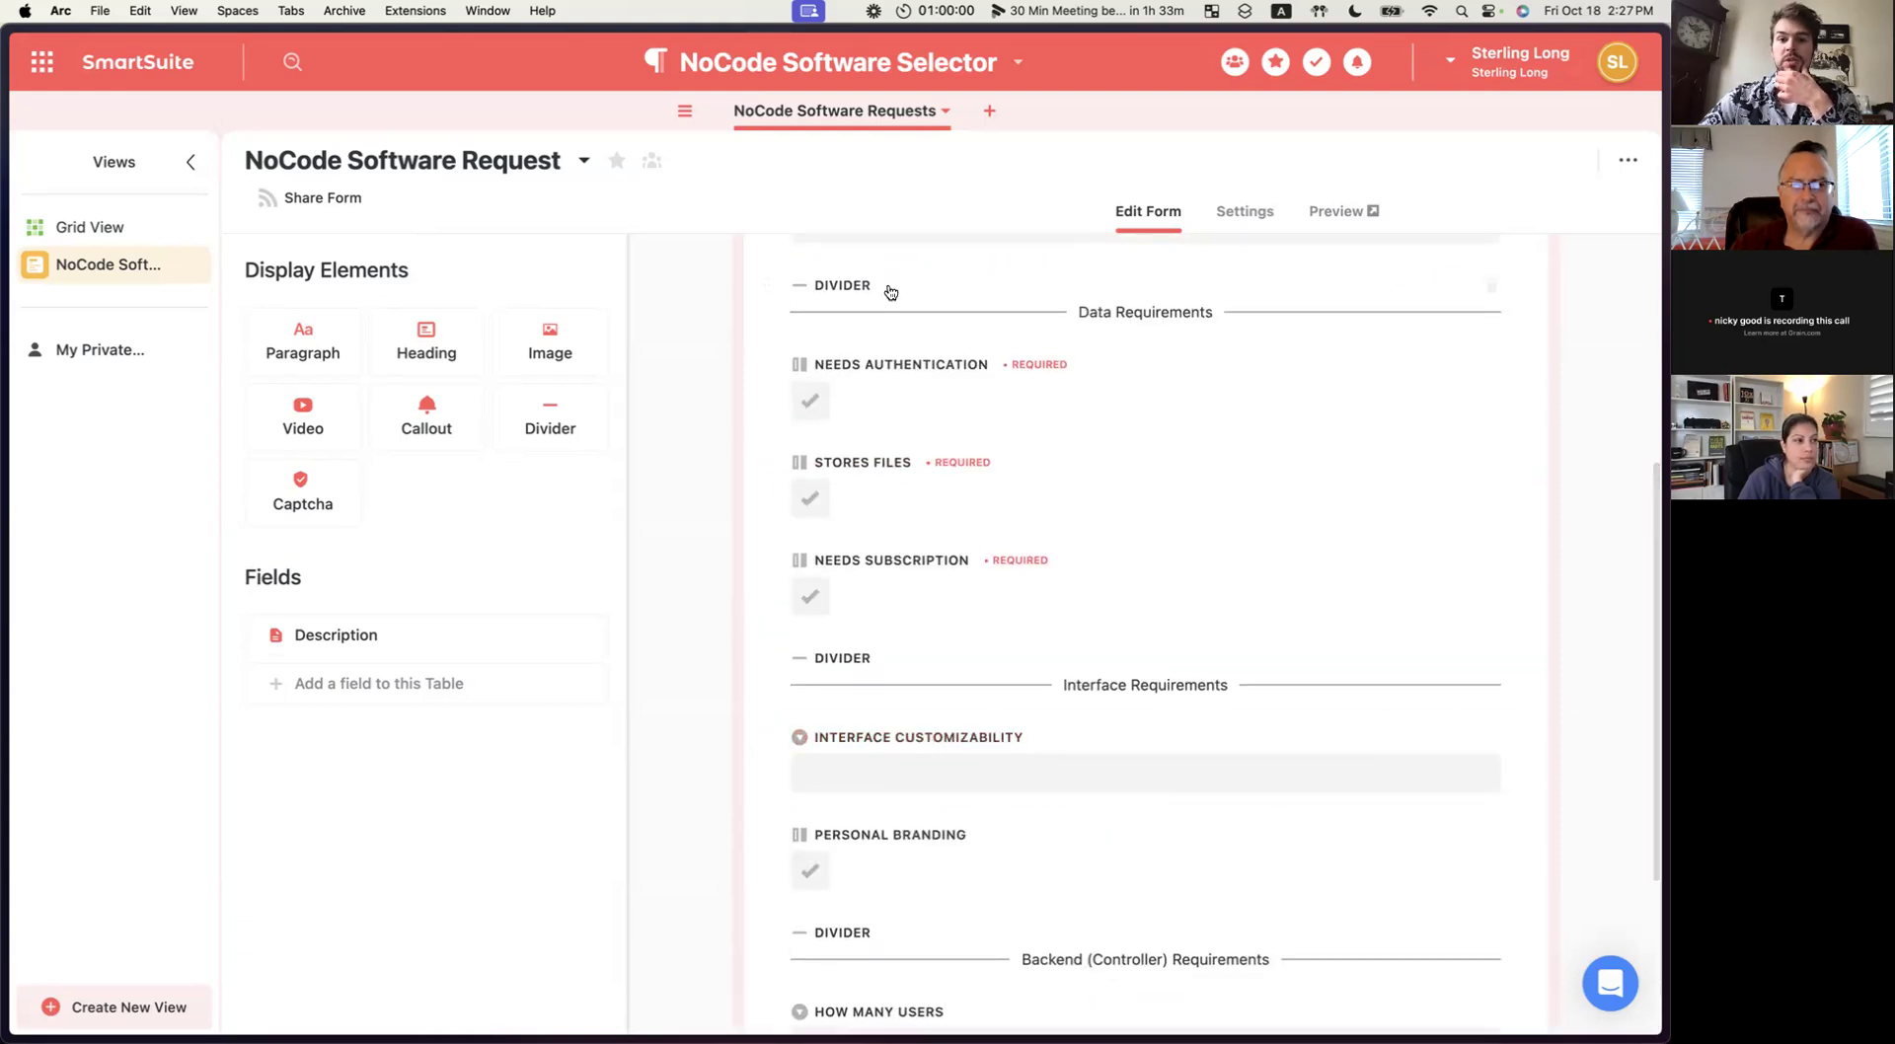
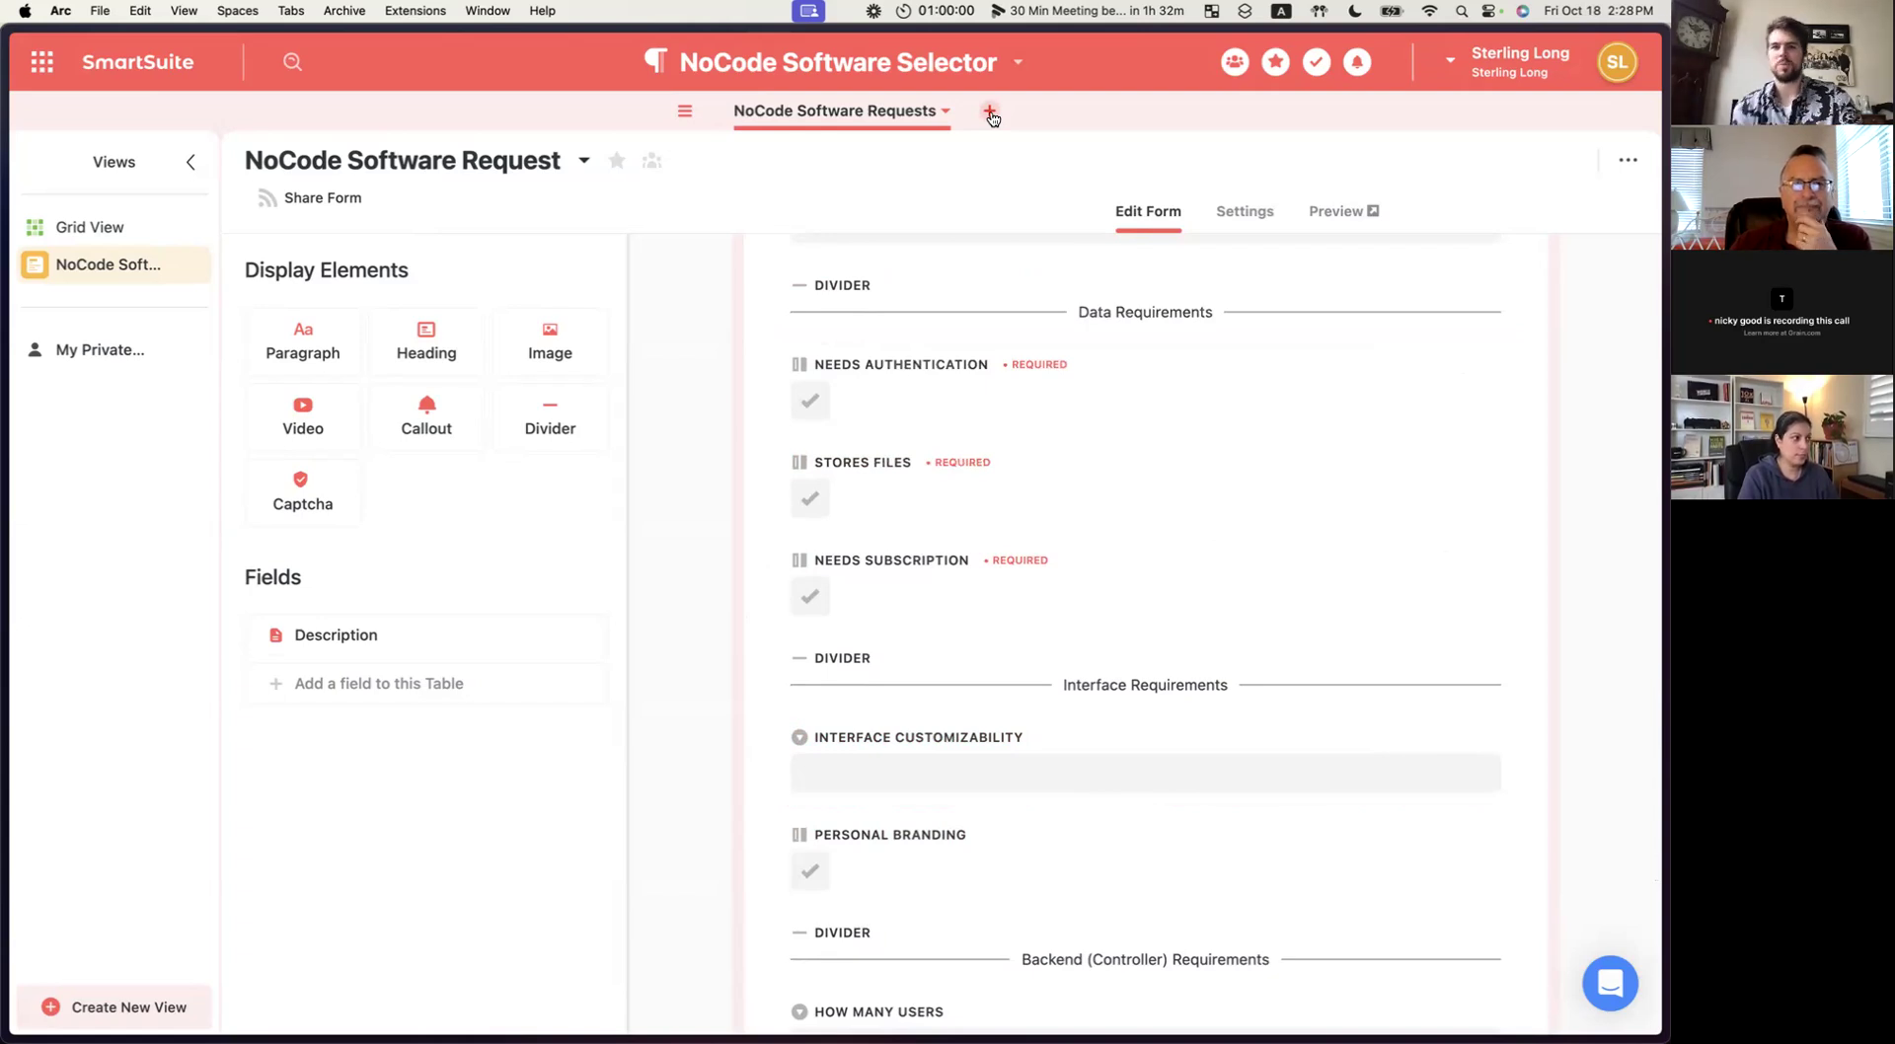
Switch to the Freeform board to examine the Send Email and SmartSuite Dashboard stages, and return to the SmartSuite form.
{"action": "key", "text": "ctrl+Right"}
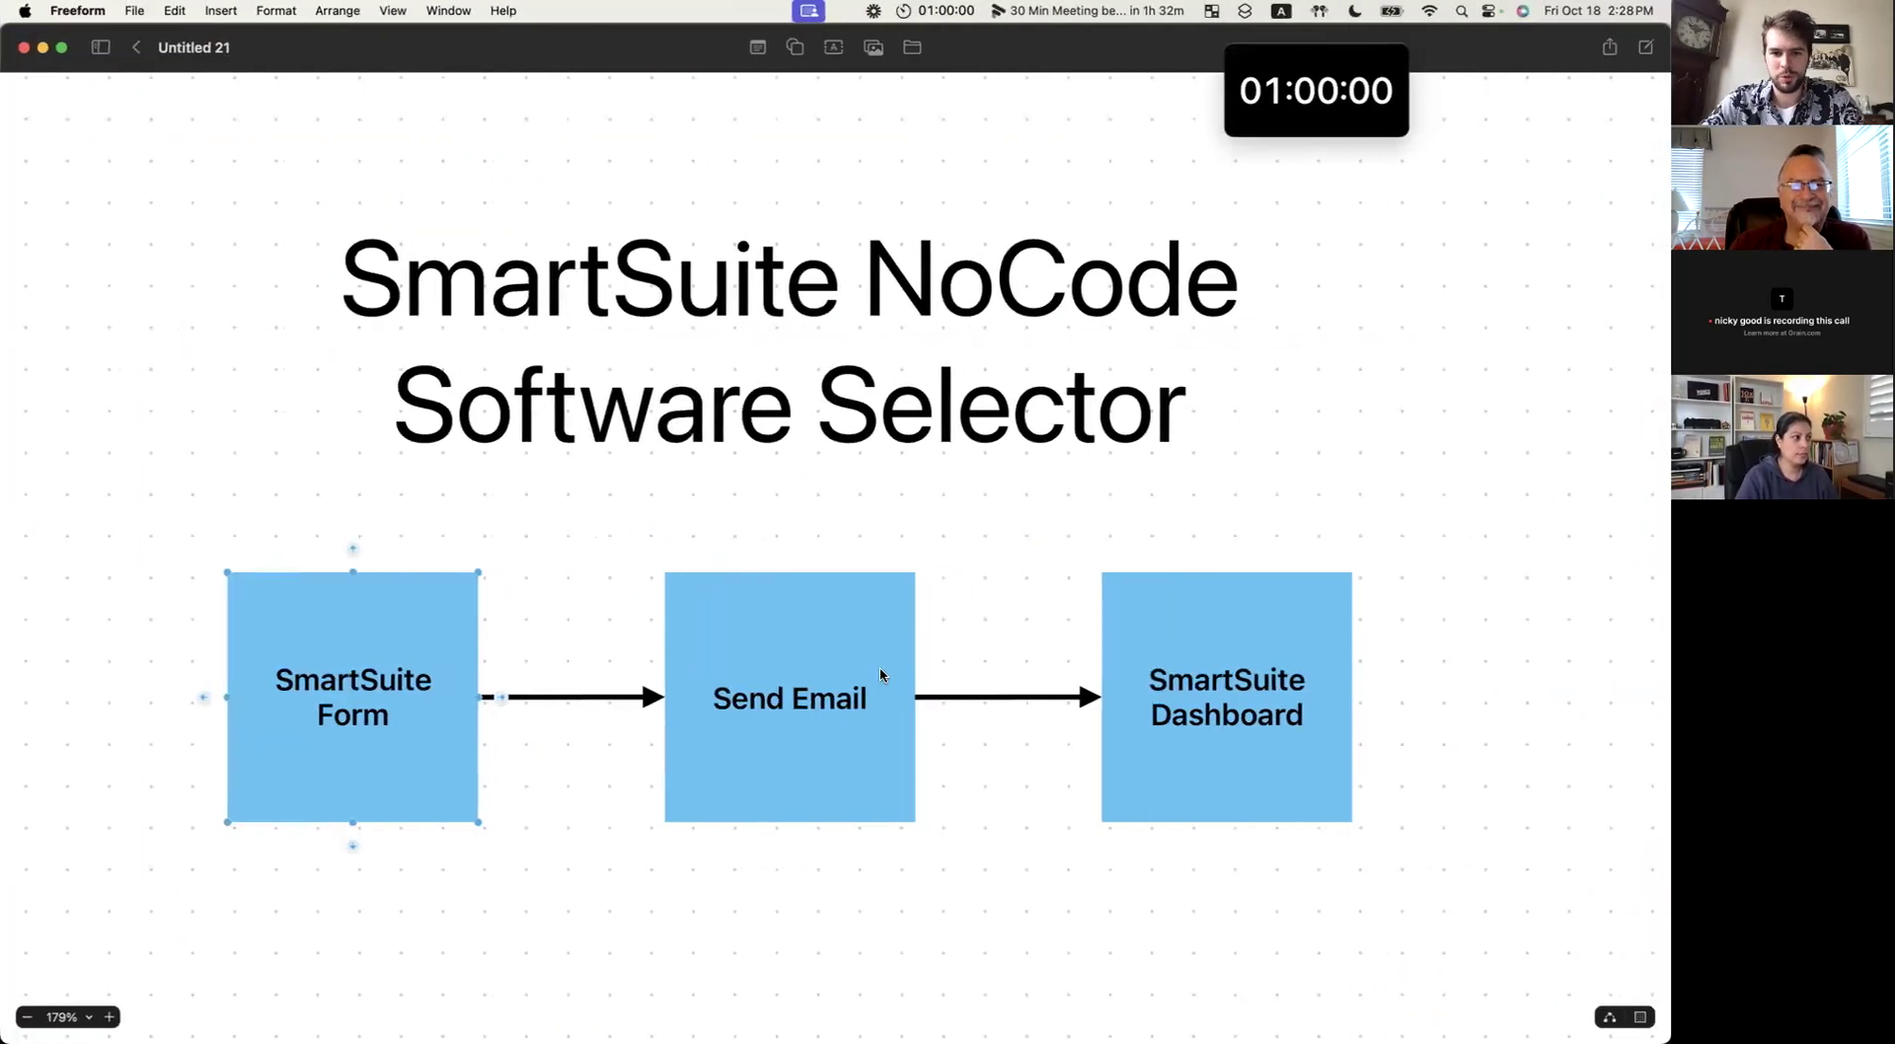
{"action": "left_click", "coordinate": [830, 700]}
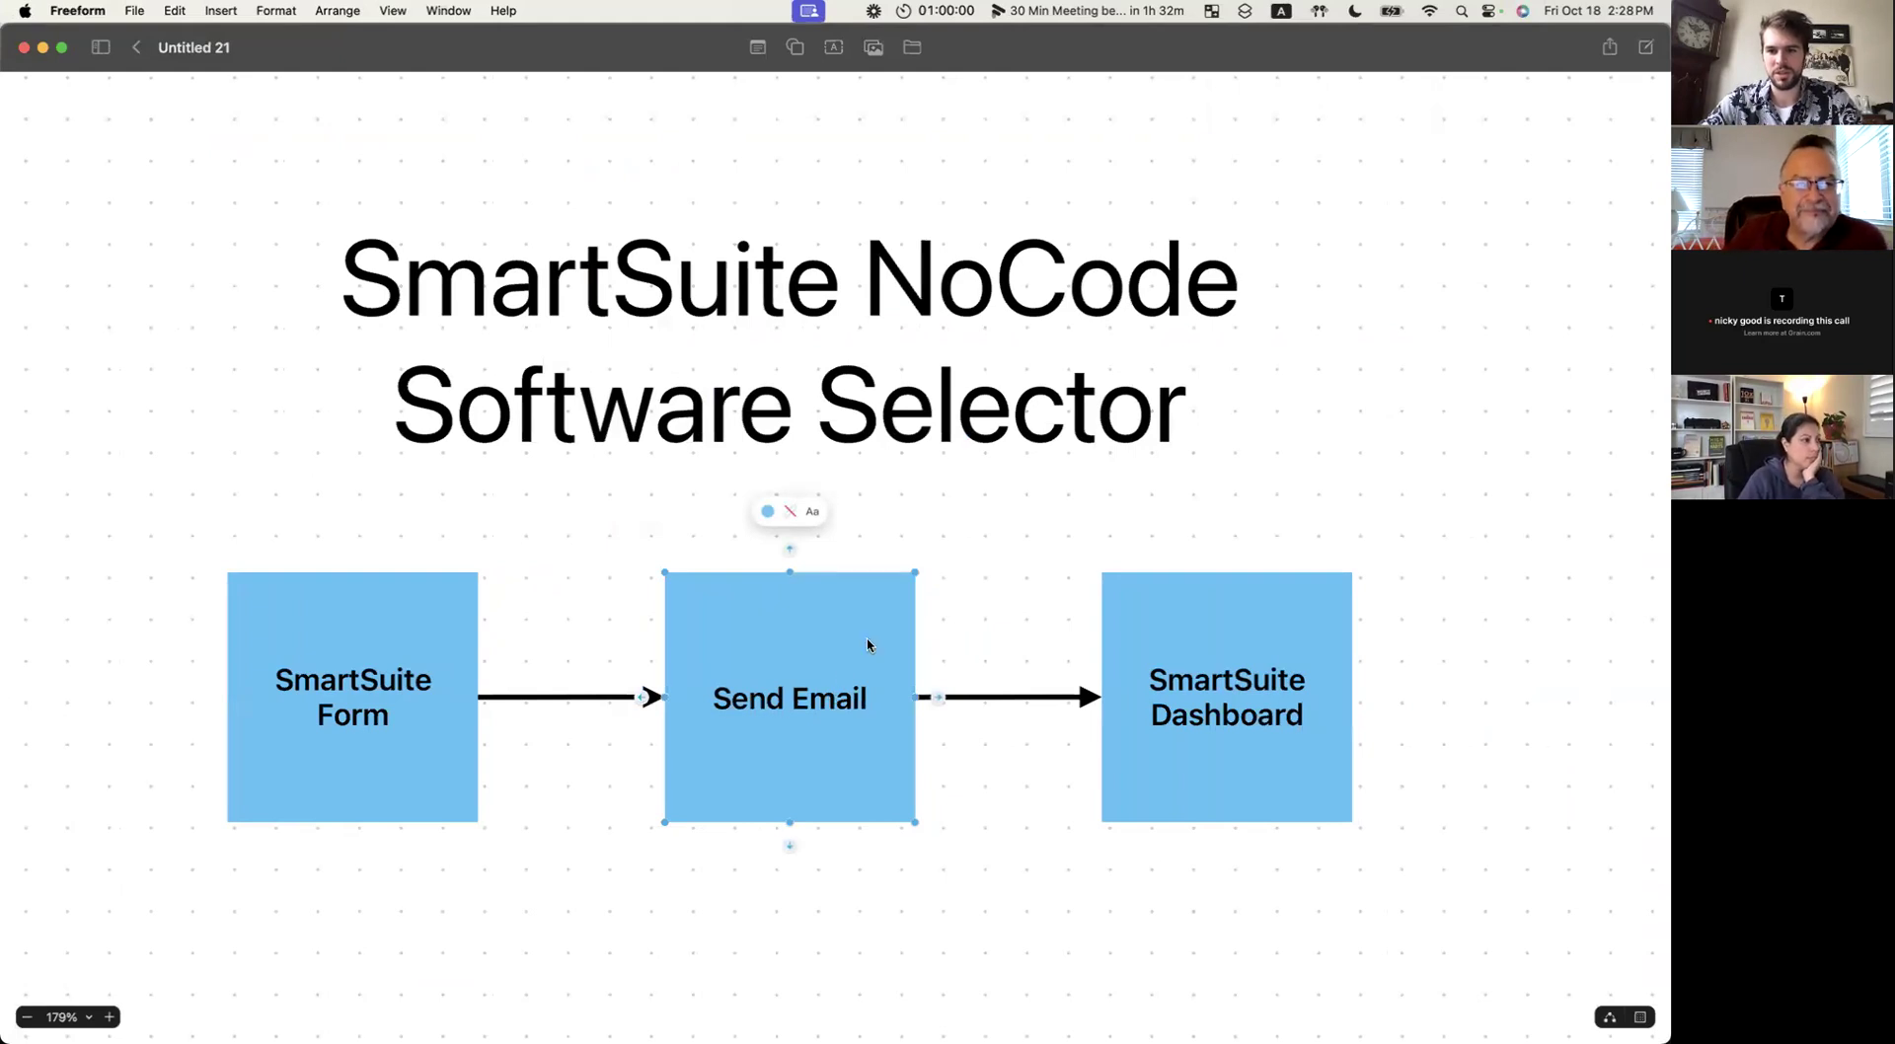
{"action": "left_click", "coordinate": [1270, 643]}
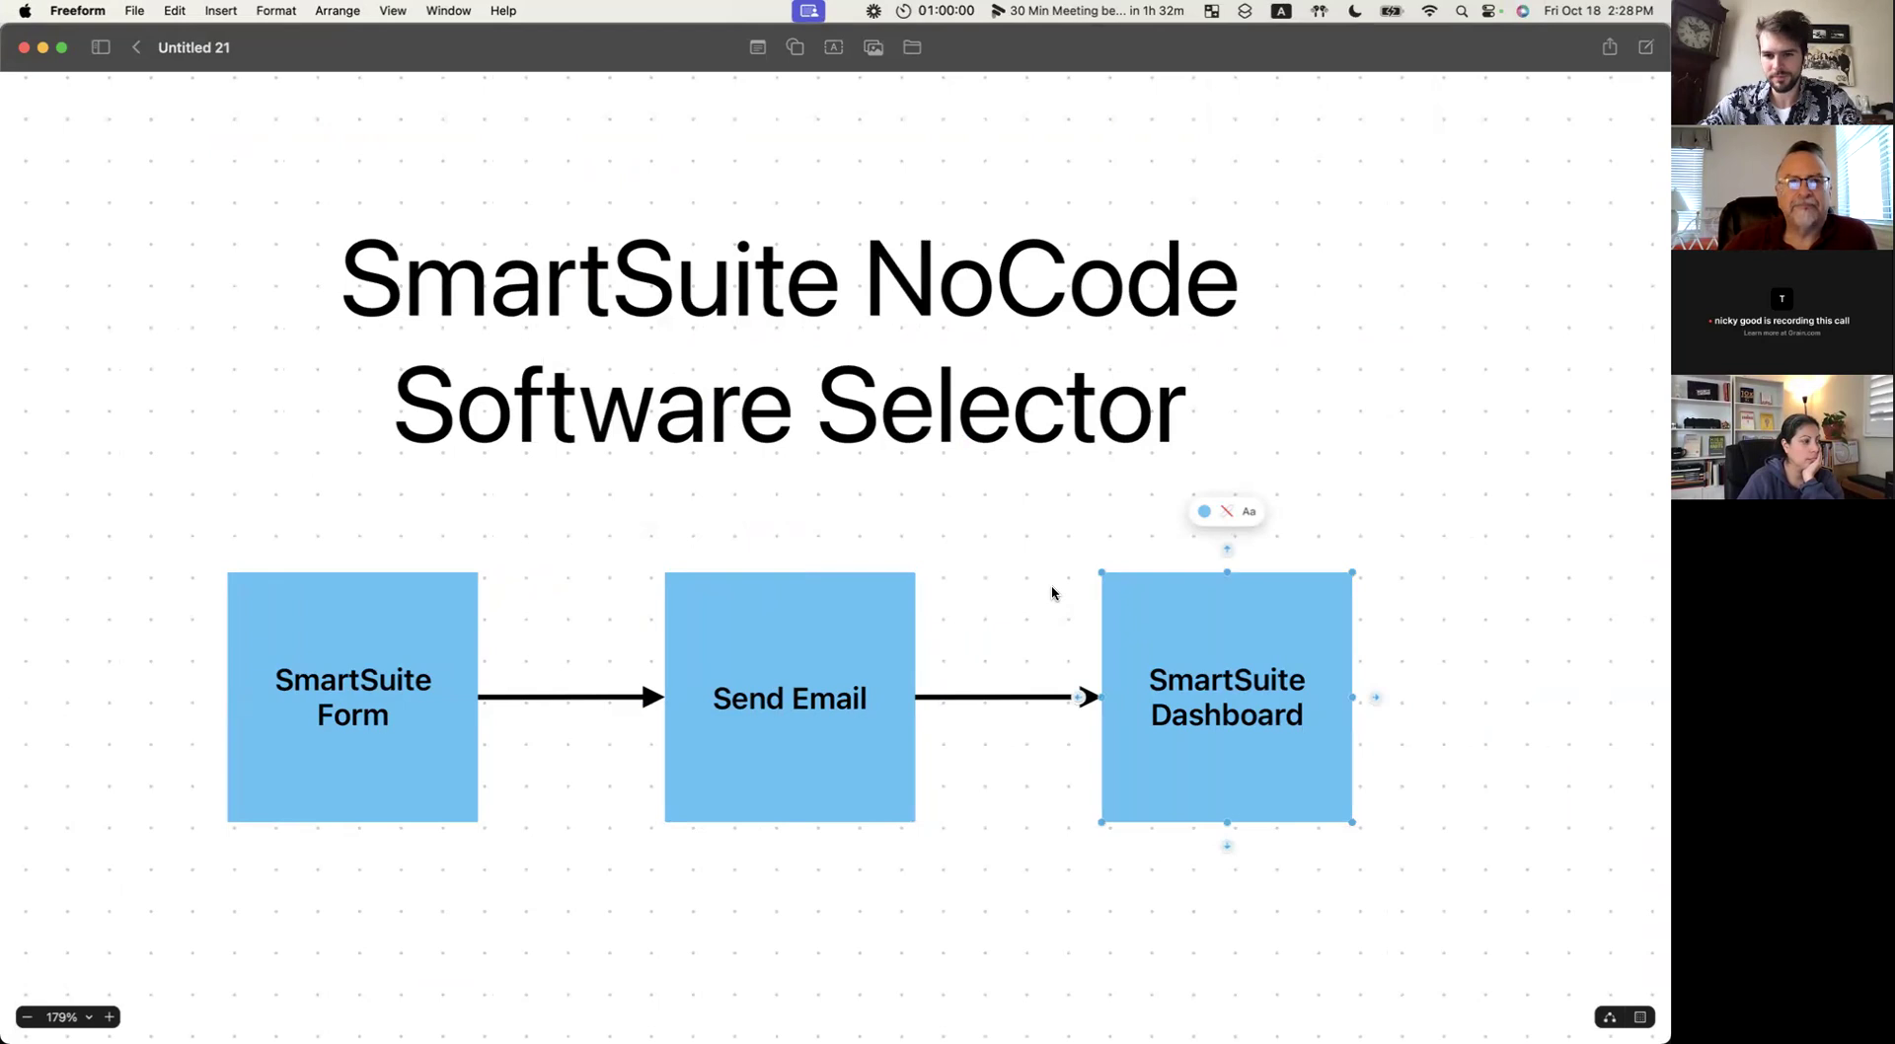
{"action": "key", "text": "ctrl+Left"}
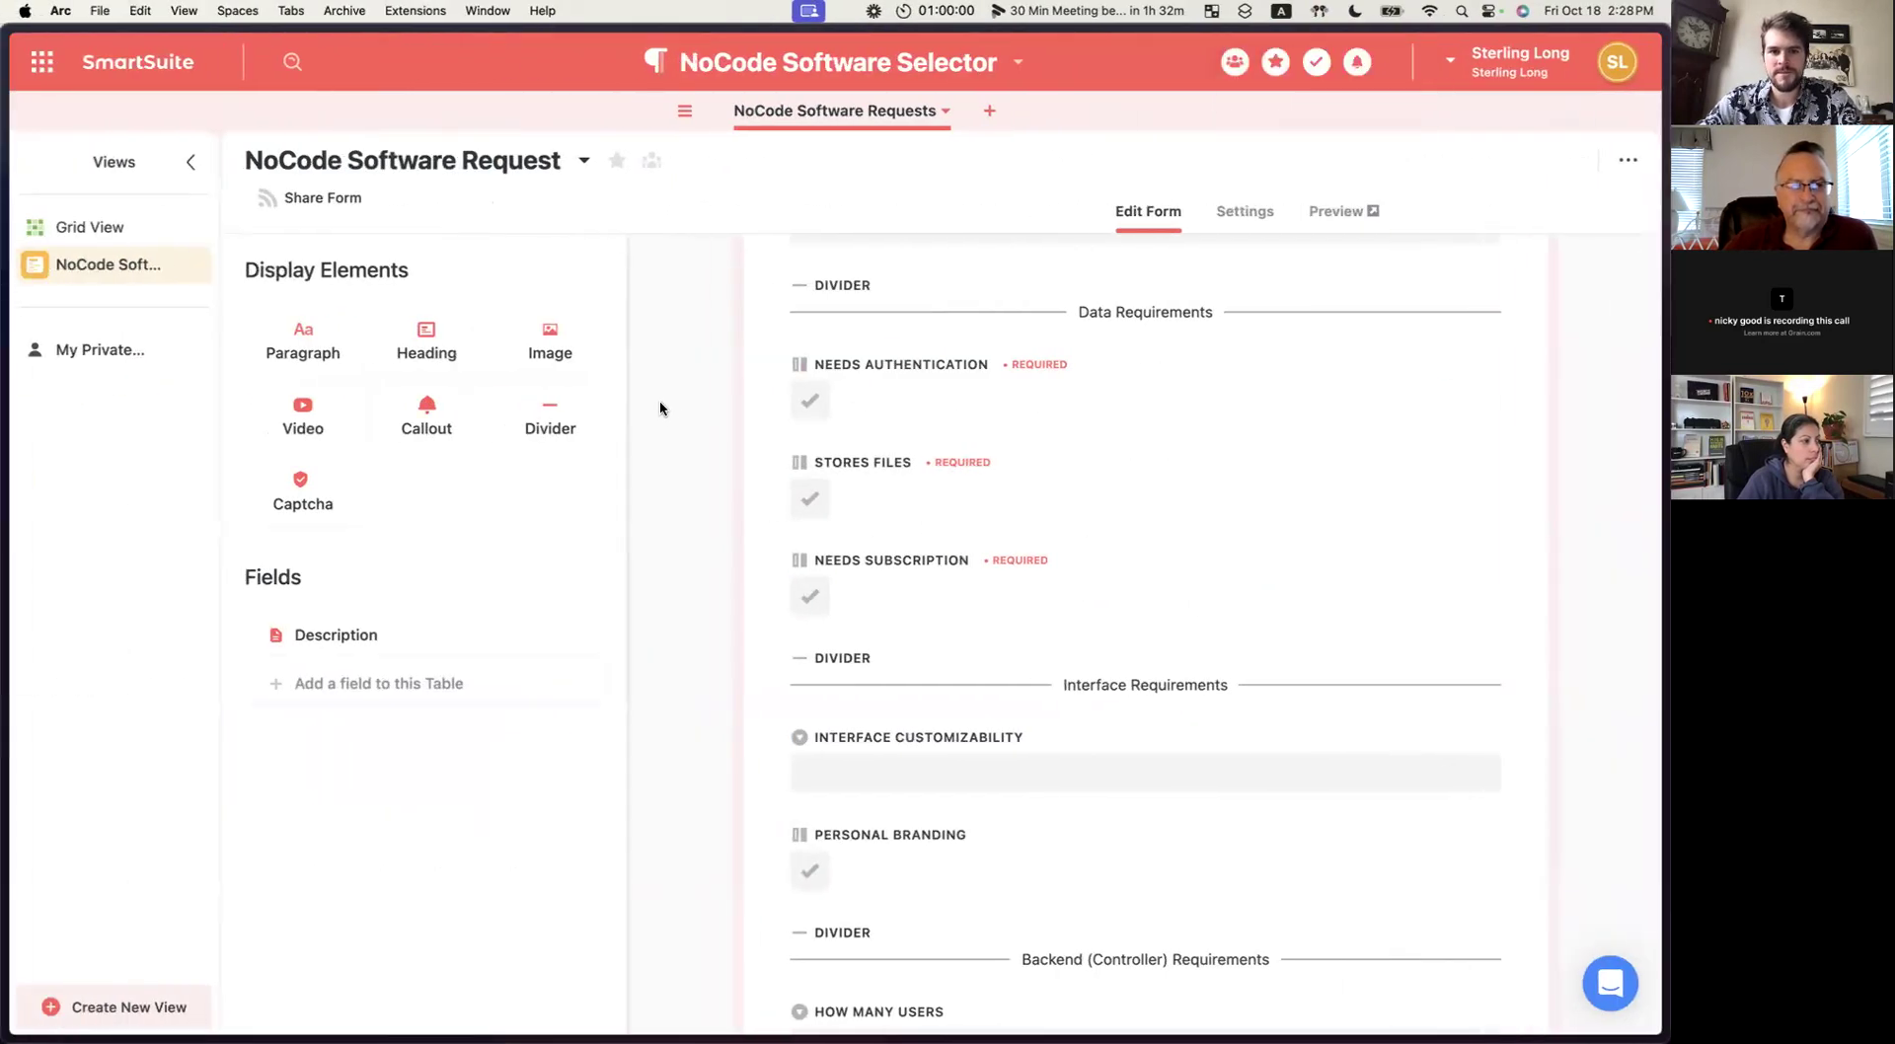
Create a new table from scratch in the solution and name it "NoCode Tools".
{"action": "scroll", "coordinate": [660, 400], "scroll_direction": "up", "scroll_amount": 5}
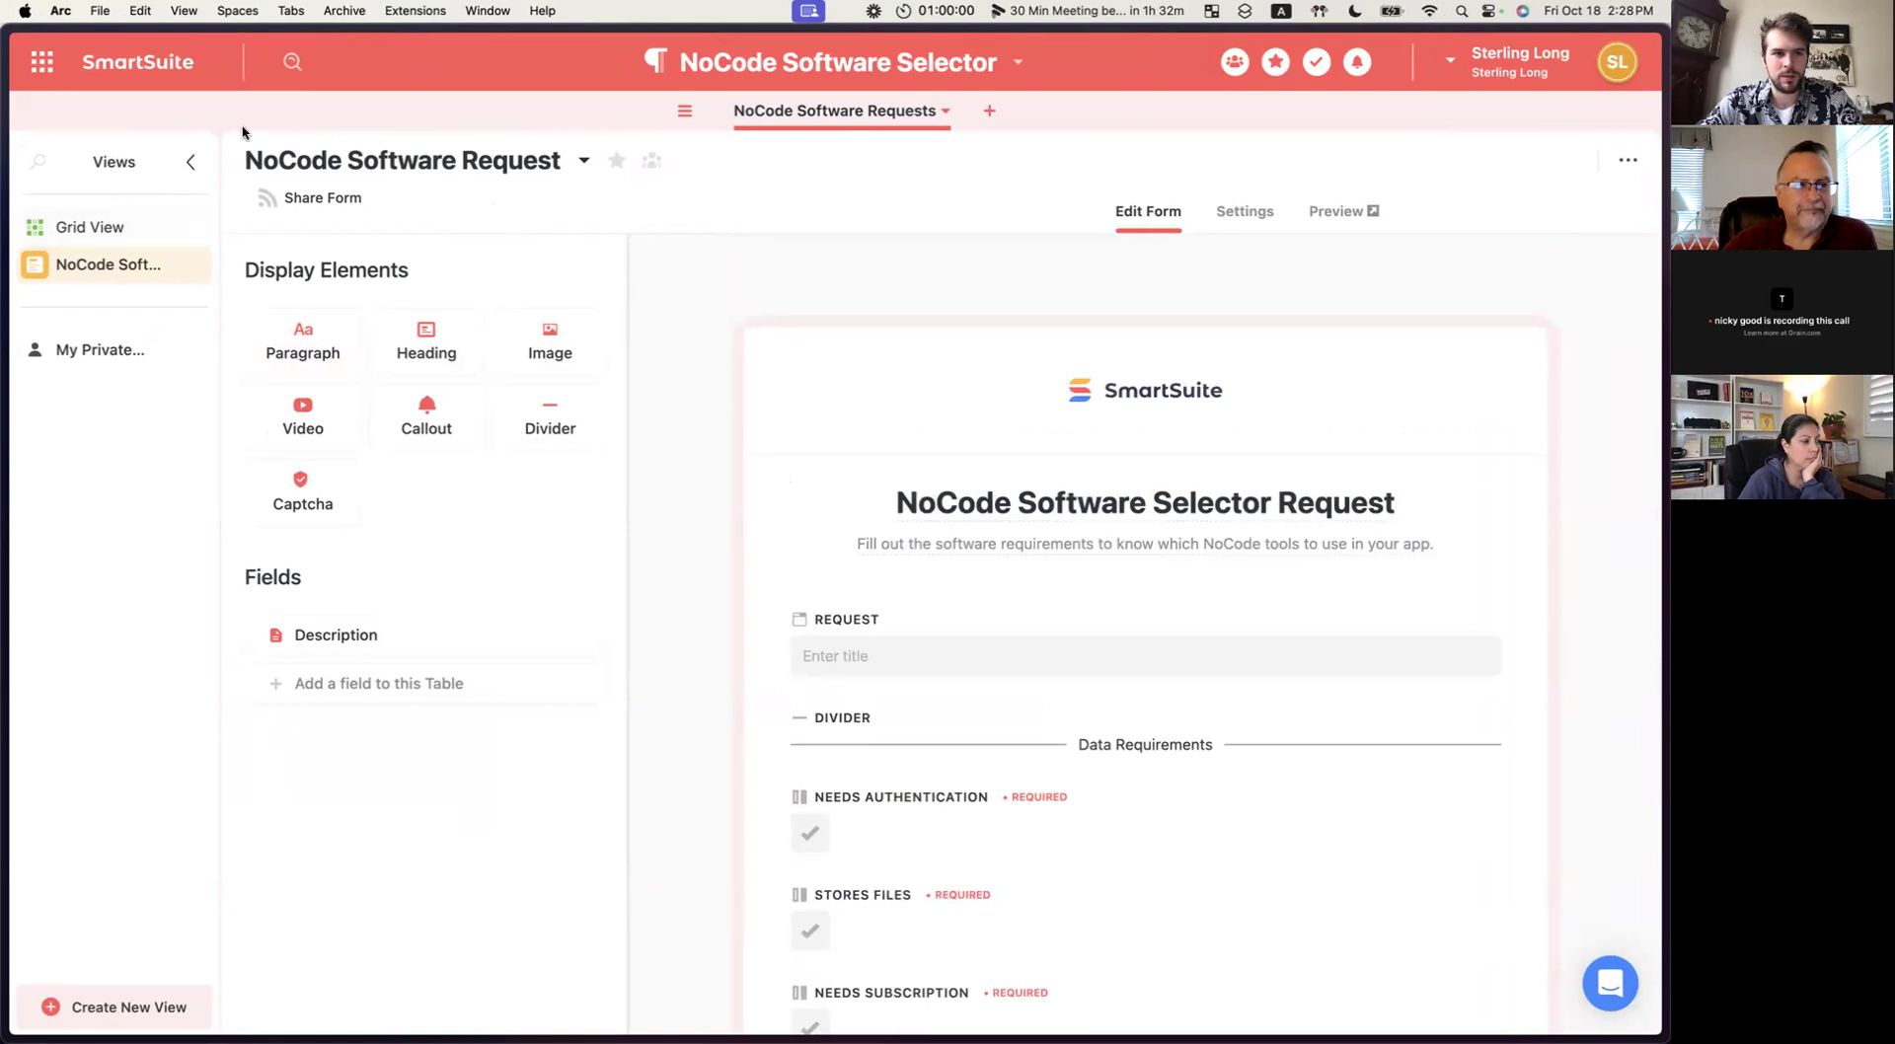
{"action": "left_click", "coordinate": [989, 111]}
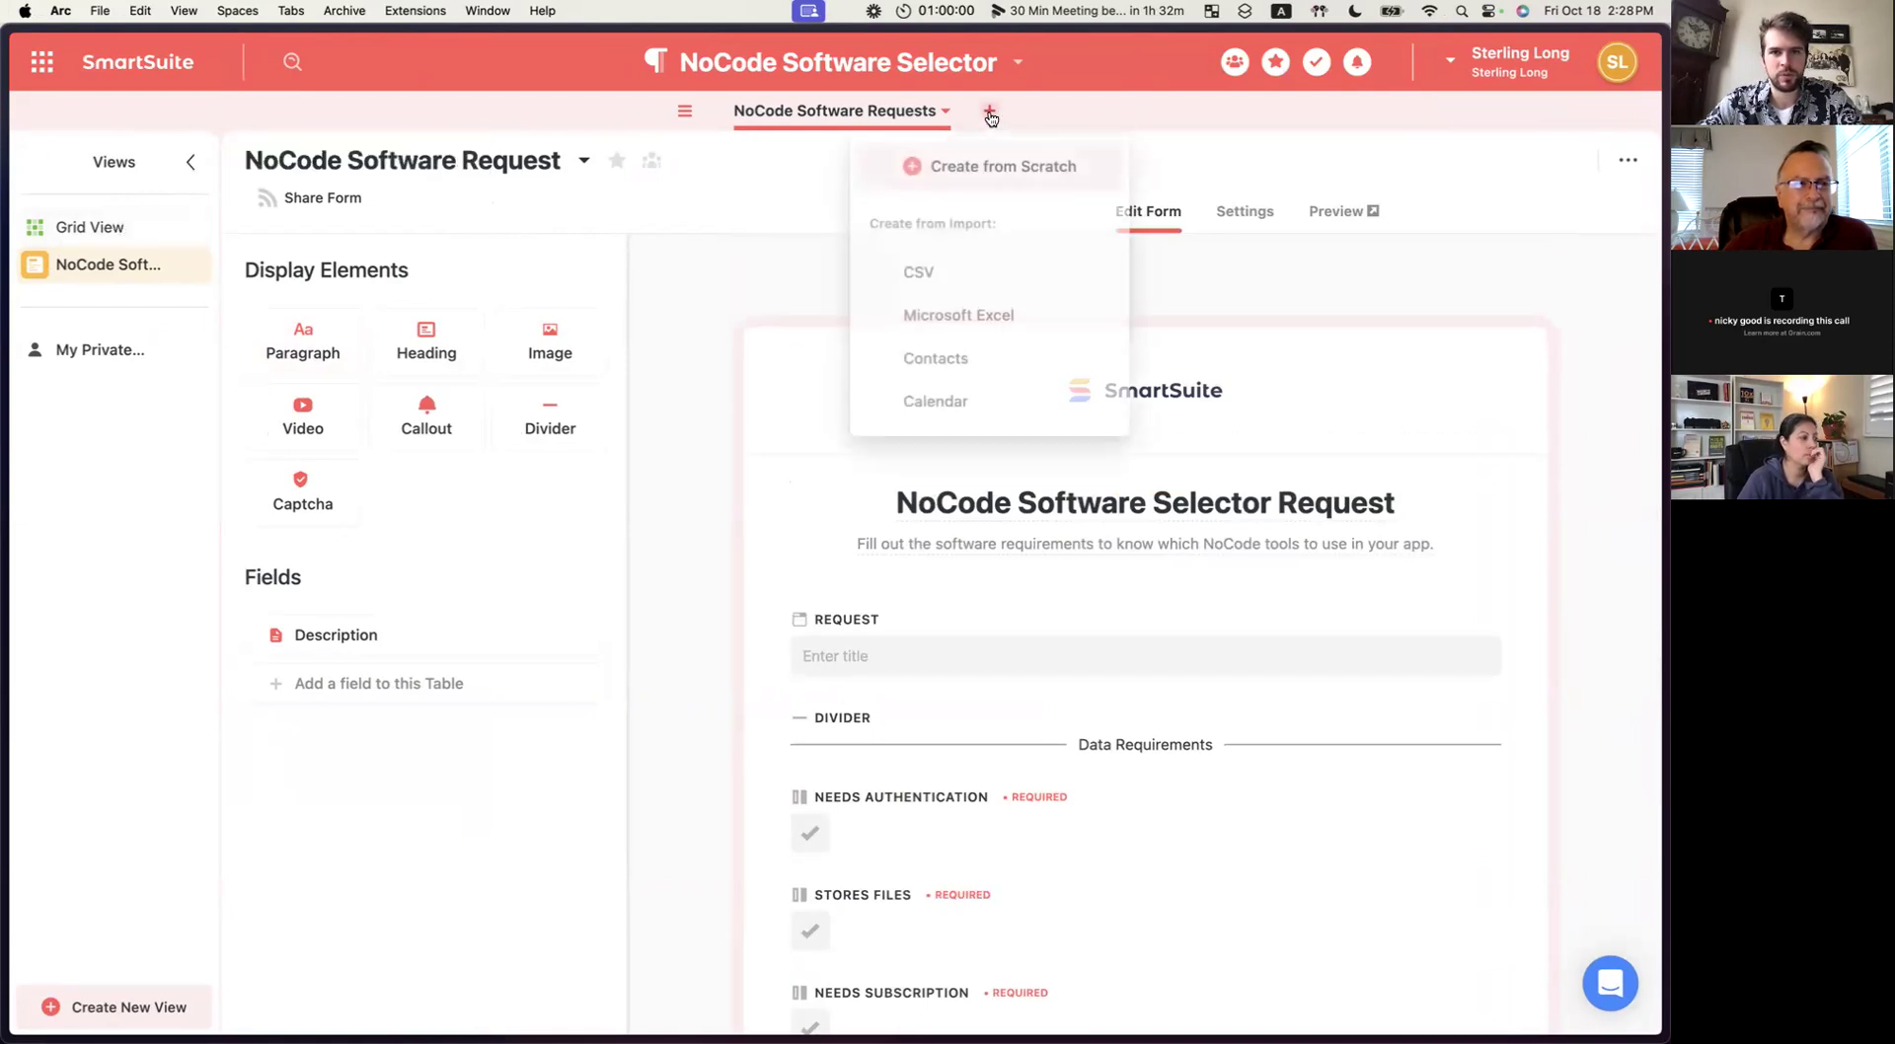
{"action": "left_click", "coordinate": [970, 165]}
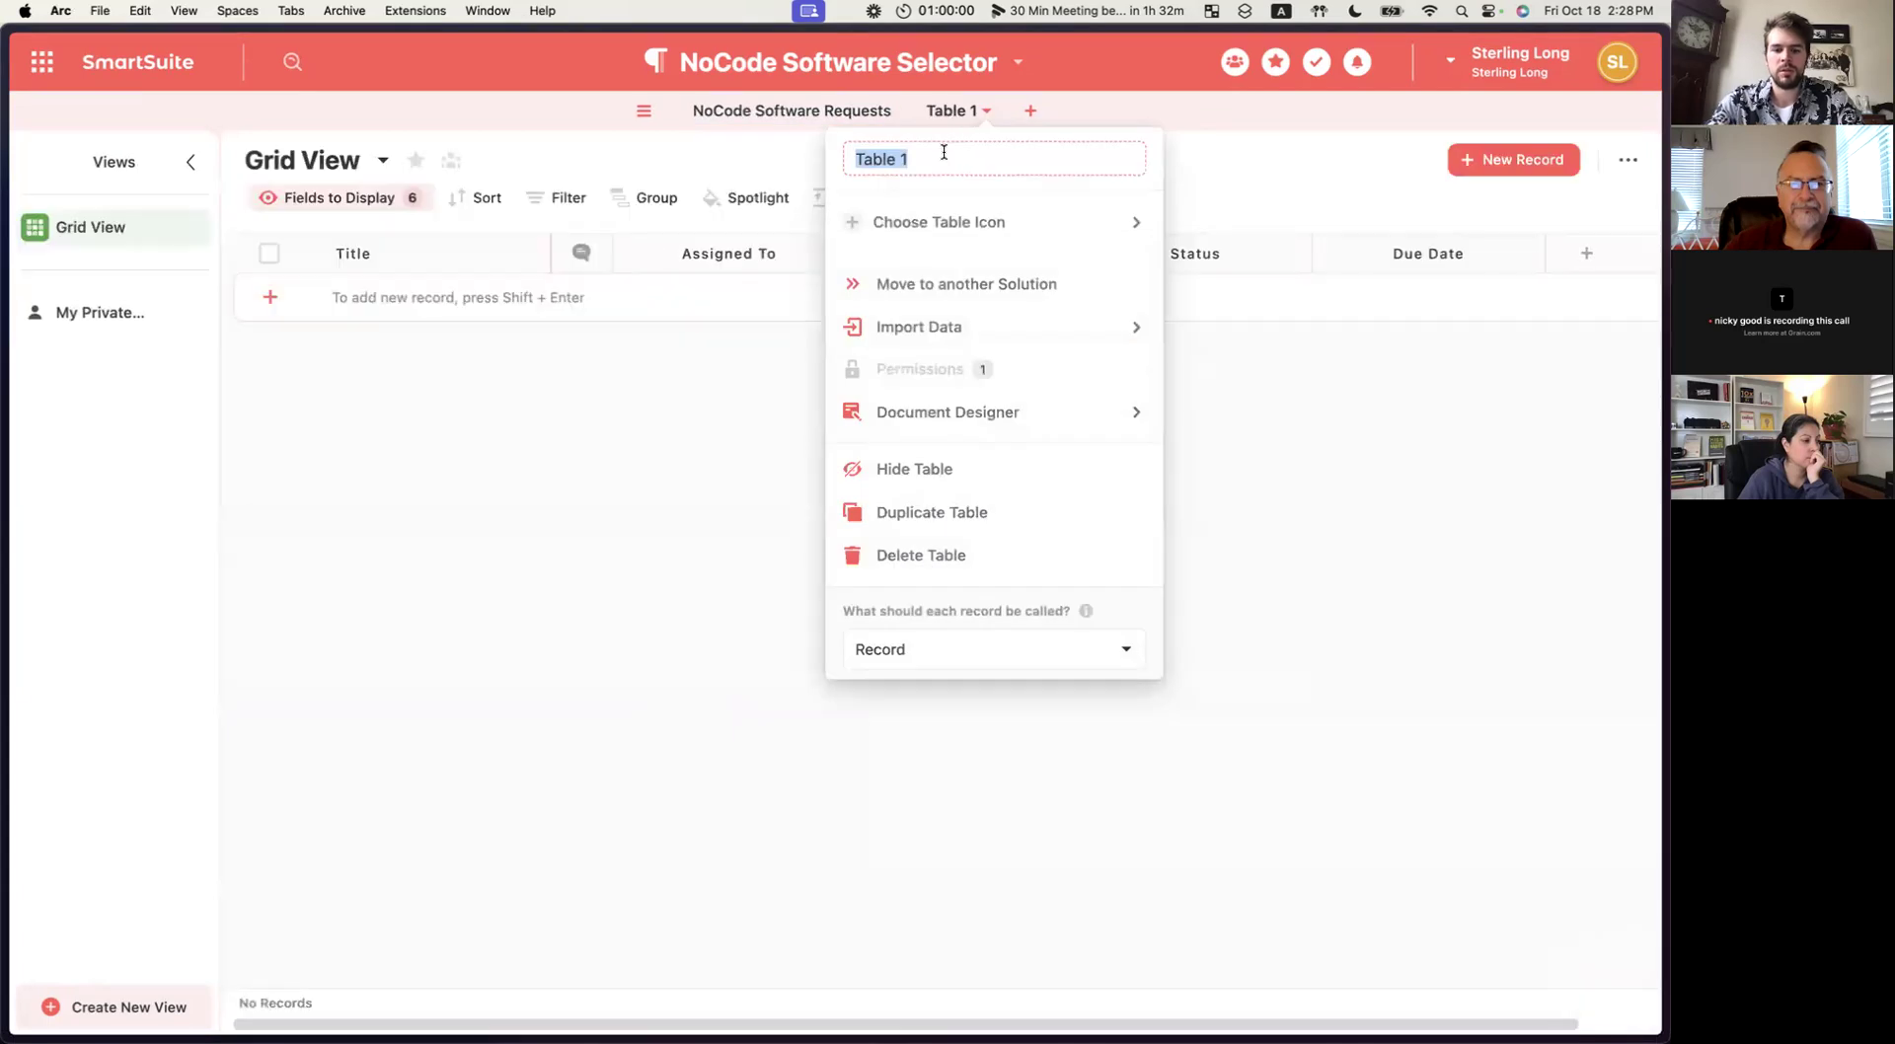
{"action": "type", "text": "NoCode Tools"}
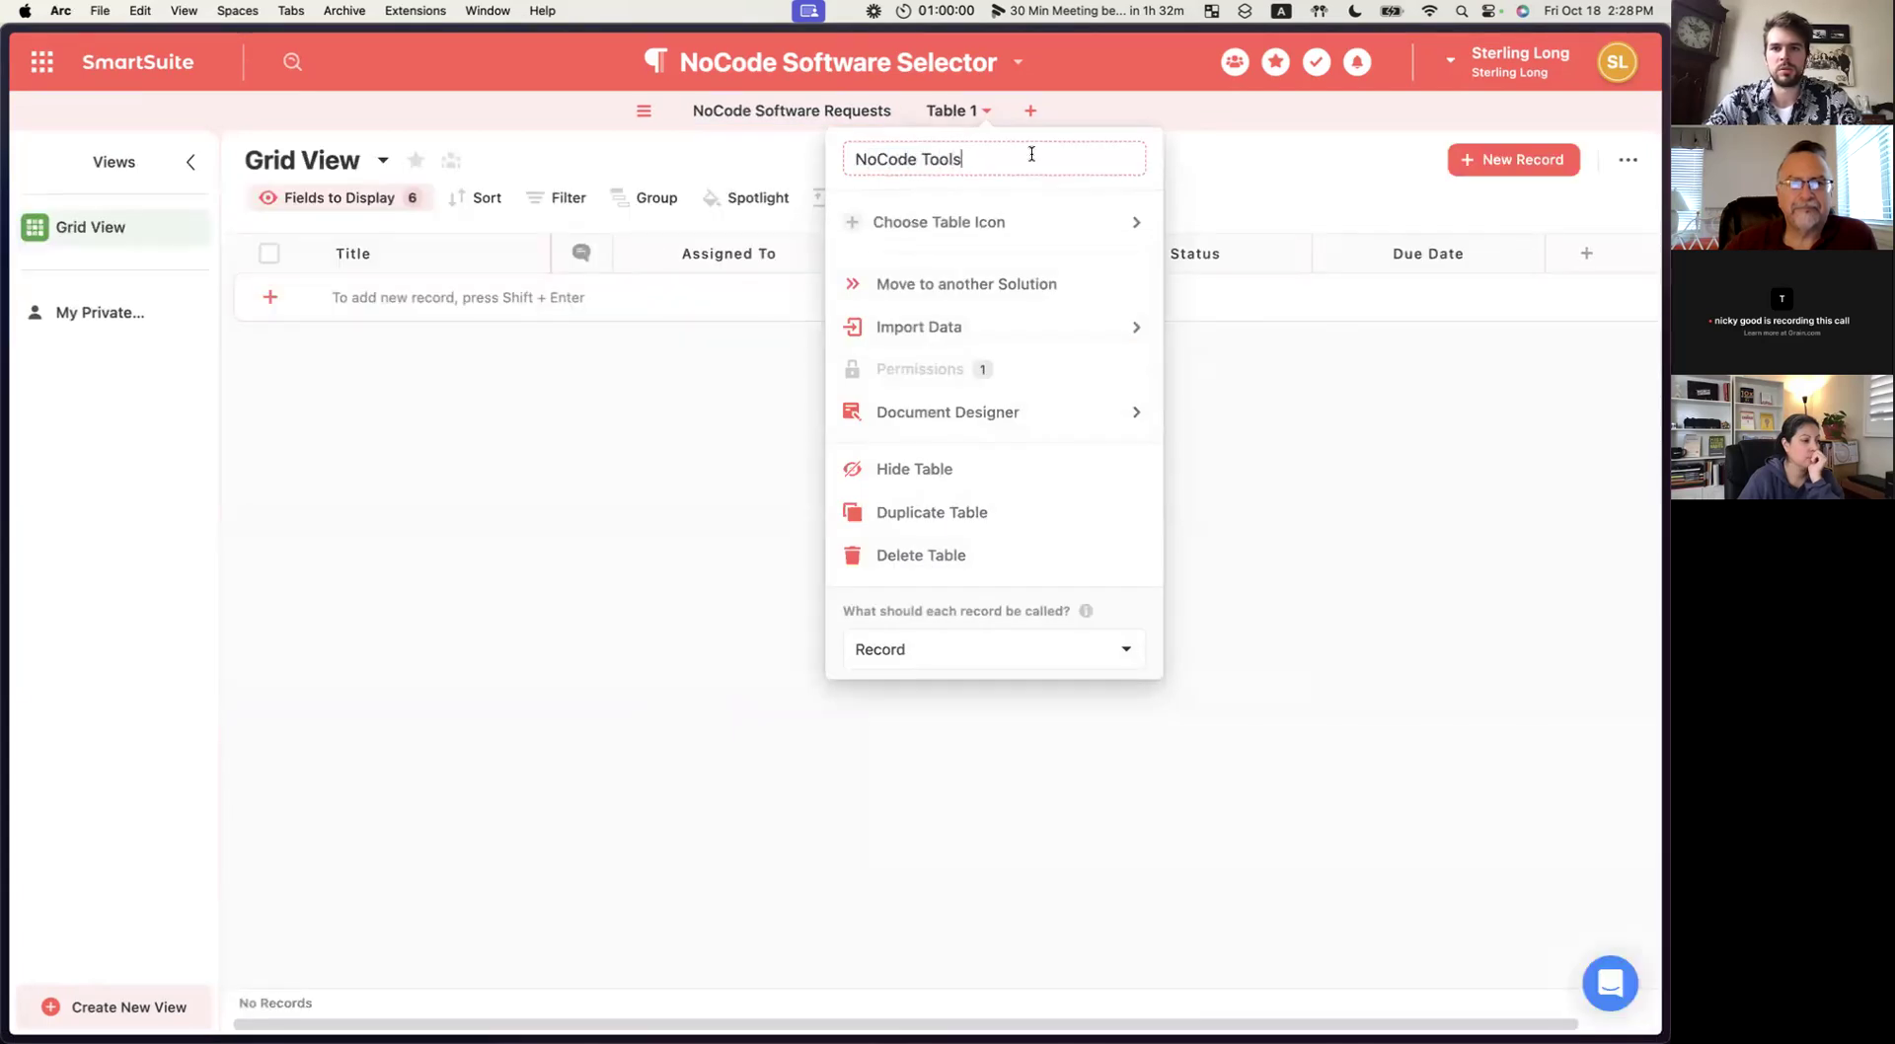
{"action": "left_click", "coordinate": [1205, 174]}
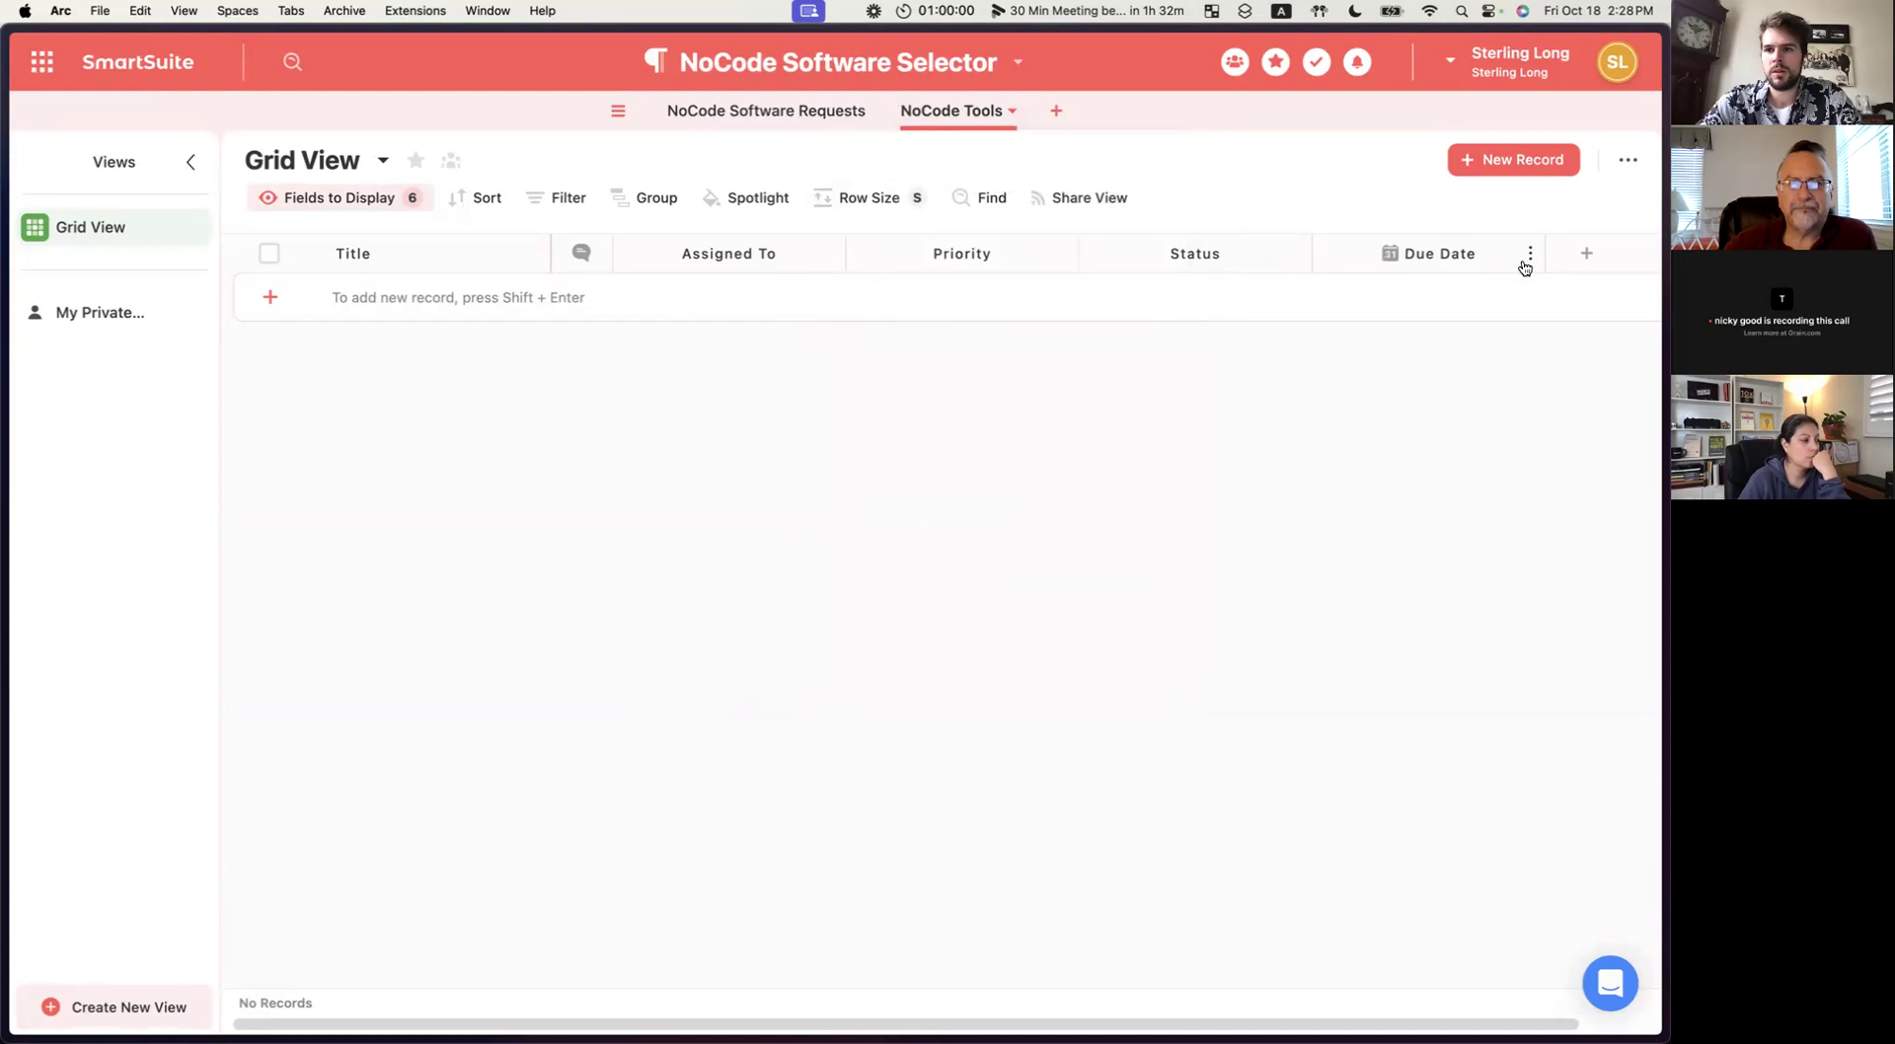
Delete the Due Date, Assigned To, Status and Priority fields from the NoCode Tools table.
{"action": "left_click", "coordinate": [1530, 254]}
{"action": "left_click", "coordinate": [1379, 817]}
{"action": "left_click", "coordinate": [901, 635]}
{"action": "left_click", "coordinate": [831, 254]}
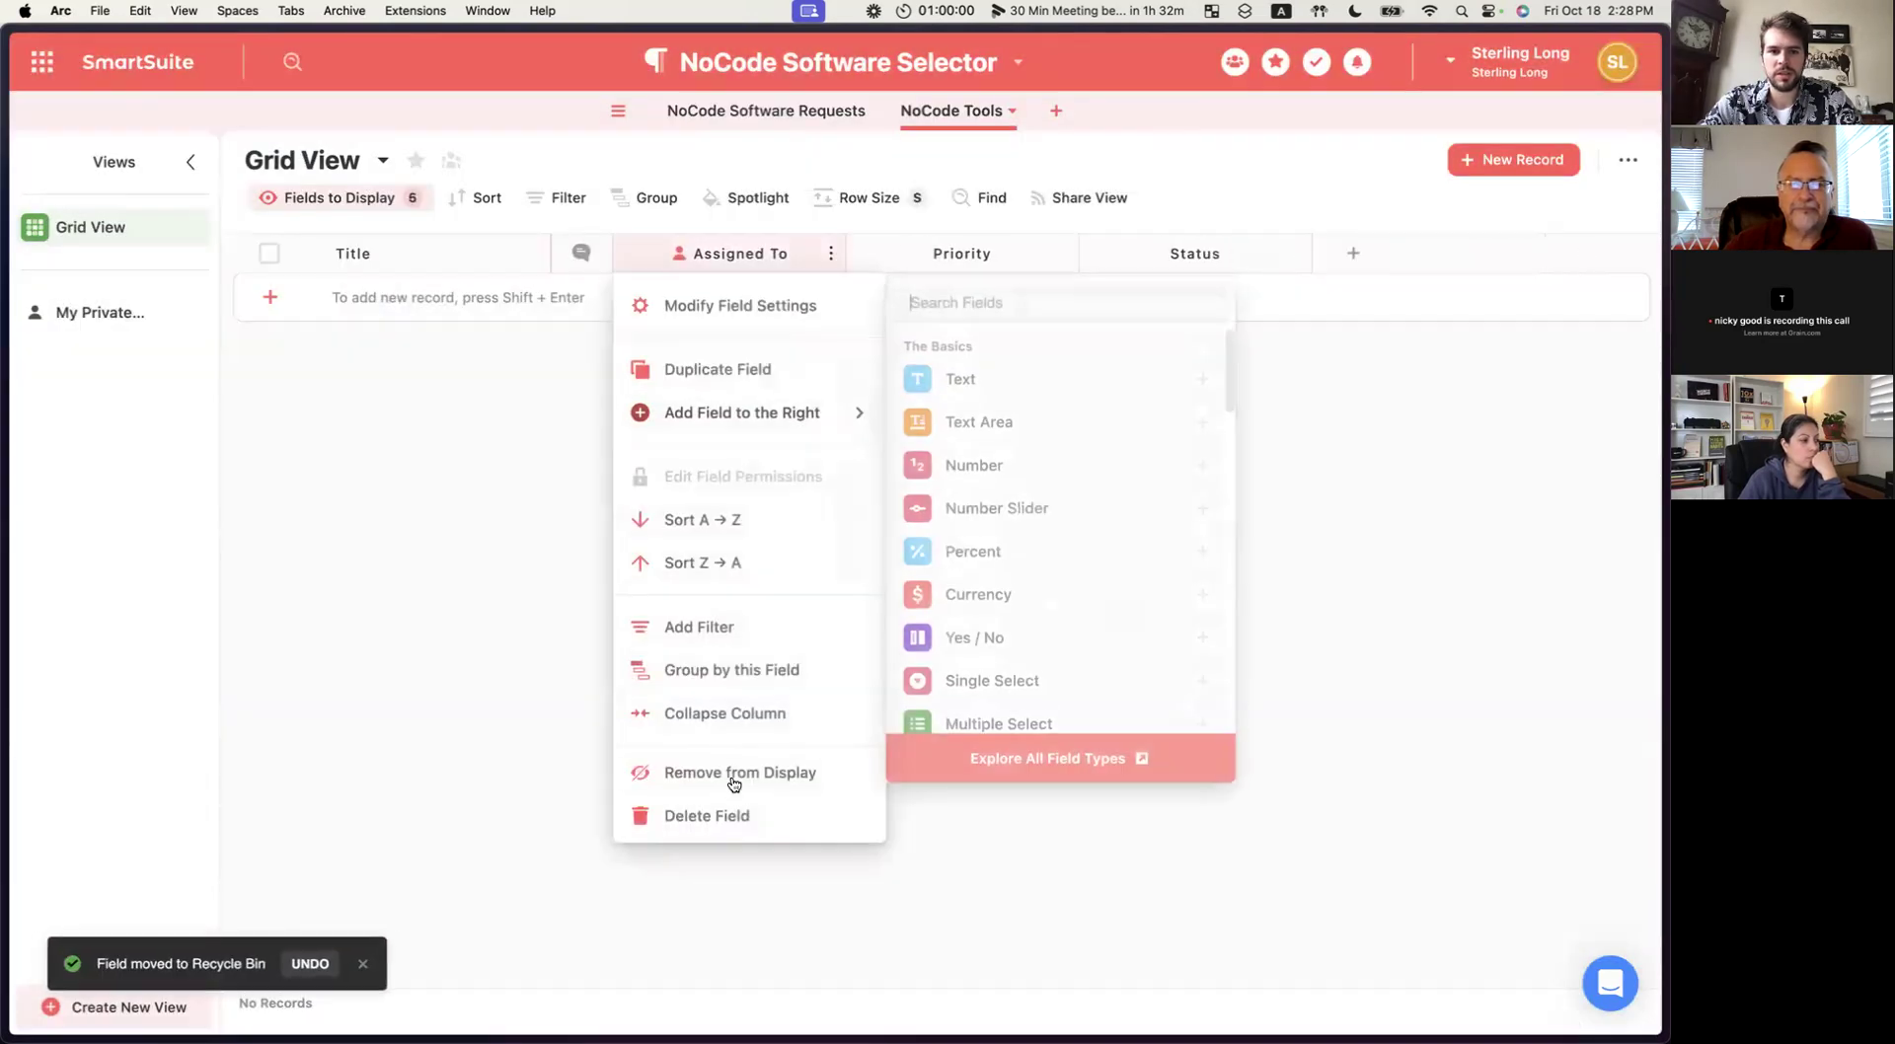
{"action": "left_click", "coordinate": [727, 816]}
{"action": "left_click", "coordinate": [874, 633]}
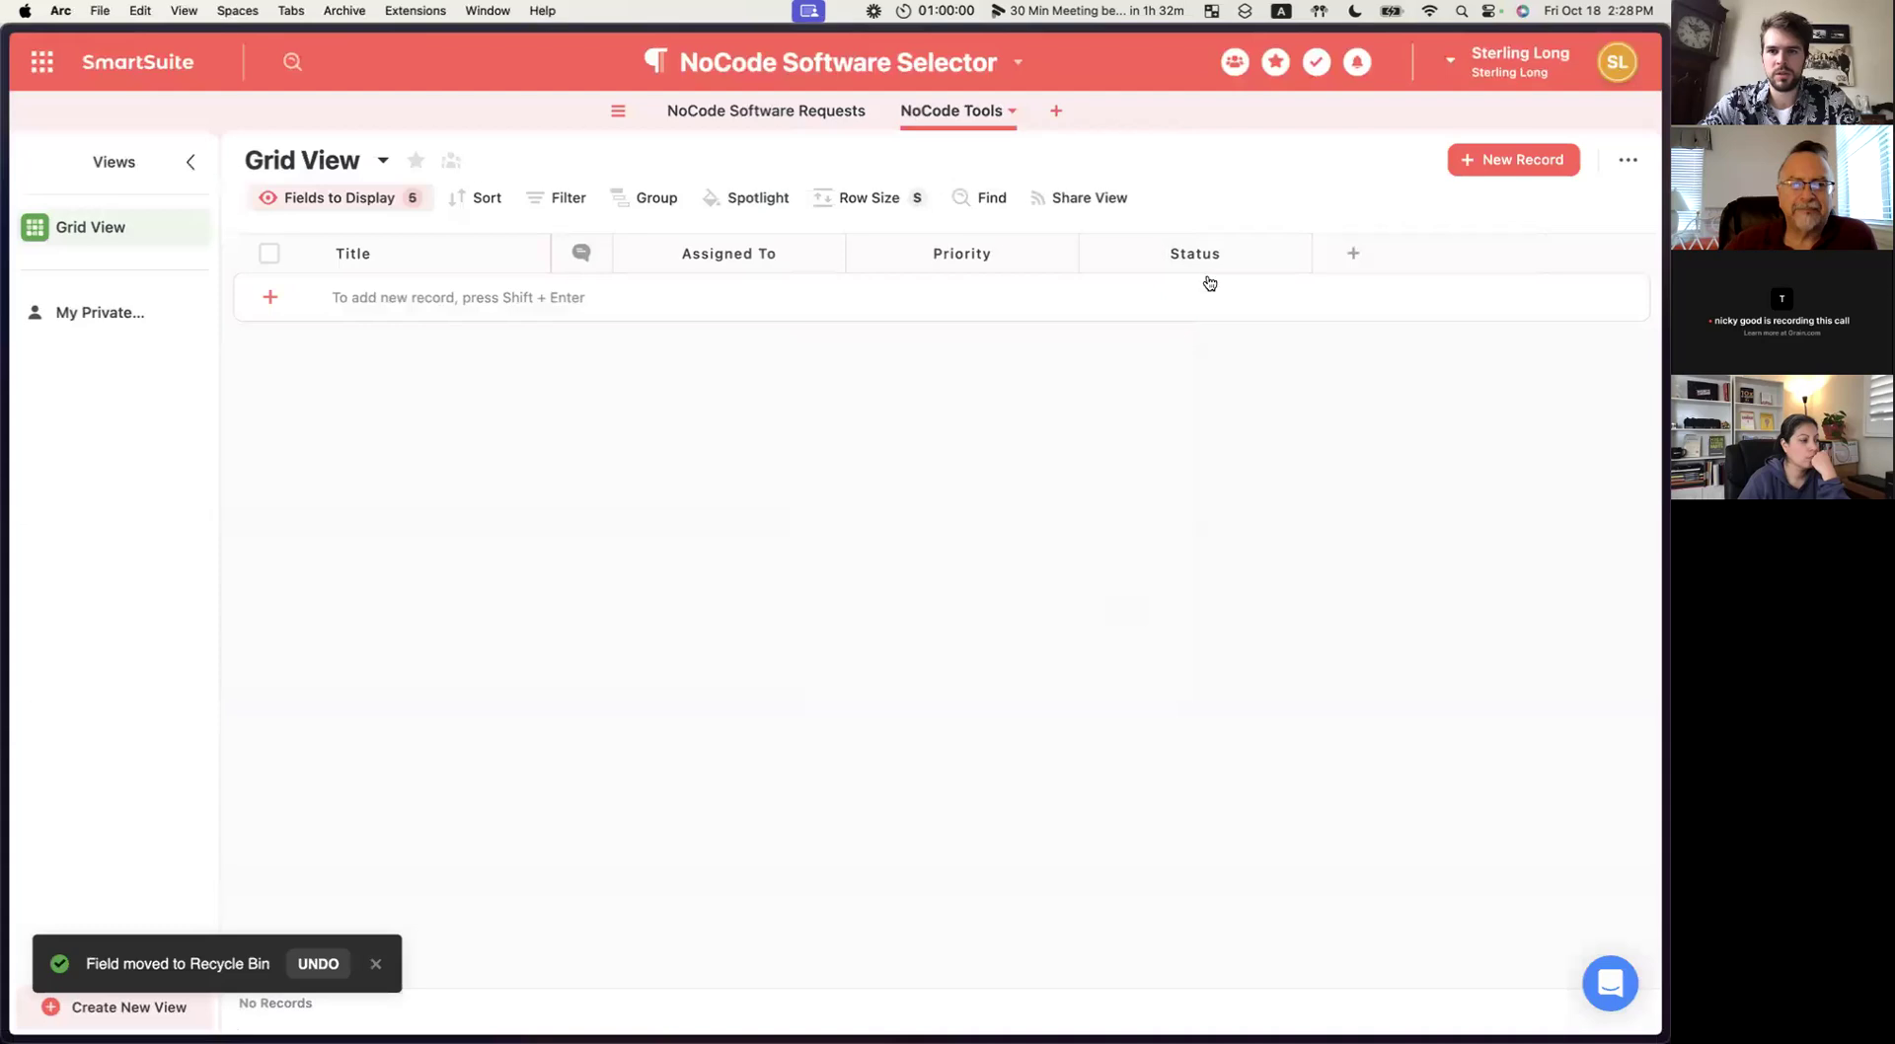
{"action": "left_click", "coordinate": [1064, 254]}
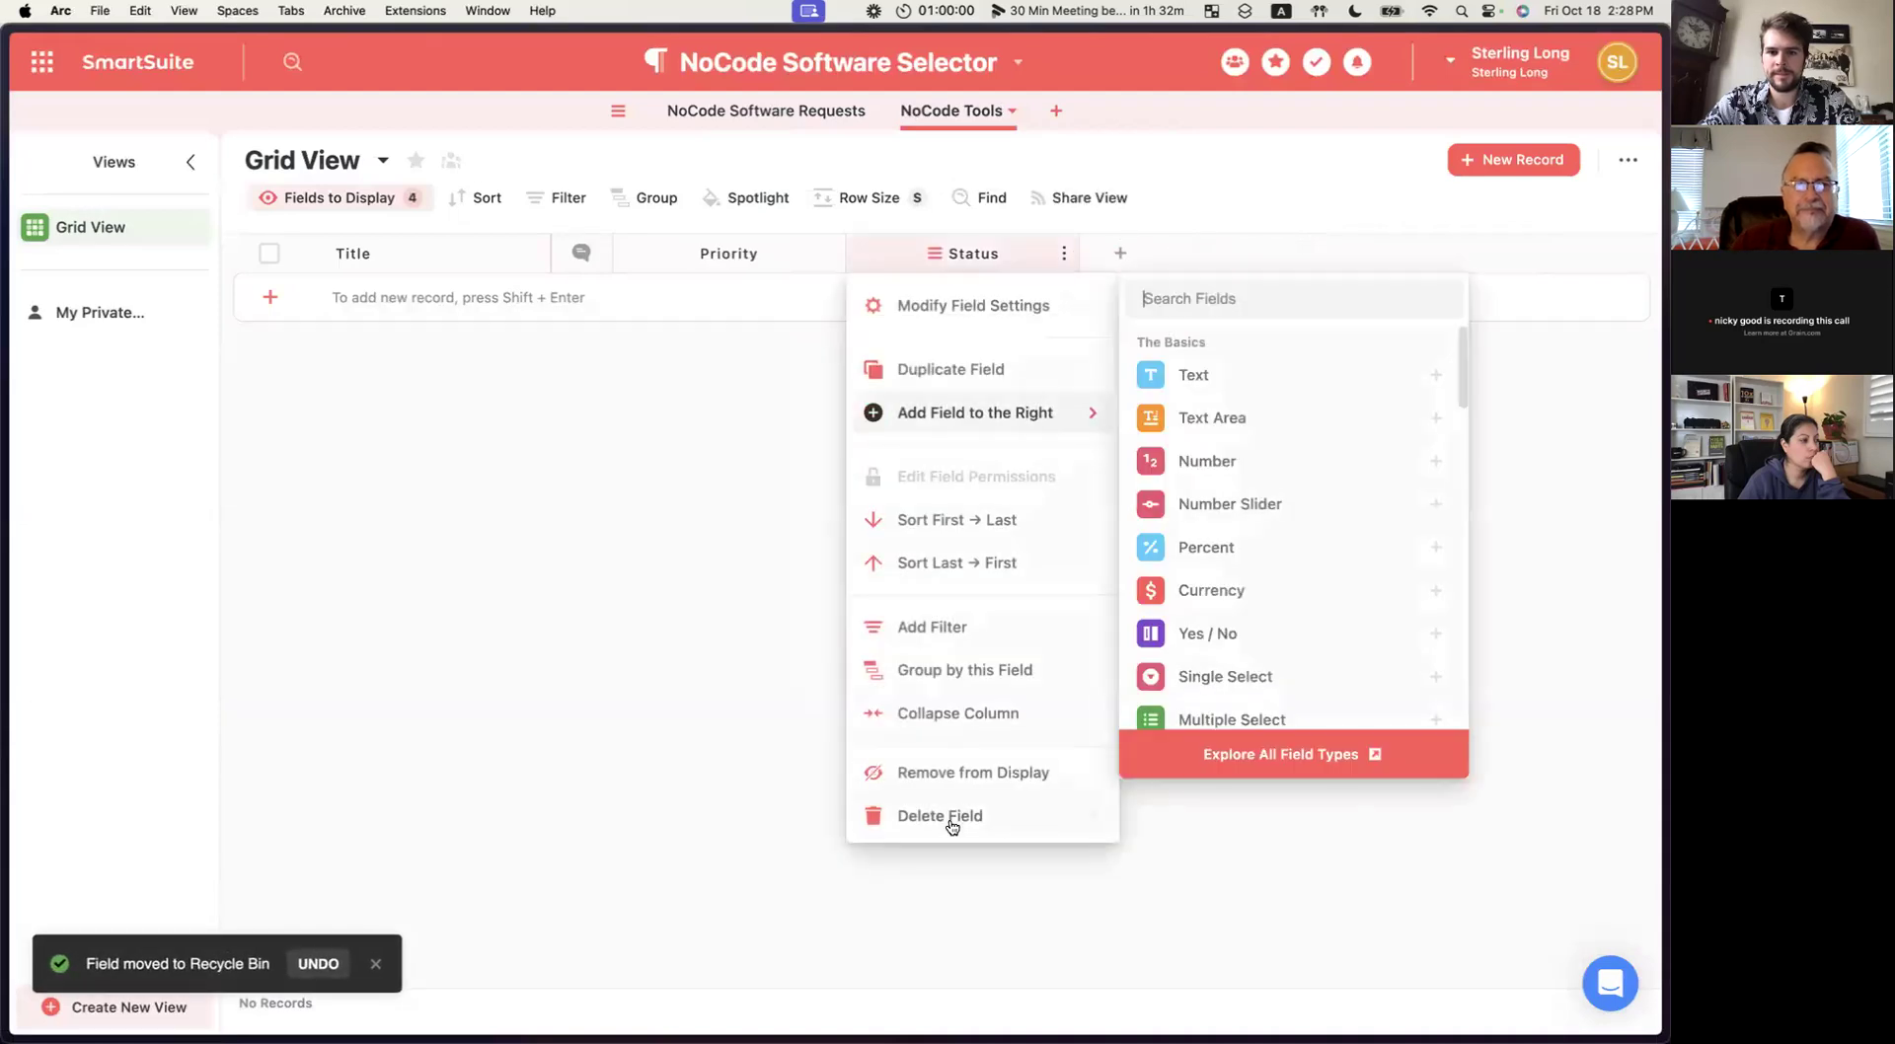
{"action": "left_click", "coordinate": [948, 817]}
{"action": "left_click", "coordinate": [914, 628]}
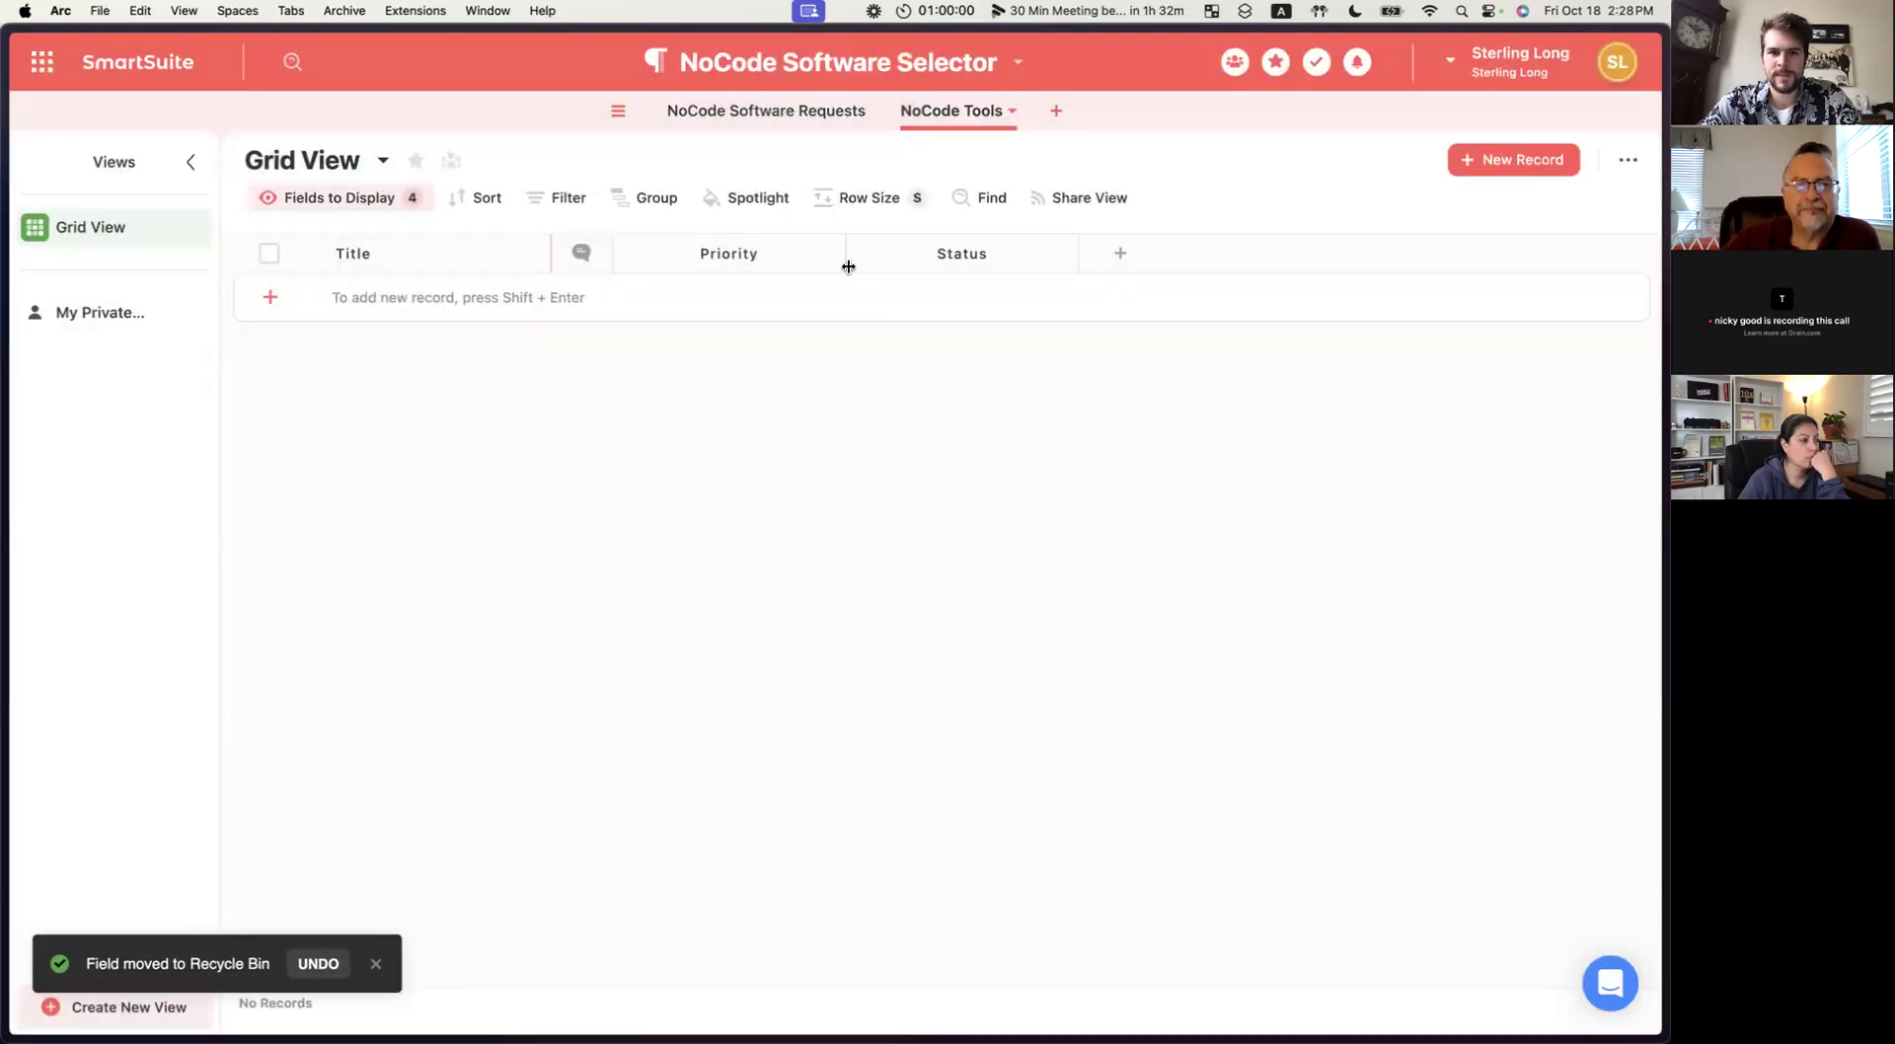
{"action": "left_click", "coordinate": [830, 254]}
{"action": "left_click", "coordinate": [731, 818]}
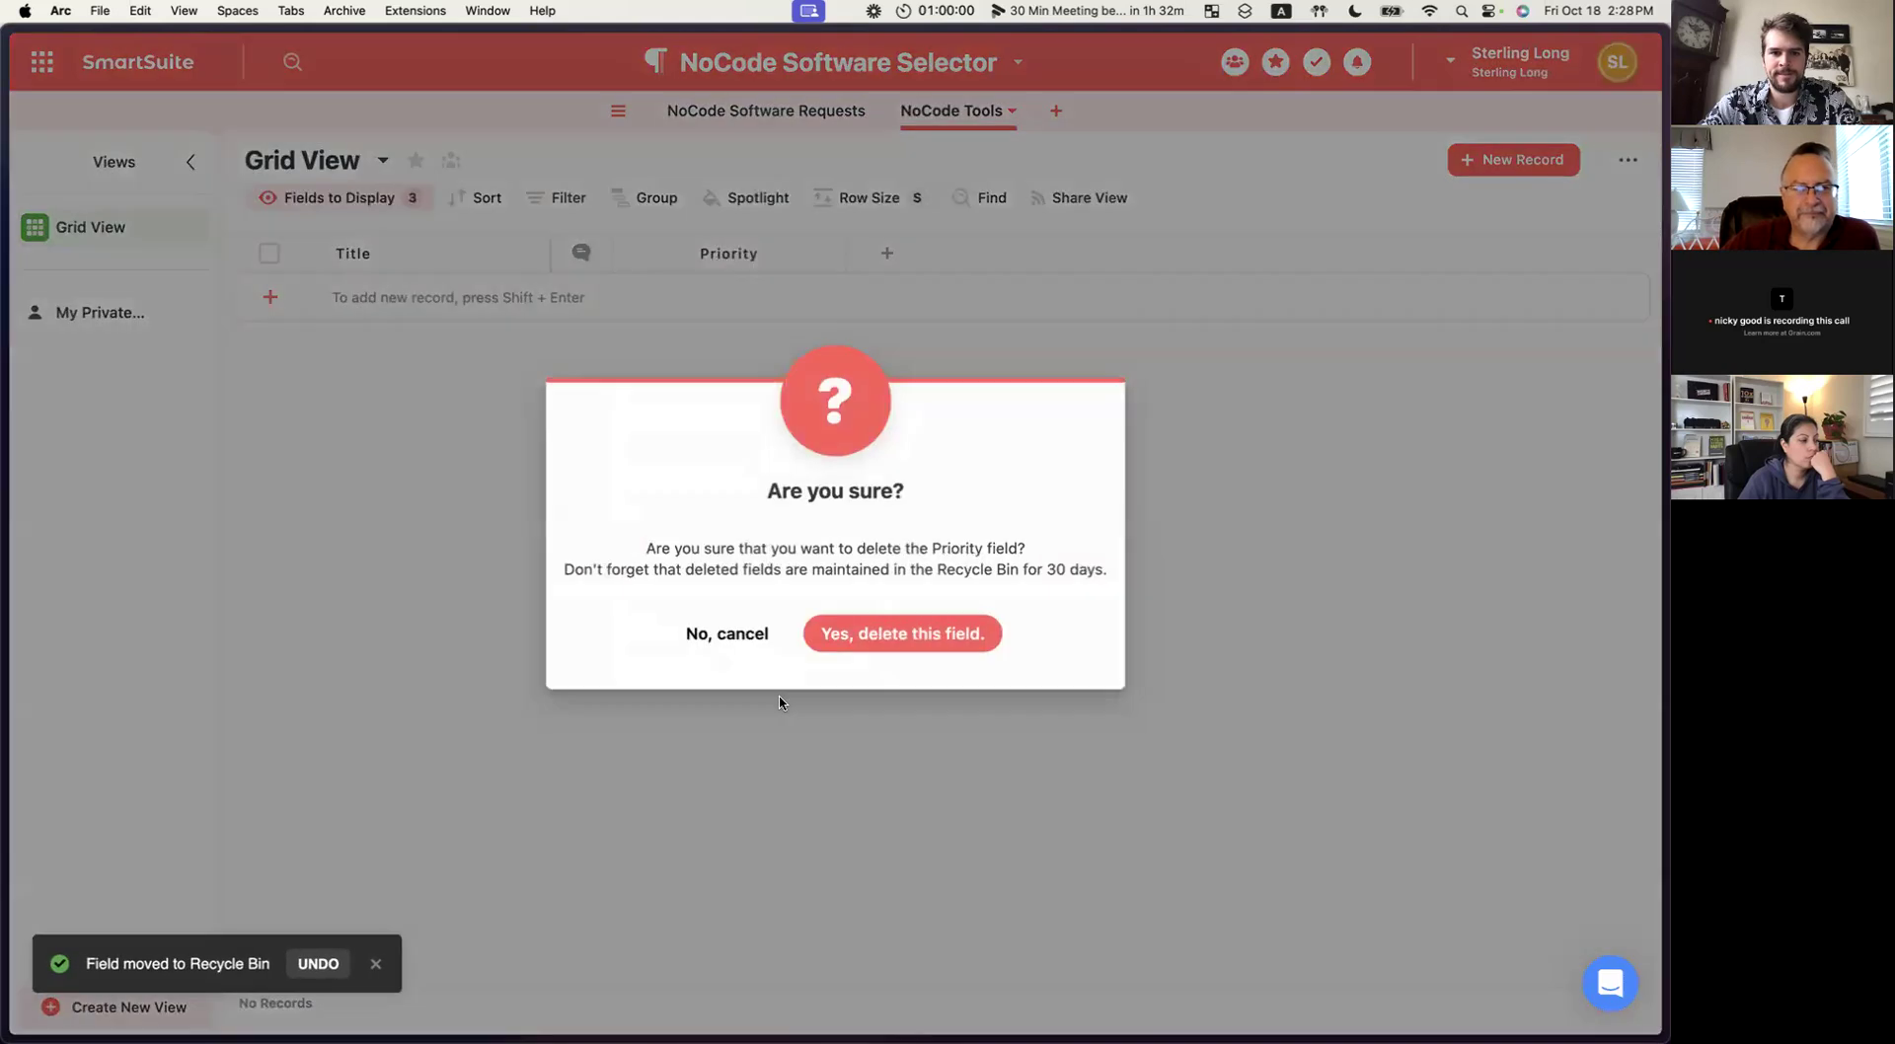
{"action": "left_click", "coordinate": [902, 633]}
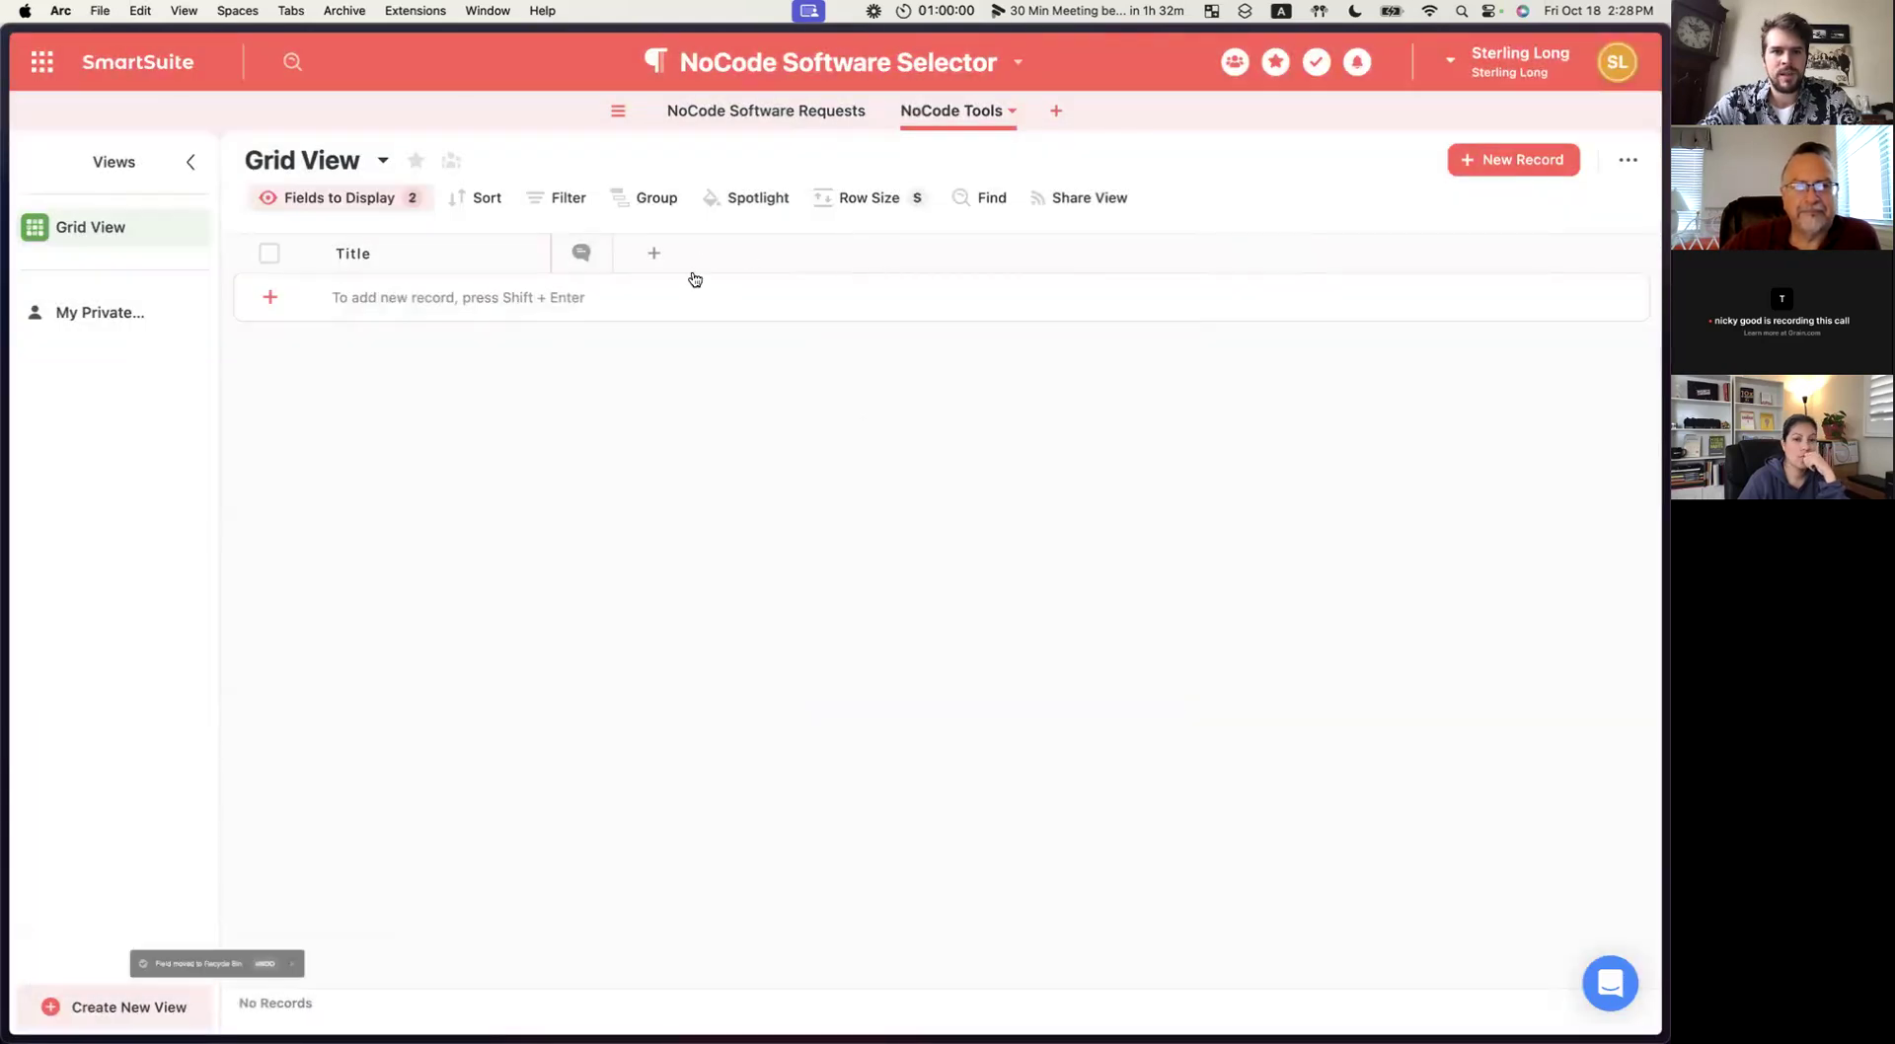
Return to the NoCode Software Requests form and check which requirement fields it contains.
{"action": "left_click", "coordinate": [799, 113]}
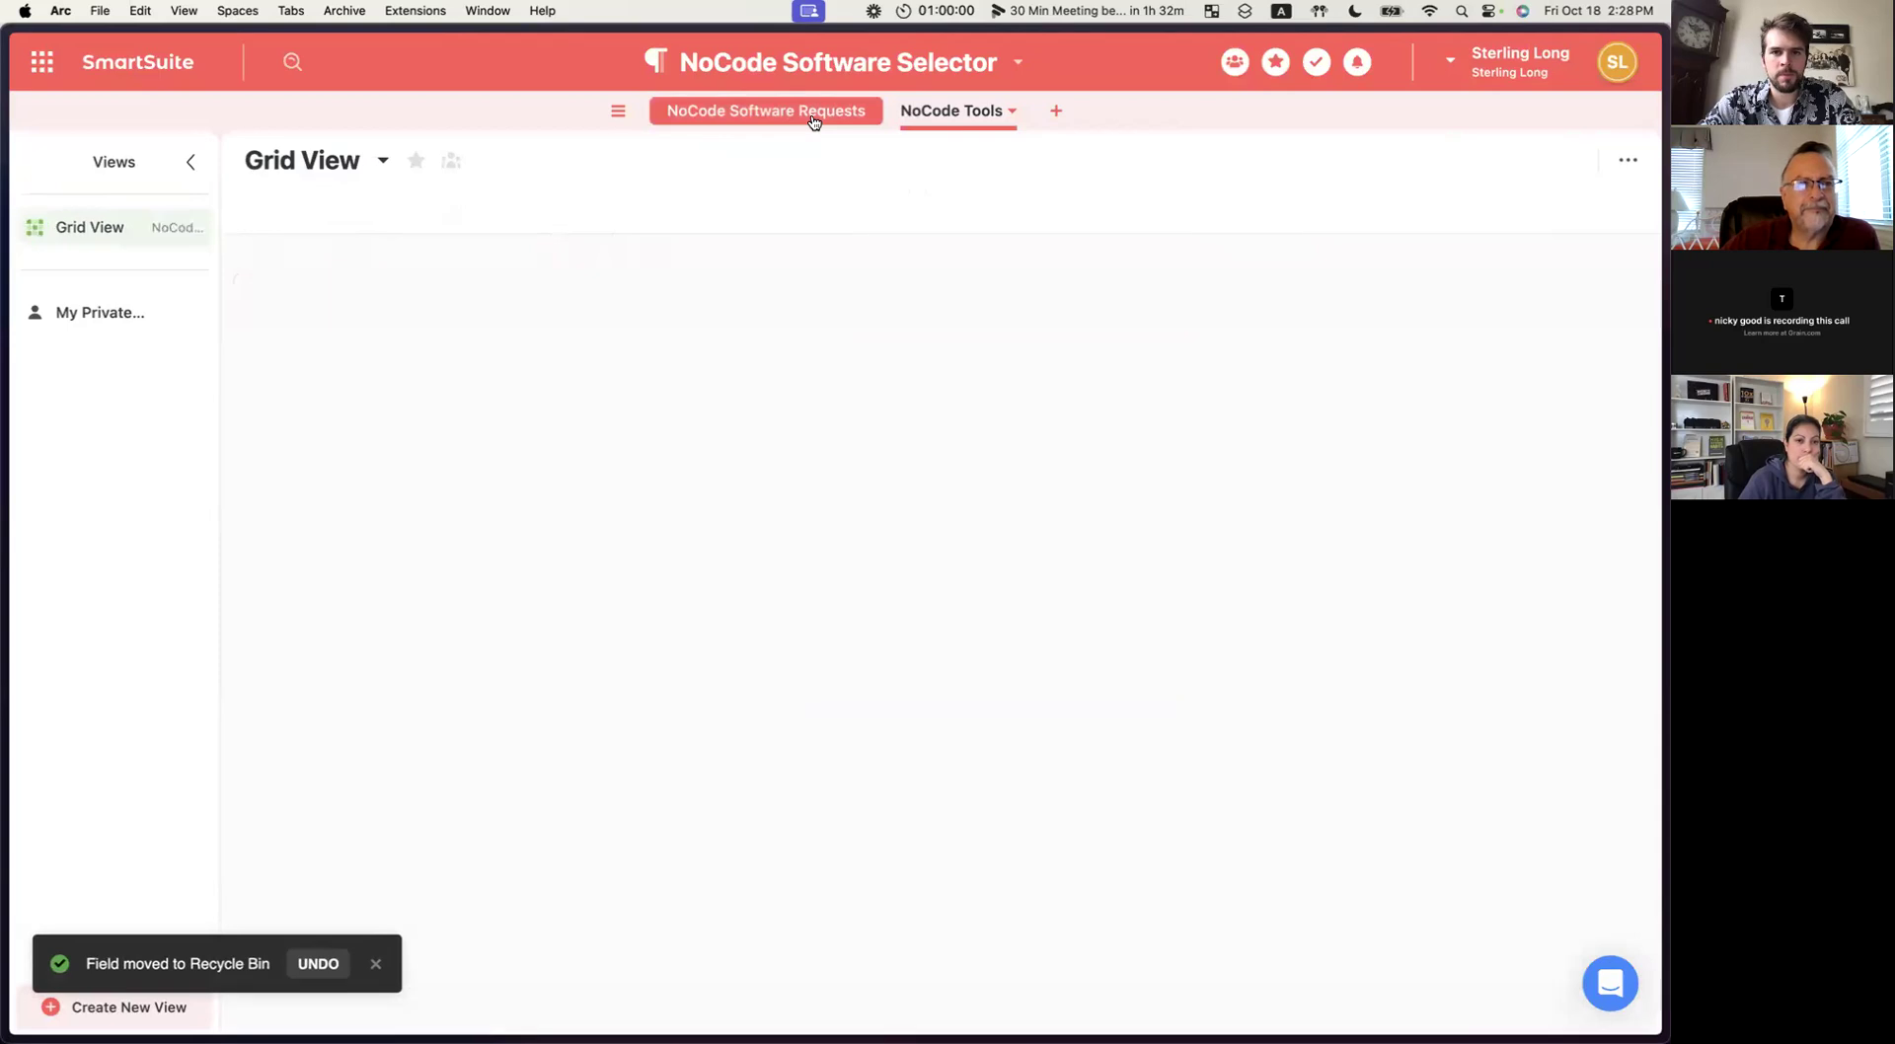
{"action": "scroll", "coordinate": [749, 505], "scroll_direction": "down", "scroll_amount": 8}
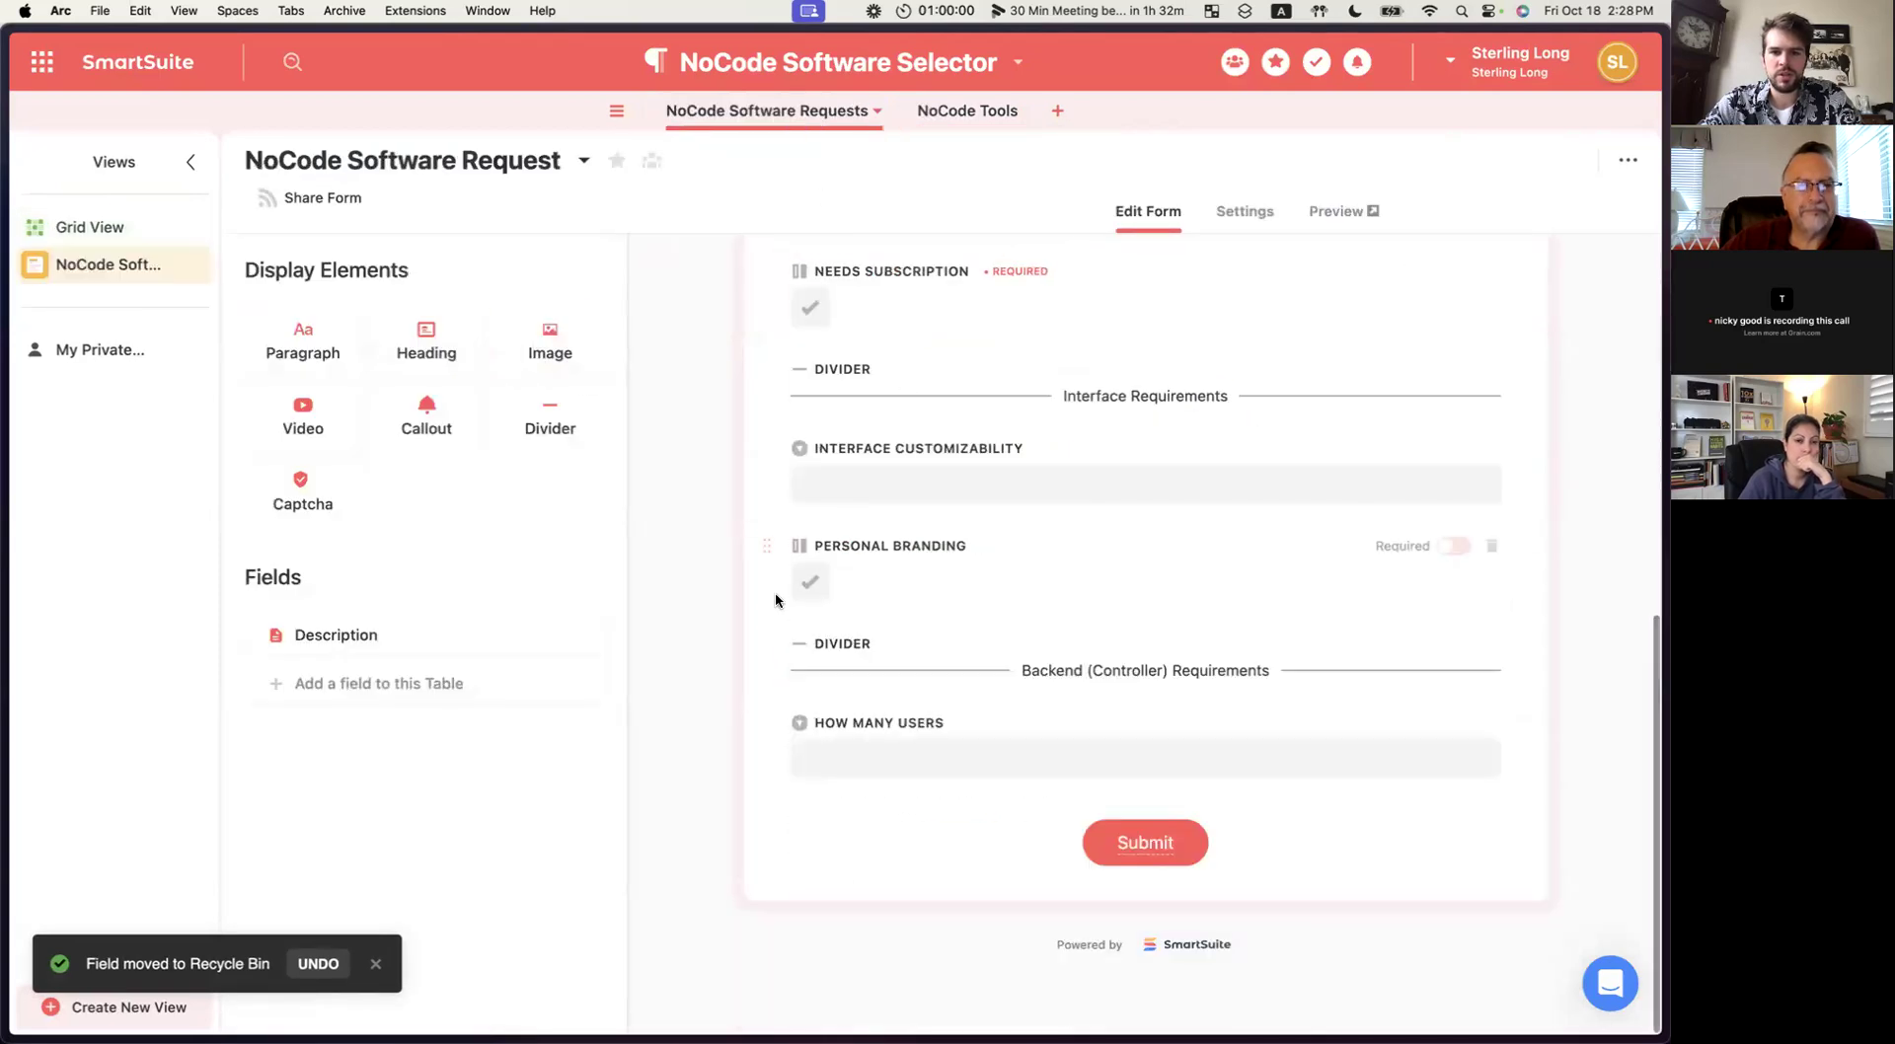
{"action": "scroll", "coordinate": [1040, 457], "scroll_direction": "up", "scroll_amount": 1}
{"action": "scroll", "coordinate": [1040, 457], "scroll_direction": "up", "scroll_amount": 3}
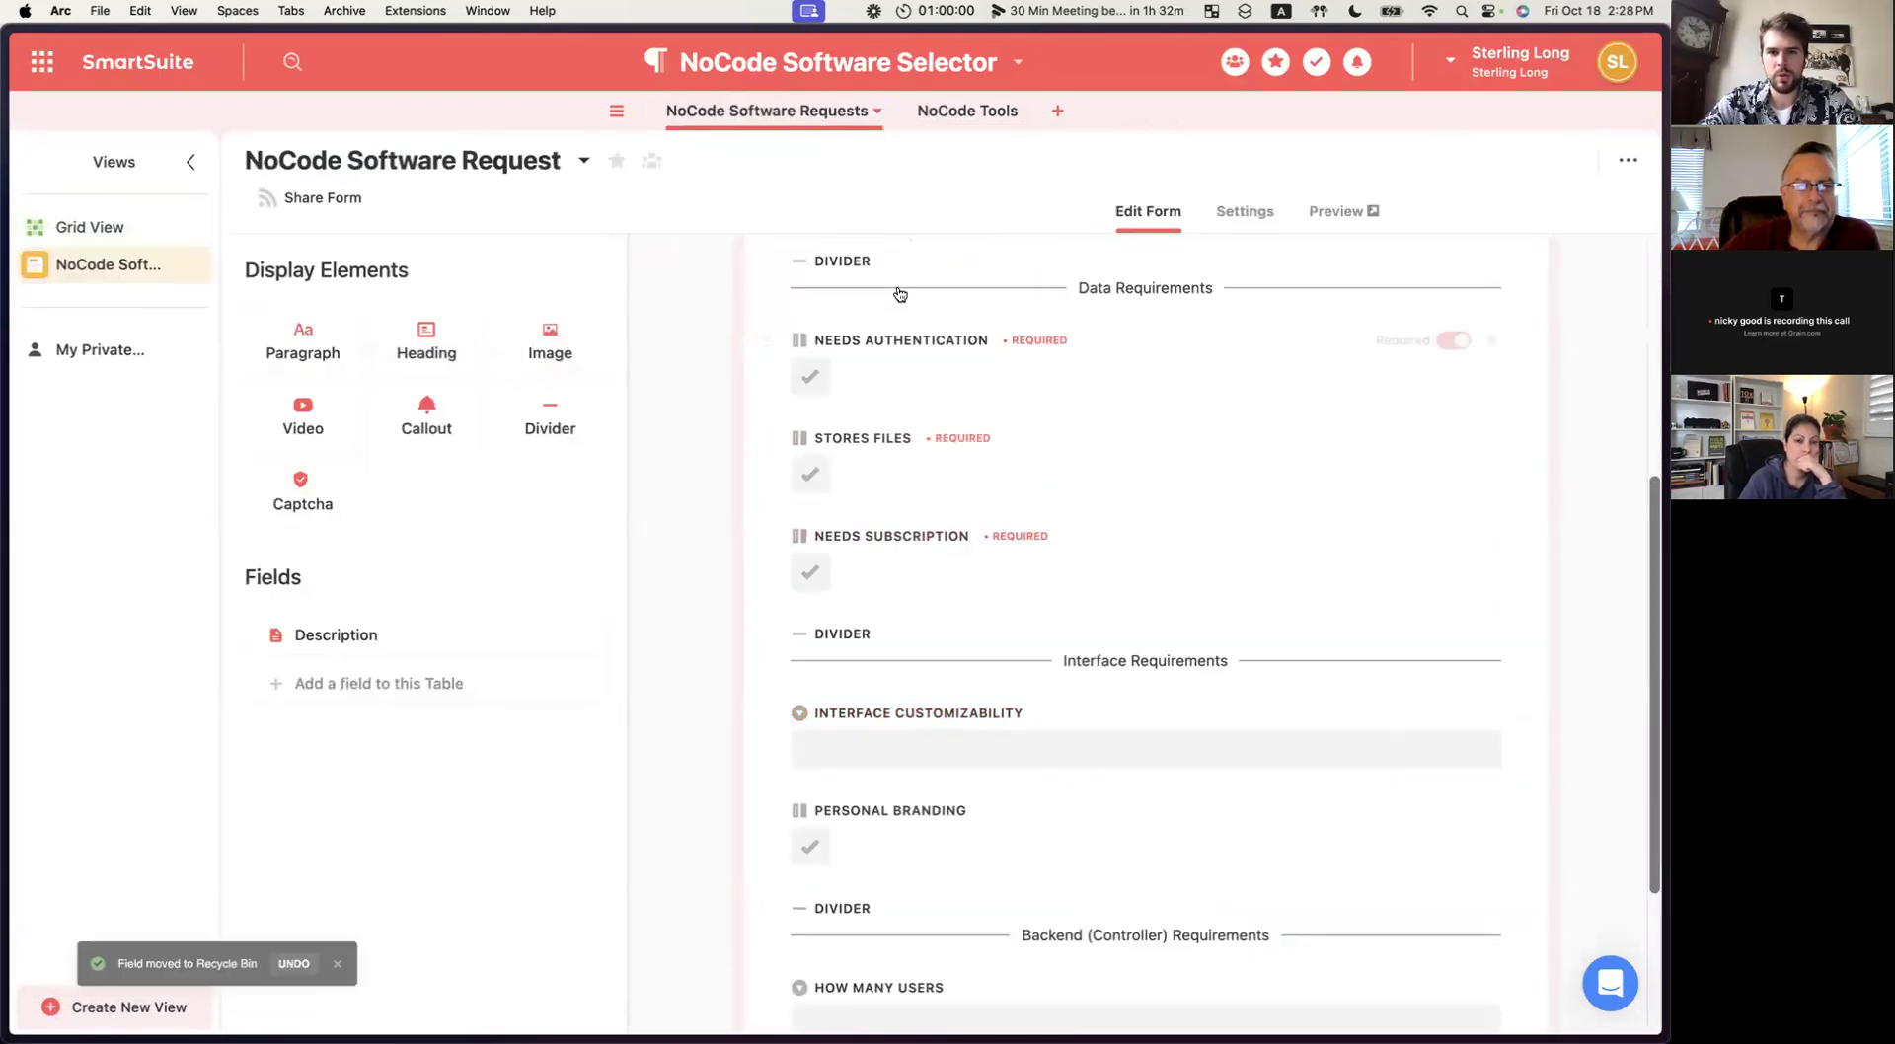
Switch from the request form to the NoCode Tools table and start a Multiple Select field named "NoCode Tool Type".
{"action": "scroll", "coordinate": [877, 394], "scroll_direction": "up", "scroll_amount": 2}
{"action": "scroll", "coordinate": [877, 391], "scroll_direction": "up", "scroll_amount": 1}
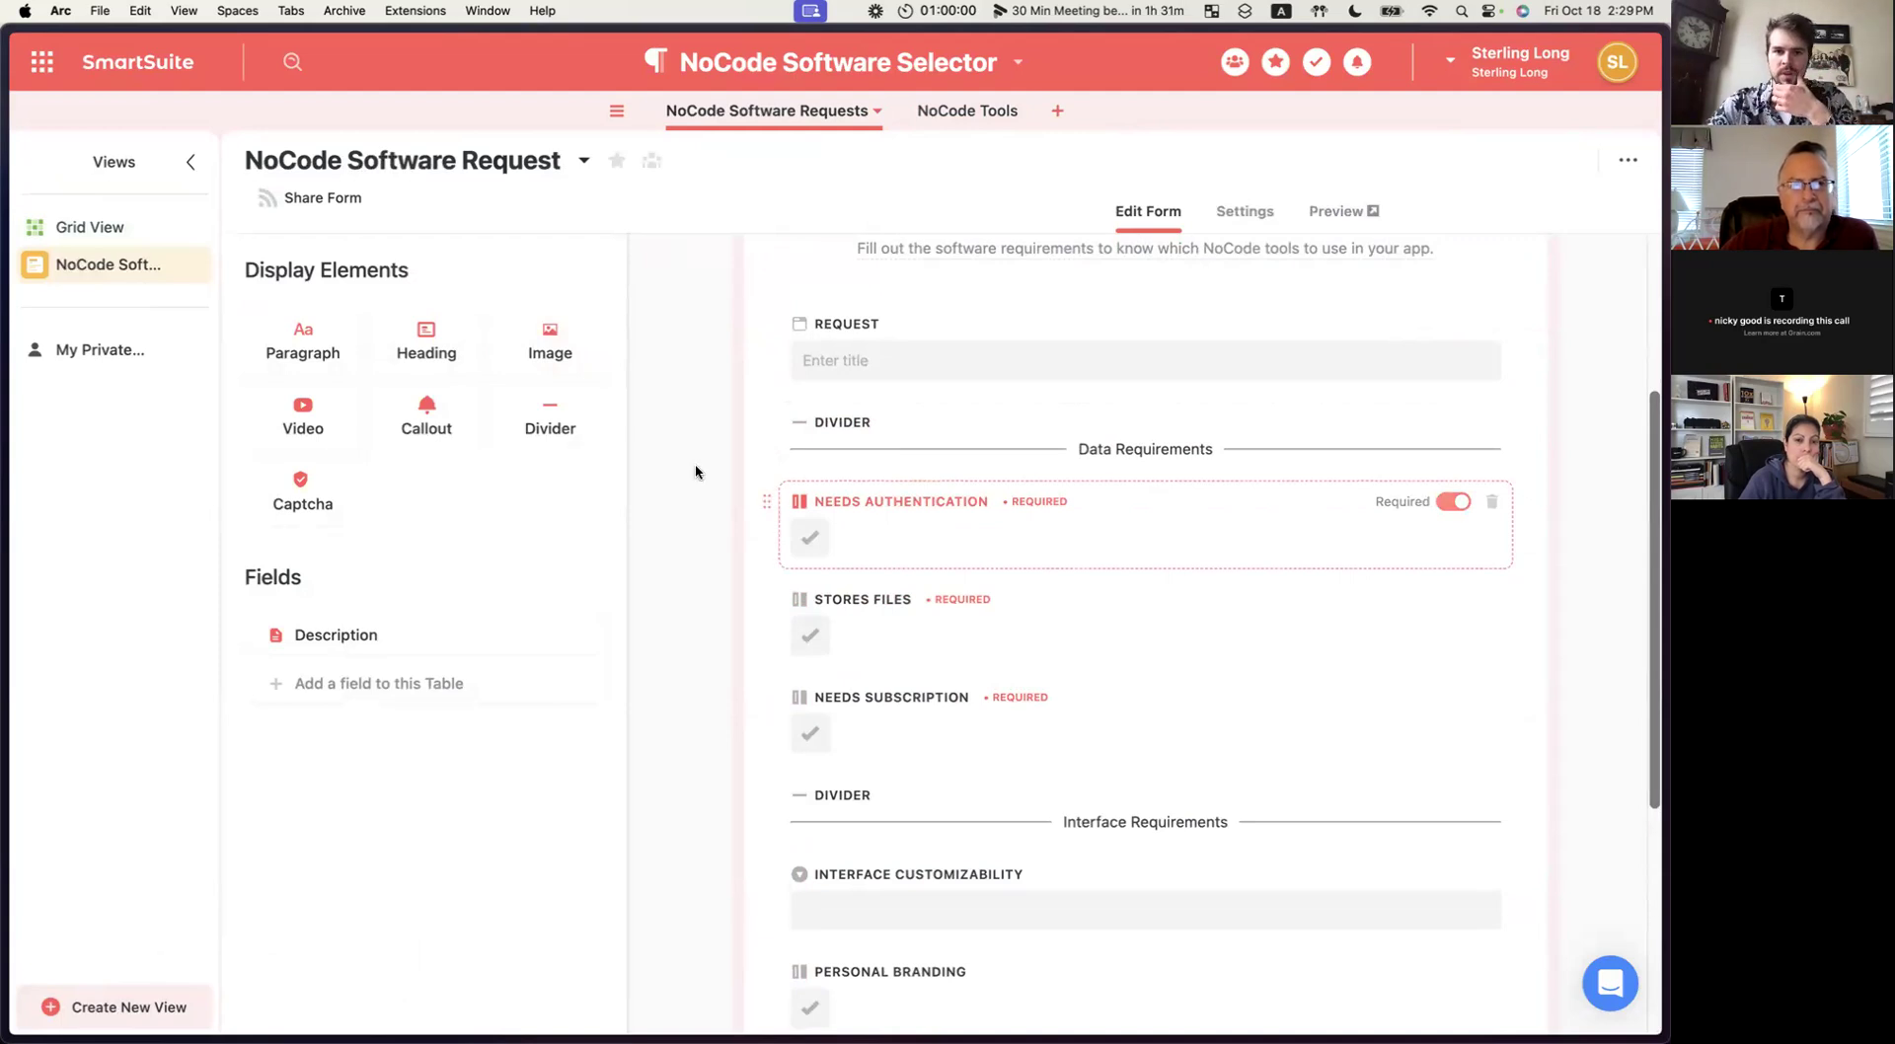
{"action": "scroll", "coordinate": [695, 464], "scroll_direction": "up", "scroll_amount": 2}
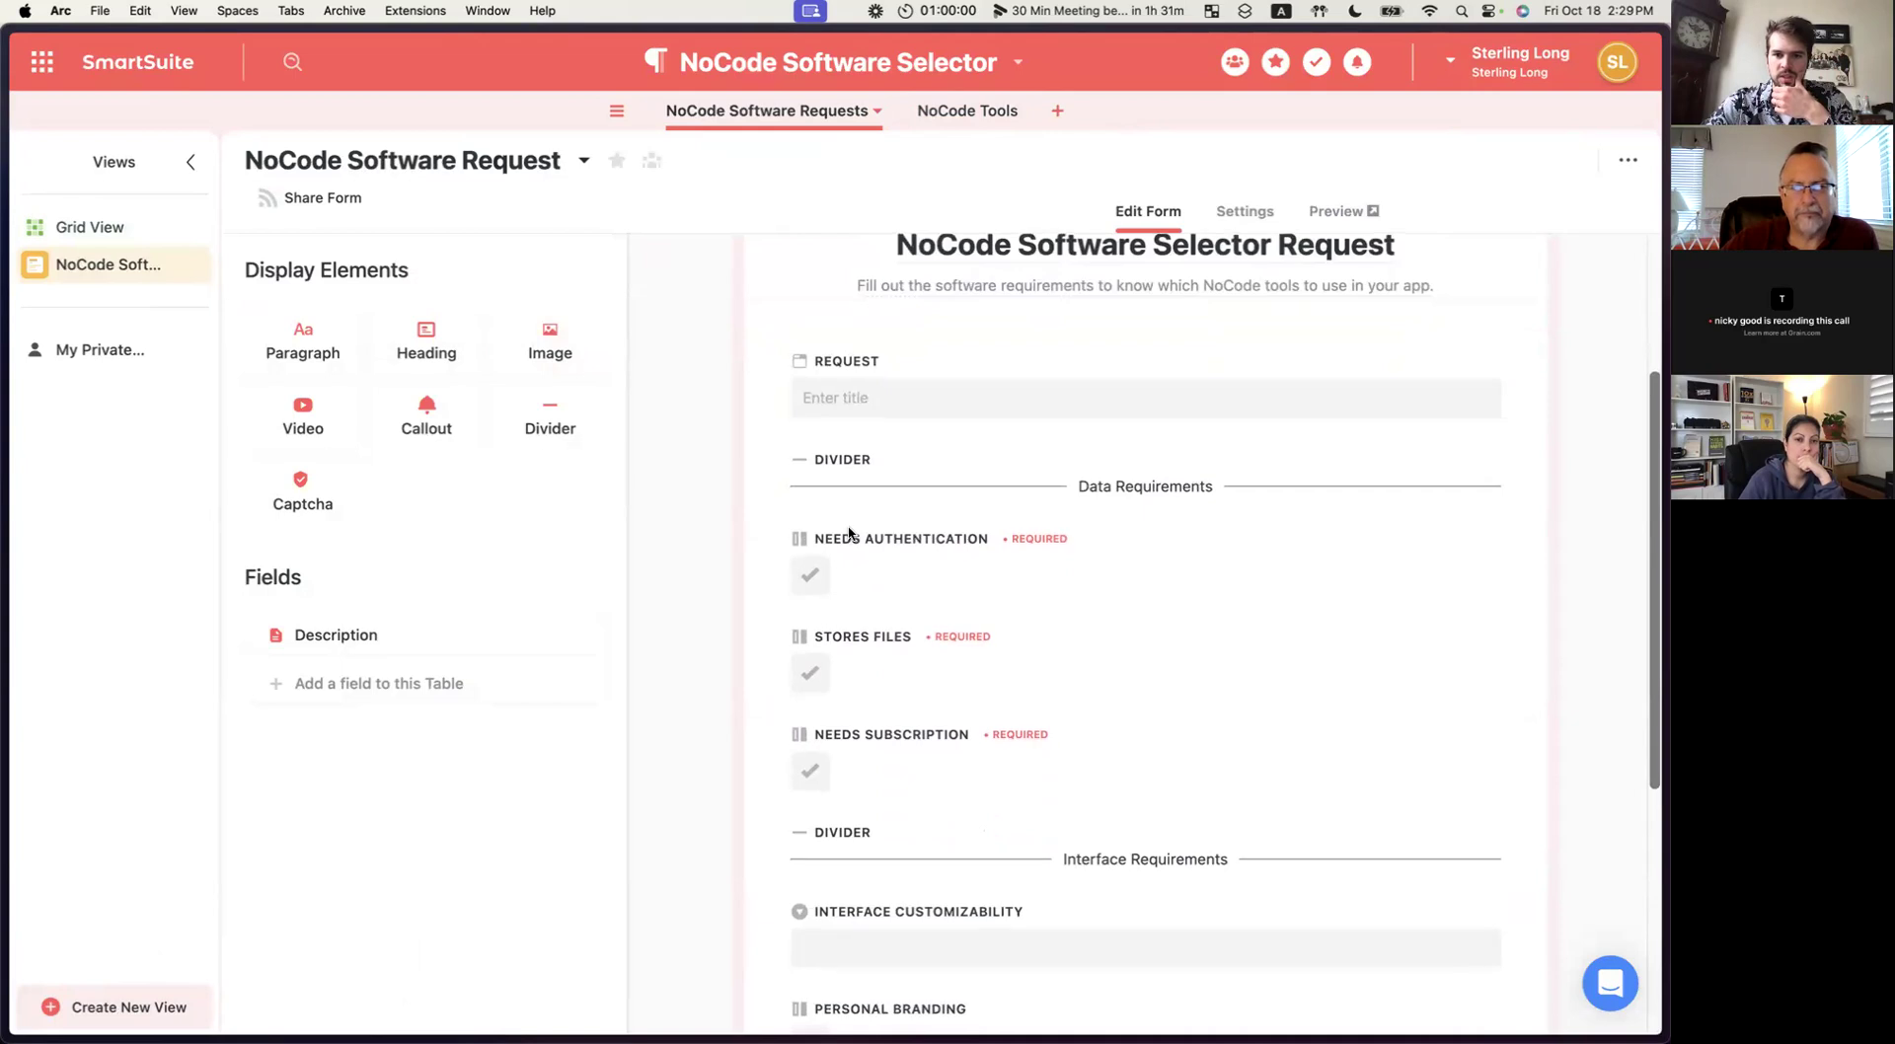
{"action": "scroll", "coordinate": [876, 491], "scroll_direction": "down", "scroll_amount": 3}
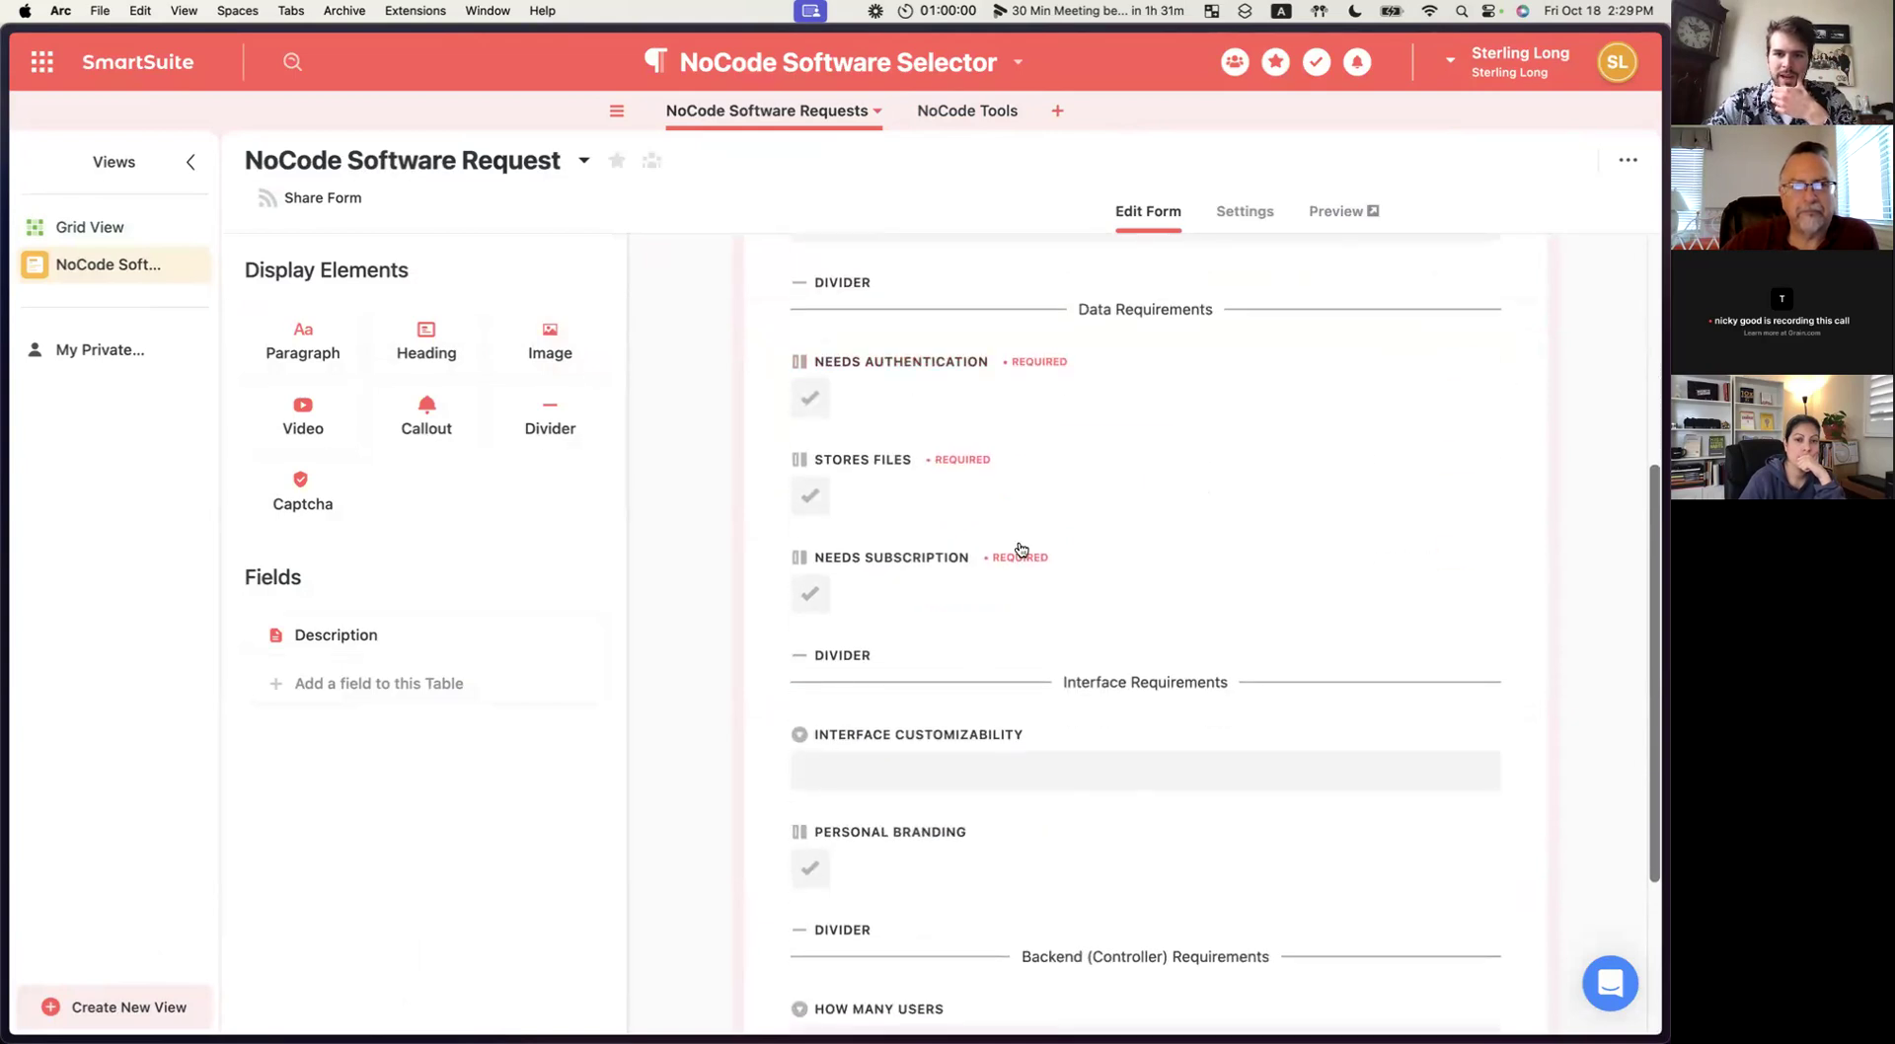
{"action": "left_click", "coordinate": [967, 113]}
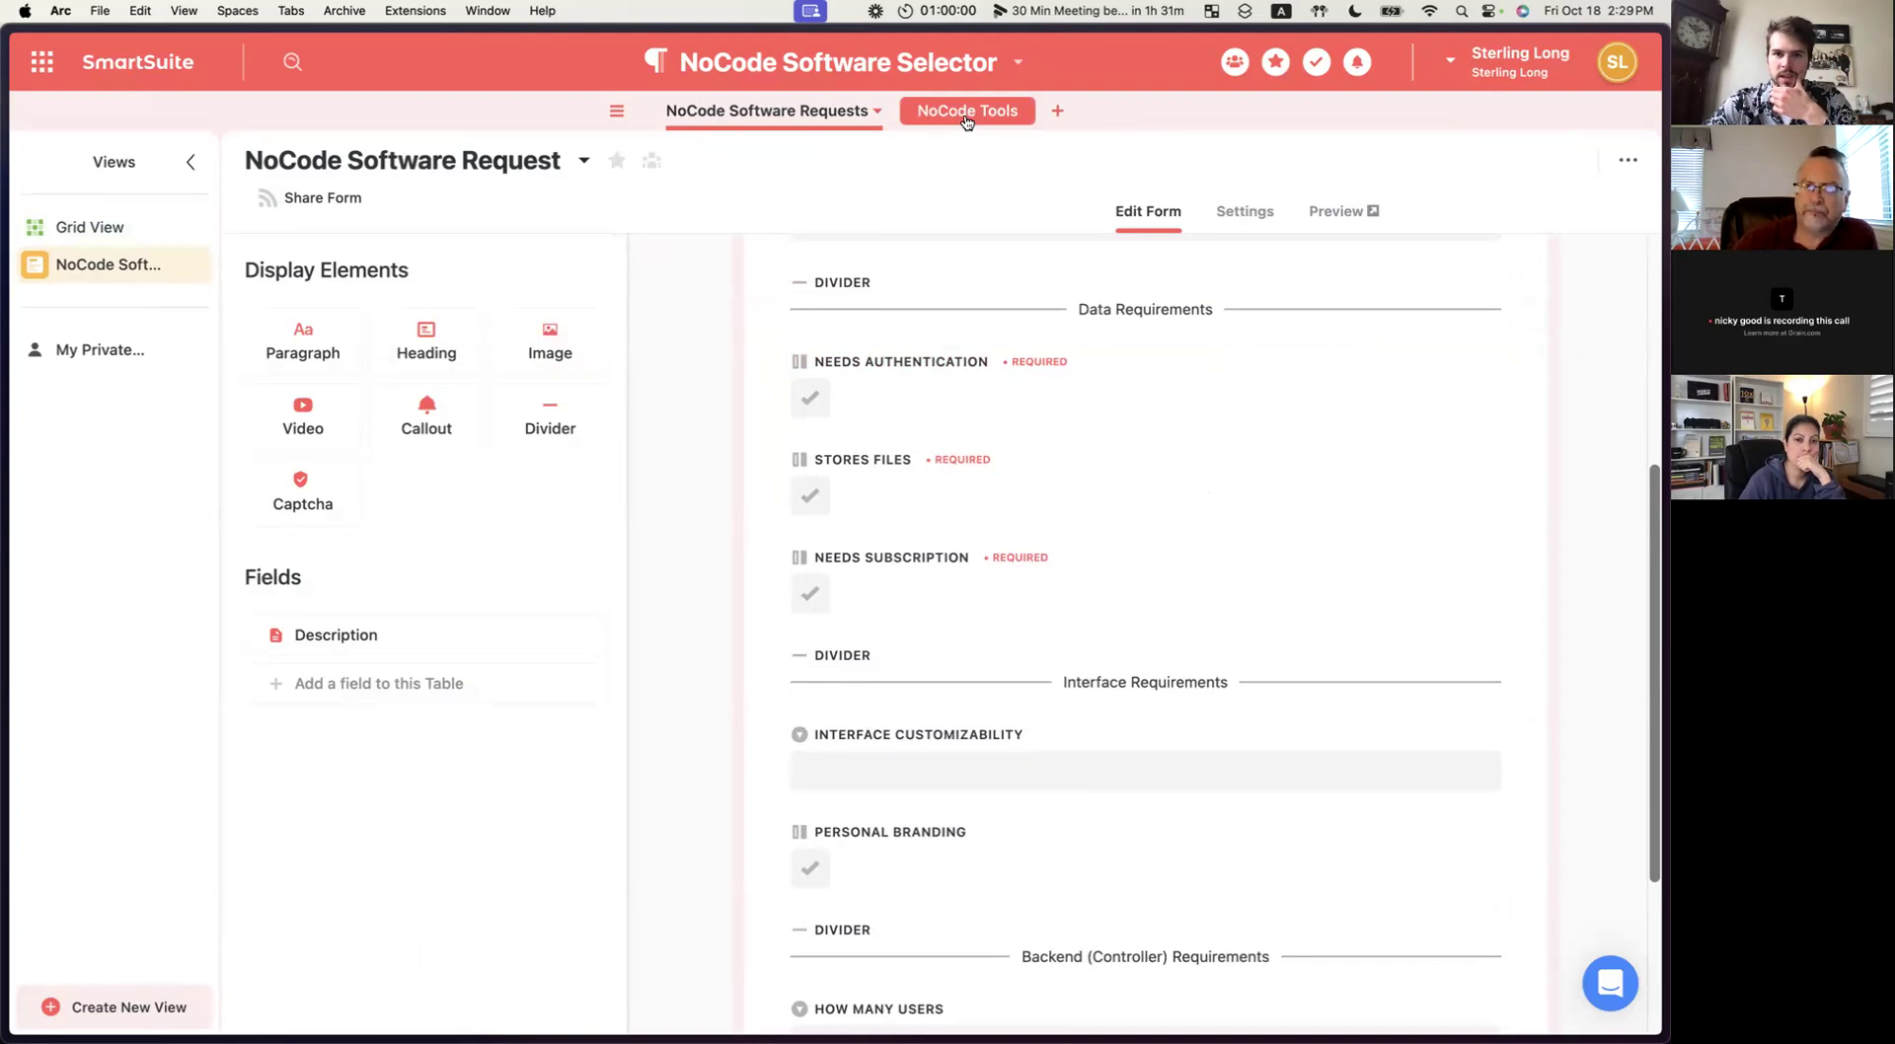
{"action": "left_click", "coordinate": [663, 252]}
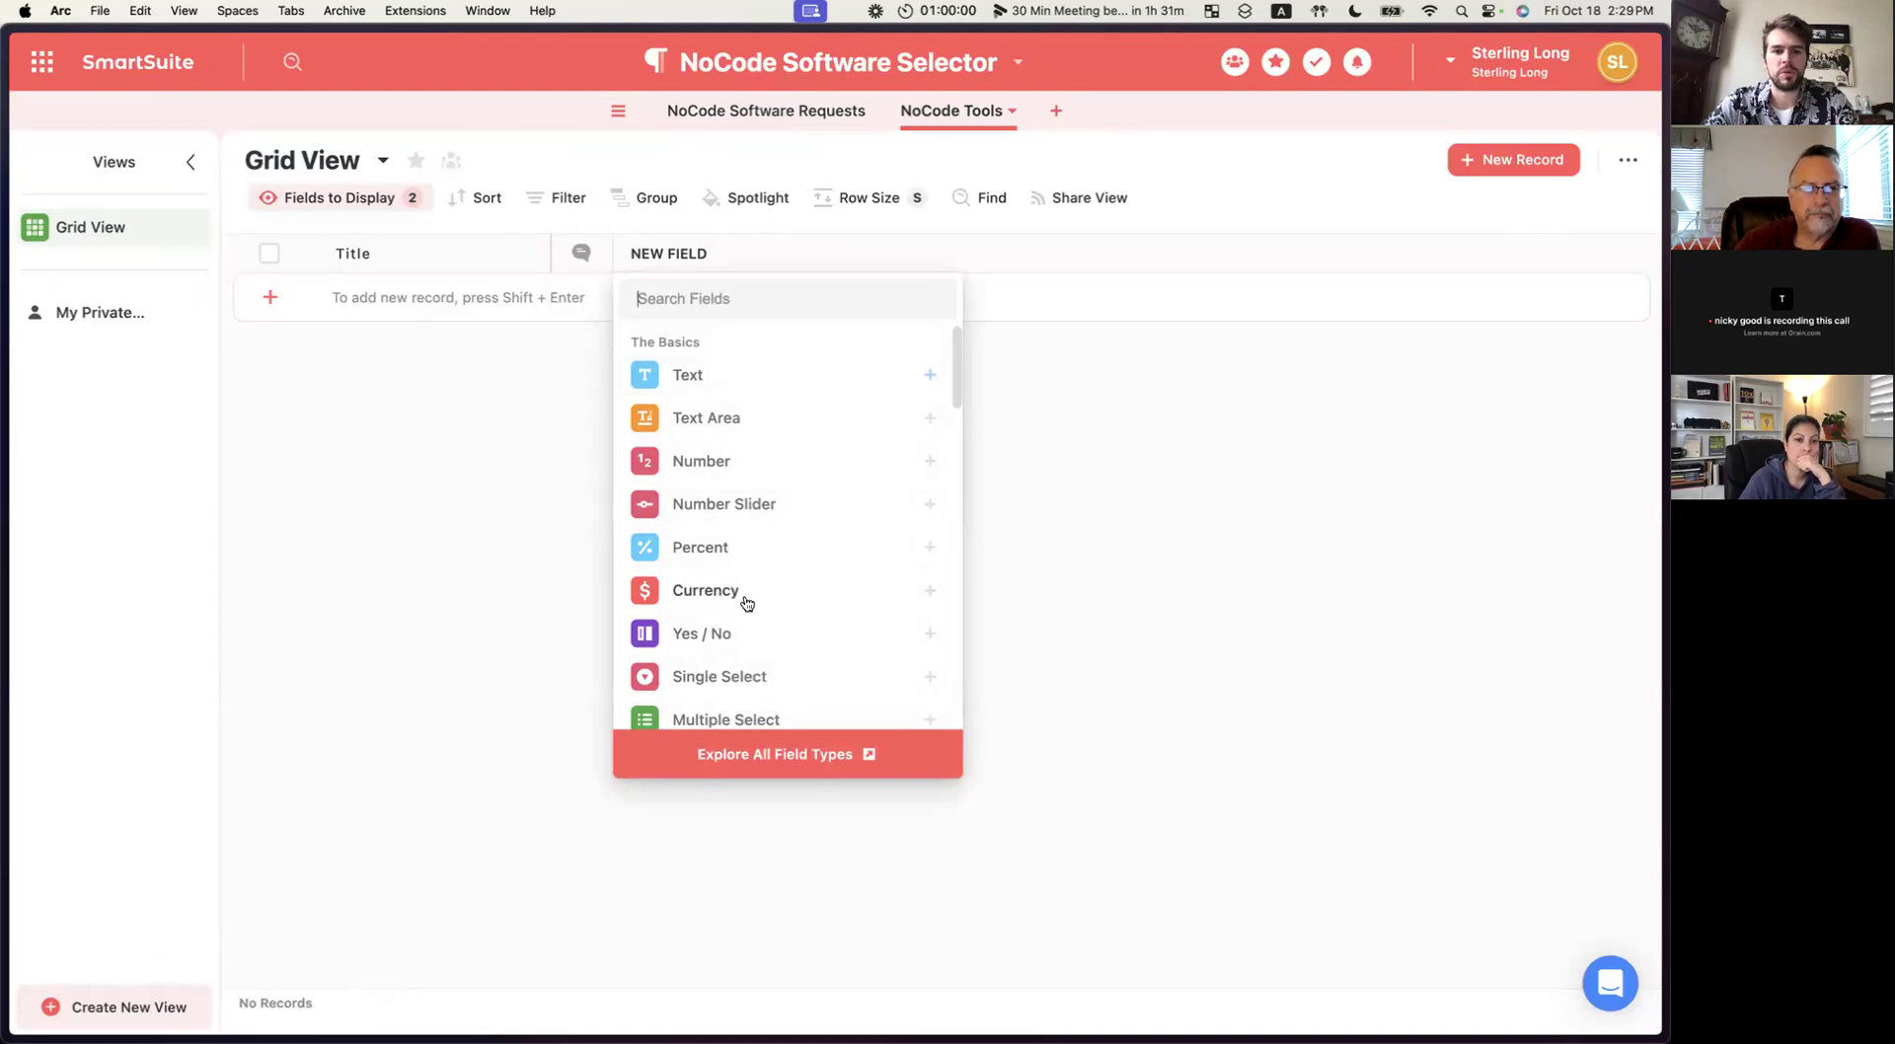
{"action": "left_click", "coordinate": [743, 677]}
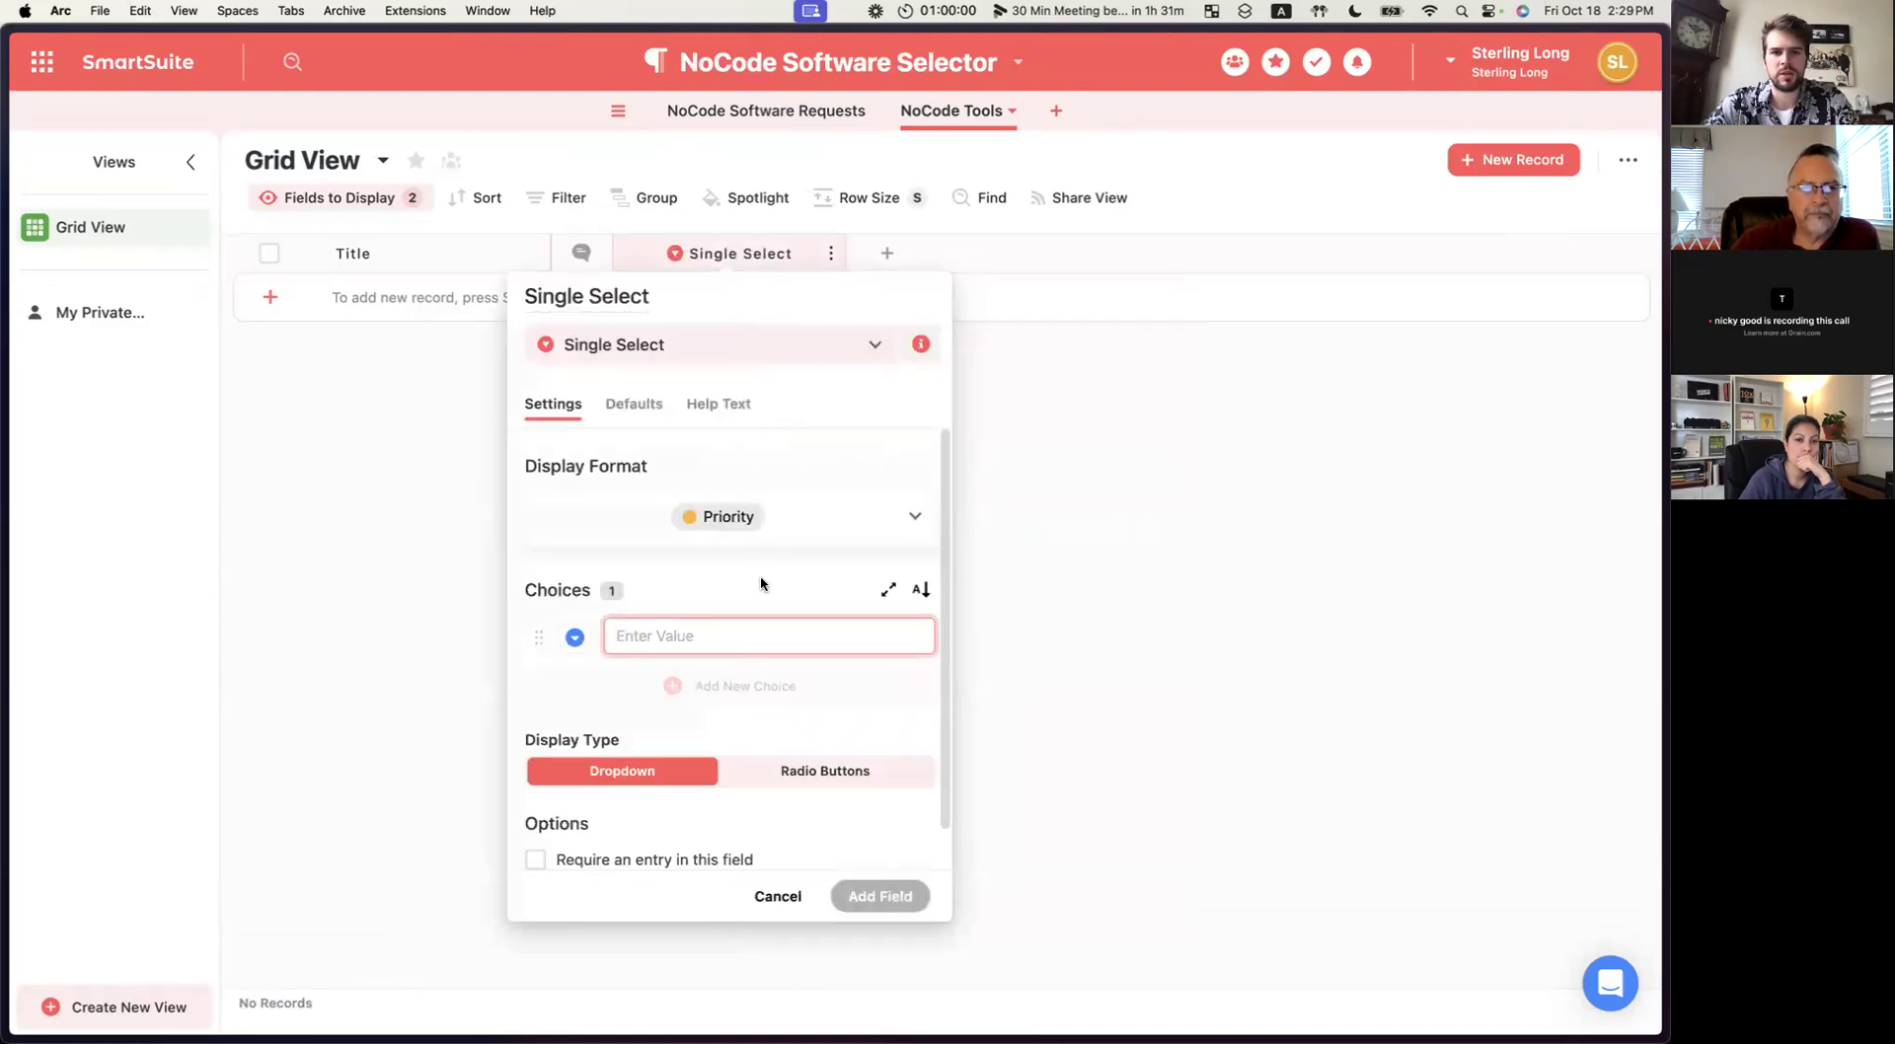
{"action": "left_click", "coordinate": [793, 358]}
{"action": "left_click", "coordinate": [677, 663]}
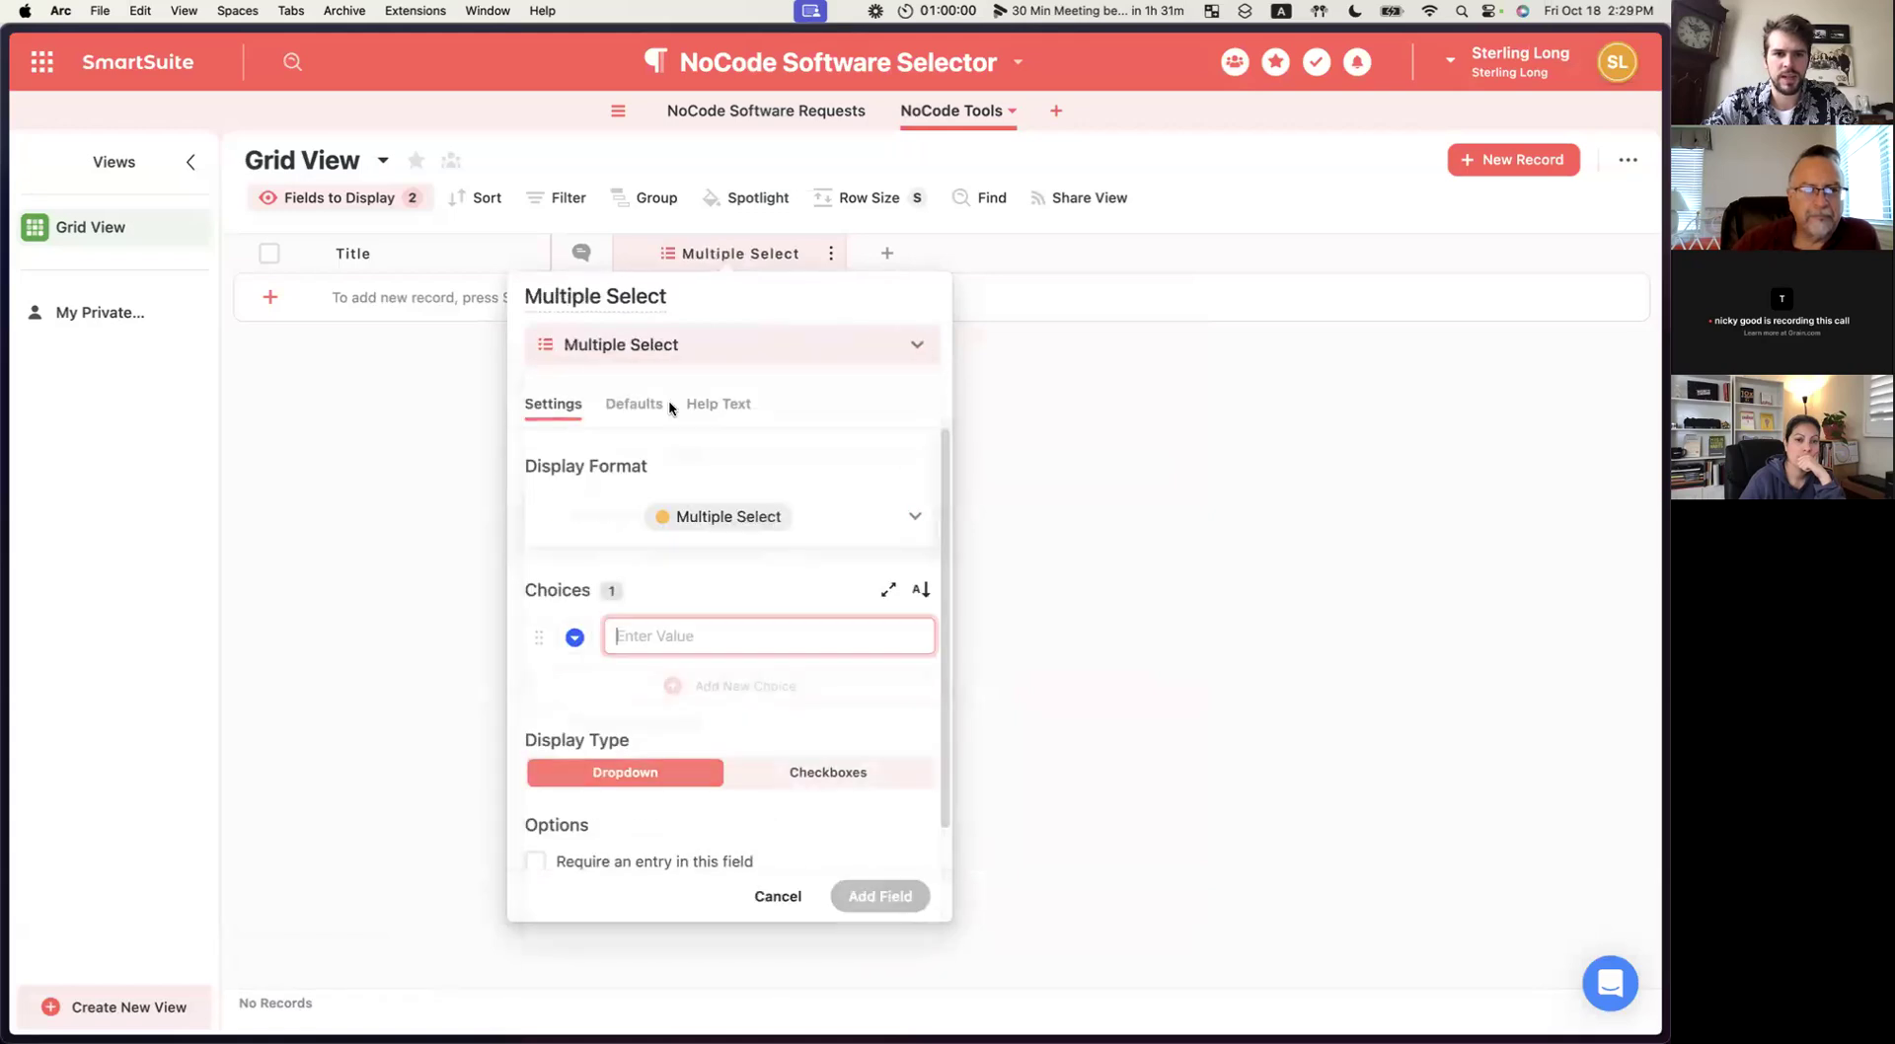
{"action": "left_click", "coordinate": [681, 294]}
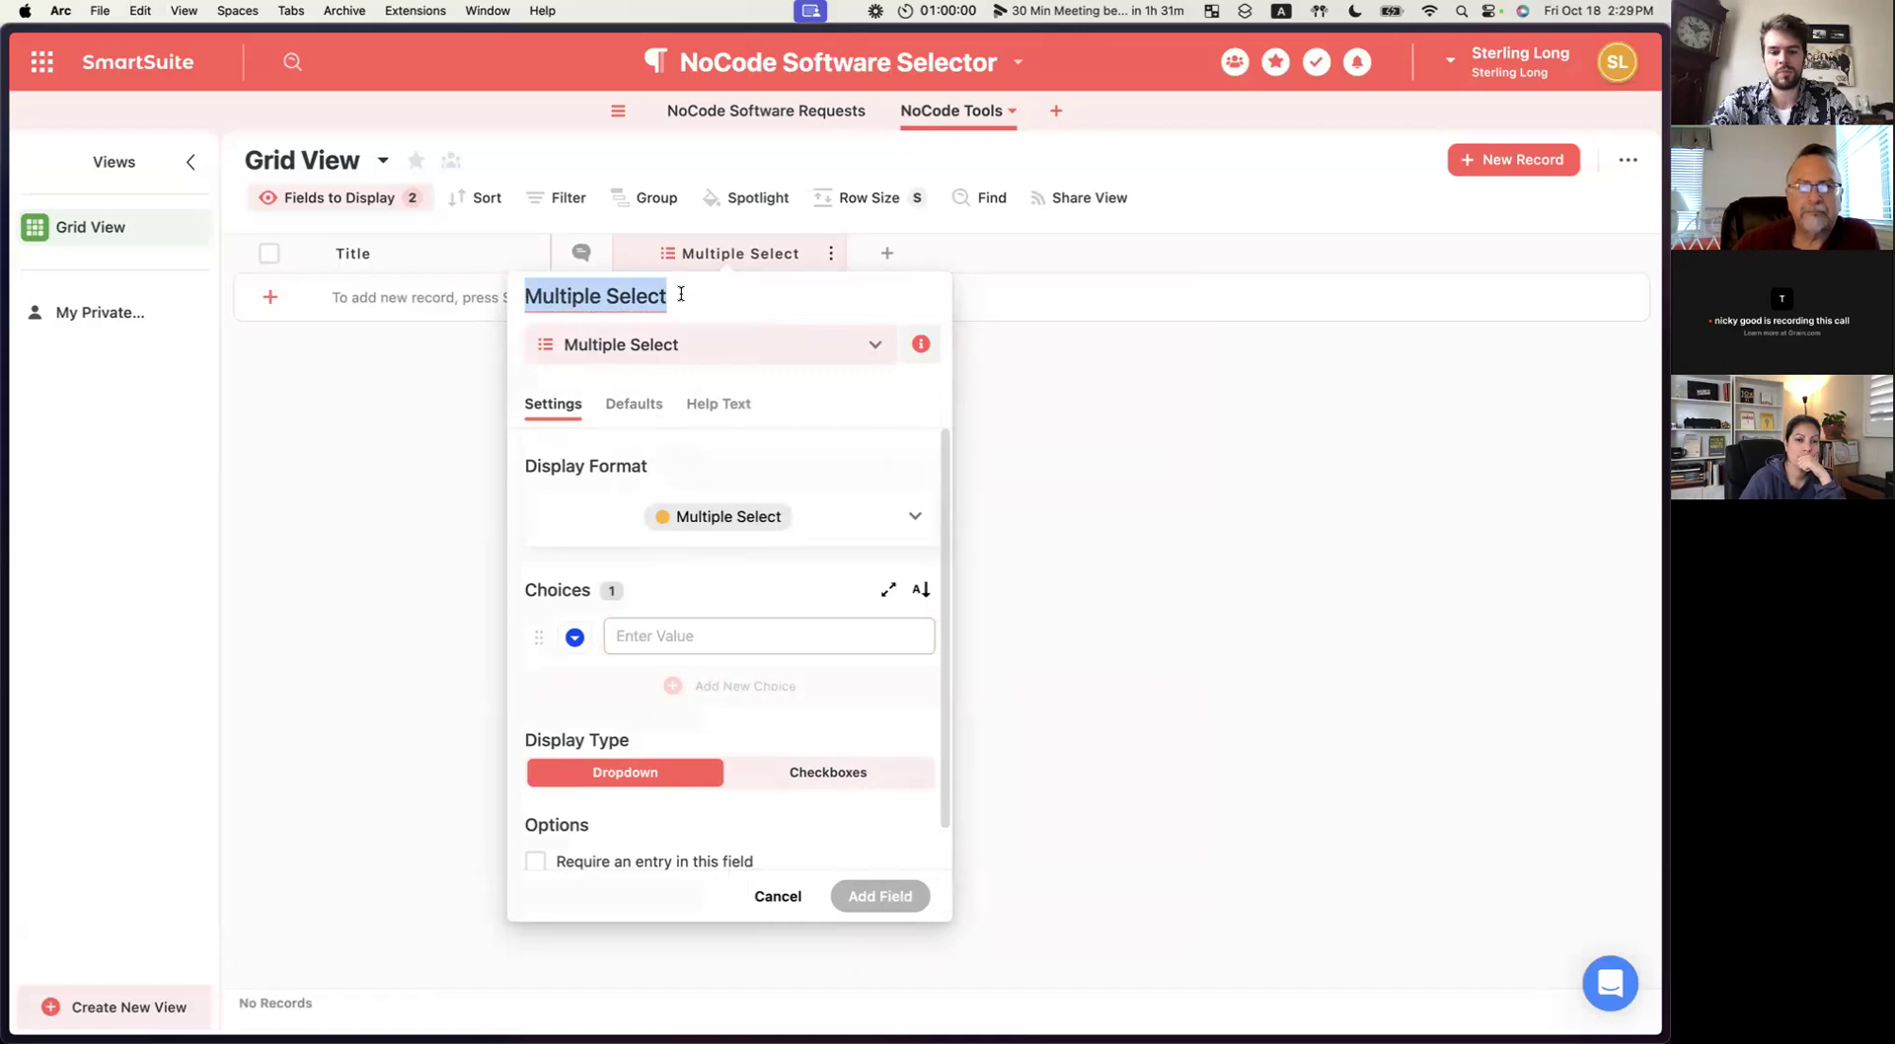
{"action": "type", "text": "NoCode"}
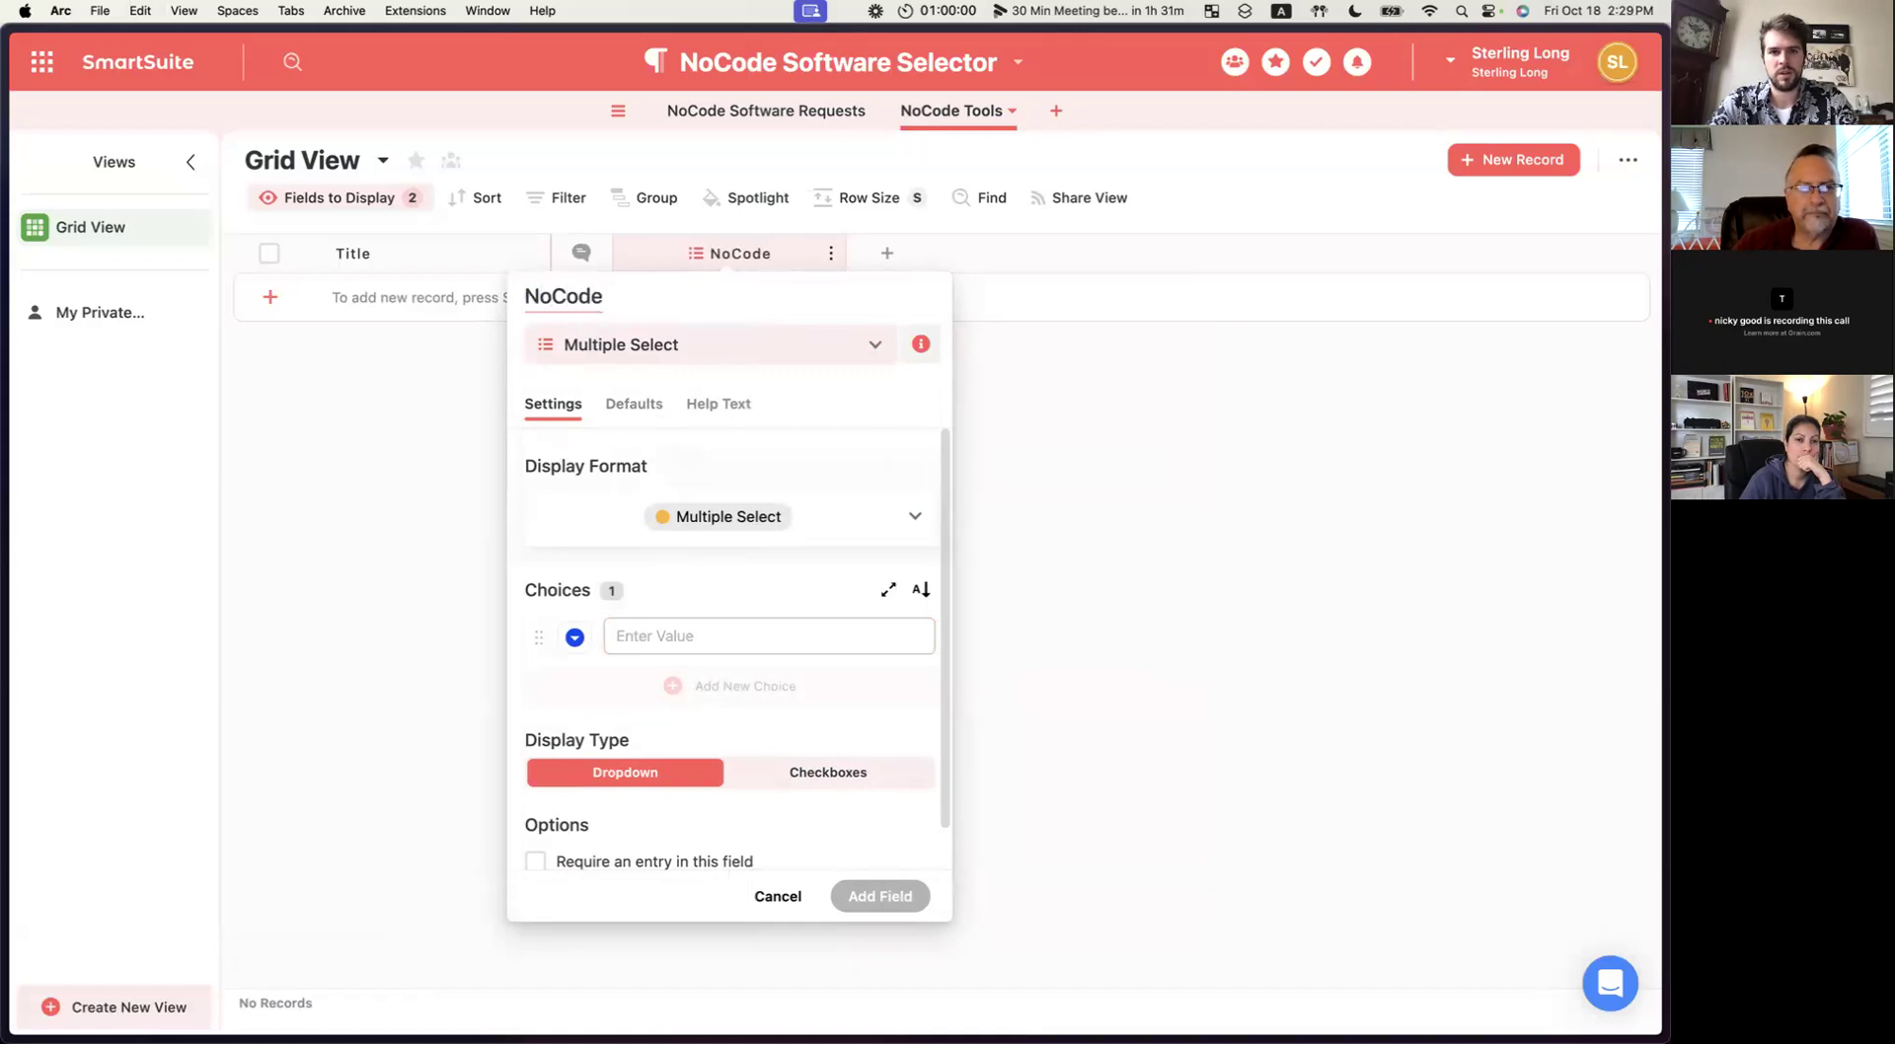
{"action": "type", "text": " Tool Type"}
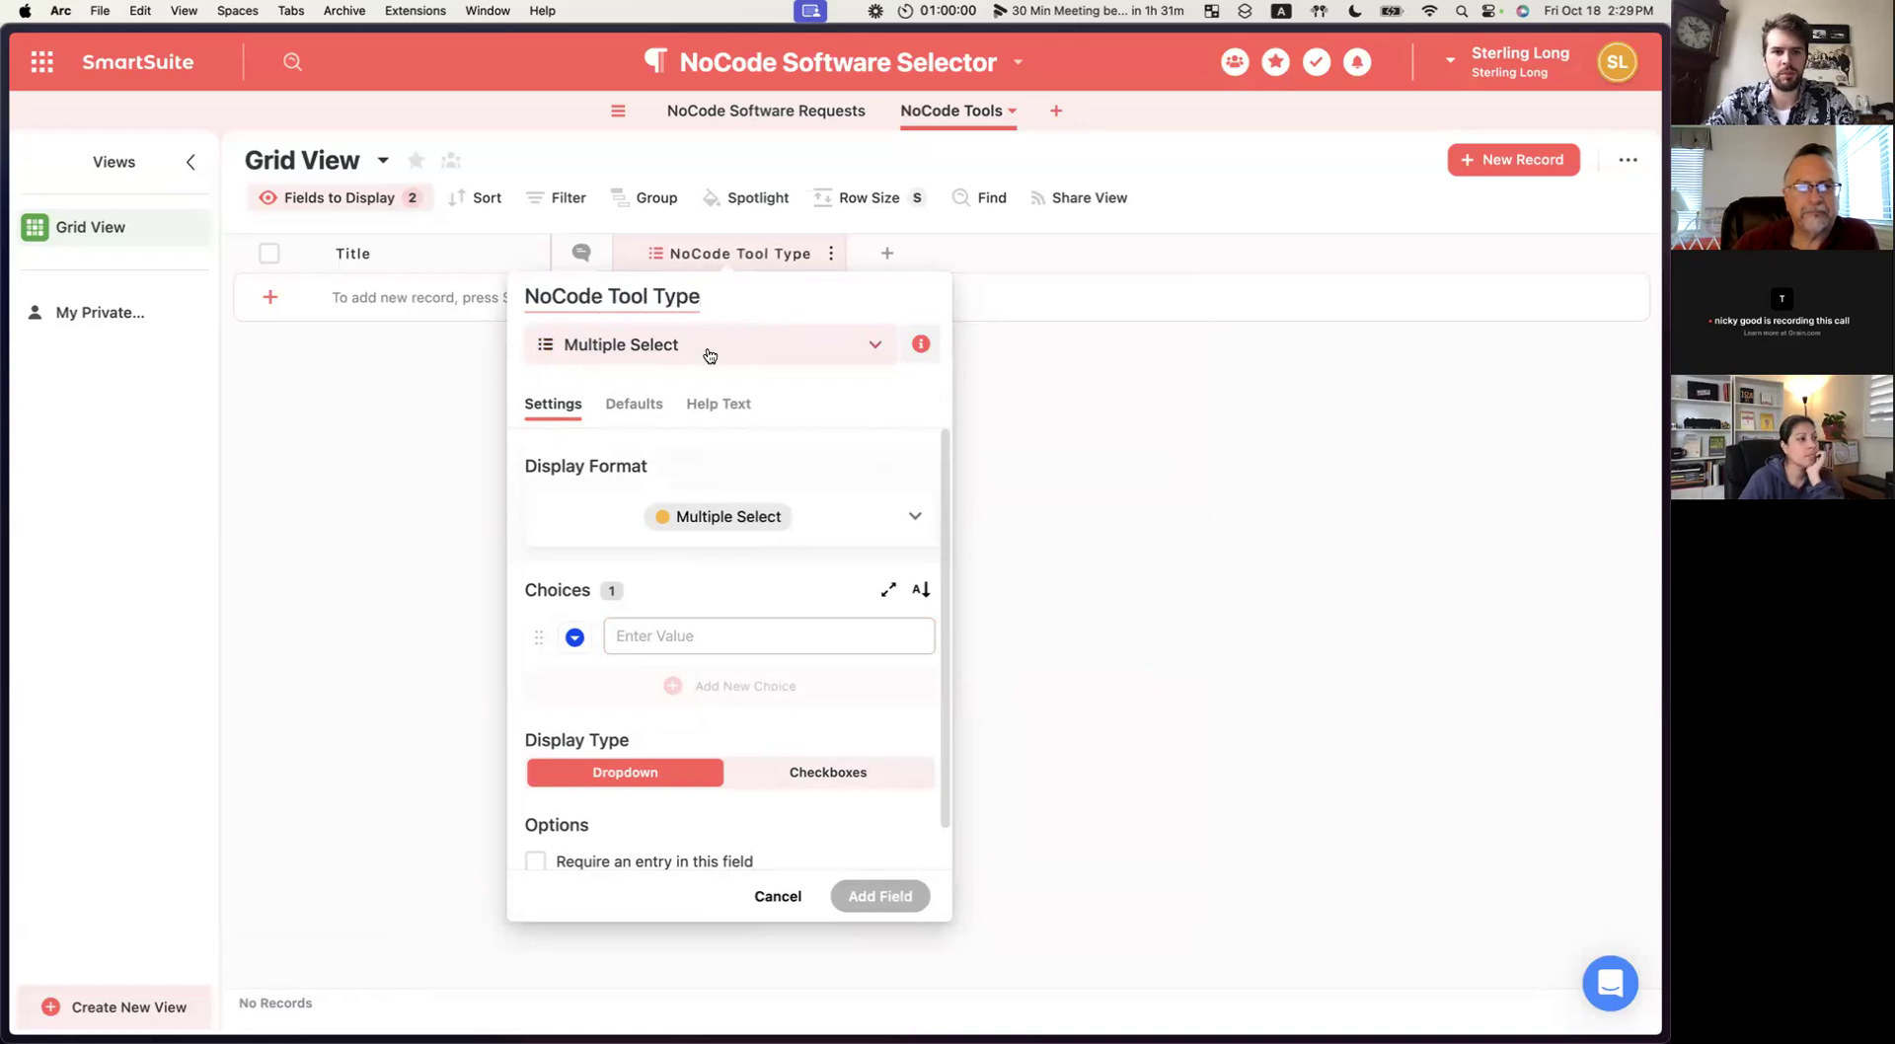
Give the NoCode Tool Type field the choices Model (Data), View (Interface) and Controller (Backend), and add it to the table.
{"action": "left_click", "coordinate": [657, 634]}
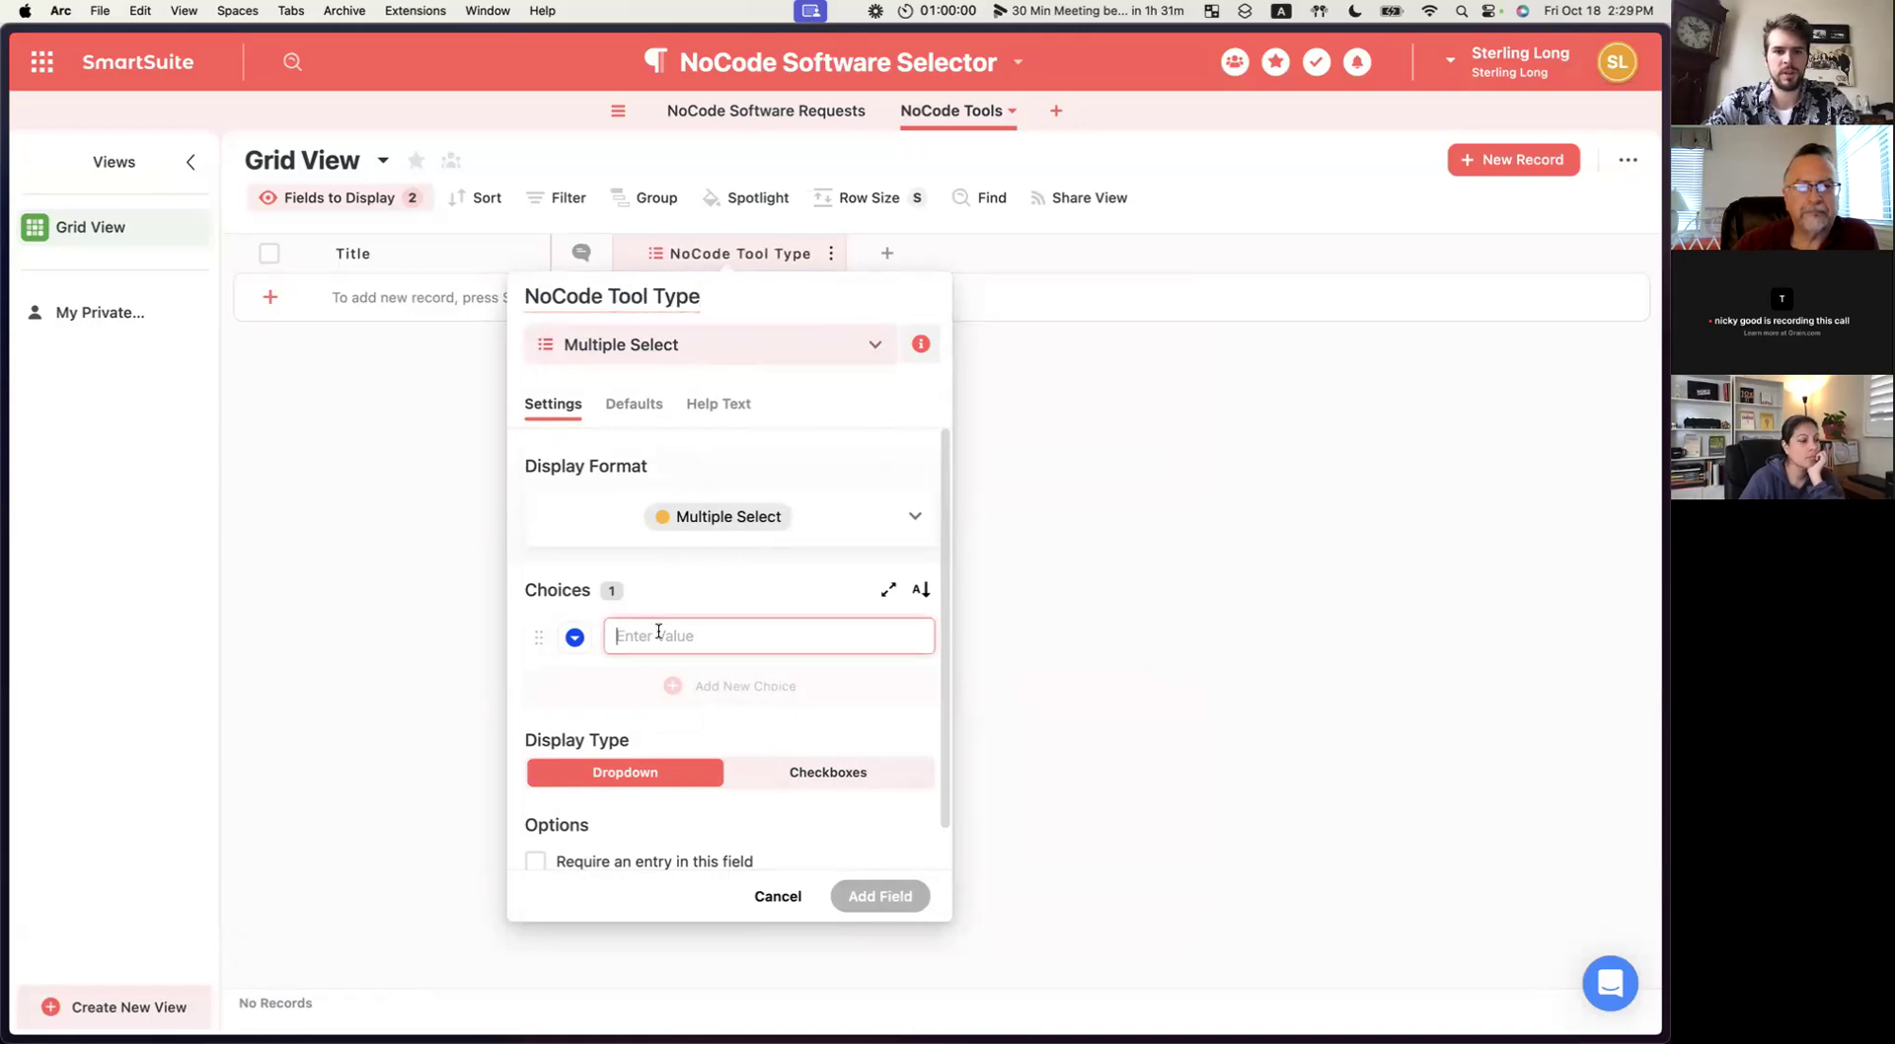
{"action": "type", "text": "Mod"}
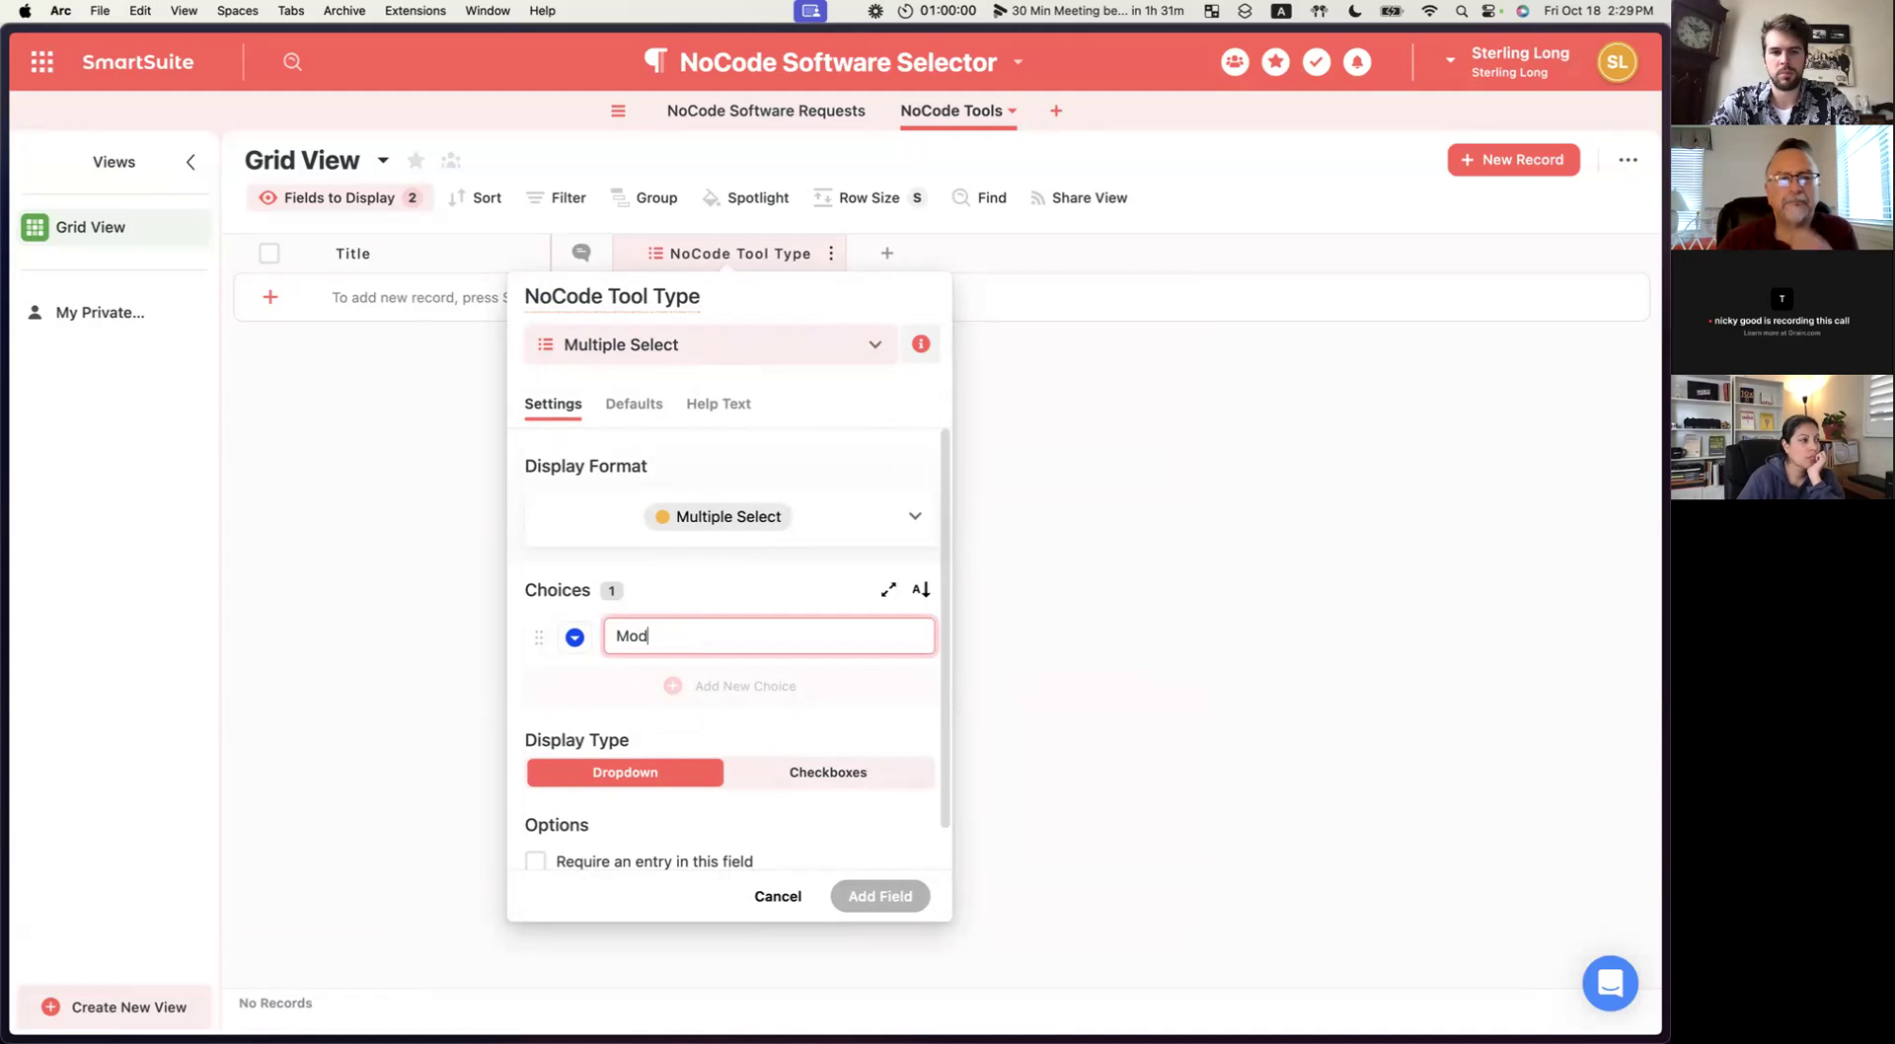
{"action": "type", "text": "el (Data)"}
{"action": "key", "text": "Return"}
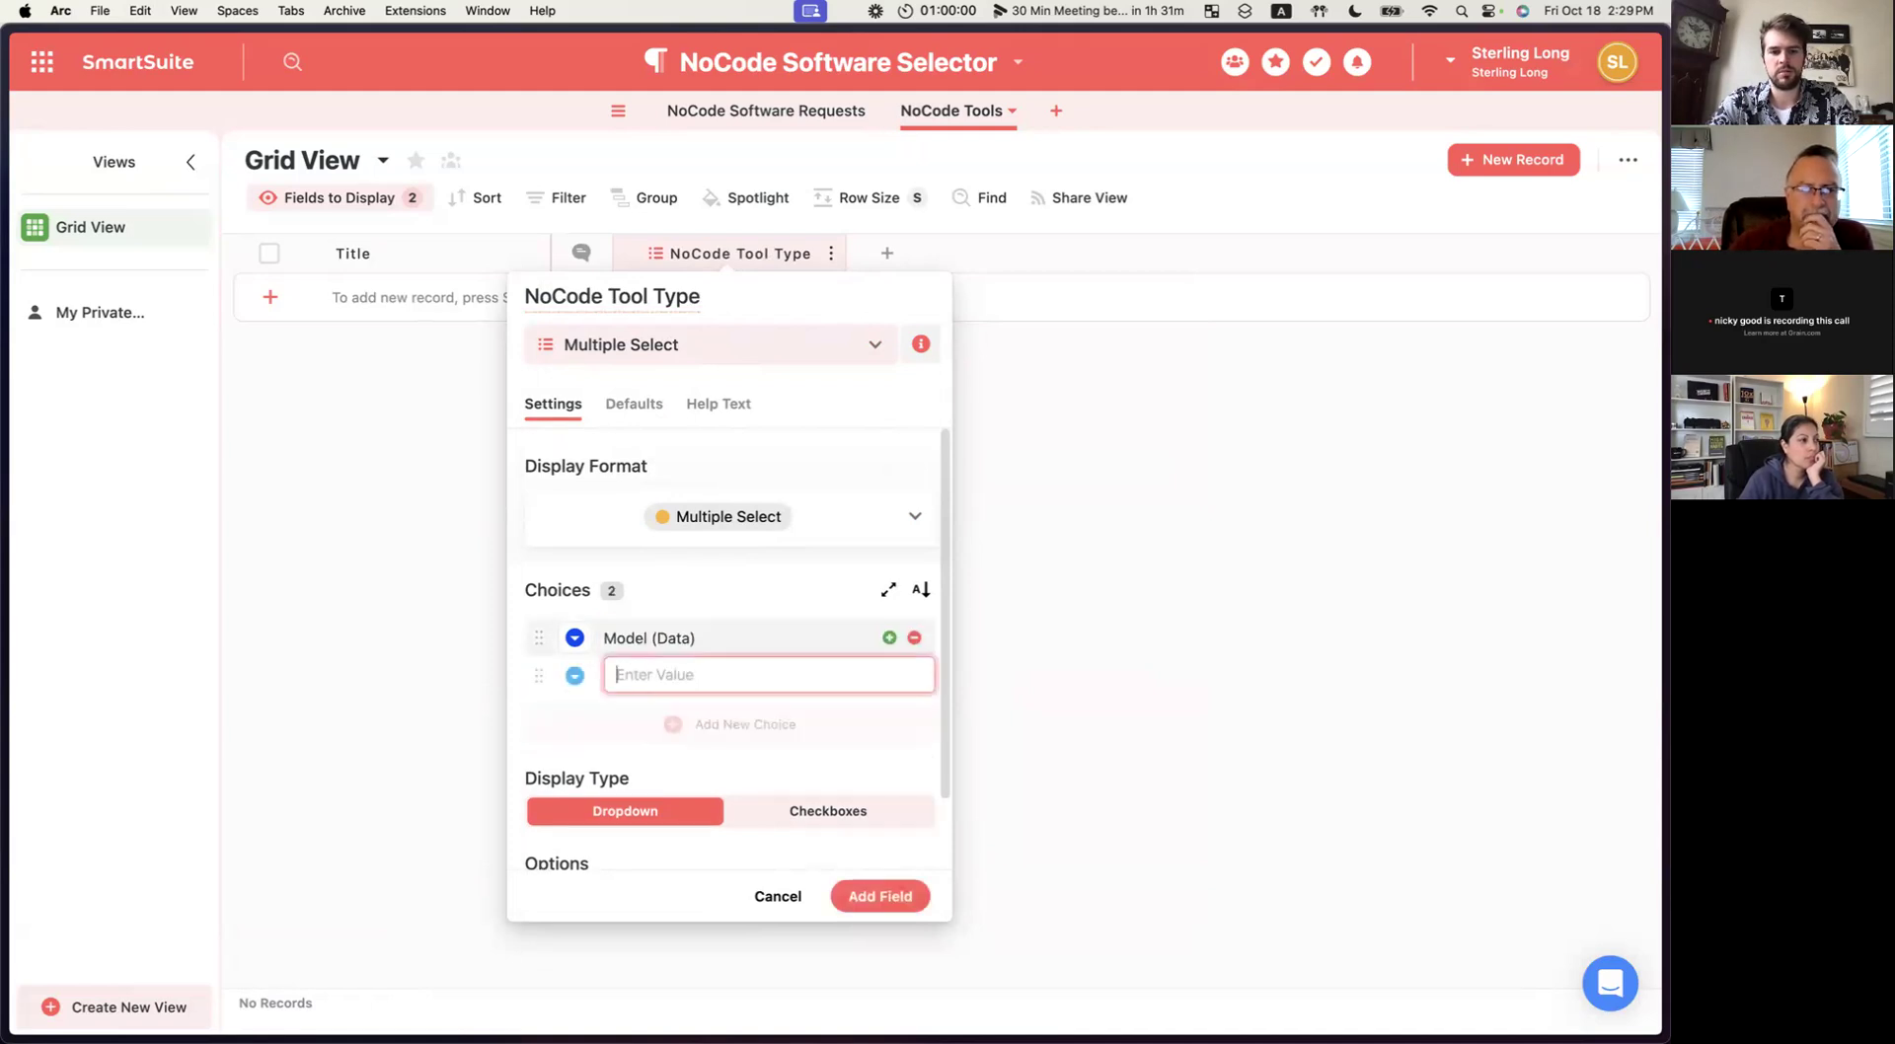
{"action": "type", "text": "View (Interface)"}
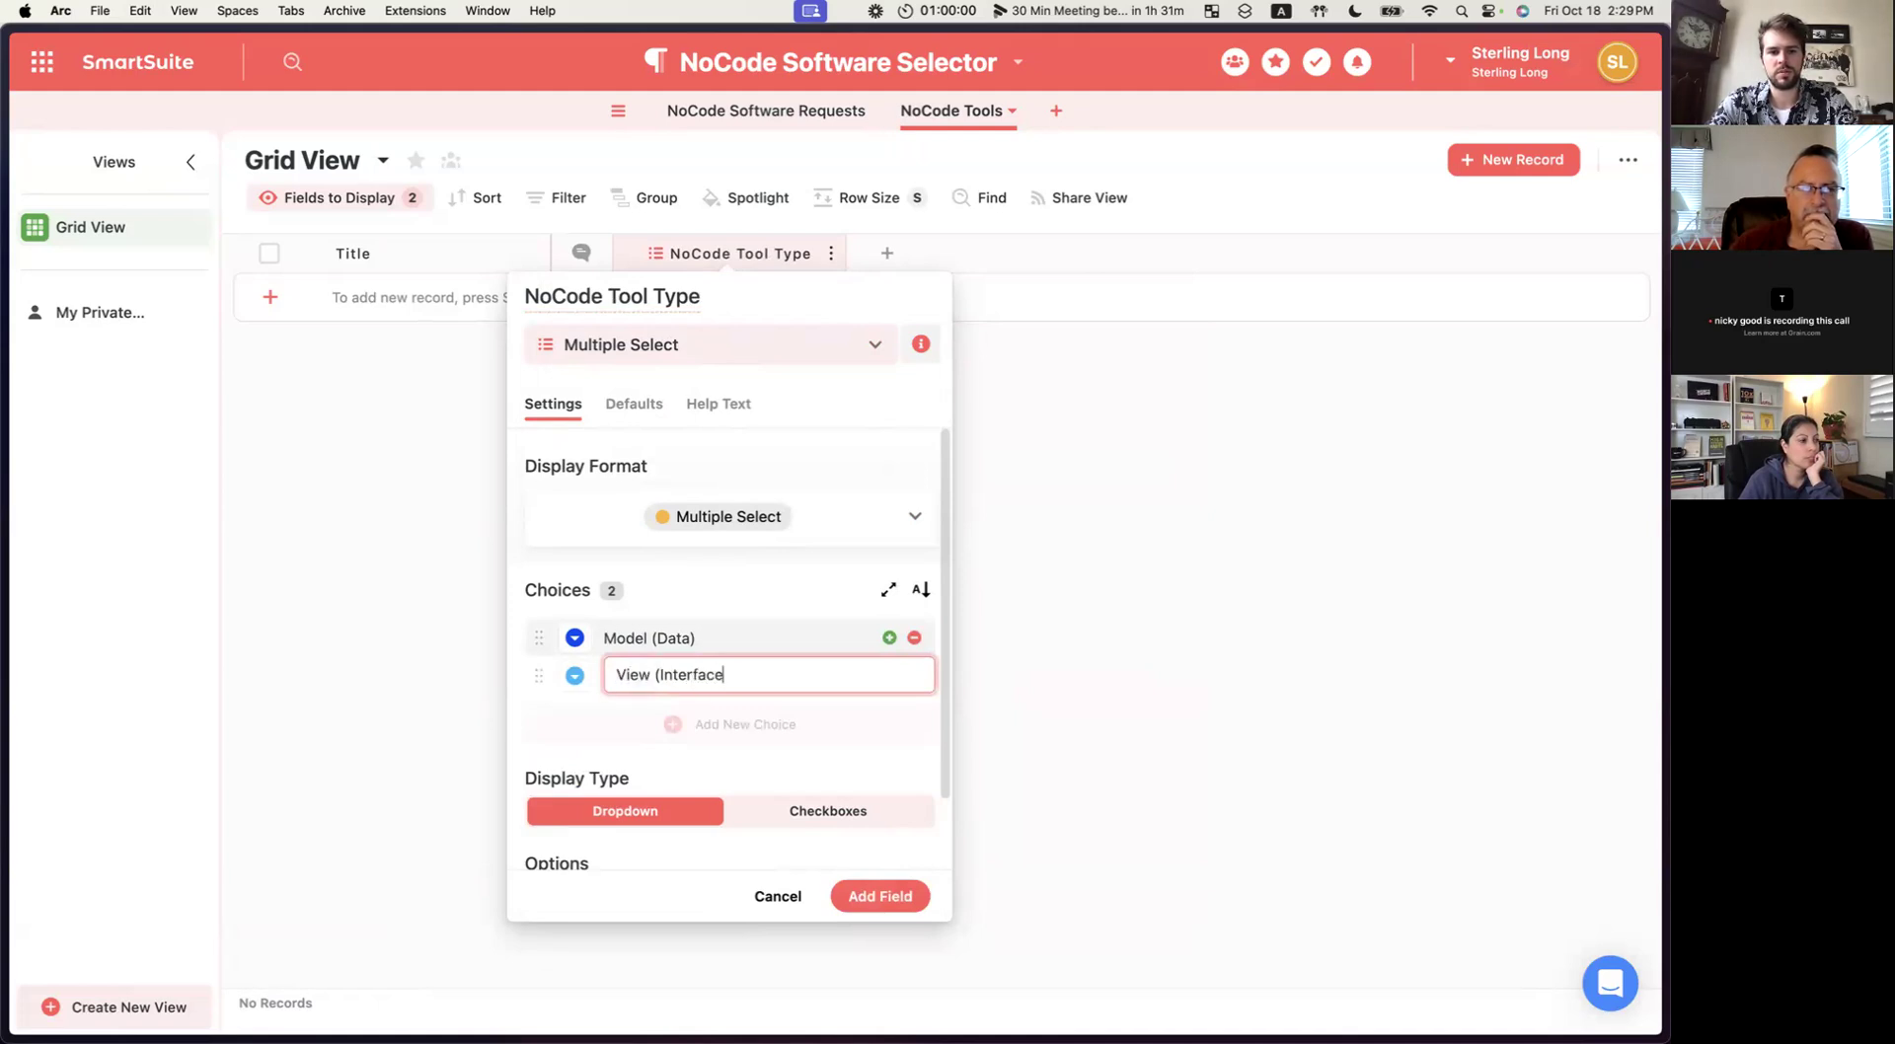
{"action": "key", "text": "Return"}
{"action": "type", "text": "Controller (Back"}
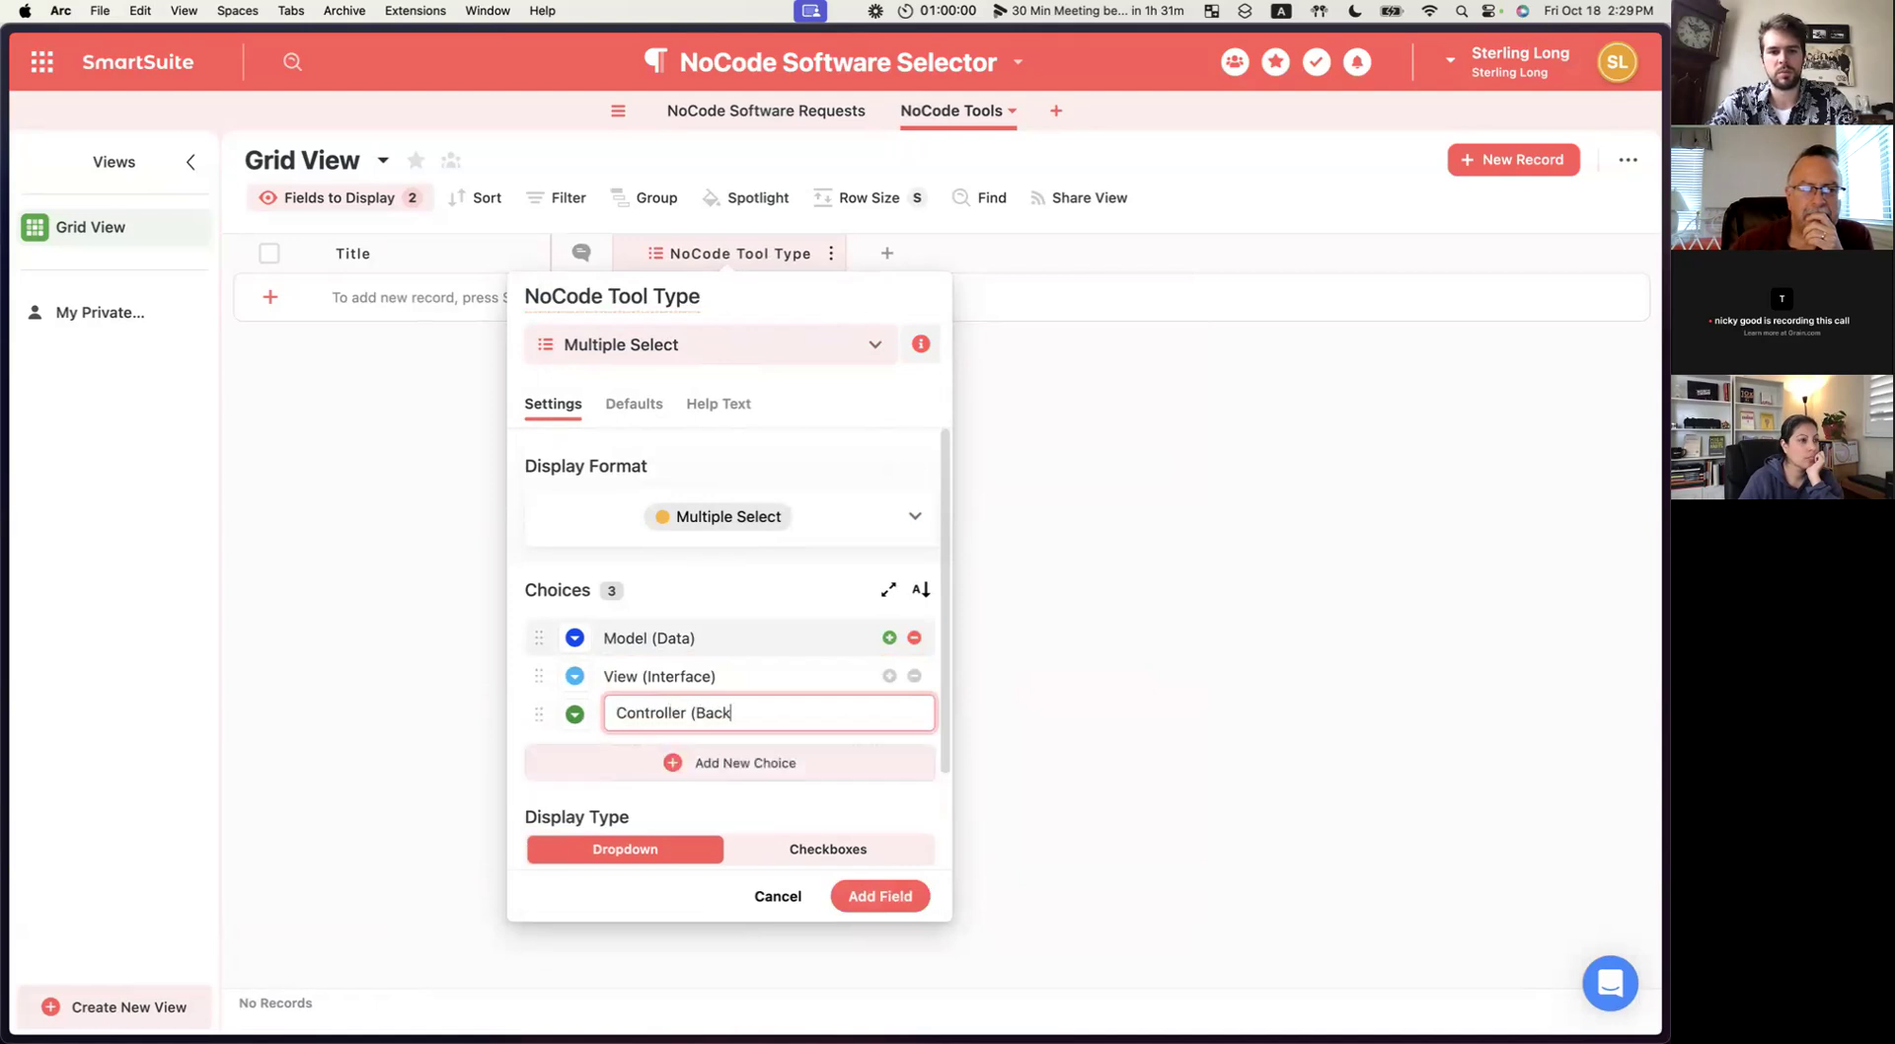
{"action": "key", "text": "Return"}
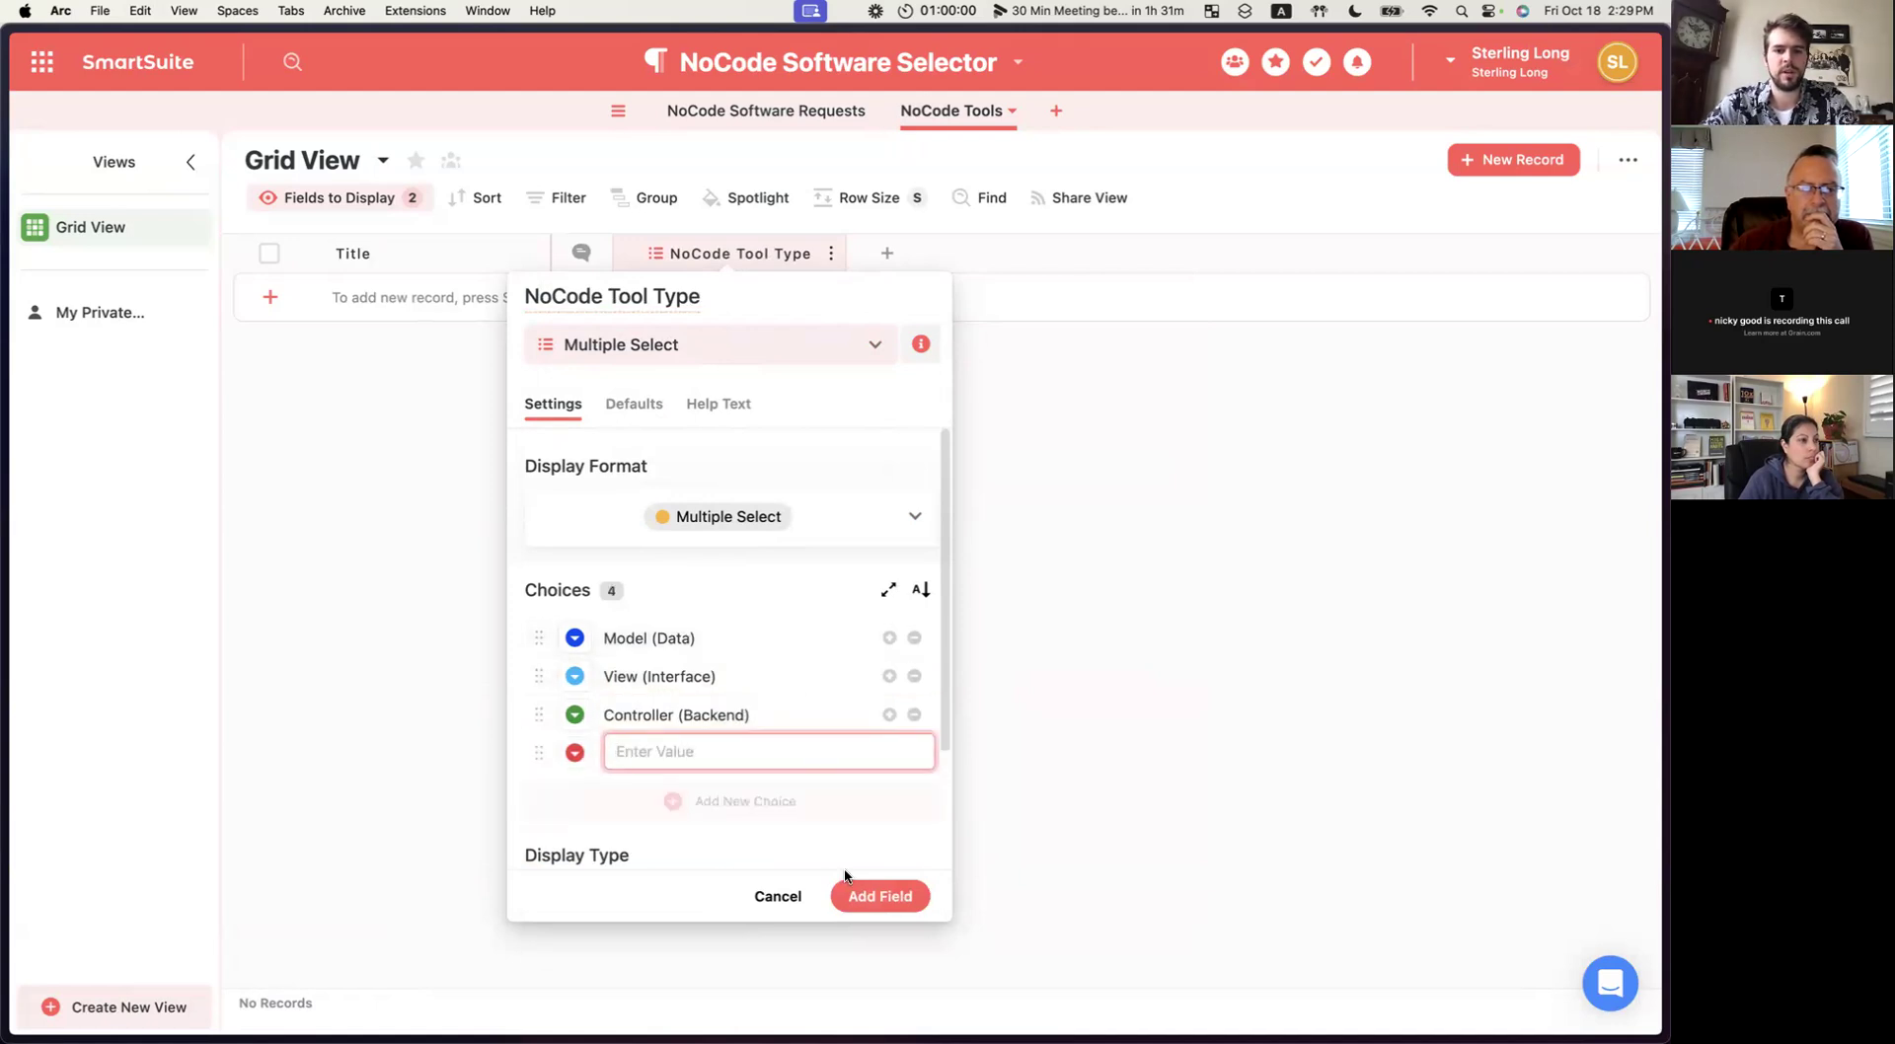
{"action": "left_click", "coordinate": [859, 898]}
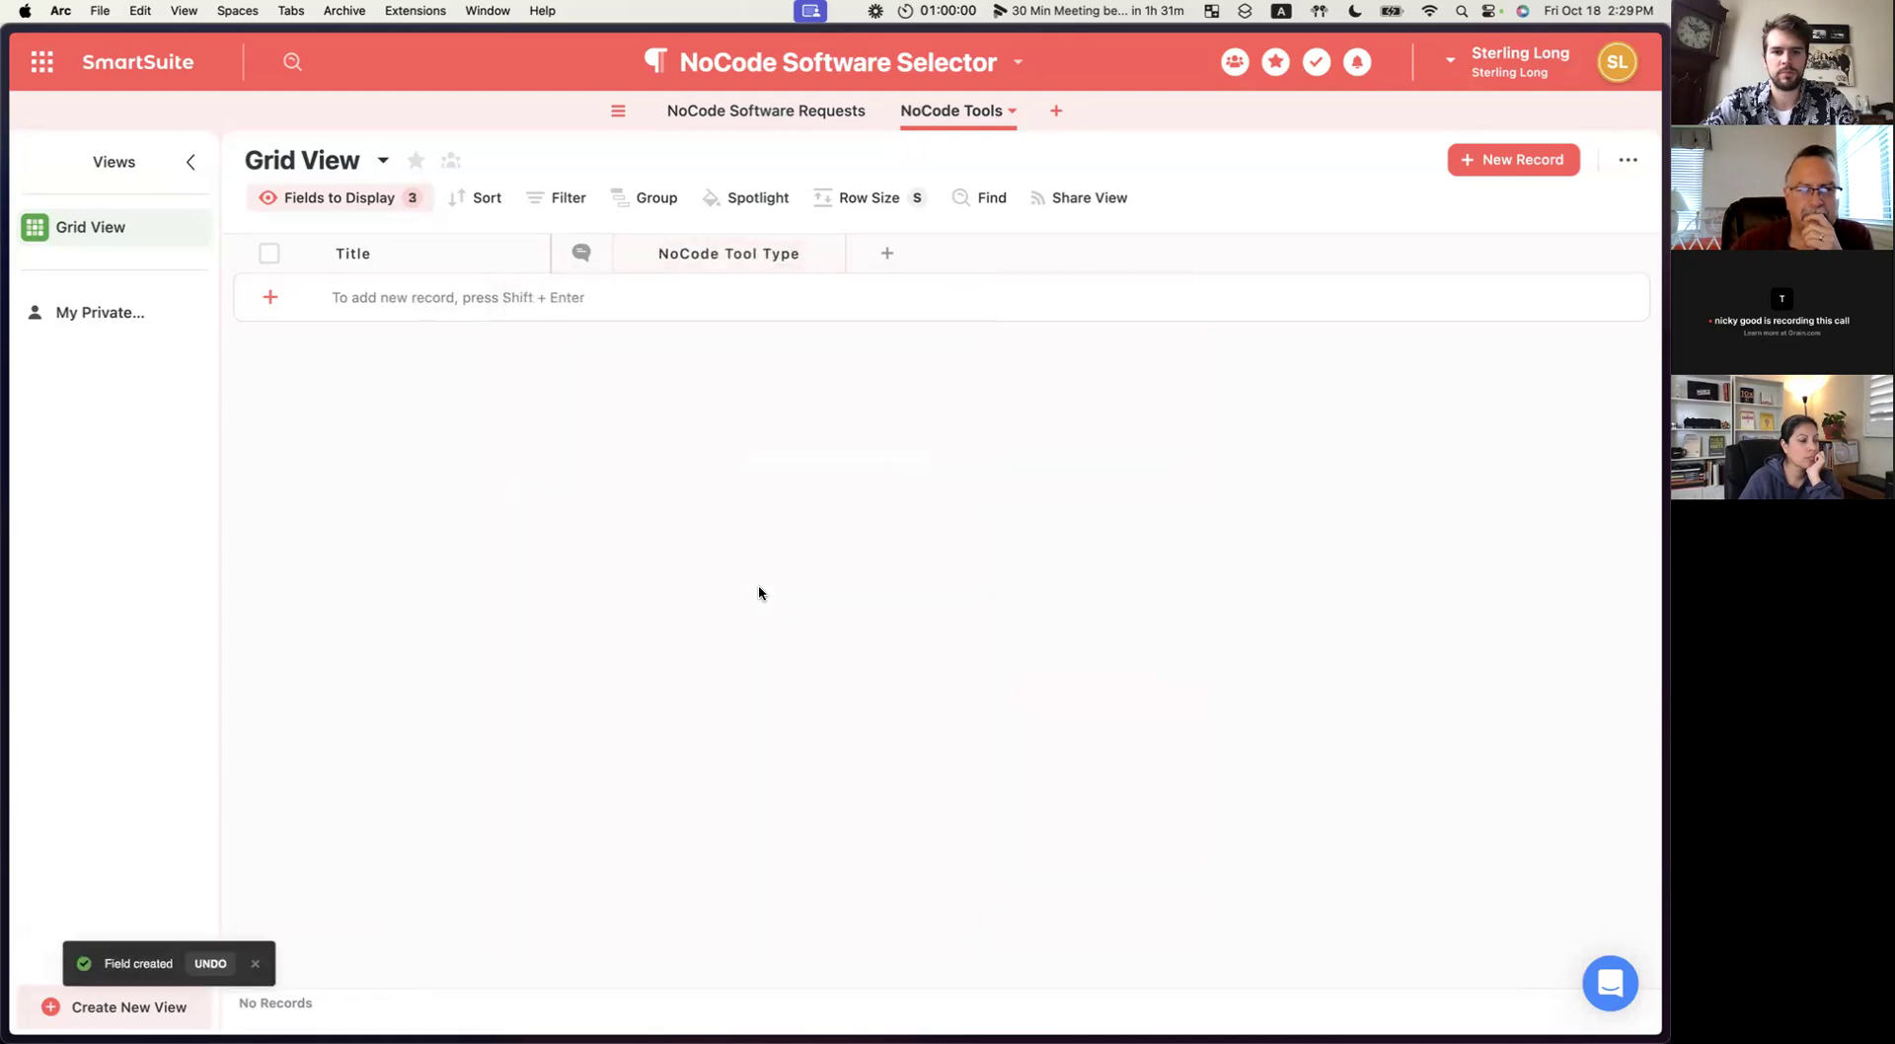
Add a Yes / No field named "Handles Authentication" to the NoCode Tools table.
{"action": "left_click", "coordinate": [887, 259]}
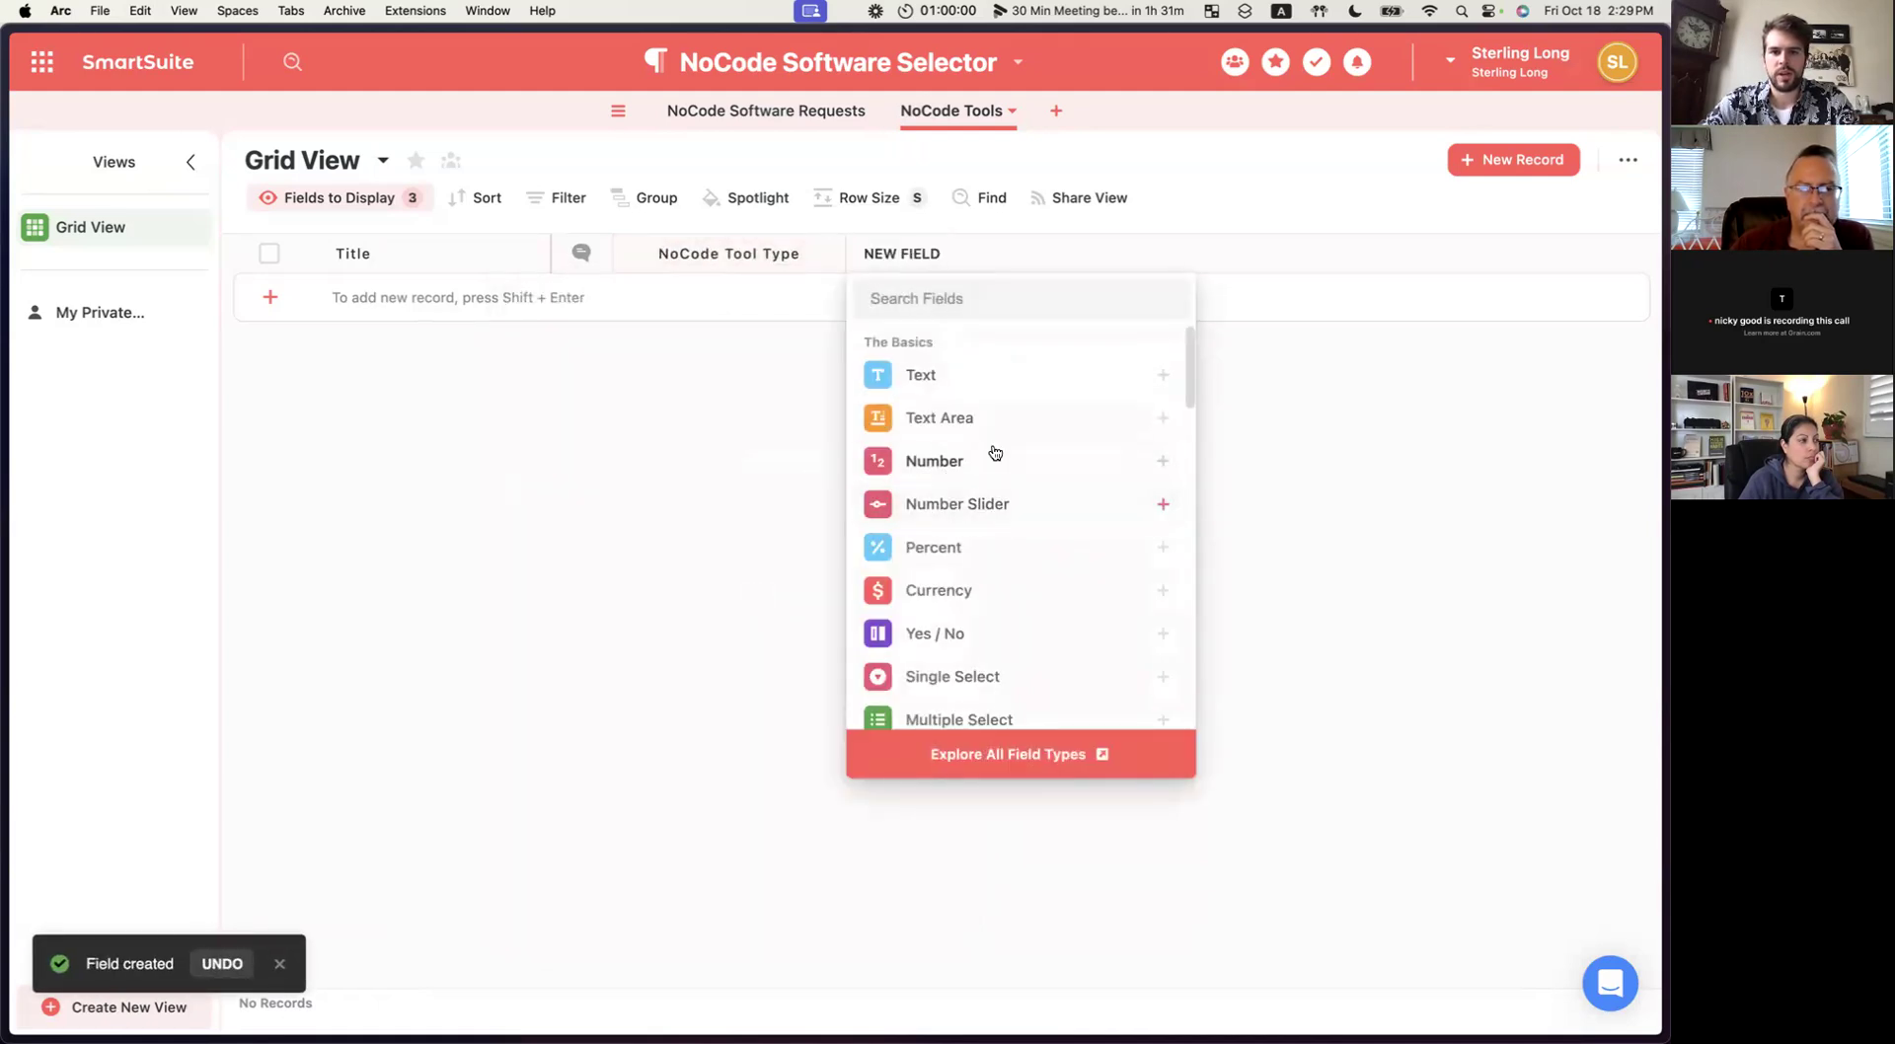
{"action": "scroll", "coordinate": [970, 547], "scroll_direction": "down", "scroll_amount": 1}
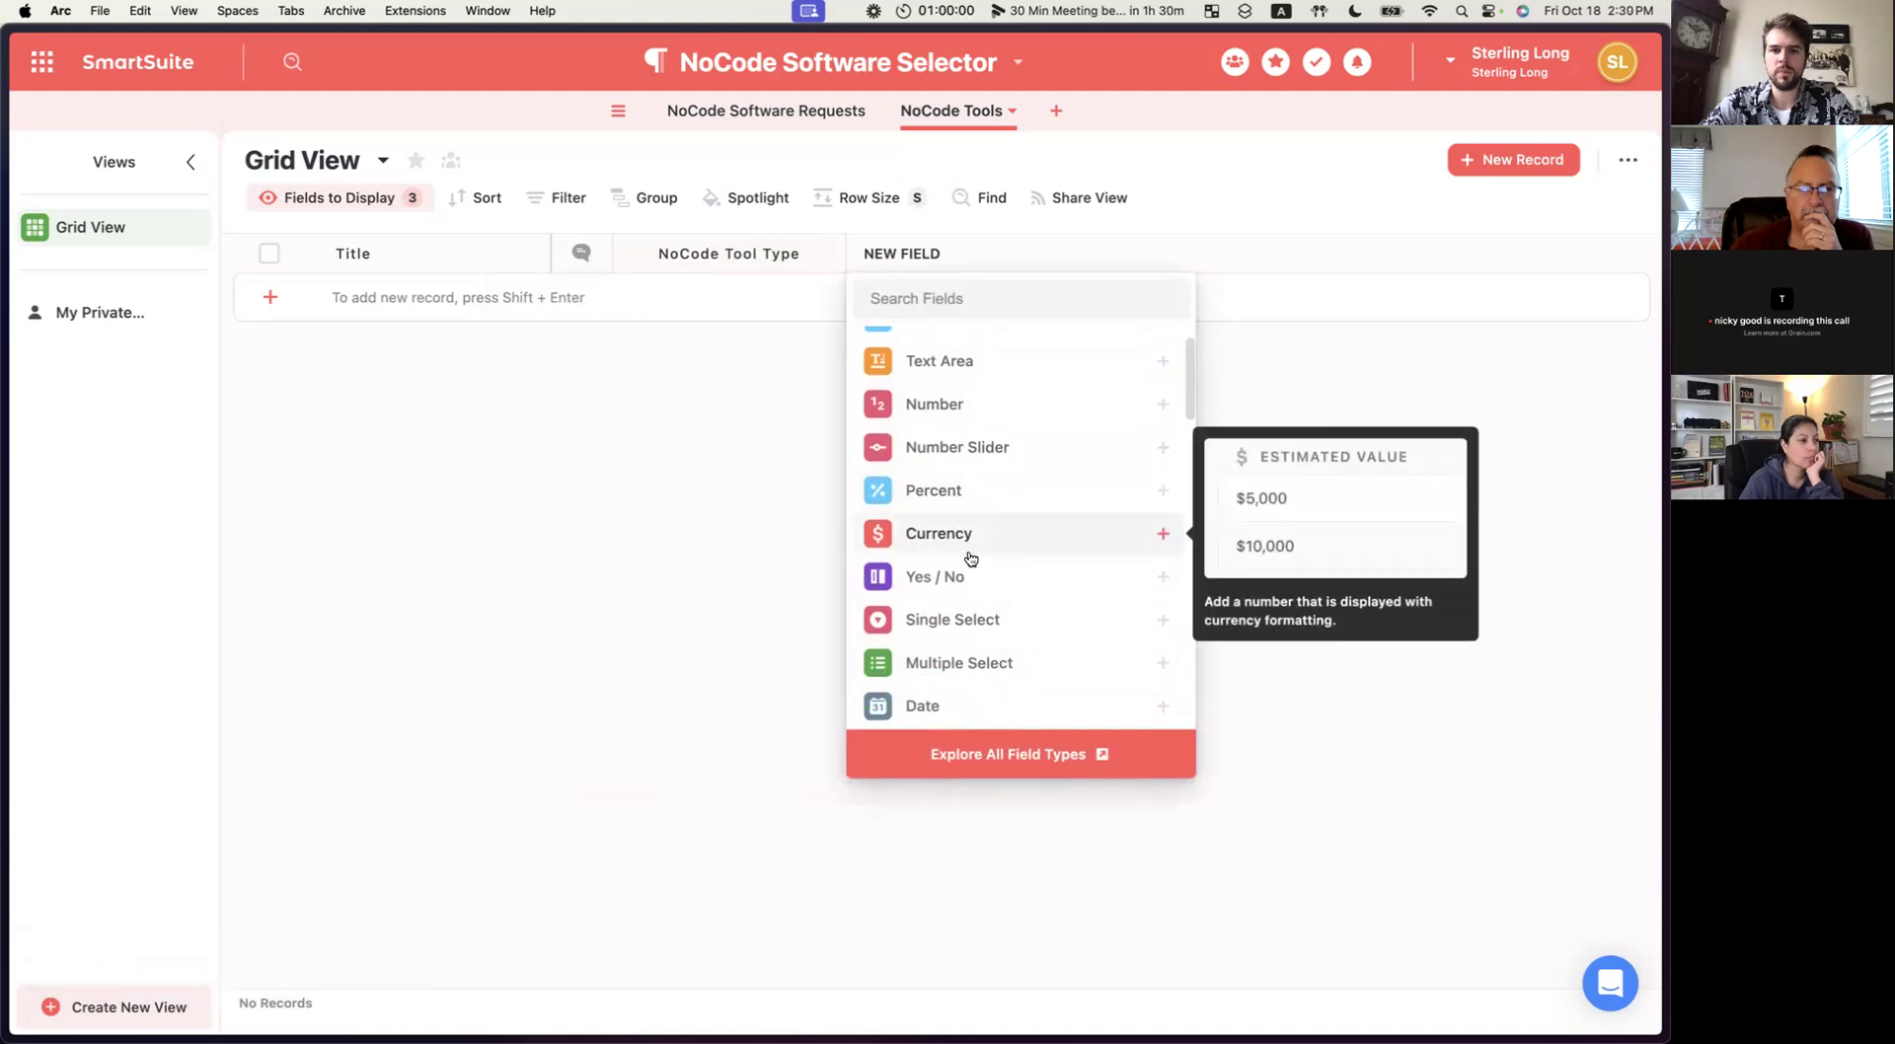
{"action": "left_click", "coordinate": [954, 587]}
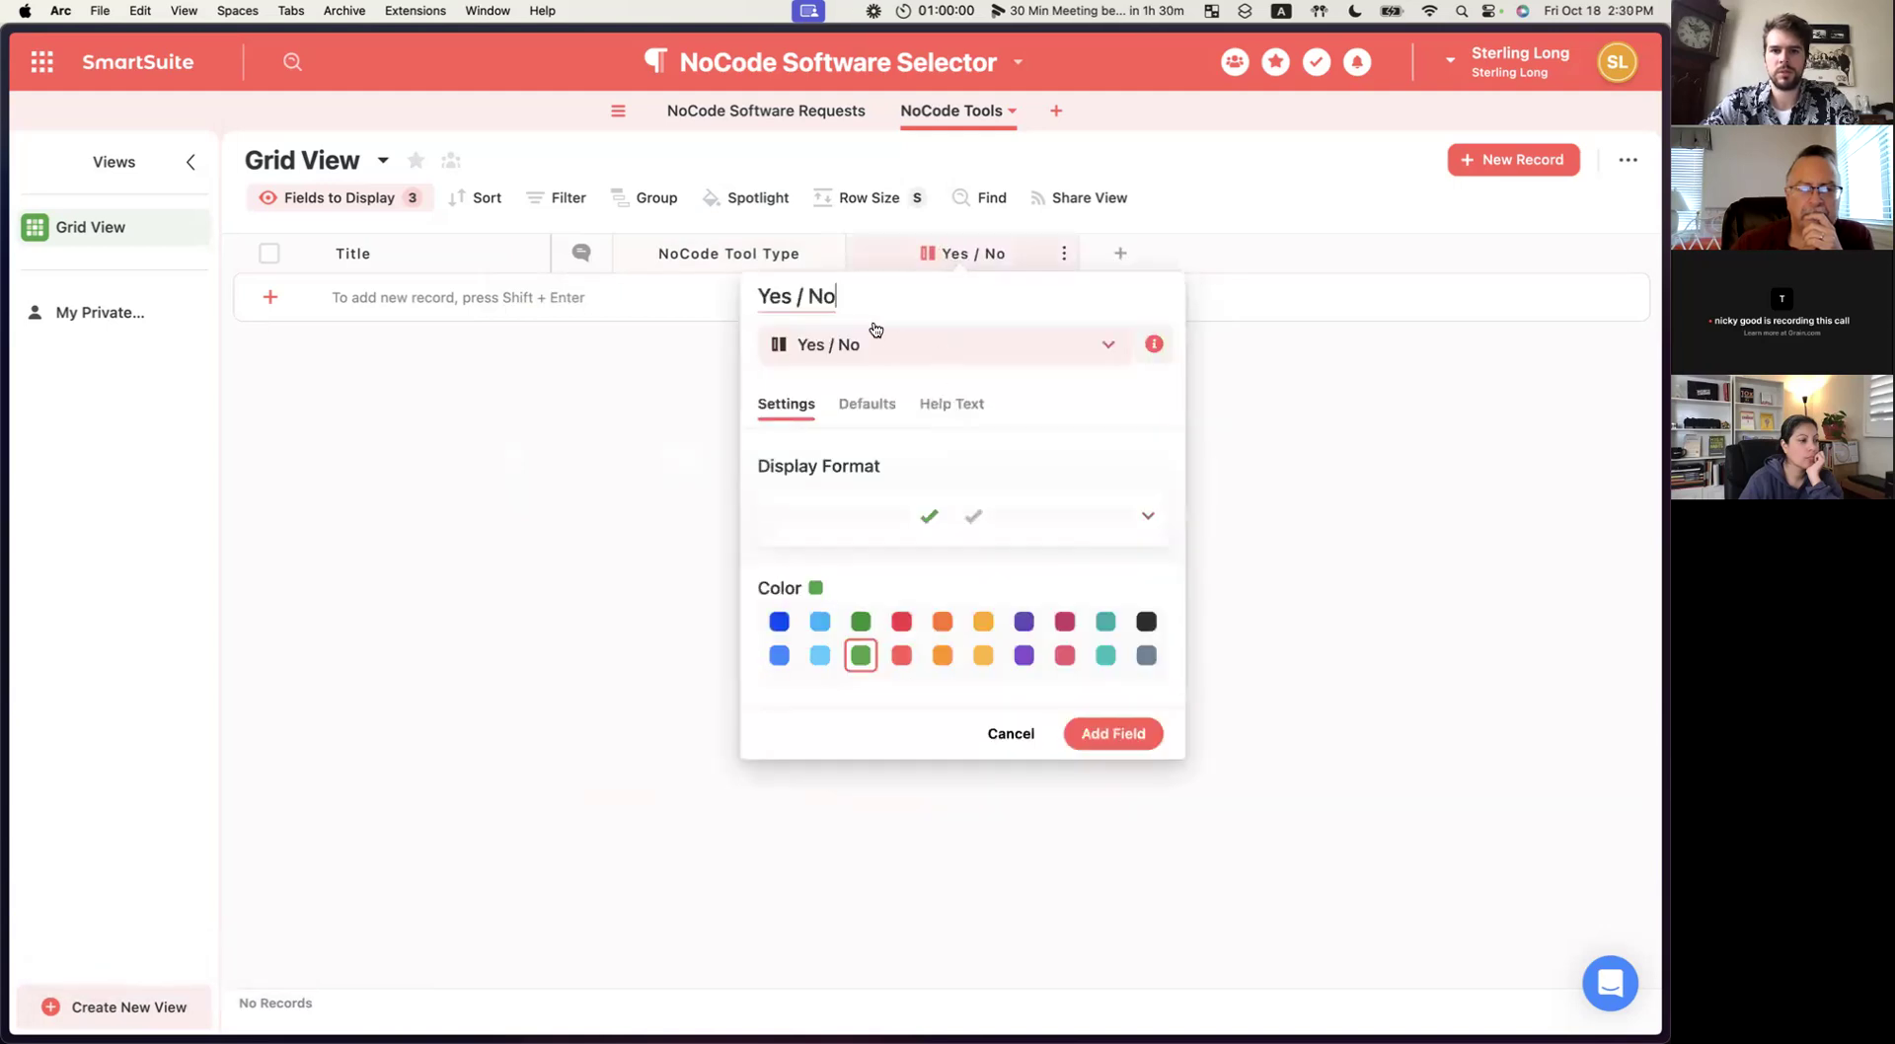
{"action": "triple_click", "coordinate": [850, 300]}
{"action": "type", "text": "Handles"}
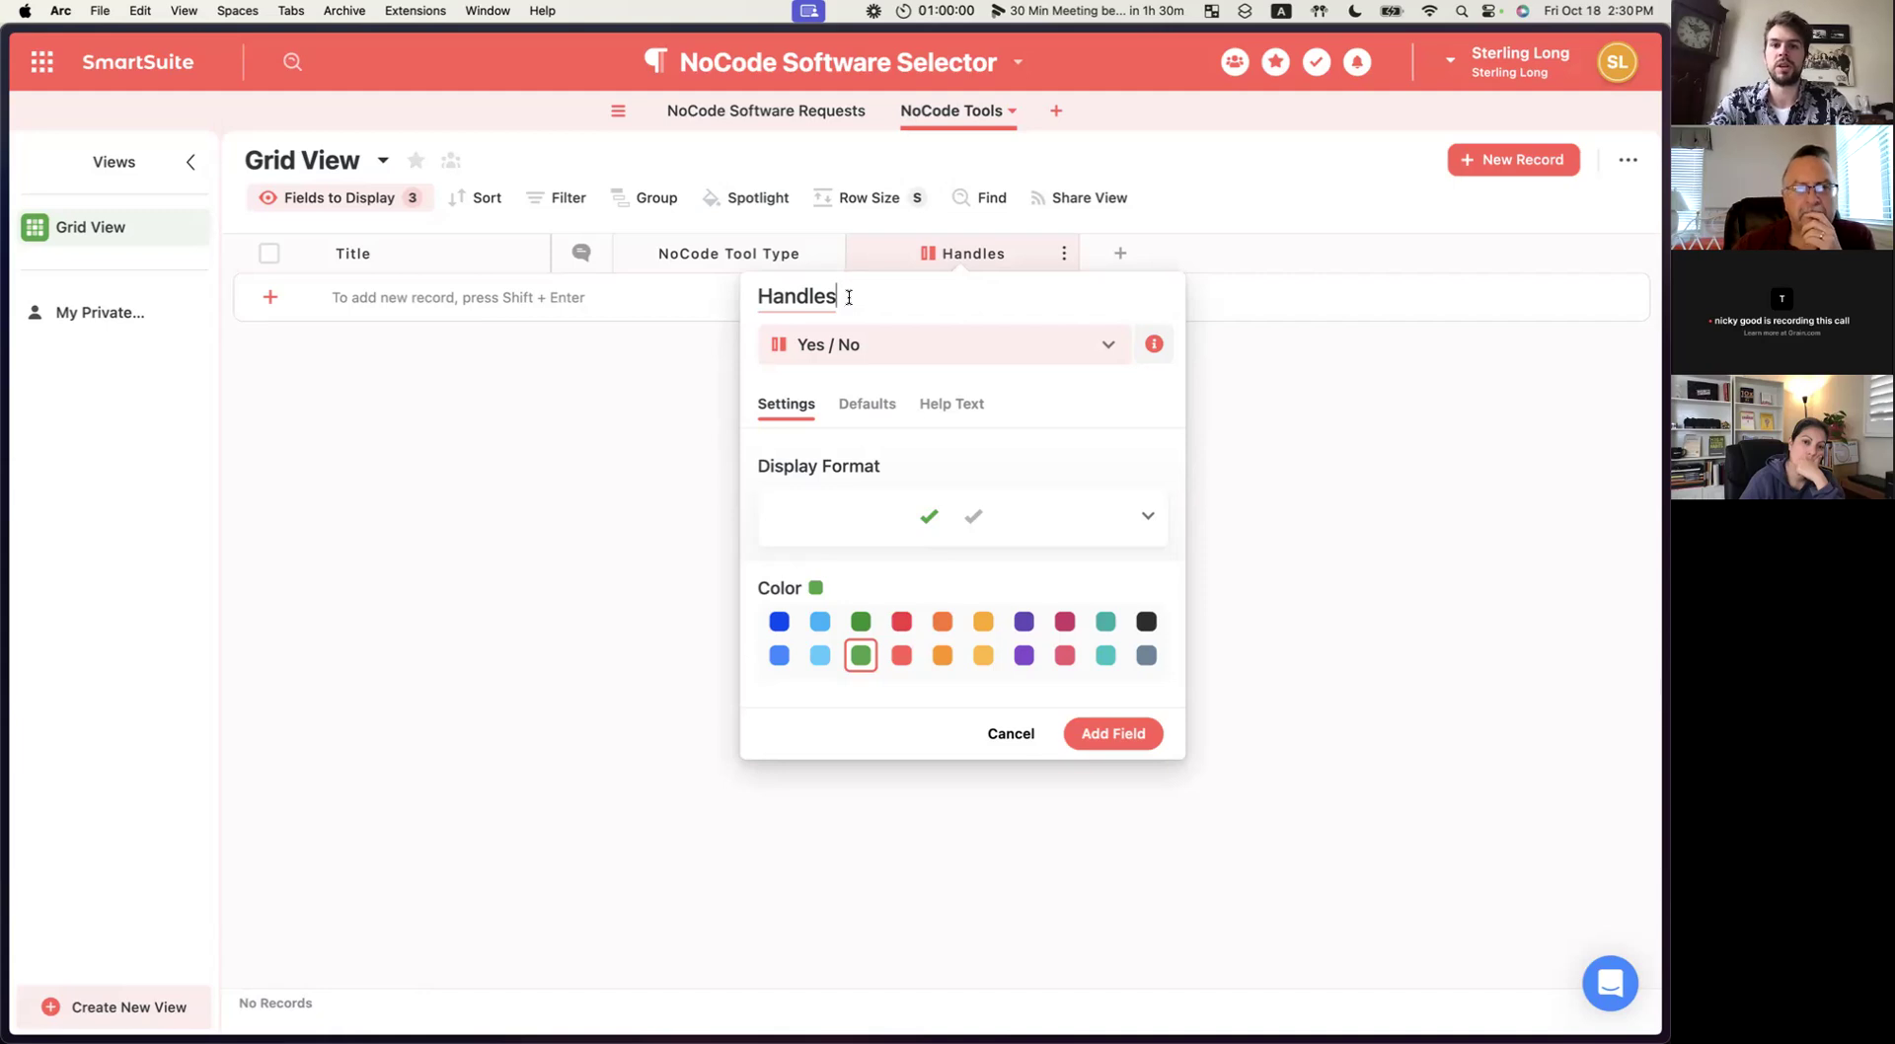
{"action": "type", "text": "Authentication"}
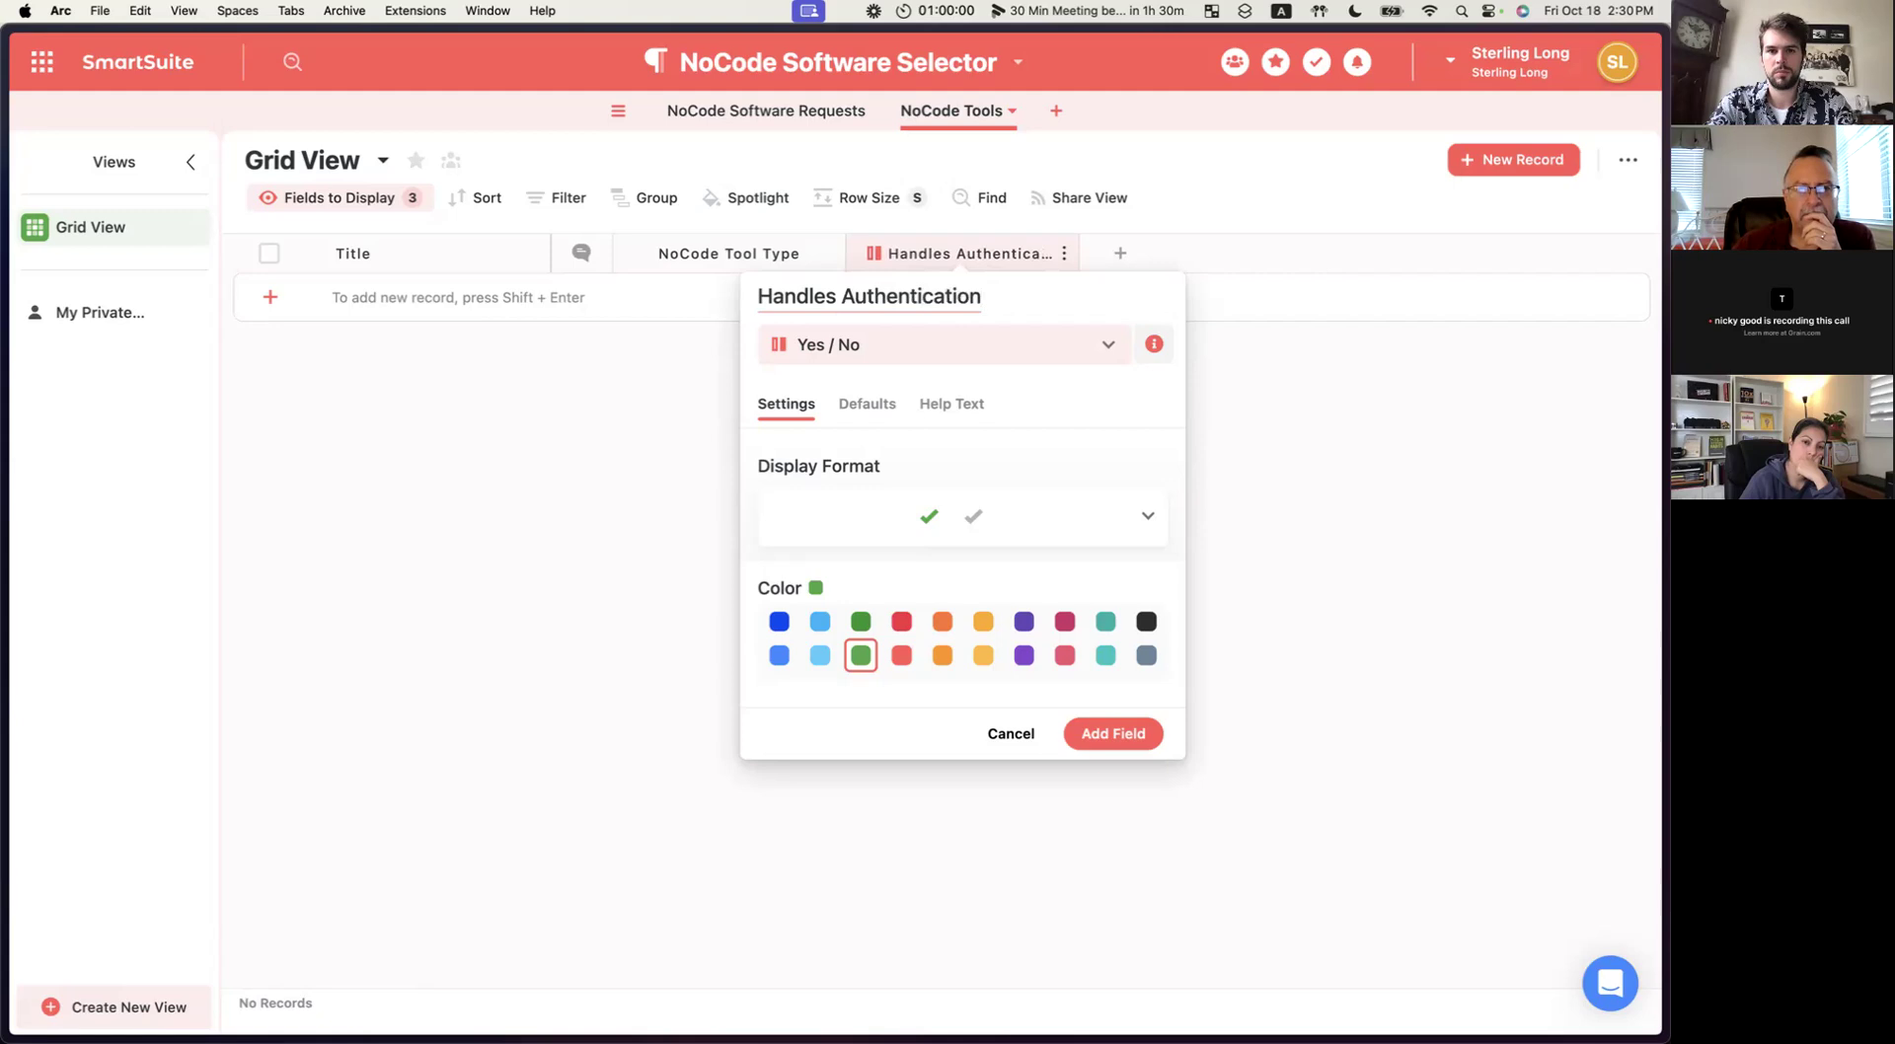
{"action": "left_click", "coordinate": [1076, 719]}
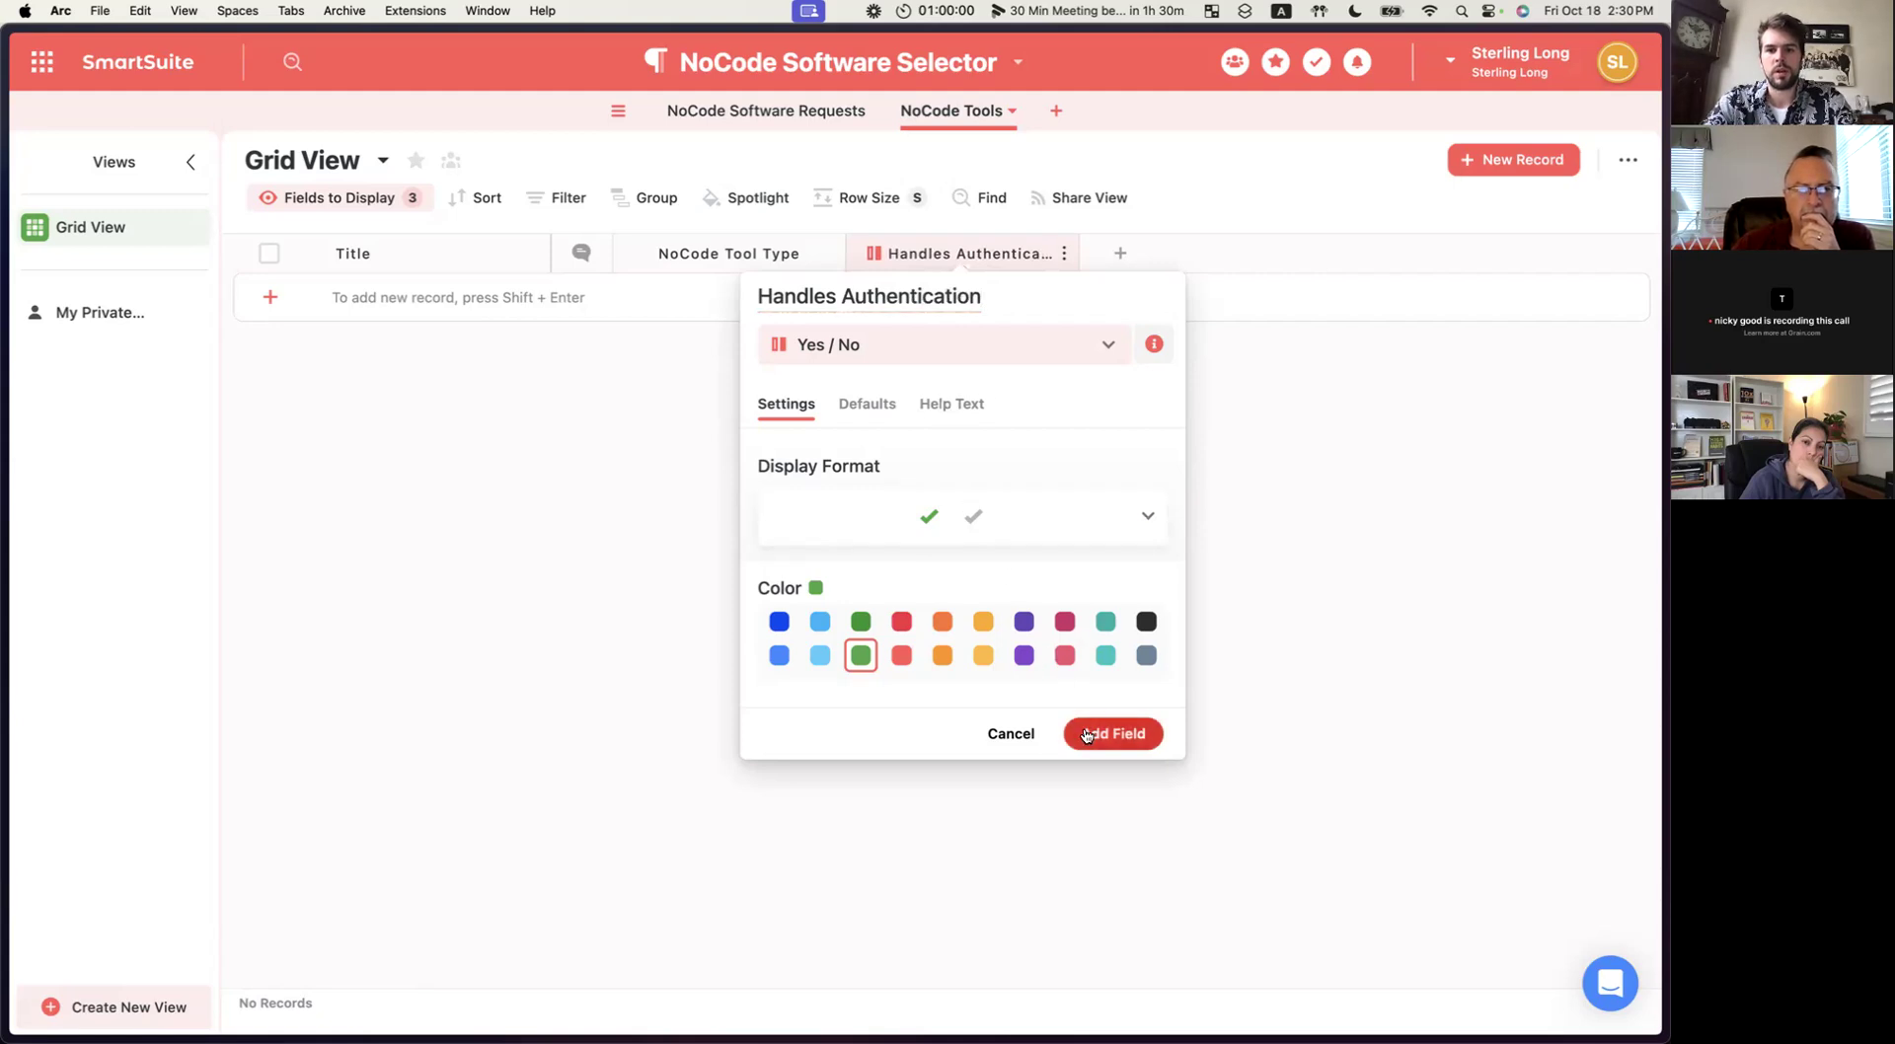
Start another new field after Handles Authentication and copy the text "Handles Subscription" for its name.
{"action": "left_click", "coordinate": [1117, 258]}
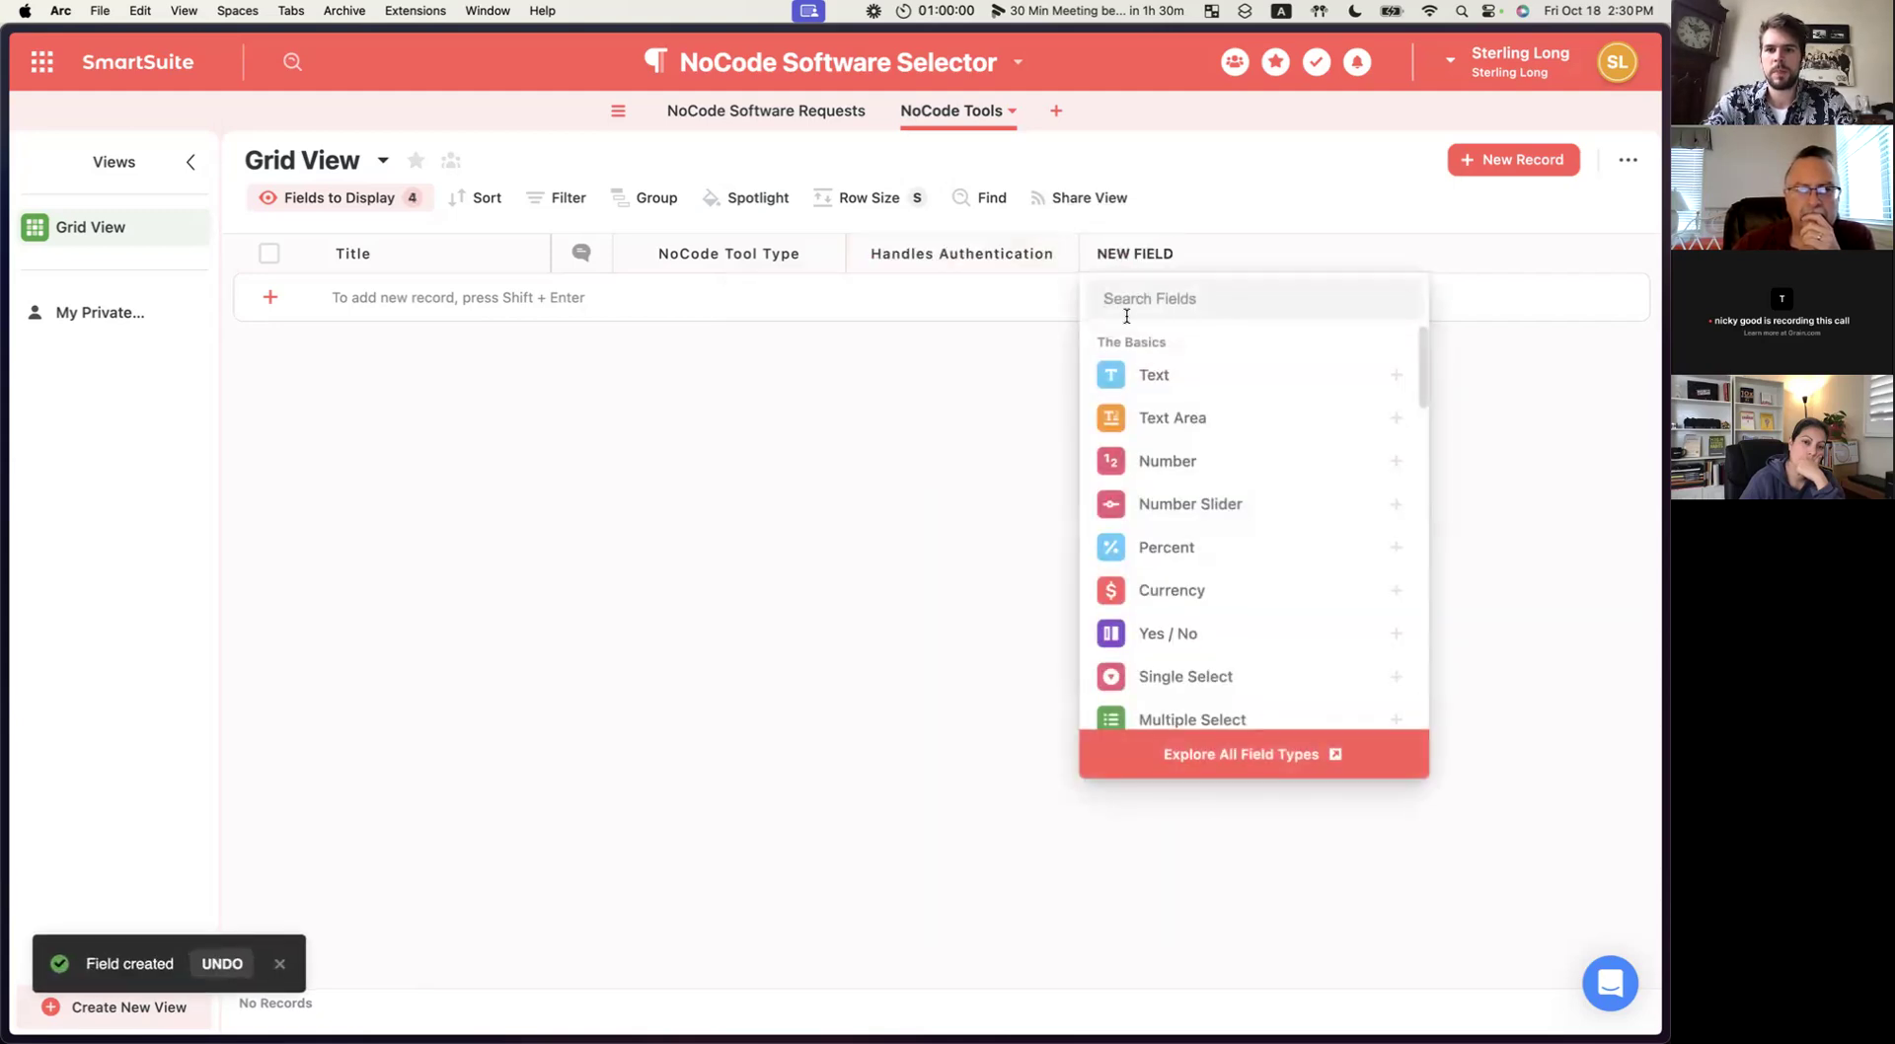
{"action": "type", "text": "Handles "}
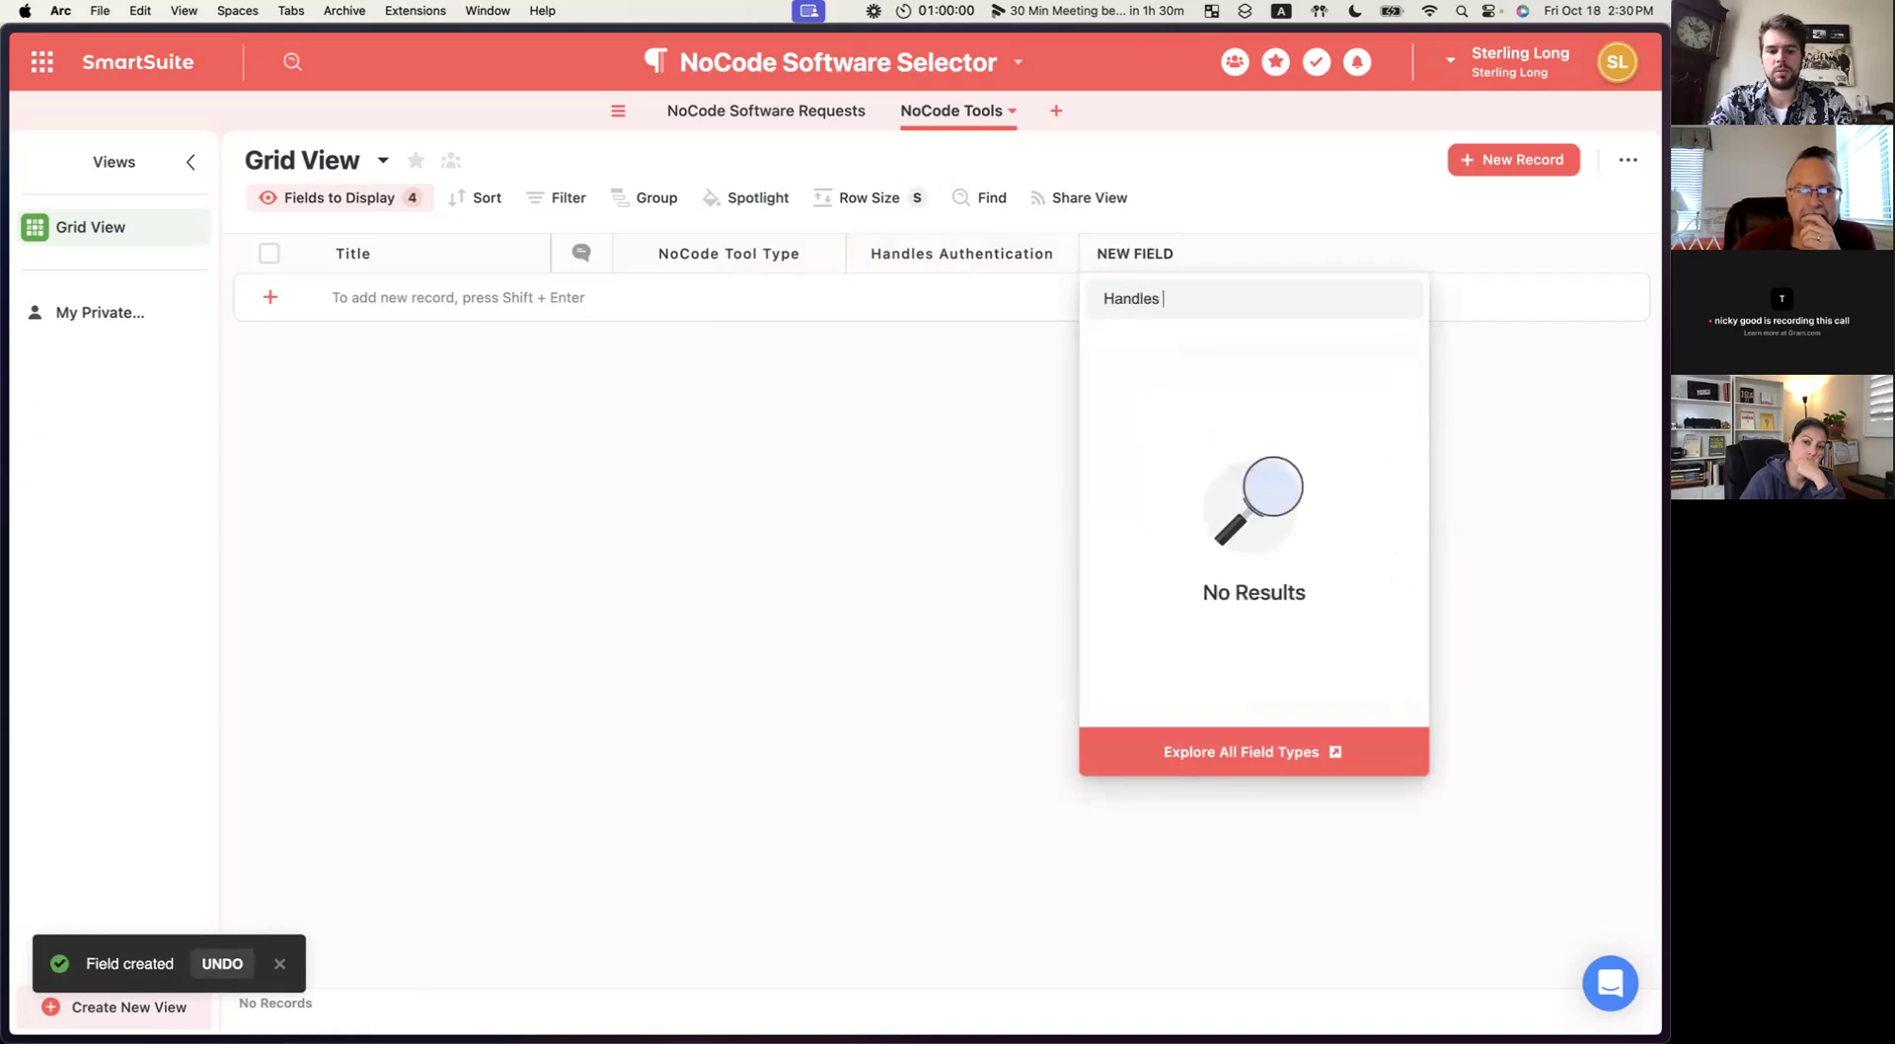
{"action": "type", "text": "Subscription"}
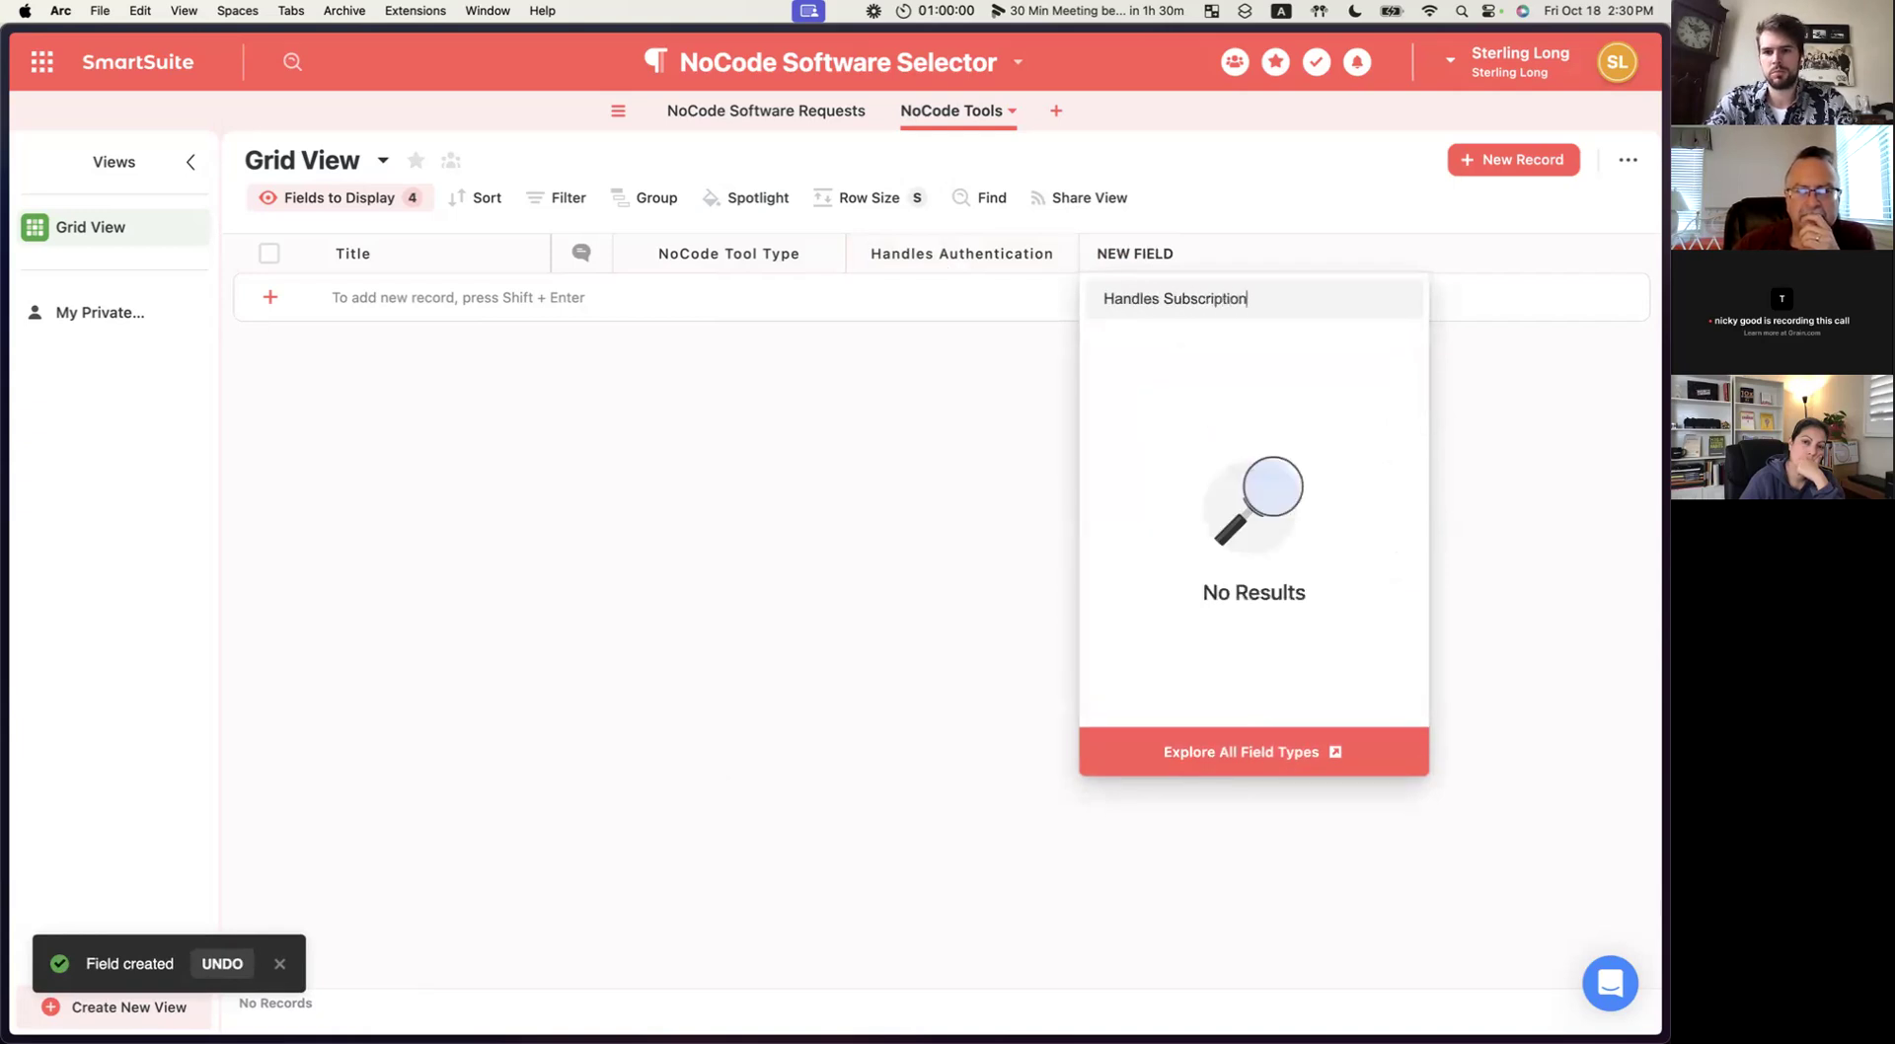
{"action": "key", "text": "super+a"}
{"action": "key", "text": "super+c"}
{"action": "key", "text": "BackSpace"}
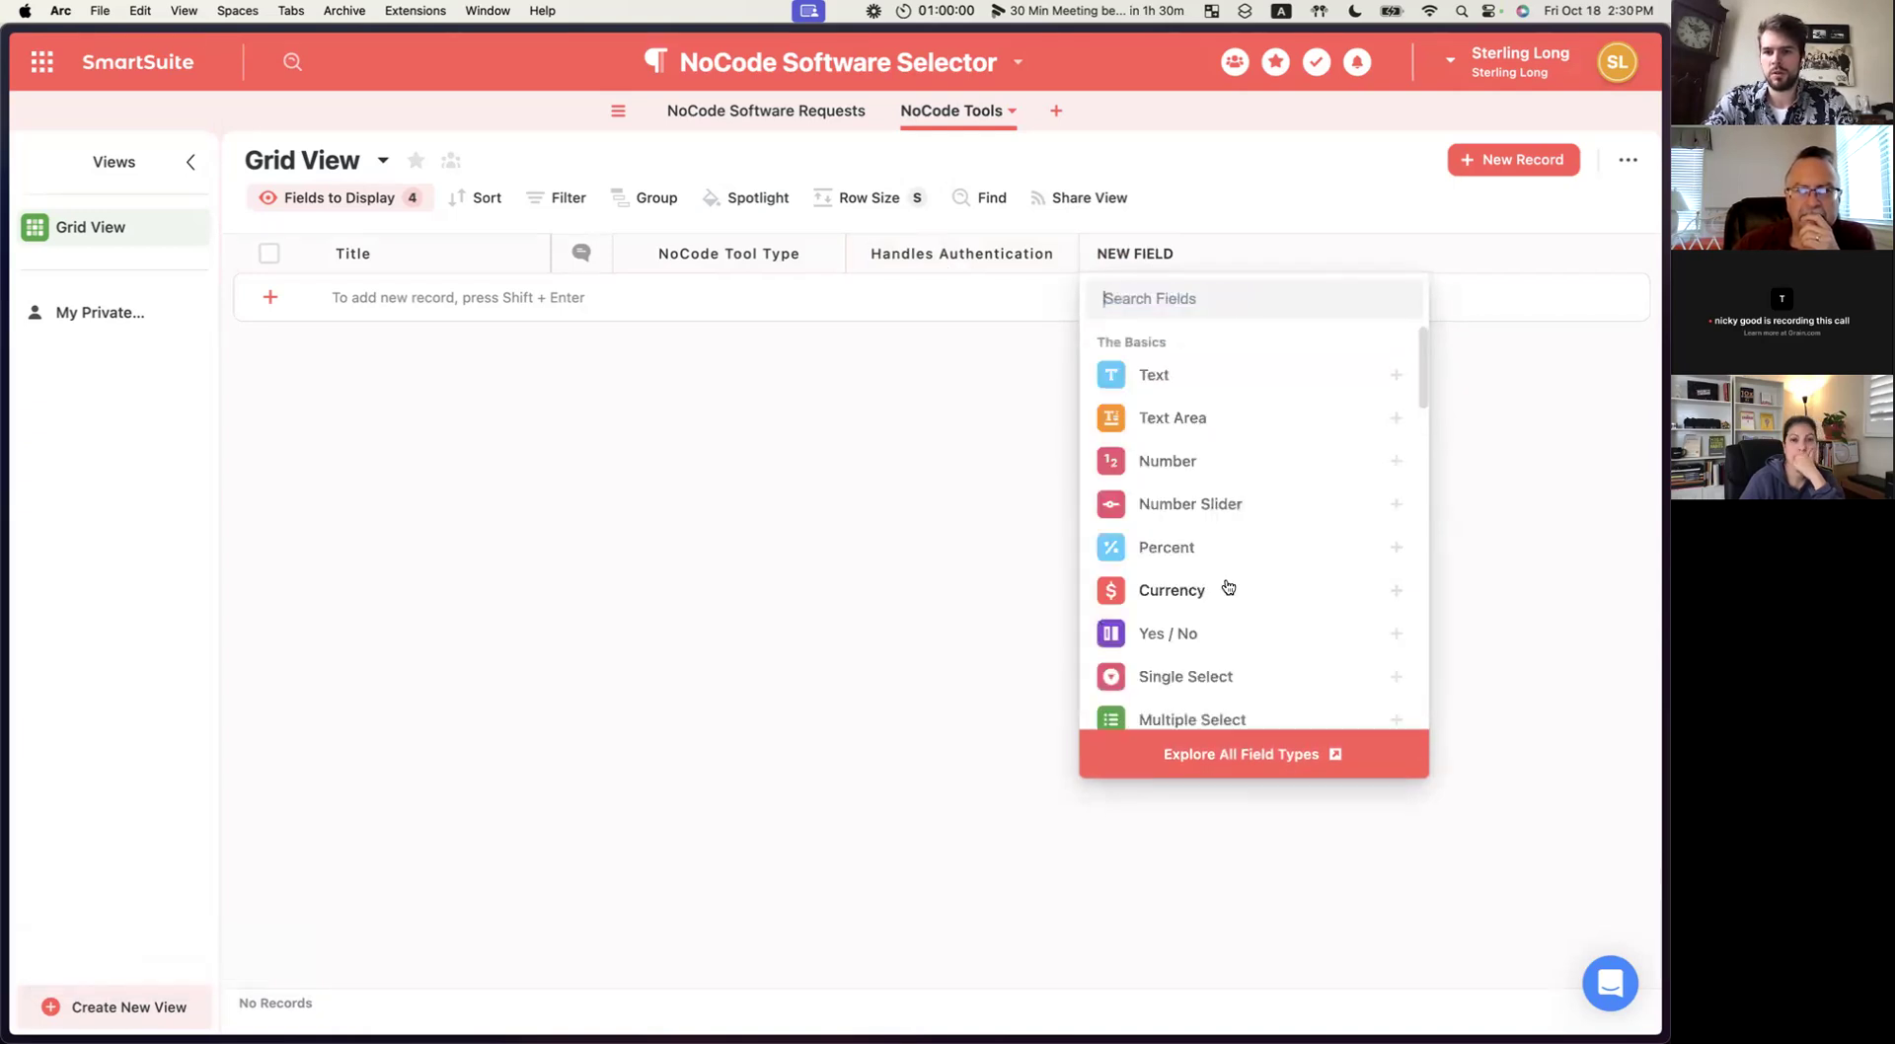
Add a Yes / No field named "Handles Subscription" to the NoCode Tools table.
{"action": "left_click", "coordinate": [1189, 630]}
{"action": "key", "text": "super+v"}
{"action": "key", "text": "super+a"}
{"action": "key", "text": "super+v"}
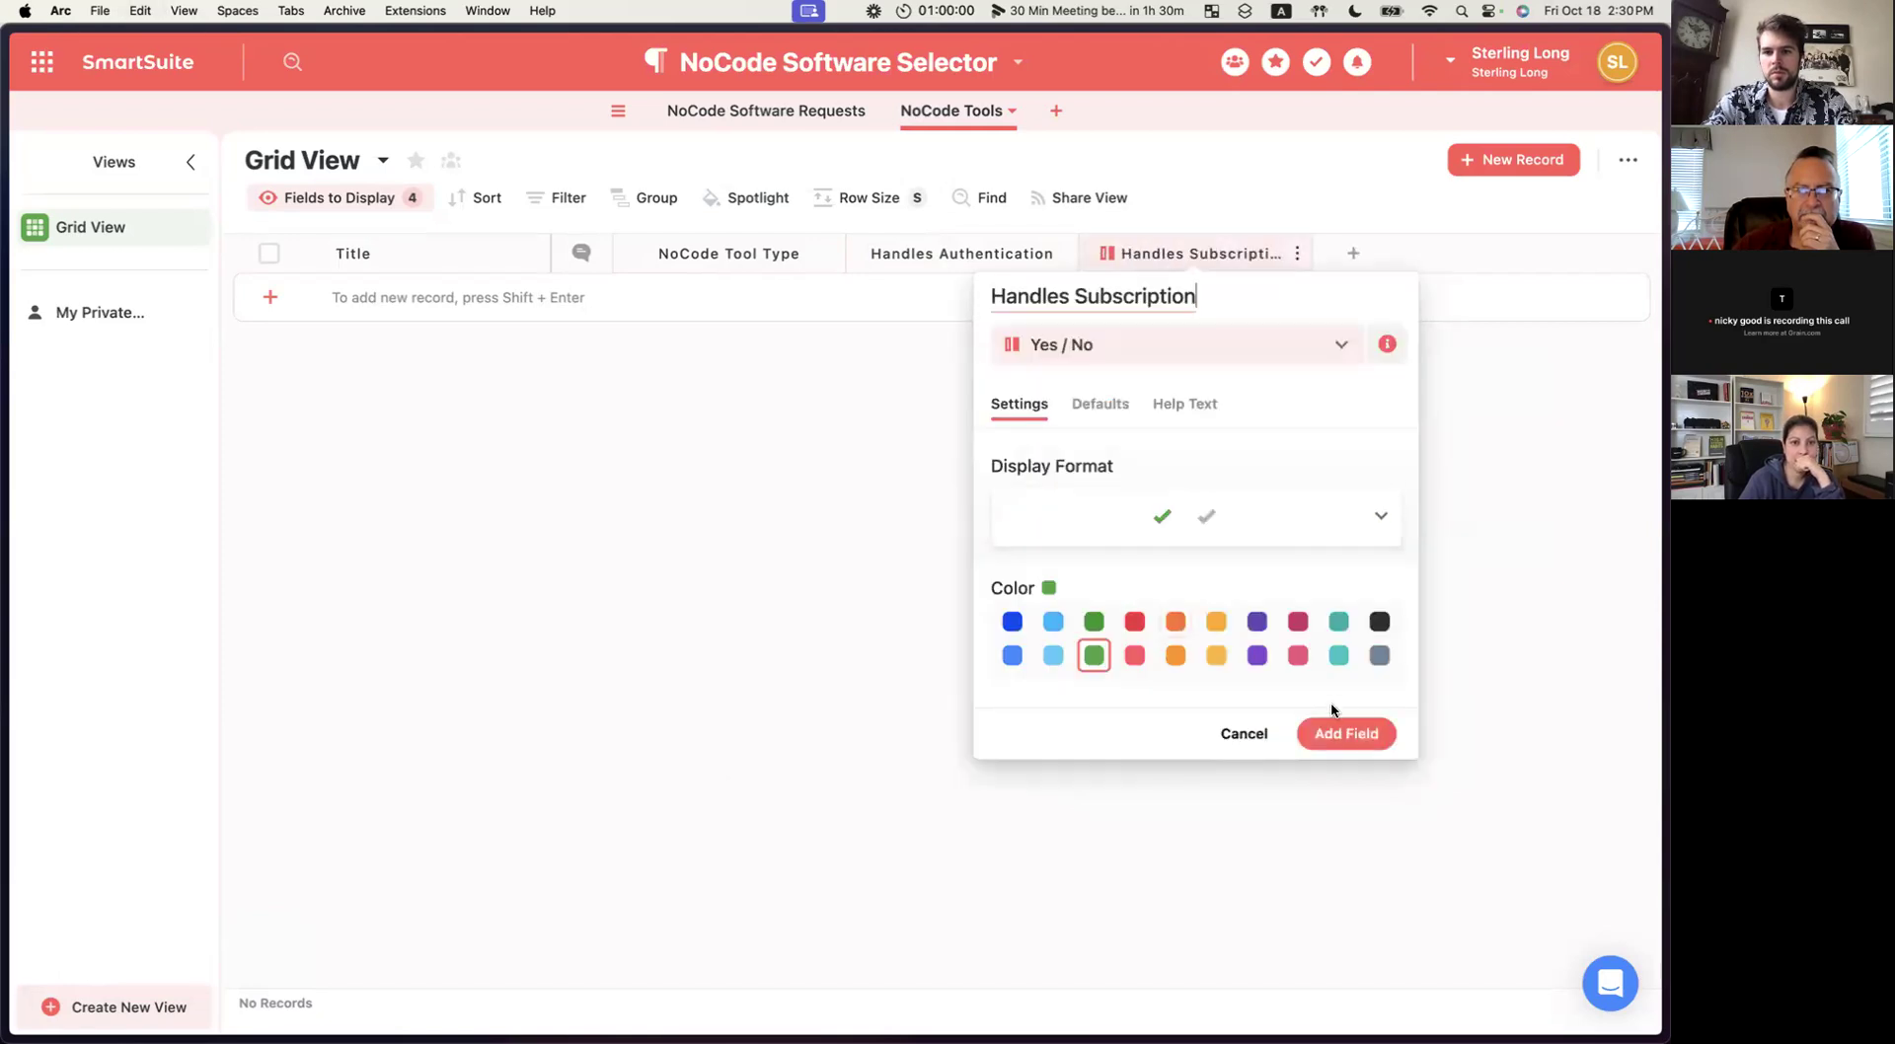
{"action": "left_click", "coordinate": [1345, 732]}
Add a Yes / No field named "Supports File Uploads" to the NoCode Tools table.
{"action": "left_click", "coordinate": [1342, 254]}
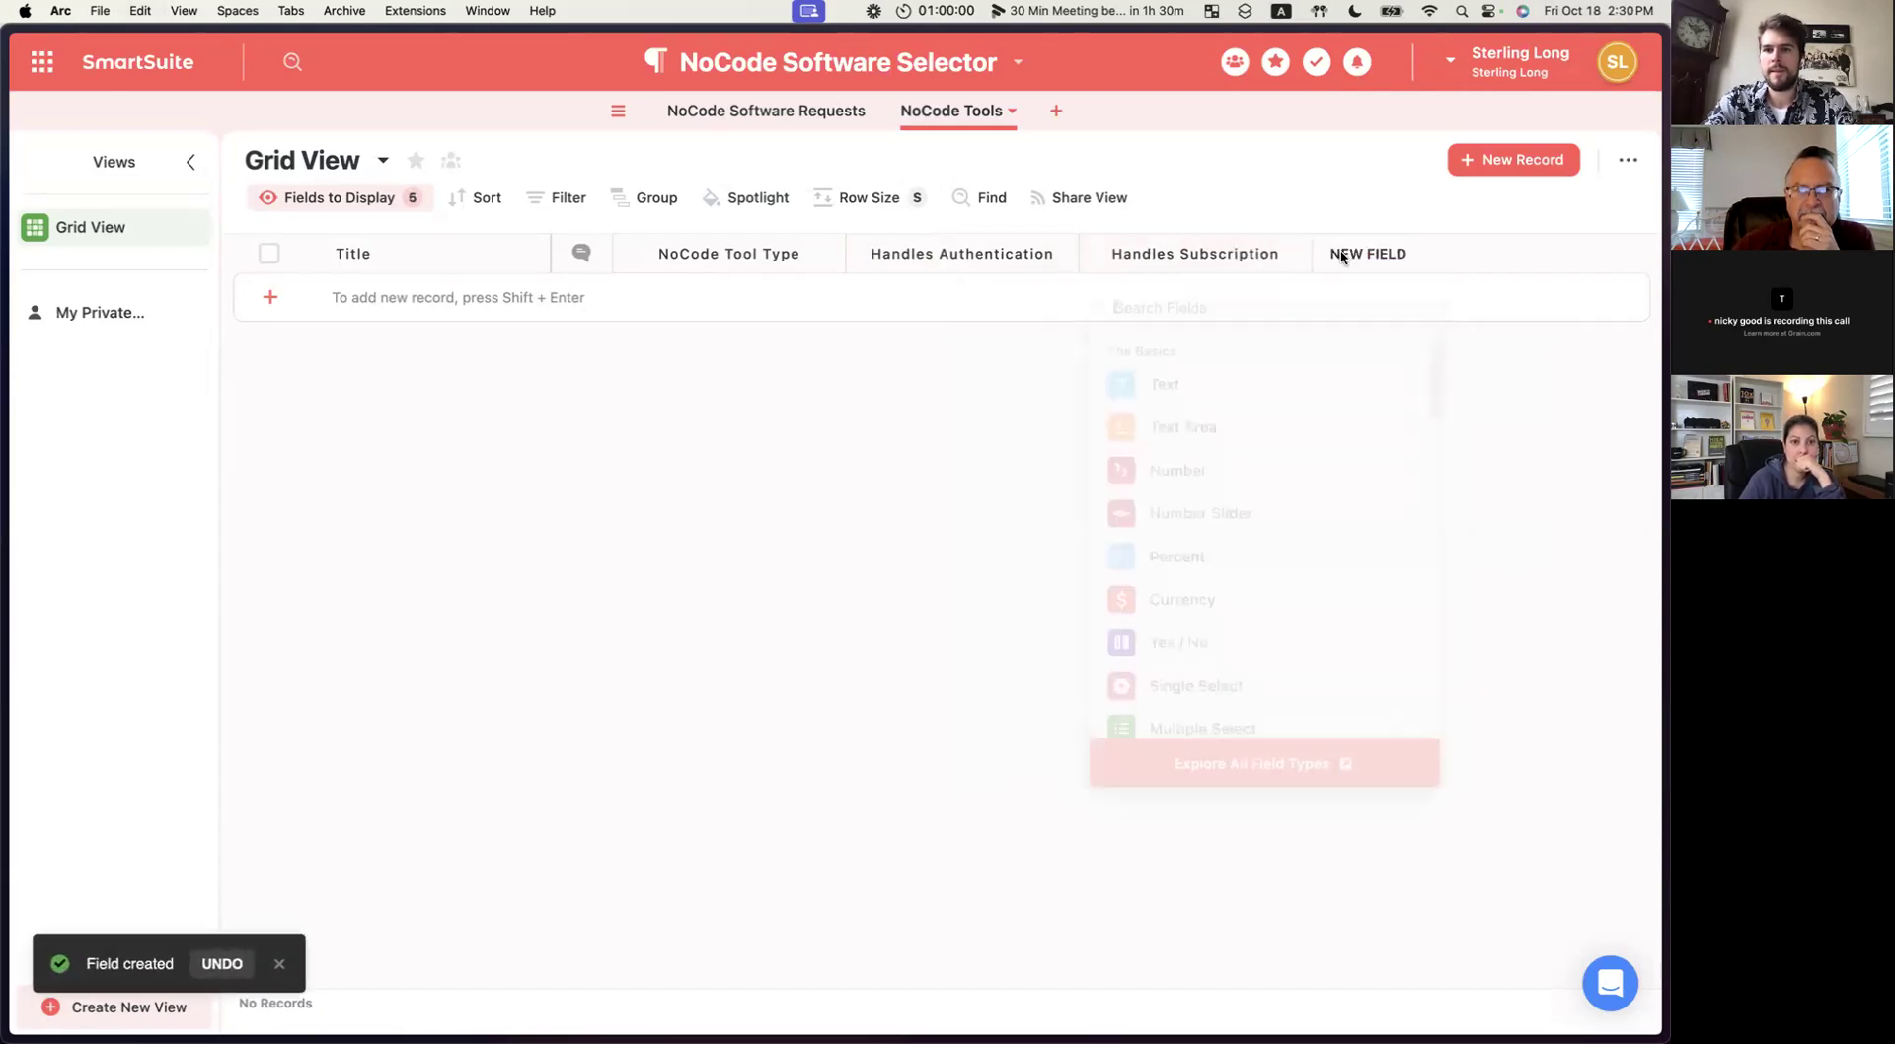
{"action": "type", "text": "Han"}
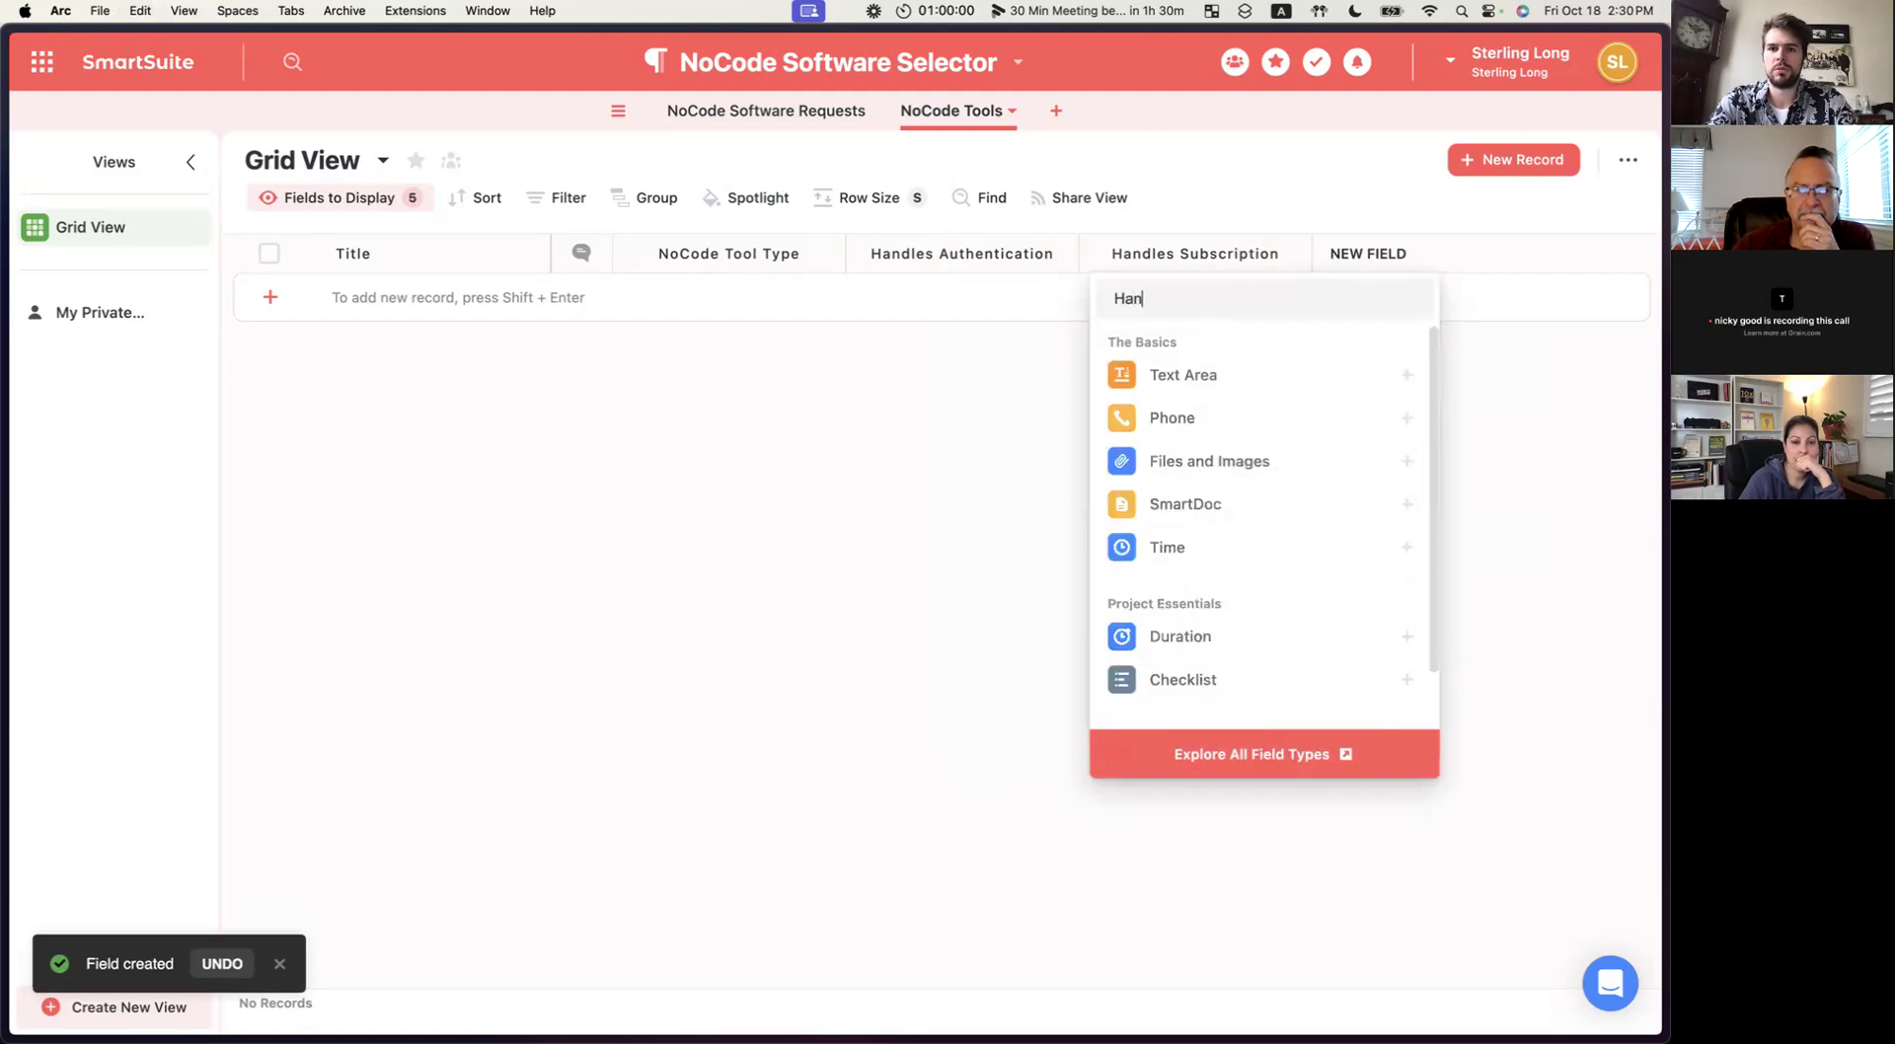
{"action": "type", "text": "dle"}
{"action": "key", "text": "super+a"}
{"action": "type", "text": "Supports File"}
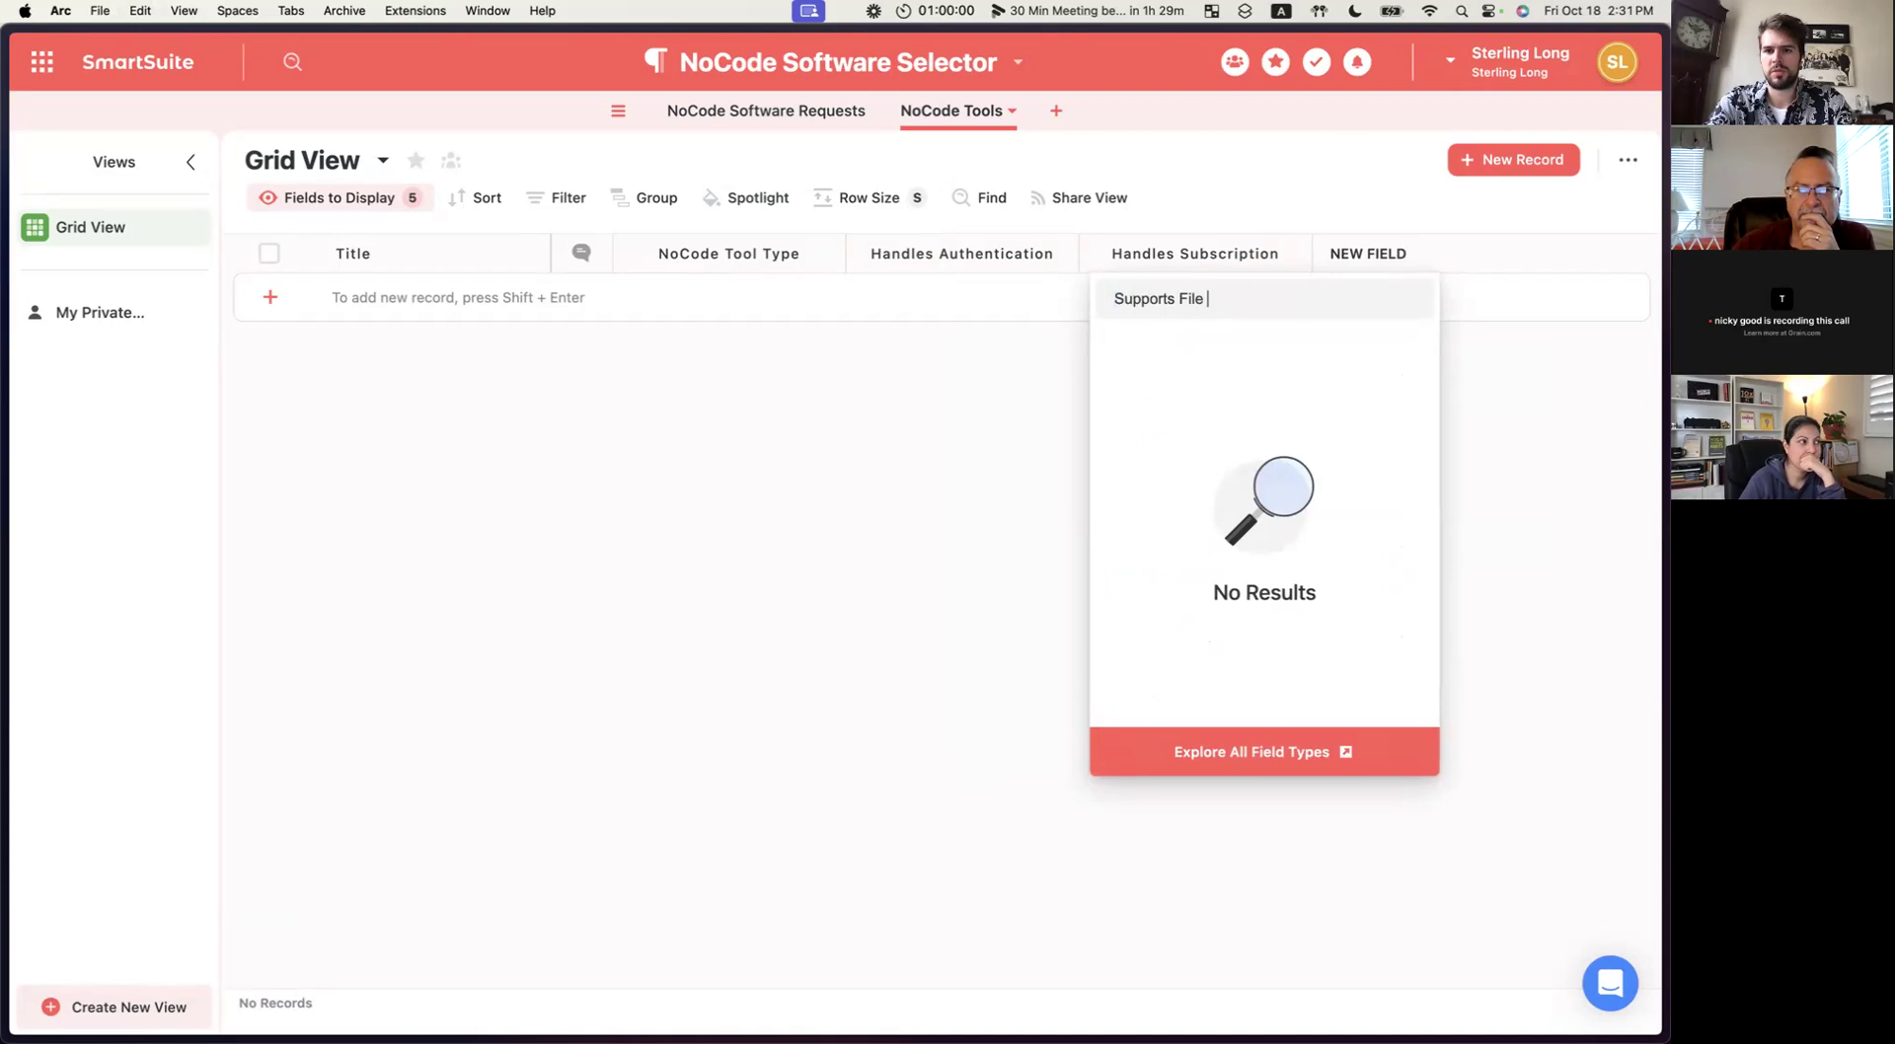
{"action": "key", "text": "super+a"}
{"action": "key", "text": "super+c"}
{"action": "key", "text": "BackSpace"}
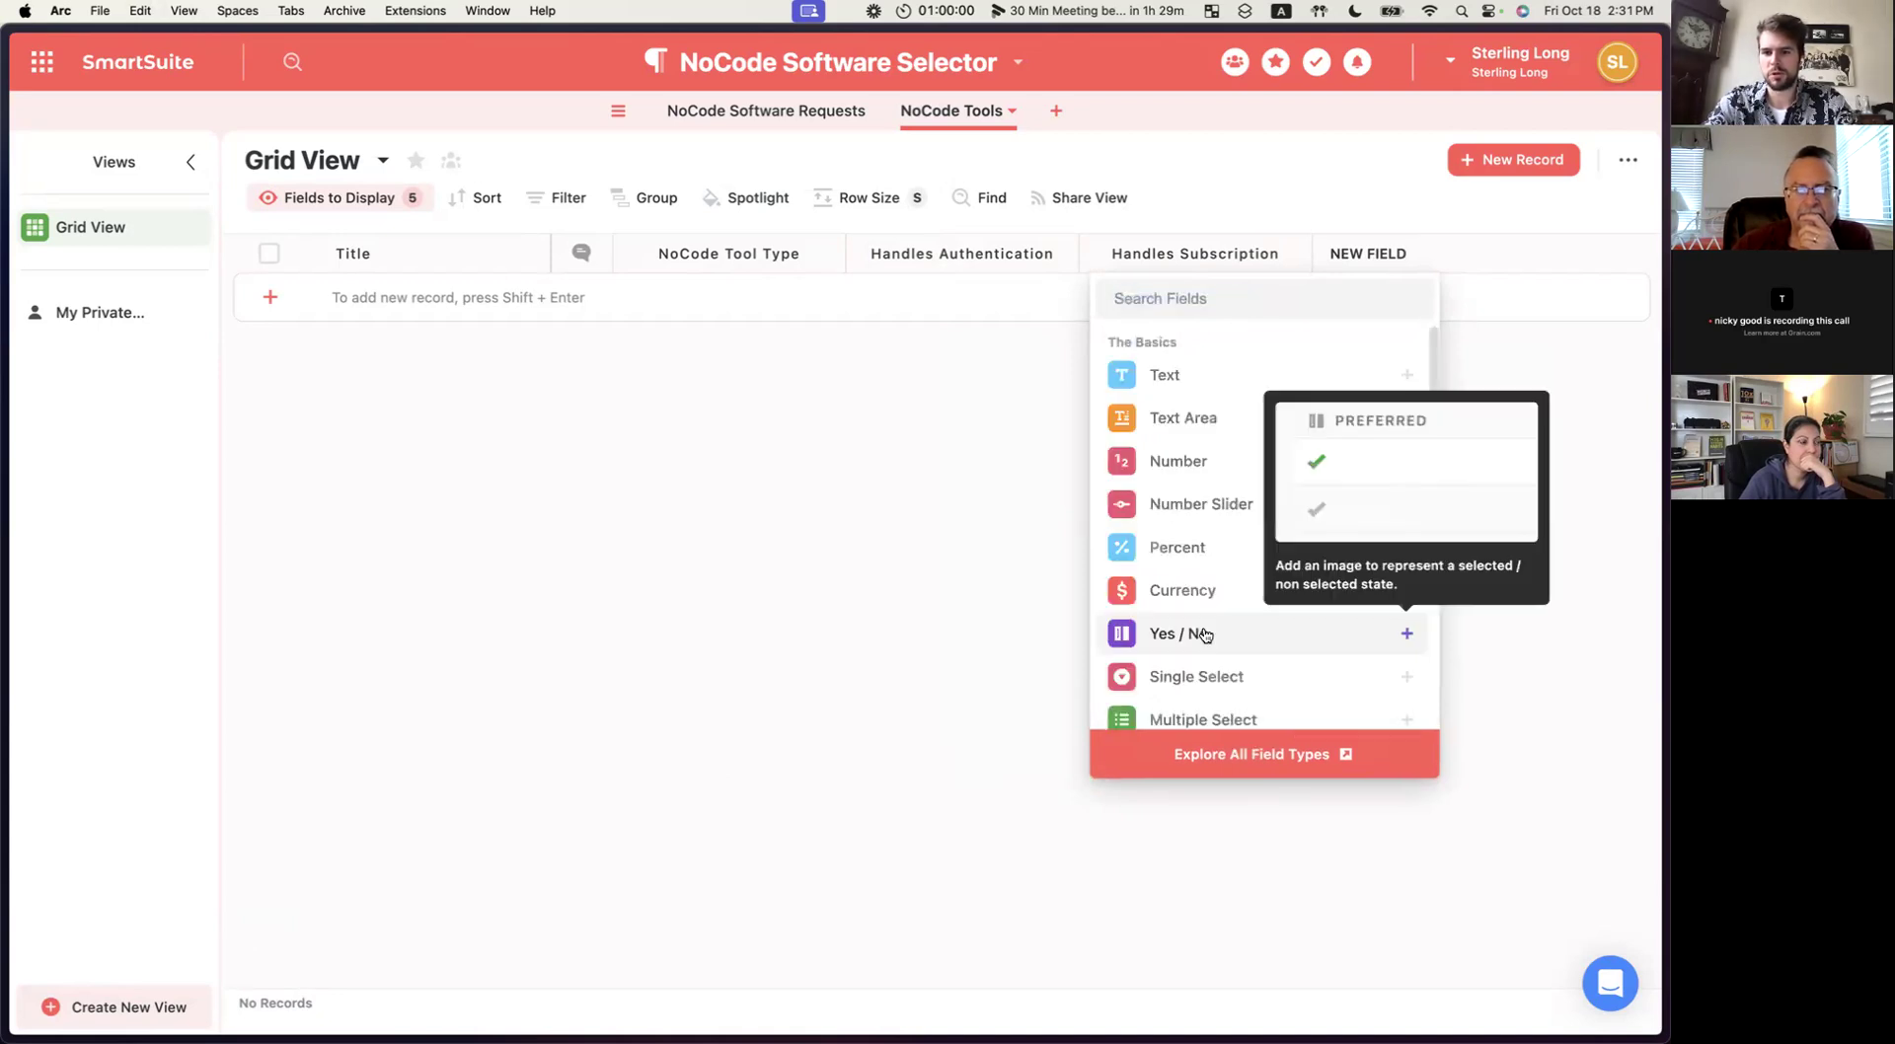
{"action": "left_click", "coordinate": [1197, 632]}
{"action": "key", "text": "super+v"}
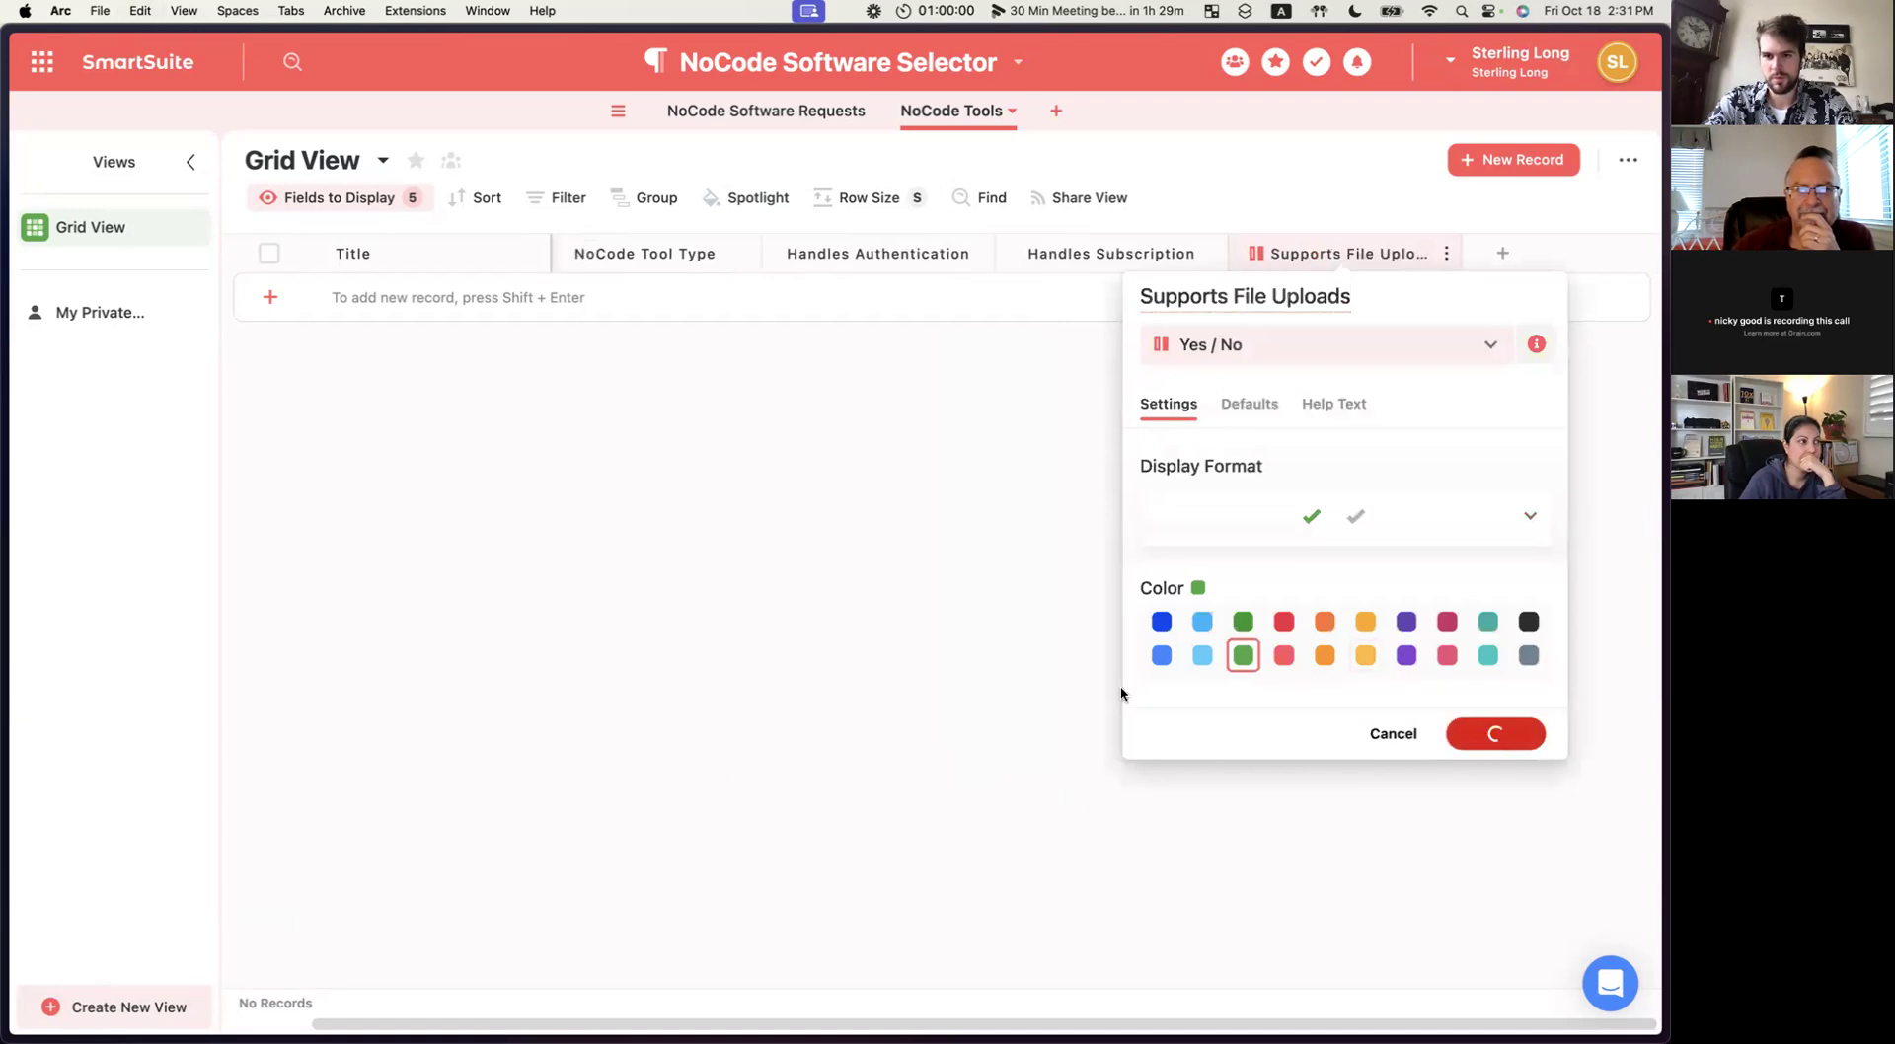
Review the data and interface requirement fields on the NoCode Software Request form, and return to the NoCode Tools table.
{"action": "left_click", "coordinate": [766, 111]}
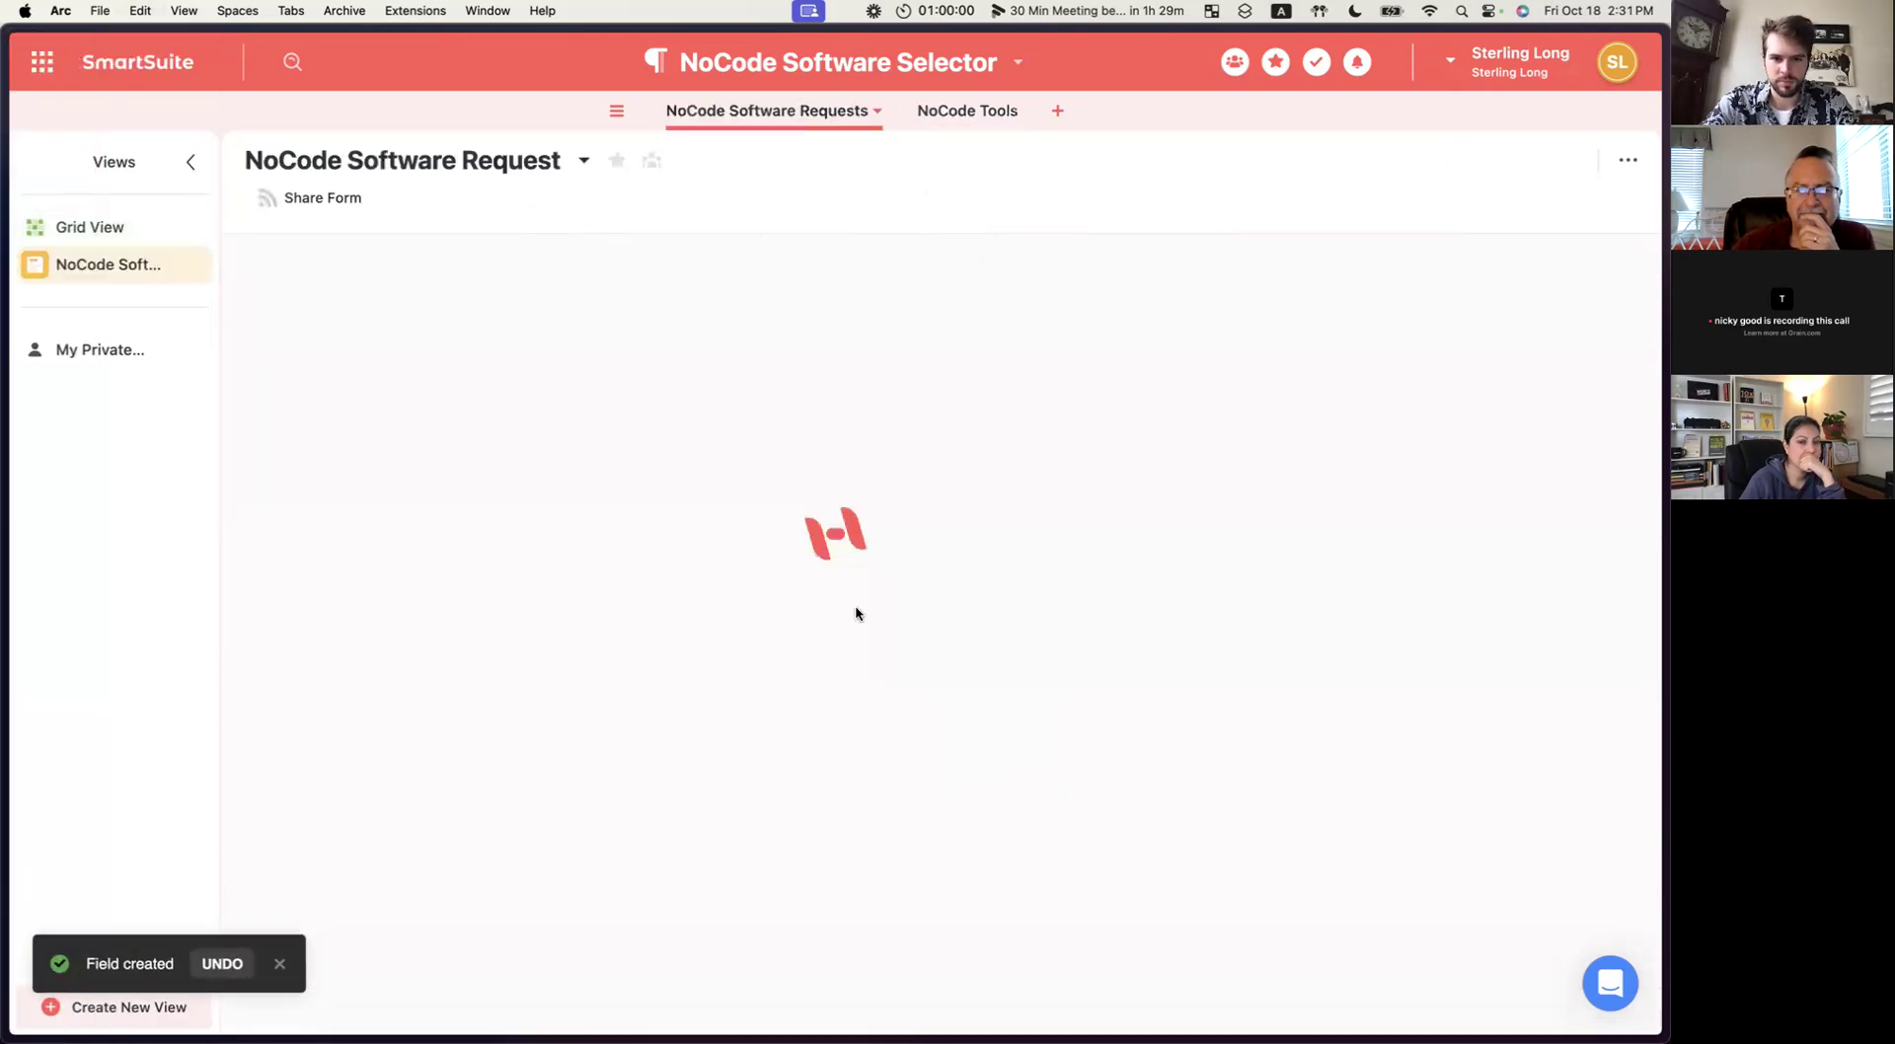
{"action": "scroll", "coordinate": [1002, 855], "scroll_direction": "down", "scroll_amount": 3}
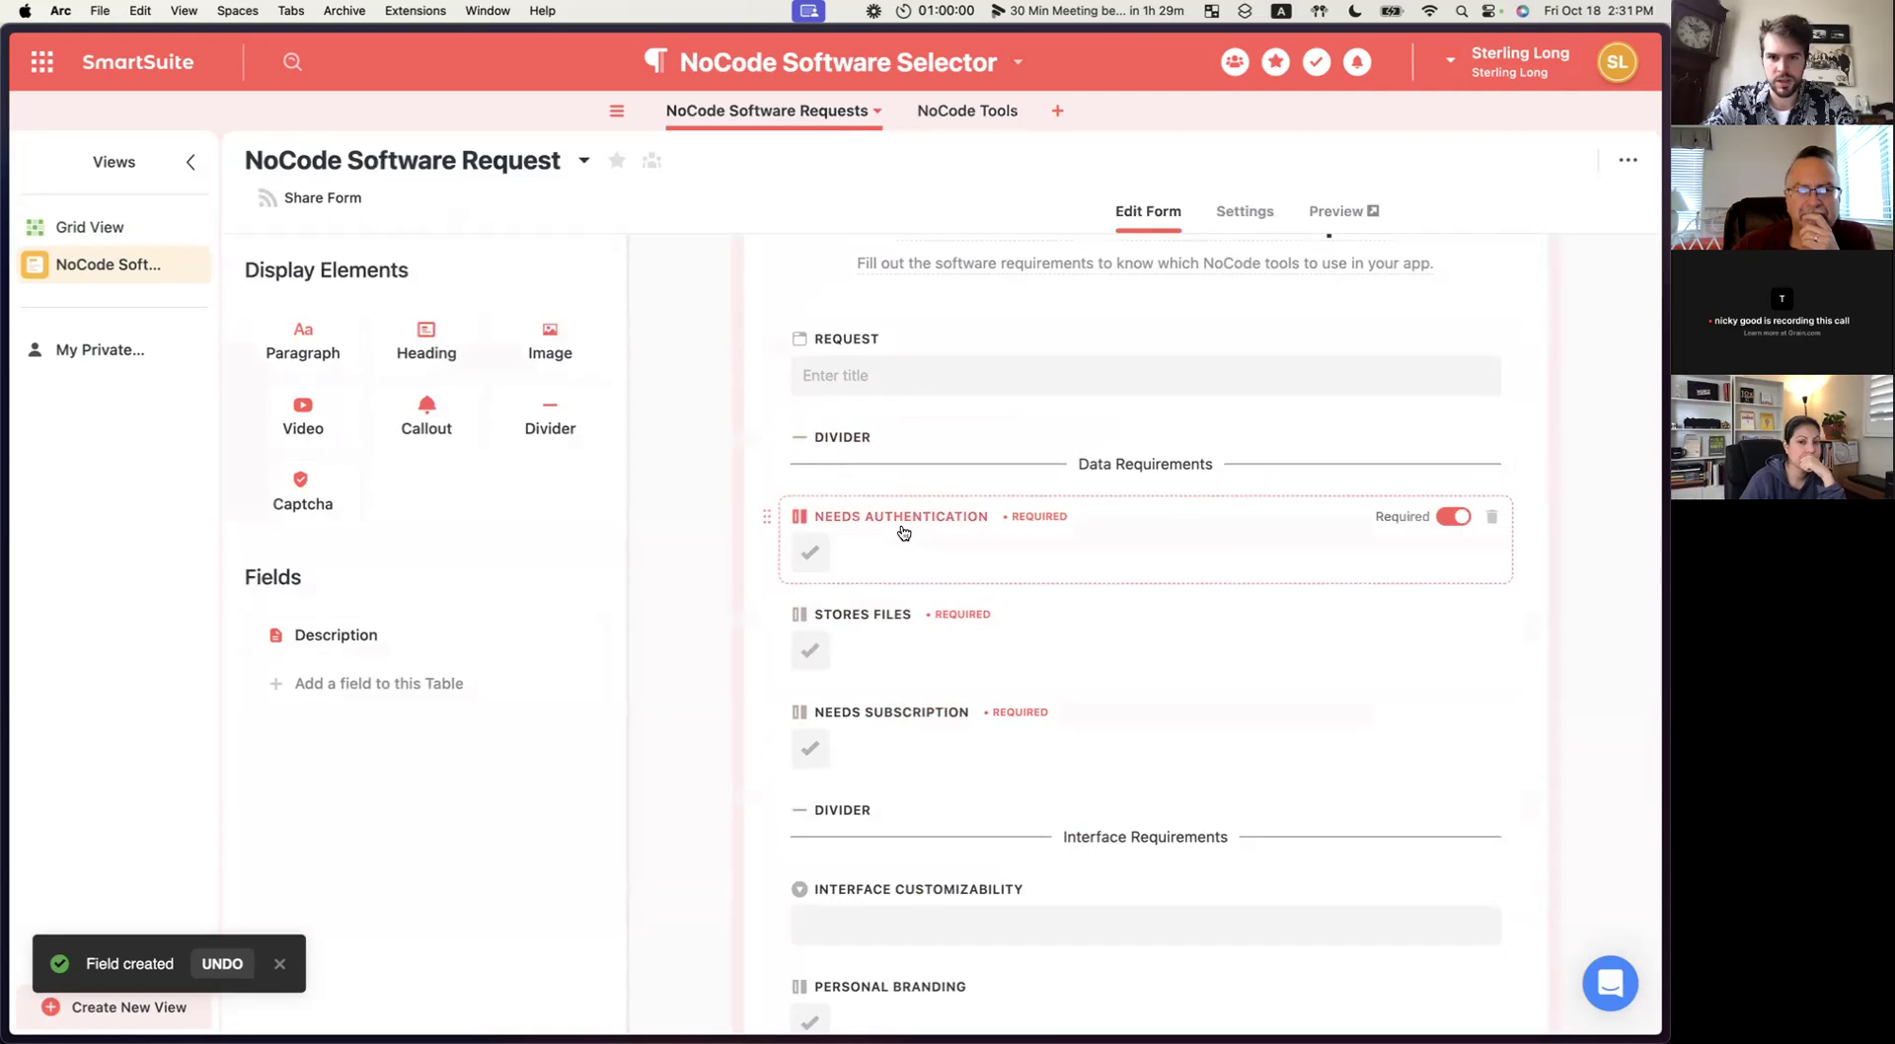
{"action": "scroll", "coordinate": [875, 720], "scroll_direction": "down", "scroll_amount": 2}
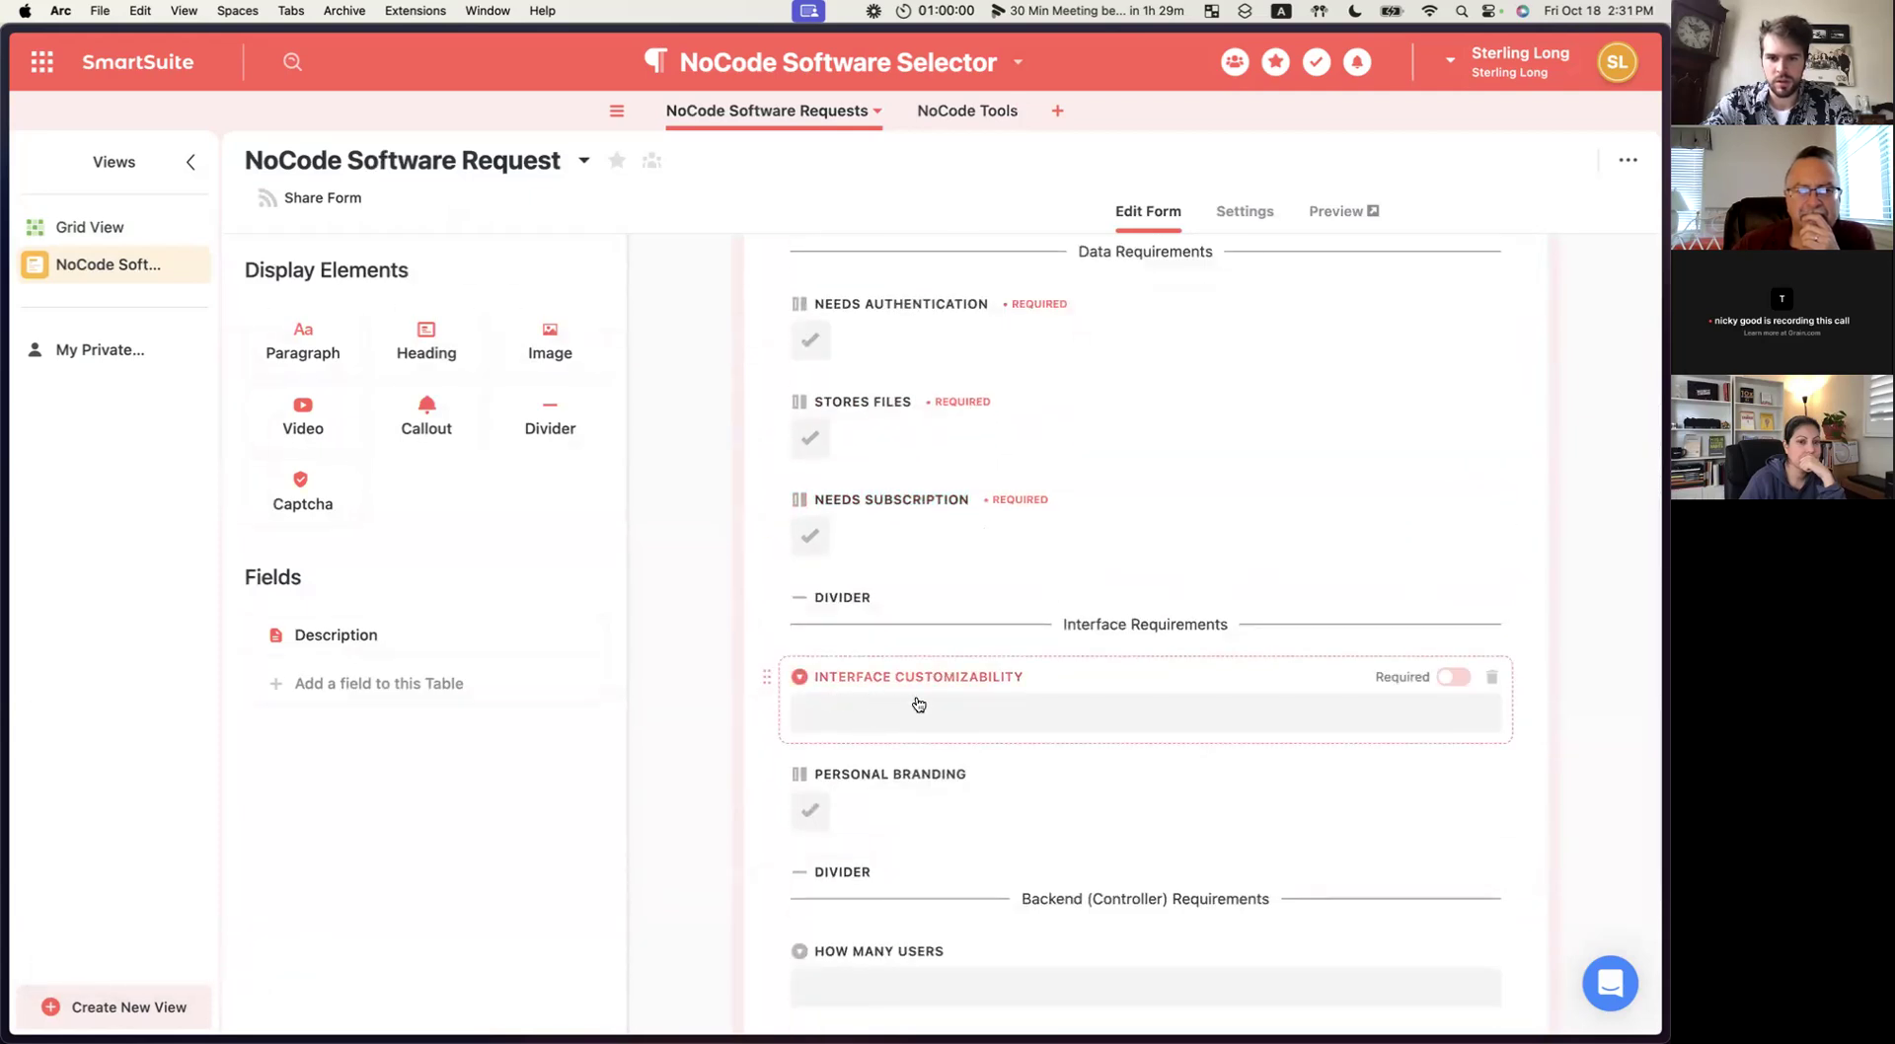
{"action": "scroll", "coordinate": [905, 558], "scroll_direction": "up", "scroll_amount": 2}
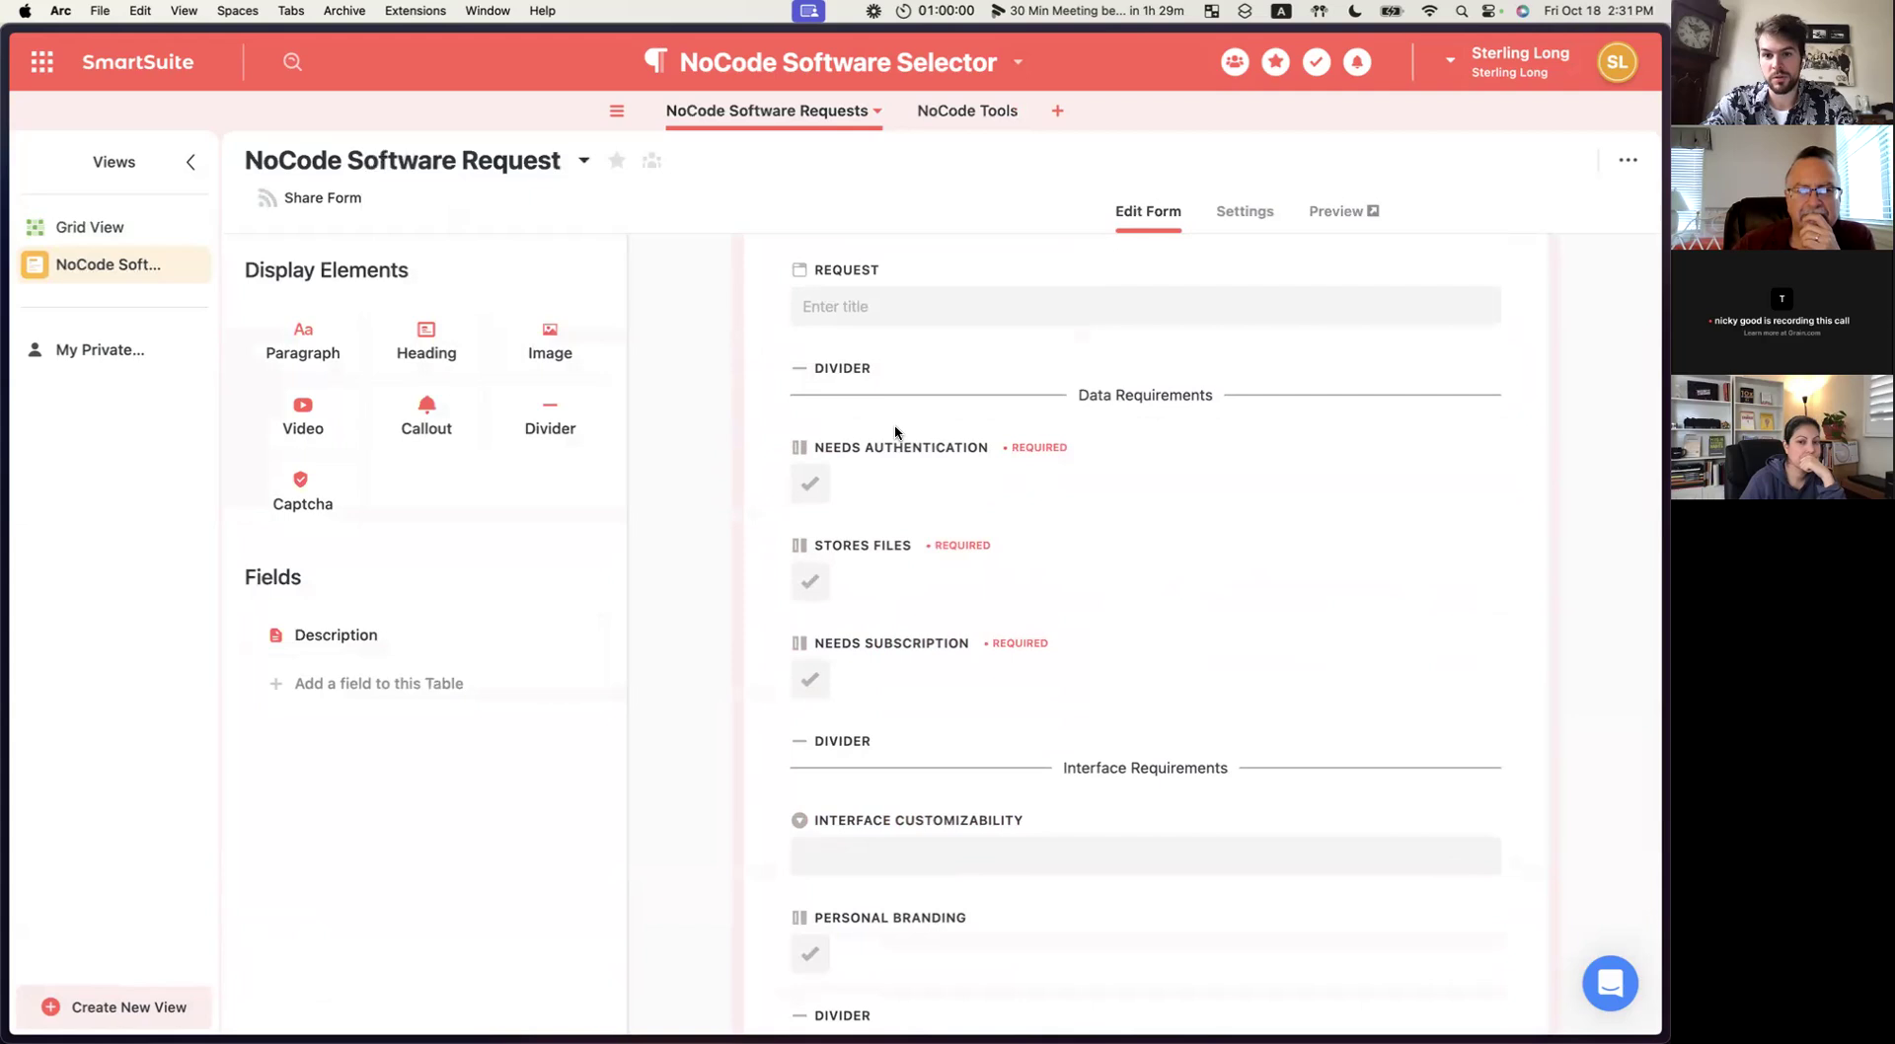
{"action": "scroll", "coordinate": [899, 605], "scroll_direction": "down", "scroll_amount": 3}
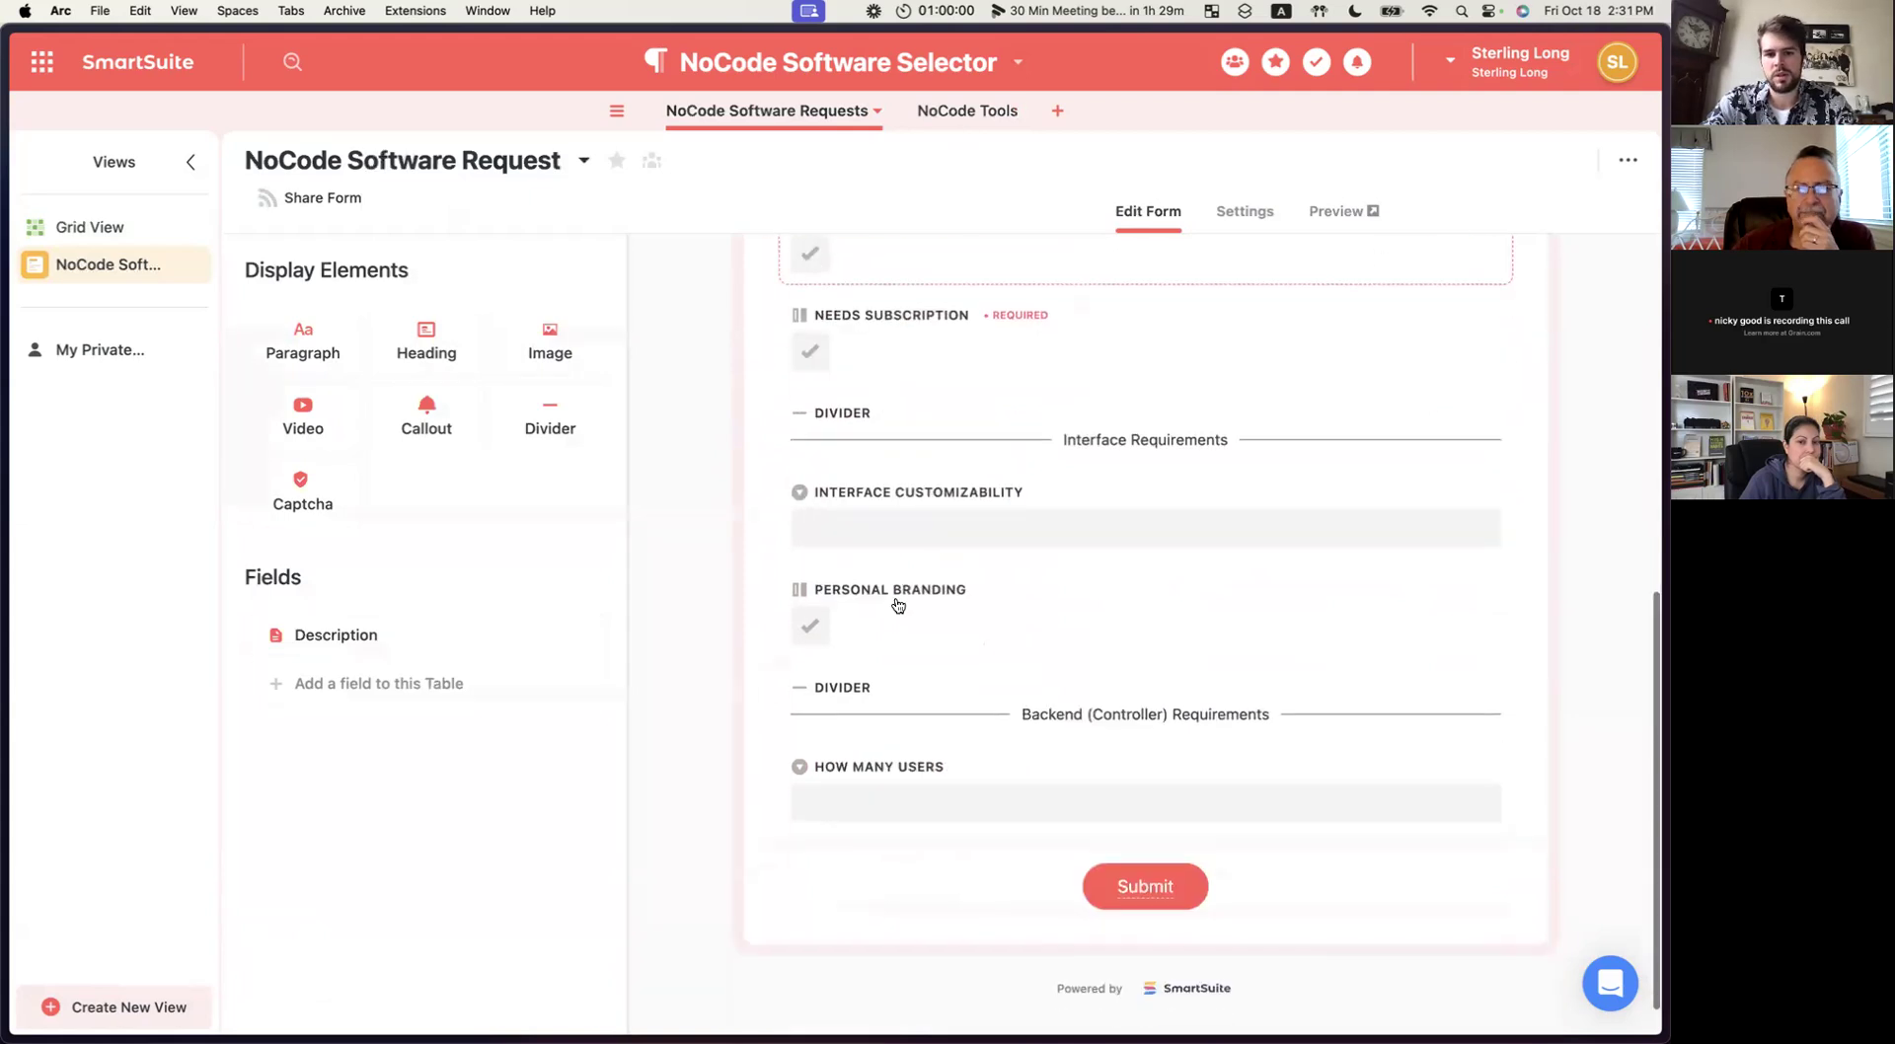
{"action": "left_click", "coordinate": [957, 128]}
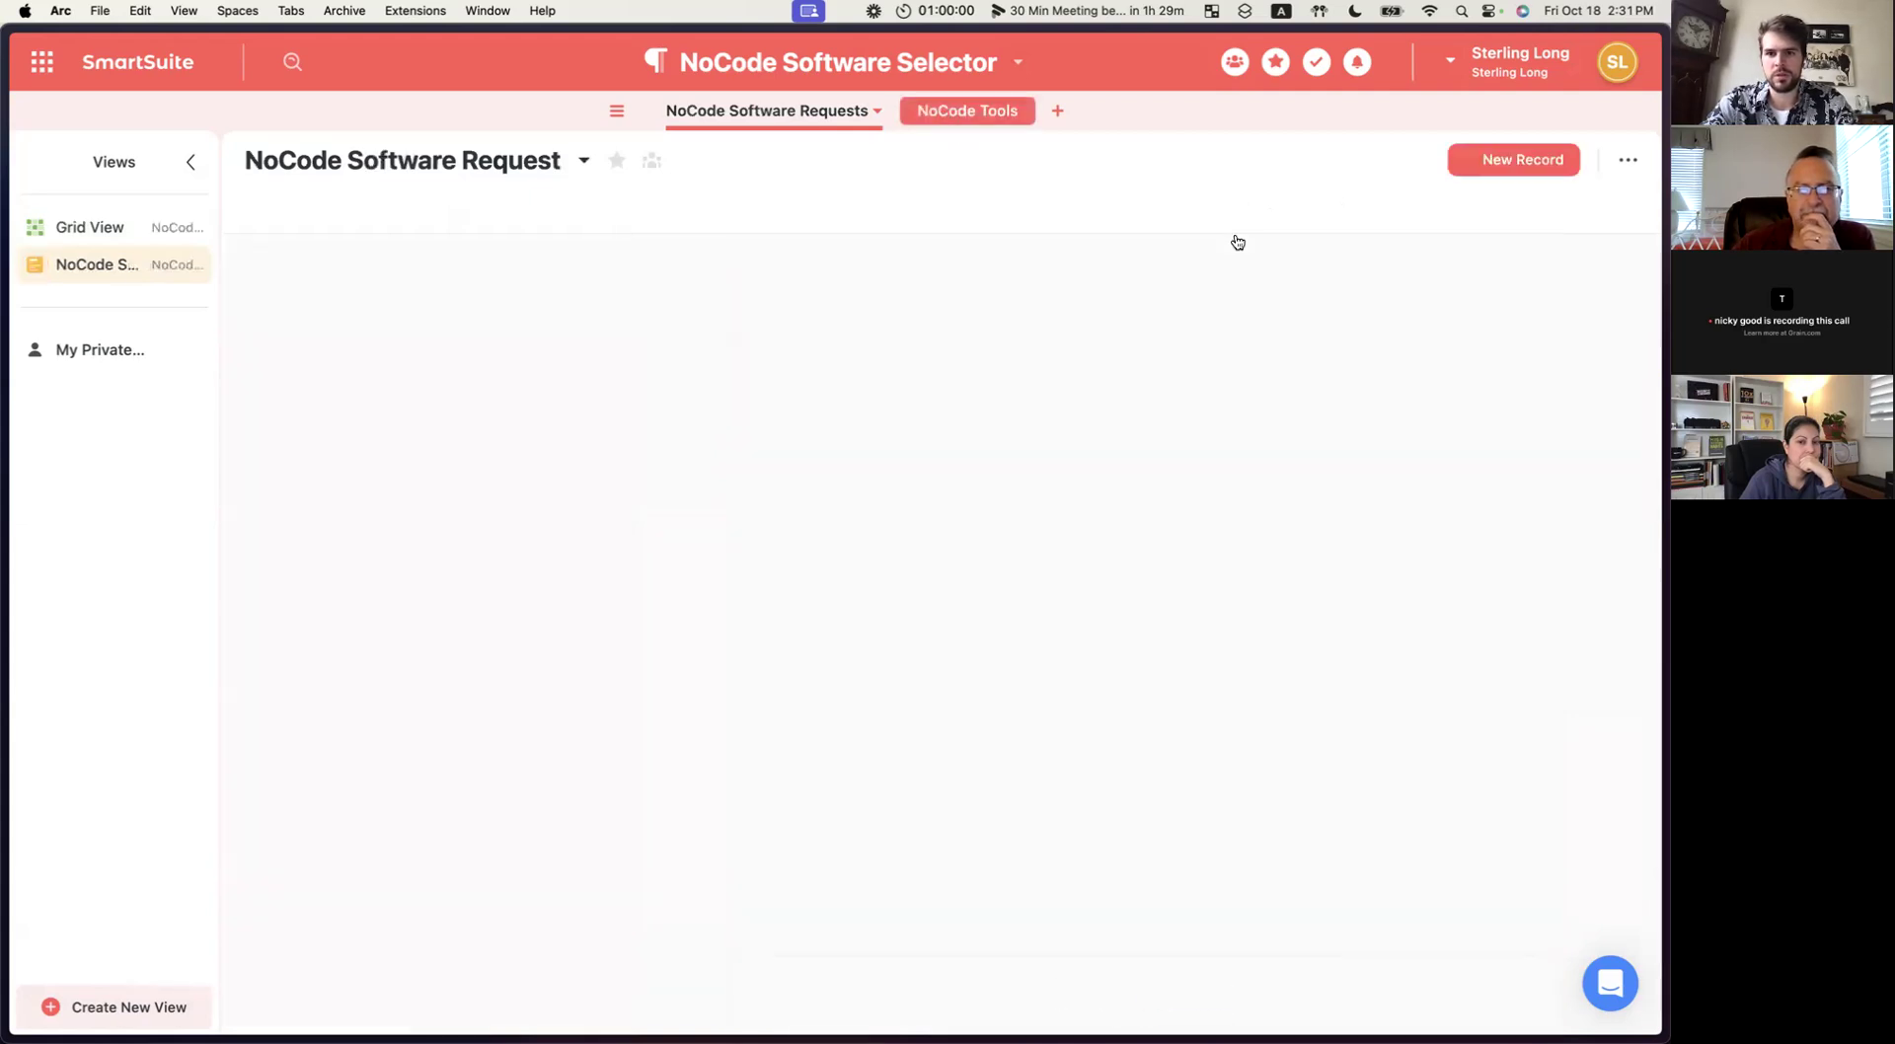
{"action": "scroll", "coordinate": [1157, 367], "scroll_direction": "right", "scroll_amount": 2}
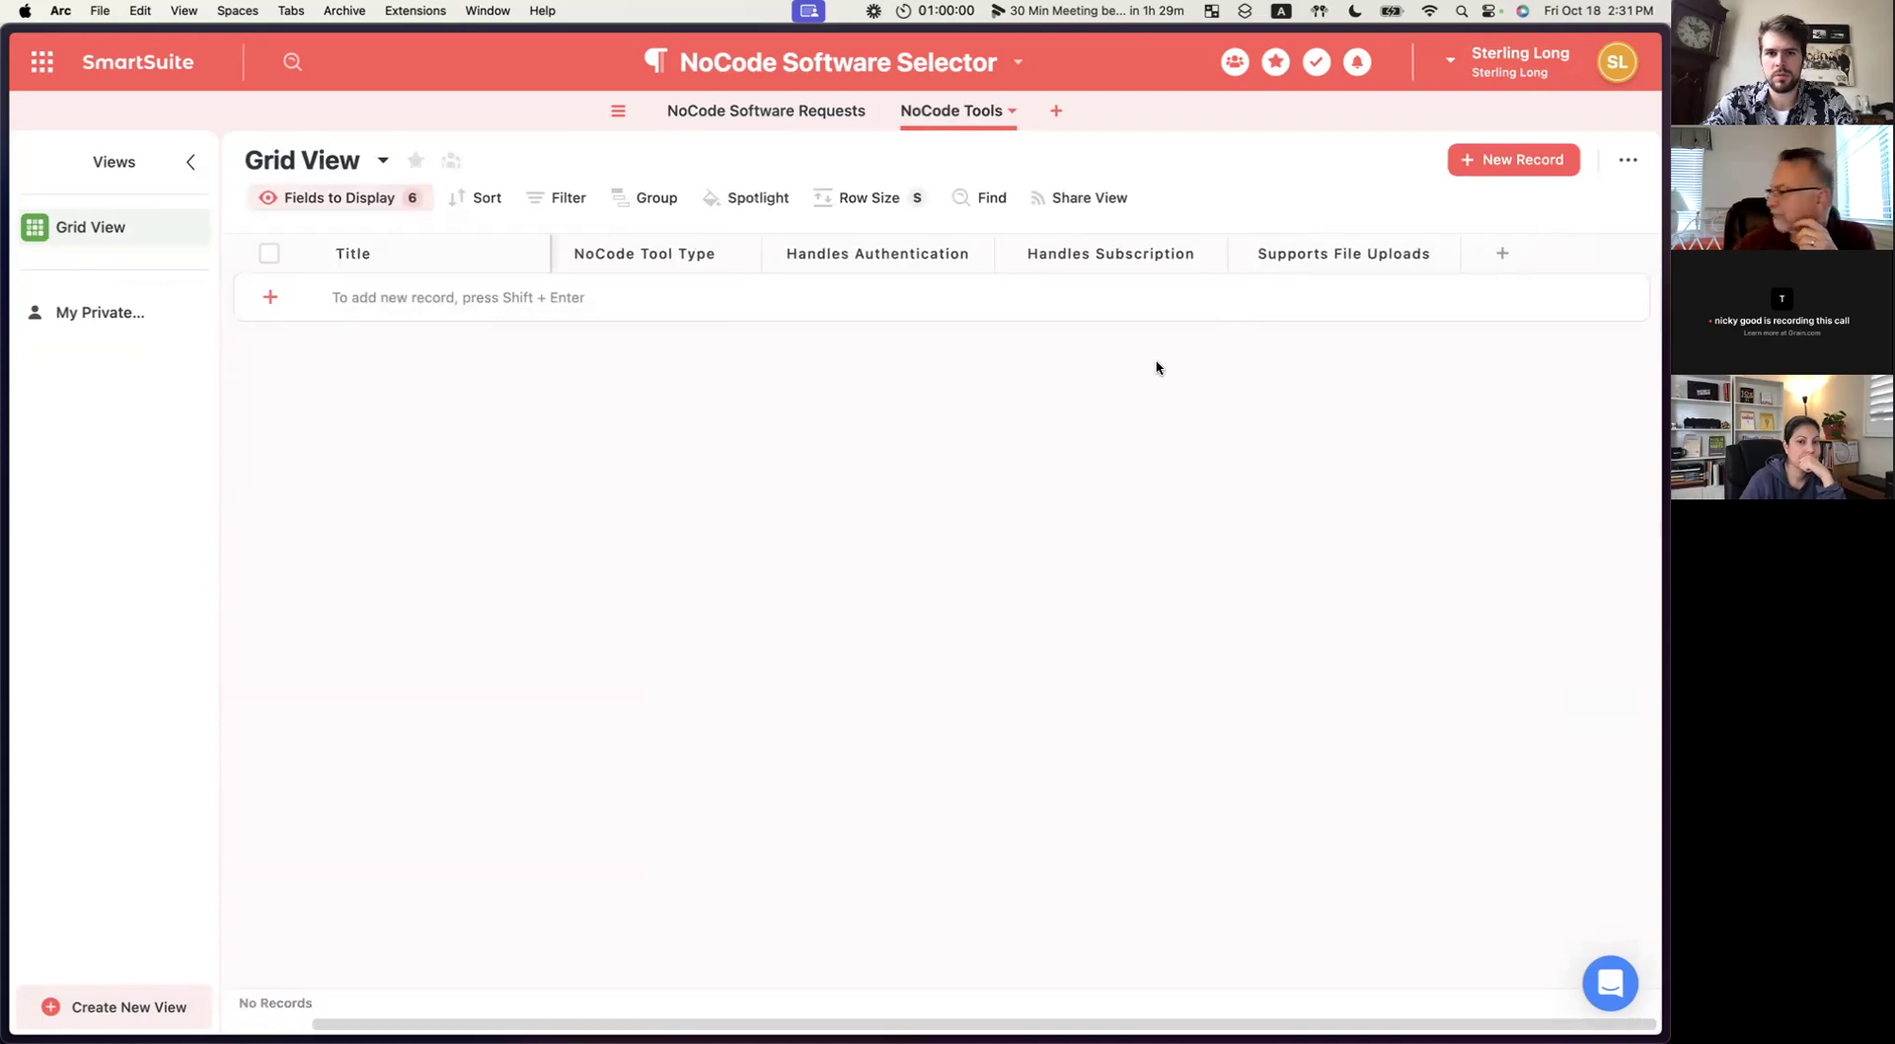
Start a new field named "Interface Design Flexibility" in the NoCode Tools table and change its type to Single Select.
{"action": "left_click", "coordinate": [1503, 254]}
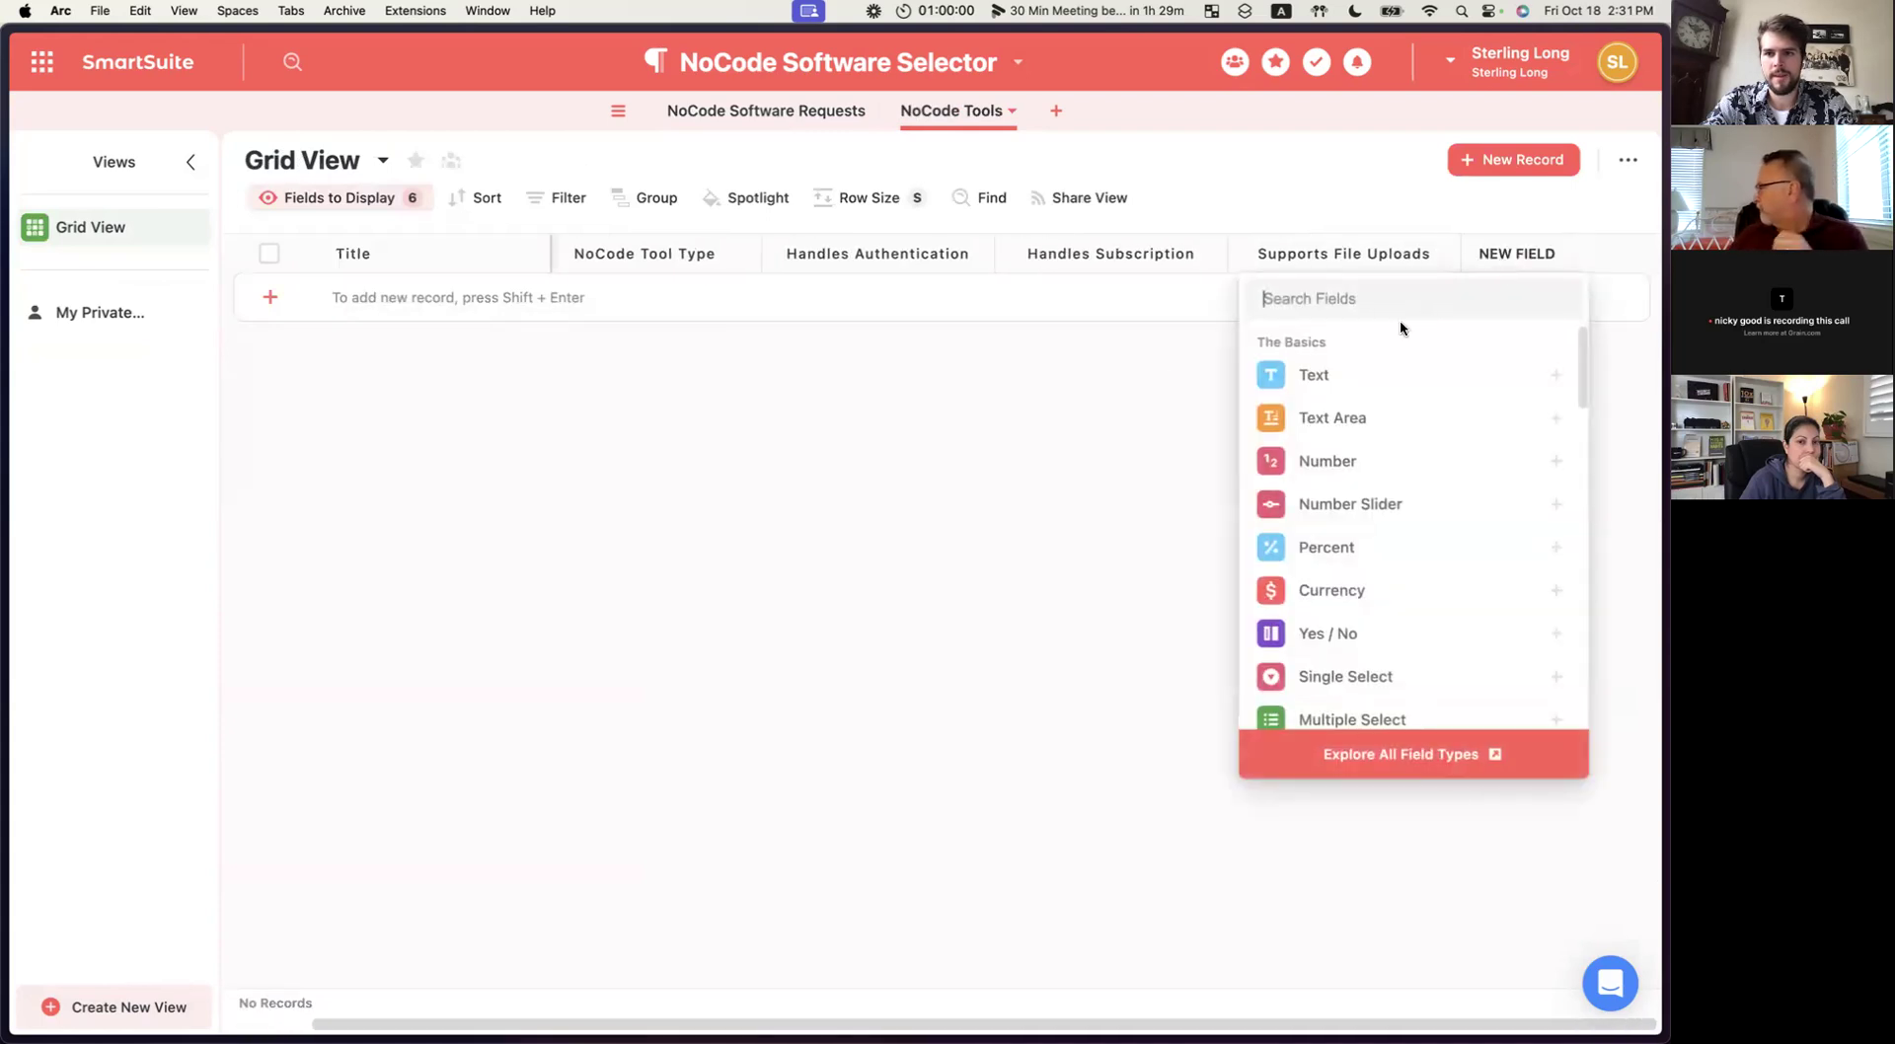
{"action": "left_click", "coordinate": [1353, 634]}
{"action": "key", "text": "super+a"}
{"action": "key", "text": "BackSpace"}
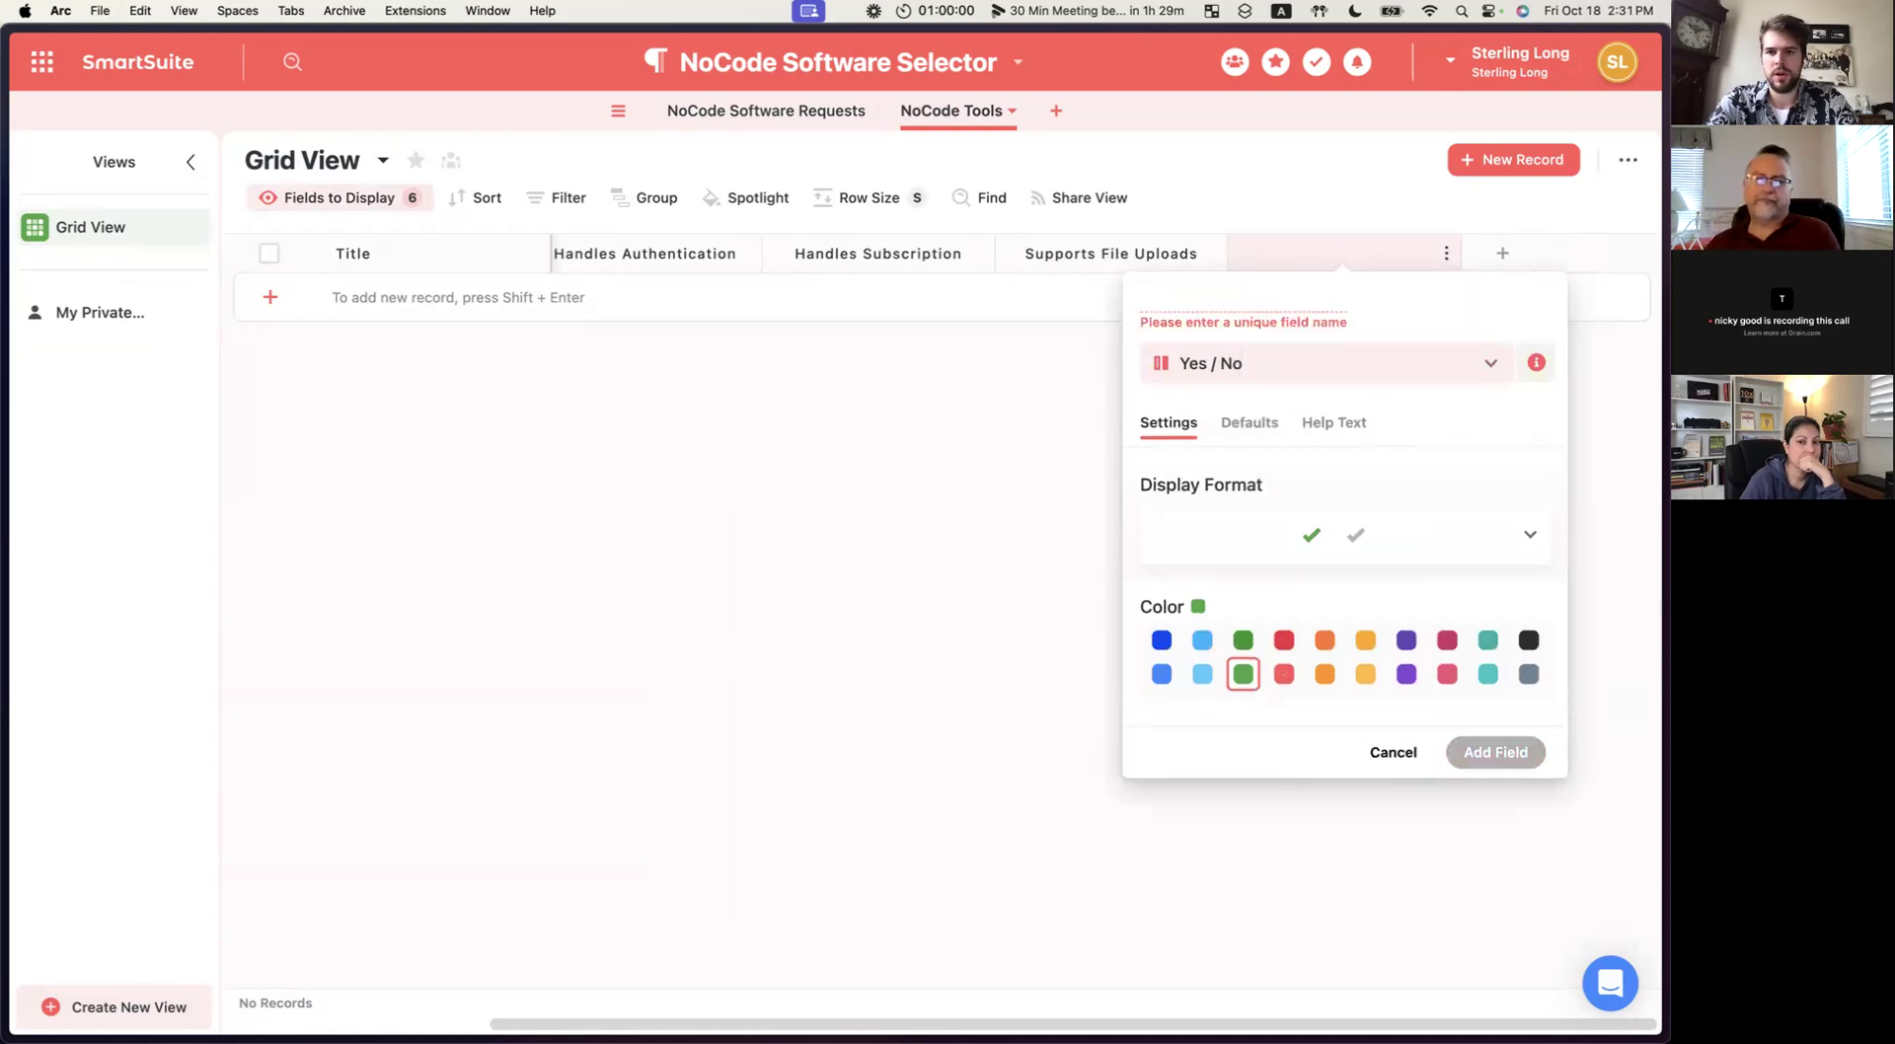
{"action": "type", "text": "Interface Design Flexibility"}
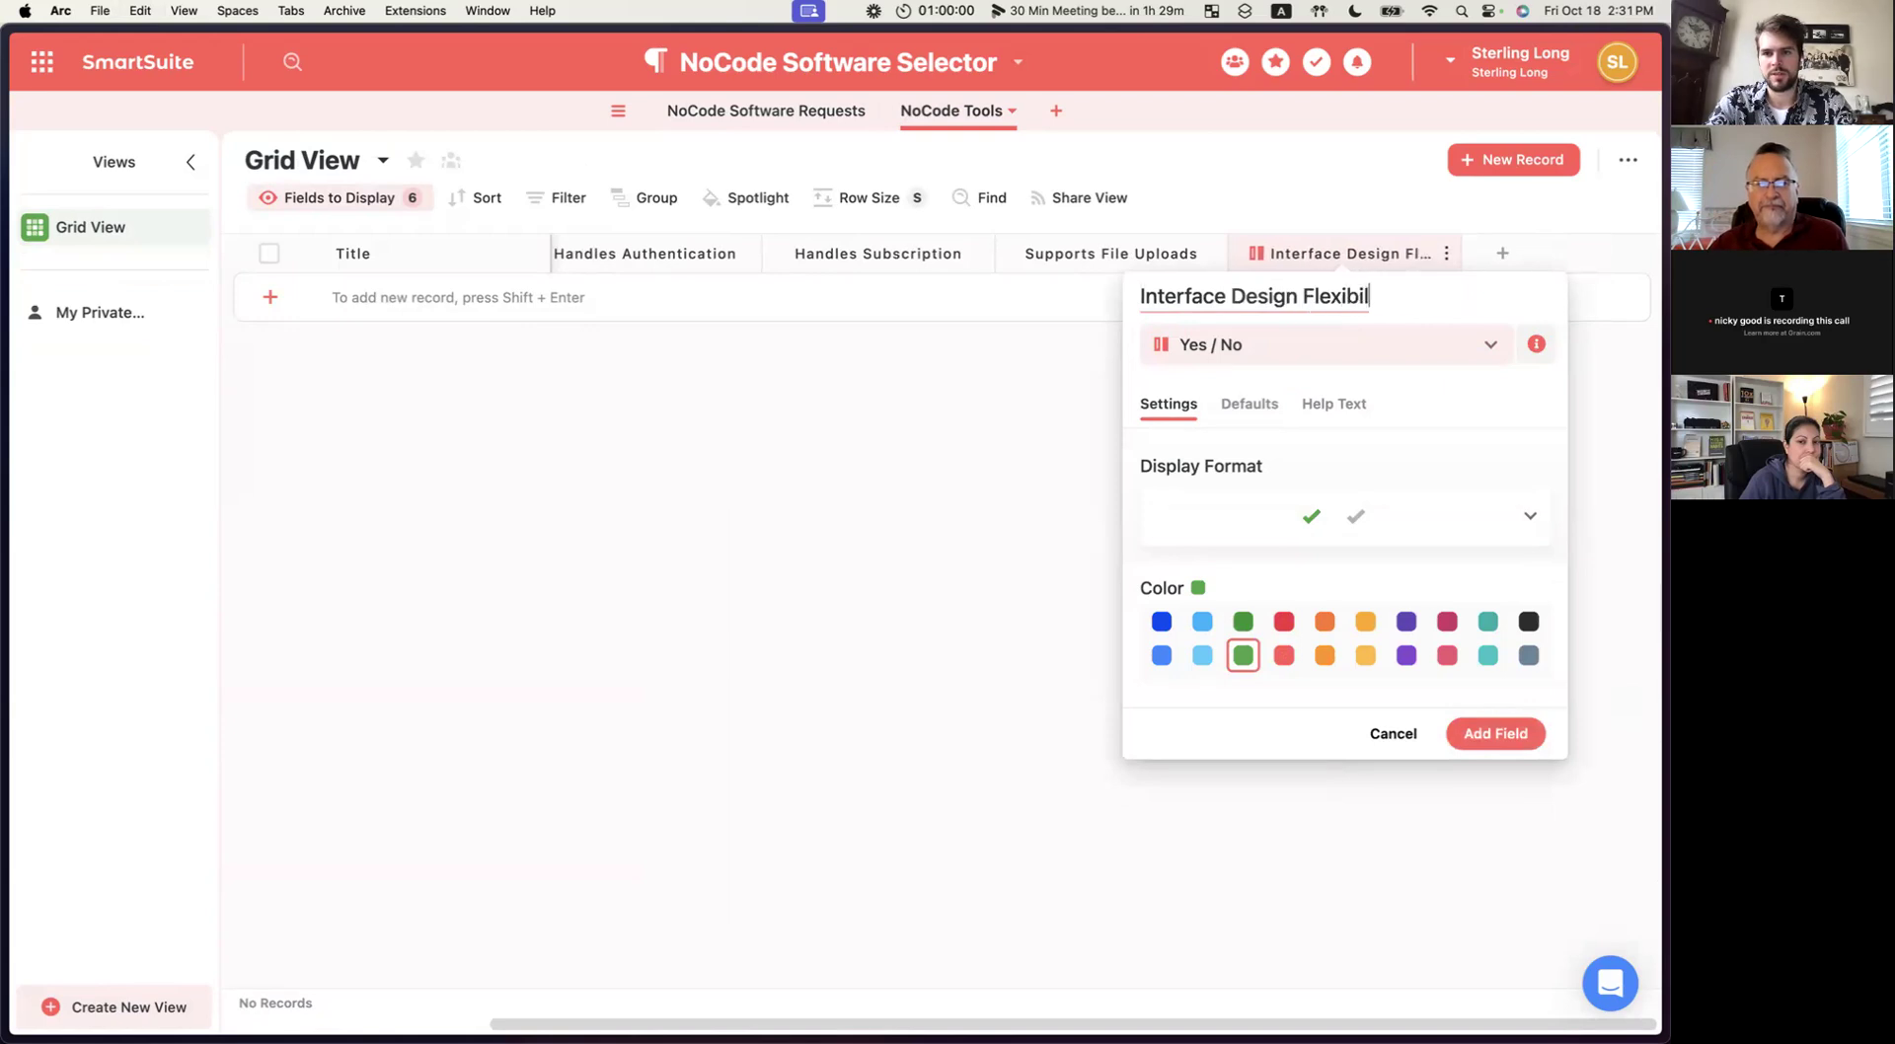
{"action": "left_click", "coordinate": [1216, 342]}
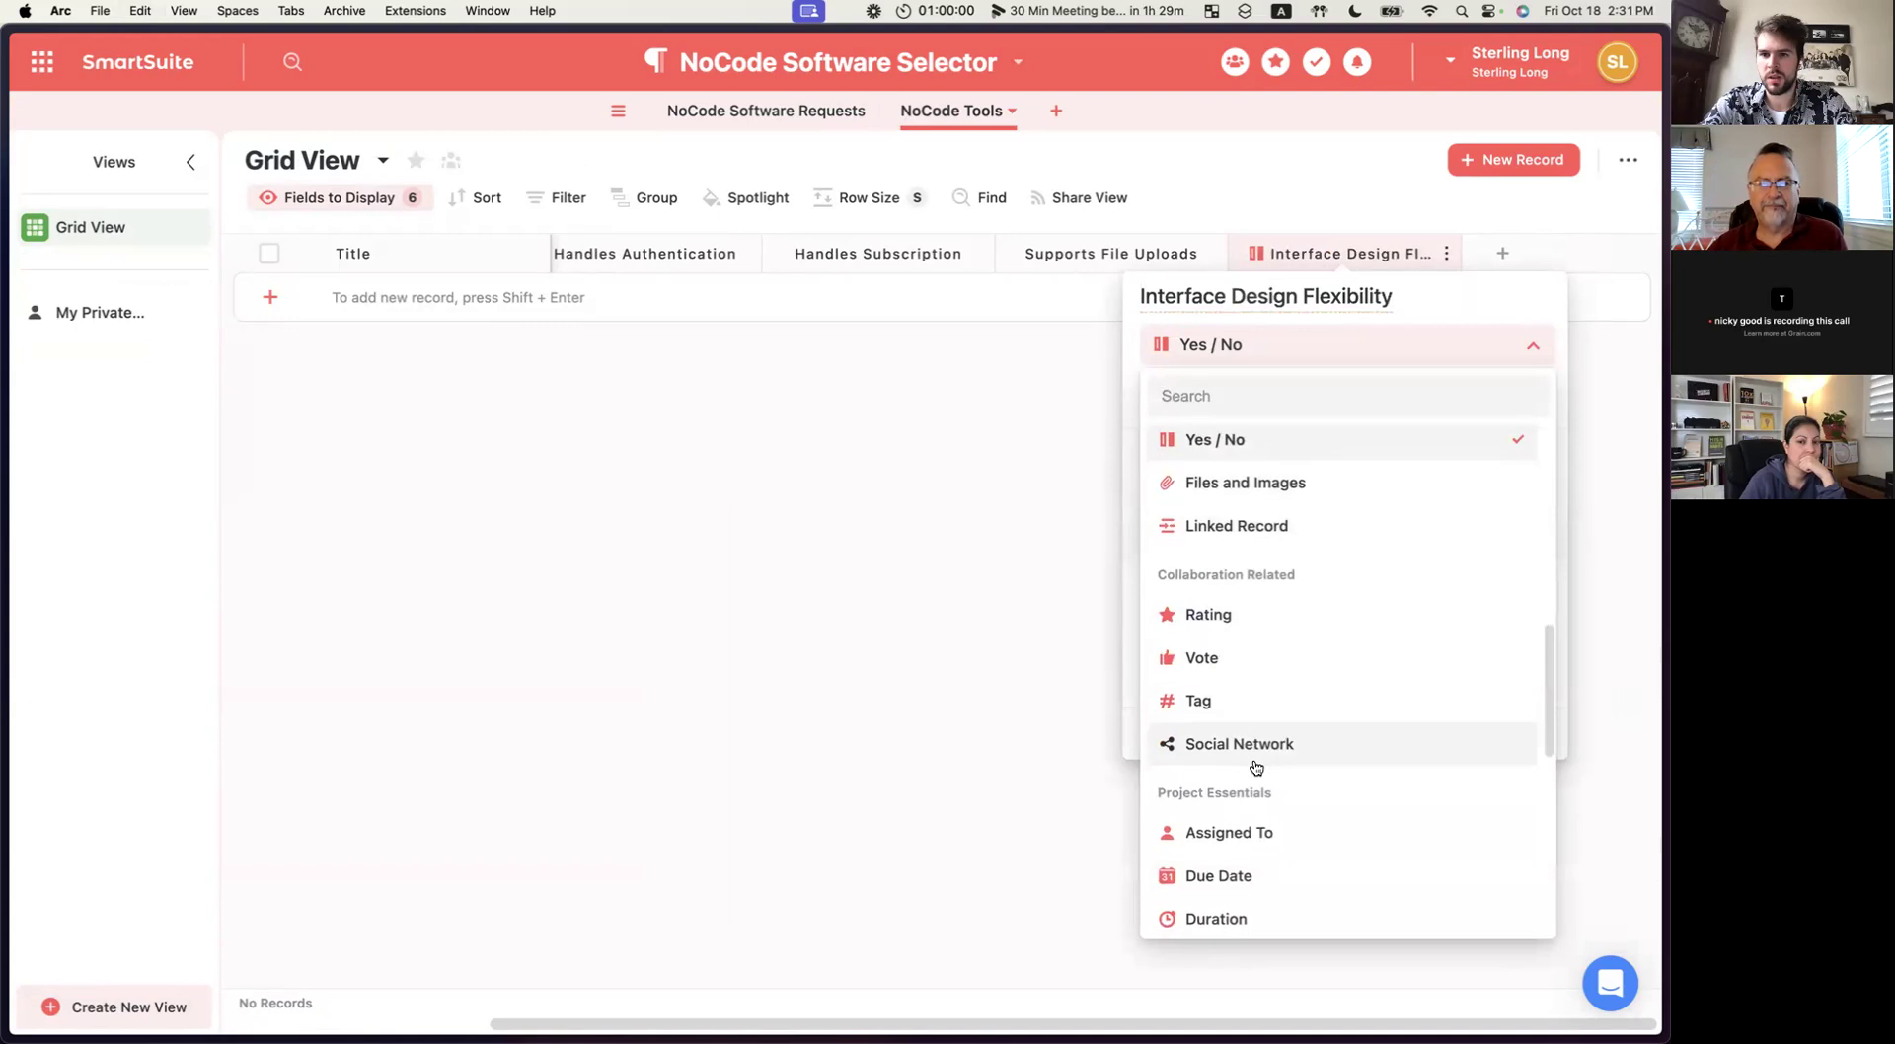
{"action": "type", "text": "single"}
{"action": "left_click", "coordinate": [1248, 504]}
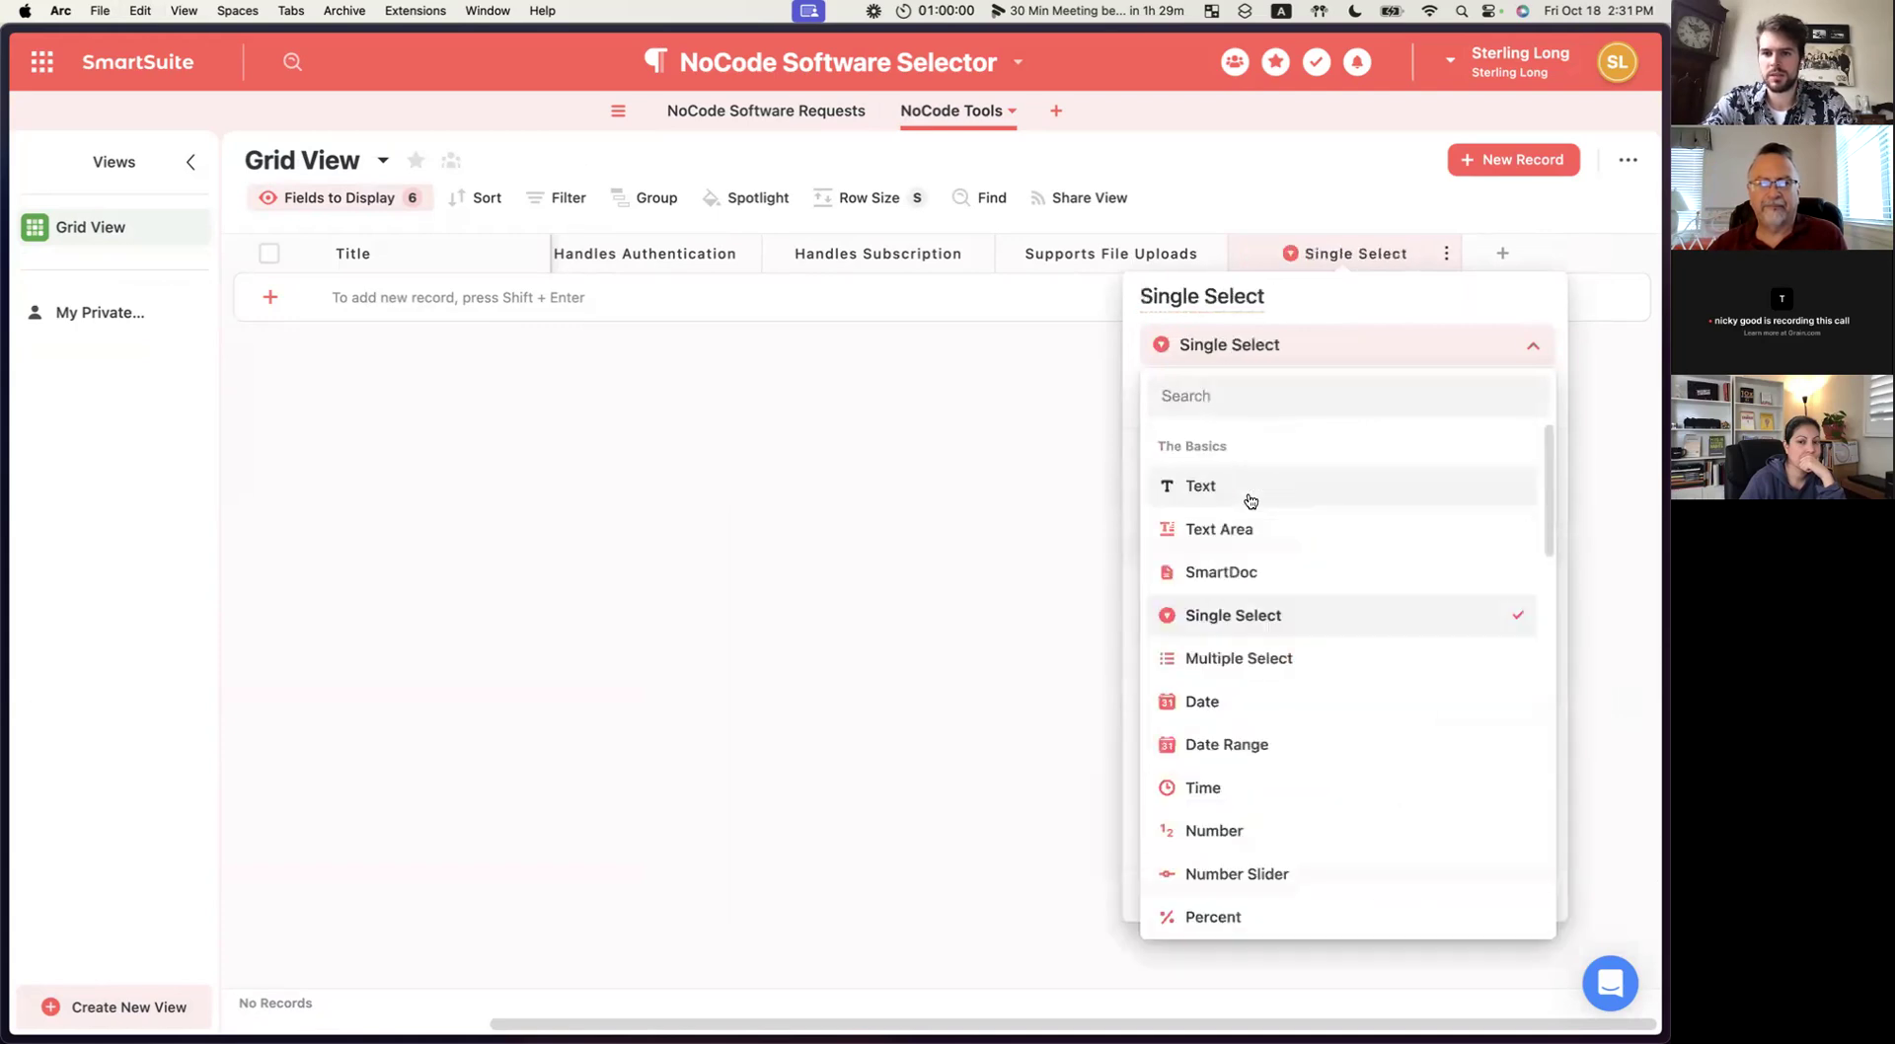
Give the single select field the choices High, Medium and Low, and add it to the table.
{"action": "left_click", "coordinate": [1273, 637]}
{"action": "key", "text": "super+a"}
{"action": "key", "text": "BackSpace"}
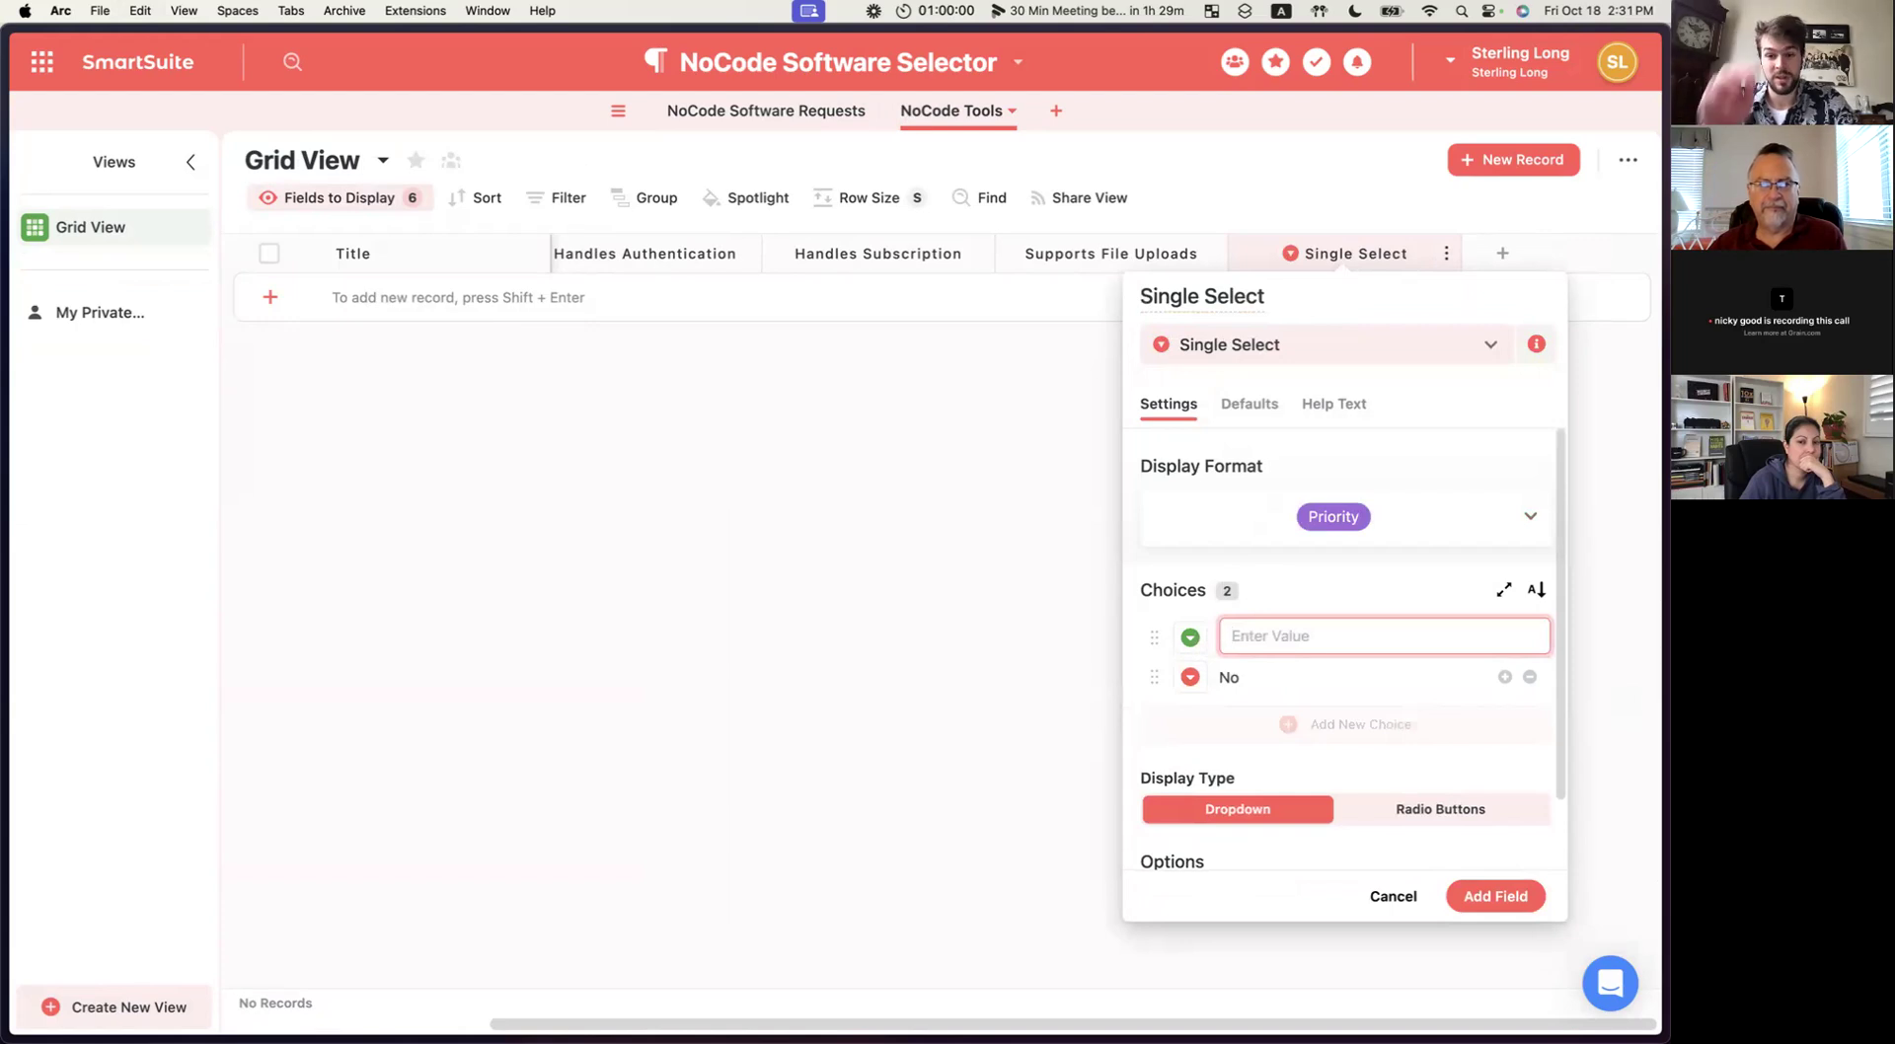
{"action": "type", "text": "High"}
{"action": "key", "text": "Tab"}
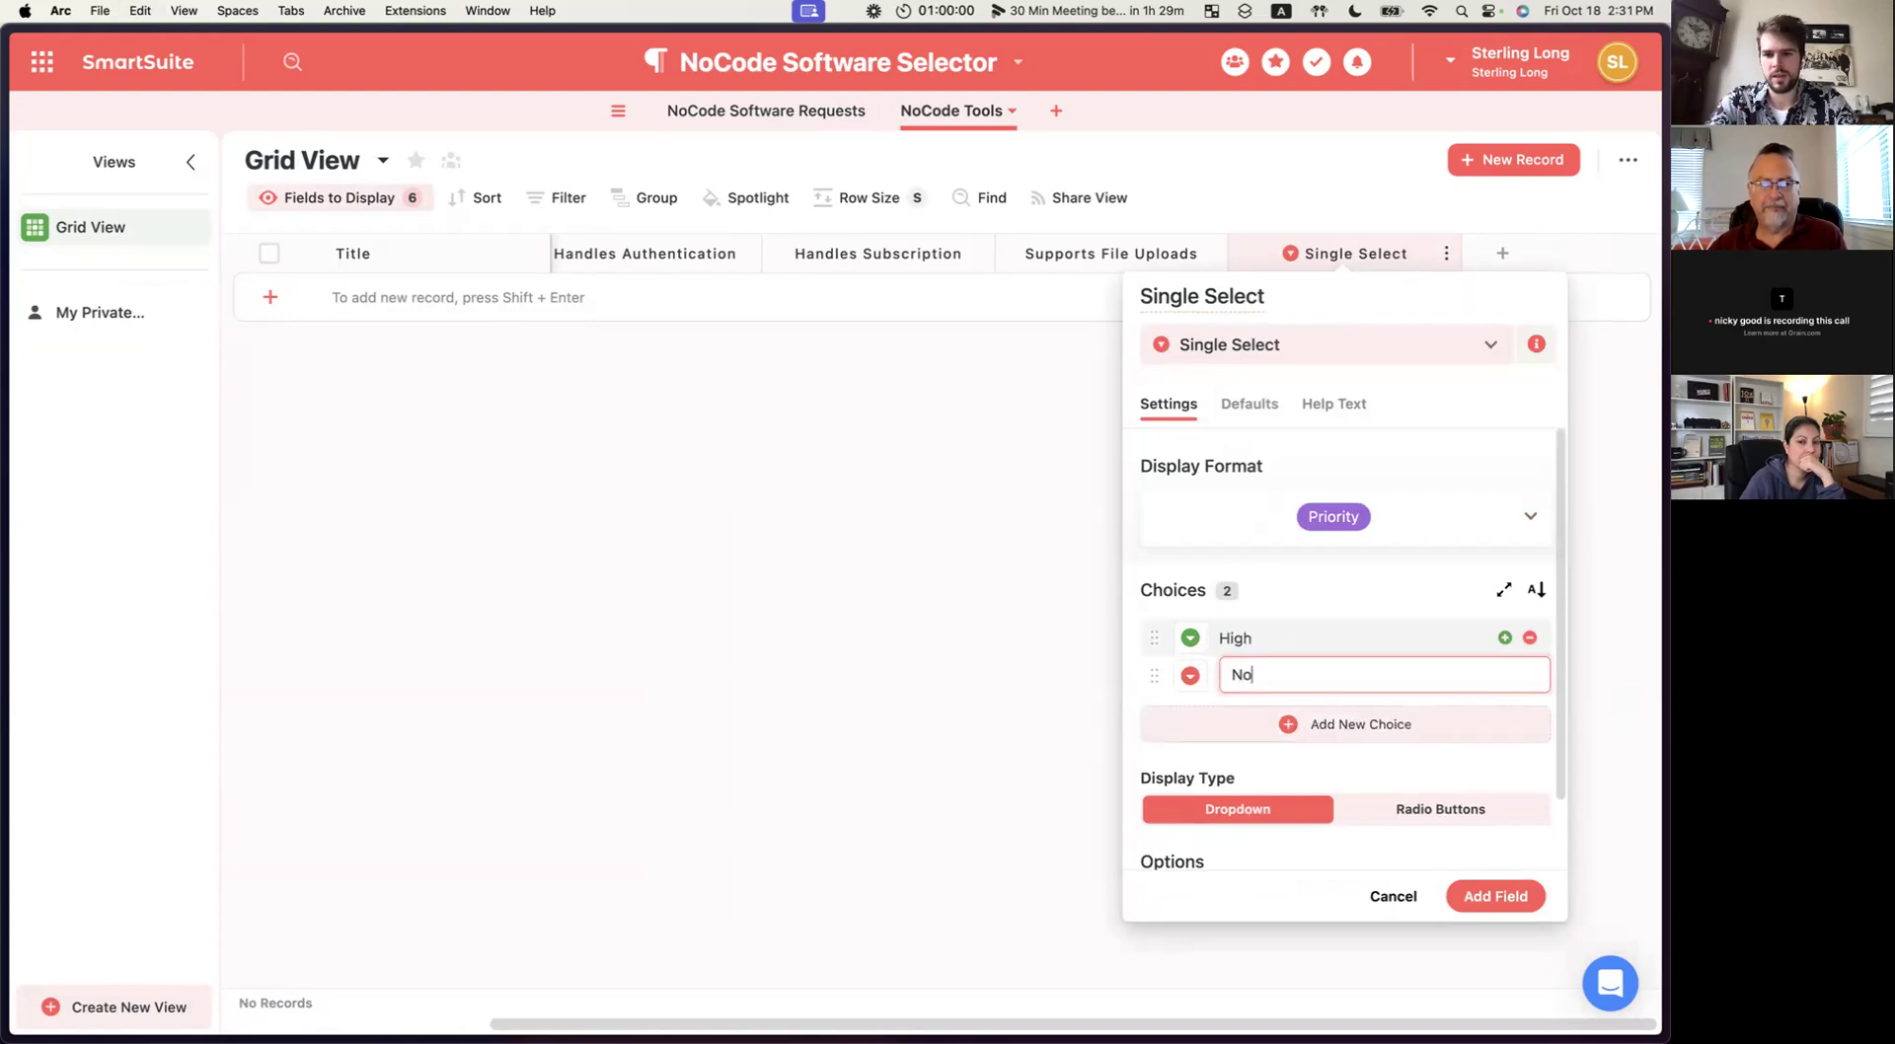
{"action": "type", "text": "Medium"}
{"action": "key", "text": "Return"}
{"action": "type", "text": "Low"}
{"action": "left_click", "coordinate": [1461, 794]}
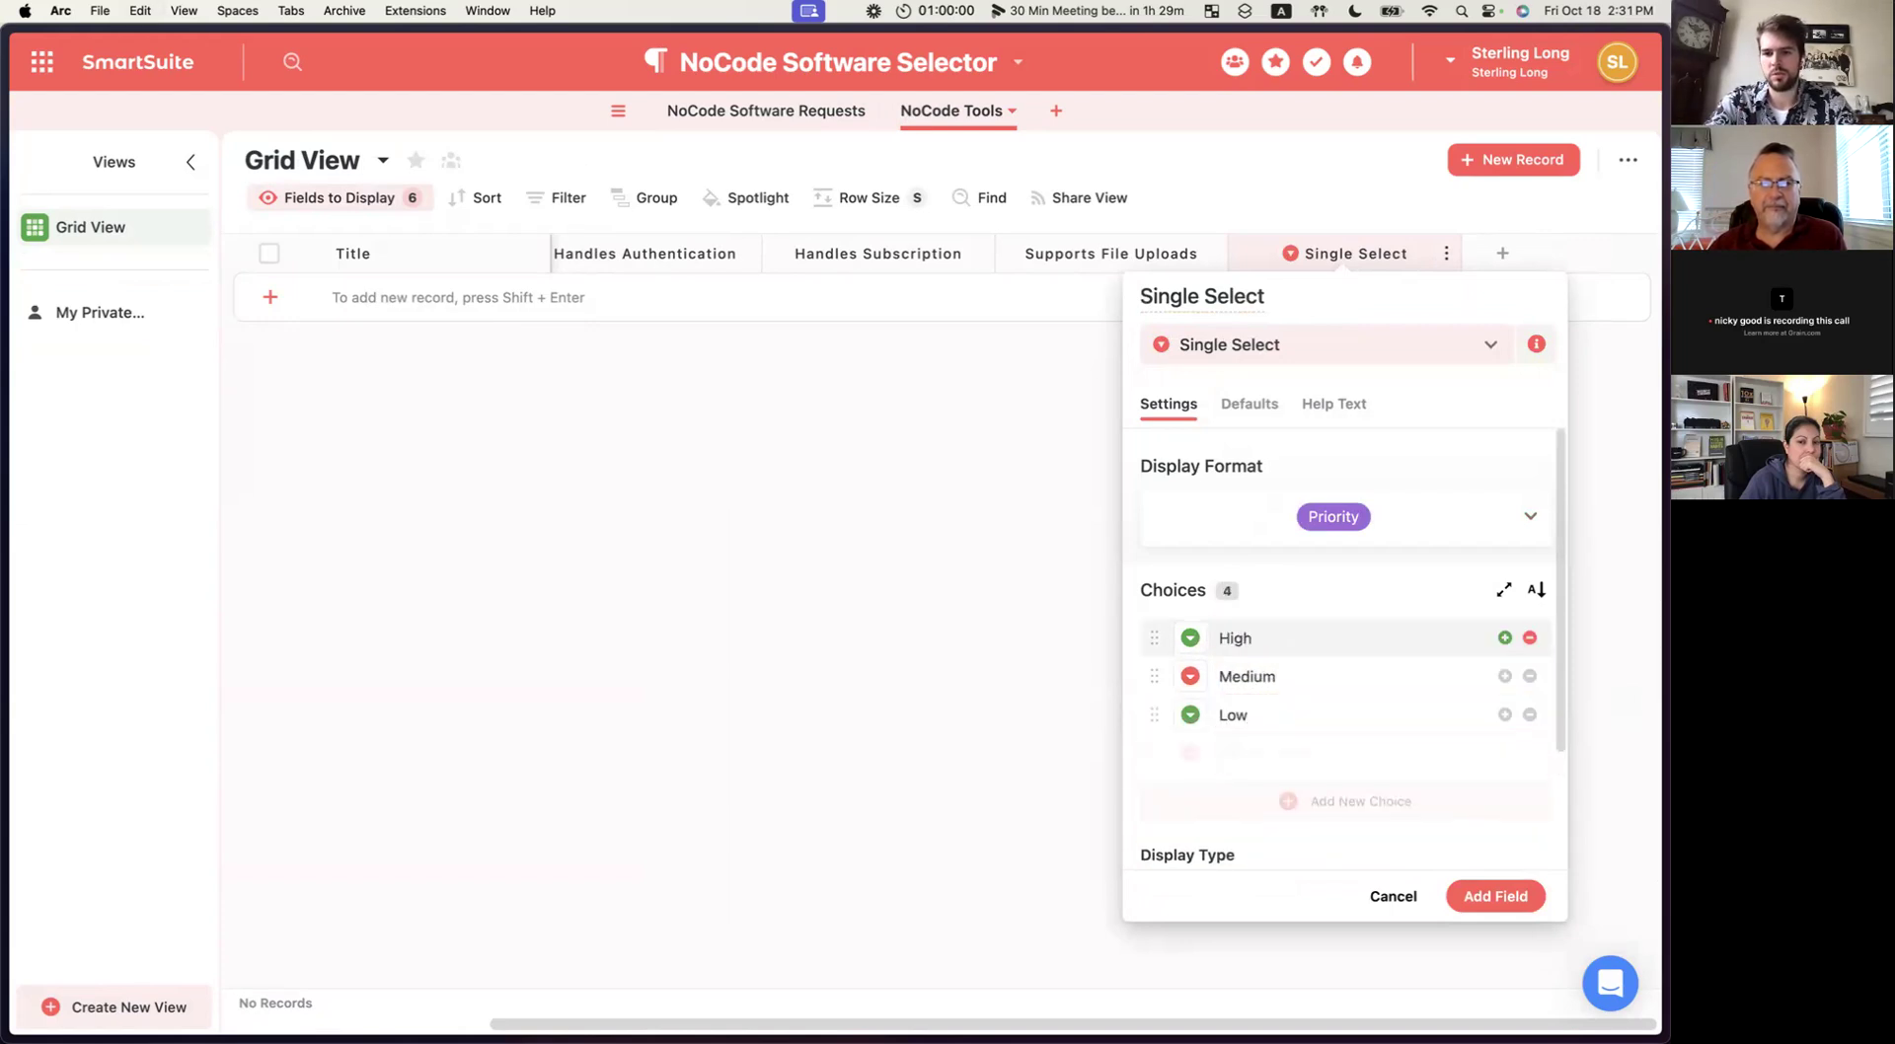
{"action": "left_click", "coordinate": [1472, 898]}
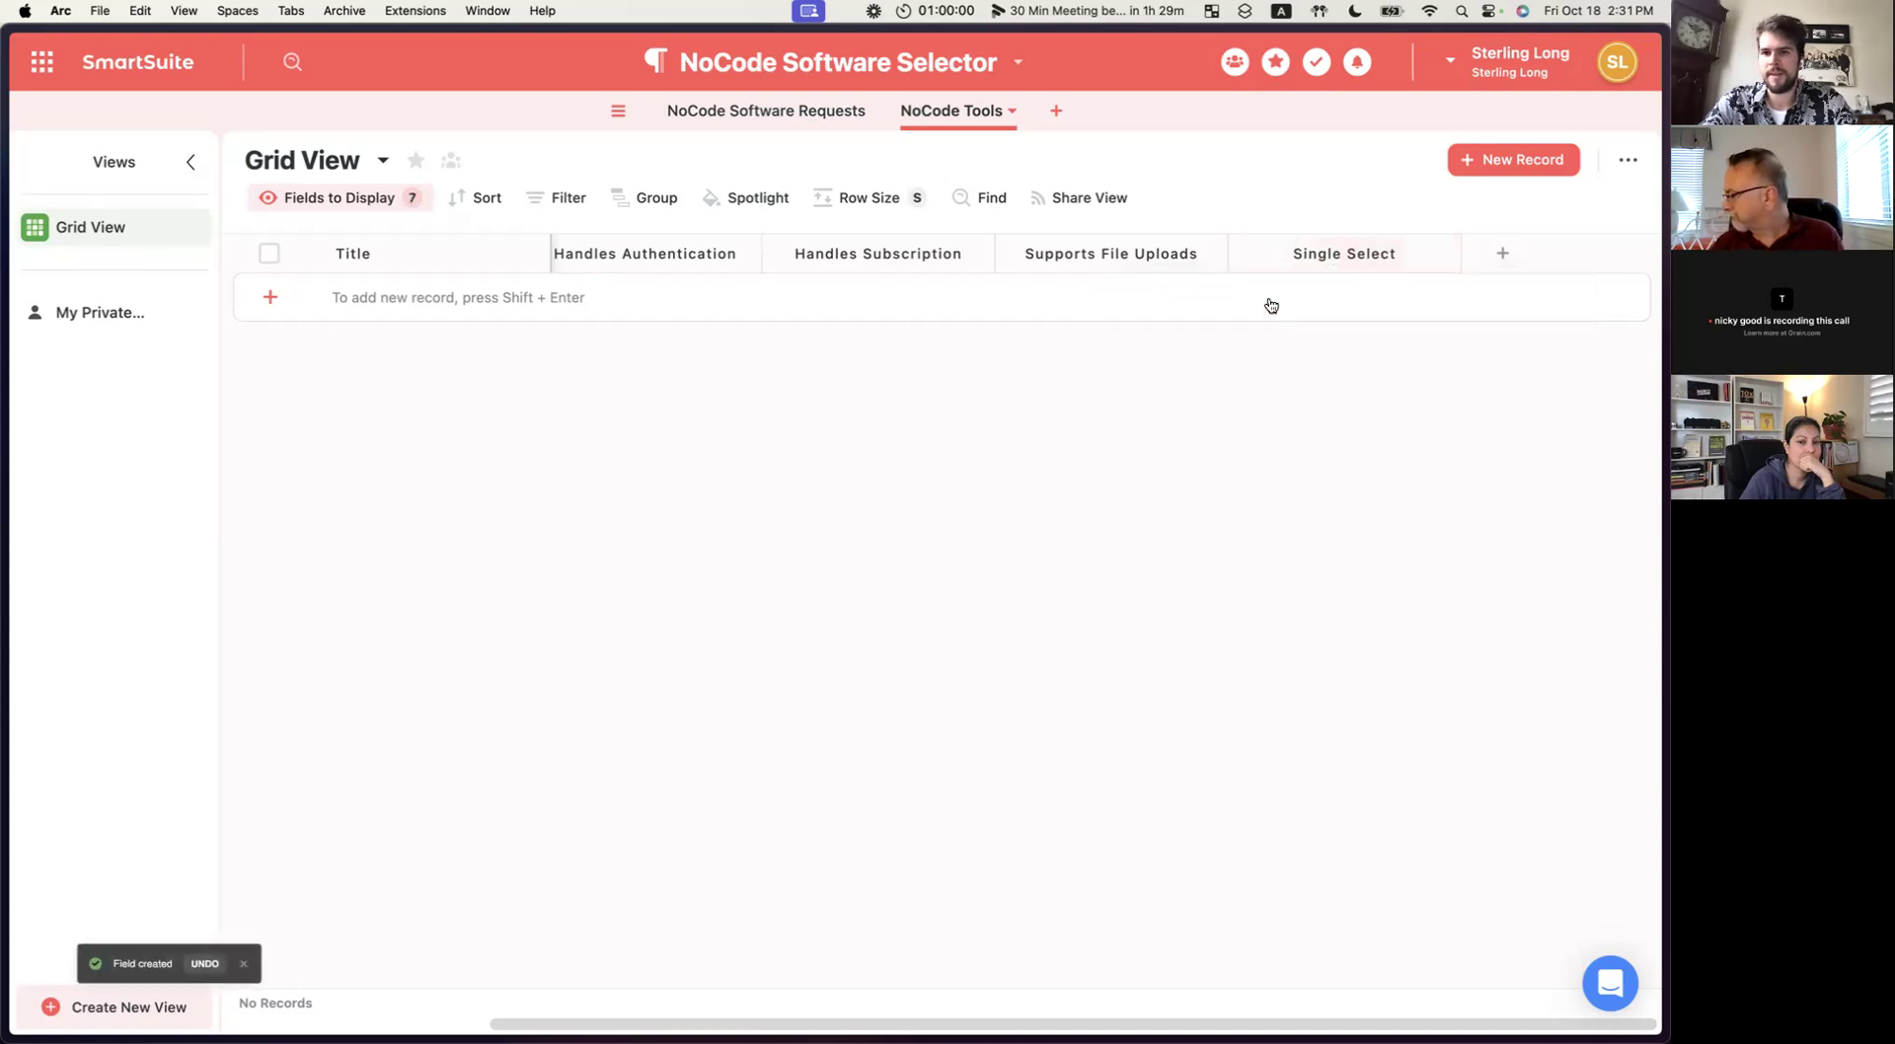
Rename the Single Select field as "Interface Design Flexibility".
{"action": "left_click", "coordinate": [1446, 254]}
{"action": "left_click", "coordinate": [1346, 305]}
{"action": "triple_click", "coordinate": [1262, 301]}
{"action": "key", "text": "BackSpace"}
{"action": "type", "text": "Interface Flexibility"}
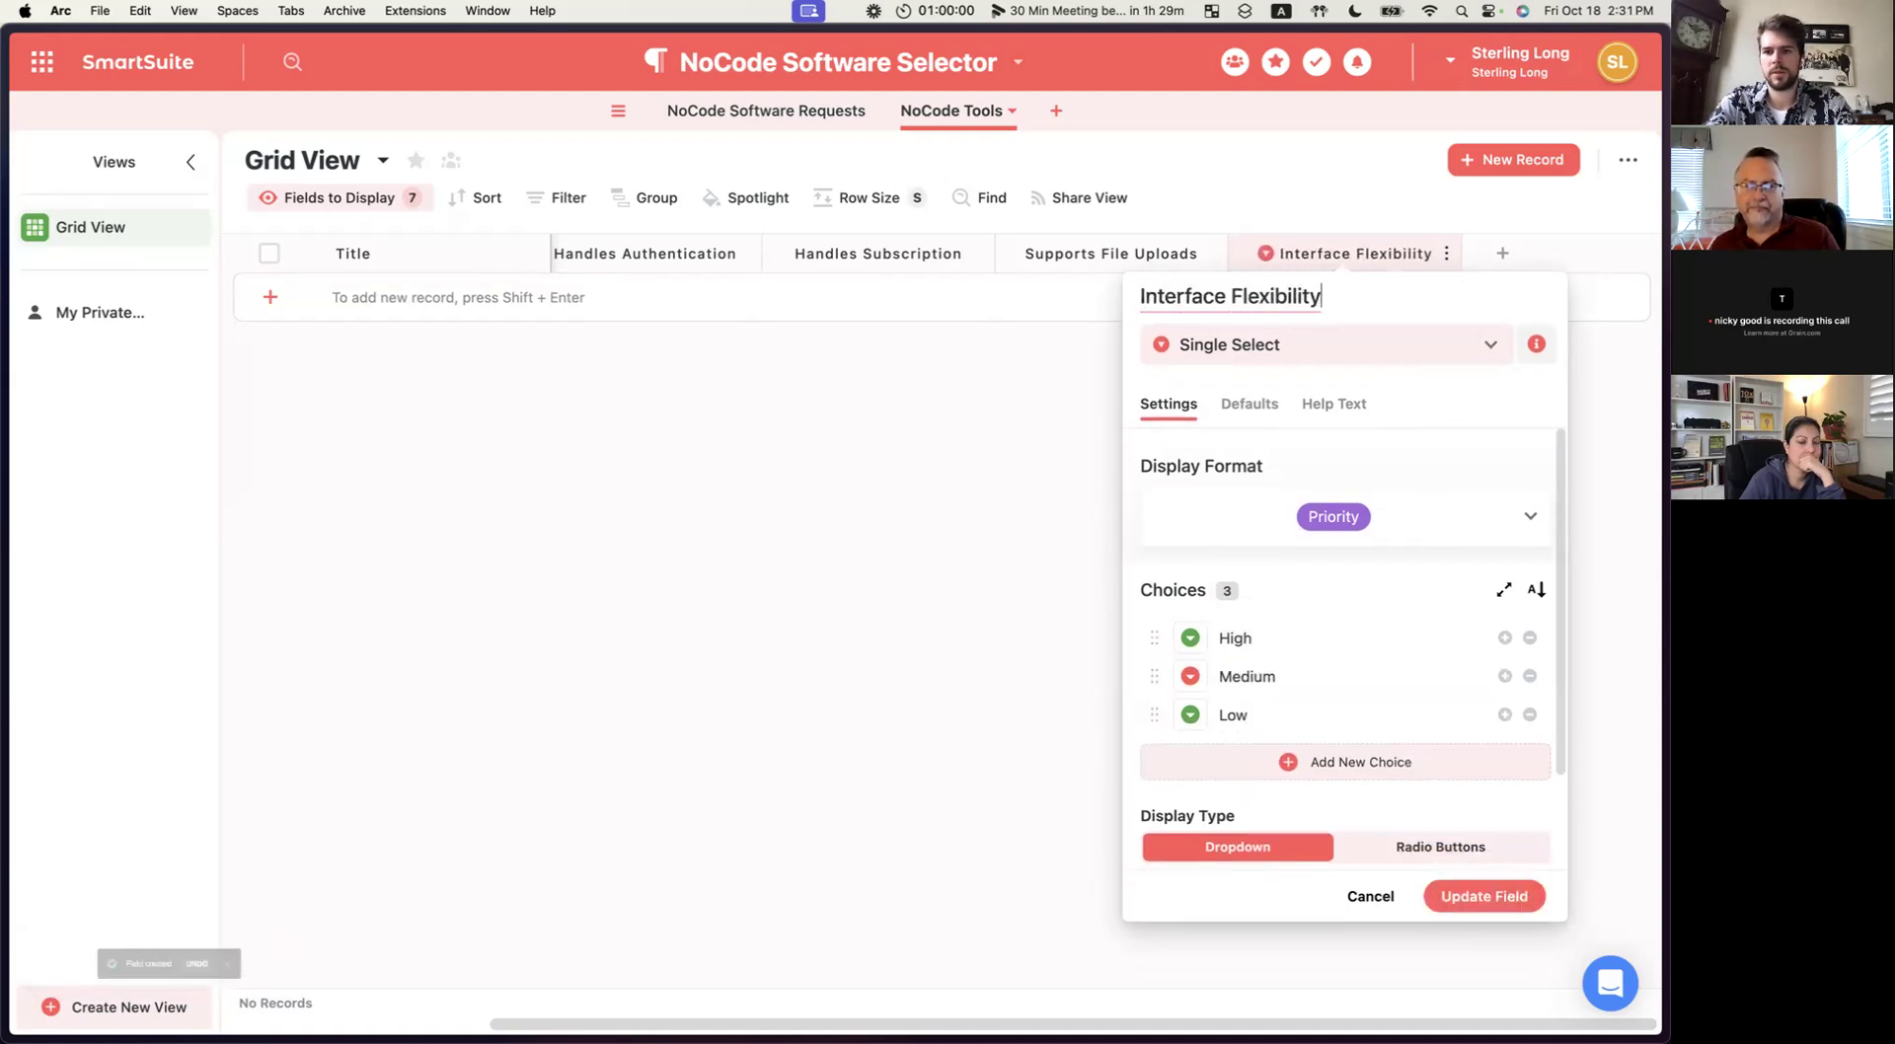
{"action": "type", "text": "Design"}
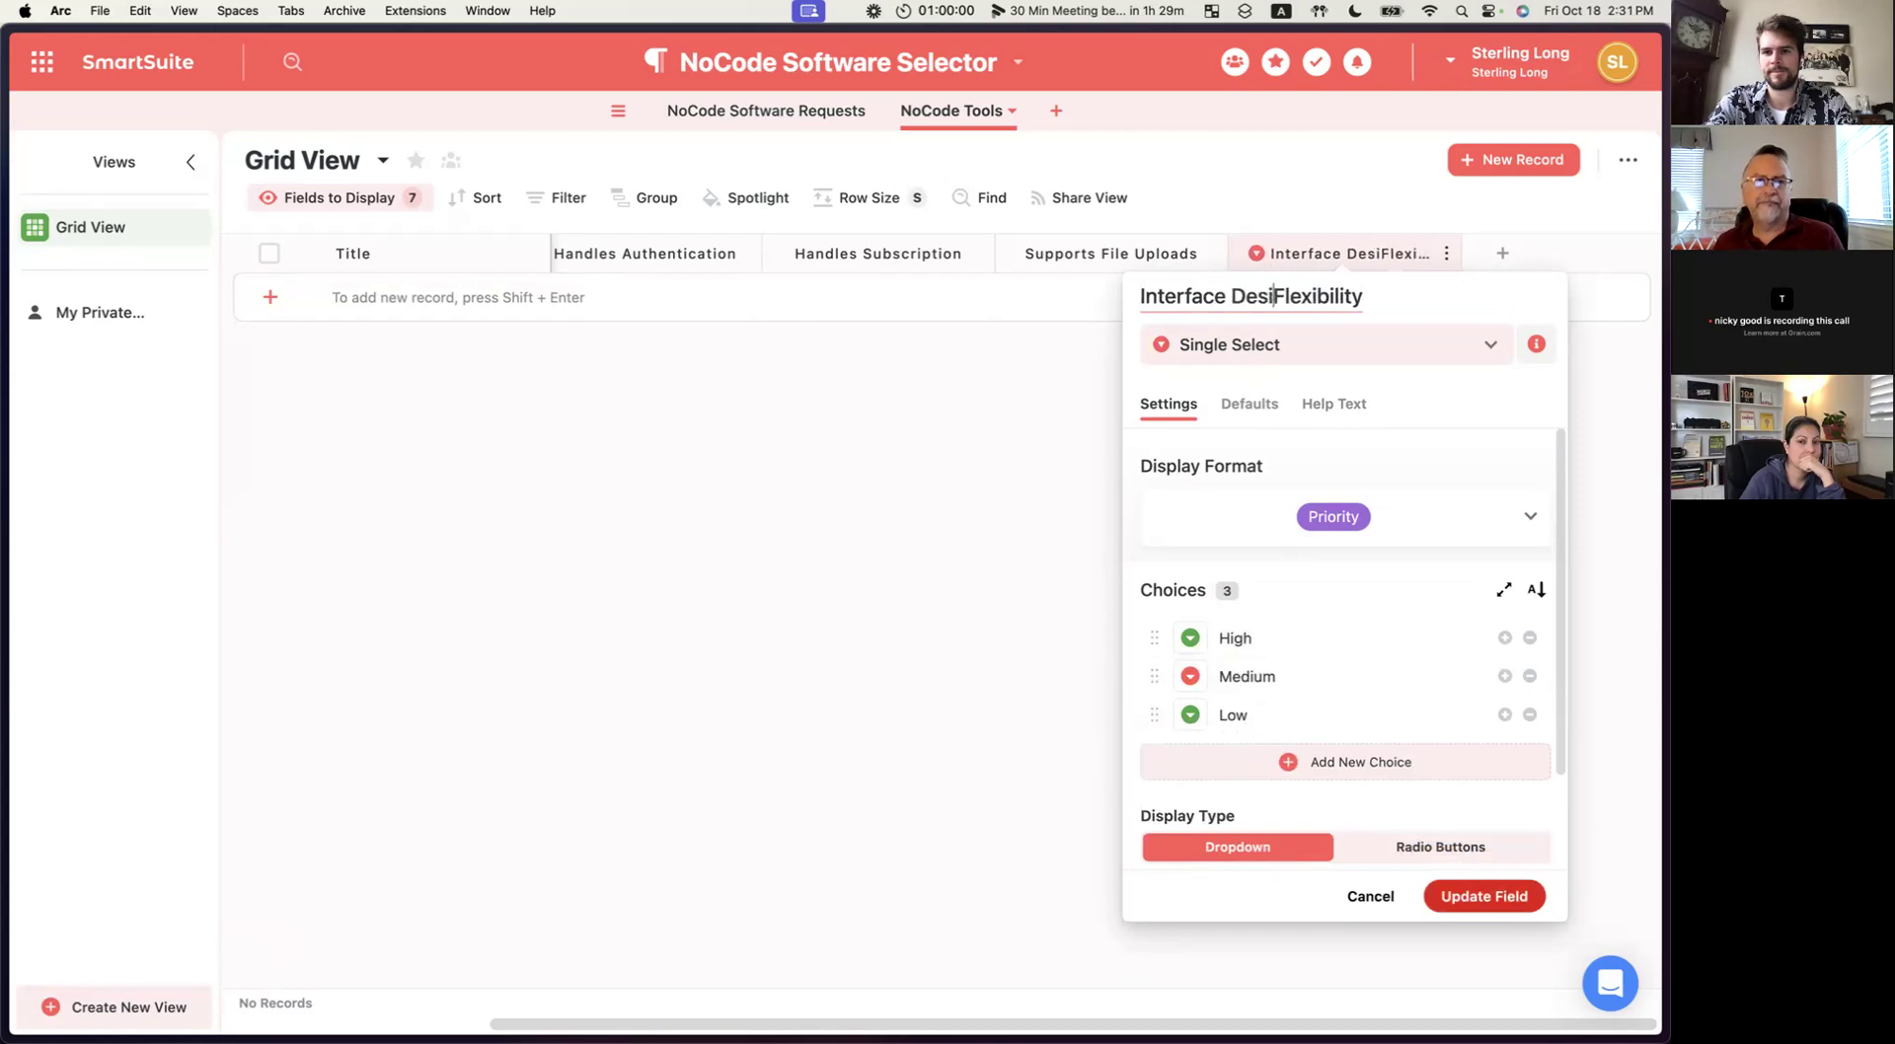
{"action": "left_click", "coordinate": [1510, 897]}
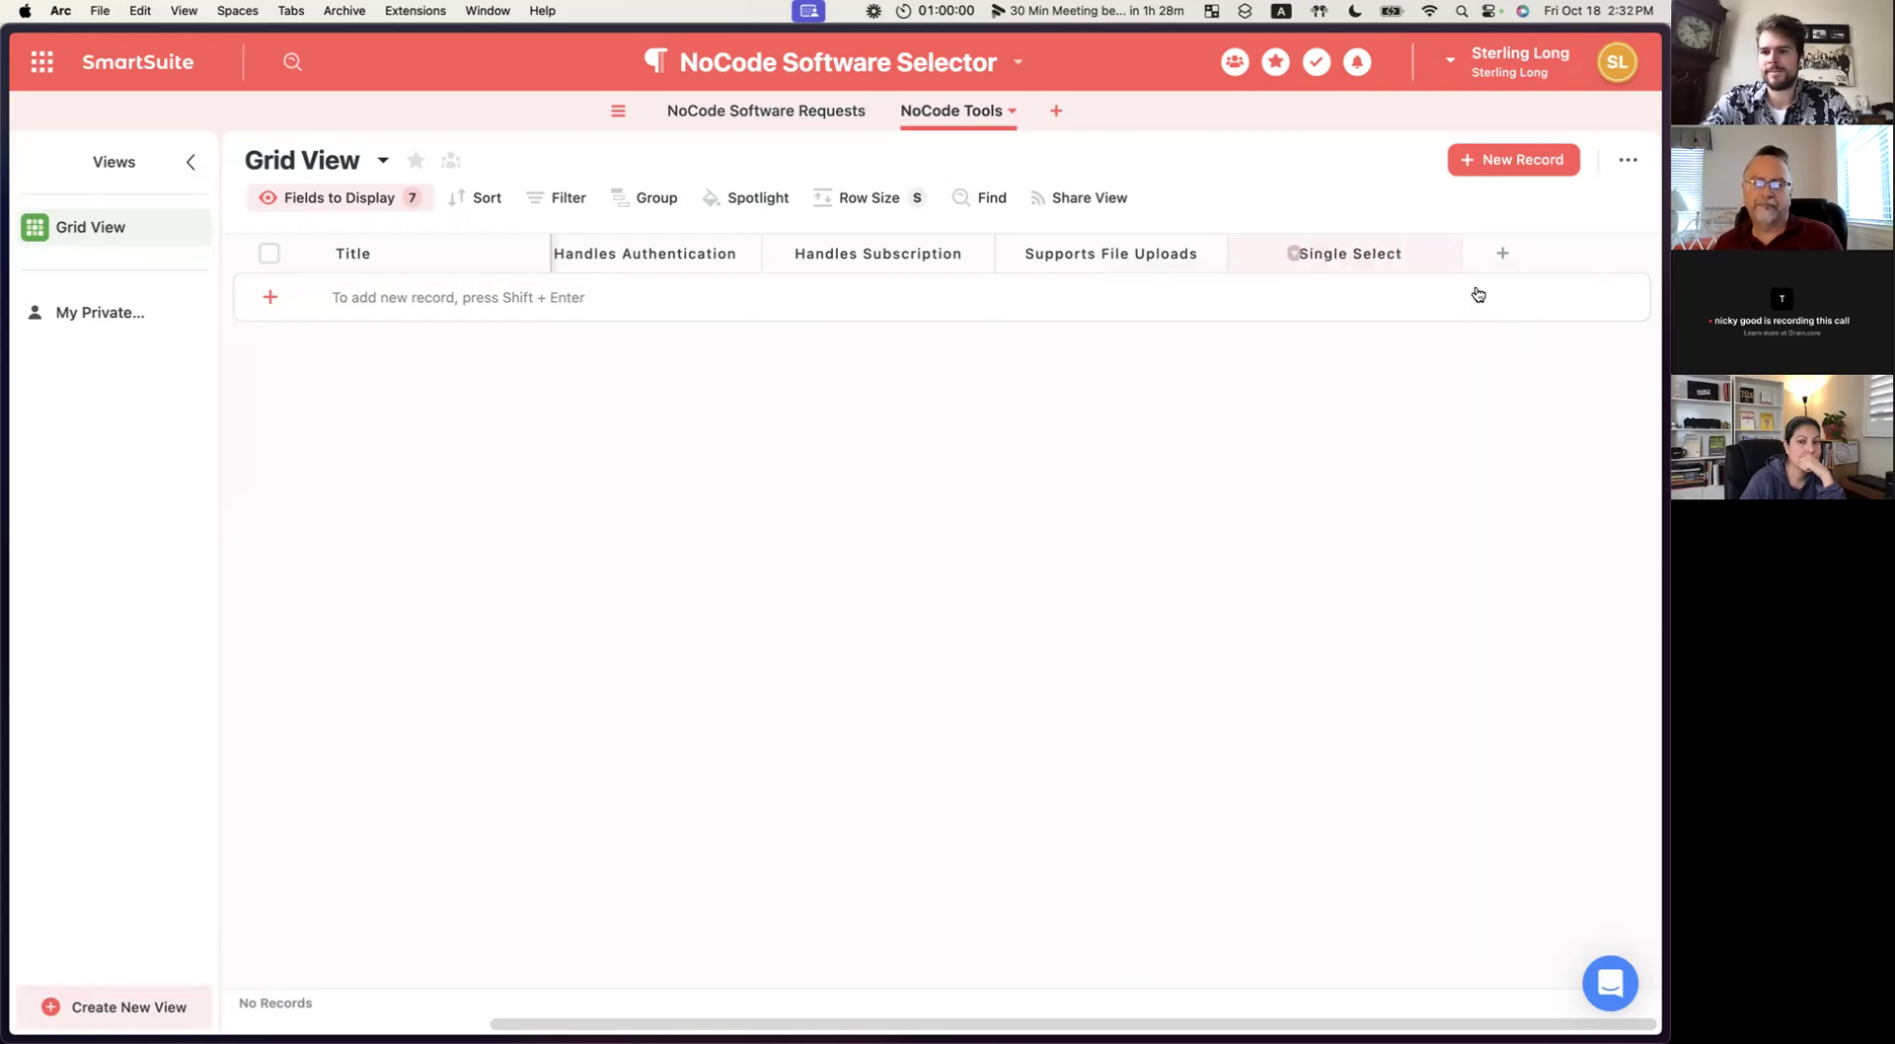
Check the request form's interface requirements and add a matching Yes / No field named "Personal Branding" to the NoCode Tools table.
{"action": "left_click", "coordinate": [1496, 259]}
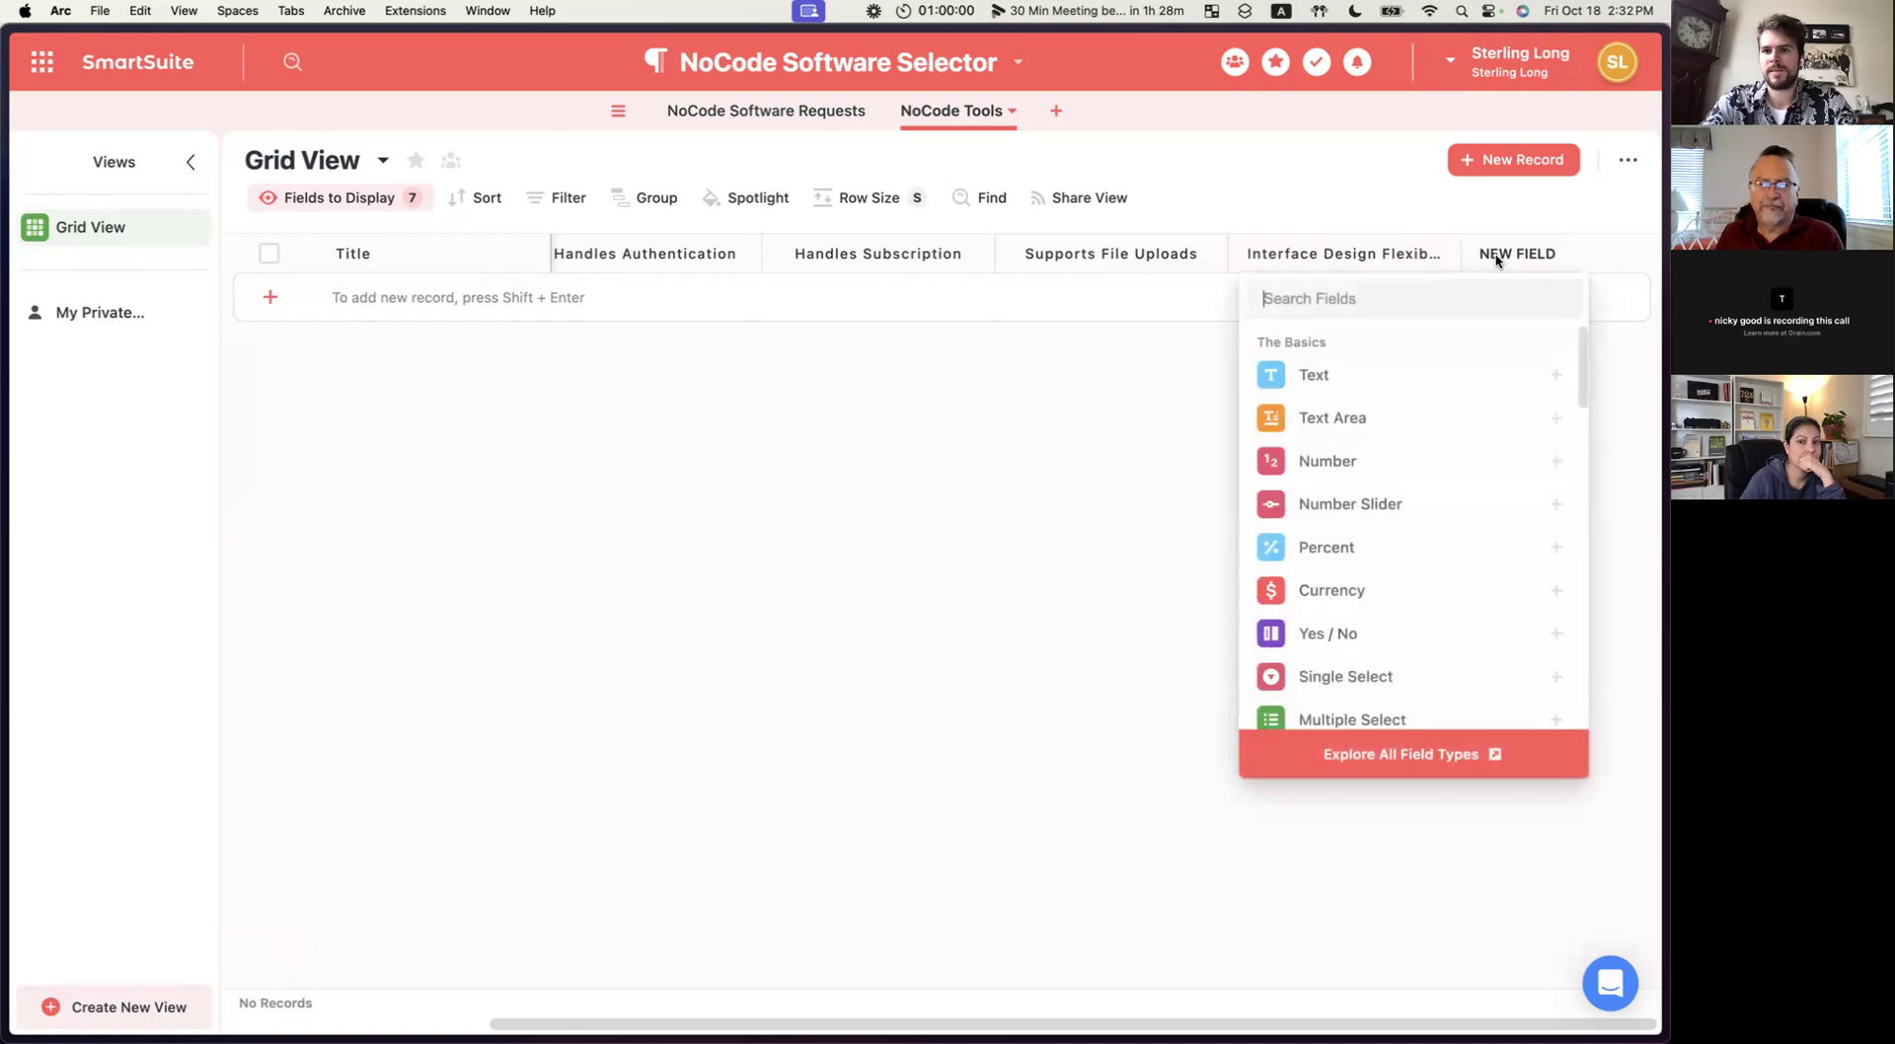
{"action": "left_click", "coordinate": [755, 116]}
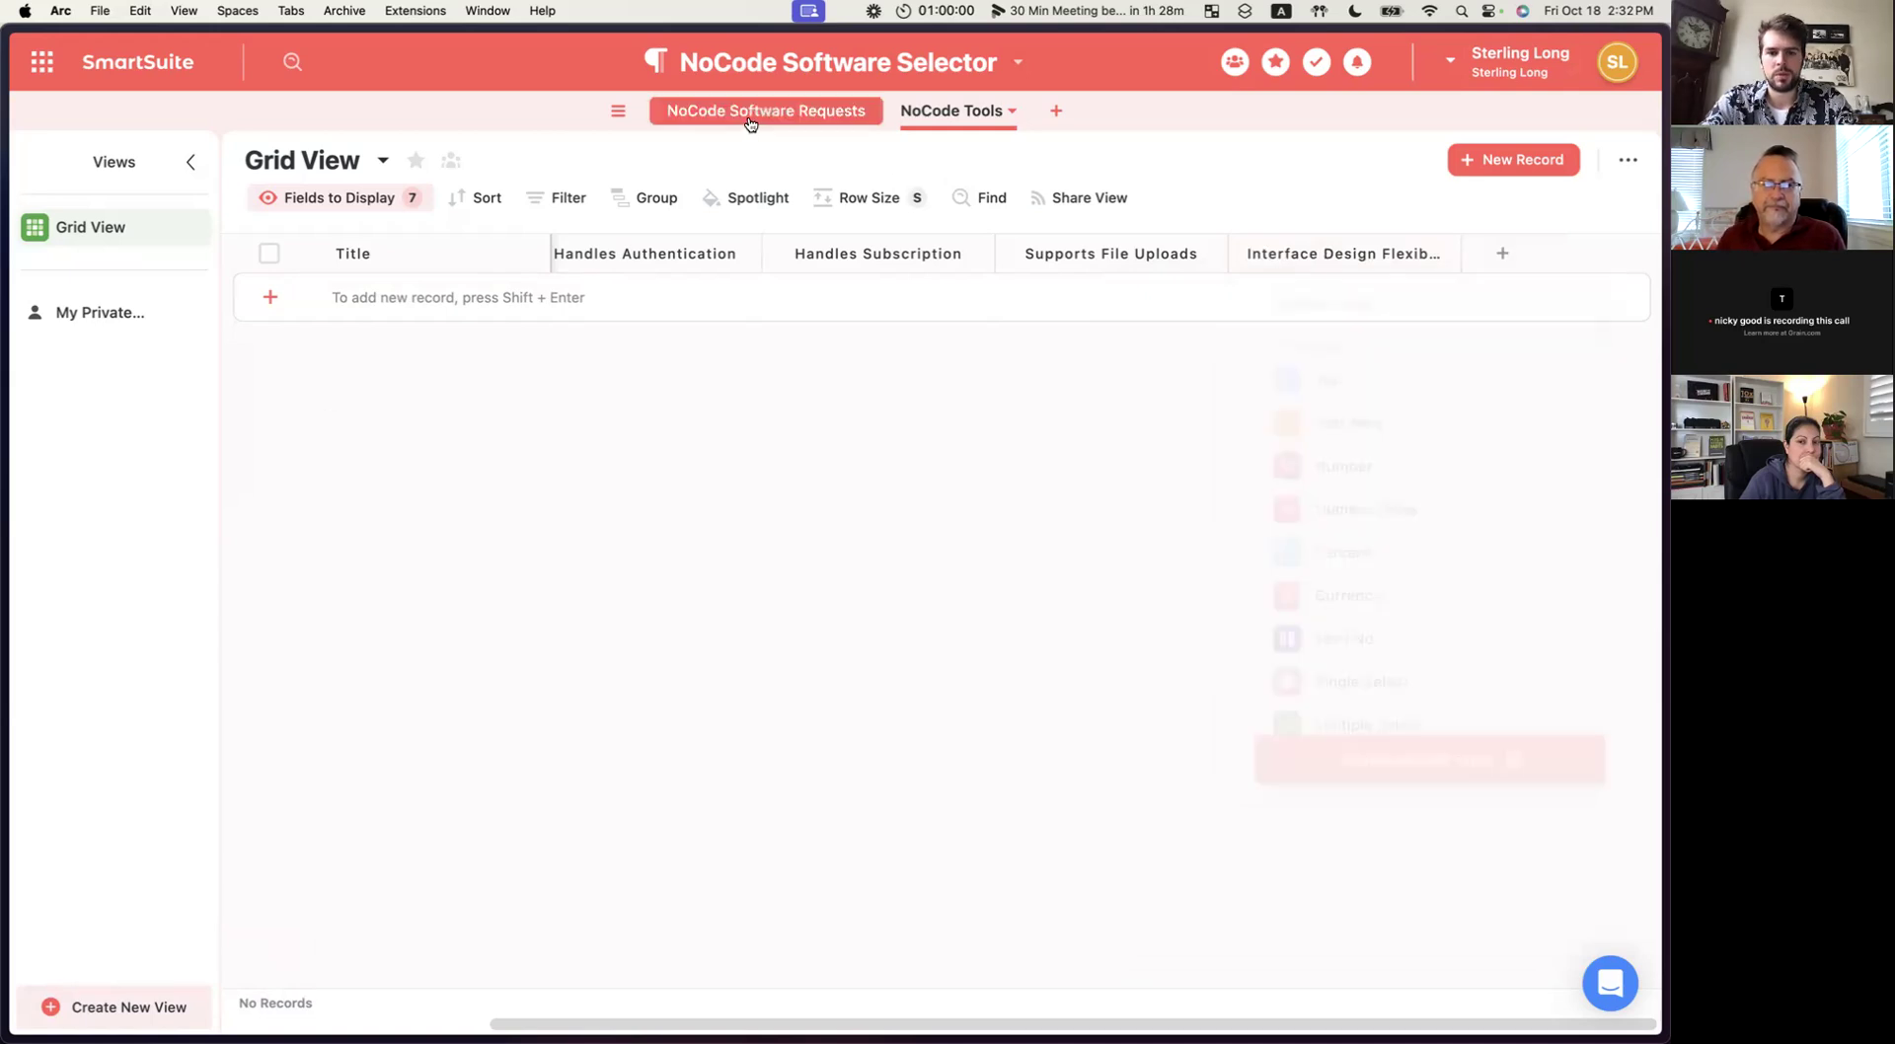
{"action": "scroll", "coordinate": [974, 853], "scroll_direction": "down", "scroll_amount": 3}
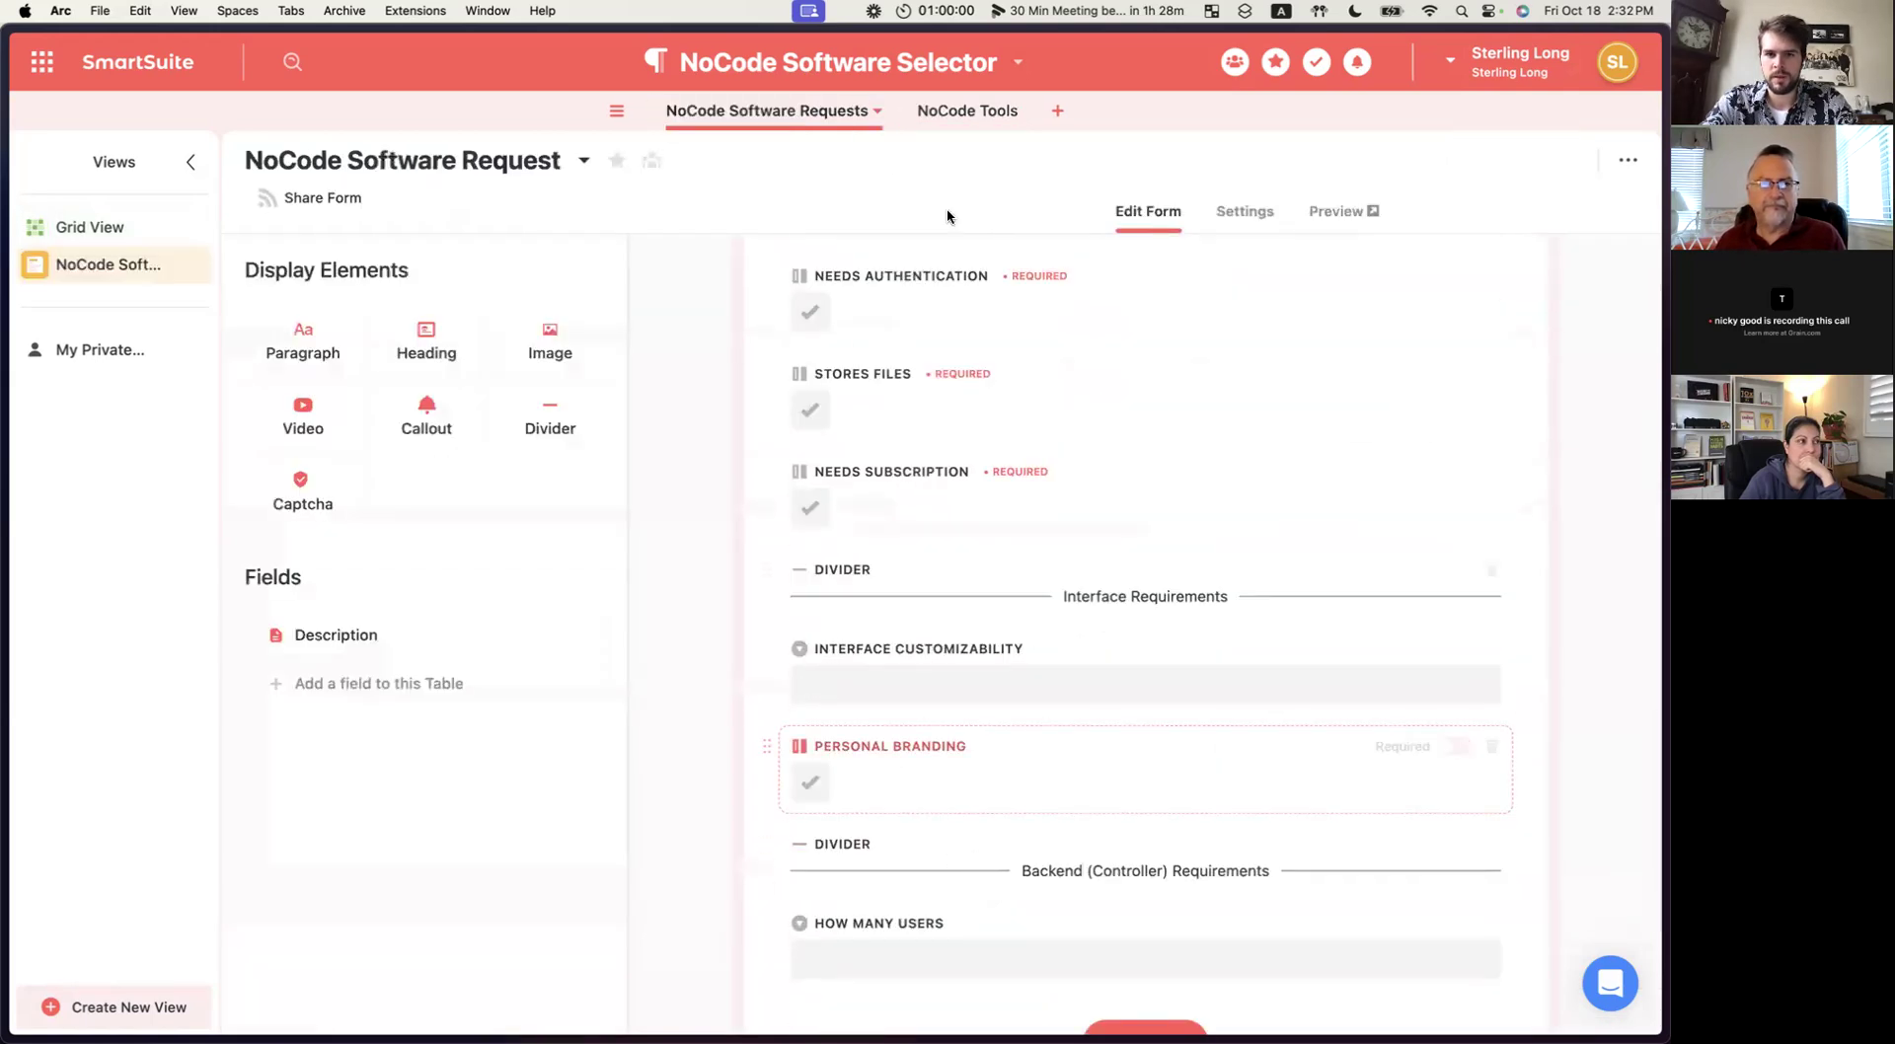
{"action": "left_click", "coordinate": [962, 117]}
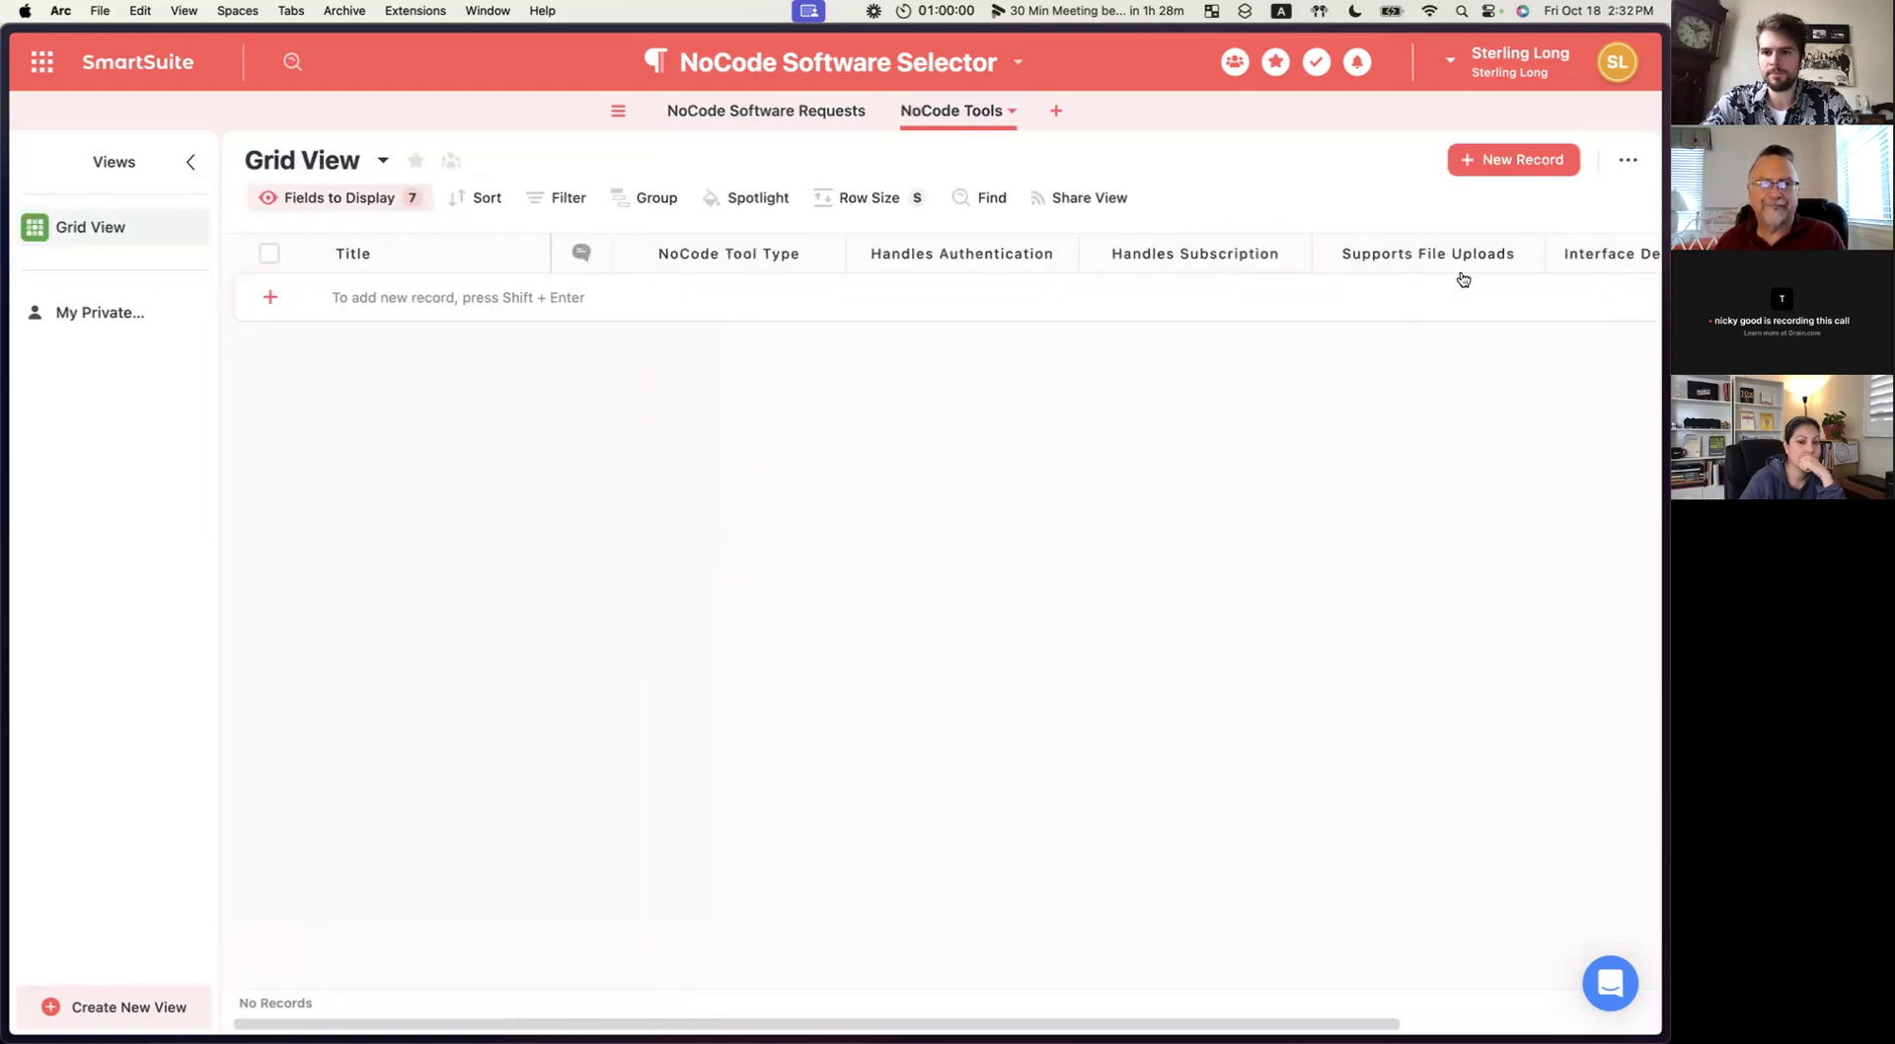
{"action": "scroll", "coordinate": [1441, 281], "scroll_direction": "right", "scroll_amount": 3}
{"action": "left_click", "coordinate": [1490, 257]}
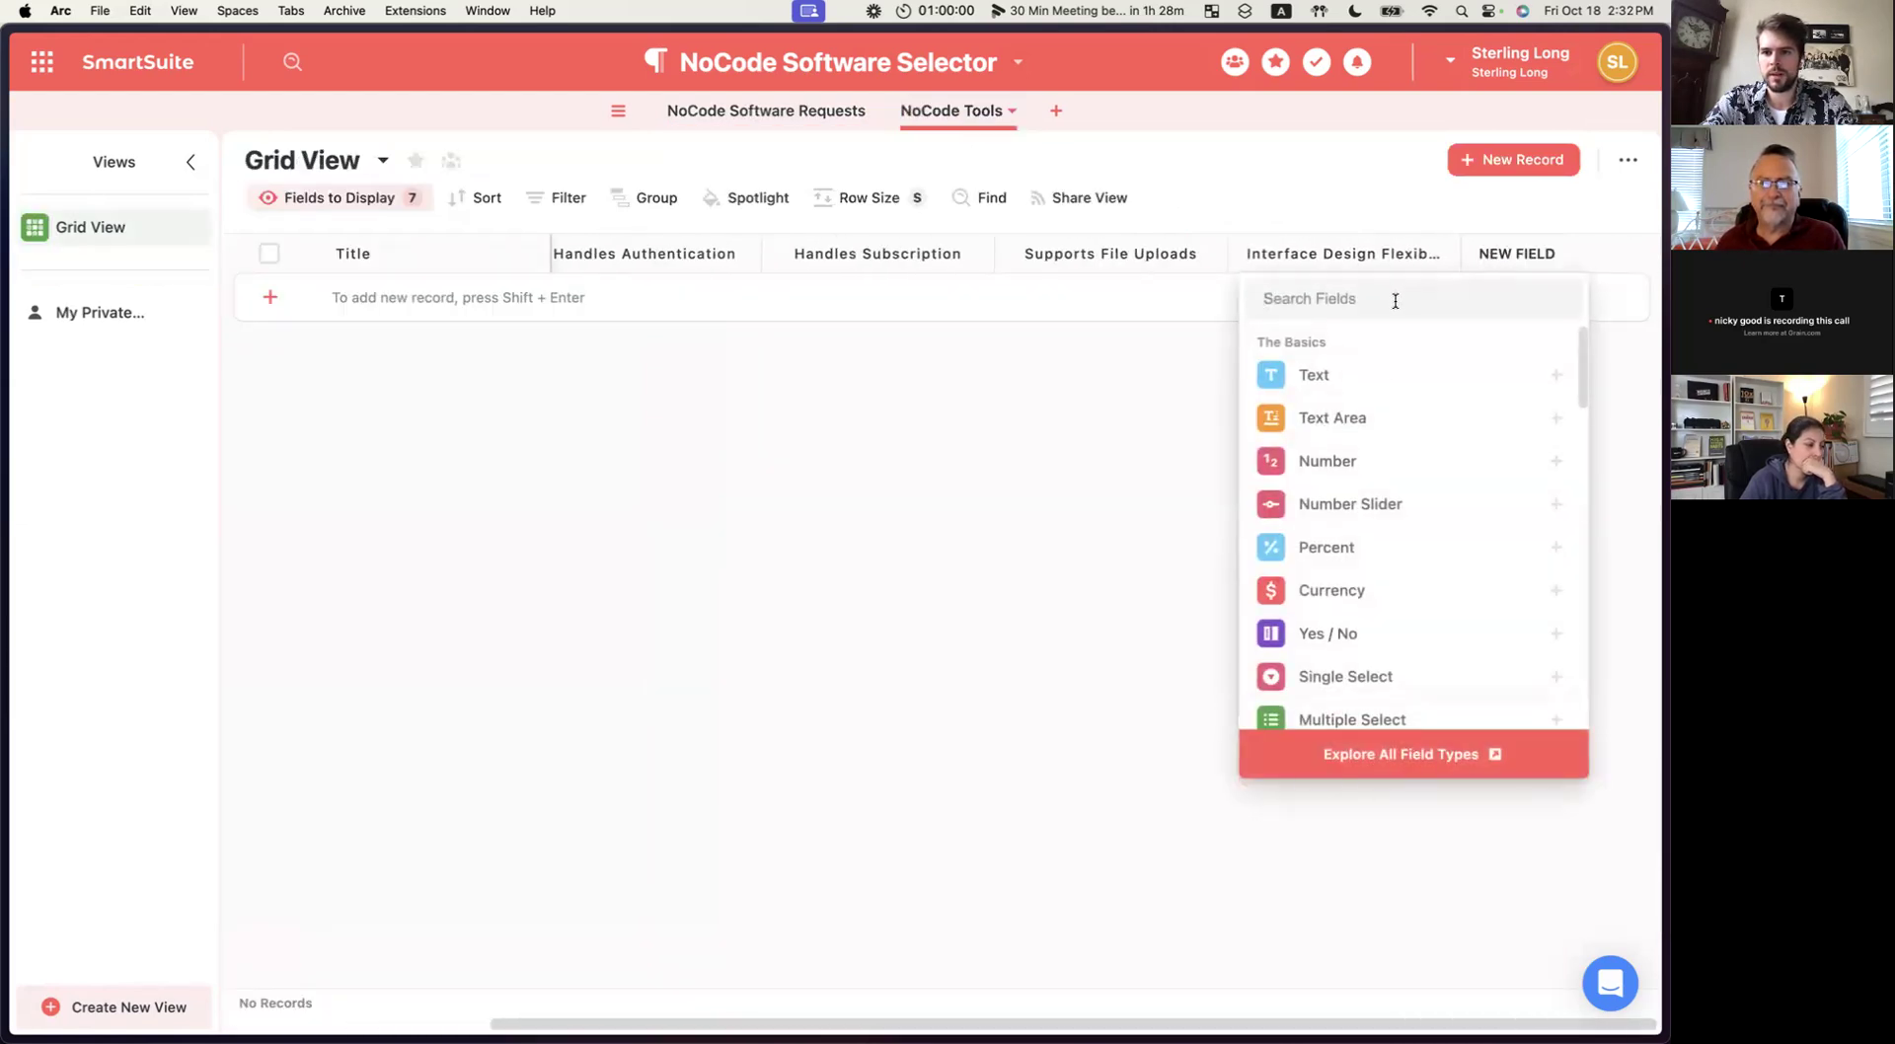
{"action": "left_click", "coordinate": [1335, 633]}
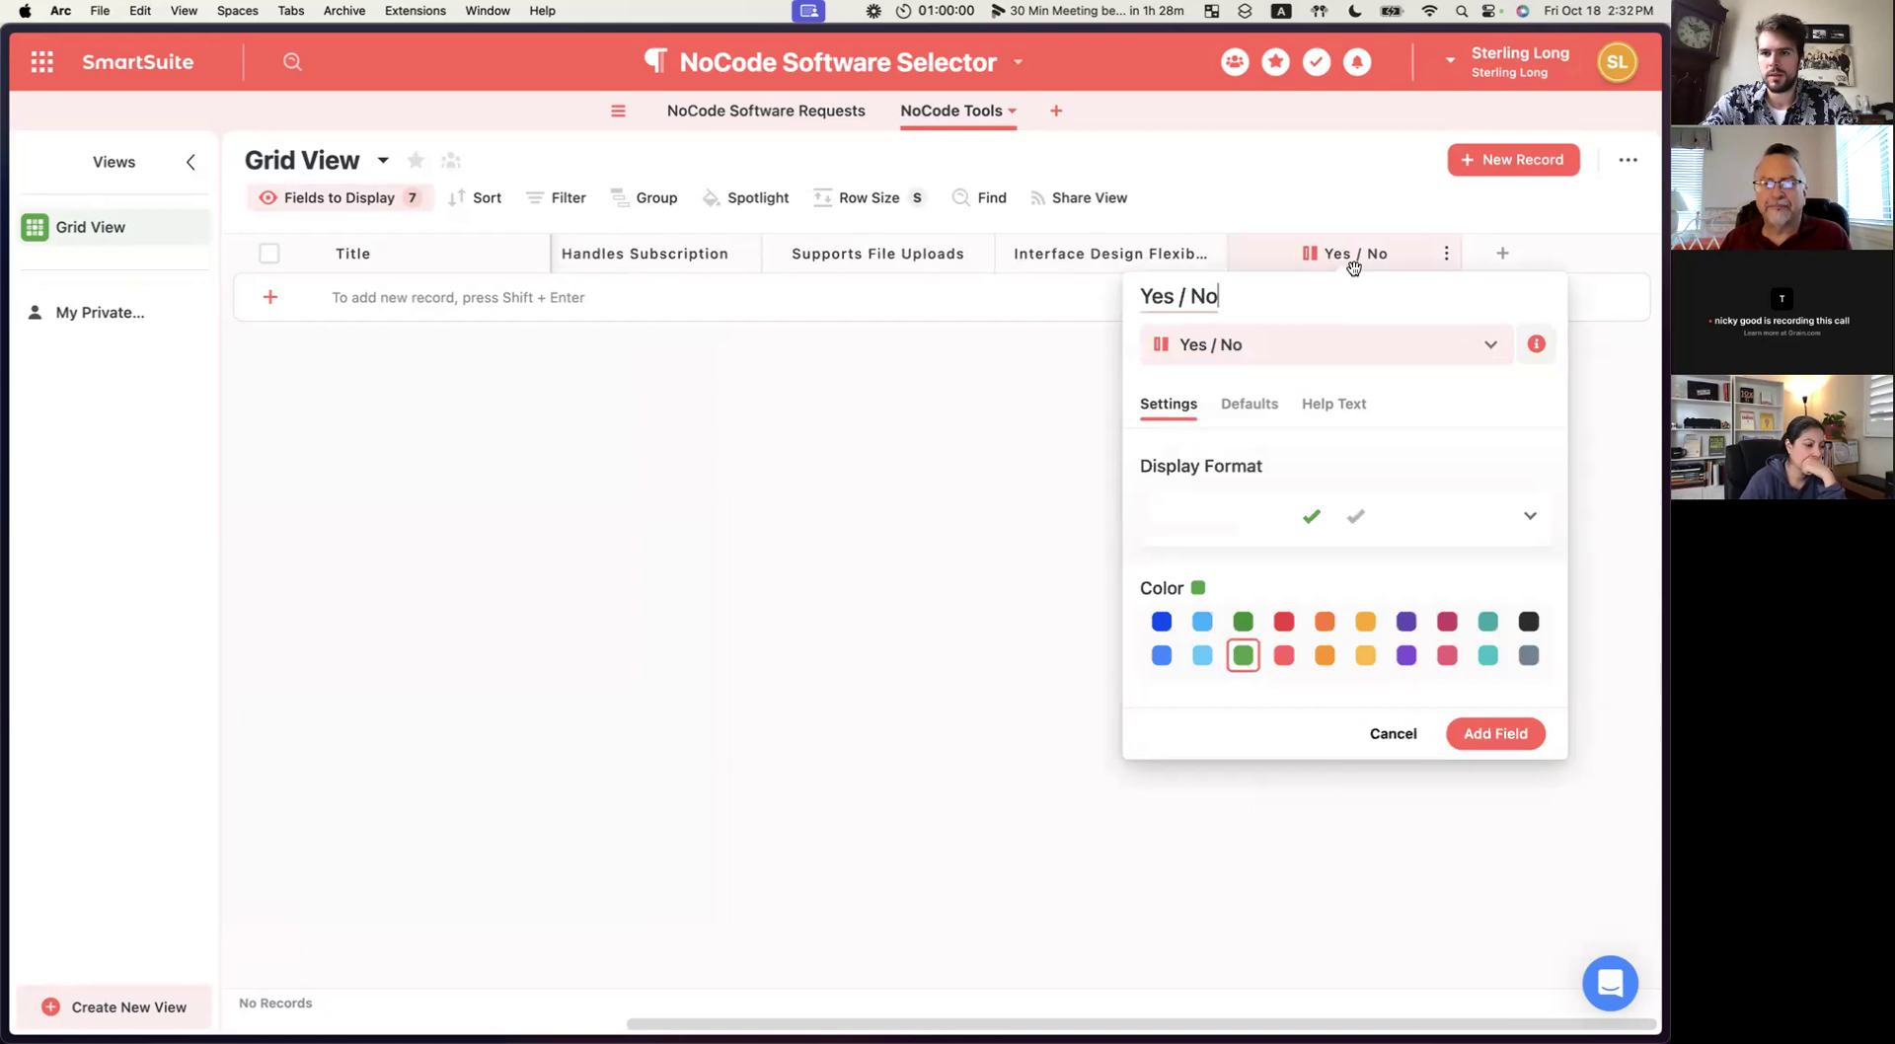
{"action": "key", "text": "super+a"}
{"action": "type", "text": "Personal Branding"}
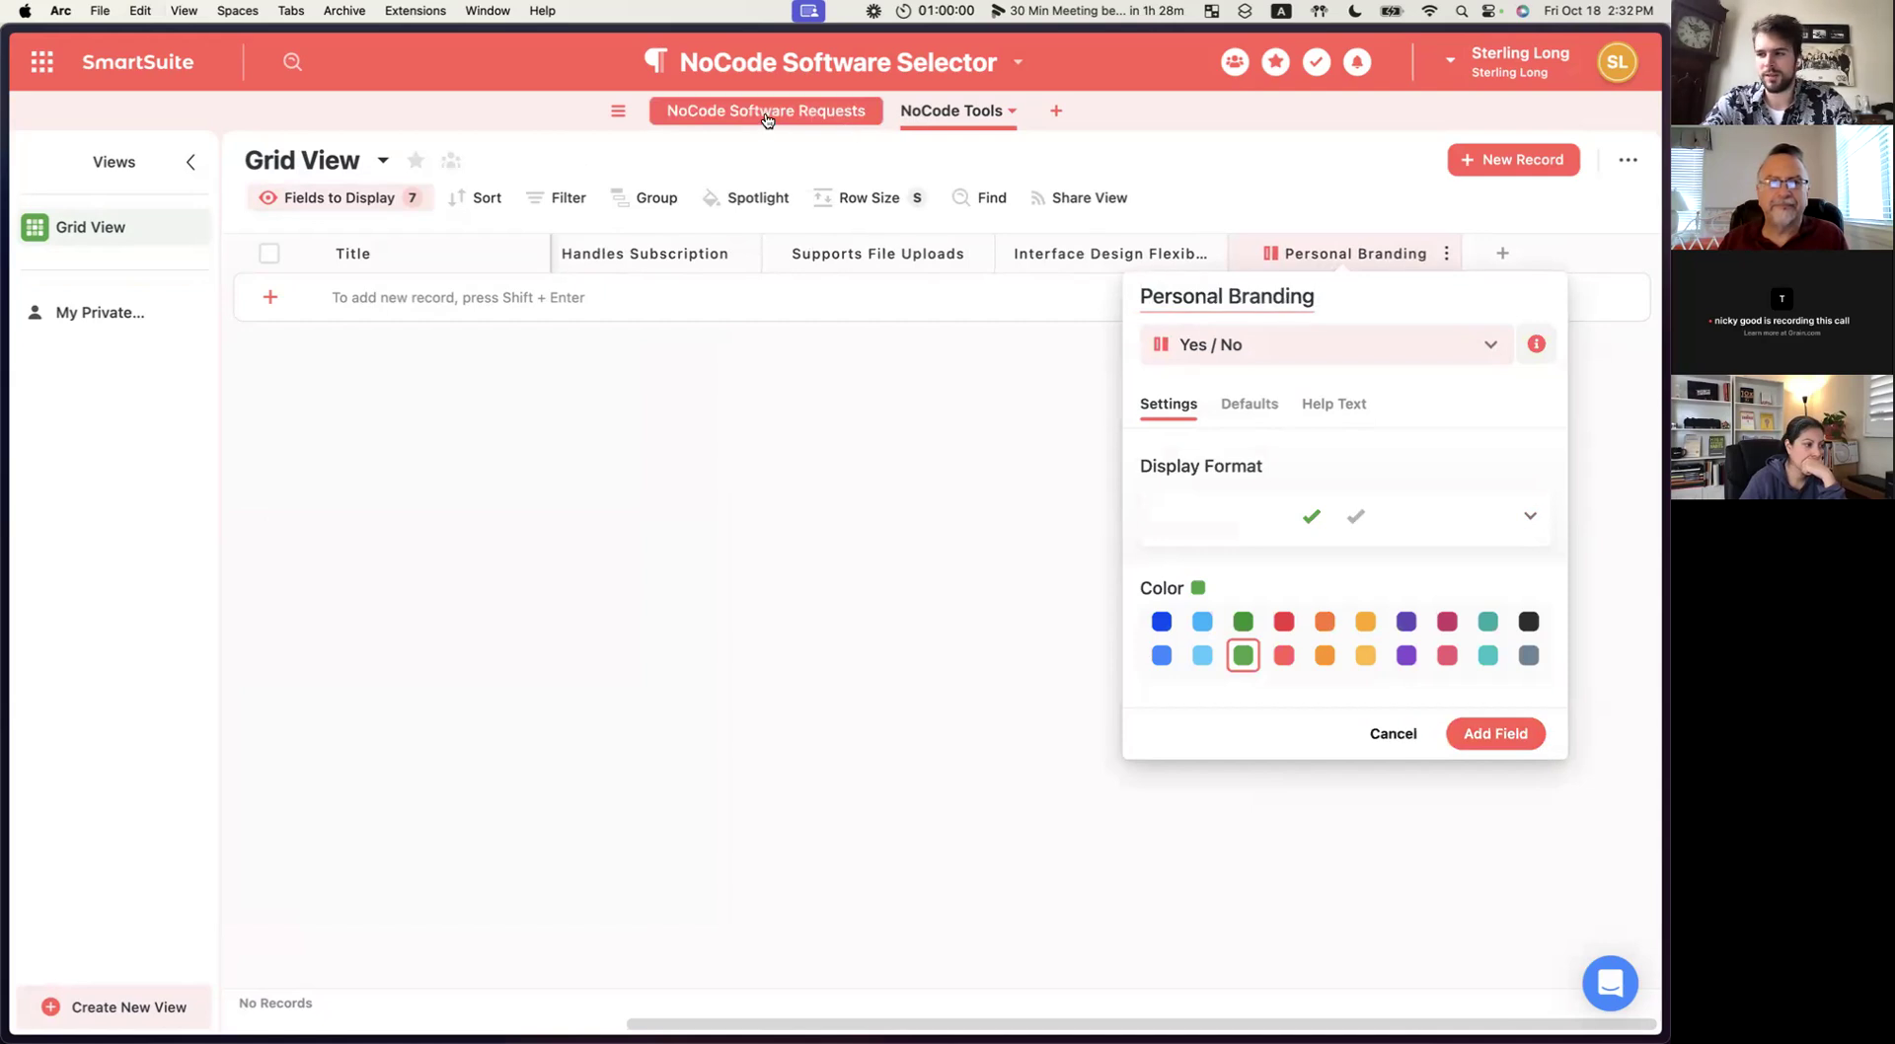
{"action": "left_click", "coordinate": [1497, 739]}
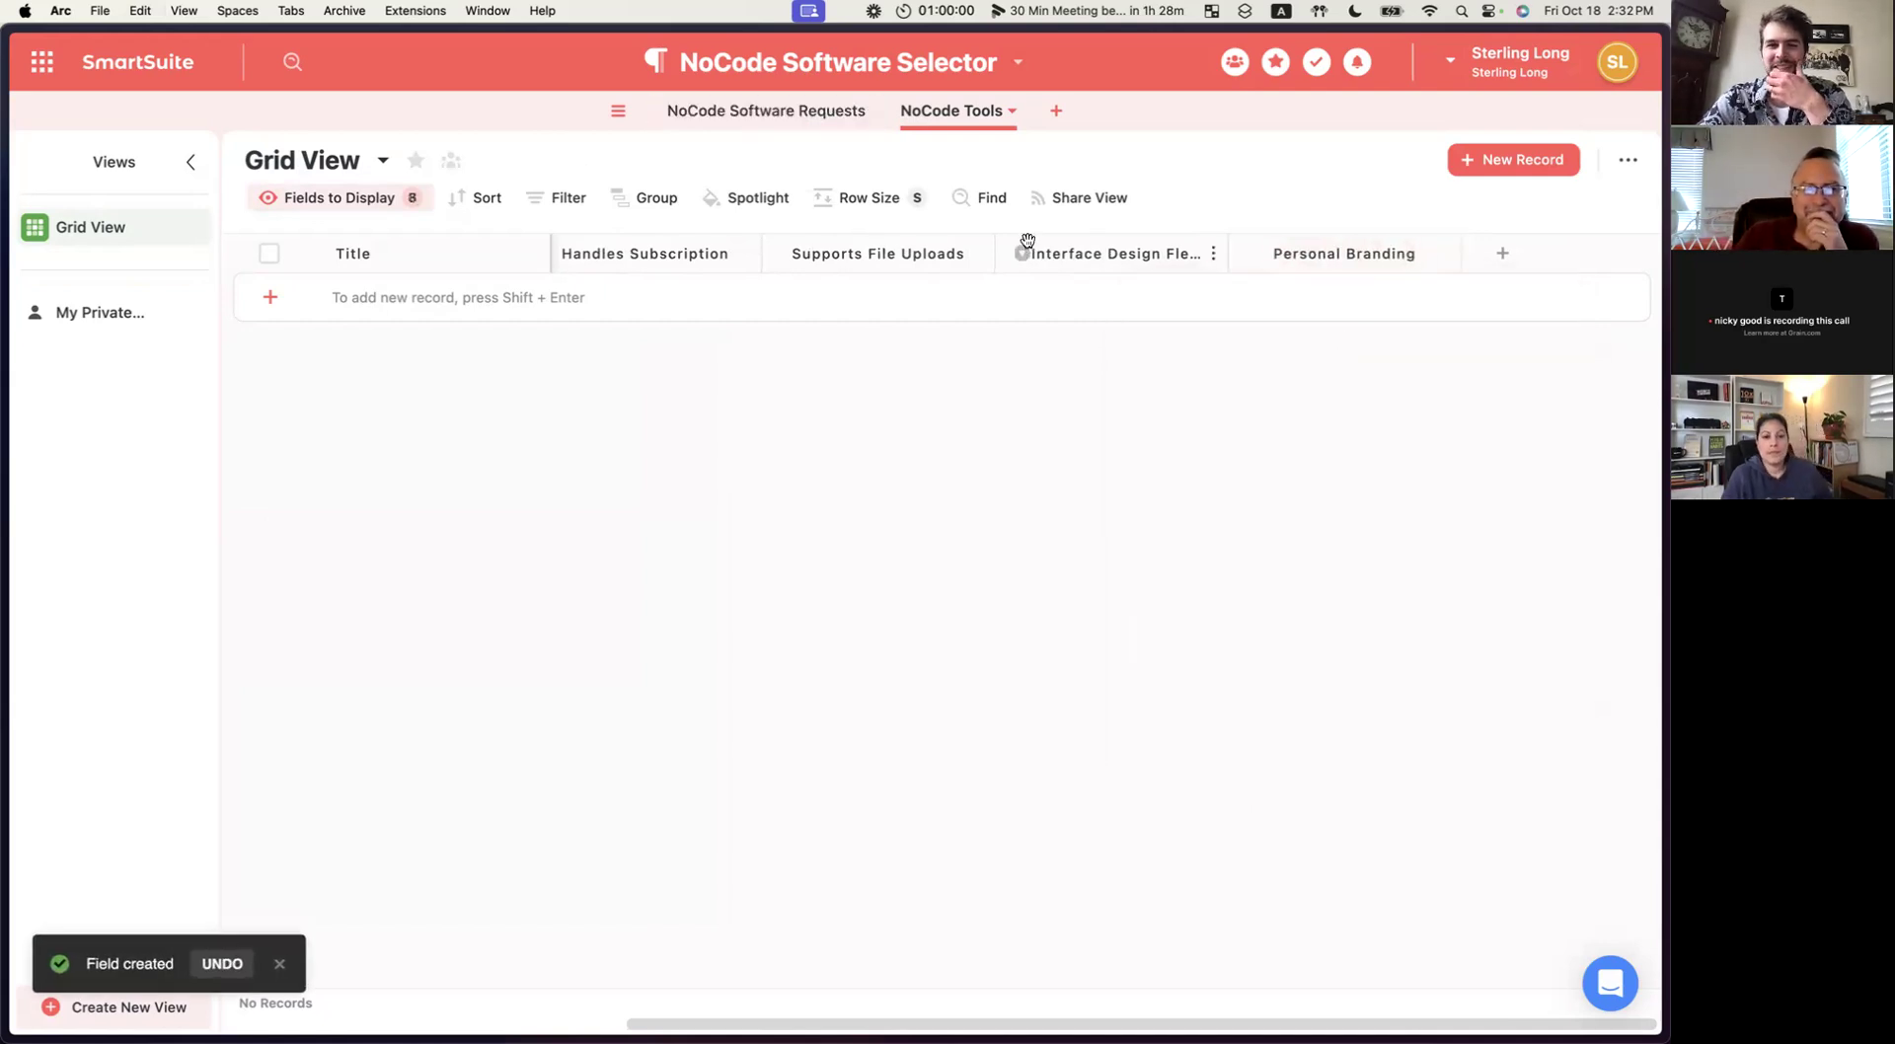
Check the backend requirements on the NoCode Software Request form and return to the NoCode Tools table.
{"action": "left_click", "coordinate": [743, 112]}
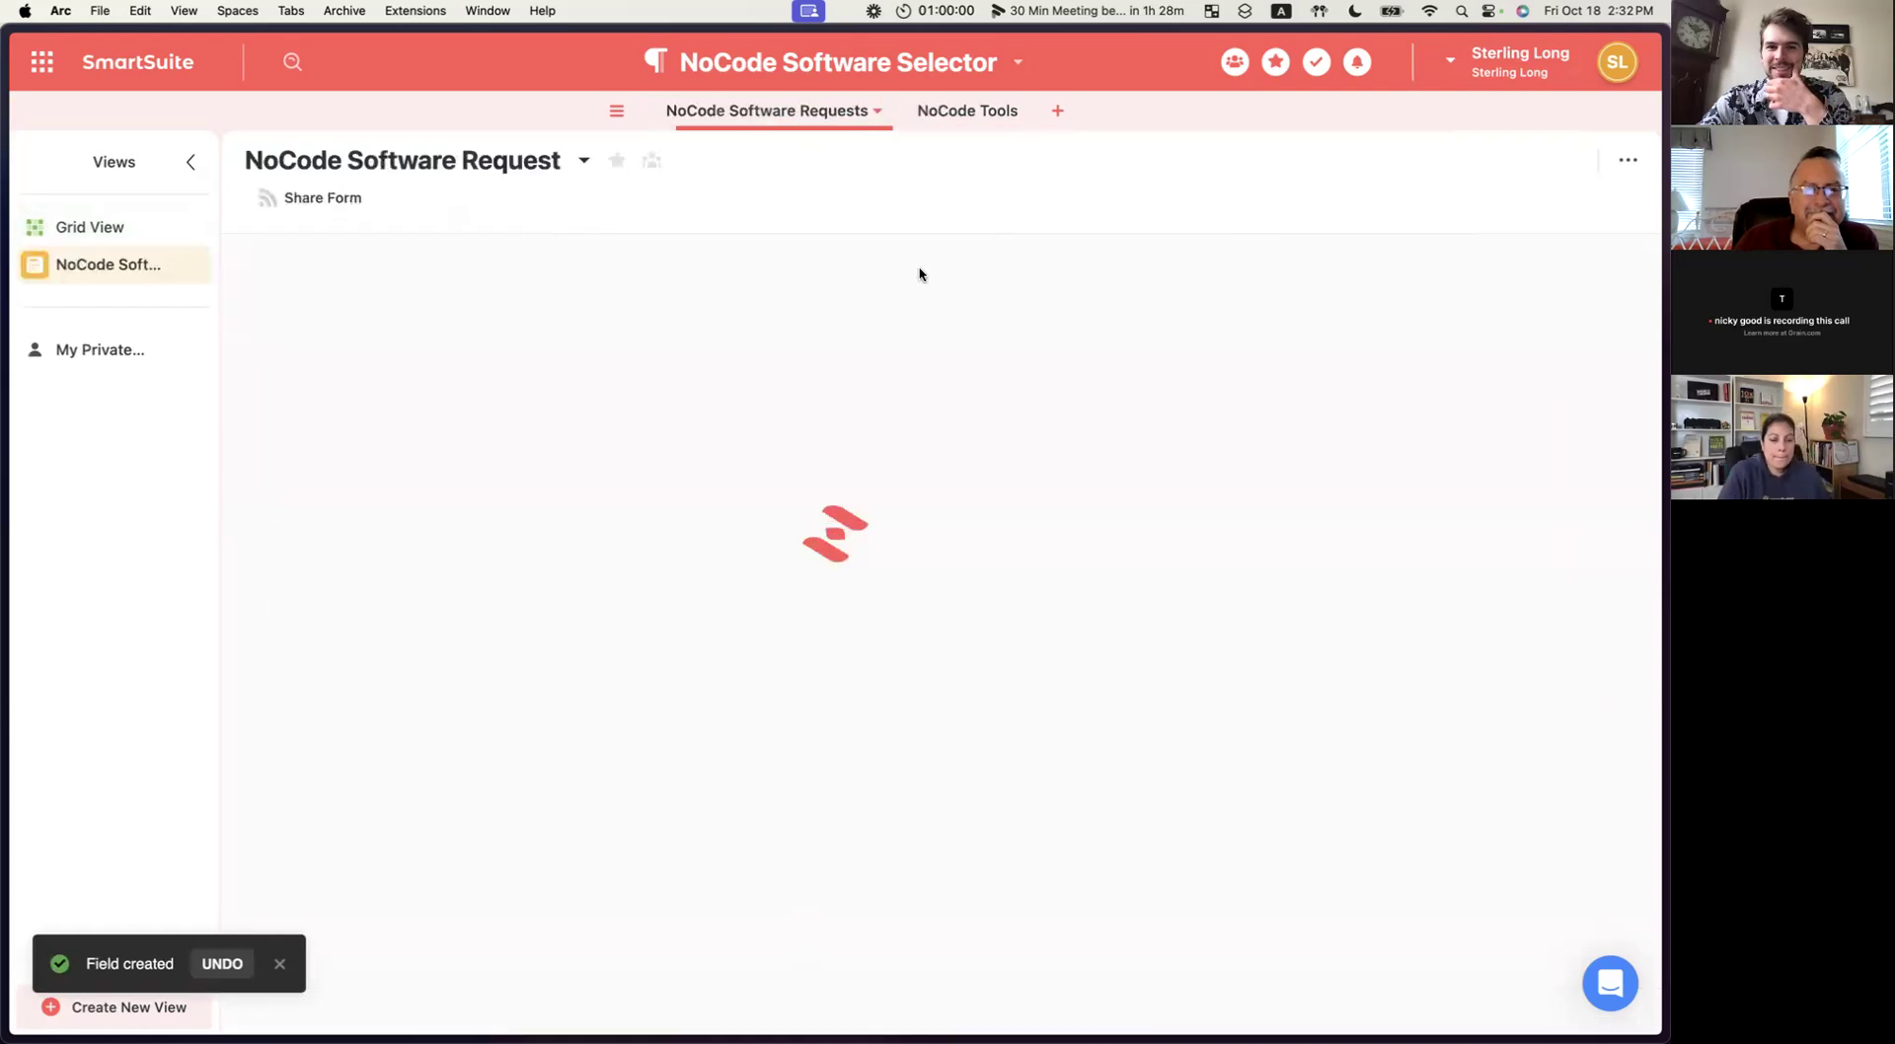
{"action": "scroll", "coordinate": [1036, 724], "scroll_direction": "down", "scroll_amount": 10}
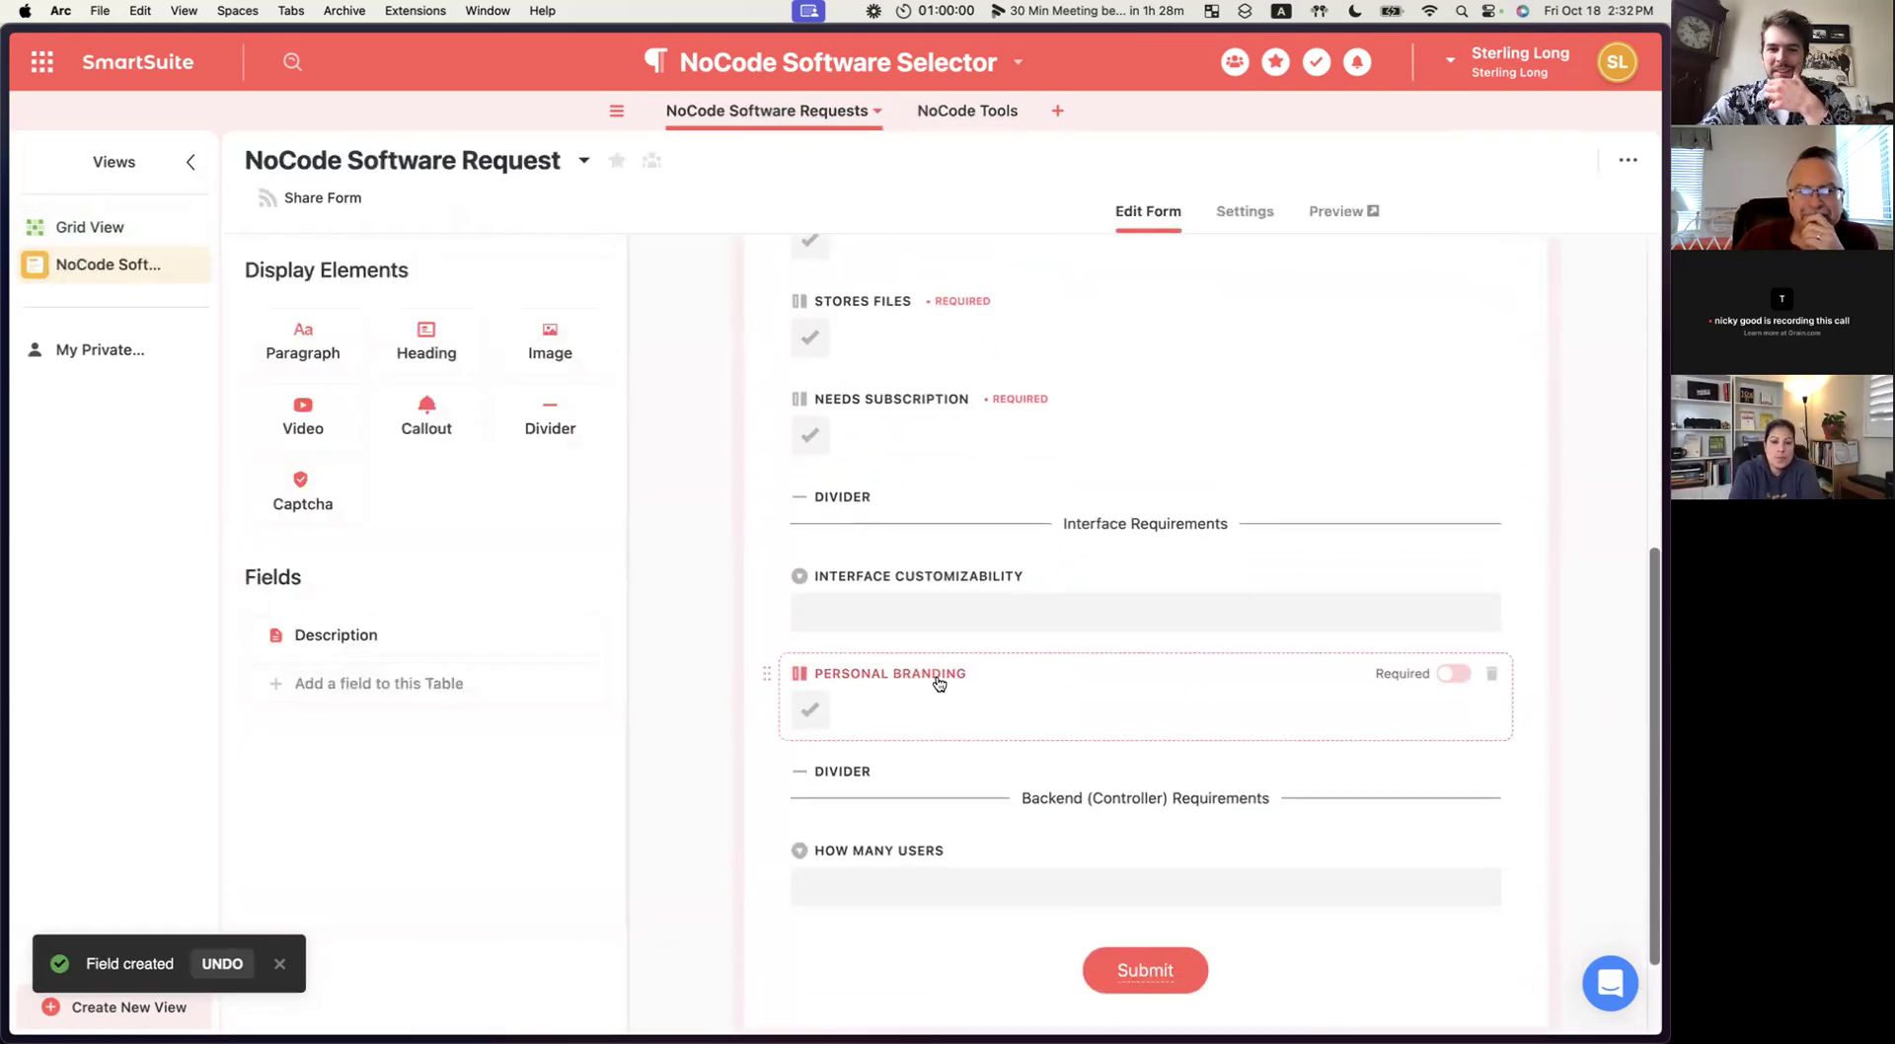
{"action": "scroll", "coordinate": [926, 727], "scroll_direction": "down", "scroll_amount": 2}
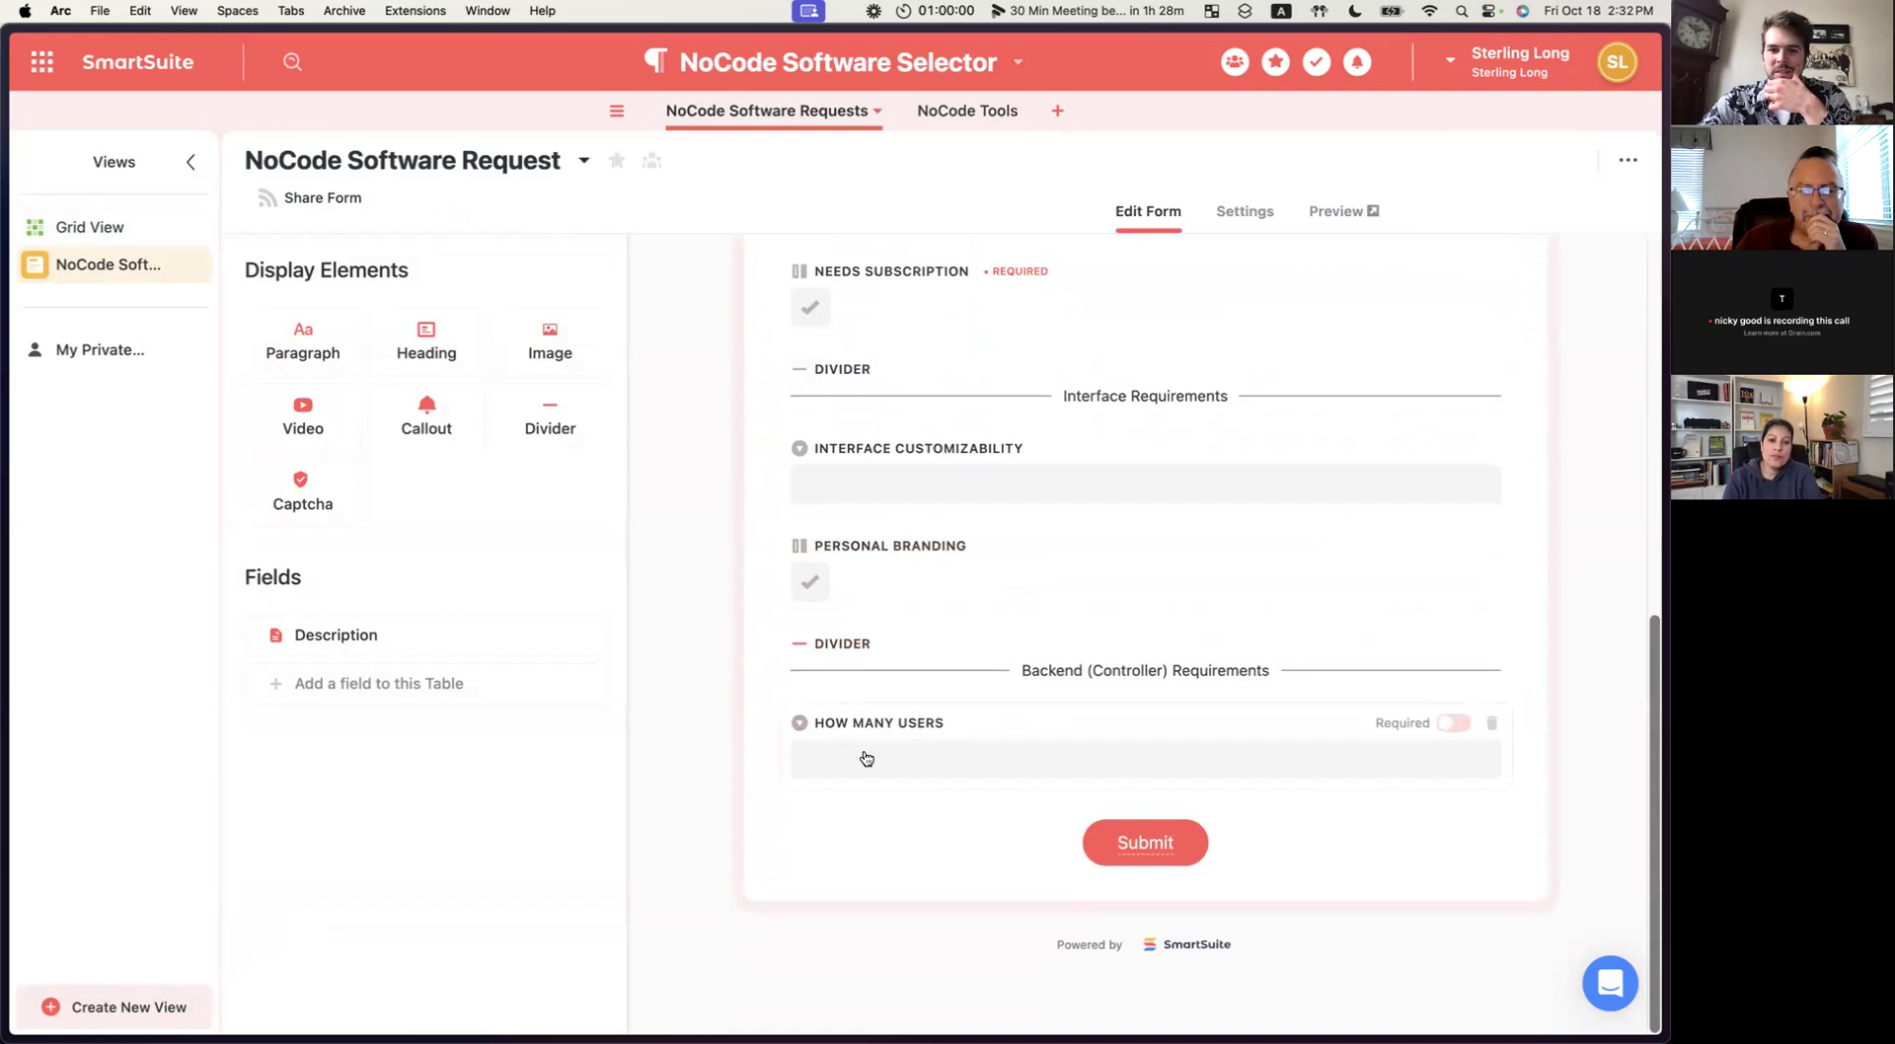
{"action": "left_click", "coordinate": [967, 110]}
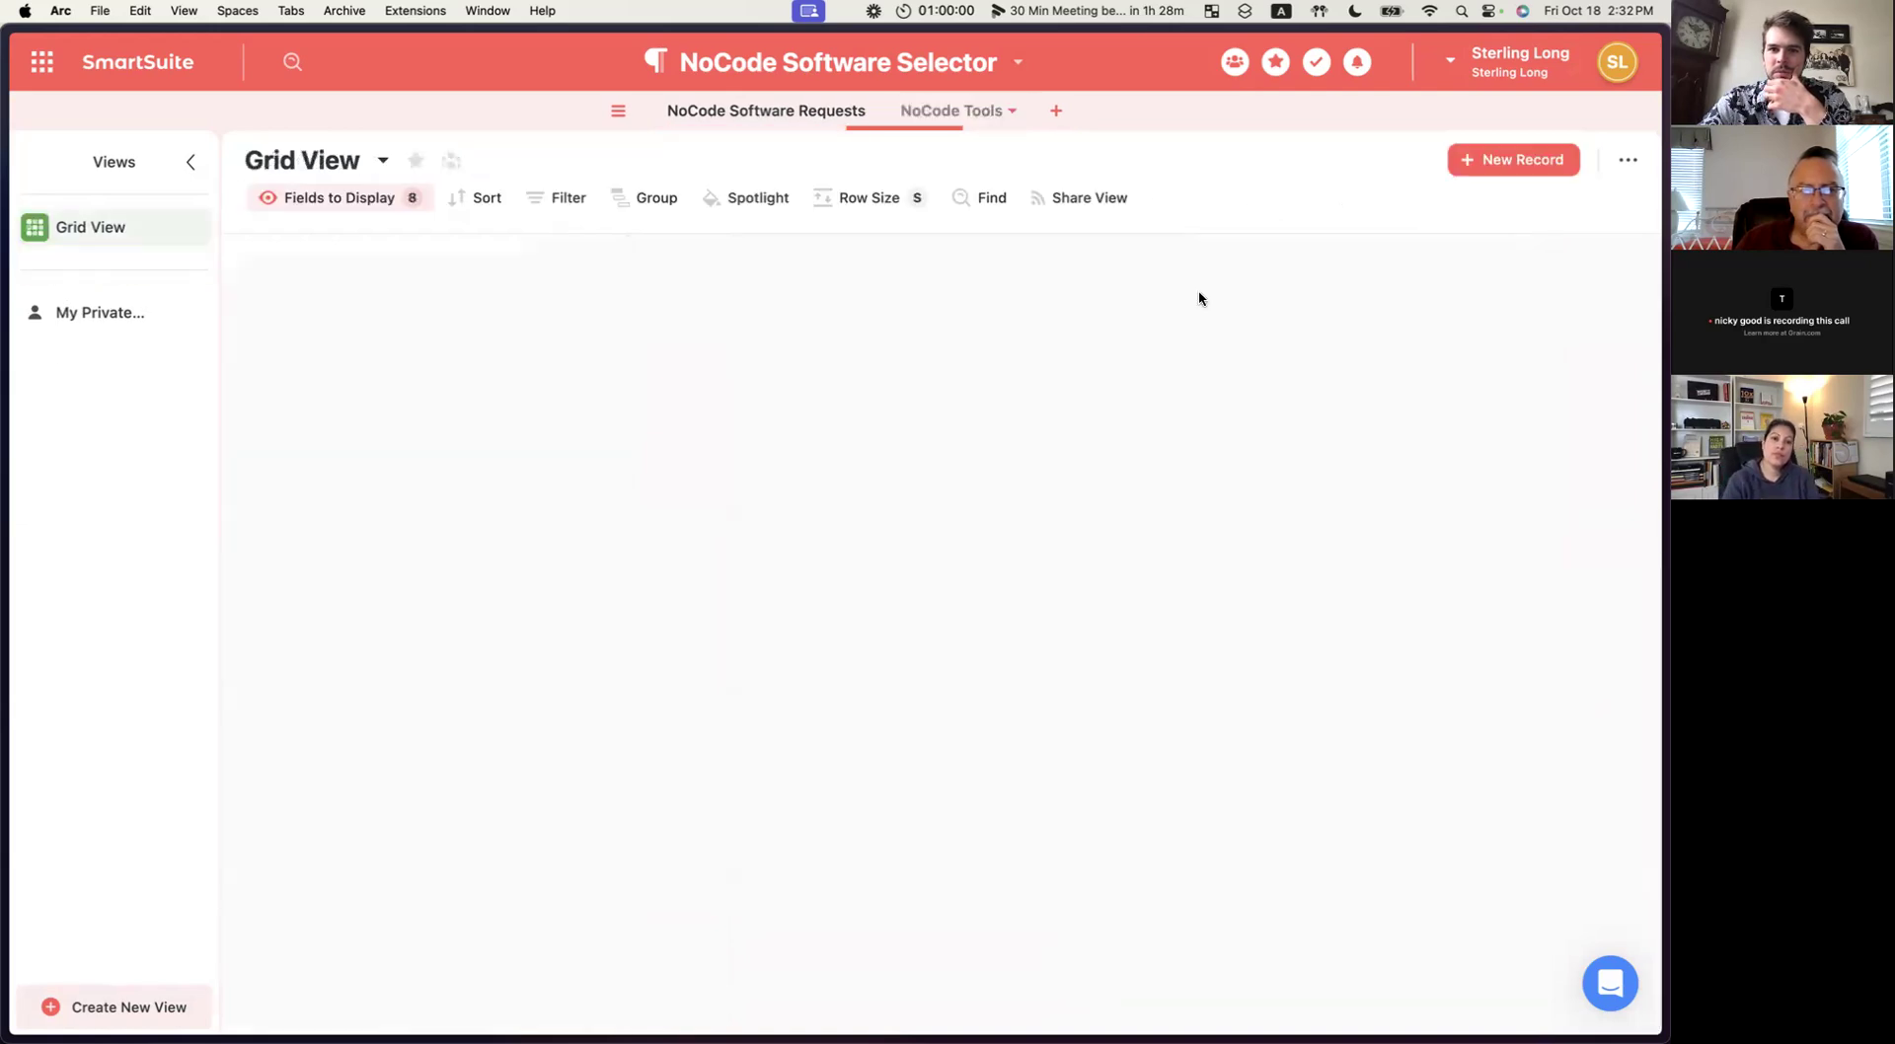
{"action": "scroll", "coordinate": [1335, 328], "scroll_direction": "right", "scroll_amount": 5}
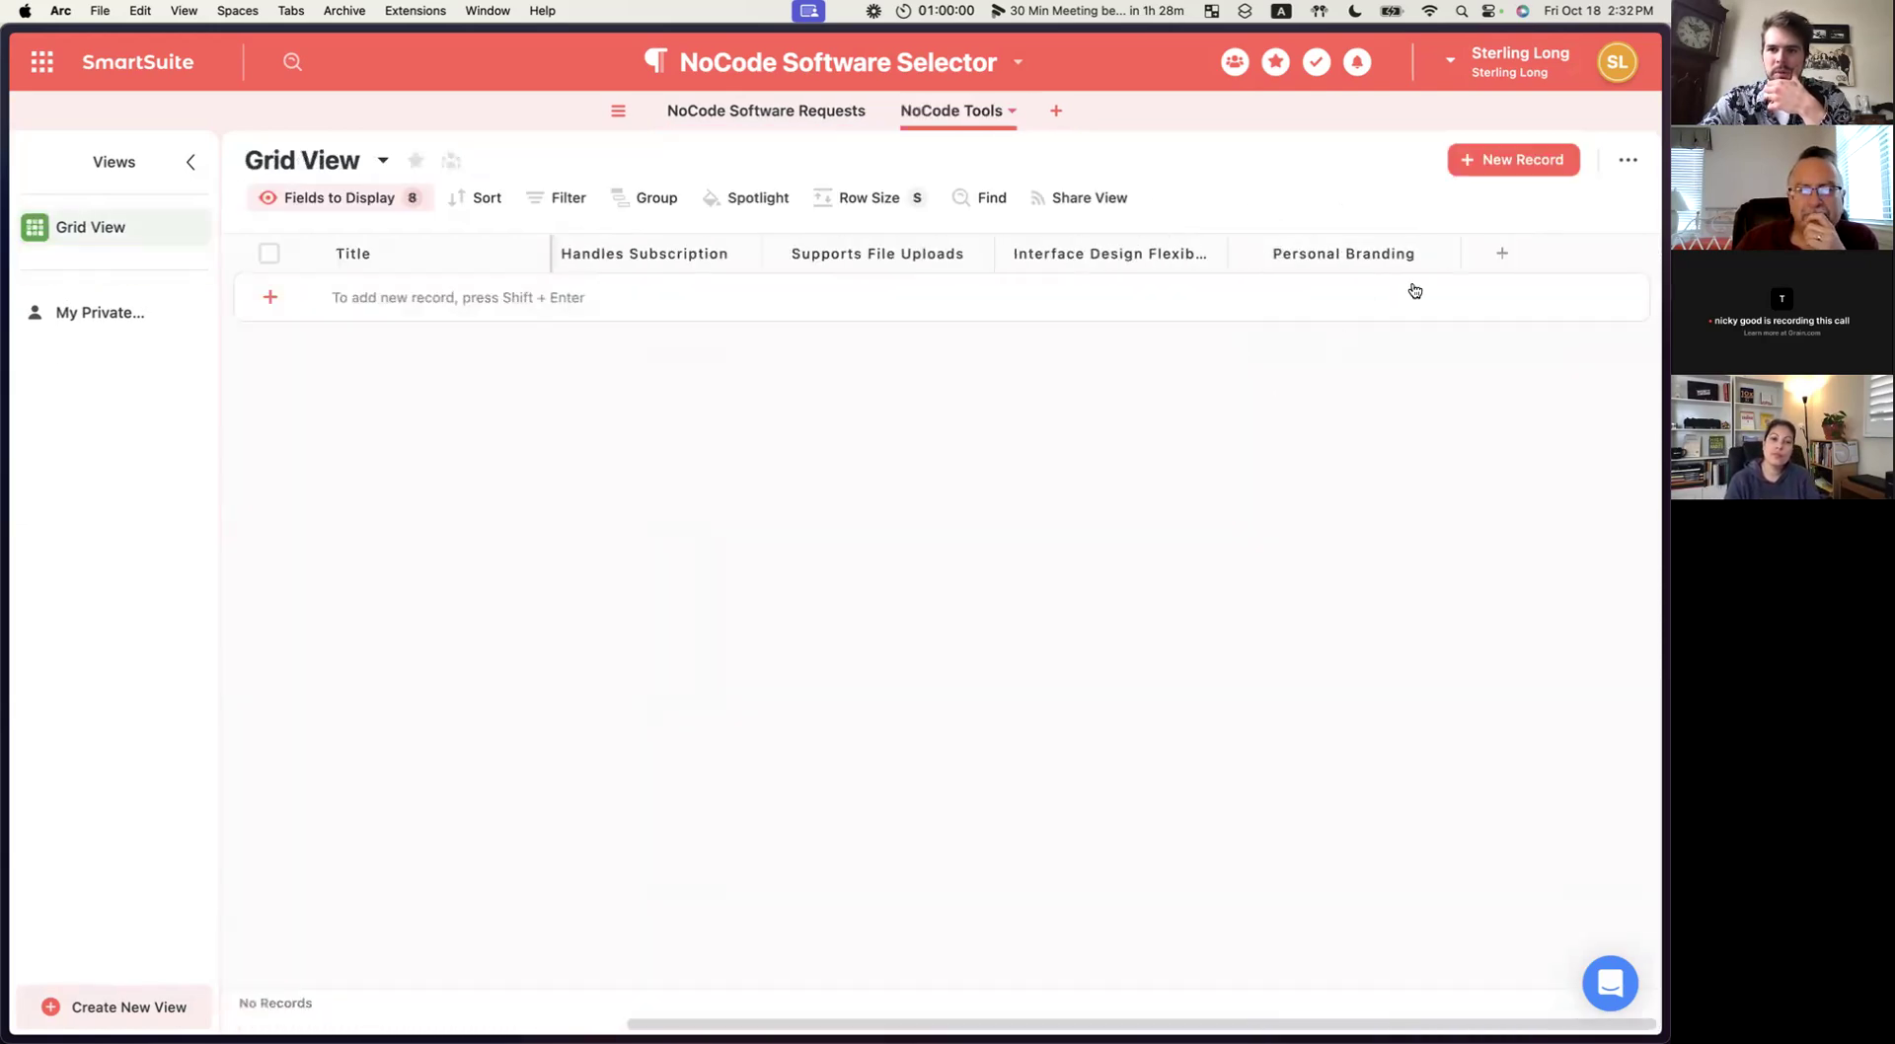
Add a Currency field named "Cost Per User" to the NoCode Tools table.
{"action": "left_click", "coordinate": [1502, 259]}
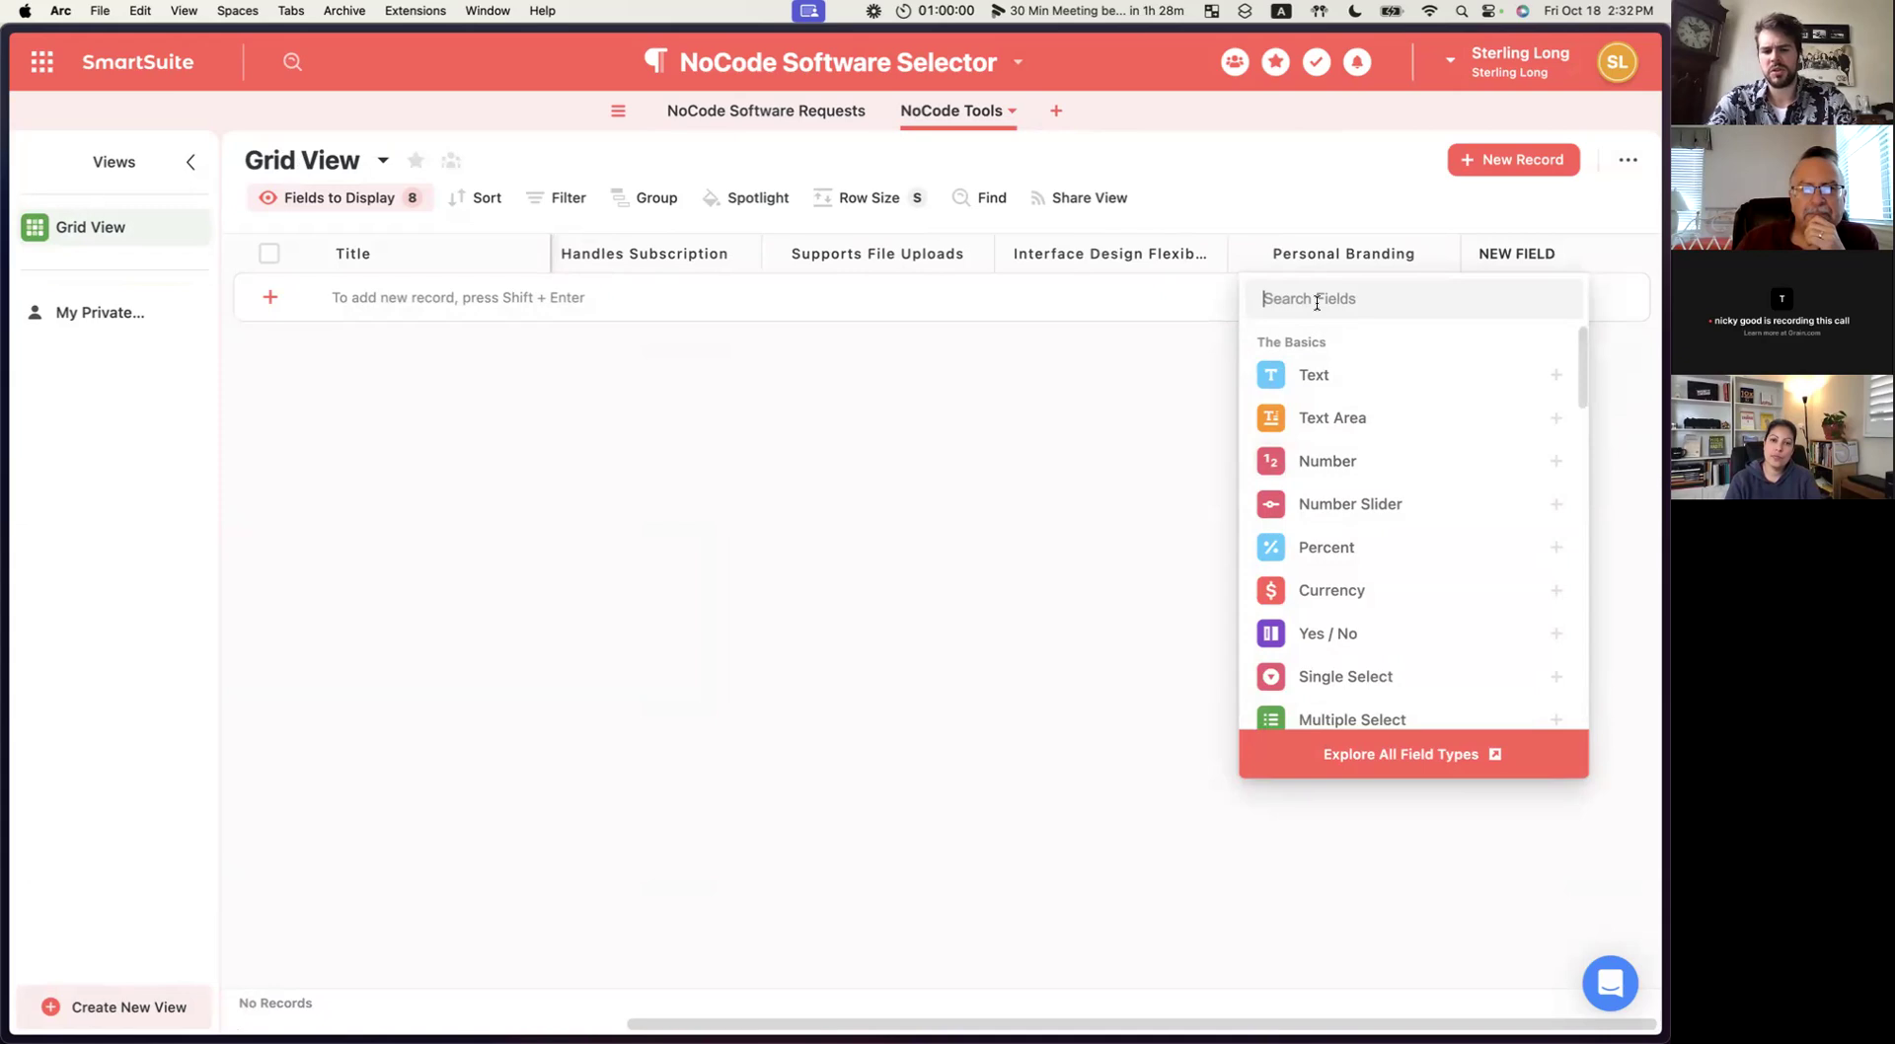
{"action": "key", "text": "BackSpace"}
{"action": "key", "text": "BackSpace"}
{"action": "key", "text": "BackSpace"}
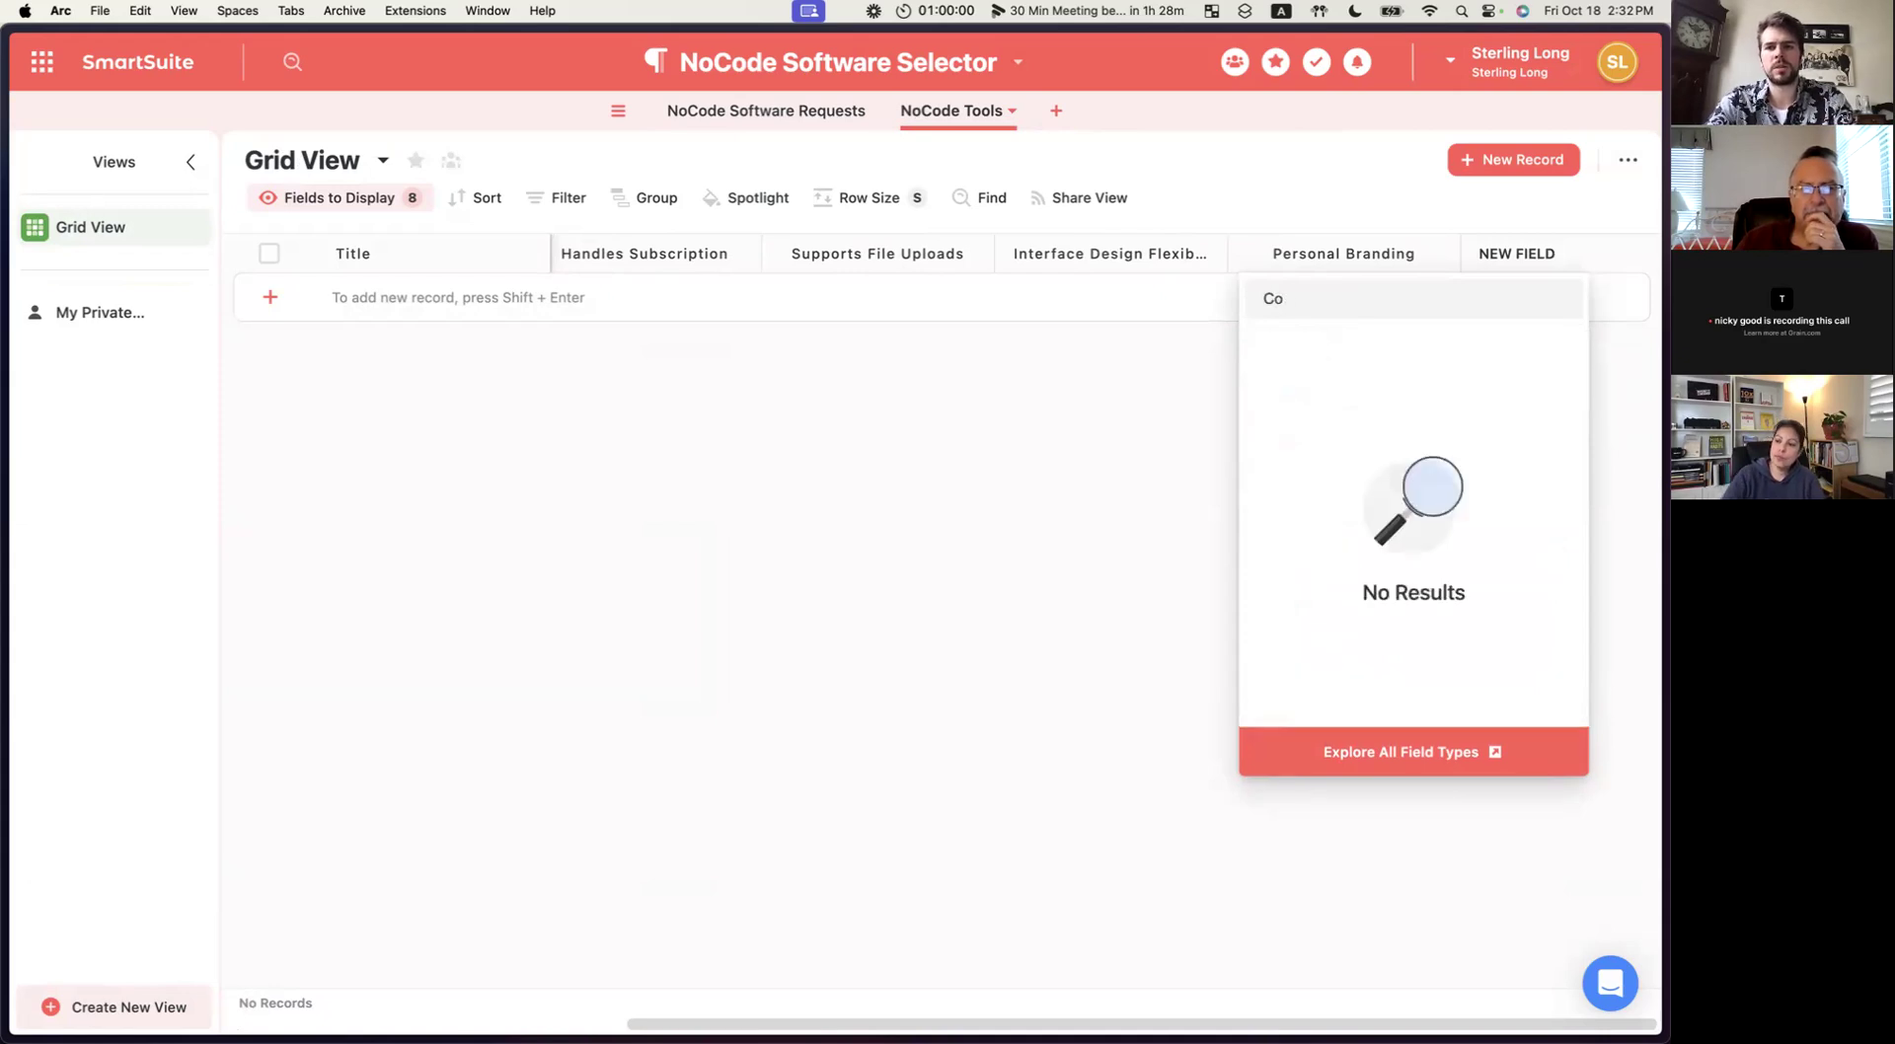
{"action": "type", "text": "st Per User"}
{"action": "key", "text": "super+a"}
{"action": "key", "text": "super+c"}
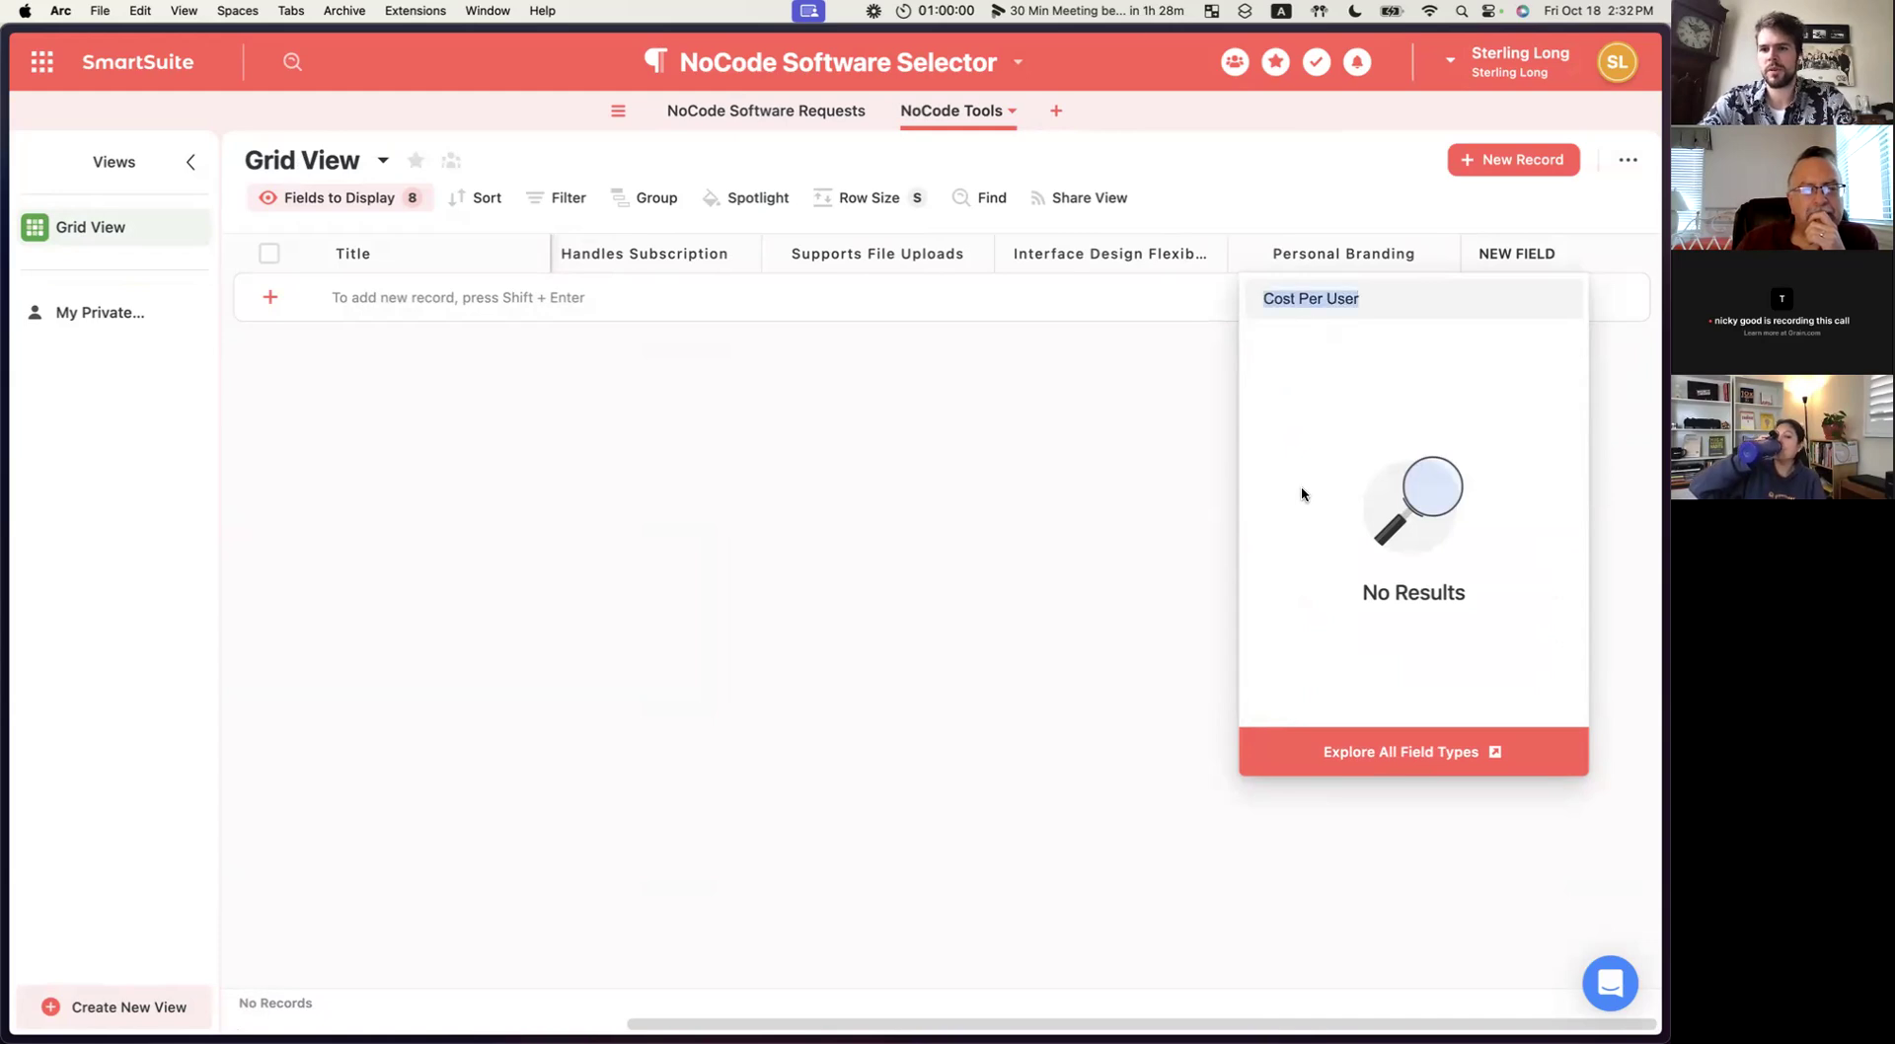
{"action": "key", "text": "BackSpace"}
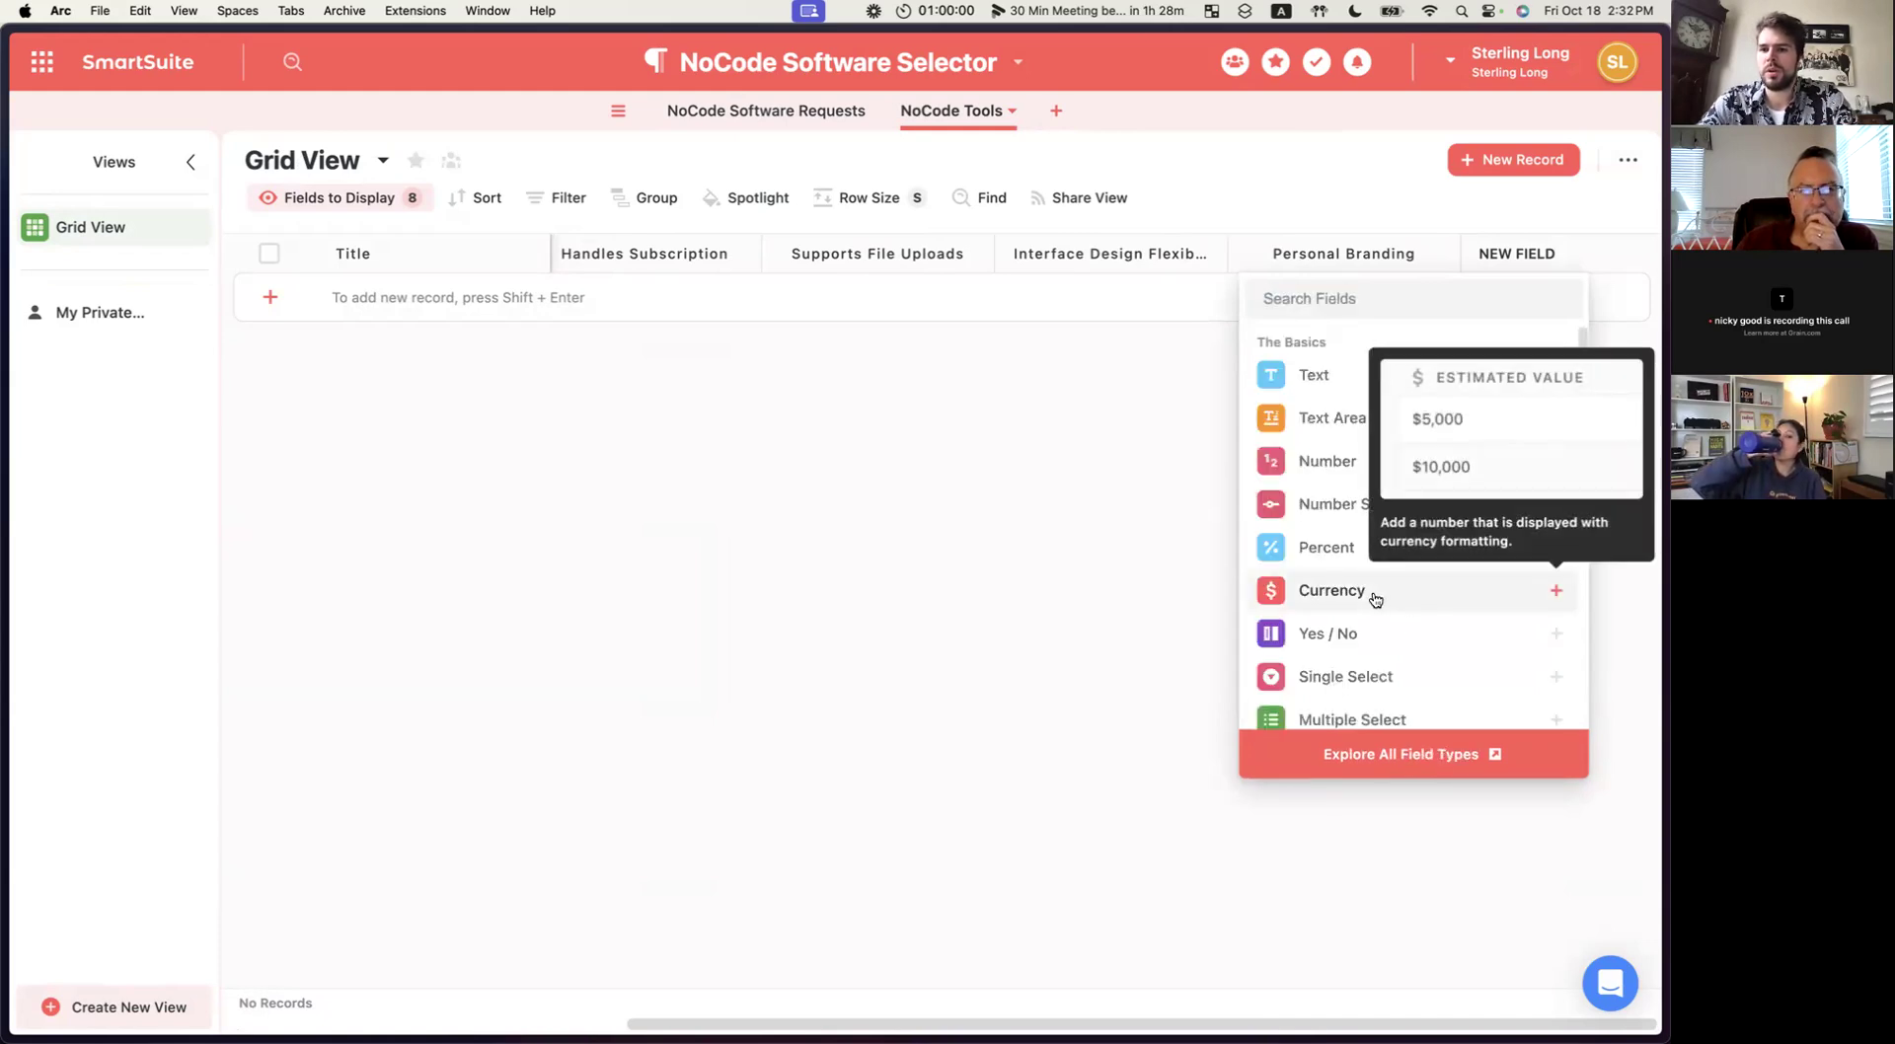
{"action": "left_click", "coordinate": [1369, 596]}
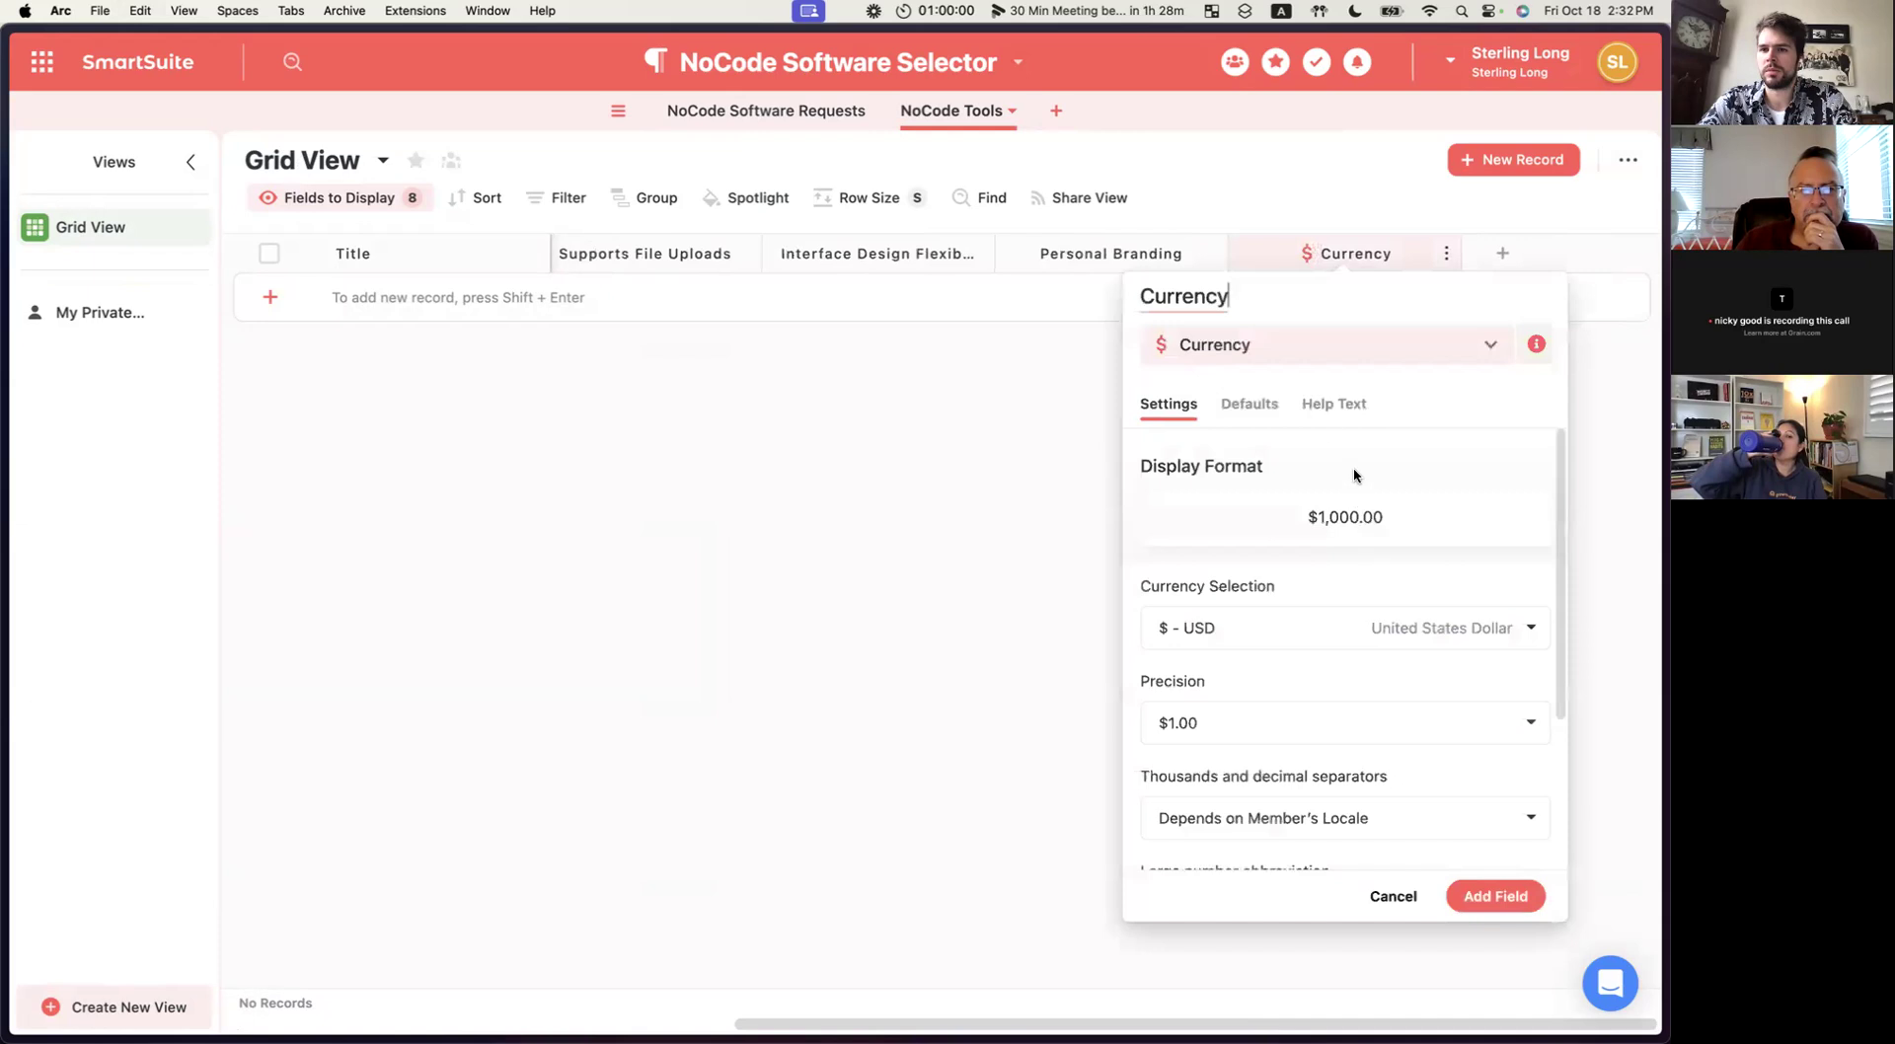
{"action": "key", "text": "super+a"}
{"action": "key", "text": "super+v"}
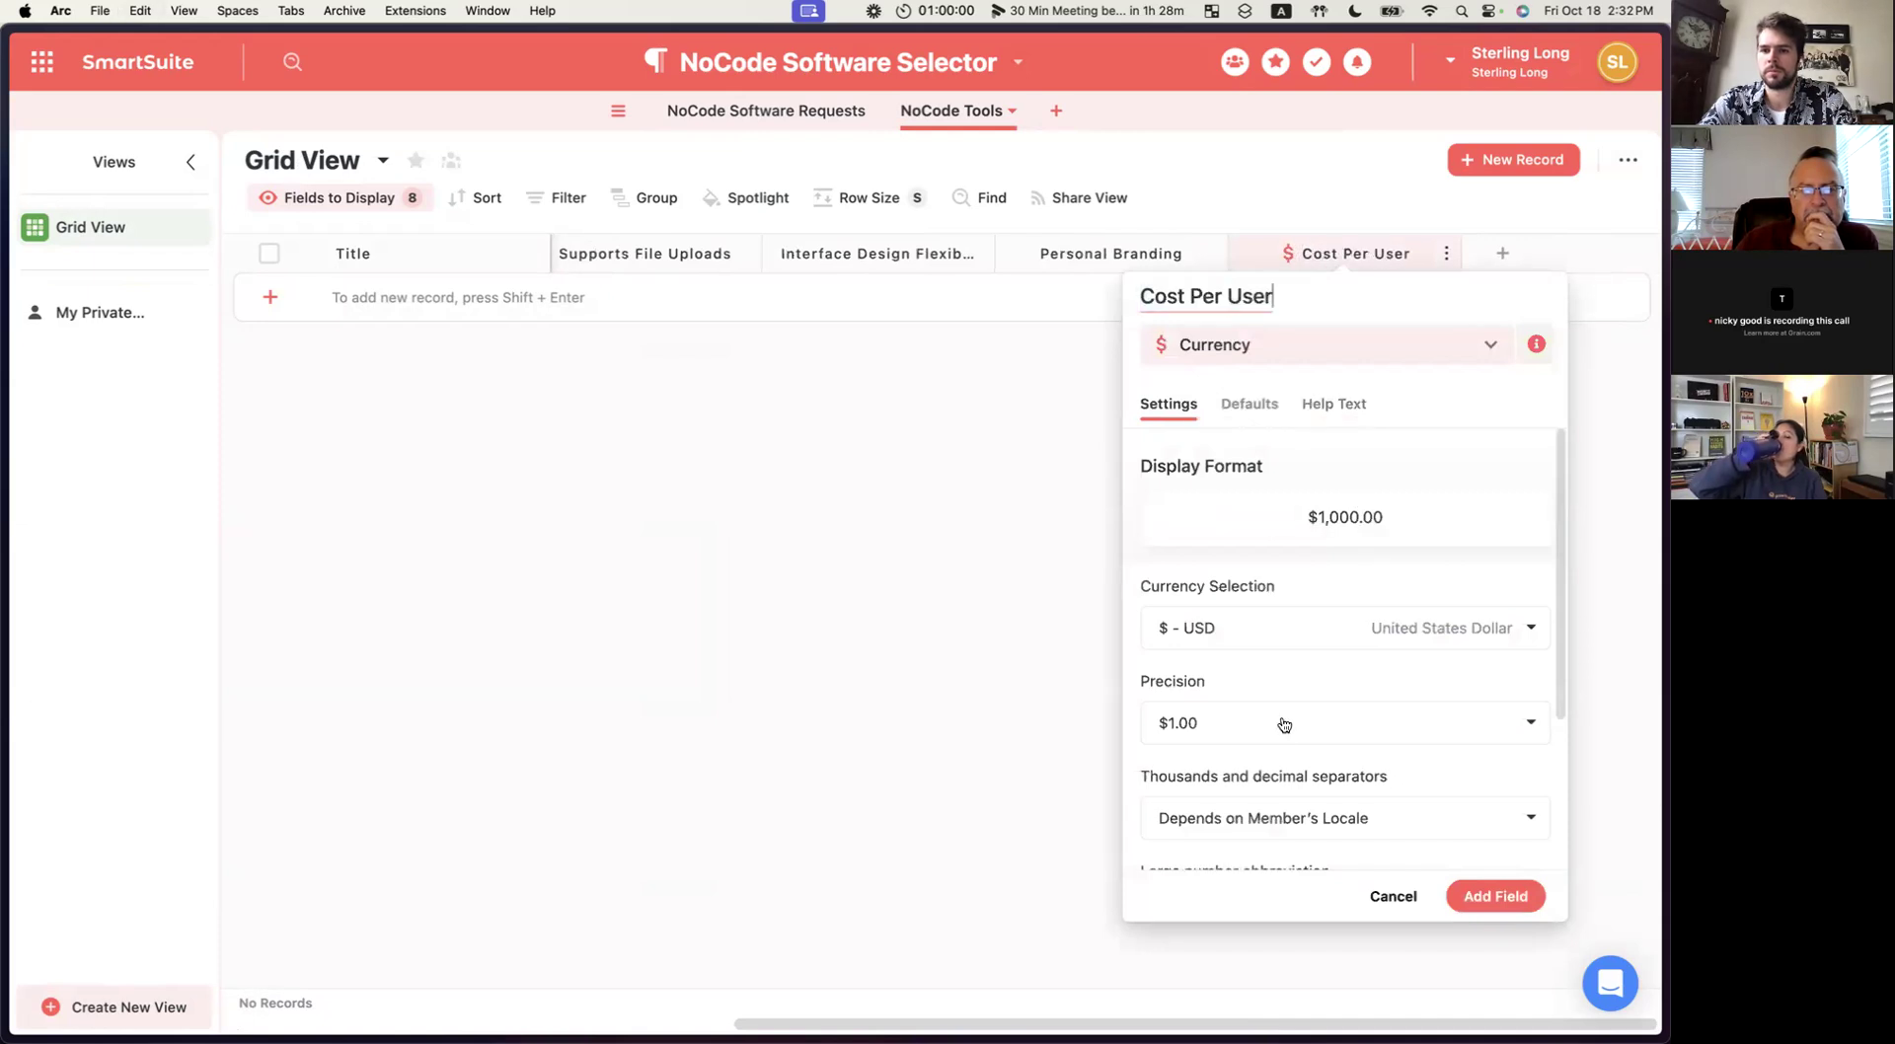
{"action": "left_click", "coordinate": [1497, 903]}
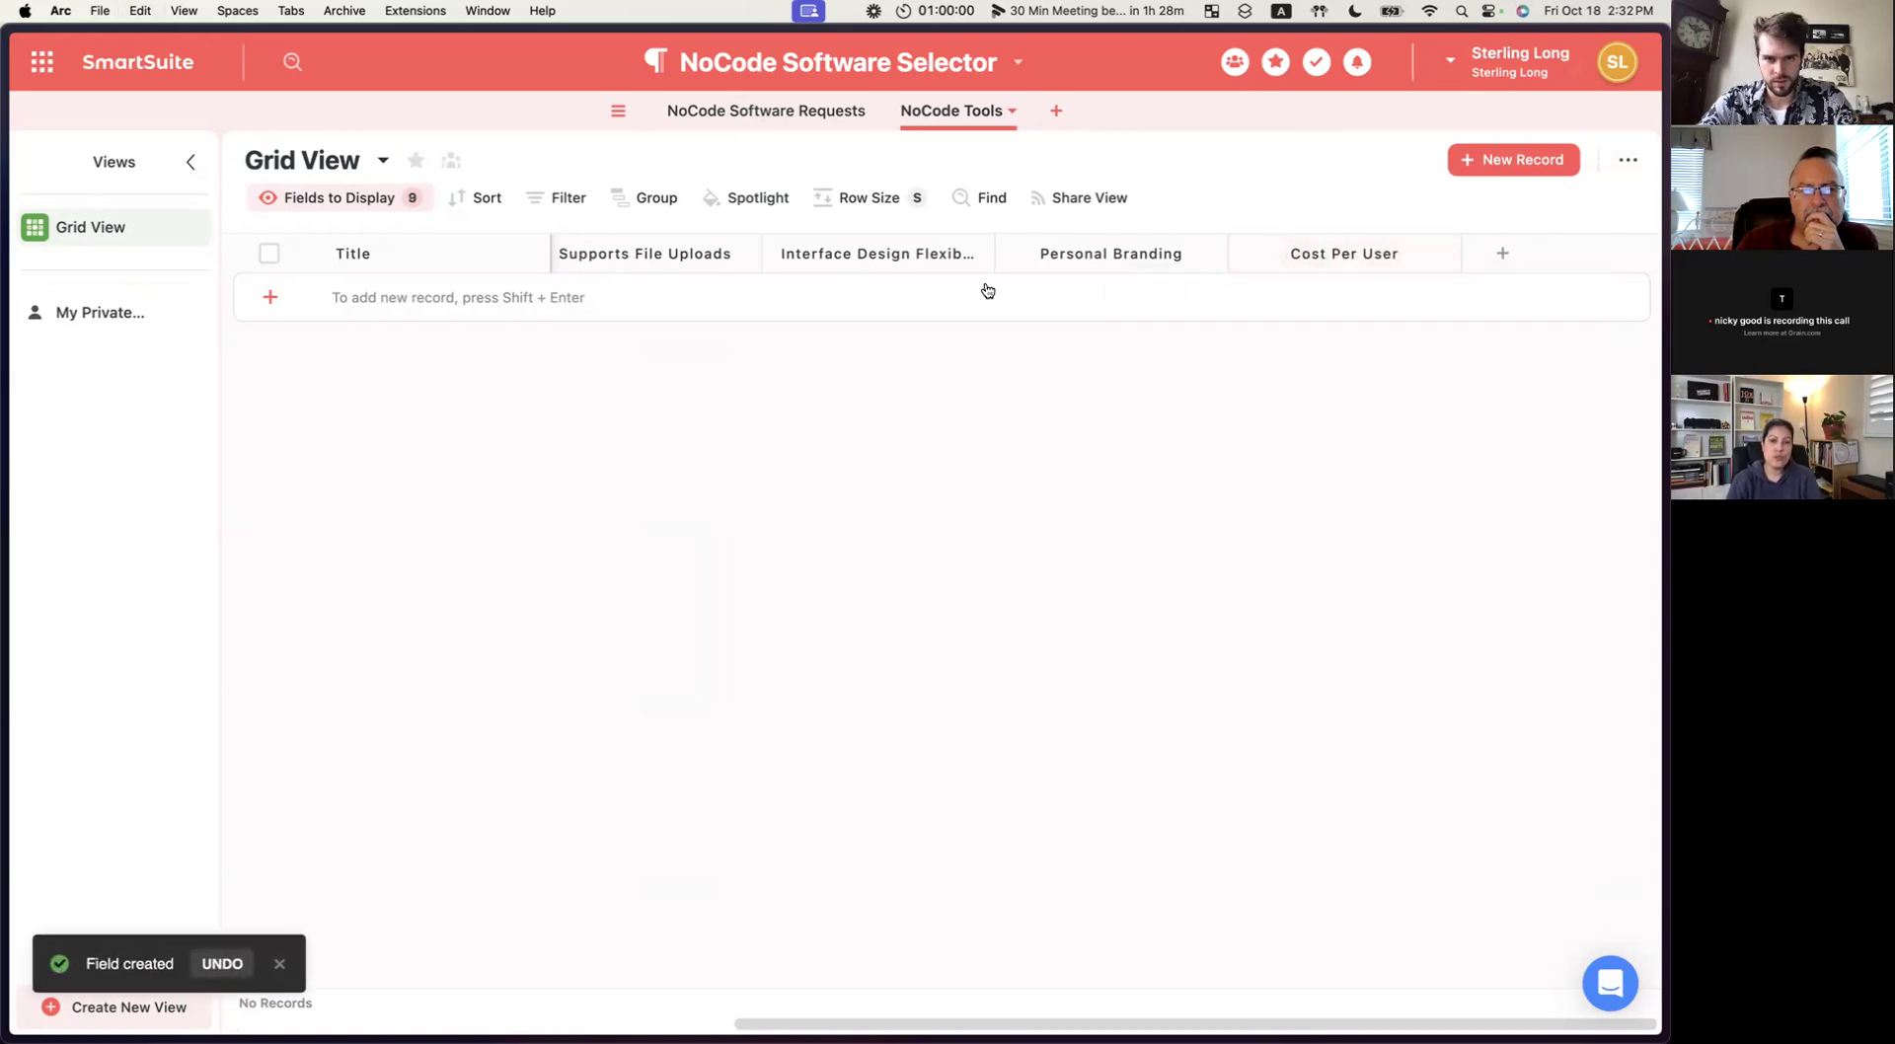
Create a record titled "FlutterFlow" and set its NoCode Tool Type to View (Interface).
{"action": "left_click", "coordinate": [378, 297]}
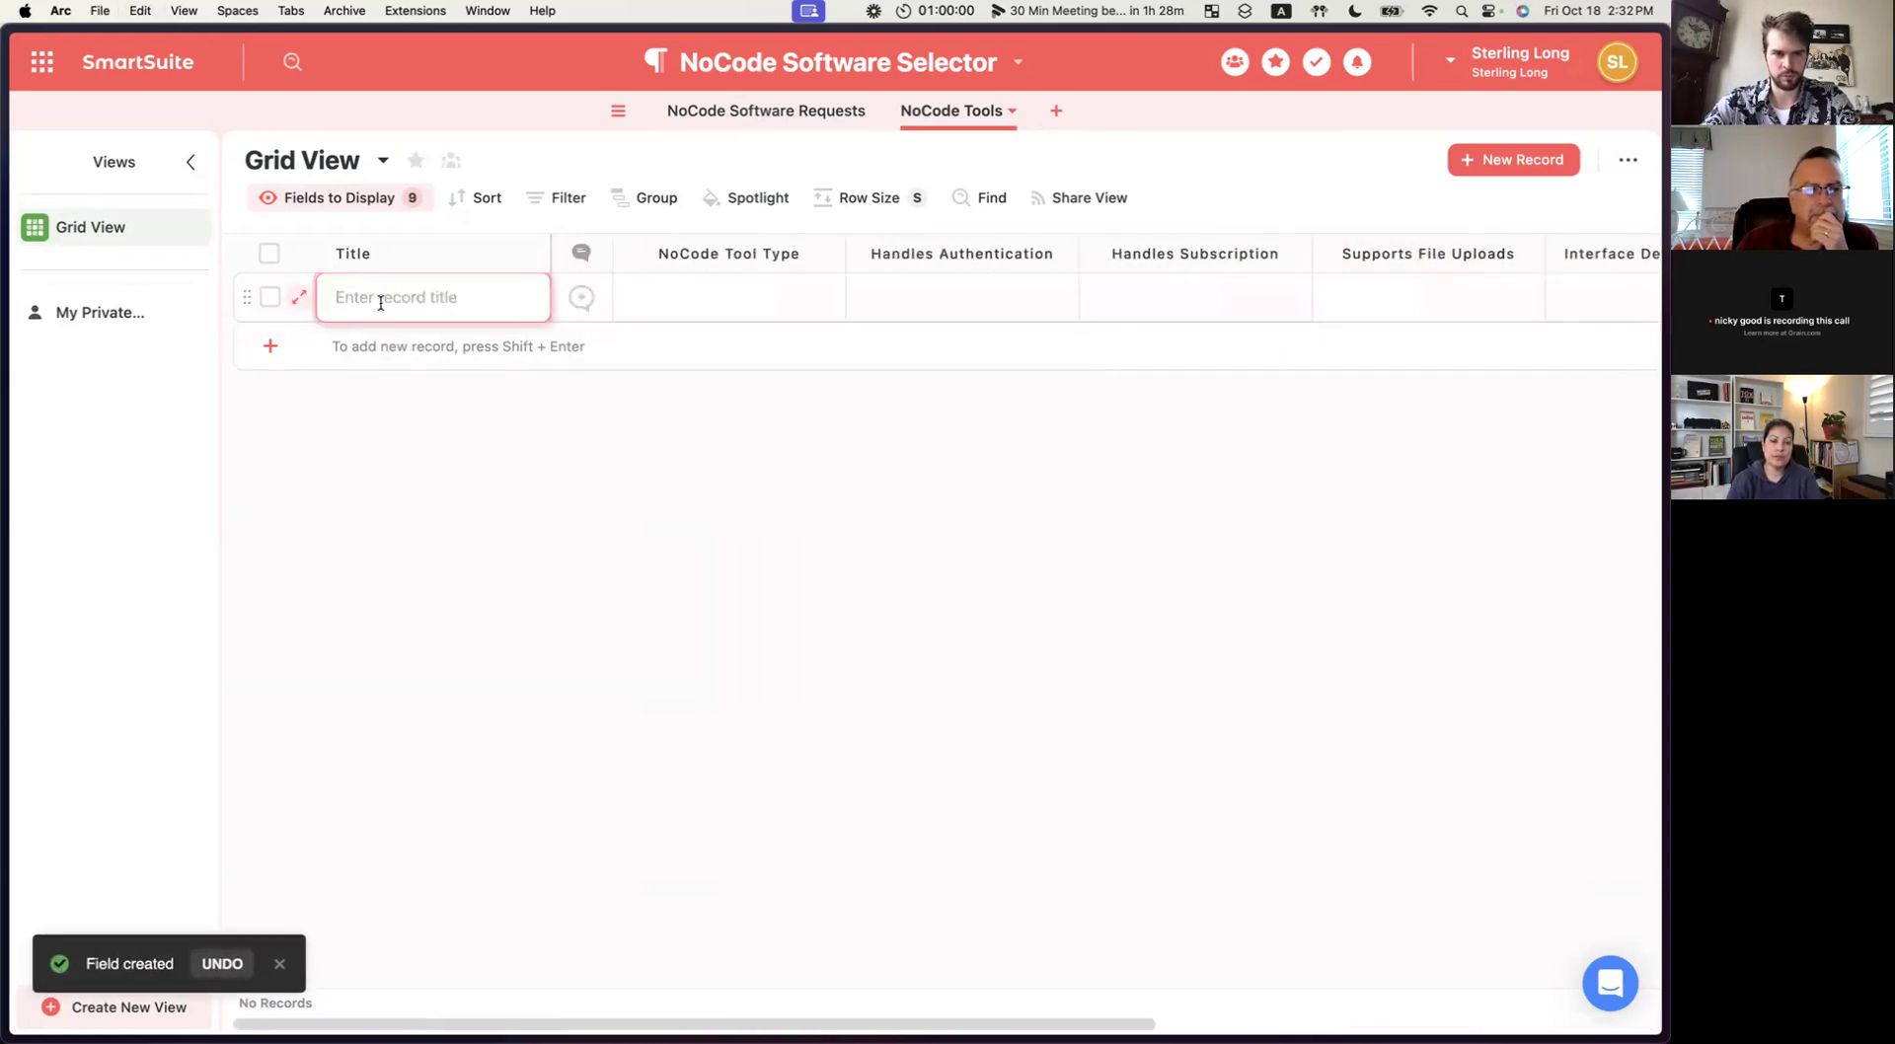
{"action": "type", "text": "FlutterFlow"}
{"action": "key", "text": "Return"}
{"action": "left_click", "coordinate": [707, 310]}
{"action": "left_click", "coordinate": [708, 310]}
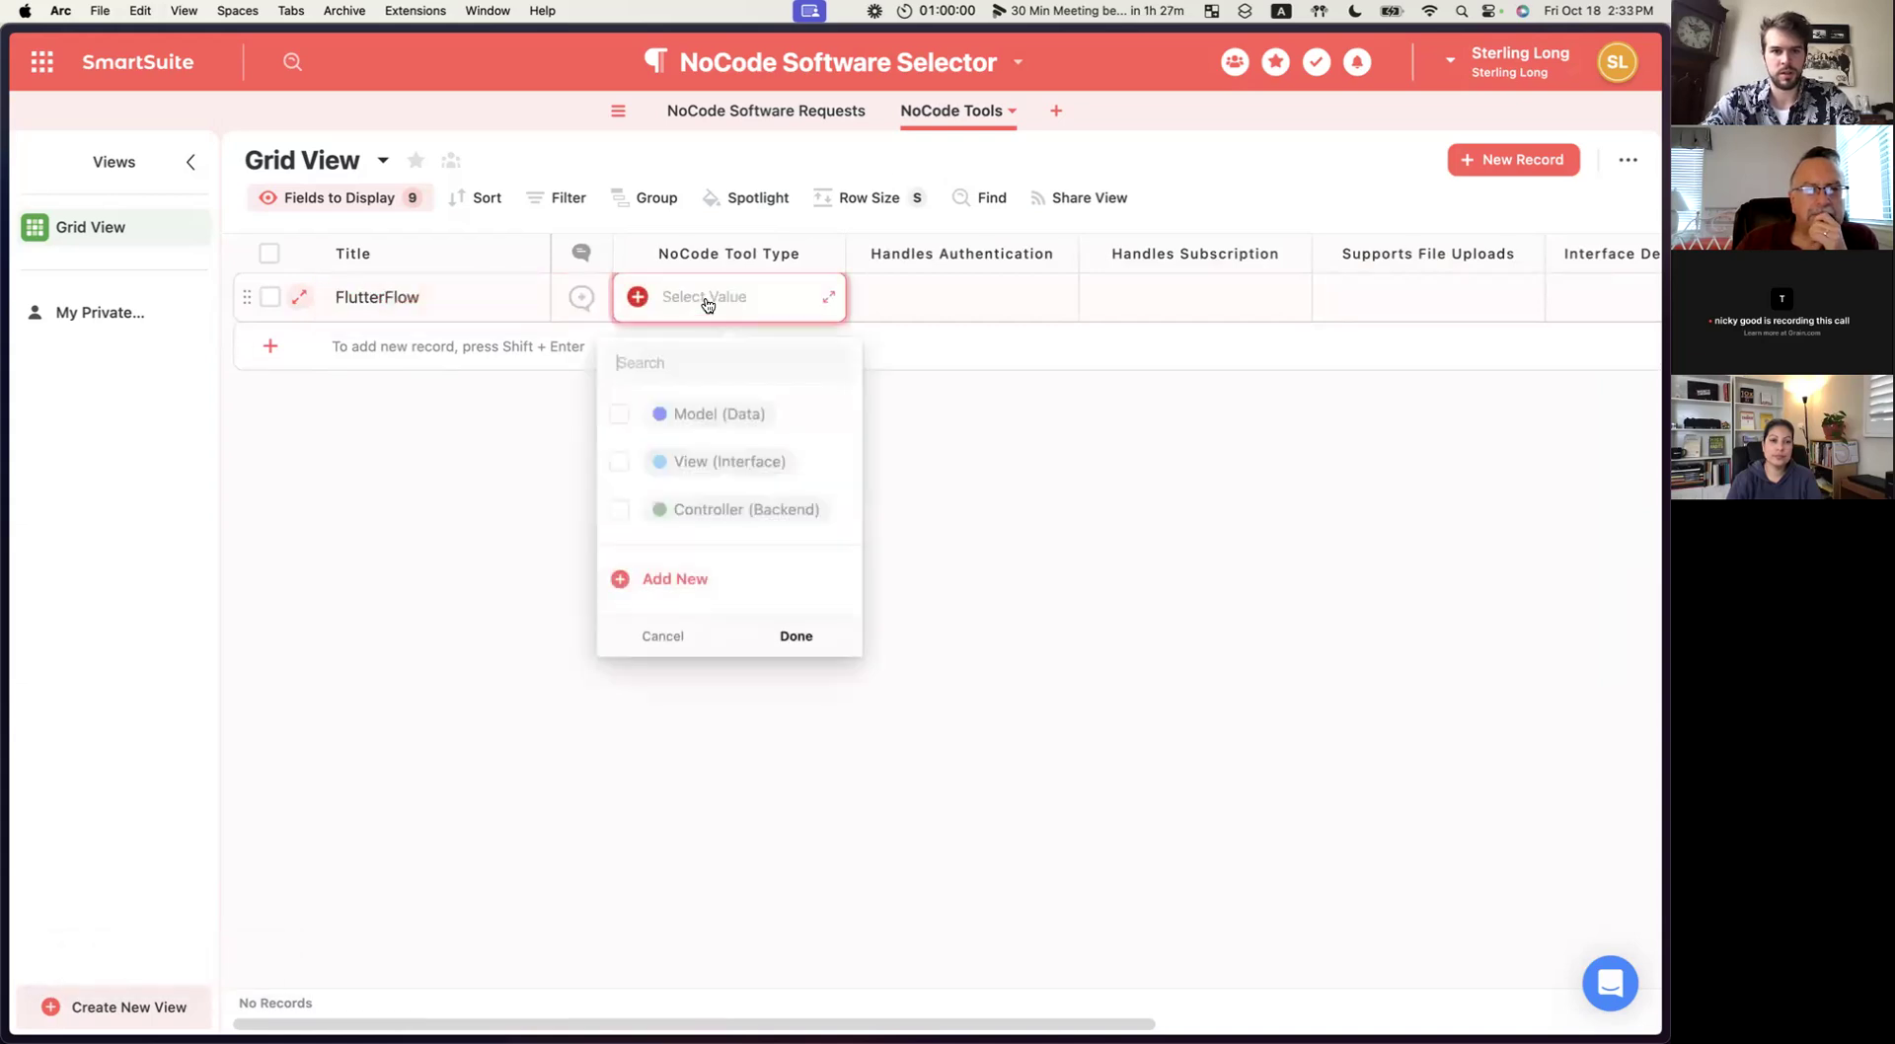
{"action": "left_click", "coordinate": [619, 461]}
{"action": "left_click", "coordinate": [959, 395]}
{"action": "left_click", "coordinate": [897, 313]}
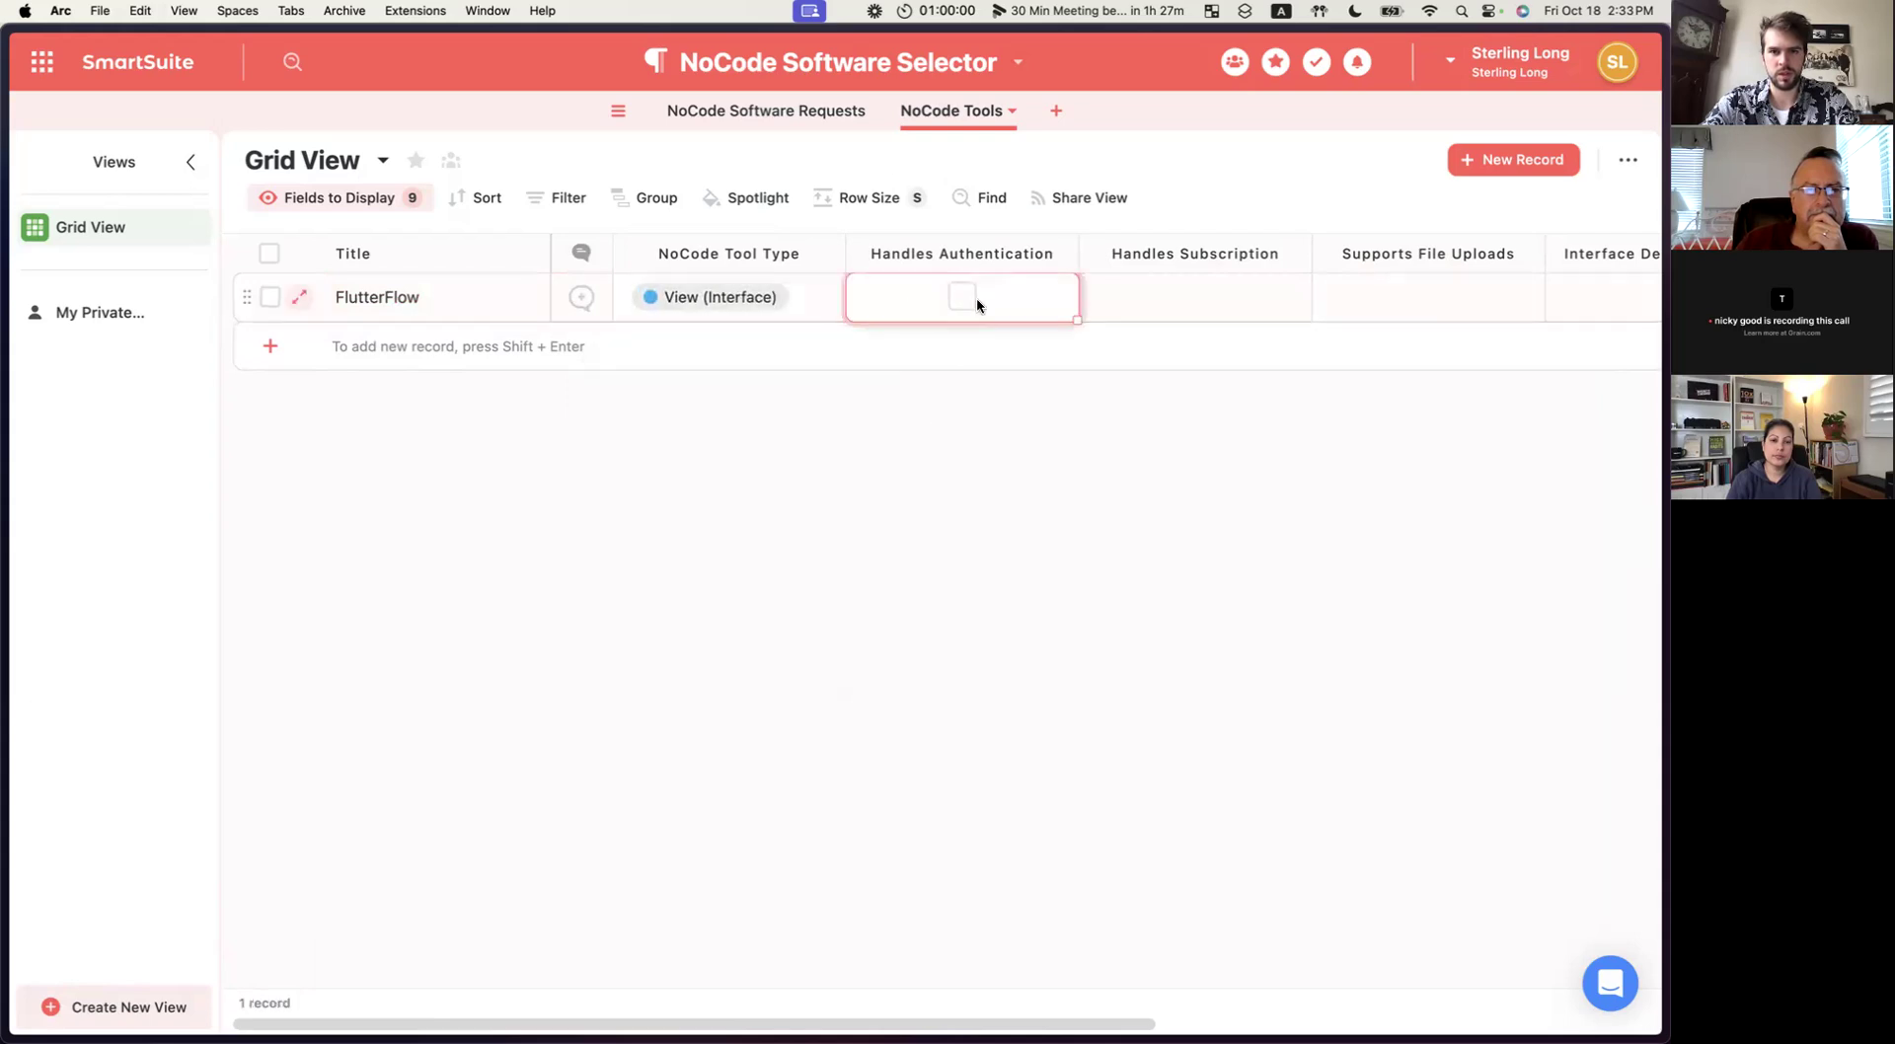
Set FlutterFlow's Interface Design Flexibility to High and mark Personal Branding as supported.
{"action": "scroll", "coordinate": [1033, 313], "scroll_direction": "right", "scroll_amount": 3}
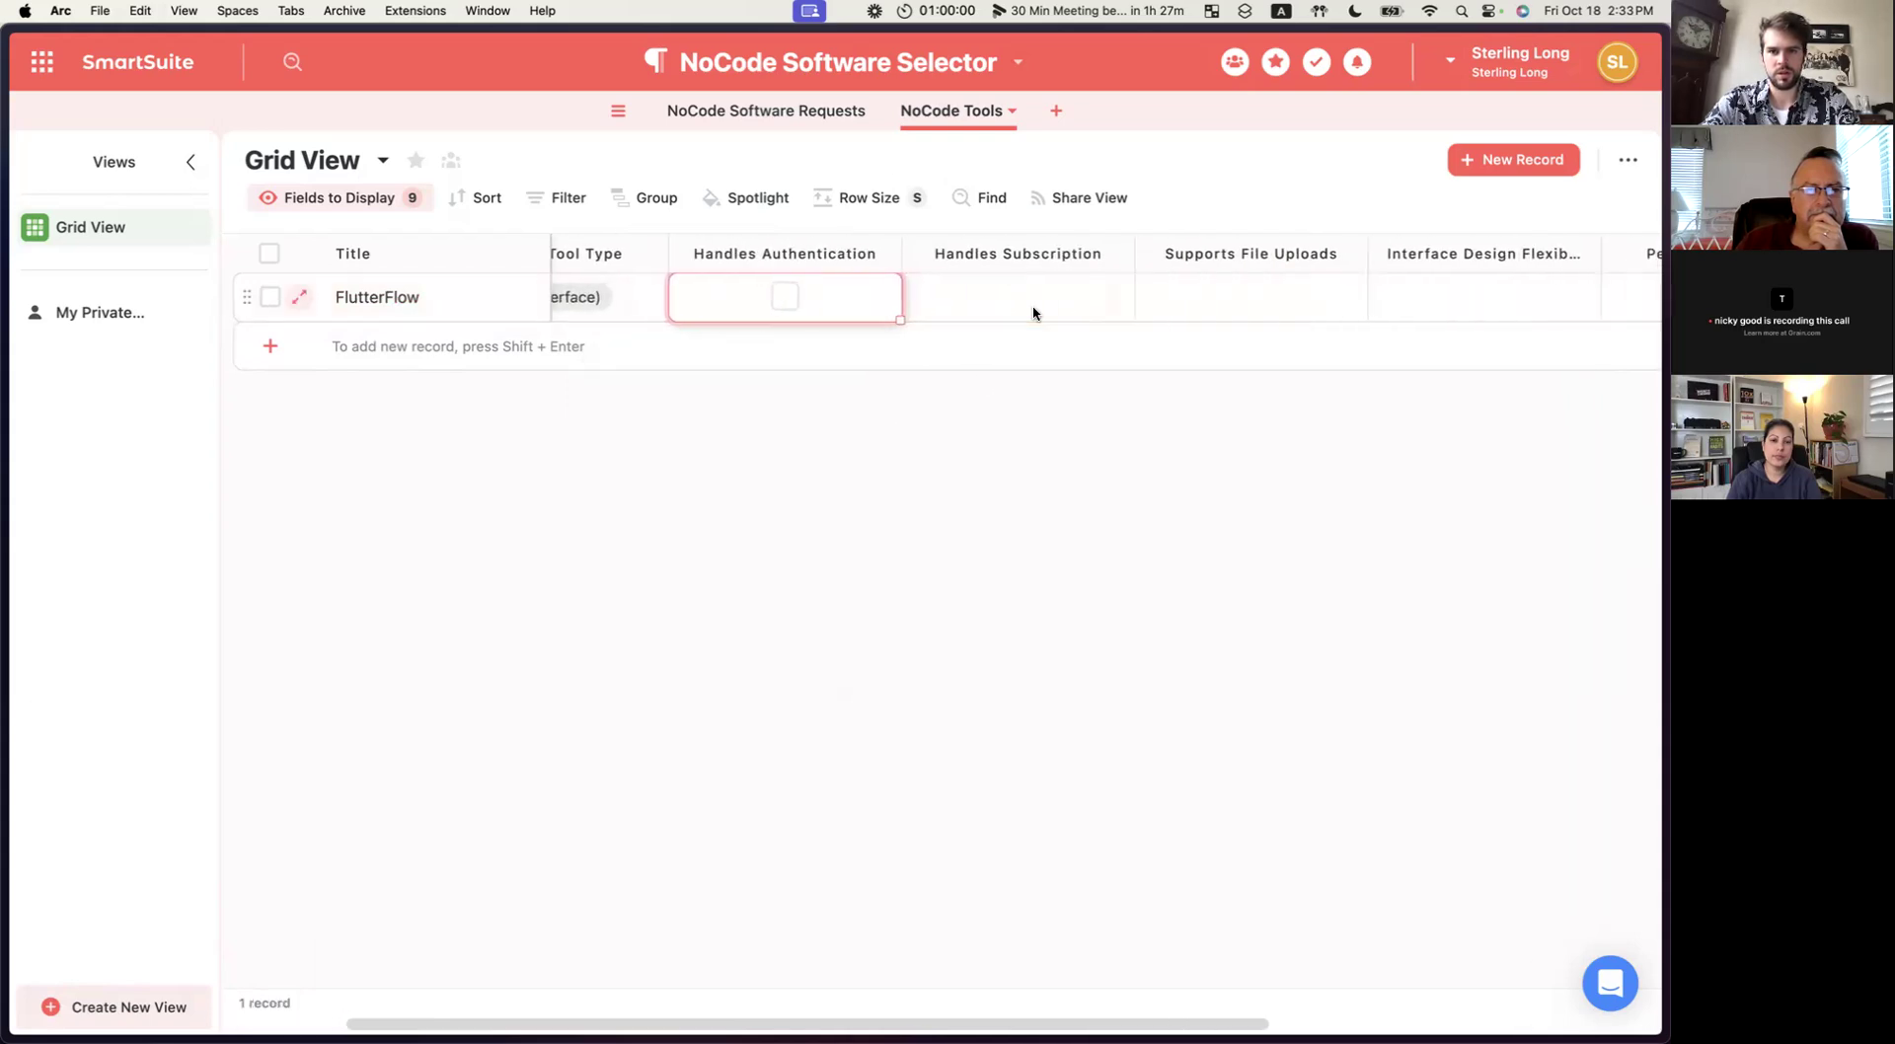
{"action": "scroll", "coordinate": [1110, 296], "scroll_direction": "right", "scroll_amount": 6}
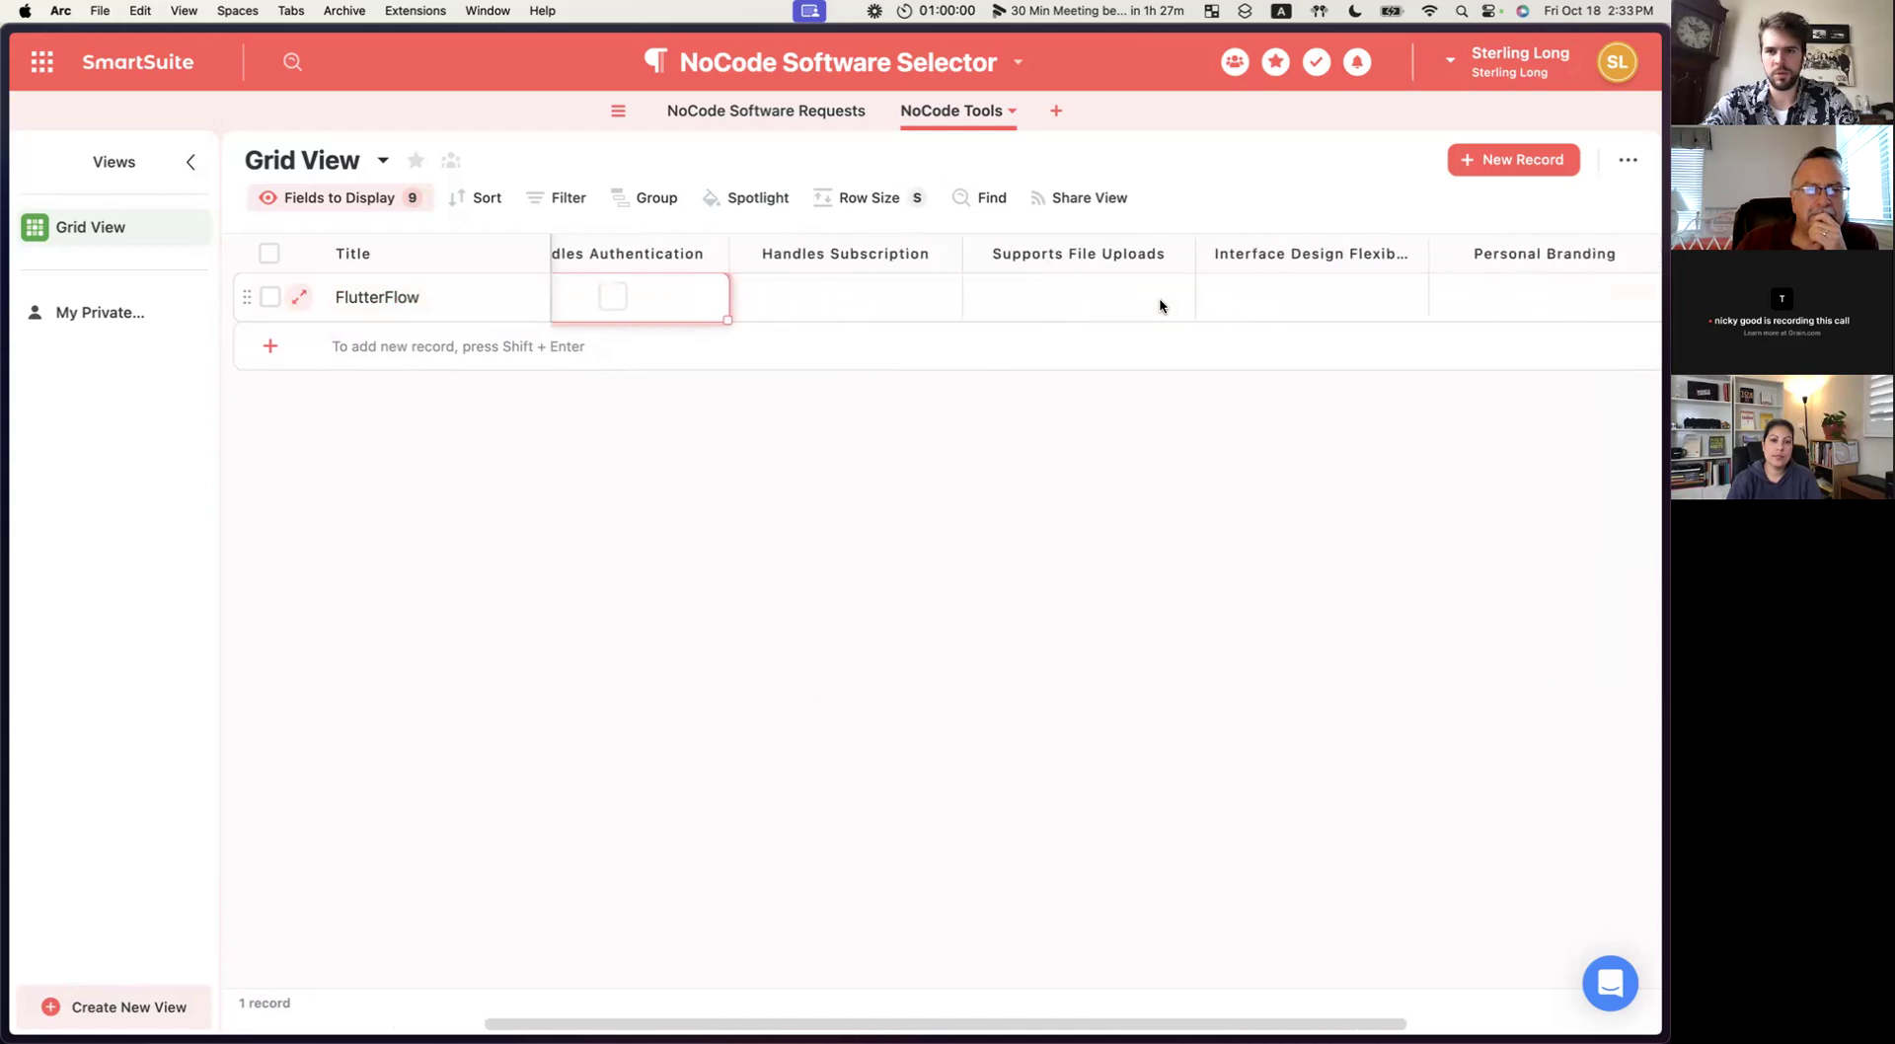
{"action": "left_click", "coordinate": [1090, 297]}
{"action": "left_click", "coordinate": [1074, 294]}
{"action": "left_click", "coordinate": [1103, 309]}
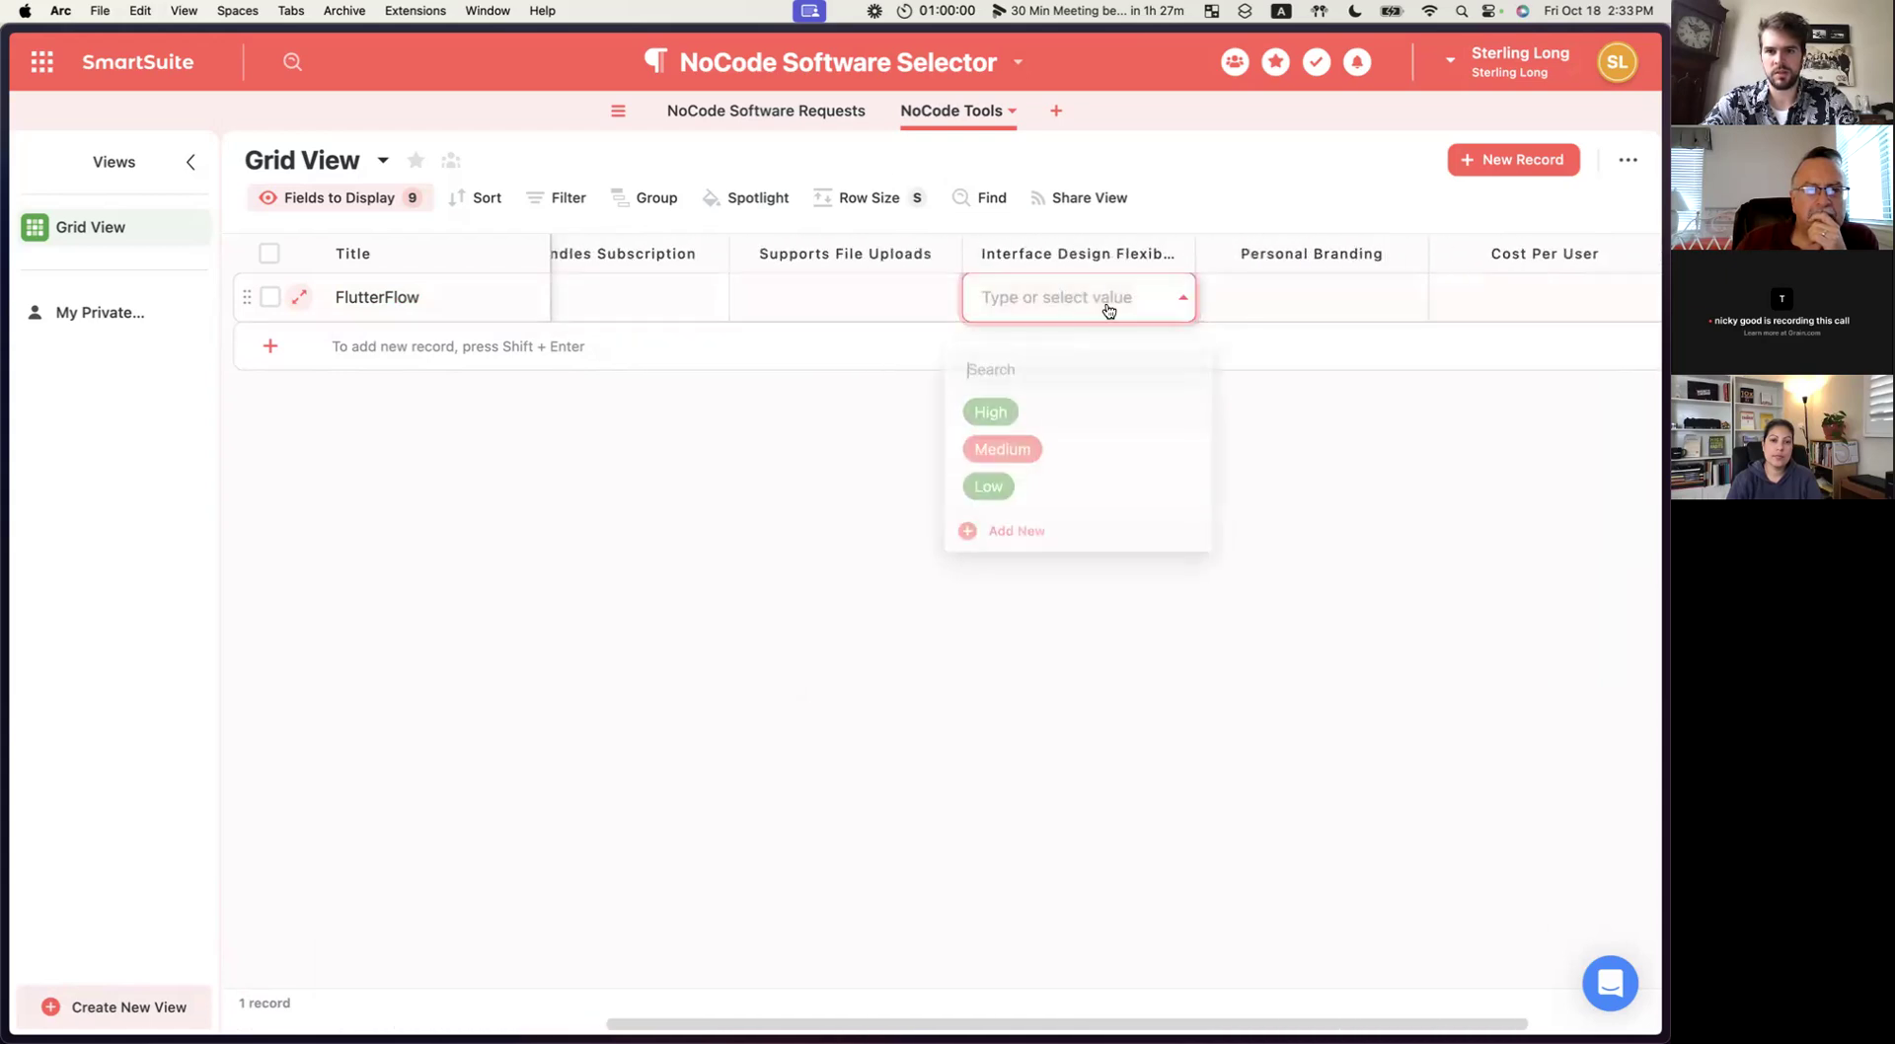
{"action": "left_click", "coordinate": [1046, 407]}
{"action": "left_click", "coordinate": [1283, 298]}
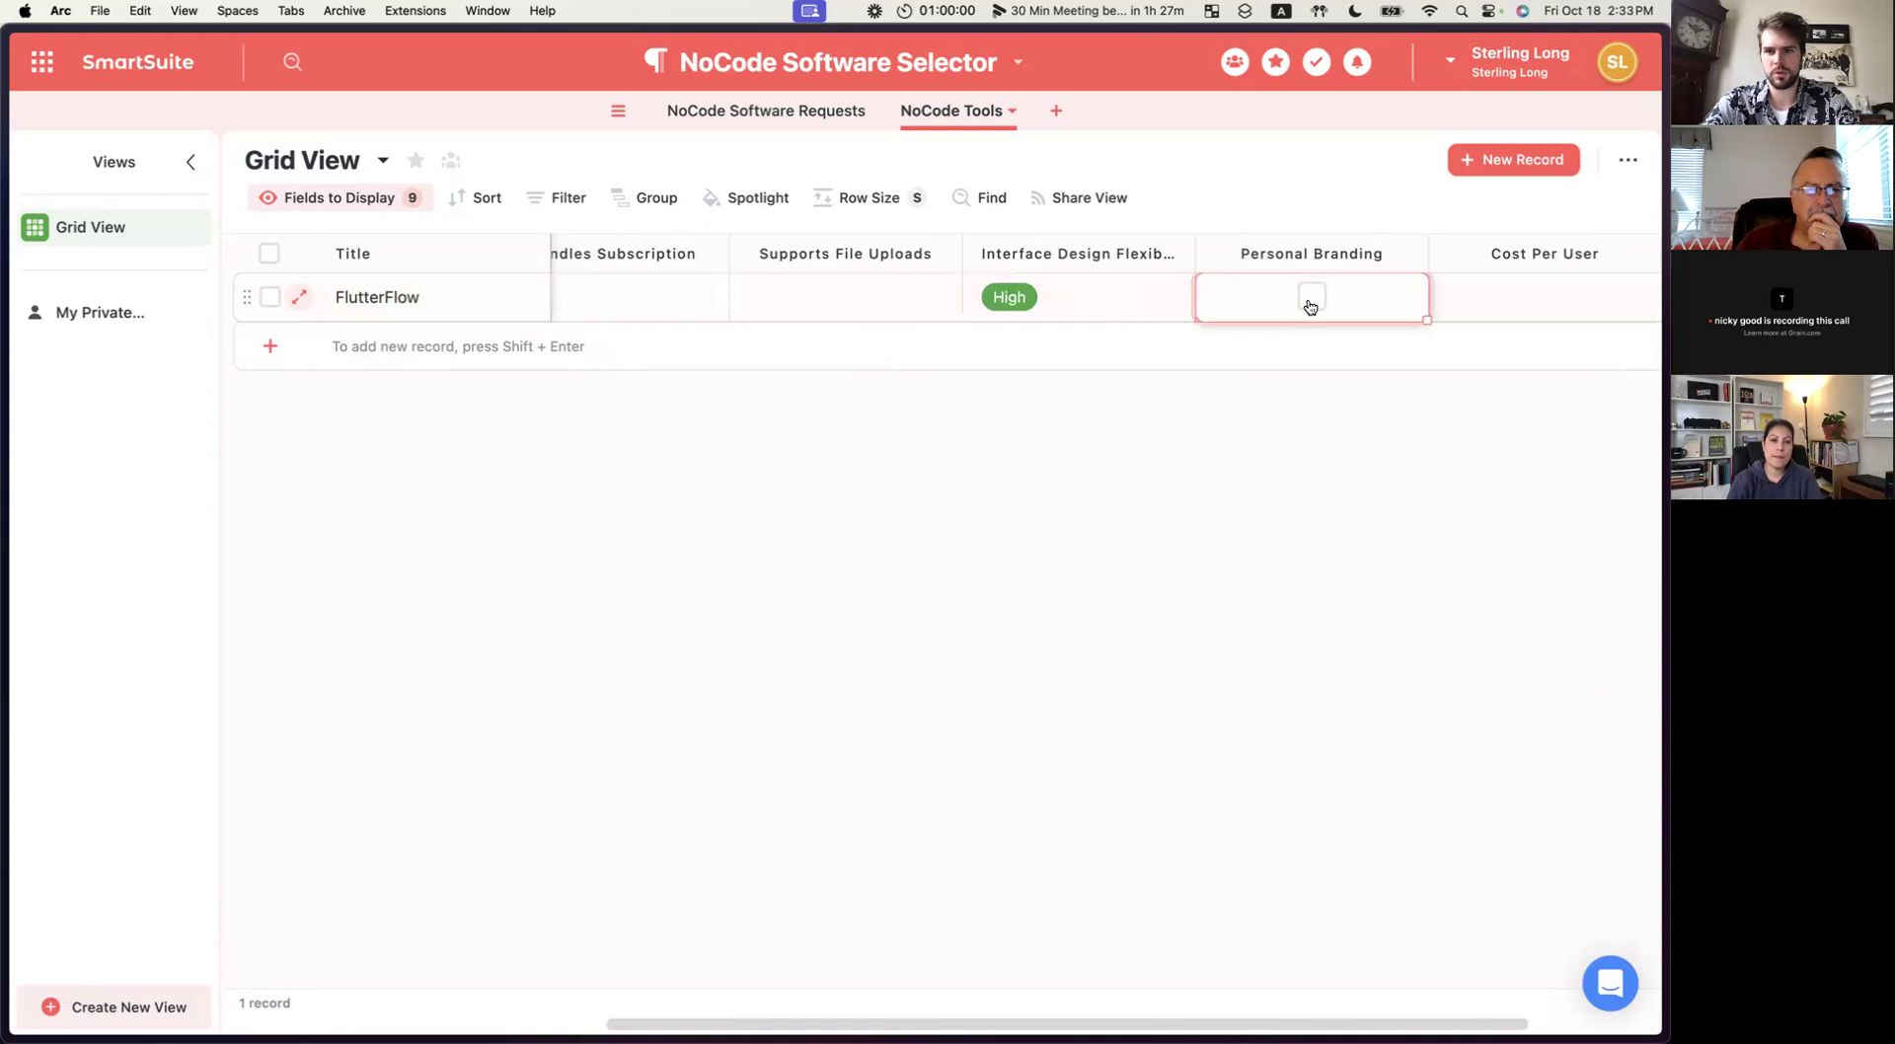
{"action": "scroll", "coordinate": [1312, 296], "scroll_direction": "right", "scroll_amount": 3}
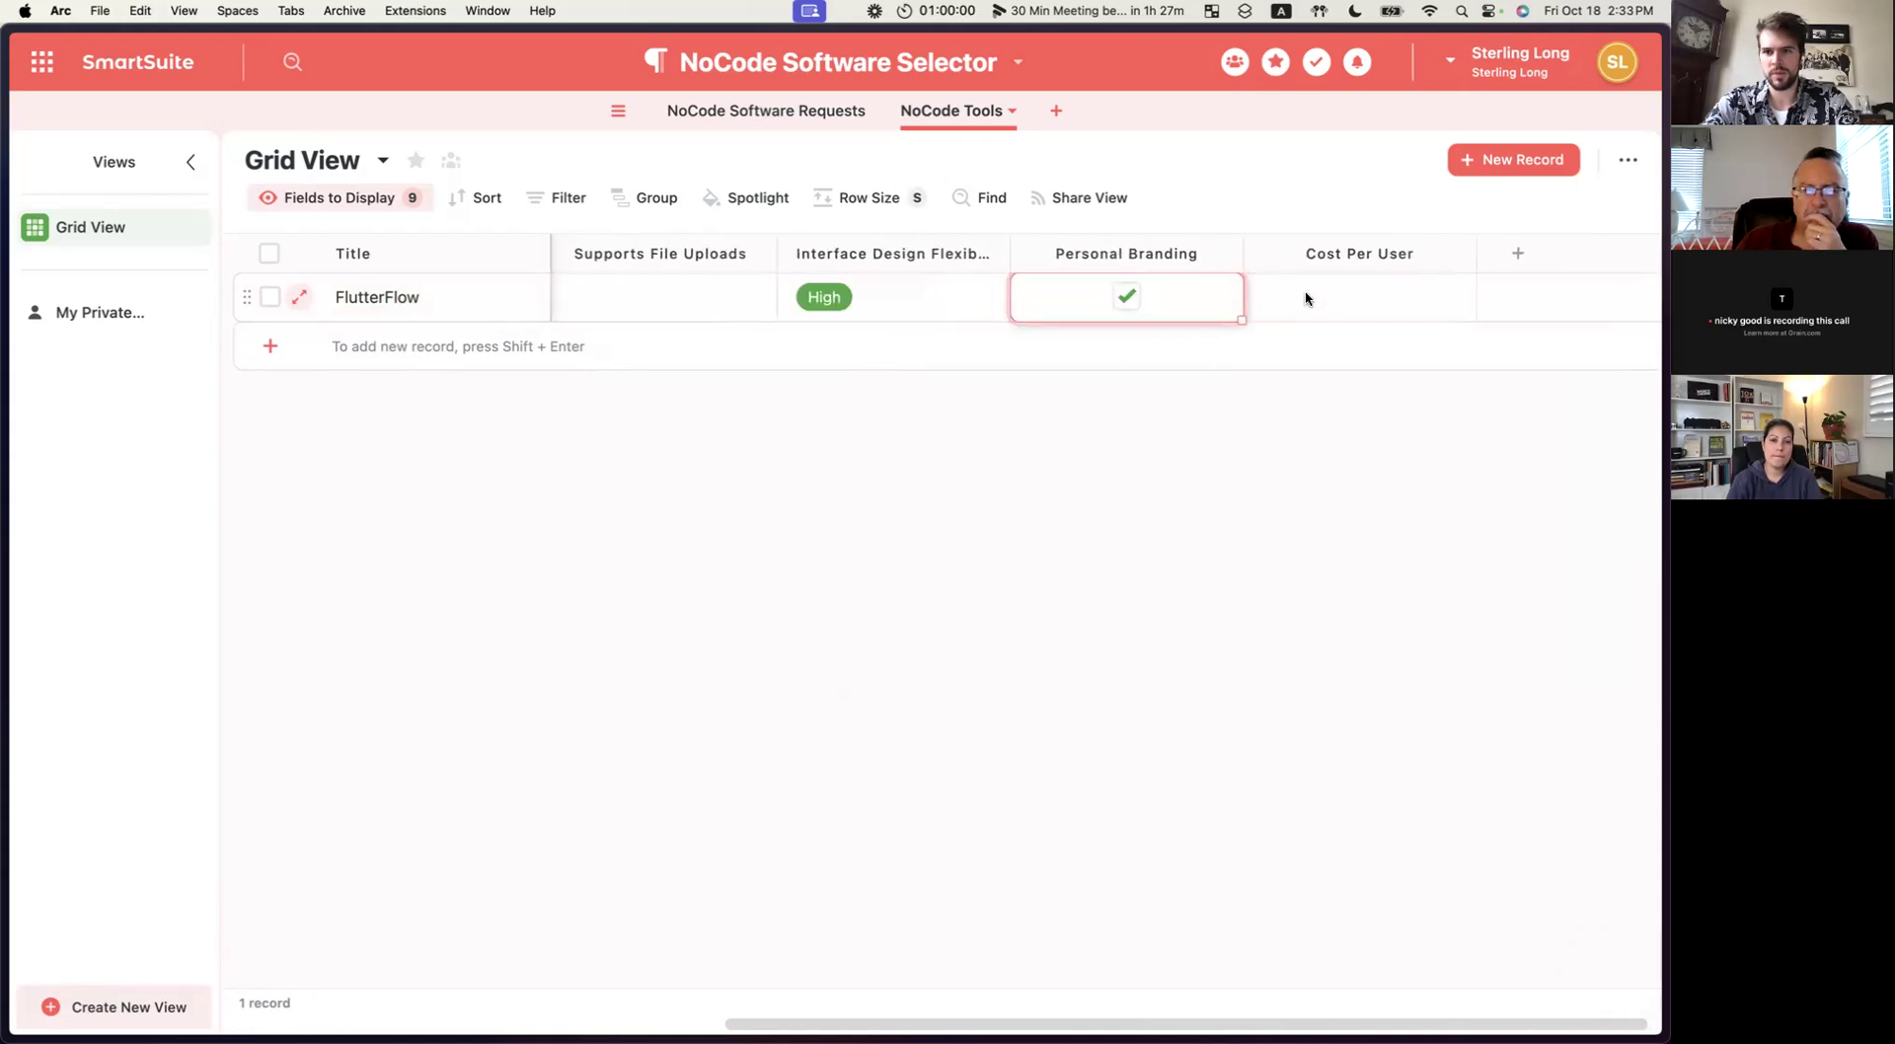
{"action": "left_click", "coordinate": [1359, 296]}
{"action": "left_click", "coordinate": [1289, 296]}
{"action": "left_click", "coordinate": [1239, 376]}
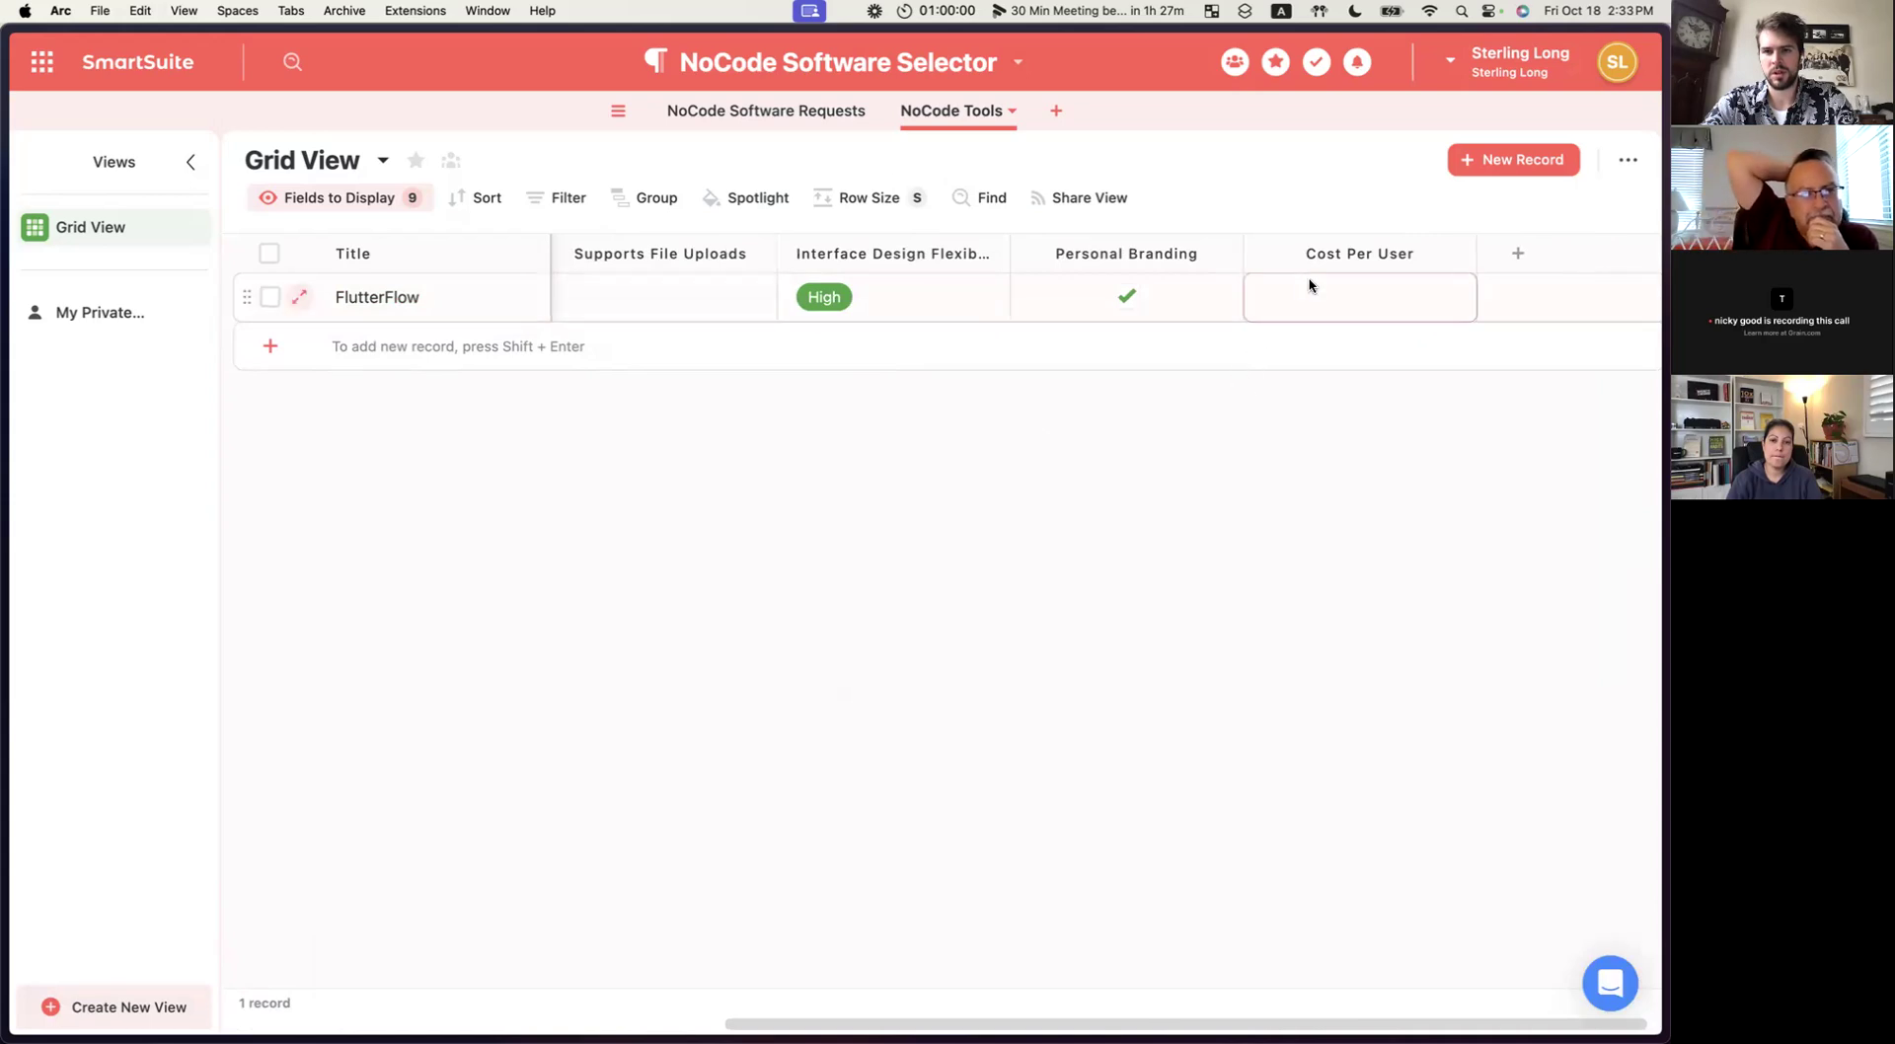
{"action": "left_click", "coordinate": [1313, 296]}
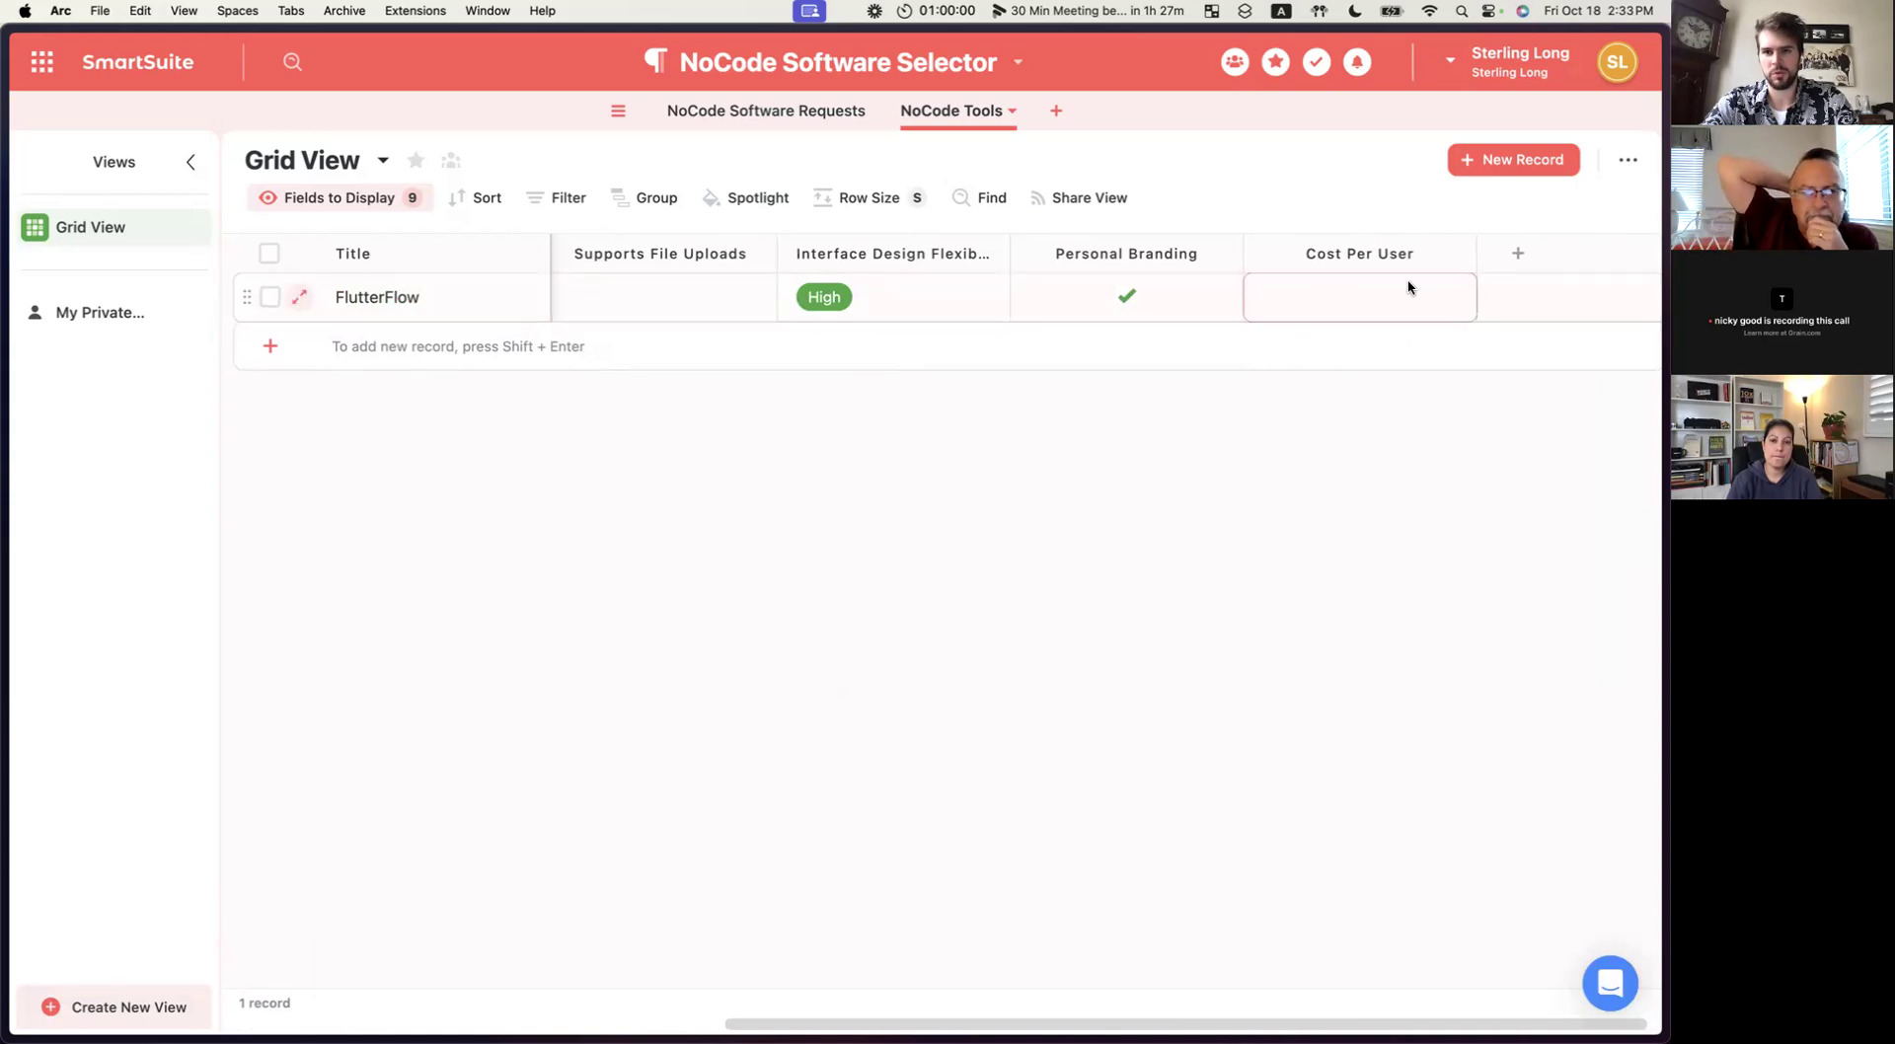
Add a second record titled "SmartSuite" to the NoCode Tools table.
{"action": "scroll", "coordinate": [1281, 292], "scroll_direction": "left", "scroll_amount": 2}
{"action": "scroll", "coordinate": [1282, 286], "scroll_direction": "left", "scroll_amount": 5}
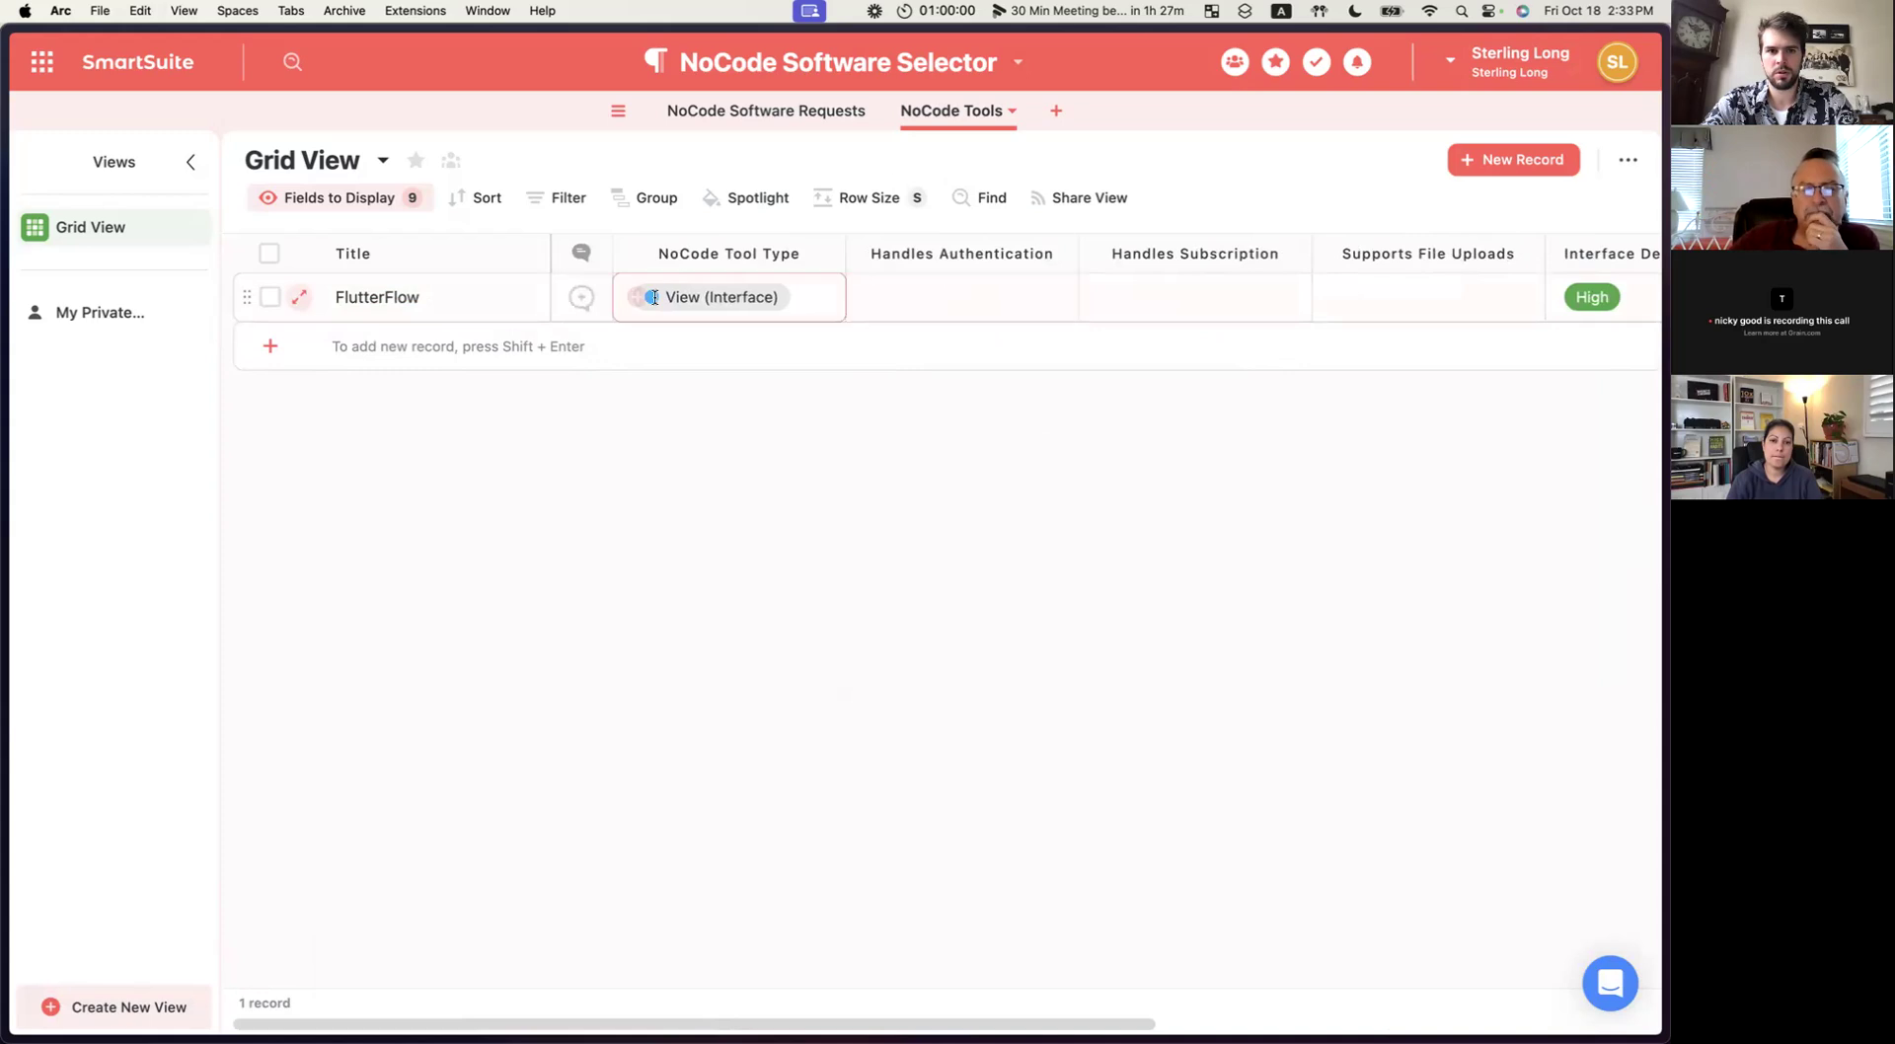
{"action": "left_click", "coordinate": [412, 346]}
{"action": "type", "text": "SmartSuite"}
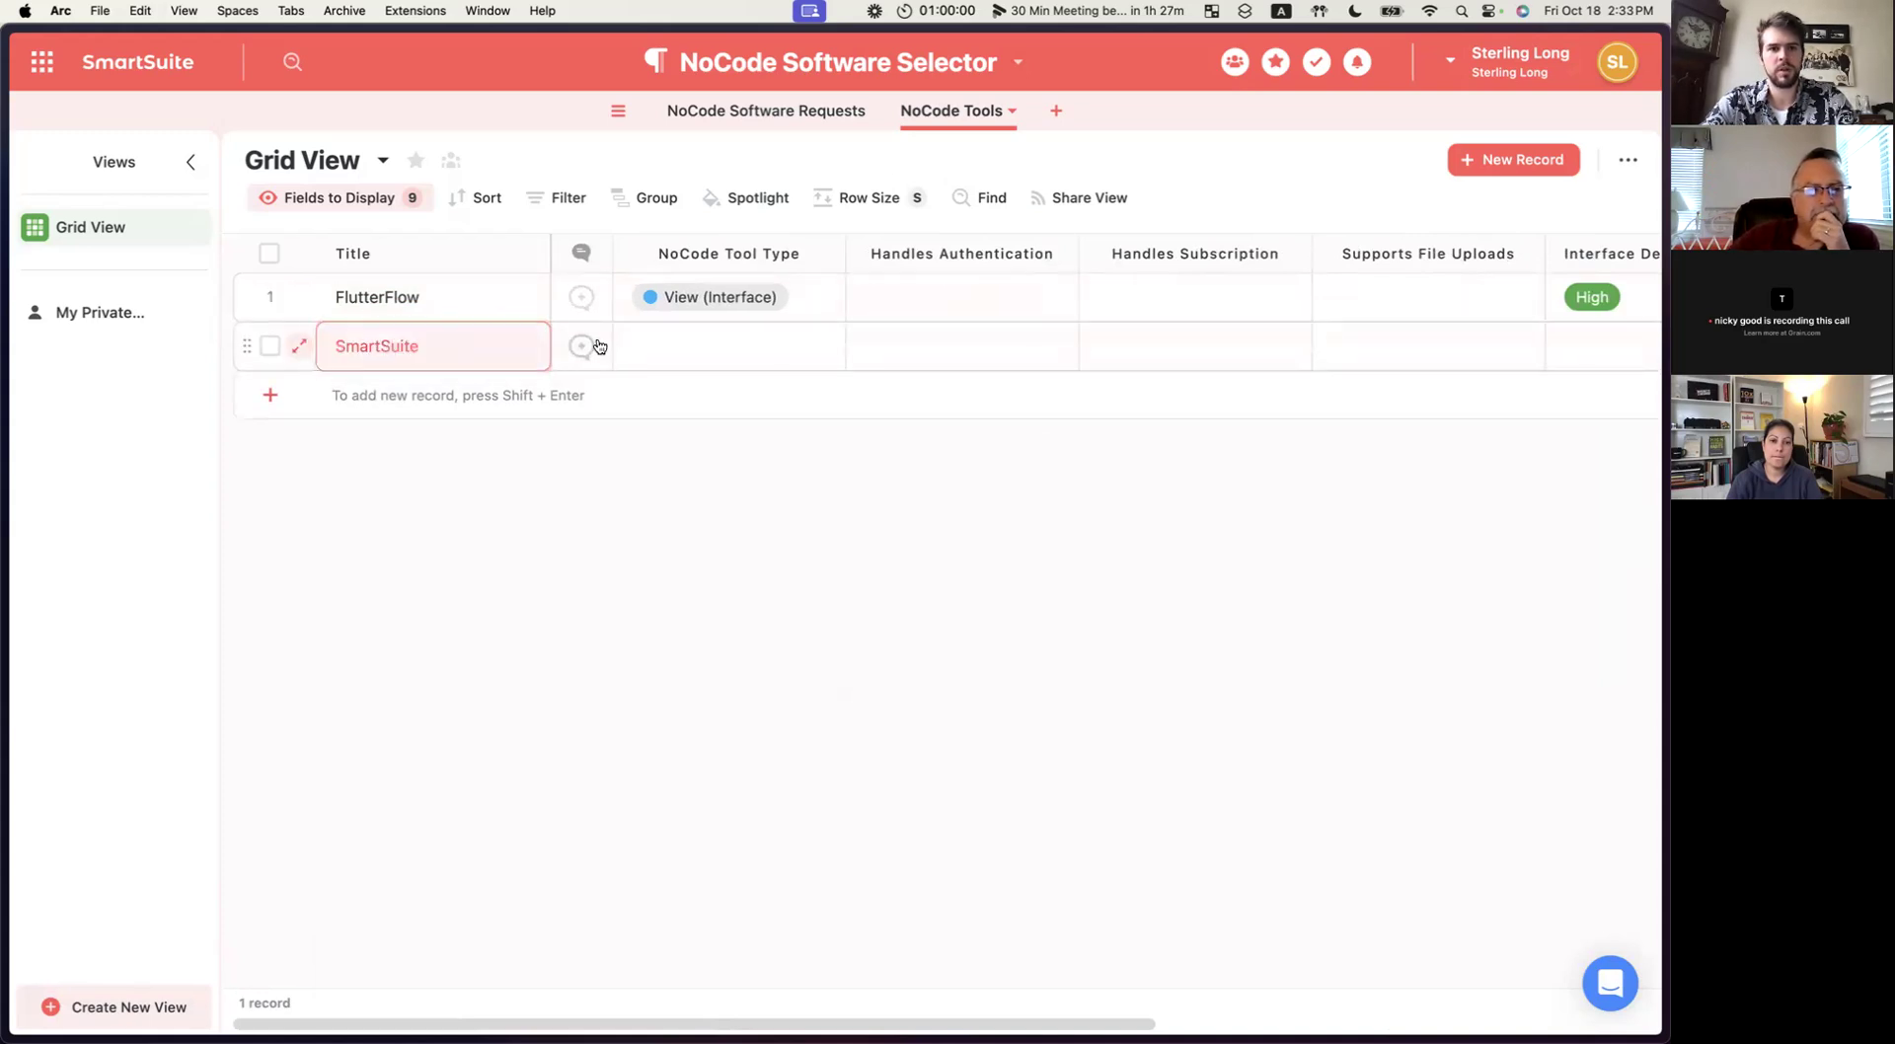
Set SmartSuite's NoCode Tool Type to Model (Data), View (Interface) and Controller (Backend), and switch the grid's row size to Auto Size.
{"action": "left_click", "coordinate": [678, 351]}
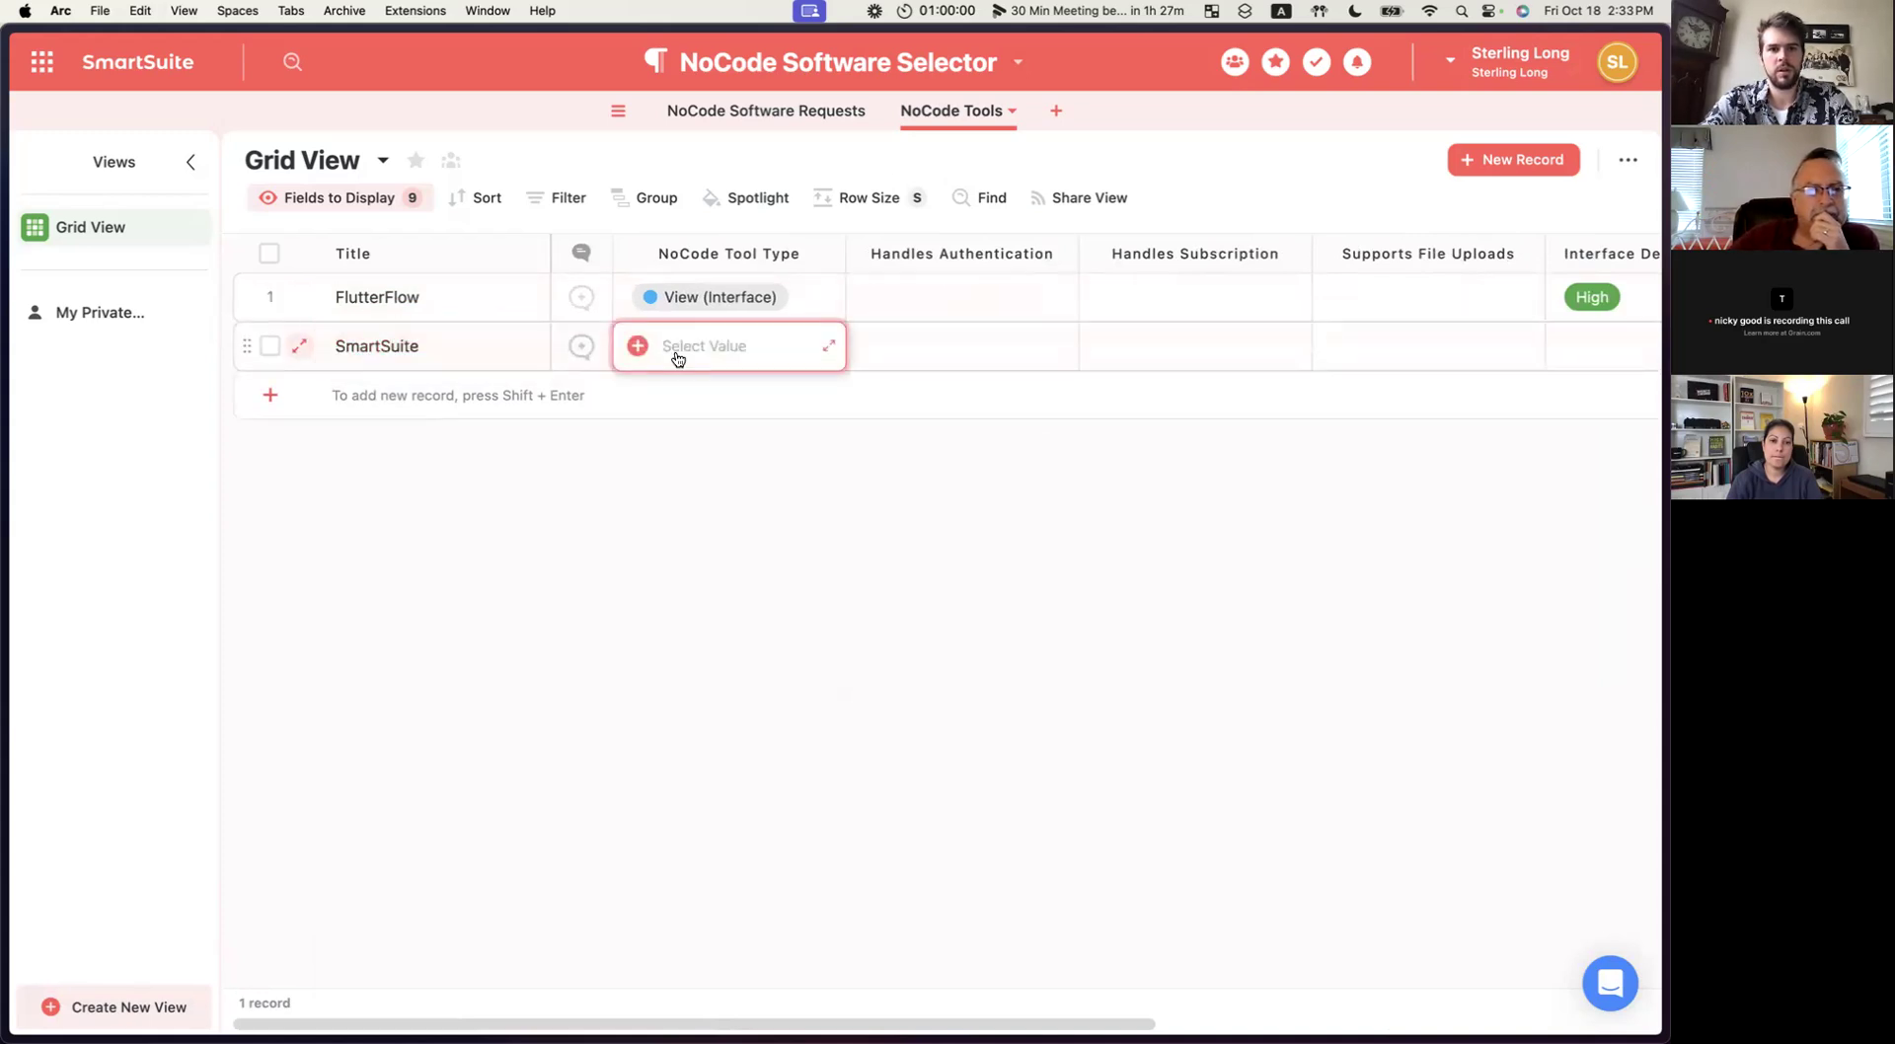
{"action": "left_click", "coordinate": [620, 462]}
{"action": "left_click", "coordinate": [620, 510]}
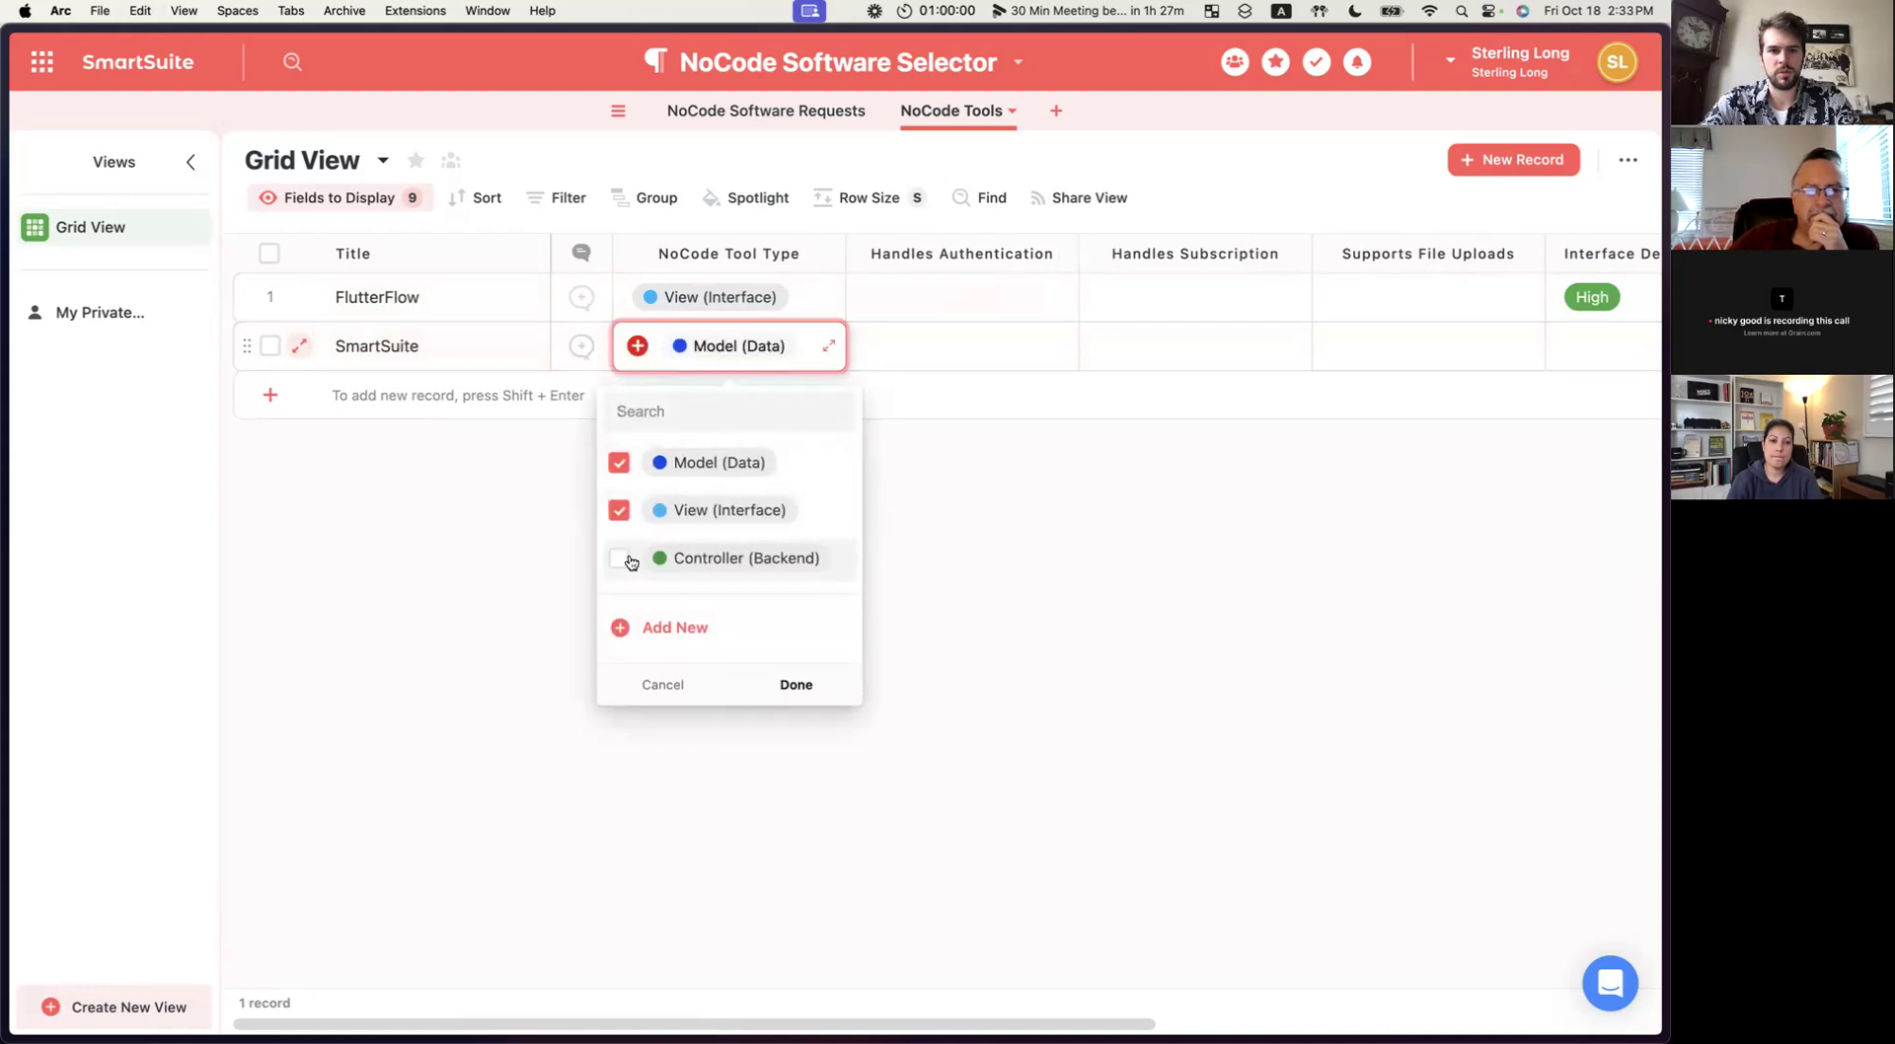
{"action": "left_click", "coordinate": [796, 683]}
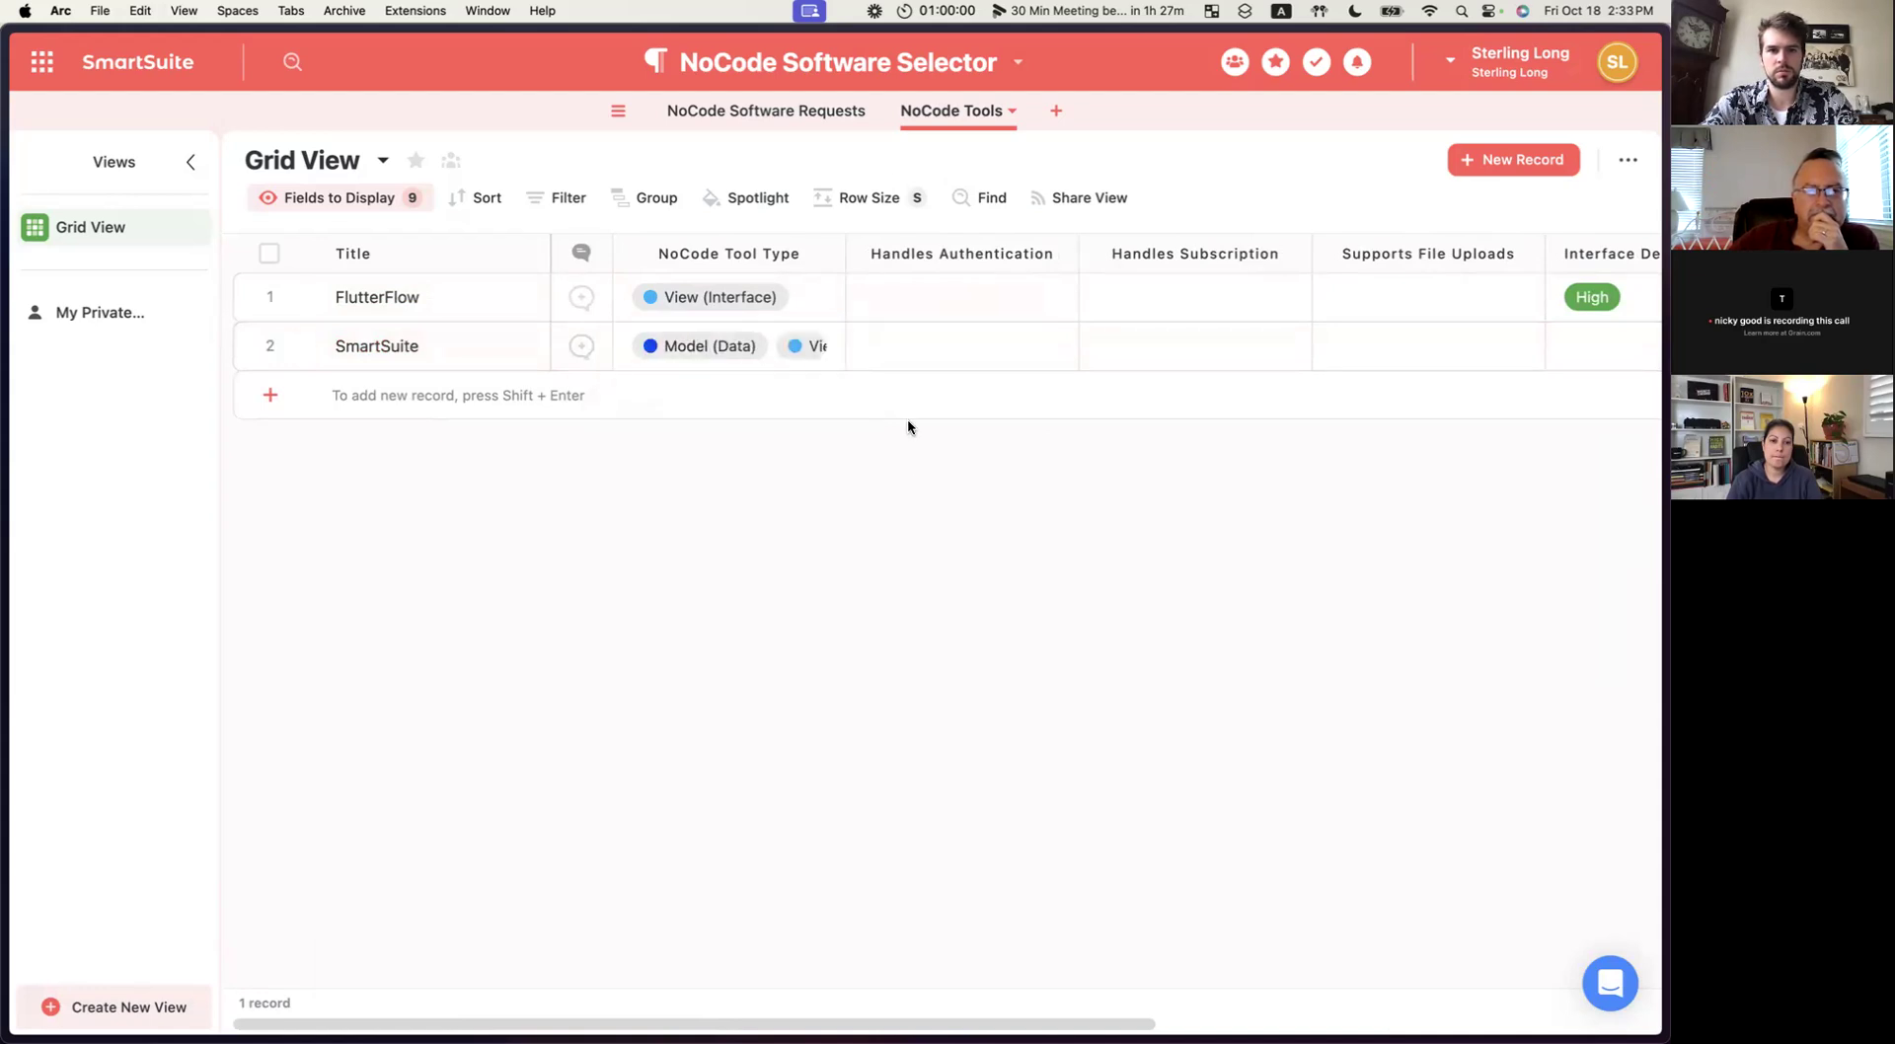
{"action": "left_click", "coordinate": [869, 197]}
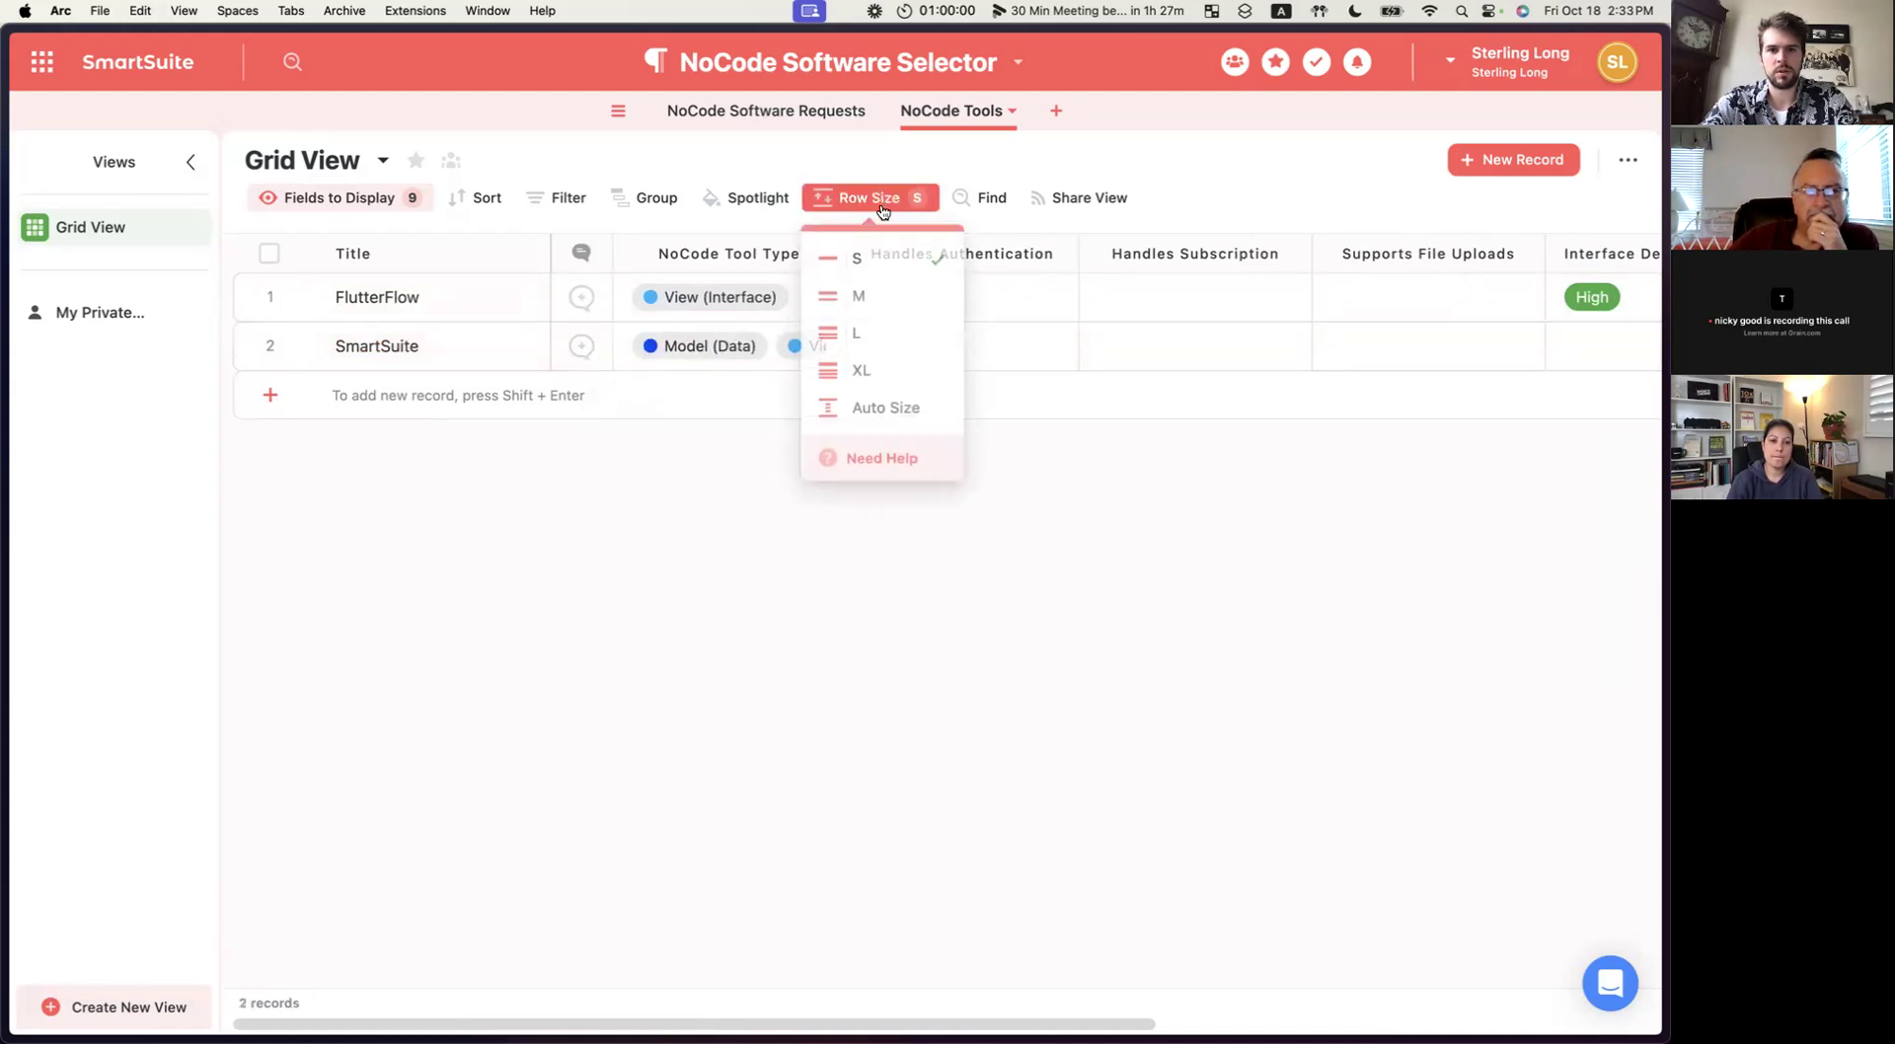
{"action": "left_click", "coordinate": [868, 406]}
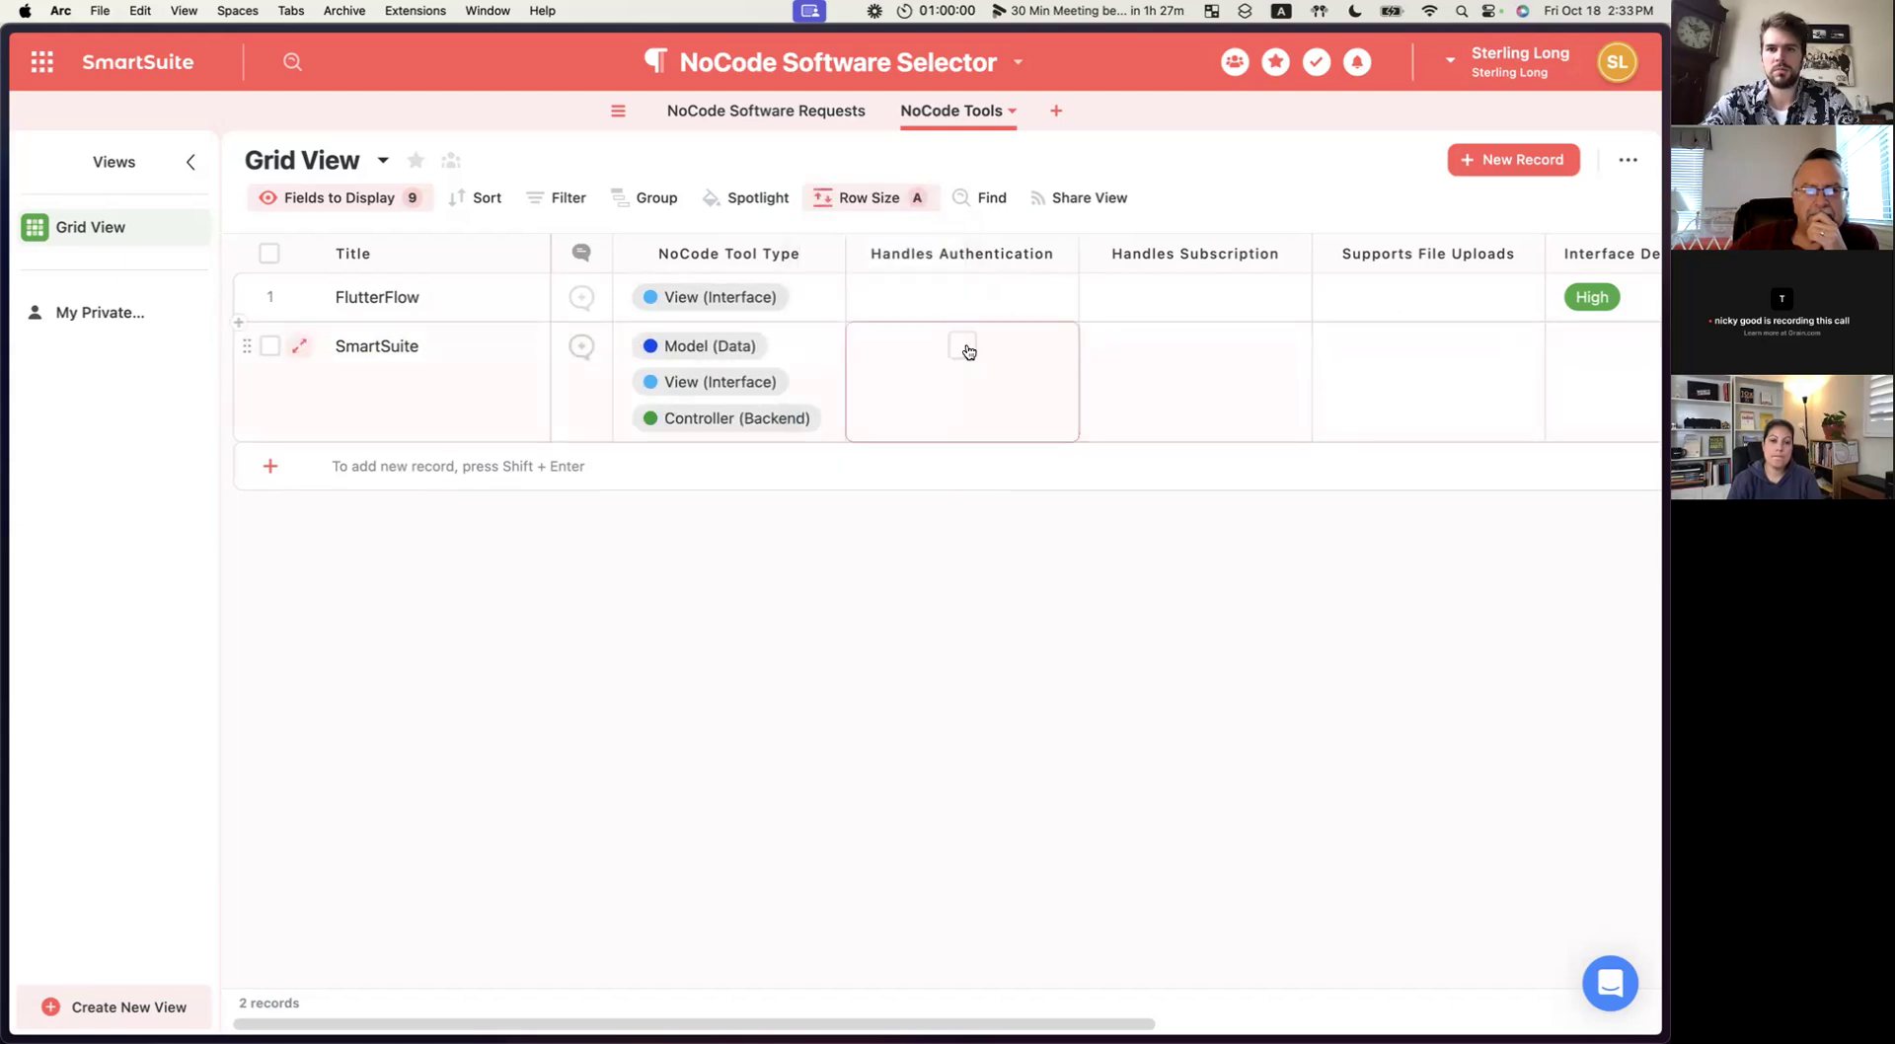
Mark SmartSuite as supporting file uploads and set its Interface Design Flexibility to Low.
{"action": "scroll", "coordinate": [968, 351], "scroll_direction": "right", "scroll_amount": 3}
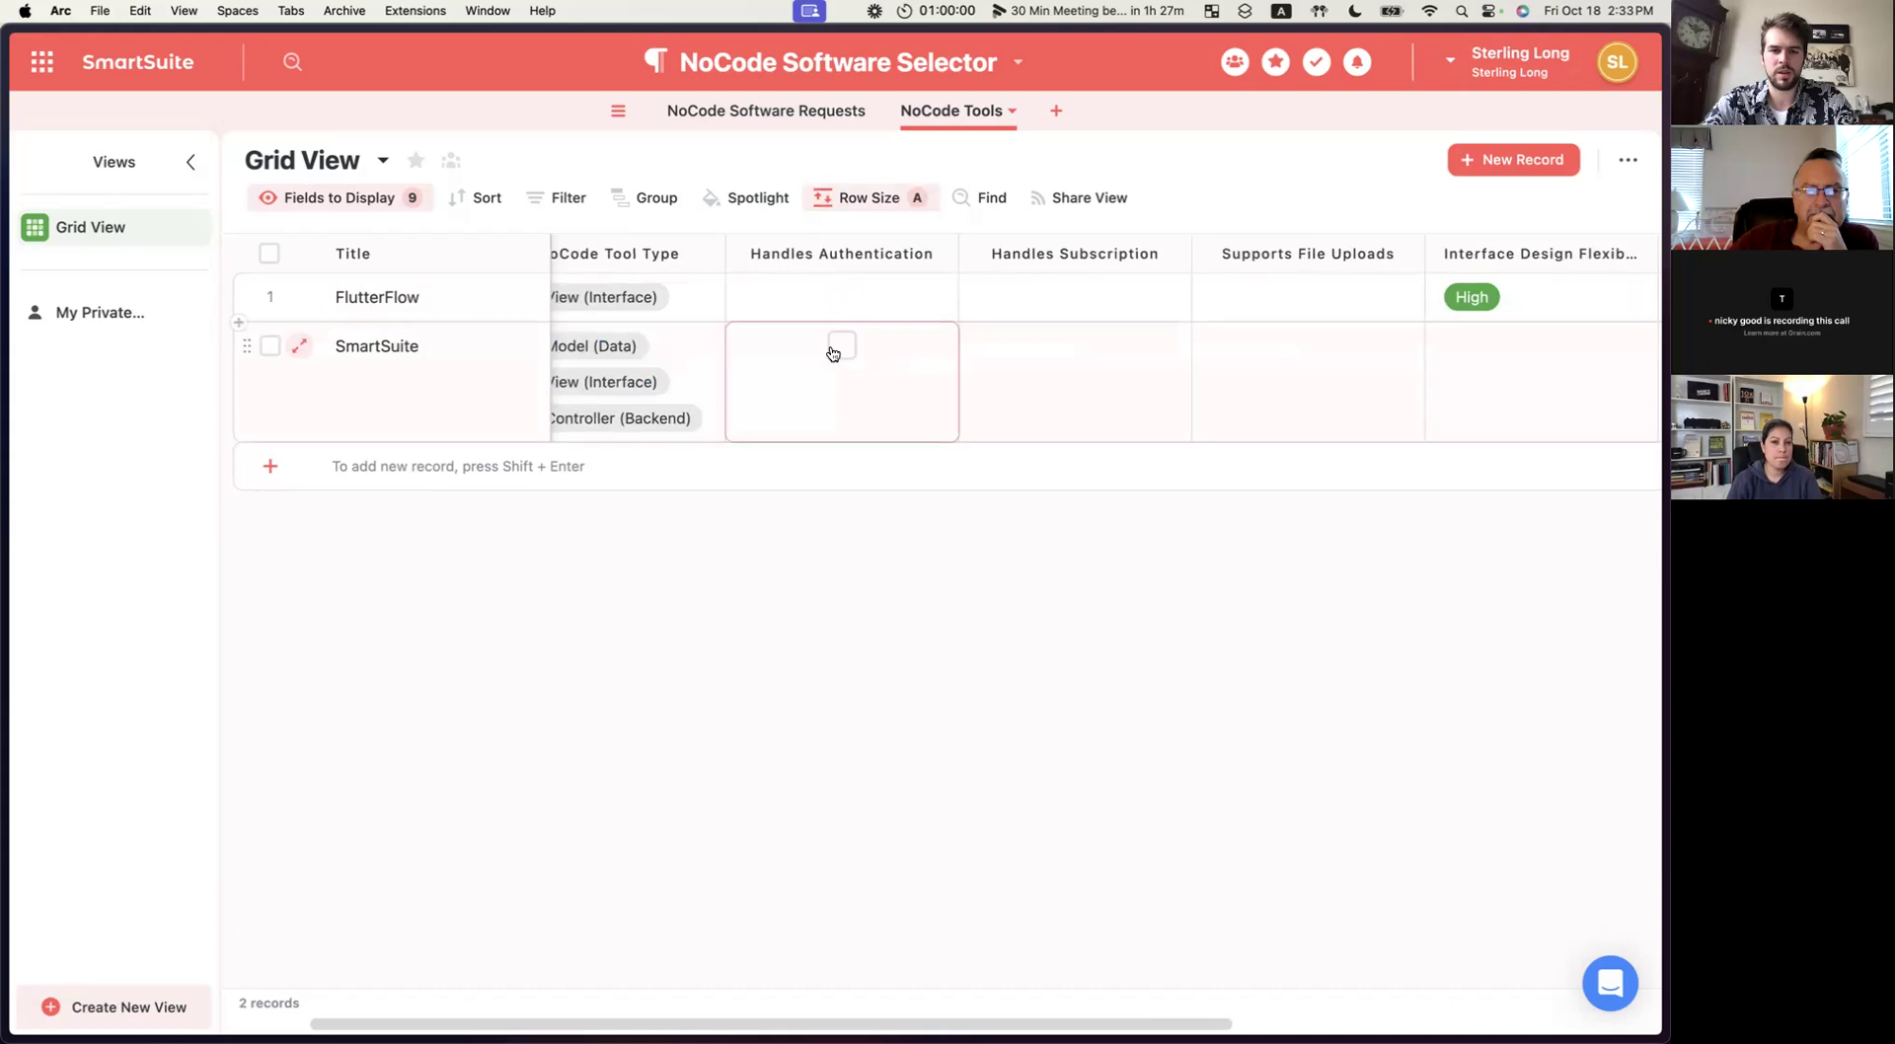
{"action": "left_click", "coordinate": [1169, 374]}
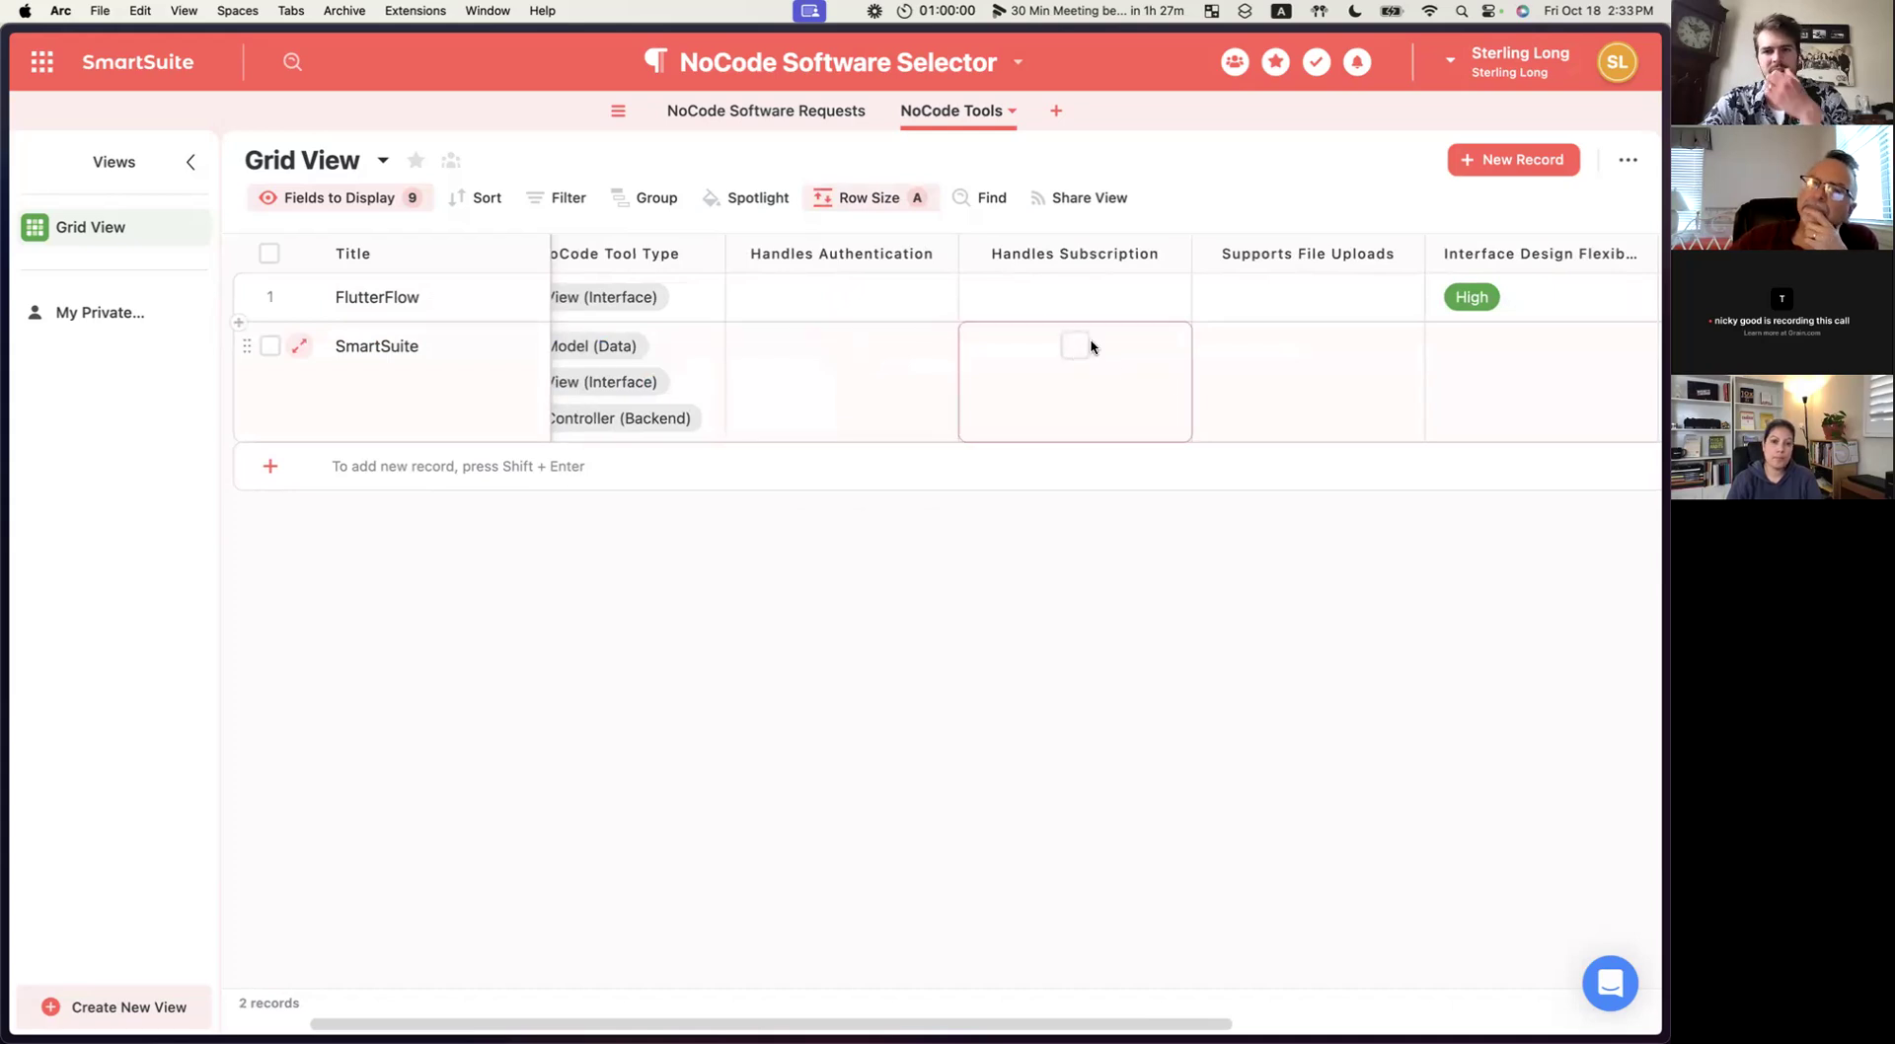
{"action": "left_click", "coordinate": [1210, 351]}
{"action": "scroll", "coordinate": [1210, 350], "scroll_direction": "right", "scroll_amount": 2}
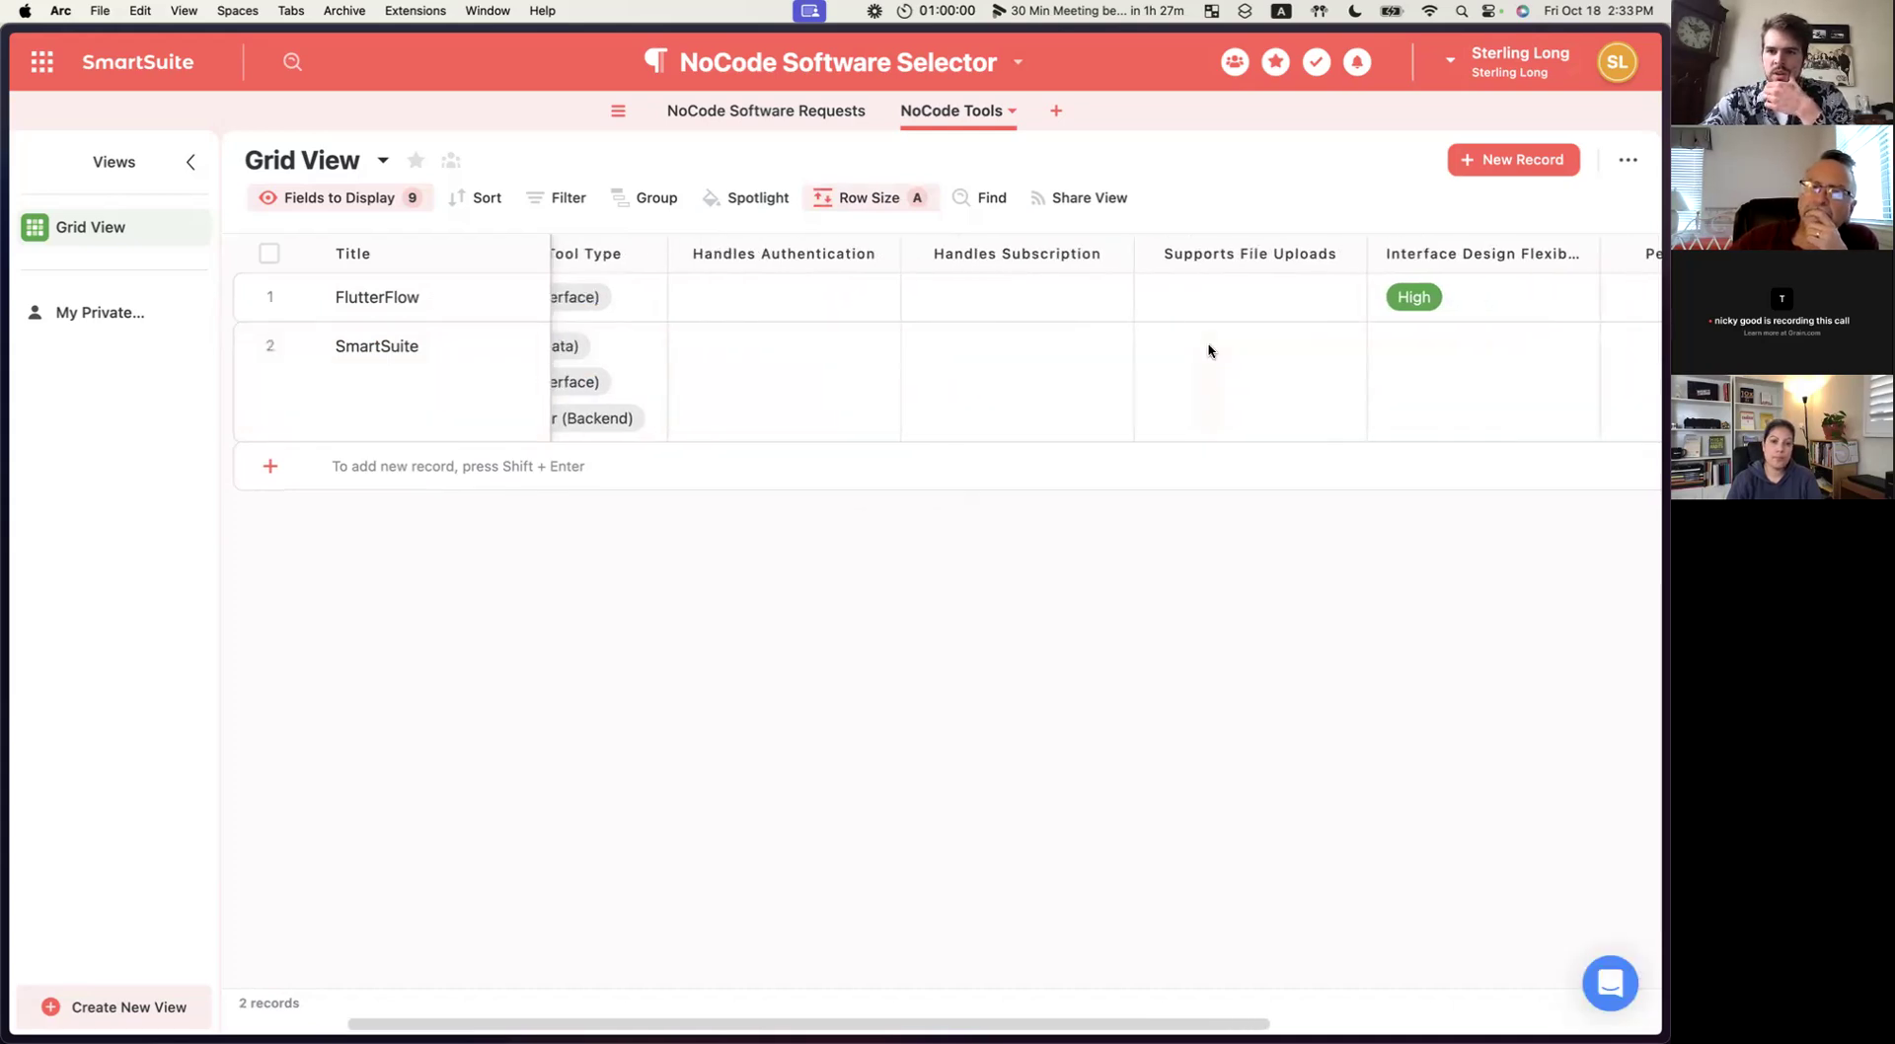
{"action": "scroll", "coordinate": [1333, 359], "scroll_direction": "right", "scroll_amount": 5}
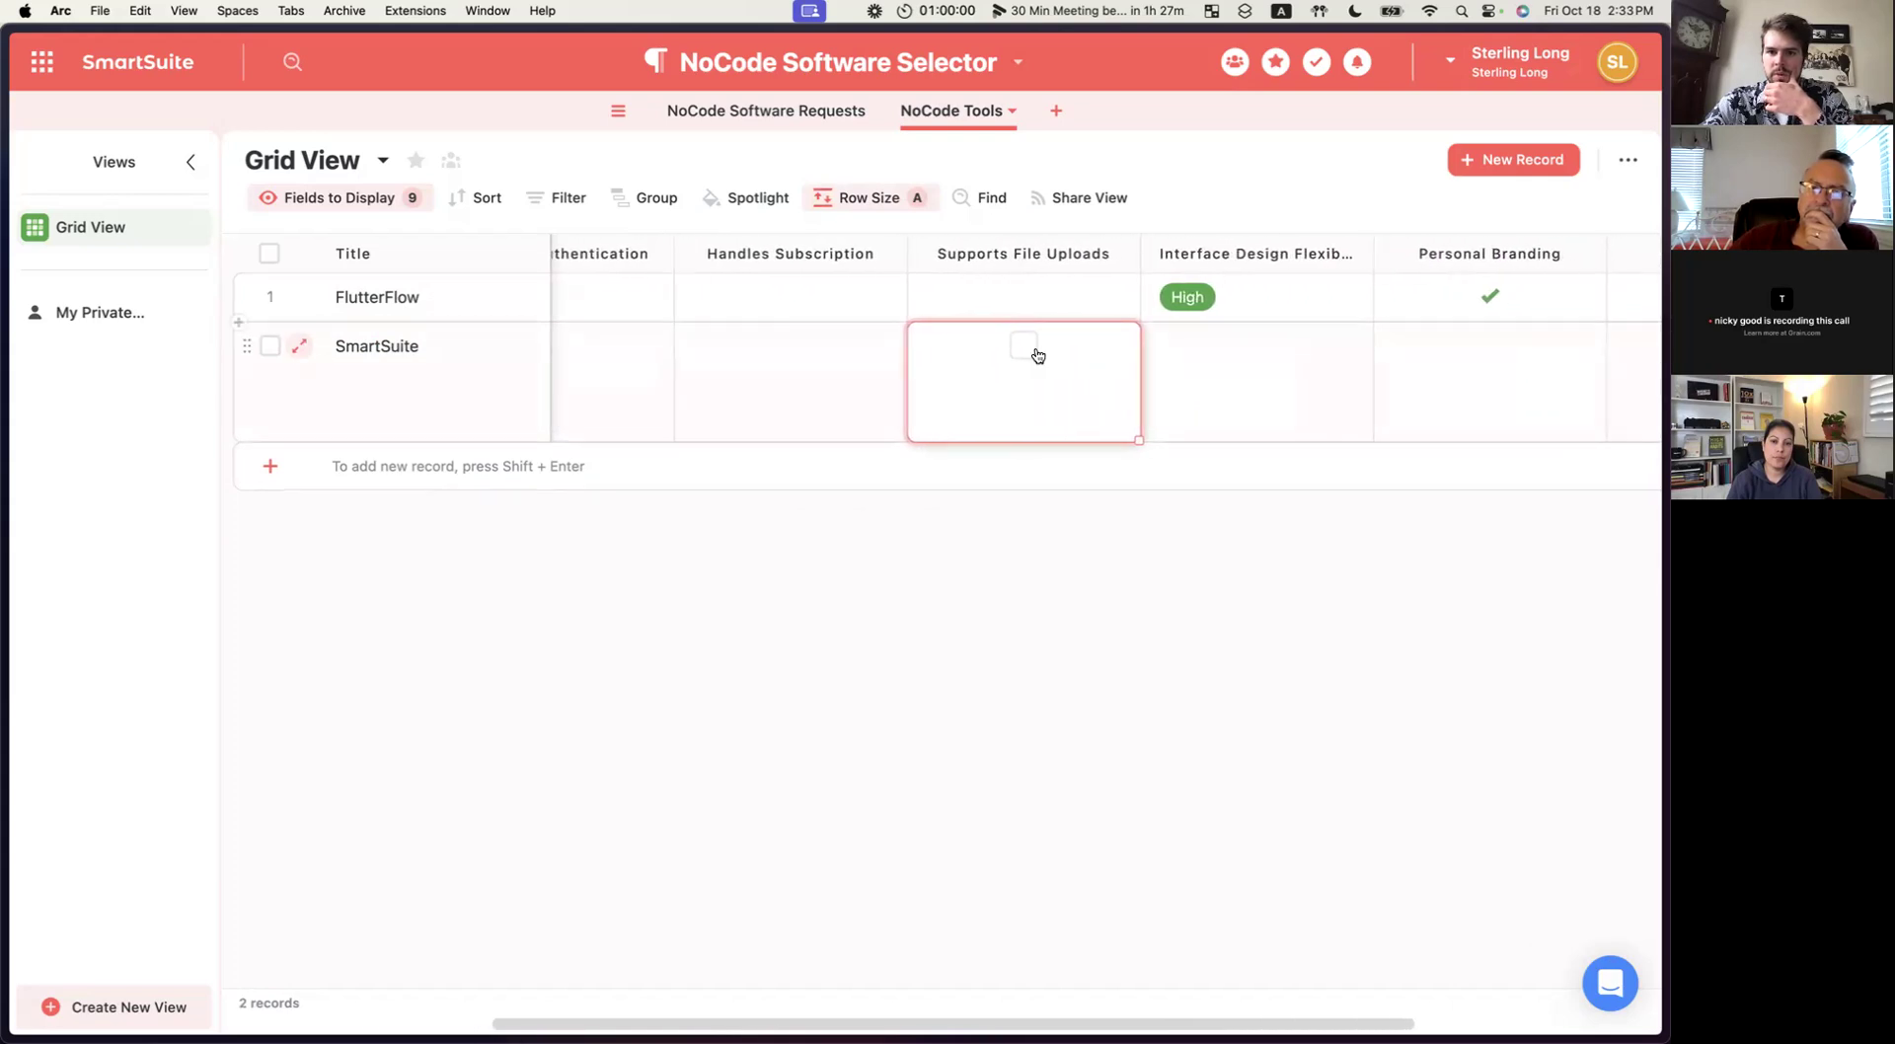
{"action": "scroll", "coordinate": [1282, 380], "scroll_direction": "right", "scroll_amount": 3}
{"action": "left_click", "coordinate": [1155, 376]}
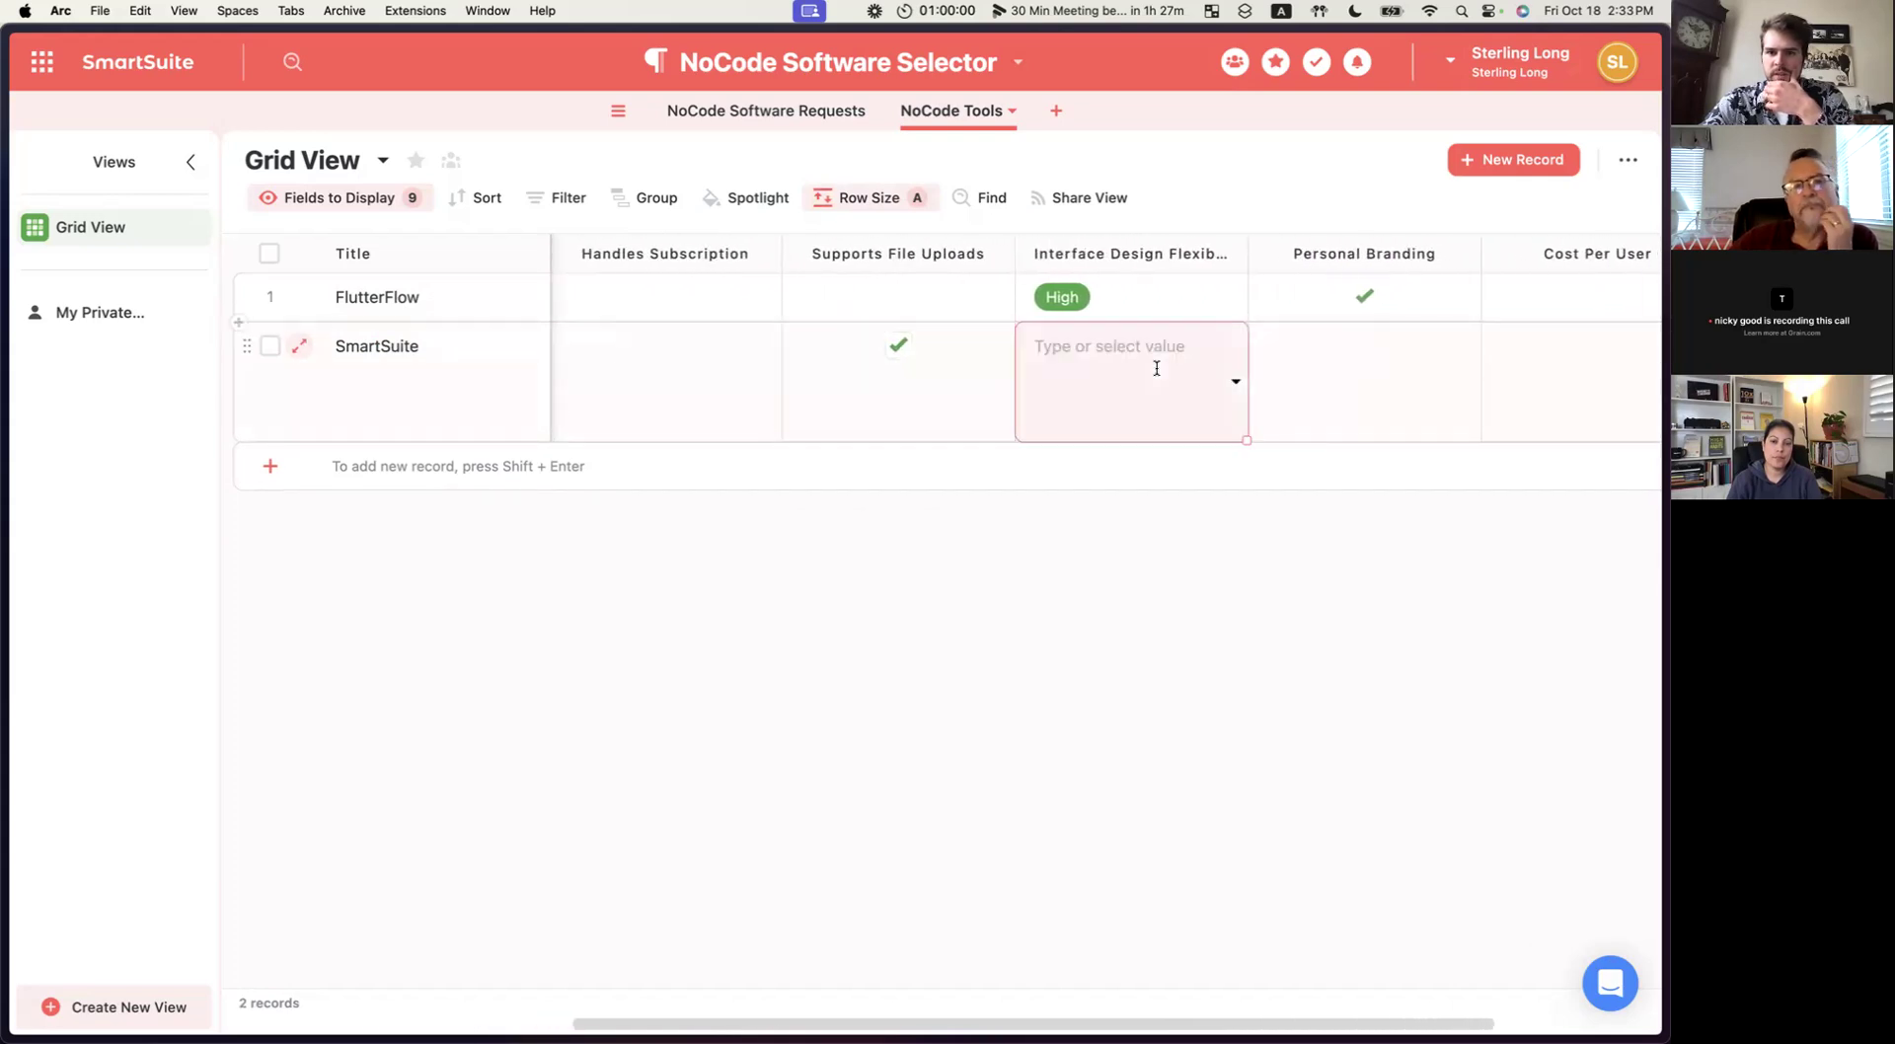
{"action": "left_click", "coordinate": [1081, 605]}
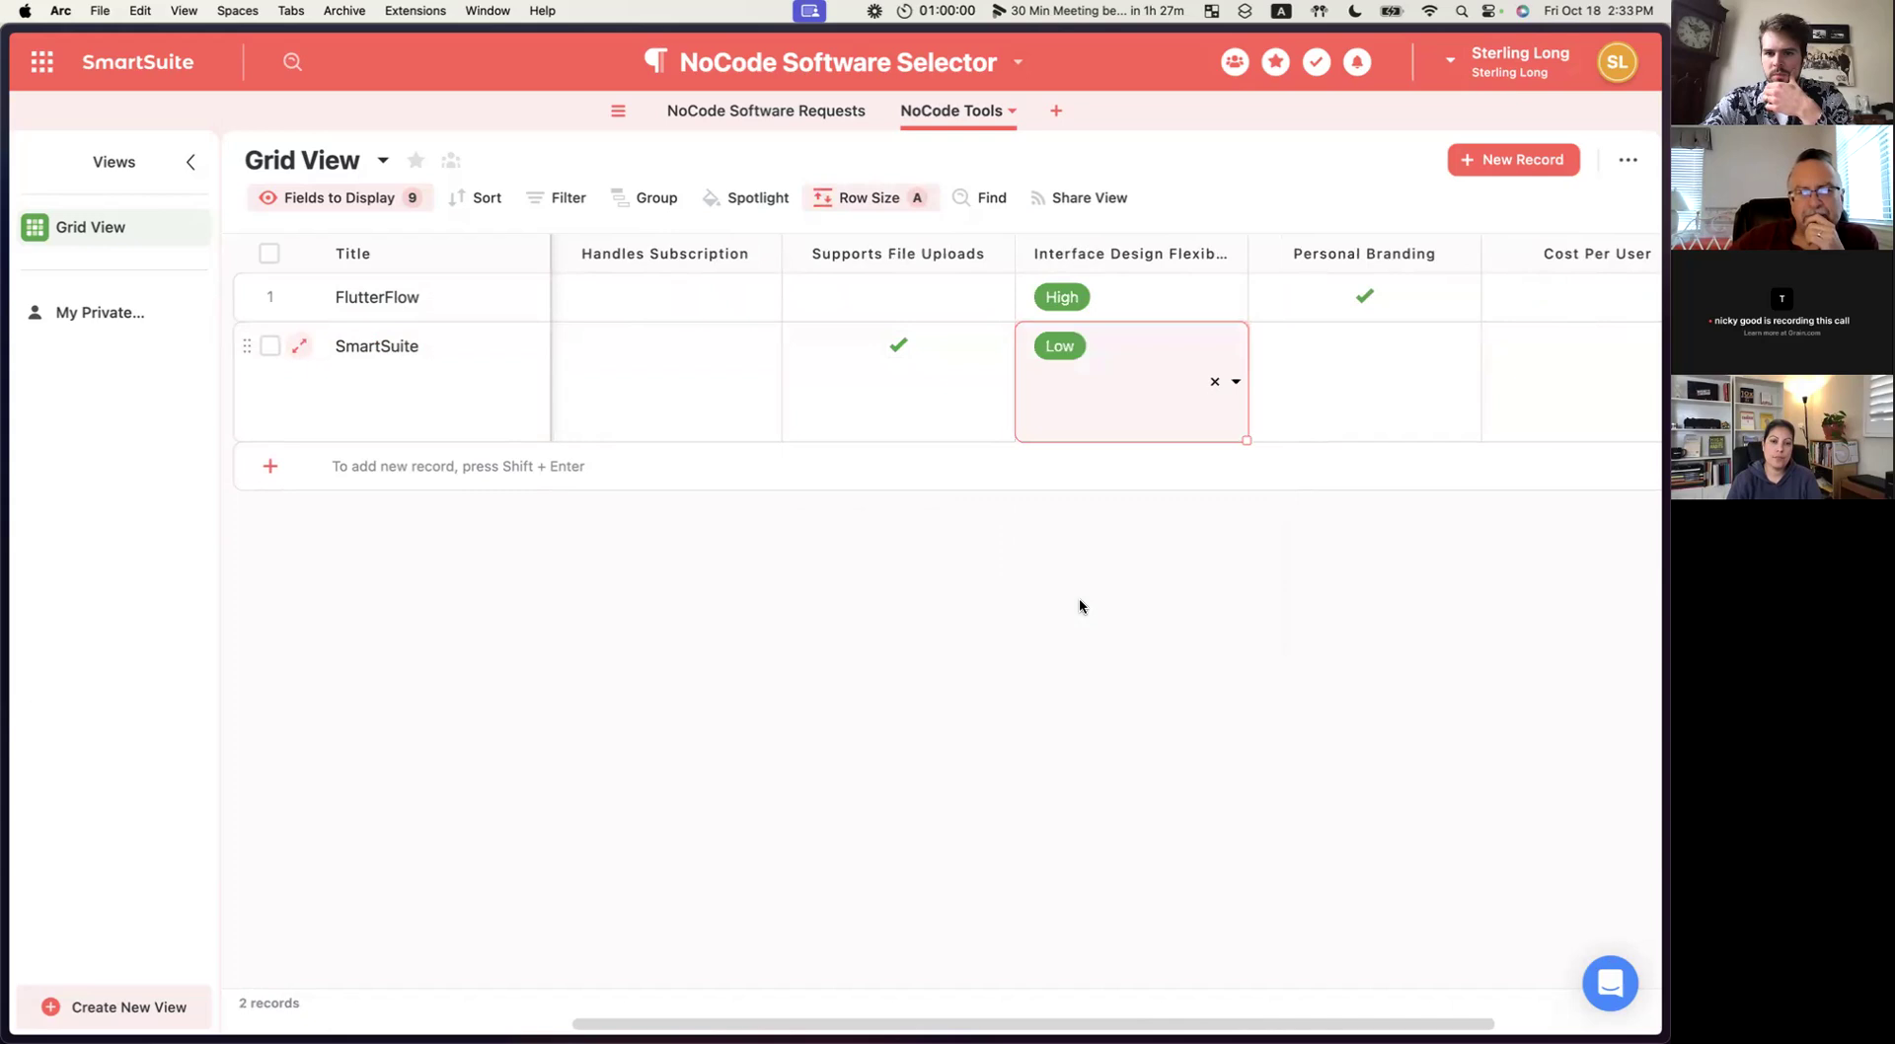
Mark SmartSuite as supporting Personal Branding and set its Cost Per User to $5.00.
{"action": "scroll", "coordinate": [1339, 467], "scroll_direction": "right", "scroll_amount": 3}
{"action": "left_click", "coordinate": [1167, 345]}
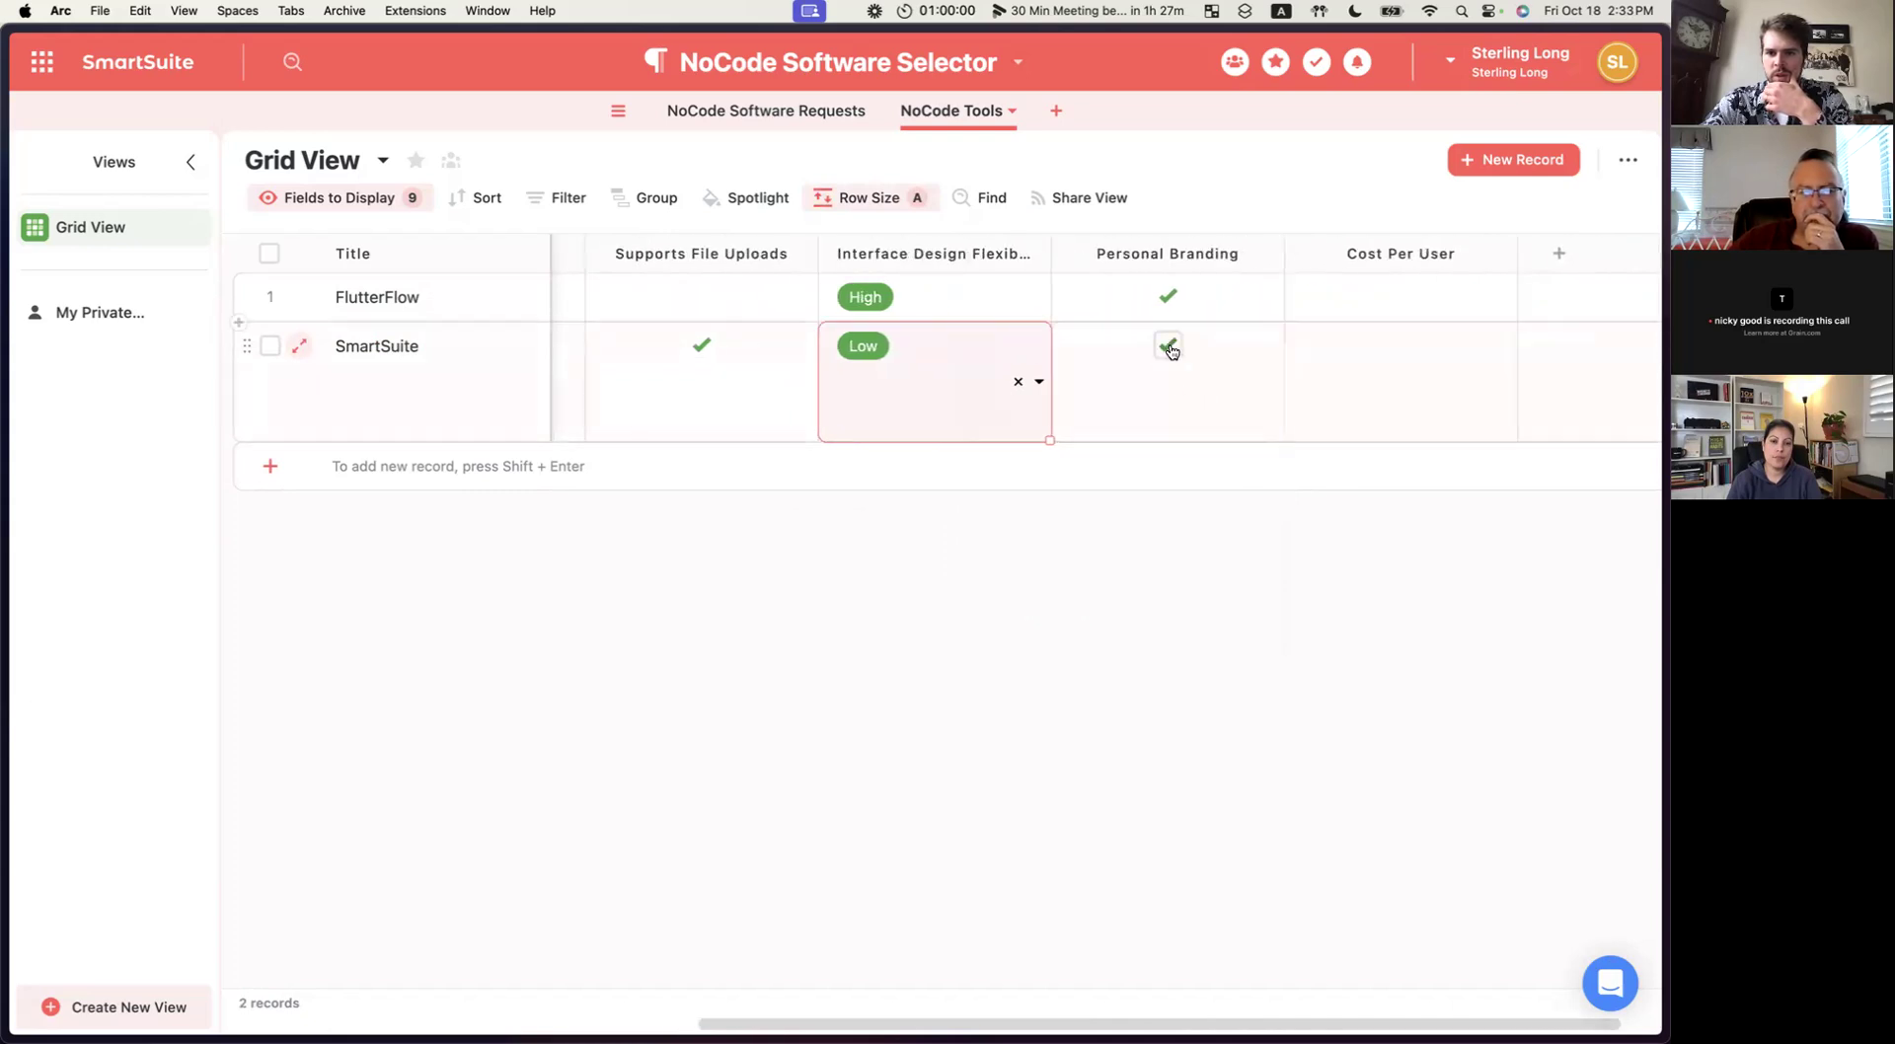
{"action": "scroll", "coordinate": [1265, 395], "scroll_direction": "right", "scroll_amount": 2}
{"action": "left_click", "coordinate": [1348, 370]}
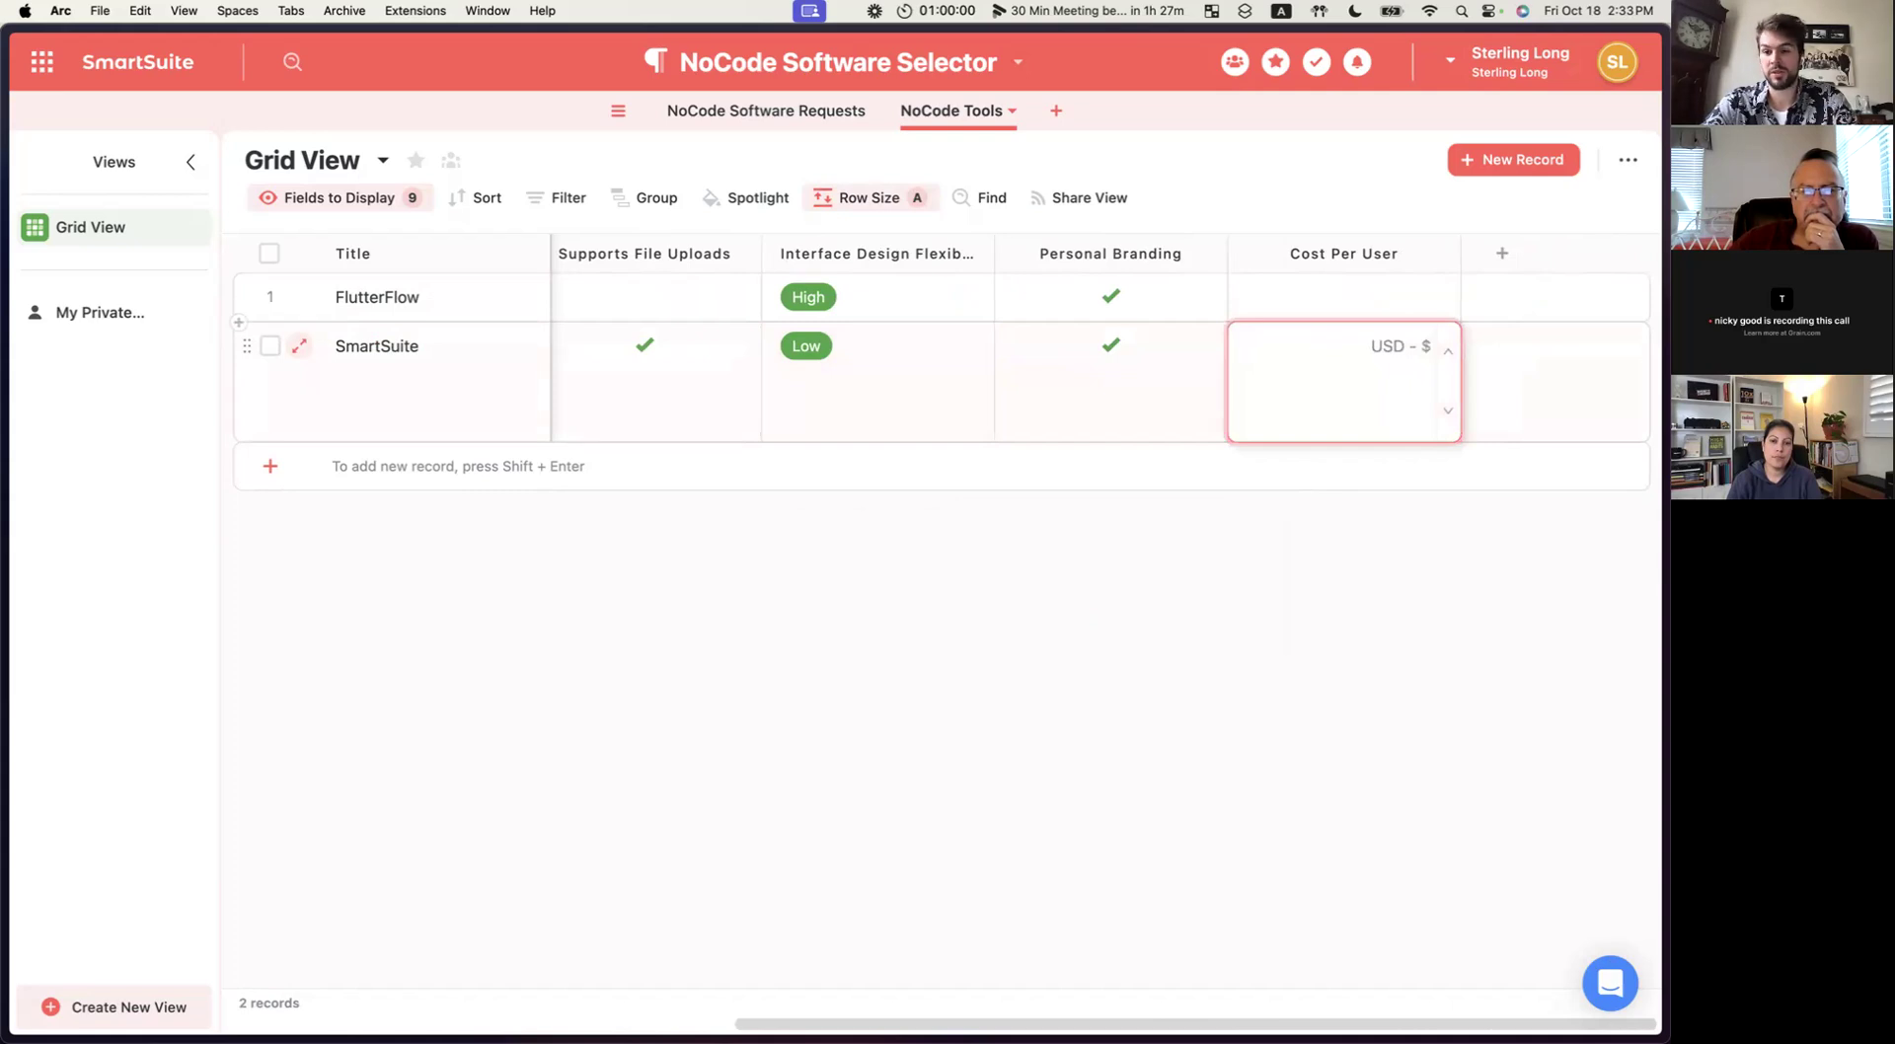
{"action": "left_click", "coordinate": [1253, 553]}
{"action": "left_click", "coordinate": [1382, 400]}
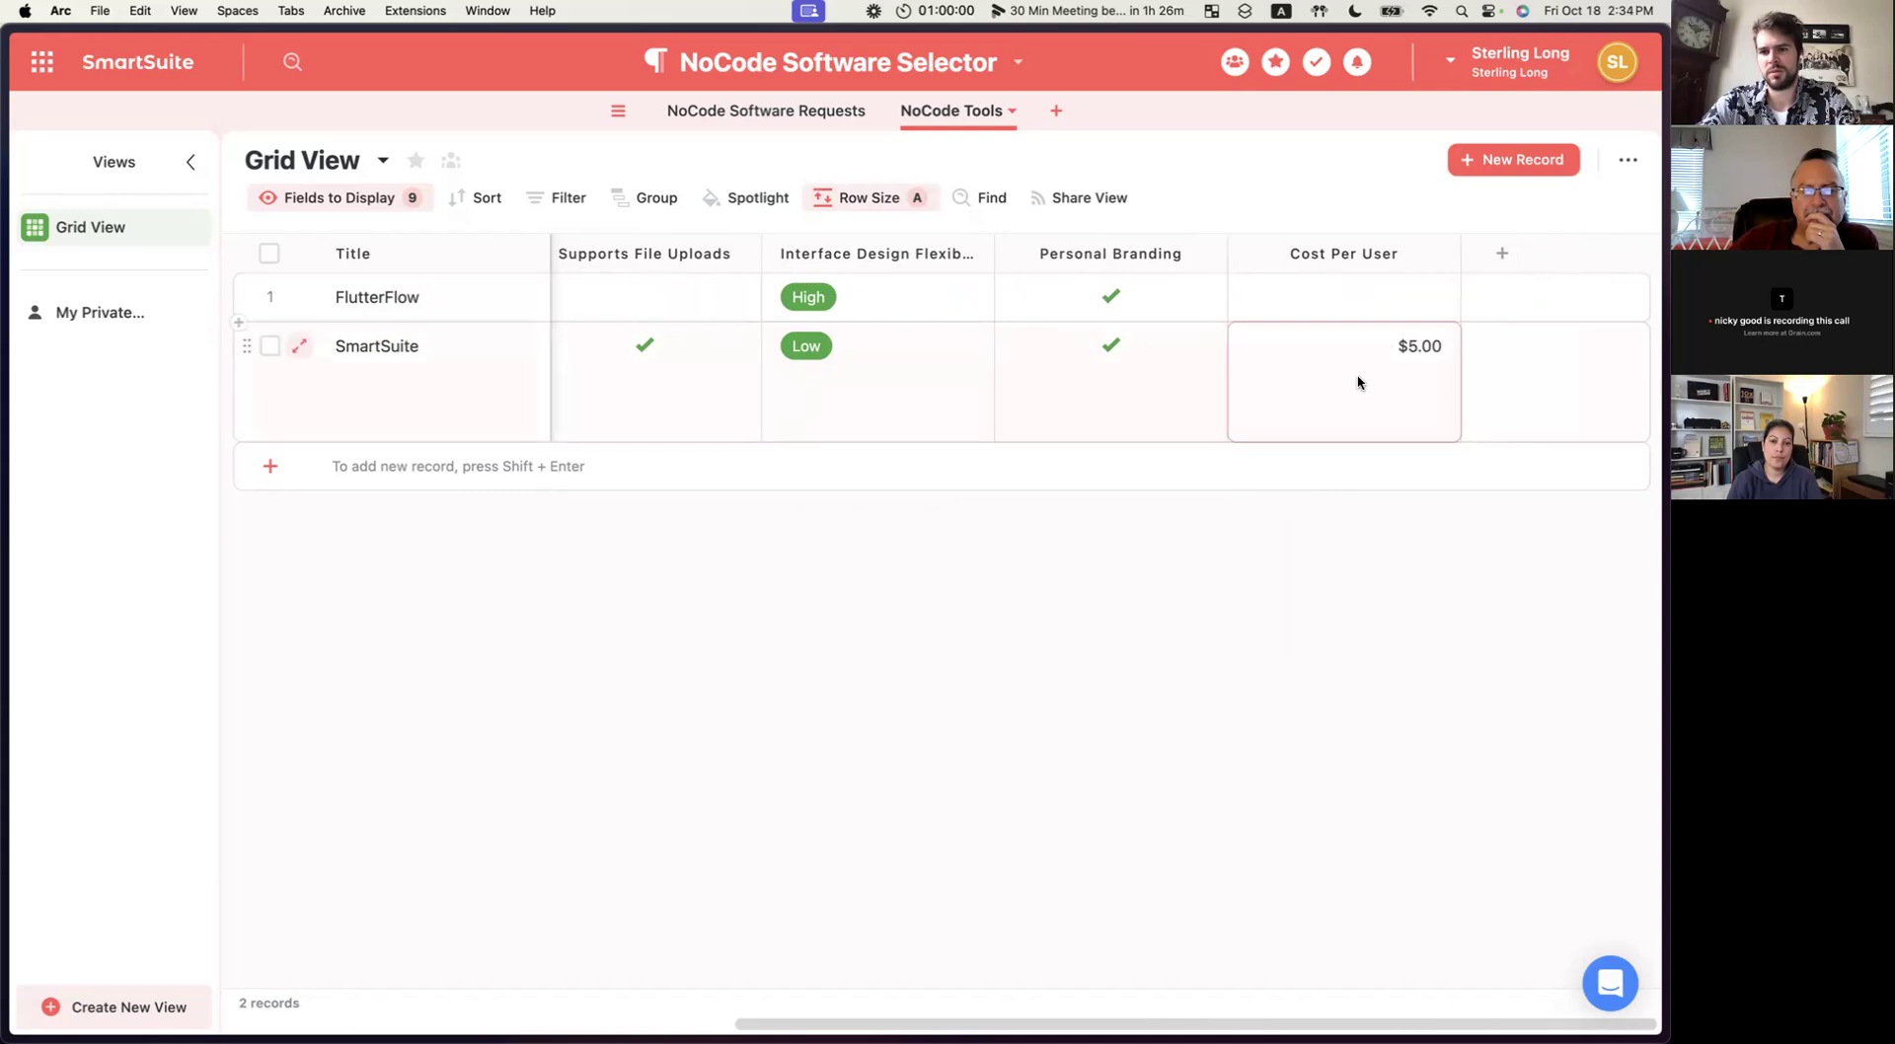
{"action": "left_click", "coordinate": [1261, 572]}
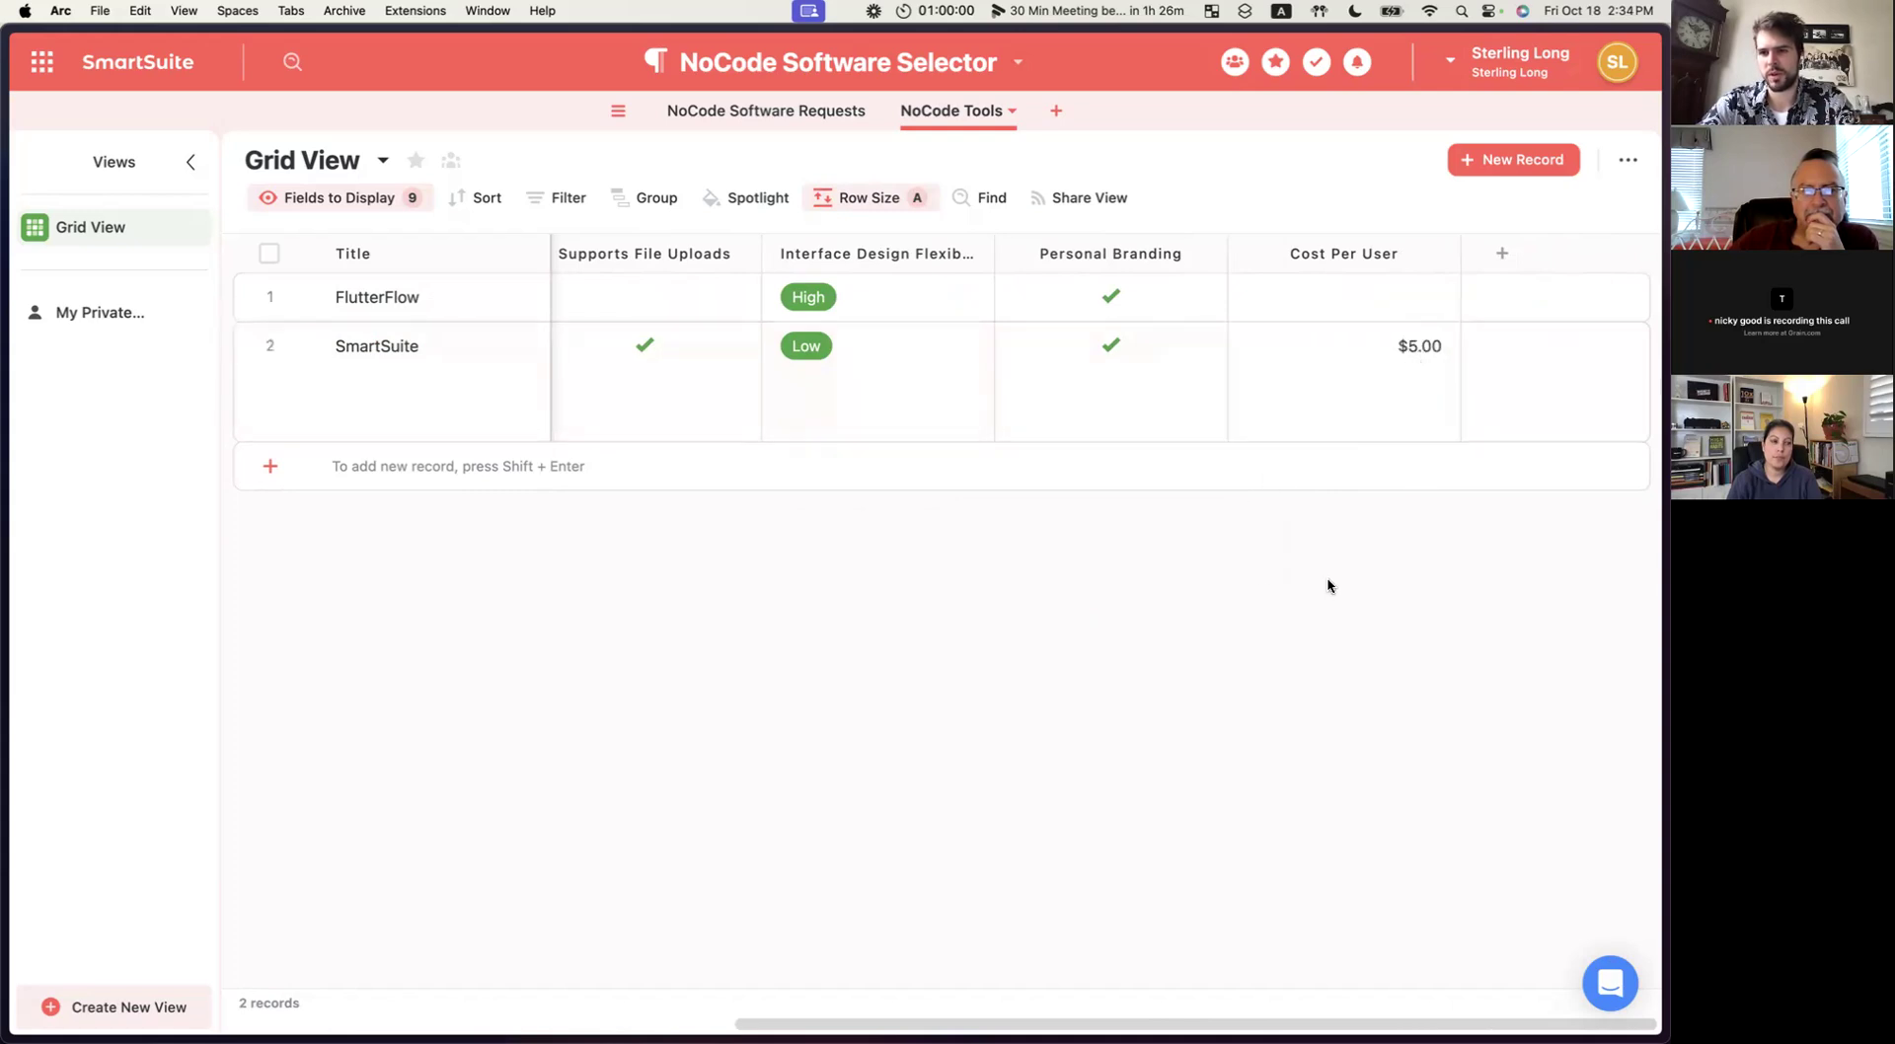
Add a record titled "BuildShip" to the NoCode Tools table with the tool type Controller (Backend).
{"action": "scroll", "coordinate": [1346, 341], "scroll_direction": "left", "scroll_amount": 10}
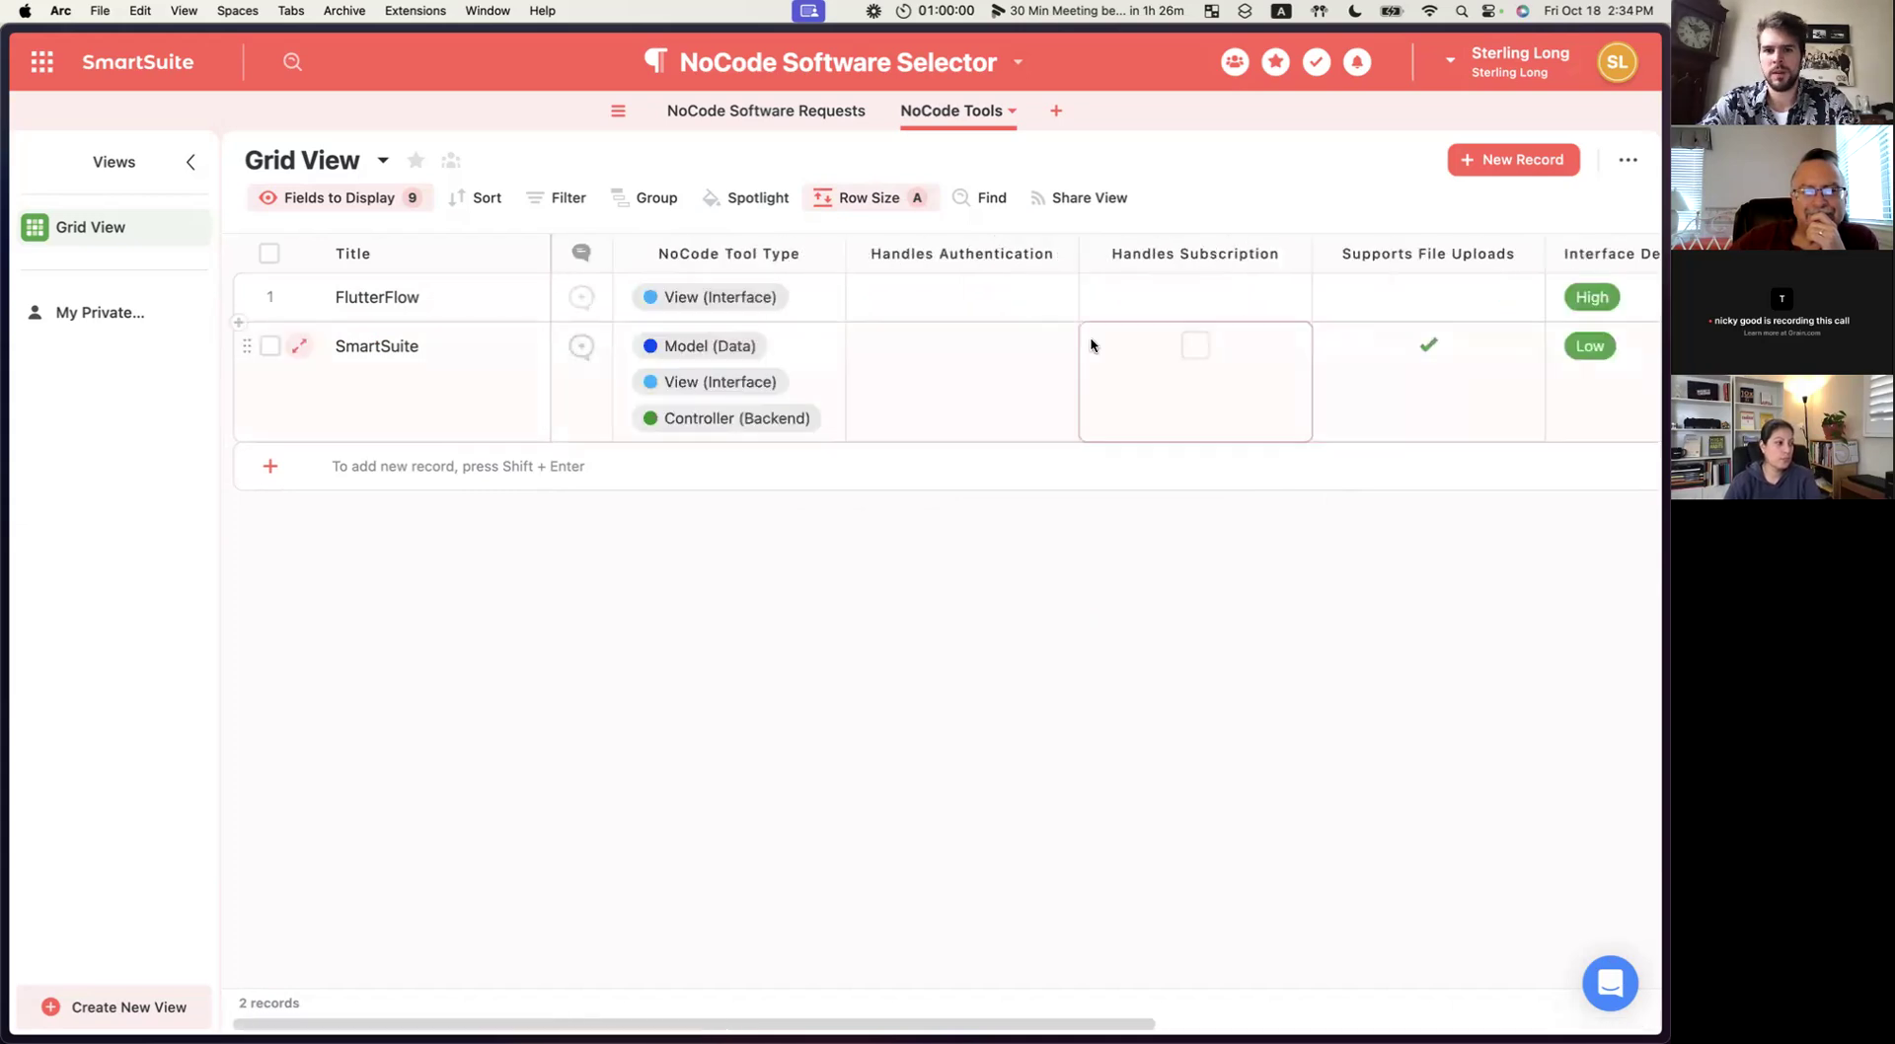
{"action": "left_click", "coordinate": [281, 466]}
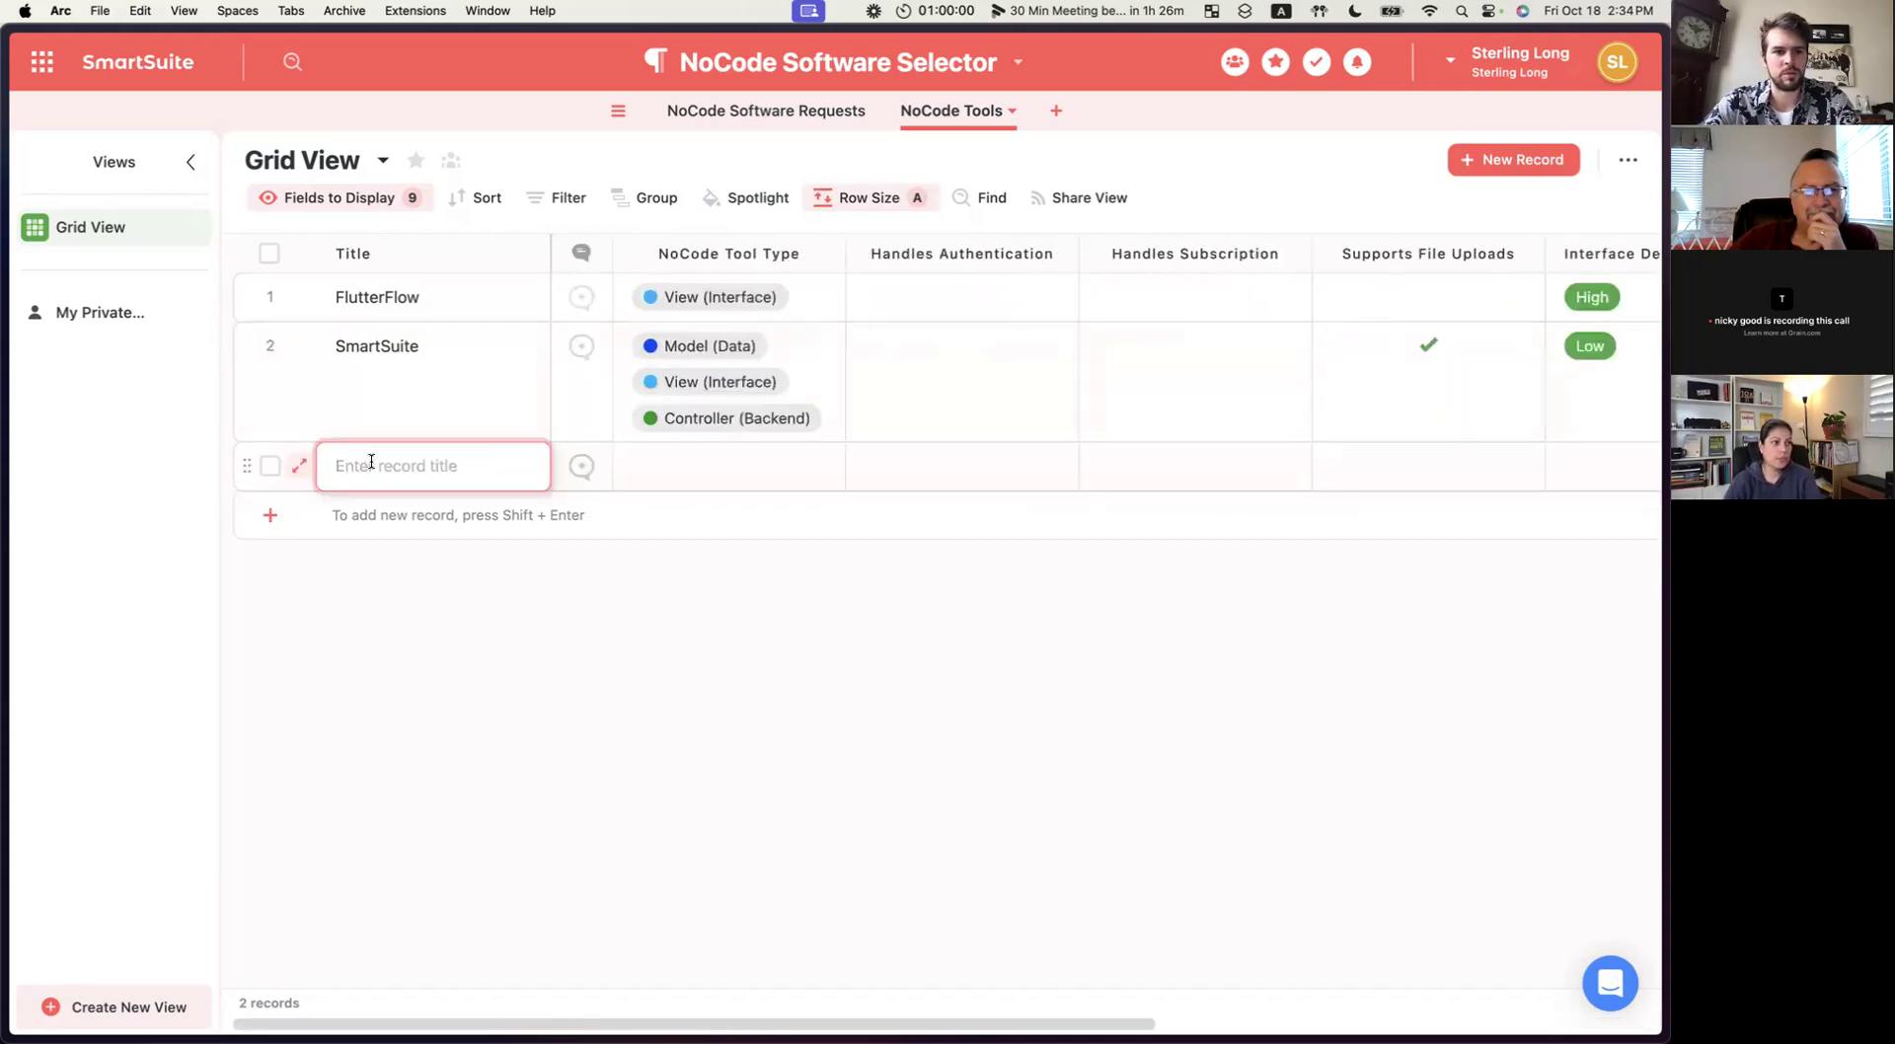
{"action": "key", "text": "Tab"}
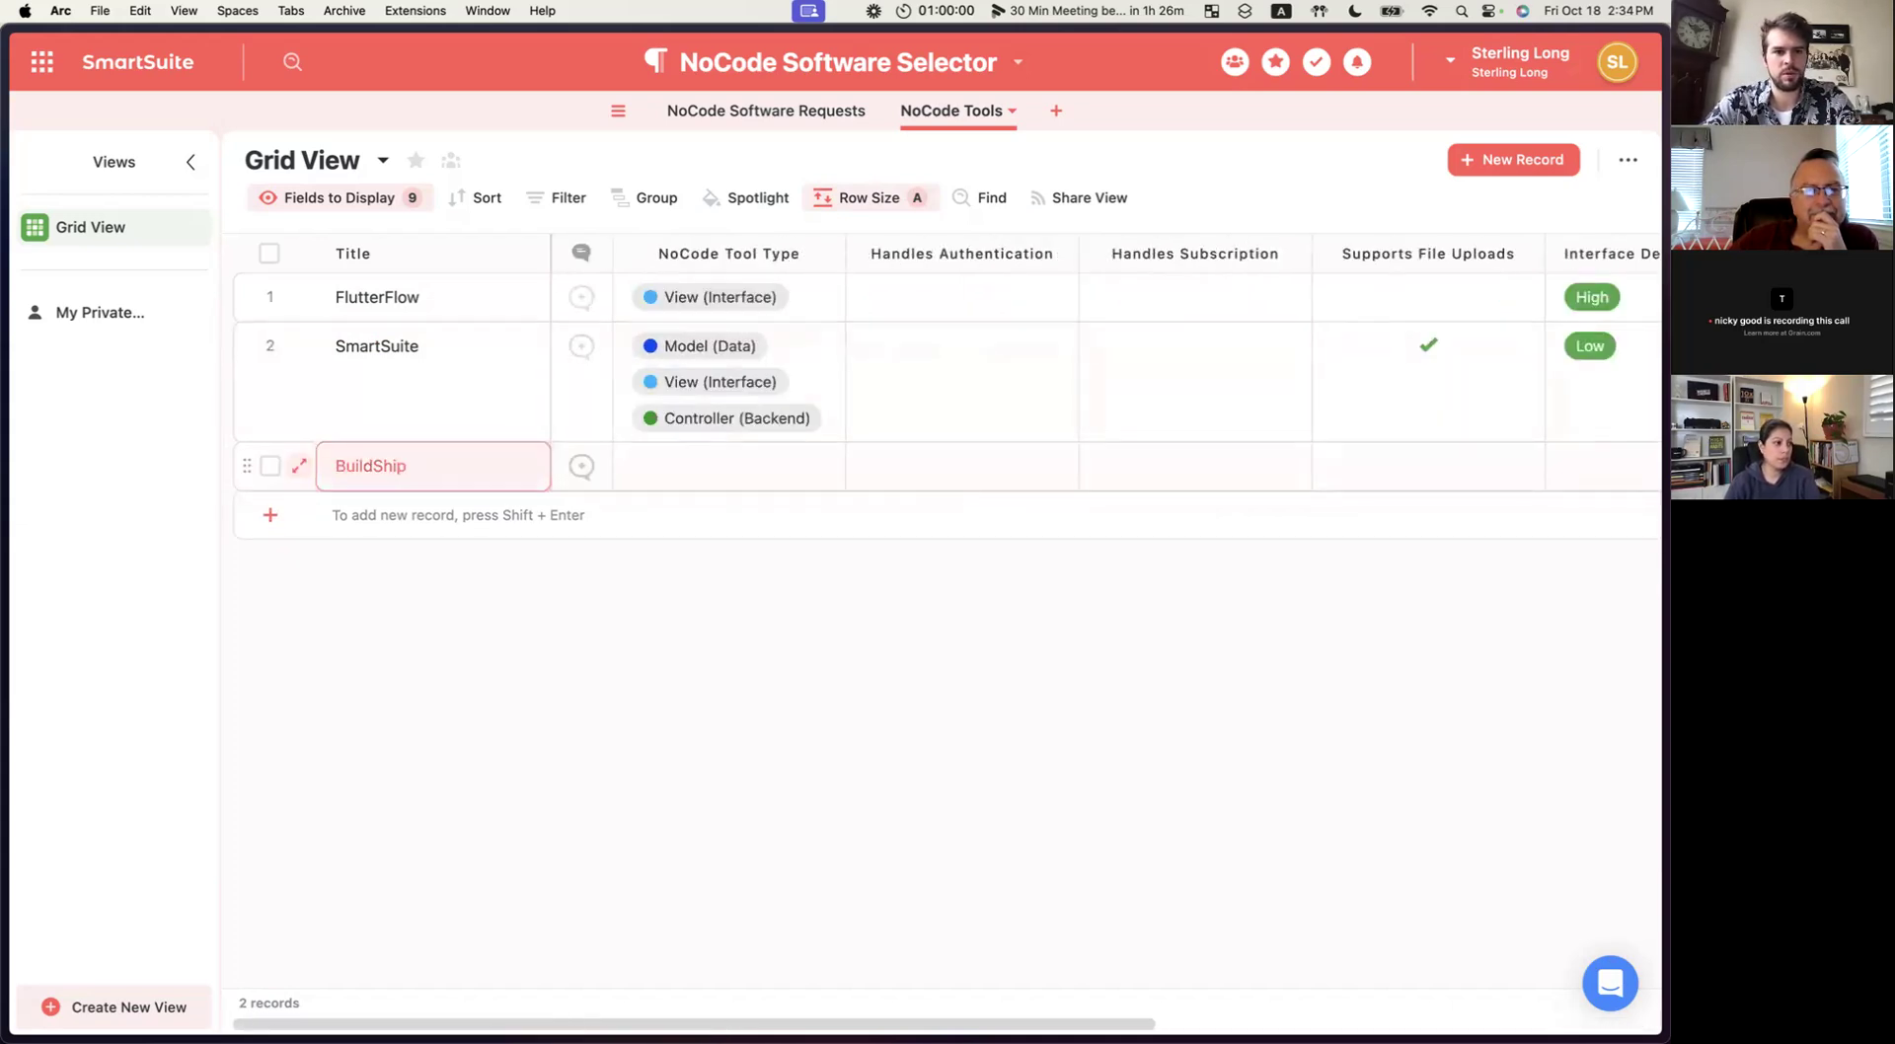
{"action": "key", "text": "Return"}
{"action": "key", "text": "Down"}
{"action": "key", "text": "Down"}
{"action": "key", "text": "Return"}
{"action": "key", "text": "Tab"}
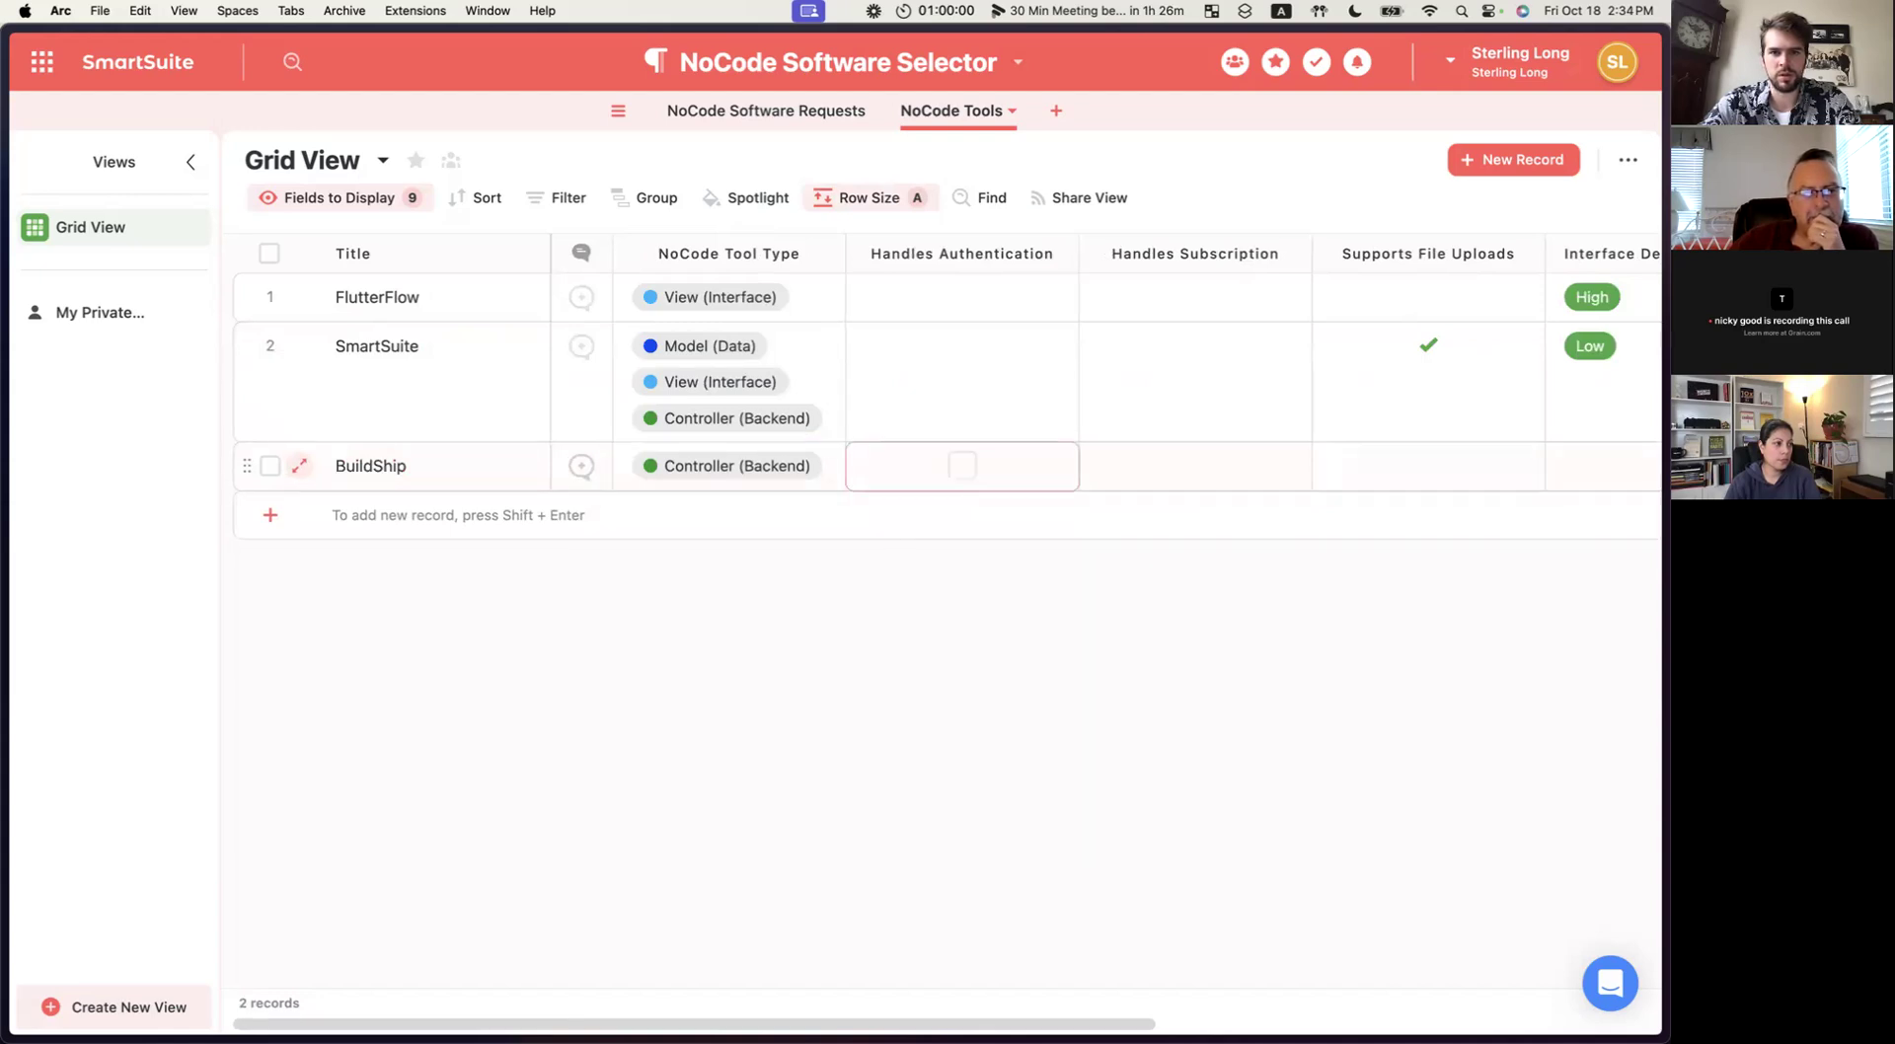
Set BuildShip's Cost Per User to 0.1 USD.
{"action": "key", "text": "Tab"}
{"action": "key", "text": "Tab"}
{"action": "key", "text": "Tab"}
{"action": "key", "text": "Tab"}
{"action": "key", "text": "Tab"}
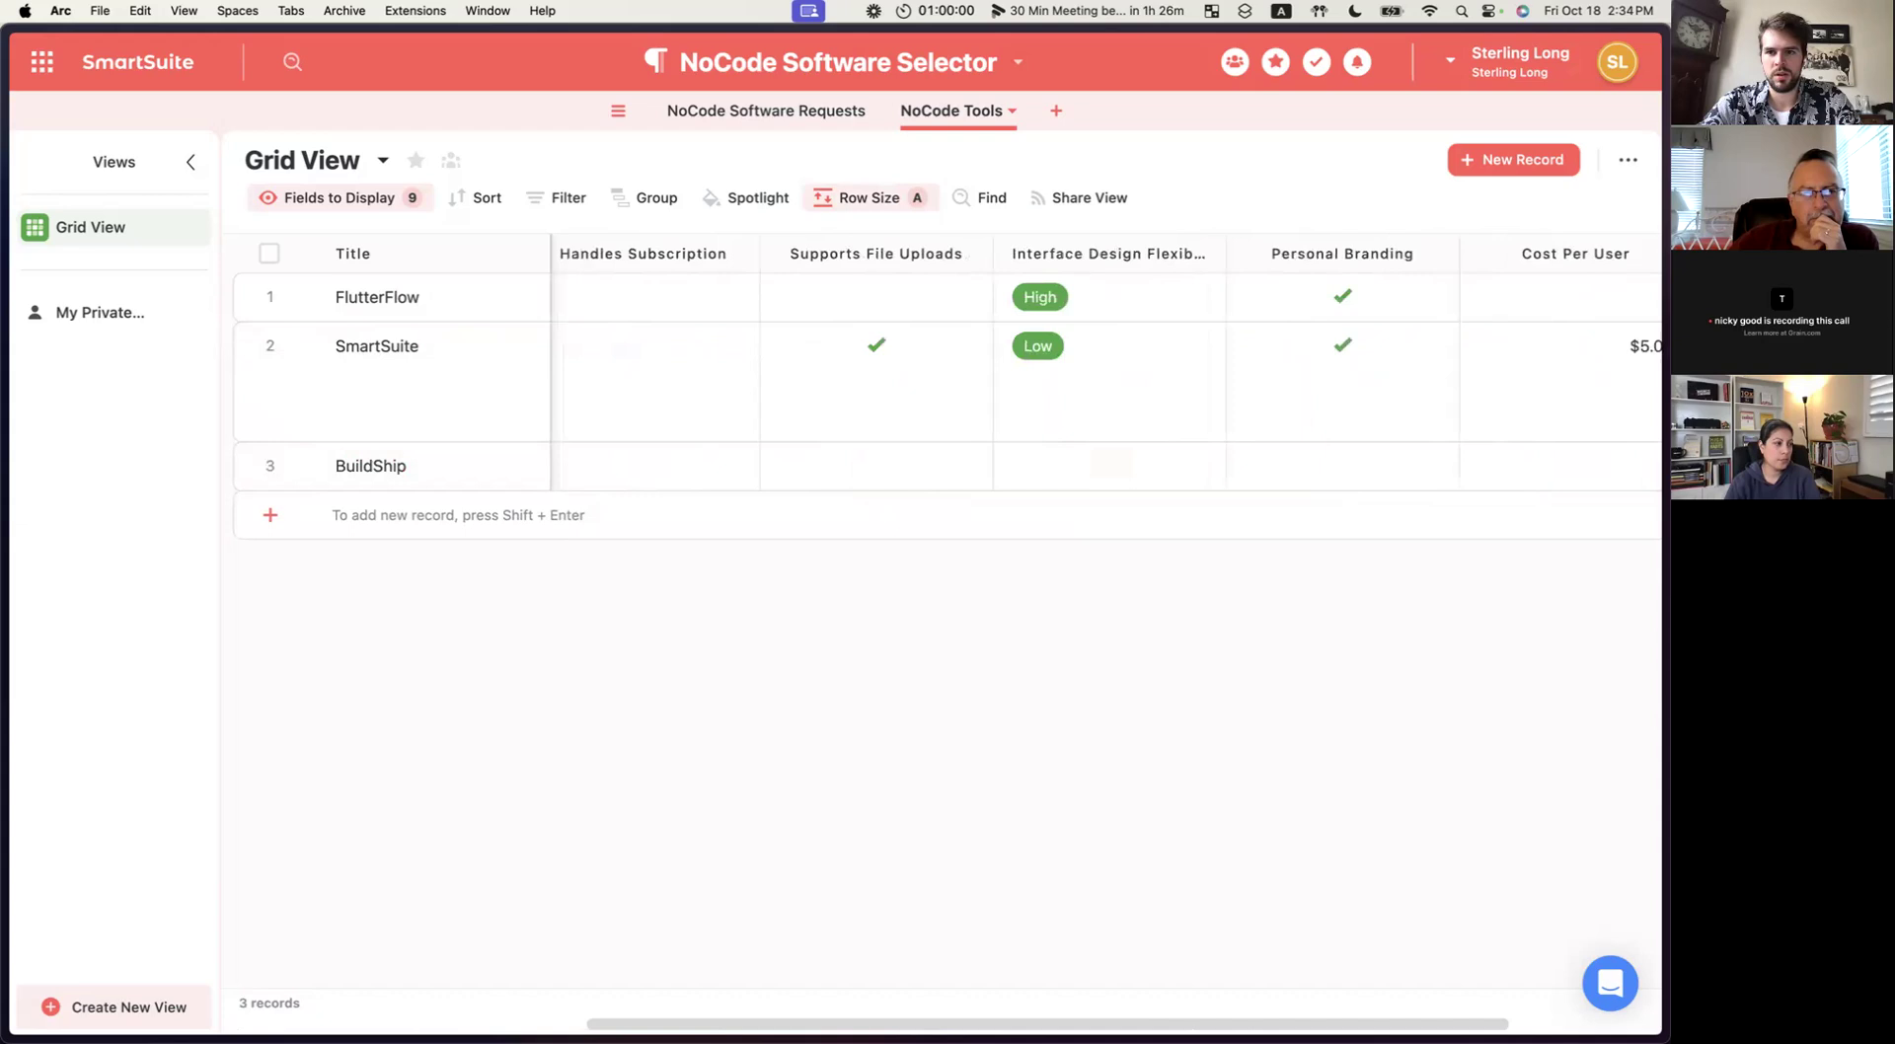
{"action": "key", "text": "Return"}
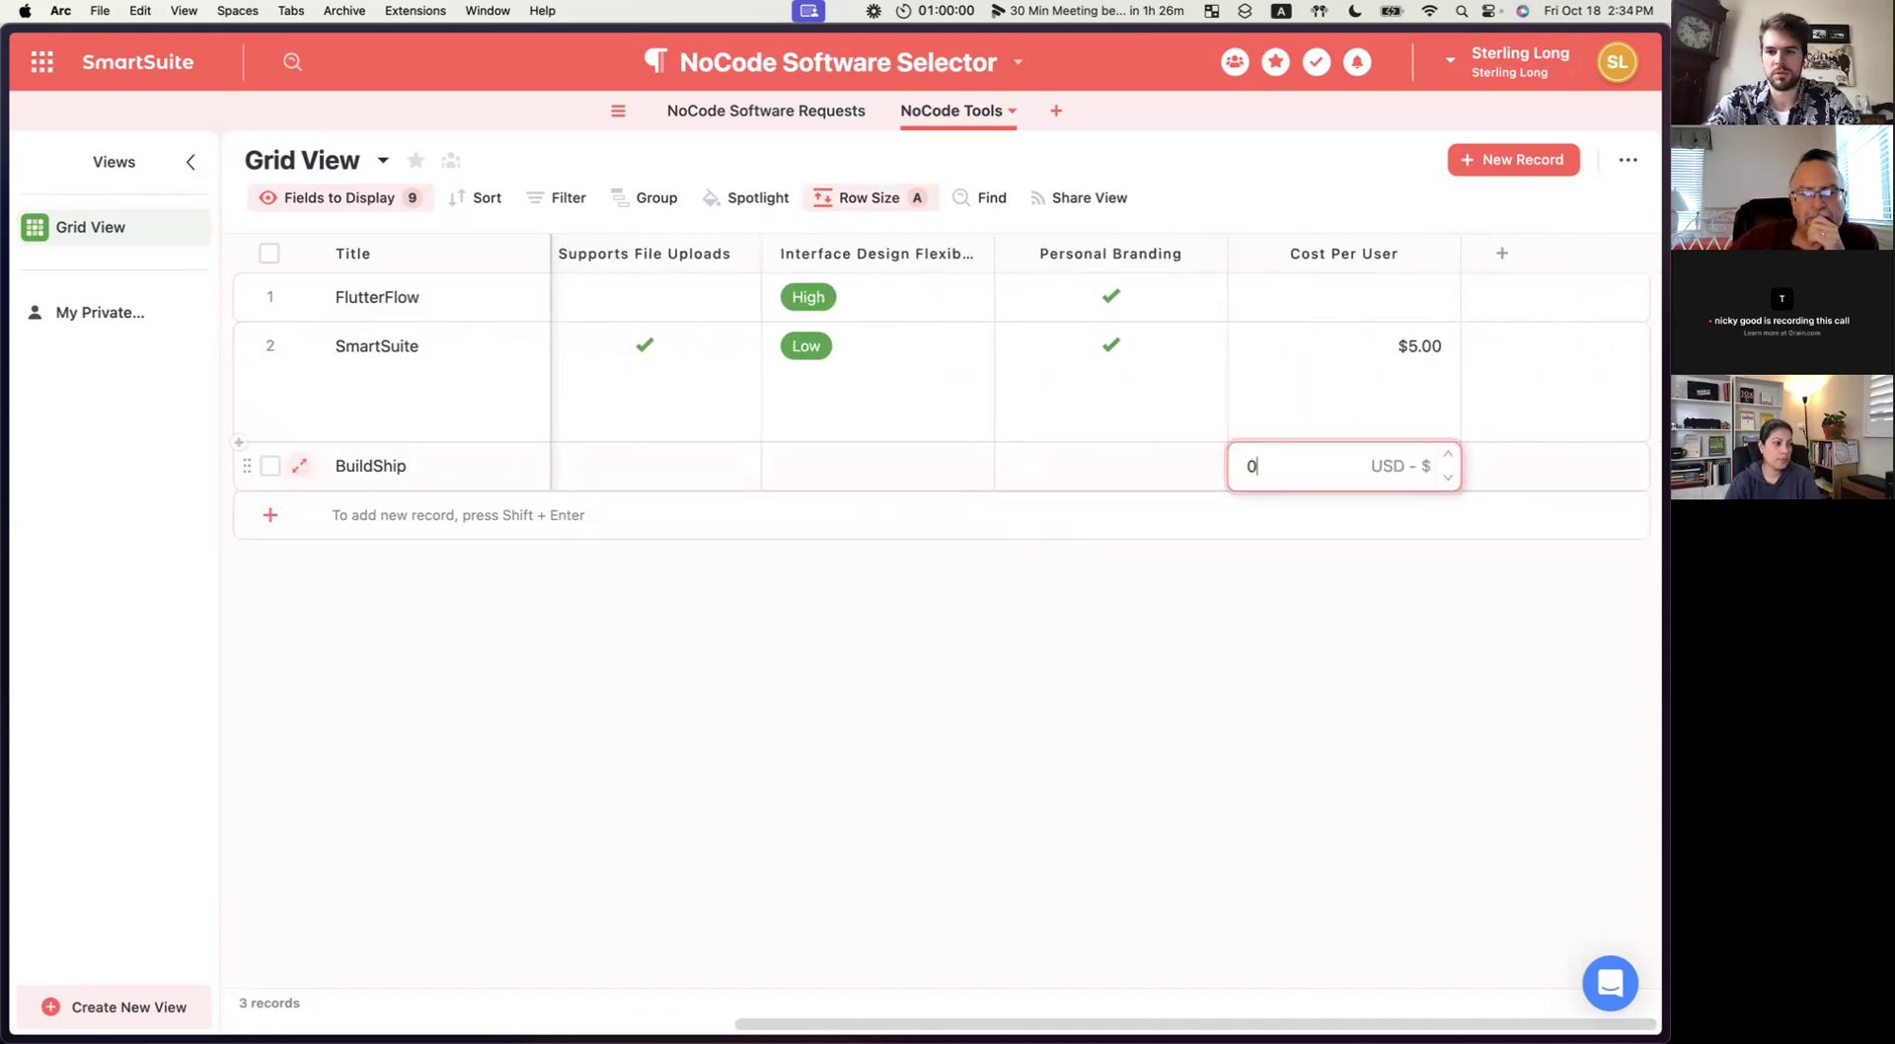
{"action": "type", "text": "0.1"}
{"action": "left_click", "coordinate": [1278, 529]}
{"action": "left_click", "coordinate": [1278, 481]}
Add a record titled "Supabase" to the NoCode Tools table with the tool type Model (Data).
{"action": "scroll", "coordinate": [1277, 480], "scroll_direction": "left", "scroll_amount": 8}
{"action": "left_click", "coordinate": [687, 466]}
{"action": "key", "text": "Escape"}
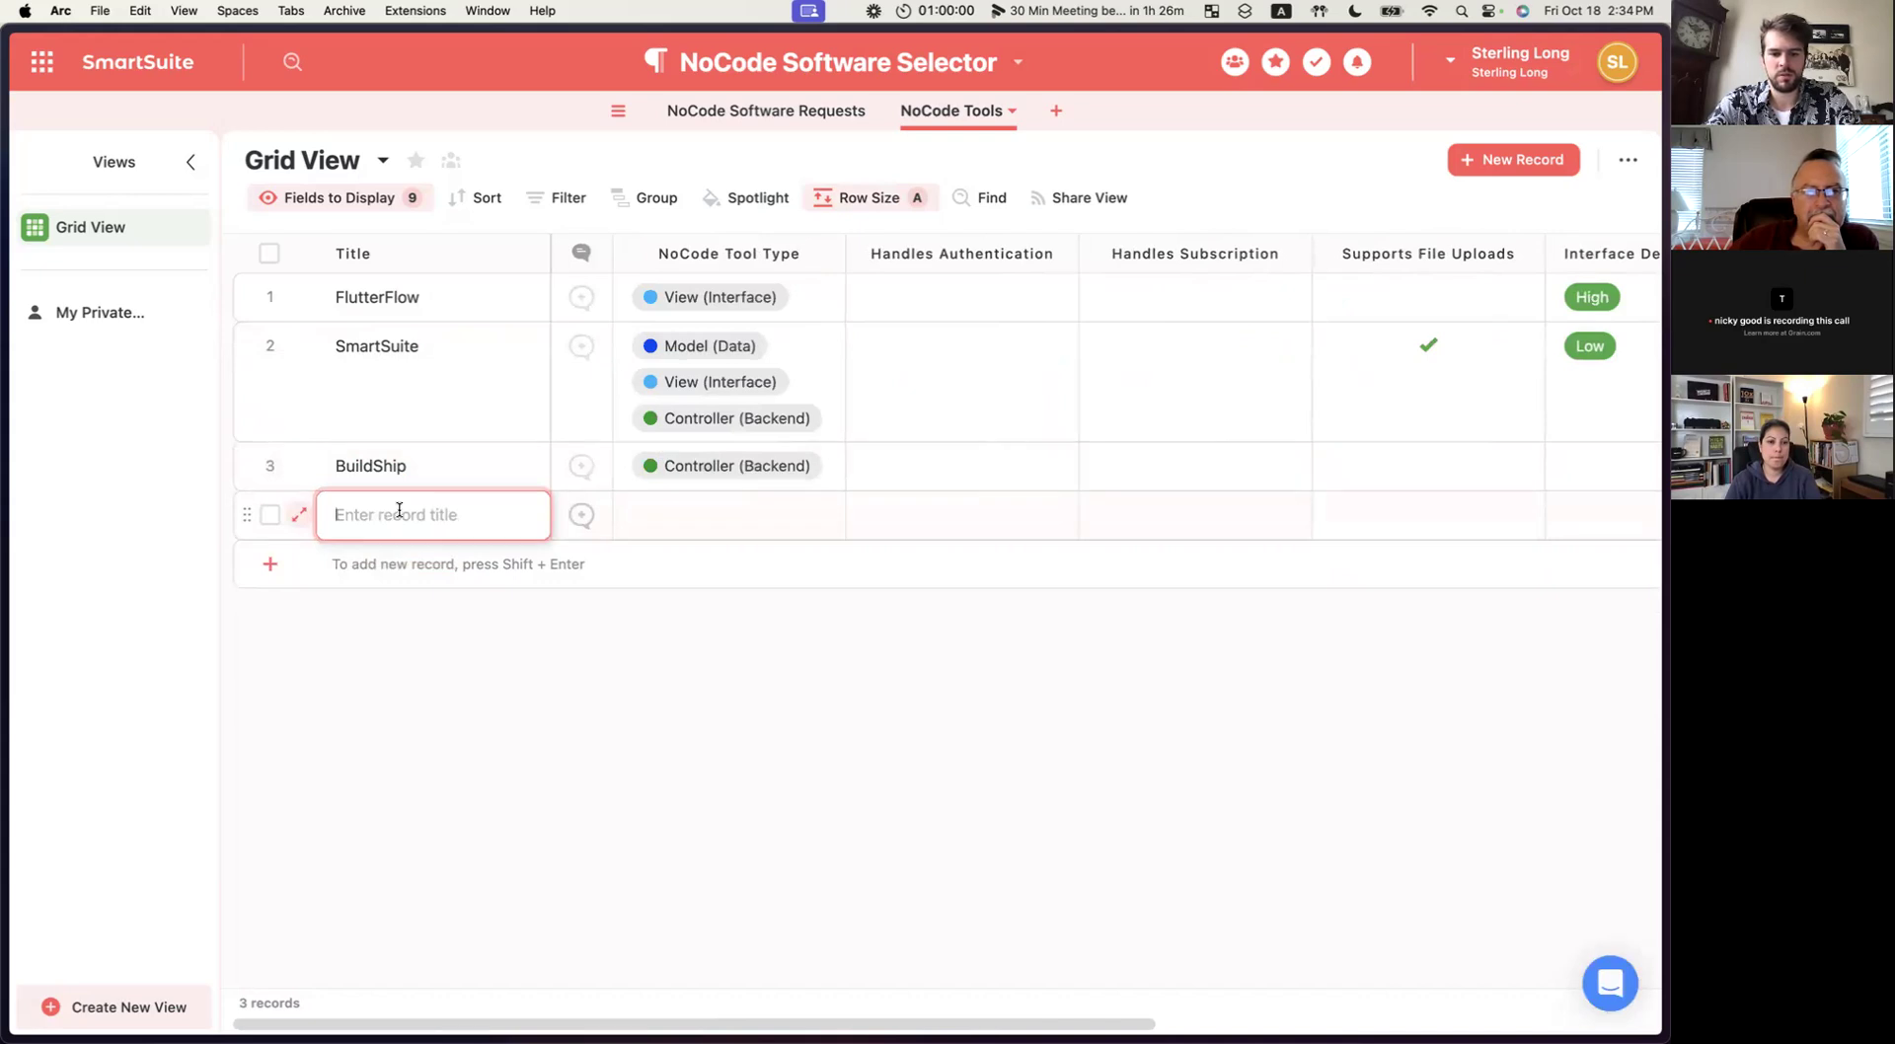
{"action": "type", "text": "Supabase"}
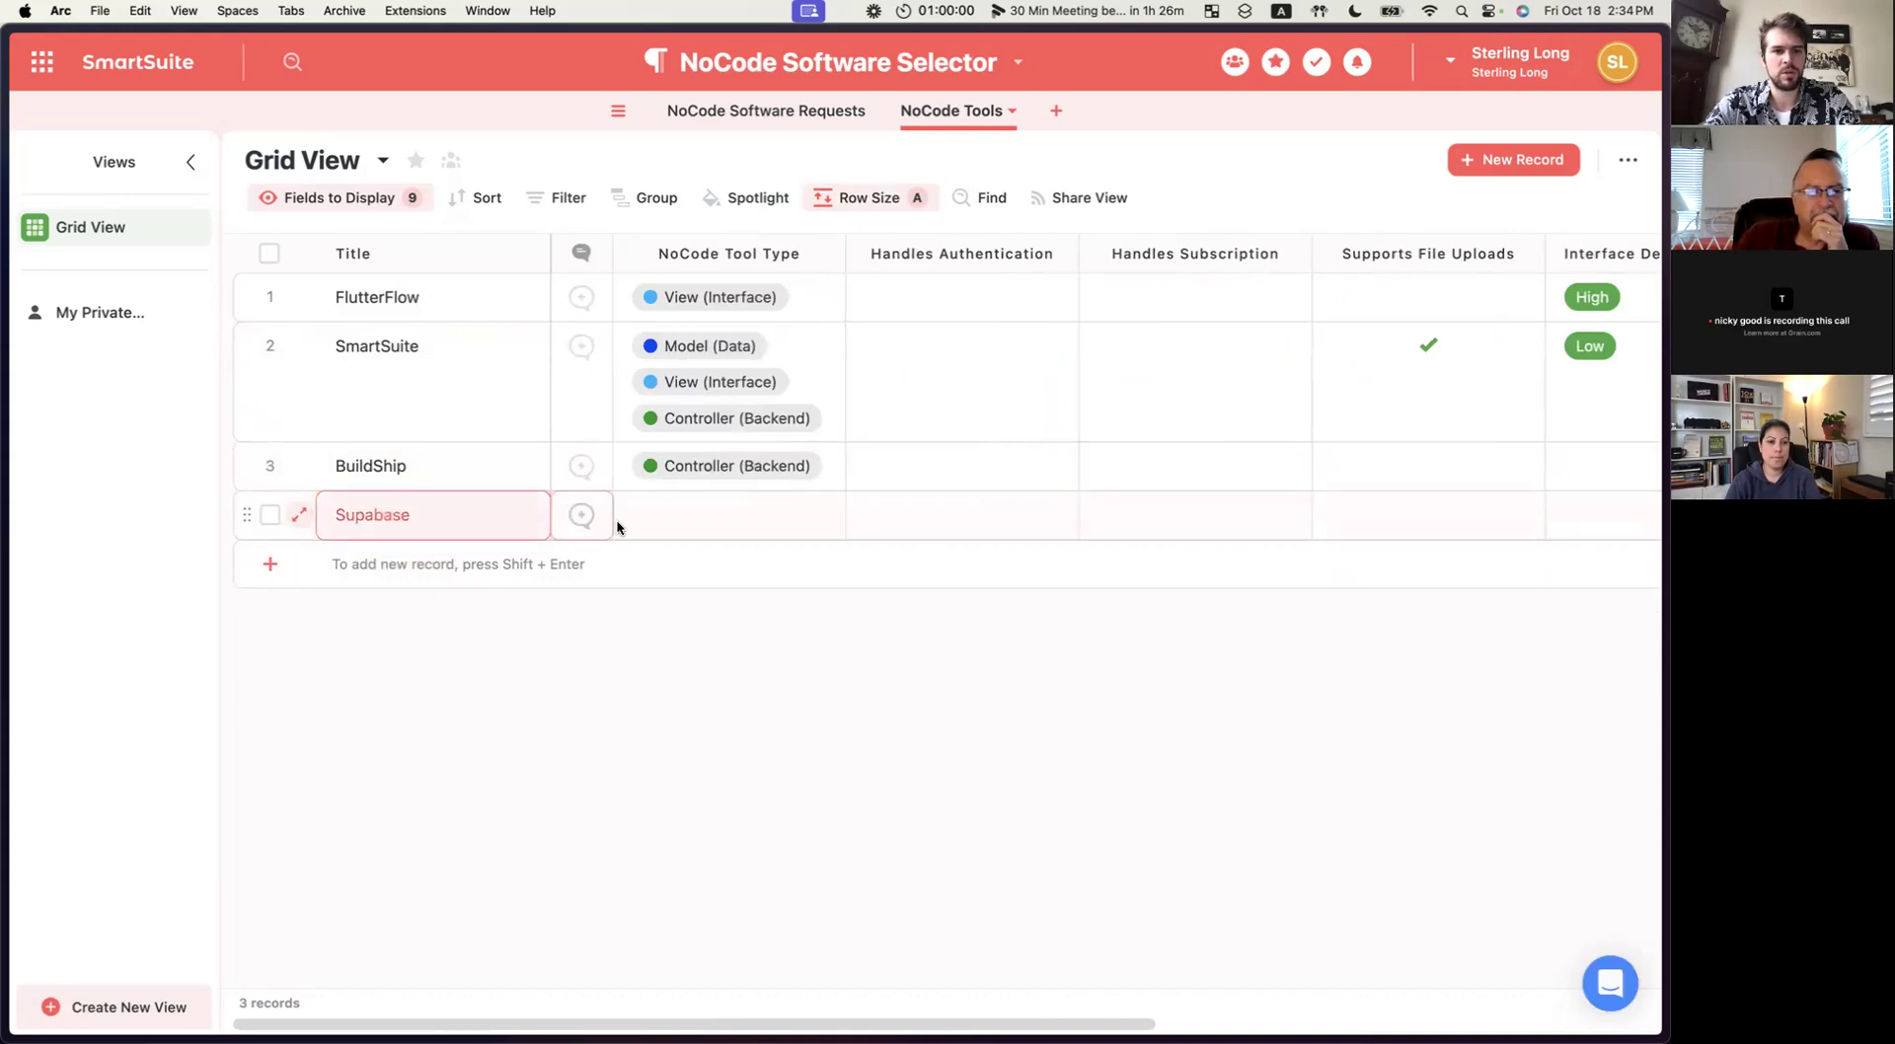
{"action": "left_click", "coordinate": [638, 514]}
{"action": "left_click", "coordinate": [655, 629]}
Mark Supabase as handling authentication, handling subscriptions and supporting file uploads, discarding the empty extra record.
{"action": "left_click", "coordinate": [986, 516]}
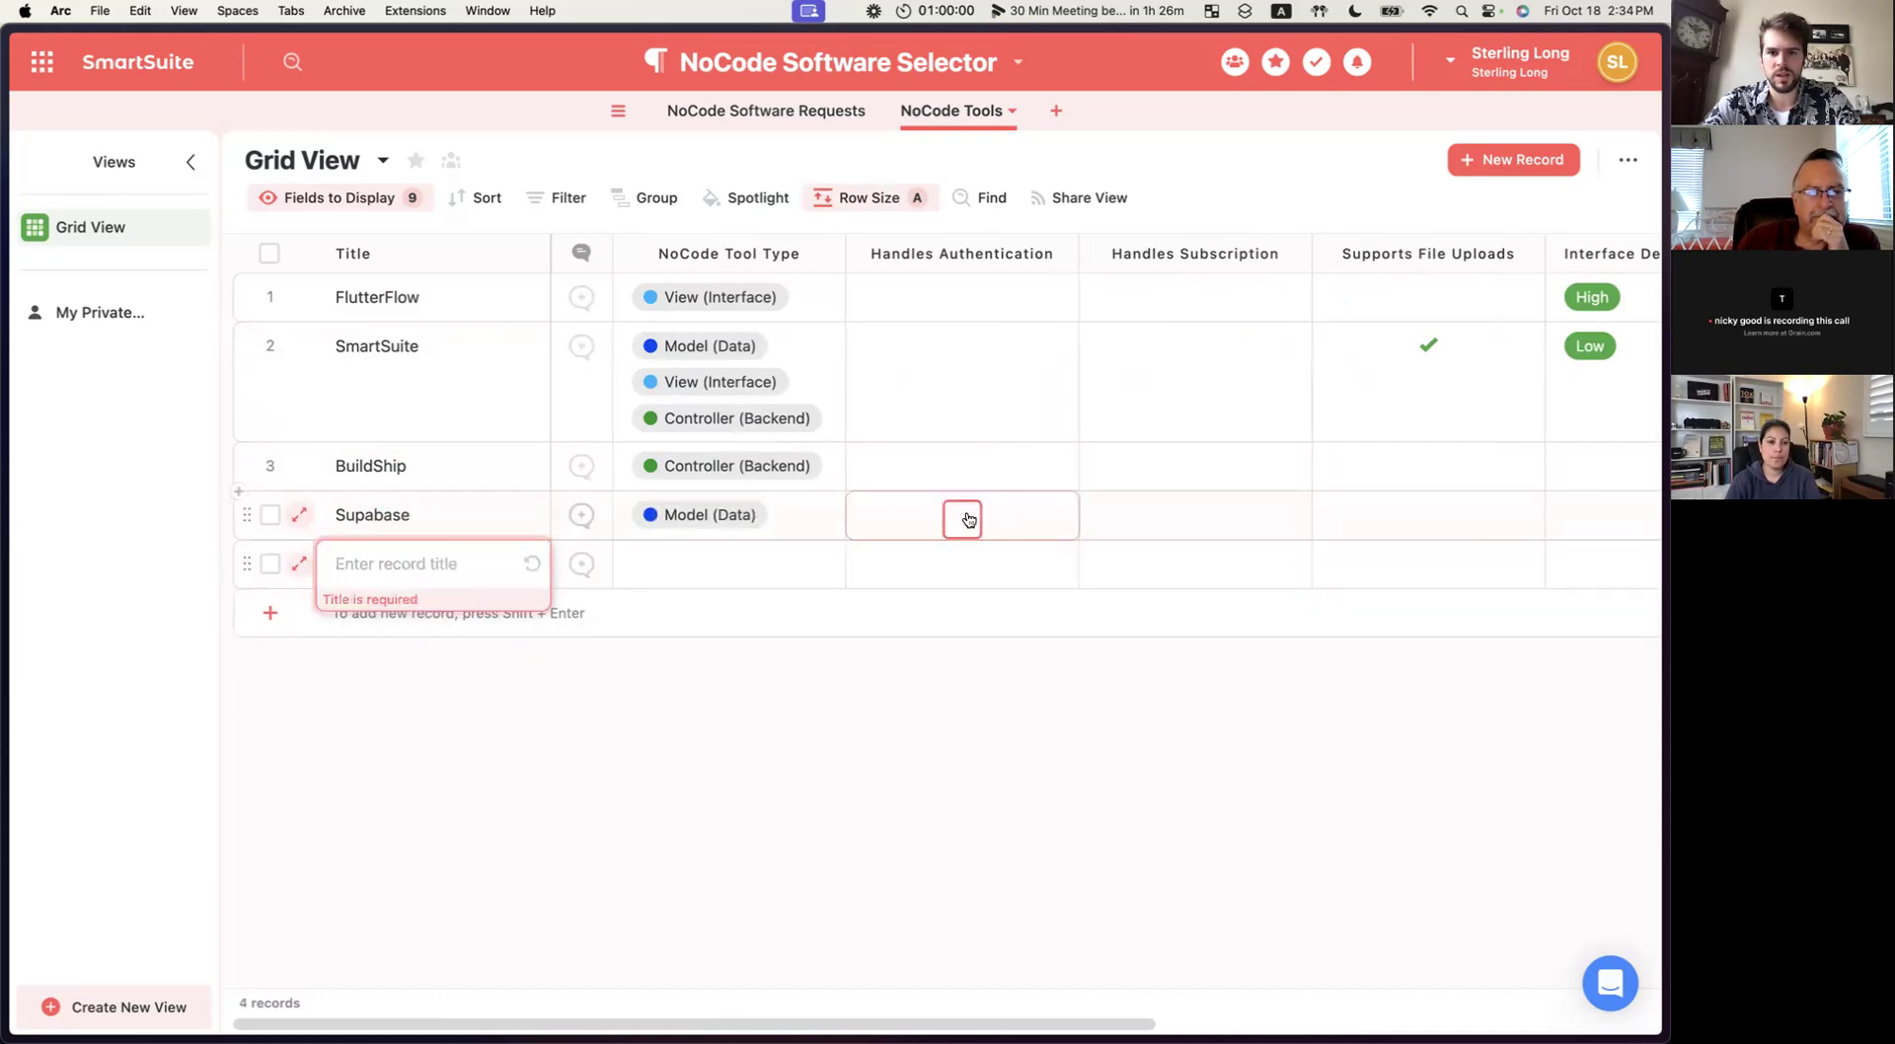
{"action": "left_click", "coordinate": [952, 753]}
{"action": "left_click", "coordinate": [972, 521]}
{"action": "left_click", "coordinate": [1194, 518]}
{"action": "left_click", "coordinate": [1432, 525]}
{"action": "left_click", "coordinate": [1429, 519]}
{"action": "left_click", "coordinate": [1484, 637]}
{"action": "scroll", "coordinate": [1484, 637], "scroll_direction": "right", "scroll_amount": 3}
{"action": "scroll", "coordinate": [1483, 592], "scroll_direction": "right", "scroll_amount": 3}
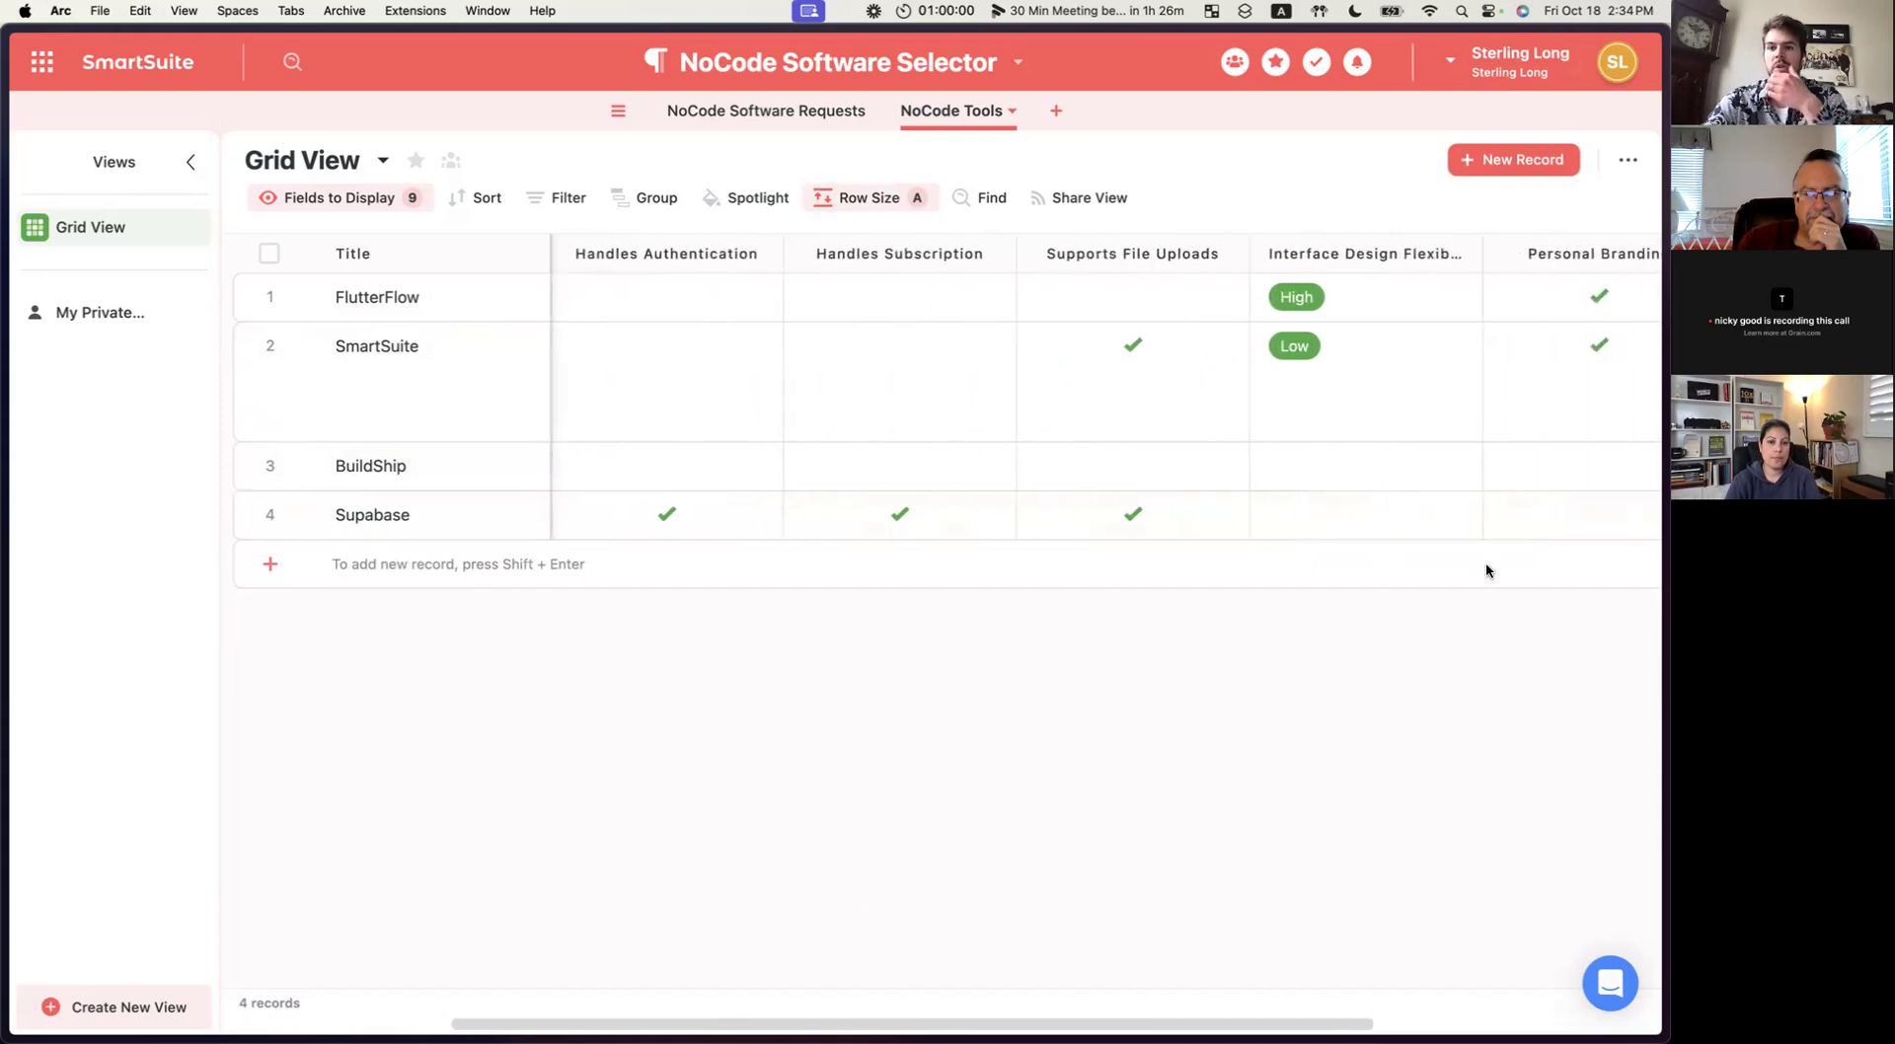
{"action": "scroll", "coordinate": [1313, 524], "scroll_direction": "left", "scroll_amount": 6}
{"action": "left_click", "coordinate": [935, 538]}
{"action": "left_click", "coordinate": [829, 405]}
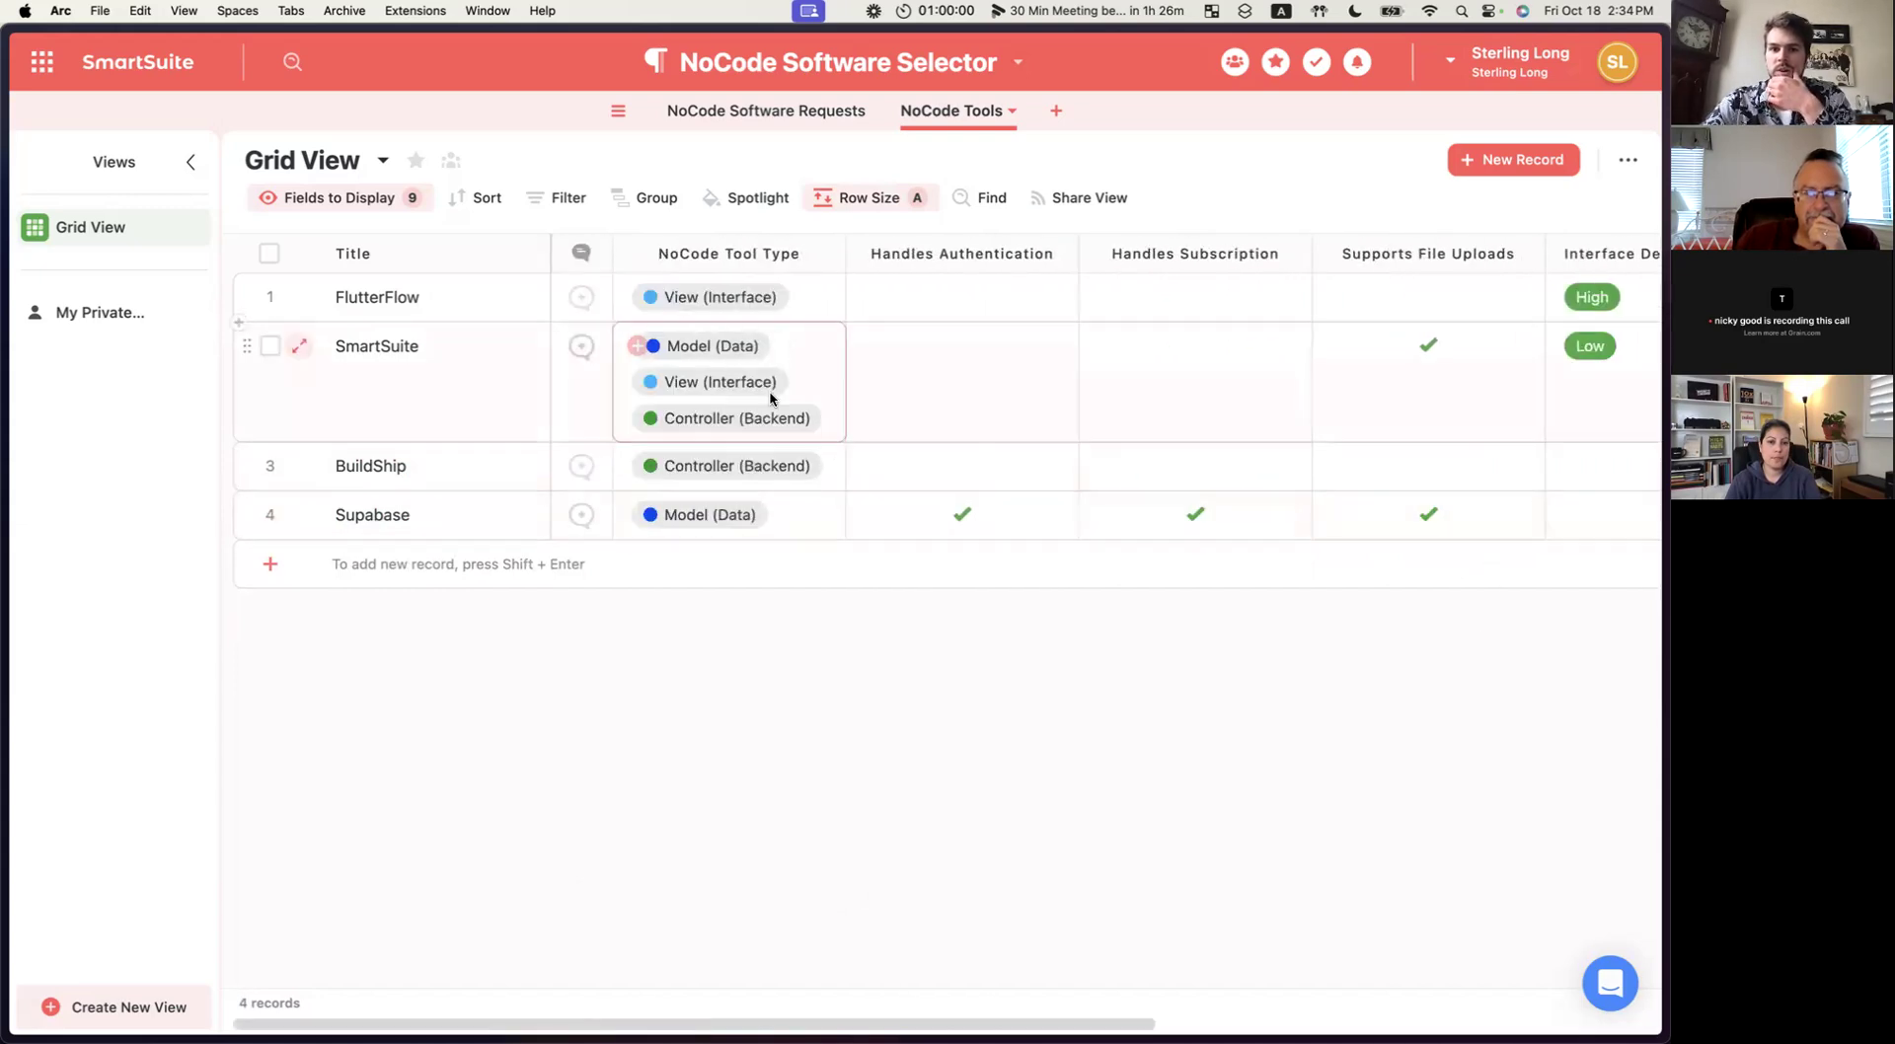
{"action": "left_click", "coordinate": [1020, 180]}
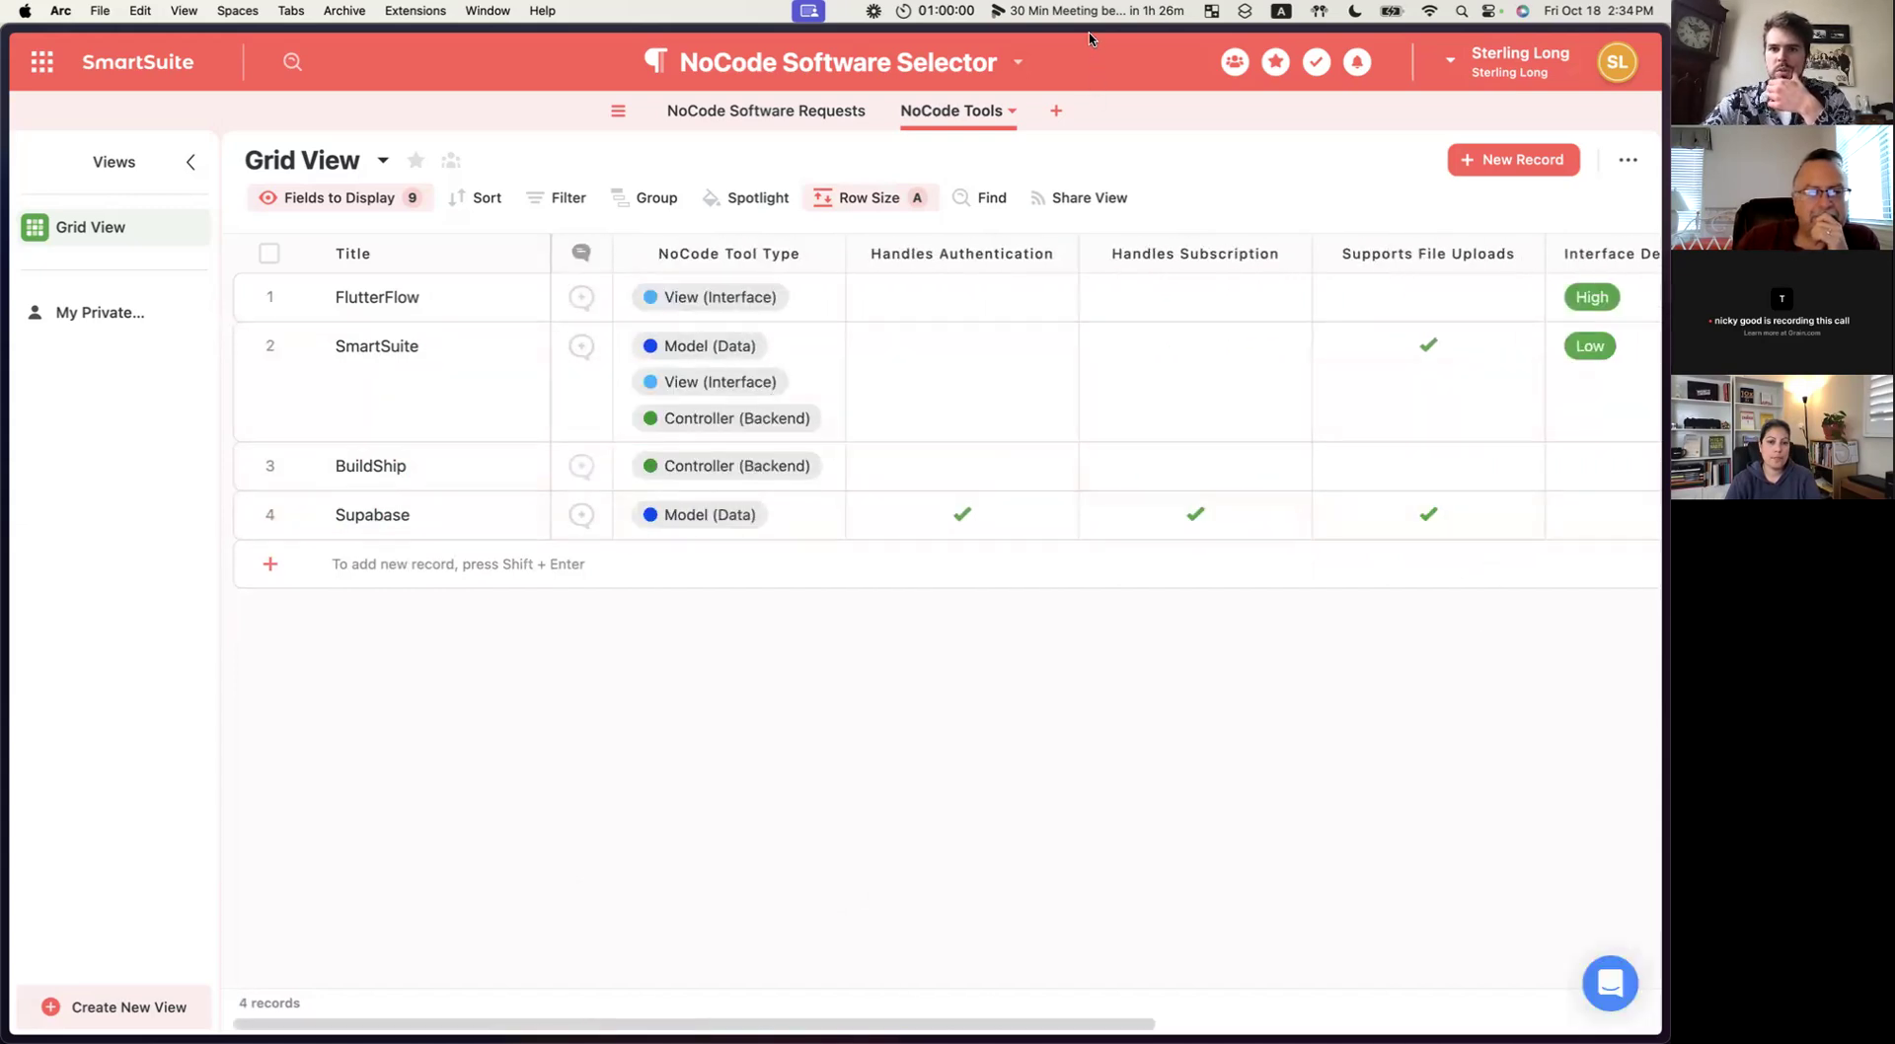
Open the Grid View of the NoCode Software Requests table.
{"action": "left_click", "coordinate": [854, 114]}
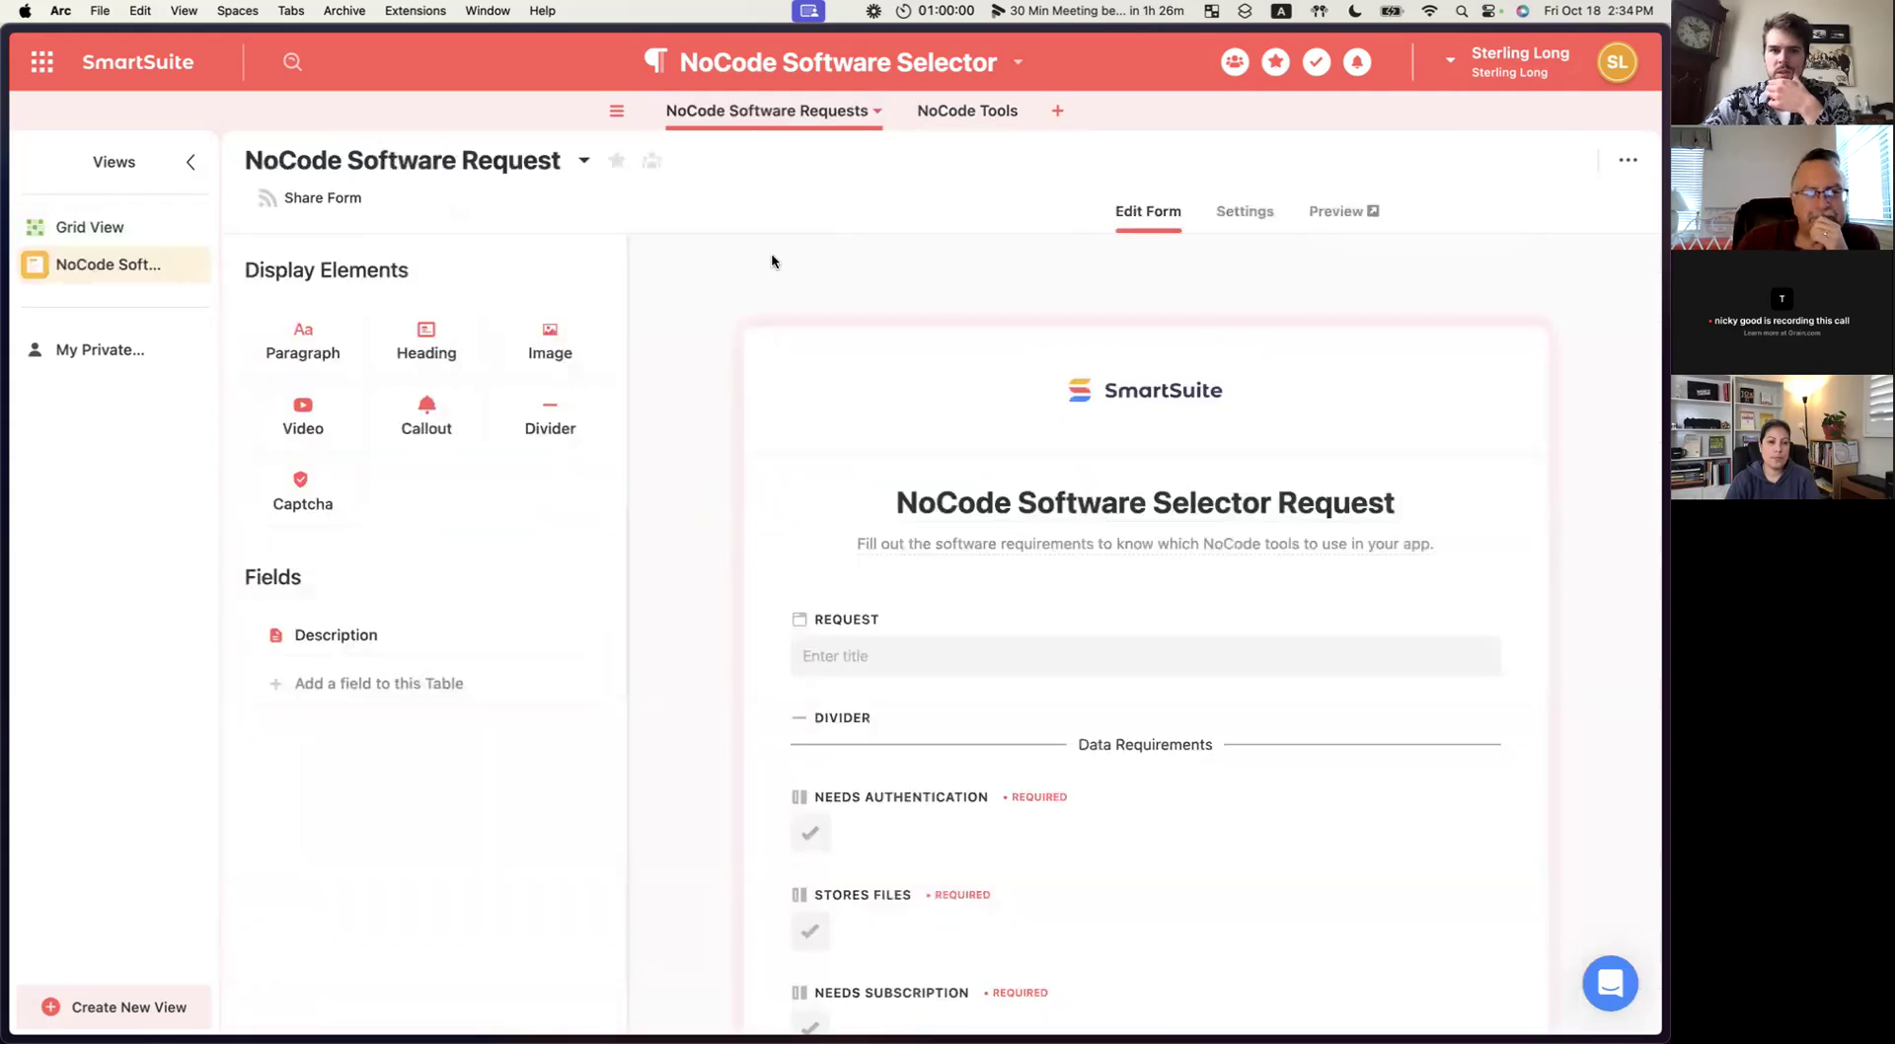
{"action": "left_click", "coordinate": [89, 227]}
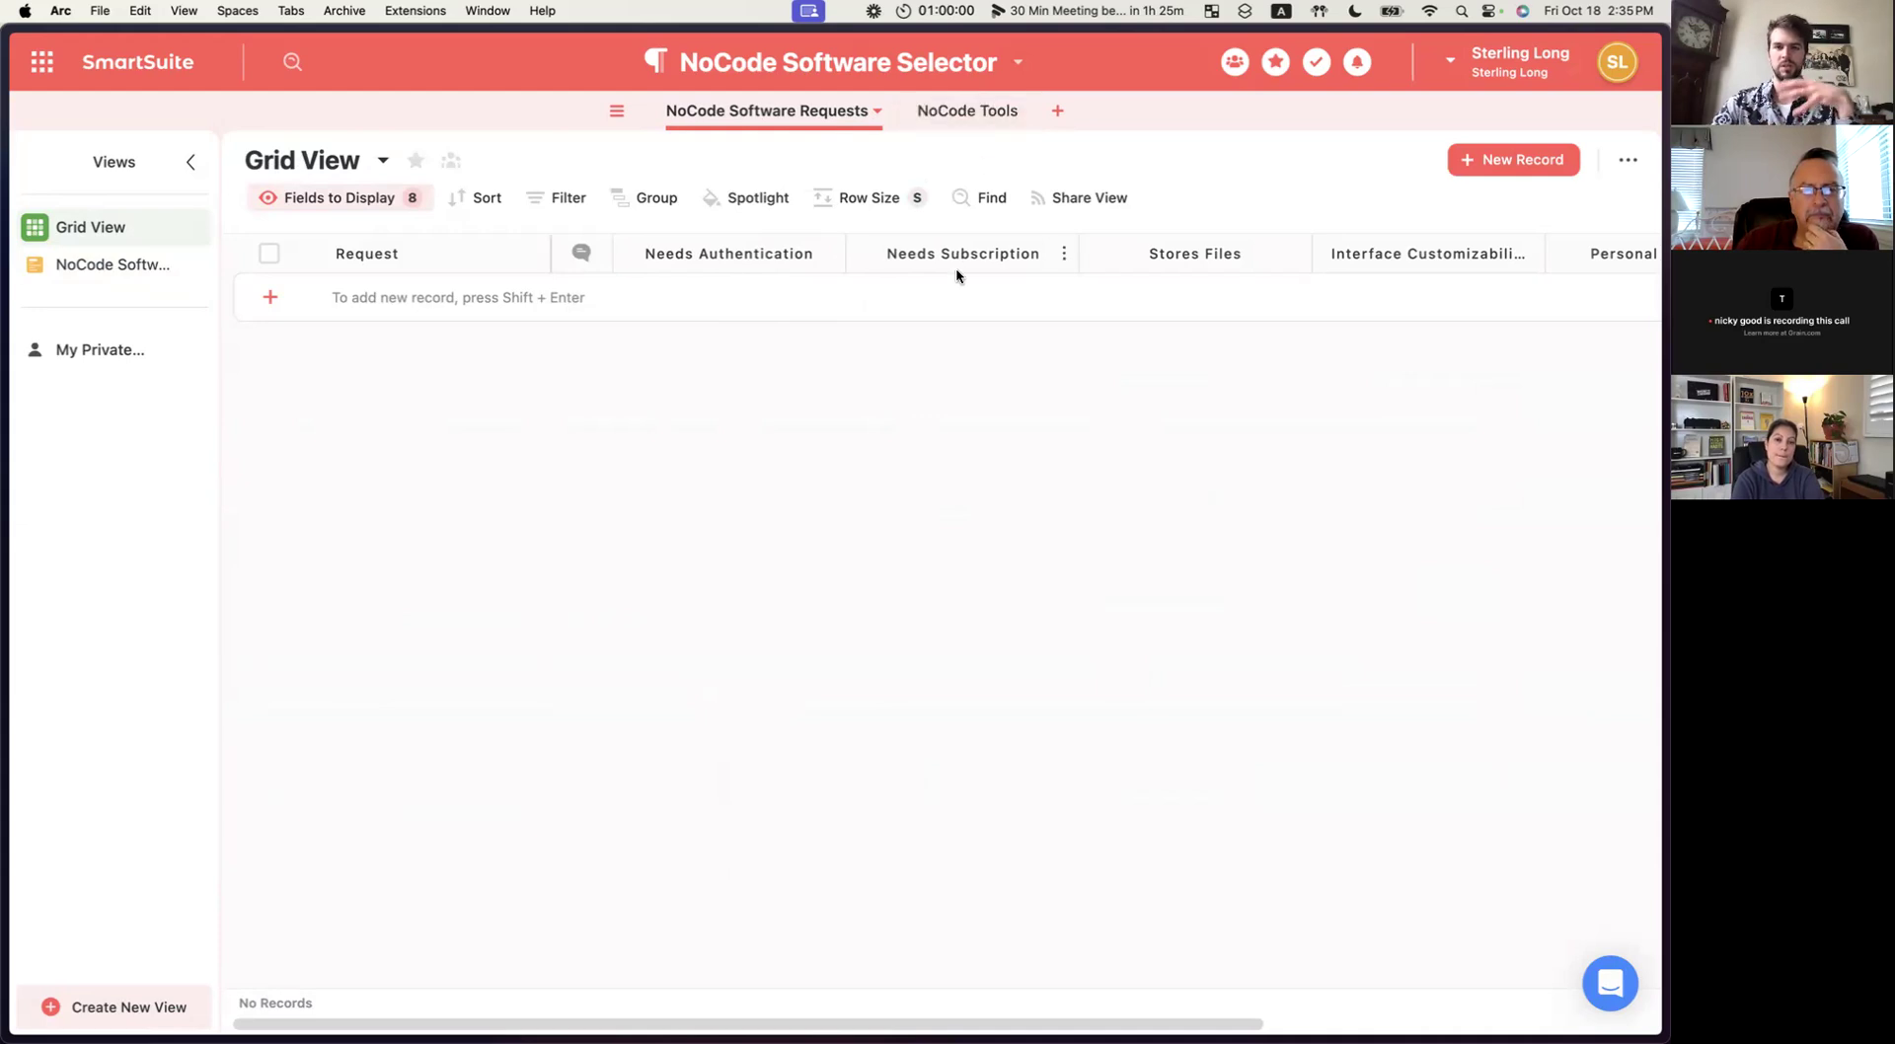
{"action": "scroll", "coordinate": [977, 296], "scroll_direction": "right", "scroll_amount": 5}
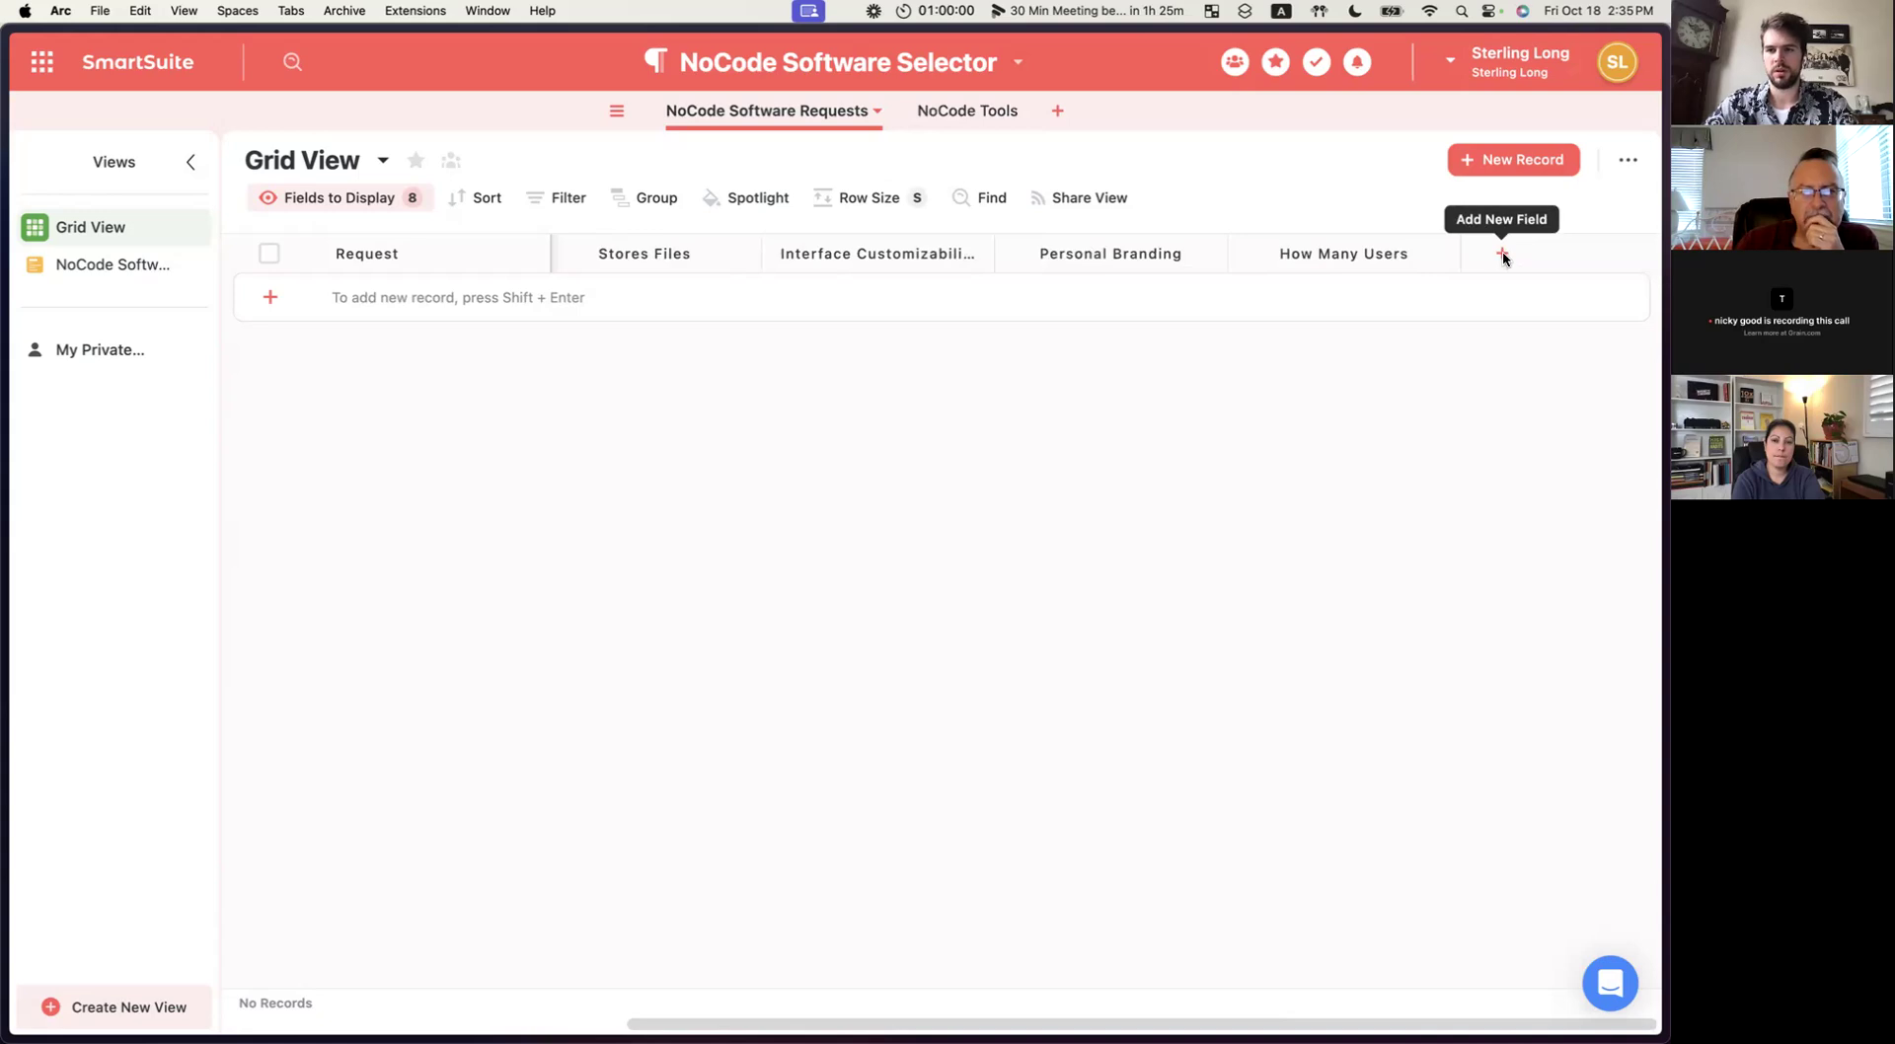
Start a new Formula field in the NoCode Software Requests table and enable its Advanced Editor.
{"action": "left_click", "coordinate": [1501, 255]}
{"action": "scroll", "coordinate": [1424, 568], "scroll_direction": "down", "scroll_amount": 3}
{"action": "scroll", "coordinate": [1428, 577], "scroll_direction": "down", "scroll_amount": 10}
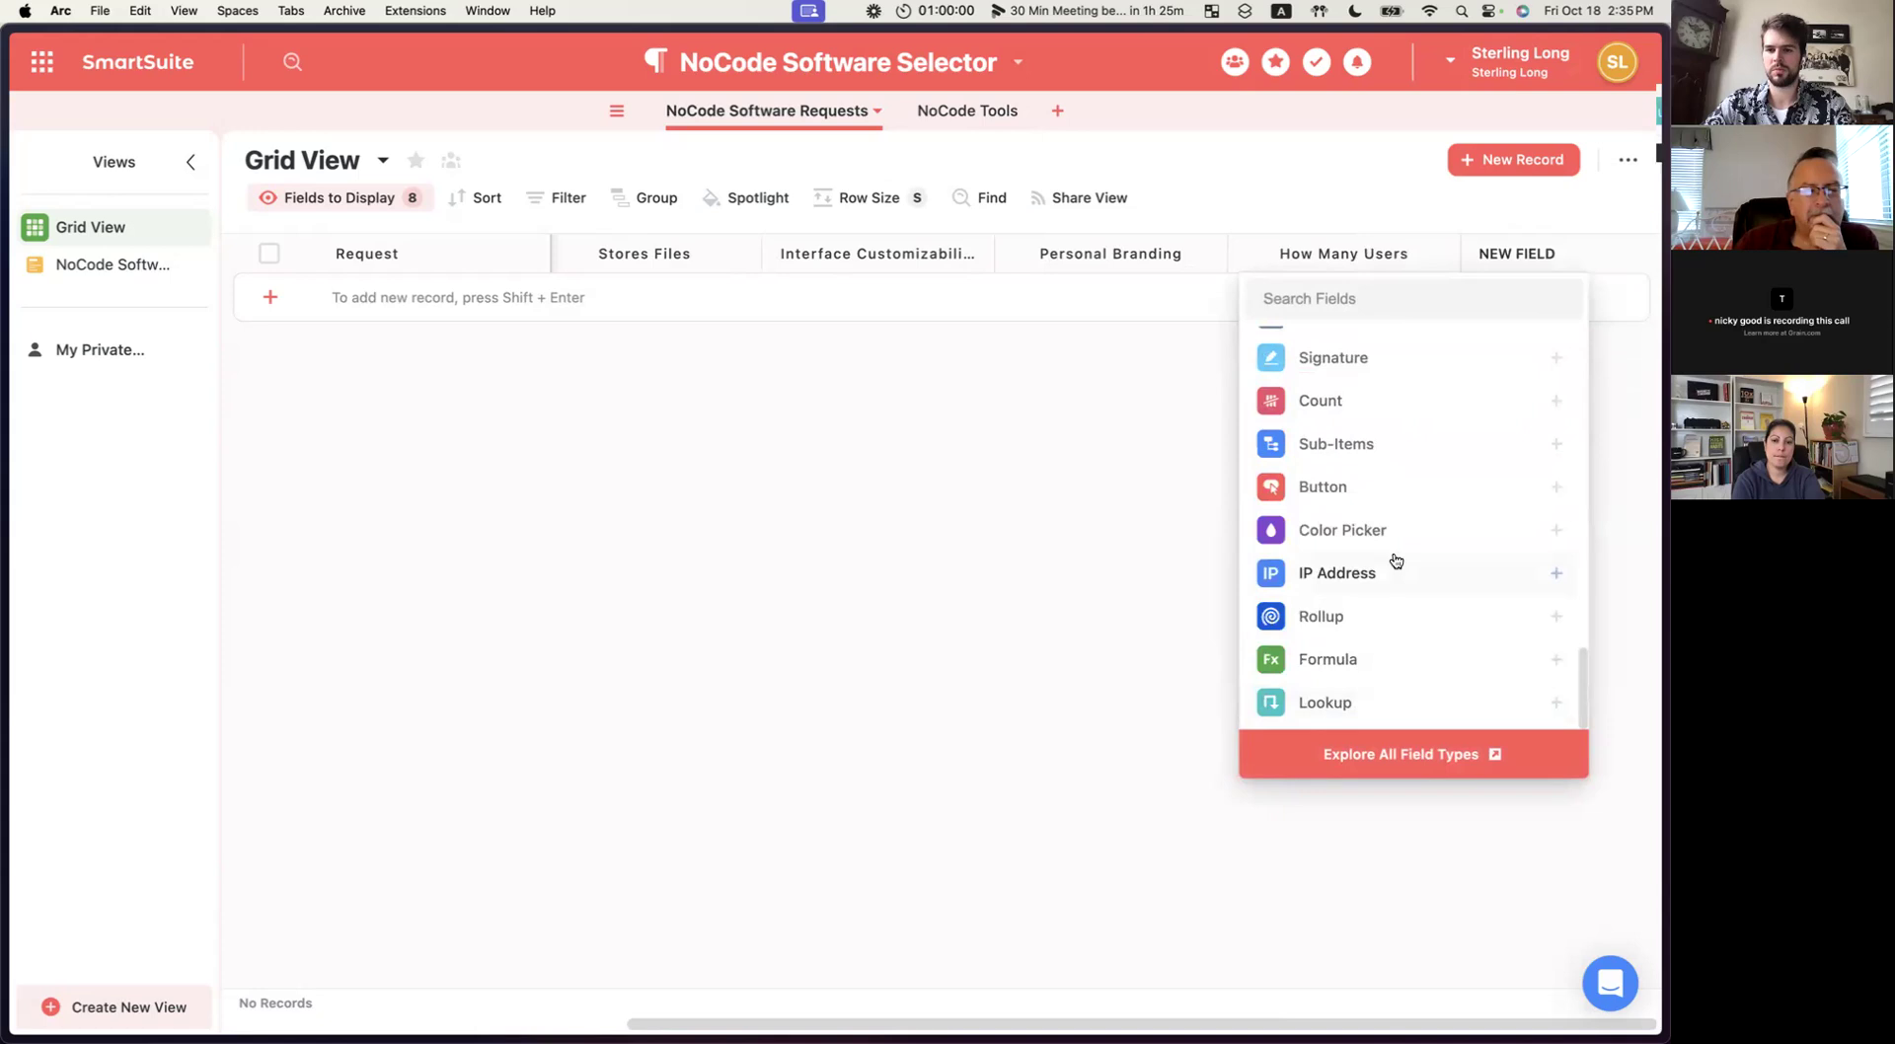
{"action": "scroll", "coordinate": [1409, 507], "scroll_direction": "up", "scroll_amount": 2}
{"action": "scroll", "coordinate": [1383, 559], "scroll_direction": "down", "scroll_amount": 2}
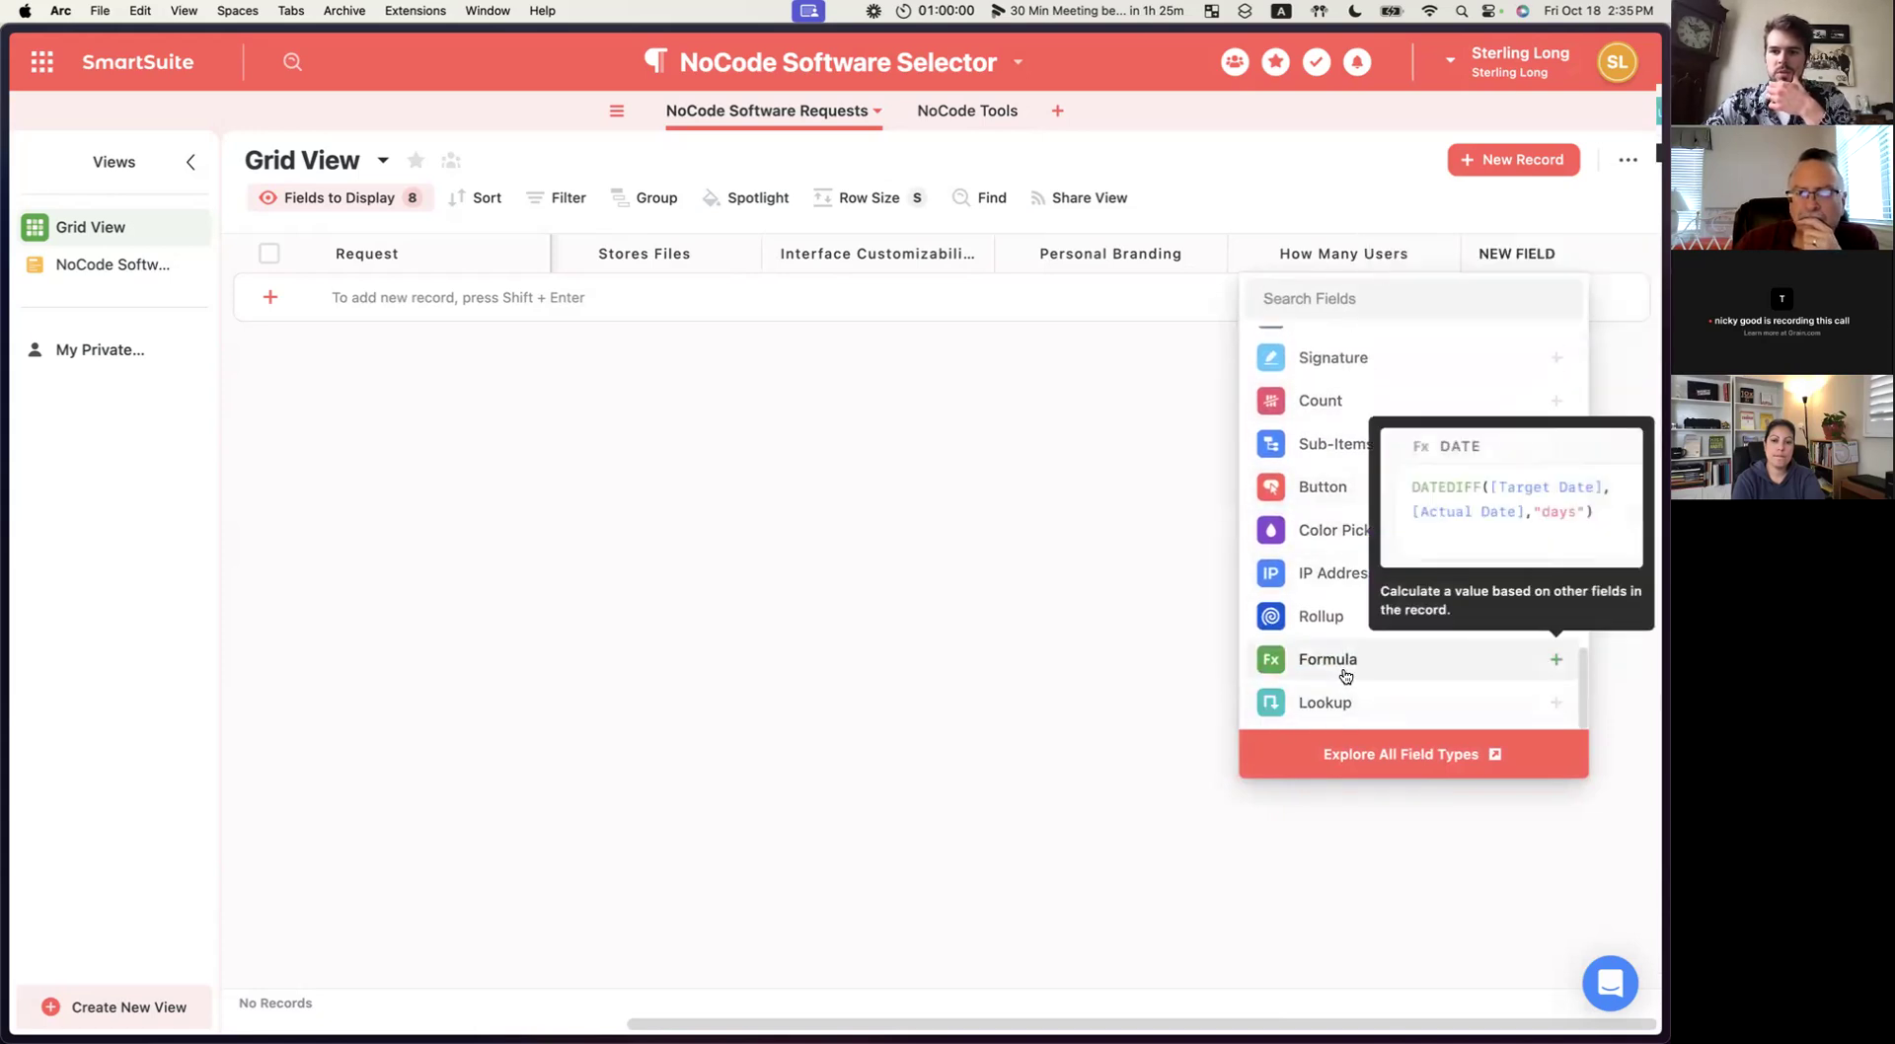
{"action": "left_click", "coordinate": [1344, 667]}
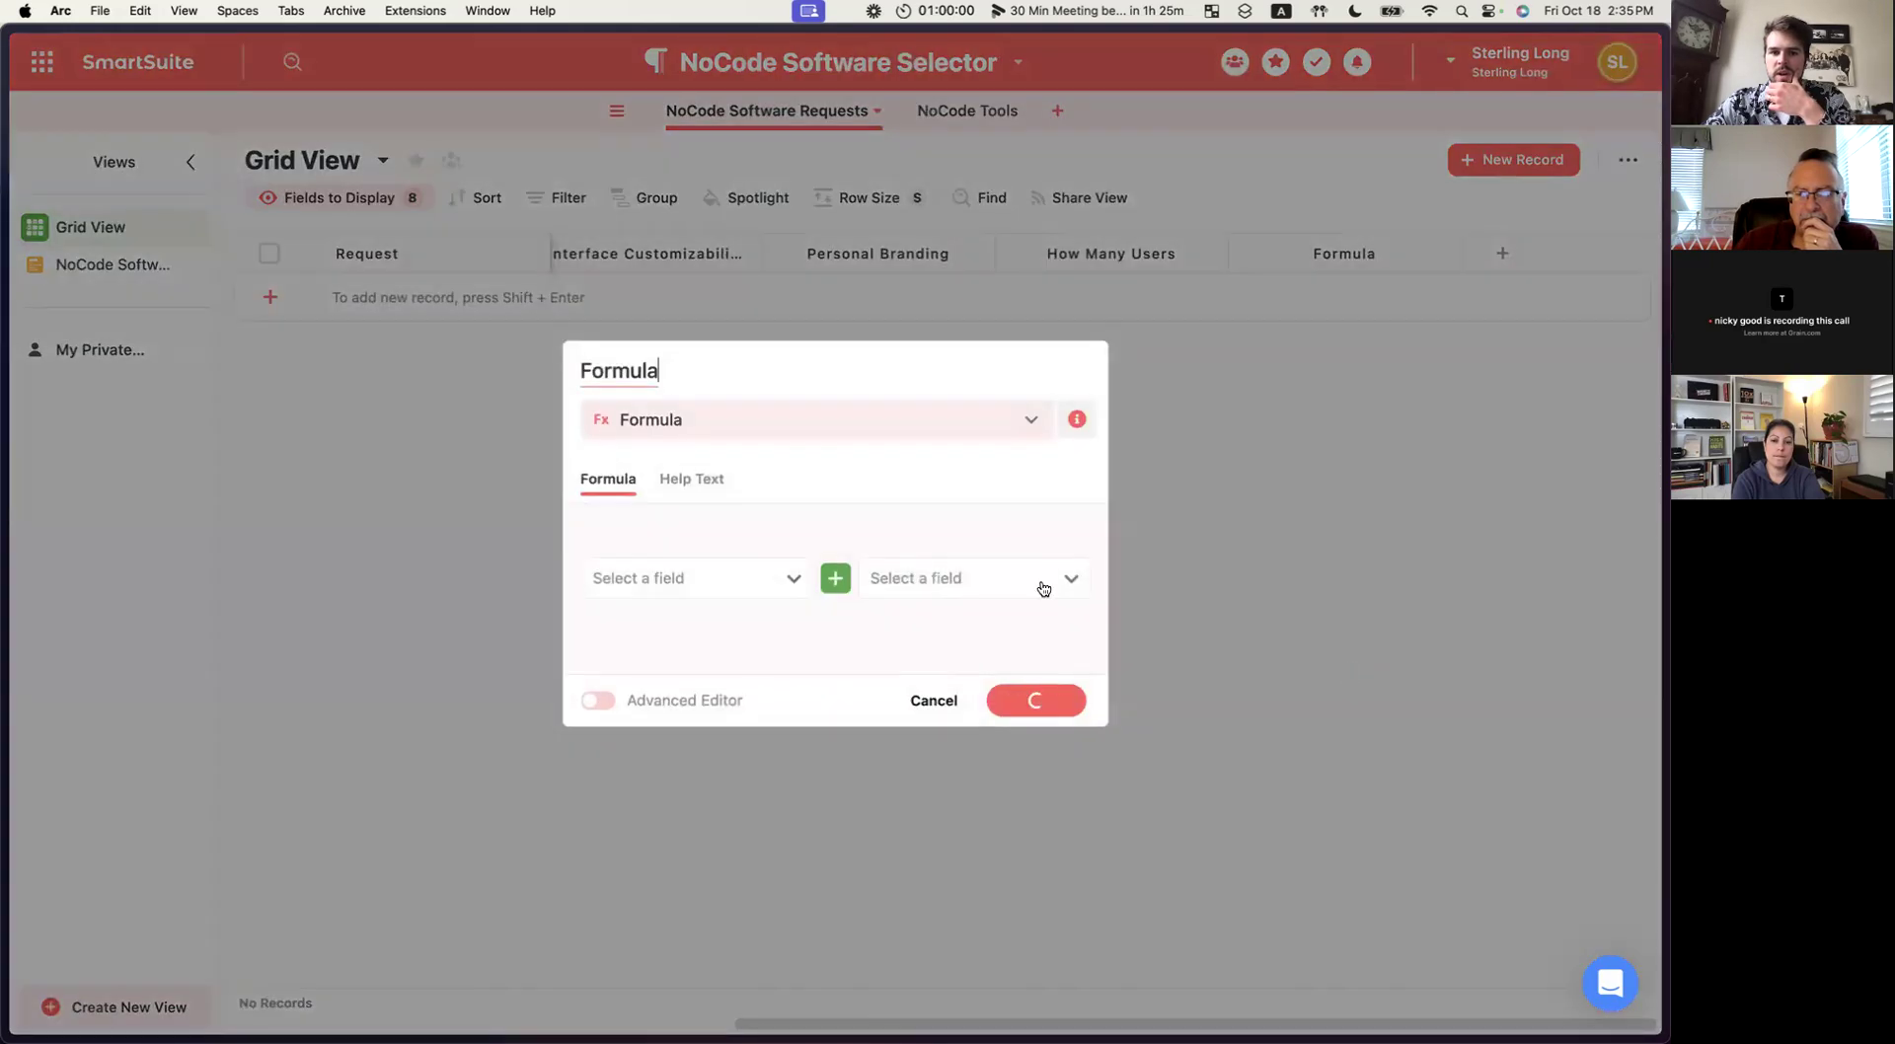
{"action": "left_click", "coordinate": [605, 701]}
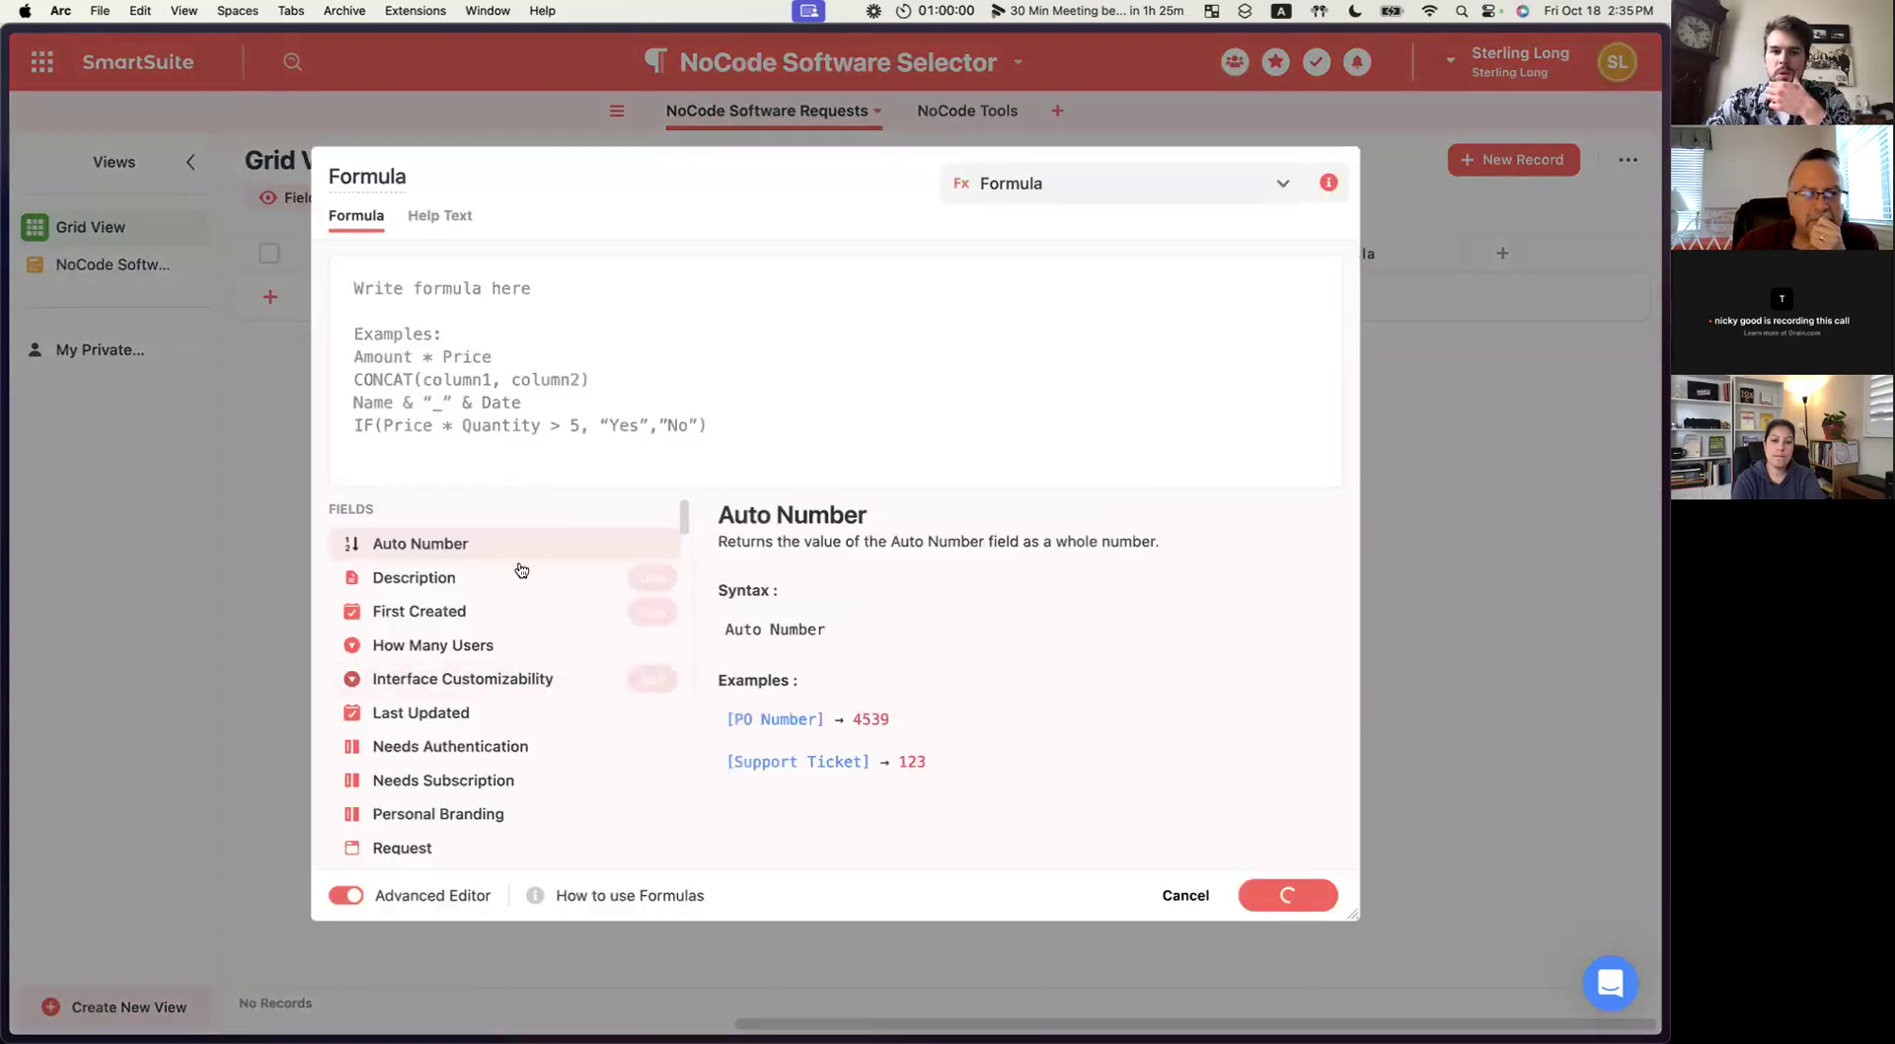
Look through the fields and functions available for the formula.
{"action": "scroll", "coordinate": [502, 681], "scroll_direction": "down", "scroll_amount": 5}
{"action": "scroll", "coordinate": [505, 685], "scroll_direction": "up", "scroll_amount": 2}
{"action": "scroll", "coordinate": [504, 685], "scroll_direction": "down", "scroll_amount": 5}
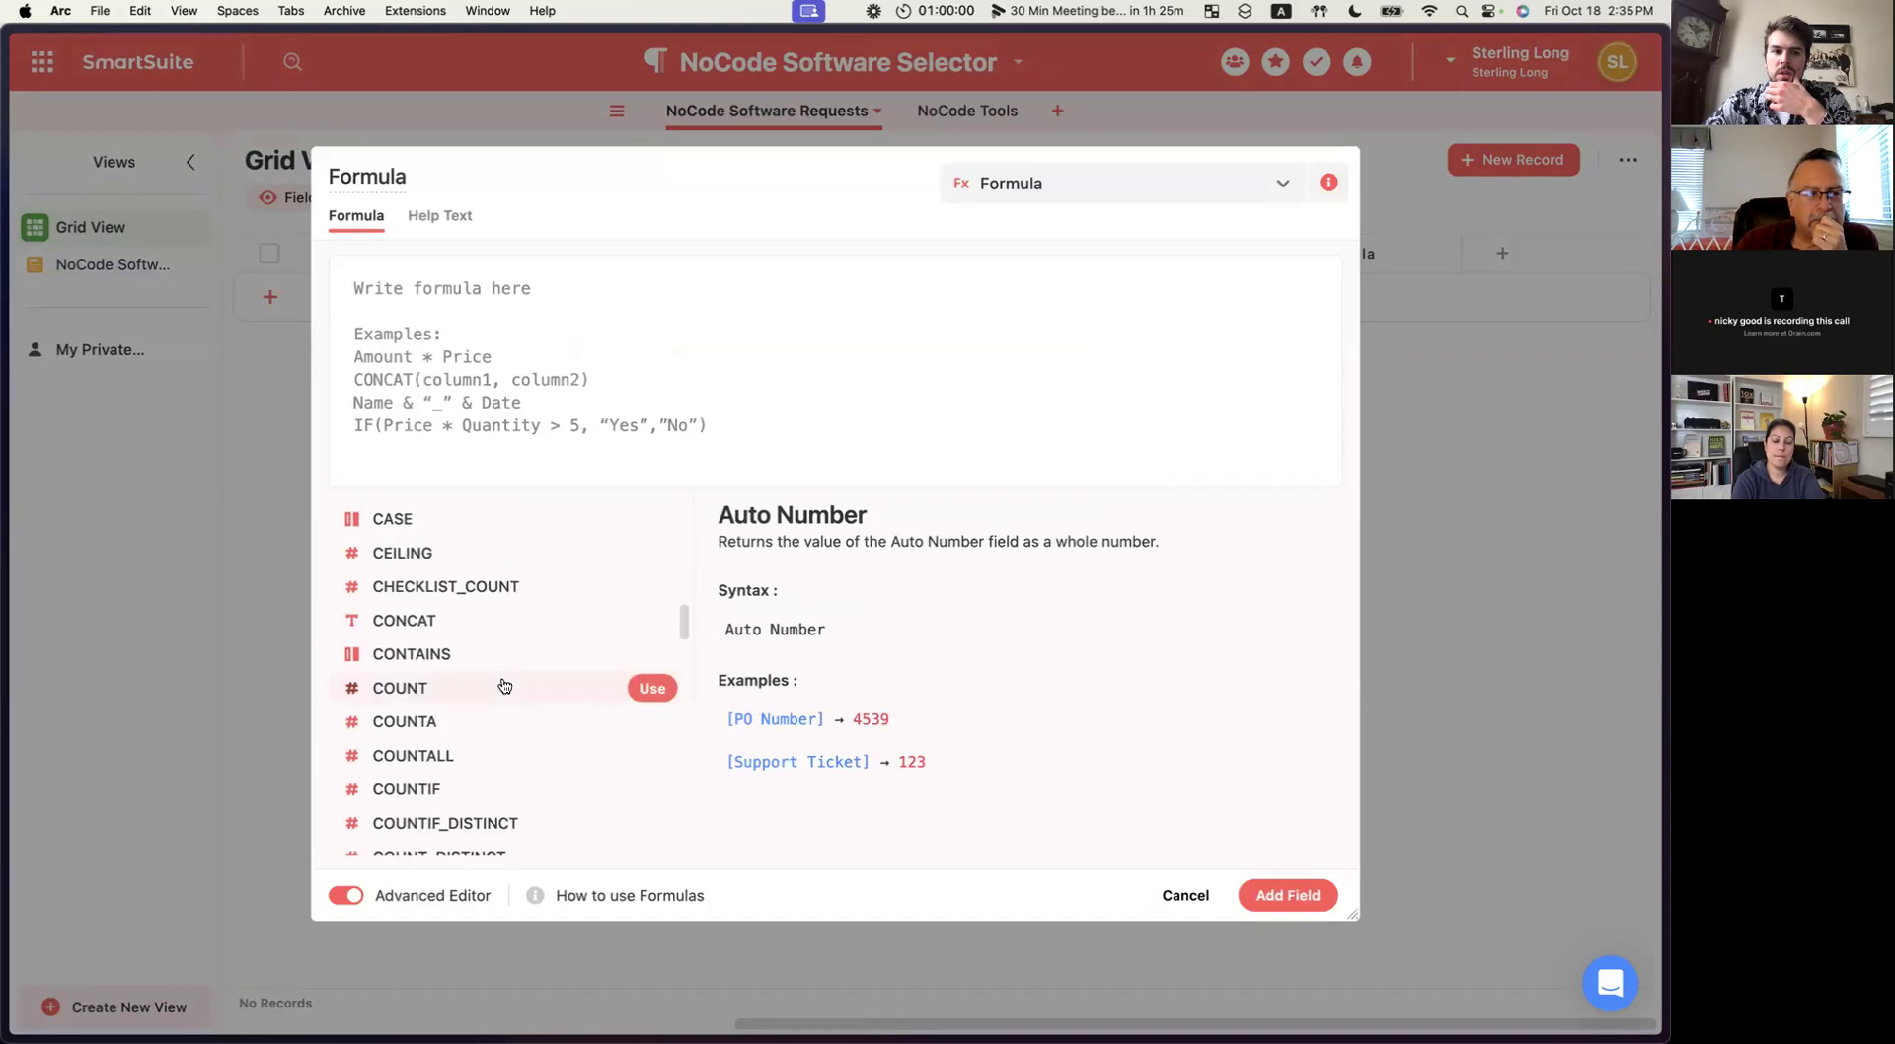
{"action": "scroll", "coordinate": [505, 685], "scroll_direction": "down", "scroll_amount": 10}
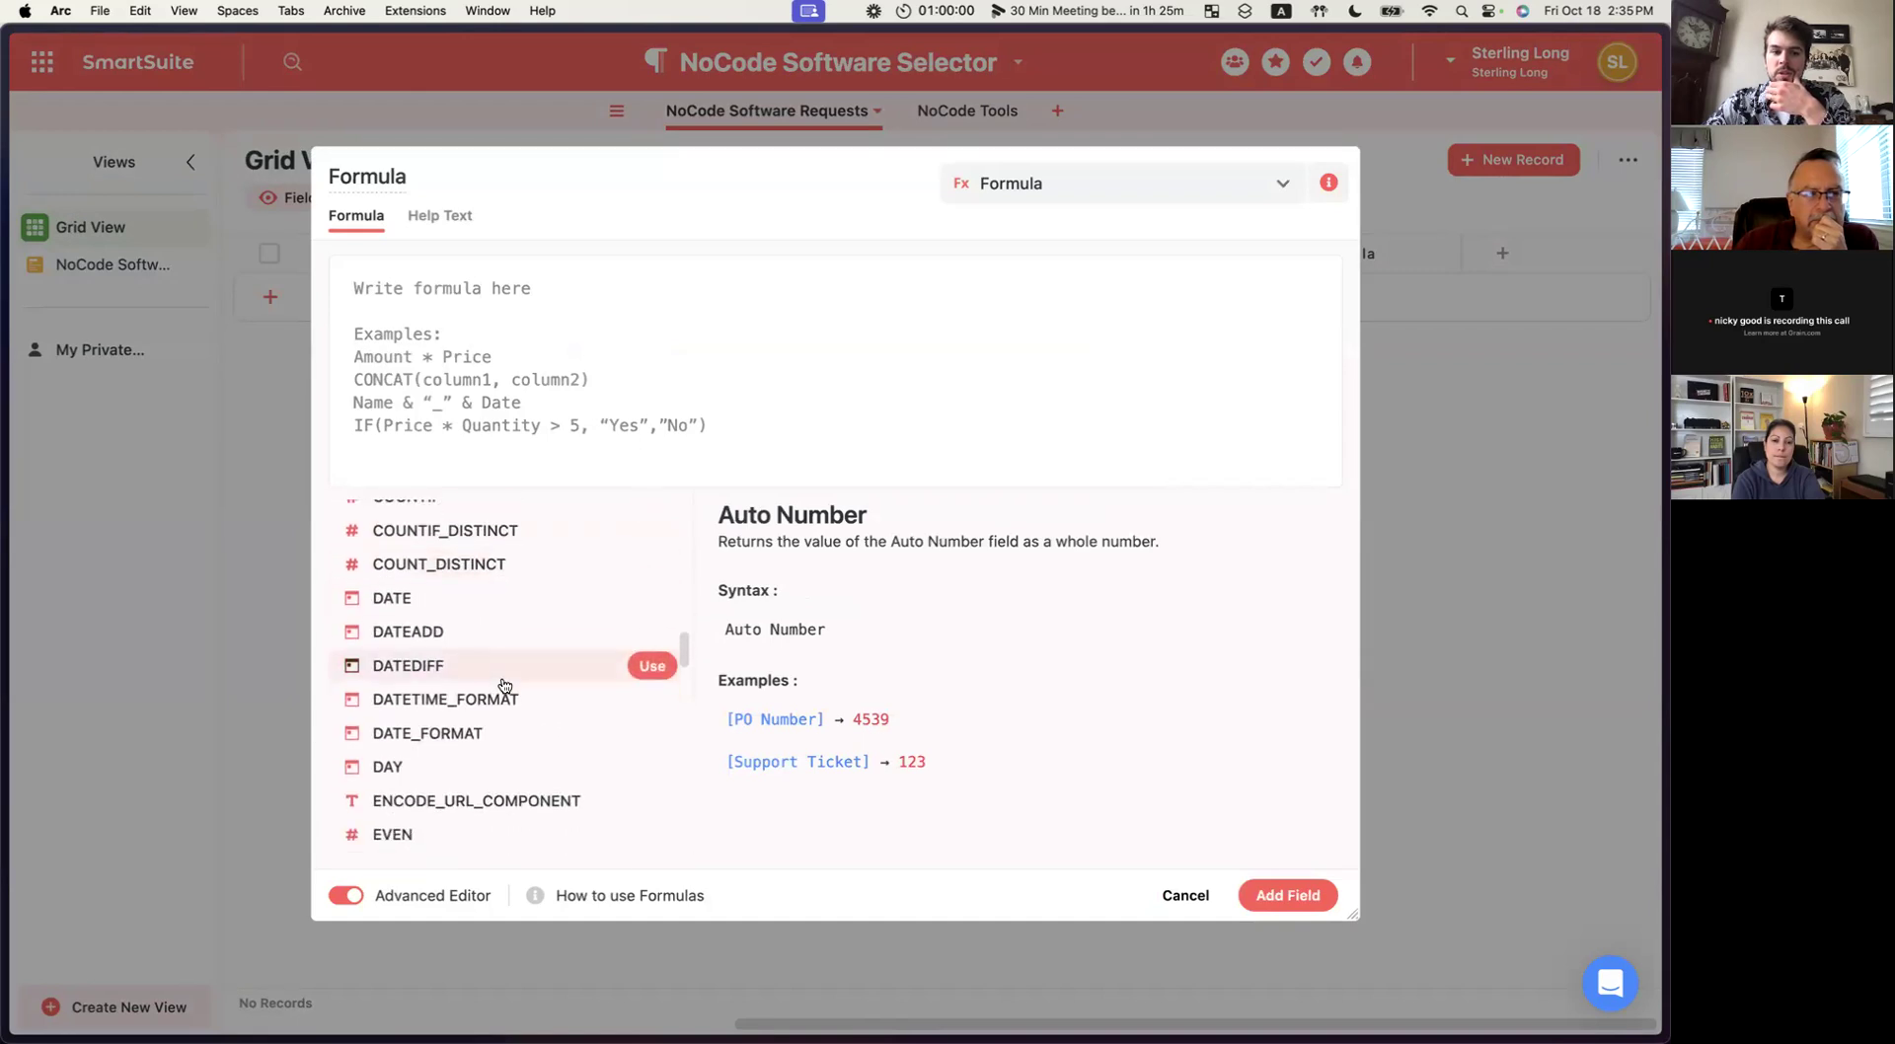
{"action": "scroll", "coordinate": [504, 685], "scroll_direction": "down", "scroll_amount": 8}
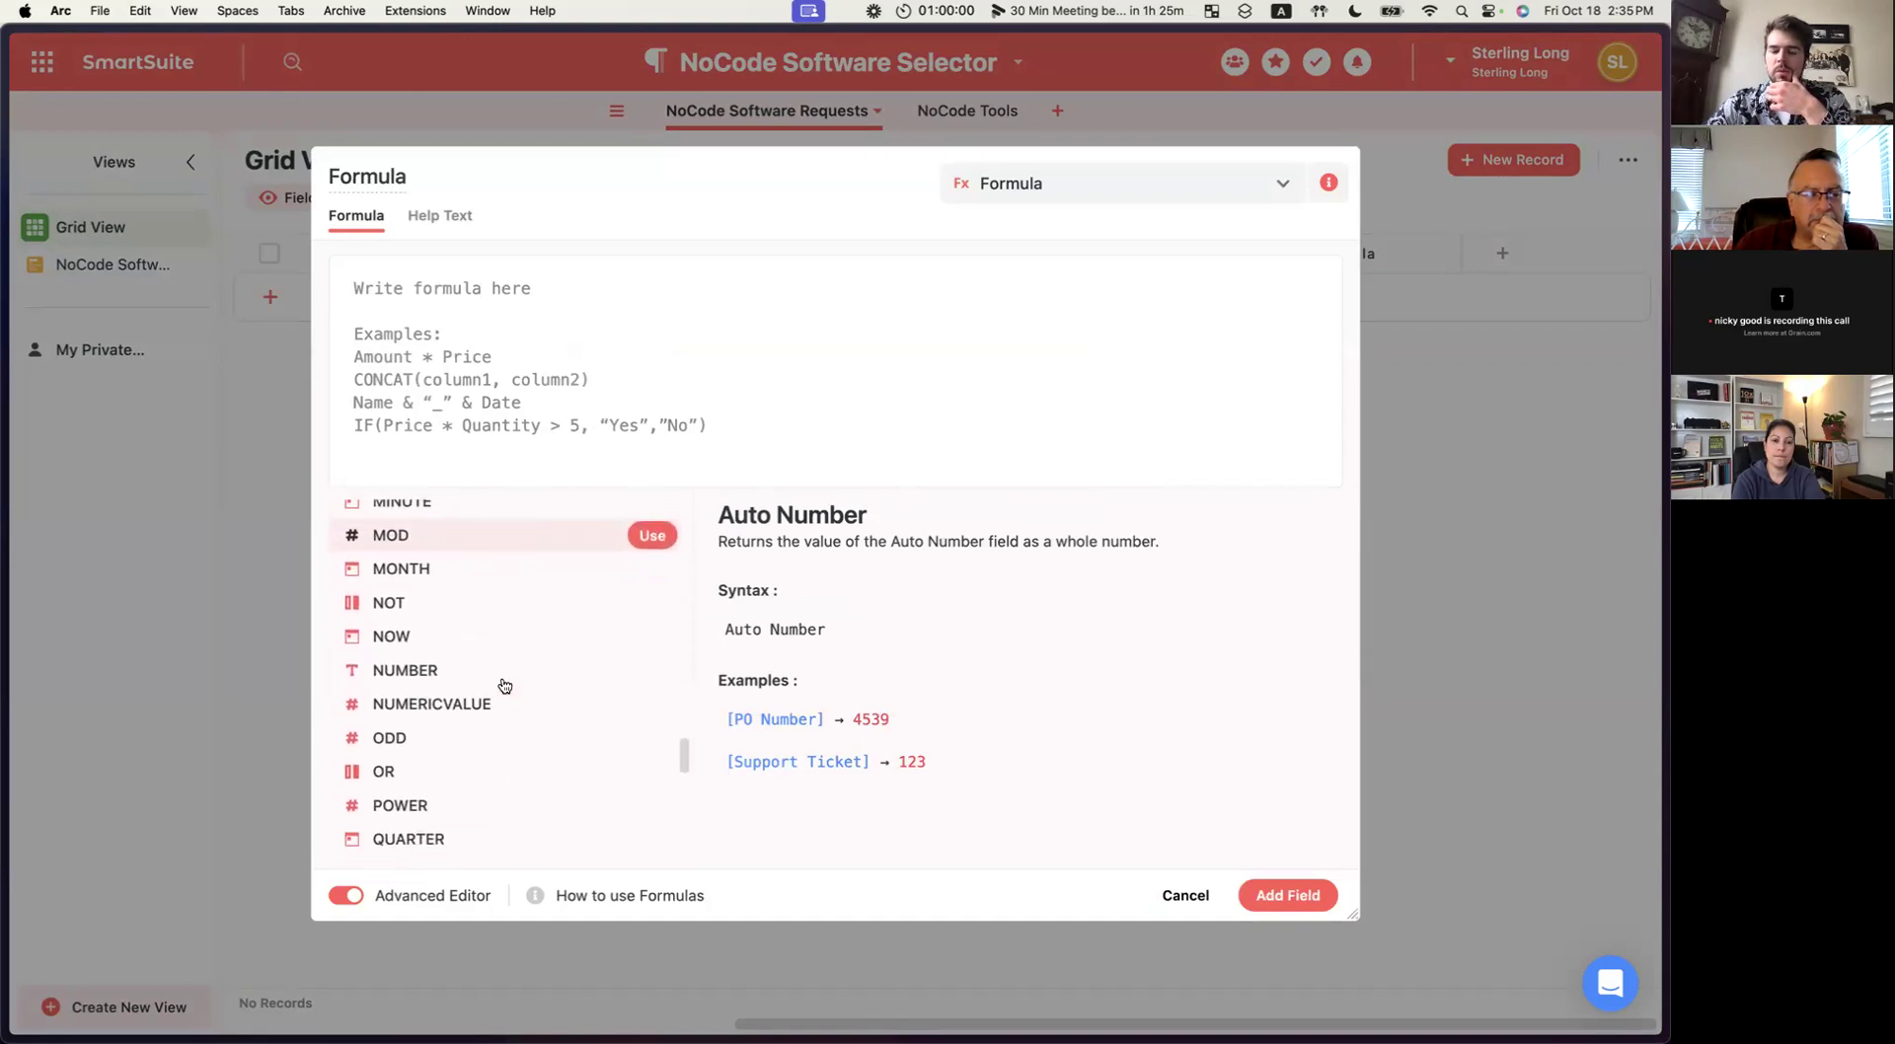
{"action": "scroll", "coordinate": [505, 685], "scroll_direction": "down", "scroll_amount": 8}
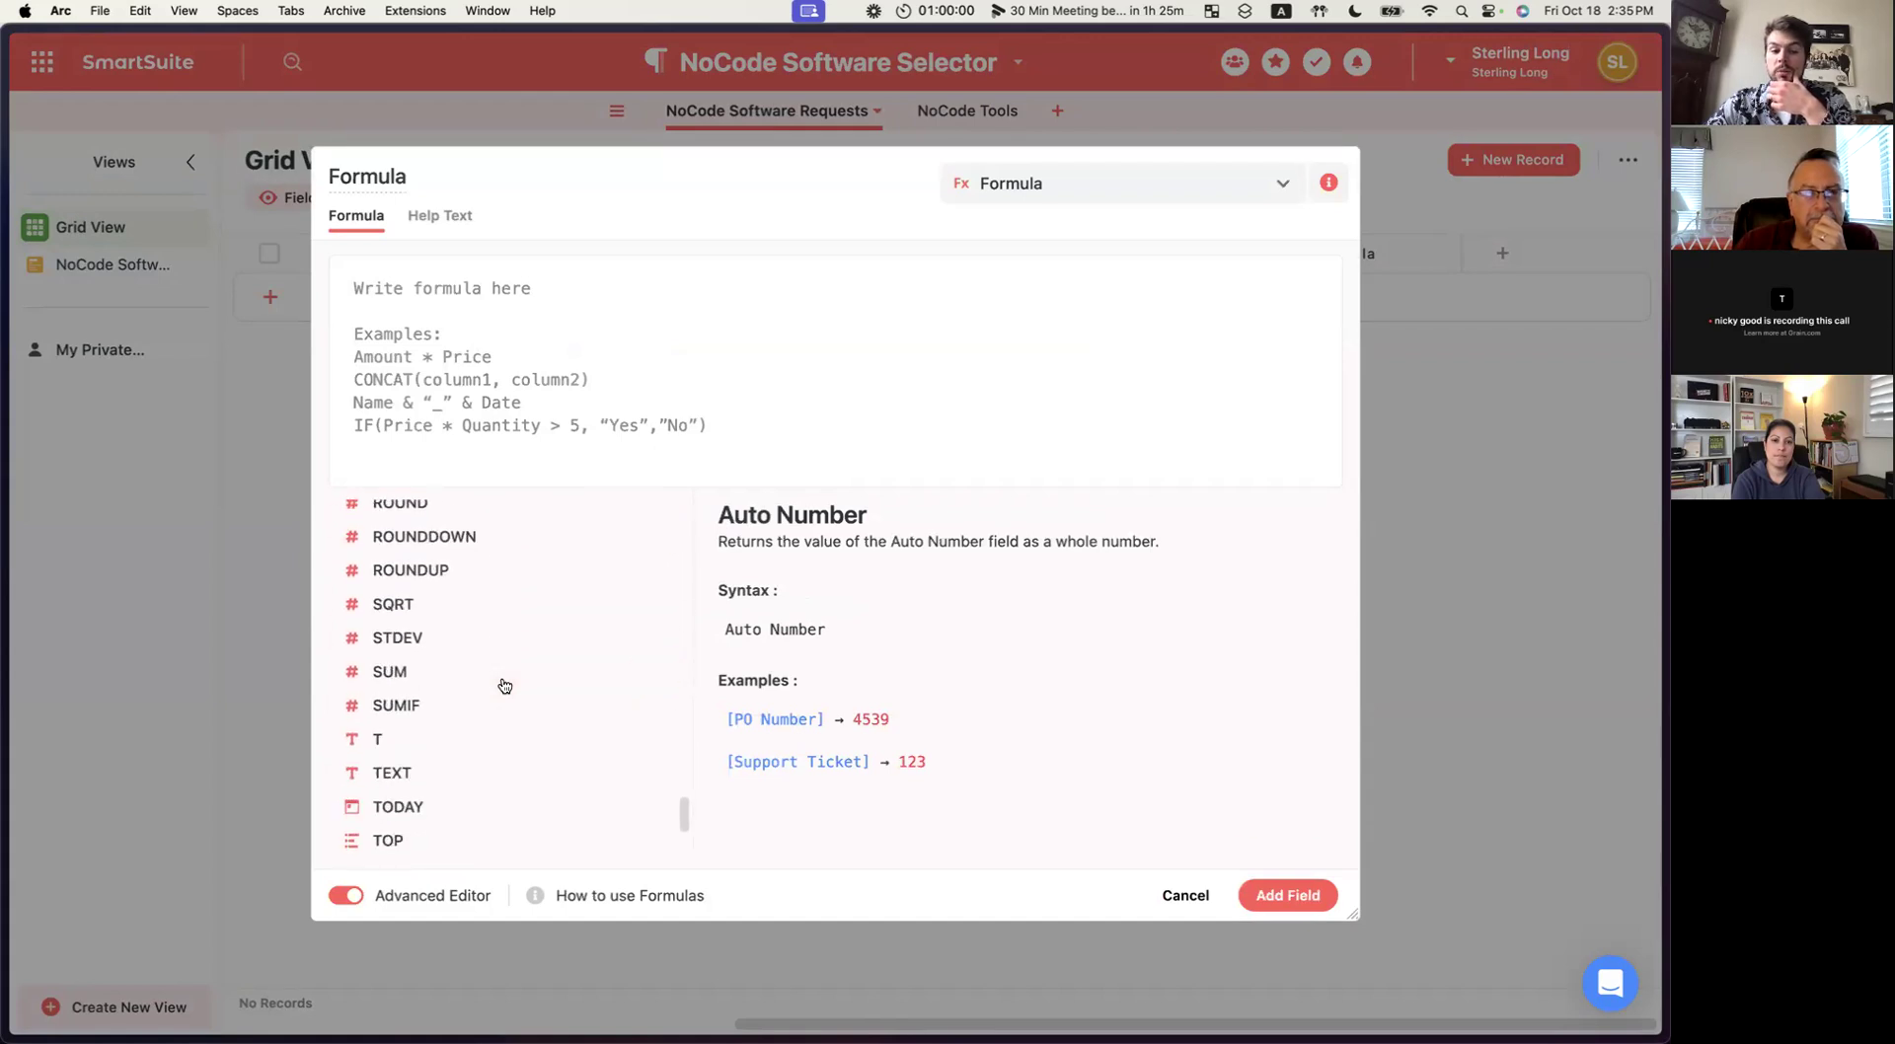
{"action": "scroll", "coordinate": [505, 685], "scroll_direction": "up", "scroll_amount": 20}
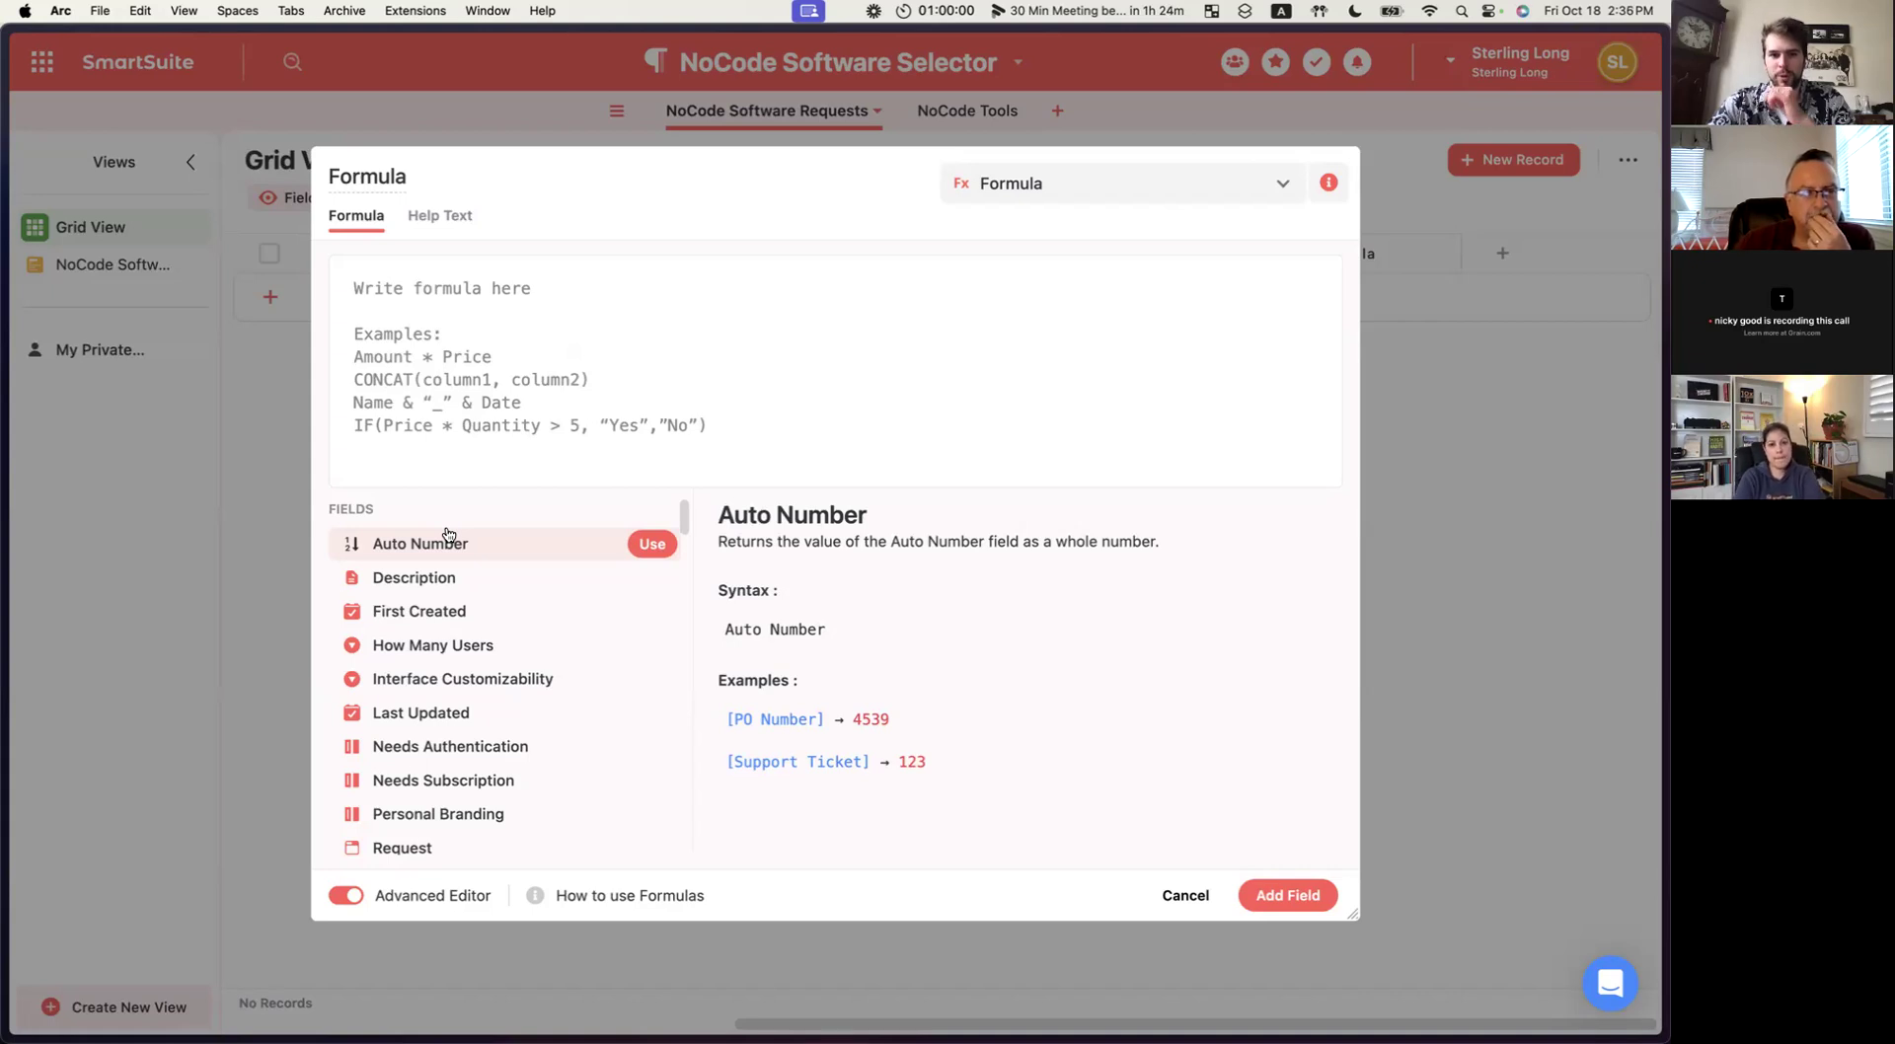
Switch to the Freeform board and review the SmartSuite NoCode Software Selector flow diagram.
{"action": "key", "text": "ctrl+Right"}
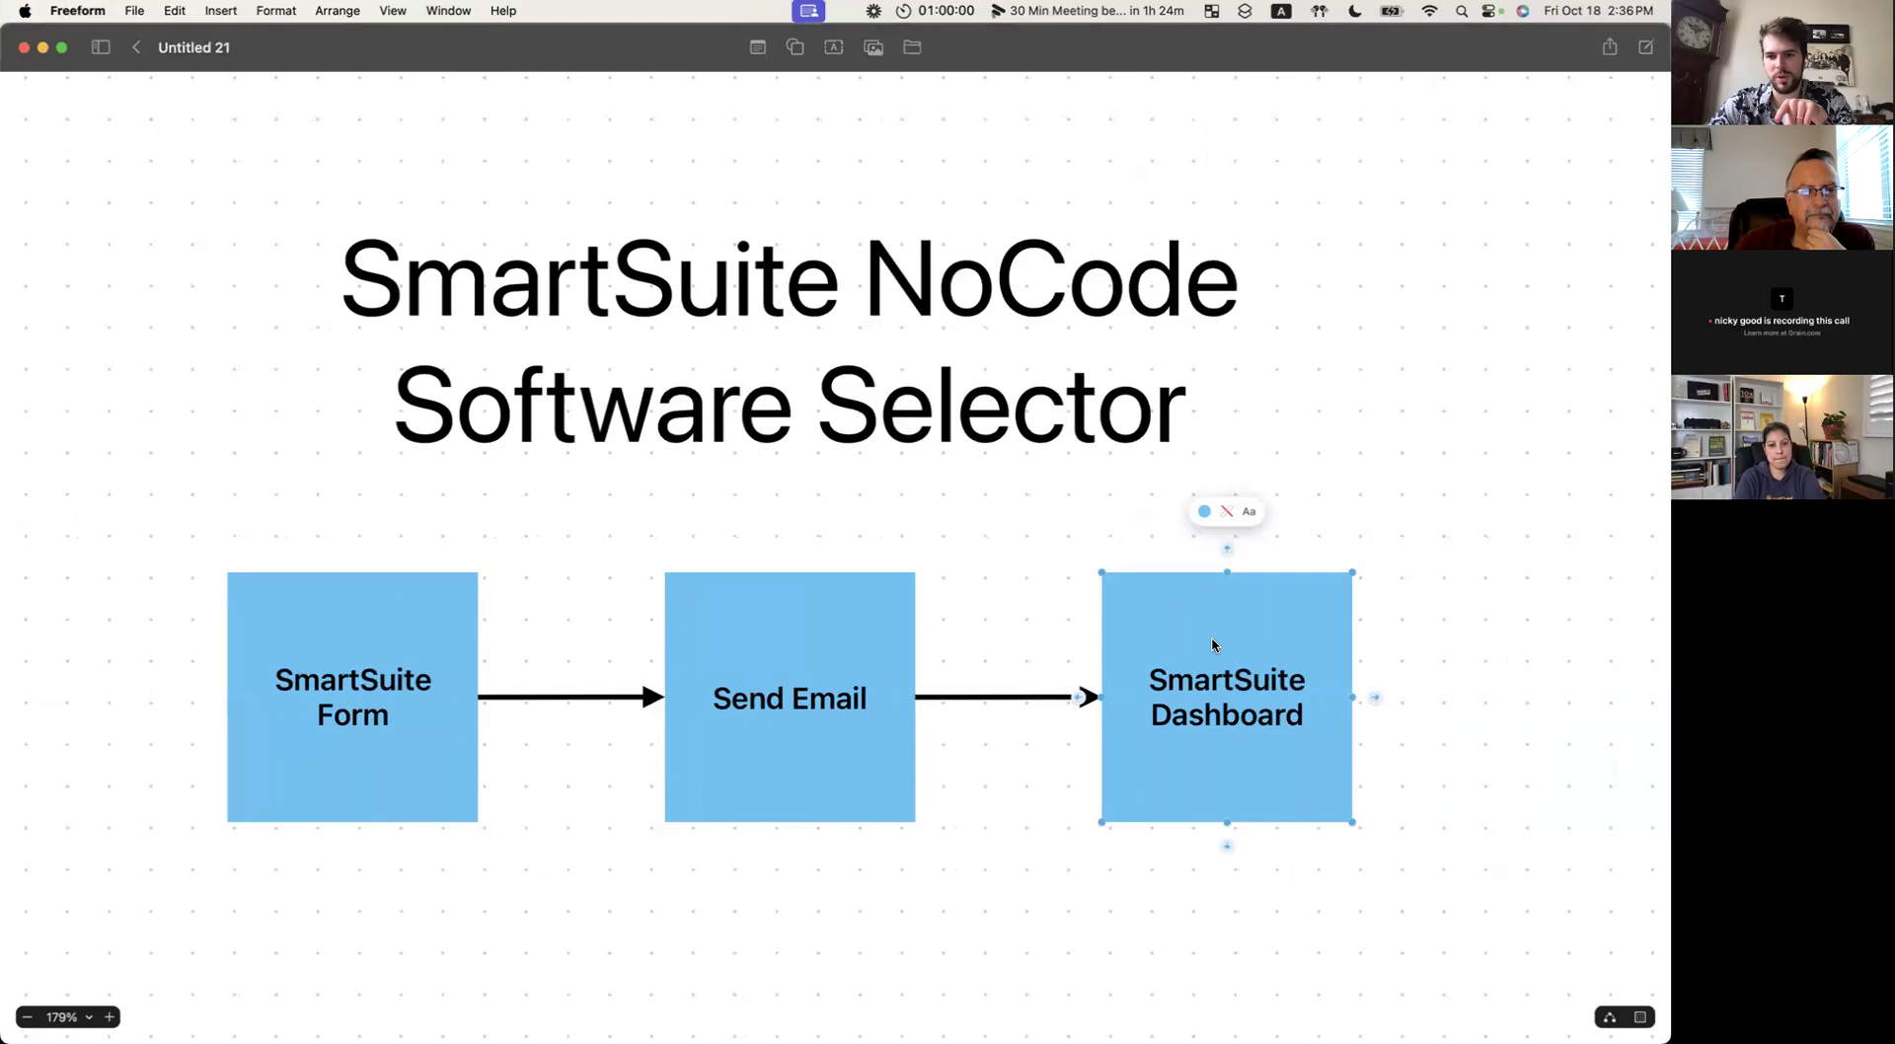
{"action": "left_click", "coordinate": [1056, 629]}
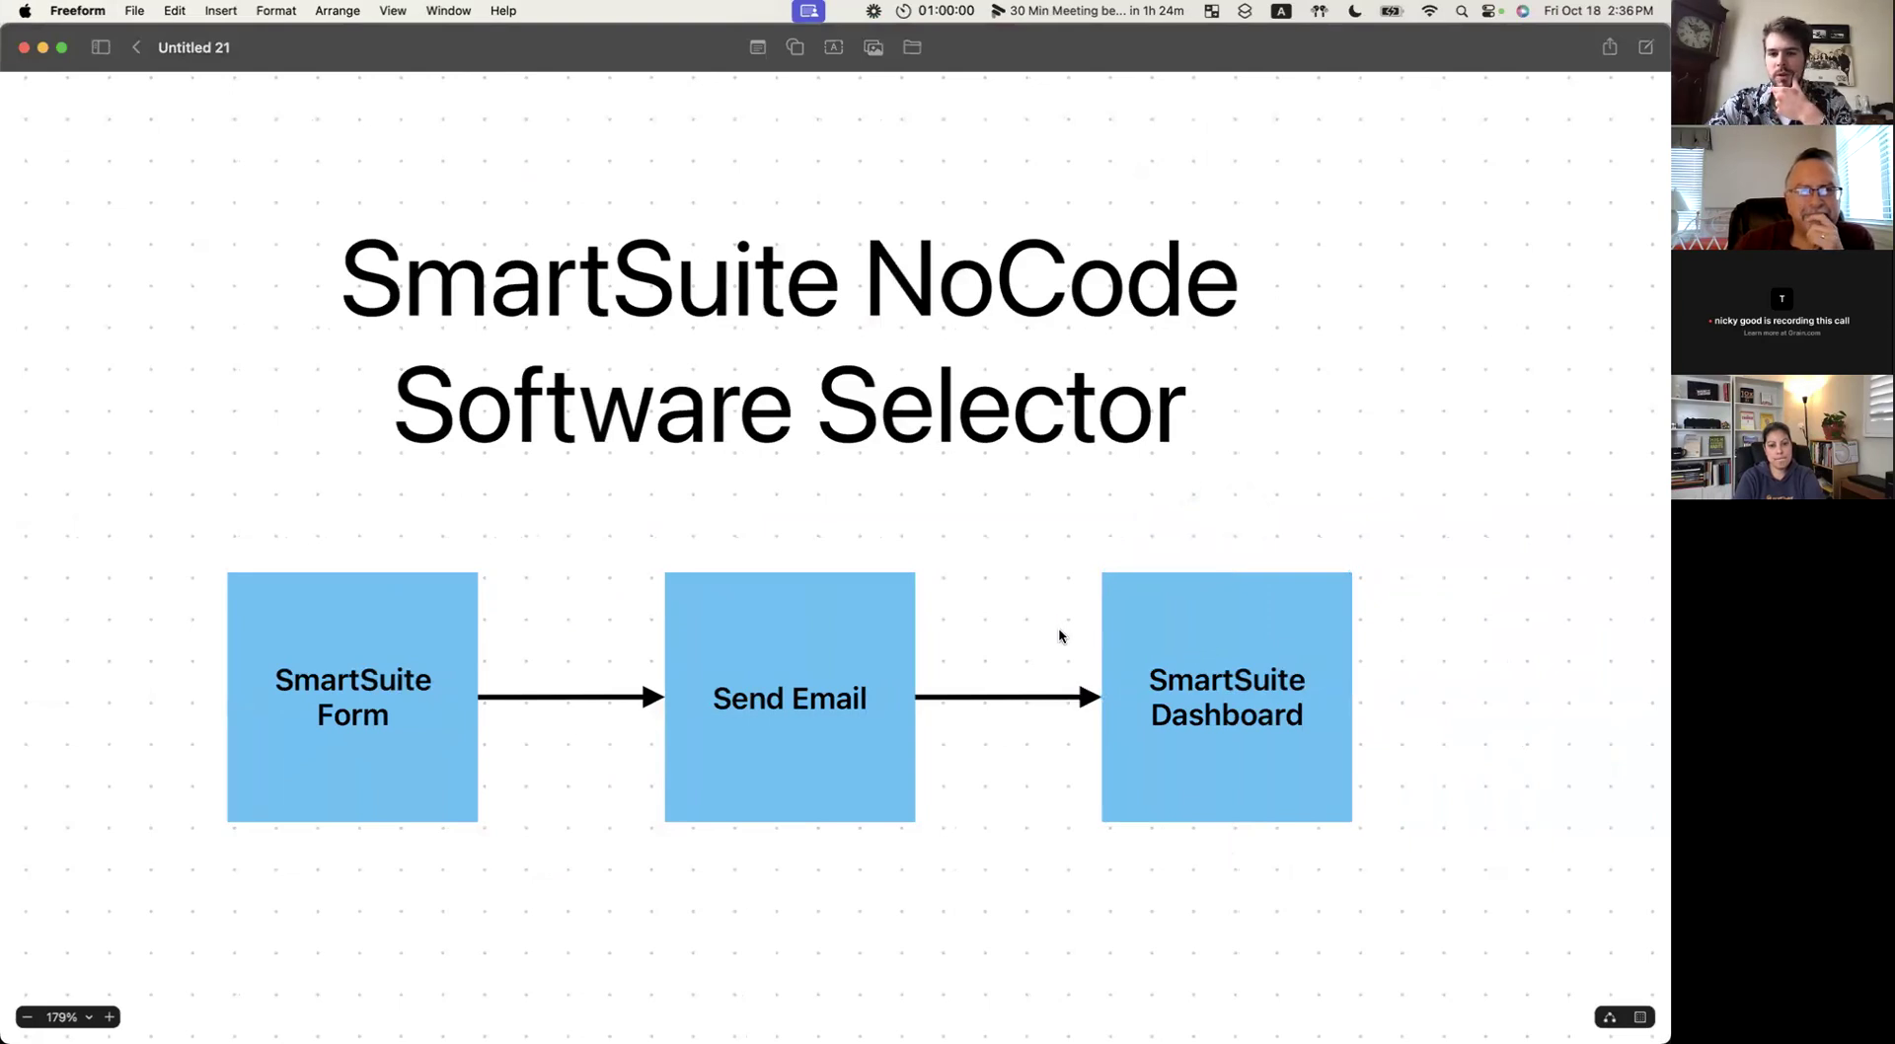
{"action": "left_click", "coordinate": [1173, 630]}
{"action": "left_click", "coordinate": [1061, 626]}
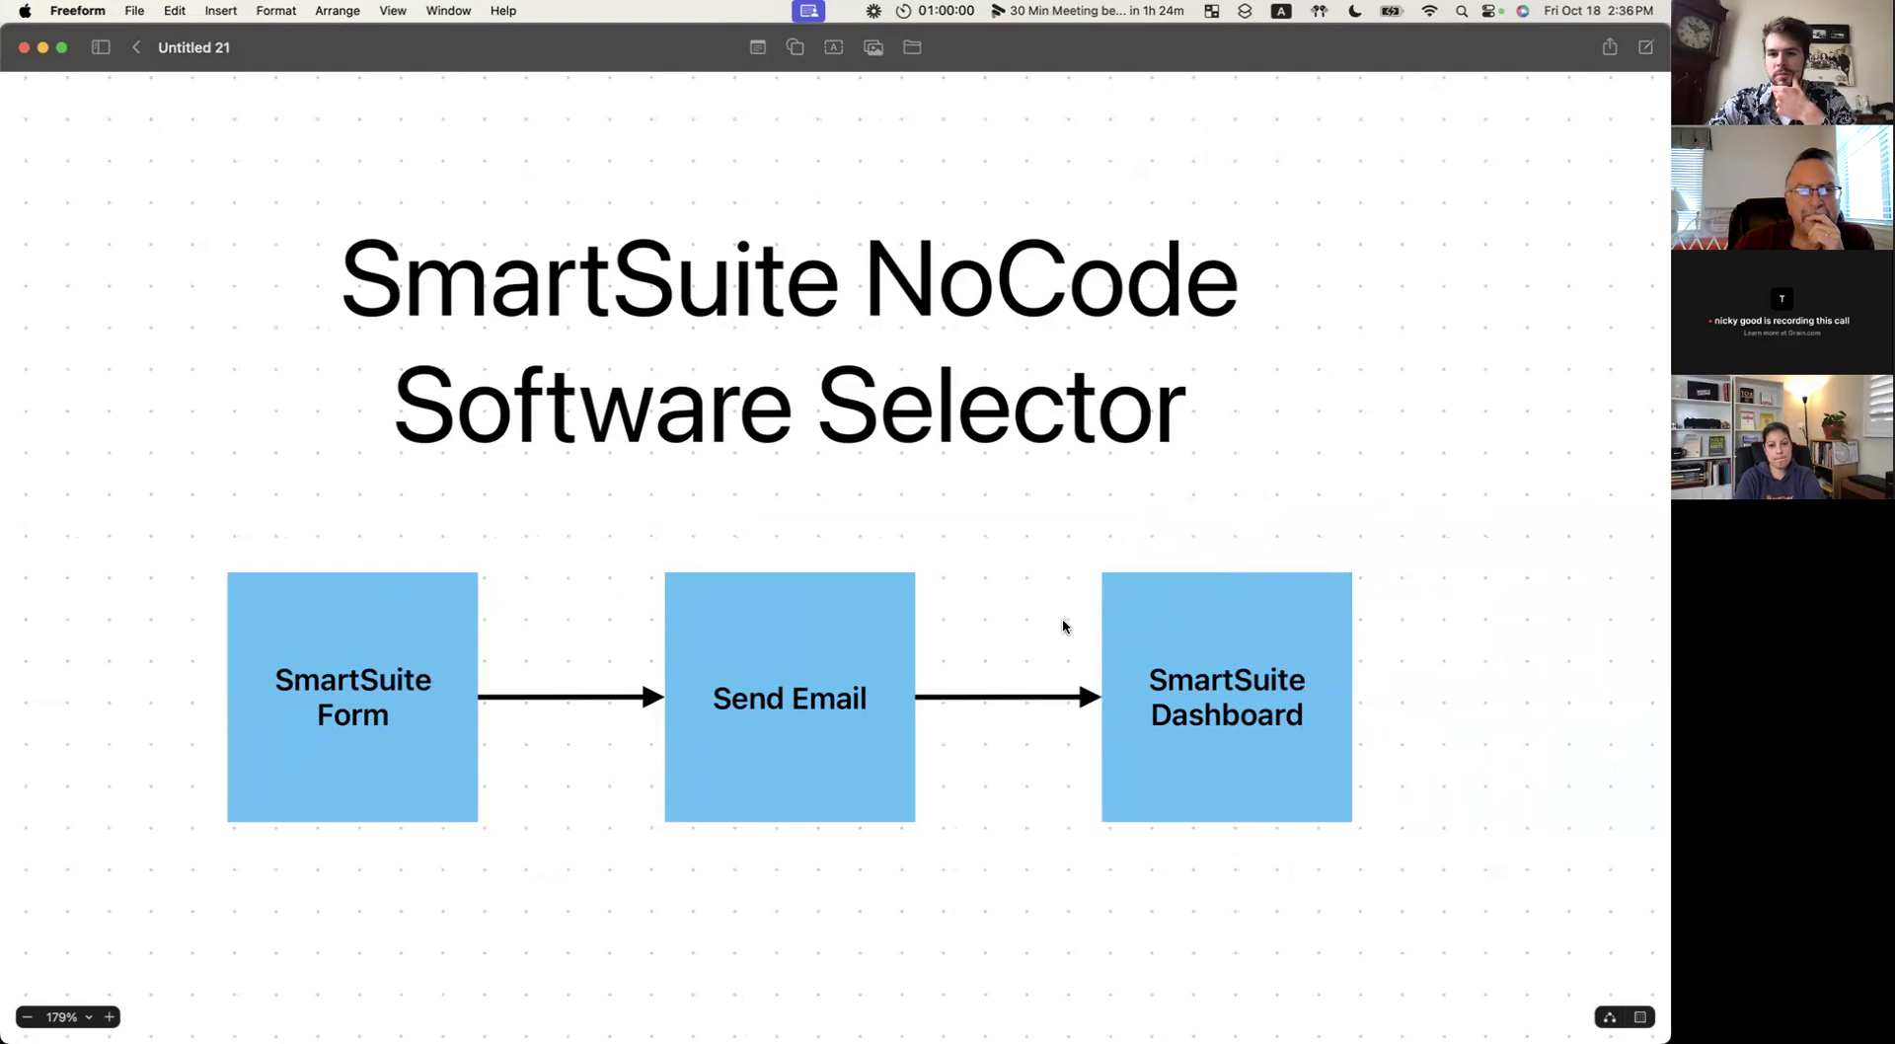
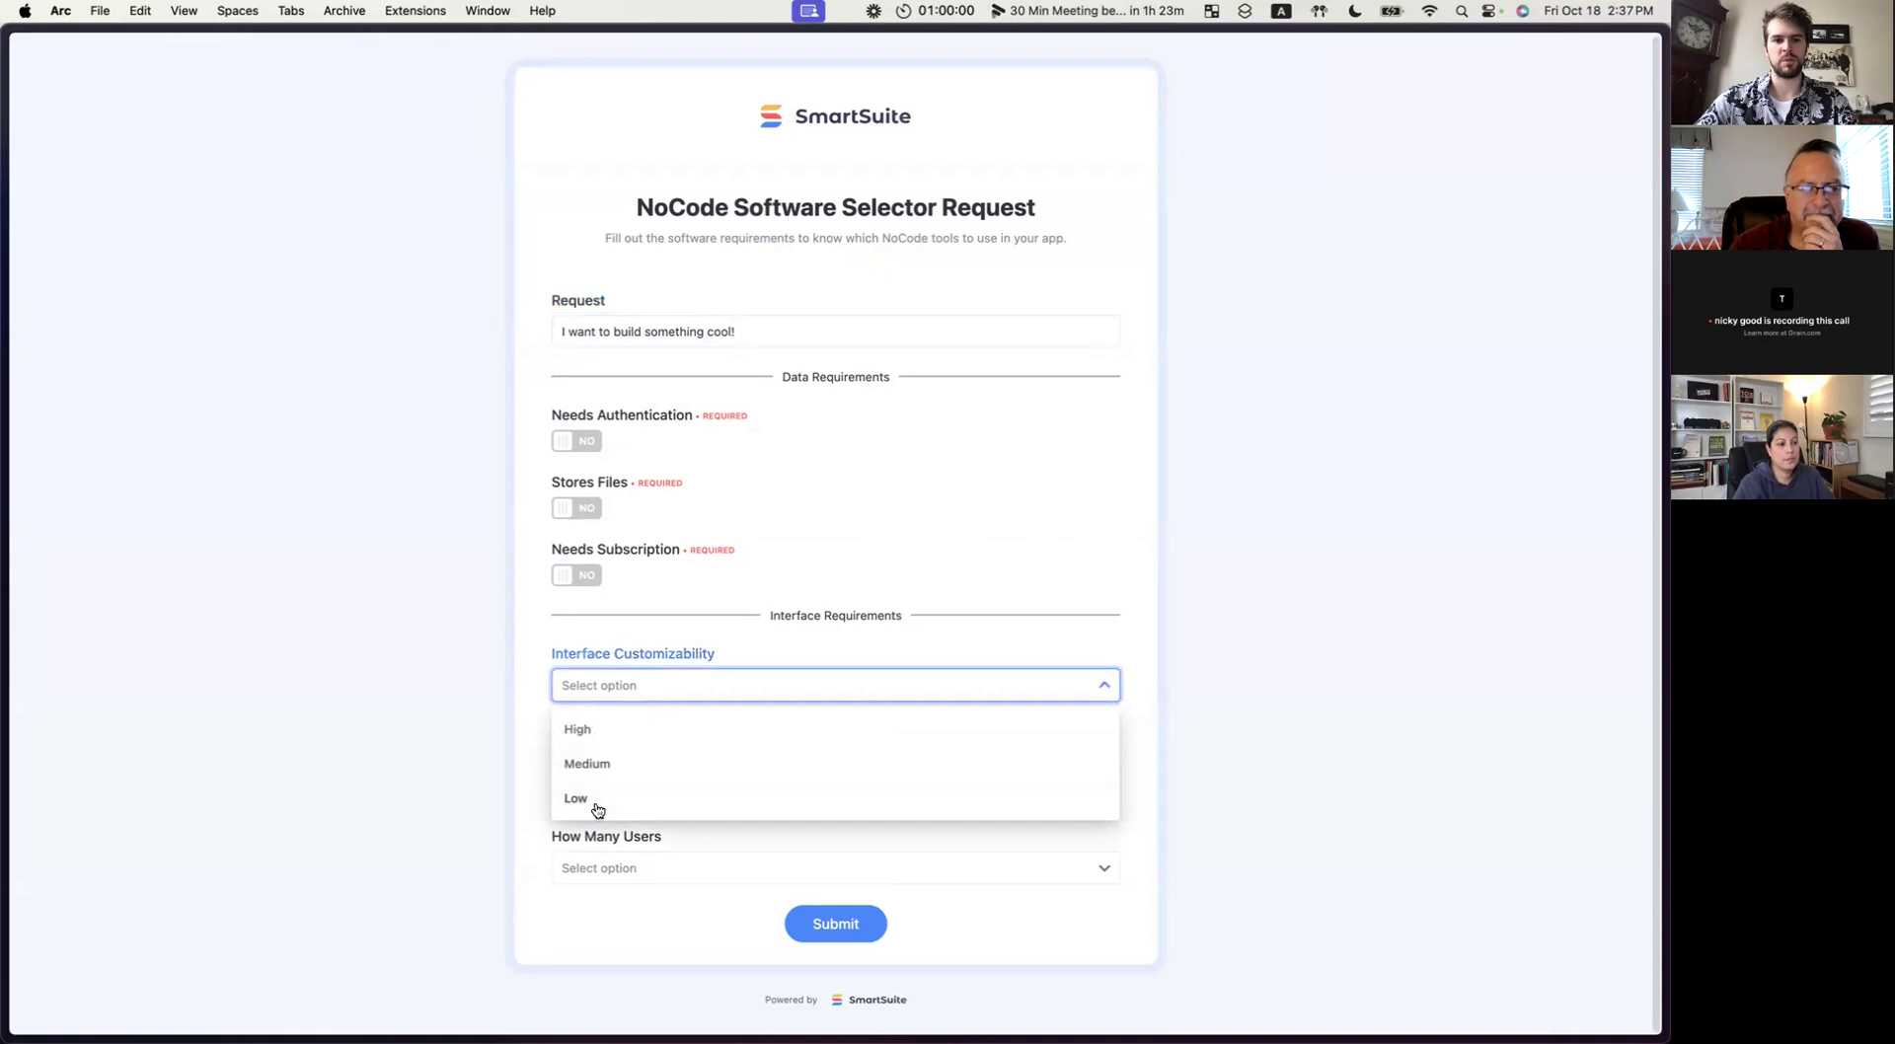
Complete the request form: append "NoCode Software Selector." to the request, enable Personal Branding, and choose Low customizability and 100-1000 users.
{"action": "left_click", "coordinate": [761, 326]}
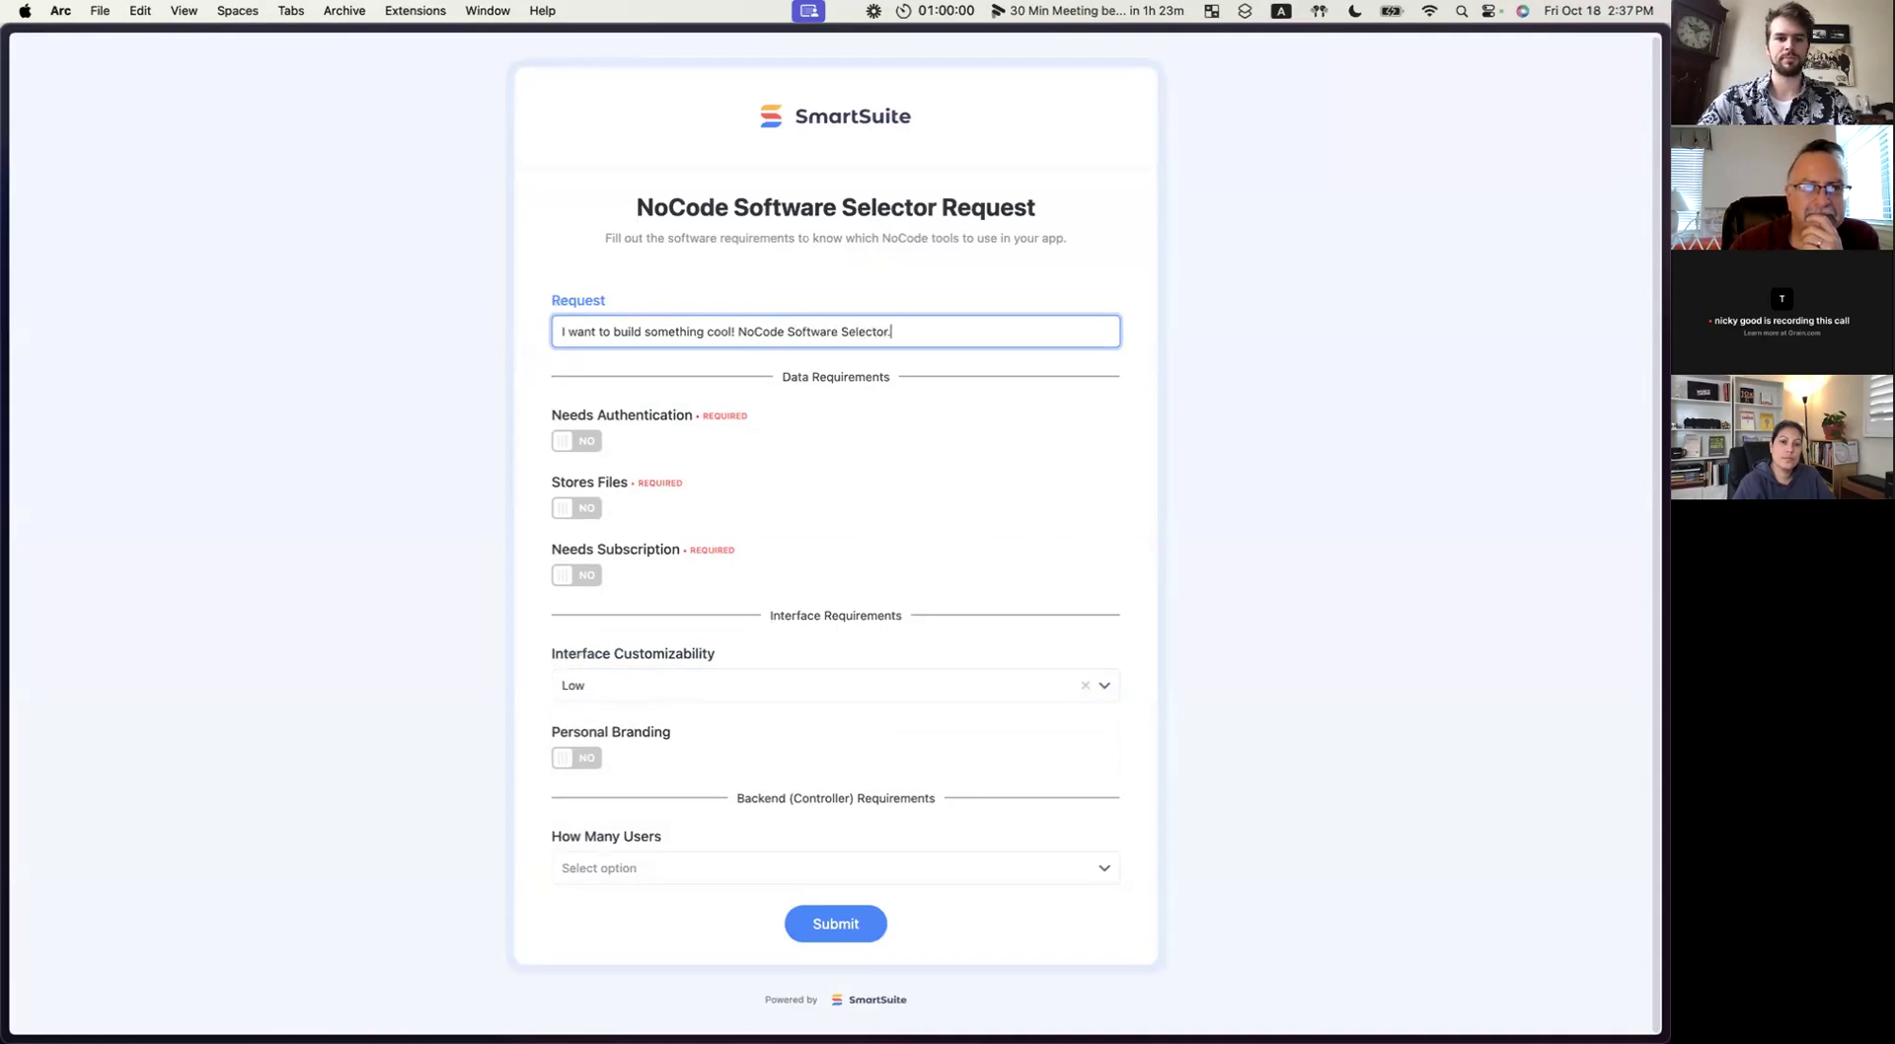
{"action": "left_click", "coordinate": [564, 760]}
{"action": "left_click", "coordinate": [646, 874]}
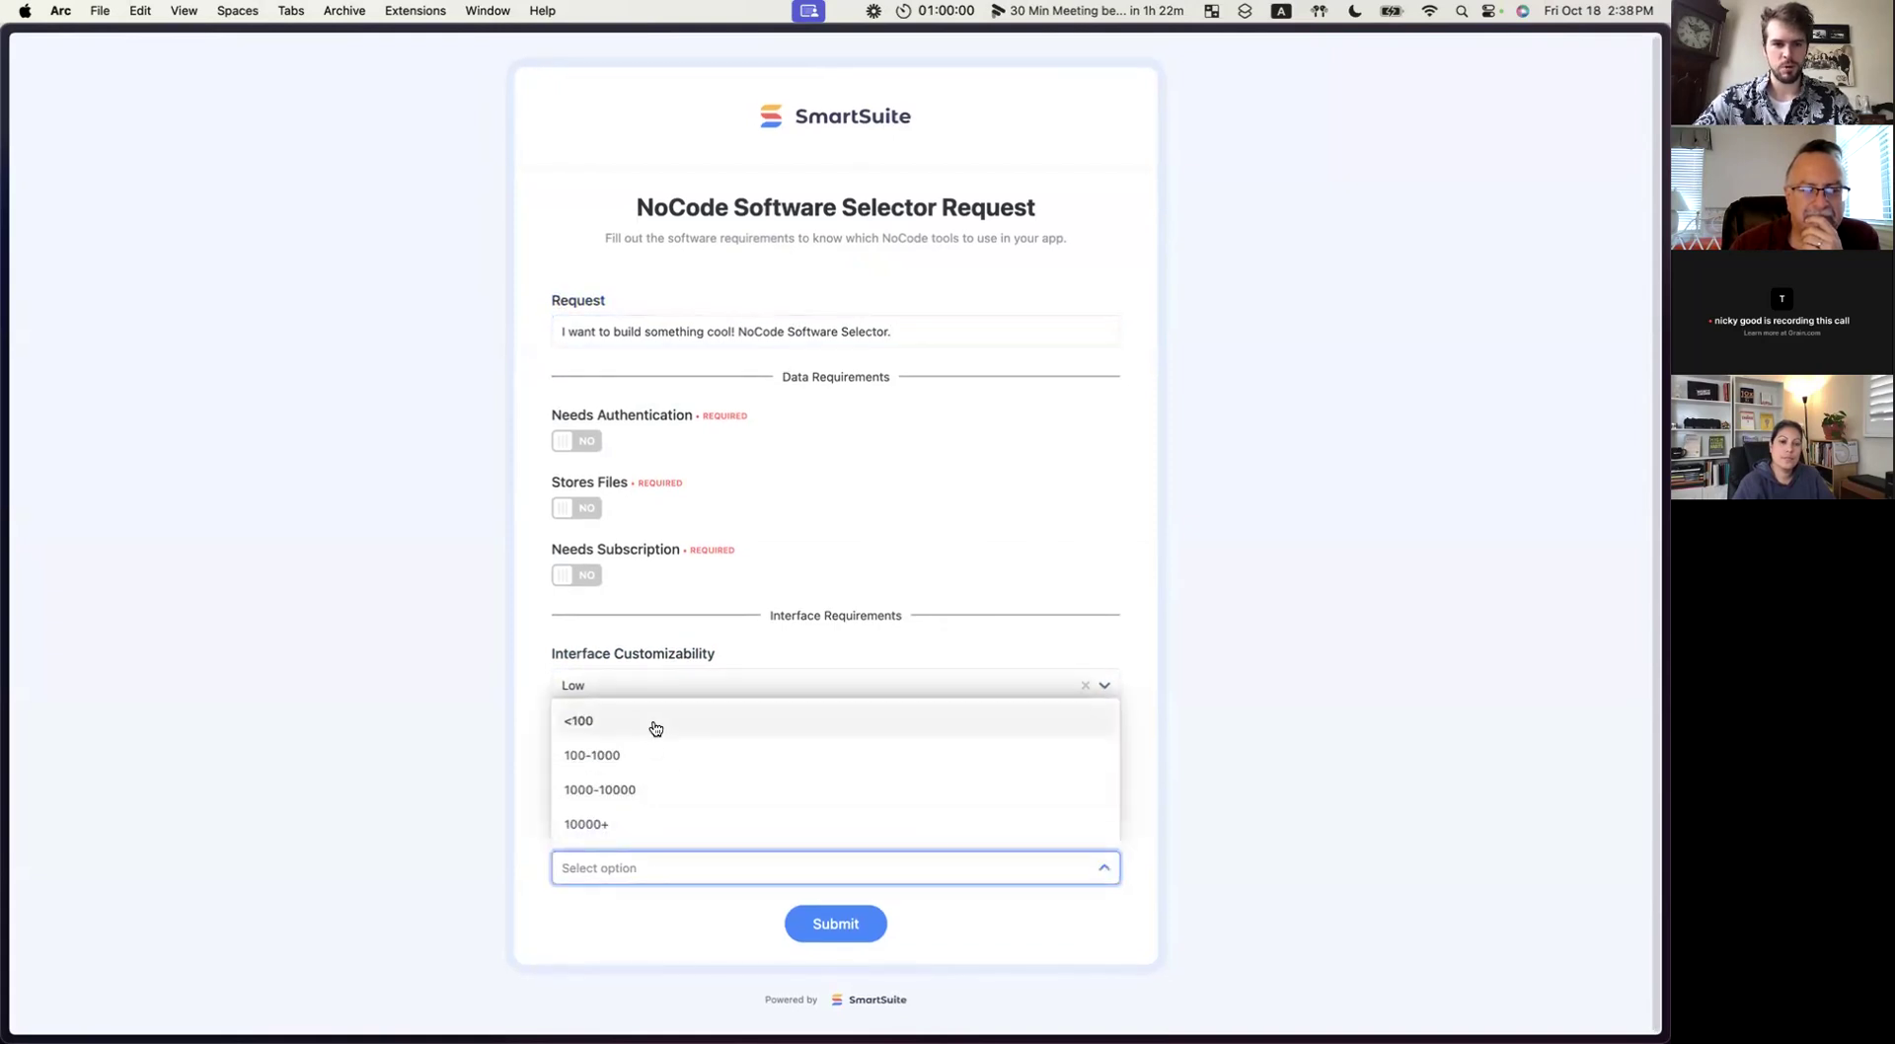
{"action": "left_click", "coordinate": [644, 760]}
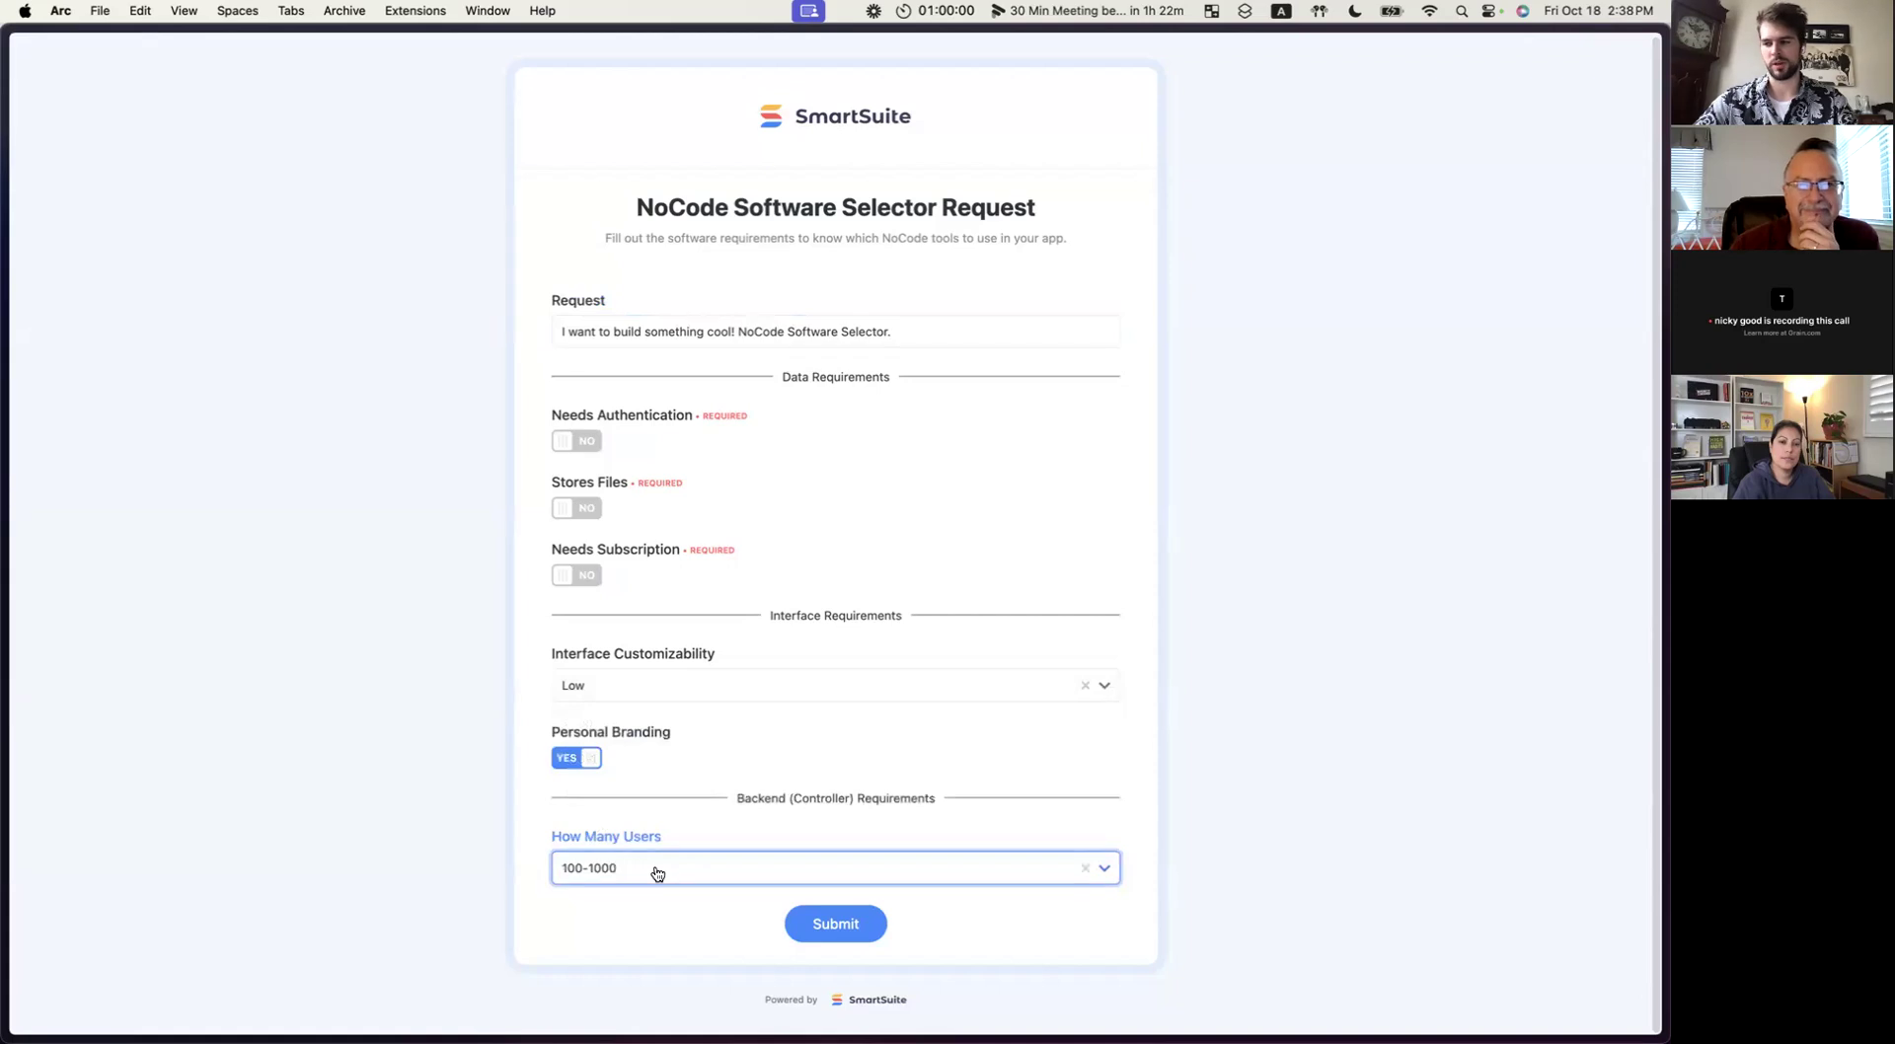
Submit the completed NoCode Software Selector request form and return to the NoCode Software Requests grid.
{"action": "left_click", "coordinate": [836, 924]}
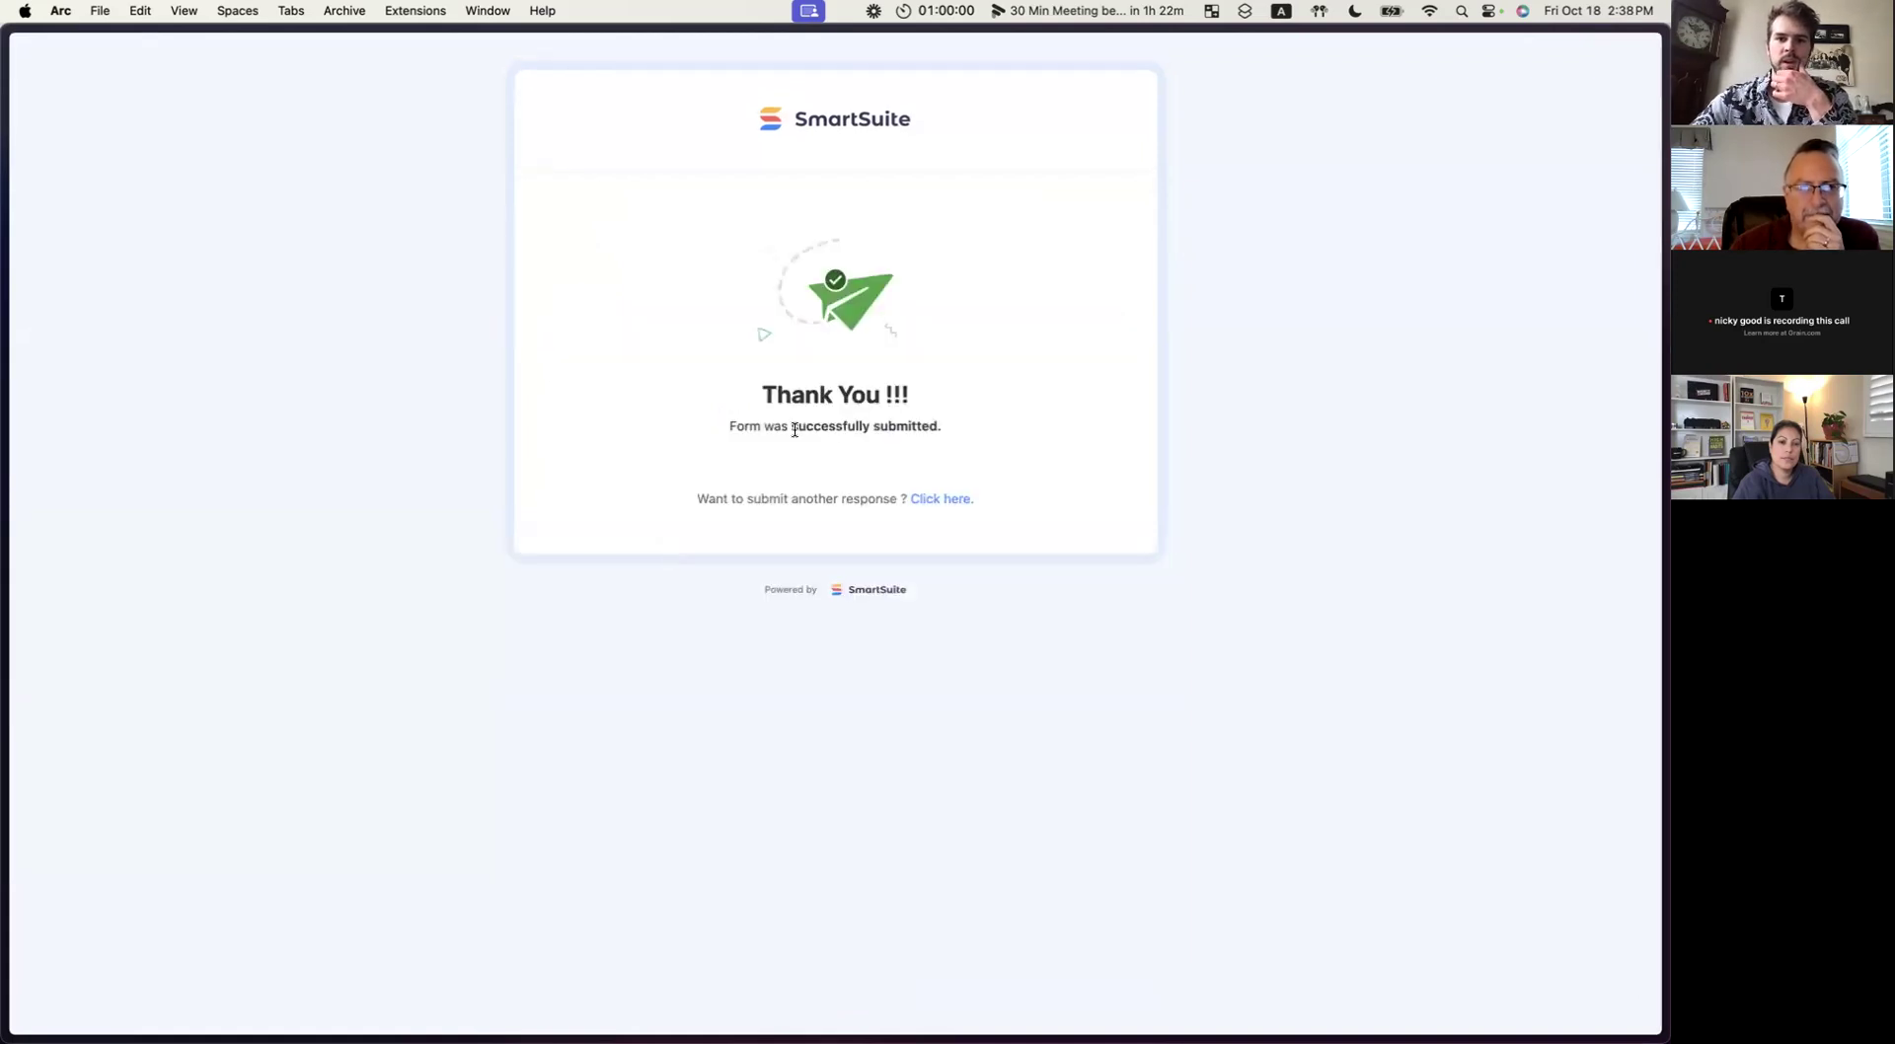
{"action": "mouse_move", "coordinate": [8, 415]}
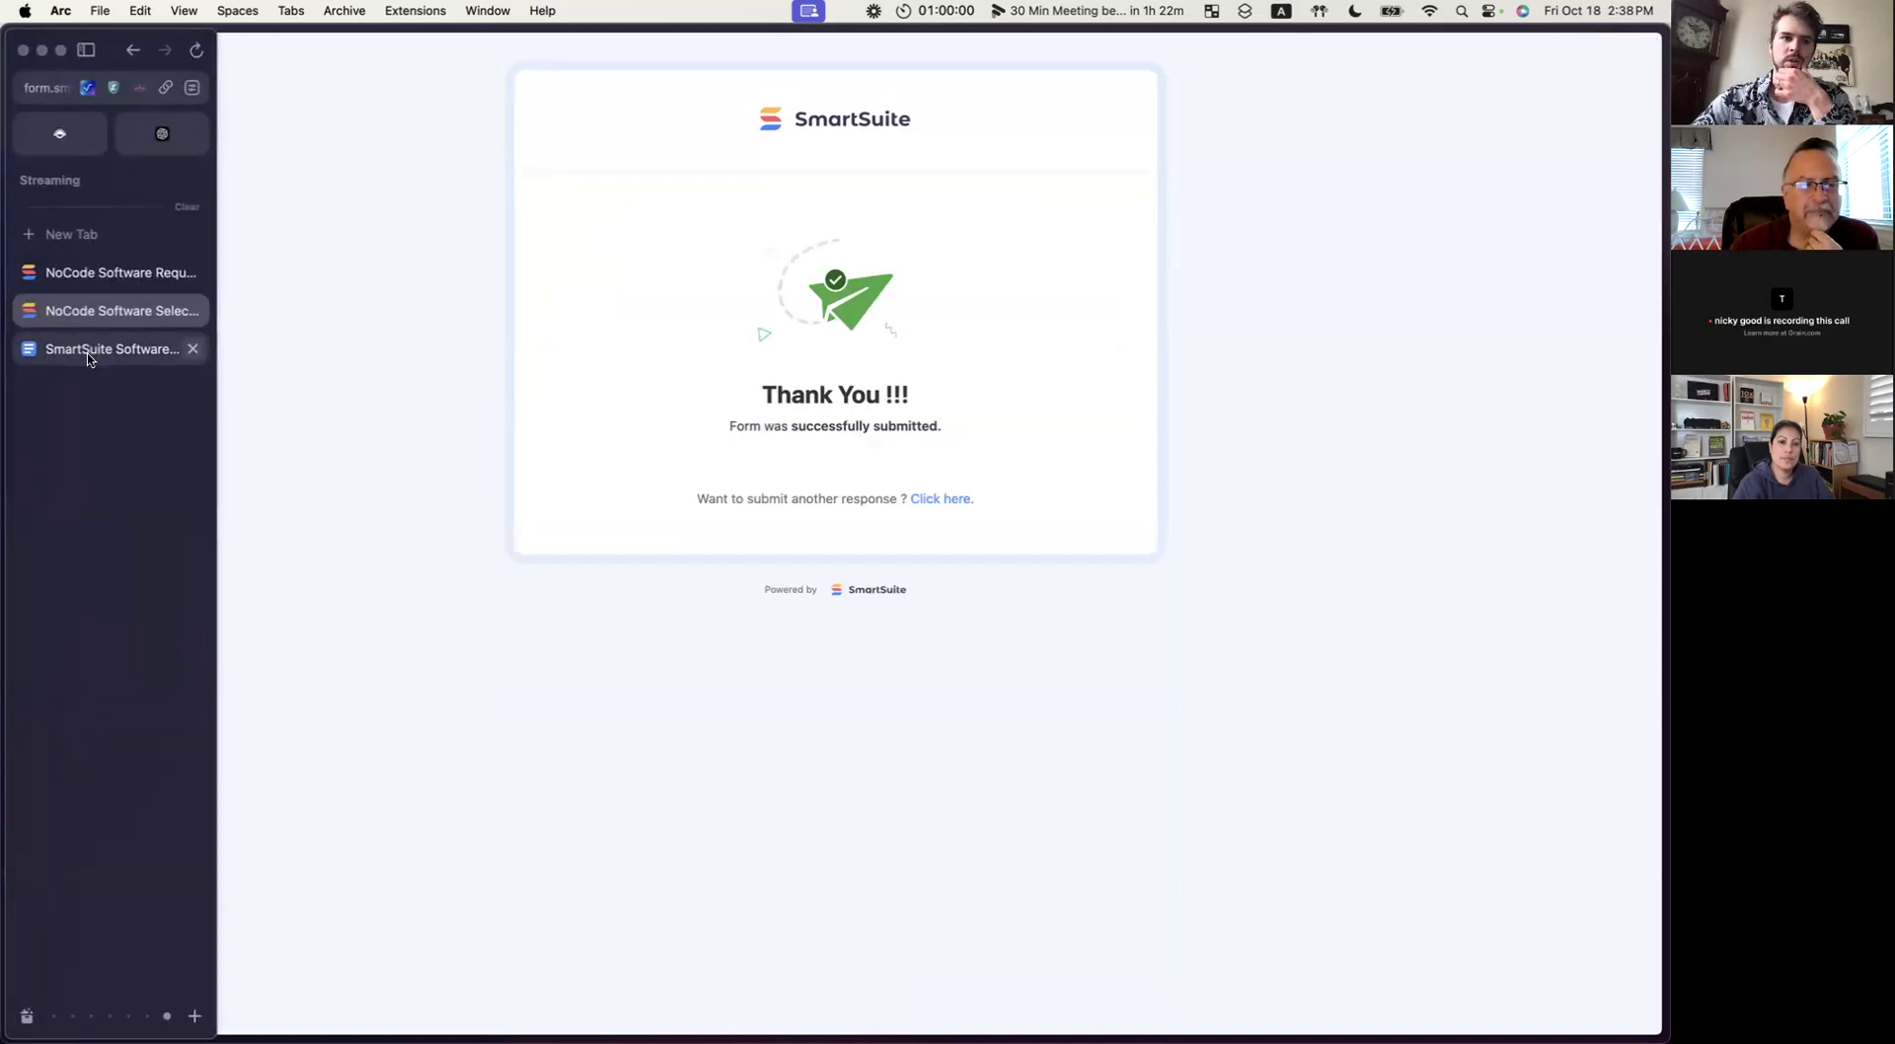
{"action": "left_click", "coordinate": [94, 272]}
{"action": "left_click", "coordinate": [927, 300]}
{"action": "left_click", "coordinate": [87, 229]}
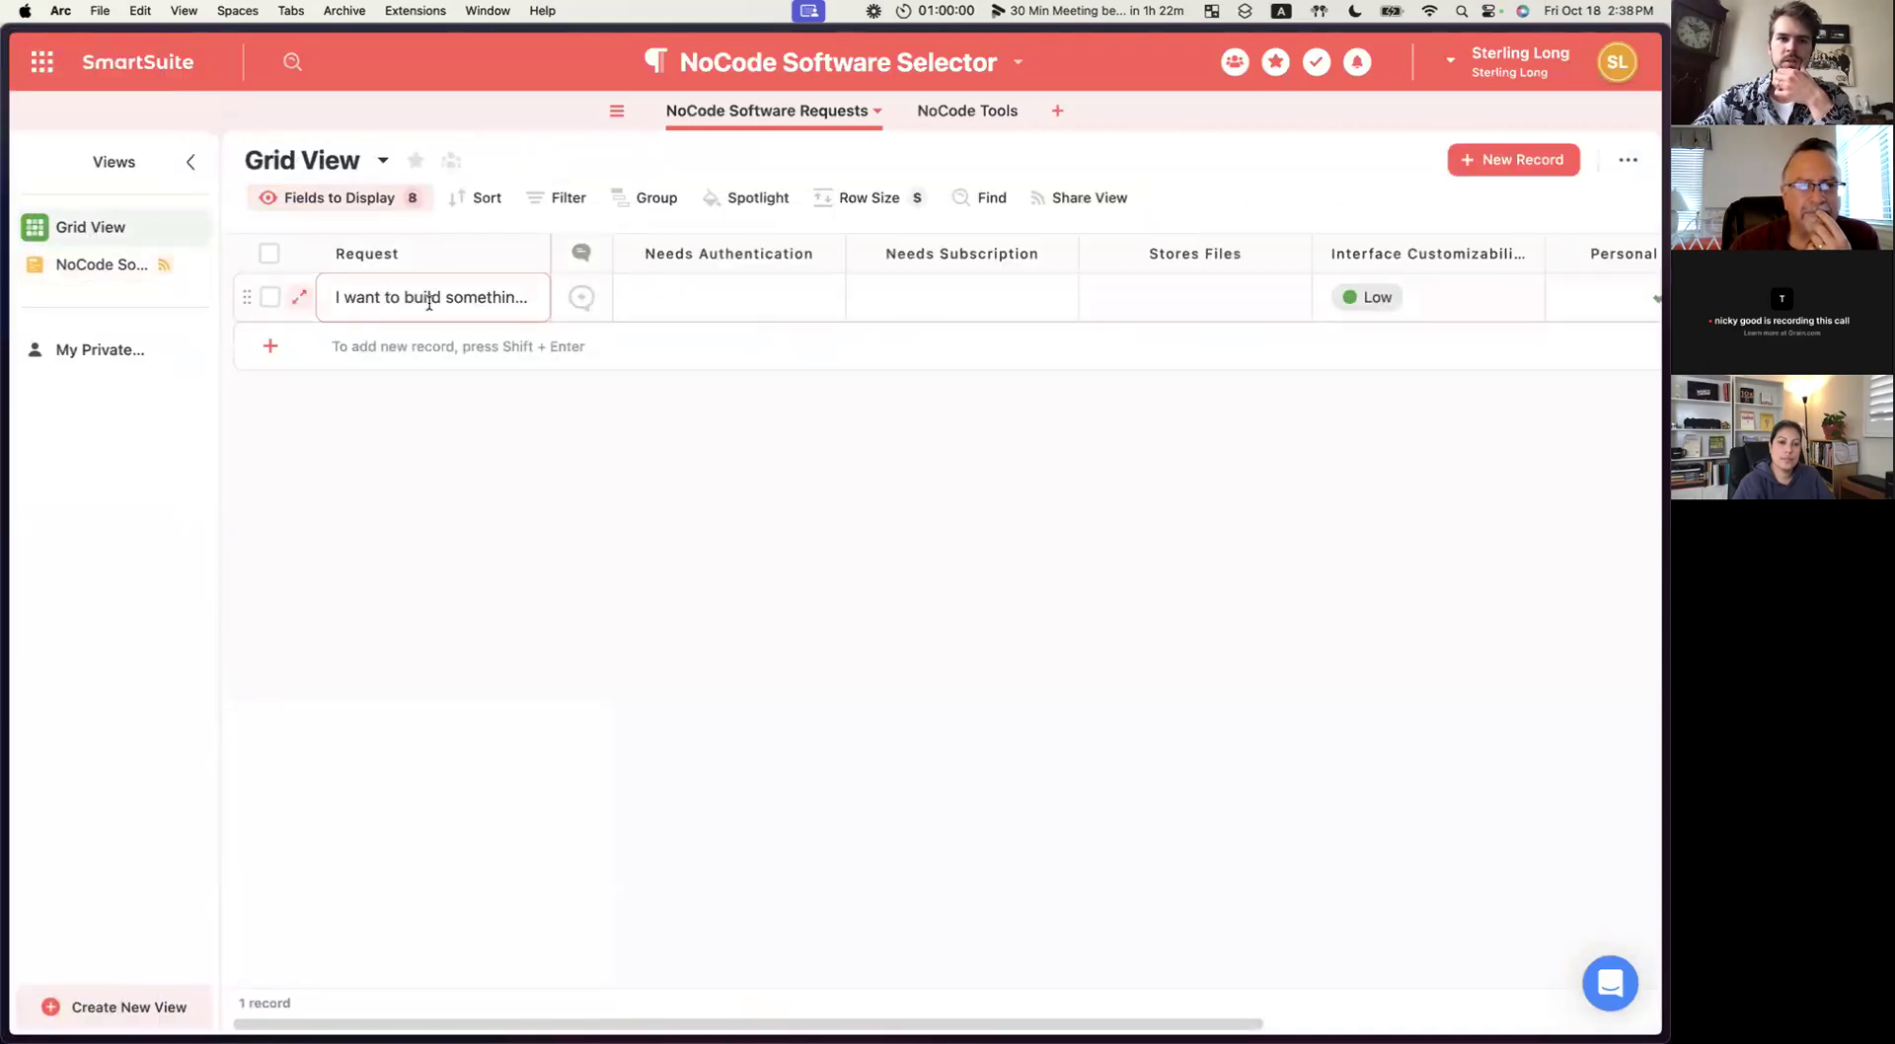
Review the field values of the submitted "I want to build something cool!" request record, and close it.
{"action": "left_click", "coordinate": [298, 297]}
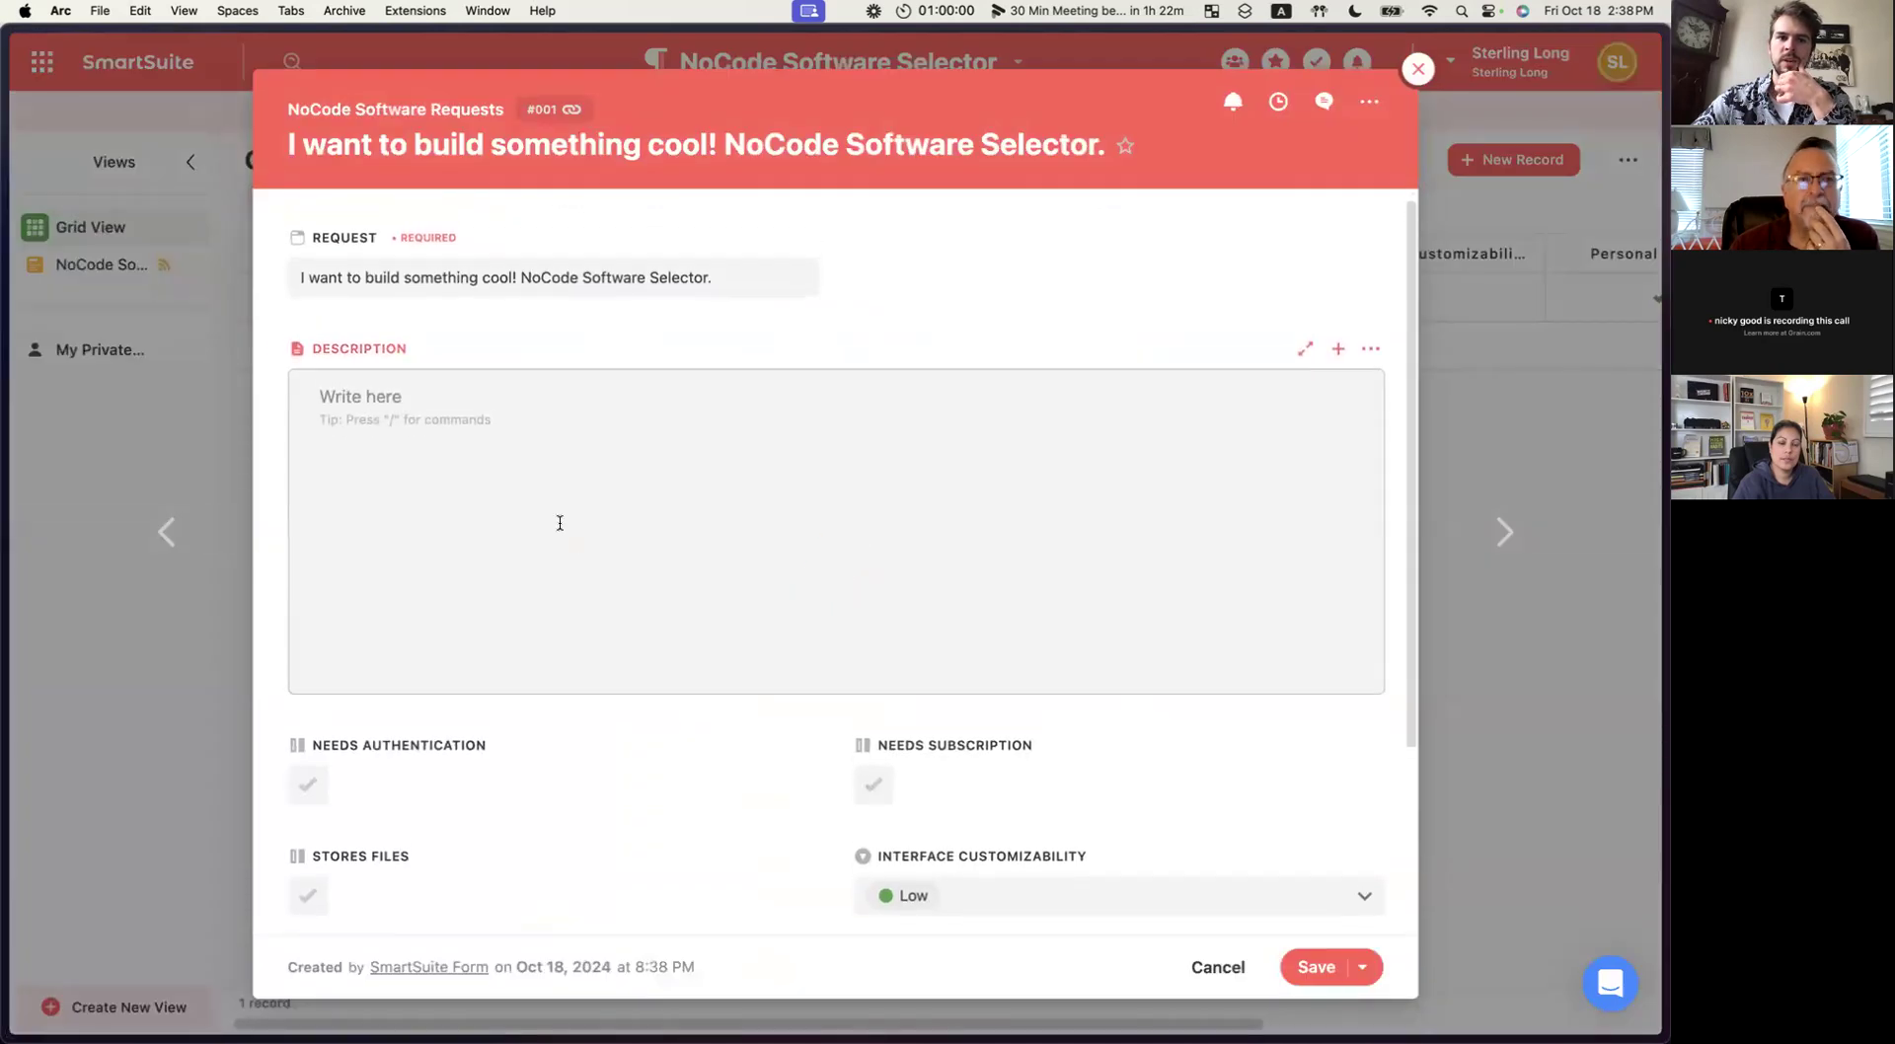
{"action": "scroll", "coordinate": [786, 385], "scroll_direction": "down", "scroll_amount": 5}
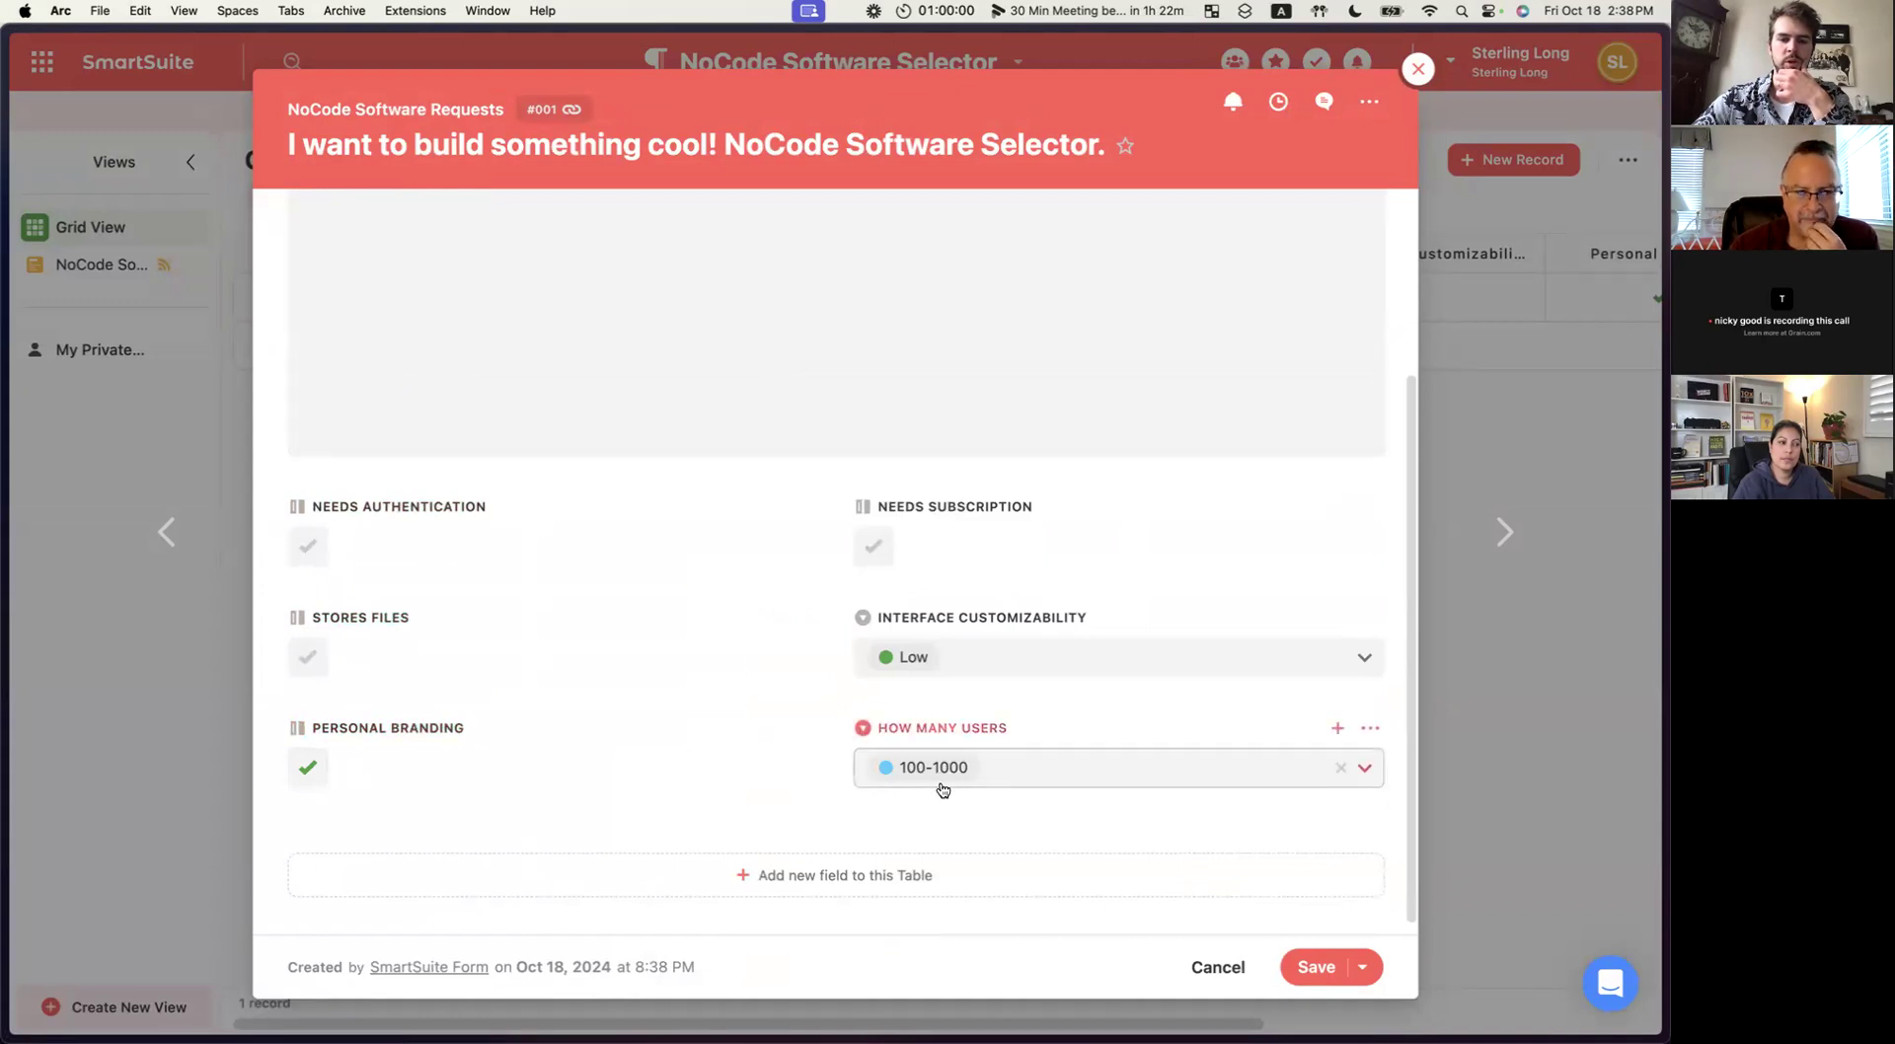
{"action": "scroll", "coordinate": [750, 488], "scroll_direction": "up", "scroll_amount": 5}
{"action": "scroll", "coordinate": [750, 489], "scroll_direction": "down", "scroll_amount": 5}
{"action": "scroll", "coordinate": [750, 488], "scroll_direction": "up", "scroll_amount": 5}
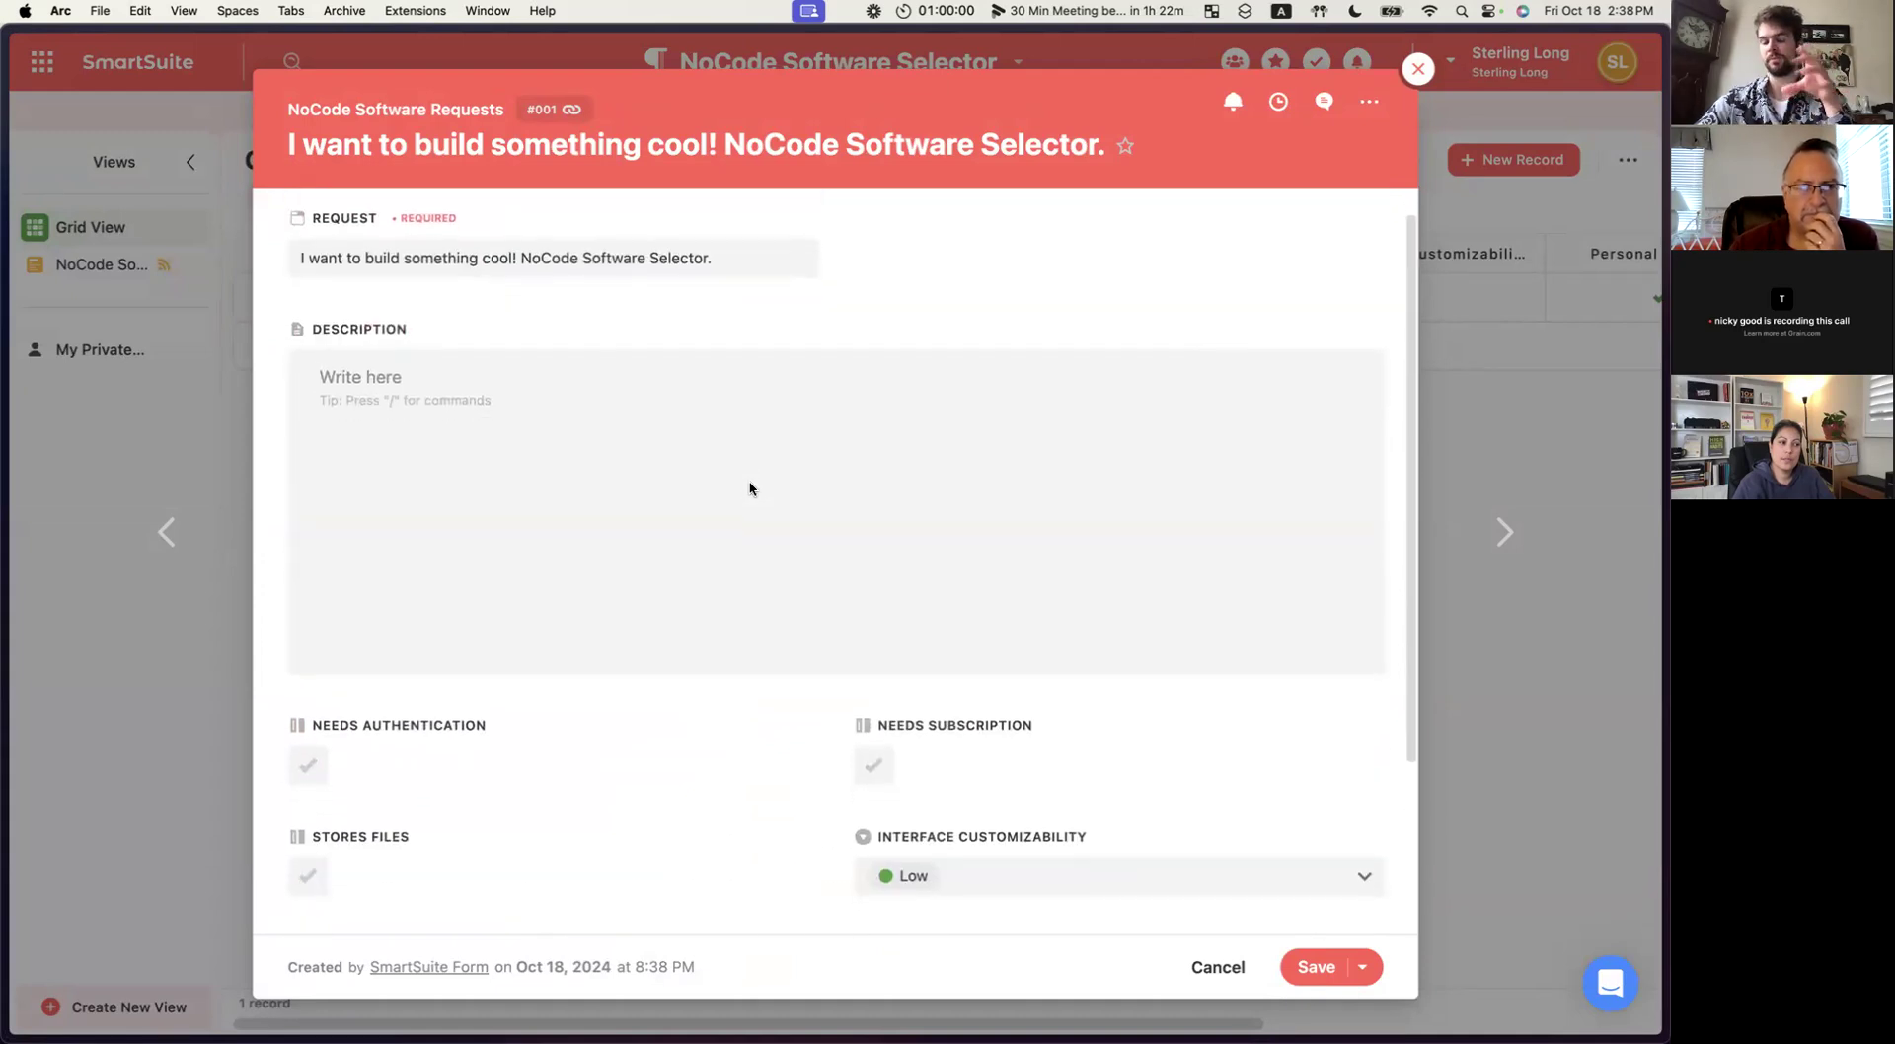
{"action": "scroll", "coordinate": [750, 489], "scroll_direction": "down", "scroll_amount": 5}
{"action": "scroll", "coordinate": [748, 513], "scroll_direction": "up", "scroll_amount": 2}
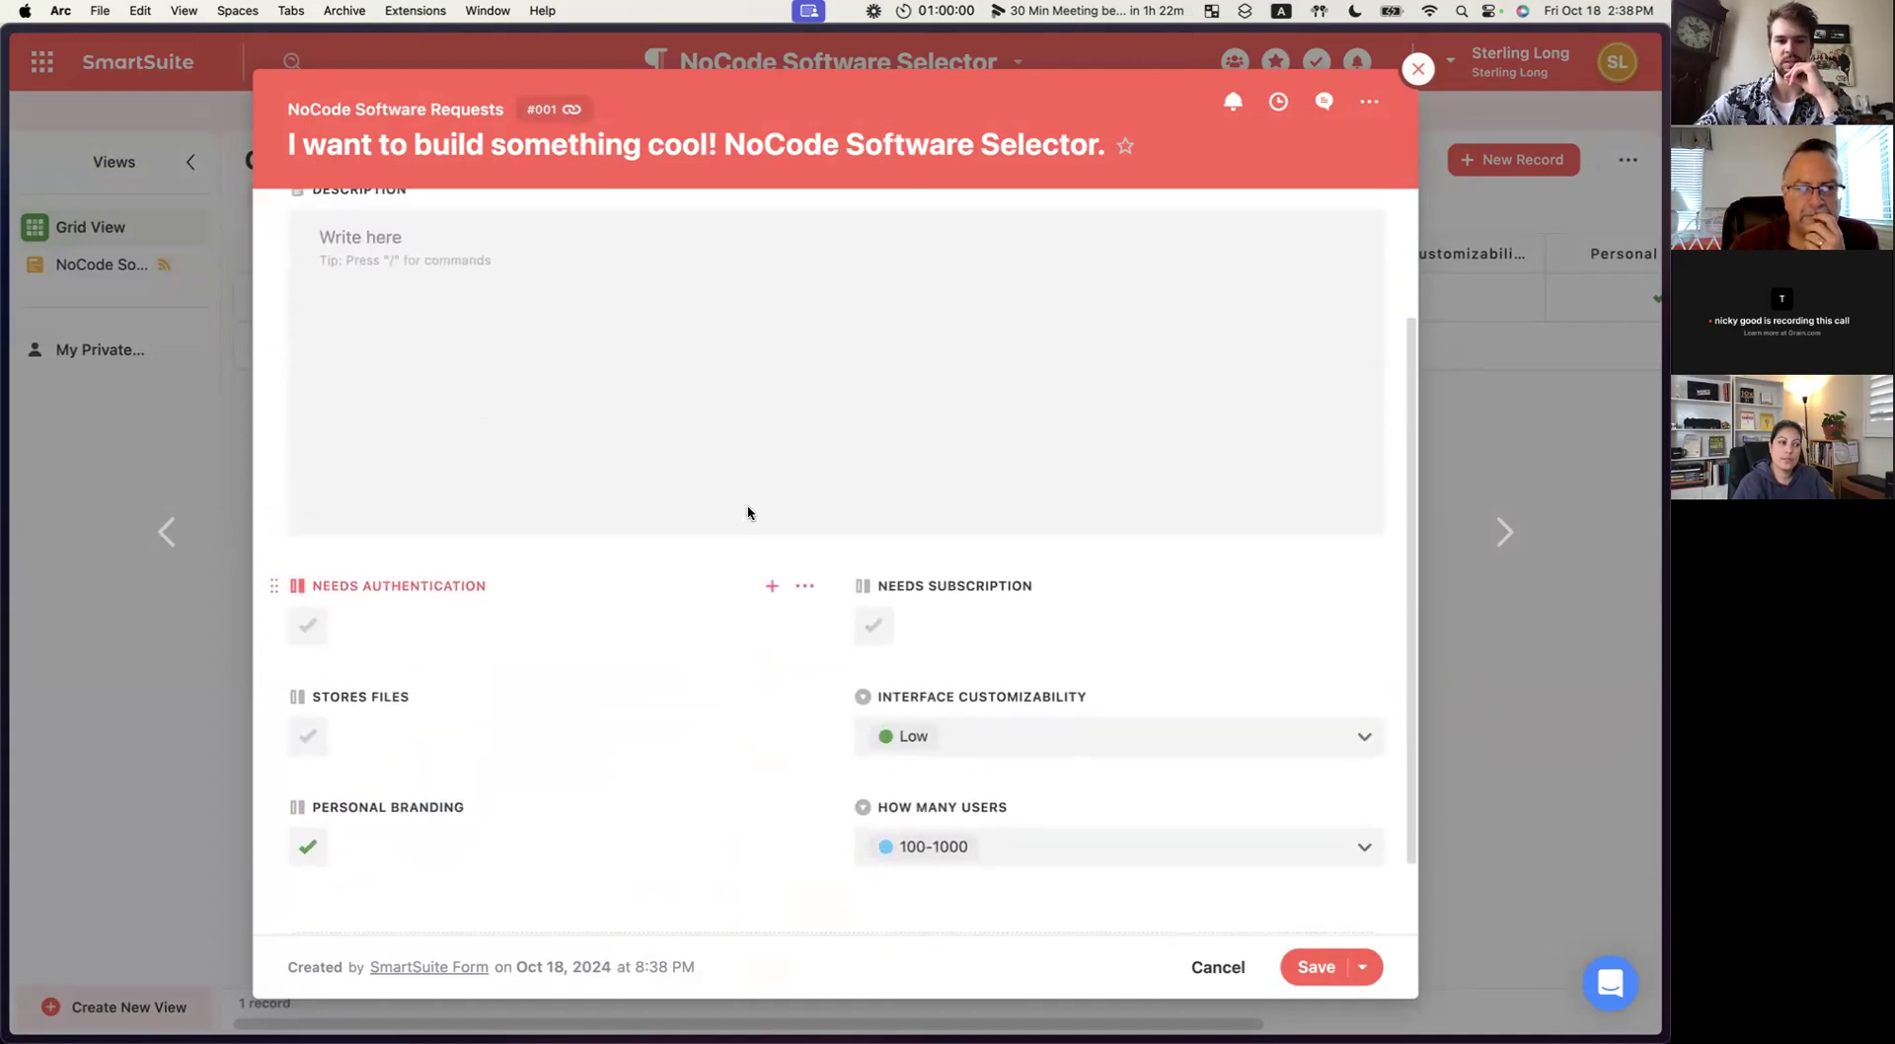
{"action": "scroll", "coordinate": [747, 513], "scroll_direction": "down", "scroll_amount": 1}
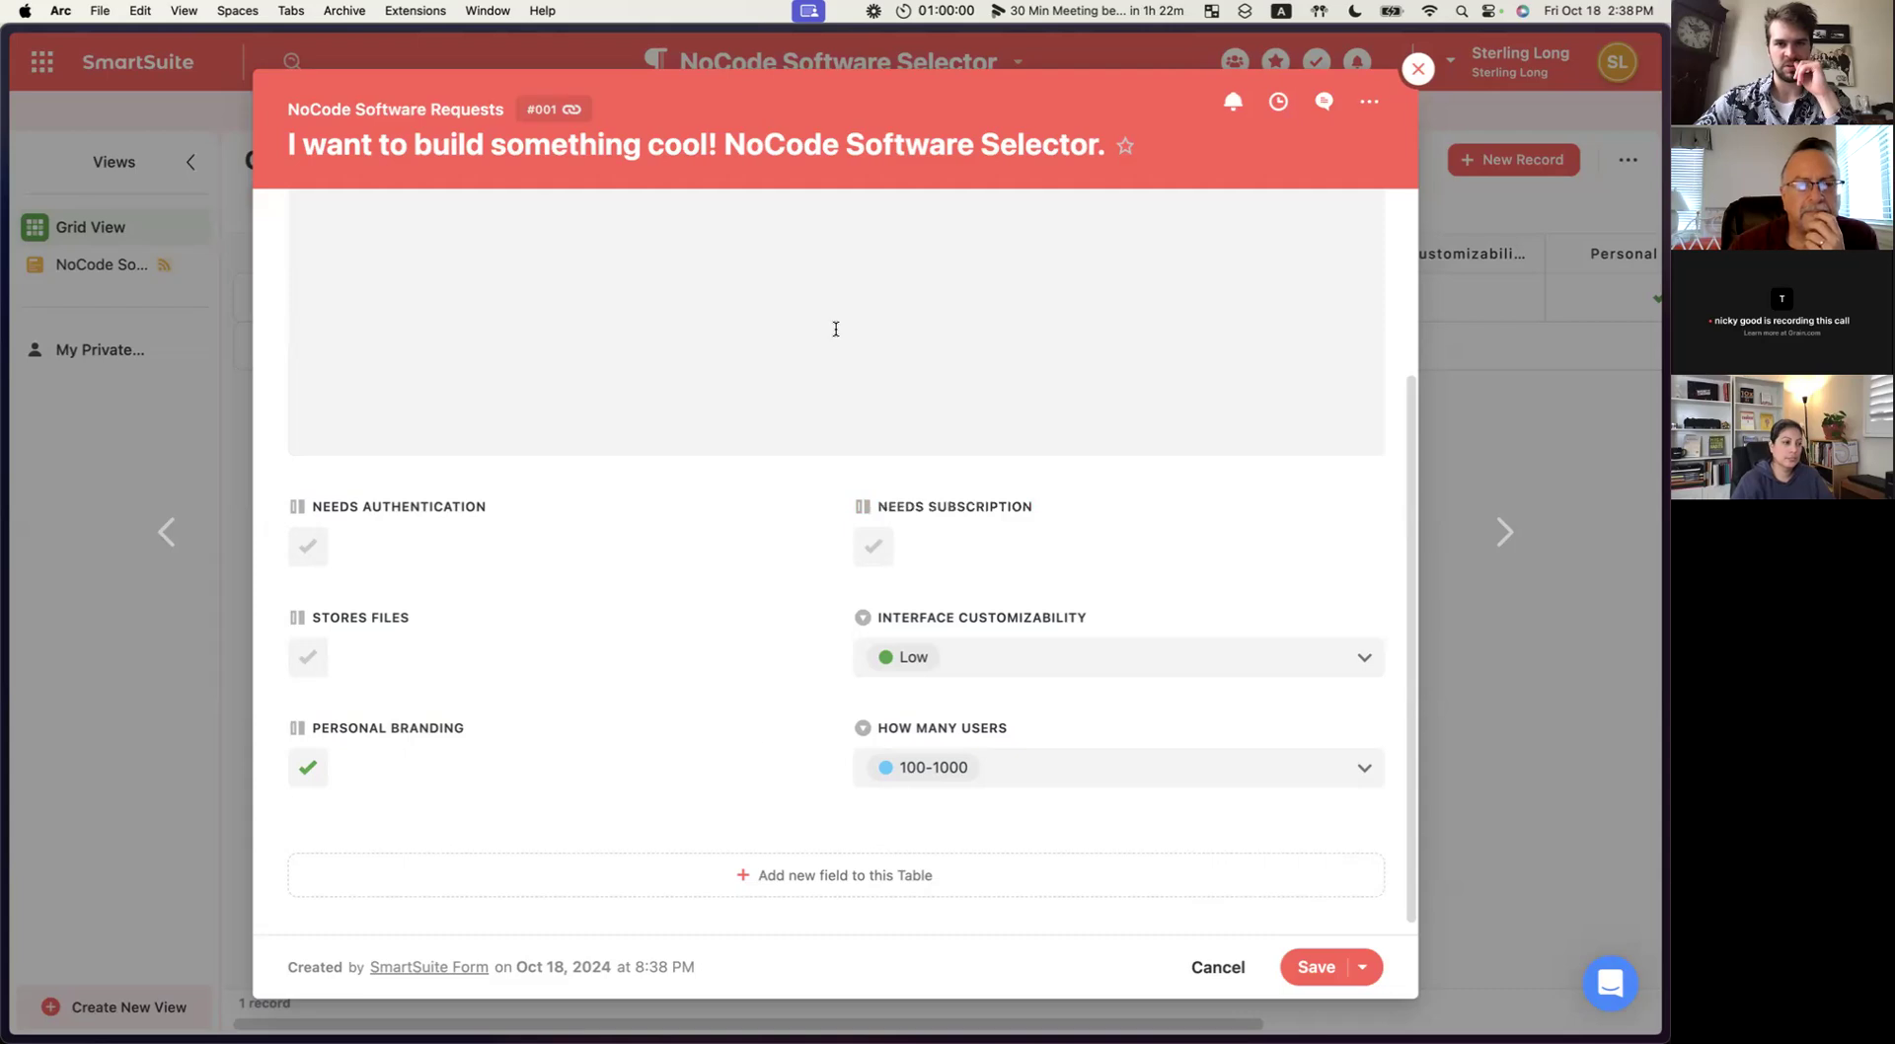
{"action": "left_click", "coordinate": [1419, 73]}
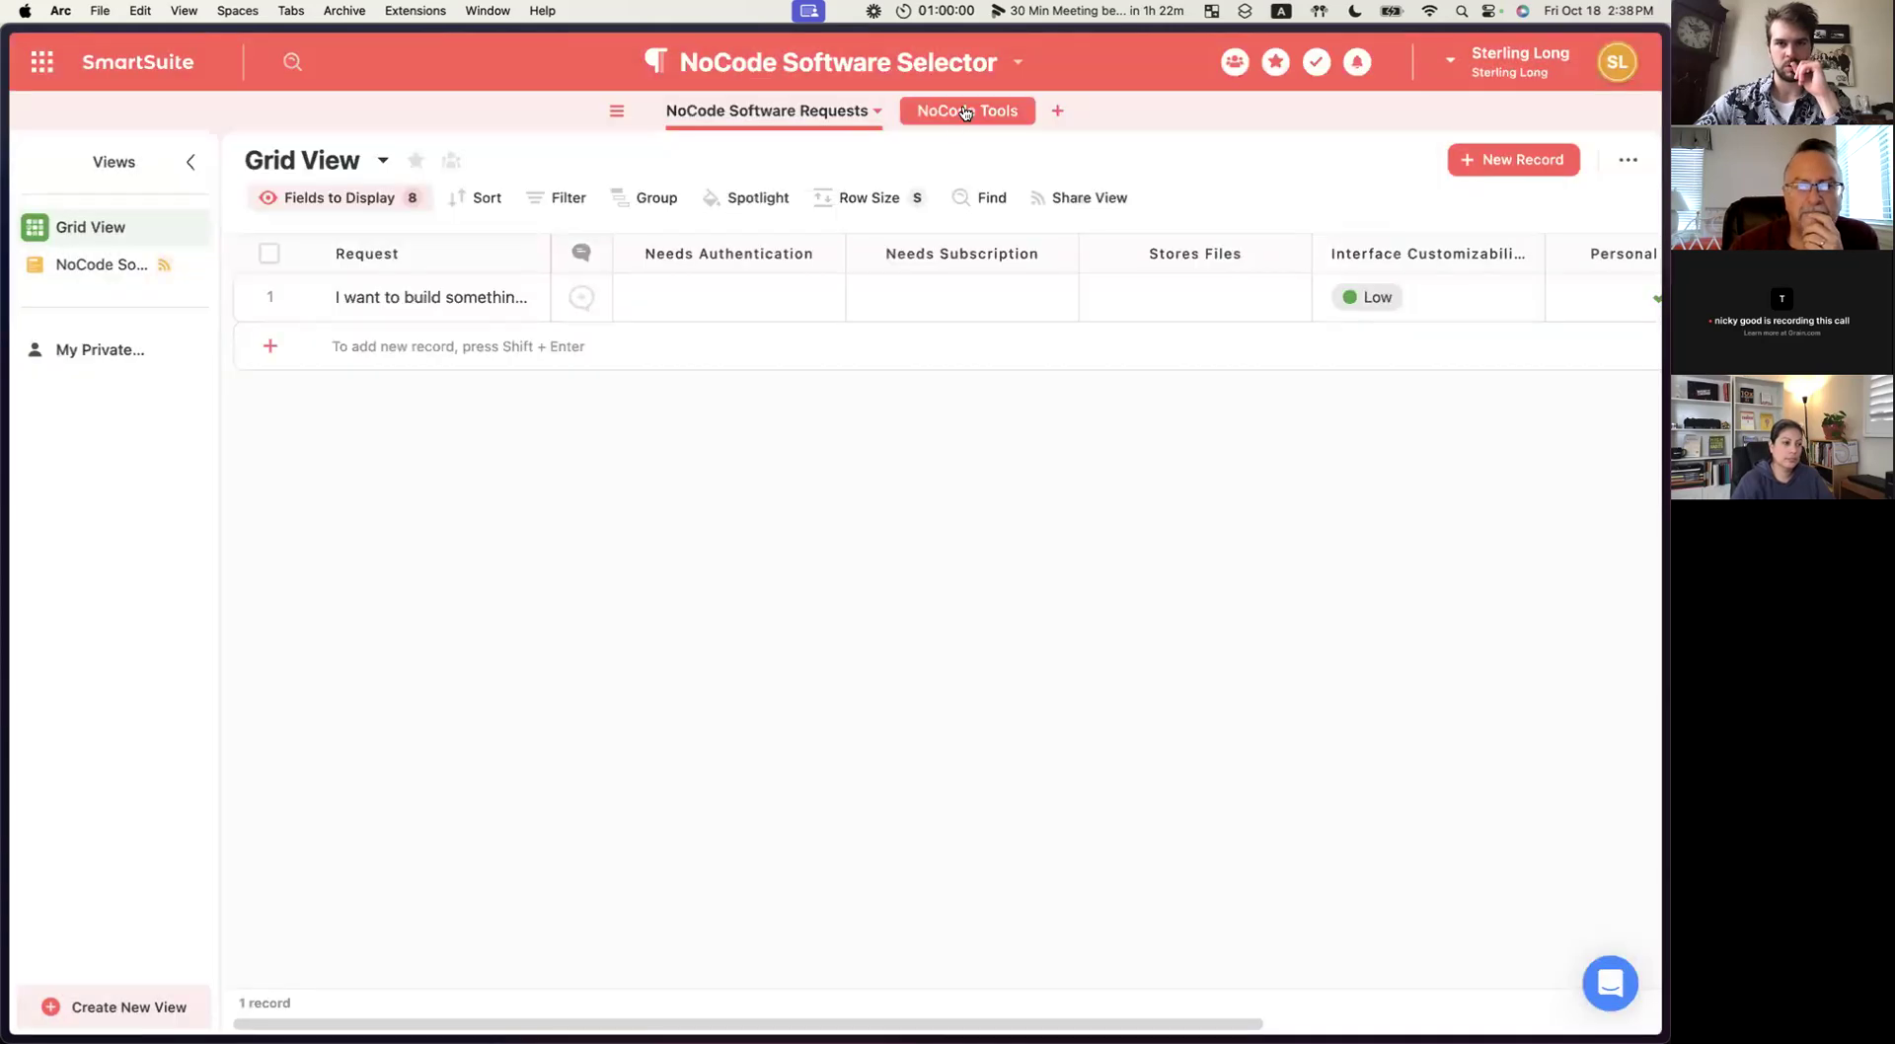
Reopen the submitted request record and start a new Formula field with the Advanced Editor enabled.
{"action": "left_click", "coordinate": [874, 114]}
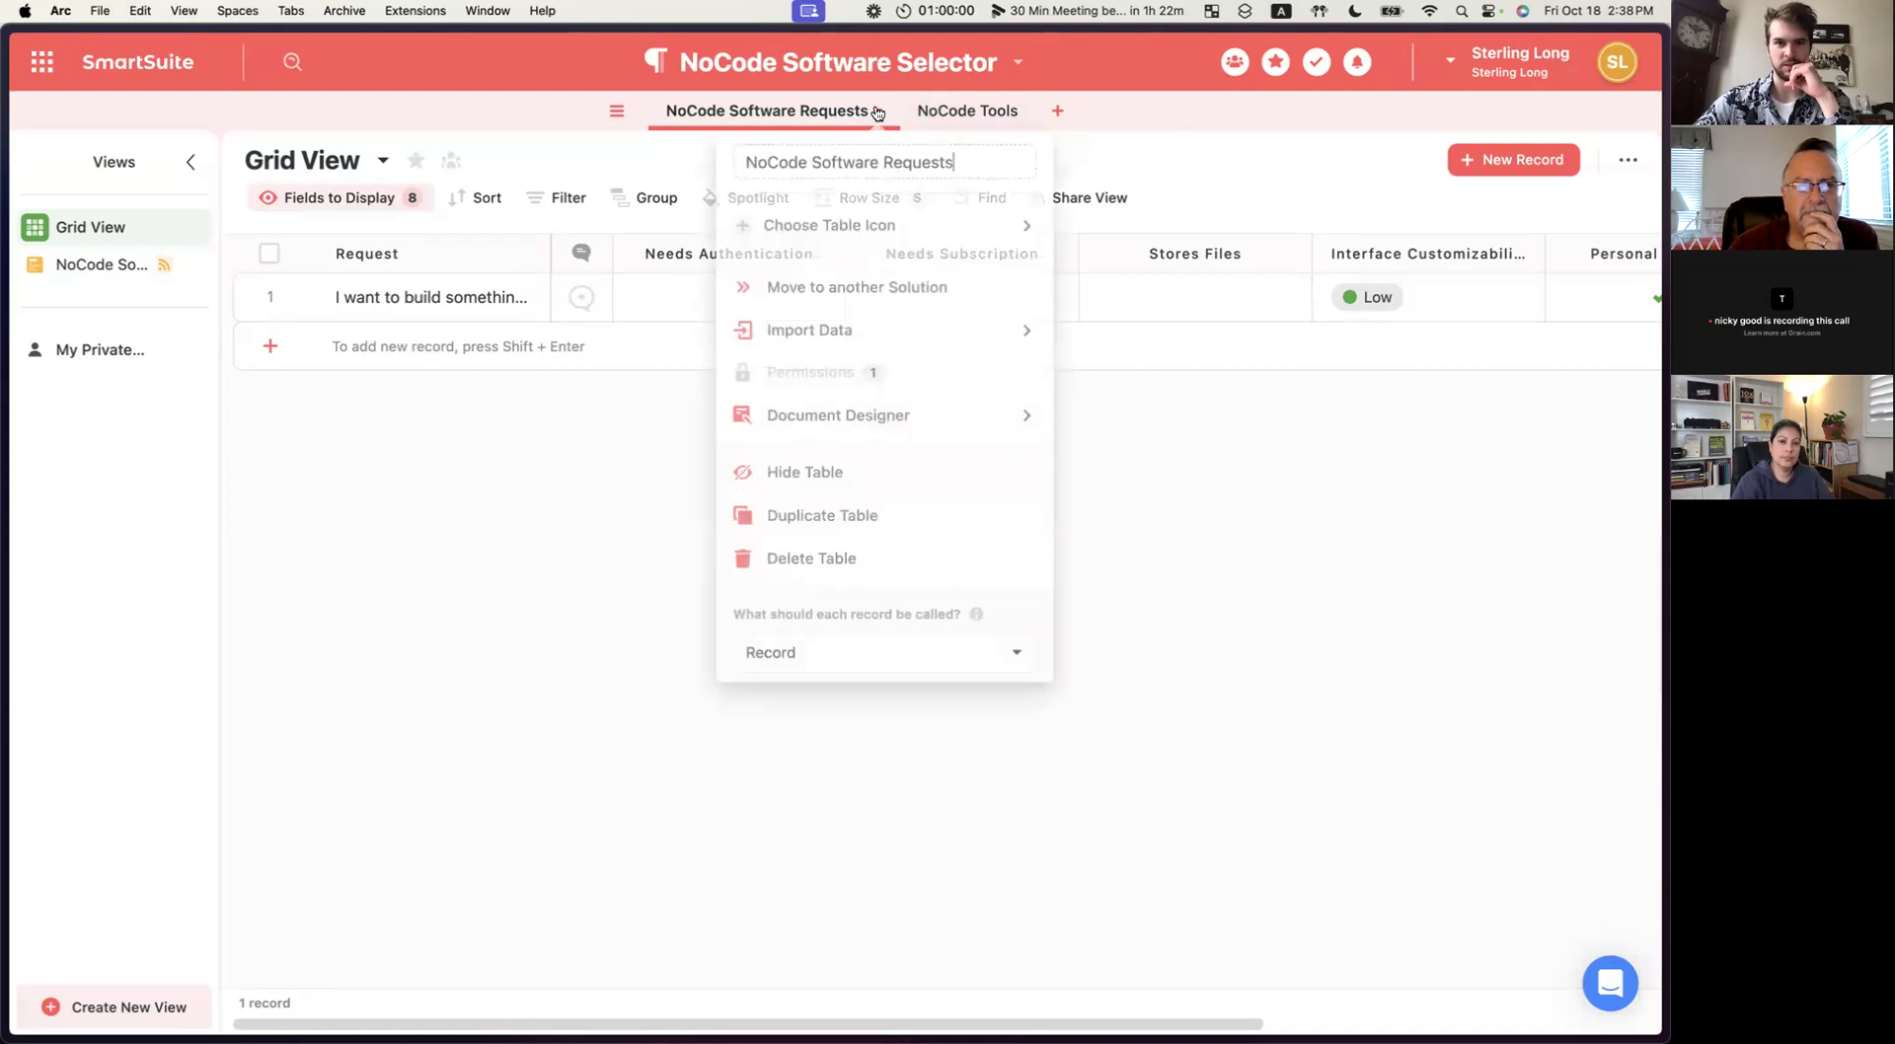
{"action": "left_click", "coordinate": [664, 542]}
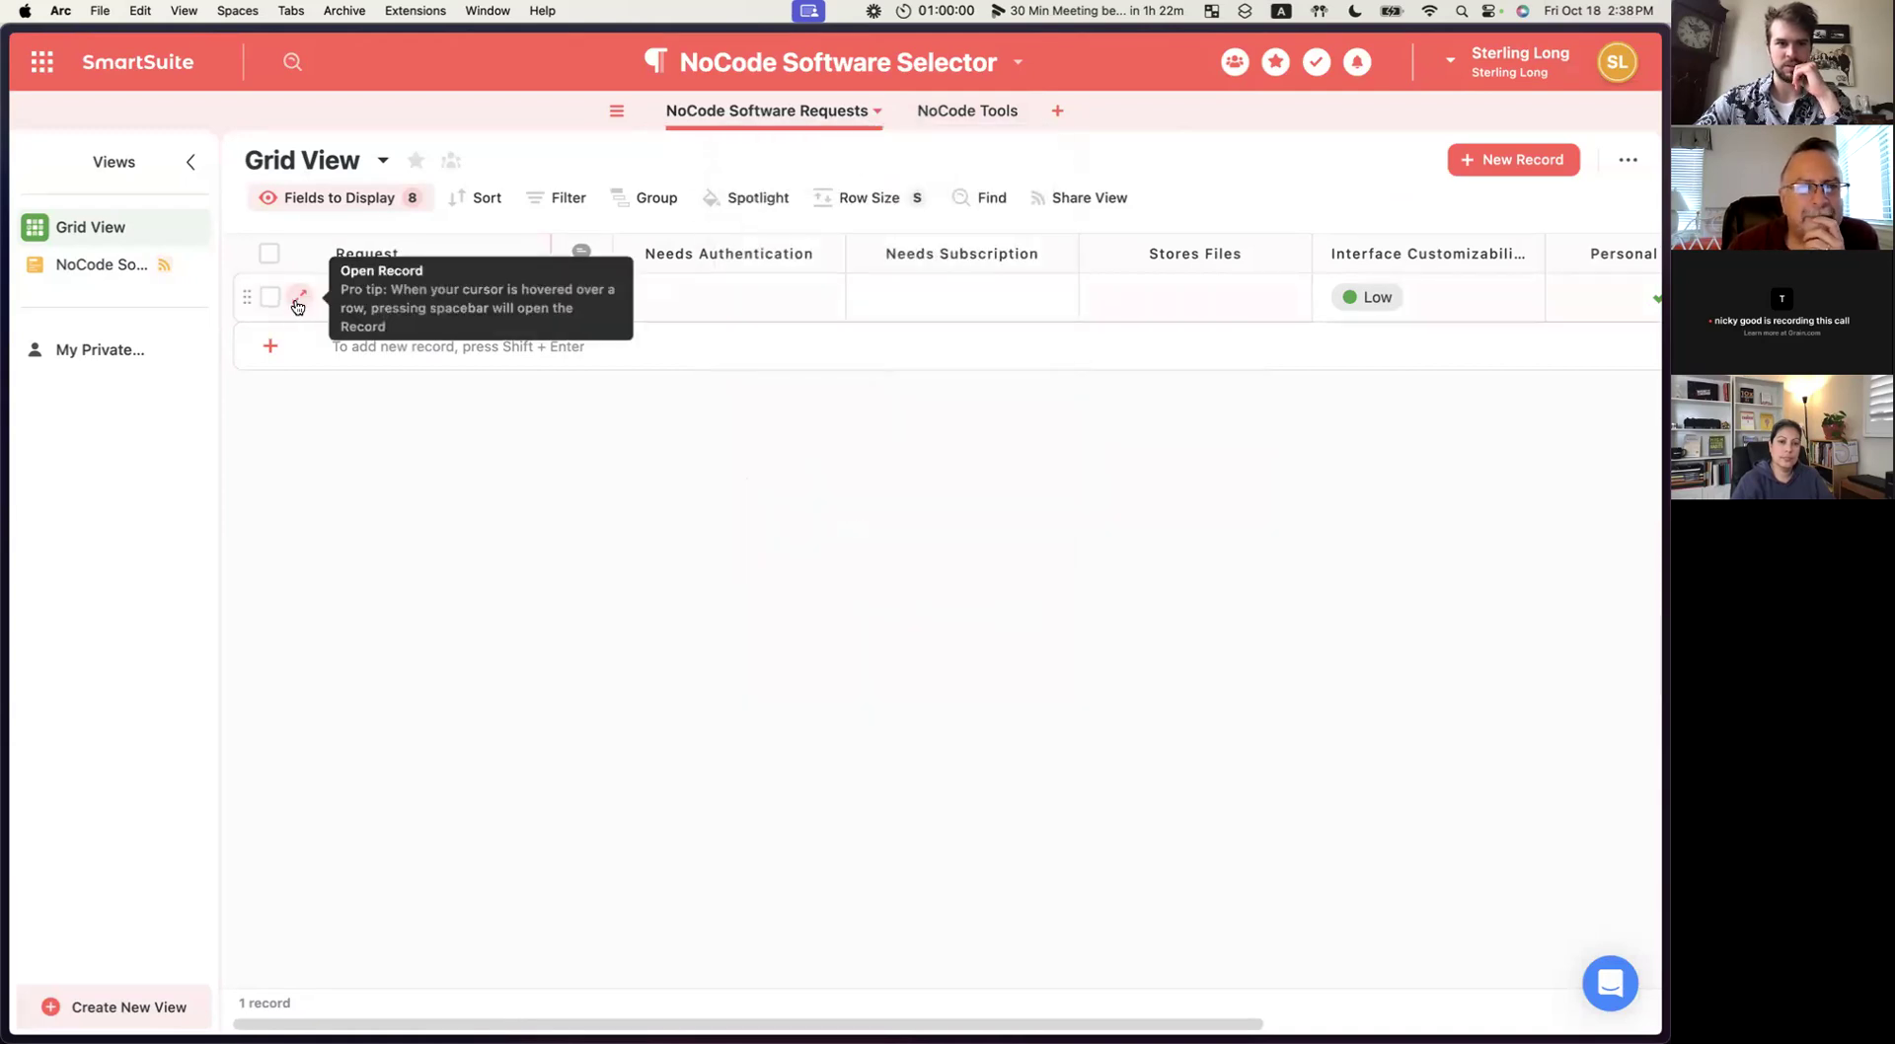
{"action": "left_click", "coordinate": [292, 299]}
{"action": "scroll", "coordinate": [874, 703], "scroll_direction": "down", "scroll_amount": 3}
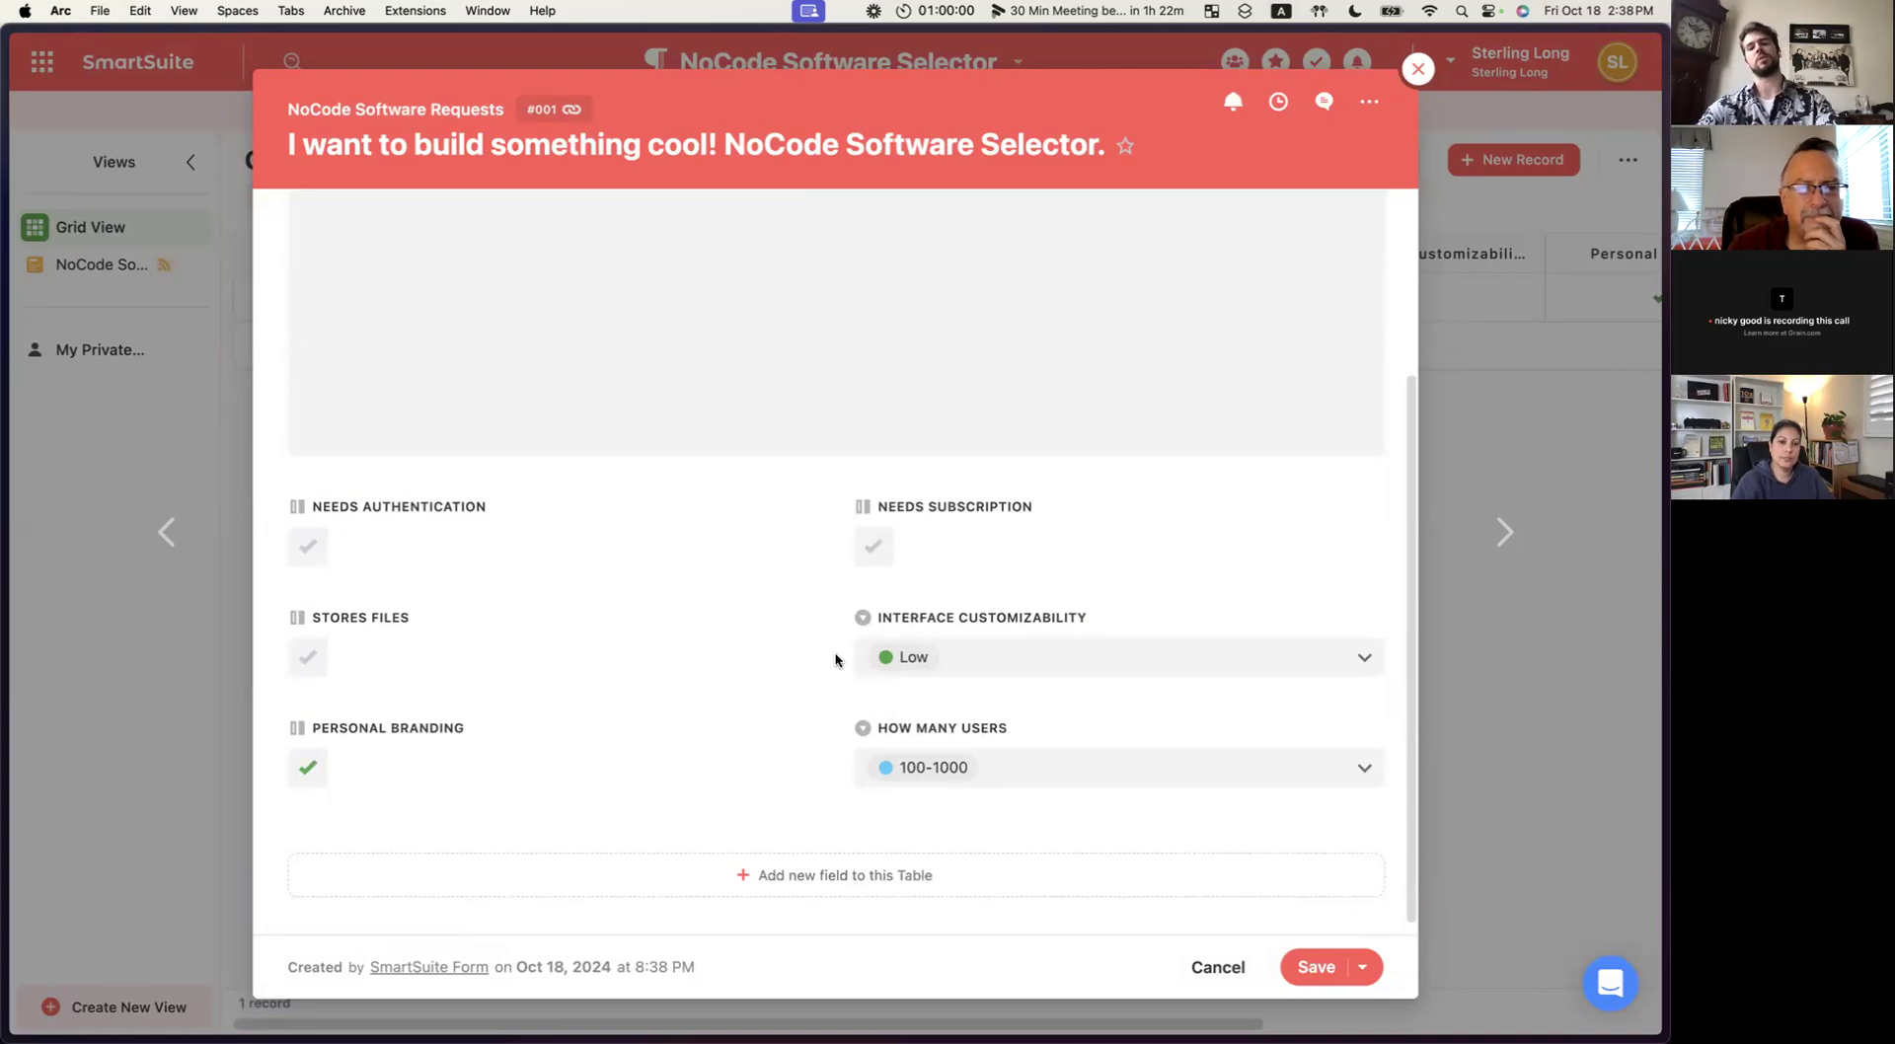
{"action": "left_click", "coordinate": [834, 892]}
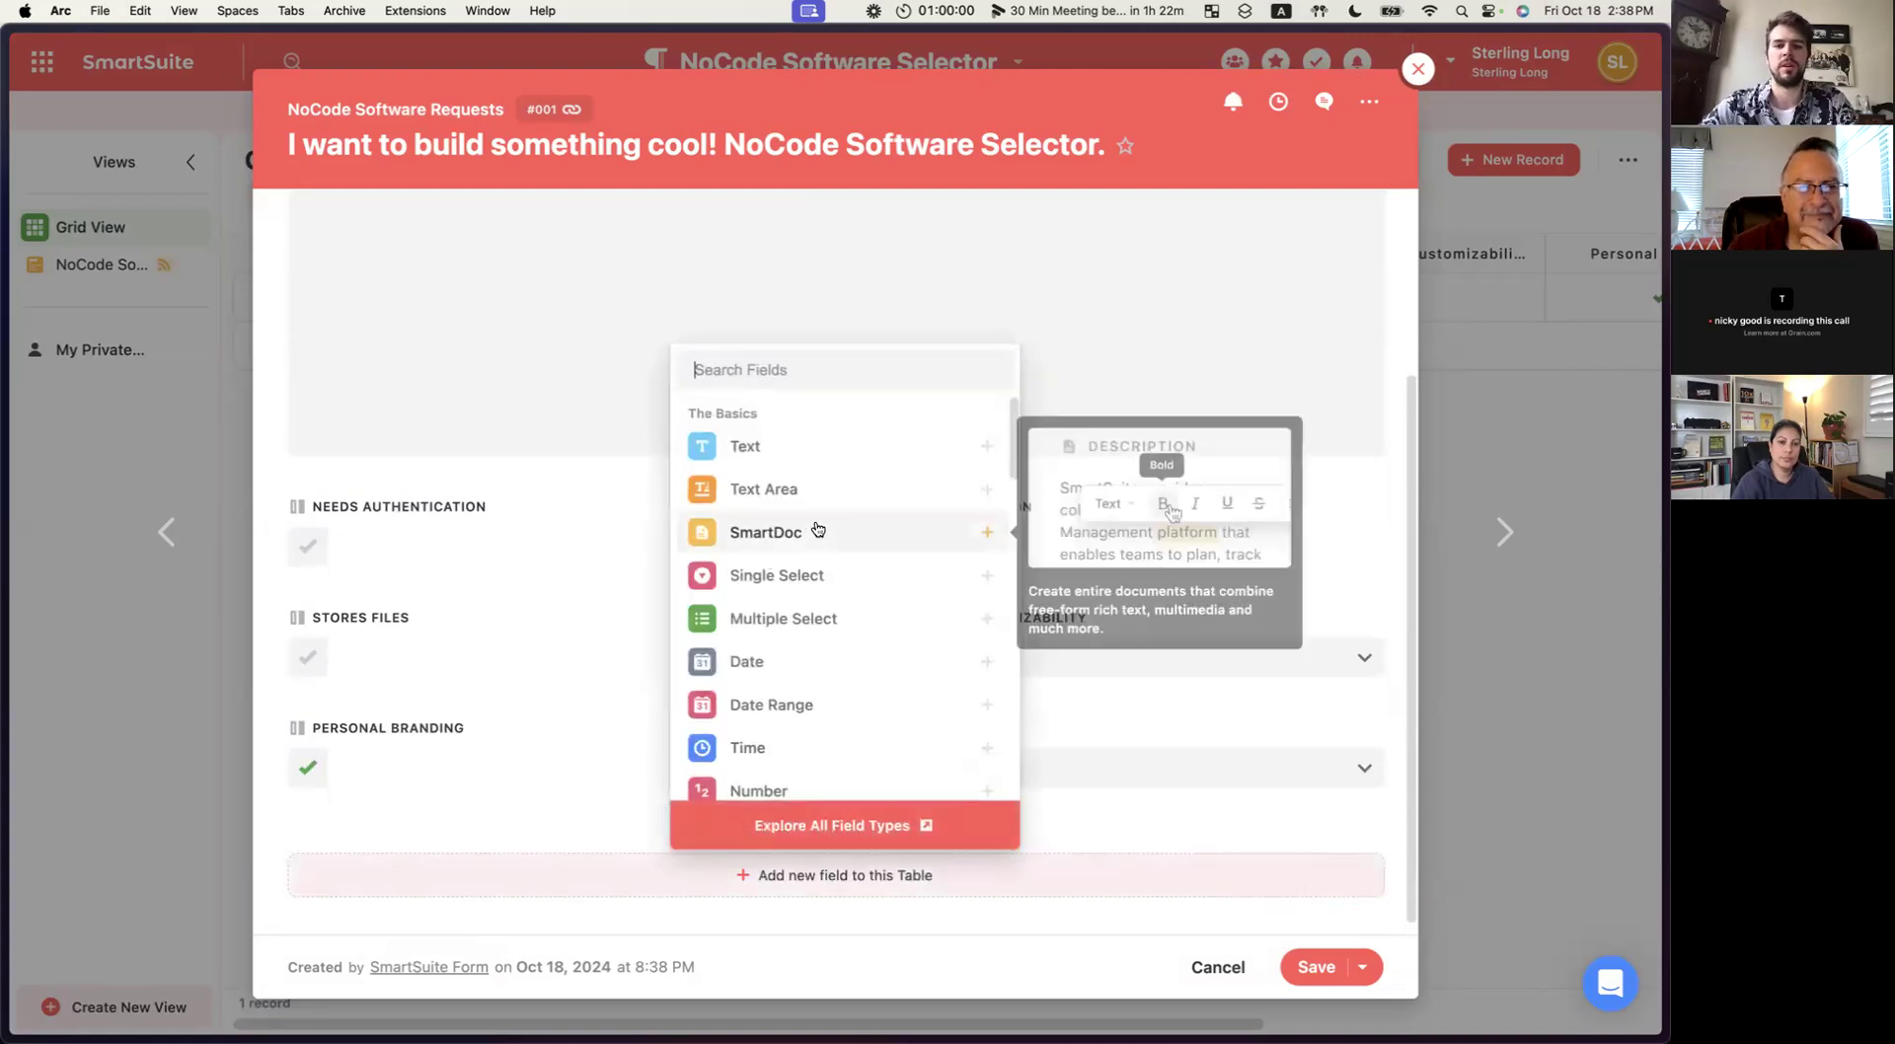
{"action": "scroll", "coordinate": [825, 533], "scroll_direction": "down", "scroll_amount": 10}
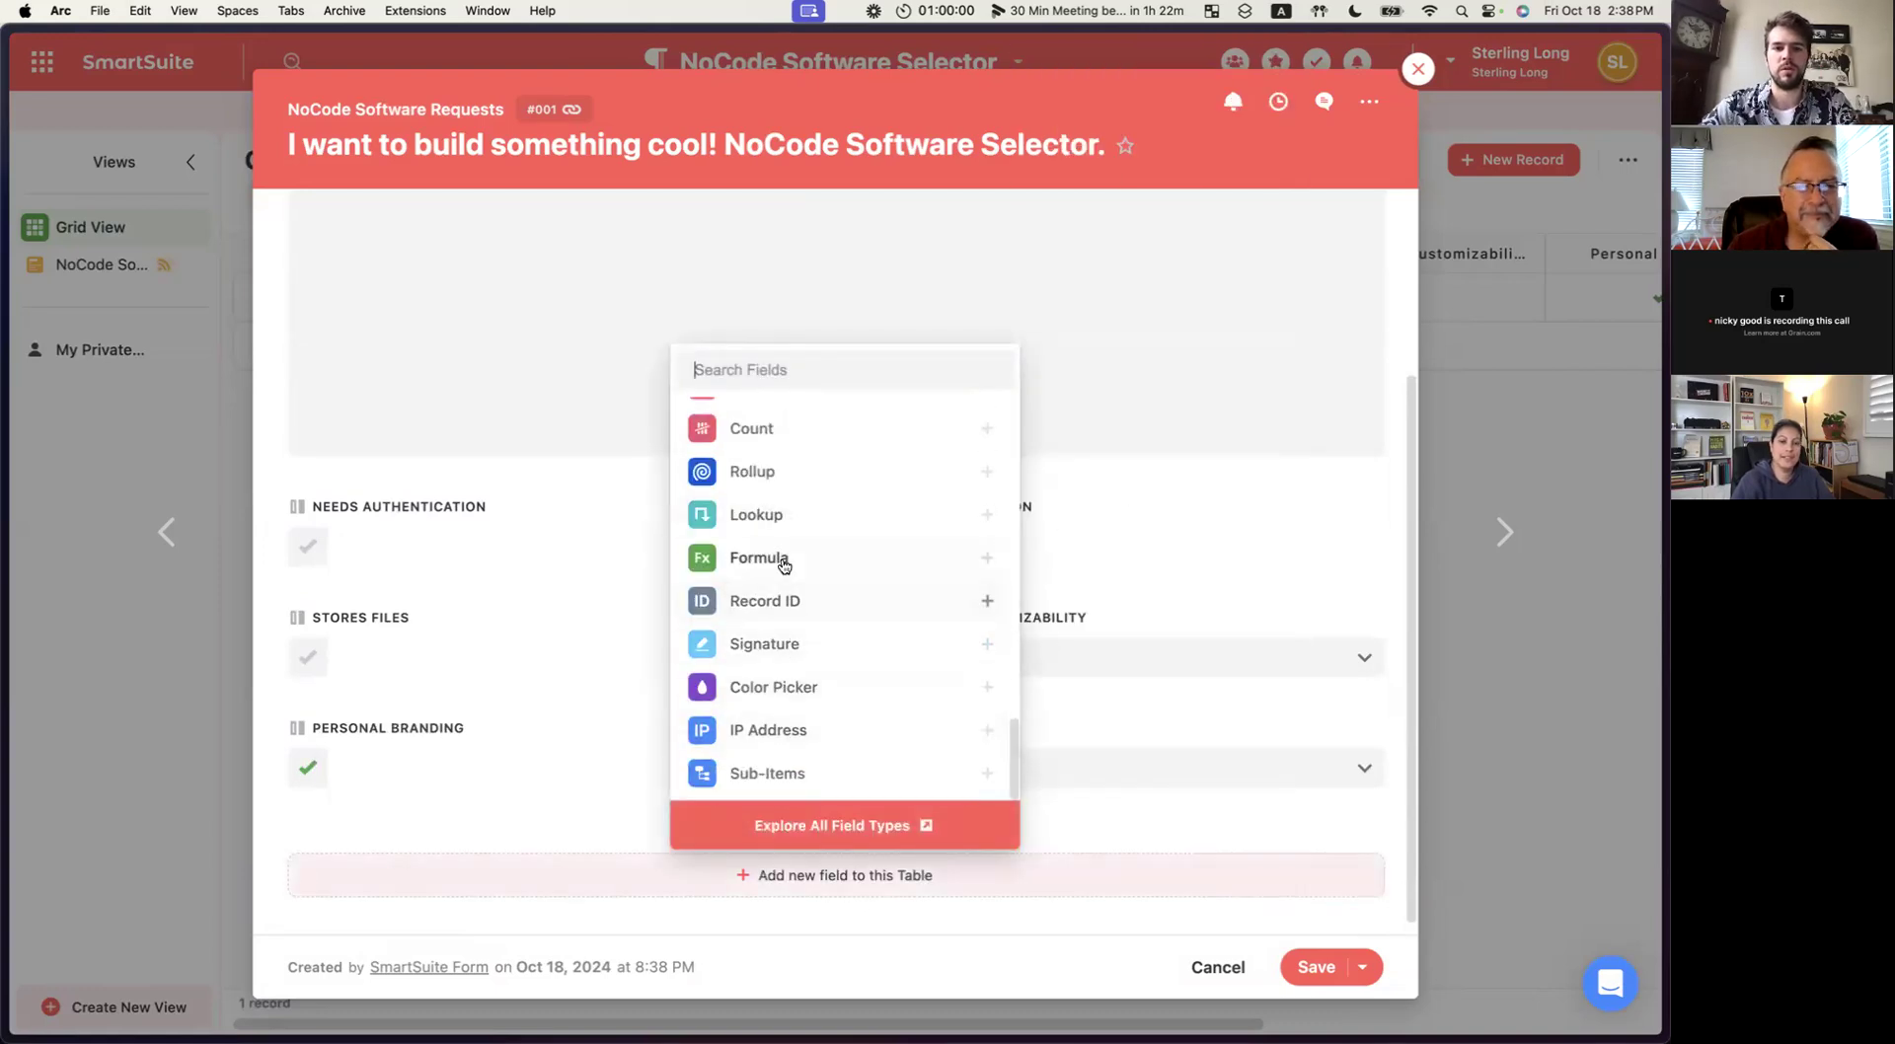
{"action": "mouse_move", "coordinate": [779, 558]}
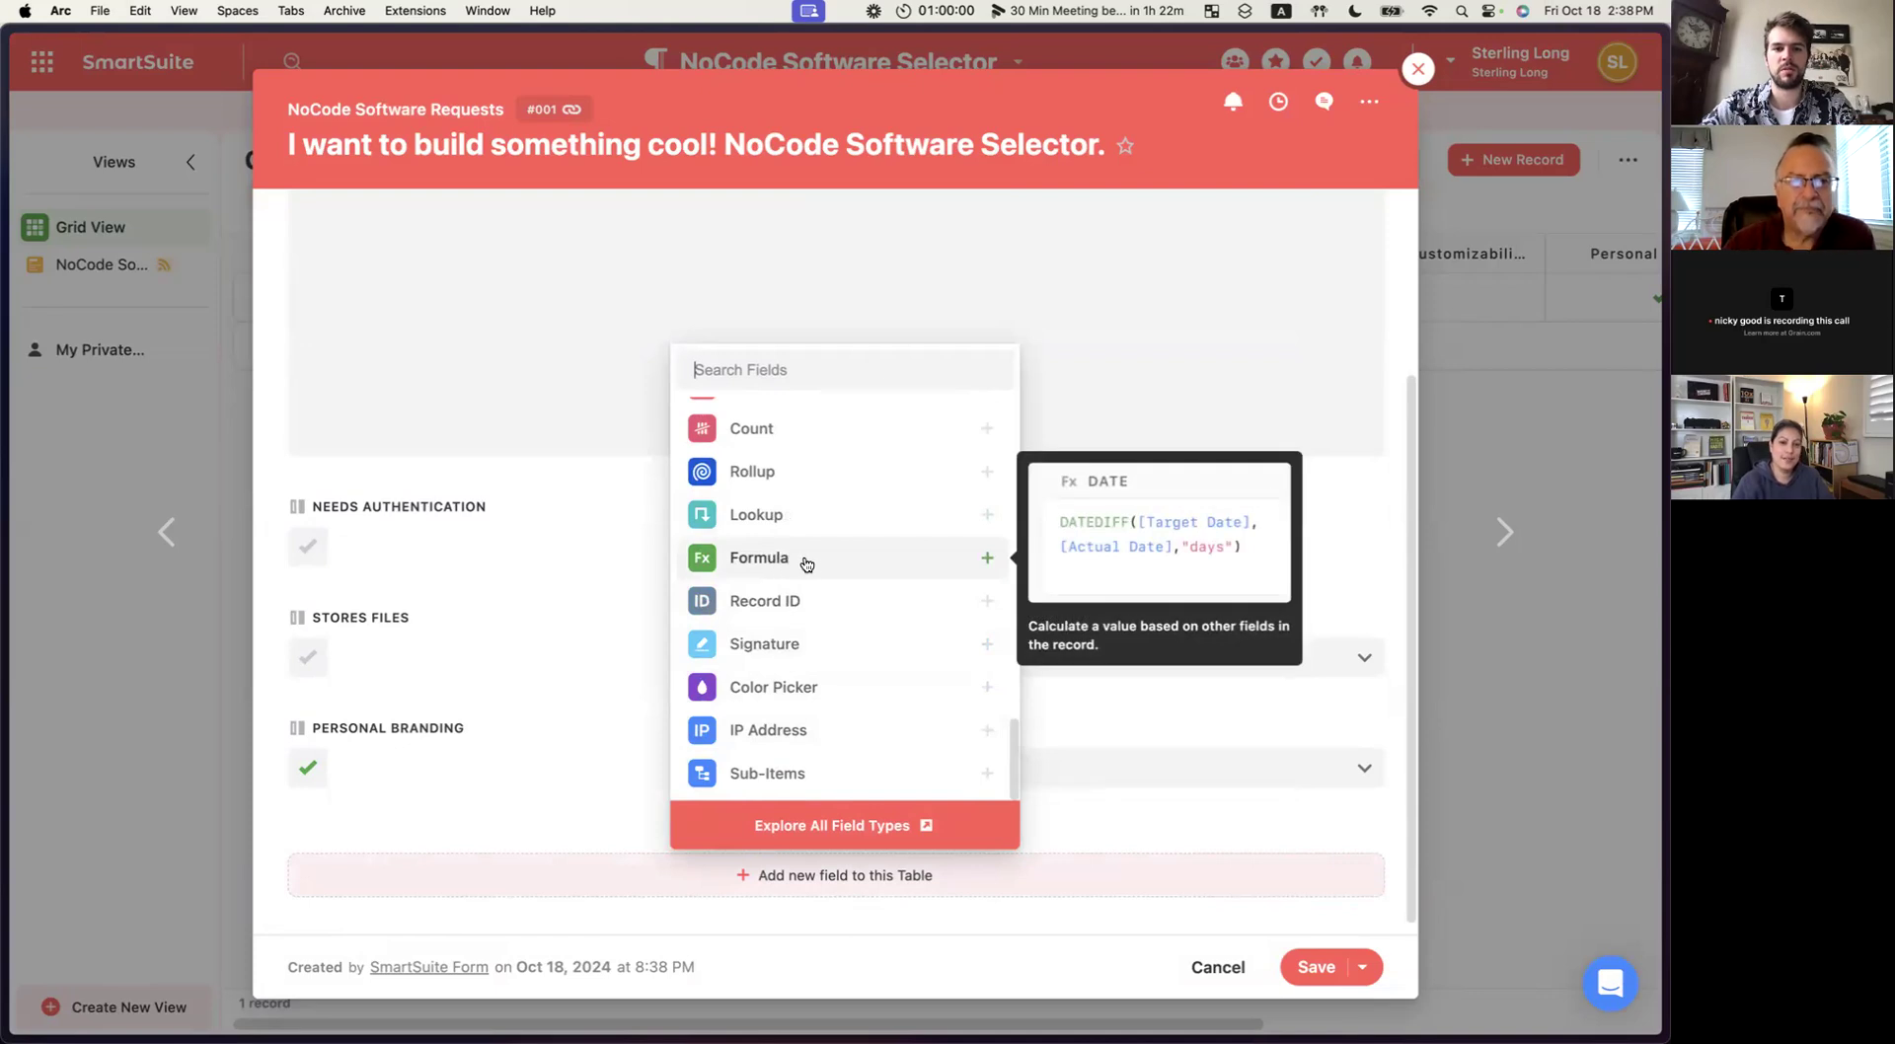
{"action": "left_click", "coordinate": [806, 560]}
{"action": "left_click", "coordinate": [598, 699]}
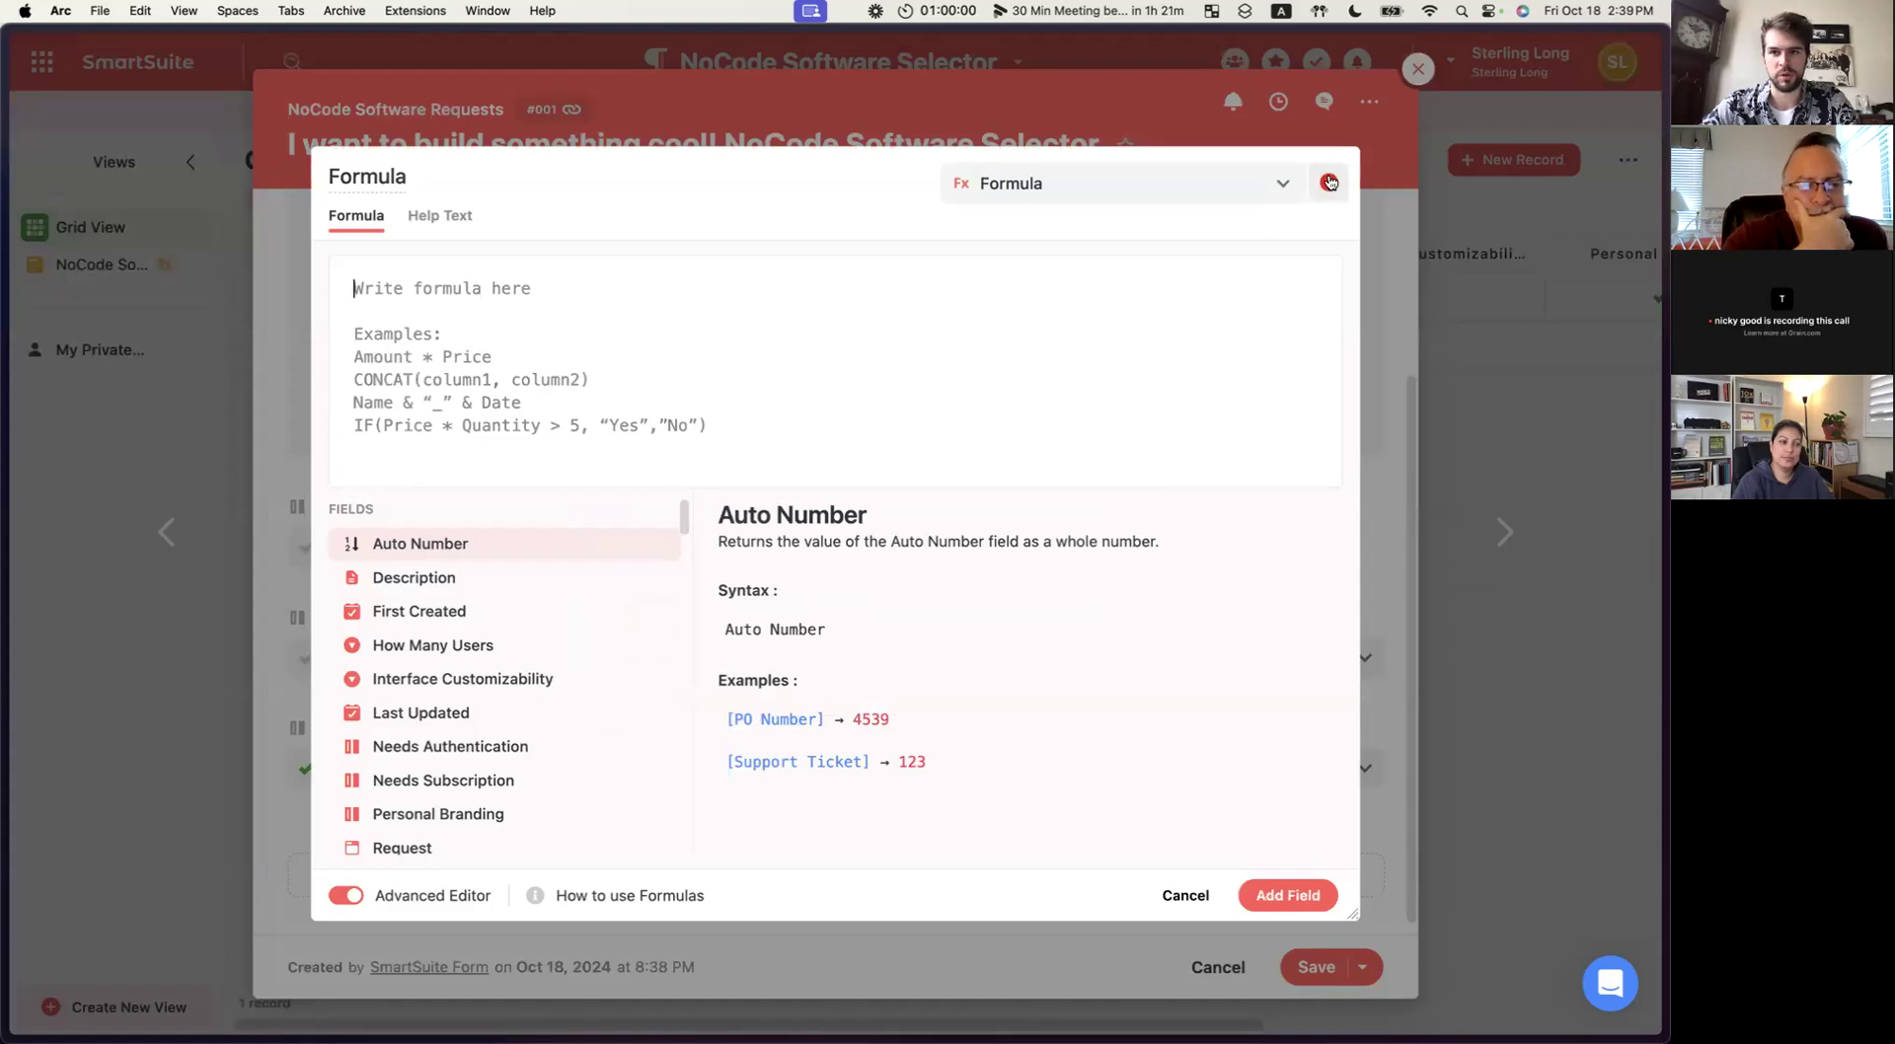
Open the Formula field's help article and skim its introduction and examples of when to use formulas.
{"action": "left_click", "coordinate": [1330, 187]}
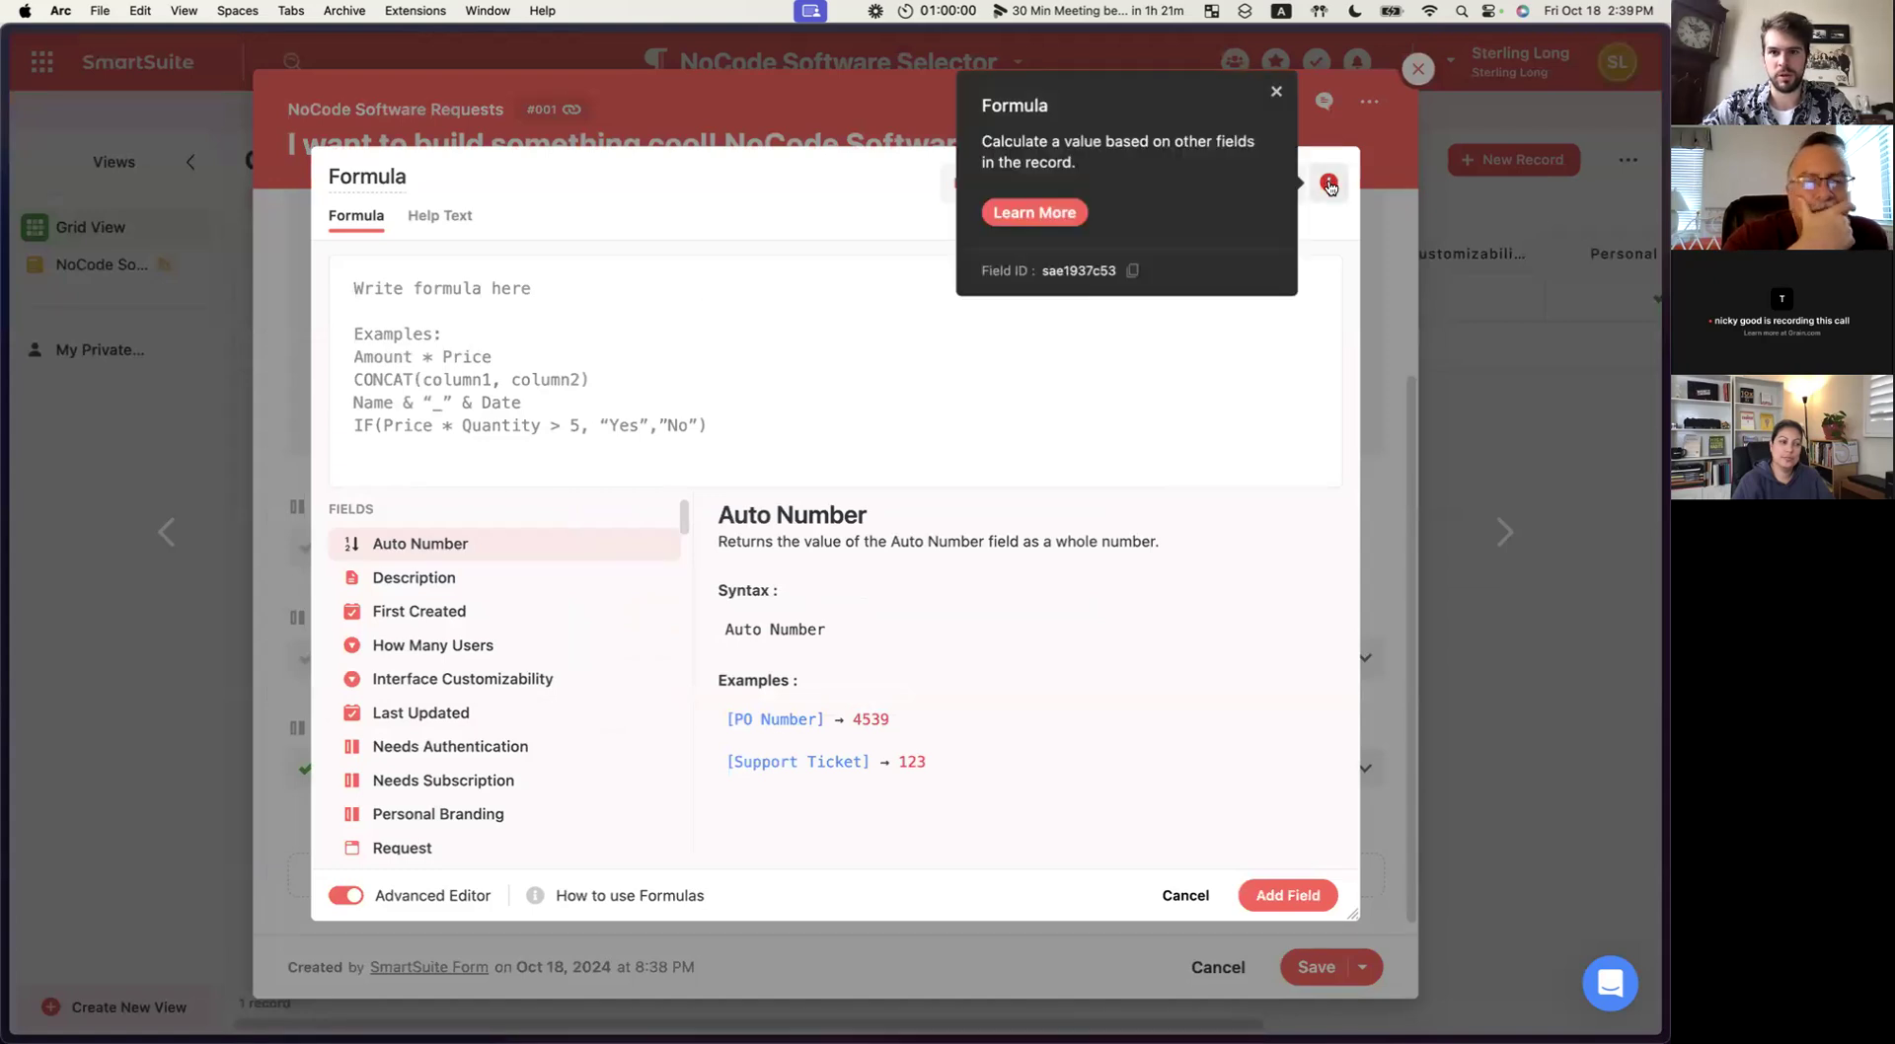
{"action": "left_click", "coordinate": [1034, 213]}
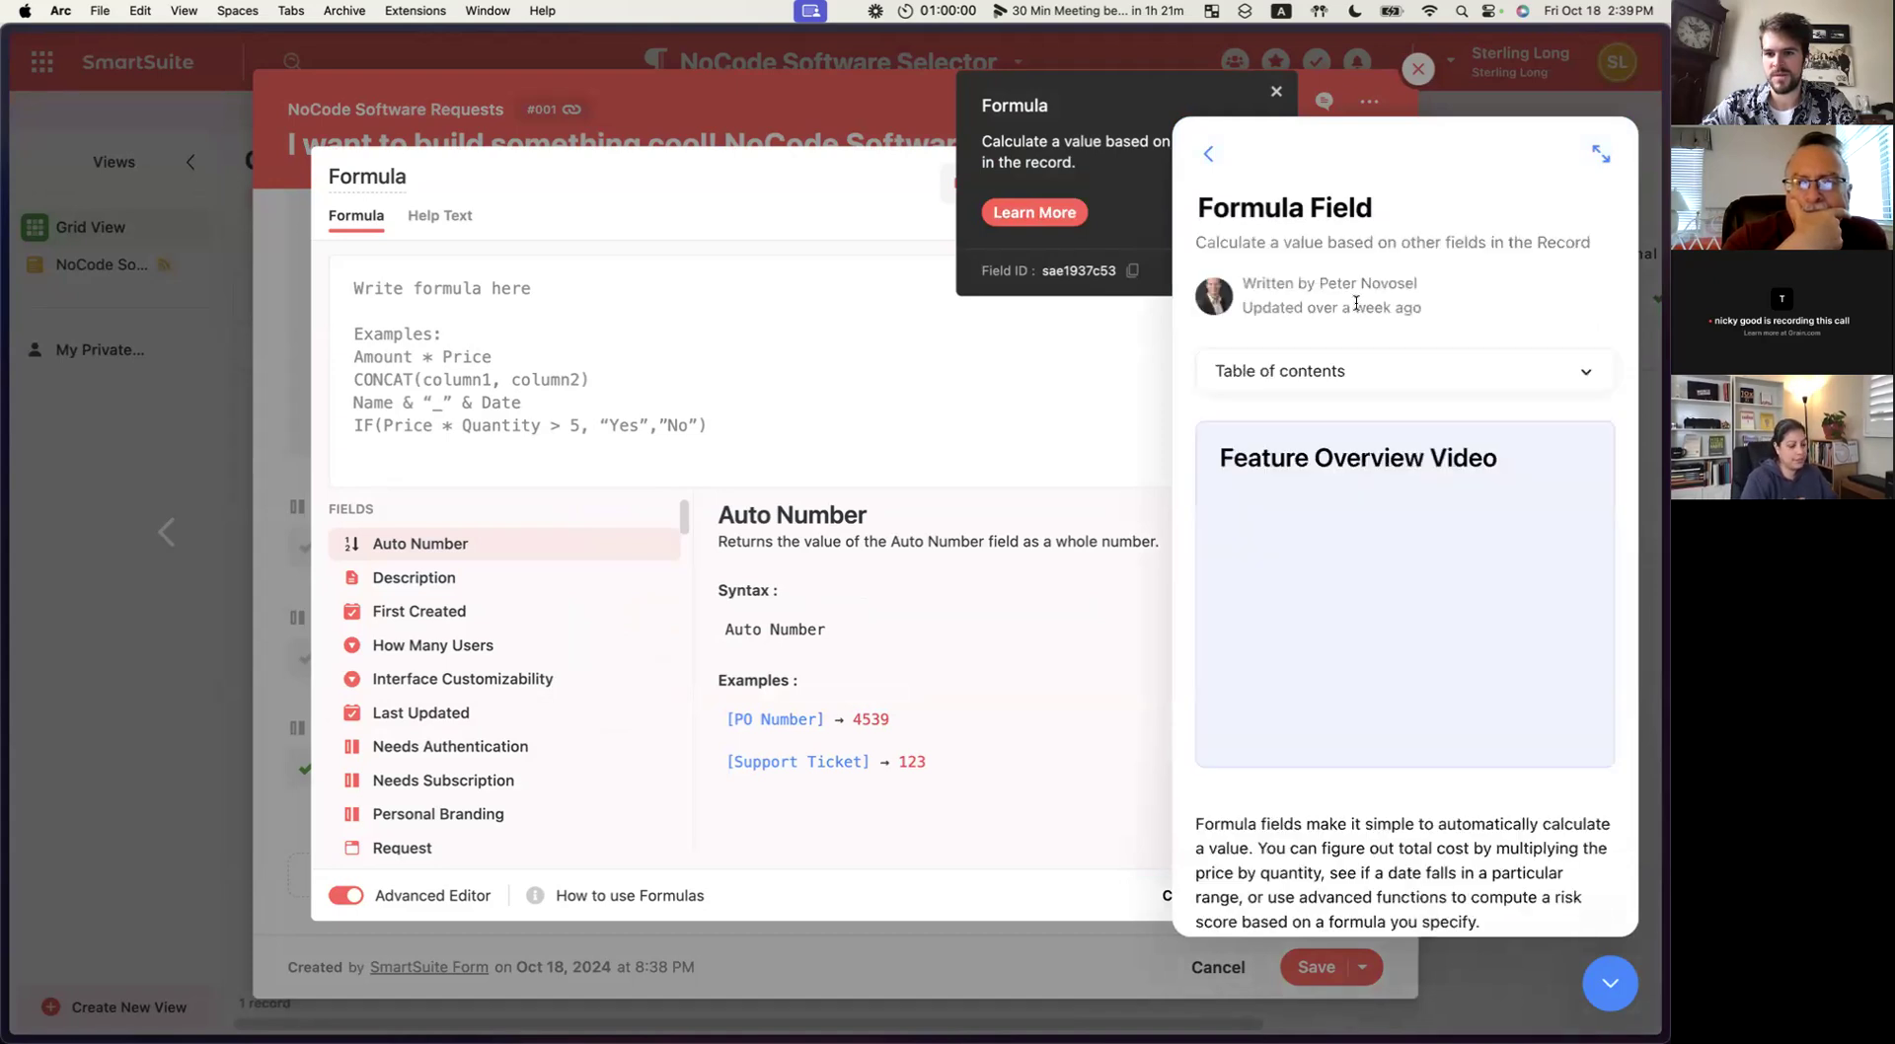
{"action": "scroll", "coordinate": [1436, 561], "scroll_direction": "down", "scroll_amount": 6}
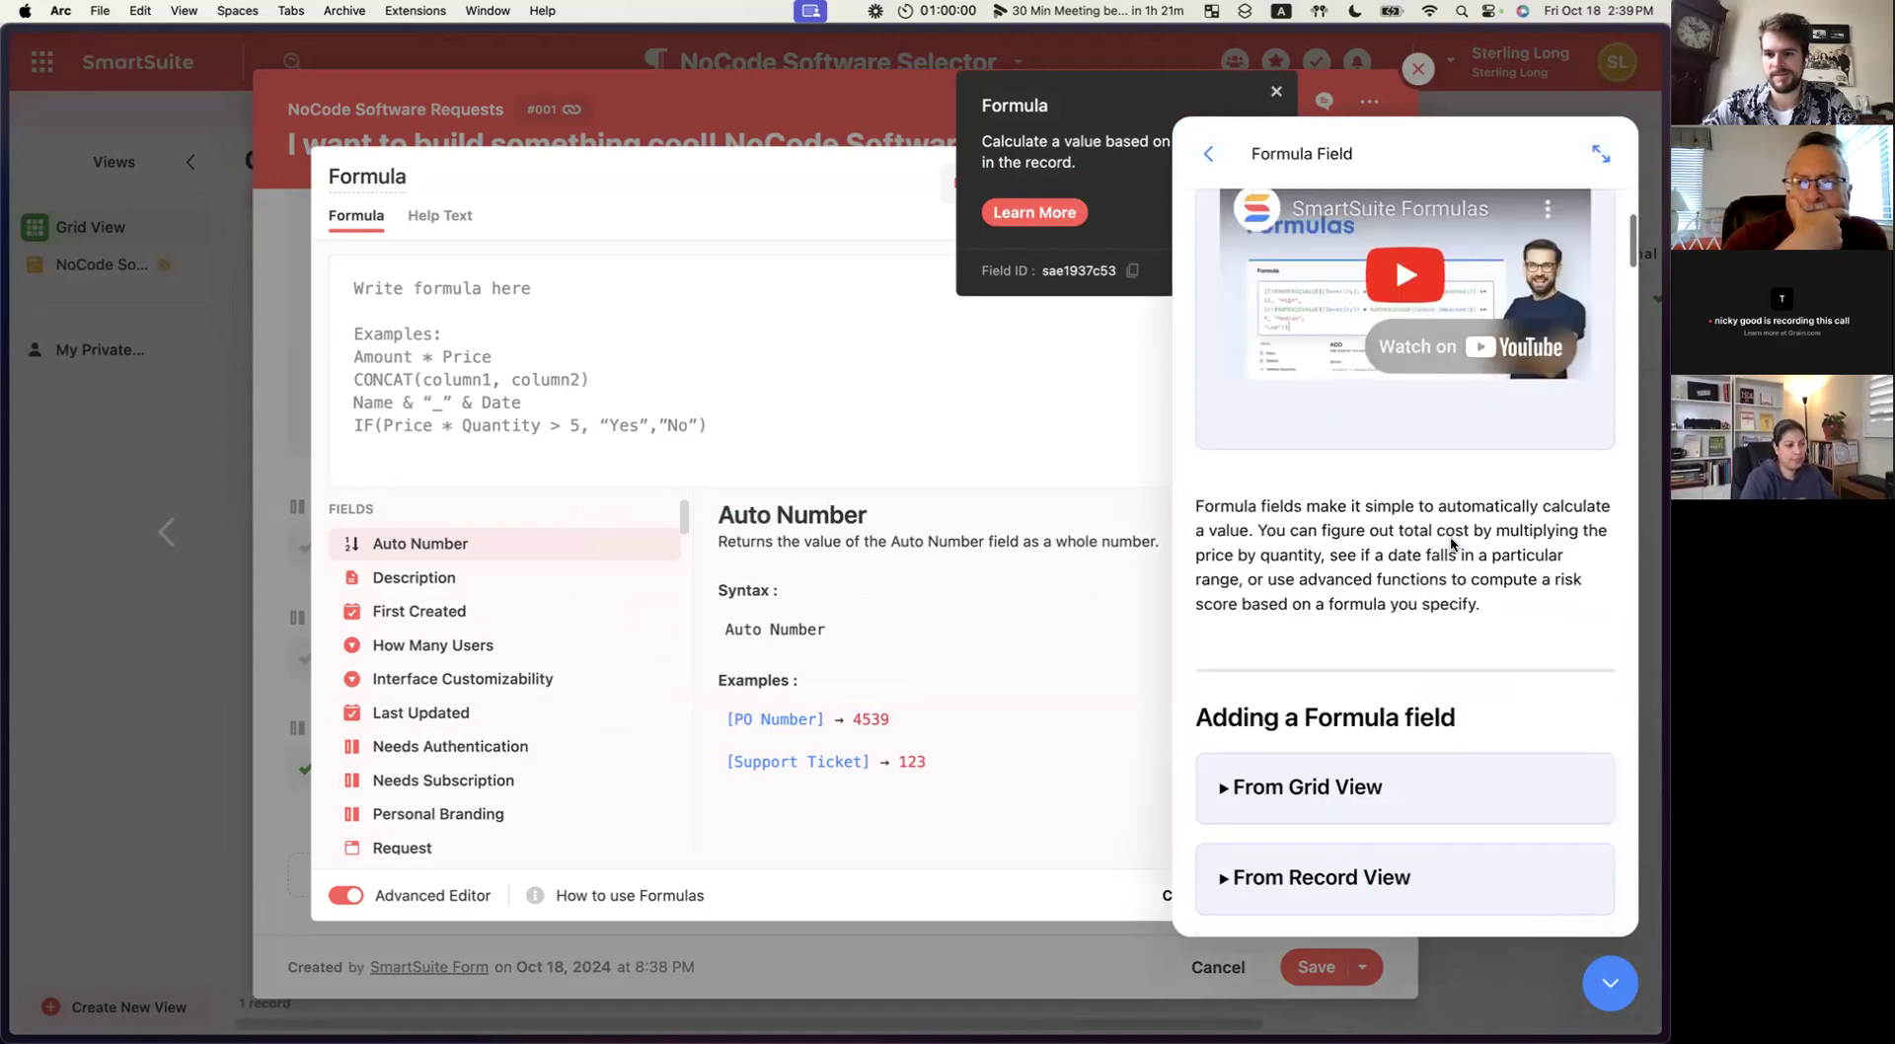
{"action": "scroll", "coordinate": [1330, 541], "scroll_direction": "down", "scroll_amount": 7}
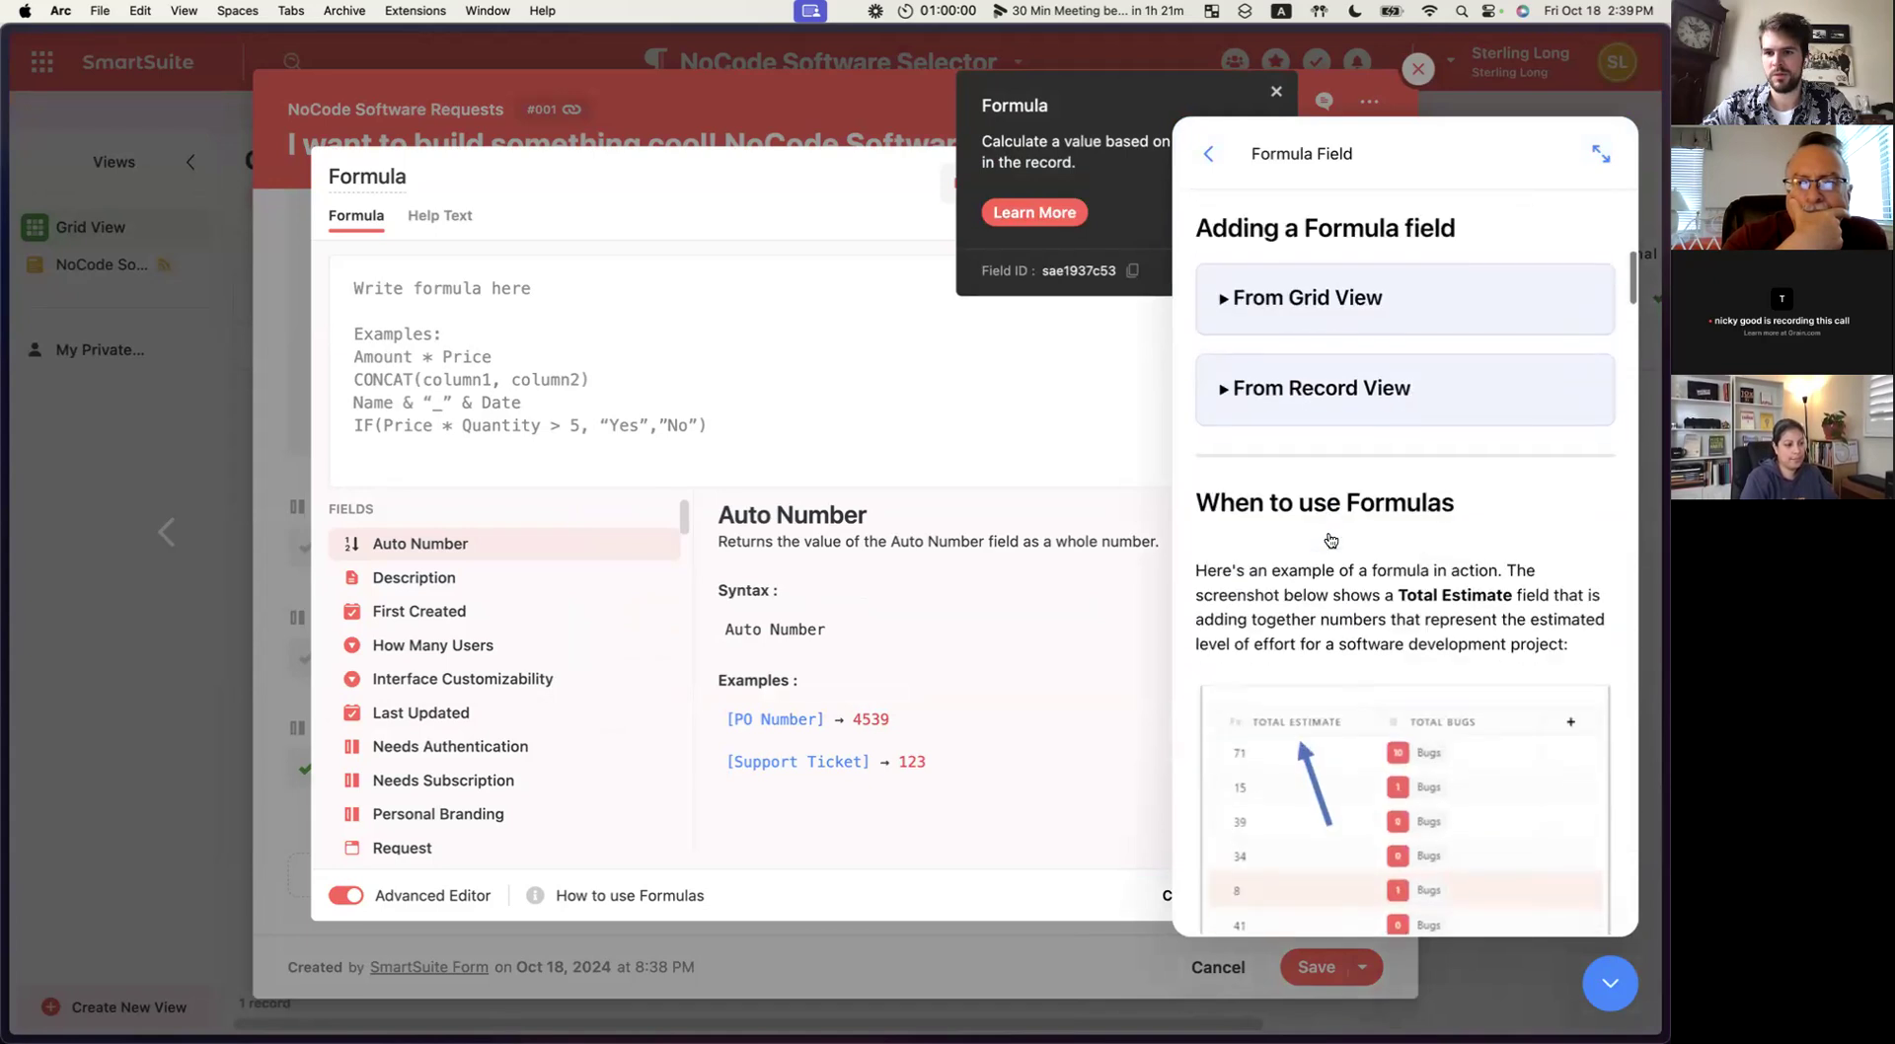
{"action": "scroll", "coordinate": [1322, 674], "scroll_direction": "down", "scroll_amount": 3}
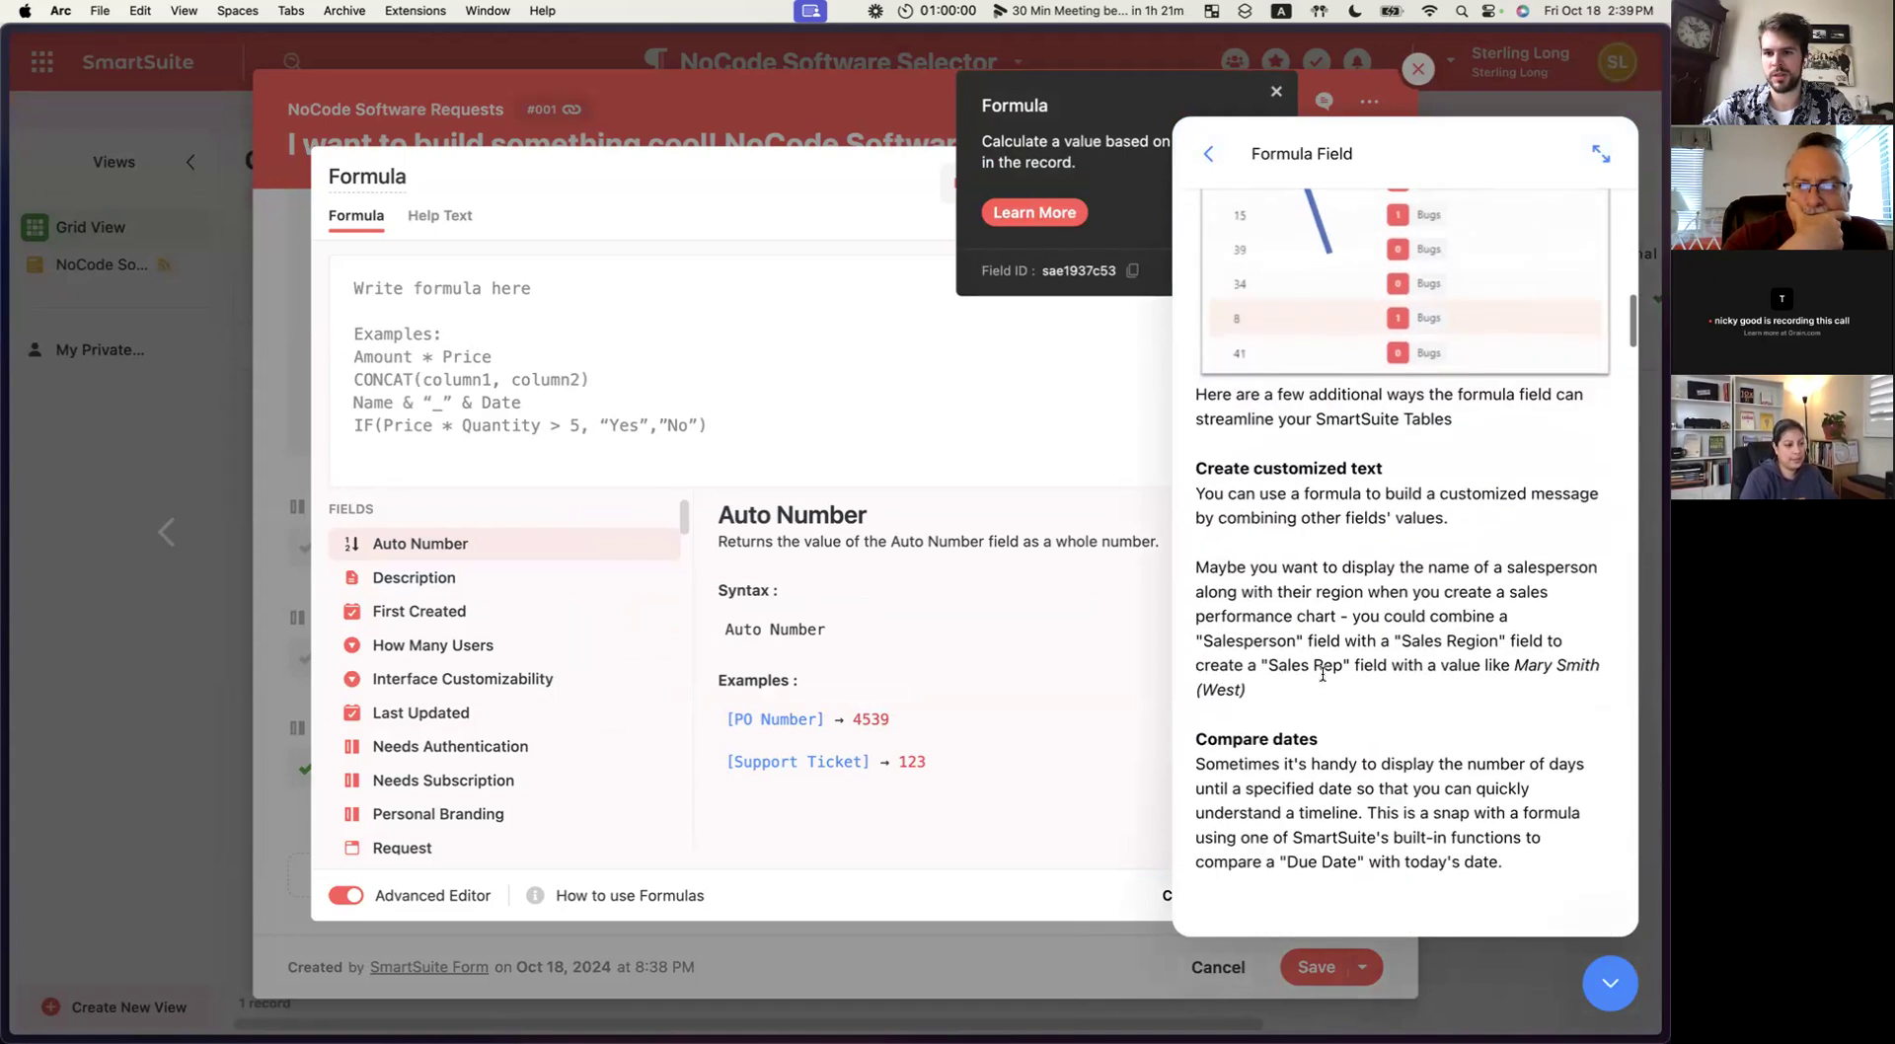
Examine the help article's Field Limit Note for the linked record, lookup and calculated field limits of each plan.
{"action": "scroll", "coordinate": [1417, 499], "scroll_direction": "down", "scroll_amount": 7}
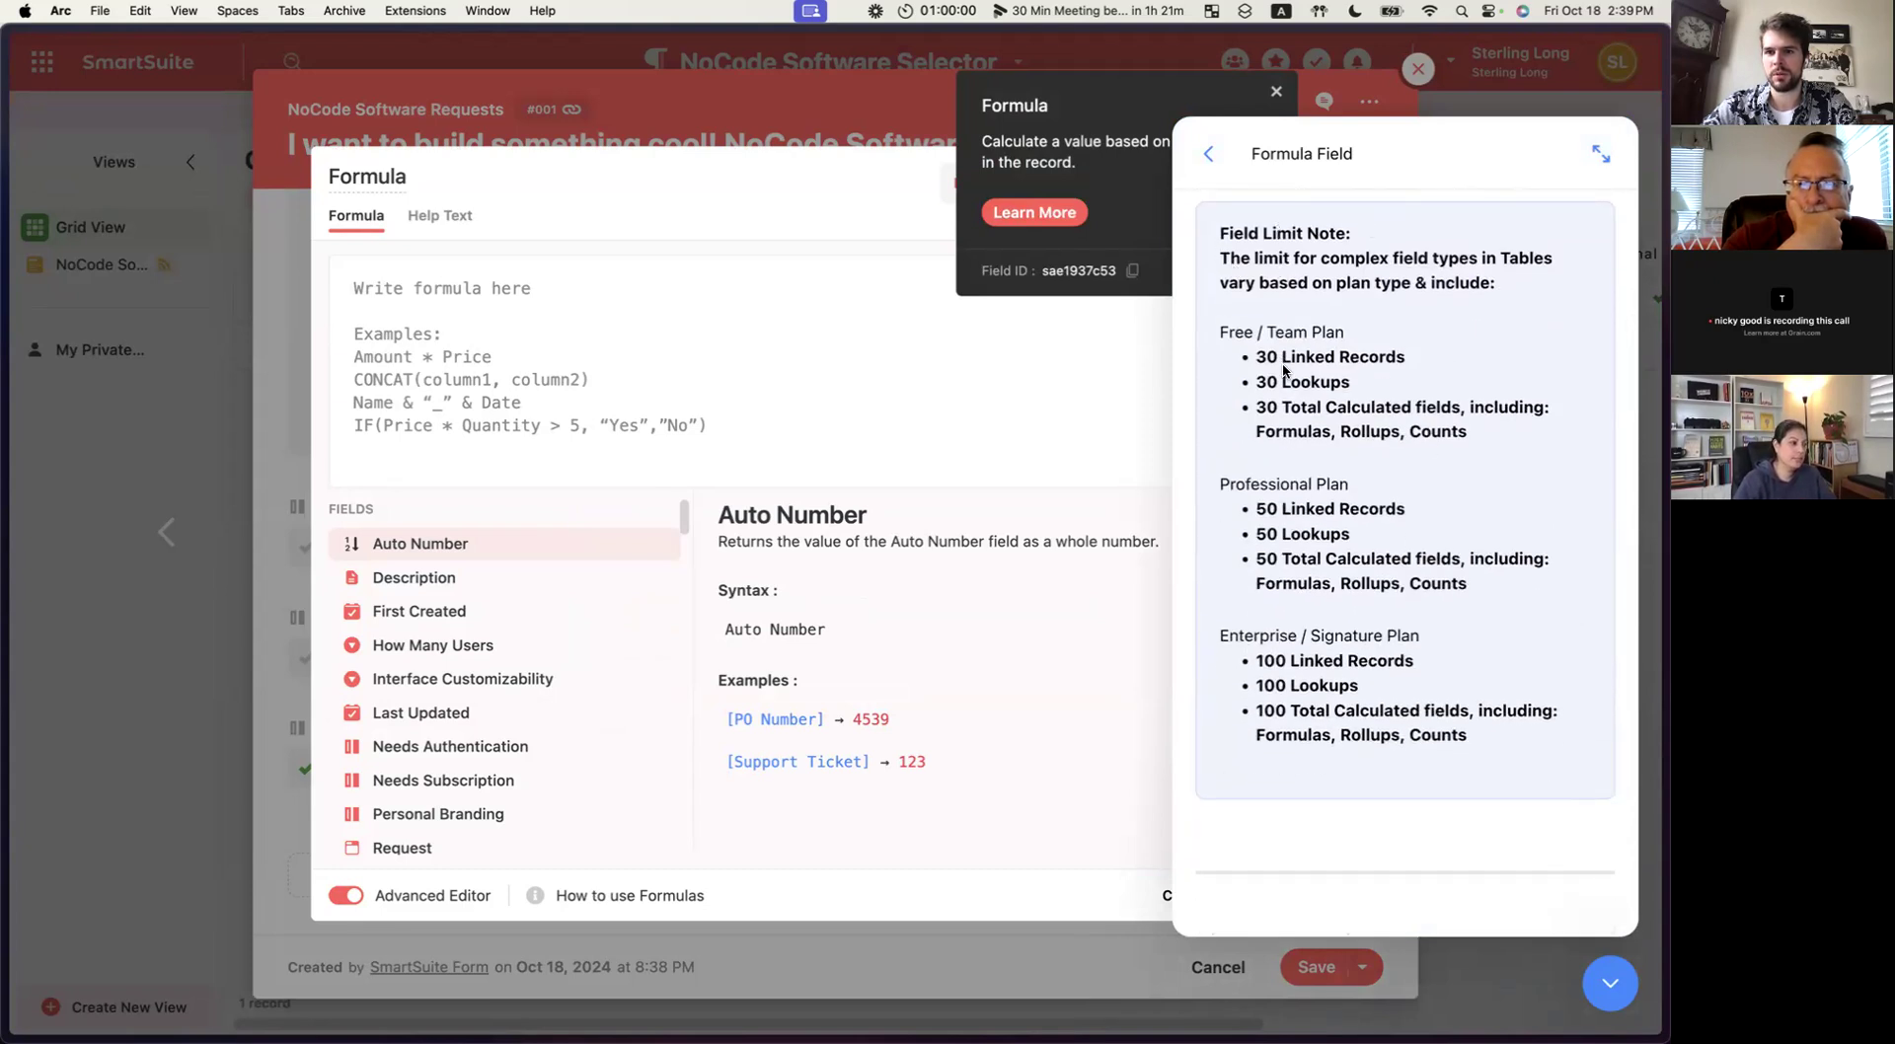
{"action": "scroll", "coordinate": [1283, 370], "scroll_direction": "down", "scroll_amount": 1}
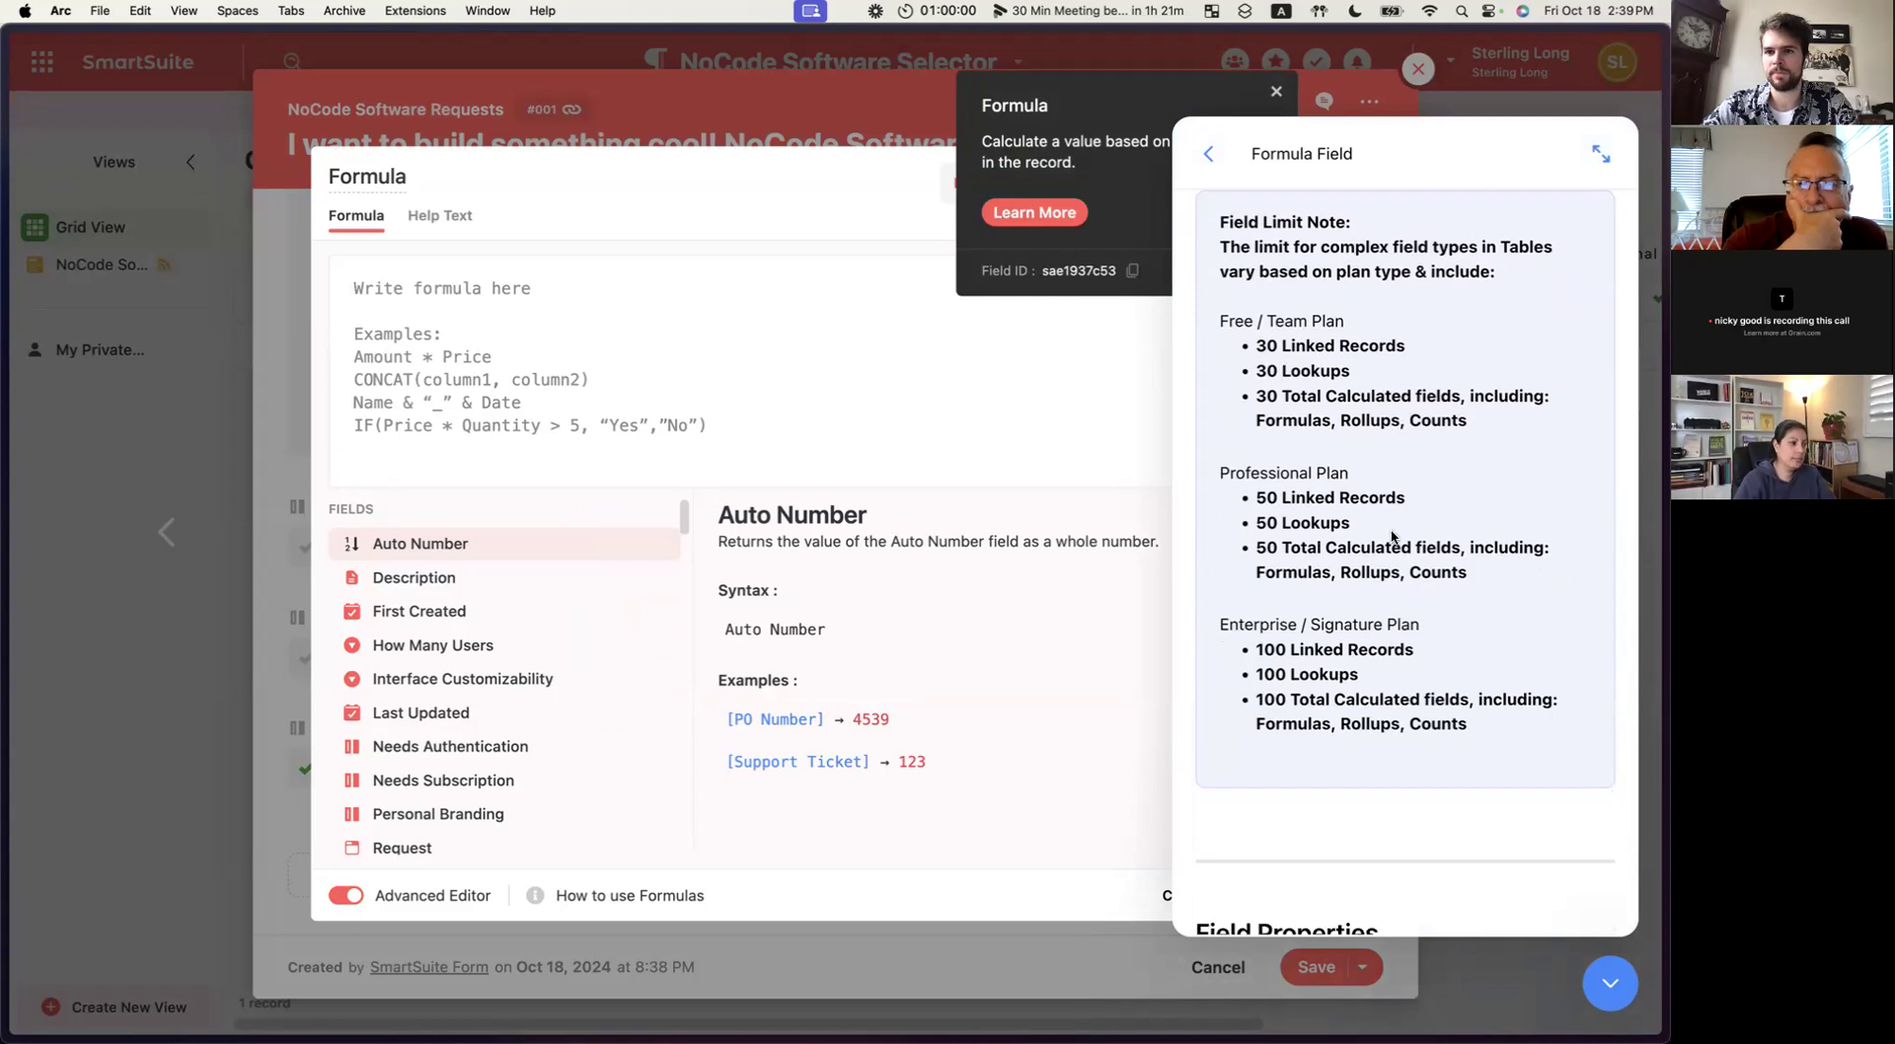
{"action": "scroll", "coordinate": [1391, 536], "scroll_direction": "up", "scroll_amount": 1}
{"action": "left_click_drag", "start_coordinate": [1224, 255], "coordinate": [1540, 255]}
{"action": "left_click", "coordinate": [1286, 281]}
{"action": "scroll", "coordinate": [1444, 342], "scroll_direction": "down", "scroll_amount": 2}
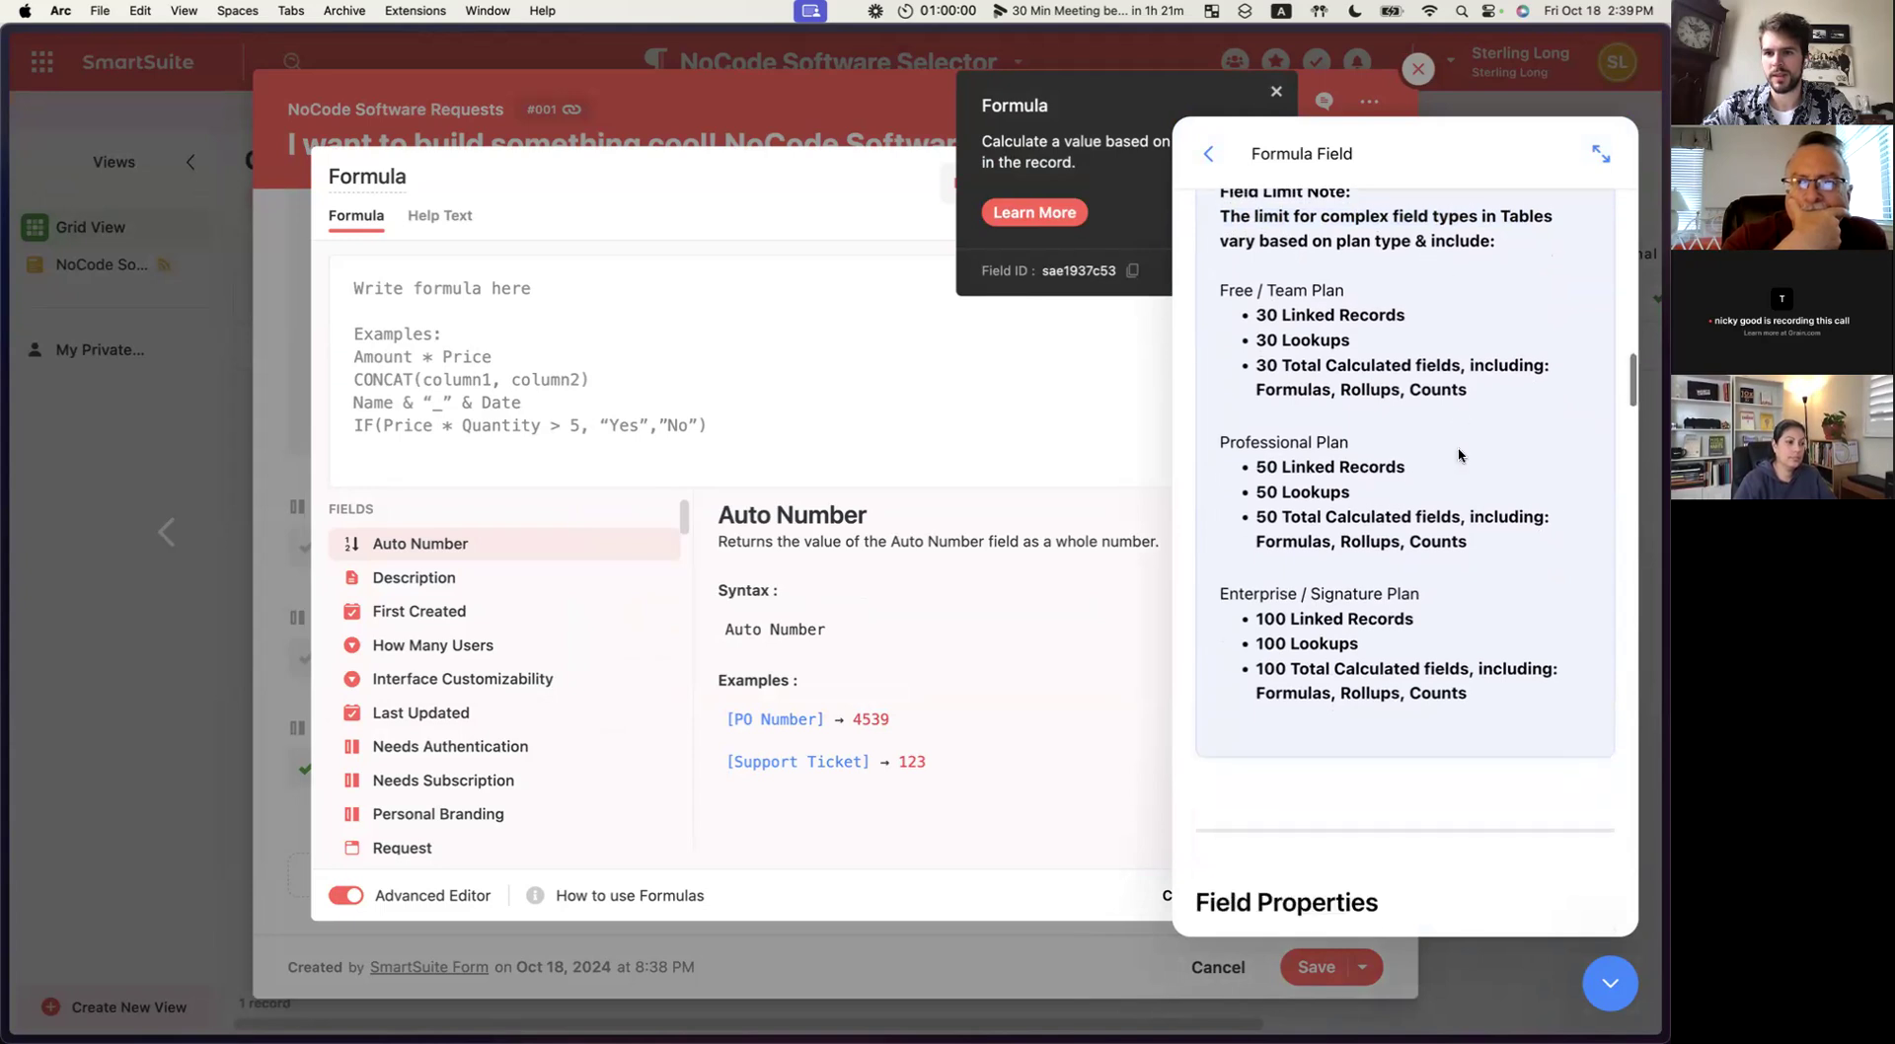
{"action": "left_click_drag", "start_coordinate": [1256, 314], "coordinate": [1407, 308]}
{"action": "left_click", "coordinate": [1301, 346]}
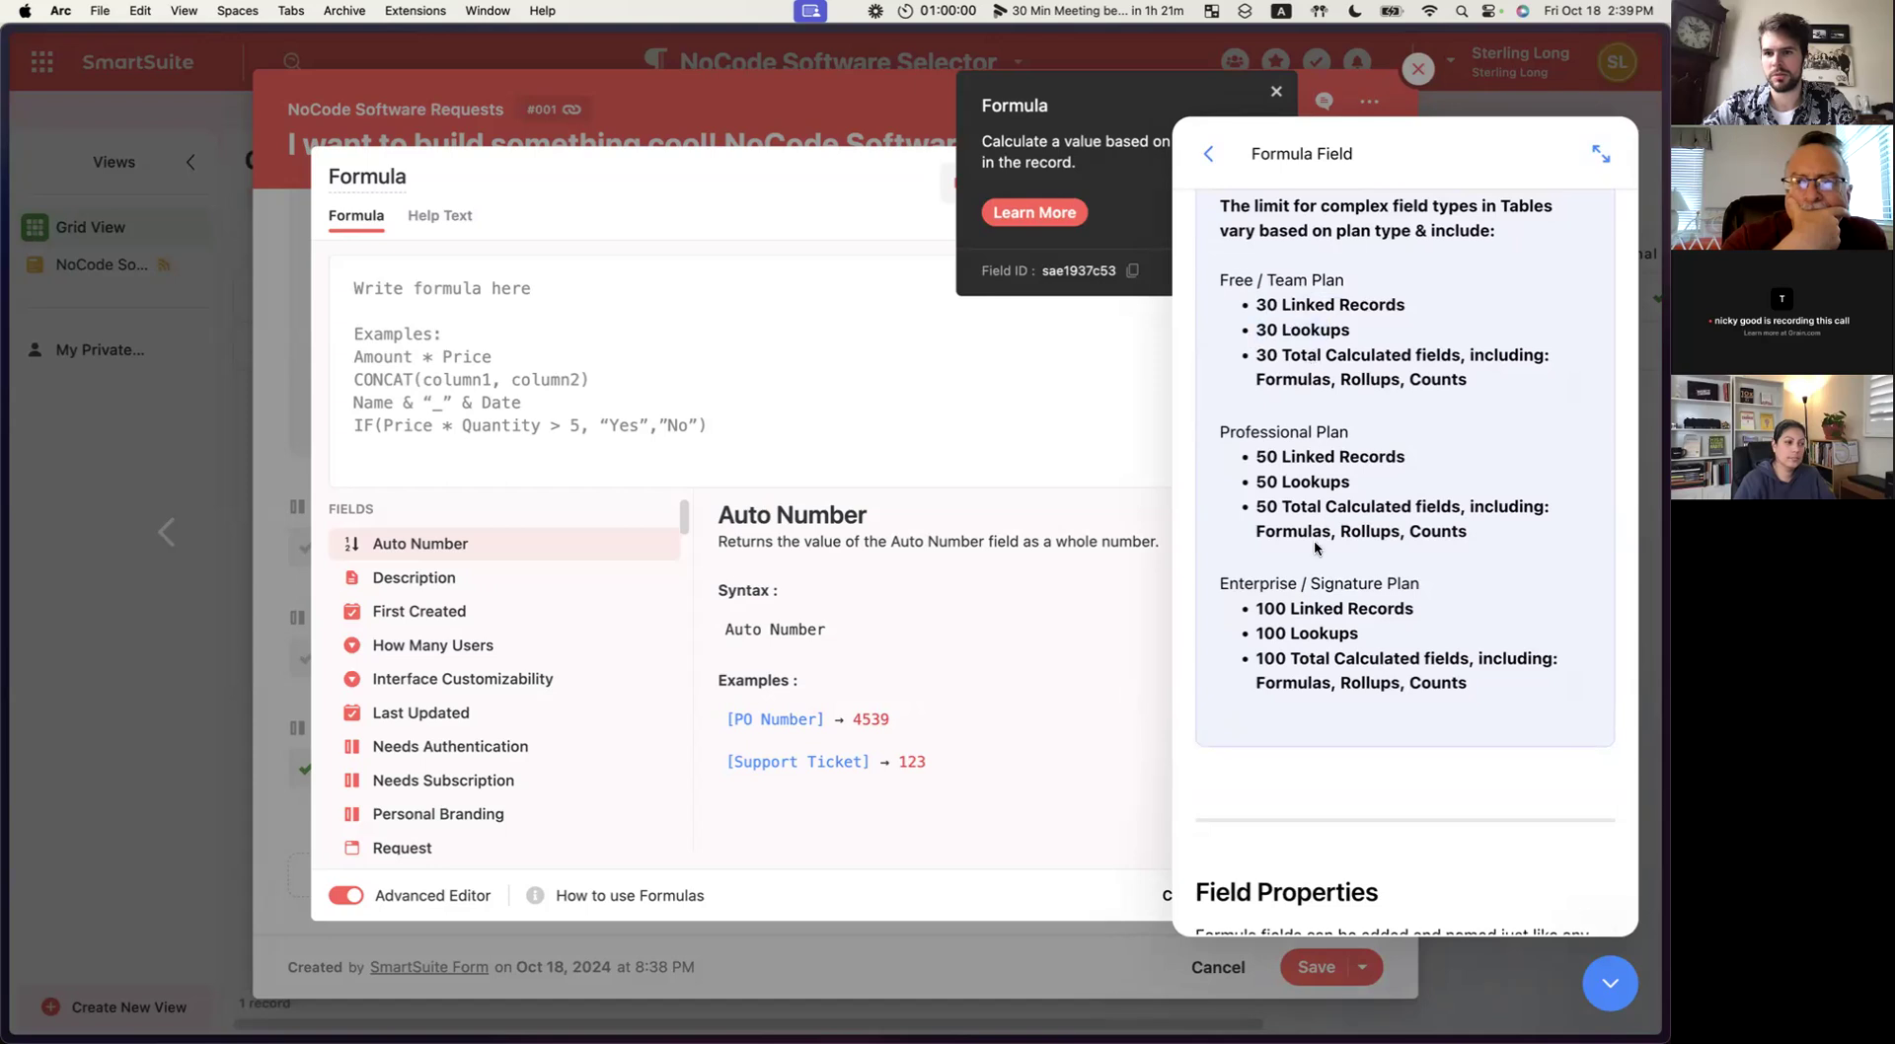
{"action": "scroll", "coordinate": [1315, 543], "scroll_direction": "down", "scroll_amount": 2}
{"action": "left_click_drag", "start_coordinate": [1246, 233], "coordinate": [1471, 336]}
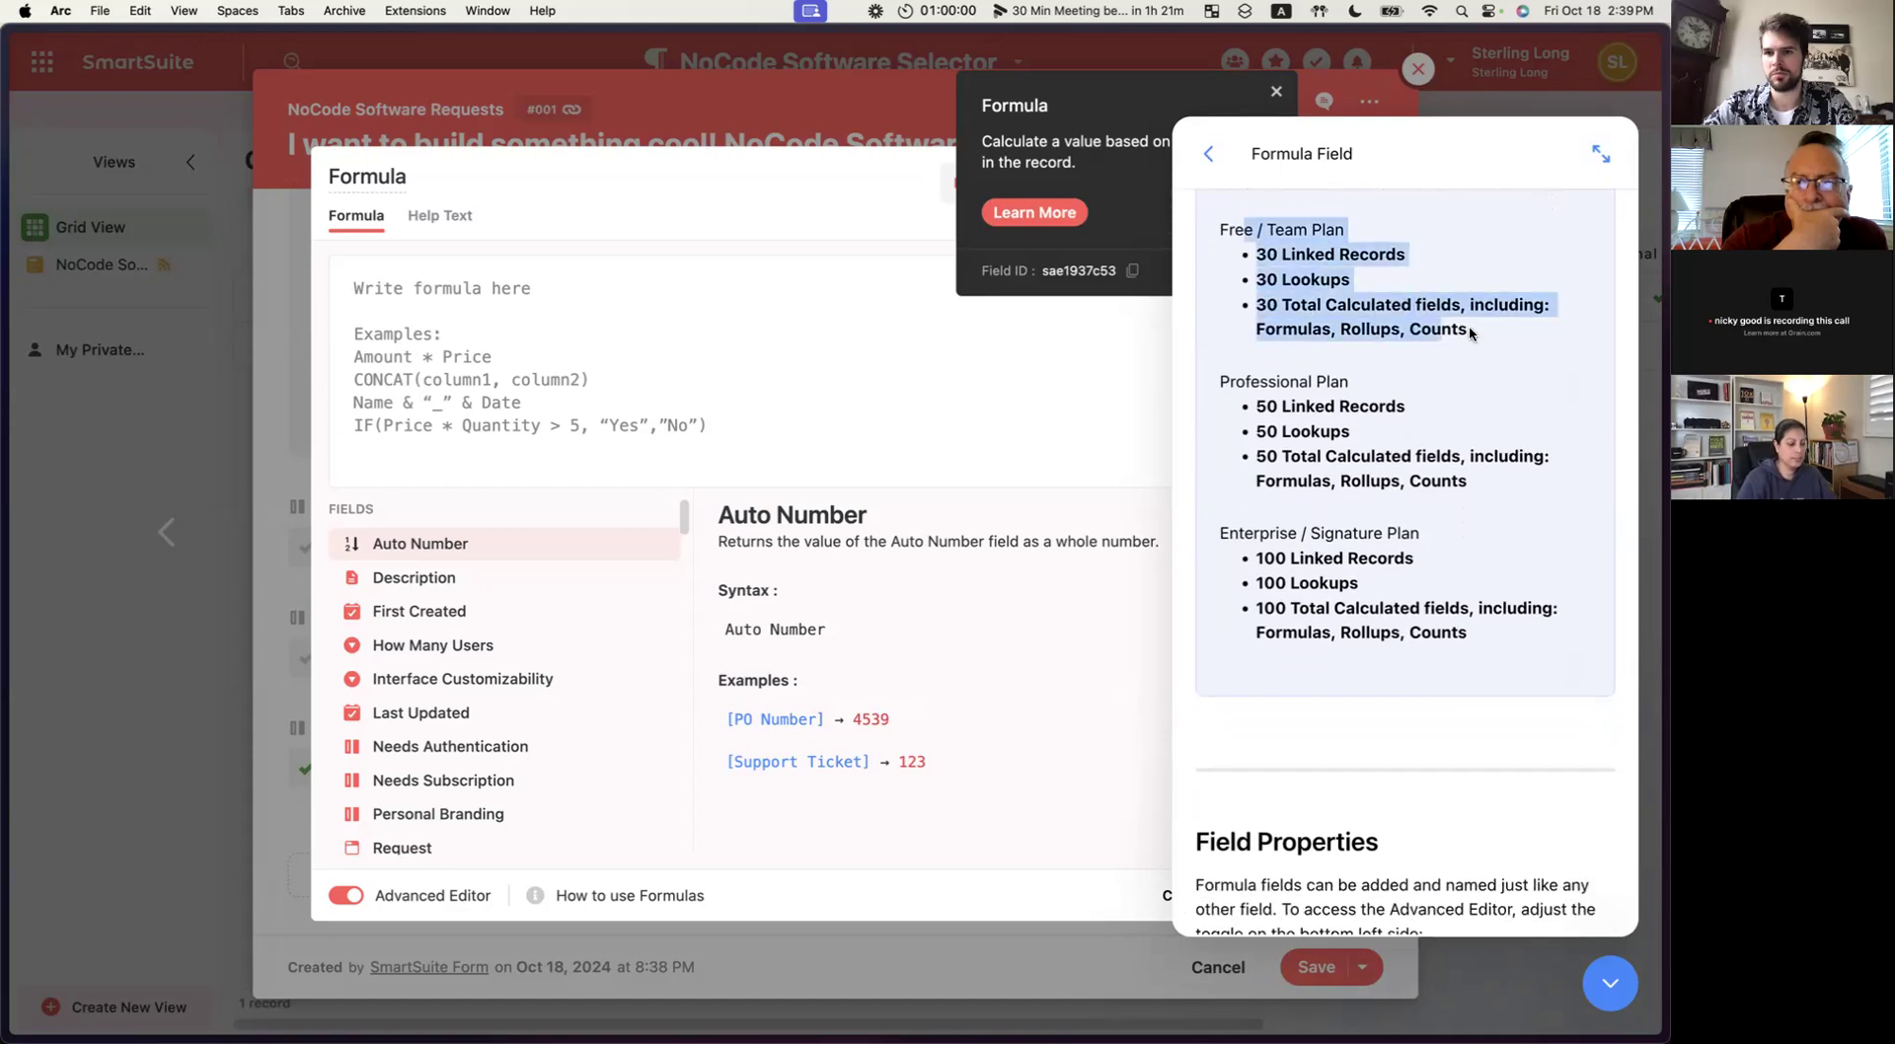
{"action": "left_click", "coordinate": [1477, 339]}
Skim the article's sections on field properties, the formula builder, in-line comments and the fields list.
{"action": "scroll", "coordinate": [1492, 514], "scroll_direction": "down", "scroll_amount": 6}
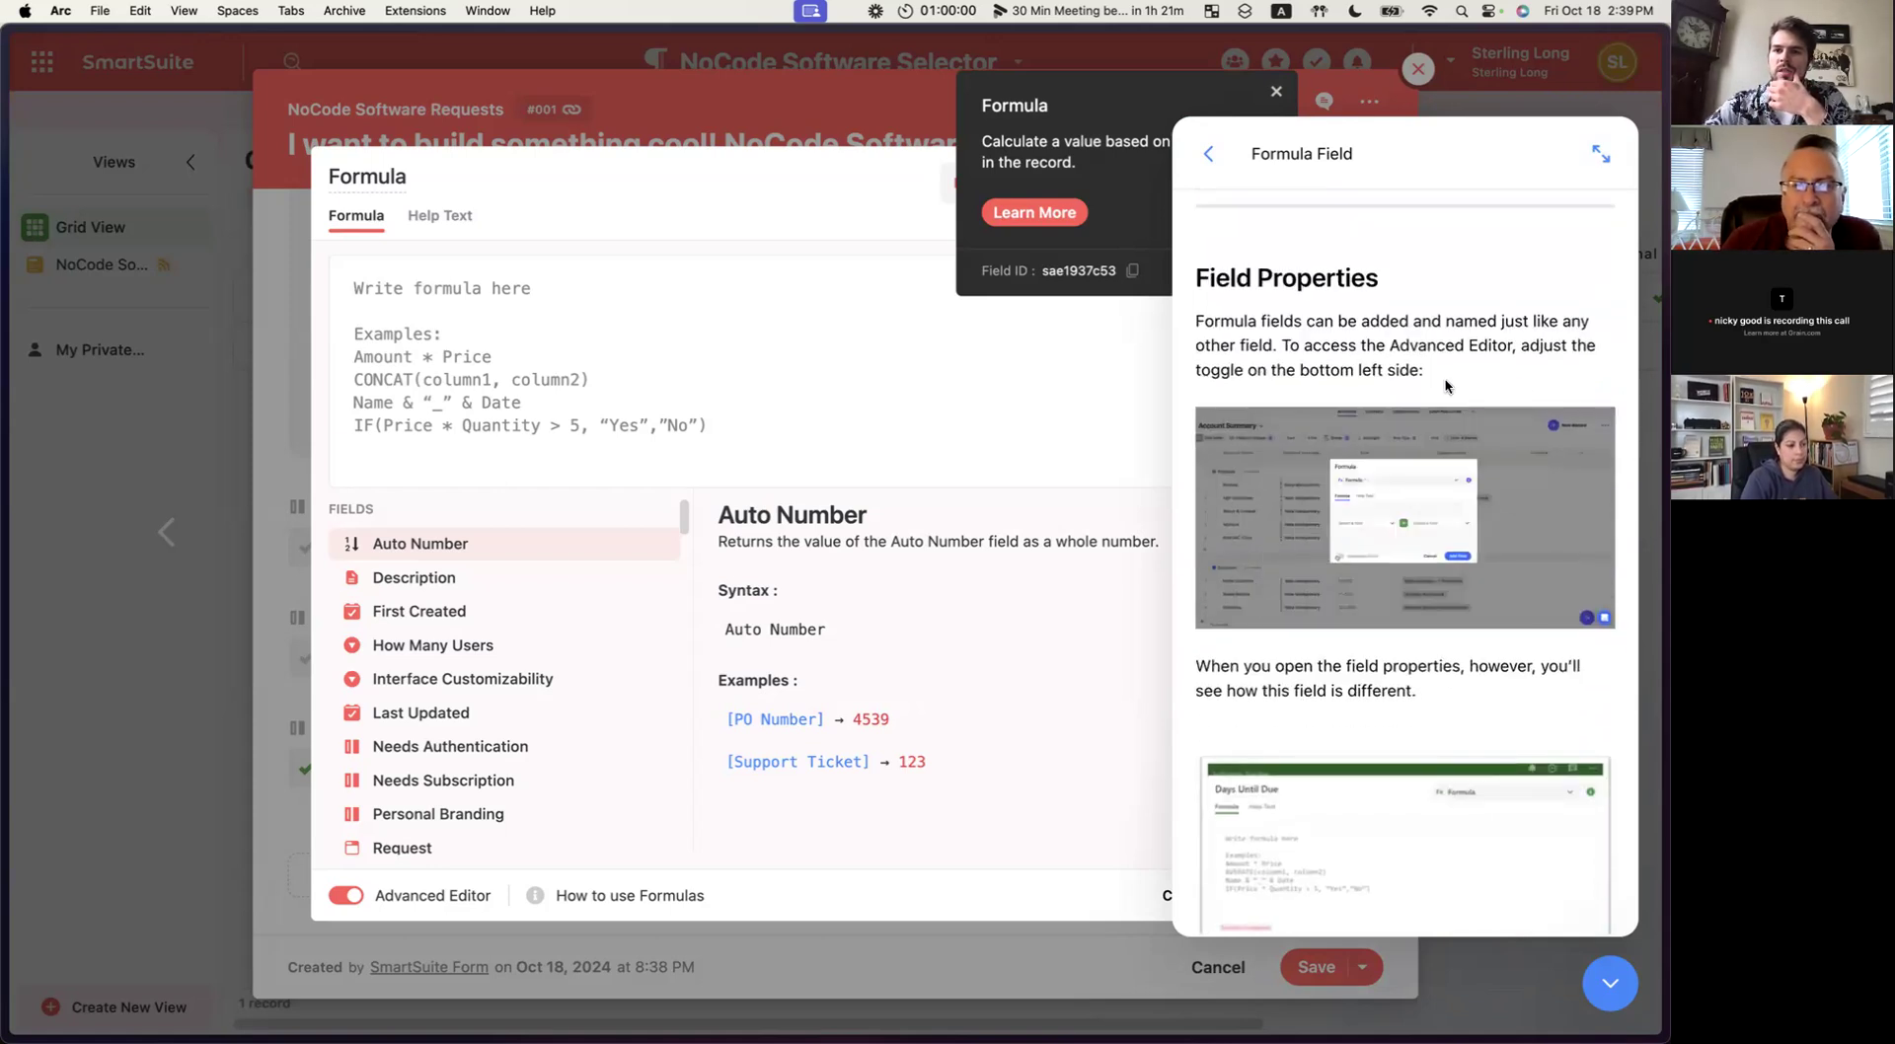
{"action": "scroll", "coordinate": [1452, 385], "scroll_direction": "down", "scroll_amount": 3}
{"action": "scroll", "coordinate": [1446, 385], "scroll_direction": "down", "scroll_amount": 10}
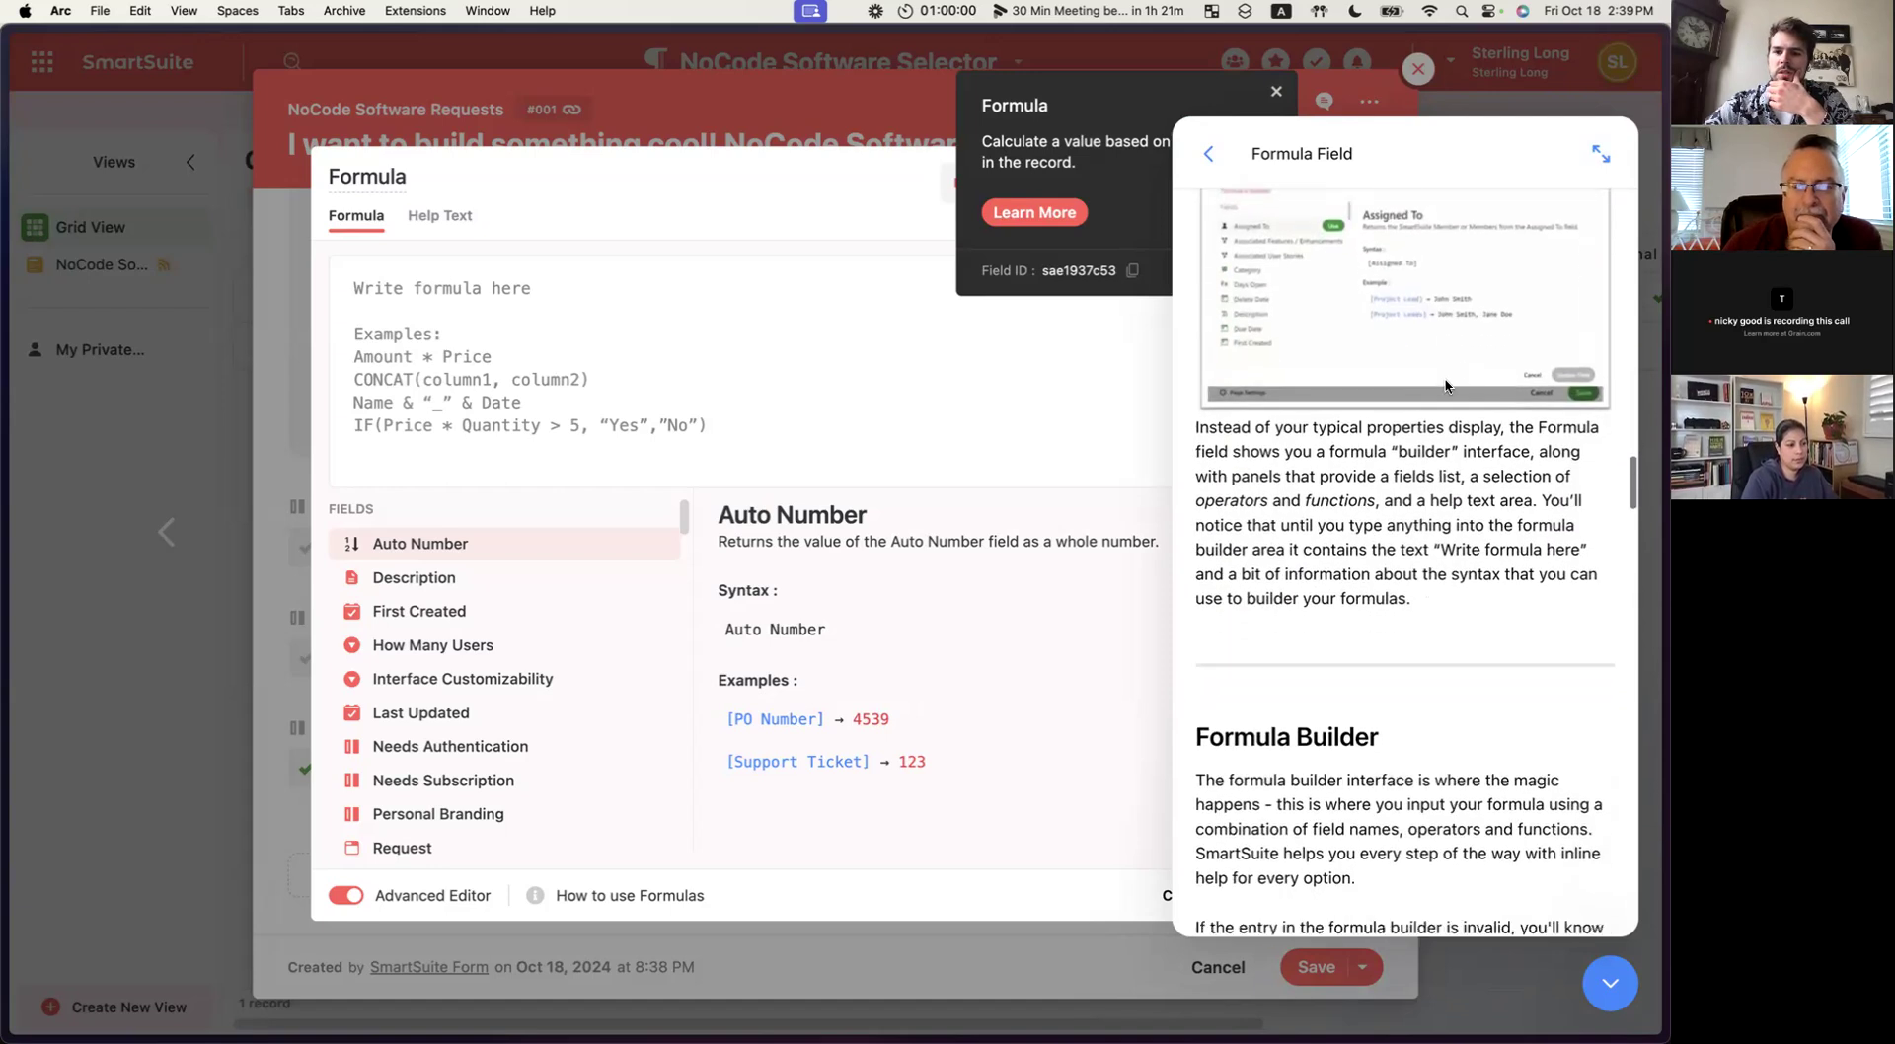
{"action": "scroll", "coordinate": [1410, 450], "scroll_direction": "down", "scroll_amount": 1}
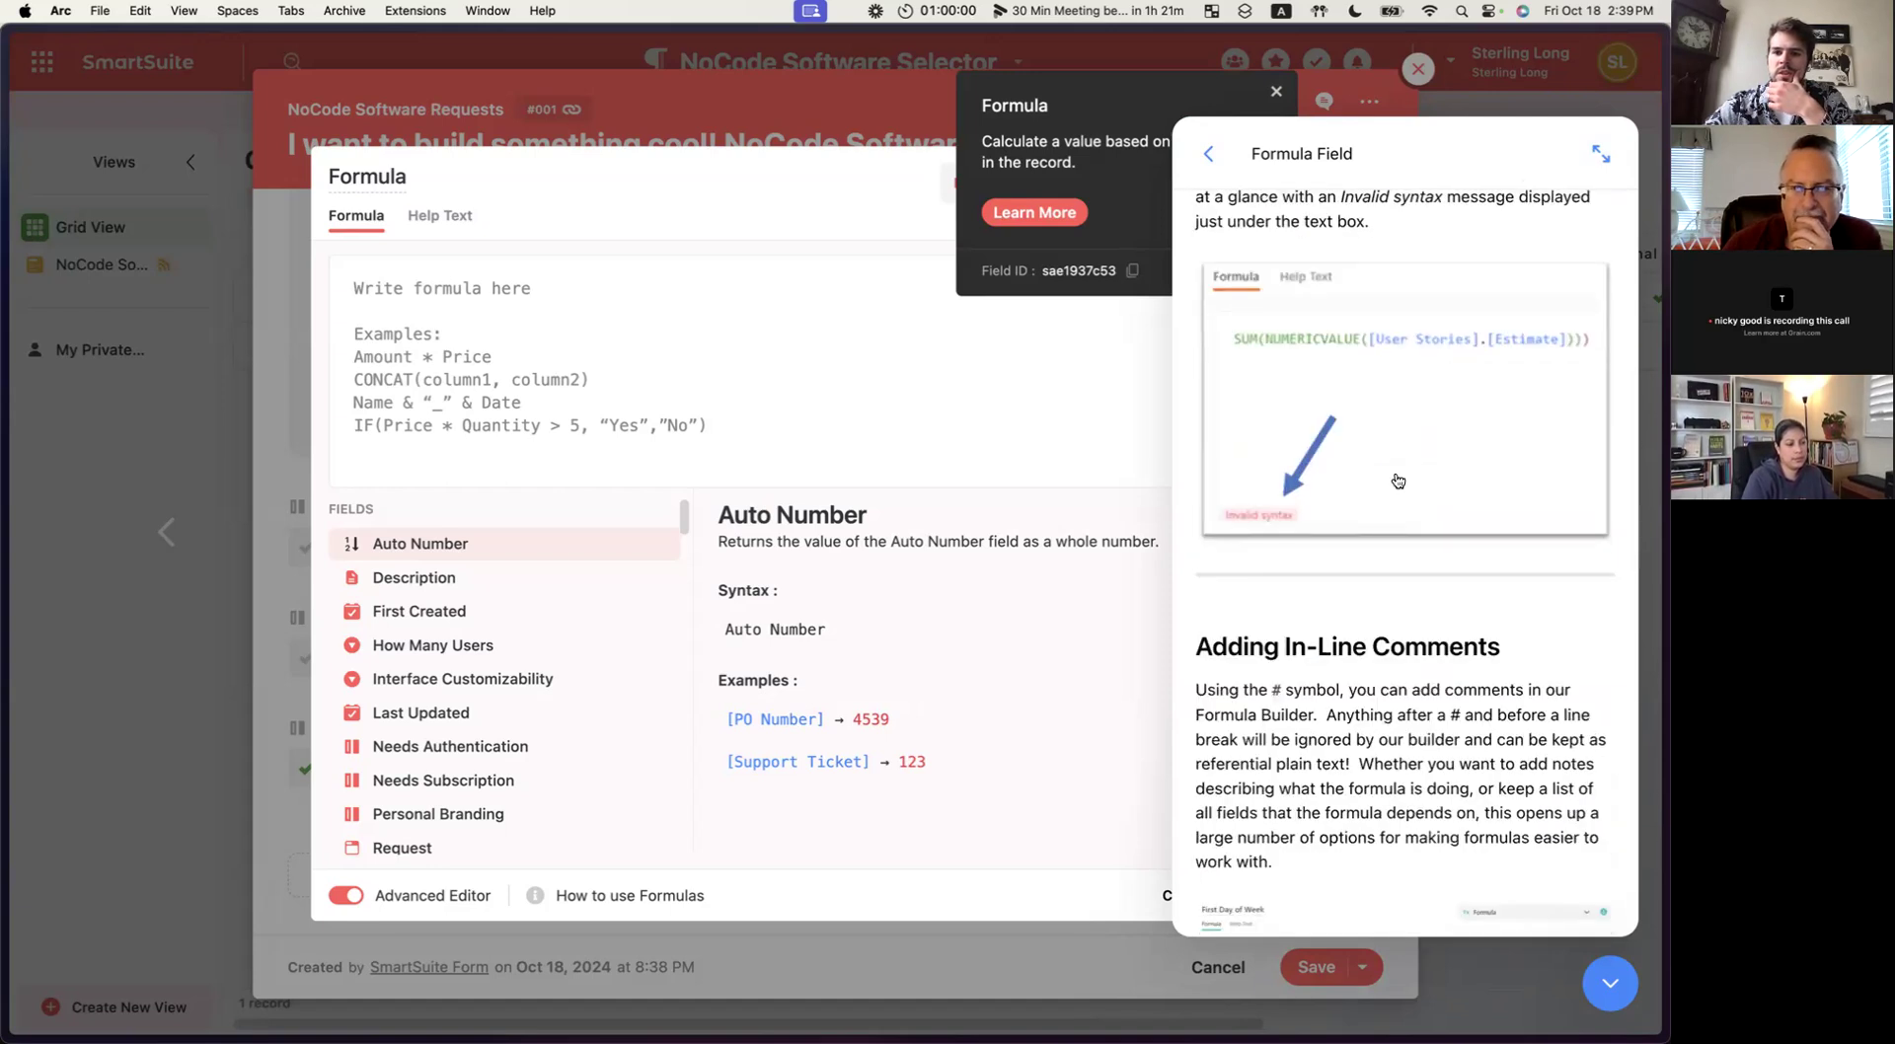
{"action": "scroll", "coordinate": [1382, 503], "scroll_direction": "down", "scroll_amount": 3}
{"action": "scroll", "coordinate": [1366, 530], "scroll_direction": "down", "scroll_amount": 10}
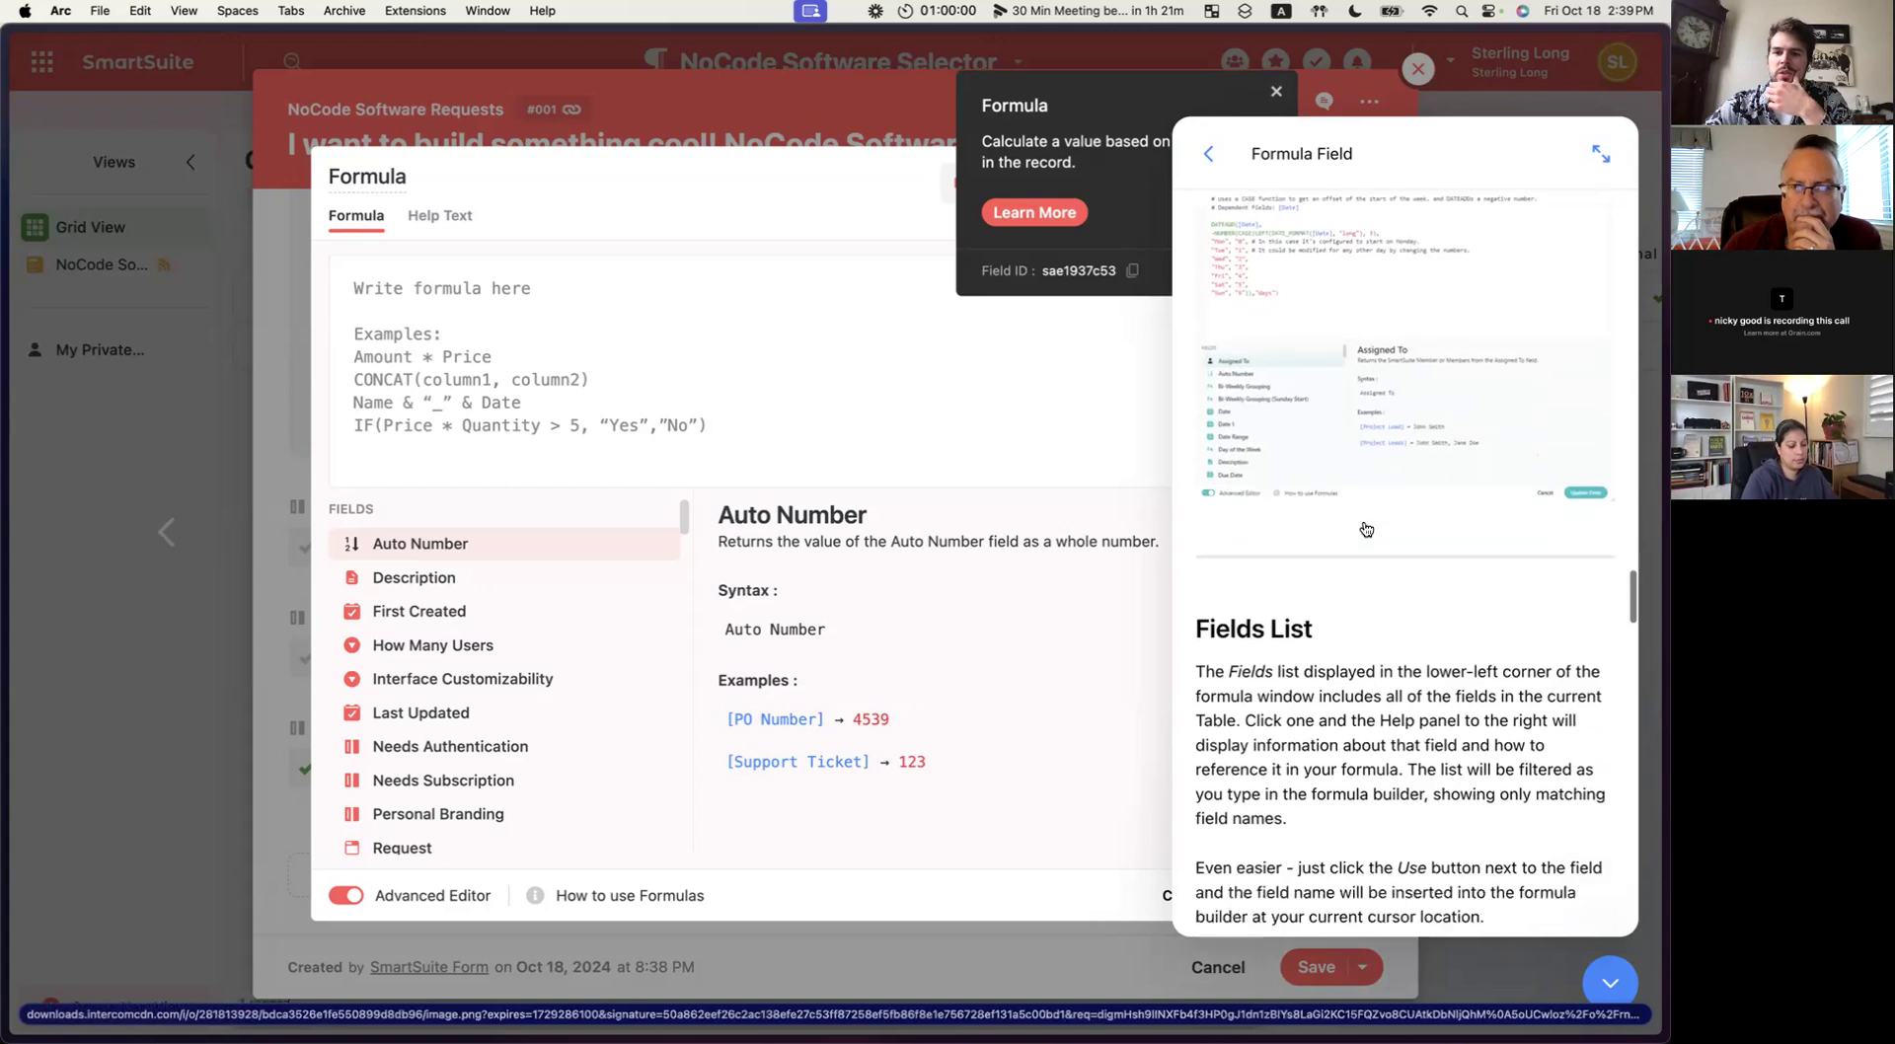
{"action": "scroll", "coordinate": [1390, 428], "scroll_direction": "down", "scroll_amount": 6}
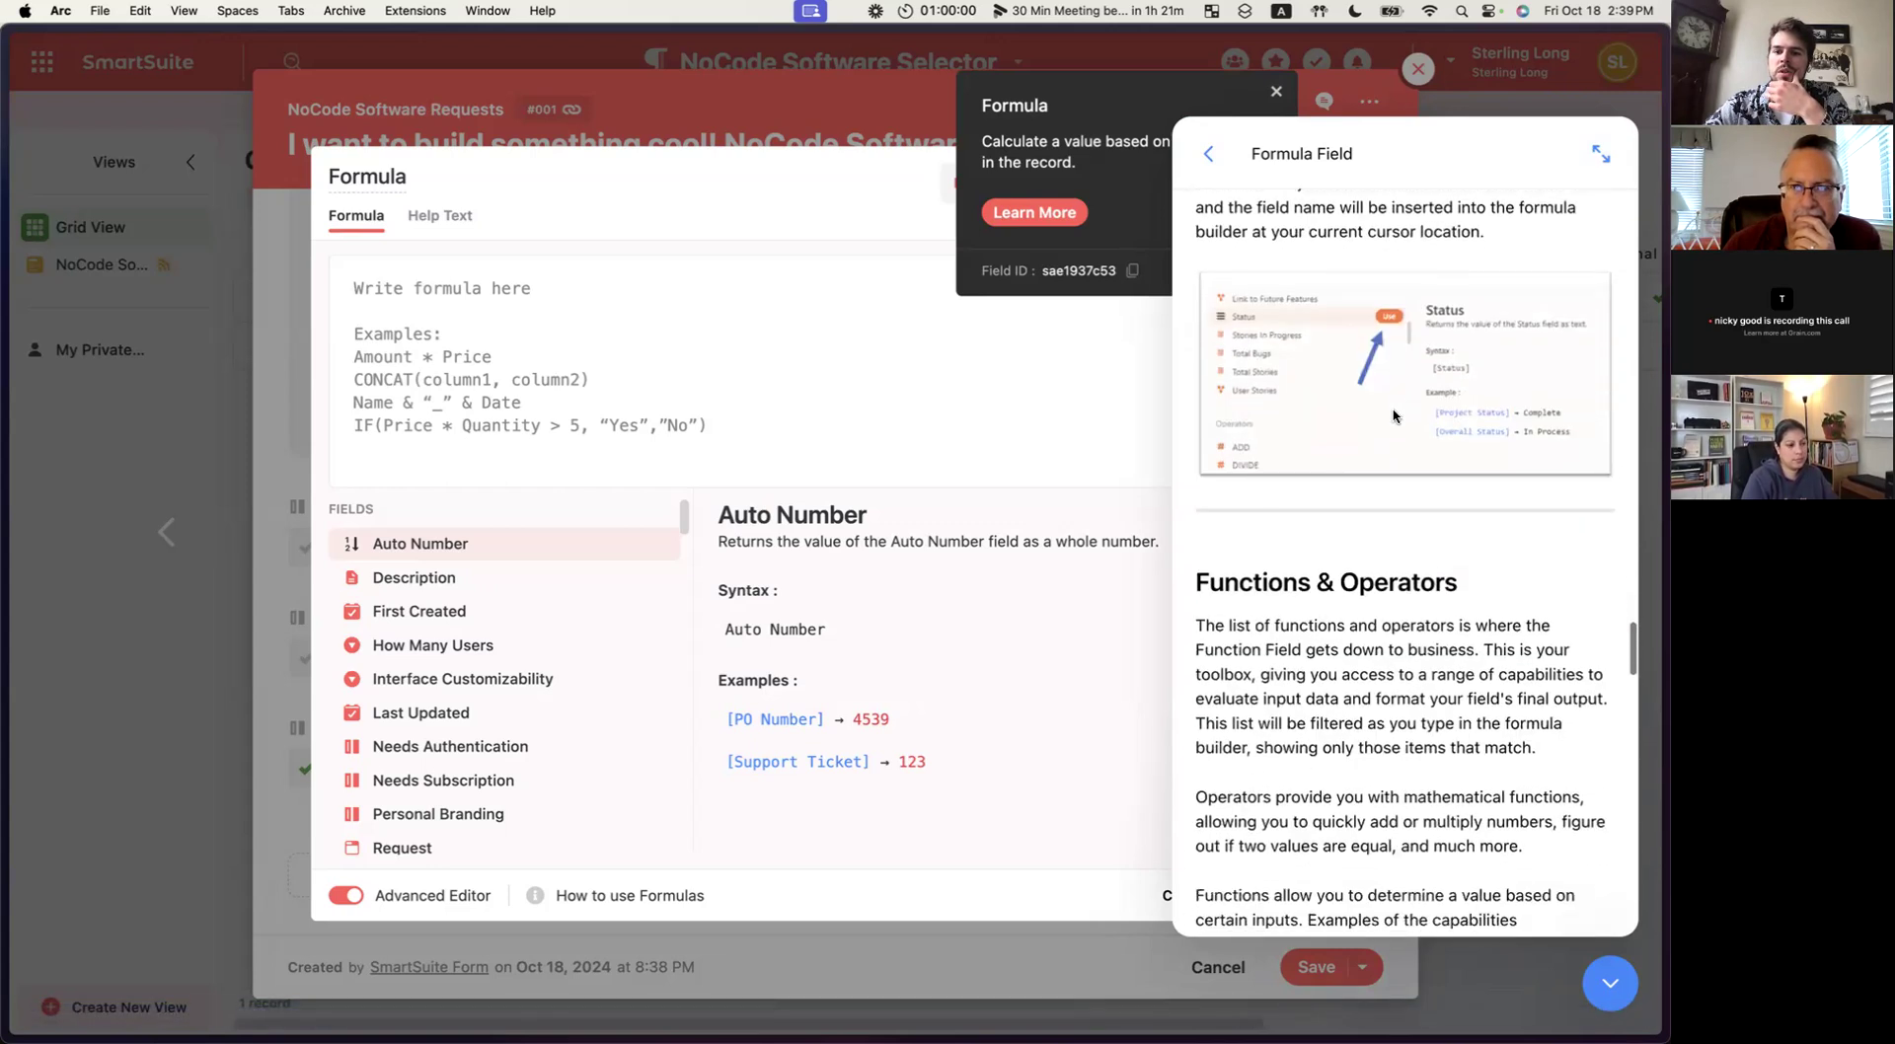
Read the Functions & Operators section and open its Formula Operators & Functions solution template link in a new browser tab.
{"action": "scroll", "coordinate": [1393, 405], "scroll_direction": "down", "scroll_amount": 1}
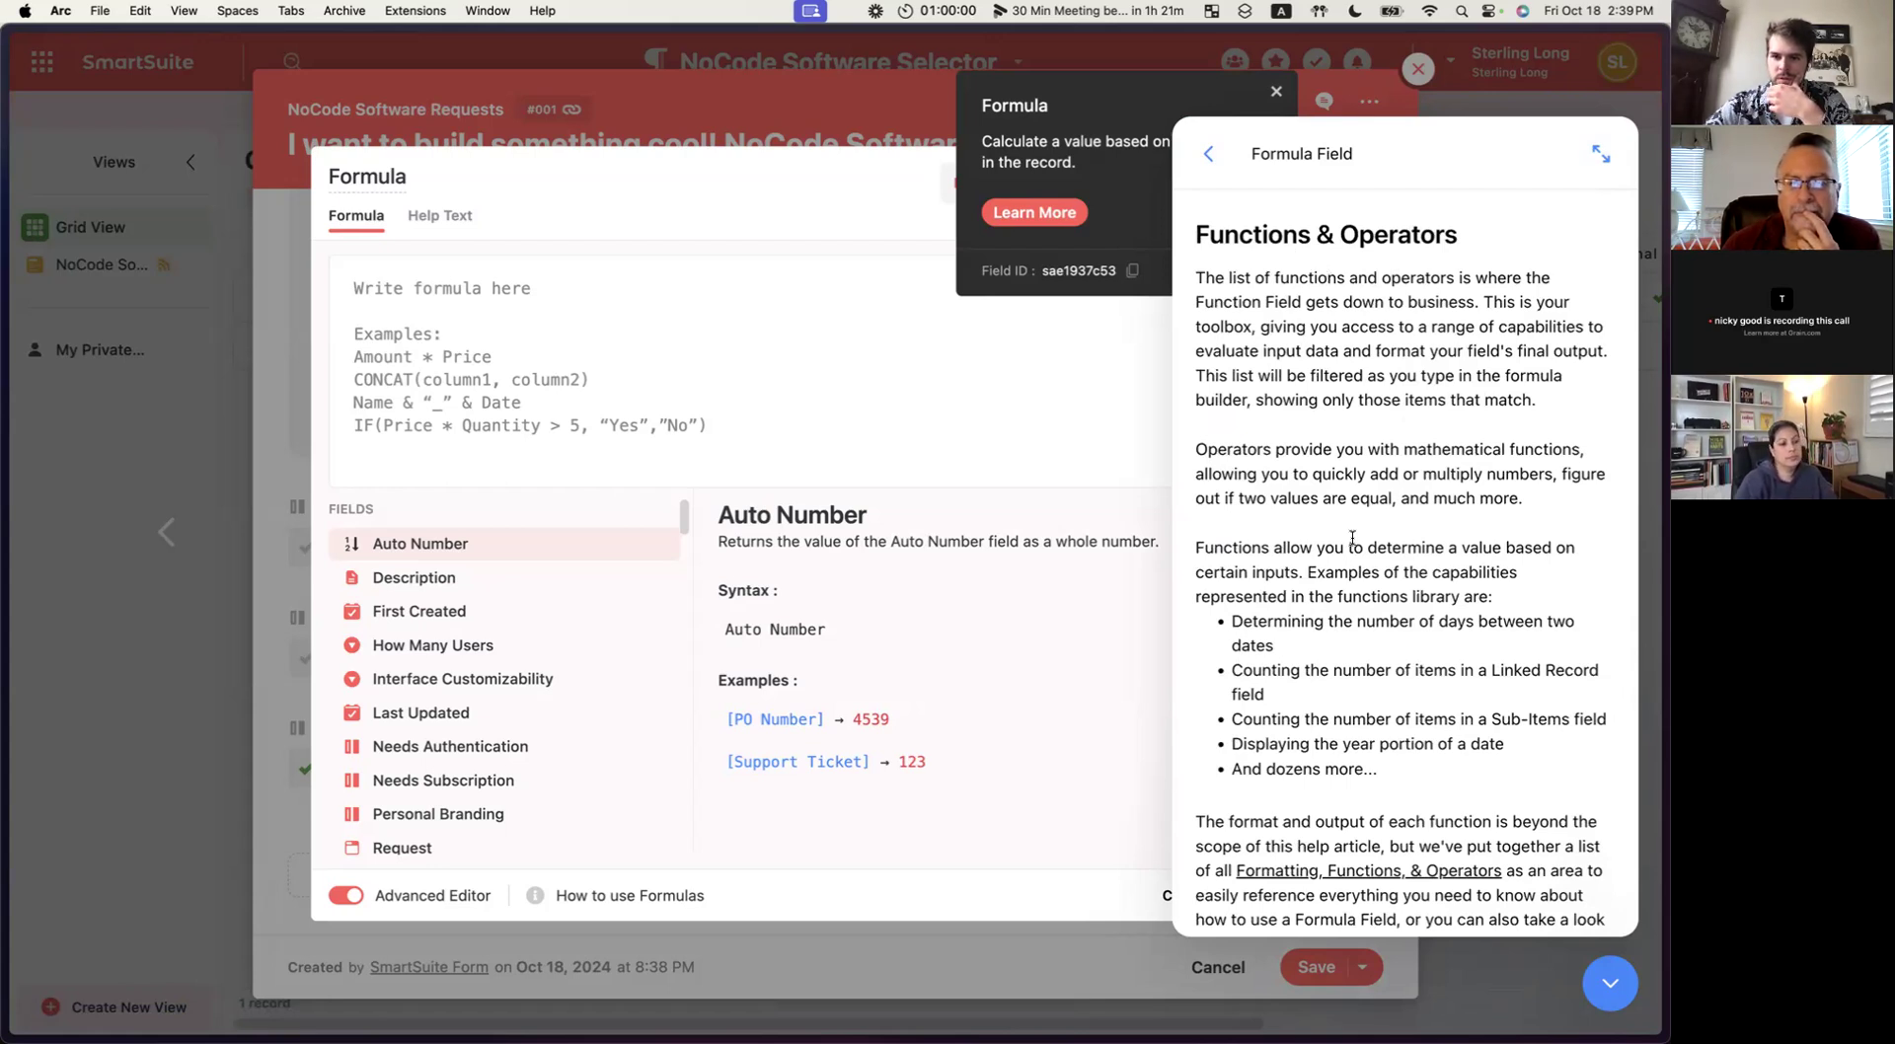
{"action": "scroll", "coordinate": [1352, 537], "scroll_direction": "down", "scroll_amount": 3}
{"action": "scroll", "coordinate": [1352, 537], "scroll_direction": "down", "scroll_amount": 1}
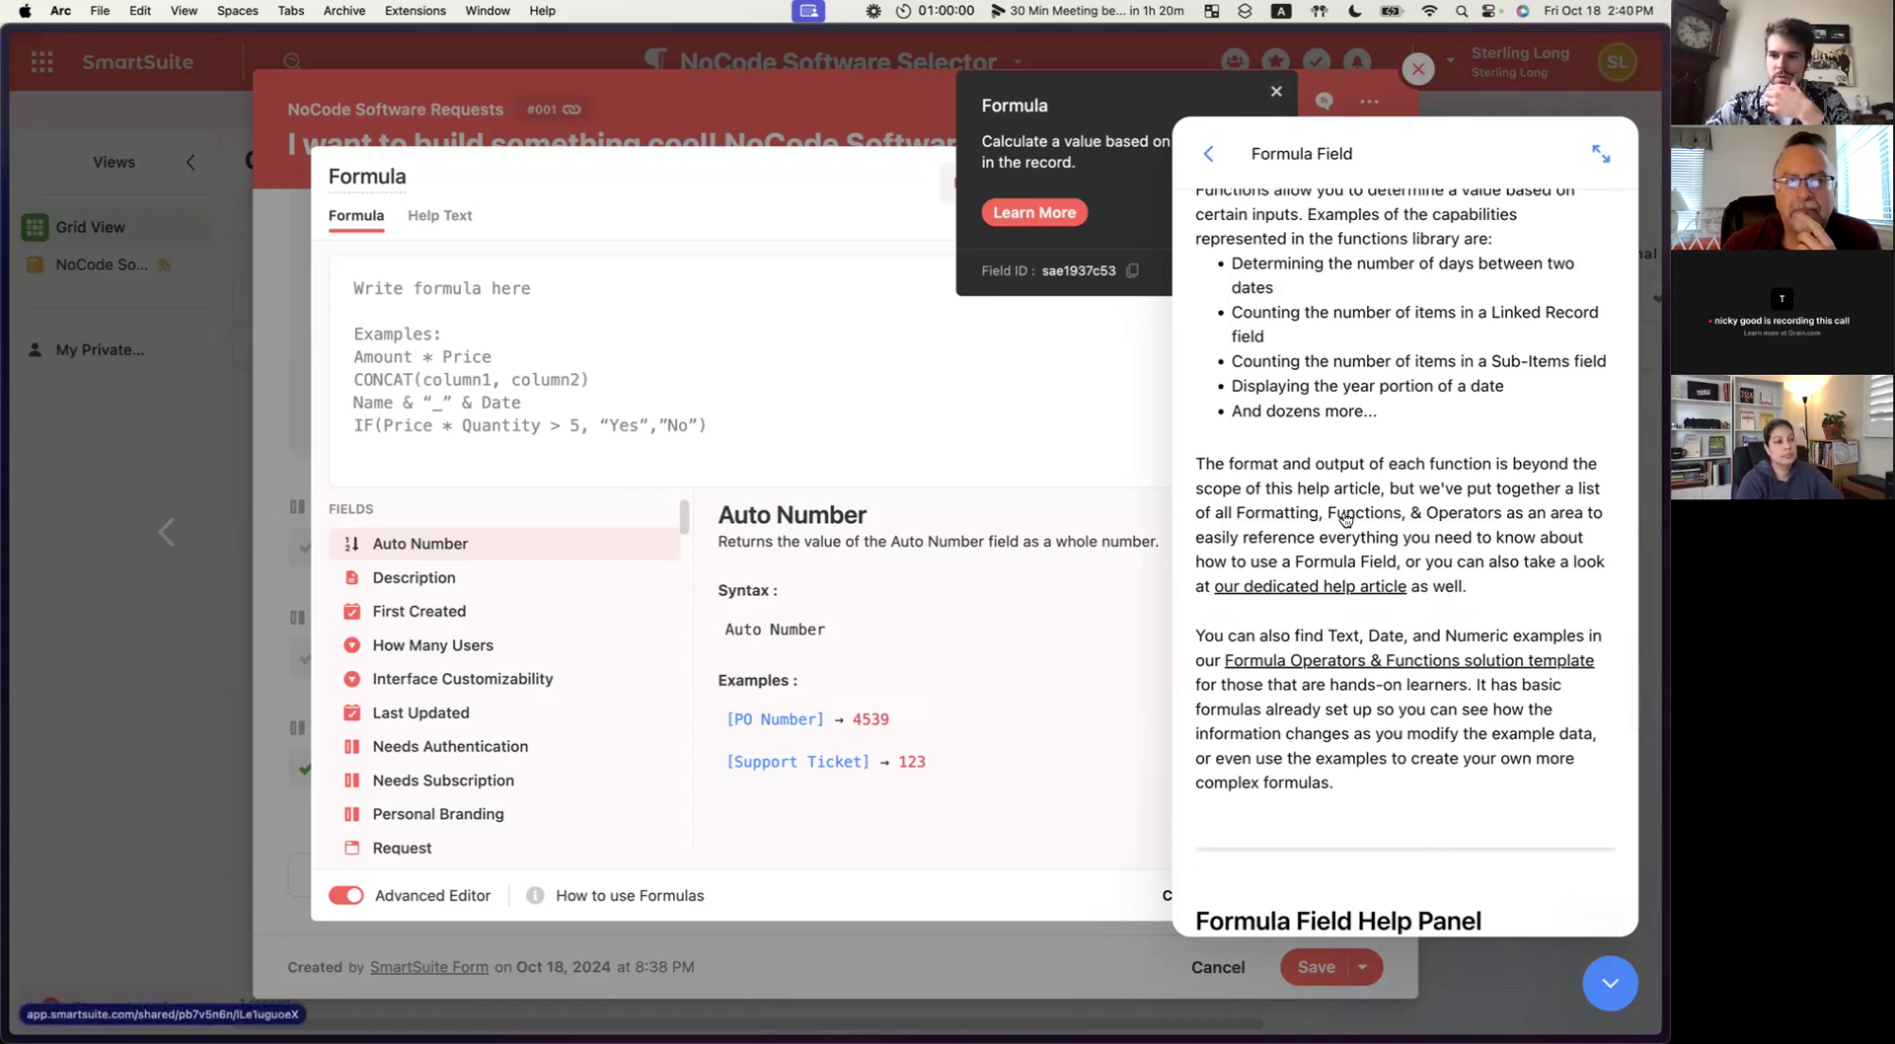
{"action": "right_click", "coordinate": [1342, 661]}
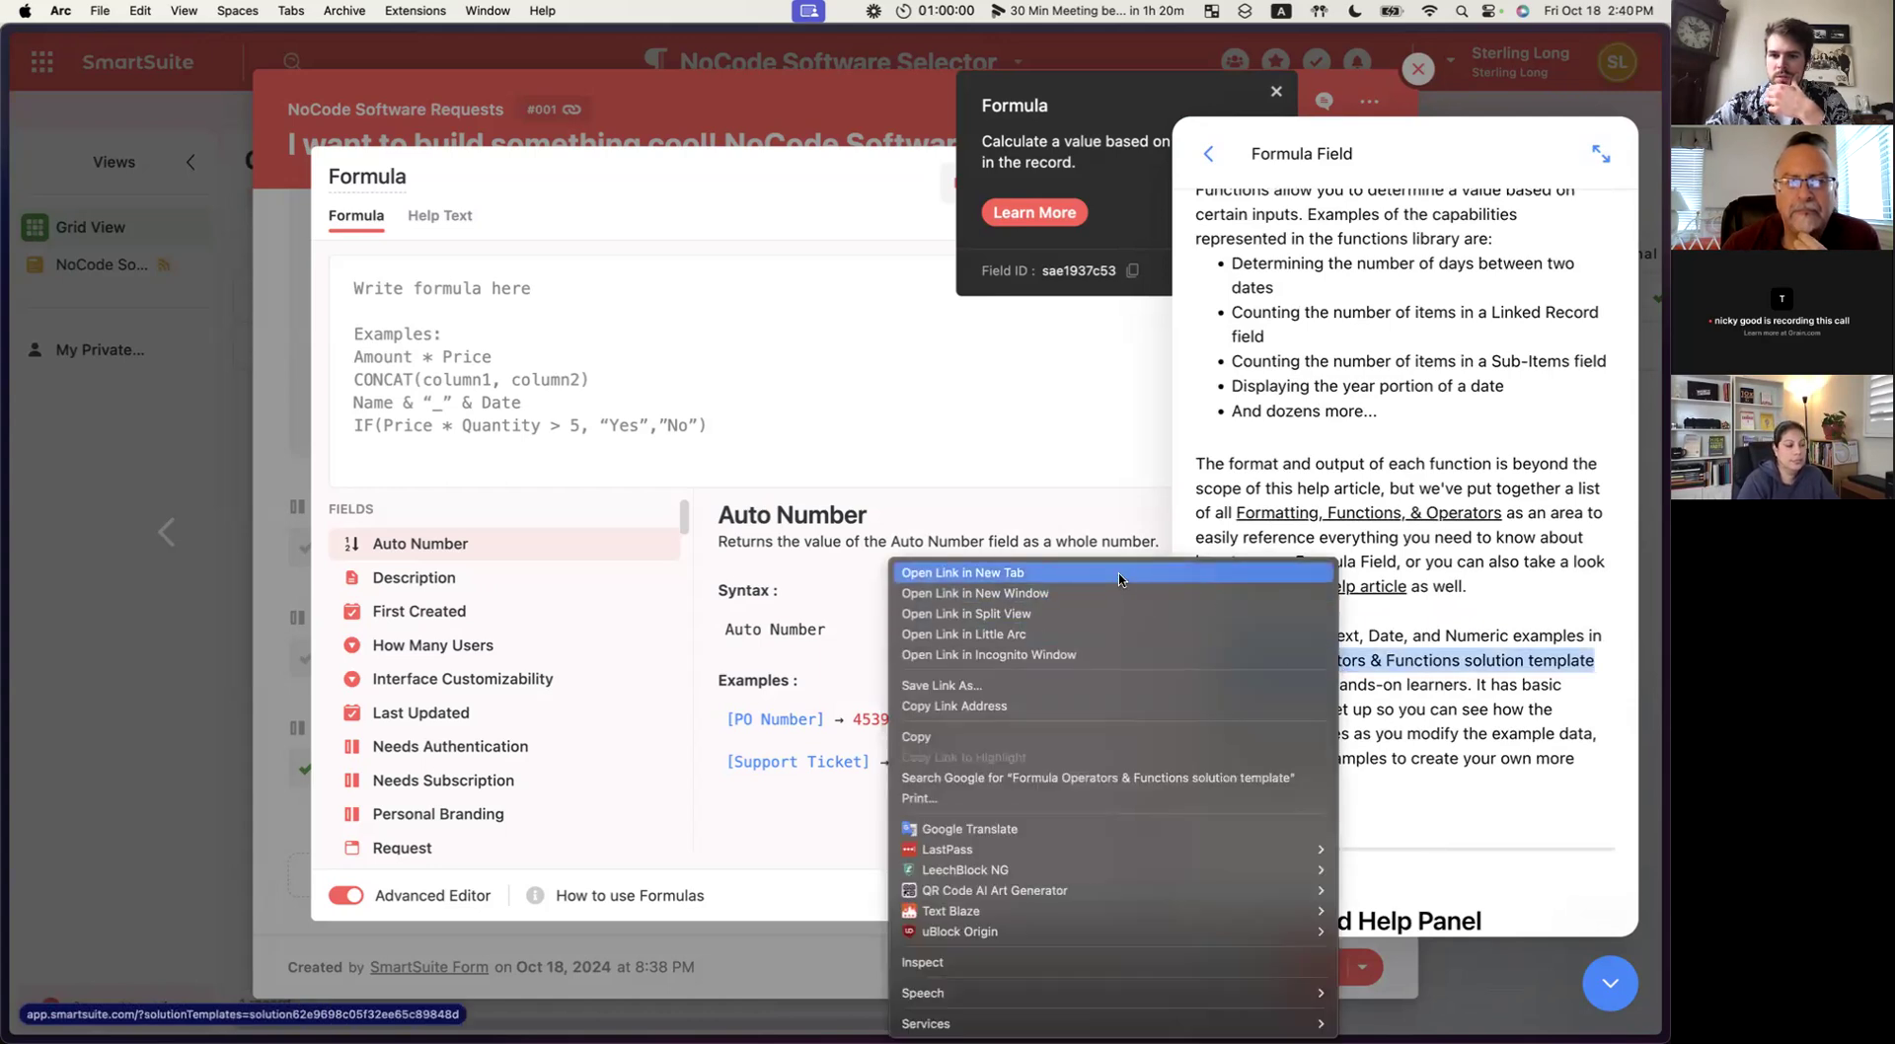
{"action": "left_click", "coordinate": [1145, 575]}
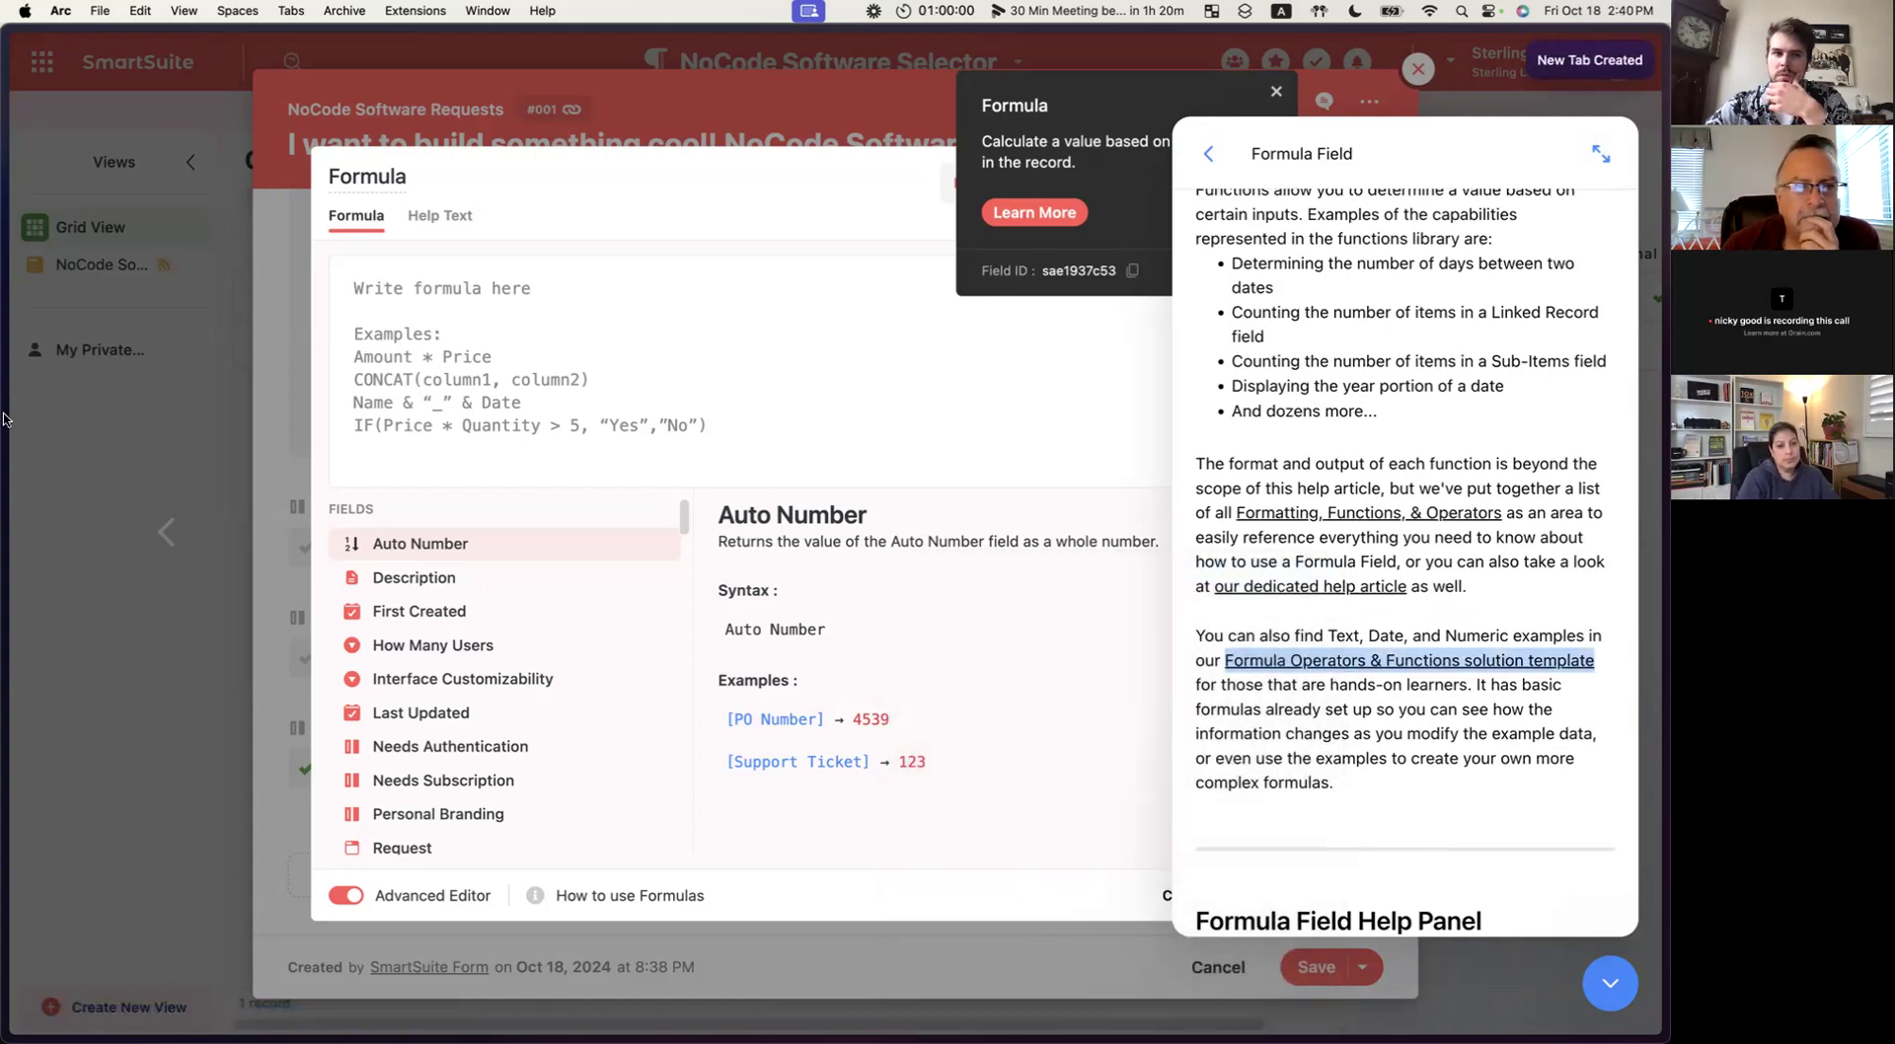
Read the Formula Operators & Functions template description with the help panel closed, and open the template's live demo.
{"action": "mouse_move", "coordinate": [2, 388]}
{"action": "left_click", "coordinate": [107, 351]}
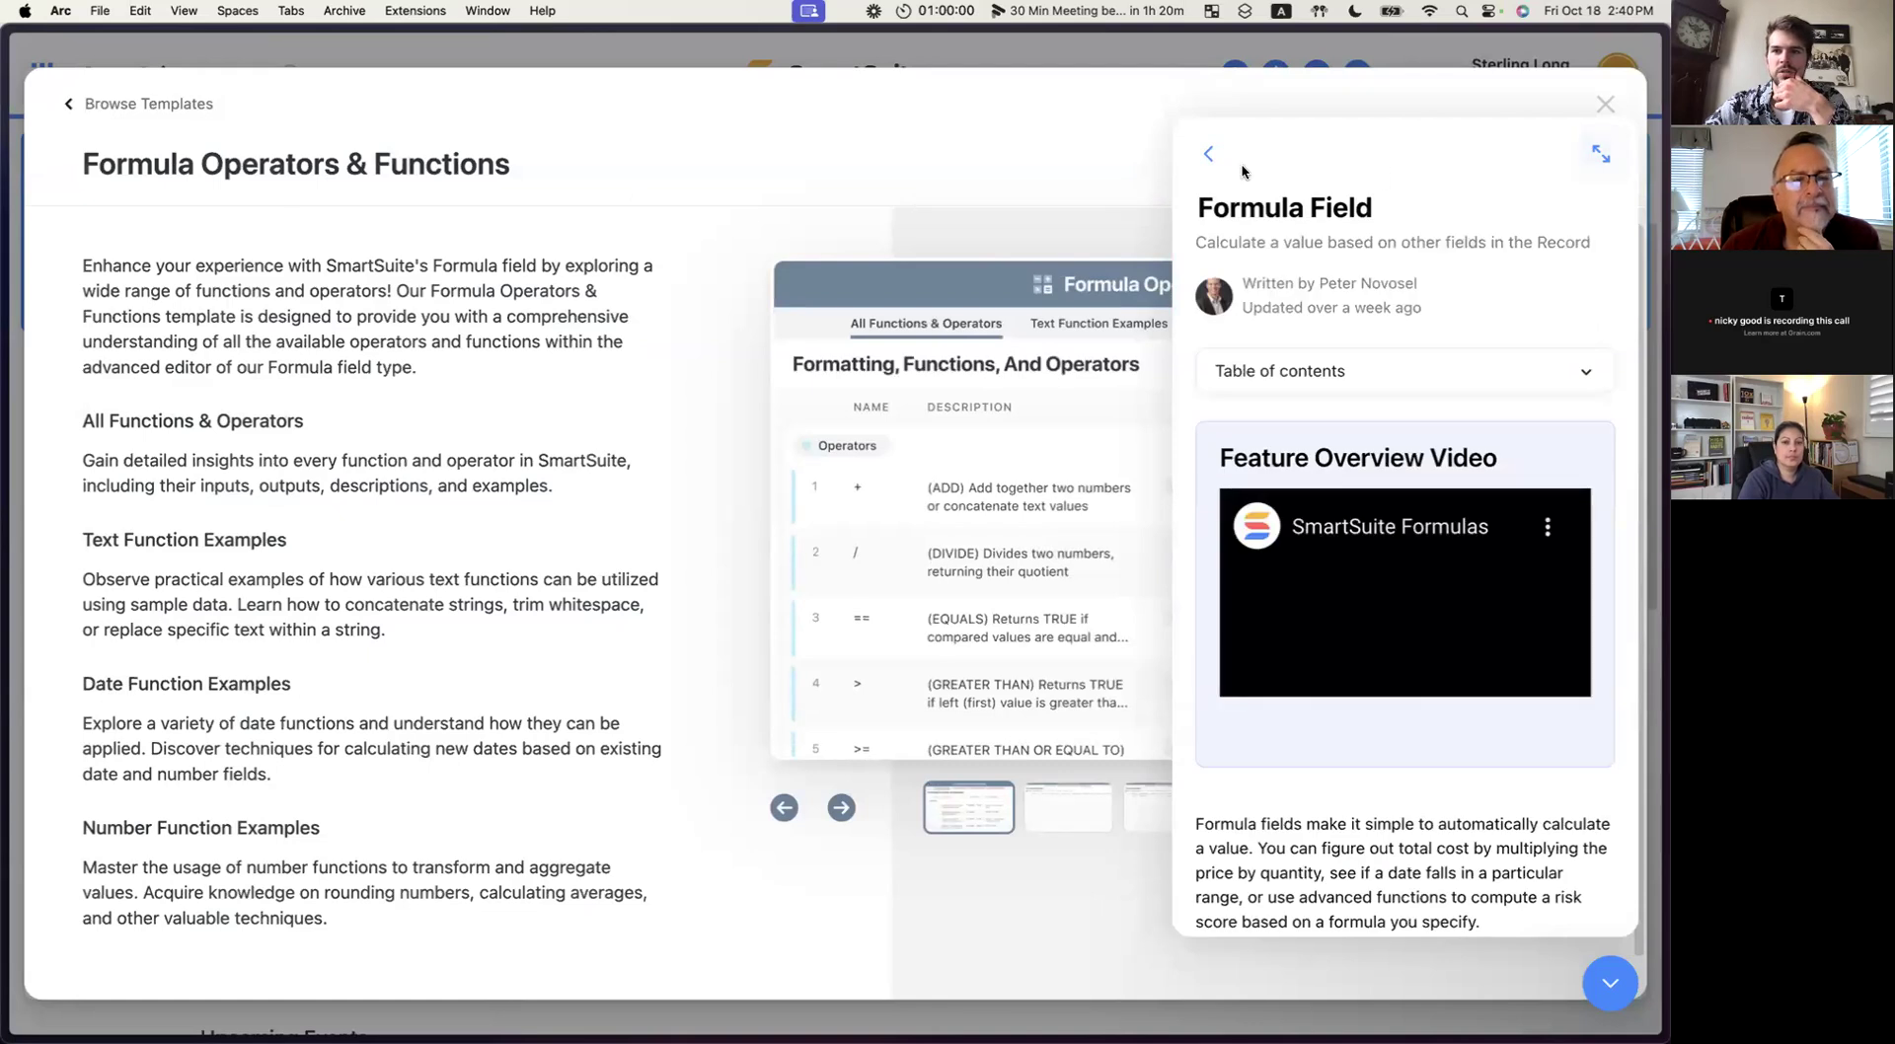
{"action": "left_click", "coordinate": [1606, 980]}
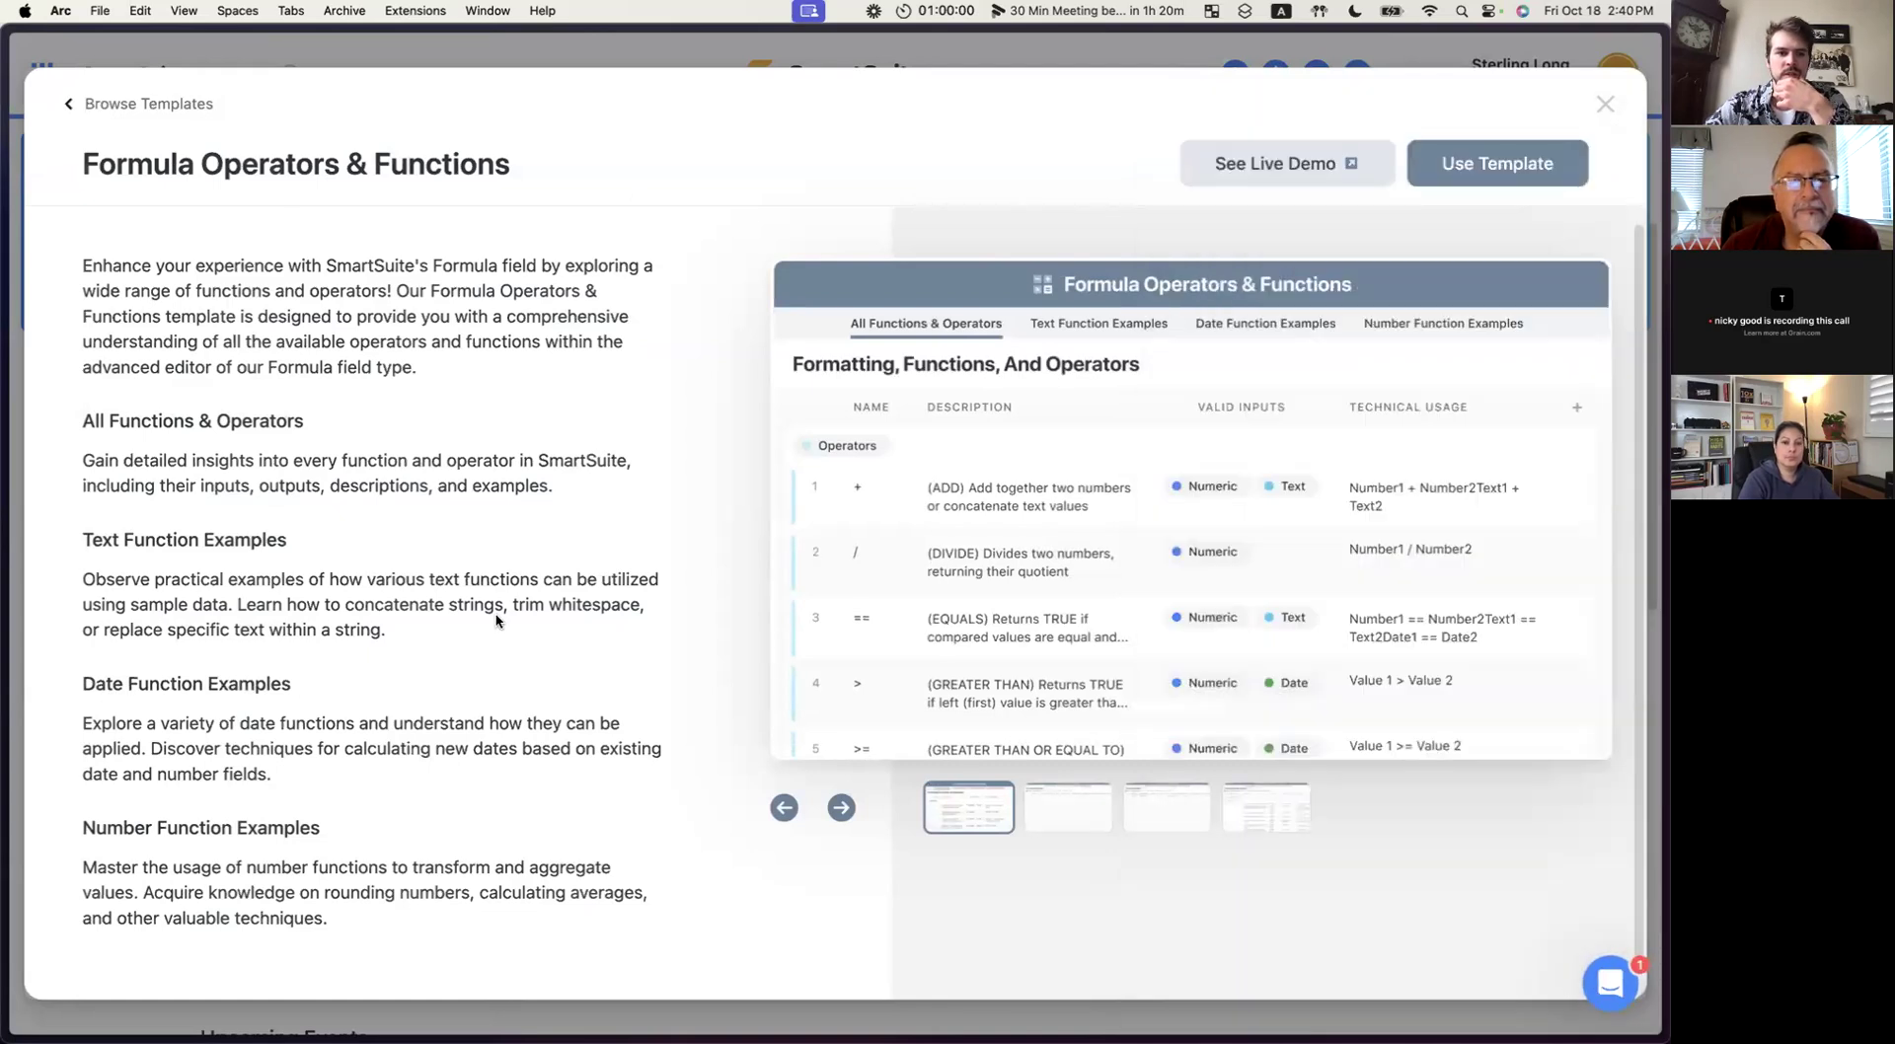
{"action": "scroll", "coordinate": [496, 620], "scroll_direction": "down", "scroll_amount": 1}
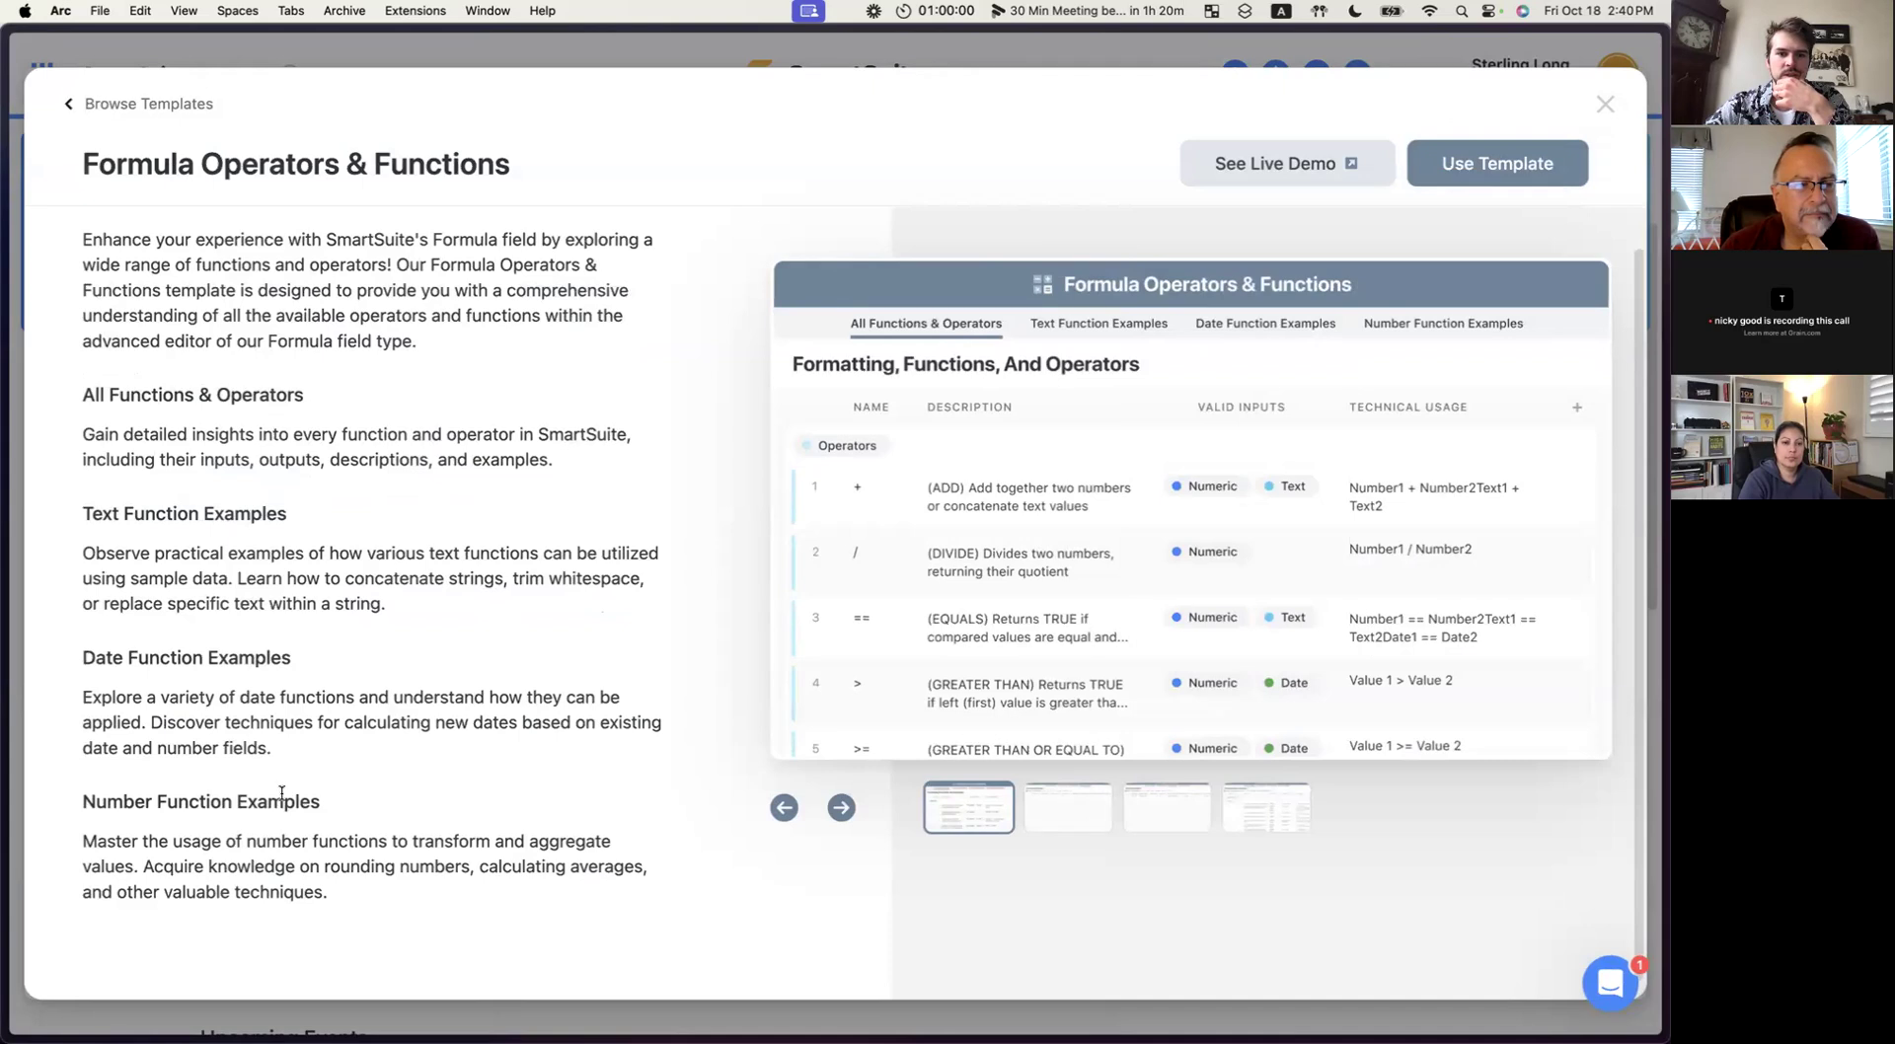
{"action": "left_click", "coordinate": [1346, 181]}
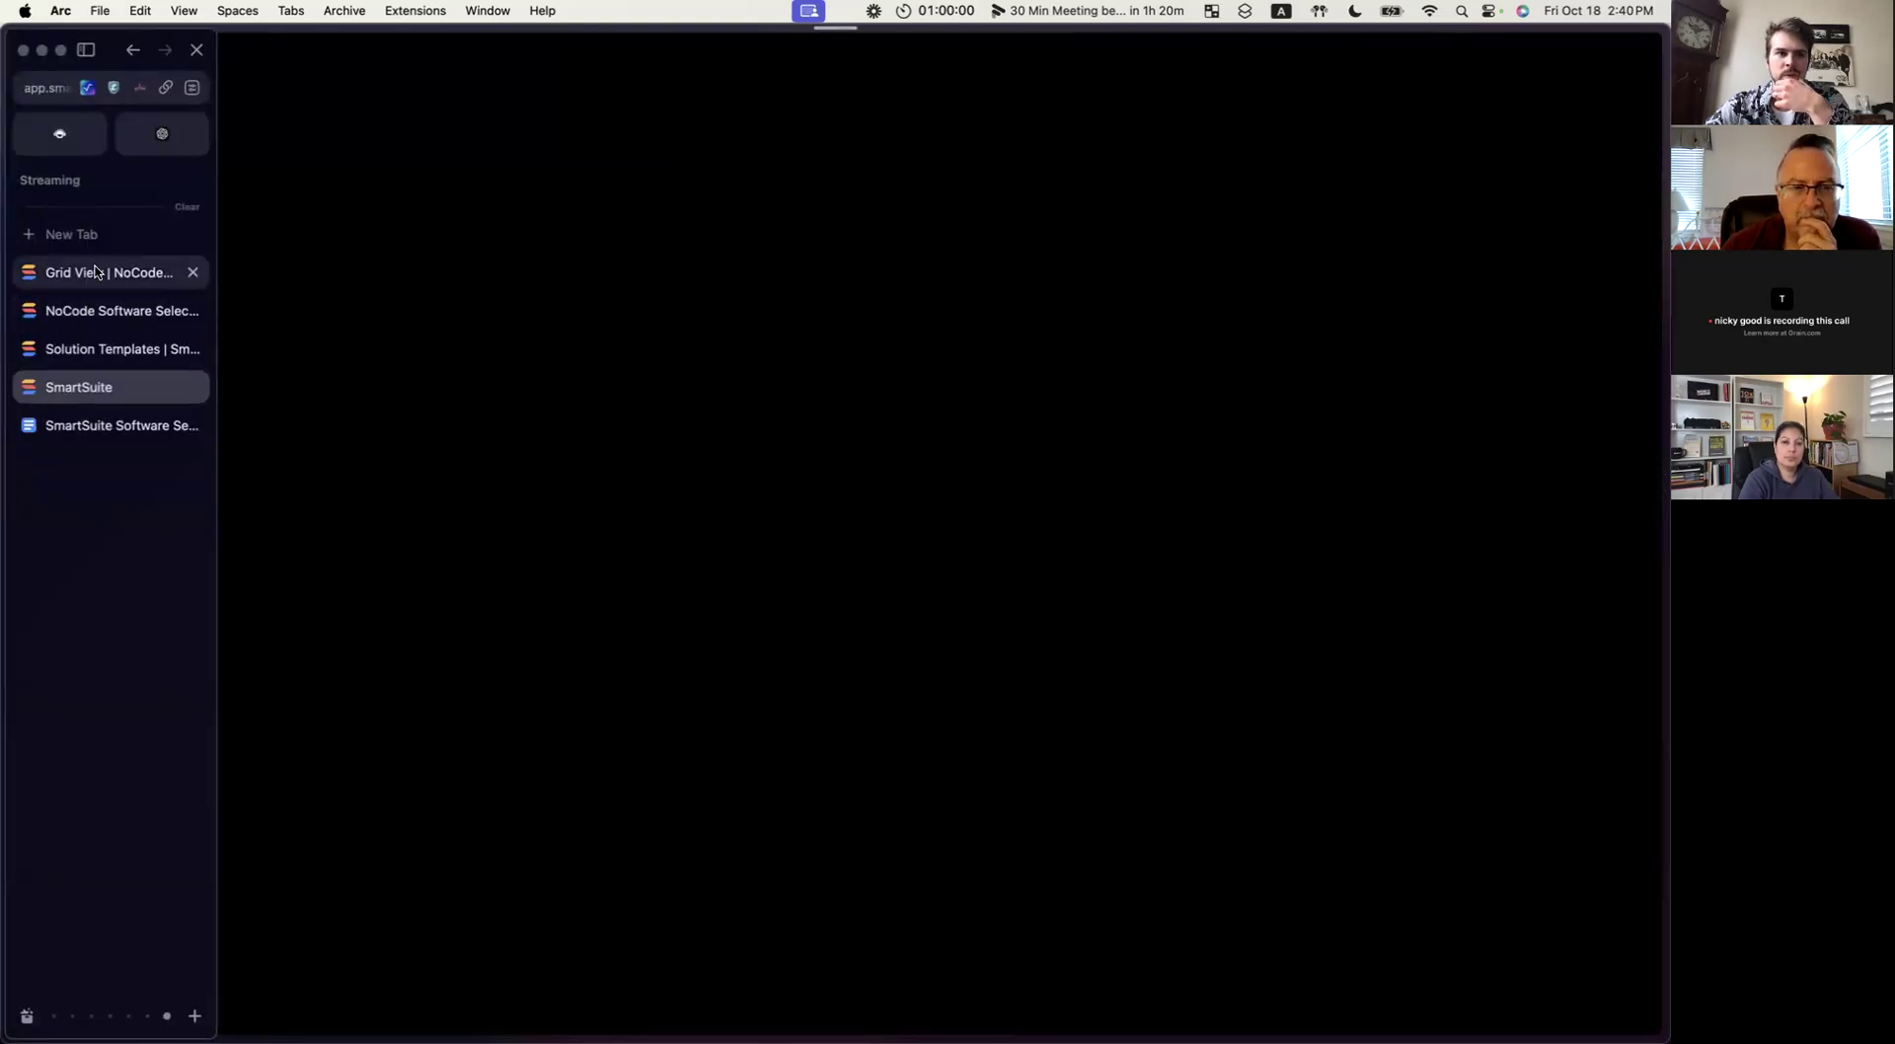
Return to the Grid View browser tab and skim the rest of the Formula Field help article, including its related videos and articles.
{"action": "left_click", "coordinate": [95, 311]}
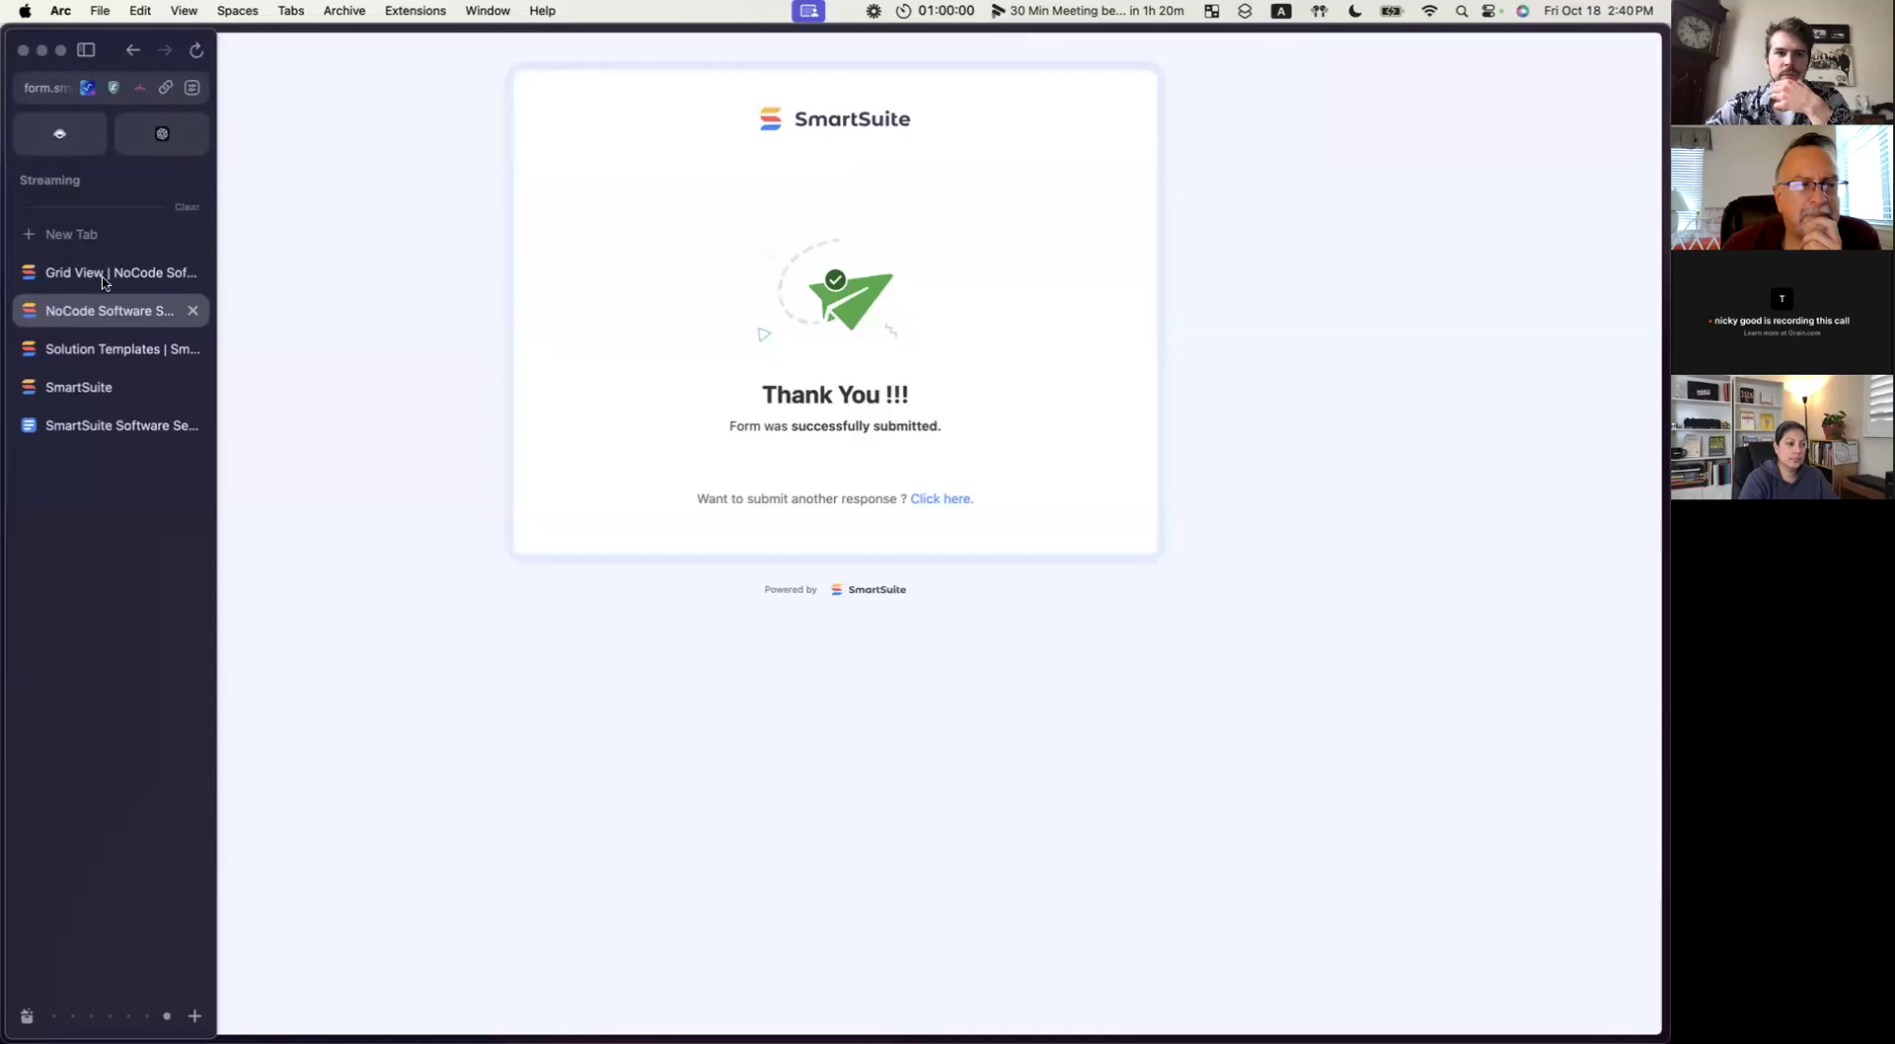
{"action": "left_click", "coordinate": [103, 281]}
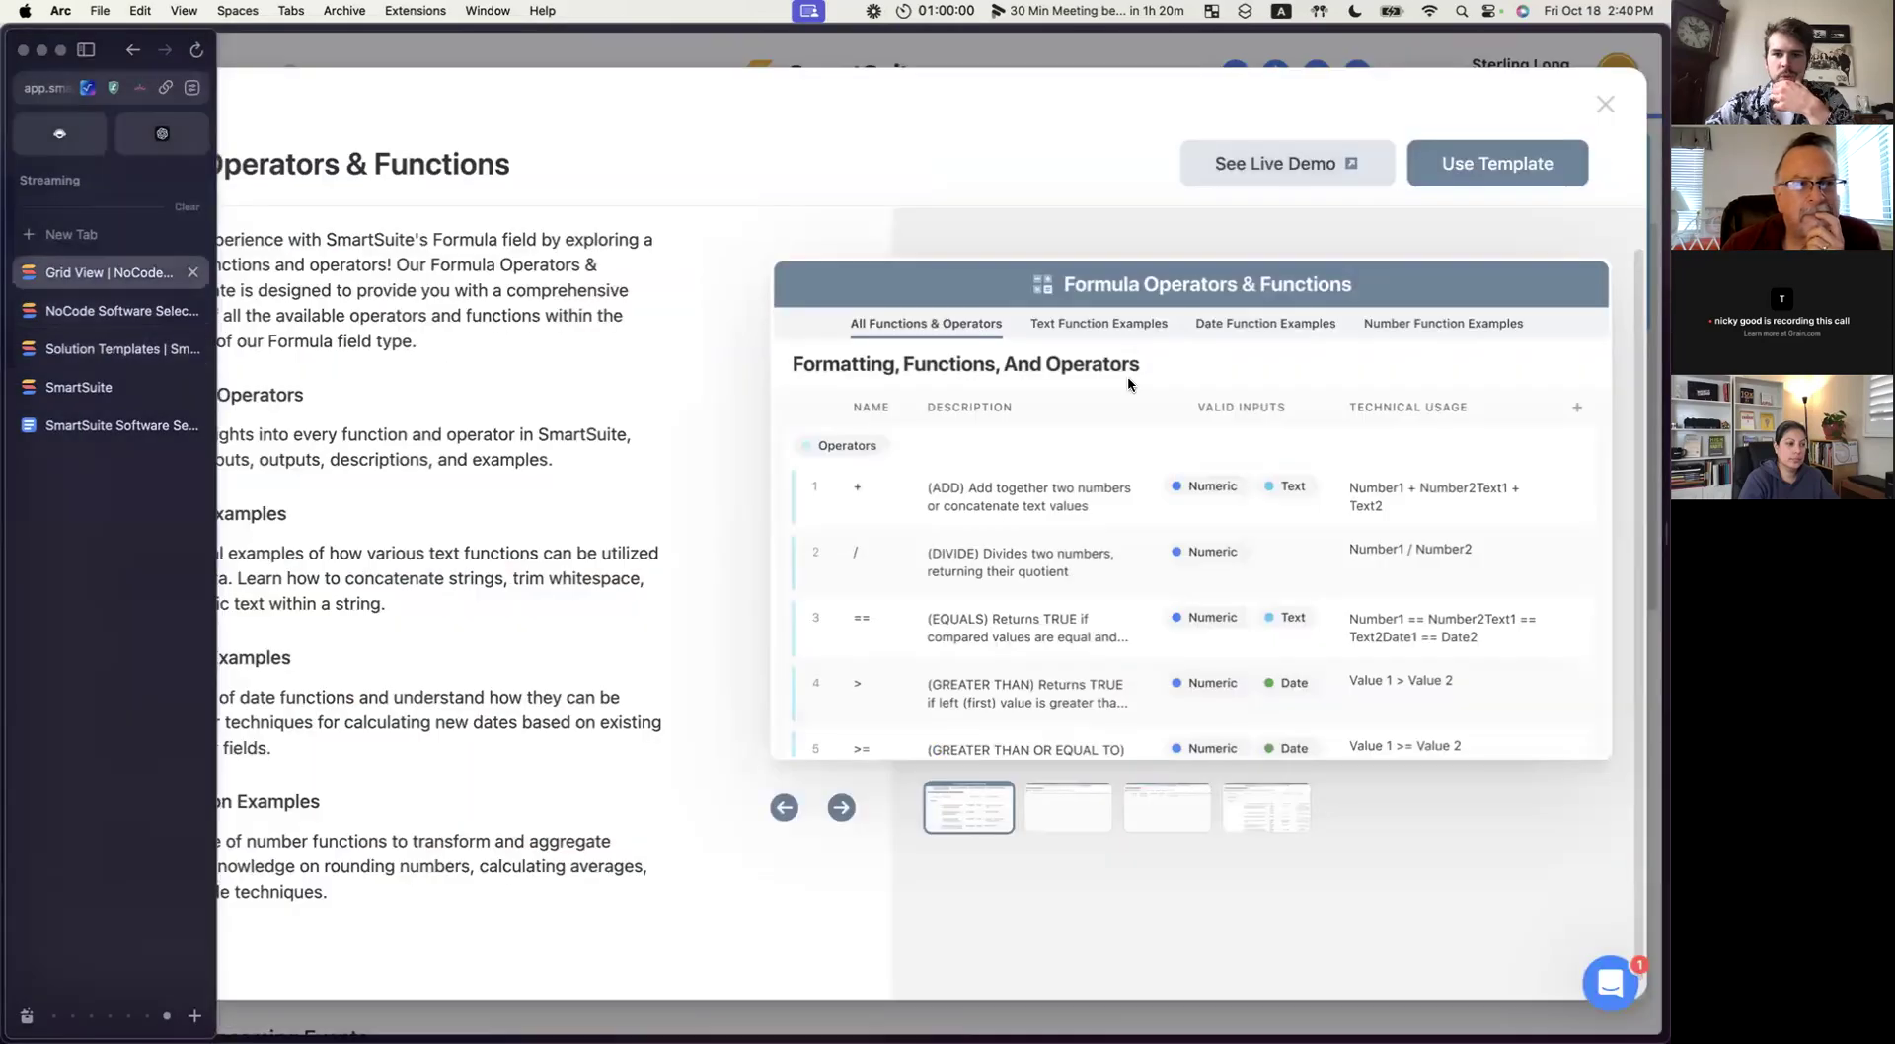
{"action": "scroll", "coordinate": [1337, 563], "scroll_direction": "down", "scroll_amount": 10}
{"action": "scroll", "coordinate": [1338, 564], "scroll_direction": "down", "scroll_amount": 7}
{"action": "scroll", "coordinate": [1296, 654], "scroll_direction": "down", "scroll_amount": 8}
{"action": "scroll", "coordinate": [1335, 563], "scroll_direction": "down", "scroll_amount": 5}
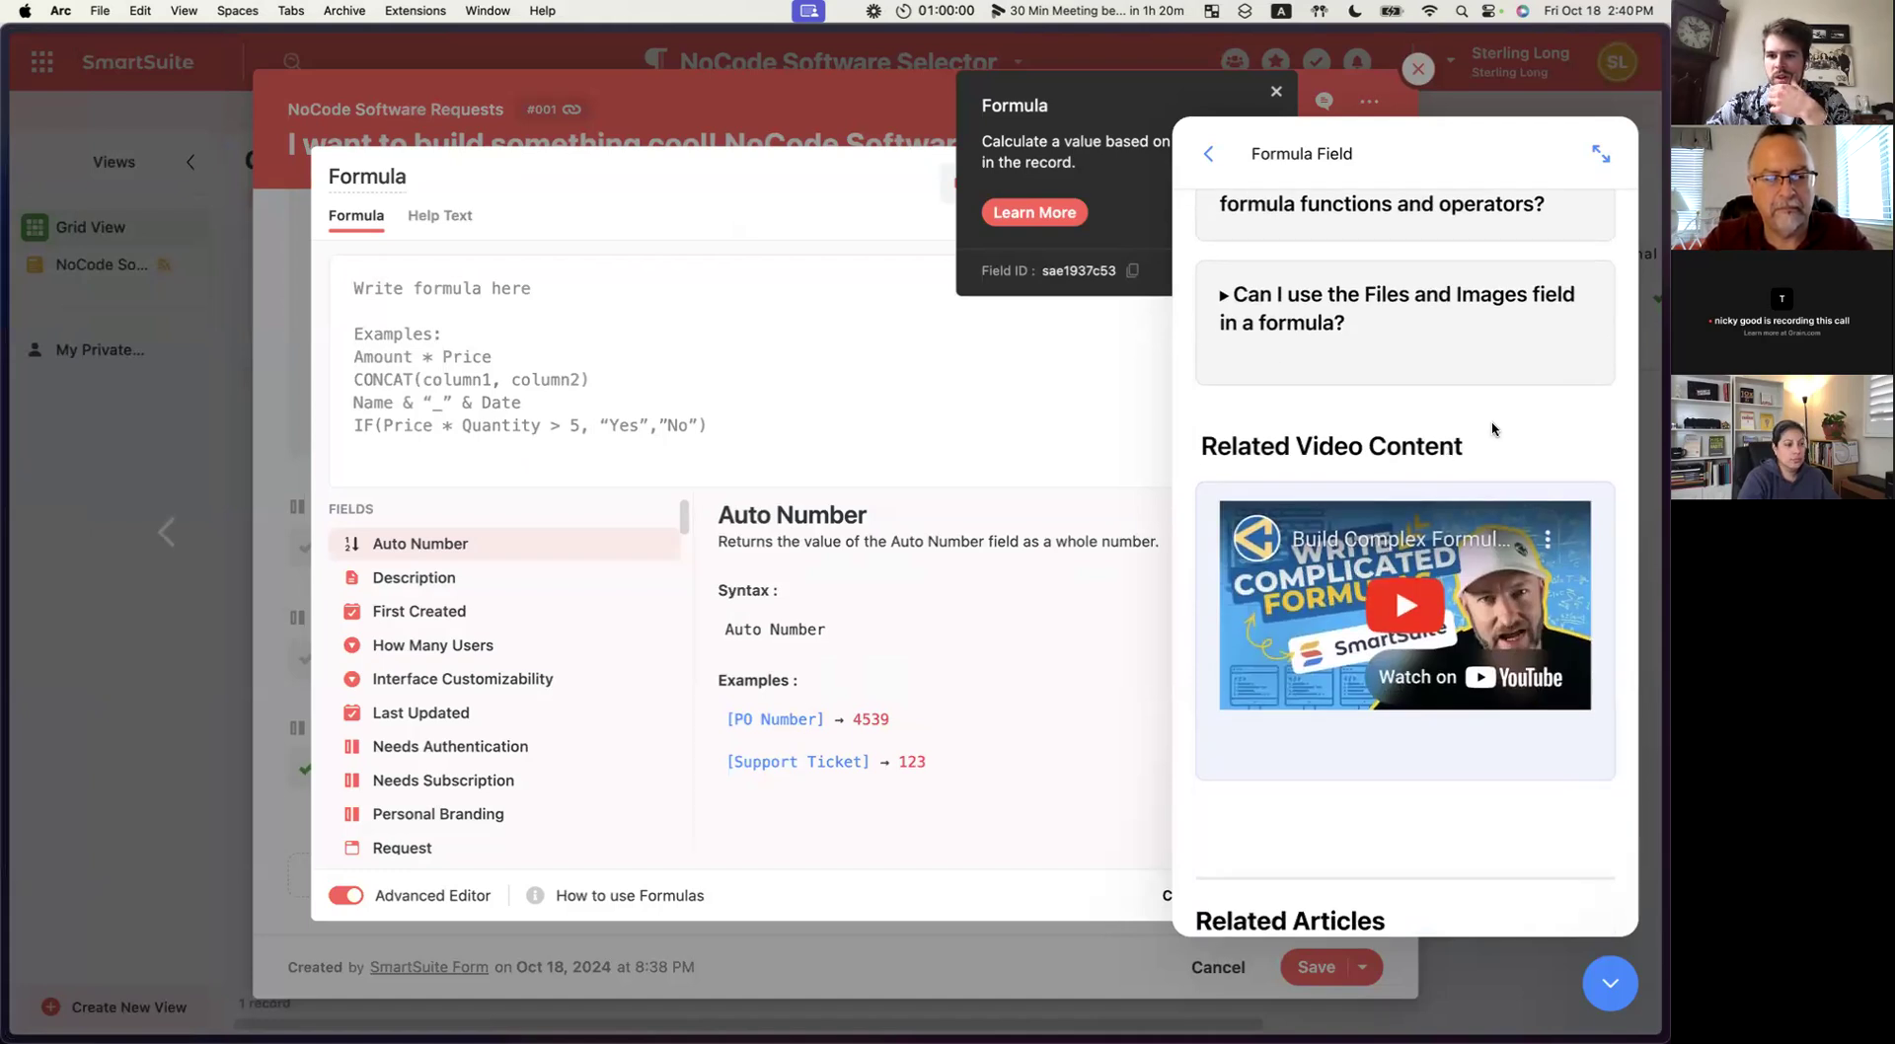
{"action": "scroll", "coordinate": [1490, 426], "scroll_direction": "down", "scroll_amount": 5}
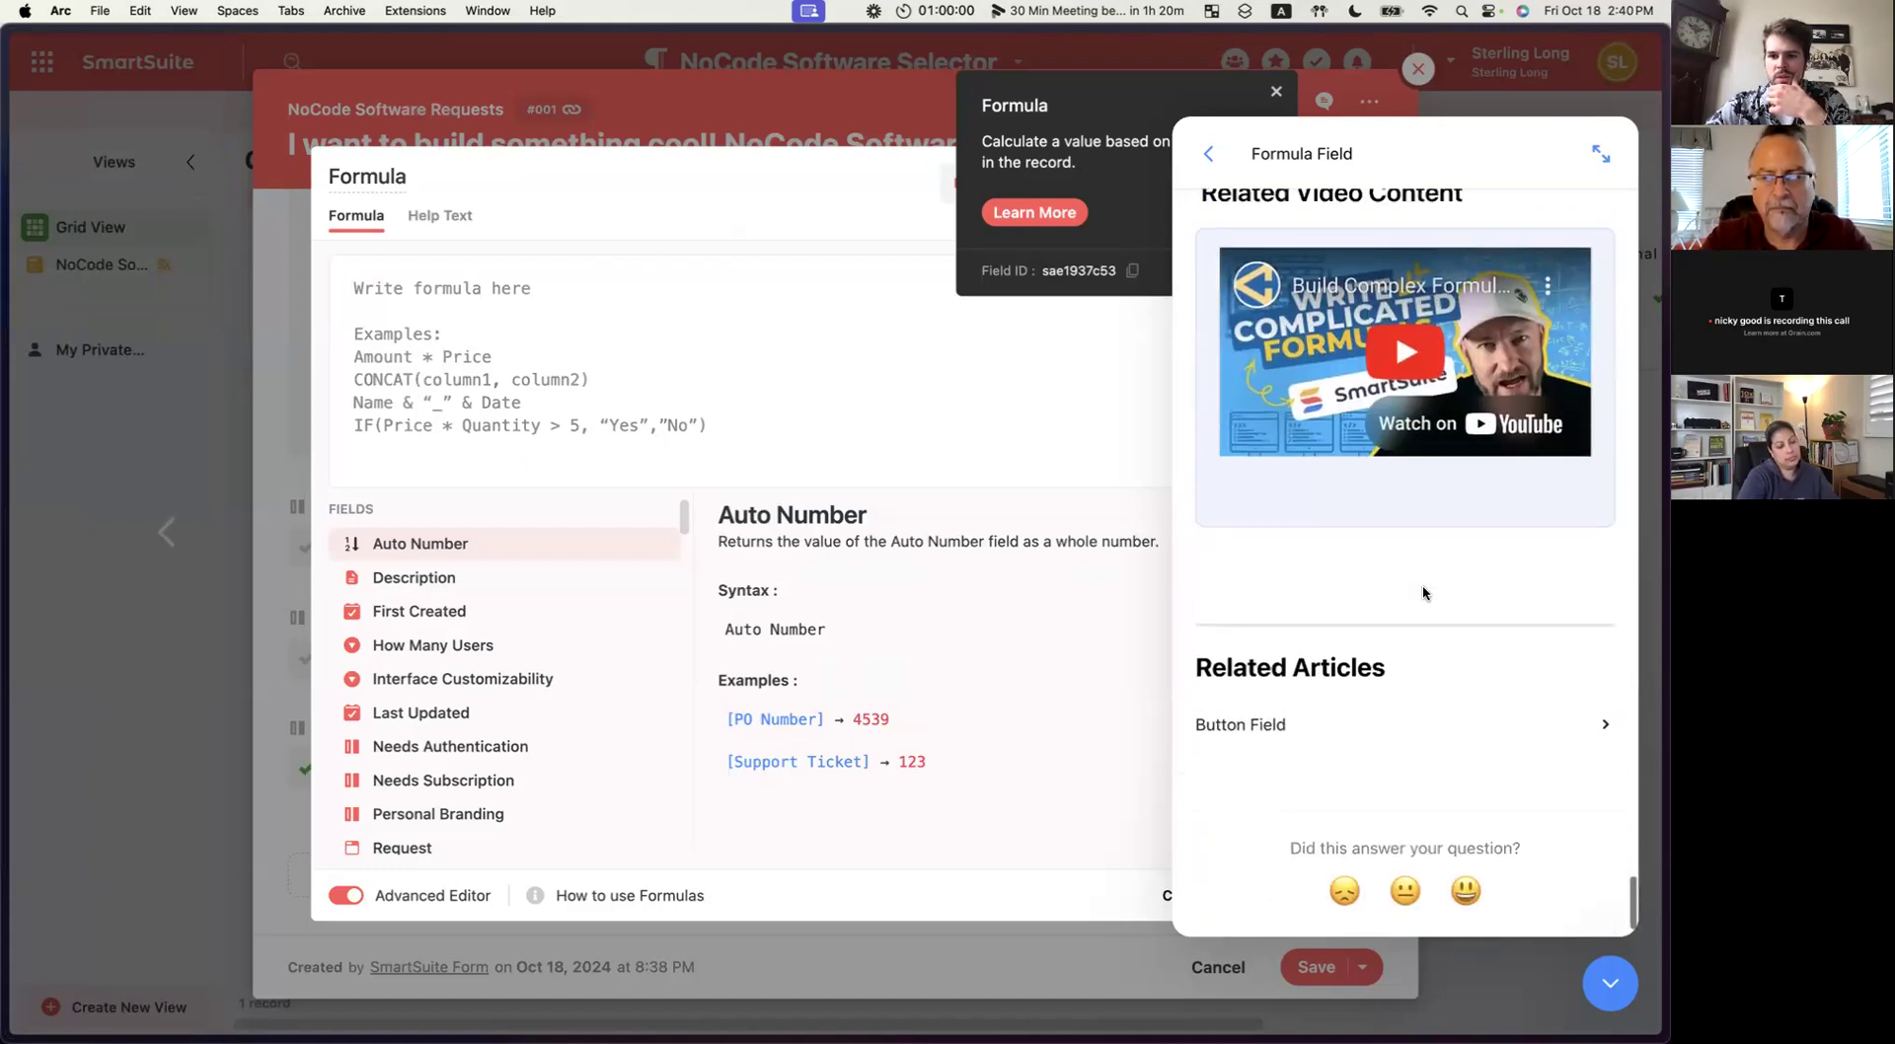
{"action": "scroll", "coordinate": [1424, 584], "scroll_direction": "up", "scroll_amount": 10}
{"action": "scroll", "coordinate": [1424, 589], "scroll_direction": "up", "scroll_amount": 10}
{"action": "scroll", "coordinate": [1423, 577], "scroll_direction": "up", "scroll_amount": 10}
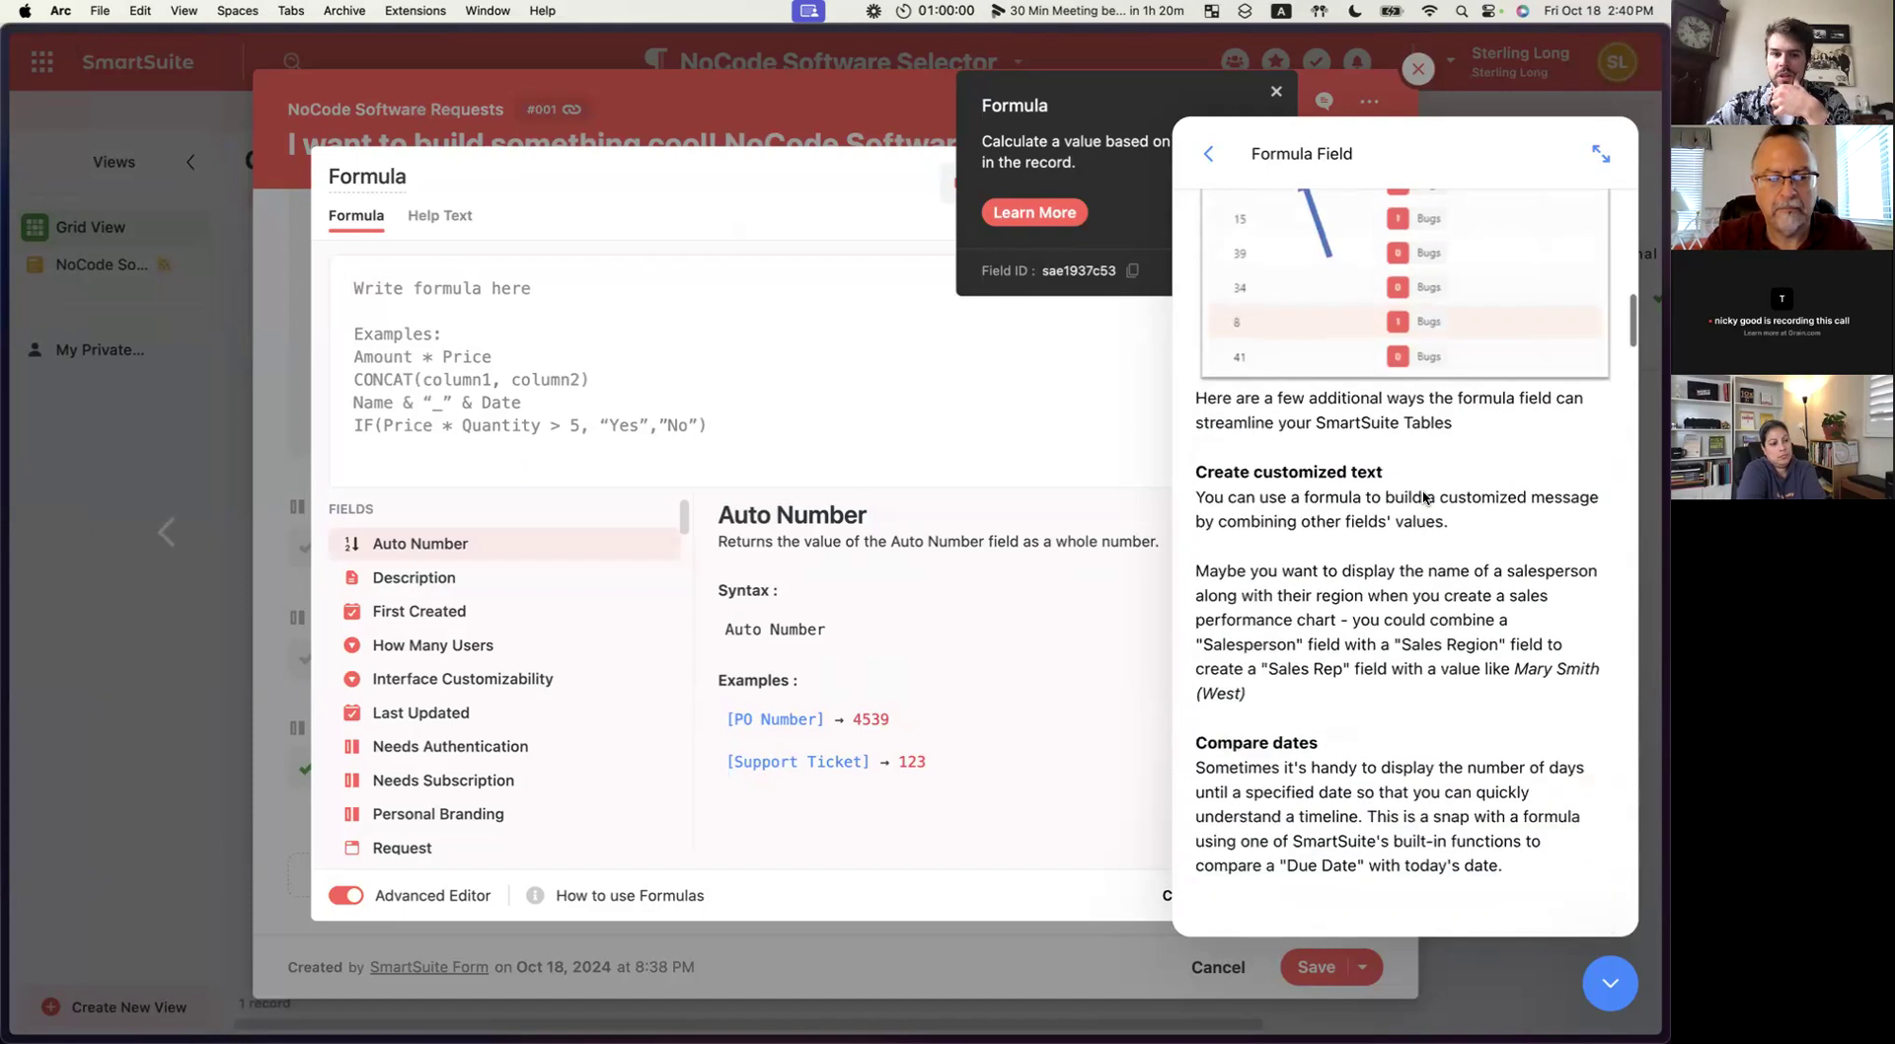
Try NoCode as the formula, discard the unsaved Formula field and close the request record.
{"action": "left_click", "coordinate": [578, 305]}
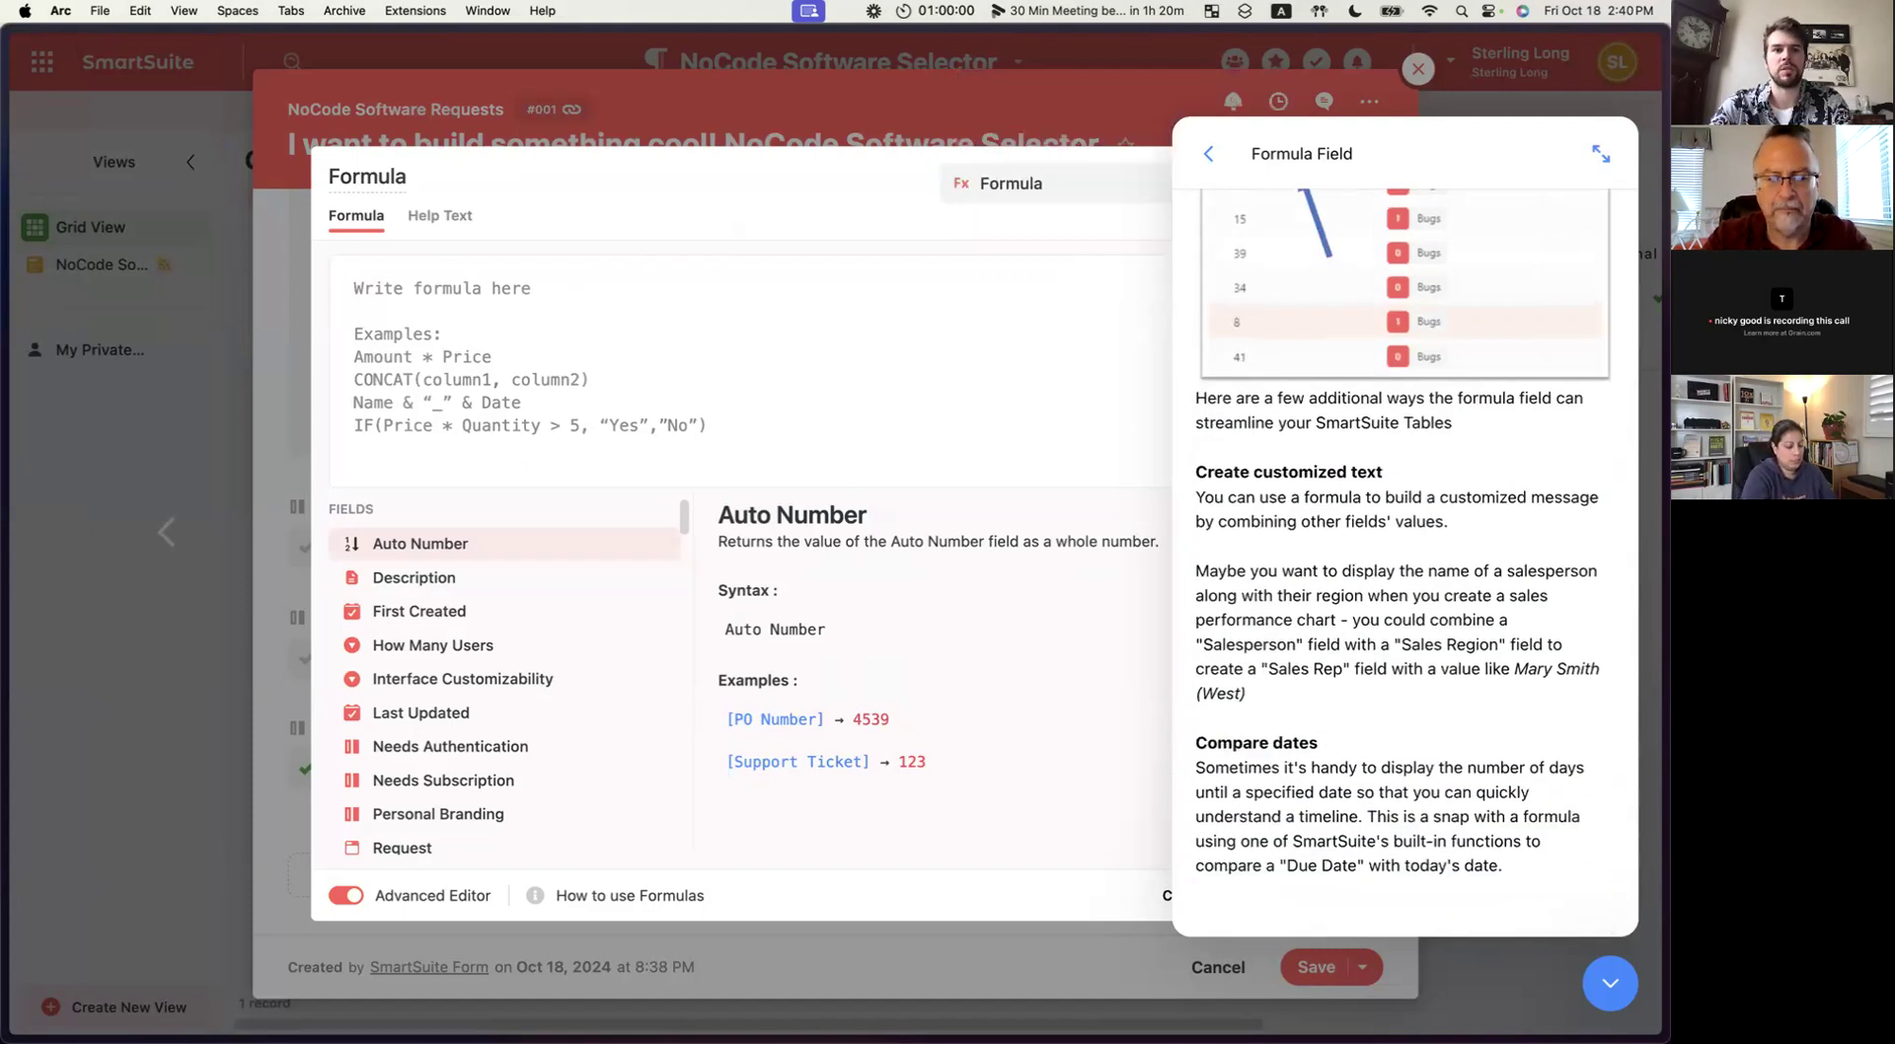
{"action": "type", "text": "NoCode"}
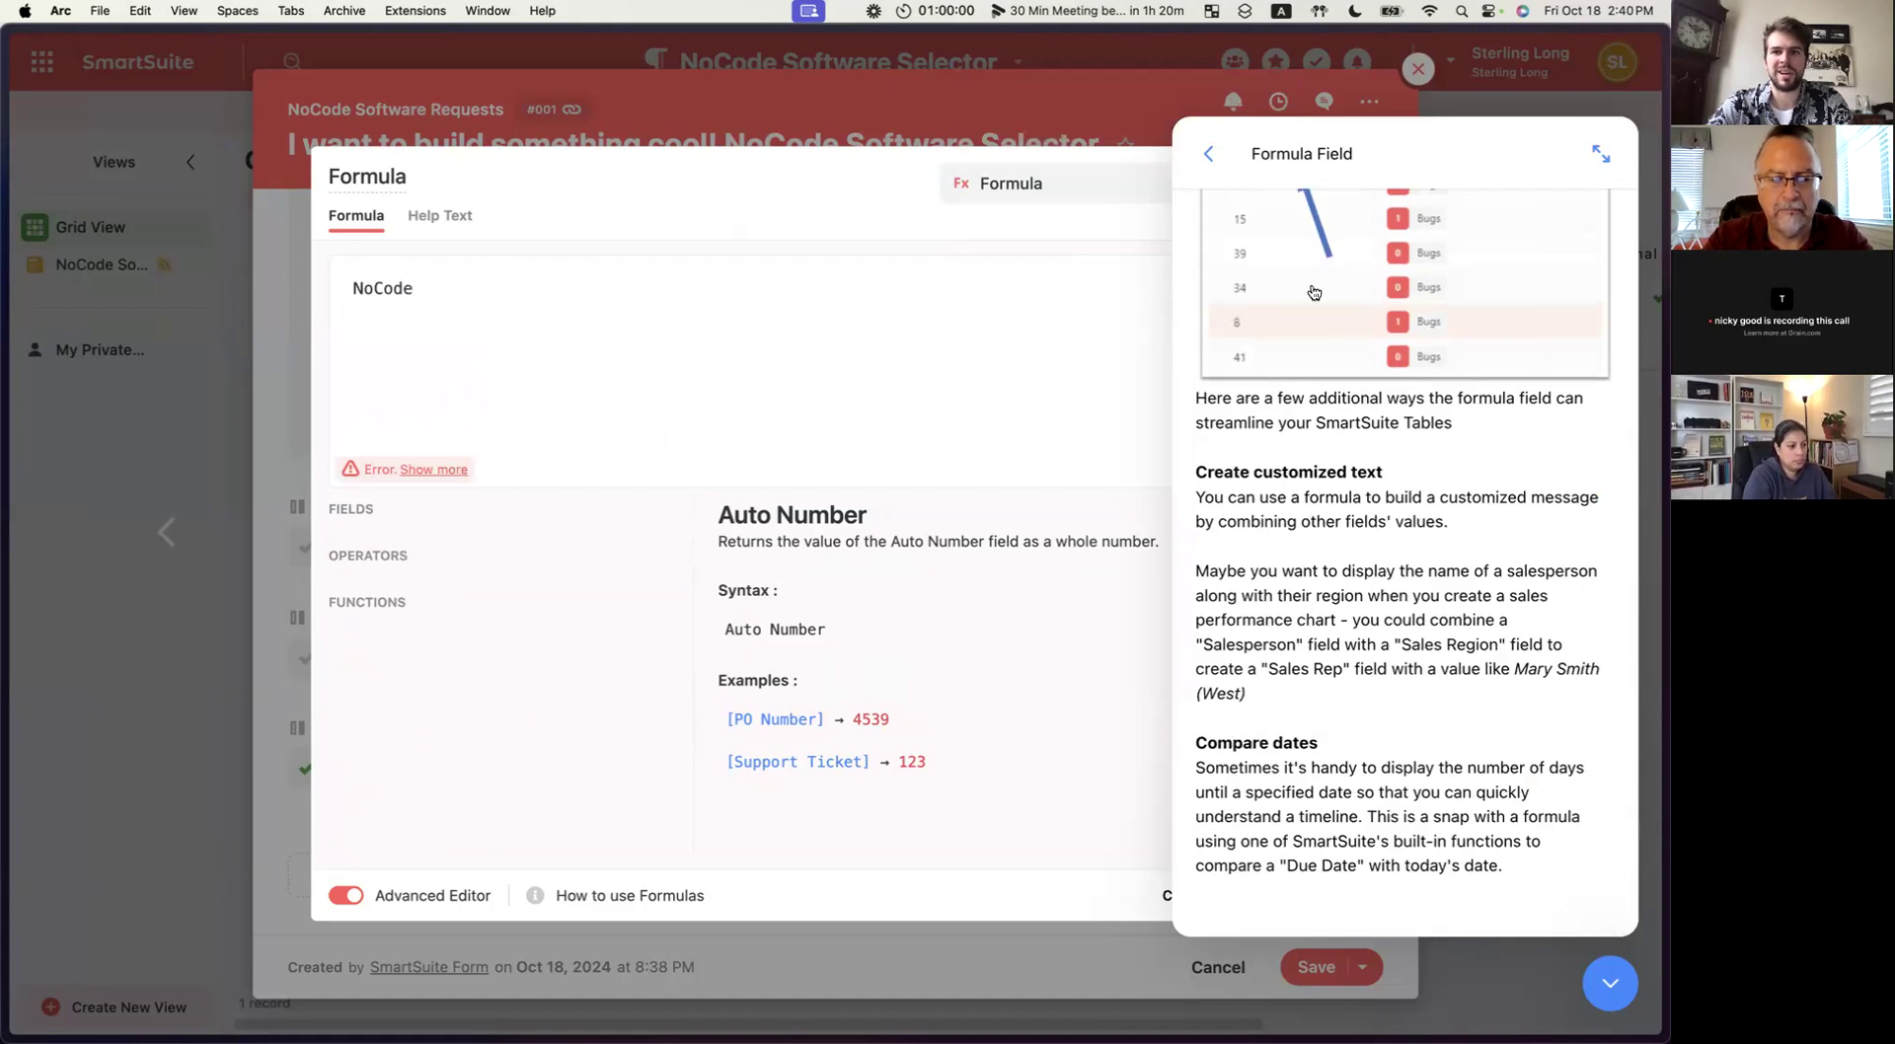
{"action": "key", "text": "Escape"}
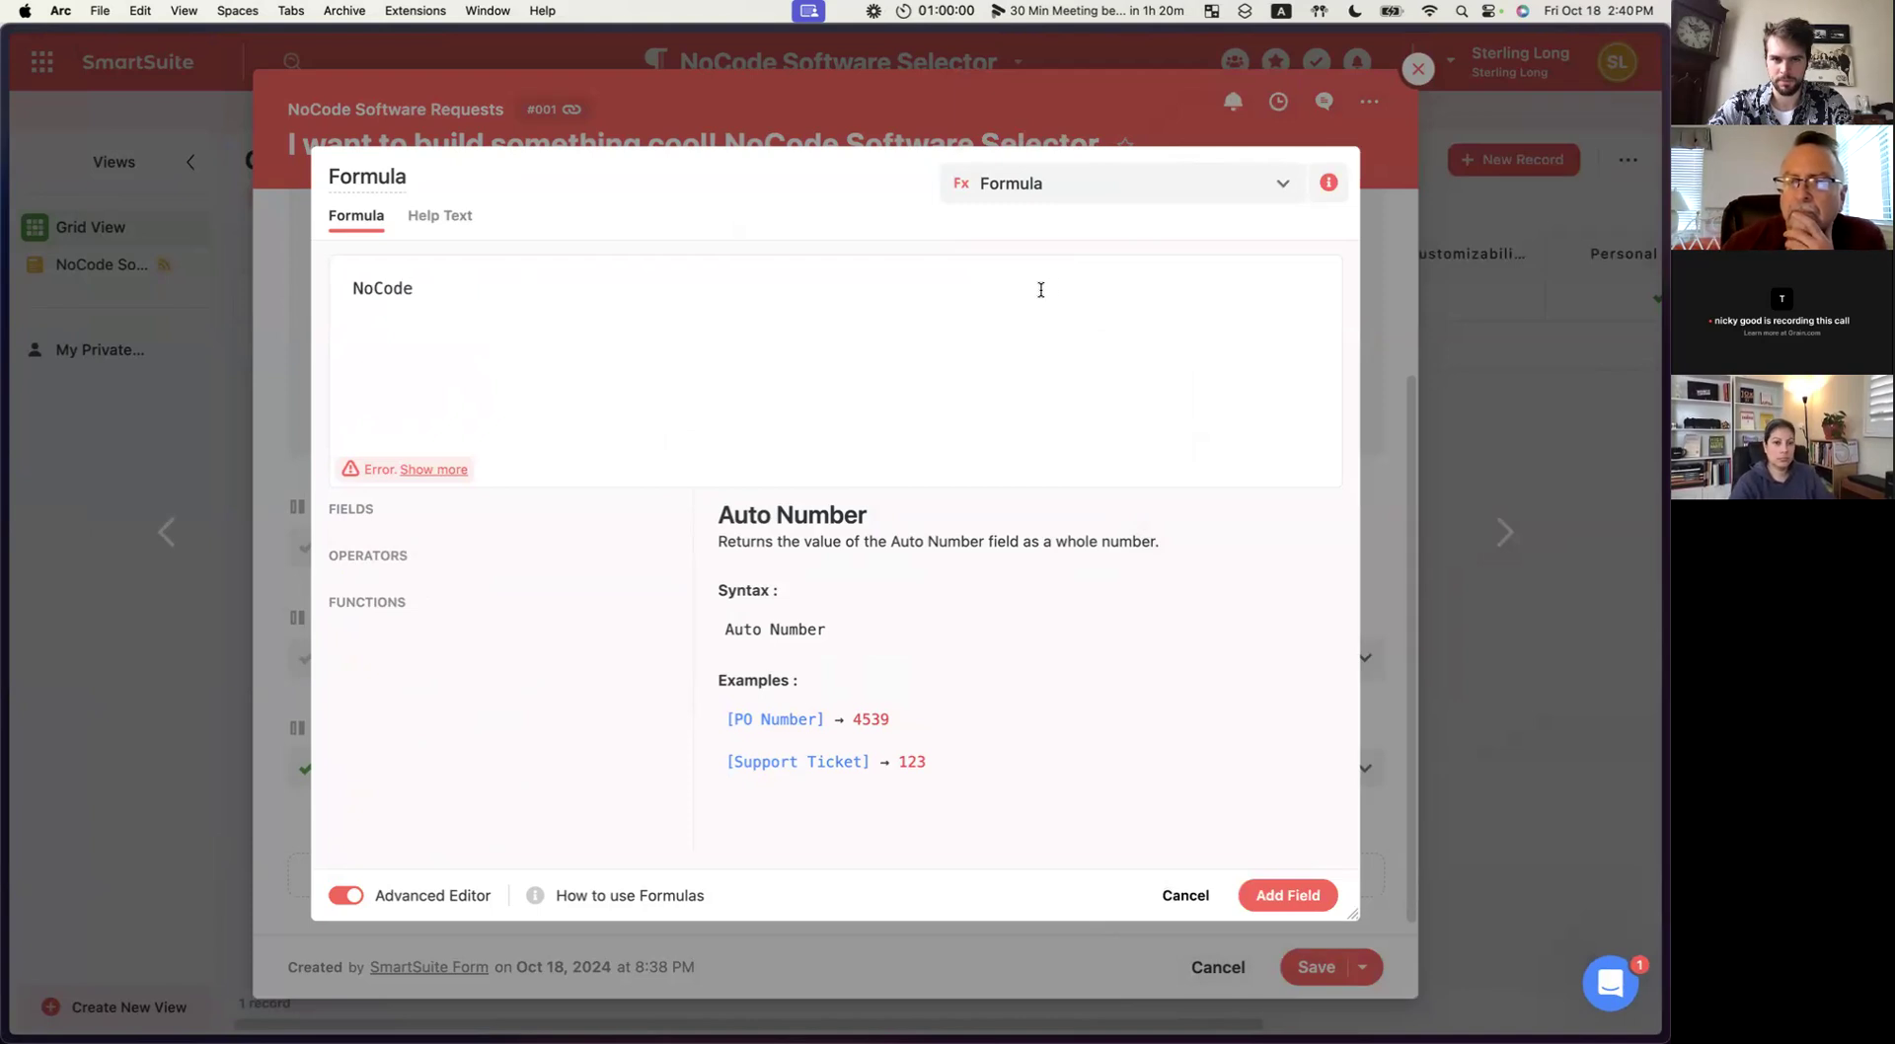
{"action": "left_click", "coordinate": [1185, 895]}
{"action": "left_click", "coordinate": [830, 622]}
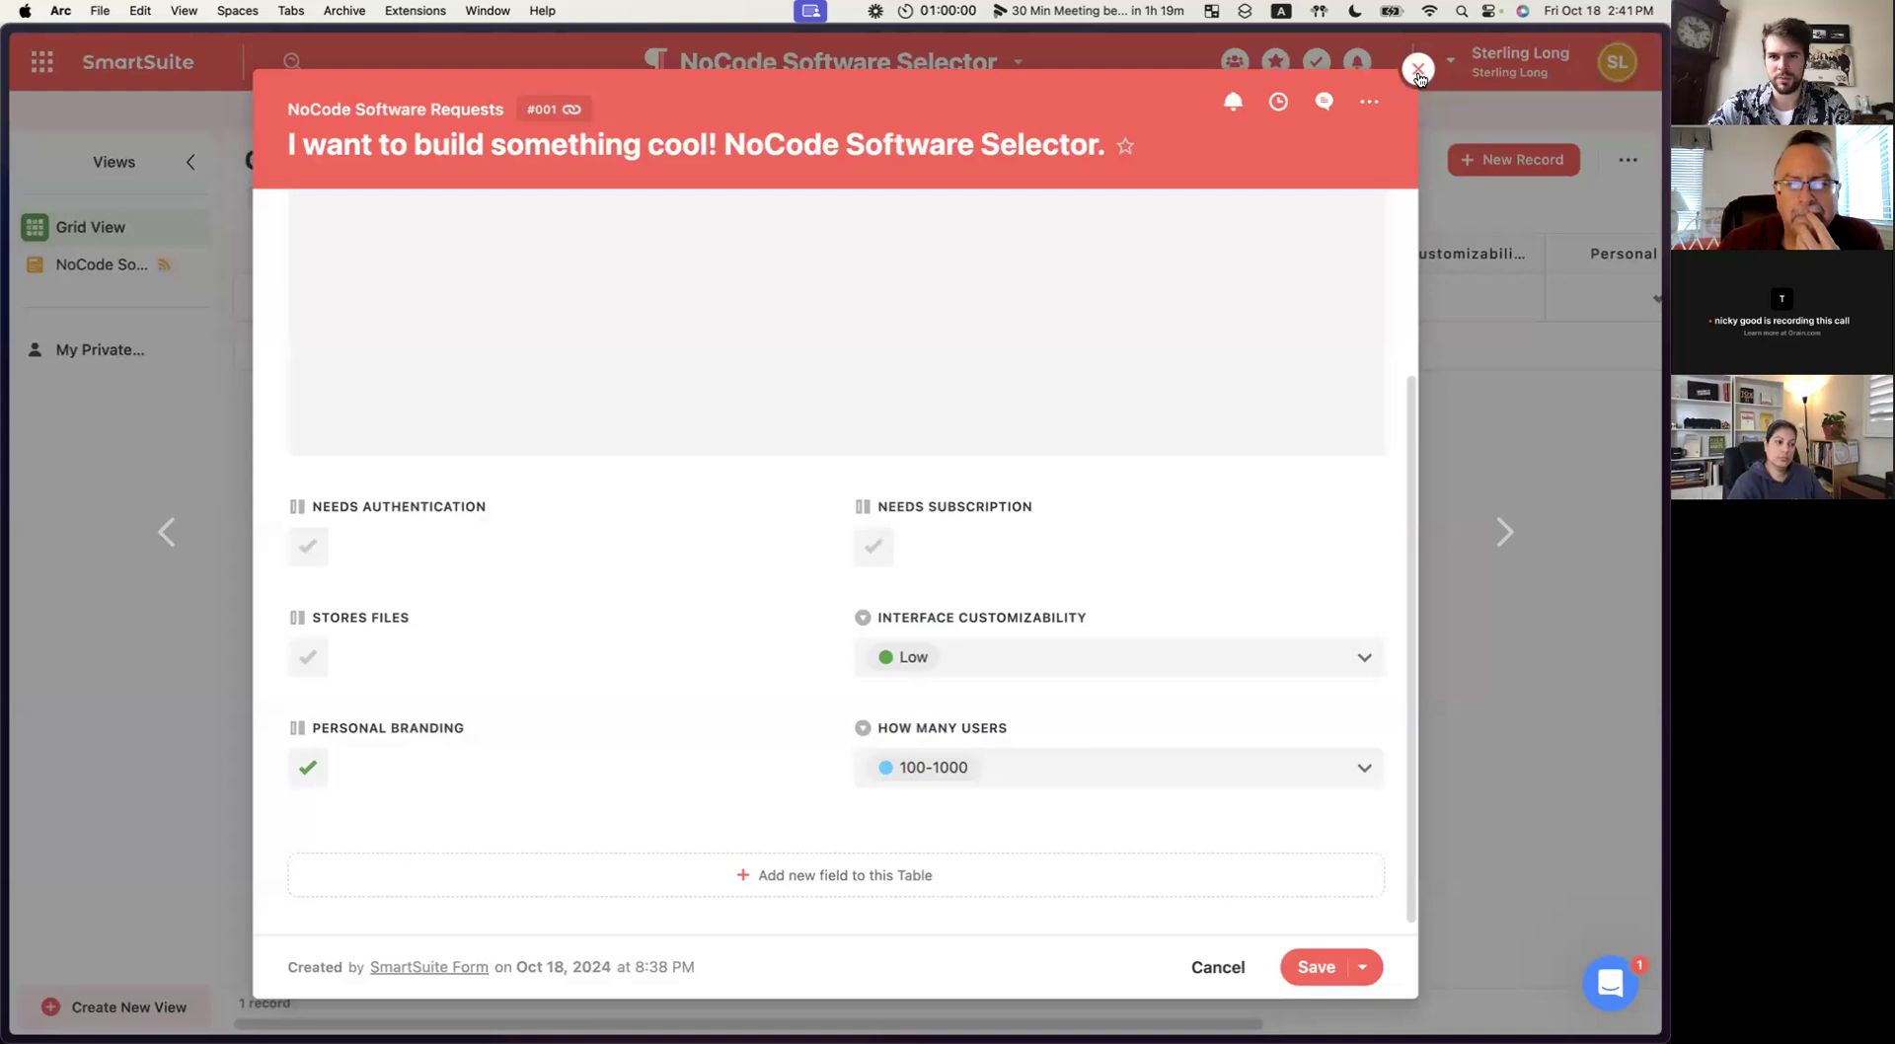
{"action": "left_click", "coordinate": [1419, 69]}
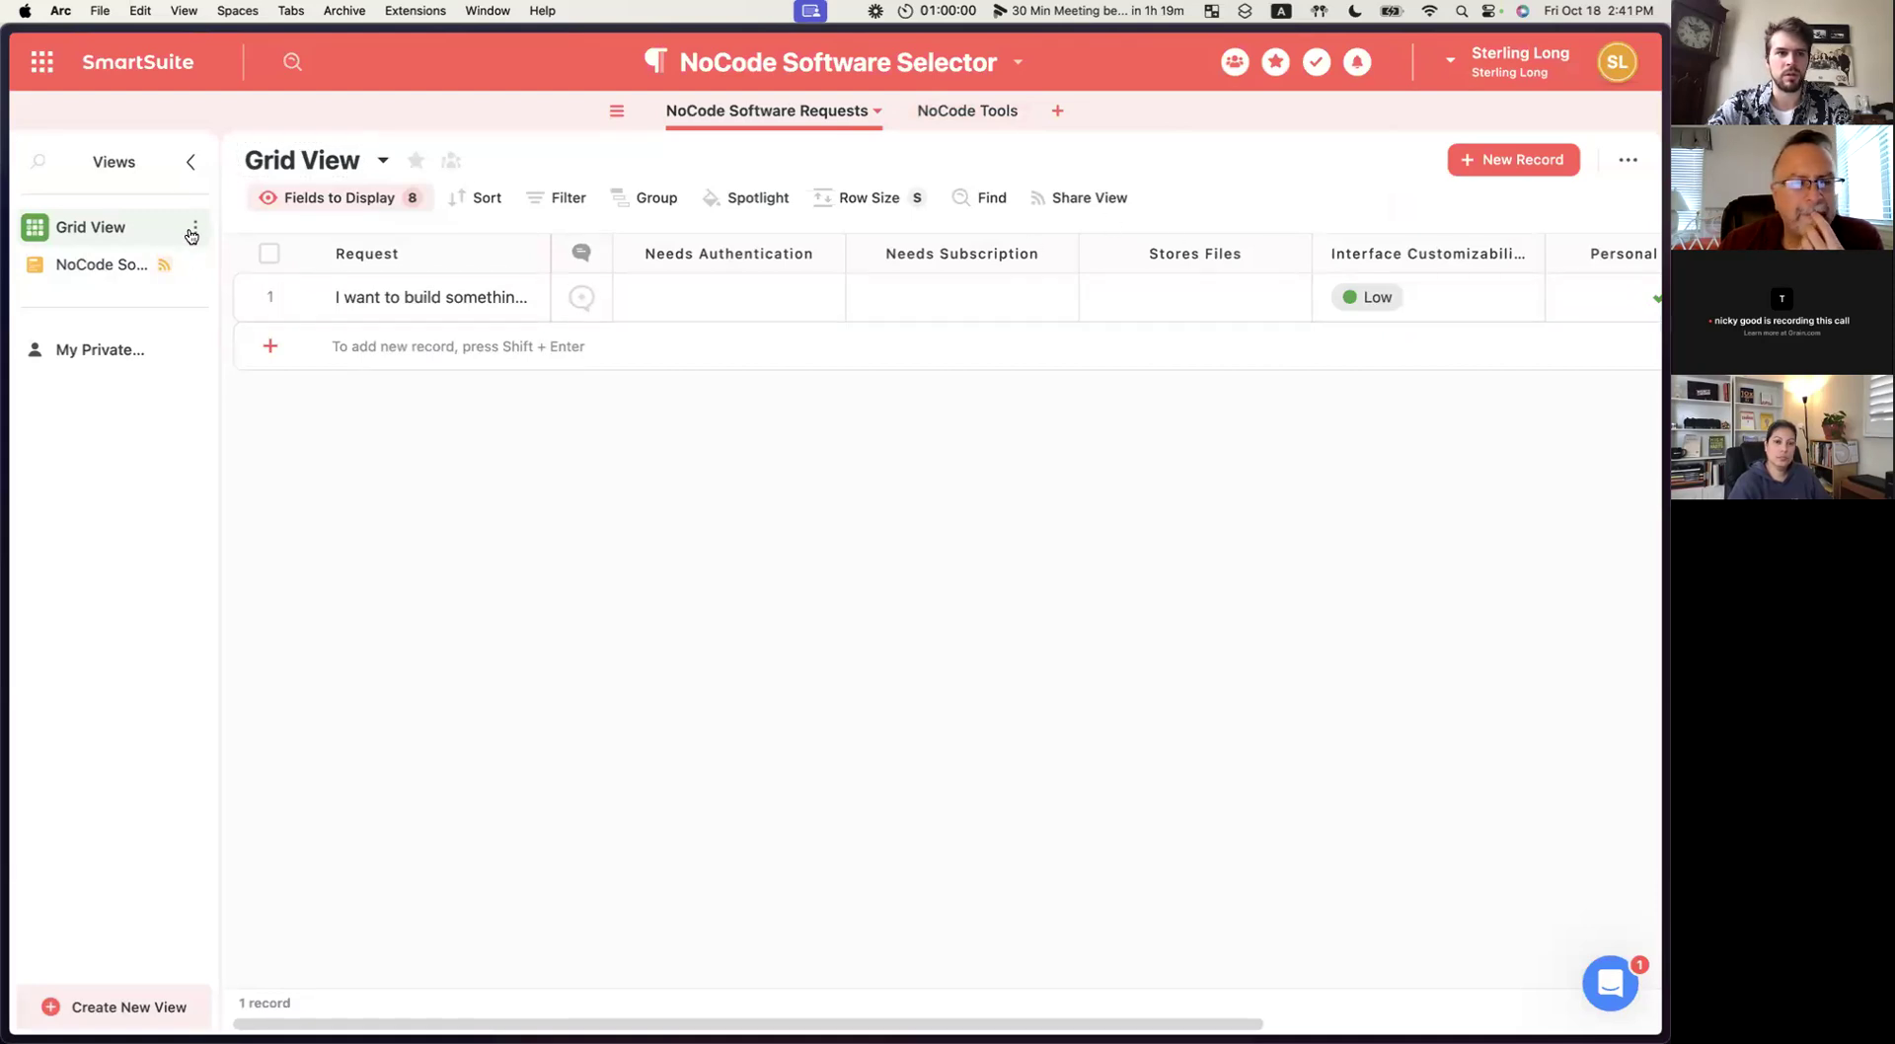
Create a public Dashboard view named Dashboard for the NoCode Software Requests table.
{"action": "left_click", "coordinate": [168, 350]}
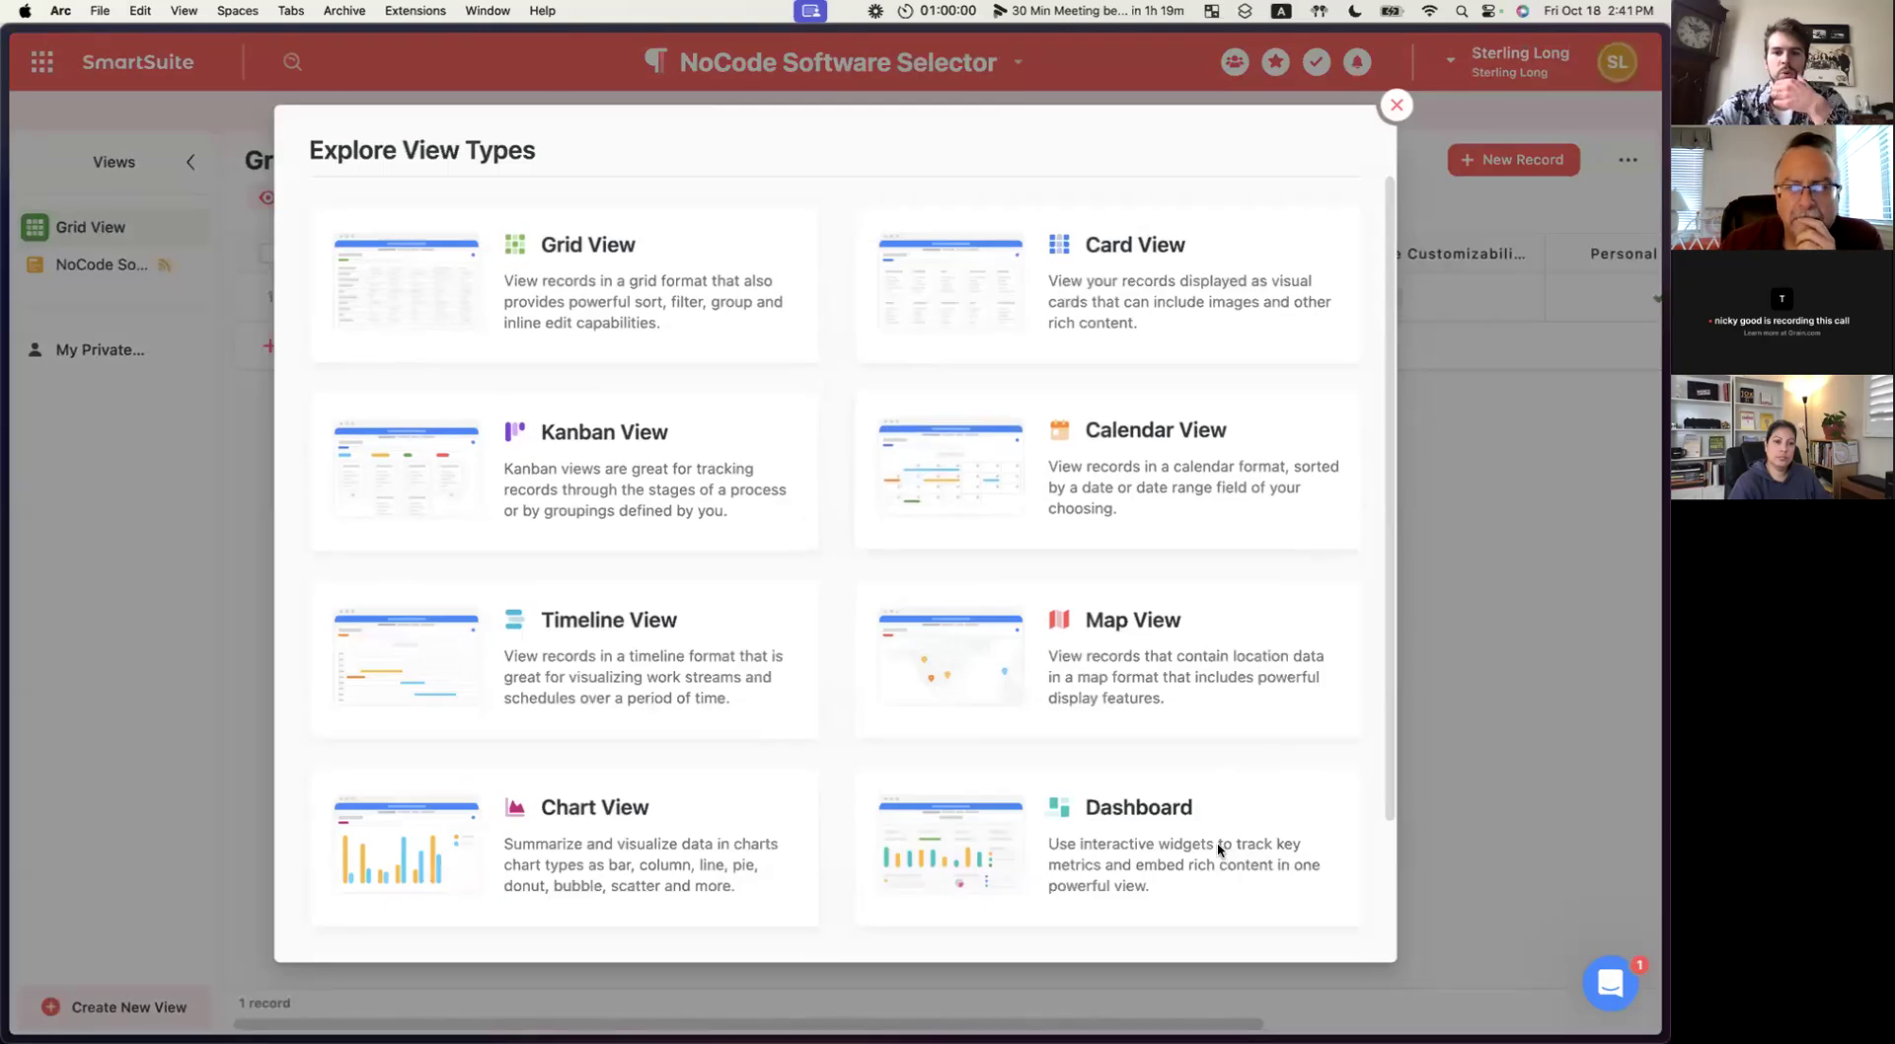
{"action": "scroll", "coordinate": [1173, 844], "scroll_direction": "down", "scroll_amount": 1}
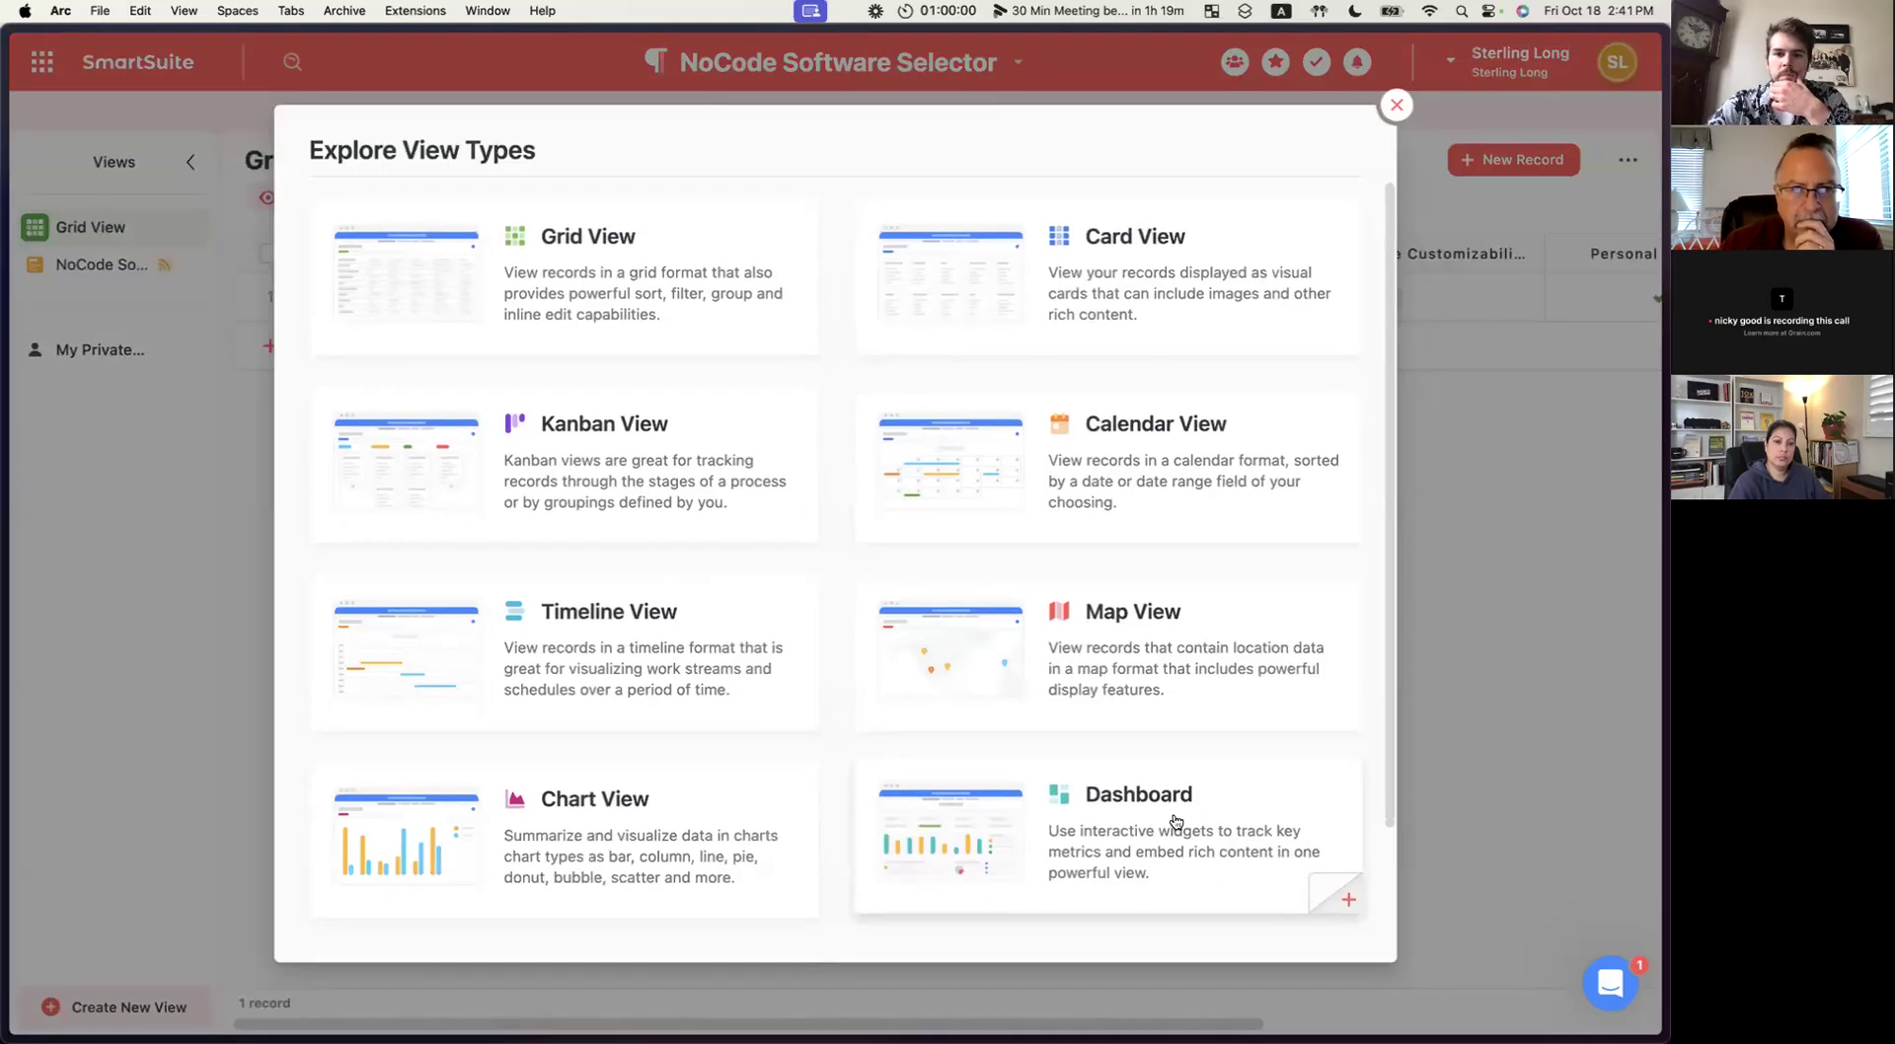
{"action": "left_click", "coordinate": [1176, 821]}
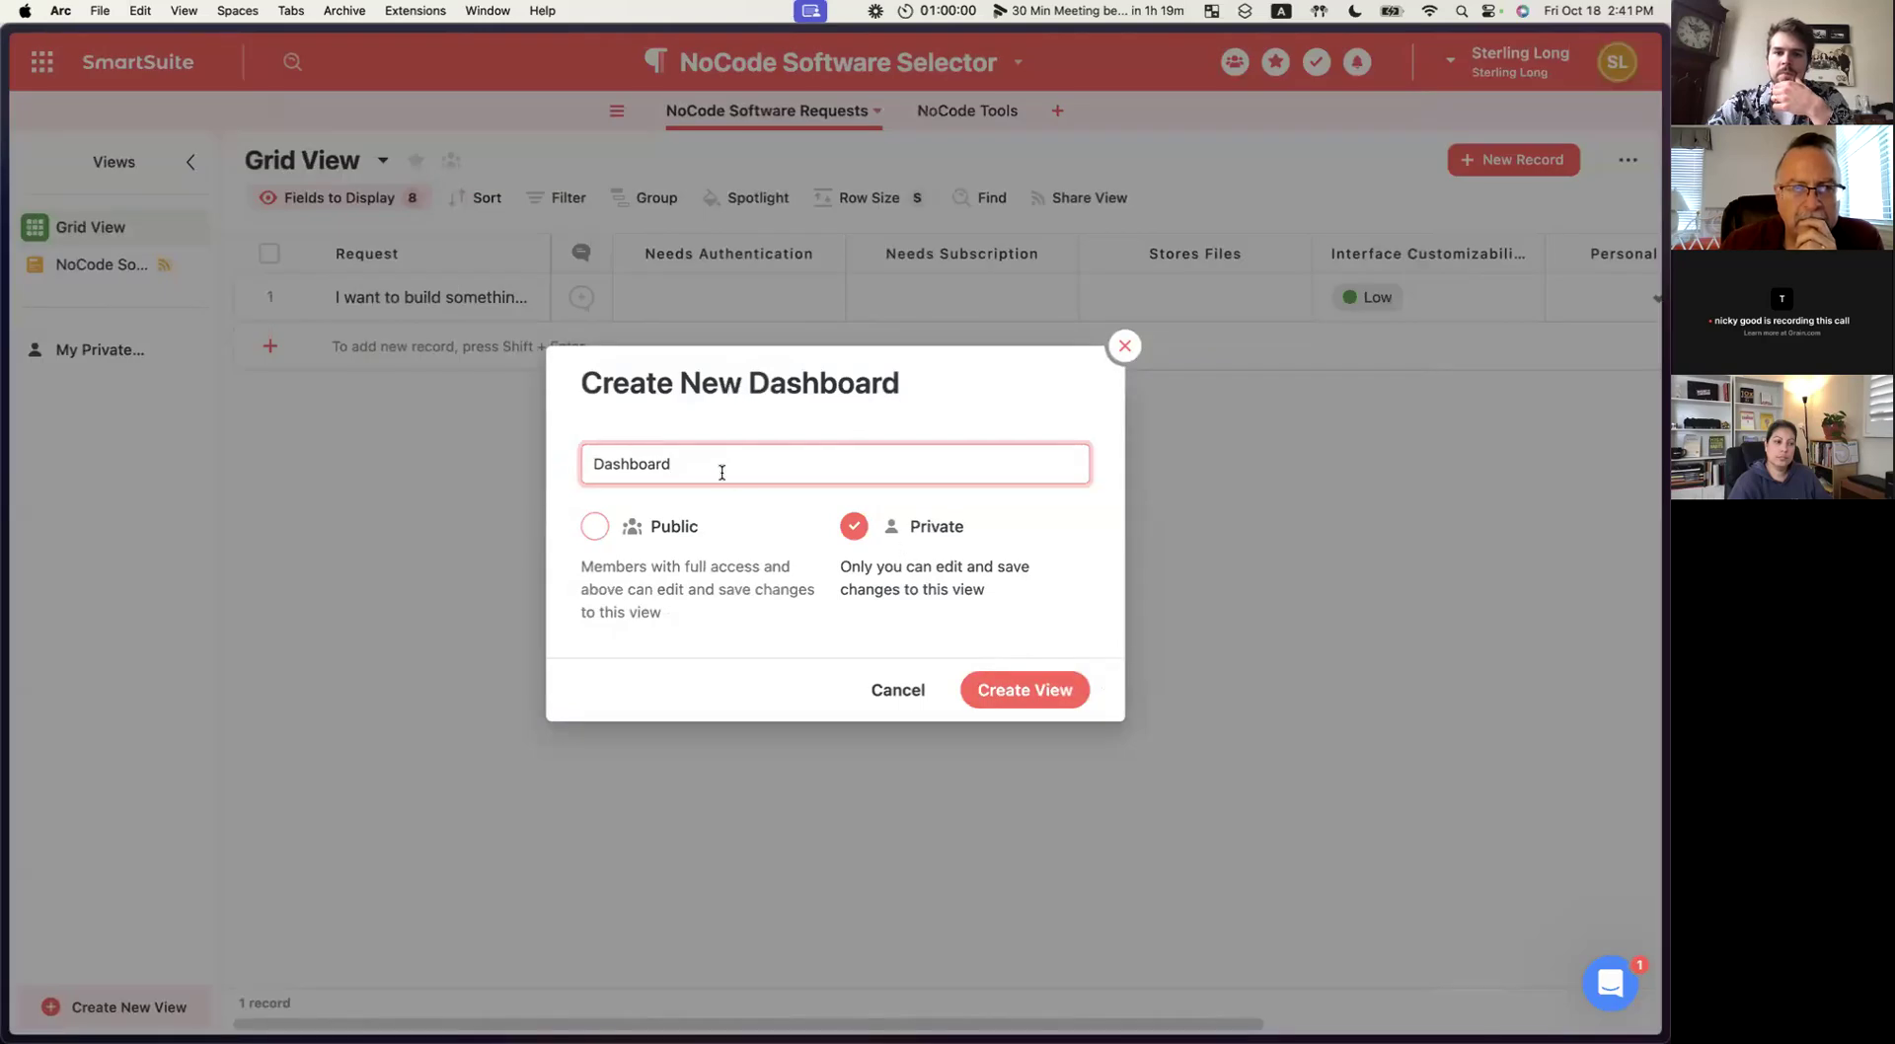
{"action": "left_click", "coordinate": [593, 526]}
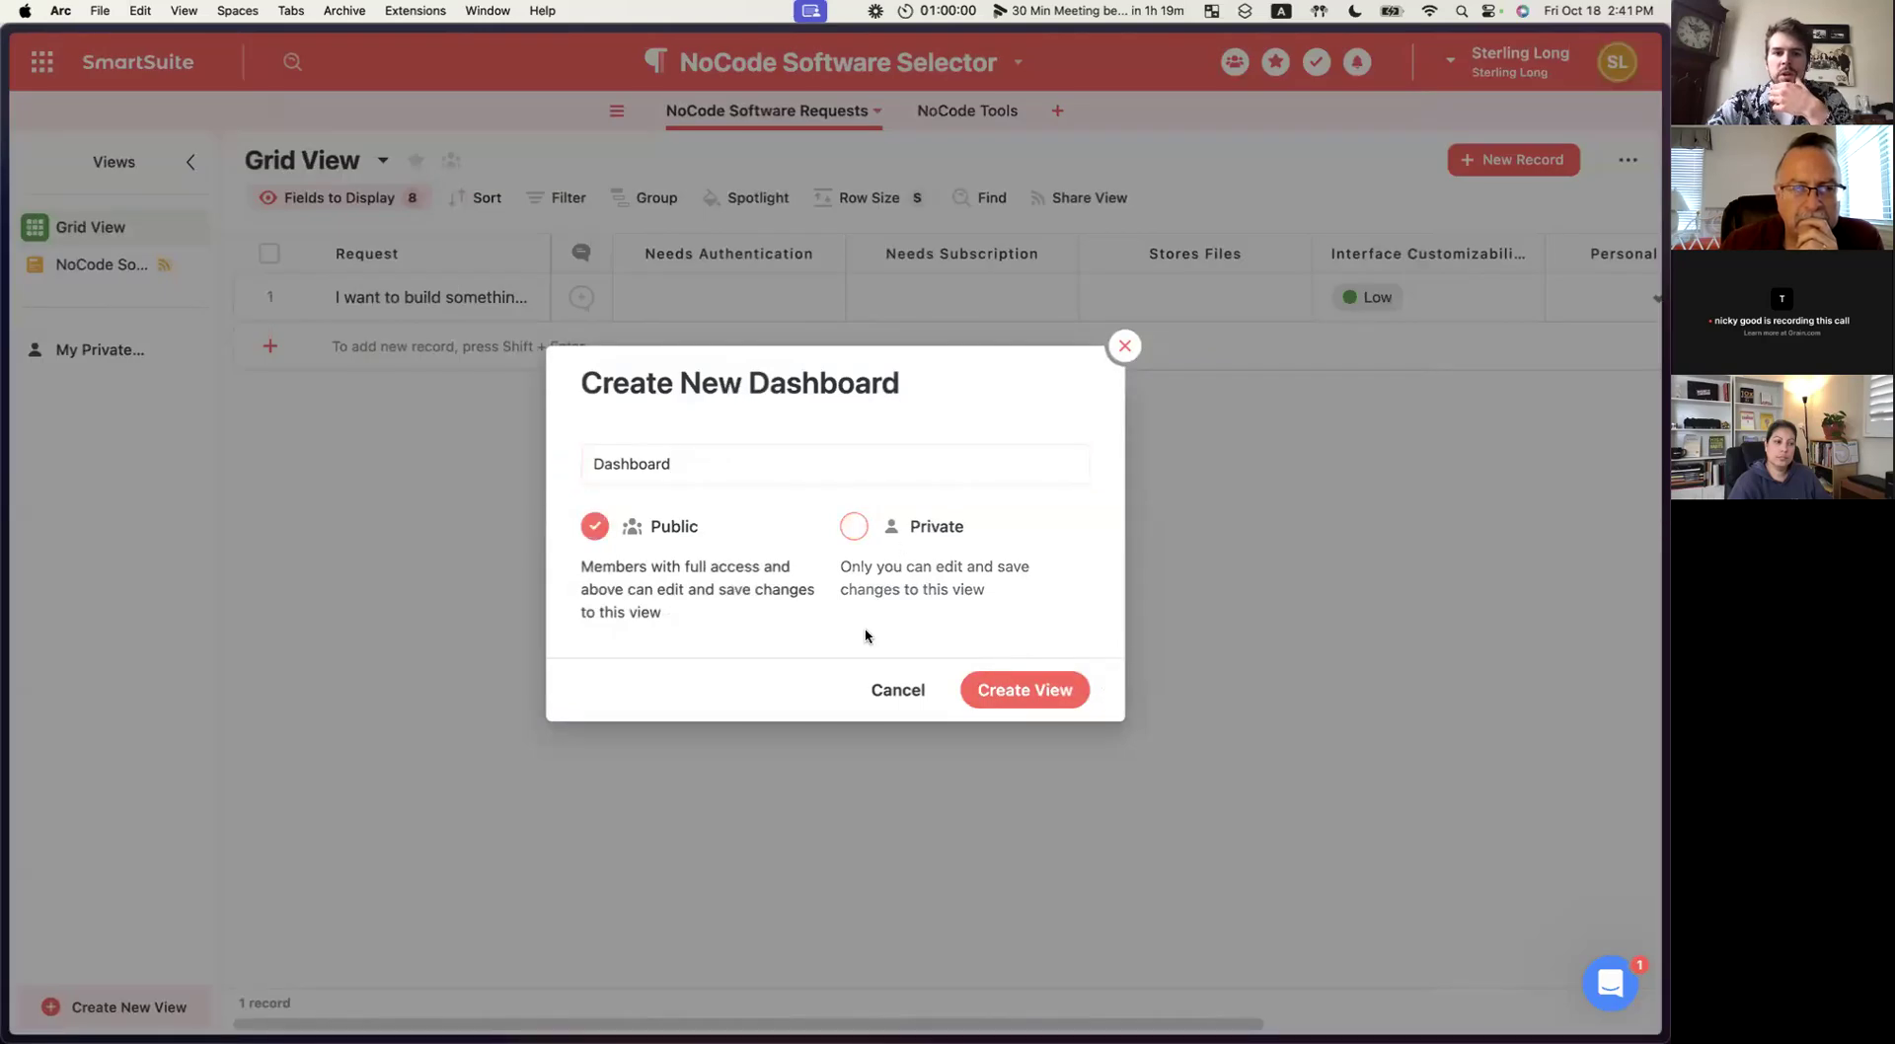
{"action": "left_click", "coordinate": [976, 679]}
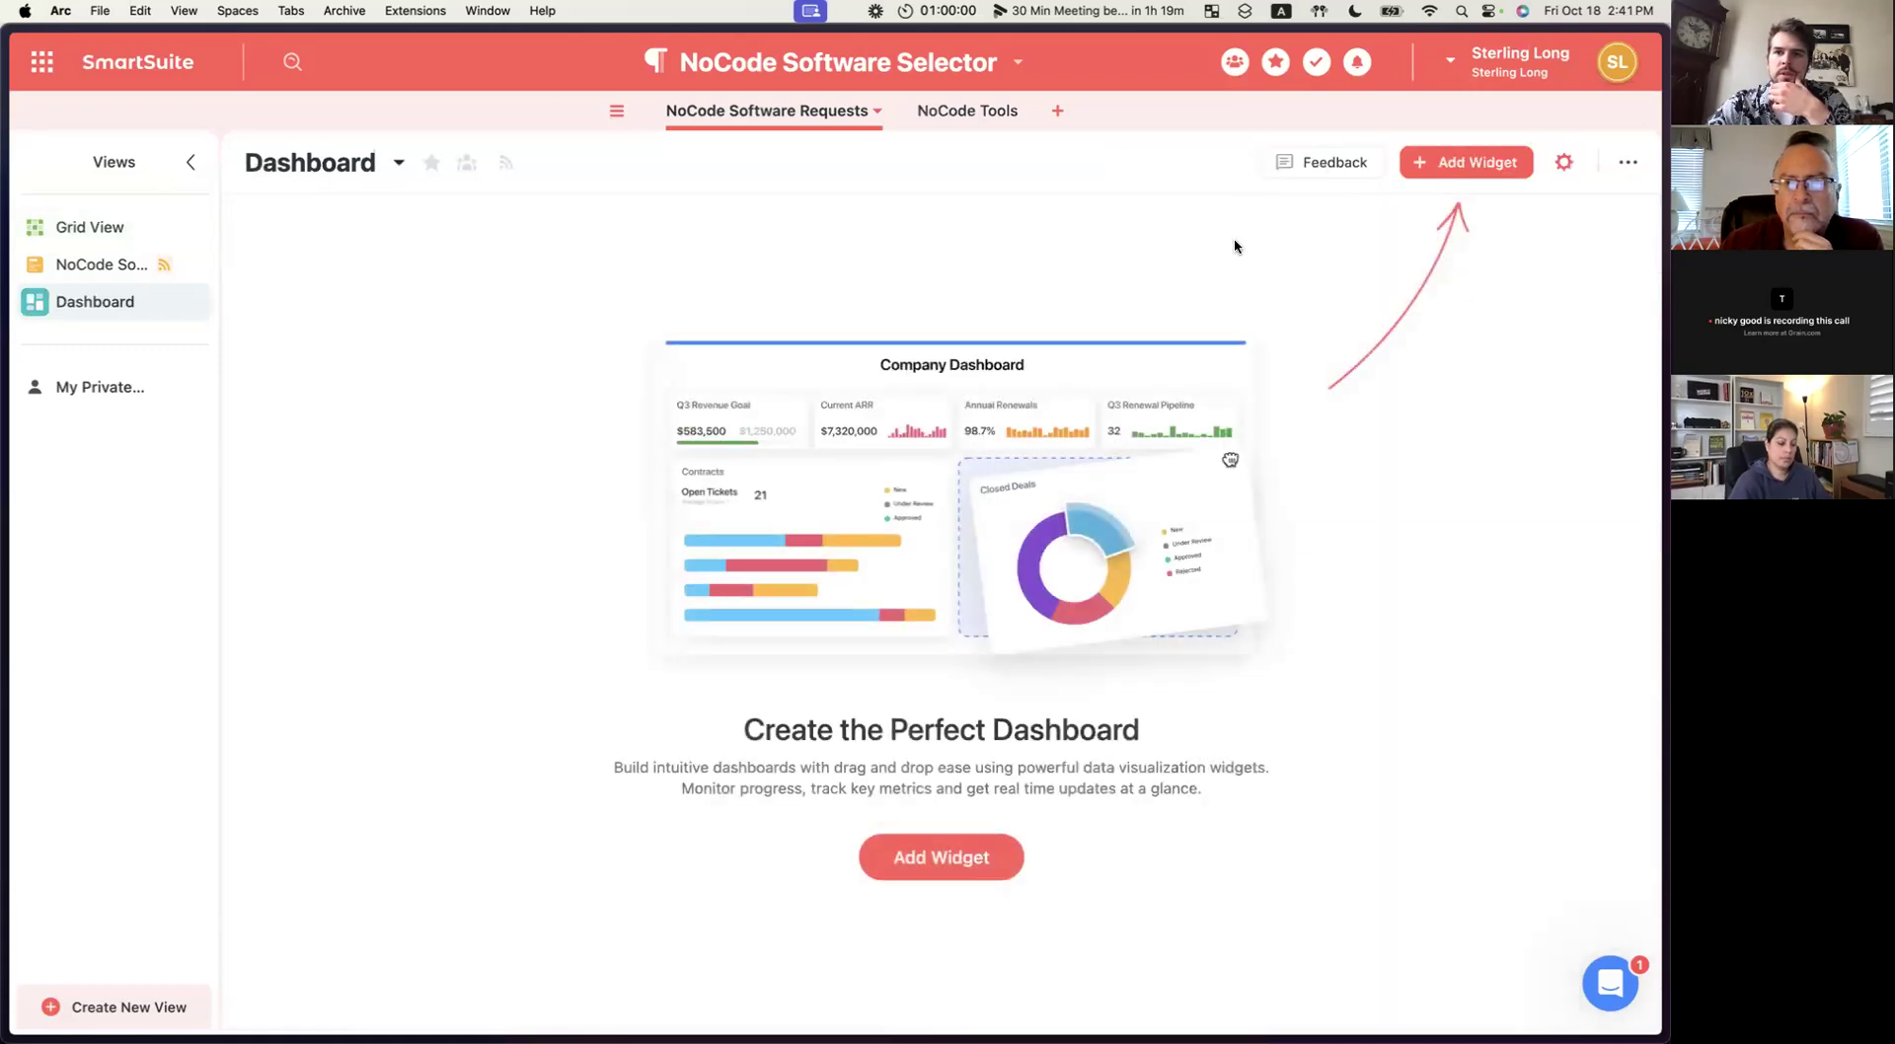
Add a Record Selector widget to the dashboard with NoCode Software Requests as its source and creation of new records allowed.
{"action": "left_click", "coordinate": [1465, 170]}
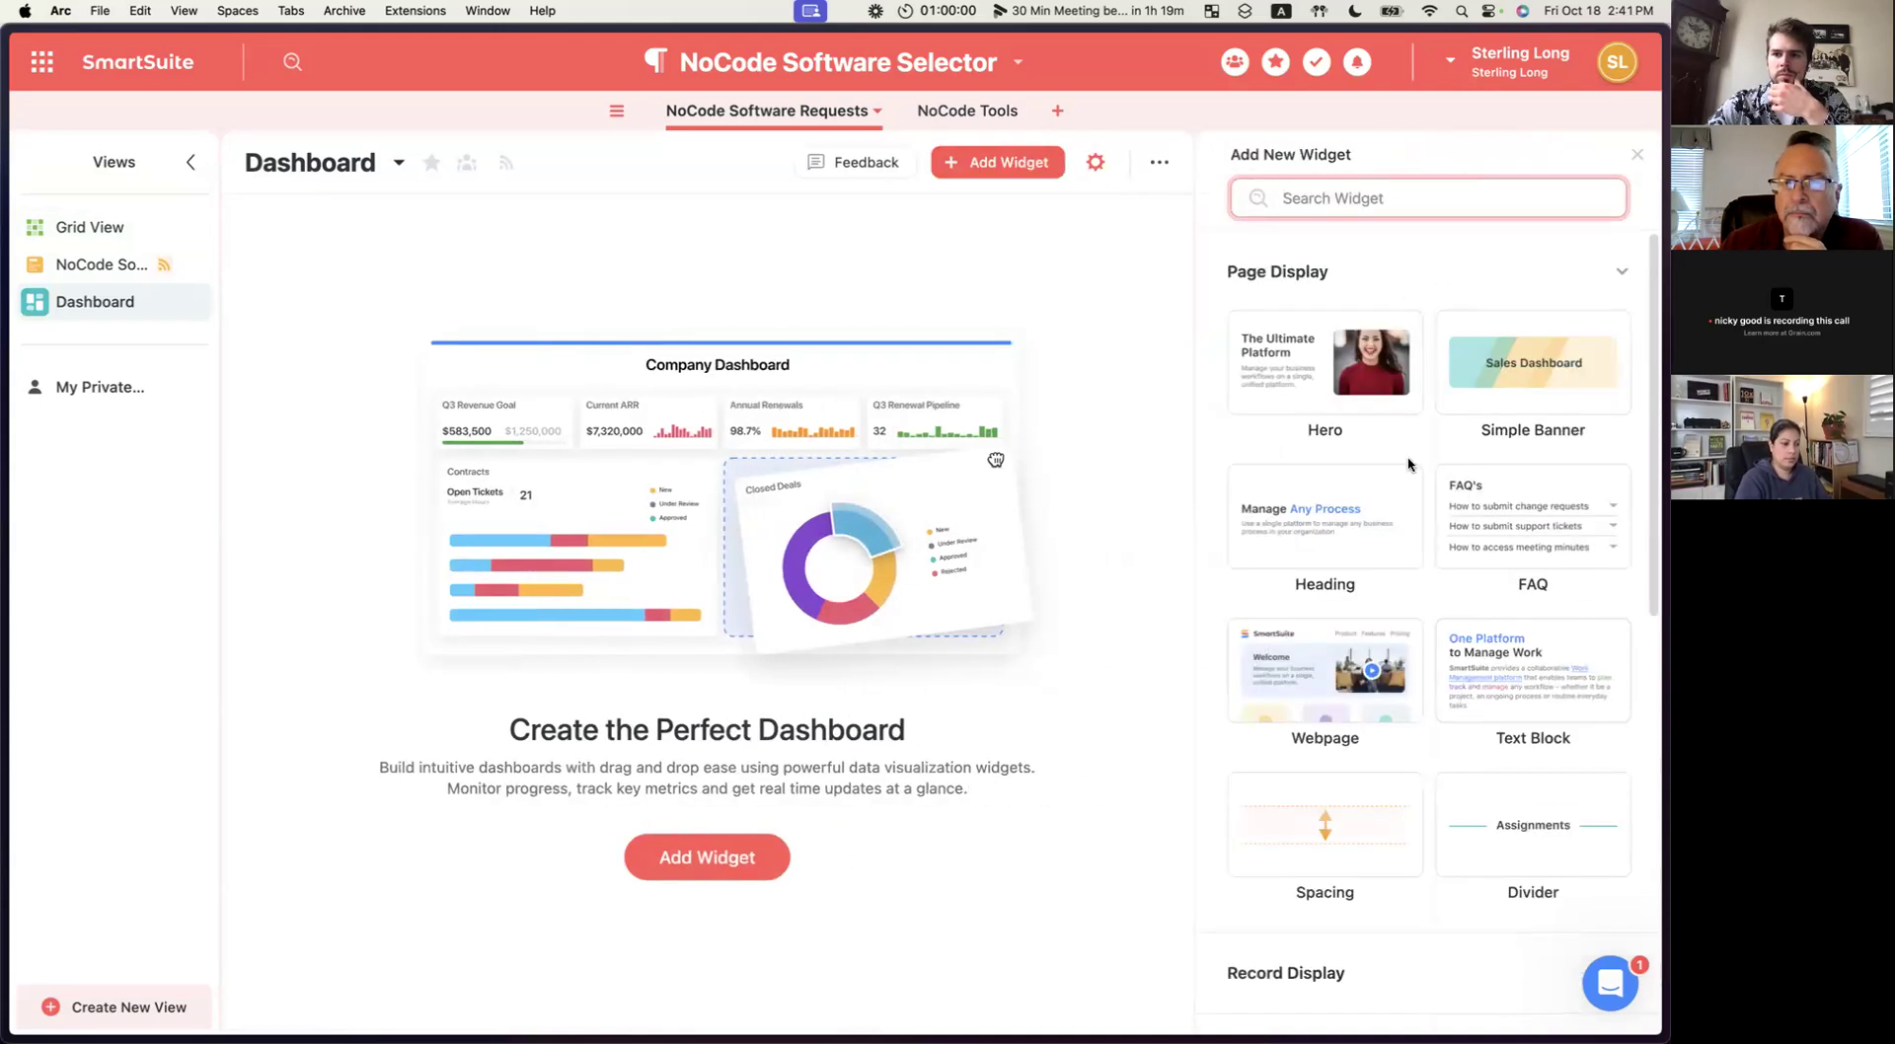
{"action": "scroll", "coordinate": [1366, 596], "scroll_direction": "down", "scroll_amount": 5}
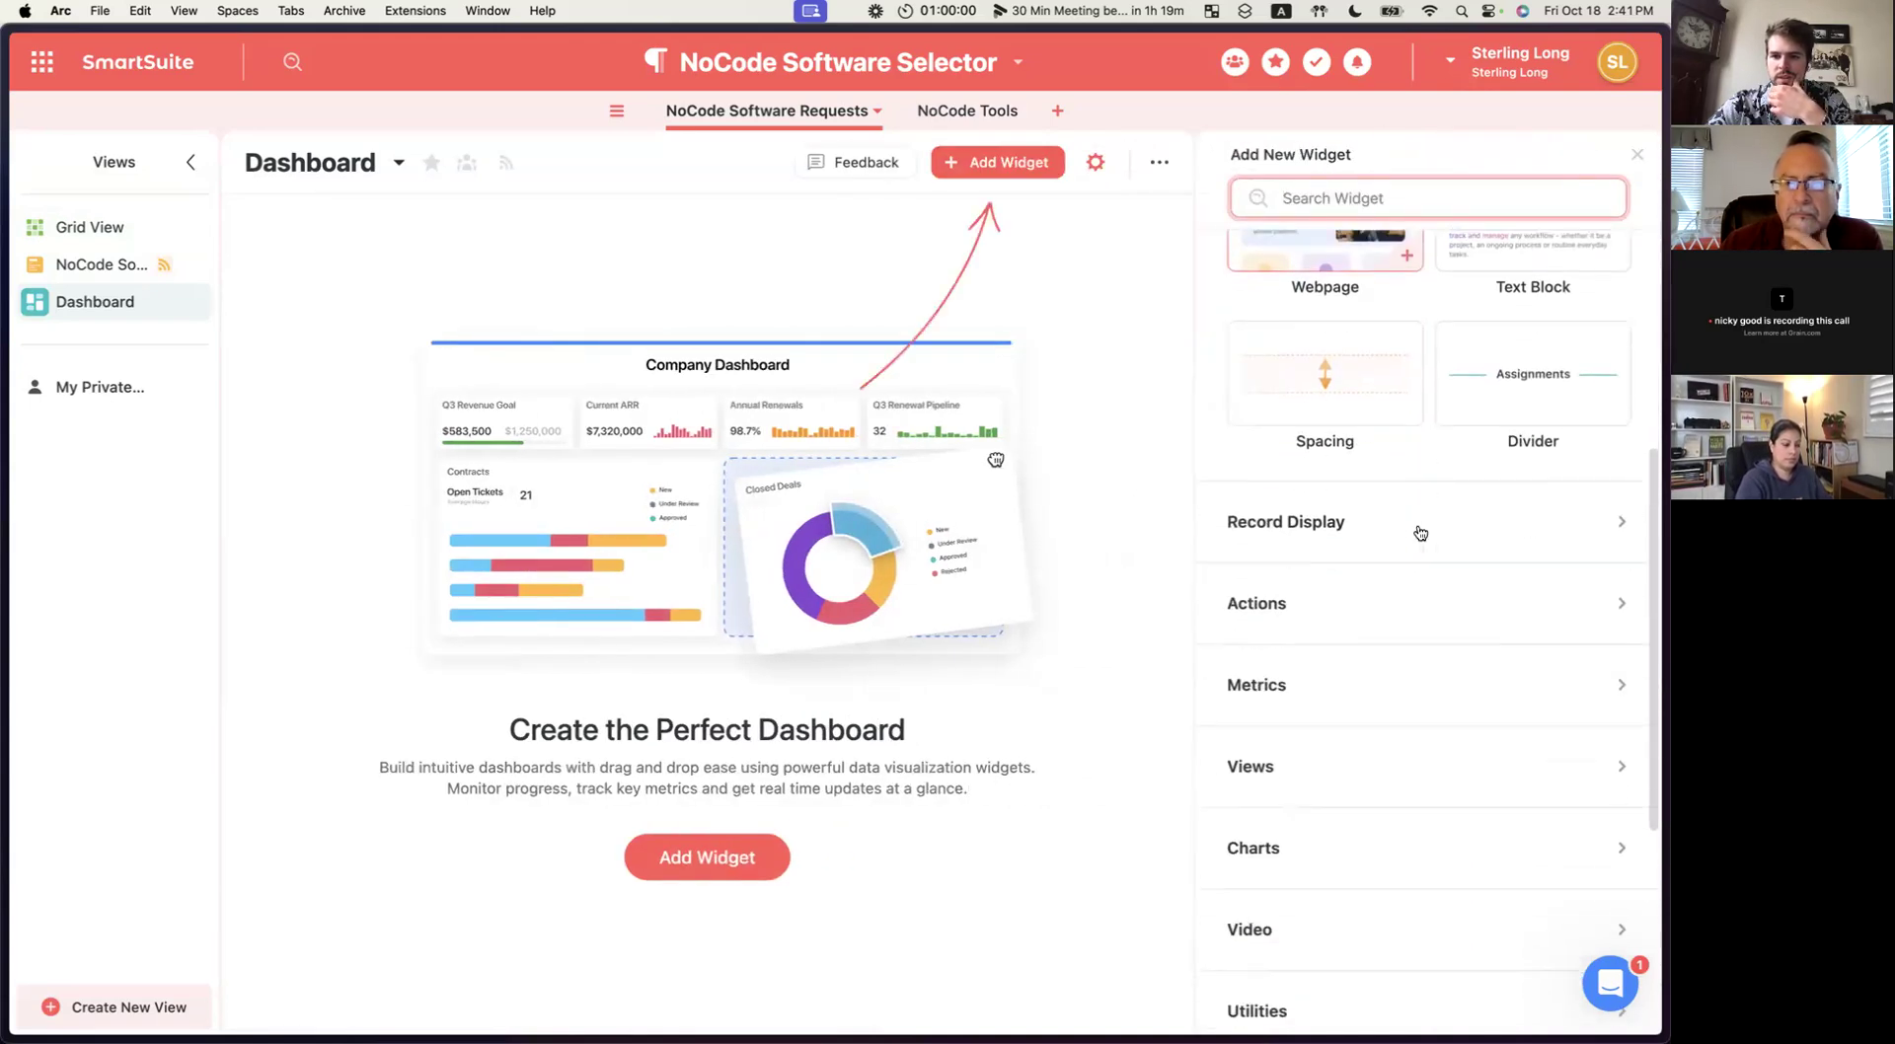
{"action": "left_click", "coordinate": [1412, 533]}
{"action": "scroll", "coordinate": [1412, 533], "scroll_direction": "down", "scroll_amount": 3}
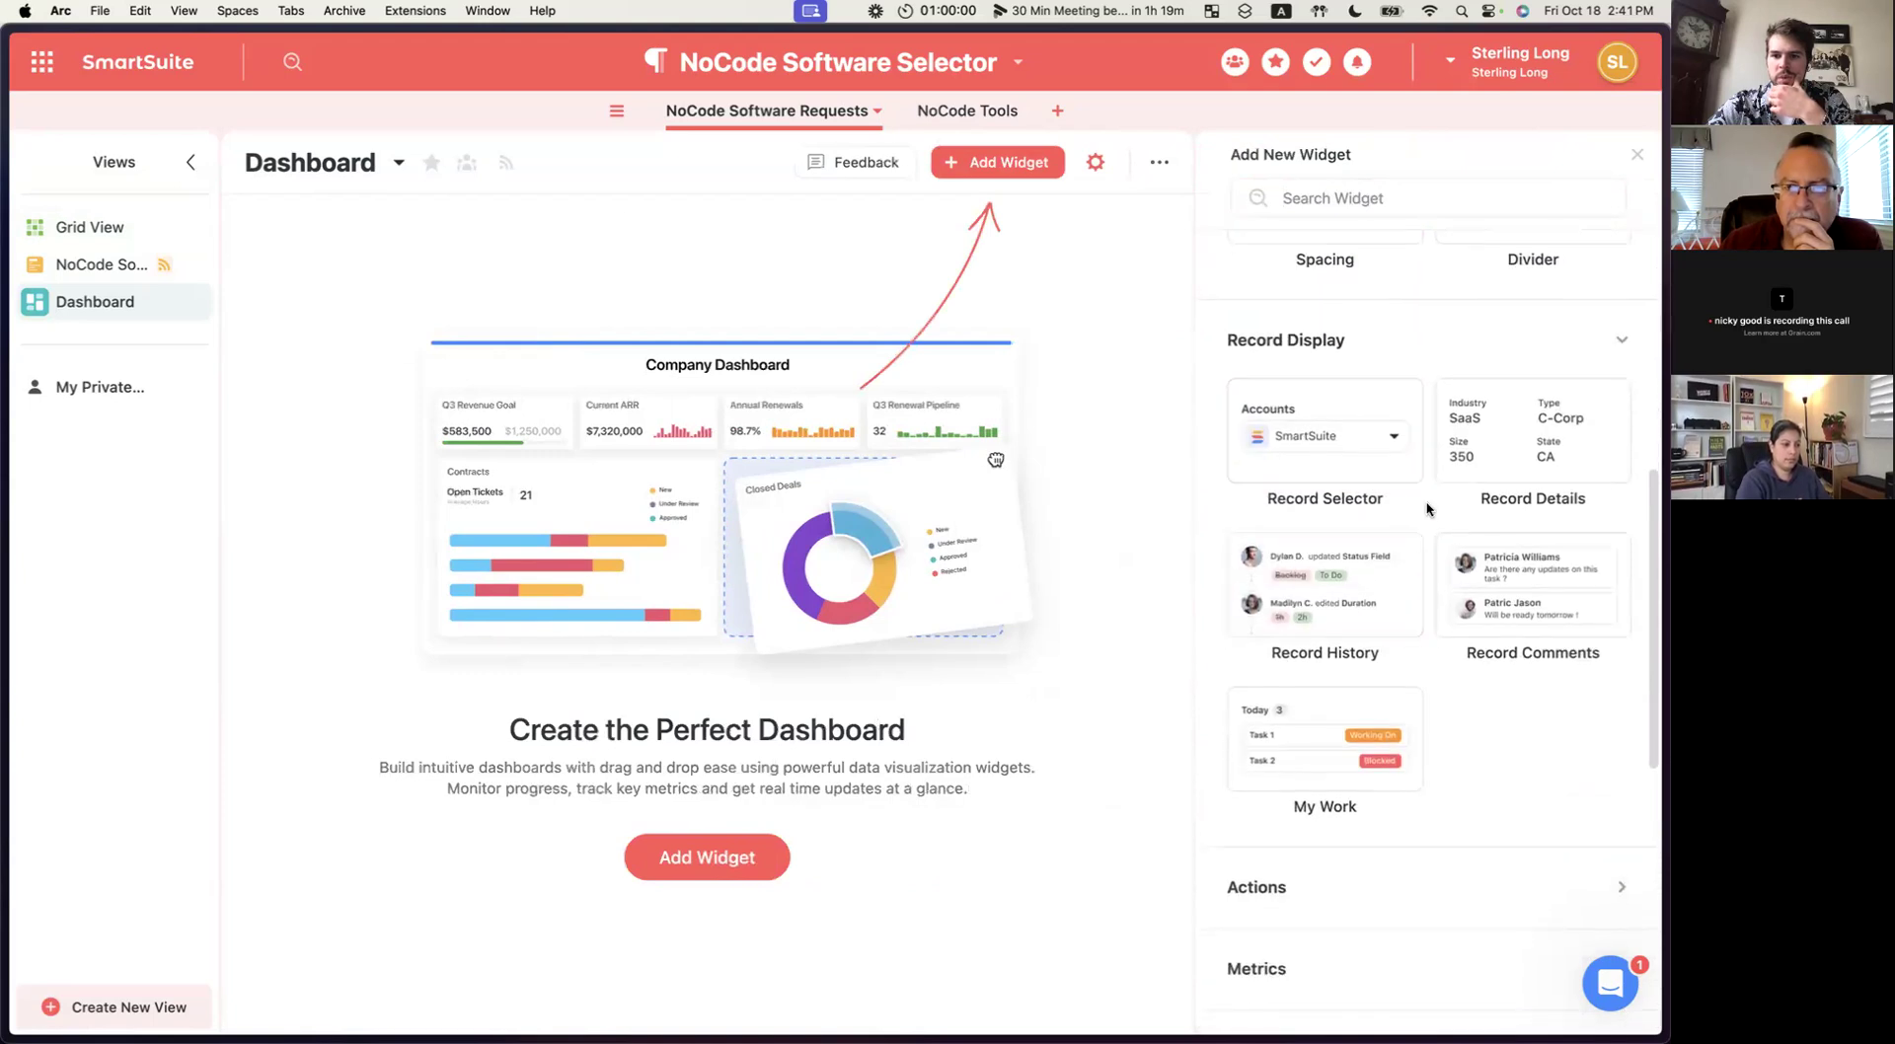
{"action": "left_click", "coordinate": [1385, 462]}
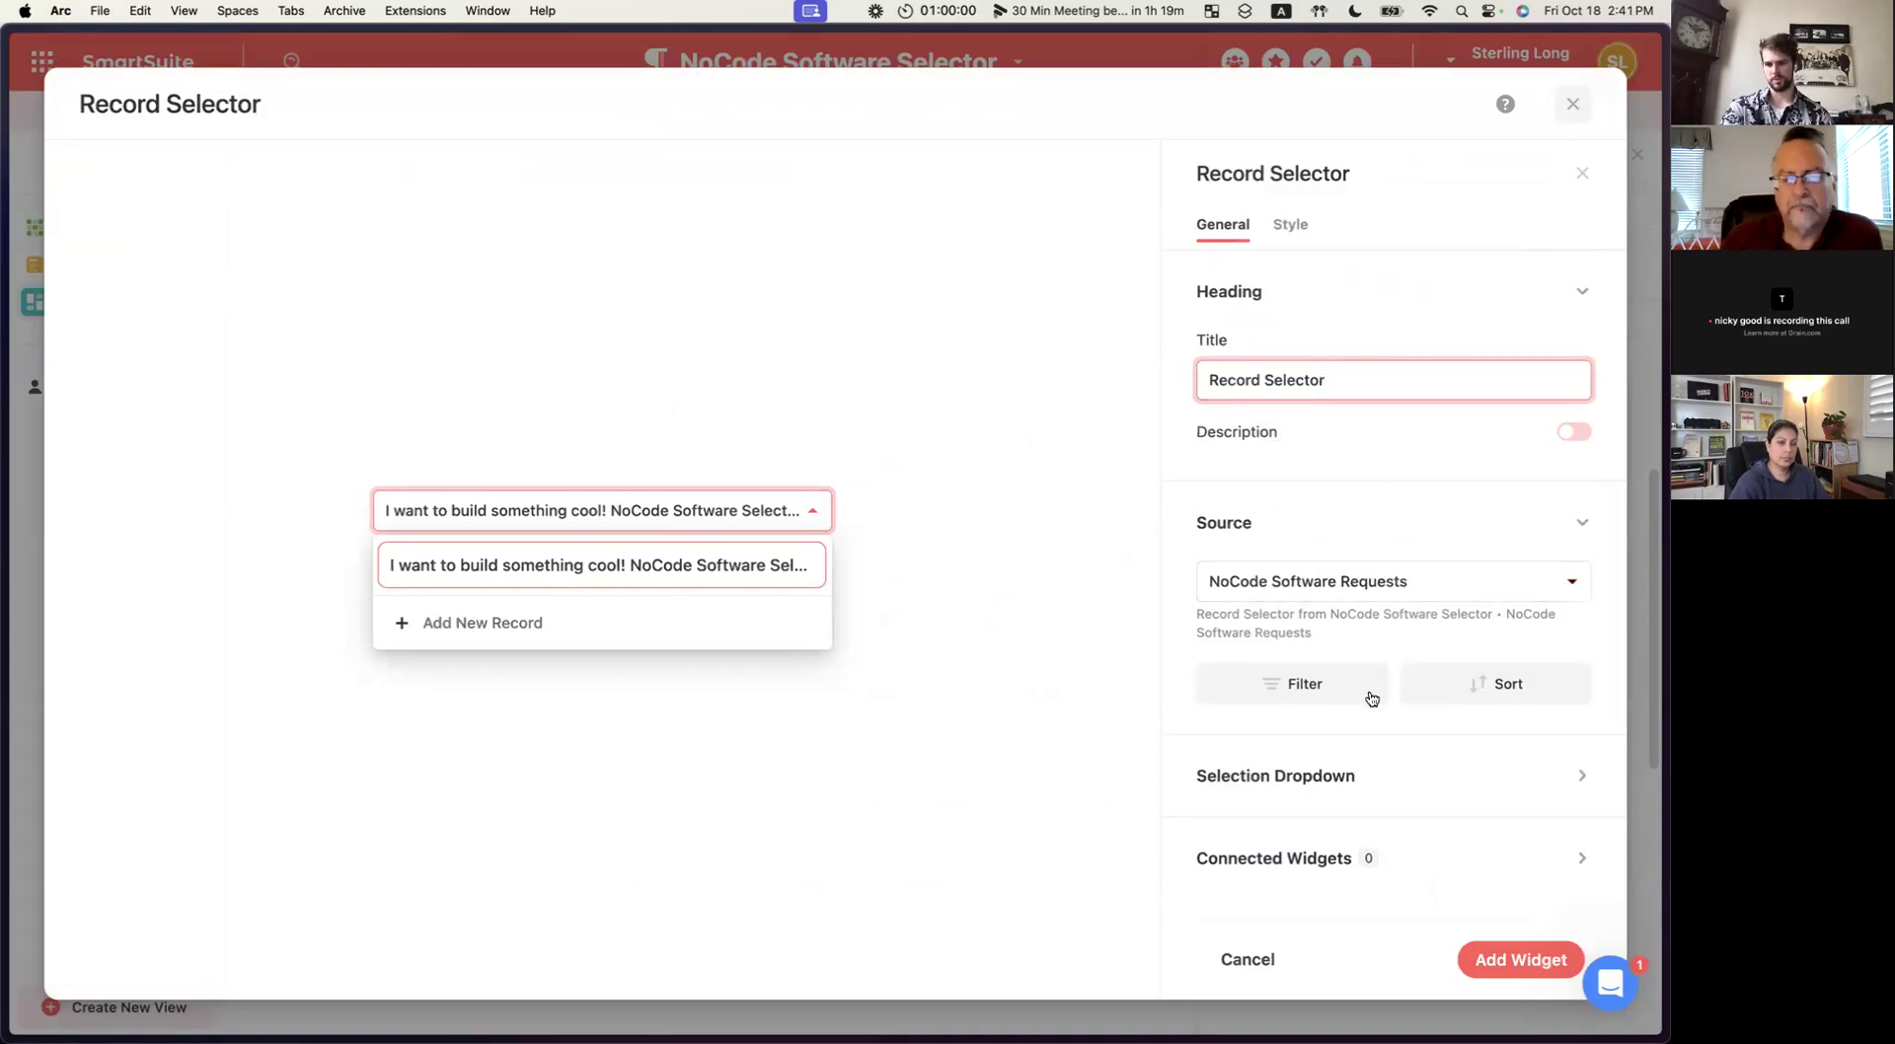
{"action": "left_click", "coordinate": [1360, 780]}
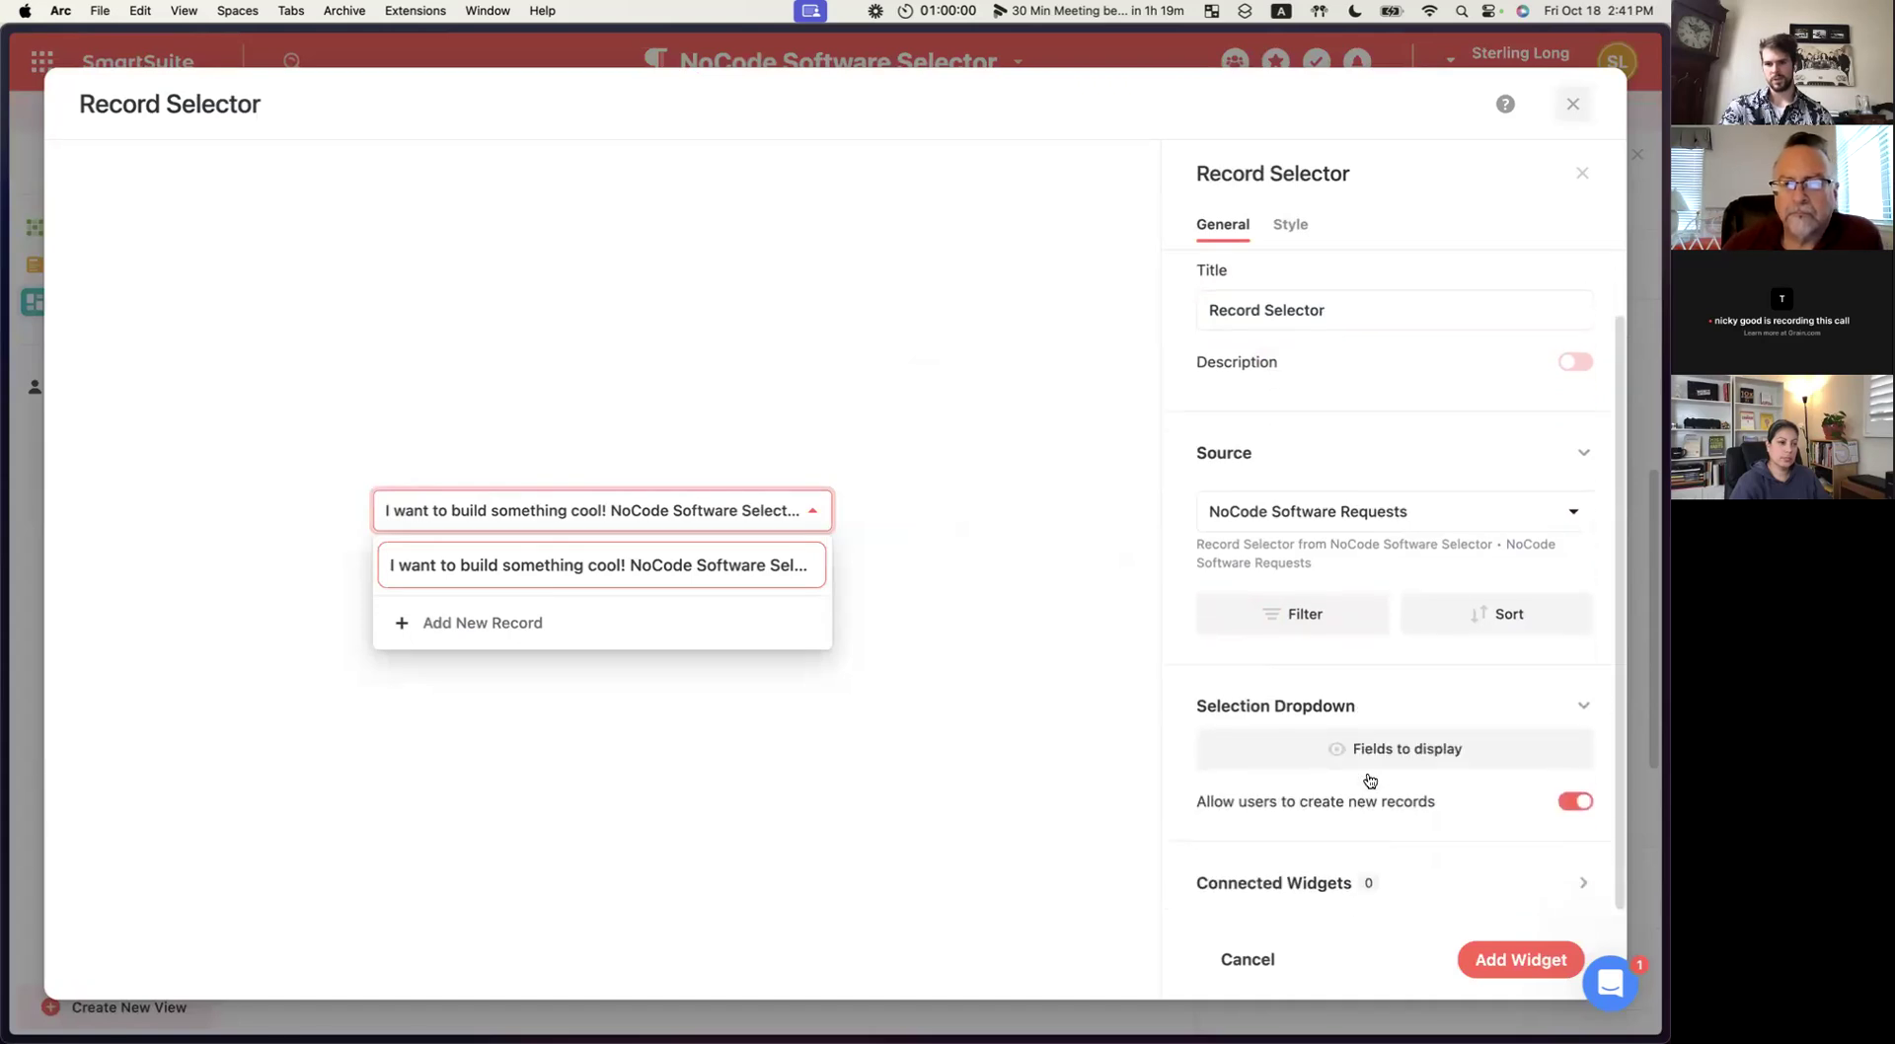
{"action": "left_click", "coordinate": [1360, 750]}
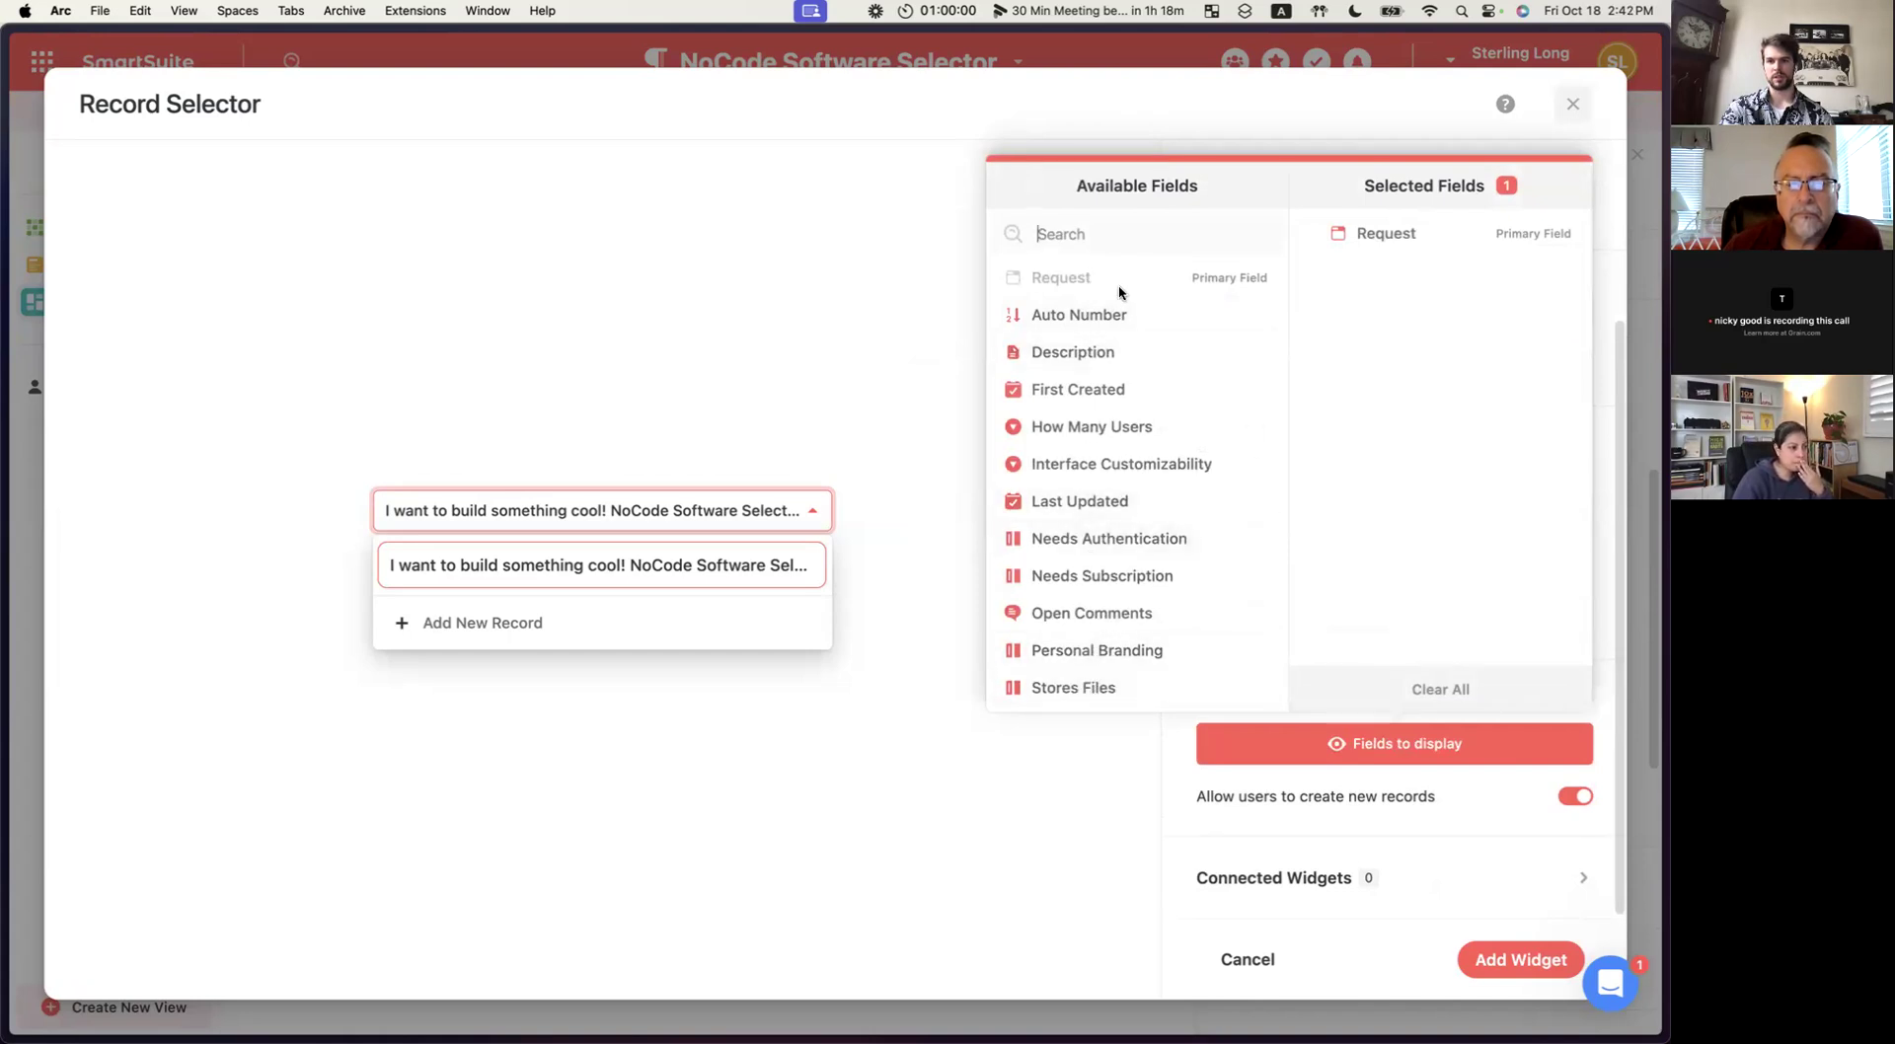
{"action": "left_click", "coordinate": [1183, 780]}
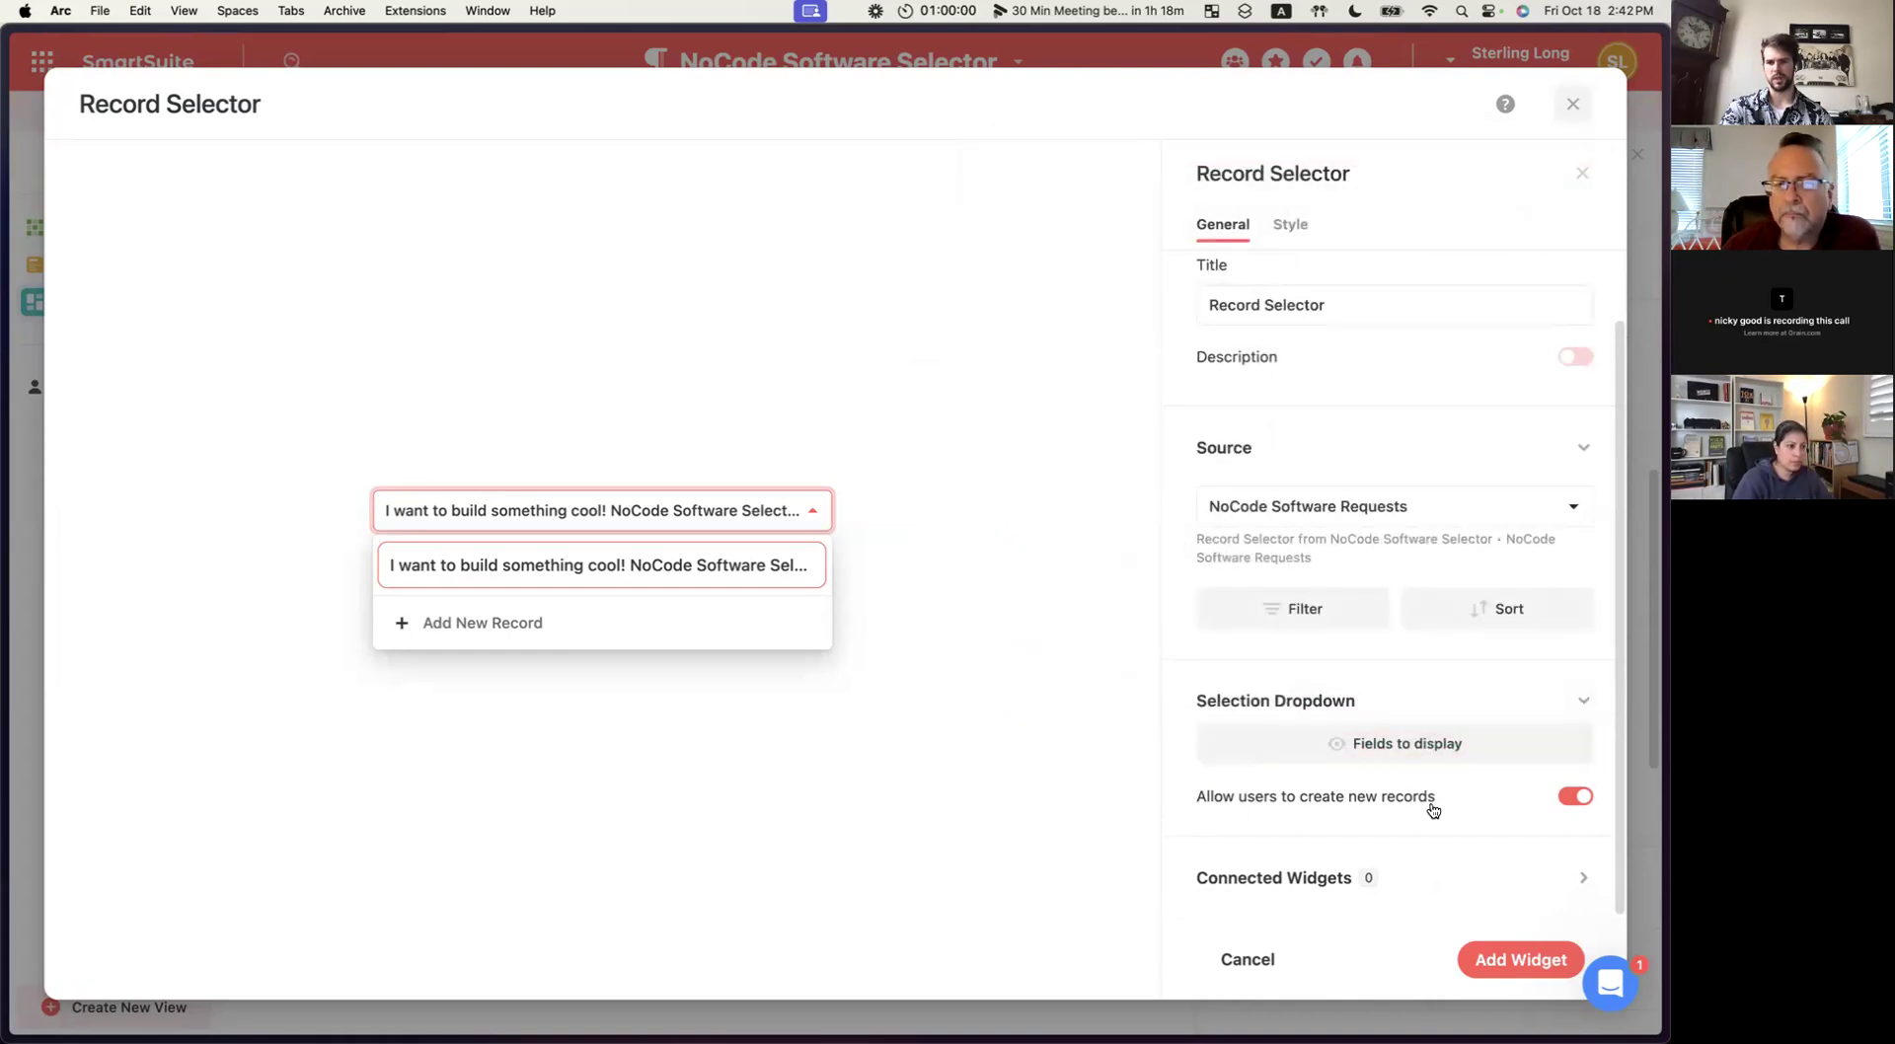
{"action": "left_click", "coordinate": [1513, 960]}
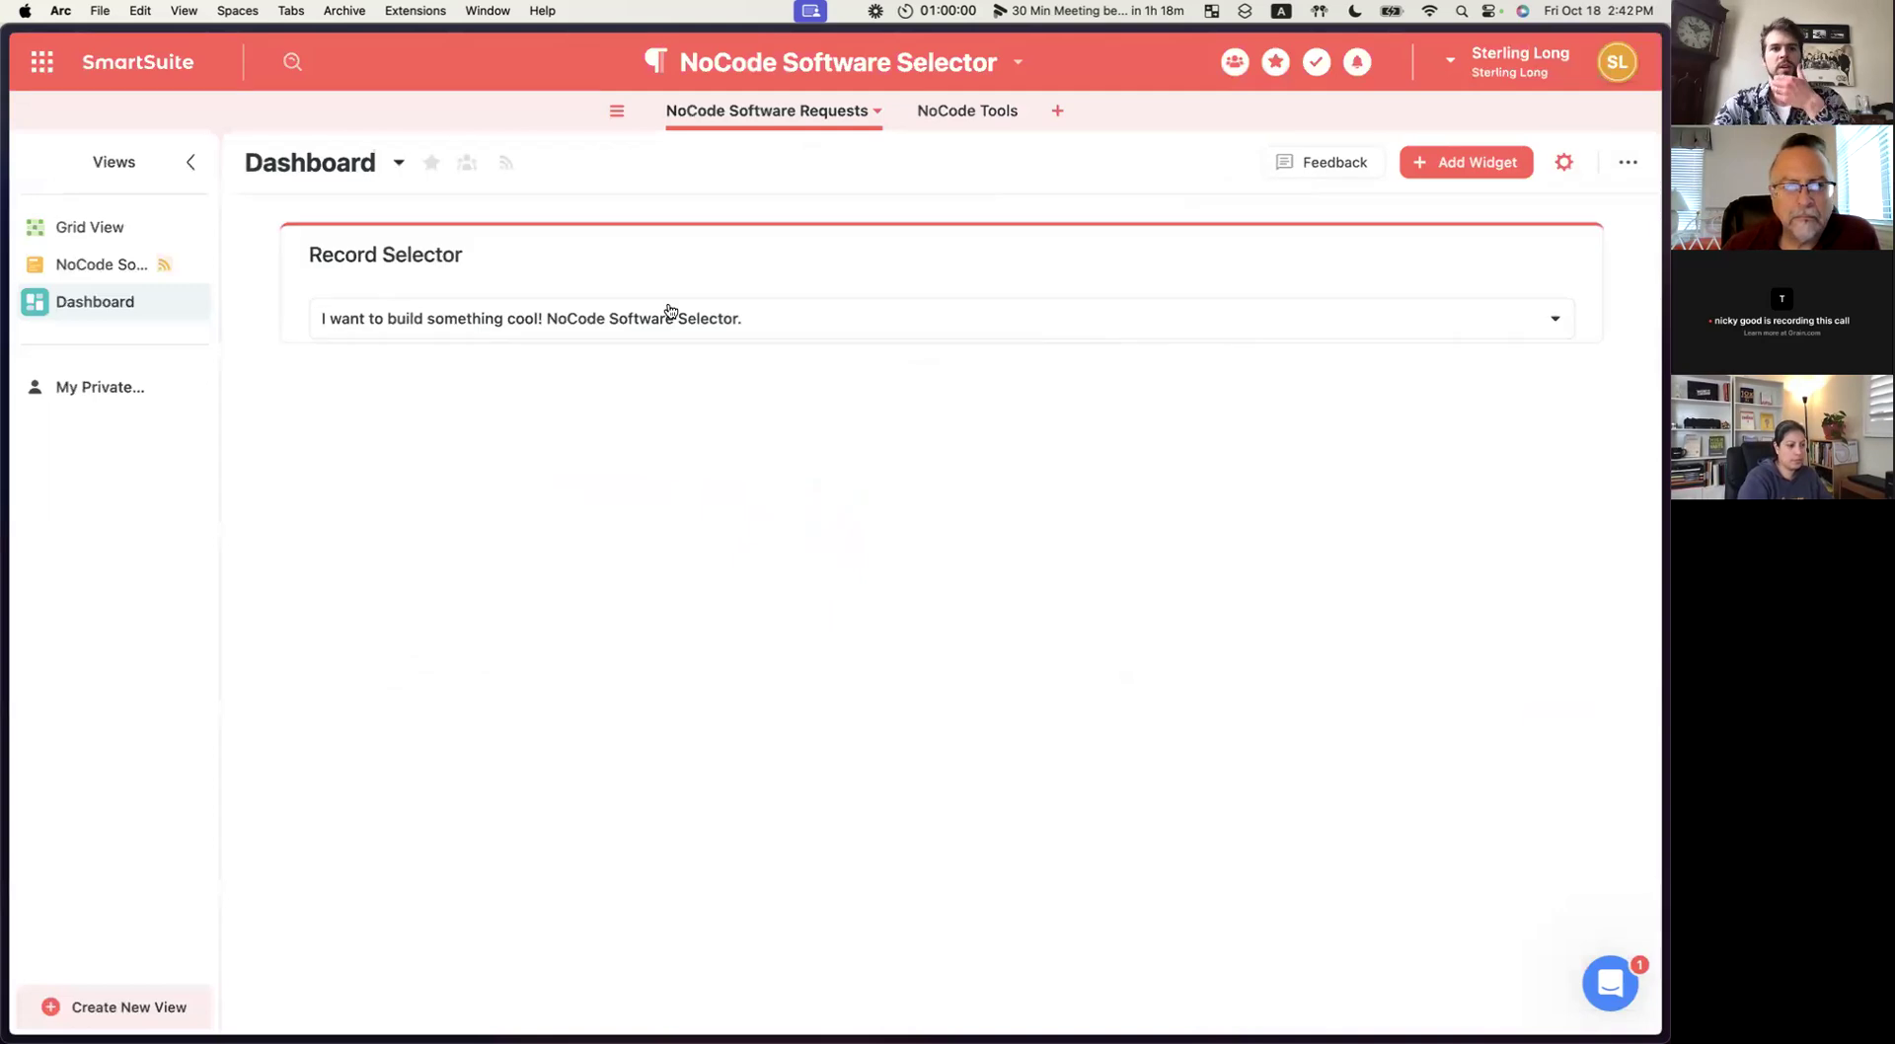
Browse the dashboard widgets on offer, examining the Record Display, Utilities and Views categories.
{"action": "left_click", "coordinate": [1461, 164]}
{"action": "scroll", "coordinate": [1436, 651], "scroll_direction": "down", "scroll_amount": 5}
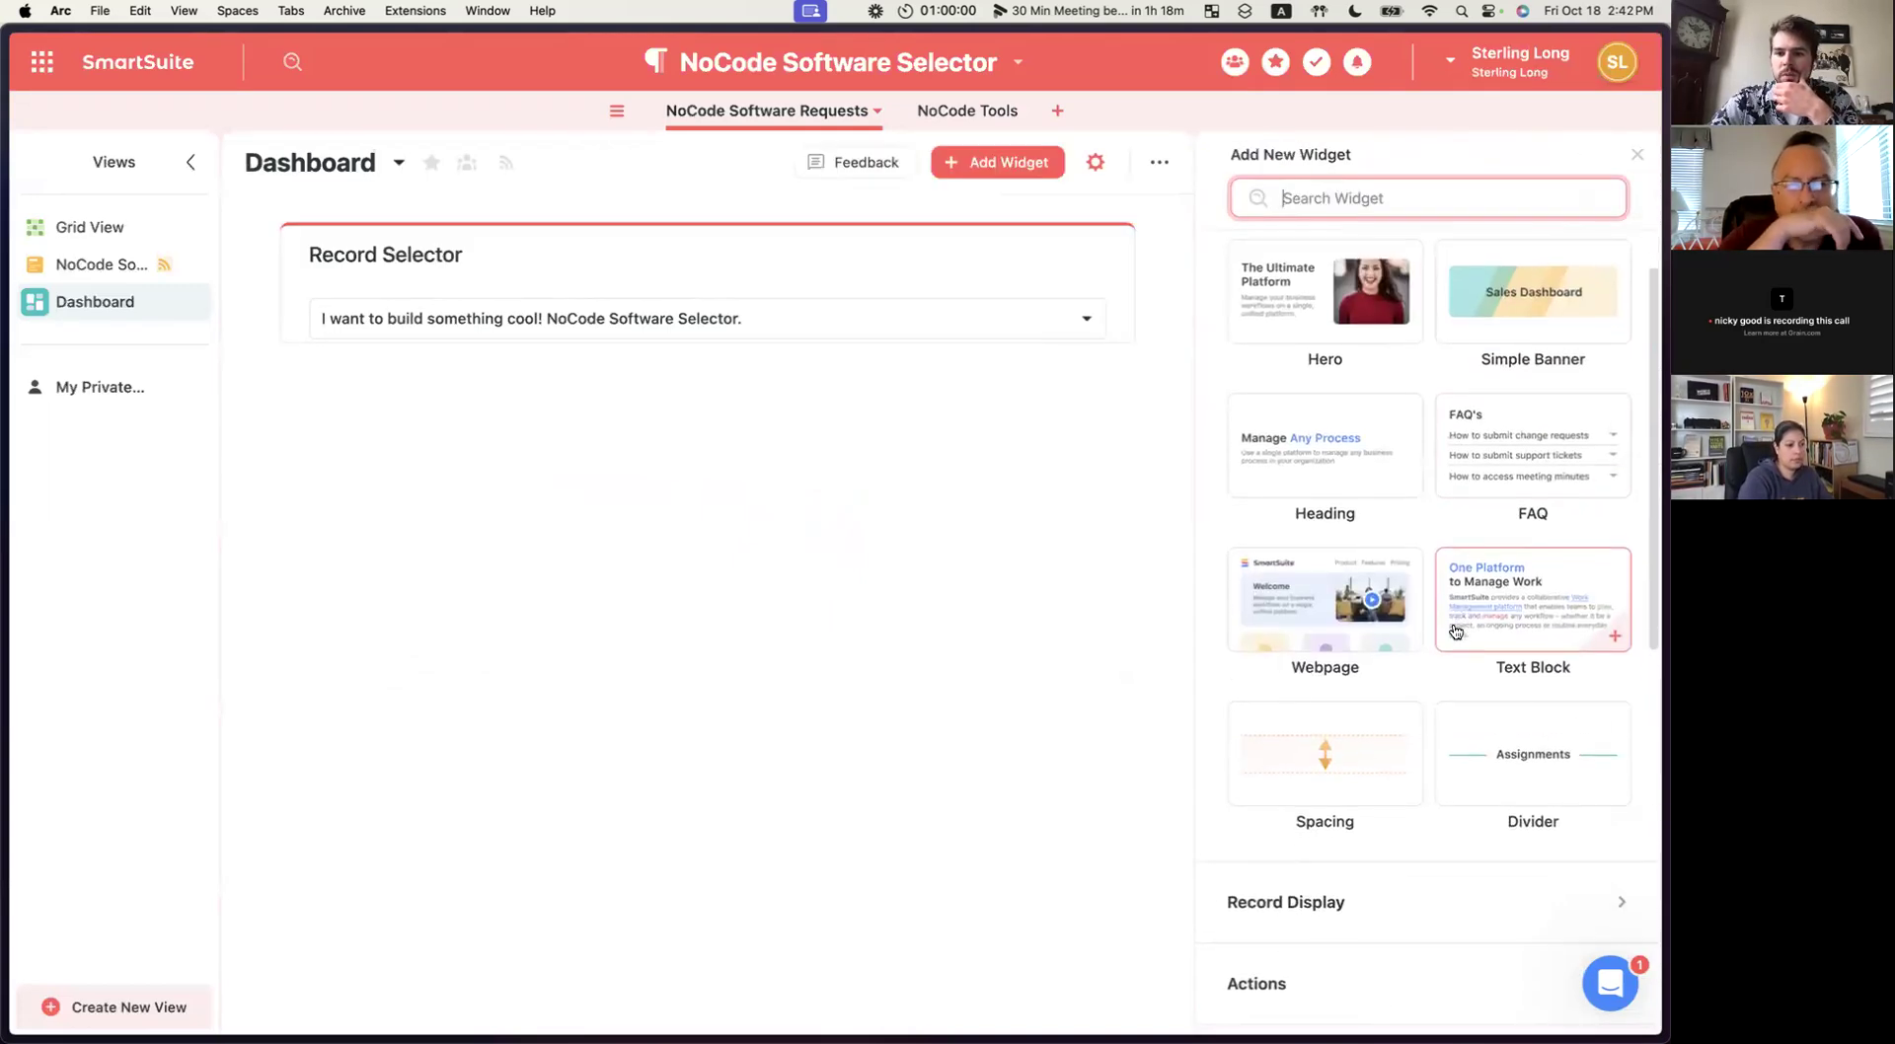
{"action": "scroll", "coordinate": [1432, 664], "scroll_direction": "down", "scroll_amount": 2}
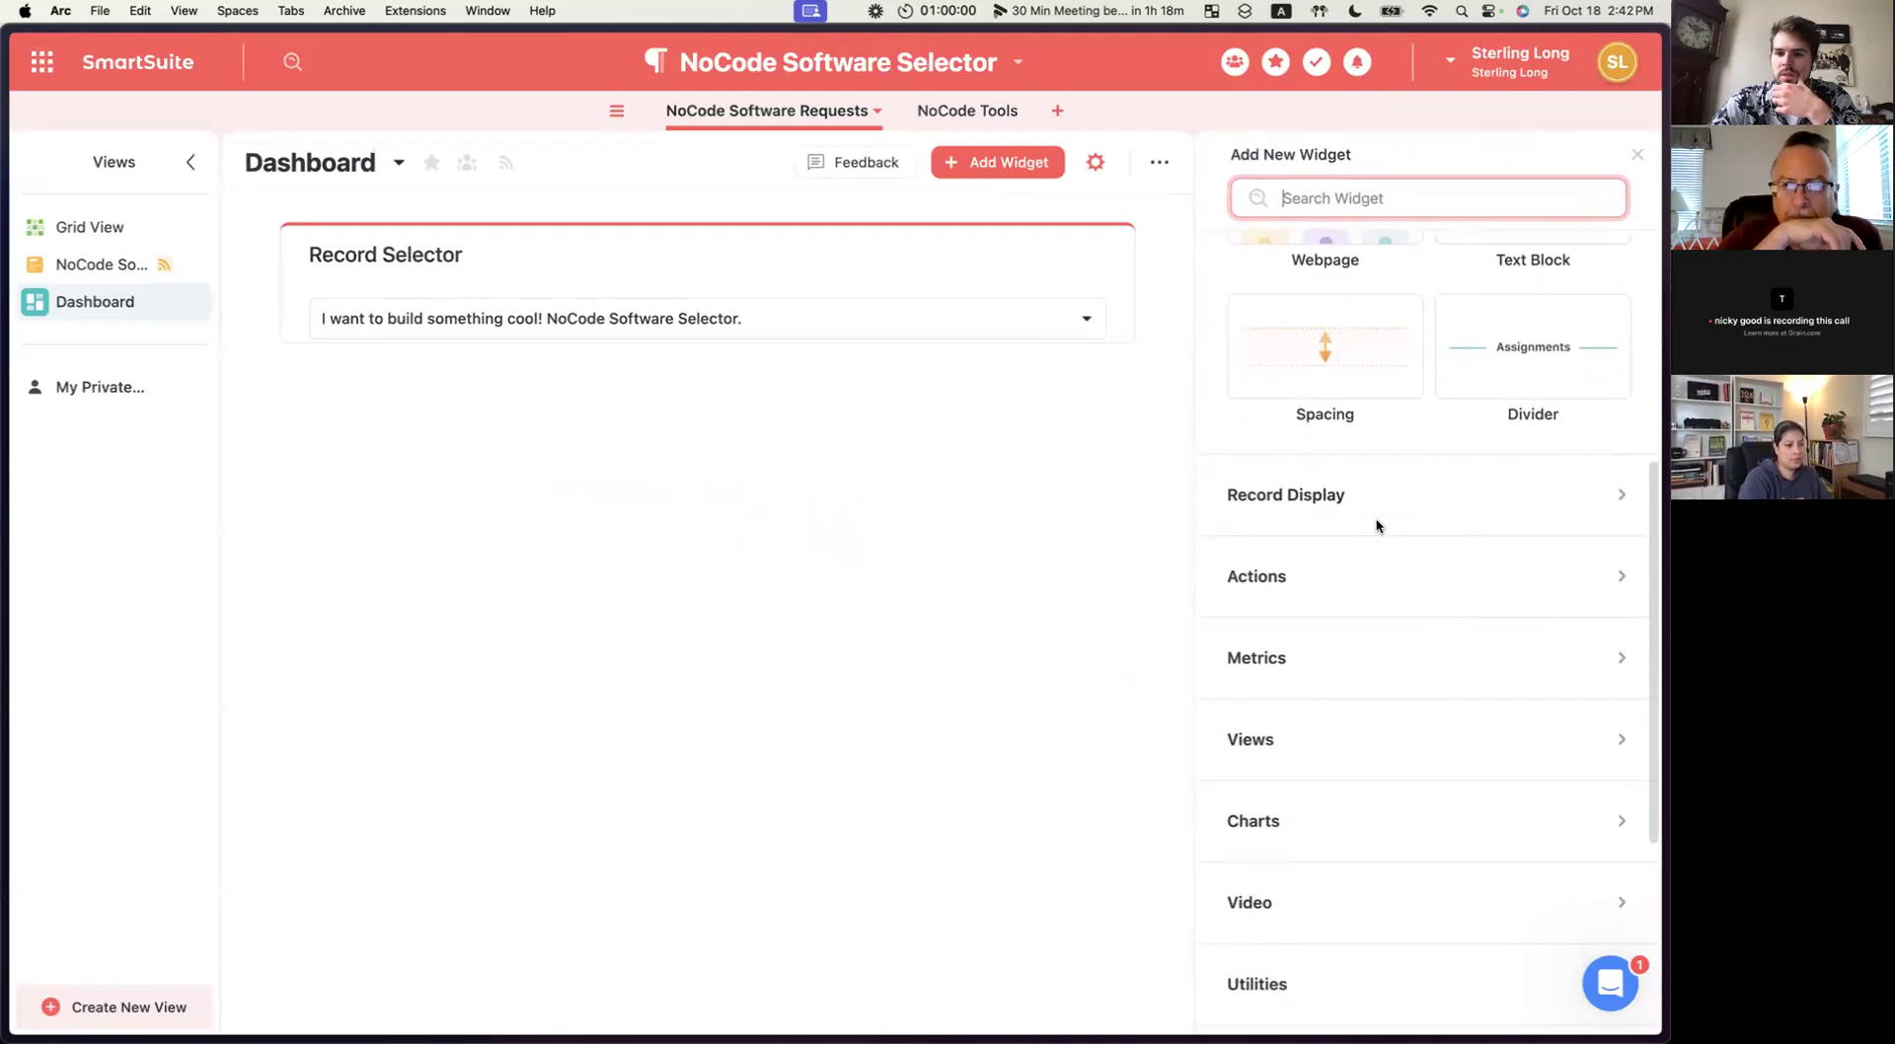
{"action": "left_click", "coordinate": [1369, 501]}
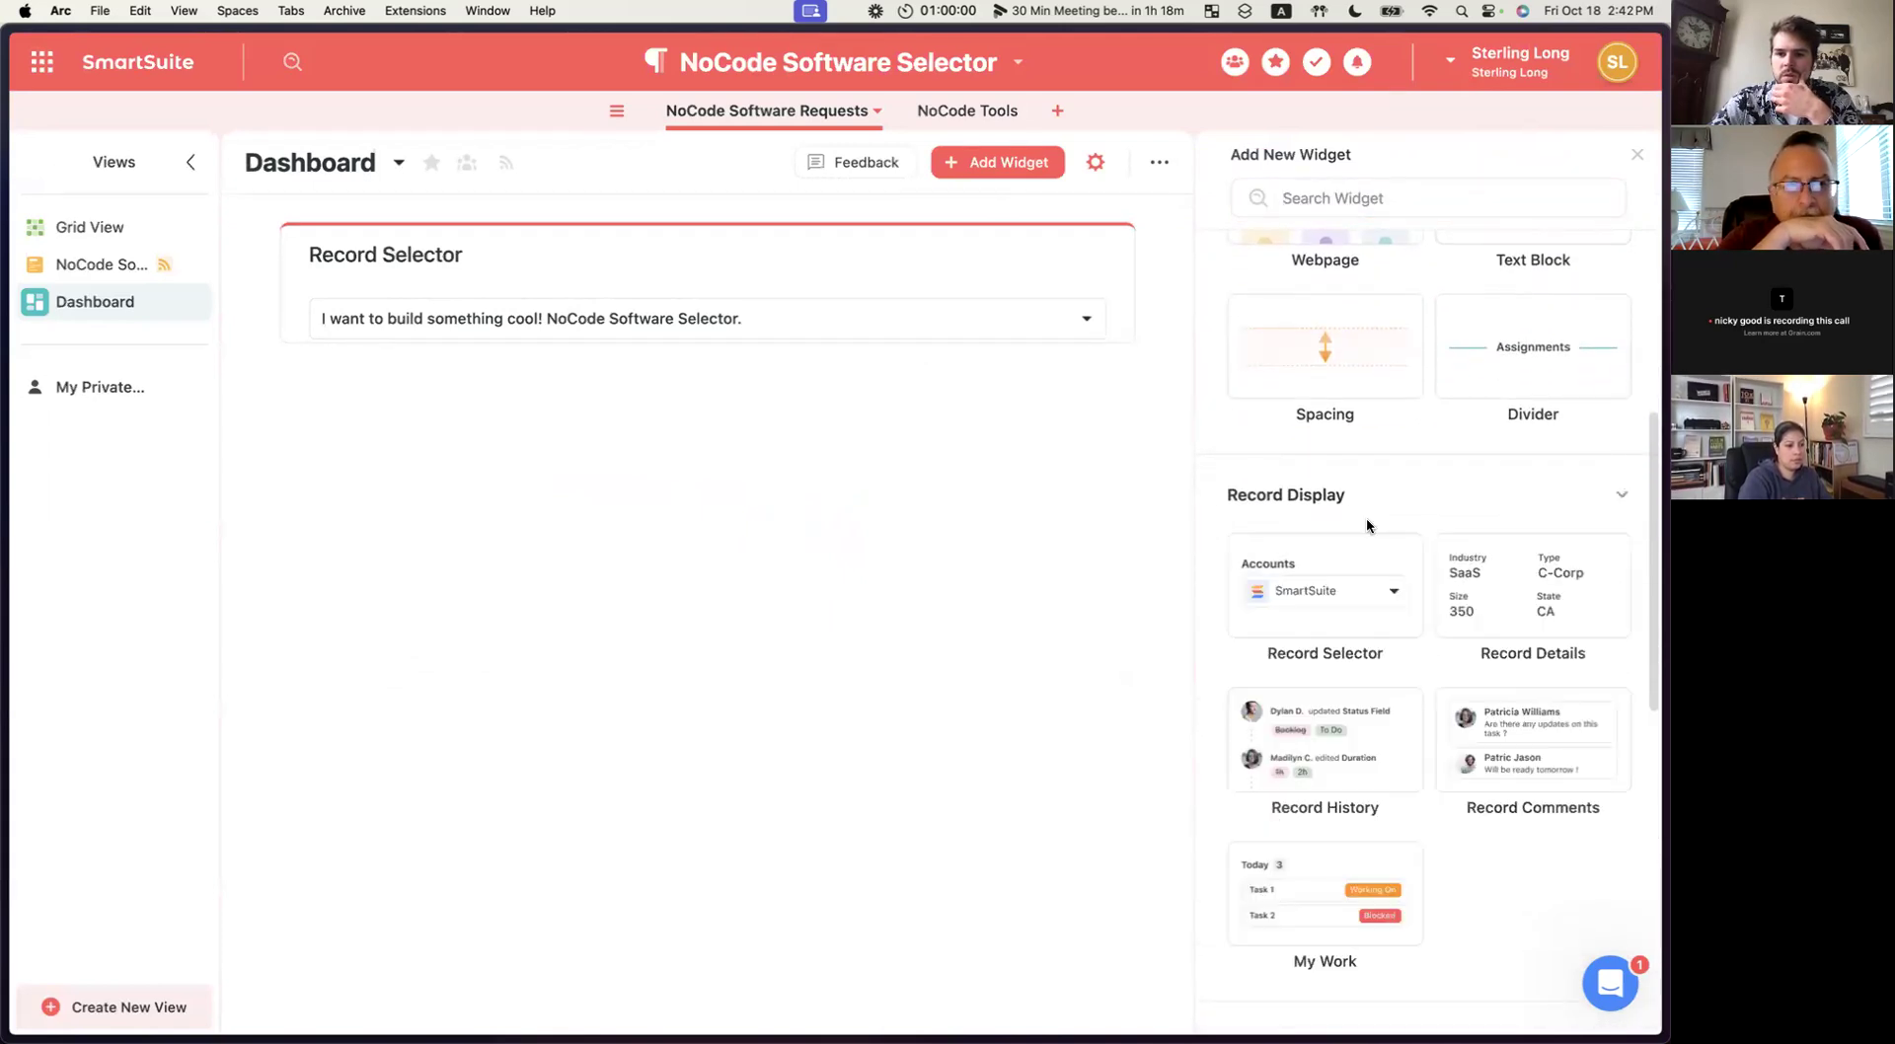
{"action": "scroll", "coordinate": [1366, 517], "scroll_direction": "down", "scroll_amount": 2}
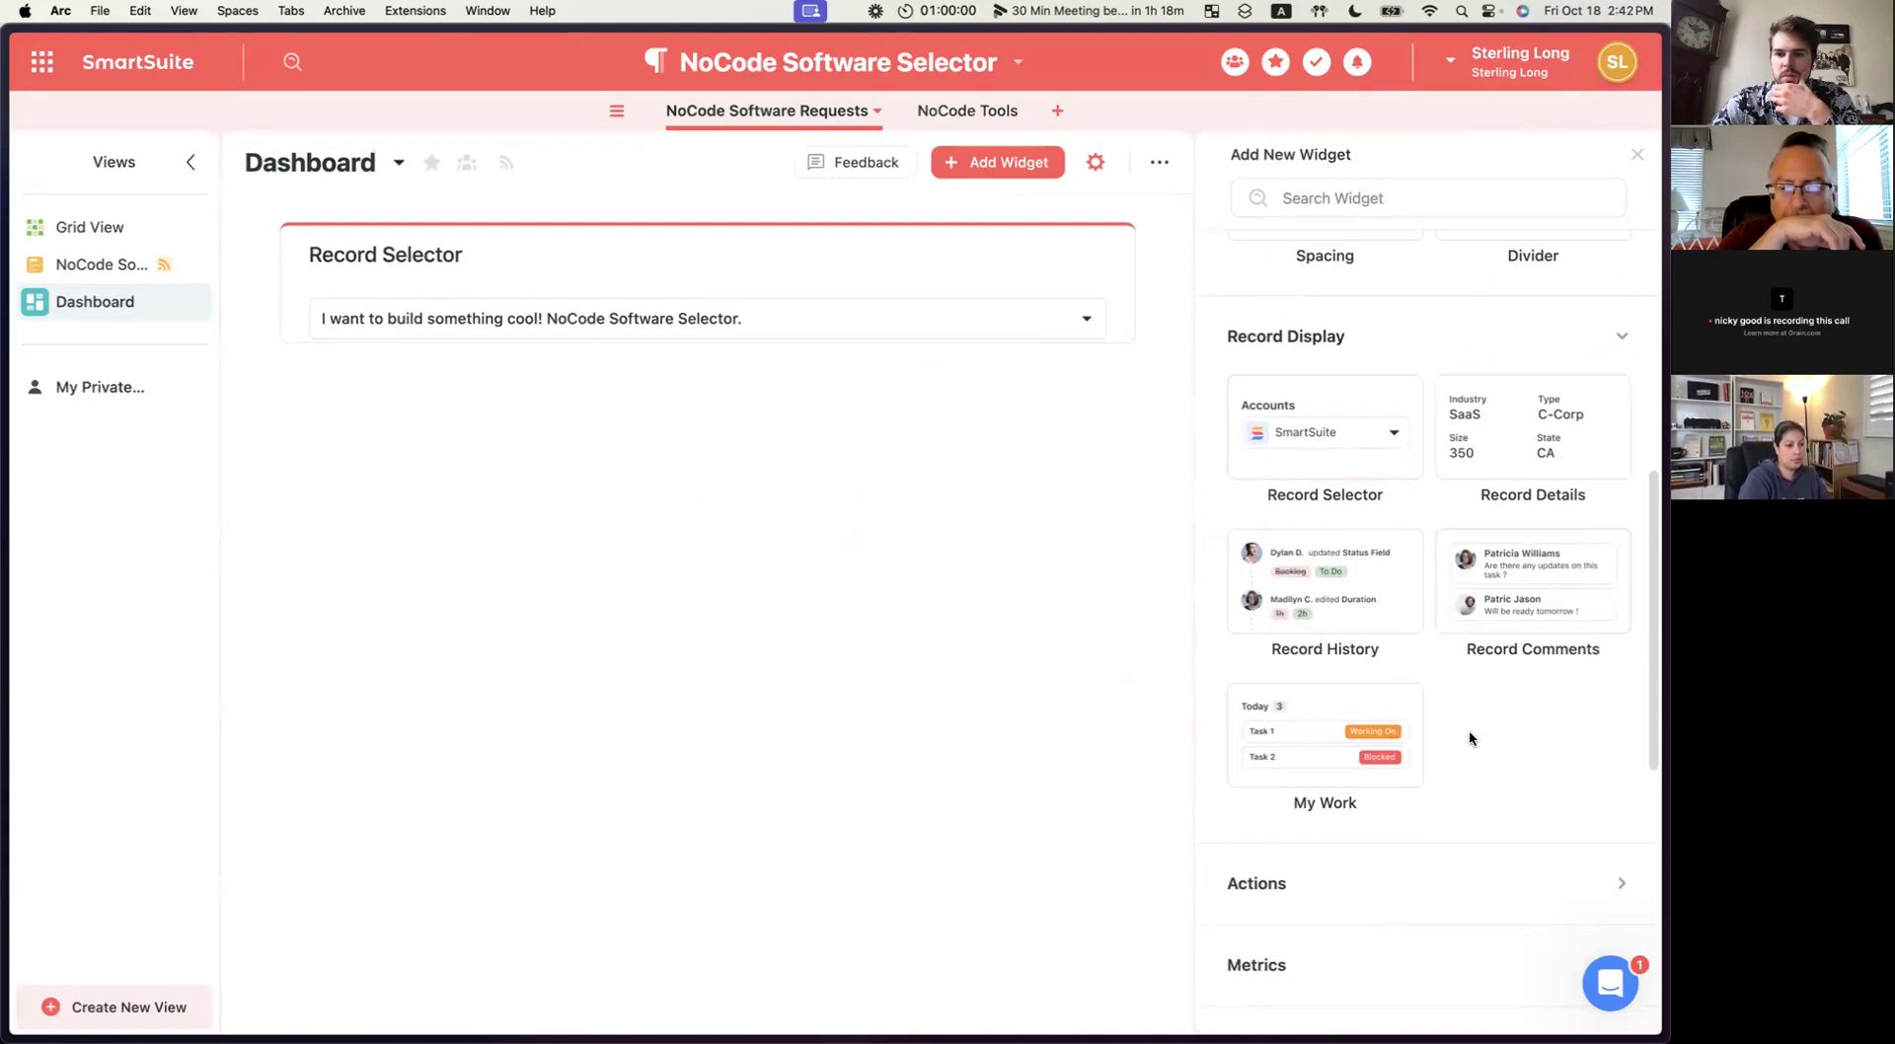
{"action": "scroll", "coordinate": [1476, 632], "scroll_direction": "down", "scroll_amount": 1}
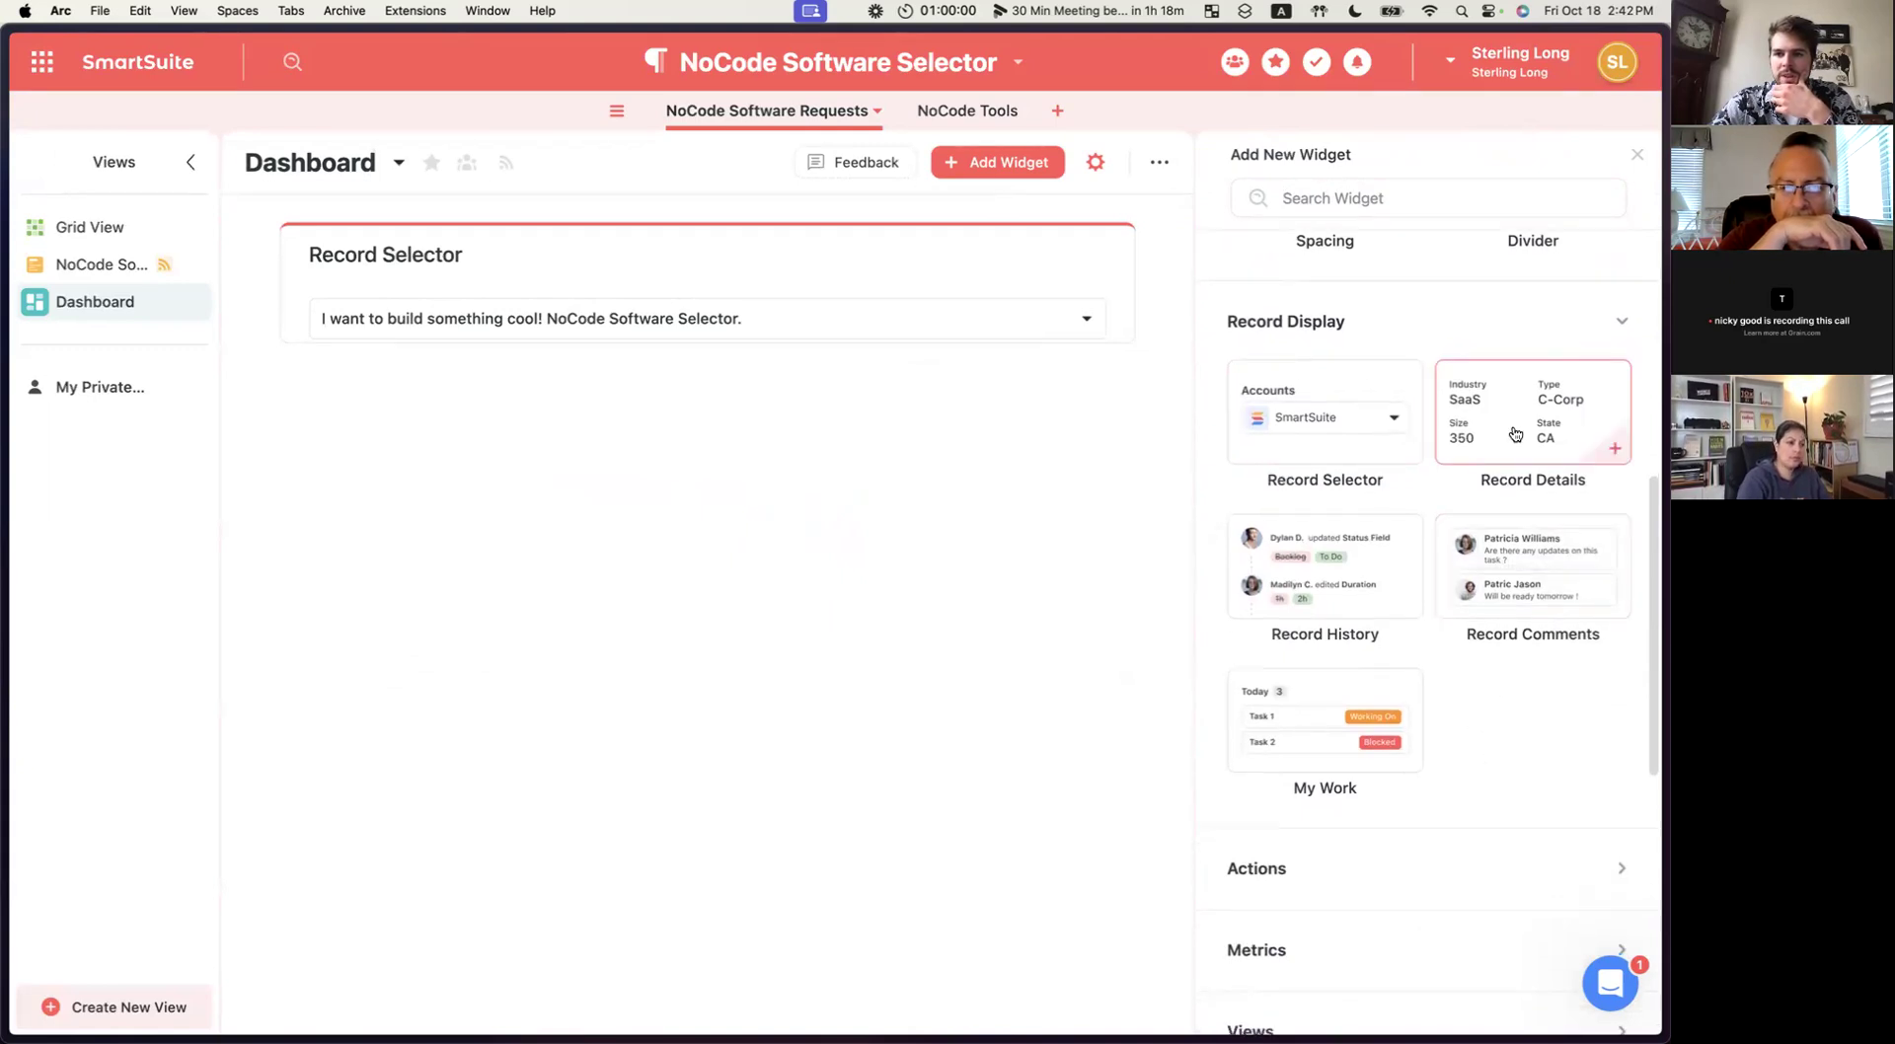
{"action": "scroll", "coordinate": [1498, 622], "scroll_direction": "down", "scroll_amount": 5}
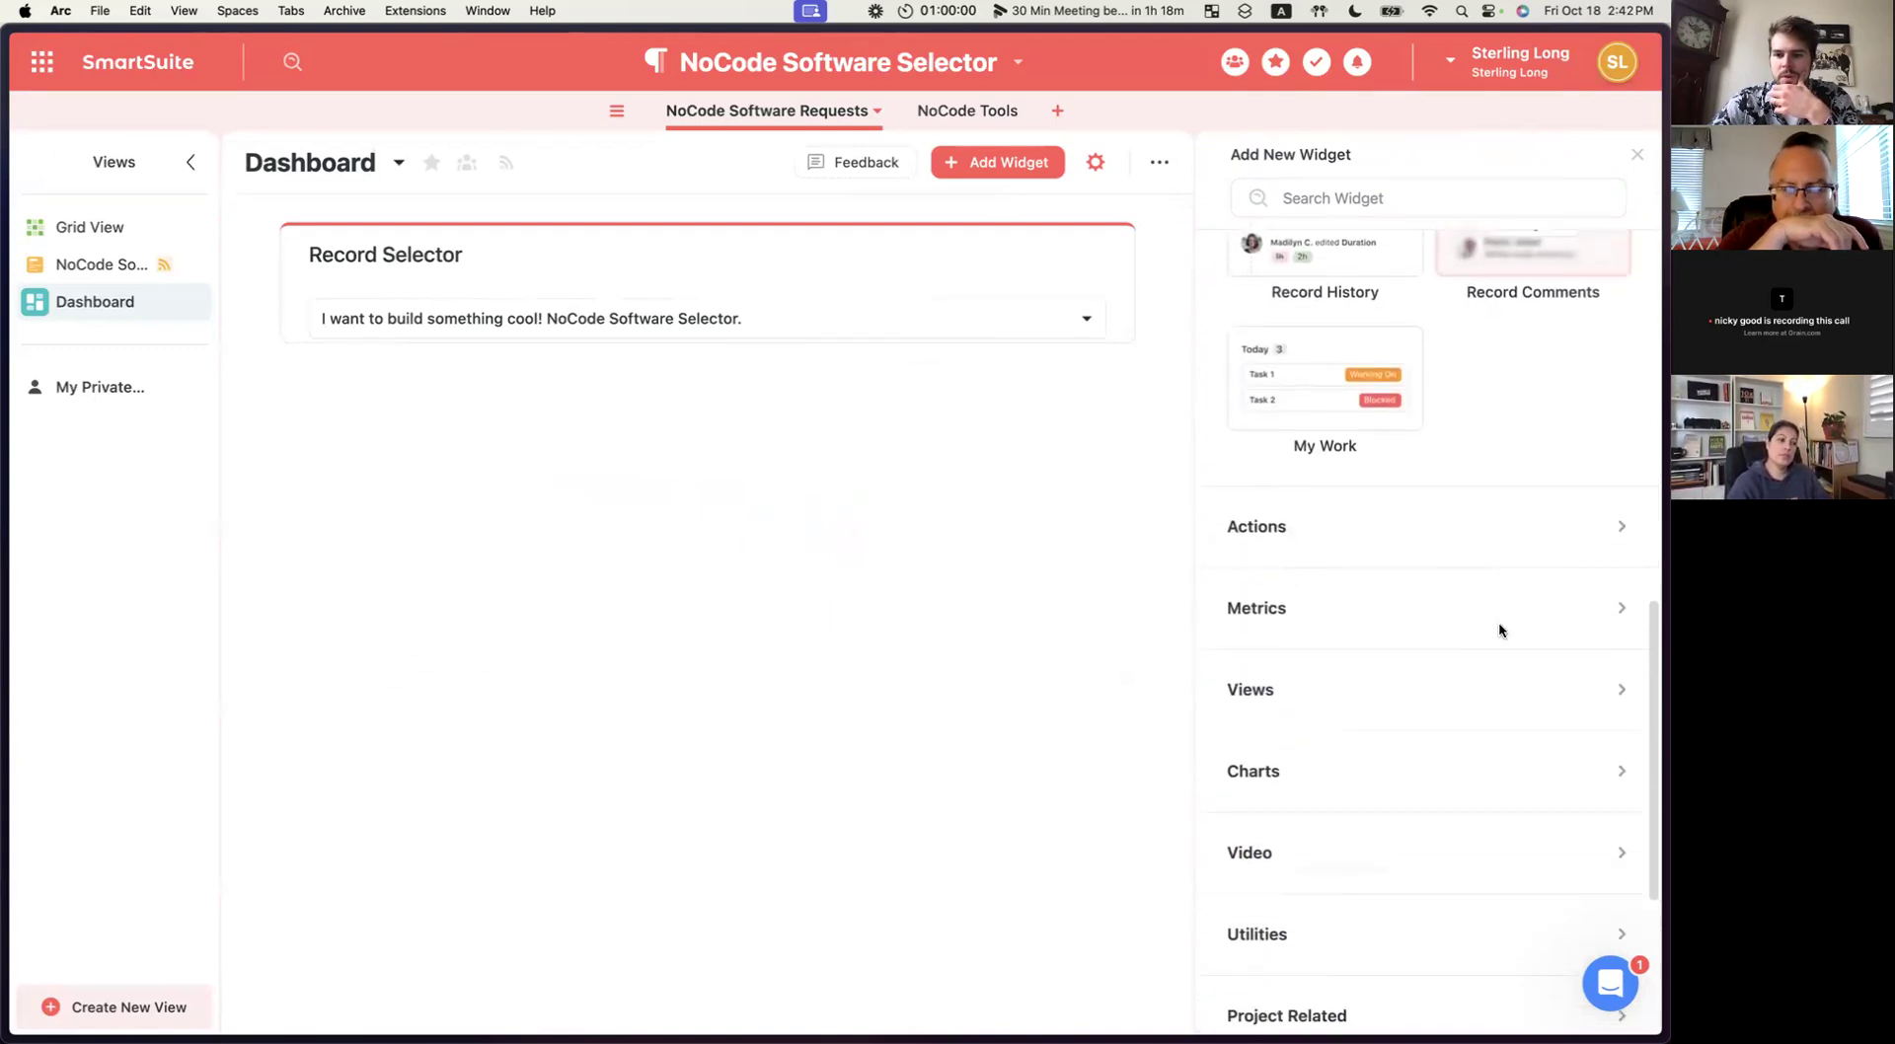
{"action": "scroll", "coordinate": [1444, 625], "scroll_direction": "down", "scroll_amount": 3}
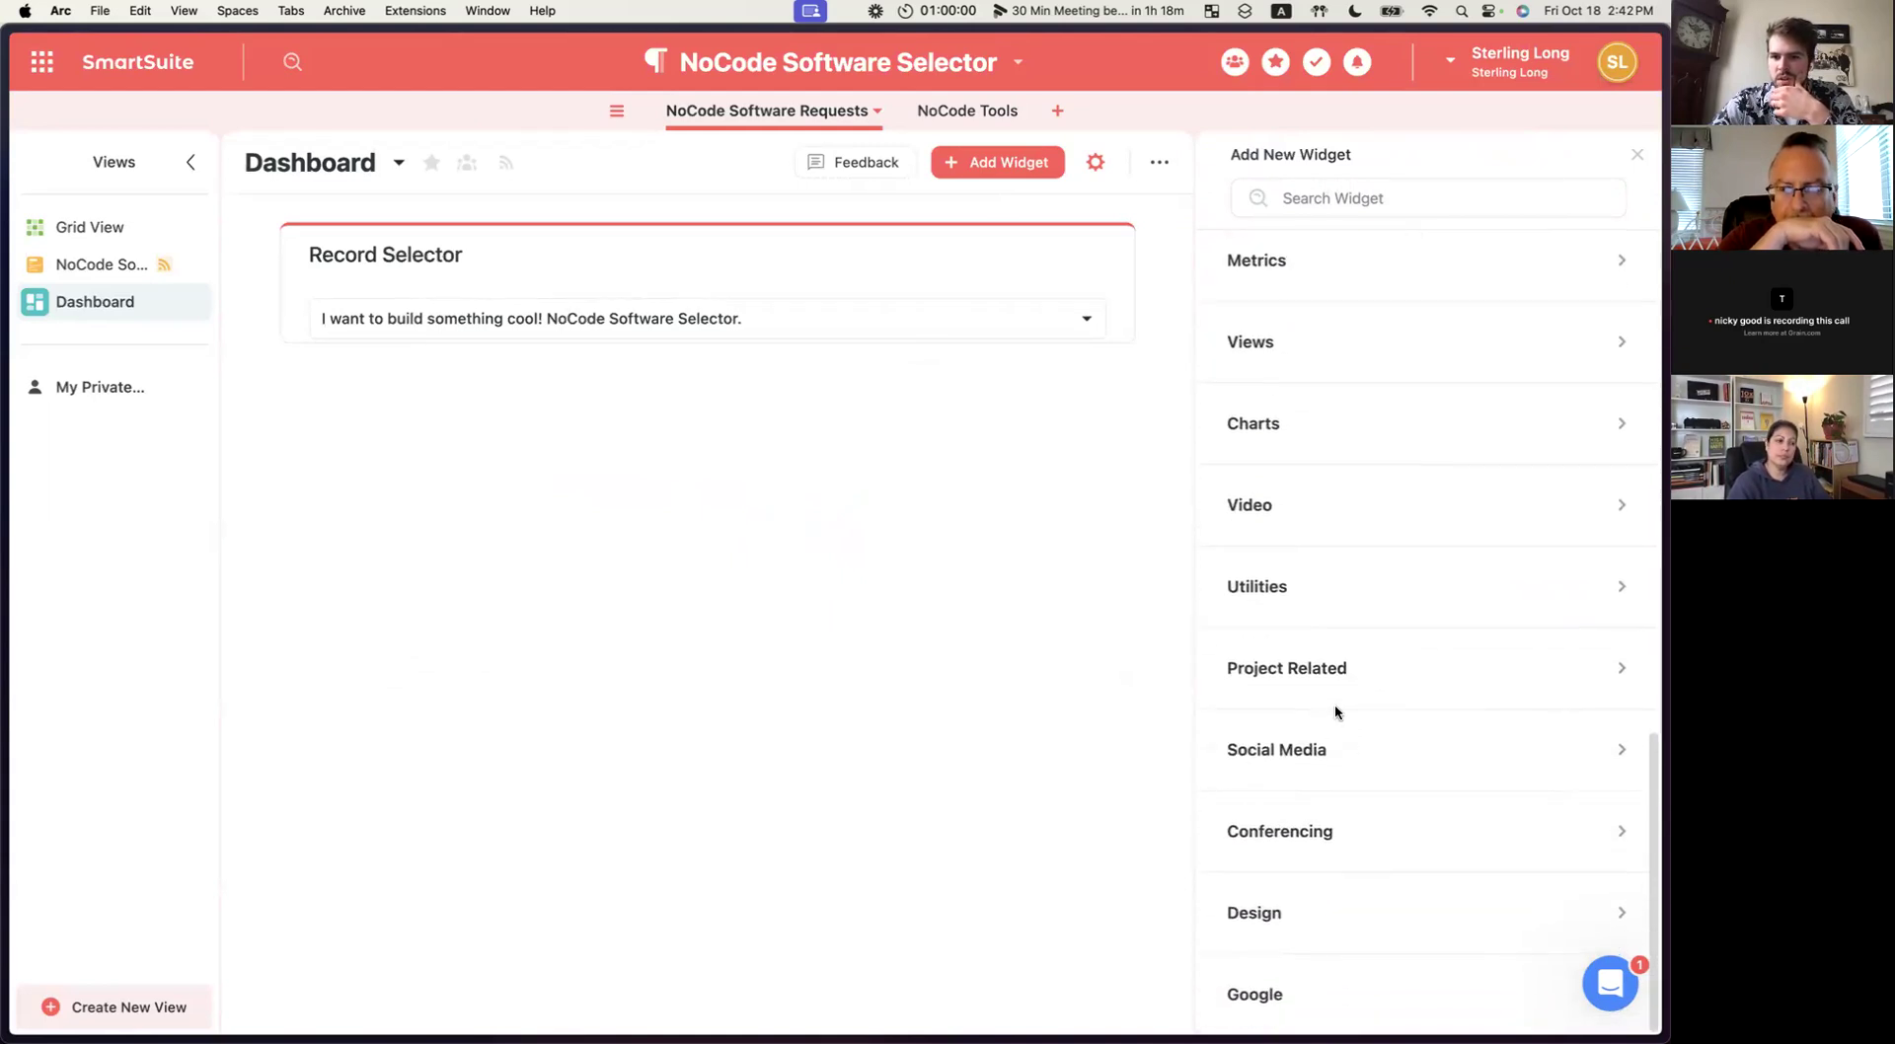
{"action": "left_click", "coordinate": [1359, 599]}
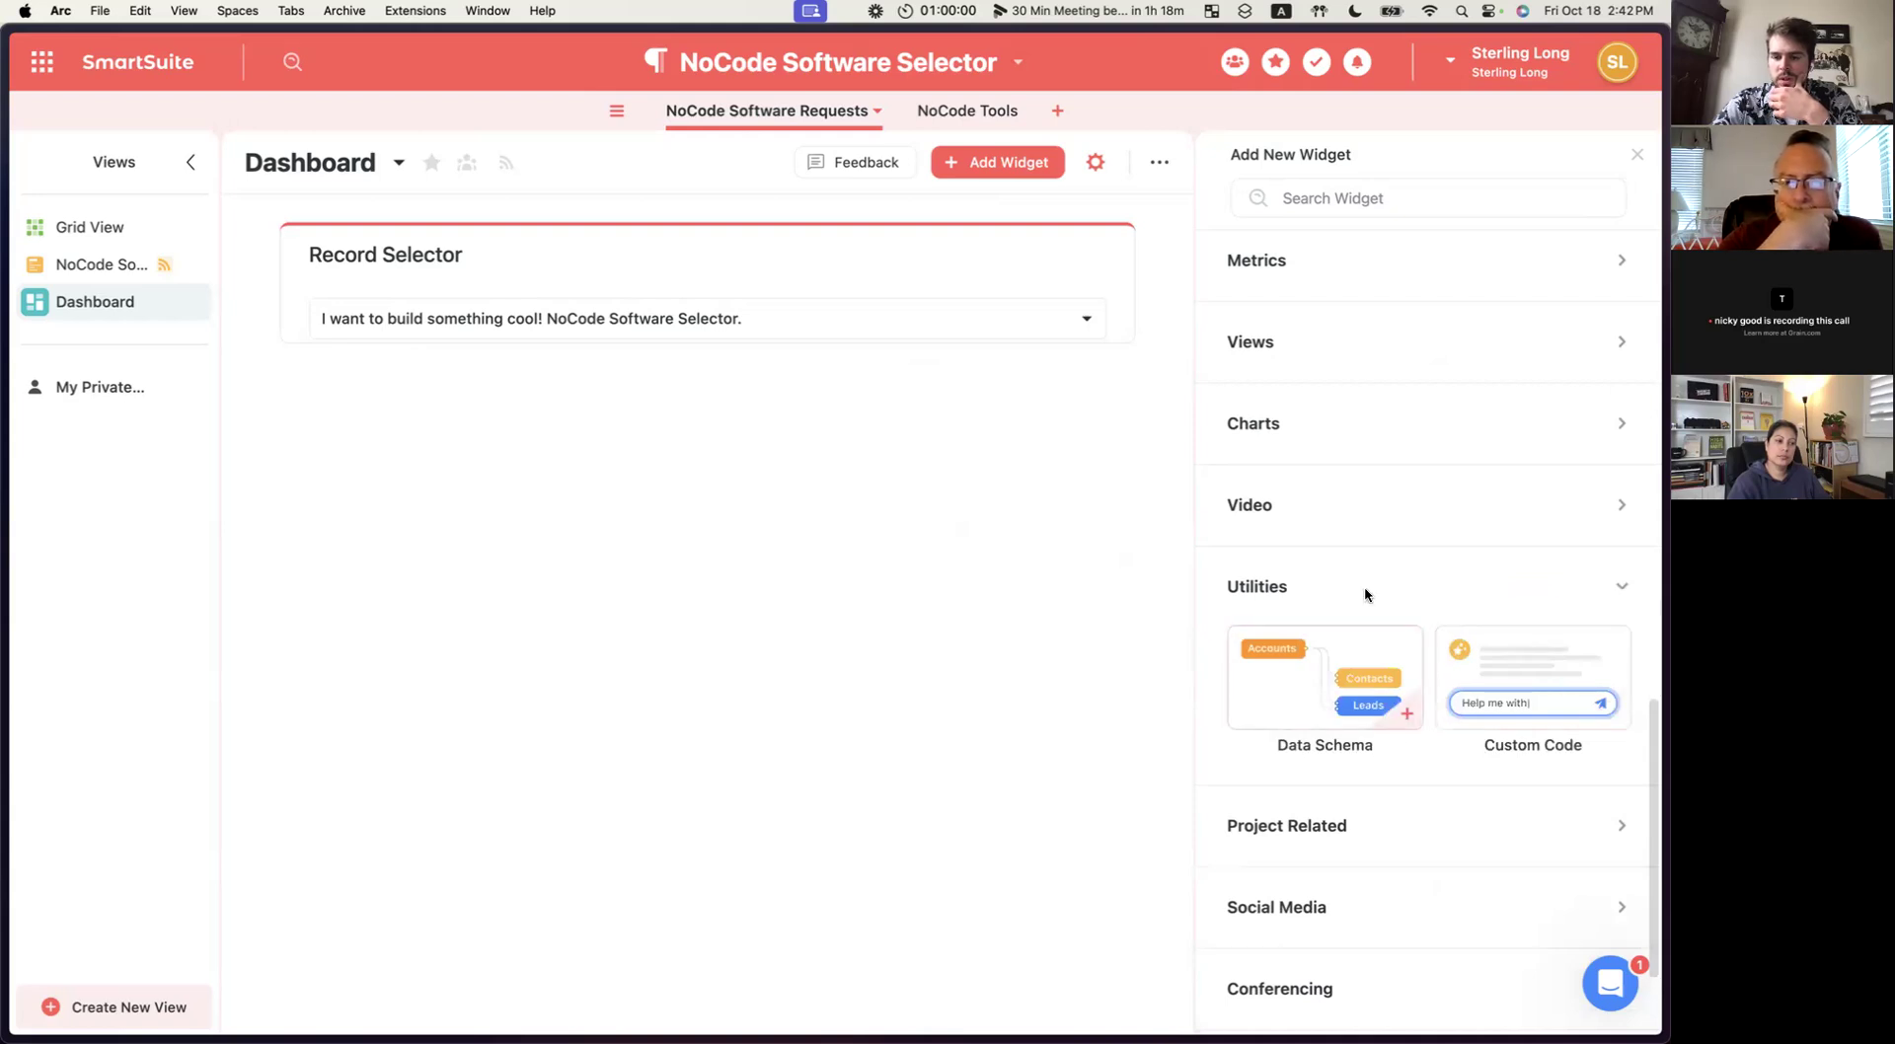
{"action": "scroll", "coordinate": [1362, 592], "scroll_direction": "up", "scroll_amount": 2}
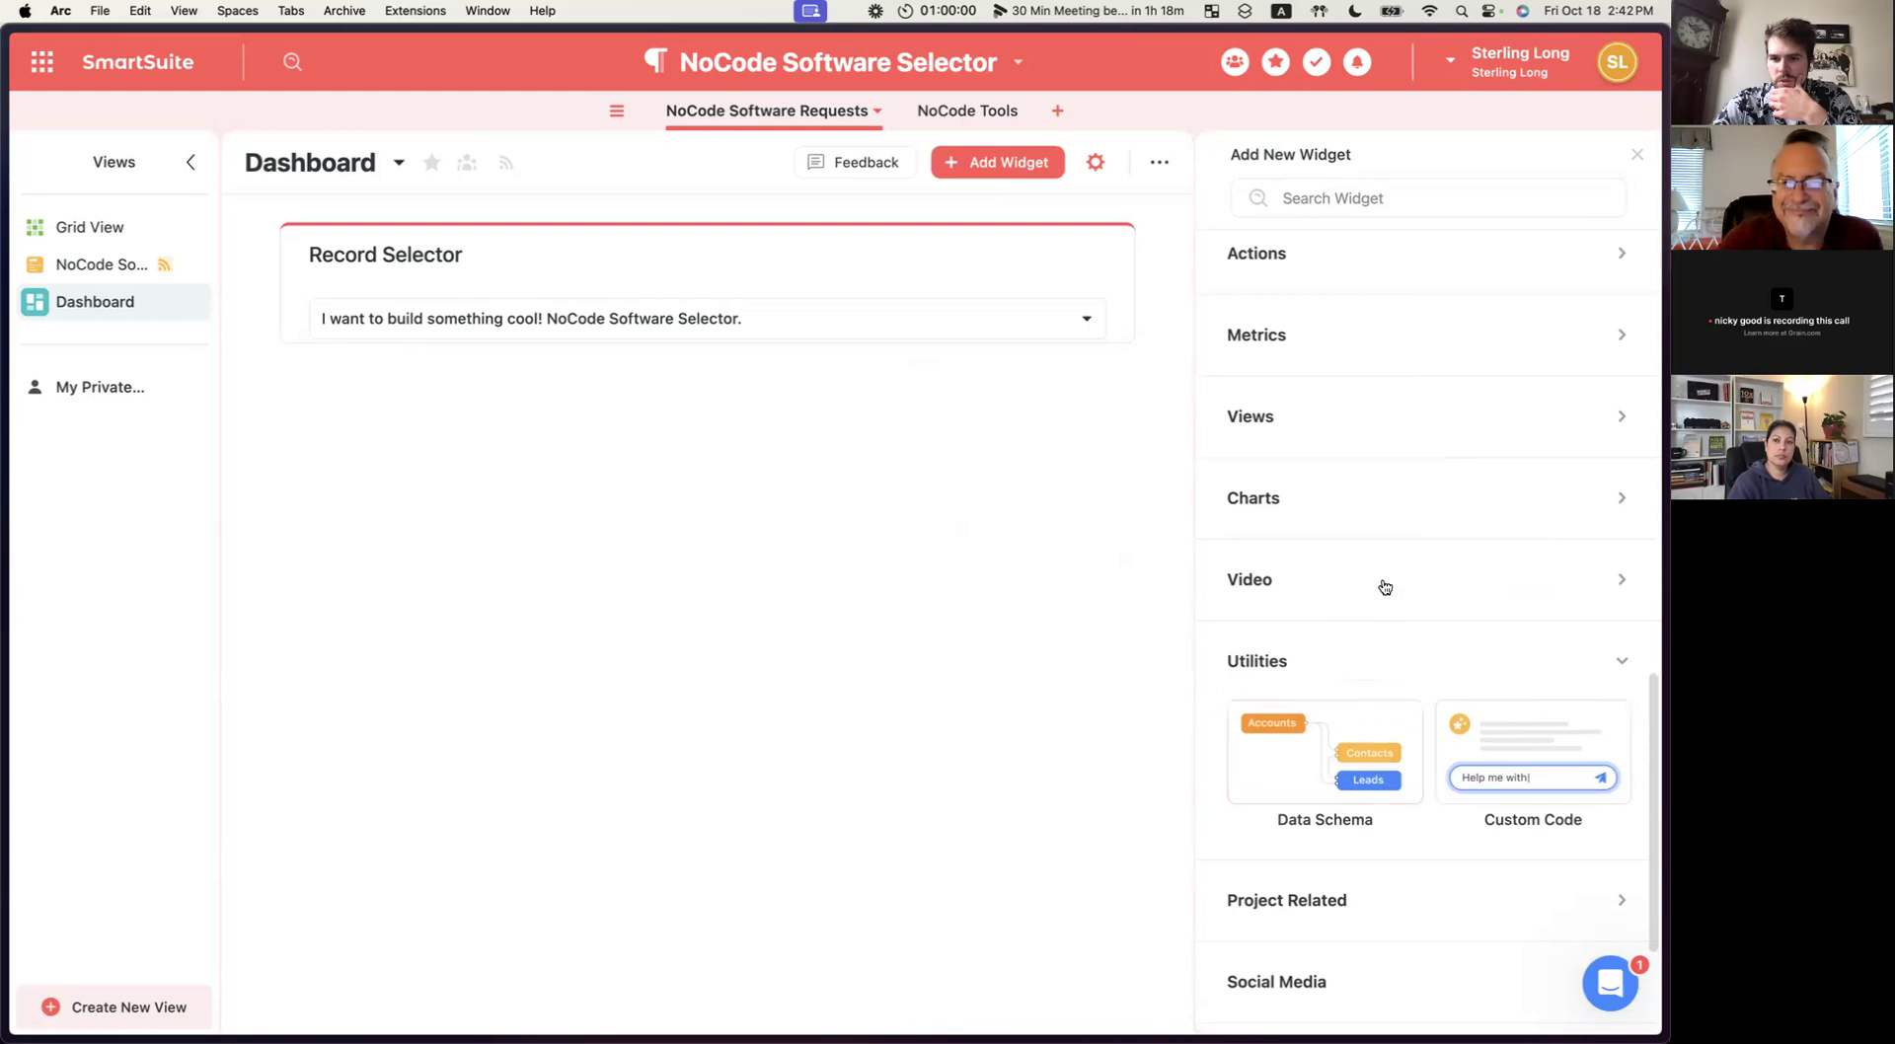
{"action": "scroll", "coordinate": [1382, 572], "scroll_direction": "up", "scroll_amount": 4}
{"action": "left_click", "coordinate": [1355, 569]}
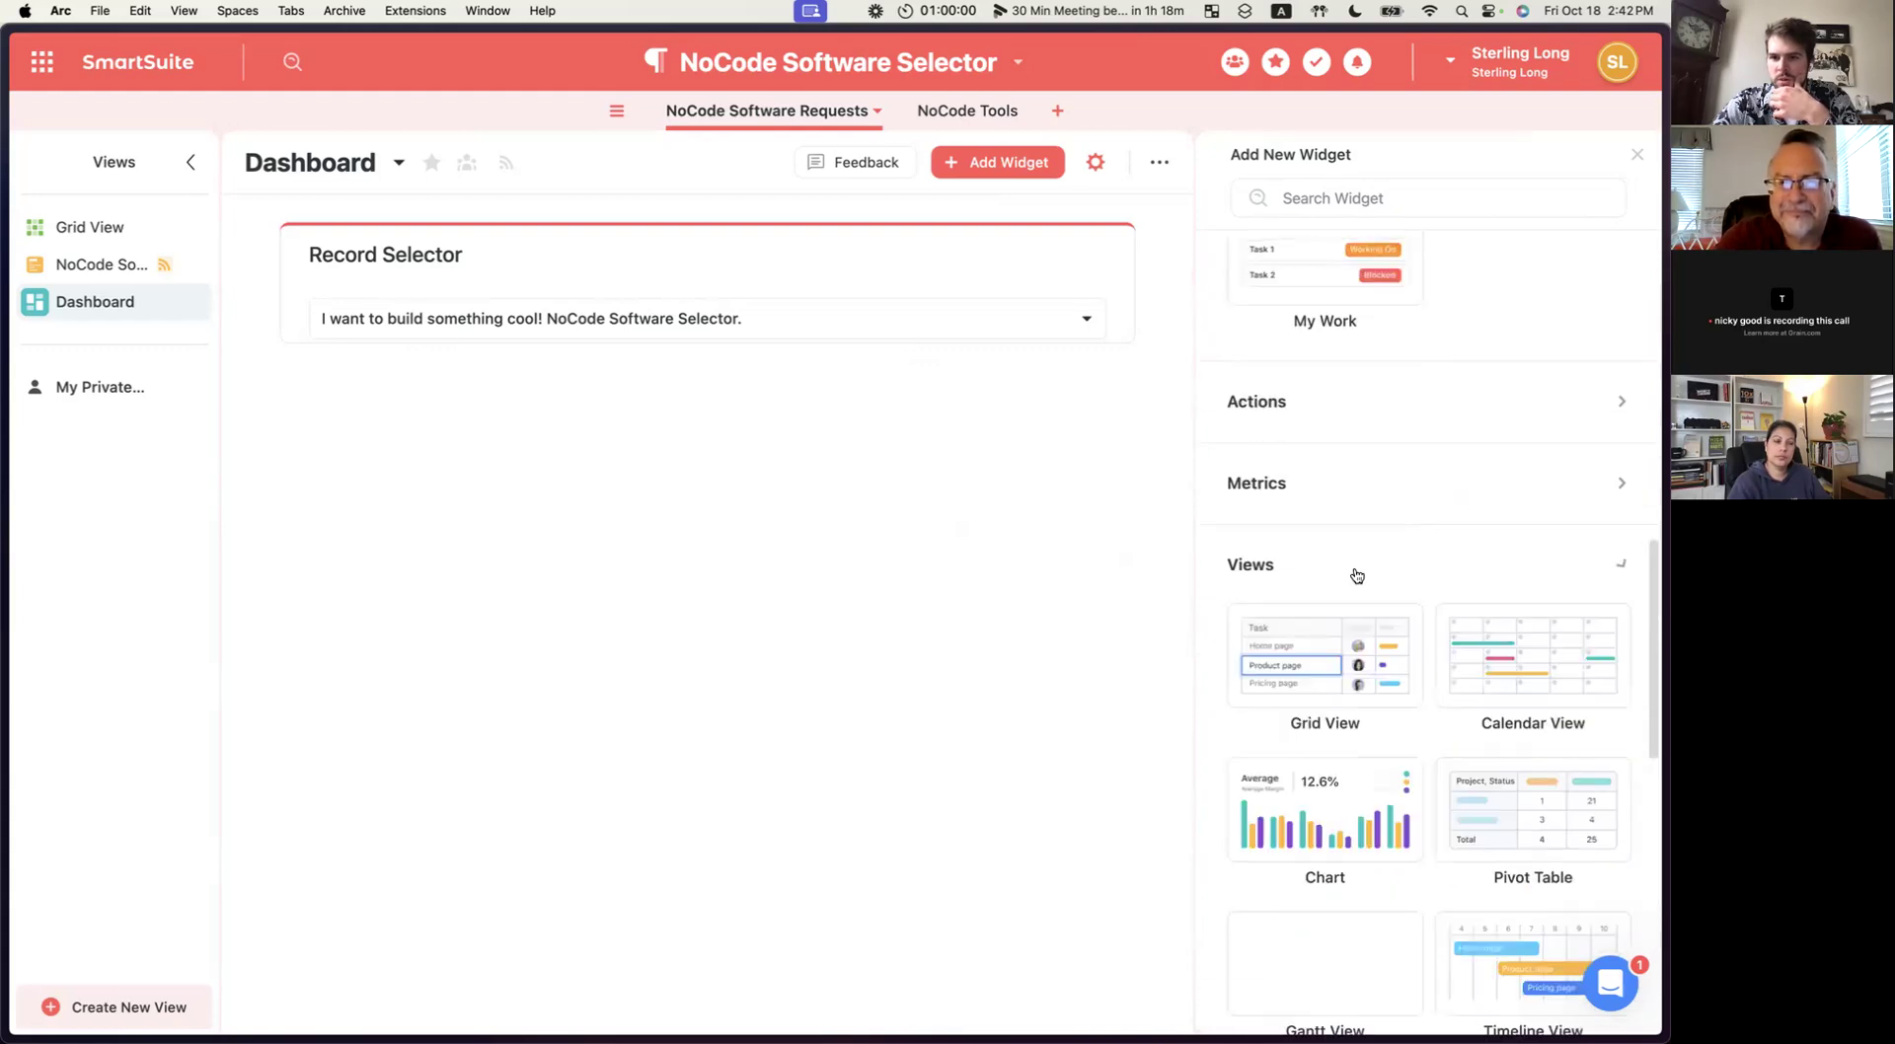
{"action": "scroll", "coordinate": [1359, 671], "scroll_direction": "down", "scroll_amount": 3}
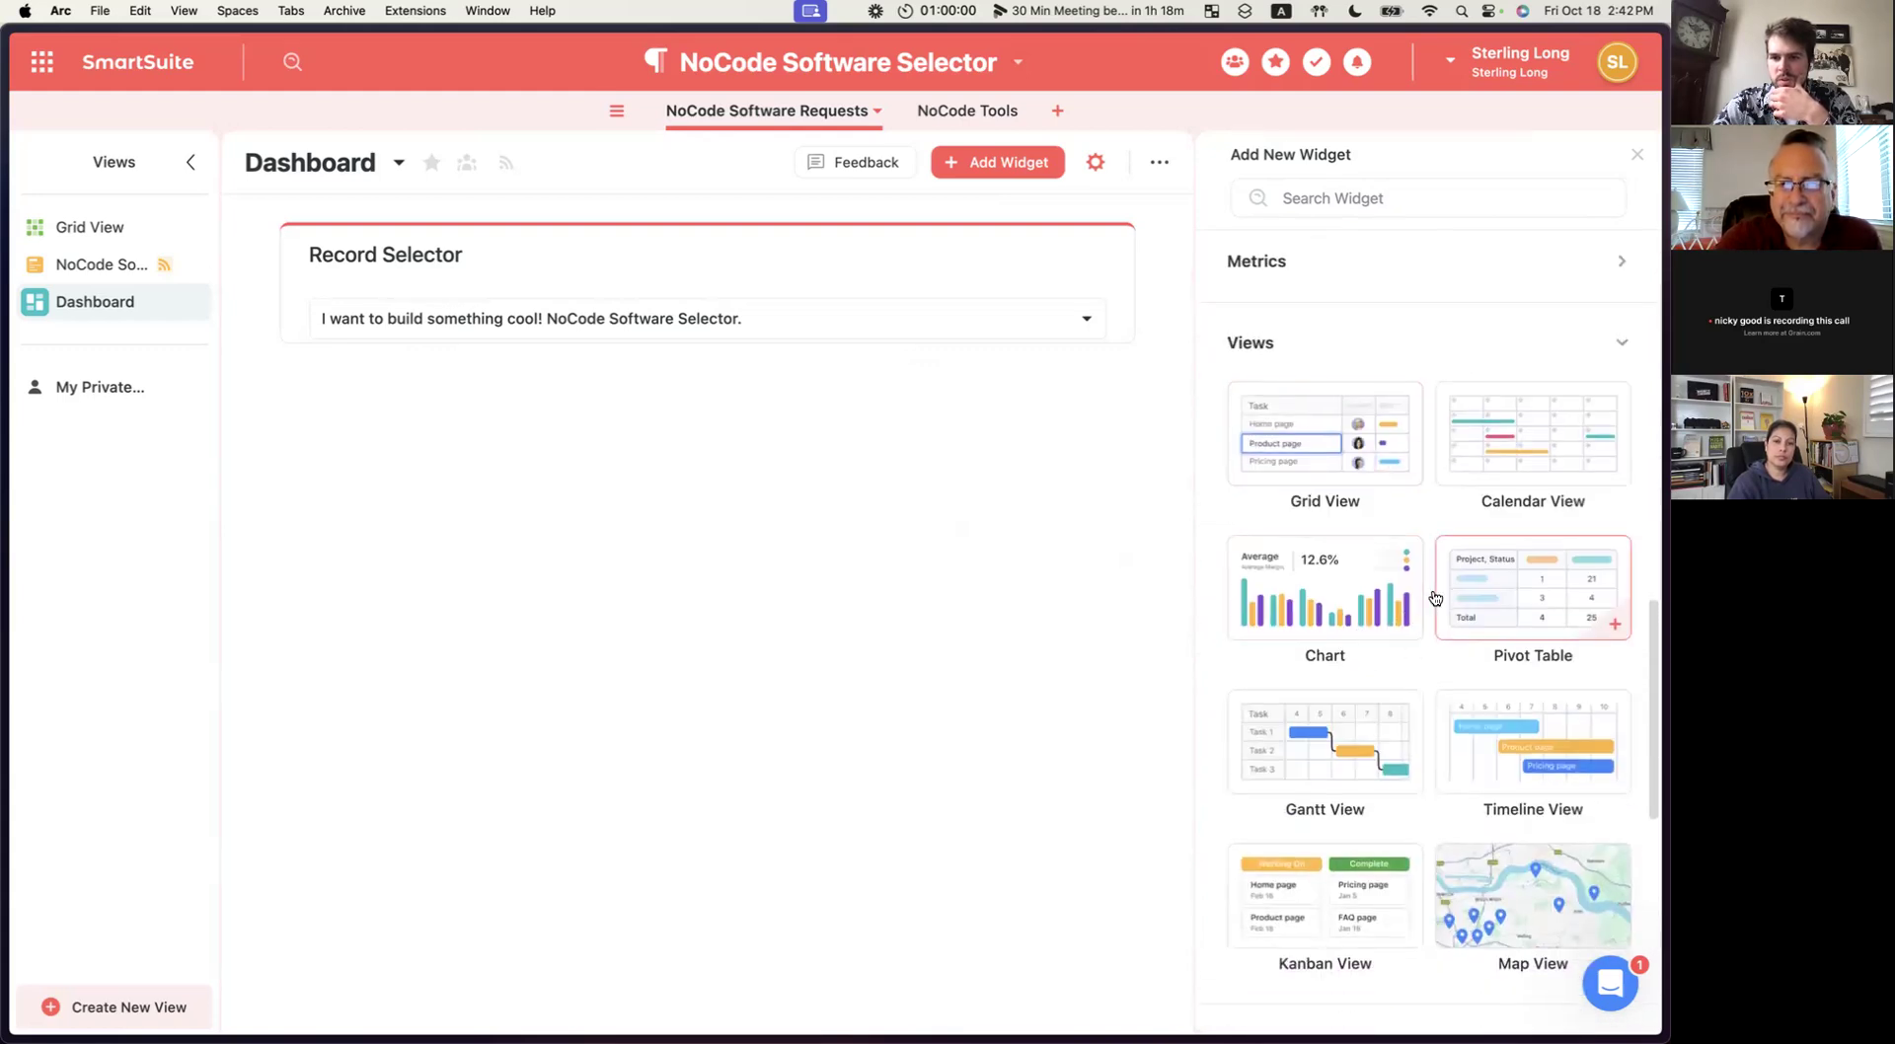
{"action": "scroll", "coordinate": [1437, 553], "scroll_direction": "down", "scroll_amount": 3}
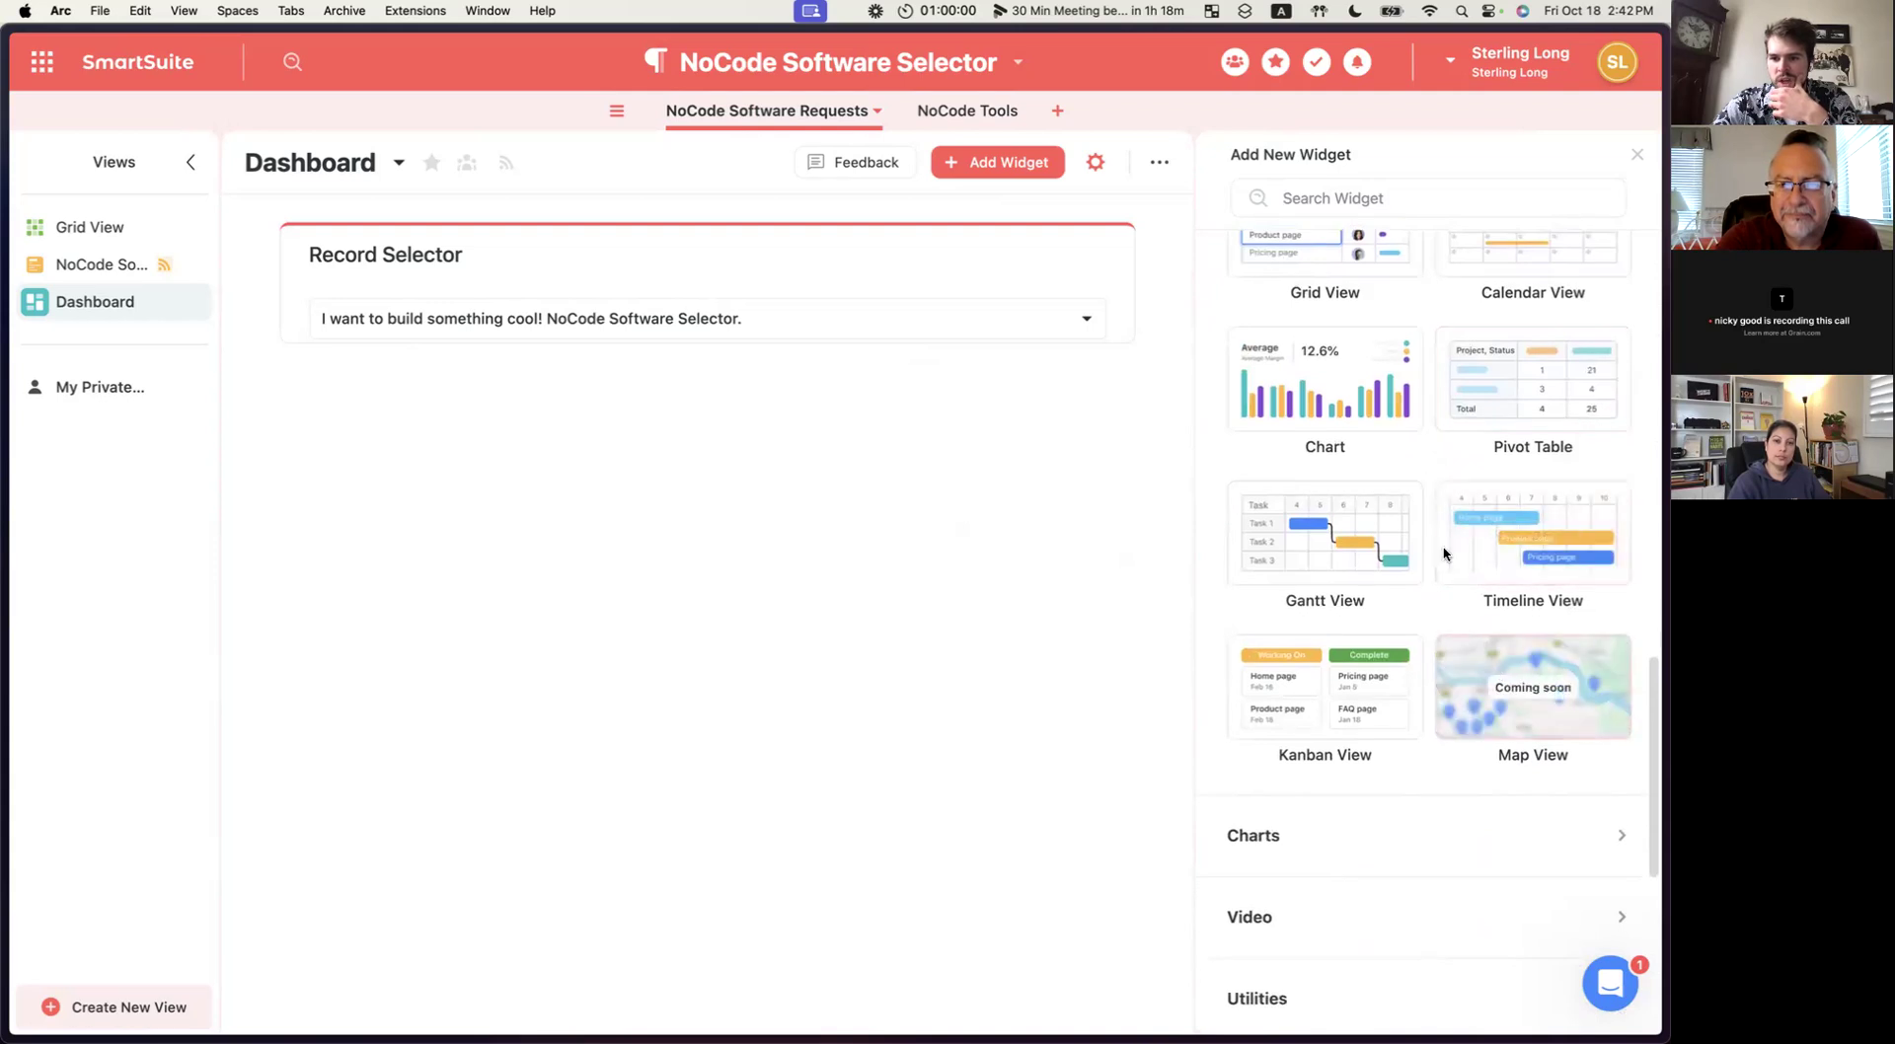
{"action": "scroll", "coordinate": [1430, 470], "scroll_direction": "up", "scroll_amount": 10}
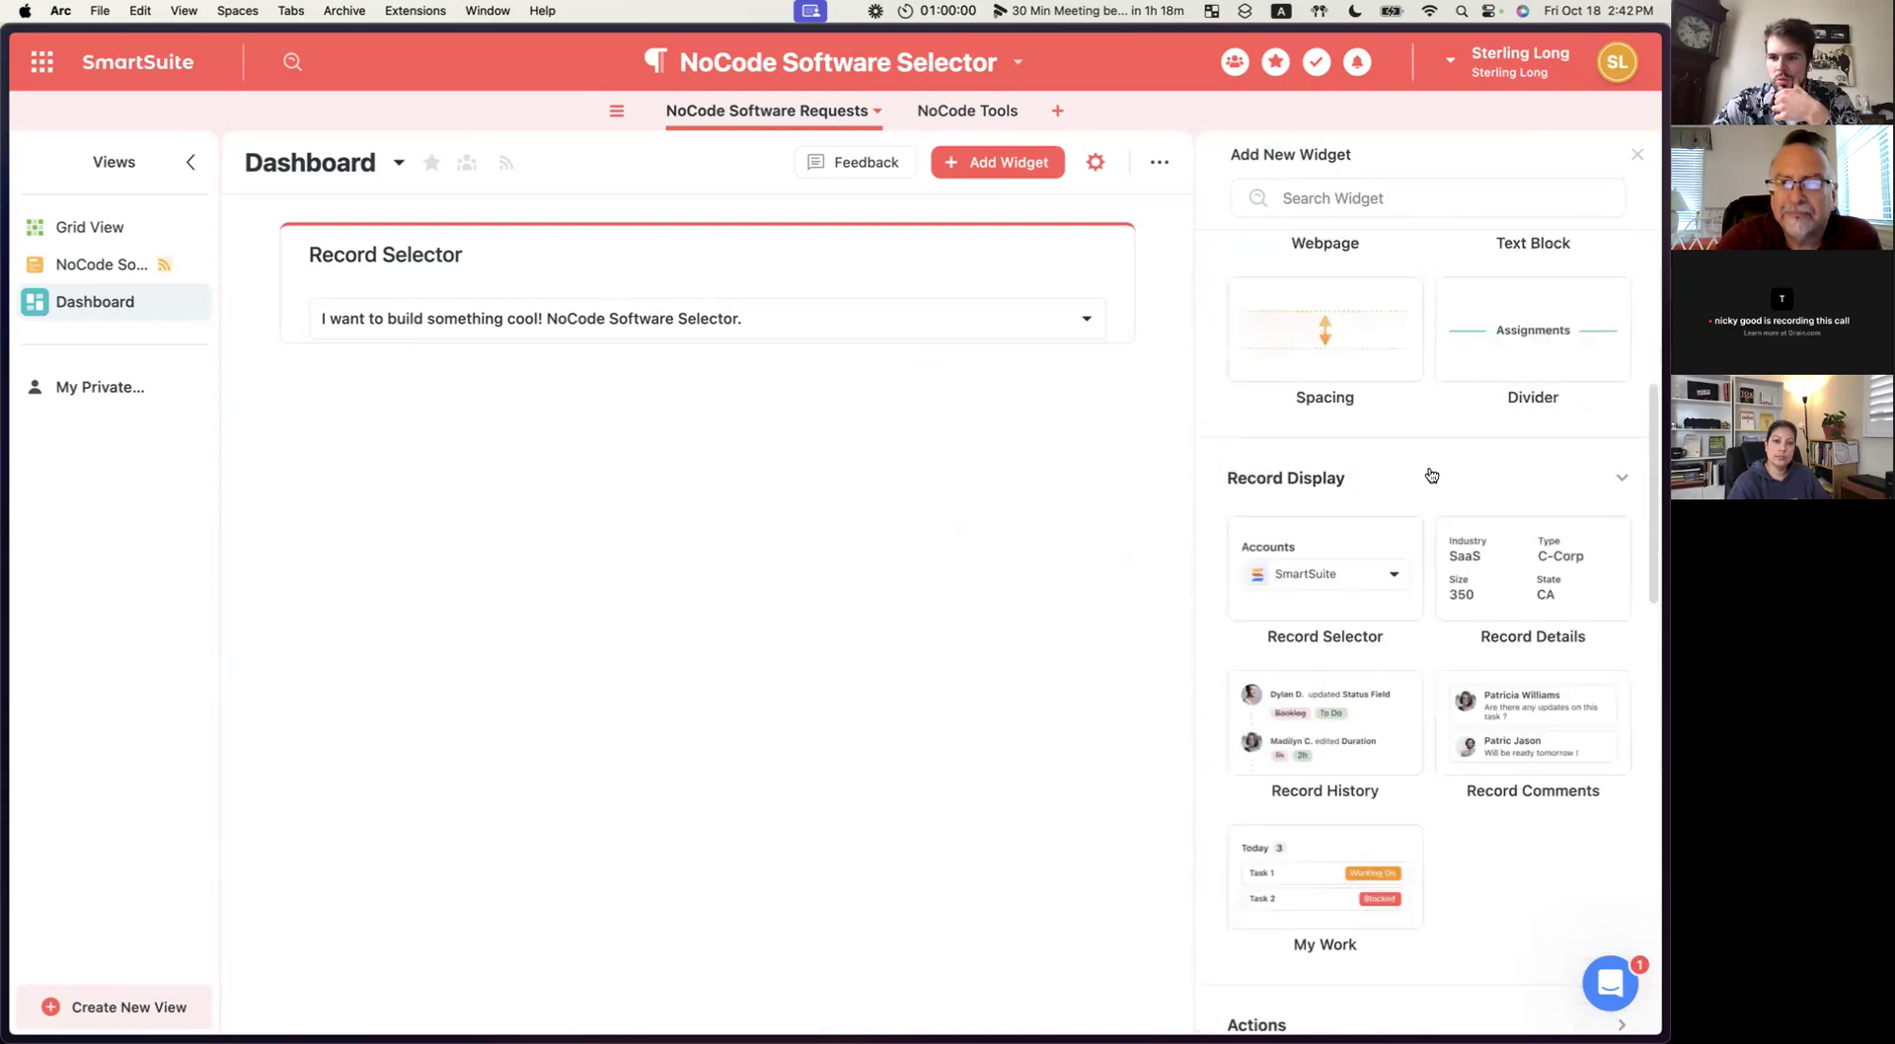
{"action": "scroll", "coordinate": [1430, 484], "scroll_direction": "down", "scroll_amount": 1}
{"action": "left_click", "coordinate": [1387, 790]}
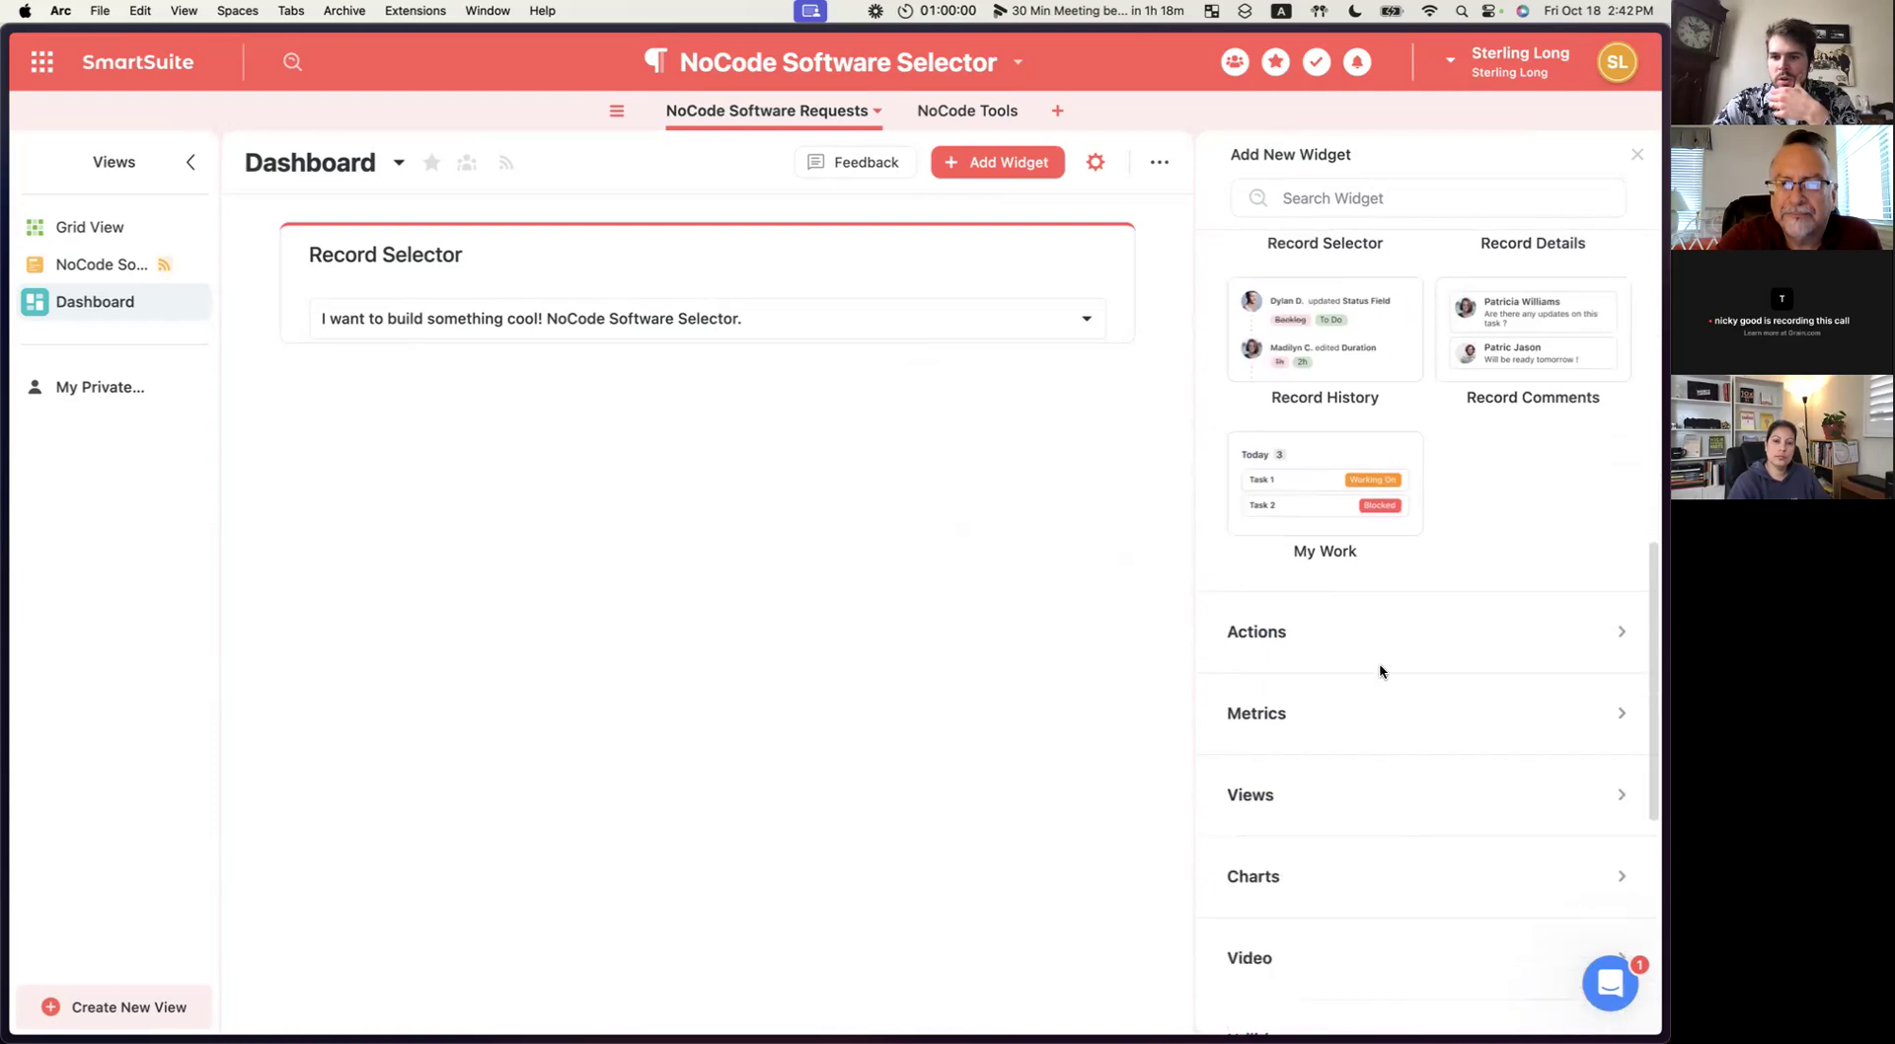
{"action": "left_click", "coordinate": [1374, 642]}
{"action": "left_click", "coordinate": [1377, 642]}
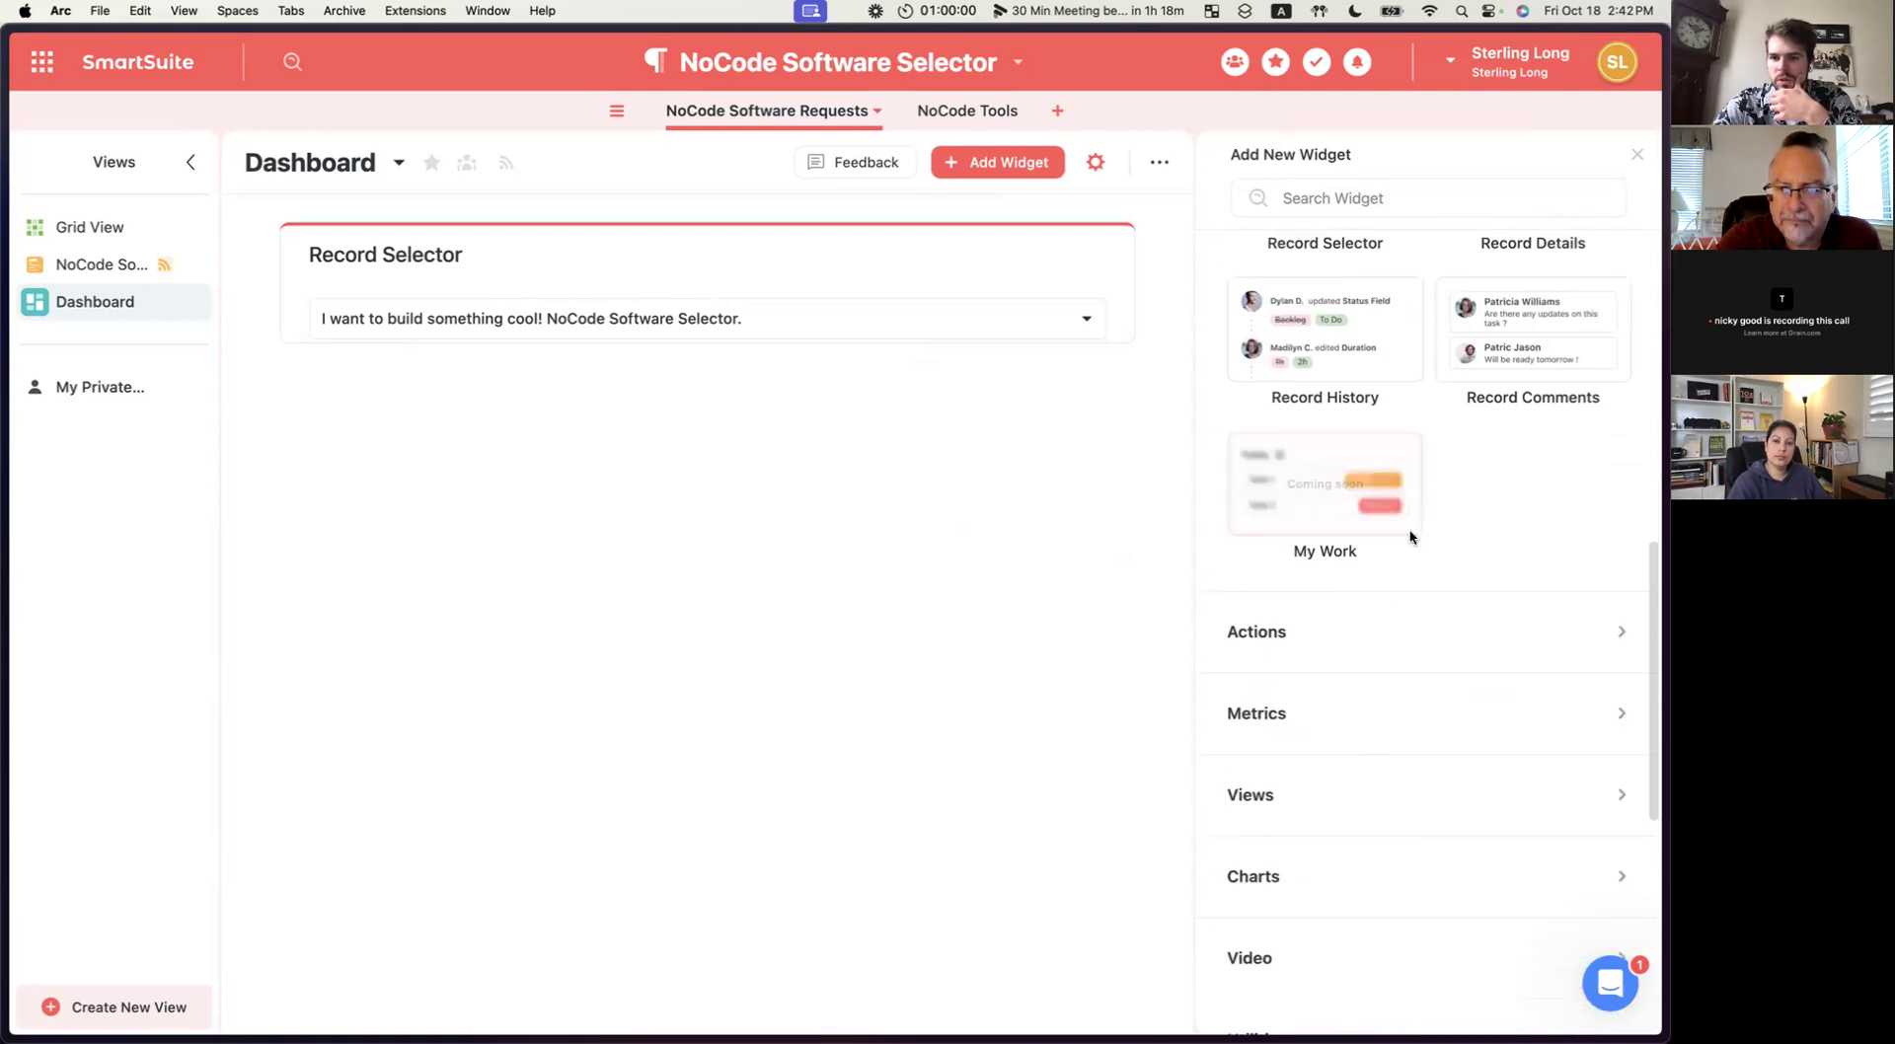
Start a Record Details widget and set the Record Selector widget as its source.
{"action": "scroll", "coordinate": [1451, 493], "scroll_direction": "up", "scroll_amount": 3}
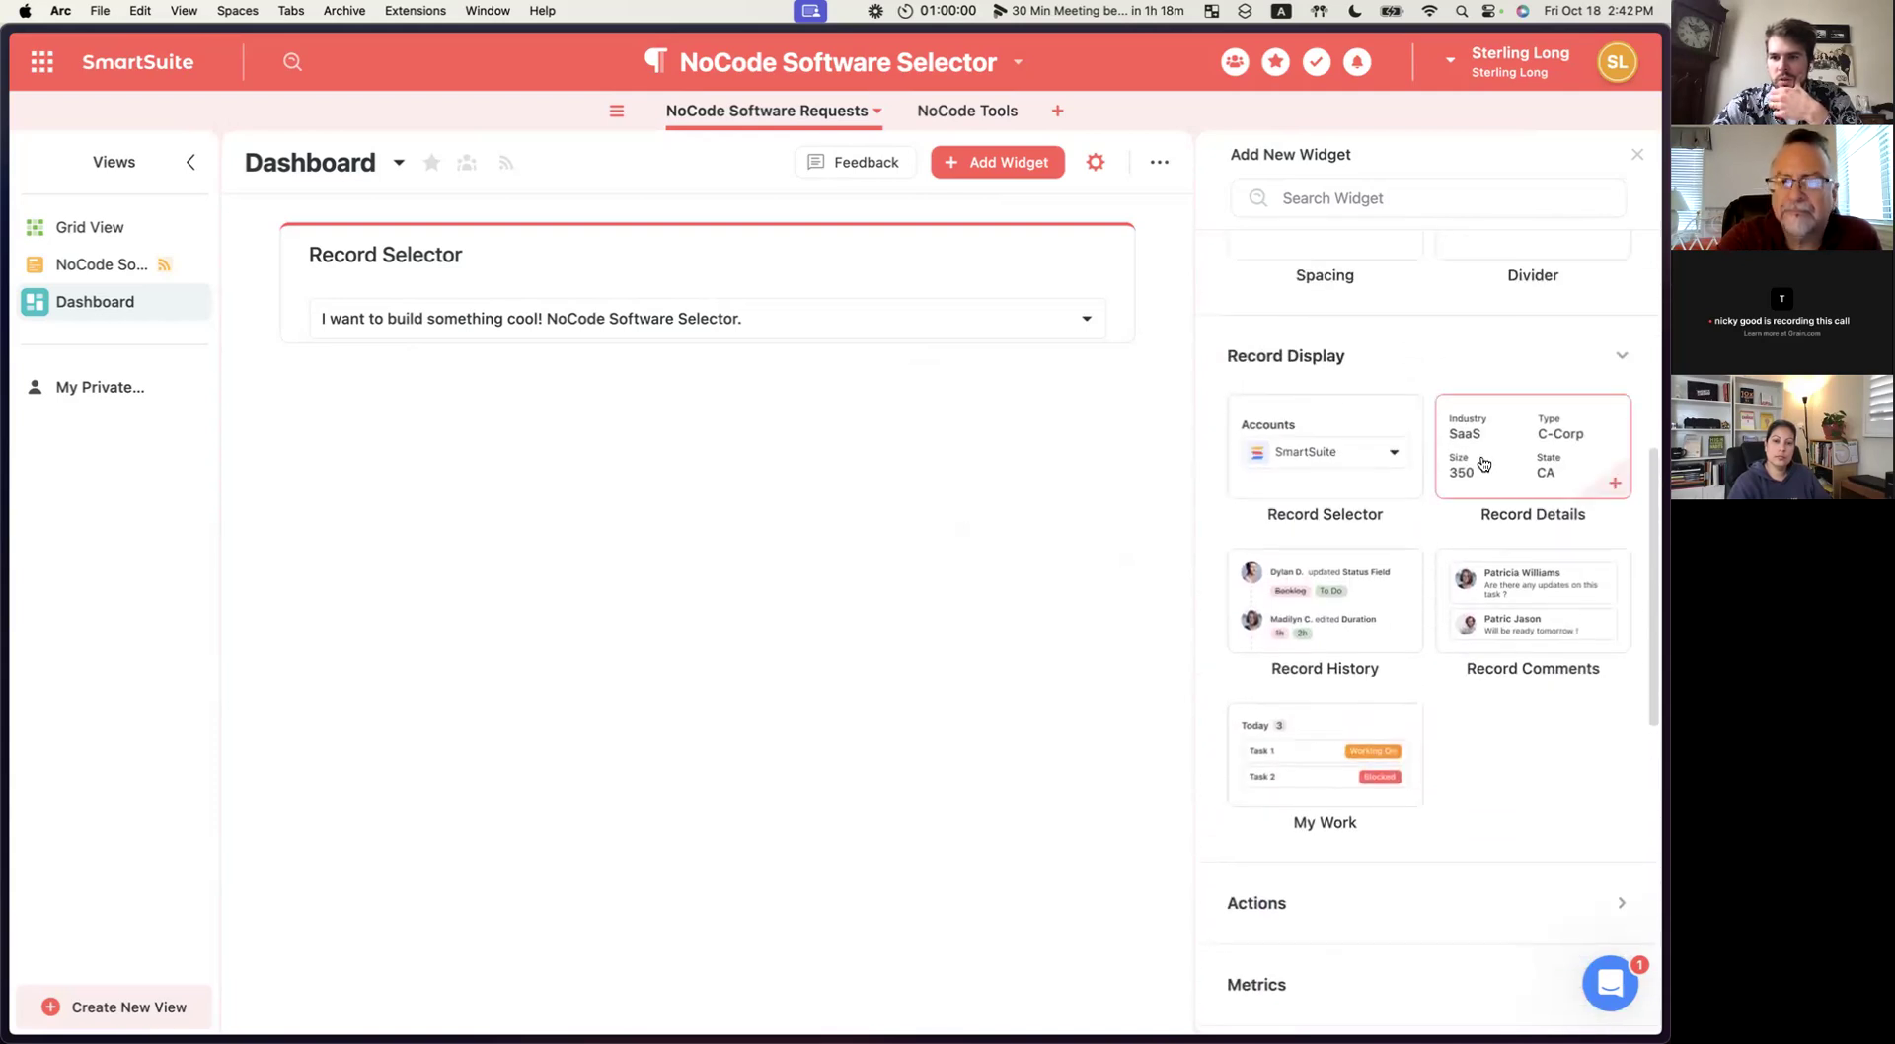
{"action": "left_click", "coordinate": [1484, 464]}
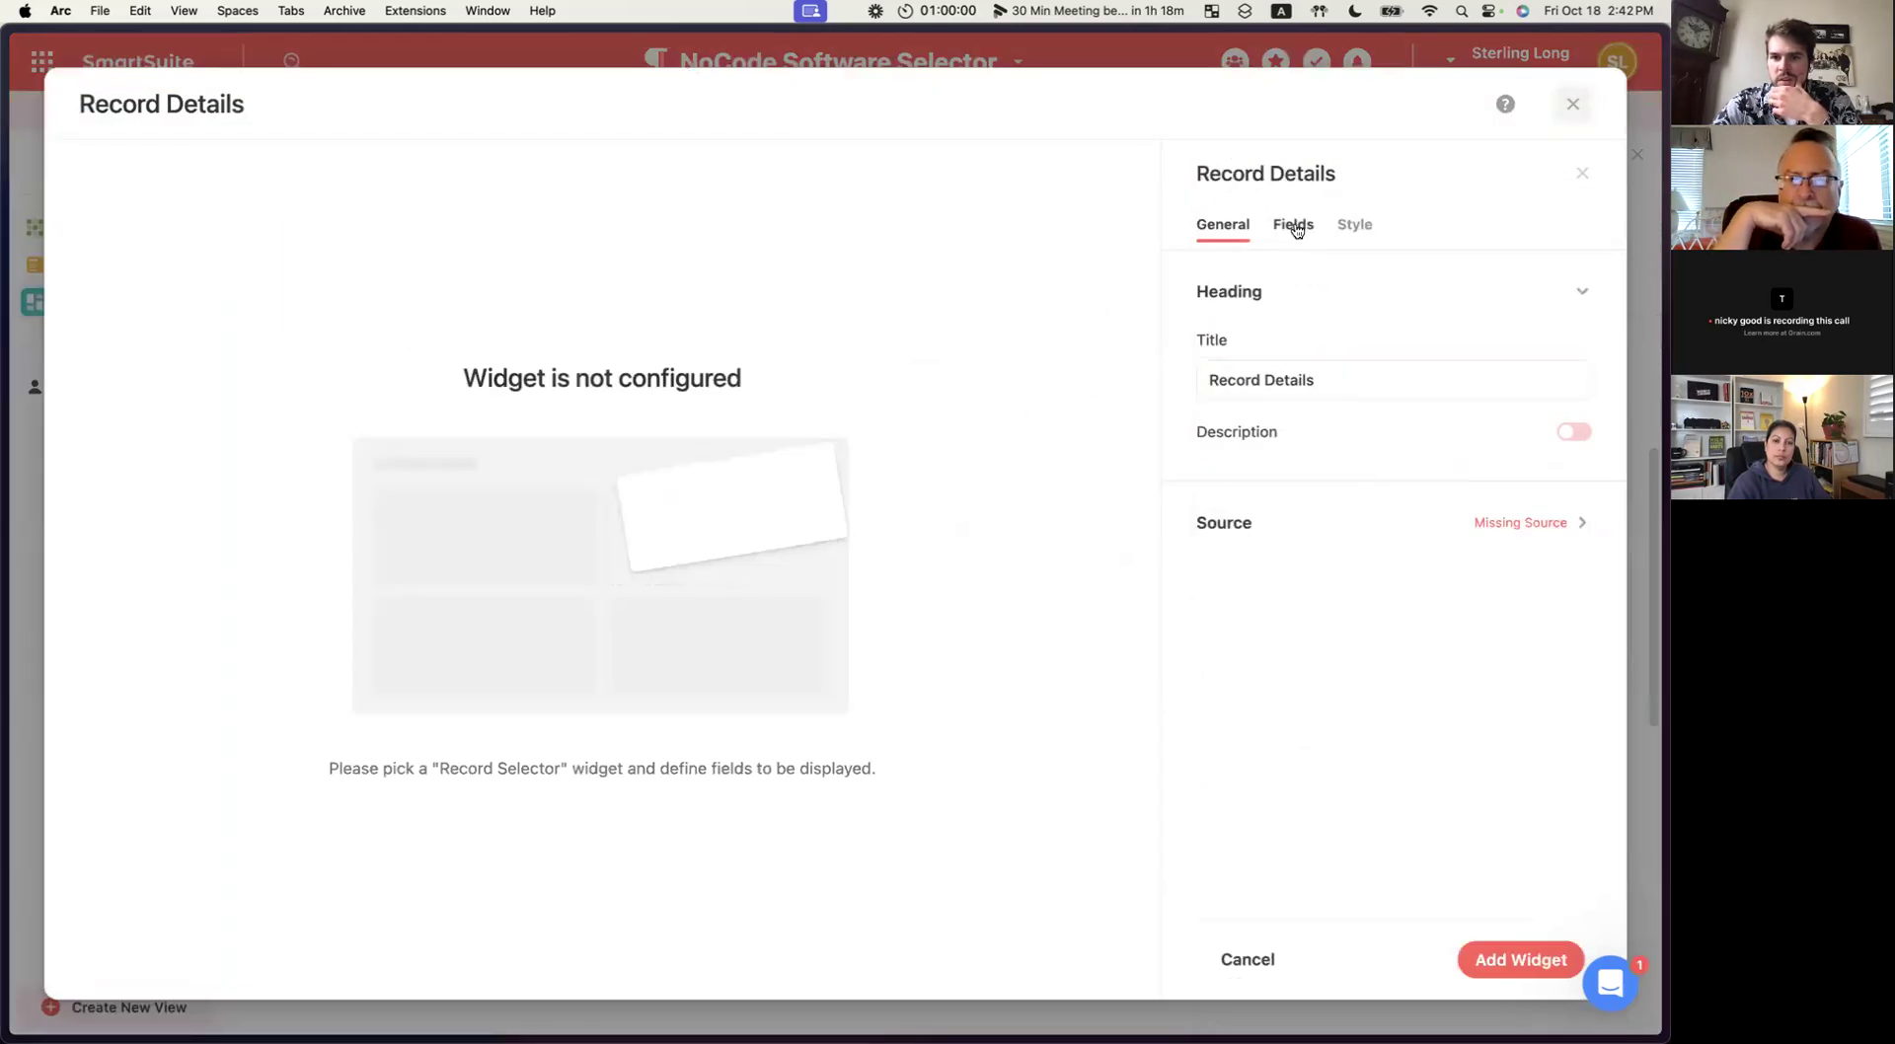
{"action": "left_click", "coordinate": [1421, 529]}
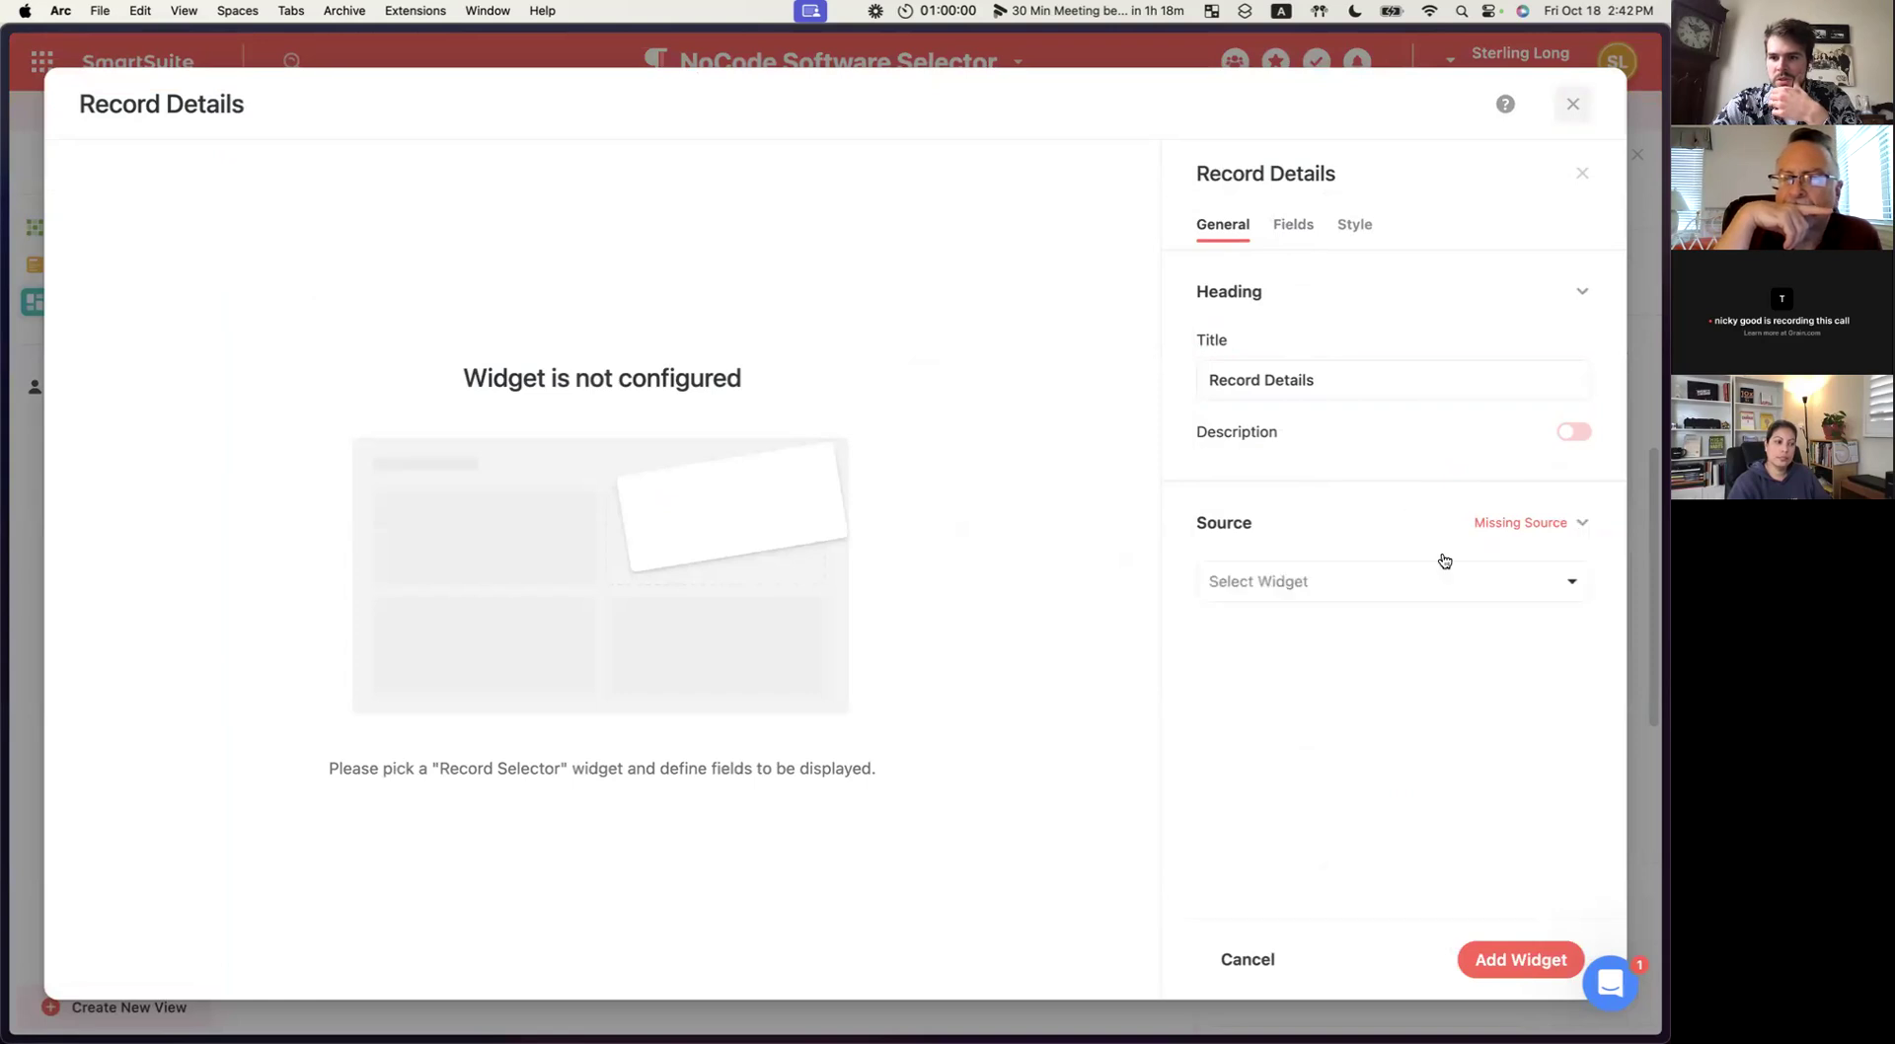
{"action": "left_click", "coordinate": [1394, 587]}
{"action": "left_click", "coordinate": [1335, 638]}
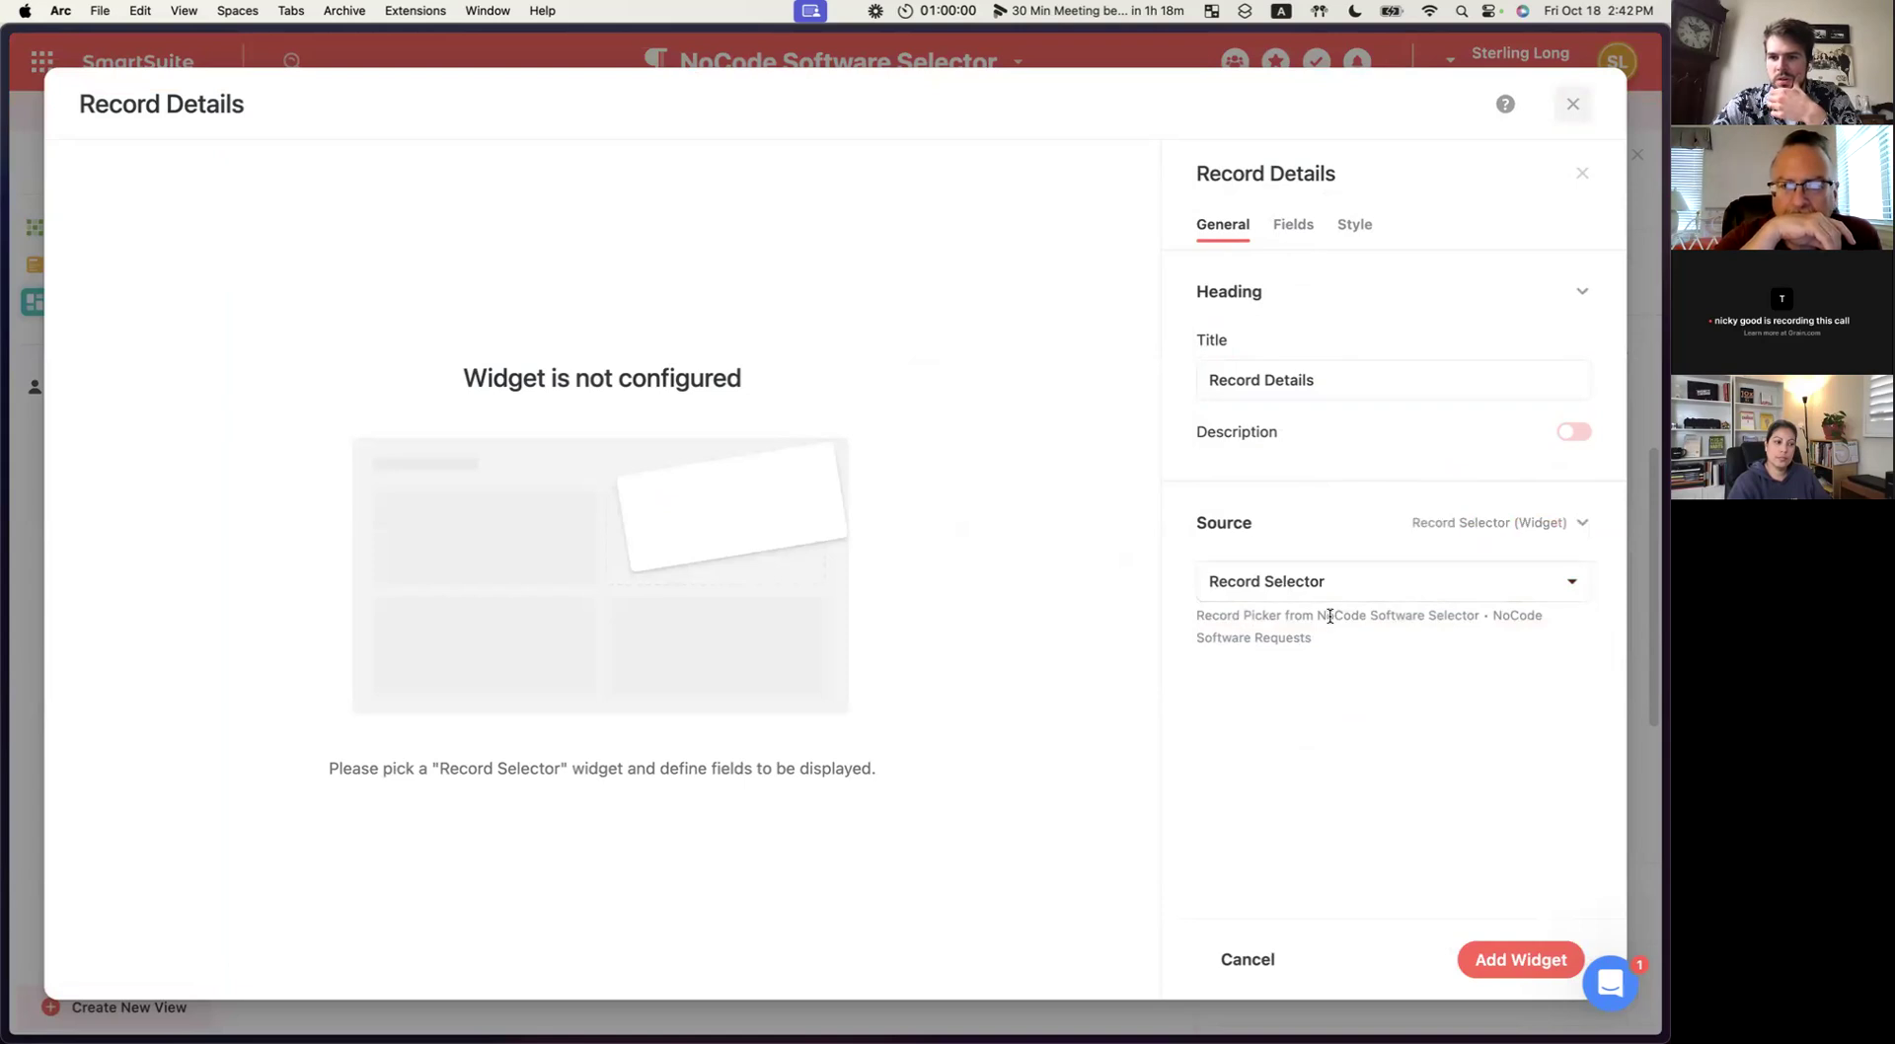
Add the Needs Authentication and Needs Subscription fields to the Record Details widget.
{"action": "left_click", "coordinate": [1287, 240]}
{"action": "left_click", "coordinate": [1236, 337]}
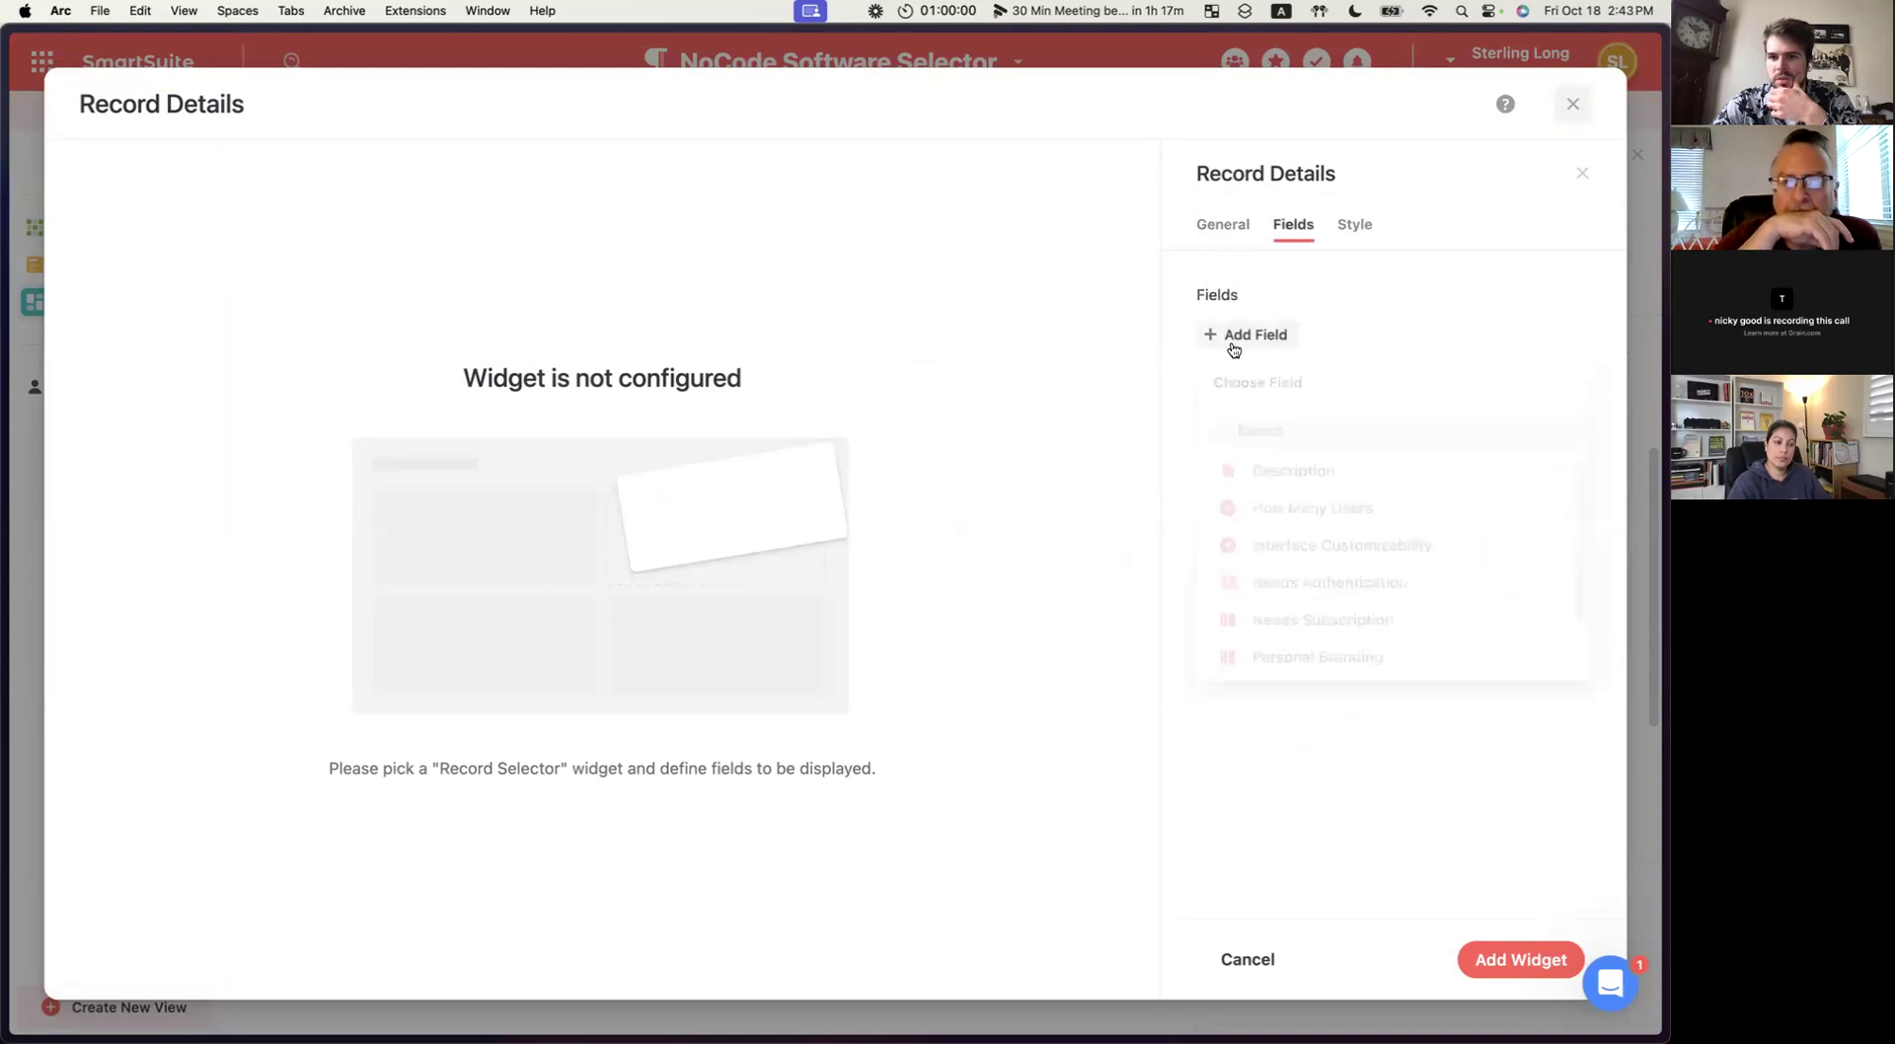
{"action": "scroll", "coordinate": [1293, 563], "scroll_direction": "down", "scroll_amount": 2}
{"action": "scroll", "coordinate": [1295, 565], "scroll_direction": "up", "scroll_amount": 2}
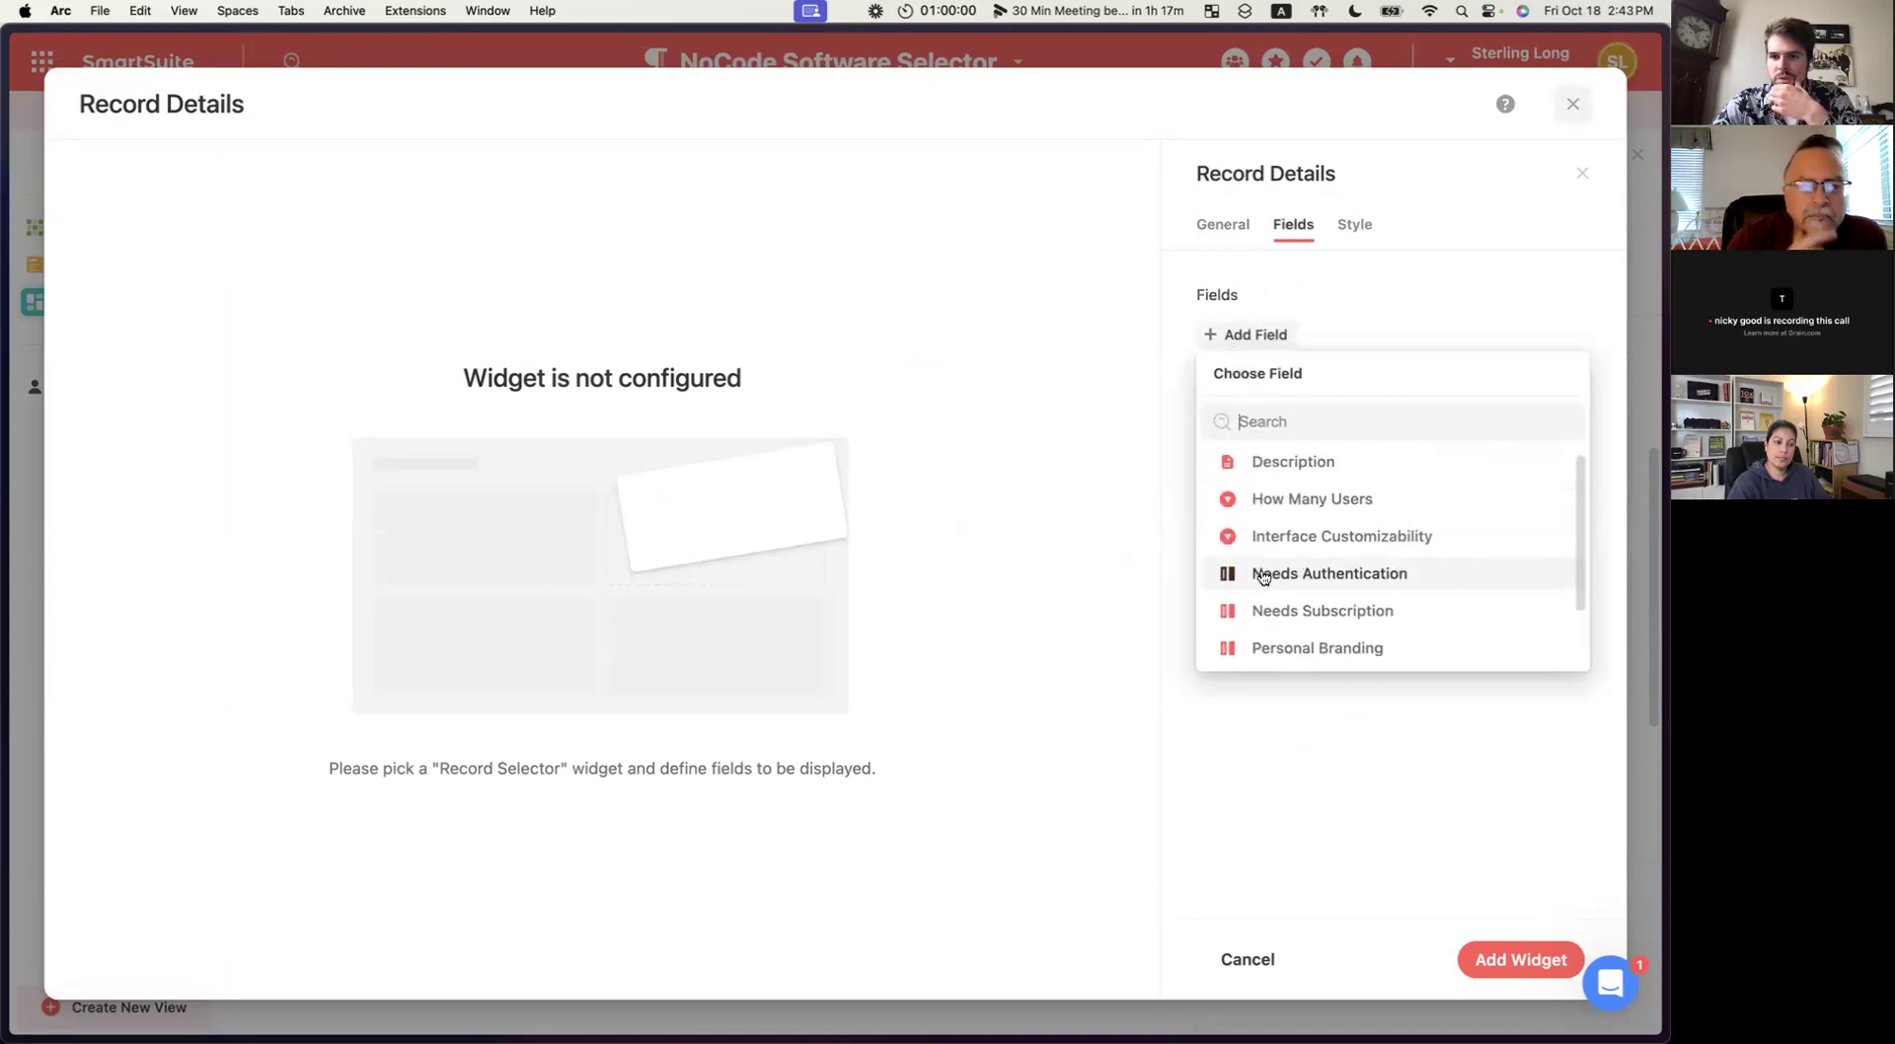
{"action": "left_click", "coordinate": [1255, 577]}
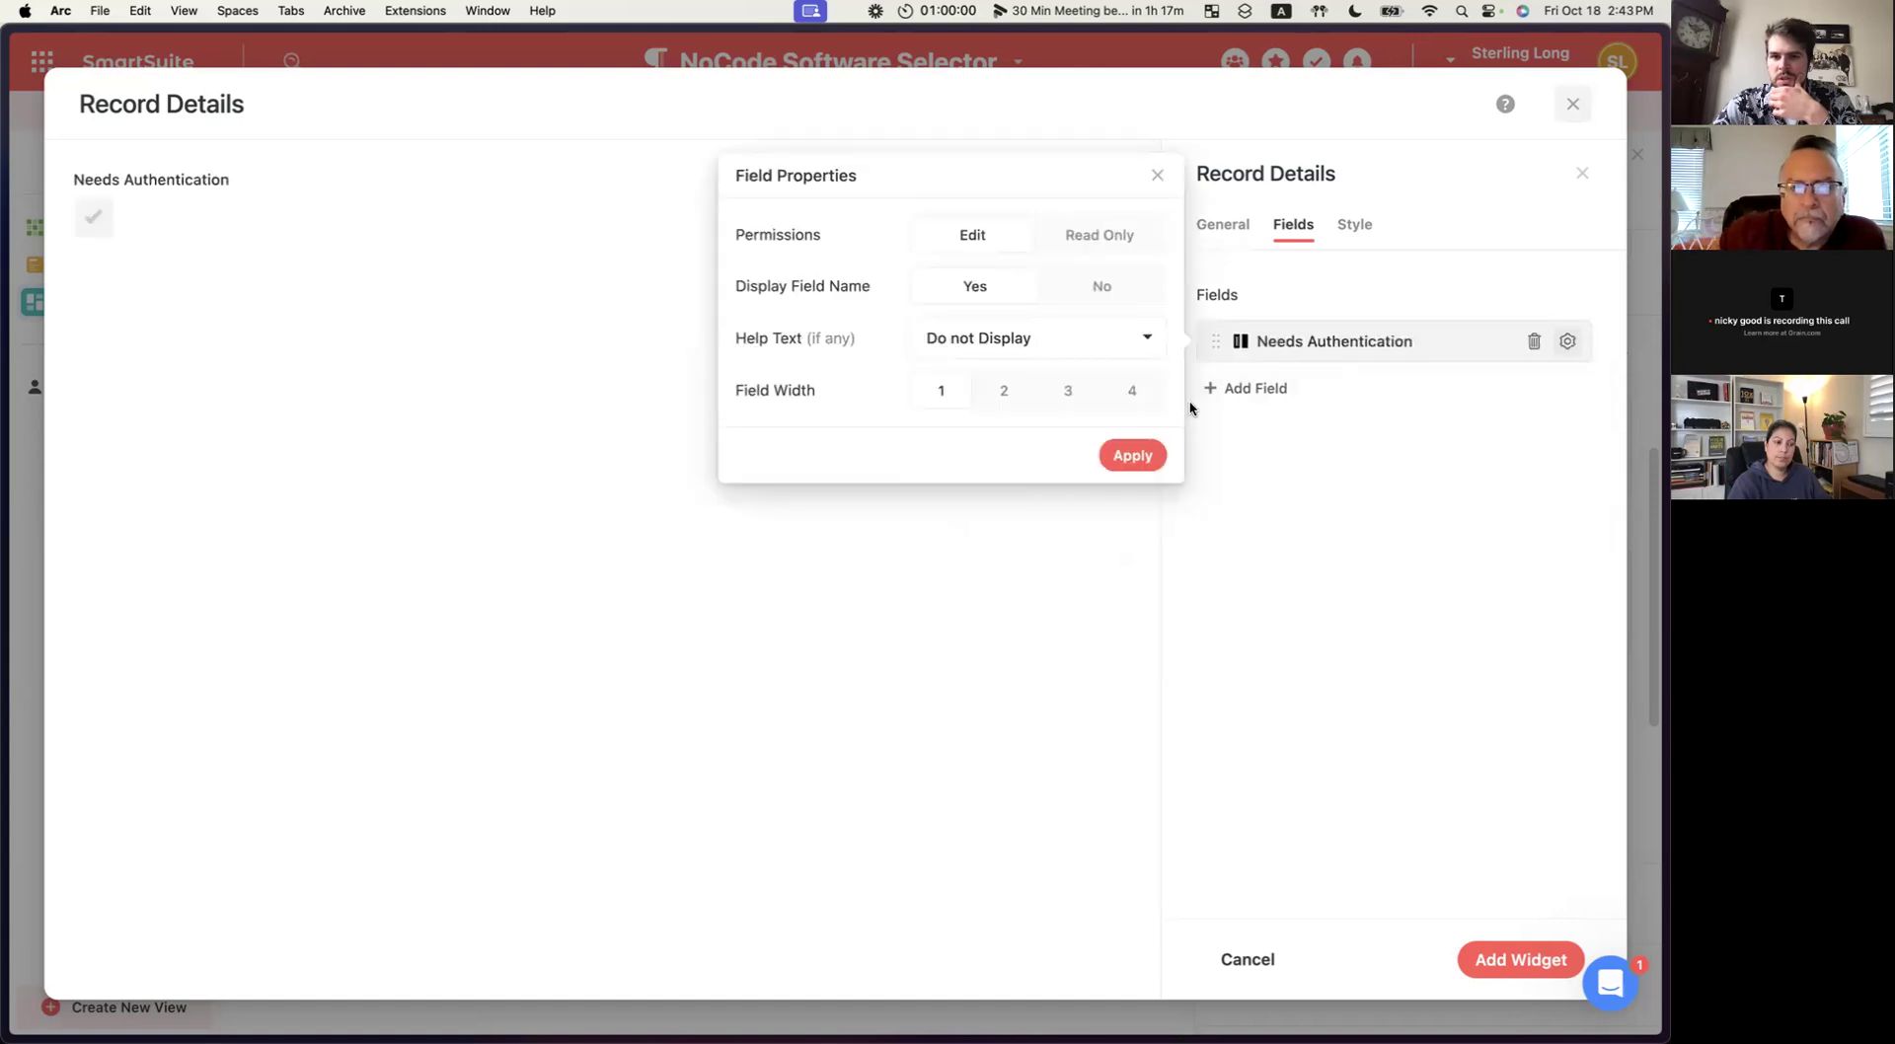
{"action": "left_click", "coordinate": [1254, 453]}
{"action": "left_click", "coordinate": [1249, 389]}
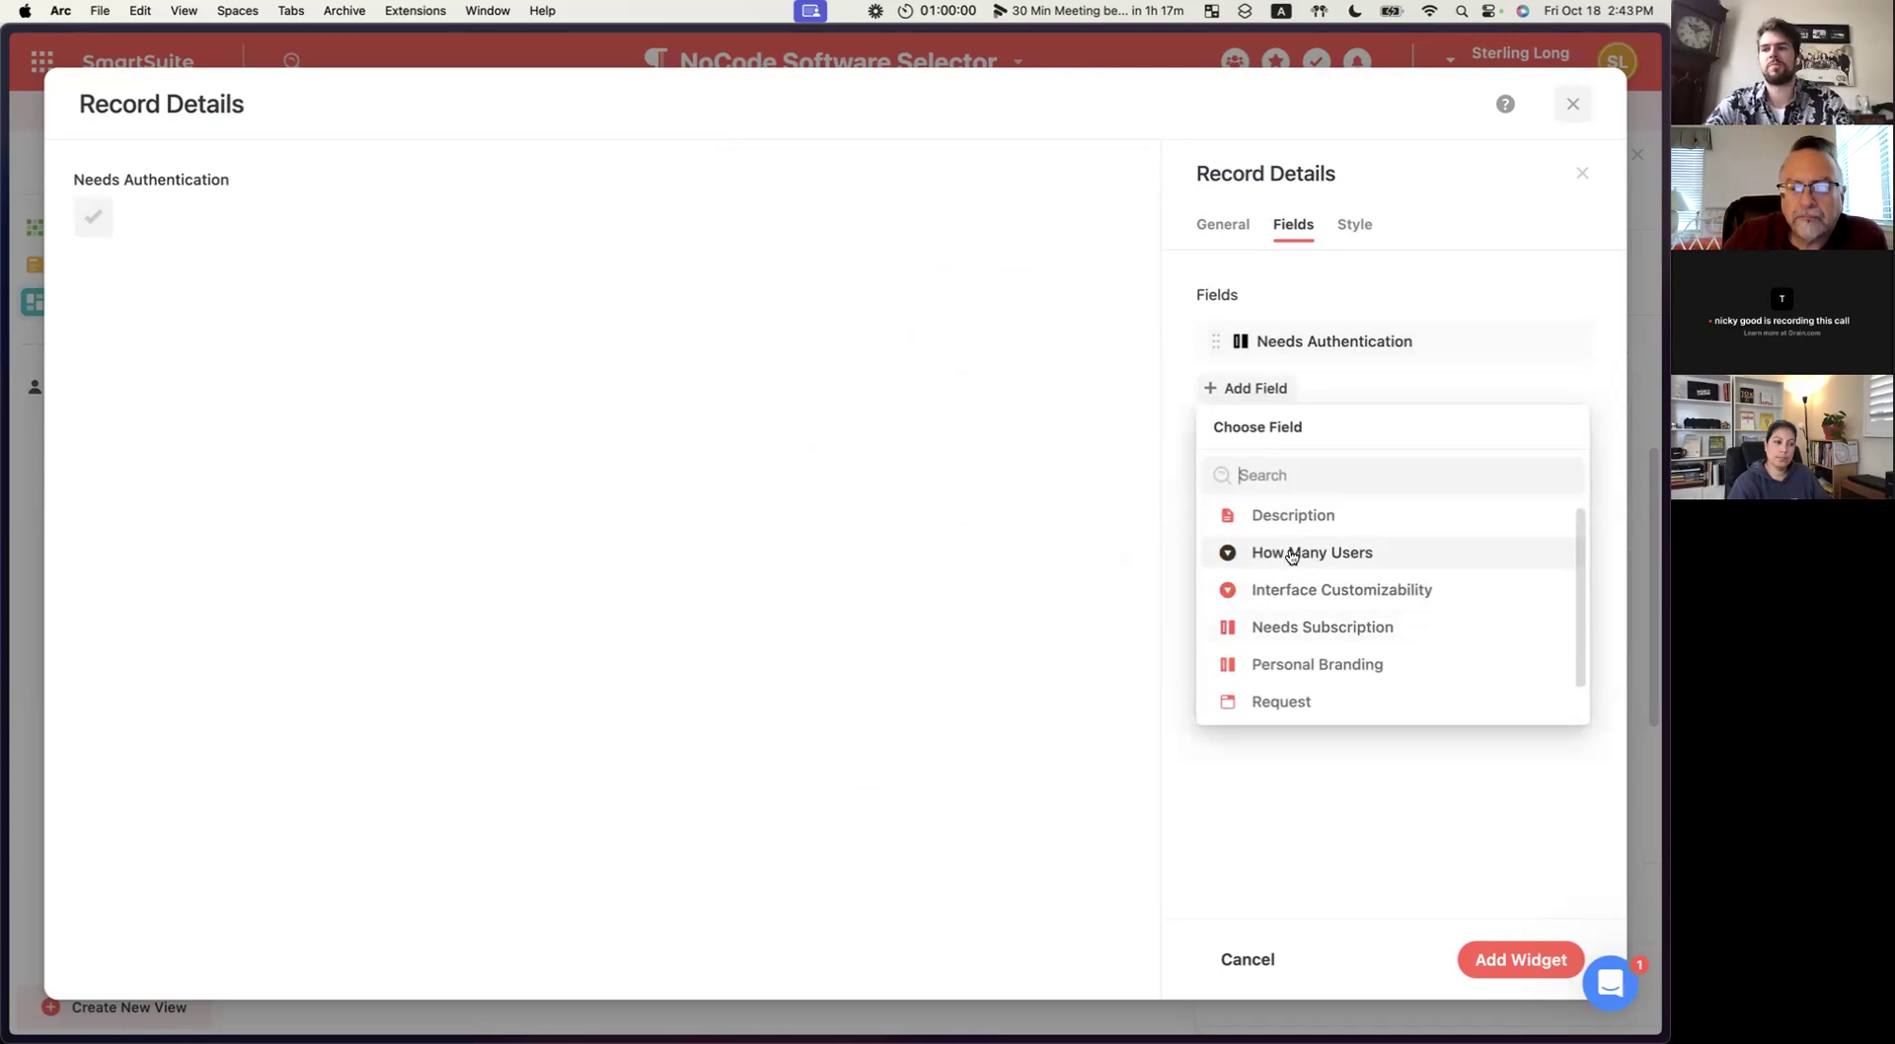
{"action": "scroll", "coordinate": [1320, 557], "scroll_direction": "down", "scroll_amount": 1}
{"action": "scroll", "coordinate": [1320, 558], "scroll_direction": "up", "scroll_amount": 1}
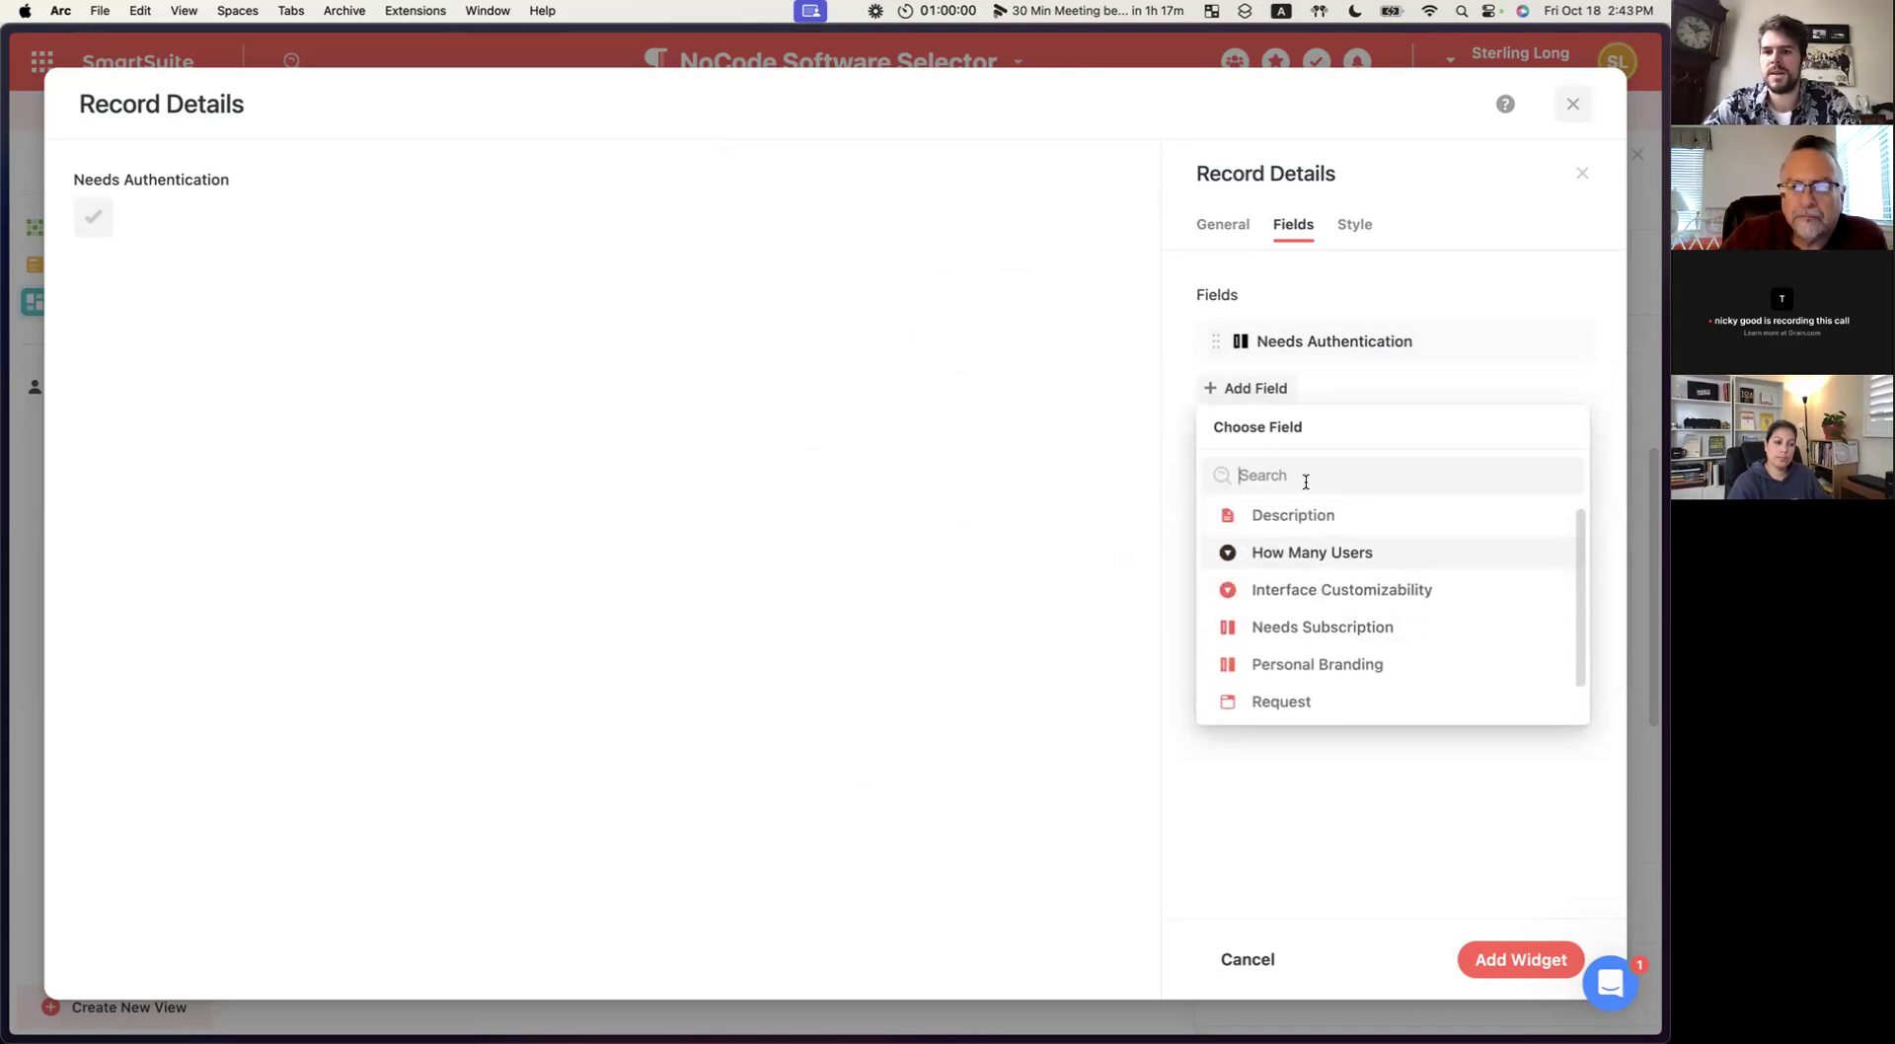
{"action": "left_click", "coordinate": [1295, 628]}
Add the Stores Files, Interface Customizability, Personal Branding and How Many Users fields to the Record Details widget.
{"action": "left_click", "coordinate": [1248, 434]}
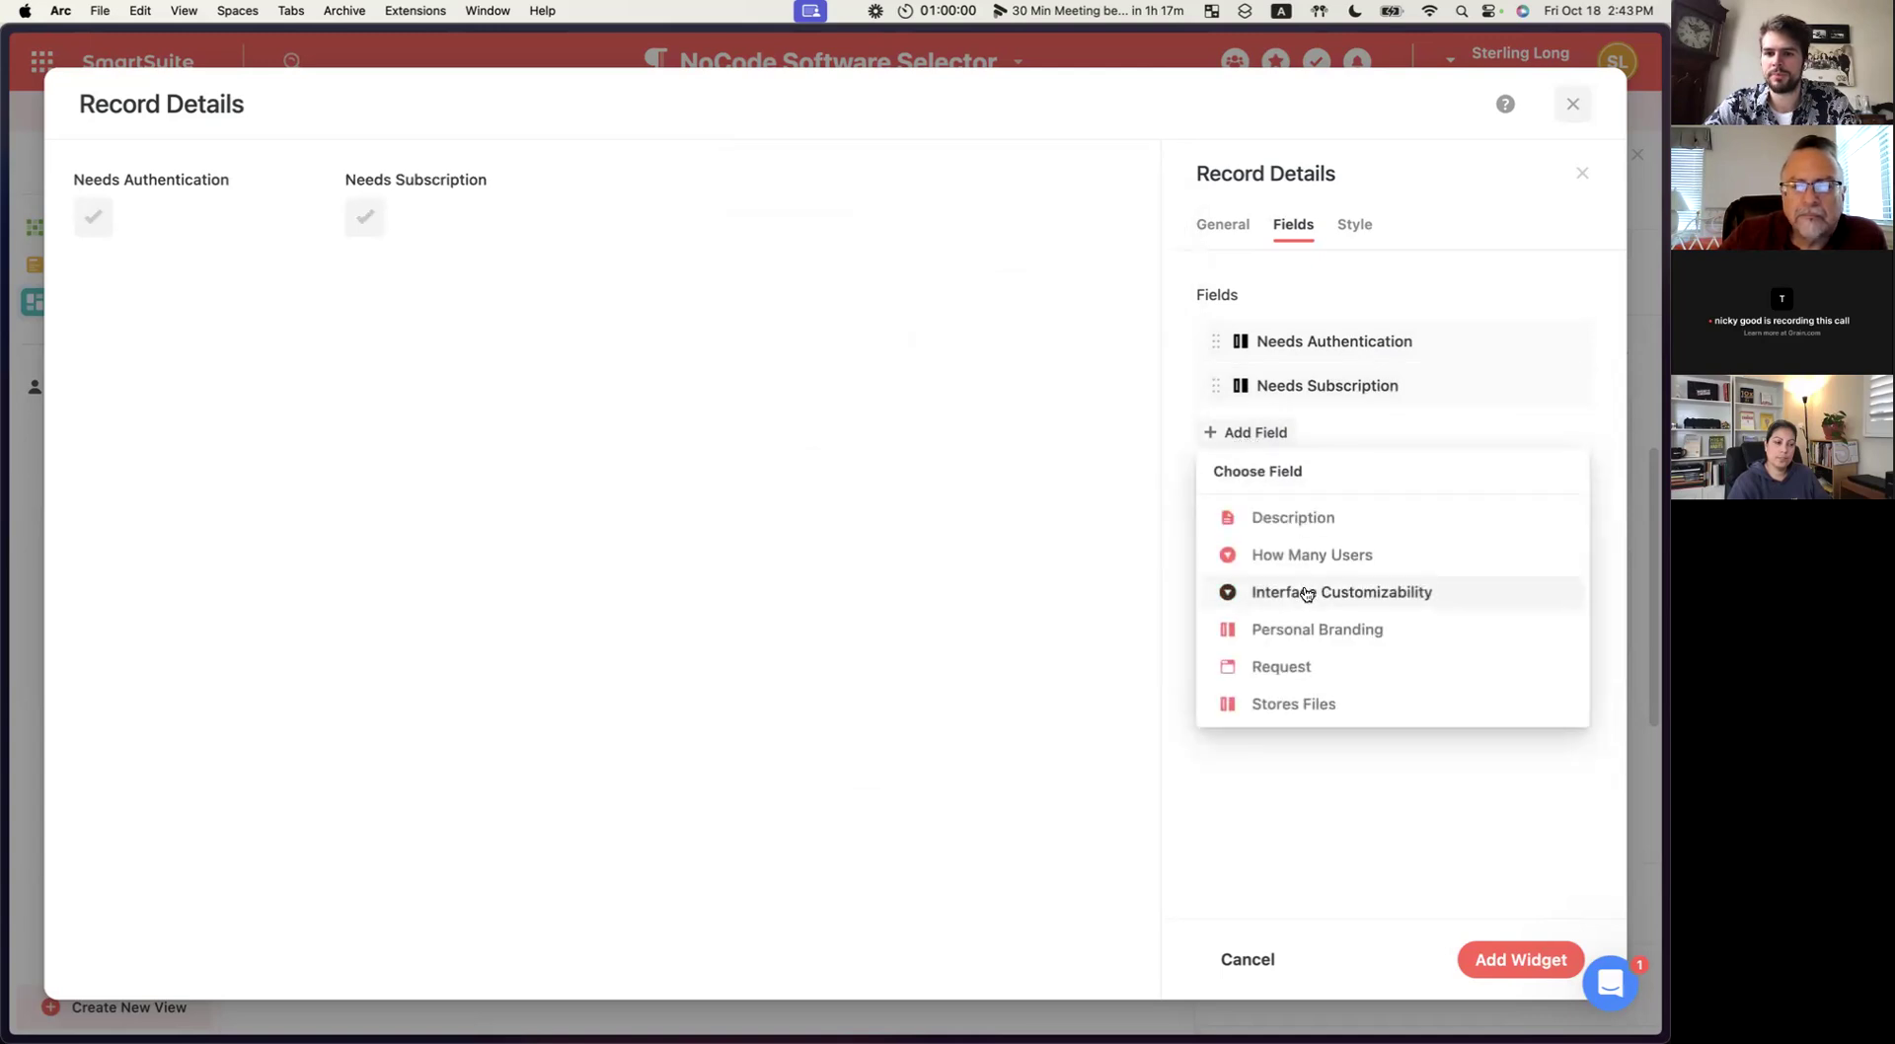
{"action": "left_click", "coordinate": [1290, 704]}
{"action": "left_click", "coordinate": [1251, 477]}
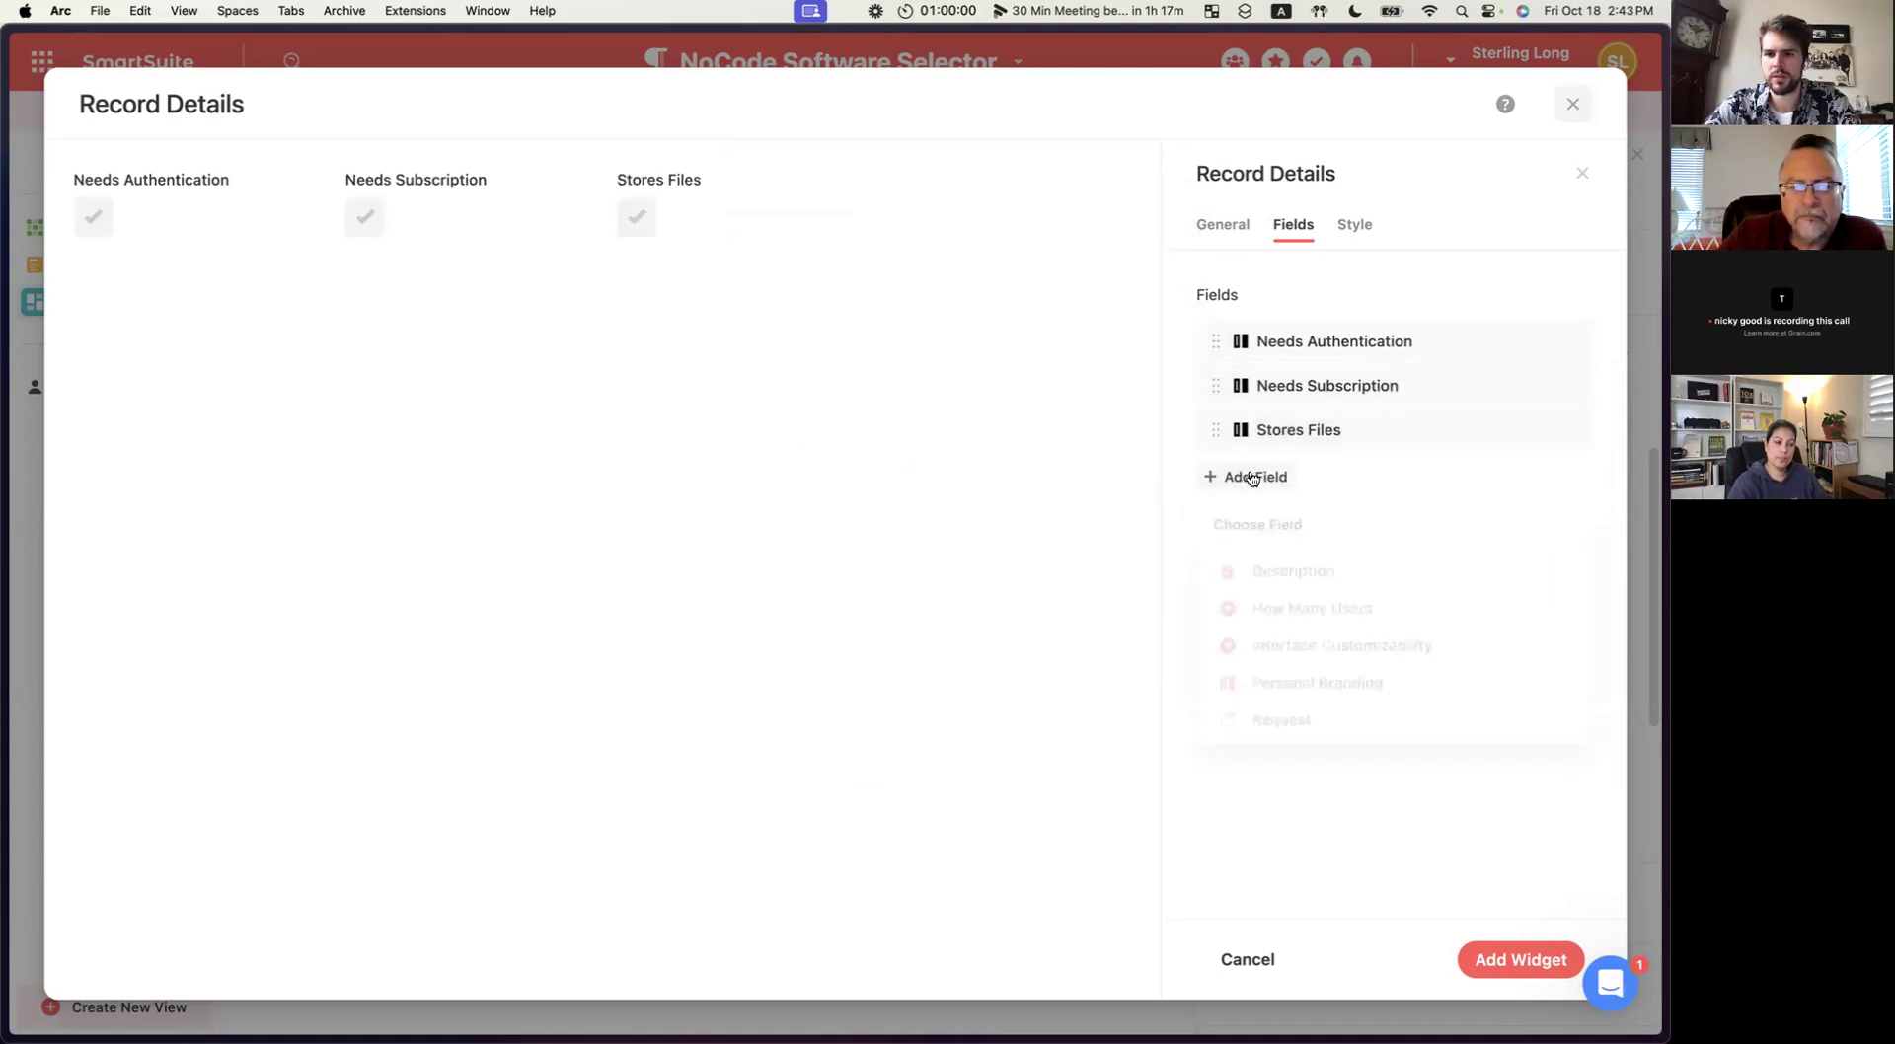
{"action": "left_click", "coordinate": [1285, 640]}
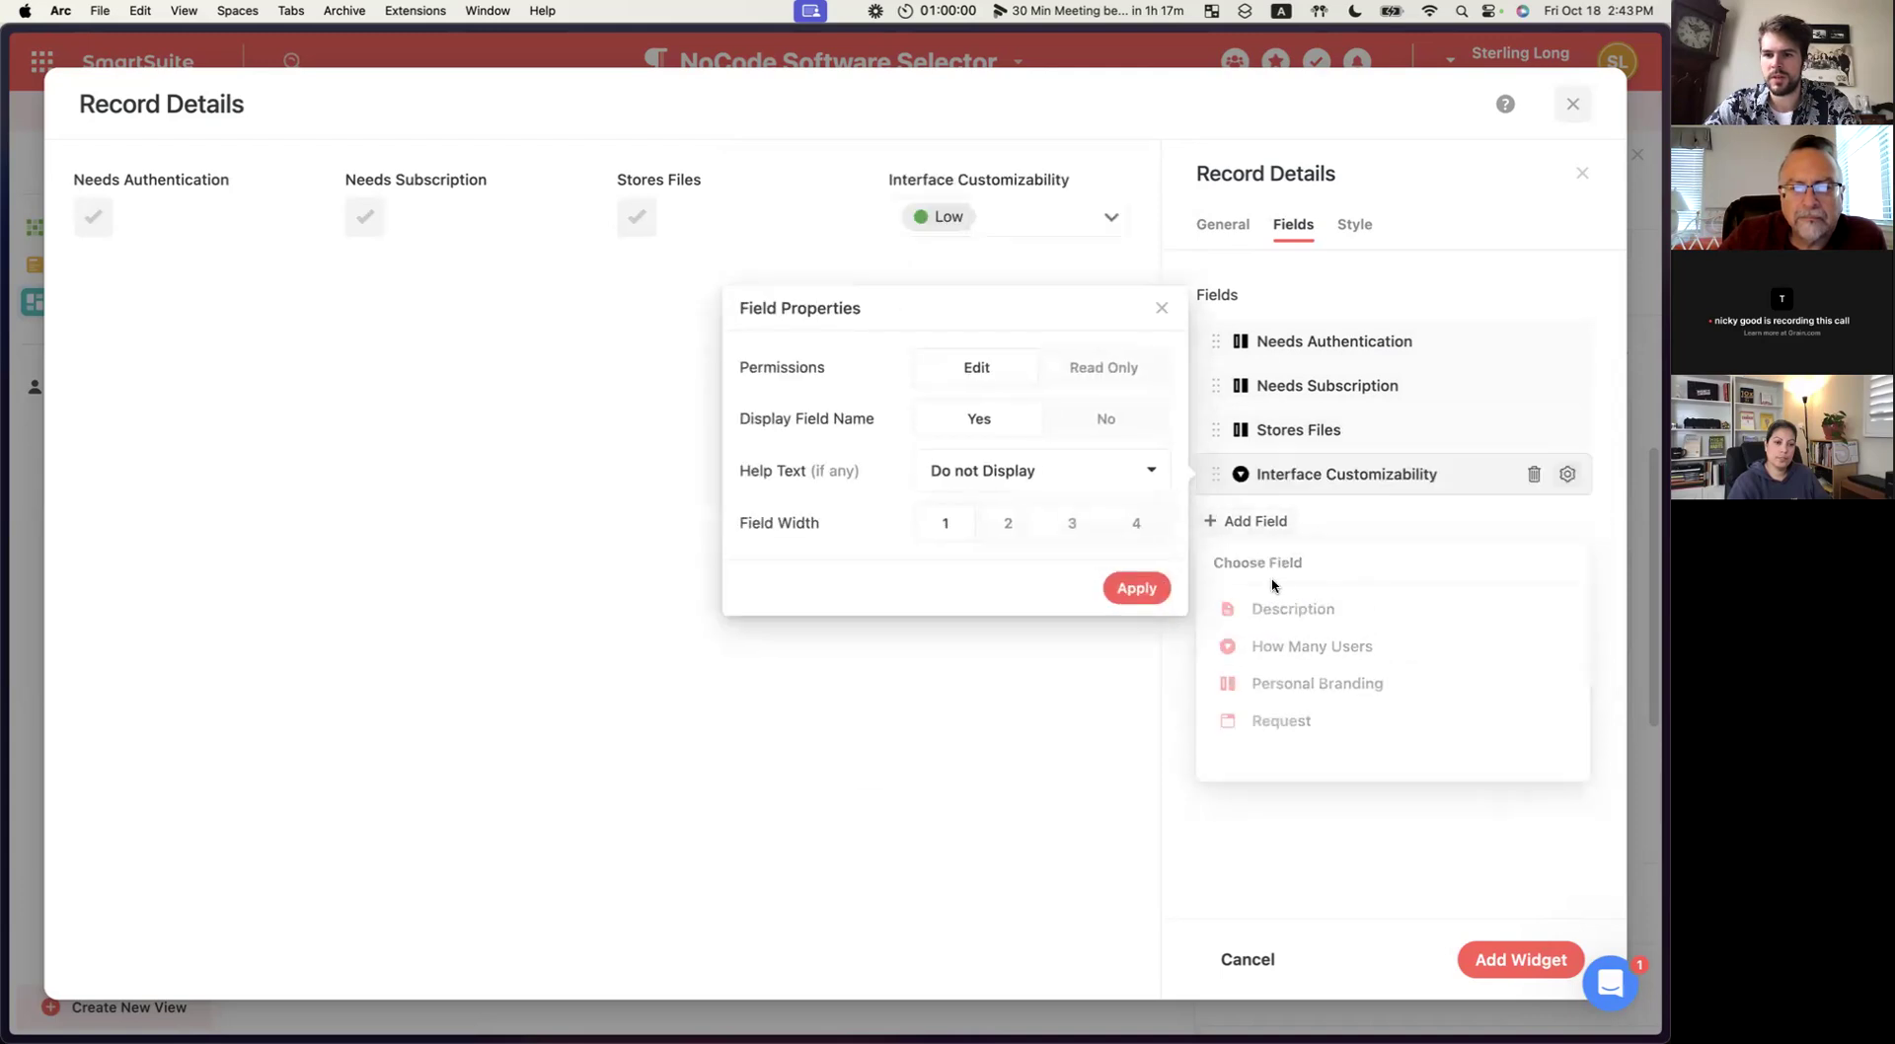
{"action": "left_click", "coordinate": [1252, 523]}
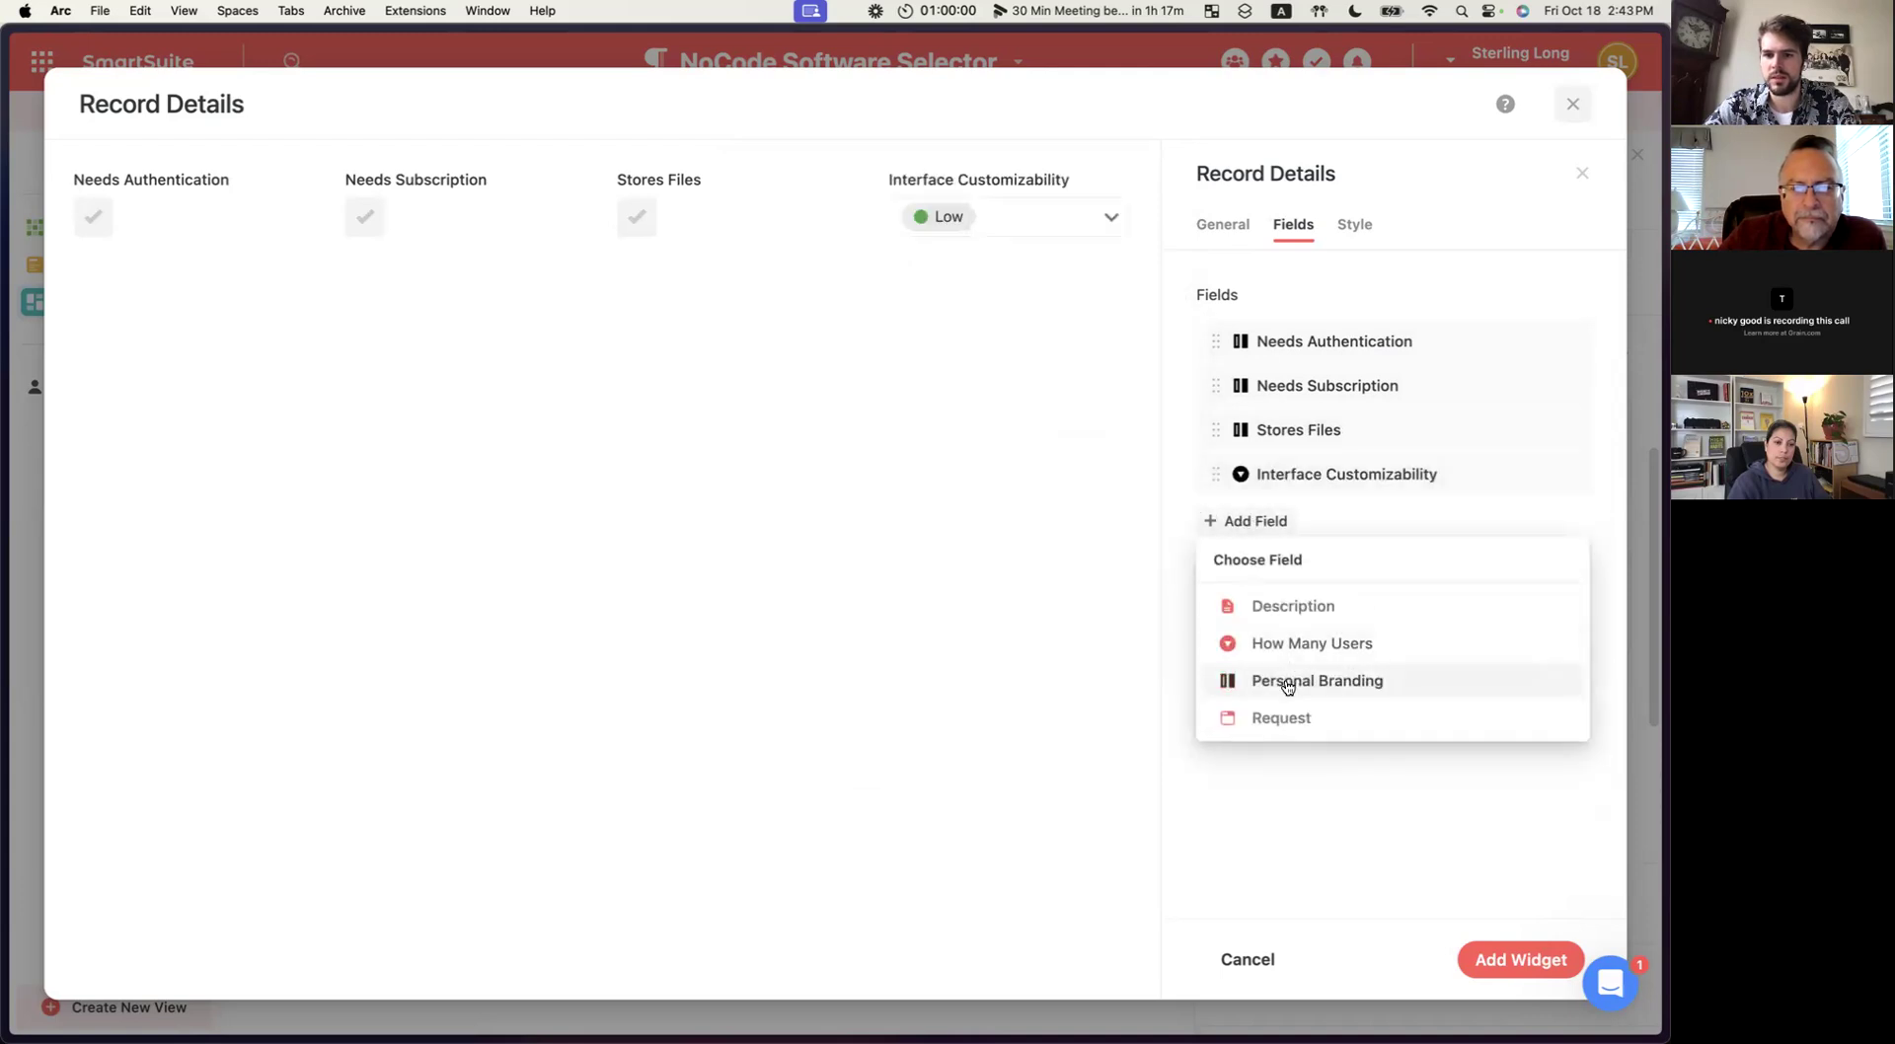
{"action": "left_click", "coordinate": [1286, 681]}
{"action": "left_click", "coordinate": [1240, 565]}
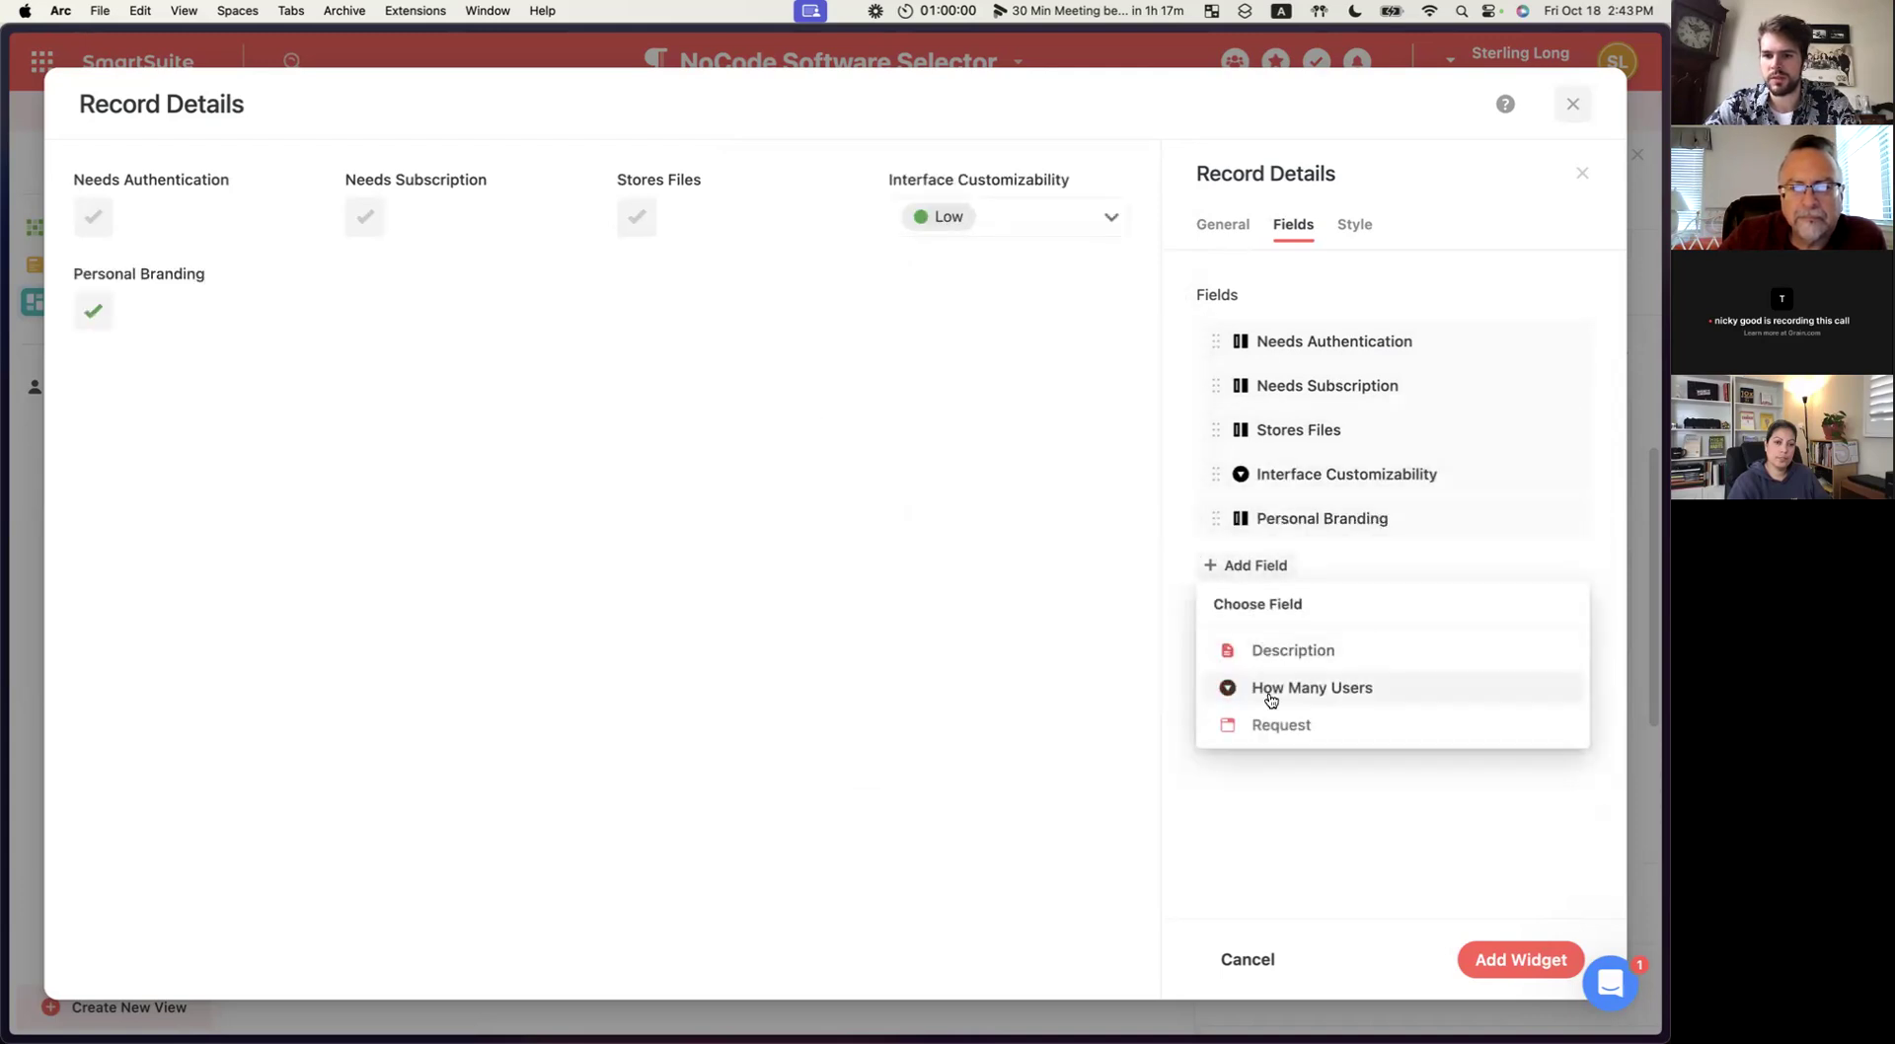
{"action": "left_click", "coordinate": [1275, 693]}
{"action": "left_click", "coordinate": [1263, 720]}
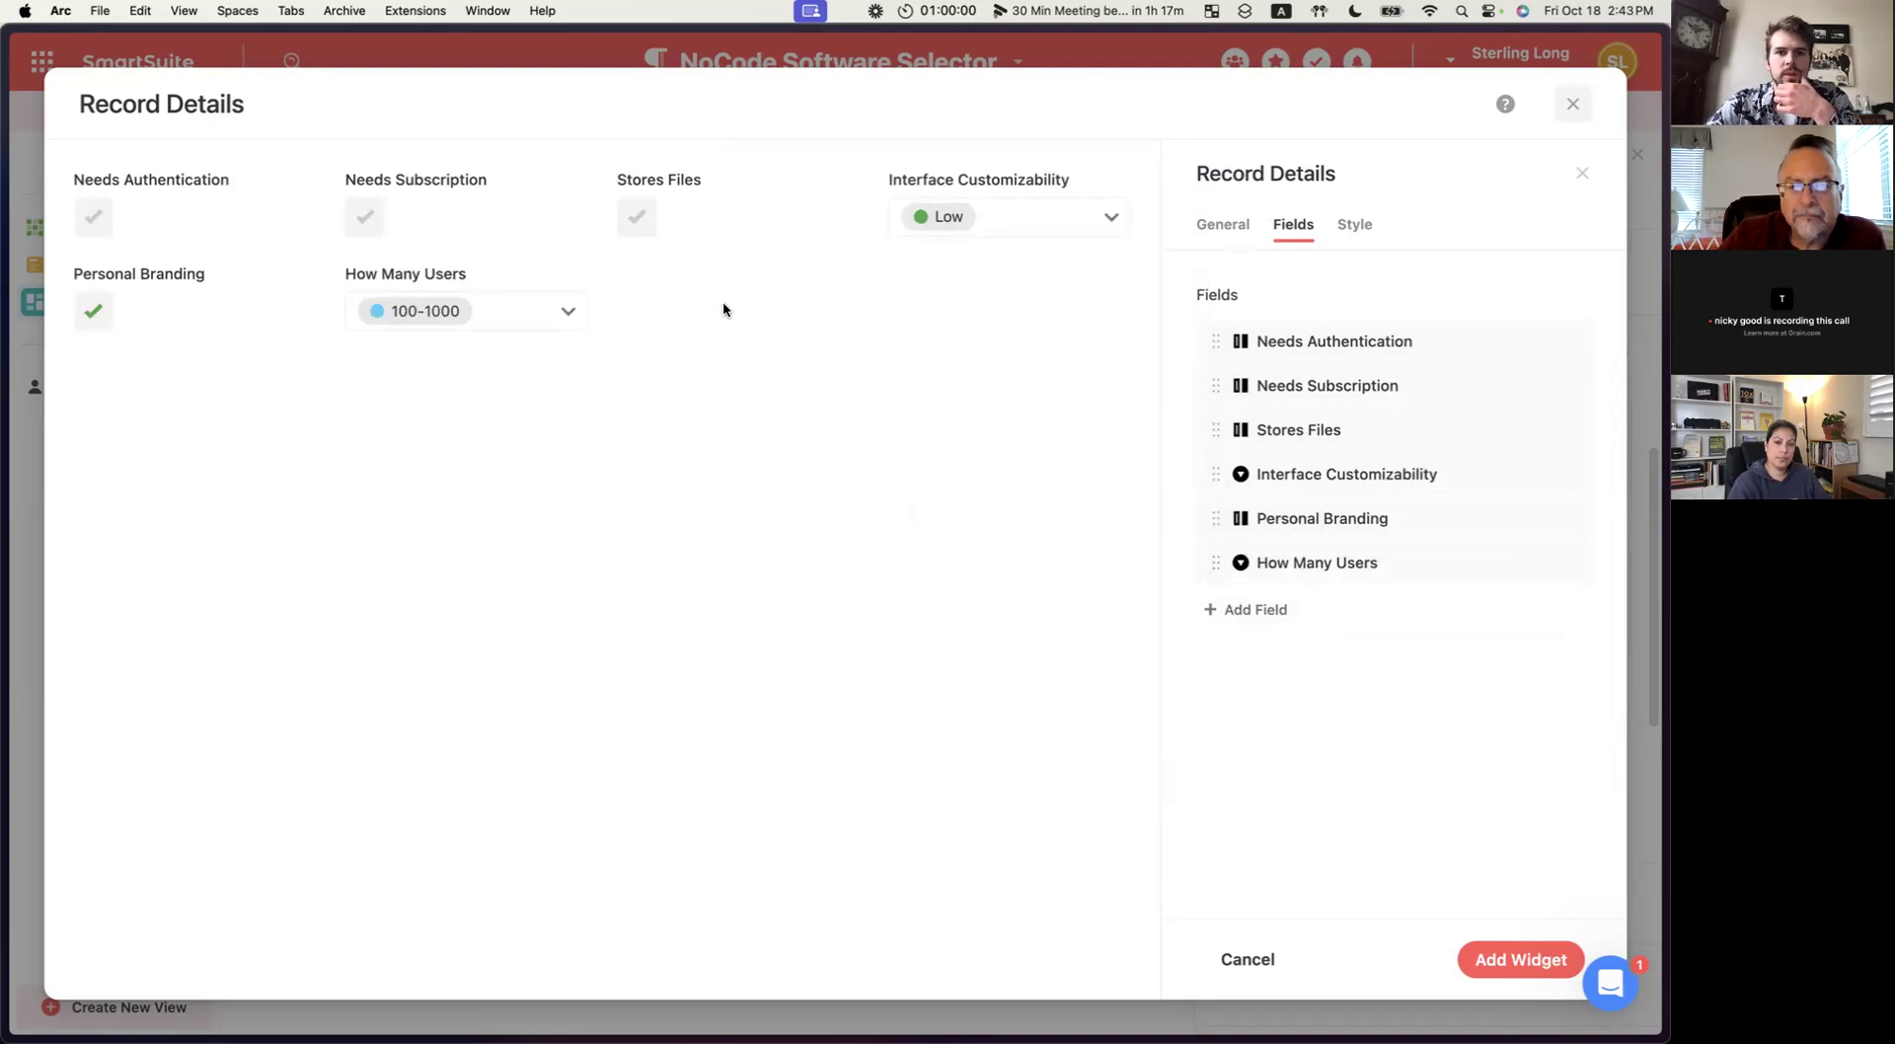
Give the Record Details widget a Neutral background and add it to the dashboard.
{"action": "left_click", "coordinate": [1363, 229]}
{"action": "left_click", "coordinate": [1395, 387]}
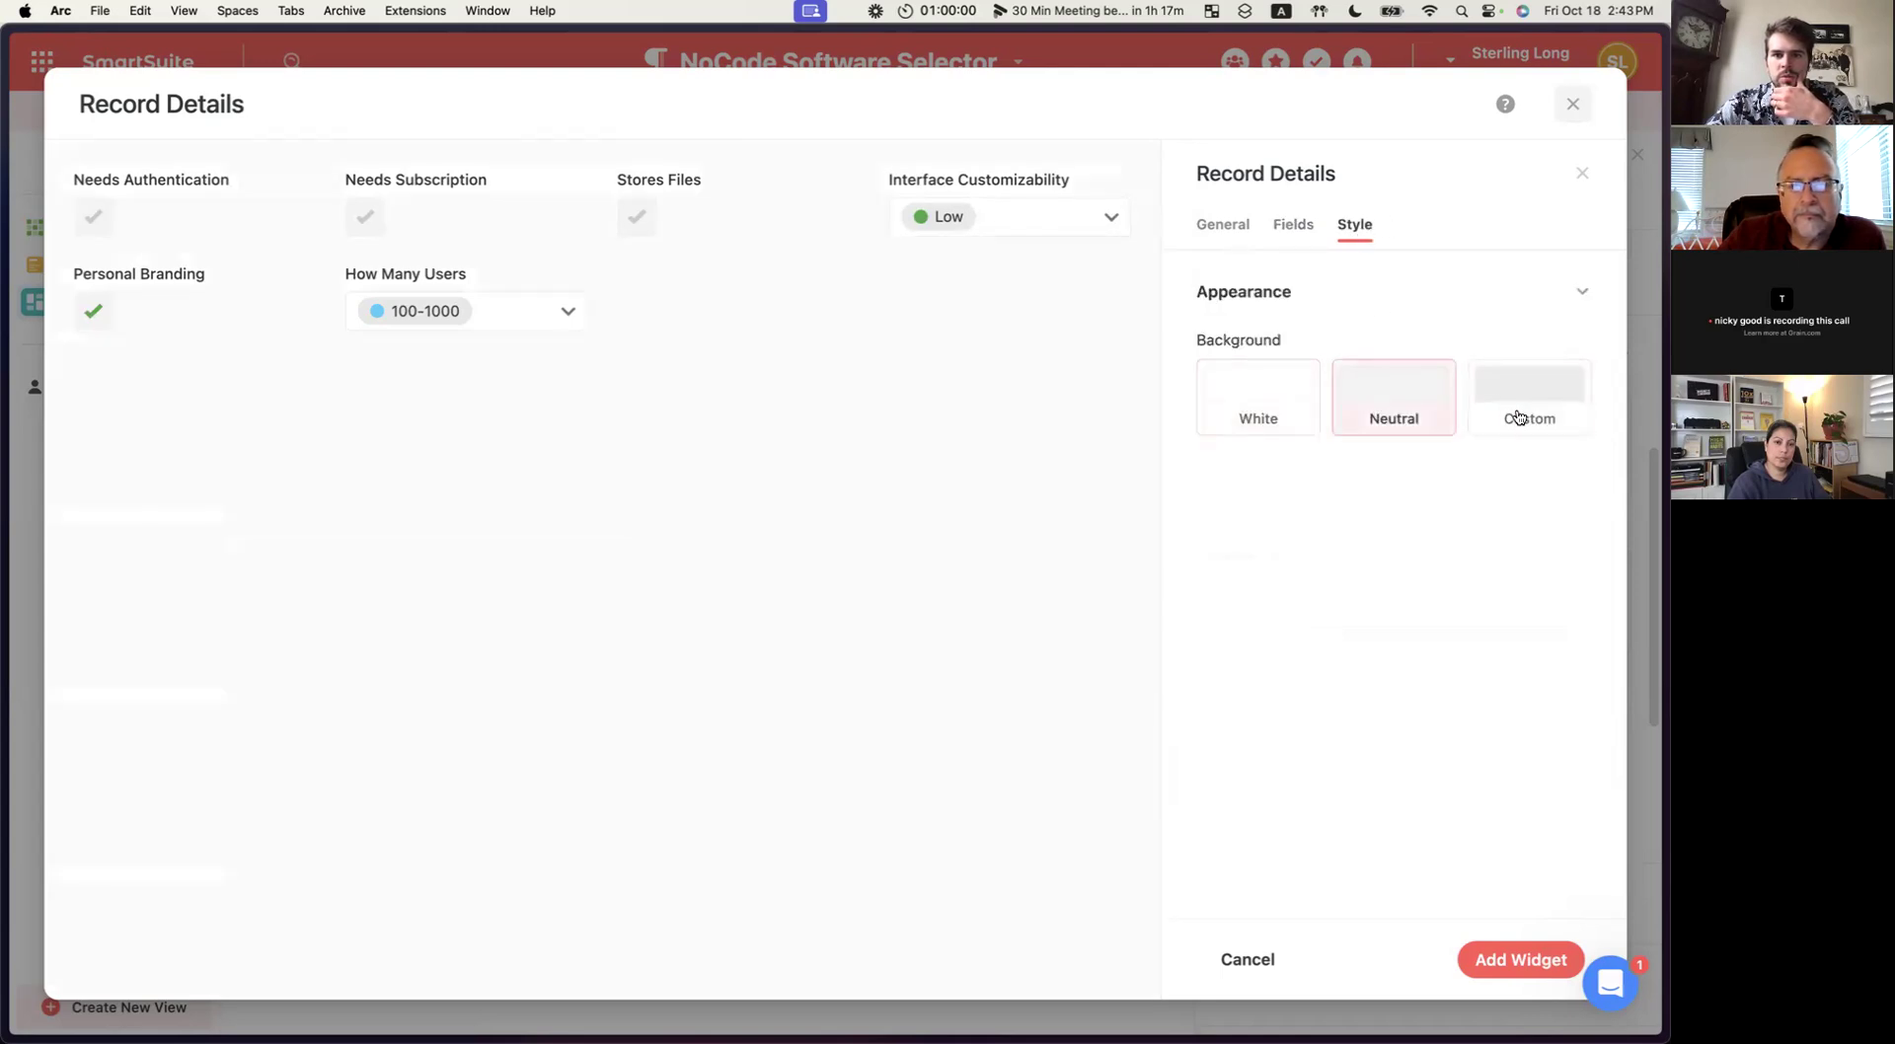
{"action": "left_click", "coordinate": [1518, 432]}
{"action": "left_click", "coordinate": [1393, 422]}
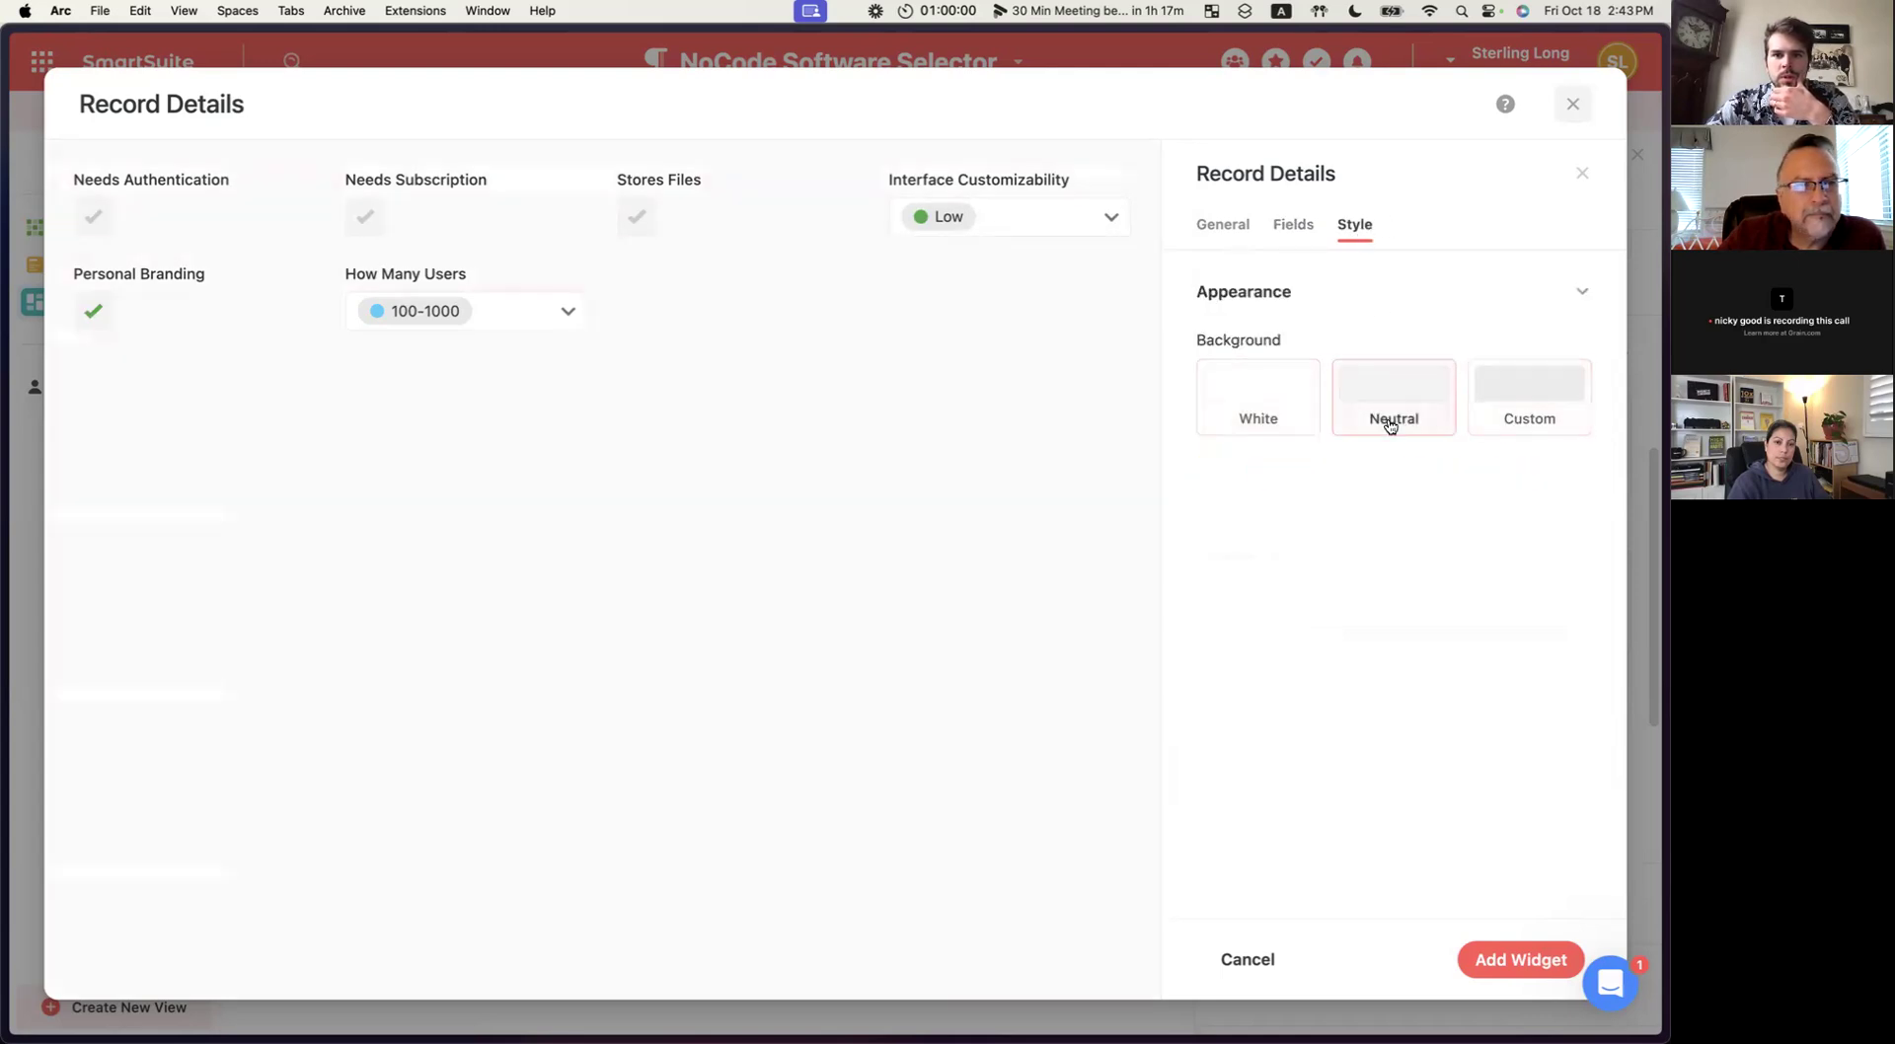
{"action": "left_click", "coordinate": [1297, 405]}
{"action": "left_click", "coordinate": [1366, 400]}
{"action": "left_click", "coordinate": [1301, 405]}
{"action": "left_click", "coordinate": [1370, 416]}
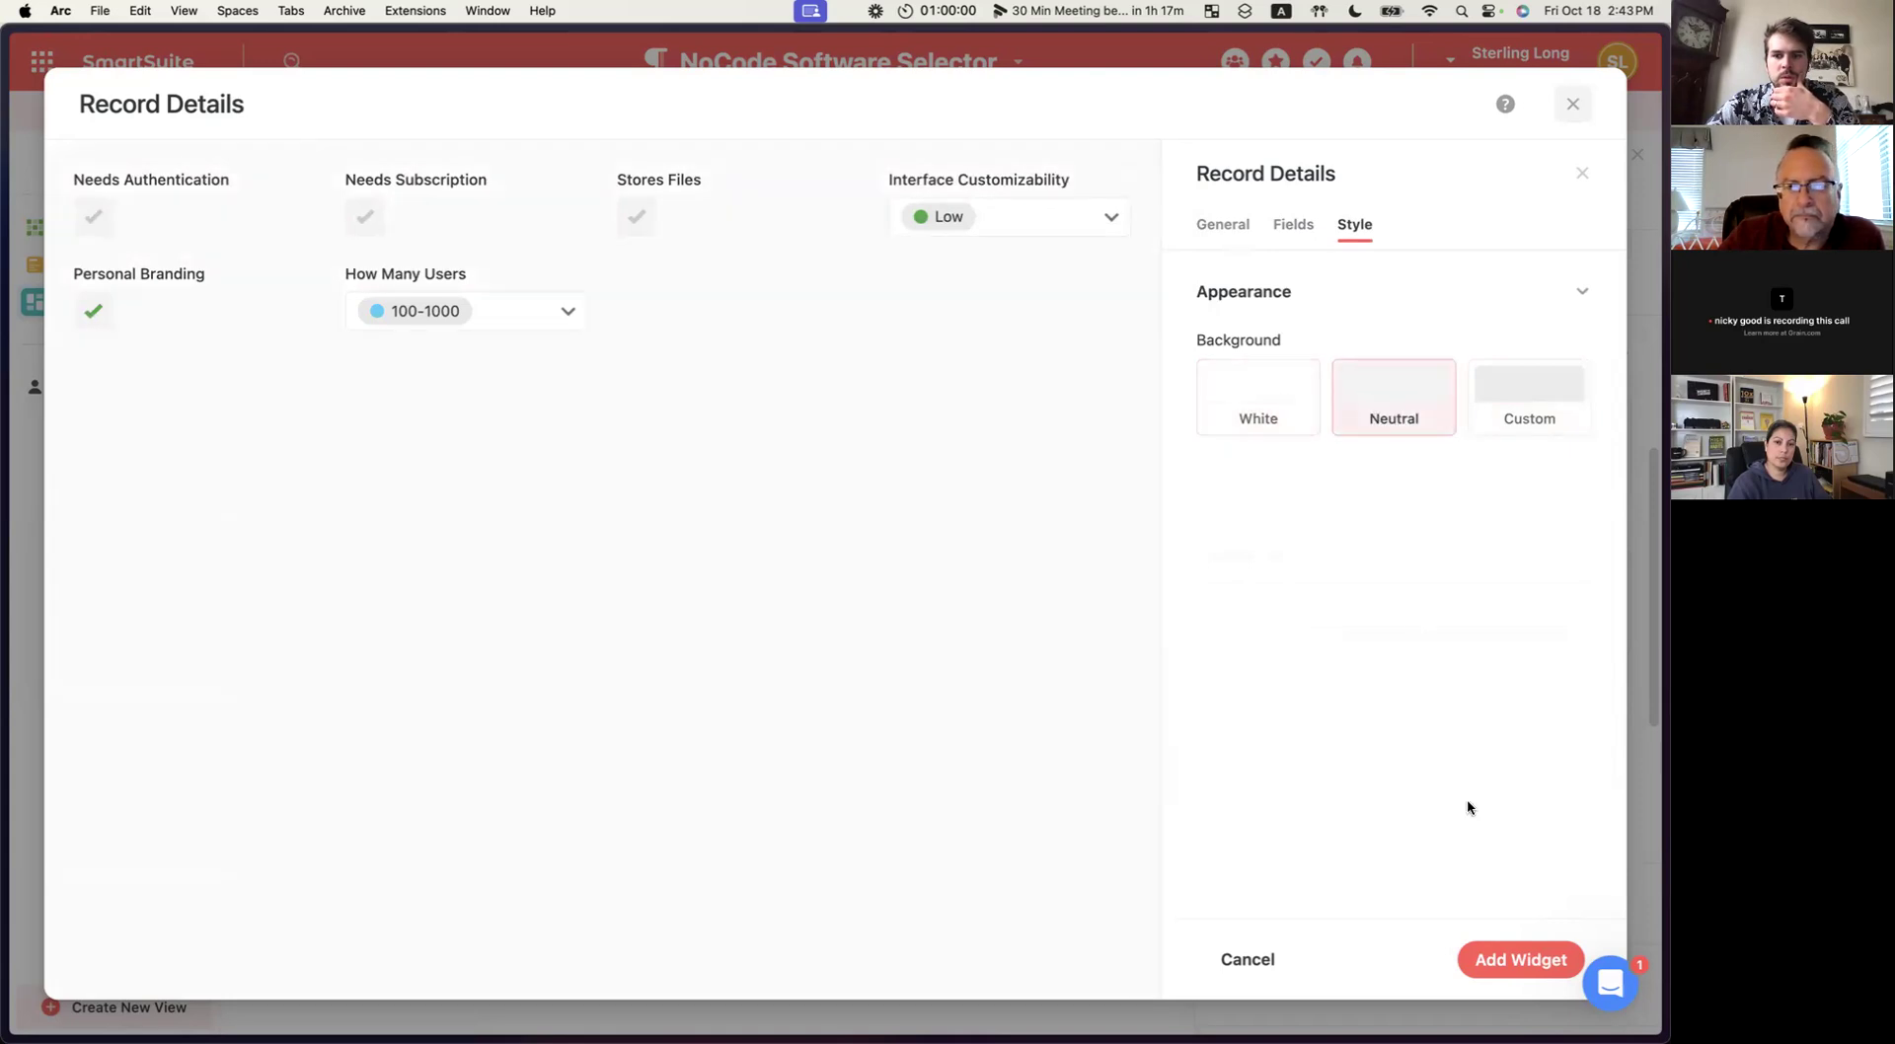
{"action": "left_click", "coordinate": [1507, 981]}
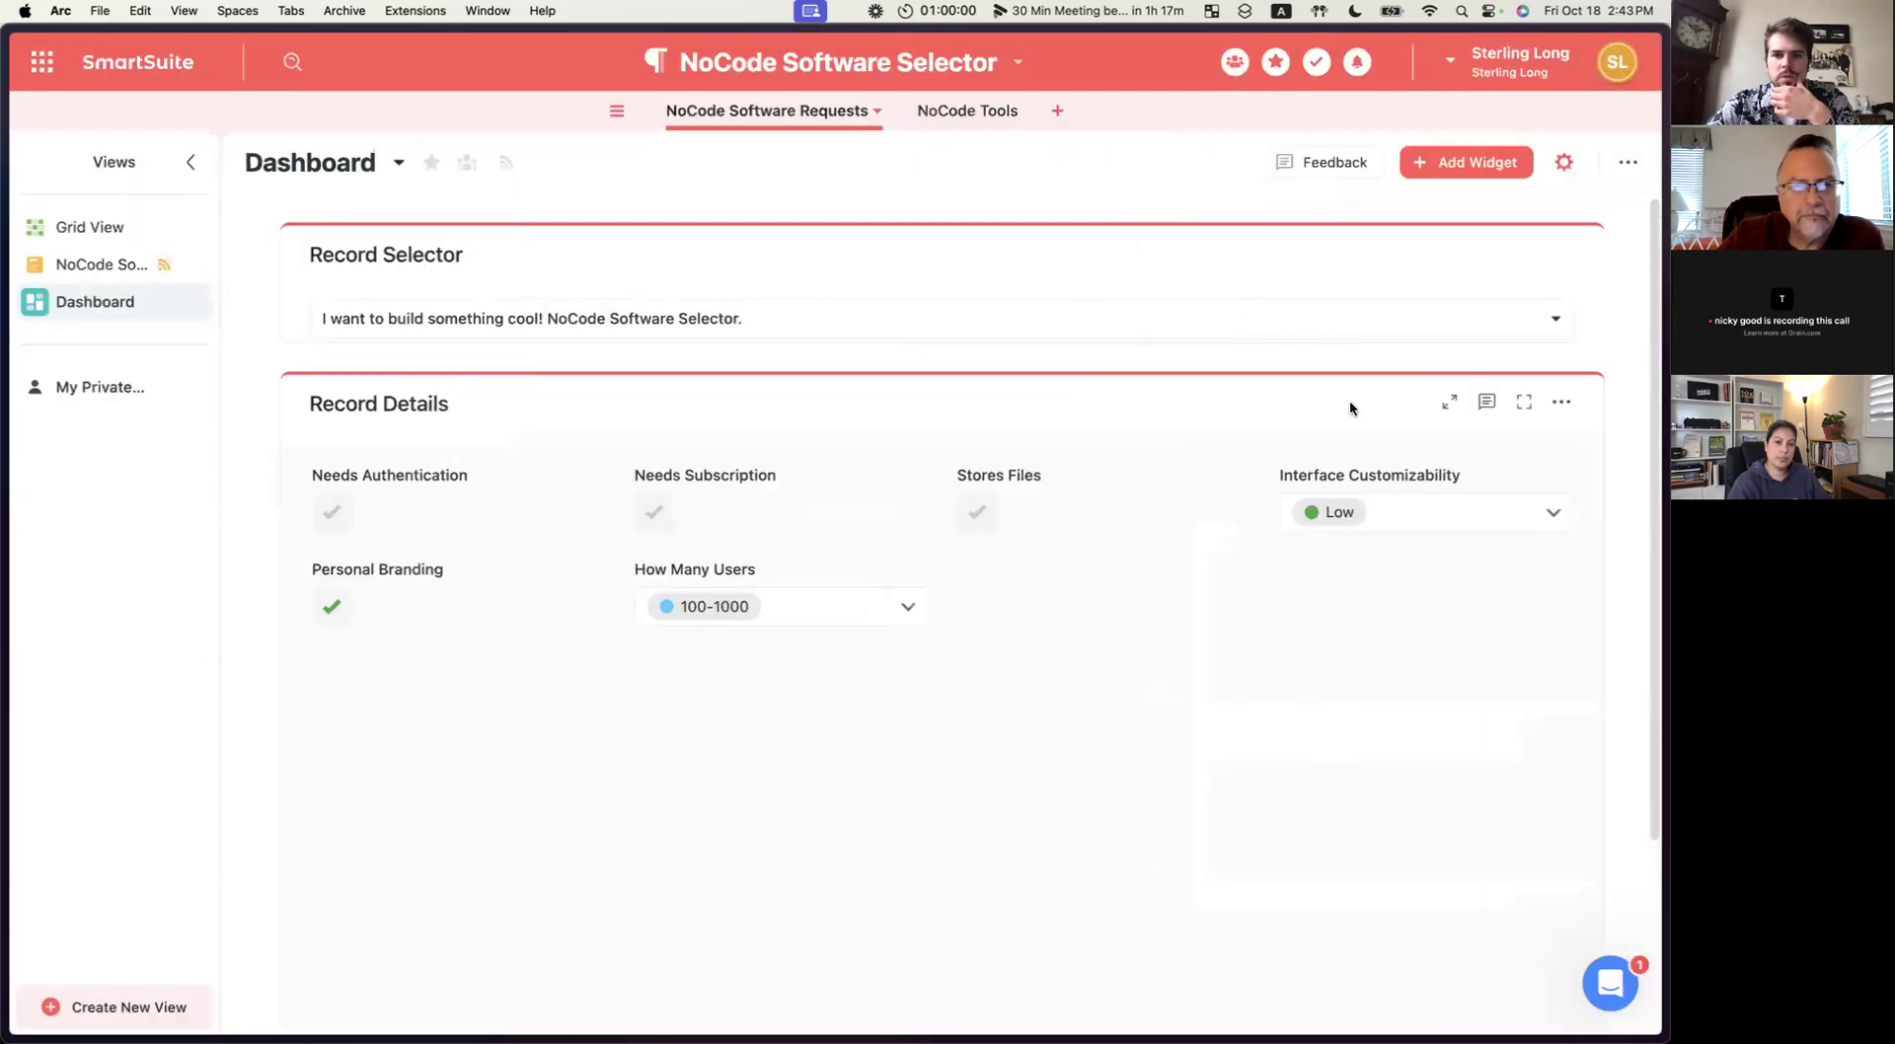
Check which requests the Record Selector offers and browse the dashboard widget categories, including Record Display.
{"action": "left_click", "coordinate": [1180, 333]}
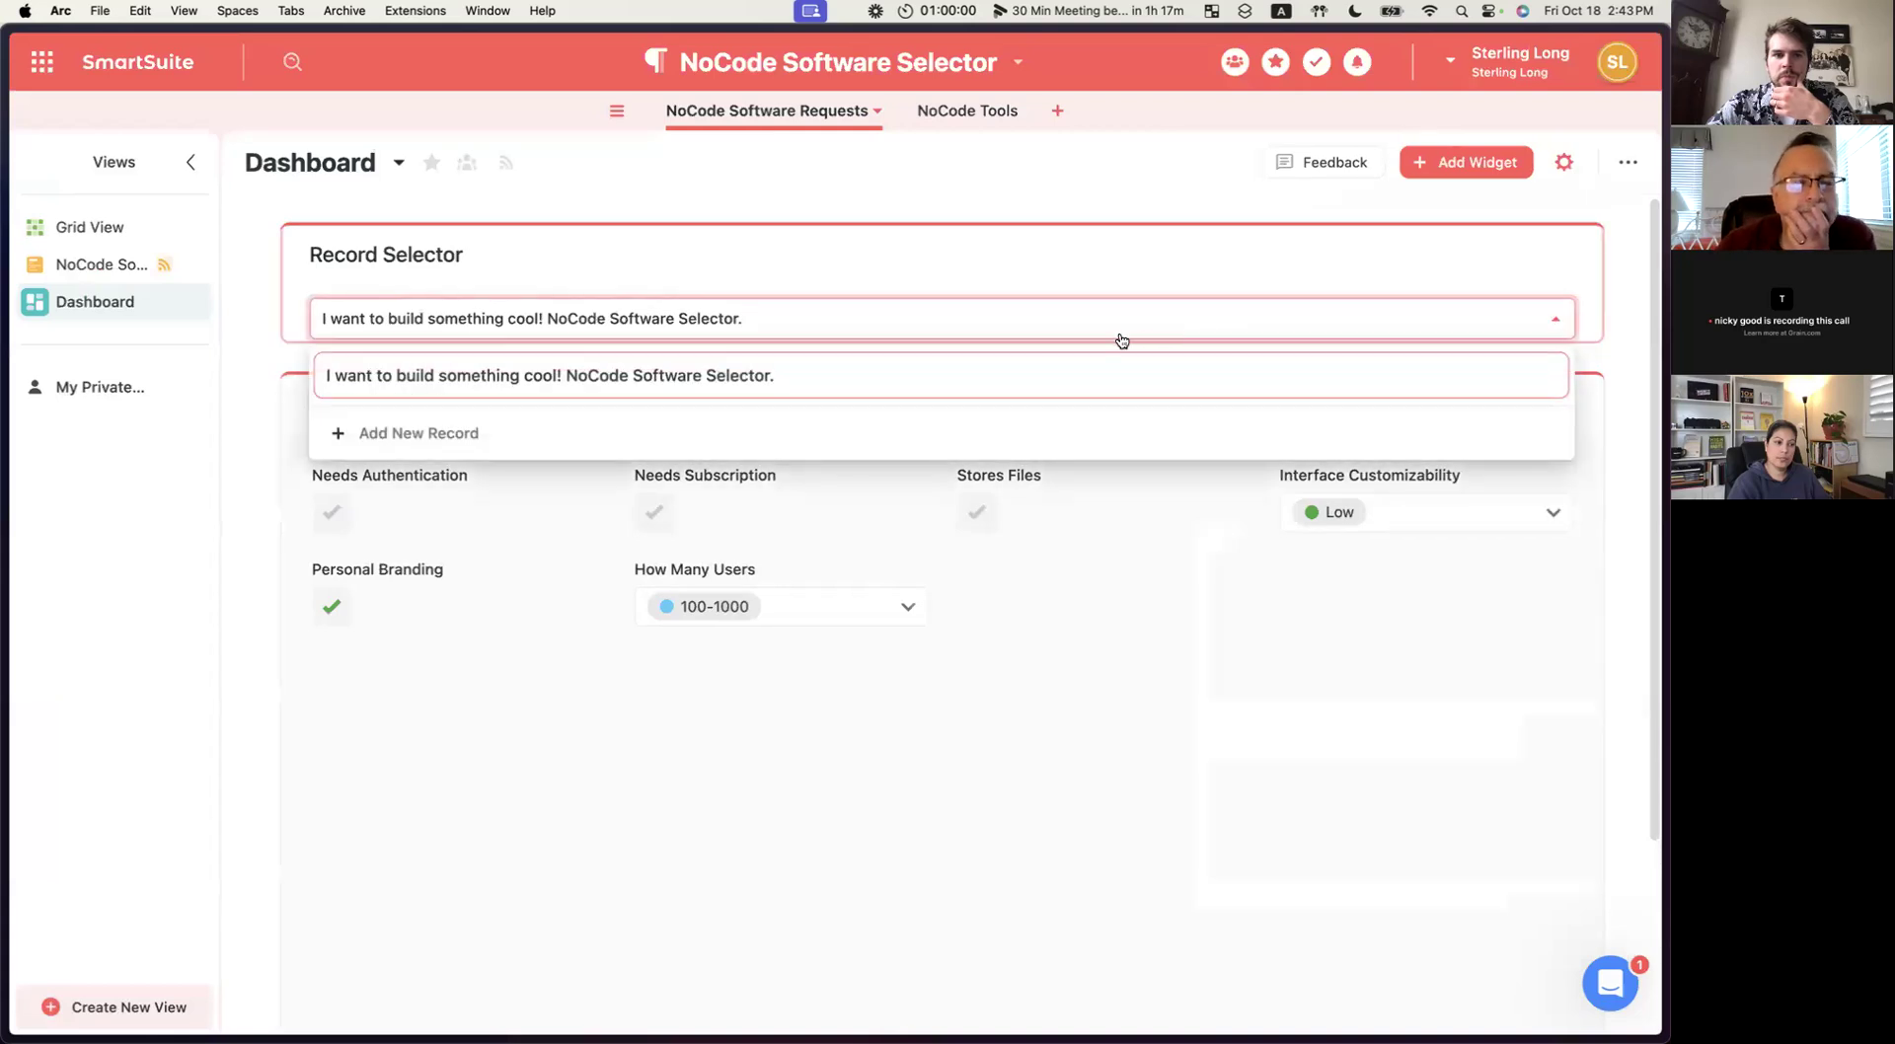
{"action": "left_click", "coordinate": [1055, 330]}
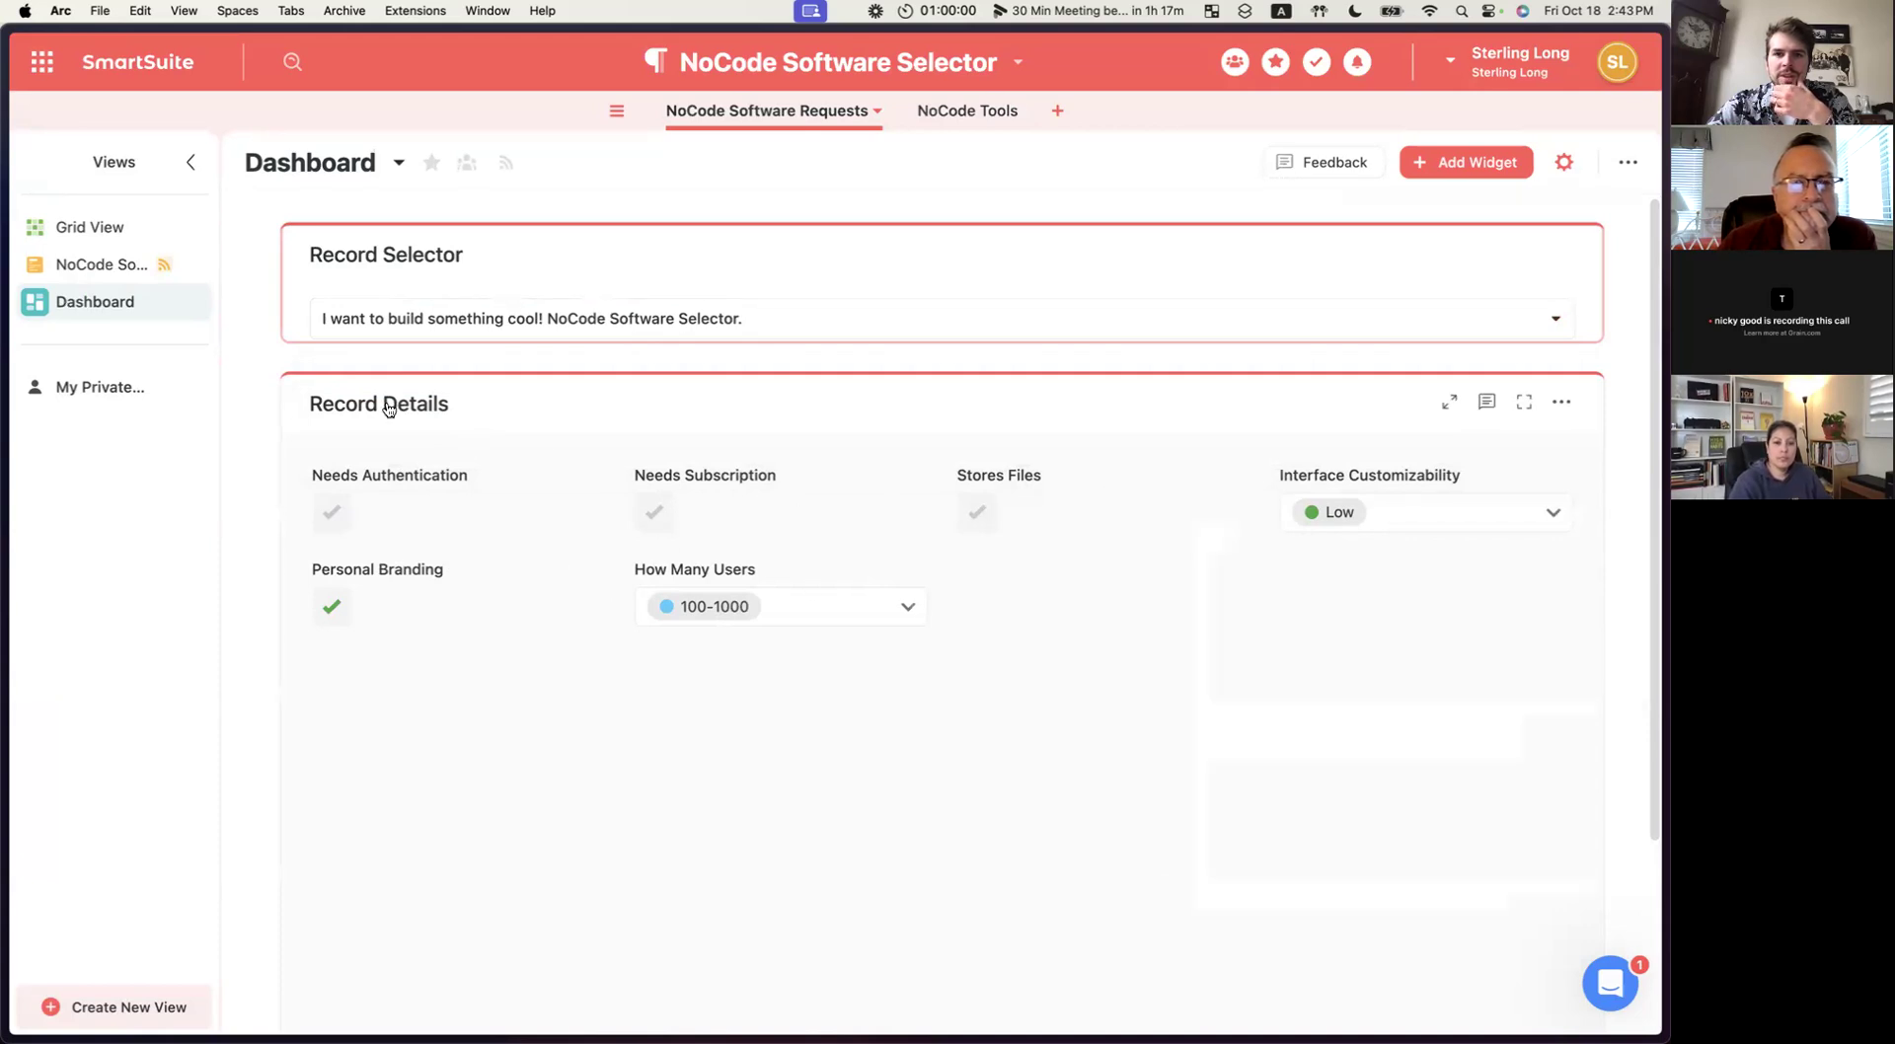
{"action": "left_click", "coordinate": [1451, 163]}
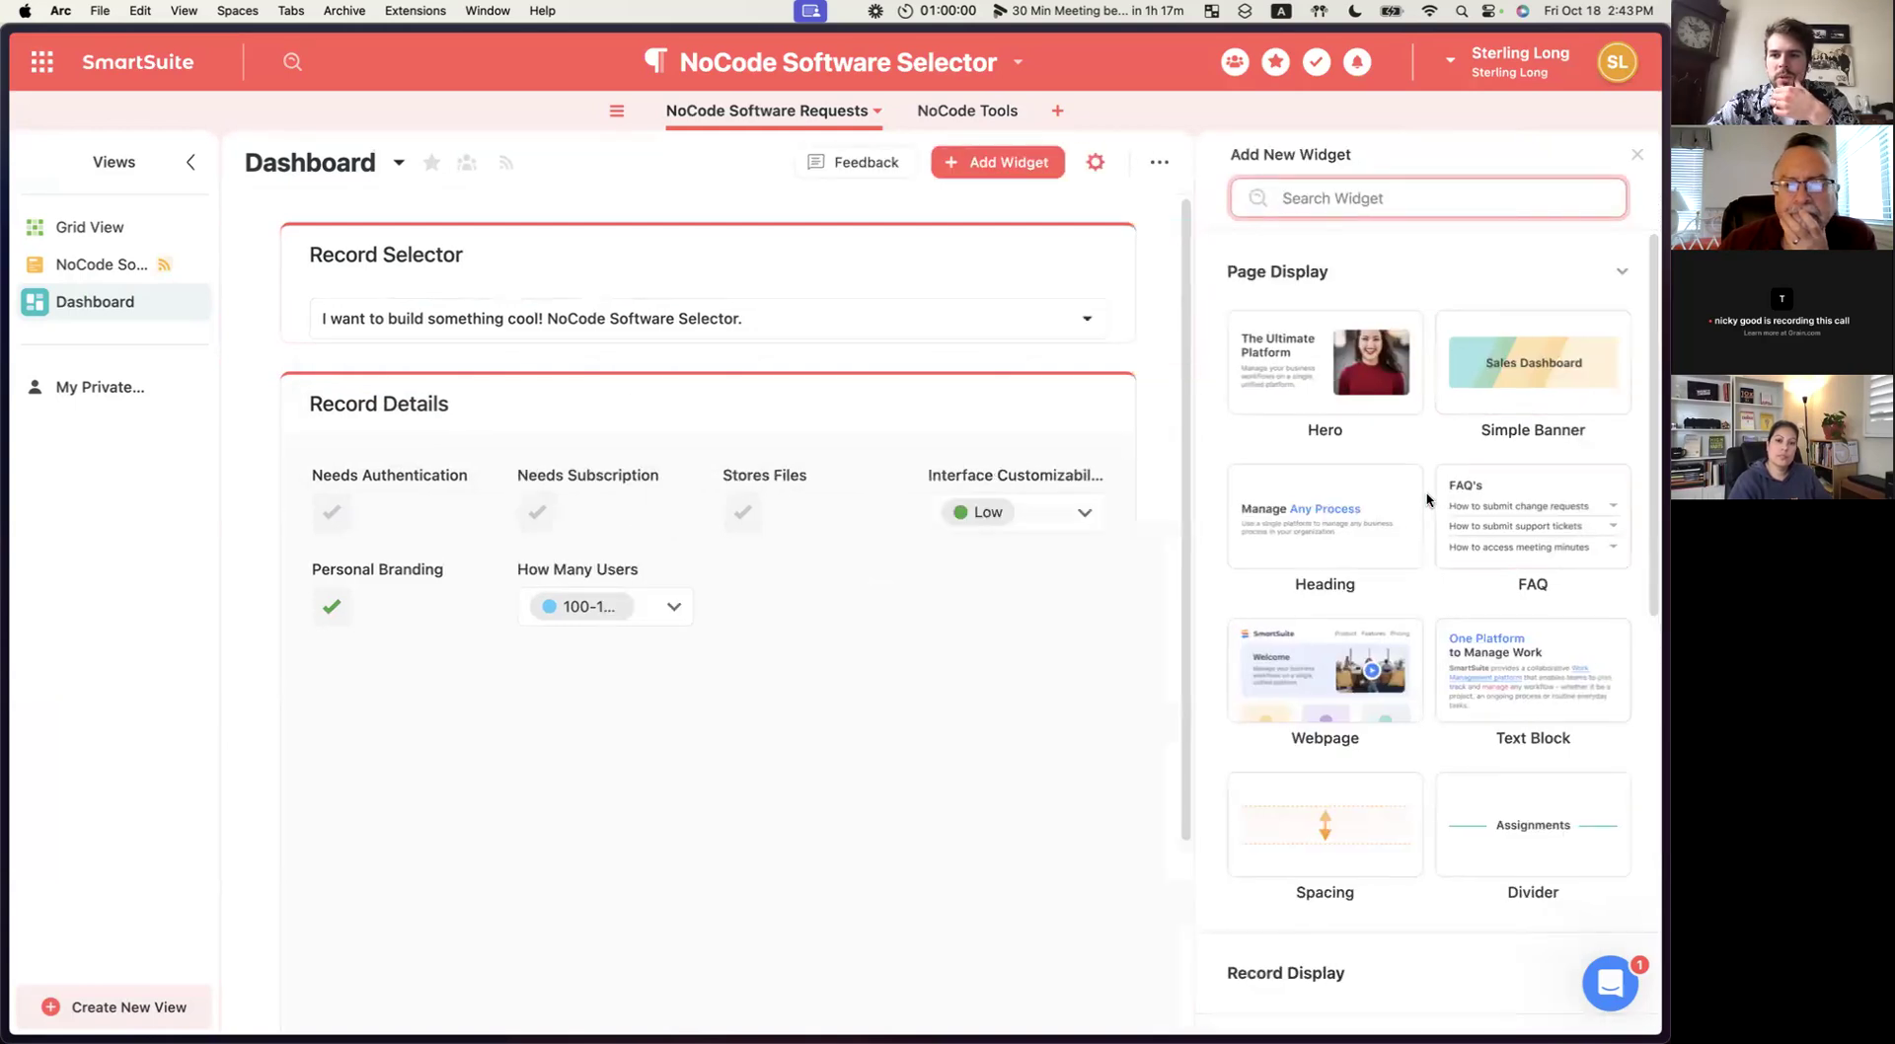
{"action": "scroll", "coordinate": [1431, 498], "scroll_direction": "down", "scroll_amount": 8}
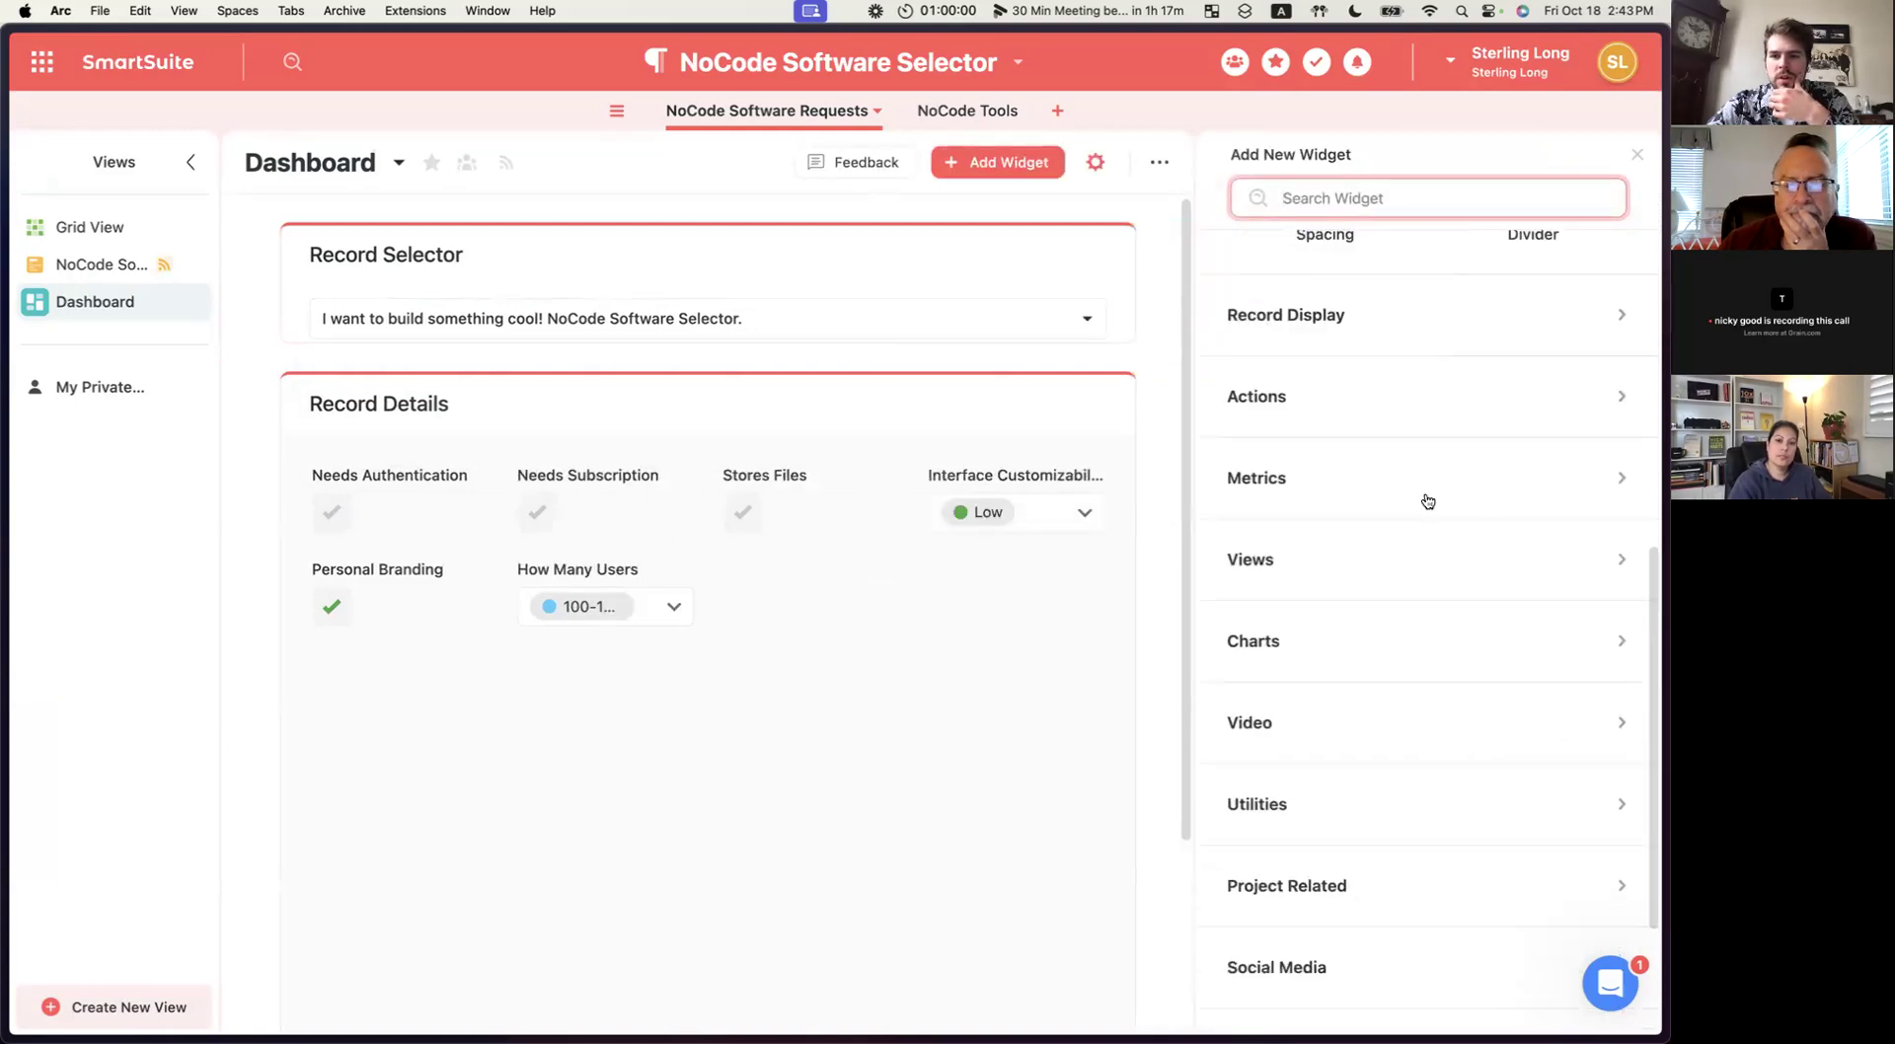
{"action": "scroll", "coordinate": [1427, 498], "scroll_direction": "up", "scroll_amount": 1}
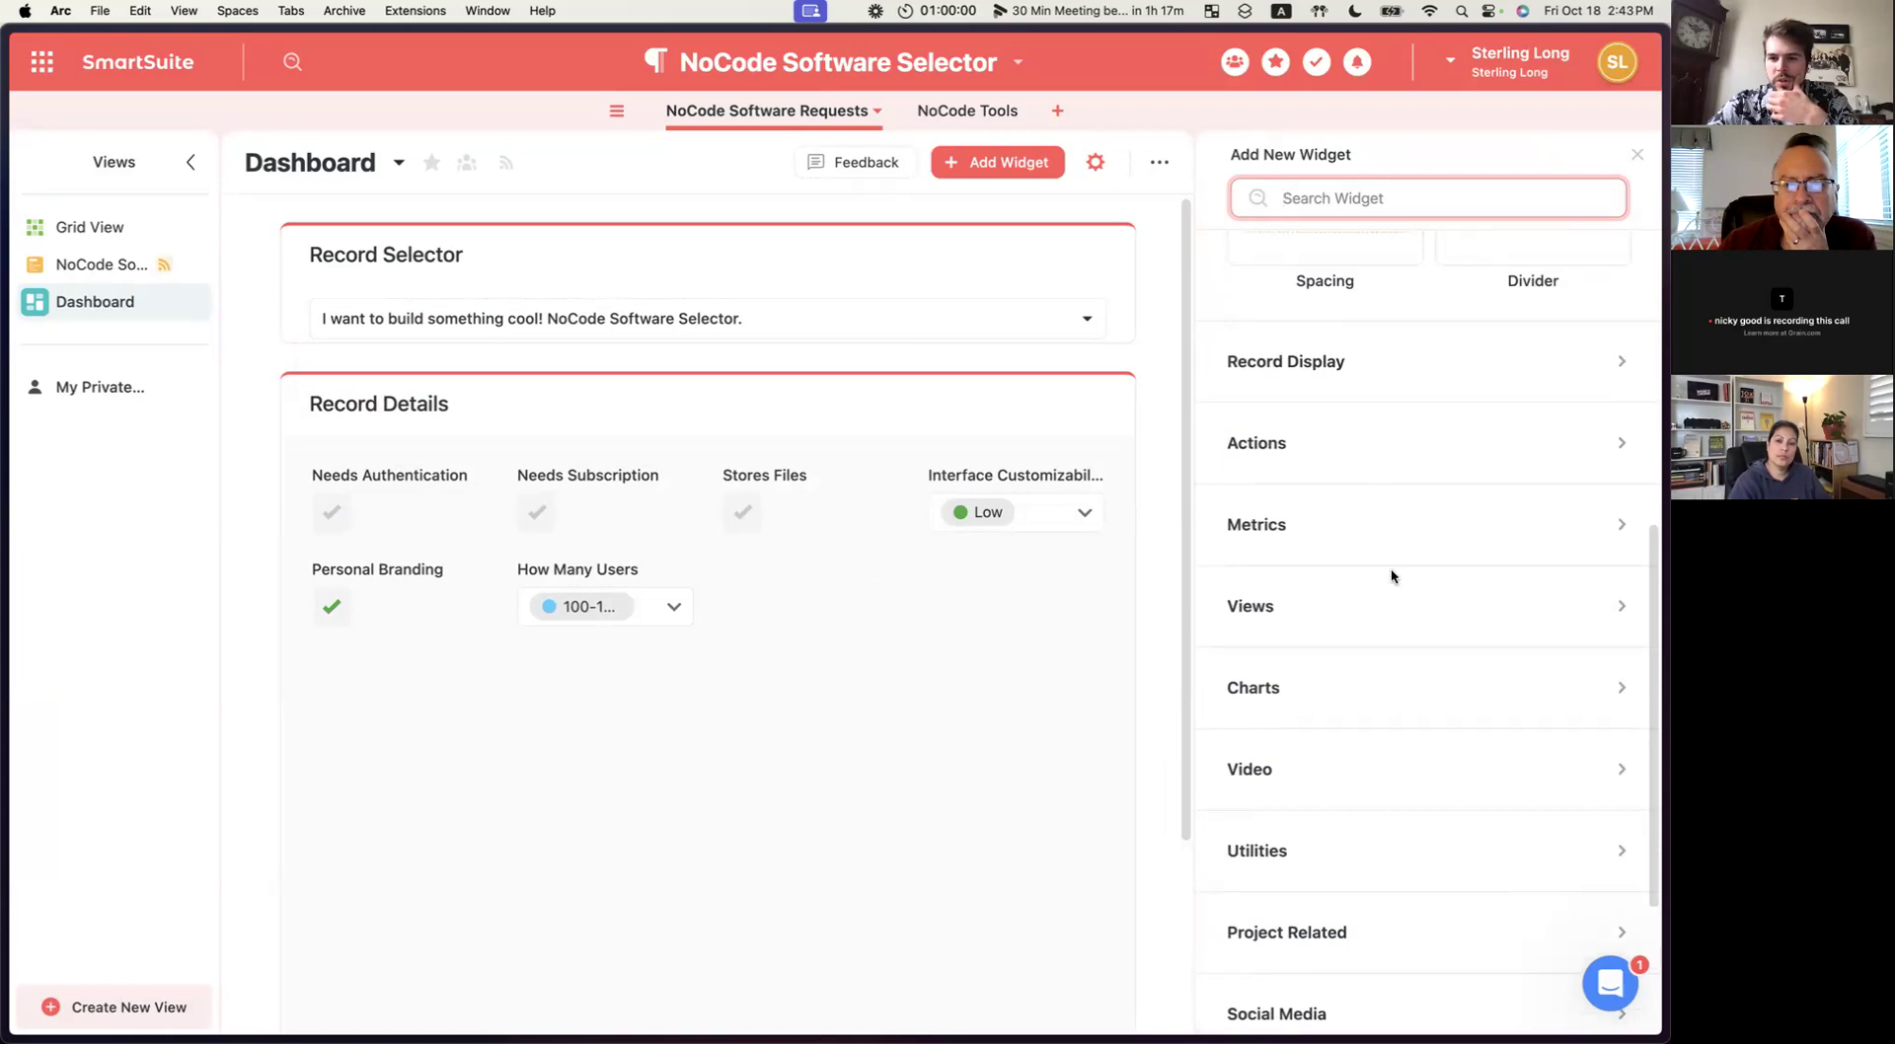
{"action": "scroll", "coordinate": [1368, 682], "scroll_direction": "down", "scroll_amount": 2}
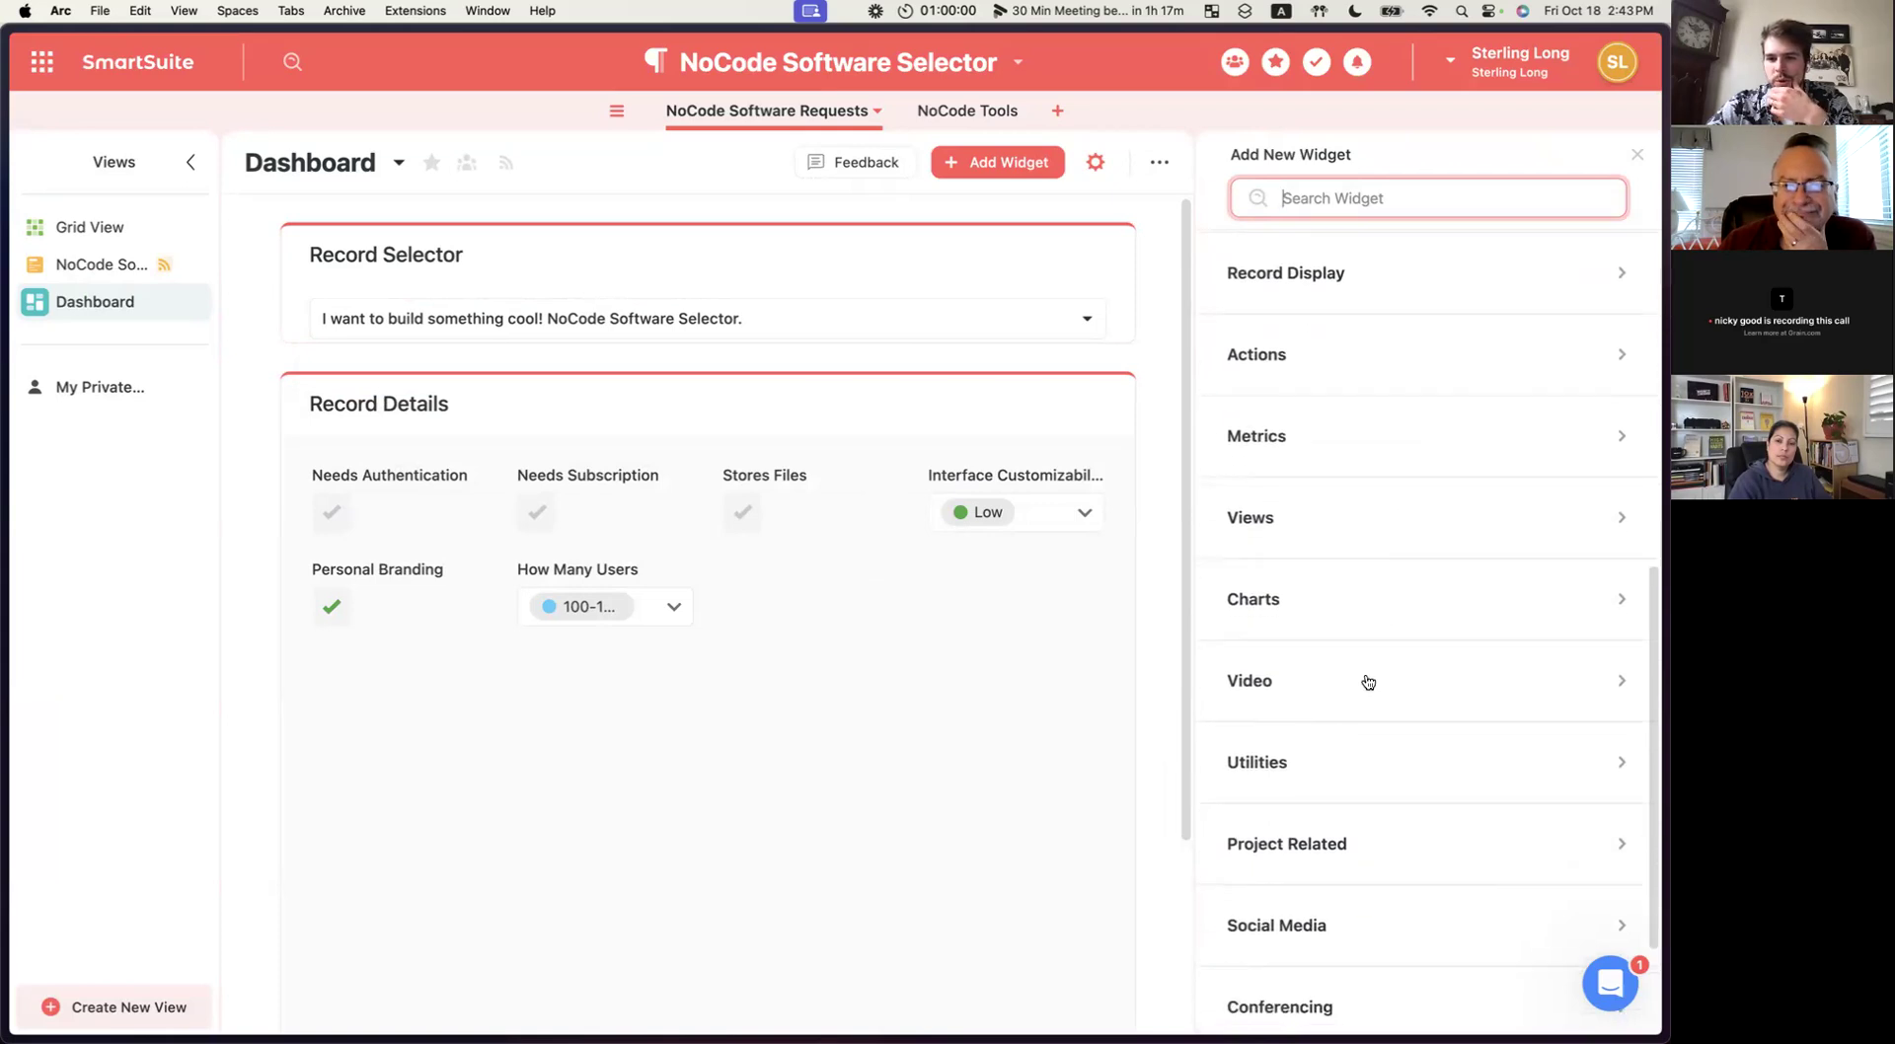
{"action": "left_click", "coordinate": [1359, 762]}
{"action": "left_click", "coordinate": [1349, 768]}
{"action": "scroll", "coordinate": [1302, 459], "scroll_direction": "up", "scroll_amount": 2}
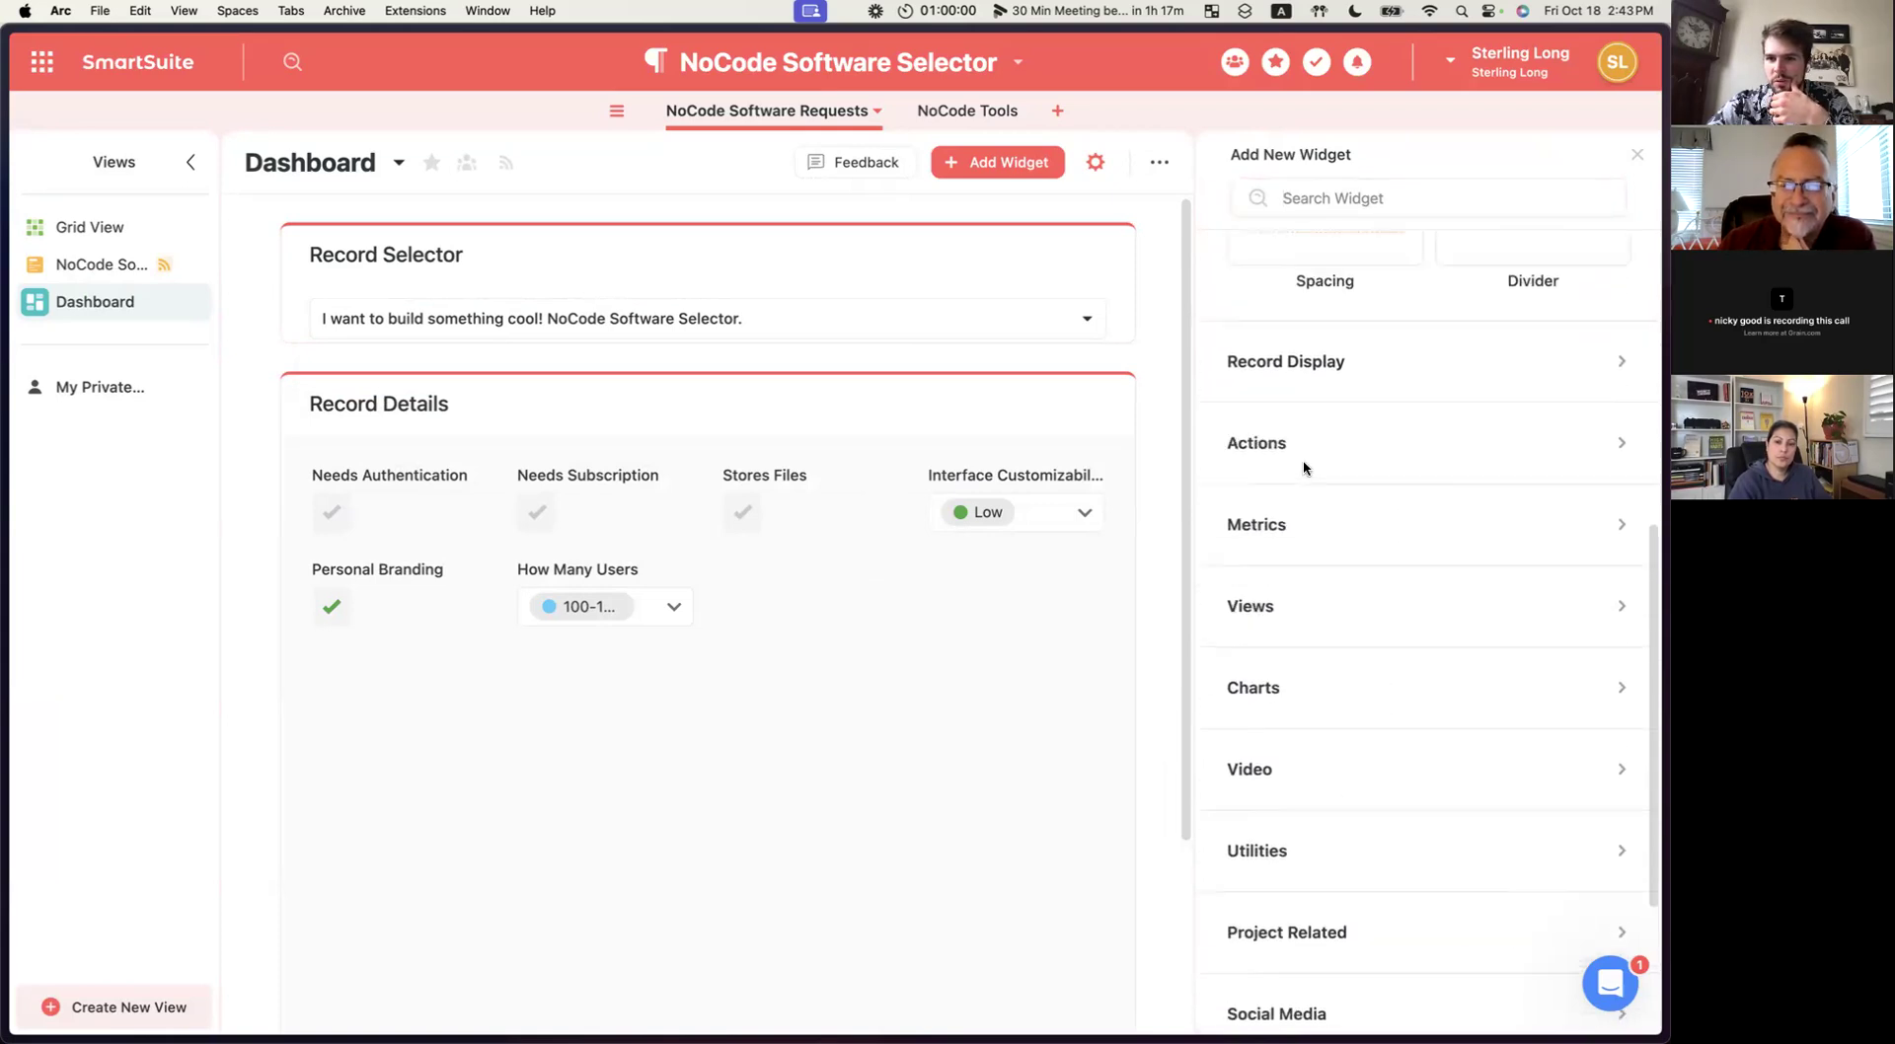
{"action": "left_click", "coordinate": [1347, 417]}
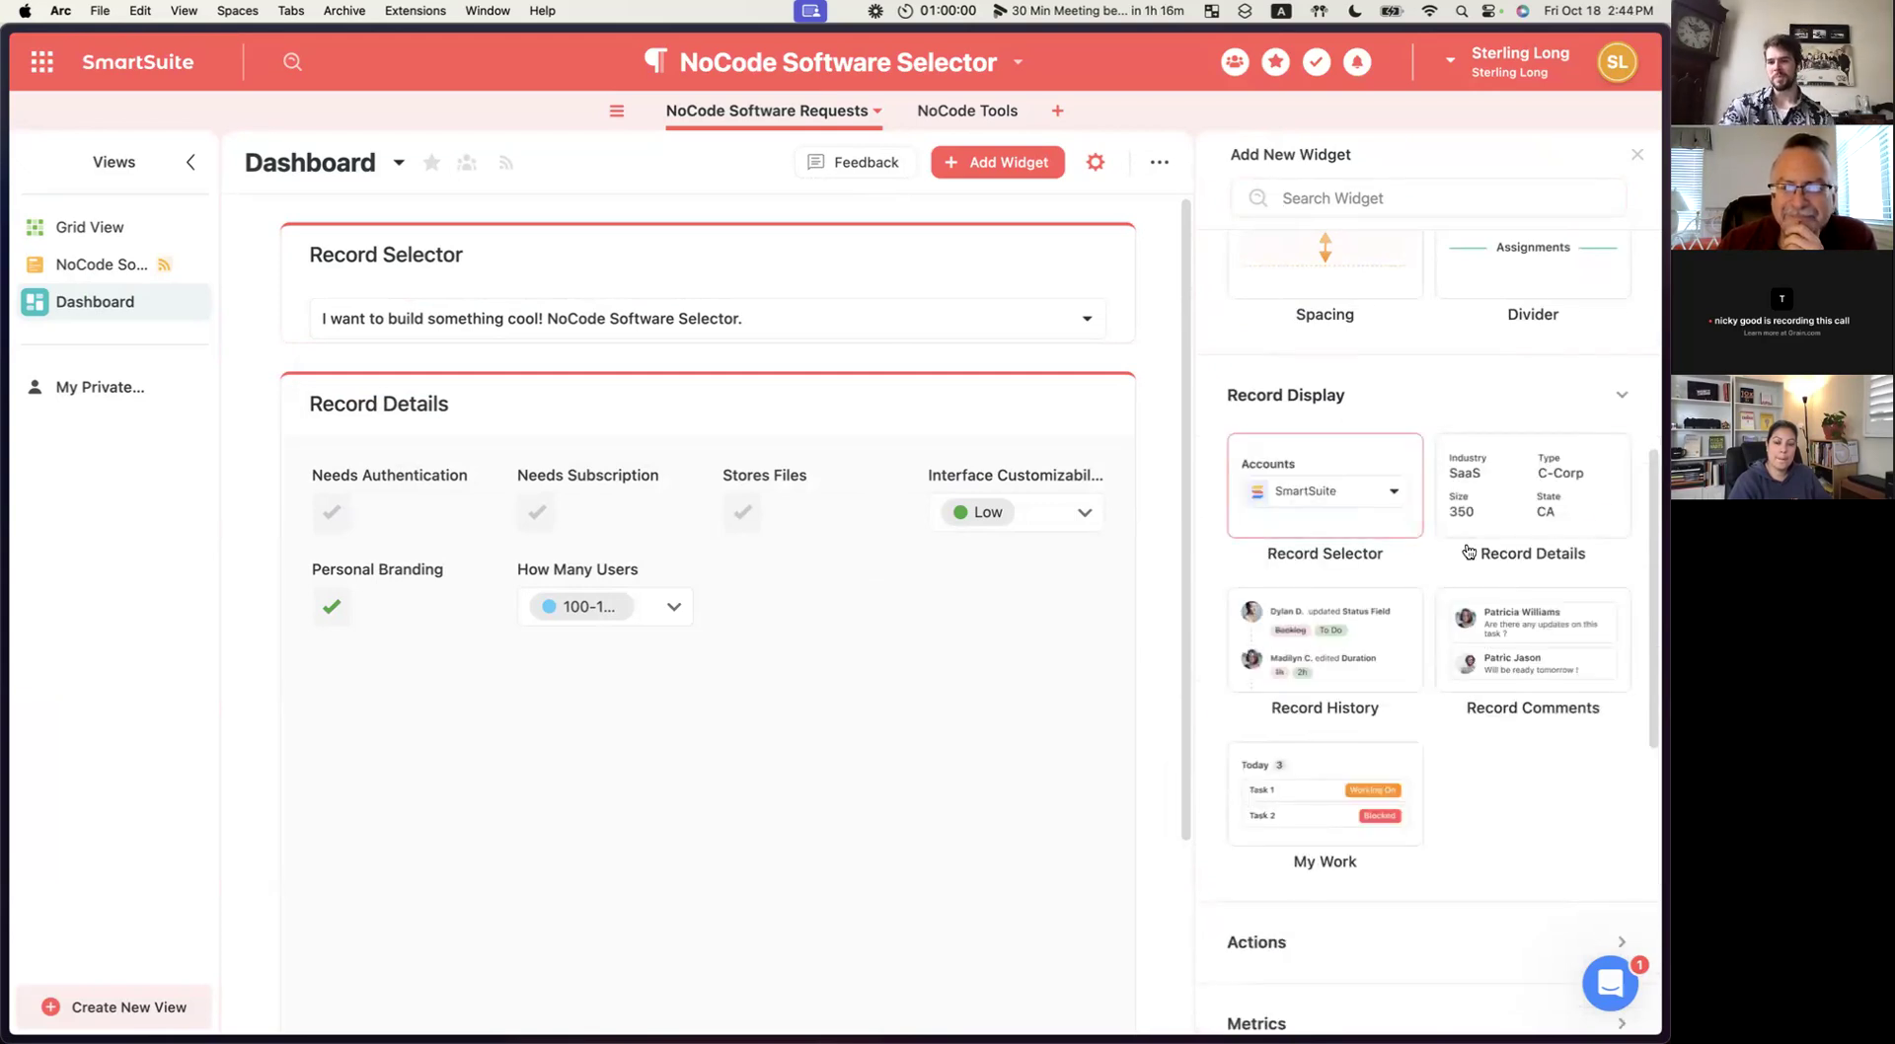
{"action": "left_click", "coordinate": [1507, 495]}
{"action": "left_click", "coordinate": [1422, 518]}
{"action": "left_click", "coordinate": [1268, 588]}
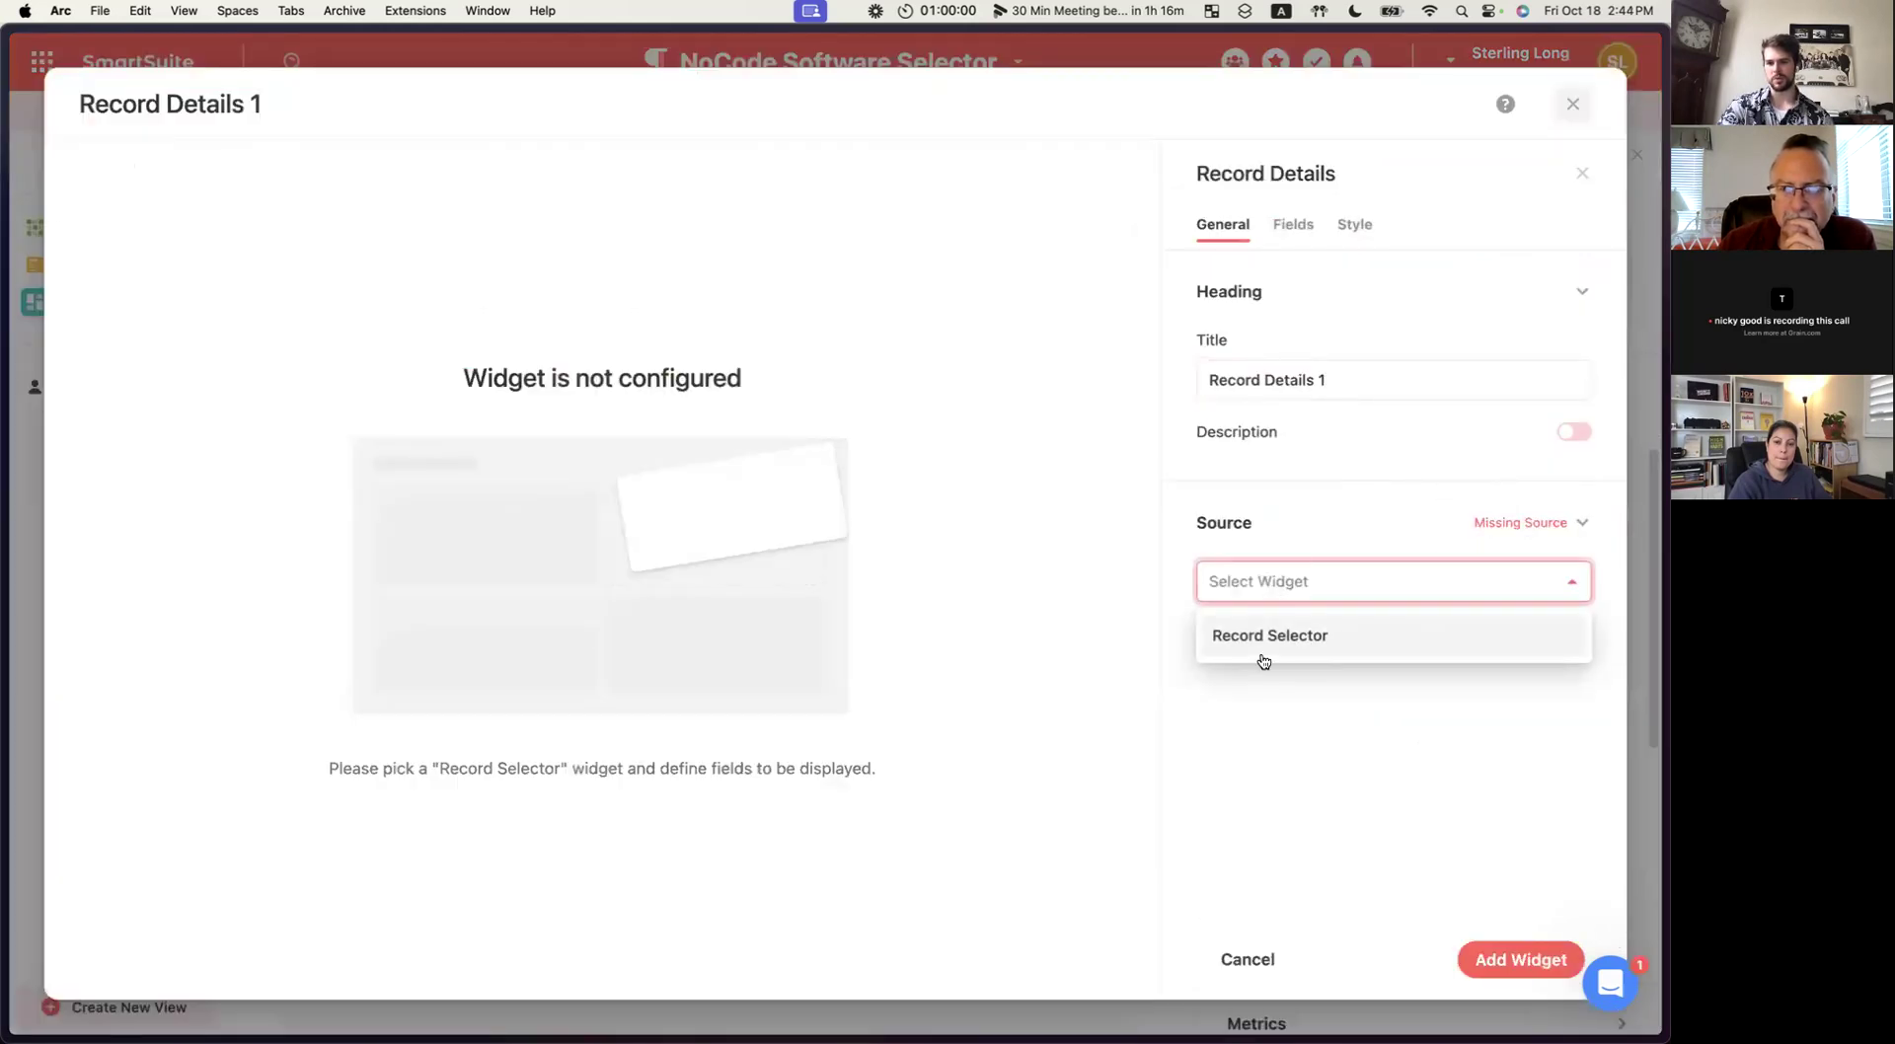
{"action": "left_click", "coordinate": [1257, 714]}
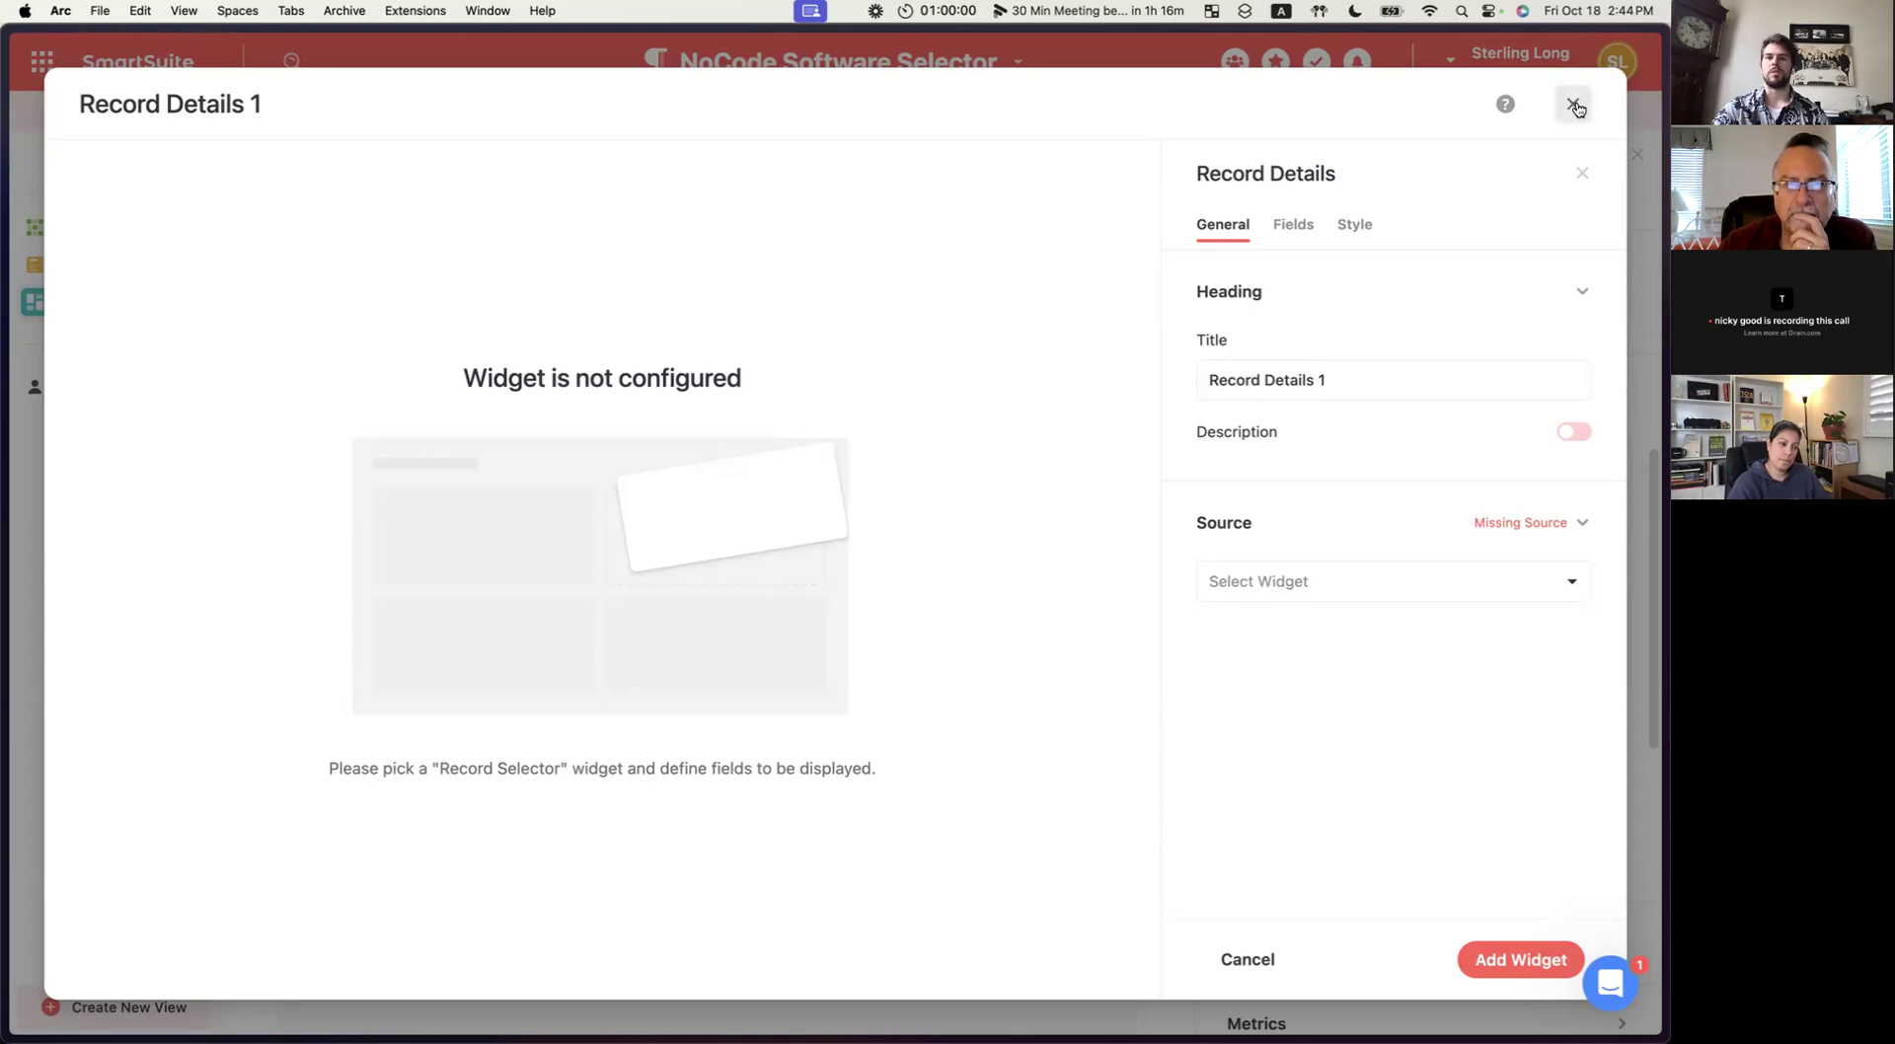
Switch to the Freeform flow board, duplicate the SmartSuite Form box below the diagram and clear the copy's text.
{"action": "key", "text": "ctrl+Right"}
{"action": "scroll", "coordinate": [1015, 616], "scroll_direction": "down", "scroll_amount": 4}
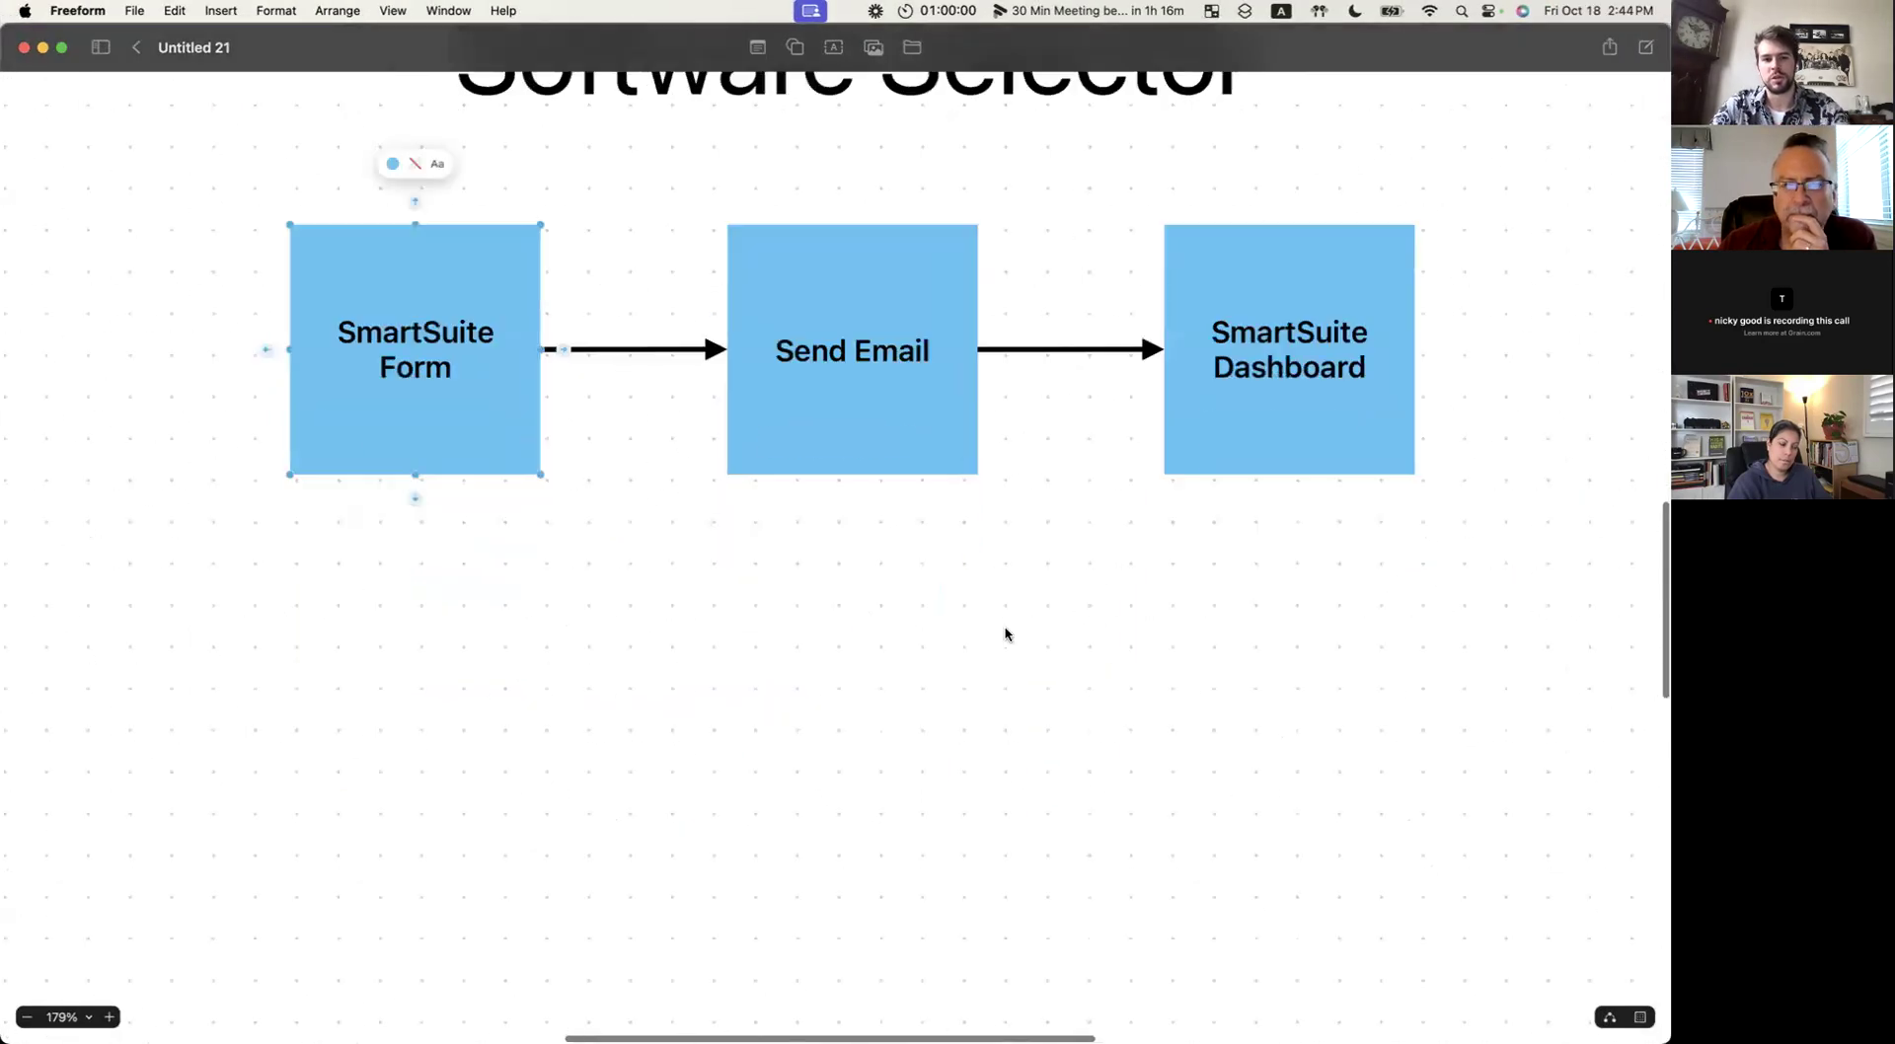
{"action": "left_click_drag", "start_coordinate": [478, 346], "coordinate": [770, 693]}
{"action": "double_click", "coordinate": [773, 697]}
{"action": "key", "text": "BackSpace"}
Fill the new box with two numbered lines: "1. Formula?" and "2. Dashboard?".
{"action": "type", "text": "1."}
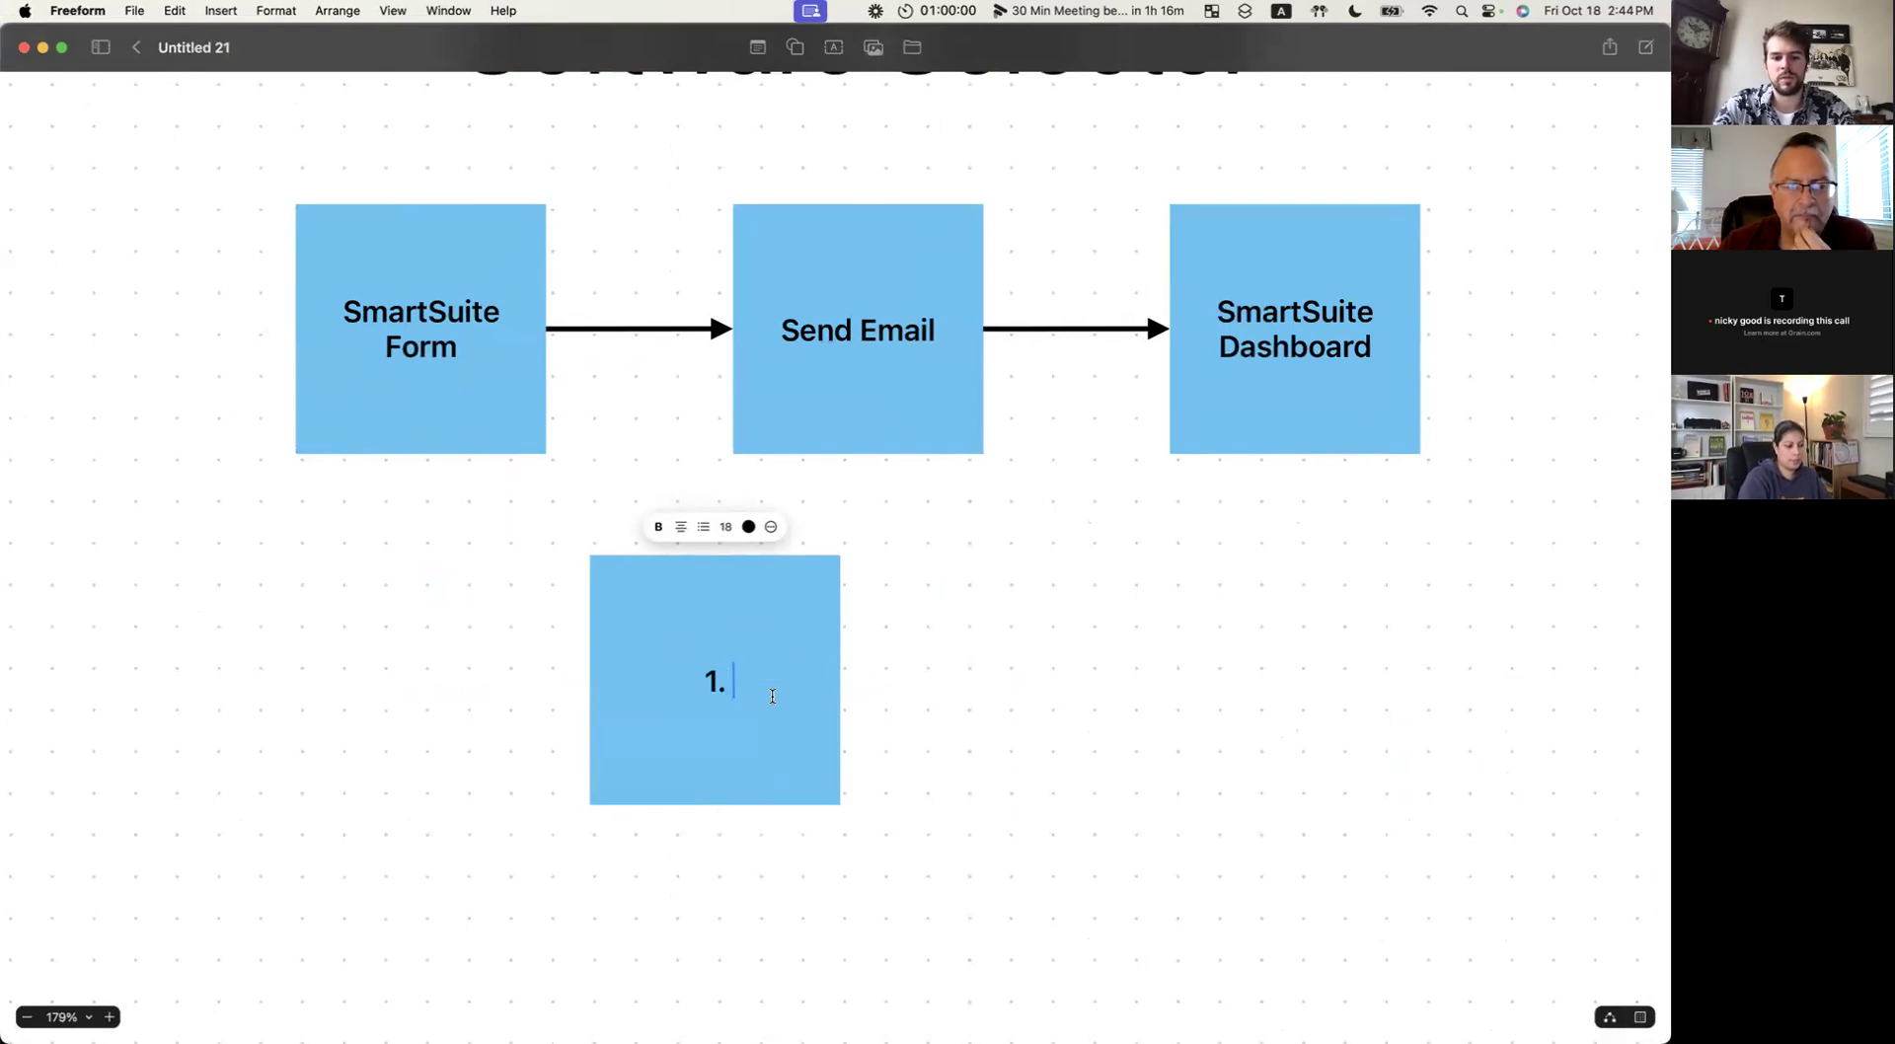
{"action": "type", "text": " Formula"}
{"action": "key", "text": "BackSpace"}
{"action": "type", "text": "?"}
{"action": "key", "text": "Return"}
{"action": "type", "text": "2."}
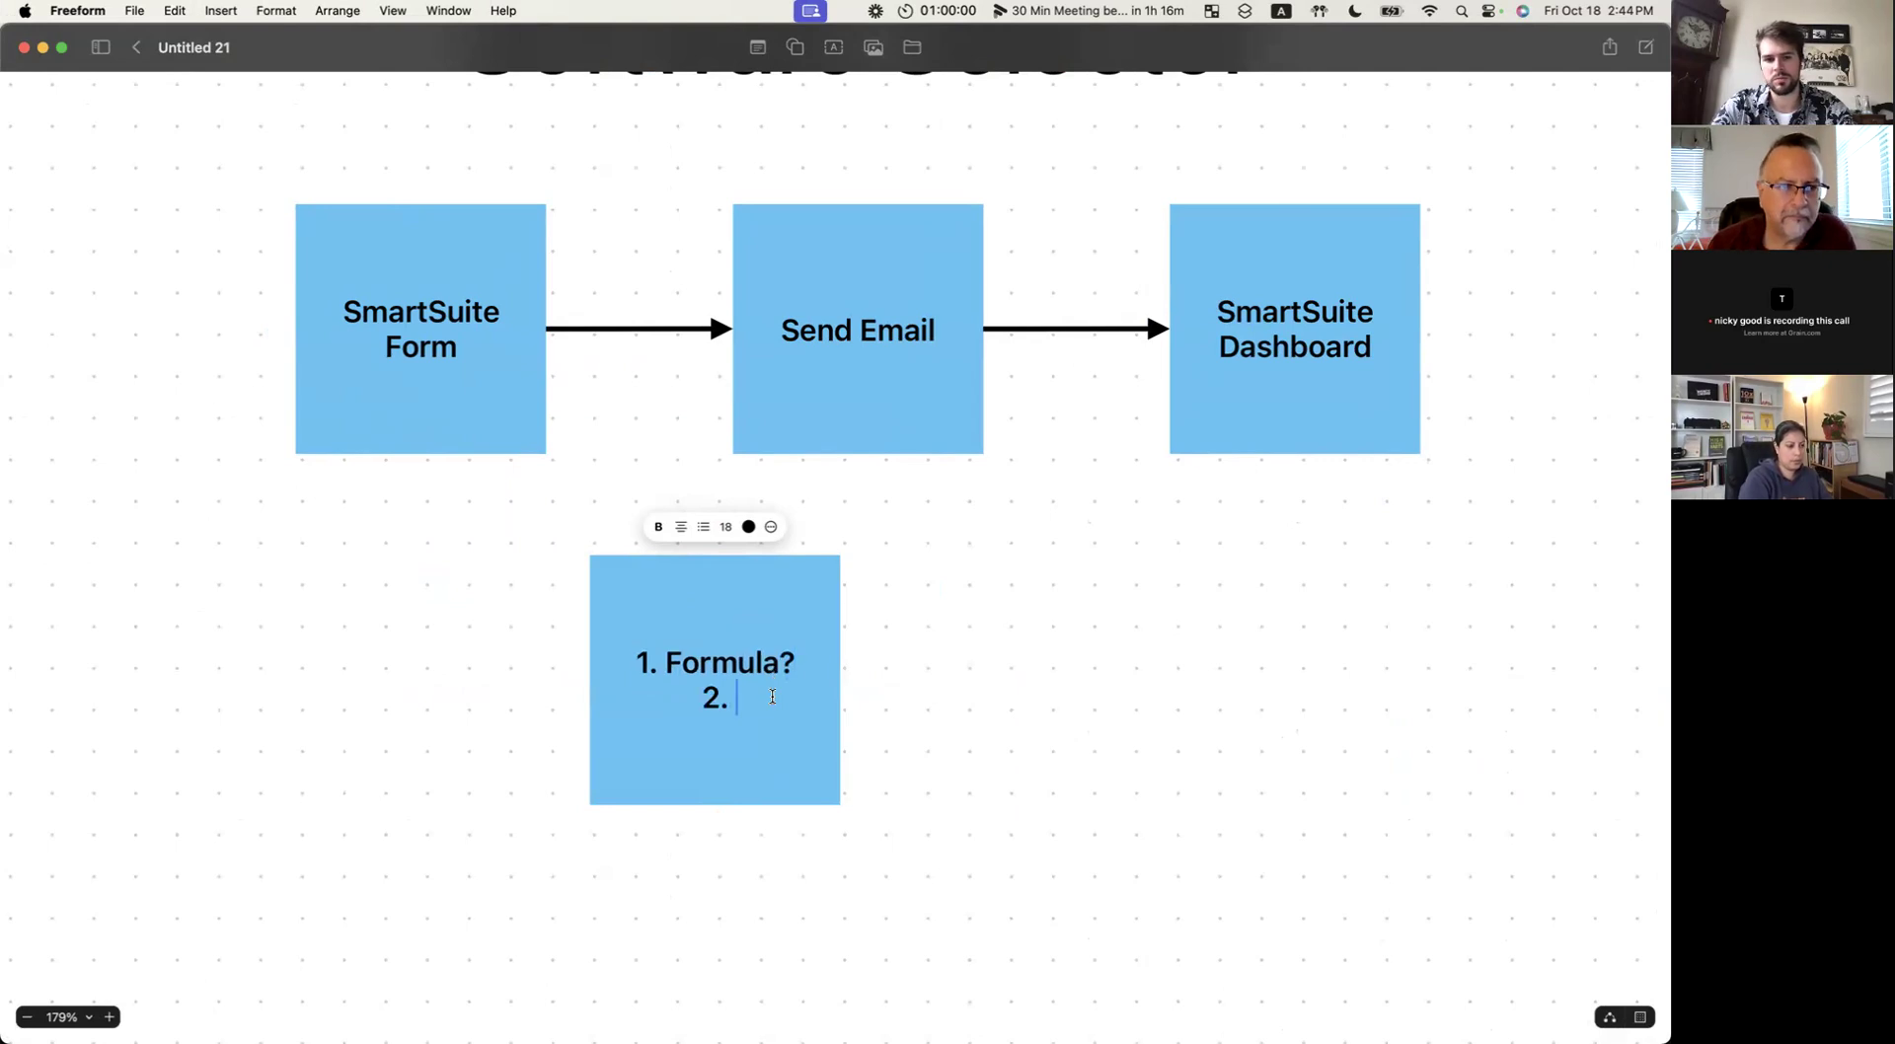
{"action": "type", "text": " Dashboard?"}
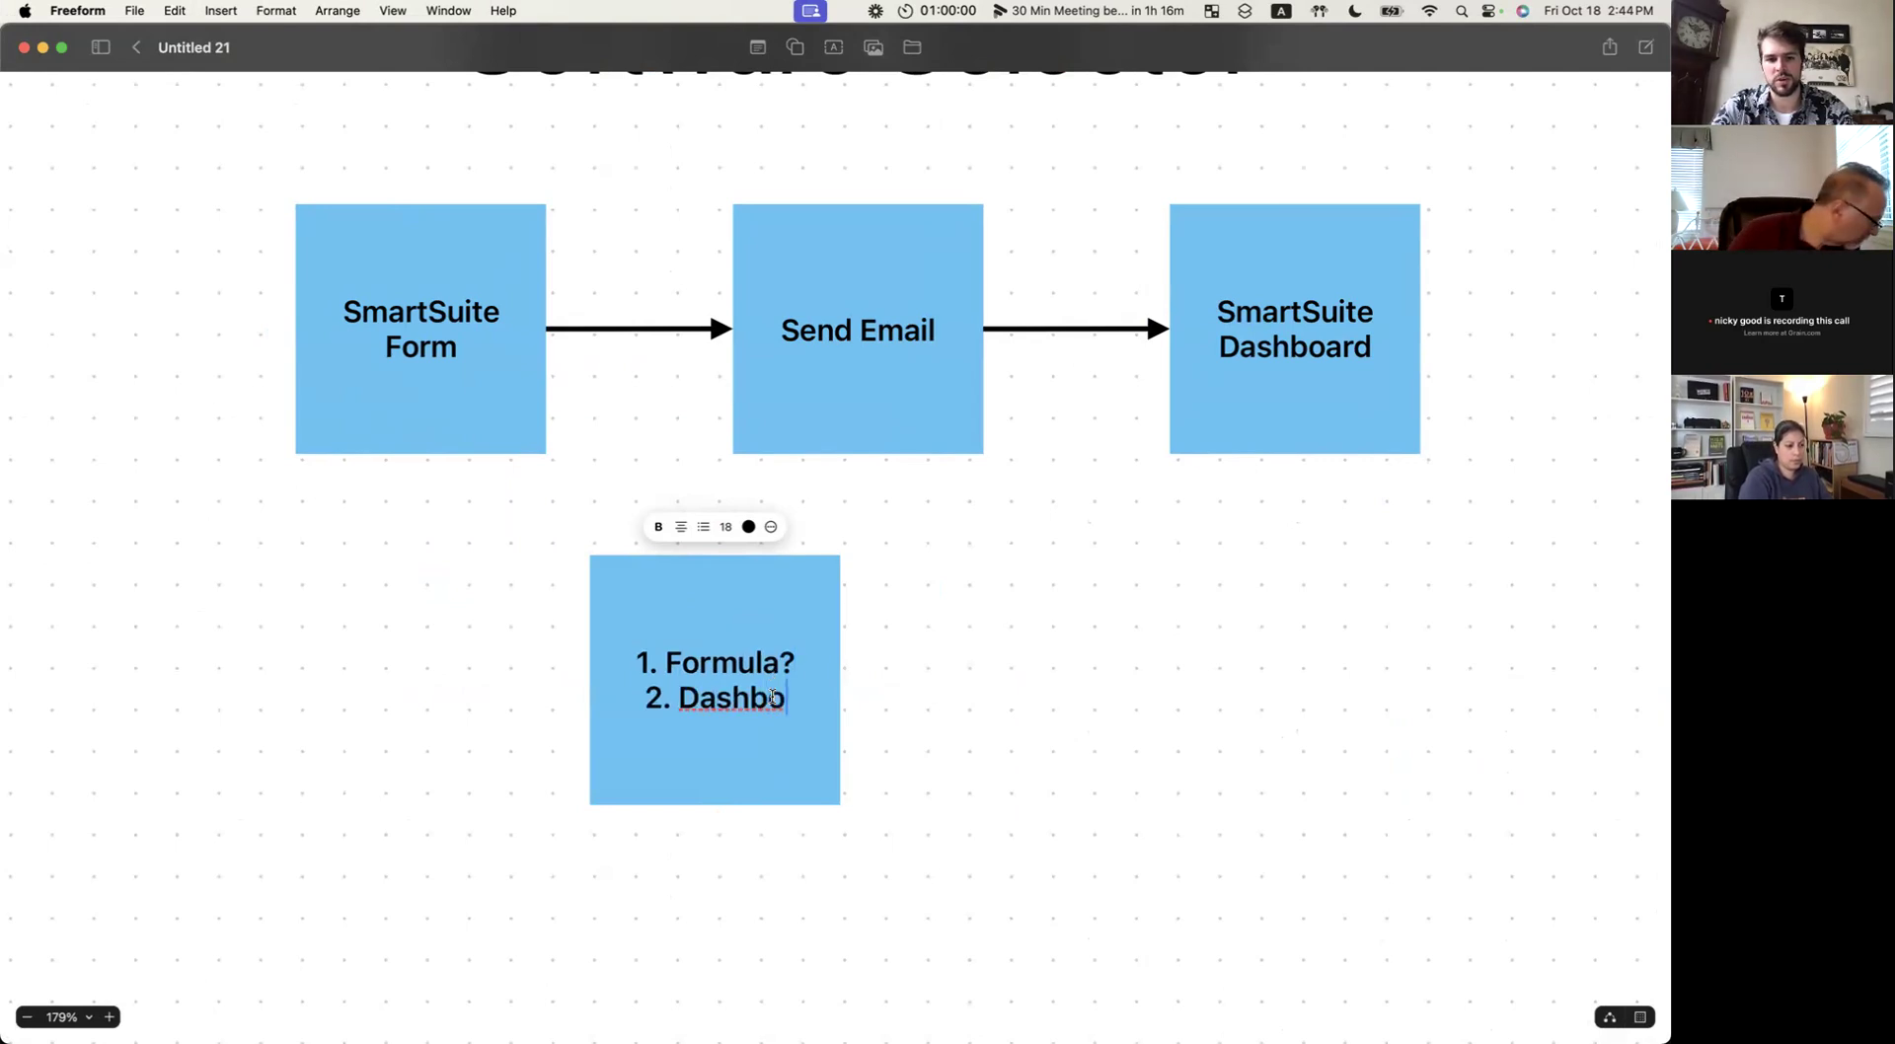
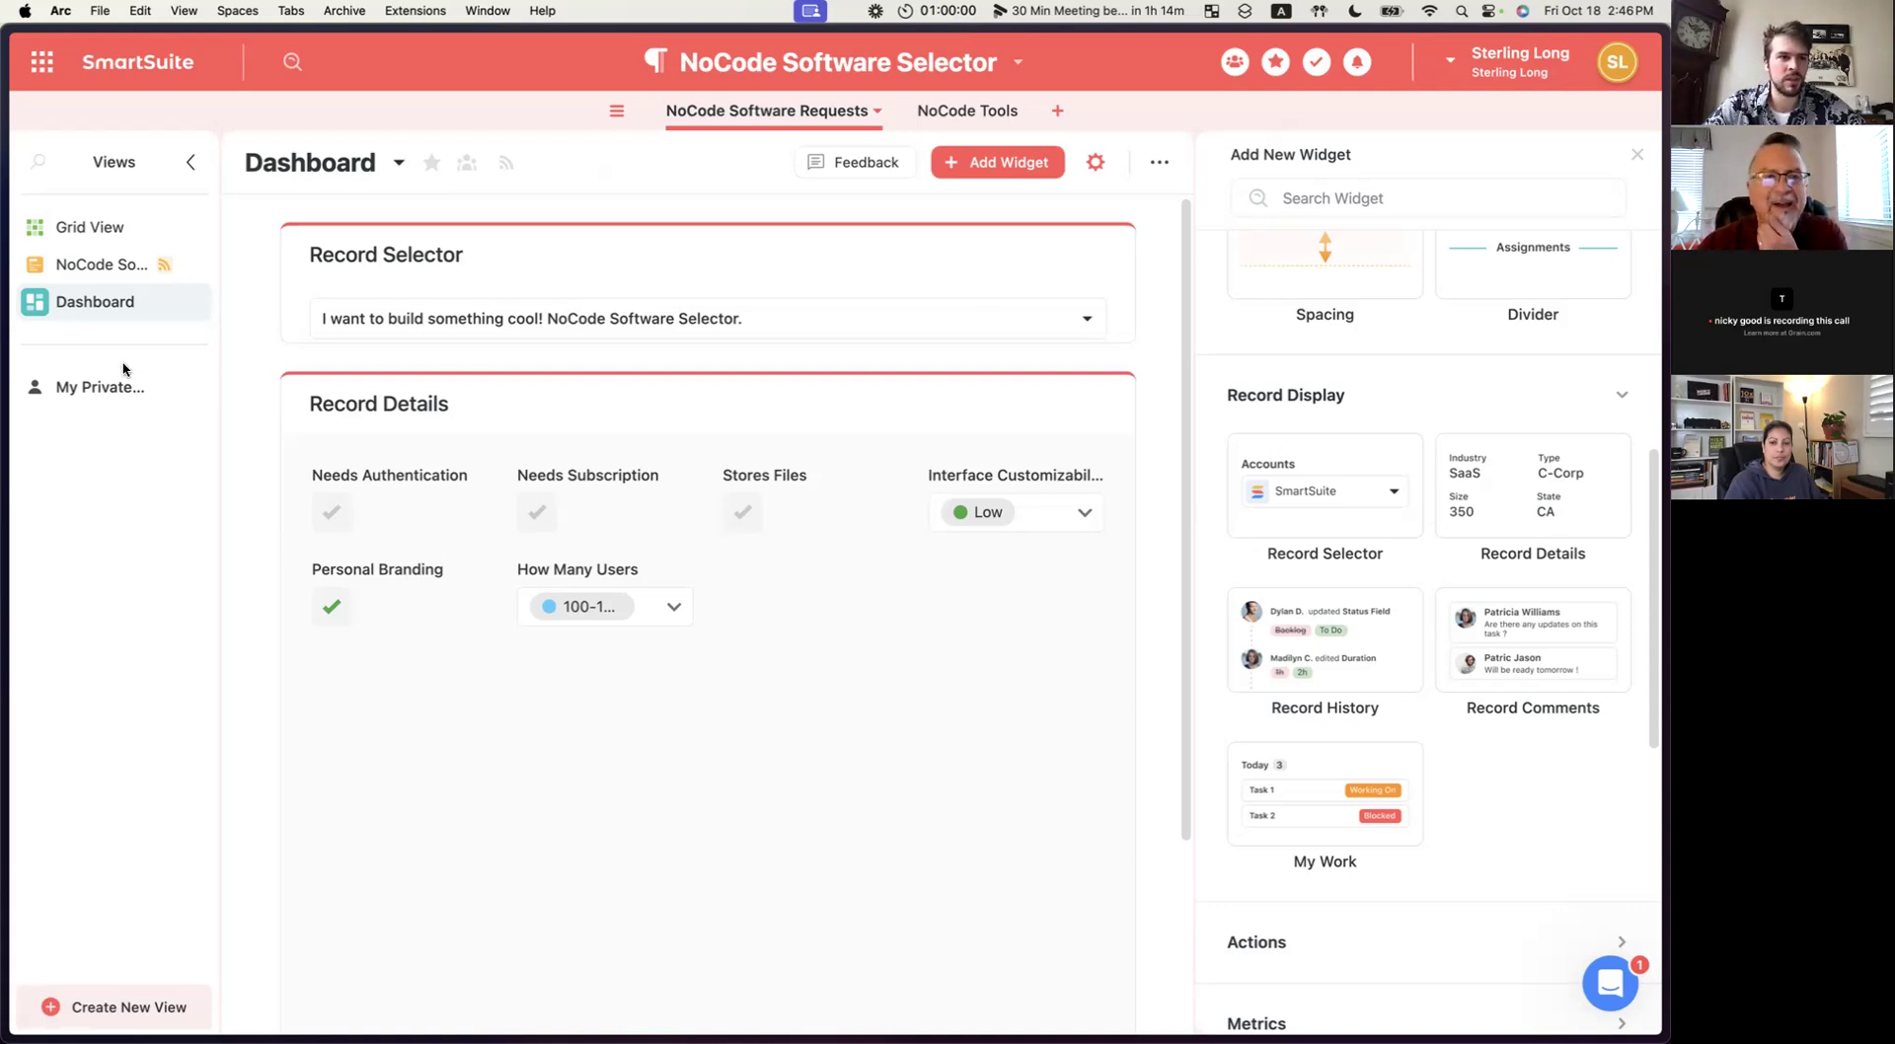
{"action": "left_click", "coordinate": [1614, 62]}
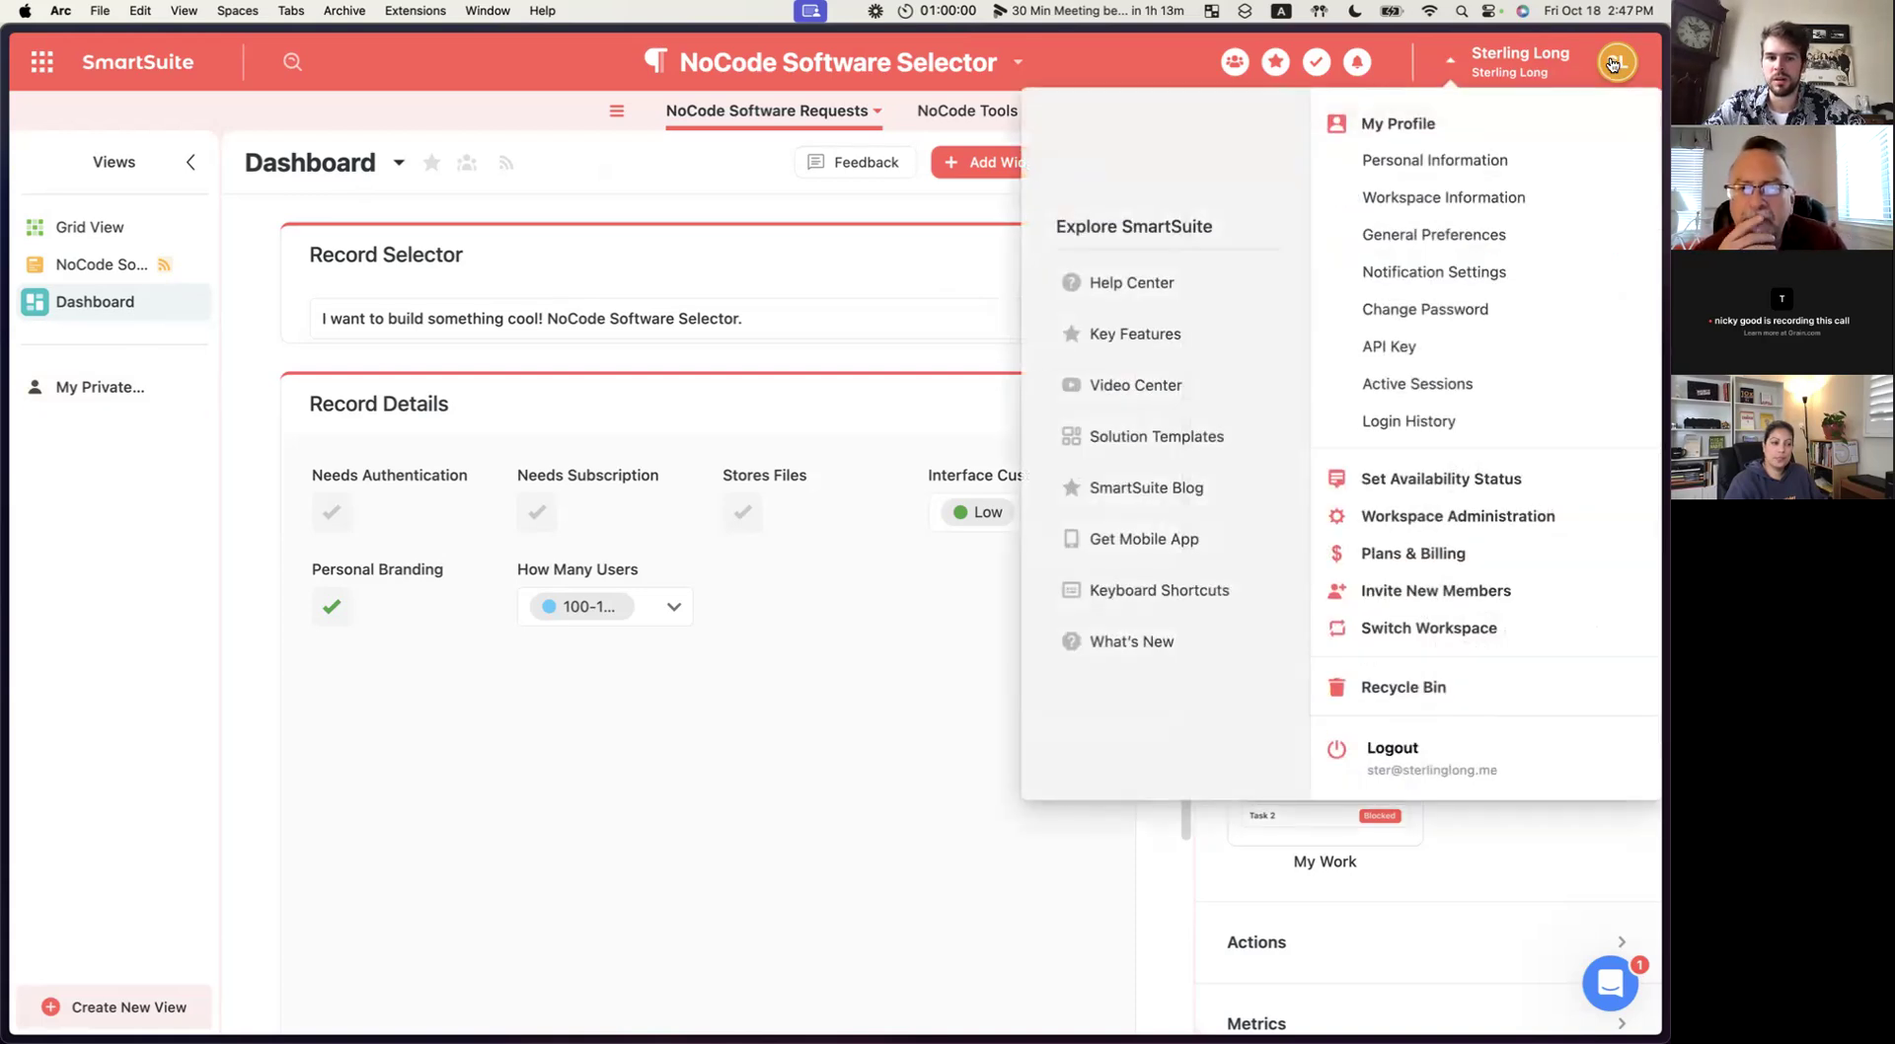
{"action": "left_click", "coordinate": [229, 413]}
{"action": "left_click", "coordinate": [170, 387]}
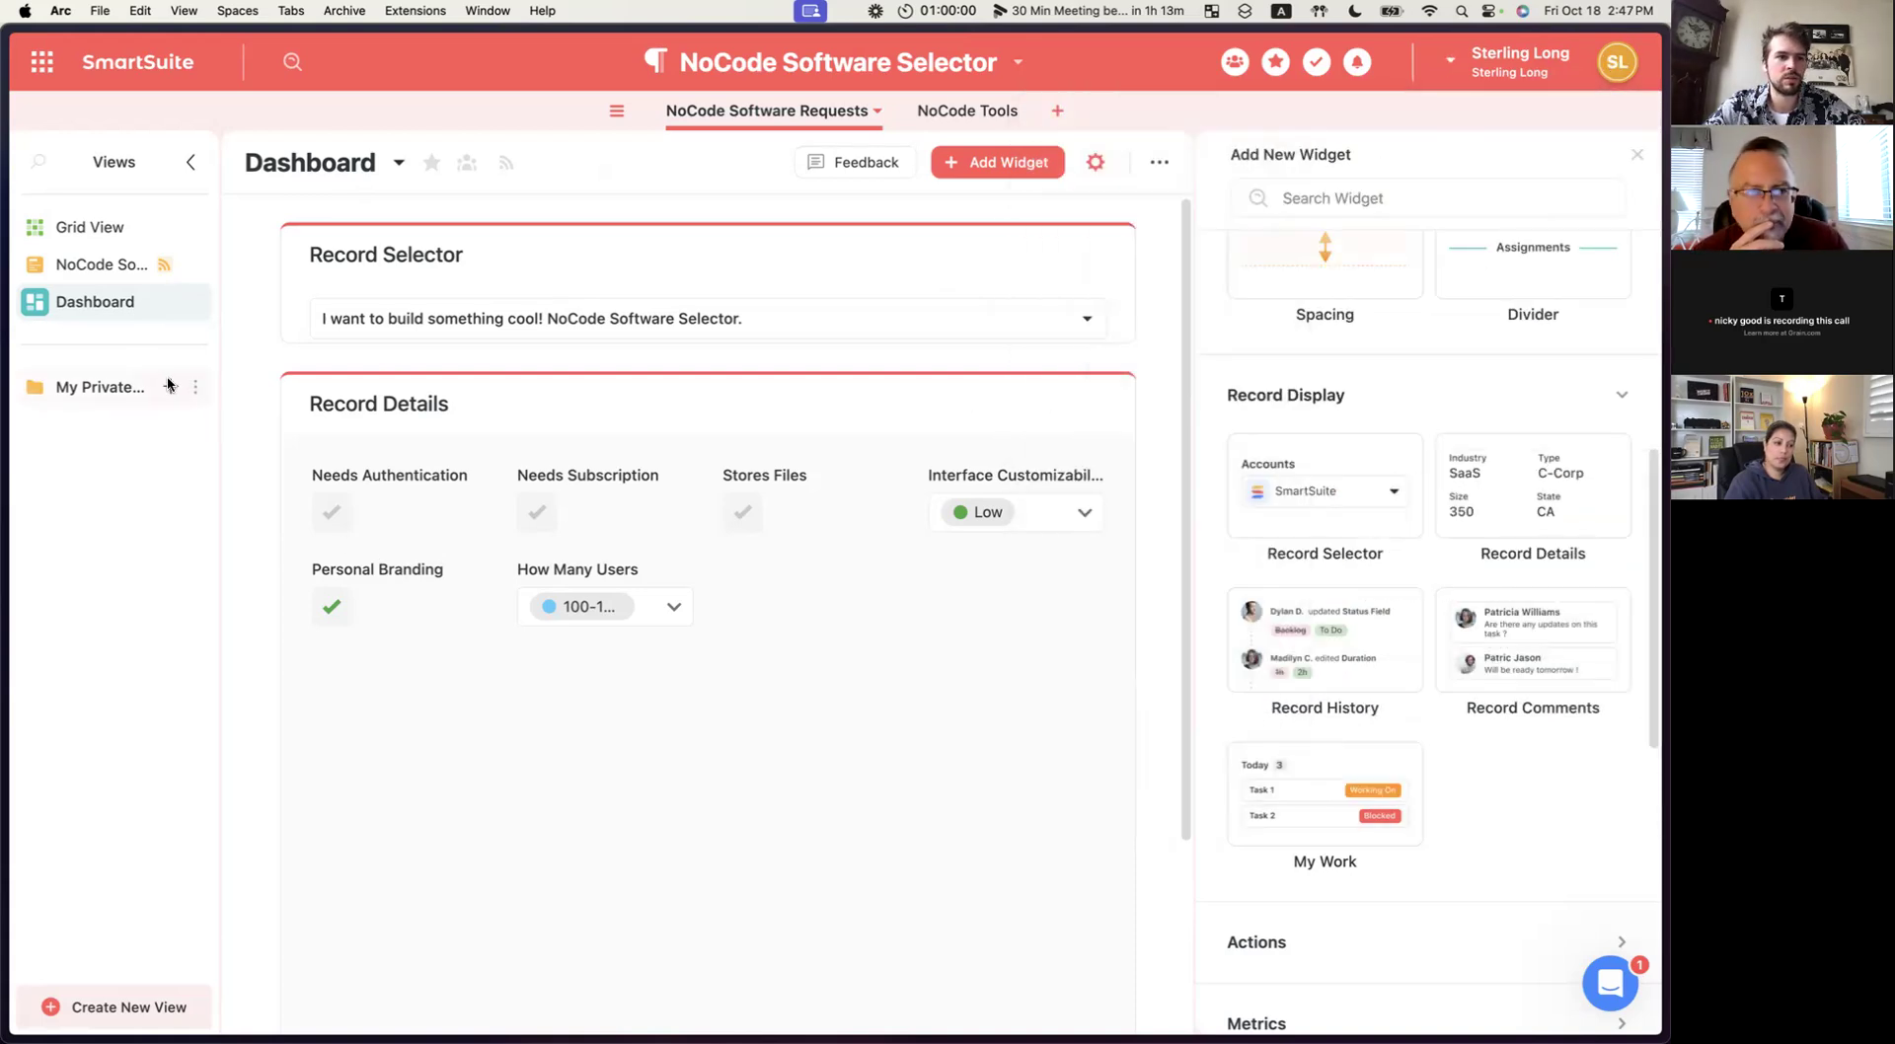
{"action": "scroll", "coordinate": [698, 553], "scroll_direction": "down", "scroll_amount": 3}
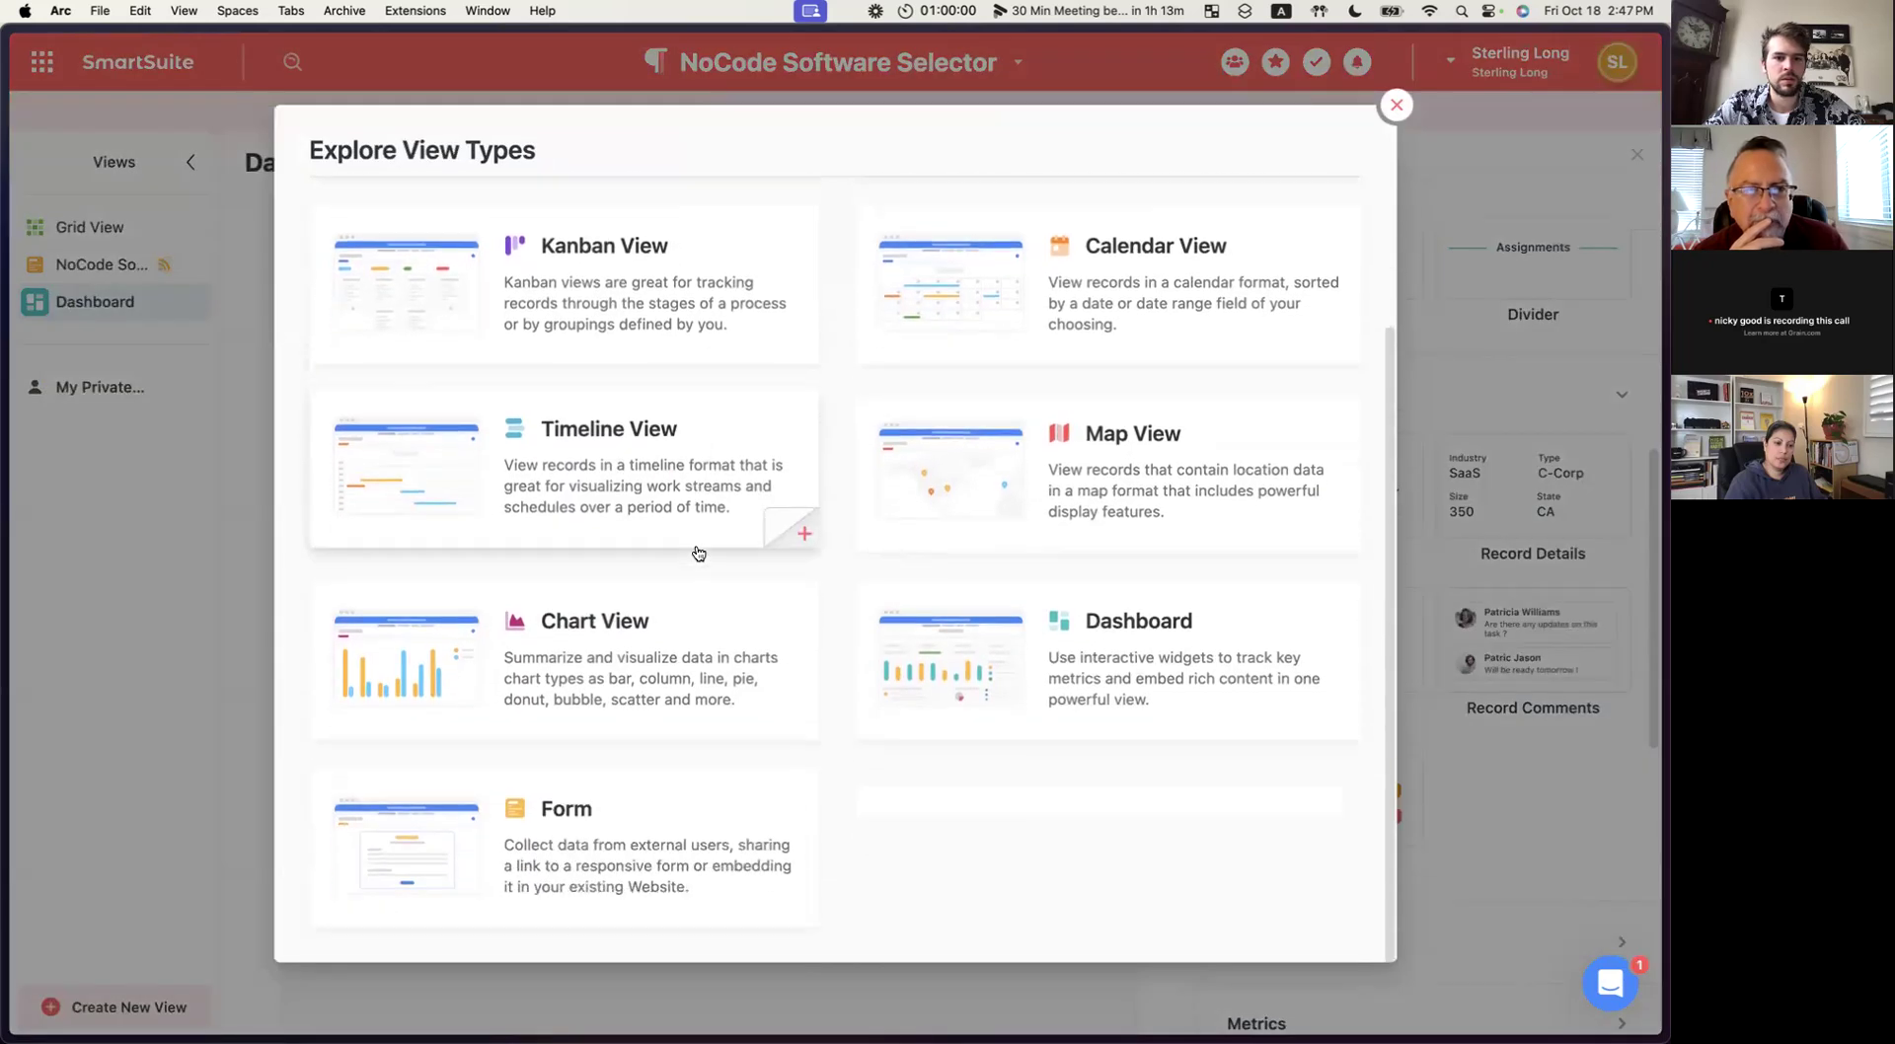
{"action": "scroll", "coordinate": [987, 474], "scroll_direction": "up", "scroll_amount": 3}
{"action": "left_click", "coordinate": [1395, 106]}
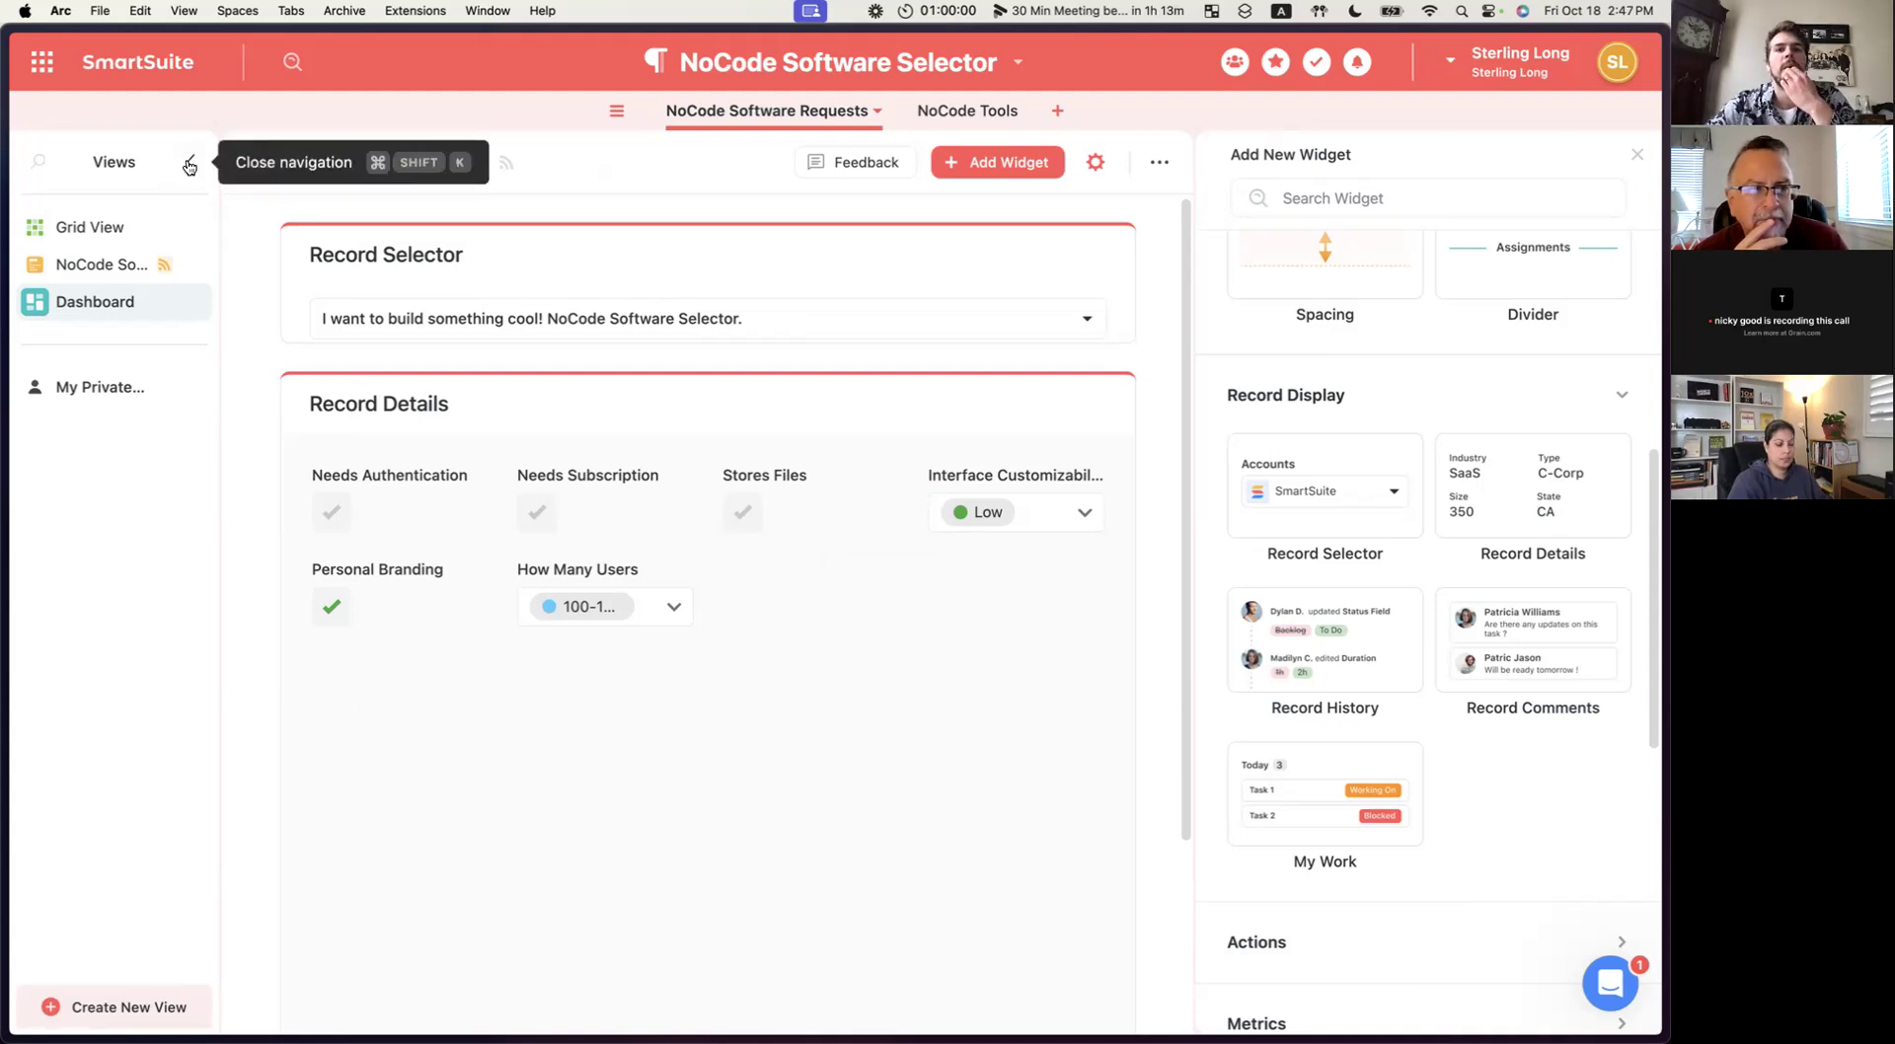
{"action": "left_click", "coordinate": [1057, 110]}
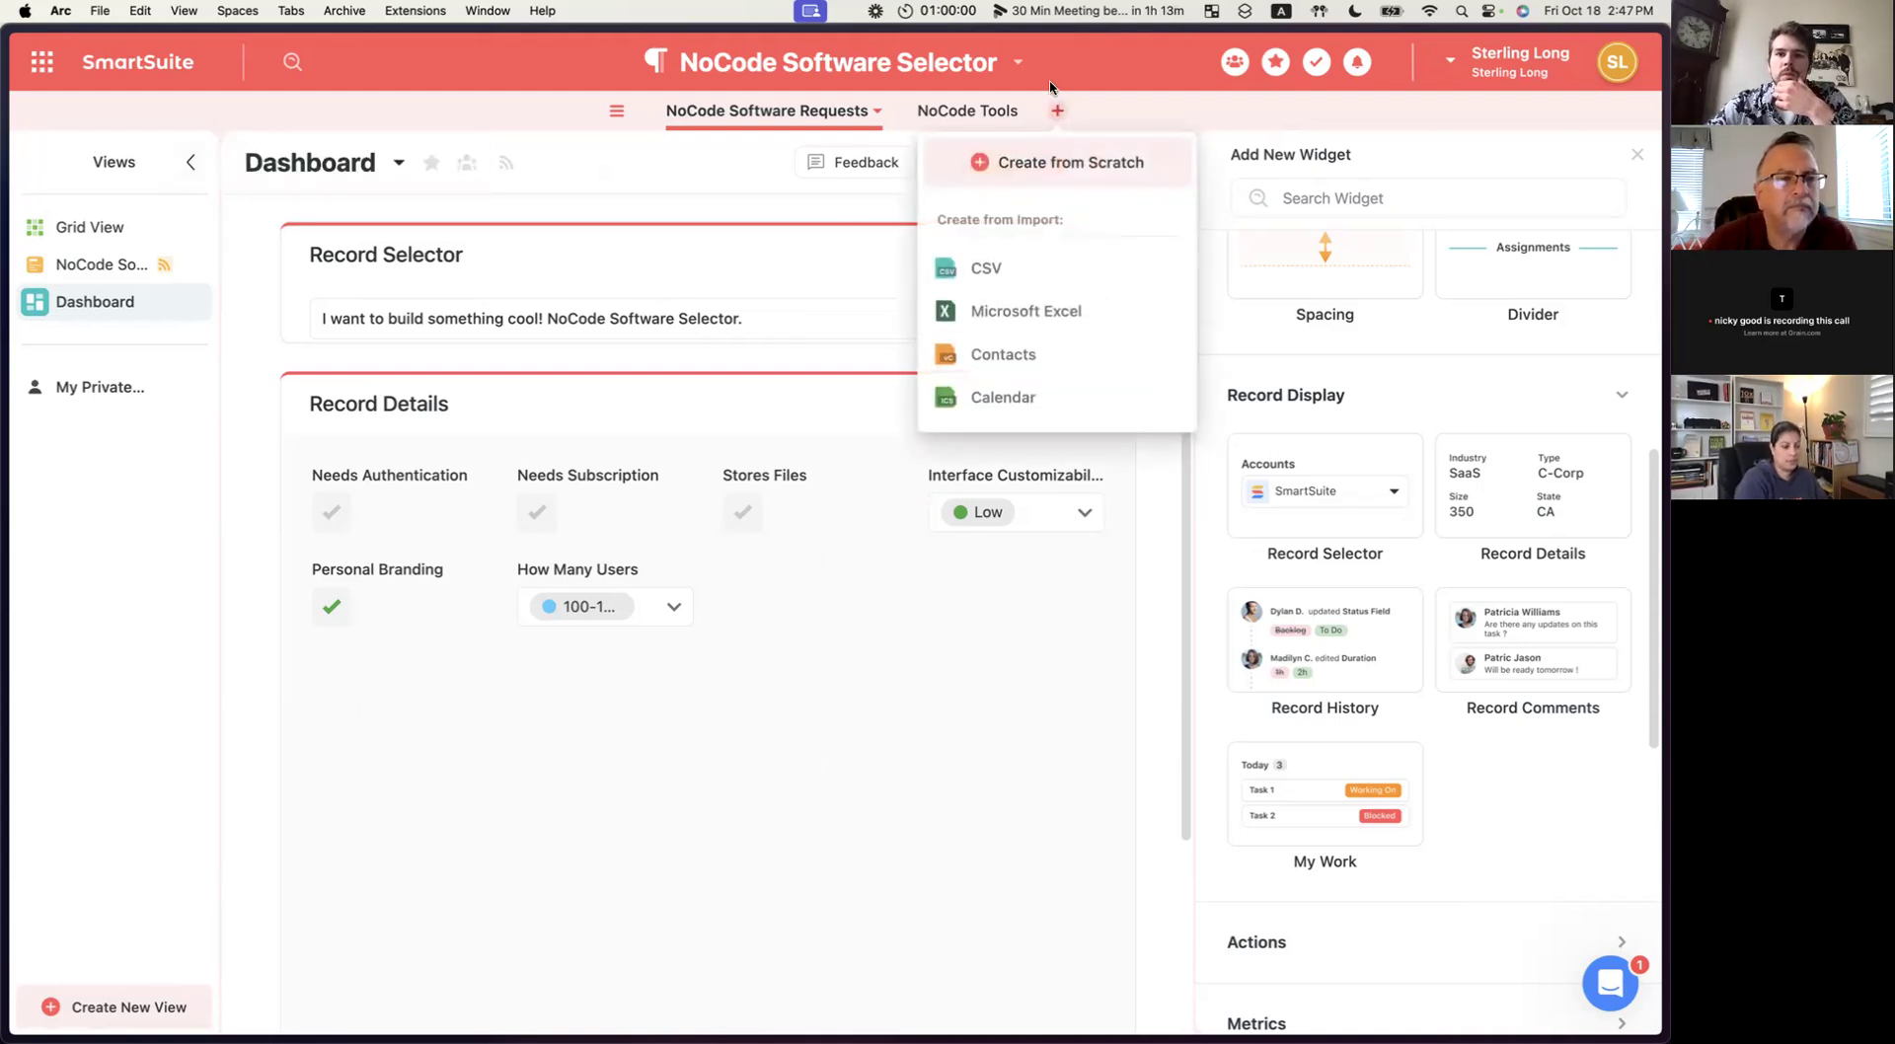
Start the solution's first automation, triggered when a record is created in NoCode Software Requests.
{"action": "left_click", "coordinate": [834, 62]}
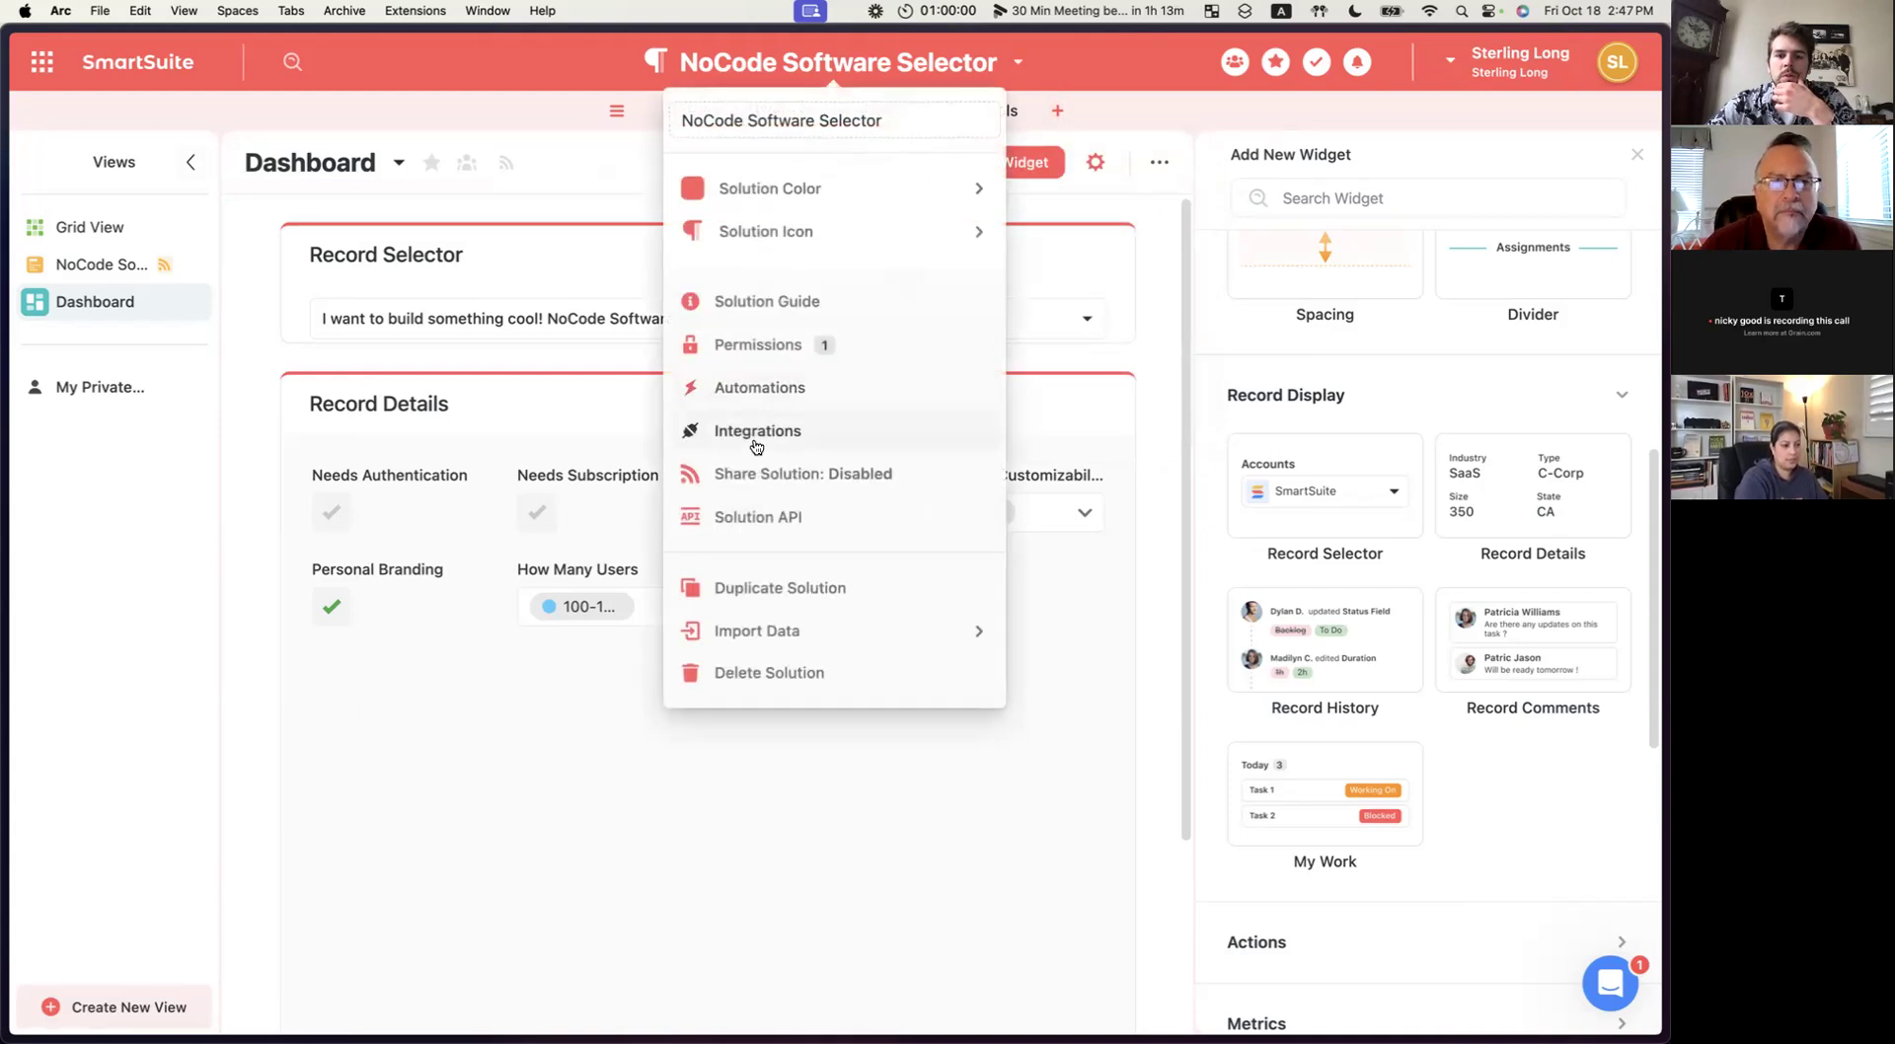
{"action": "left_click", "coordinate": [778, 385]}
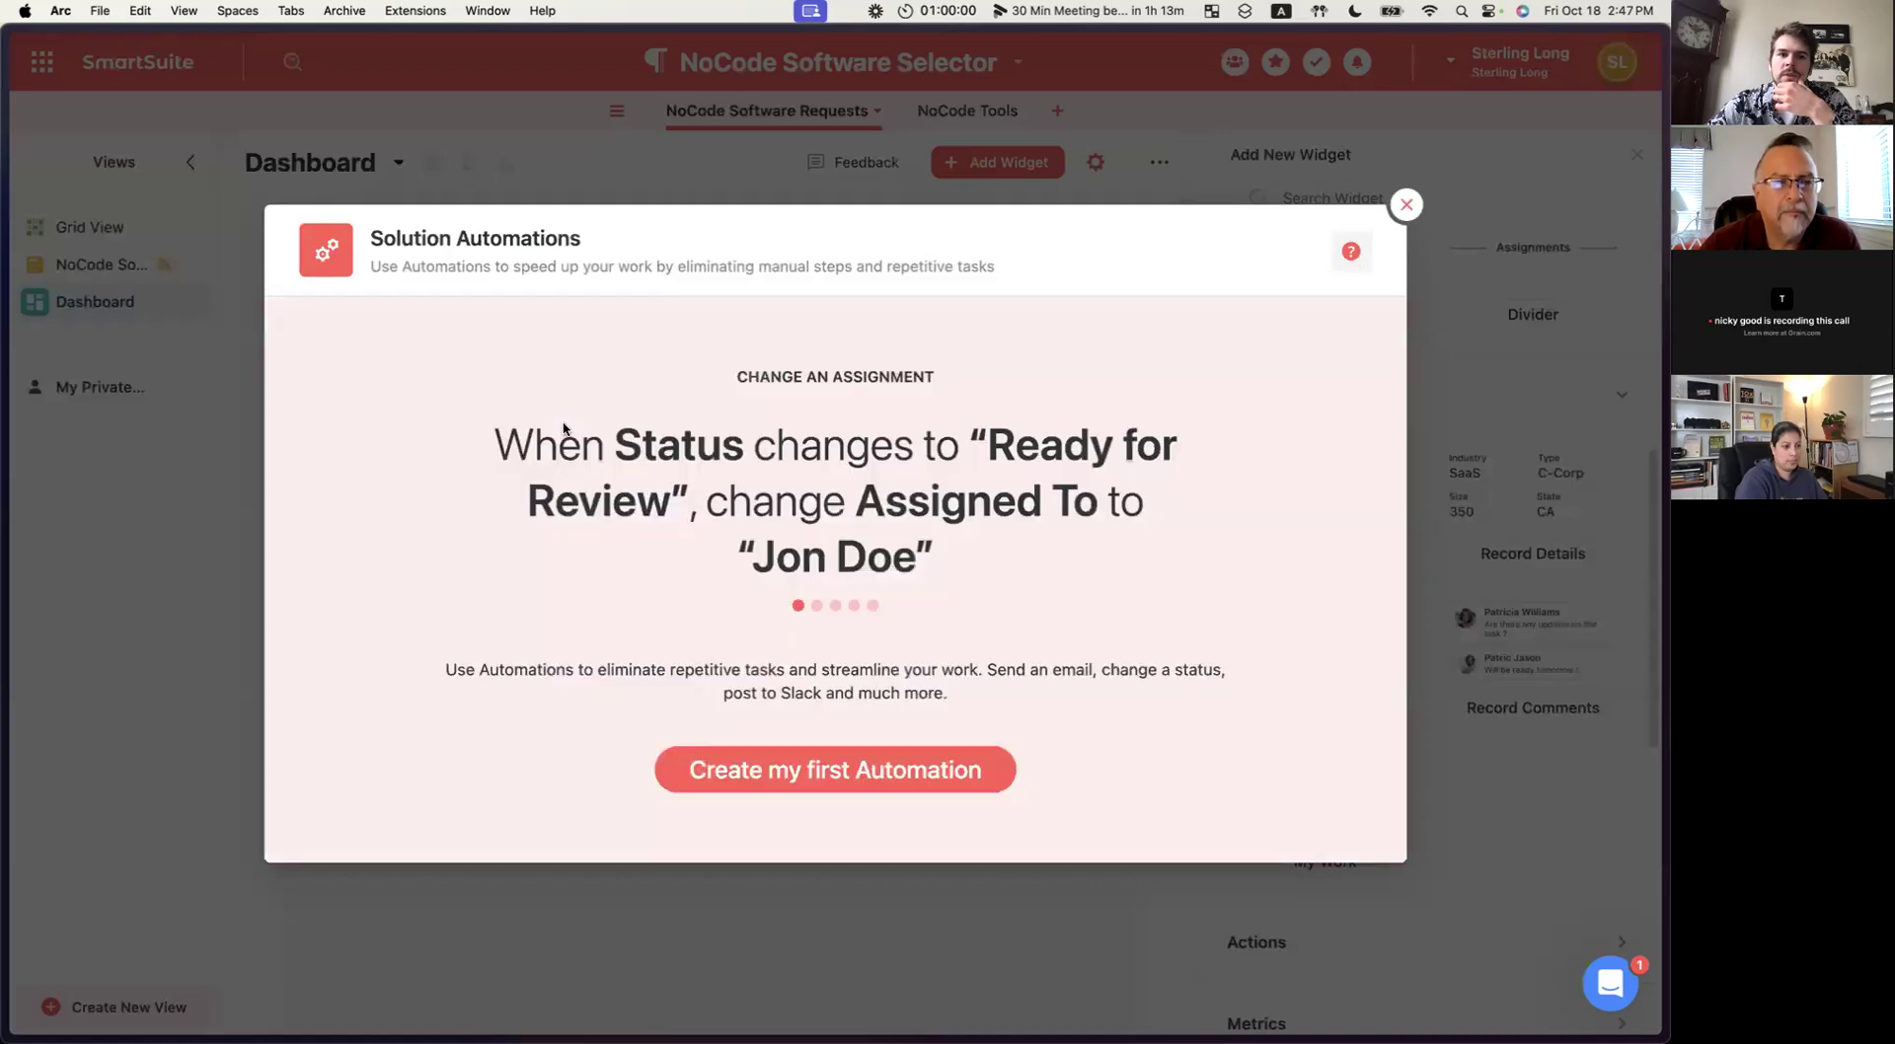
{"action": "left_click", "coordinate": [766, 760]}
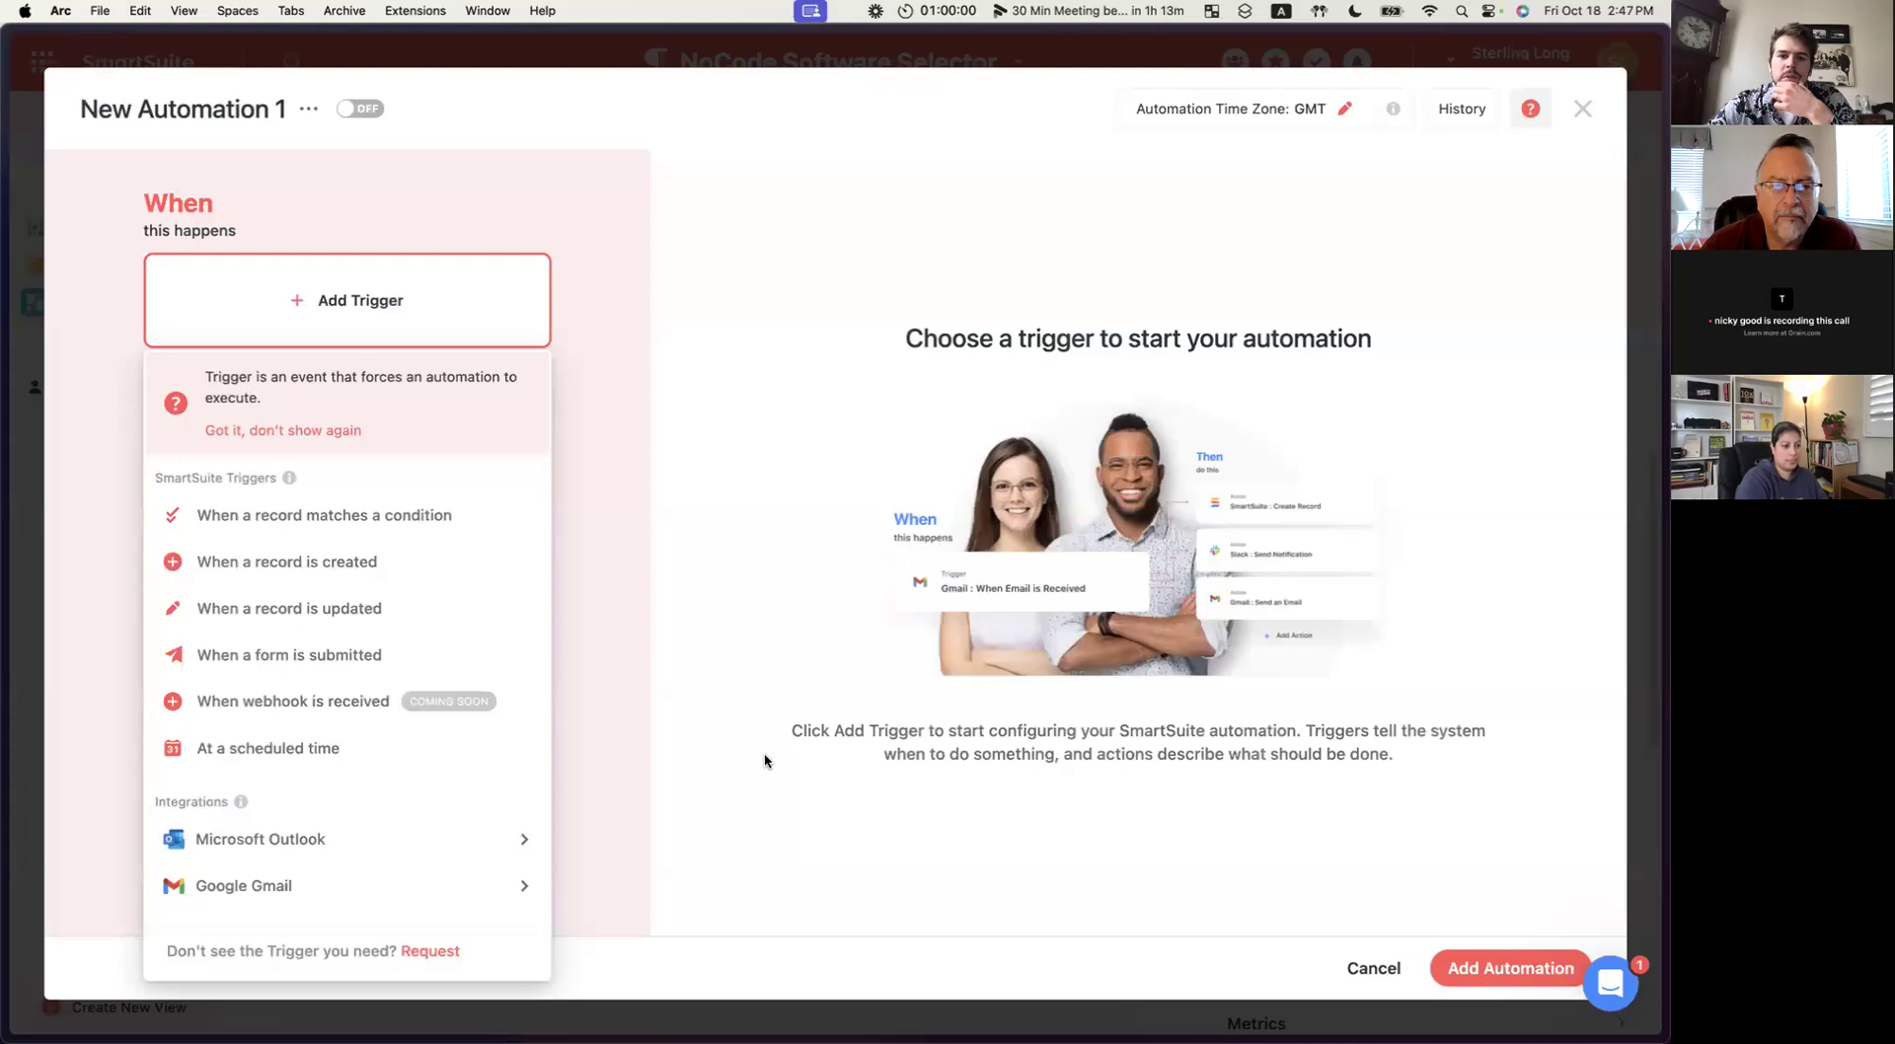
{"action": "left_click", "coordinate": [348, 304]}
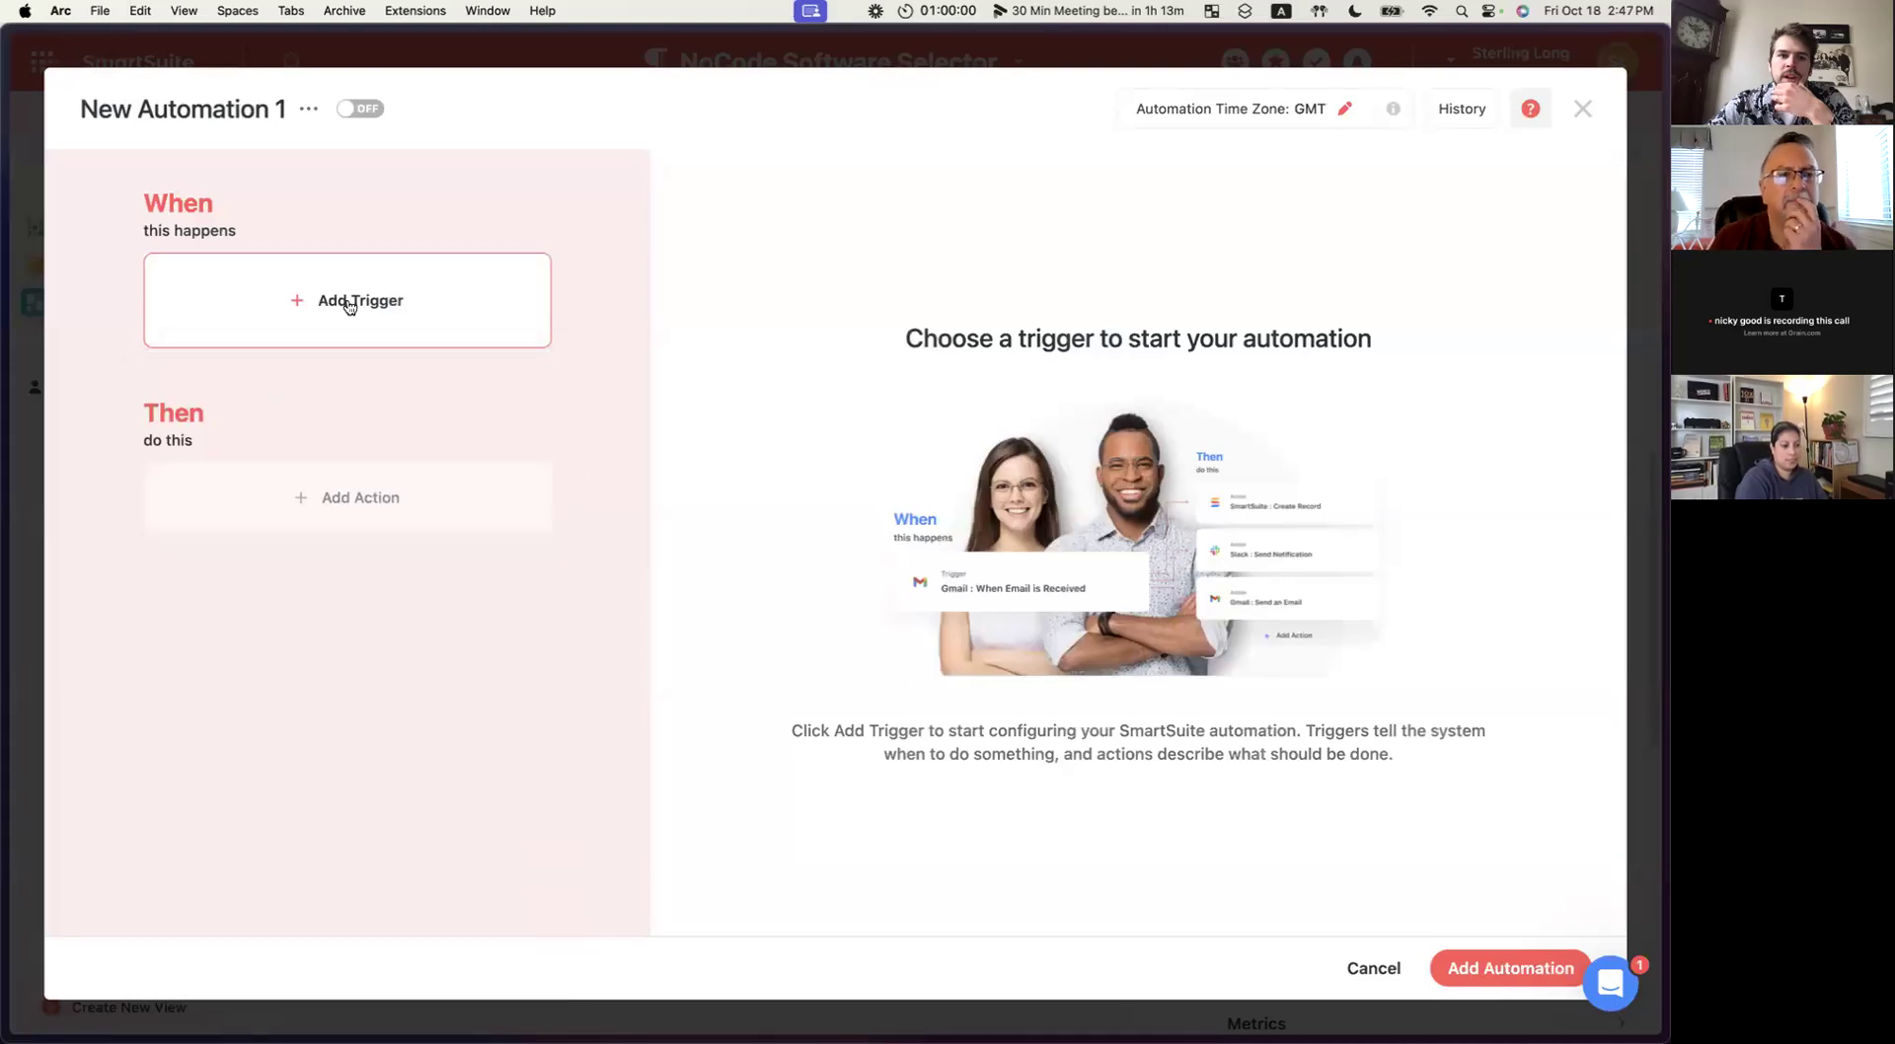
{"action": "left_click", "coordinate": [347, 304]}
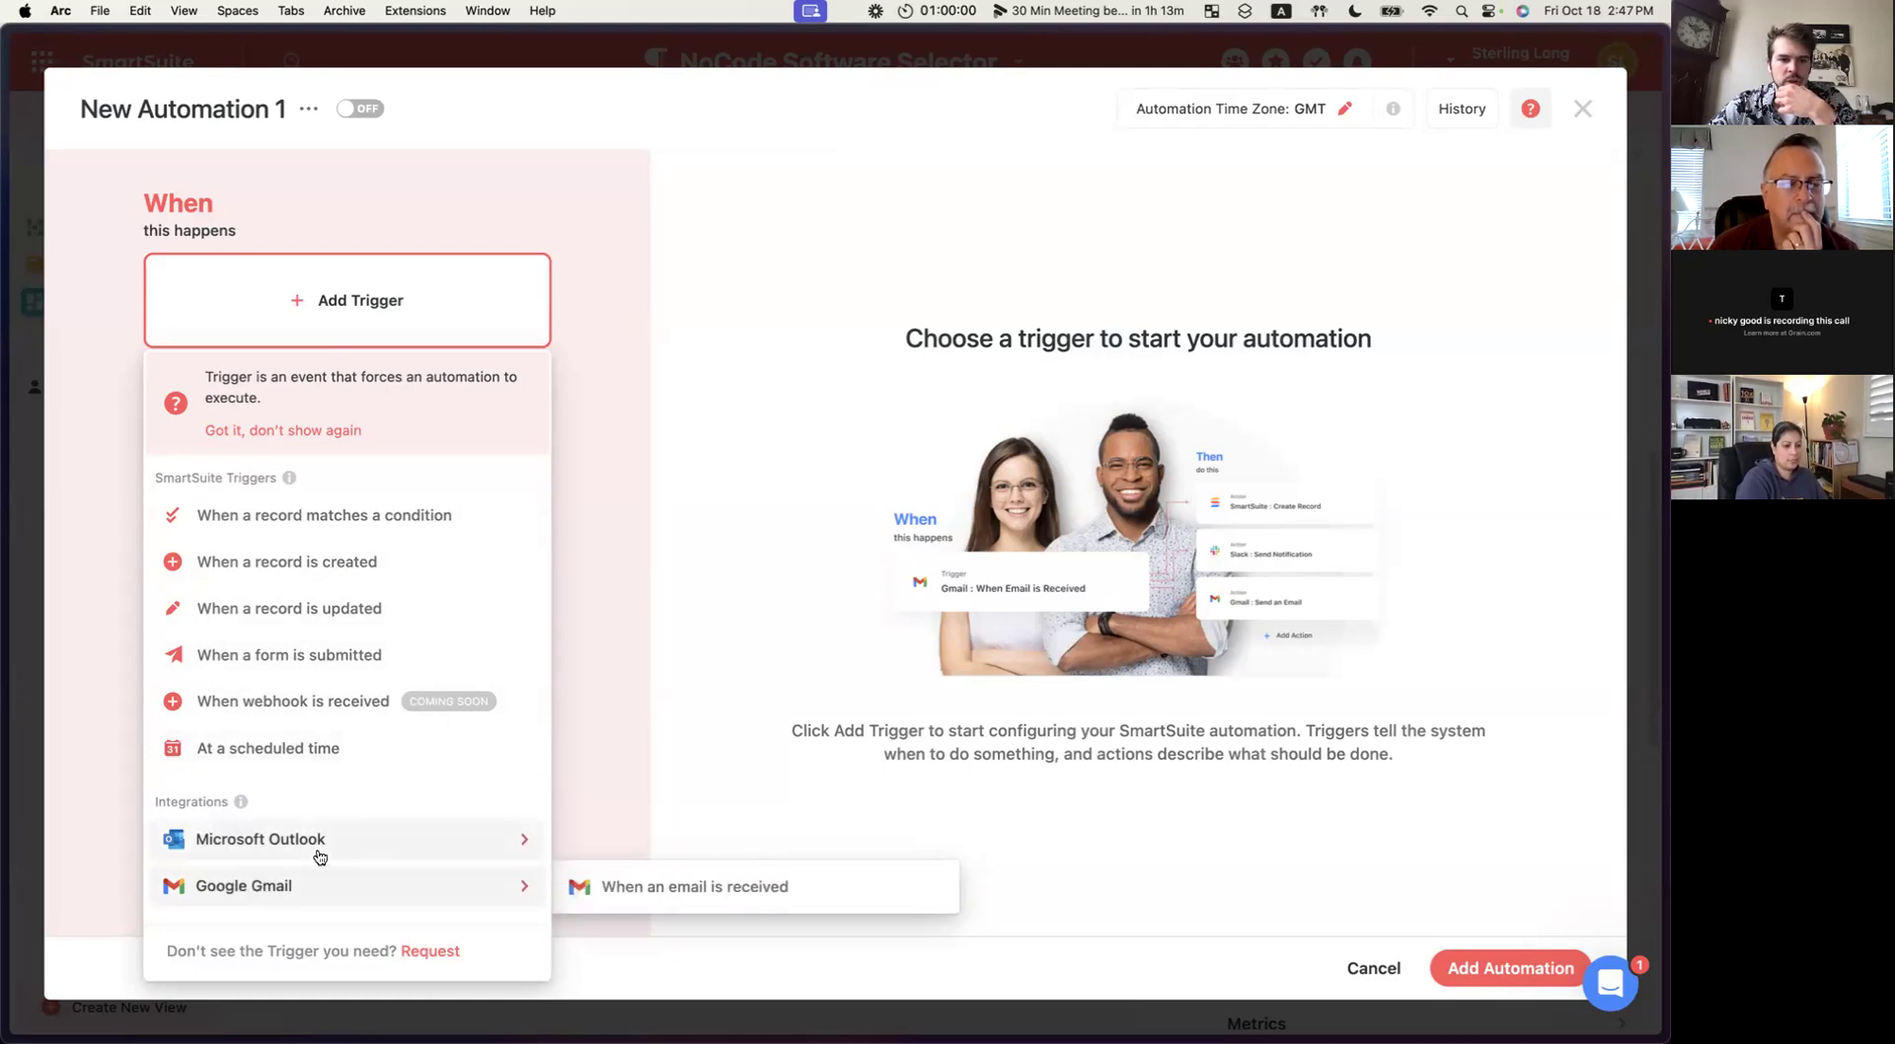
{"action": "left_click", "coordinate": [317, 571]}
Add an Update records action for the triggering NoCode Software Requests record, and check the trigger settings and the fields available to update.
{"action": "left_click", "coordinate": [330, 533]}
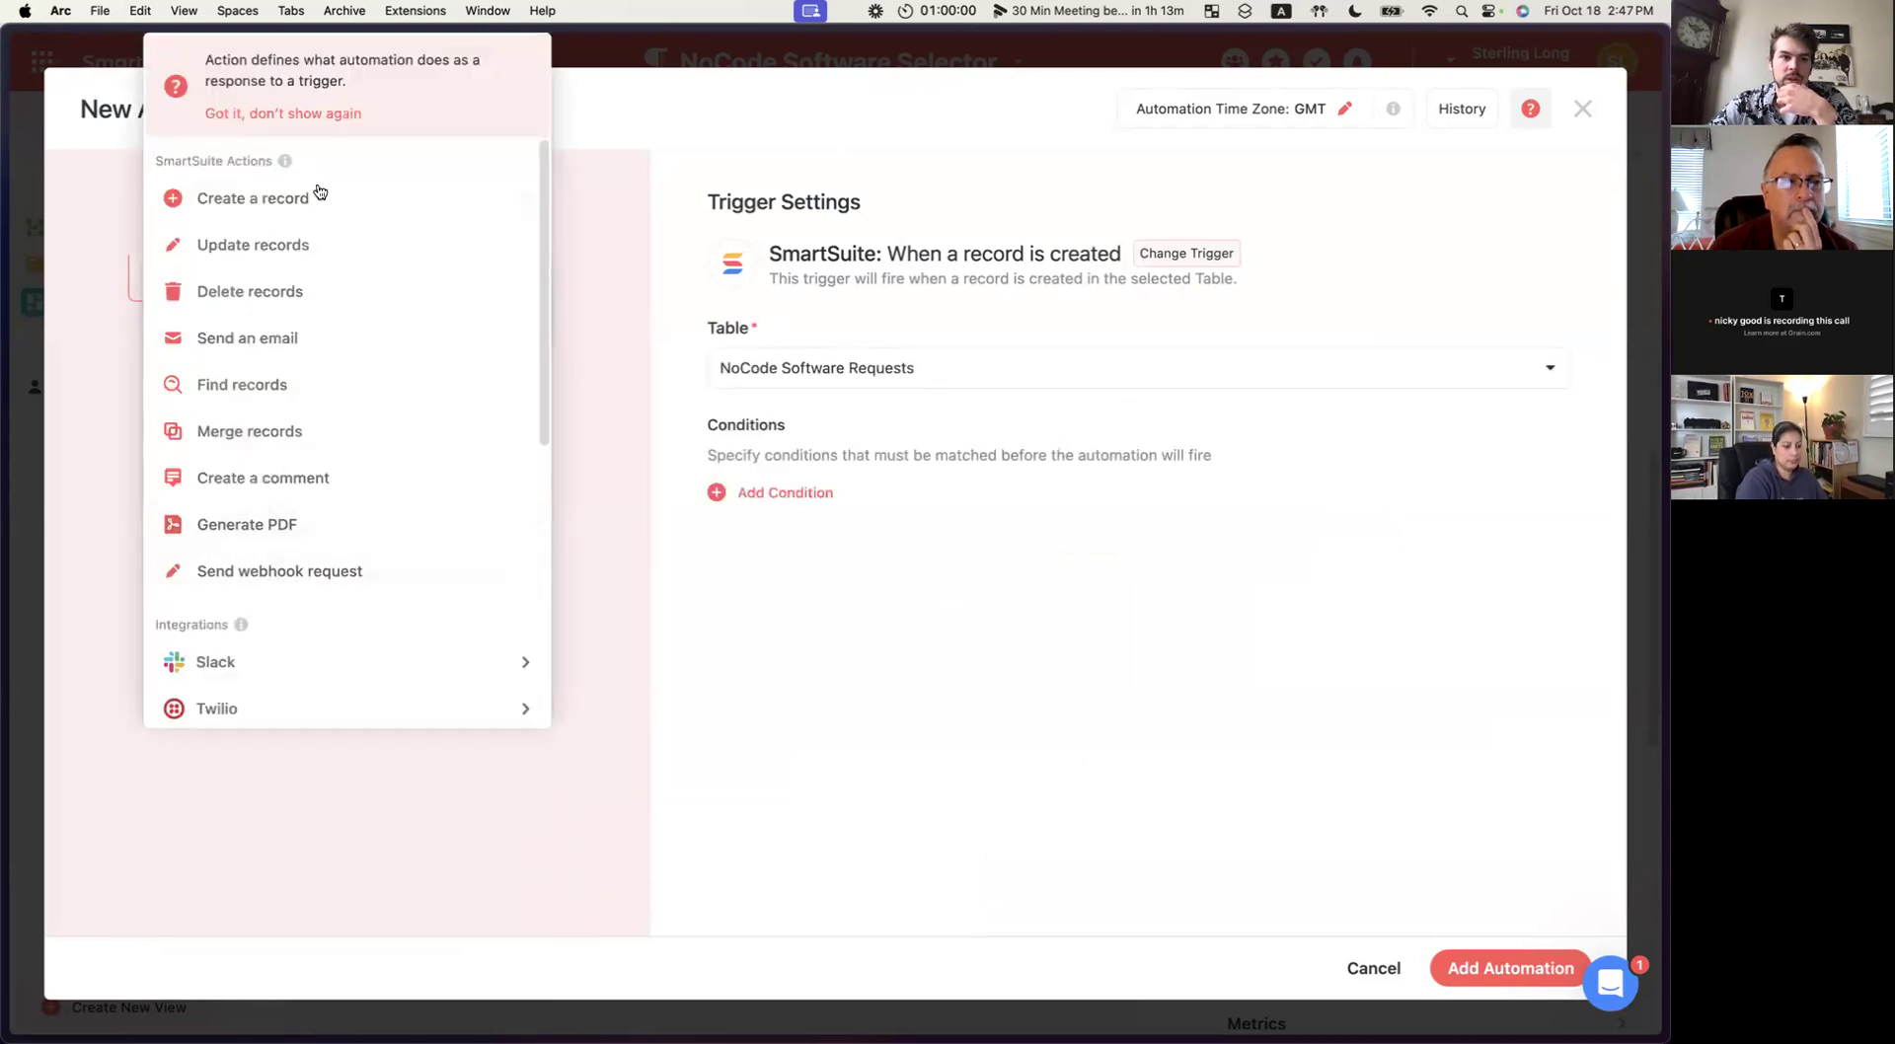
{"action": "left_click", "coordinate": [307, 262]}
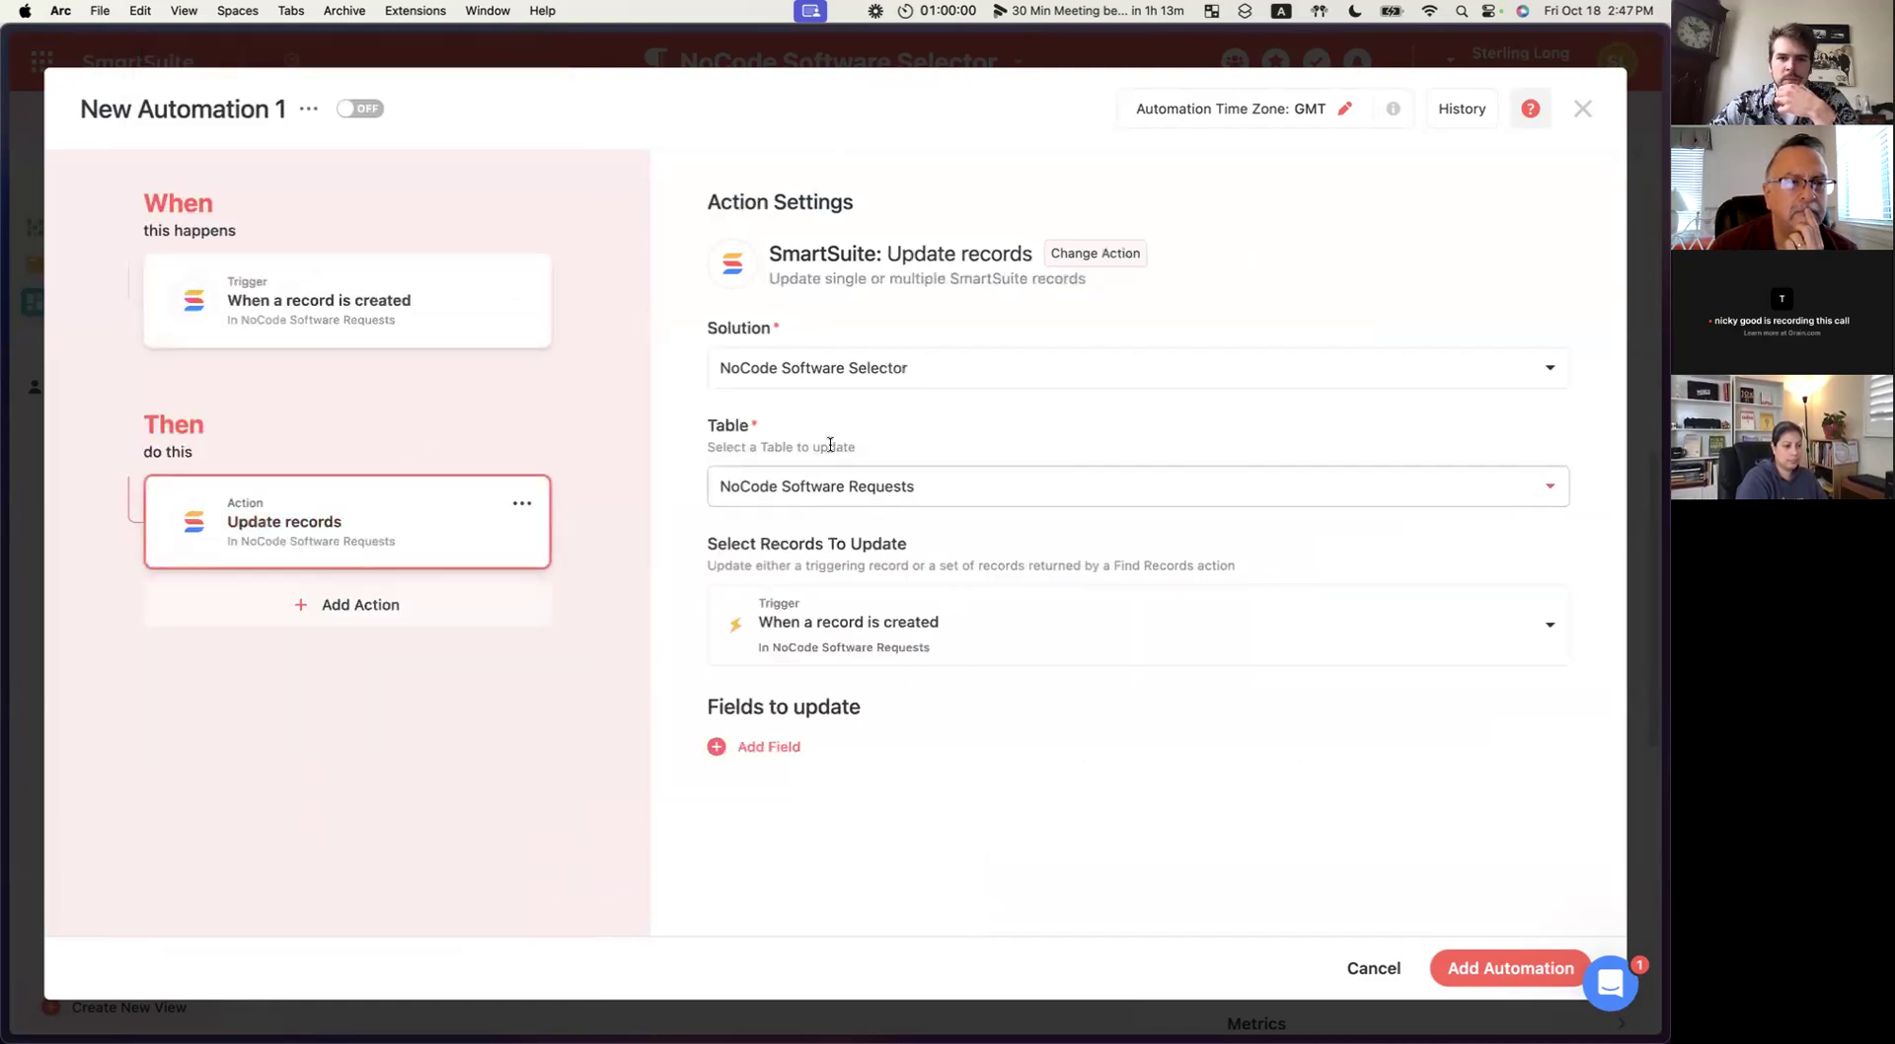
{"action": "left_click", "coordinate": [393, 336]}
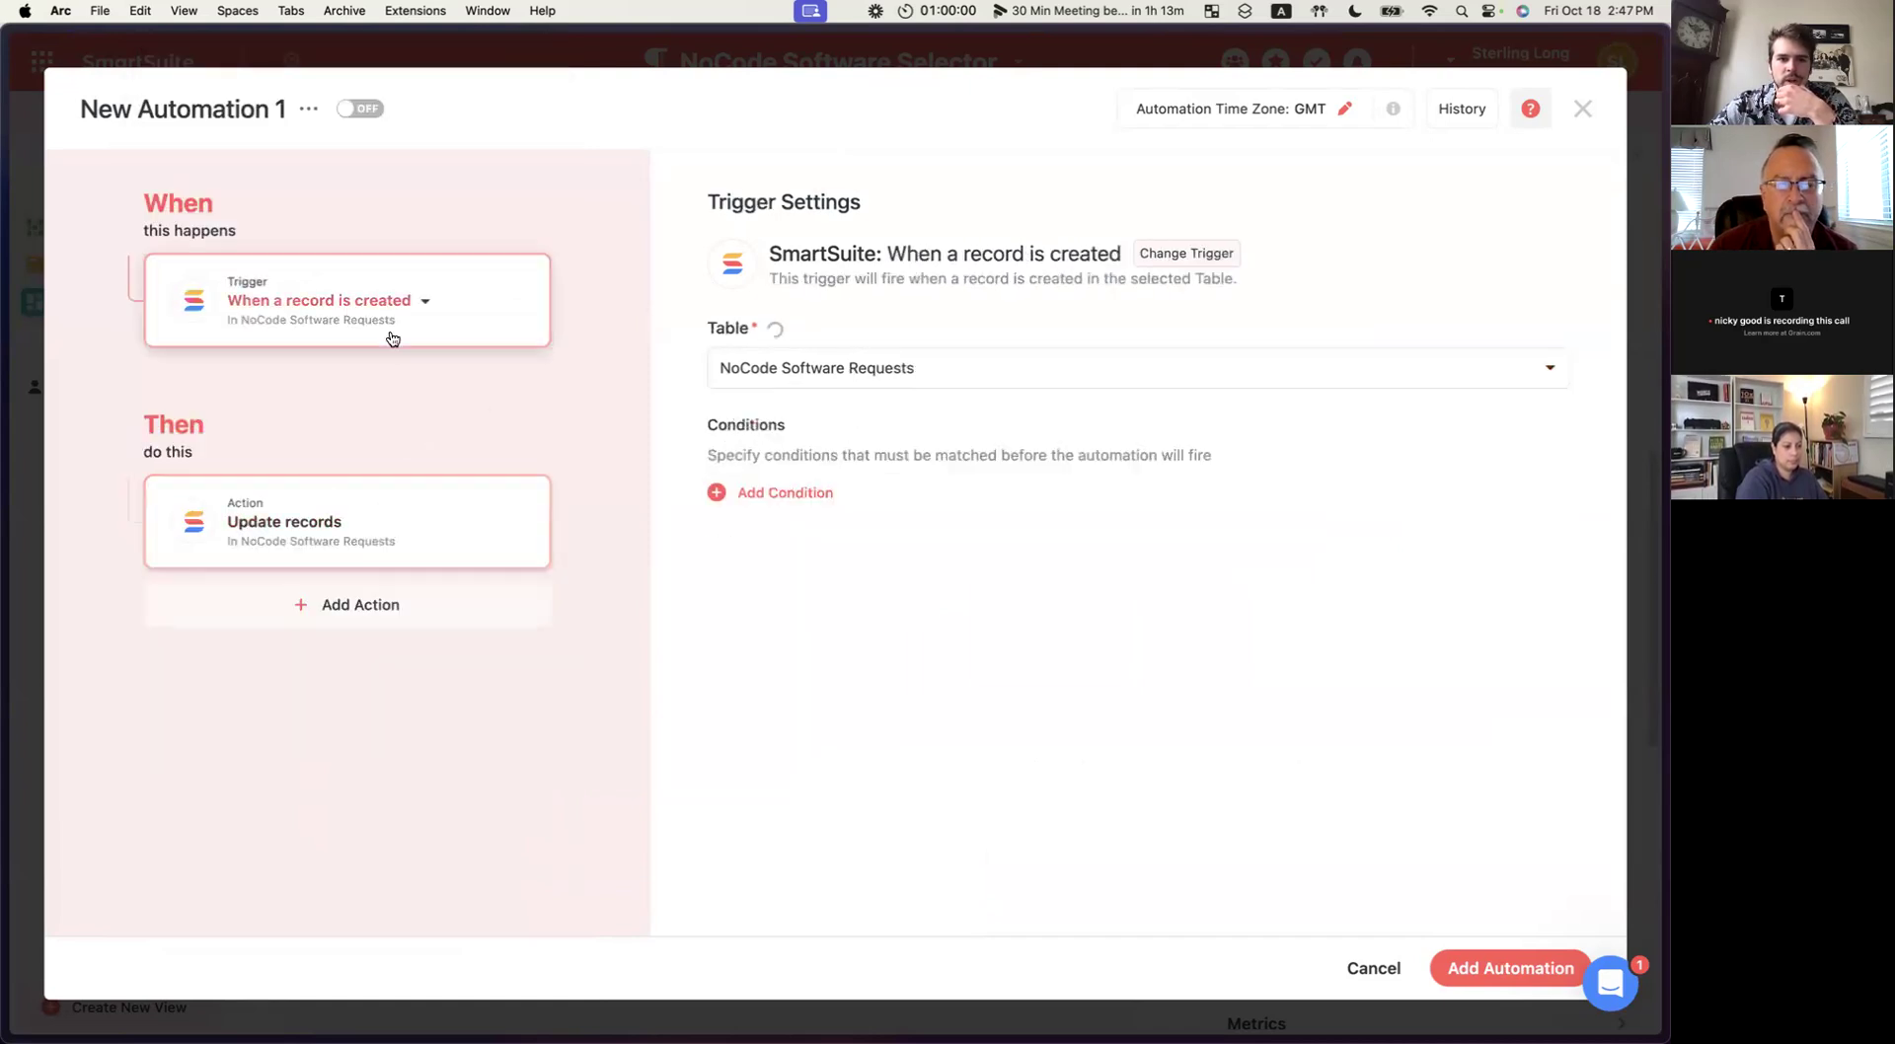
{"action": "left_click", "coordinate": [720, 376]}
{"action": "left_click", "coordinate": [720, 378]}
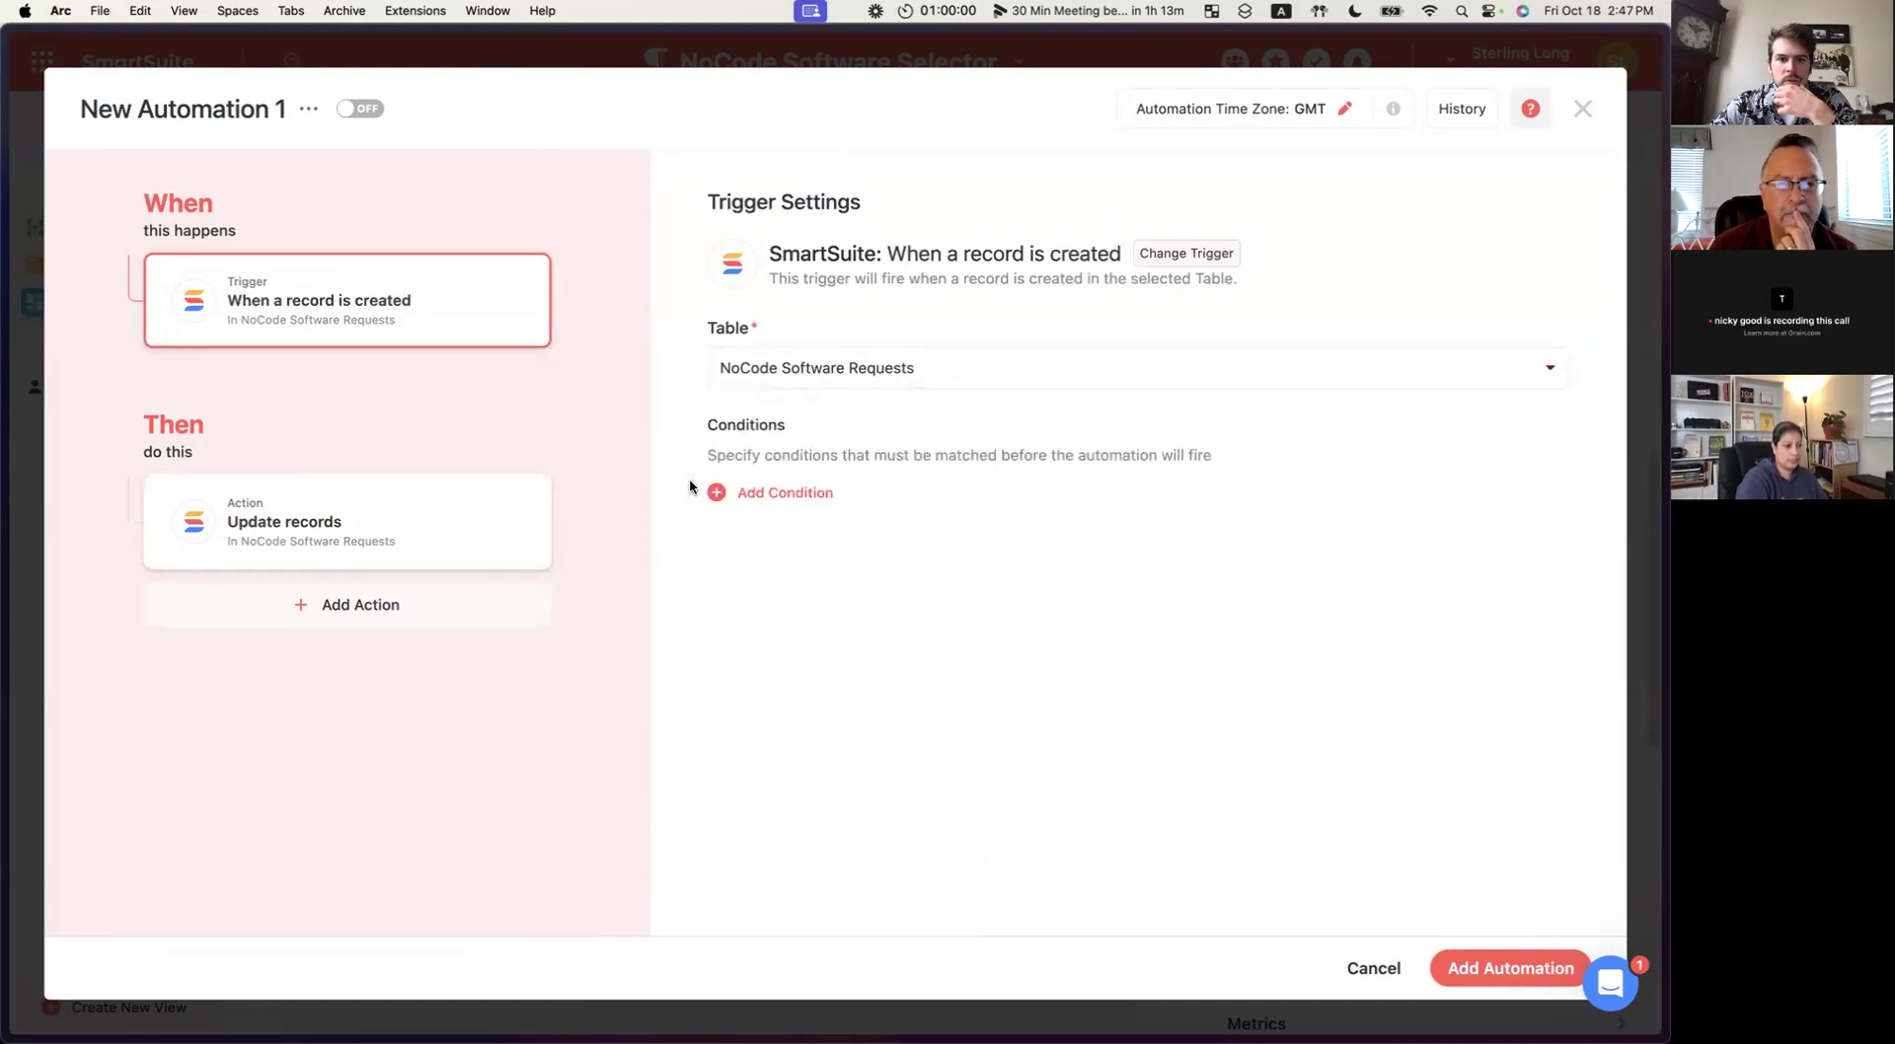
{"action": "left_click", "coordinate": [423, 516]}
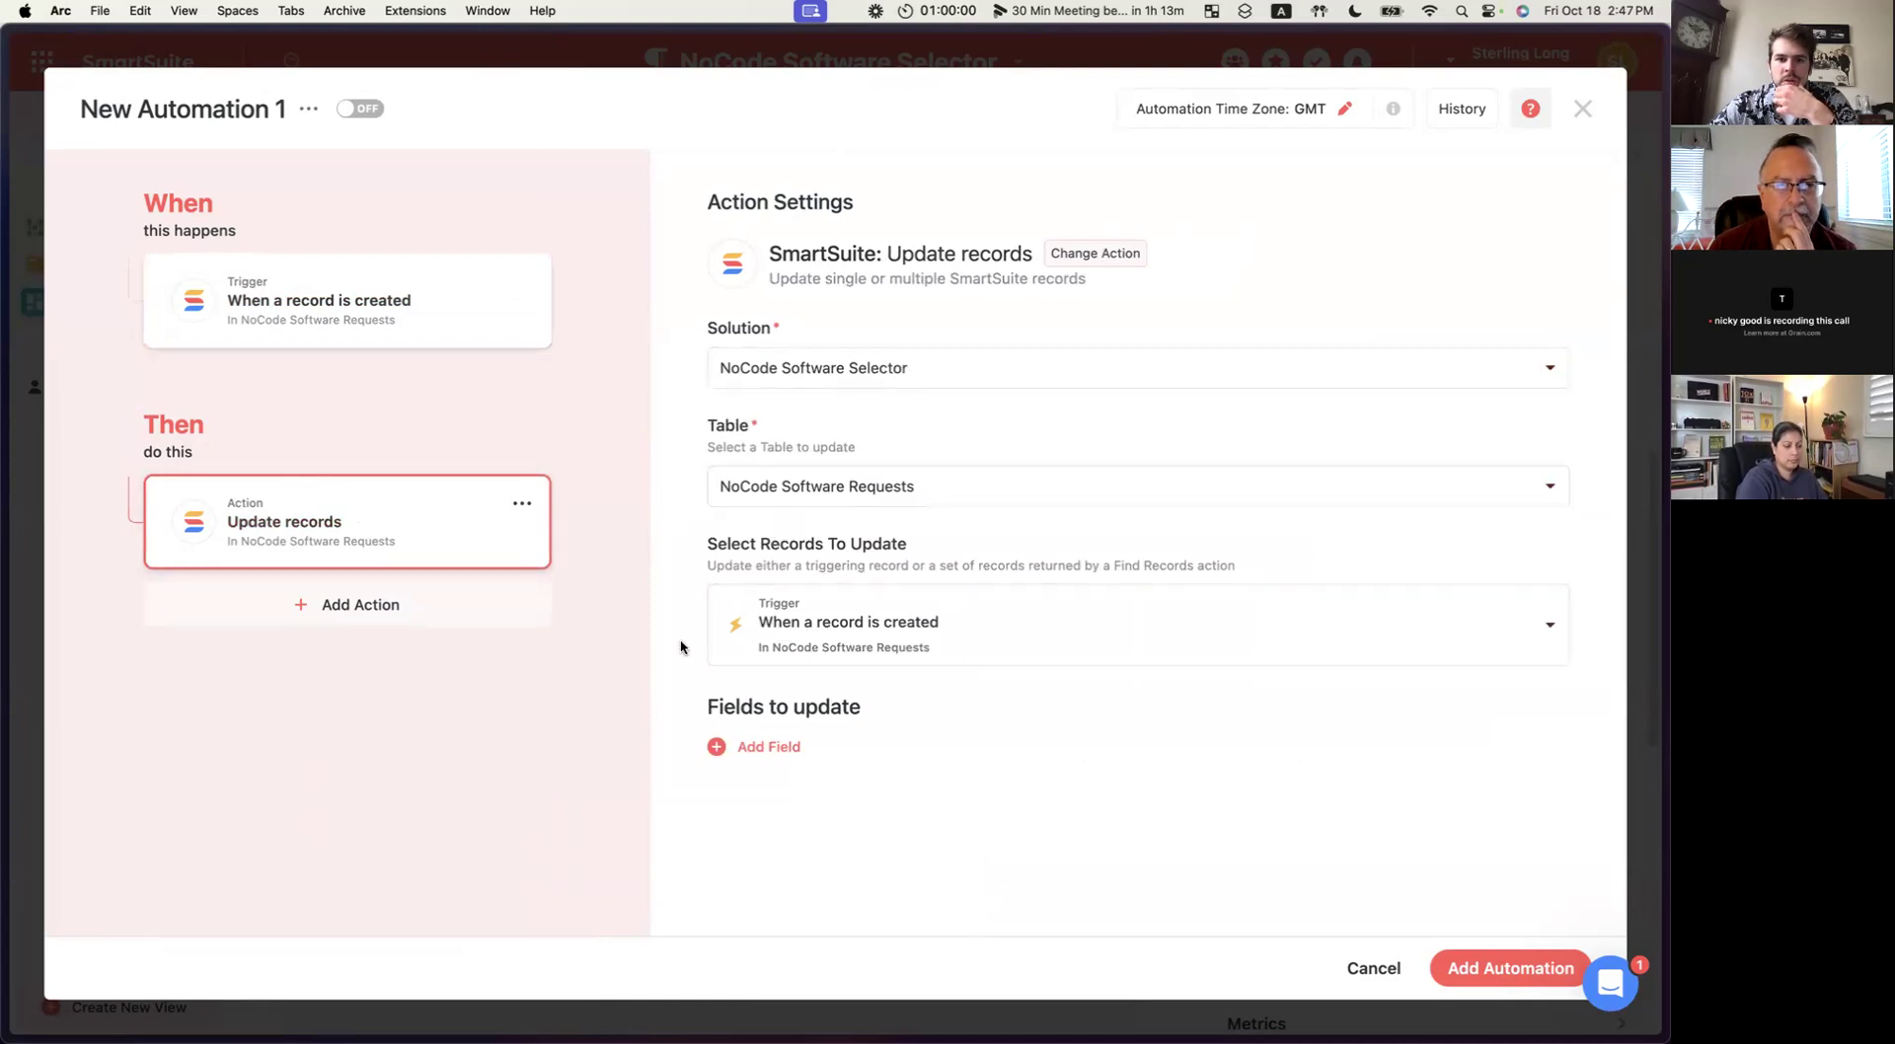
{"action": "left_click", "coordinate": [718, 747]}
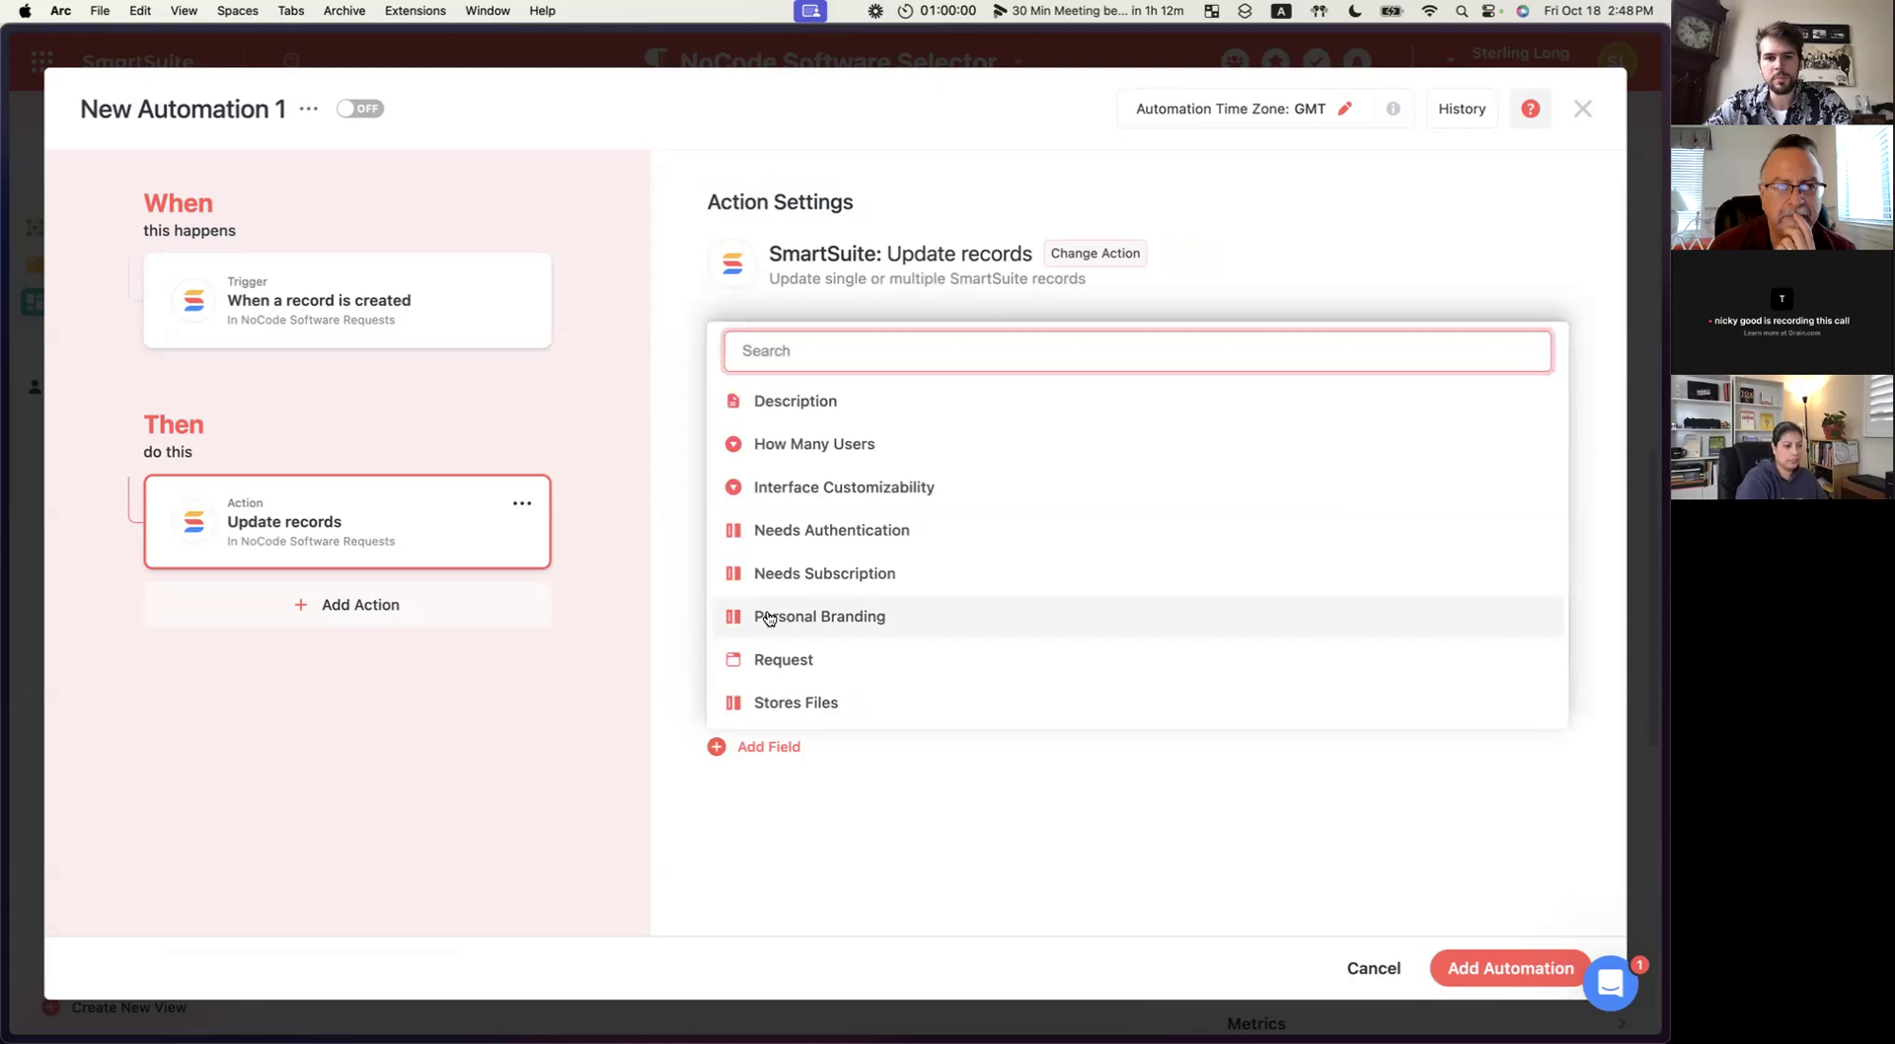
{"action": "left_click", "coordinate": [678, 592]}
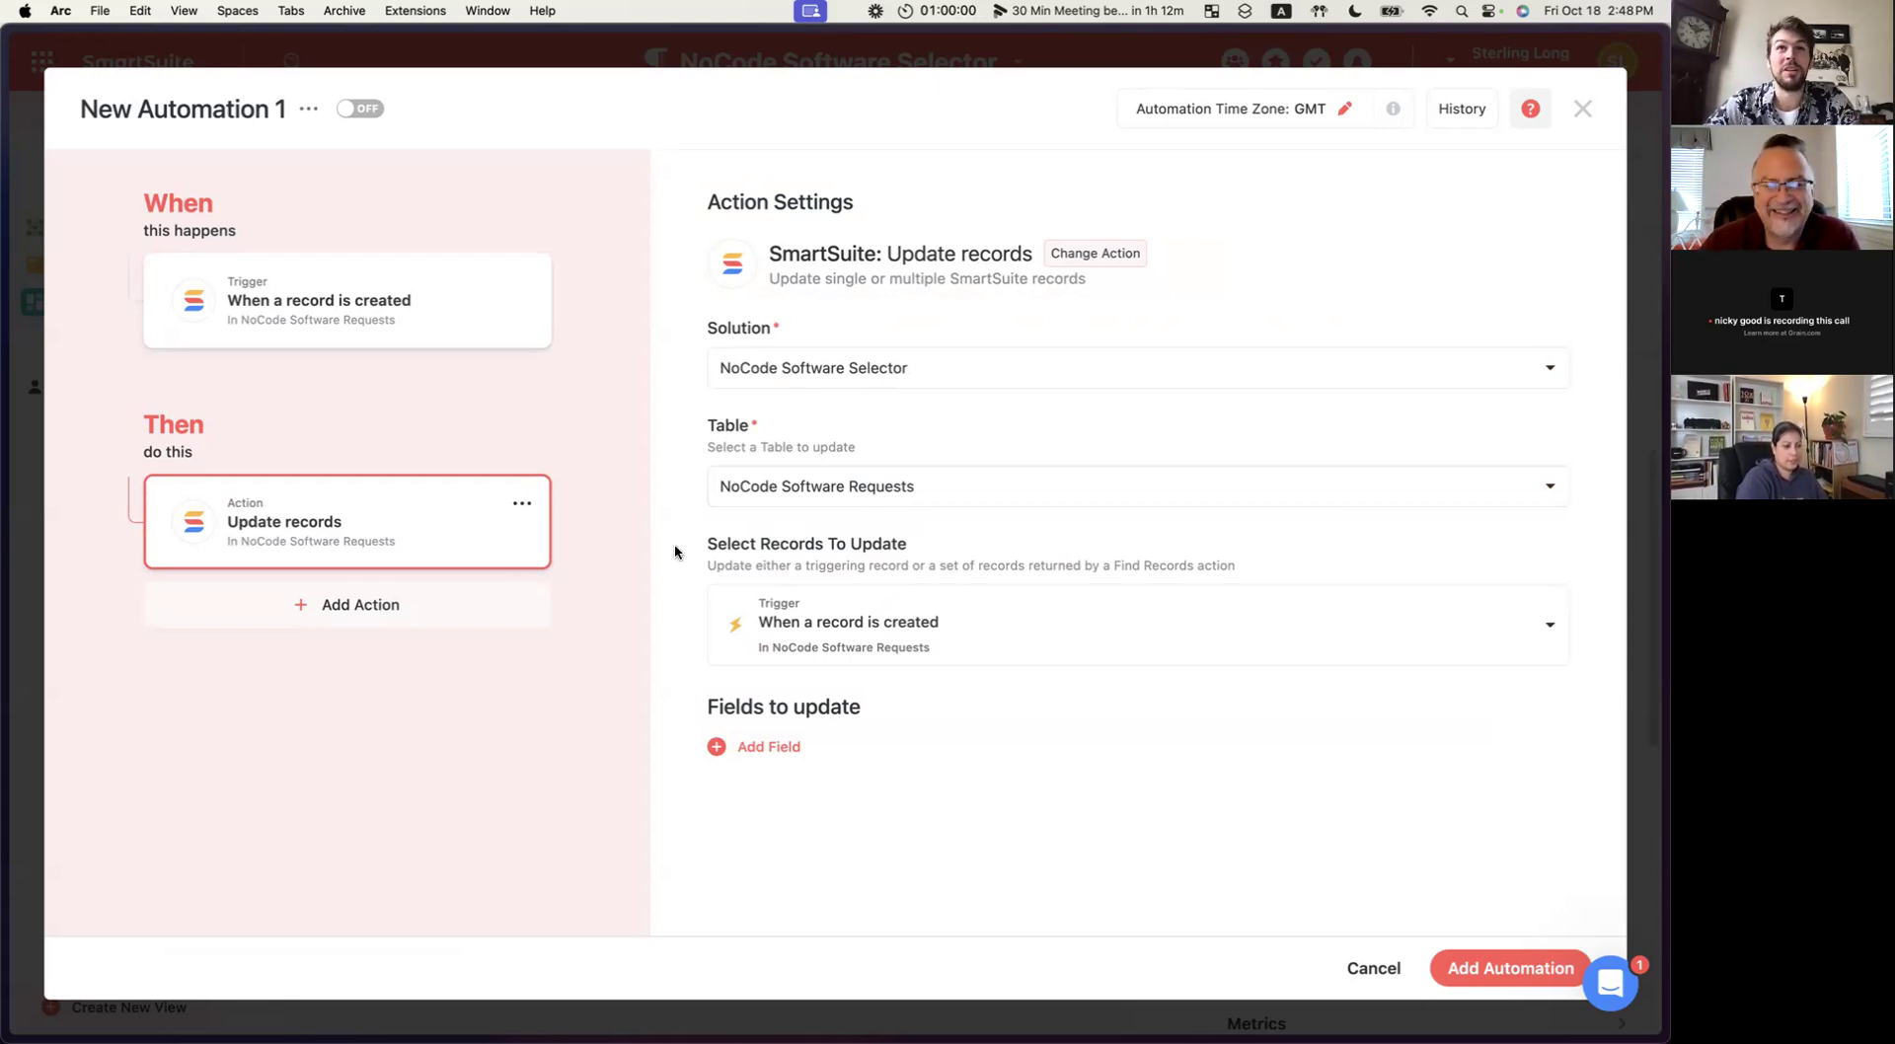
Save the automation switched off, suppress the switch-on prompt for the future, and return to the dashboard.
{"action": "left_click", "coordinate": [1479, 974]}
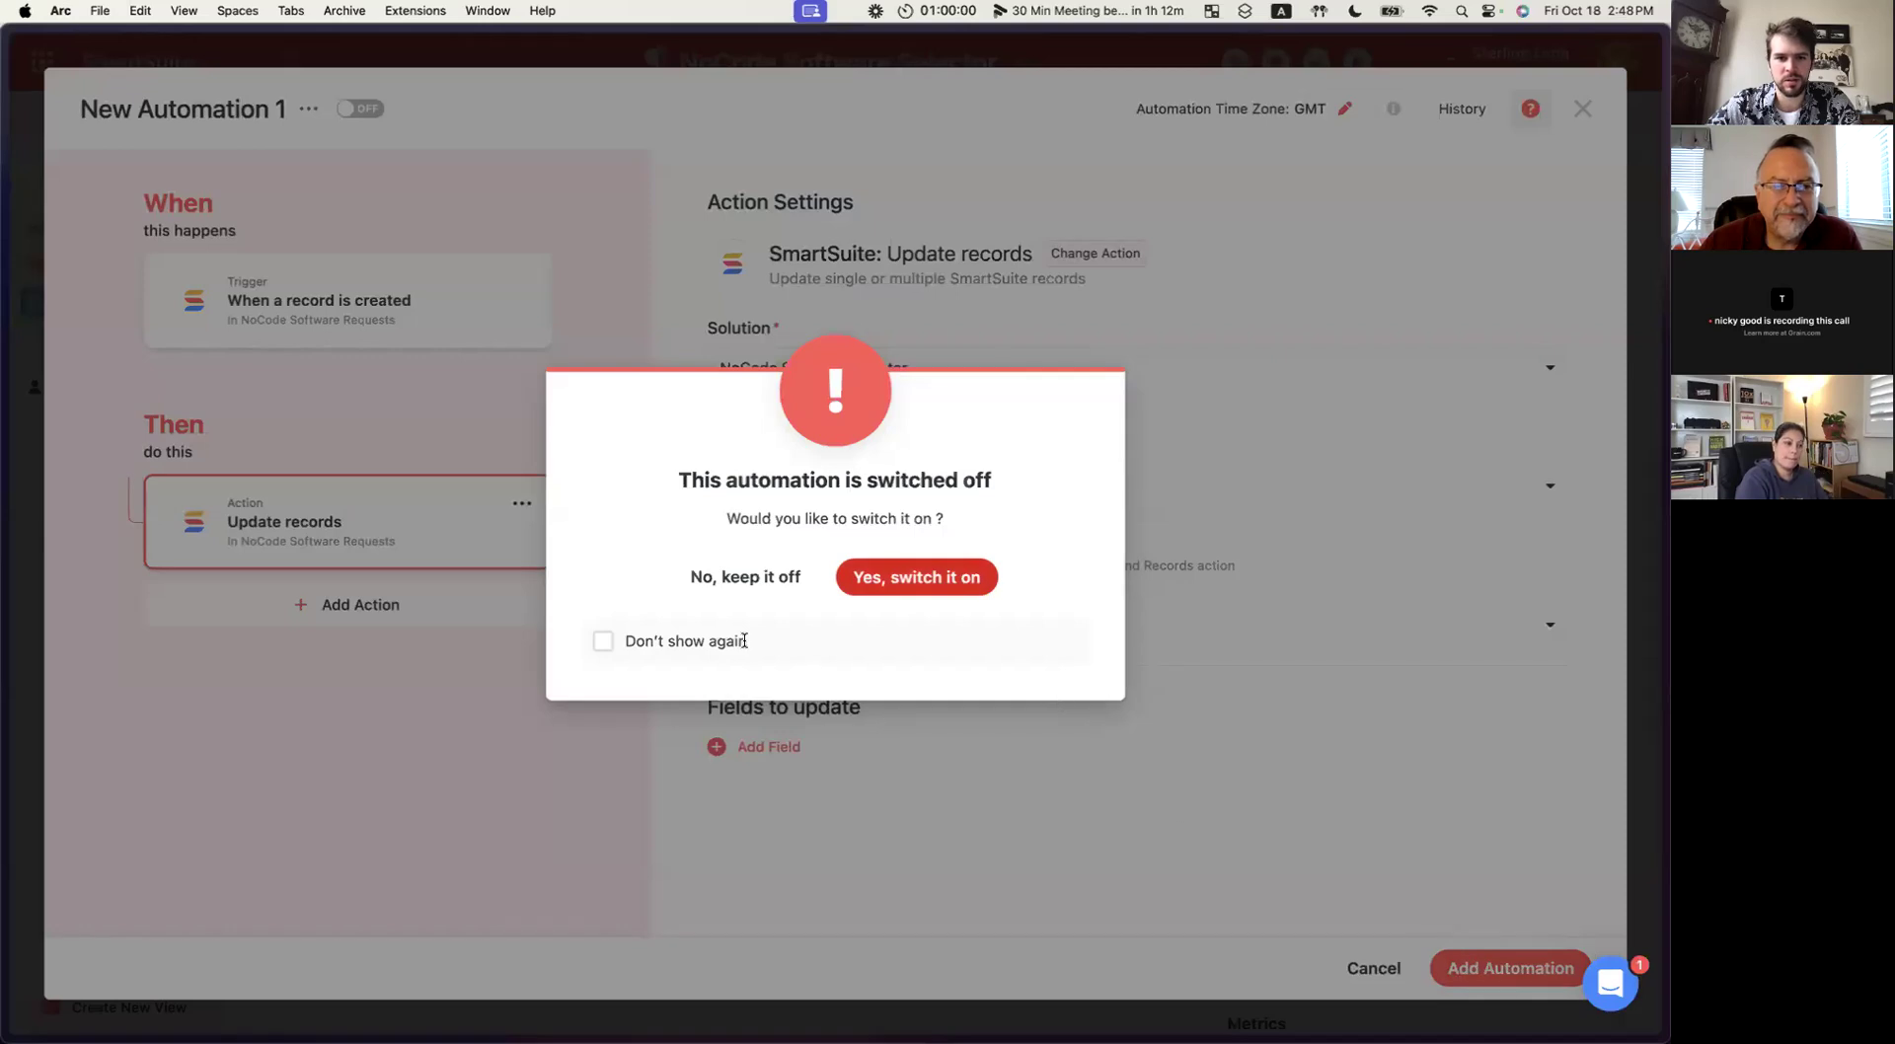
{"action": "left_click", "coordinate": [603, 643]}
{"action": "left_click", "coordinate": [767, 582]}
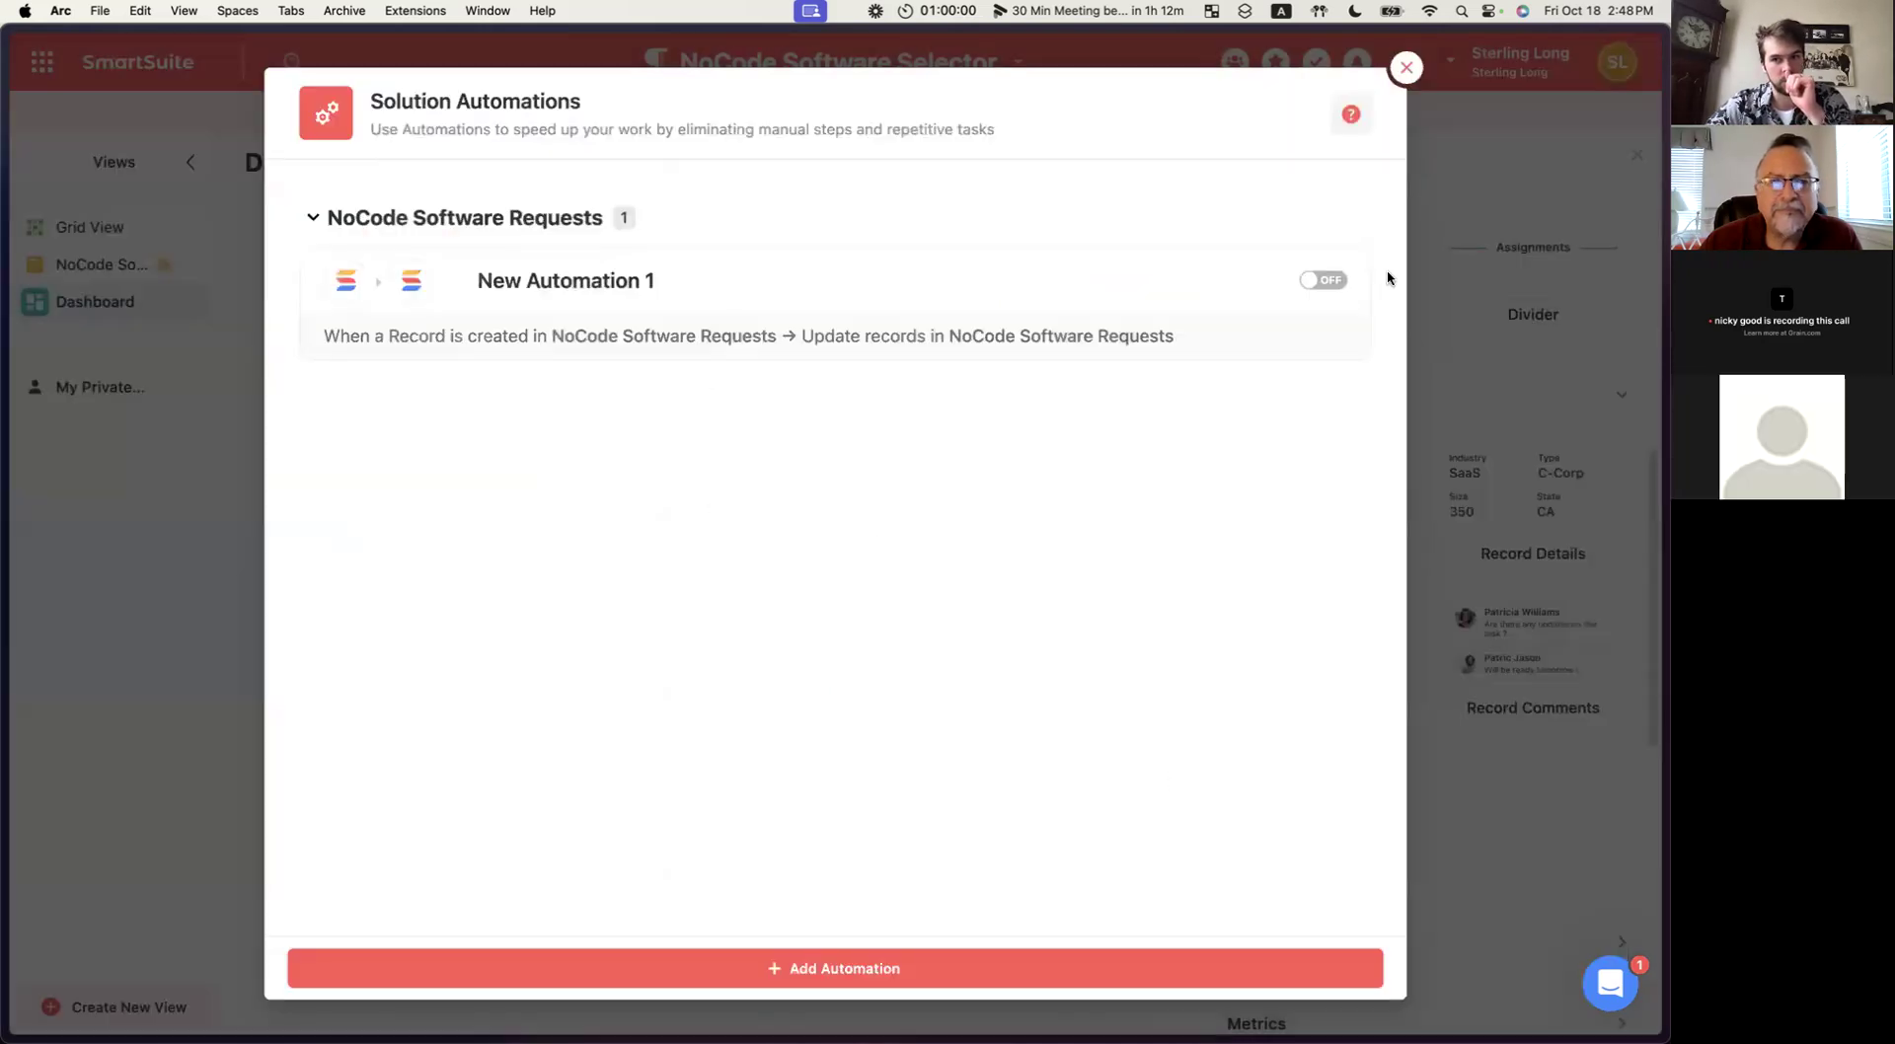
{"action": "left_click", "coordinate": [1407, 69]}
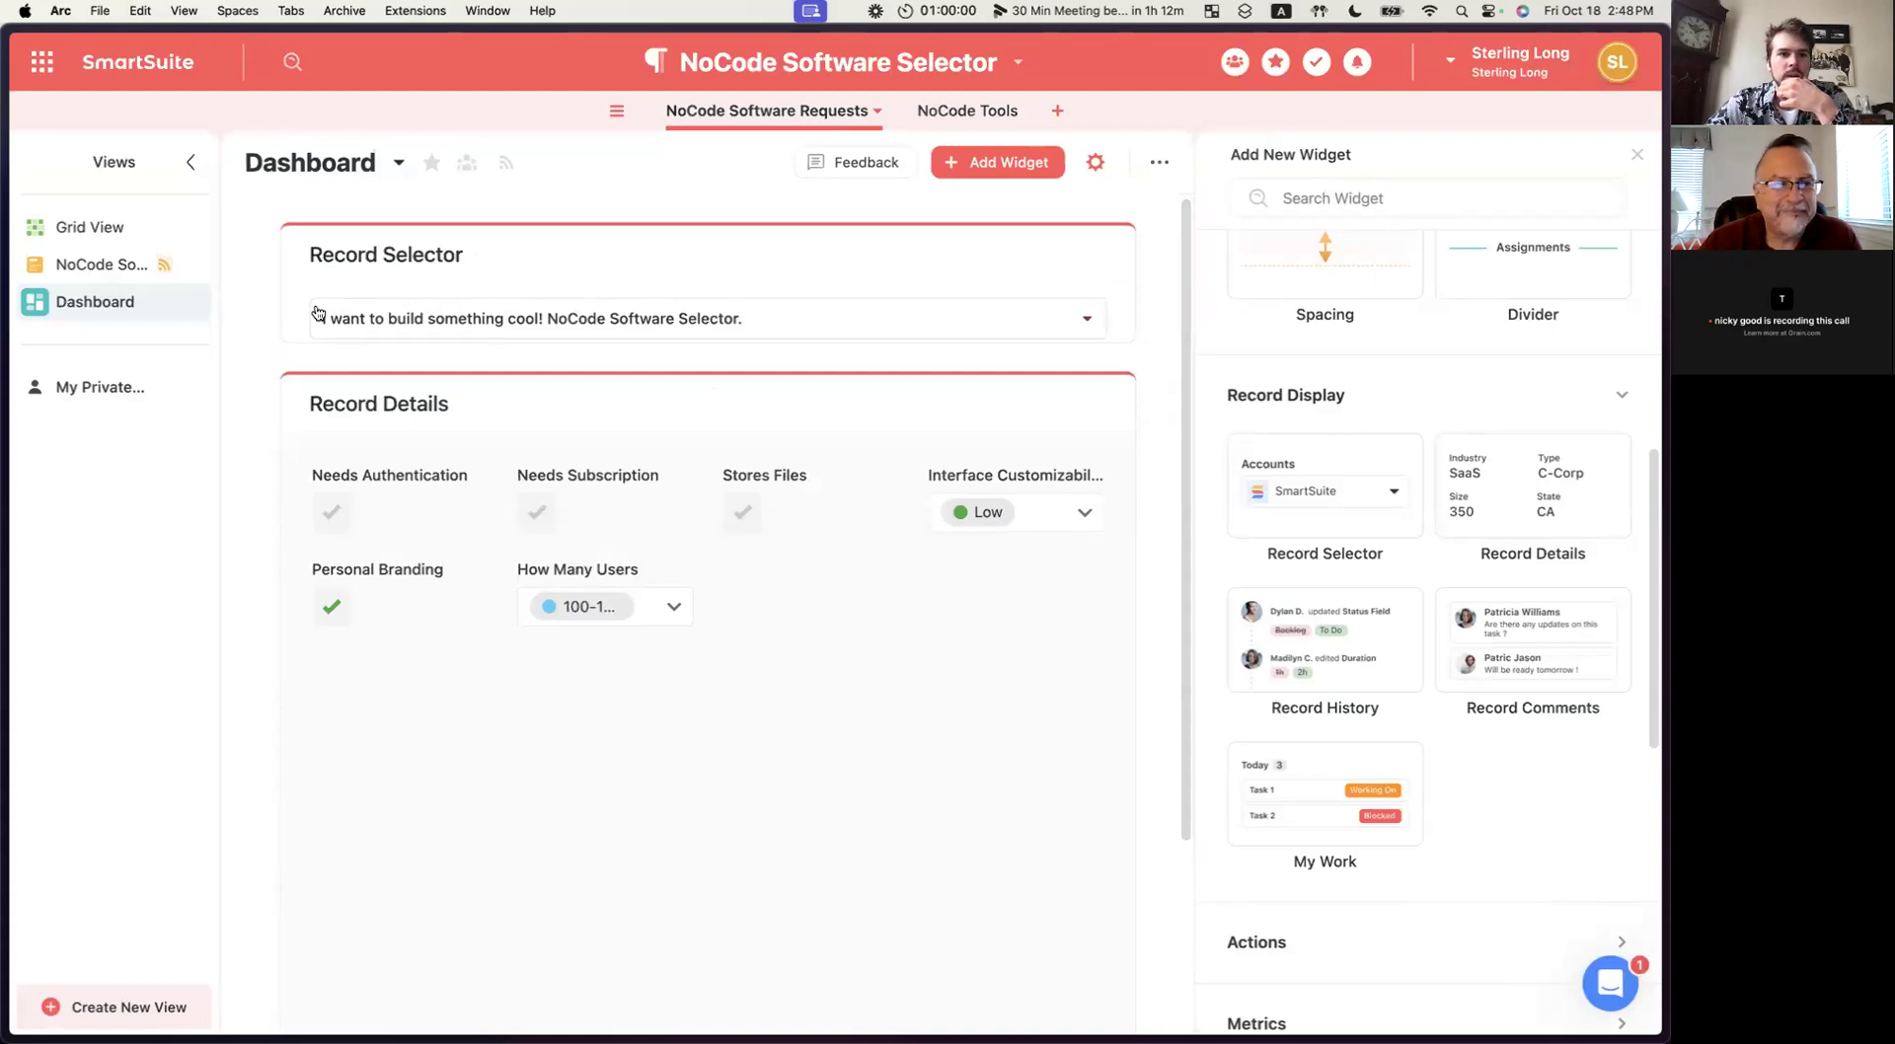
Start a new Linked Record field at the end of the NoCode Software Requests grid view, after browsing the available field types.
{"action": "left_click", "coordinate": [101, 230]}
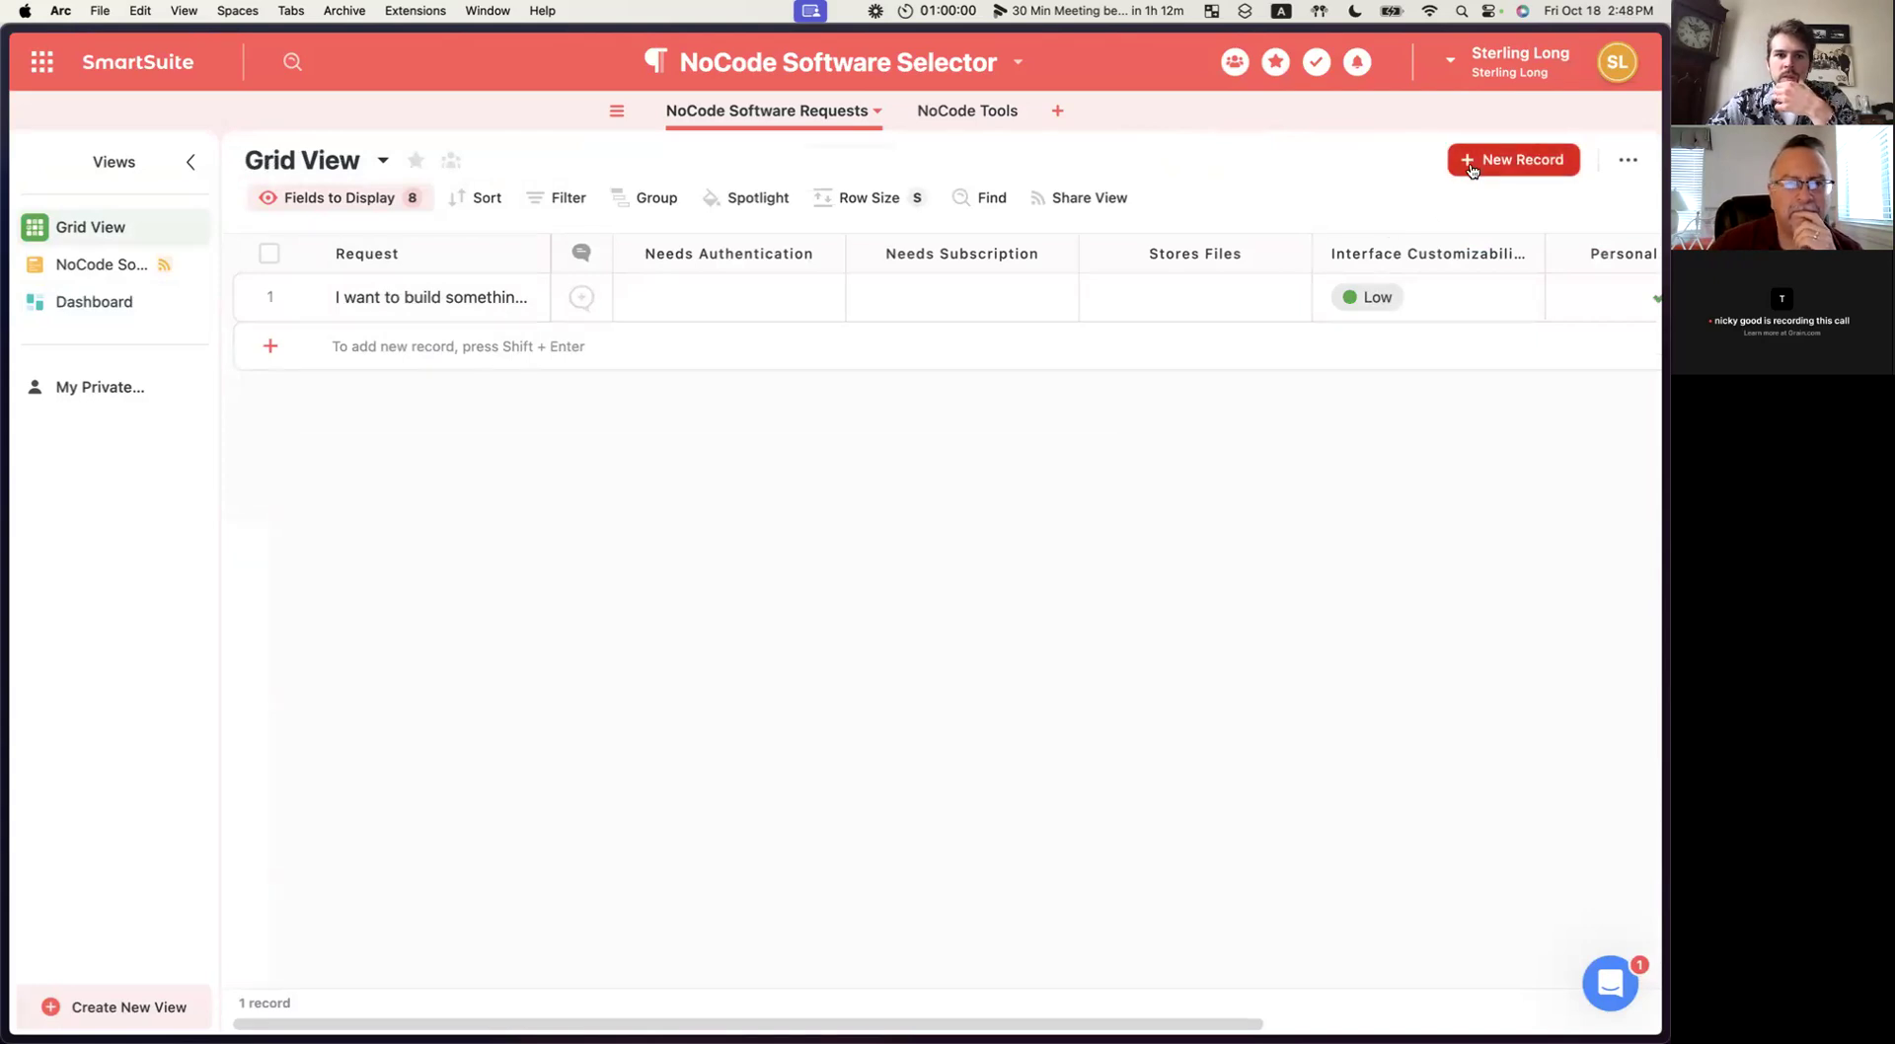
{"action": "scroll", "coordinate": [1461, 254], "scroll_direction": "right", "scroll_amount": 5}
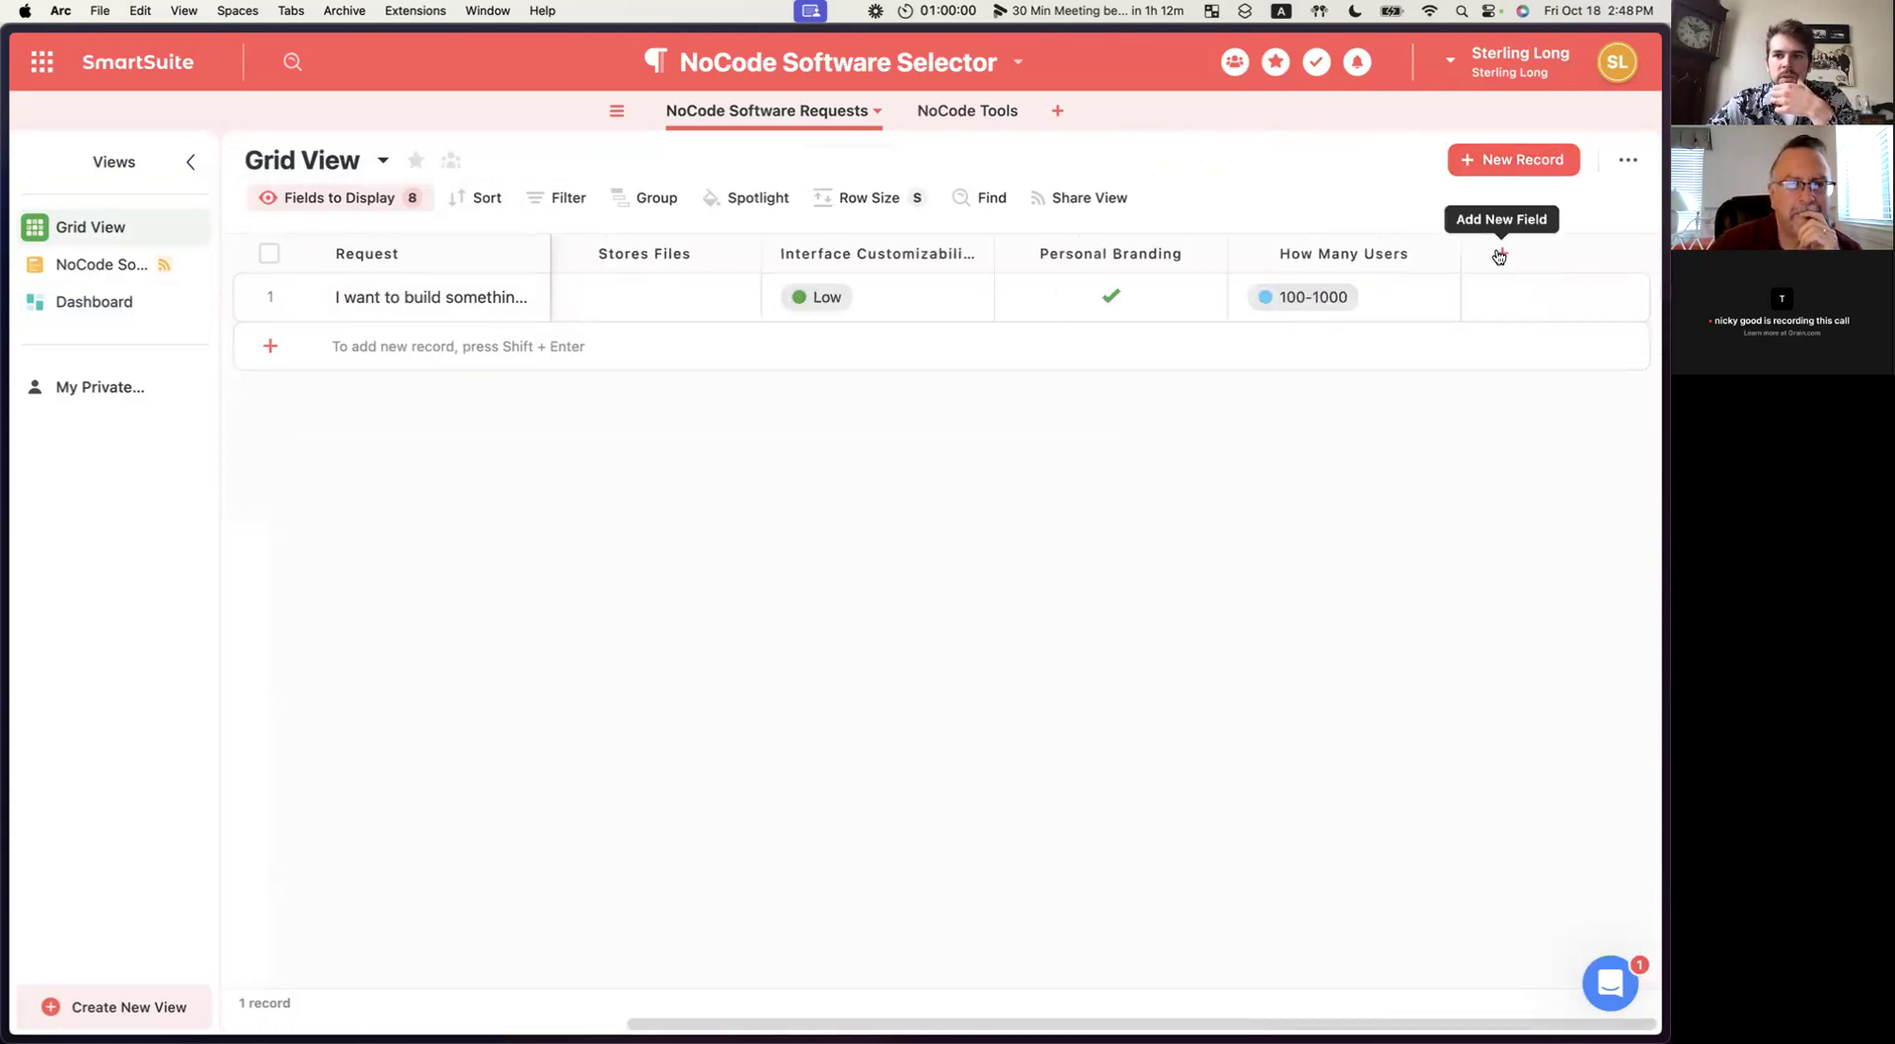
{"action": "left_click", "coordinate": [1497, 254]}
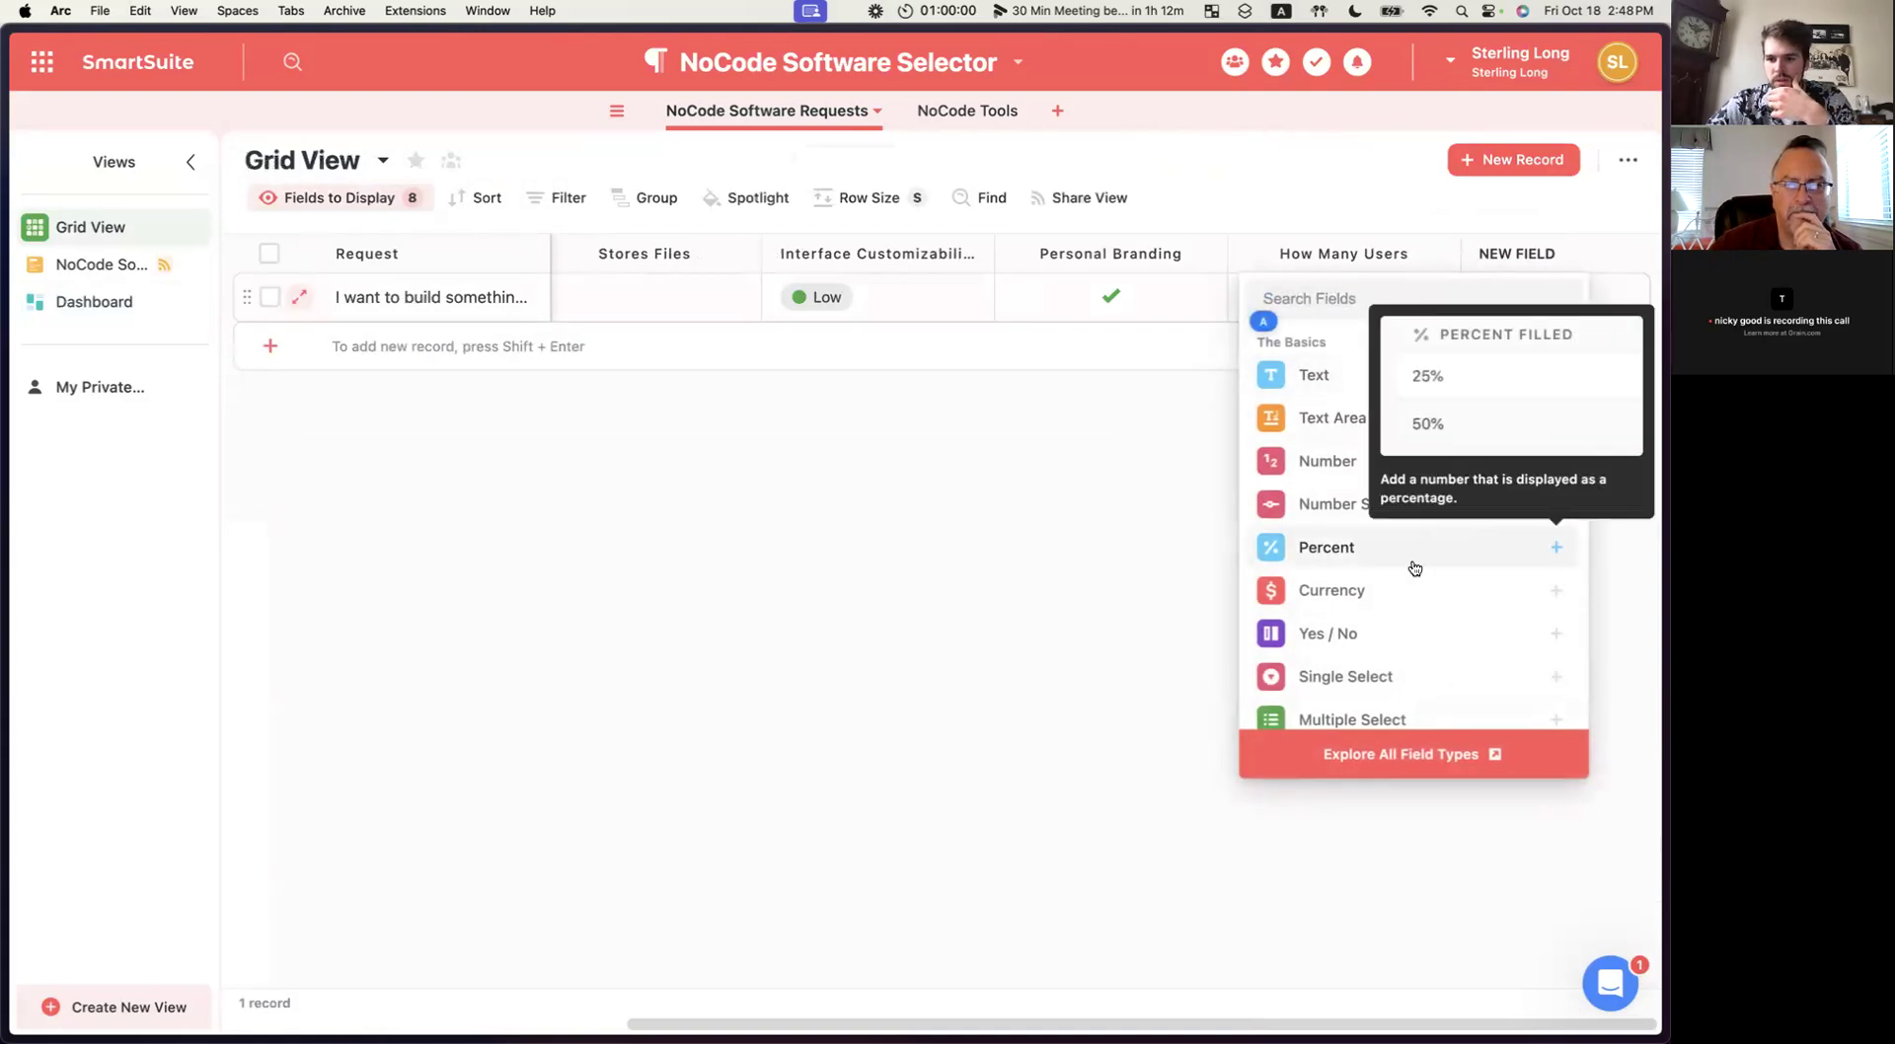
{"action": "scroll", "coordinate": [1398, 601], "scroll_direction": "down", "scroll_amount": 10}
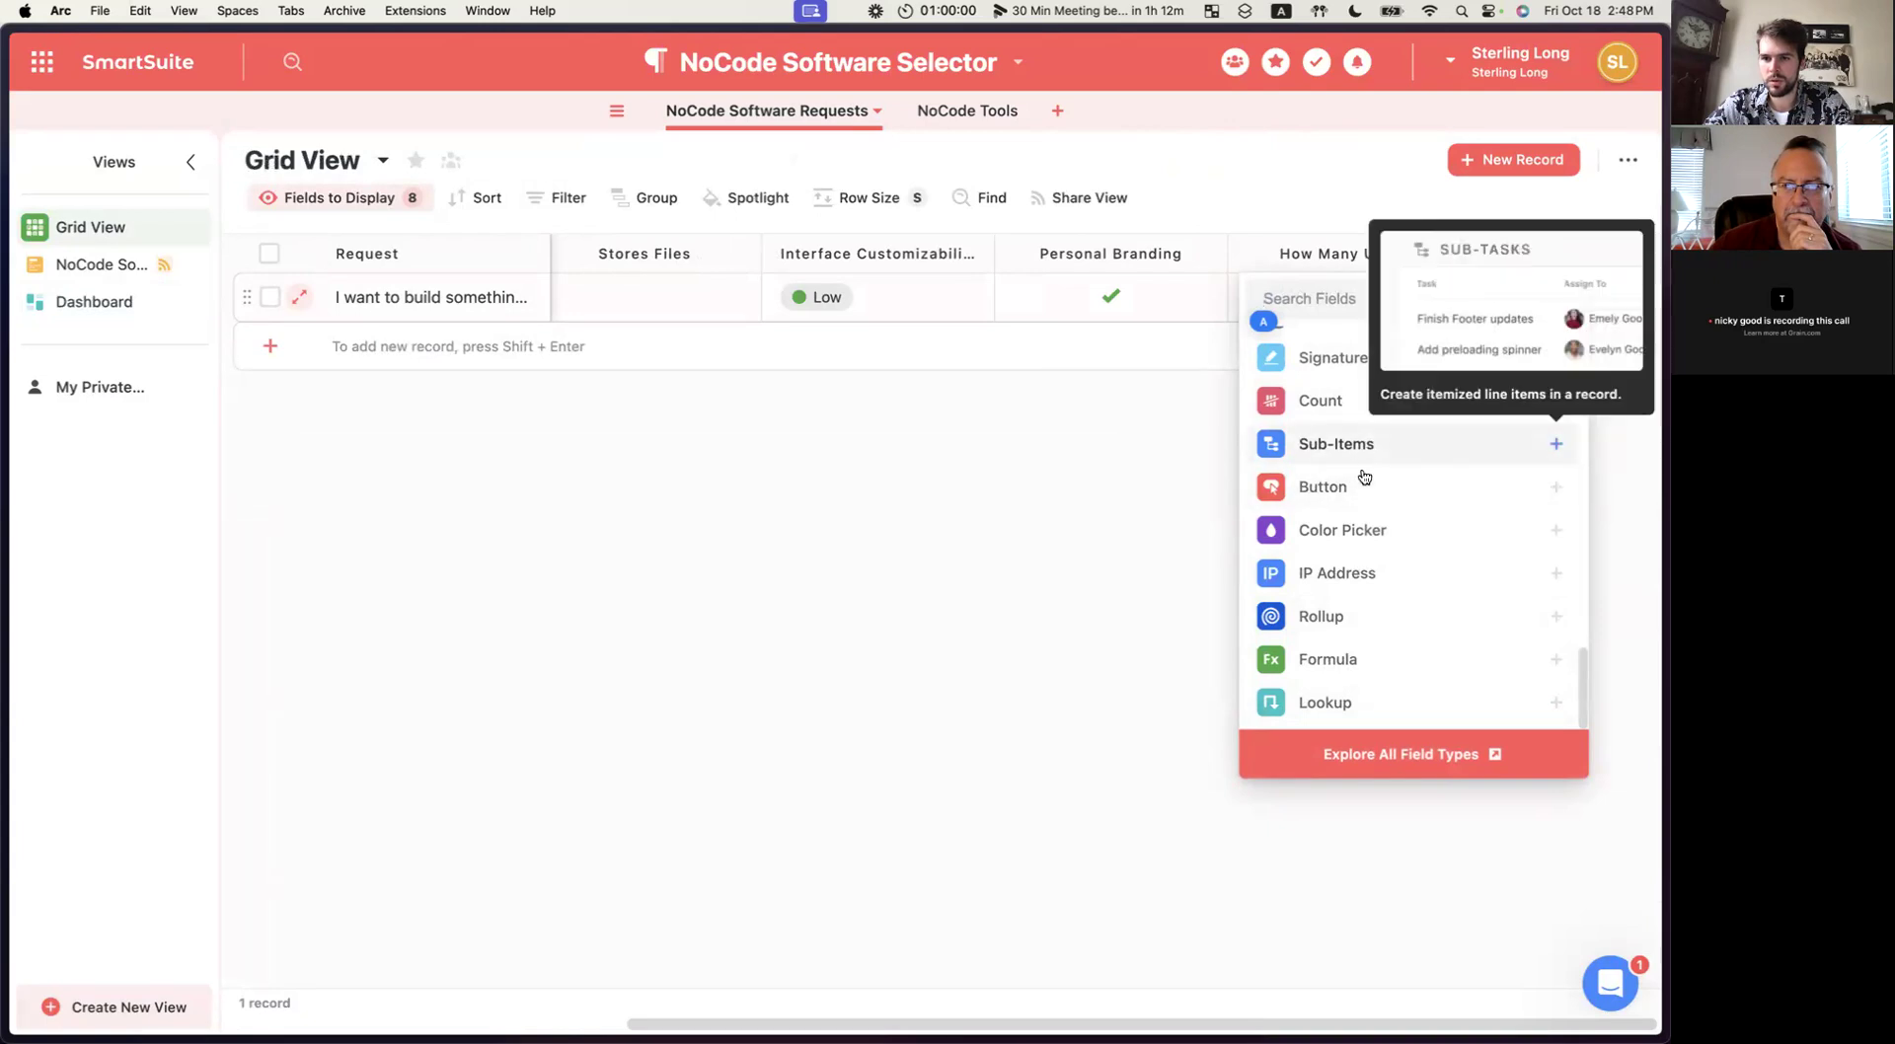
{"action": "scroll", "coordinate": [1365, 491], "scroll_direction": "up", "scroll_amount": 1}
{"action": "scroll", "coordinate": [1365, 491], "scroll_direction": "up", "scroll_amount": 1}
{"action": "scroll", "coordinate": [1324, 515], "scroll_direction": "down", "scroll_amount": 3}
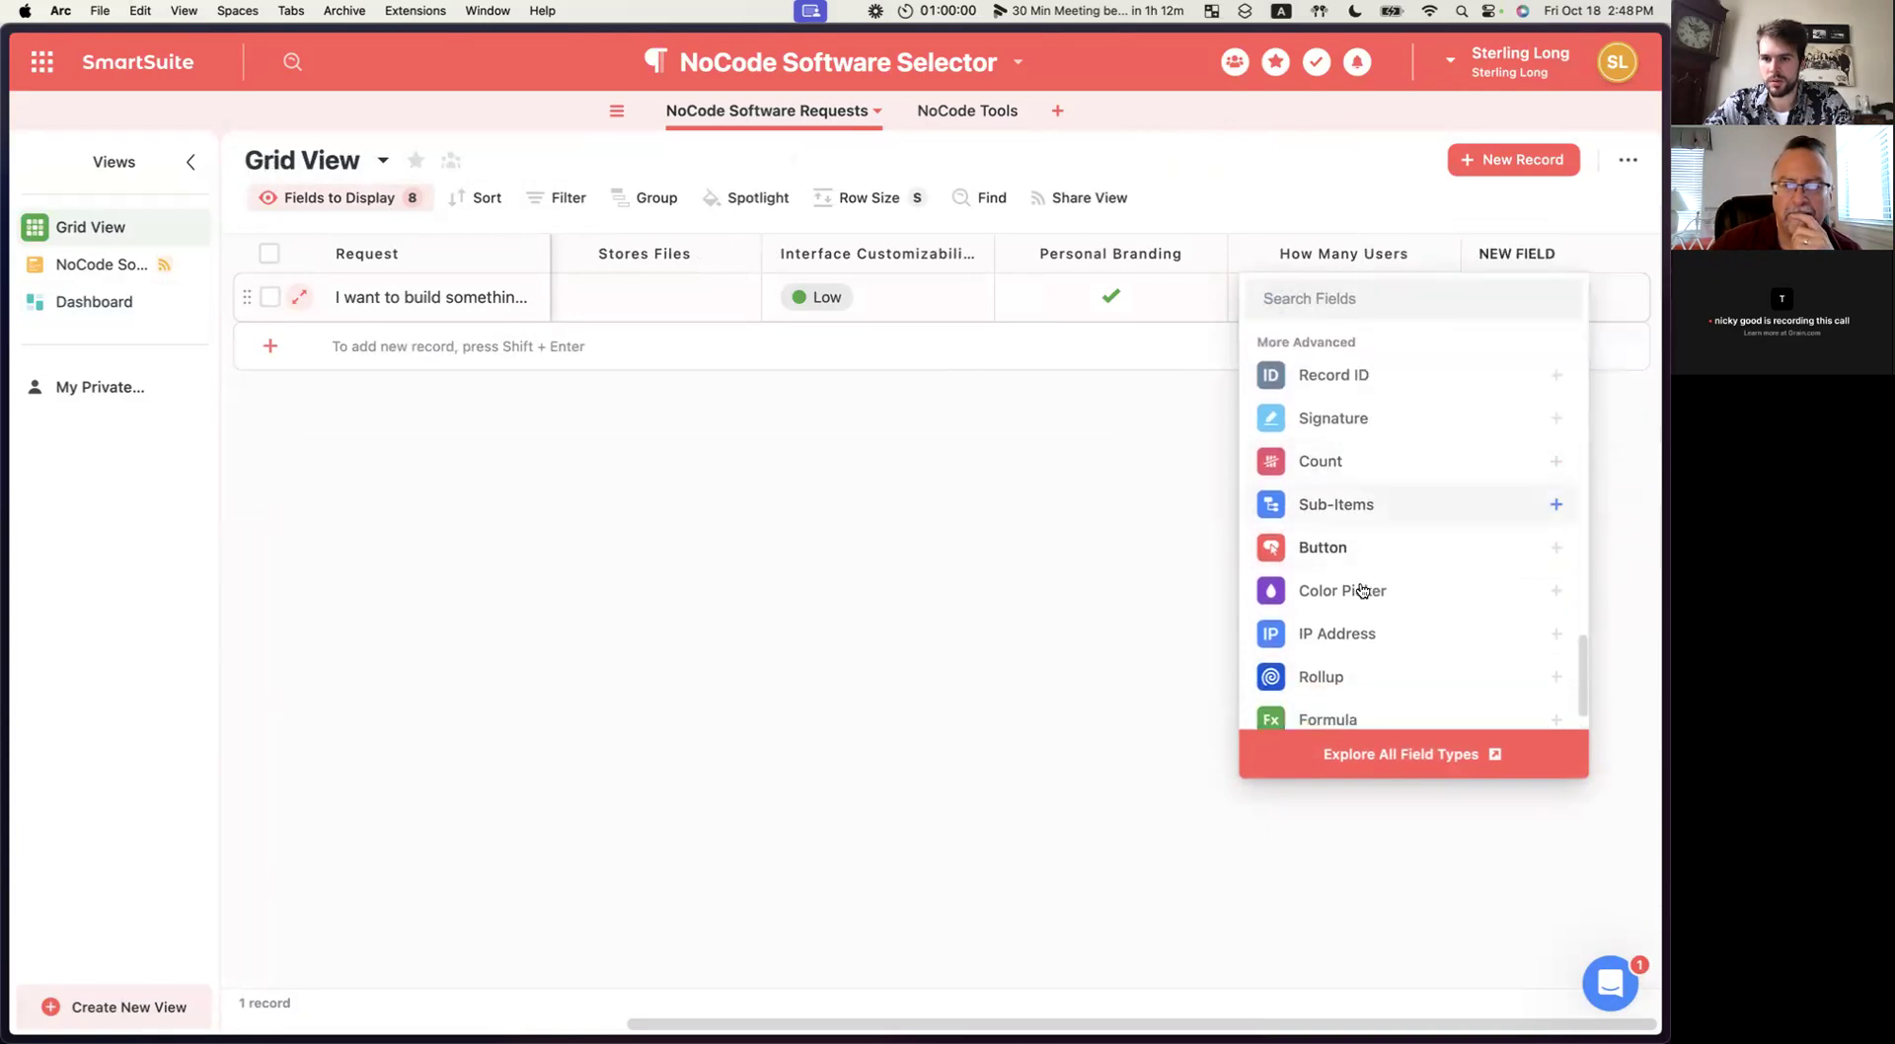
{"action": "mouse_move", "coordinate": [1332, 707]}
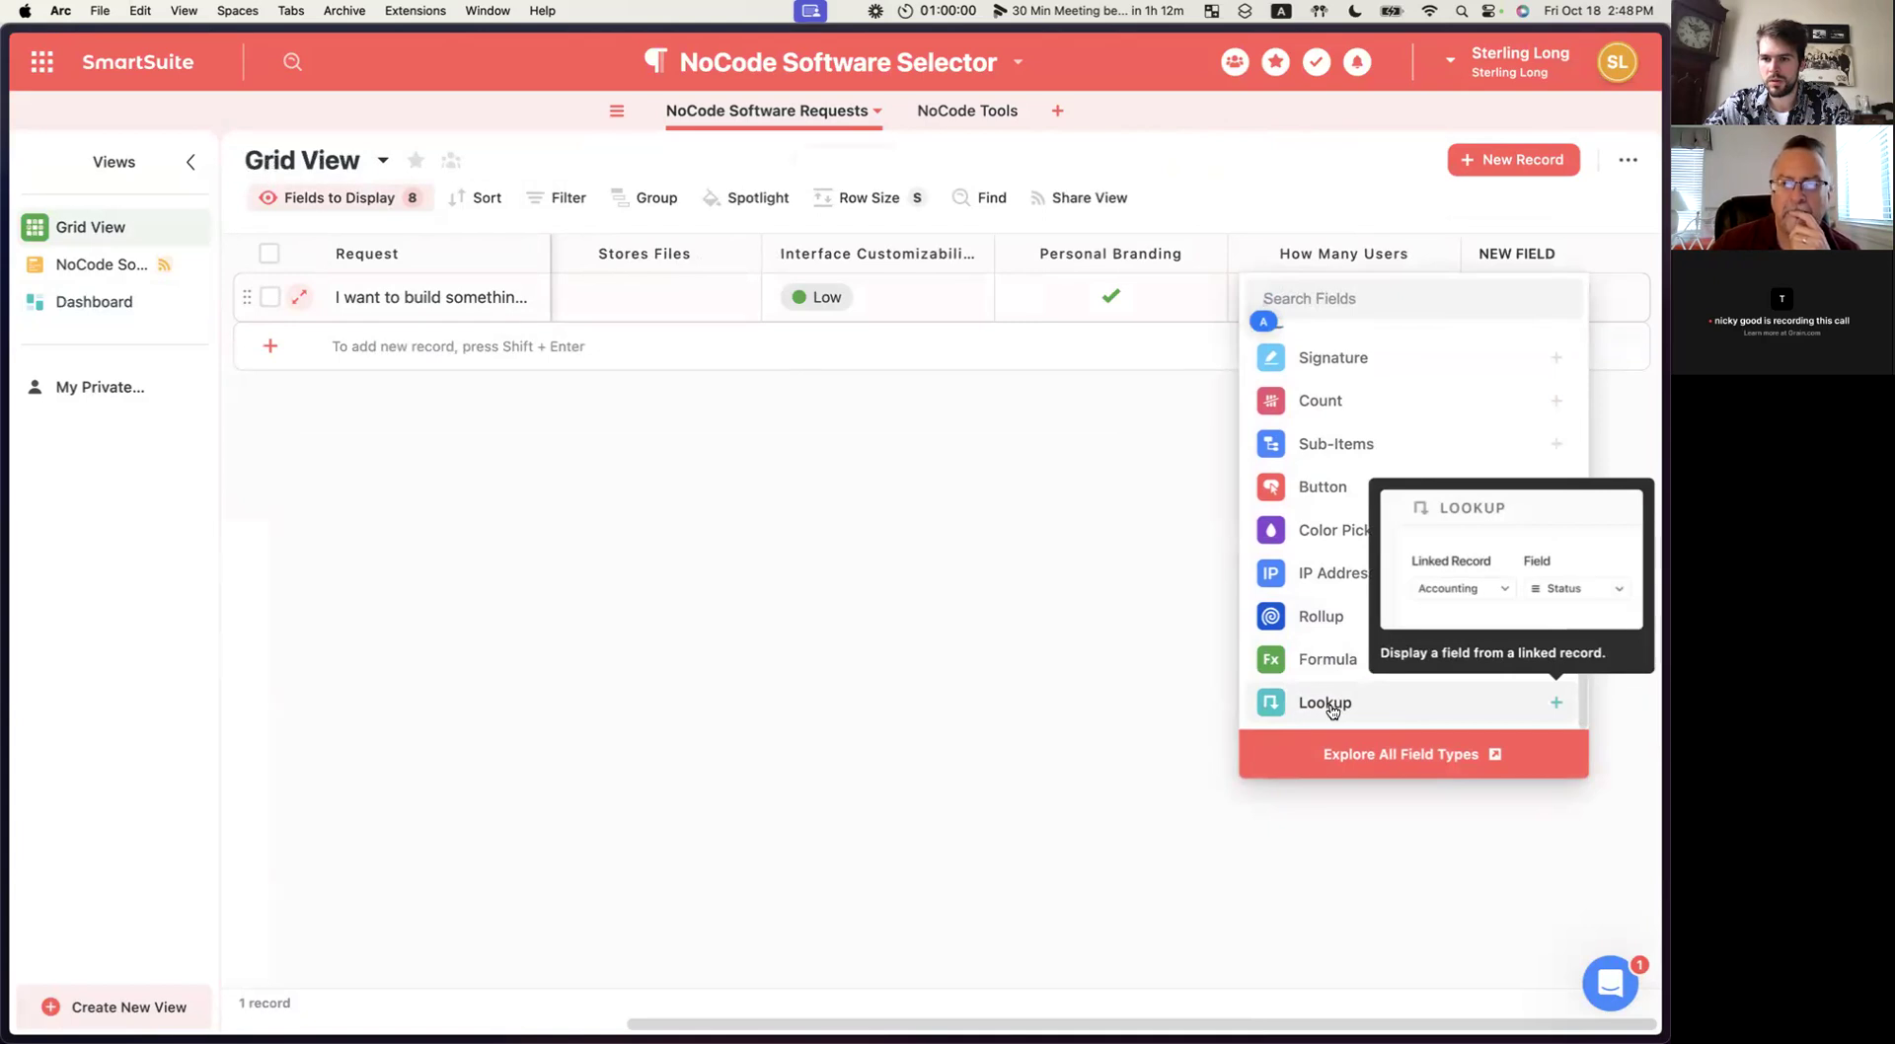
{"action": "scroll", "coordinate": [1328, 550], "scroll_direction": "up", "scroll_amount": 8}
{"action": "type", "text": "link"}
{"action": "left_click", "coordinate": [1328, 414]}
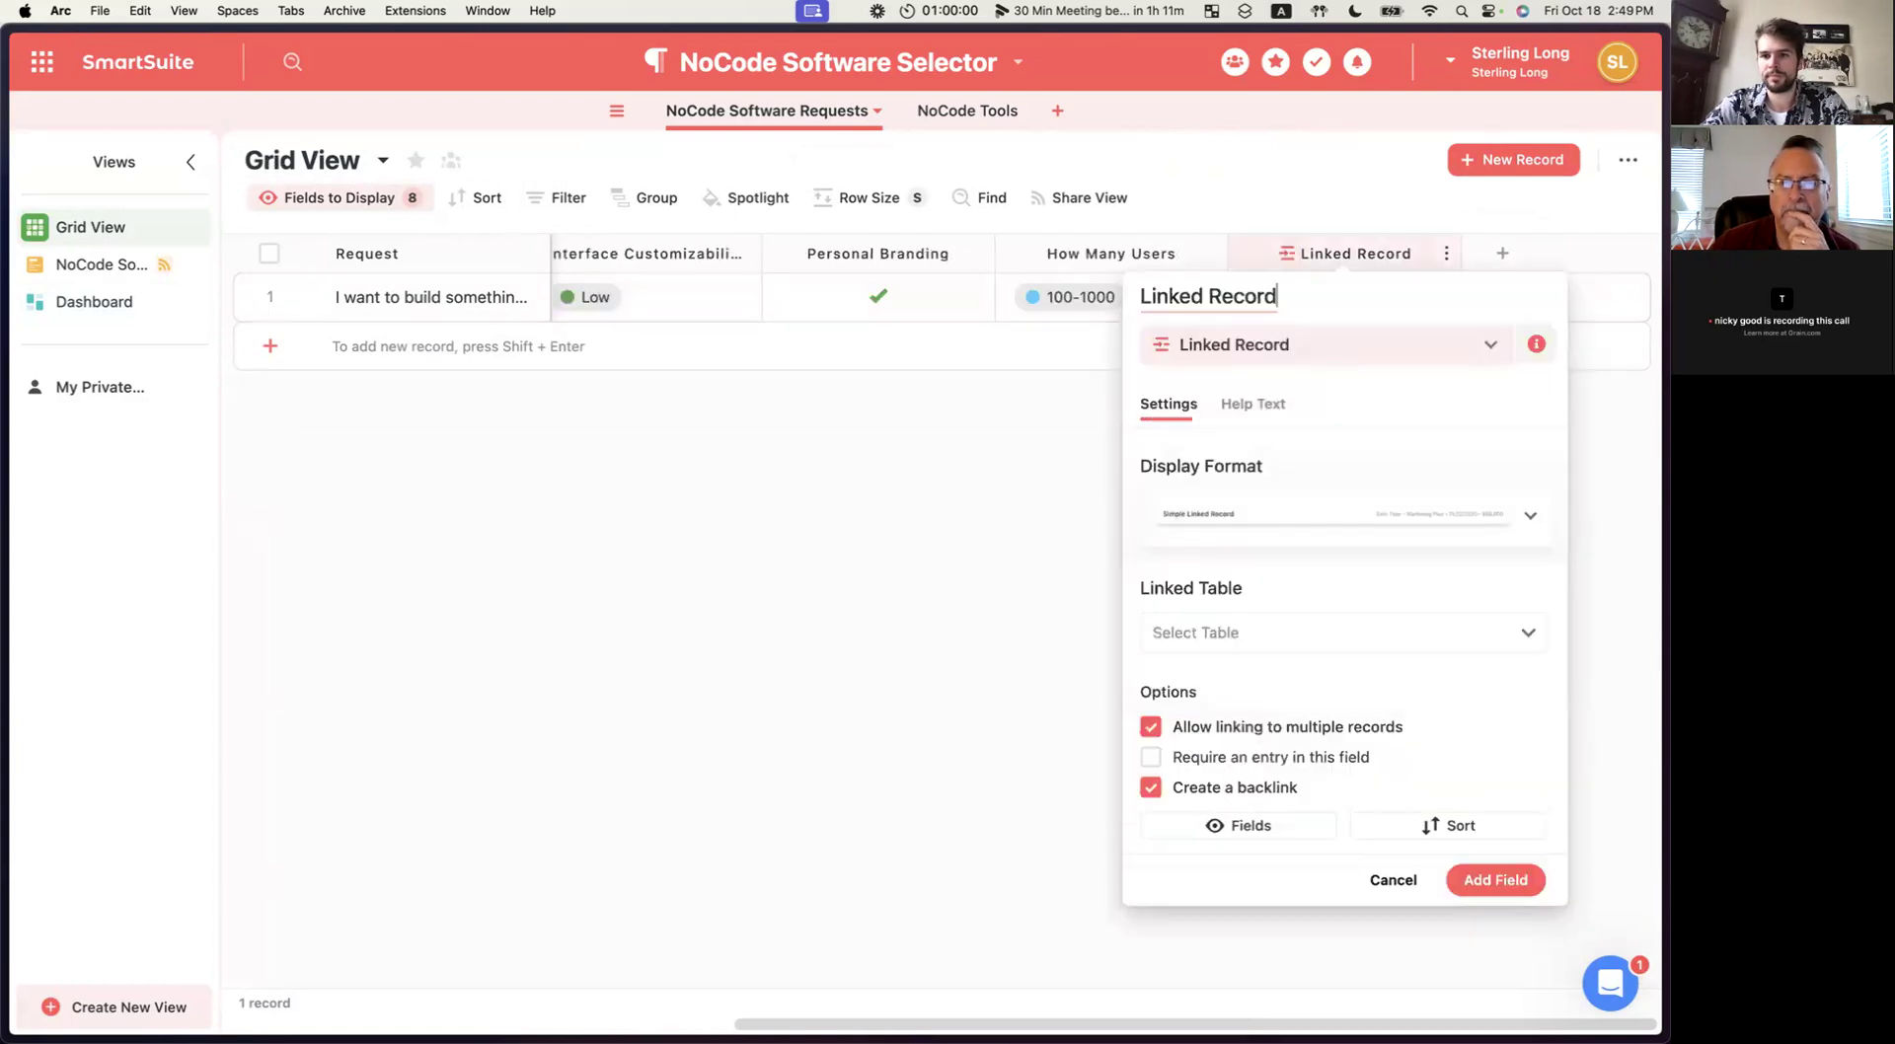
Name the linked record field "Recommended NoCode Tools" and add it with NoCode Software Requests as the linked table.
{"action": "key", "text": "super+a"}
{"action": "key", "text": "BackSpace"}
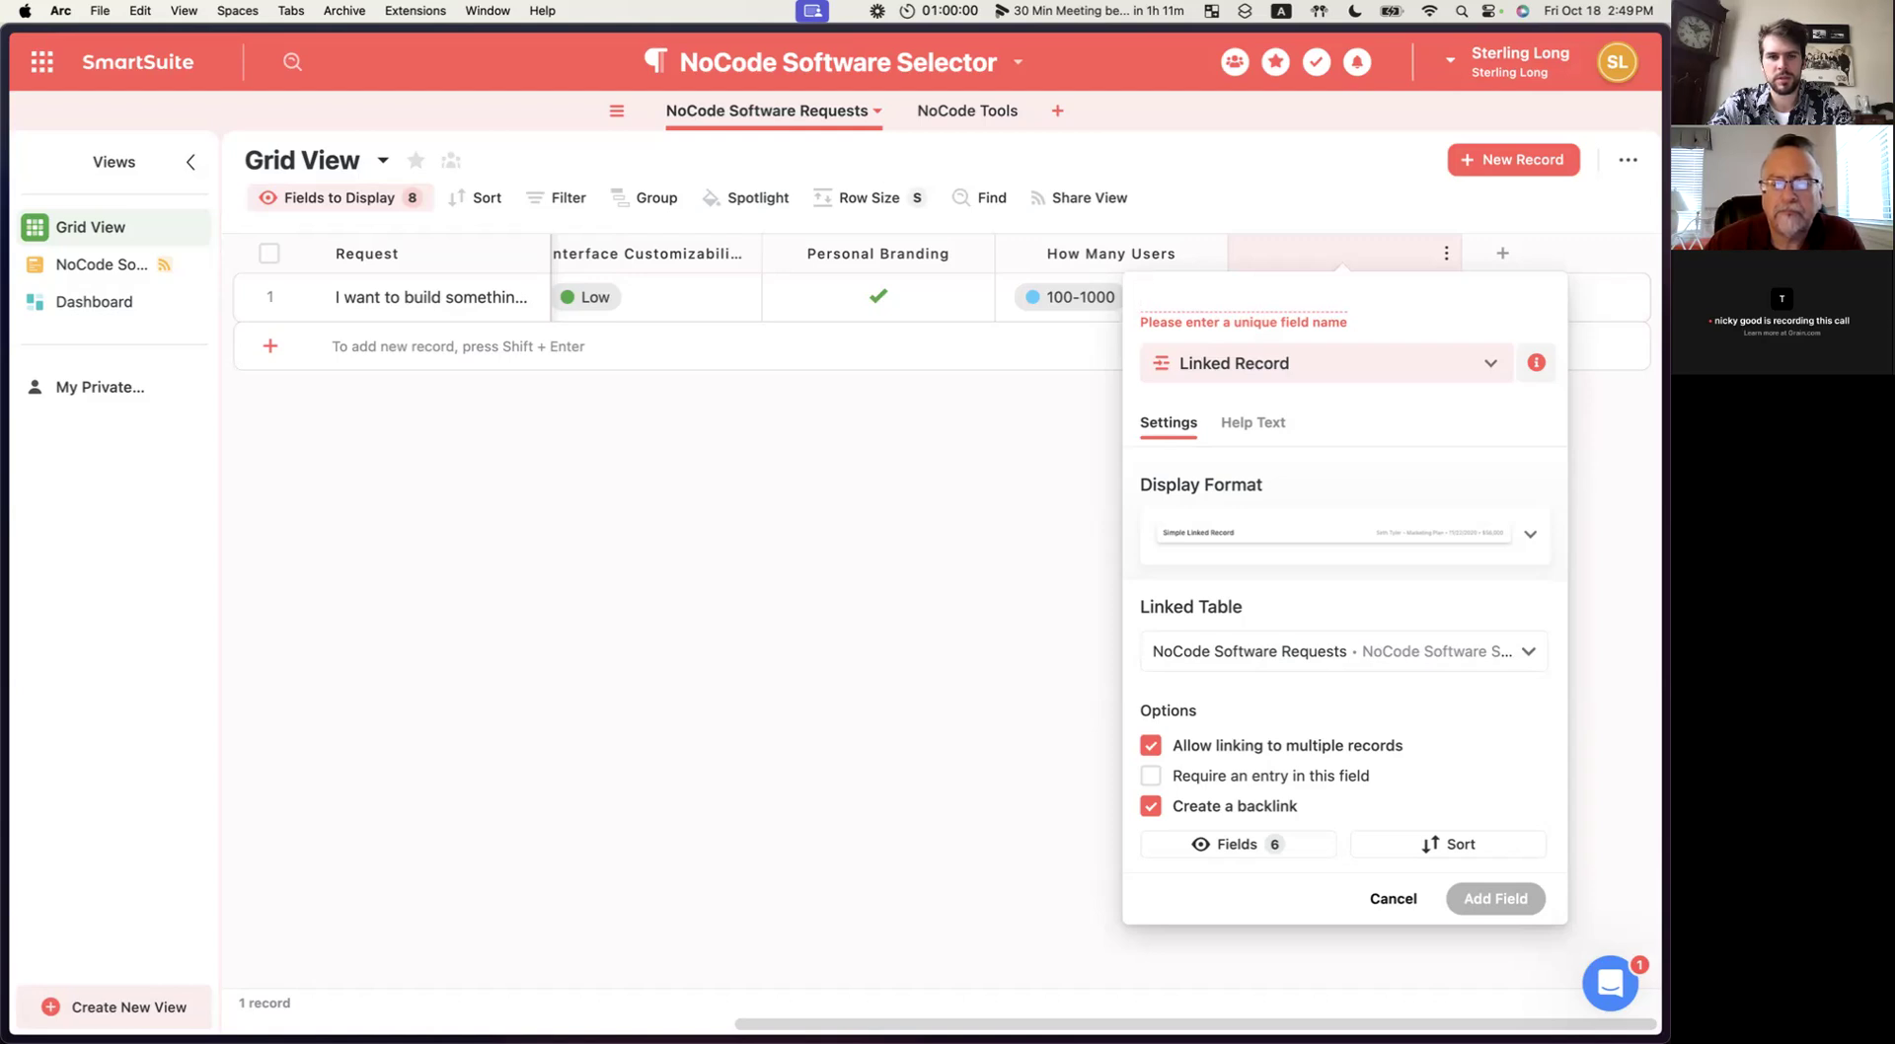
{"action": "type", "text": "Possible"}
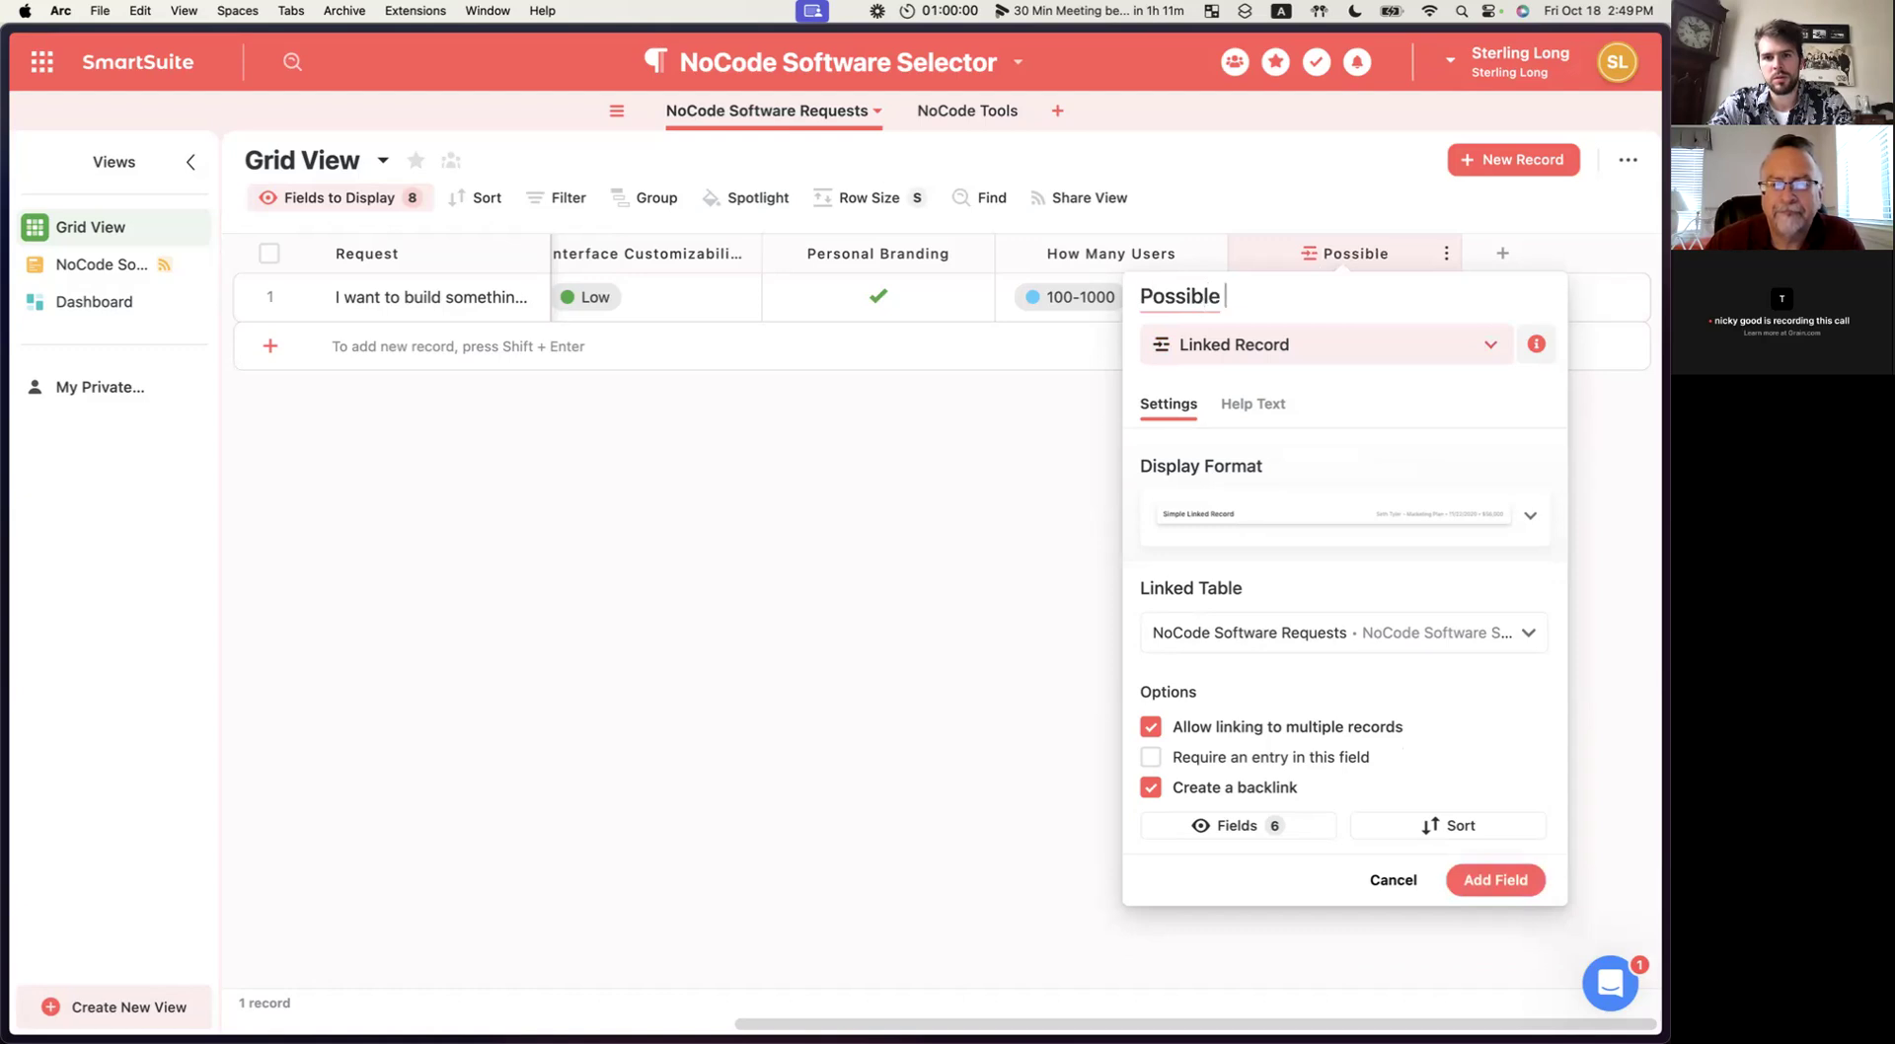
{"action": "key", "text": "super+a"}
{"action": "type", "text": "Recommended NoCode Tools"}
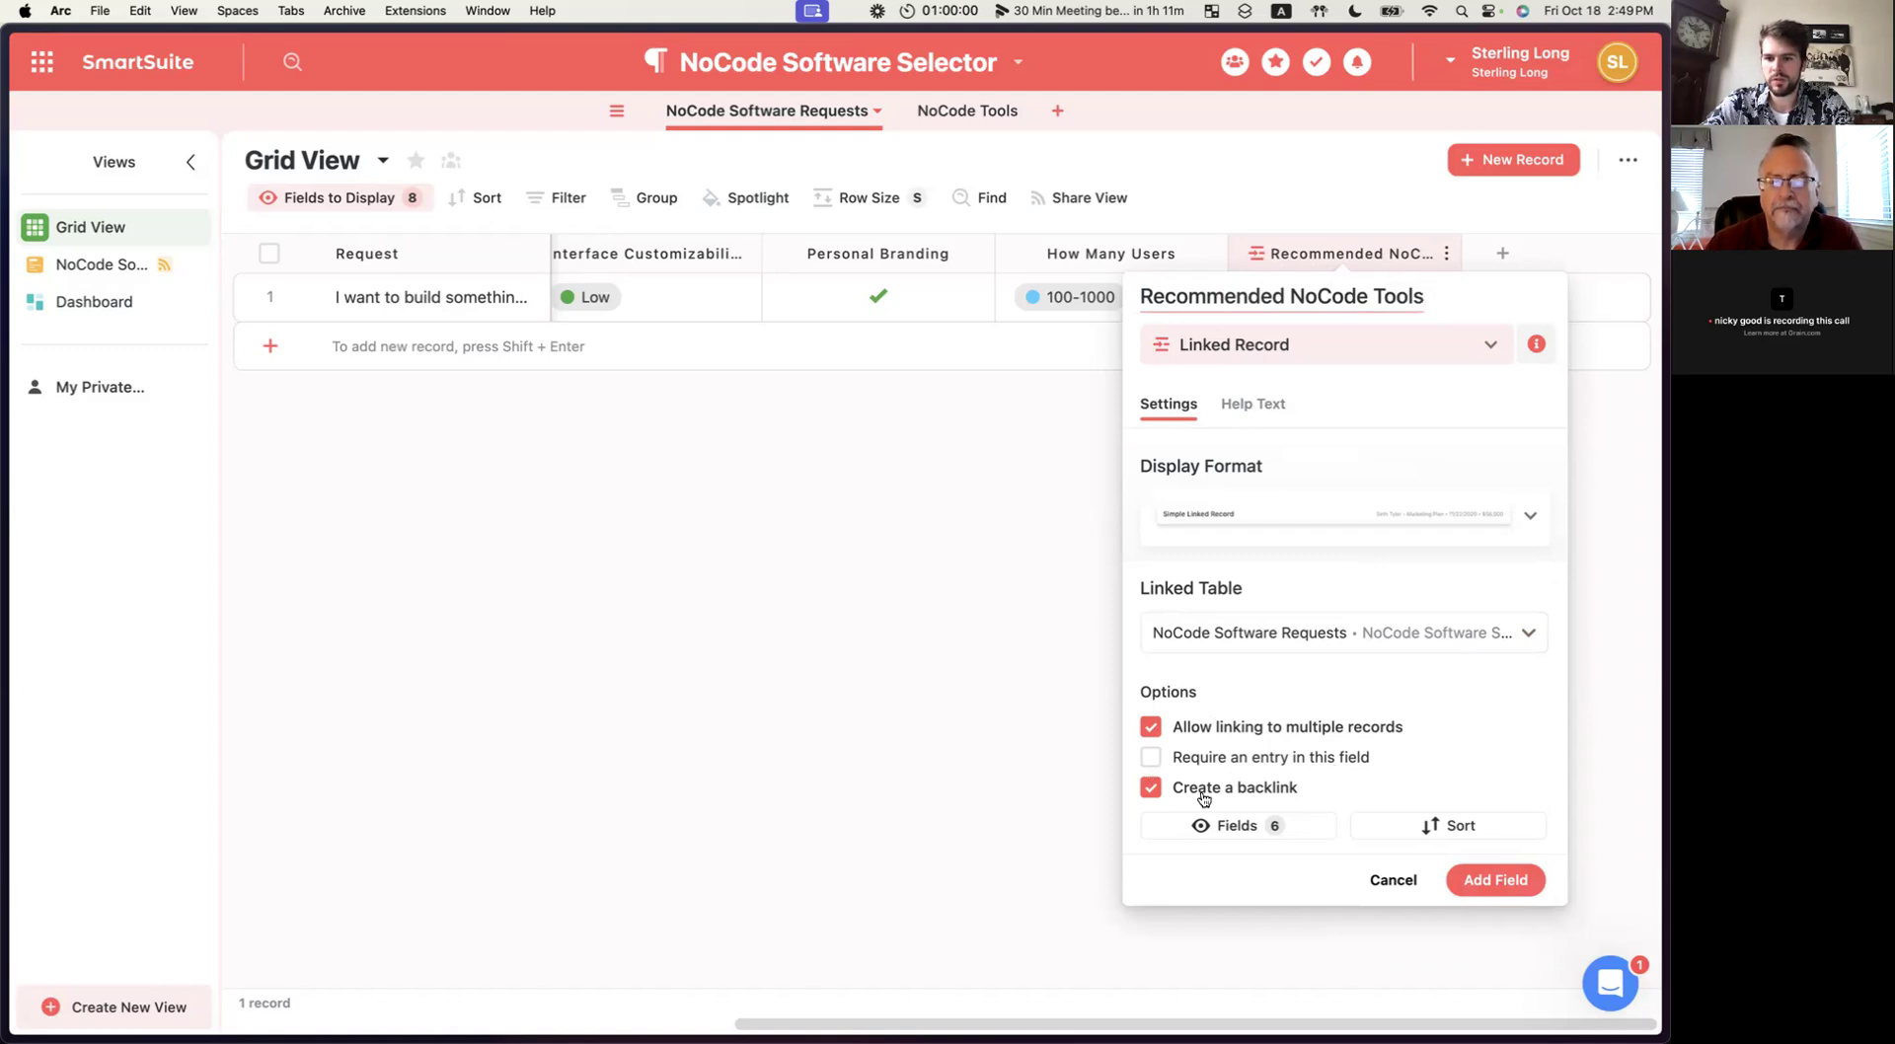
{"action": "left_click", "coordinate": [1478, 881]}
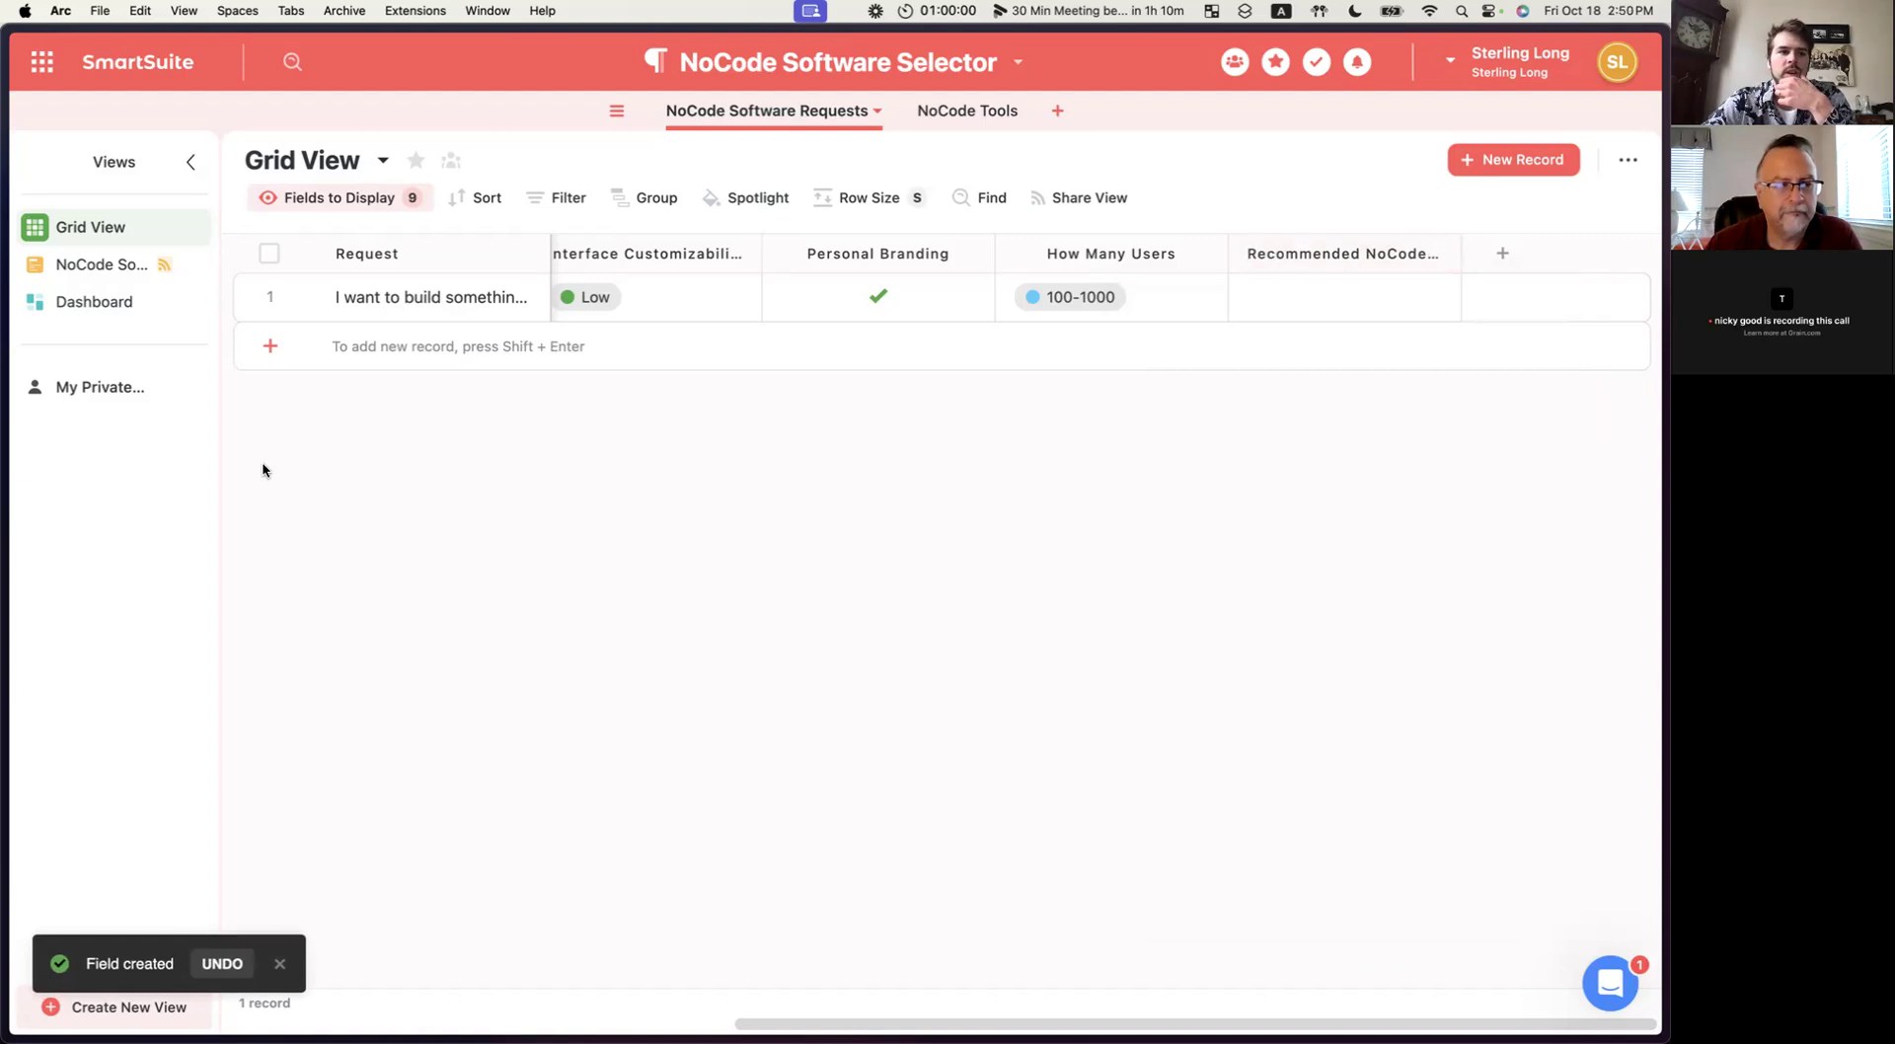
In the saved automation's Update records action, add Recommended NoCode Tools as a field to update and check which trigger values it can take.
{"action": "left_click", "coordinate": [844, 64]}
{"action": "left_click", "coordinate": [756, 390]}
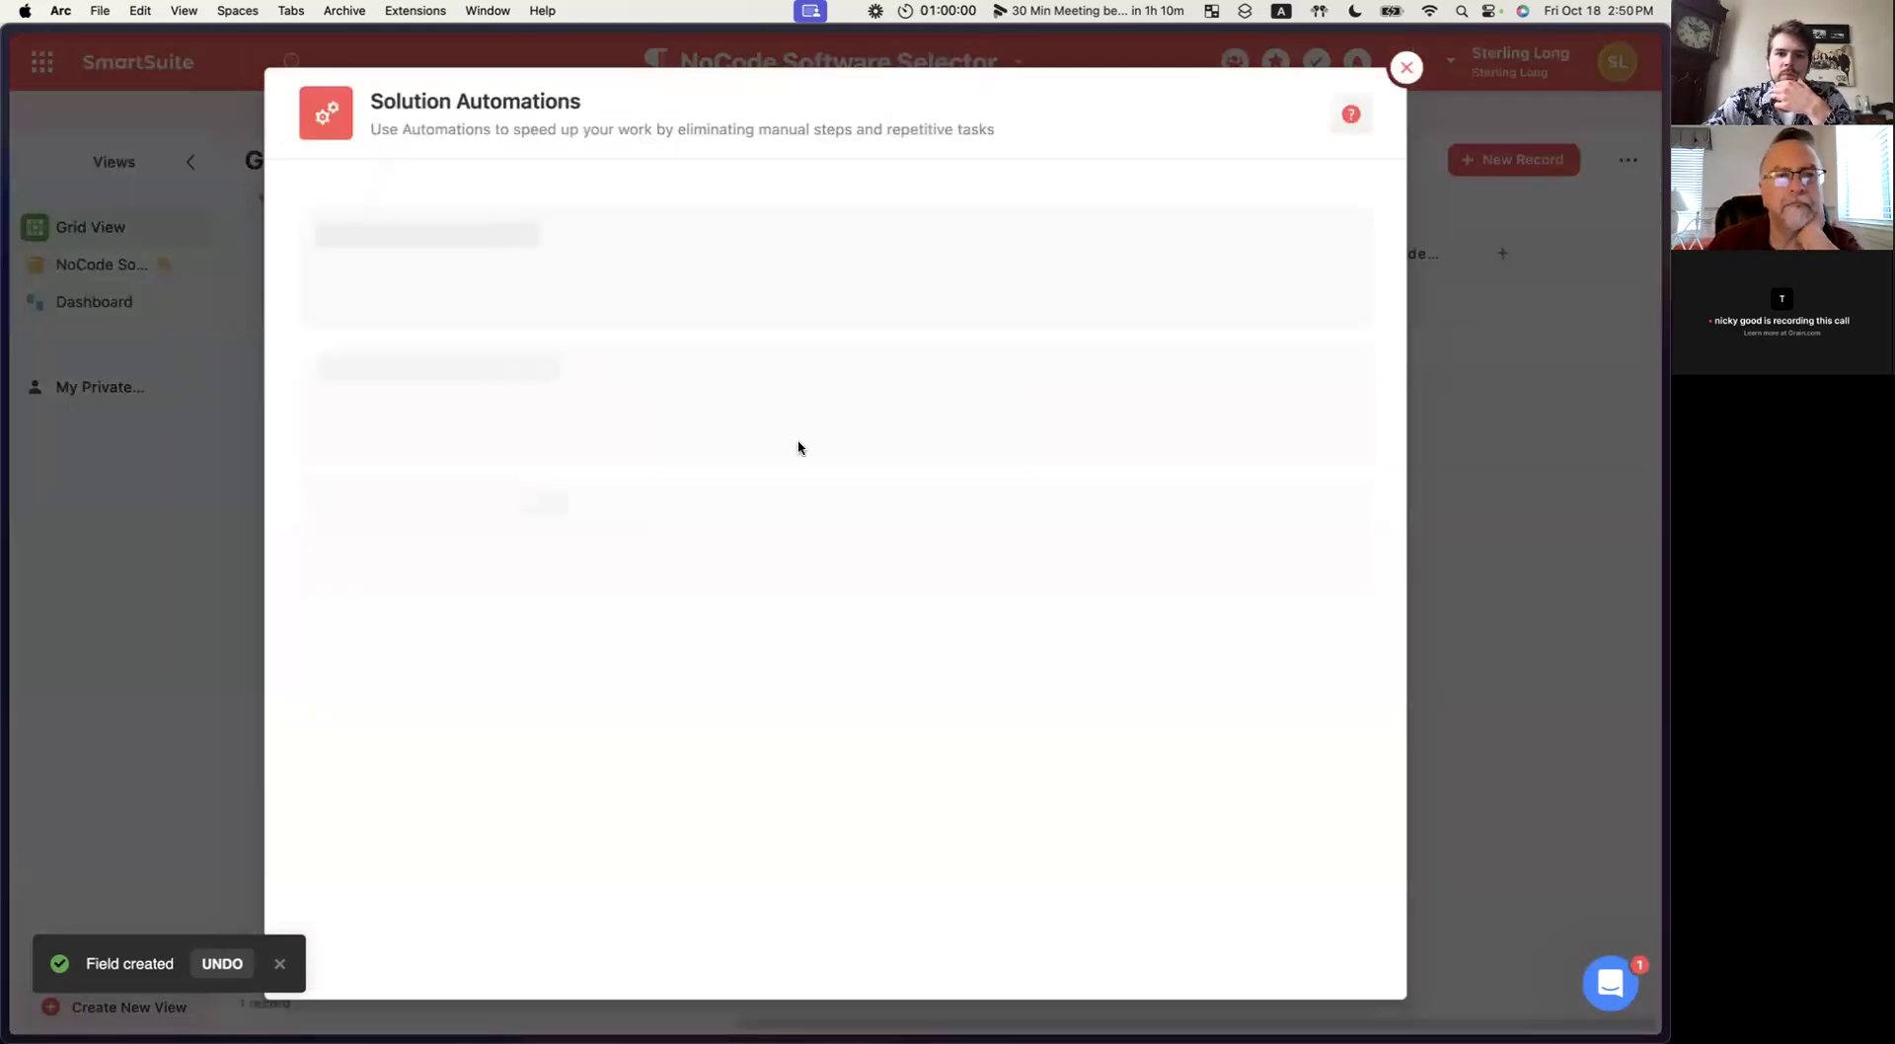
{"action": "left_click", "coordinate": [728, 307]}
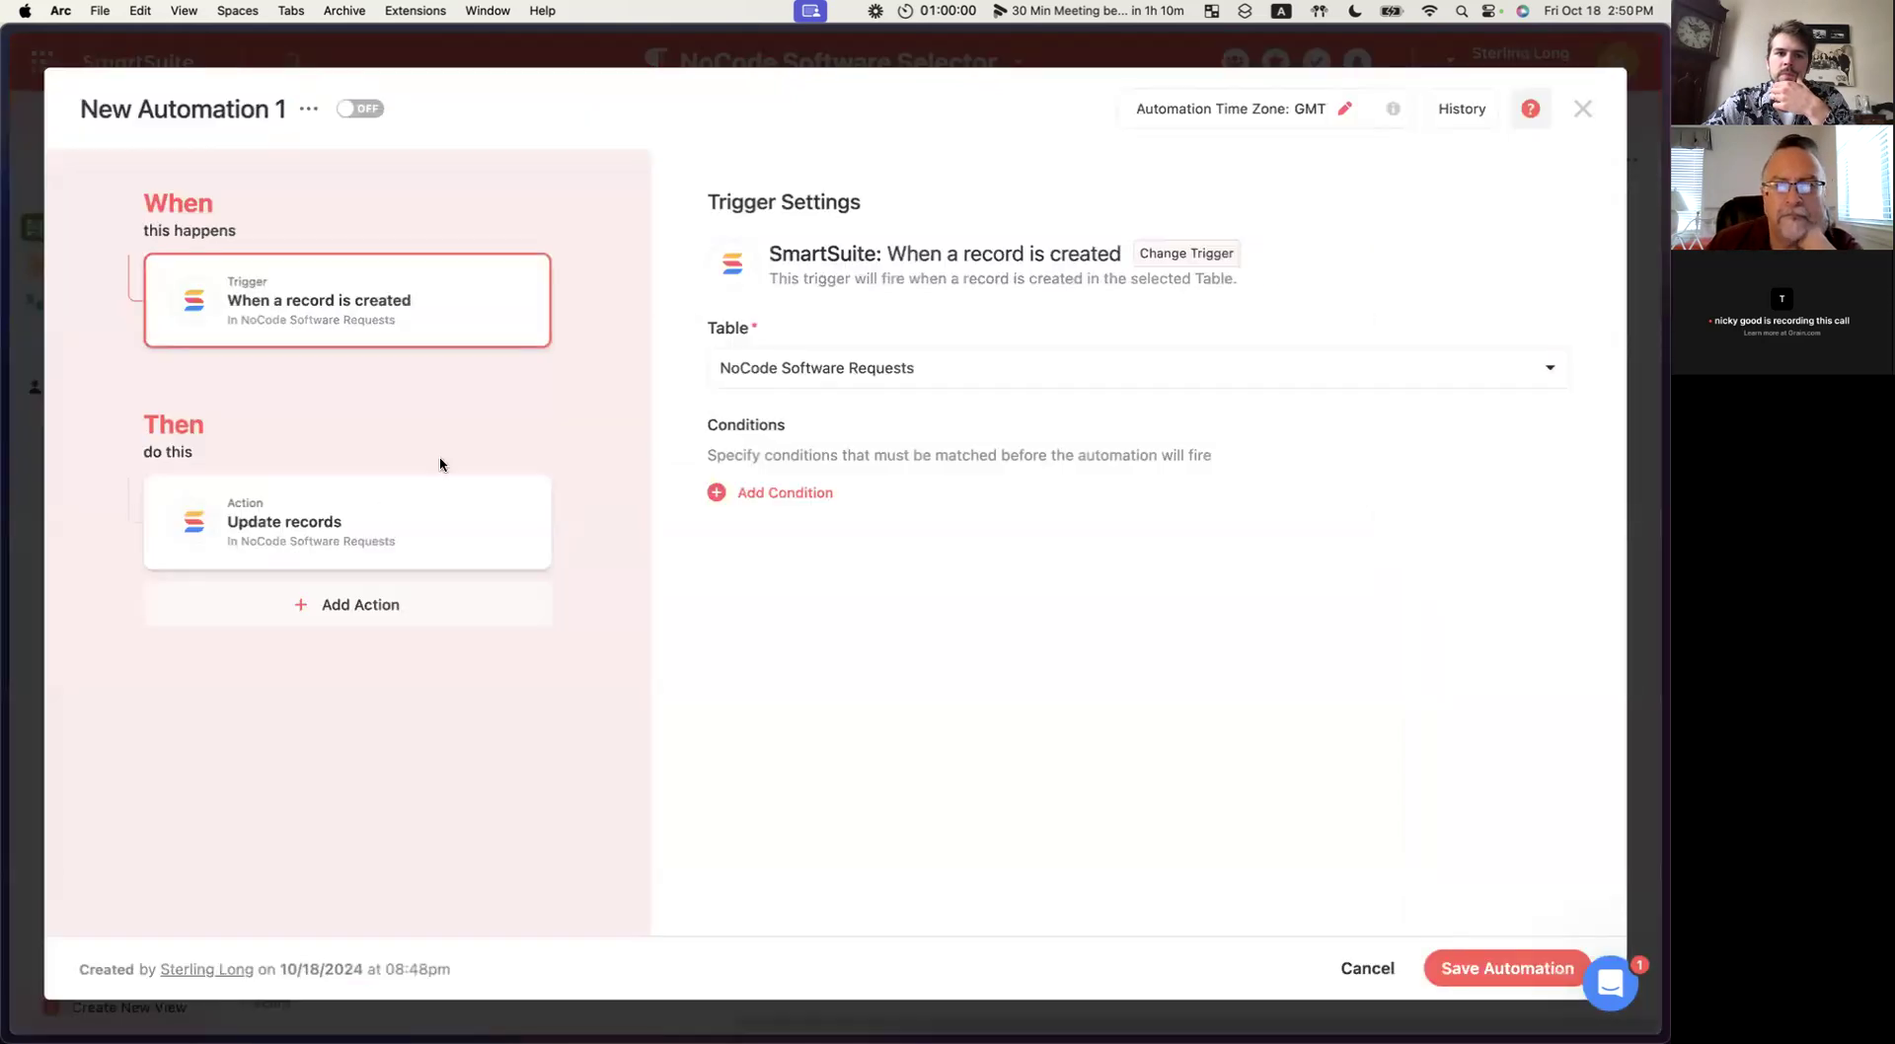
{"action": "left_click", "coordinate": [373, 518]}
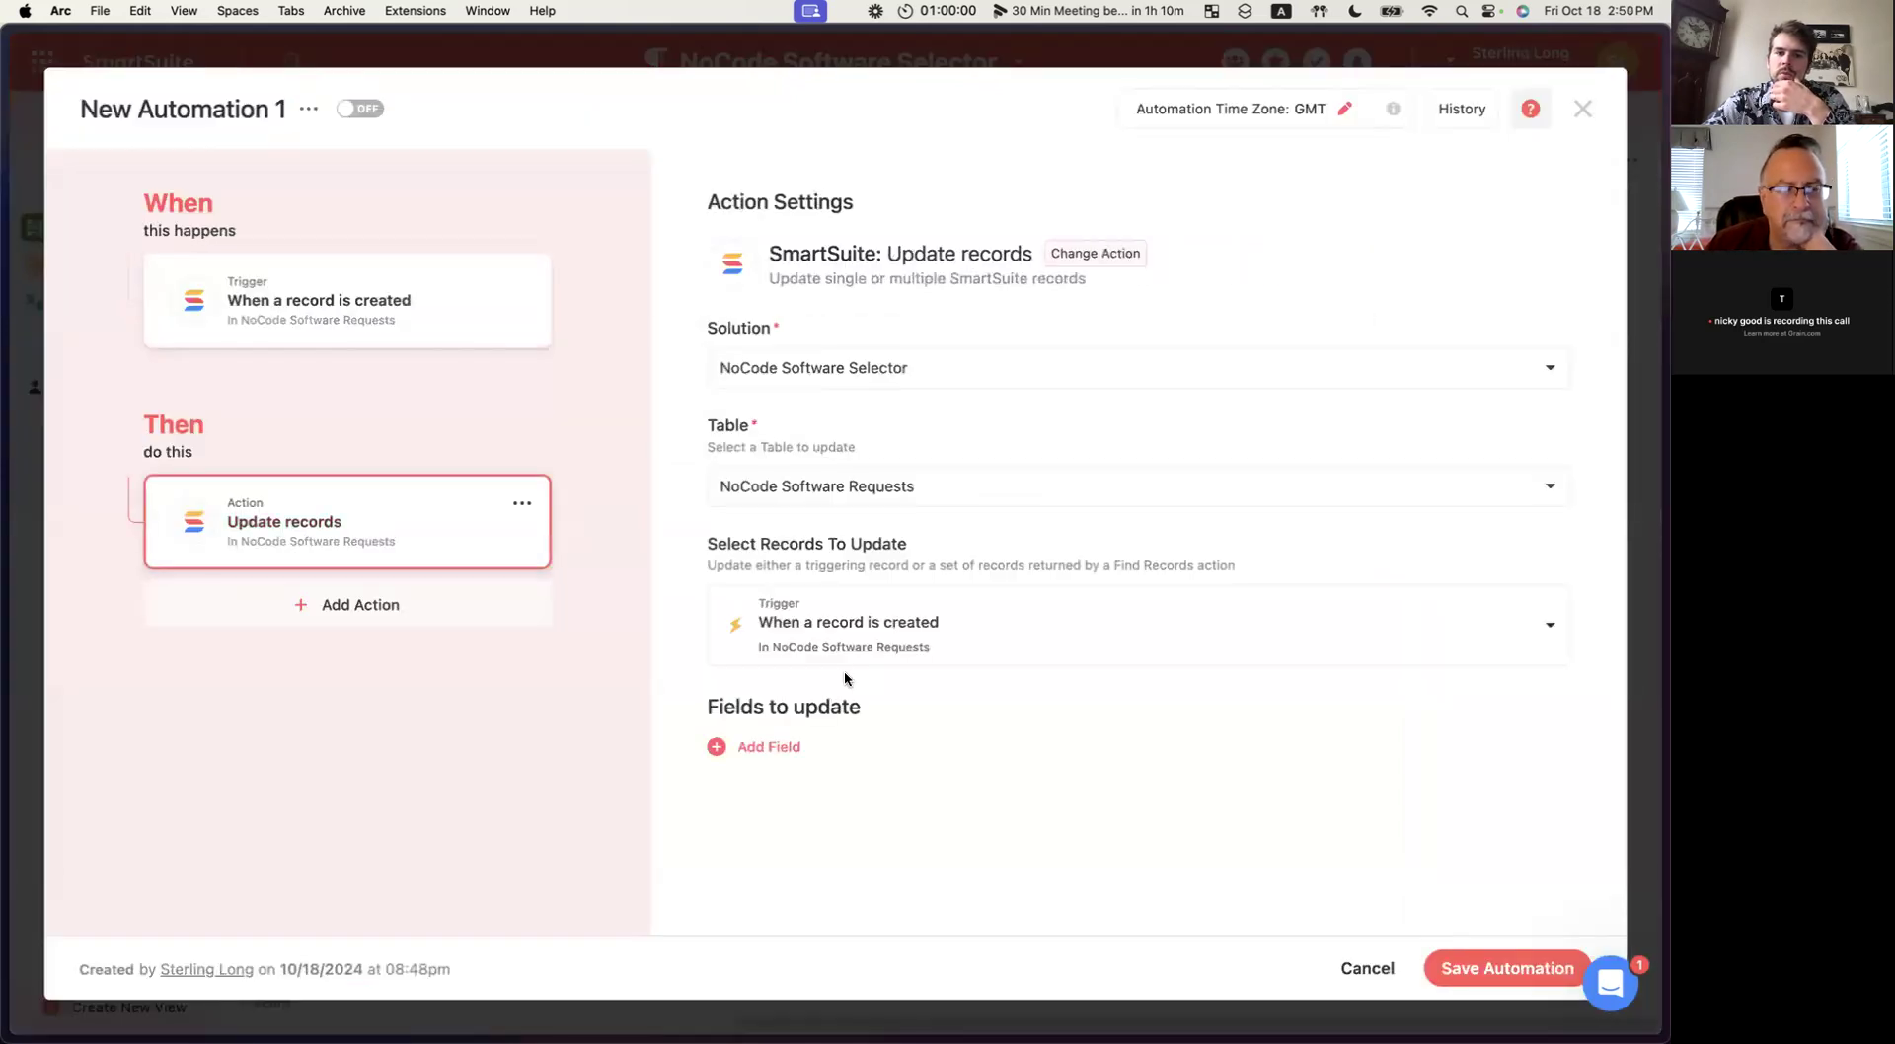
{"action": "left_click", "coordinate": [776, 747]}
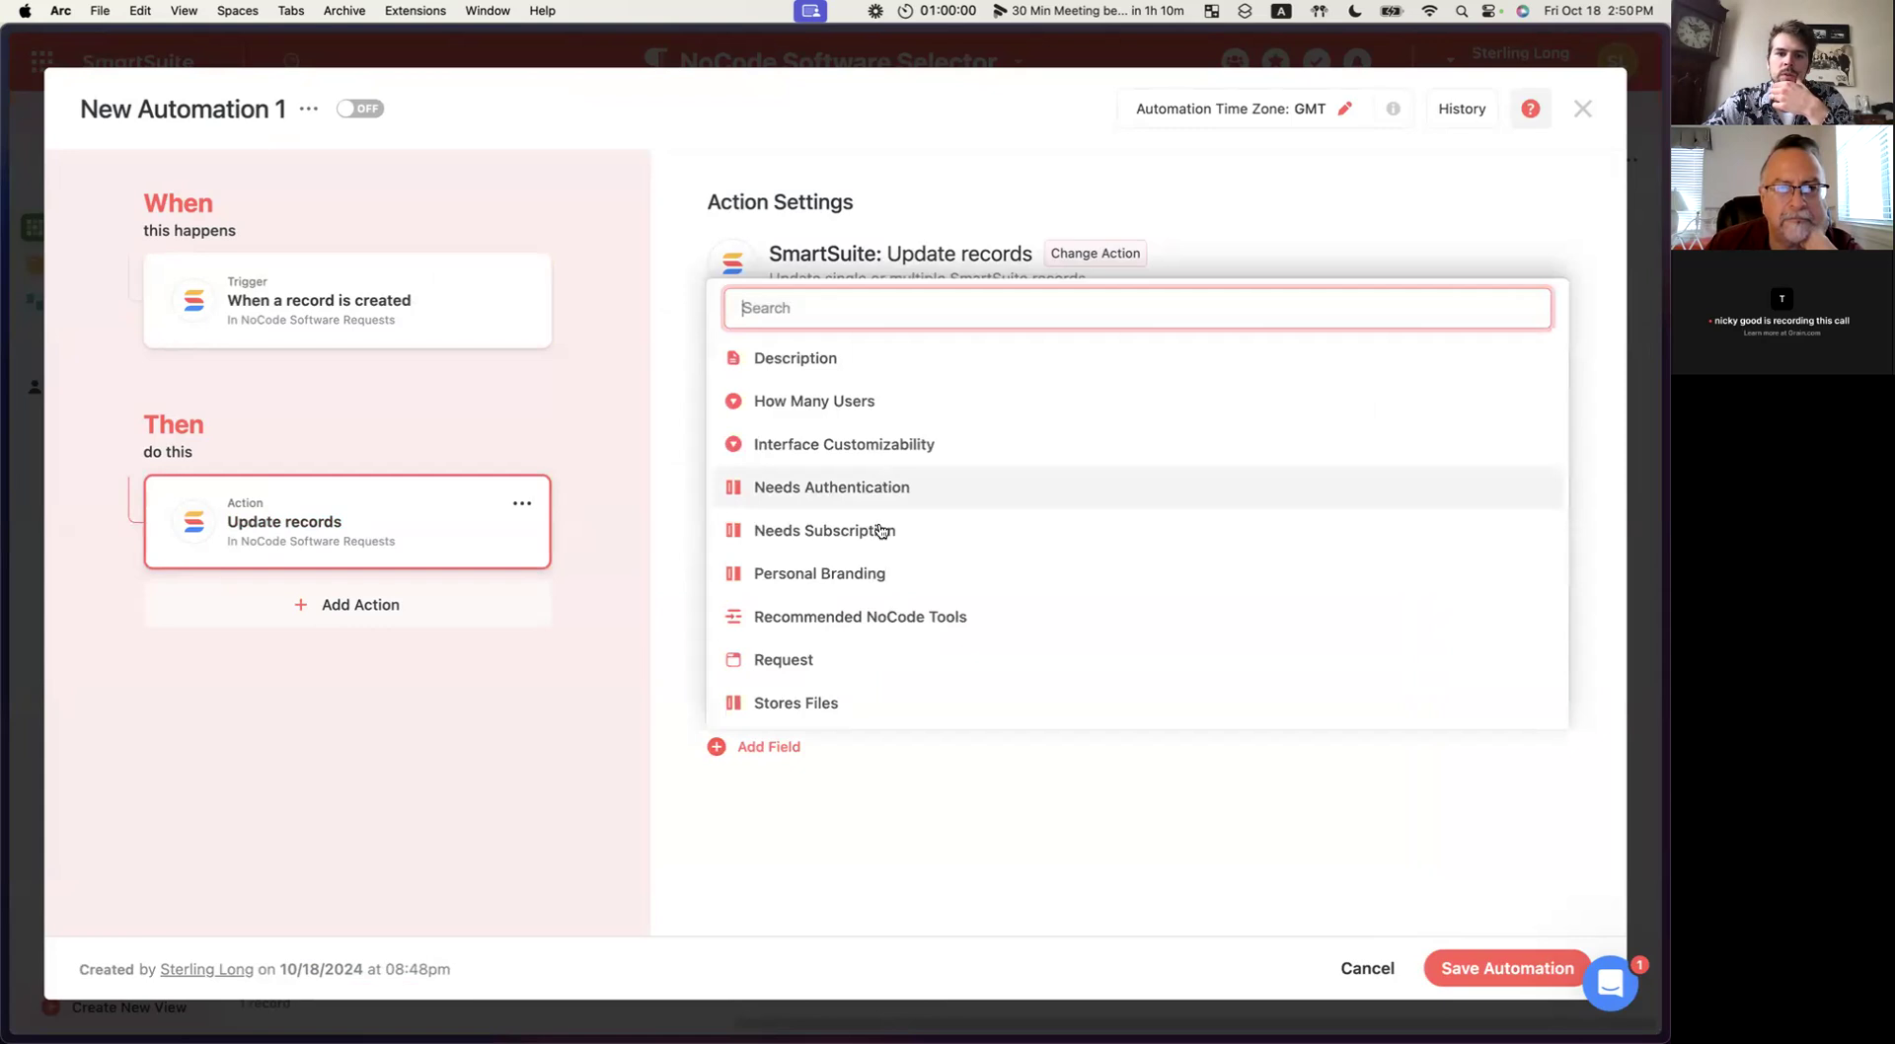
{"action": "left_click", "coordinate": [859, 617]}
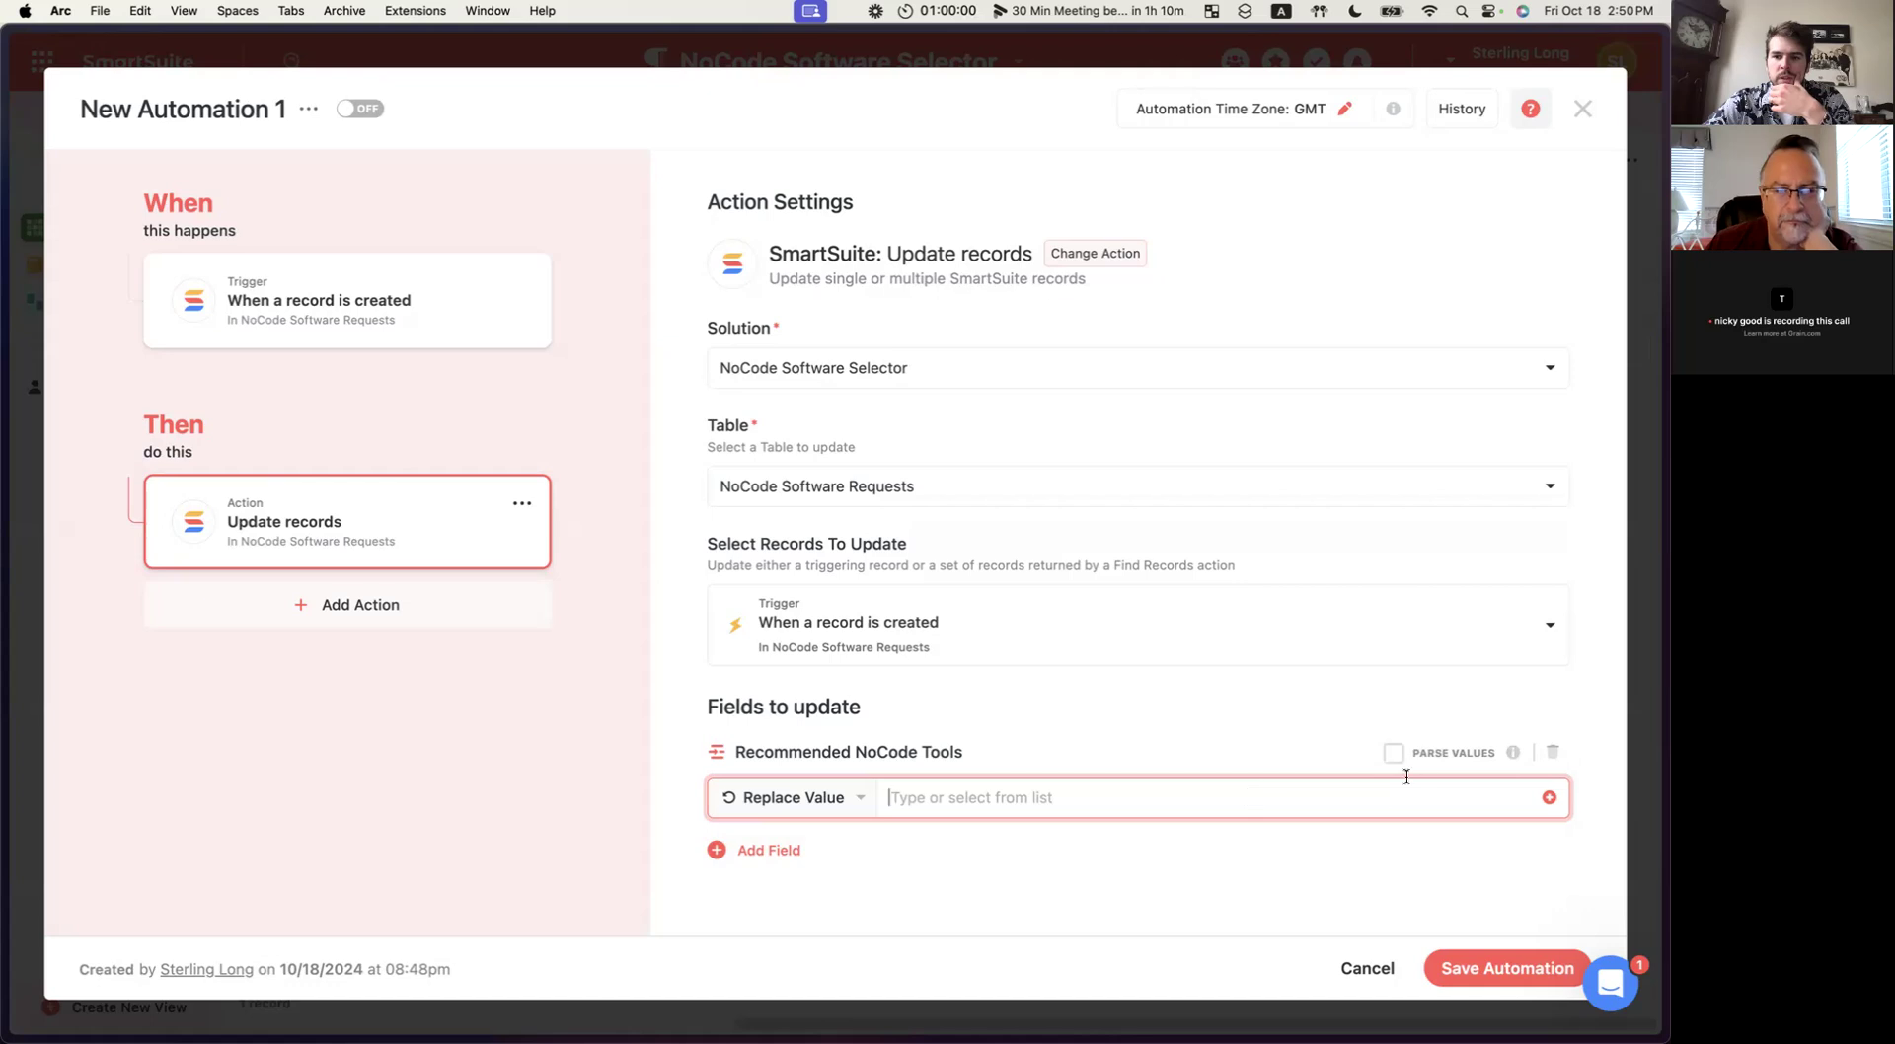
{"action": "left_click", "coordinate": [1549, 797]}
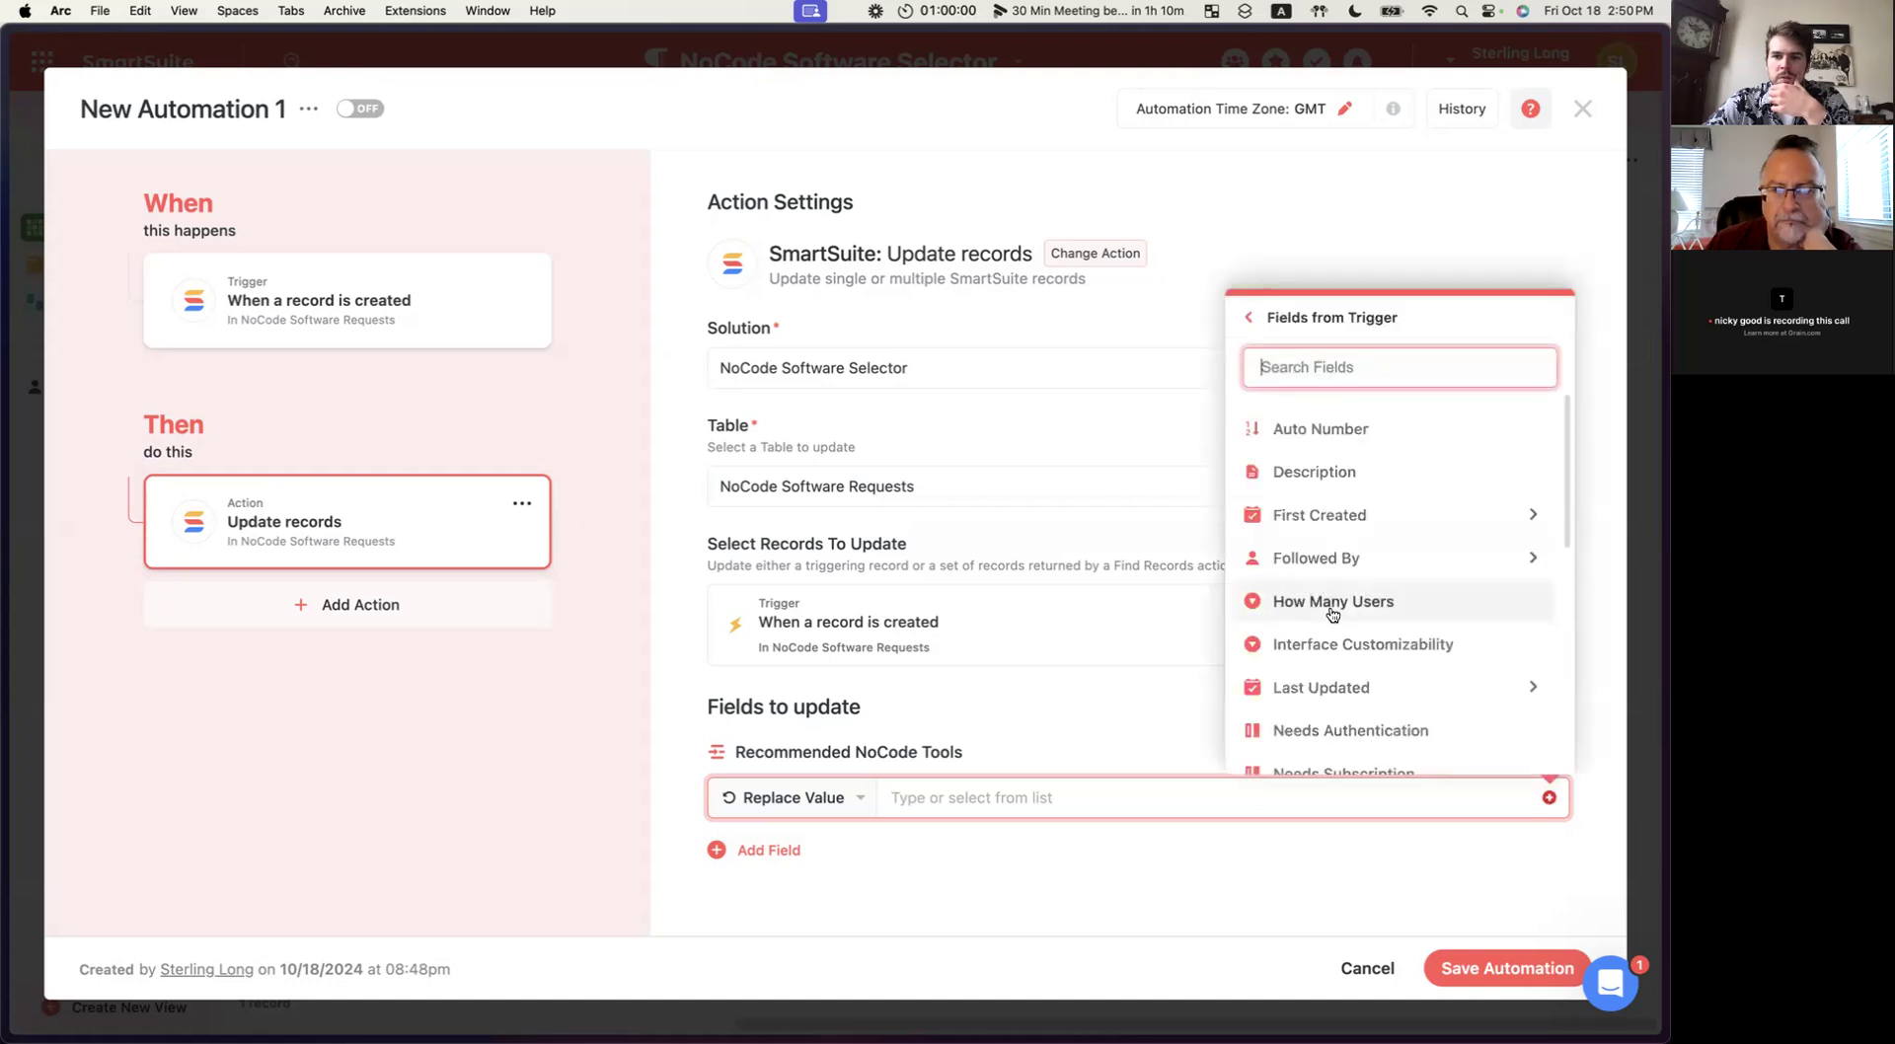
{"action": "scroll", "coordinate": [1332, 614], "scroll_direction": "down", "scroll_amount": 5}
{"action": "scroll", "coordinate": [1333, 615], "scroll_direction": "up", "scroll_amount": 5}
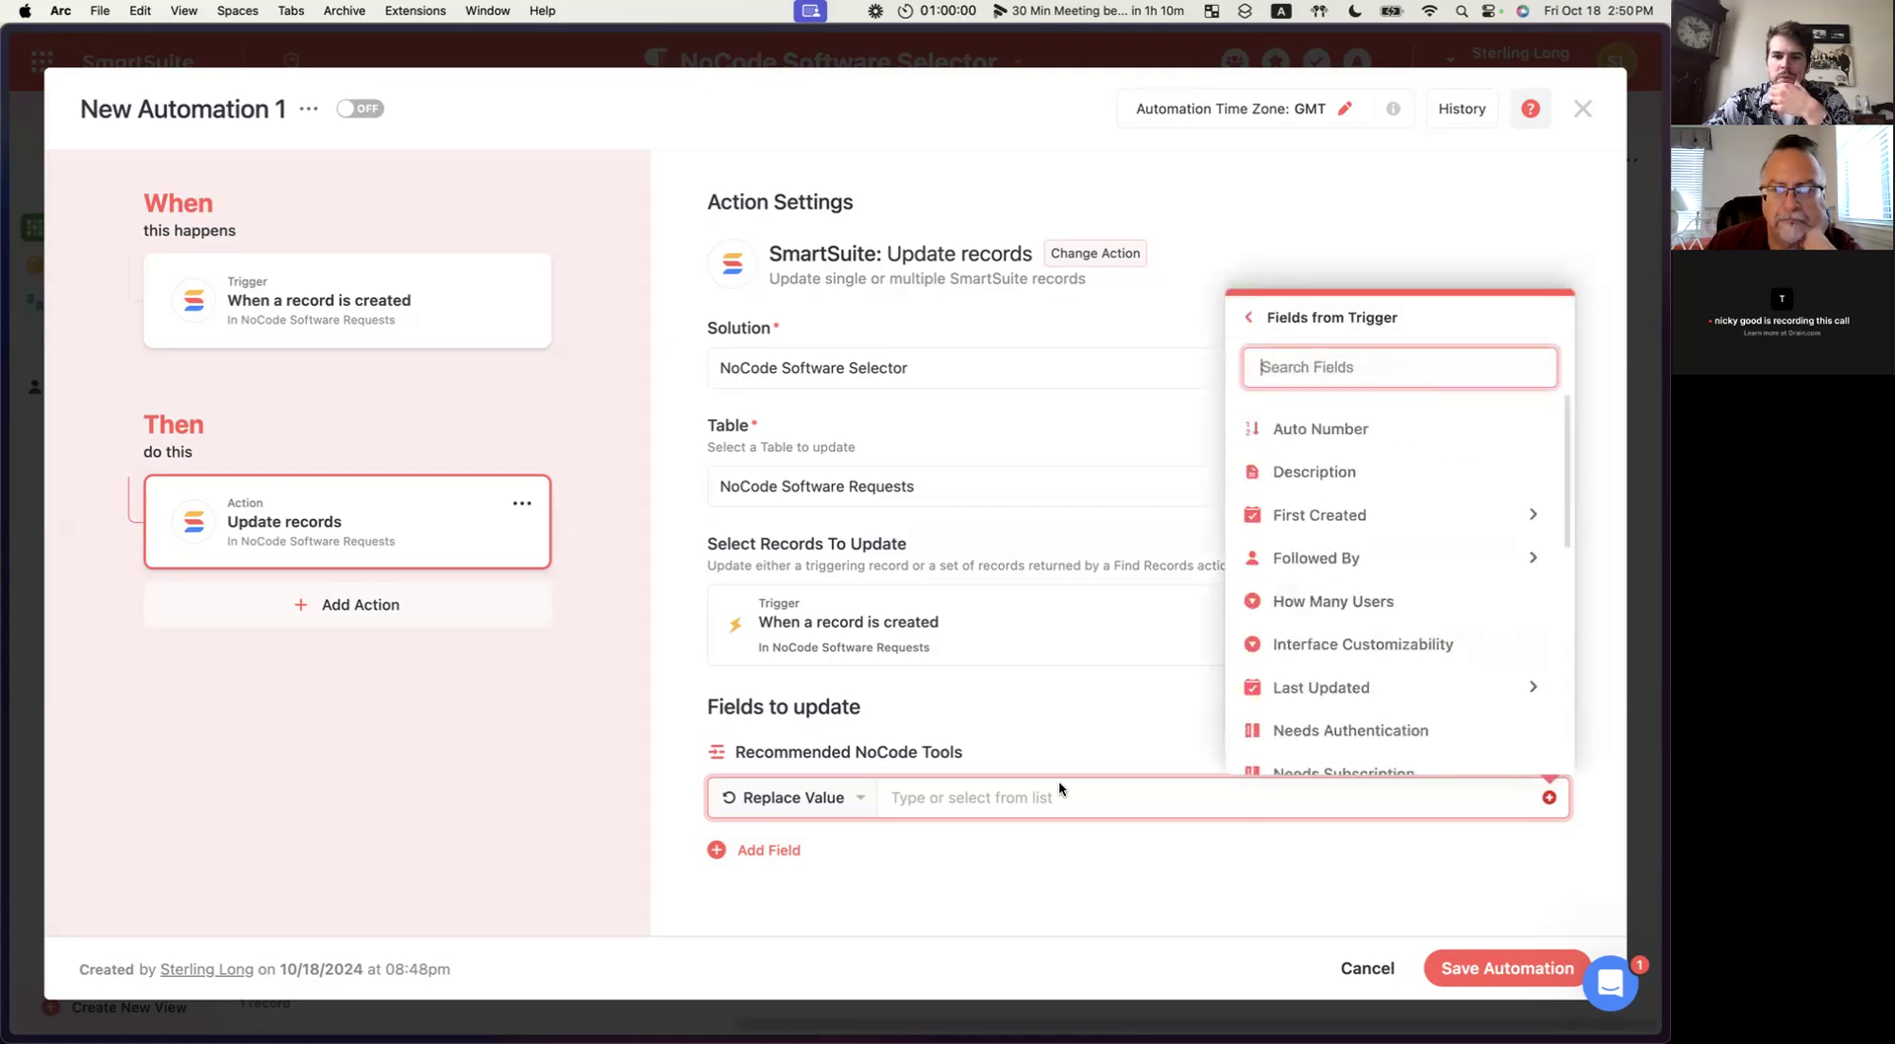
{"action": "left_click", "coordinate": [1023, 799]}
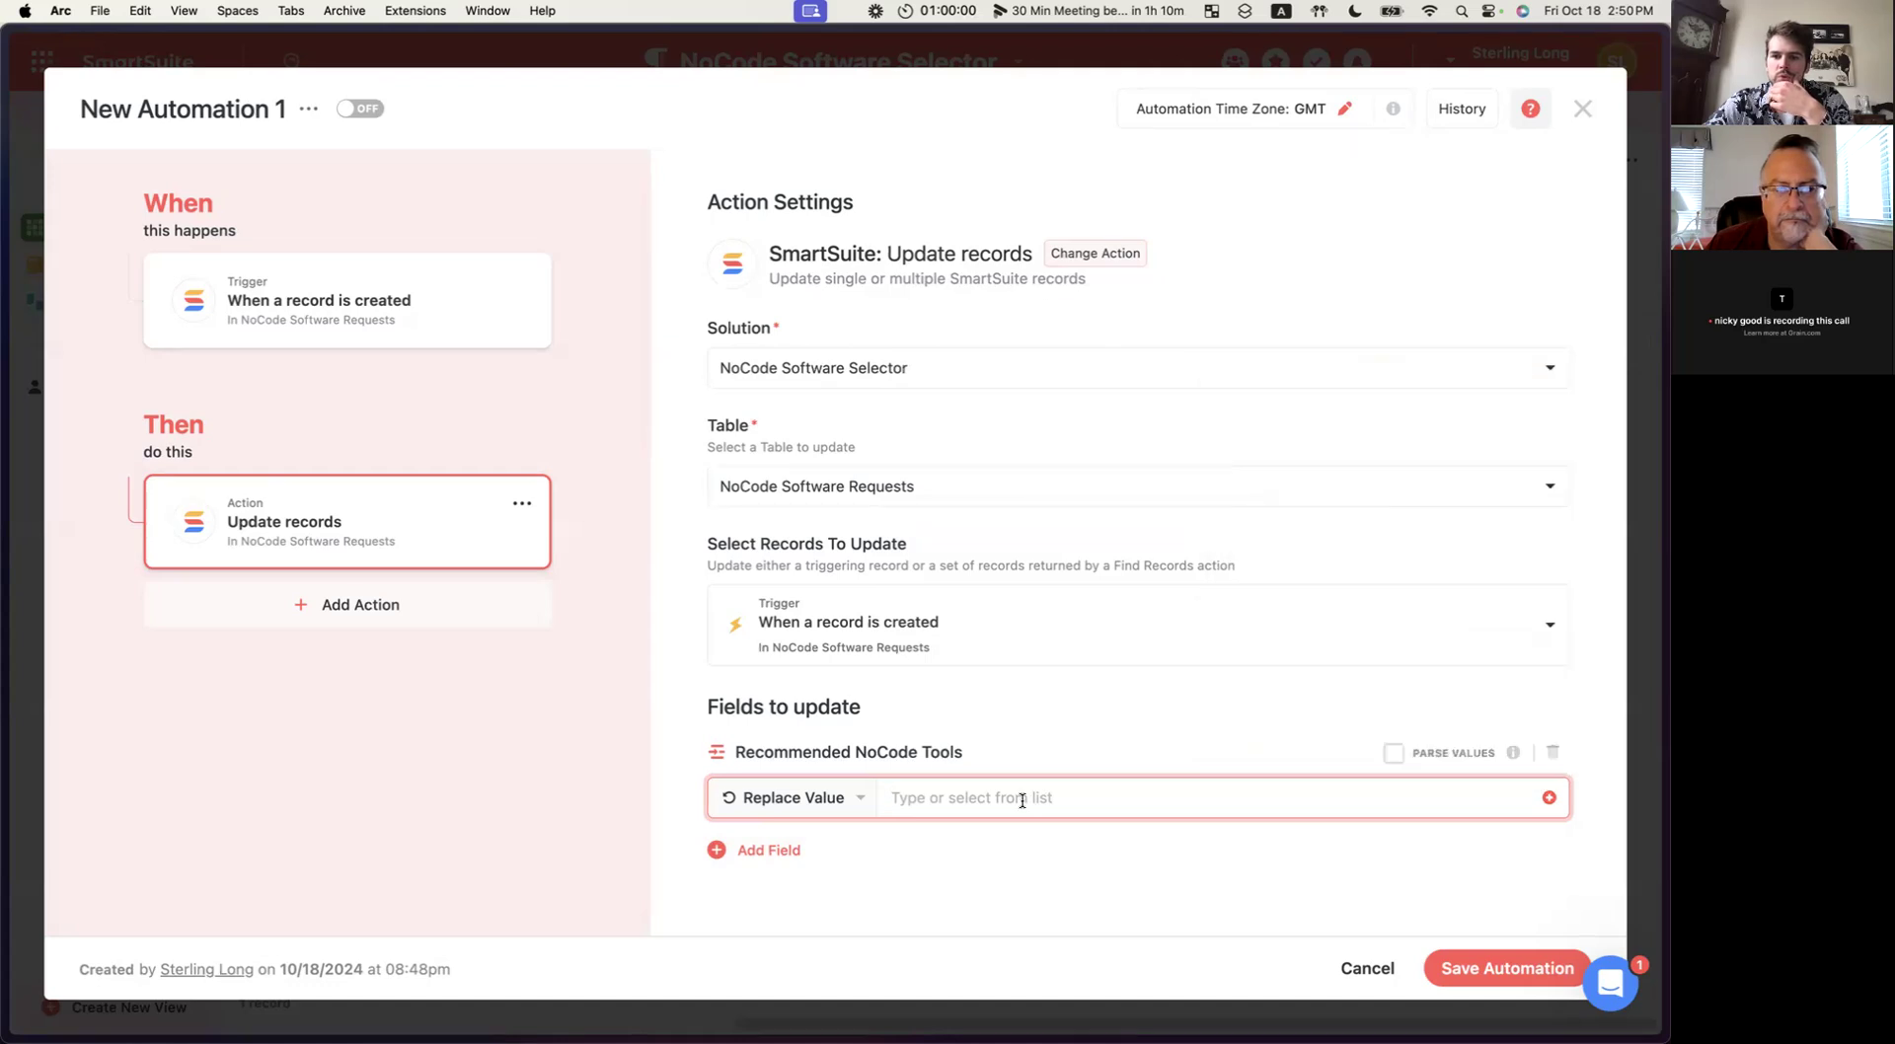
{"action": "mouse_move", "coordinate": [1516, 756]}
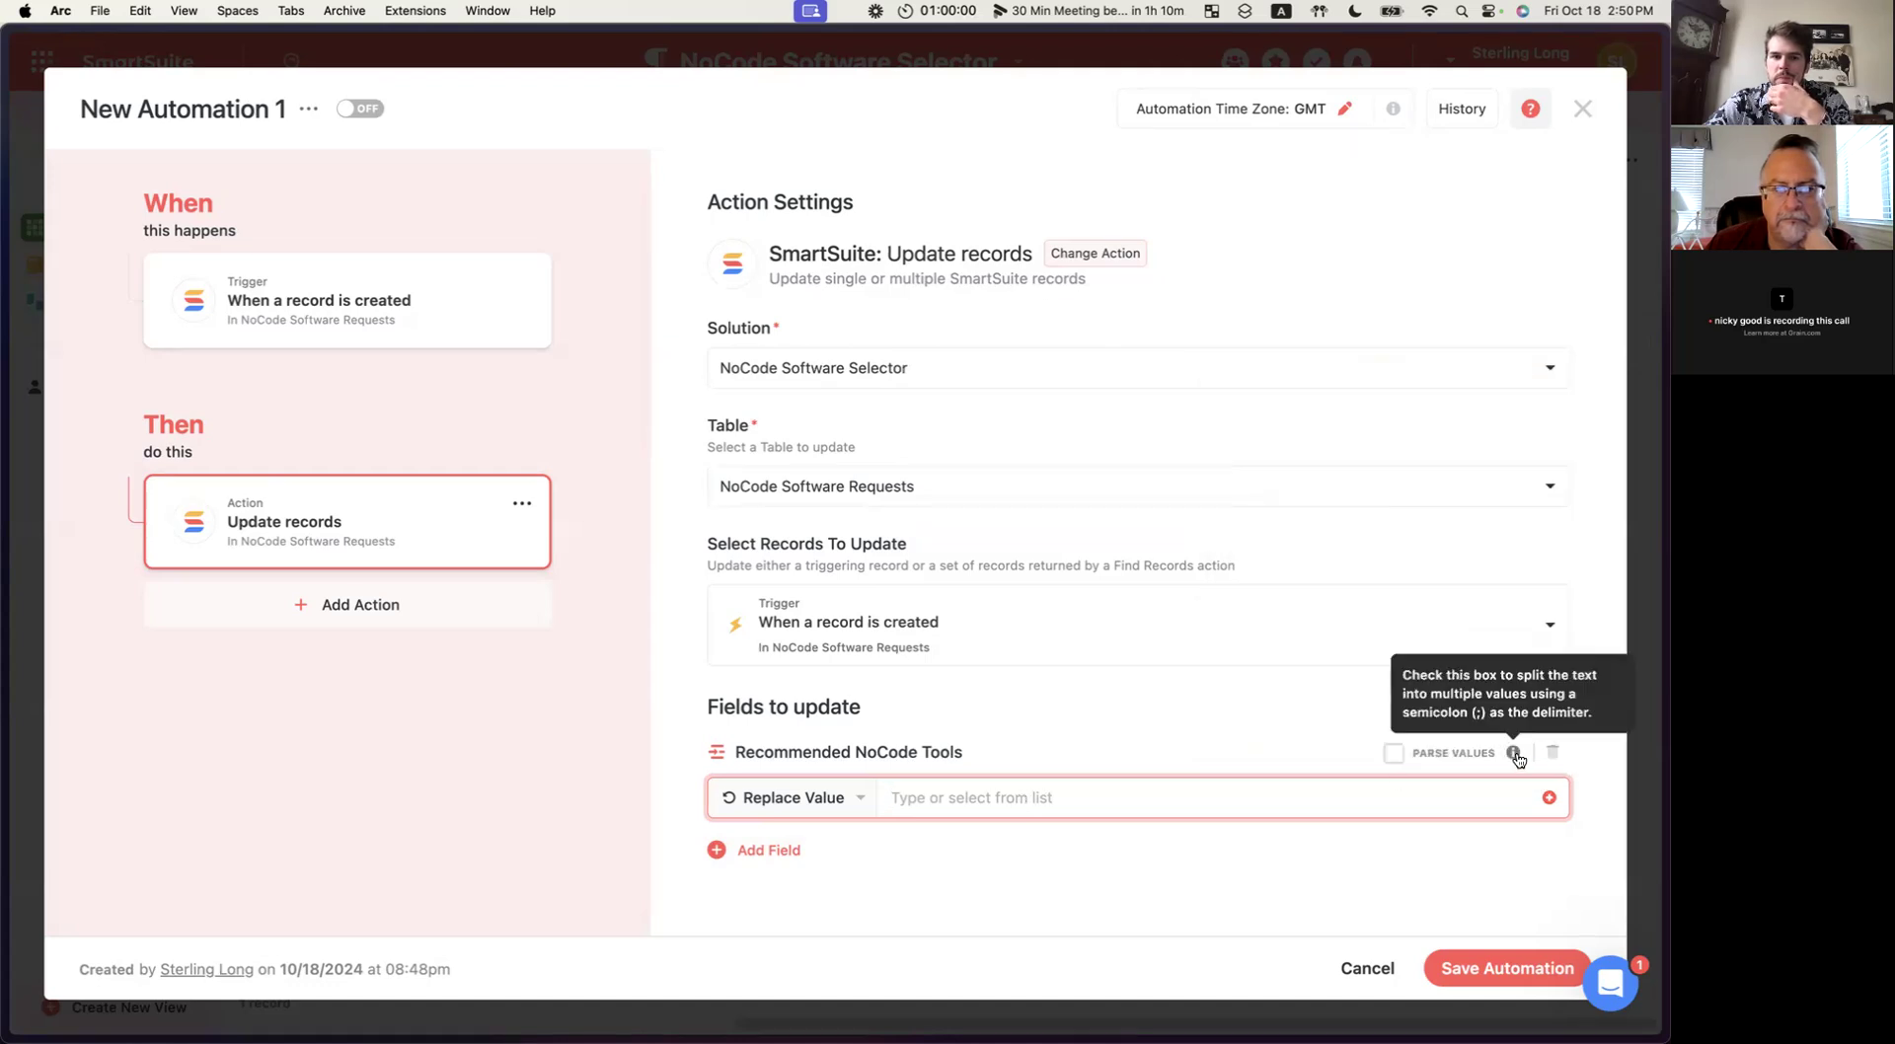
Add a Find records action to the automation that searches the NoCode Tools table.
{"action": "left_click", "coordinate": [513, 626]}
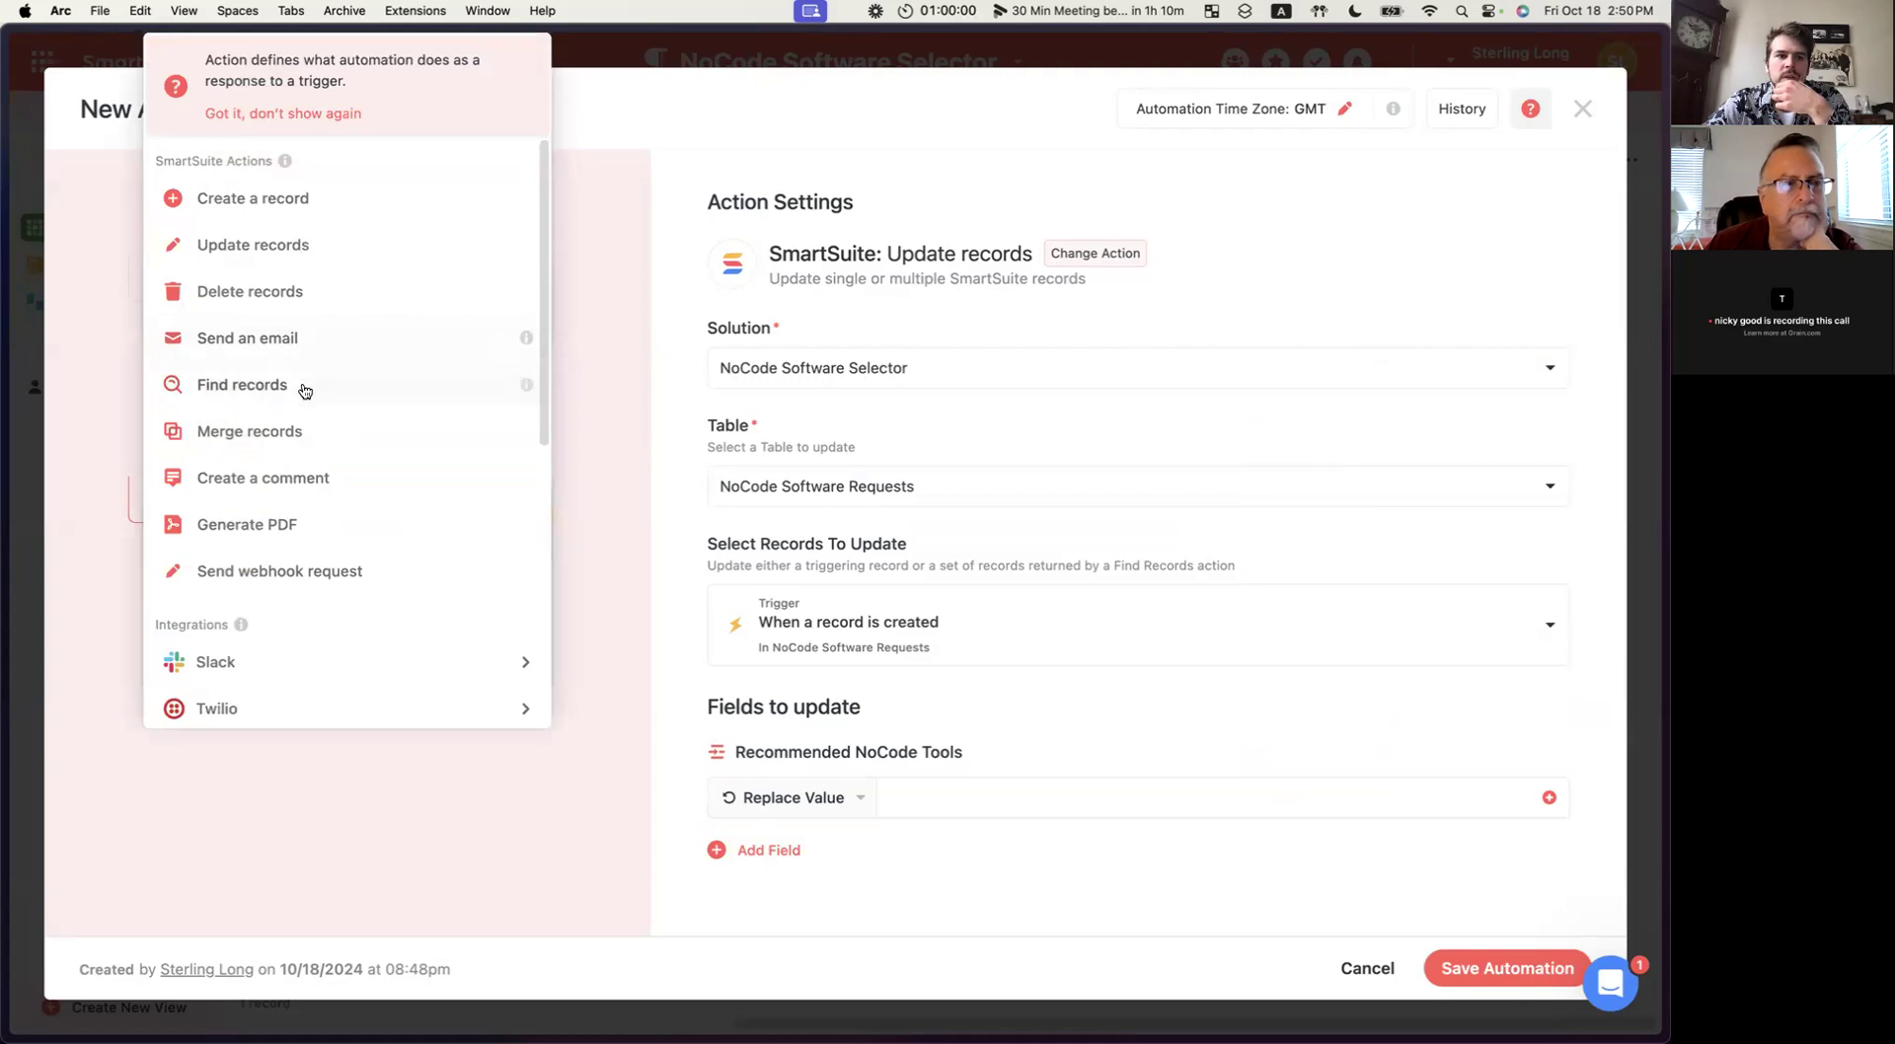
{"action": "left_click", "coordinate": [242, 384]}
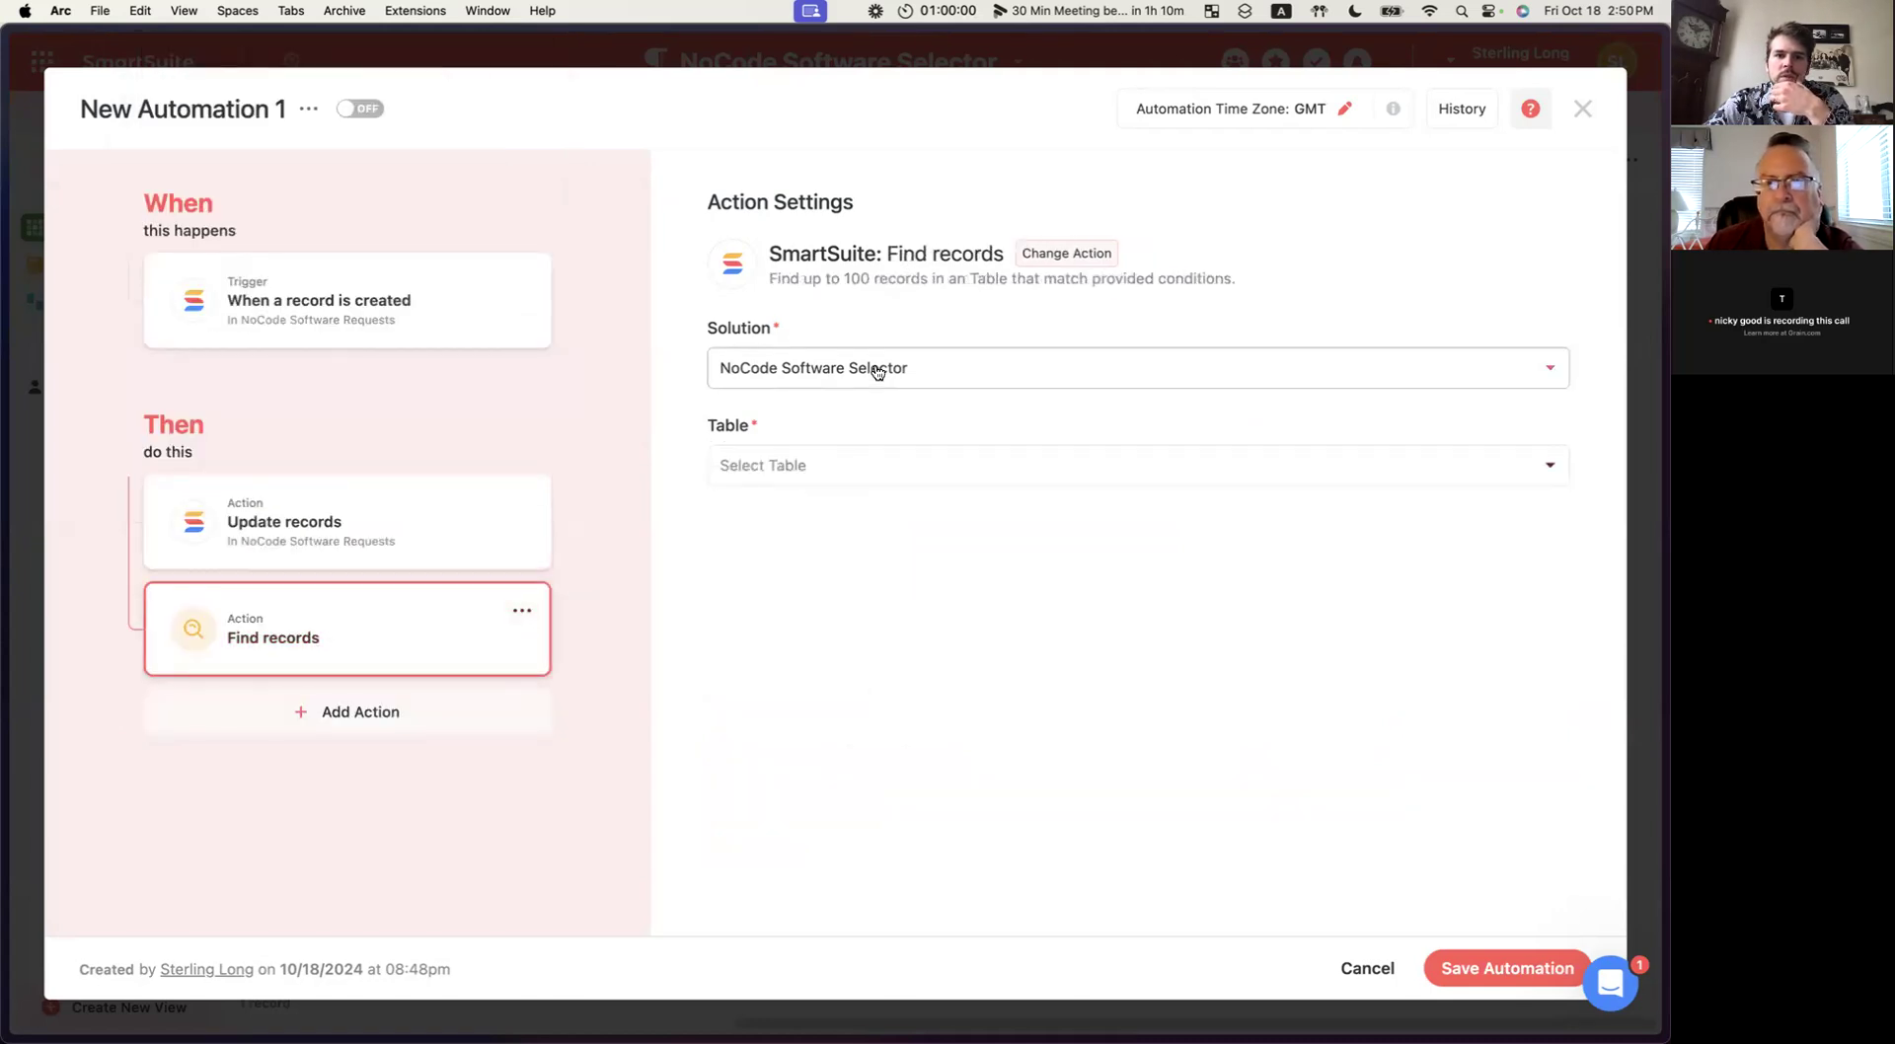
{"action": "left_click", "coordinate": [829, 471]}
{"action": "left_click", "coordinate": [802, 562]}
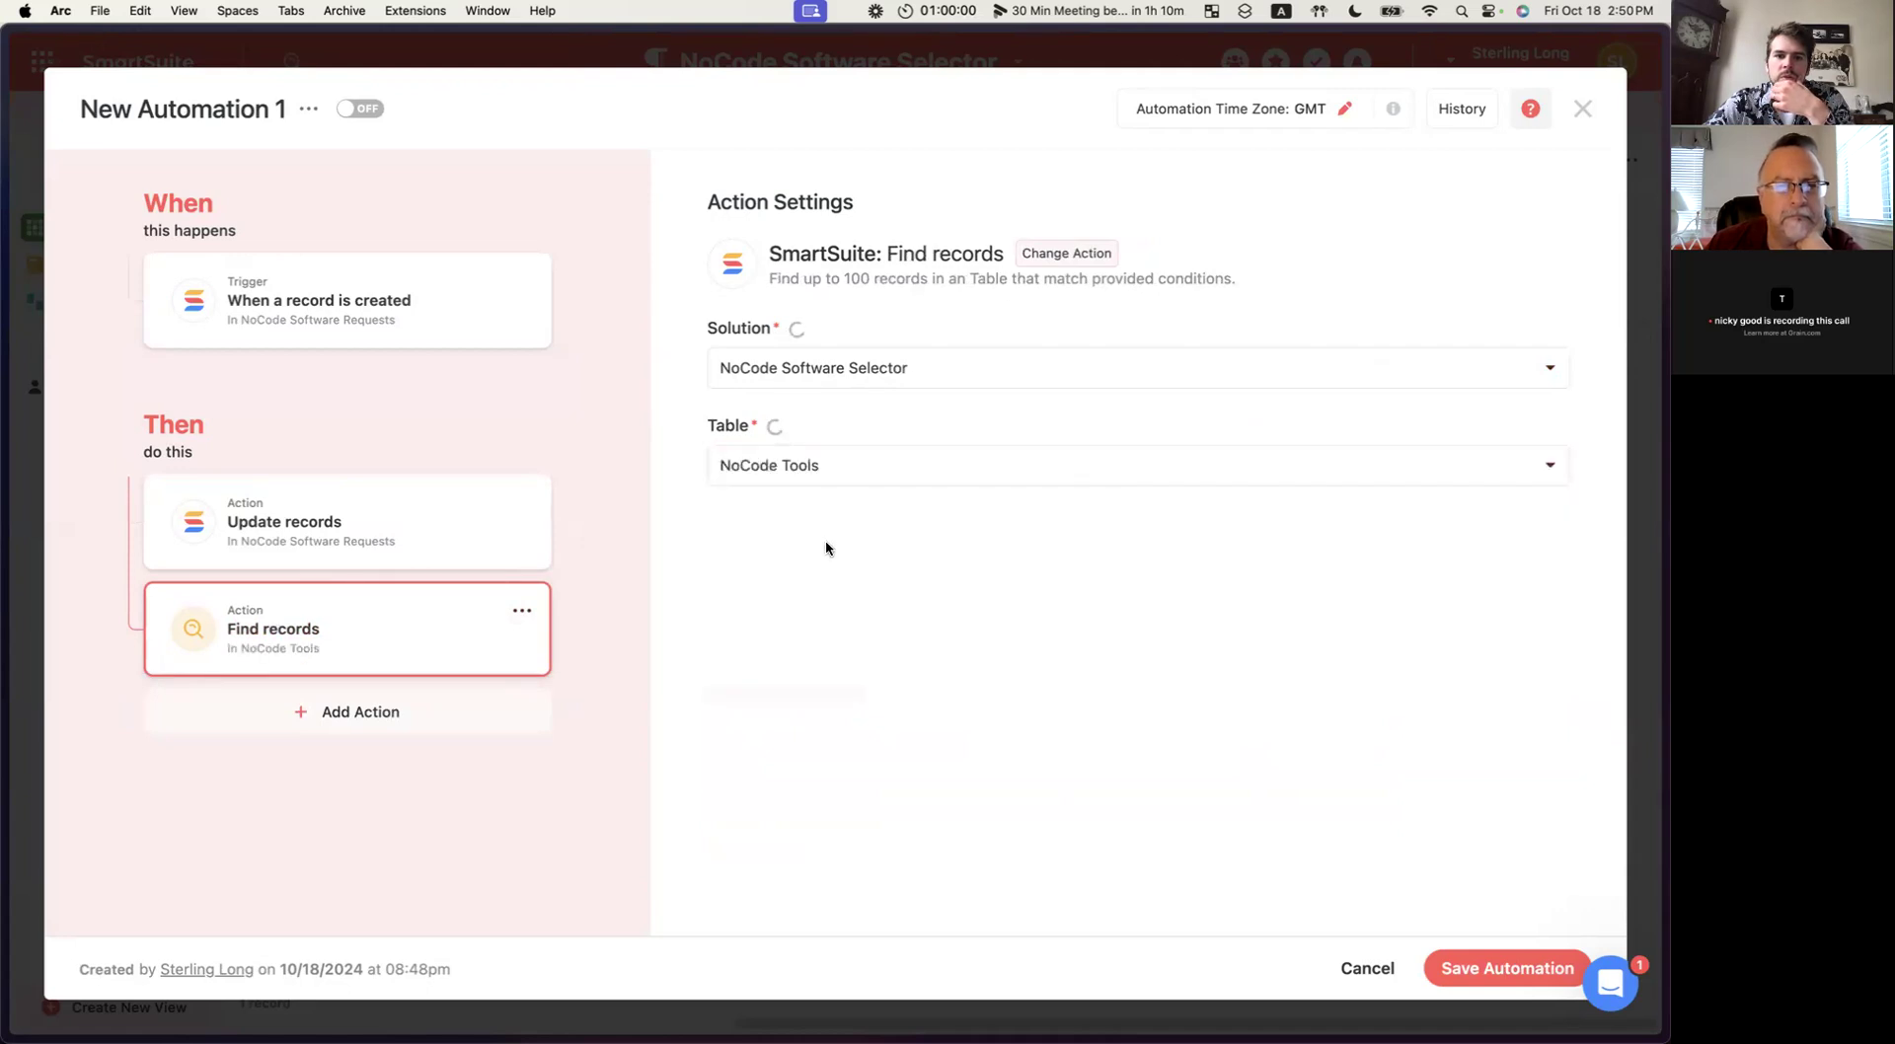
Limit the Find records search to 5 records and check the fields available for sorting.
{"action": "scroll", "coordinate": [853, 615], "scroll_direction": "down", "scroll_amount": 1}
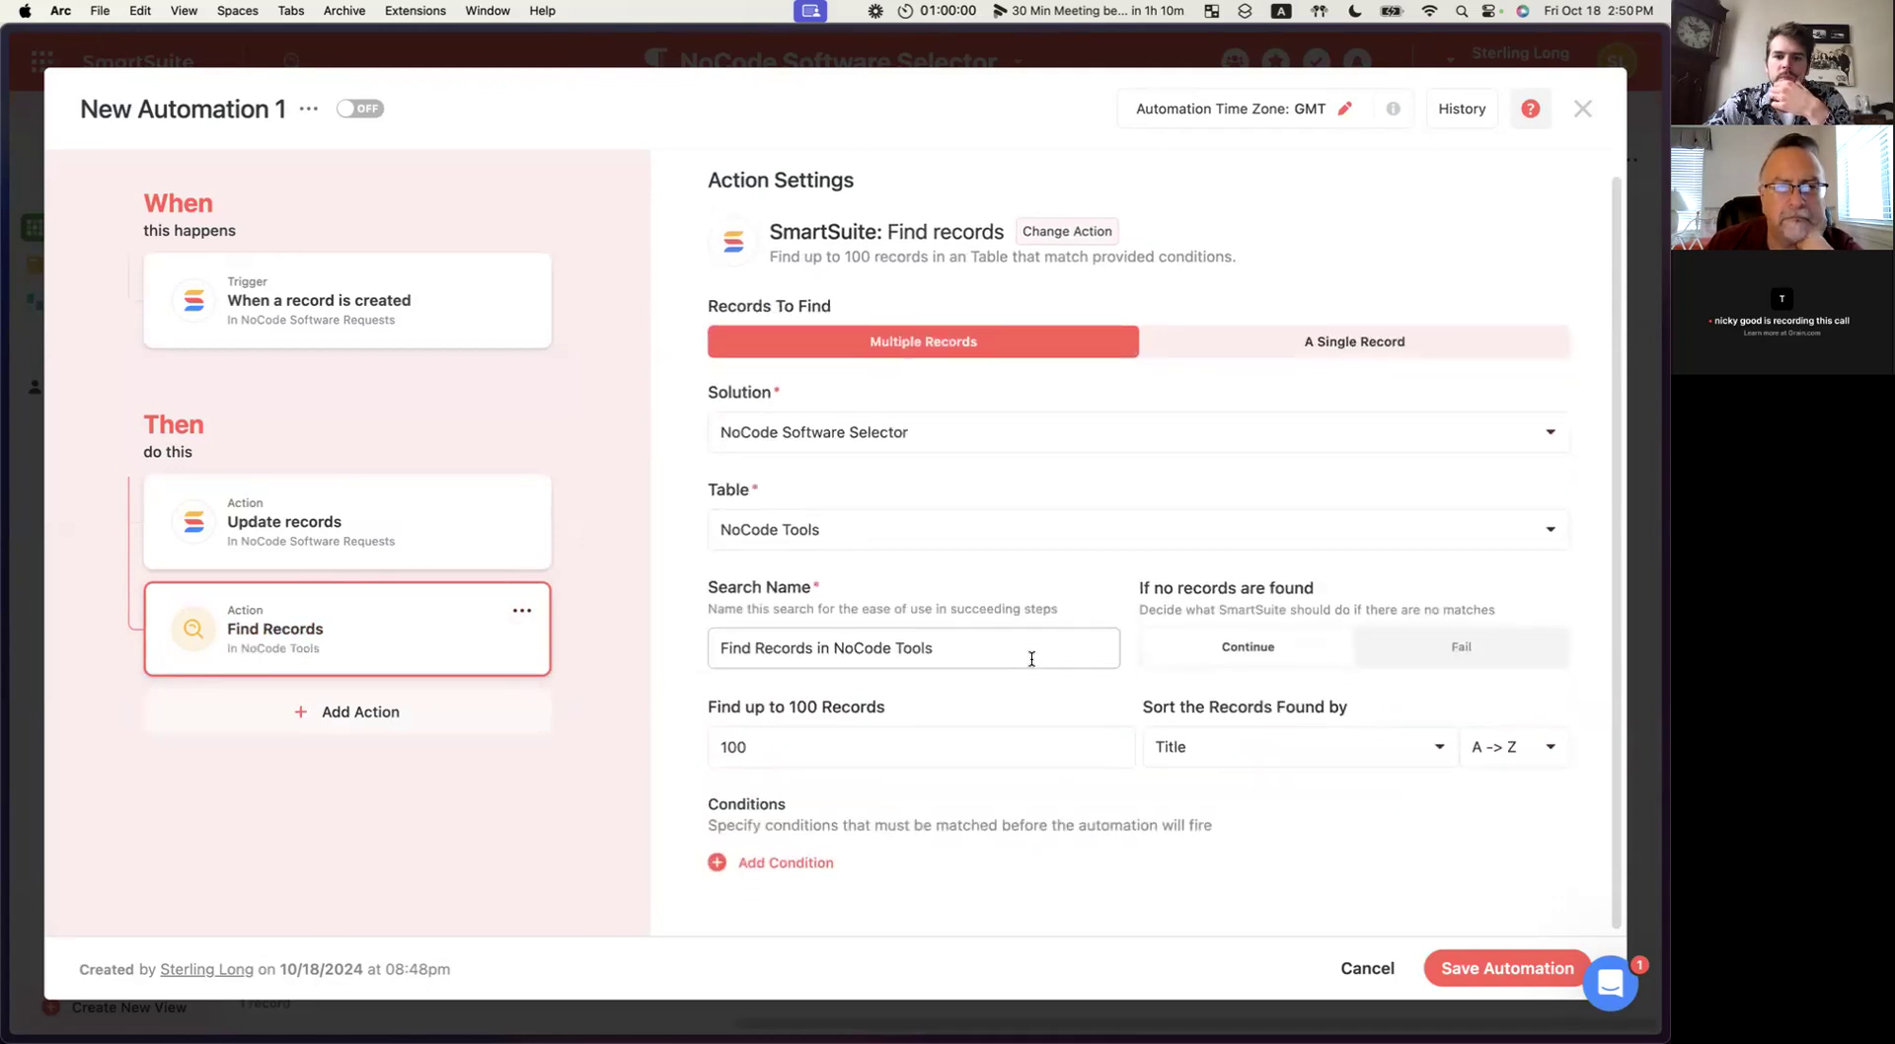
{"action": "left_click", "coordinate": [849, 746]}
{"action": "double_click", "coordinate": [849, 747]}
{"action": "type", "text": "5"}
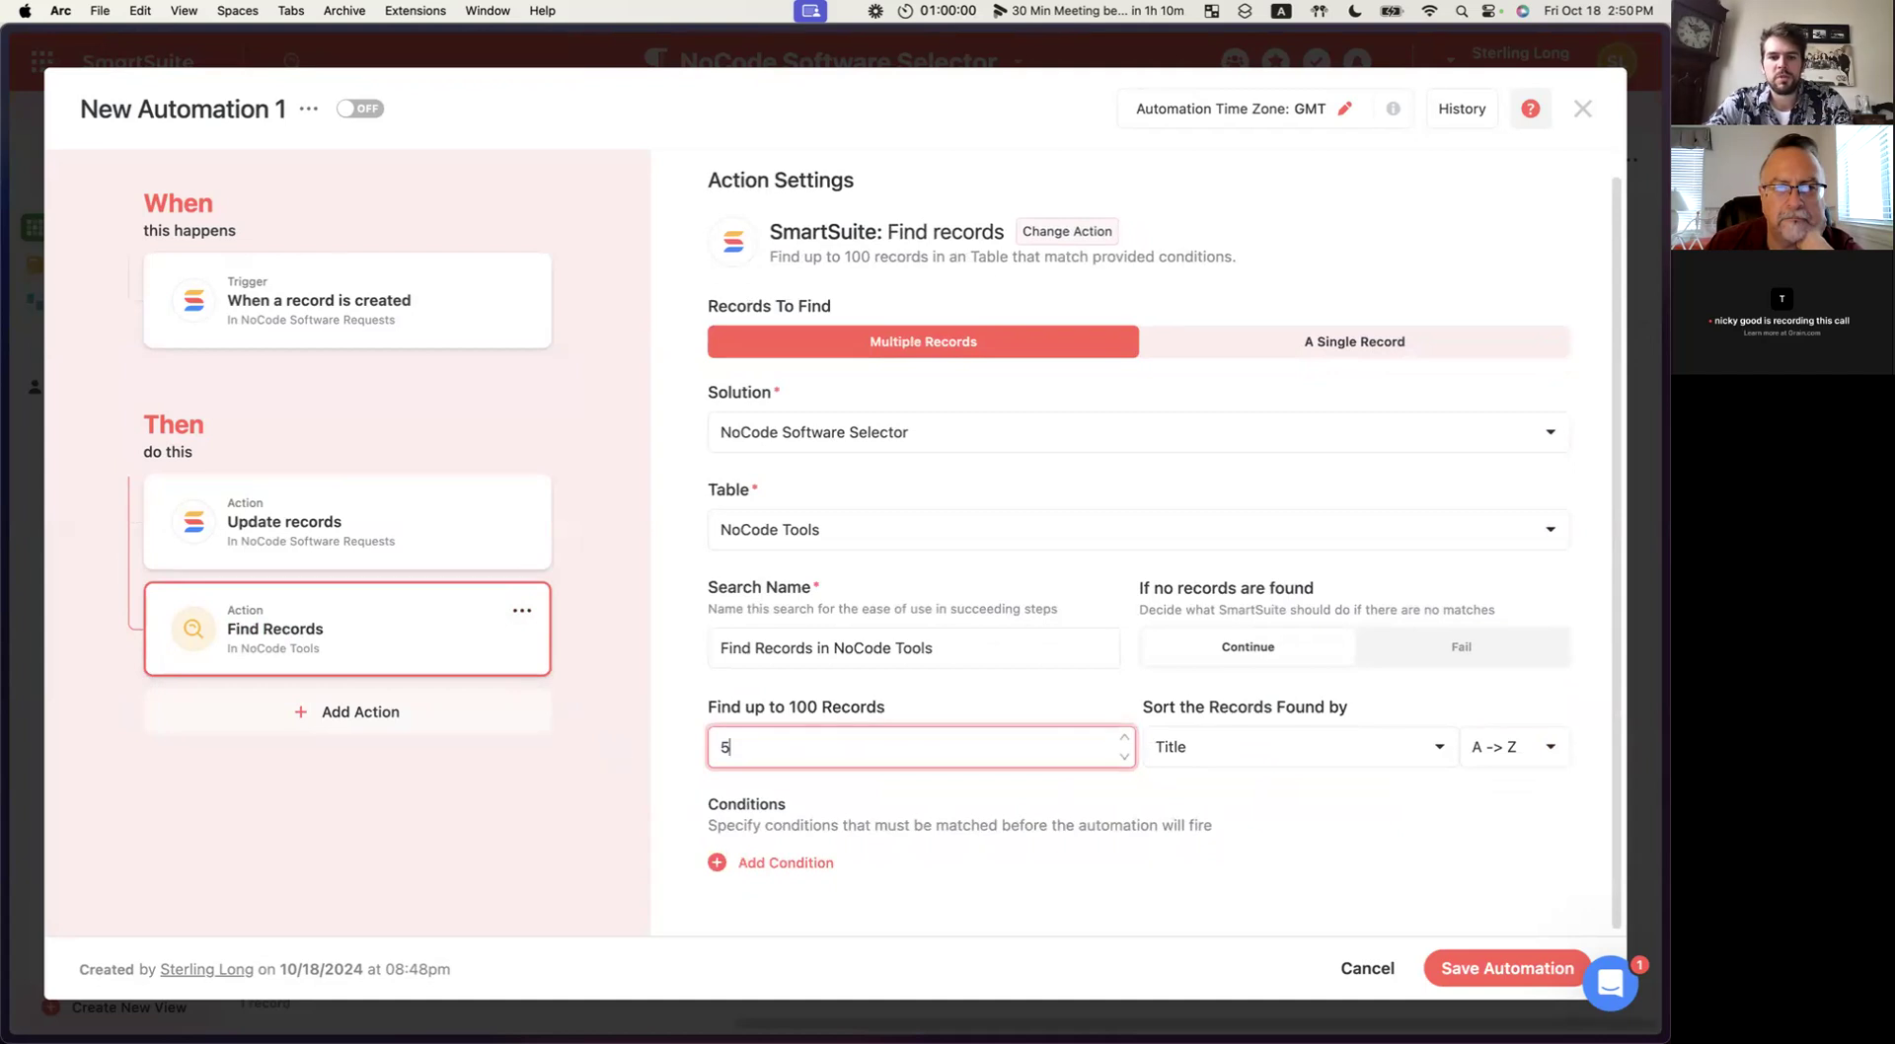
{"action": "left_click", "coordinate": [847, 677]}
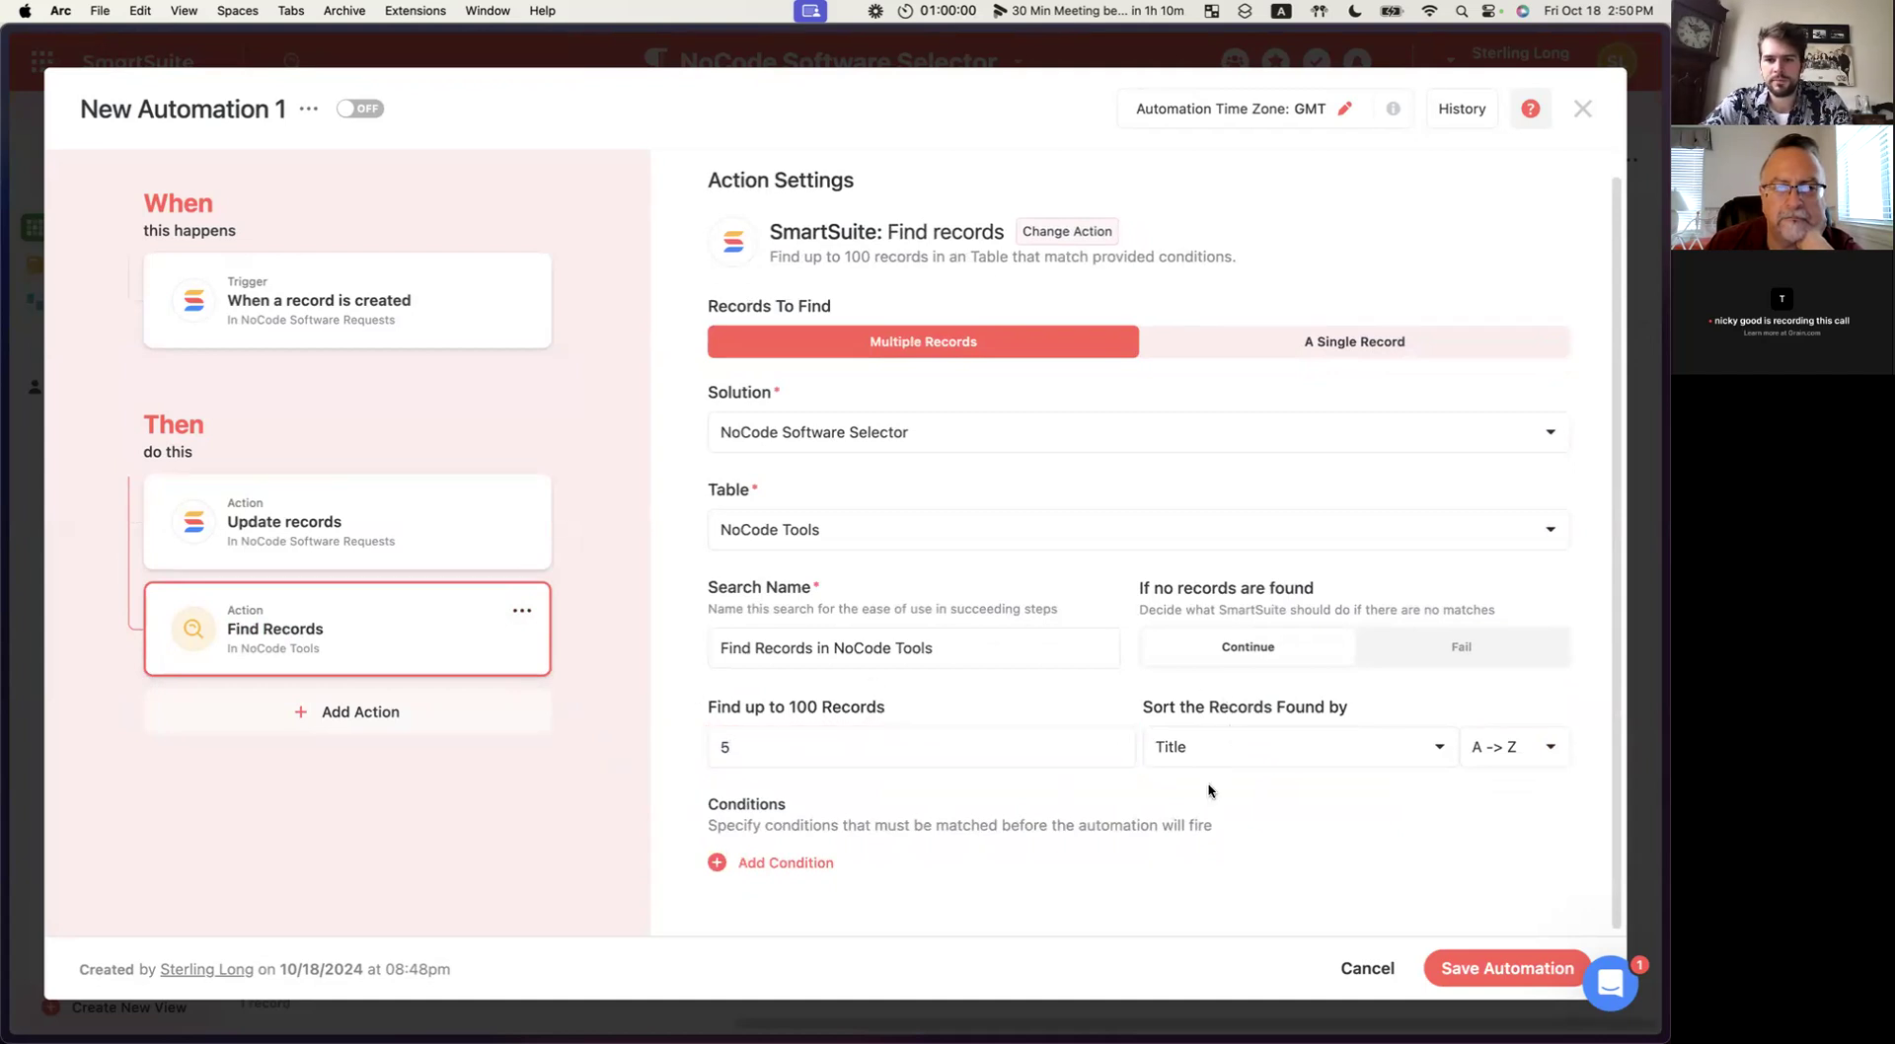
{"action": "left_click", "coordinate": [1238, 755]}
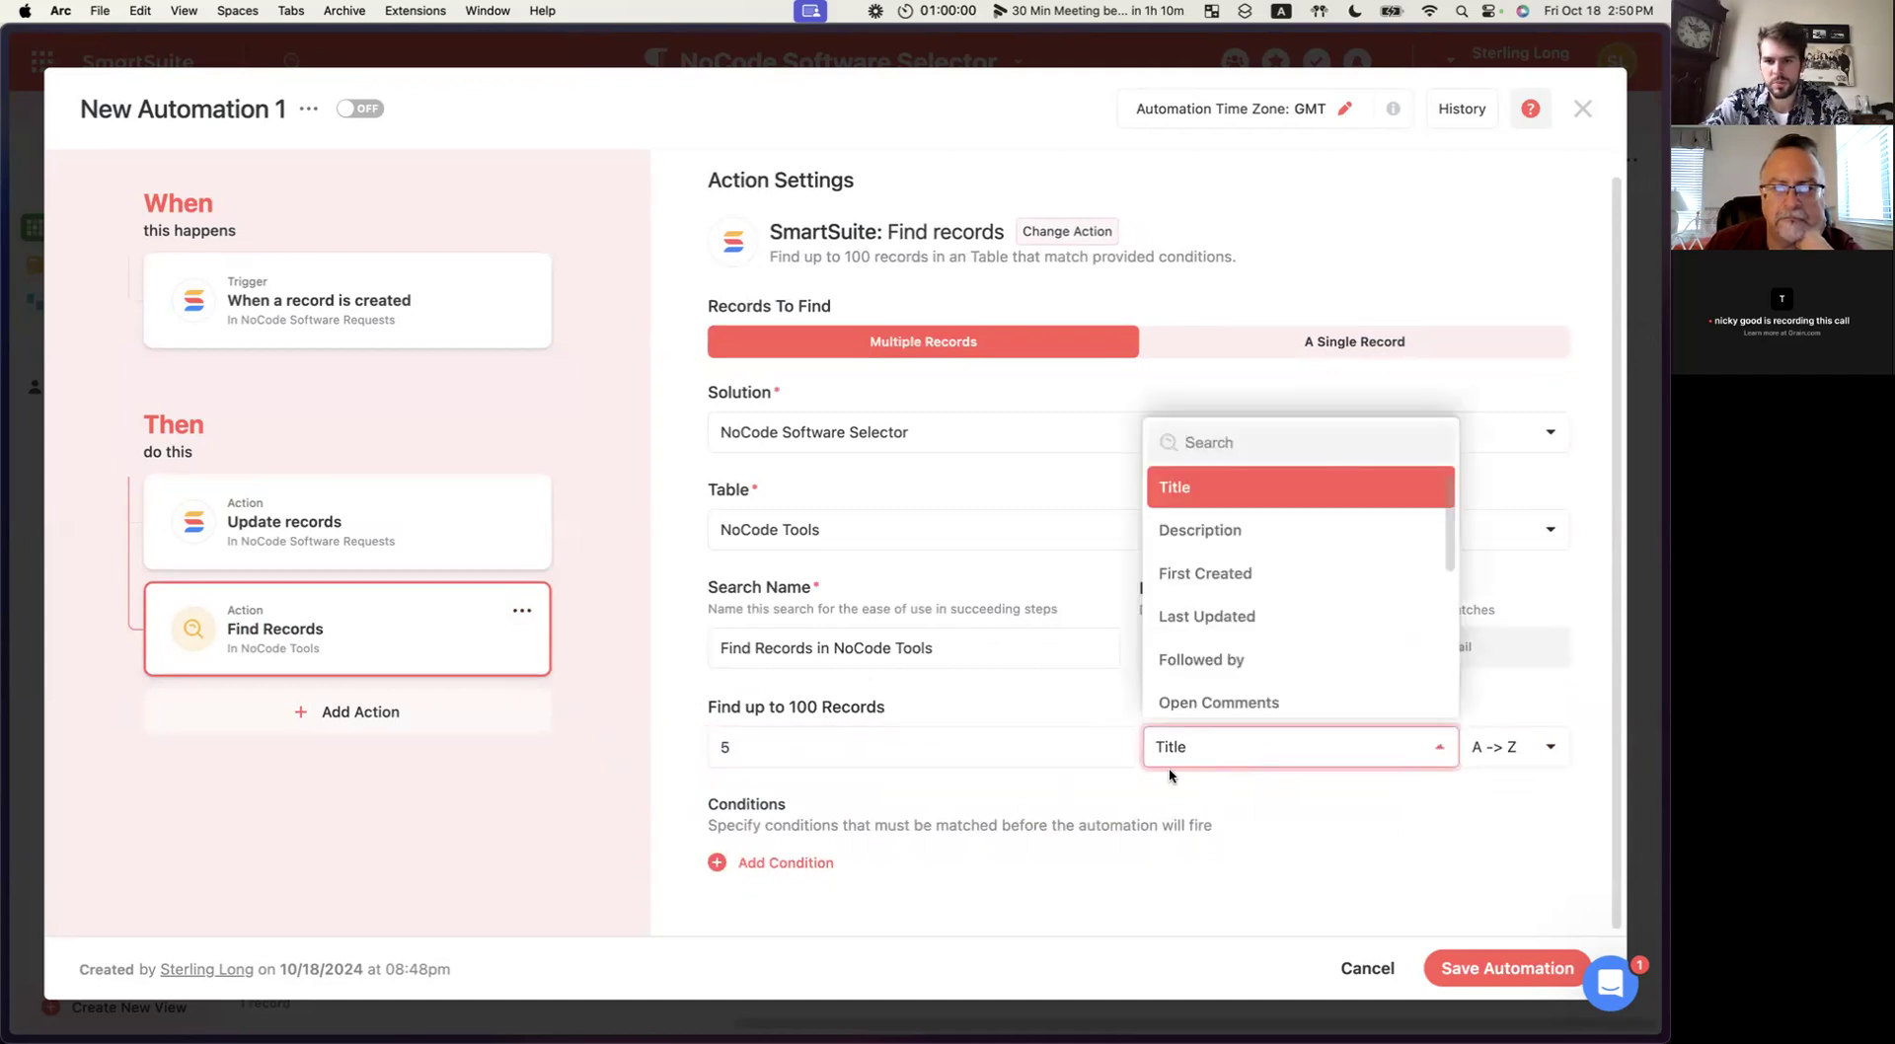
{"action": "left_click", "coordinate": [930, 816]}
Add a condition on the Handles Authentication field to the Find records search.
{"action": "left_click", "coordinate": [768, 863]}
{"action": "scroll", "coordinate": [885, 766], "scroll_direction": "down", "scroll_amount": 2}
{"action": "scroll", "coordinate": [885, 766], "scroll_direction": "up", "scroll_amount": 2}
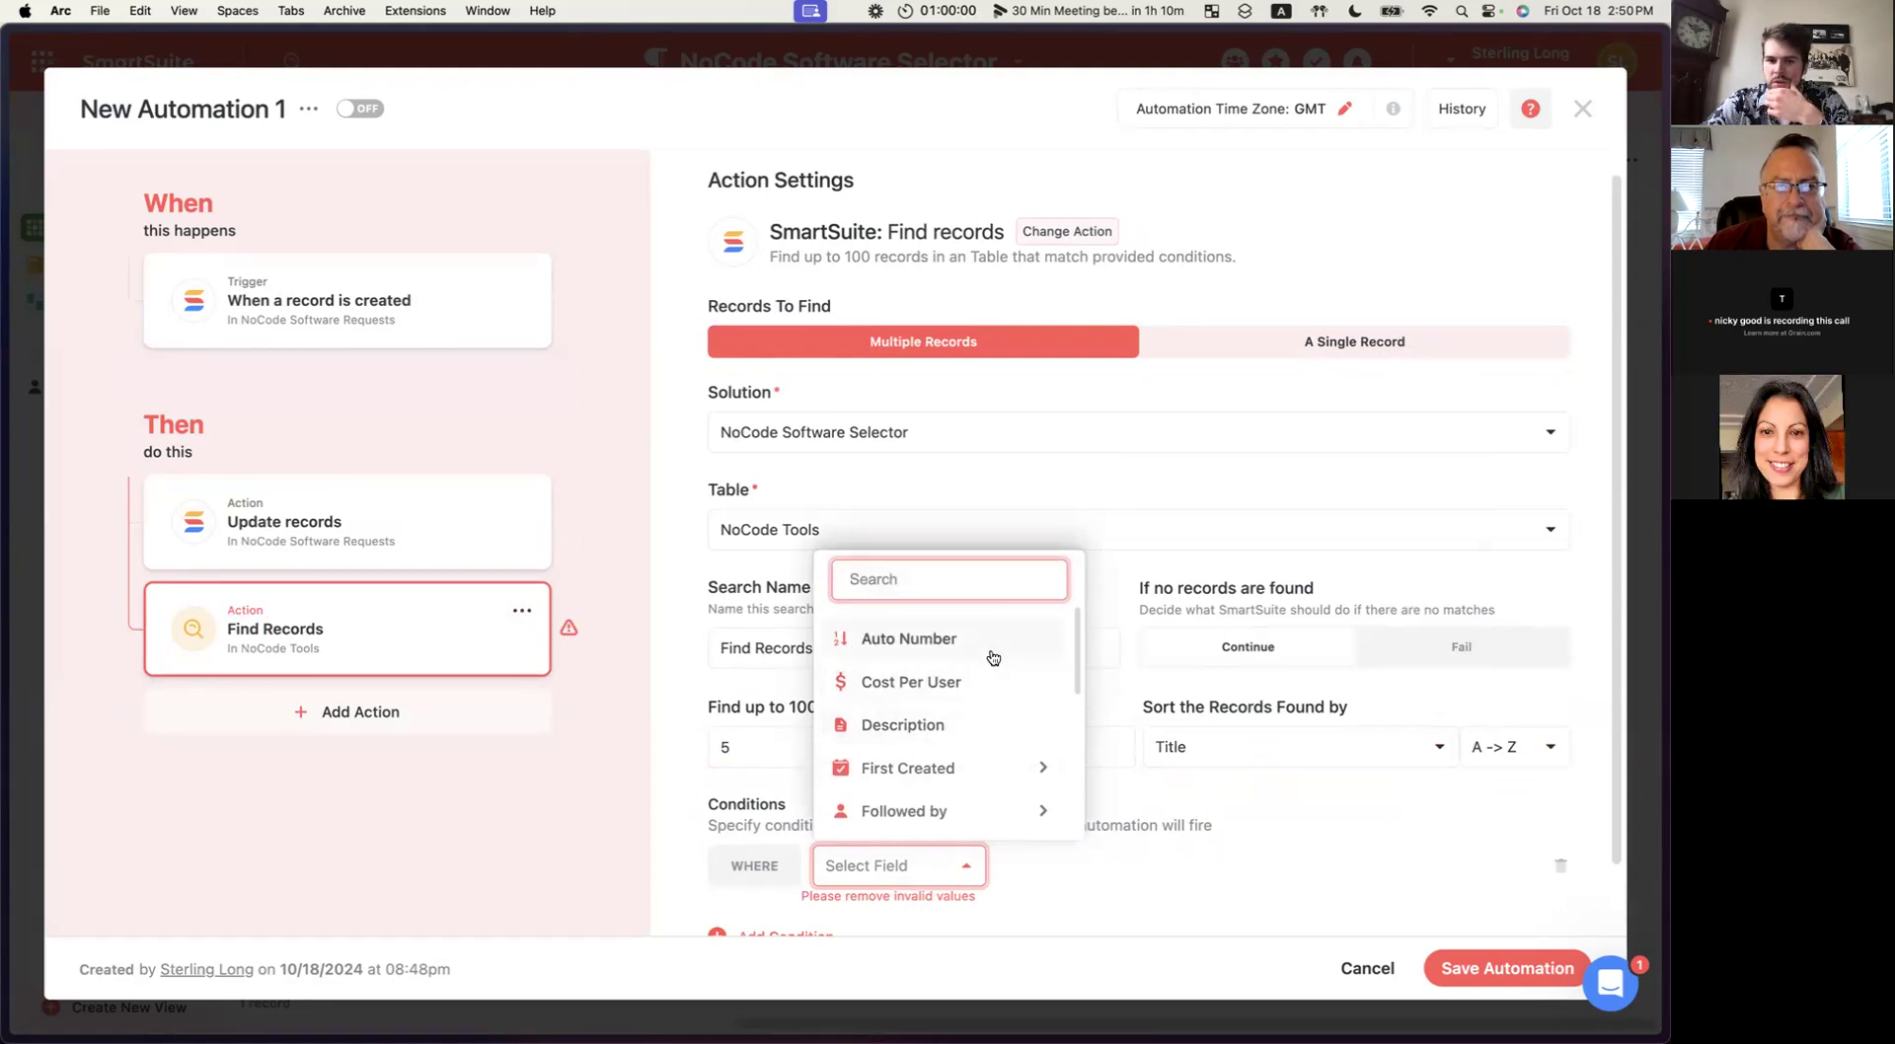
{"action": "scroll", "coordinate": [957, 691], "scroll_direction": "down", "scroll_amount": 1}
{"action": "scroll", "coordinate": [958, 691], "scroll_direction": "down", "scroll_amount": 2}
{"action": "scroll", "coordinate": [954, 689], "scroll_direction": "up", "scroll_amount": 3}
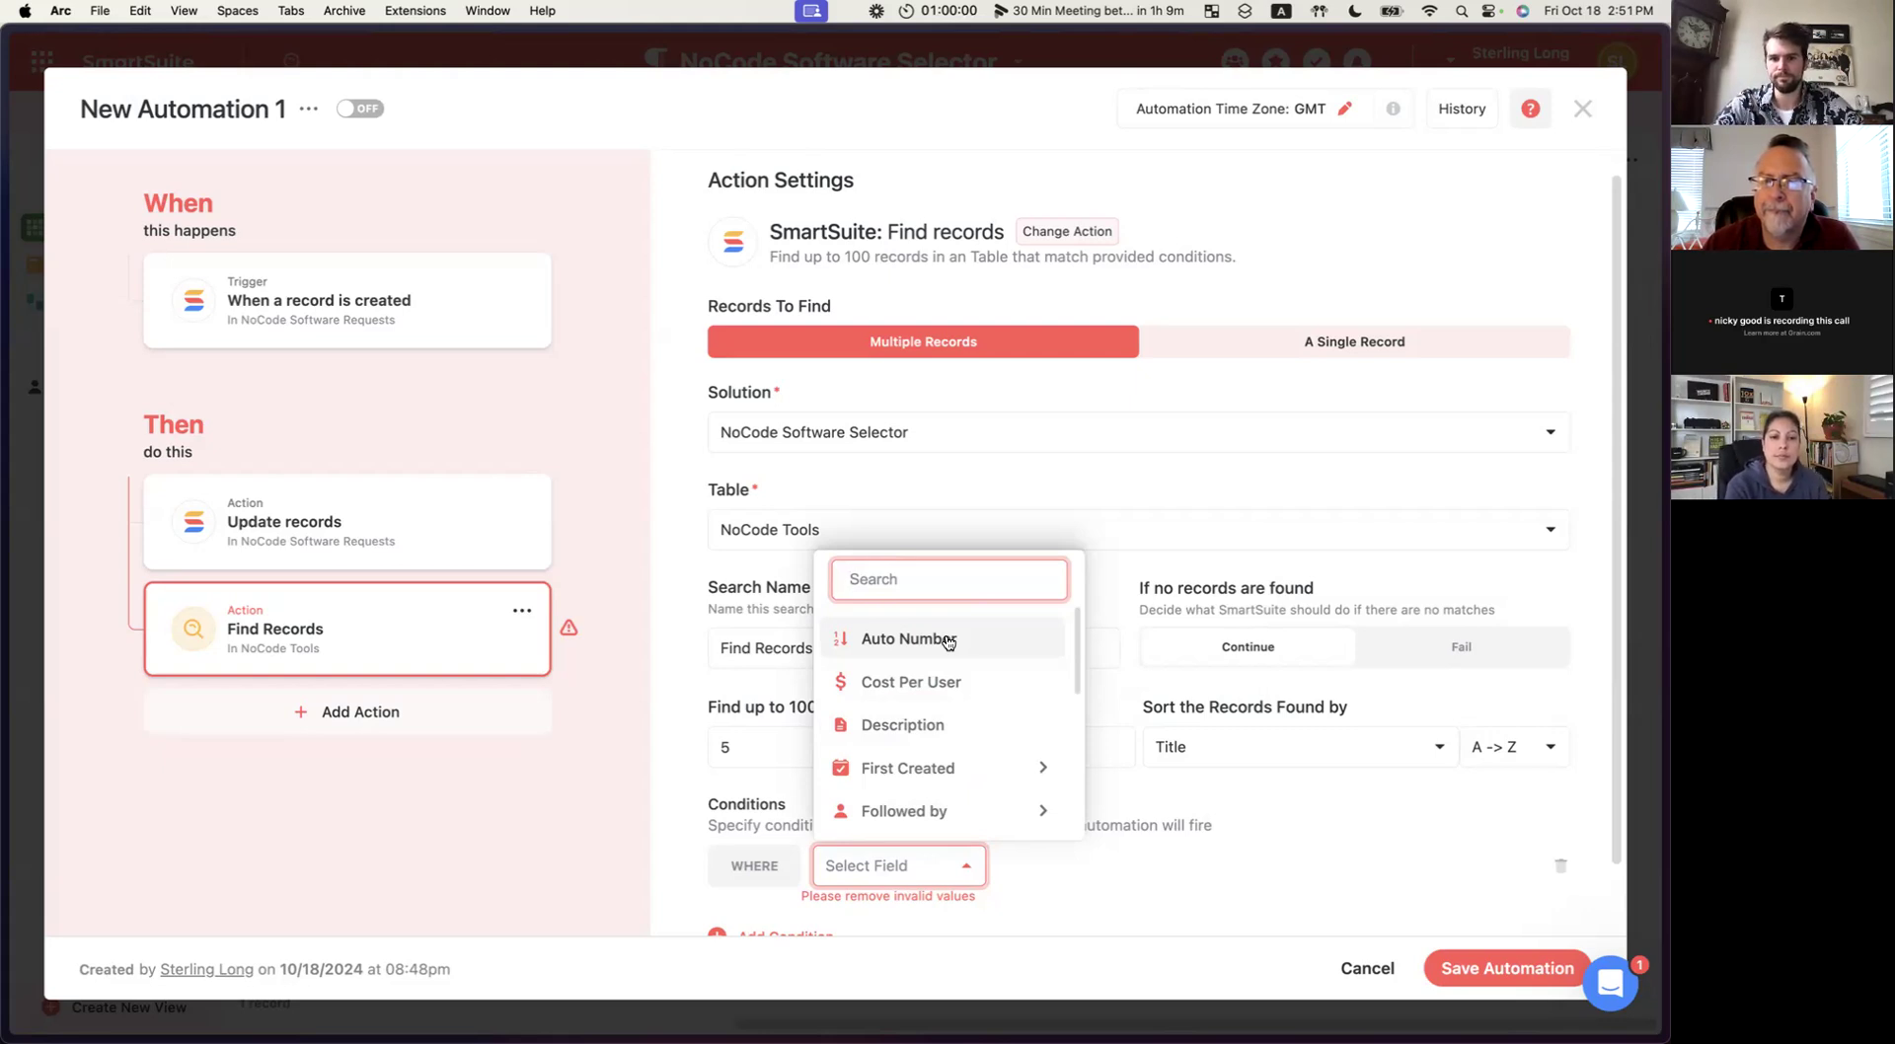
{"action": "scroll", "coordinate": [948, 649], "scroll_direction": "down", "scroll_amount": 4}
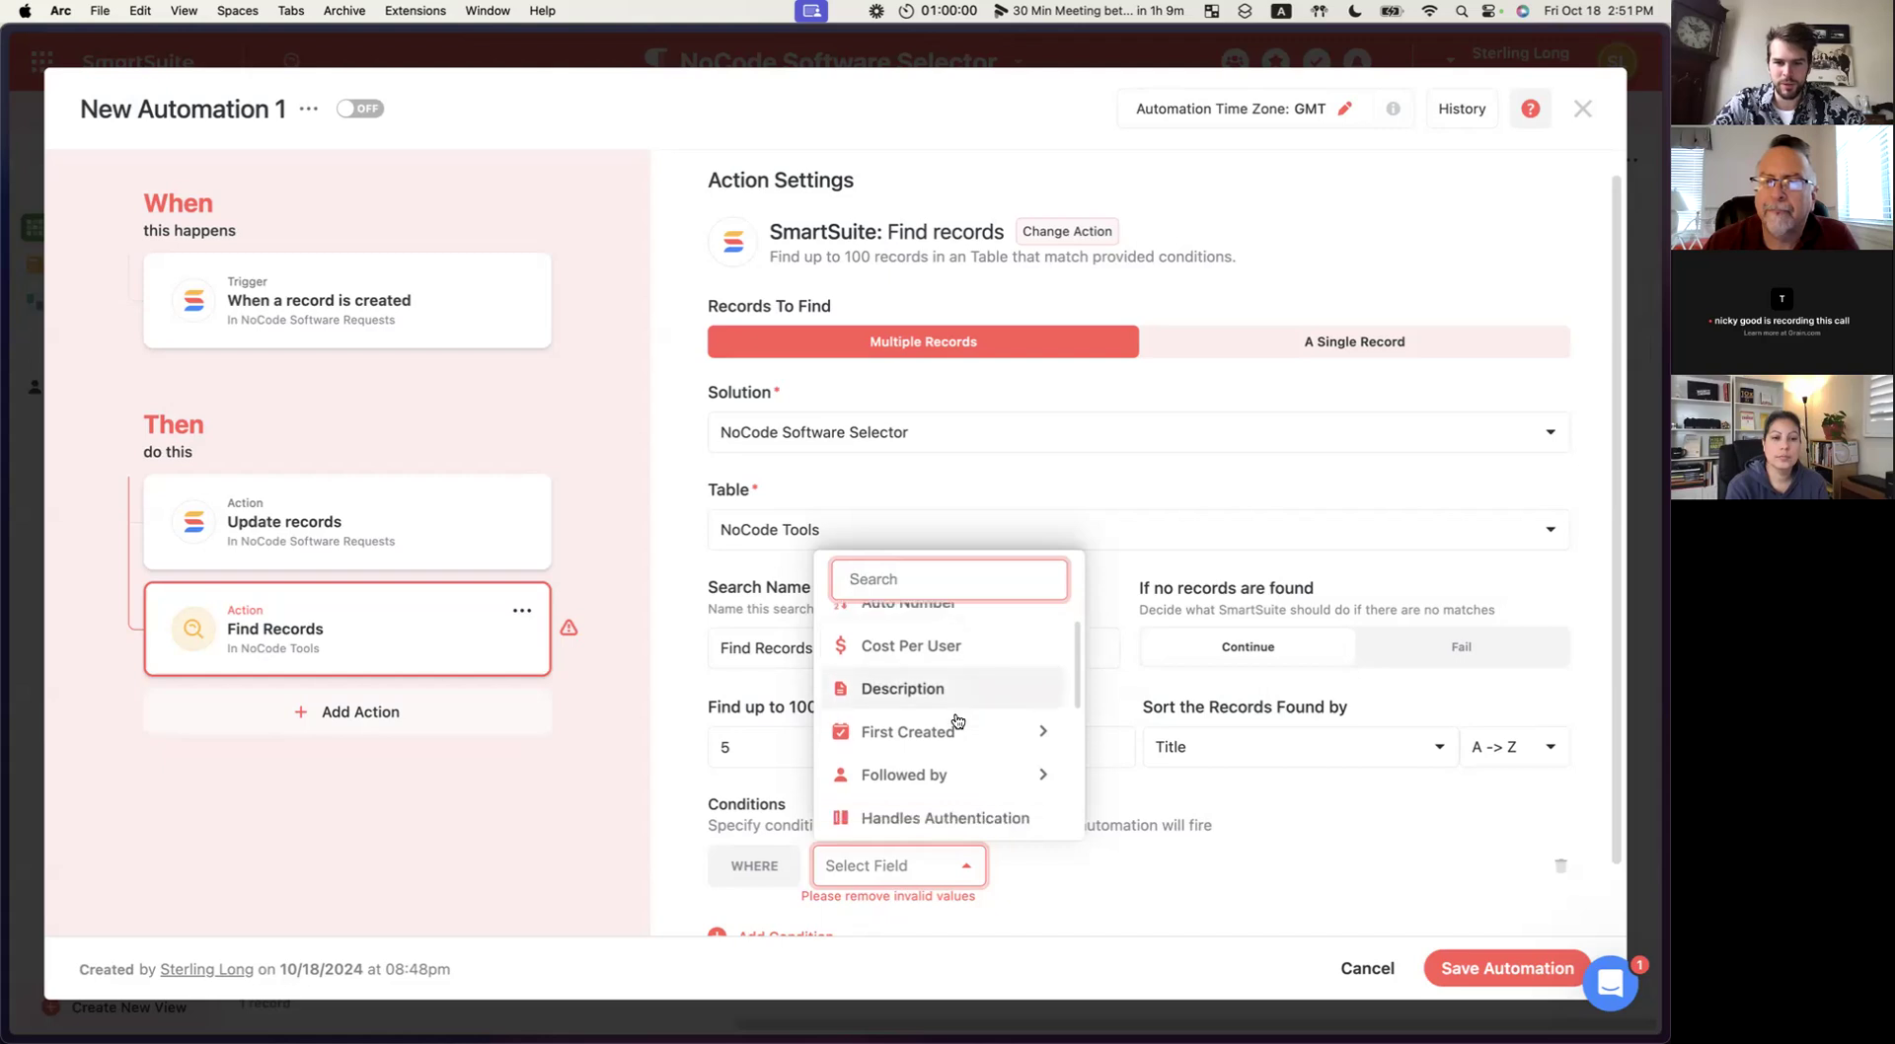
{"action": "scroll", "coordinate": [958, 720], "scroll_direction": "down", "scroll_amount": 2}
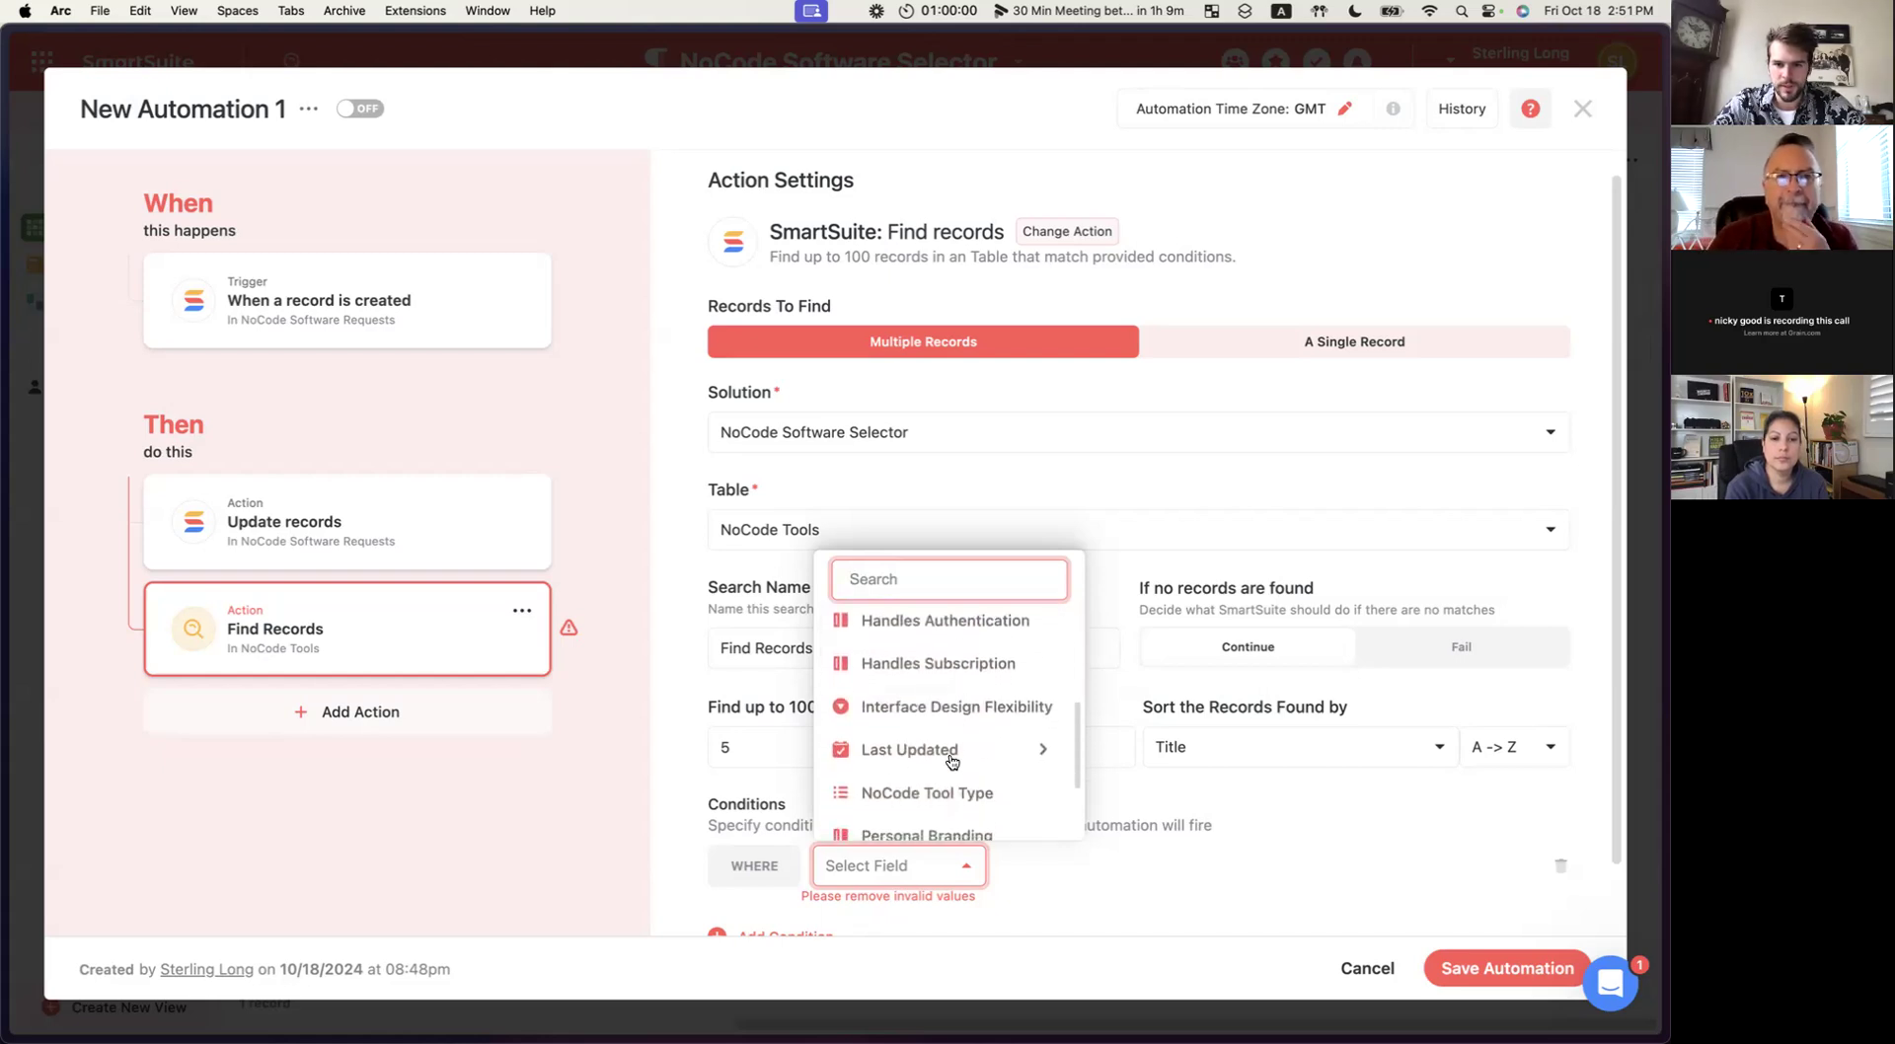
{"action": "scroll", "coordinate": [956, 735], "scroll_direction": "up", "scroll_amount": 4}
{"action": "scroll", "coordinate": [954, 755], "scroll_direction": "down", "scroll_amount": 2}
{"action": "scroll", "coordinate": [952, 762], "scroll_direction": "down", "scroll_amount": 1}
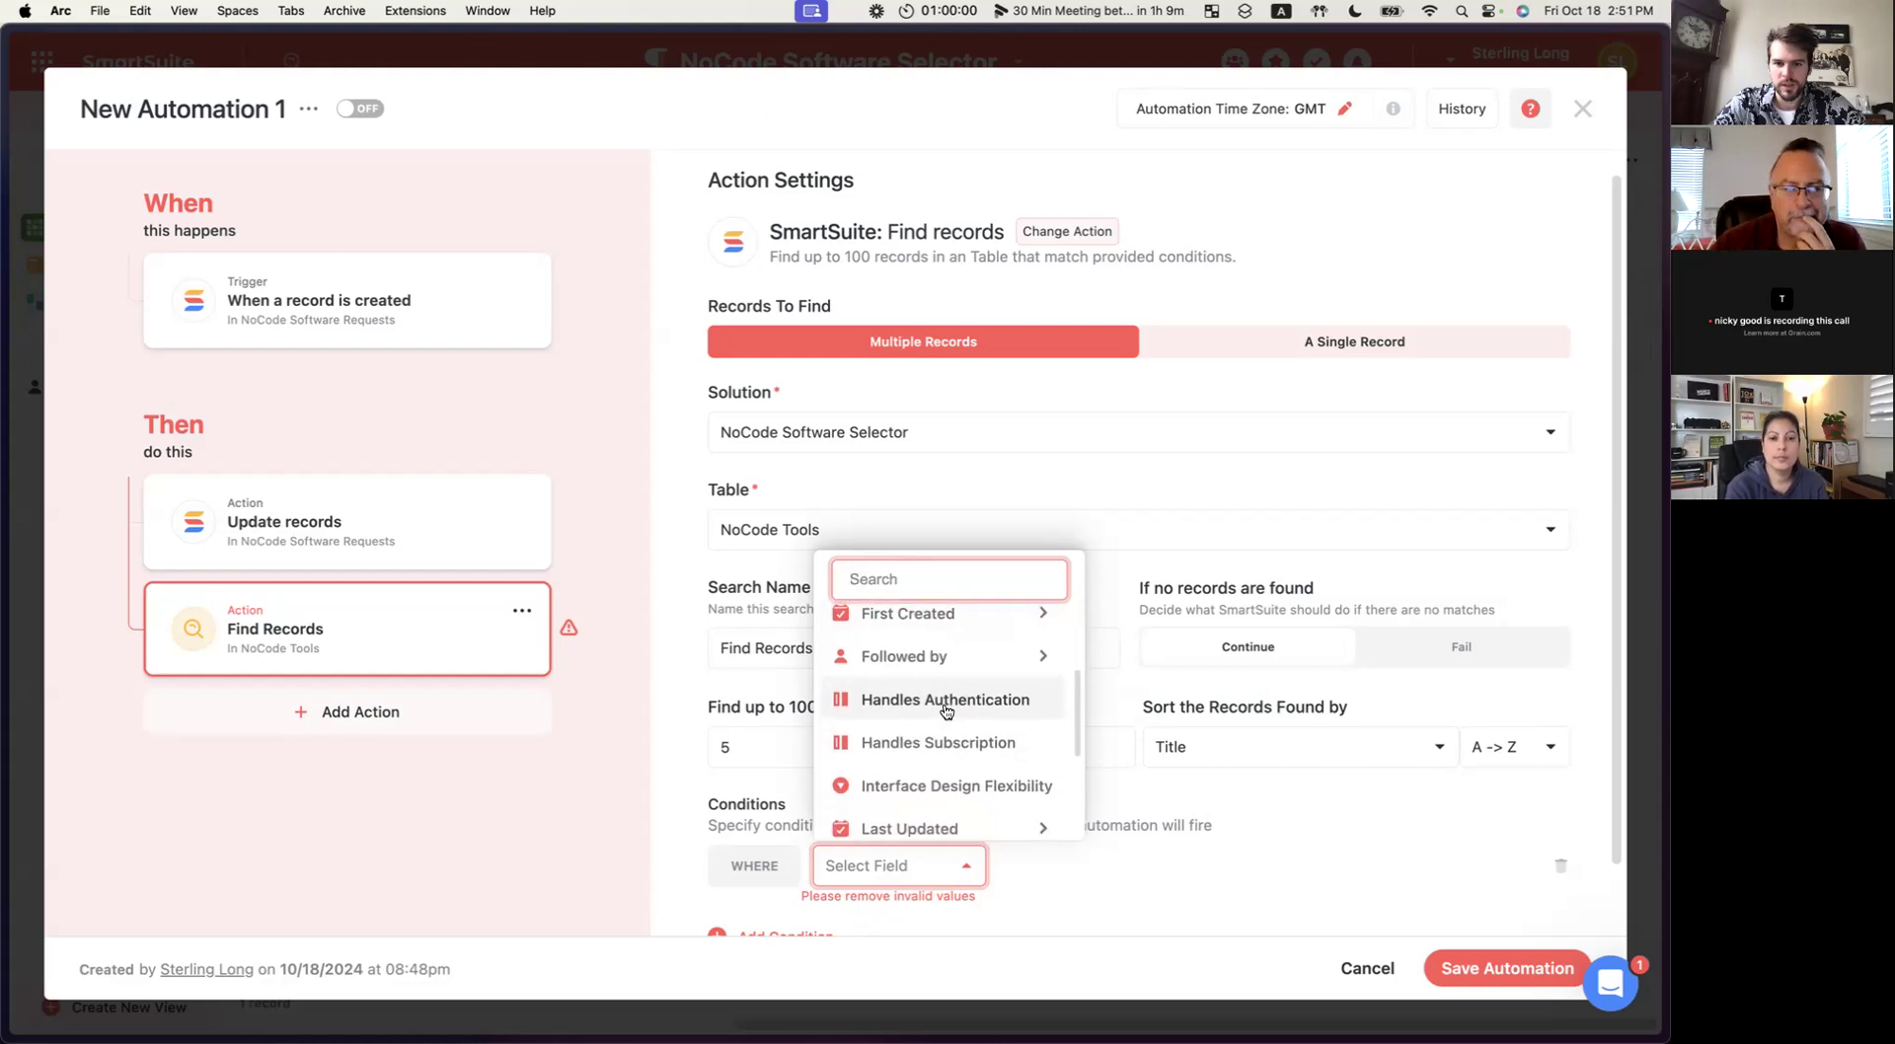
{"action": "scroll", "coordinate": [937, 724], "scroll_direction": "up", "scroll_amount": 2}
{"action": "scroll", "coordinate": [933, 728], "scroll_direction": "down", "scroll_amount": 2}
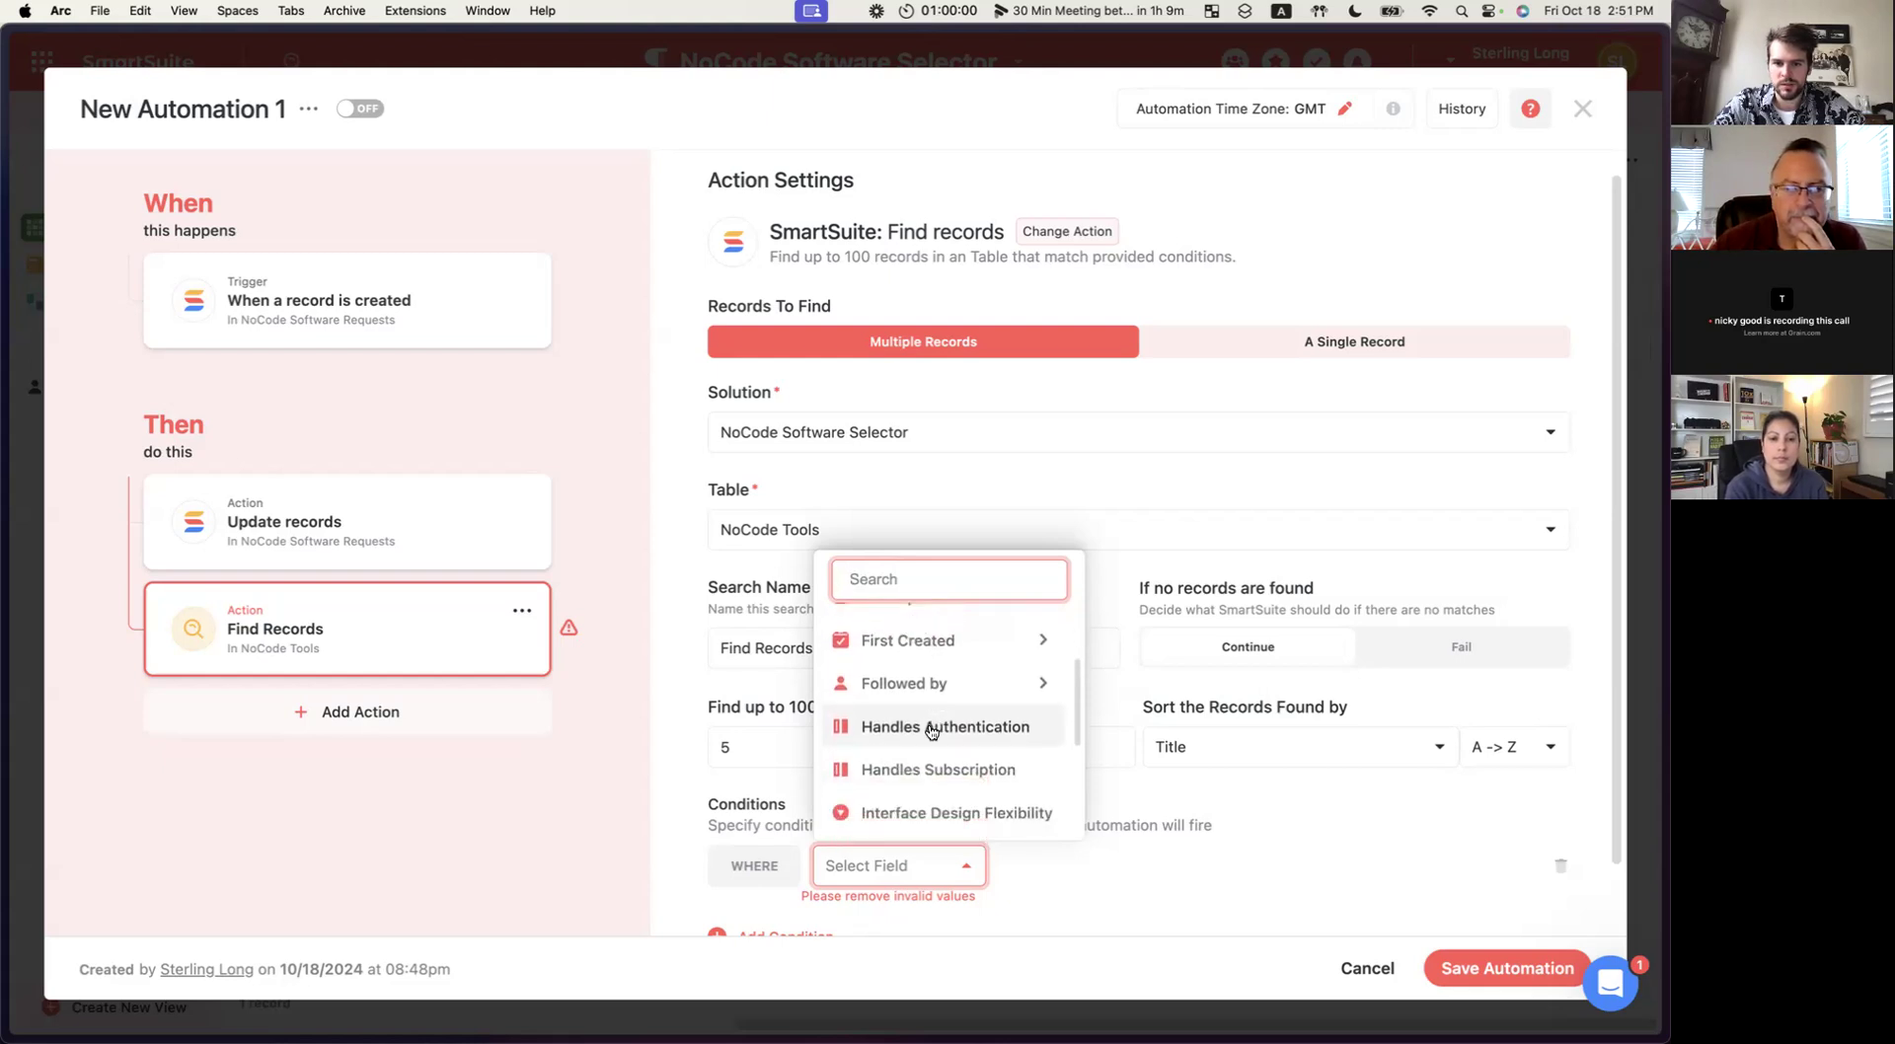
{"action": "left_click", "coordinate": [908, 730]}
{"action": "scroll", "coordinate": [1017, 773], "scroll_direction": "down", "scroll_amount": 1}
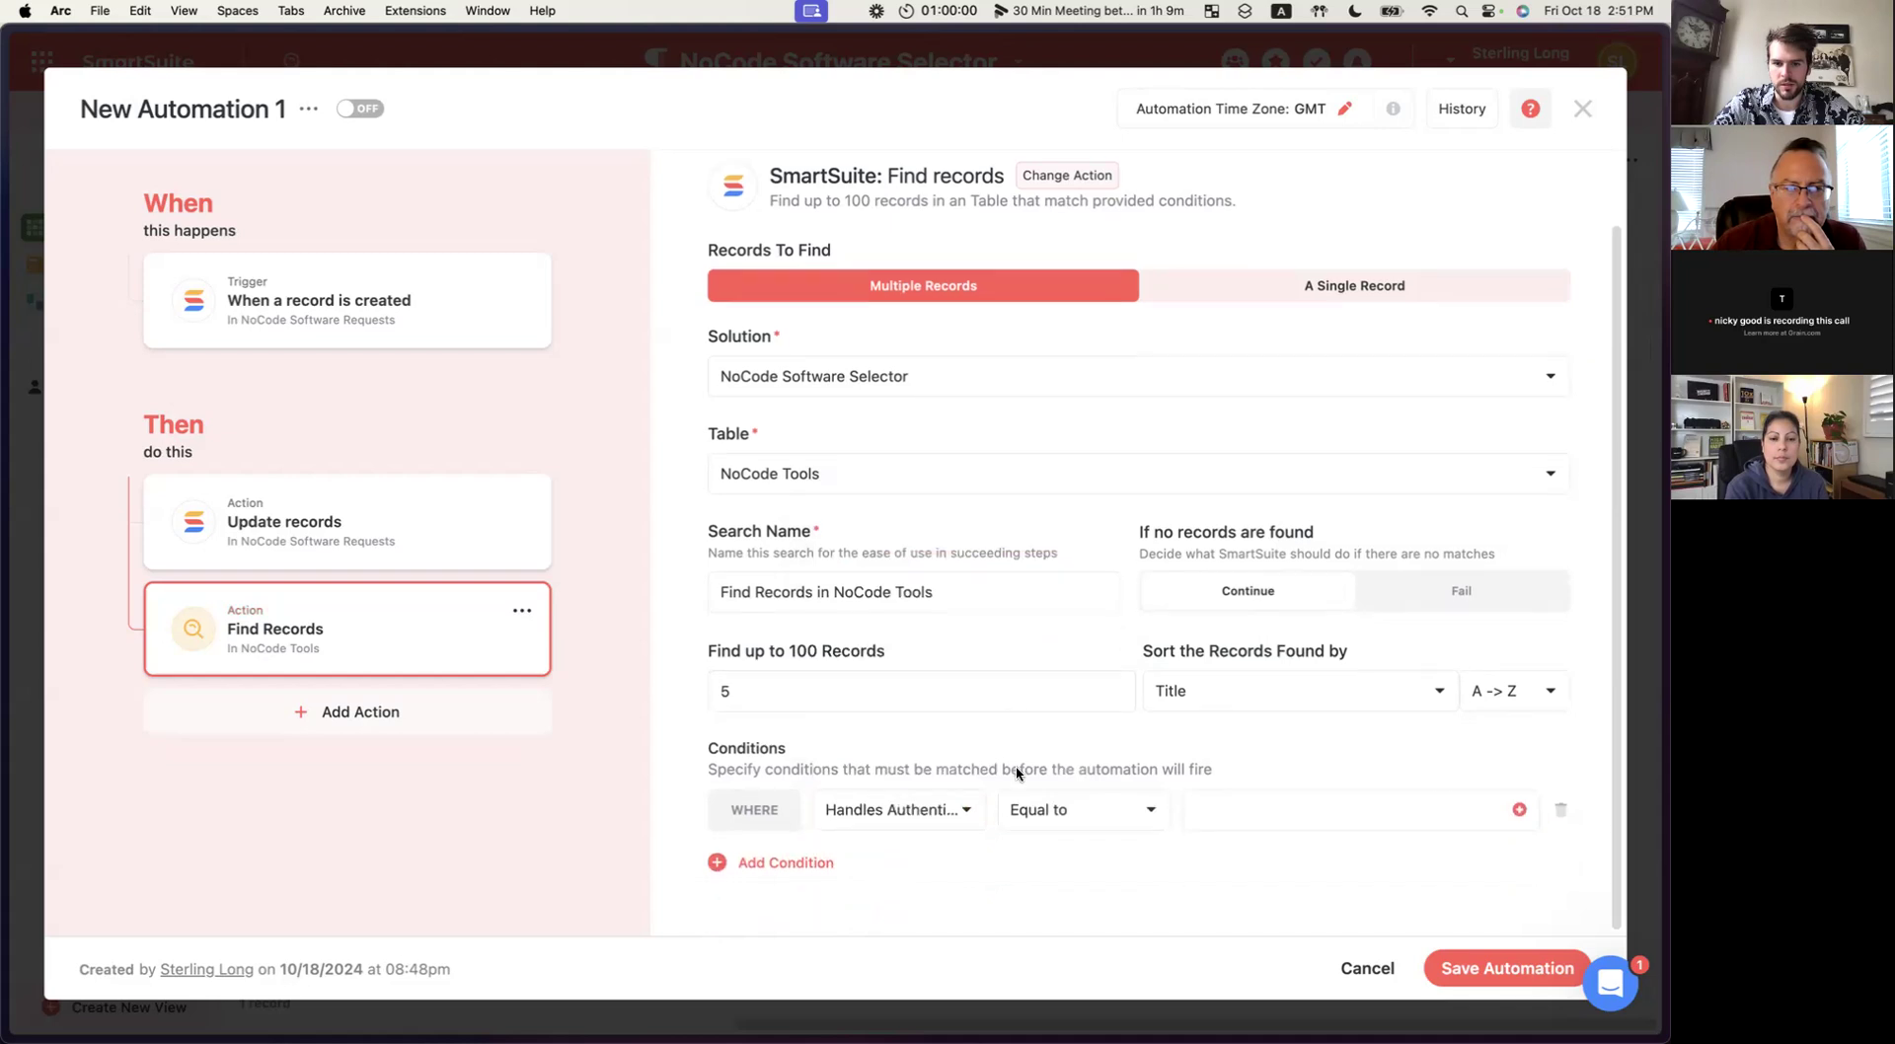
Check which values the Handles Authentication condition can be compared with.
{"action": "left_click", "coordinate": [1274, 811]}
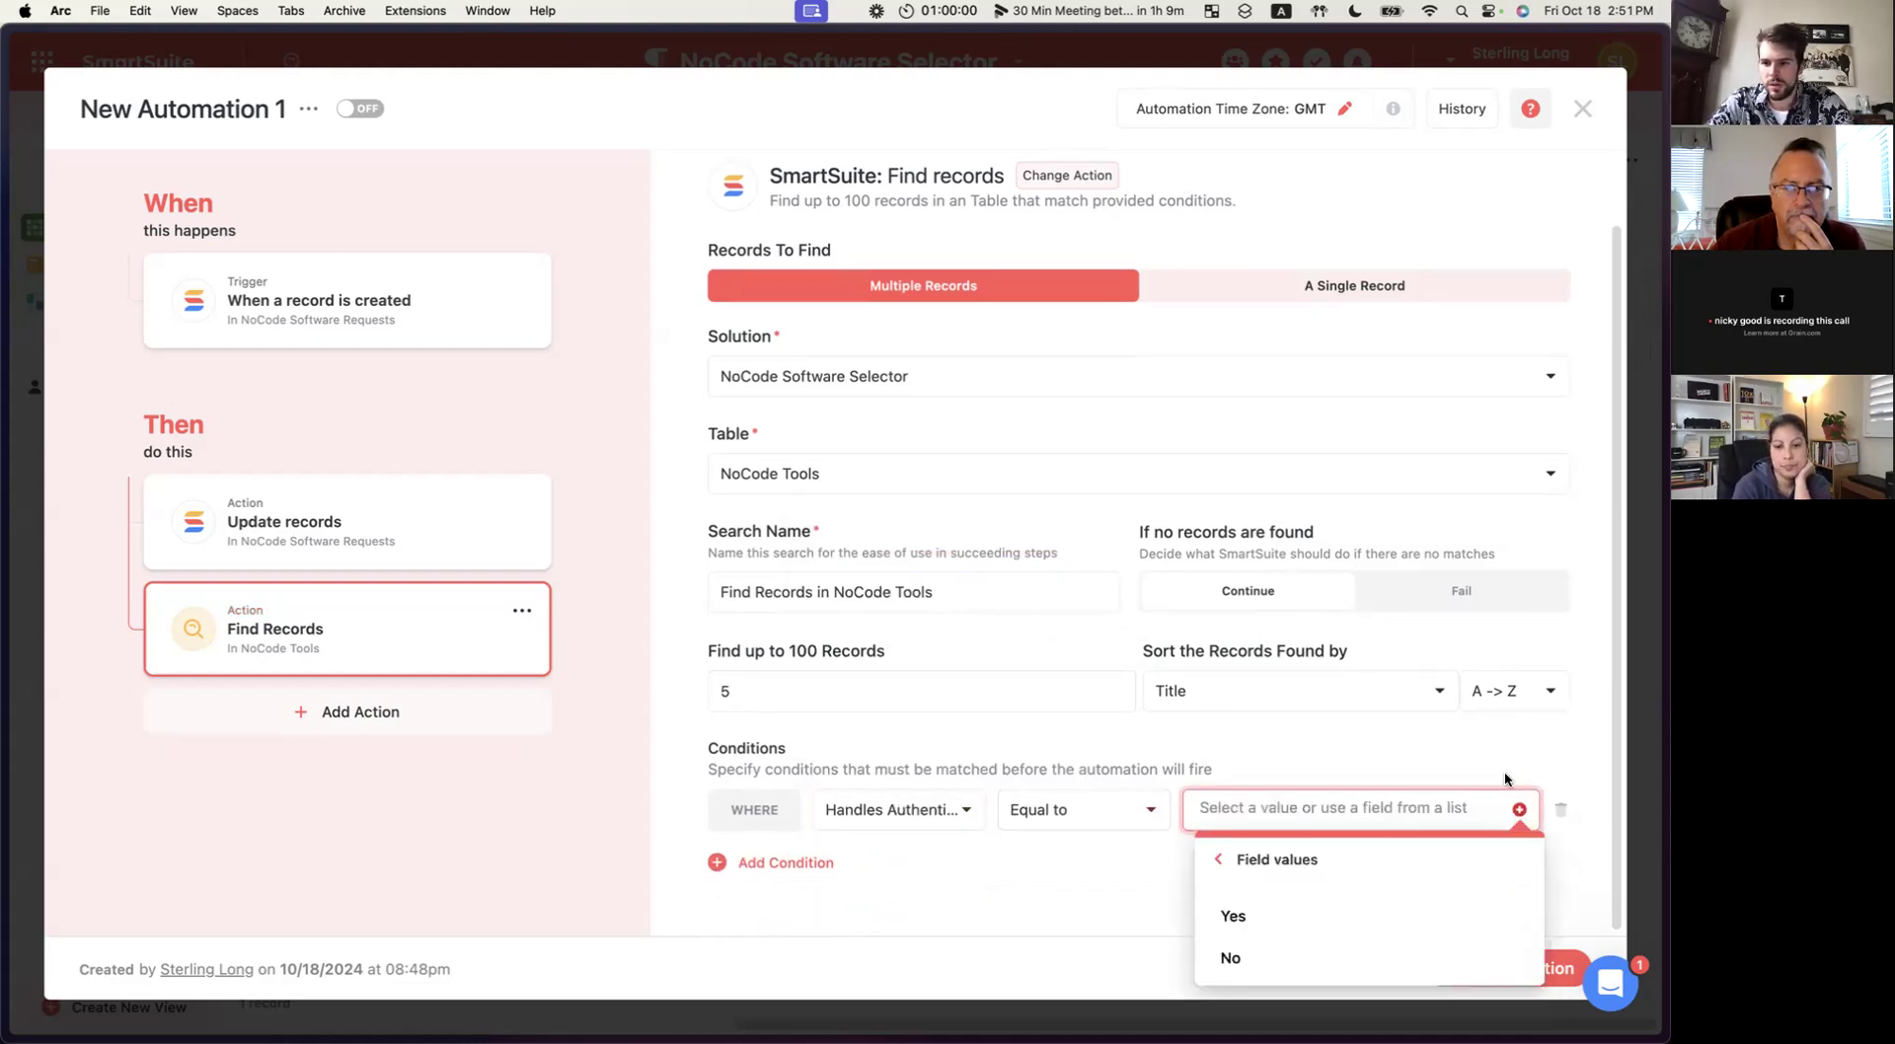
{"action": "left_click", "coordinate": [1515, 809]}
{"action": "left_click", "coordinate": [1513, 810]}
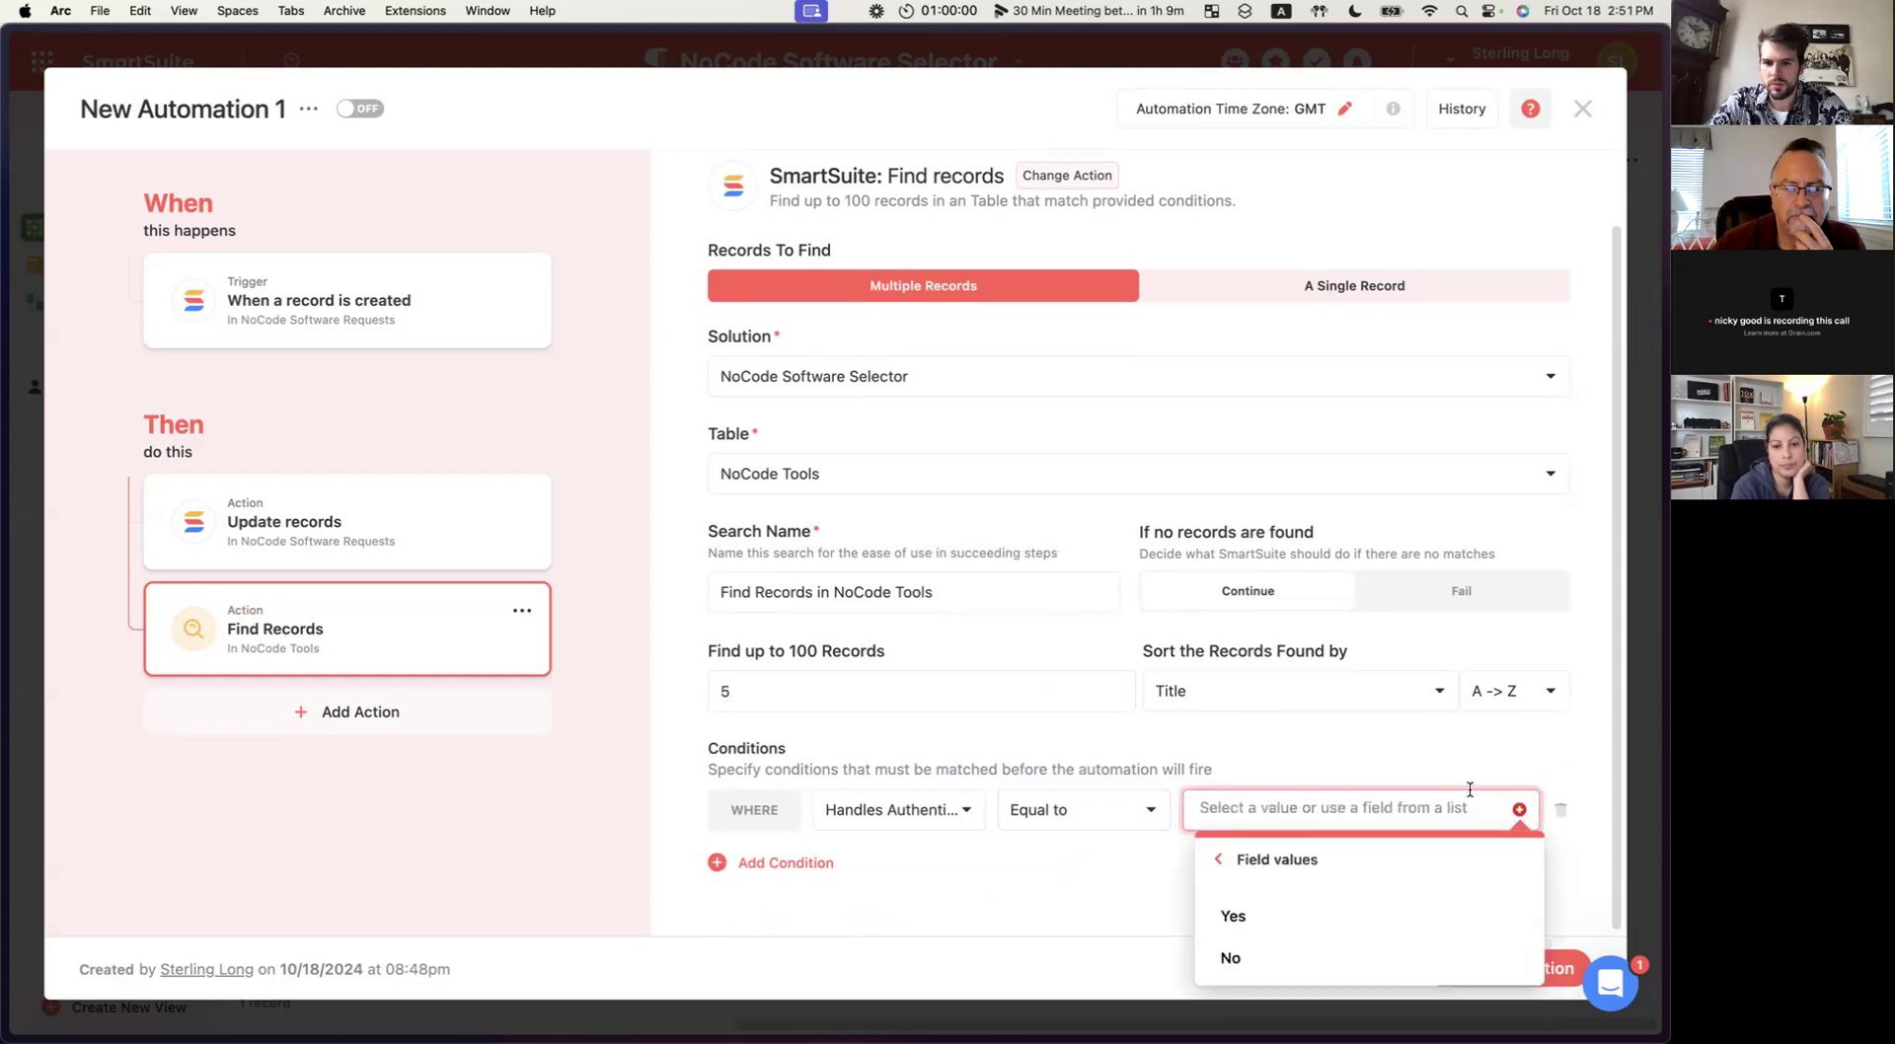
{"action": "left_click", "coordinate": [1353, 766]}
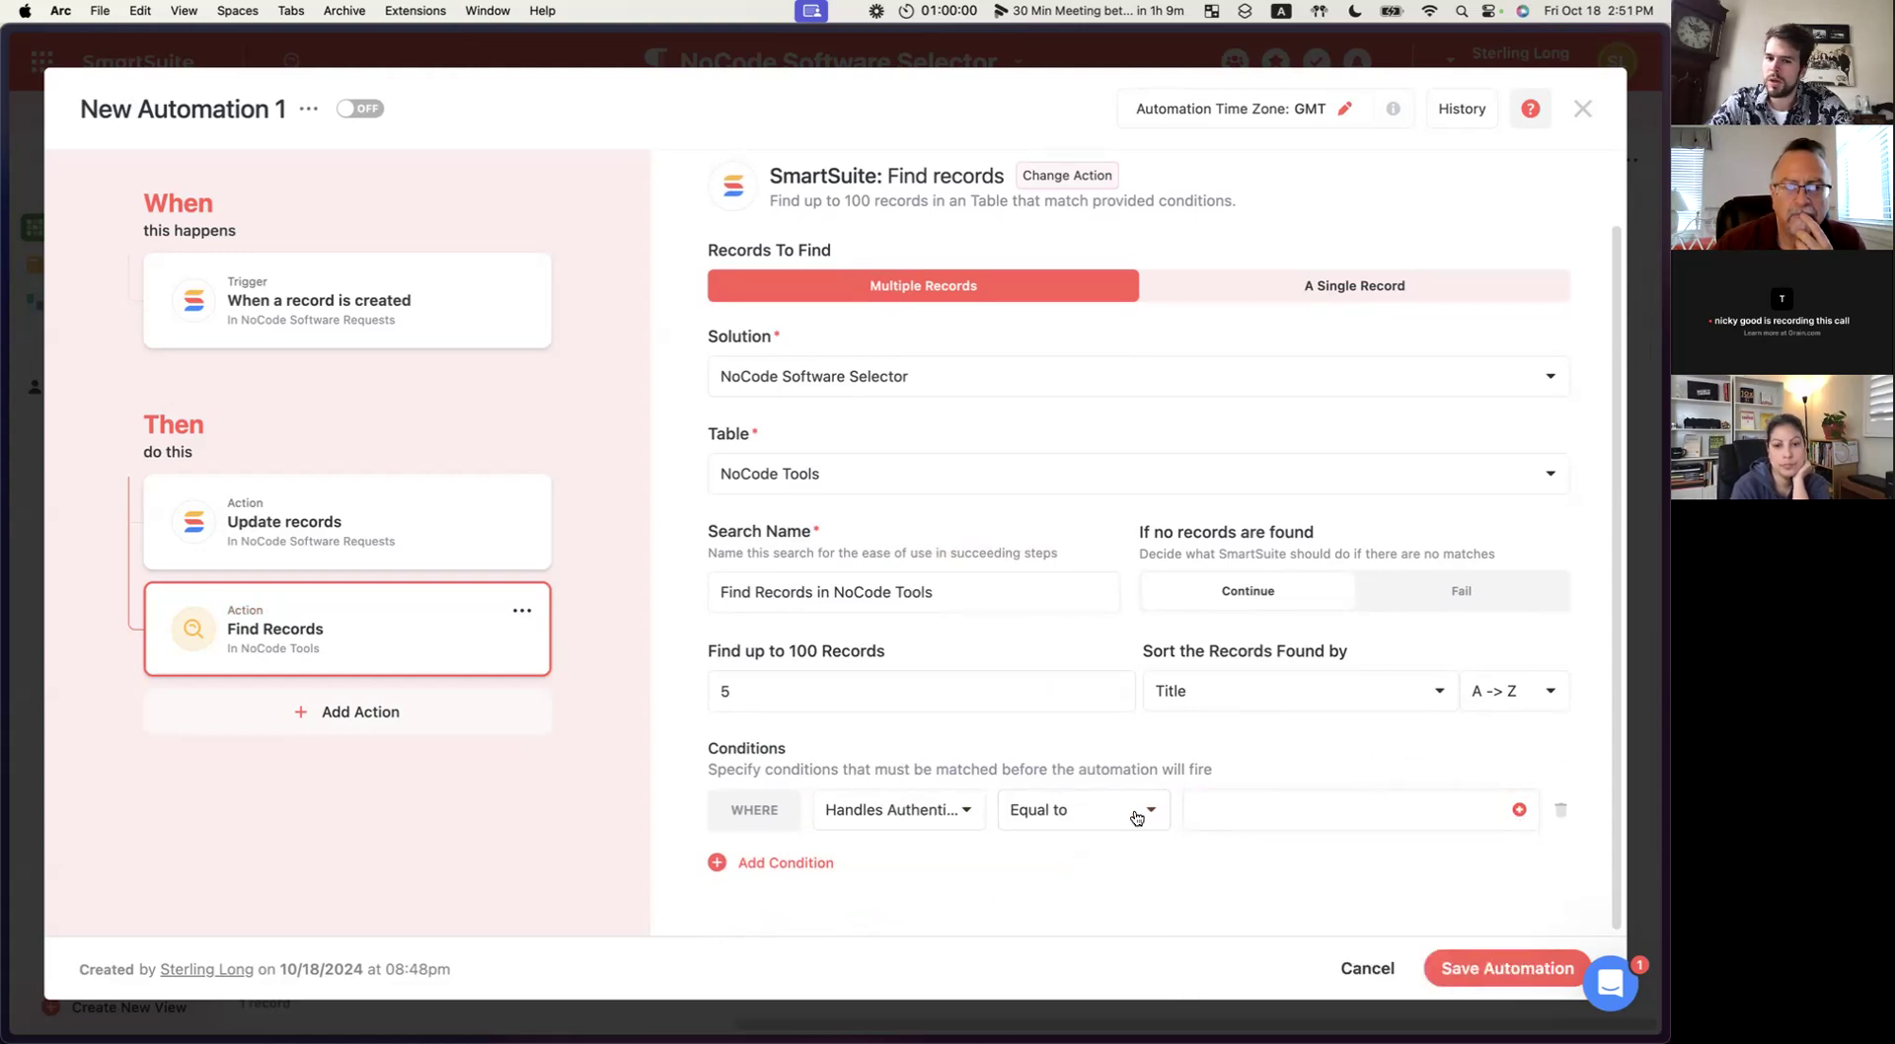
{"action": "left_click", "coordinate": [1520, 813]}
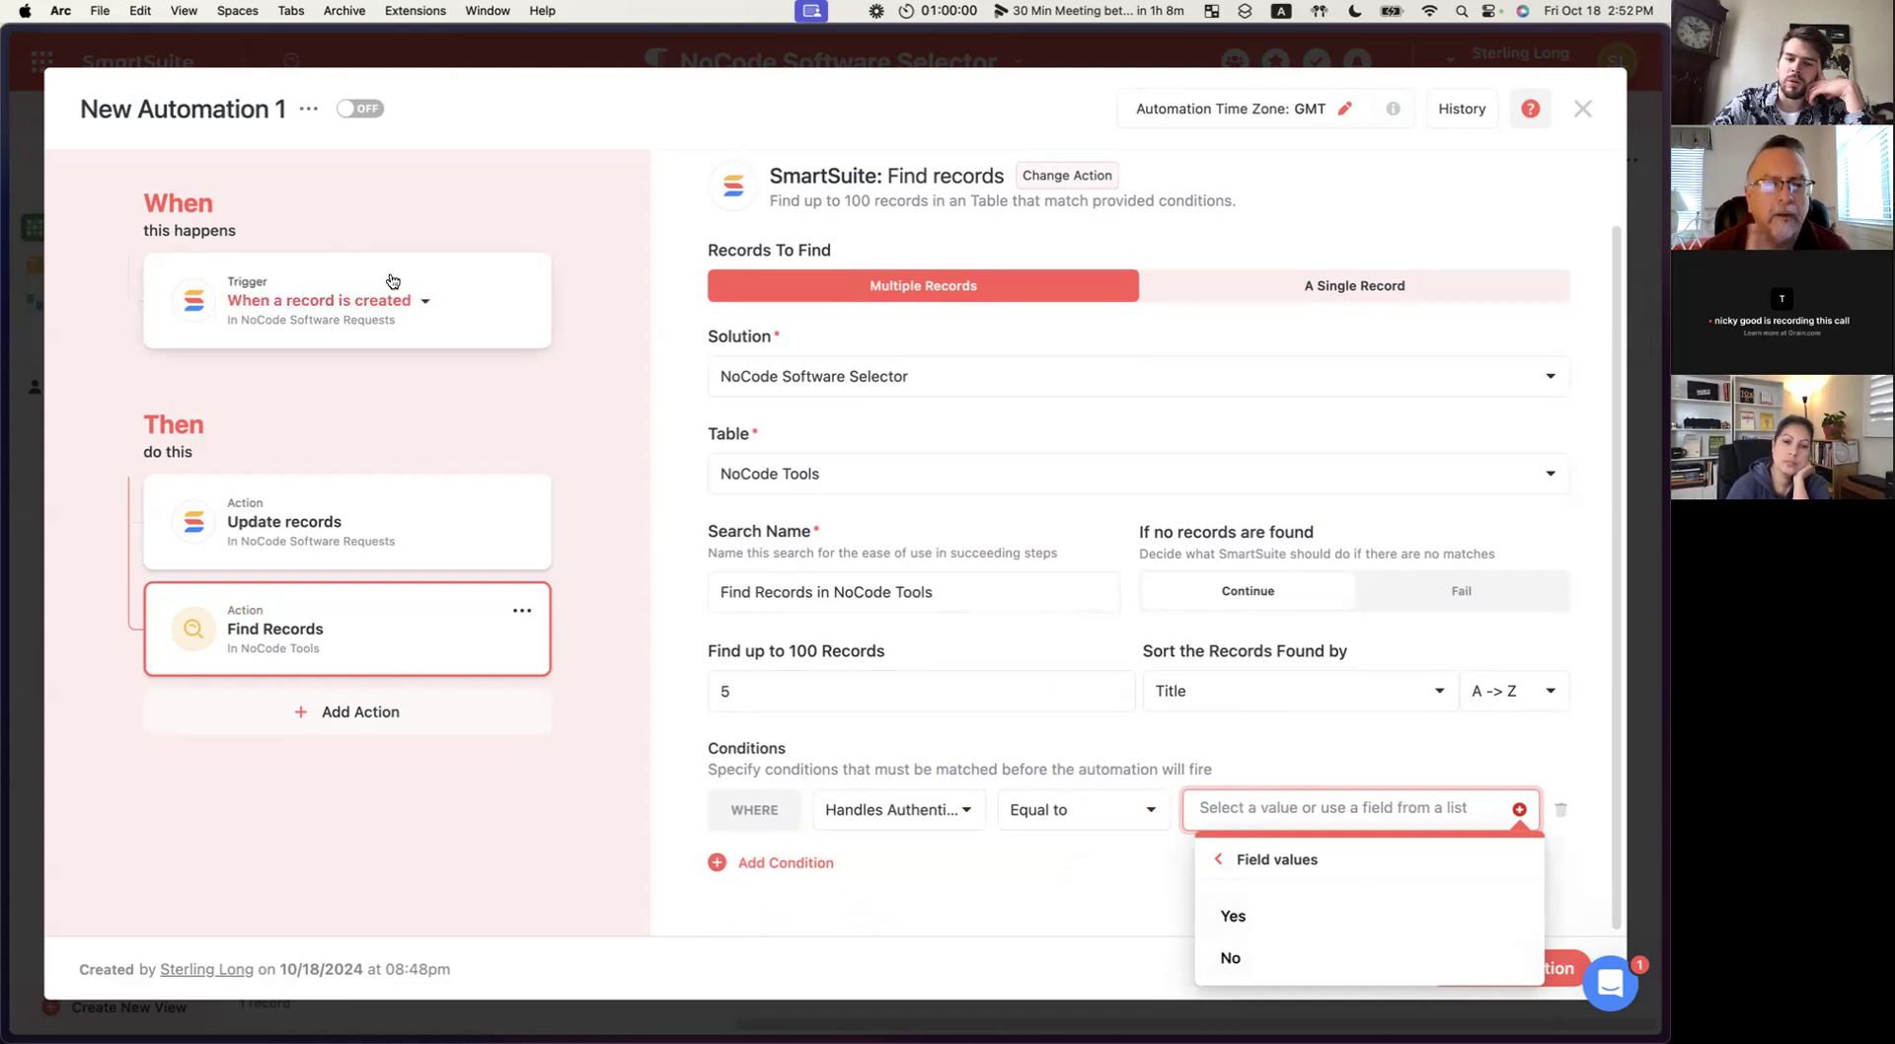
Try Yes as the Handles Authentication condition's value, and settle on Equal to No.
{"action": "left_click", "coordinate": [1311, 920]}
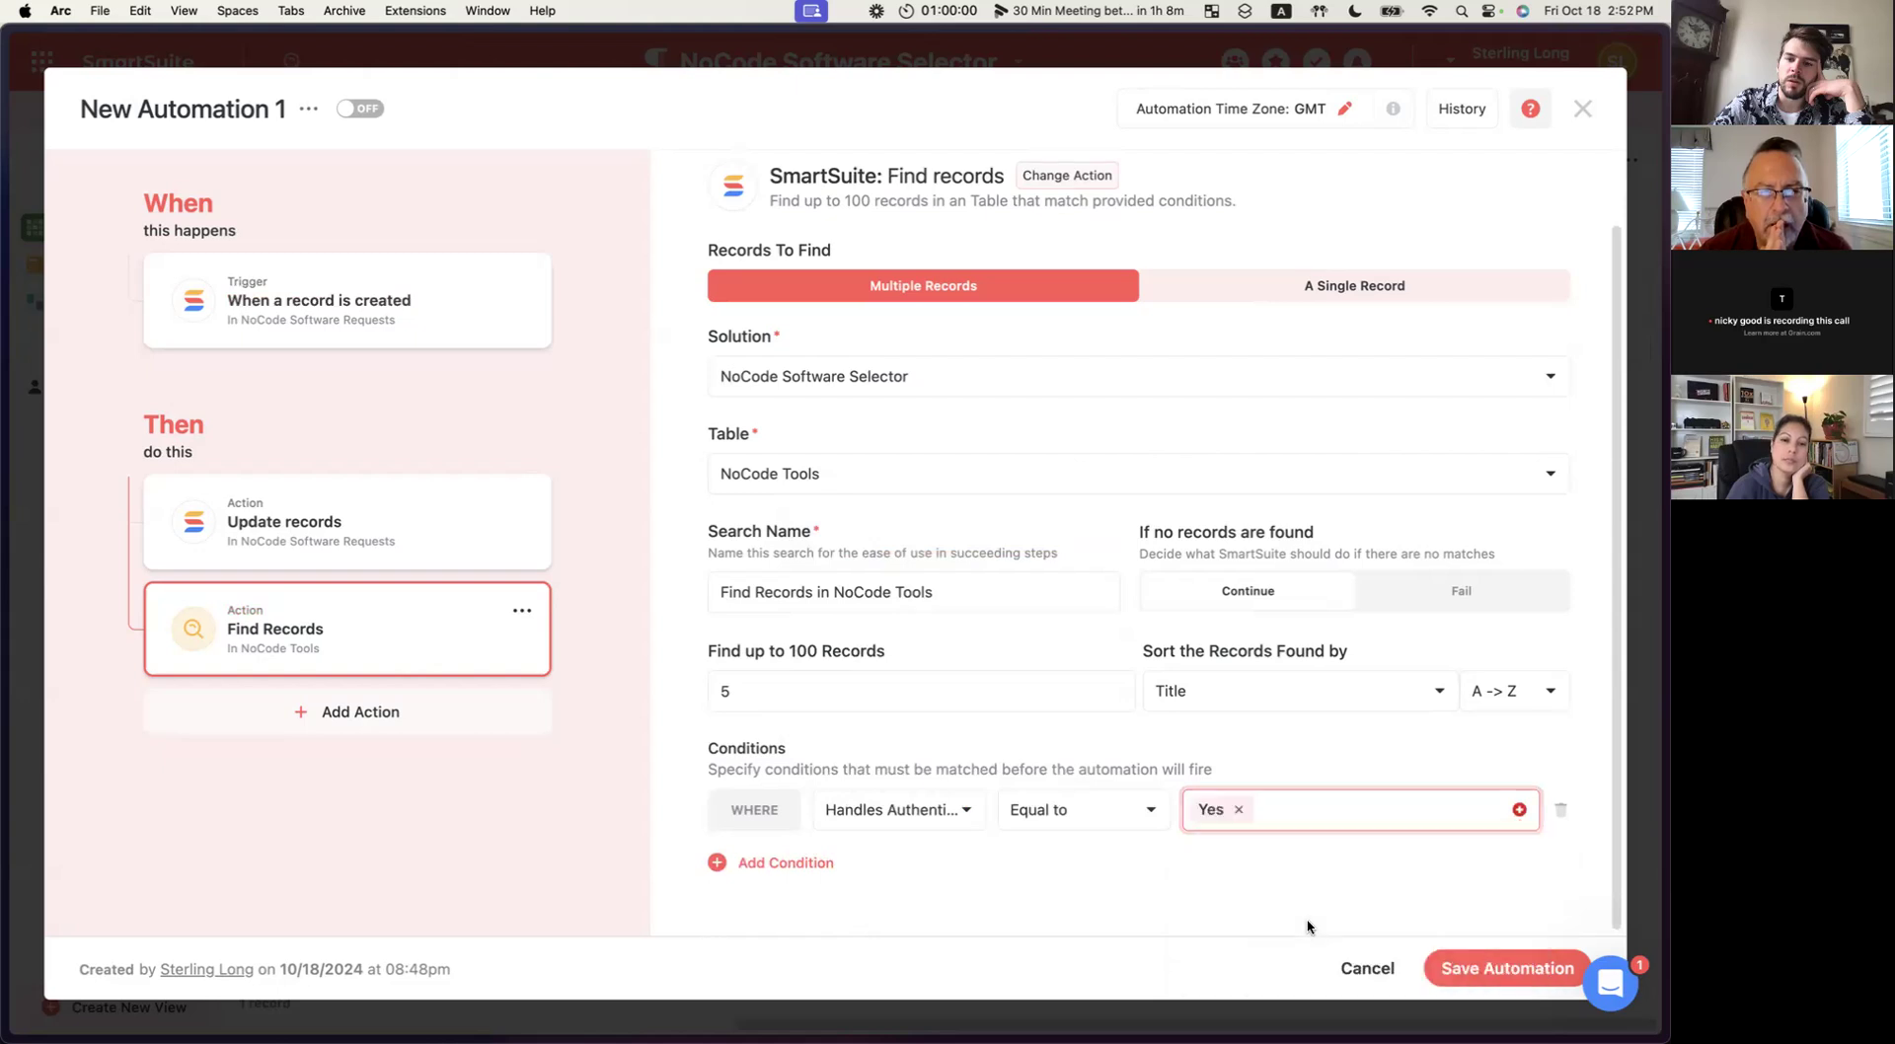
{"action": "left_click", "coordinate": [1281, 815]}
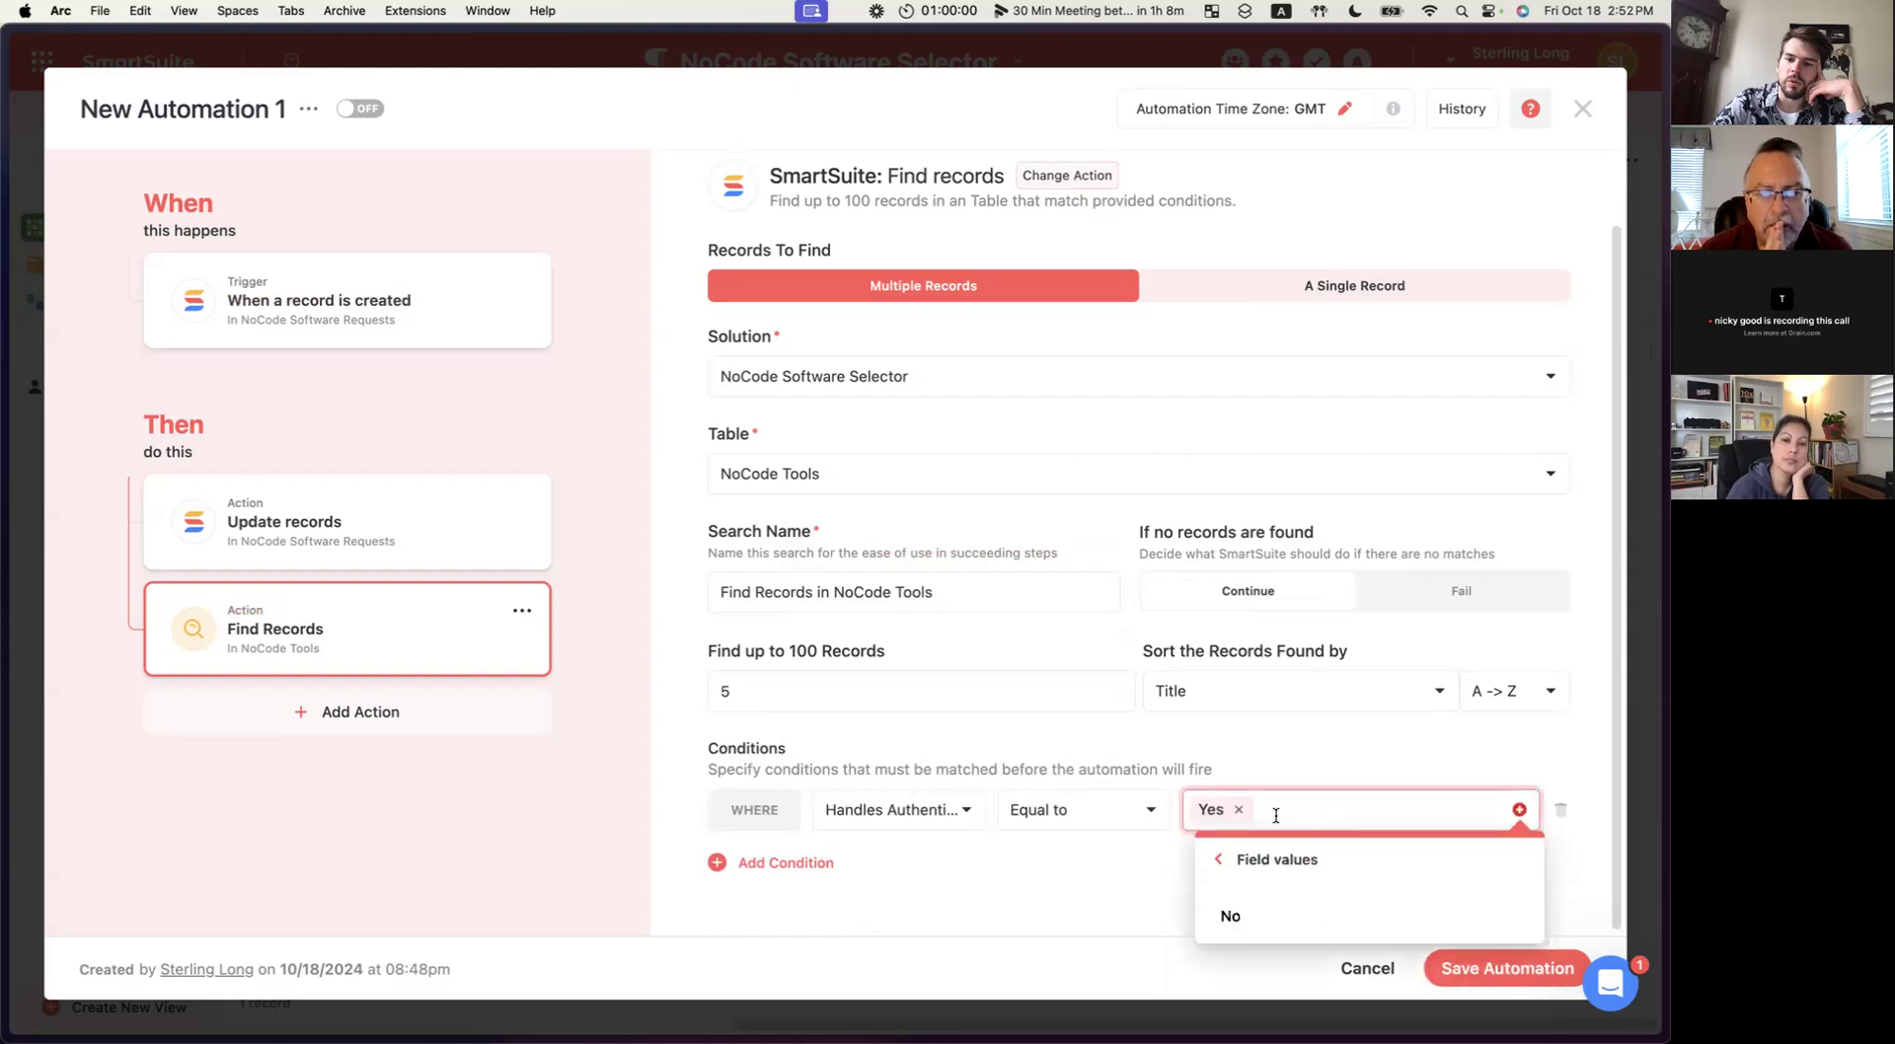
{"action": "left_click", "coordinate": [1245, 934]}
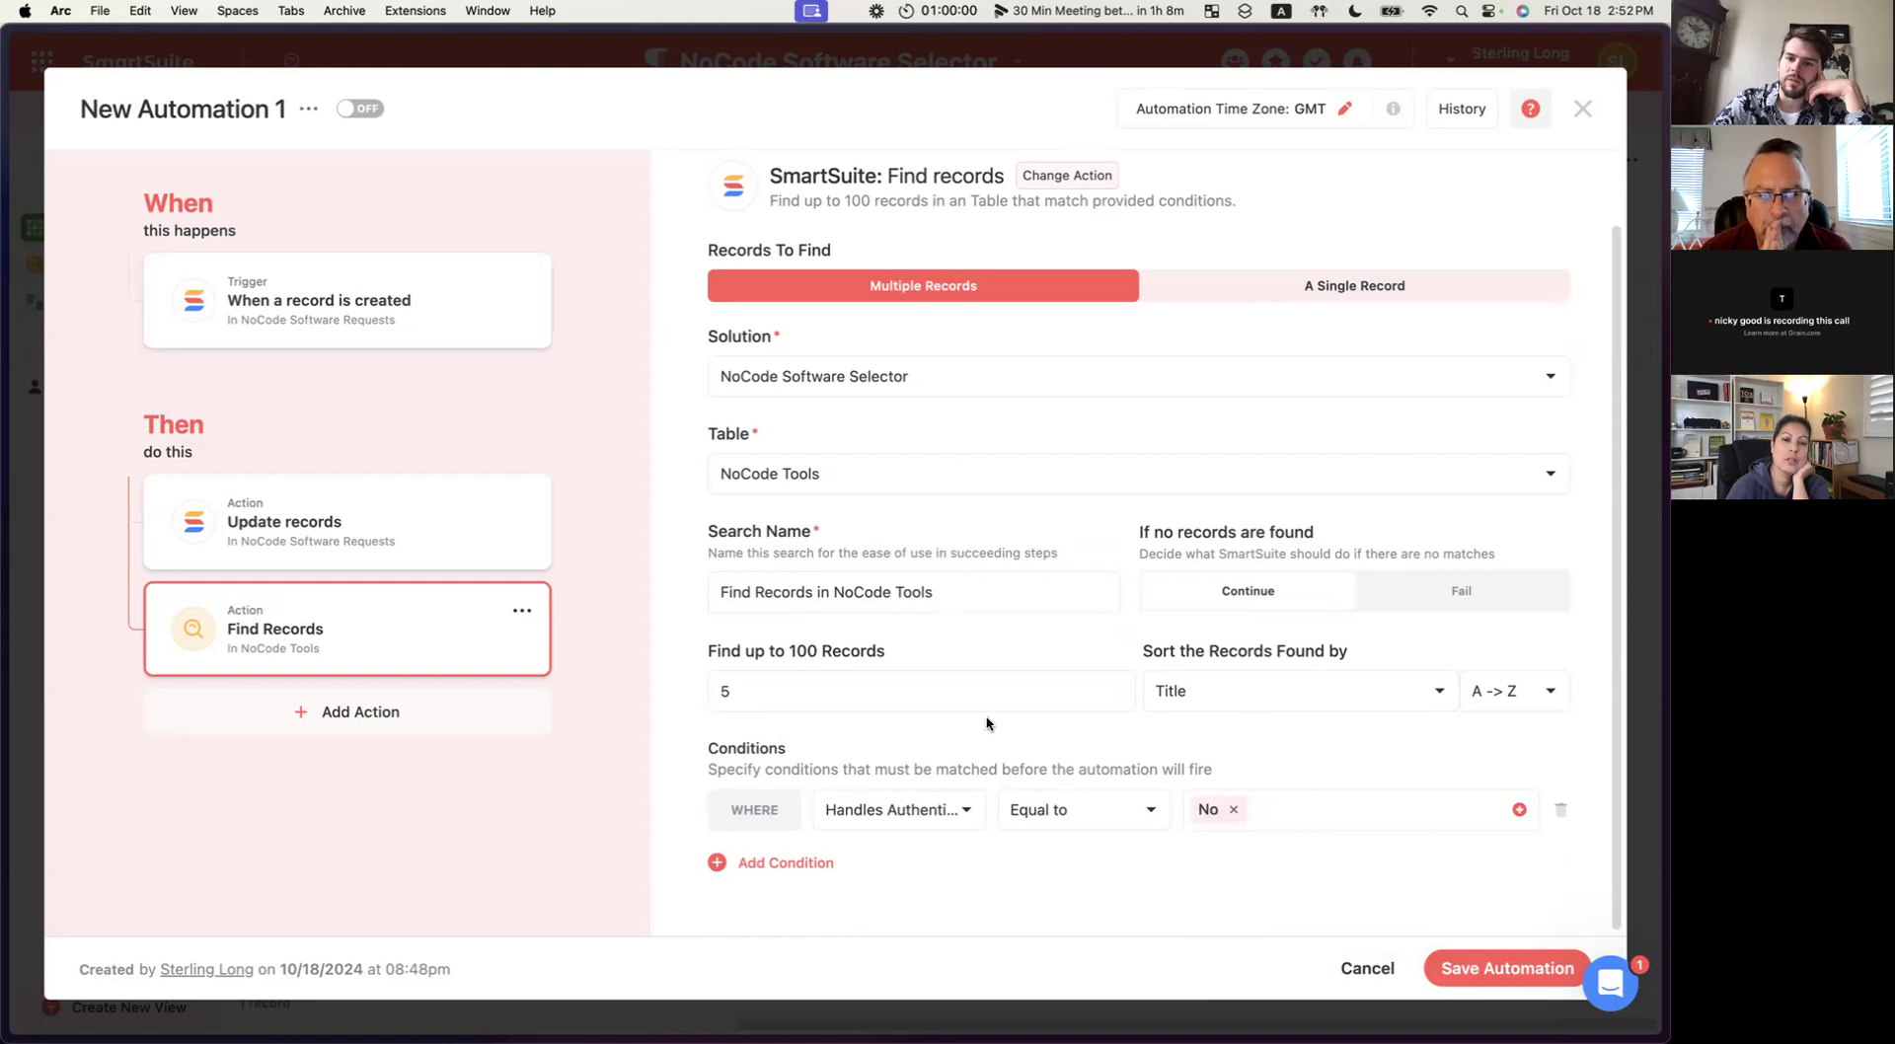
{"action": "scroll", "coordinate": [1011, 567], "scroll_direction": "up", "scroll_amount": 2}
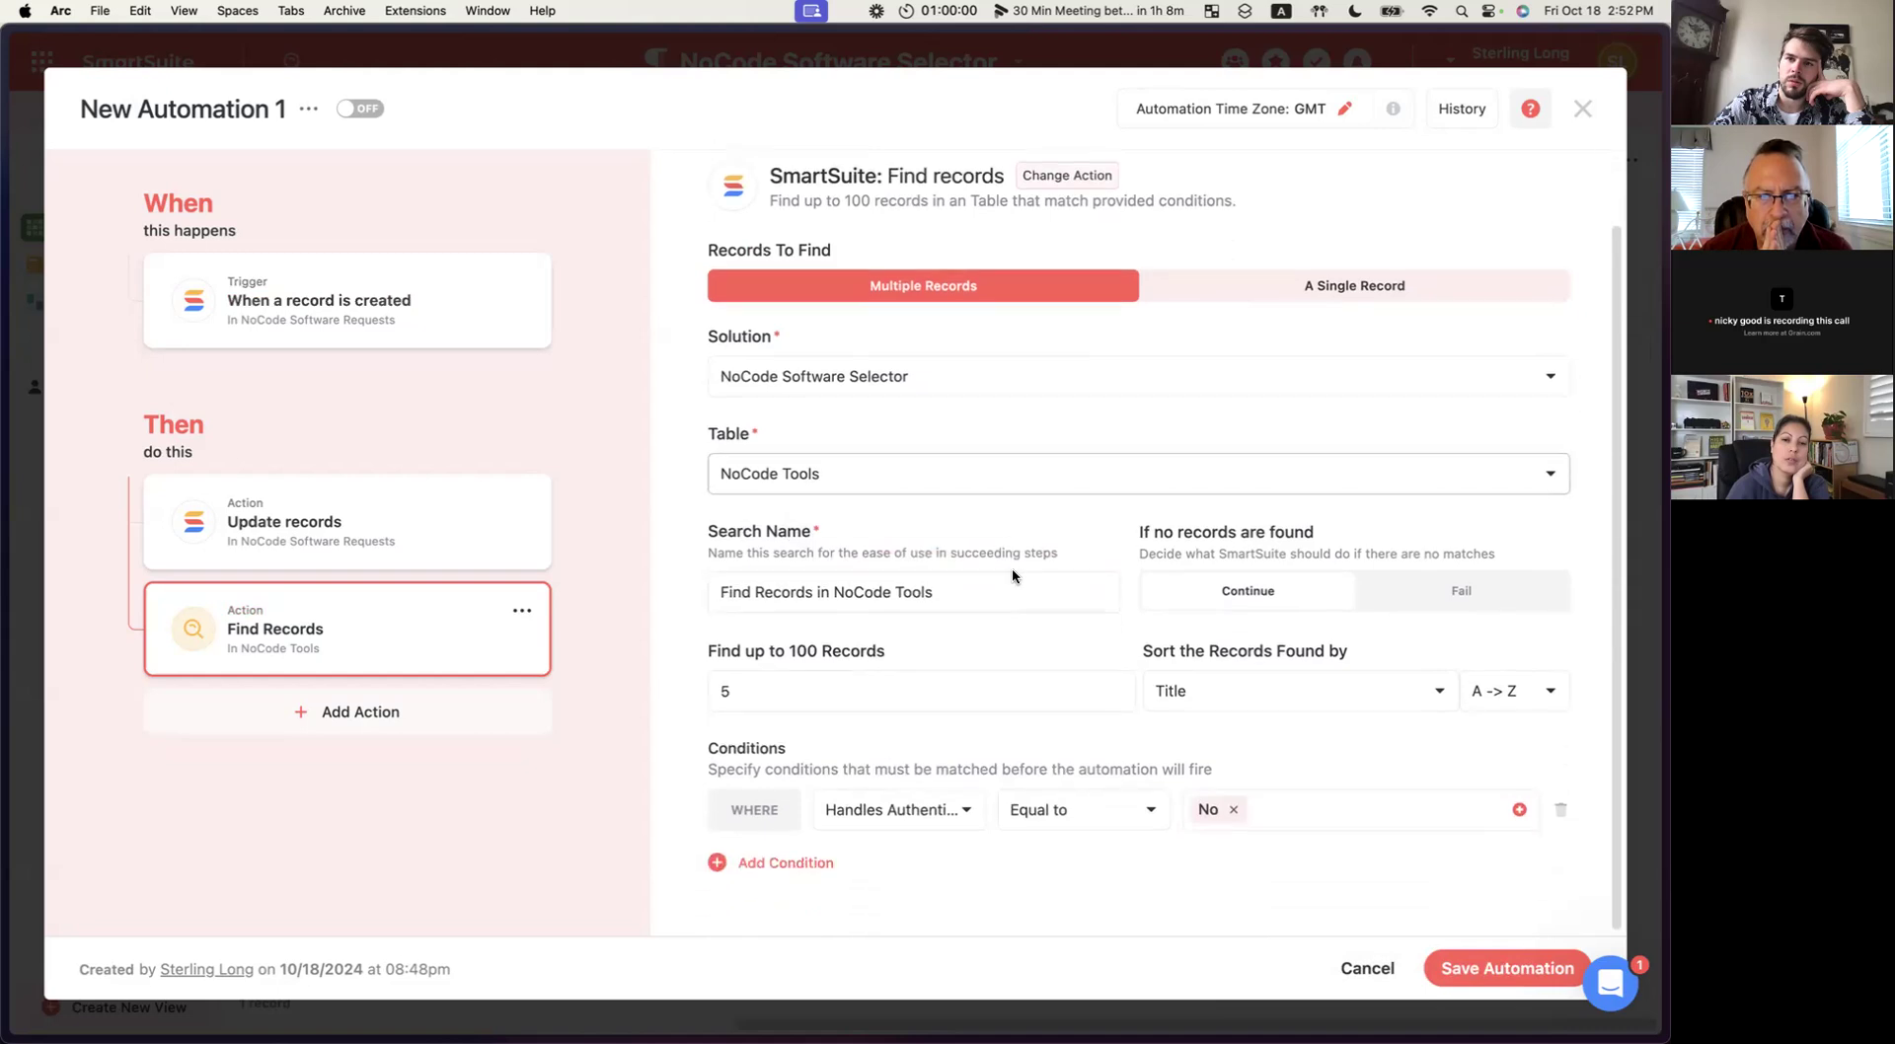
Add an AND condition on Interface Design Flexibility and check the values it offers.
{"action": "left_click", "coordinate": [742, 865]}
{"action": "scroll", "coordinate": [901, 793], "scroll_direction": "down", "scroll_amount": 5}
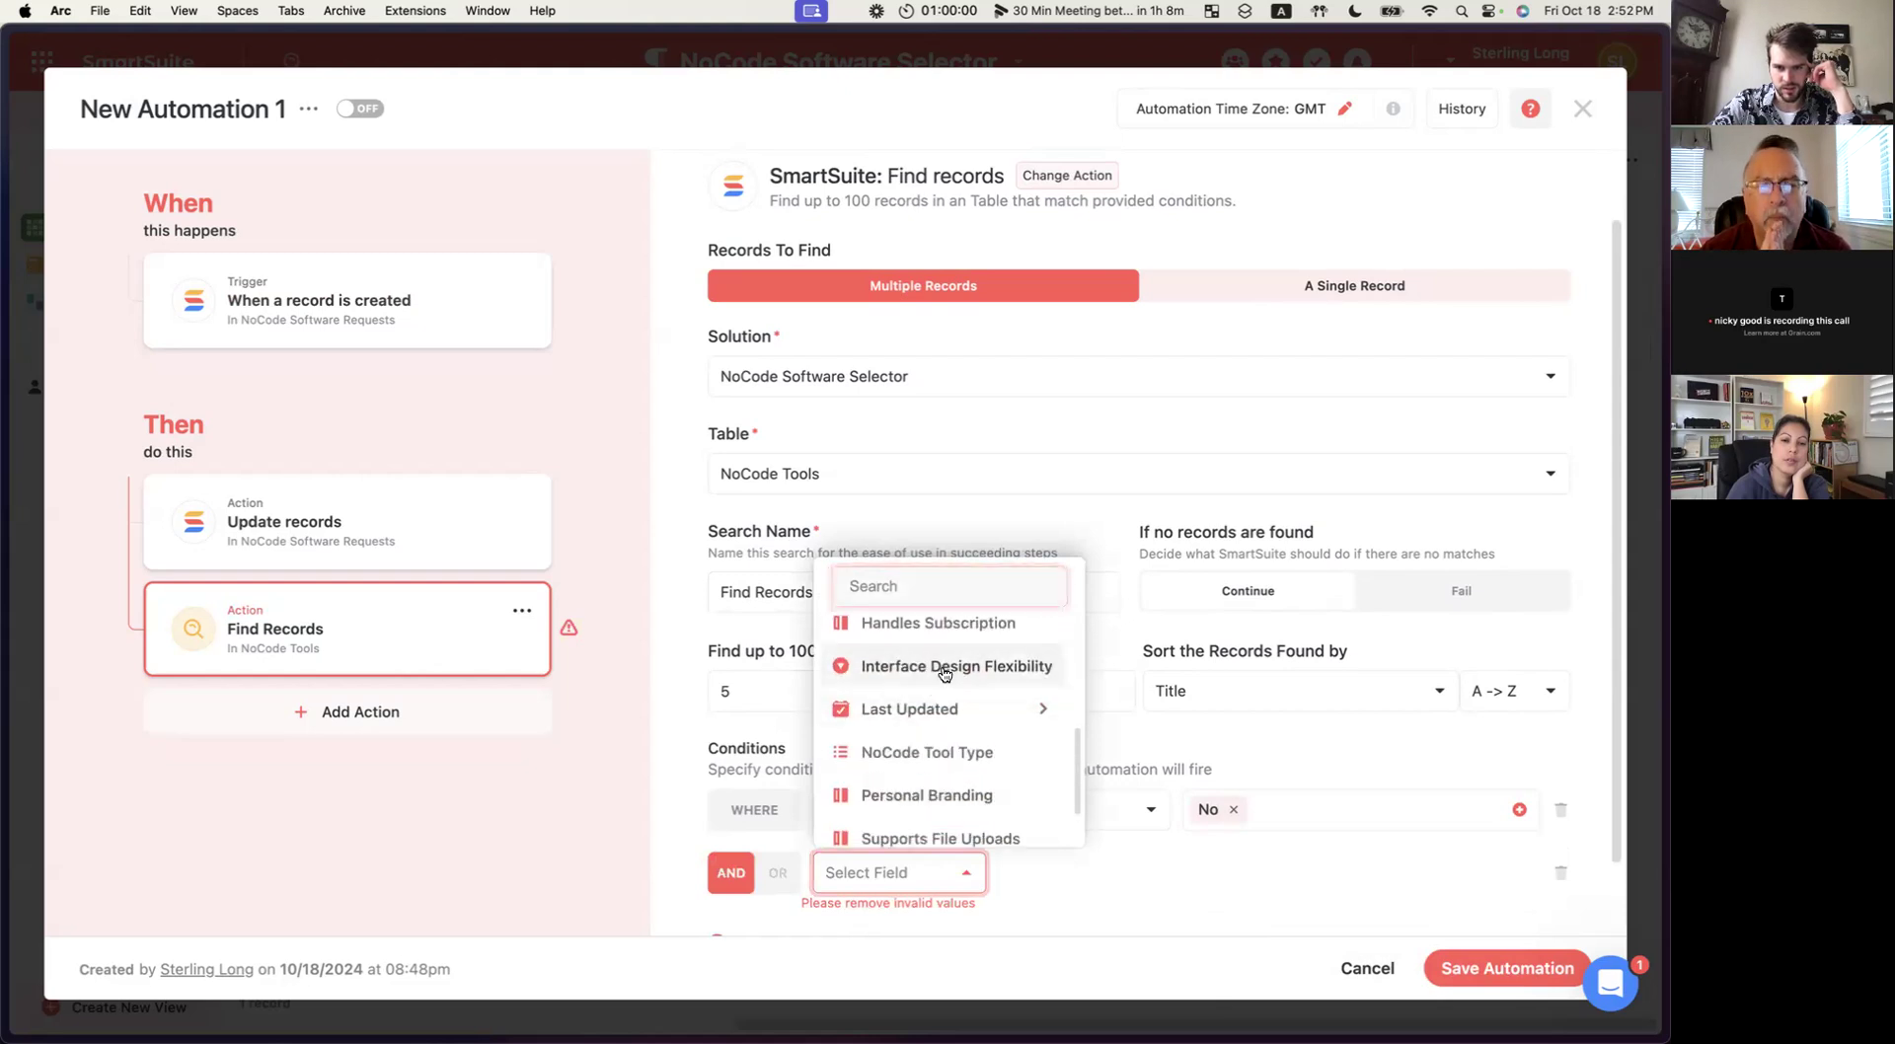
{"action": "left_click", "coordinate": [933, 668]}
{"action": "left_click", "coordinate": [1218, 875]}
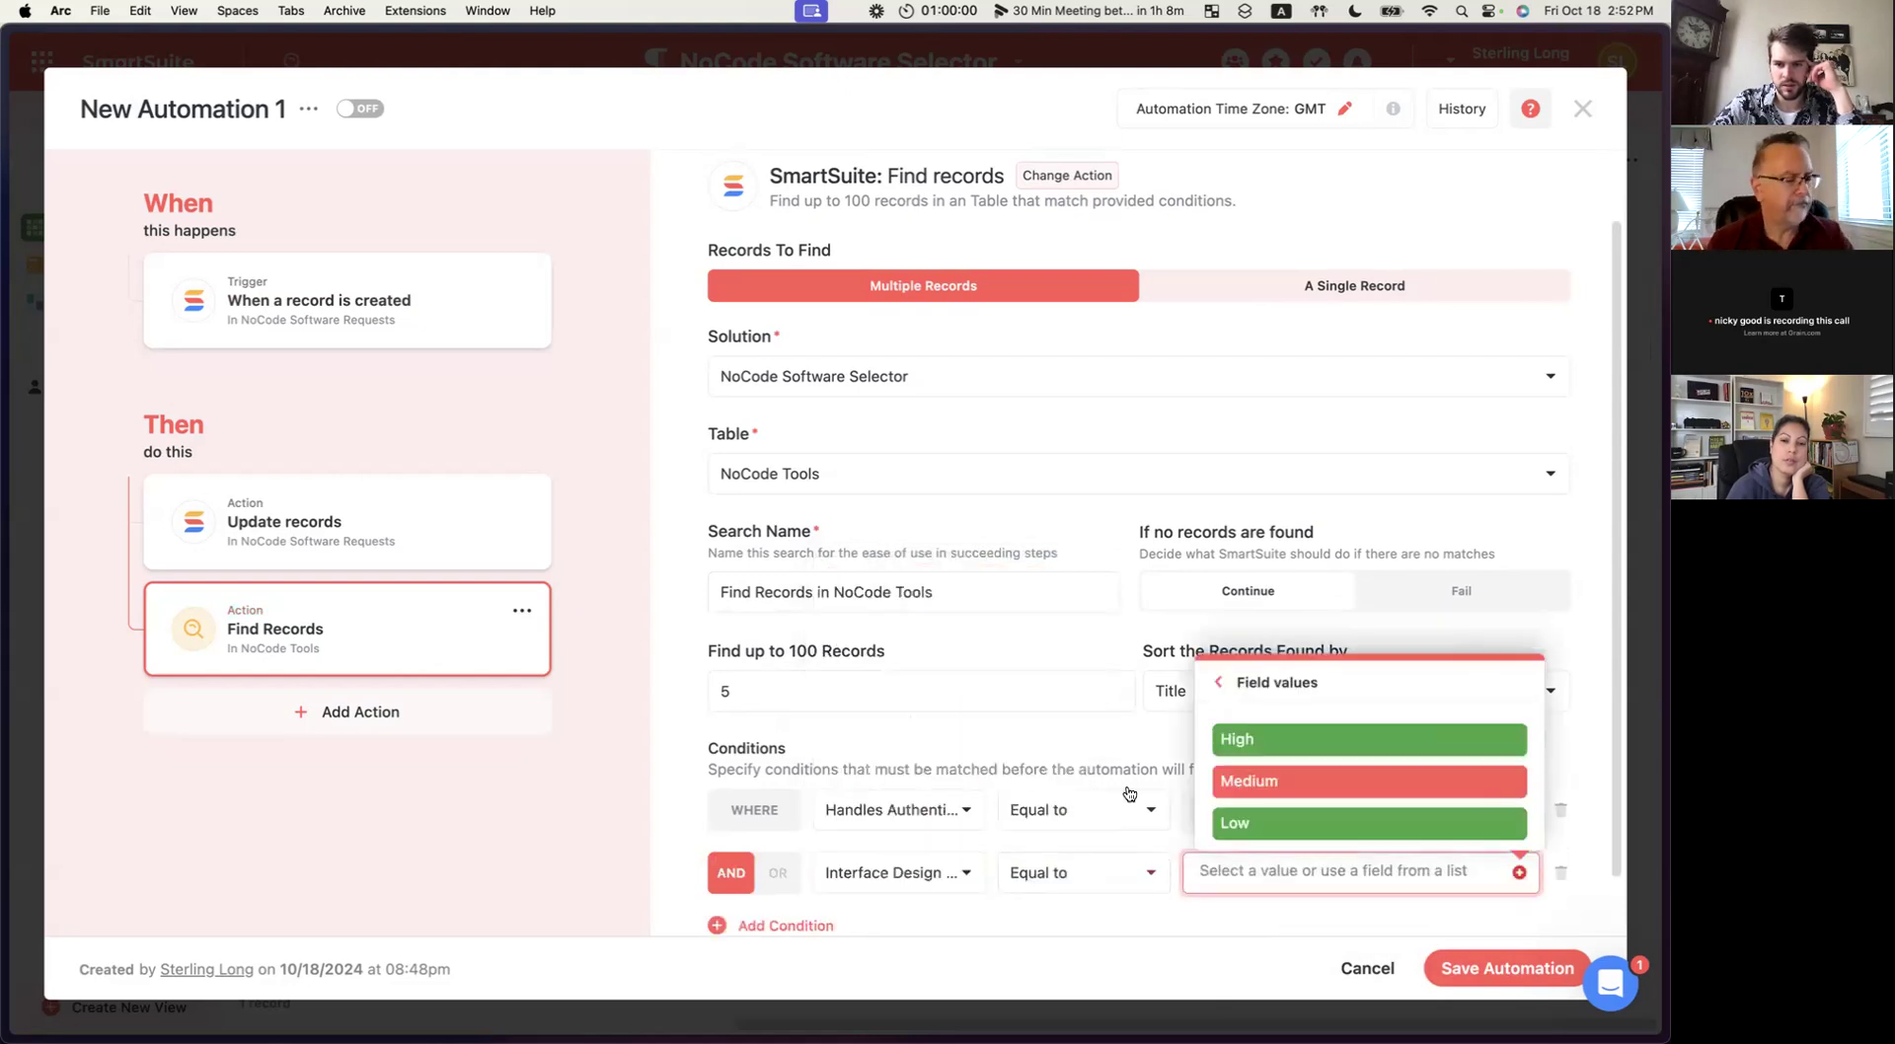
Check the comparison operators available for both conditions and the values offered for Interface Design Flexibility.
{"action": "left_click", "coordinate": [1113, 827]}
{"action": "scroll", "coordinate": [1148, 683], "scroll_direction": "down", "scroll_amount": 1}
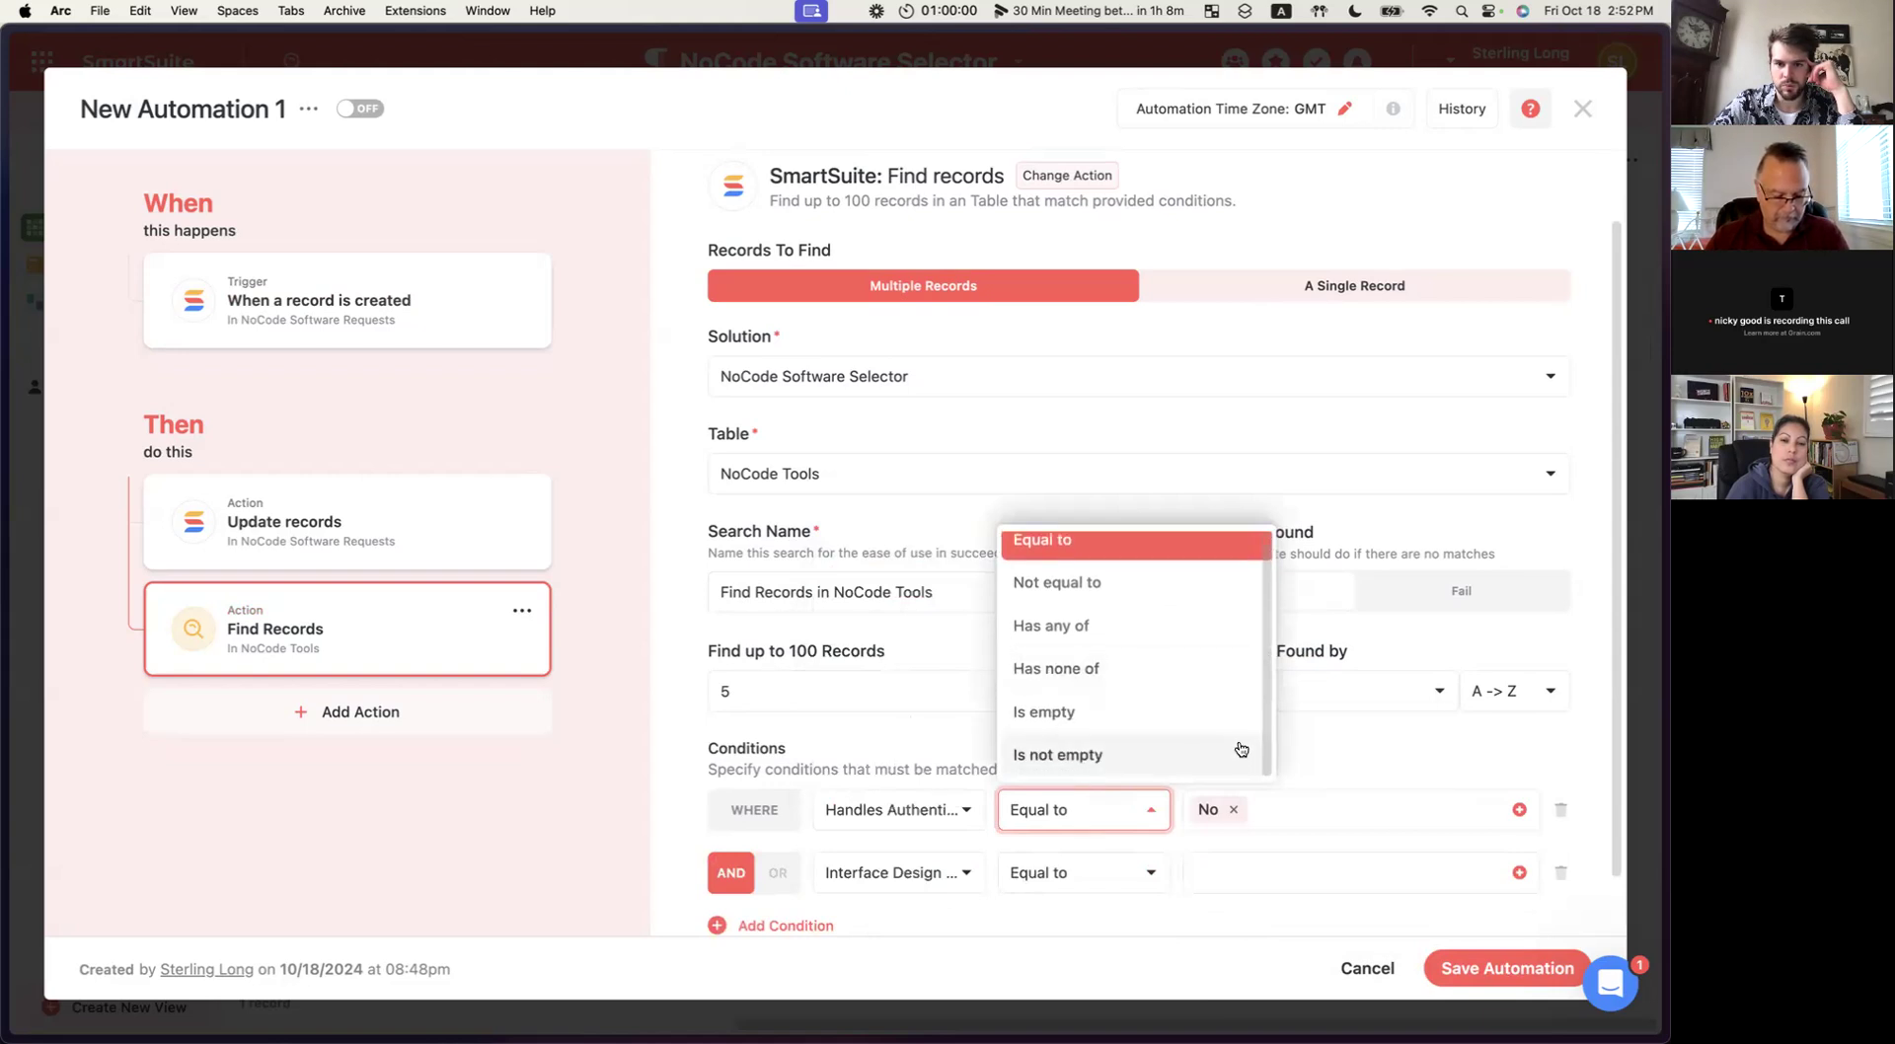
{"action": "left_click", "coordinate": [1323, 756]}
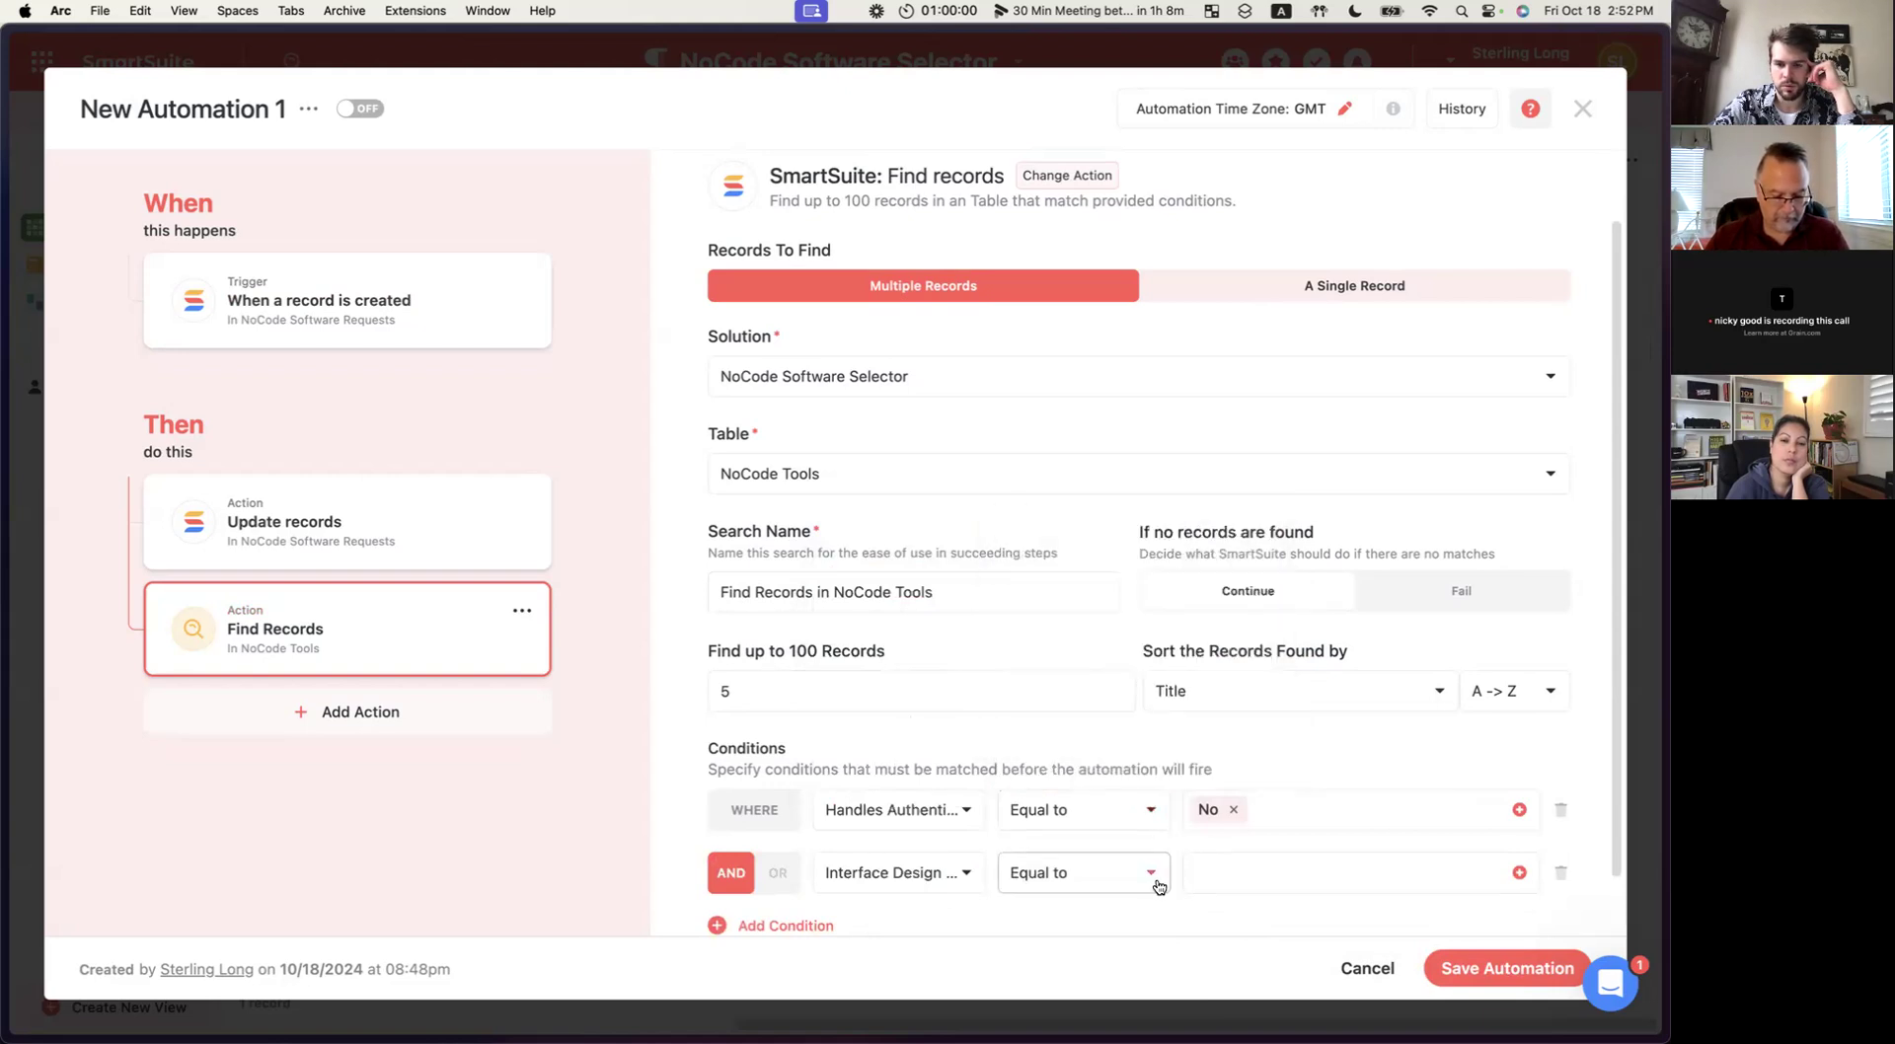
{"action": "scroll", "coordinate": [1150, 880], "scroll_direction": "down", "scroll_amount": 1}
{"action": "left_click", "coordinate": [1145, 815]}
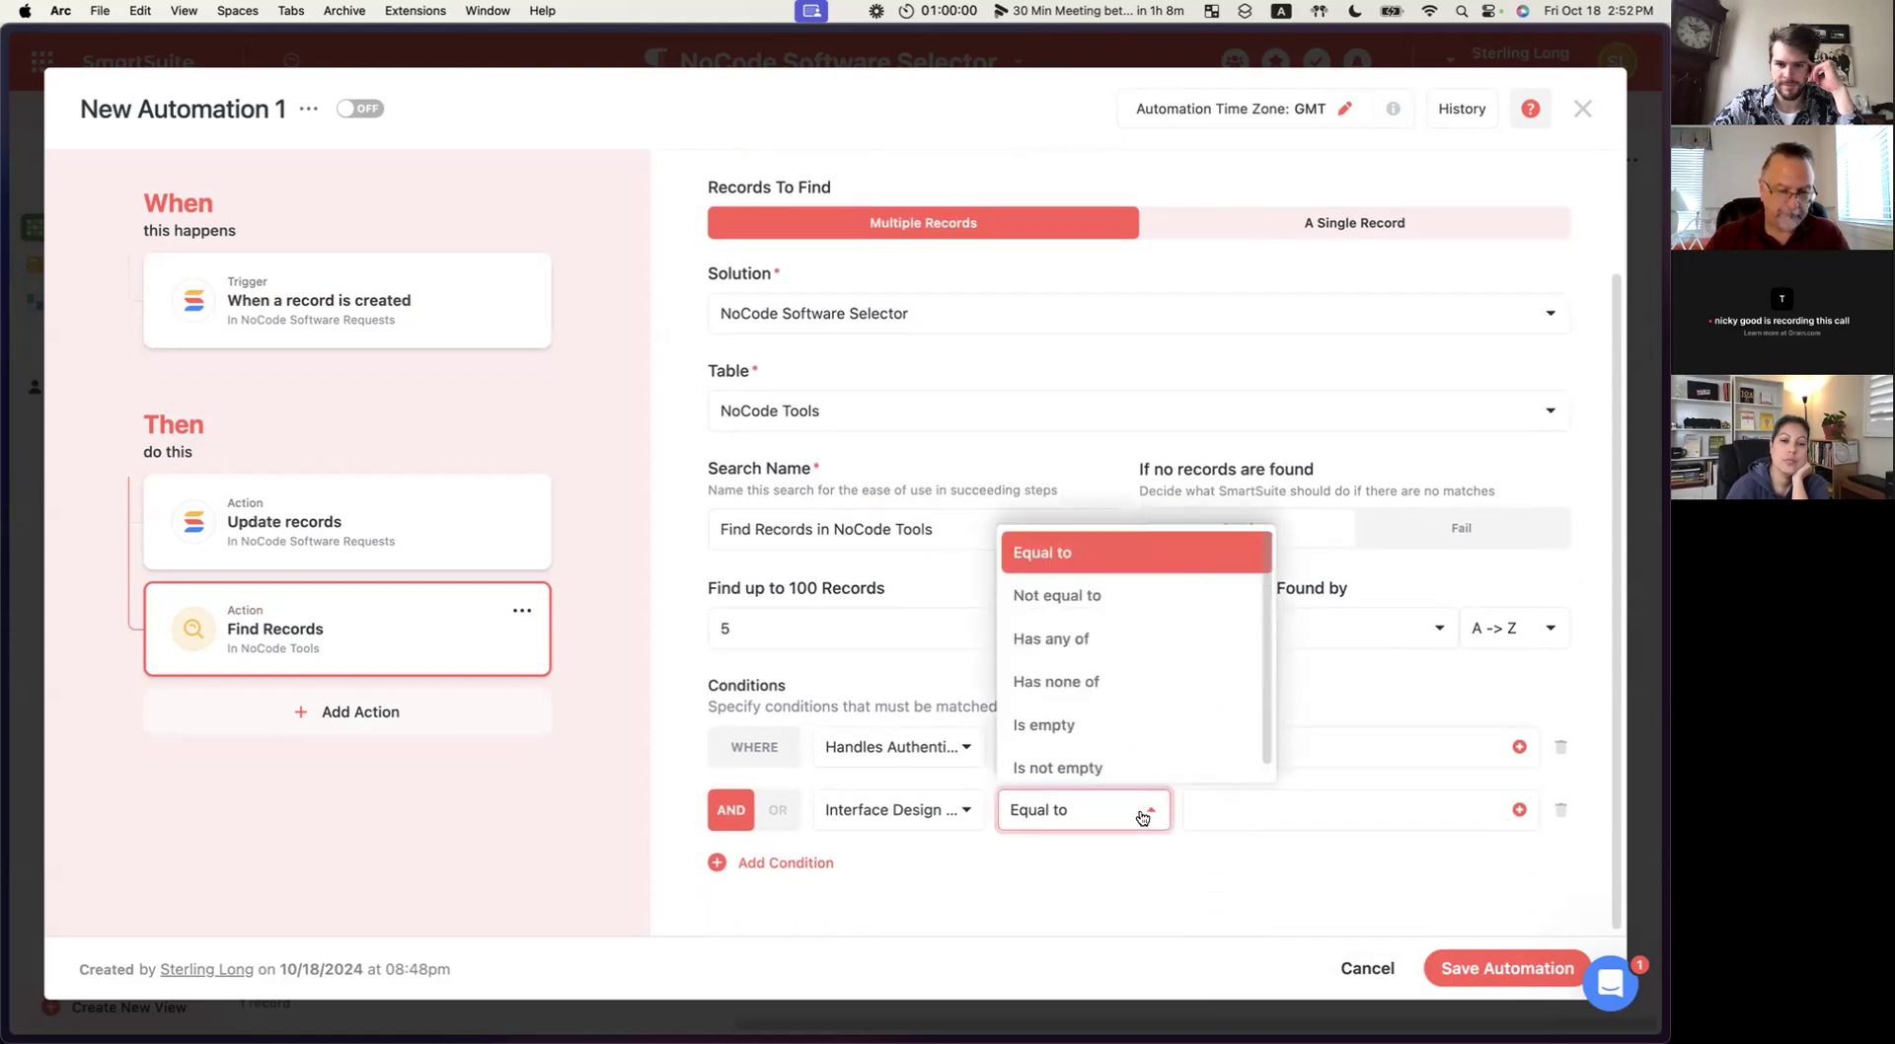
{"action": "left_click", "coordinate": [1305, 804]}
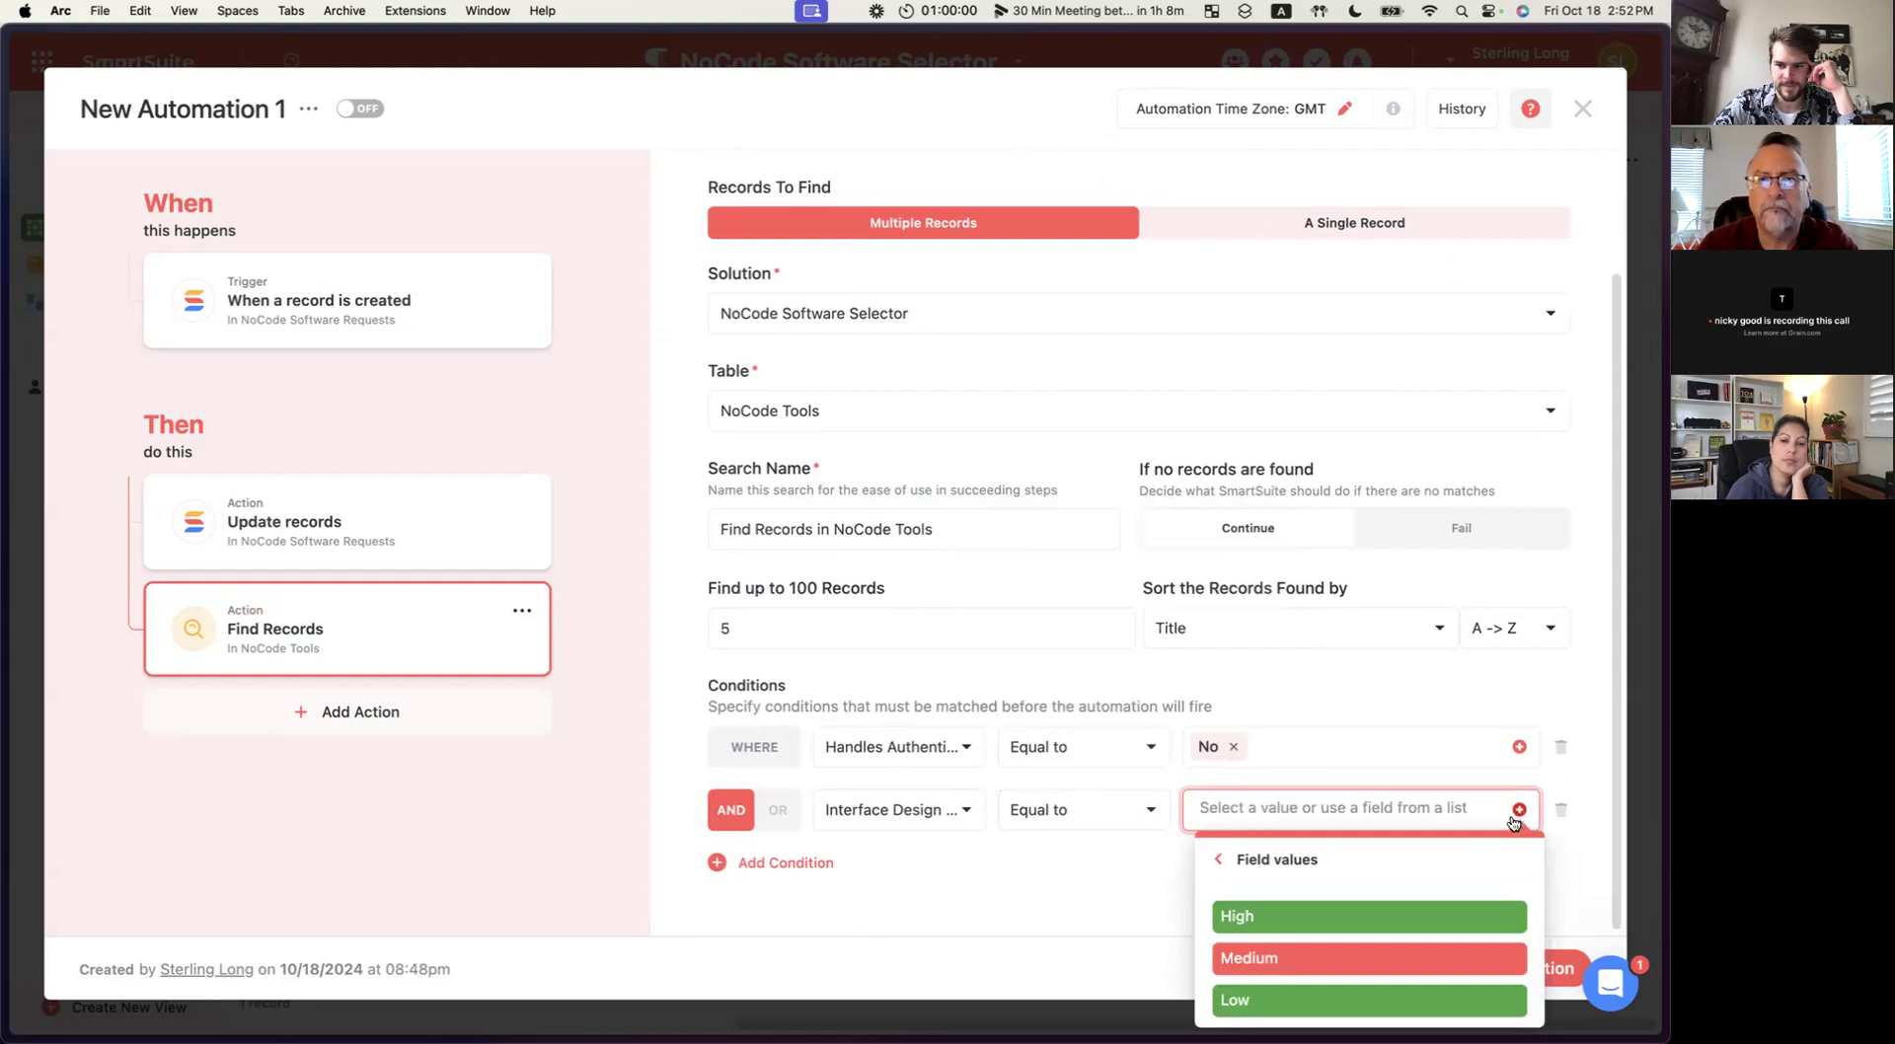
{"action": "left_click", "coordinate": [1040, 857]}
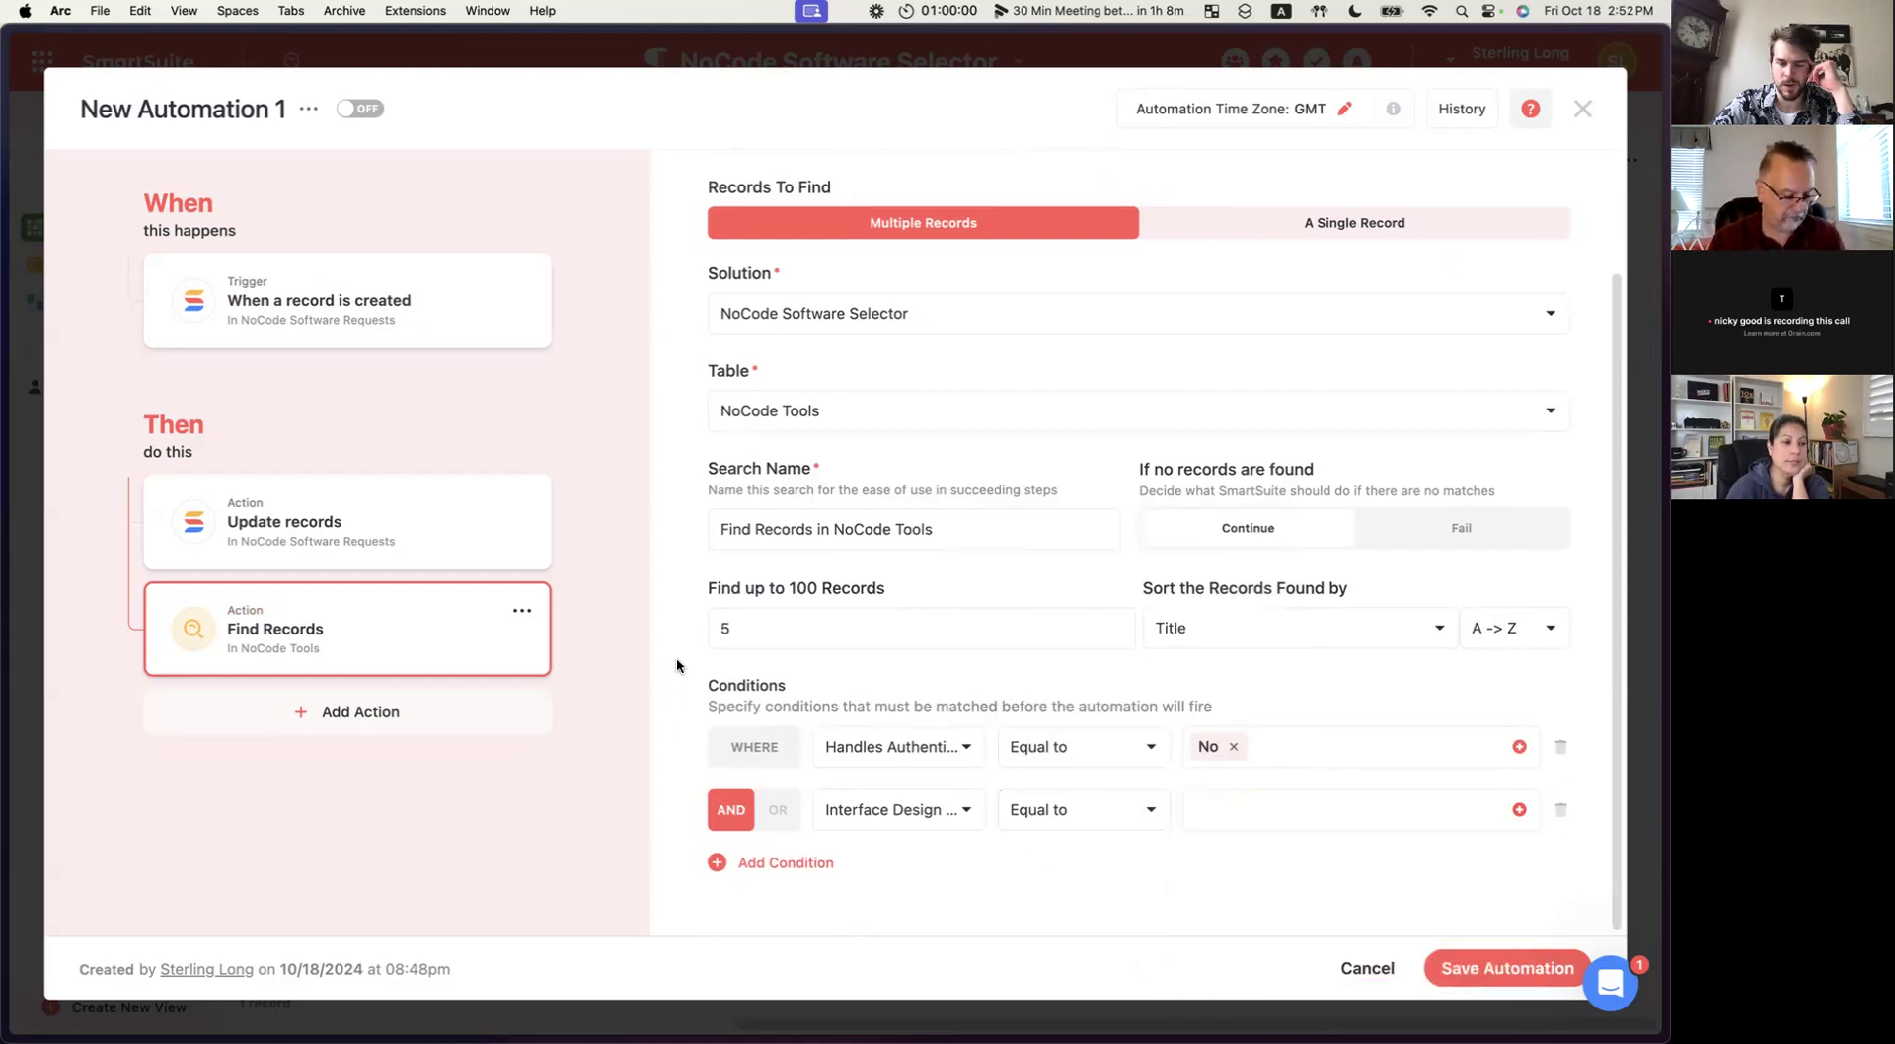
{"action": "scroll", "coordinate": [678, 655], "scroll_direction": "up", "scroll_amount": 3}
{"action": "scroll", "coordinate": [677, 655], "scroll_direction": "down", "scroll_amount": 3}
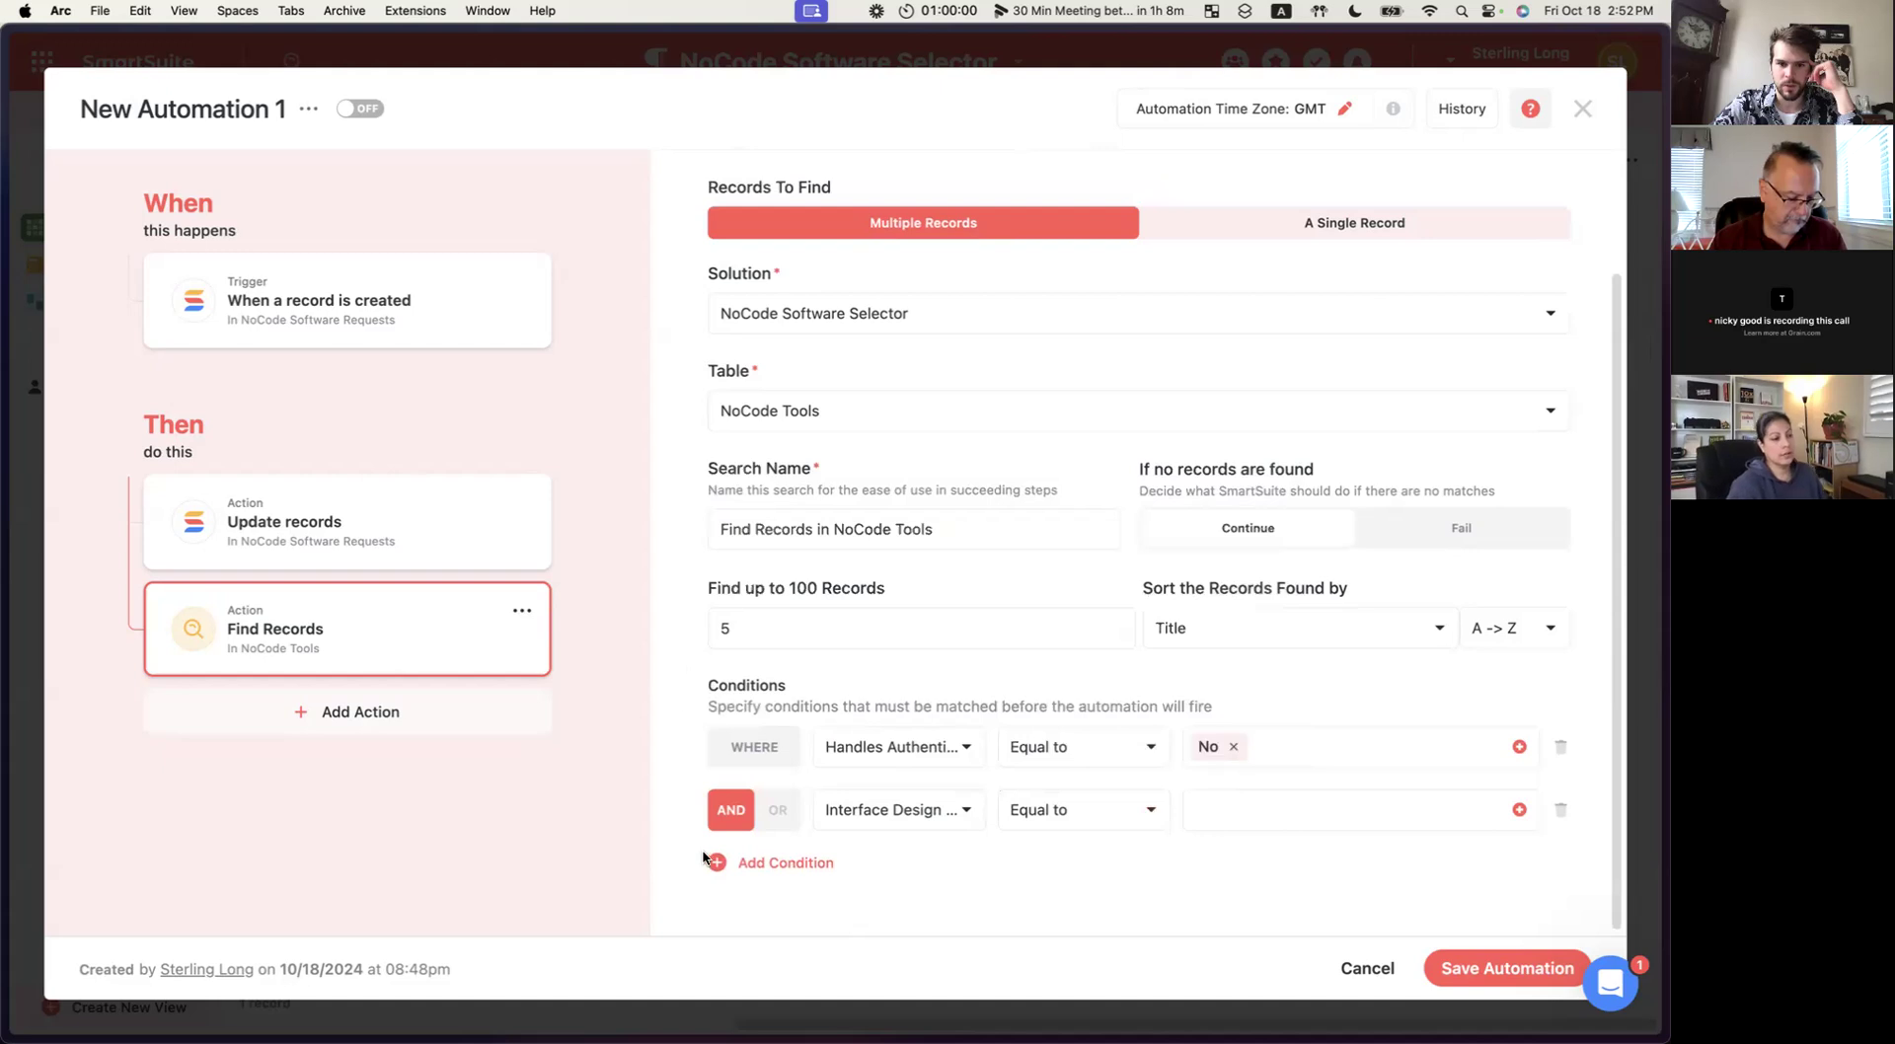
Add a third AND condition on Cost Per User and check which trigger fields it can be compared with.
{"action": "left_click", "coordinate": [775, 863]}
{"action": "scroll", "coordinate": [910, 711], "scroll_direction": "down", "scroll_amount": 1}
{"action": "scroll", "coordinate": [888, 691], "scroll_direction": "up", "scroll_amount": 1}
{"action": "left_click", "coordinate": [939, 671]}
{"action": "left_click", "coordinate": [1439, 873]}
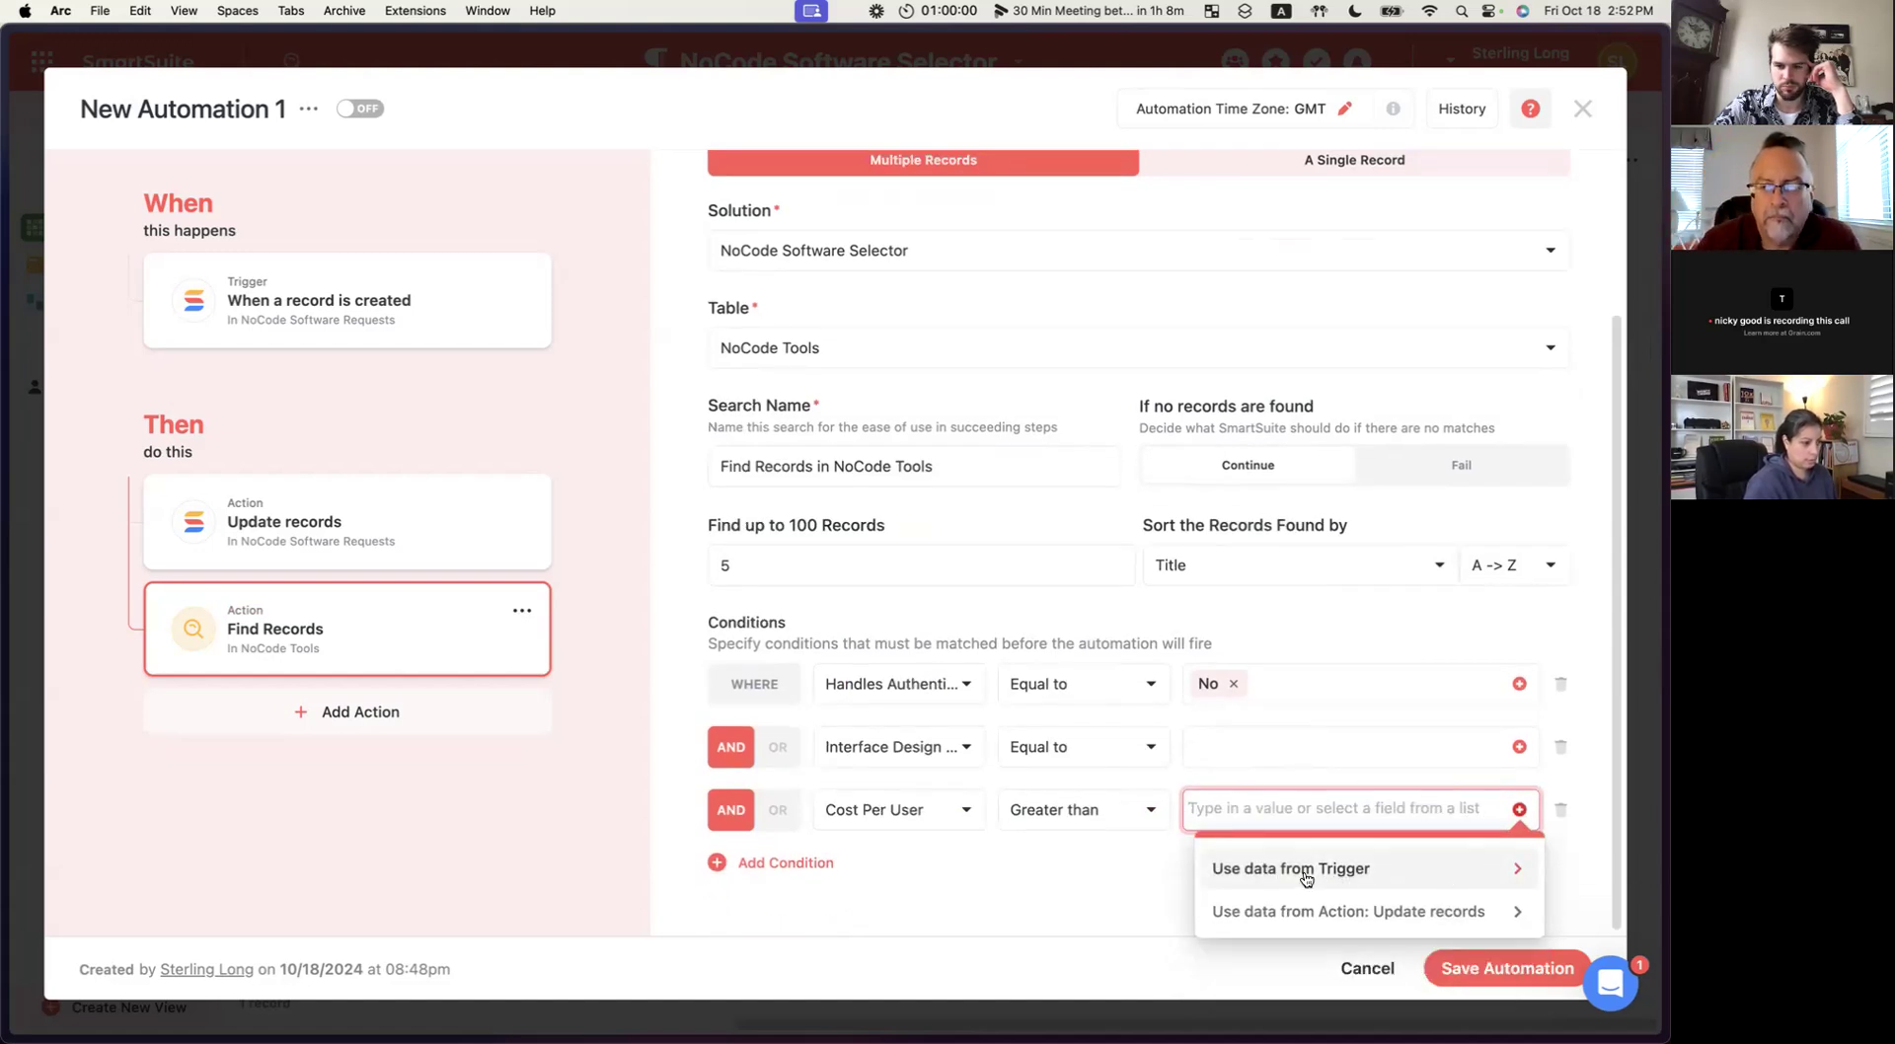
{"action": "left_click", "coordinate": [1484, 757]}
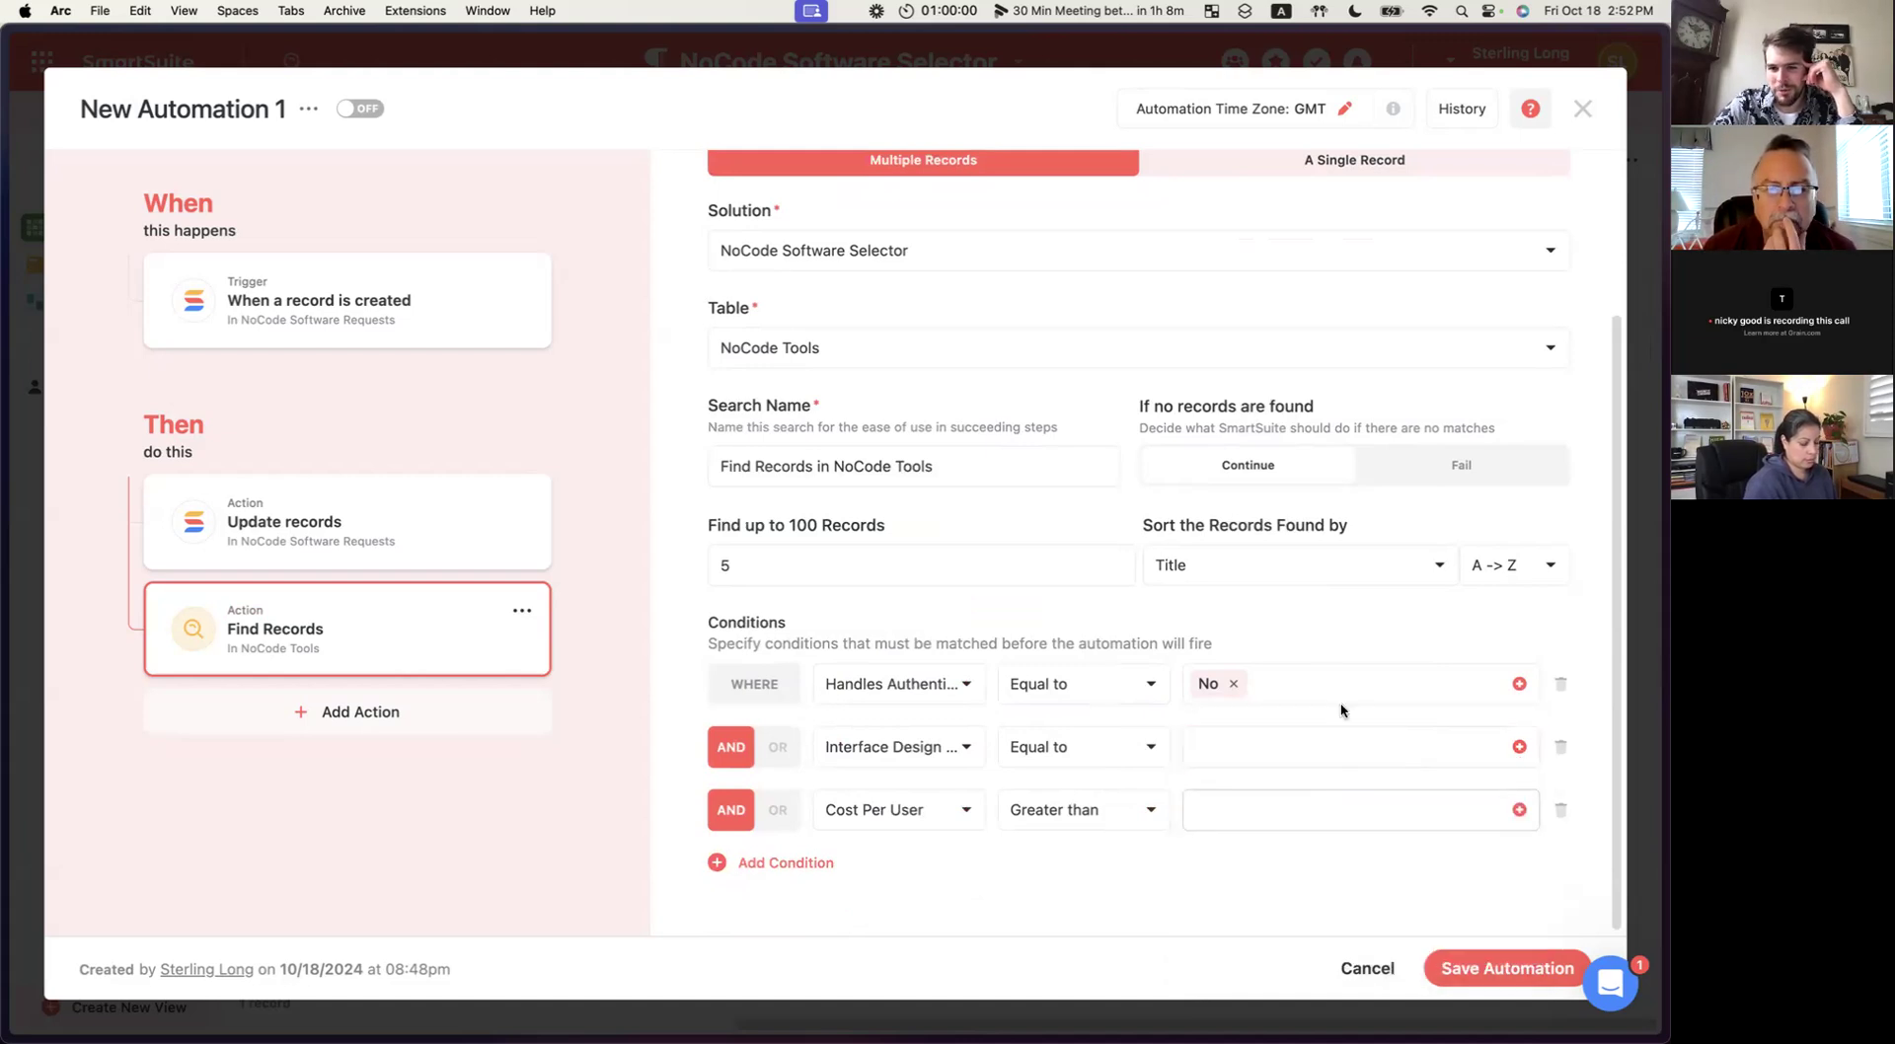
{"action": "left_click", "coordinate": [1239, 813]}
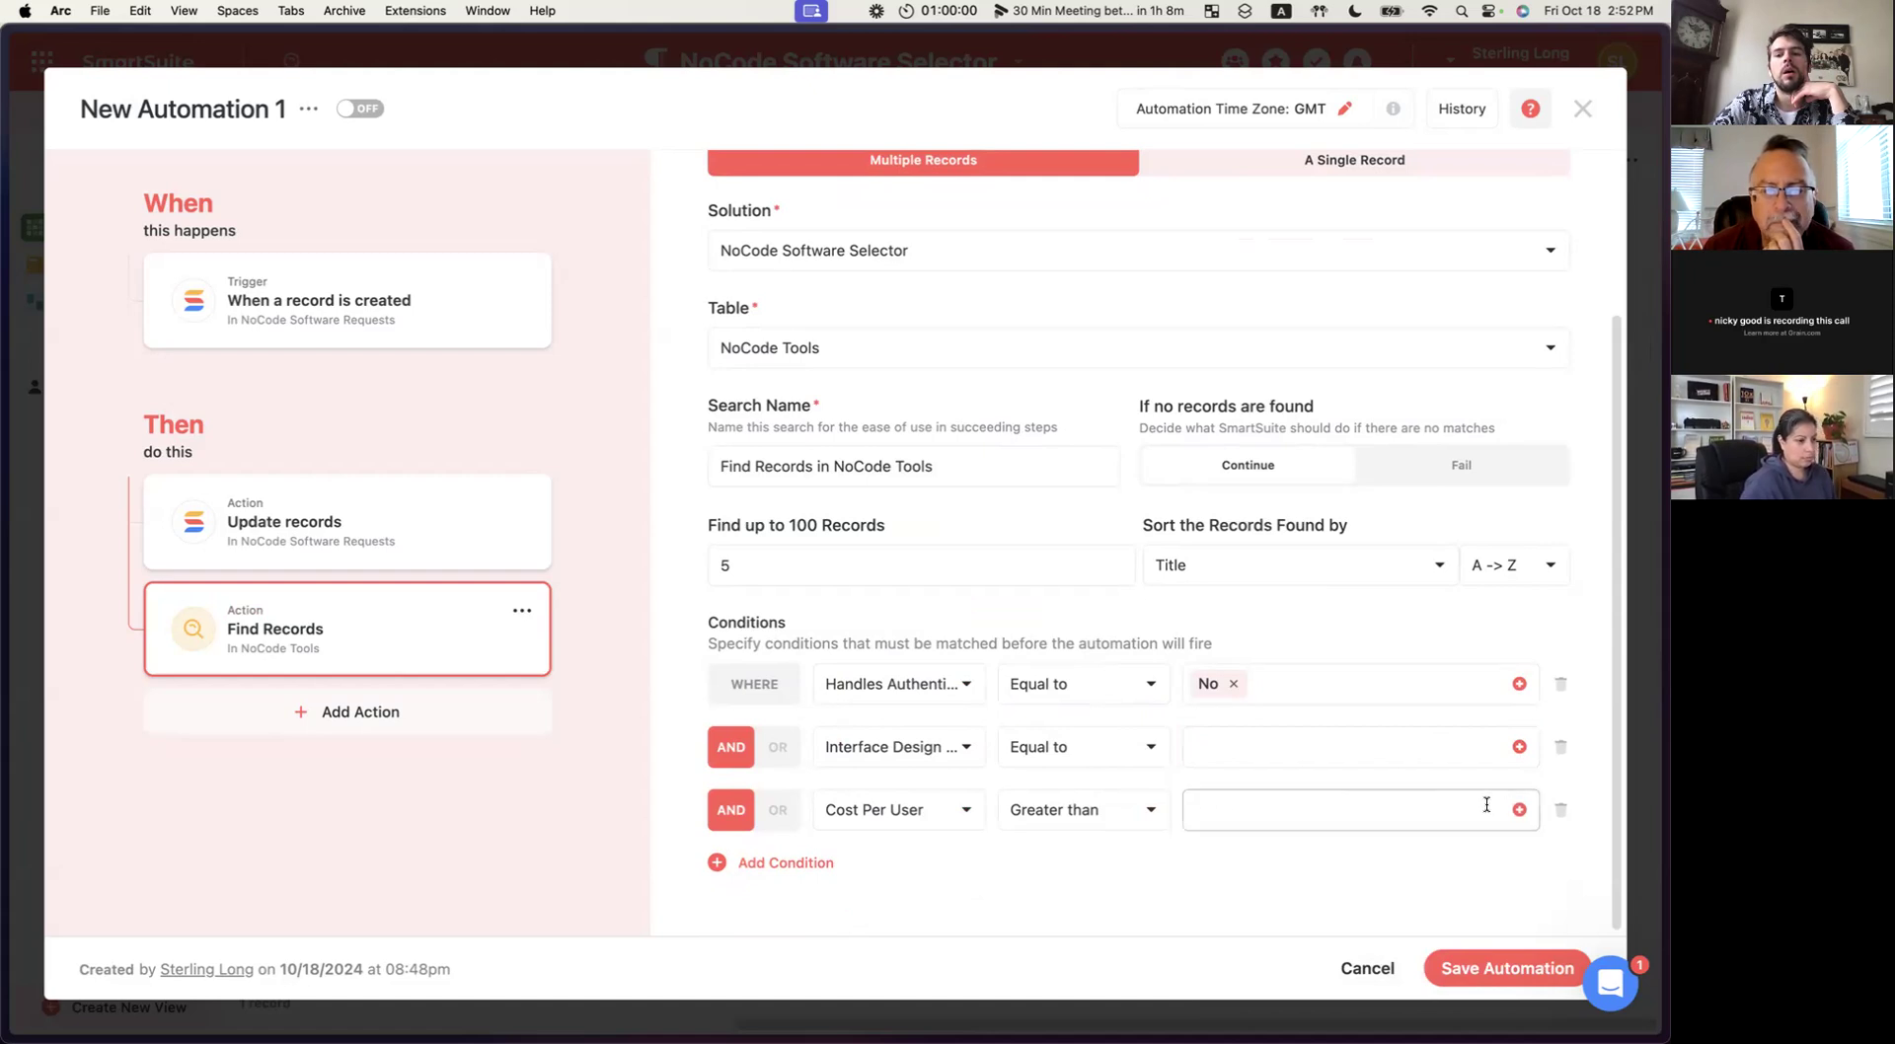
{"action": "left_click", "coordinate": [1519, 809]}
{"action": "left_click", "coordinate": [1467, 882]}
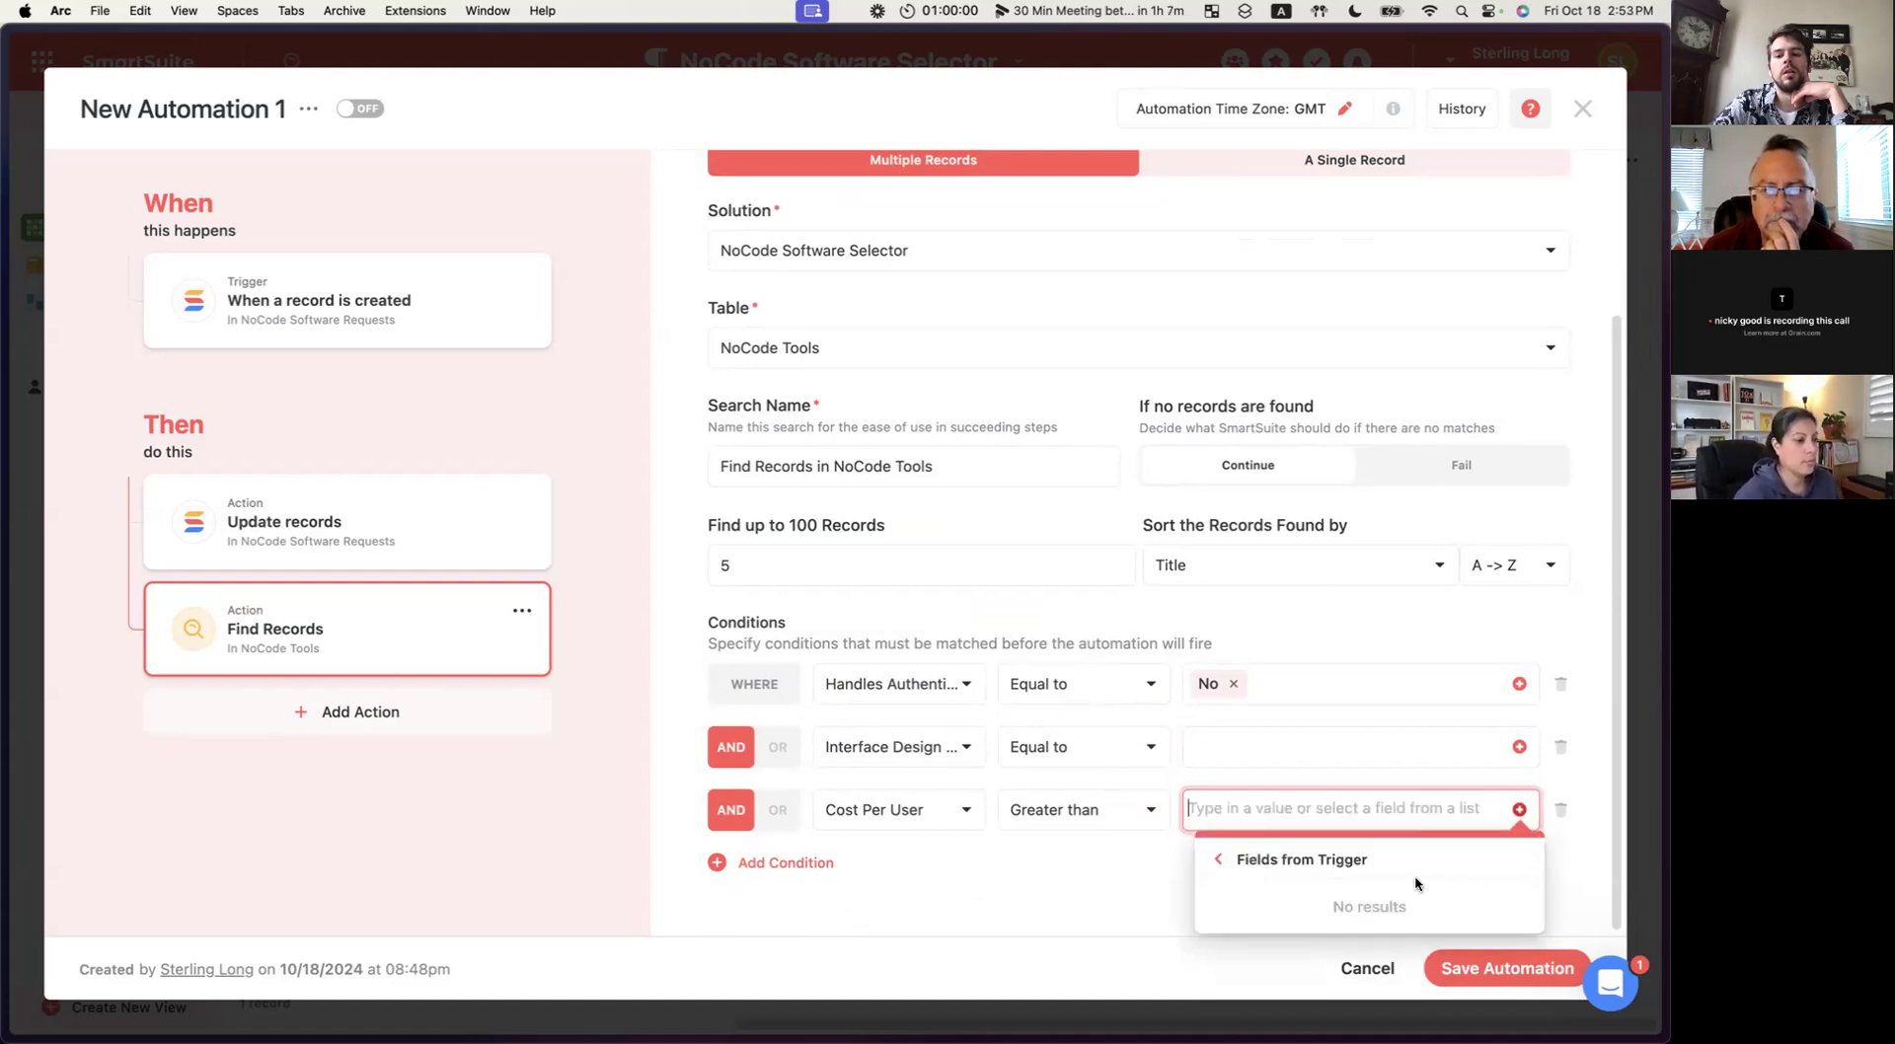
{"action": "left_click", "coordinate": [1224, 866]}
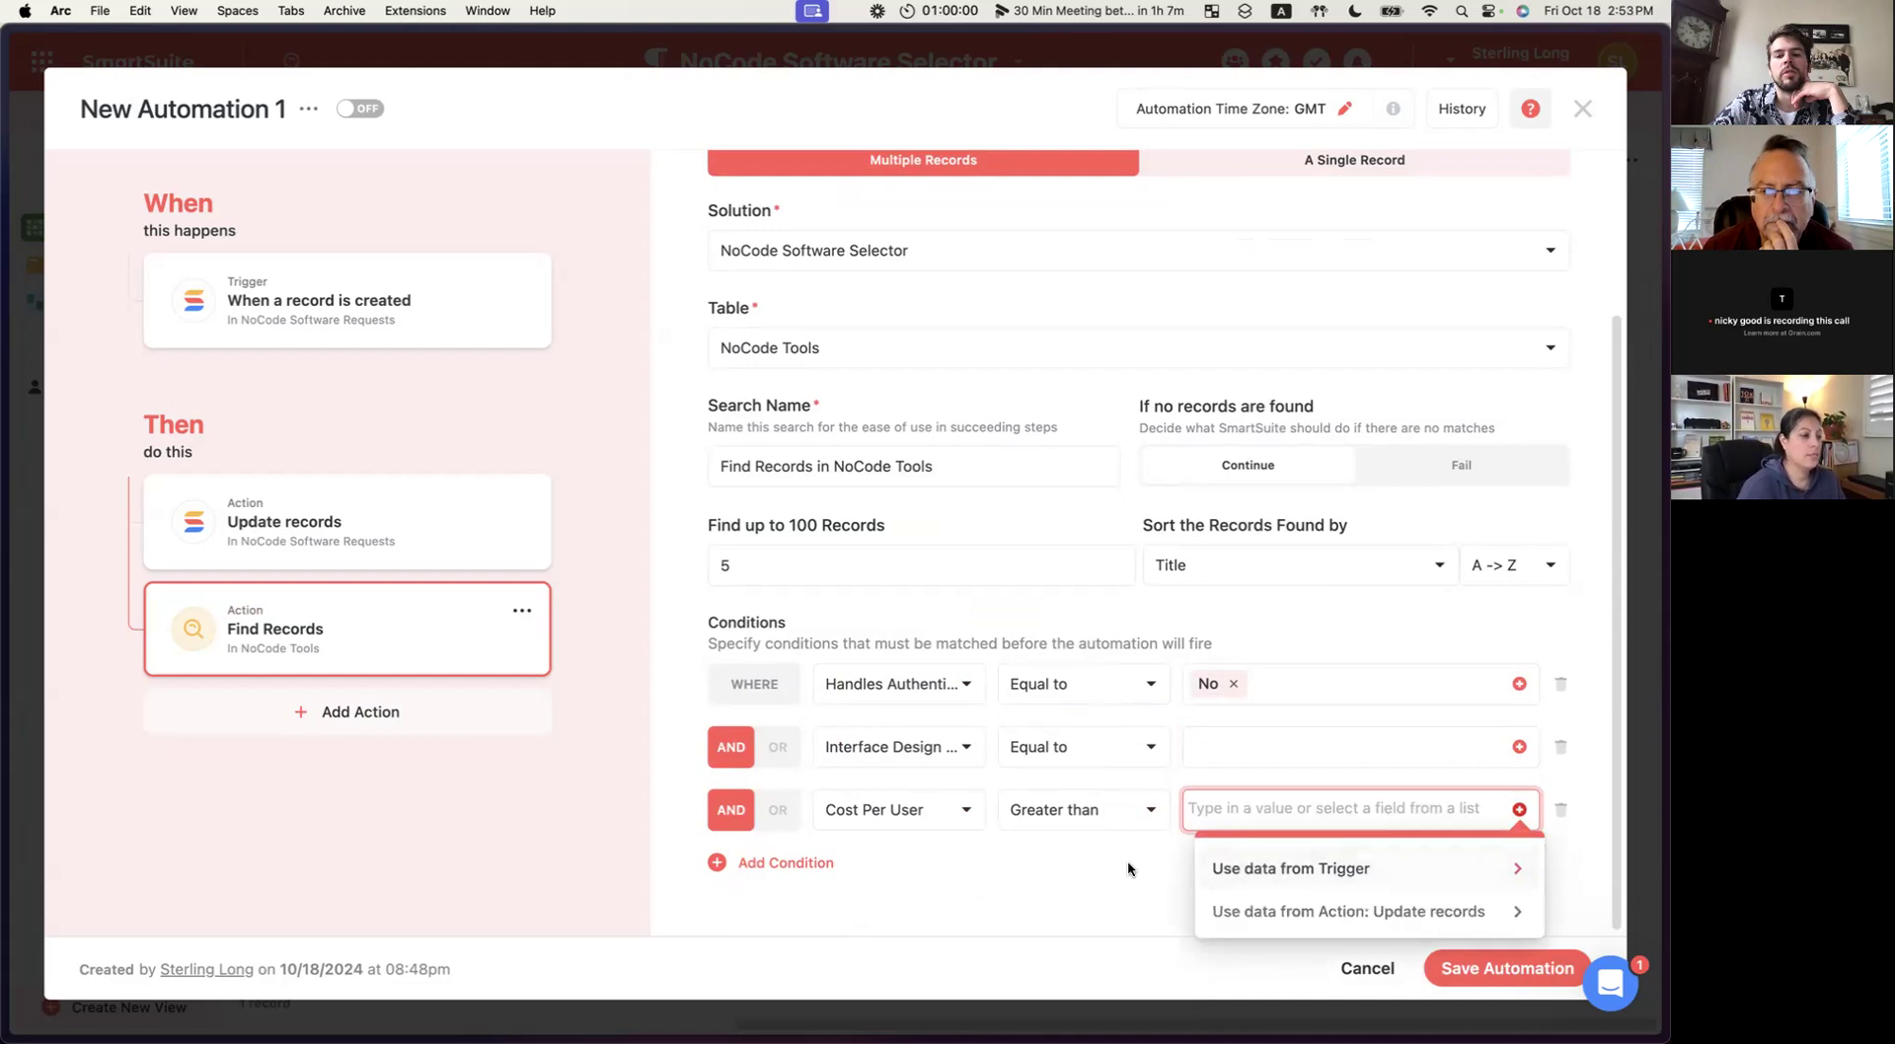
Try Description as the third condition's field with the Is empty operator.
{"action": "left_click", "coordinate": [872, 811]}
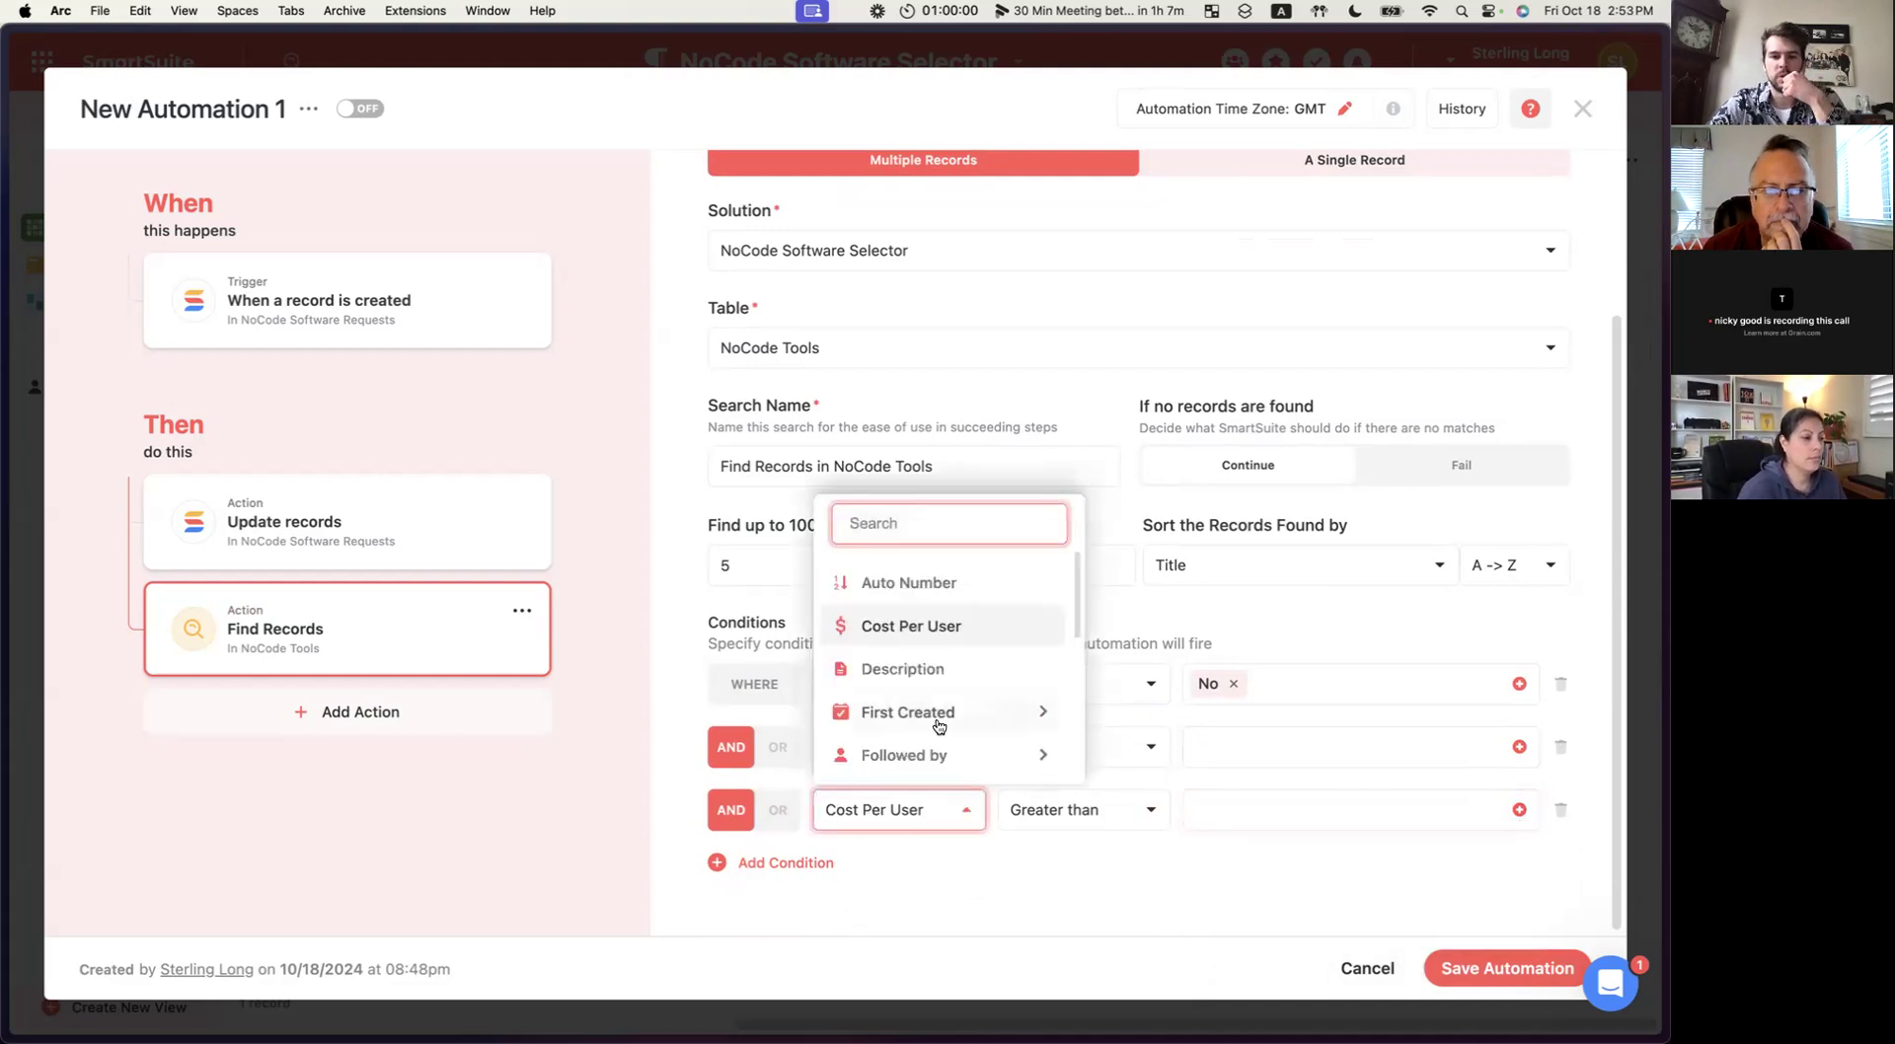
{"action": "scroll", "coordinate": [928, 726], "scroll_direction": "down", "scroll_amount": 2}
{"action": "left_click", "coordinate": [931, 596]}
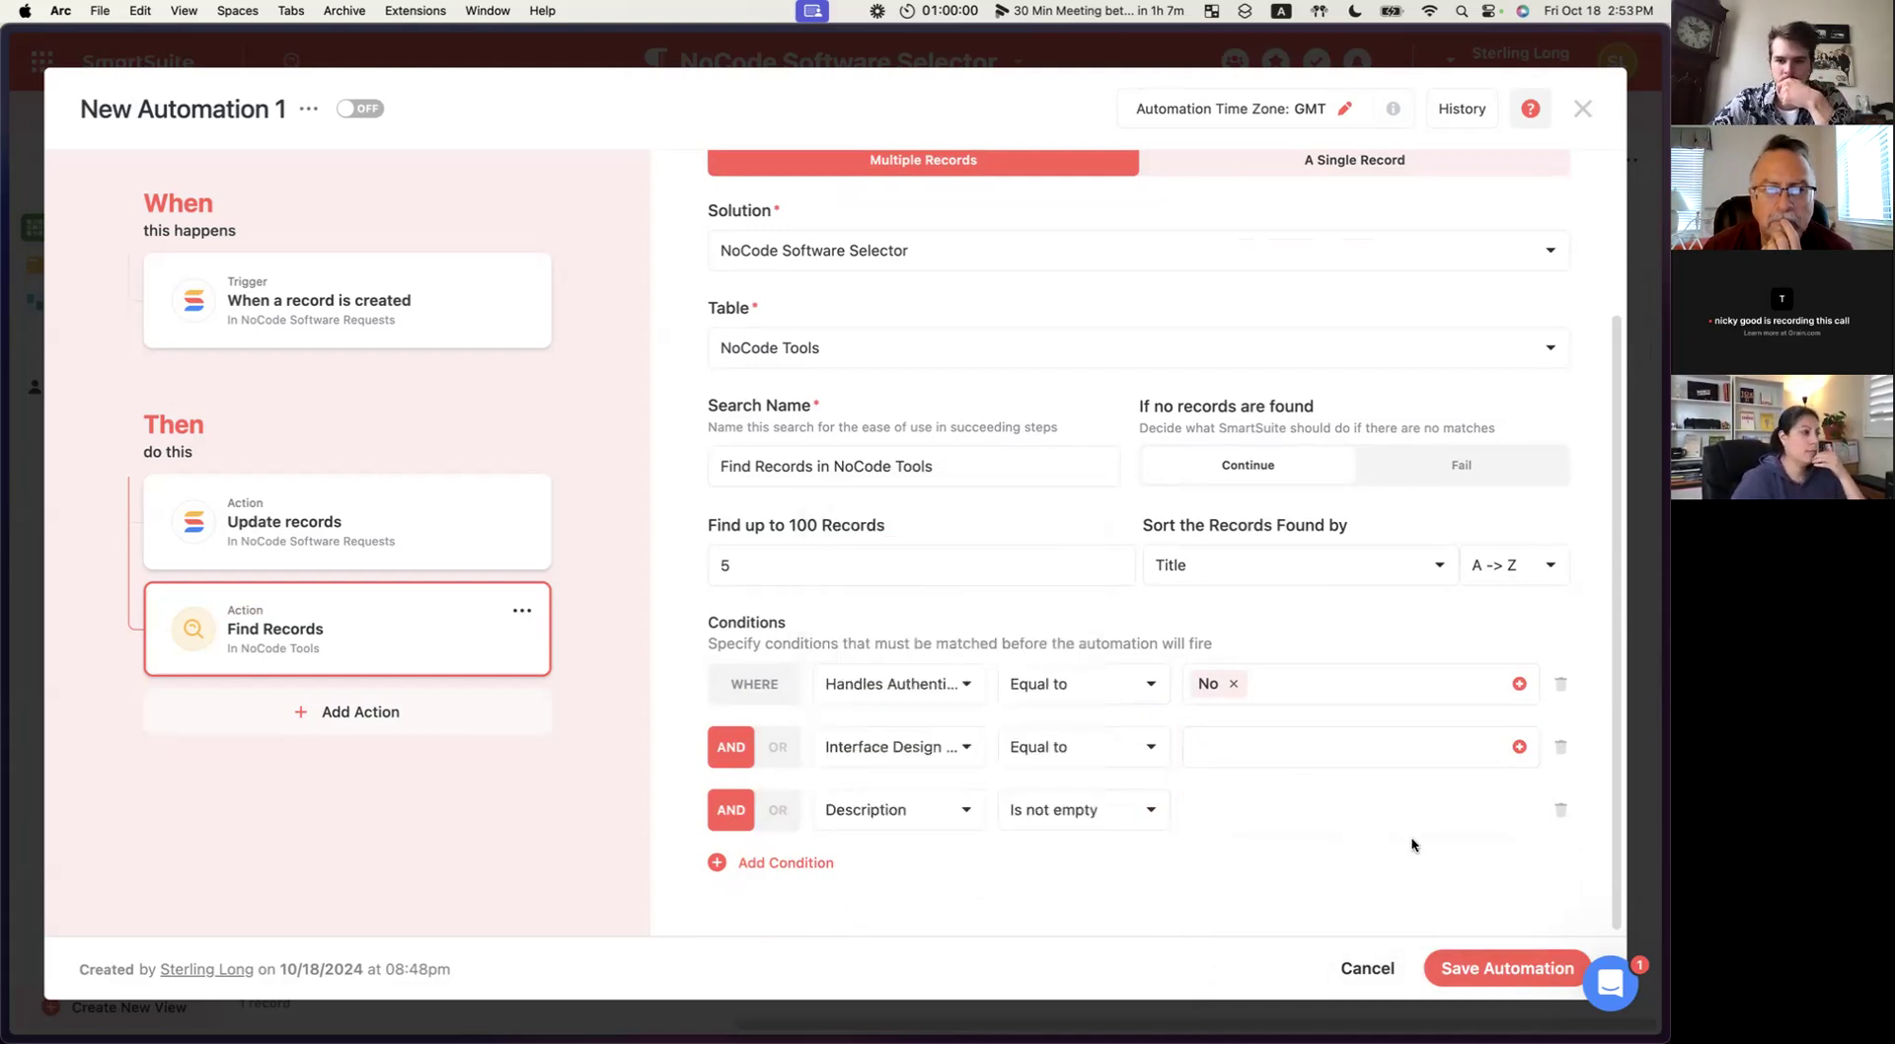
{"action": "left_click", "coordinate": [1155, 812]}
{"action": "left_click", "coordinate": [1103, 865]}
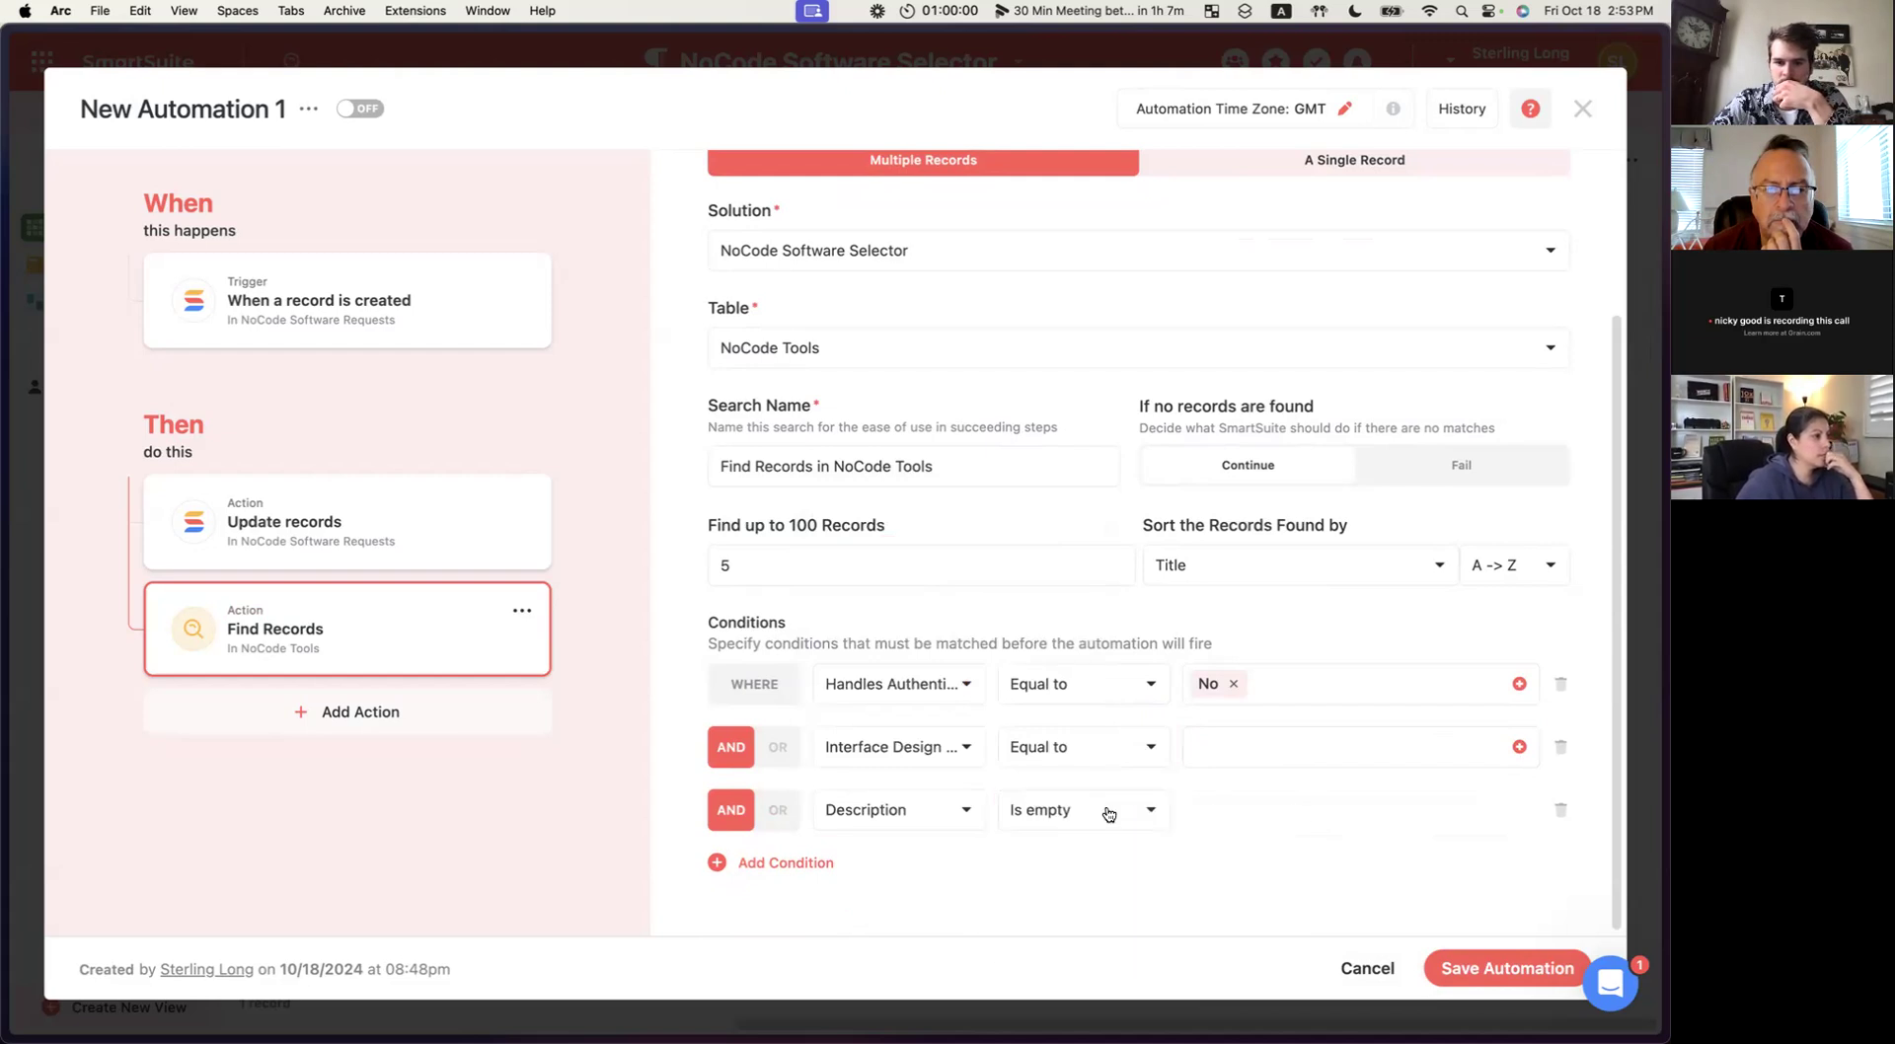
{"action": "left_click", "coordinate": [1108, 815]}
{"action": "left_click", "coordinate": [942, 835]}
Switch the third condition's field to Title and check which trigger fields its Contains comparison can use.
{"action": "left_click", "coordinate": [942, 815]}
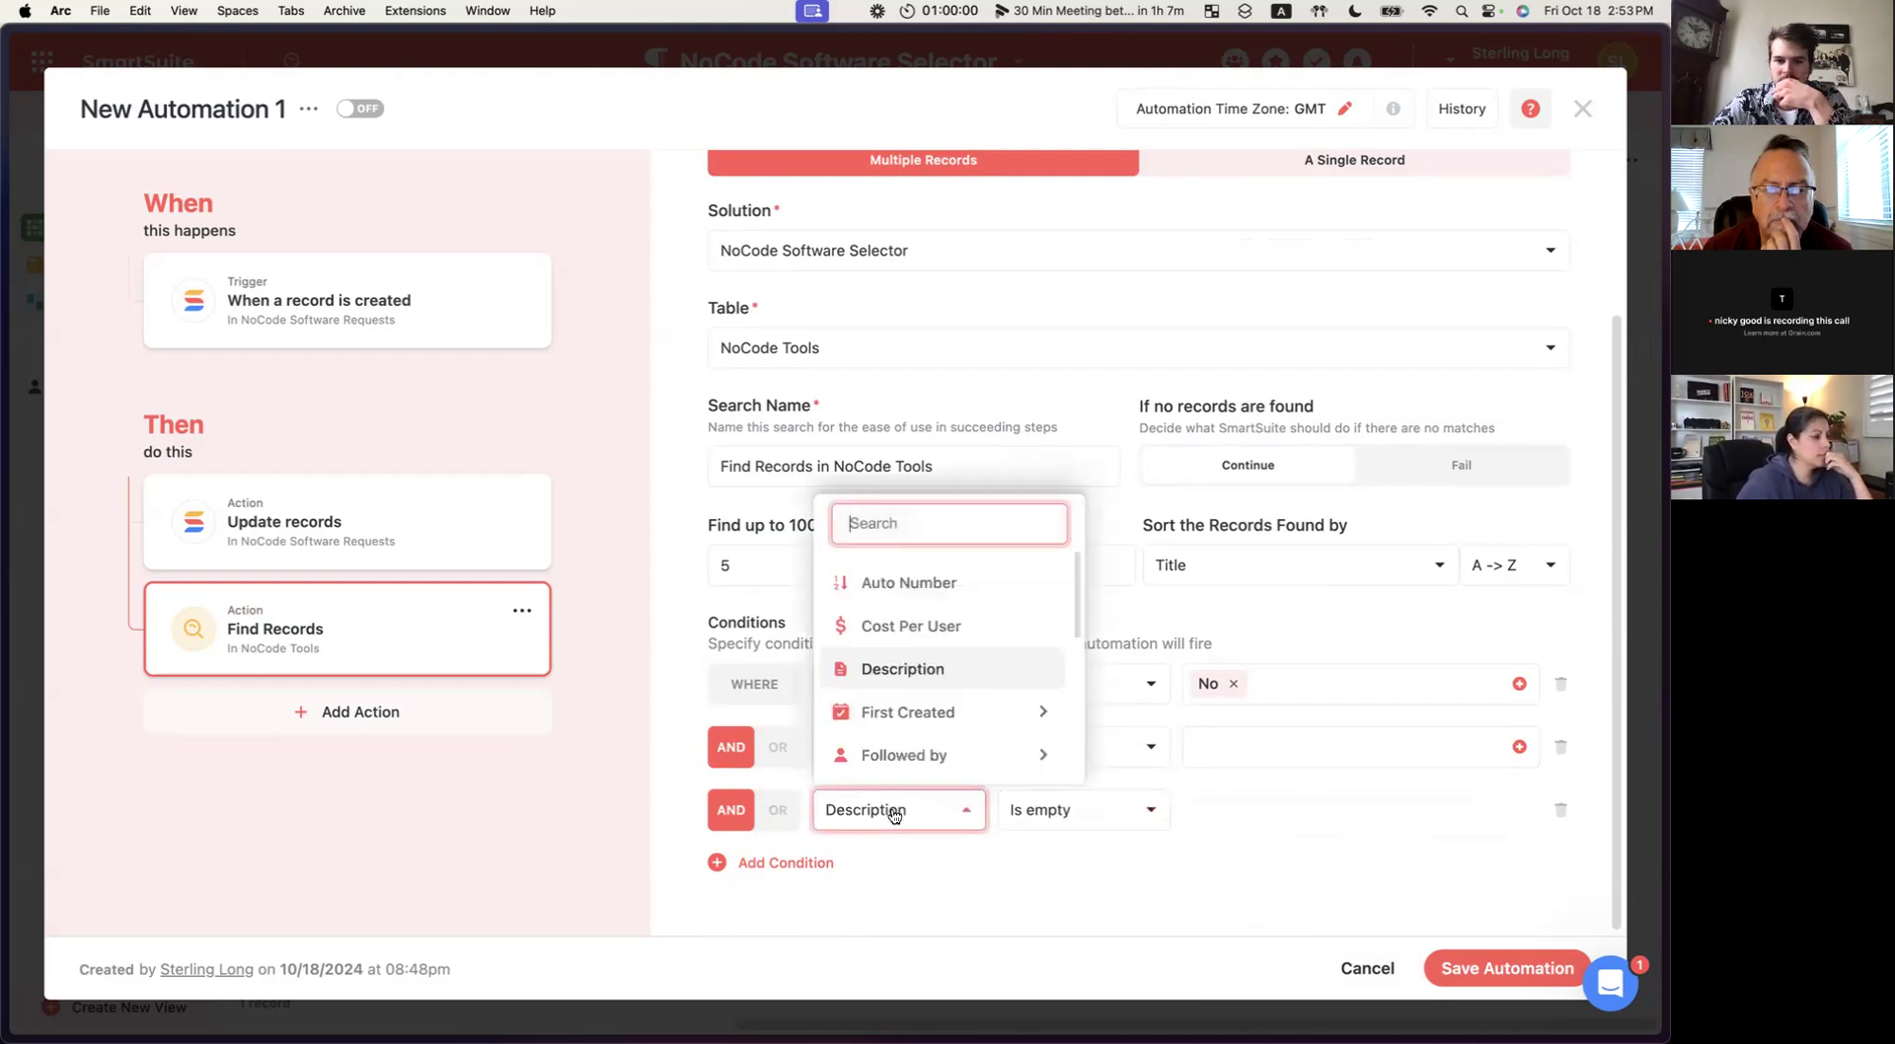
{"action": "scroll", "coordinate": [923, 711], "scroll_direction": "down", "scroll_amount": 5}
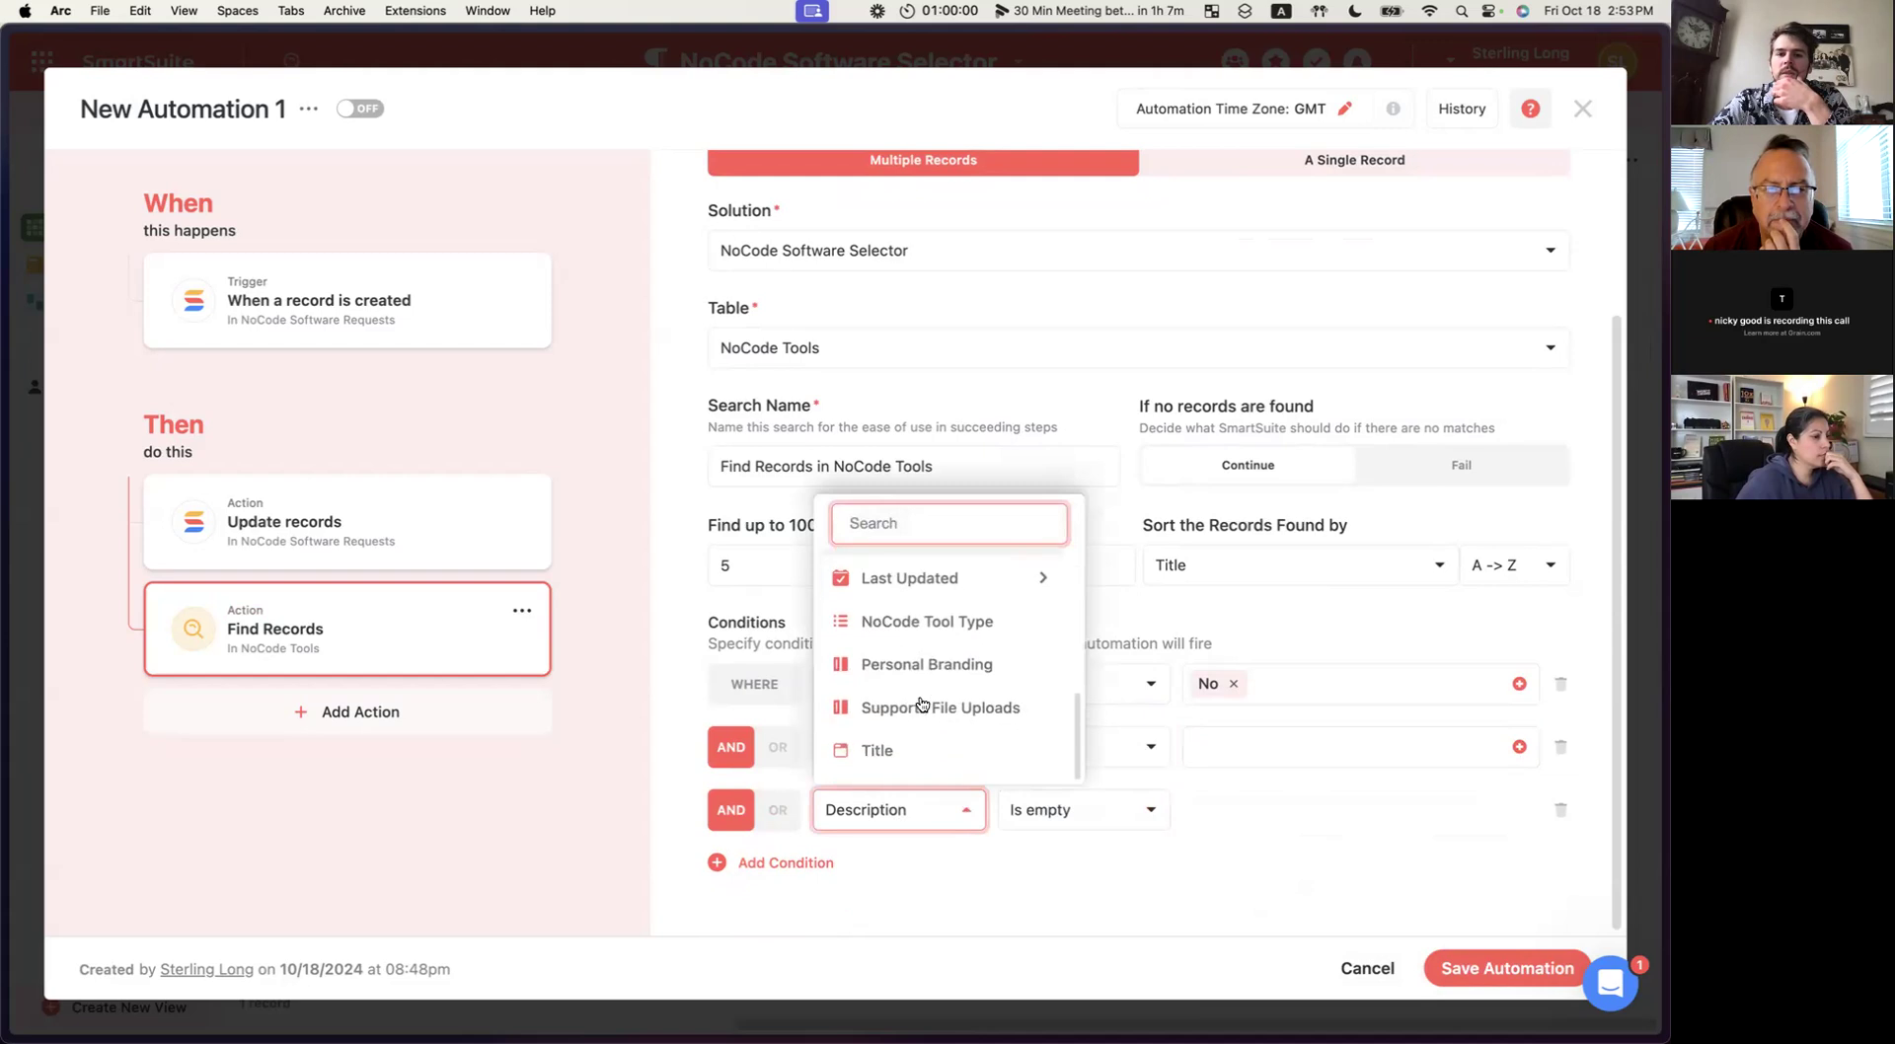
{"action": "left_click", "coordinate": [893, 749]}
{"action": "left_click", "coordinate": [1109, 819]}
{"action": "left_click", "coordinate": [1109, 819]}
{"action": "left_click", "coordinate": [1519, 810]}
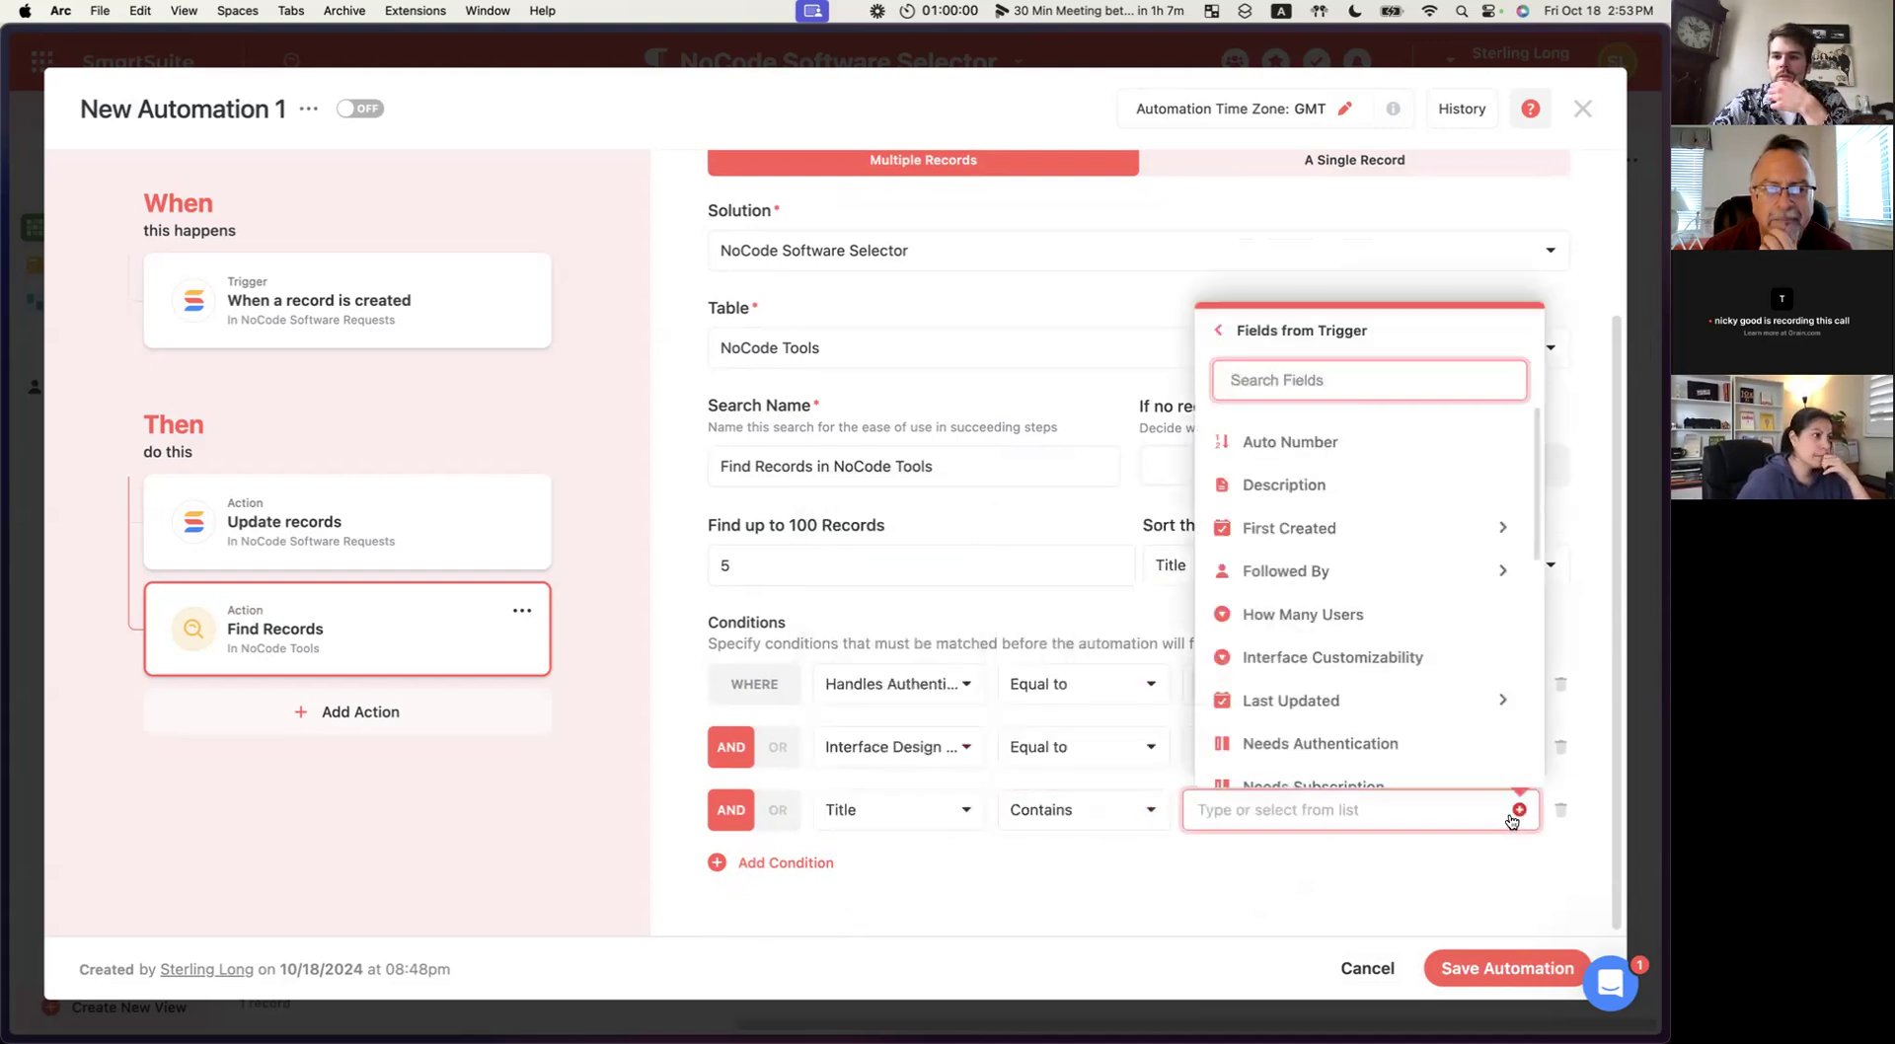
{"action": "scroll", "coordinate": [1385, 599], "scroll_direction": "down", "scroll_amount": 1}
{"action": "scroll", "coordinate": [1384, 600], "scroll_direction": "down", "scroll_amount": 10}
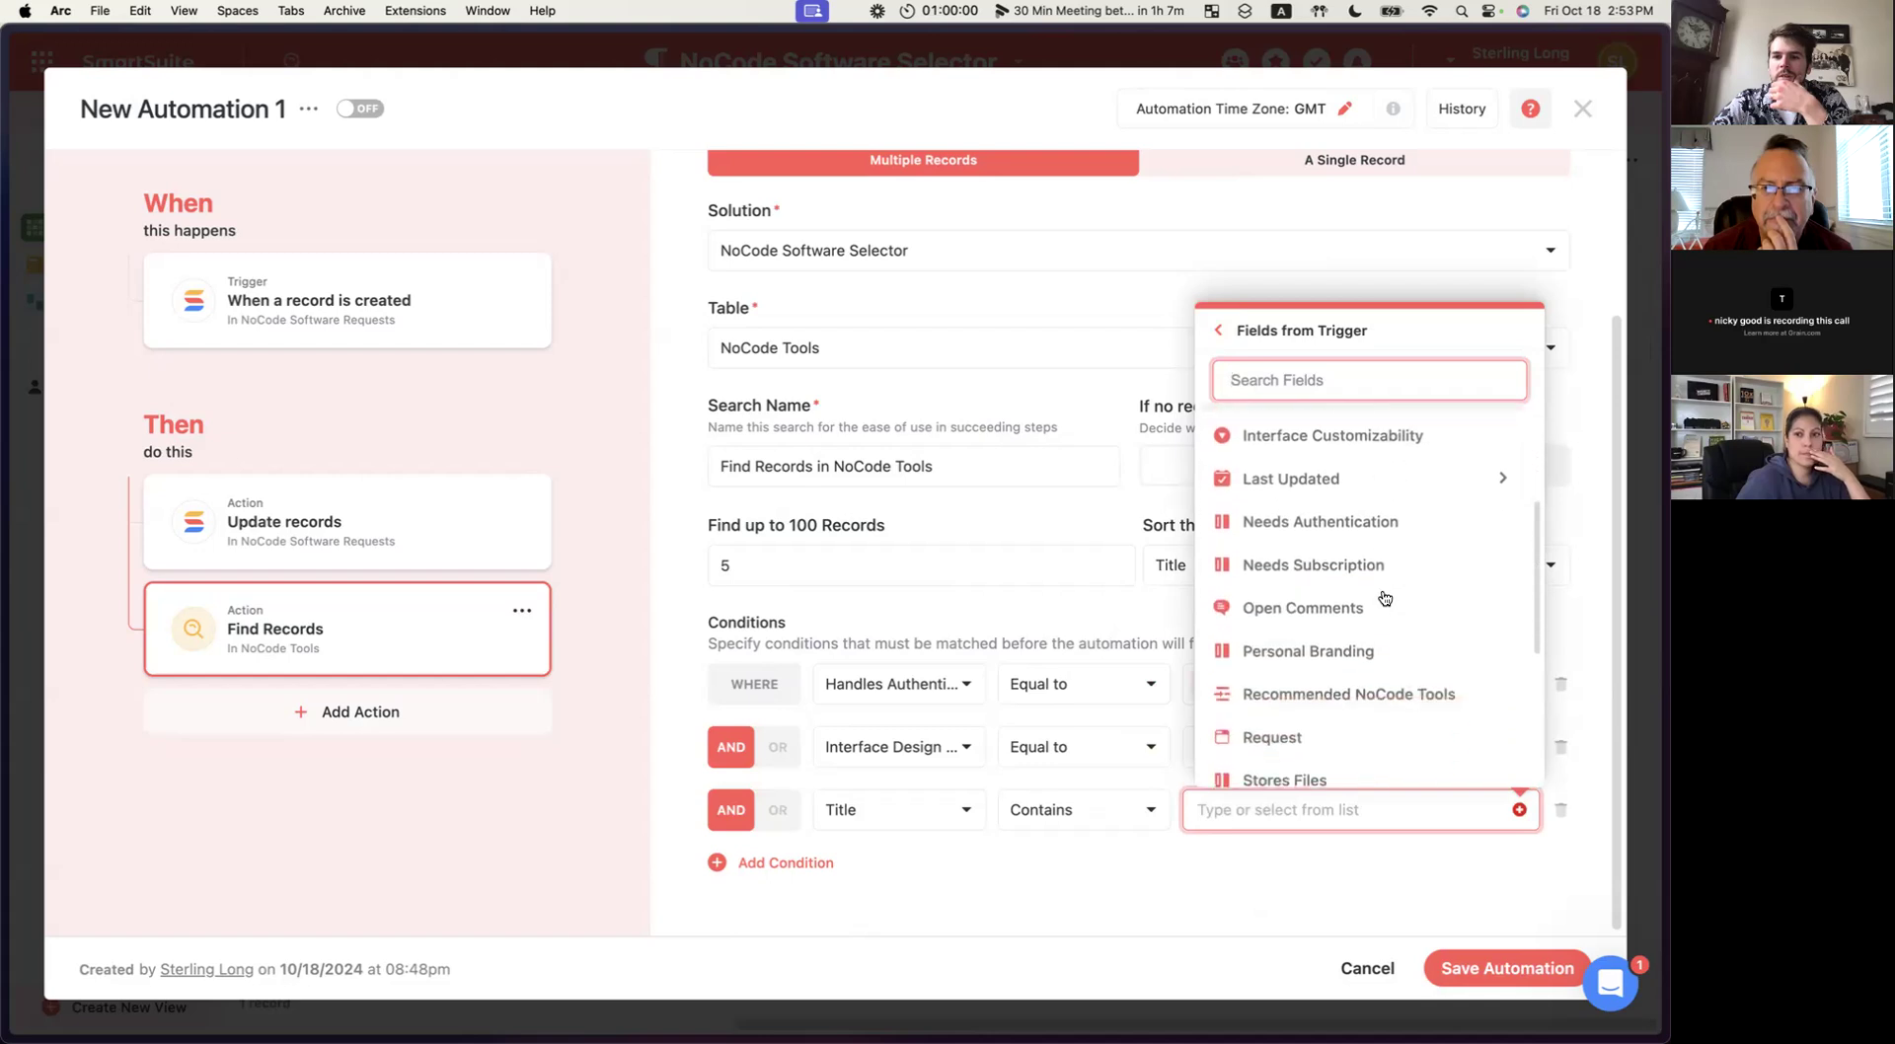
Review the trigger fields offered for the Title condition and the values offered for the Interface Design Flexibility condition.
{"action": "scroll", "coordinate": [1383, 596], "scroll_direction": "up", "scroll_amount": 10}
{"action": "scroll", "coordinate": [1383, 552], "scroll_direction": "down", "scroll_amount": 10}
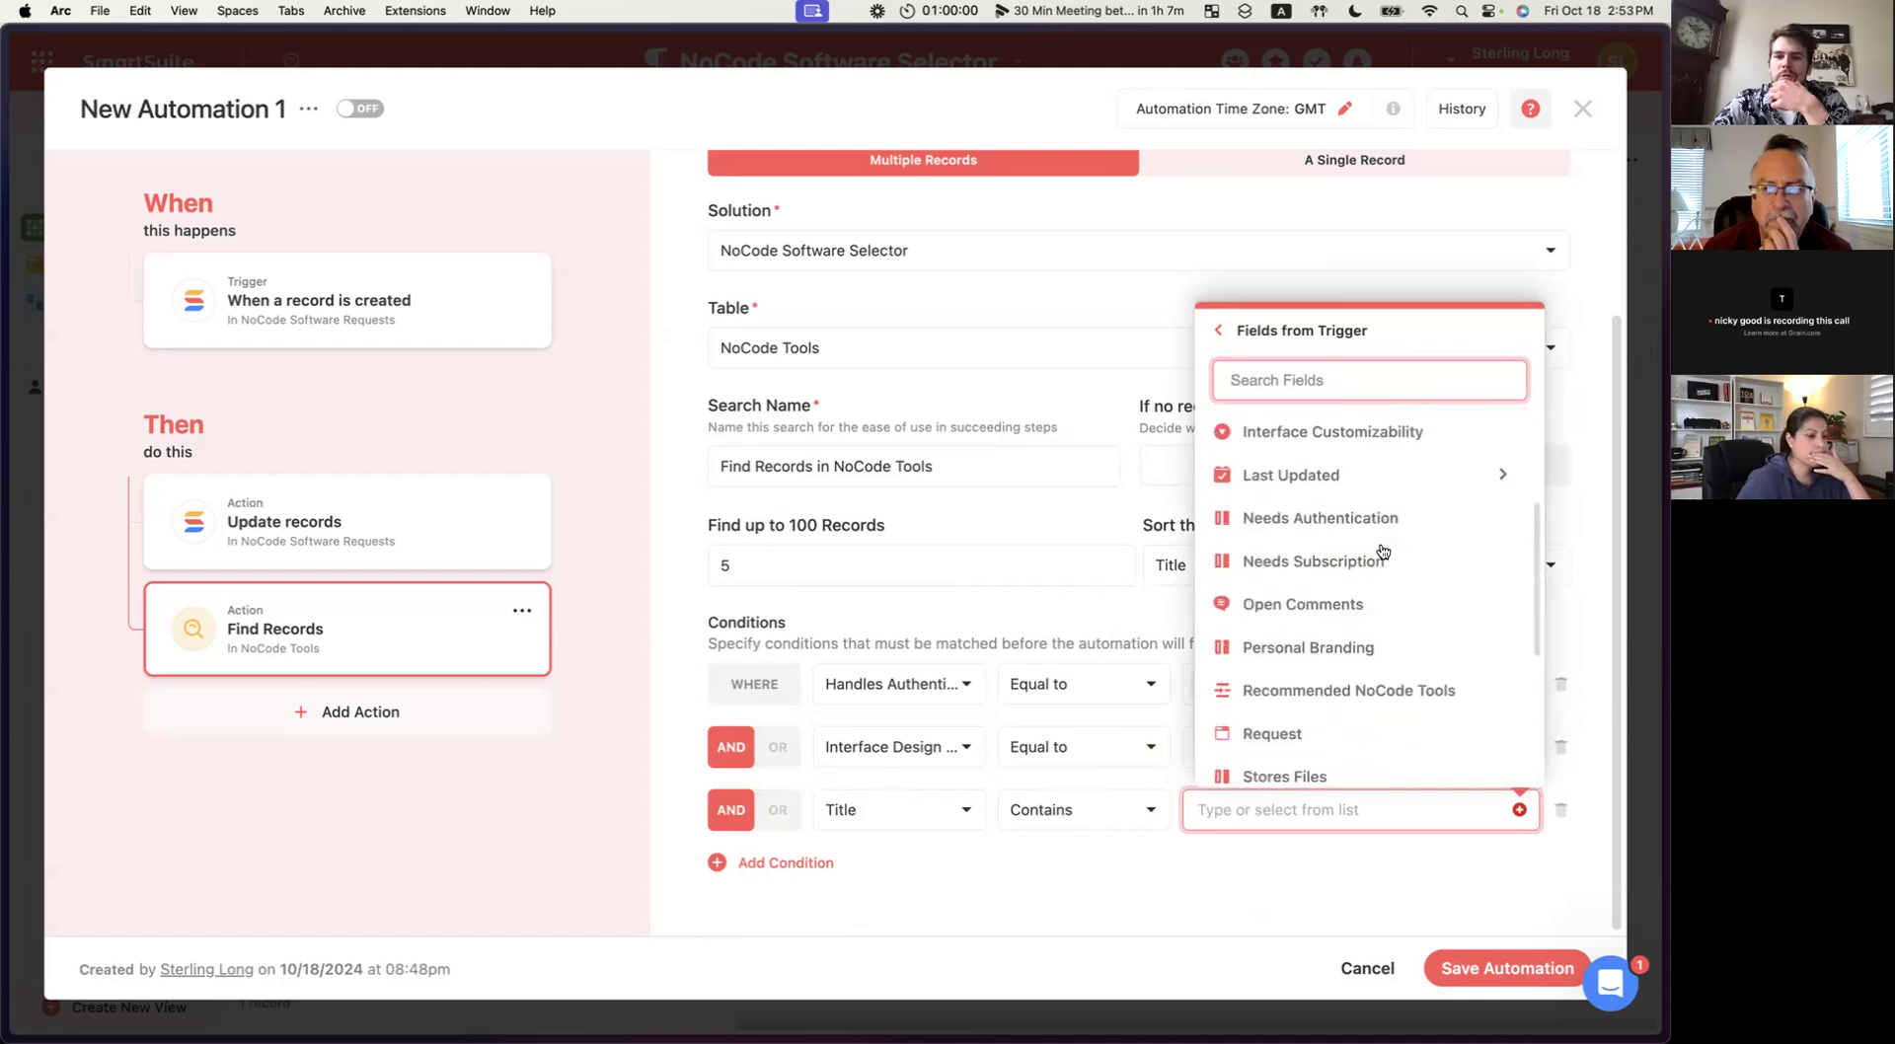
{"action": "scroll", "coordinate": [1383, 552], "scroll_direction": "up", "scroll_amount": 3}
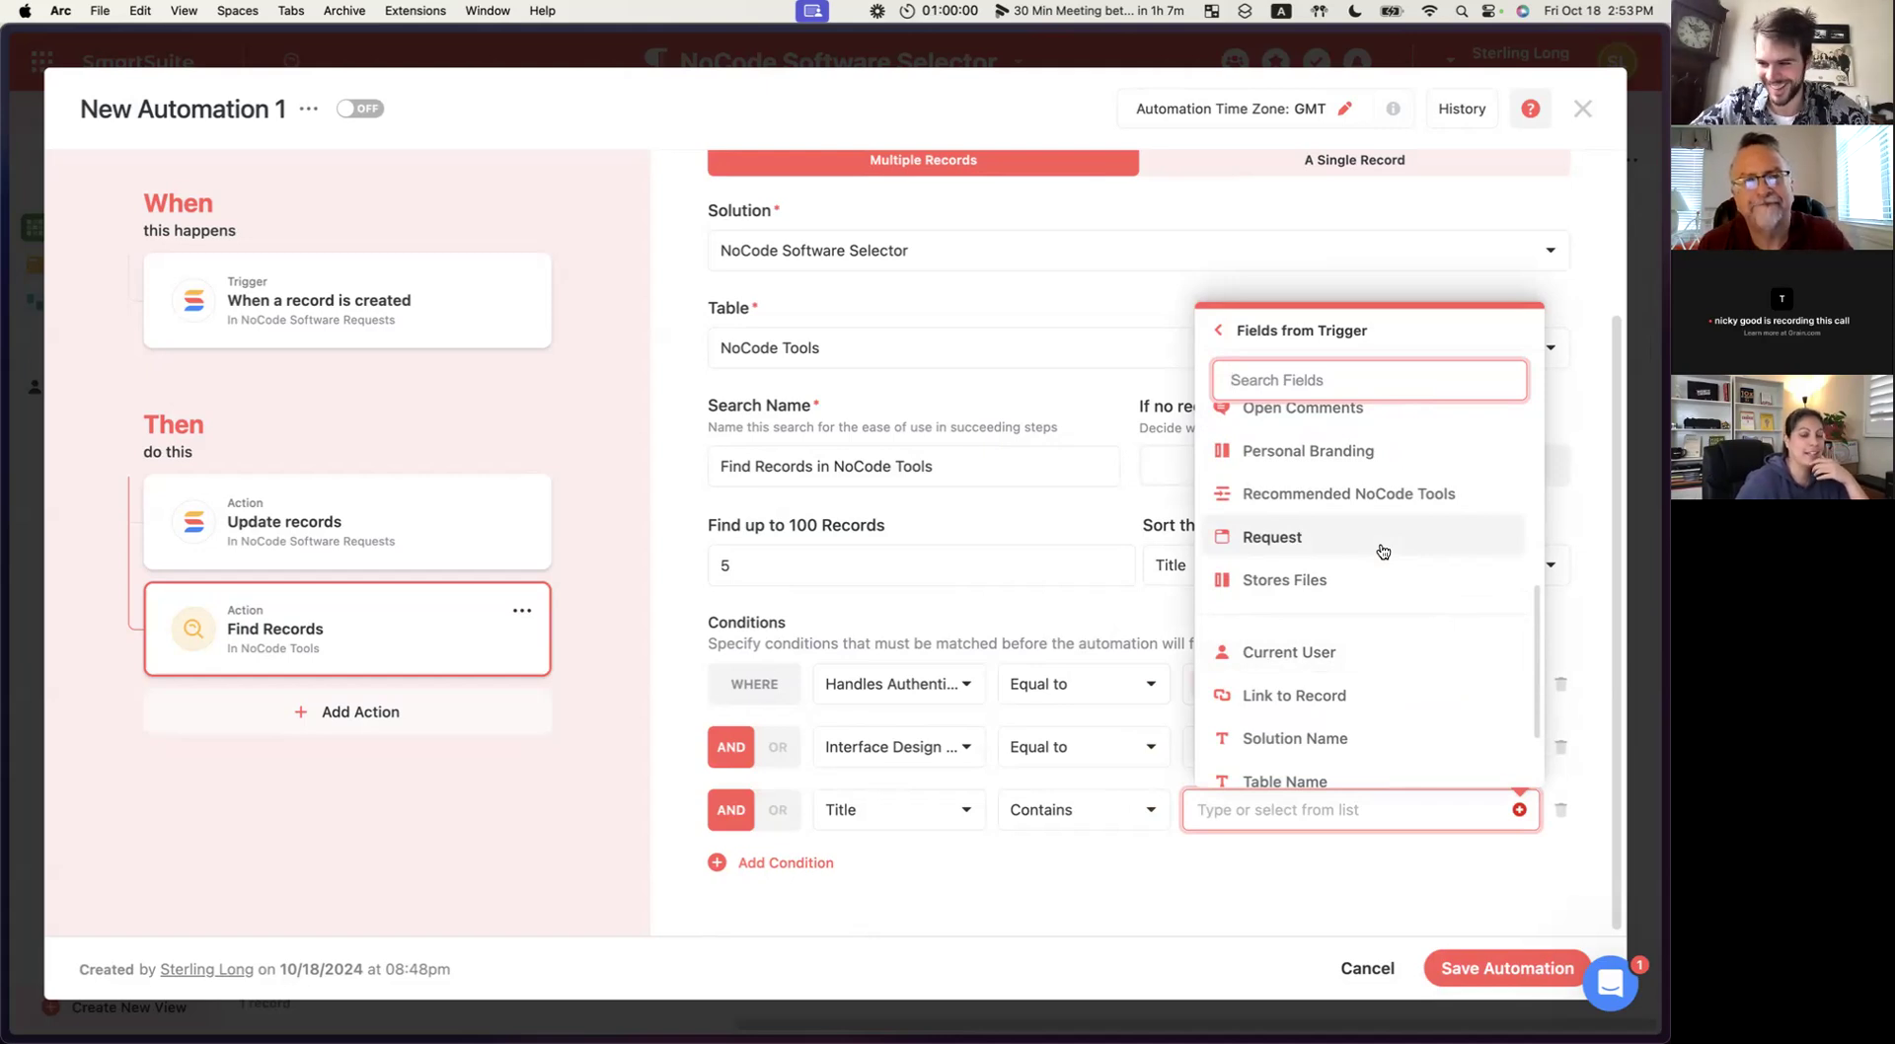
{"action": "left_click", "coordinate": [1362, 841]}
{"action": "left_click", "coordinate": [1518, 749]}
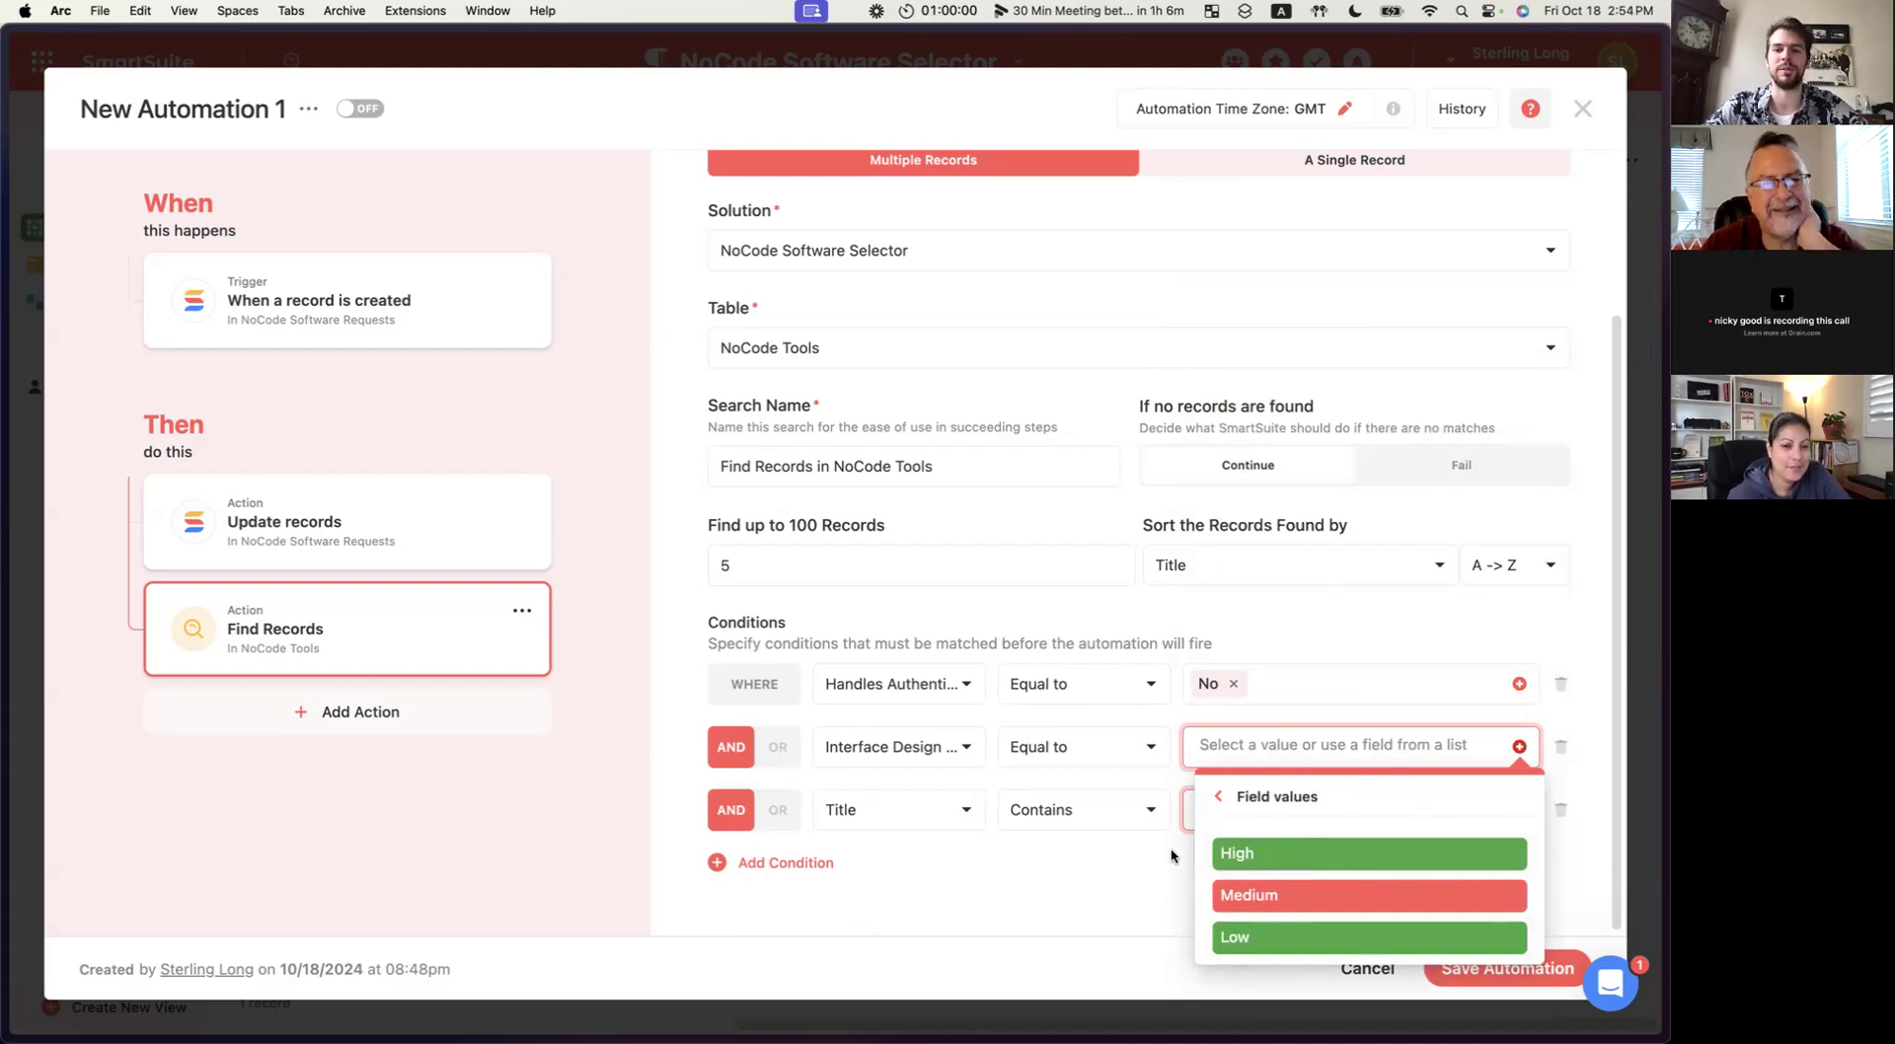
{"action": "key", "text": "Tab"}
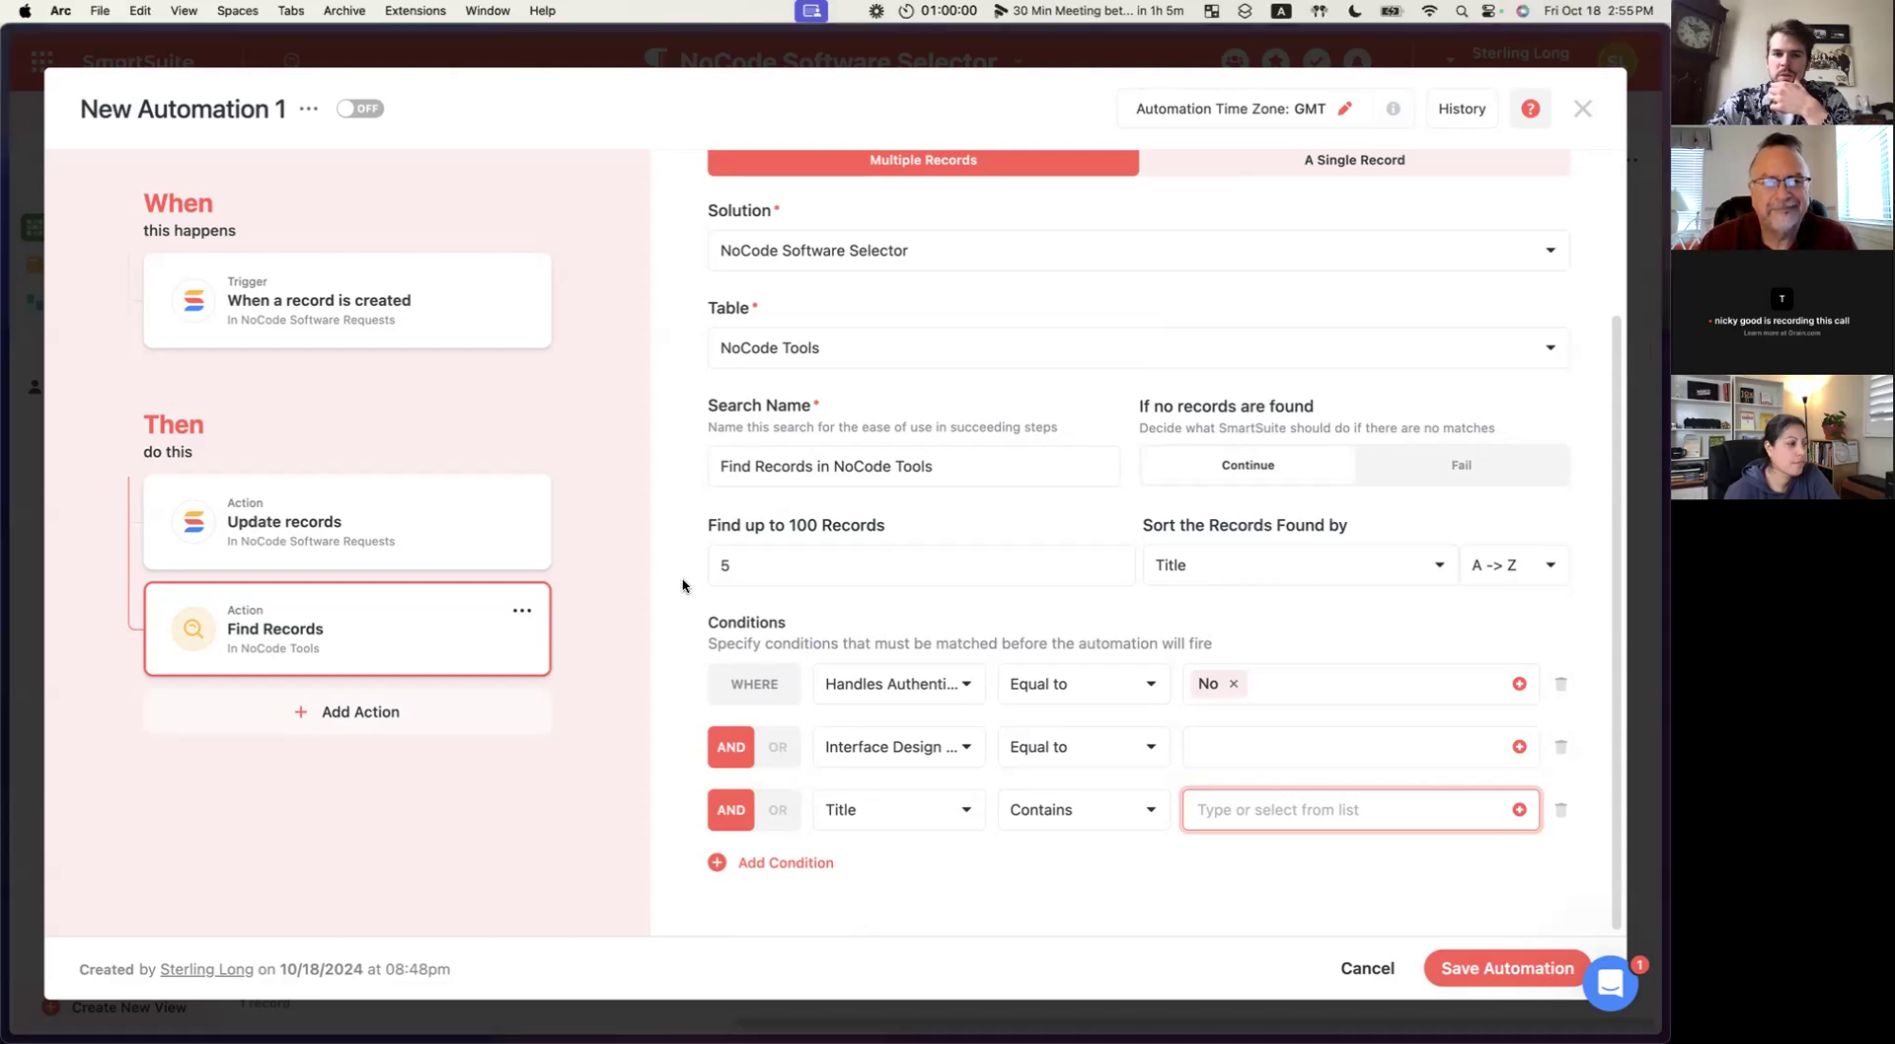
Save the automation with its Find Records action and close the solution's automation list.
{"action": "scroll", "coordinate": [686, 467], "scroll_direction": "up", "scroll_amount": 2}
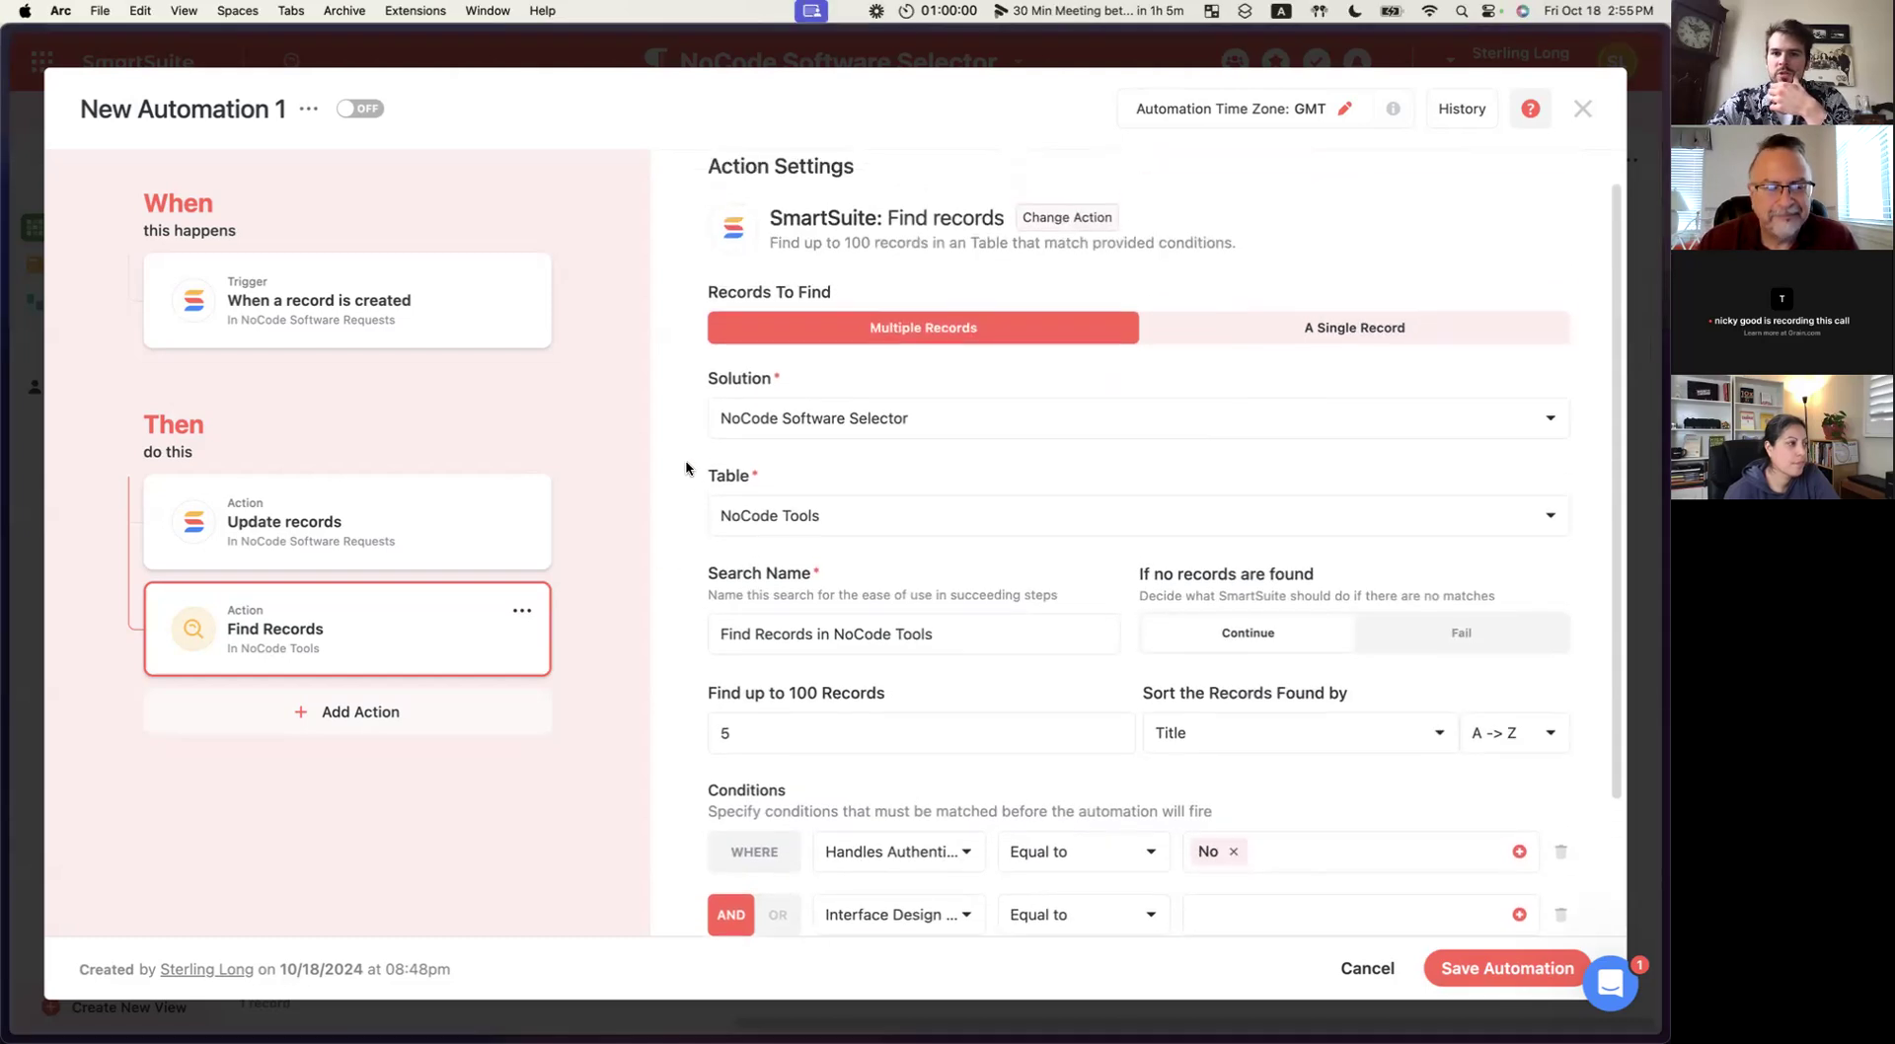
{"action": "scroll", "coordinate": [686, 467], "scroll_direction": "down", "scroll_amount": 2}
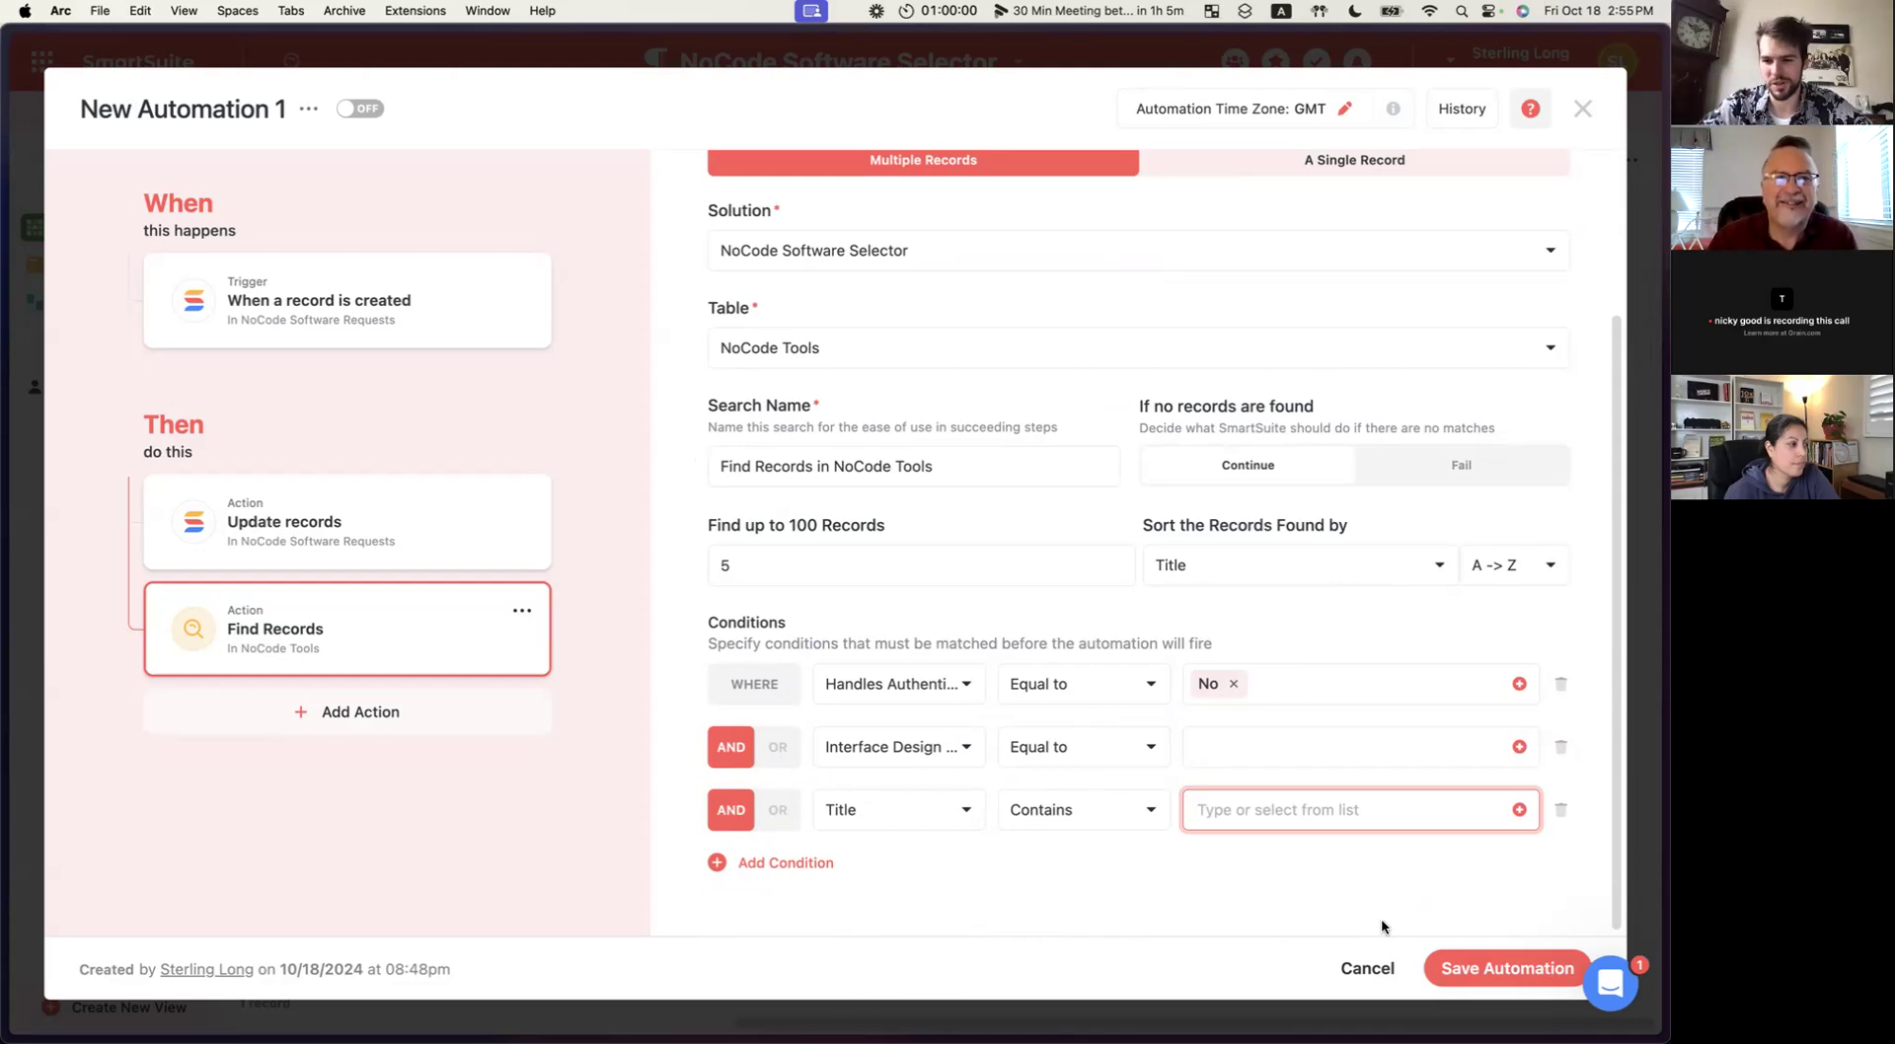
{"action": "left_click", "coordinate": [1451, 969]}
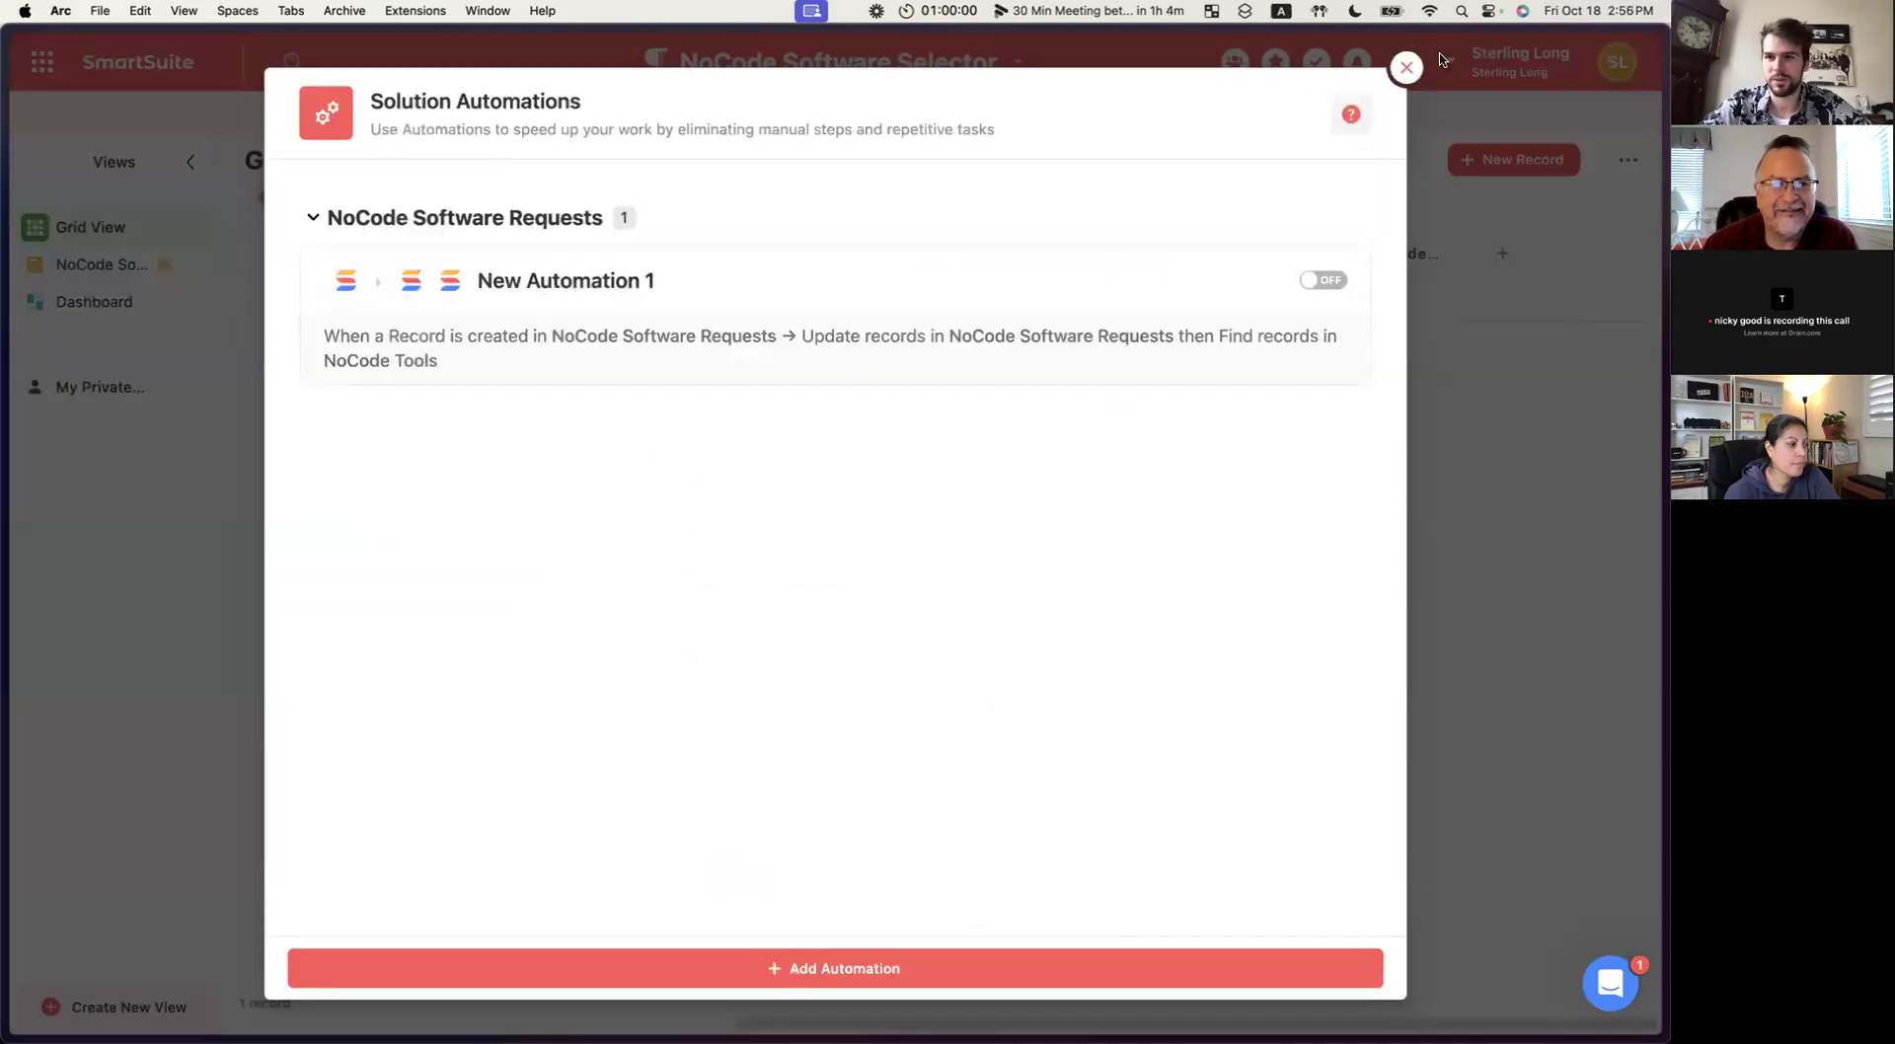
{"action": "left_click", "coordinate": [1407, 67]}
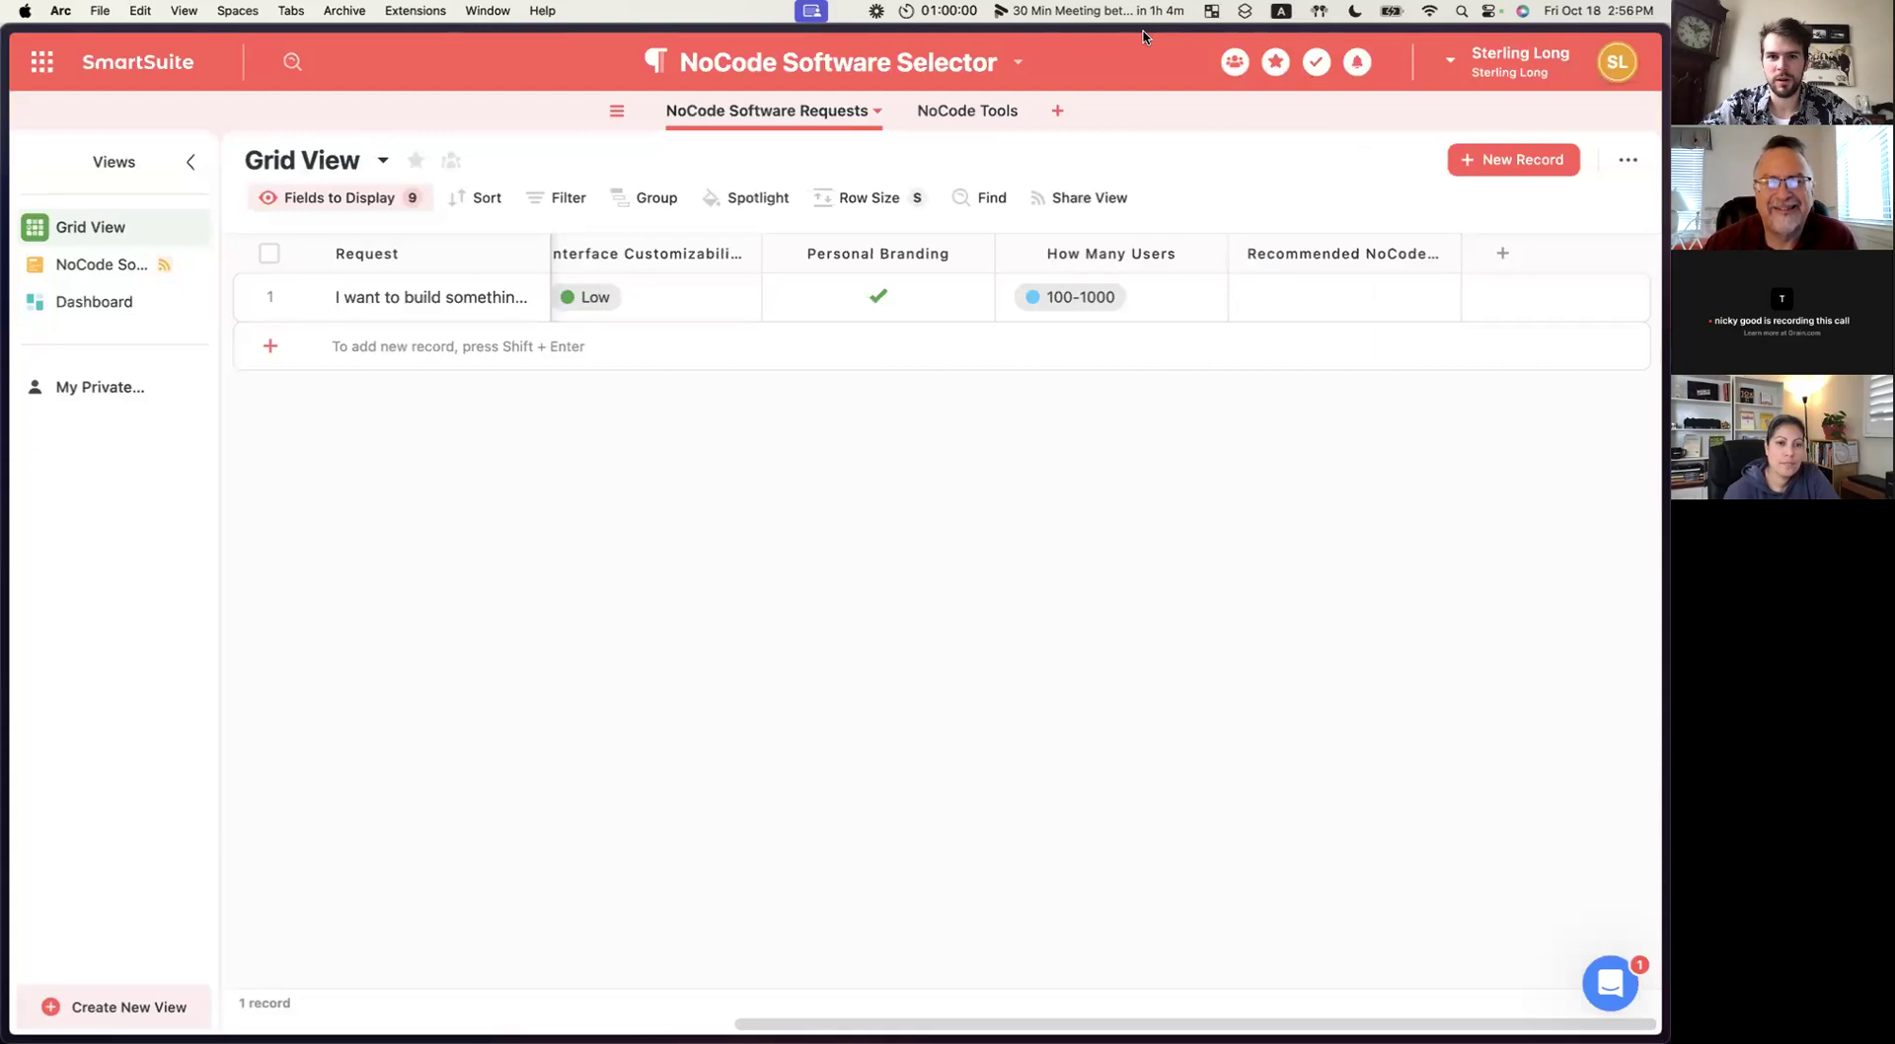
Open the NoCode Tools table and compare the tools across its type, authentication, subscription, file upload and other capability columns.
{"action": "left_click", "coordinate": [933, 125]}
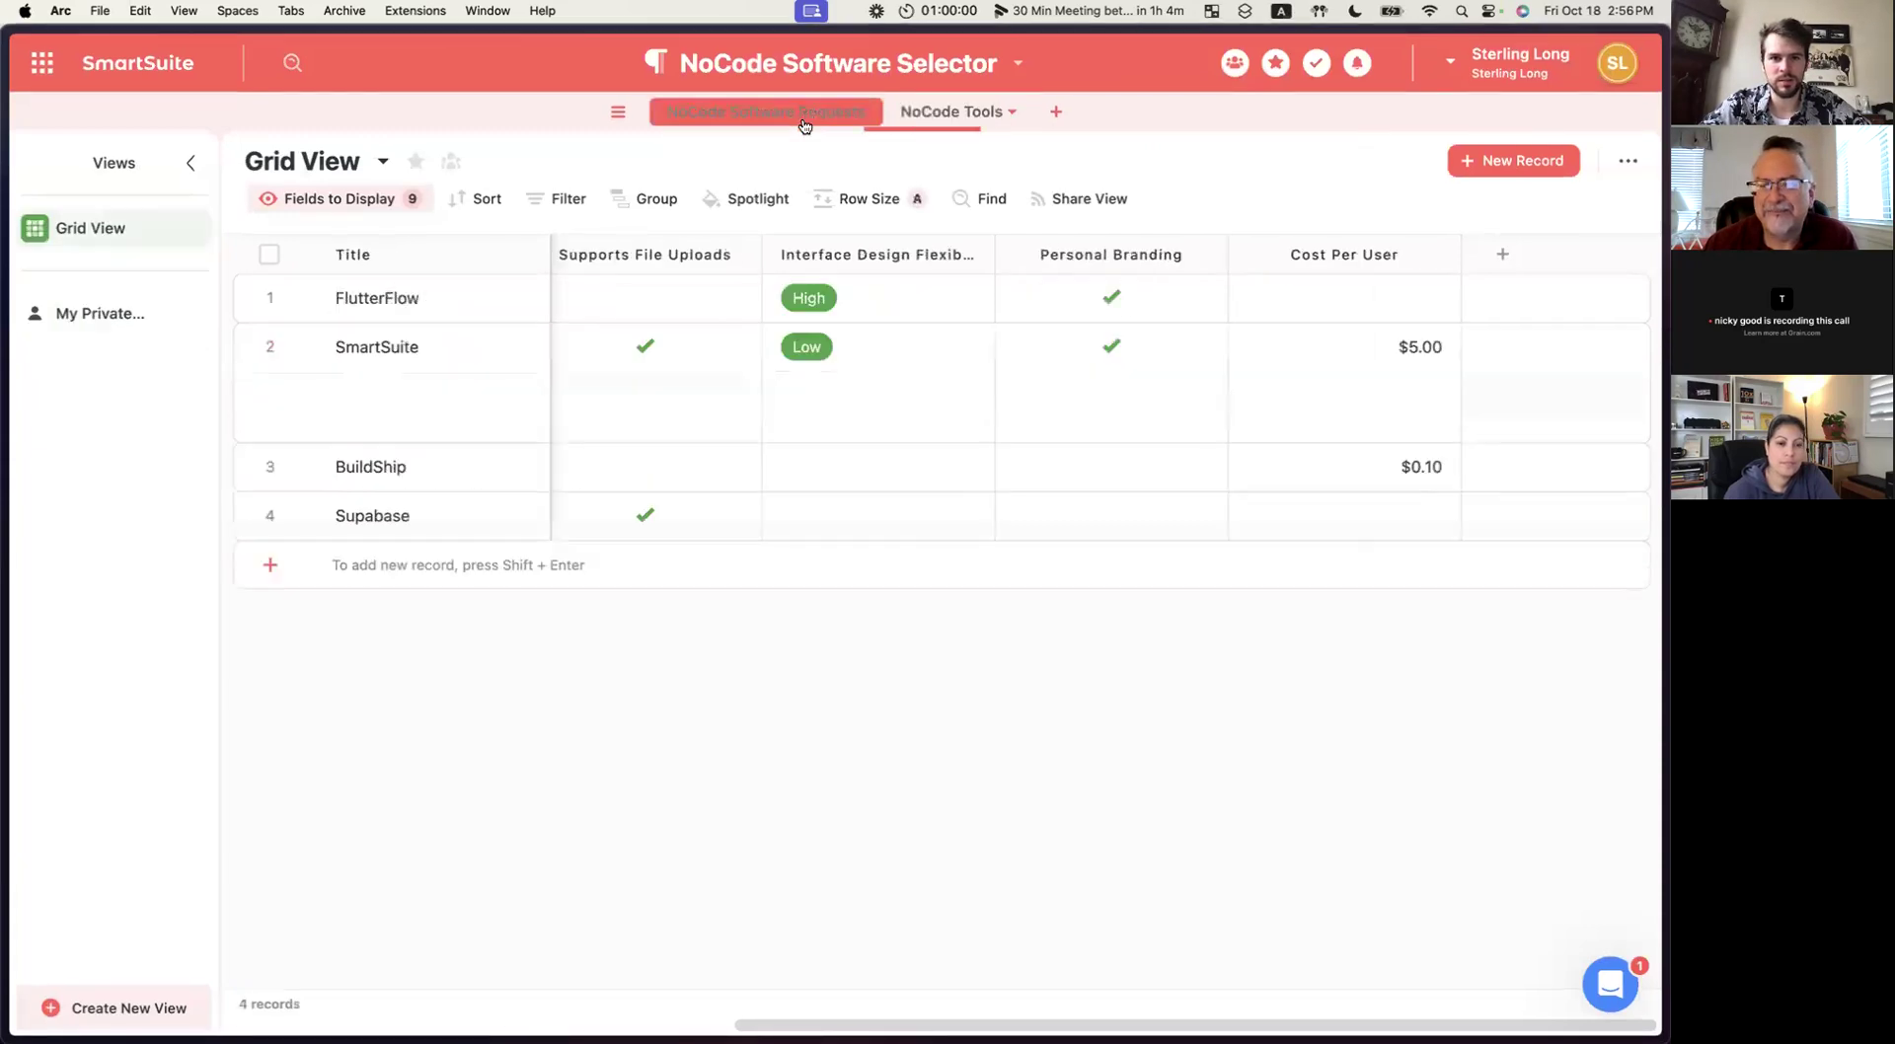
{"action": "scroll", "coordinate": [905, 383], "scroll_direction": "left", "scroll_amount": 10}
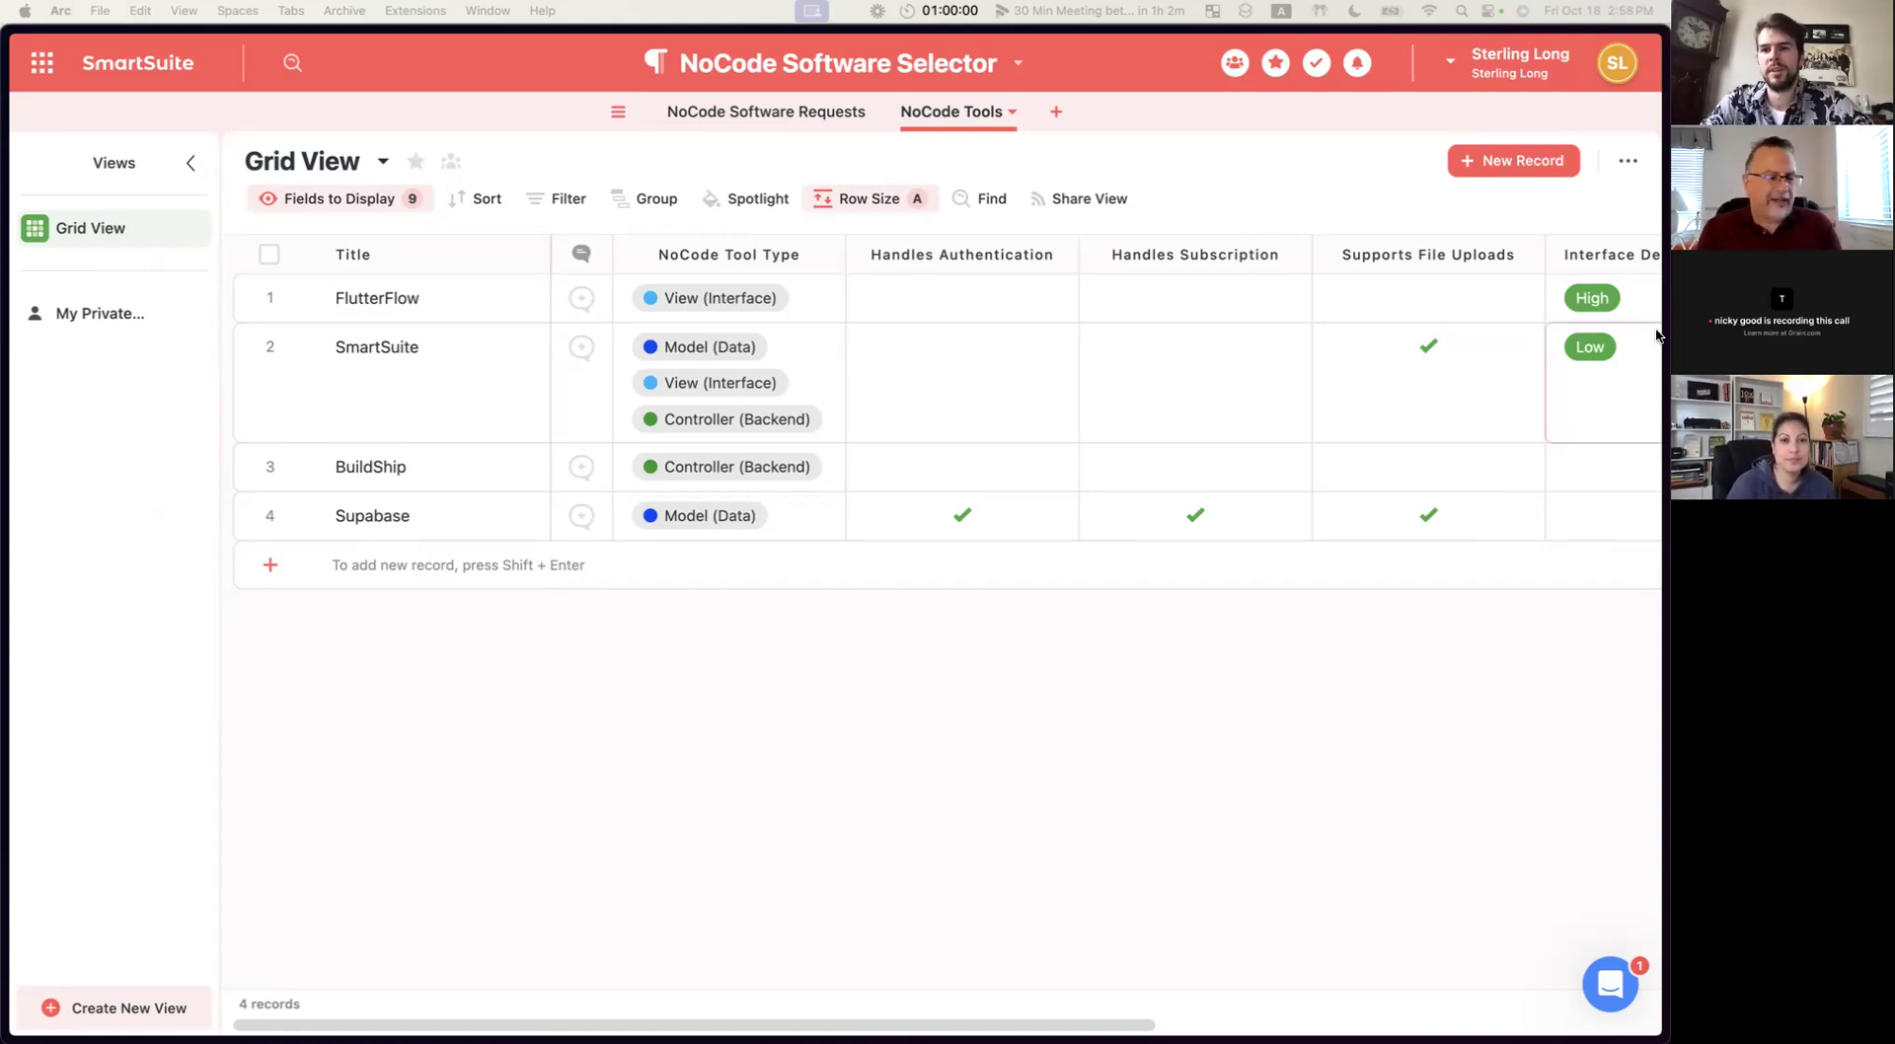
{"action": "scroll", "coordinate": [1271, 446], "scroll_direction": "right", "scroll_amount": 8}
{"action": "scroll", "coordinate": [1272, 446], "scroll_direction": "left", "scroll_amount": 8}
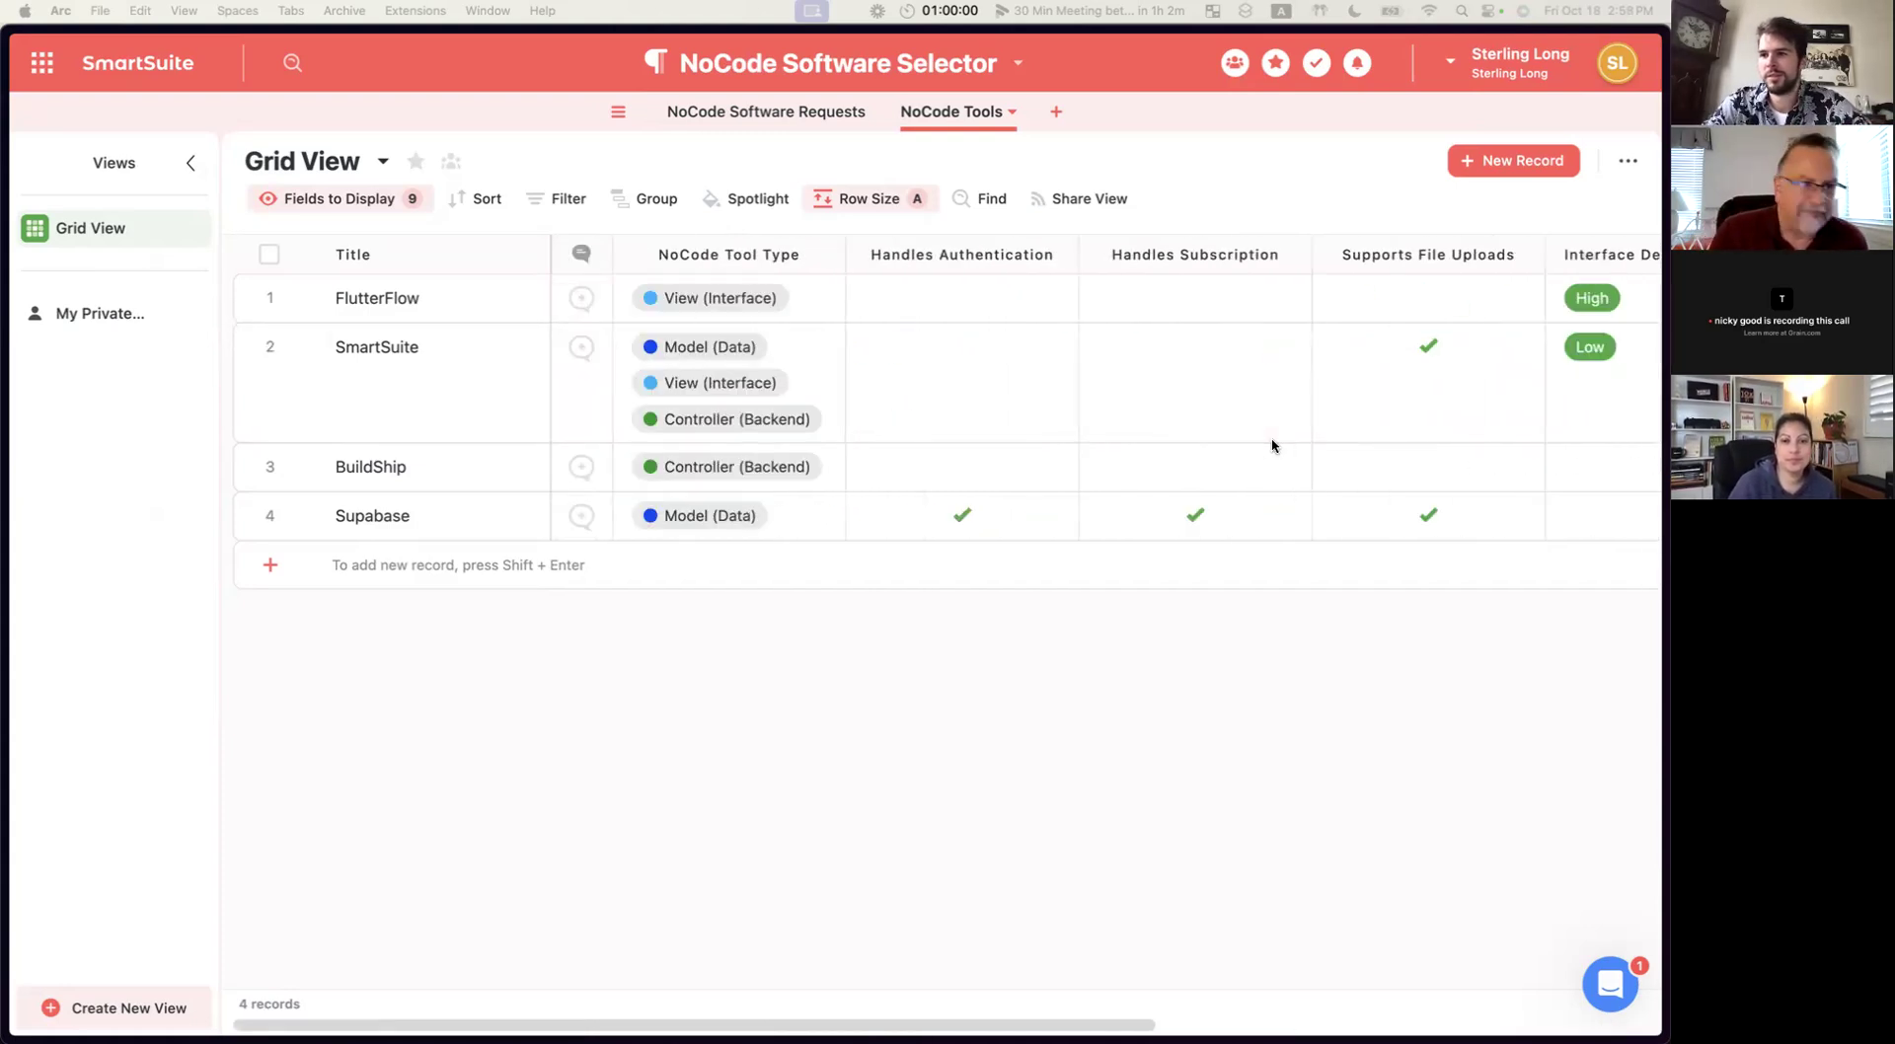